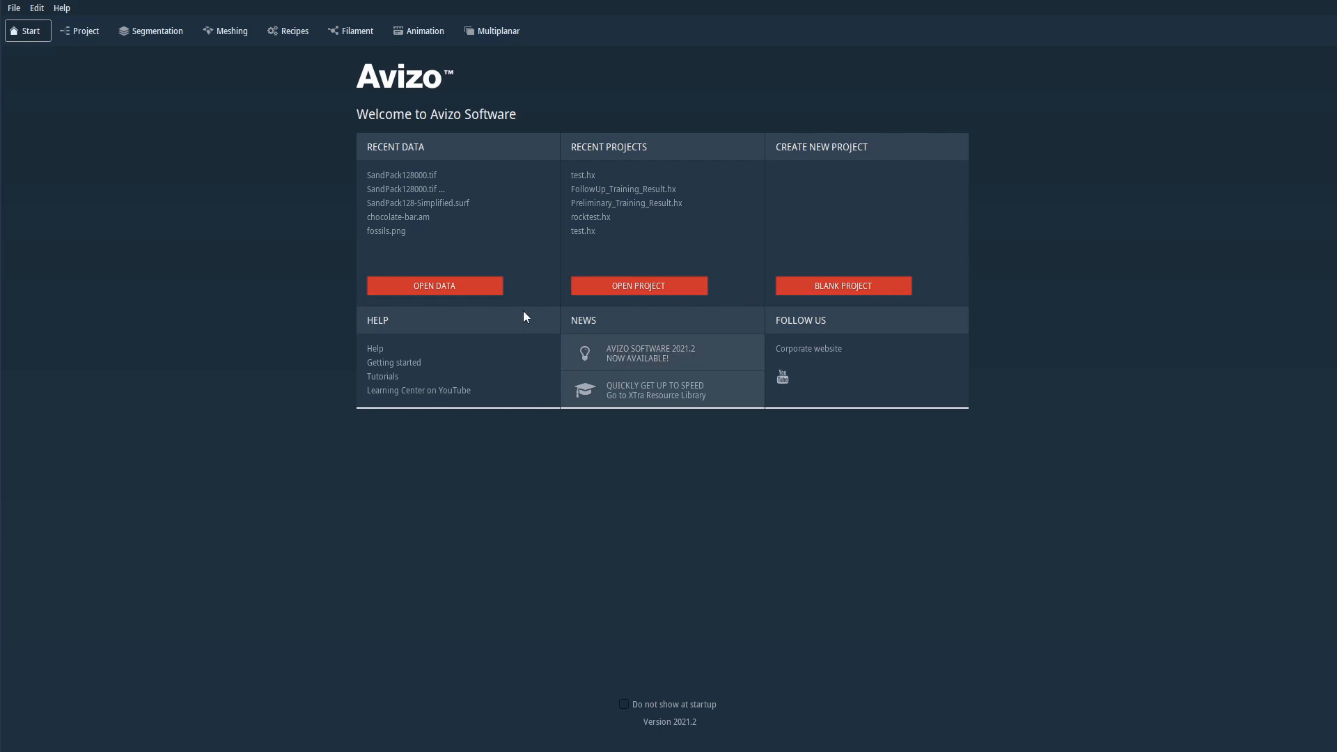
Start opening data and go into the SandCT folder within Workshop-2022-03-20.
click(437, 288)
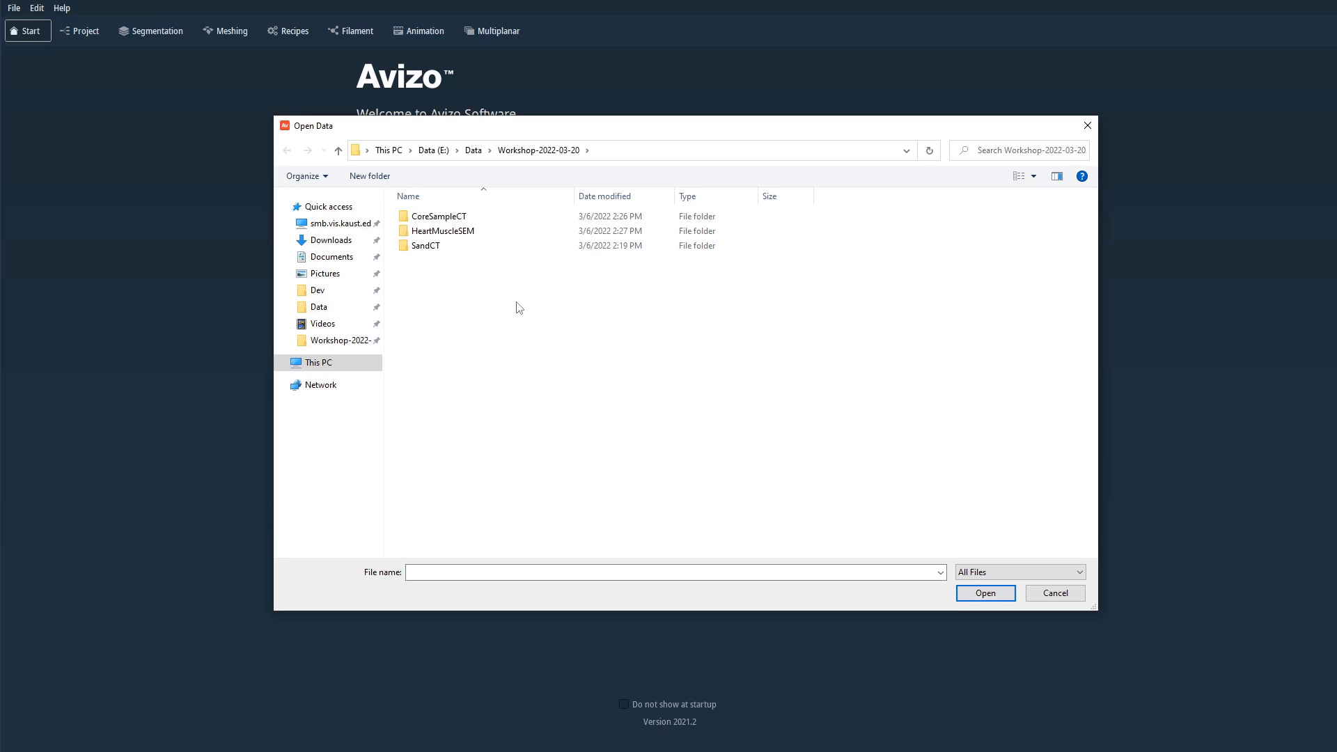
click(417, 248)
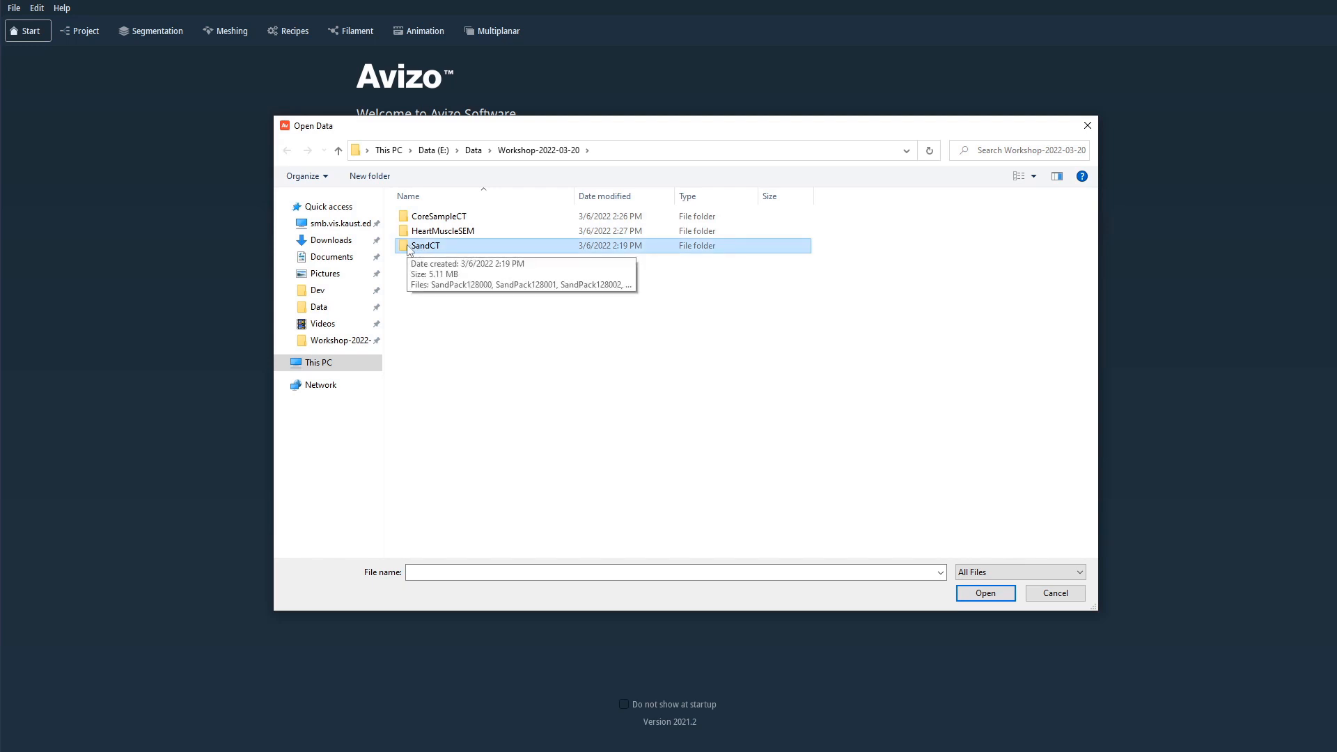
double_click(411, 247)
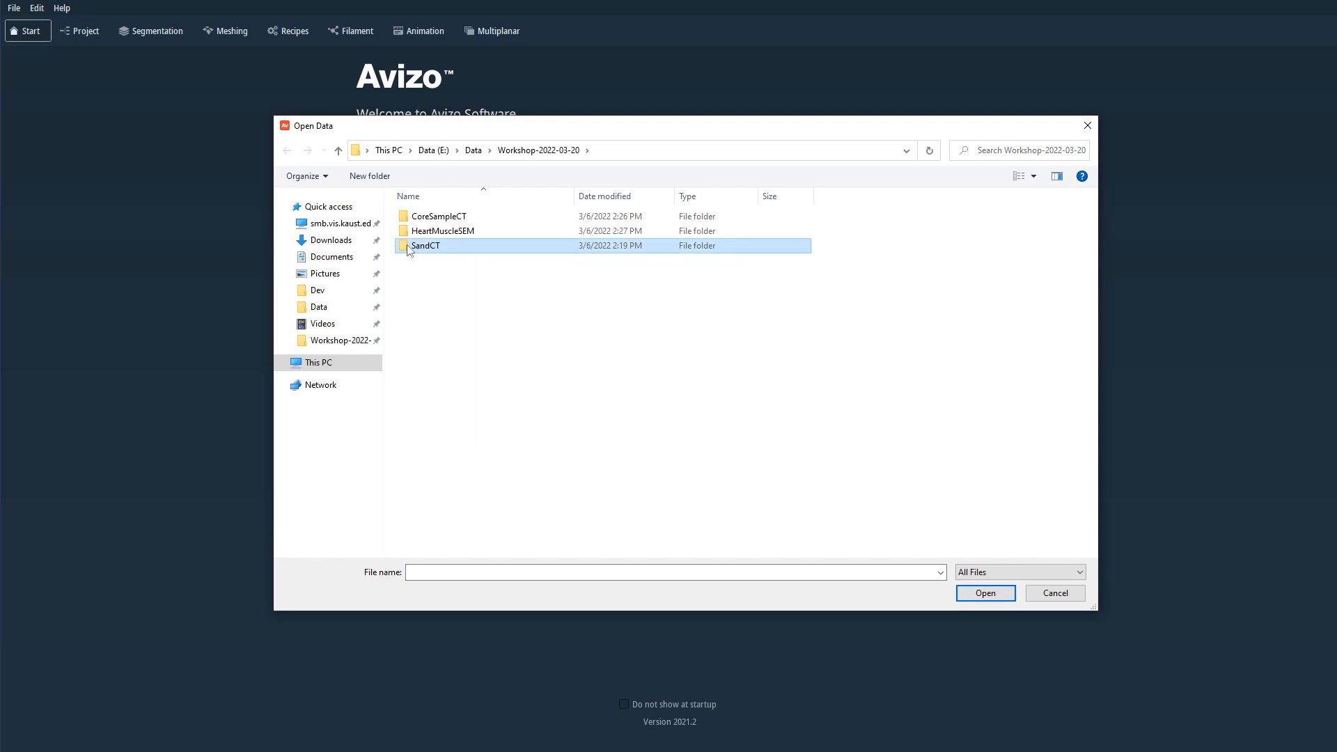
Look through the SandPack128 slice images in the SandCT folder.
click(437, 226)
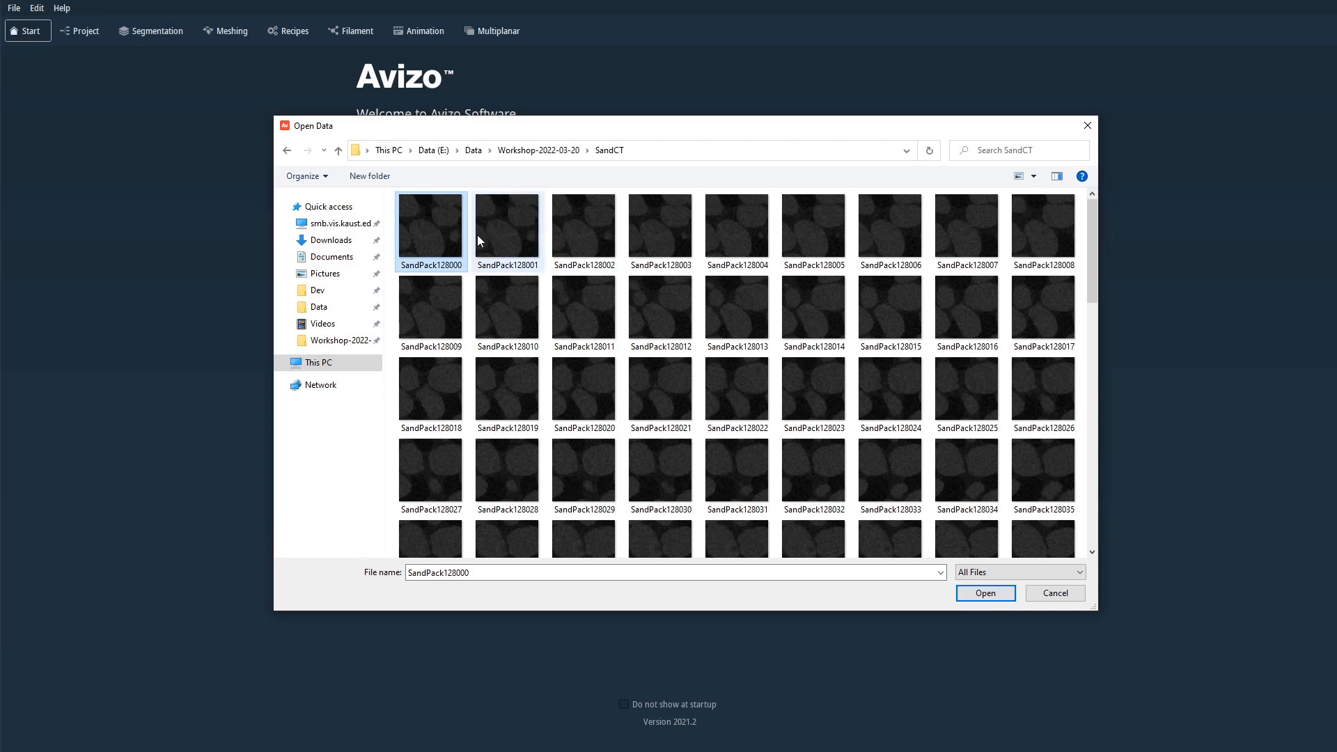
click(582, 220)
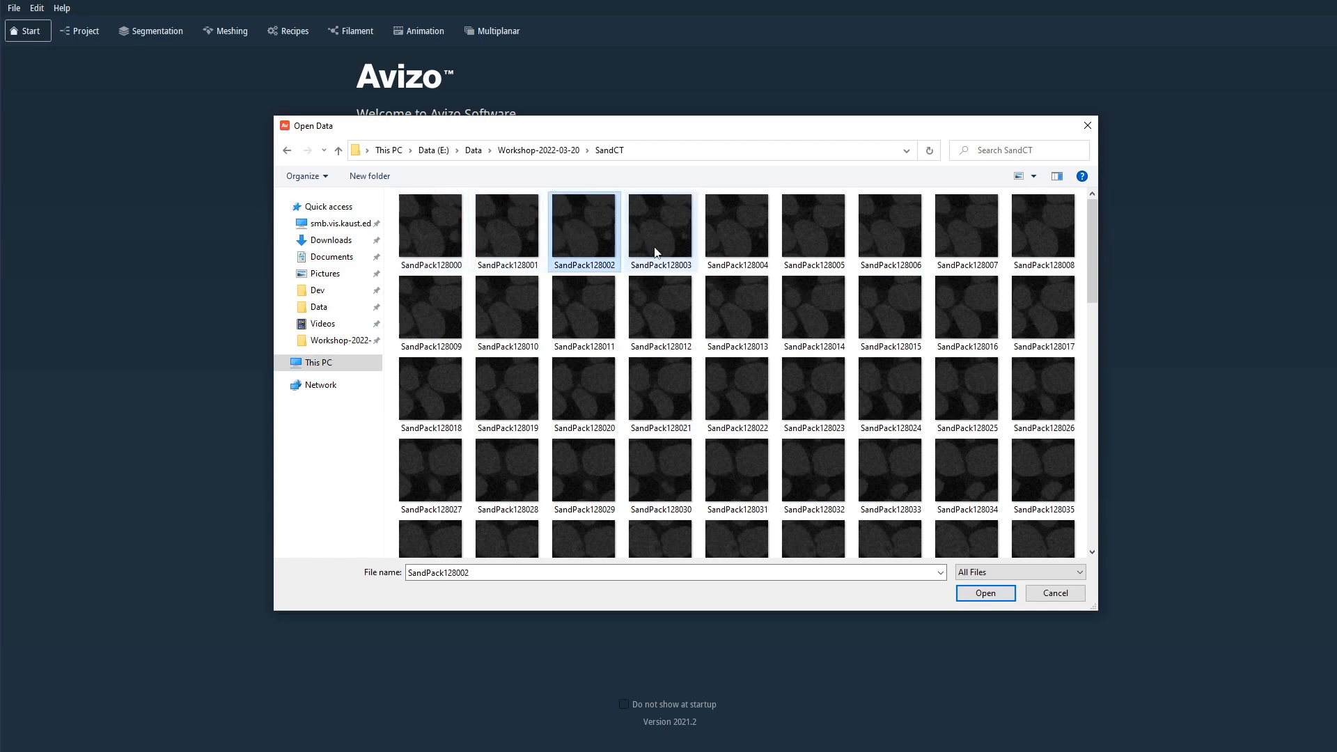
click(737, 228)
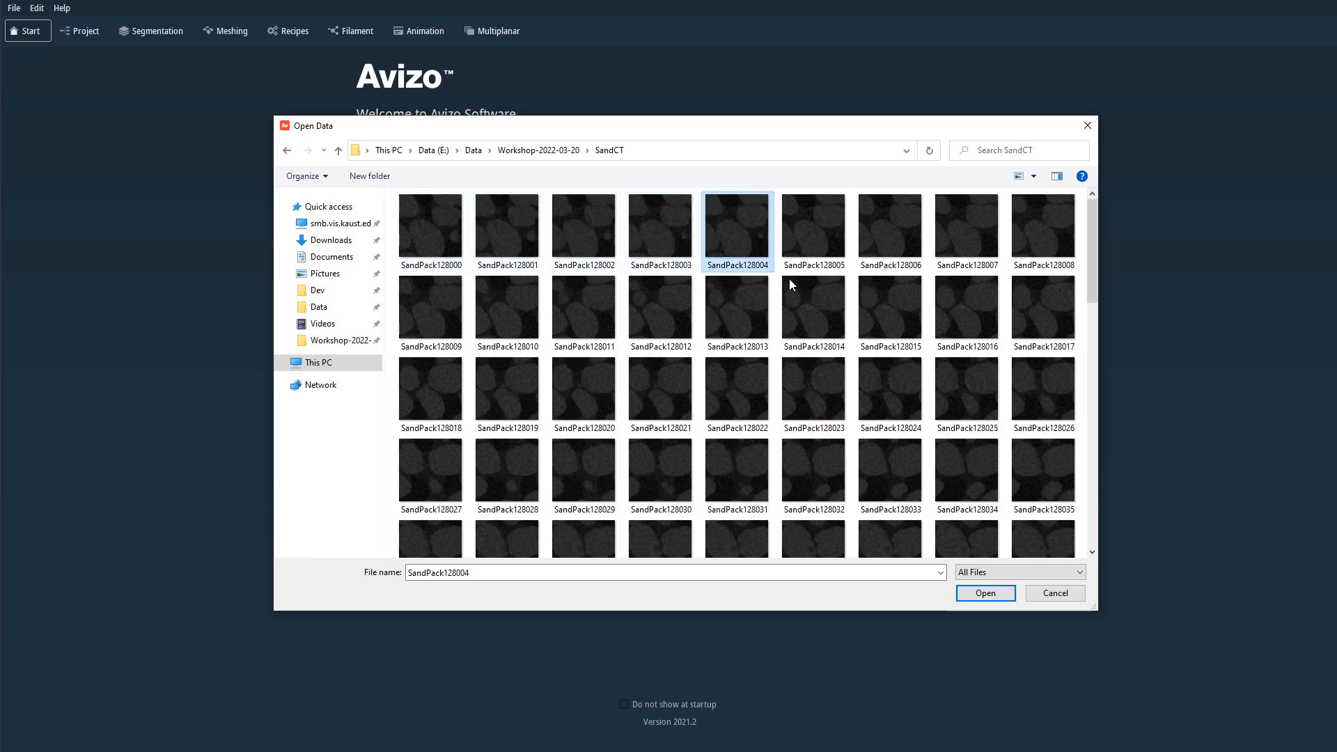
scroll(812, 311, down, 5)
scroll(814, 315, down, 3)
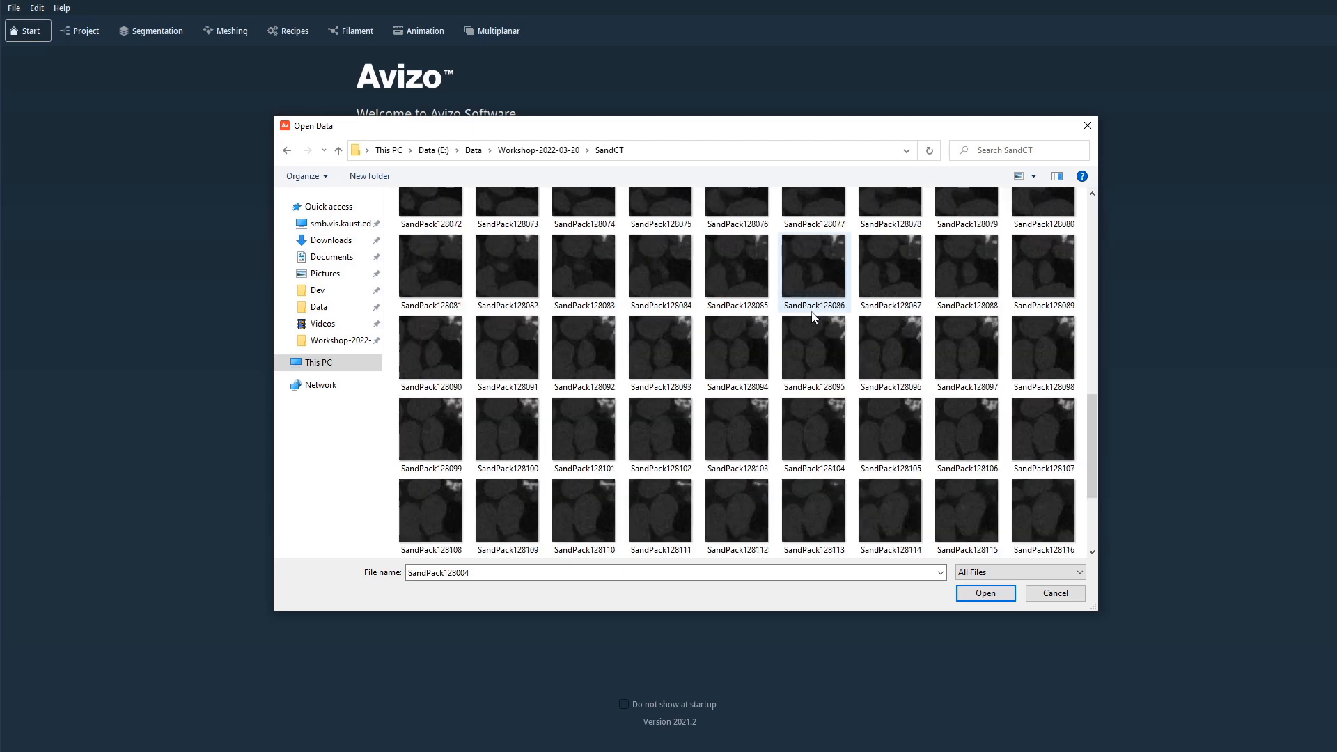
scroll(812, 311, up, 8)
Open all SandPack128 slice images in the SandCT folder together as one image stack.
click(433, 234)
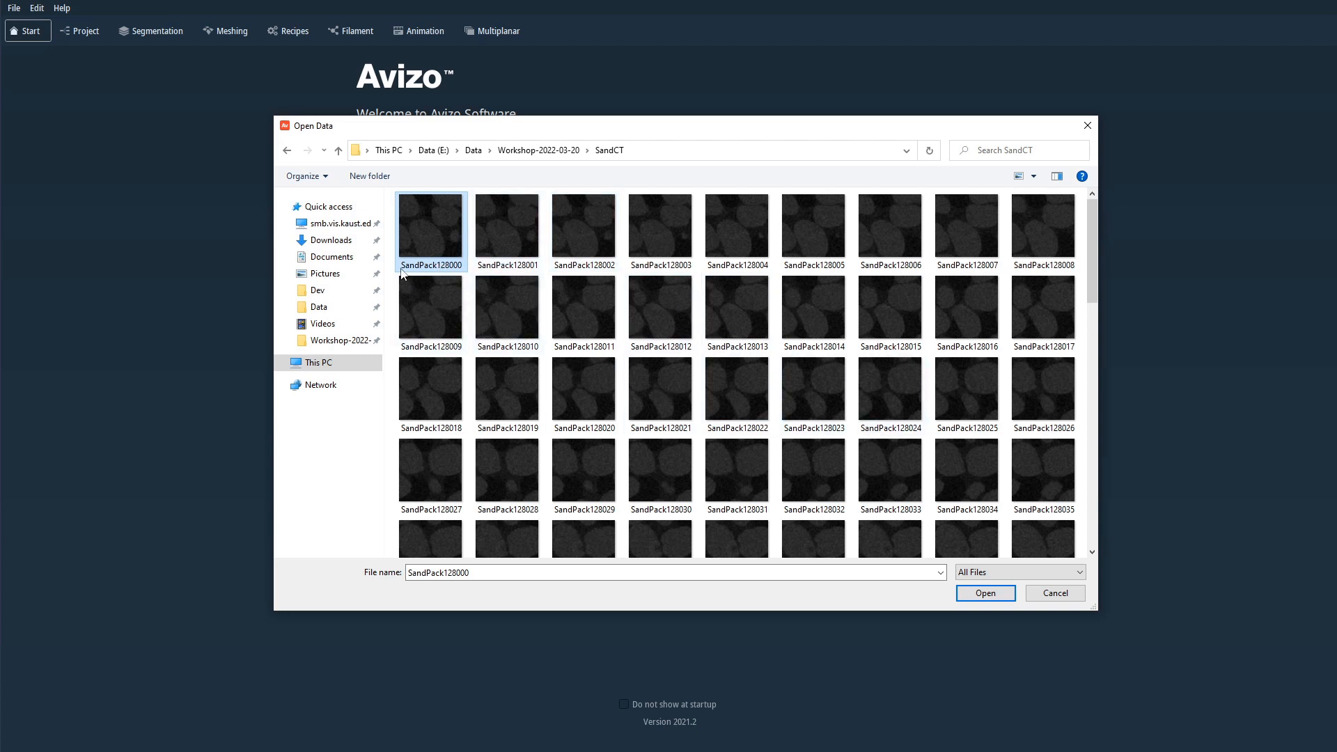
click(456, 266)
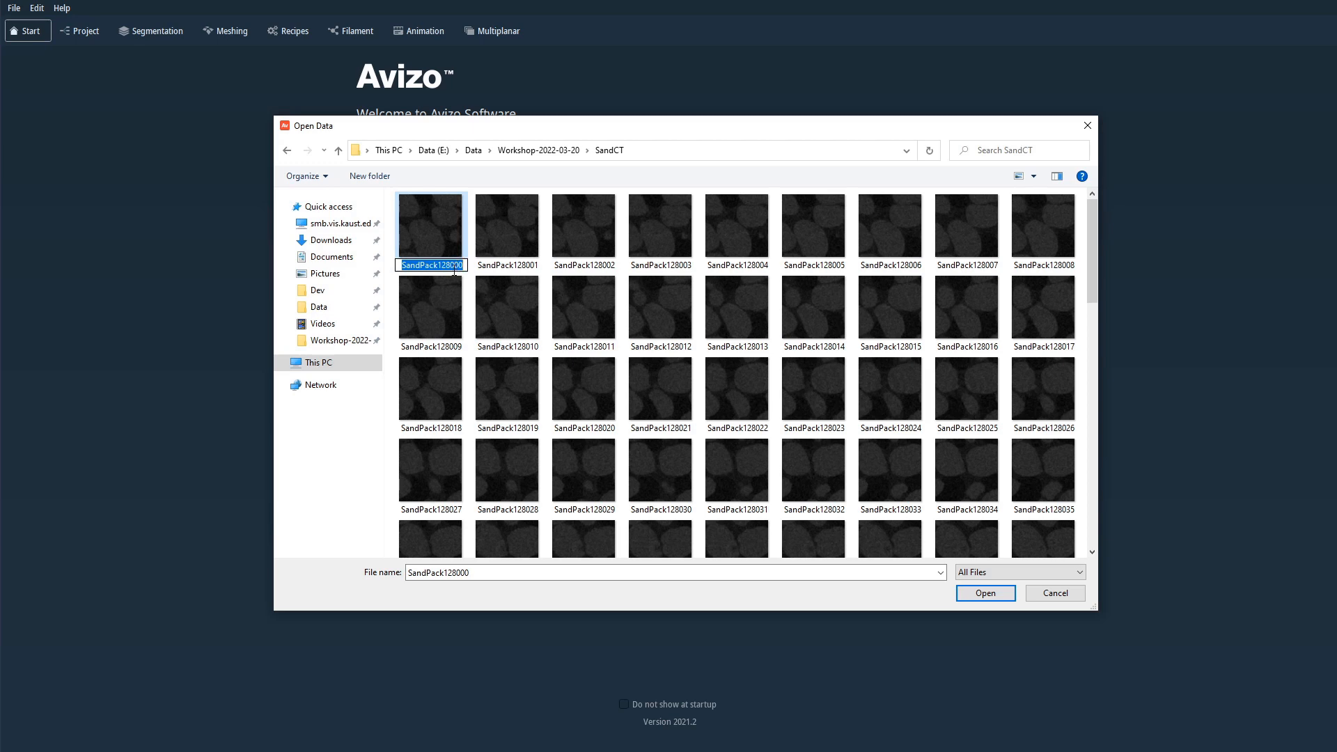
click(527, 265)
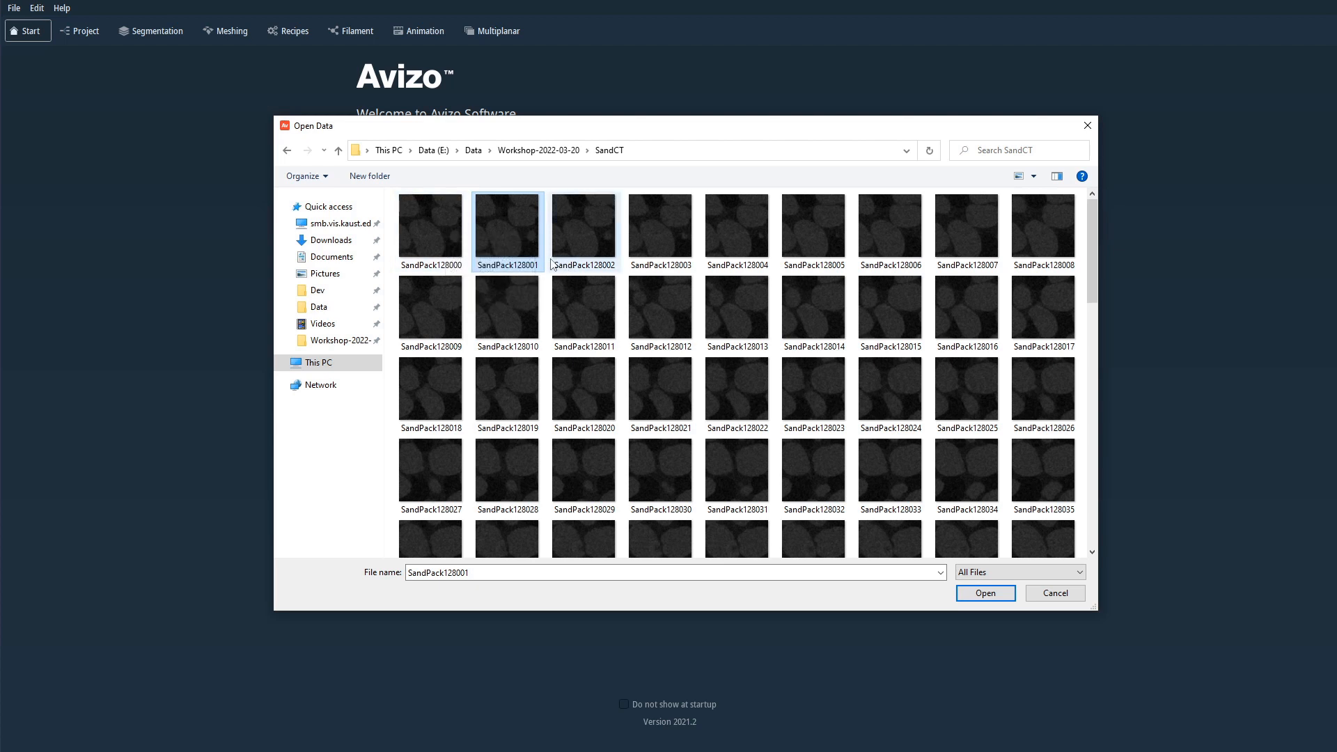
click(432, 226)
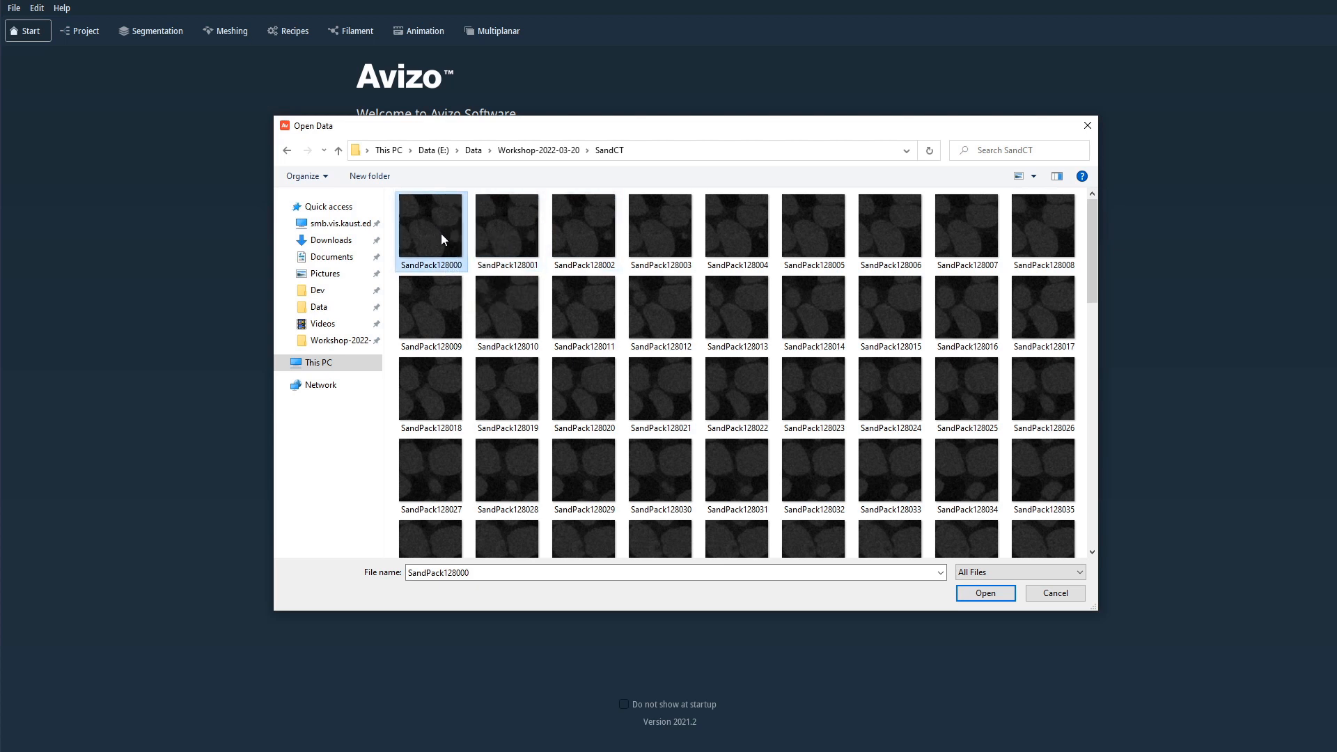
key(ctrl+a)
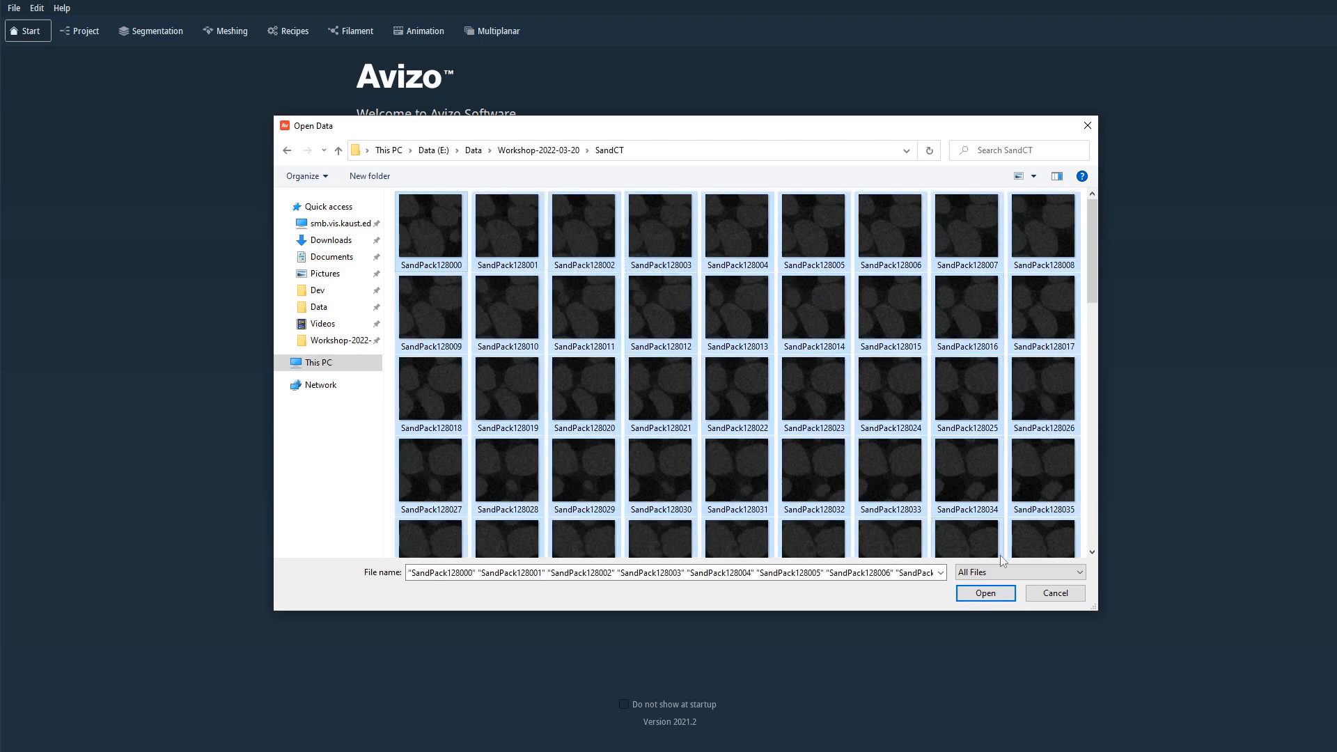
click(994, 597)
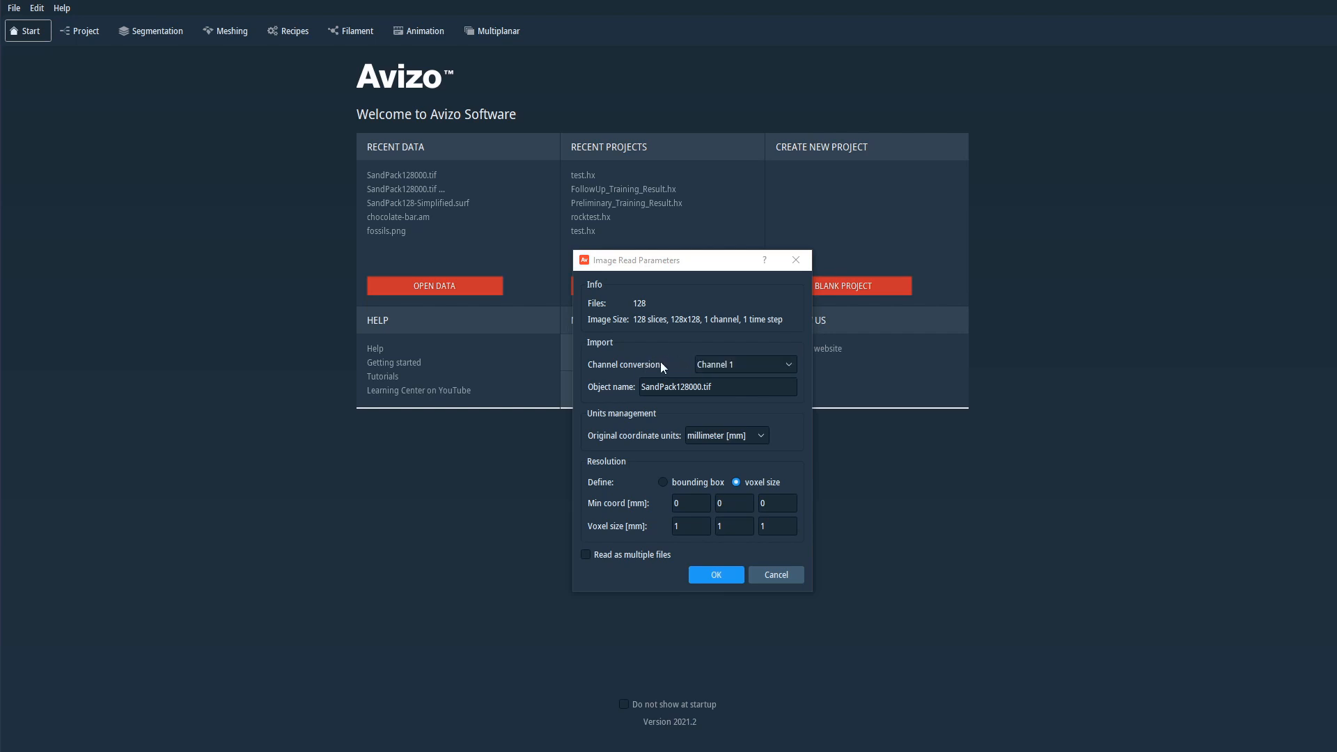
Select Channel 1 as the channel conversion and keep the object name SandPack128000.tif.
click(790, 366)
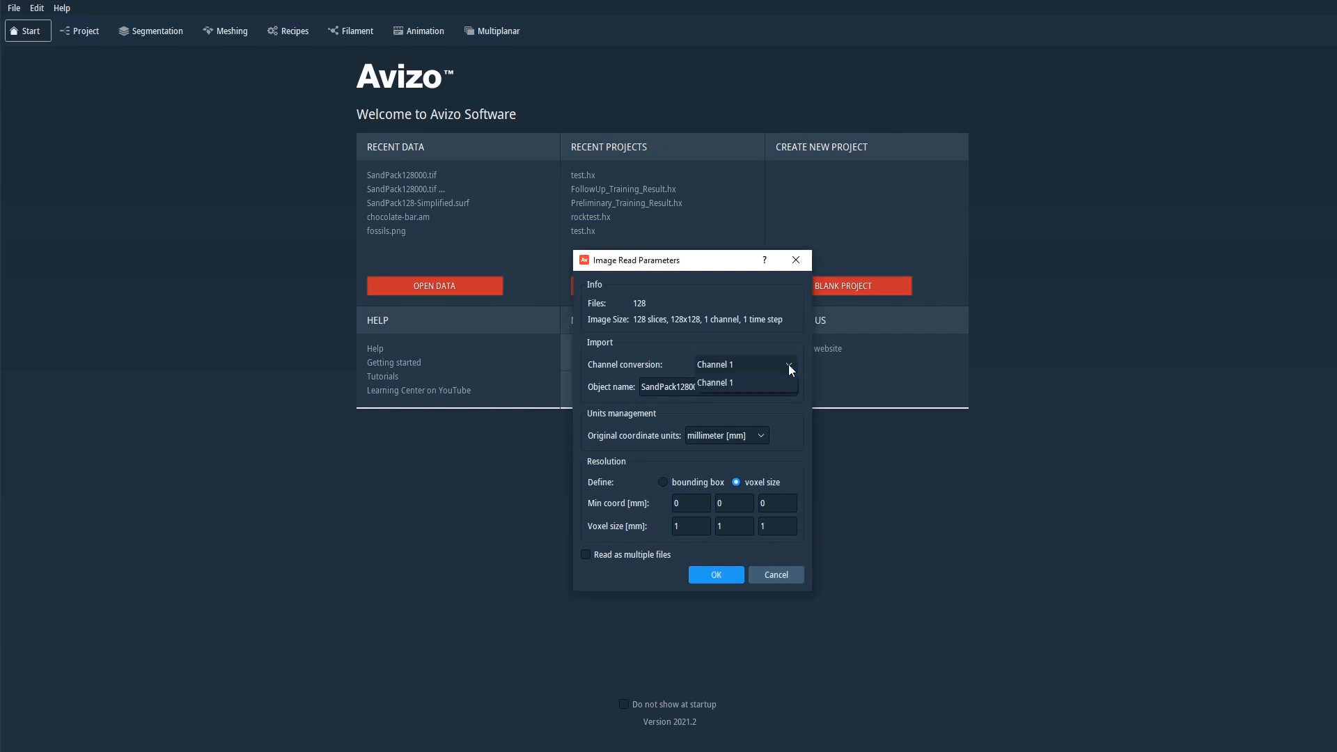
click(748, 383)
drag(733, 388, 635, 389)
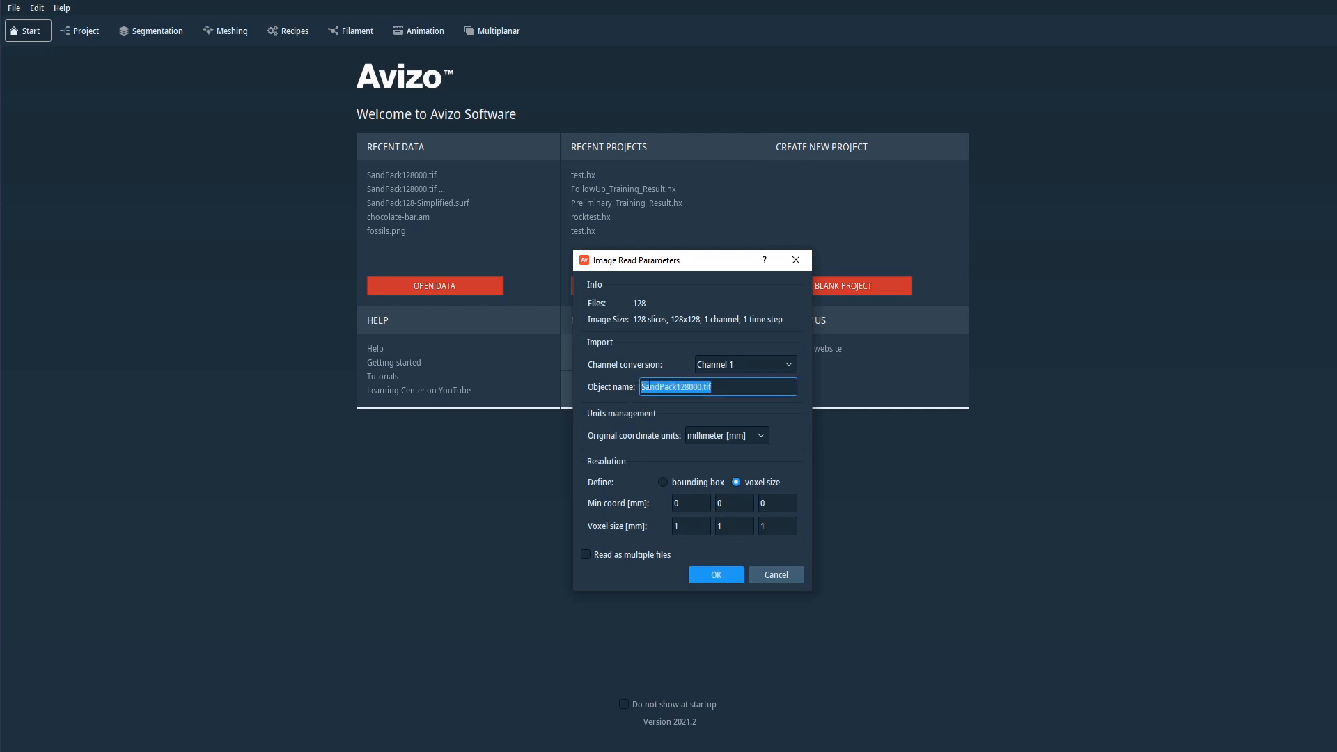
click(645, 387)
mouse_move(645, 387)
mouse_down()
mouse_move(738, 387)
mouse_move(631, 389)
mouse_up()
click(746, 386)
Look through the available coordinate units and choose millimeter as the original coordinate unit.
click(764, 439)
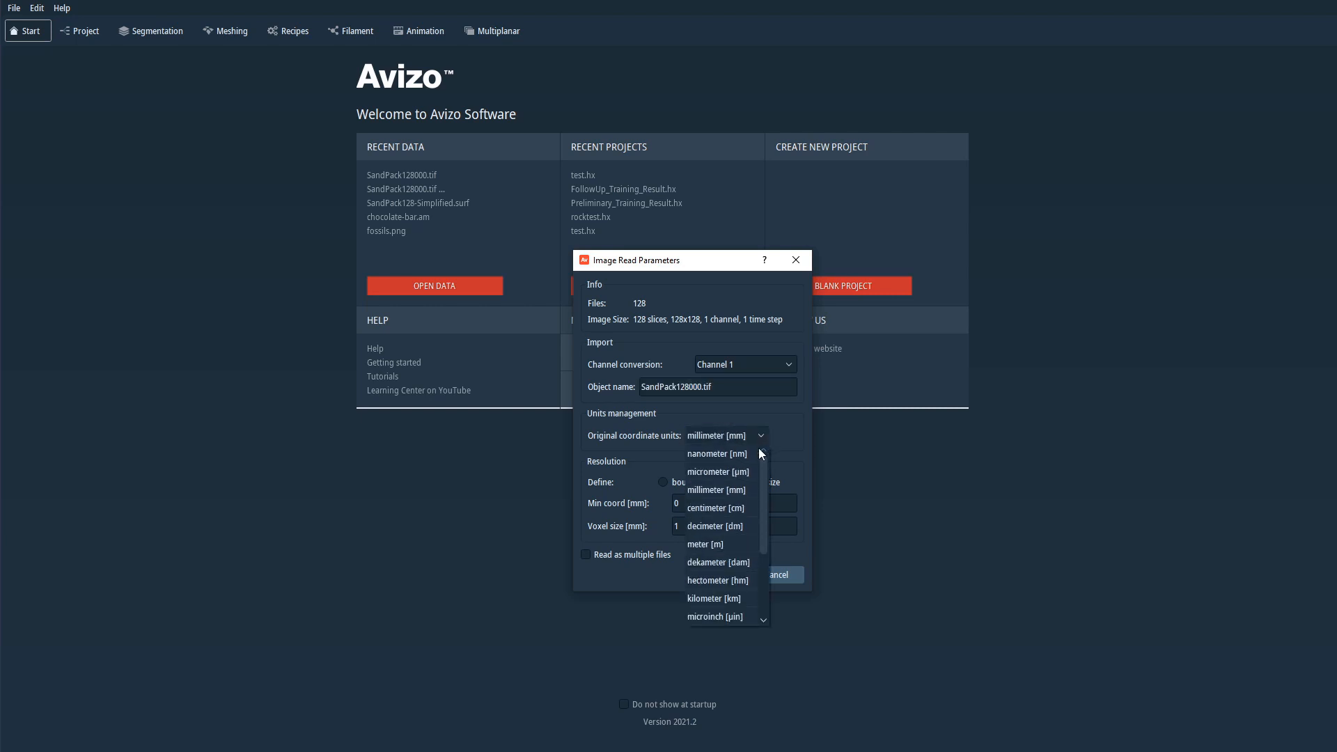
scroll(761, 488, down, 1)
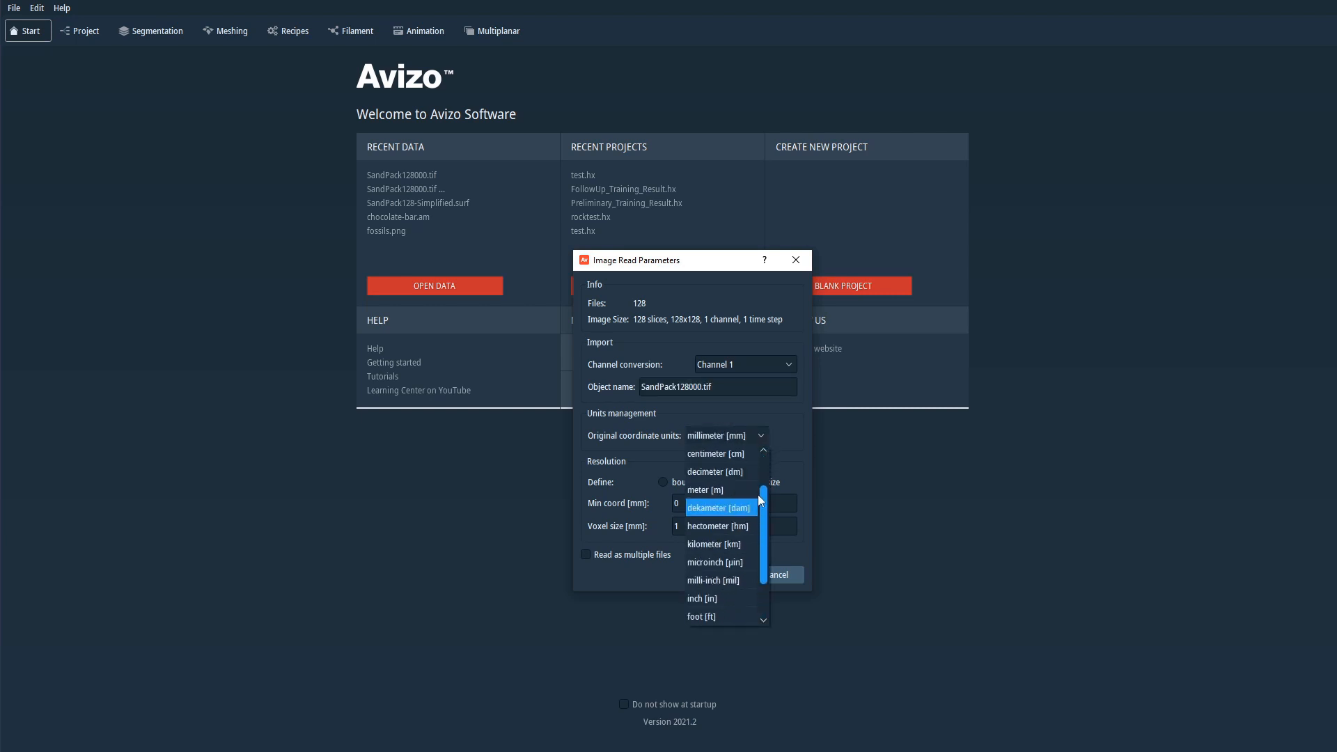
drag(760, 496, 768, 450)
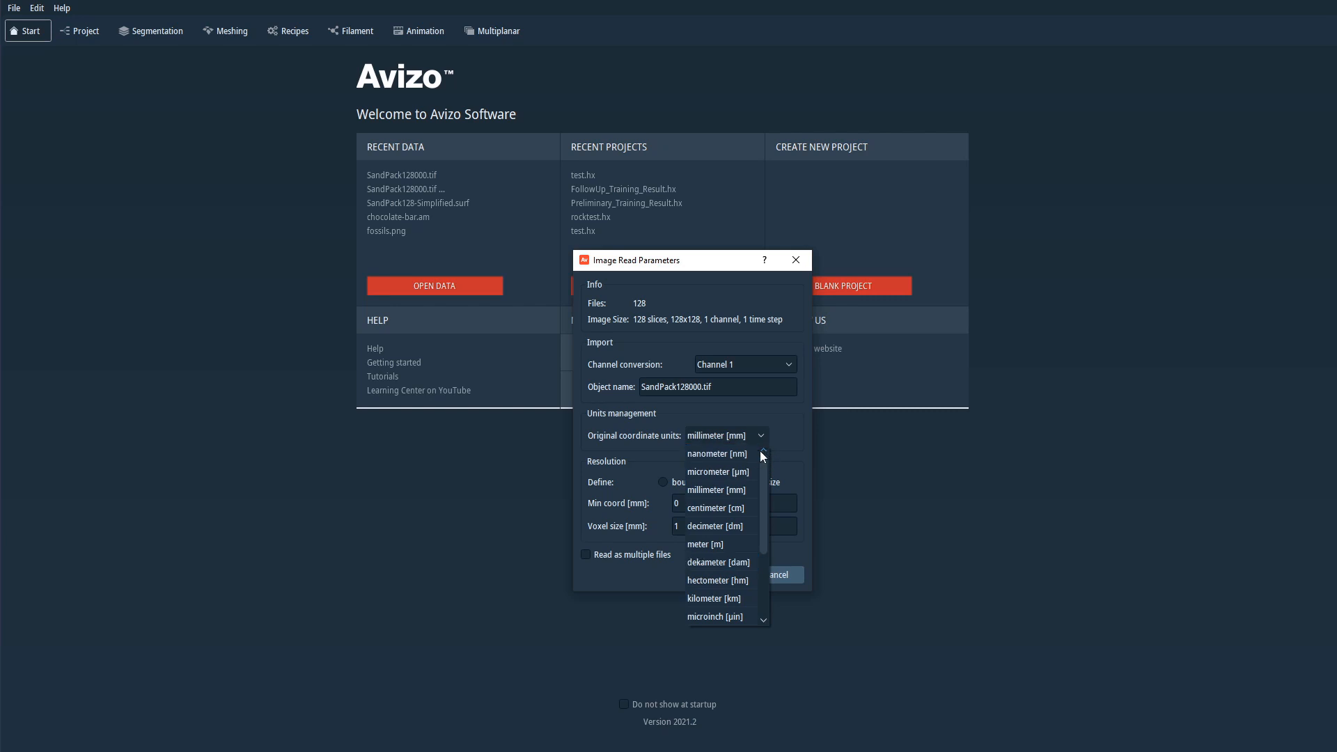
click(738, 494)
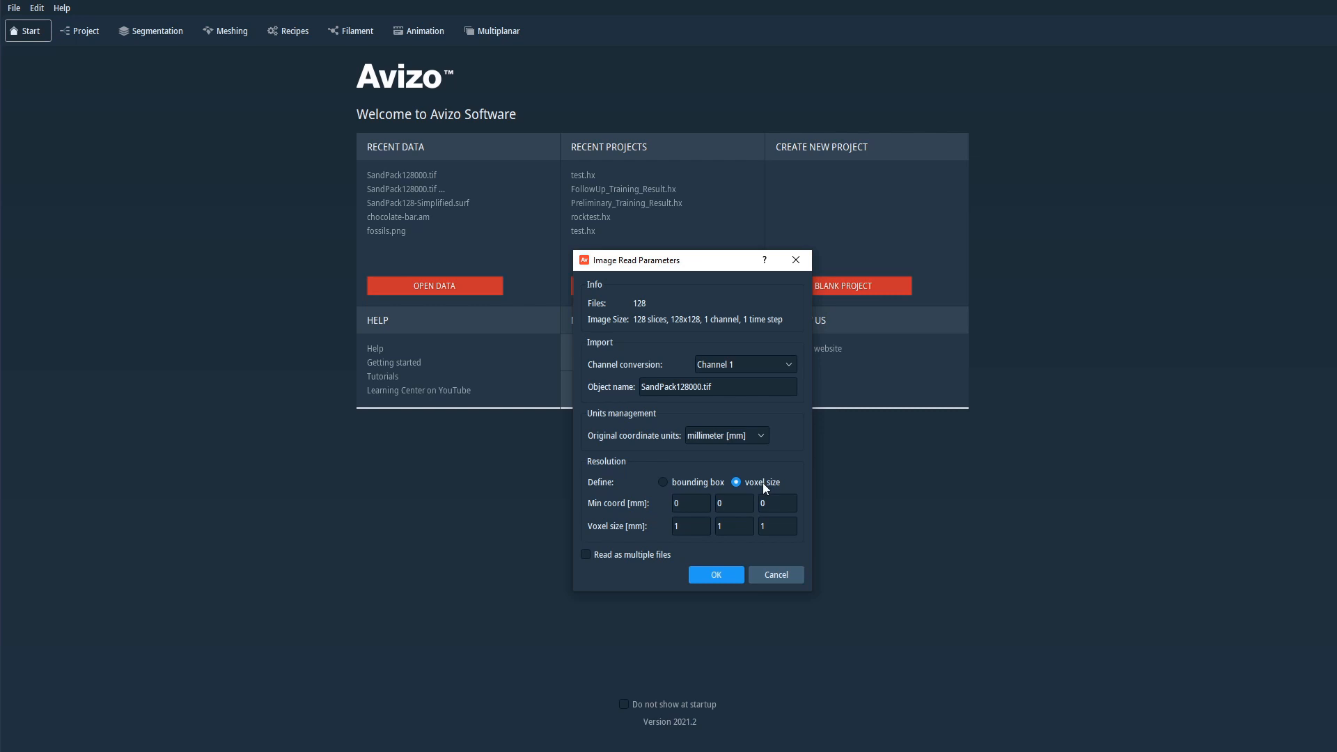
Define the resolution by bounding box with maximum coordinates of 200, 200 and 200 mm, and compare the equivalent voxel size.
click(694, 526)
click(663, 482)
drag(697, 528, 660, 528)
text(200)
key(Tab)
text(200)
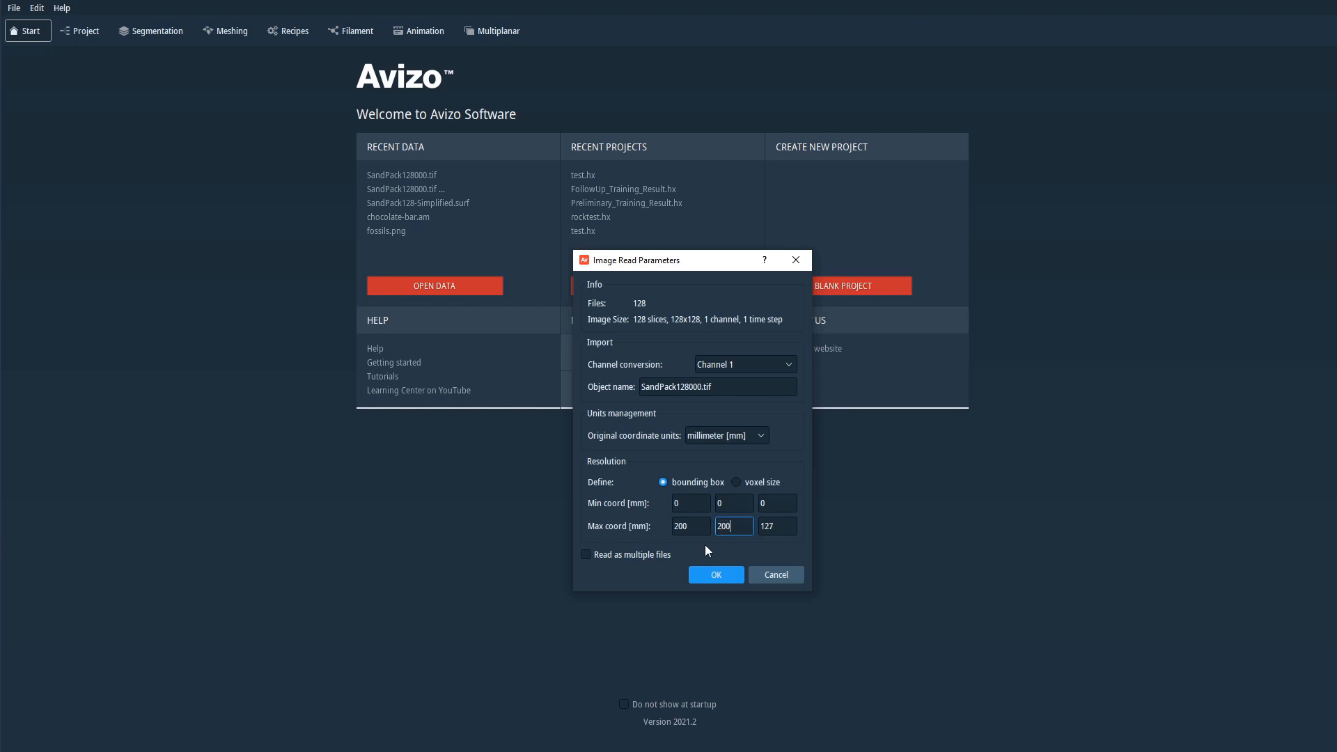
key(Tab)
text(200)
click(737, 482)
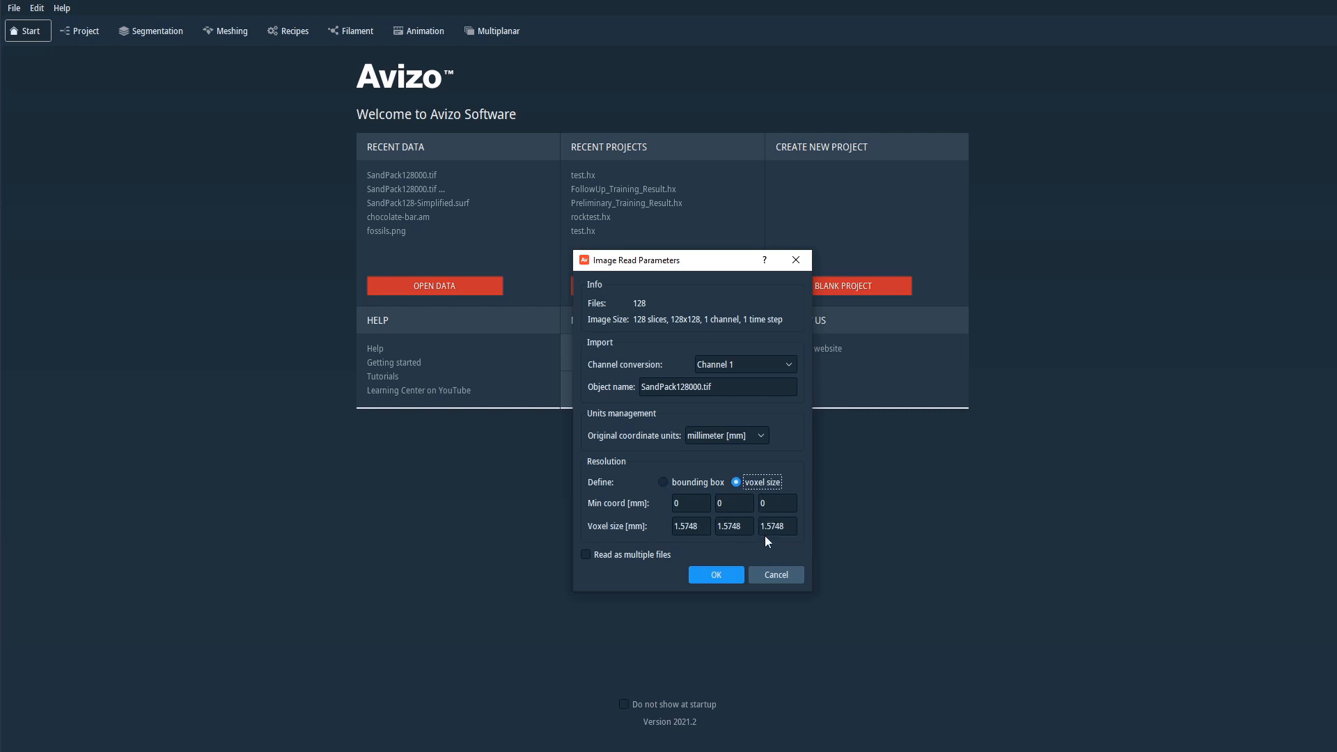
click(665, 483)
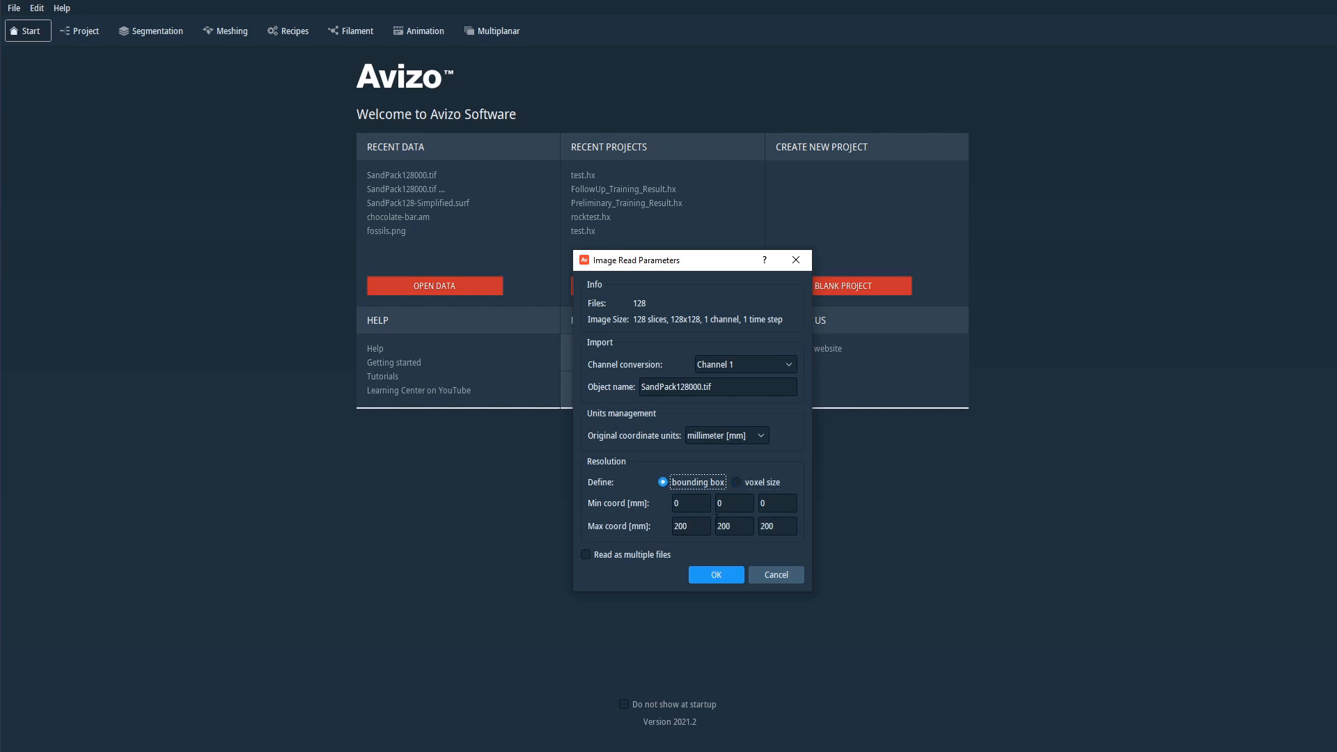
Define the resolution by voxel size as 1 x 1 x 1 mm and import the image stack.
click(746, 487)
double_click(702, 532)
text(1)
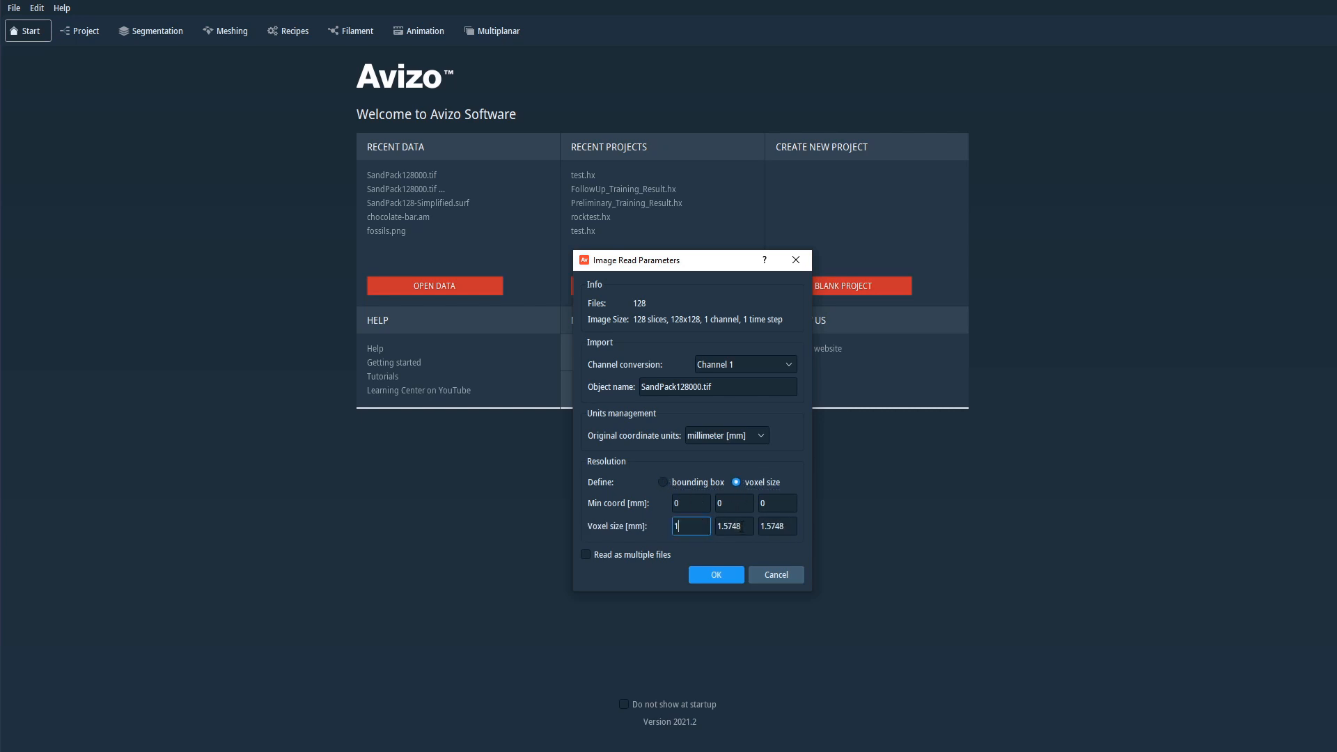
key(Tab)
text(1)
key(Tab)
text(1)
click(717, 575)
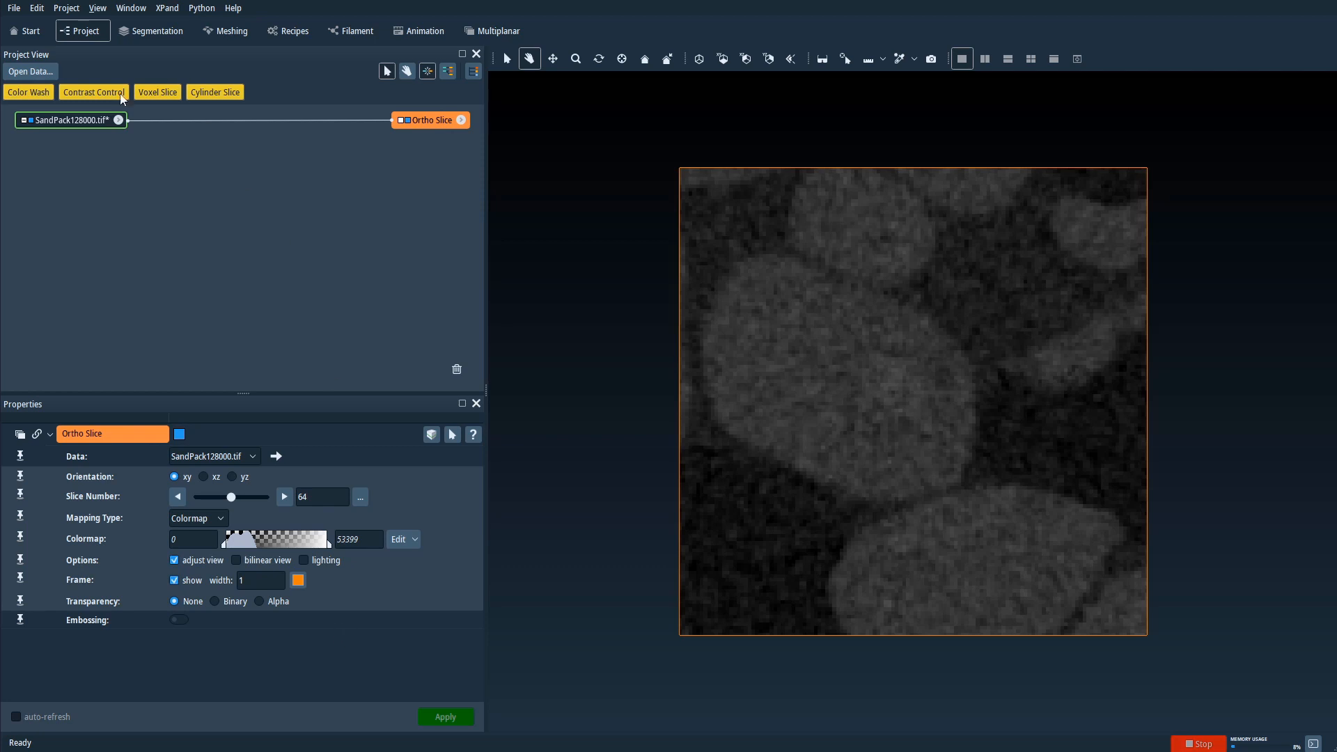
Examine the SandPack128000.tif data properties, and move the Ortho Slice through the xy plane to slice 71.
click(88, 120)
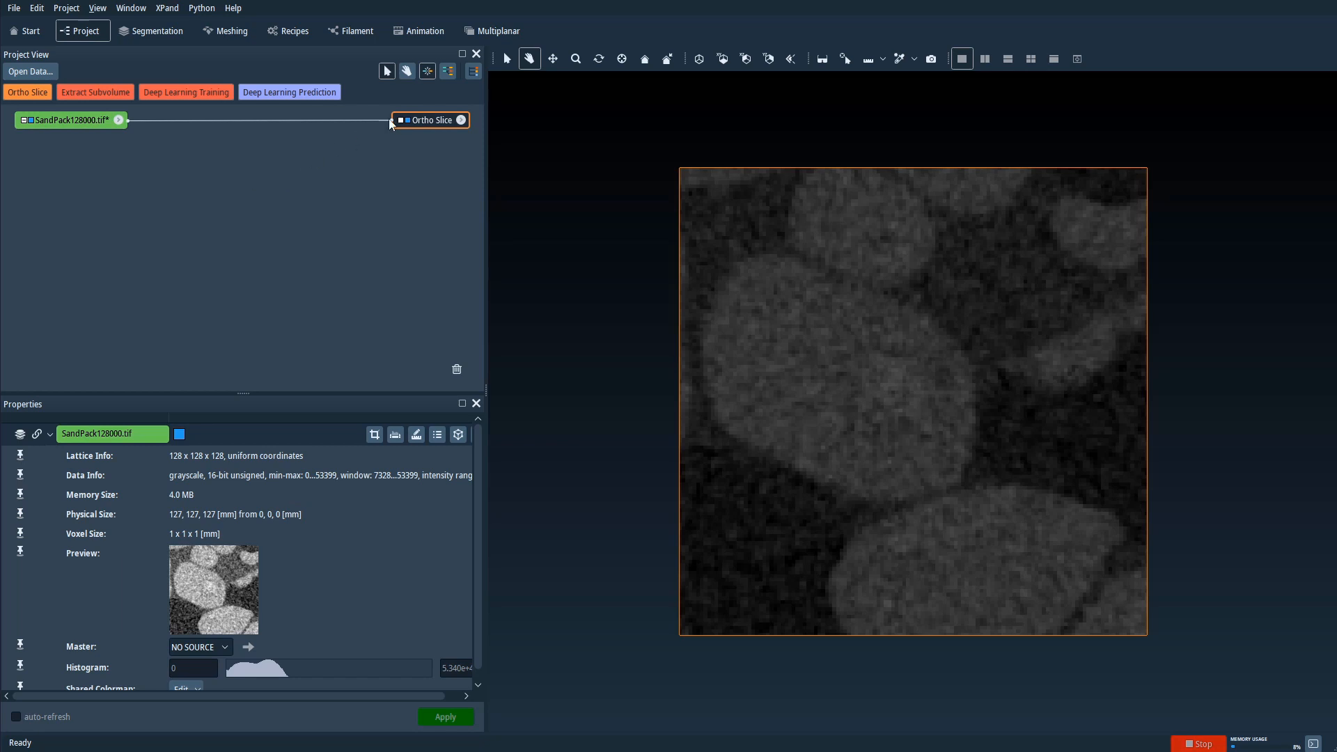
click(433, 121)
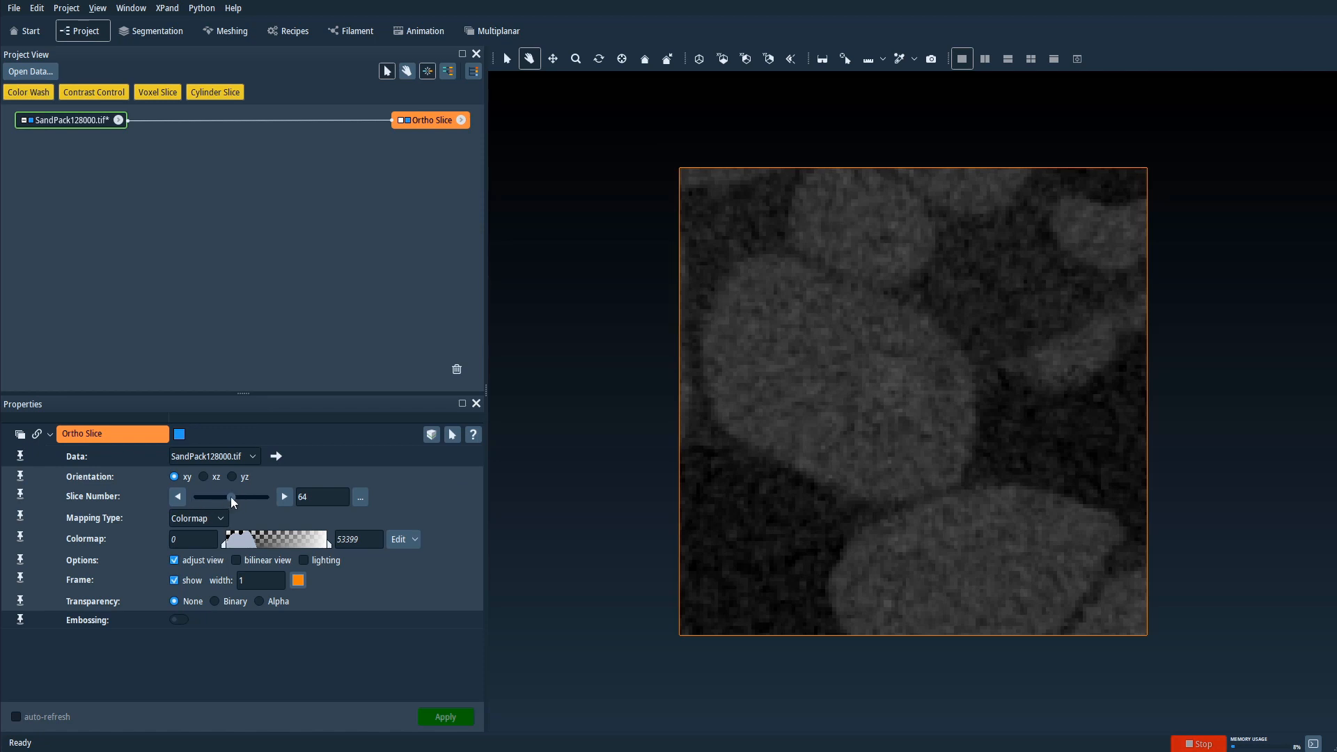
mouse_move(232, 498)
mouse_down()
mouse_move(264, 500)
mouse_move(184, 502)
mouse_move(235, 501)
mouse_up()
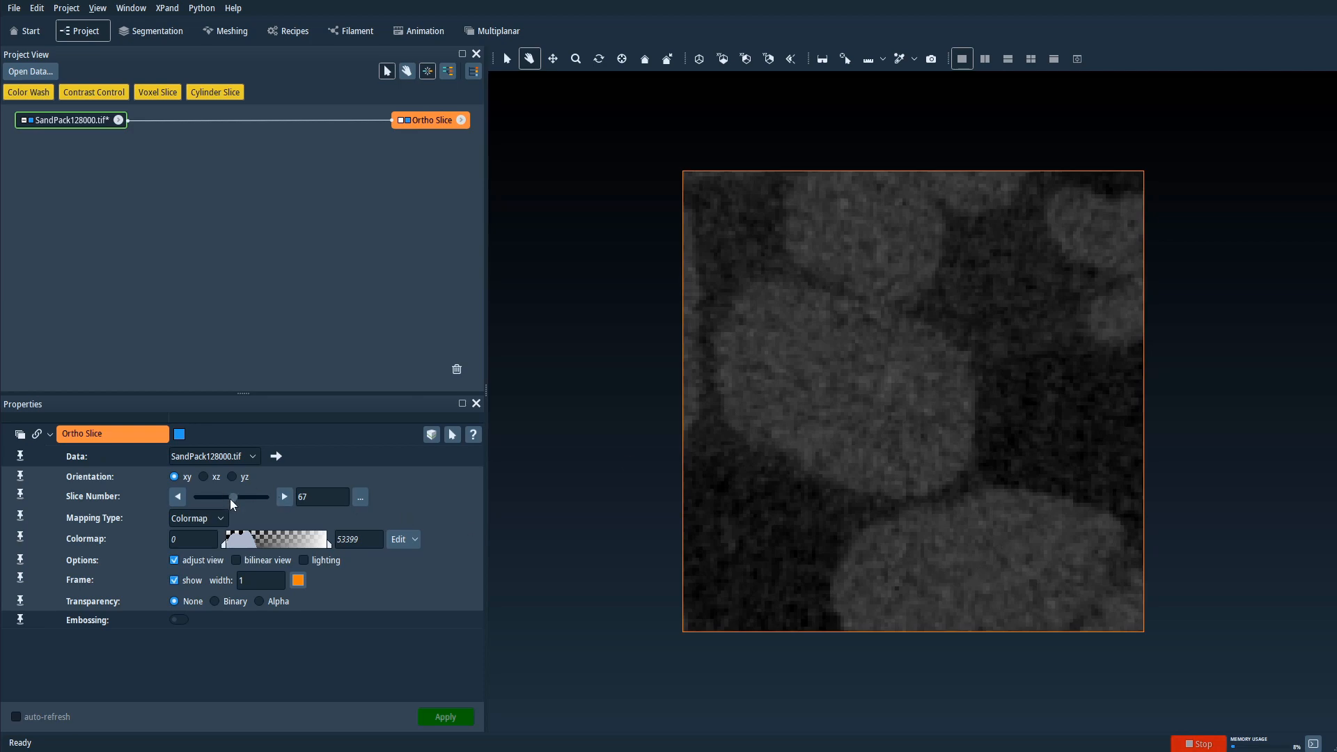
mouse_move(233, 501)
mouse_down()
mouse_move(253, 501)
mouse_move(219, 503)
mouse_move(235, 498)
mouse_up()
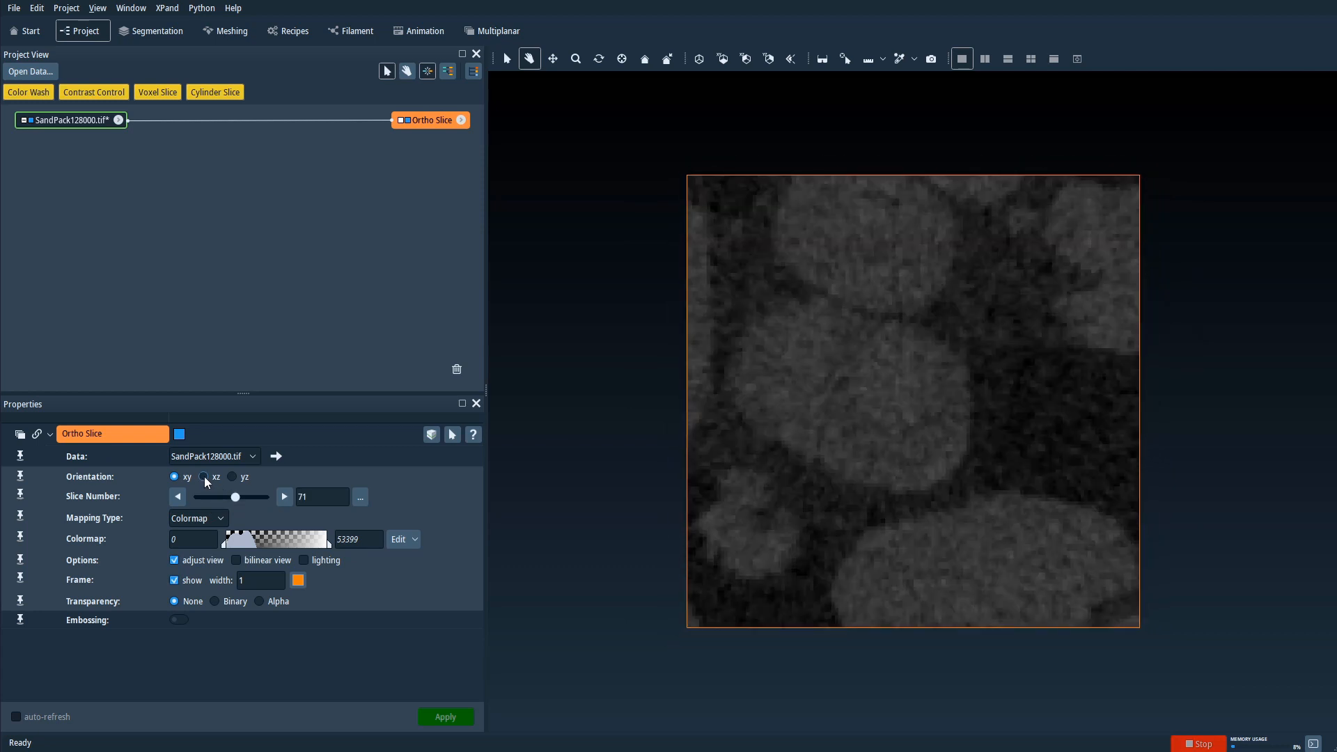
View the Ortho Slice in xz and yz orientation, move the yz slice to 60, and return to xy.
click(204, 477)
click(232, 477)
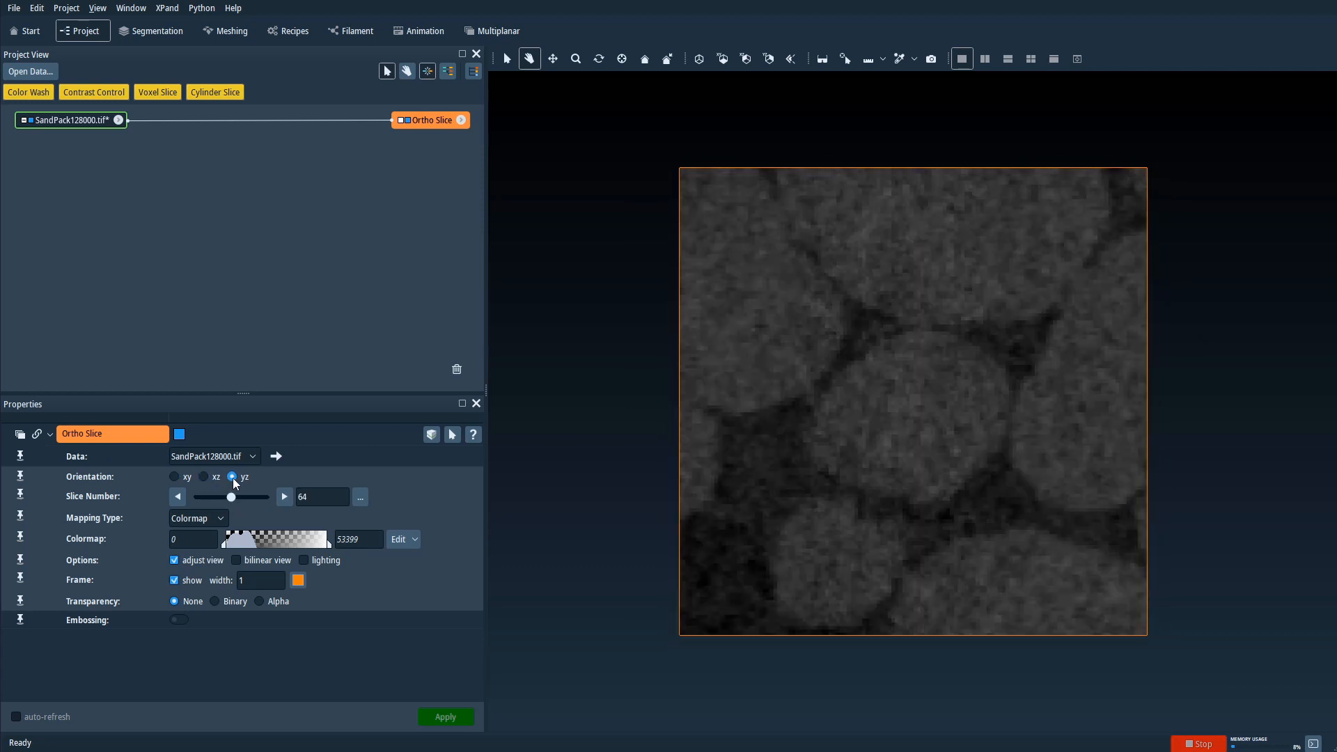
mouse_move(236, 500)
mouse_down()
mouse_move(248, 499)
mouse_move(228, 499)
mouse_up()
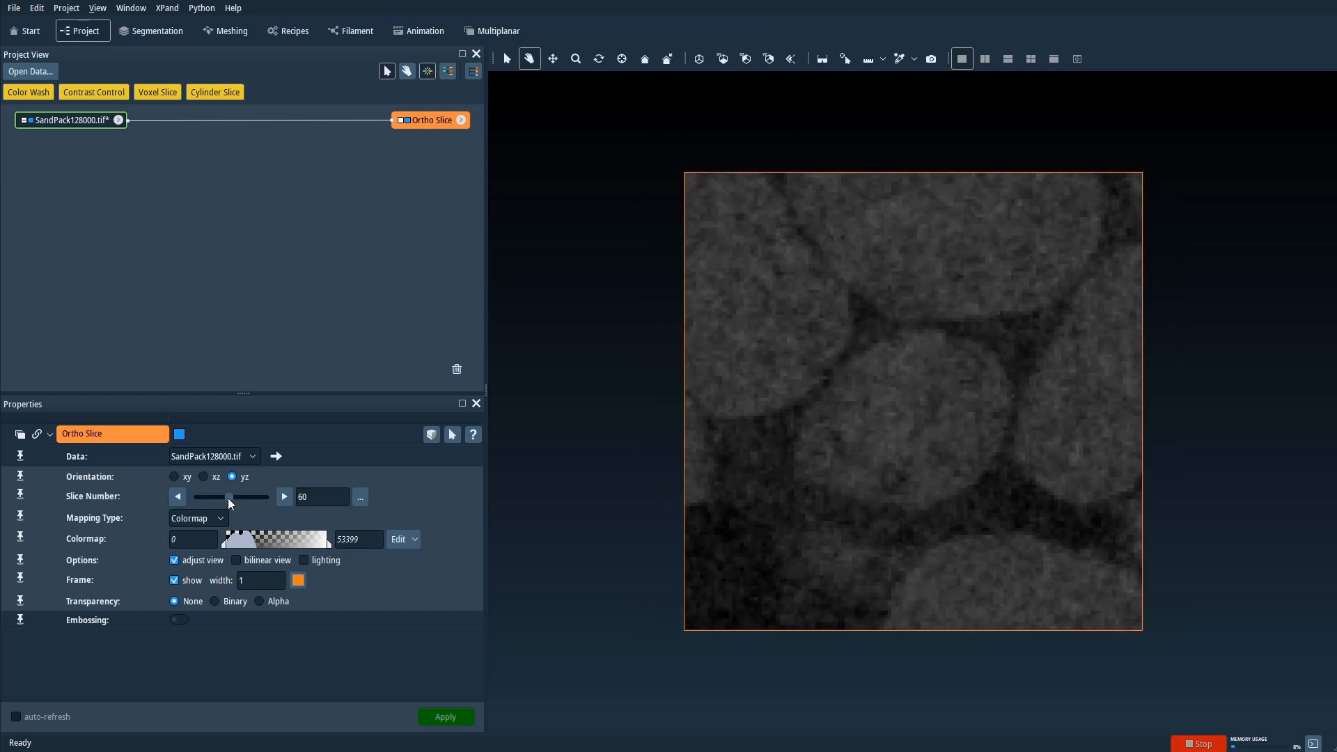
click(174, 478)
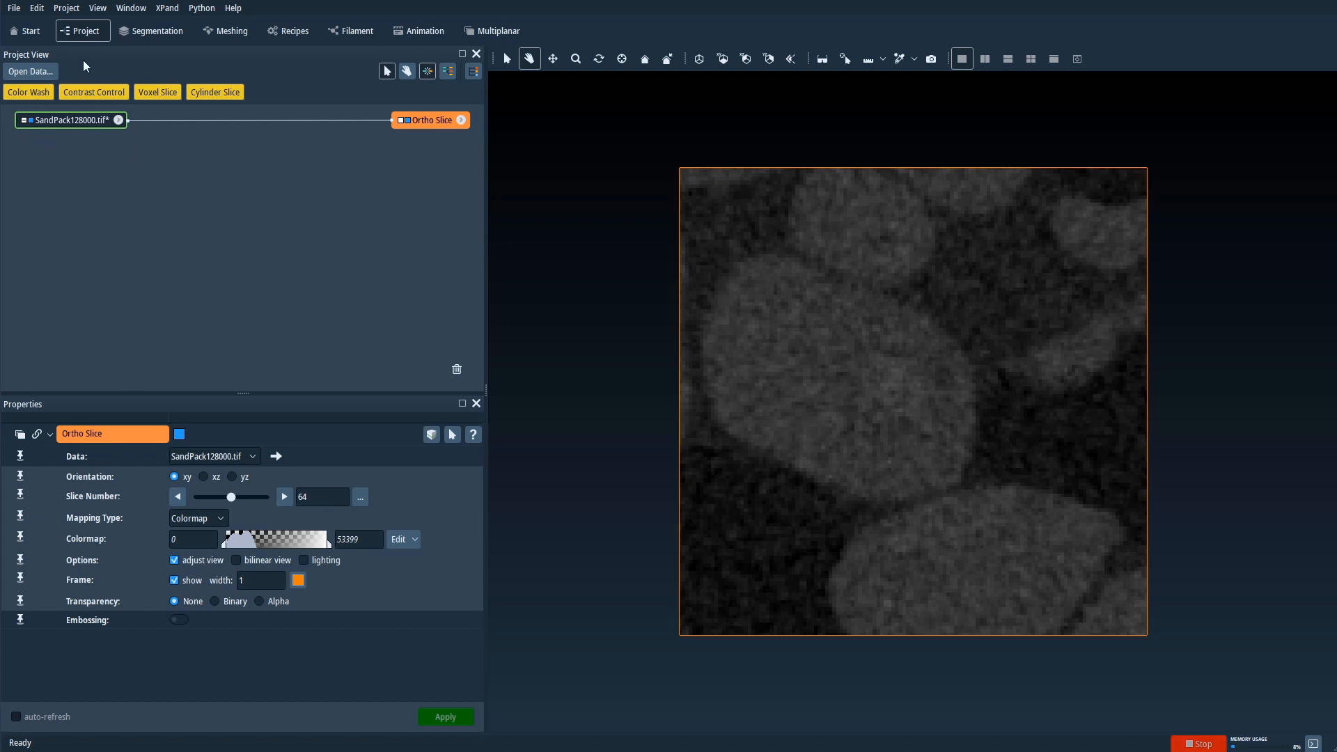
View the start page, return to the project, and look at the Open Data file dialog without loading any file.
click(25, 32)
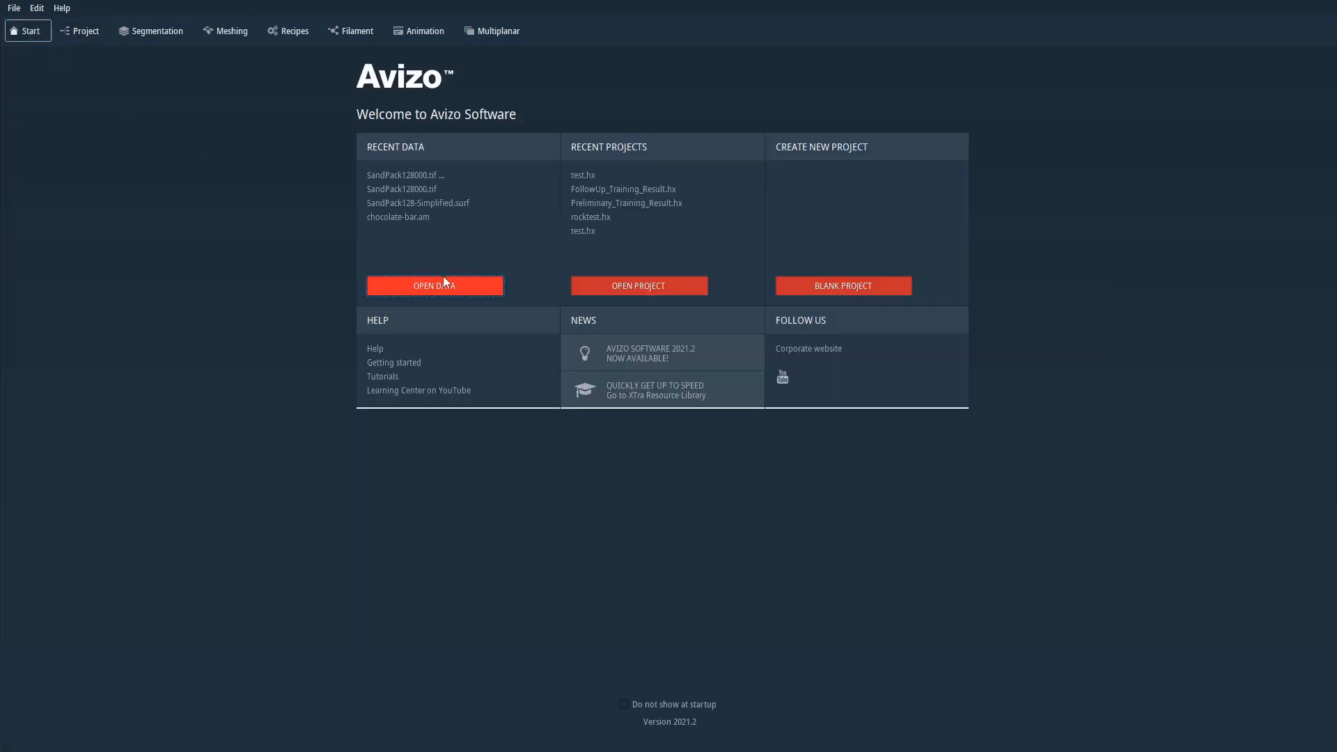
click(85, 31)
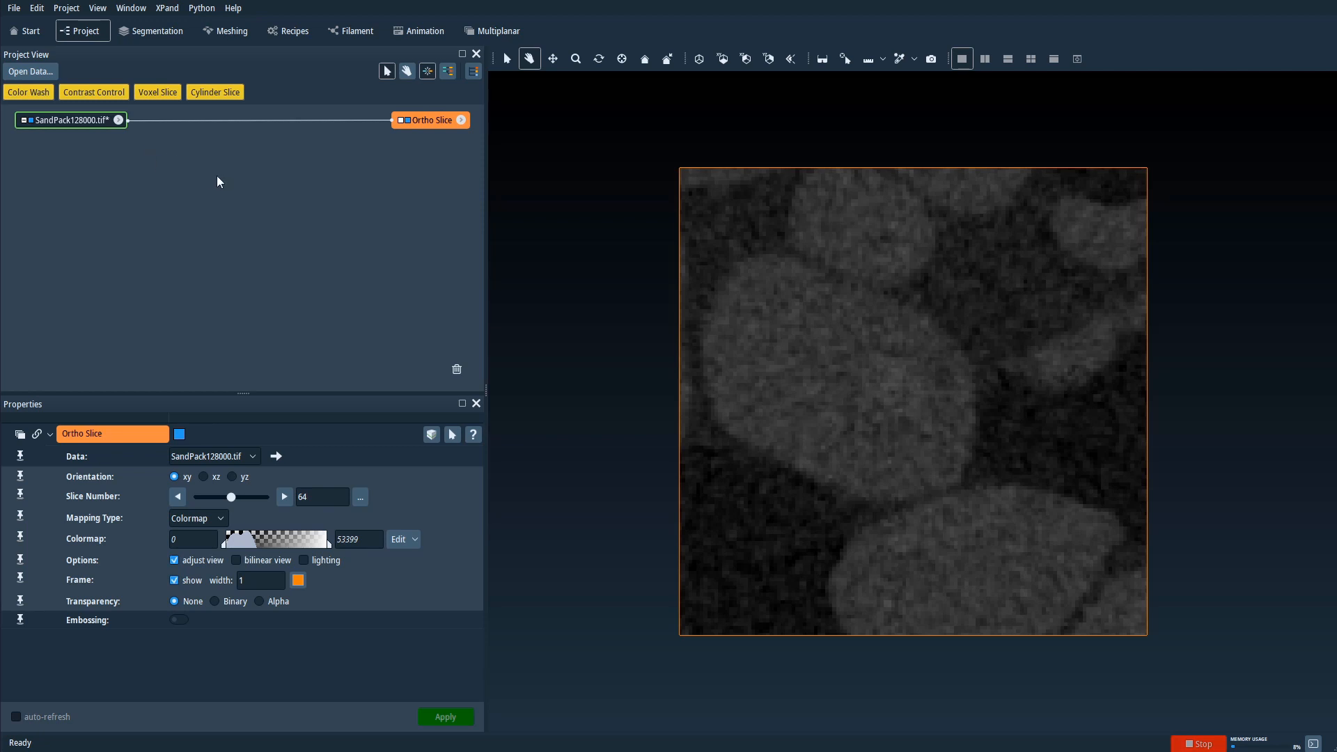
click(42, 71)
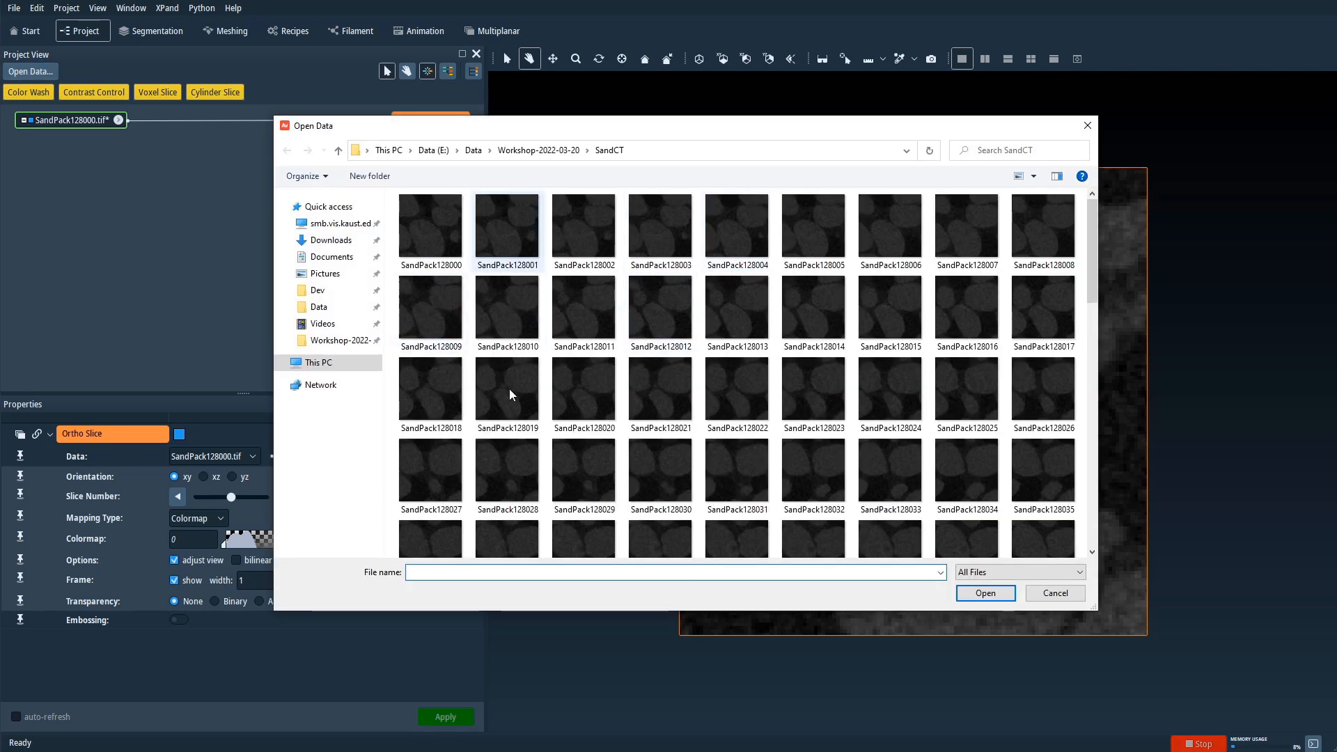
click(1055, 593)
right_click(195, 174)
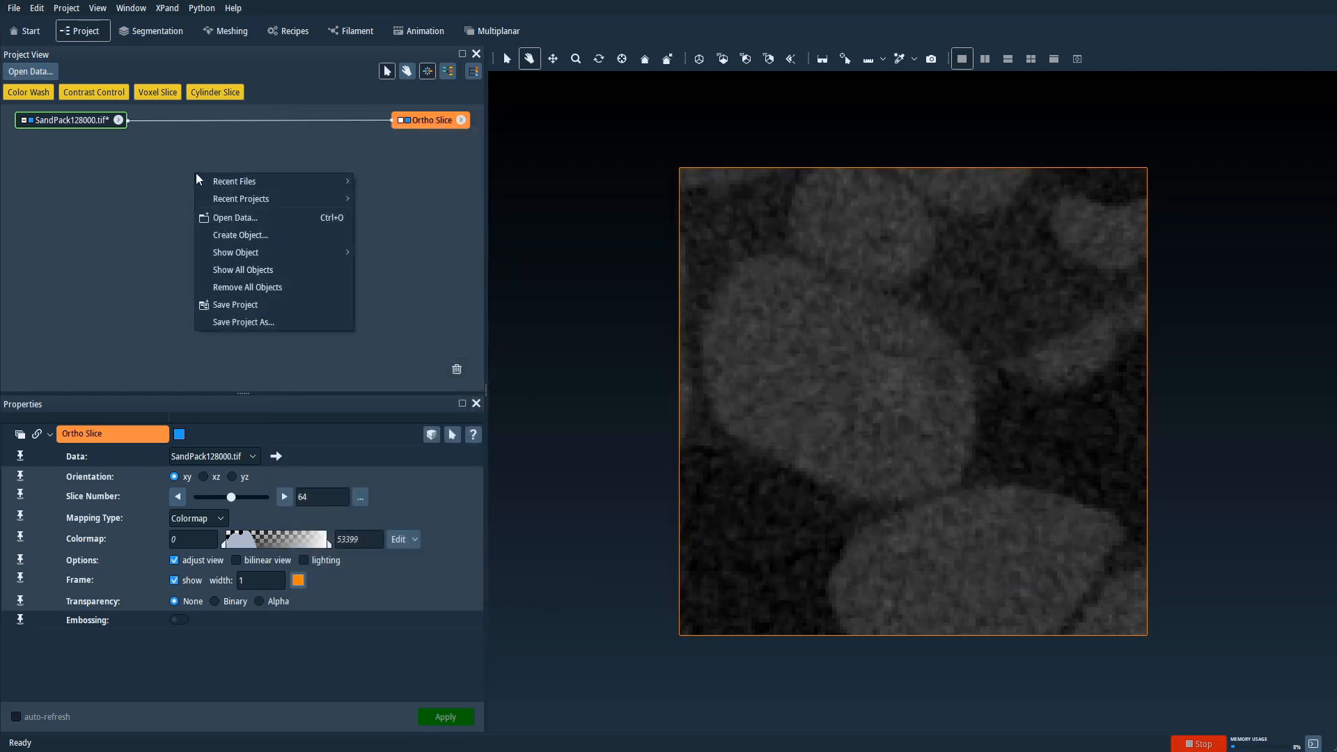
click(250, 216)
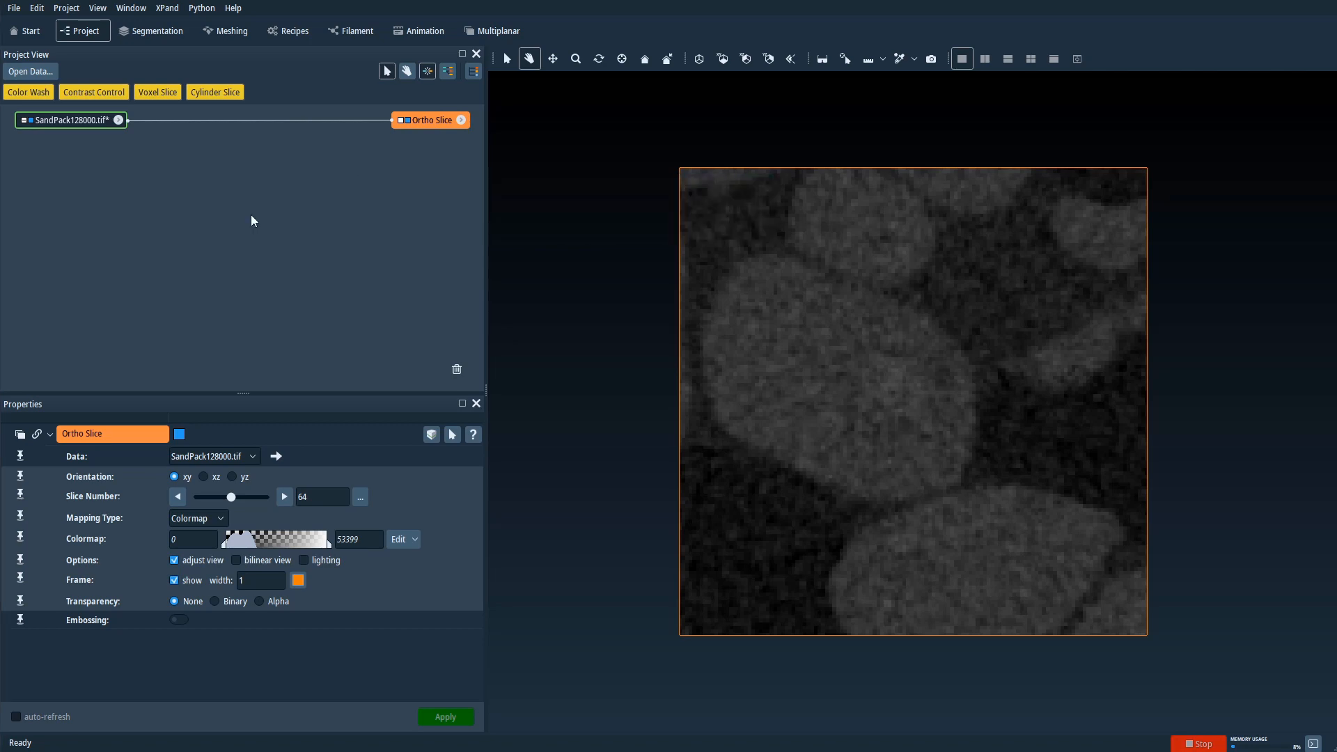
click(1053, 594)
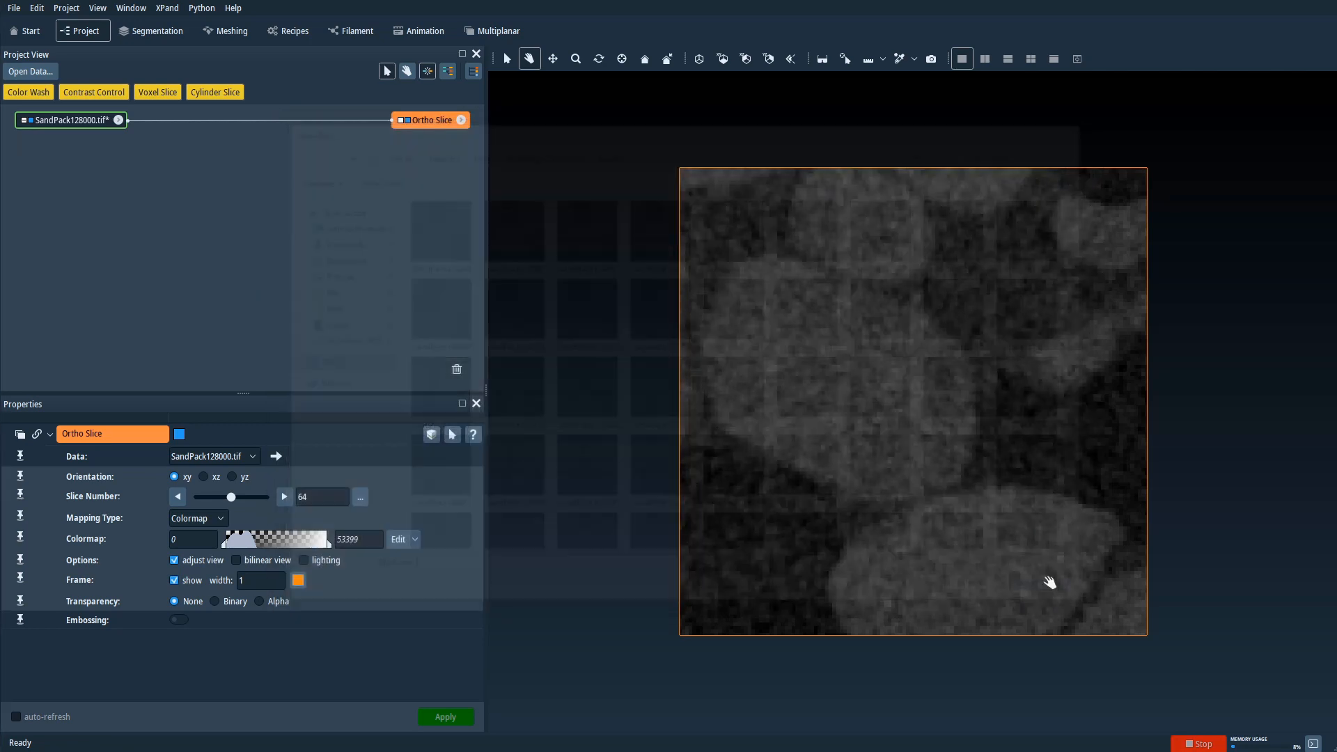
Examine the favorite modules that can be attached to the SandPack128000.tif data object.
click(205, 191)
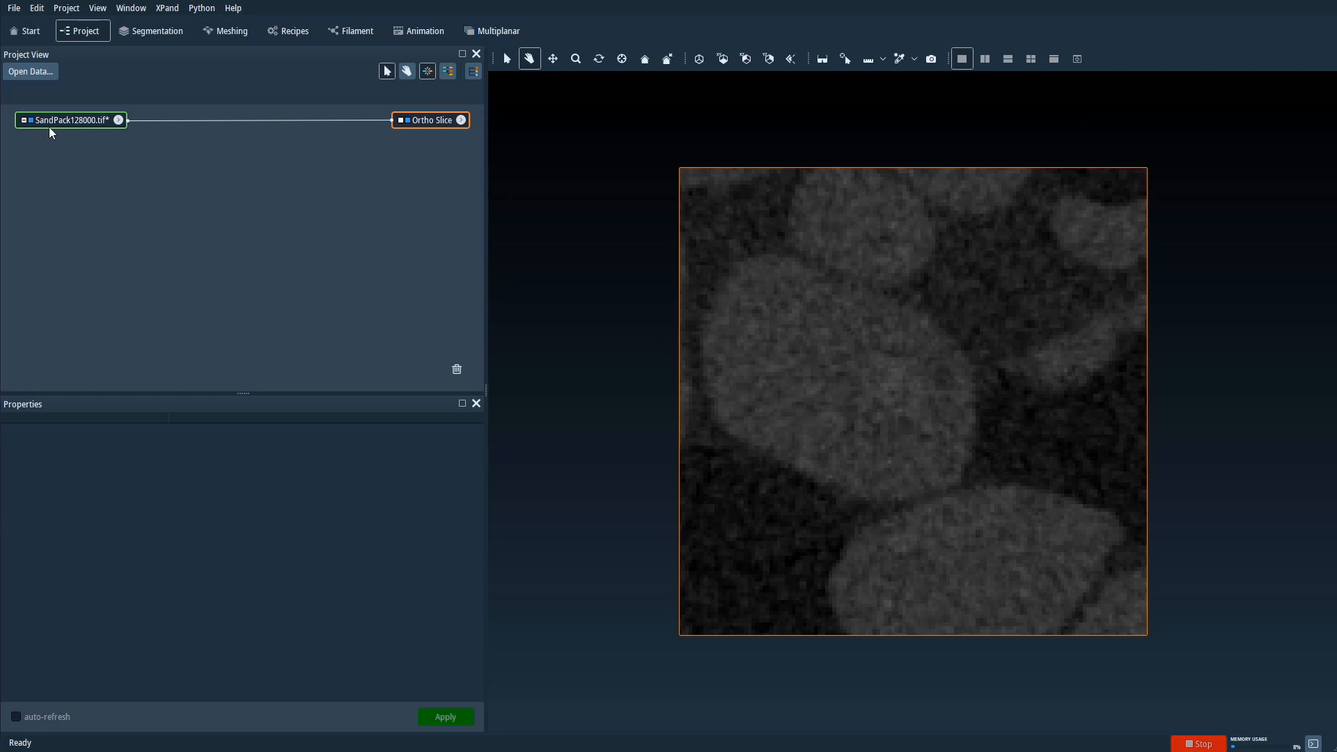
click(451, 123)
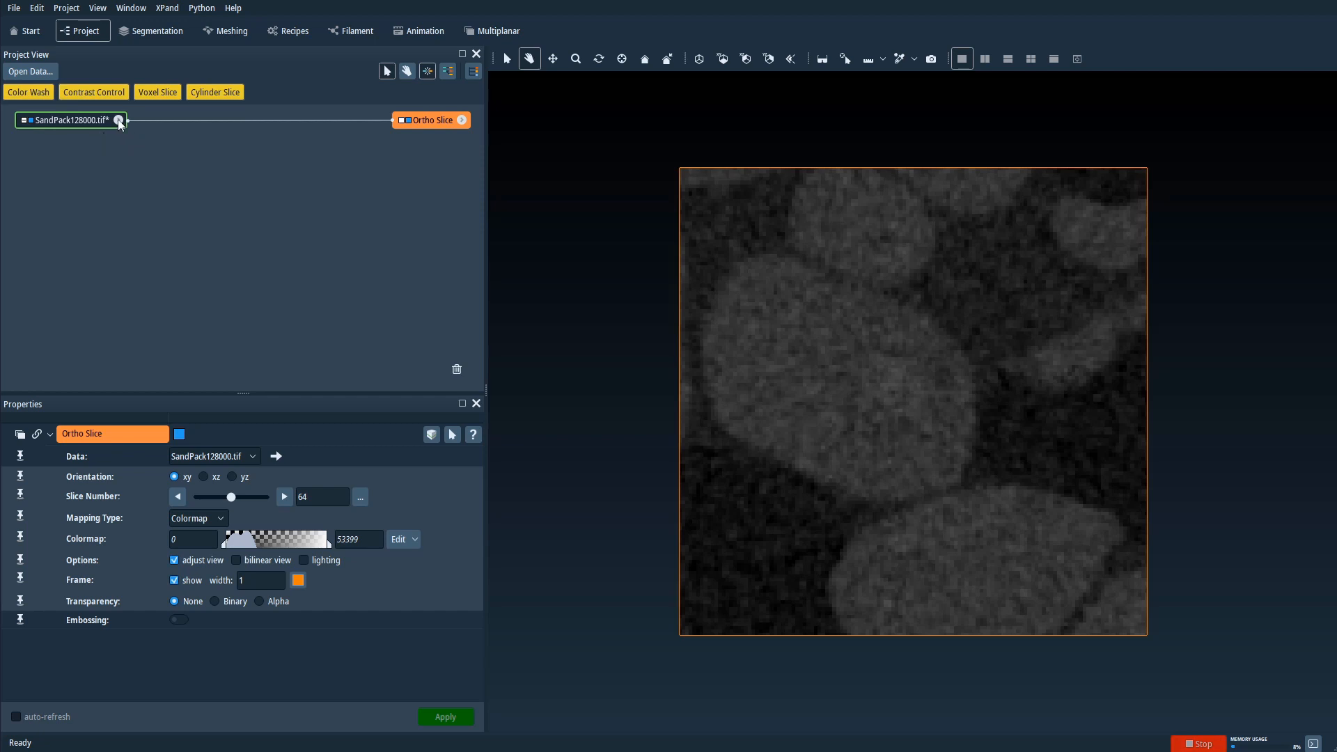
mouse_move(120, 124)
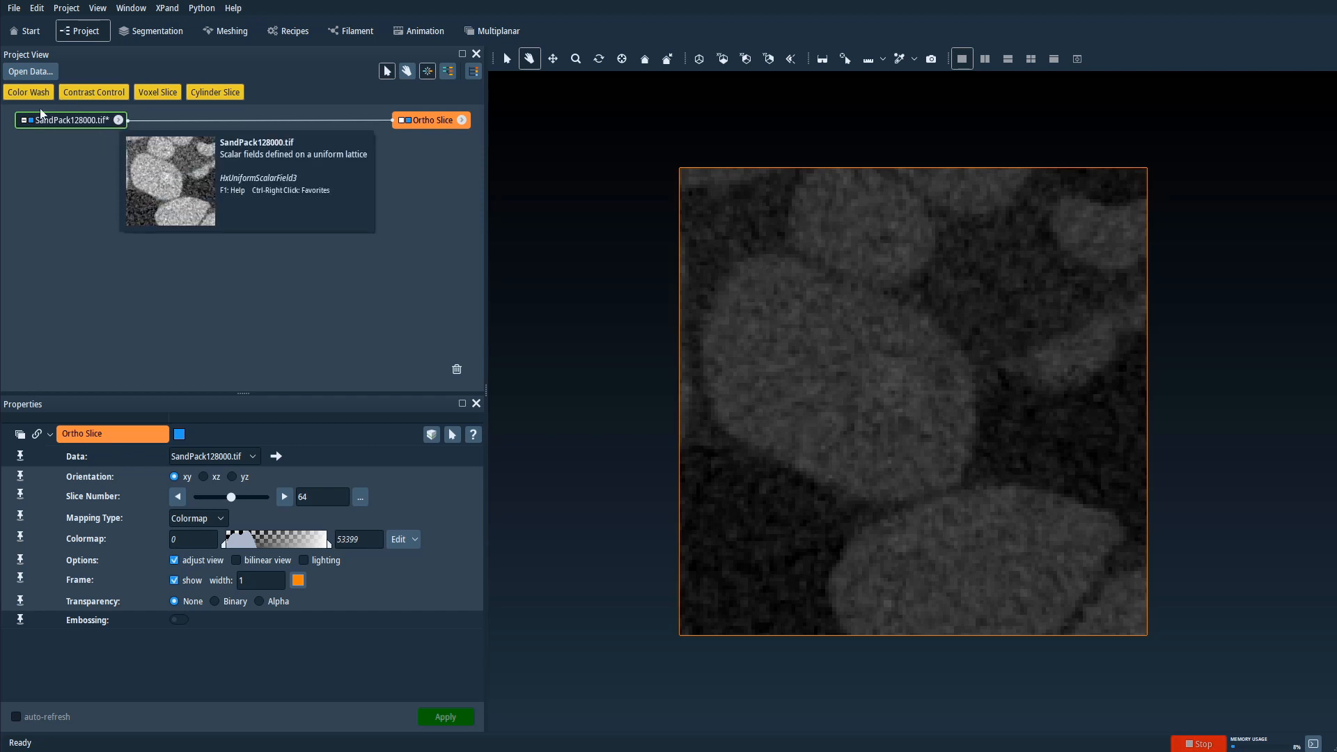
click(118, 120)
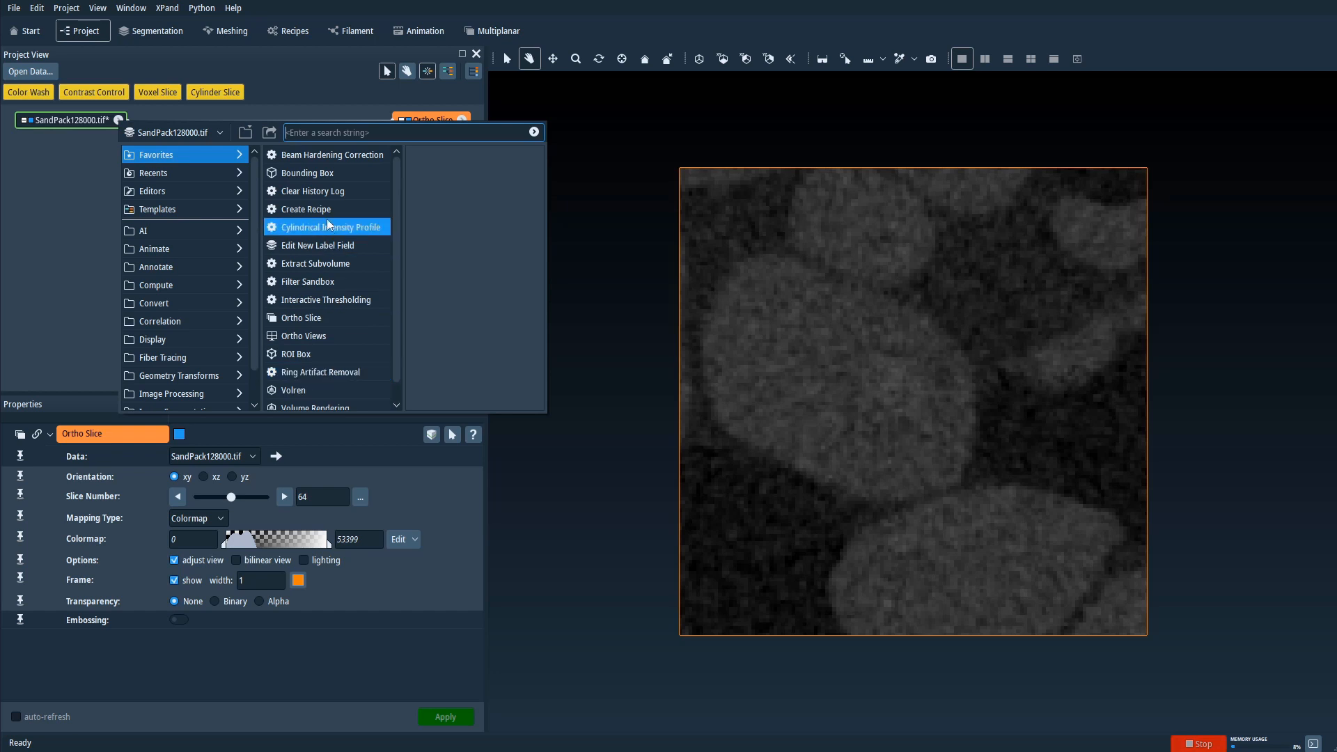
scroll(326, 228, down, 1)
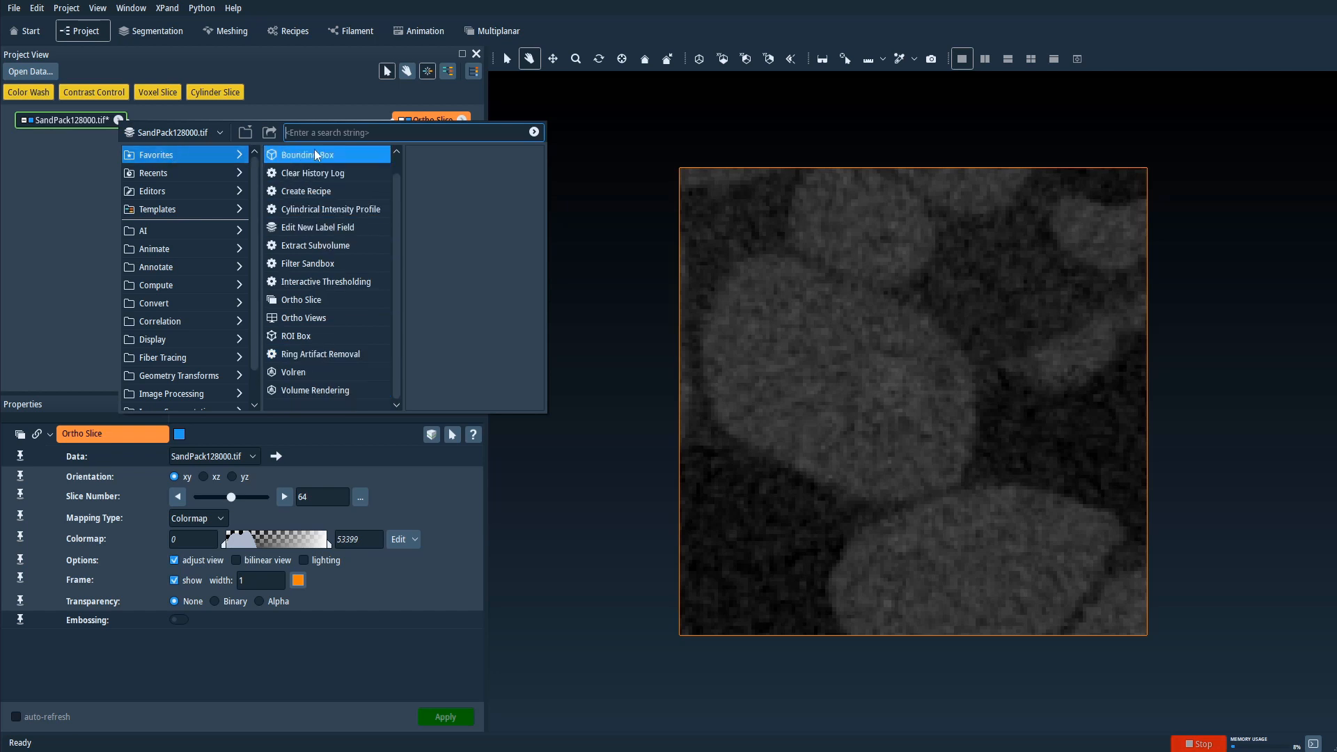
scroll(312, 168, up, 1)
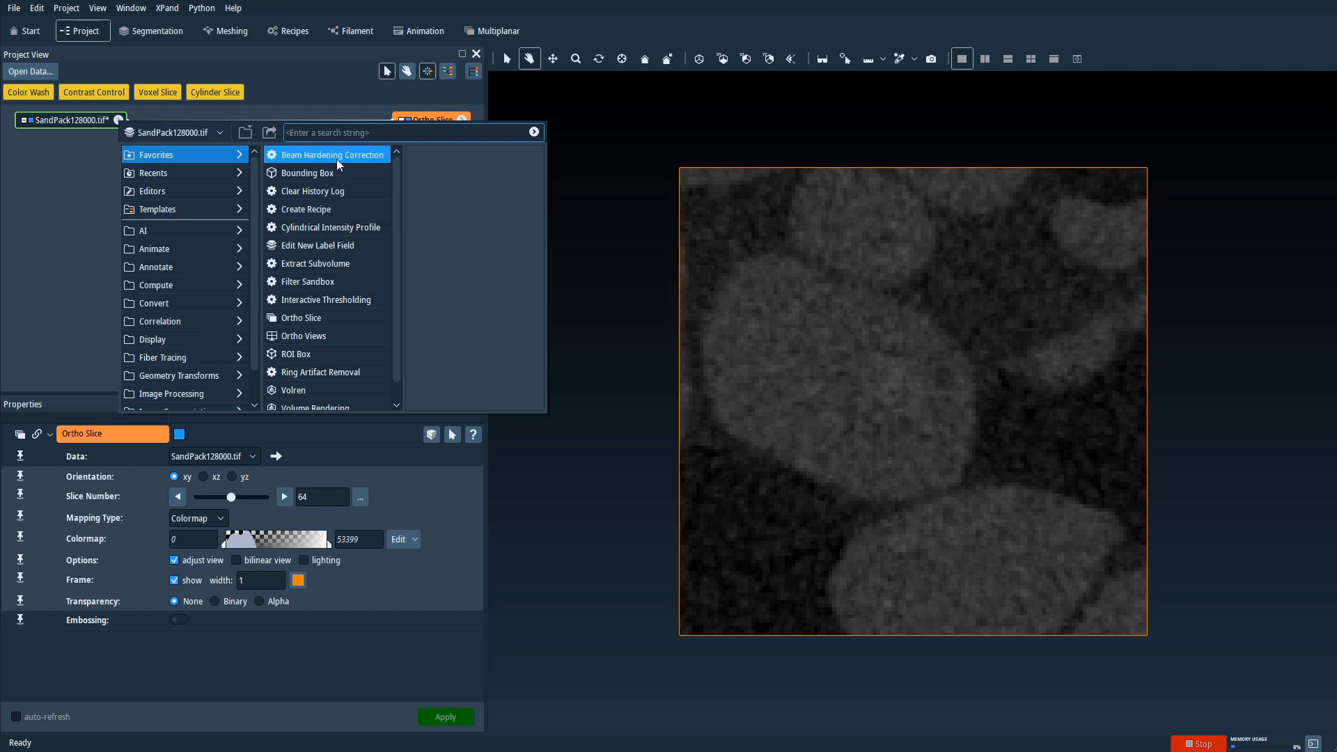
scroll(328, 279, down, 1)
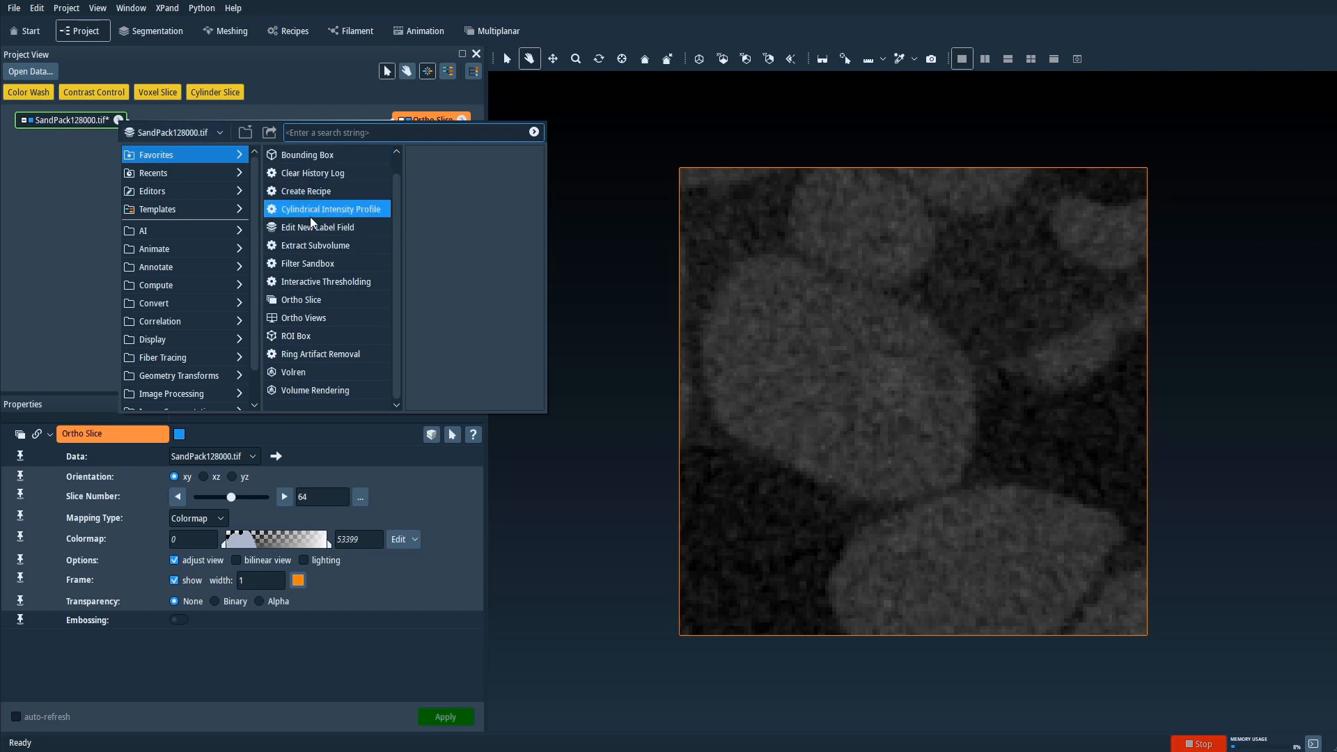
scroll(312, 208, up, 1)
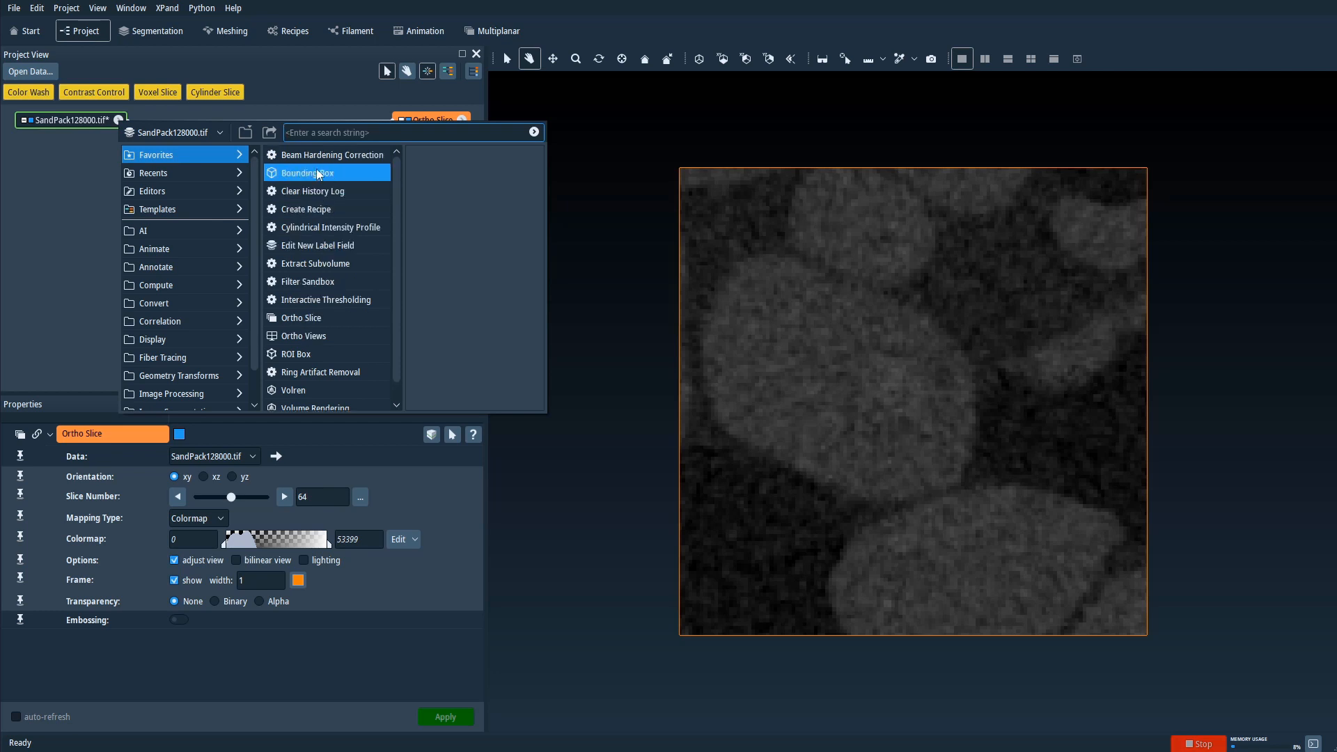
scroll(322, 279, down, 1)
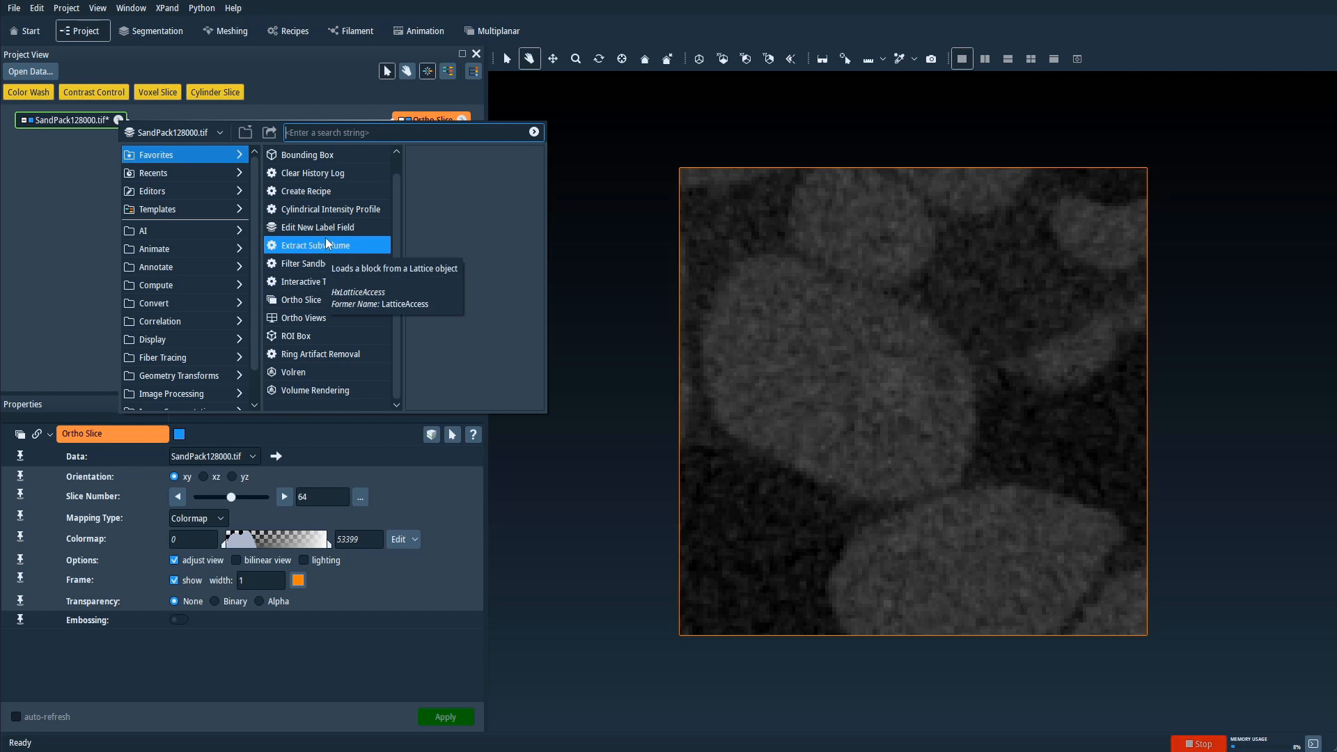
scroll(326, 233, up, 1)
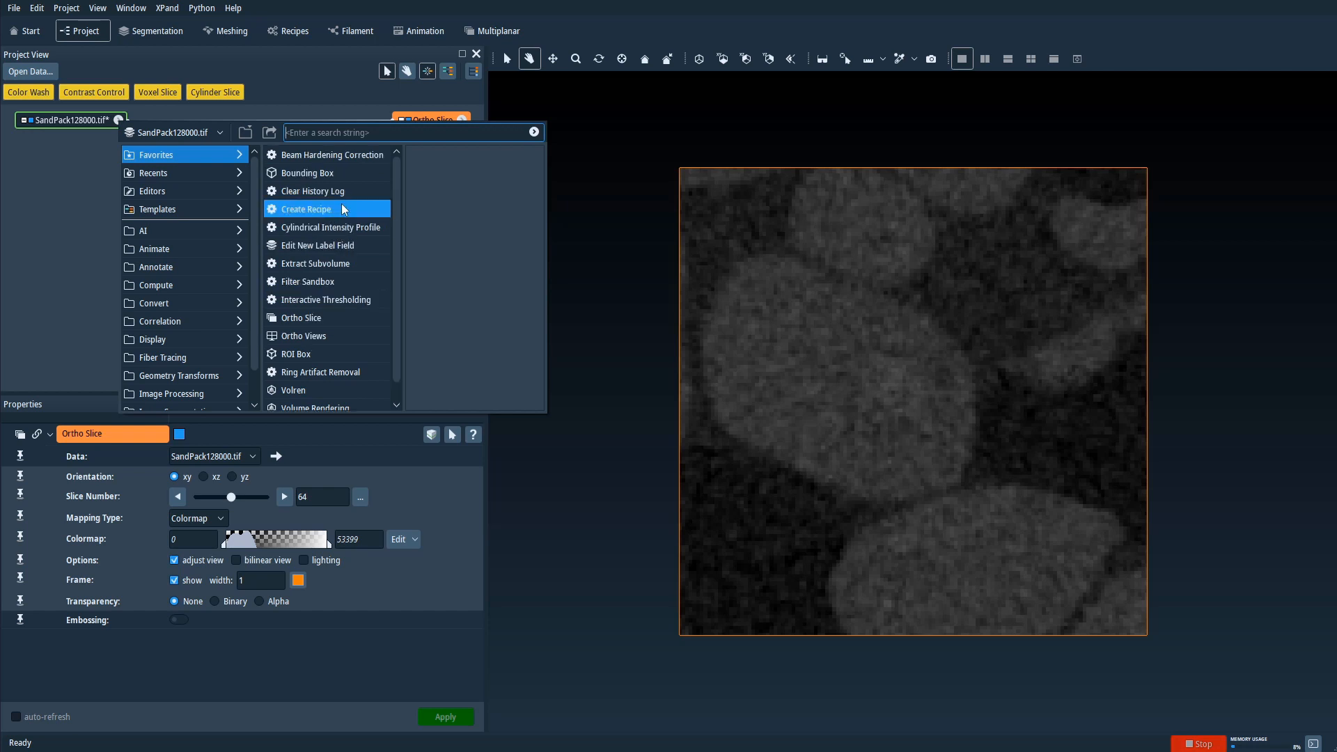
Read the help page of the Bounding Box module, including its description, ports and options, and close it.
click(323, 174)
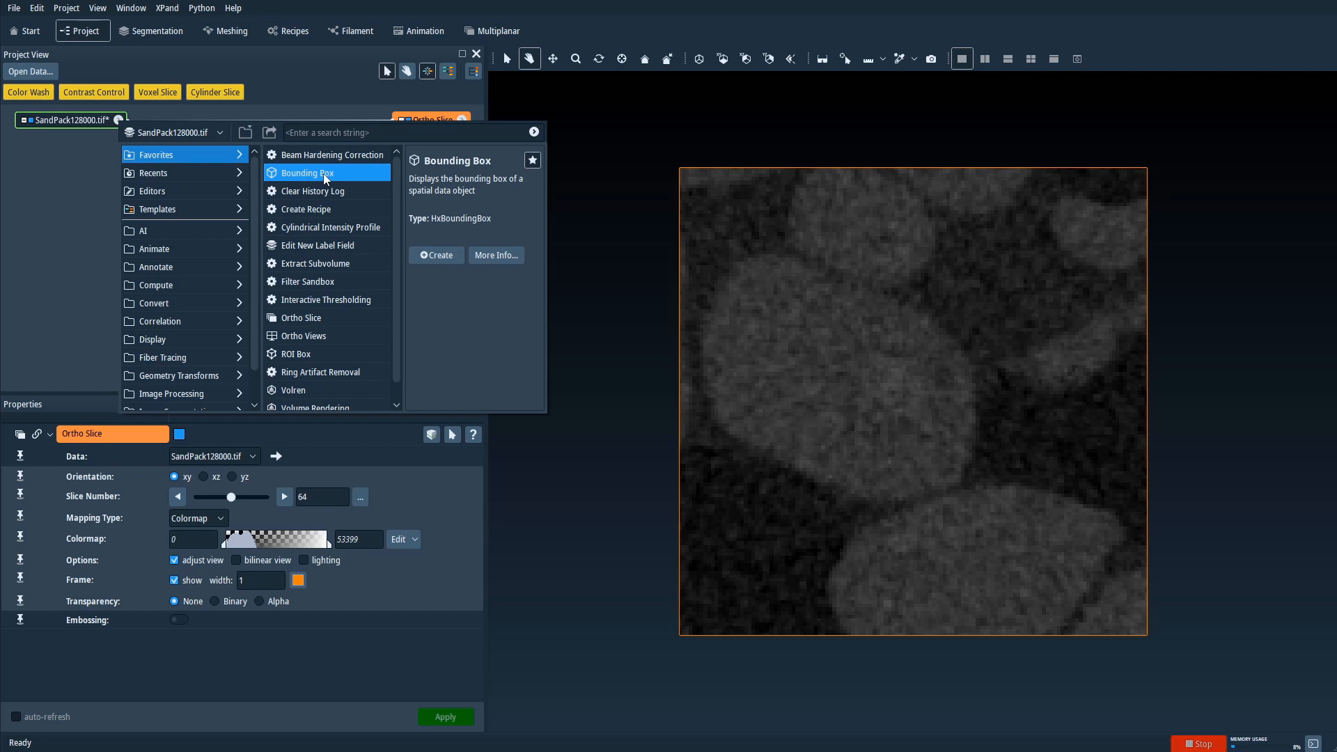
click(495, 255)
drag(1202, 192, 645, 131)
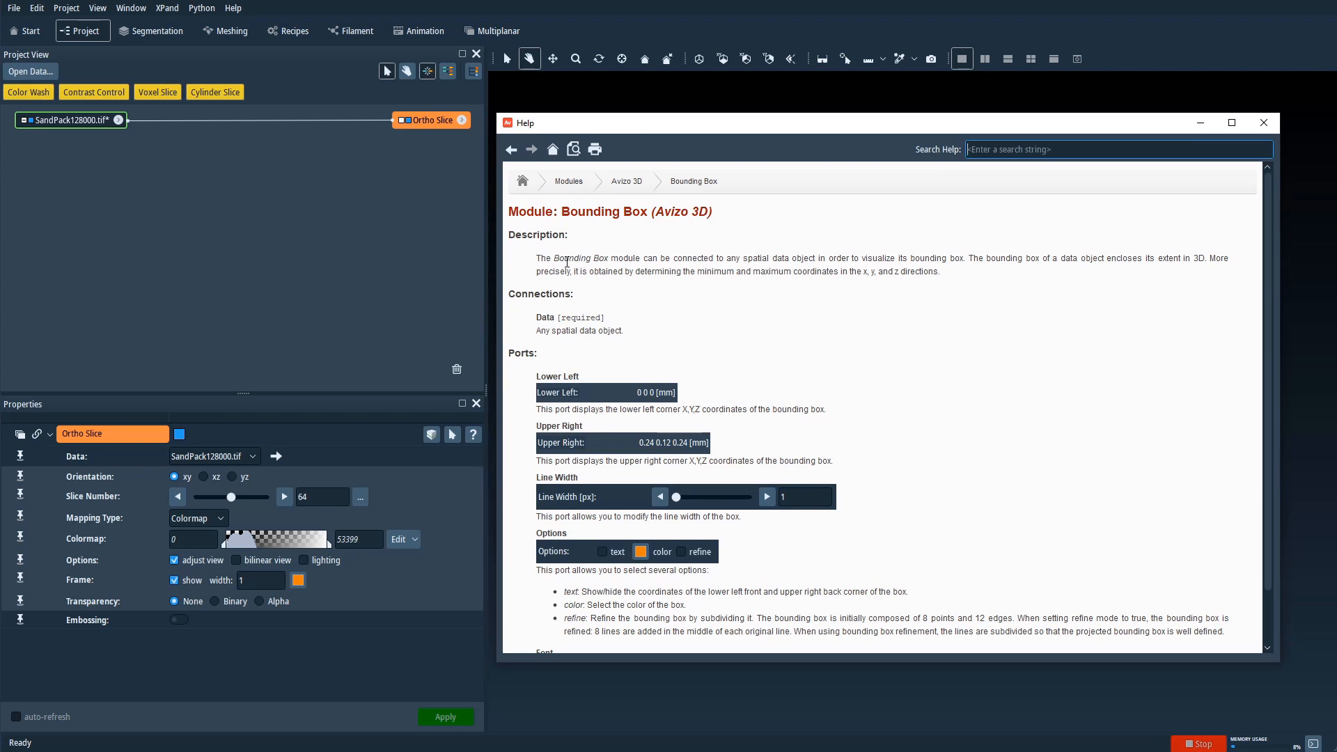
drag(544, 258, 666, 259)
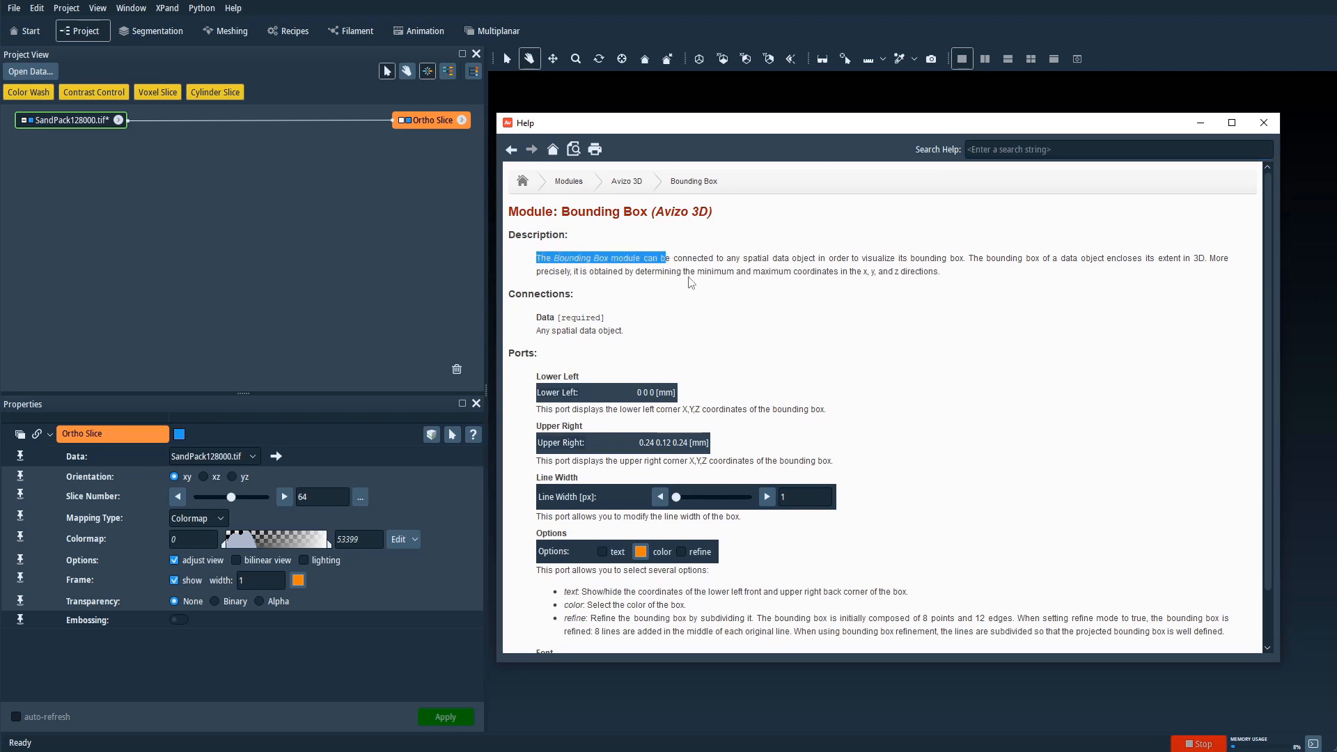
click(694, 289)
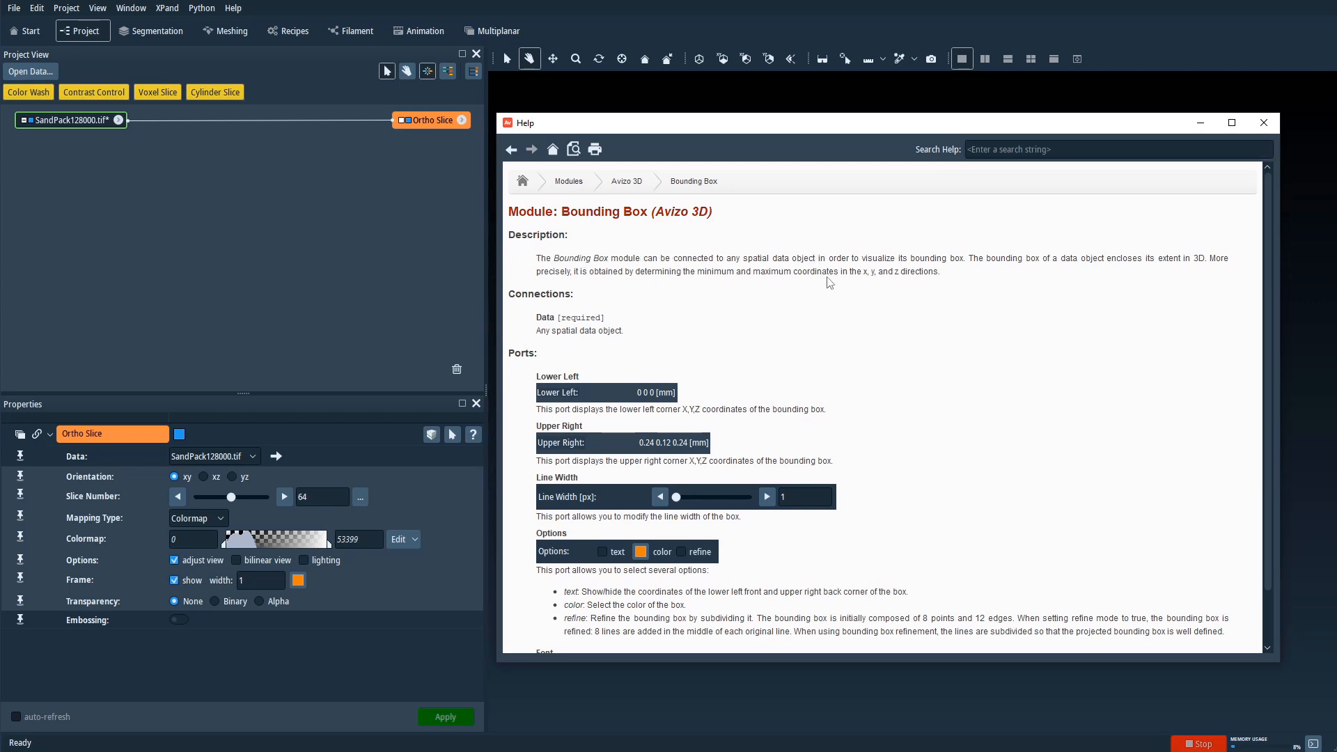
scroll(829, 315, down, 1)
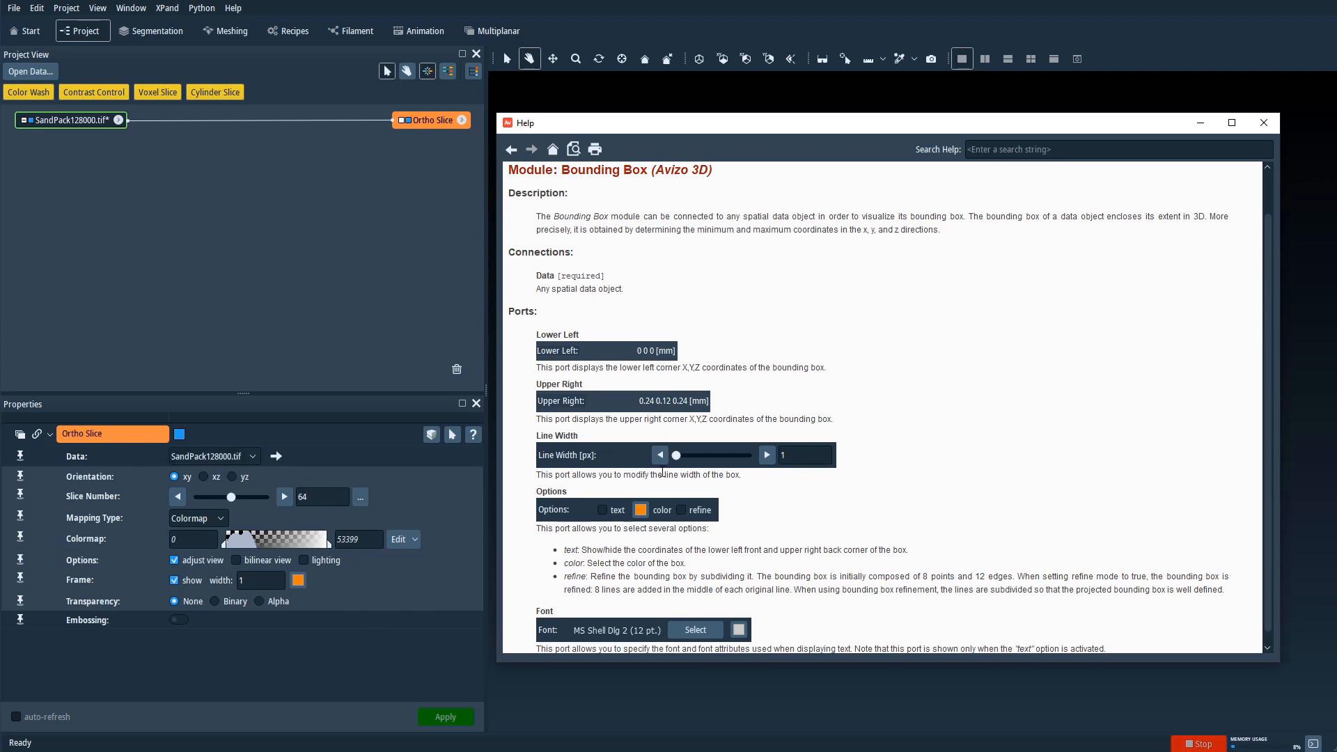
scroll(739, 386, down, 1)
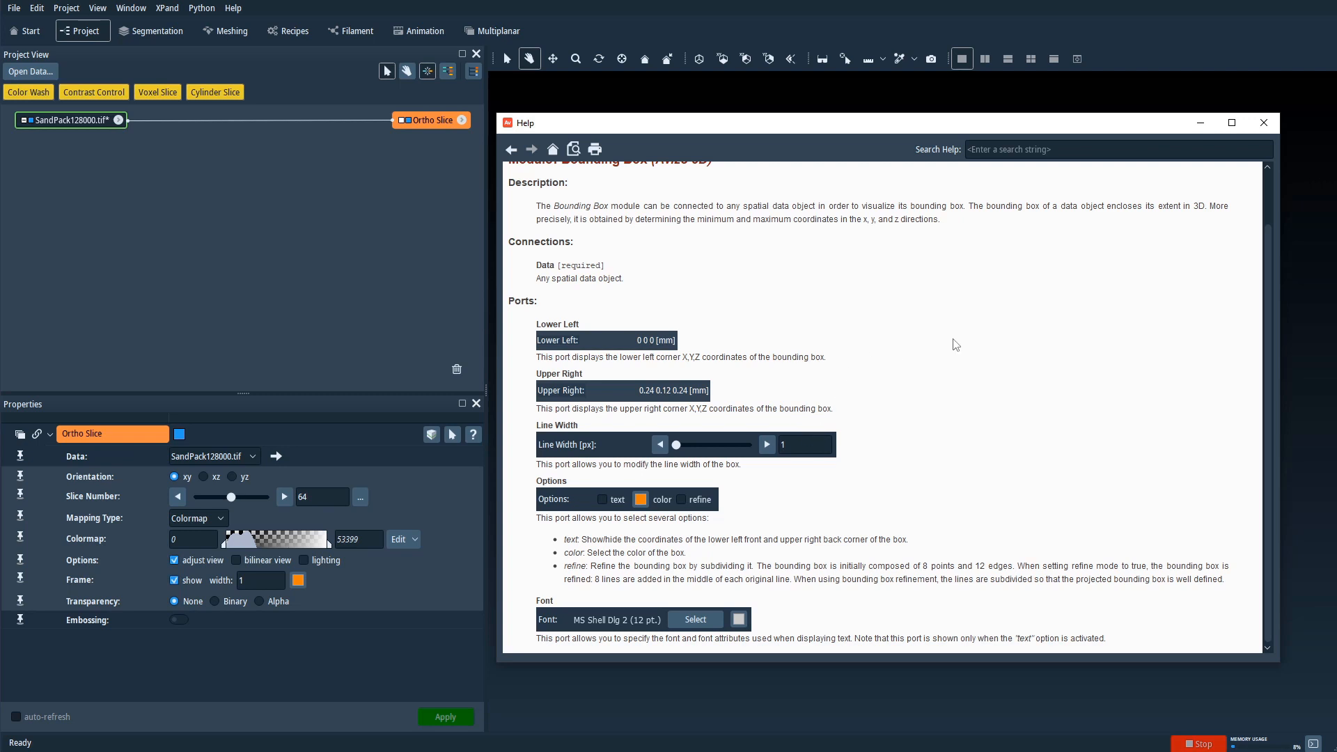
scroll(1157, 293, up, 3)
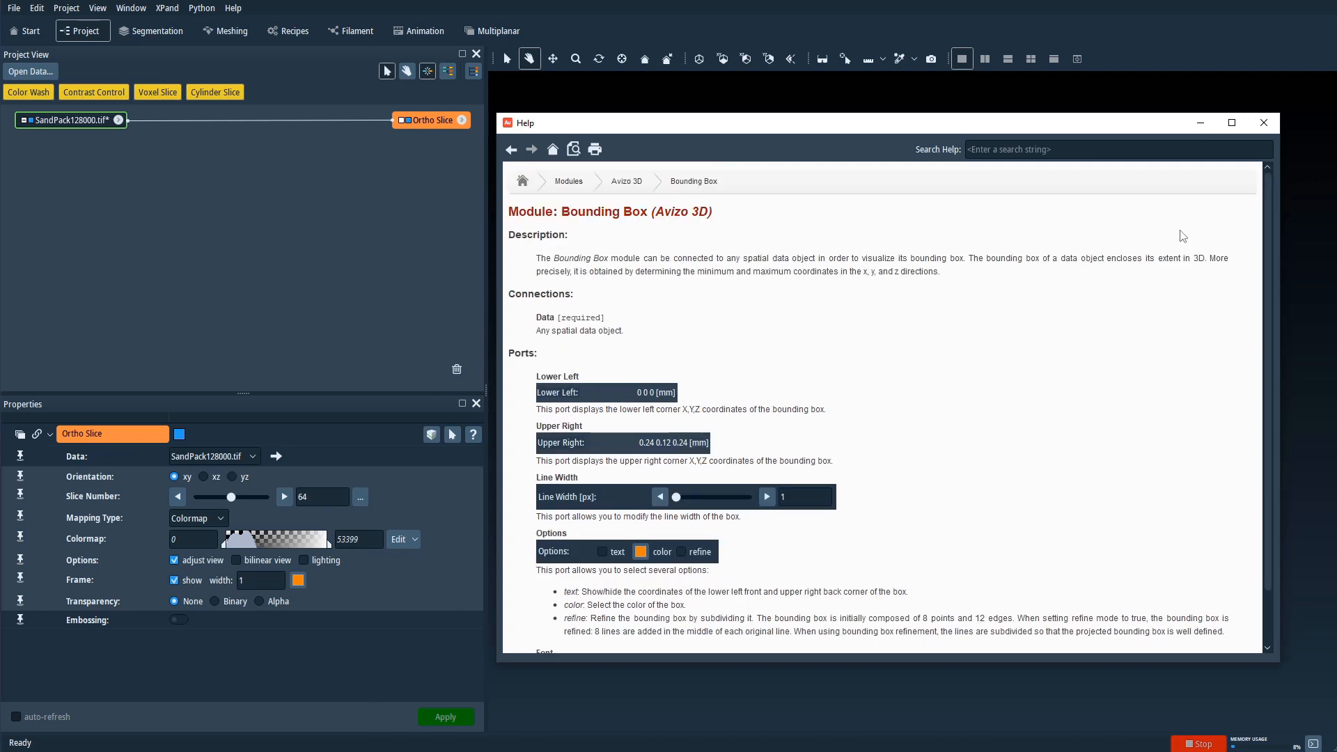
click(1264, 124)
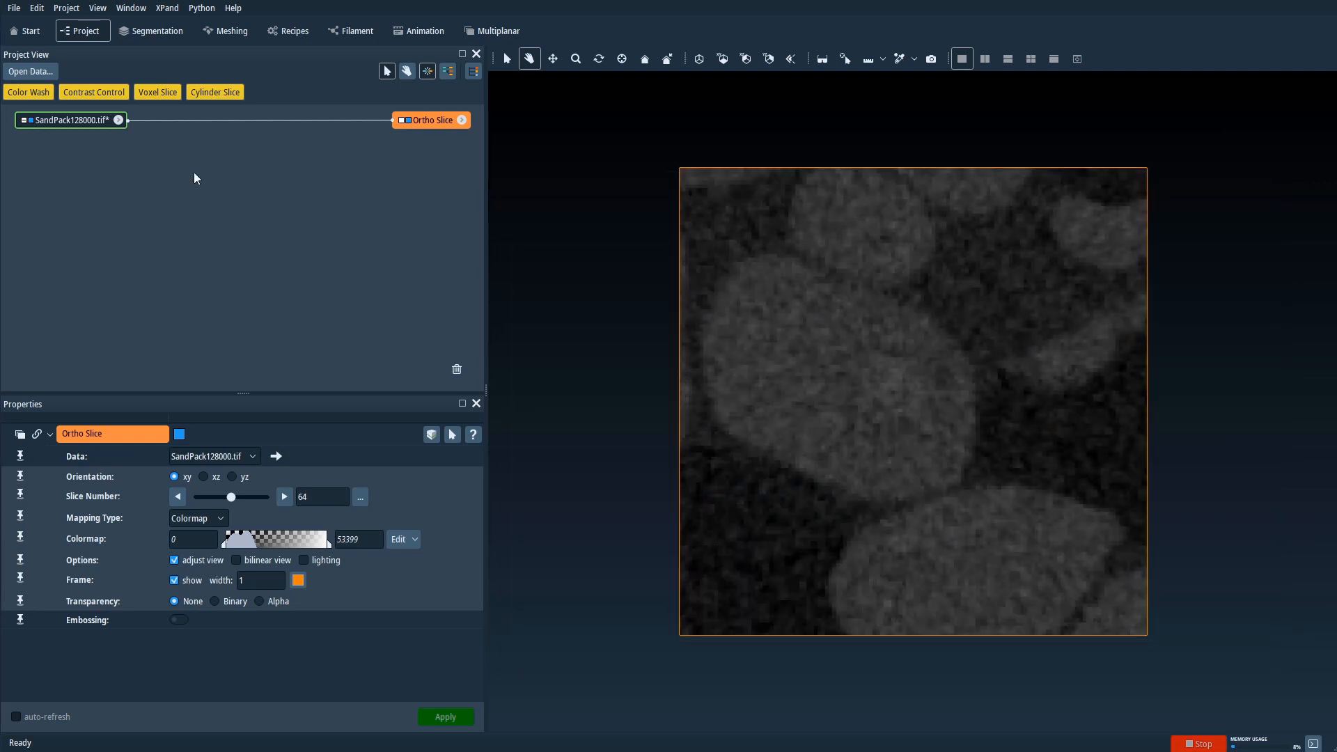
Attach a Bounding Box module to the SandPack128000.tif data object.
click(120, 121)
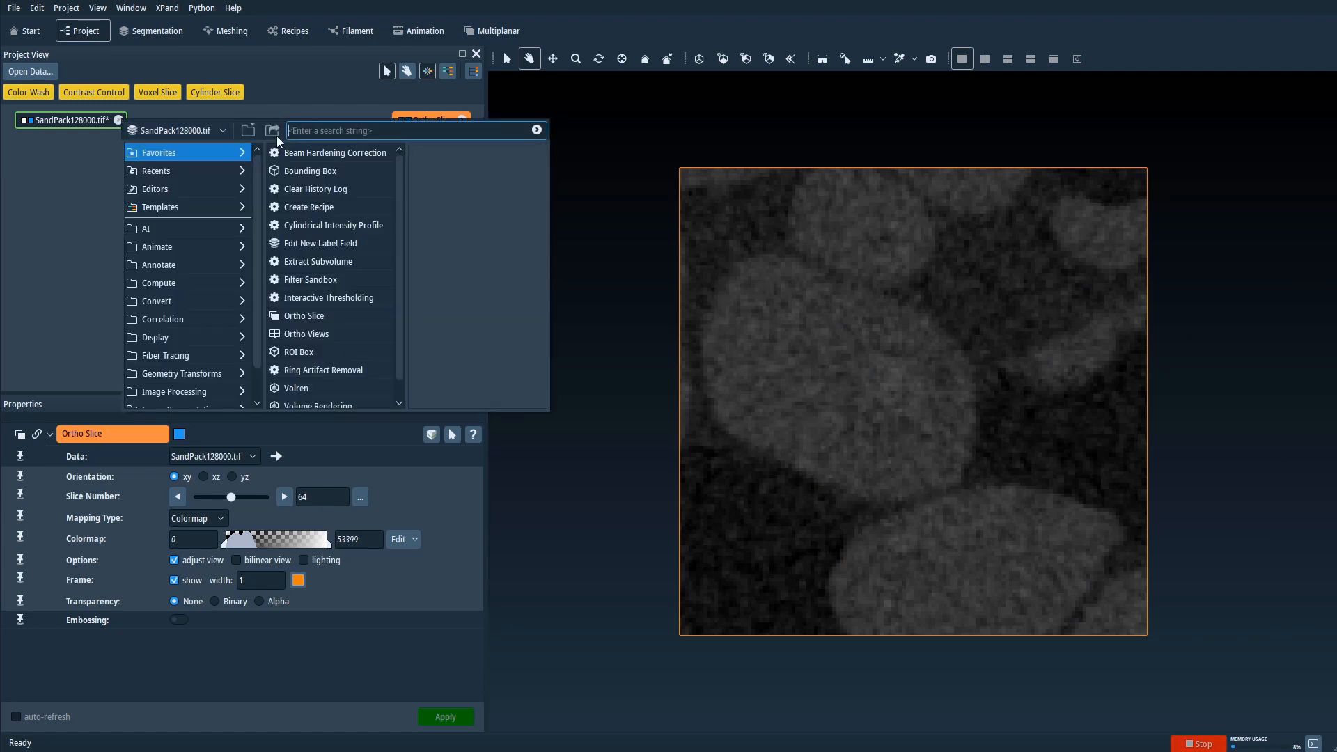
click(313, 171)
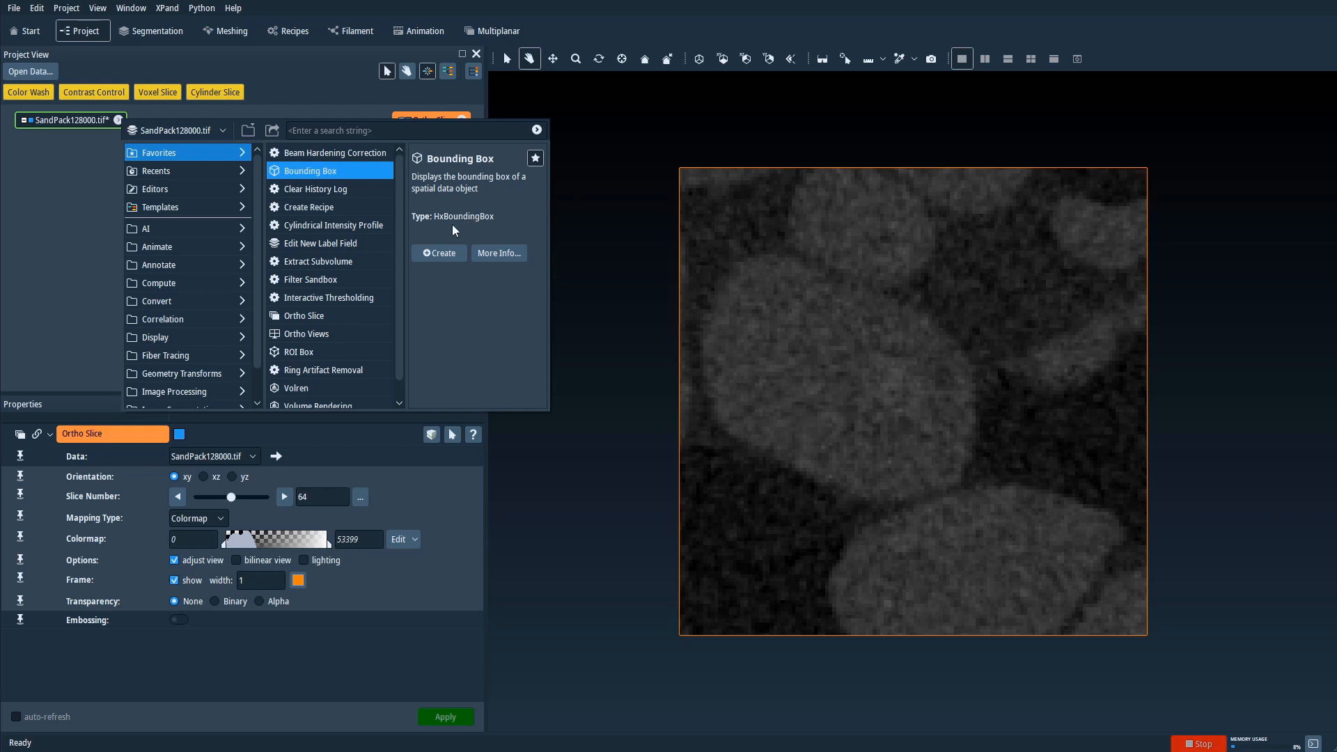
click(437, 254)
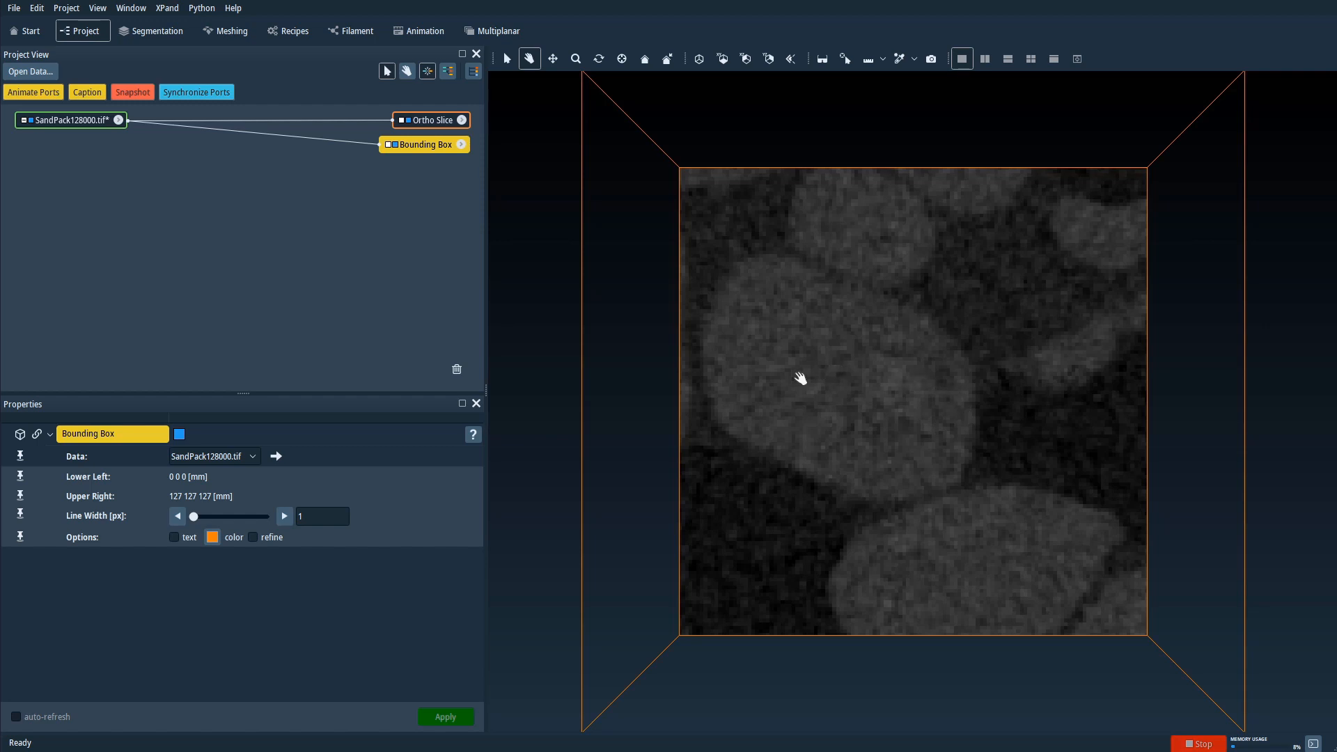
Inspect the Ortho Slice inside the bounding box in 3D from several oblique angles and zoom levels.
drag(660, 421, 989, 341)
drag(1151, 583, 691, 352)
drag(781, 331, 878, 257)
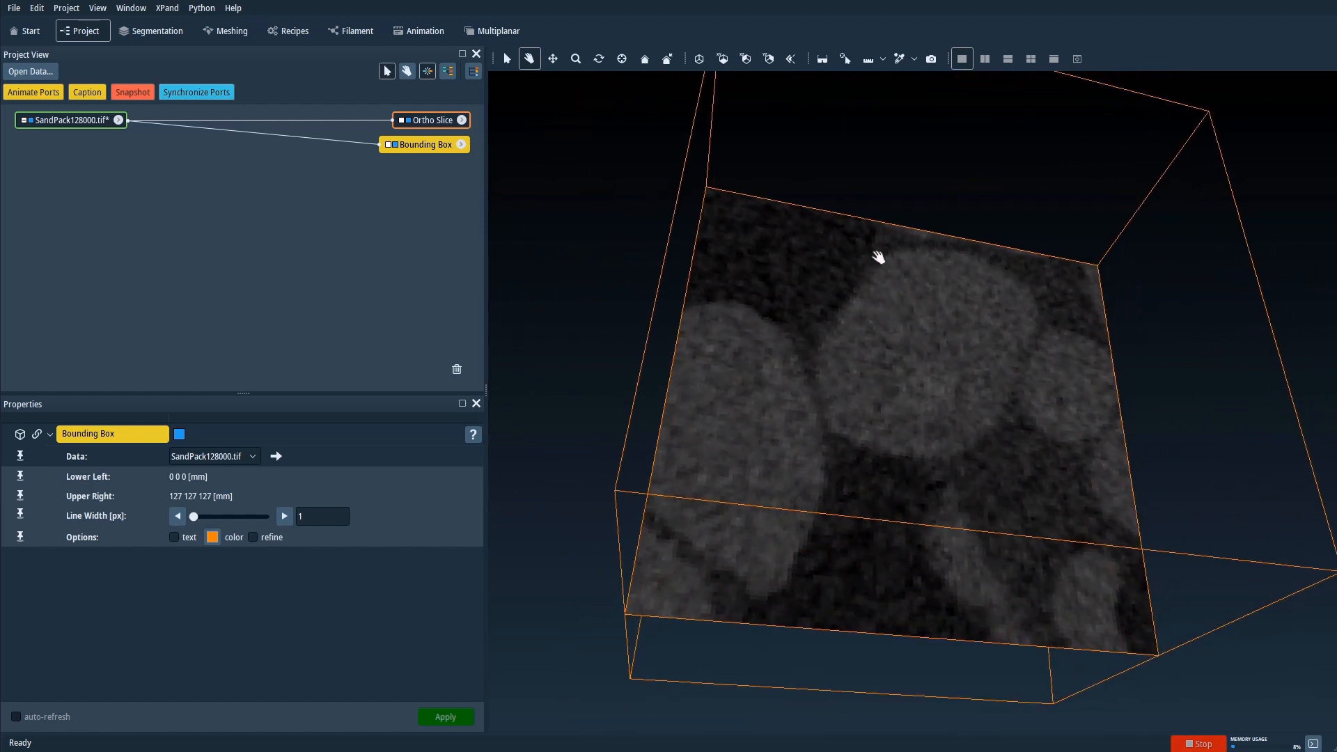
drag(873, 323, 901, 335)
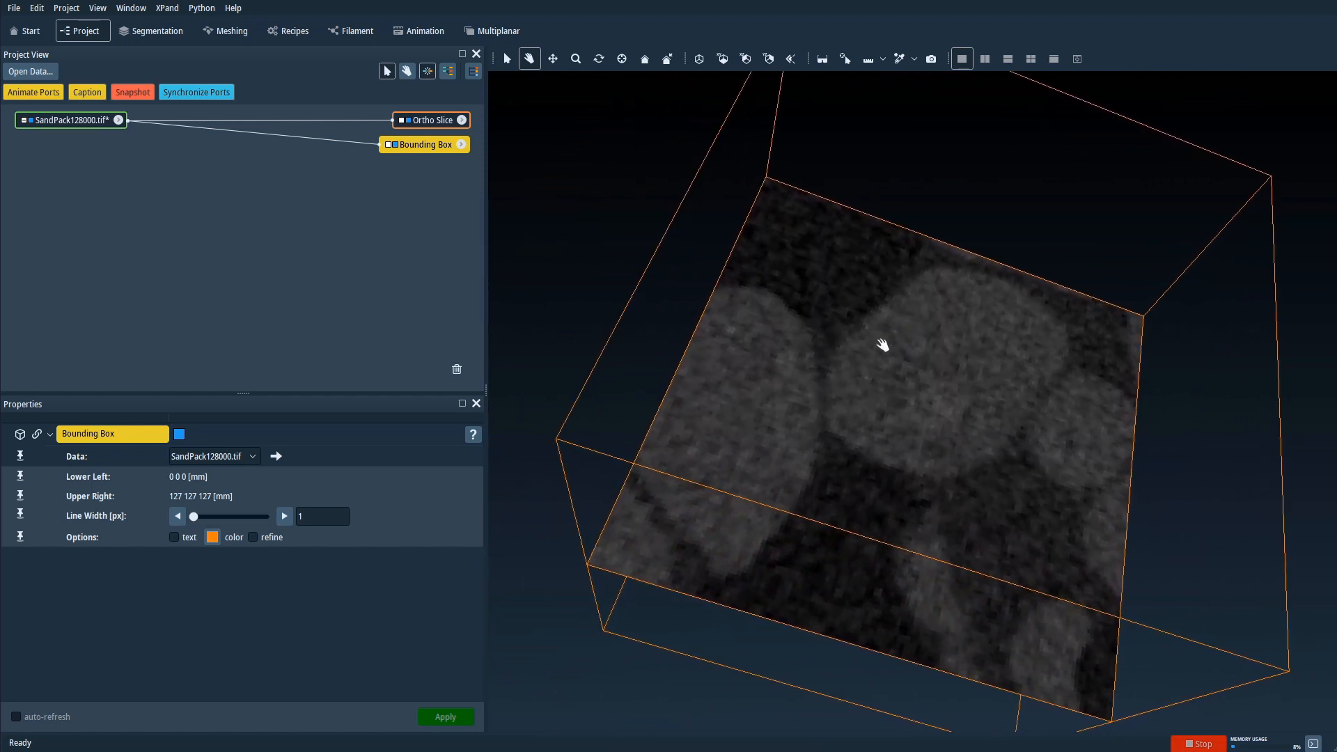
scroll(867, 362, up, 5)
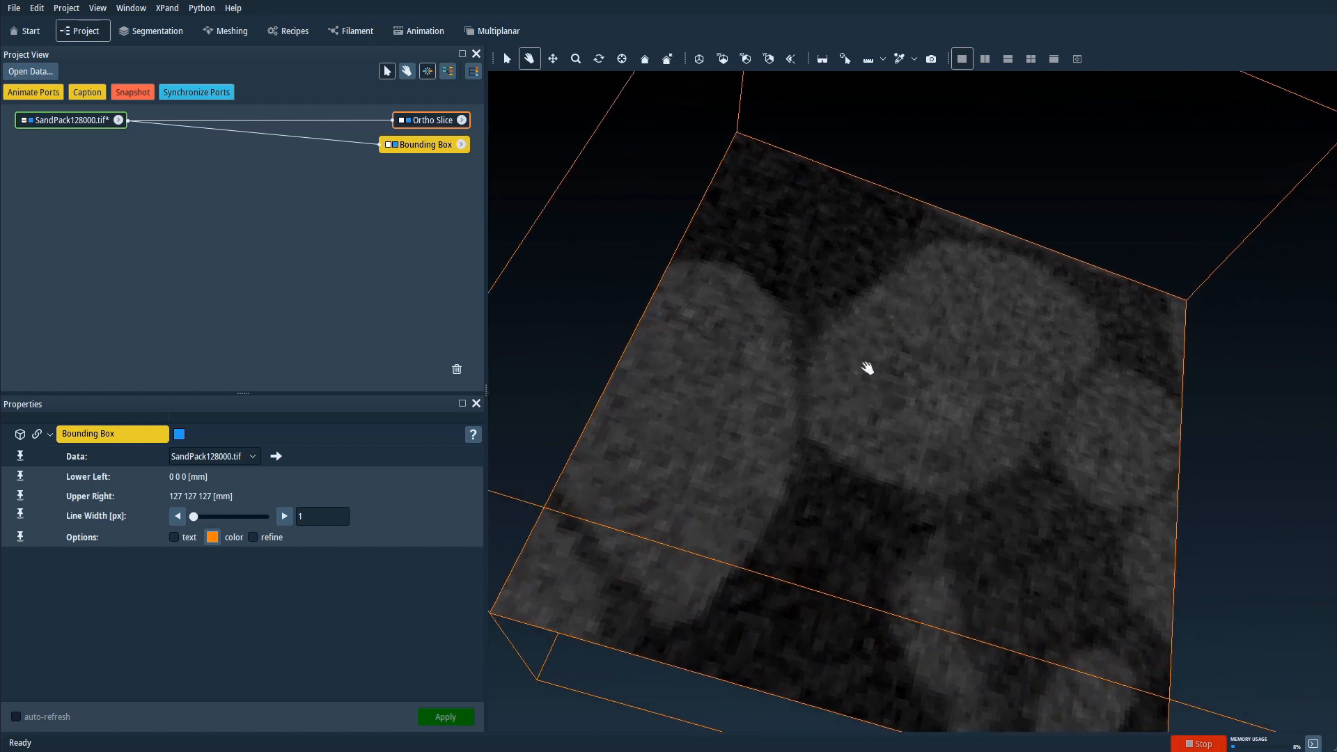
scroll(866, 376, down, 5)
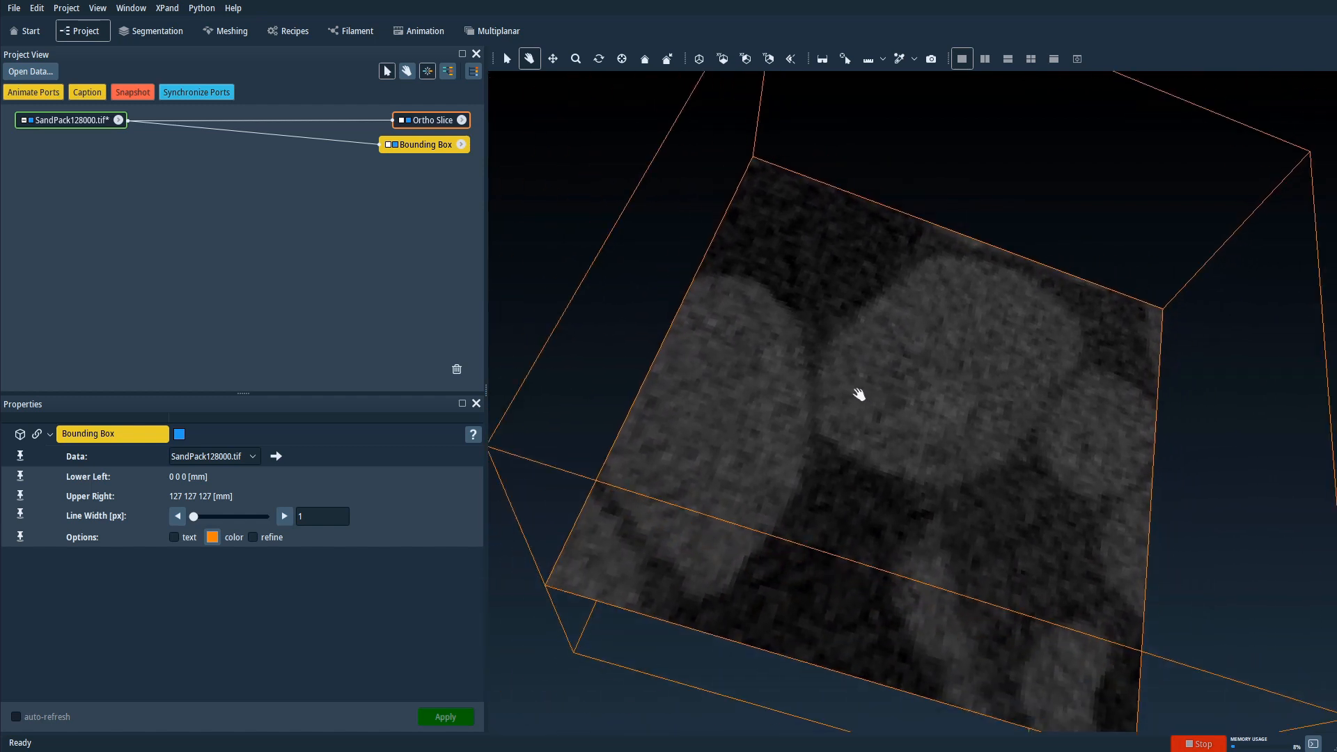
drag(861, 404, 894, 429)
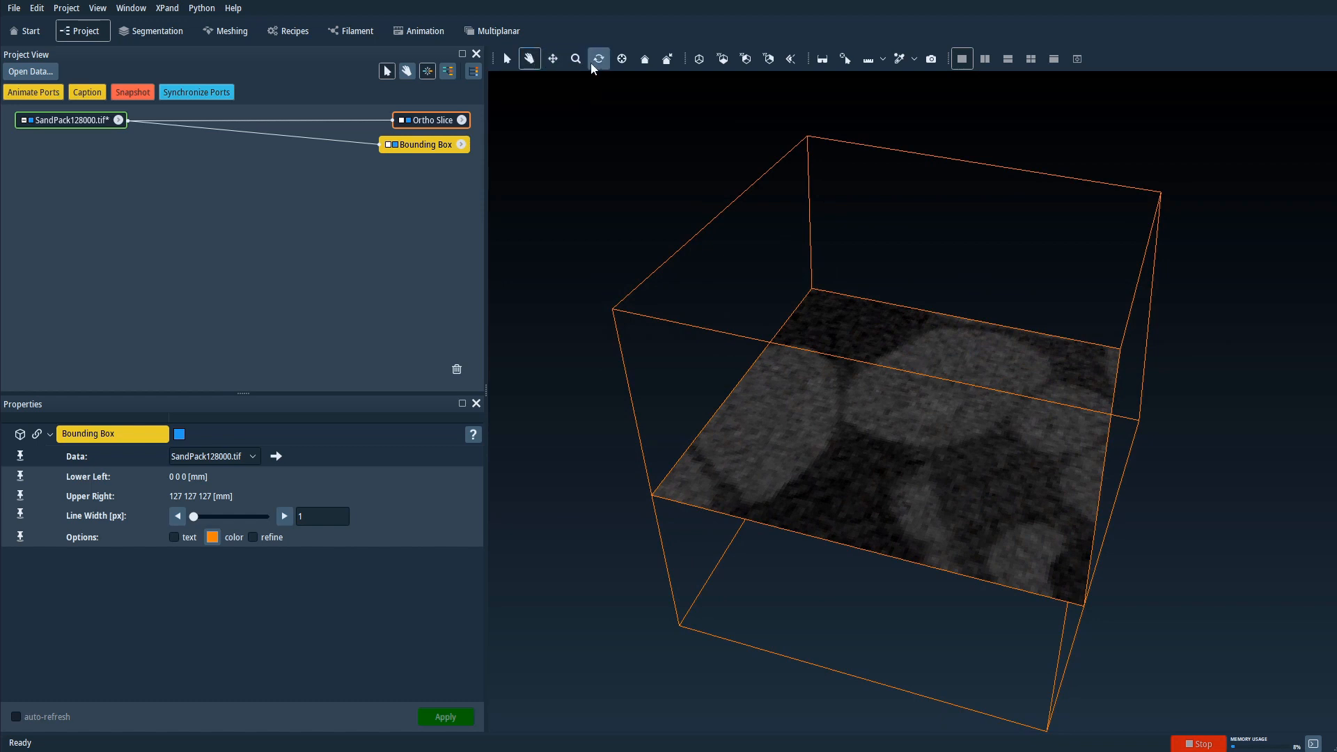
drag(851, 383, 783, 334)
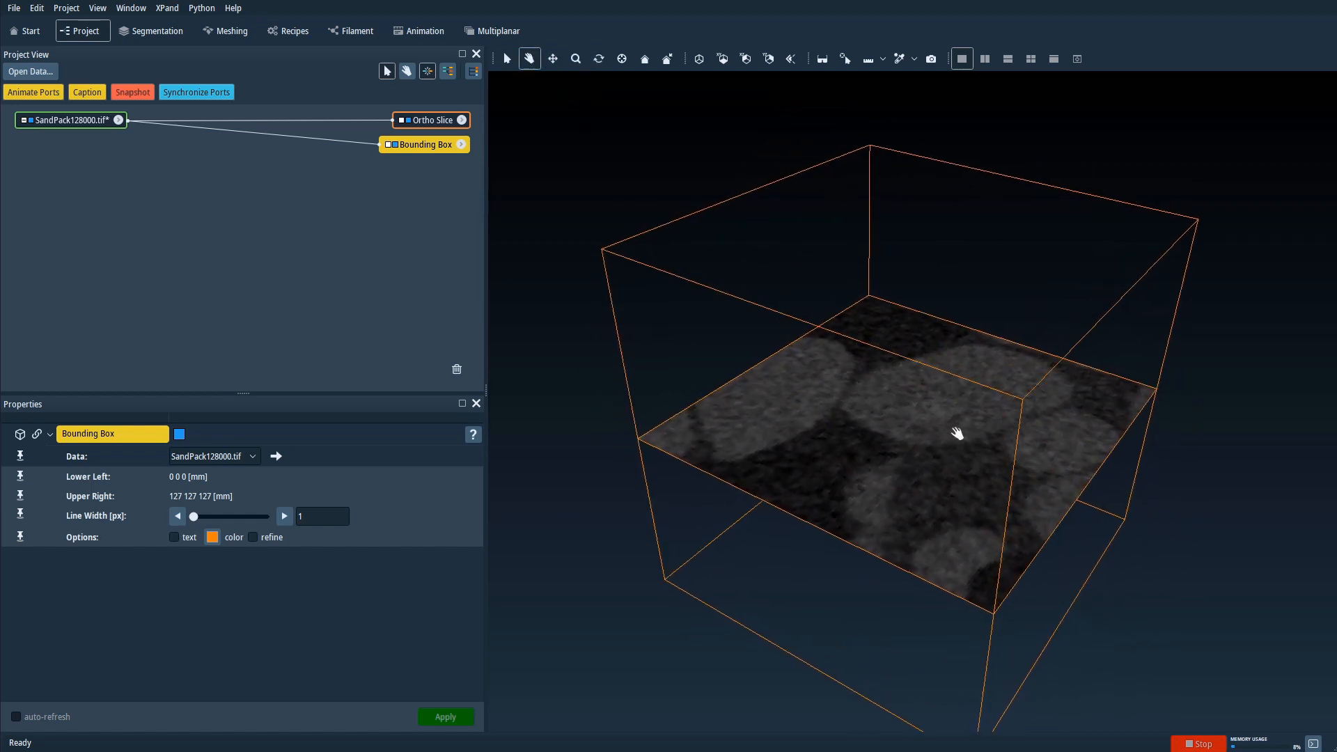
drag(959, 433, 943, 370)
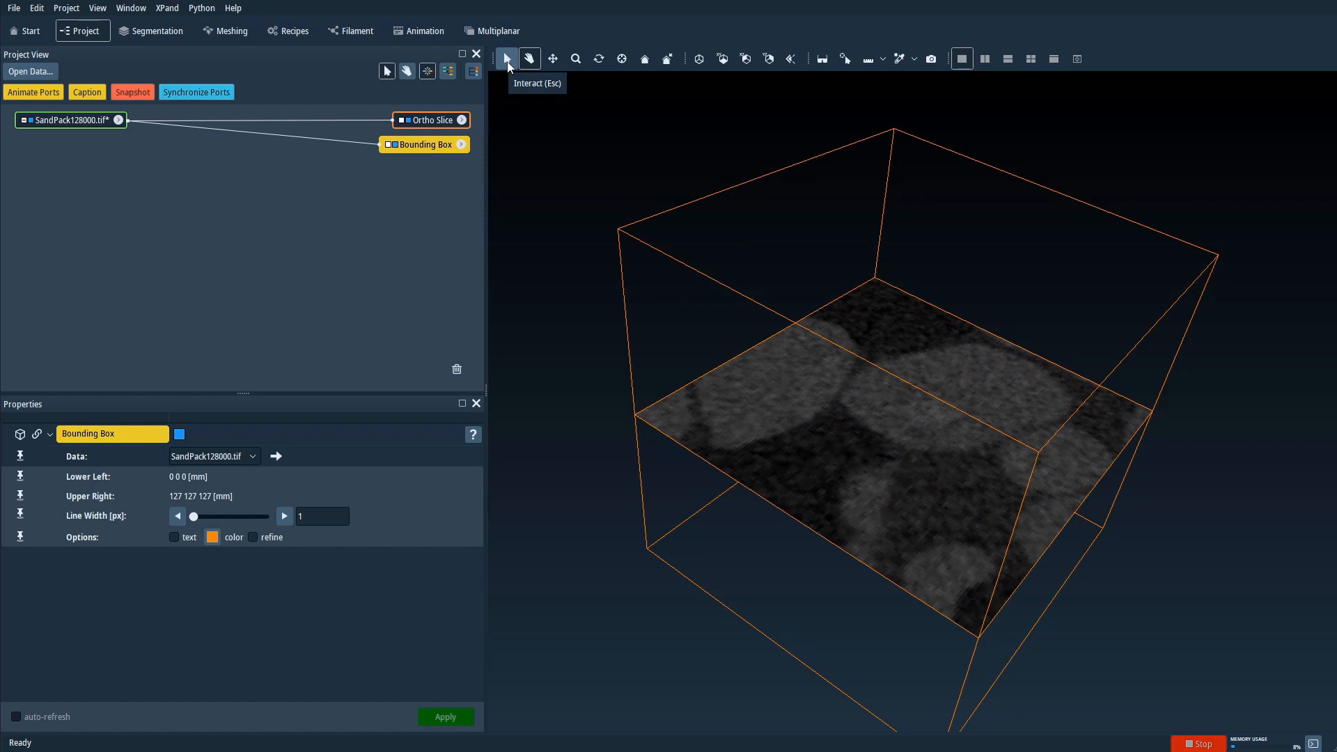
Slide the xy Ortho Slice up and down through the volume directly in the 3D viewer, leaving it at slice 51.
click(508, 64)
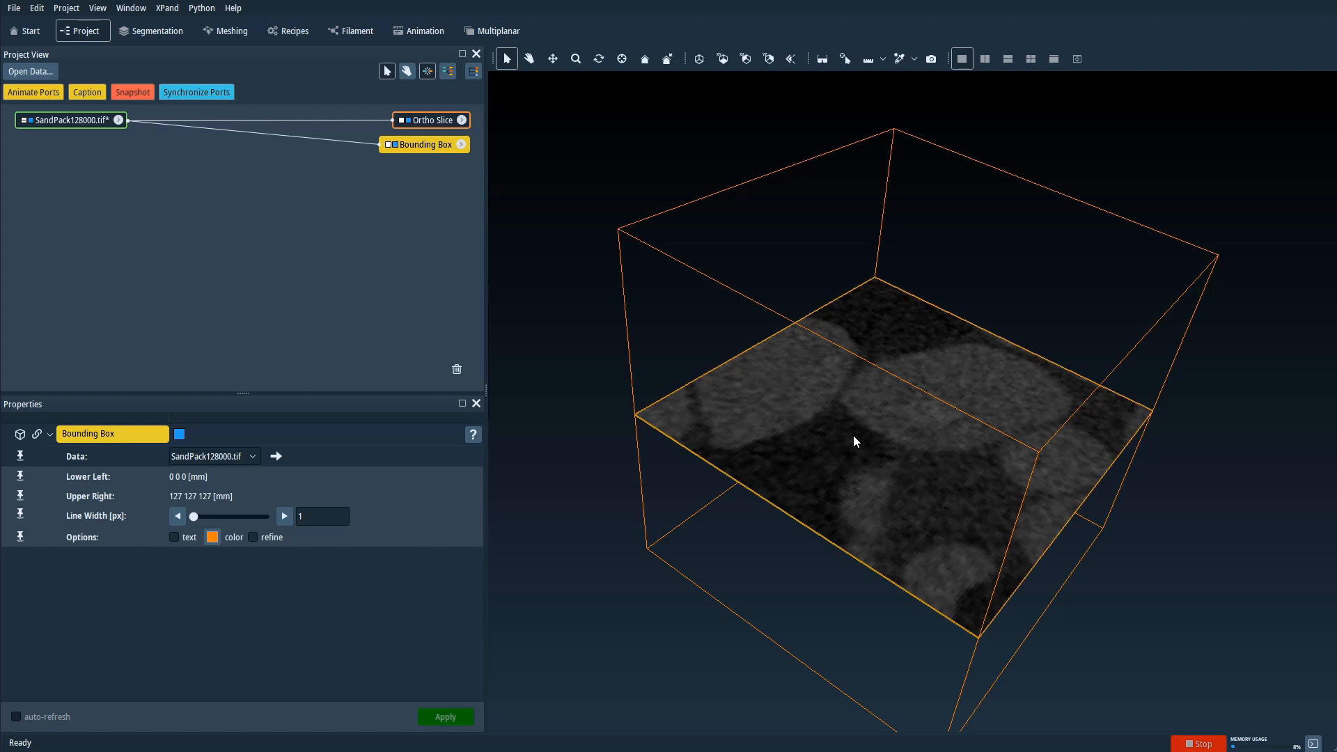
drag(854, 438, 857, 404)
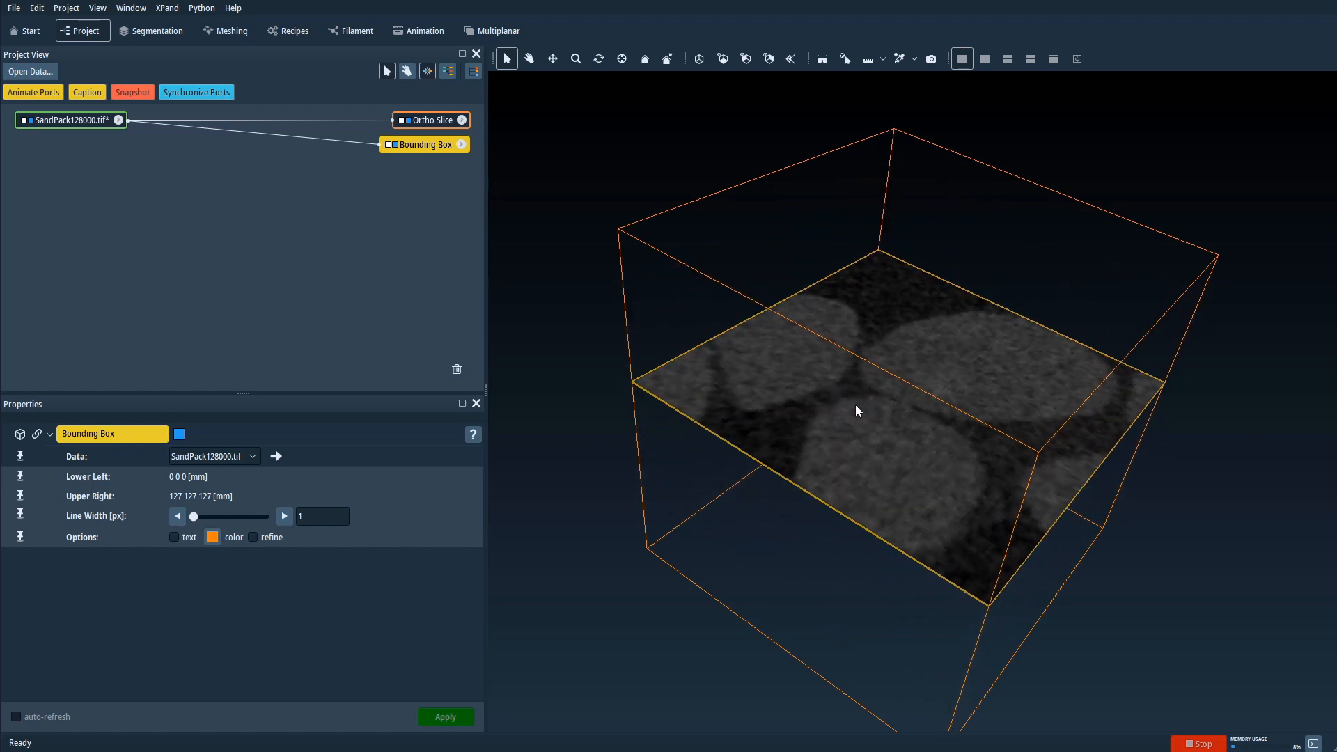
click(433, 124)
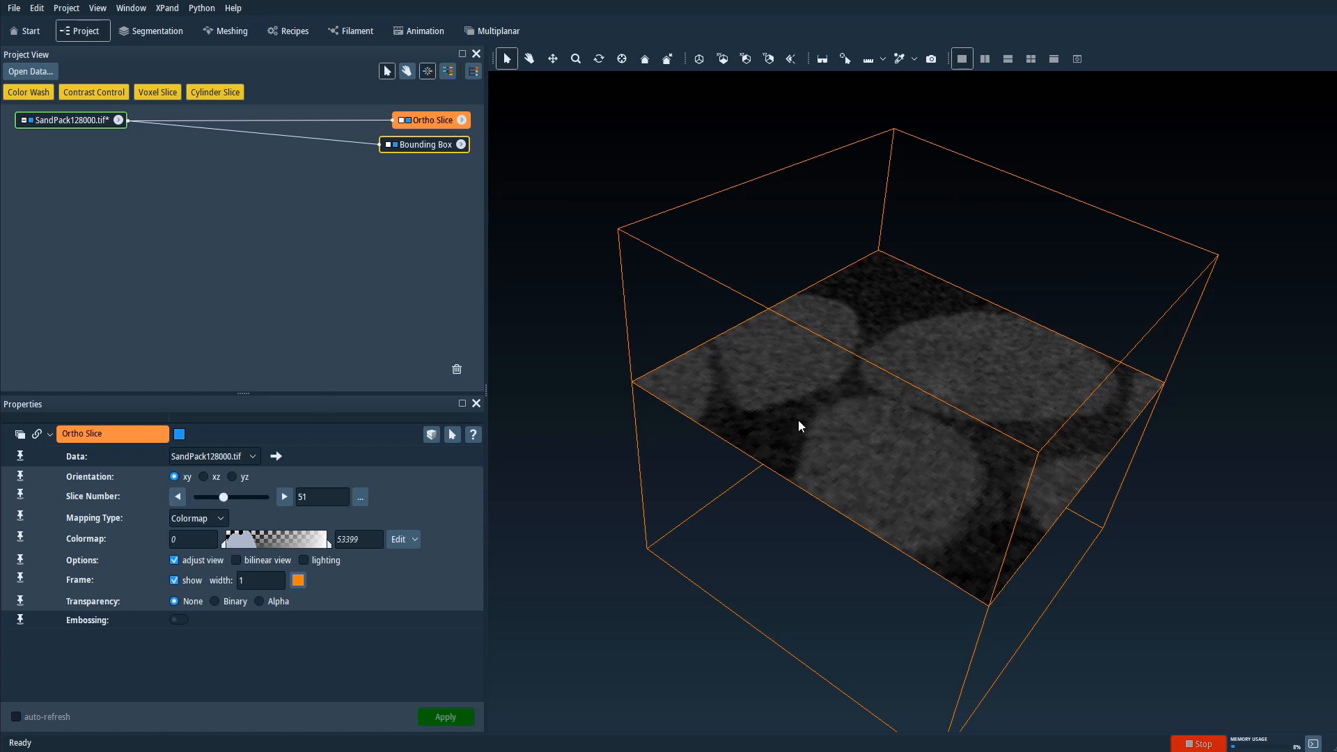
drag(864, 399, 882, 446)
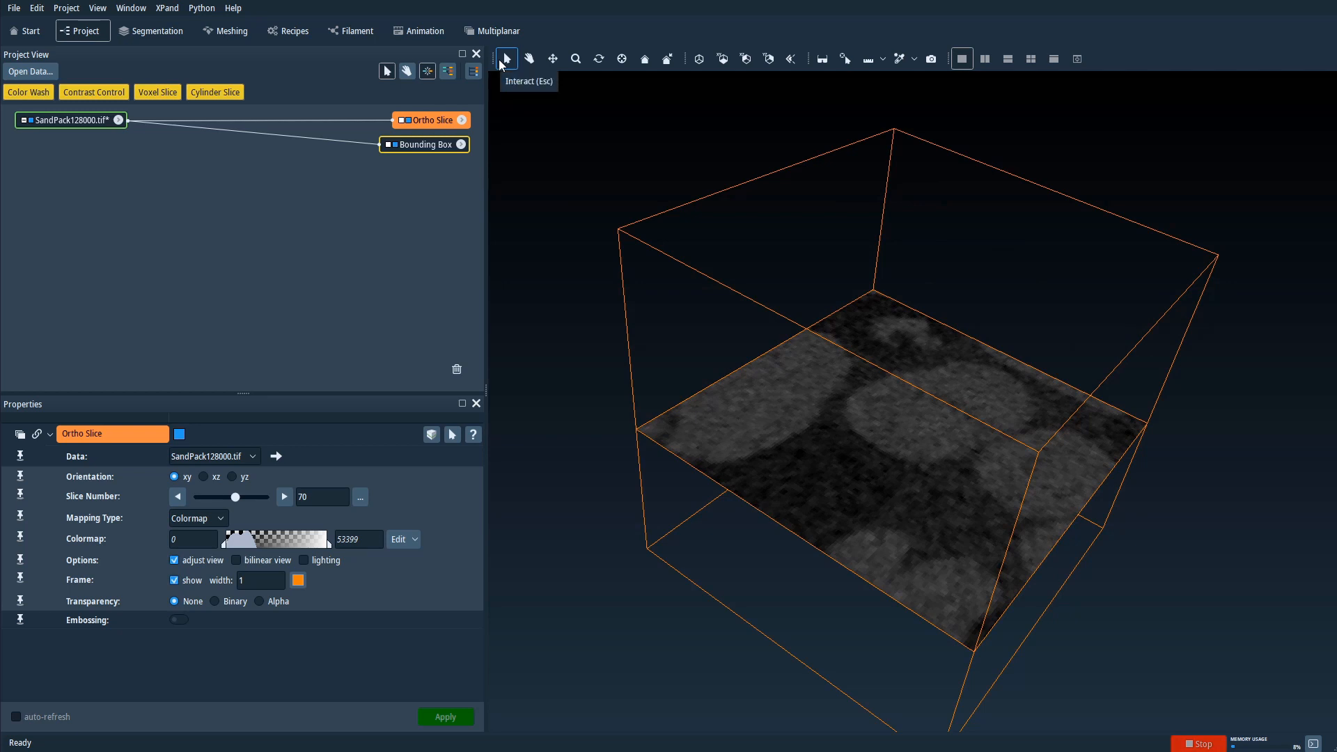
drag(900, 492, 921, 452)
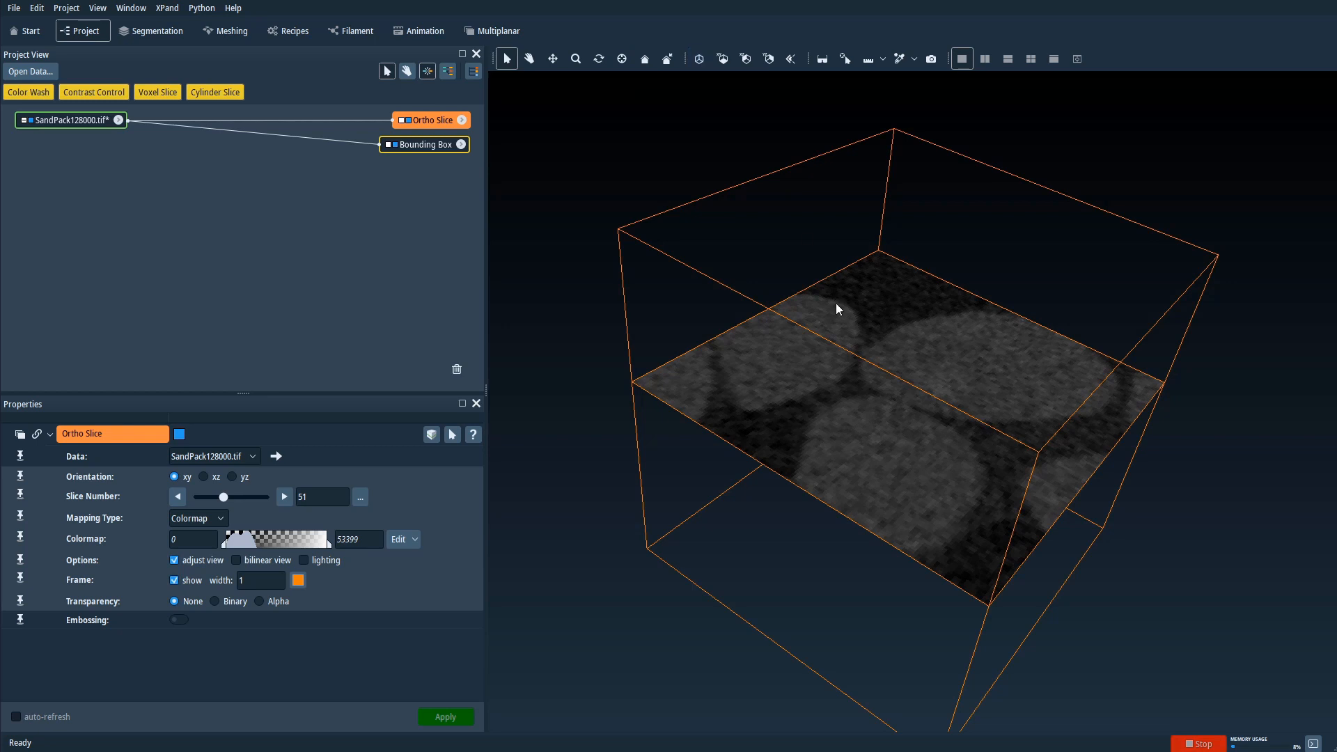
Examine the grains on the Ortho Slice up close in 3D and fit the whole bounding box back into view.
click(530, 61)
scroll(933, 375, up, 6)
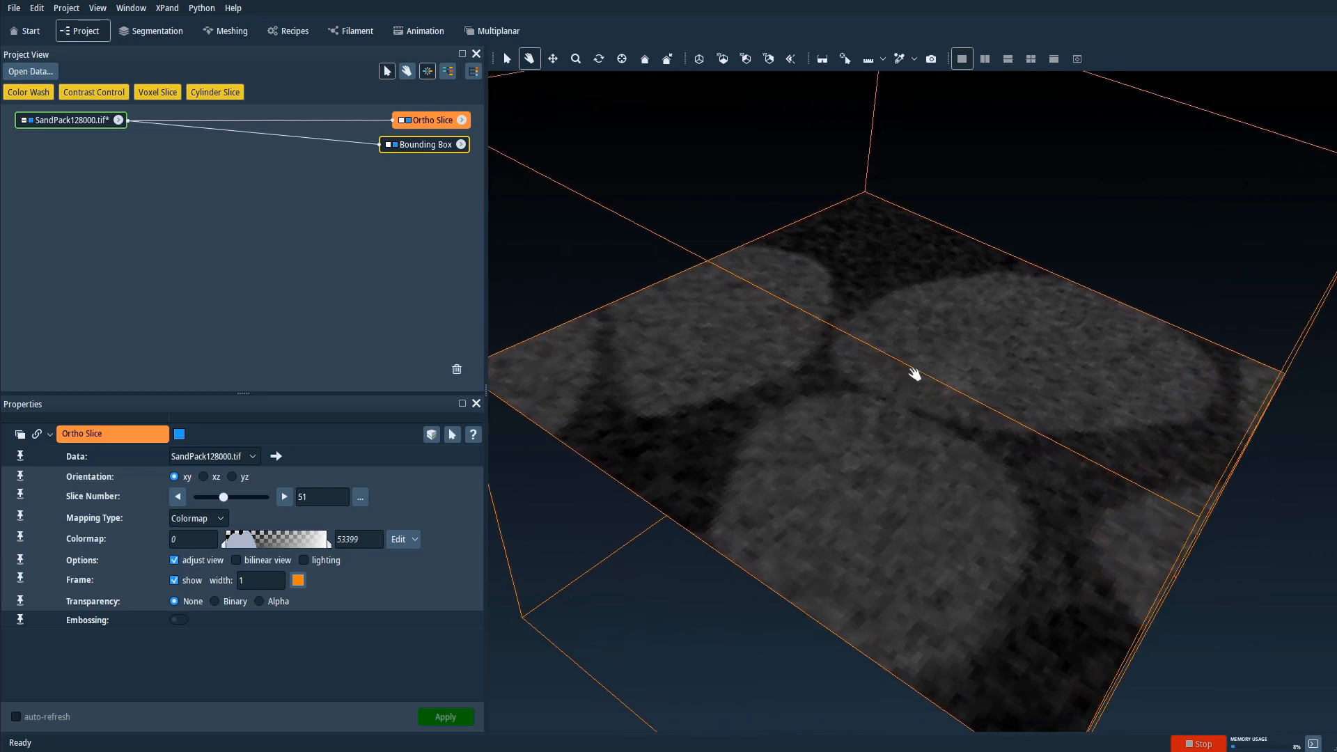
scroll(915, 374, up, 8)
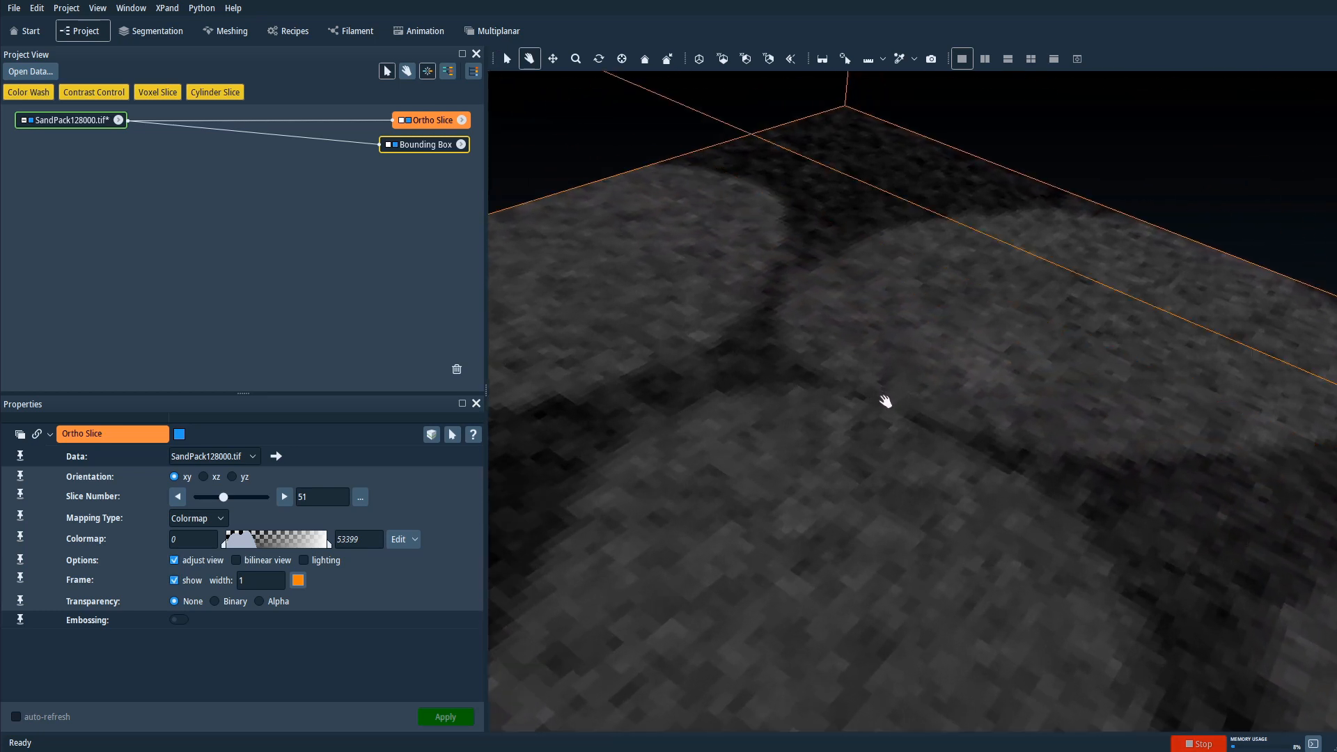
scroll(884, 400, up, 3)
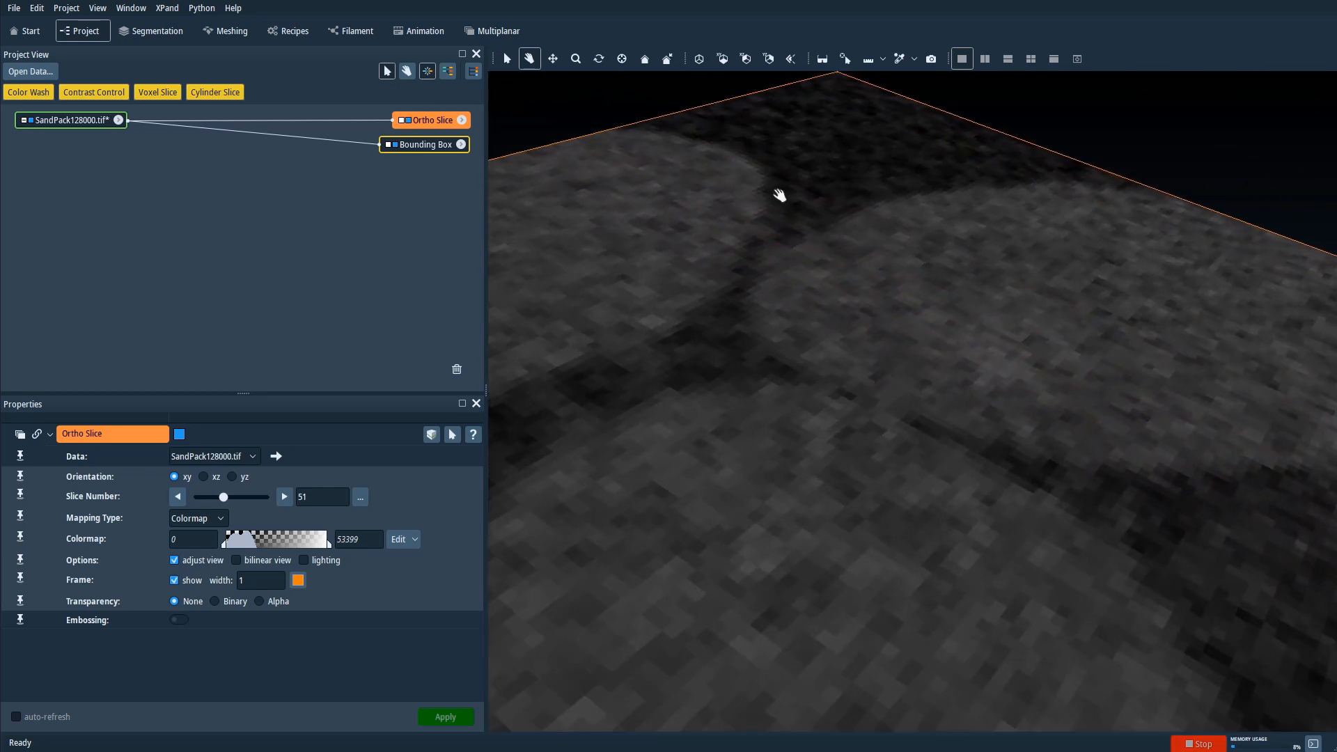
click(700, 59)
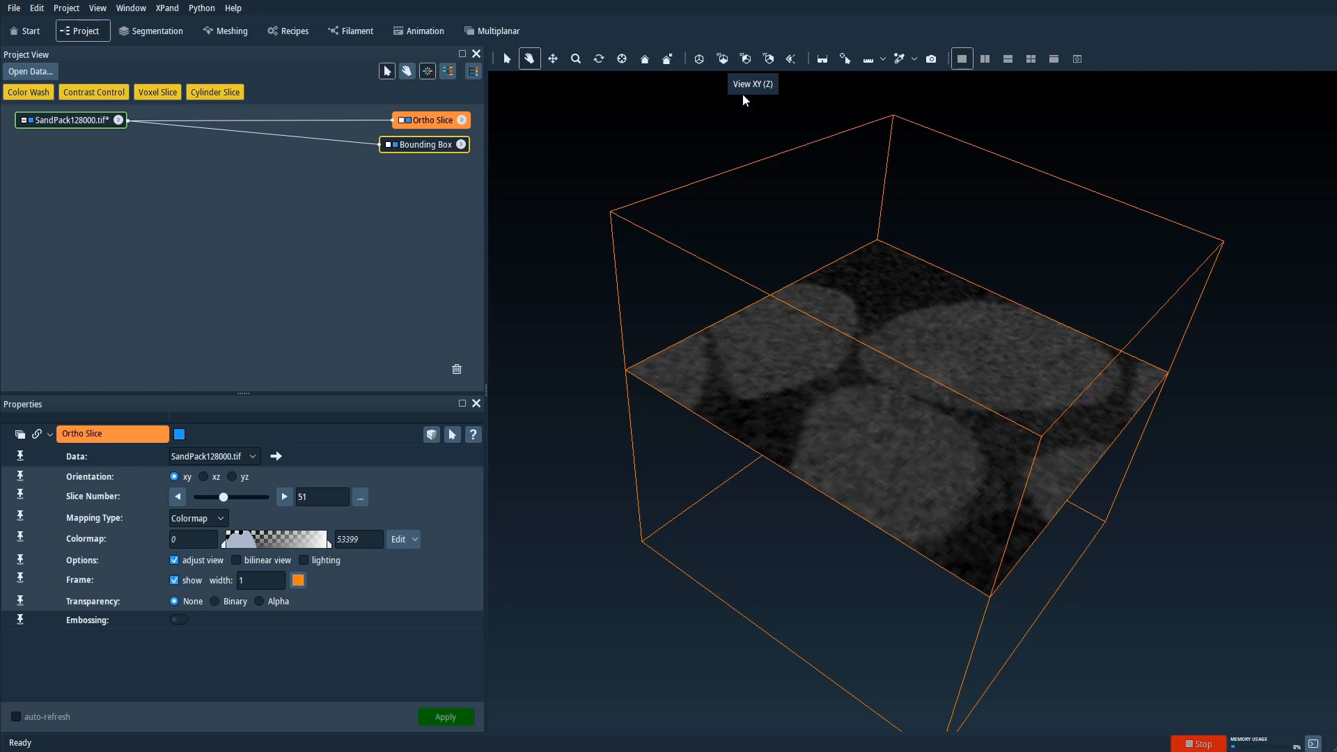
View the bounding box along the standard XY, XZ and YZ directions and compare orthographic with perspective projection.
click(723, 60)
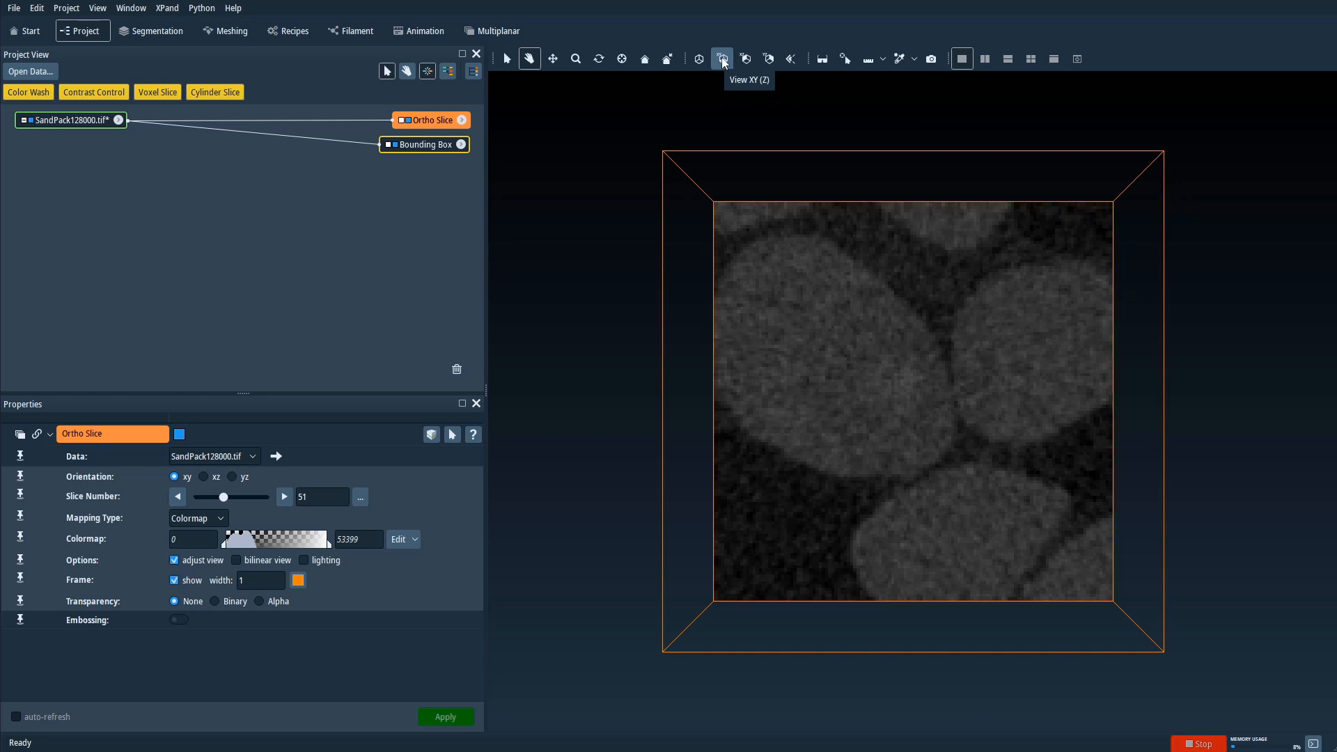
click(746, 60)
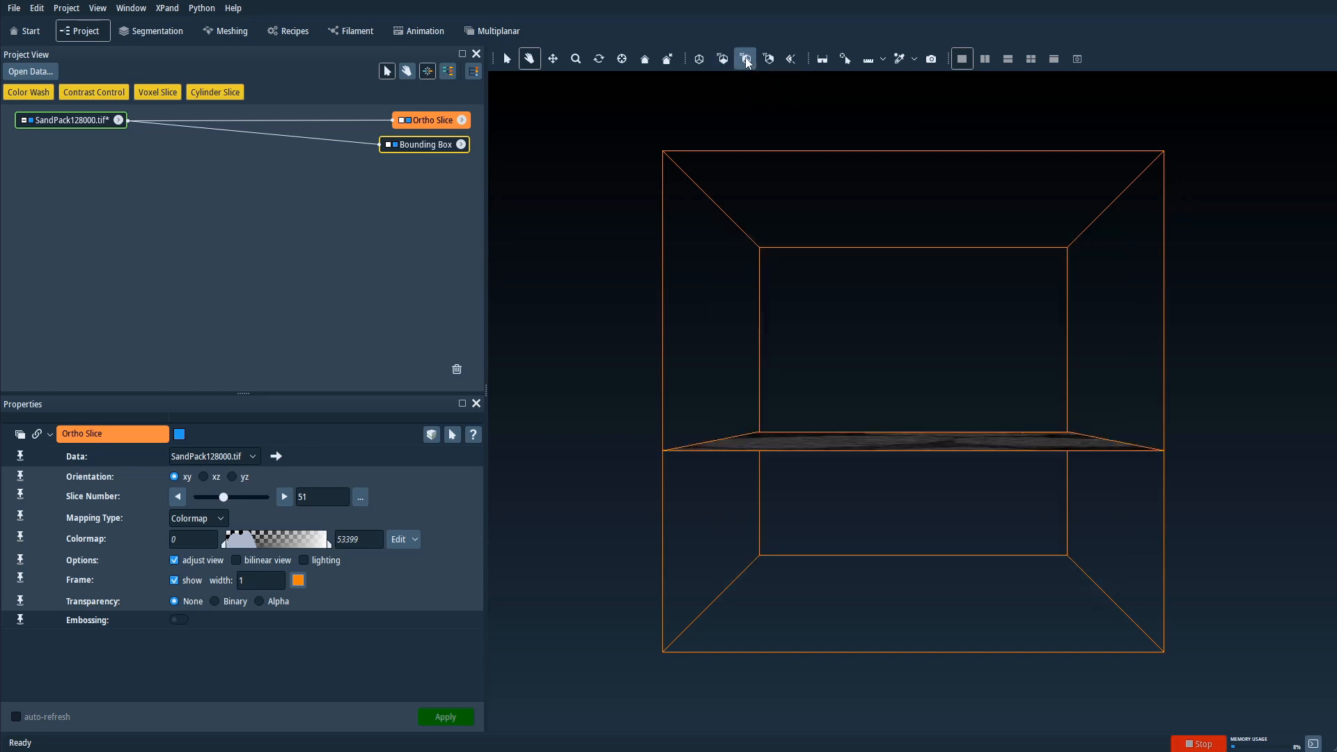
click(767, 60)
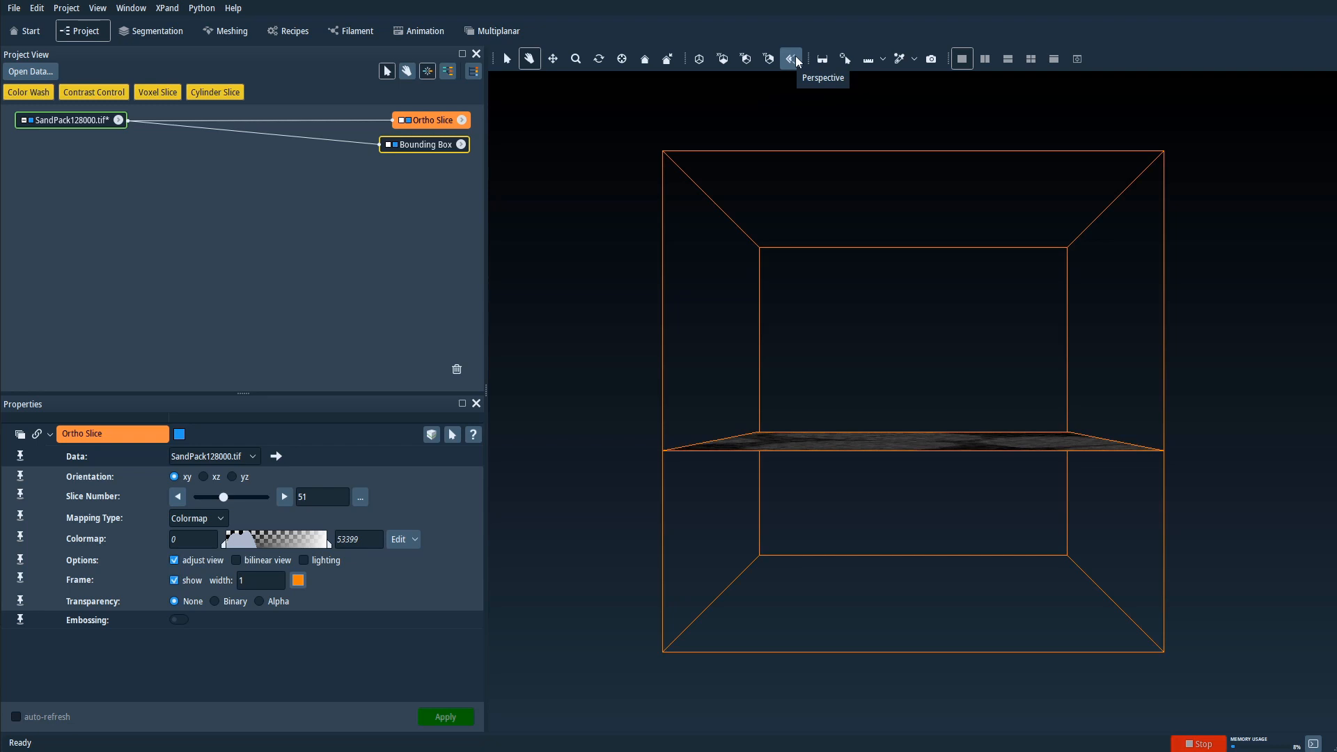
click(796, 58)
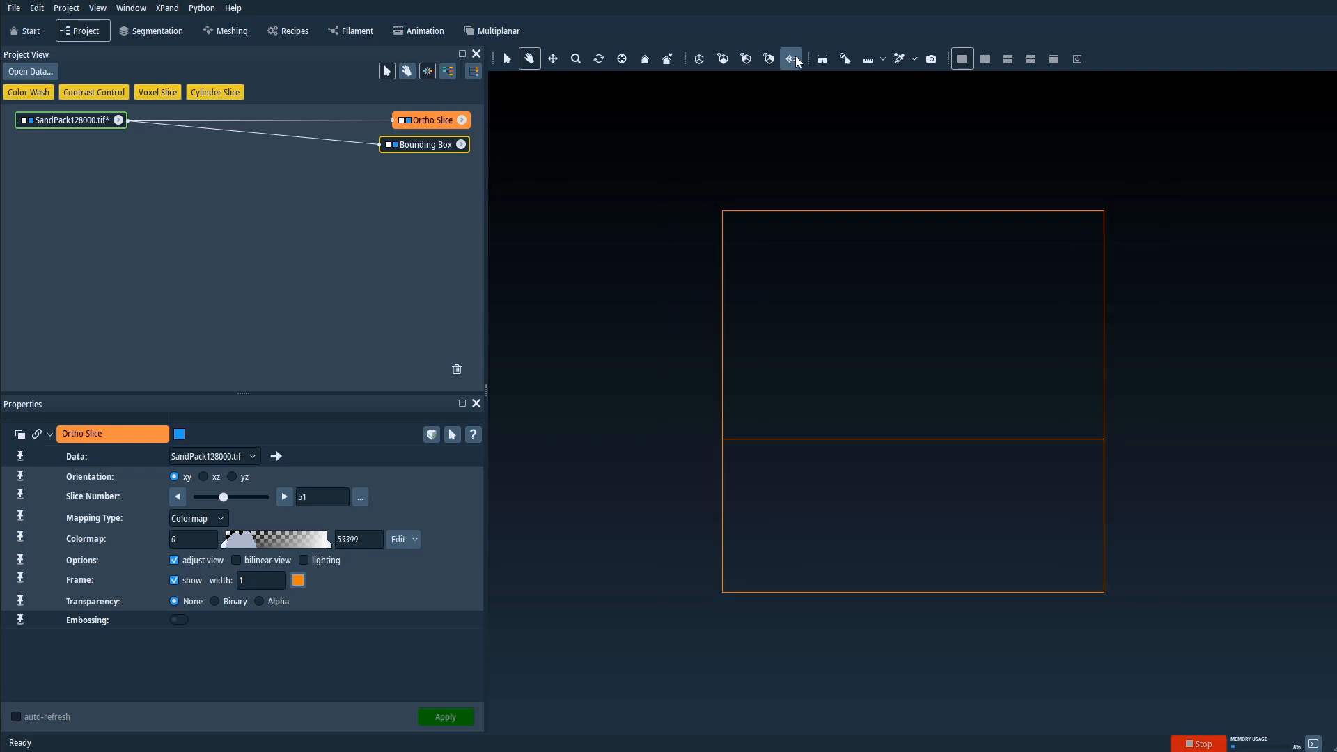
click(795, 57)
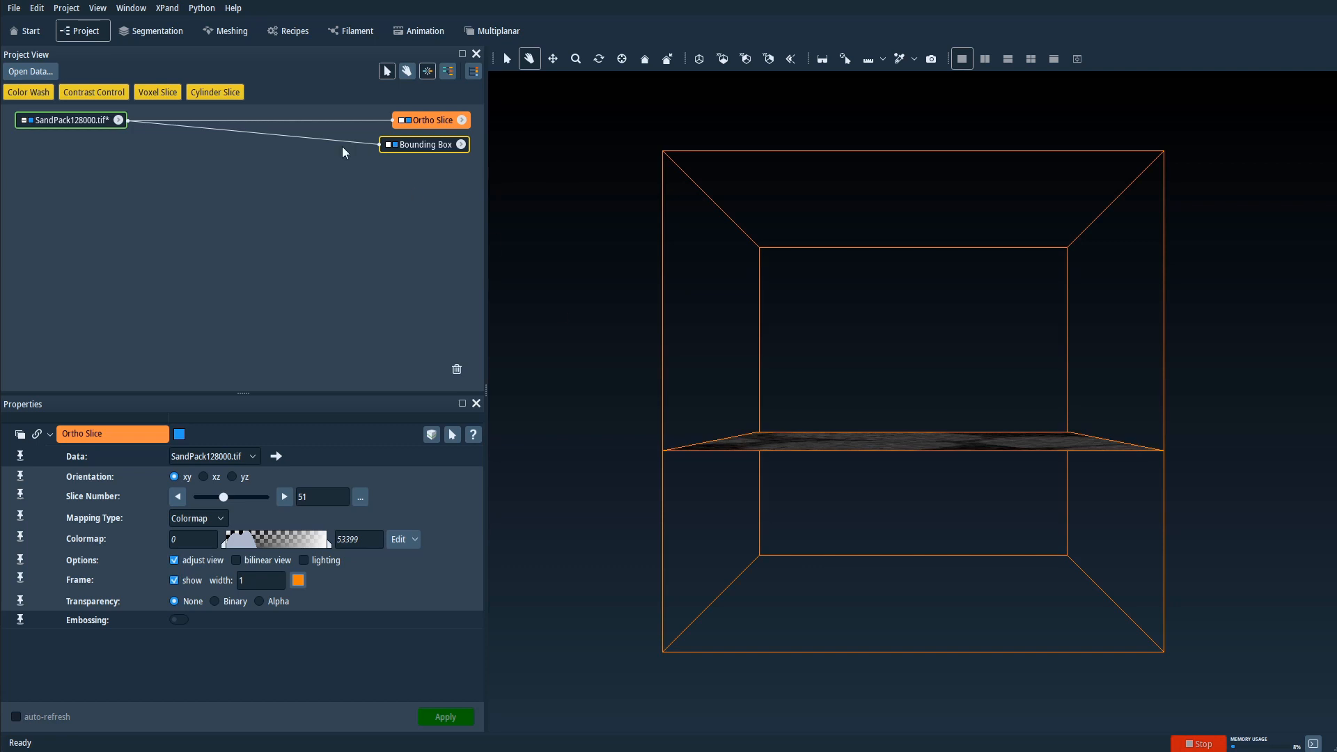
Read the help page of the Ortho Slice module, including its description, connections and ports, and close it.
click(235, 8)
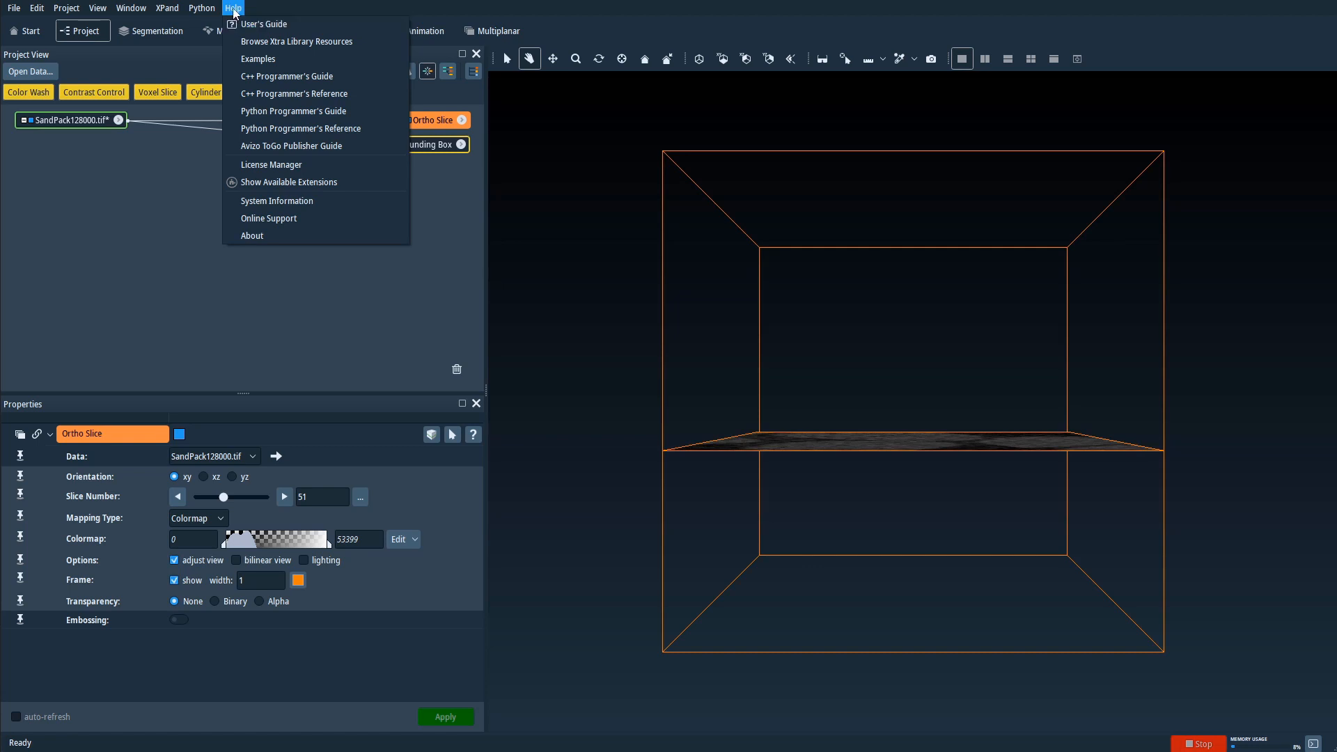
click(235, 8)
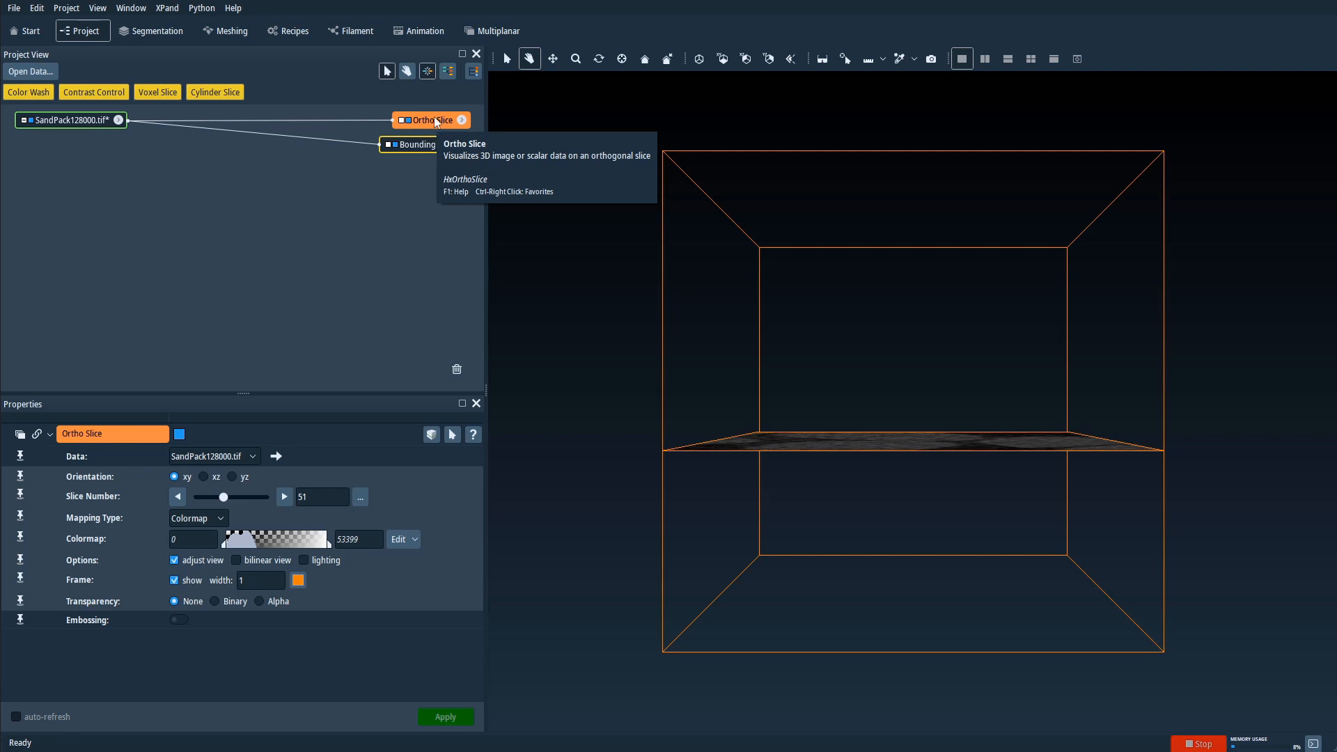
click(474, 437)
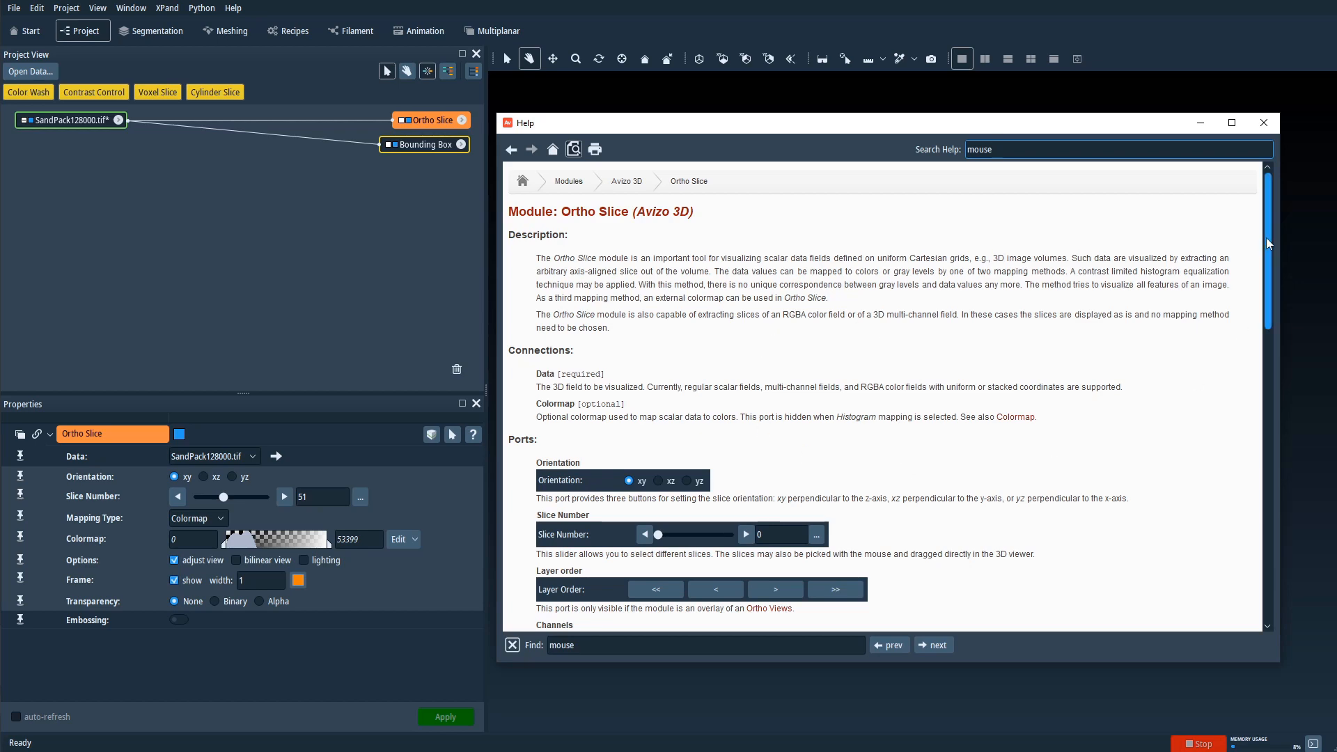
mouse_move(1266, 237)
mouse_down()
mouse_move(1246, 508)
mouse_move(1249, 221)
mouse_up()
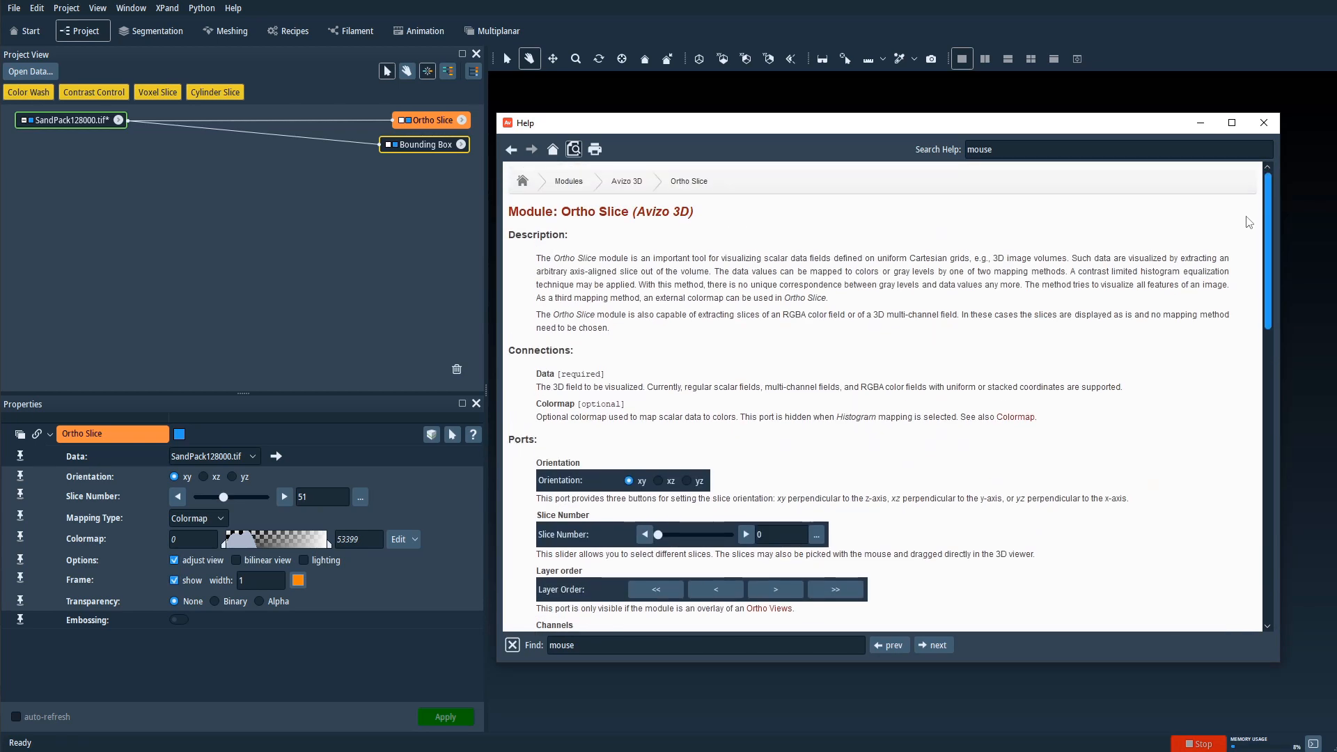
click(1264, 124)
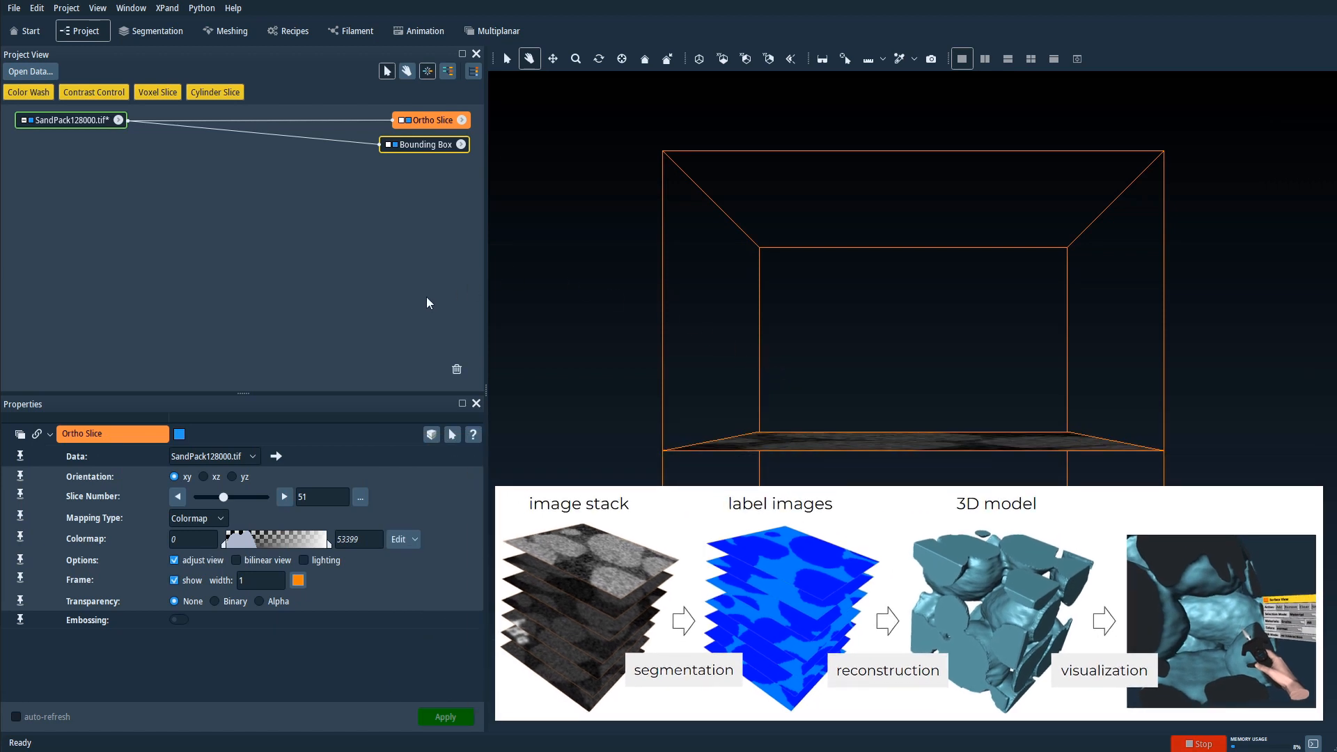
Move the xy Ortho Slice up to slice number 113 and back down to 67, viewing it from oblique angles.
drag(739, 308, 771, 398)
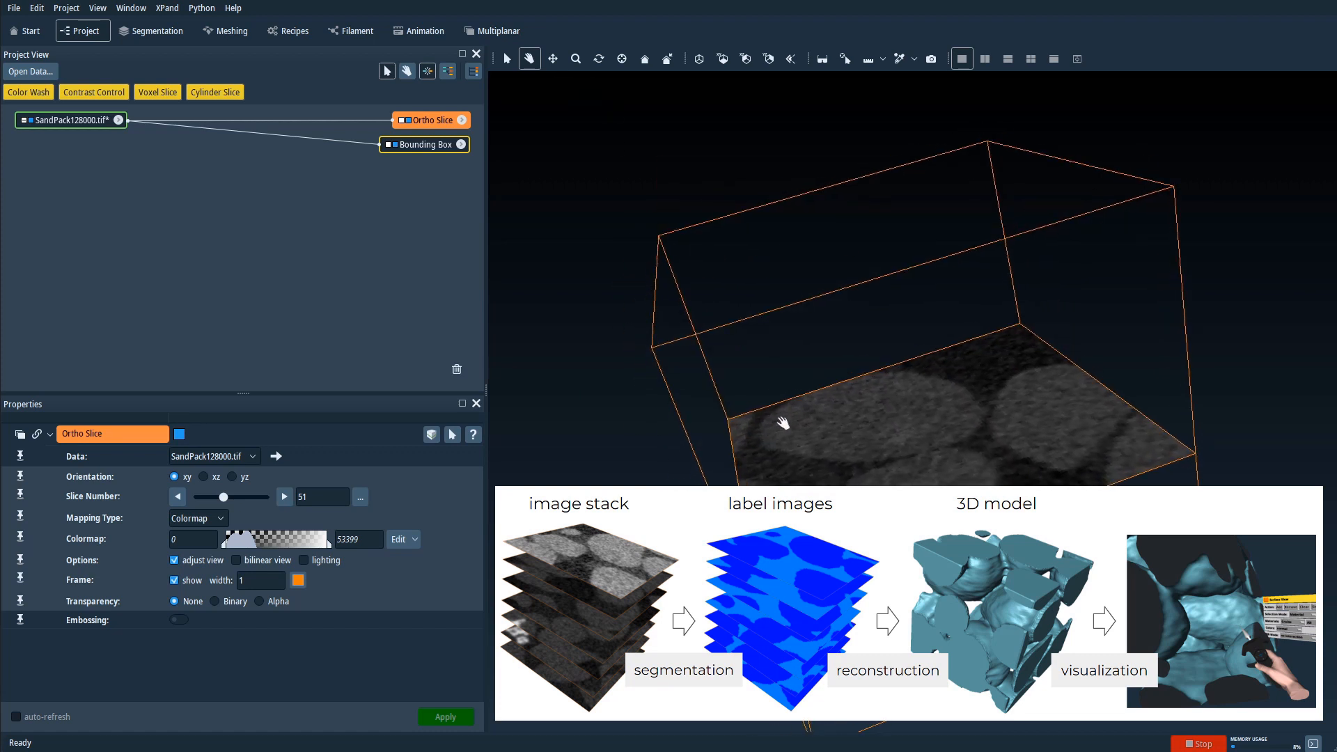
drag(955, 482, 871, 450)
click(98, 122)
click(432, 122)
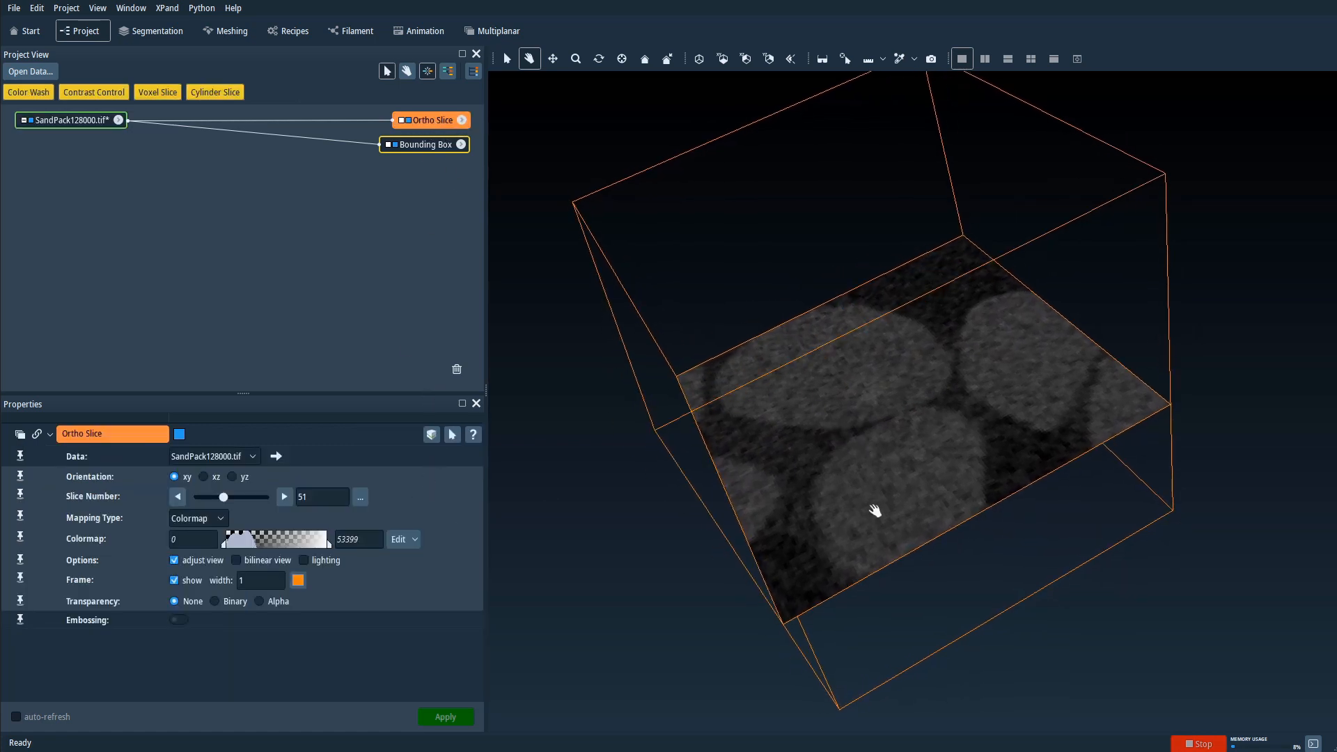
mouse_move(861, 467)
mouse_down()
mouse_move(902, 477)
mouse_move(870, 465)
mouse_up()
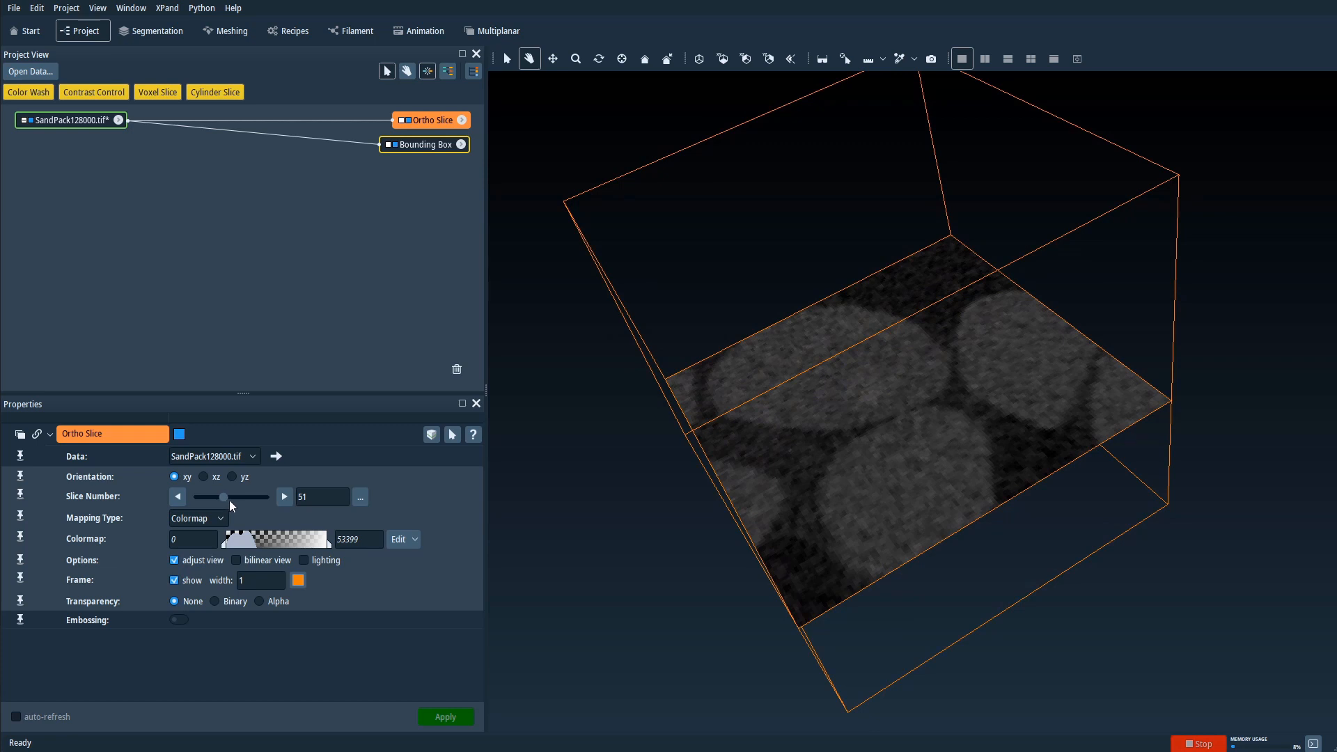
drag(223, 501, 262, 501)
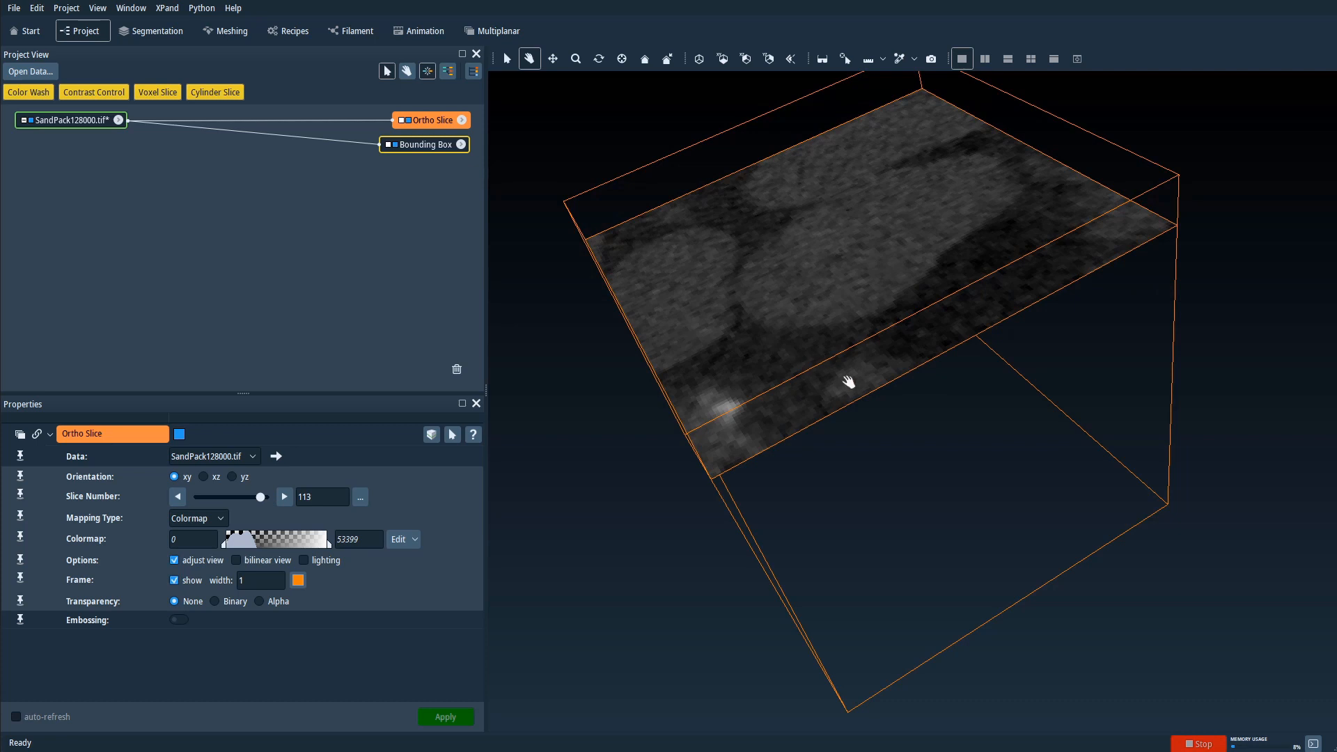
drag(849, 382, 905, 345)
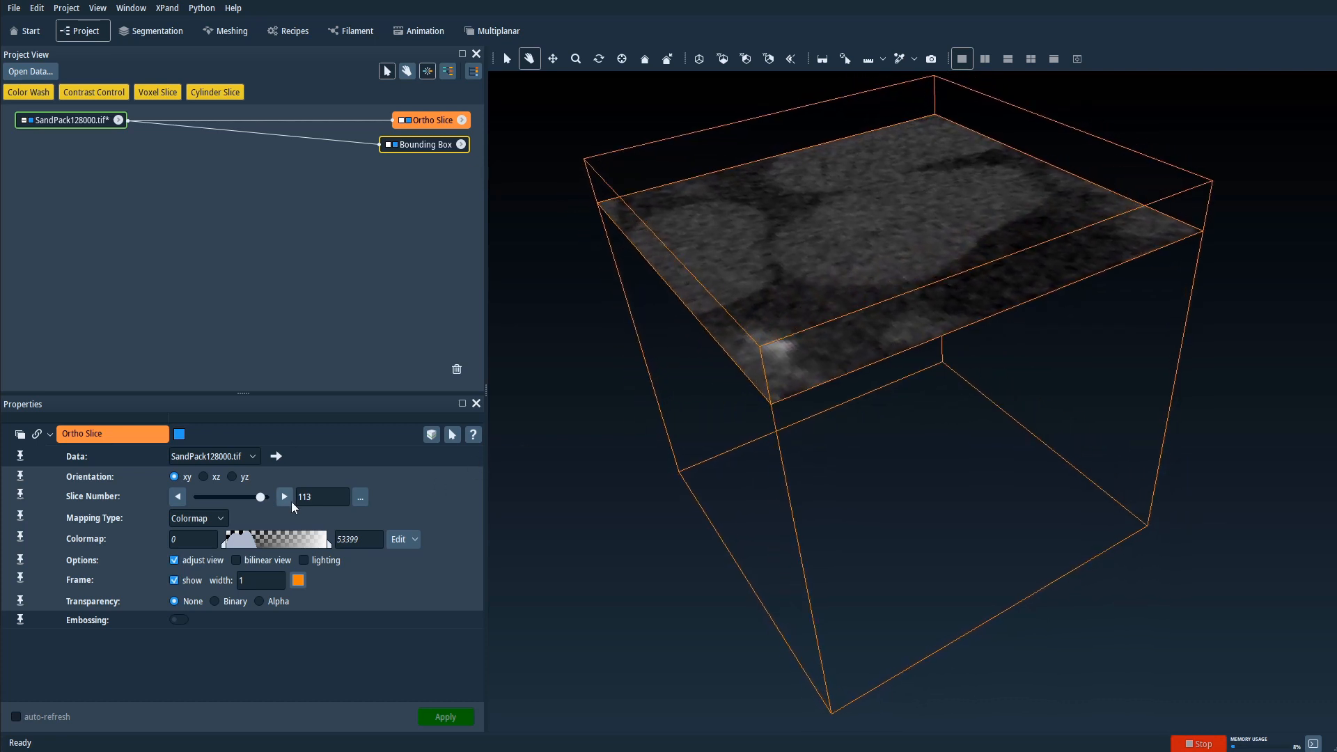
drag(756, 338, 863, 417)
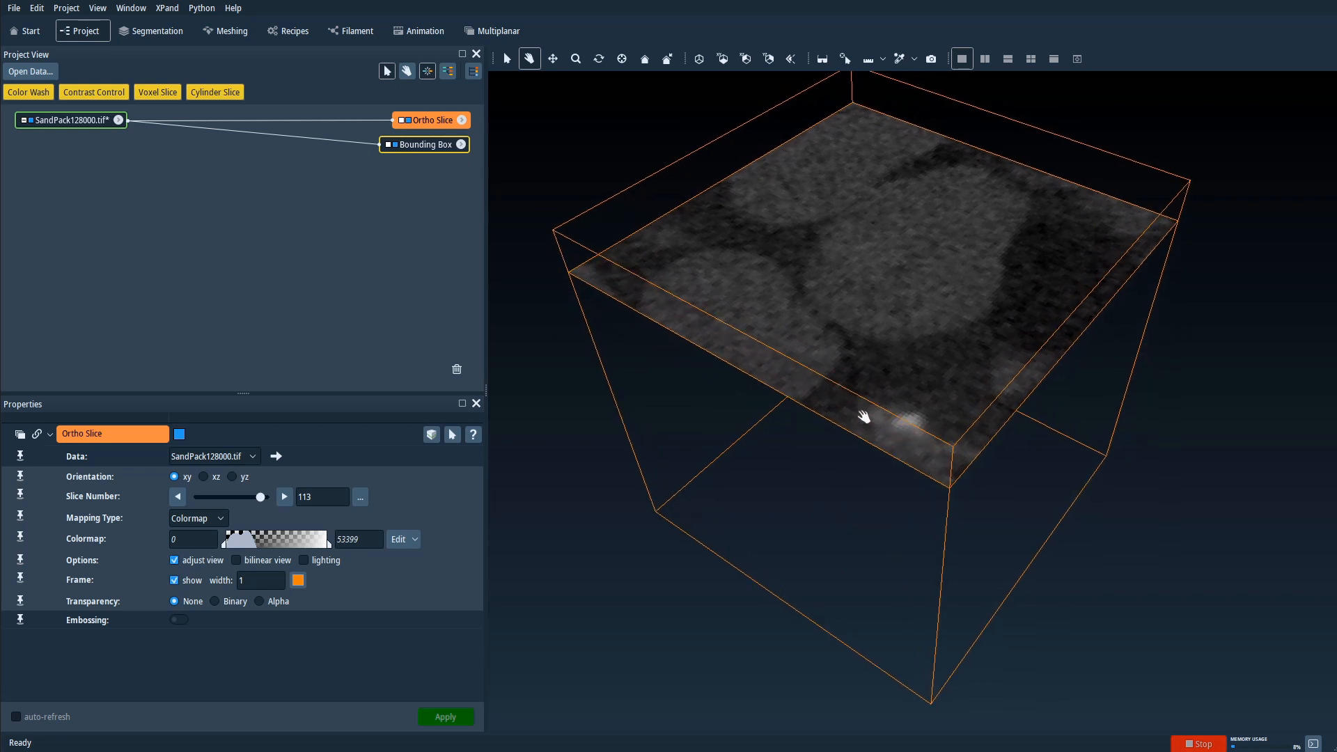
drag(264, 500, 237, 505)
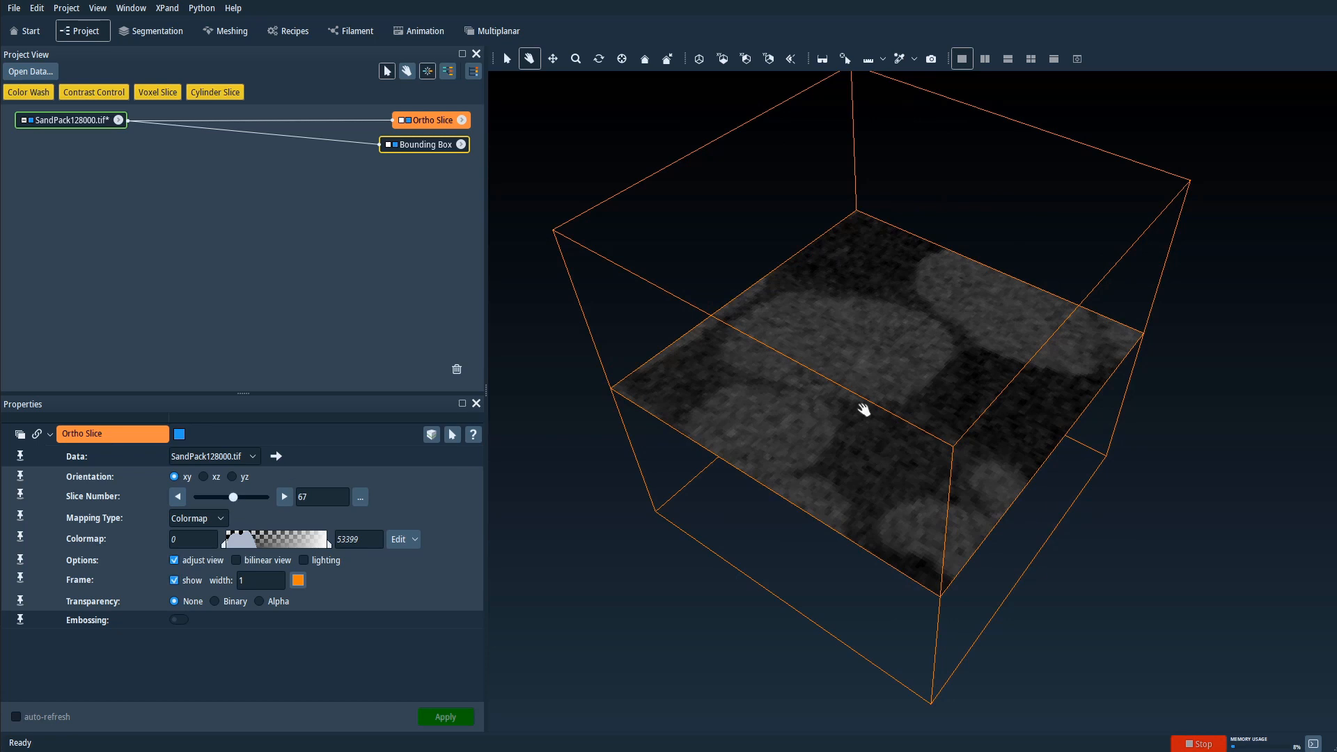
drag(864, 410, 711, 301)
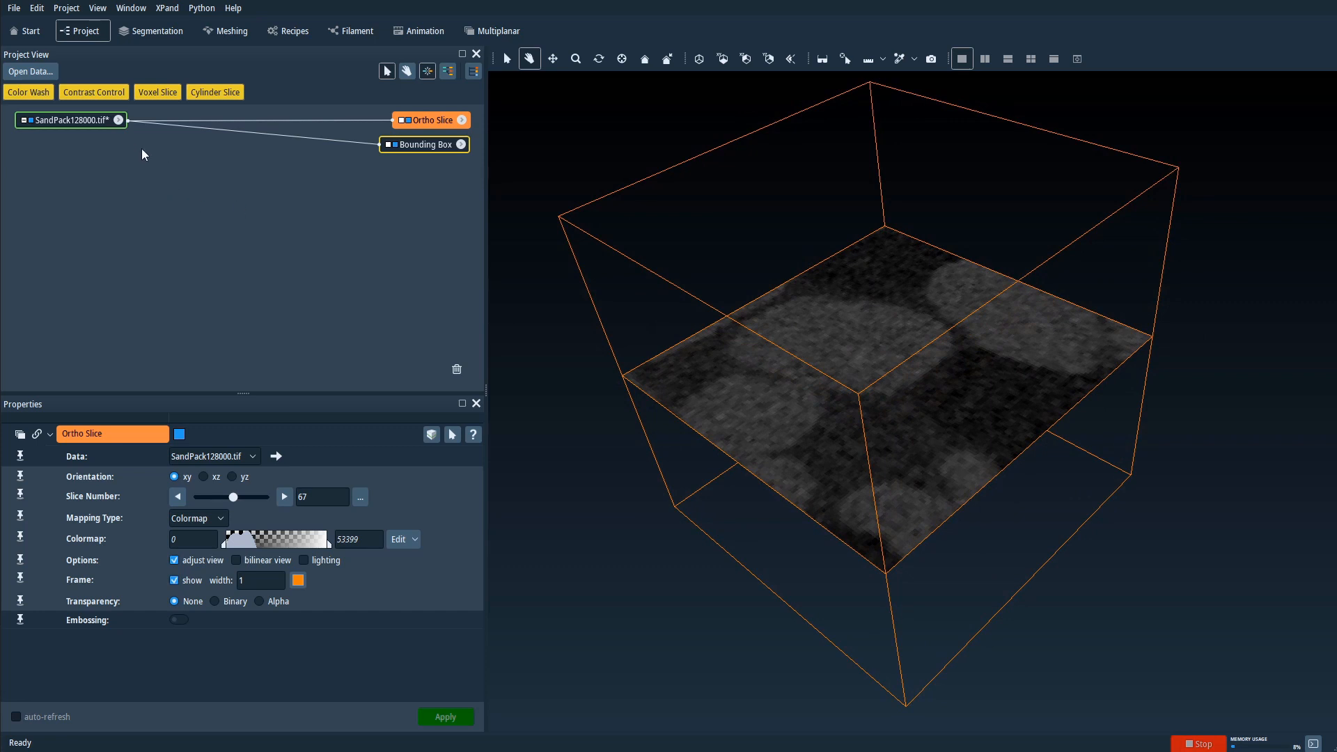
Attach a Volume Rendering module to the SandPack128000.tif data object.
click(118, 121)
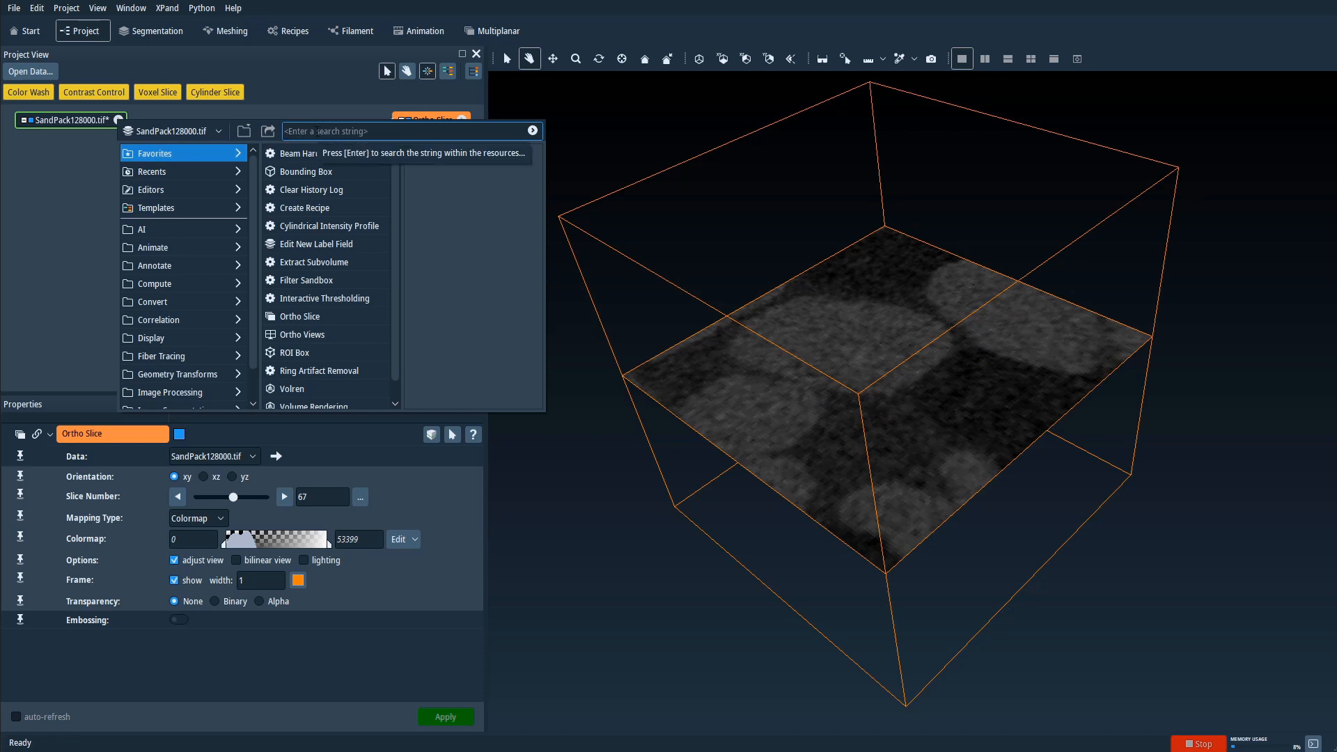
scroll(370, 265, down, 1)
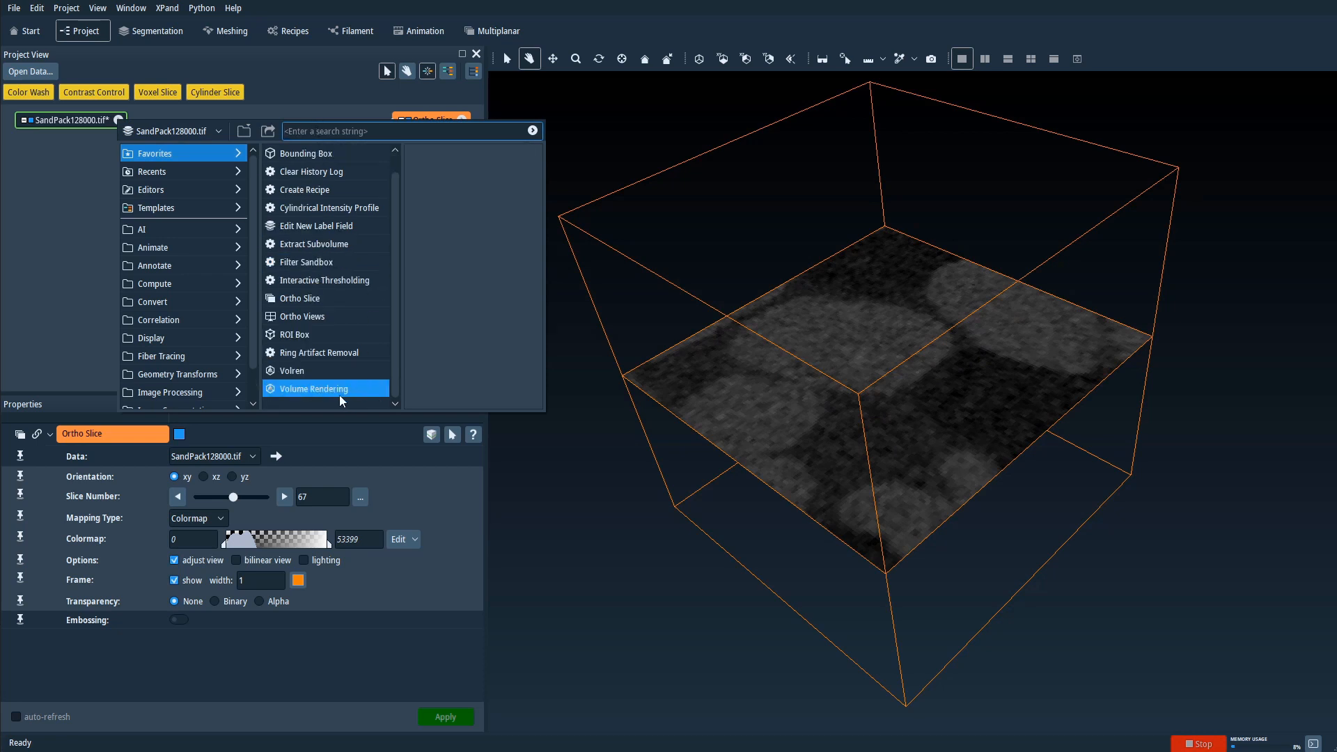
click(320, 388)
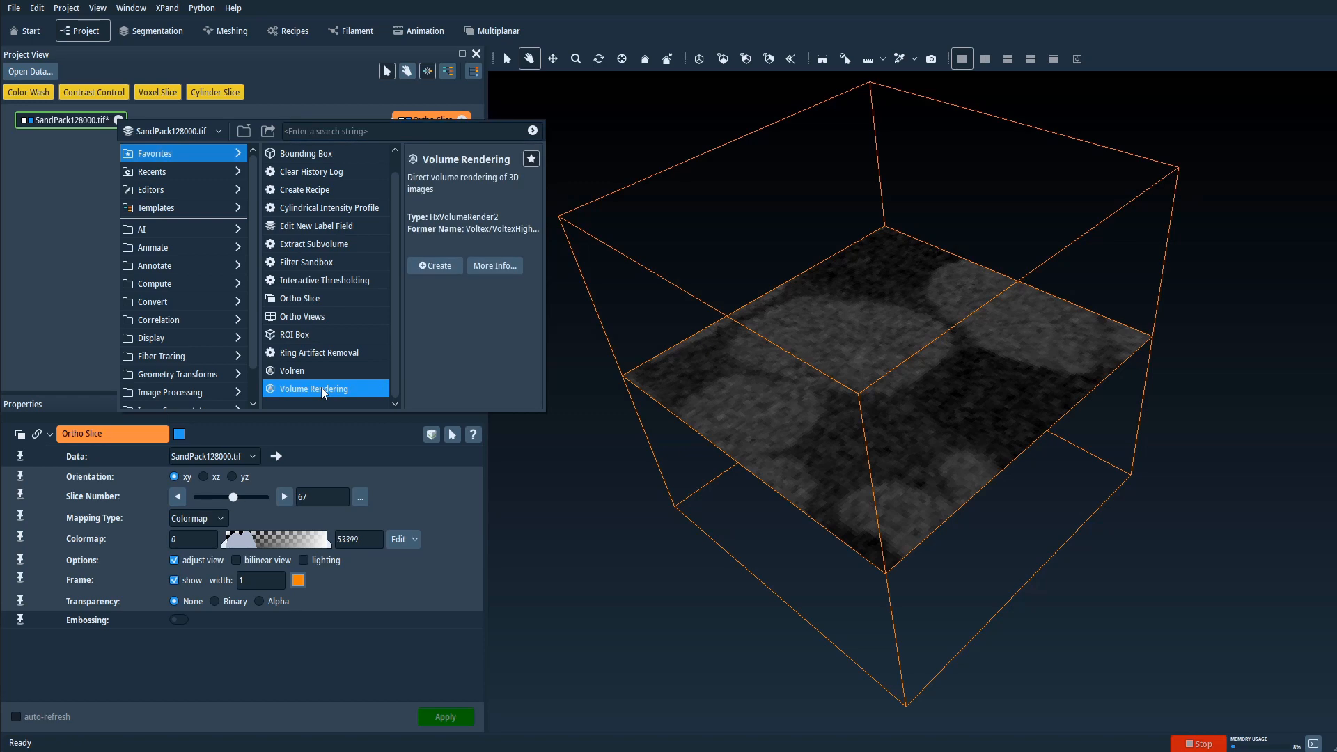
click(430, 263)
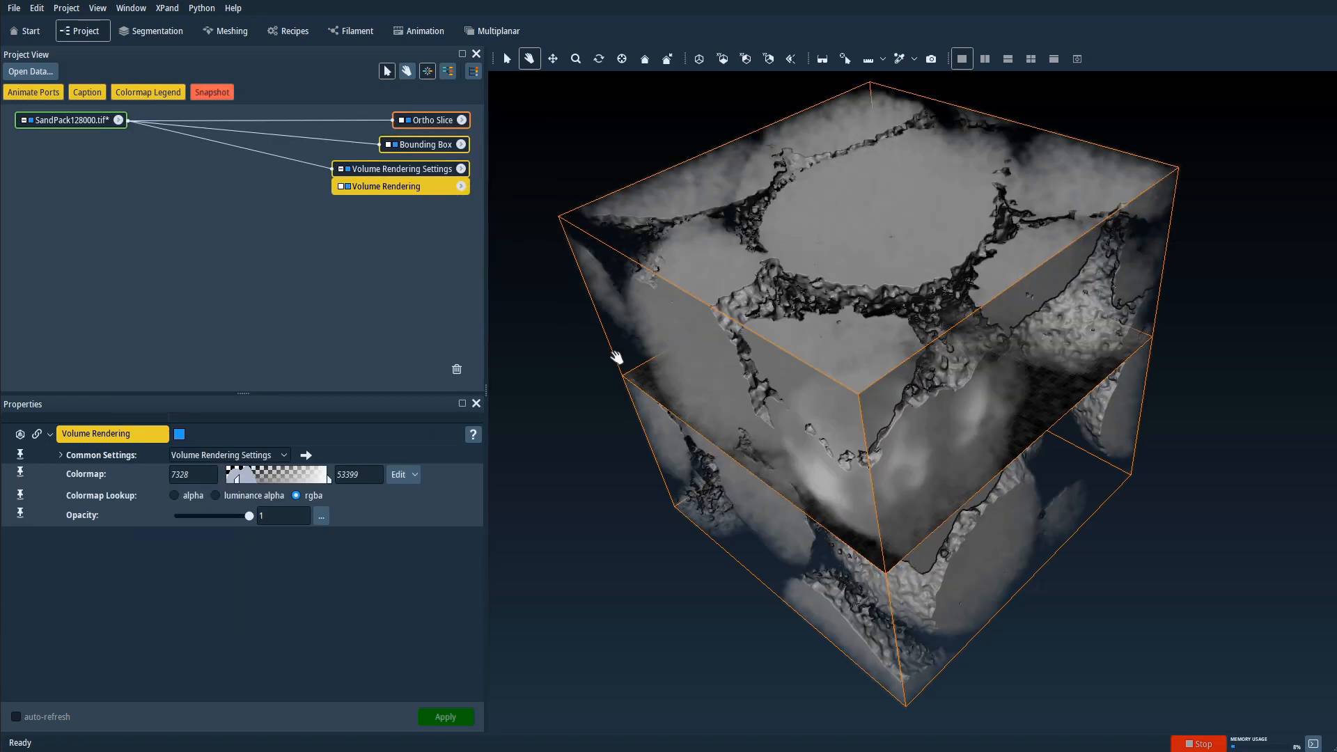
Inspect the Volume Rendering of the sand pack in 3D from several sides.
drag(725, 433, 892, 379)
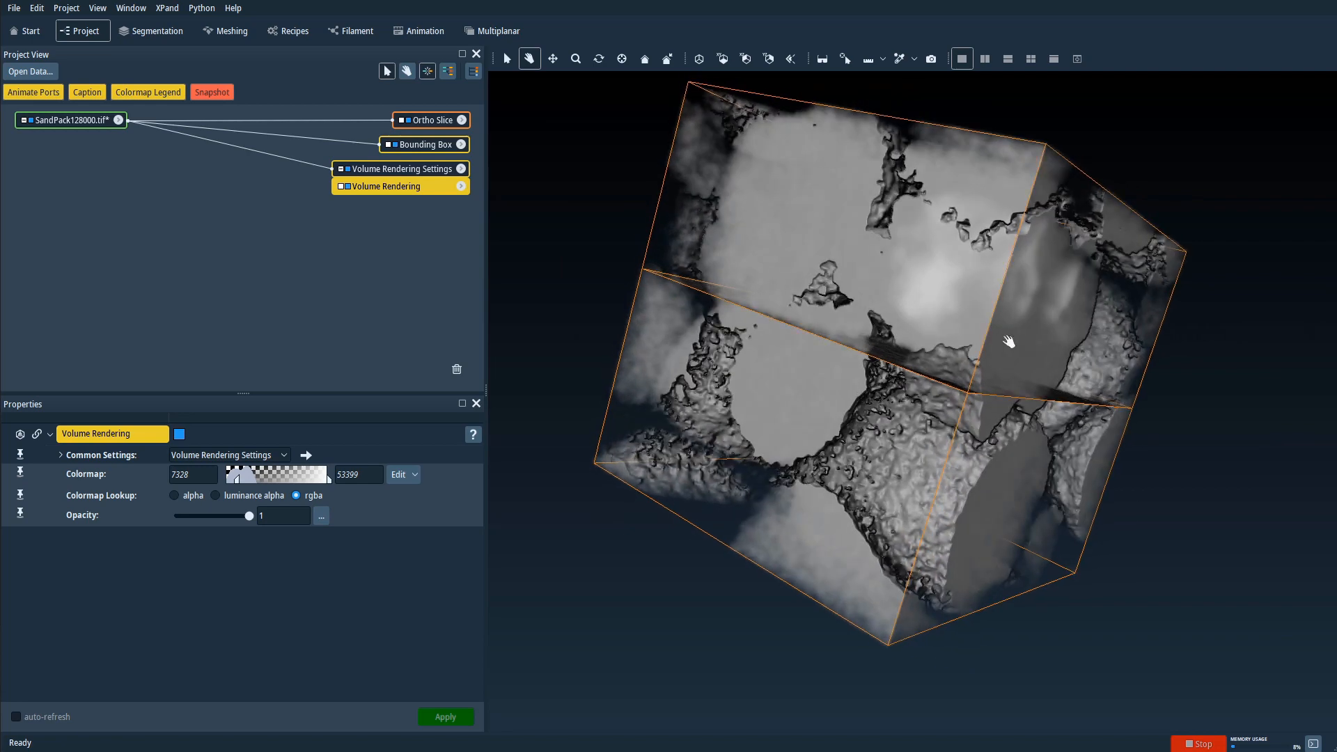
drag(1020, 332, 940, 424)
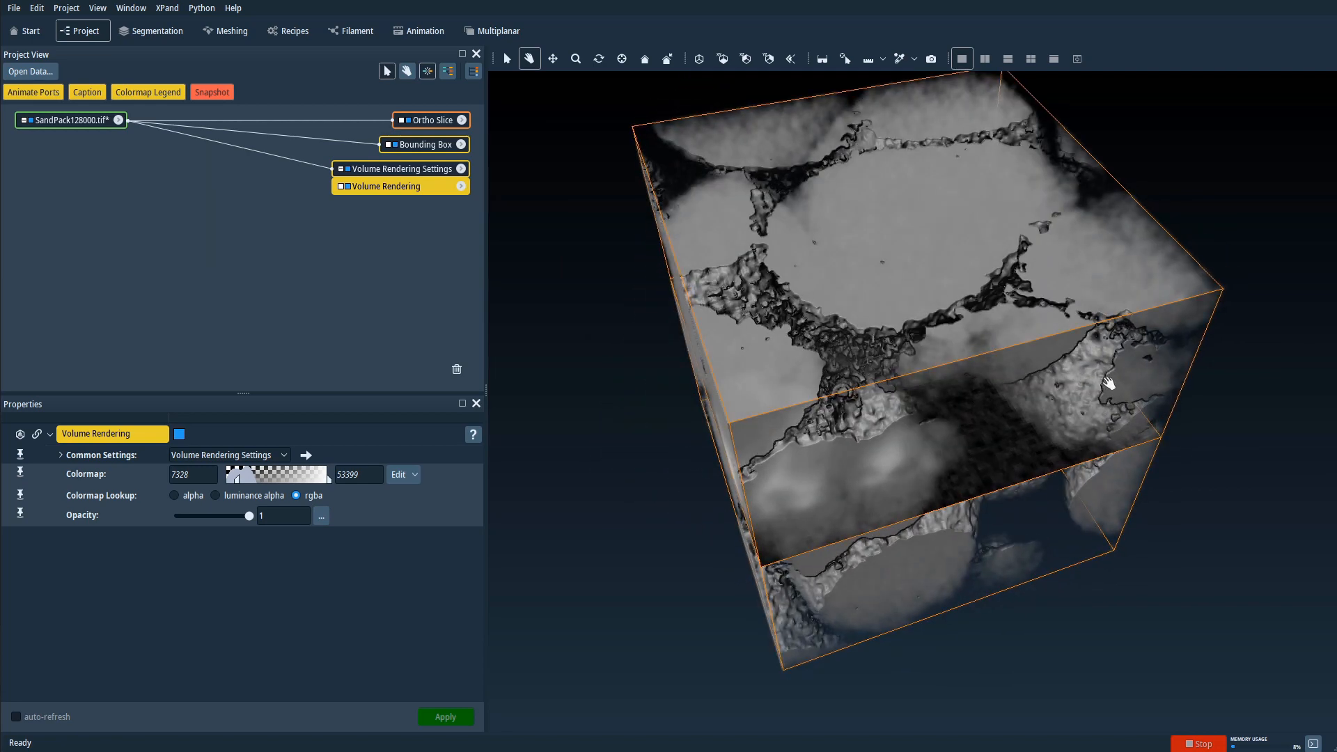
drag(1128, 382, 1037, 438)
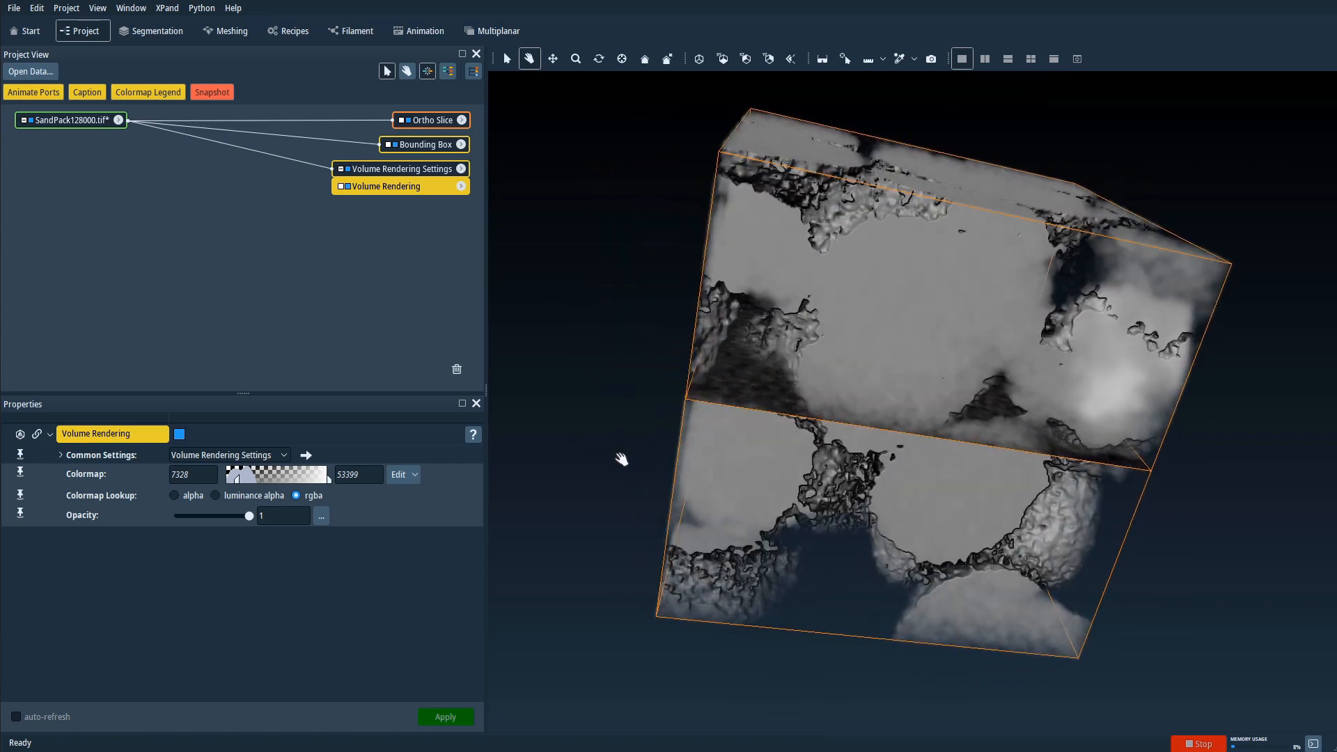
drag(680, 481, 709, 537)
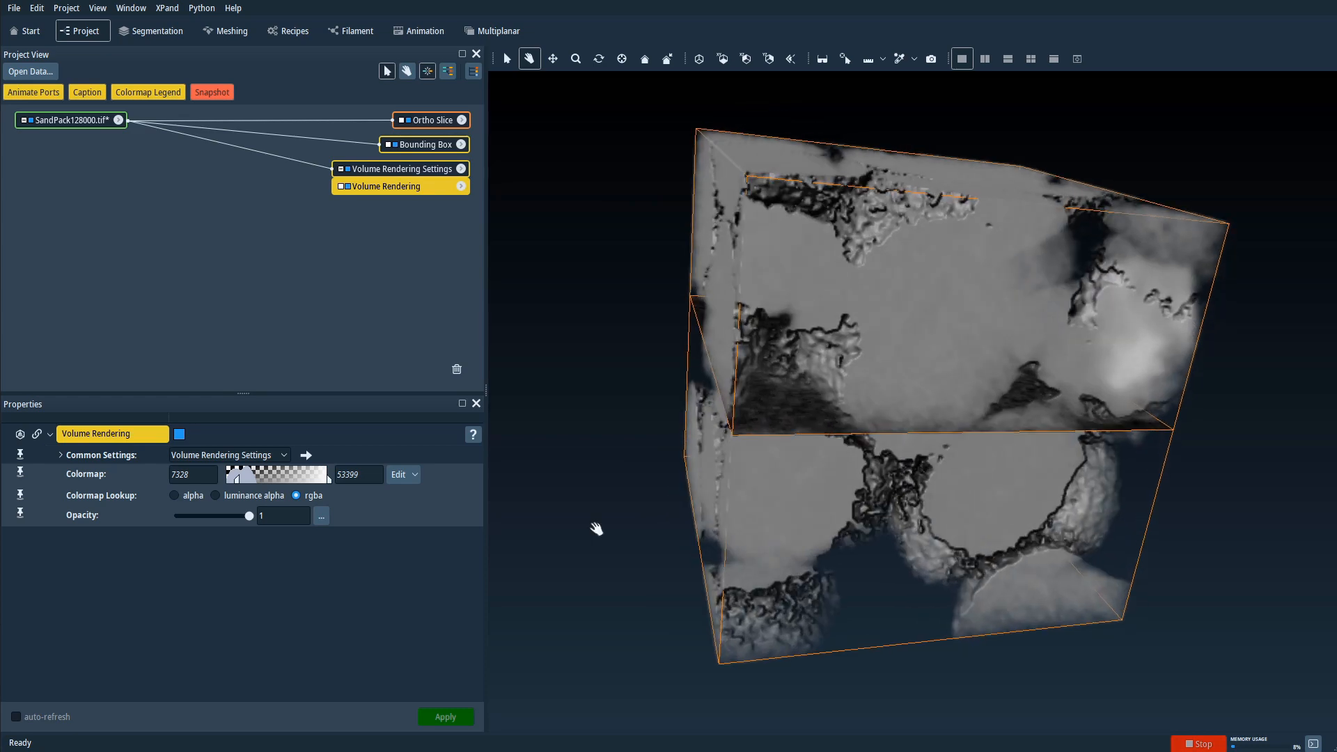
Examine the grains and pore spaces of the rendered sand pack volume from oblique, upper and side angles.
drag(642, 457, 828, 489)
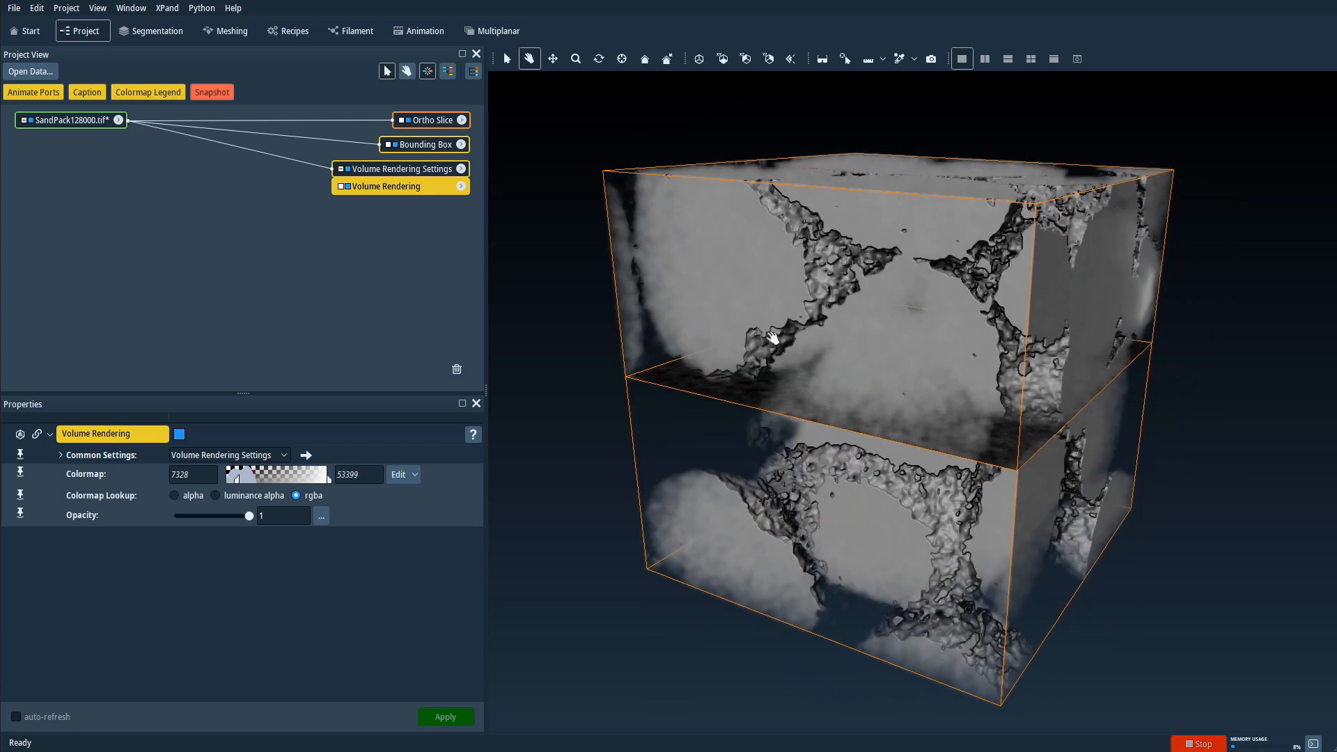
drag(772, 338, 1096, 480)
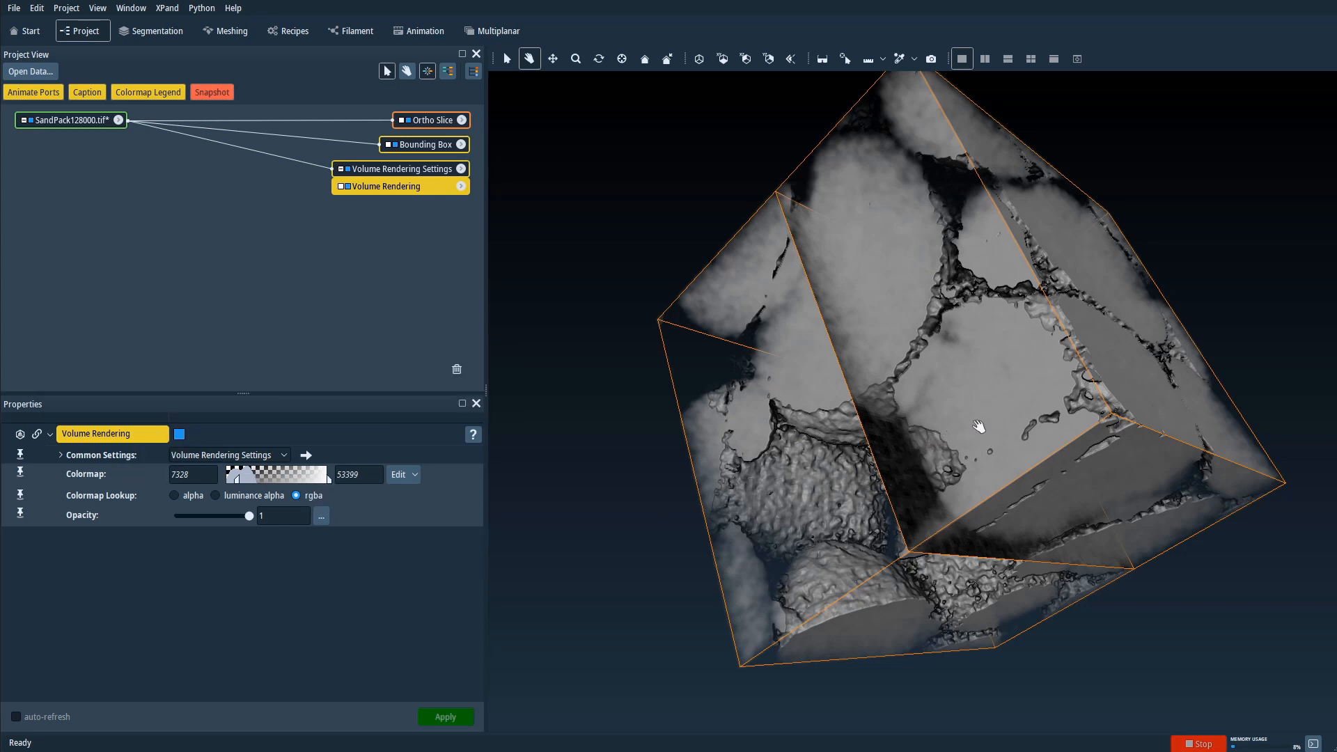
drag(980, 426, 922, 409)
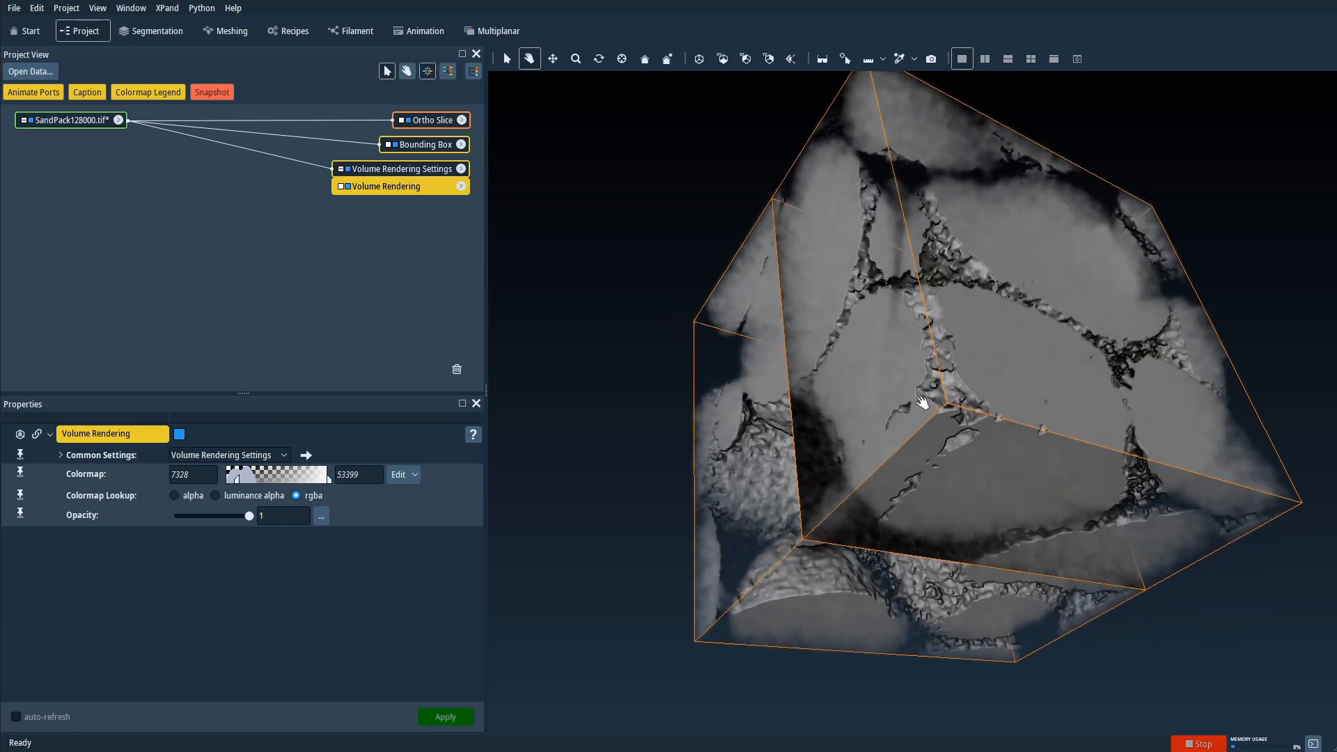
drag(899, 397, 938, 404)
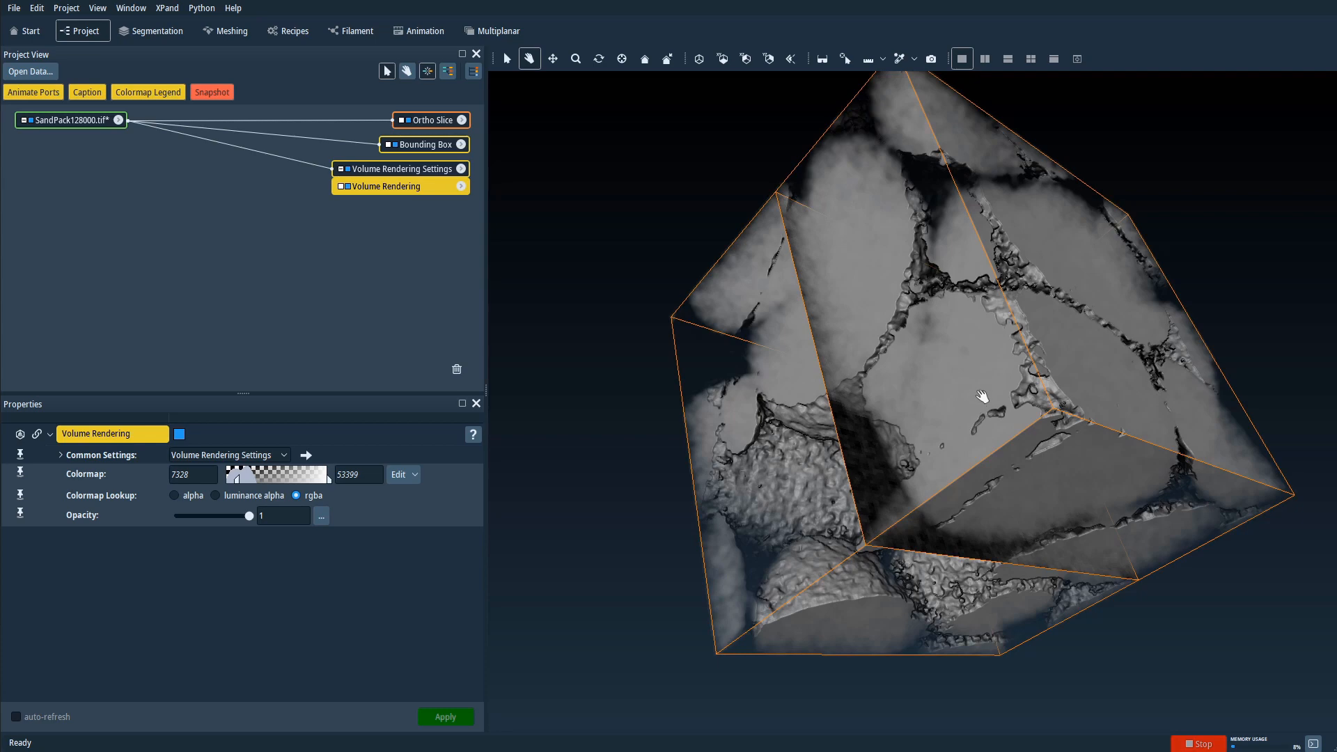
drag(969, 411, 1021, 379)
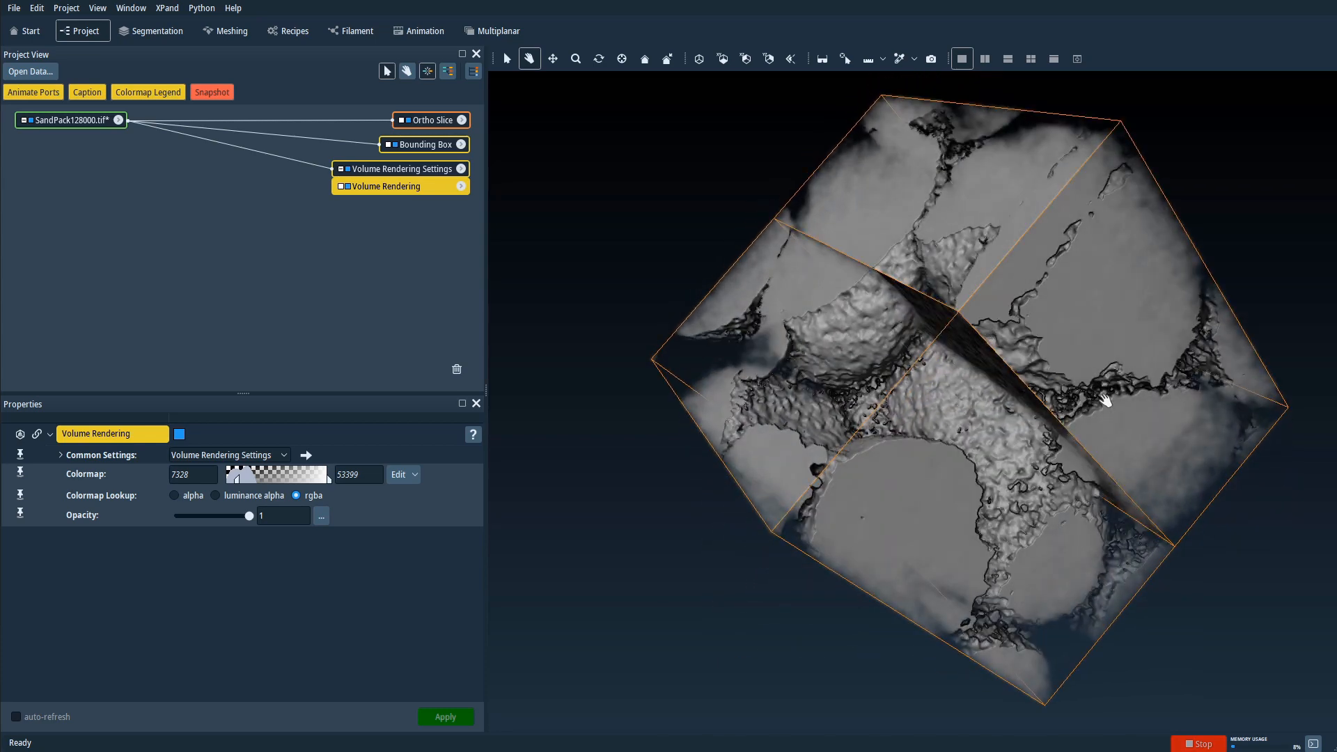
drag(1105, 394, 1054, 337)
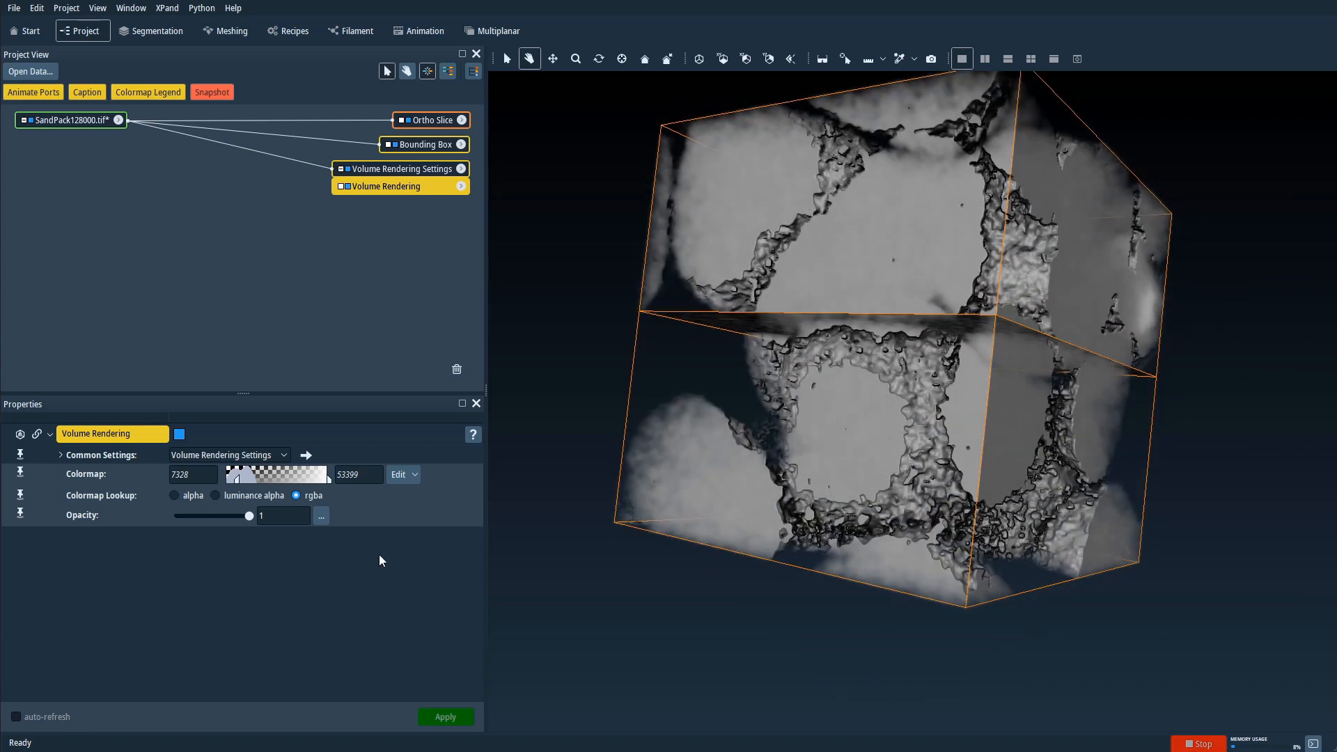
drag(751, 471, 878, 340)
drag(758, 243, 731, 350)
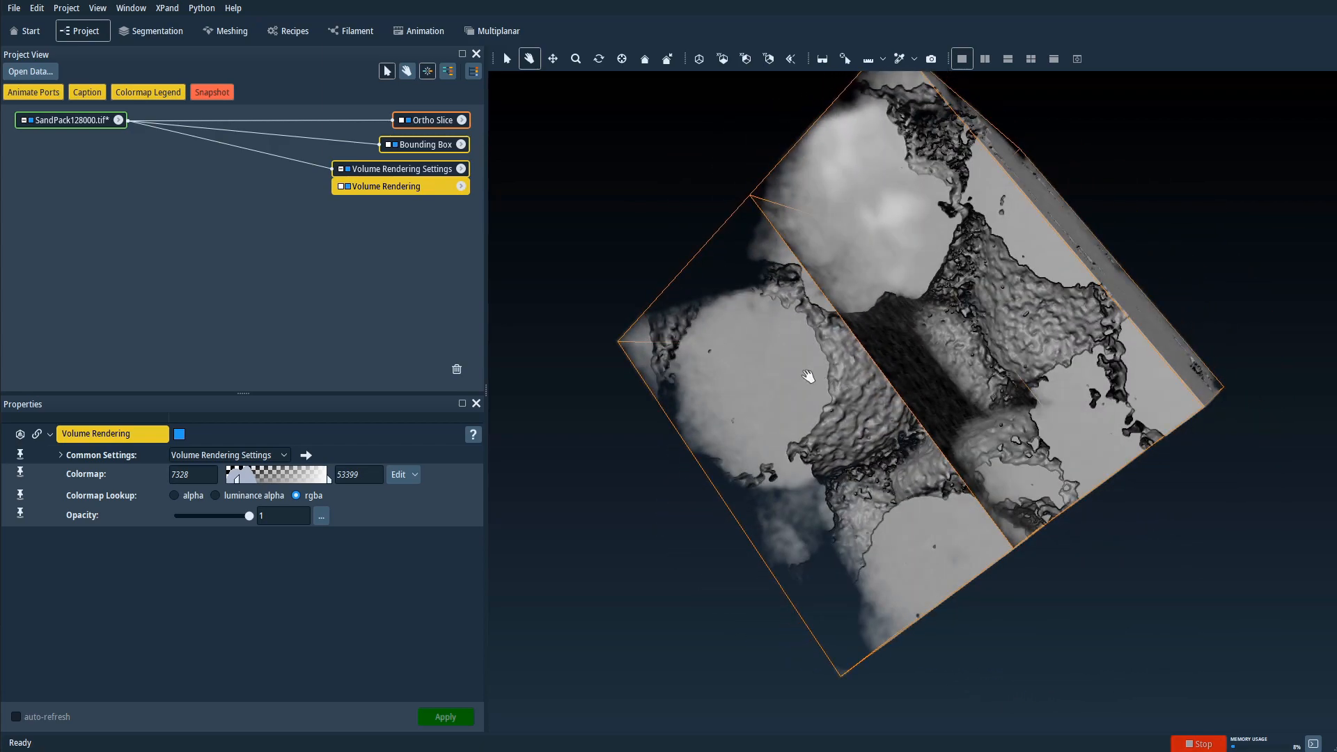
drag(805, 376, 838, 378)
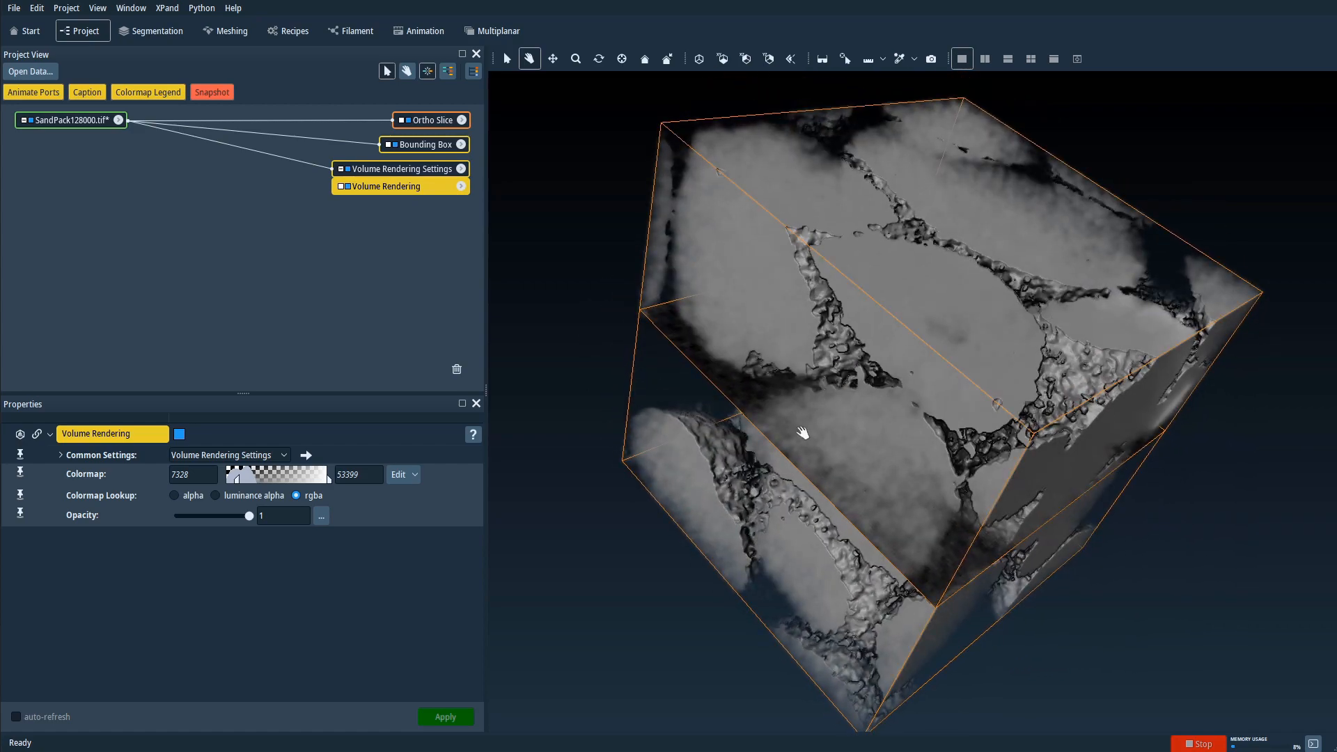
mouse_move(803, 434)
mouse_down()
mouse_move(896, 388)
mouse_move(782, 439)
mouse_up()
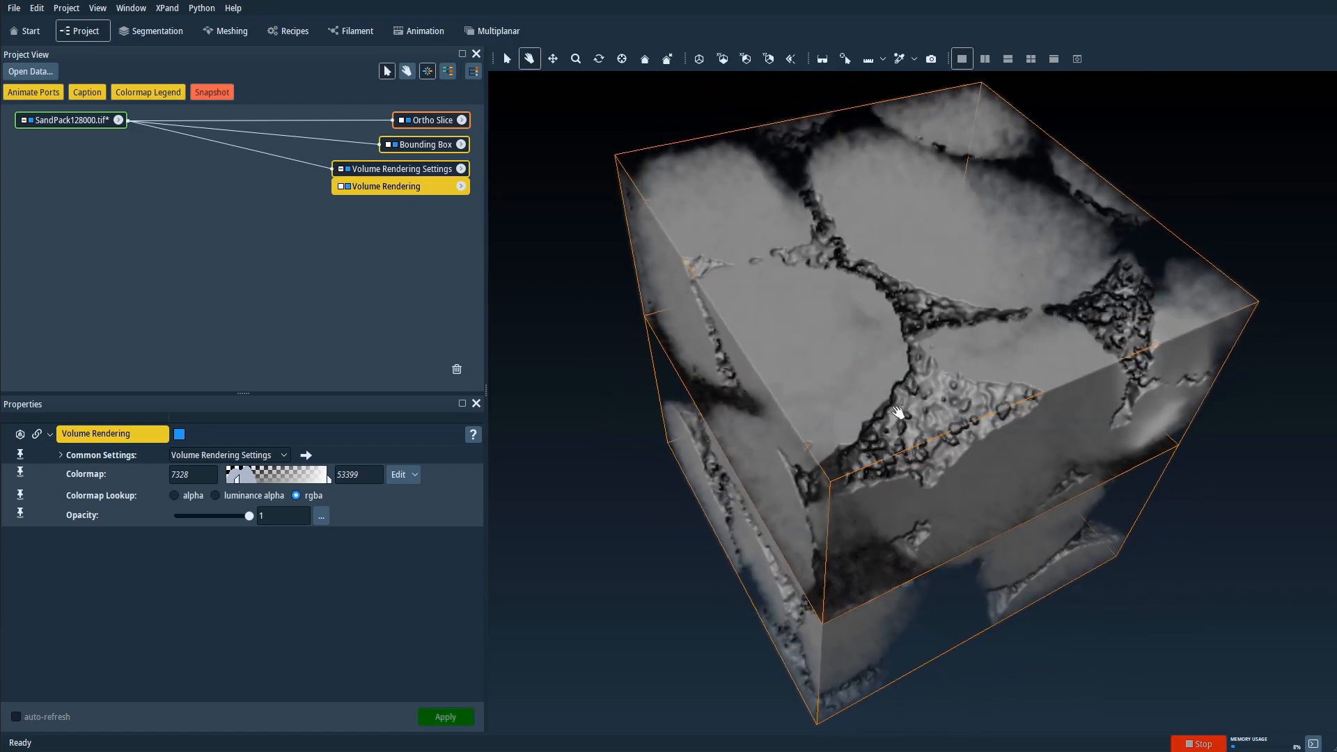
drag(899, 412, 969, 317)
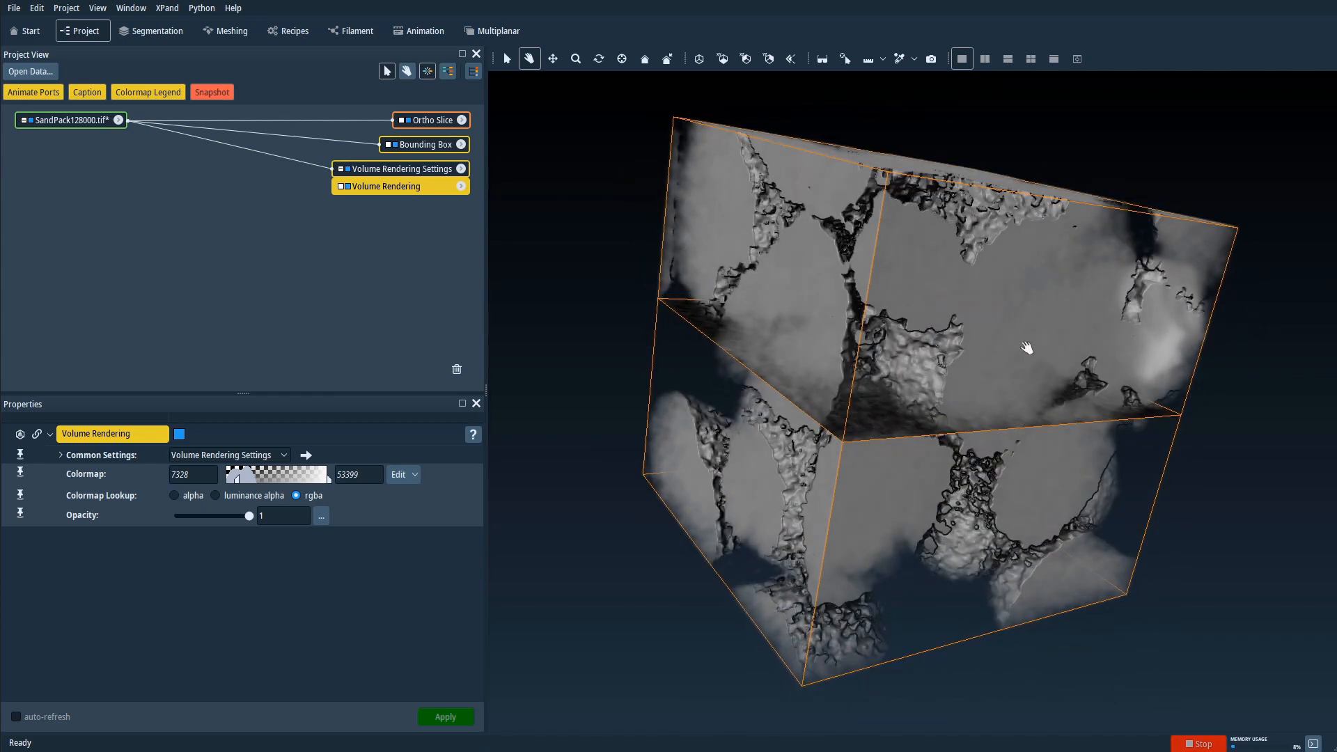
drag(1045, 349, 984, 430)
drag(687, 484, 943, 469)
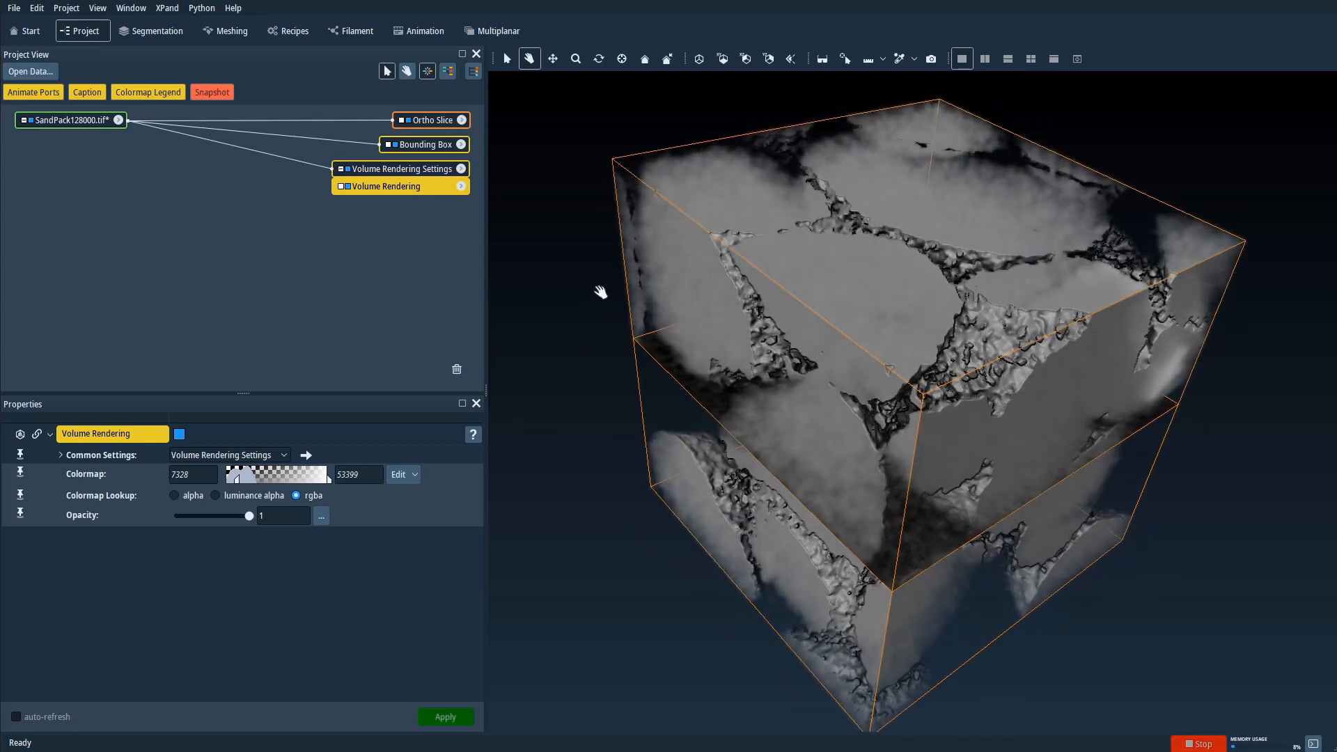
drag(768, 309, 835, 336)
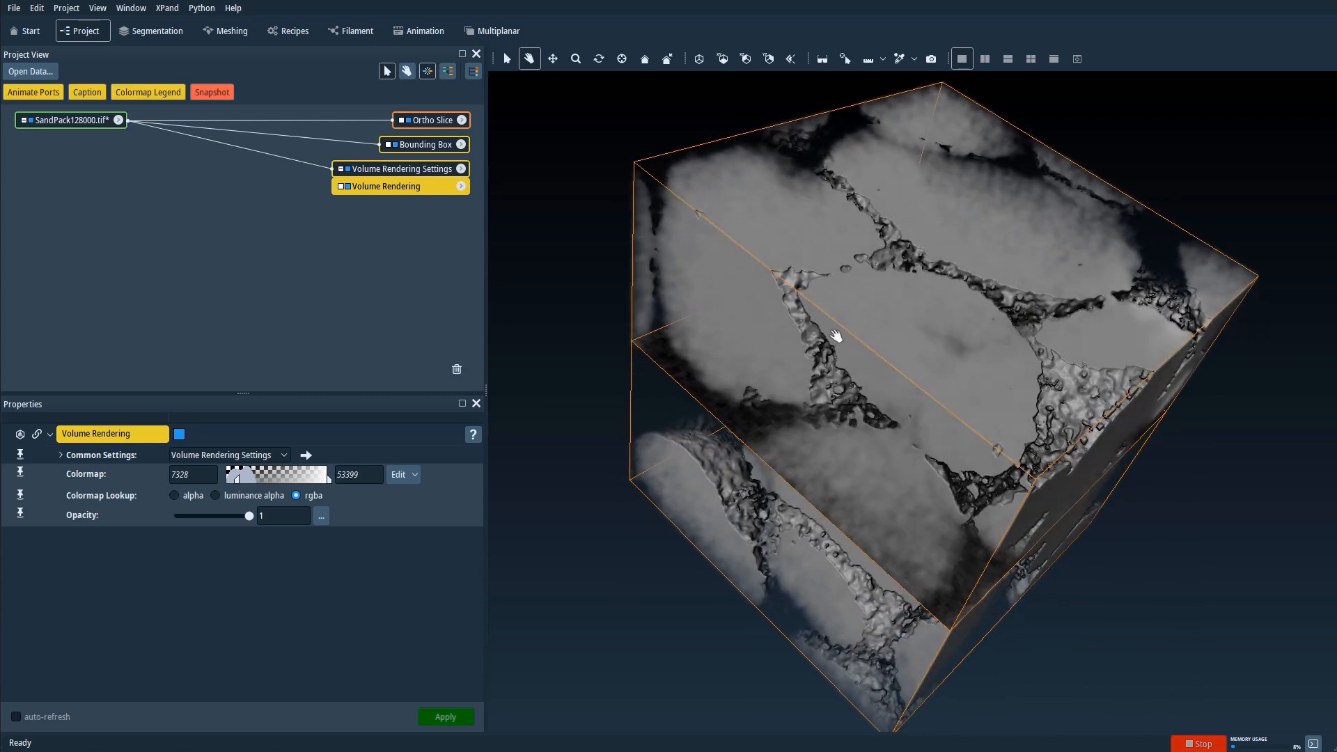
Open the segmentation workspace for the SandPack128000.tif data object and choose it as the image to segment.
click(81, 123)
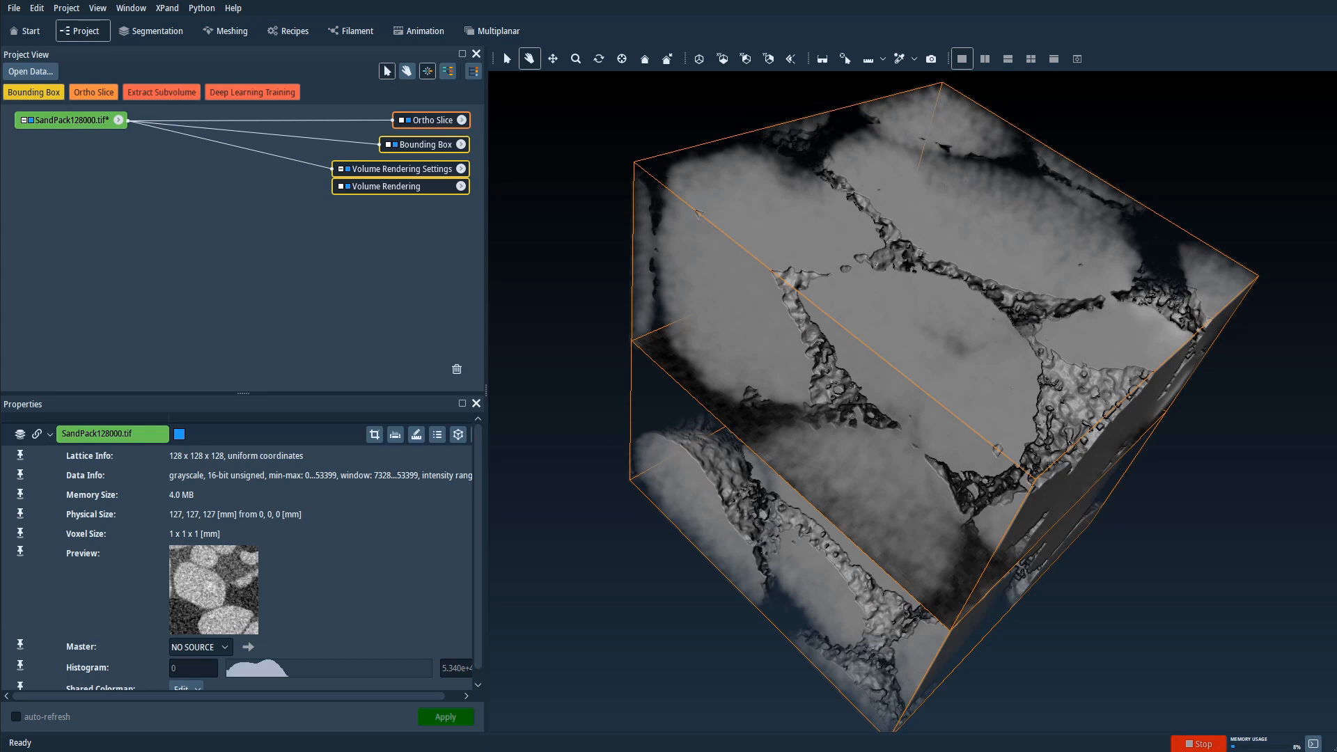
click(156, 30)
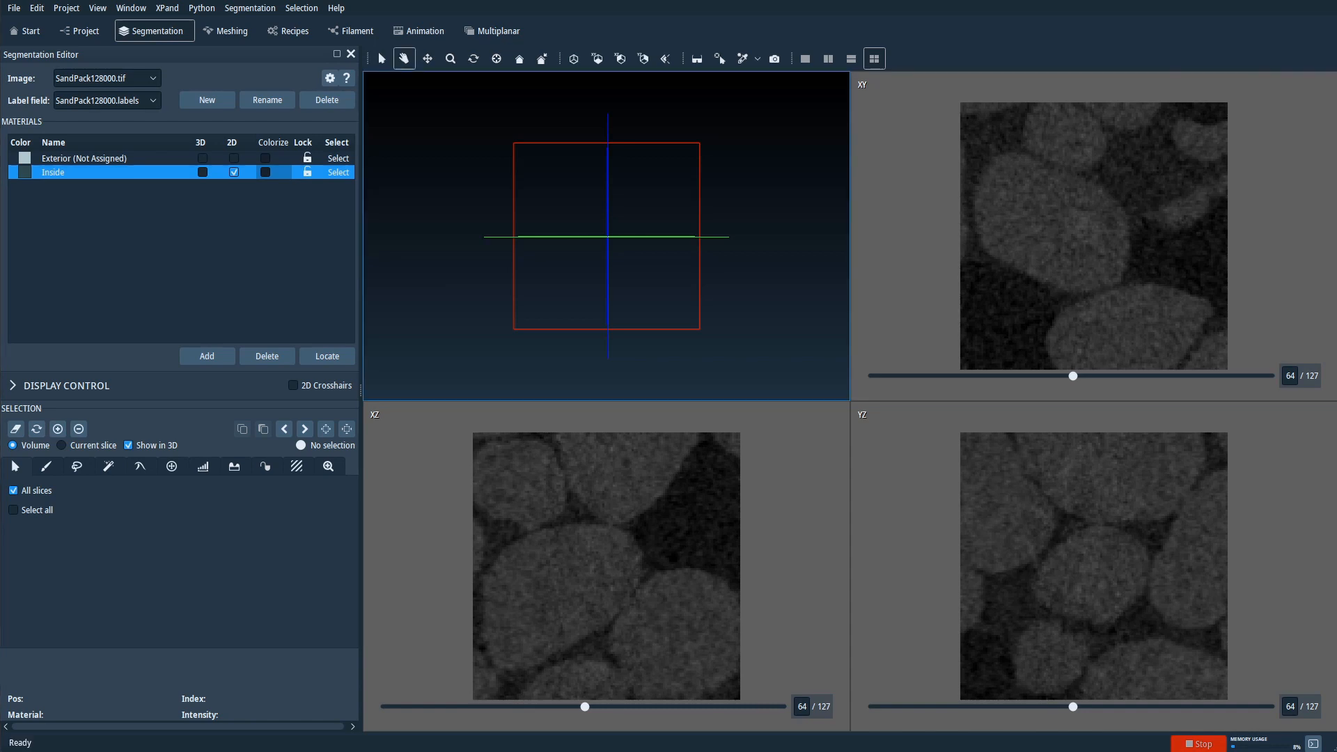
click(153, 81)
click(114, 115)
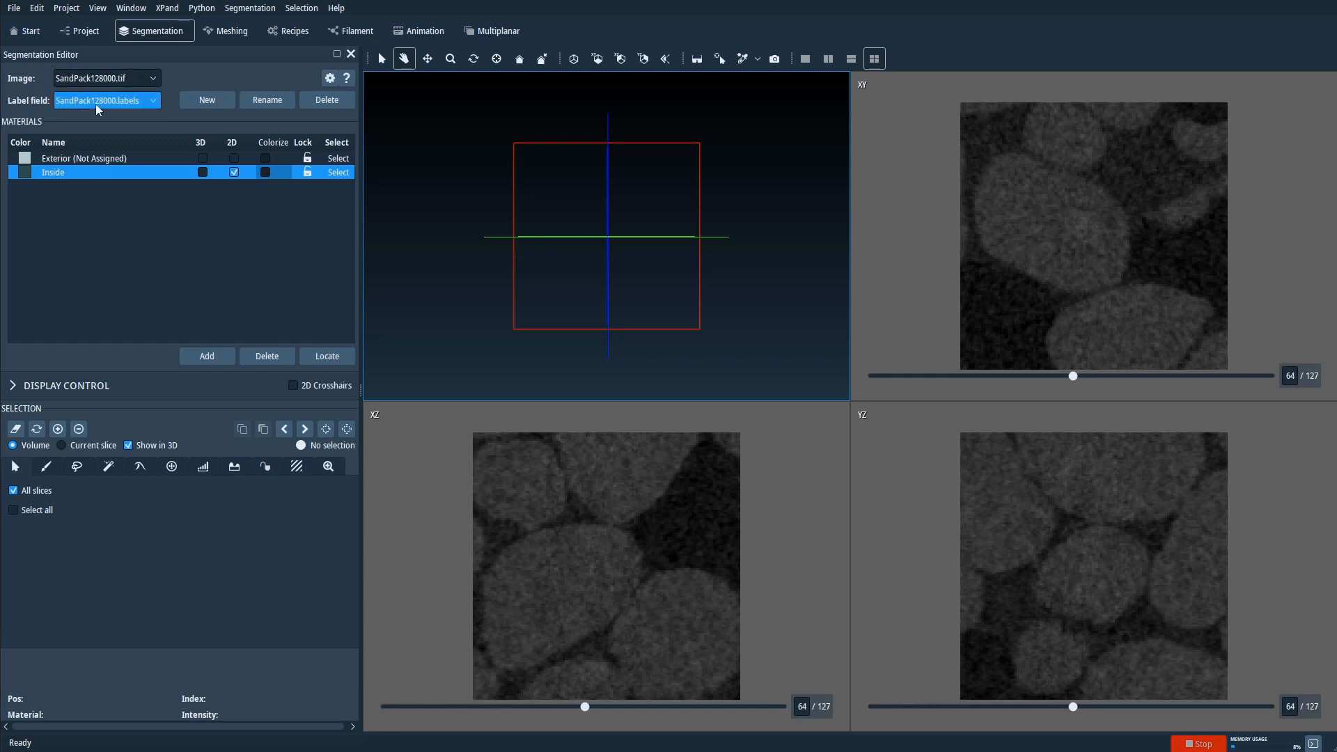
Check the available label fields and the SandPack128000.labels object in the project, then return to the segmentation workspace.
click(151, 101)
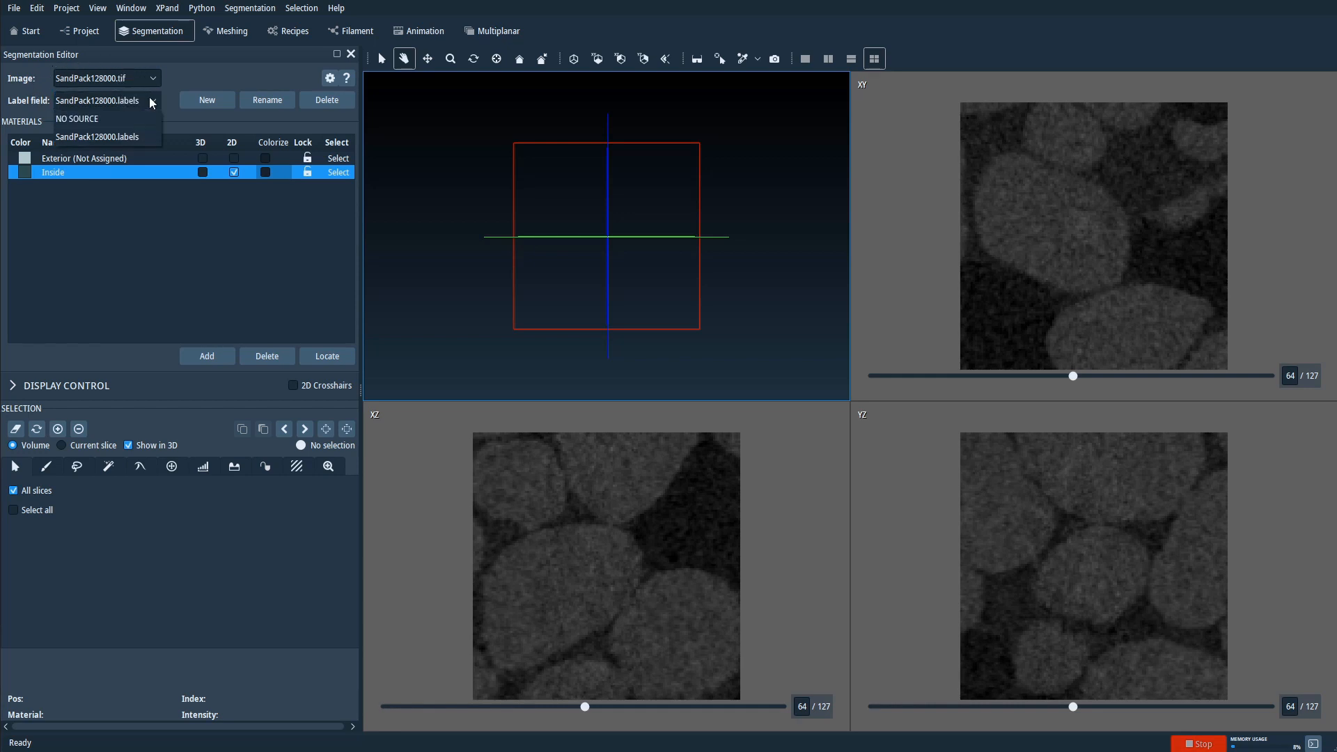
click(151, 100)
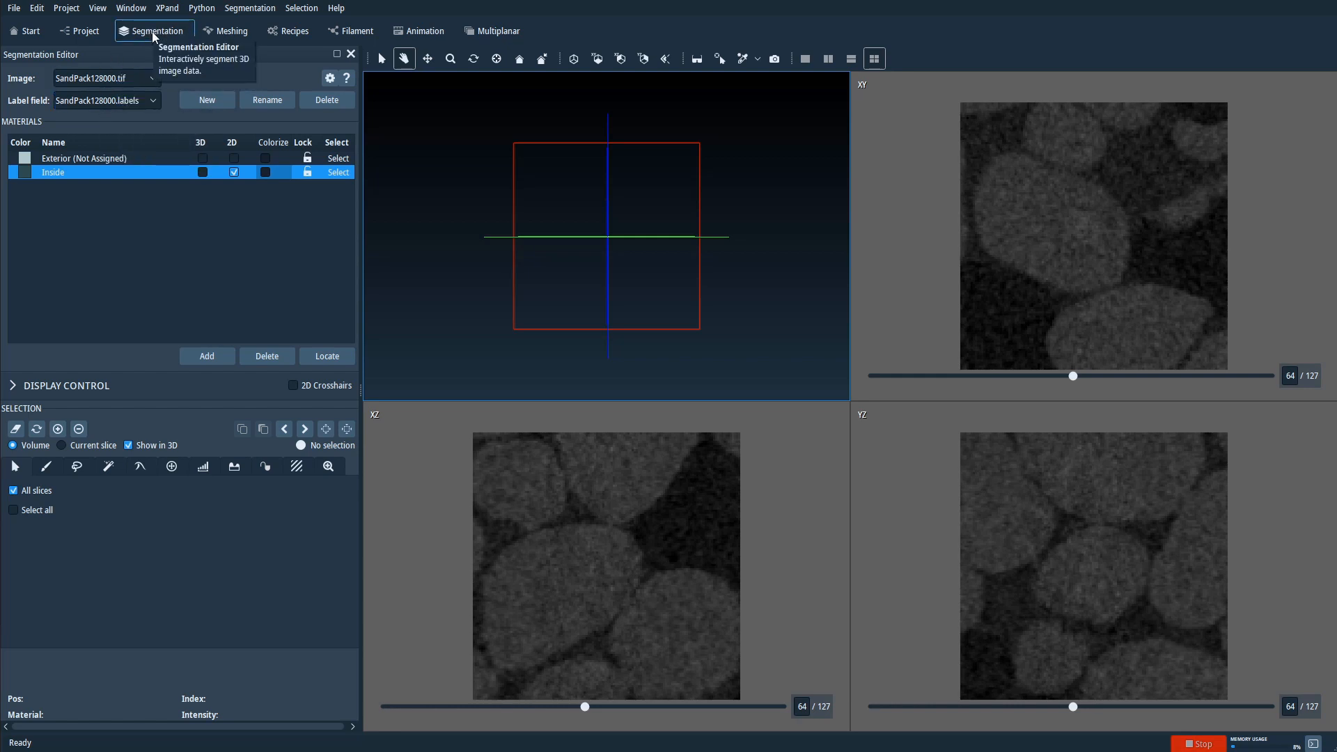
click(84, 30)
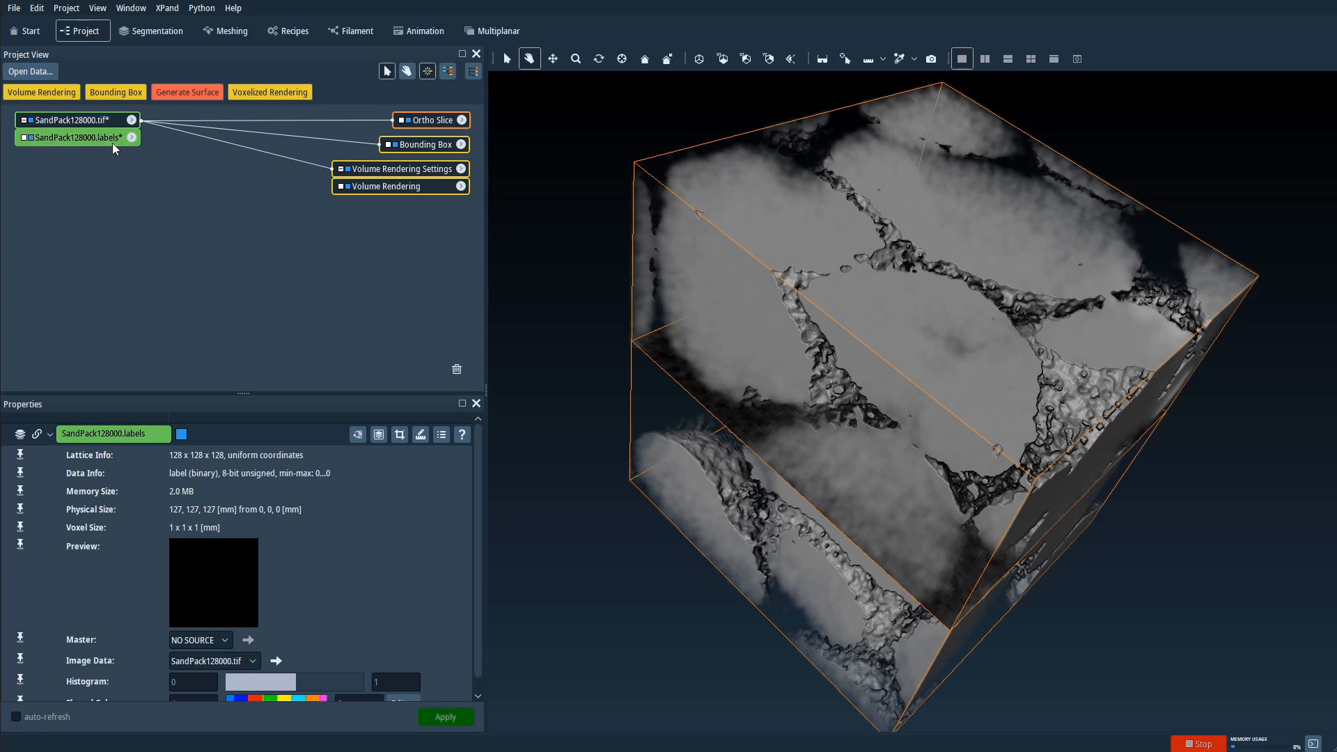
click(143, 32)
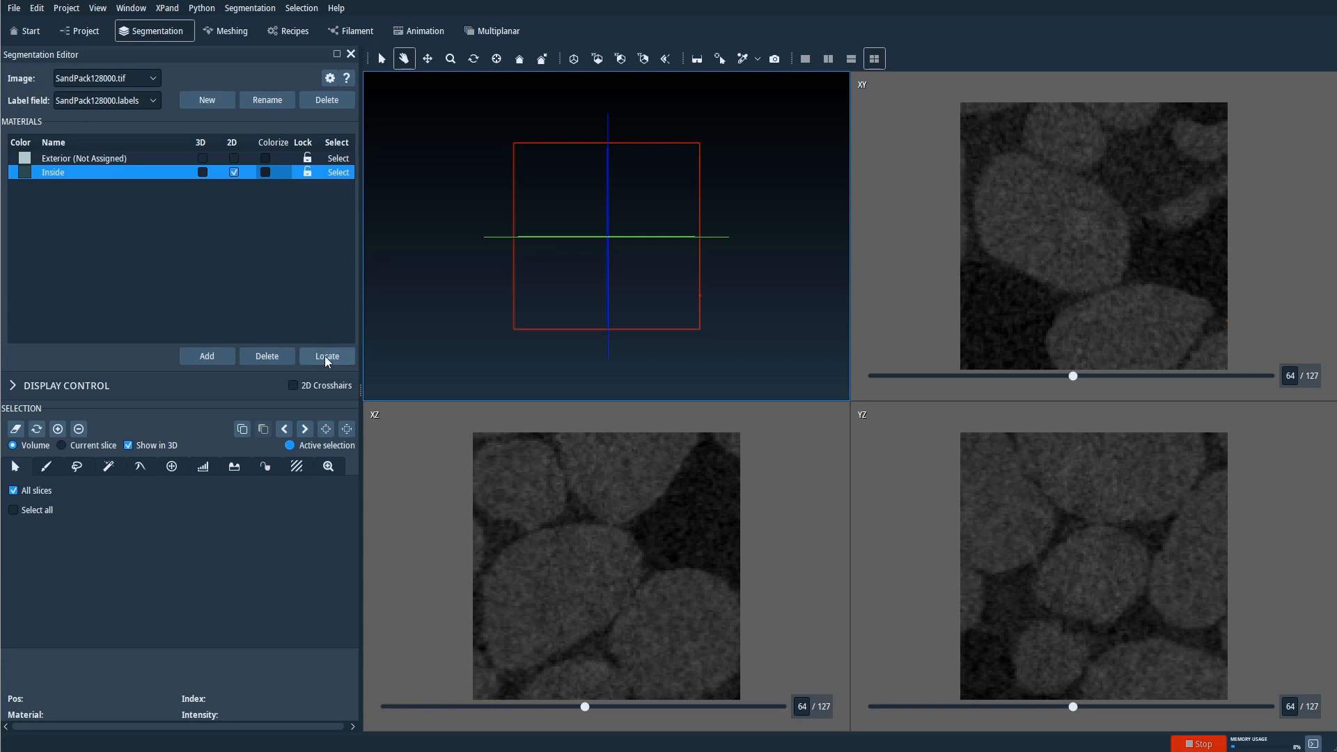
Add a material named Sand to the label field and rename the Inside material to Air.
click(212, 355)
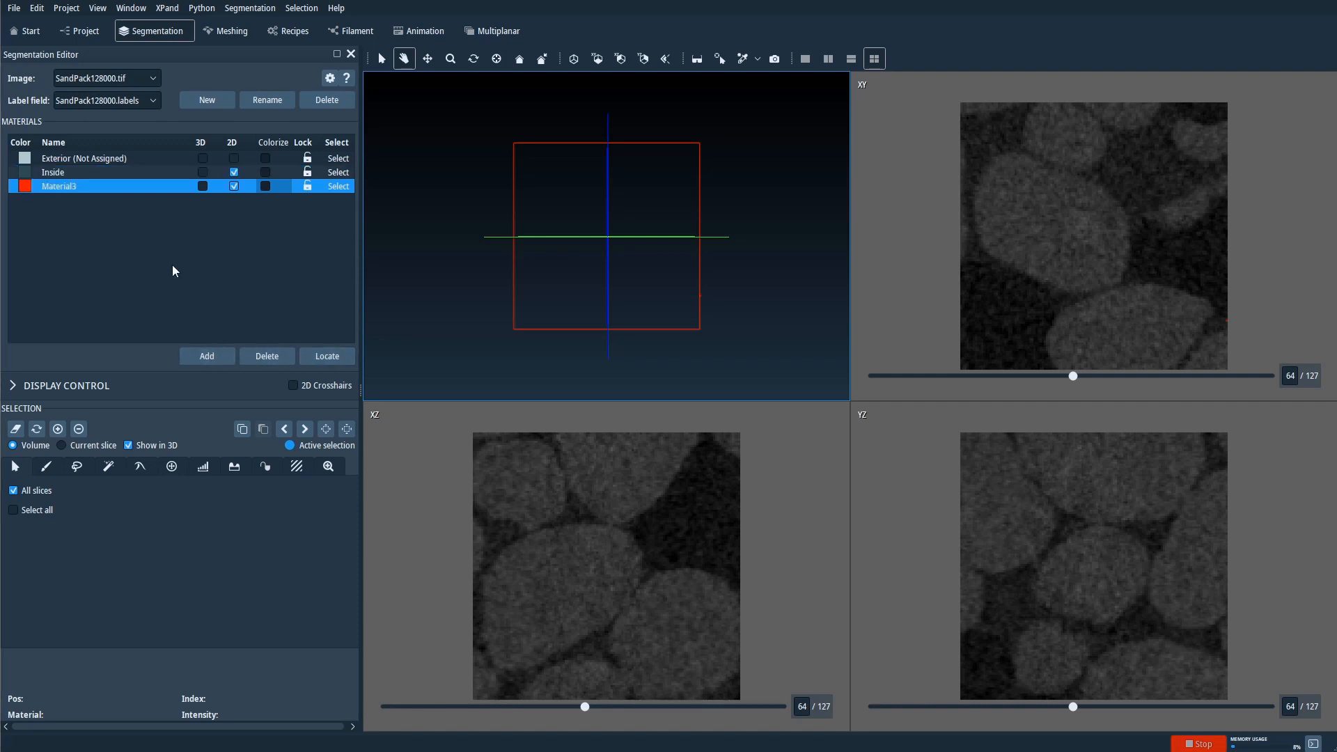
click(56, 172)
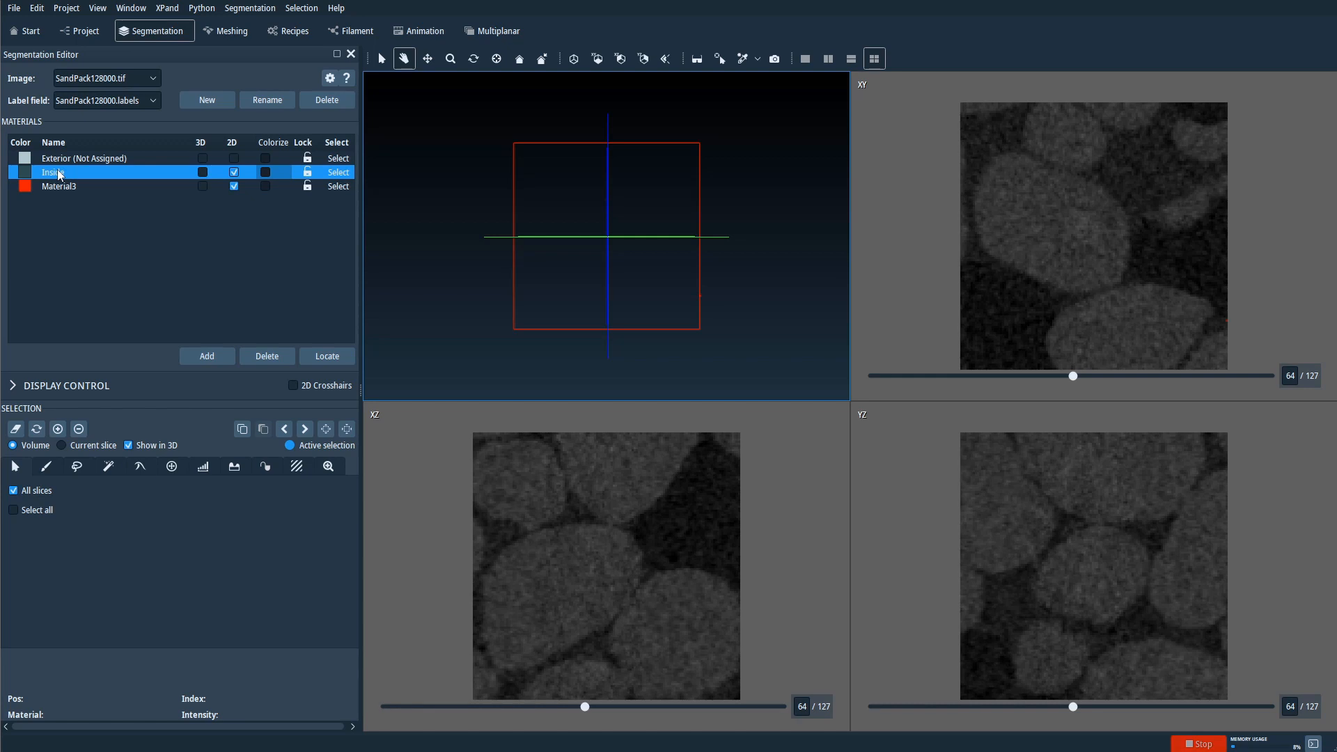
double_click(59, 174)
text(Air)
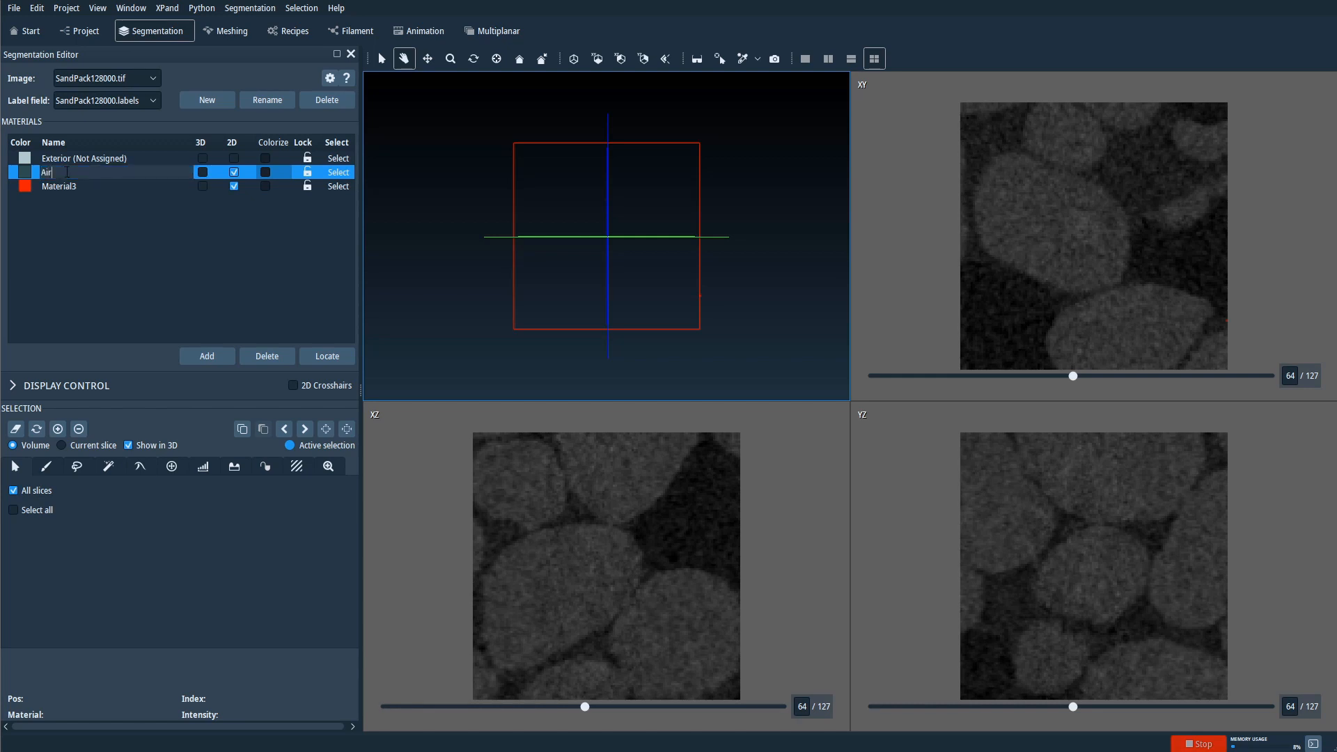
click(58, 187)
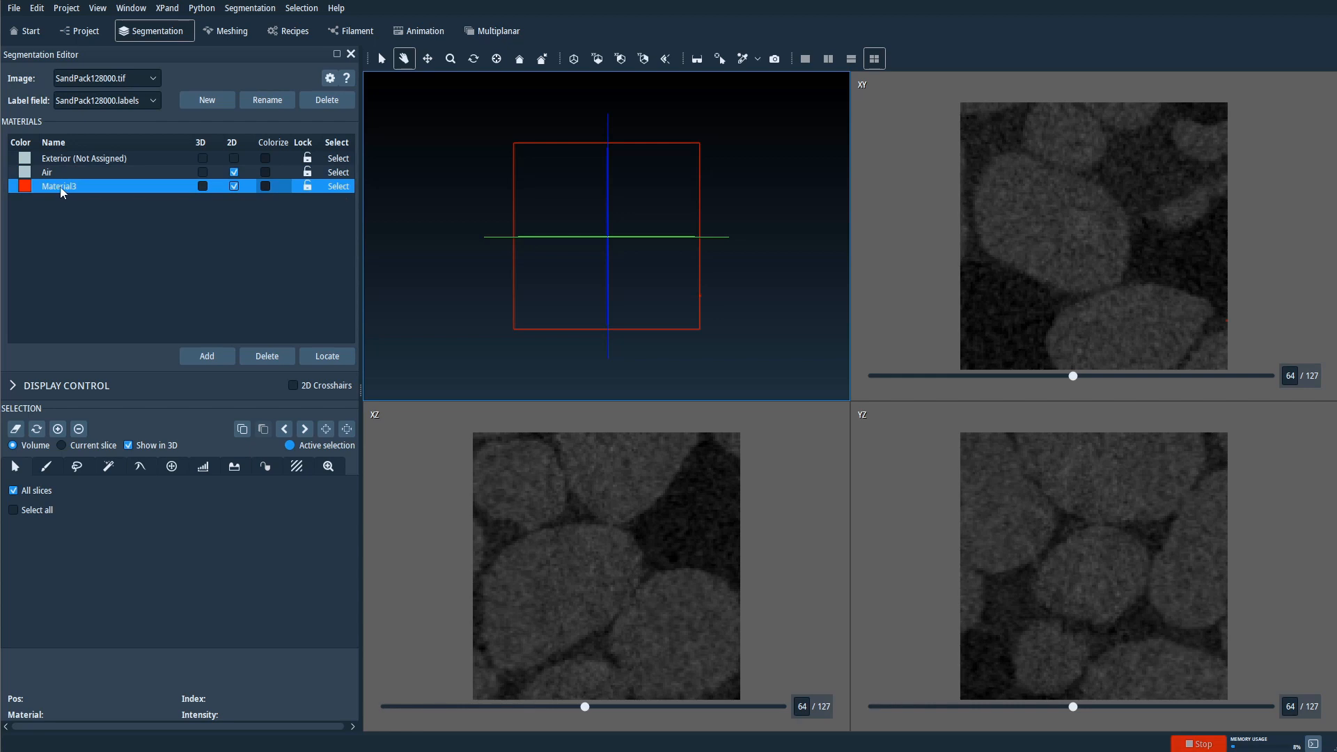
double_click(60, 187)
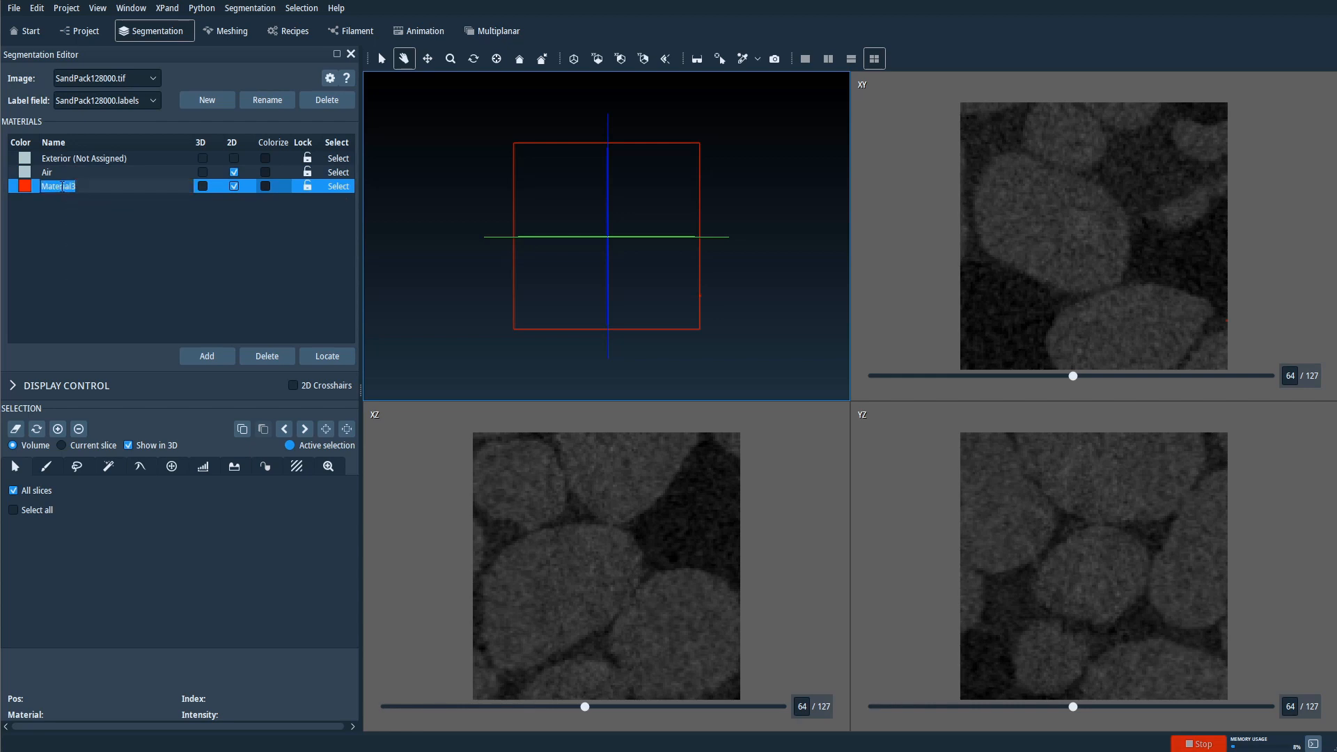
text(Sand)
key(Return)
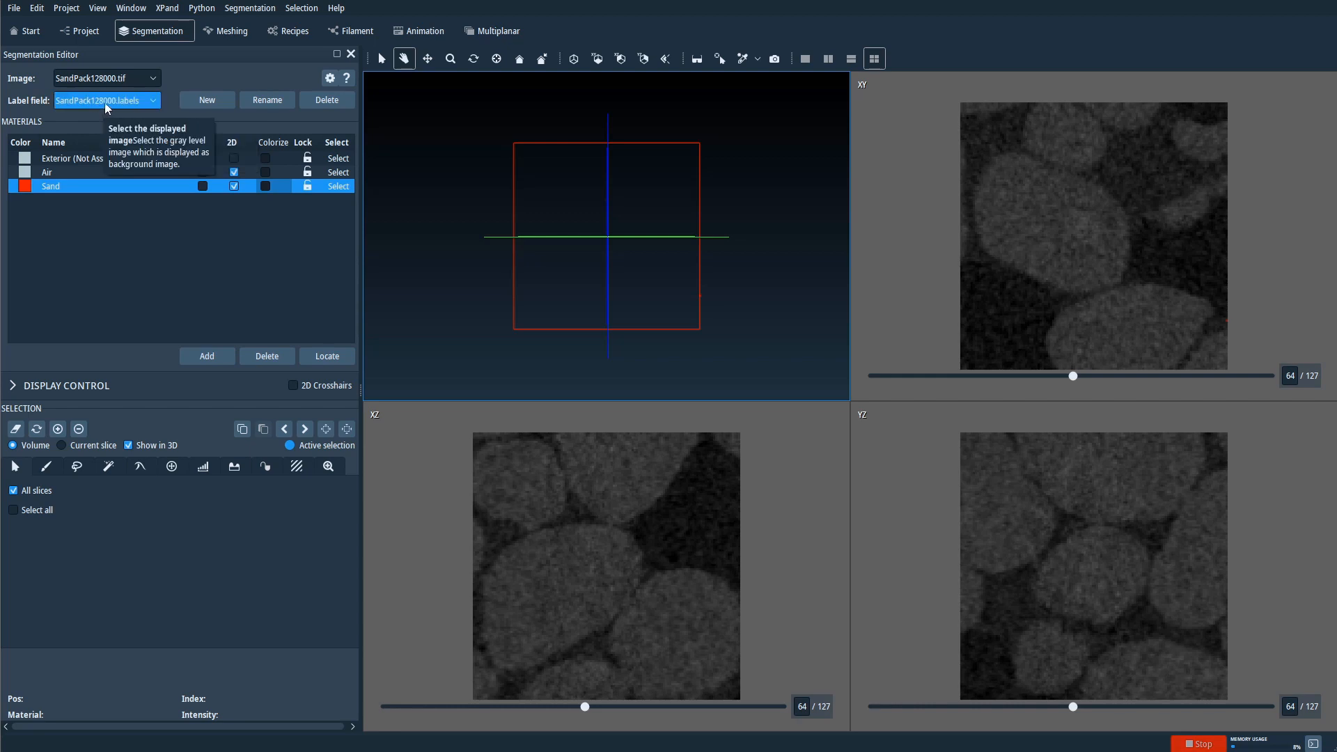
Display the Exterior material in 3D, view it from several angles, hide it again and reset the 3D view.
click(77, 160)
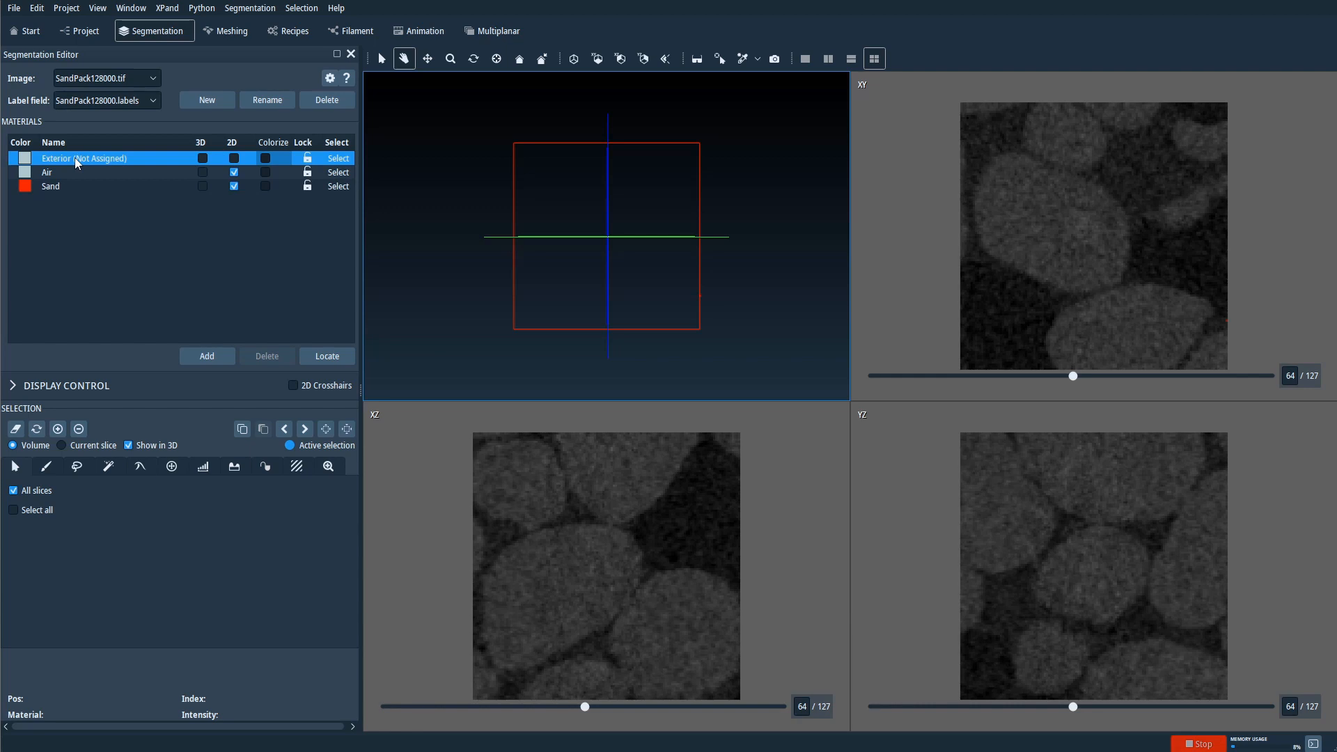
click(203, 159)
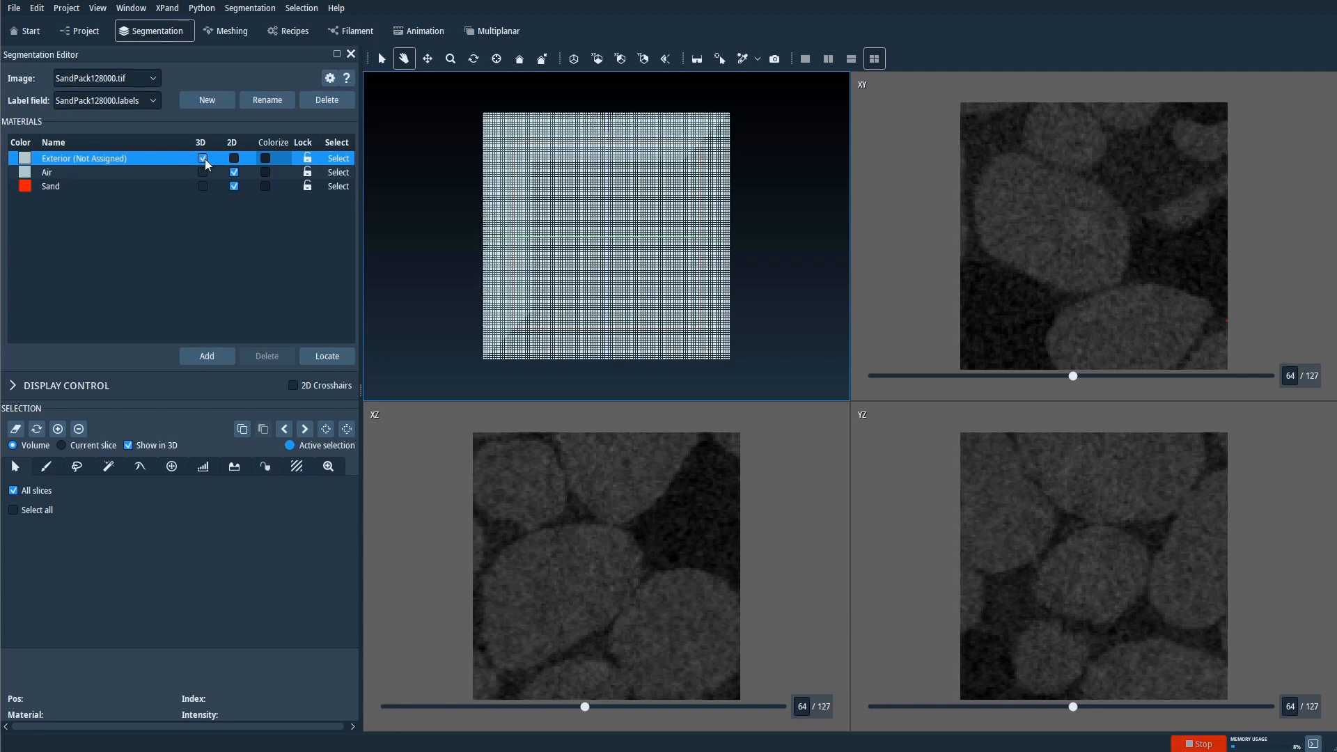
drag(523, 292, 616, 266)
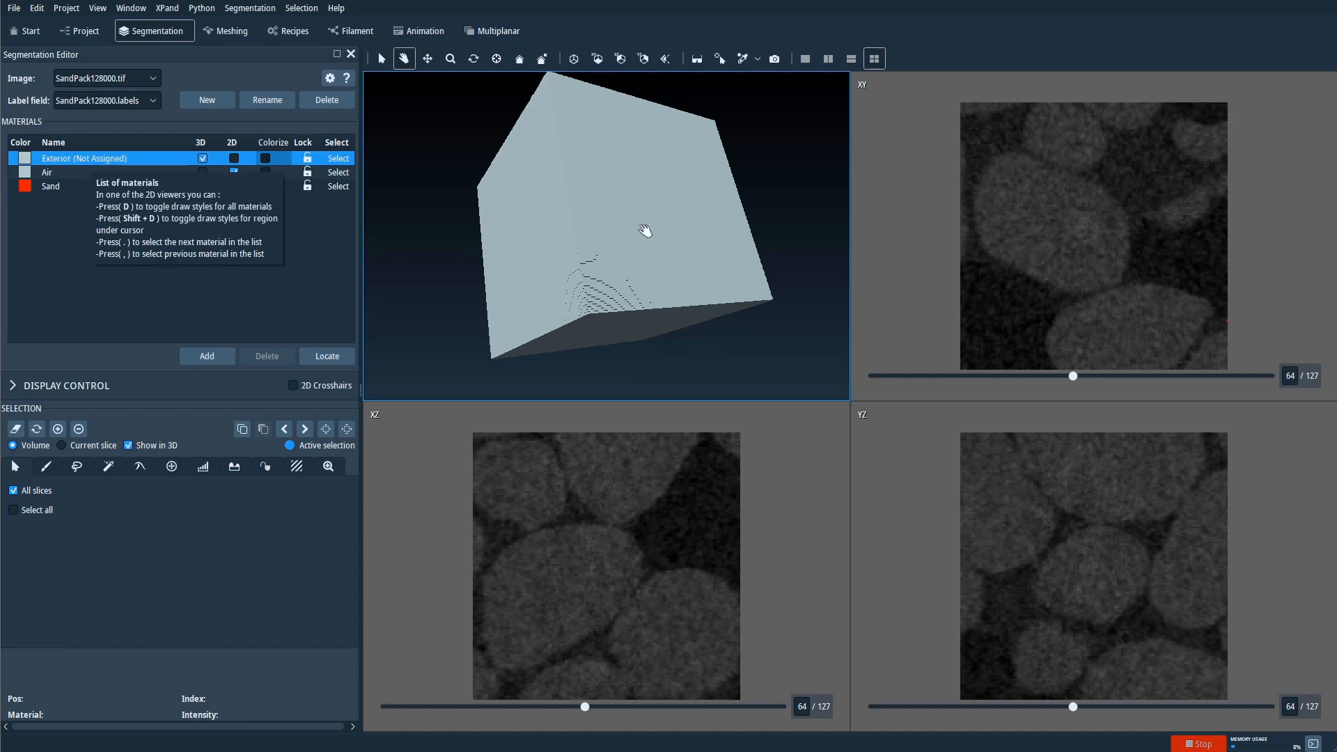
mouse_move(599, 211)
mouse_down()
mouse_move(540, 227)
mouse_move(603, 227)
mouse_move(573, 209)
mouse_up()
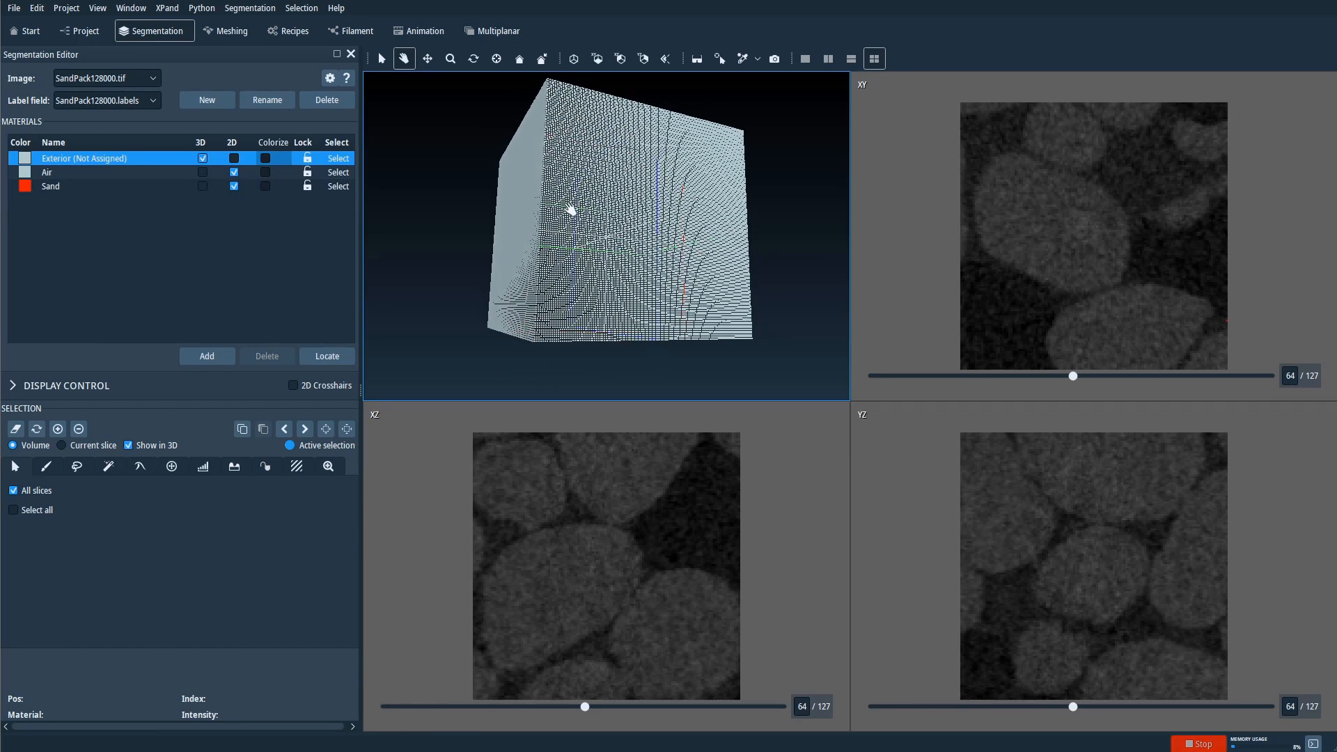
click(203, 158)
click(598, 59)
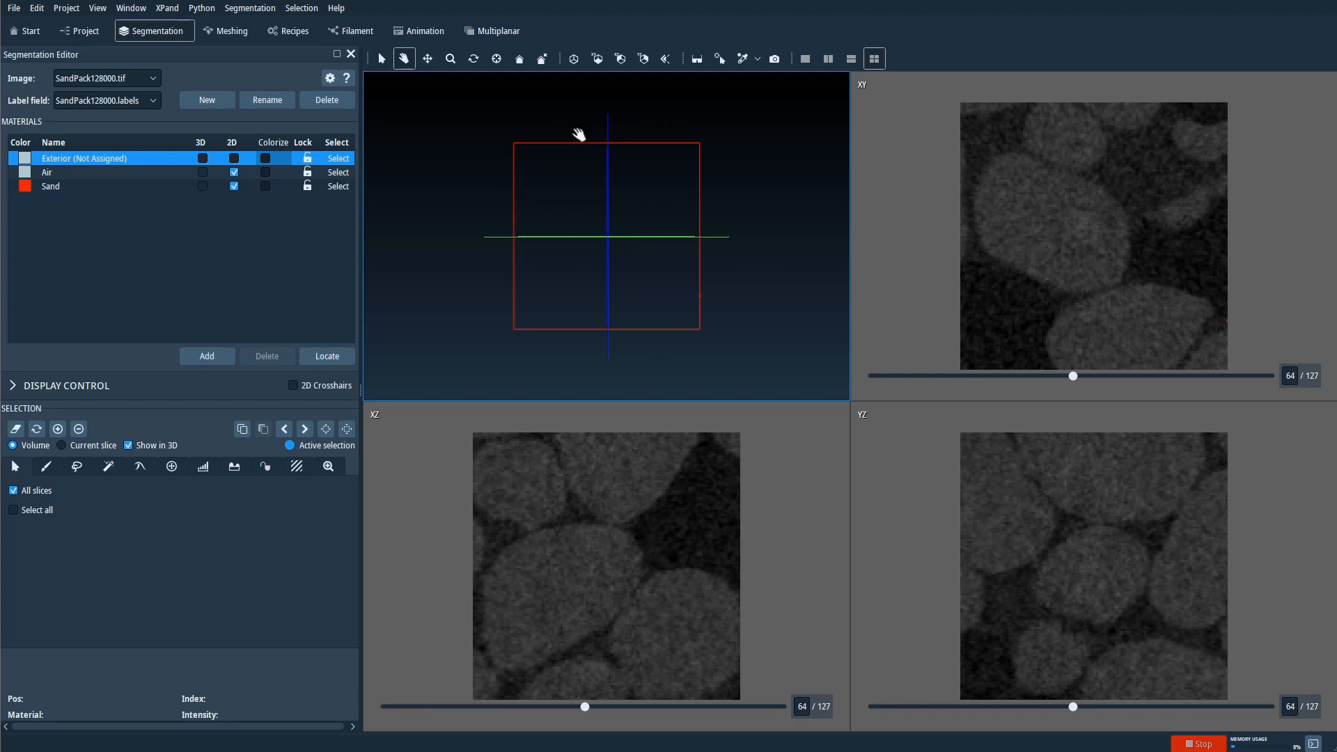
Move the XY slice to number 76 and set it back to 64, observing its plane obliquely in 3D.
drag(612, 251, 641, 199)
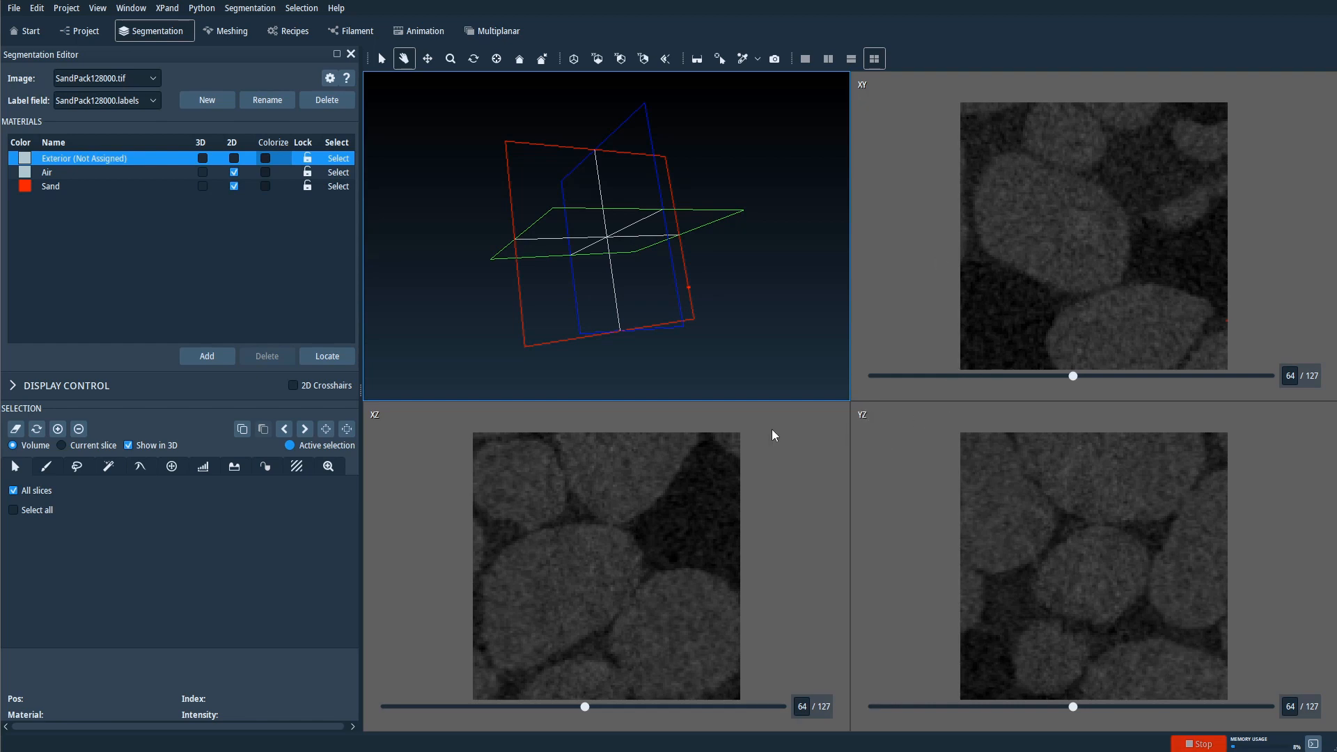
drag(1075, 377, 1111, 377)
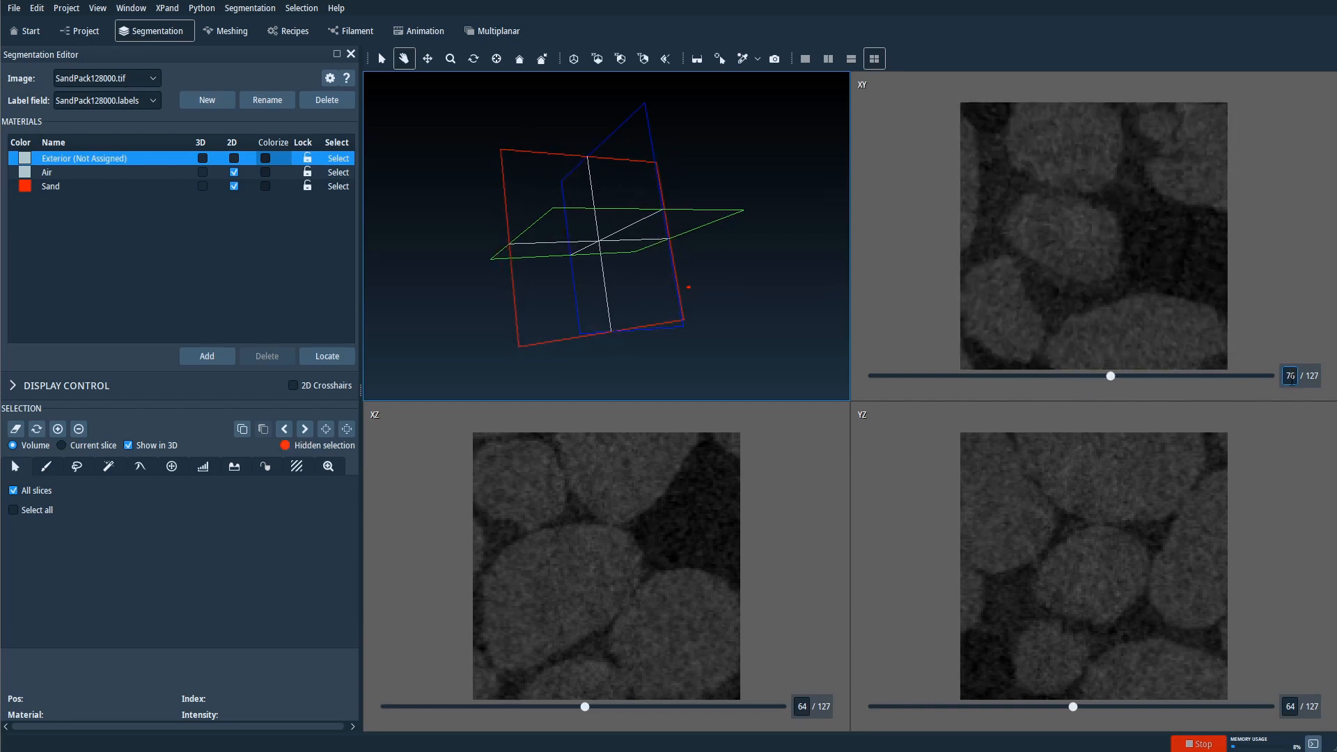
double_click(1289, 376)
text(6)
key(Return)
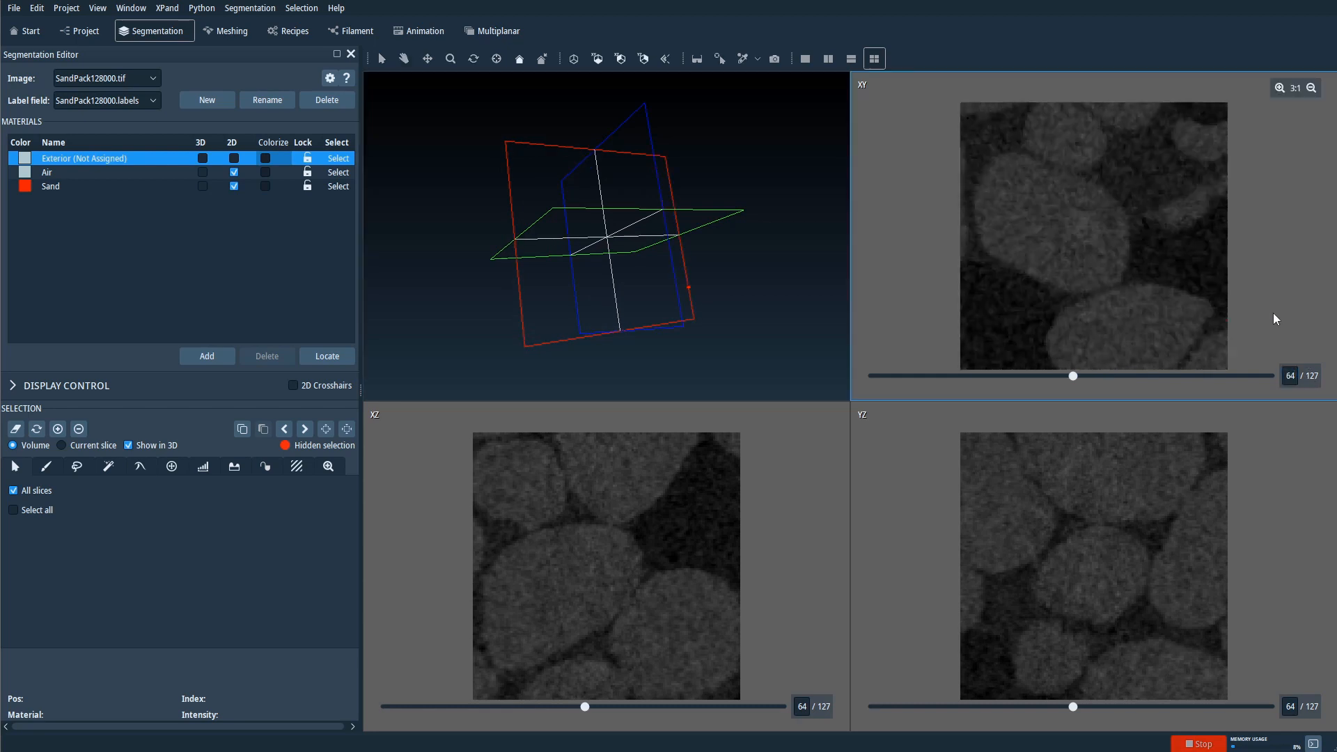
Zoom the XY slice view out and back in, and examine the three slice planes in 3D from different angles.
click(1311, 88)
click(1279, 88)
drag(592, 216, 710, 251)
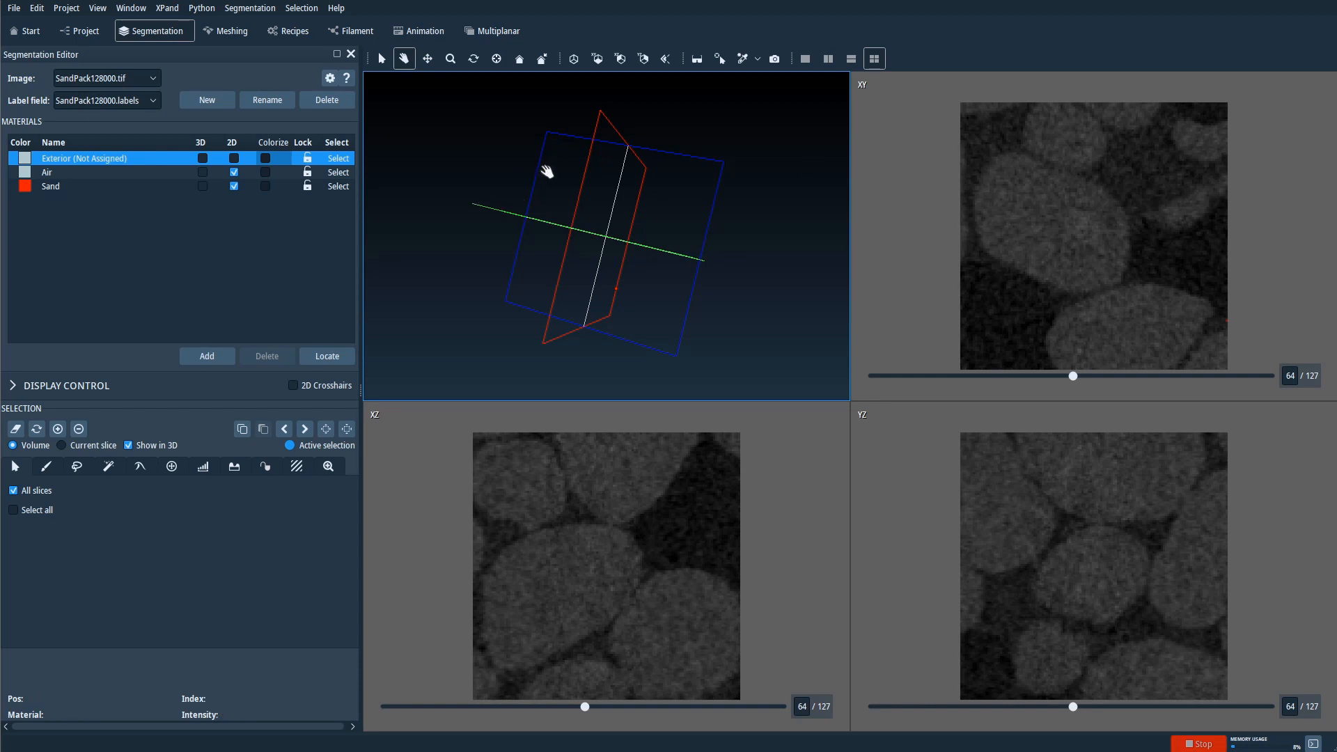
drag(548, 172, 646, 241)
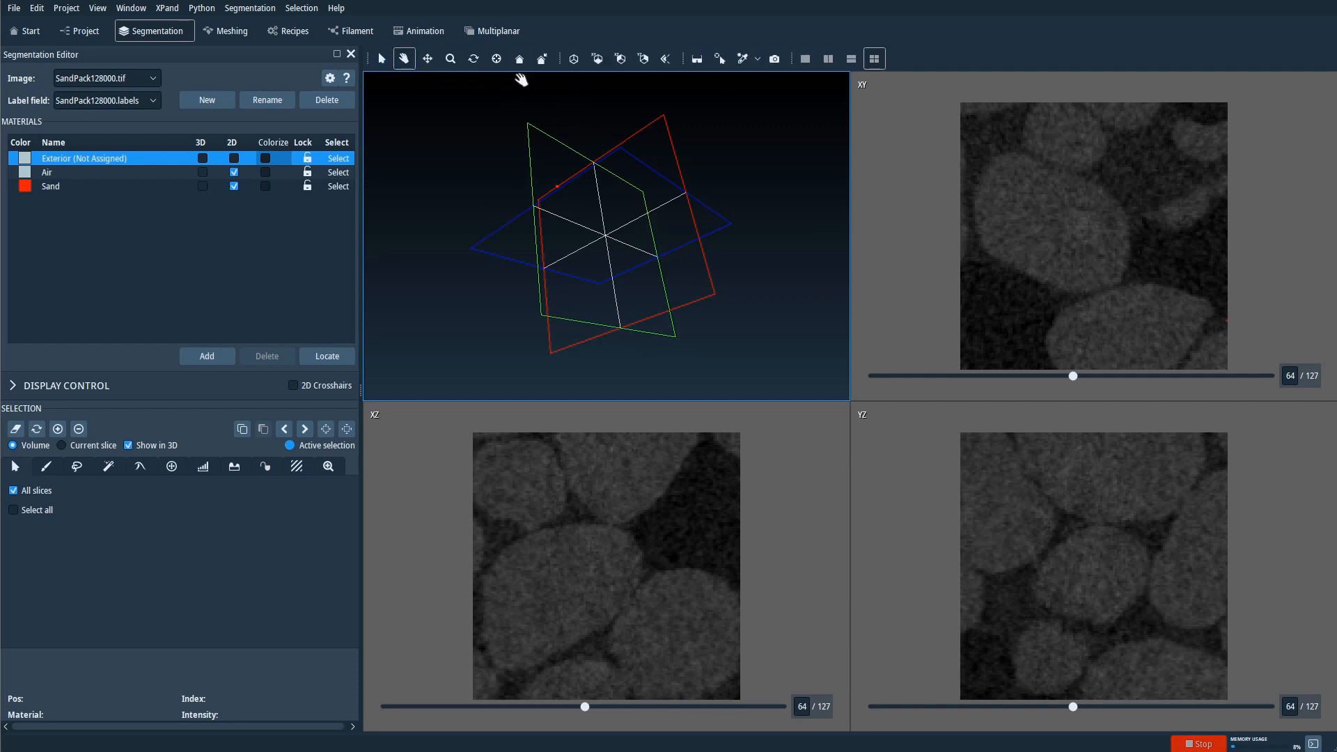
Rotate the three slice planes in 3D and align the 3D view face-on with the XY plane.
drag(627, 239, 576, 174)
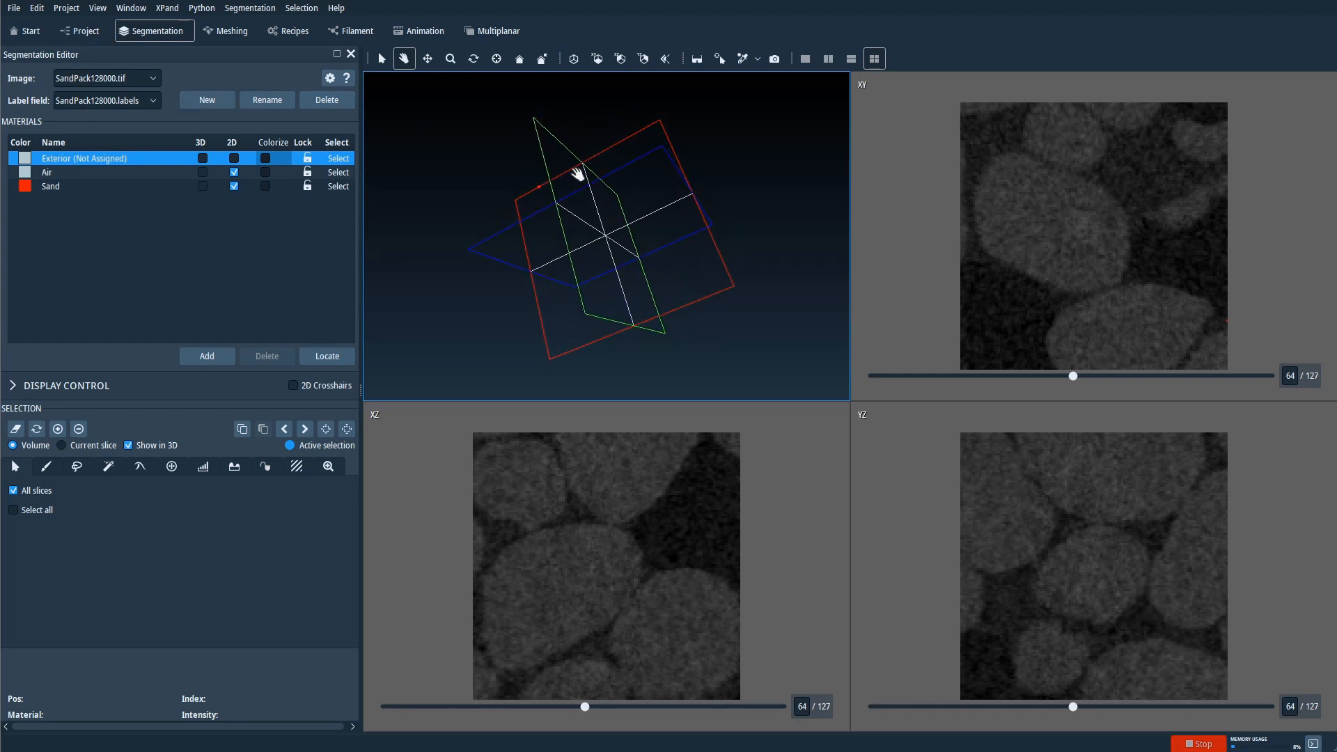
drag(612, 219, 586, 85)
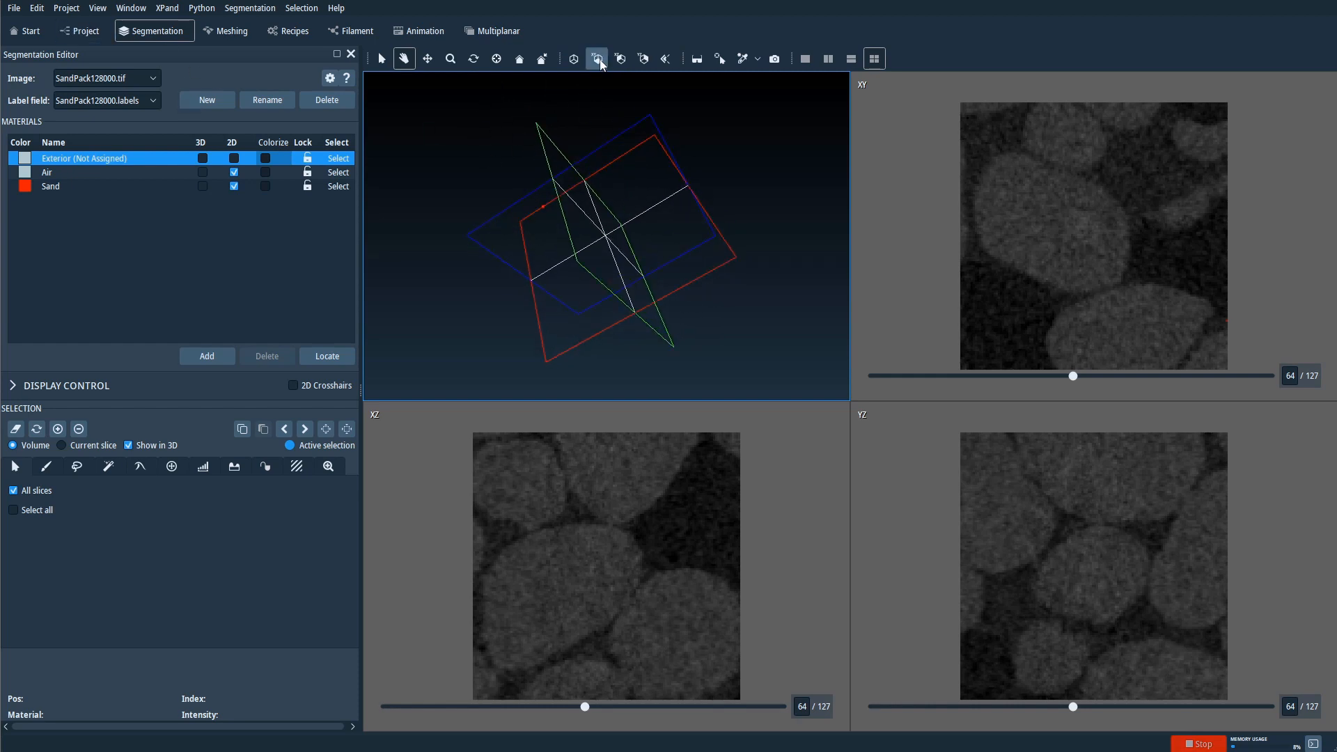
click(597, 58)
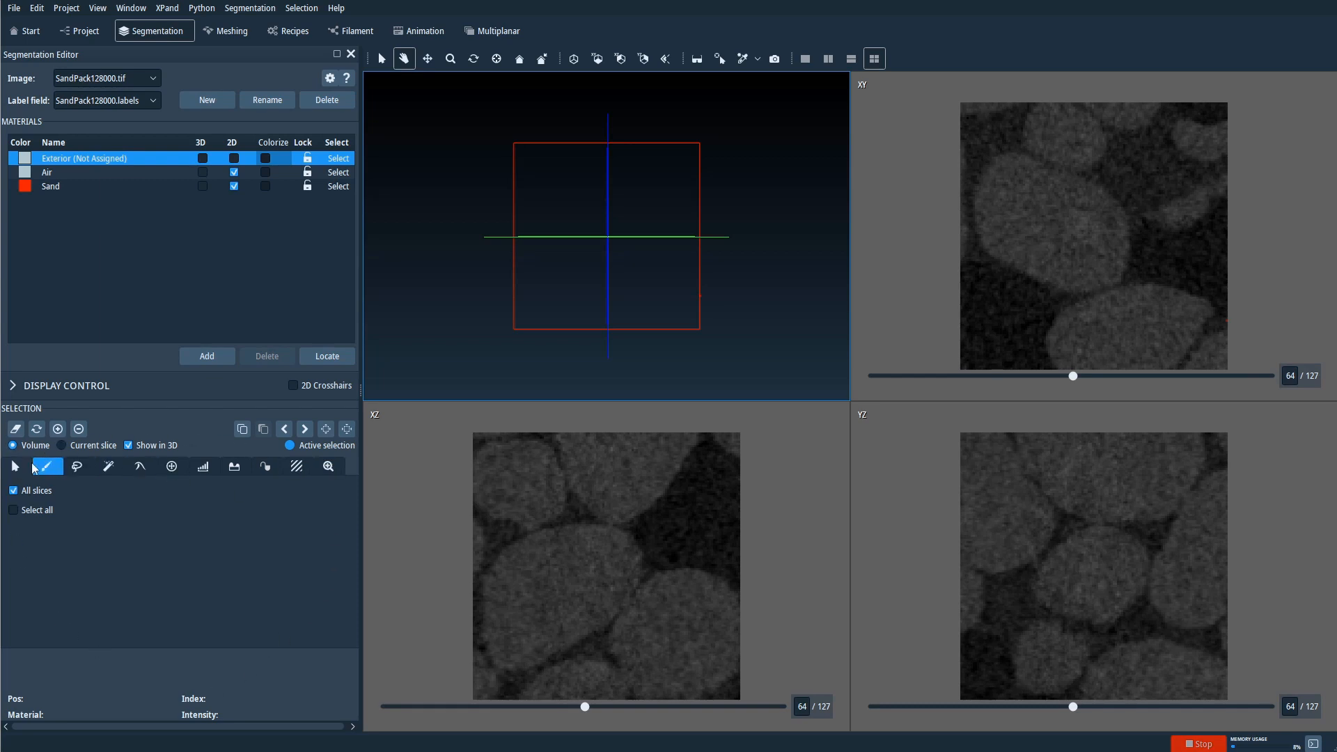
click(48, 469)
click(47, 473)
click(172, 468)
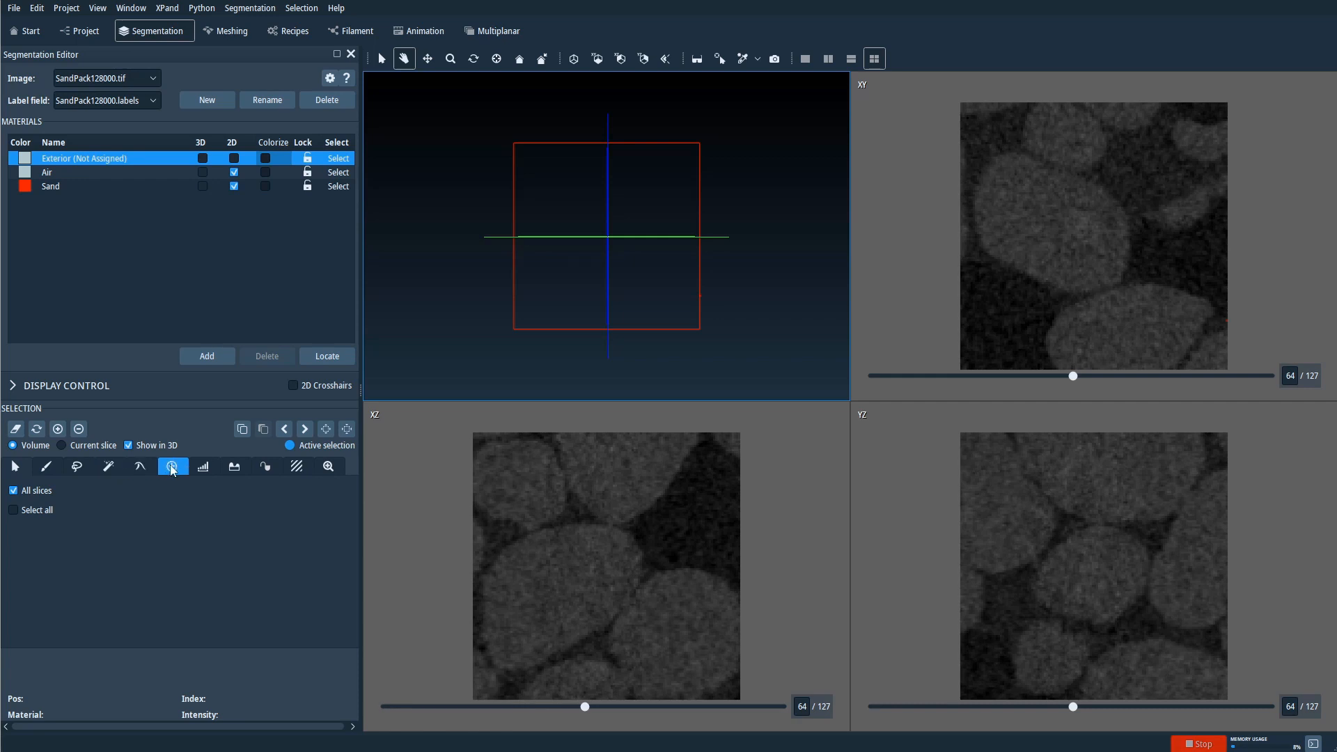
click(204, 468)
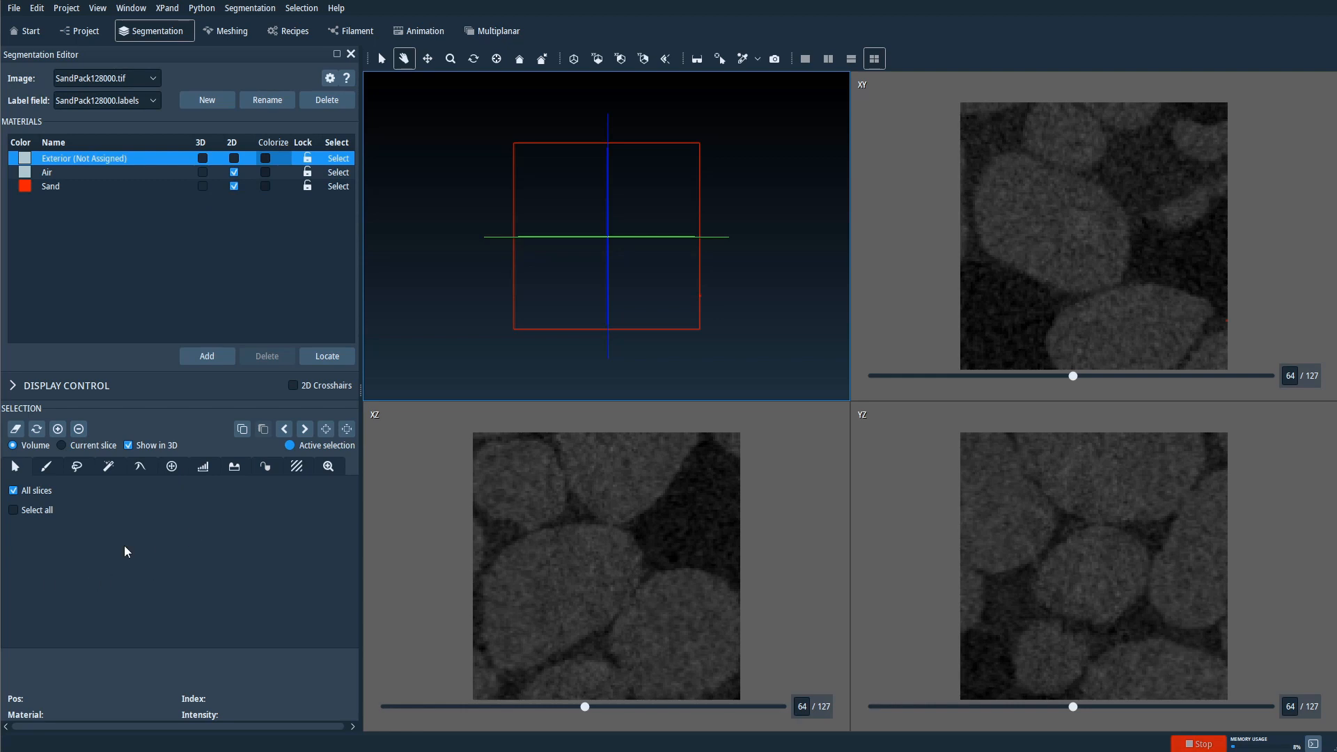
Brush over the dark pore in the lower-left corner of XY slice 64 and add the selection to the Air material.
click(48, 468)
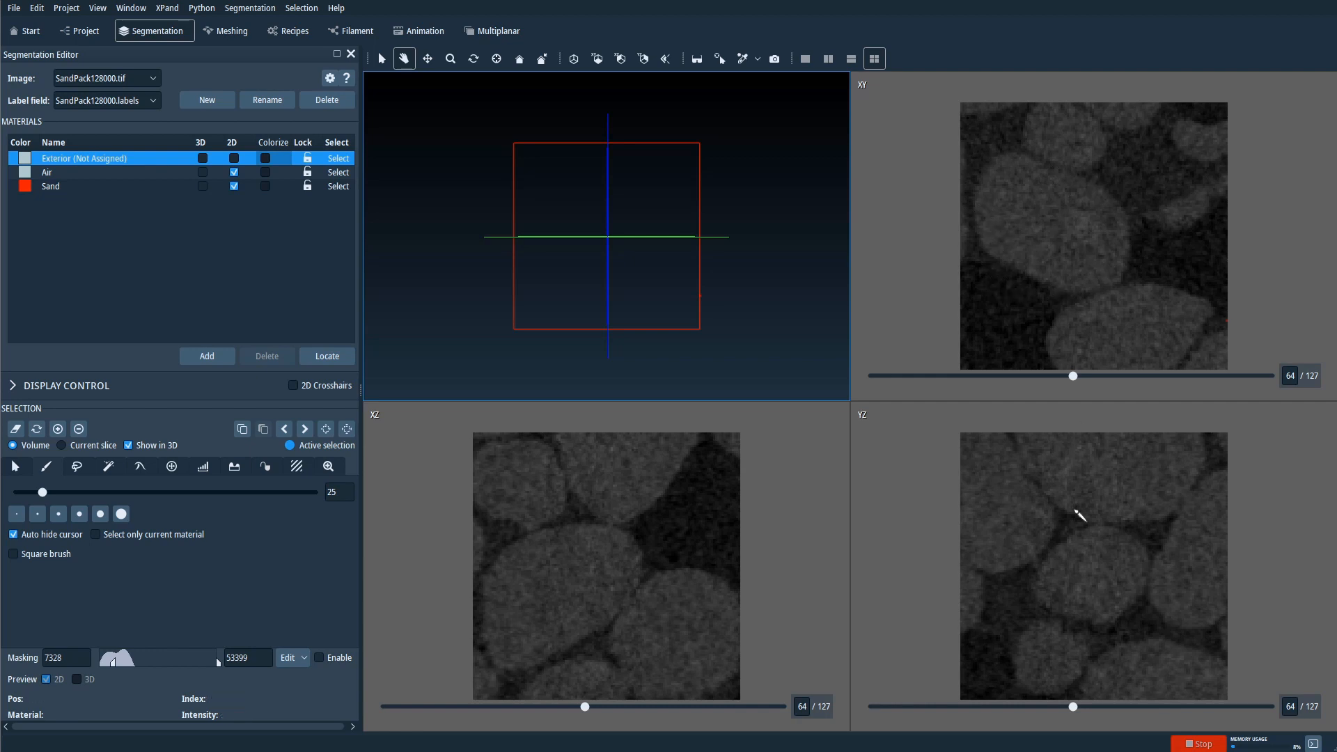
click(662, 529)
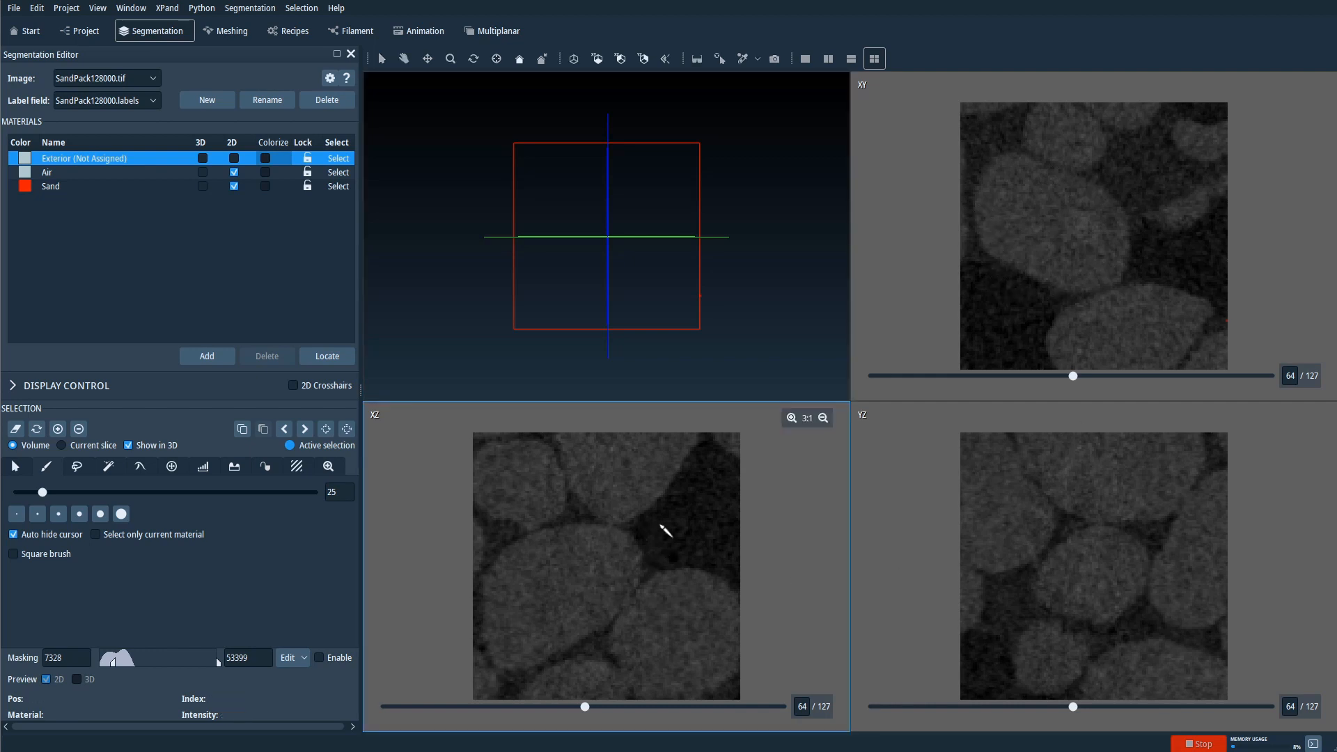
click(1073, 561)
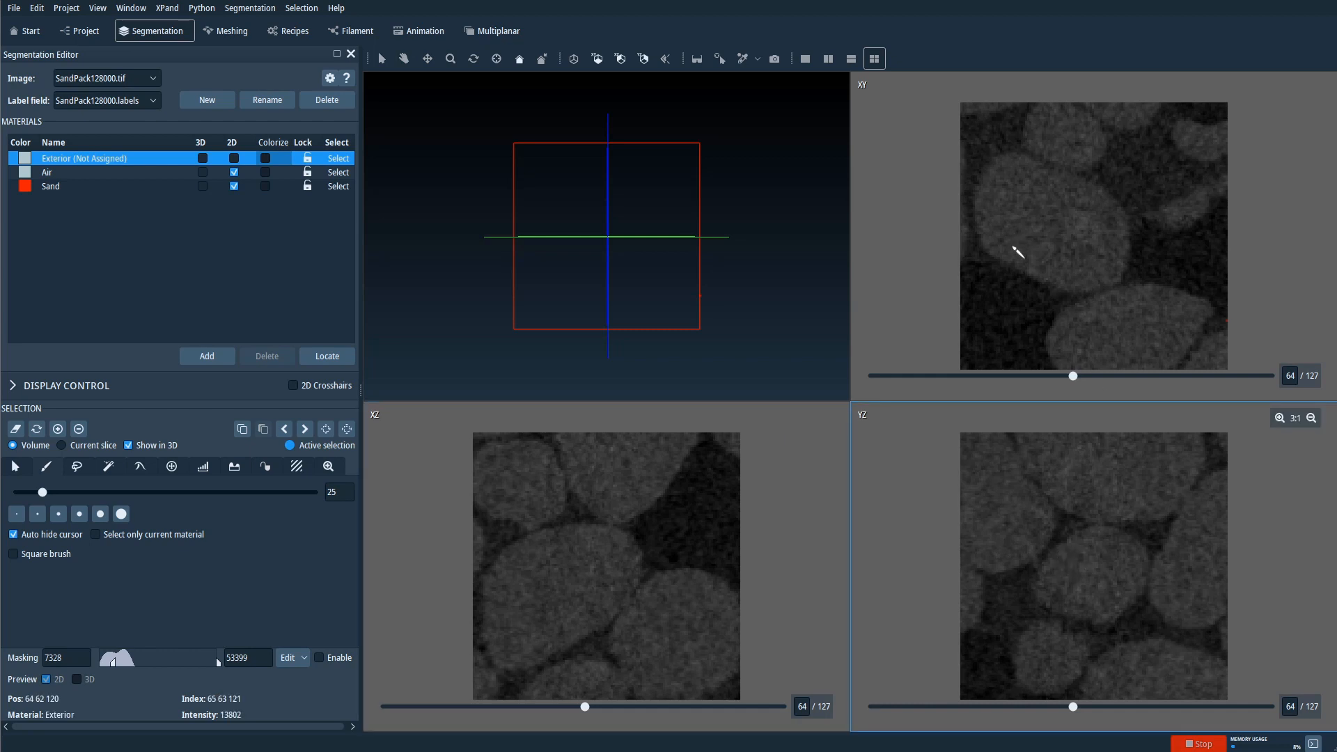
click(1080, 218)
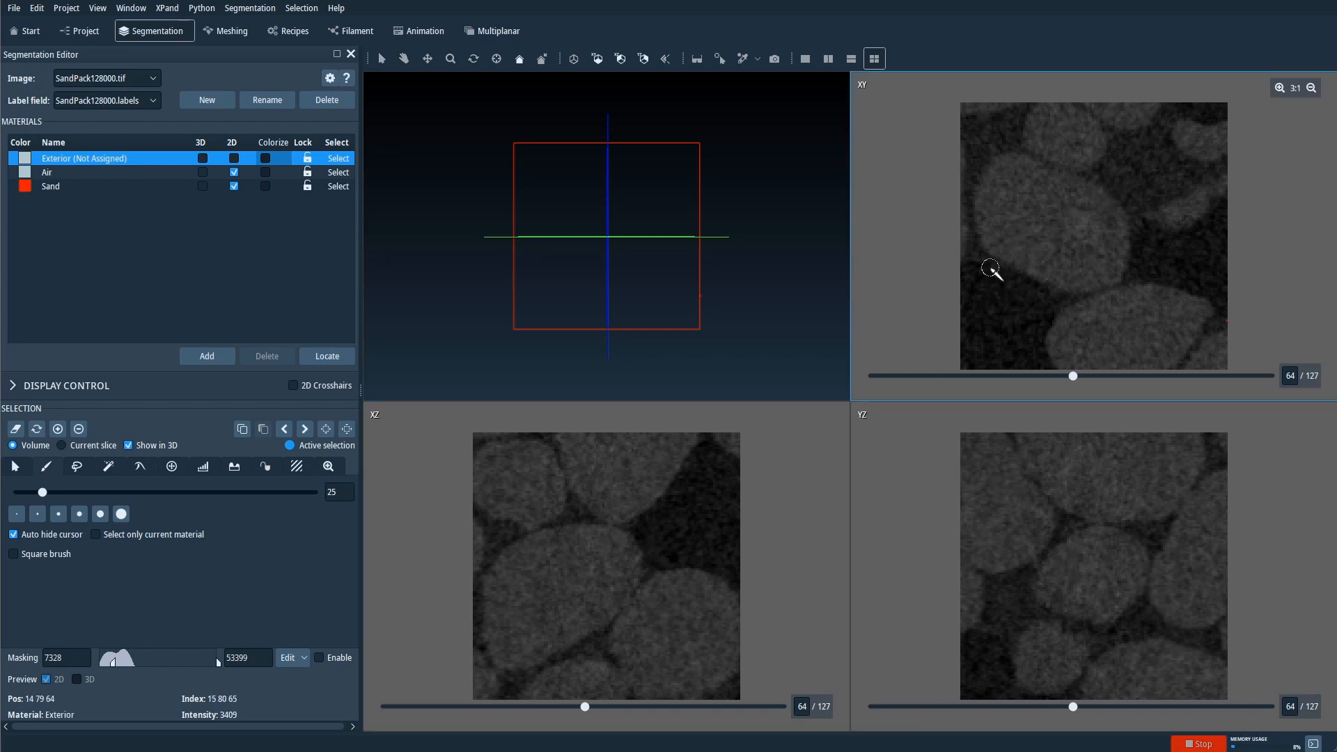
mouse_move(989, 269)
mouse_down()
mouse_move(1031, 307)
mouse_move(1016, 342)
mouse_move(989, 286)
mouse_move(1015, 337)
mouse_move(1024, 329)
mouse_move(979, 278)
mouse_move(1006, 346)
mouse_move(1030, 307)
mouse_move(1016, 315)
mouse_up()
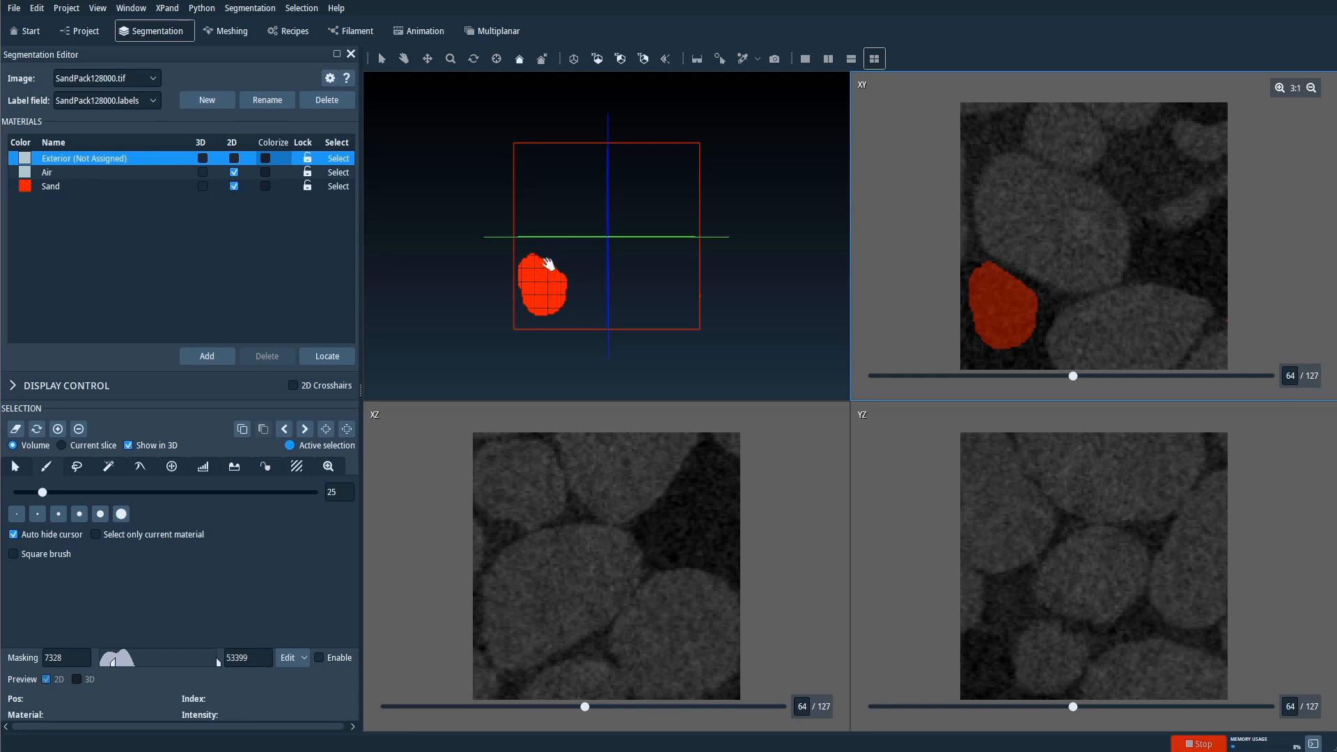
click(49, 171)
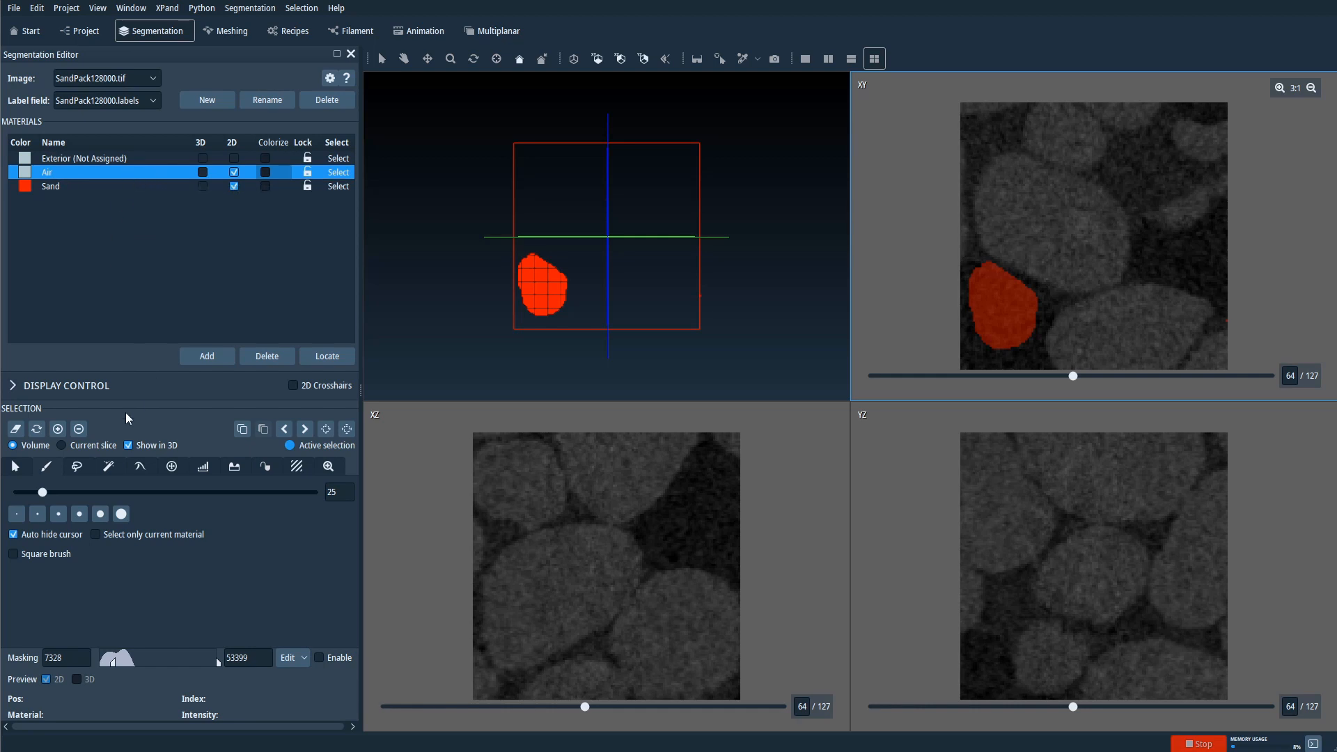
click(58, 429)
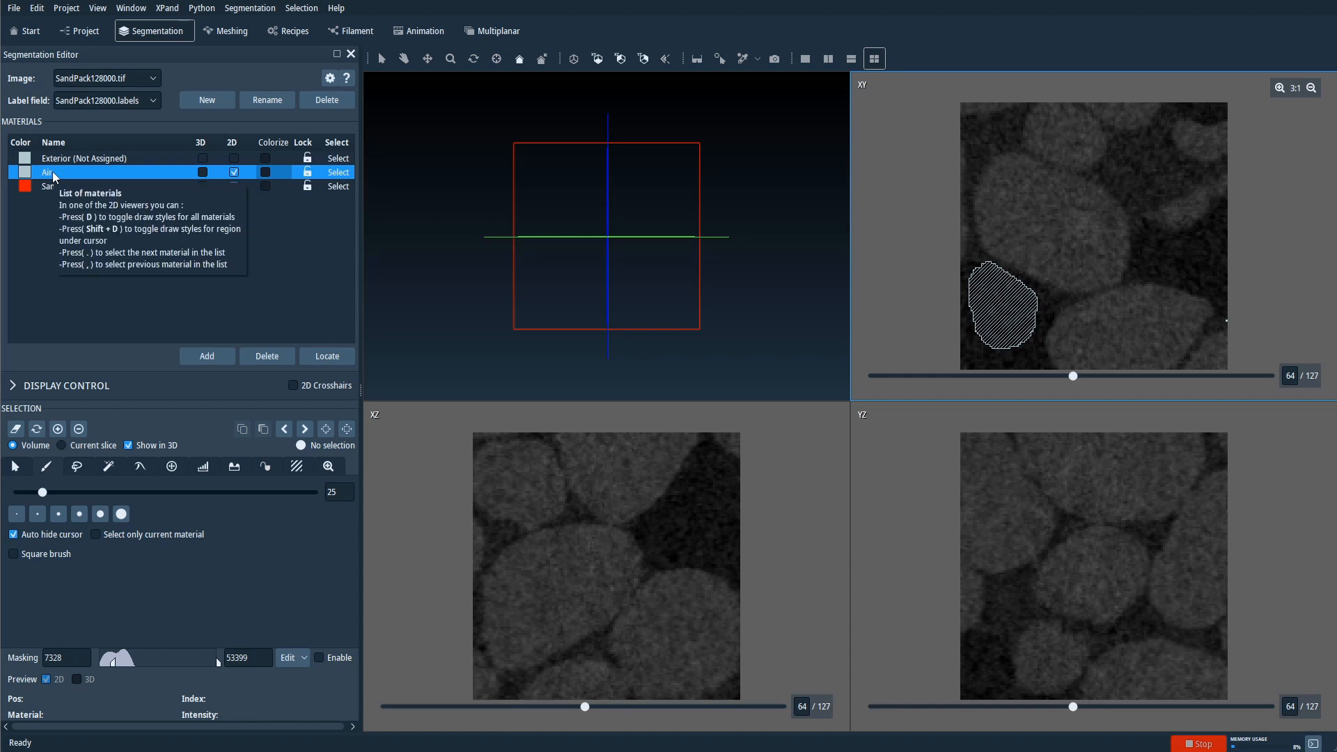
Display the Air material in the 3D view and hide it again.
click(234, 185)
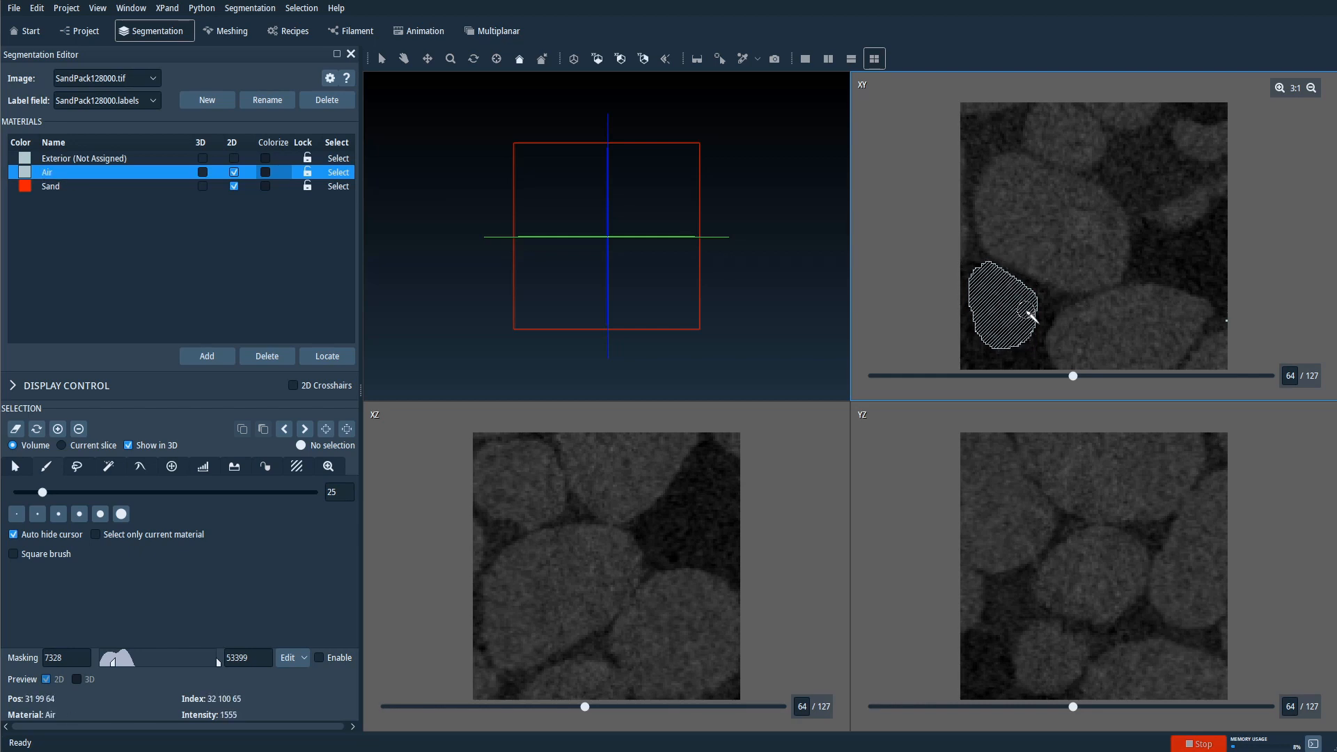
click(203, 173)
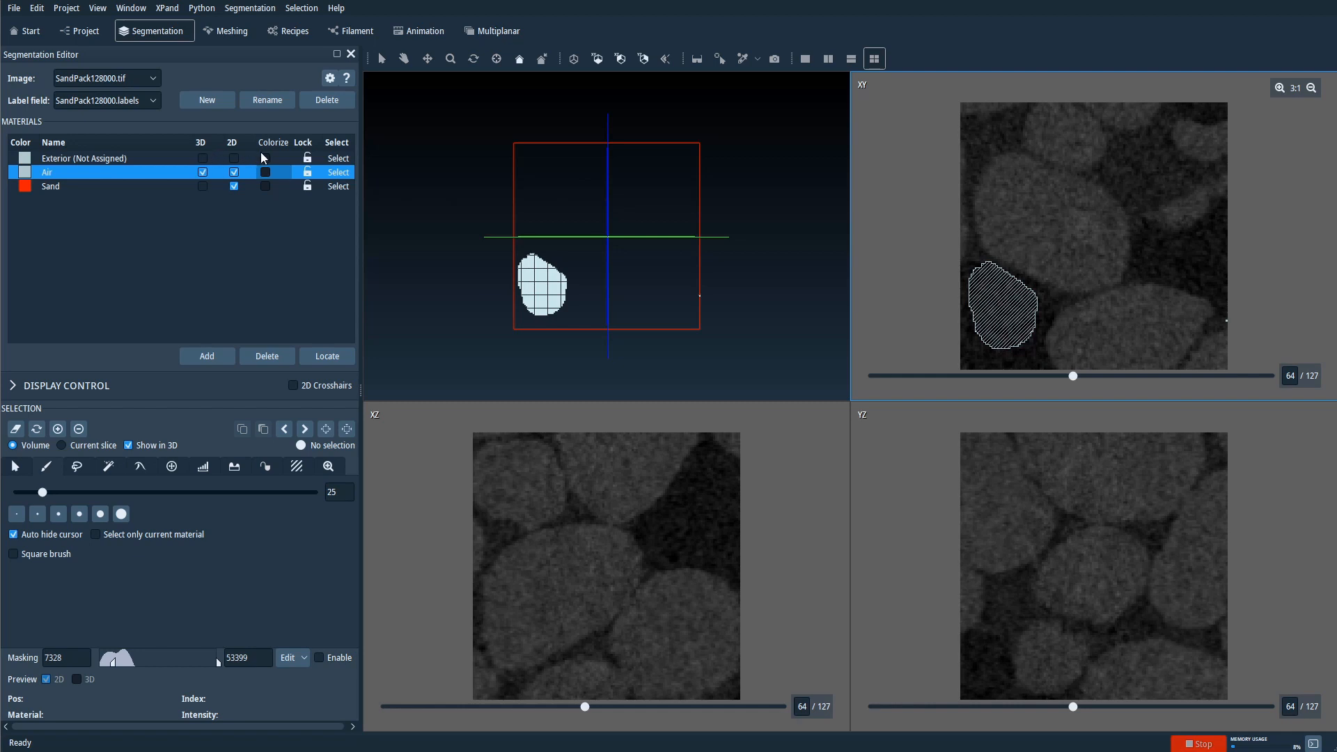
click(203, 174)
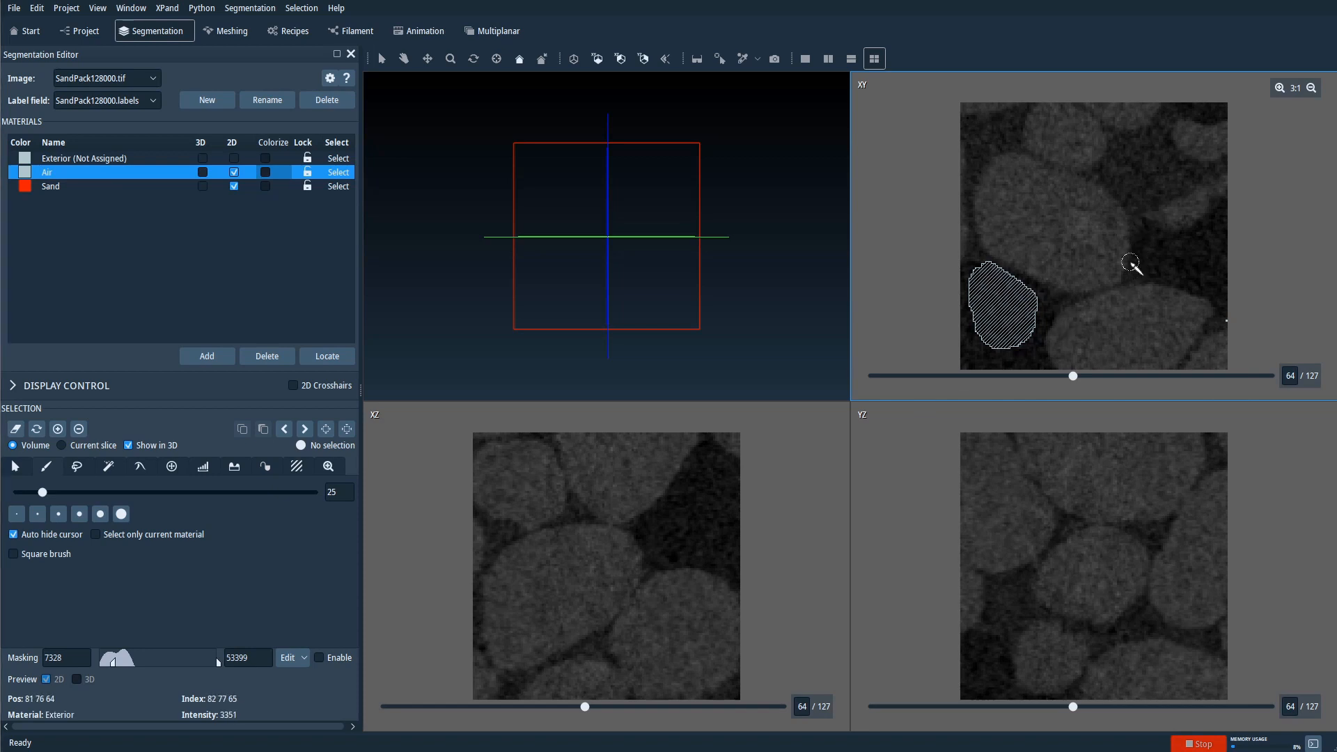
click(1129, 264)
mouse_move(1129, 264)
mouse_down()
mouse_move(1122, 197)
mouse_move(1148, 282)
mouse_move(1122, 269)
mouse_move(1122, 210)
mouse_move(1135, 202)
mouse_move(1129, 191)
mouse_move(1130, 238)
mouse_move(1104, 204)
mouse_up()
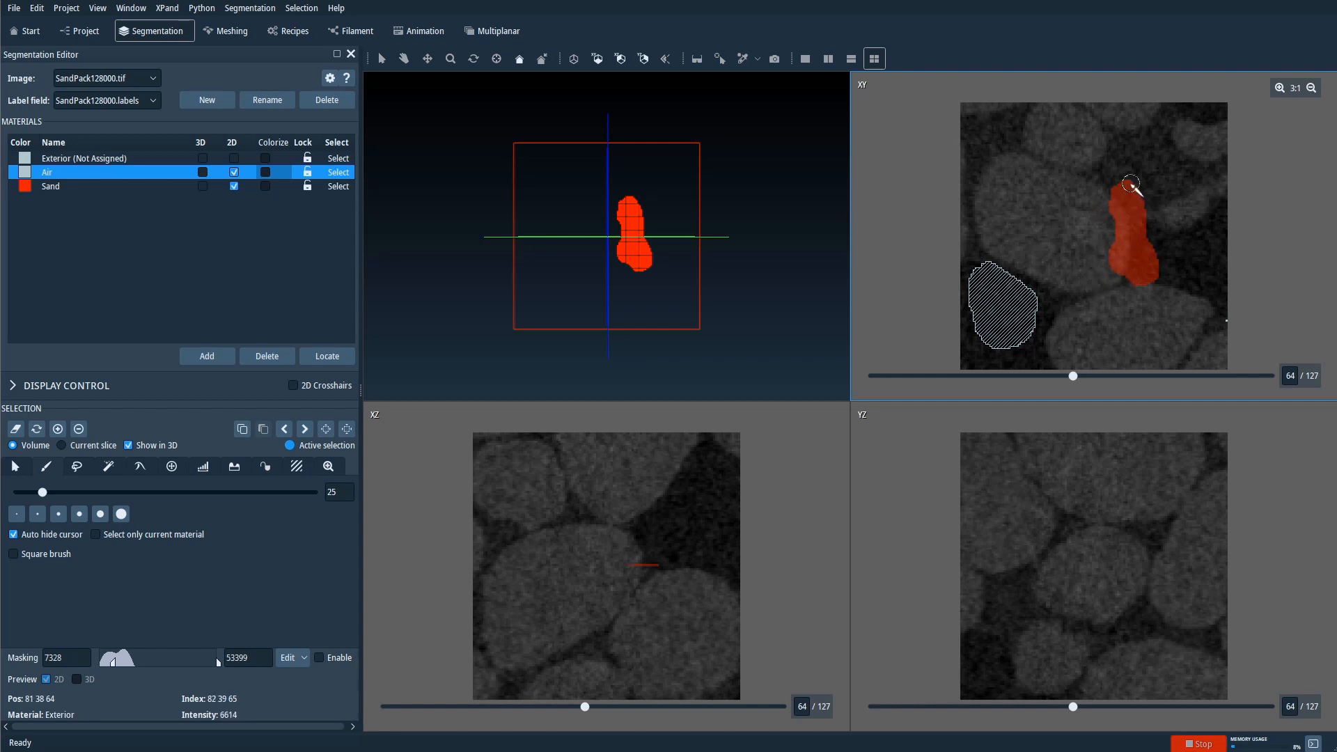
click(68, 470)
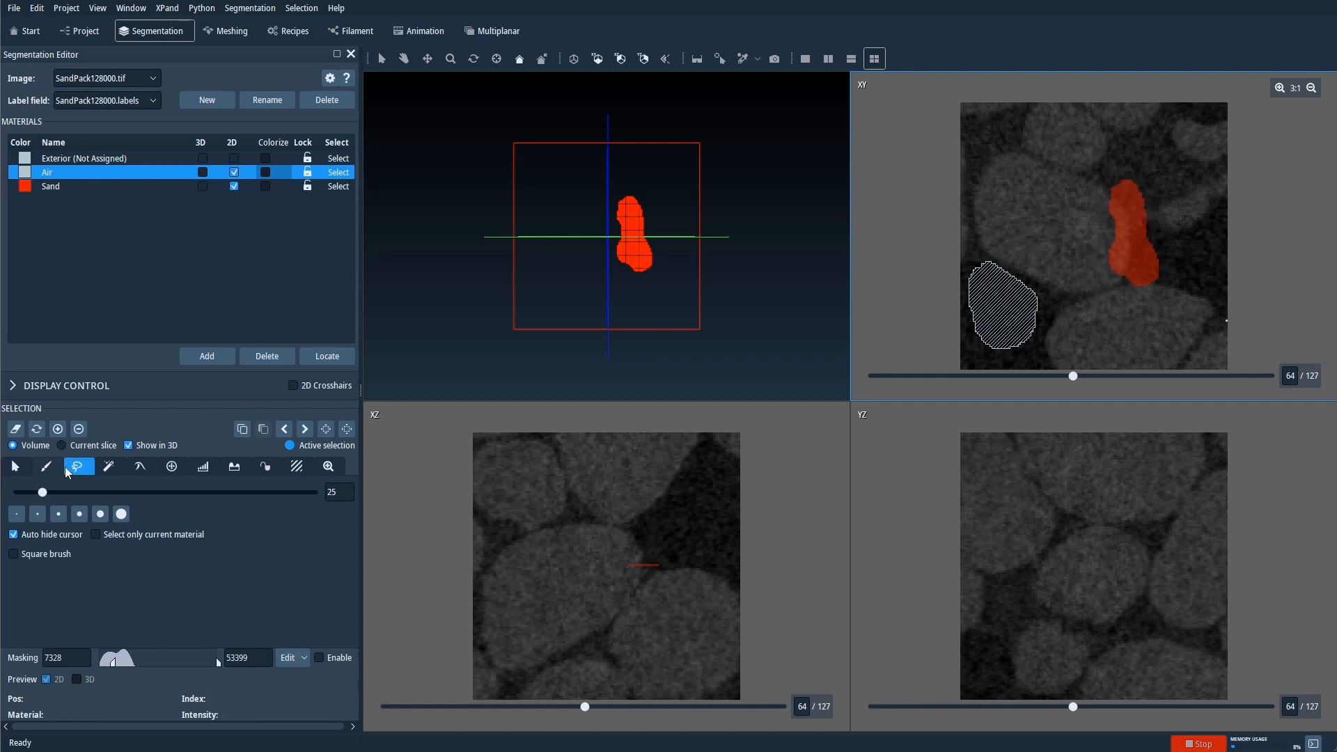
click(16, 430)
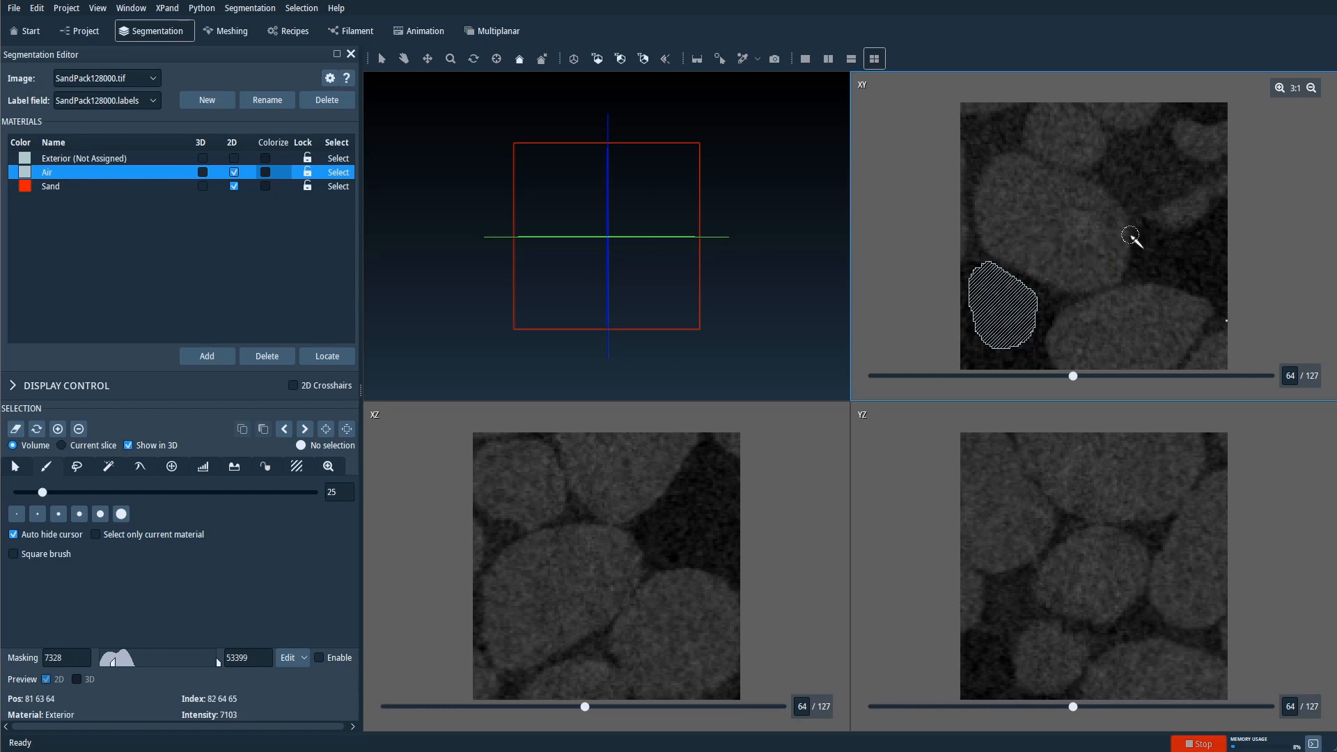
Brush a patch over the large grain's right edge into Air and assign a curved strip overlapping it to Sand.
mouse_move(1138, 252)
mouse_down()
mouse_move(1123, 190)
mouse_move(1143, 238)
mouse_up()
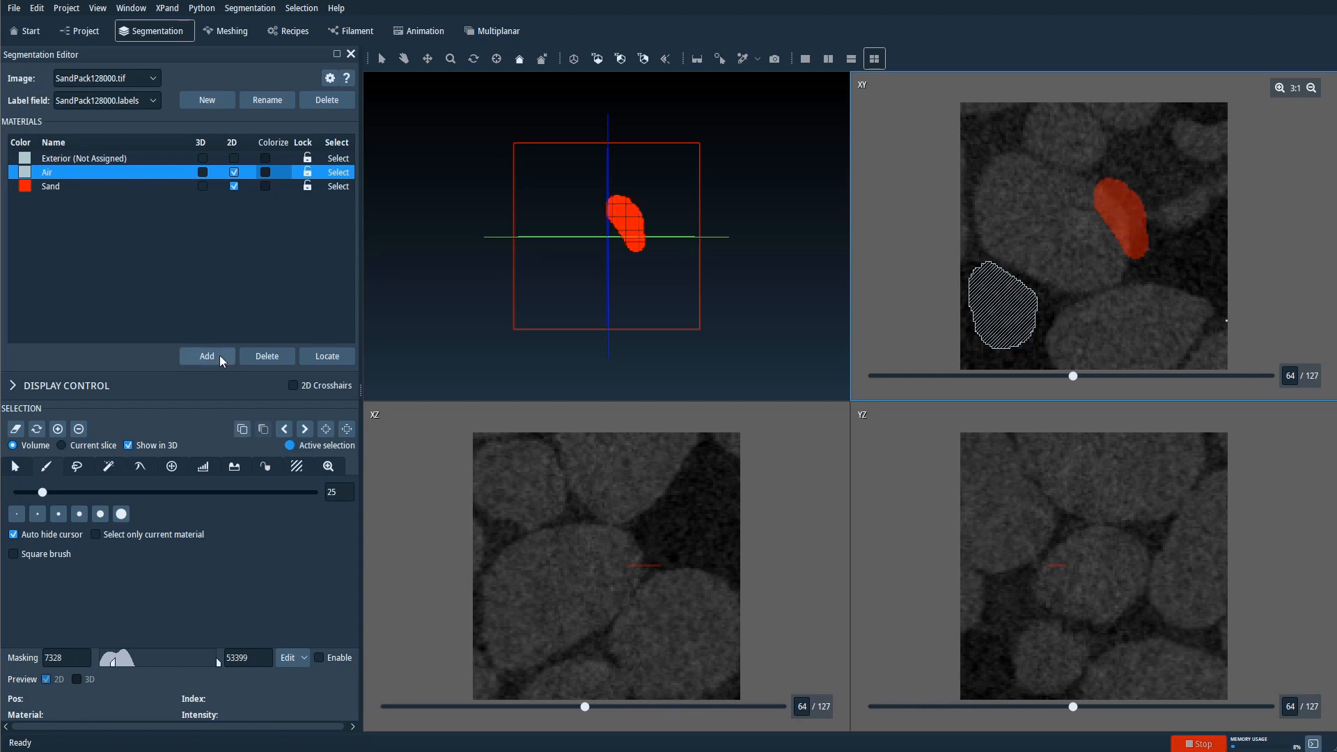
click(58, 430)
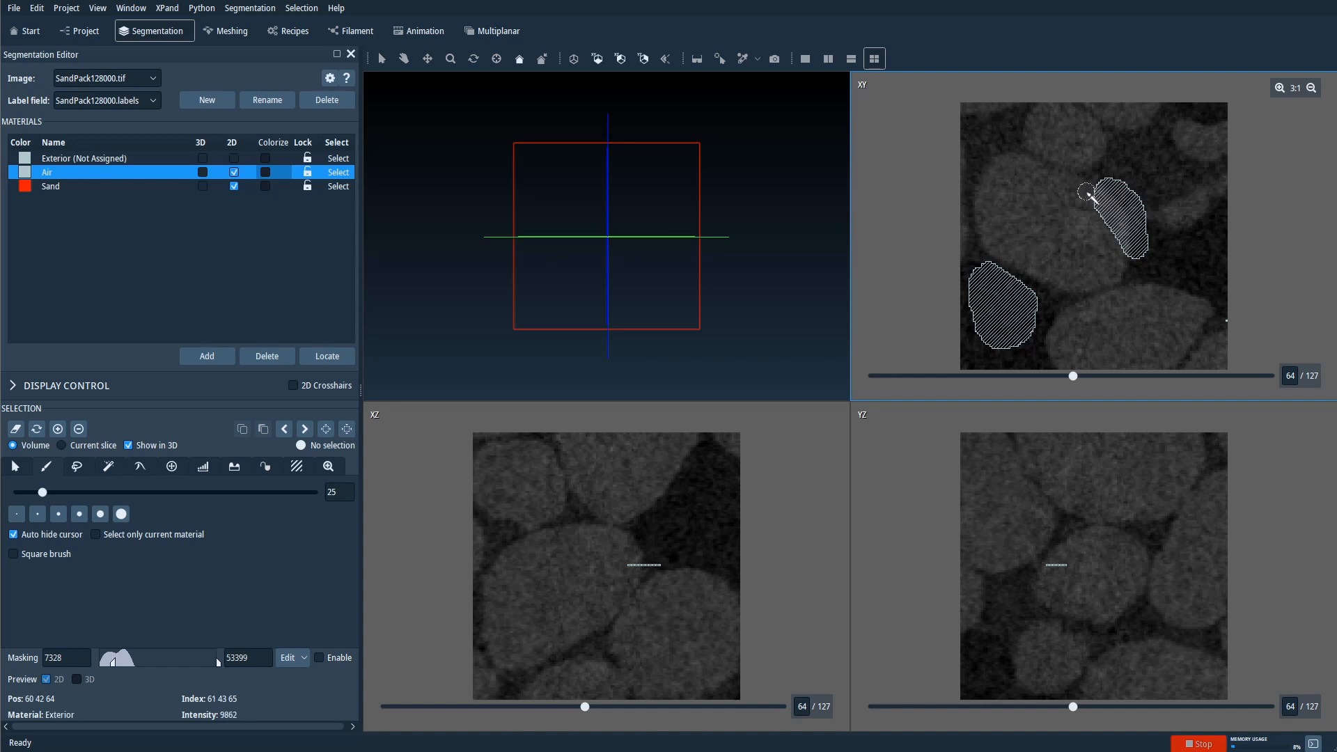
drag(1084, 190, 1120, 252)
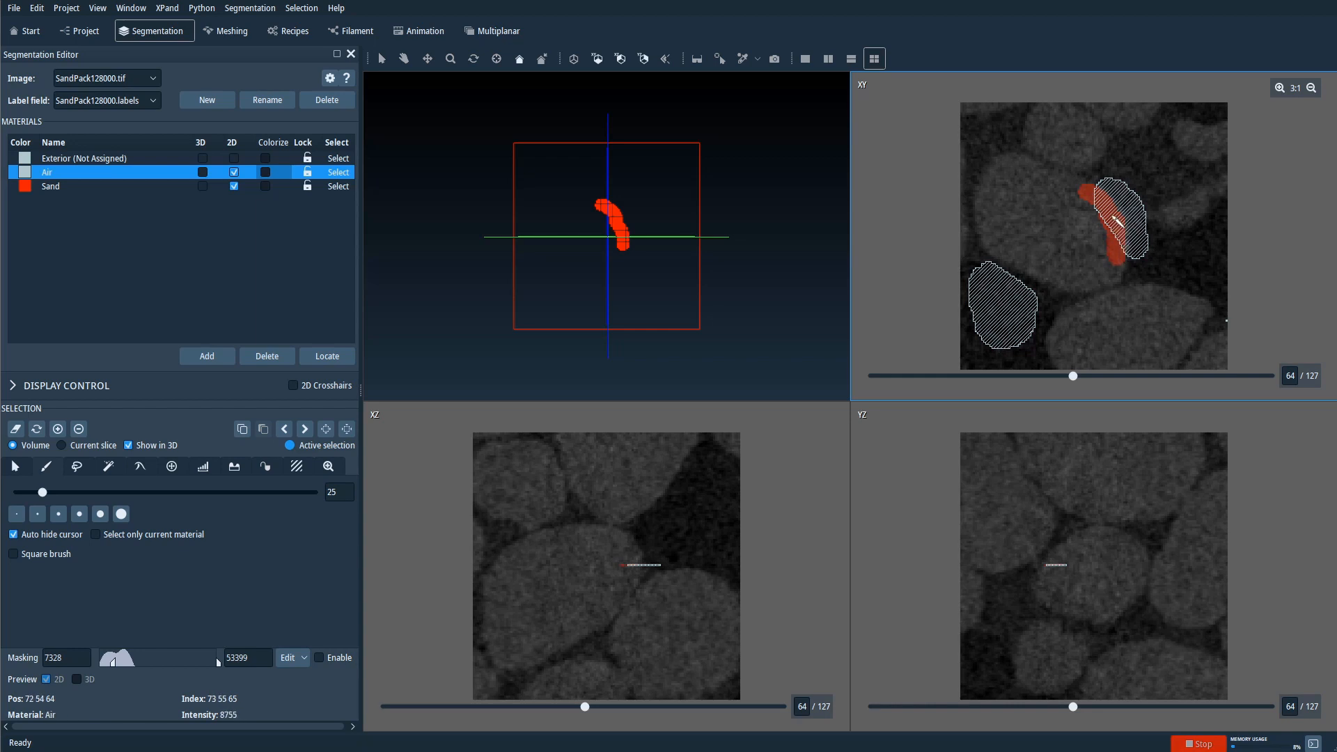
drag(1121, 260, 1080, 198)
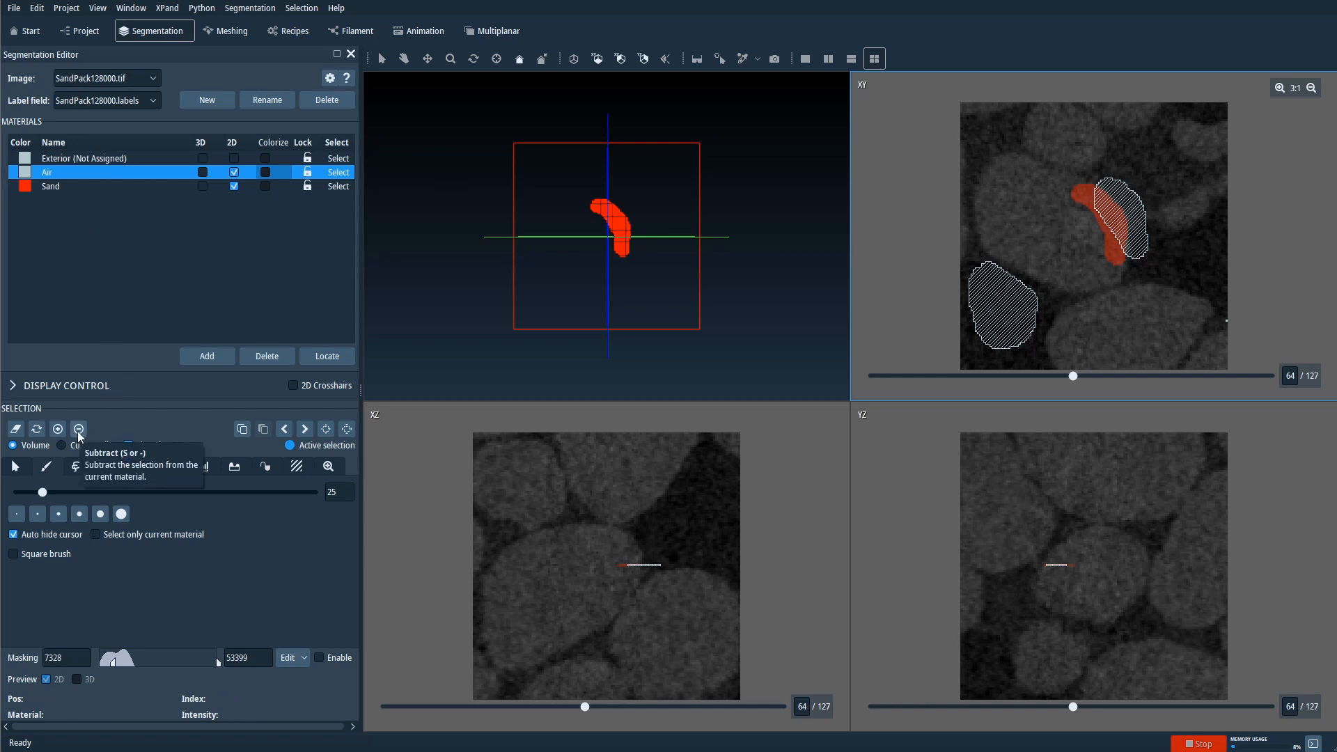
click(53, 191)
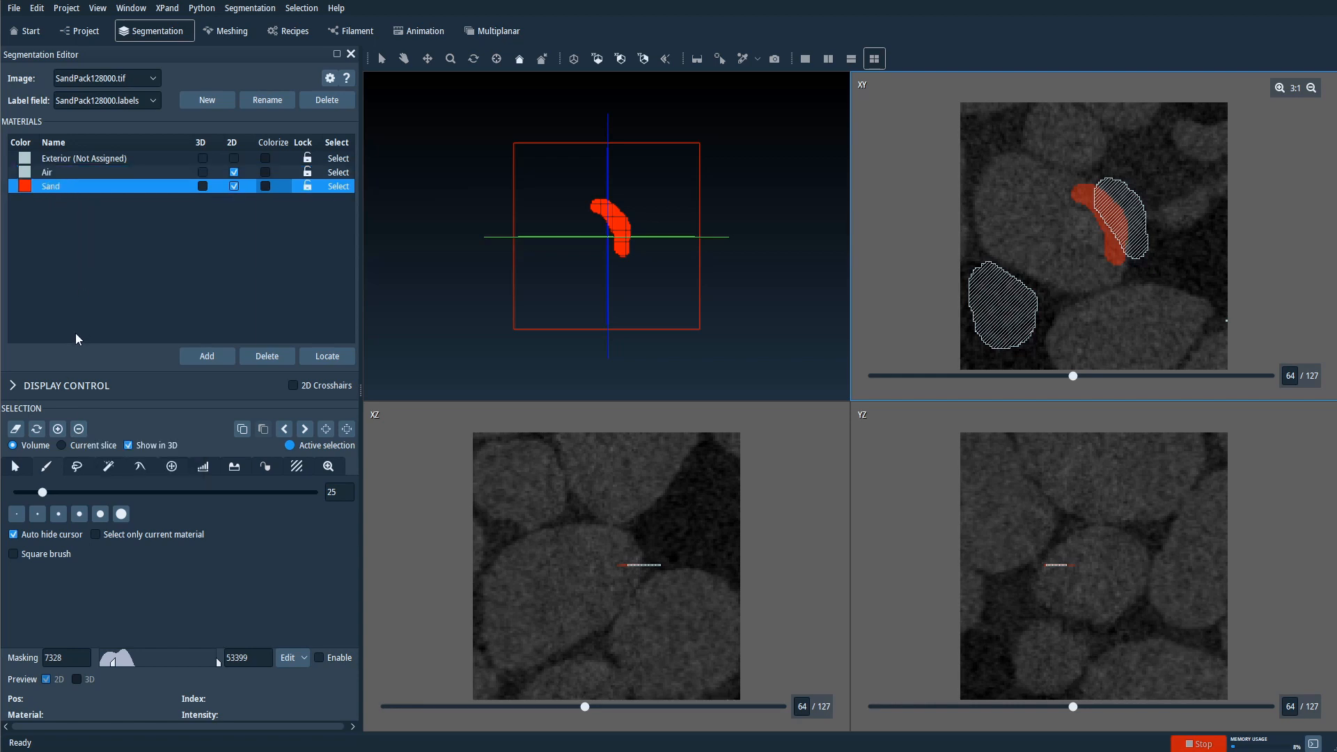
click(37, 430)
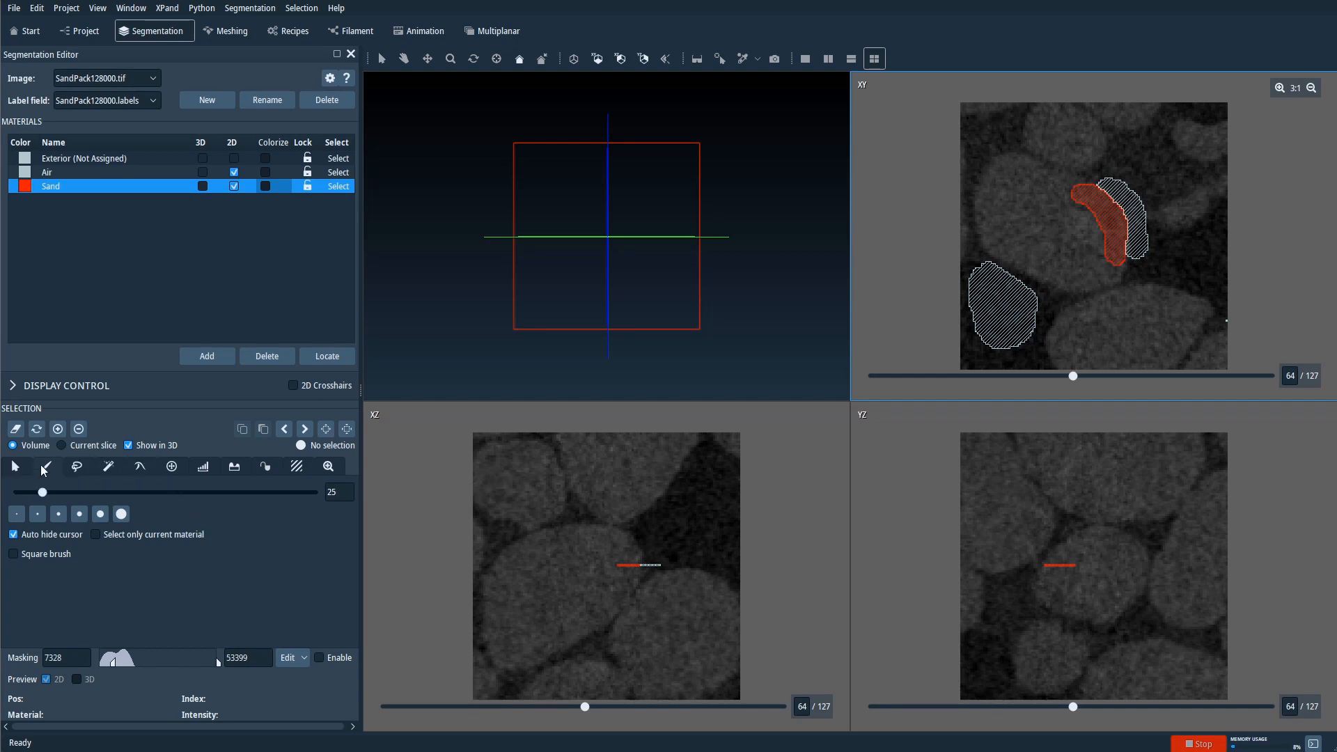
Open the texture classification tool to view its feature type, radius and texton settings.
click(138, 471)
click(295, 468)
click(140, 467)
click(300, 468)
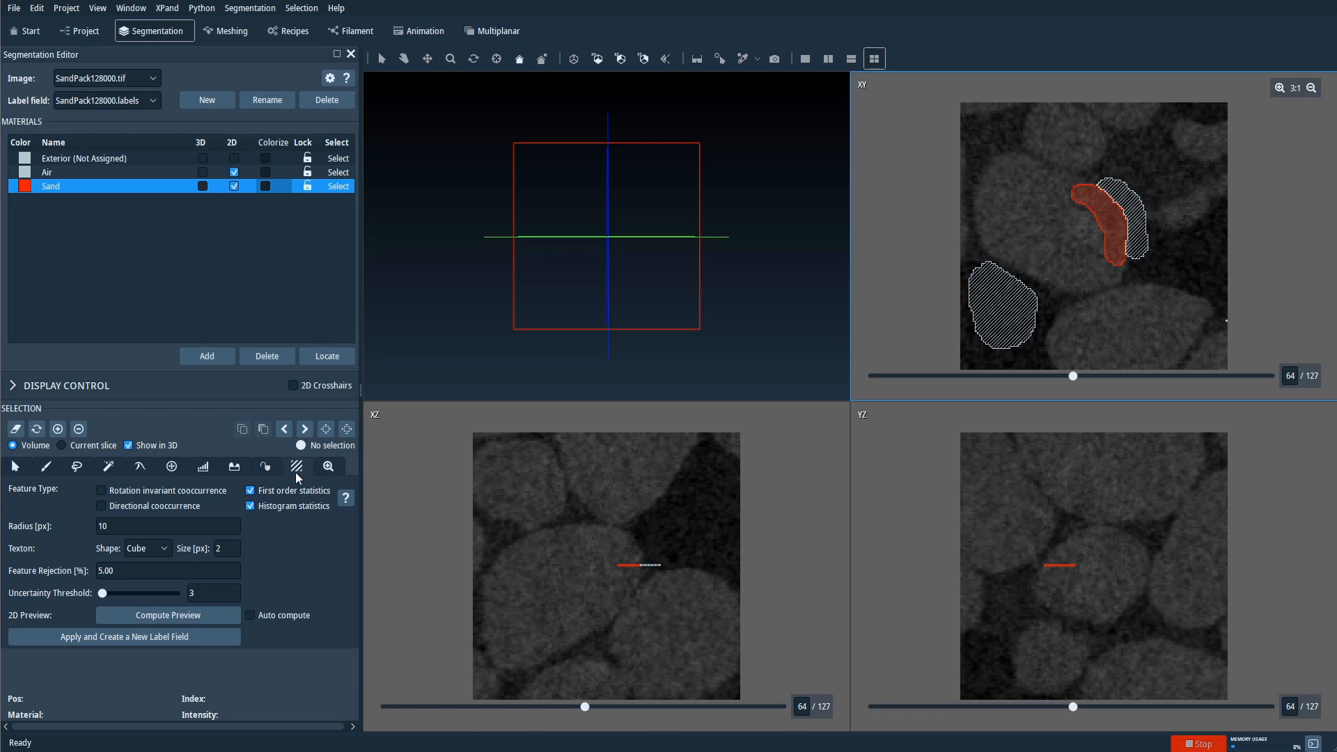
Brush an arched band across the grain at the bottom of the XY slice and add it to the Sand material.
click(44, 471)
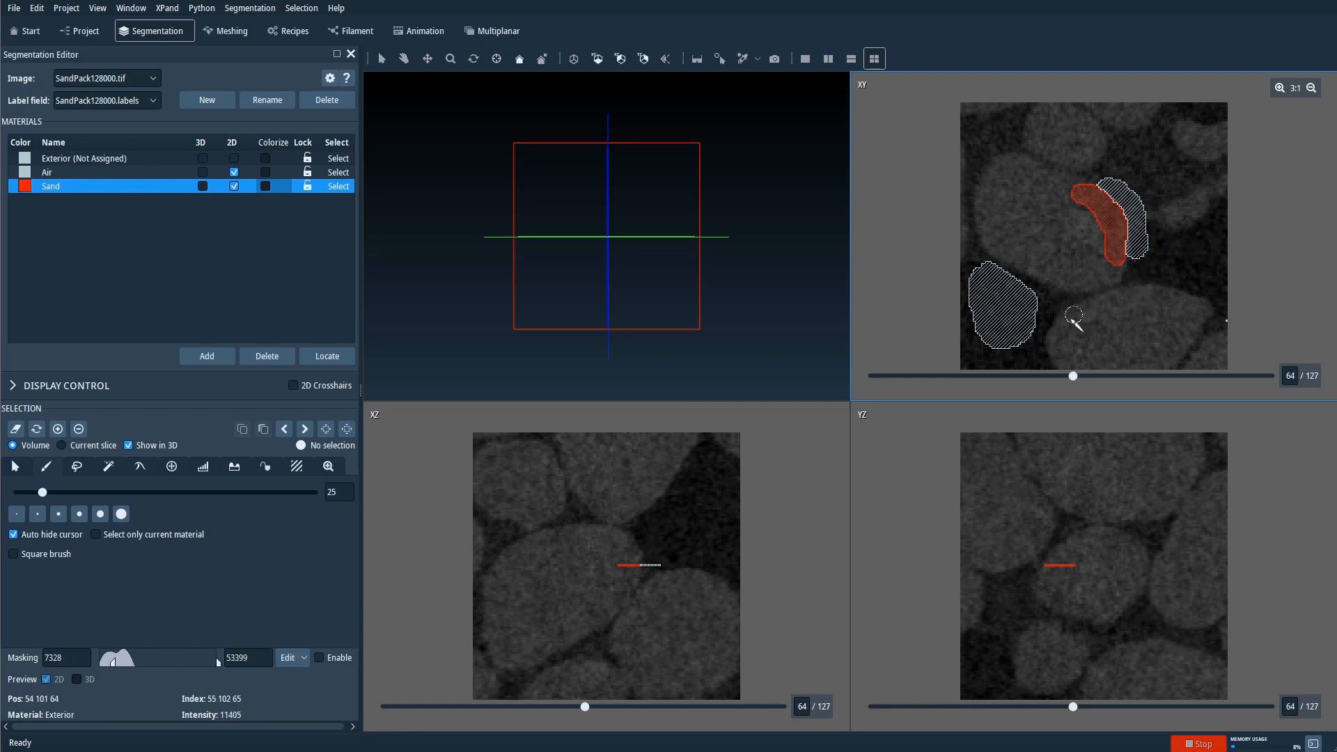
mouse_move(1071, 321)
mouse_down()
mouse_move(1117, 299)
mouse_move(1187, 320)
mouse_move(1174, 348)
mouse_move(1172, 321)
mouse_move(1061, 343)
mouse_up()
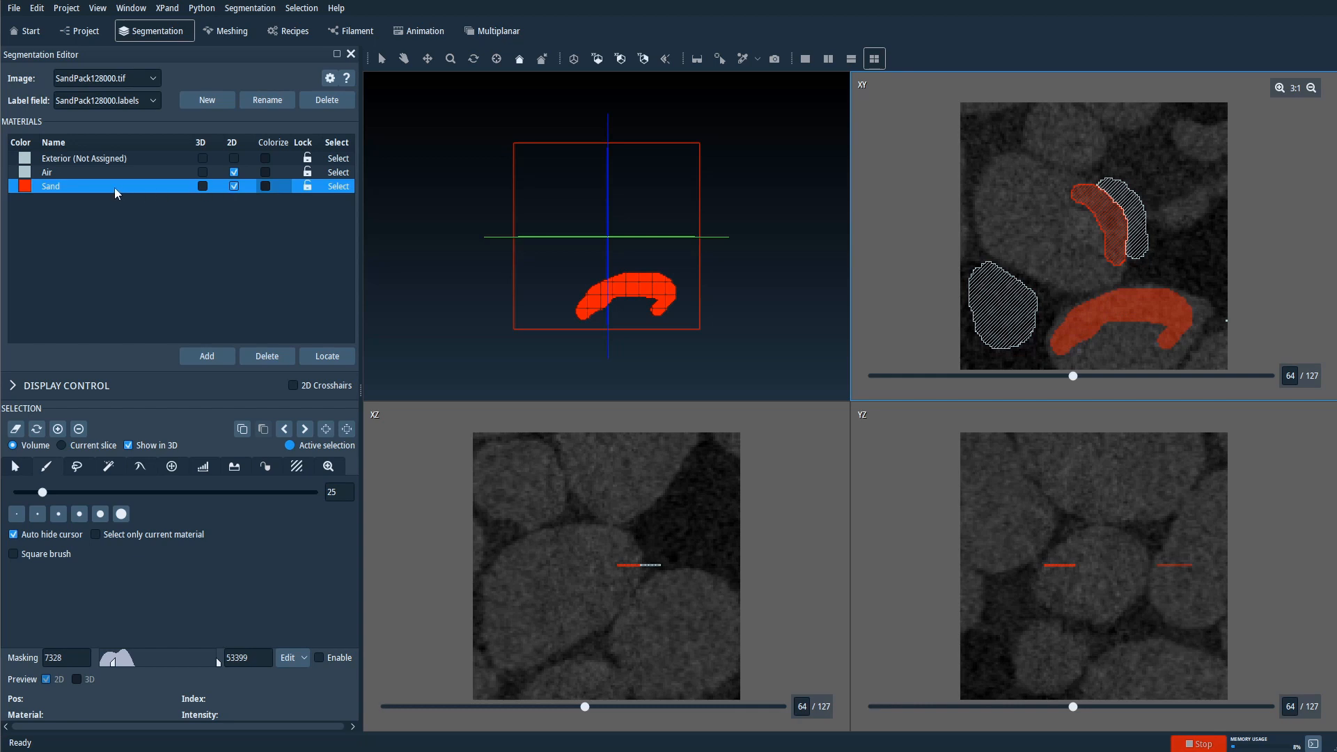
click(58, 429)
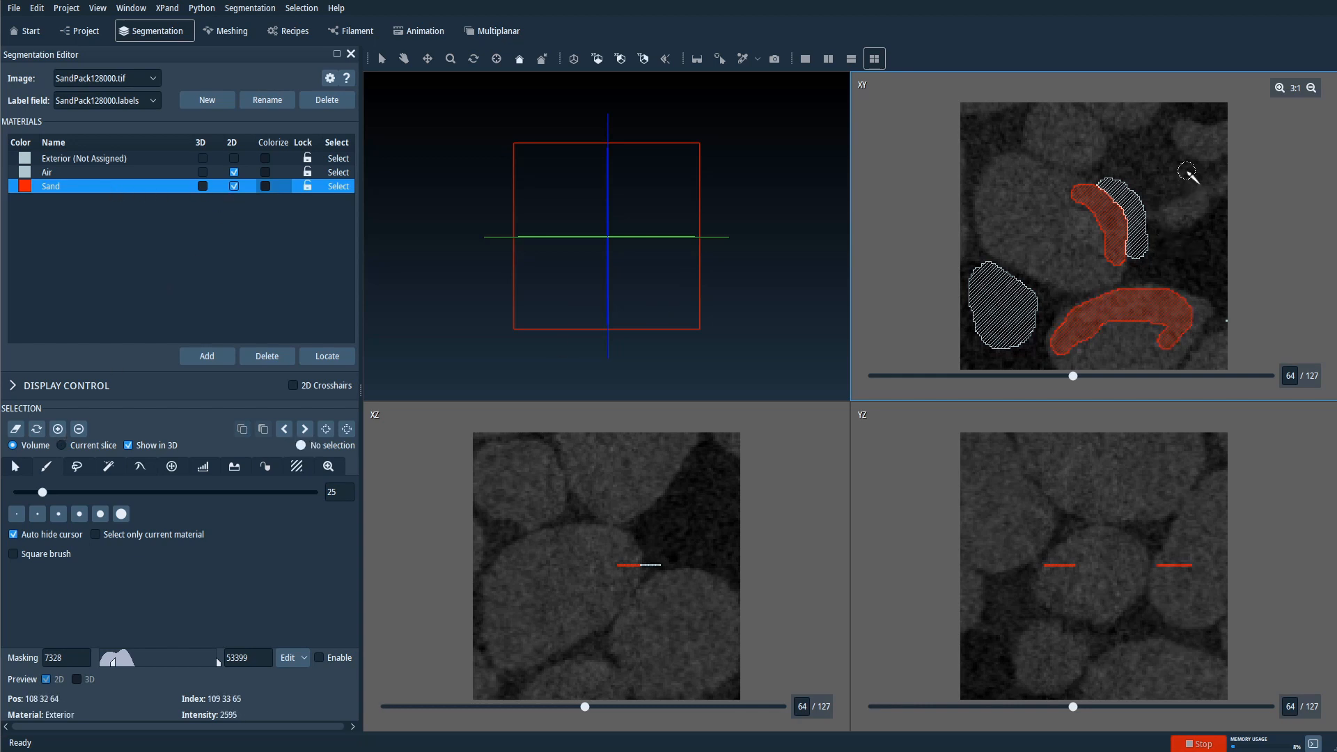
Brush over the dark pore between the upper-right grains of the XY slice and add it to the Air material.
mouse_move(1191, 176)
mouse_down()
mouse_move(1168, 133)
mouse_move(1171, 170)
mouse_move(1153, 146)
mouse_move(1171, 179)
mouse_up()
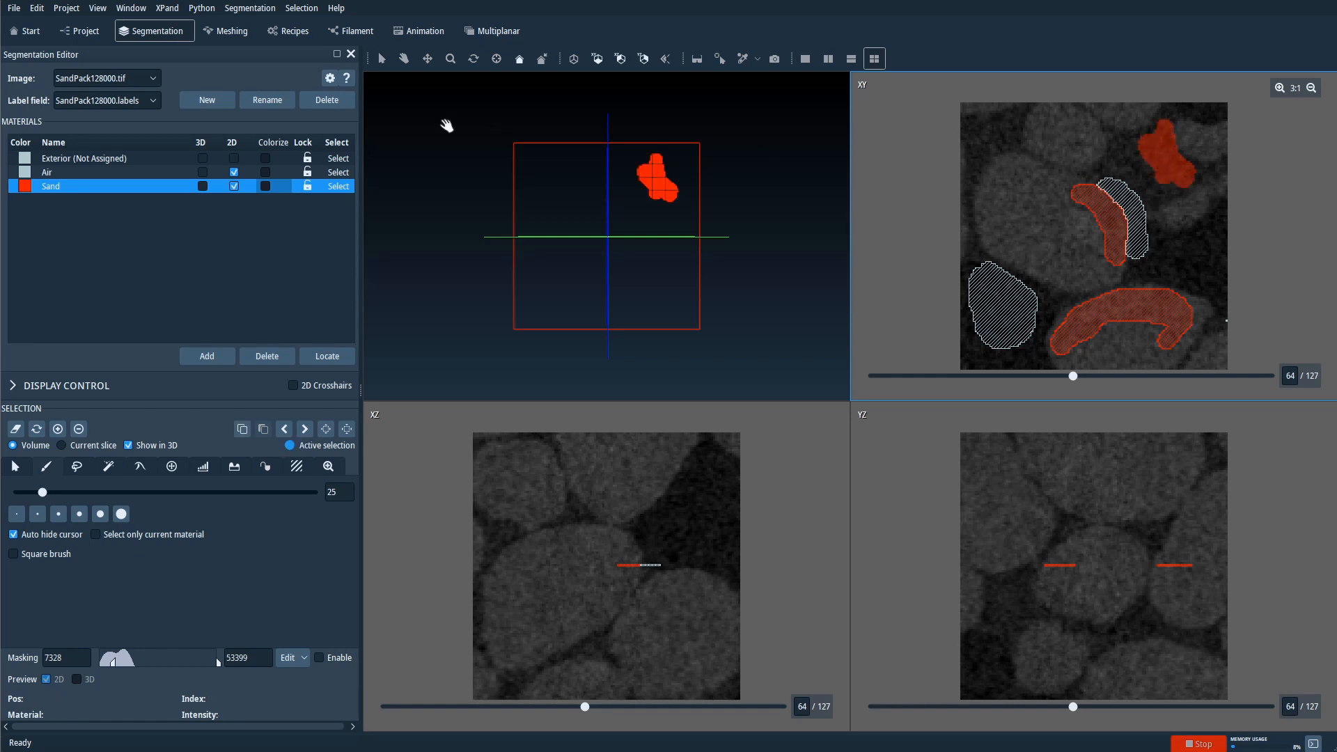
click(73, 171)
click(59, 430)
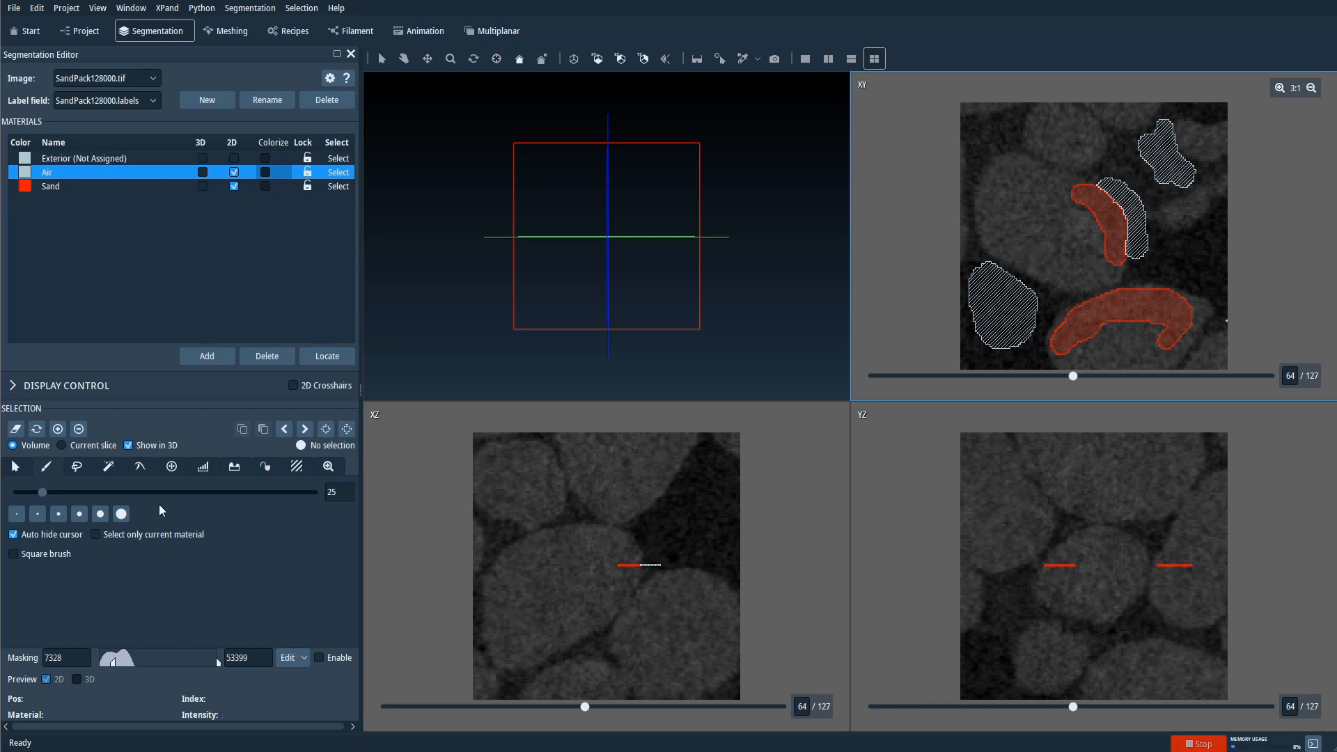
Compute the 2D texture classification preview on the XY slice from the painted Air and Sand samples.
click(302, 468)
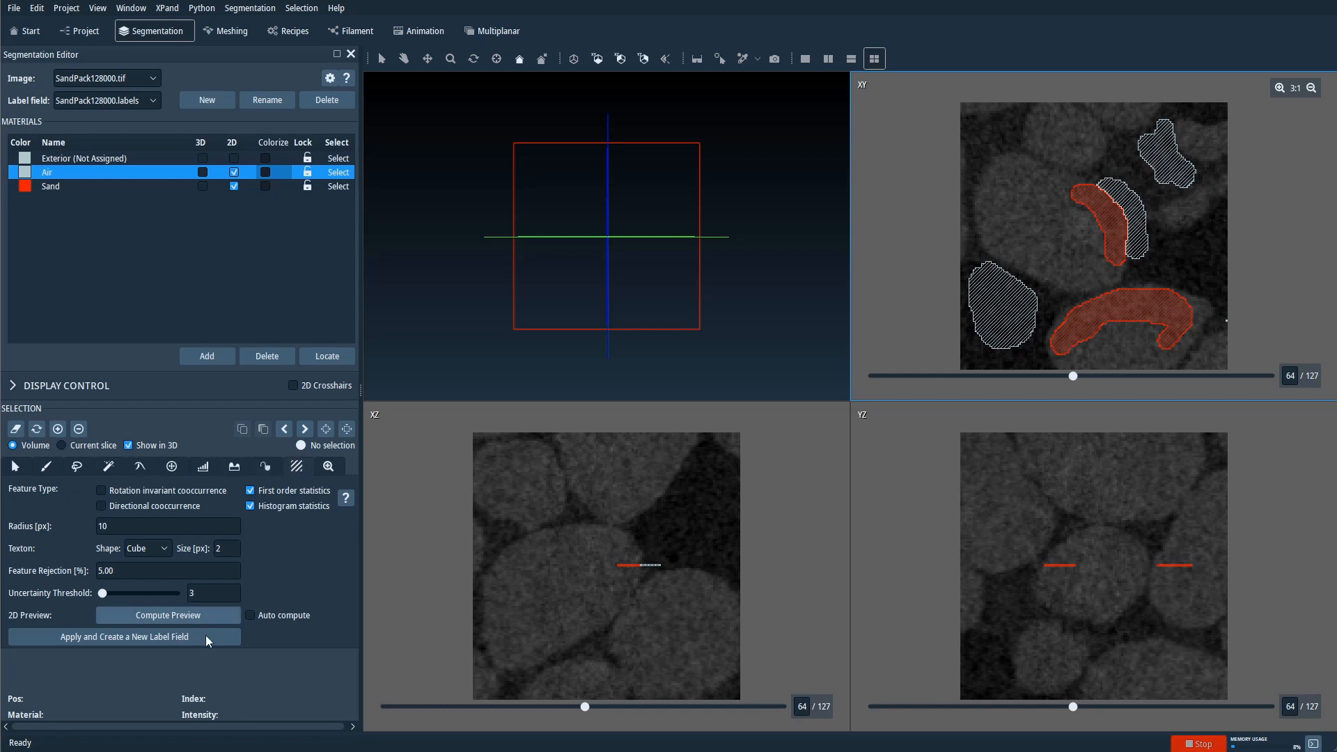
click(172, 613)
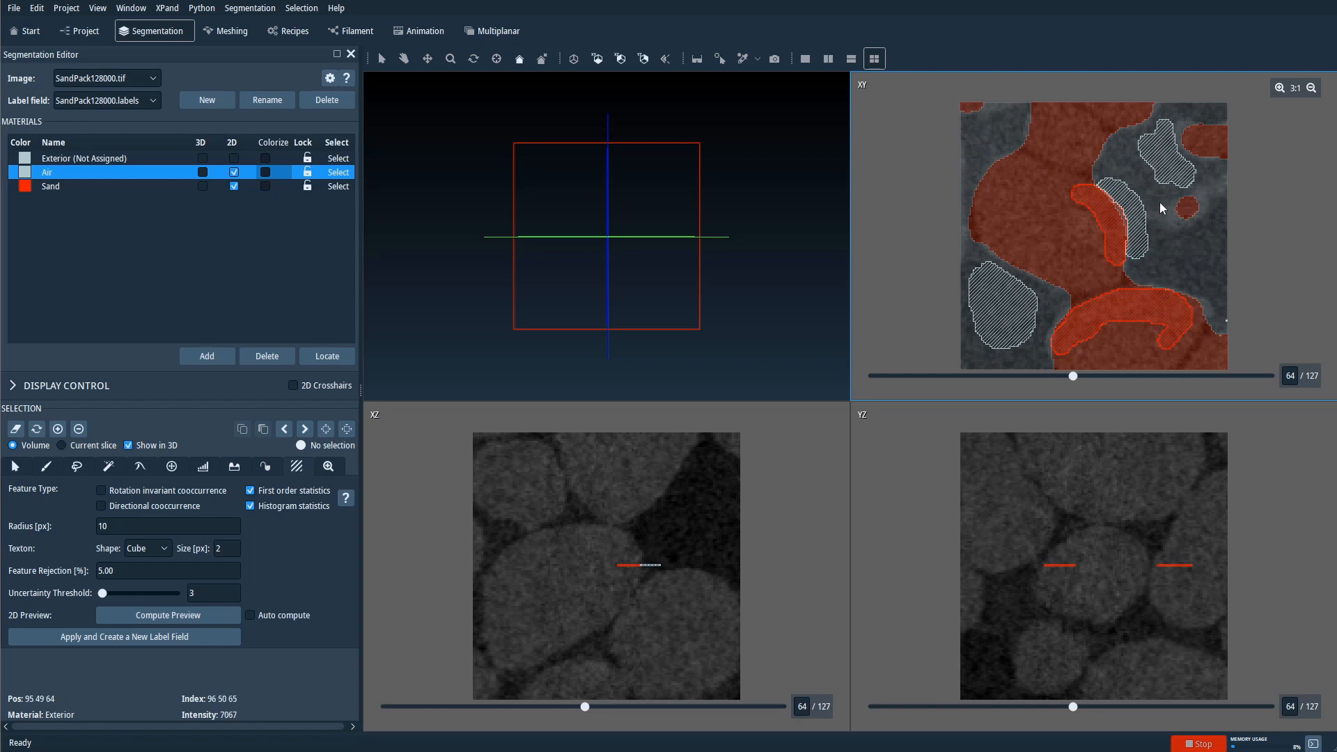
Brush over the three small grains at the upper right of the XY slice and add them to the Sand material.
click(56, 187)
click(45, 468)
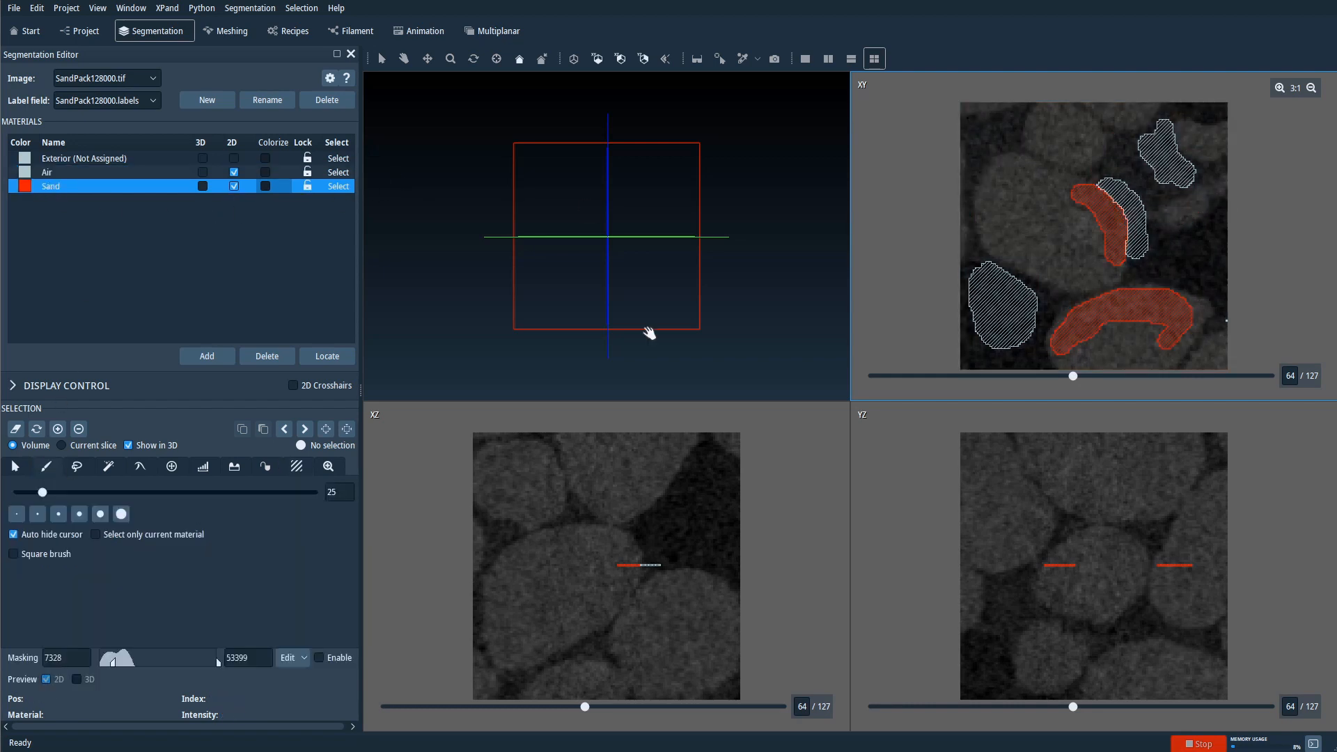
mouse_move(1193, 207)
mouse_down()
mouse_move(1177, 217)
mouse_move(1204, 202)
mouse_up()
mouse_move(1228, 141)
mouse_down()
mouse_move(1208, 150)
mouse_move(1172, 124)
mouse_move(1123, 117)
mouse_move(1157, 116)
mouse_up()
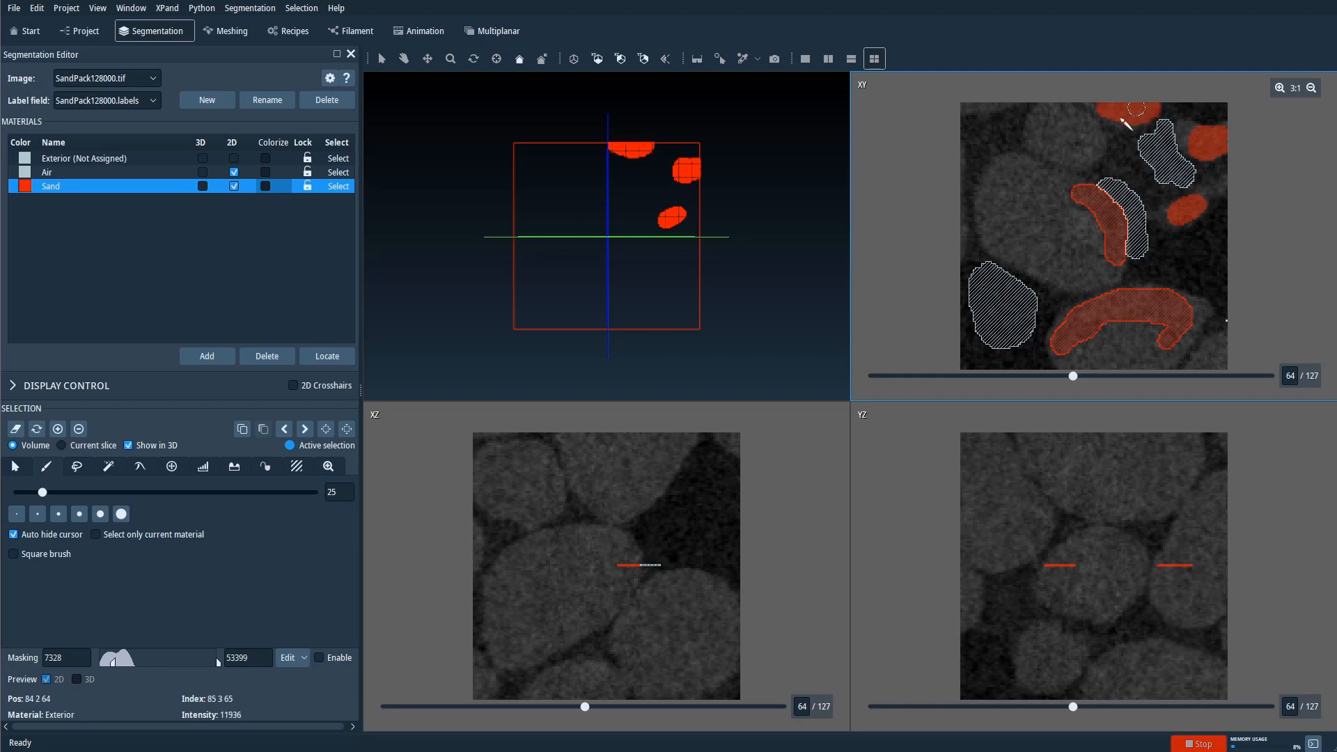
click(57, 427)
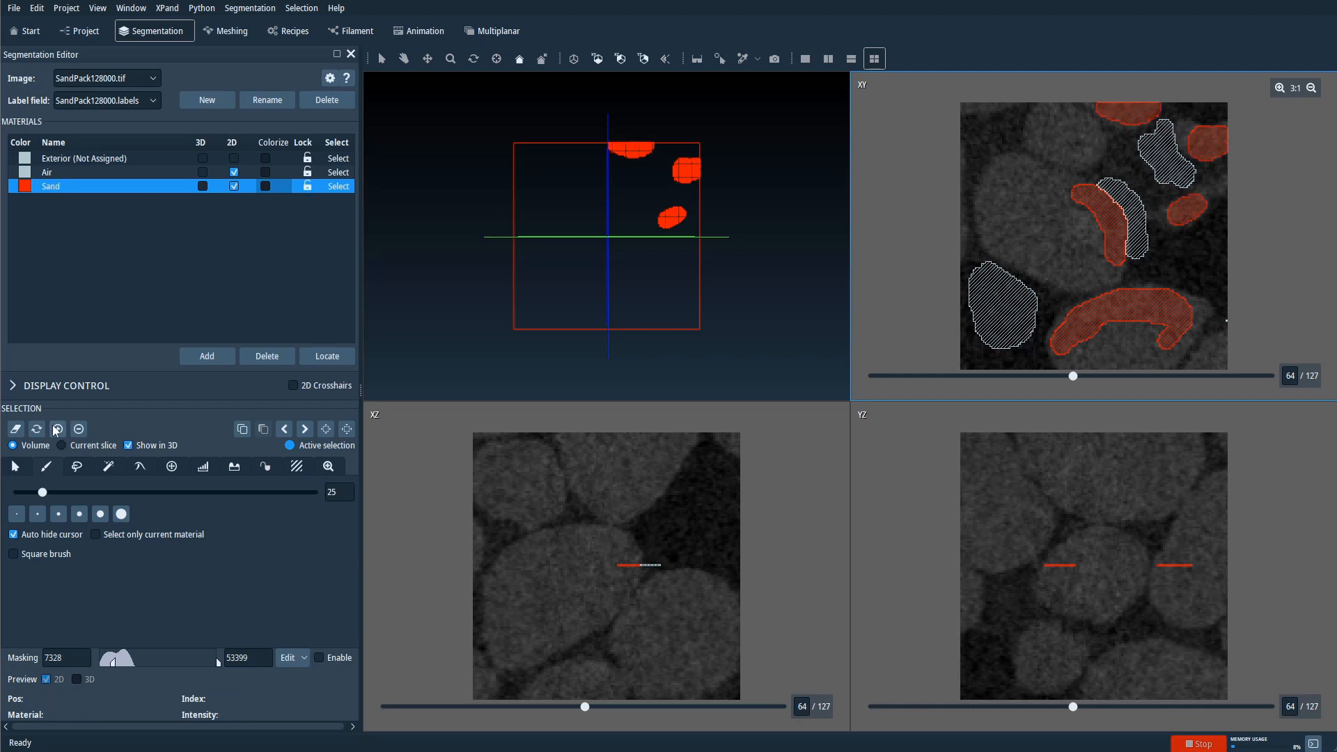
Recompute the 2D texture classification preview and apply the classification to the whole volume as a new label field.
click(296, 466)
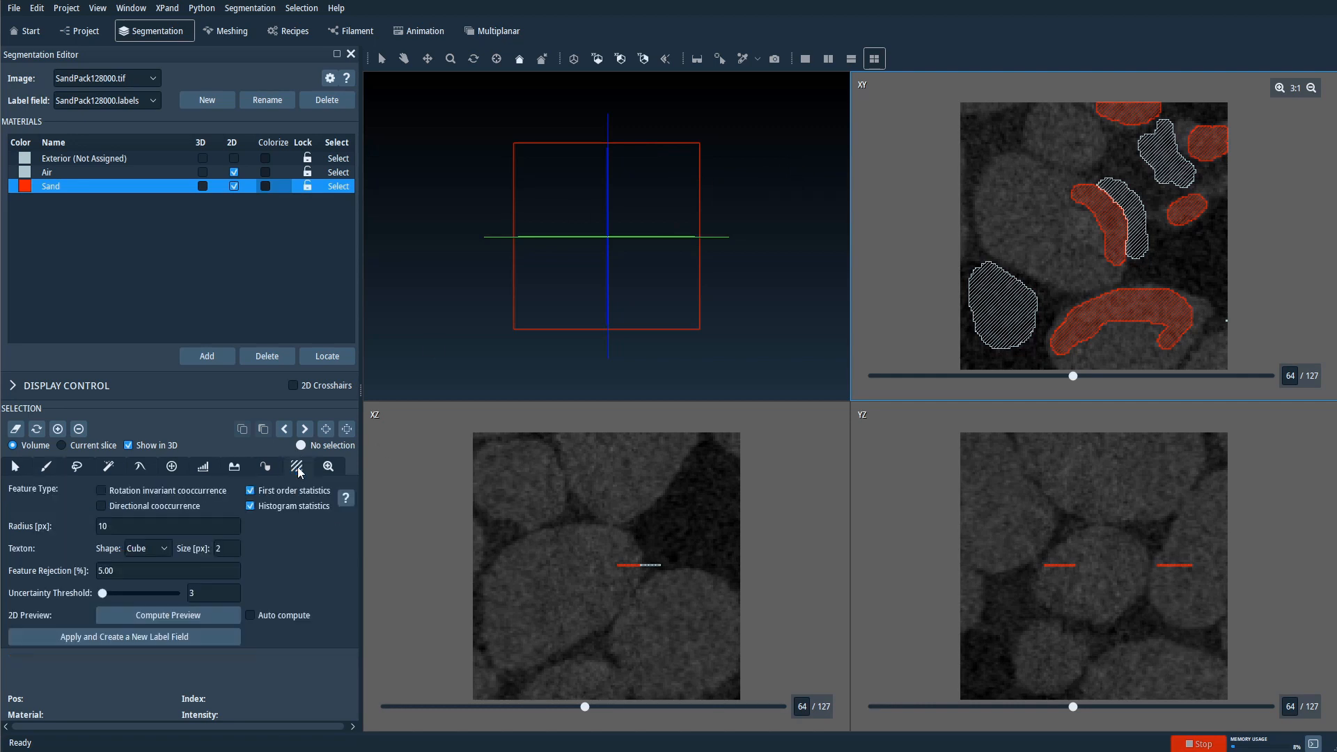
click(205, 614)
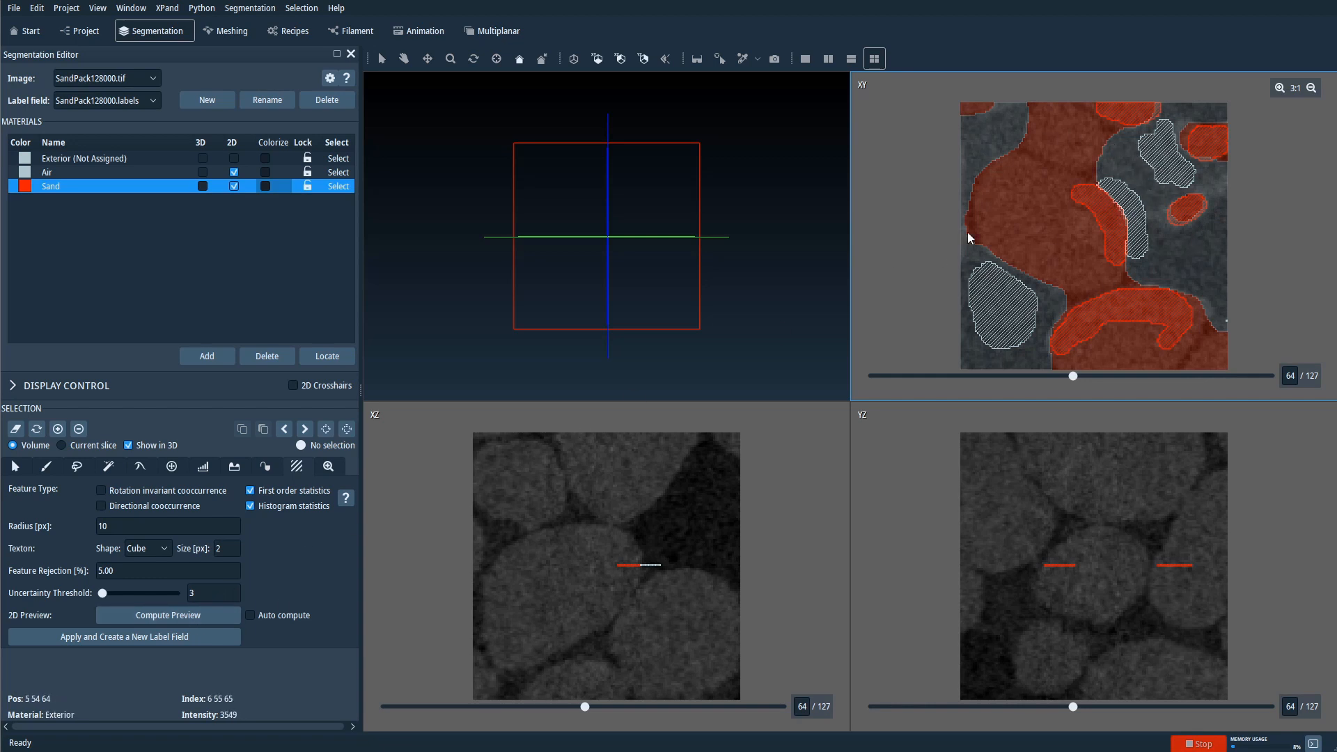
click(165, 635)
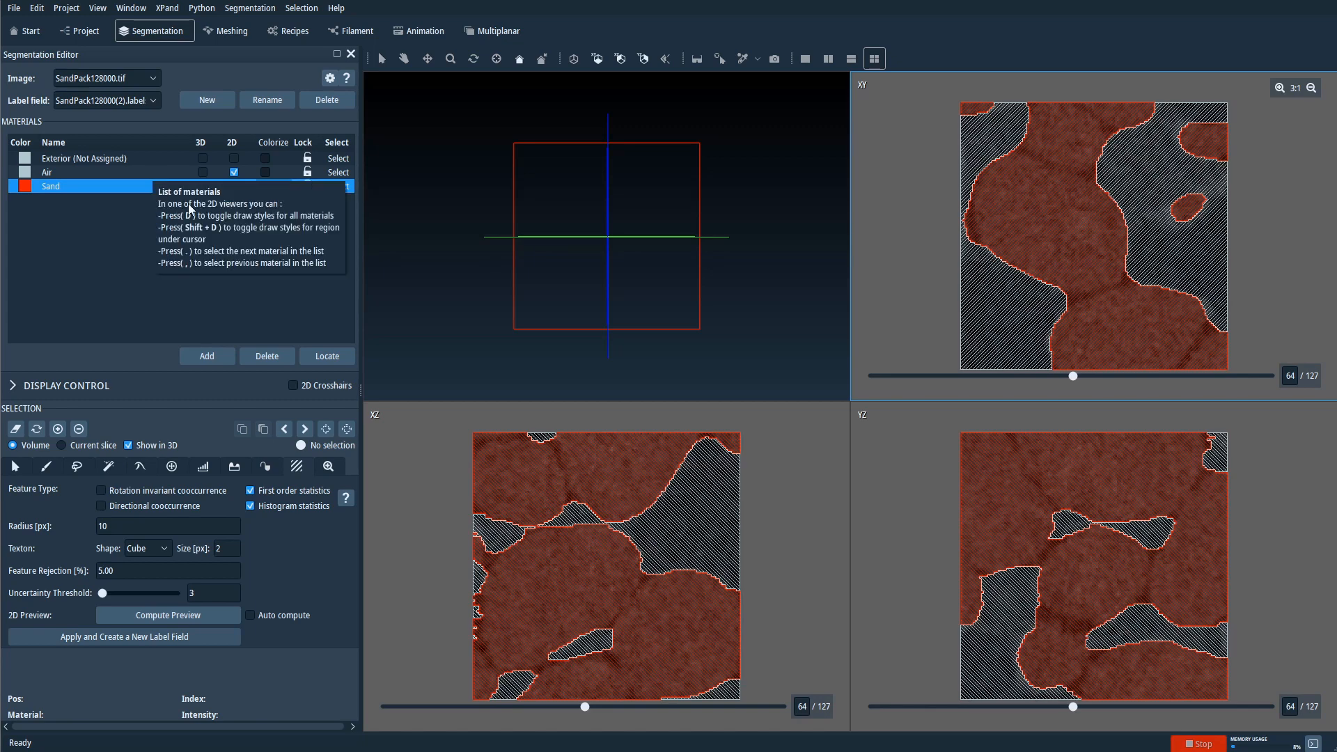
Display the classified Sand material in 3D, inspect it from another angle, and hide it.
click(203, 186)
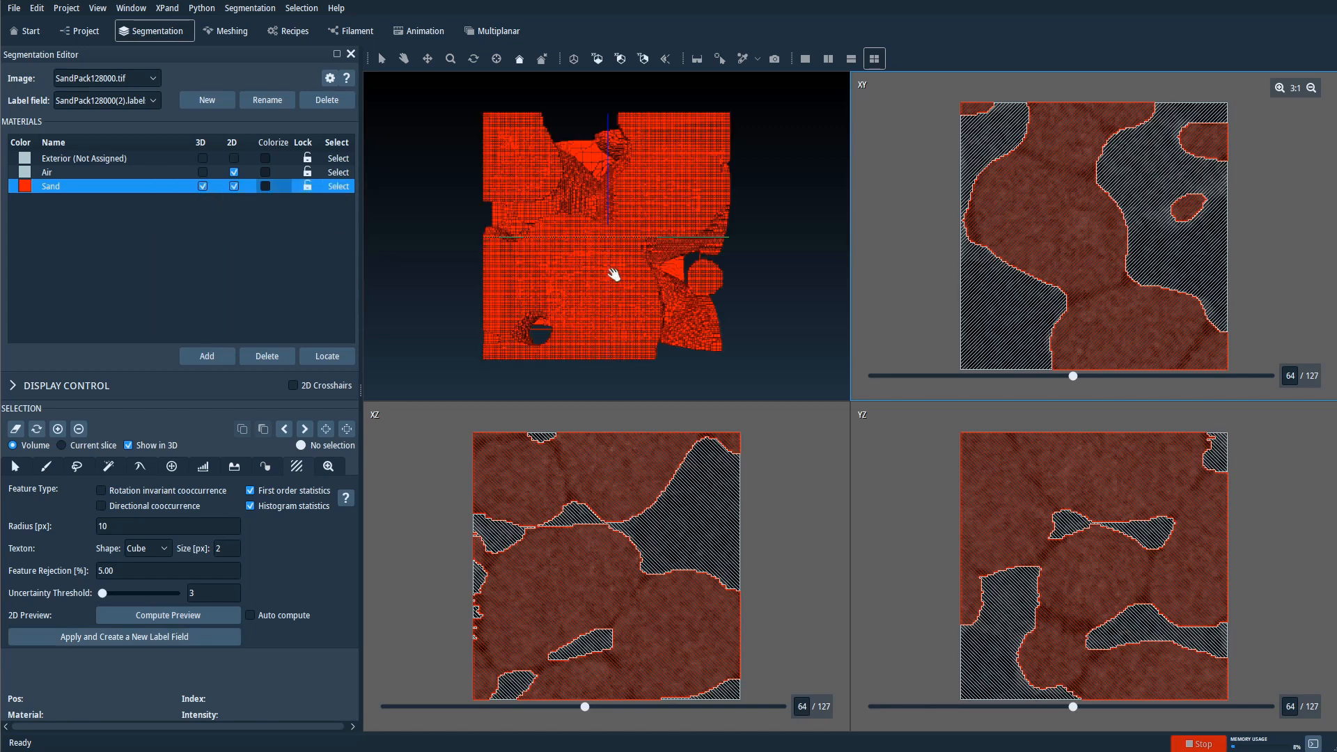
drag(612, 275, 567, 227)
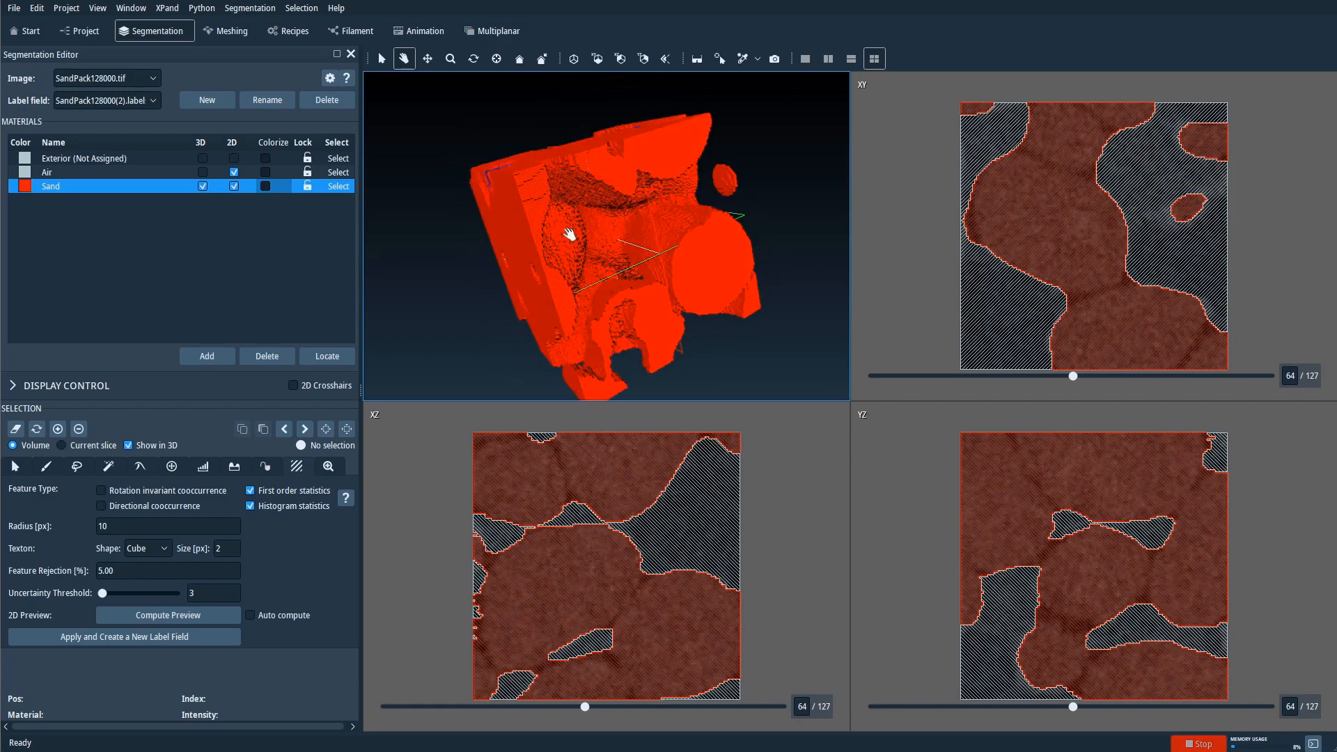
click(203, 186)
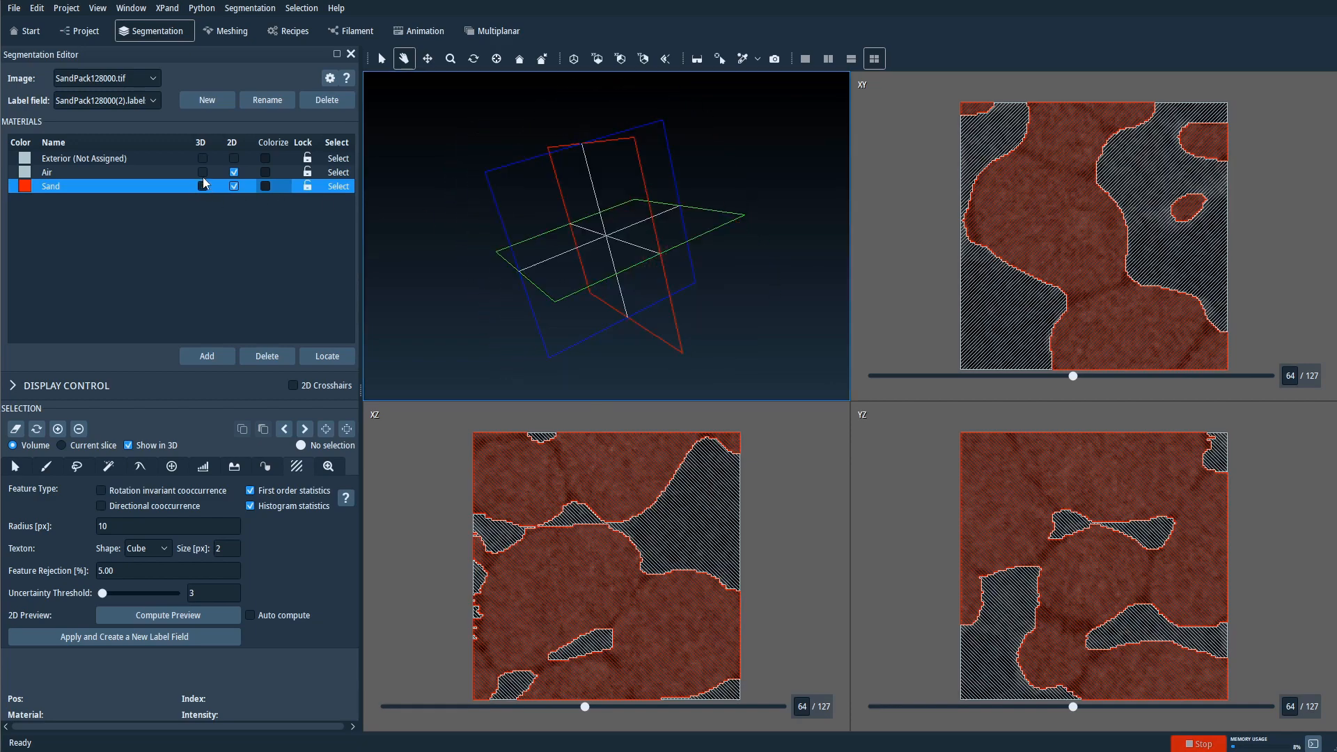
Display the classified Air material in 3D, examine the pore space from several angles, and hide it.
click(203, 172)
drag(568, 167, 563, 218)
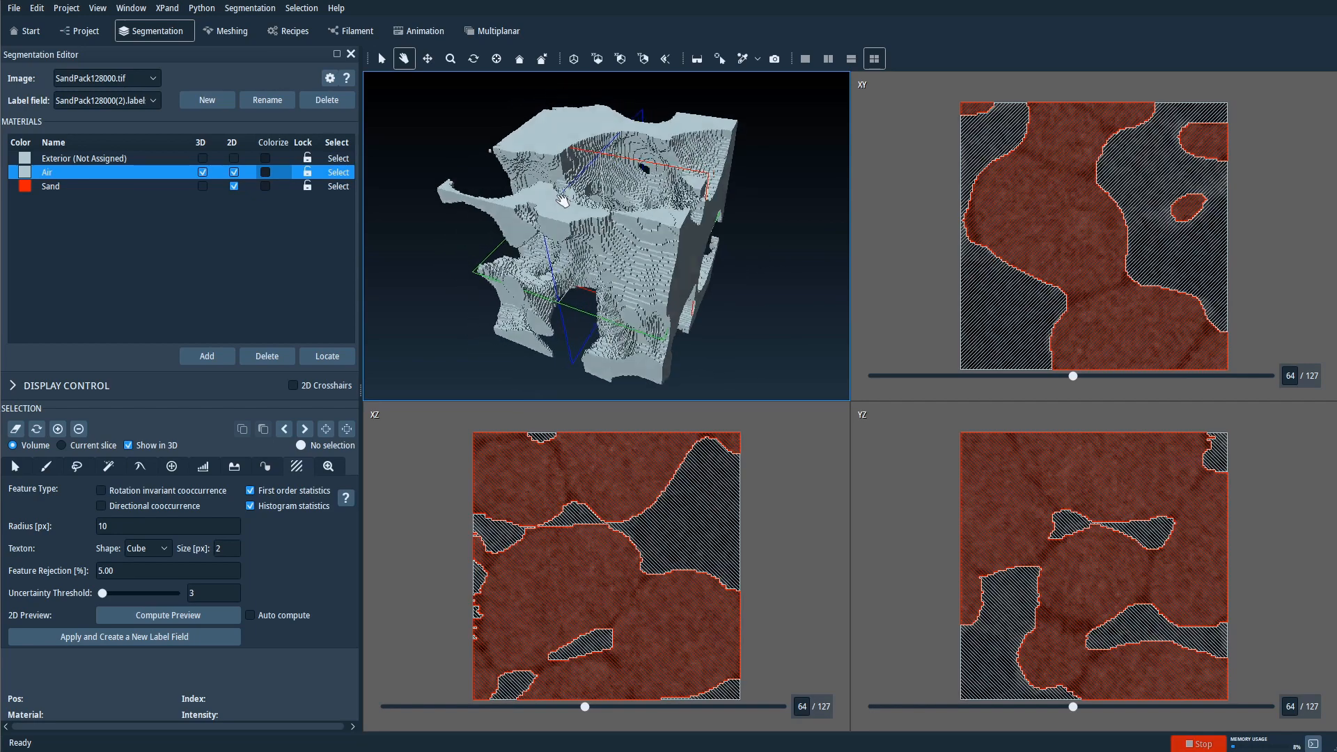
click(202, 173)
drag(650, 291, 645, 255)
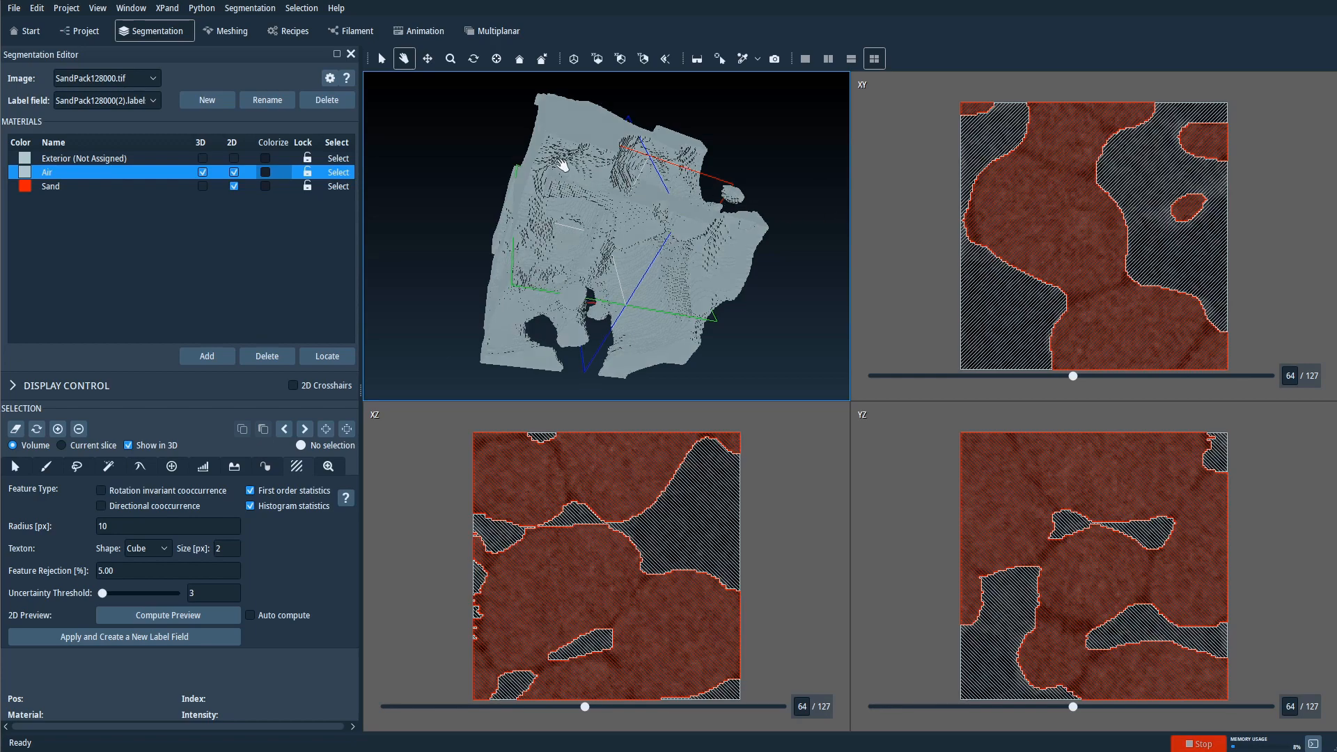
drag(587, 179, 688, 214)
drag(565, 153, 550, 182)
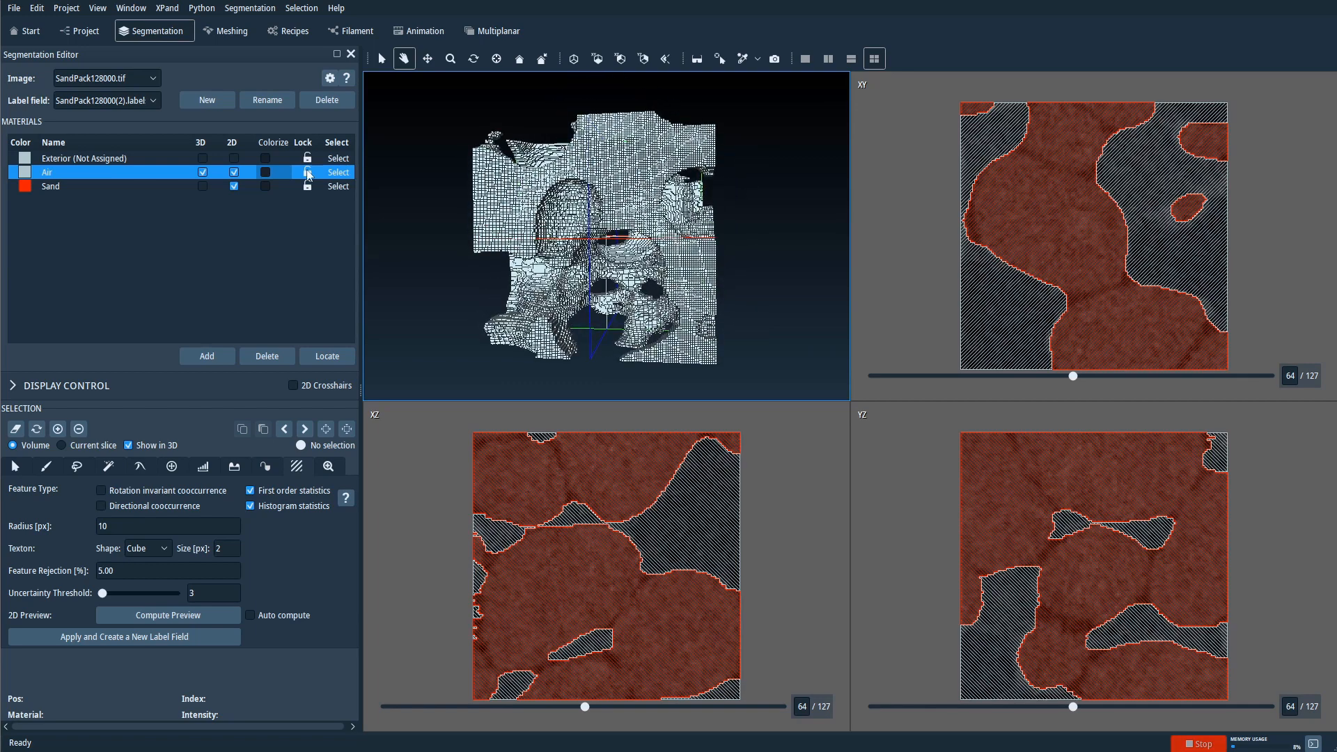
click(202, 172)
Smooth the labels over the 3D volume with size 3.
click(133, 186)
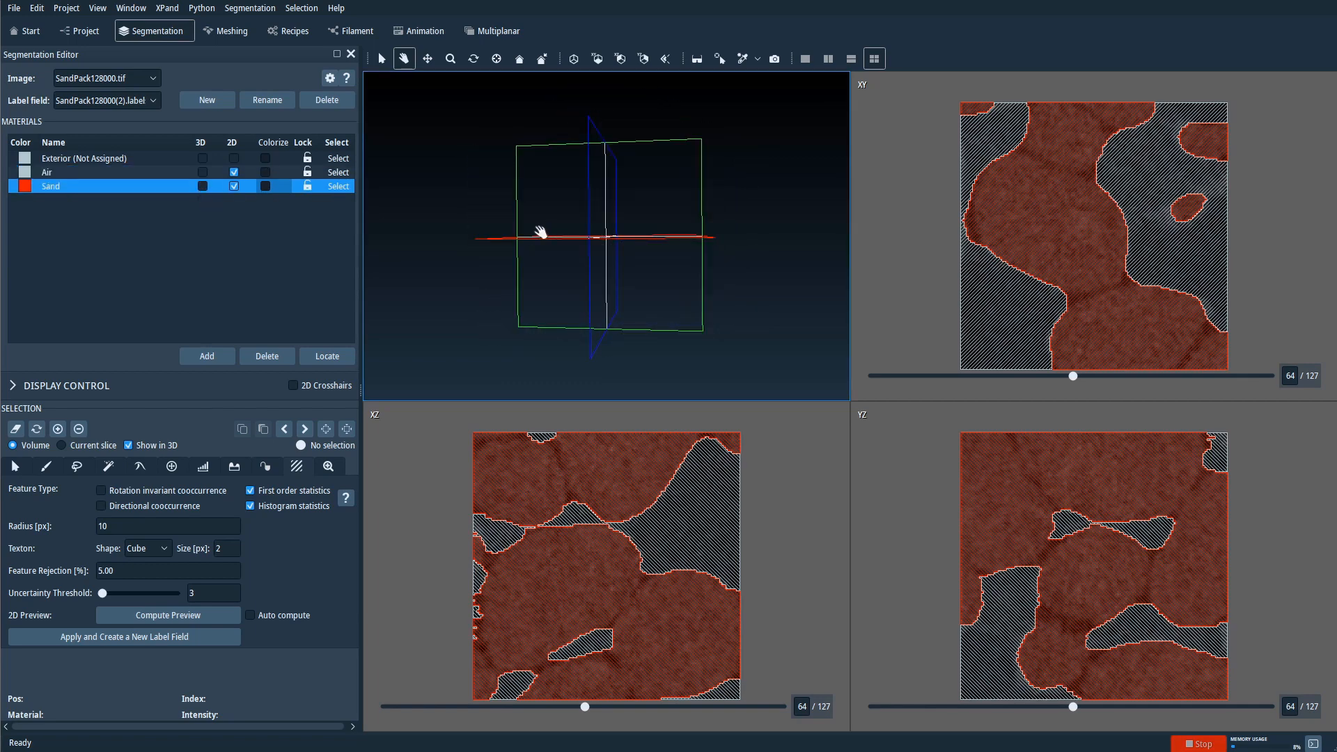
drag(541, 232, 641, 215)
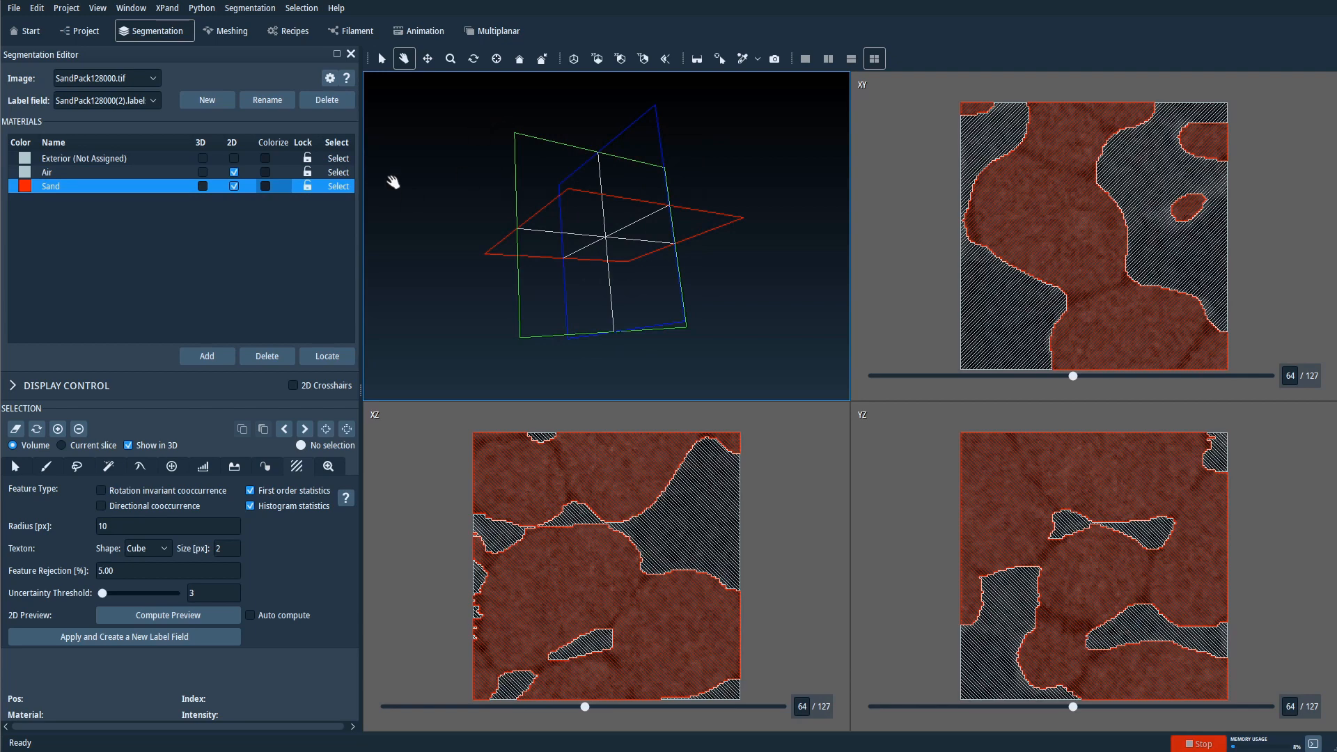
click(259, 8)
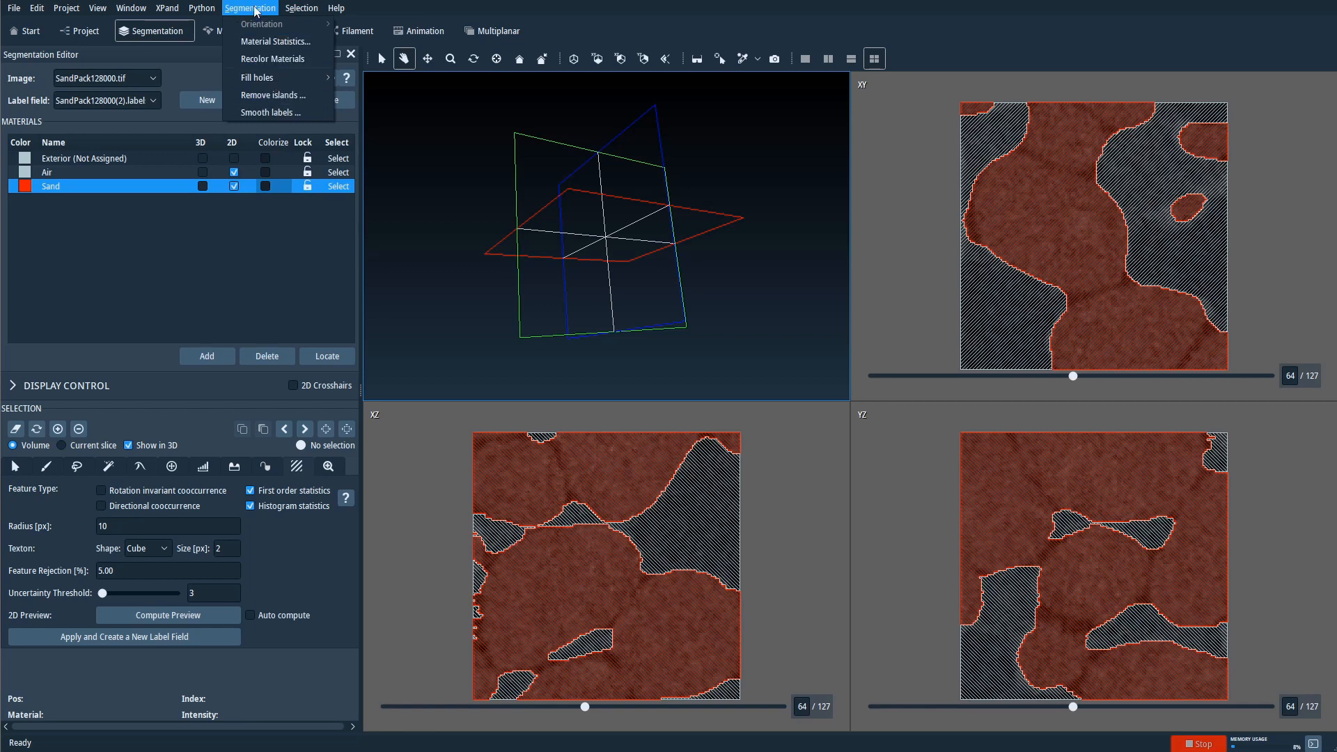
mouse_move(259, 81)
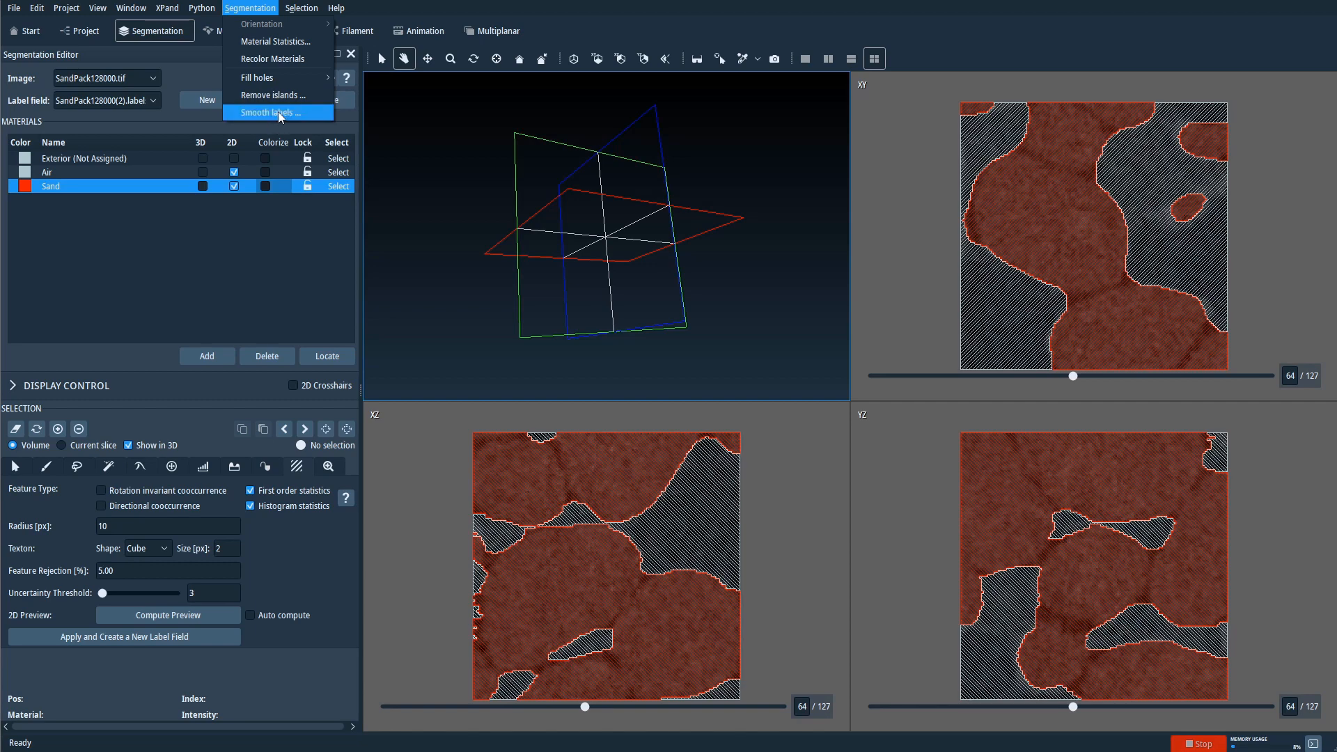
click(278, 111)
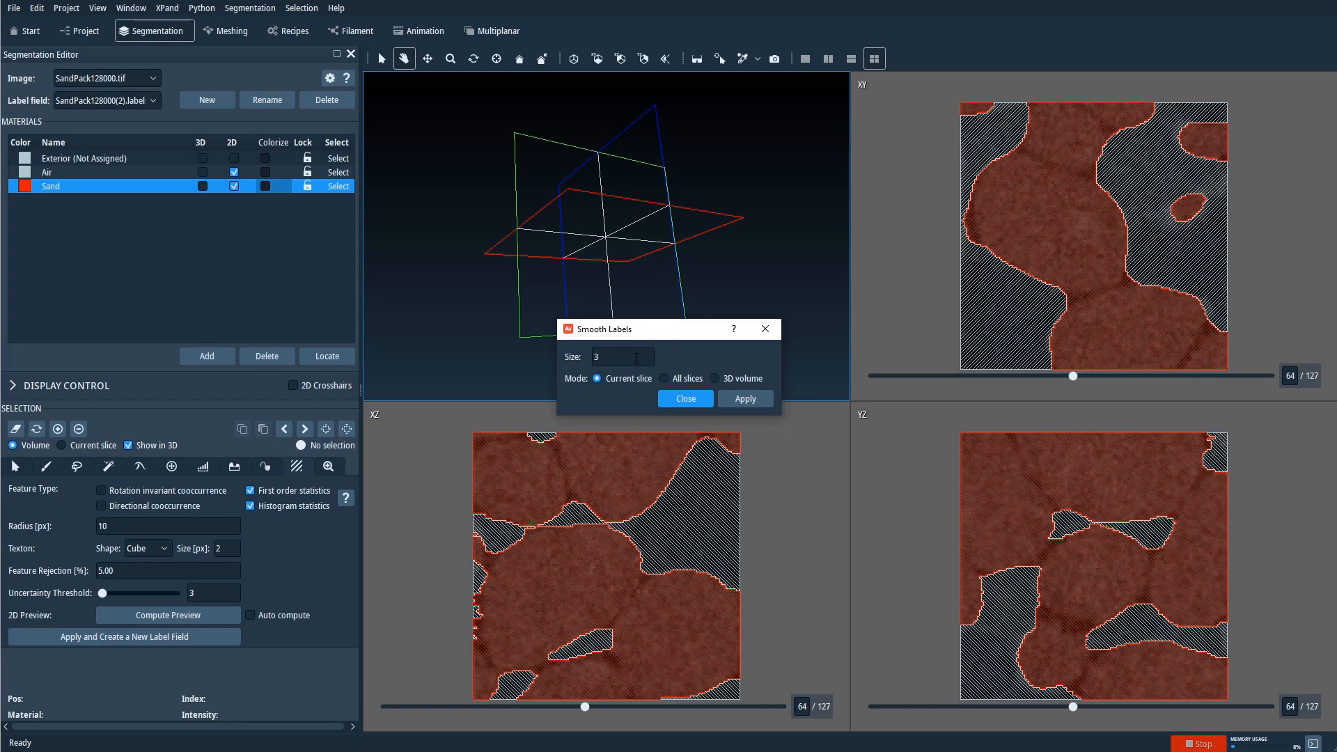
click(716, 380)
click(746, 398)
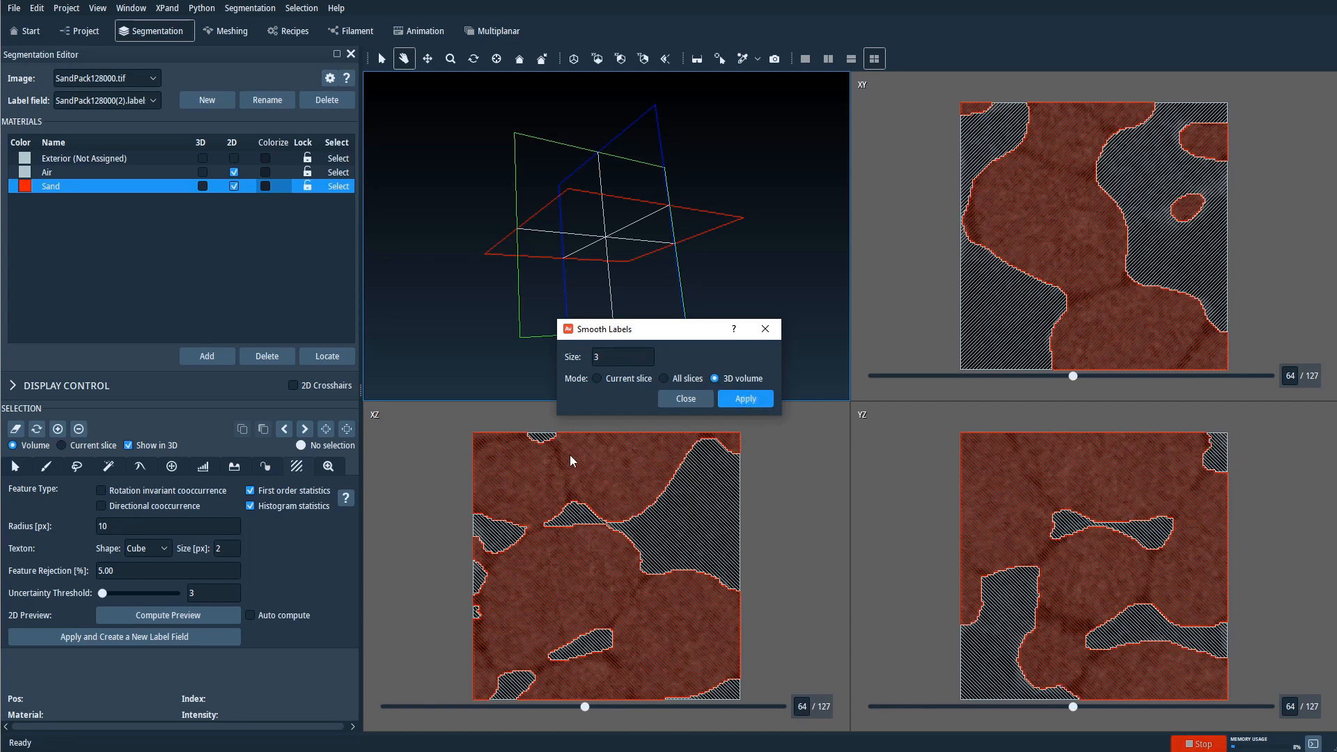
double_click(608, 361)
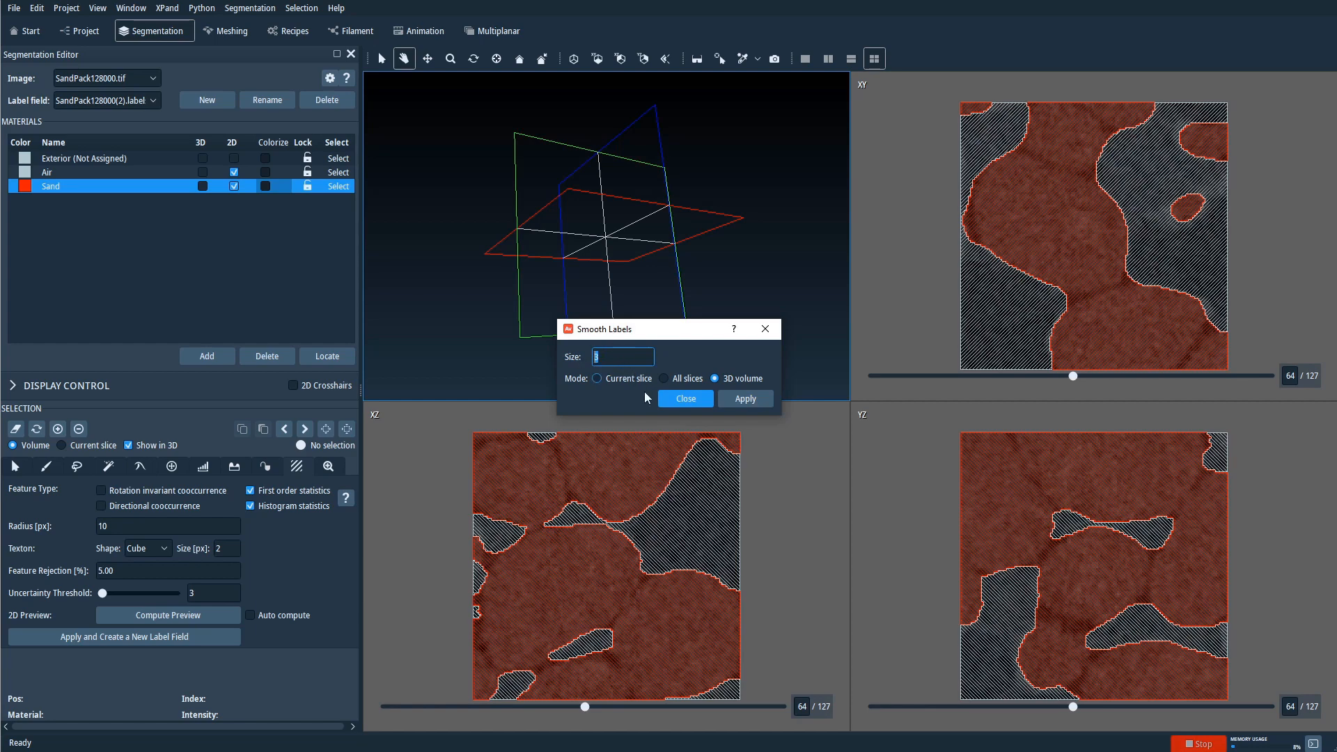
click(683, 397)
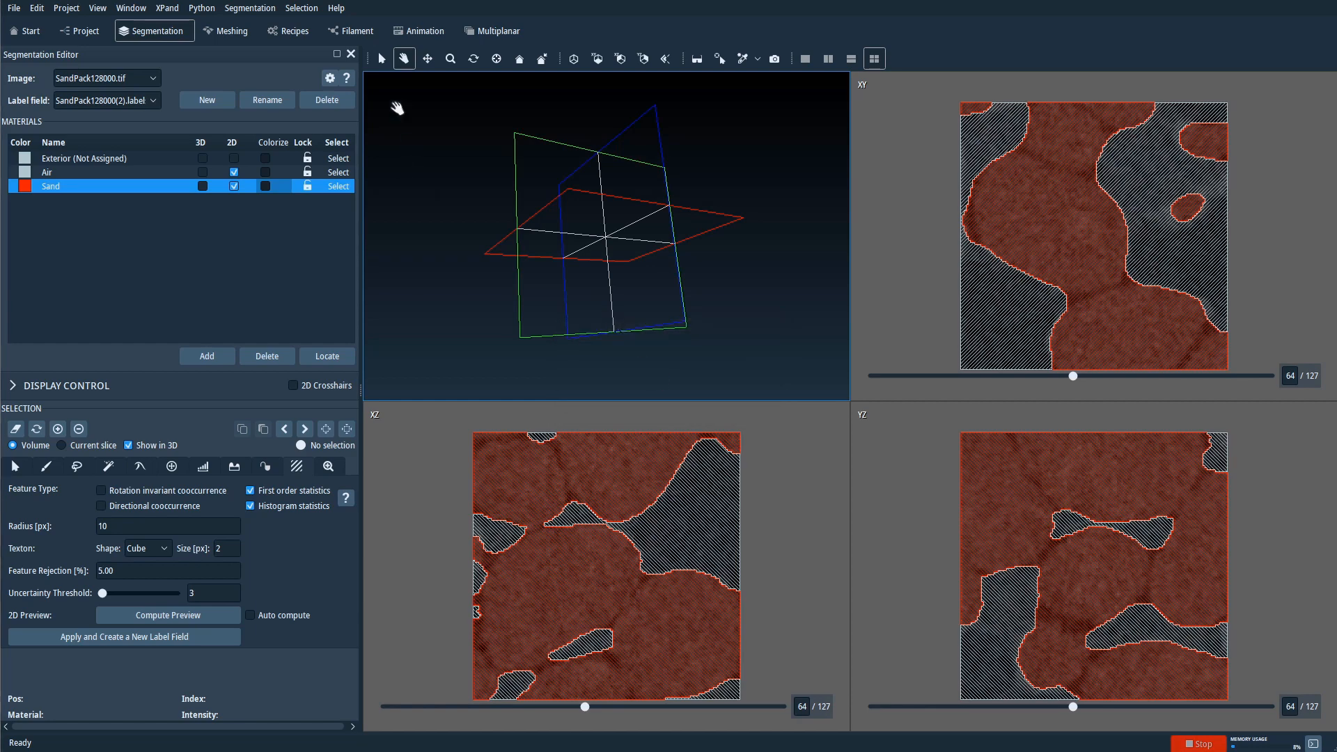
click(302, 8)
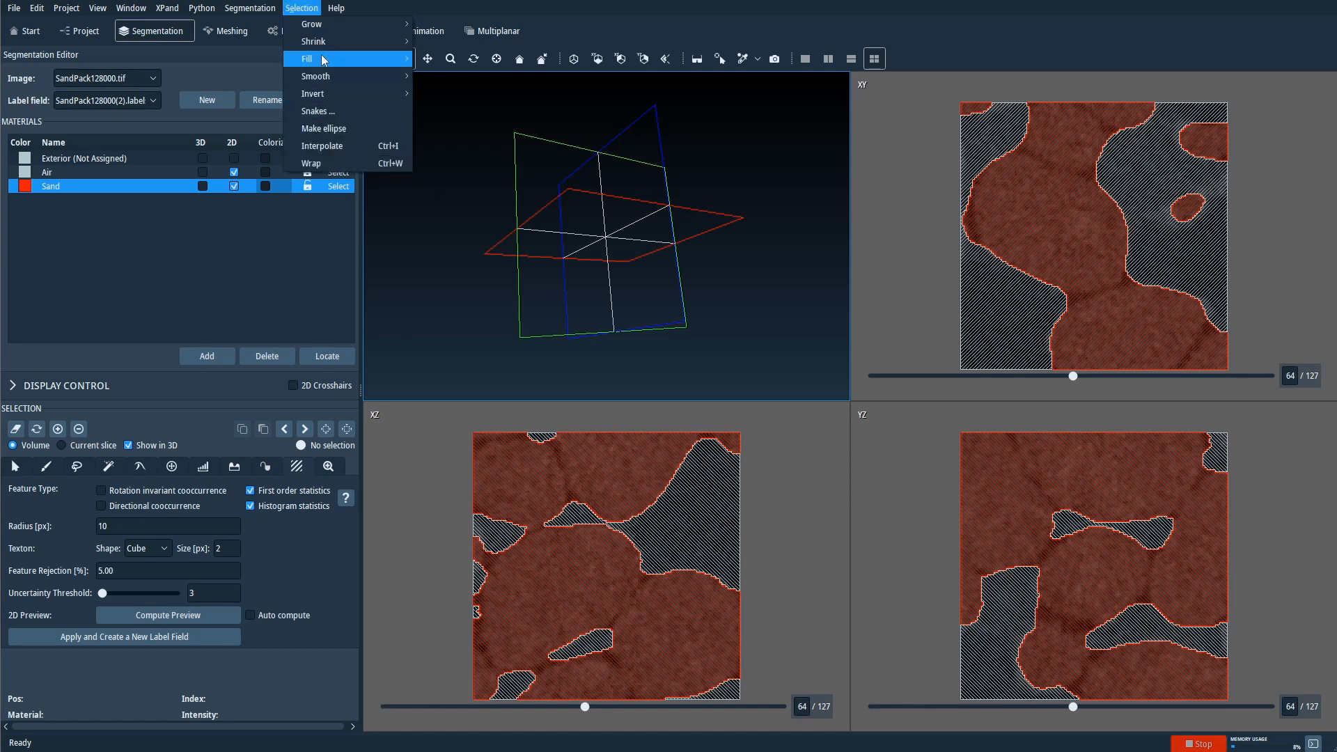
key(Escape)
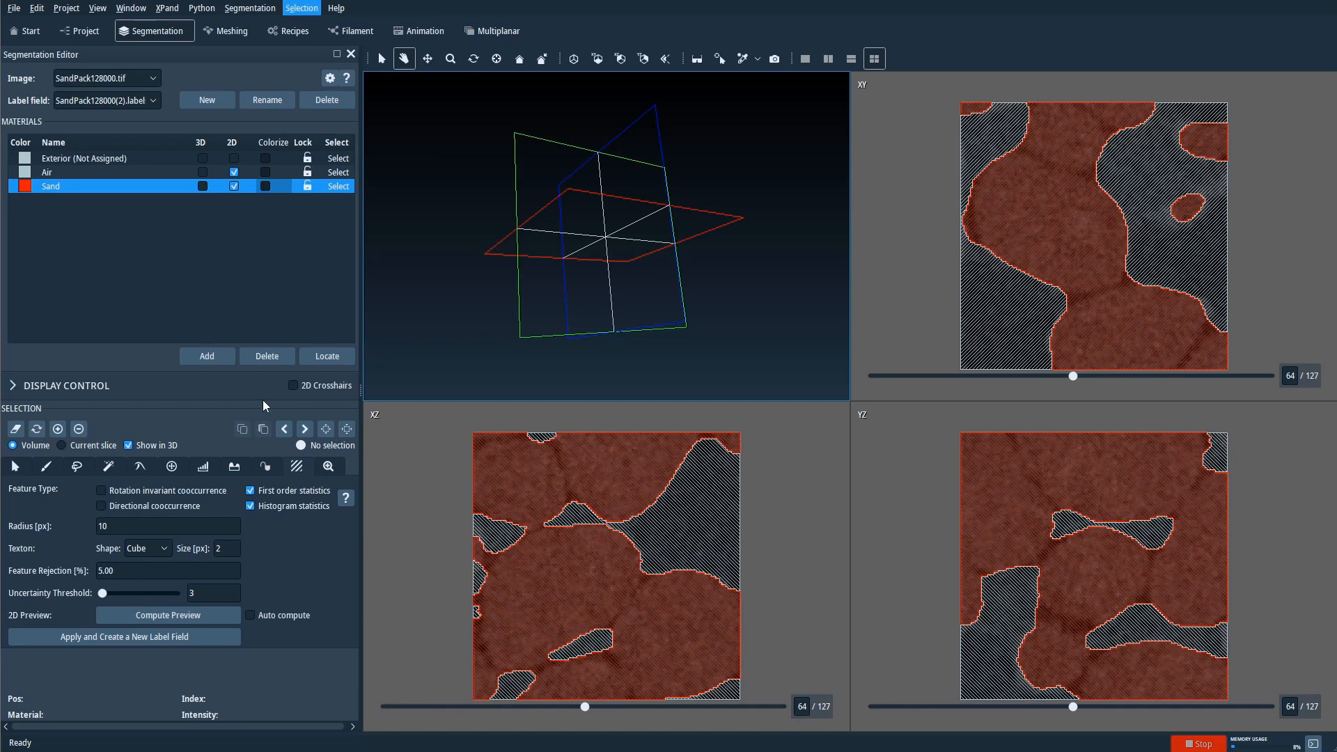
click(53, 472)
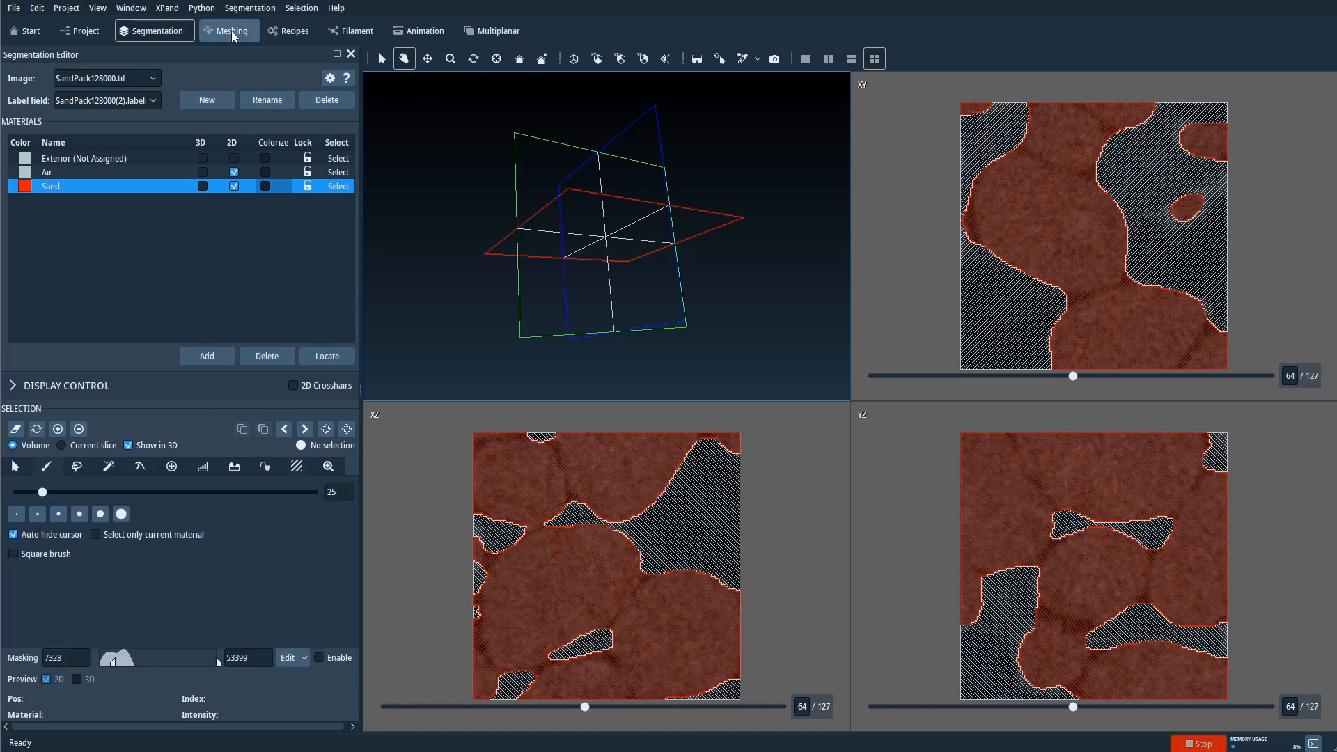
click(301, 9)
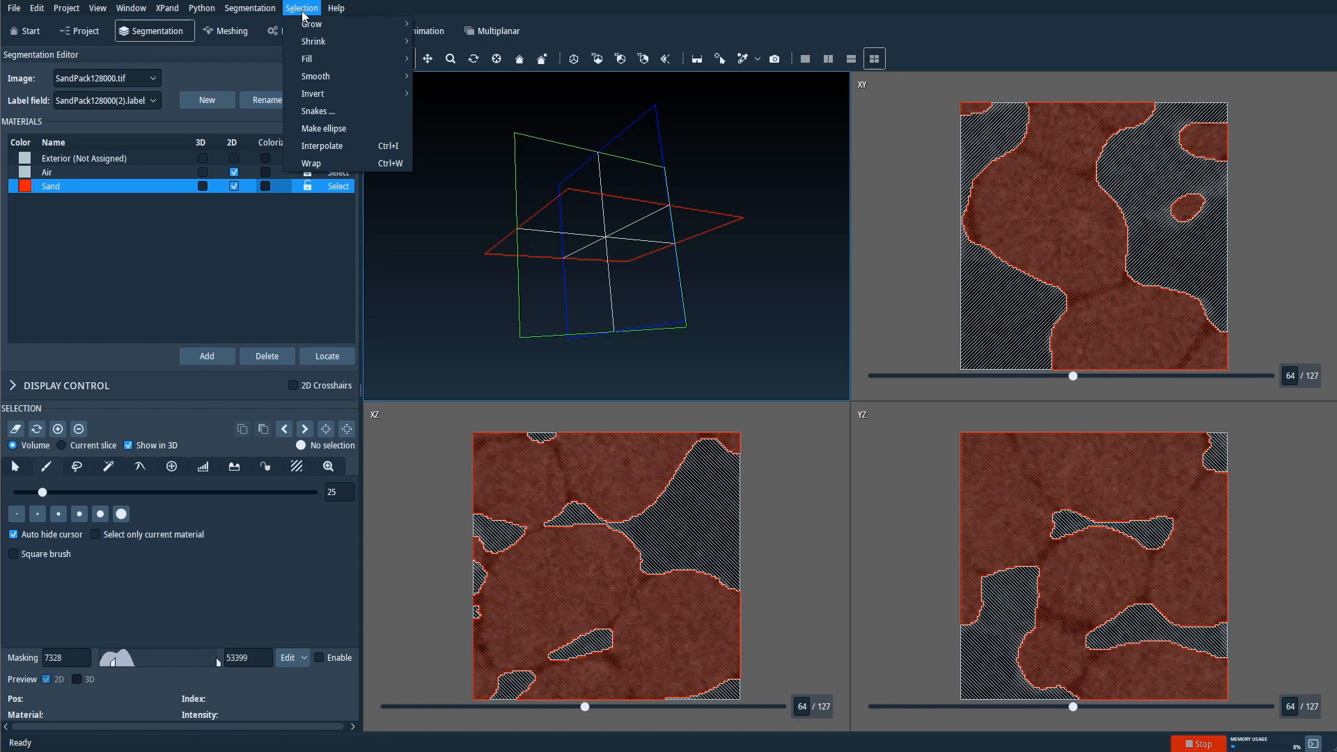
mouse_move(330, 42)
click(310, 6)
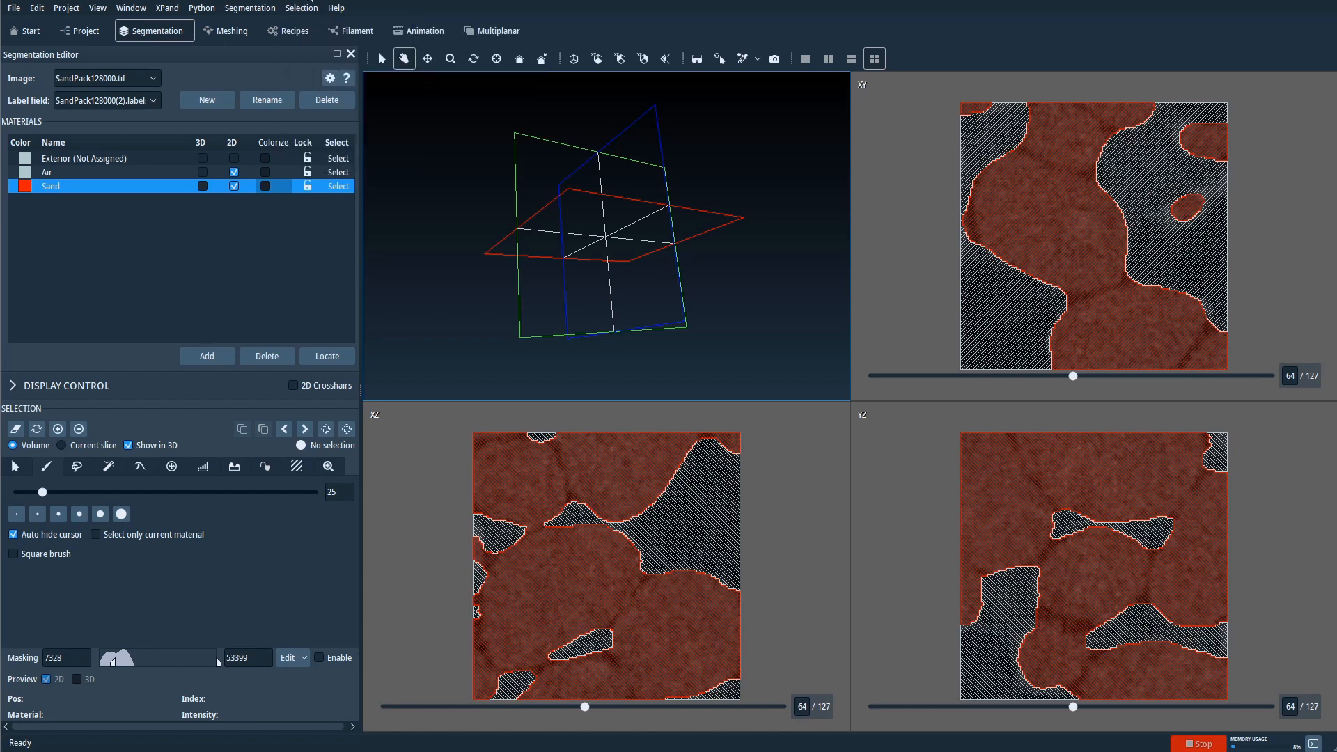
Display the smoothed Sand material in 3D, inspect its surface from several angles, and hide it.
drag(500, 195, 536, 200)
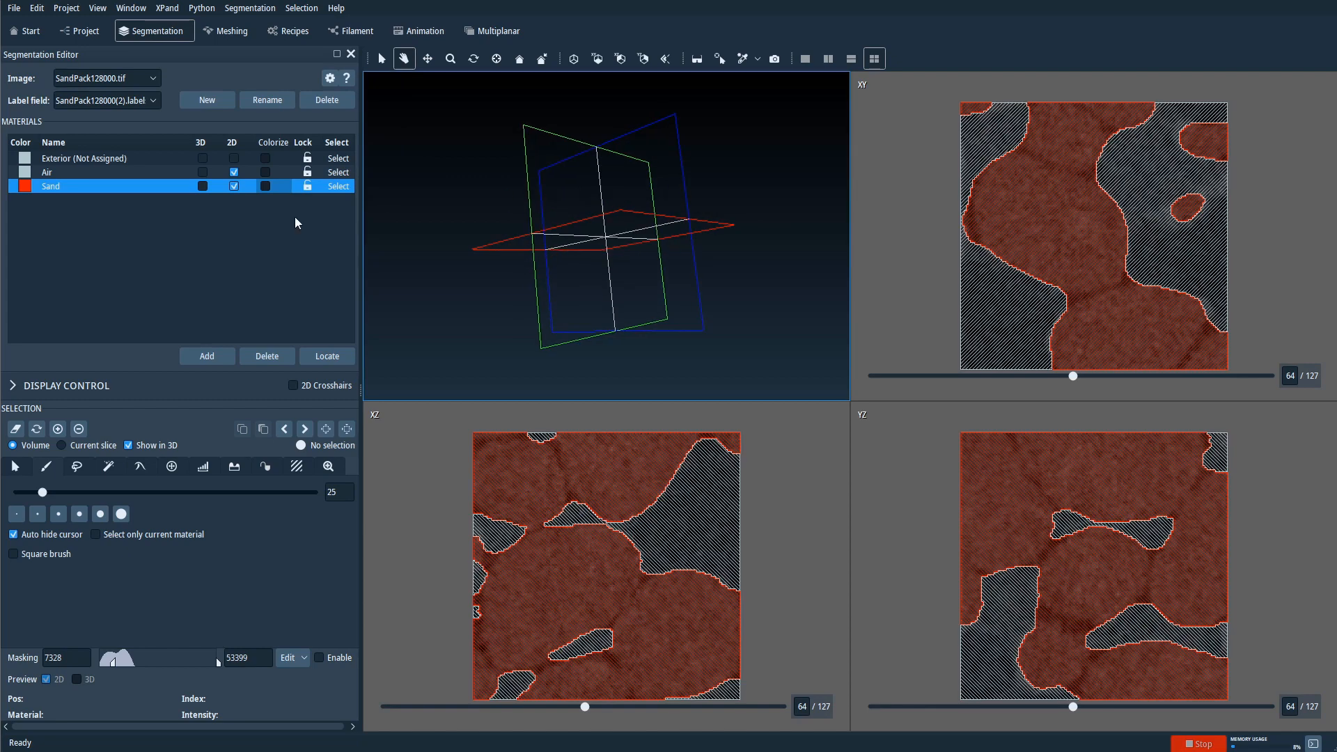
click(202, 186)
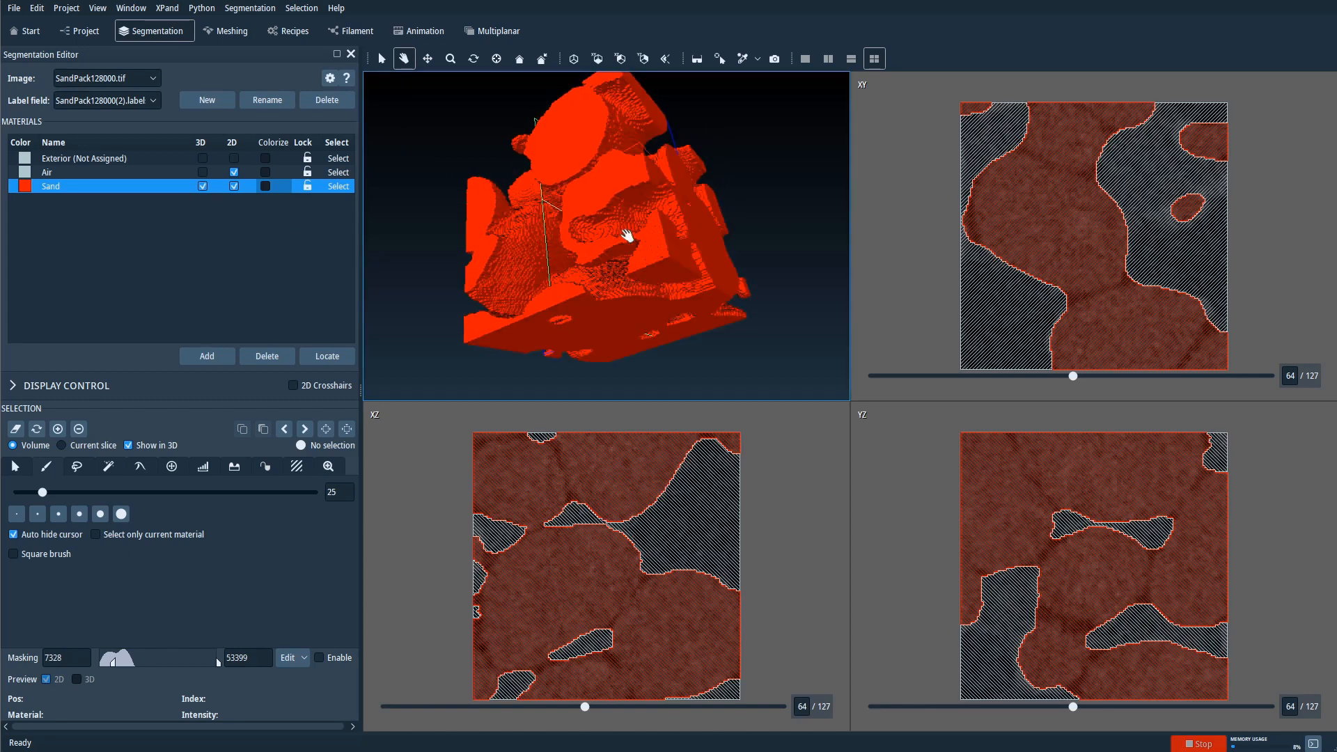
drag(626, 239, 421, 212)
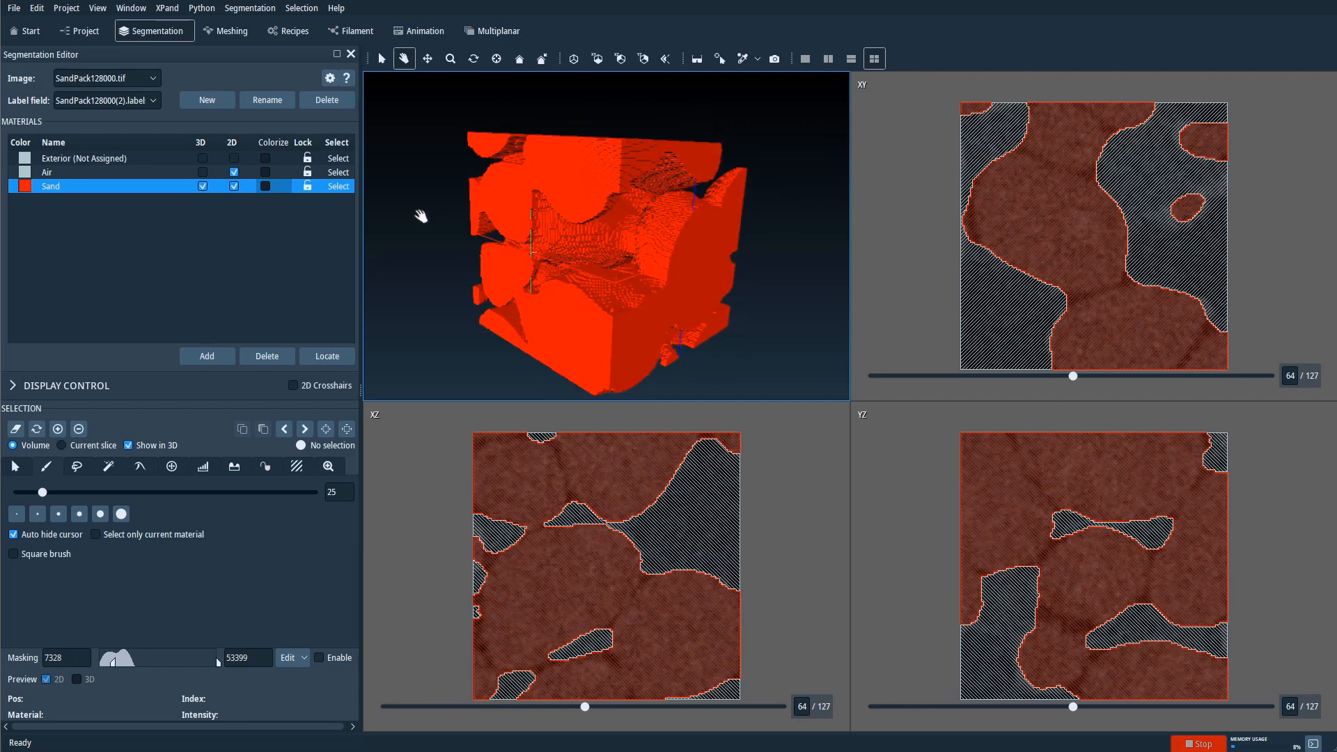
click(202, 186)
drag(651, 256, 576, 218)
drag(558, 168, 641, 215)
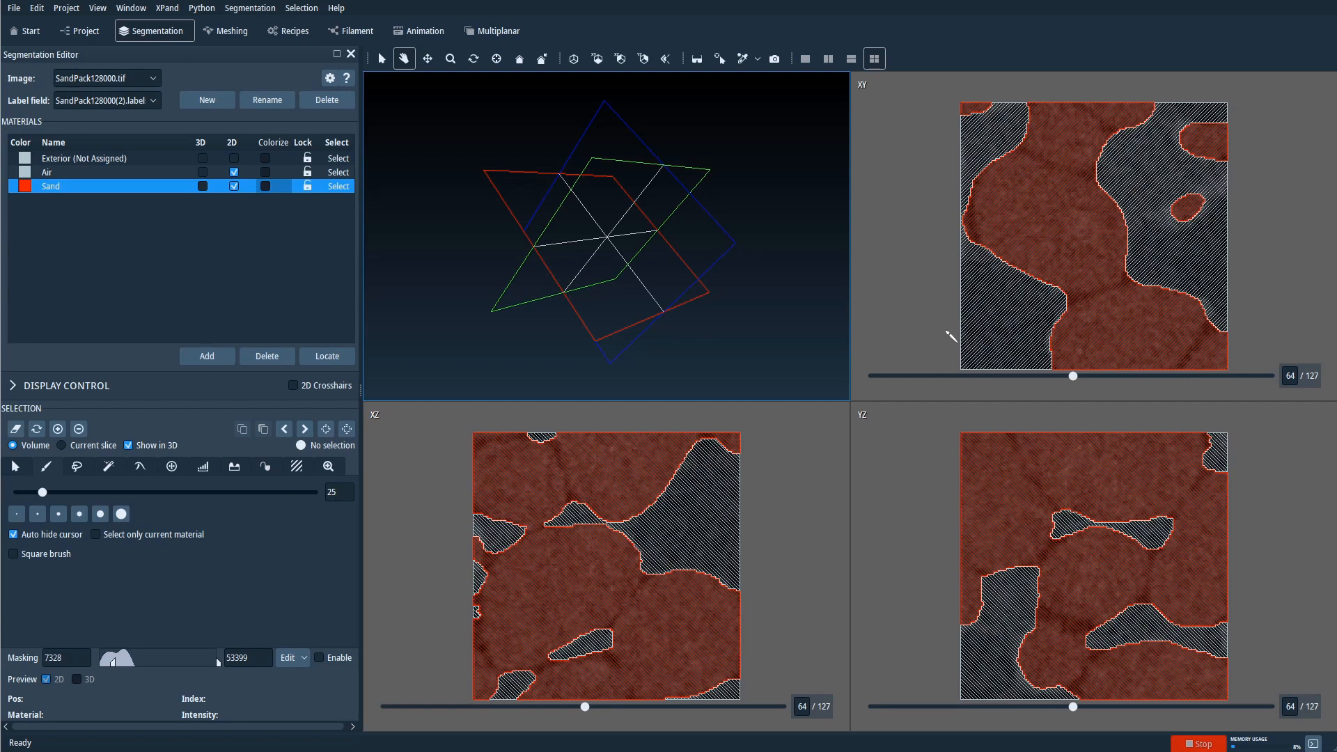
Check the labels across XY slices up to 104 and back to slice 76, and display the Sand material in 3D.
drag(1074, 376, 1187, 375)
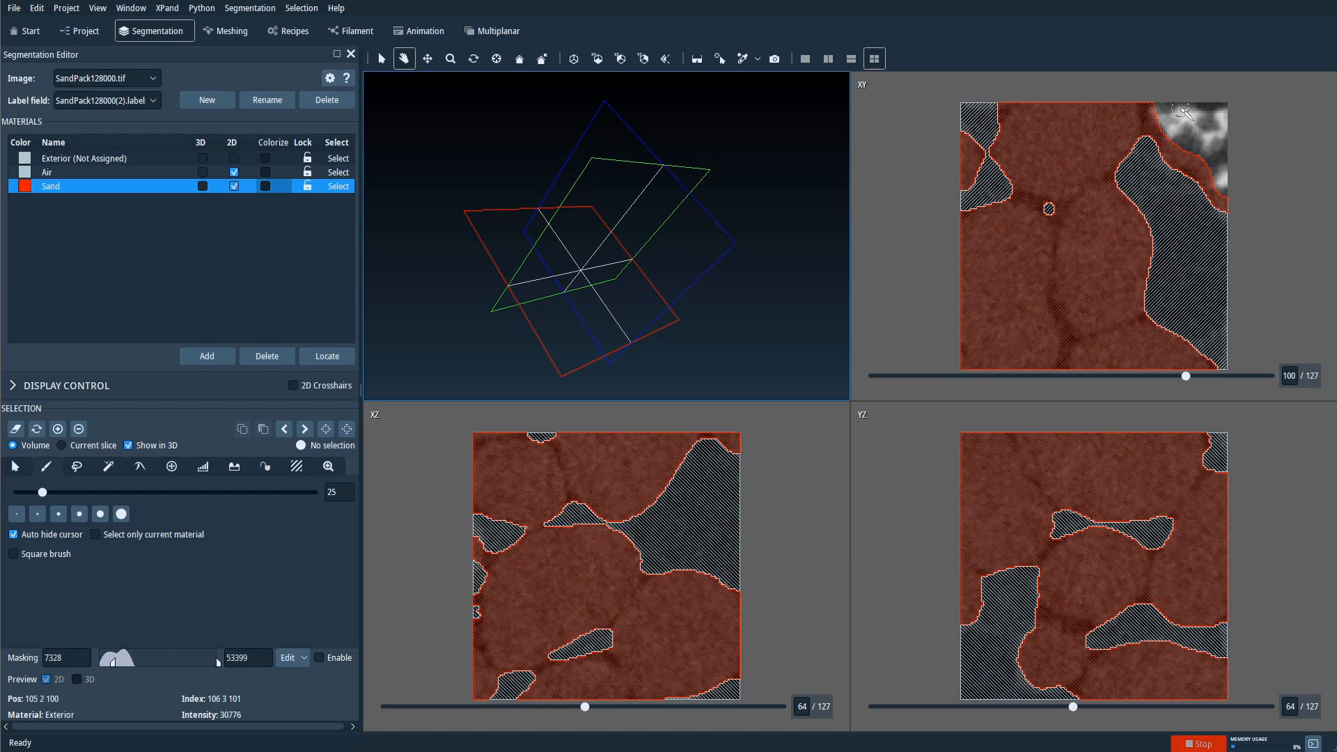
mouse_move(1185, 376)
mouse_down()
mouse_move(1207, 376)
mouse_move(1184, 377)
mouse_up()
mouse_move(1187, 376)
mouse_down()
mouse_move(1226, 382)
mouse_move(1196, 382)
mouse_up()
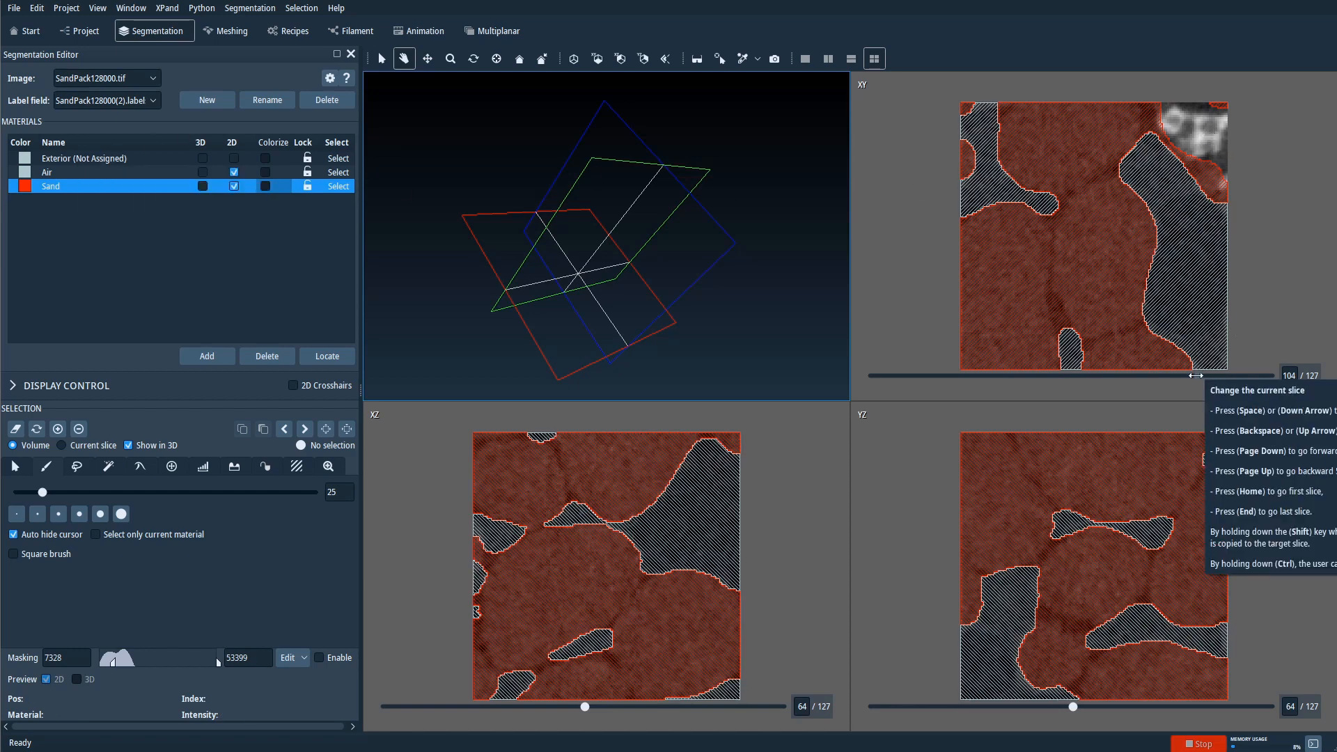
drag(1195, 376, 1111, 376)
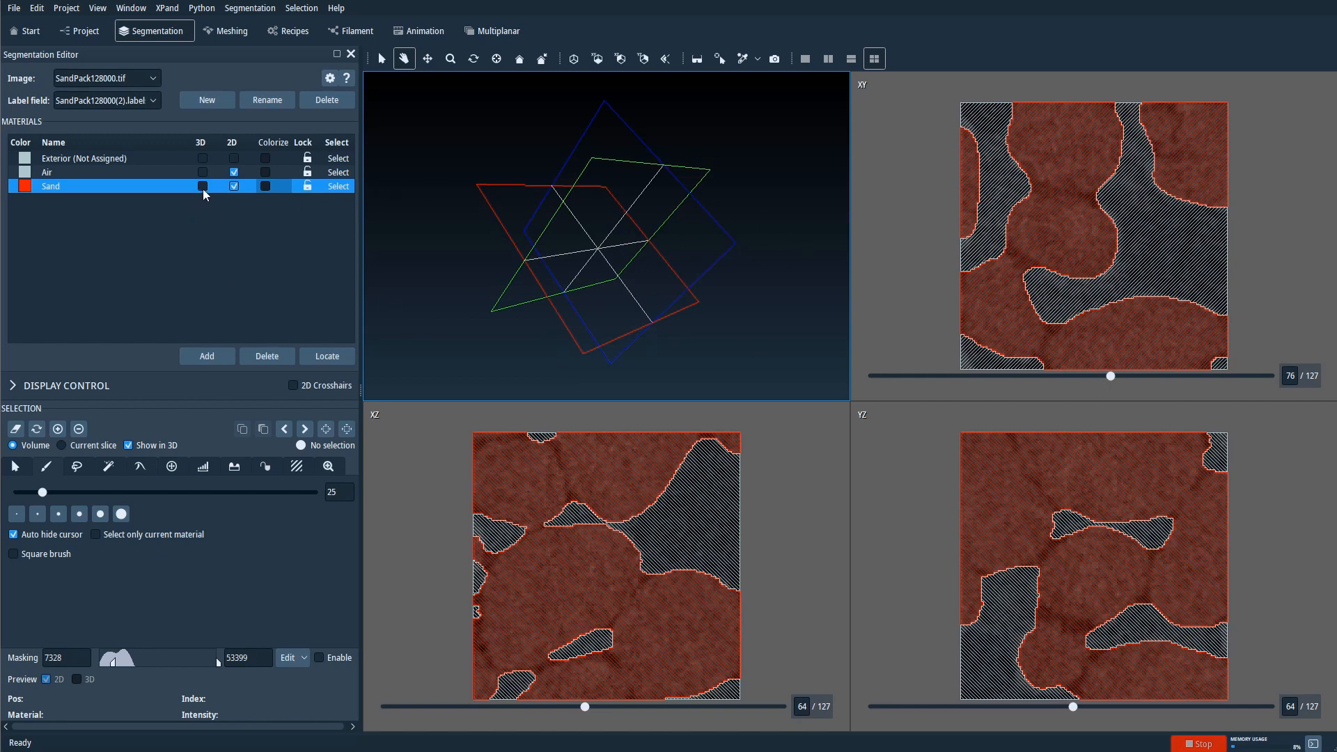
click(203, 186)
drag(523, 224, 587, 218)
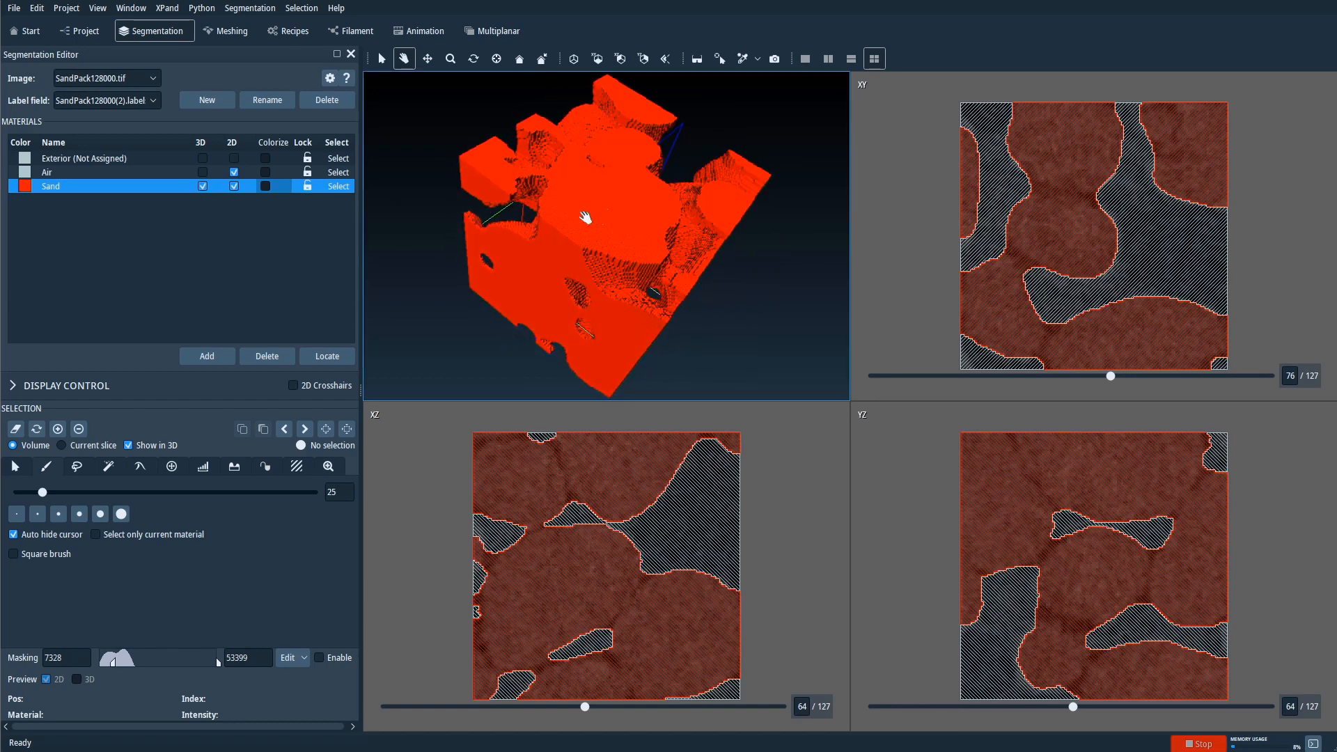
In the project workspace, move SandPack128000(2).labels lower in the graph and compare its preview with that of SandPack128000.labels.
click(86, 32)
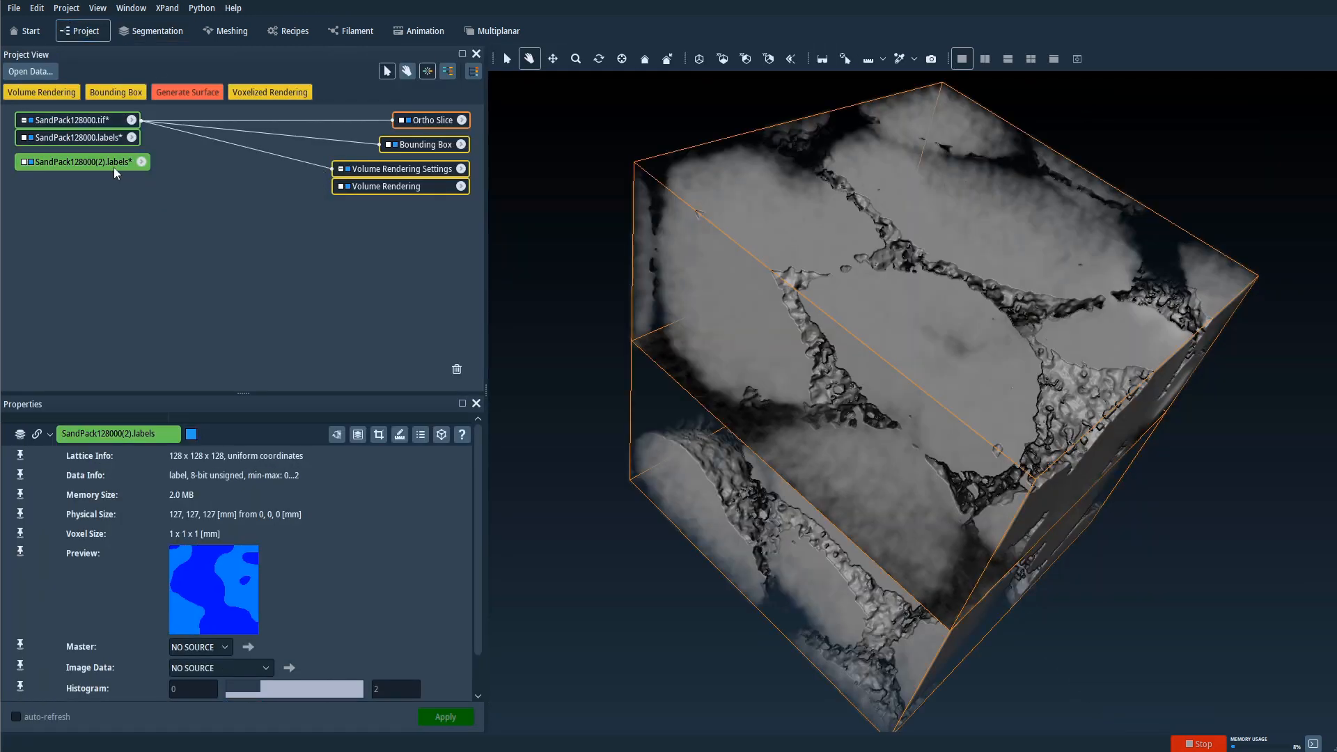
drag(108, 162, 111, 179)
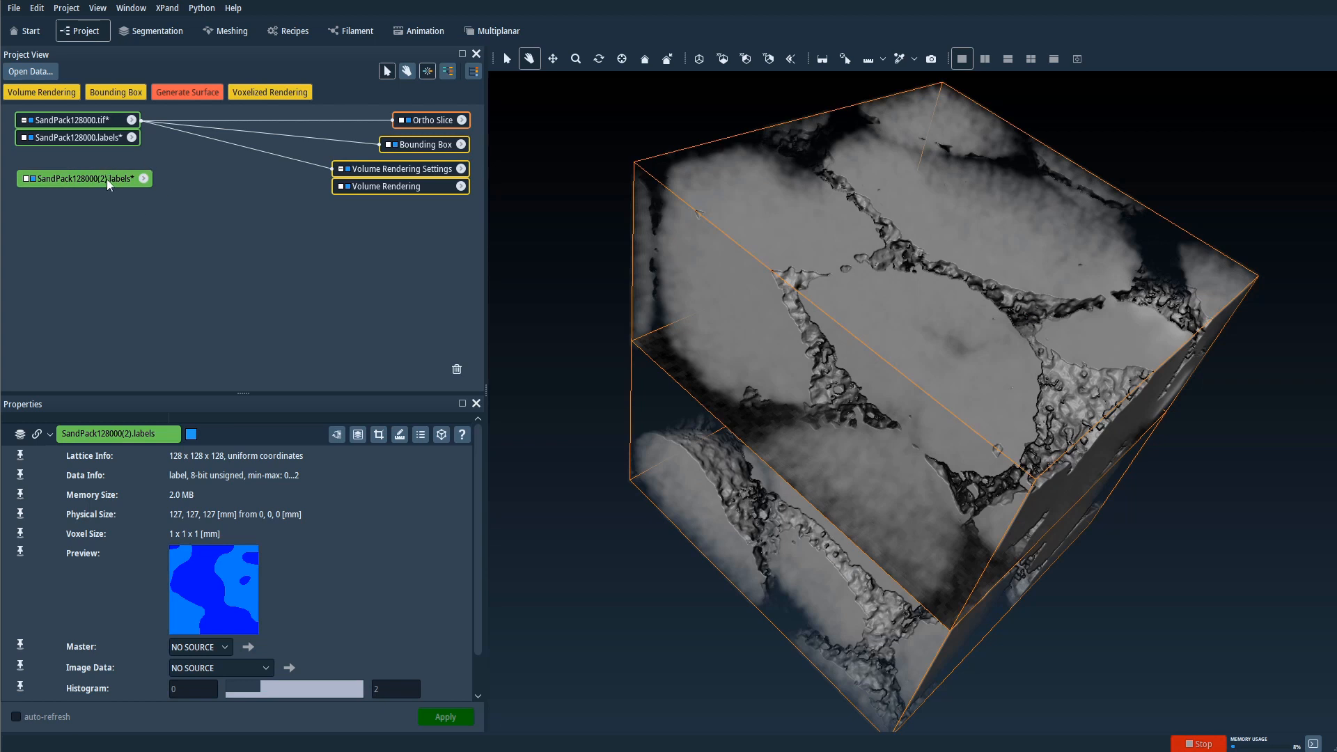
mouse_move(104, 178)
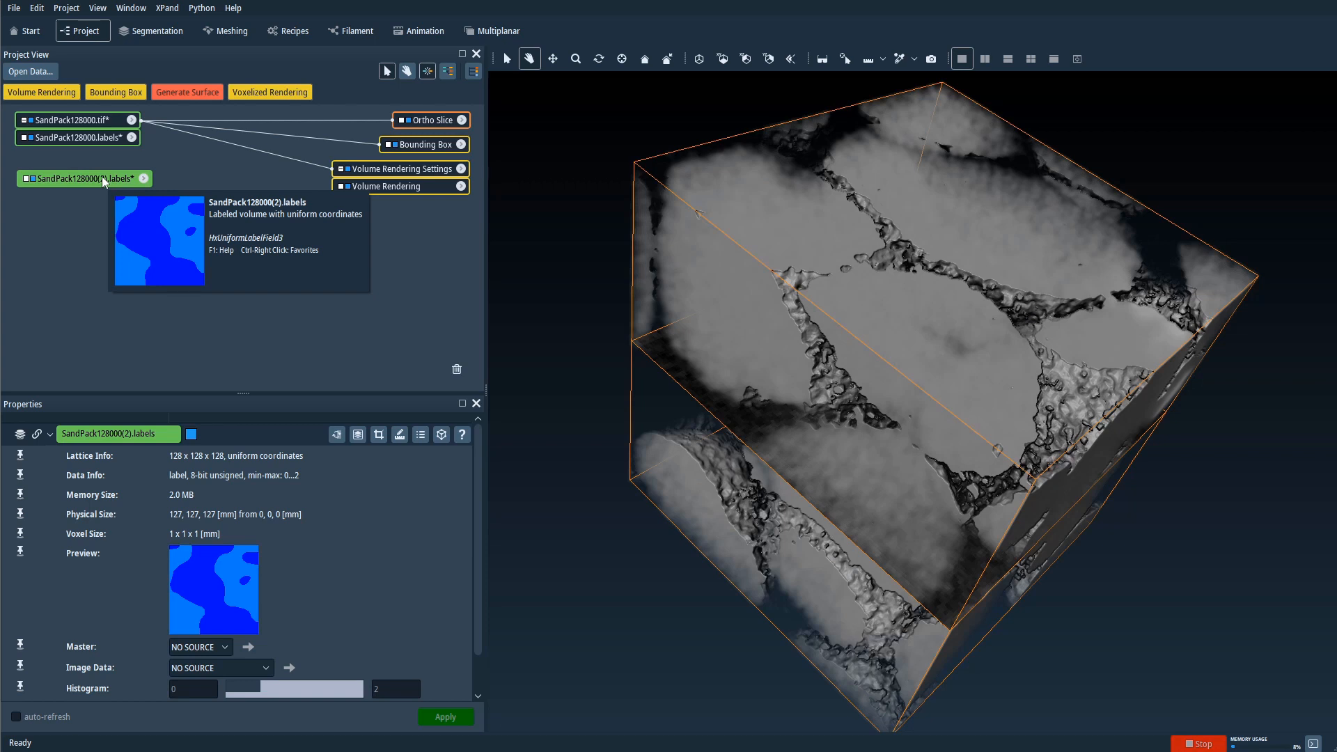
click(106, 137)
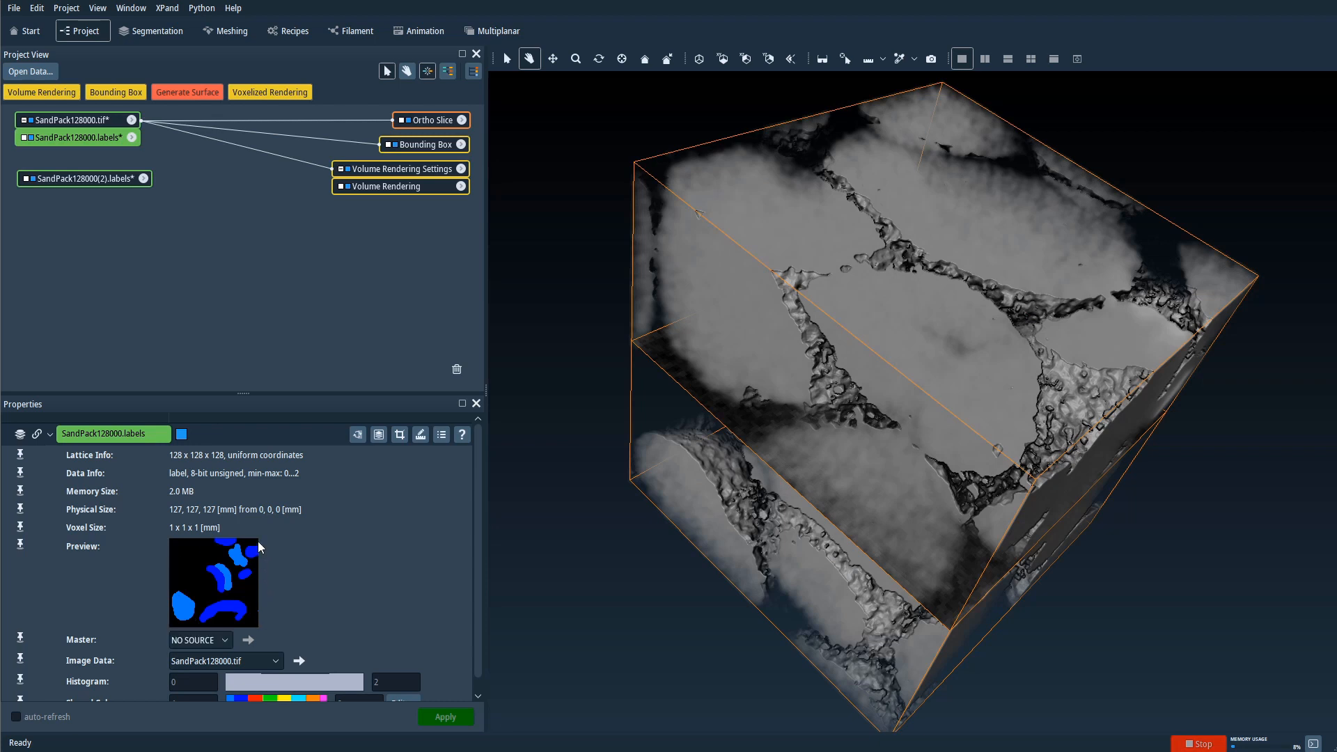
click(106, 178)
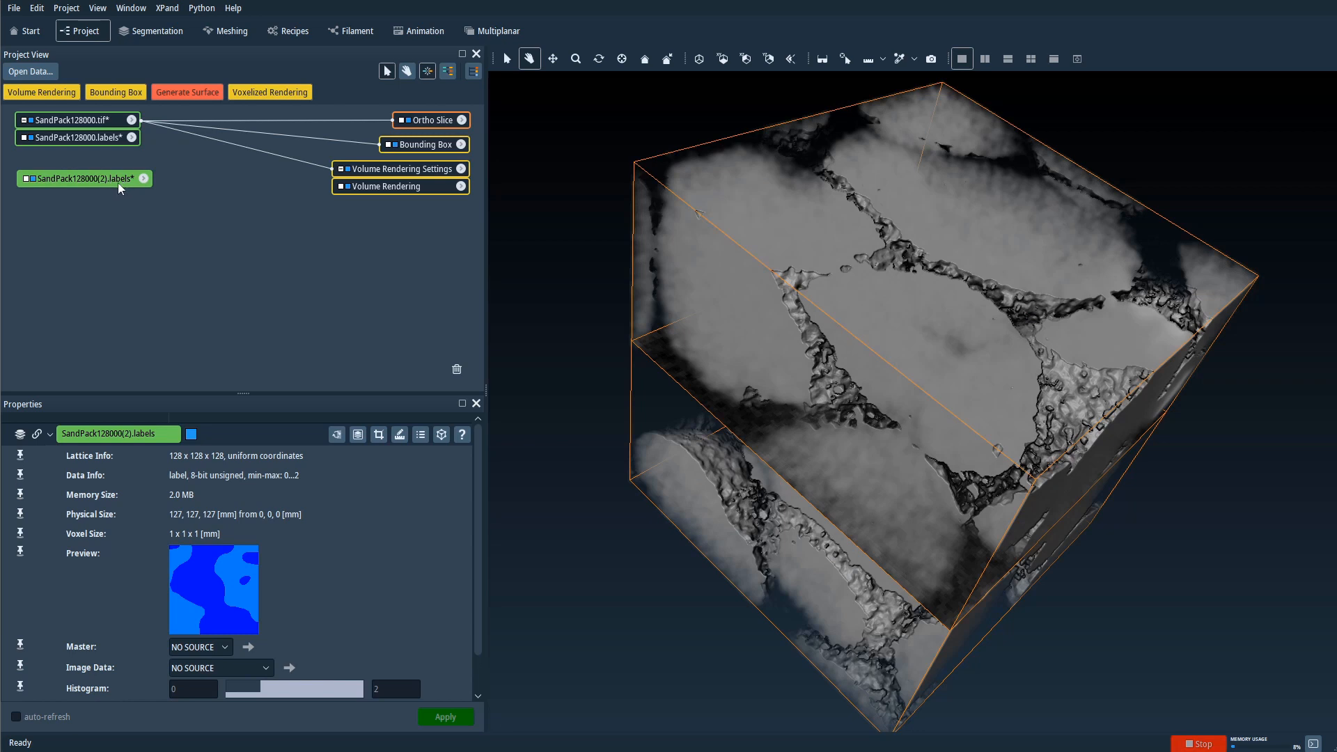
Move SandPack128000(2).labels further down the project graph, clear of the other data objects.
drag(110, 182, 110, 237)
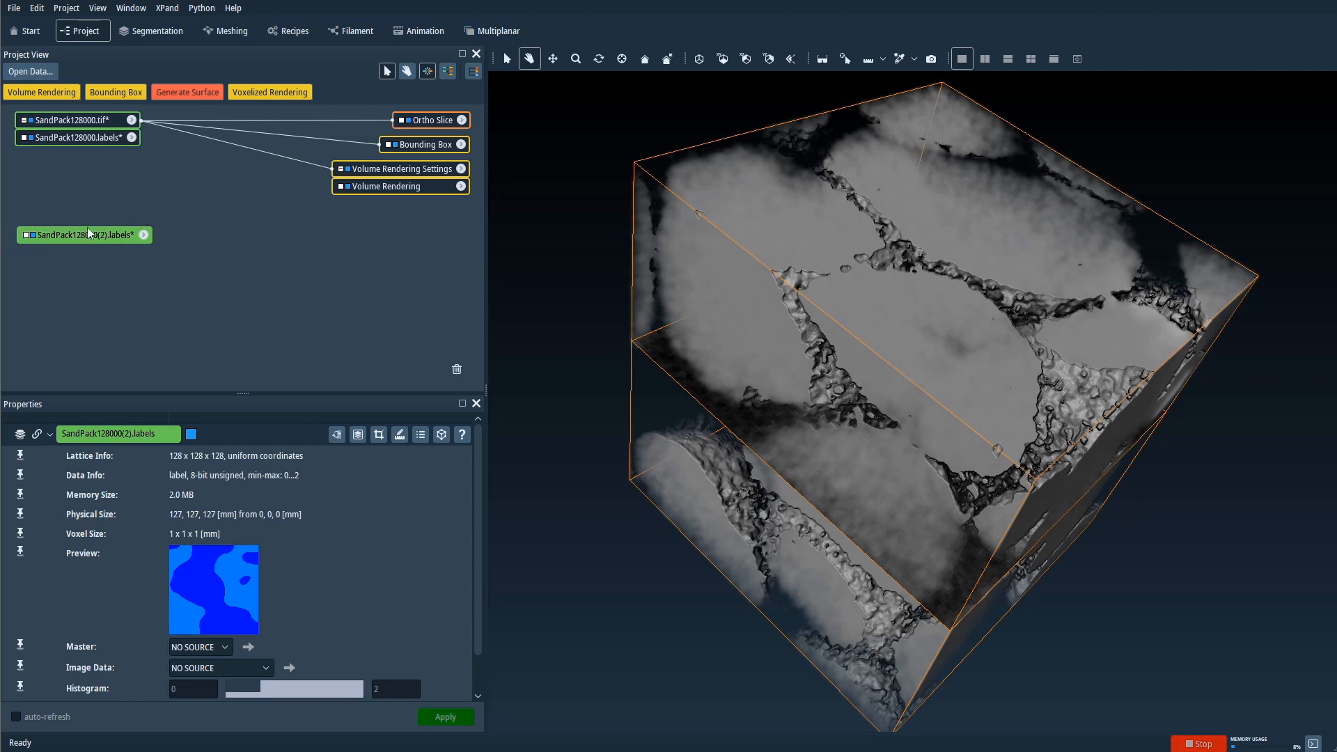
mouse_move(98, 236)
key(alt)
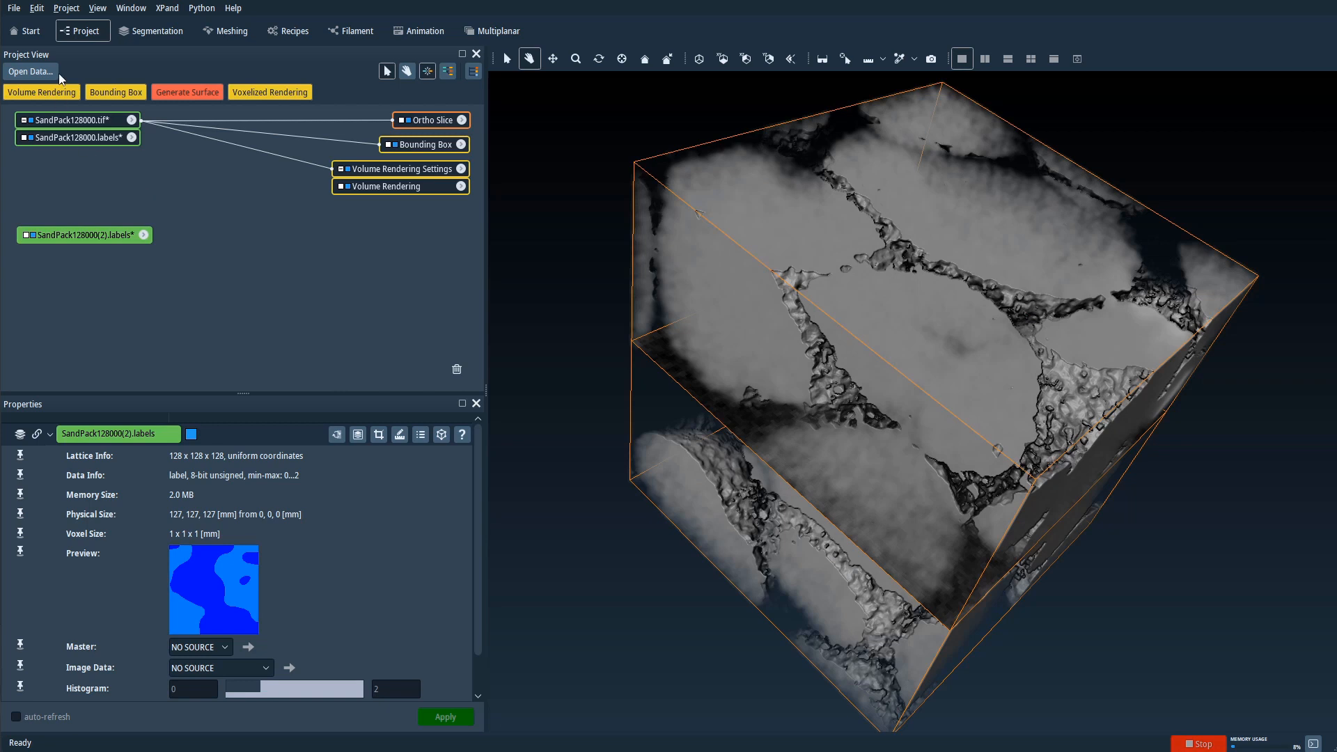
Start saving the project, choosing the Minimize project computation policy.
click(15, 10)
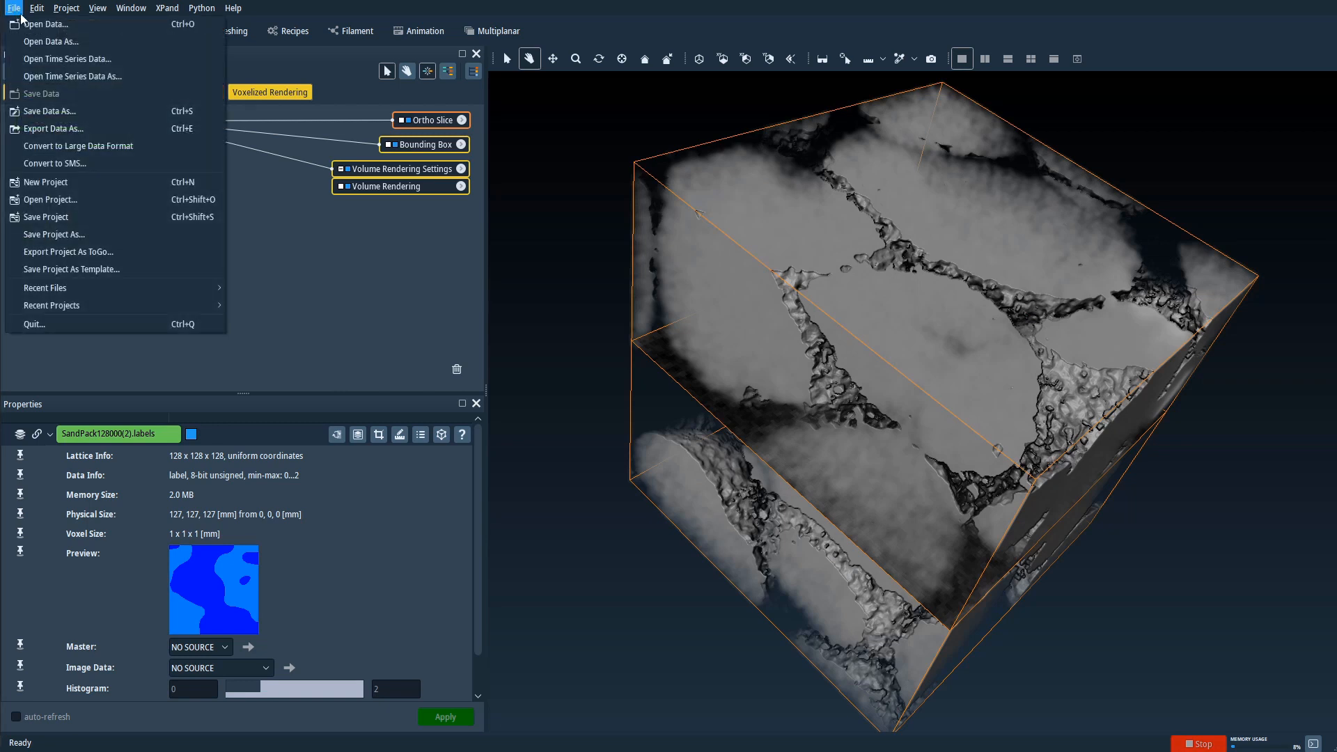
click(73, 221)
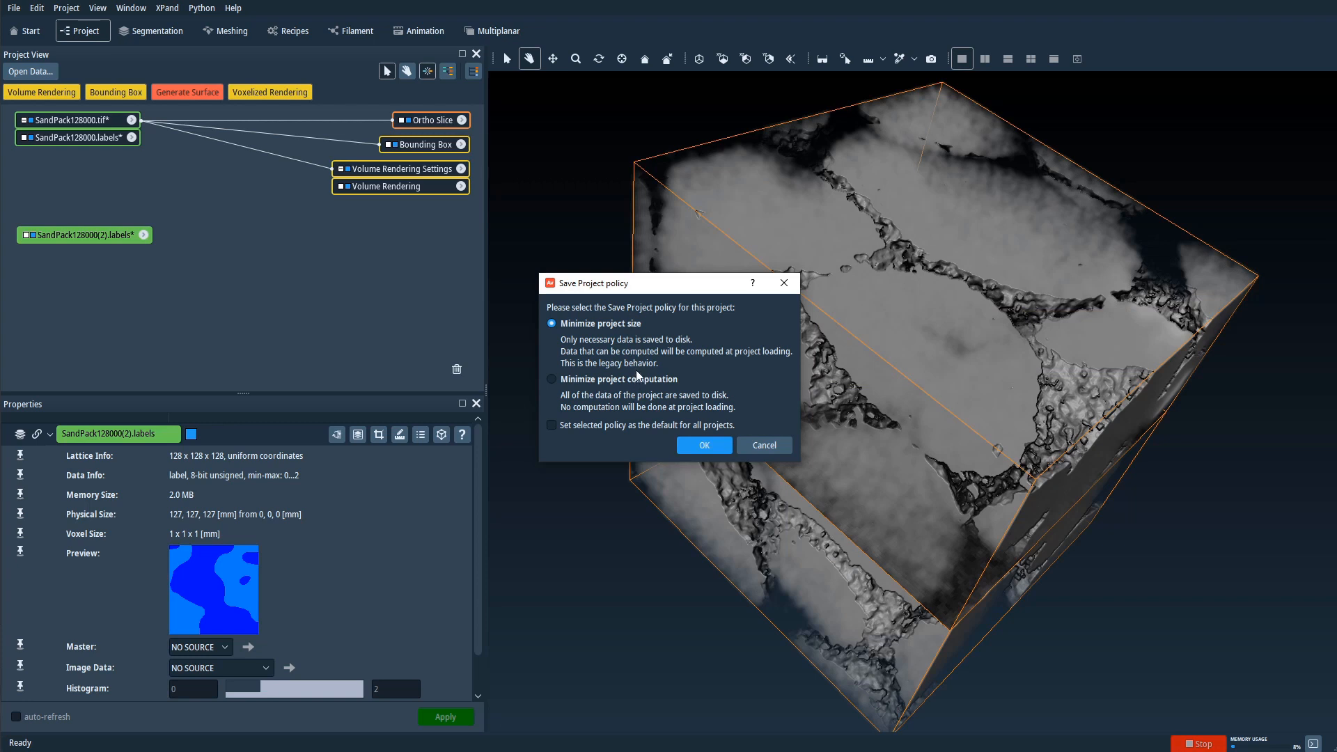
click(553, 380)
click(704, 445)
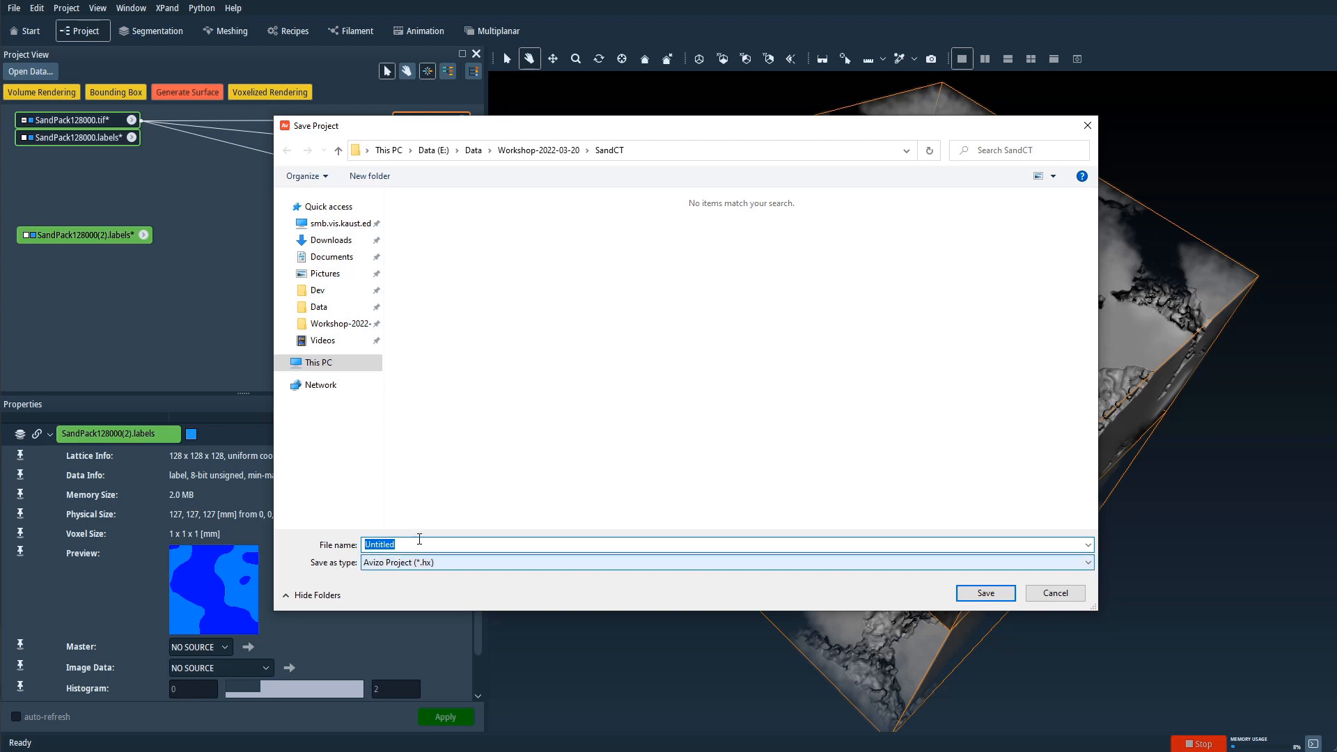
Create a folder named SandProject inside Workshop-2022-03-20 and open it as the save location.
click(540, 151)
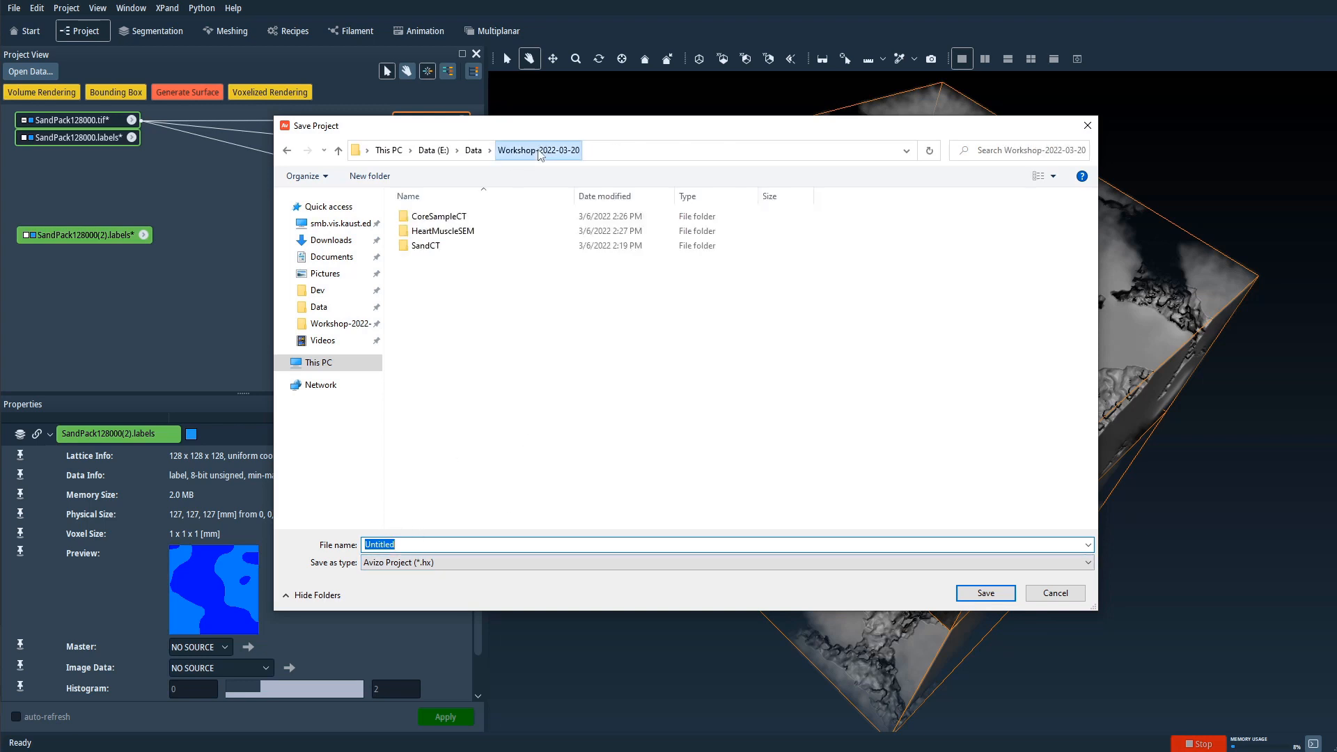
click(454, 287)
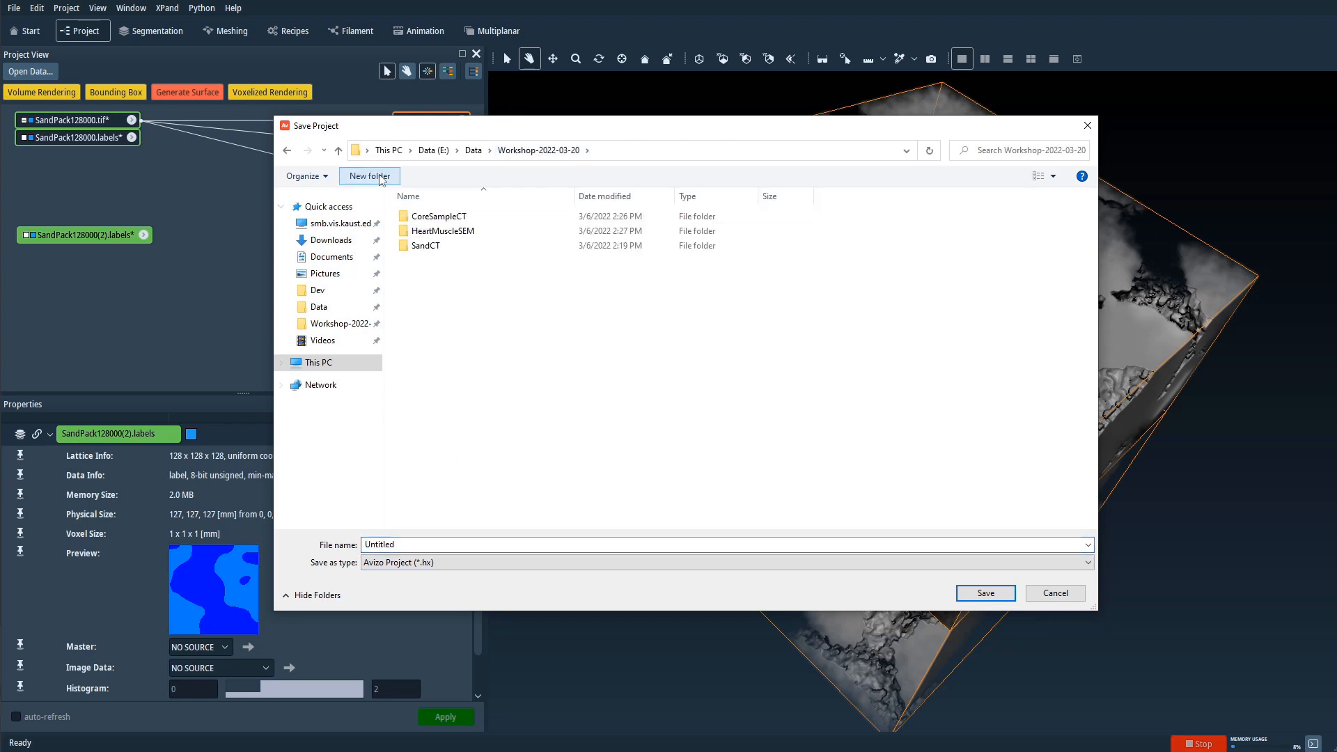
click(380, 178)
text(San)
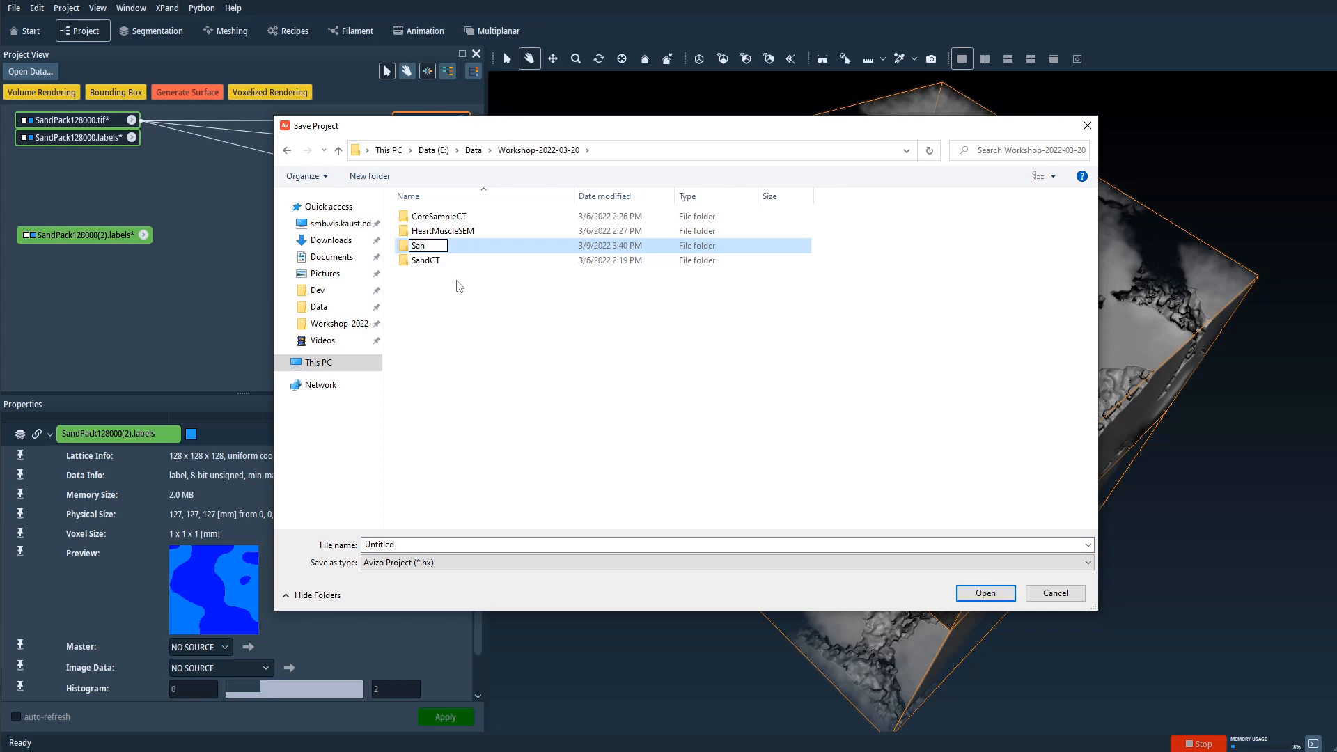
text(dProject)
key(Return)
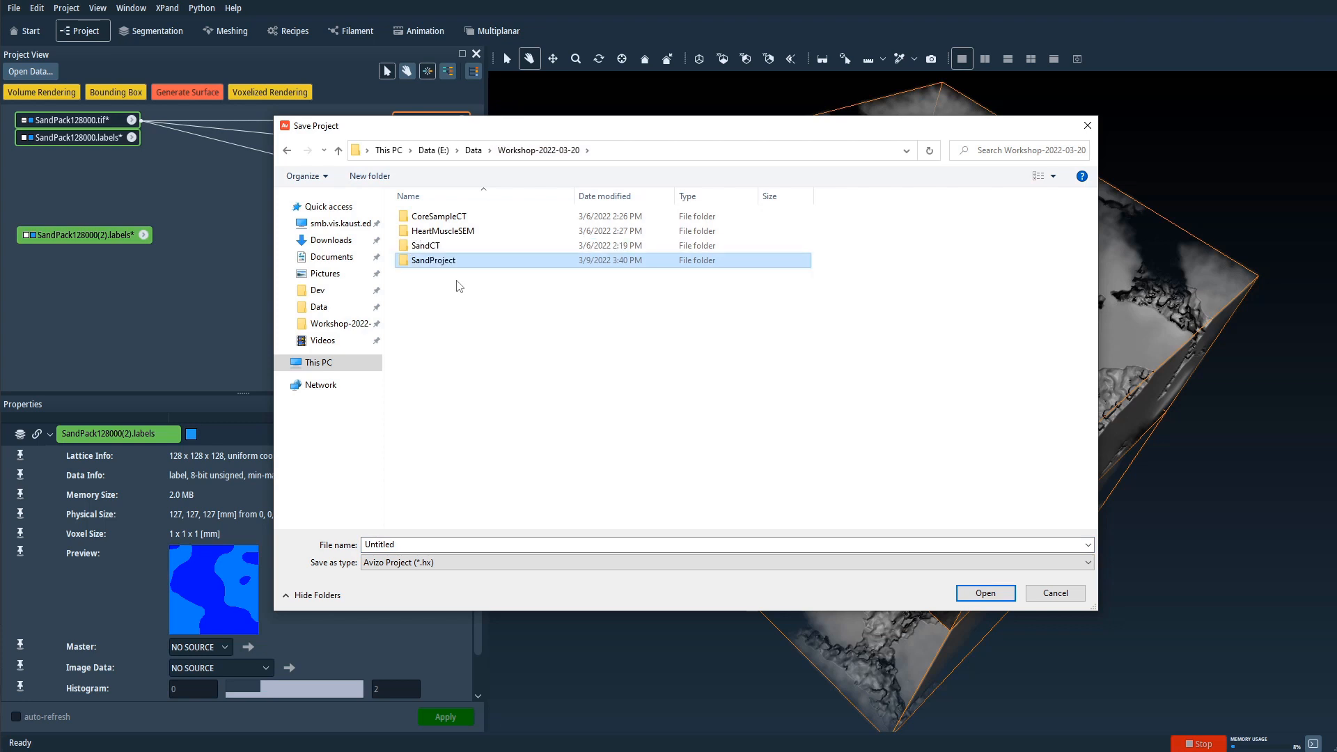
double_click(460, 262)
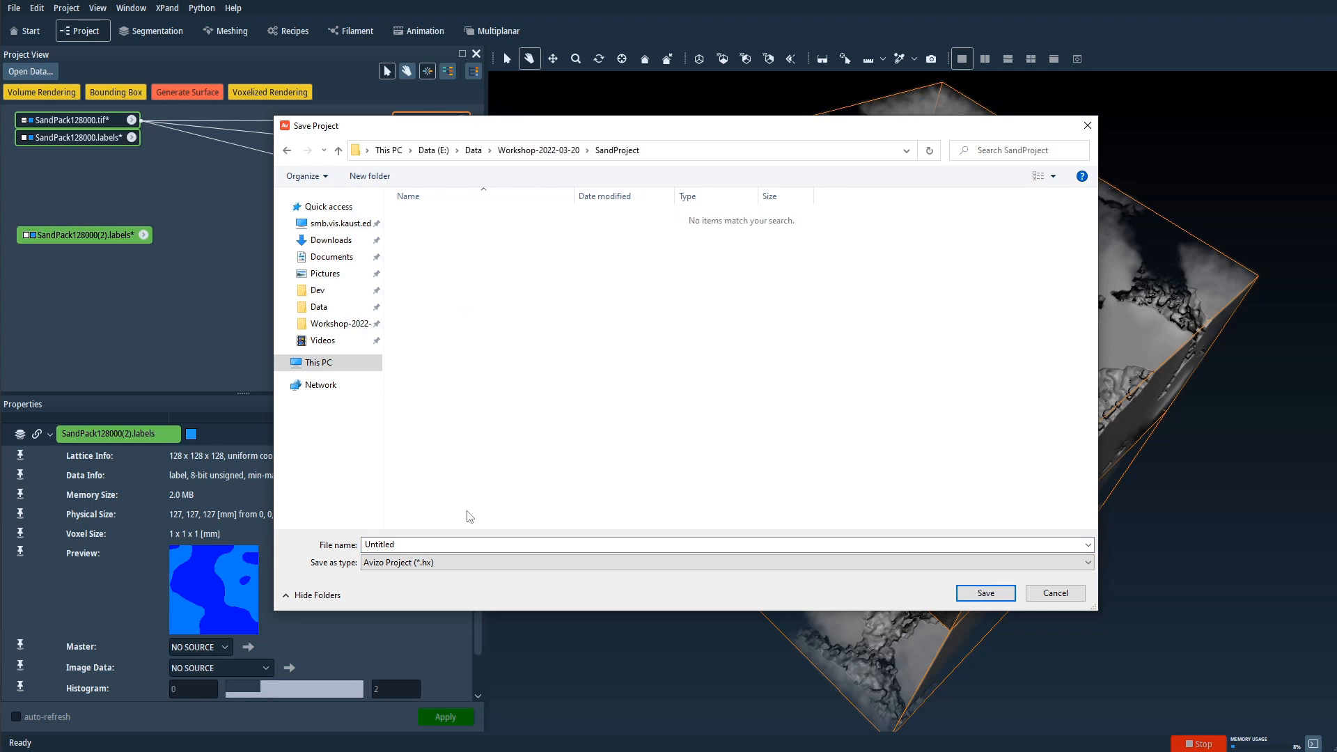
Save the project as SandProject, automatically saving the data objects it requires.
double_click(418, 547)
text(San)
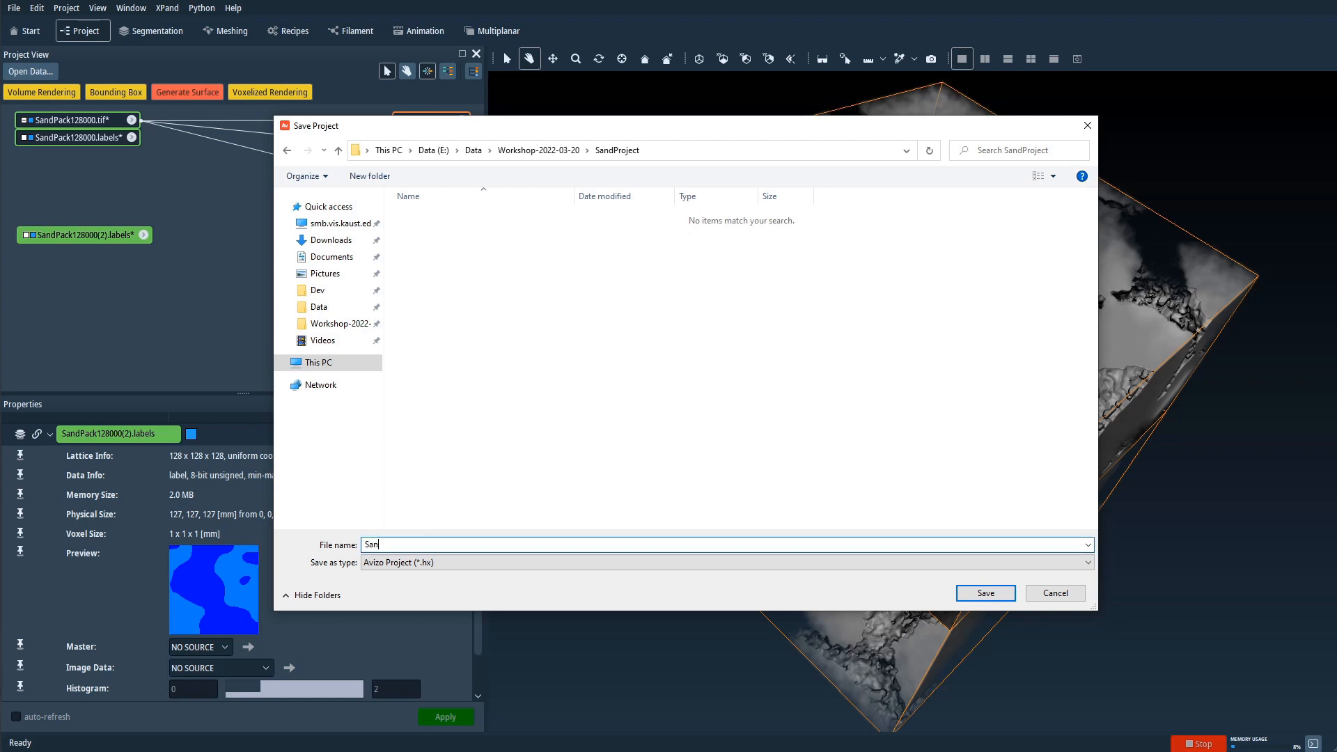
text(dProject)
click(992, 594)
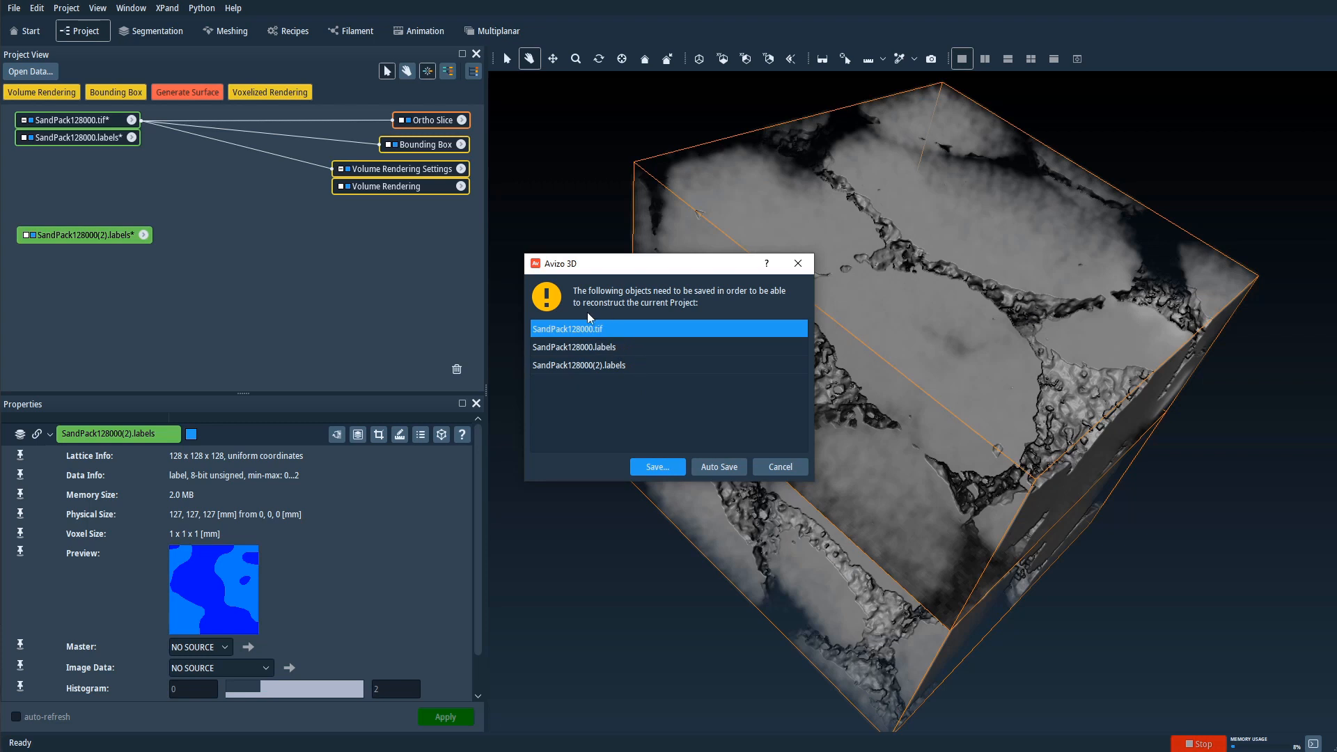
click(721, 467)
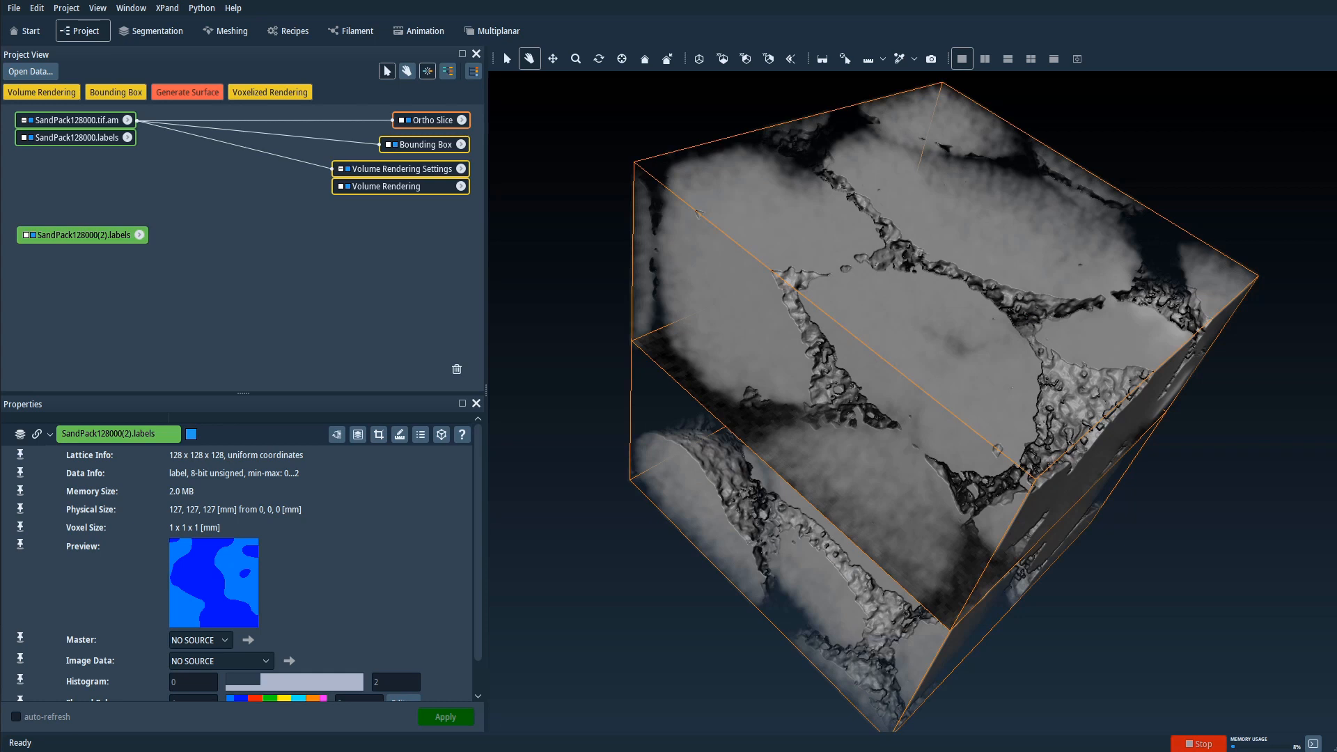
Switch to File Explorer, examine the saved SandProject folder and its SandProject-files subfolder, and minimize the window.
drag(1336, 369, 912, 179)
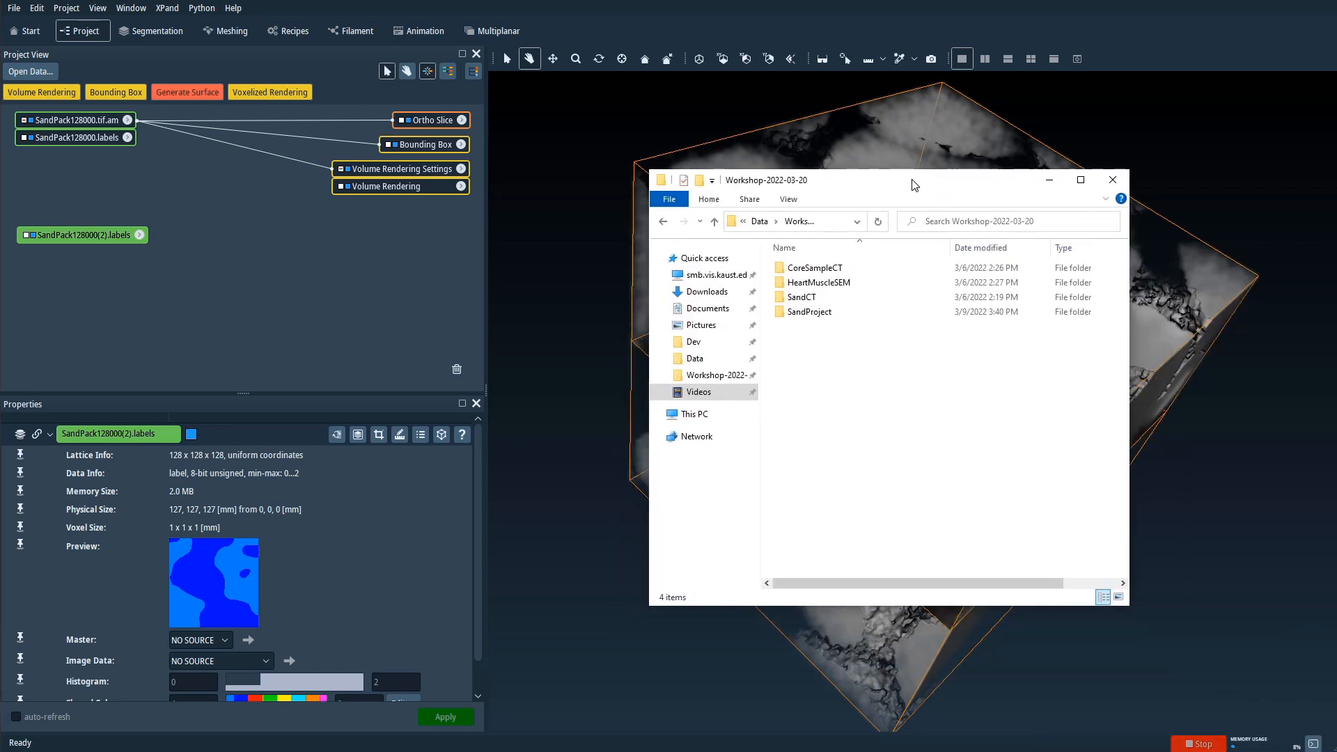
double_click(803, 312)
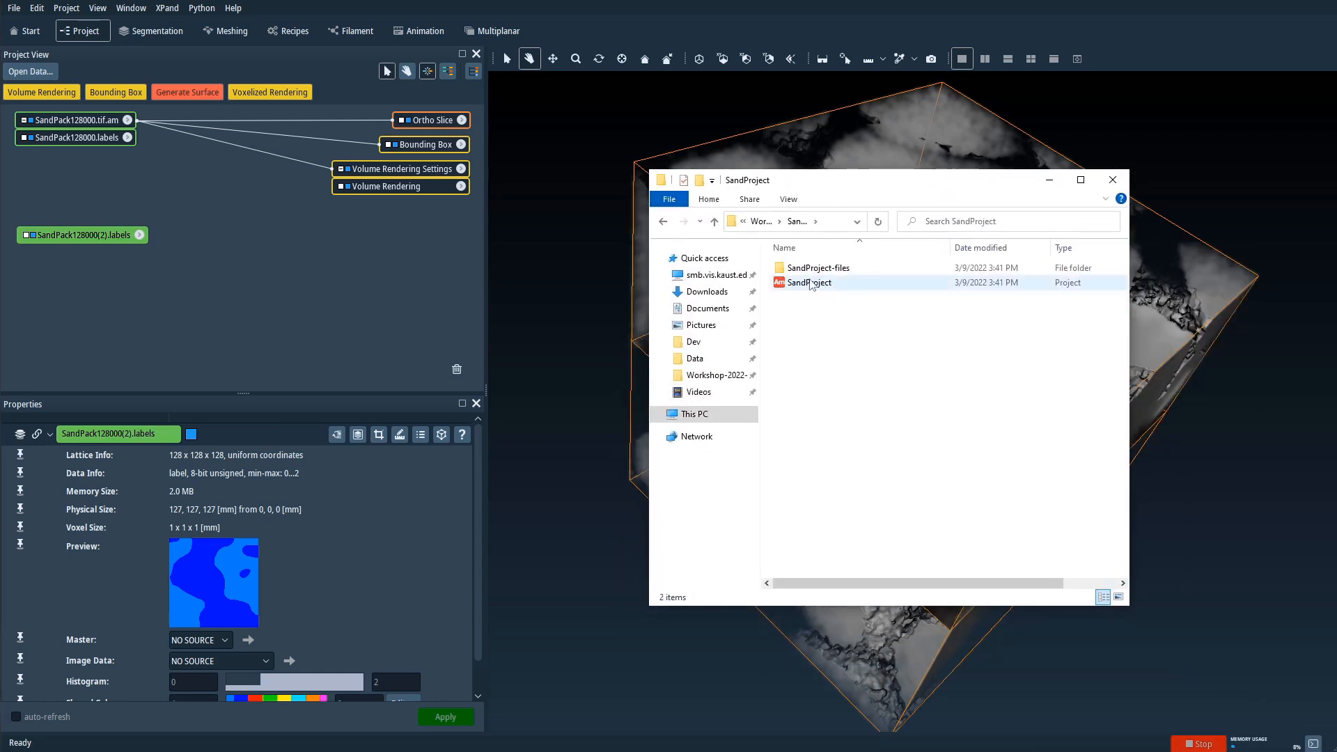
click(812, 284)
click(815, 270)
double_click(818, 270)
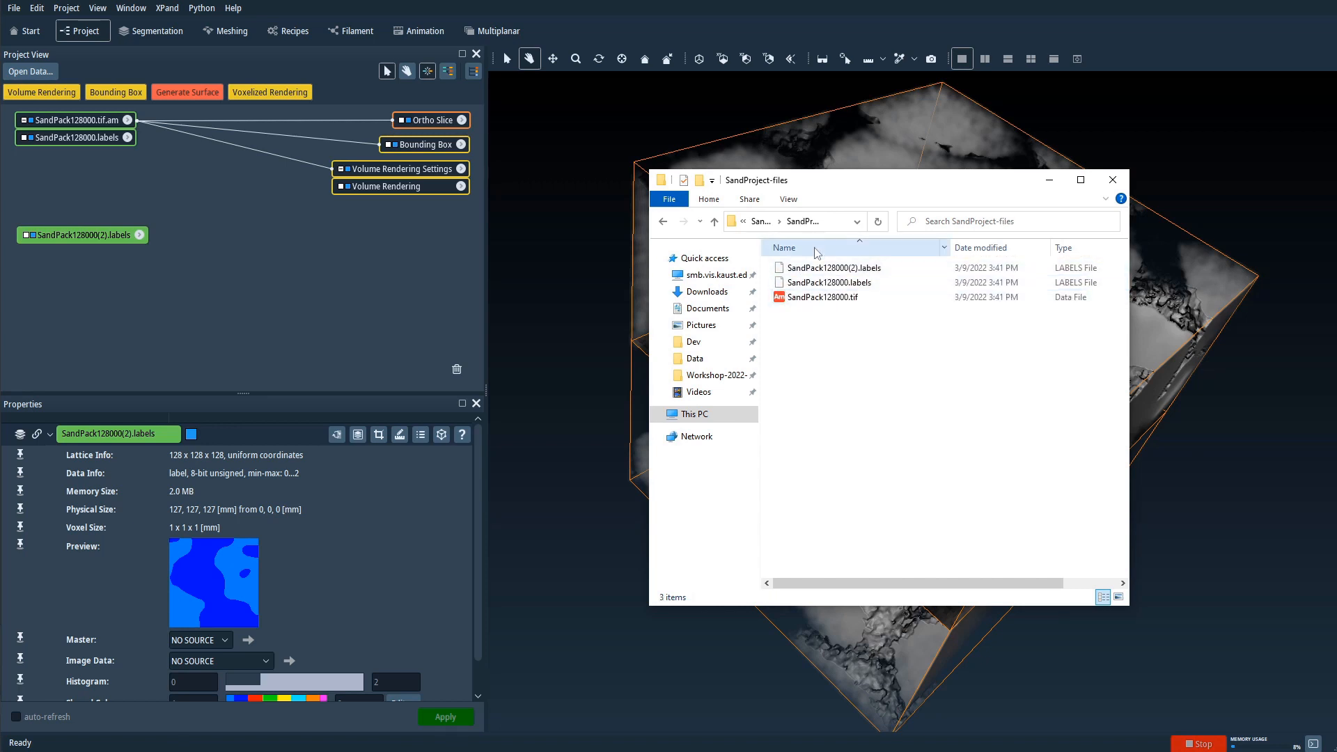
click(762, 222)
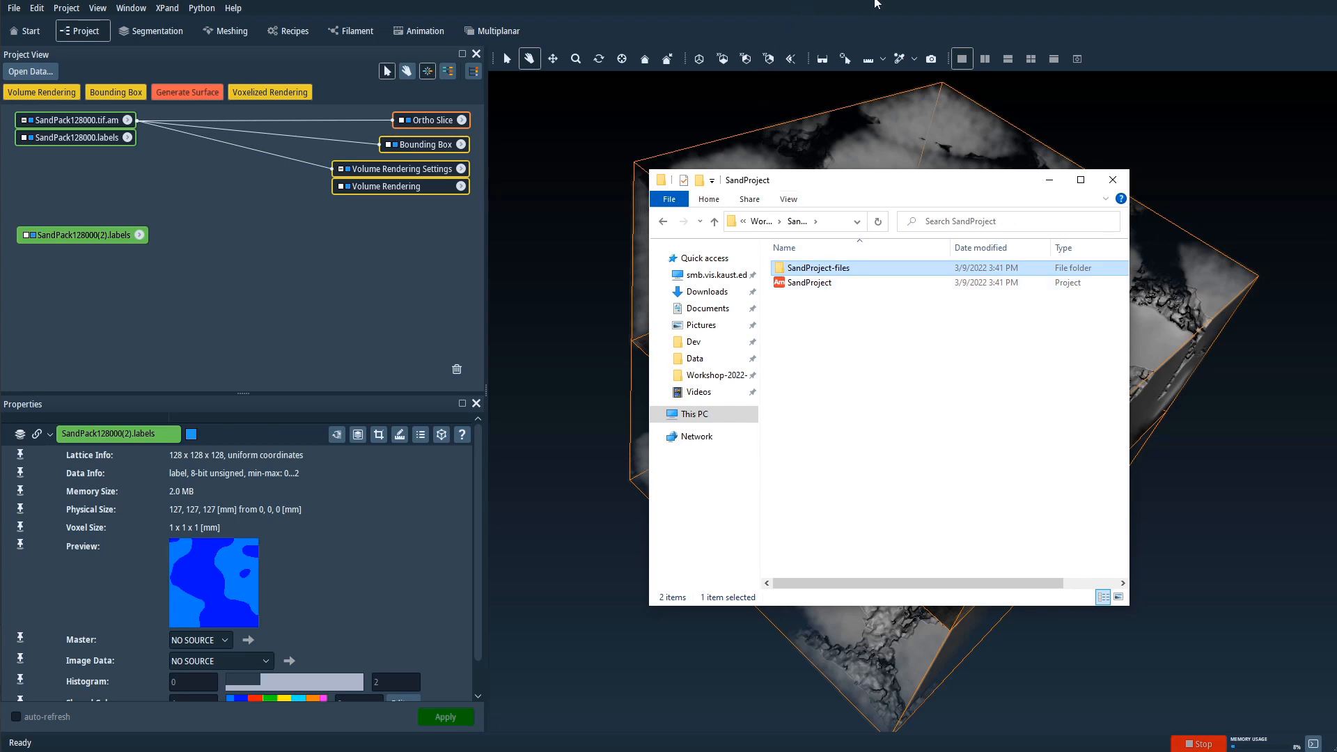
click(789, 286)
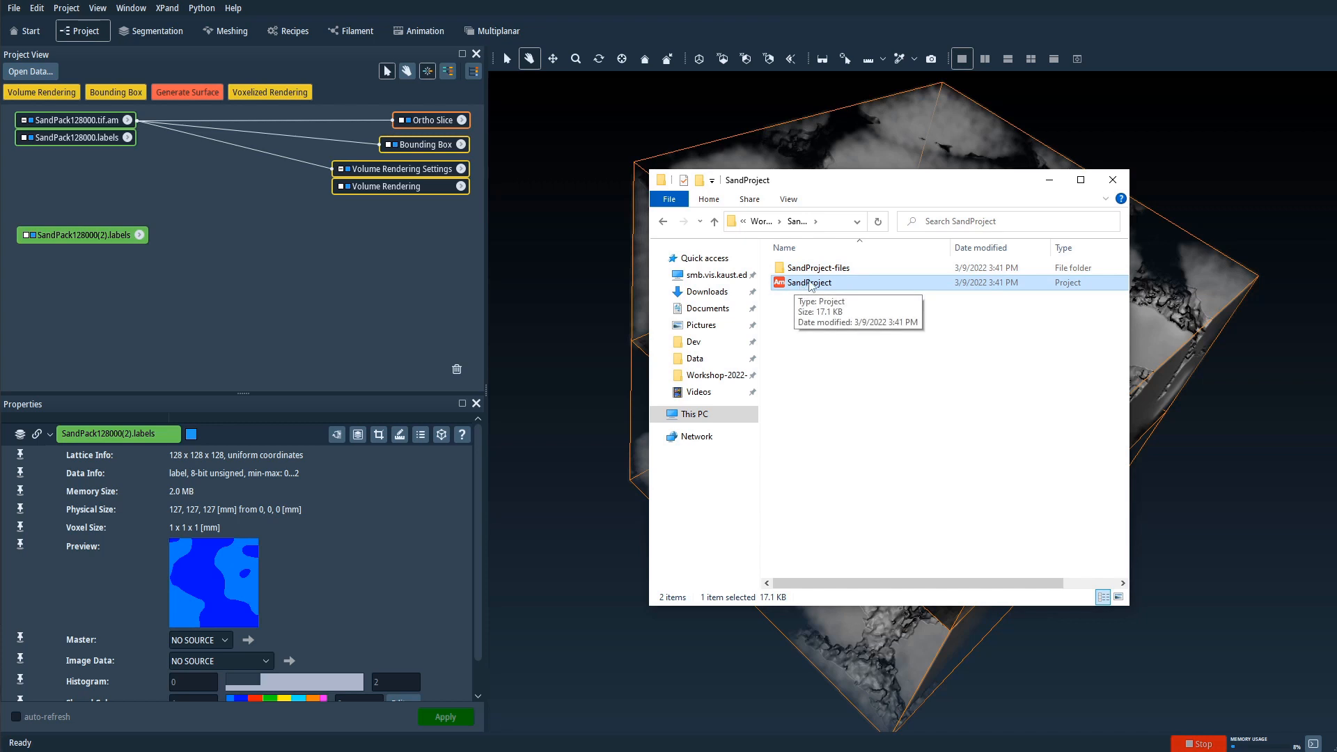
click(1049, 180)
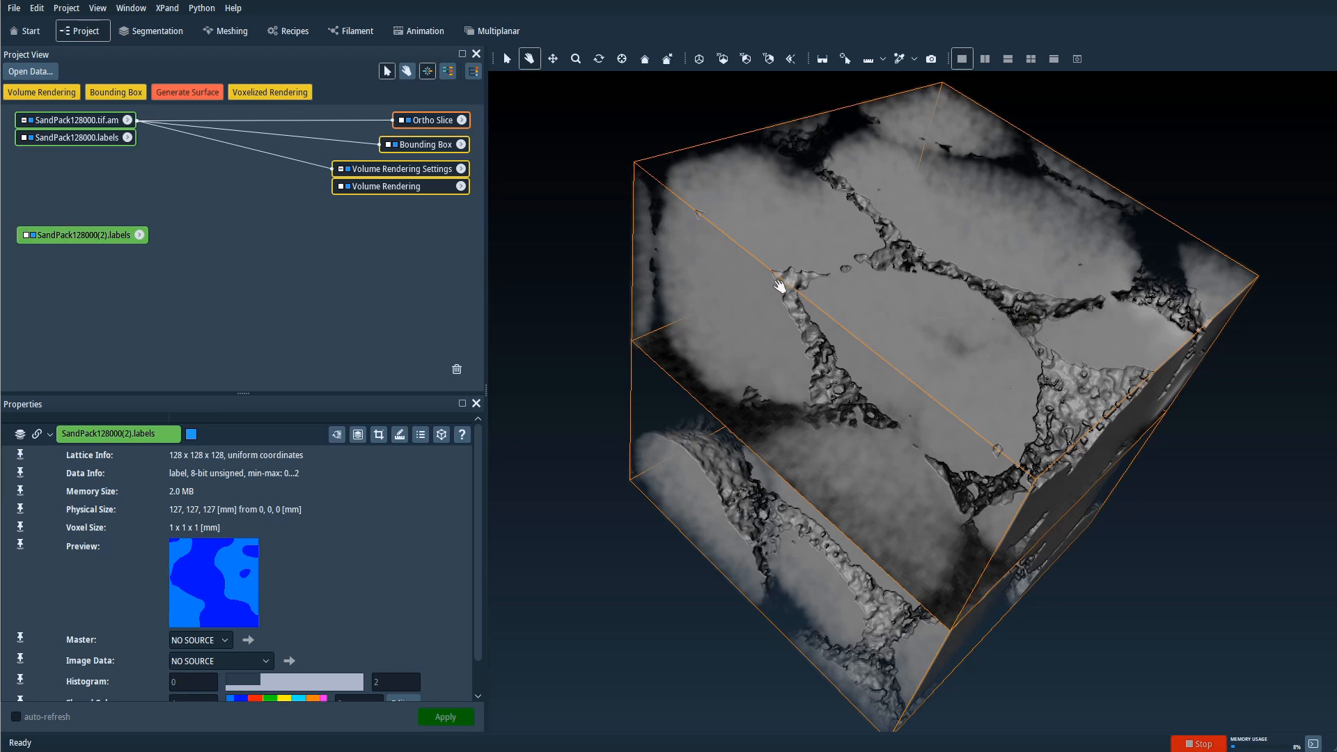
Hide the Volume Rendering, keep the Ortho Slice and Bounding Box displayed, and orient the view straight onto the slice.
click(373, 187)
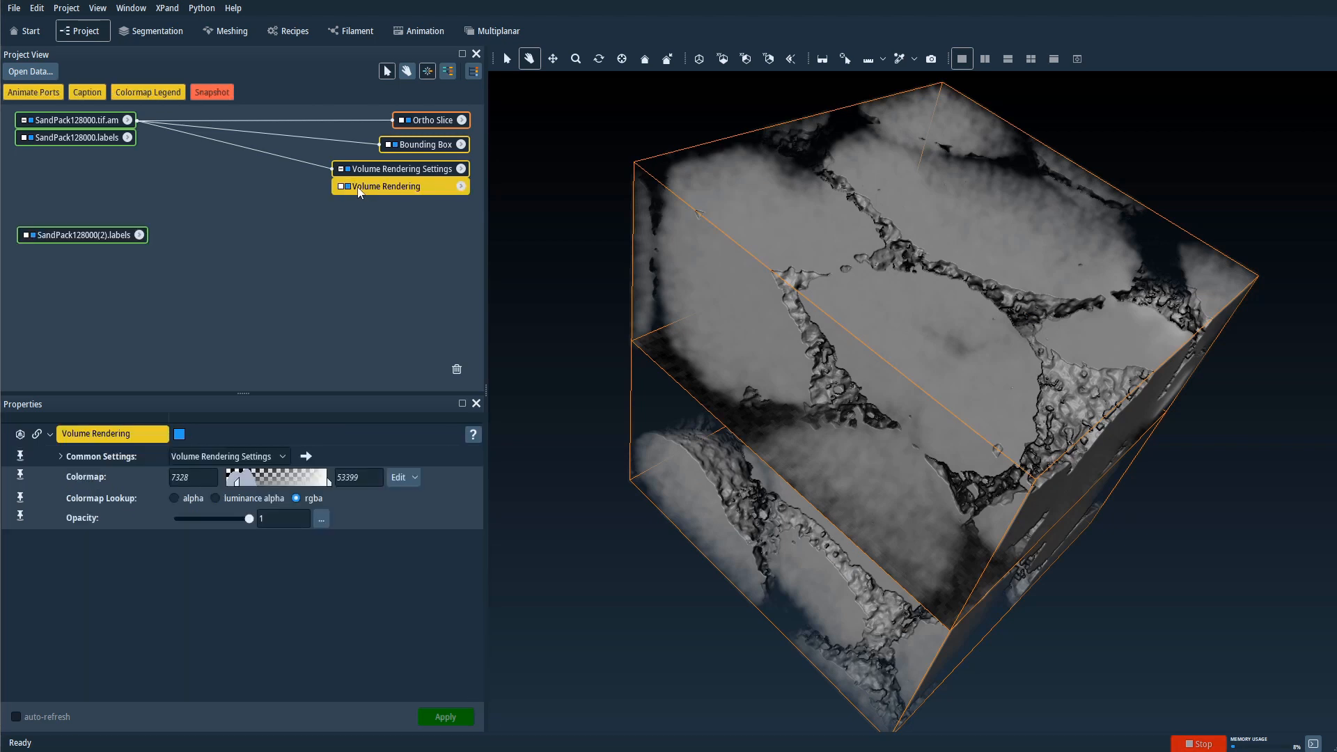
click(348, 187)
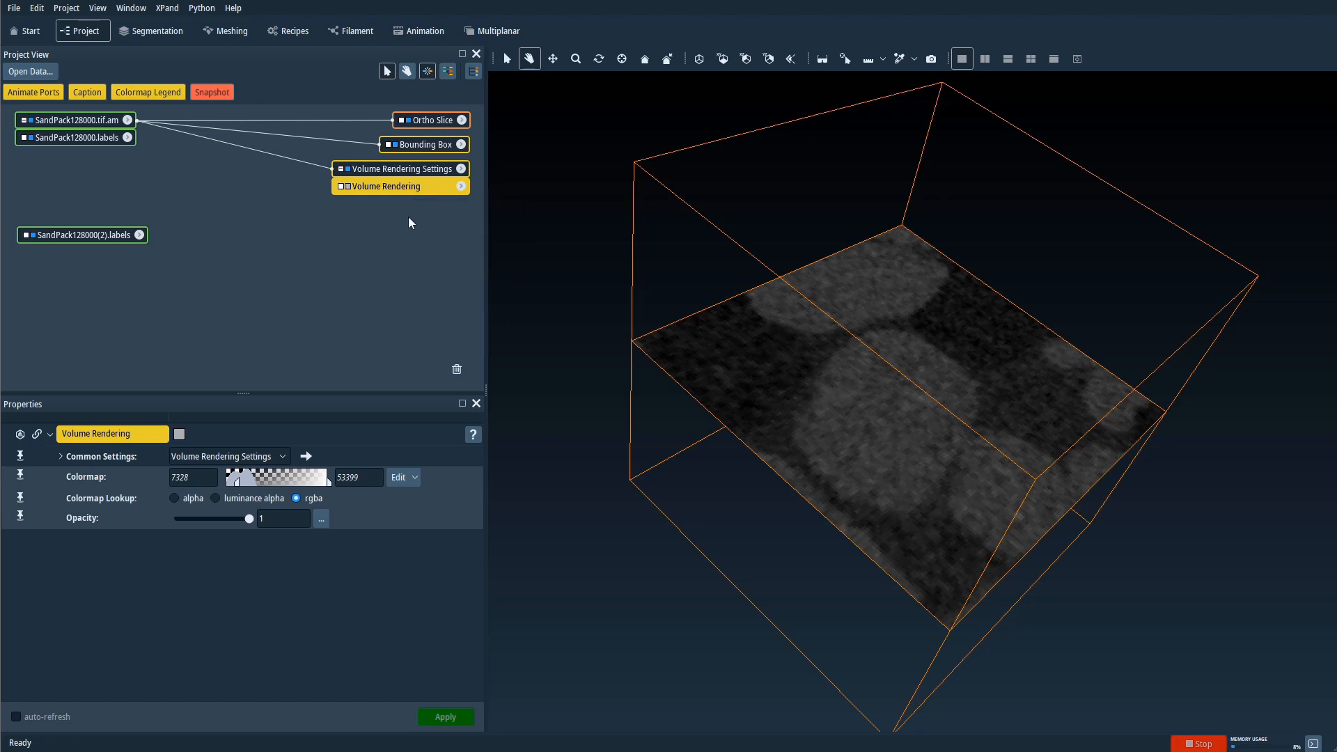
click(409, 121)
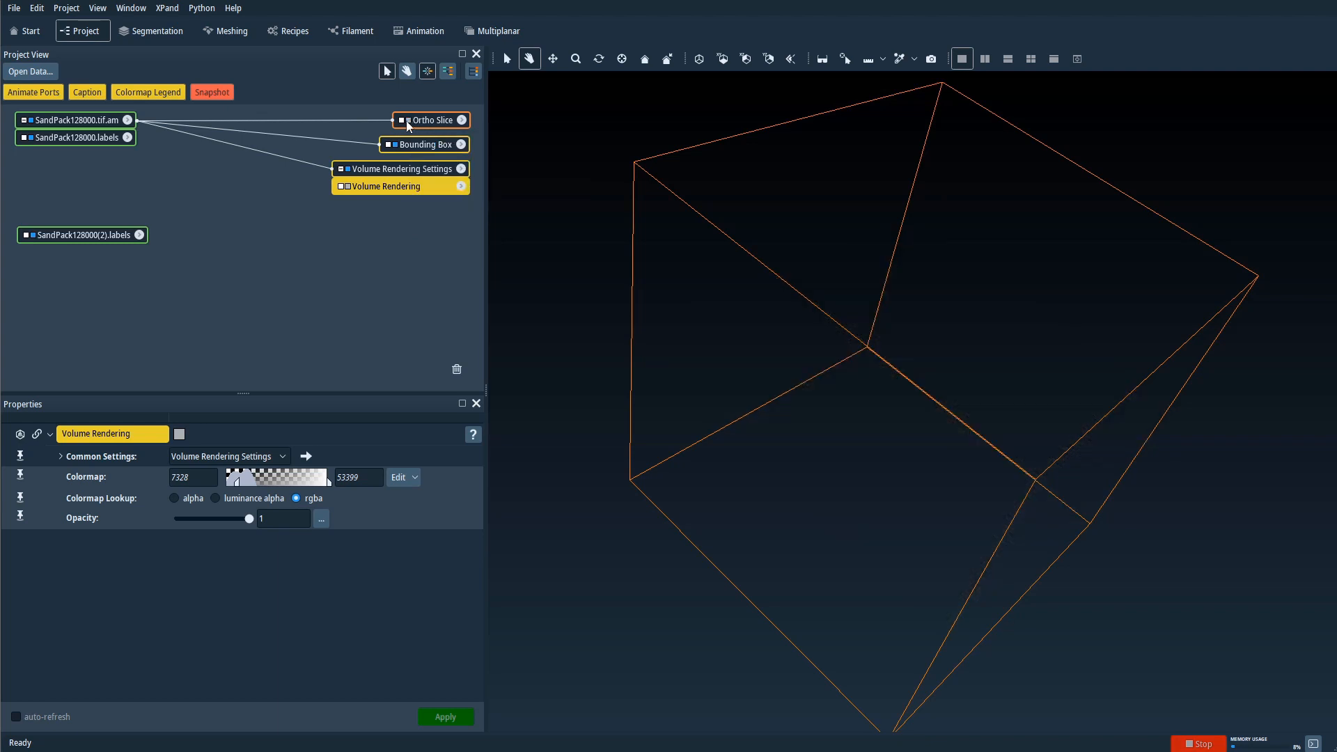
click(409, 120)
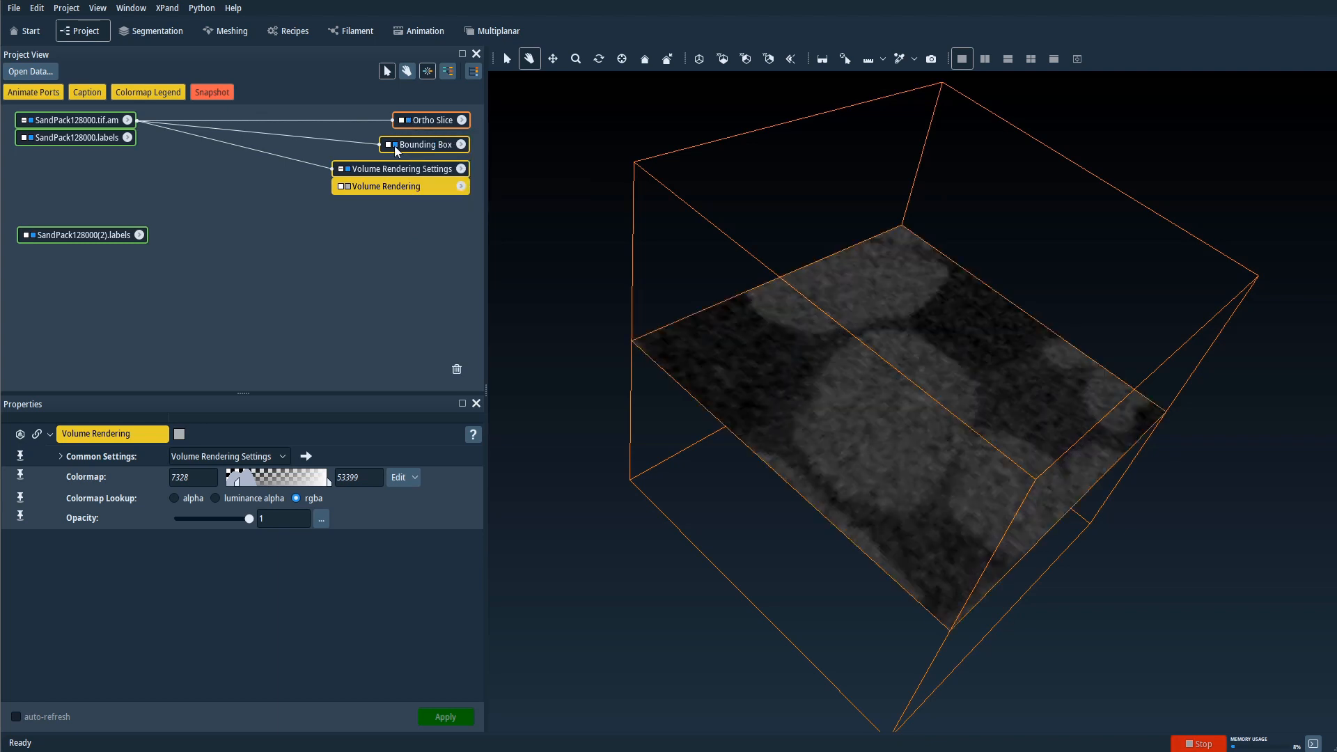
click(395, 145)
click(395, 145)
click(723, 59)
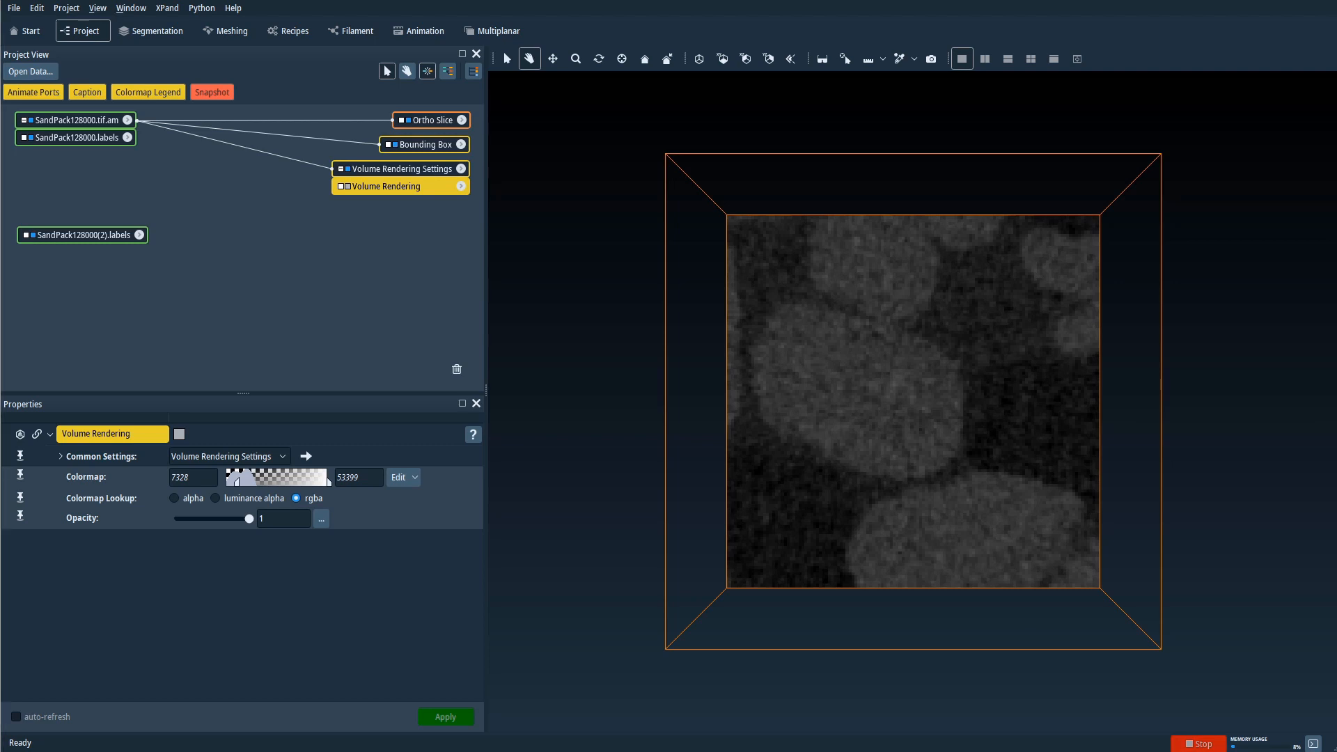
Generate a surface from SandPack128000(2).labels with Existing Weights smoothing and adjusted border coordinates.
click(108, 238)
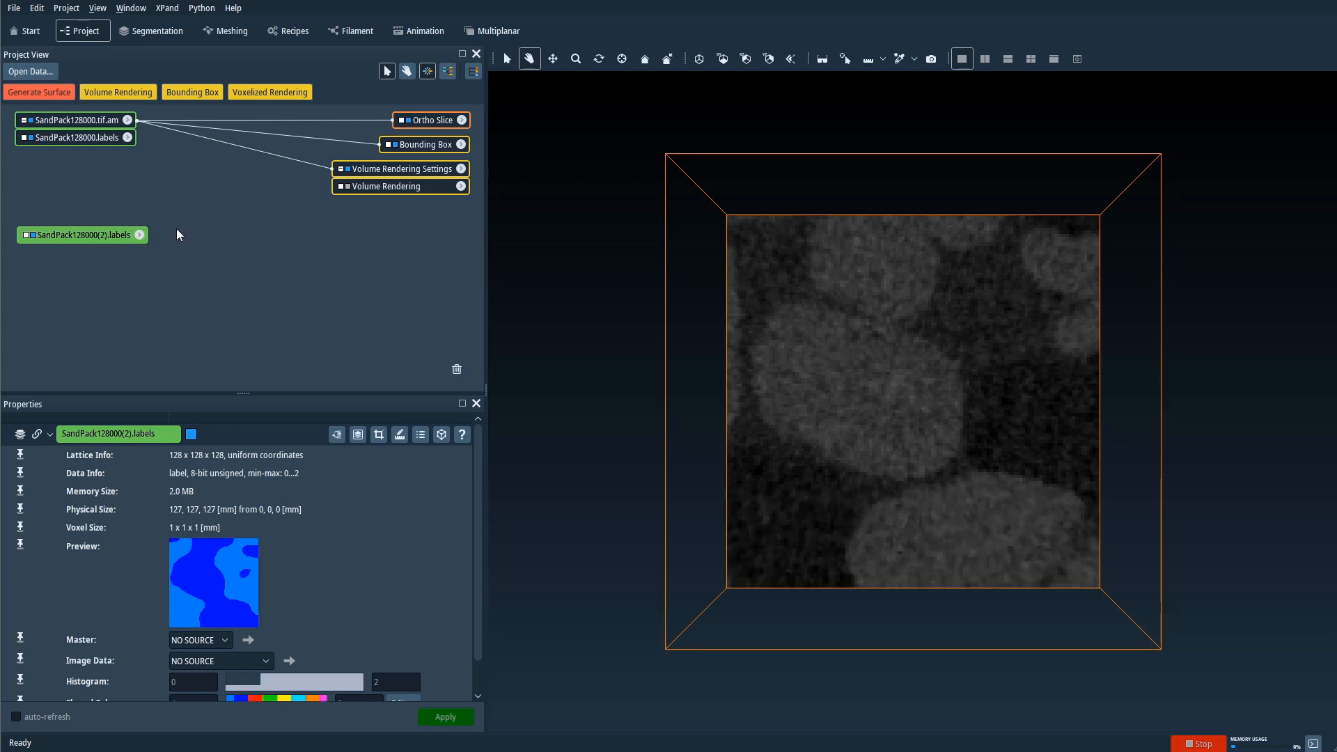
click(140, 235)
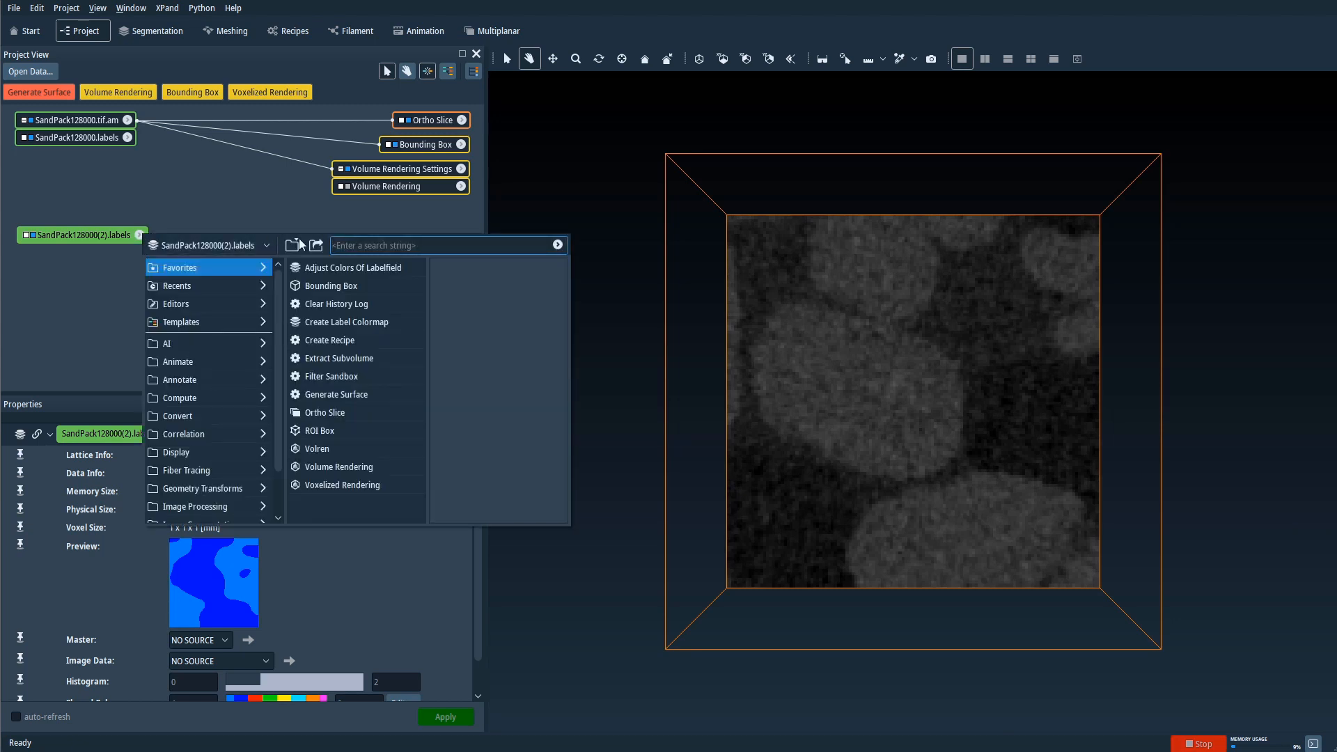
click(359, 396)
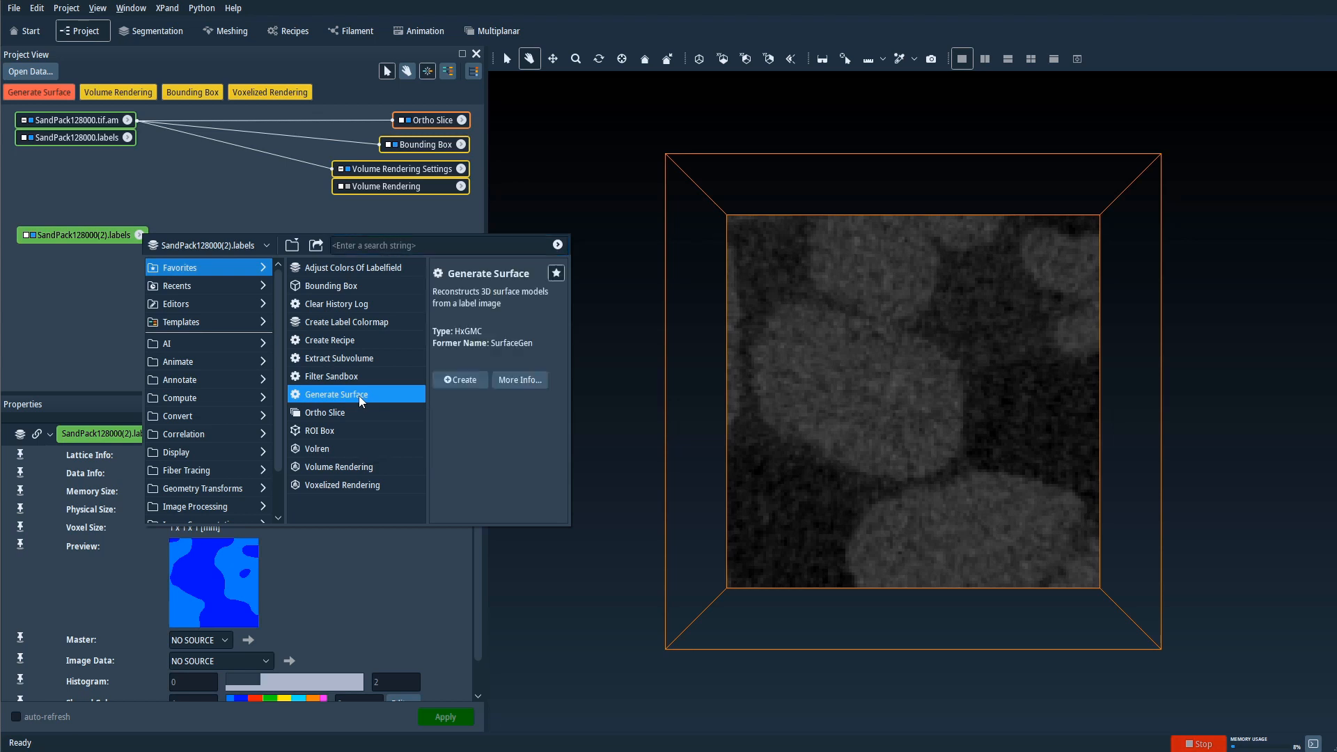
click(461, 380)
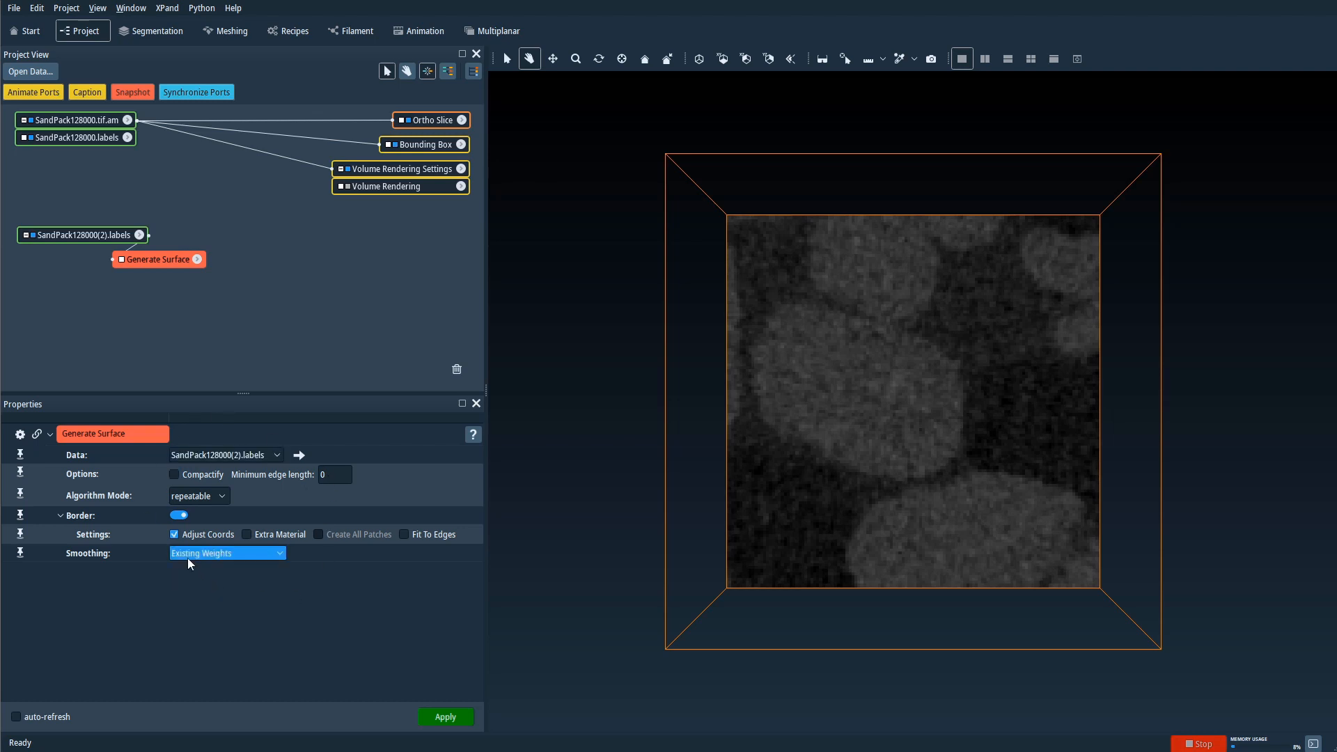
click(450, 716)
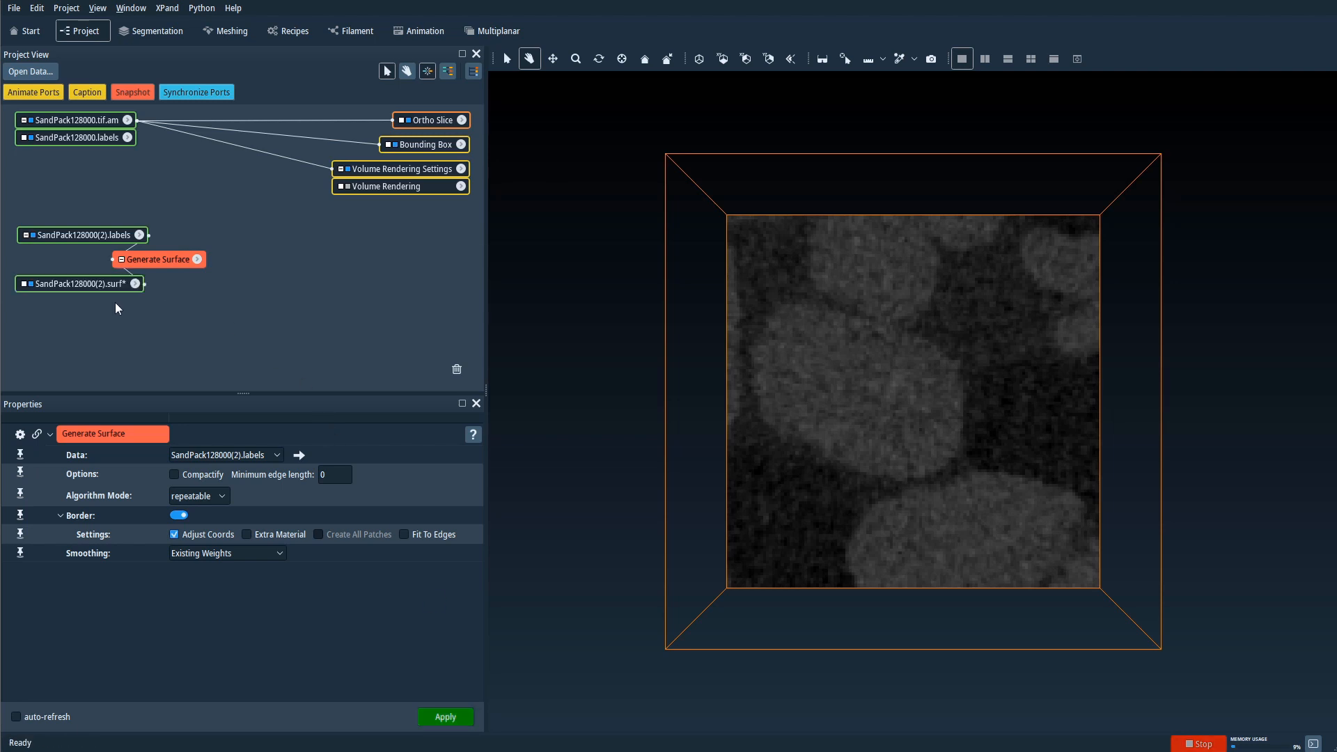
Display SandPack128000(2).surf with a Surface View and inspect the shaded surface from different angles.
click(106, 283)
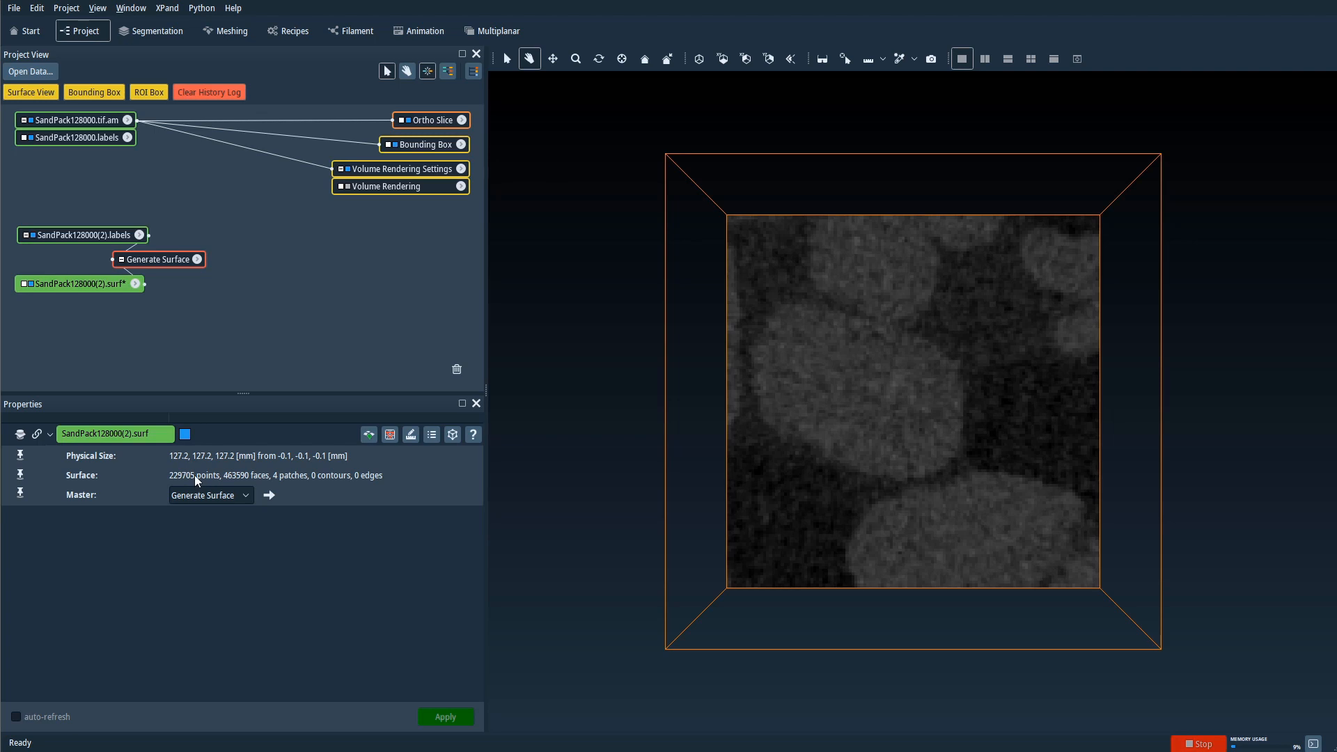
click(135, 283)
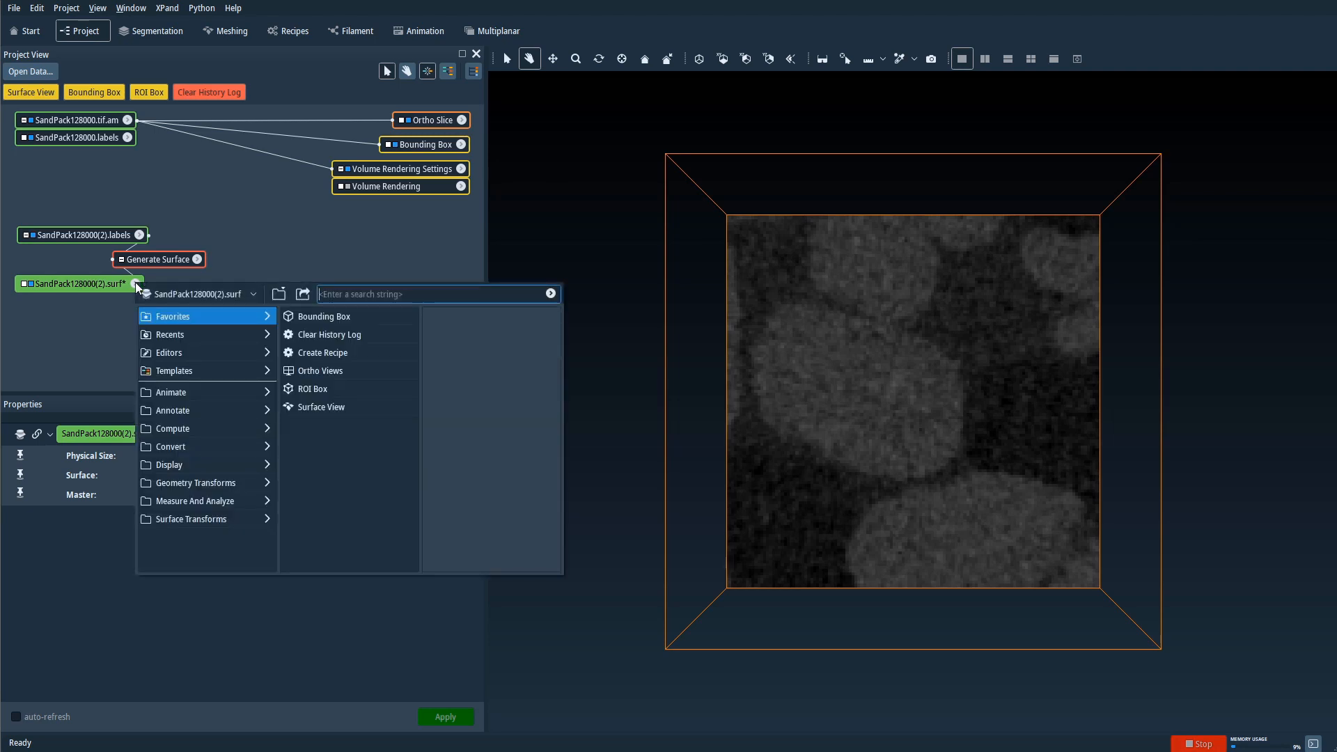
click(333, 408)
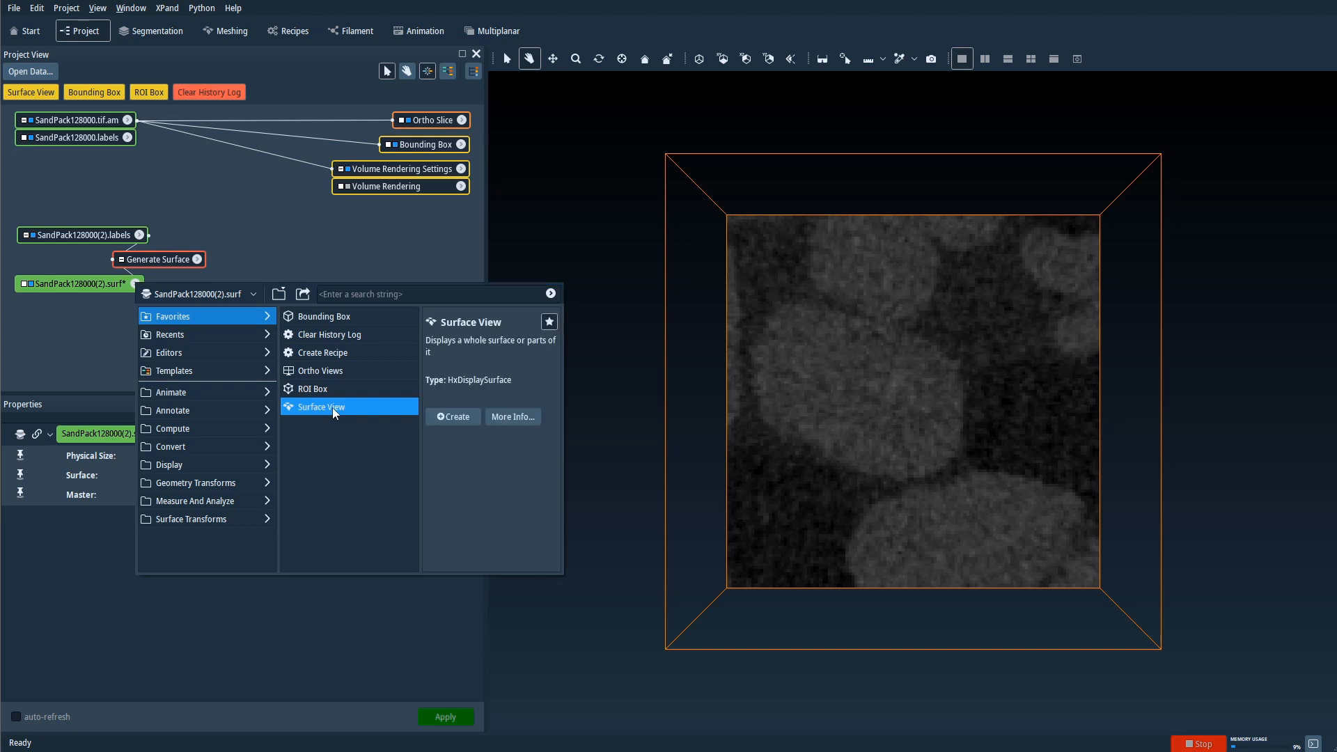
click(459, 420)
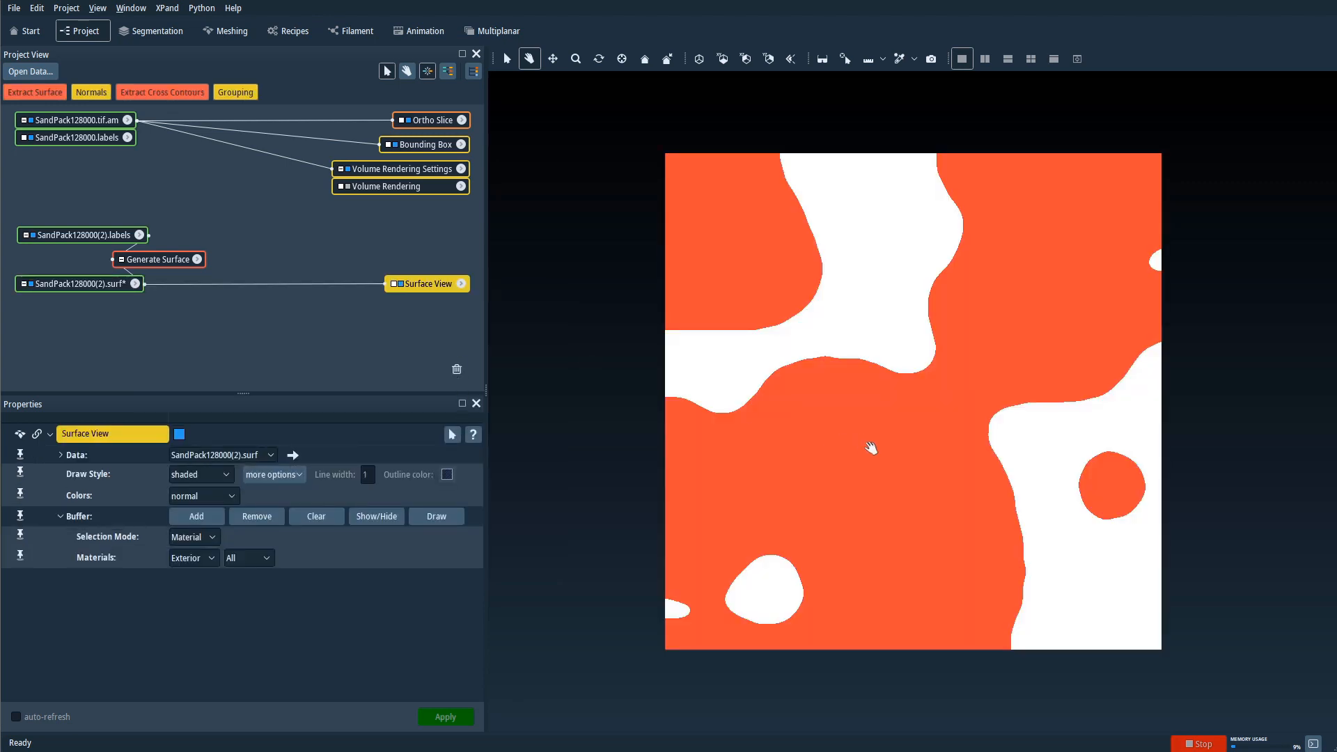
drag(843, 551, 985, 450)
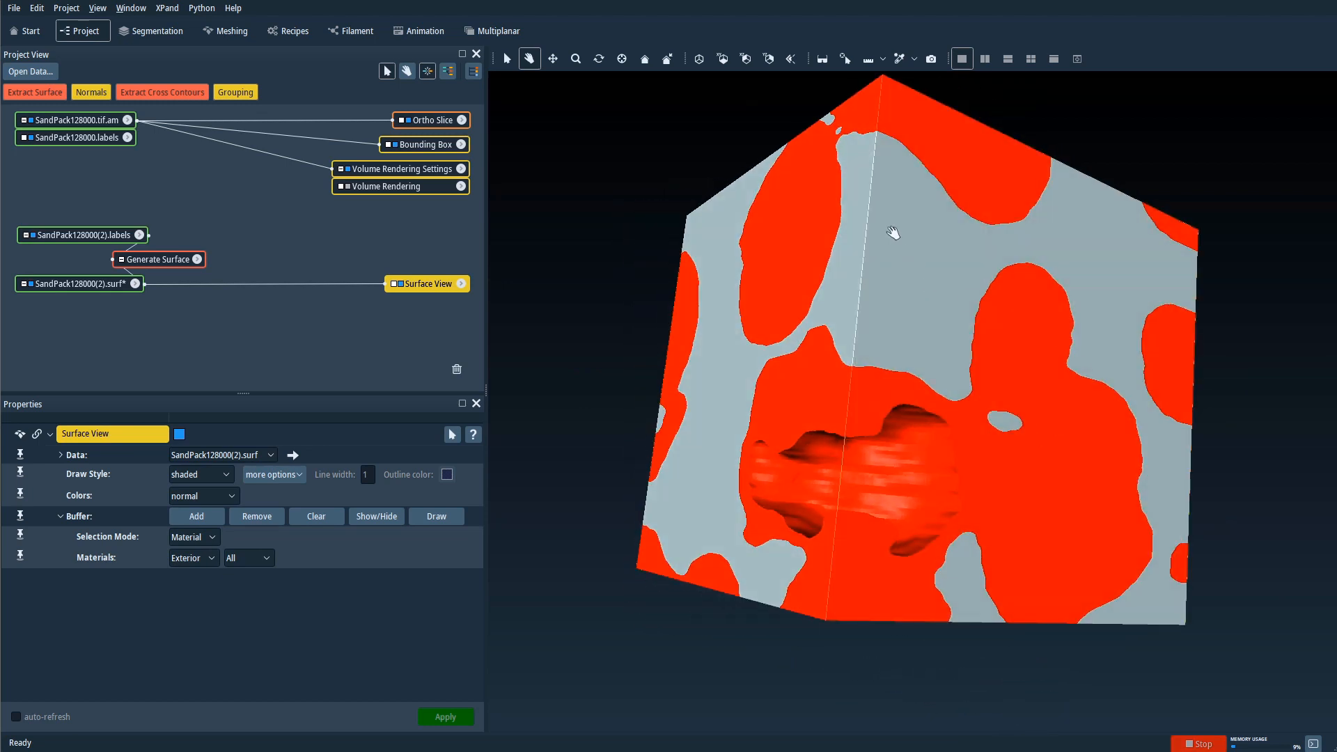
mouse_move(1037, 567)
mouse_down()
mouse_move(1017, 541)
mouse_move(1033, 547)
mouse_move(977, 573)
mouse_up()
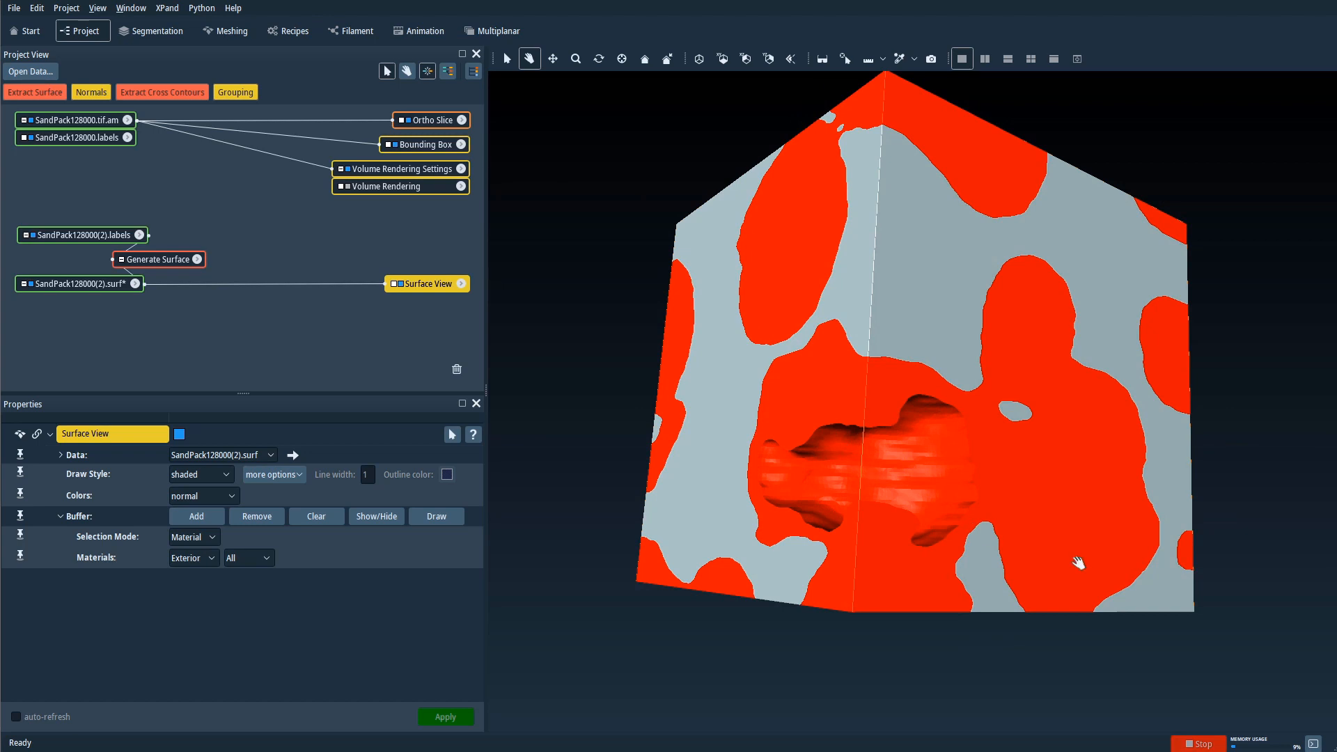
Examine the cube faces and the open cavity of the shaded surface, and orient the view straight onto one face.
drag(1078, 563, 680, 336)
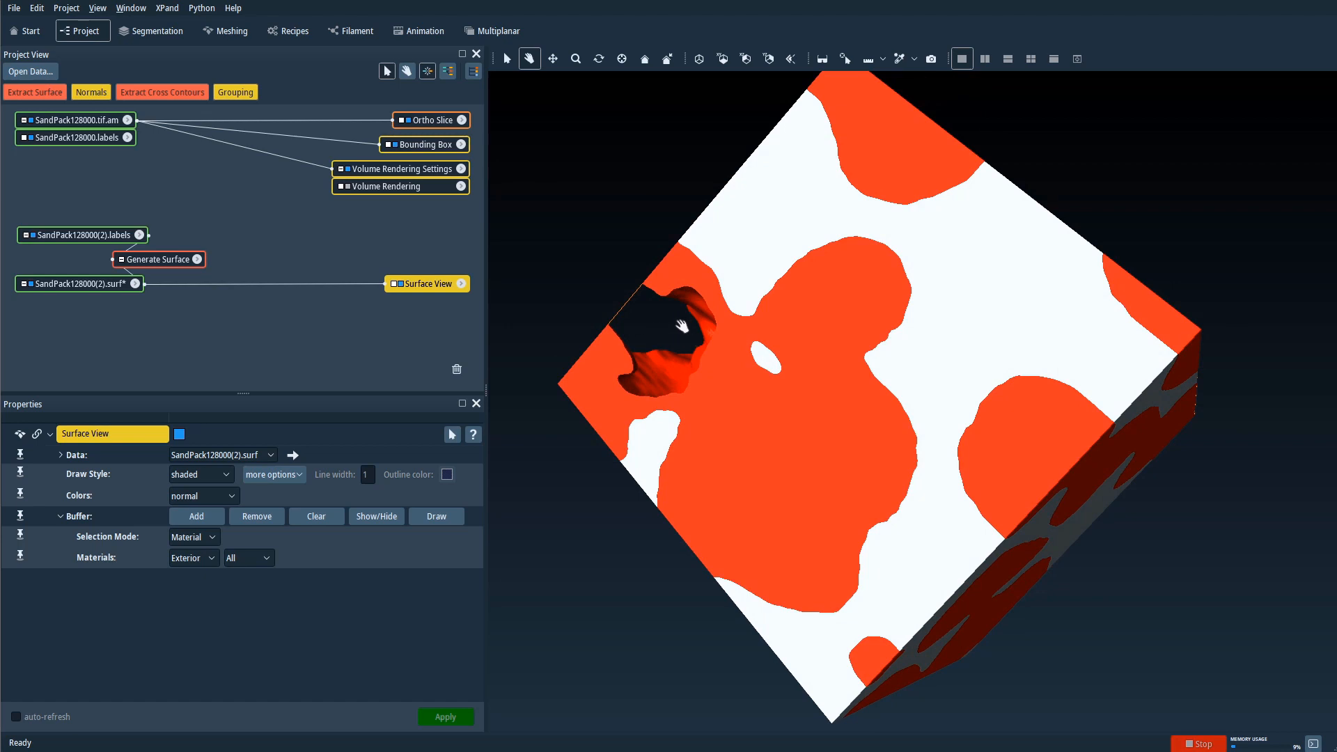
drag(973, 422, 973, 392)
drag(1001, 329, 908, 381)
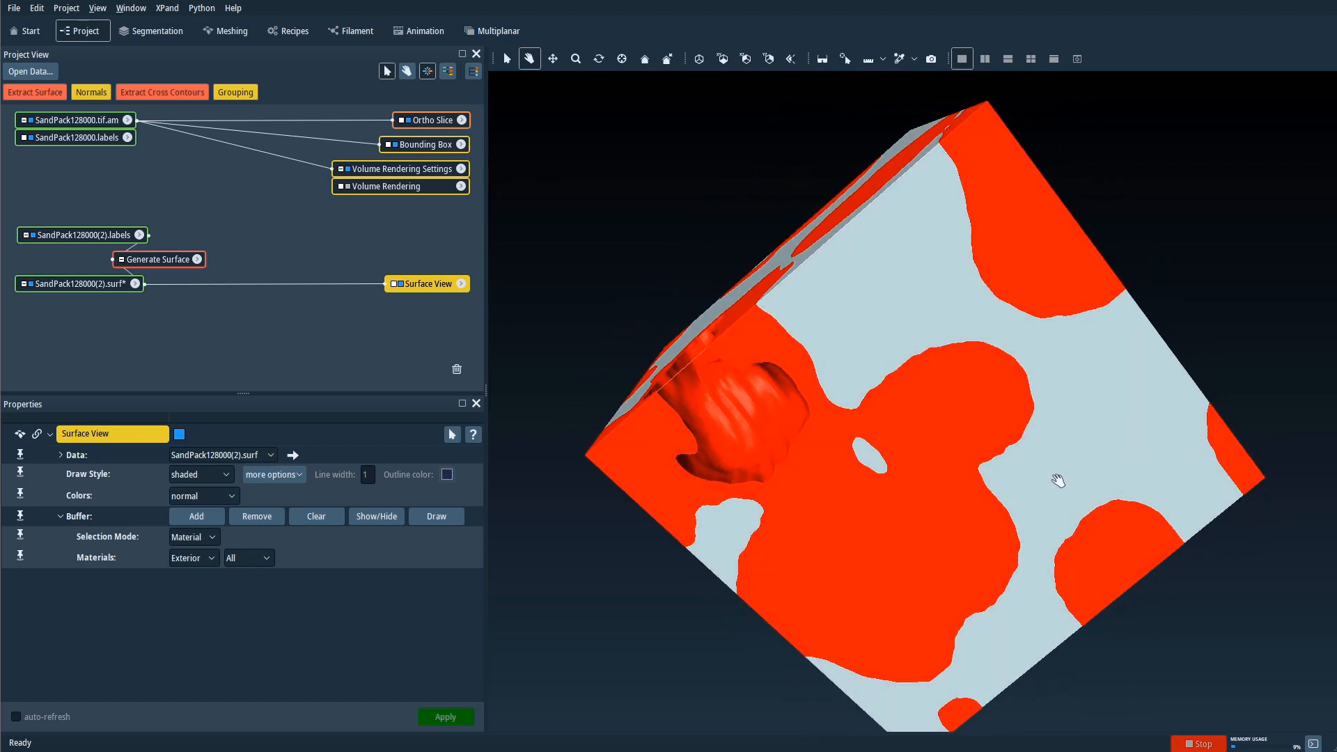
drag(1058, 480, 854, 349)
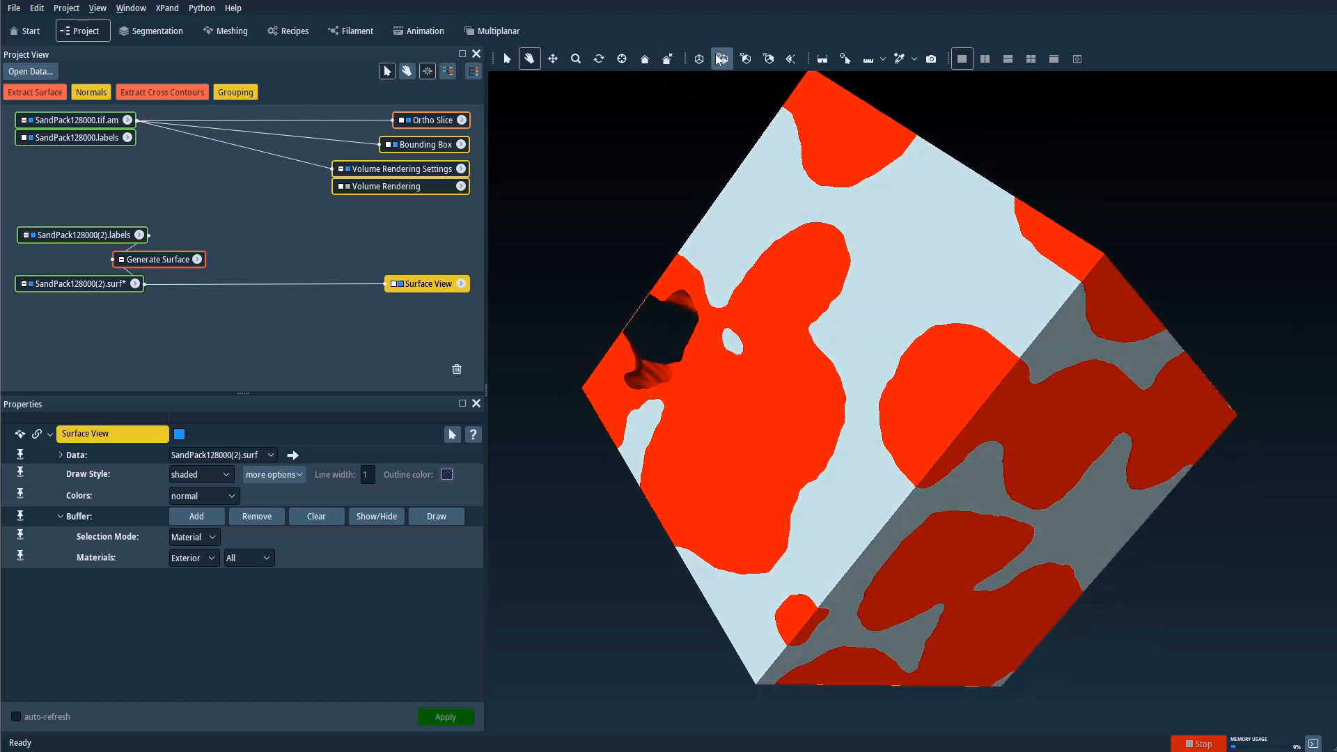
drag(778, 239, 864, 293)
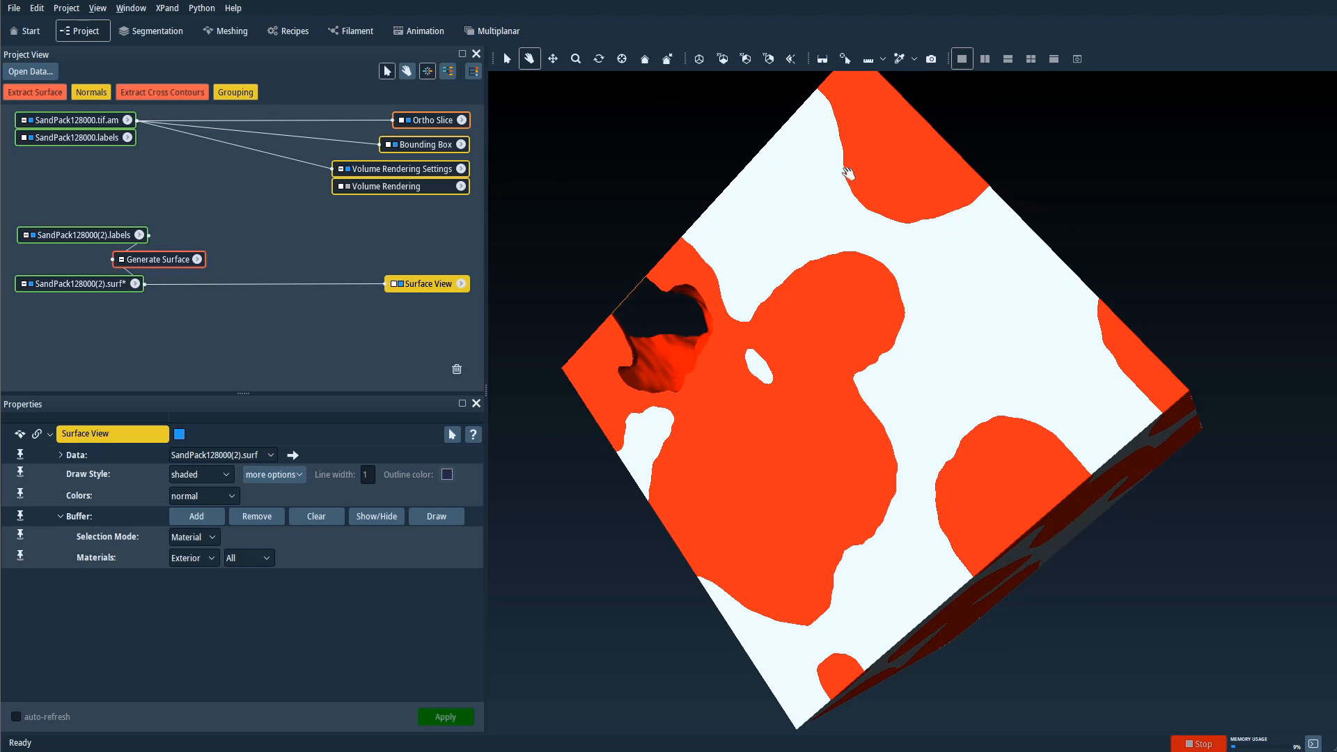
drag(850, 187, 925, 258)
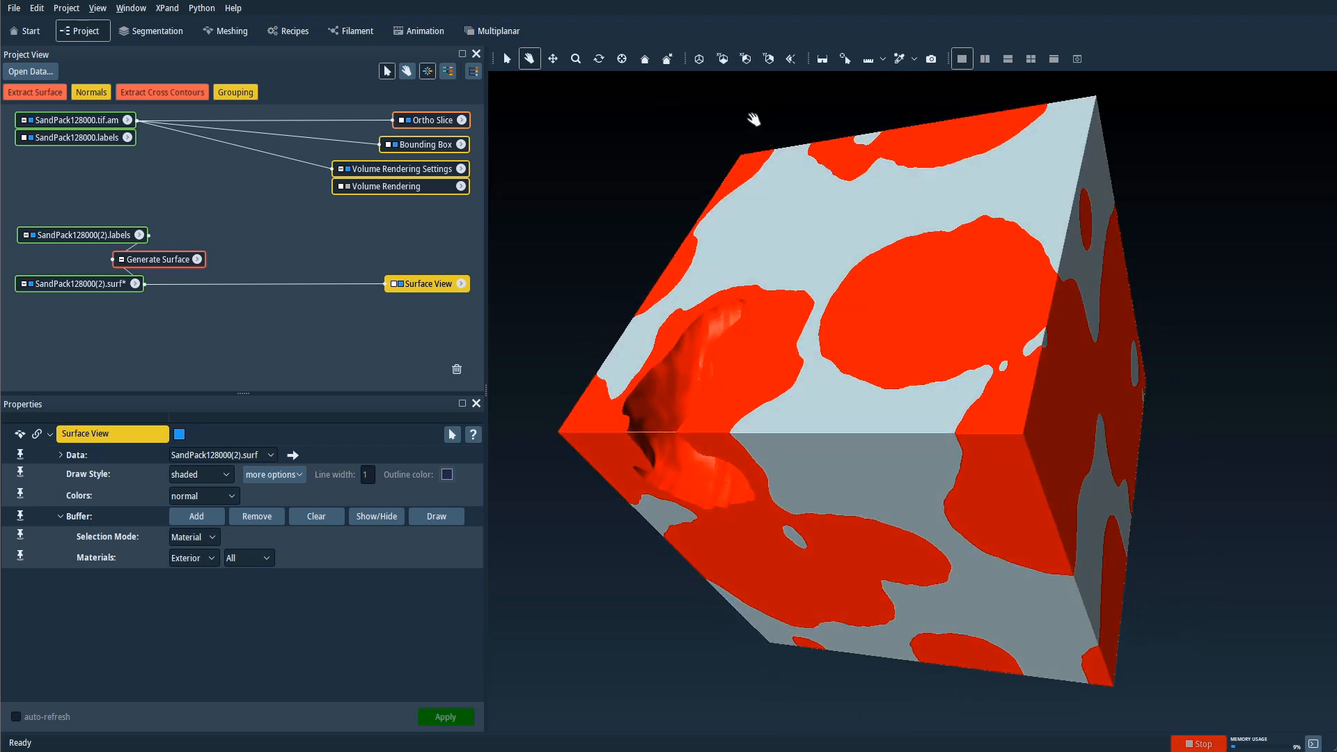
click(722, 59)
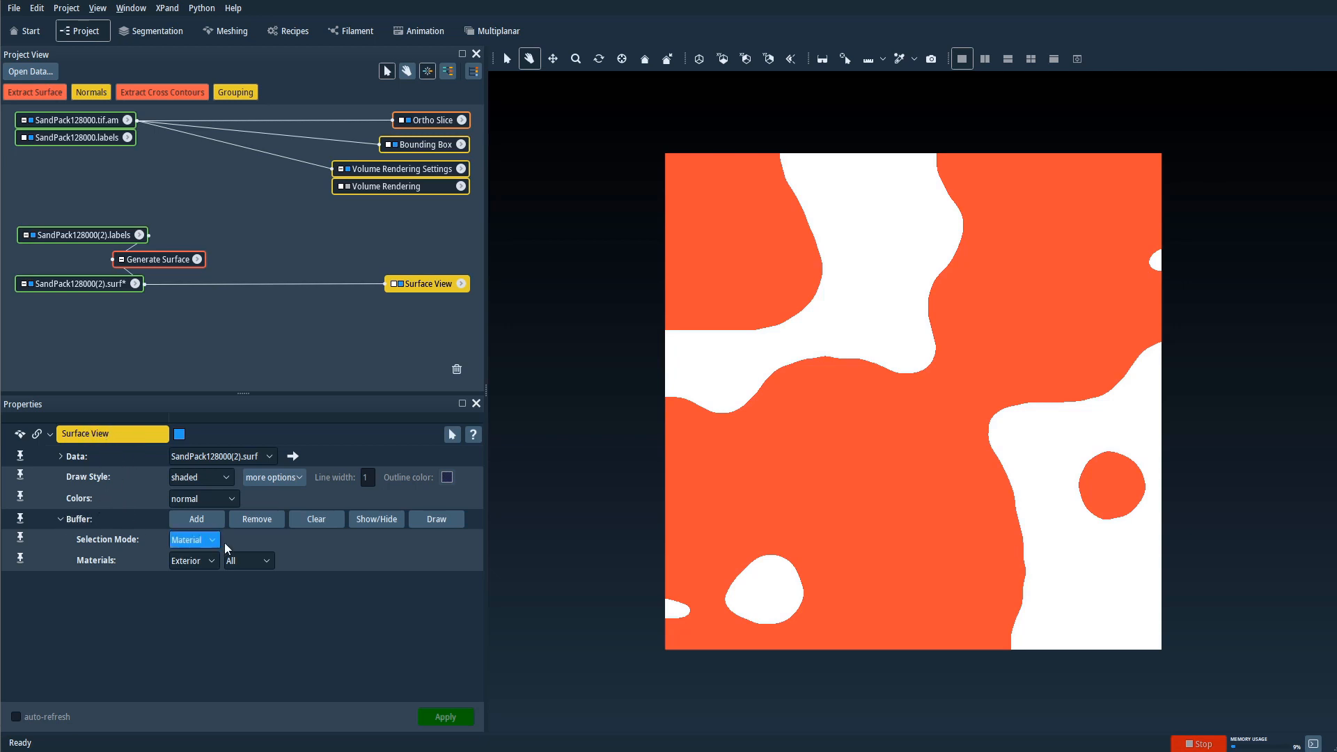
Empty the Surface View buffer and remove the Exterior selection, and select the Sand material against All, checking its highlighted patches.
click(322, 520)
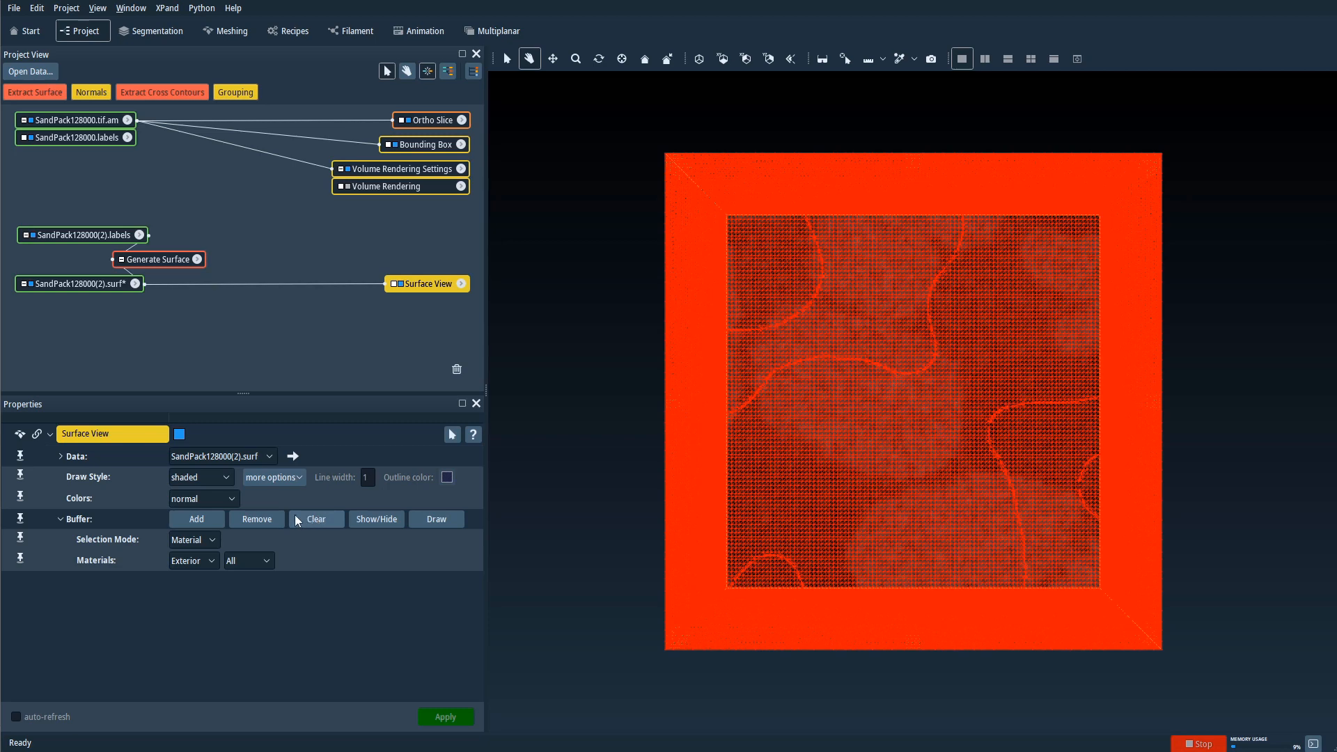
click(256, 519)
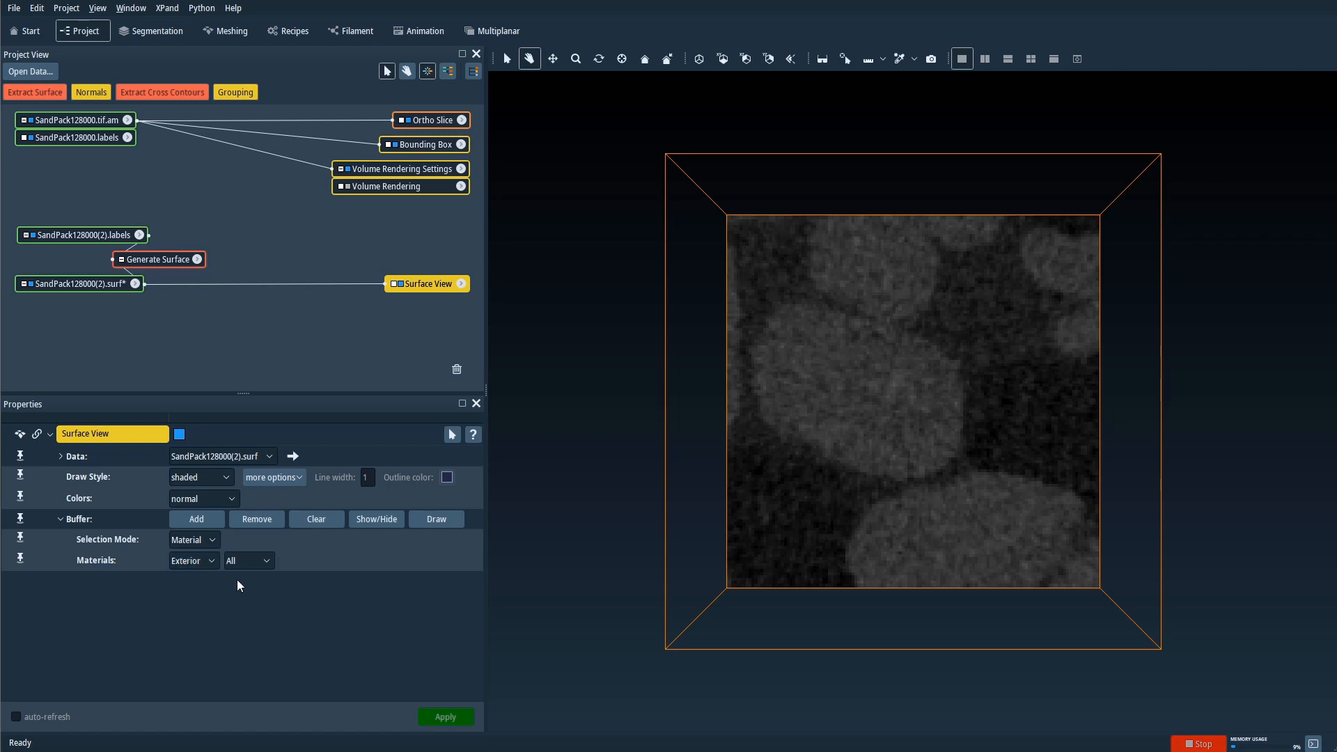
click(213, 563)
click(190, 632)
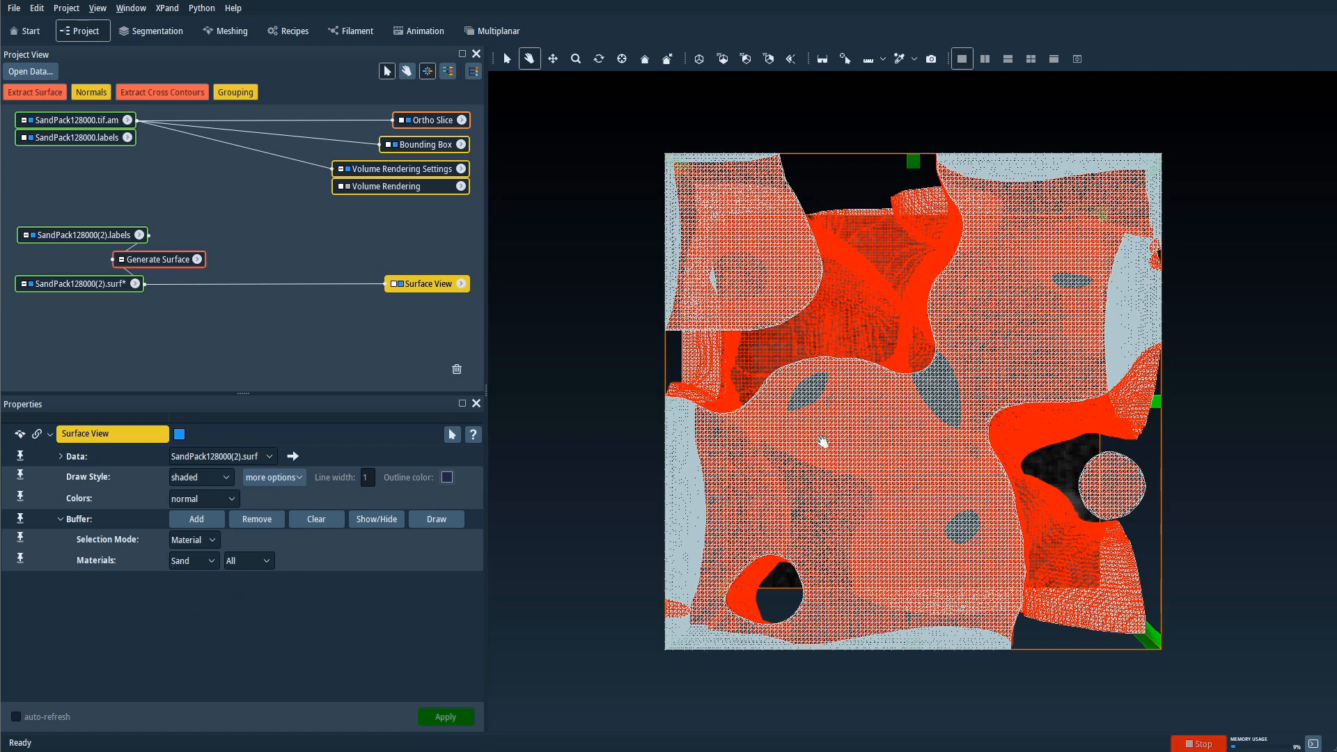
drag(770, 487, 1018, 370)
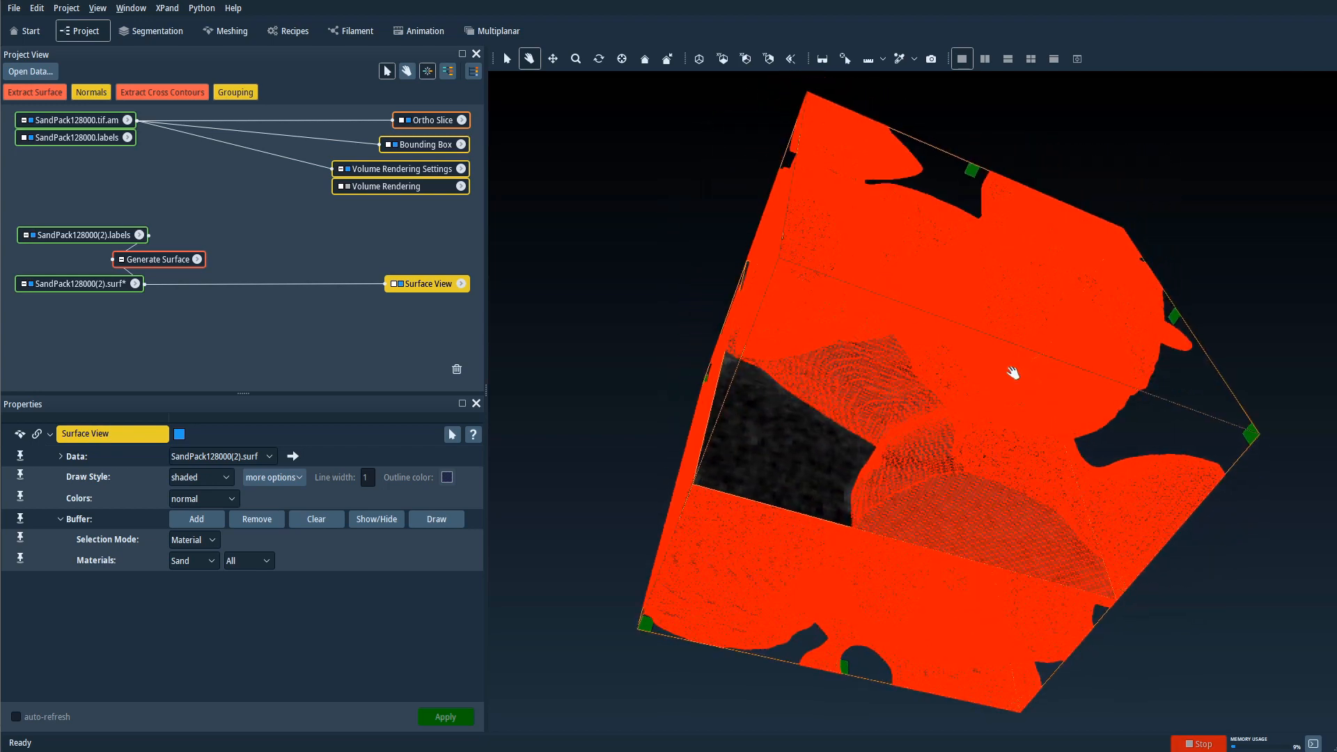
drag(1088, 413, 751, 368)
mouse_move(996, 423)
mouse_down()
mouse_move(1018, 379)
mouse_move(852, 306)
mouse_move(989, 428)
mouse_up()
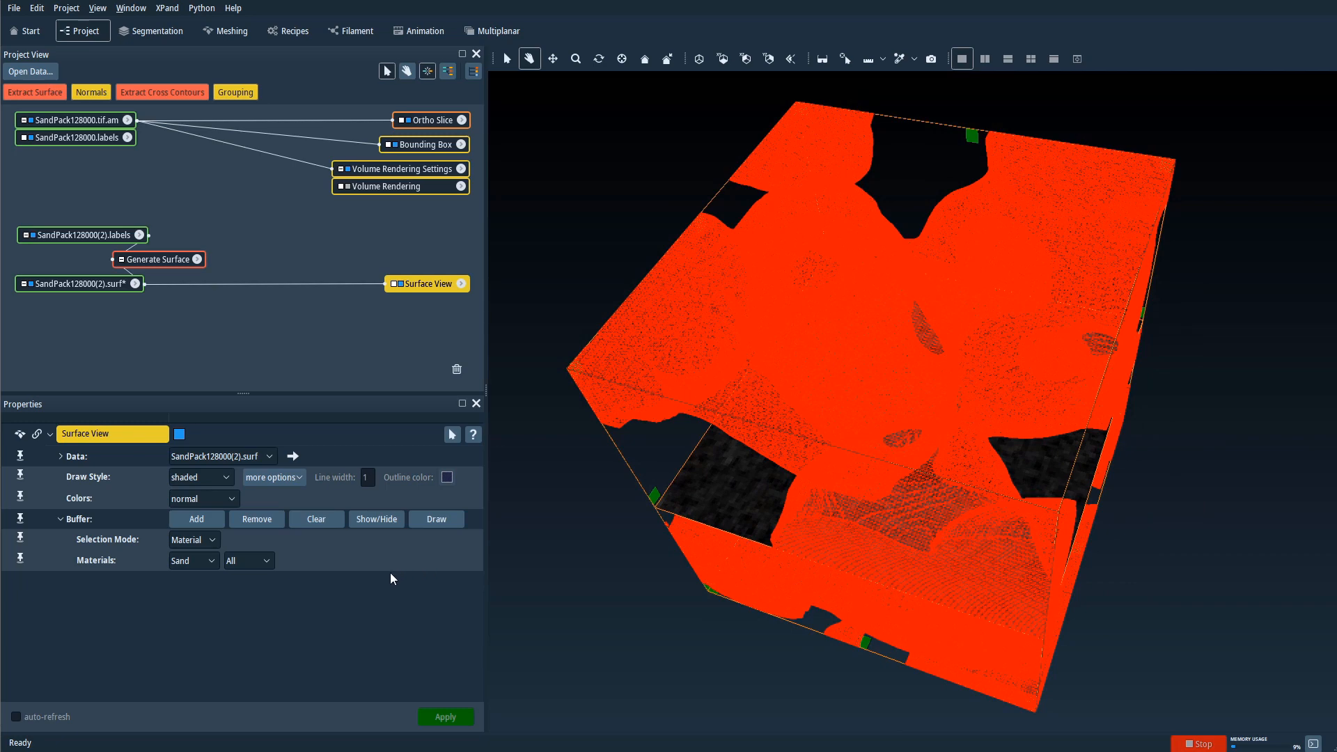
drag(714, 531, 256, 549)
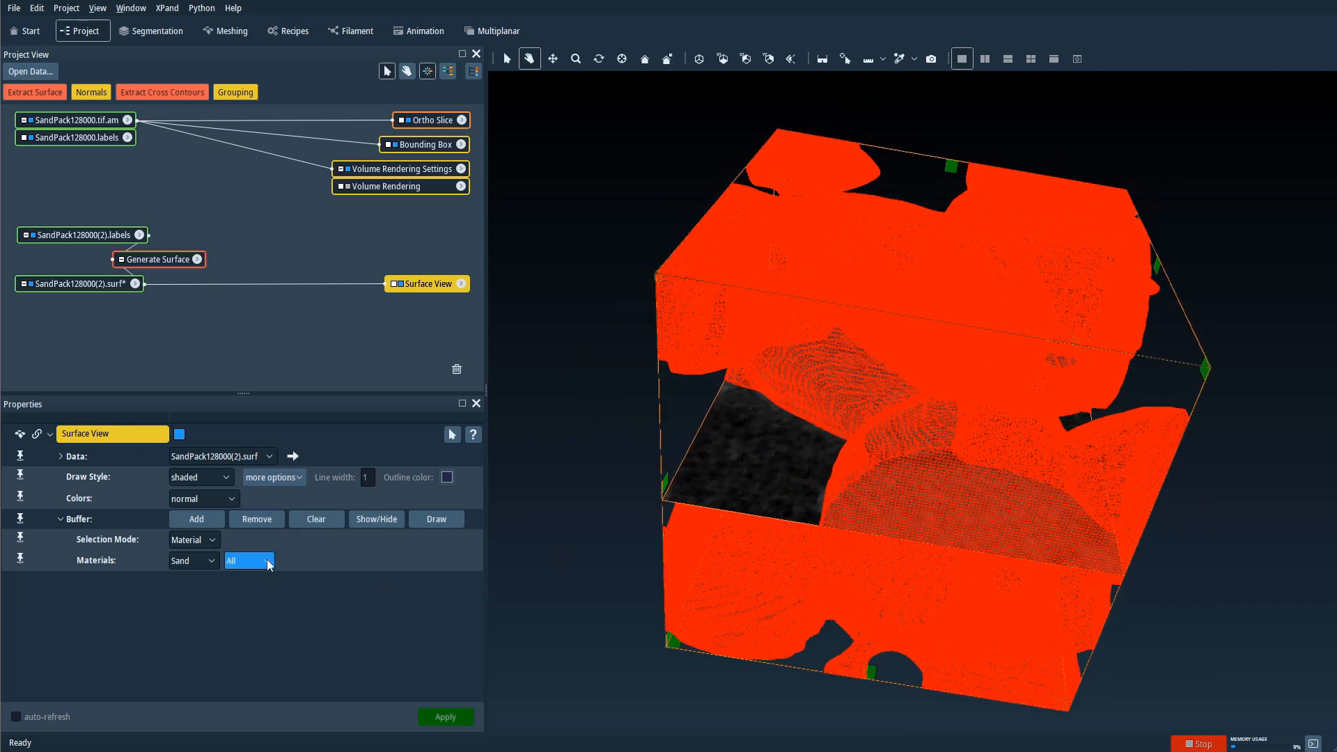
Restrict the Surface View selection to patches between Sand and Exterior and examine the highlighted patches from several angles.
click(269, 564)
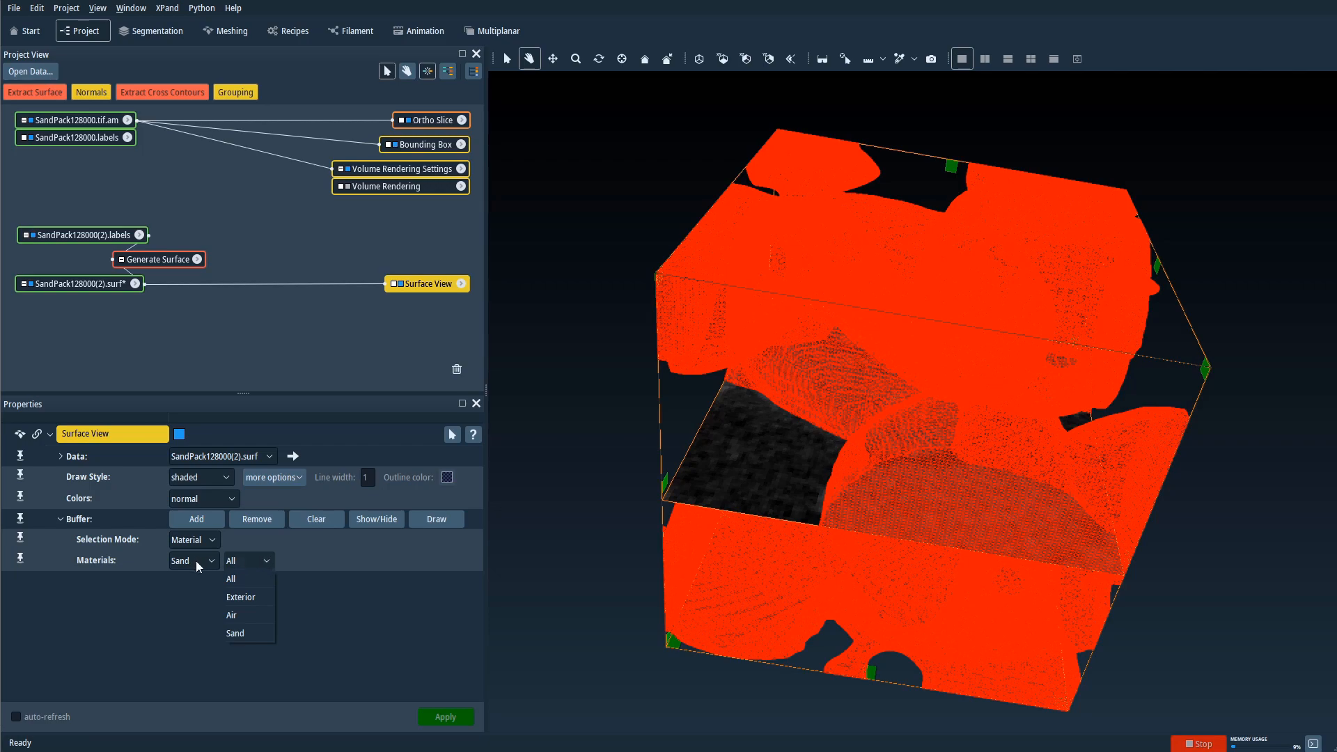
click(245, 597)
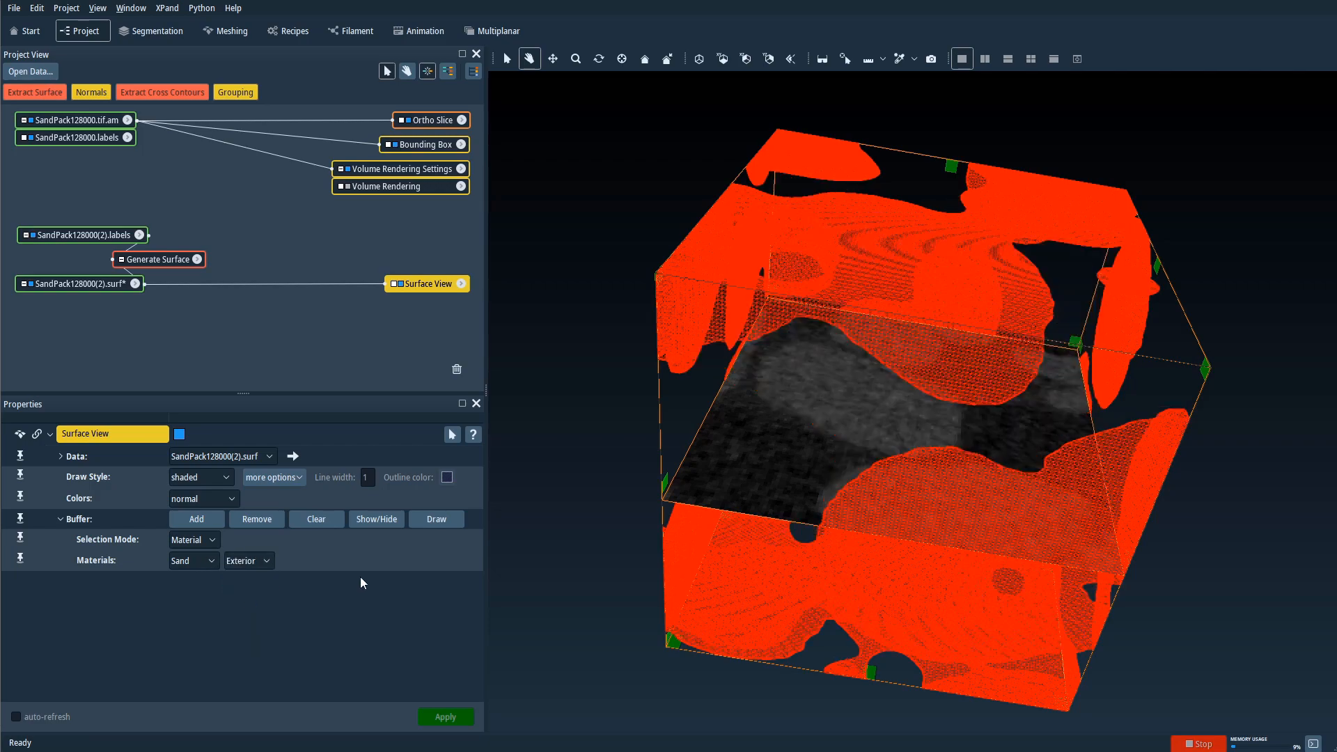
drag(909, 412, 854, 309)
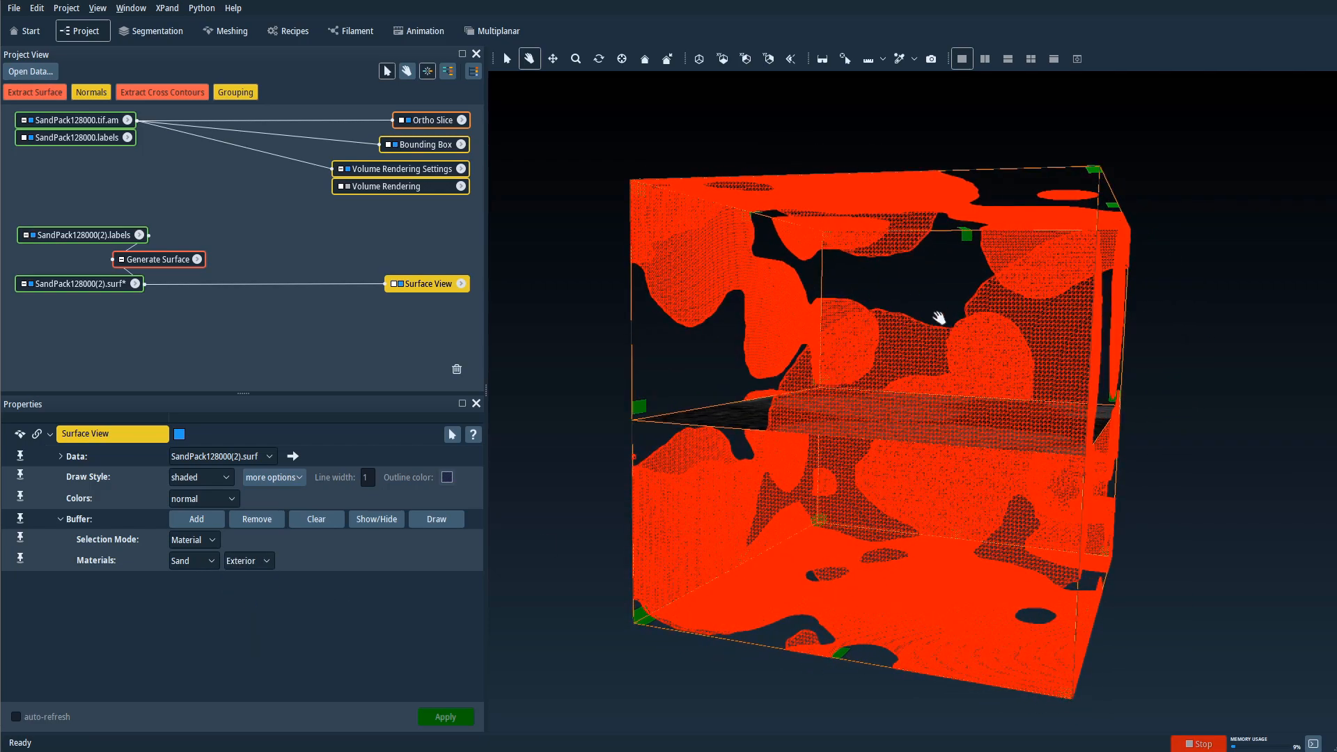
drag(1098, 299, 843, 363)
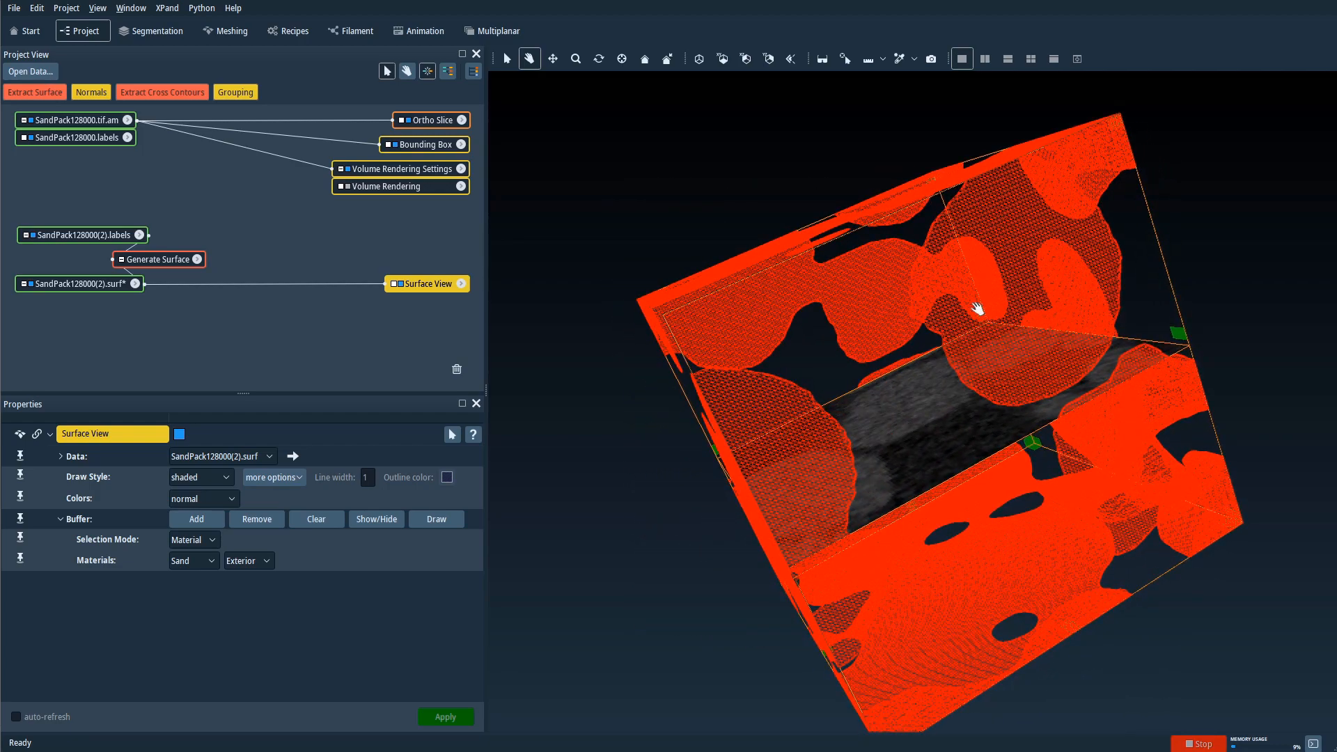
drag(1060, 230, 1009, 404)
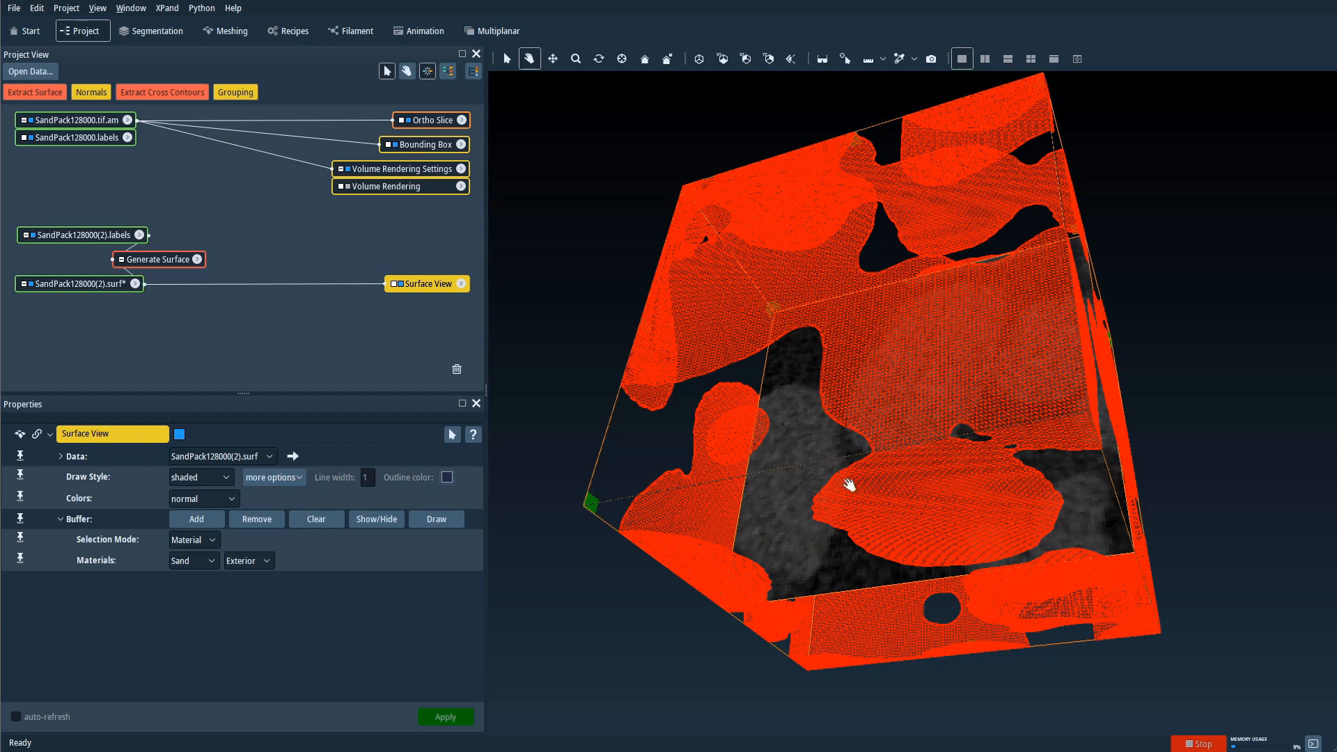
drag(851, 480, 949, 352)
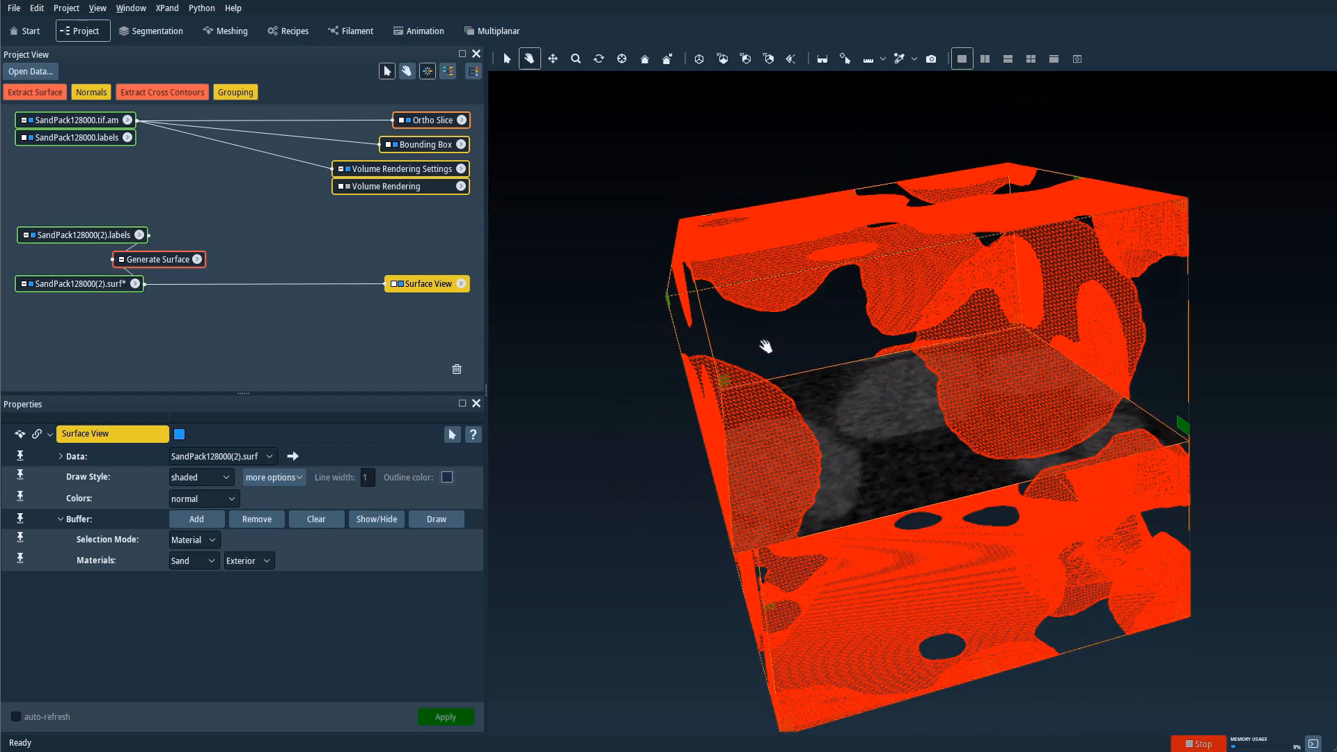
drag(759, 337, 892, 326)
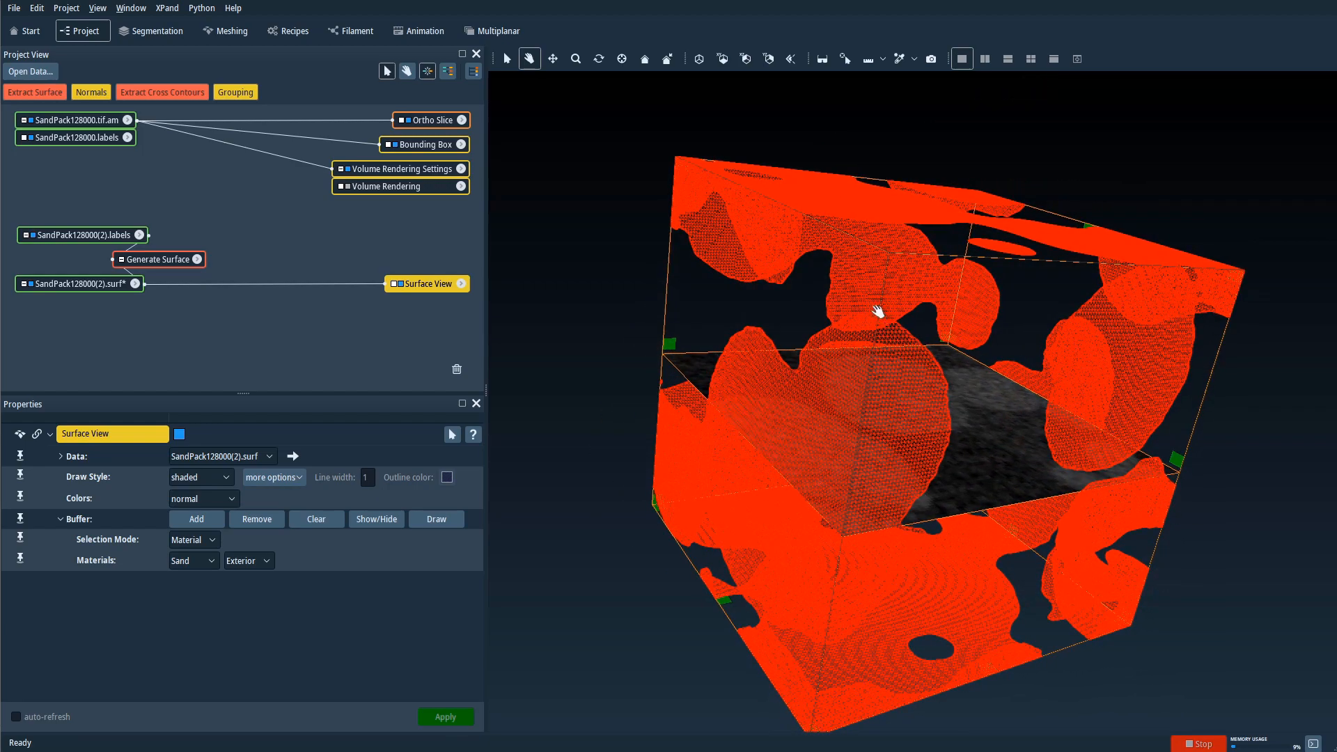
drag(839, 290, 925, 284)
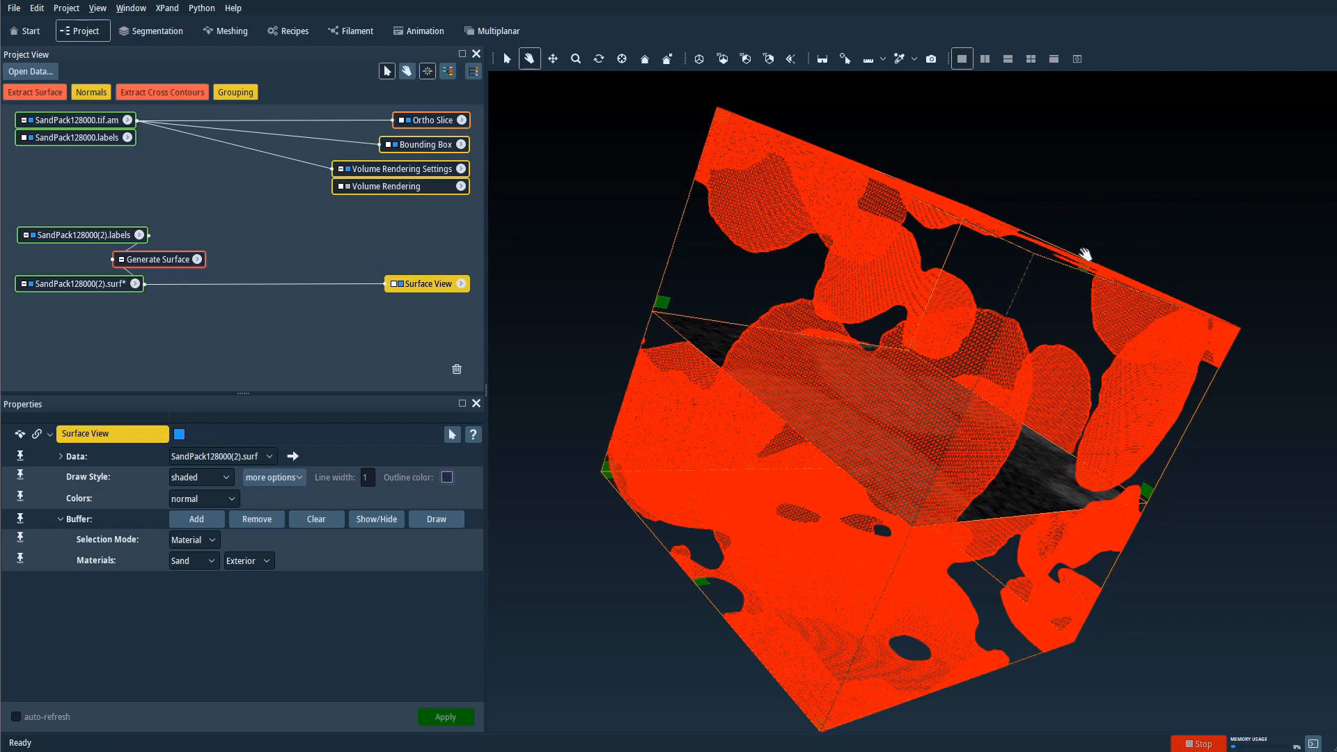
drag(972, 283, 1085, 356)
drag(842, 255, 994, 289)
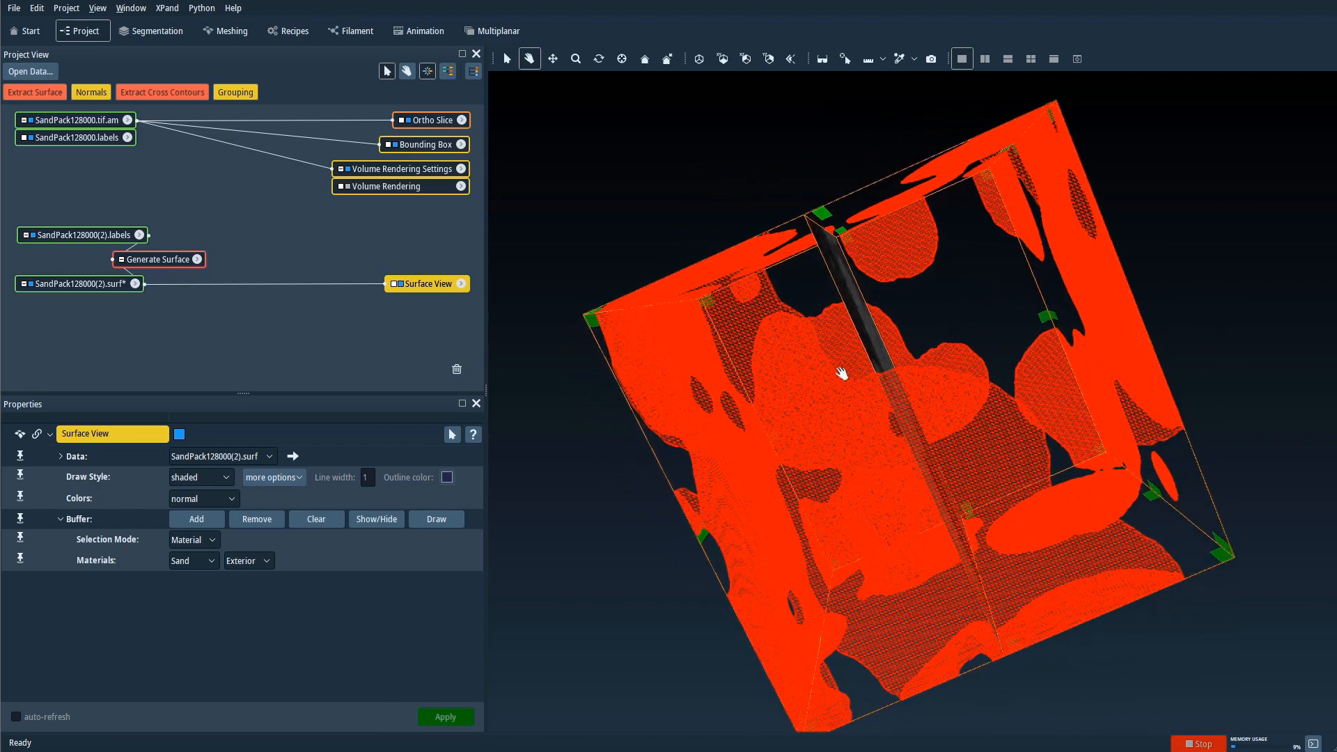
drag(681, 382, 913, 332)
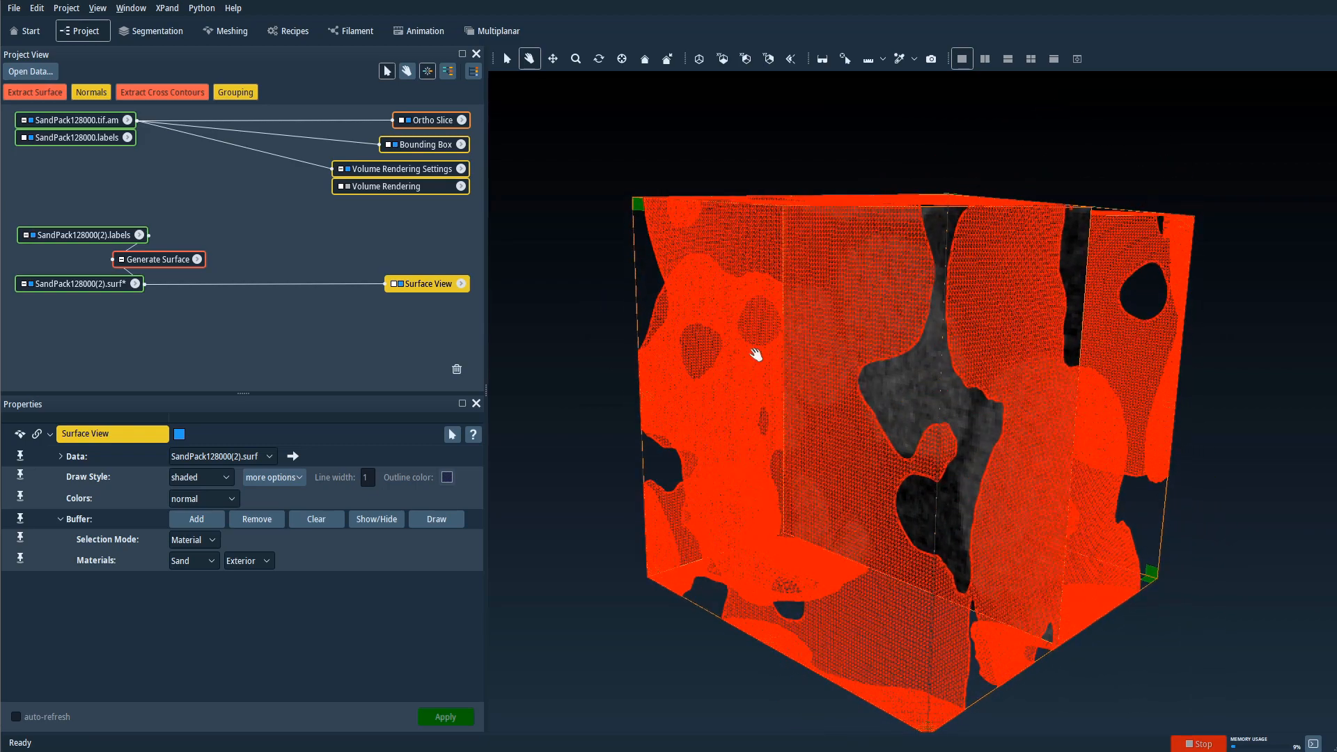
drag(755, 352, 574, 349)
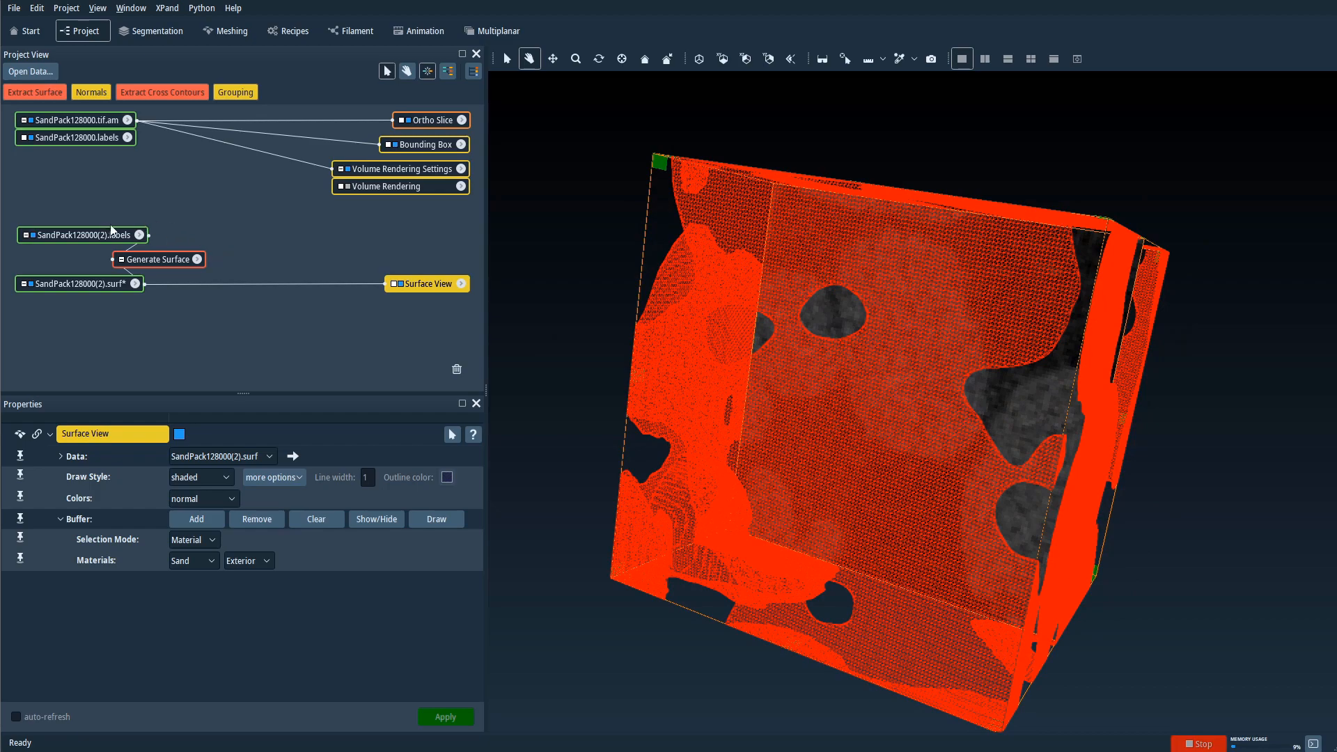
drag(753, 463, 719, 332)
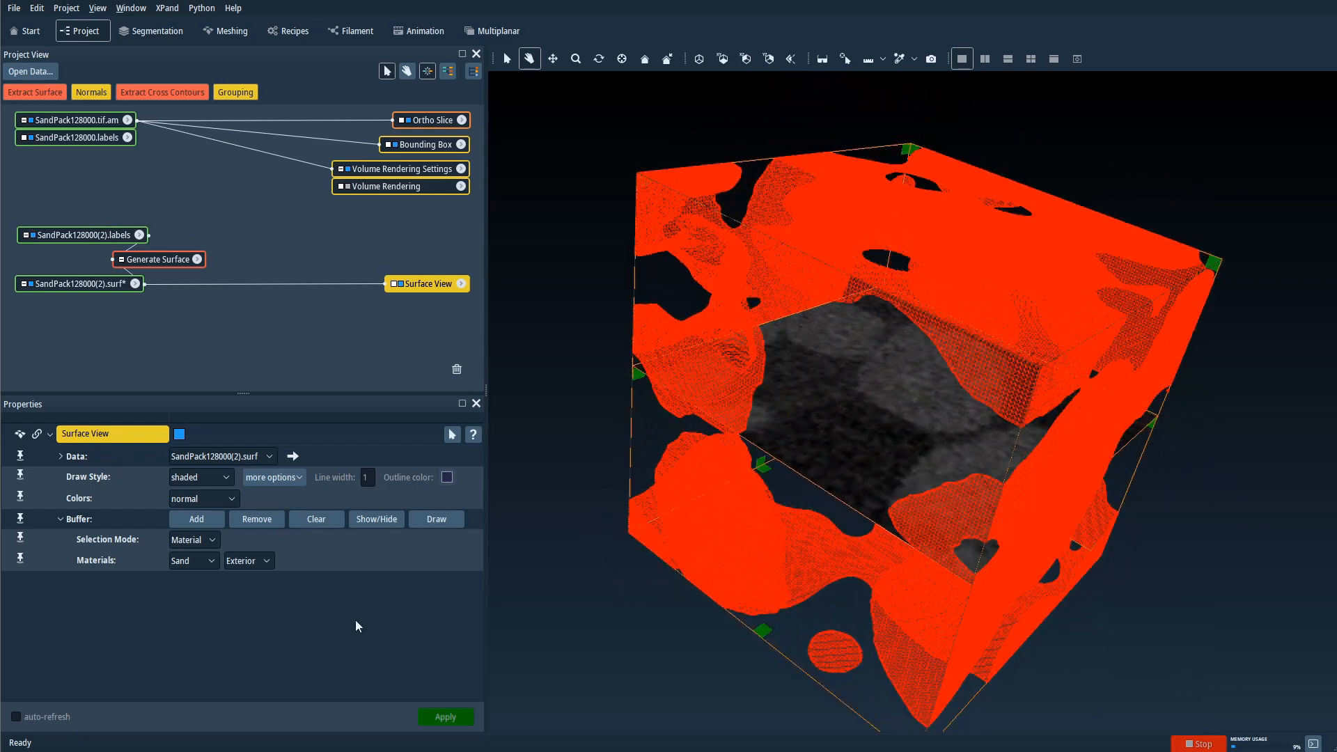
Set the Surface View materials to Sand and All, and add the selected patches to the buffer.
click(269, 561)
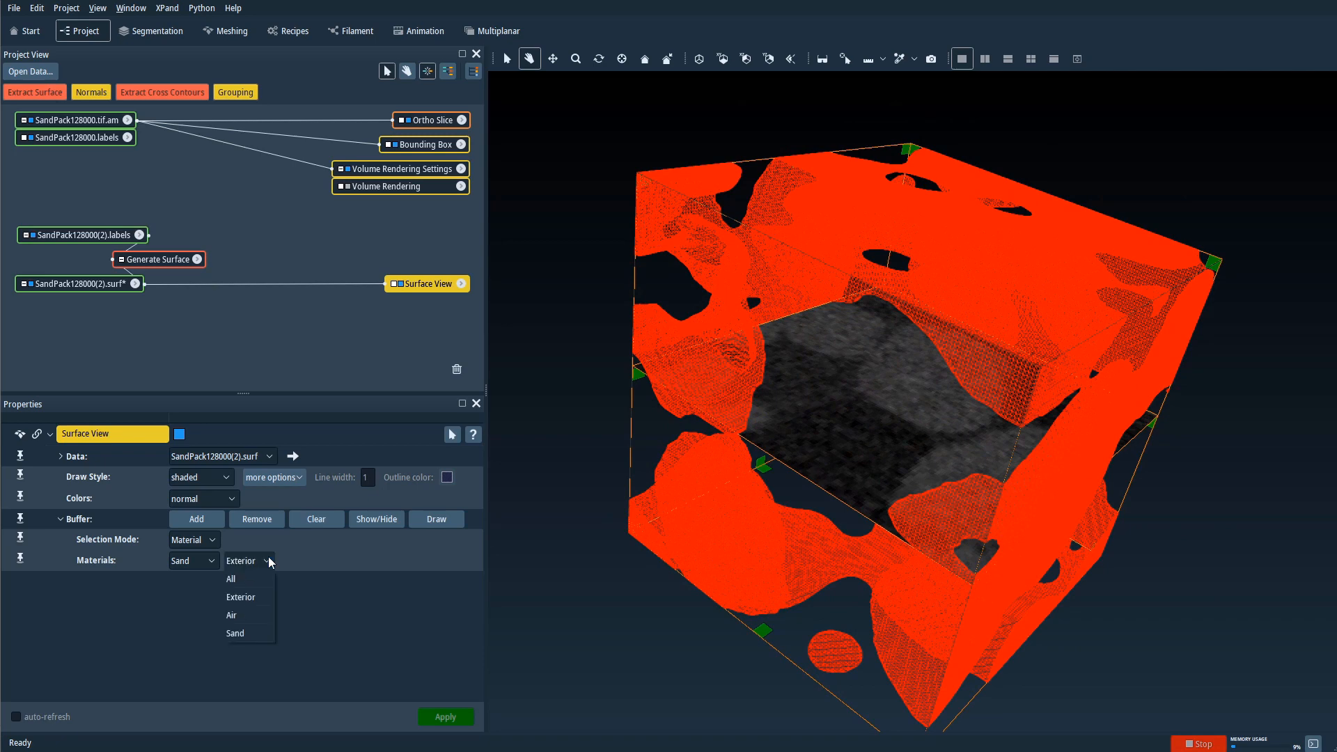
click(240, 580)
drag(493, 514, 857, 388)
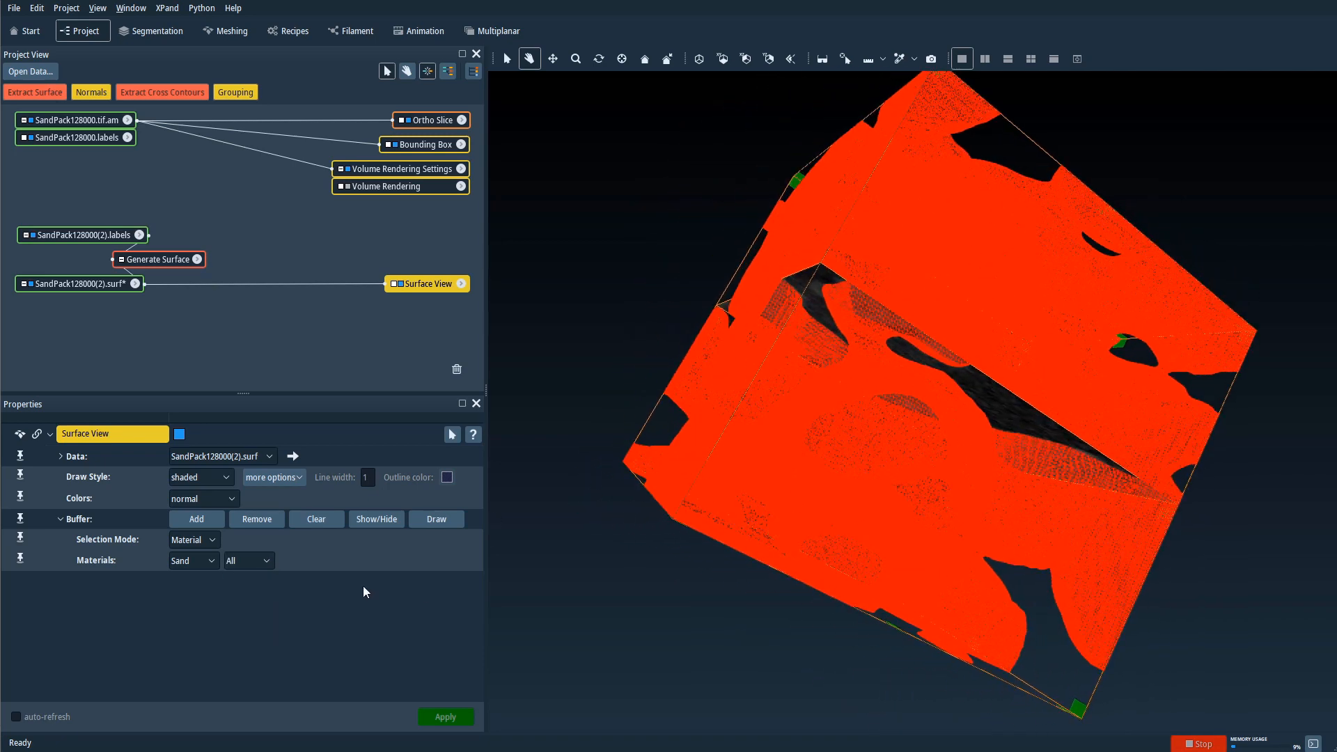
drag(633, 487, 812, 453)
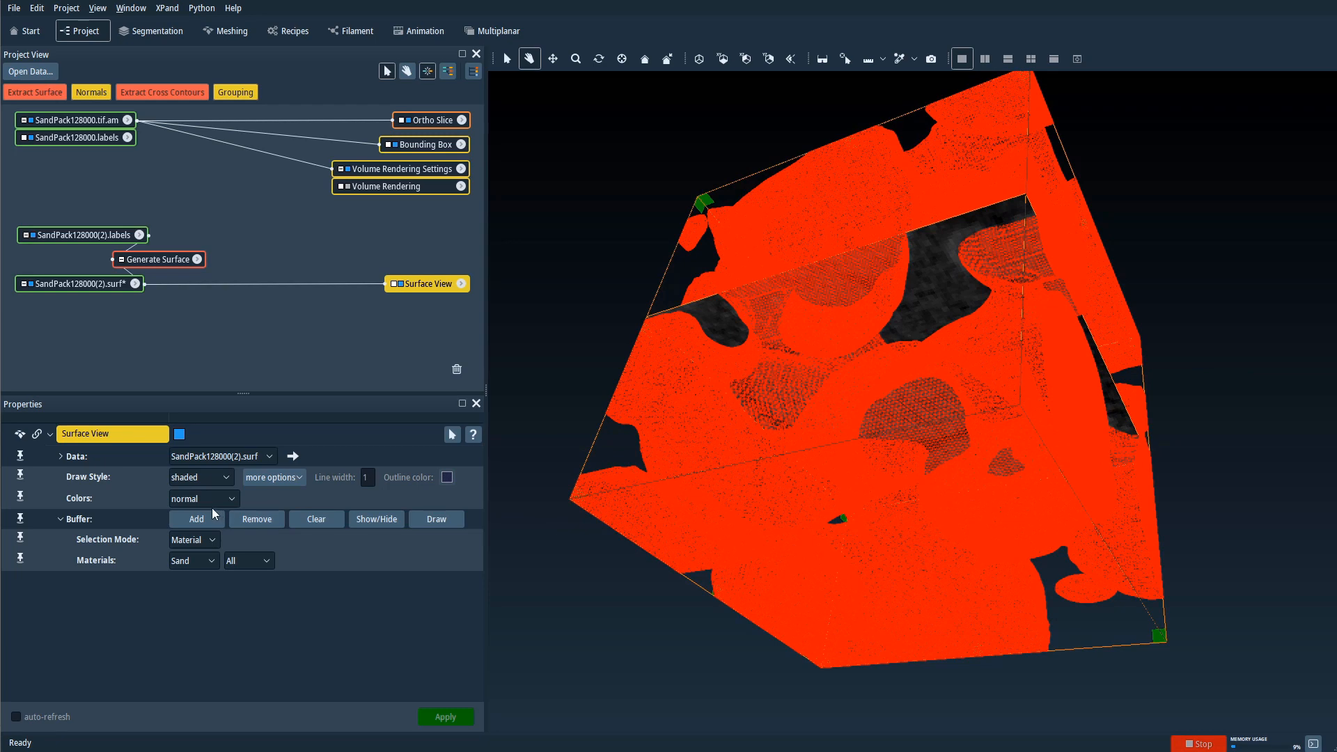
click(198, 519)
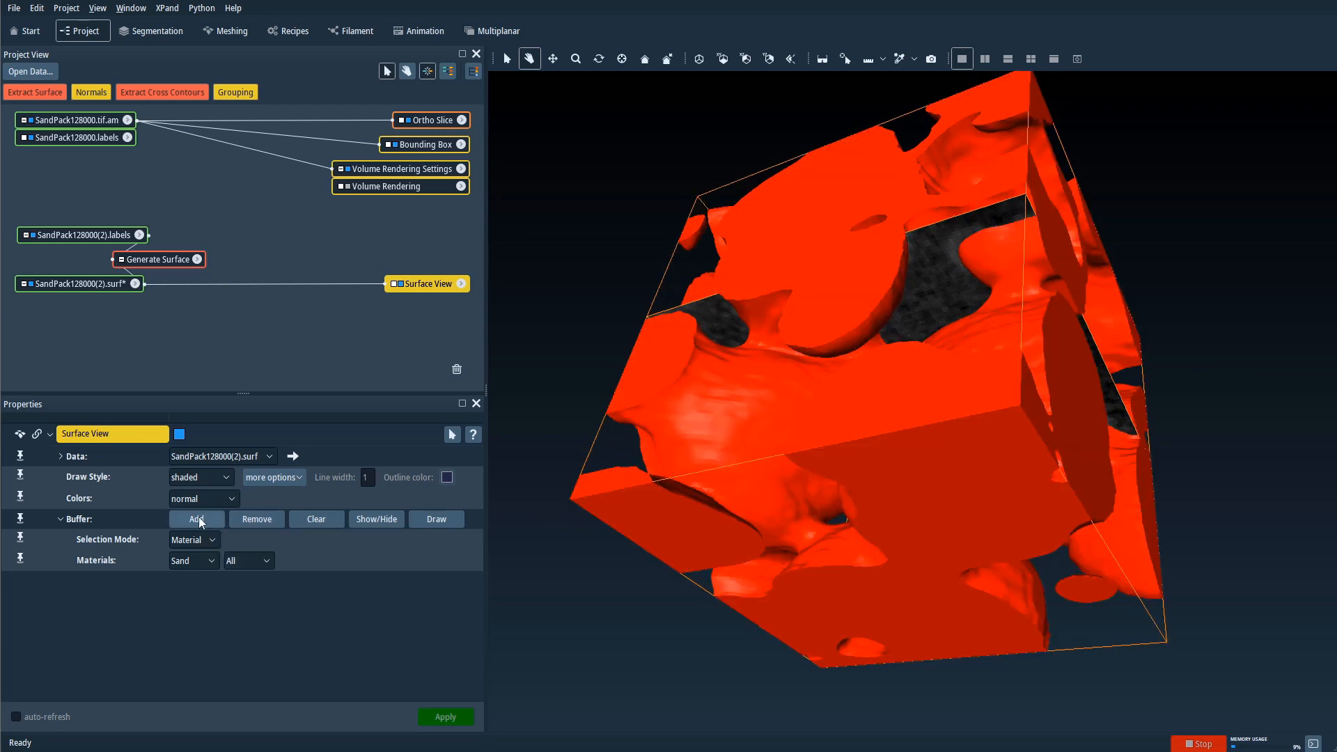
Examine the shaded Sand surface from several sides, including a close look at the grains and pore openings.
drag(782, 404, 985, 448)
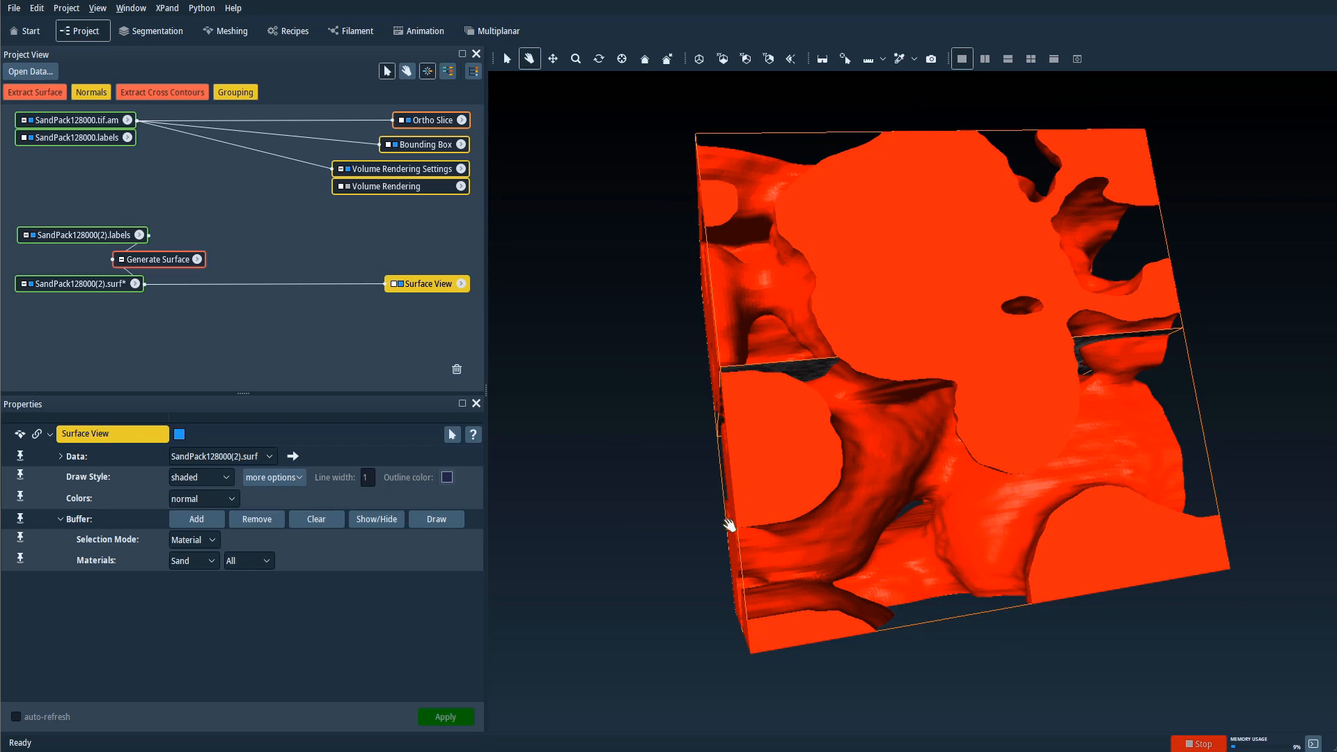
drag(729, 523, 845, 453)
drag(715, 488, 1069, 418)
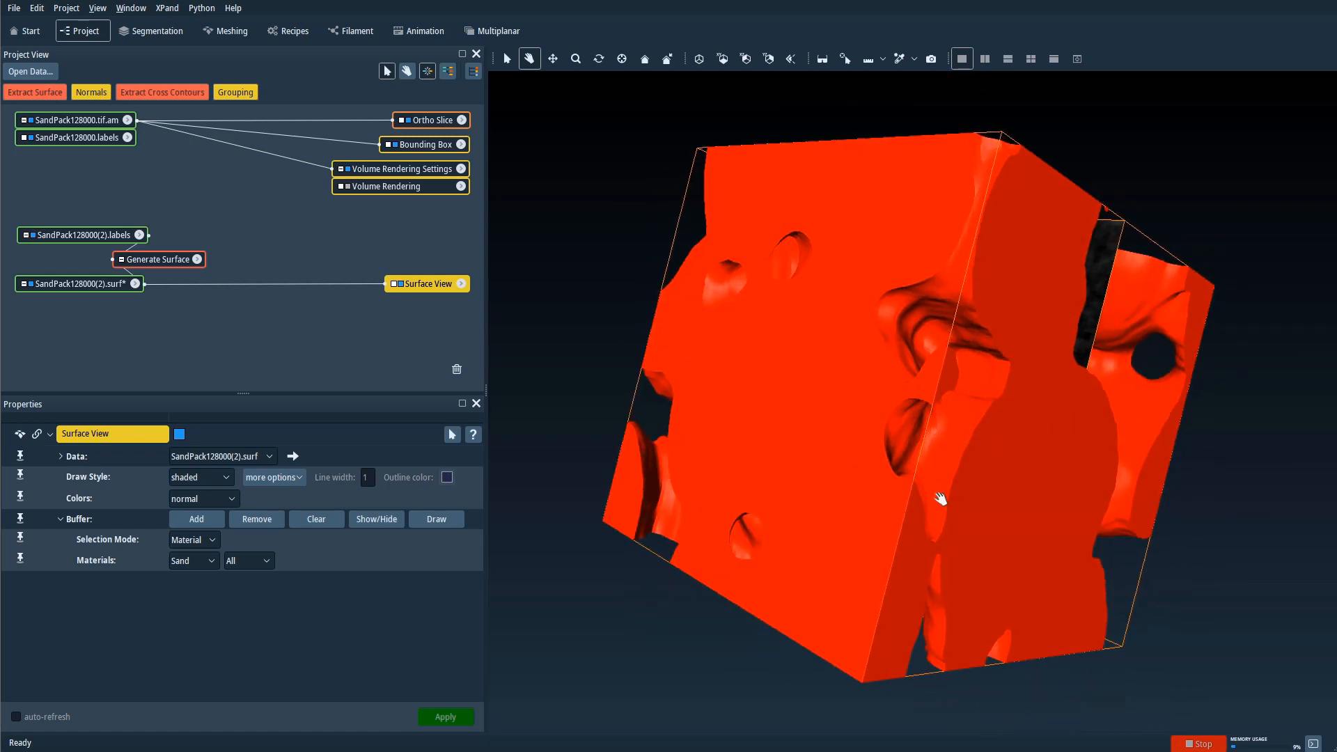
drag(941, 499, 841, 379)
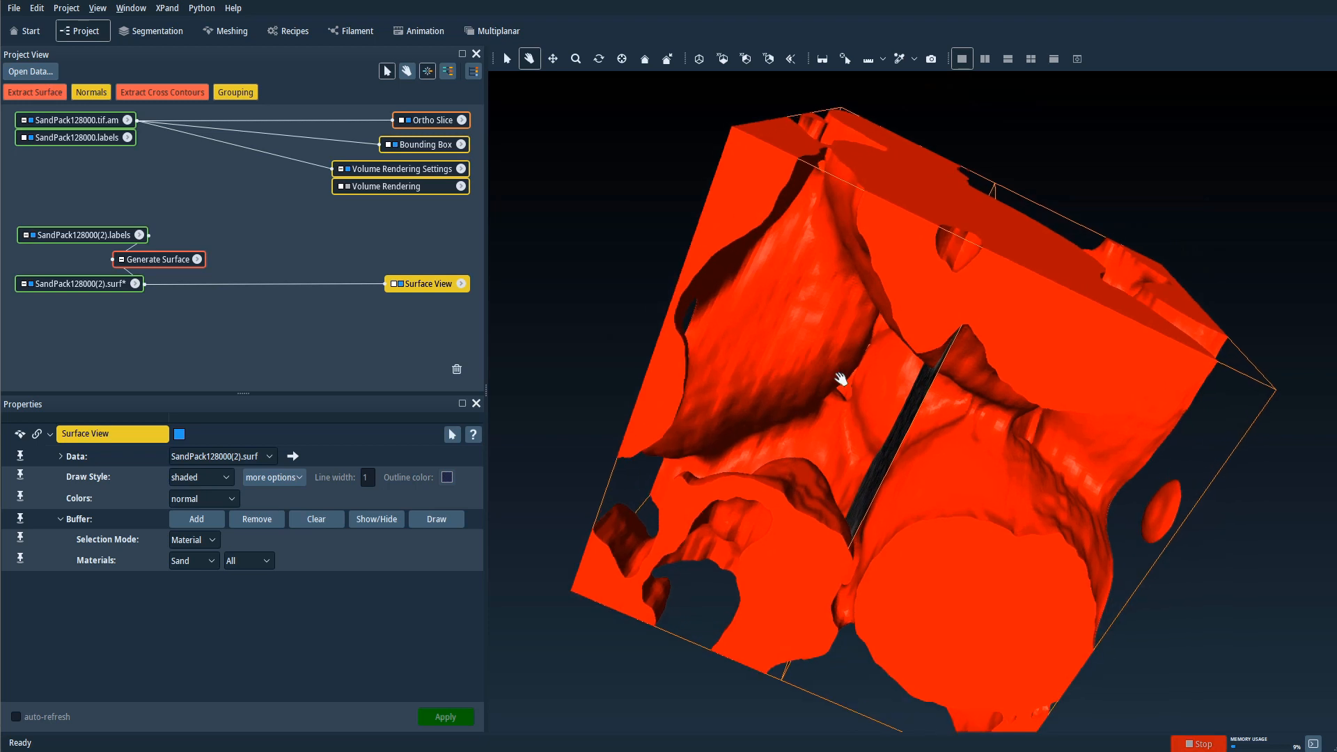
scroll(841, 378, up, 5)
scroll(851, 433, down, 5)
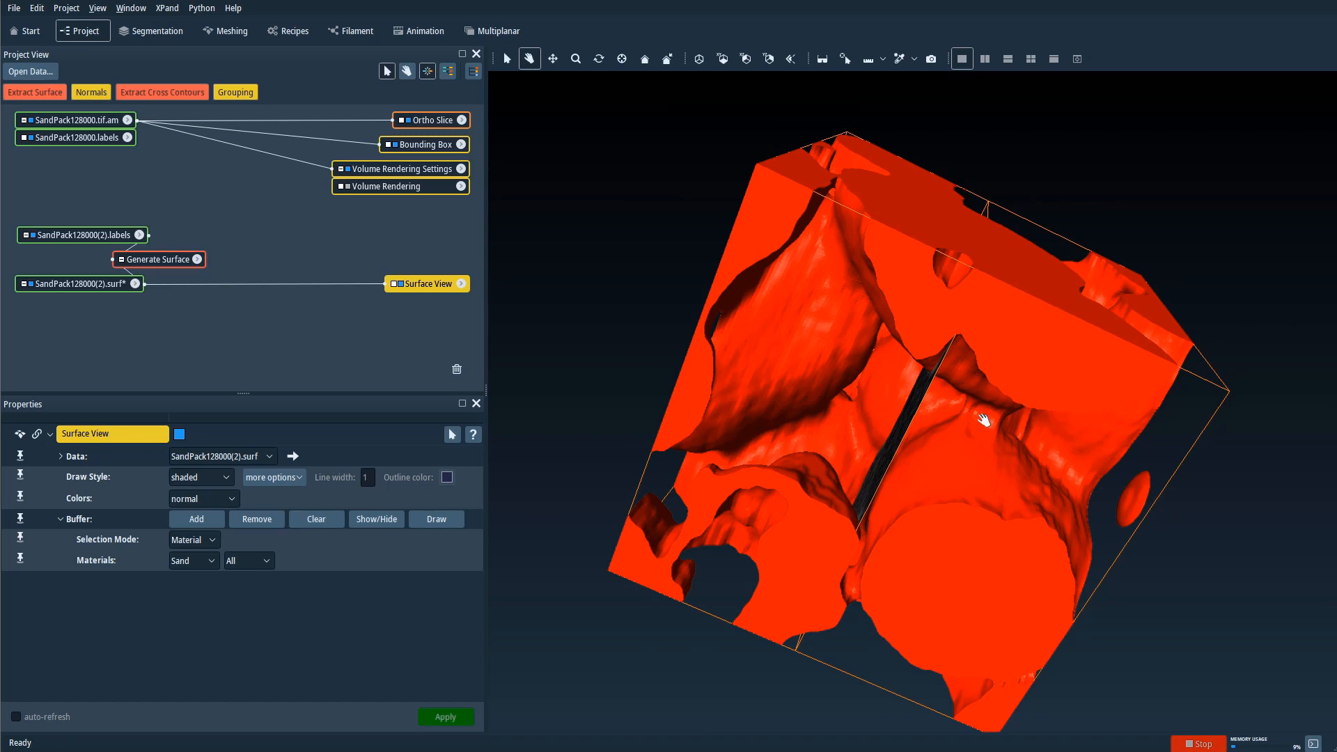
drag(966, 425, 1044, 431)
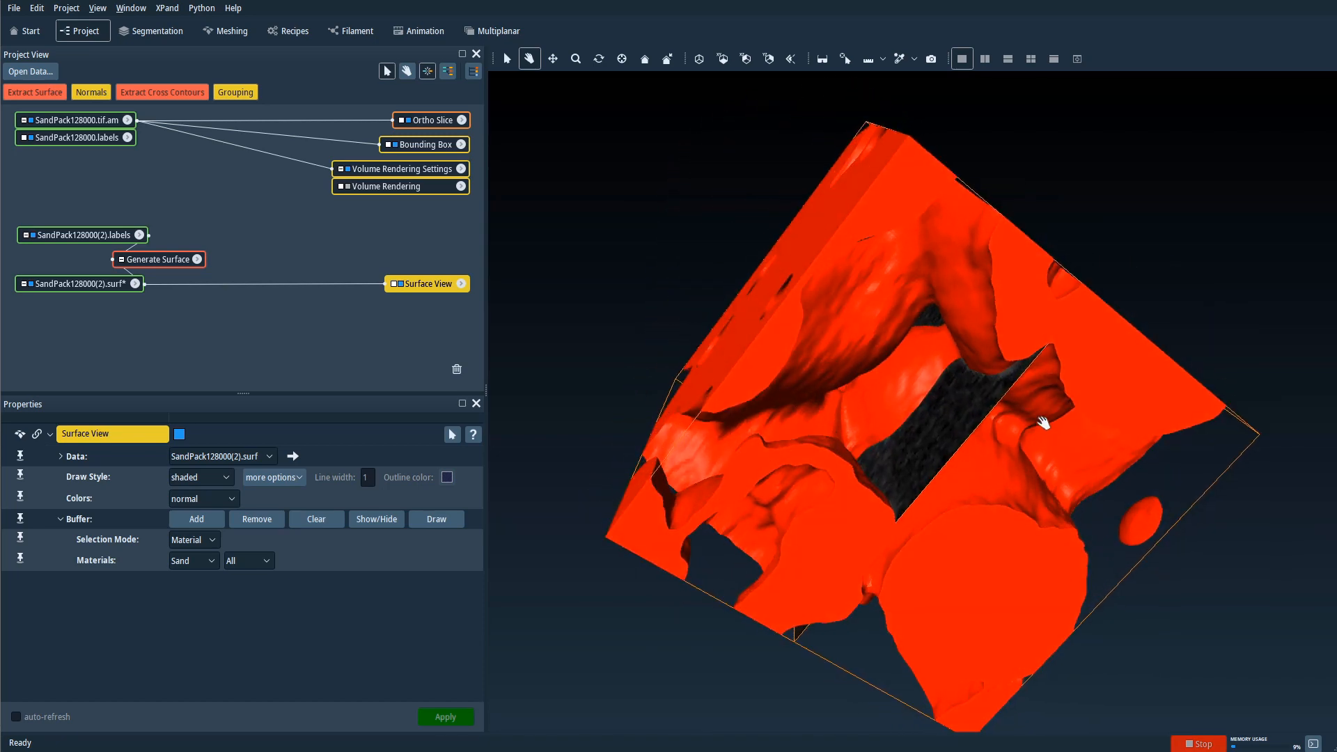
drag(772, 356, 802, 404)
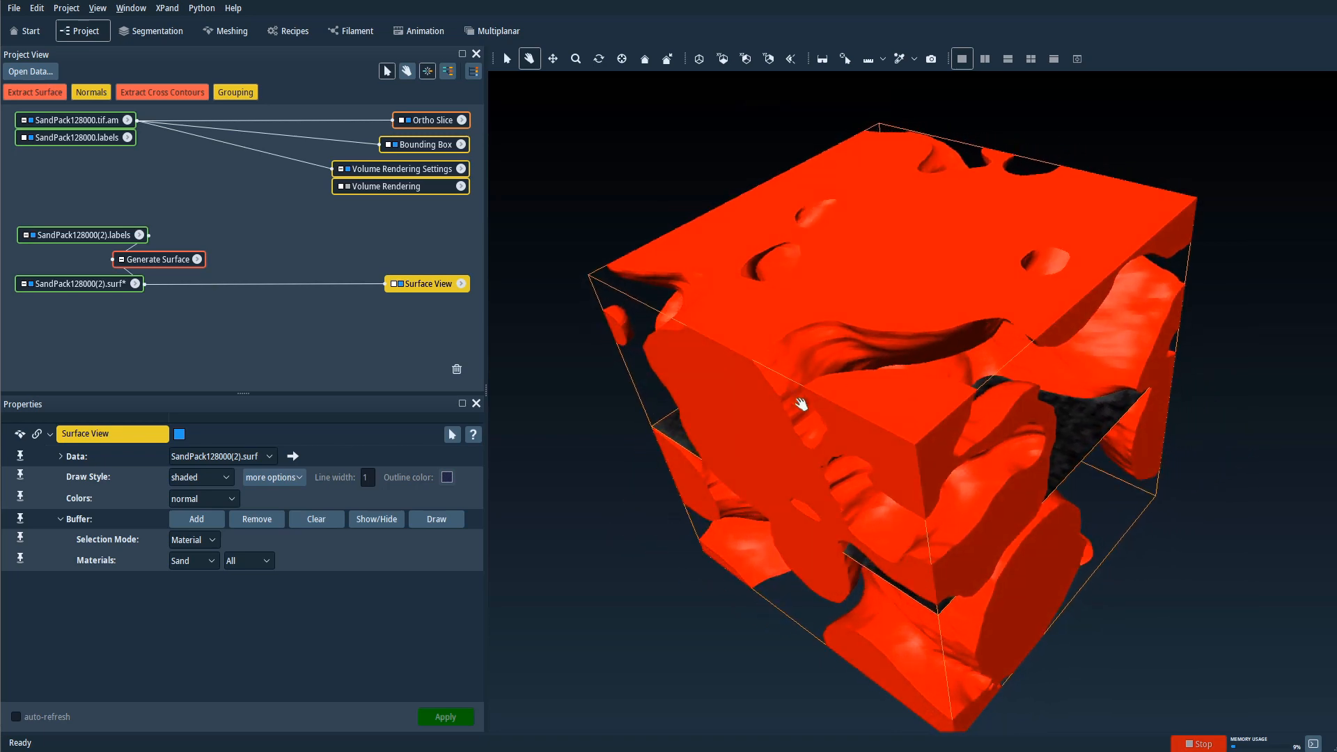
drag(687, 433, 949, 386)
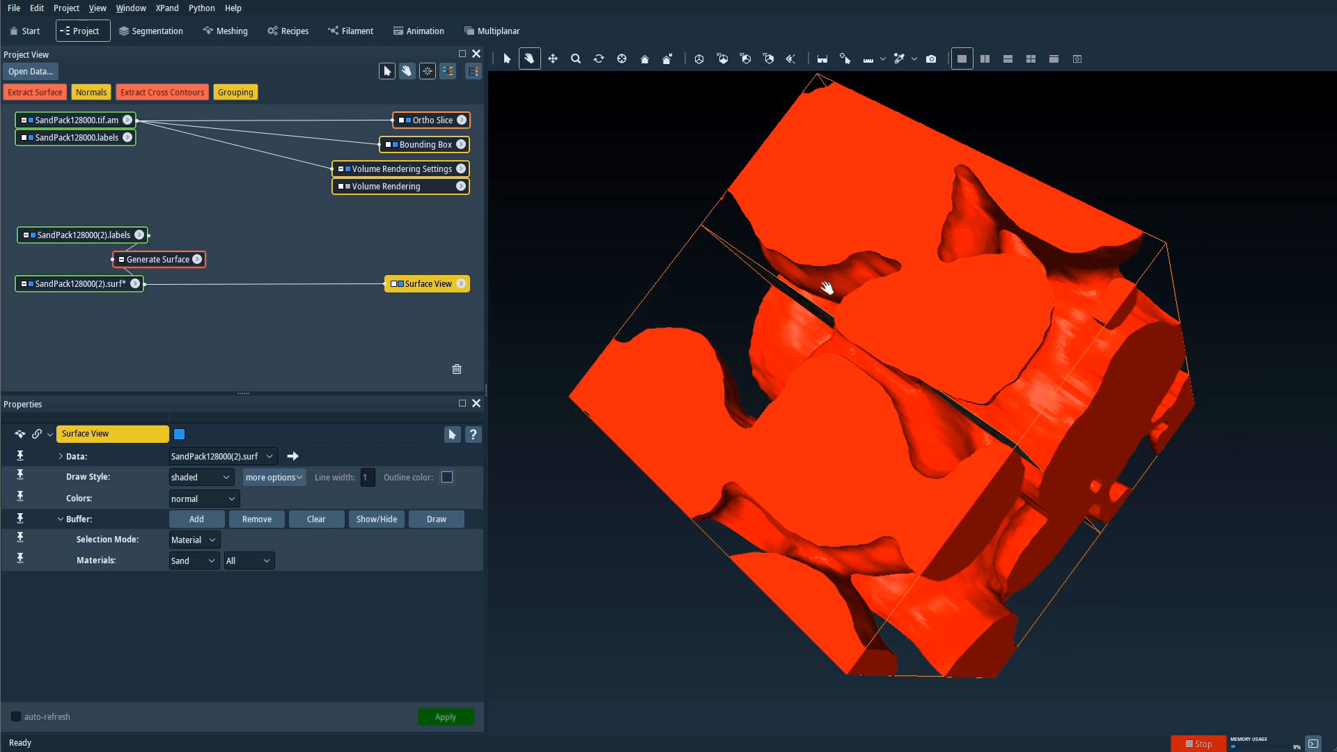
Empty the Surface View buffer and remove the highlighted Sand patches from the selection.
drag(705, 352, 909, 344)
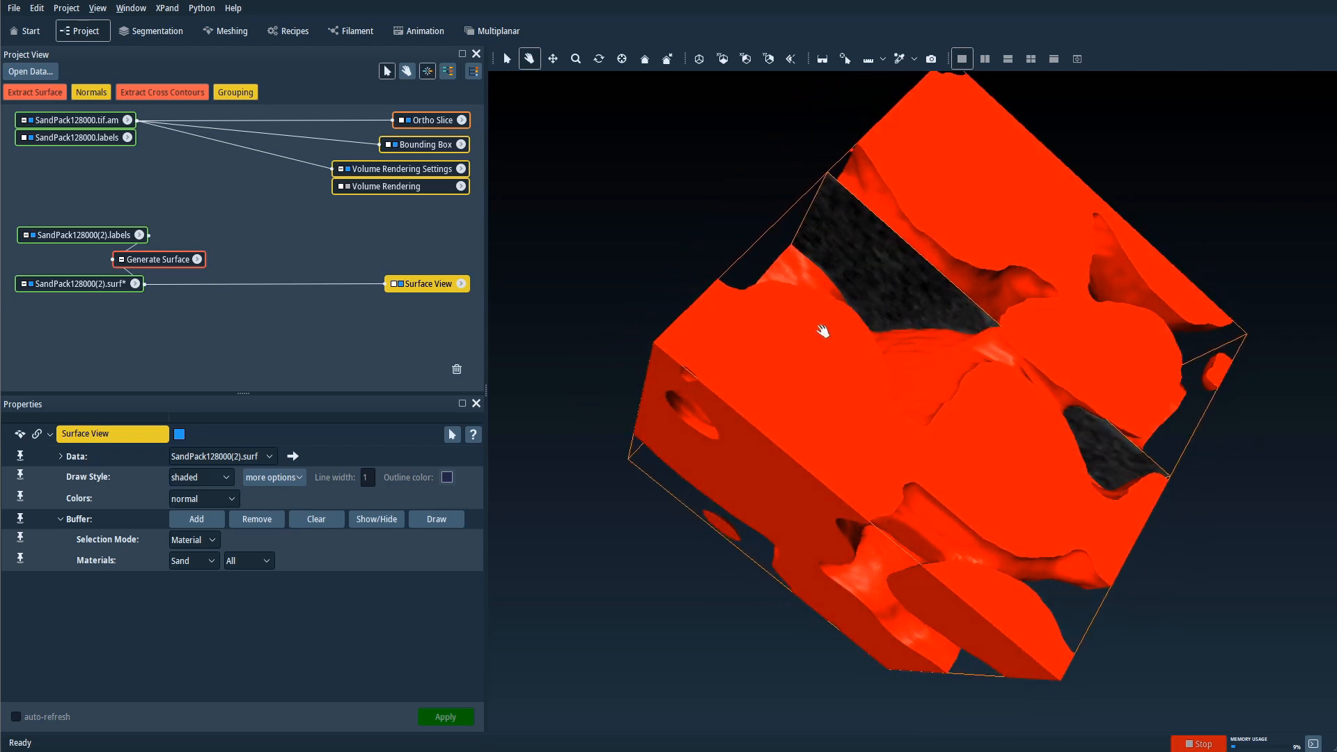
drag(728, 342, 860, 391)
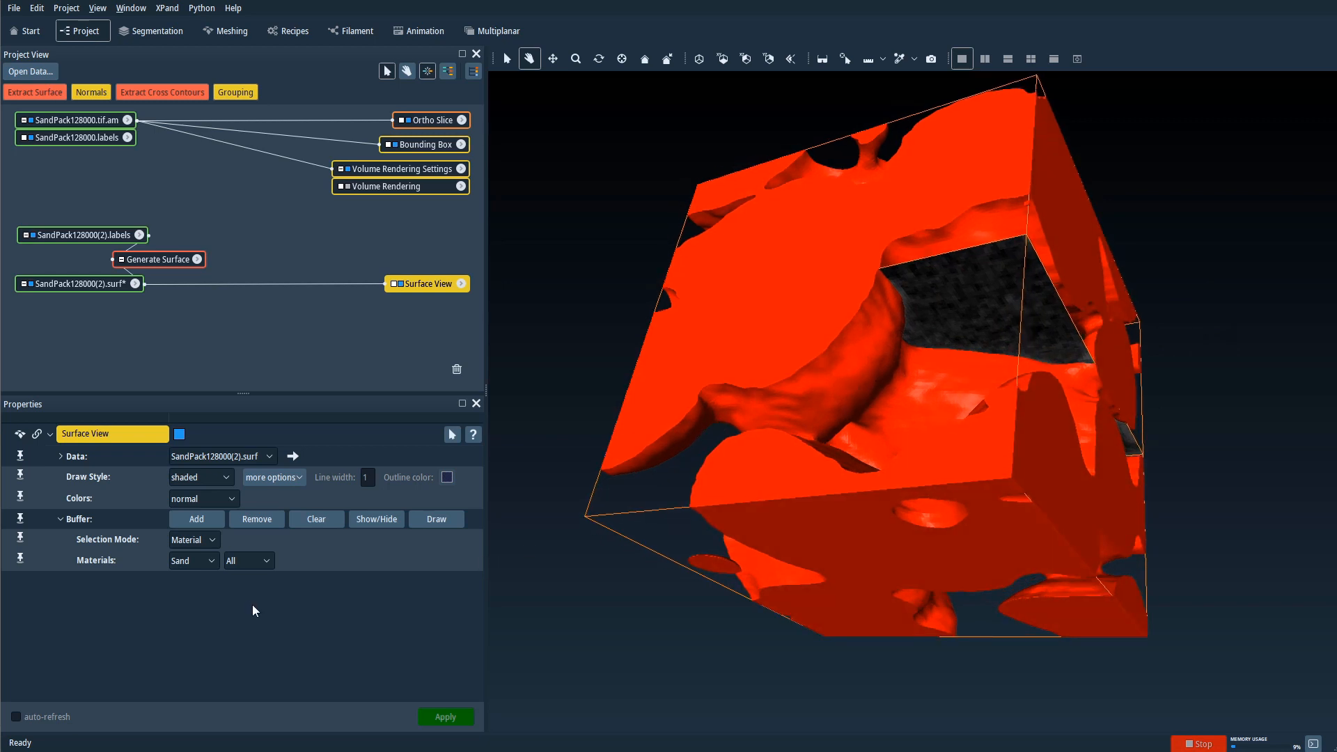
click(317, 519)
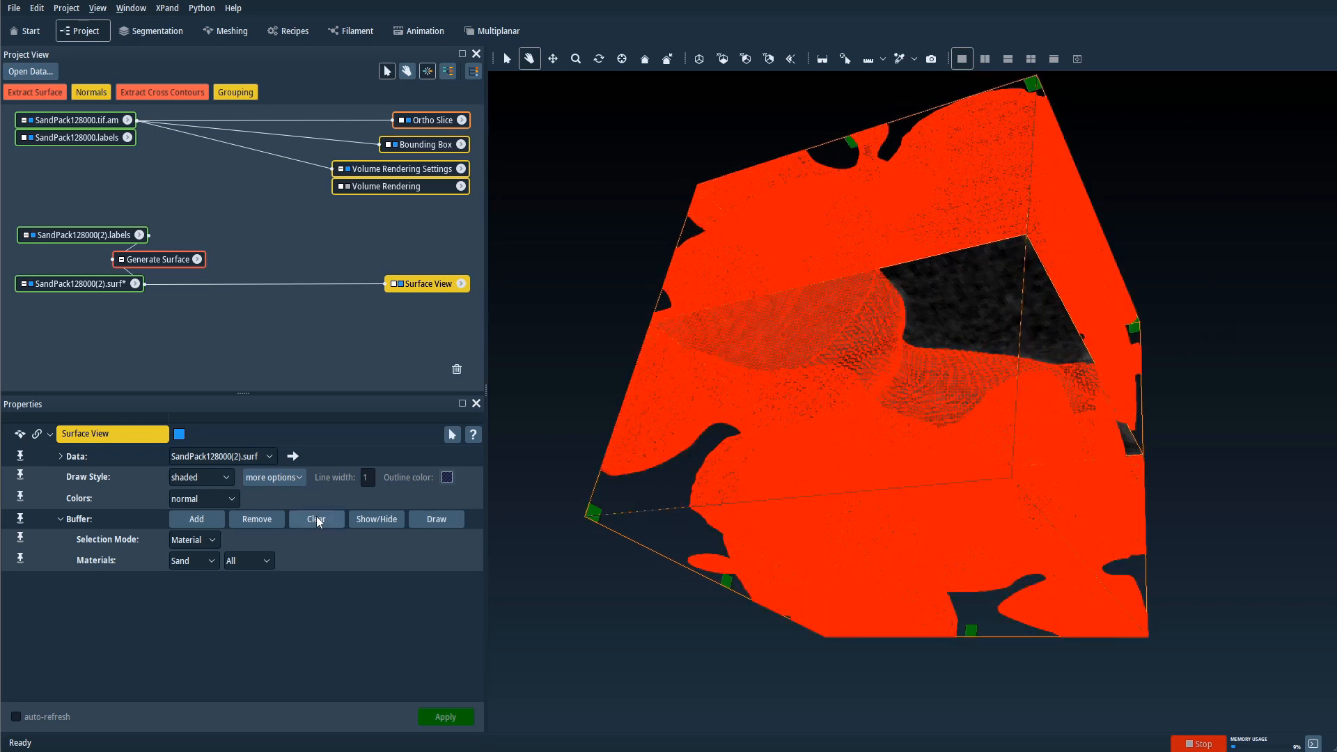
click(259, 519)
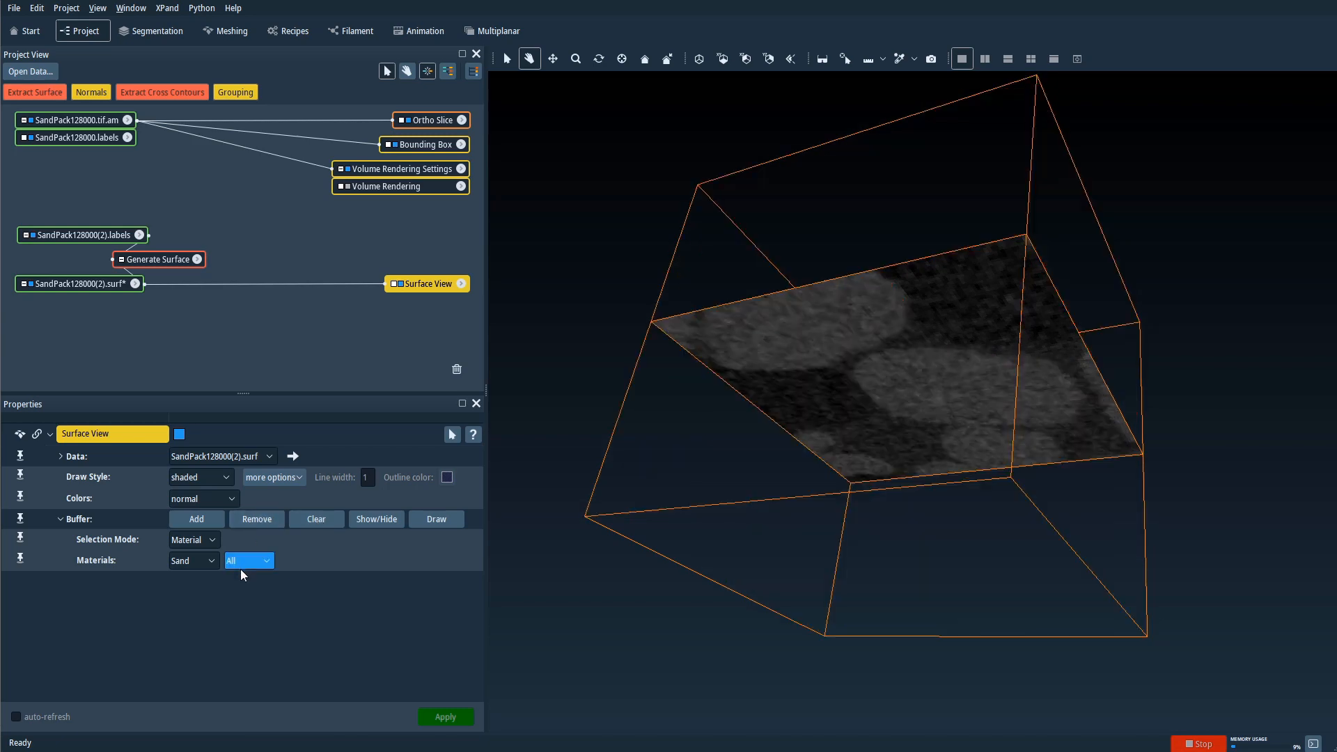
Select the Air material against All, add its patches to the Surface View buffer, and examine the Air surface up close.
click(212, 561)
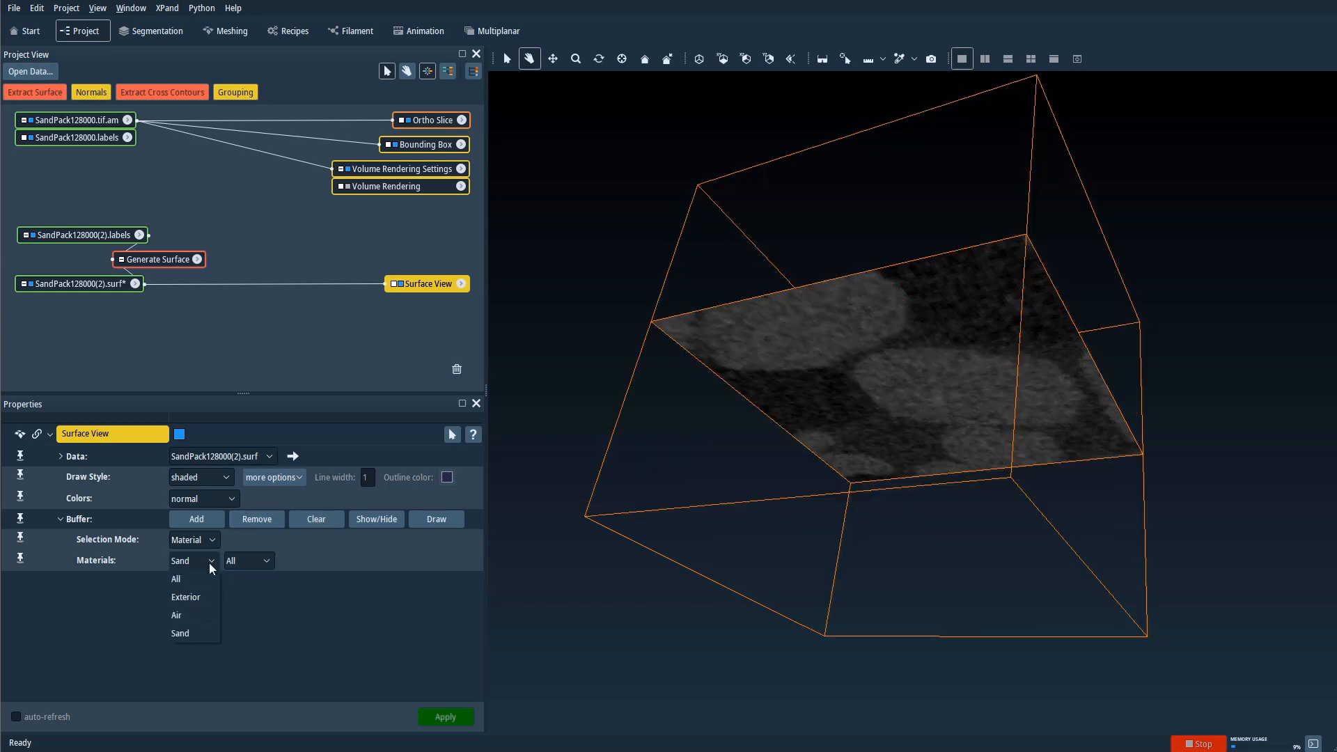
click(186, 616)
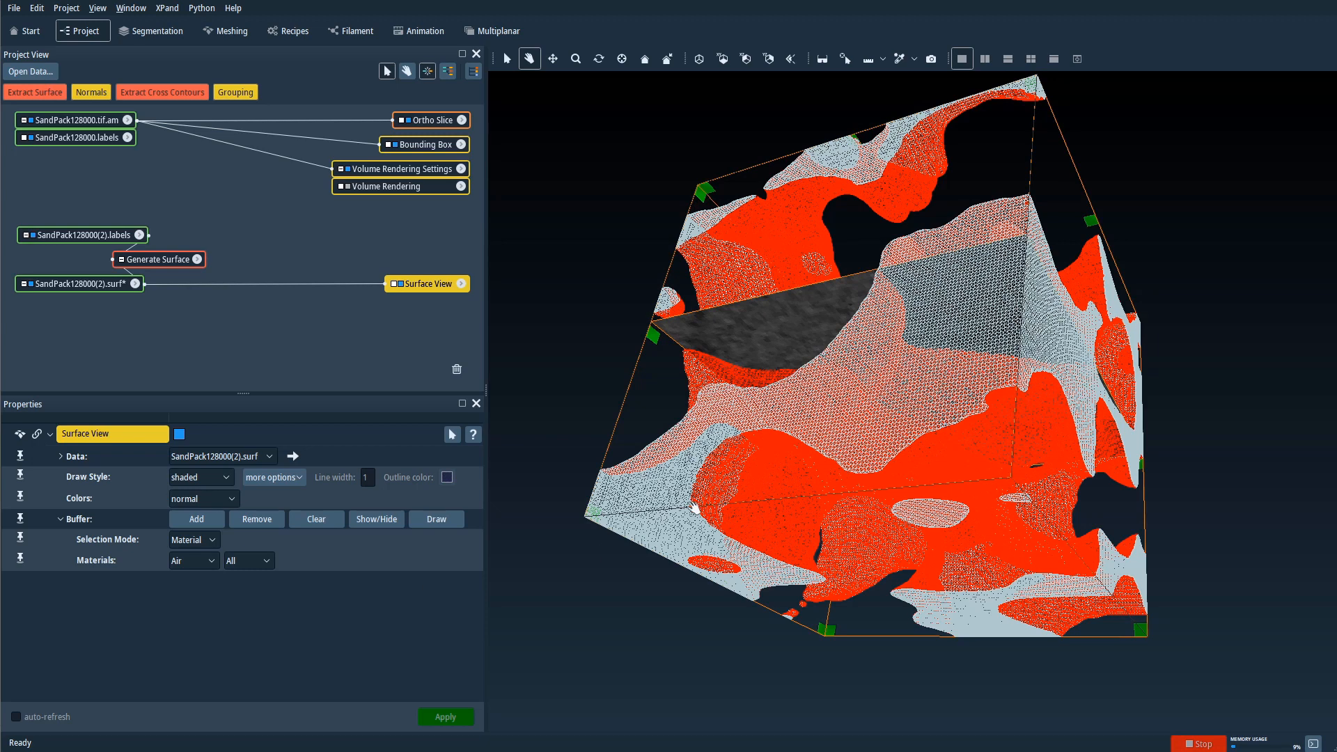
drag(694, 507, 939, 453)
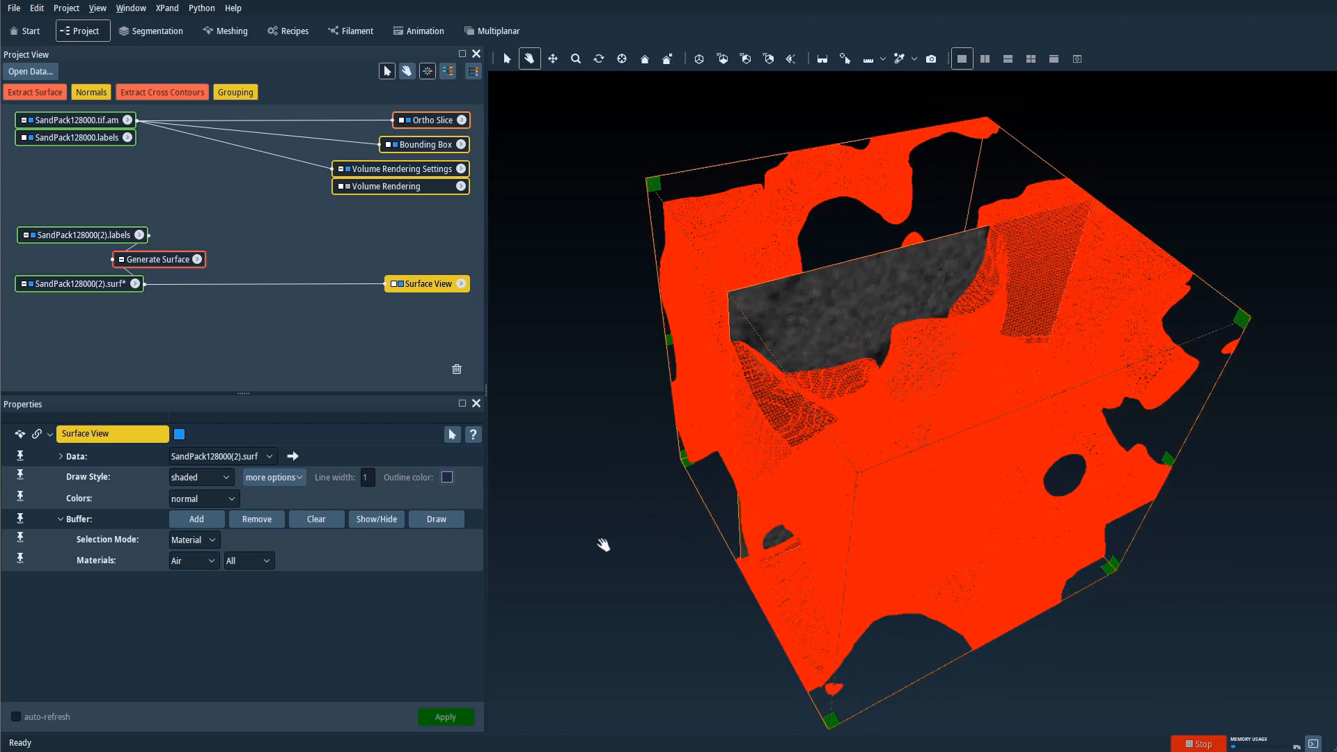
click(200, 527)
mouse_move(728, 512)
mouse_down()
mouse_move(780, 526)
mouse_move(929, 668)
mouse_up()
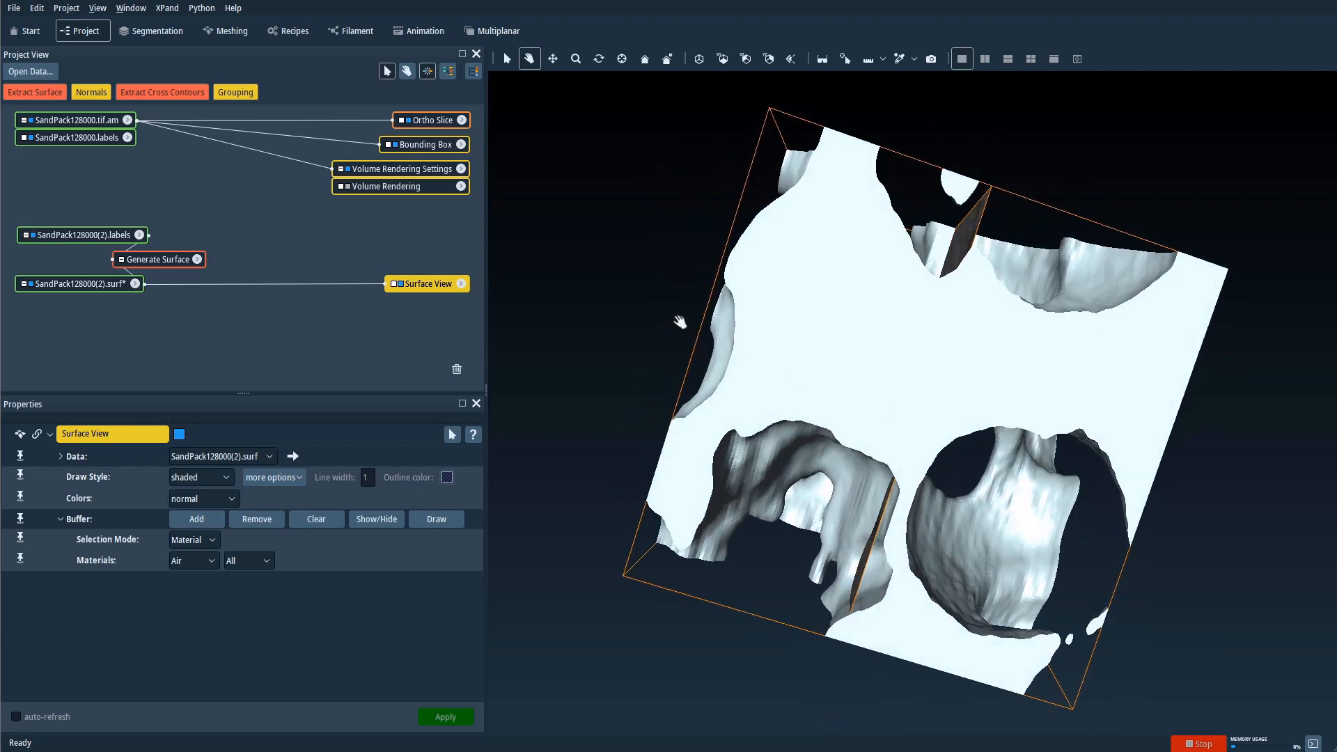
drag(680, 322, 955, 464)
scroll(975, 474, up, 2)
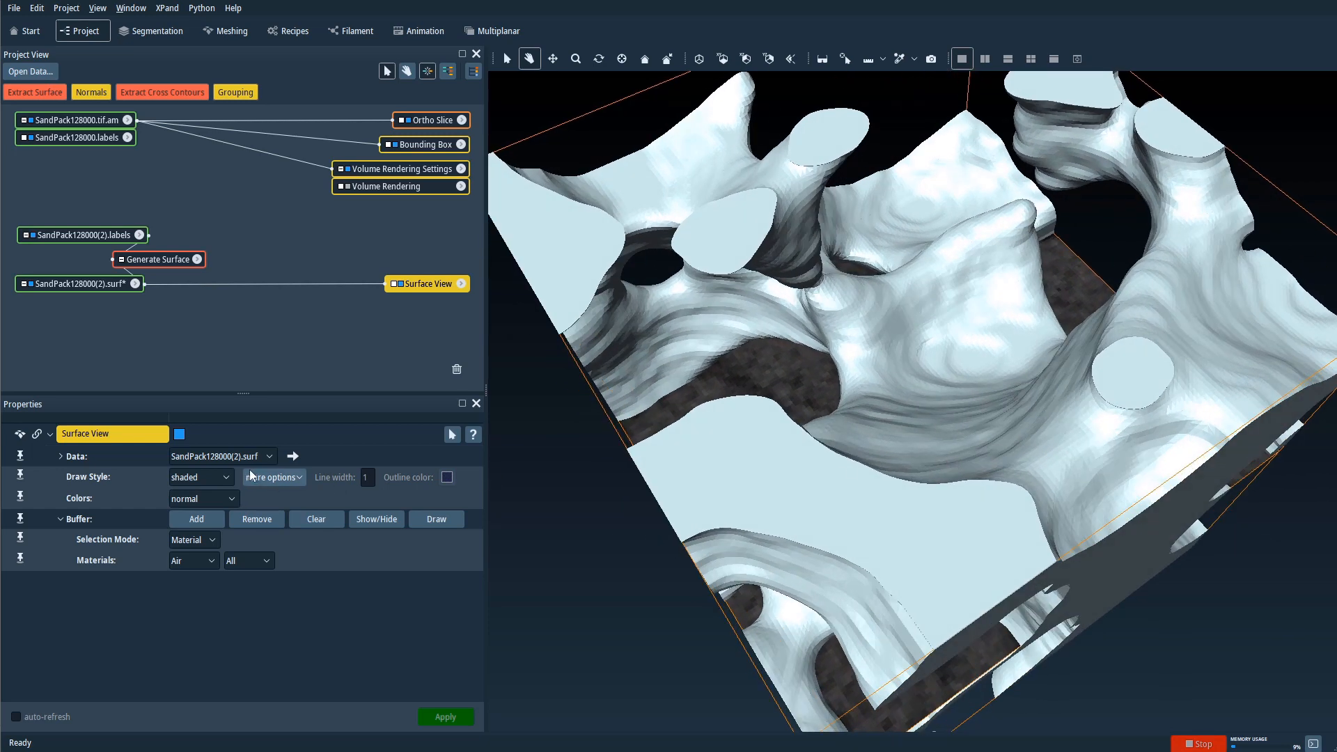
Set the Surface View draw style to outlined and examine the triangle mesh of the Air surface.
click(227, 480)
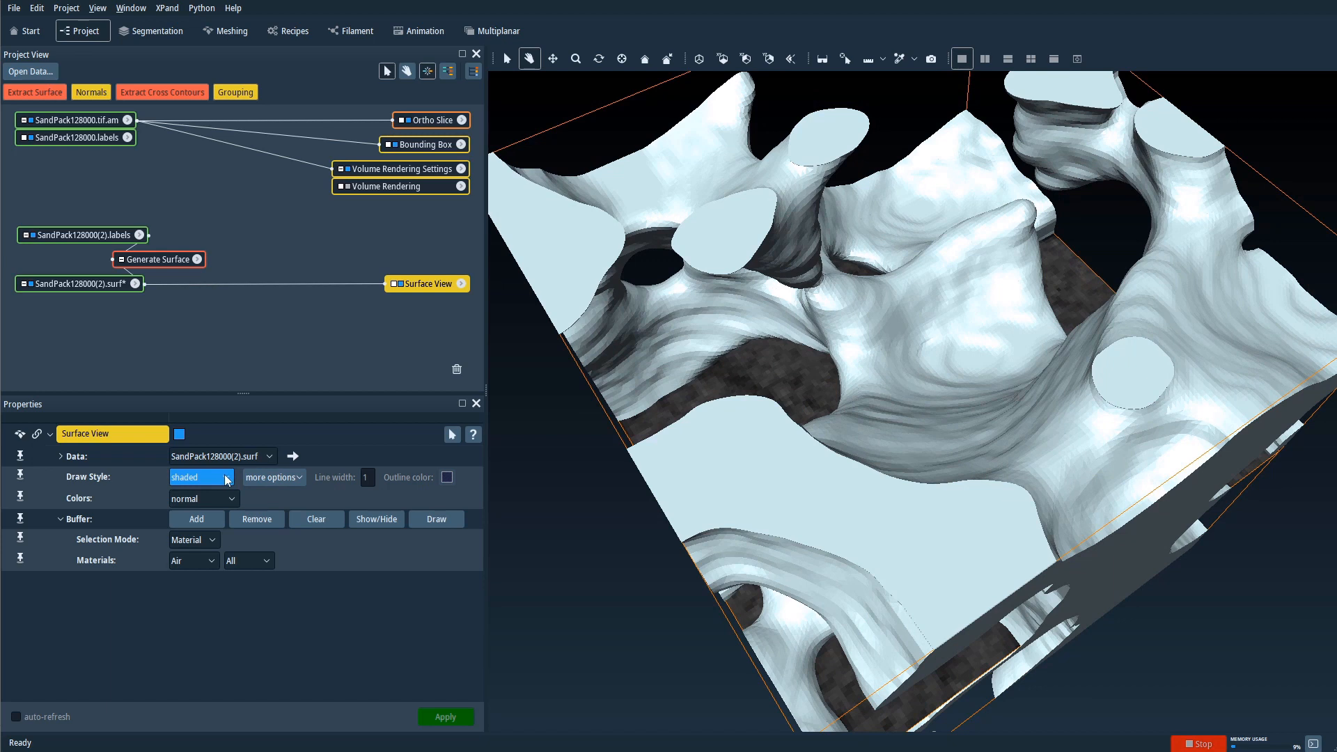
click(227, 479)
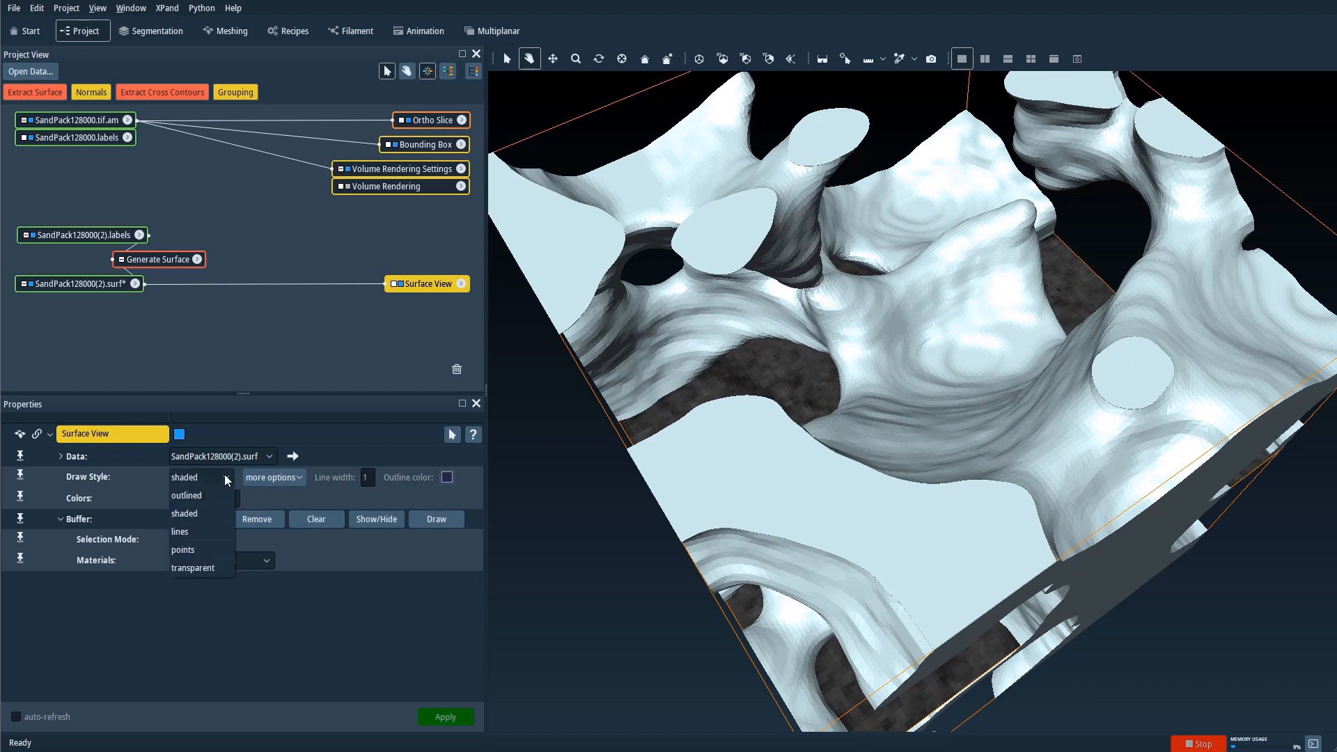
click(198, 499)
scroll(856, 518, up, 4)
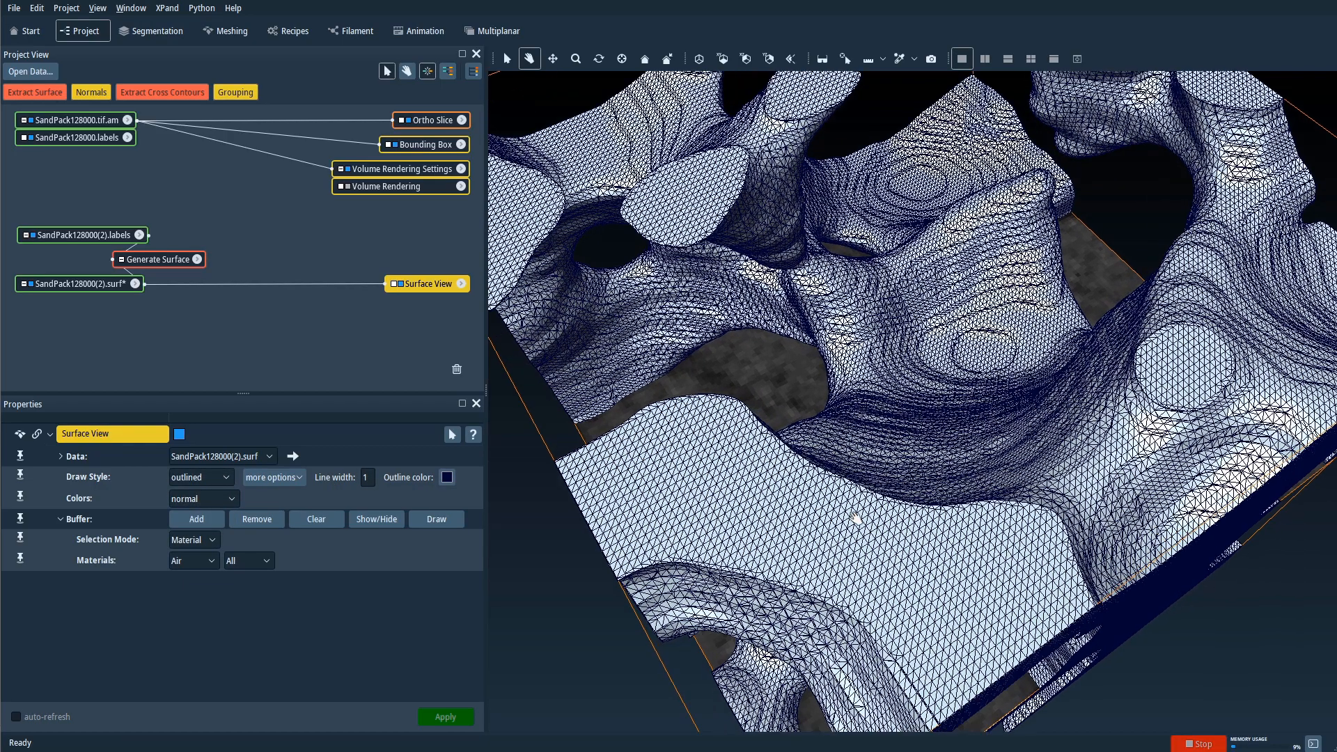
drag(857, 518, 869, 481)
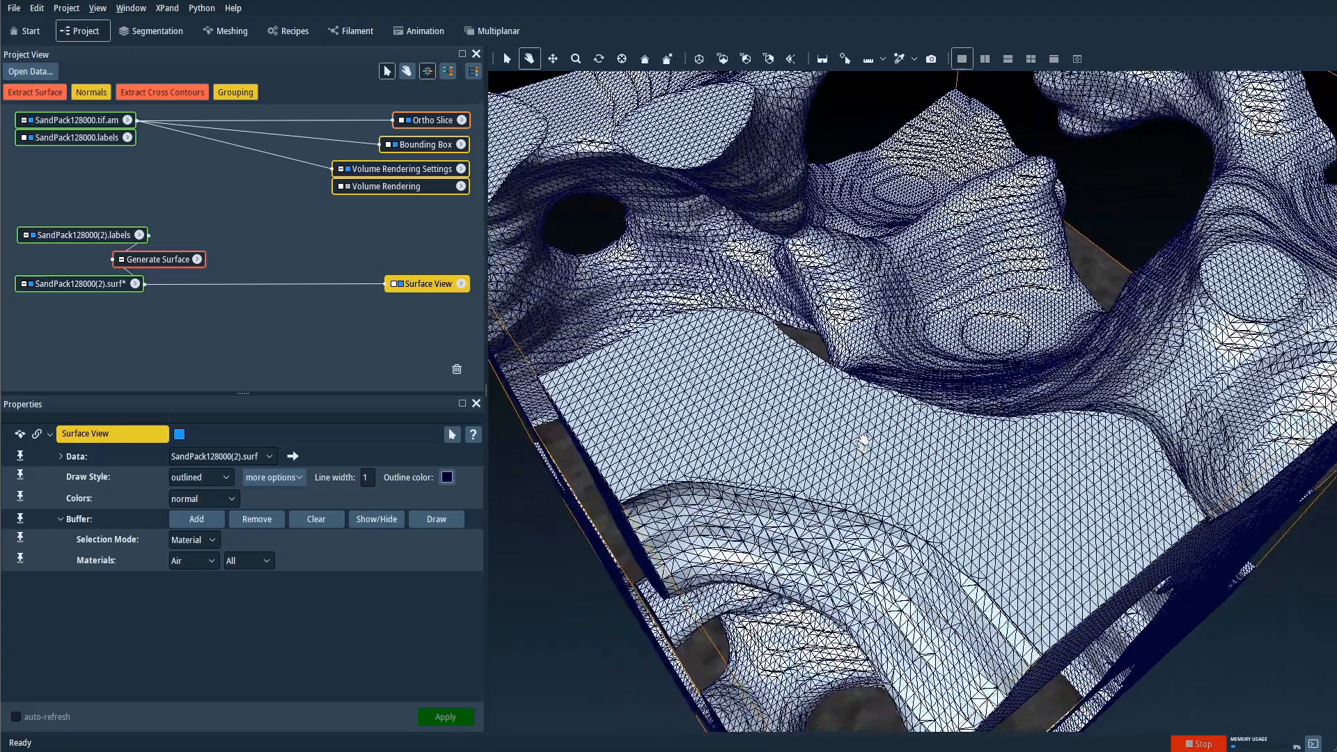
Try the lines draw style and the points draw style on the Air surface, viewing each from a slightly different angle.
click(225, 478)
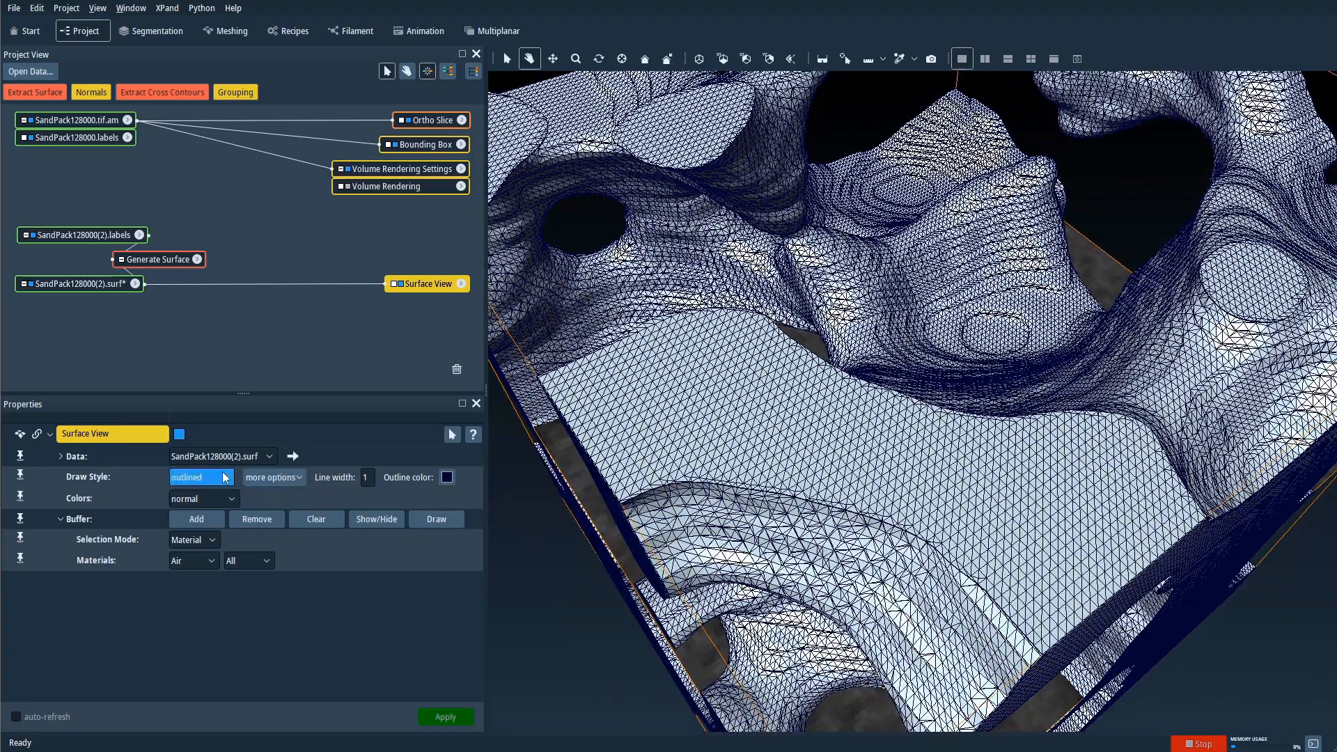
click(191, 528)
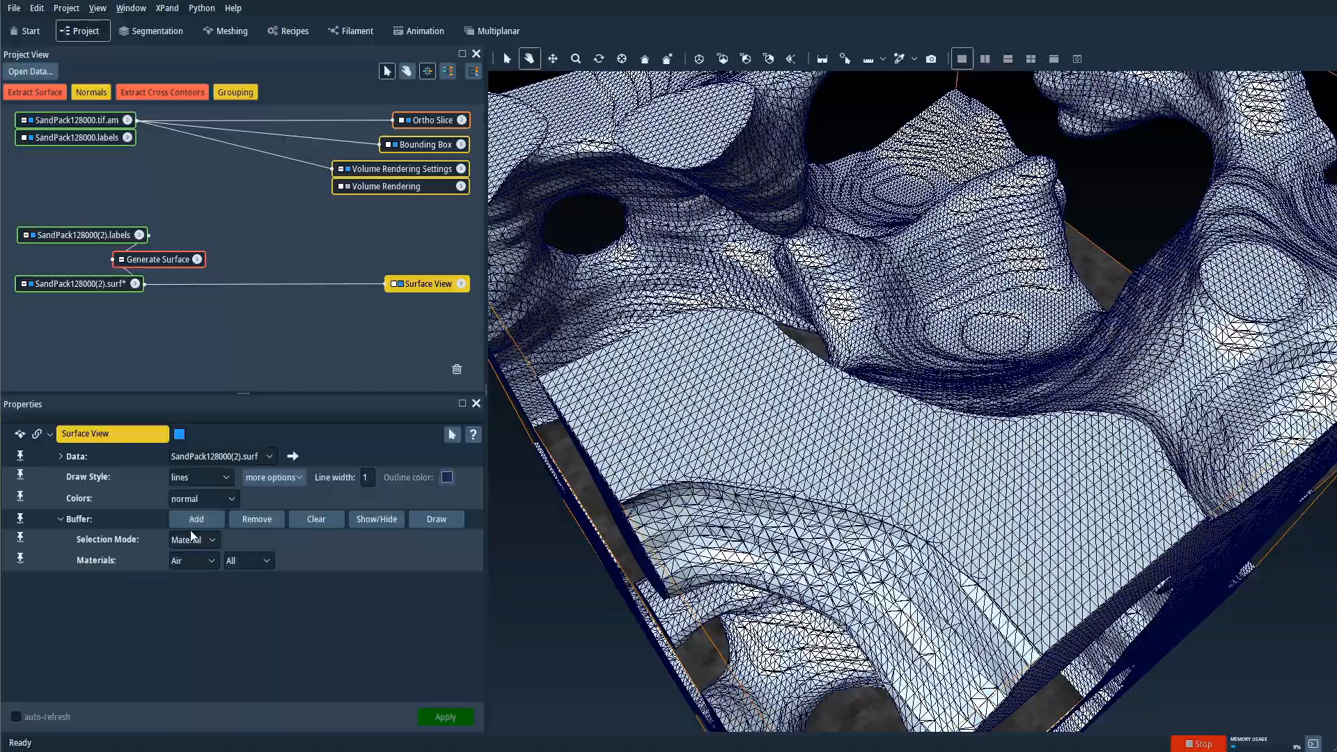
drag(662, 480, 723, 453)
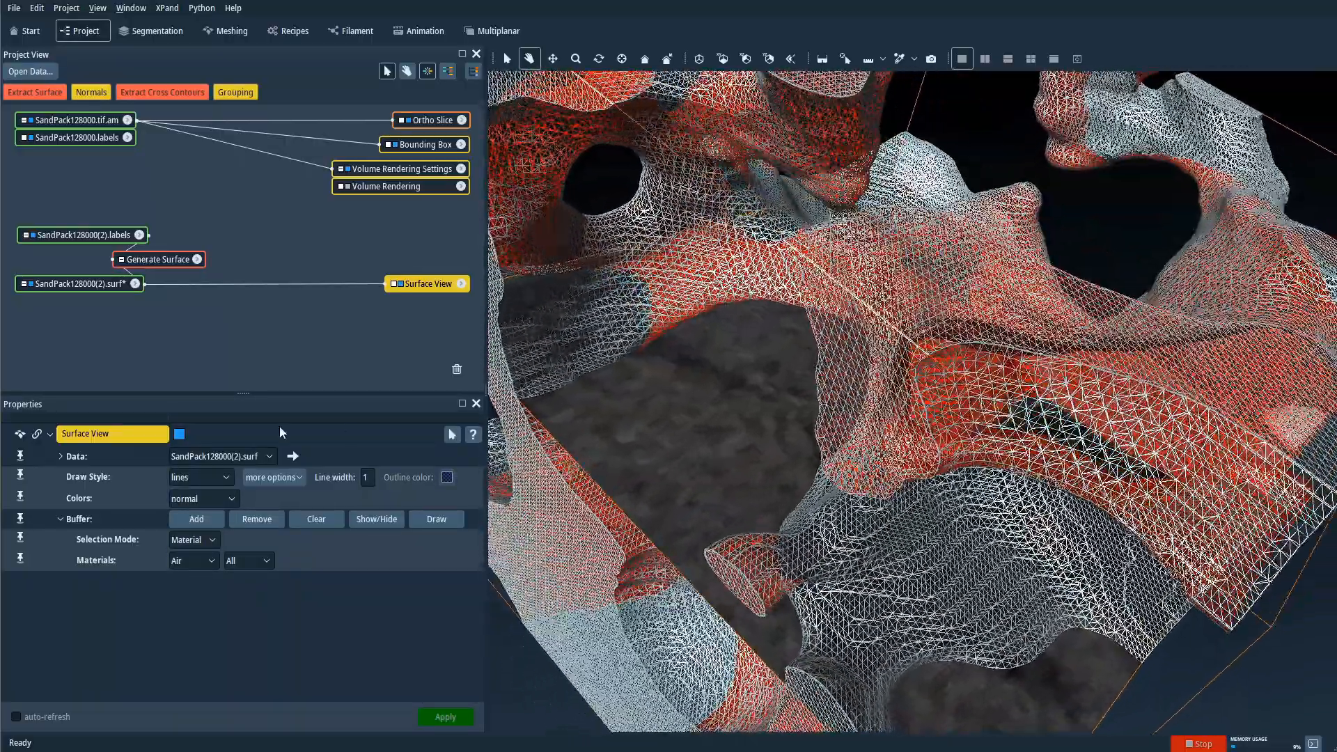
click(209, 478)
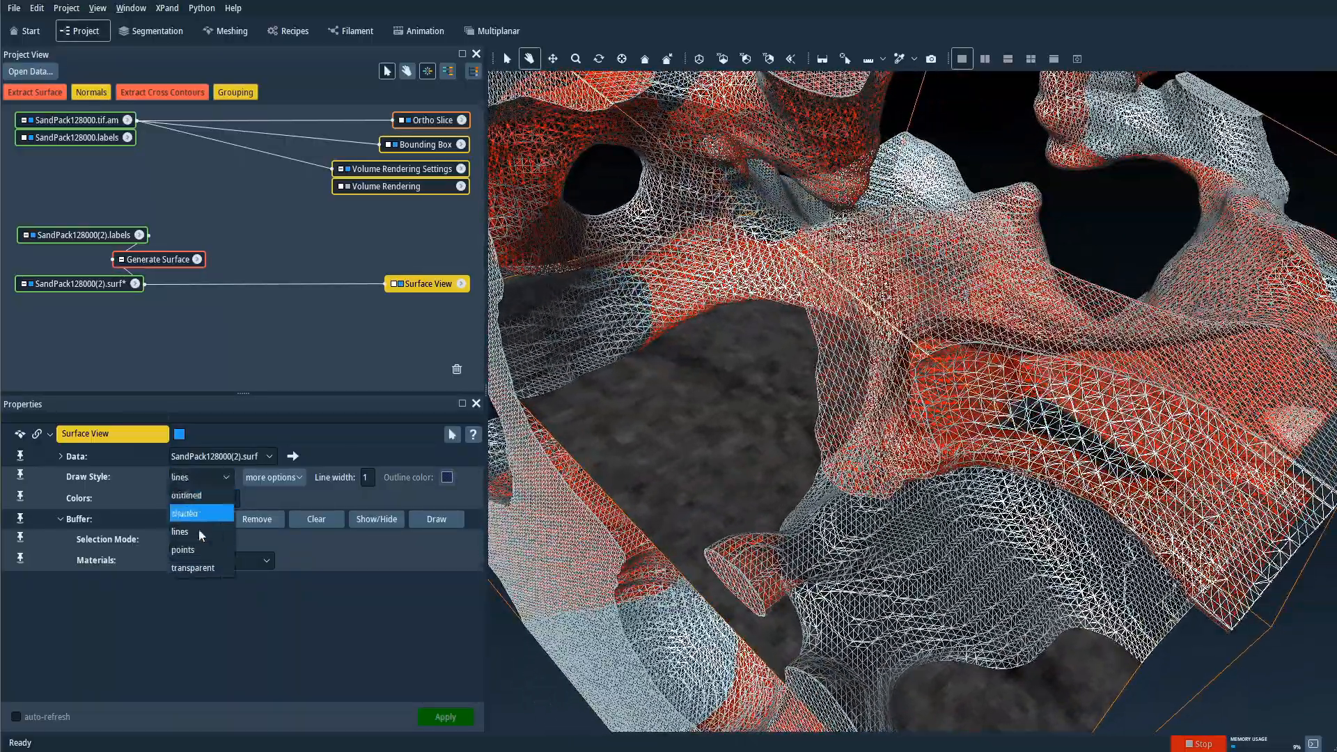
click(189, 550)
drag(771, 493, 808, 446)
Set the Surface View draw style to transparent and examine the see-through Air surface from several sides.
click(209, 478)
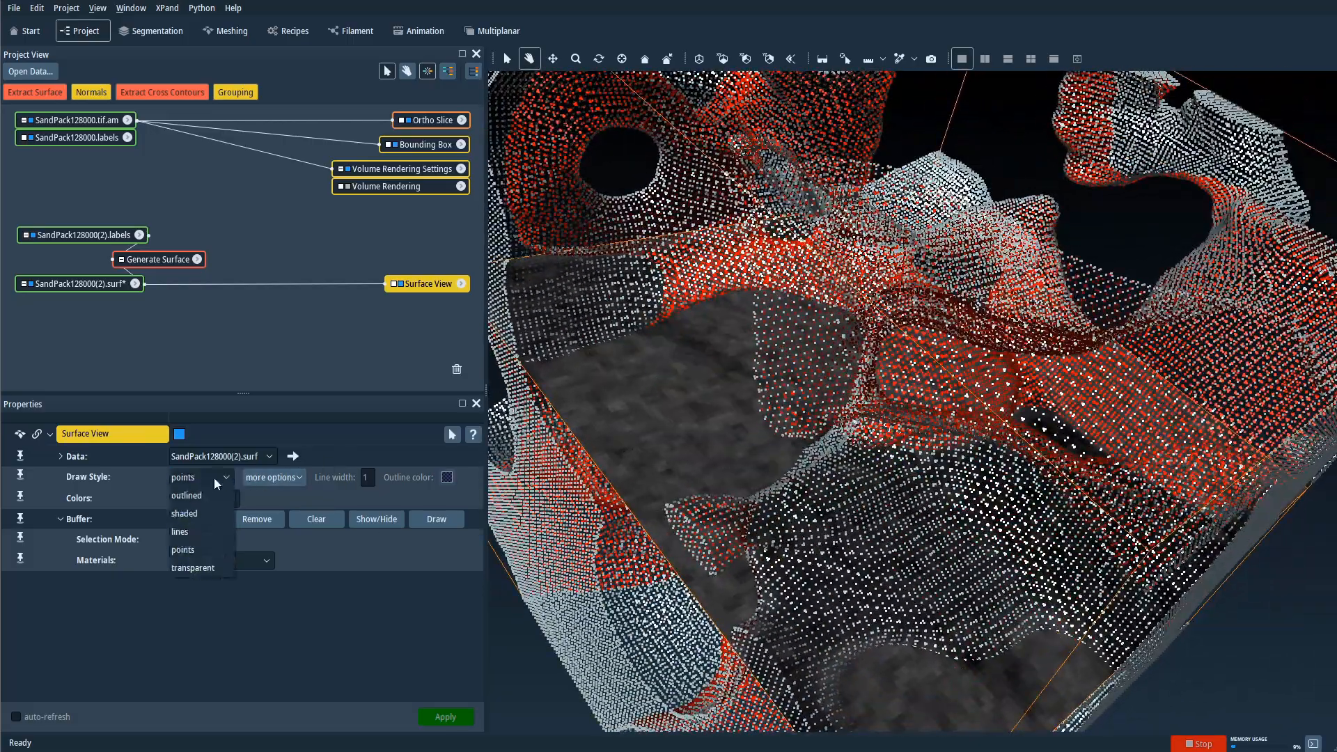
click(199, 570)
scroll(834, 461, down, 5)
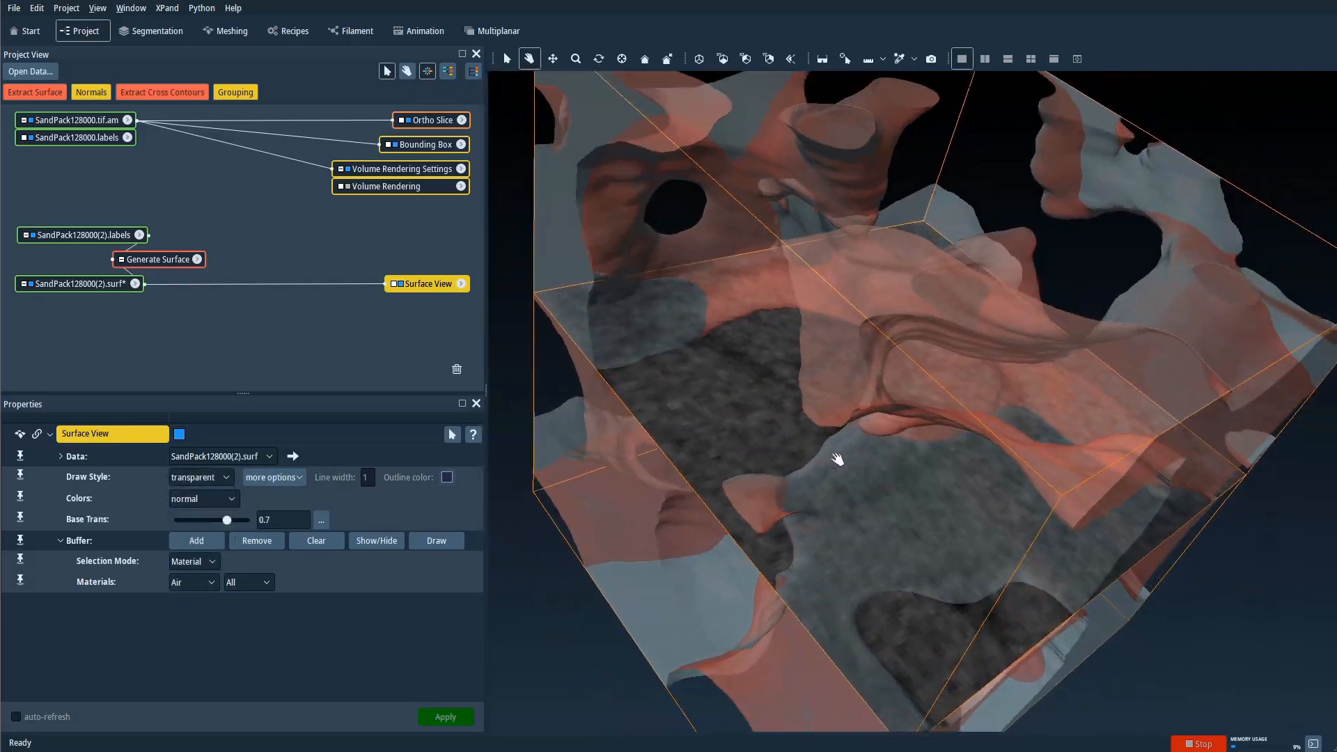
drag(695, 497, 958, 421)
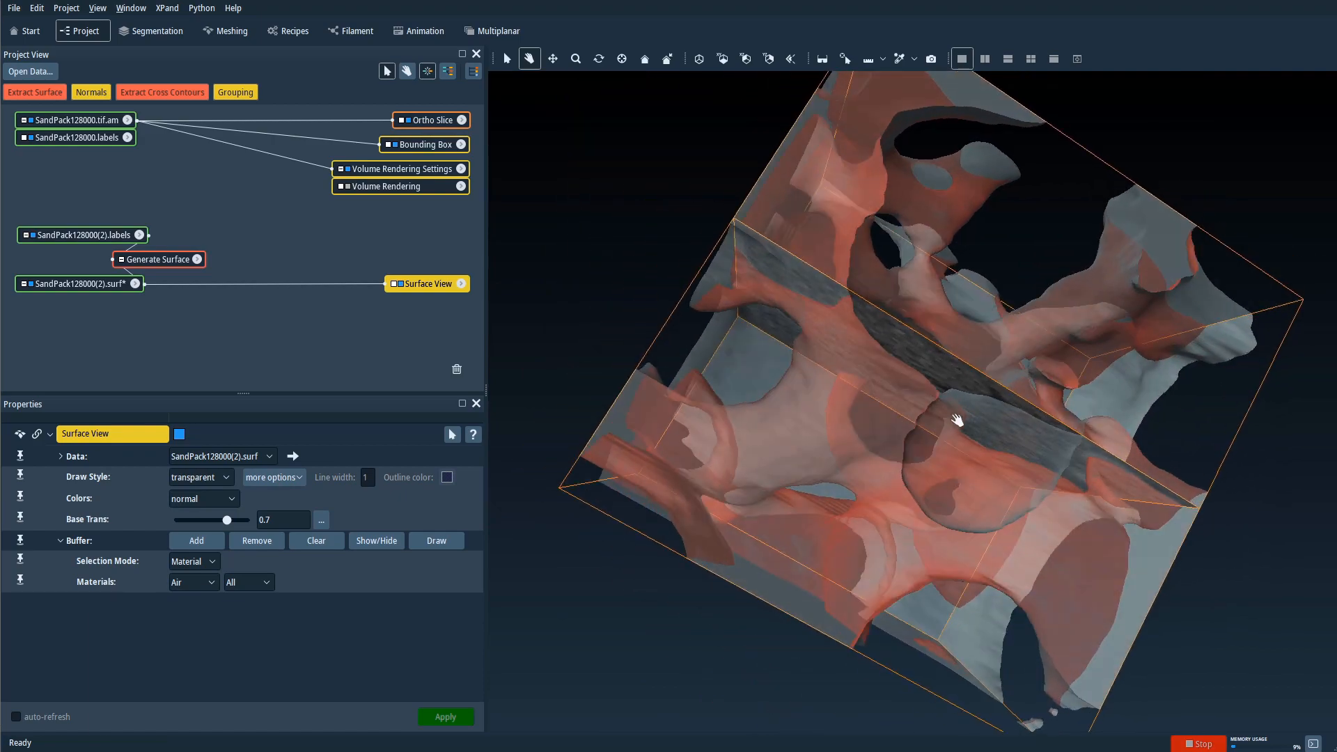
drag(808, 232, 935, 299)
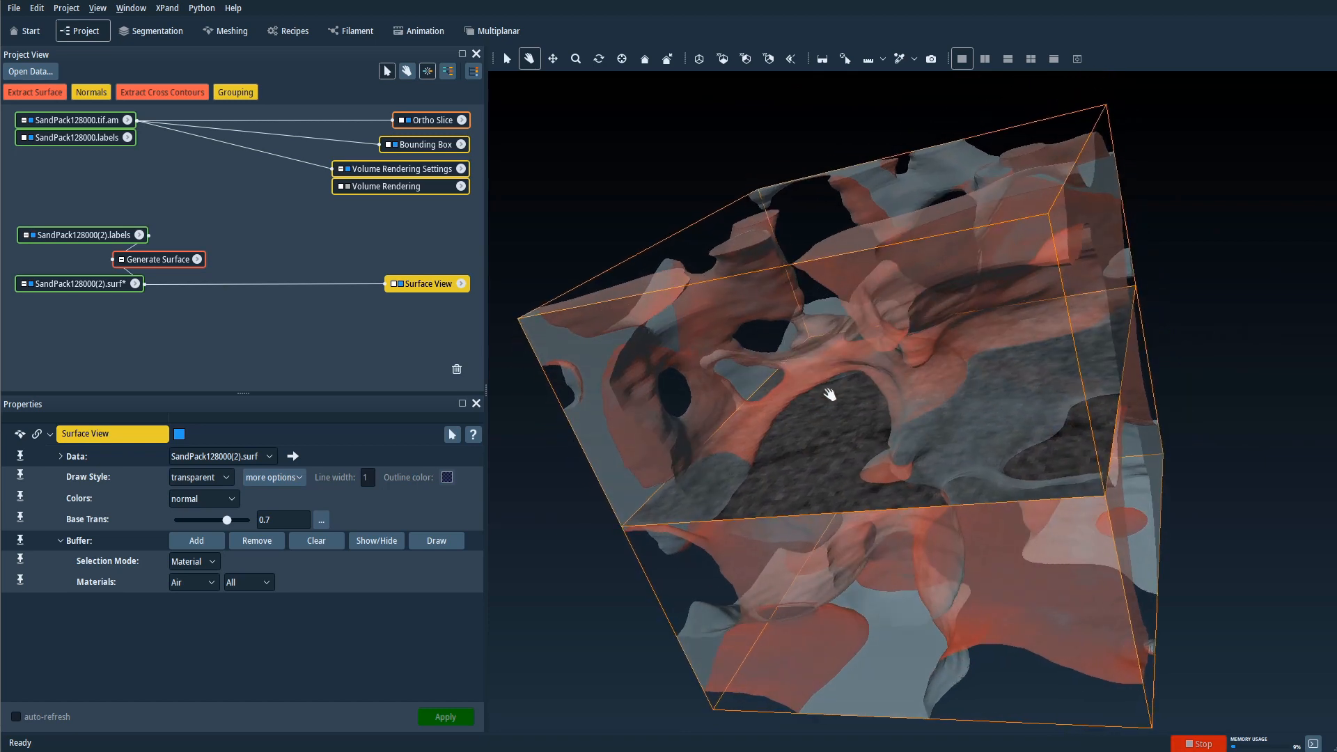
drag(829, 394, 944, 398)
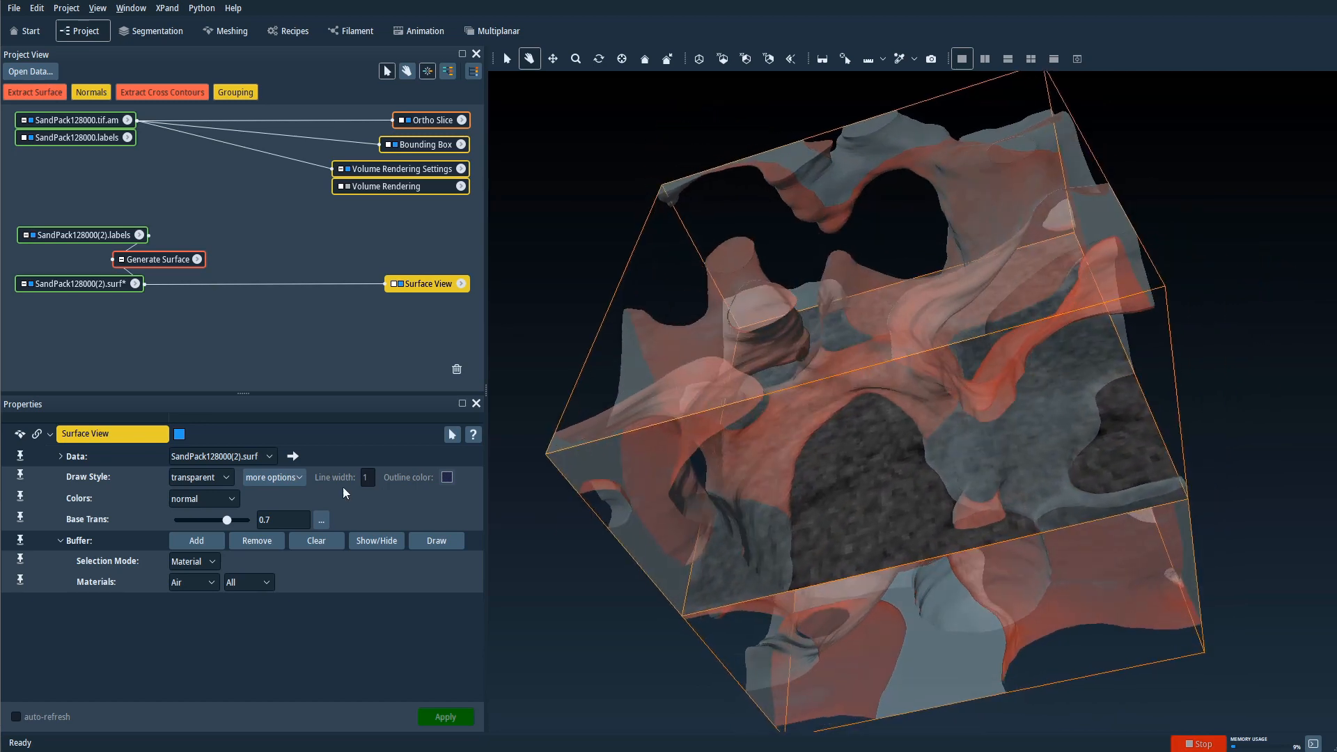
Set the Surface View draw style back to shaded and view the Air surface from another side.
click(227, 476)
click(197, 514)
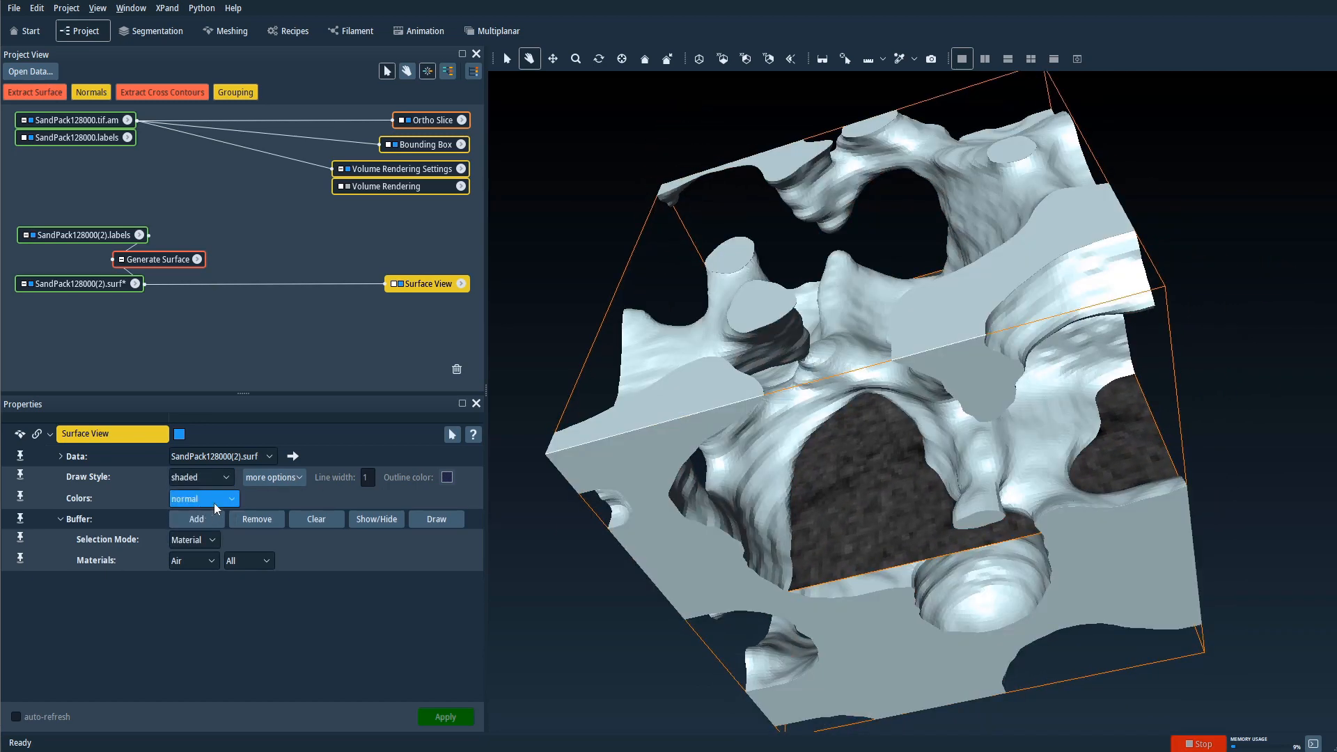
drag(730, 410, 892, 435)
drag(757, 298, 744, 332)
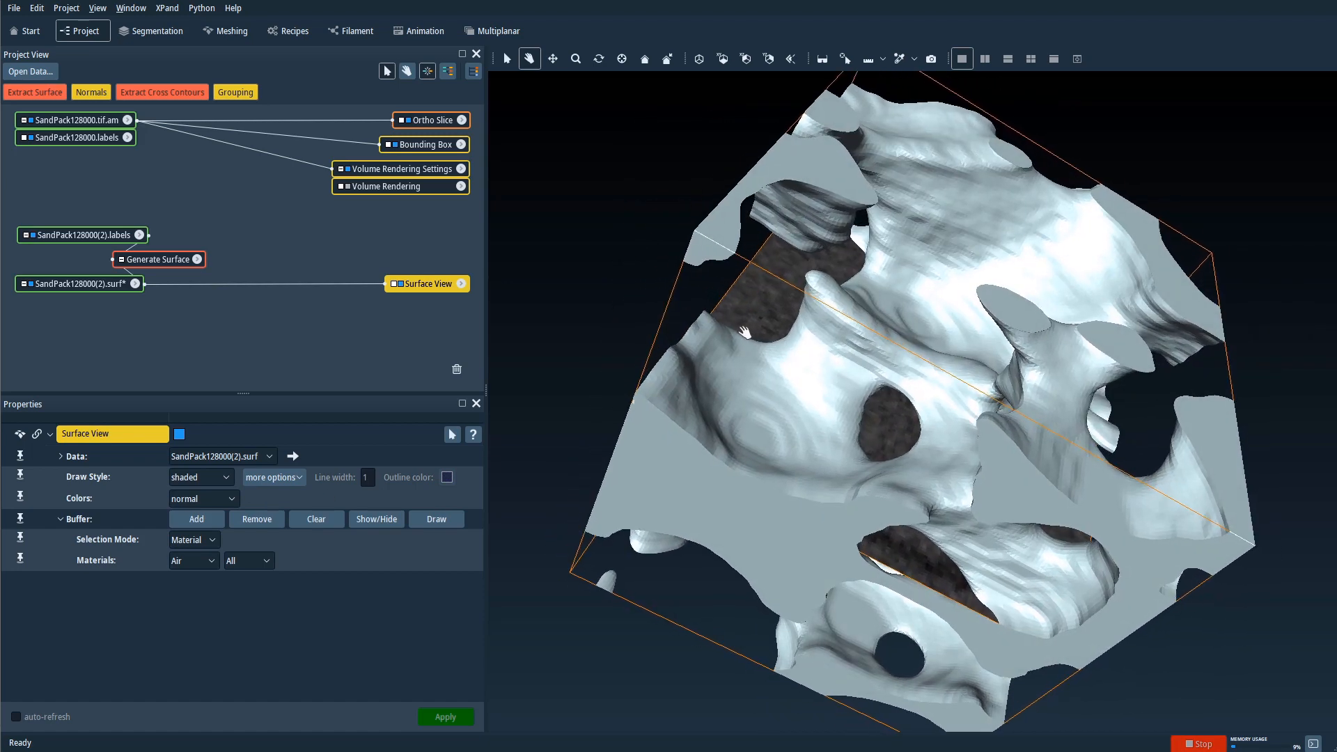
Restrict the Surface View rendering to Front face and examine the Air surface from several angles.
click(293, 481)
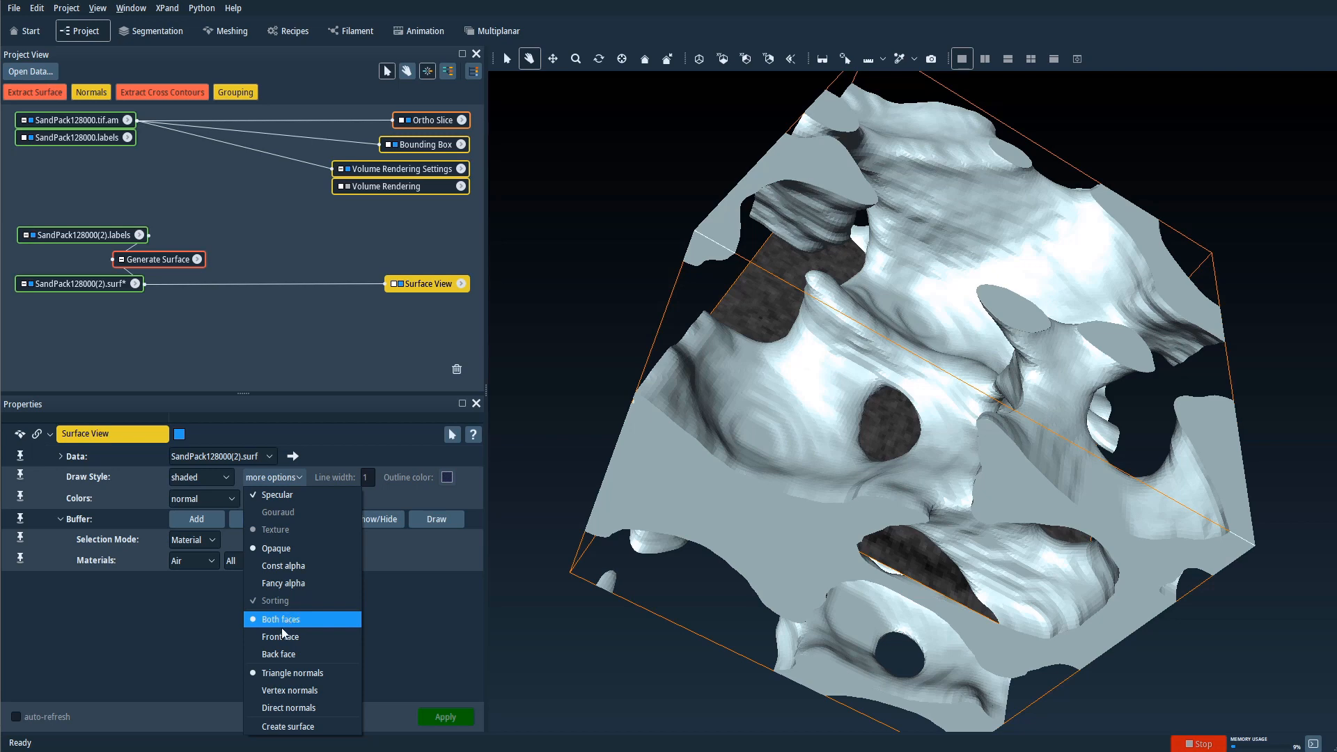
click(280, 637)
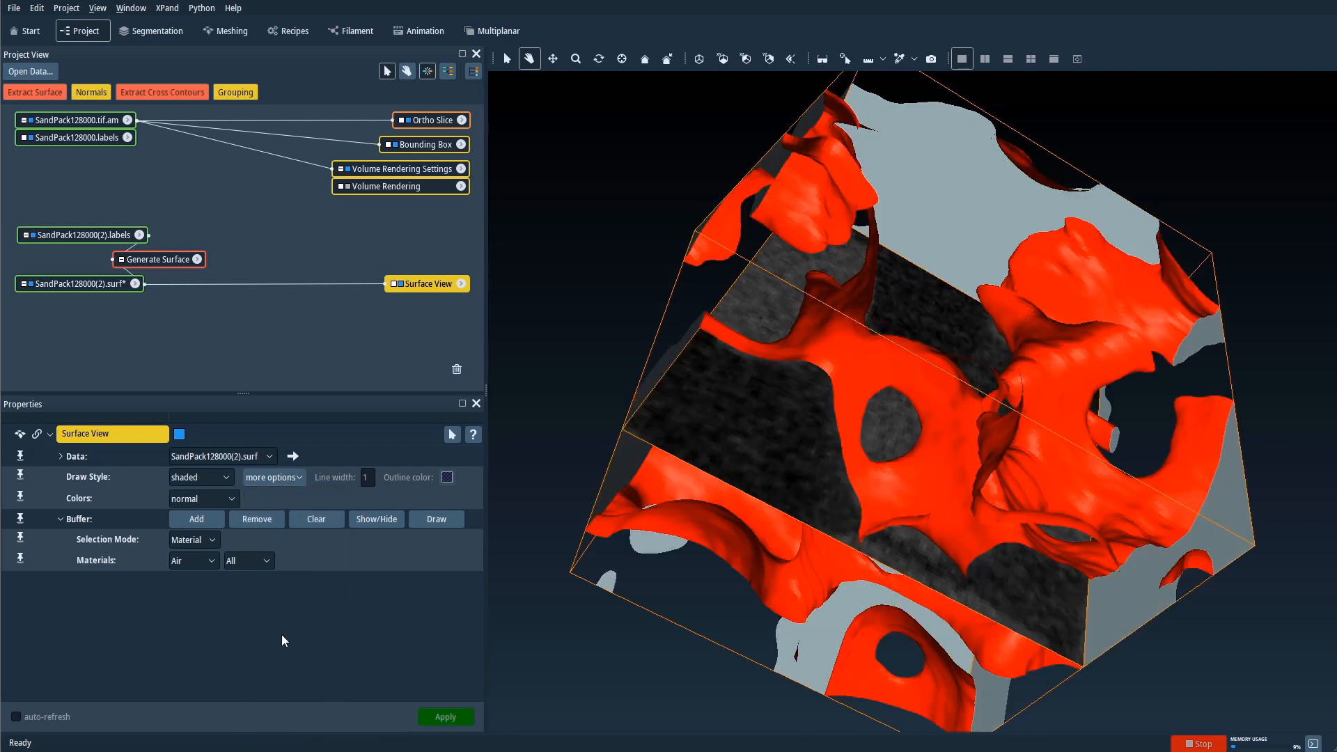
drag(780, 537, 854, 498)
drag(1075, 476, 848, 348)
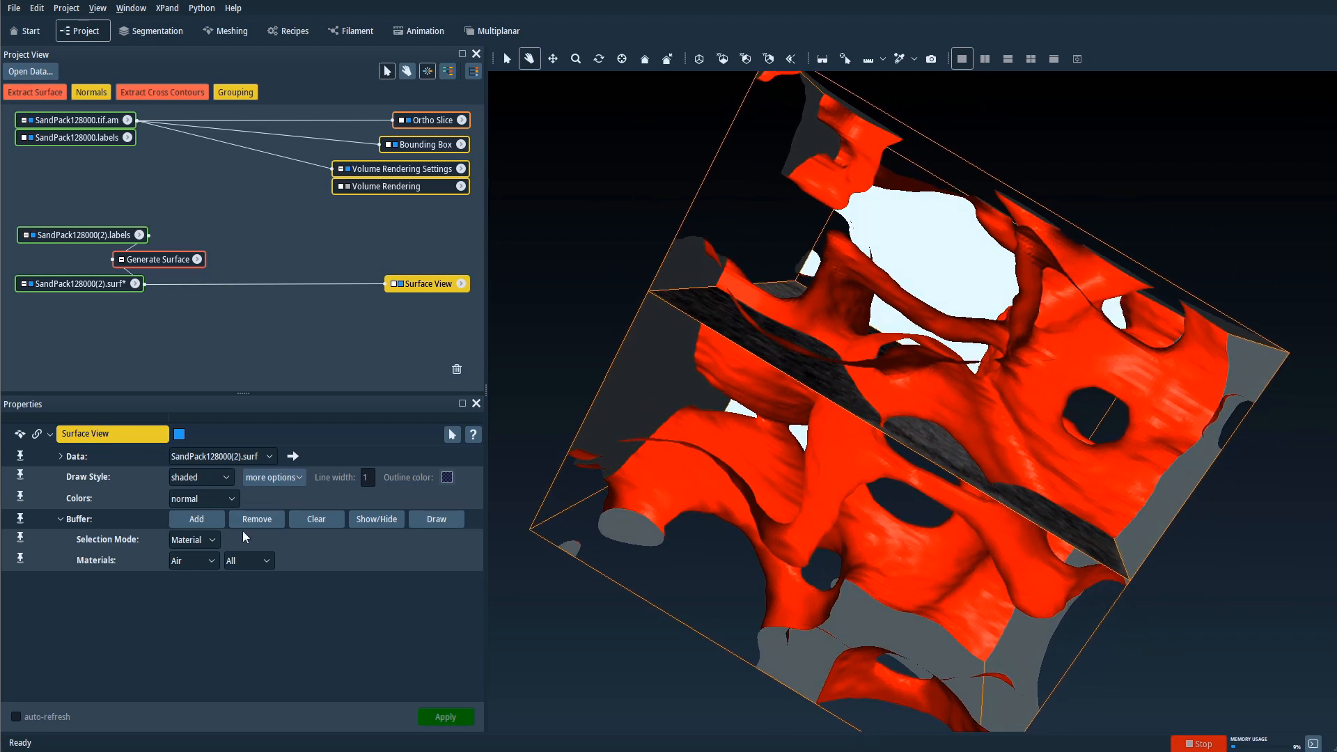
Restrict the Surface View rendering to Back face and examine the Air surface from several angles.
click(266, 478)
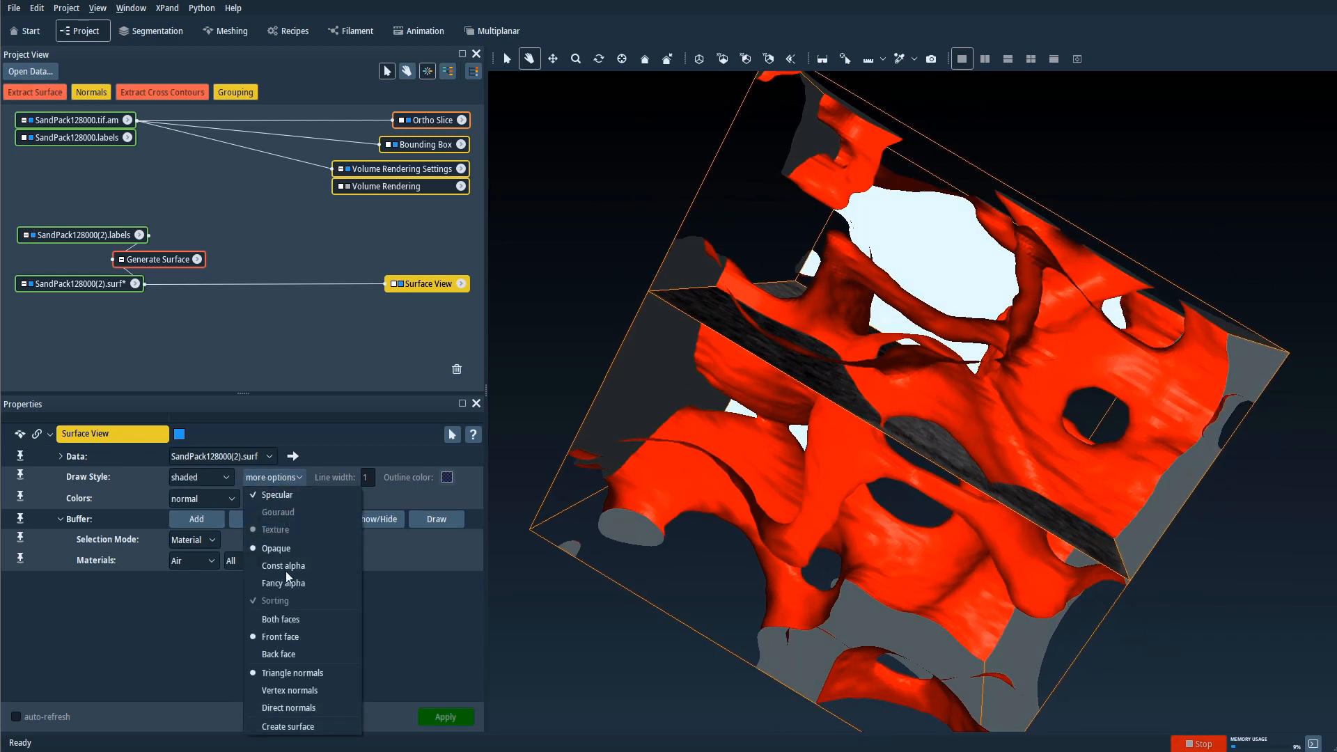
click(284, 649)
drag(863, 367, 884, 539)
drag(1010, 437, 855, 411)
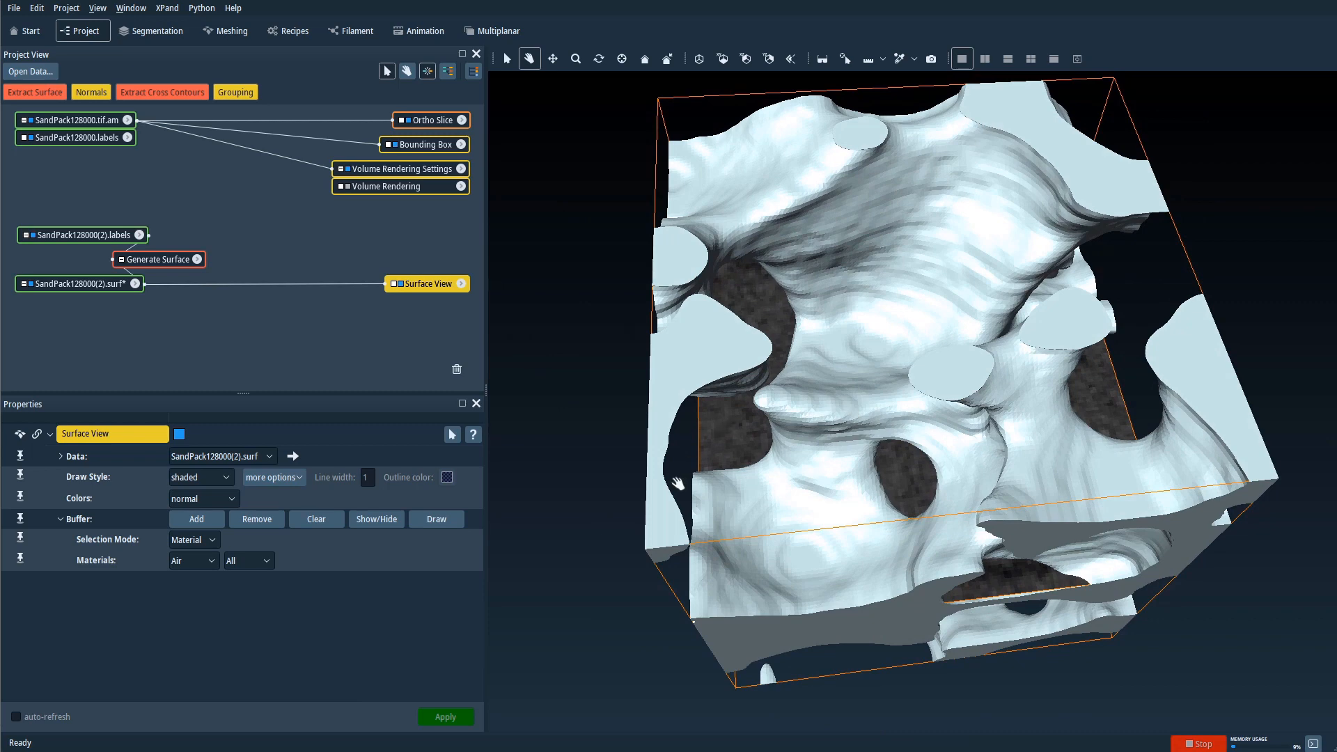
drag(678, 484, 749, 393)
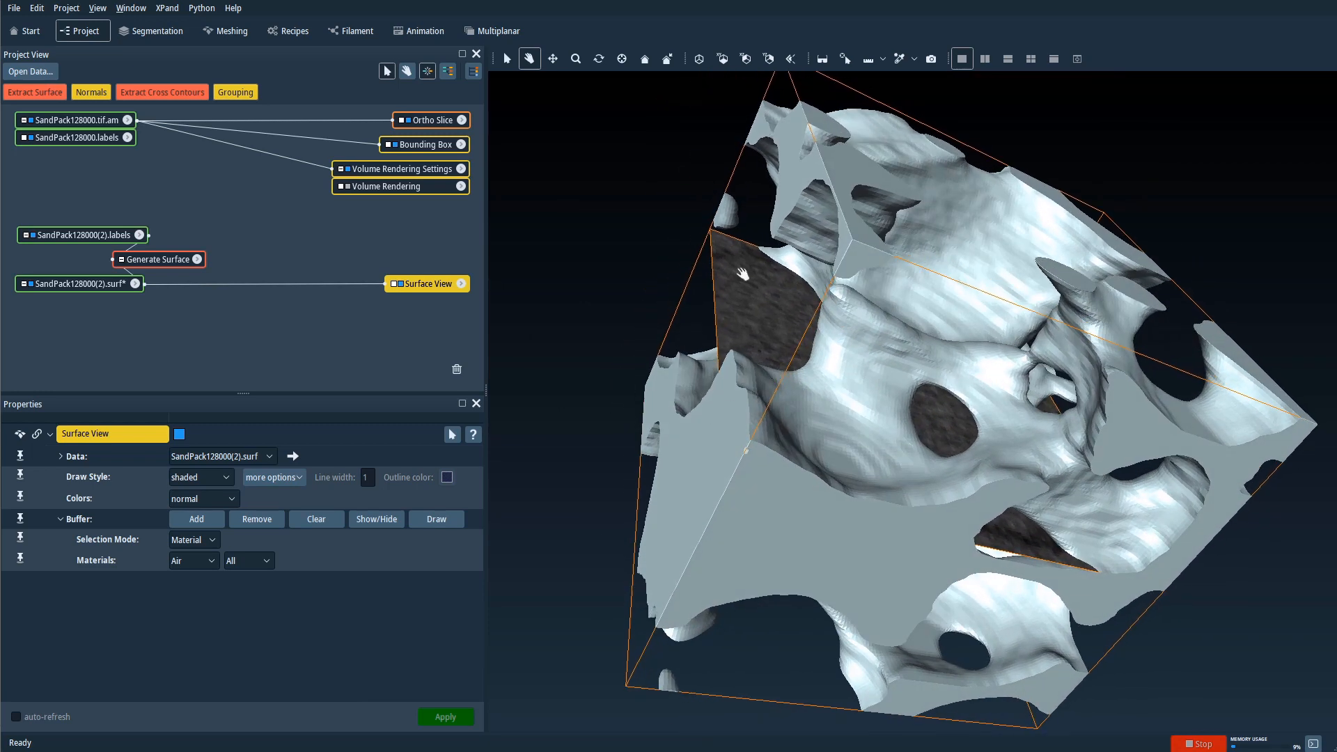
drag(861, 428, 941, 363)
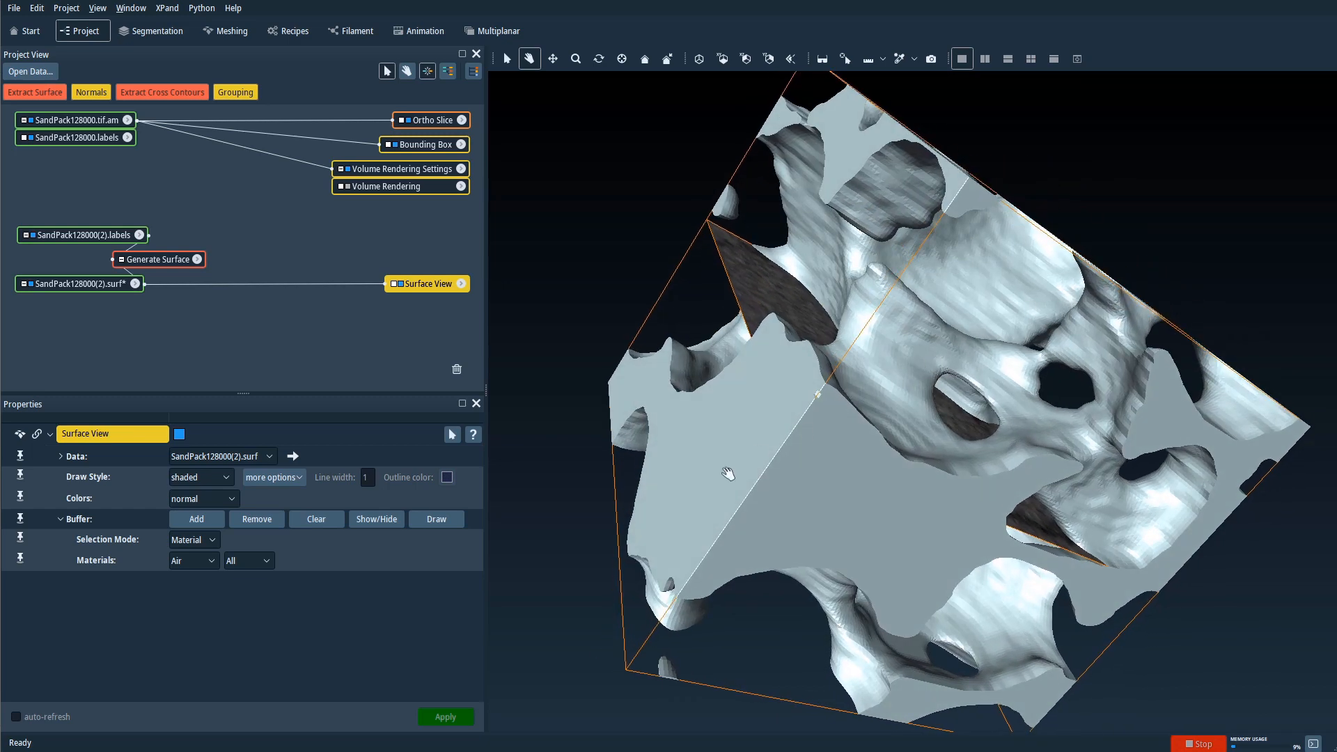
Set the Surface View rendering of the Air surface to Both faces.
click(286, 479)
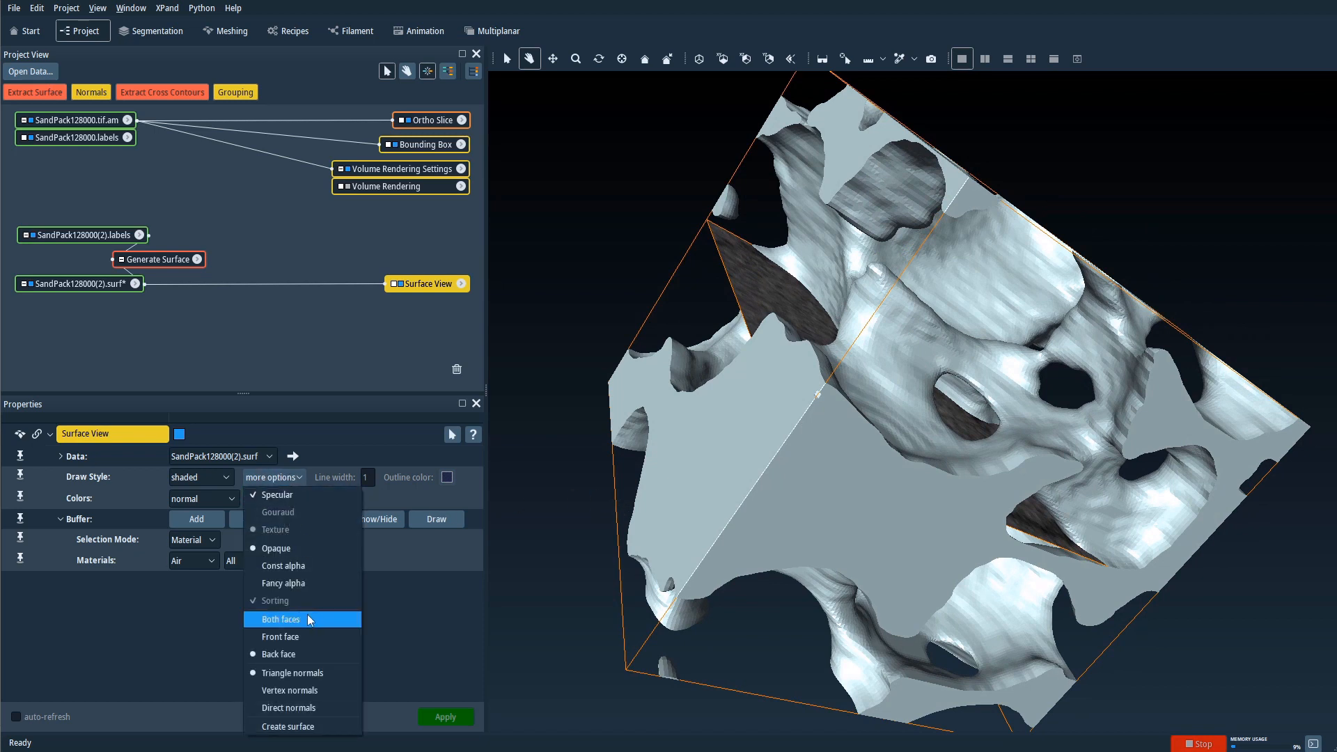
mouse_move(842, 432)
mouse_down()
mouse_move(838, 454)
mouse_move(869, 463)
mouse_move(828, 452)
mouse_move(833, 442)
mouse_up()
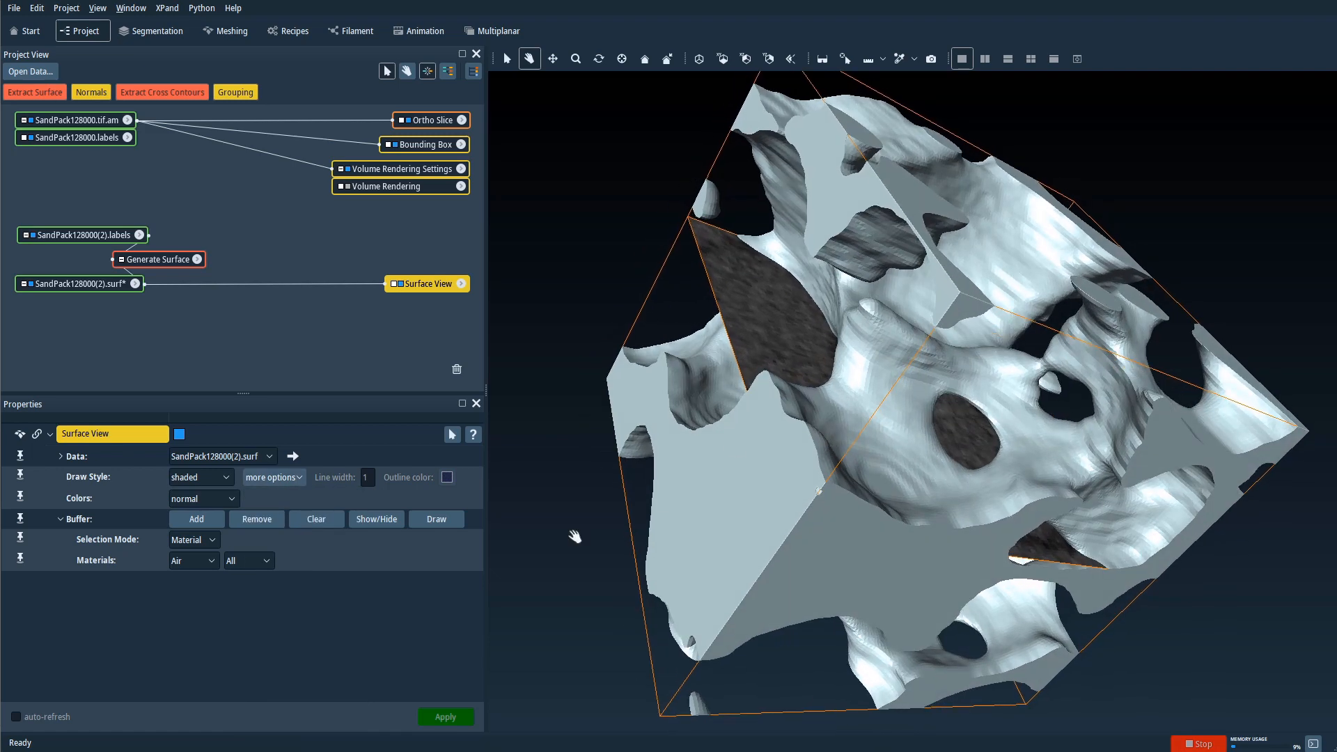
click(290, 479)
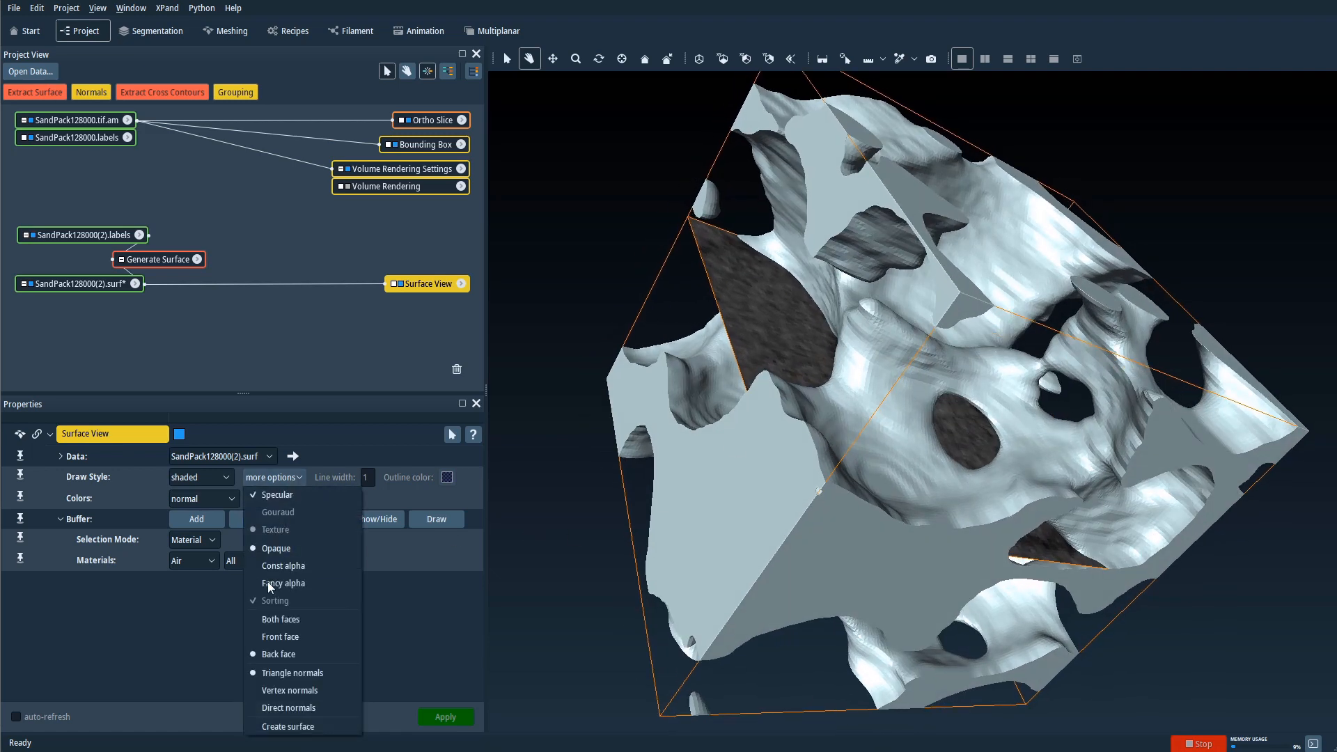
click(294, 622)
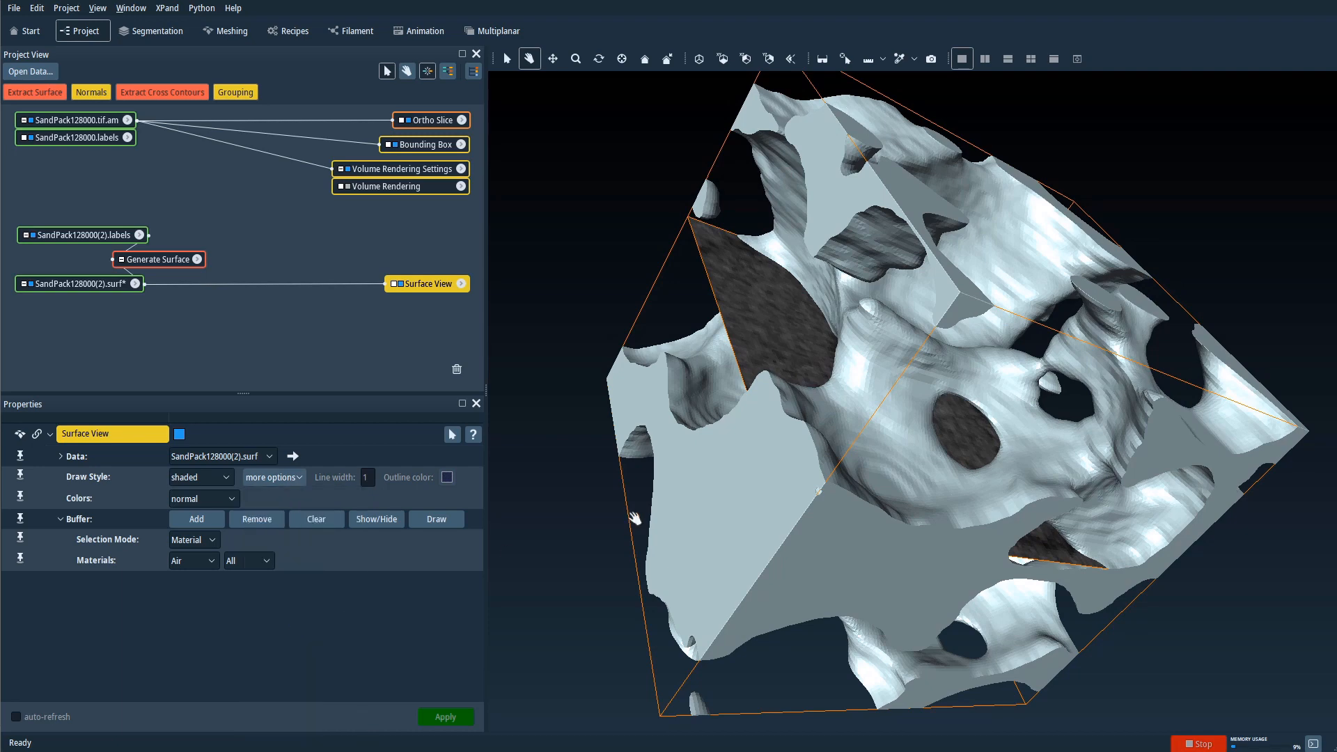
Examine the Air surface from several angles with Front face rendering and restore Both faces rendering.
drag(633, 518, 711, 490)
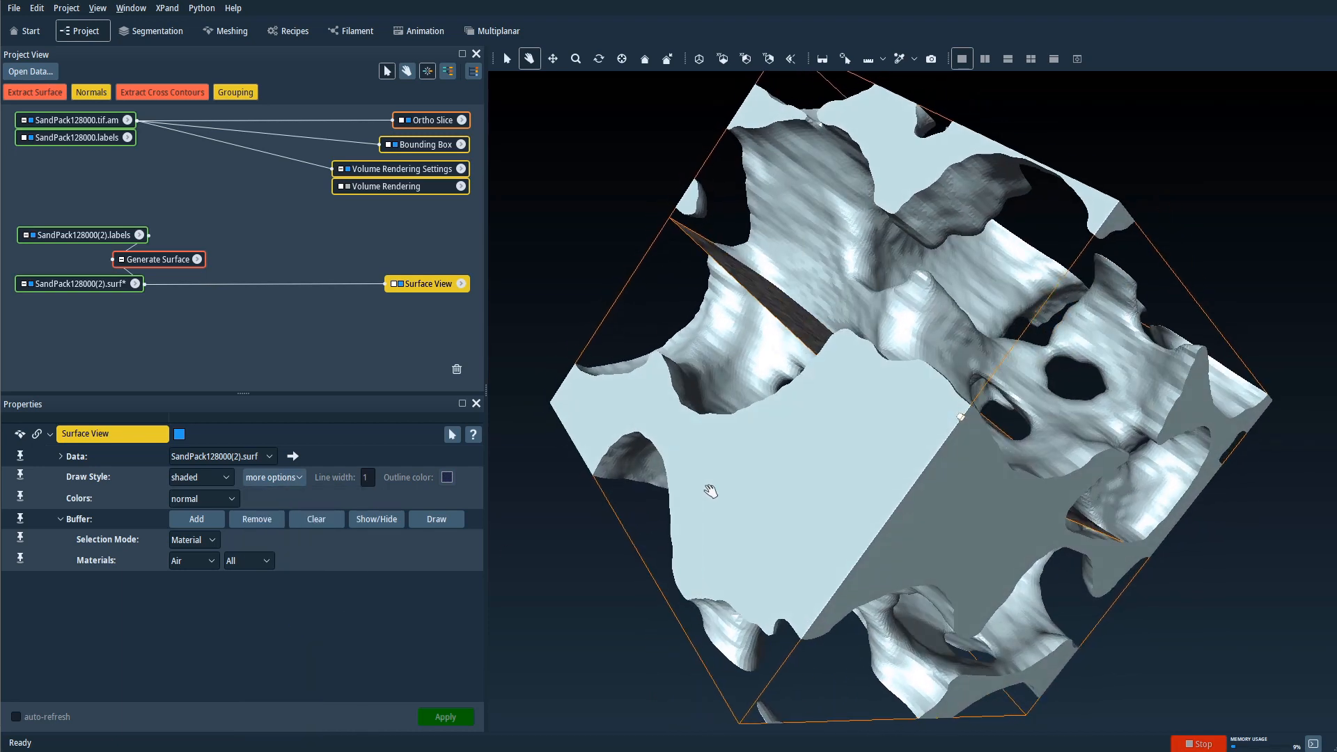
click(279, 478)
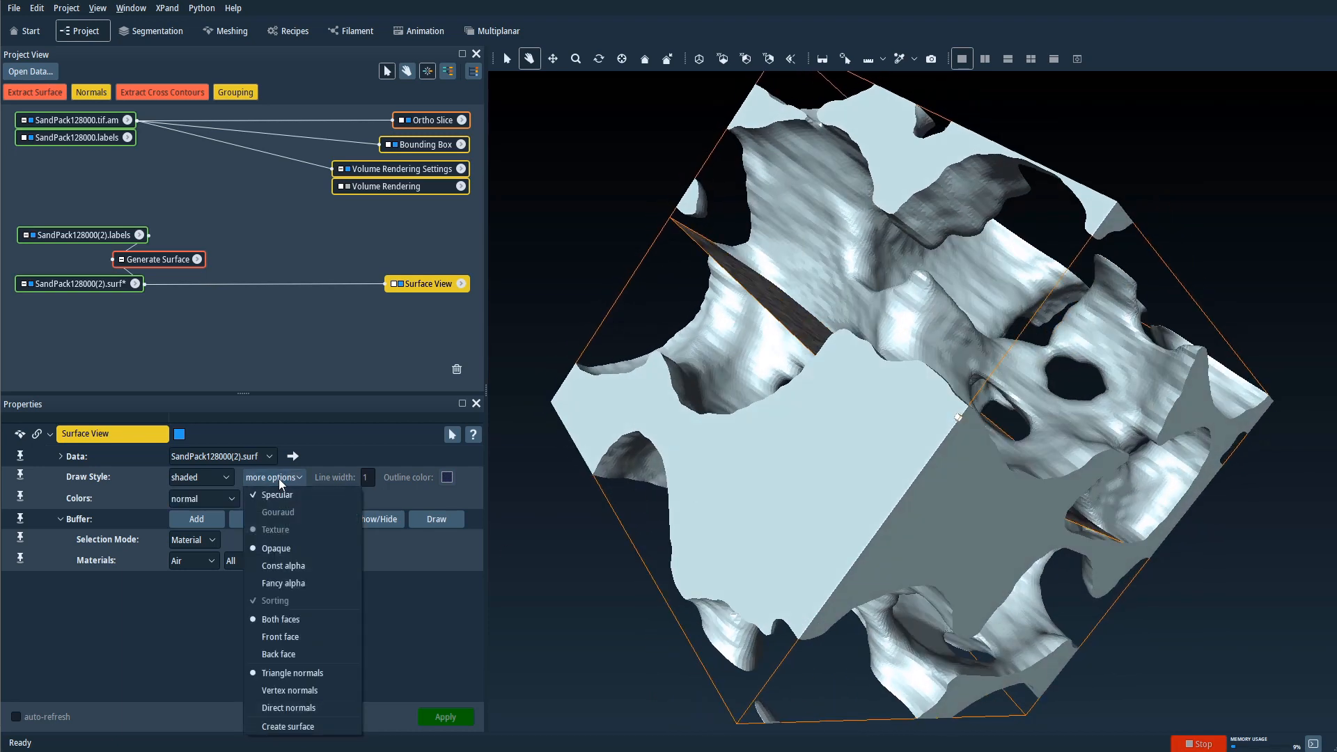
click(296, 637)
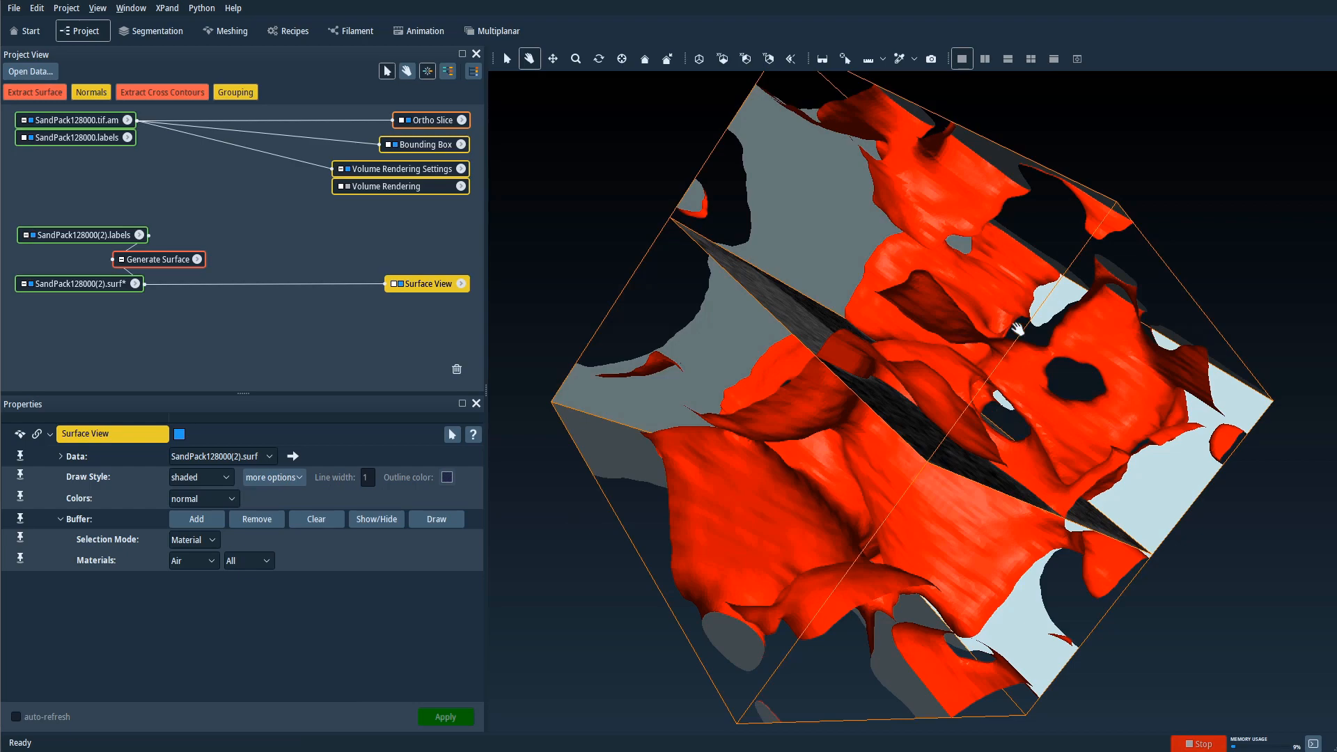
drag(1018, 328, 981, 433)
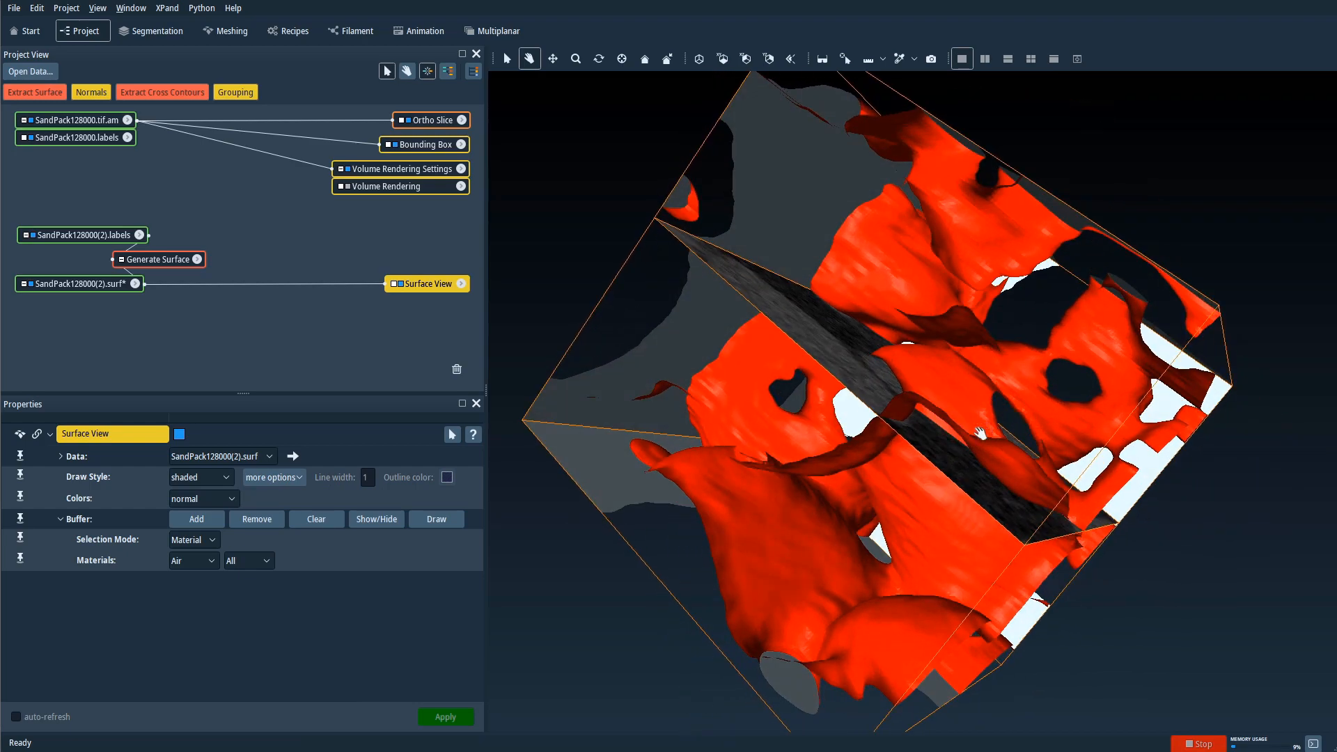
drag(838, 481, 999, 447)
drag(707, 437, 919, 302)
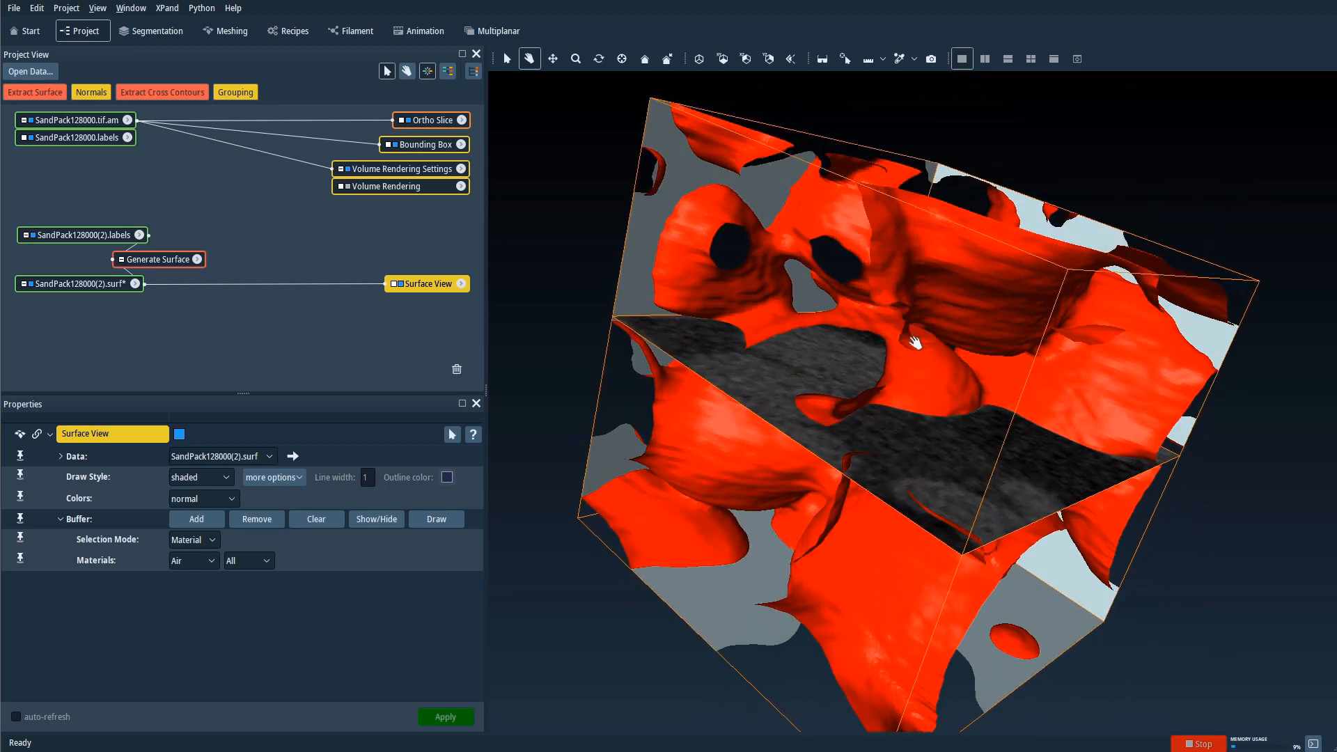
click(293, 478)
click(293, 619)
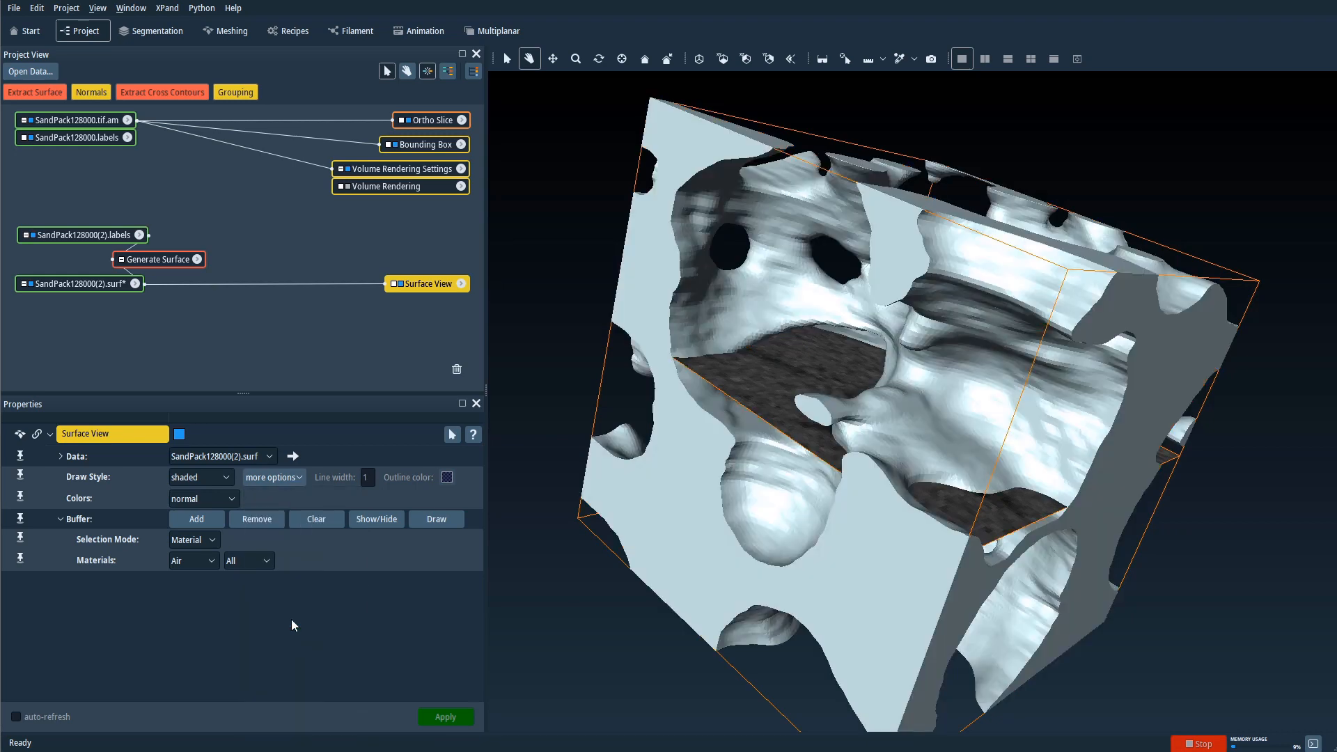
Examine the pores and walls of the Air surface from all sides with both faces rendered, ending in an axis-aligned view.
drag(709, 426, 765, 531)
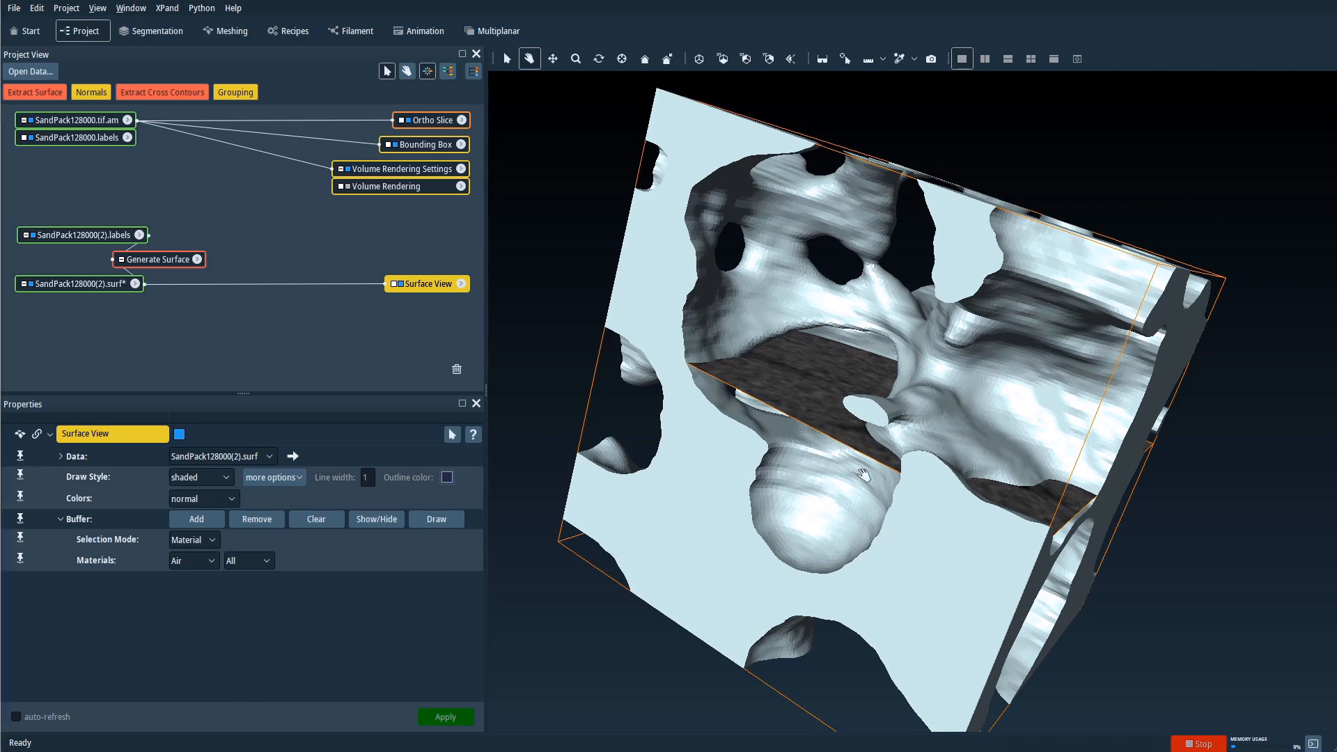
mouse_move(976, 352)
mouse_down()
mouse_move(792, 486)
mouse_move(811, 491)
mouse_move(967, 352)
mouse_up()
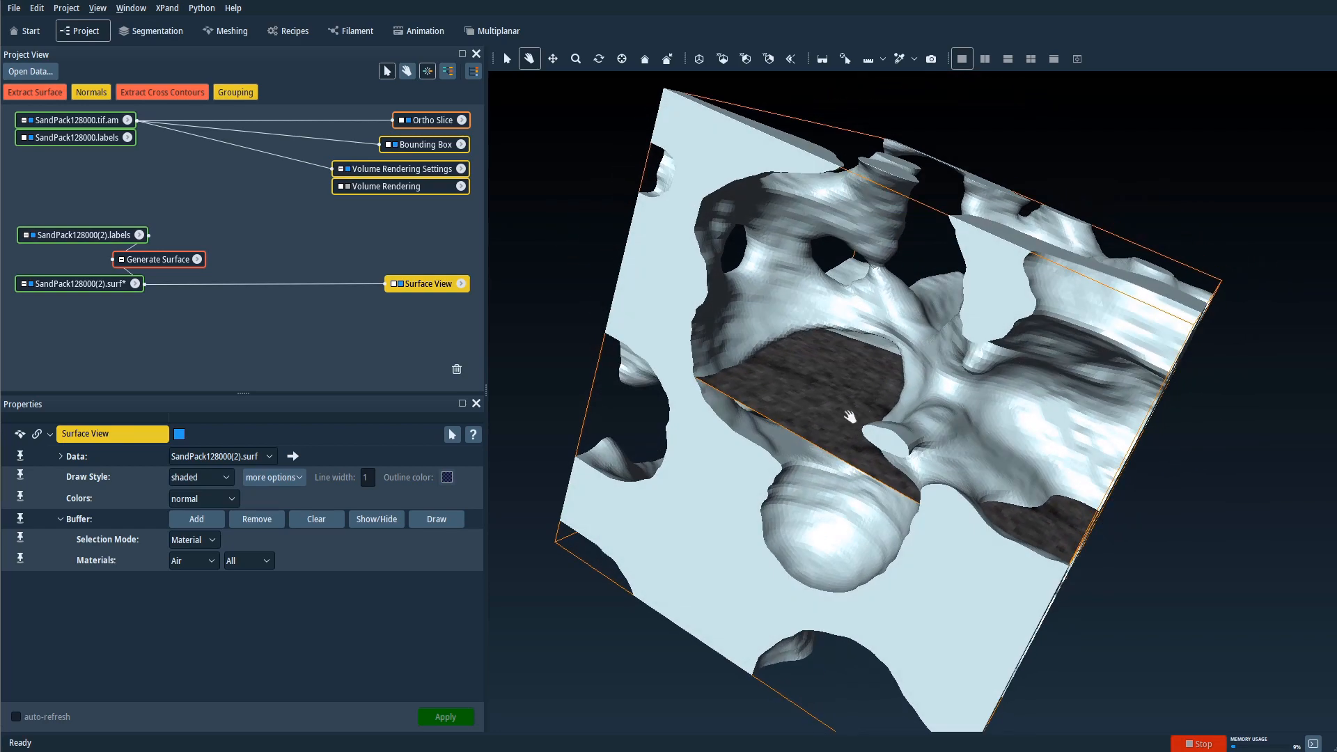
drag(698, 276, 953, 431)
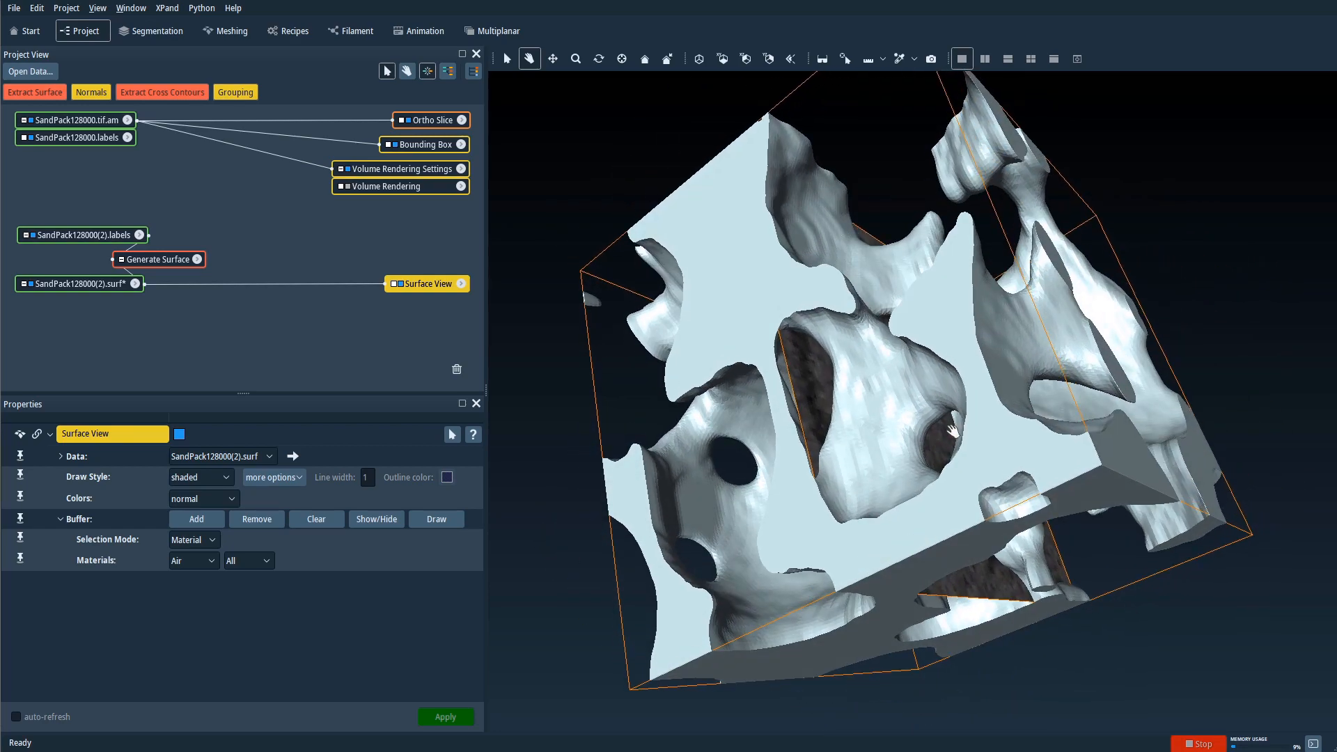
drag(879, 491, 912, 335)
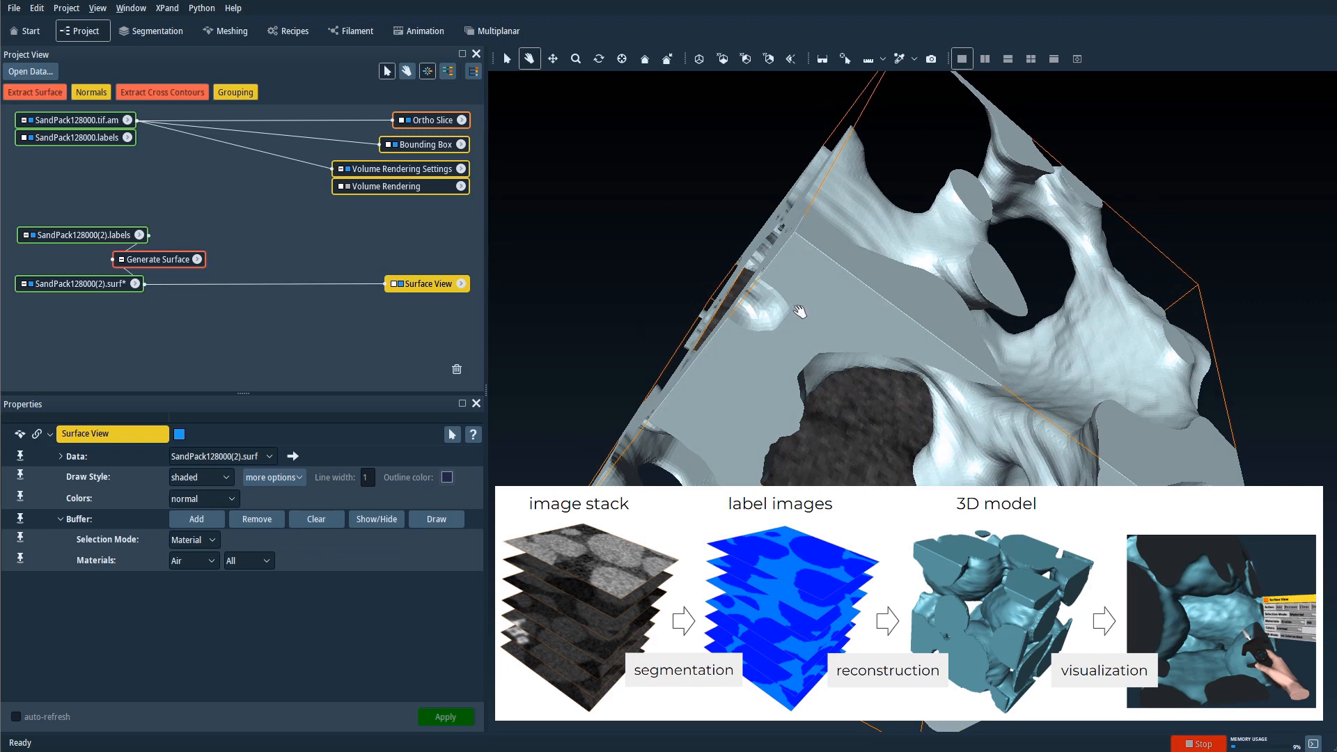
drag(801, 309, 869, 326)
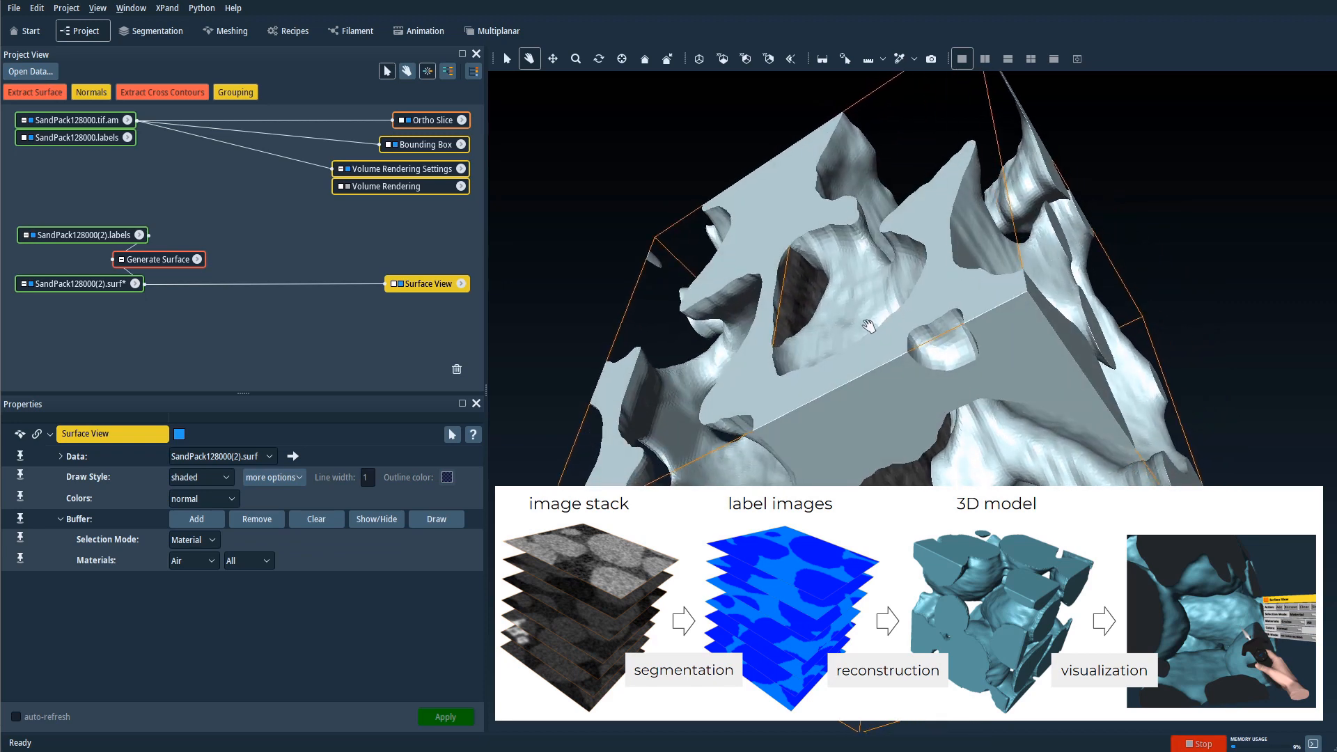
drag(943, 408, 1073, 314)
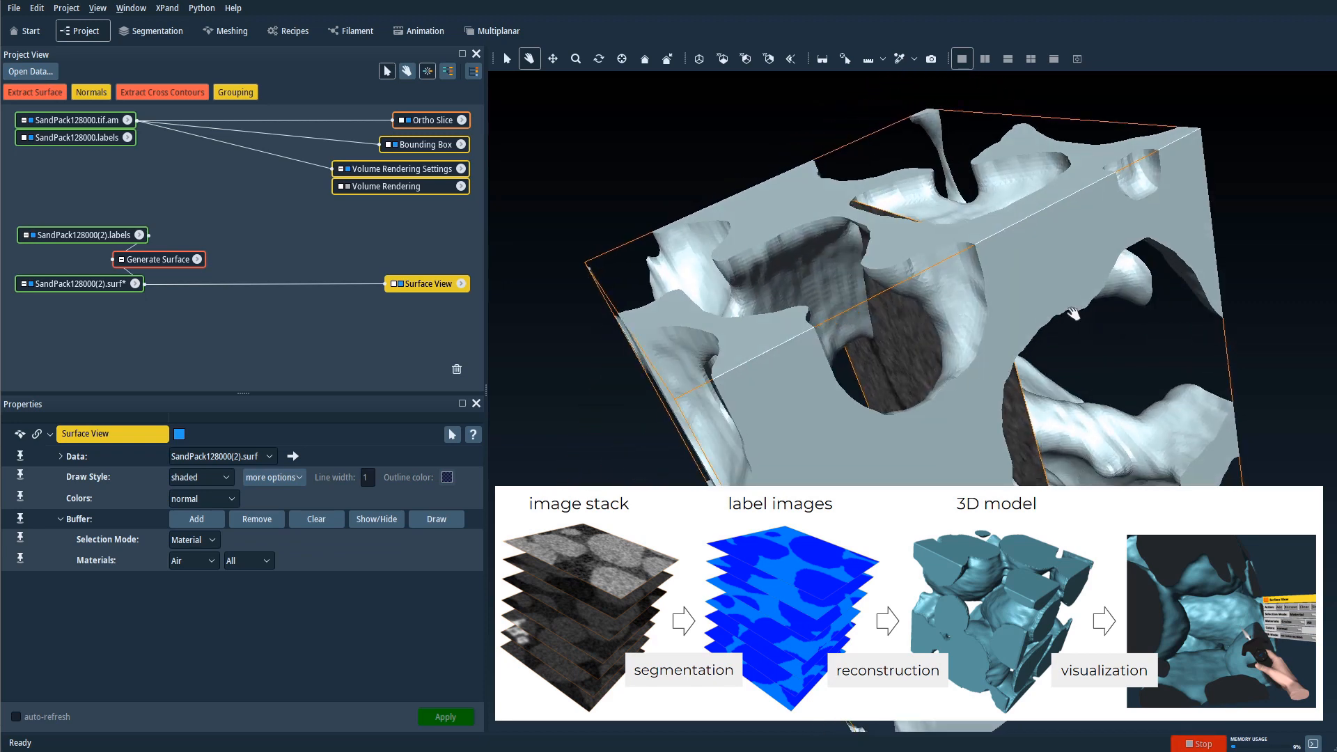
drag(858, 291, 1062, 339)
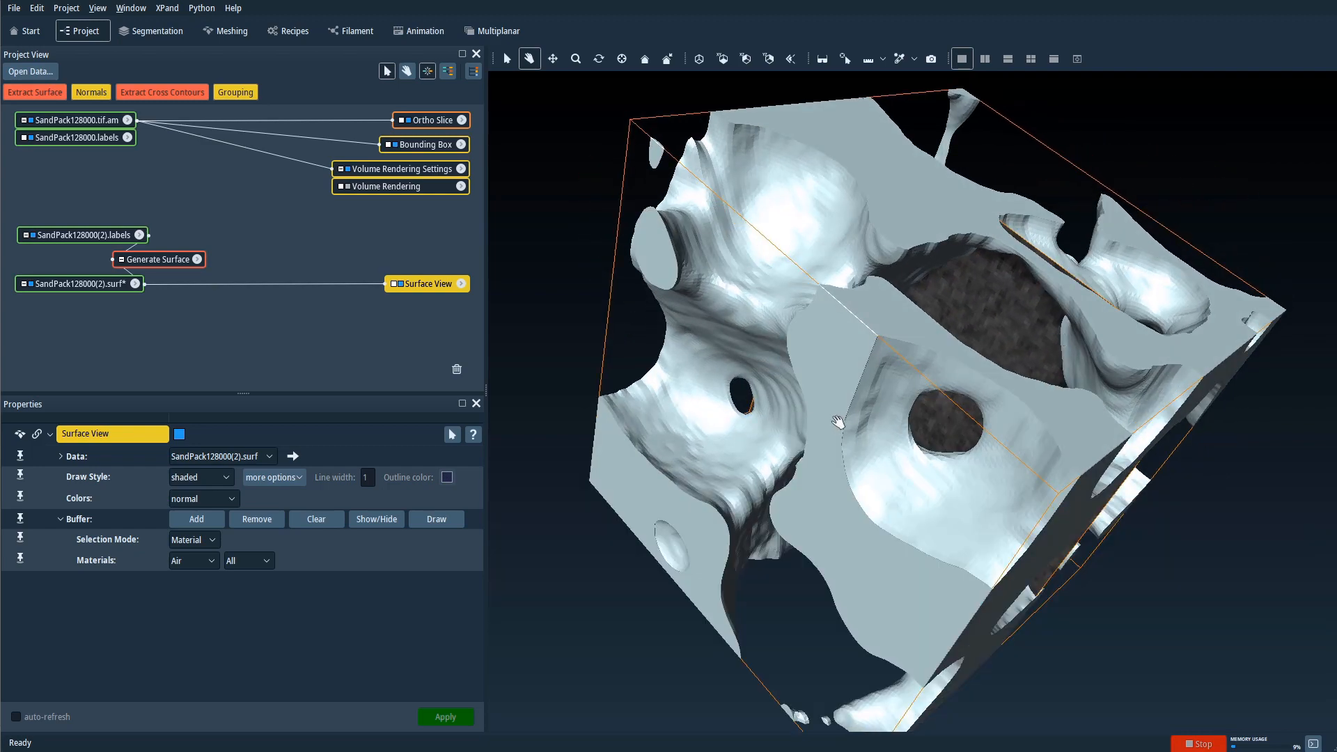
drag(755, 450, 971, 339)
drag(987, 454, 861, 385)
drag(1041, 282, 852, 329)
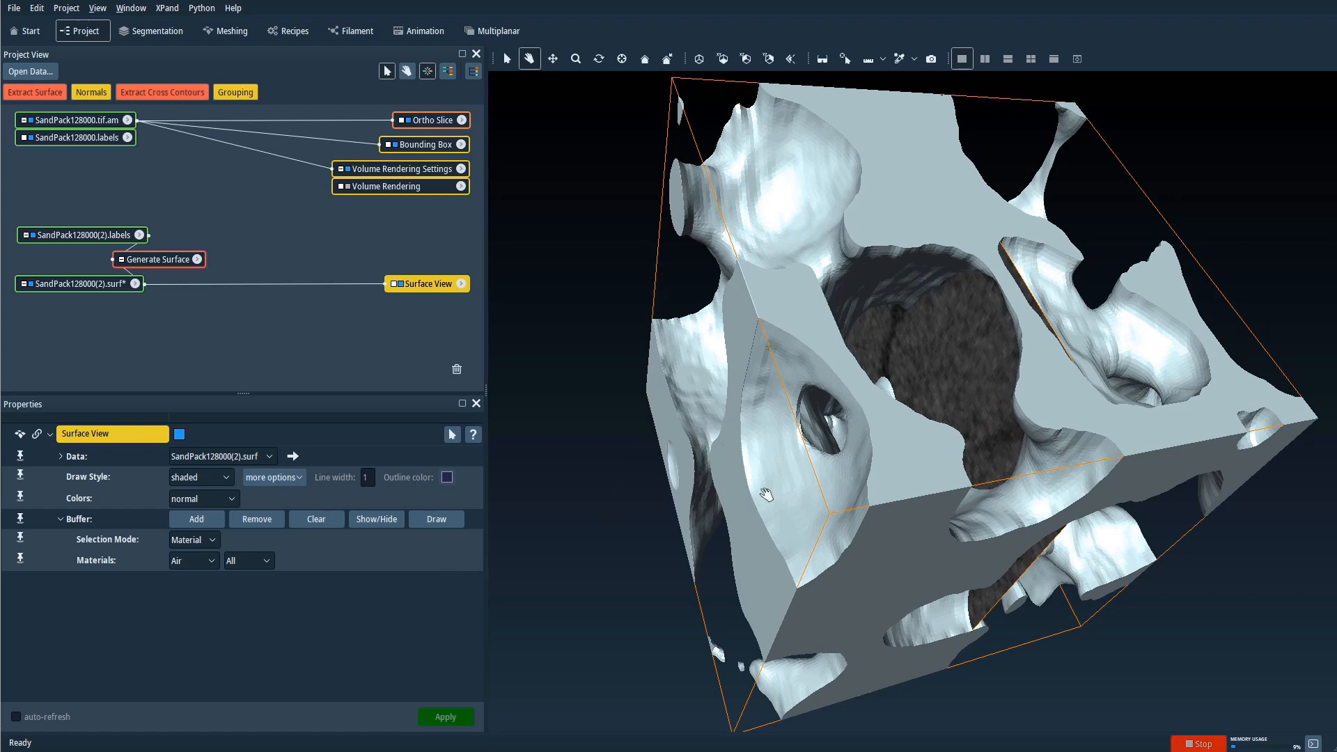
drag(767, 493, 916, 432)
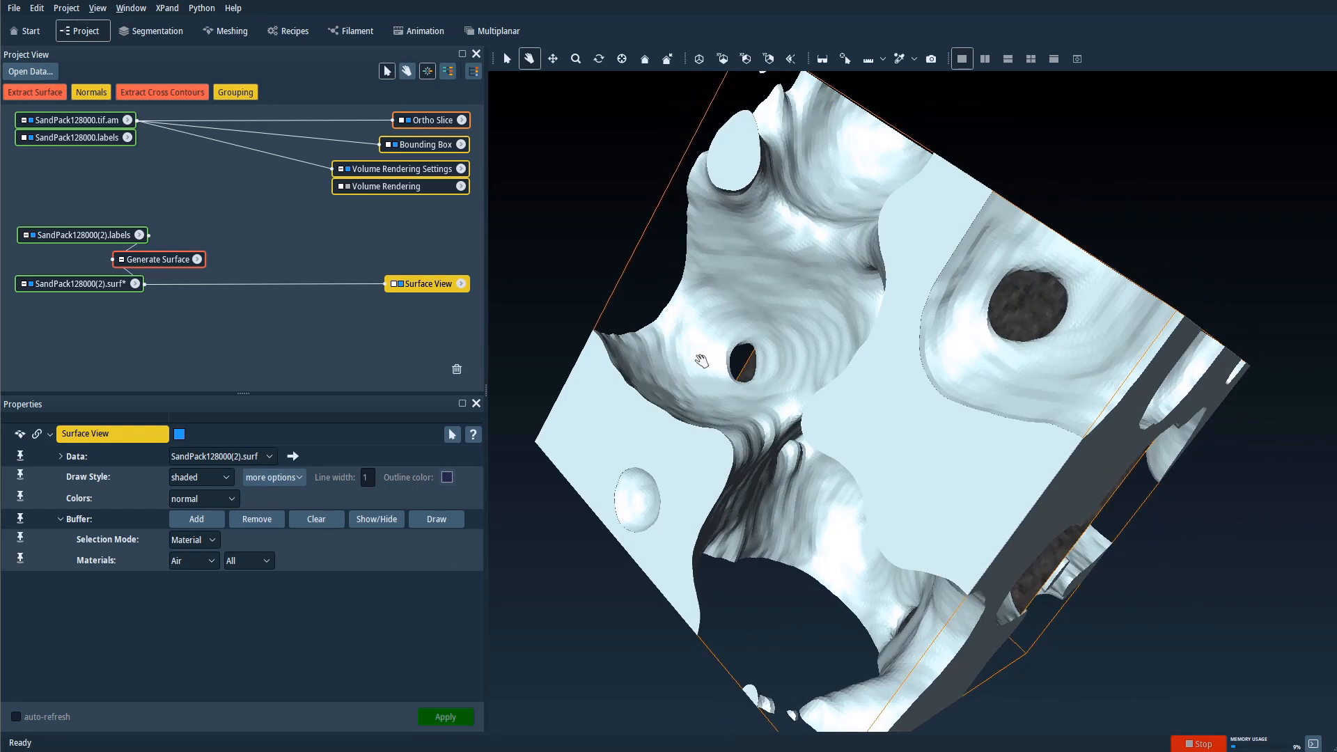
drag(609, 384, 980, 427)
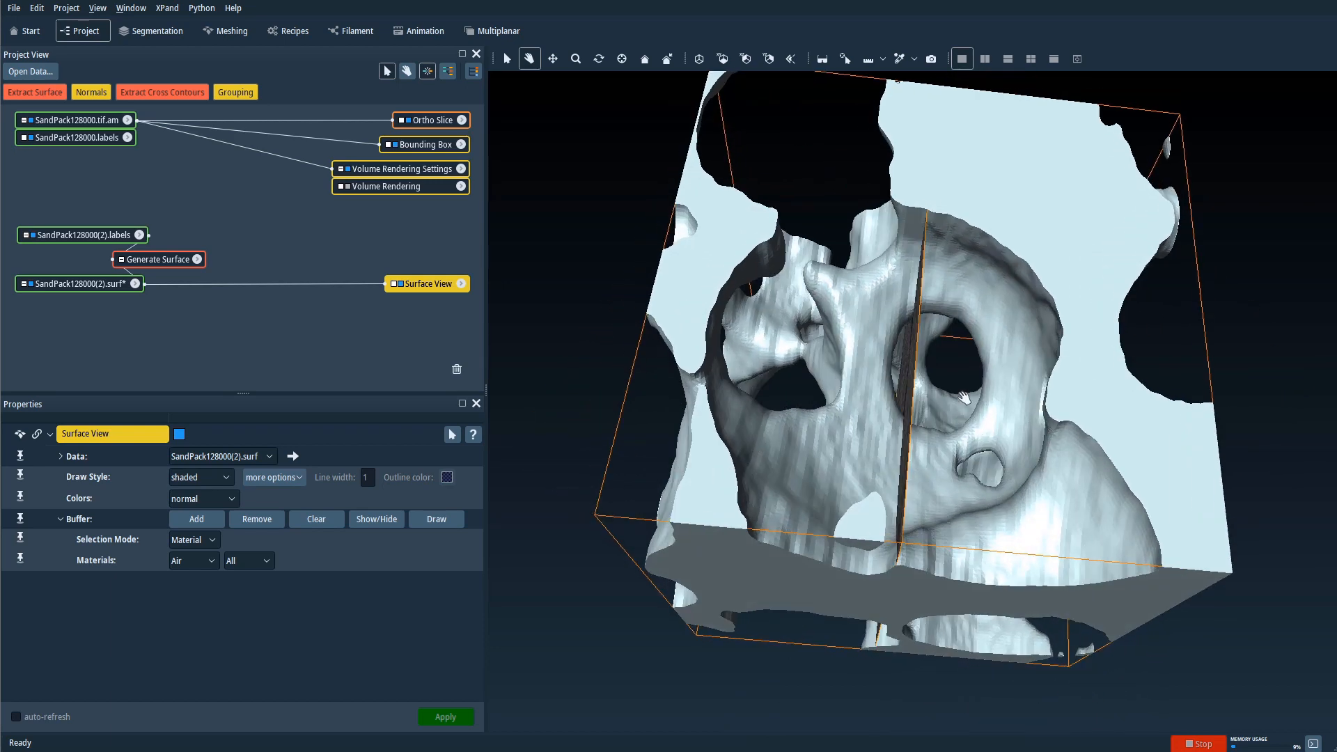
drag(799, 326, 957, 425)
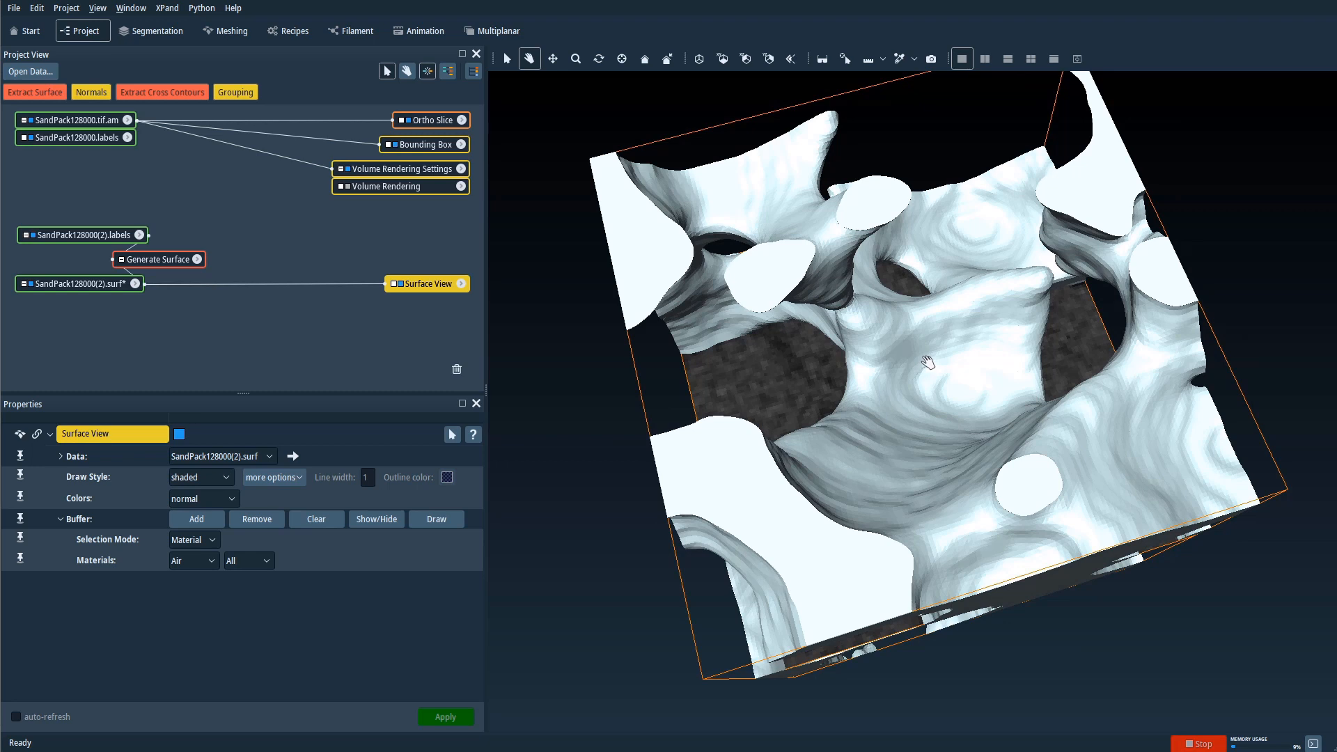
click(727, 65)
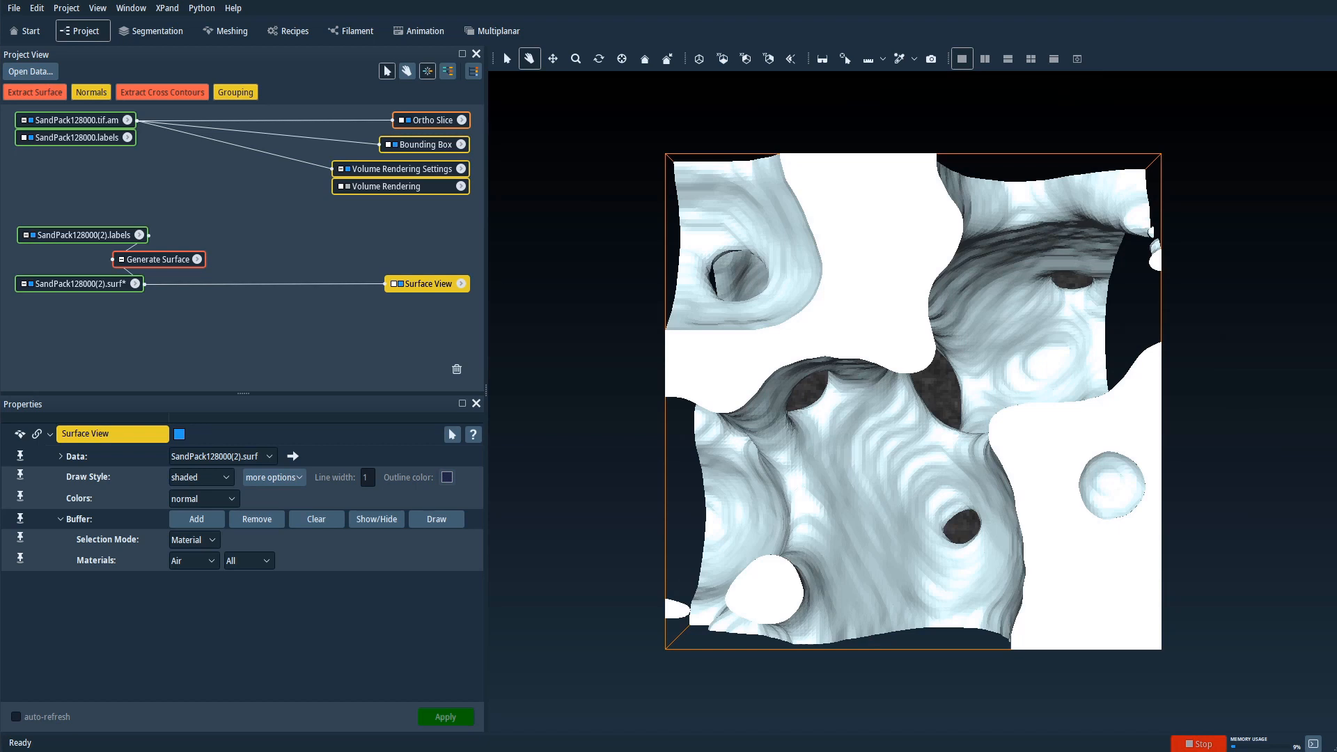
click(14, 8)
click(69, 221)
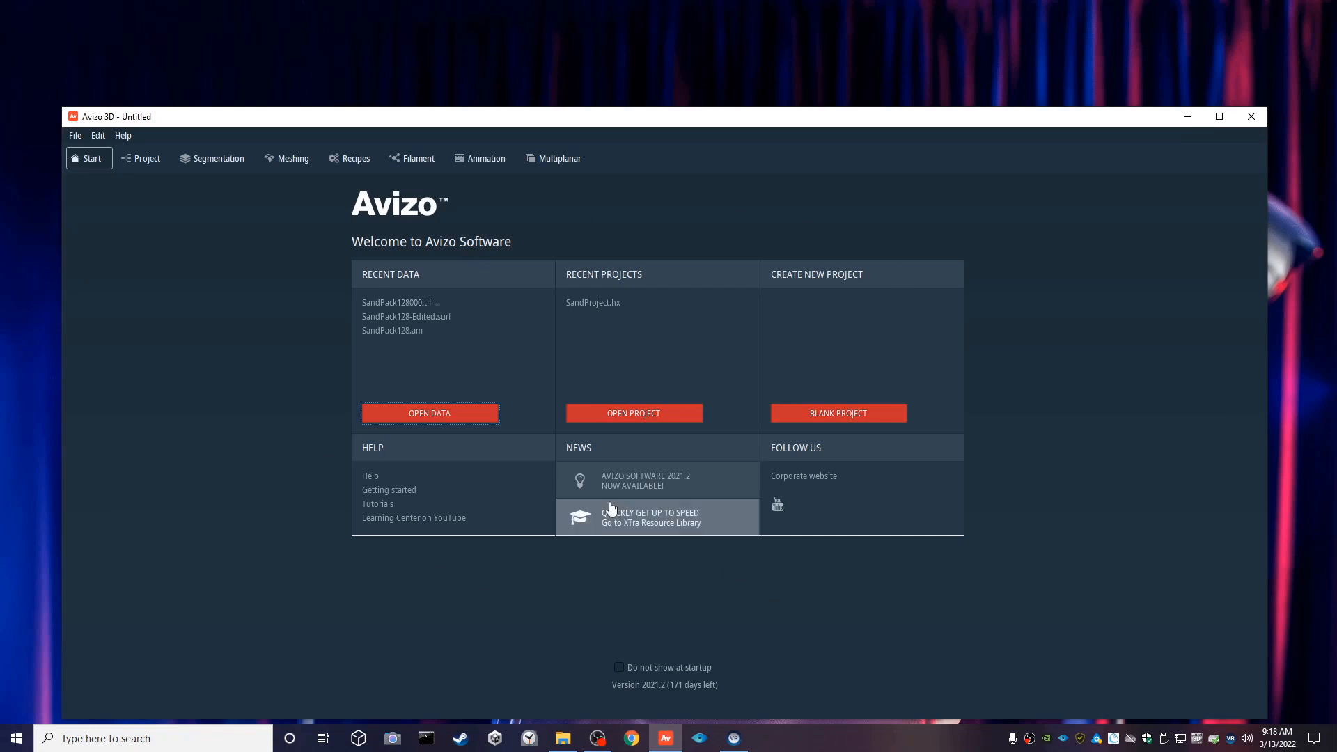
Start opening data and look through the Data folder and its SandProject subfolder.
click(443, 413)
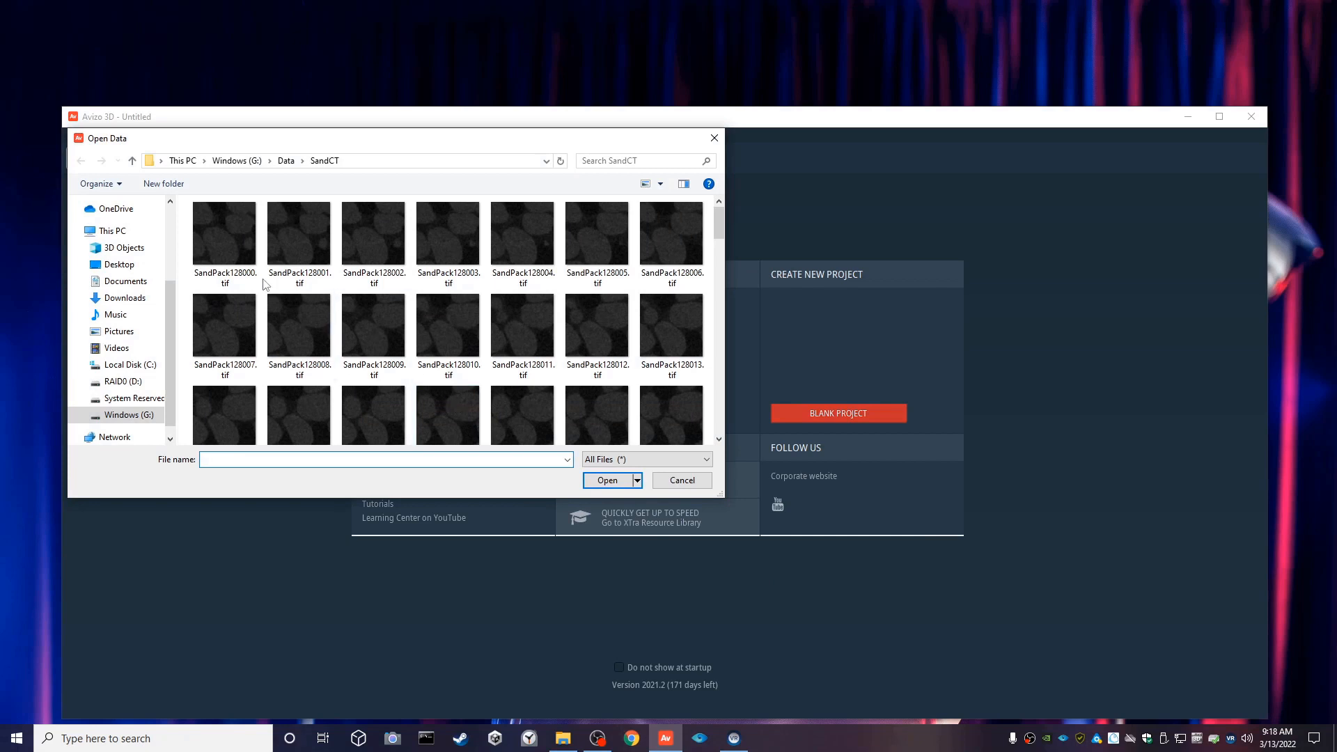
click(286, 160)
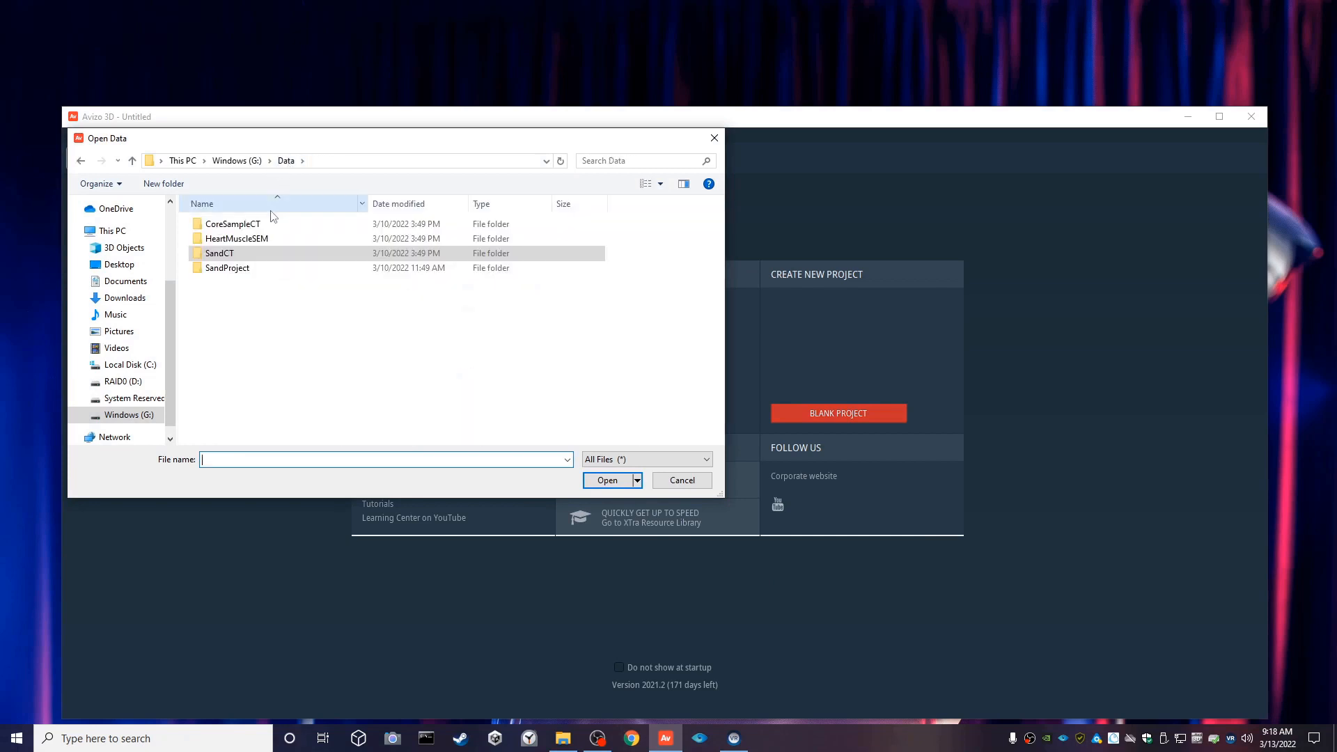
double_click(240, 269)
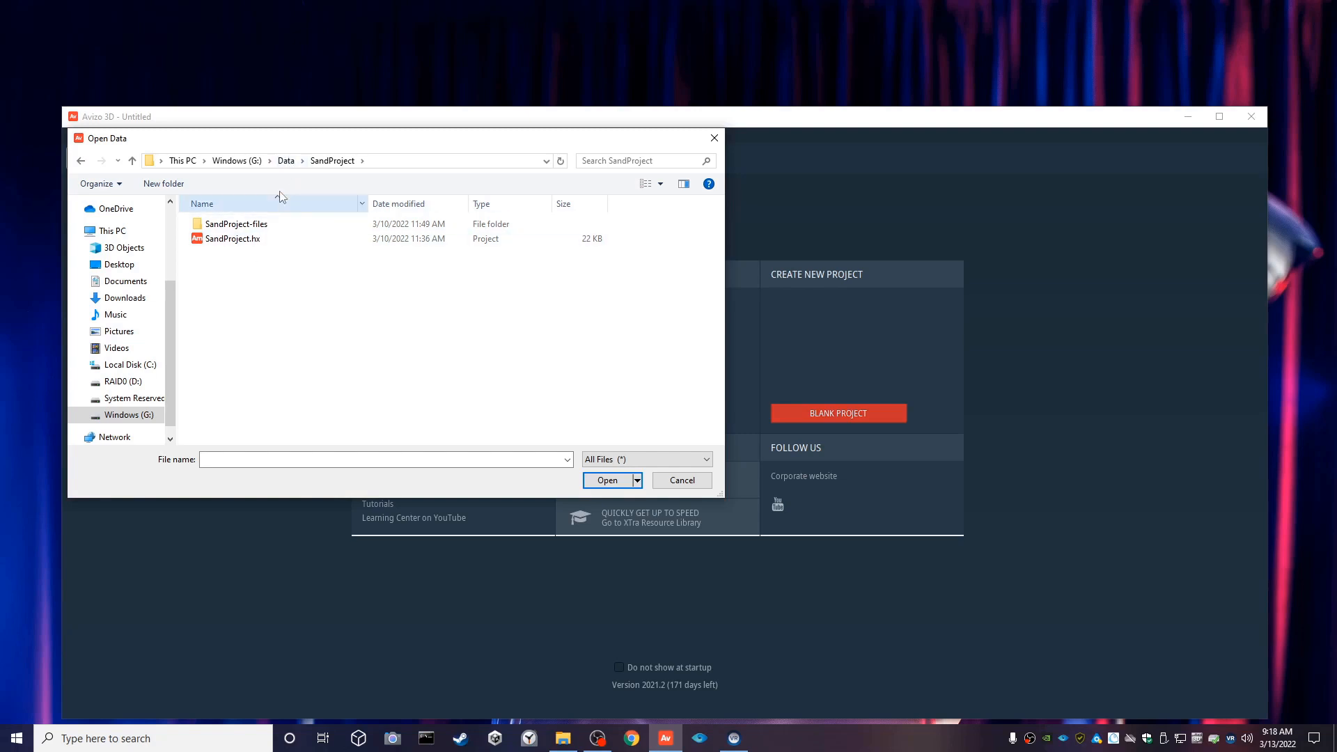
click(287, 161)
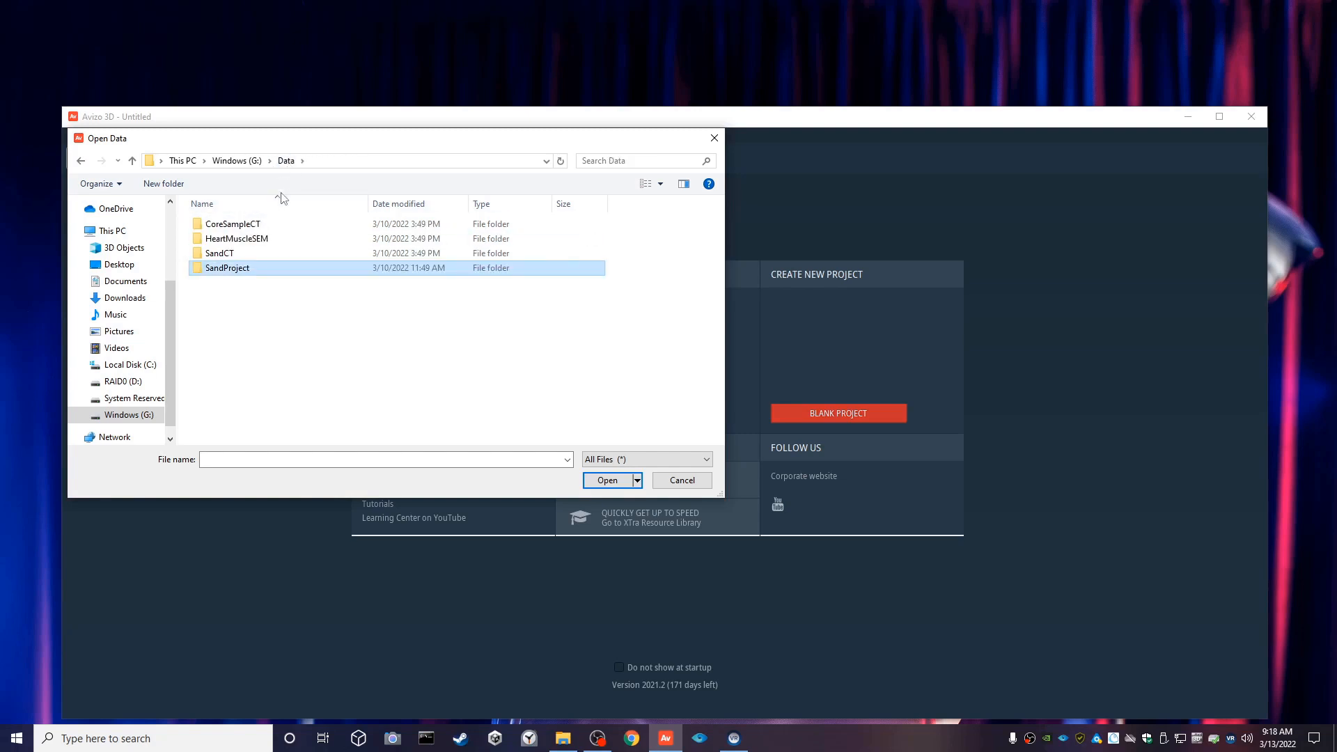
Open all the SandPack128 TIF images in the SandCT folder as one image stack.
double_click(257, 255)
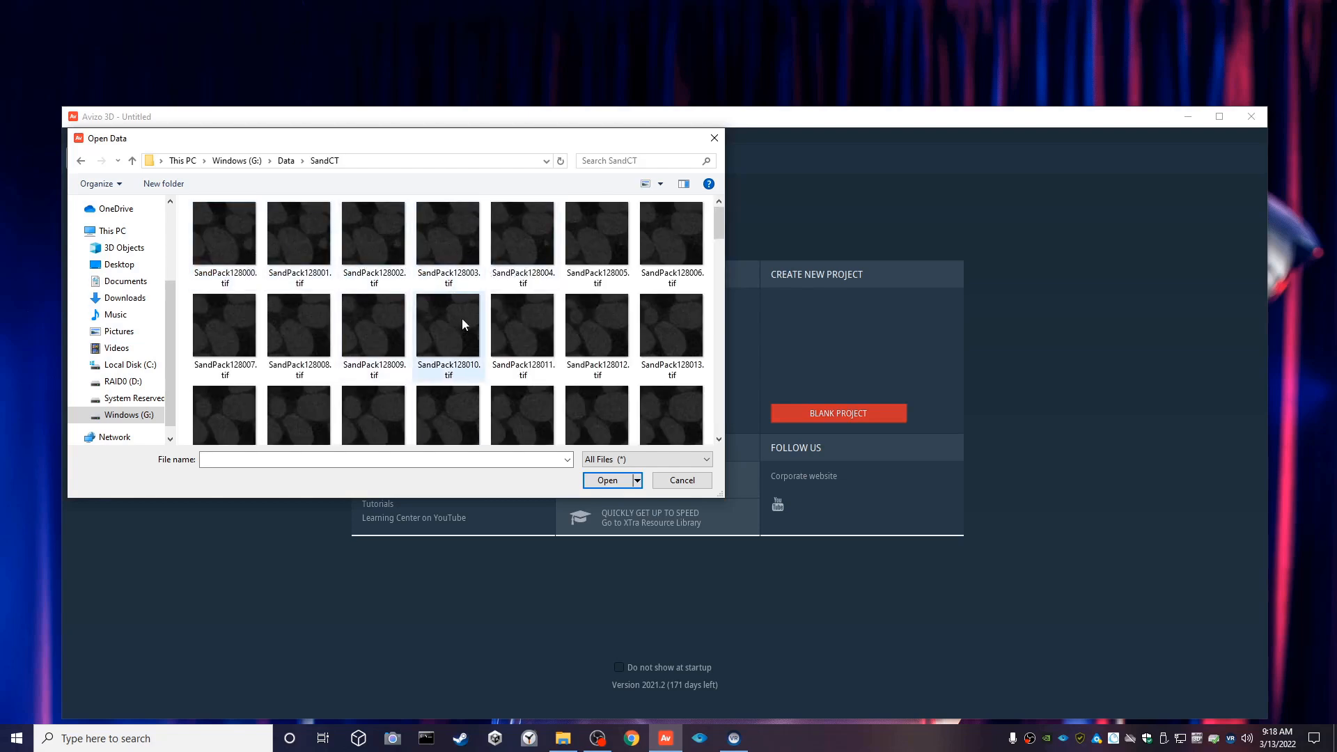
click(245, 234)
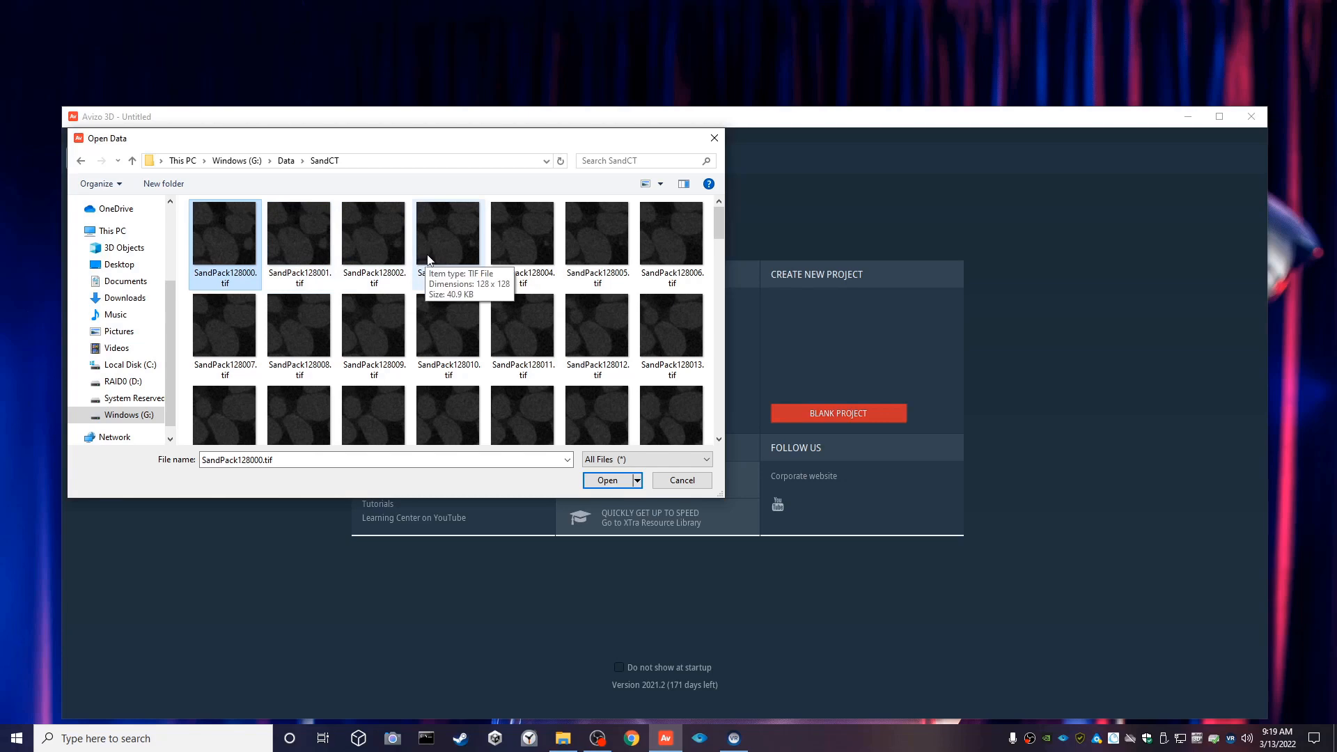
key(ctrl+a)
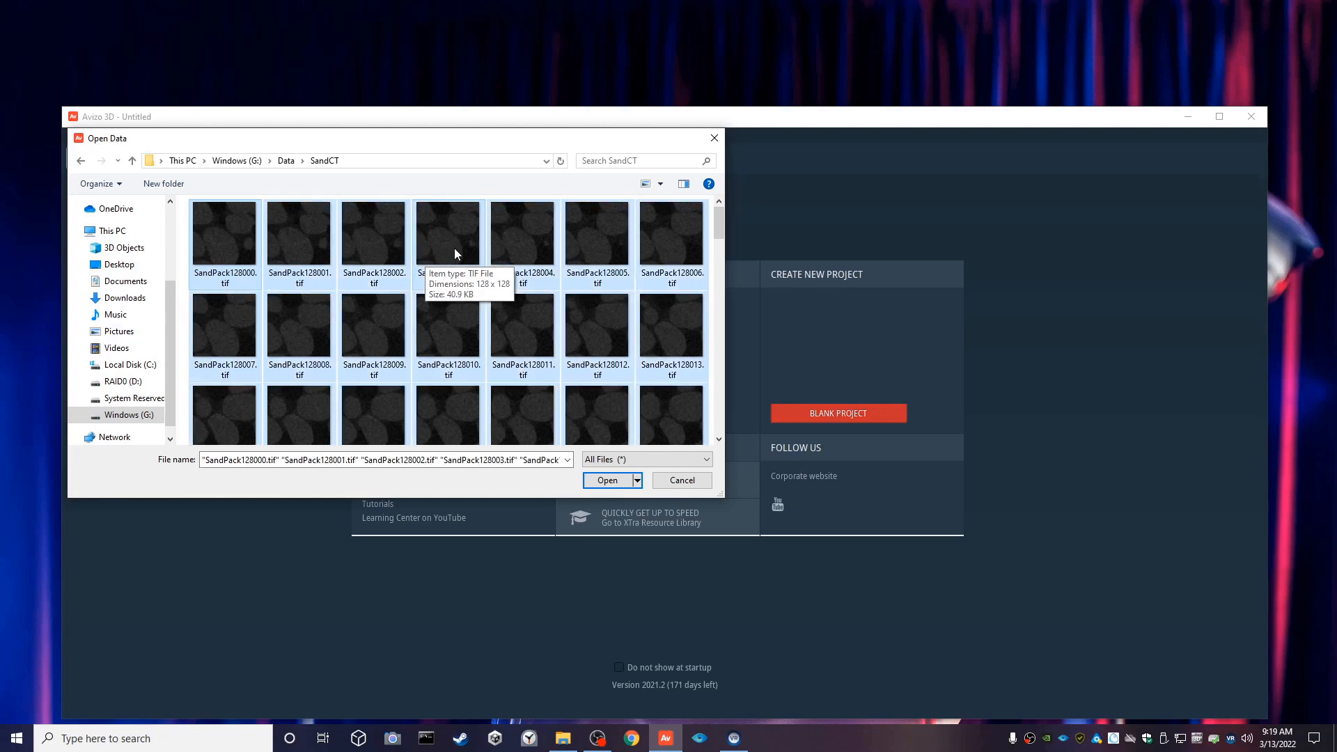
click(608, 480)
click(685, 481)
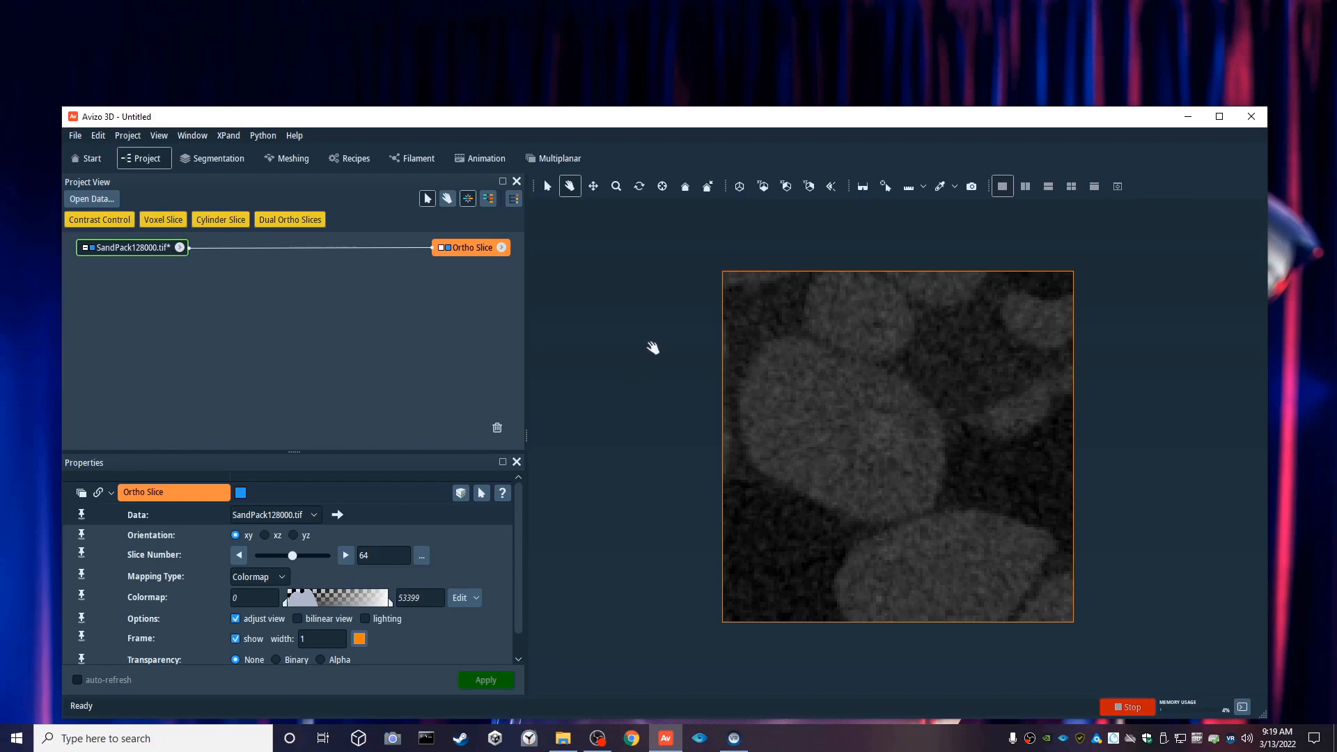
Bring the SandPack128000.tif stack into the Segmentation editor and rename its Inside material to Air.
click(139, 249)
click(221, 160)
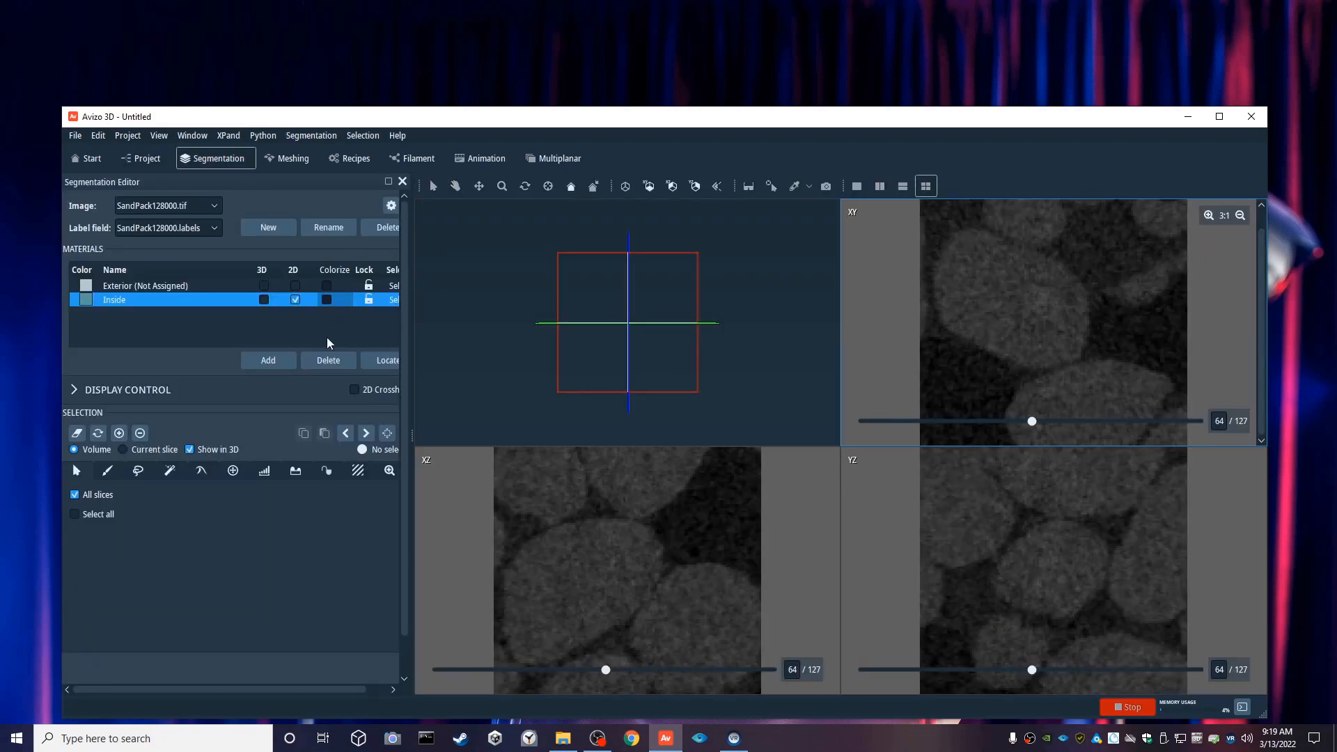
click(111, 471)
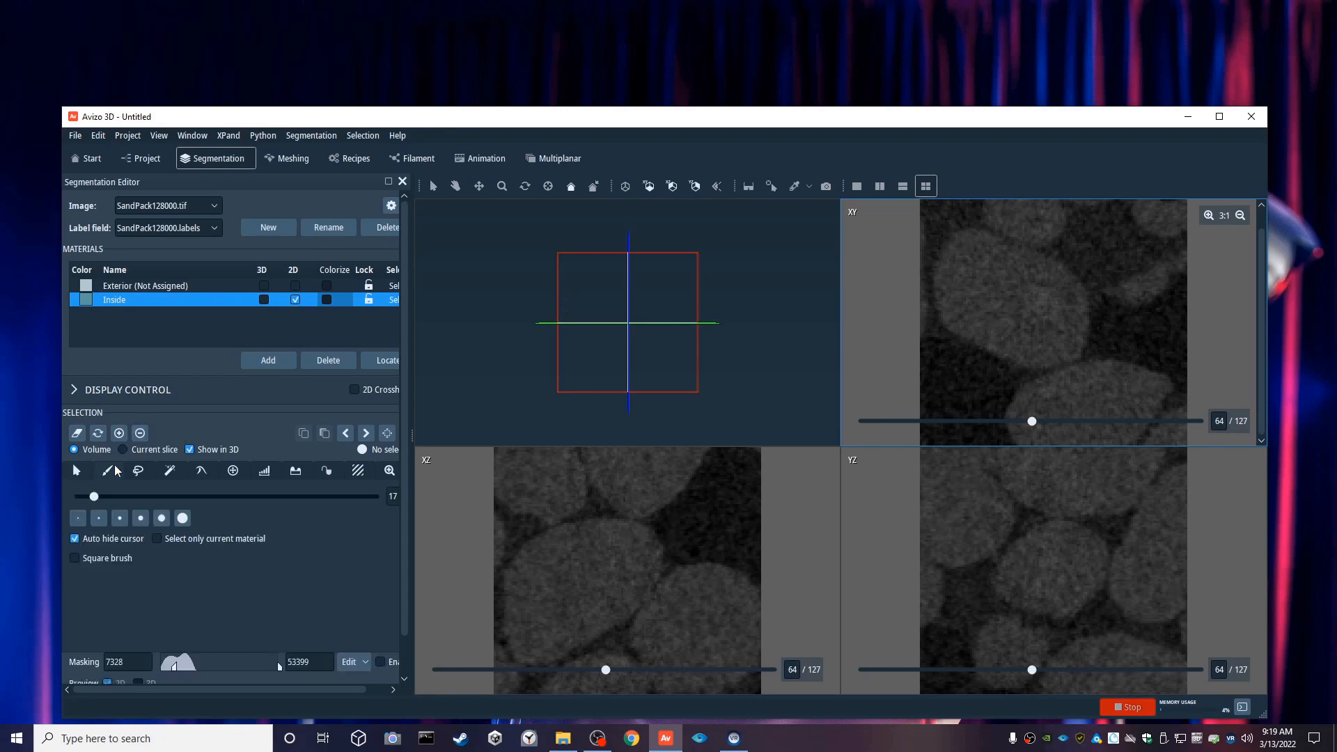
double_click(123, 301)
text(Air)
key(Return)
Add a second material named Sand and expand the display control settings.
click(268, 360)
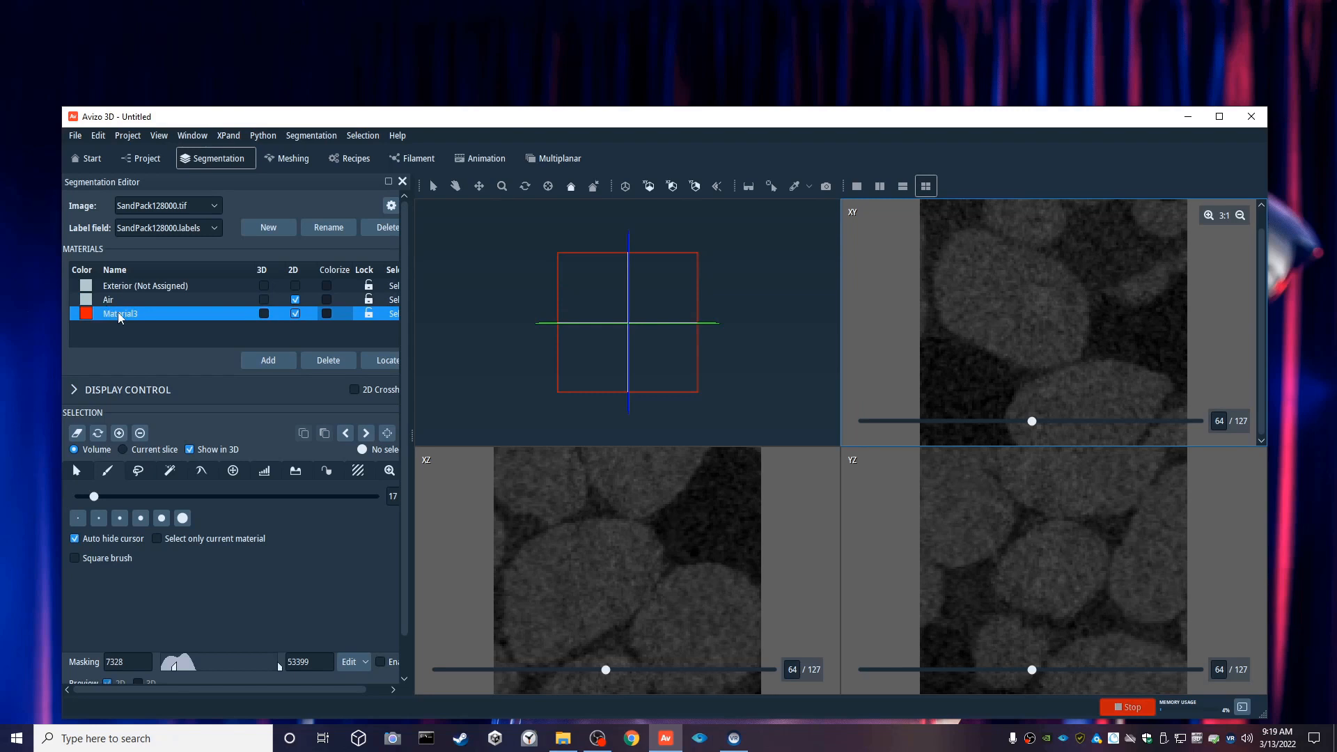
double_click(120, 314)
text(Sand)
click(222, 398)
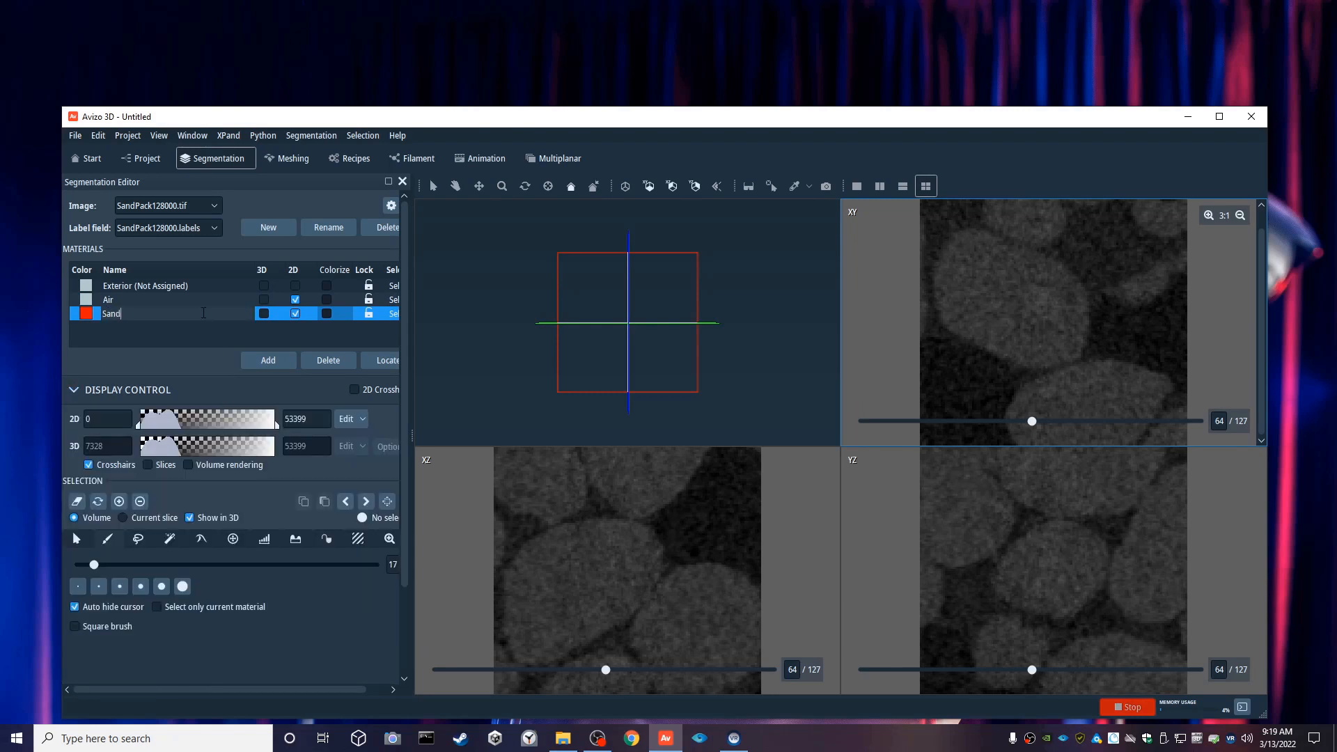
With Air as the active material, outline and fill the lower-left pore of XY slice 64 using the Brush.
click(154, 304)
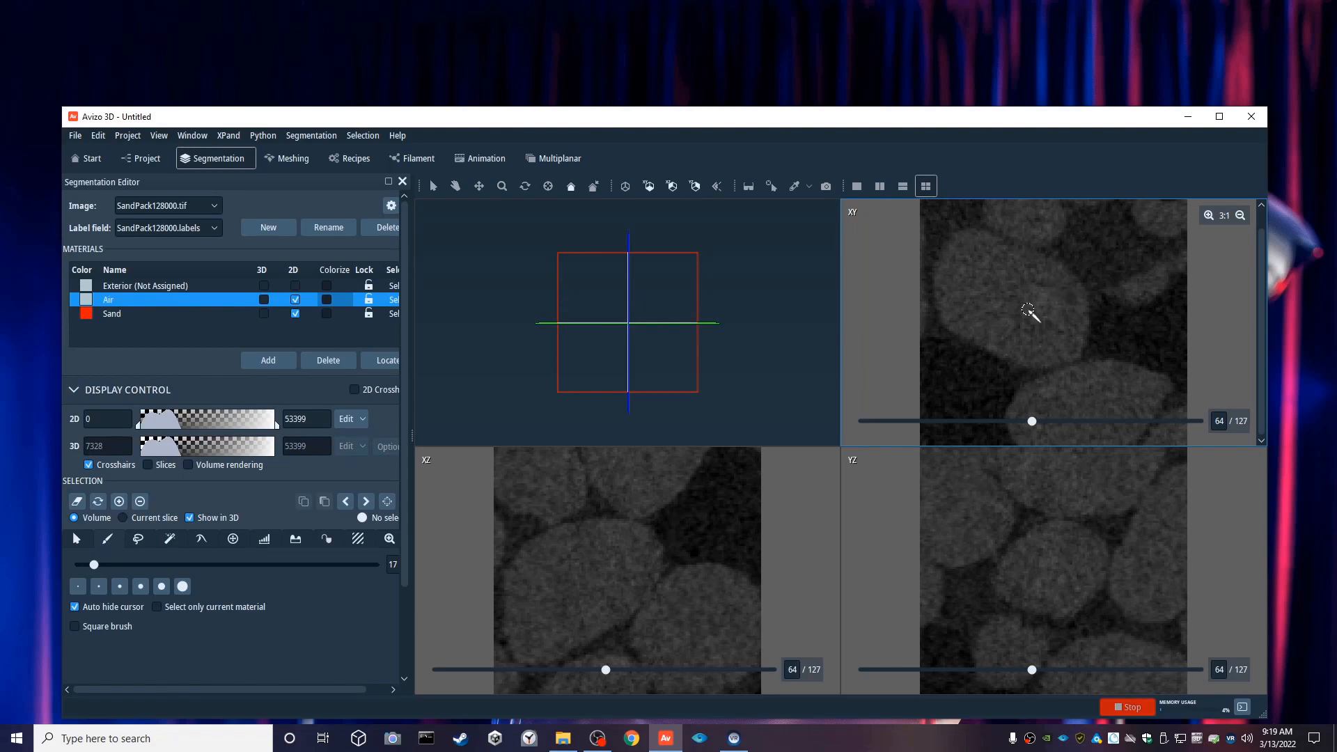
mouse_move(955, 343)
mouse_down()
mouse_move(998, 369)
mouse_move(1003, 411)
mouse_up()
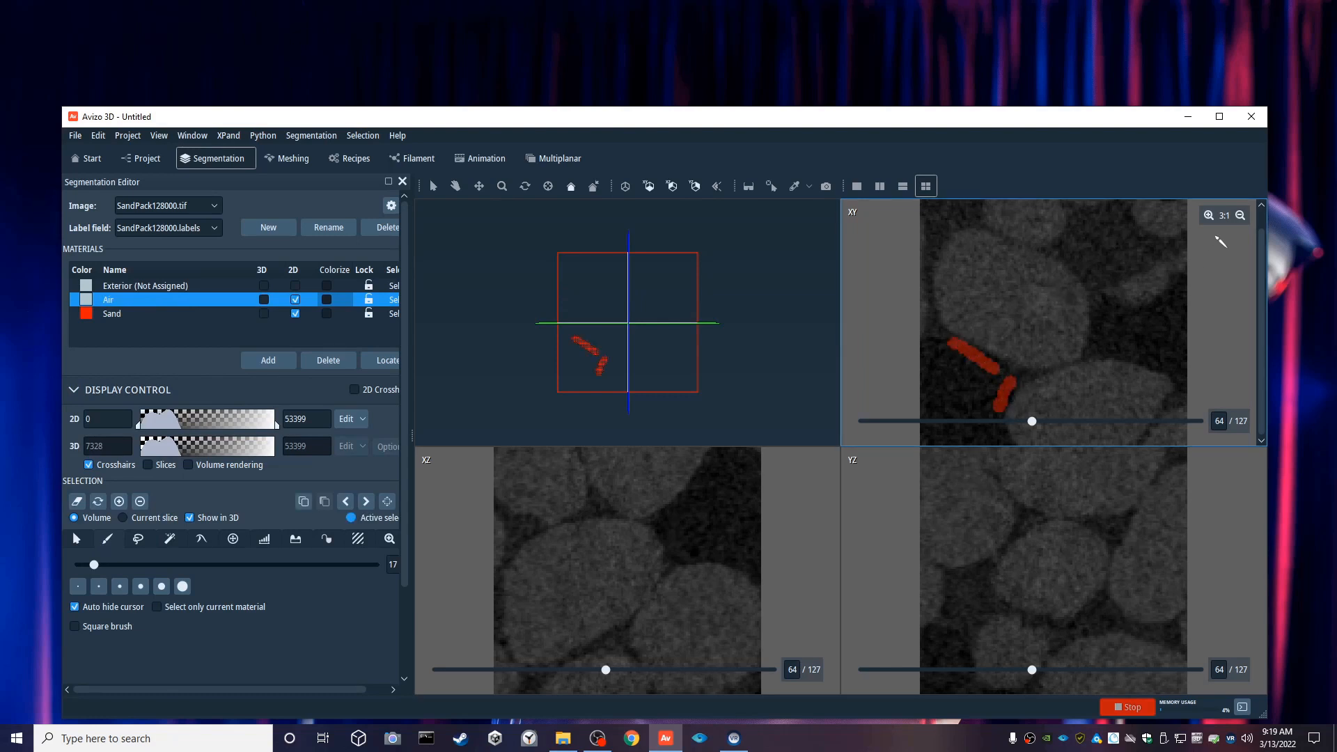
click(1240, 216)
mouse_move(983, 359)
mouse_down()
mouse_move(1007, 390)
mouse_move(993, 356)
mouse_move(1018, 376)
mouse_move(991, 395)
mouse_up()
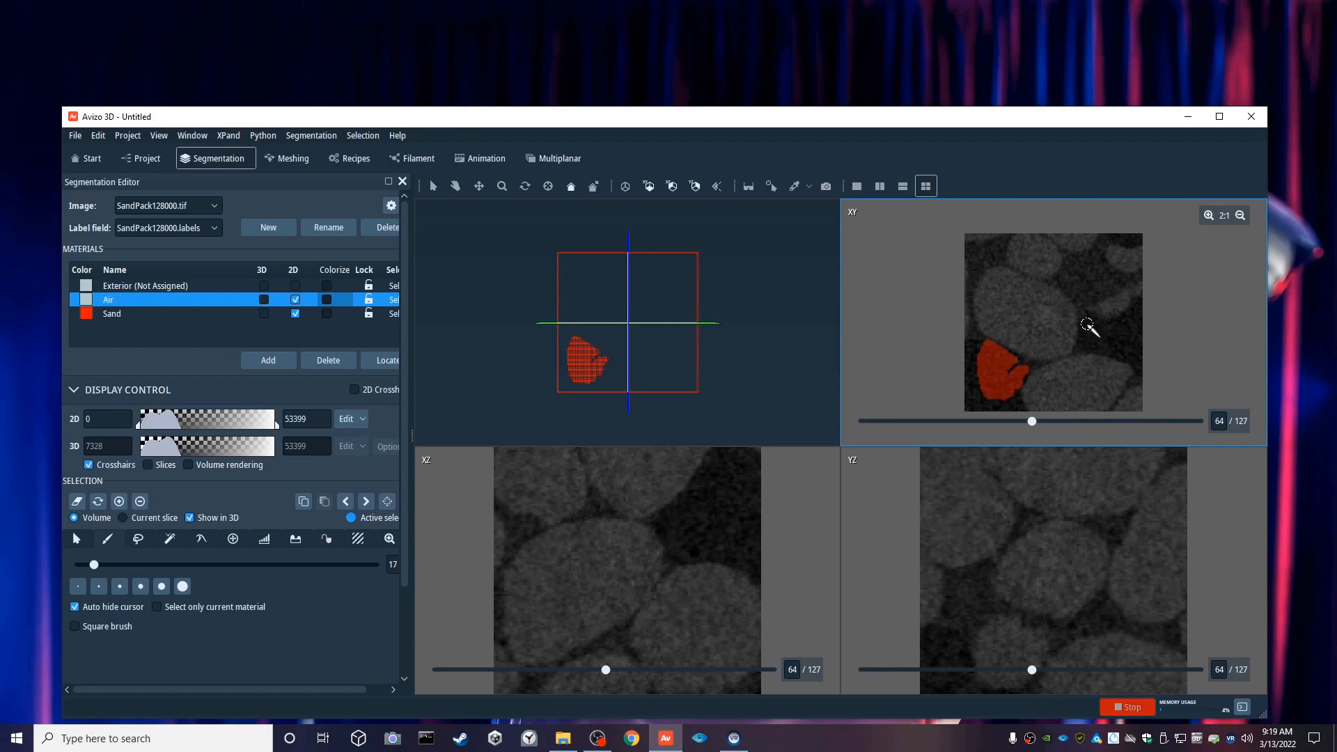
Brush over the upper-right pore and parts of the right-hand pore on XY slice 64, and assign the selection to Air.
mouse_move(1088, 322)
mouse_down()
mouse_move(1090, 343)
mouse_move(1128, 357)
mouse_up()
key(ctrl+z)
mouse_move(1067, 285)
mouse_down()
mouse_move(1083, 299)
mouse_move(1110, 288)
mouse_move(1107, 272)
mouse_move(1079, 268)
mouse_move(1128, 323)
mouse_move(1133, 357)
mouse_move(1122, 336)
mouse_up()
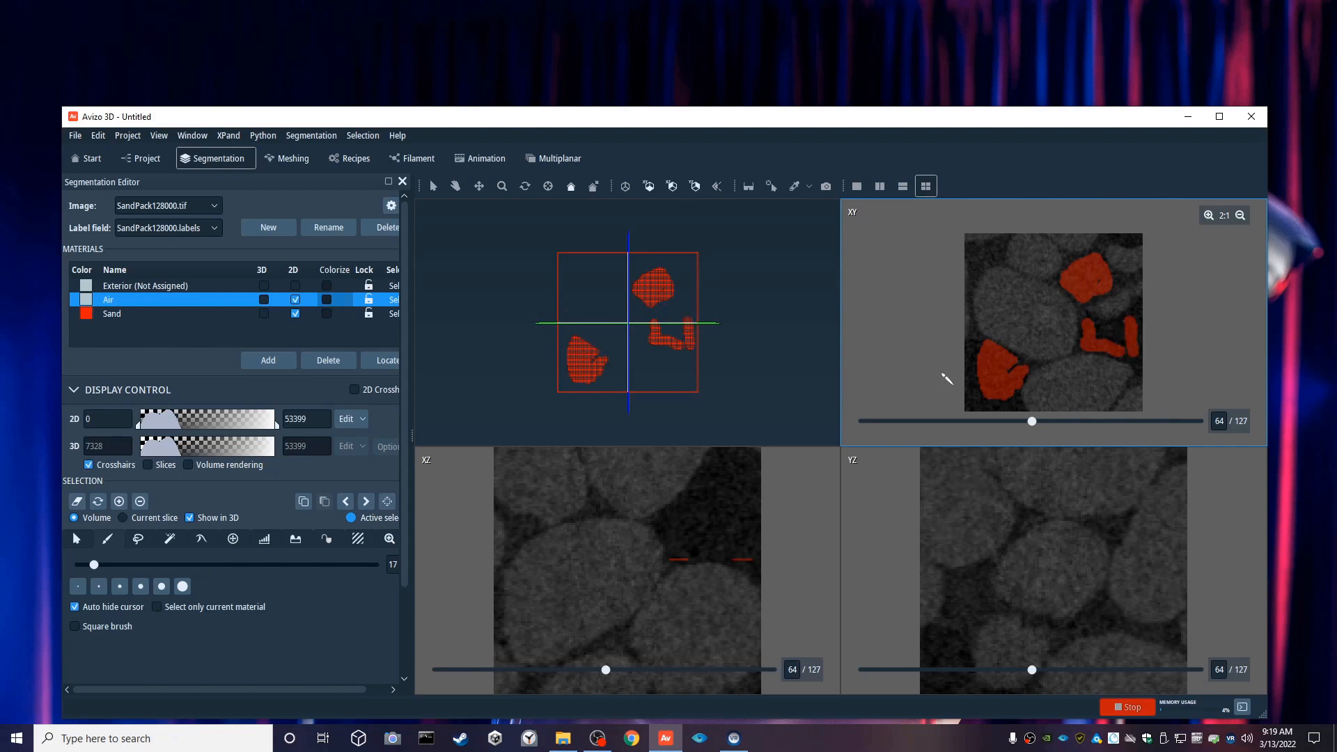
click(120, 502)
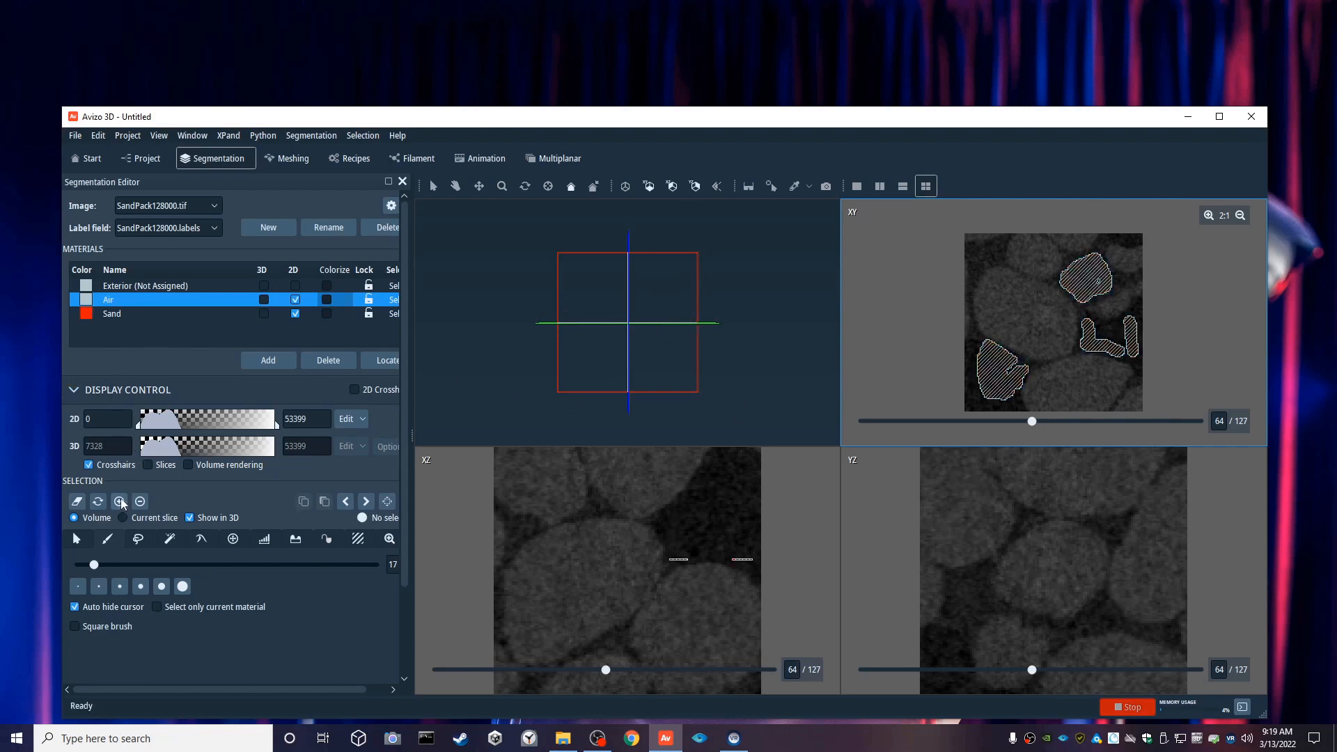
Brush sample strokes inside the large central, lower and two right-hand grains on XY slice 64, and assign them to Sand.
click(130, 315)
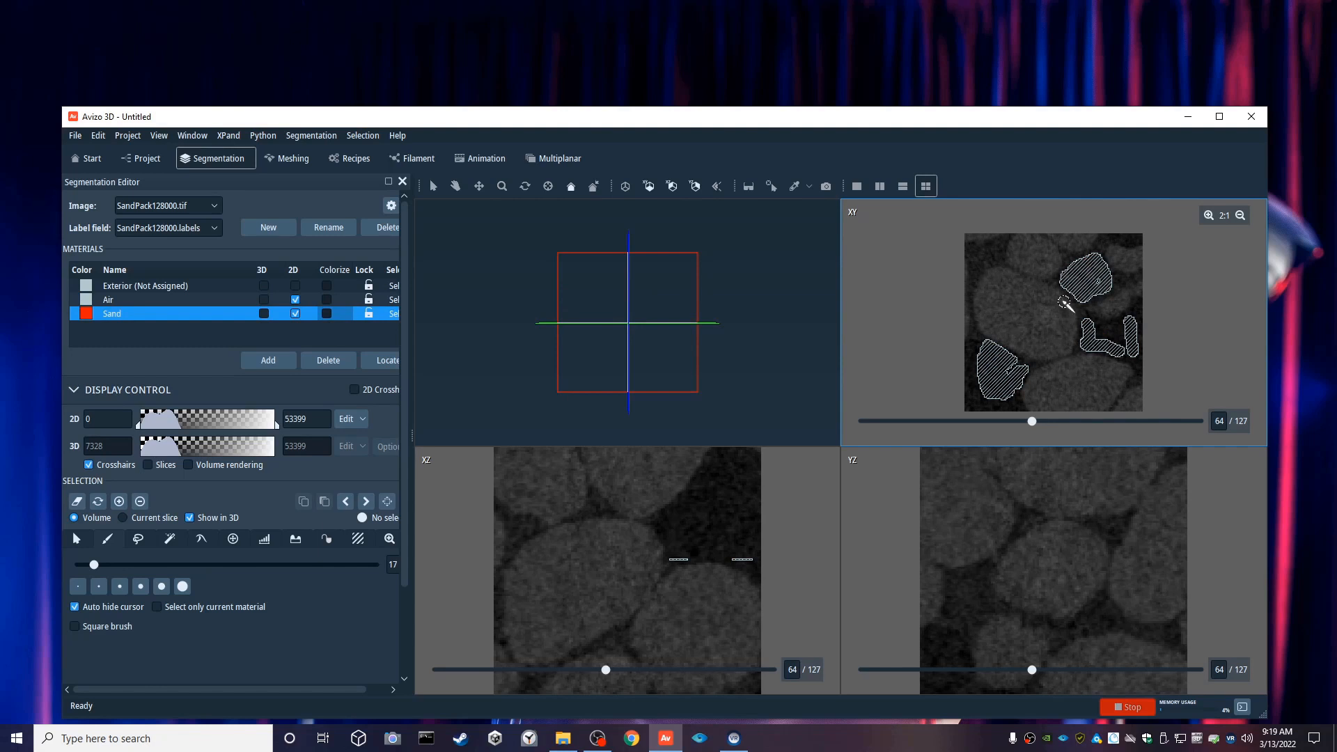
mouse_move(1039, 291)
mouse_down()
mouse_move(1069, 336)
mouse_move(983, 323)
mouse_move(1010, 343)
mouse_move(984, 296)
mouse_move(1004, 279)
mouse_move(1038, 322)
mouse_up()
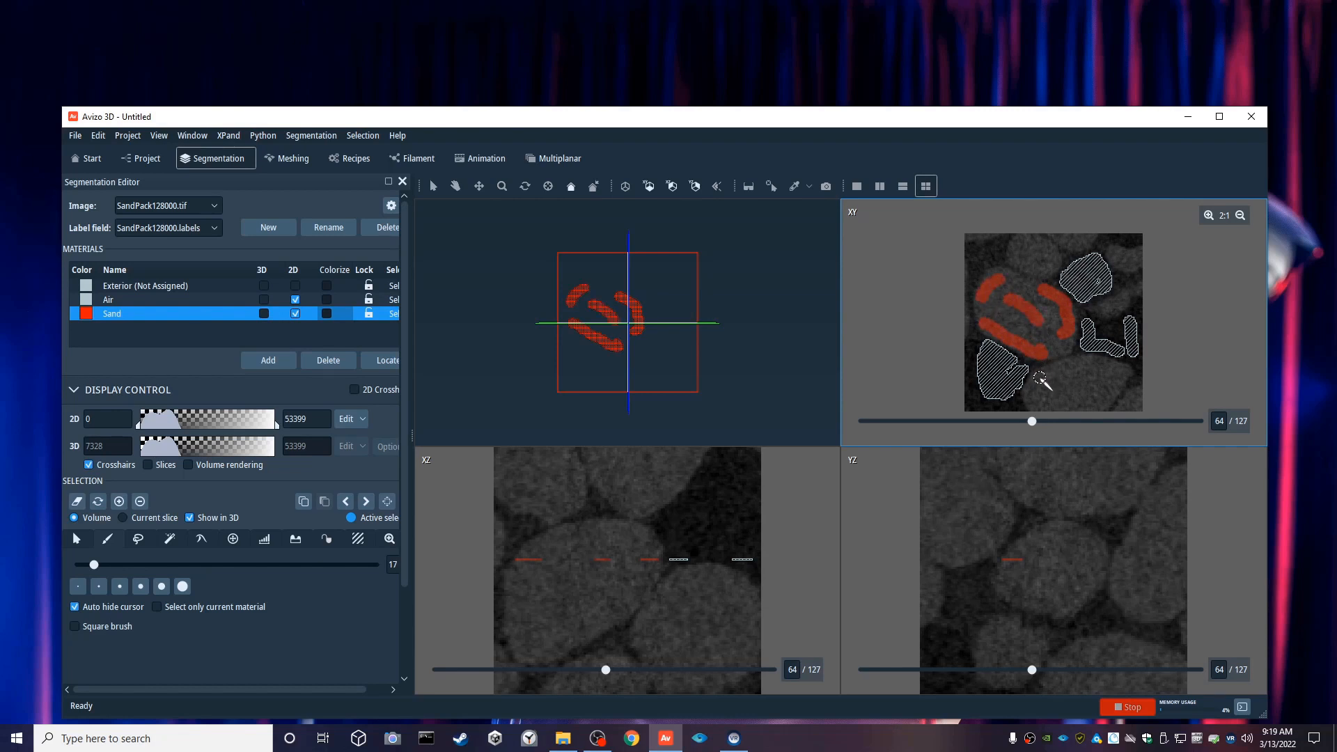
mouse_move(1042, 376)
mouse_down()
mouse_move(1087, 367)
mouse_move(1119, 387)
mouse_move(1037, 402)
mouse_move(1113, 380)
mouse_up()
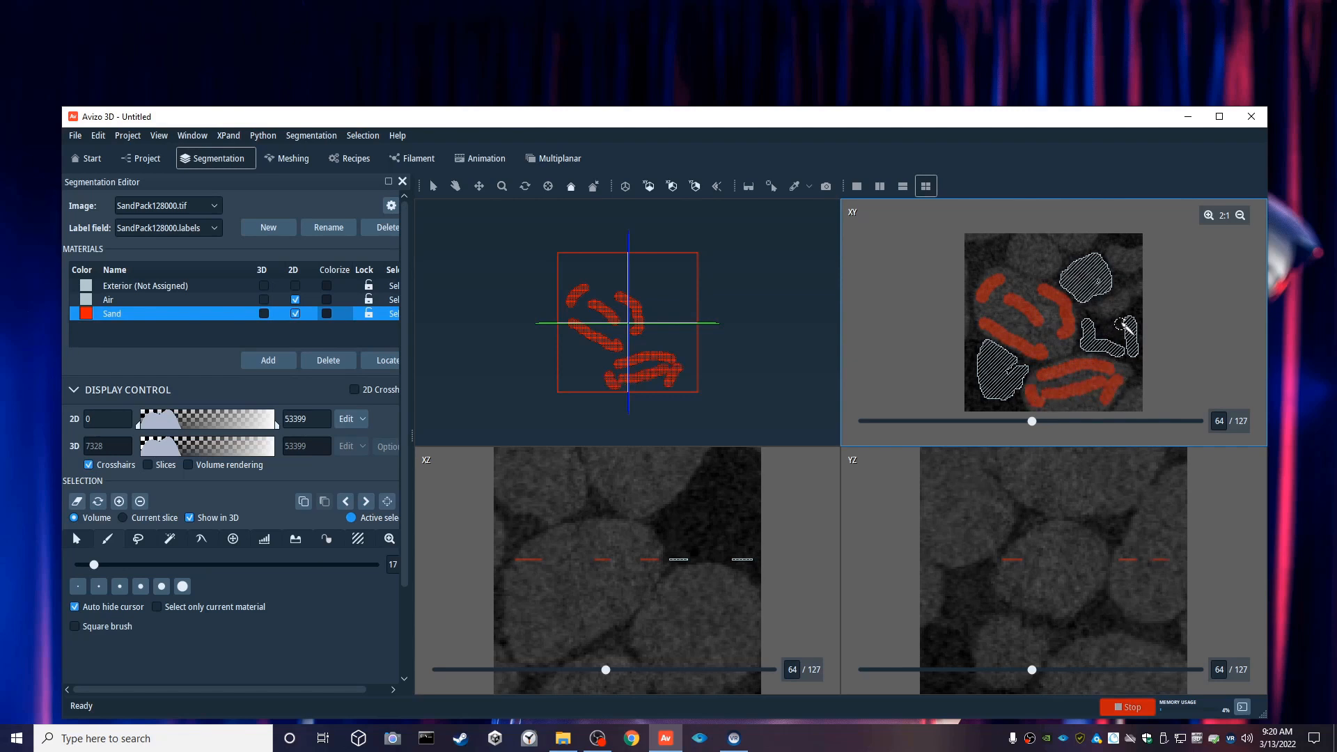
drag(1110, 308, 1126, 301)
drag(1119, 253, 1133, 260)
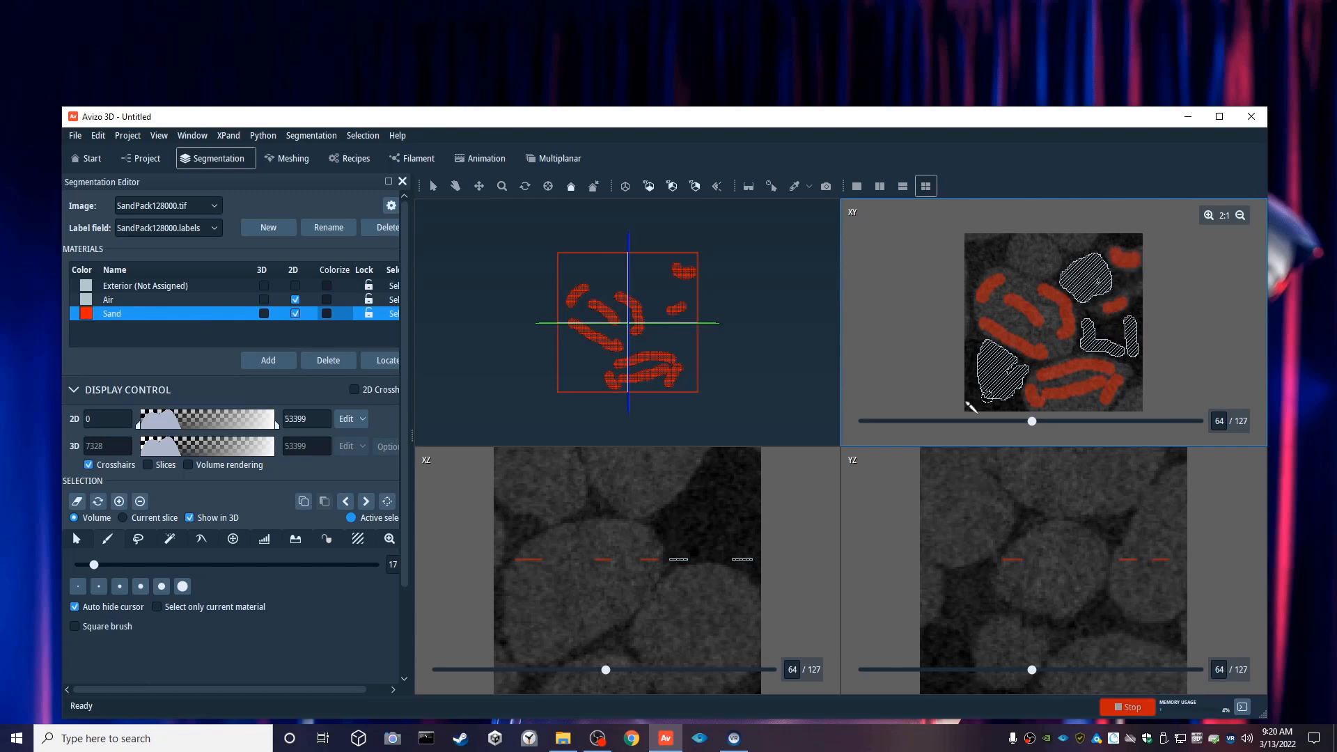
click(120, 501)
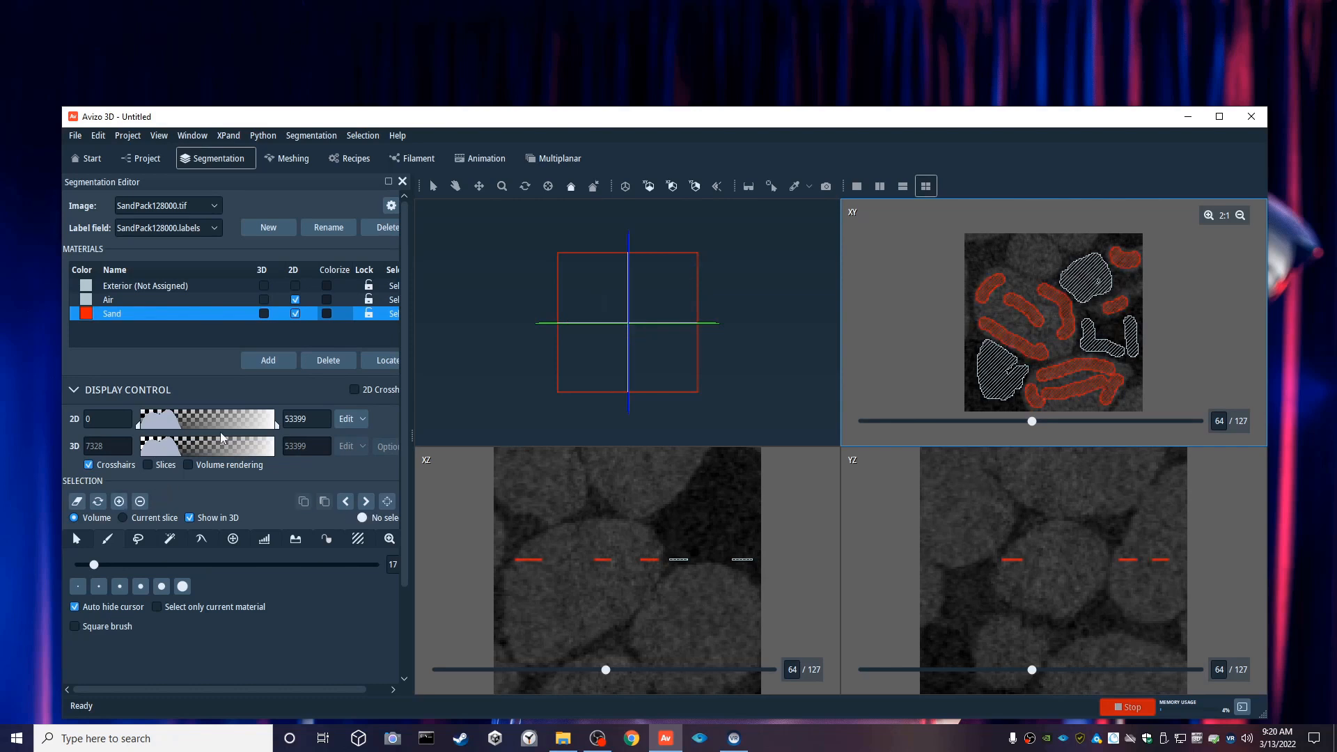
Compute a 2D preview of the texture-based classification from the painted samples, and apply it to create a new label field.
click(357, 541)
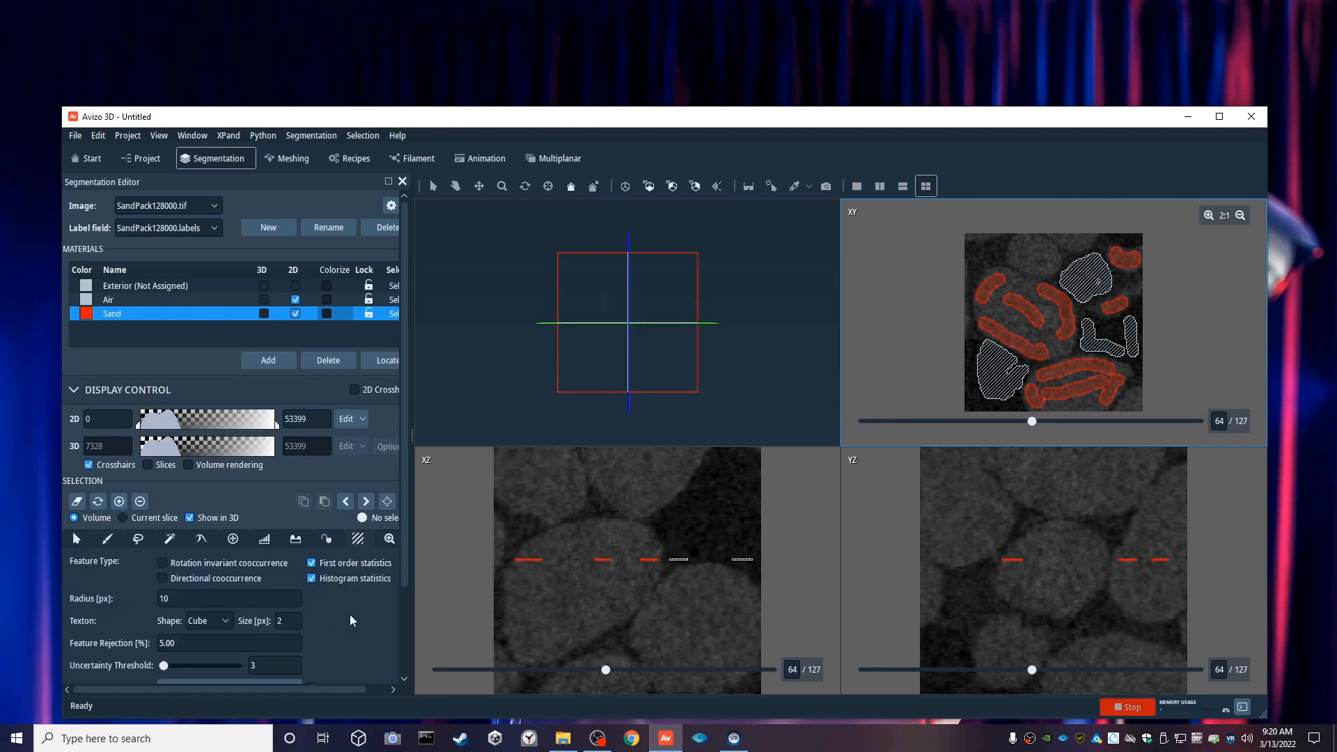
scroll(351, 620, down, 3)
click(227, 579)
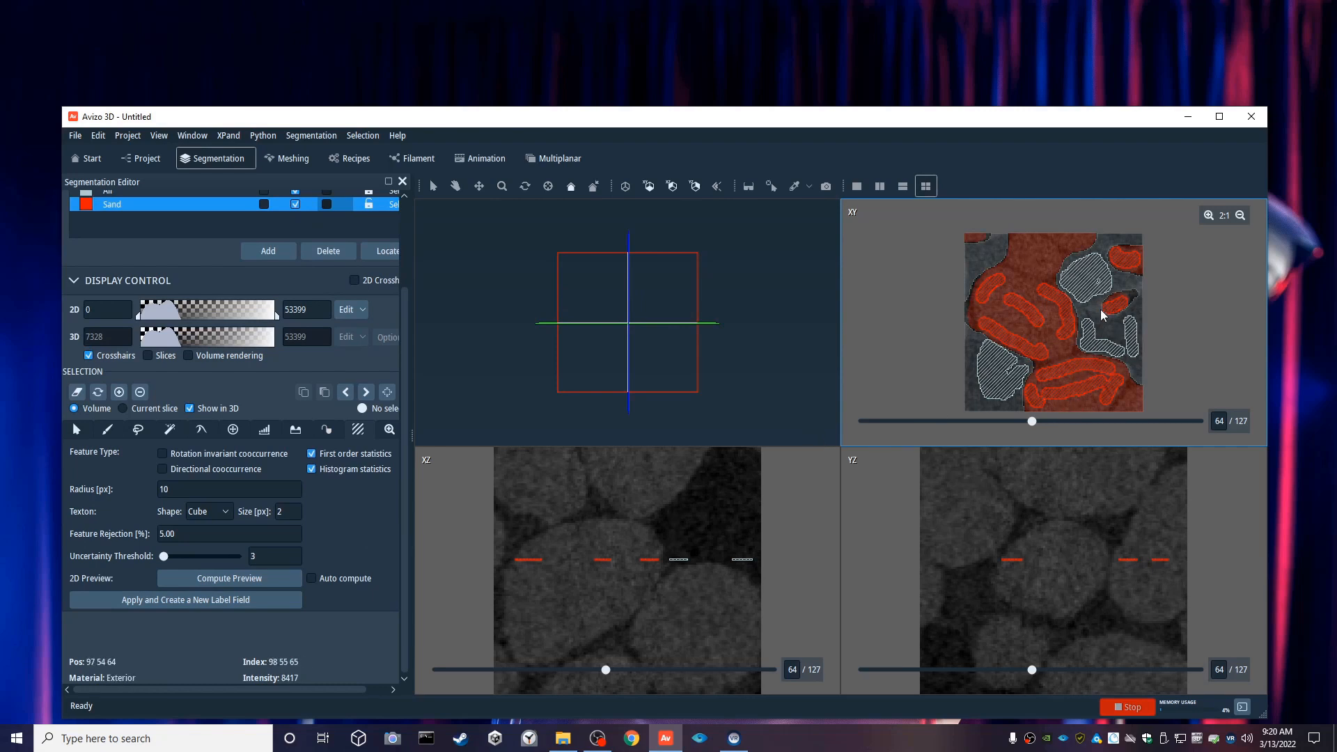
scroll(351, 532, up, 3)
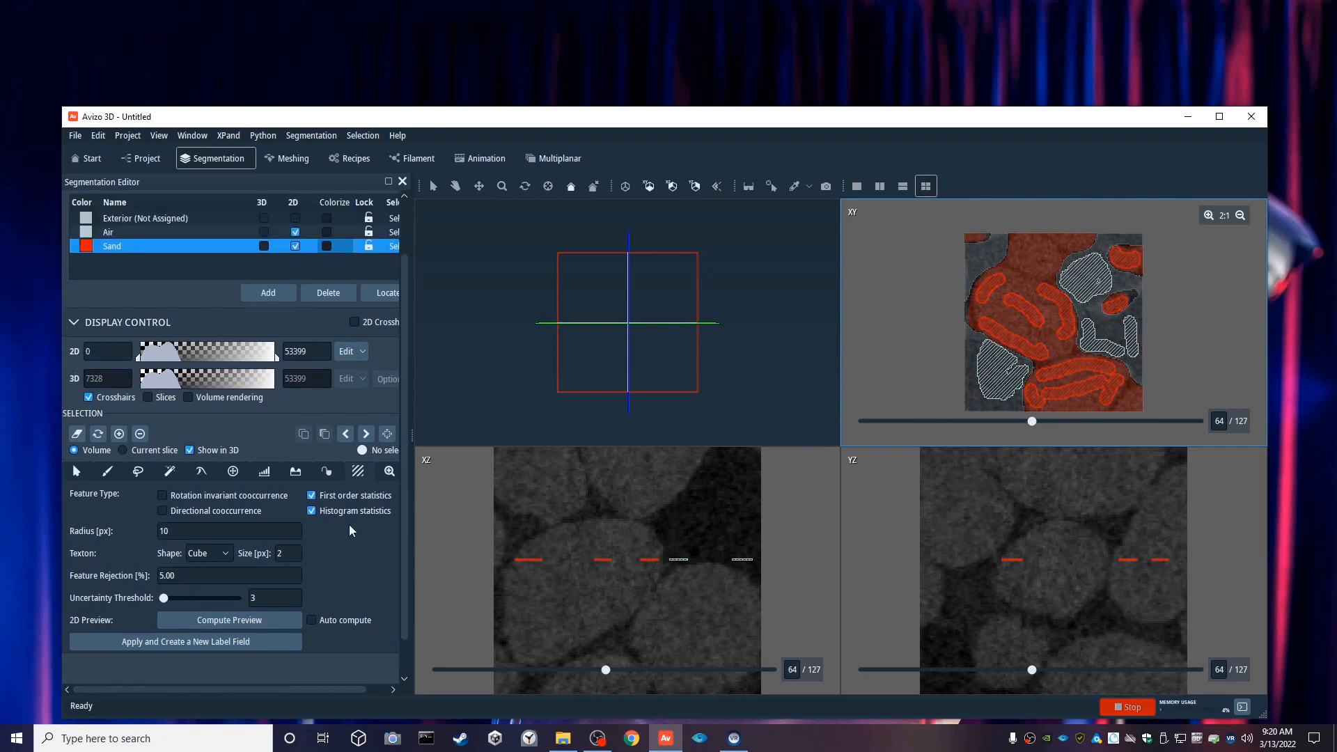
scroll(351, 551, down, 3)
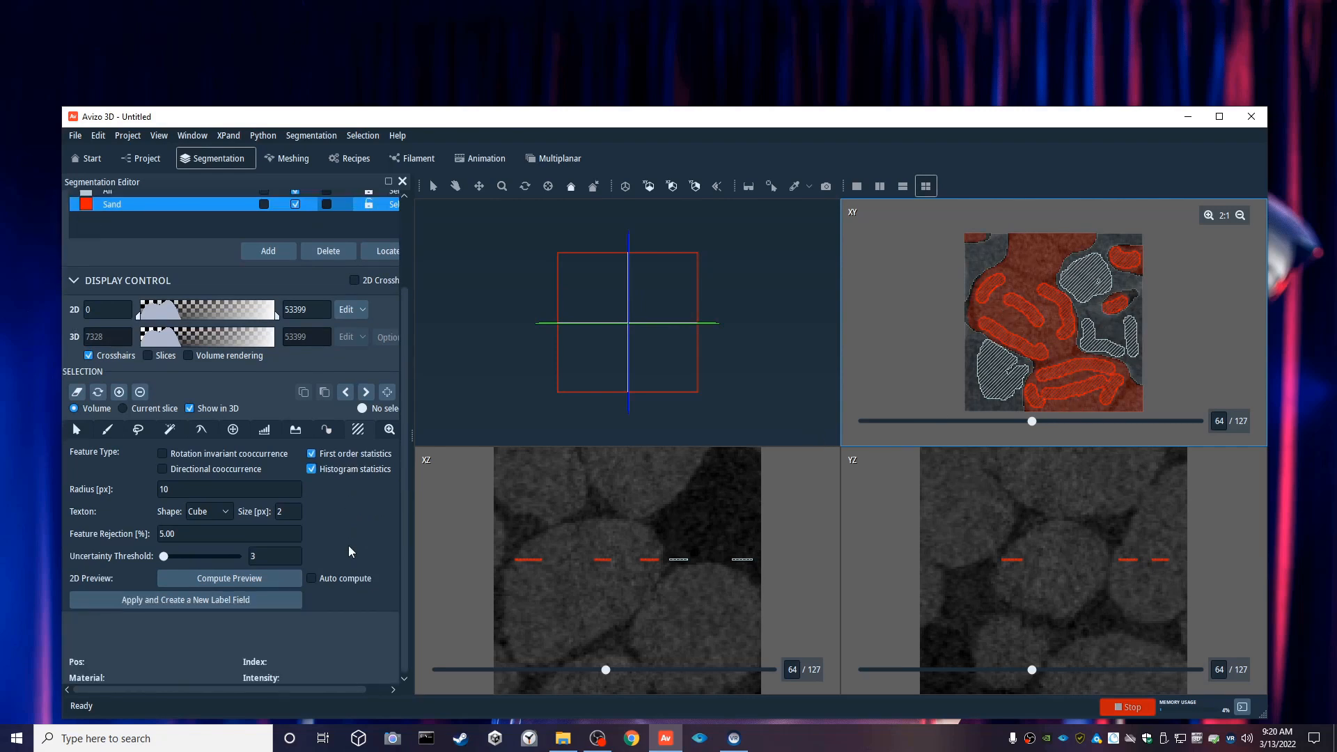
click(190, 603)
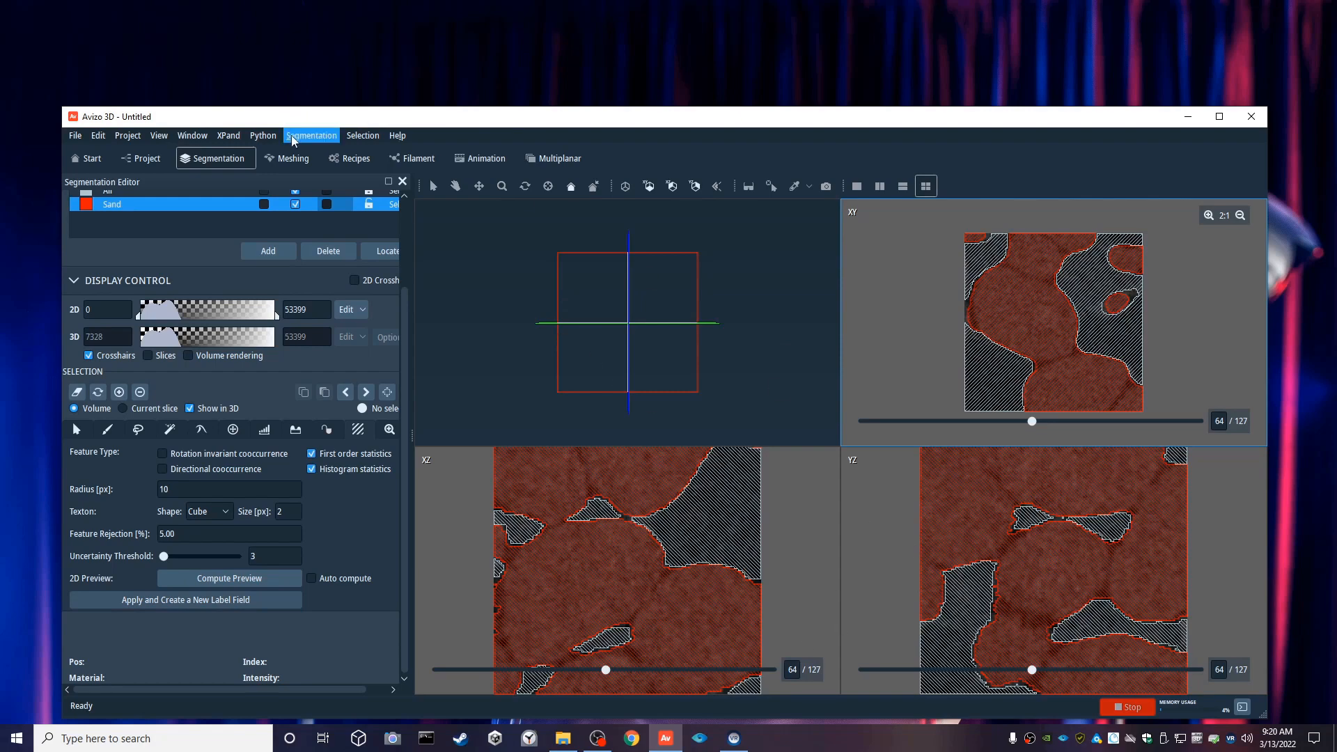
Smooth the labels of the new label field with size 5 in 3D volume mode.
click(311, 135)
click(337, 239)
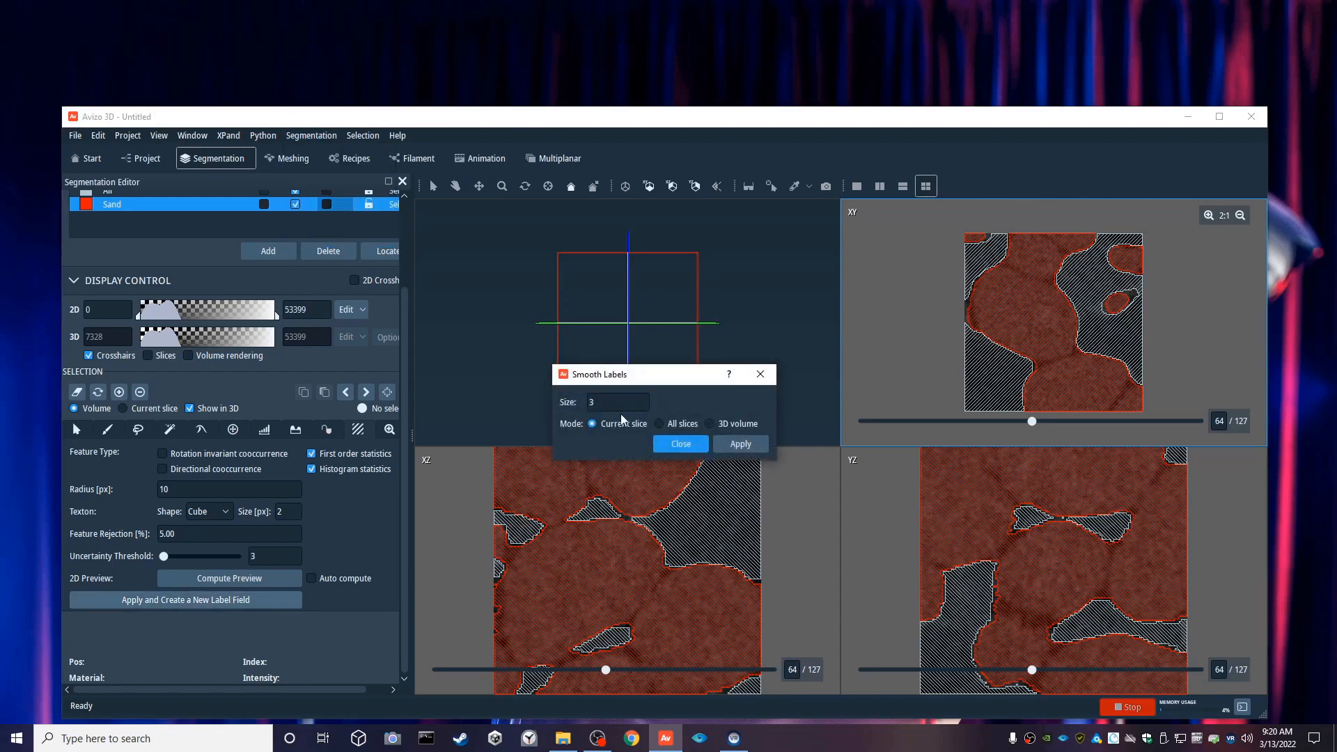
text(5)
click(710, 424)
click(743, 446)
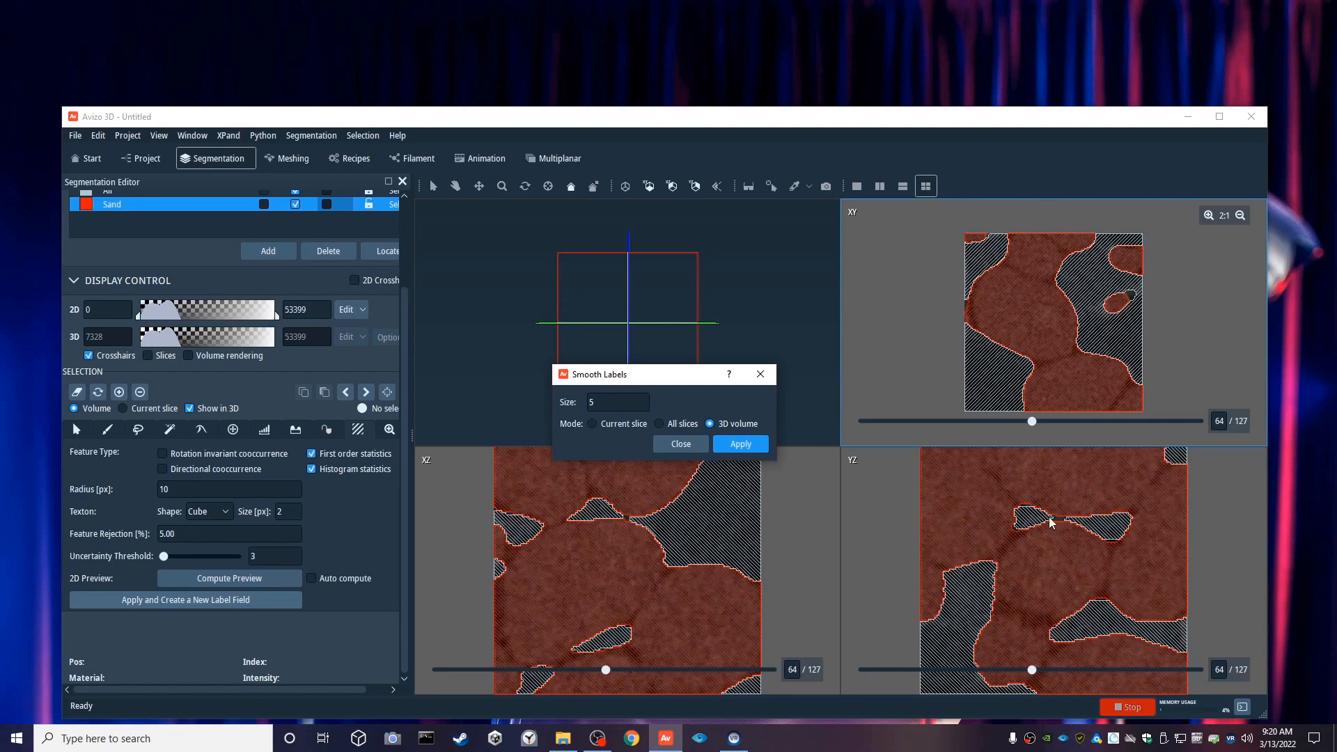
click(680, 446)
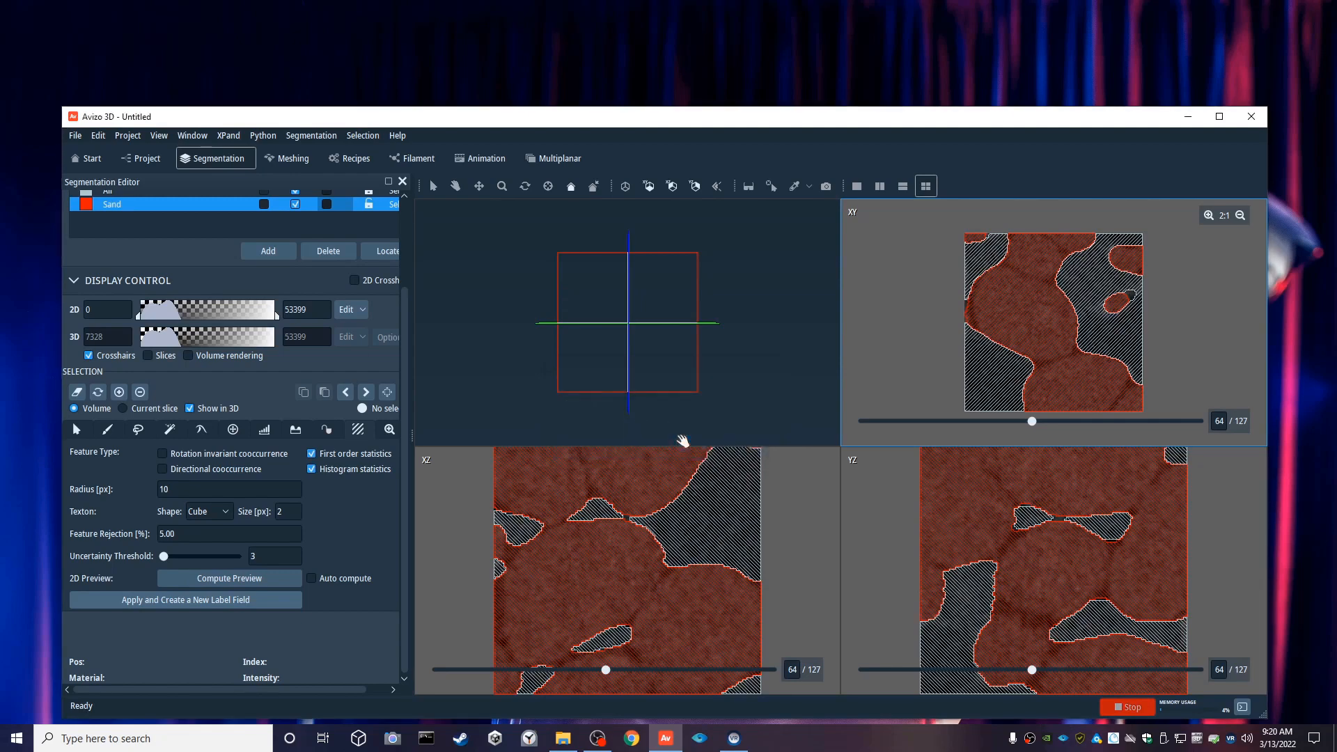
Return to the project view and open the list of modules that can be attached to SandPack128000(2).labels.
click(152, 160)
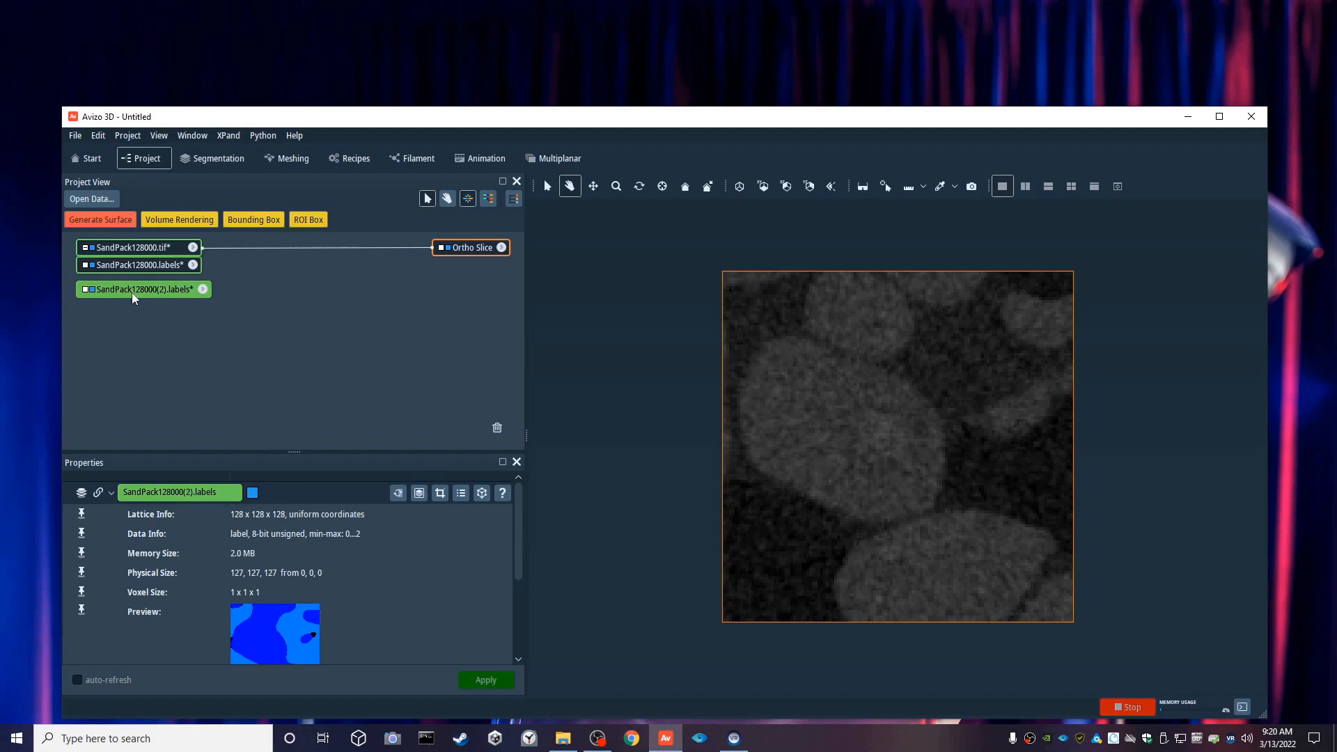
click(202, 289)
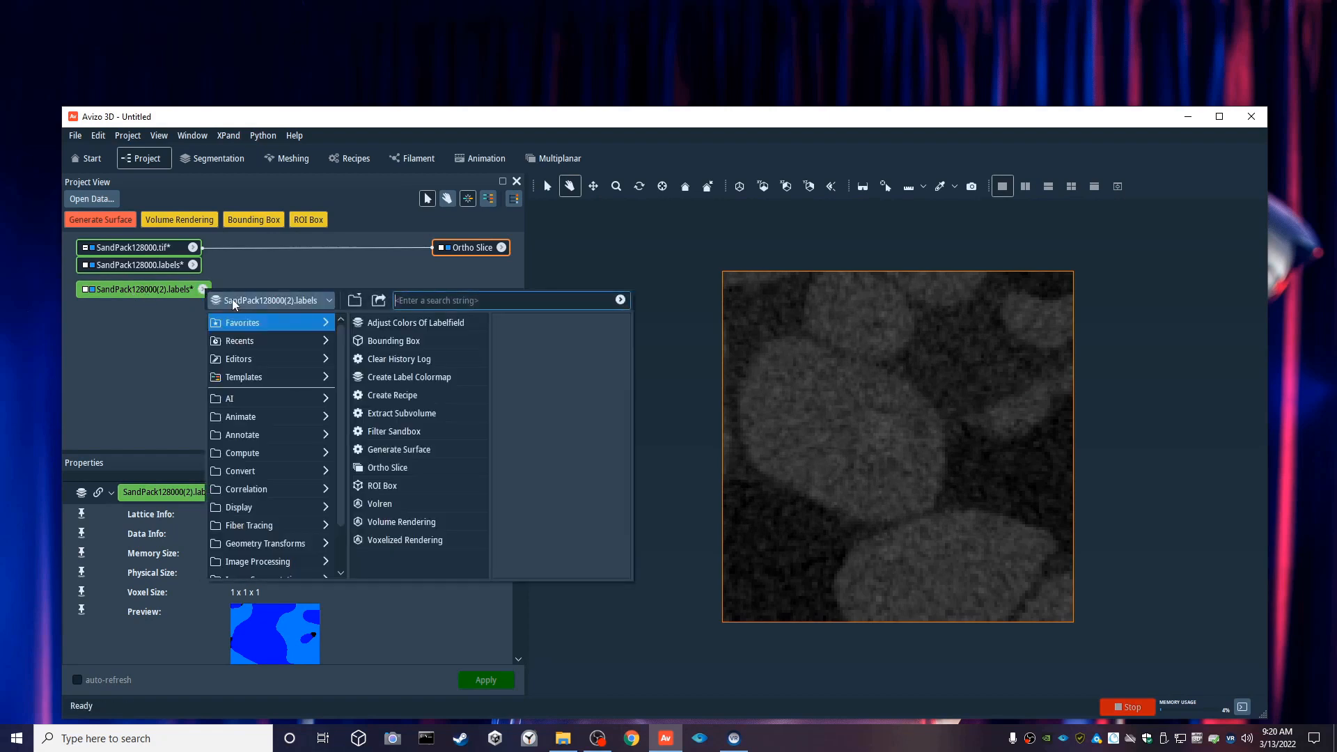
Generate a surface from the SandPack128000(2).labels data using the existing settings.
click(411, 449)
click(522, 433)
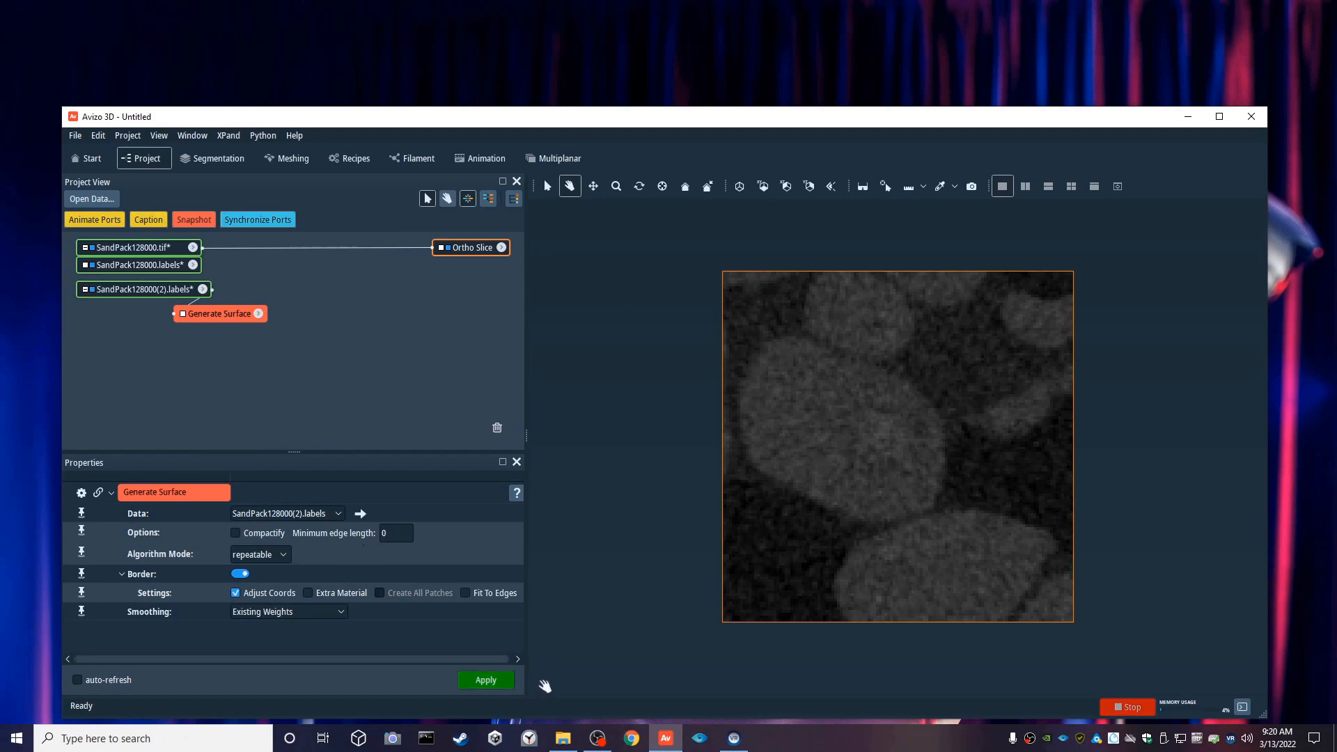
click(494, 681)
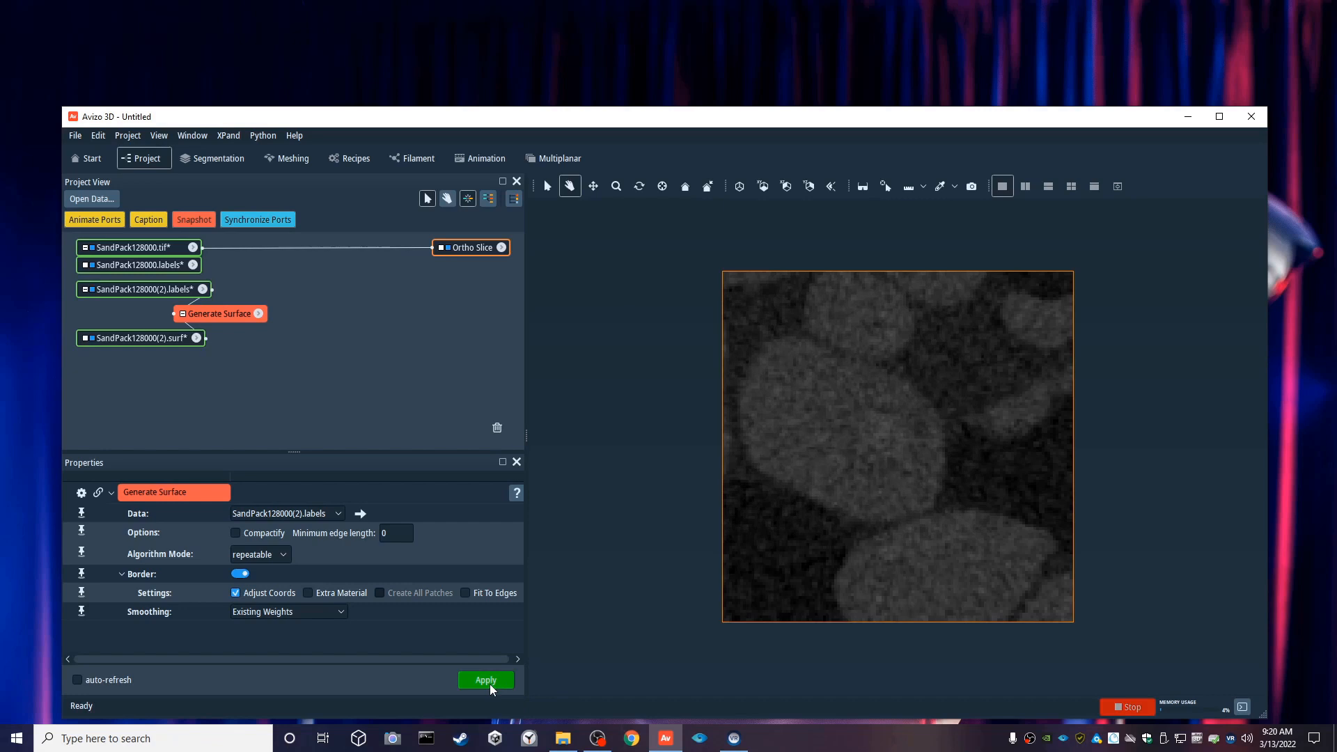
Attach a Surface View to SandPack128000(2).surf and inspect the rendered cube from several angles.
click(184, 341)
click(198, 339)
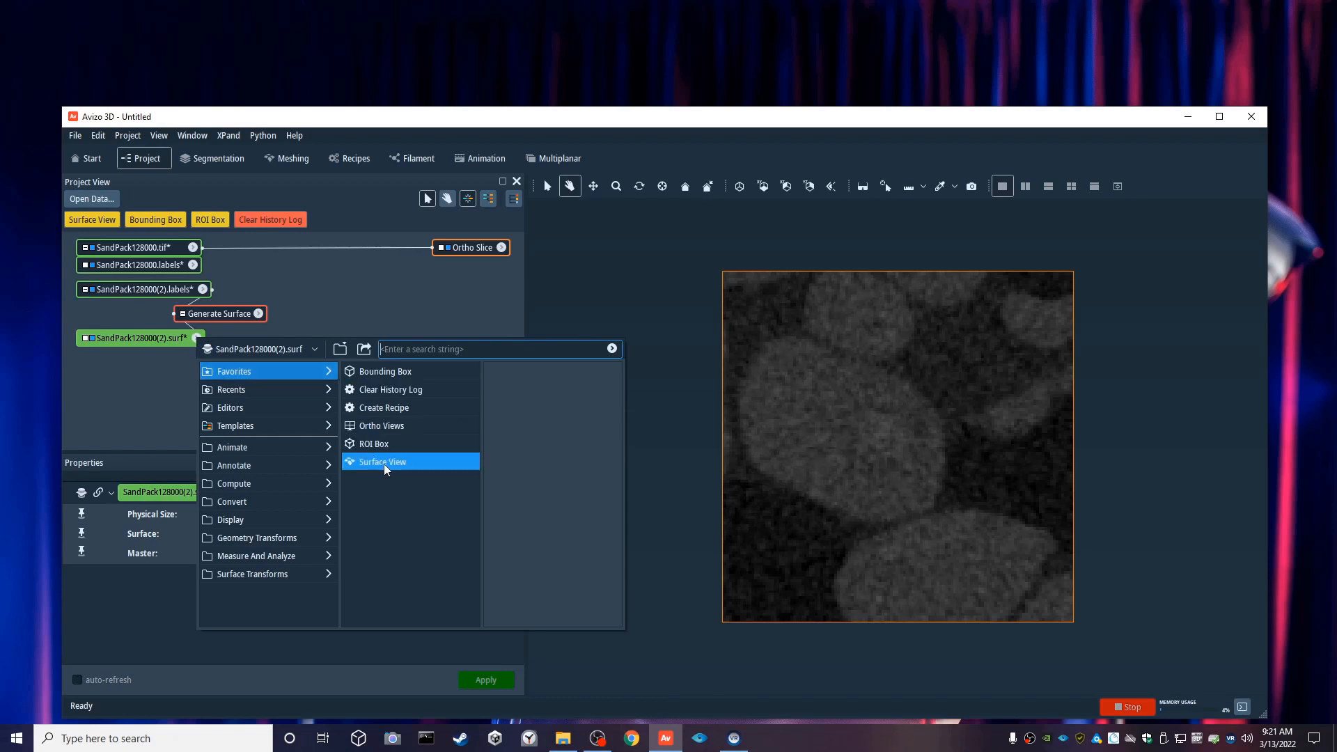
click(95, 218)
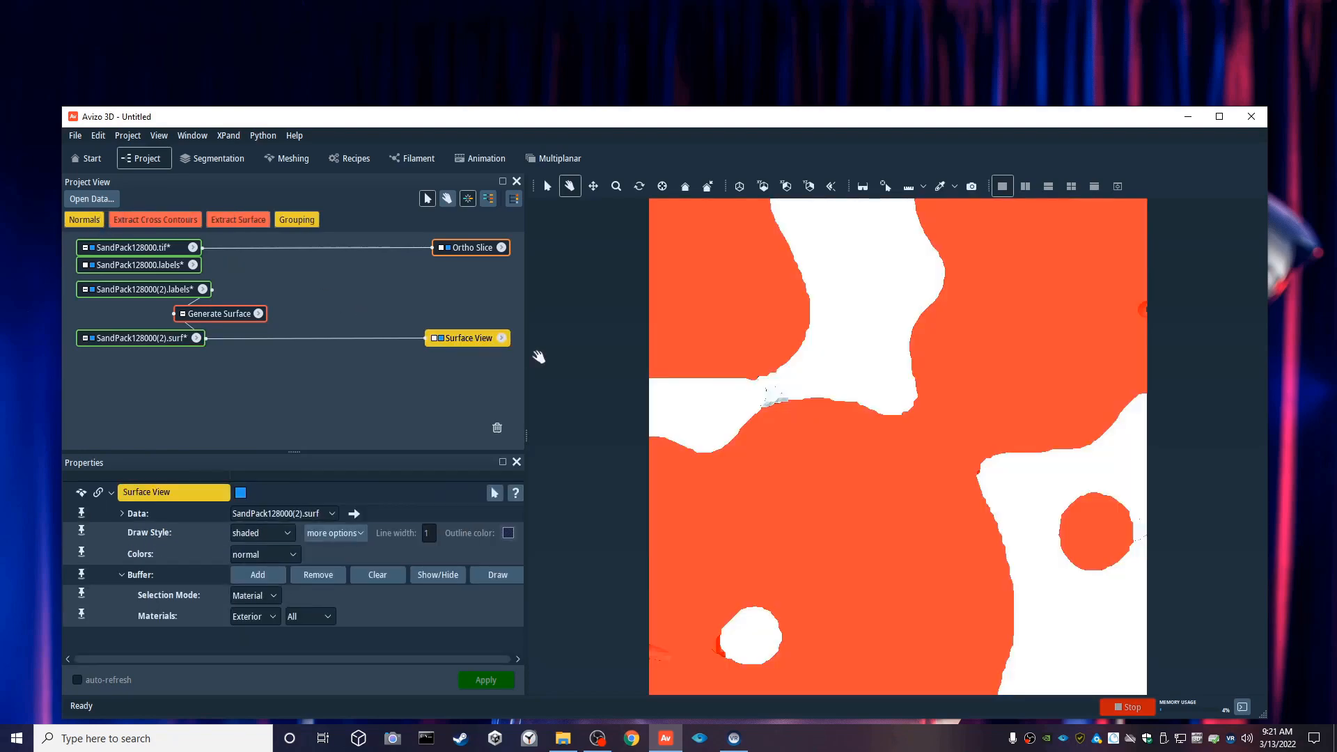
drag(790, 626, 929, 473)
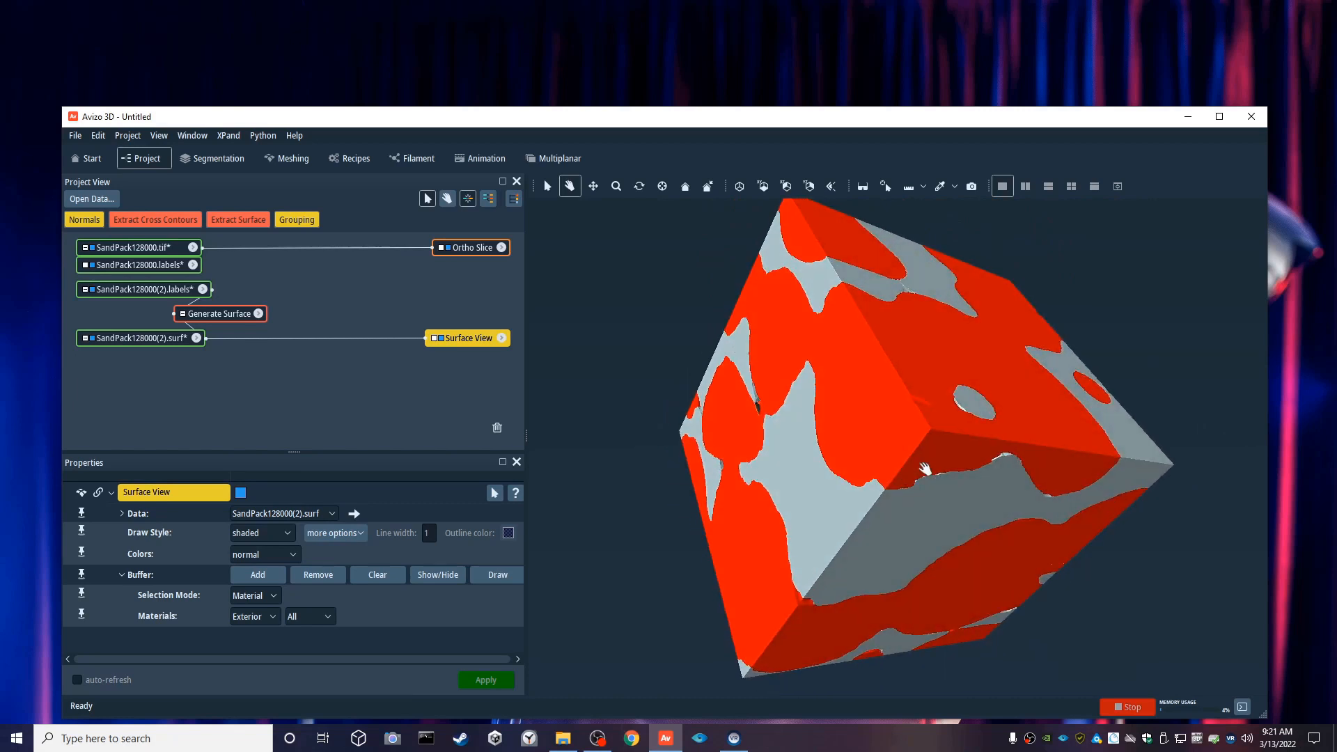
drag(925, 442, 956, 431)
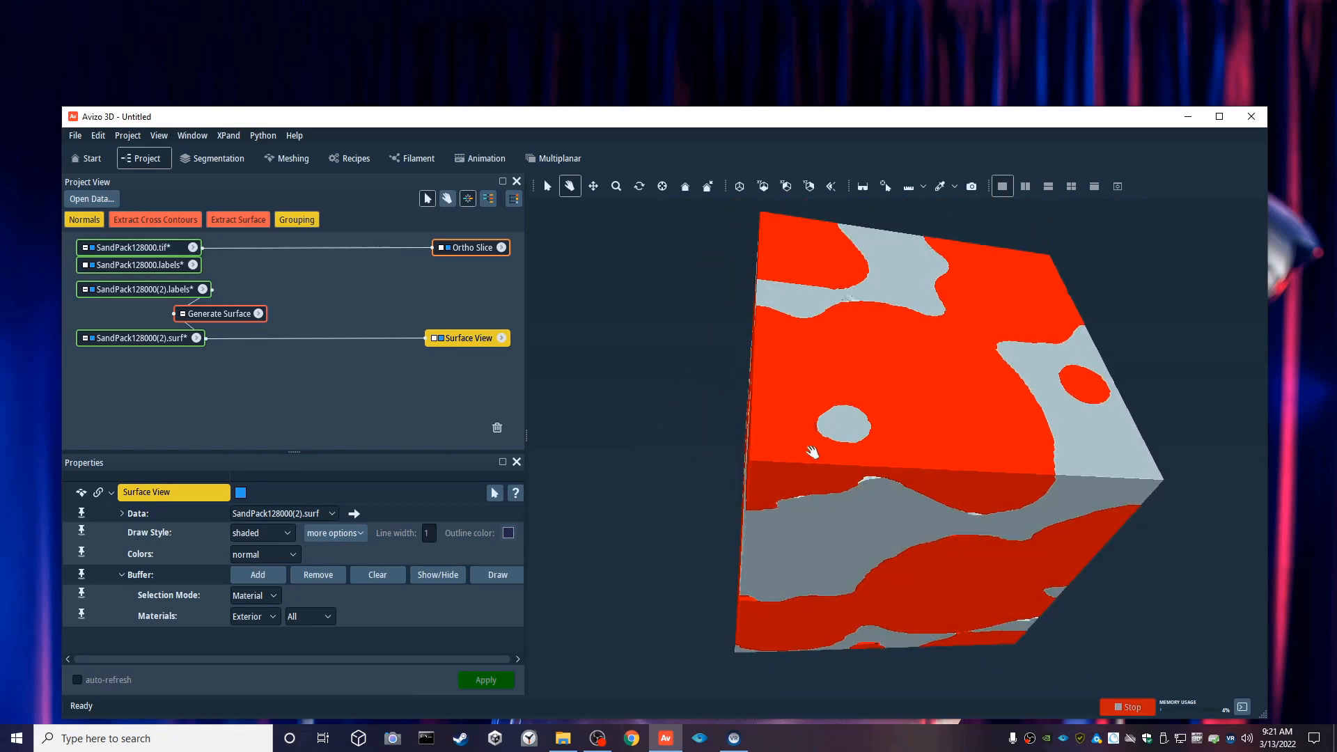
drag(776, 437, 932, 408)
Empty the Surface View buffer and add only the Sand material so the grains alone are rendered.
click(386, 575)
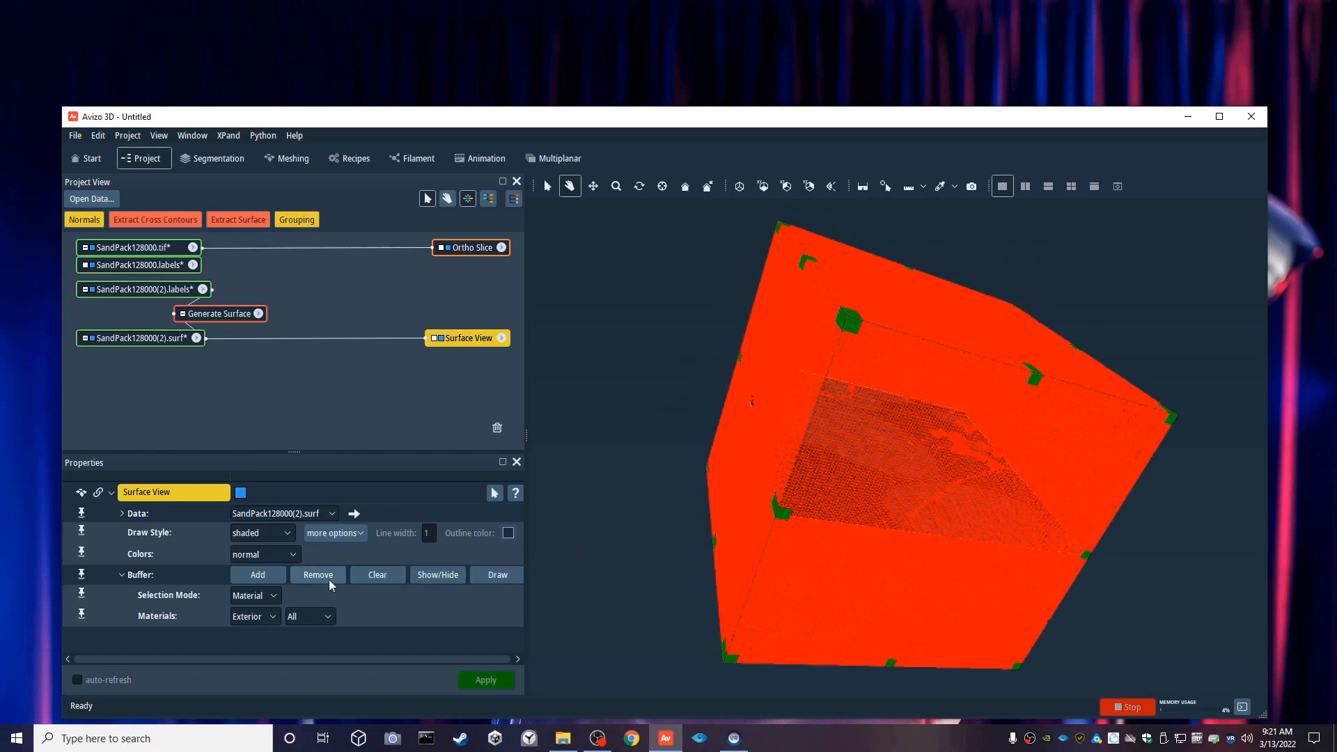
click(324, 575)
click(258, 618)
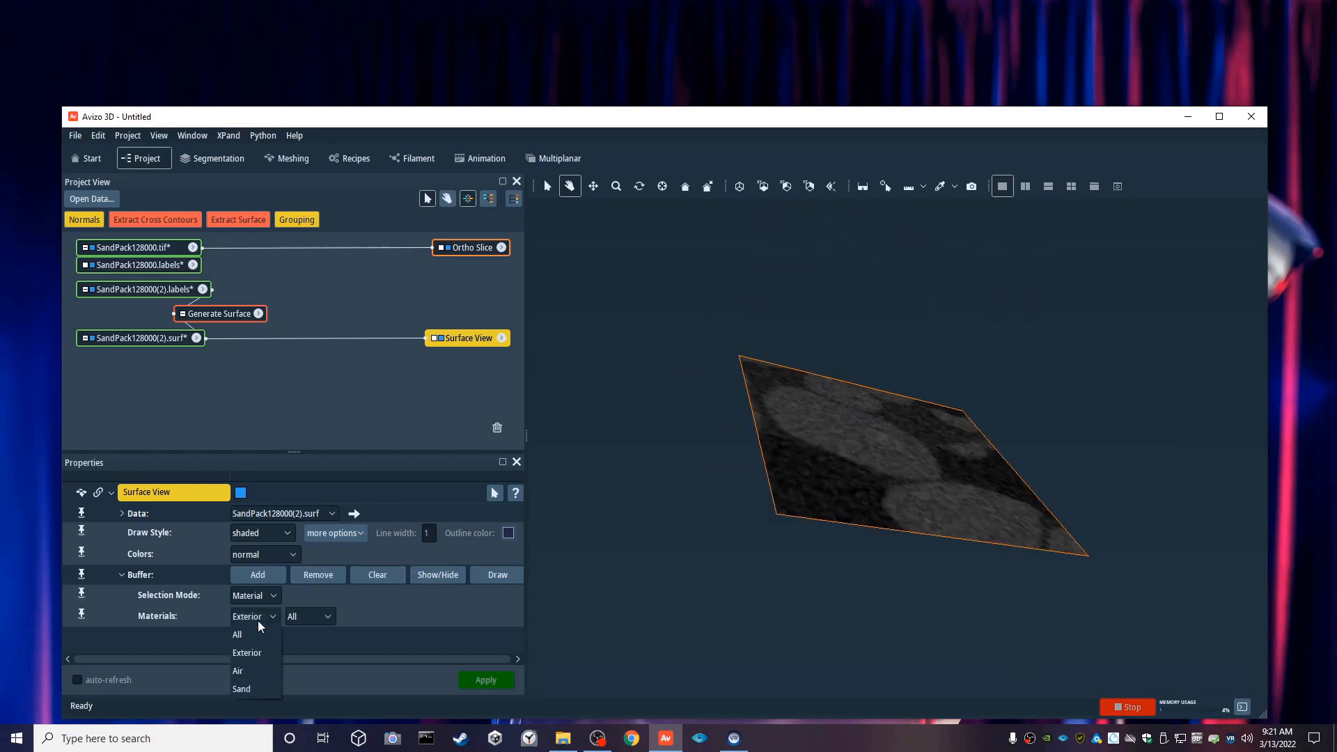
click(248, 684)
click(263, 575)
drag(818, 511, 1015, 453)
drag(811, 454, 864, 363)
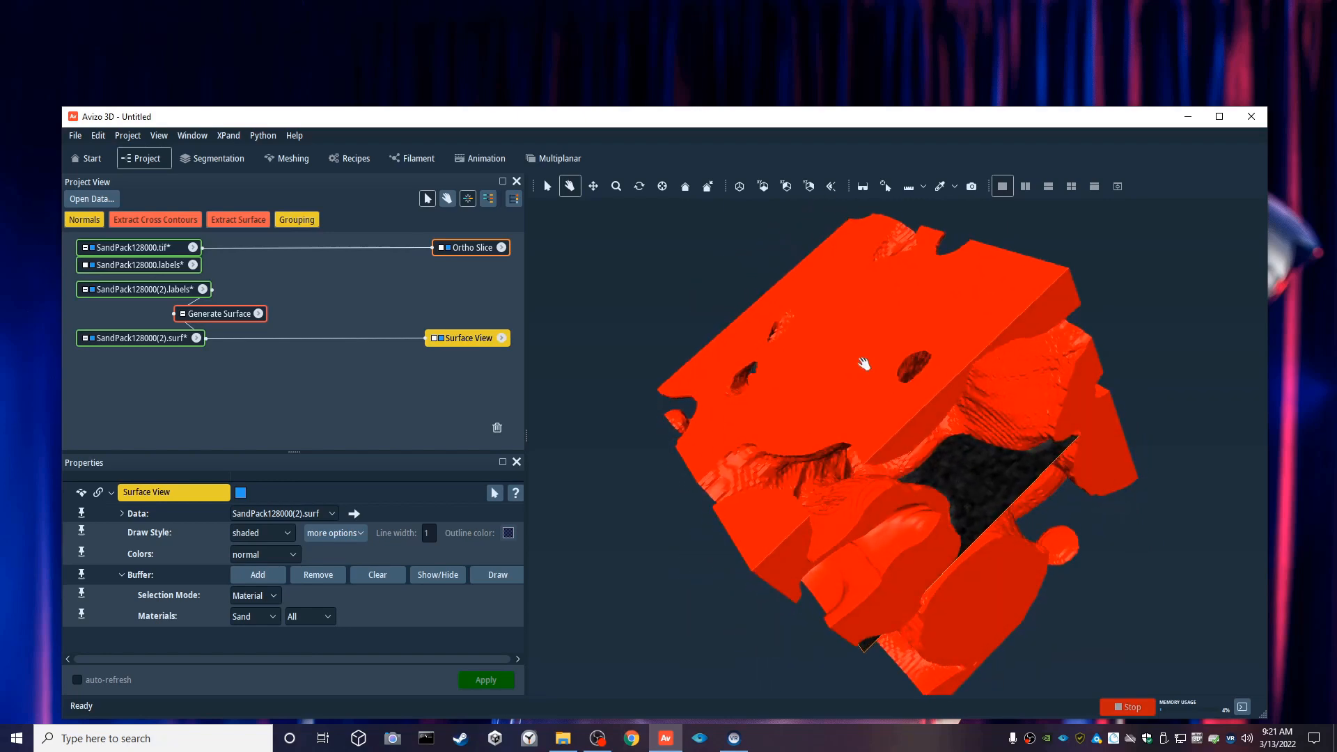
drag(831, 417, 766, 317)
click(763, 186)
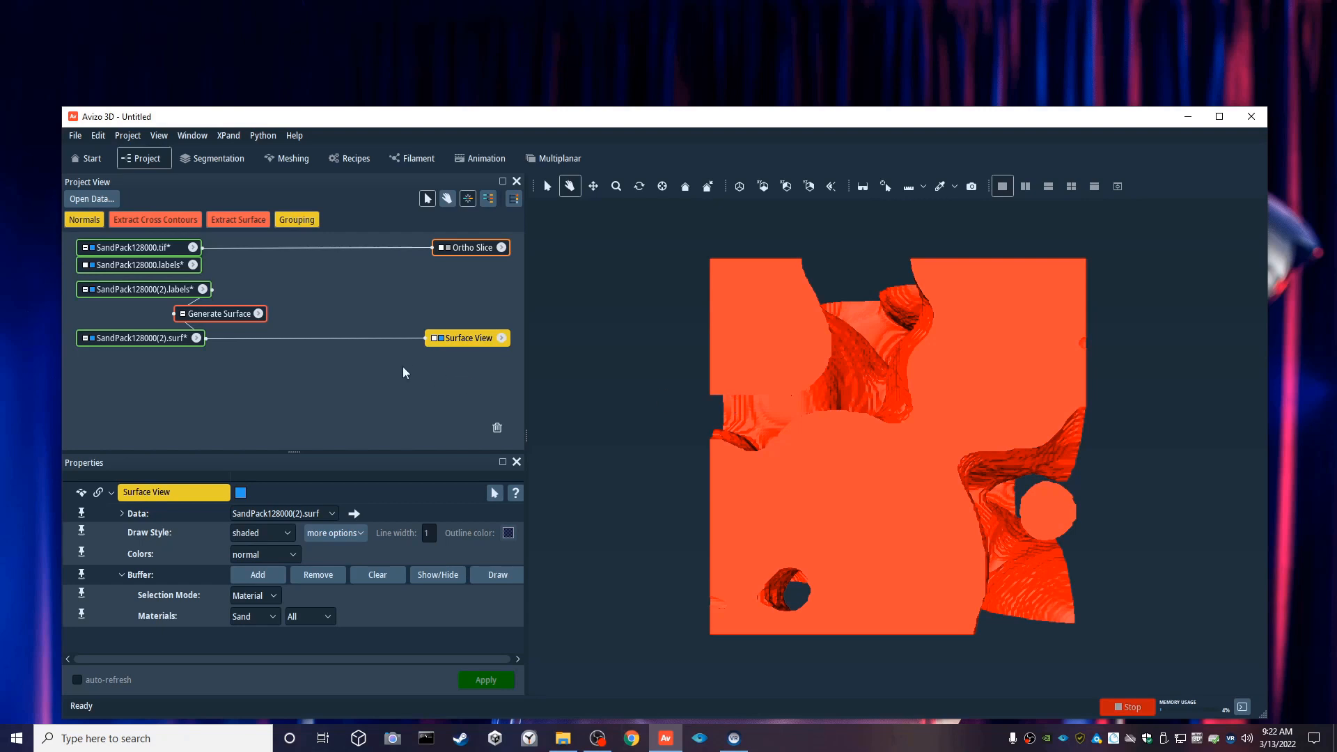
Create a TechViz Connection object in the project.
right_click(376, 366)
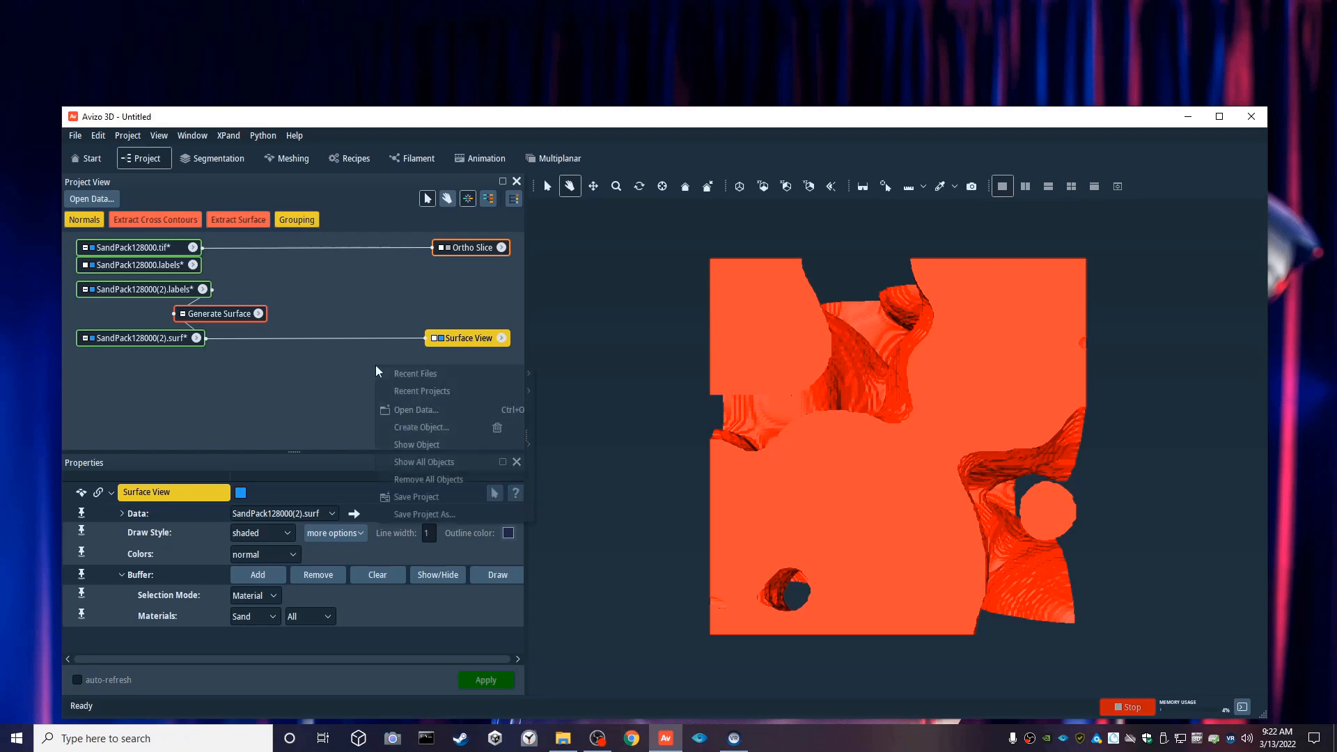
click(453, 428)
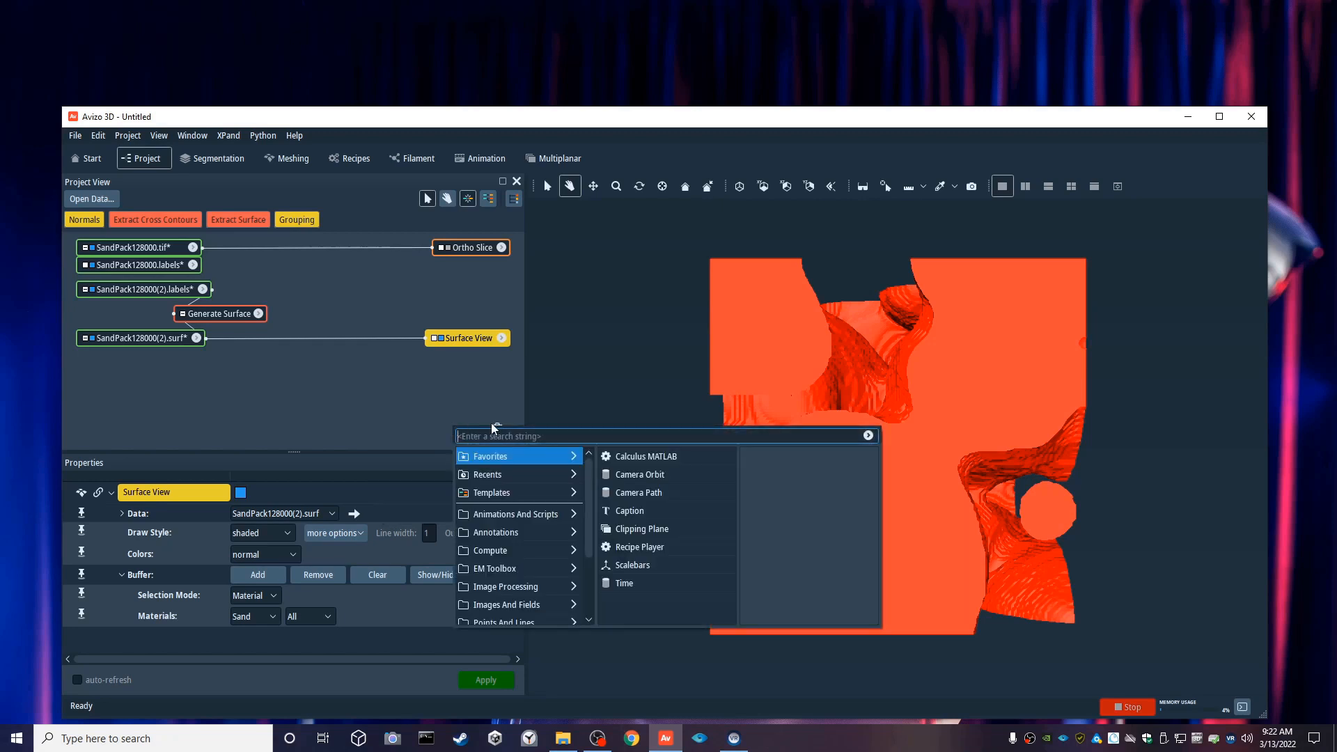
text(tech)
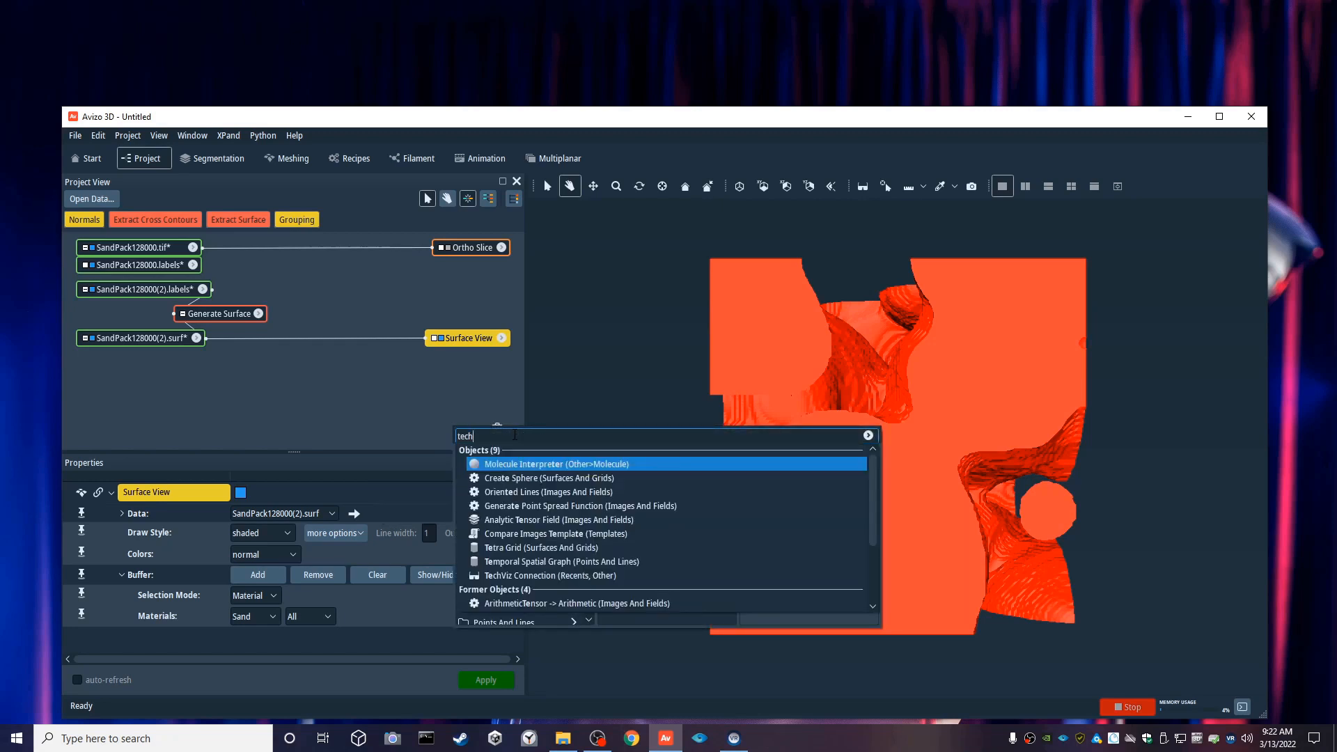
click(537, 465)
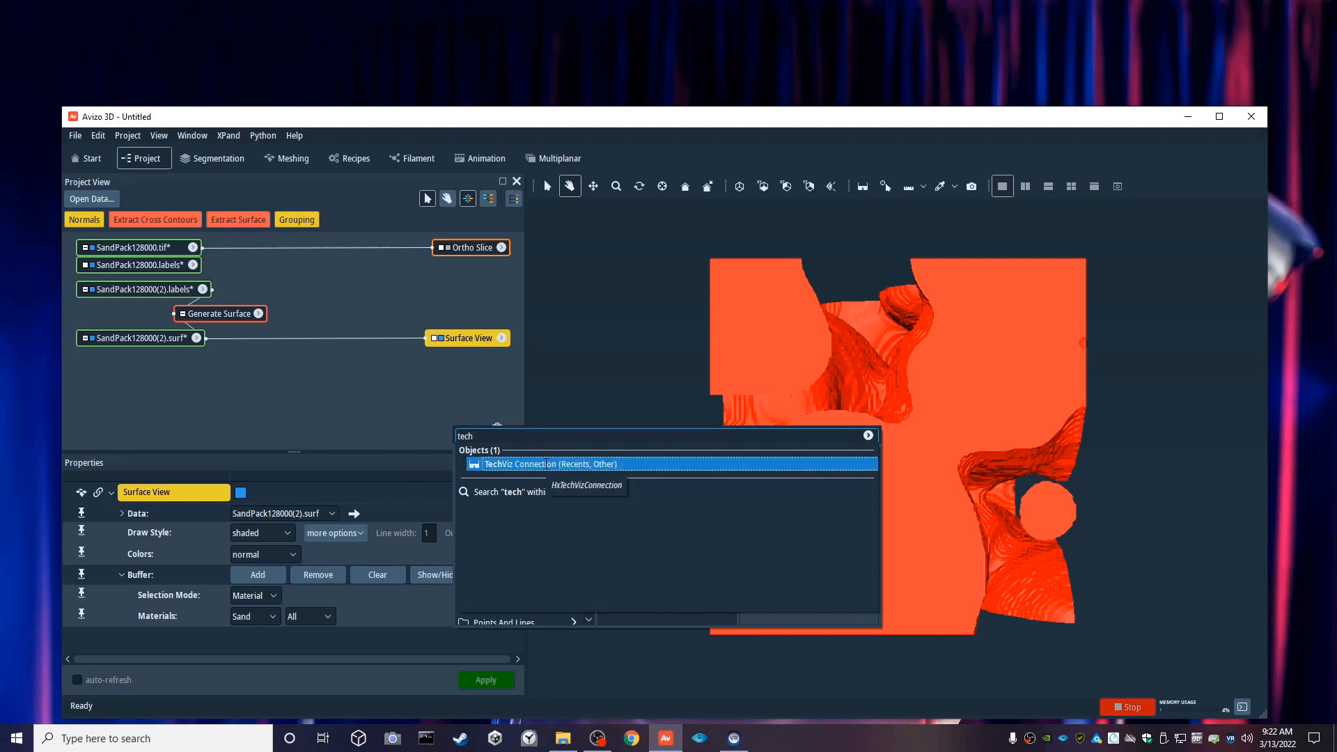
double_click(548, 464)
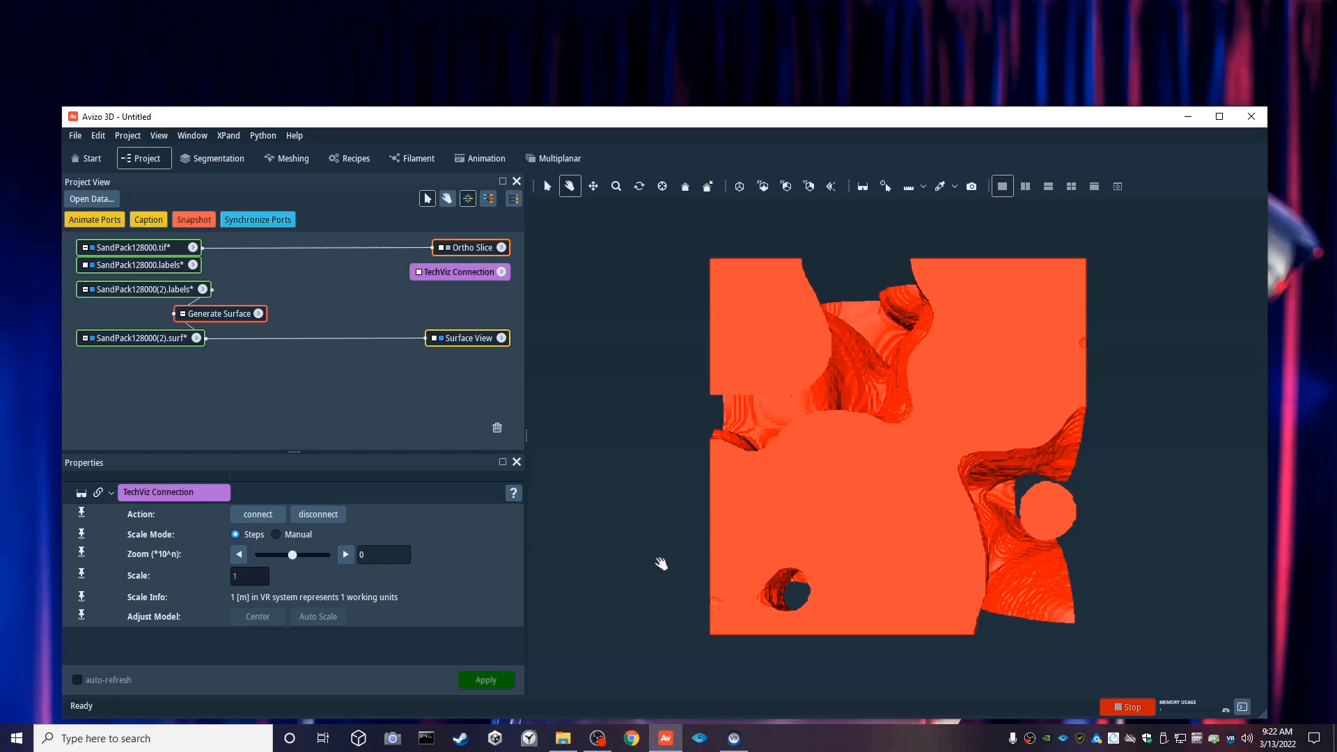
Launch TechViz Controller, enable VR and designate the Avizo 3D viewer as the window to track.
click(187, 740)
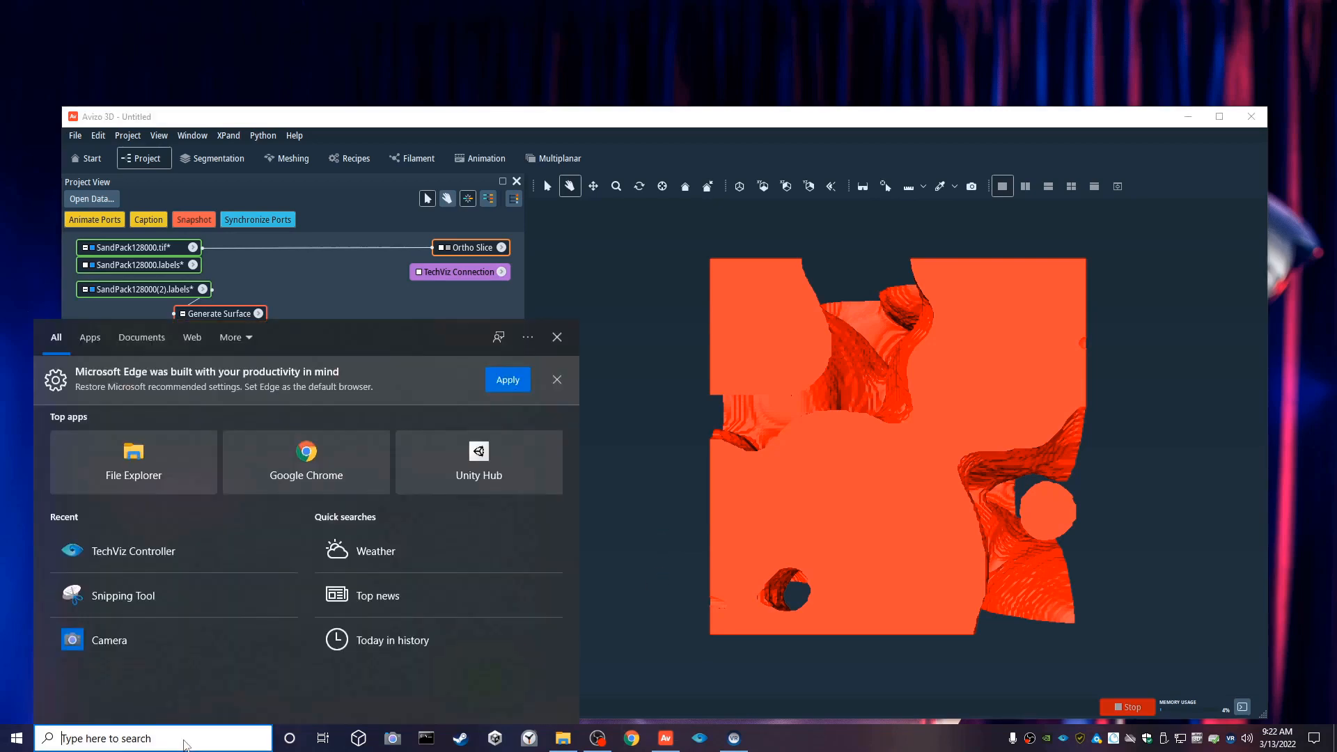
text(tech)
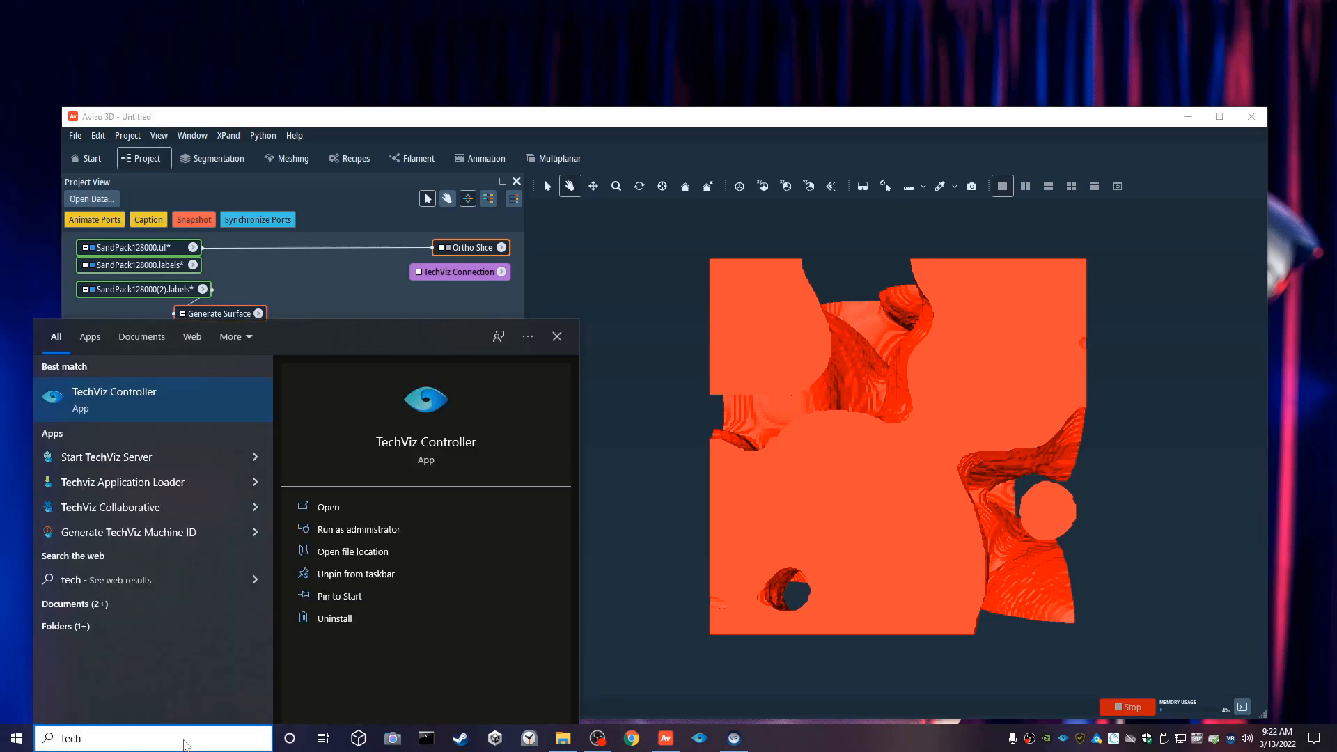
click(128, 395)
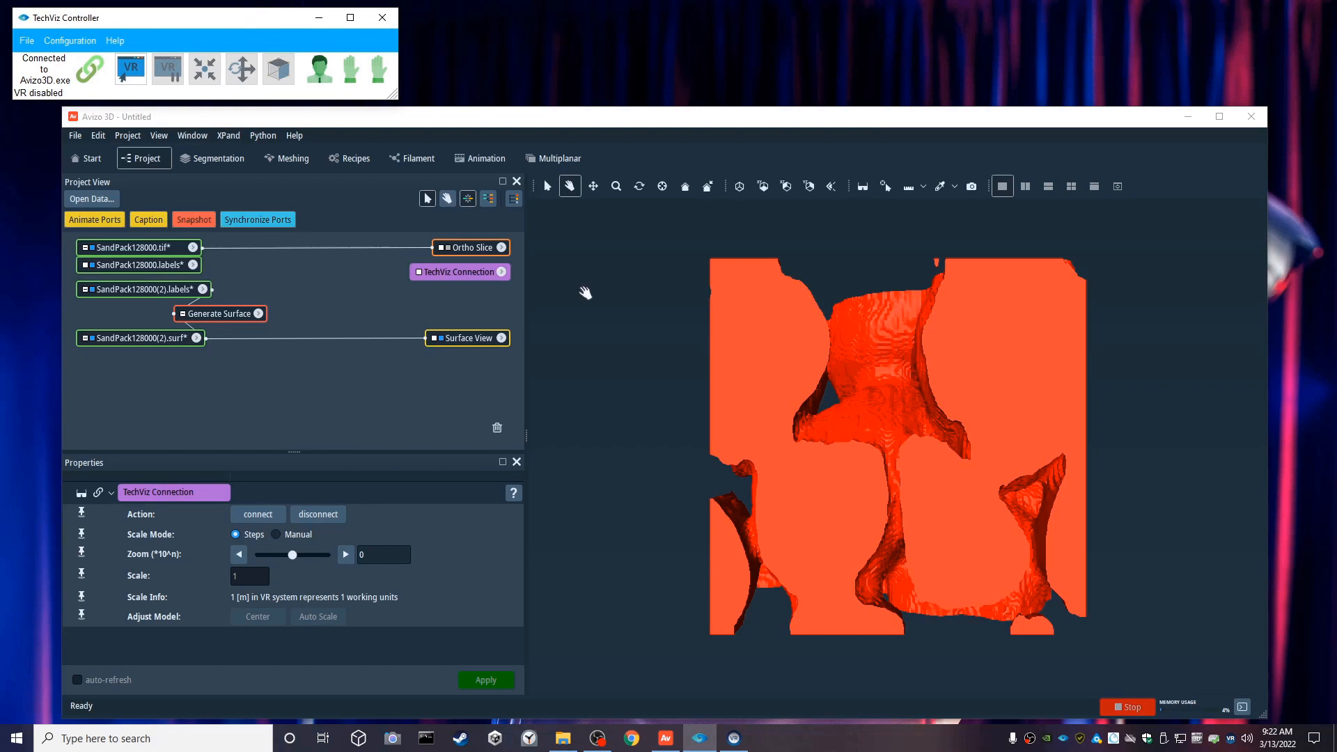
click(134, 72)
click(920, 416)
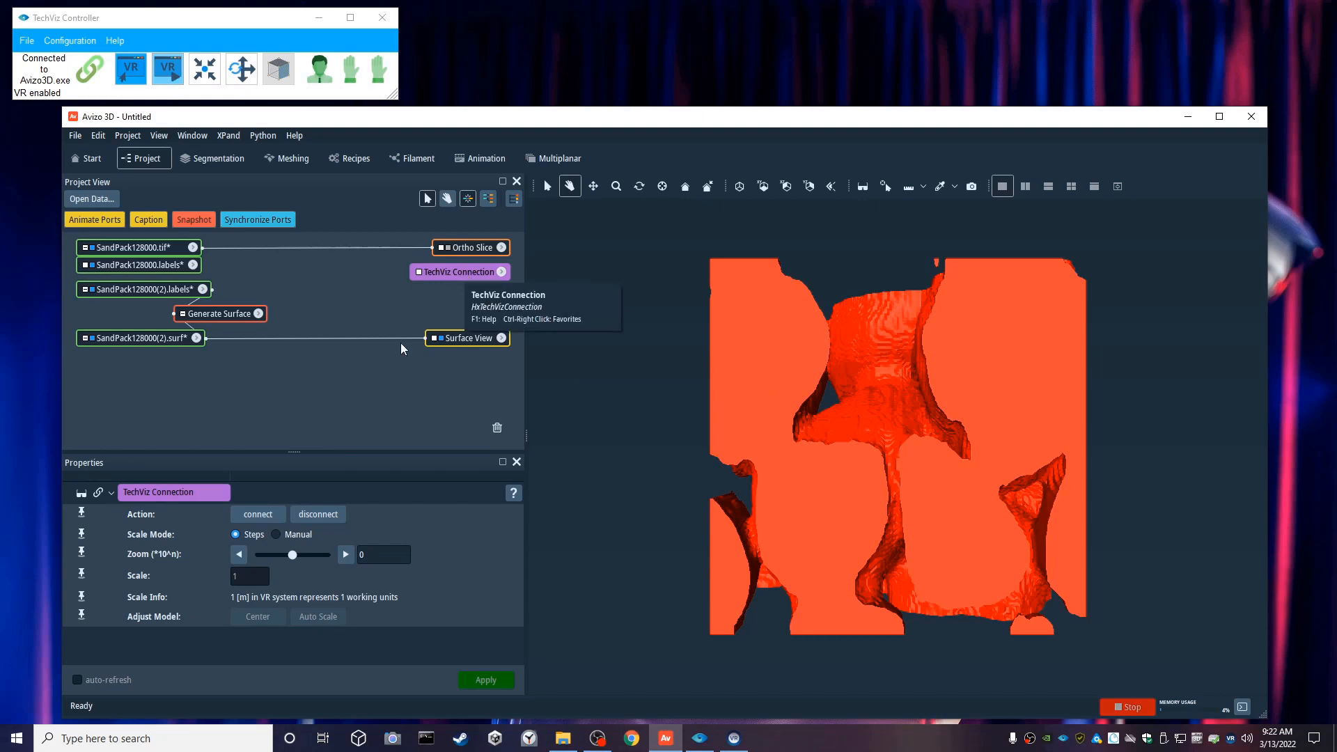
Connect the TechViz Connection module and auto-scale the model for the VR system.
click(258, 515)
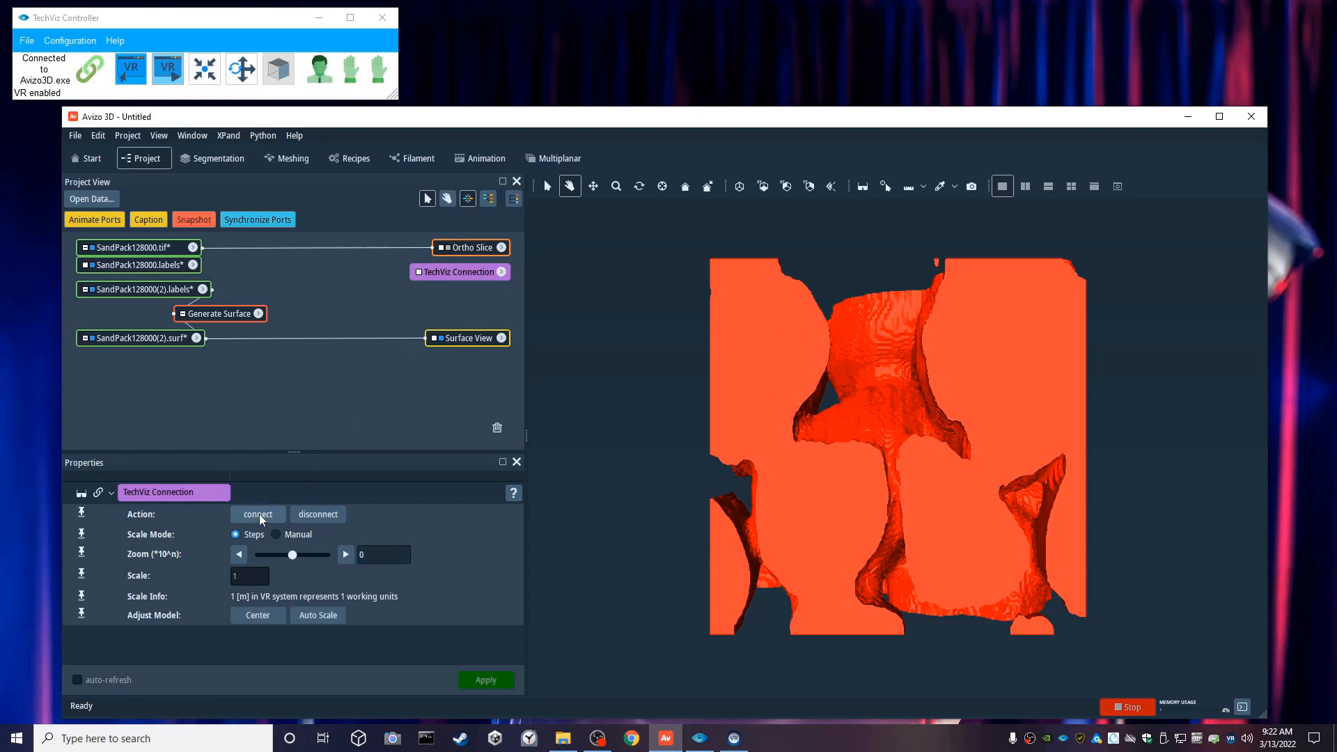
click(323, 617)
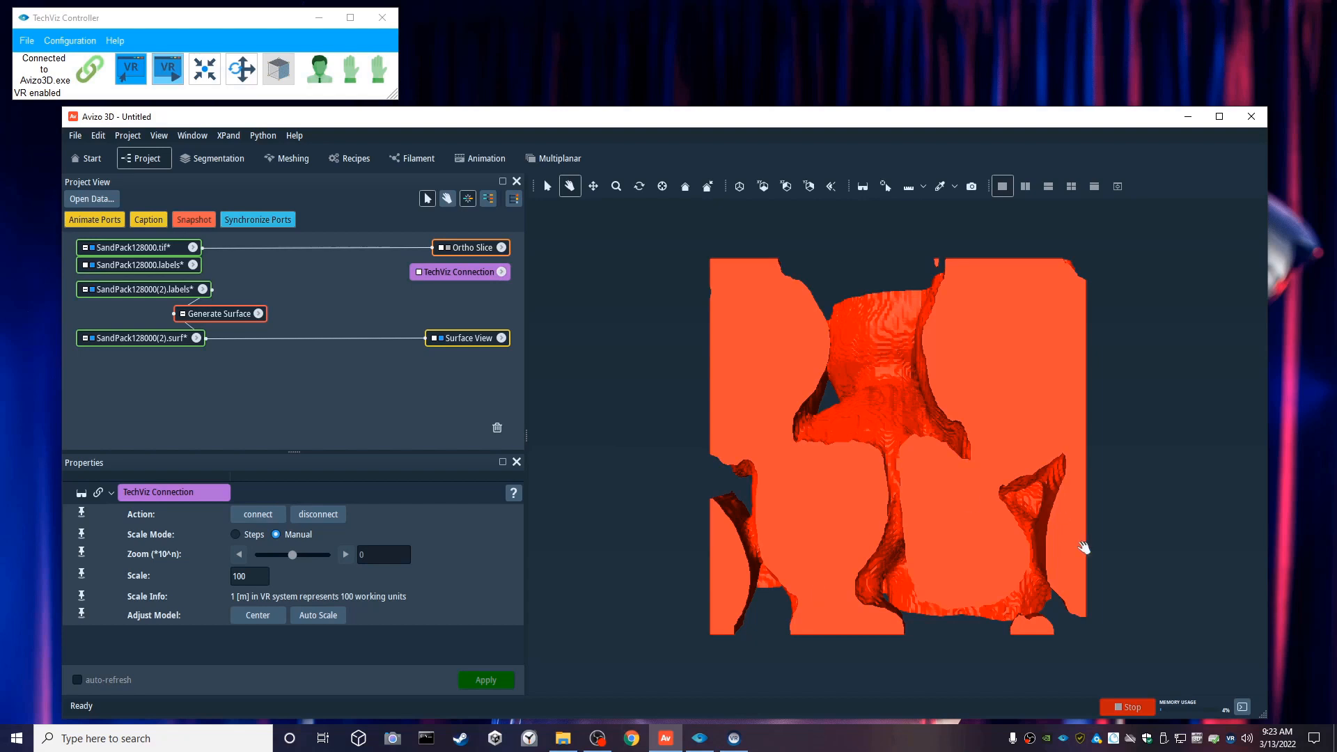
Display the headset's VR View window and center the sand model in the VR scene.
right_click(1230, 744)
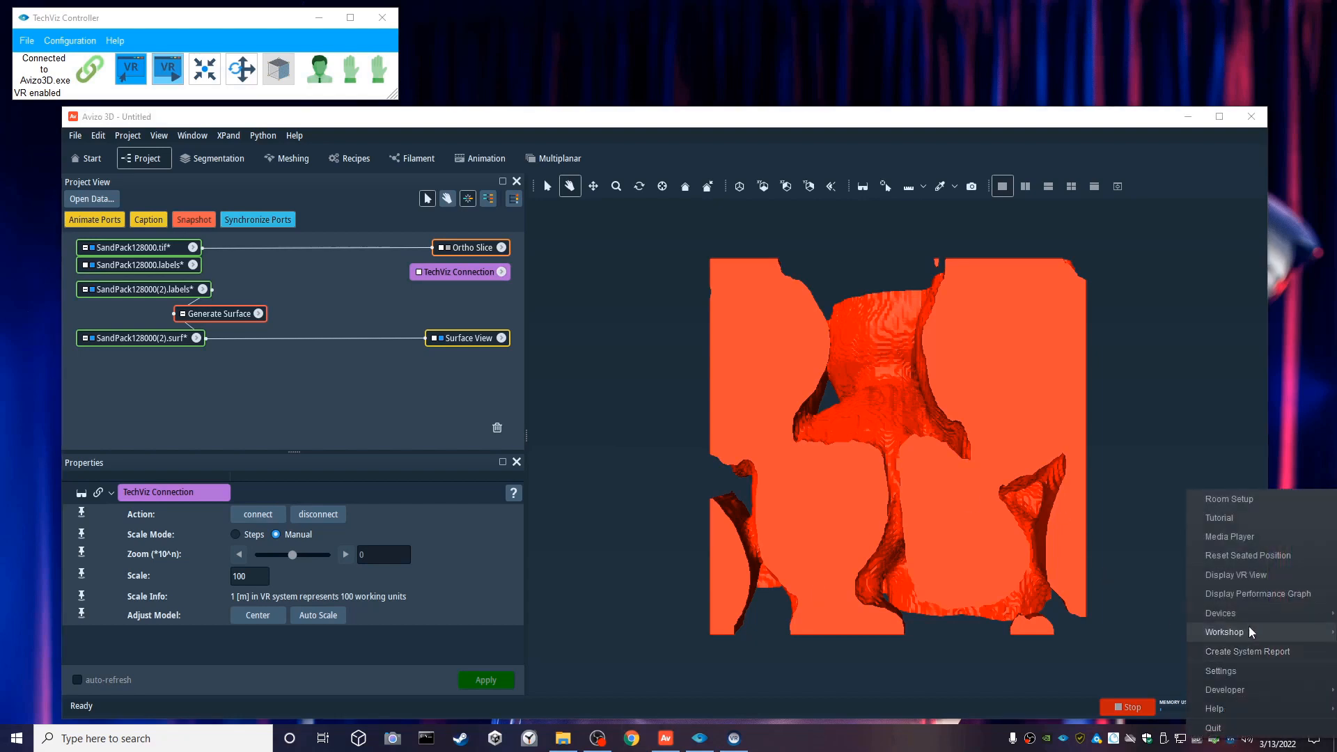
click(1236, 576)
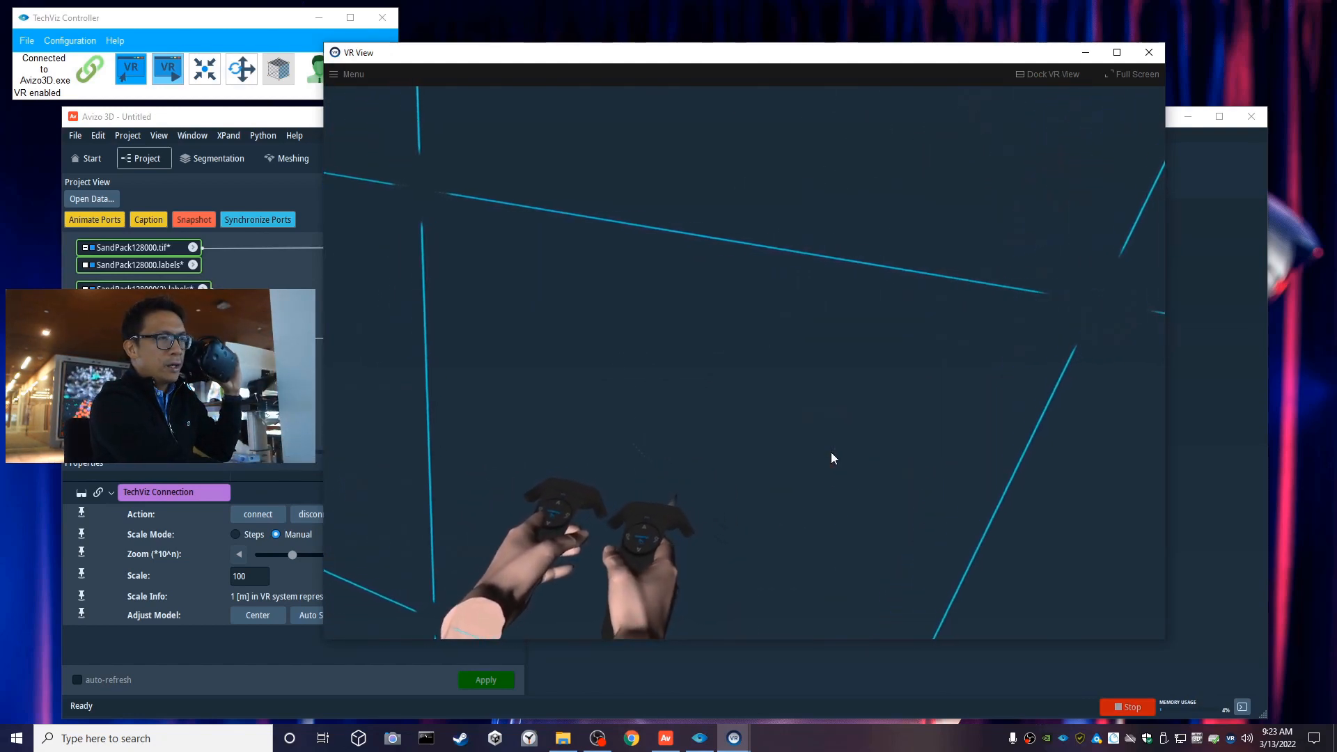
click(262, 615)
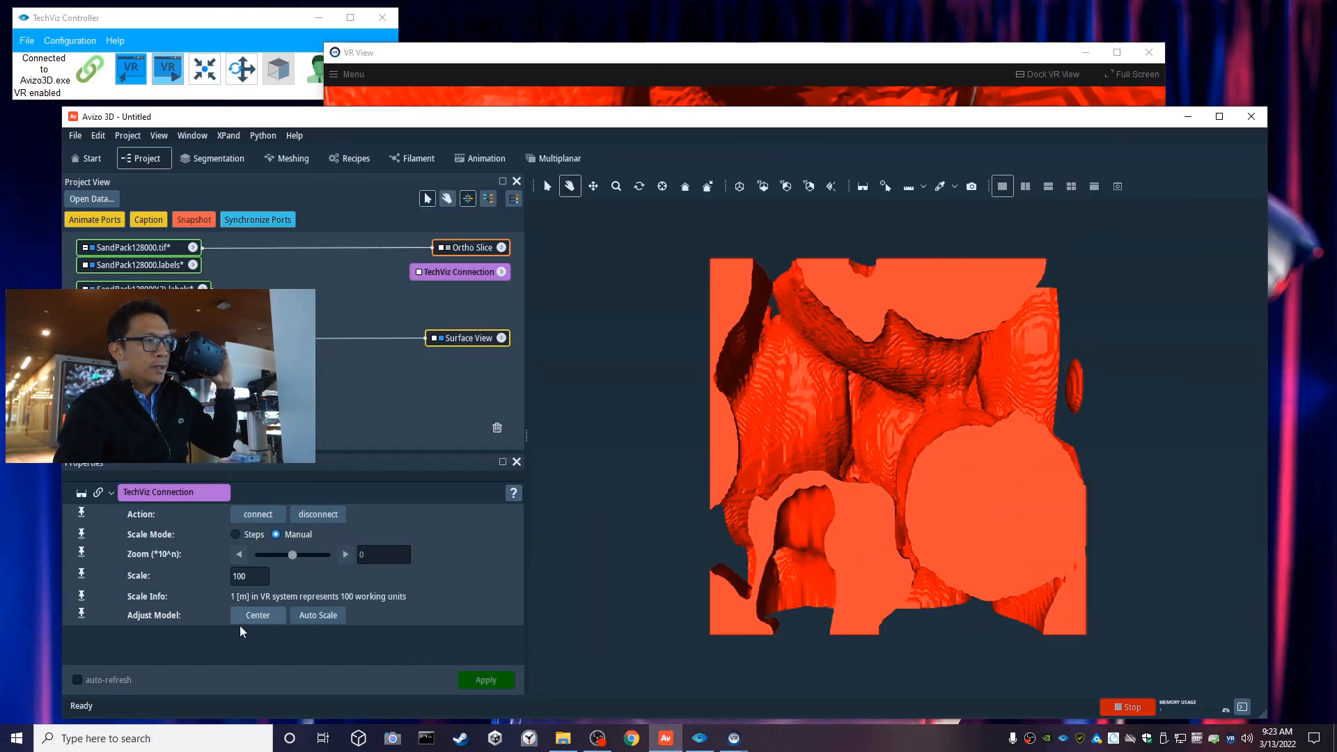
click(745, 60)
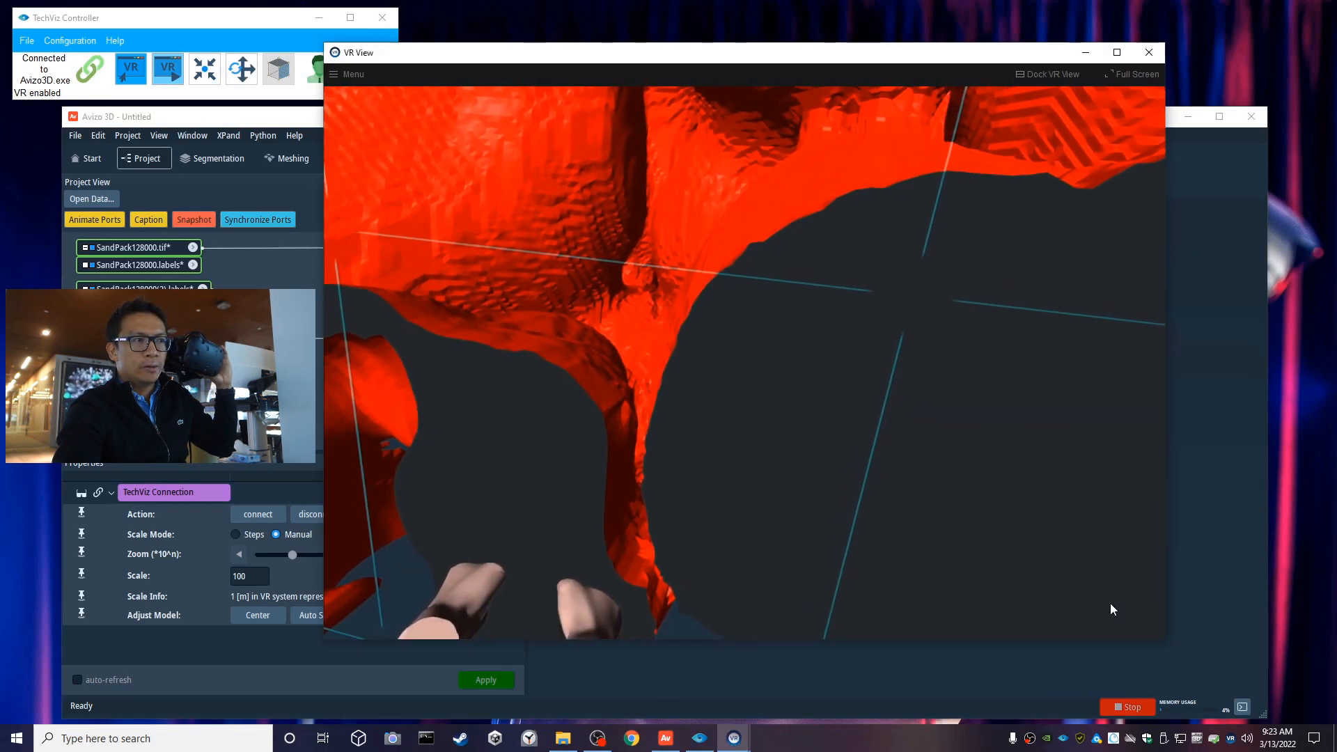
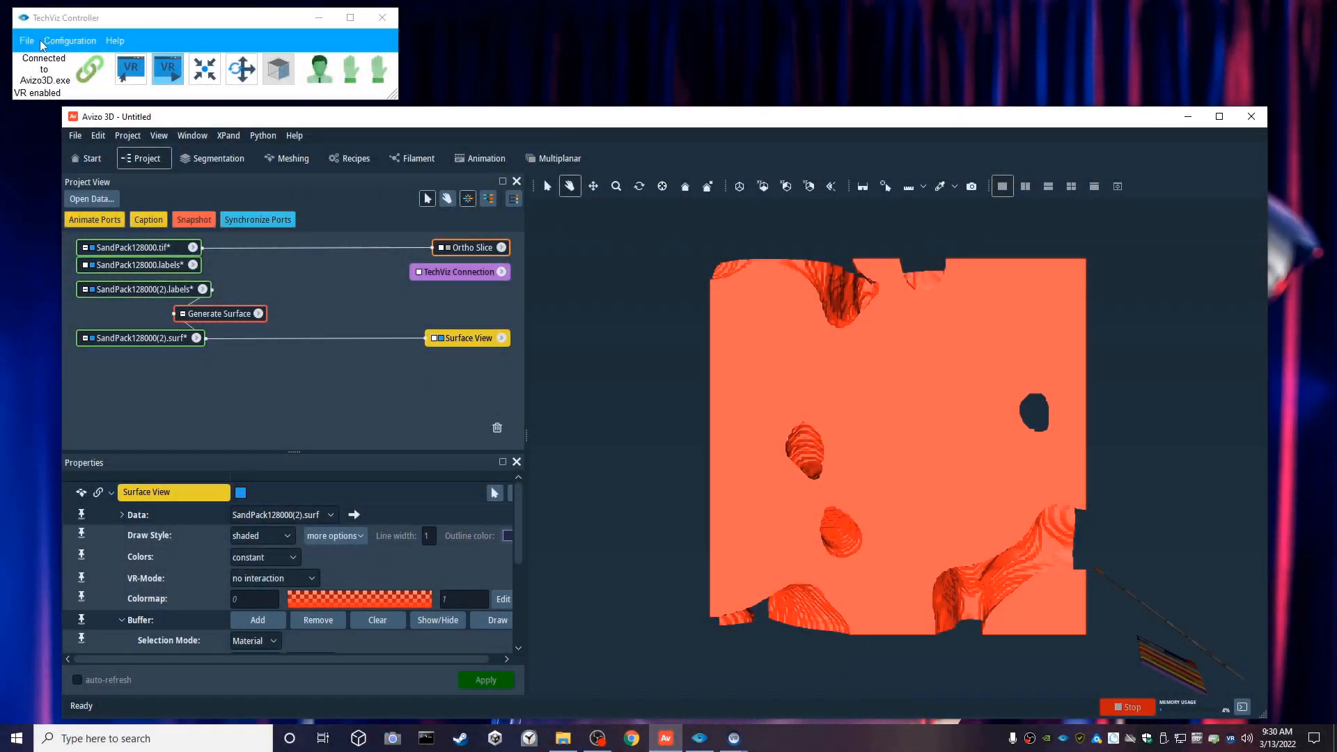
click(283, 20)
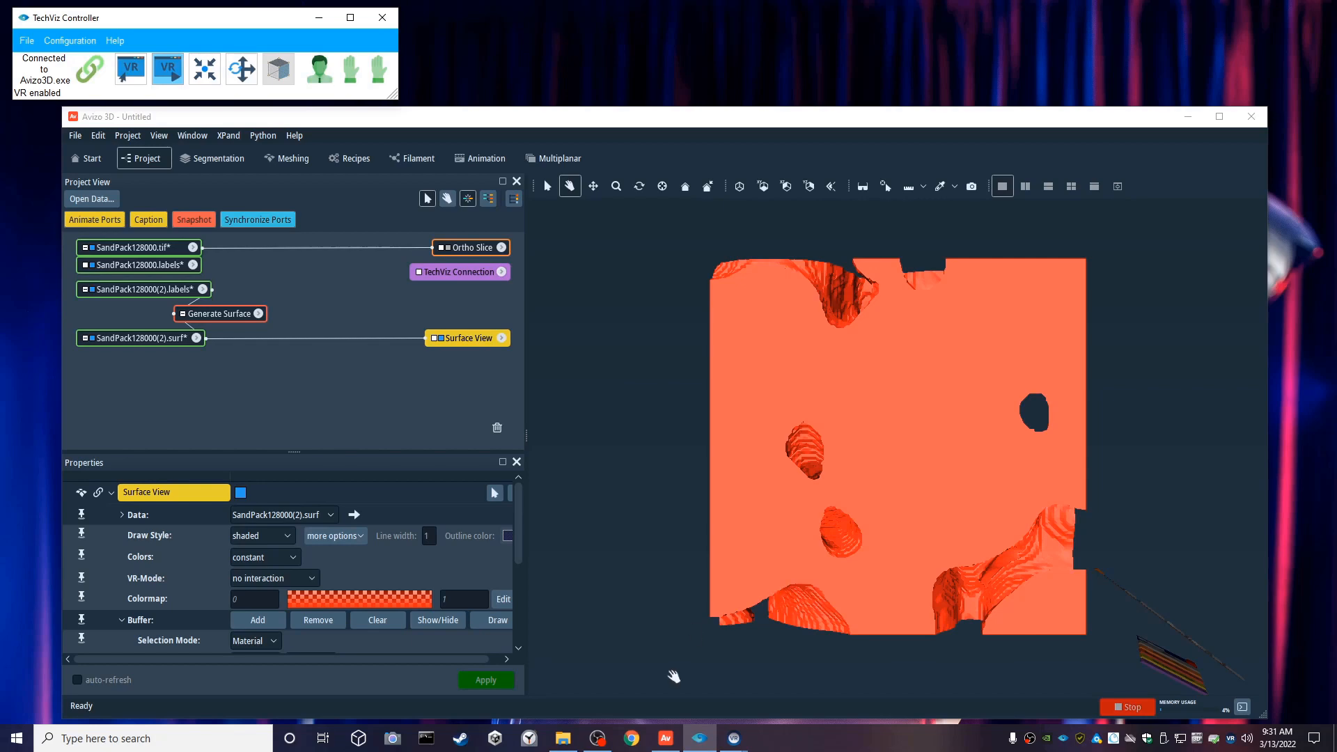
Switch to Chrome, go to wiki.vis.kaust.edu.sa and open the Avizo with VR guide among the lab resources.
click(633, 739)
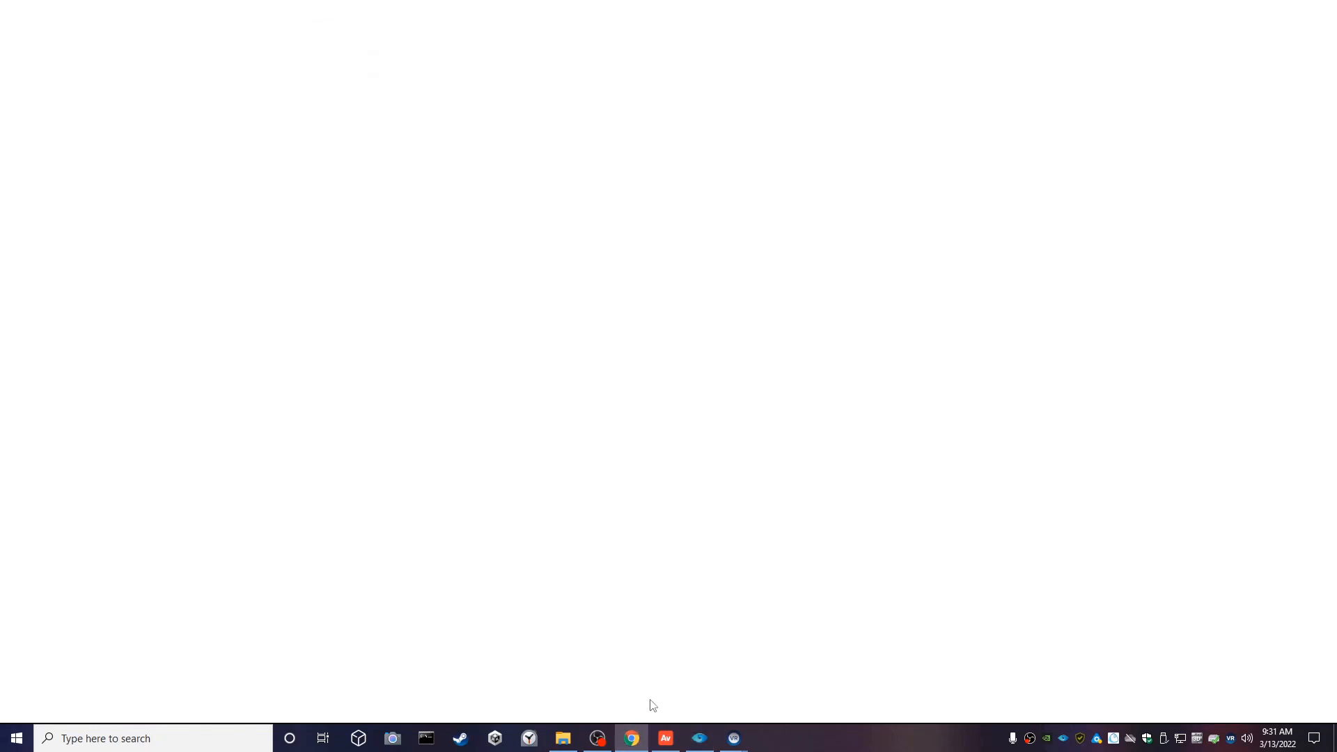
click(311, 38)
text(wiki.vis.kaust.edu.sa)
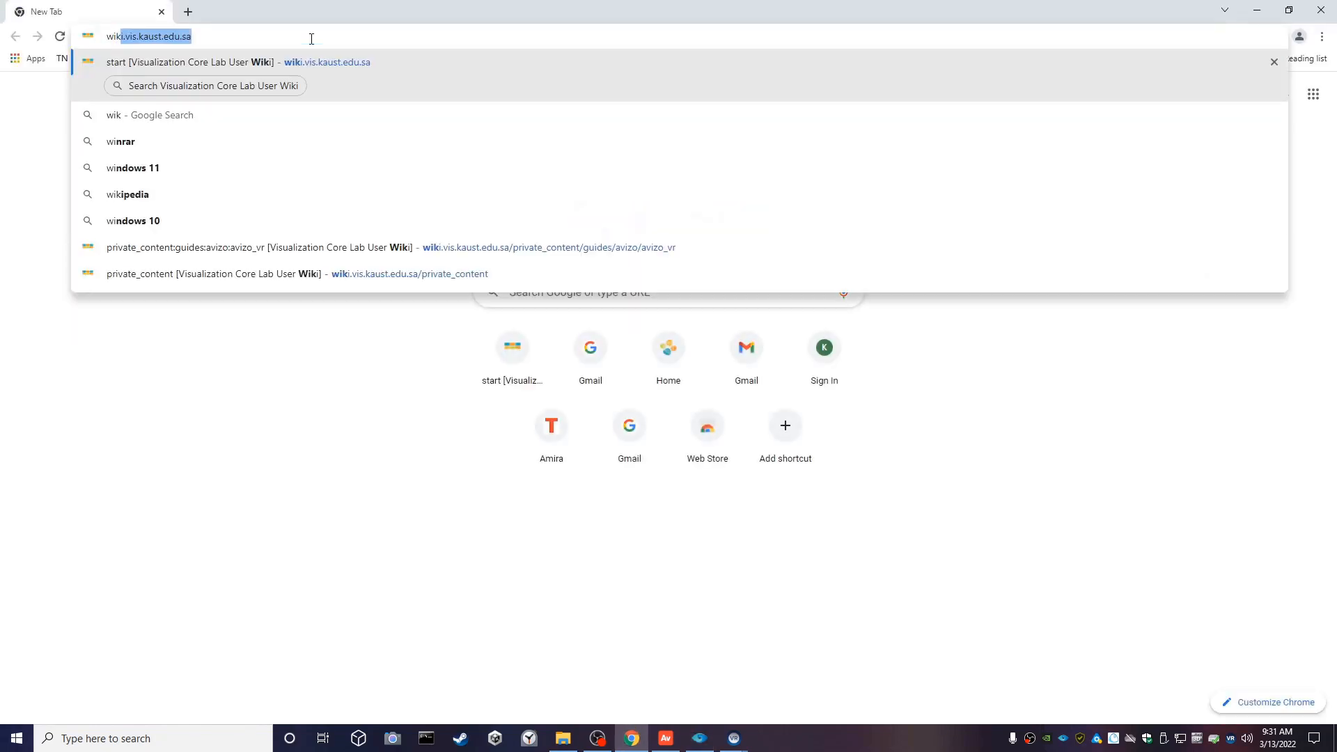
key(Return)
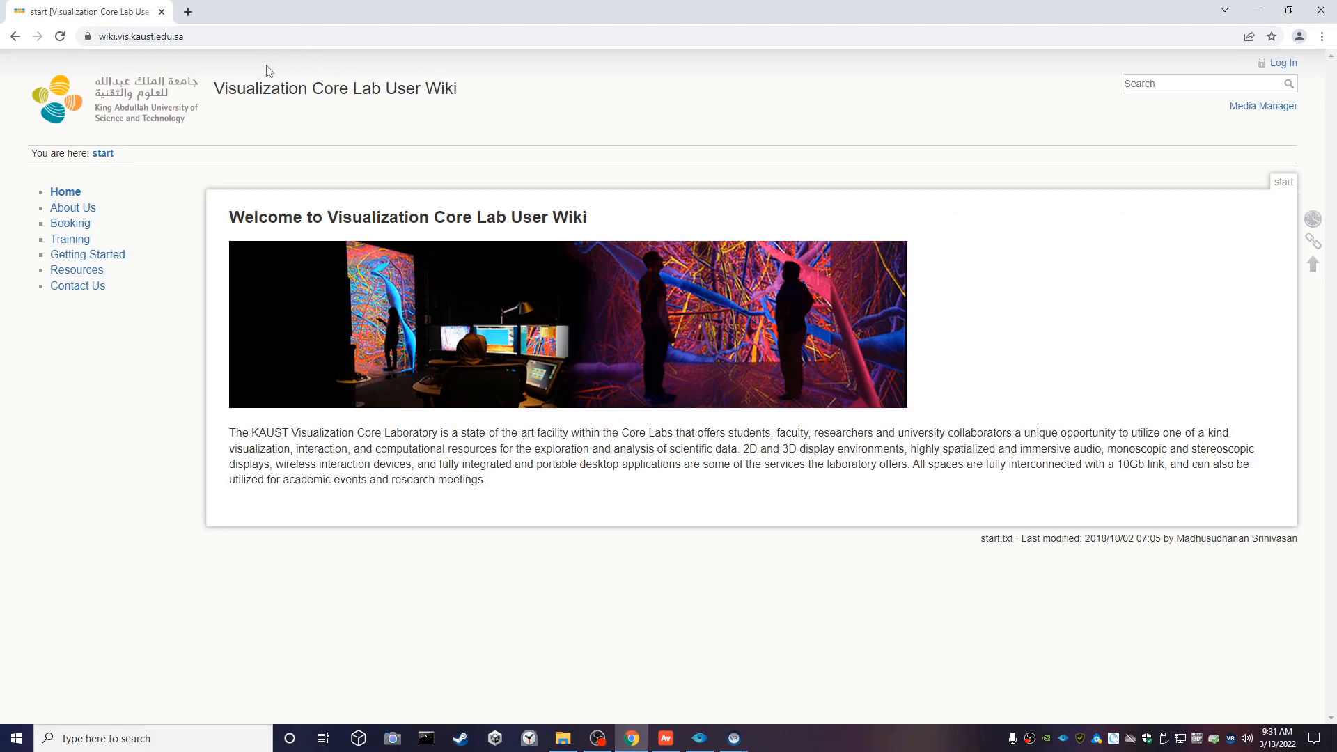
click(86, 277)
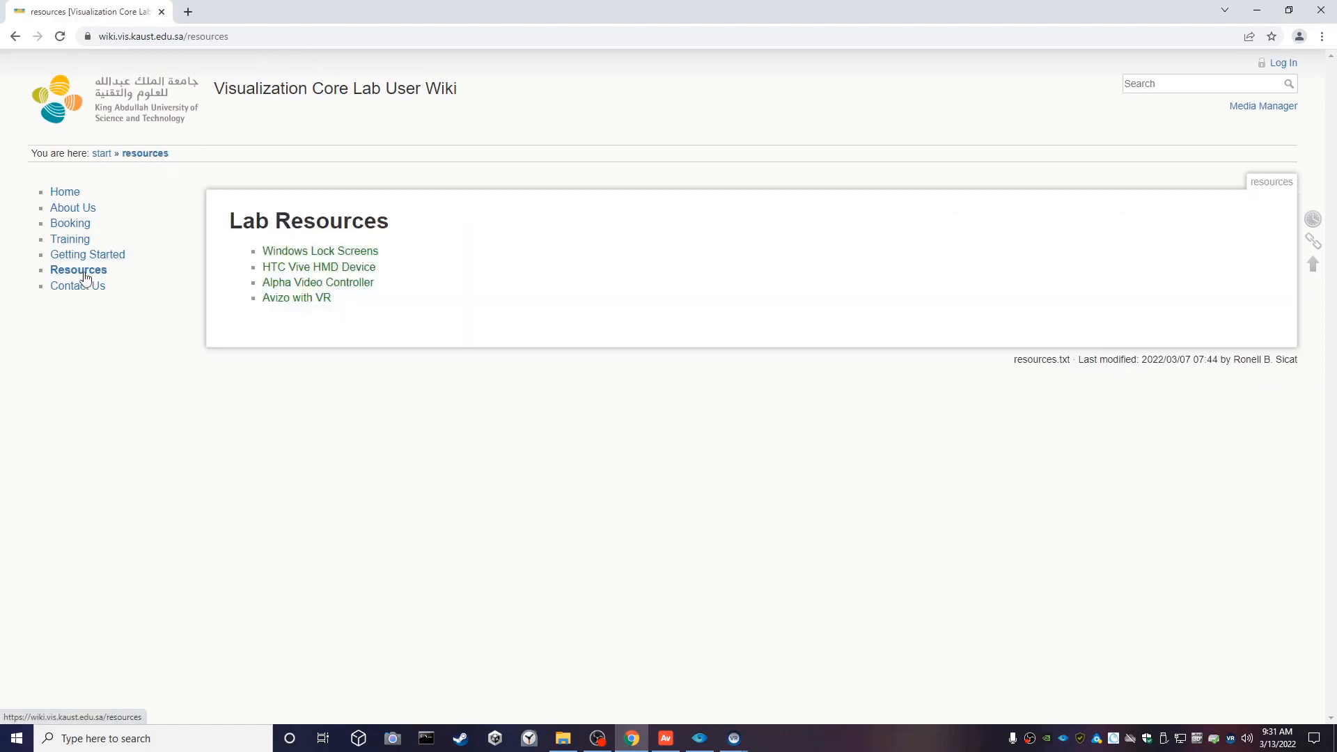
click(303, 301)
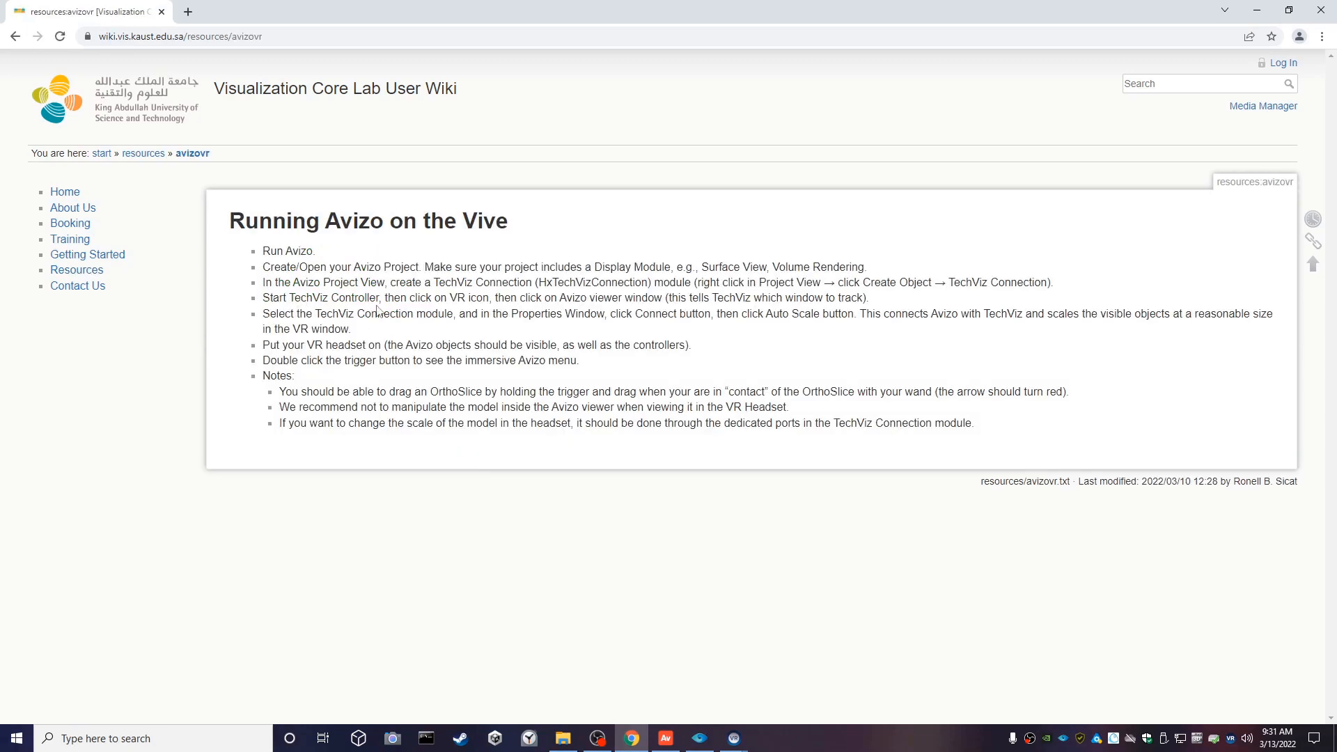
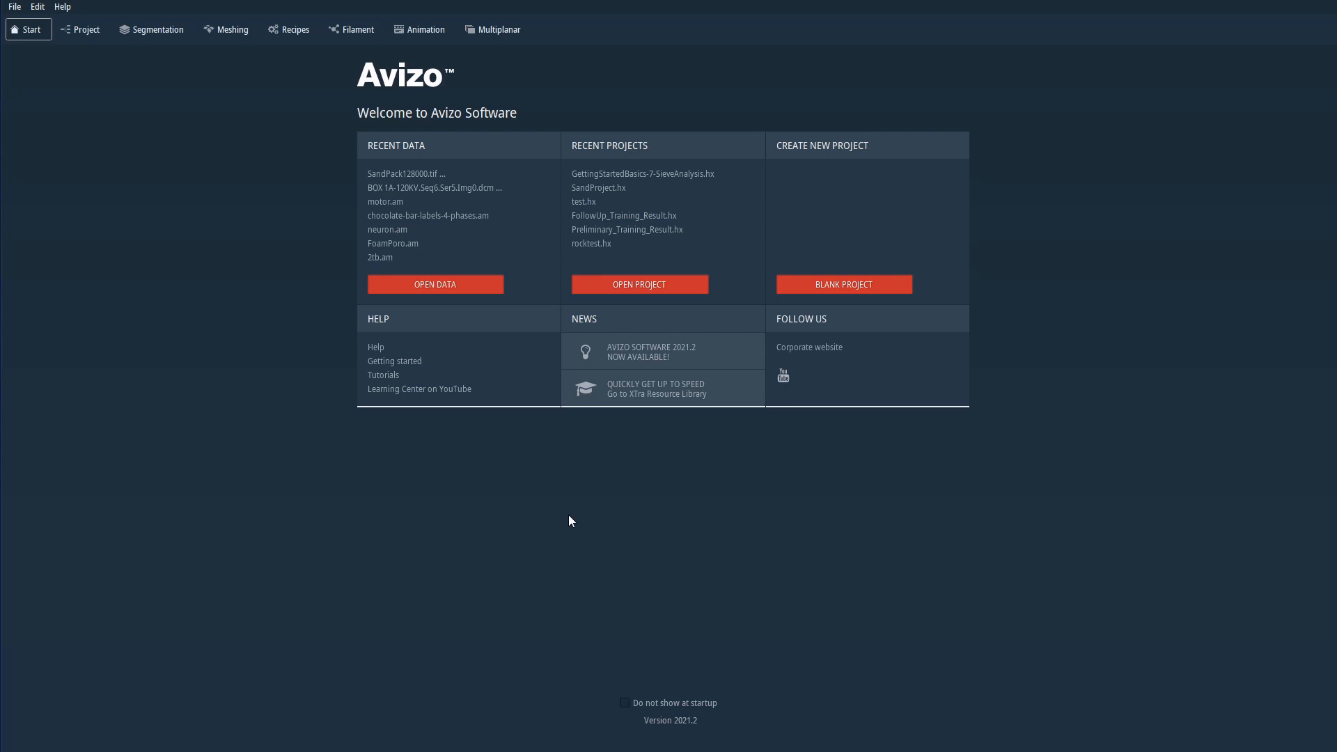
Load all SandPack slices from the SandCT folder in Workshop-2022-03-20, reading them in millimetres with a 1 mm voxel size.
click(465, 286)
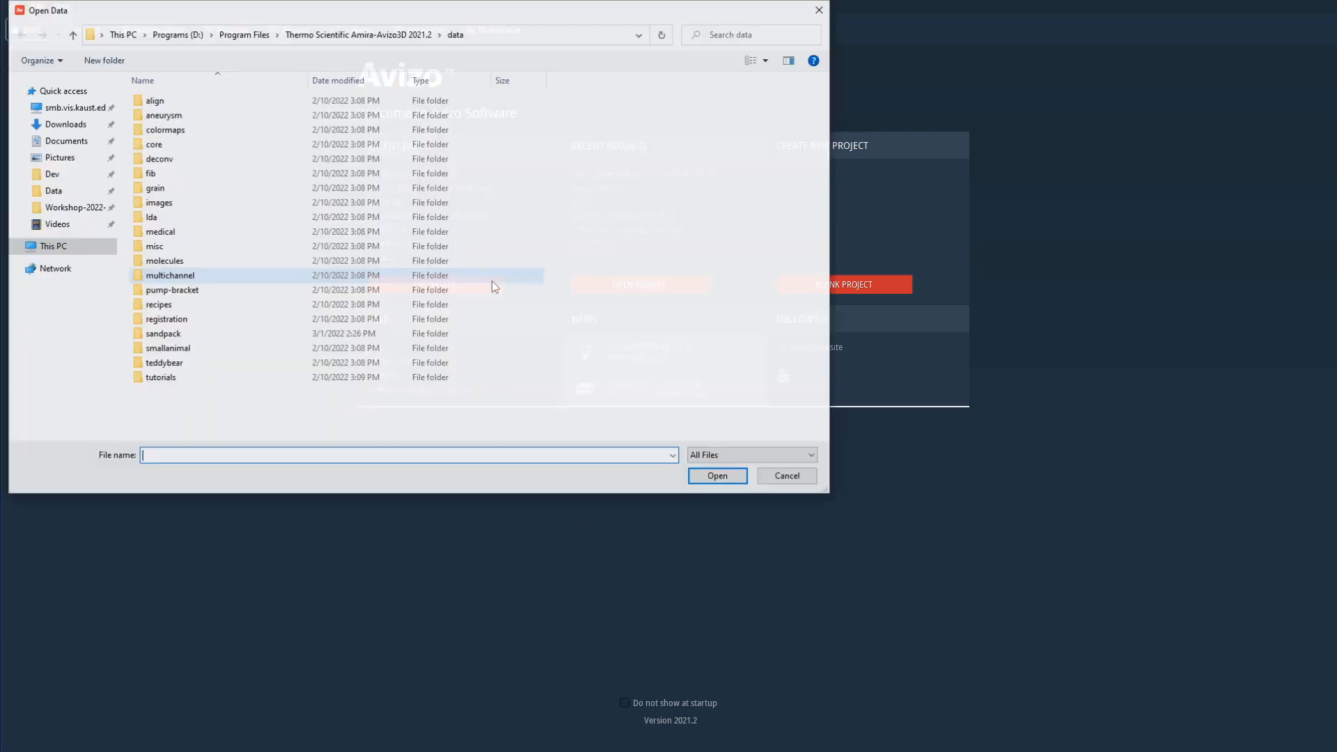
click(84, 207)
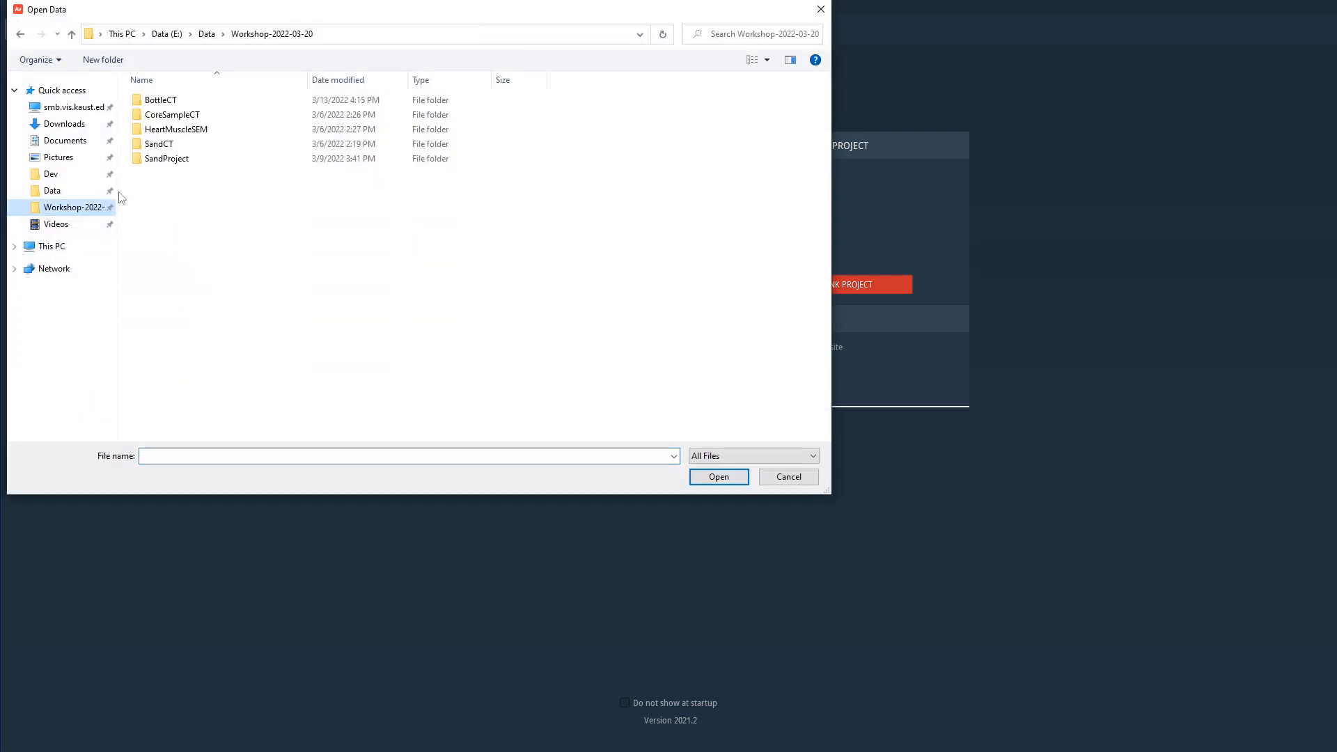
double_click(160, 143)
click(175, 114)
key(ctrl+a)
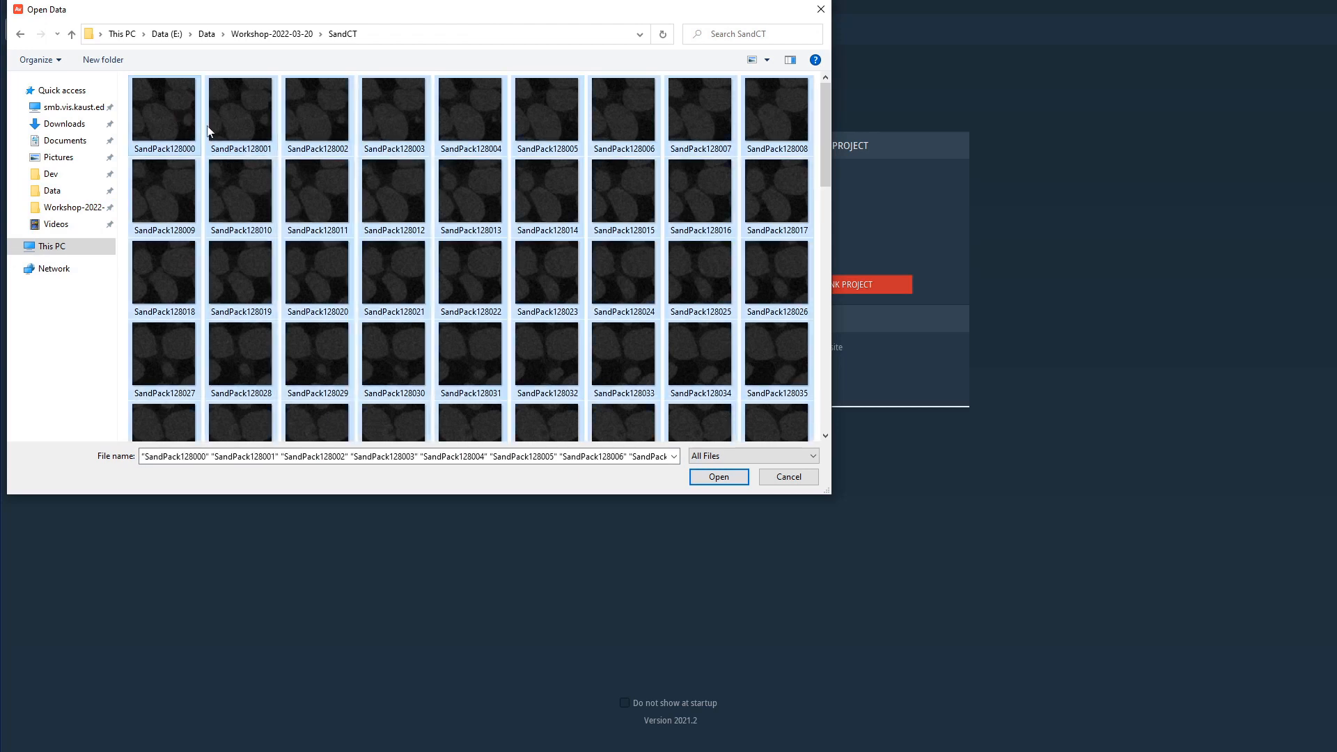
click(719, 478)
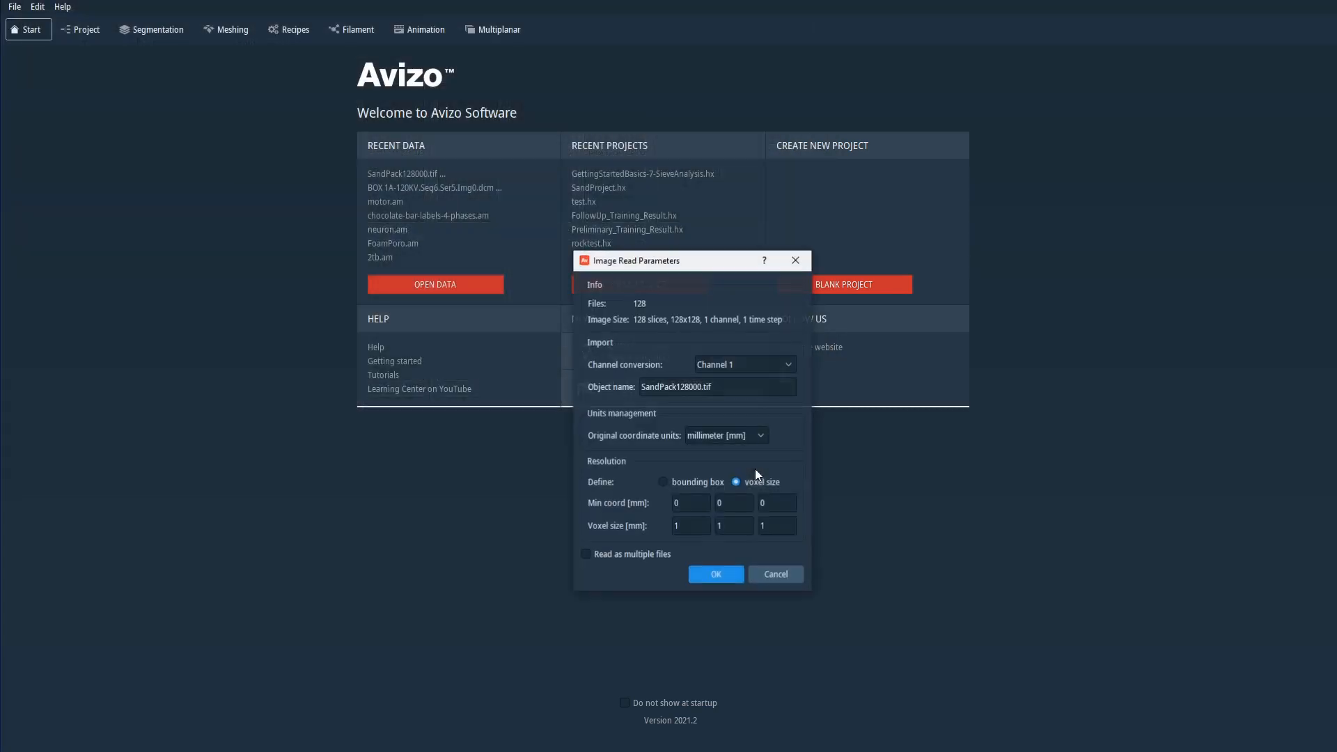
click(727, 578)
Select the SandPack128000.tif data and open it in the segmentation workspace.
drag(935, 431, 970, 292)
drag(892, 404, 962, 412)
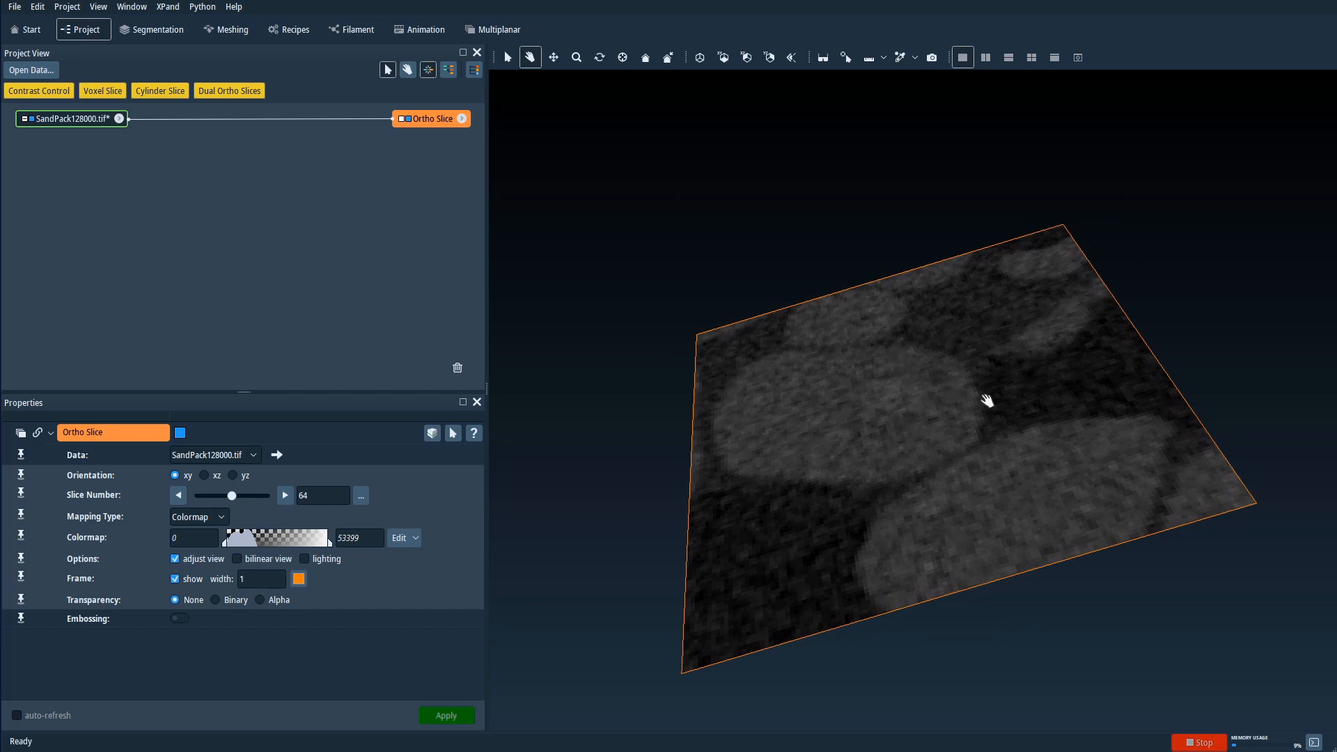
drag(896, 385, 947, 397)
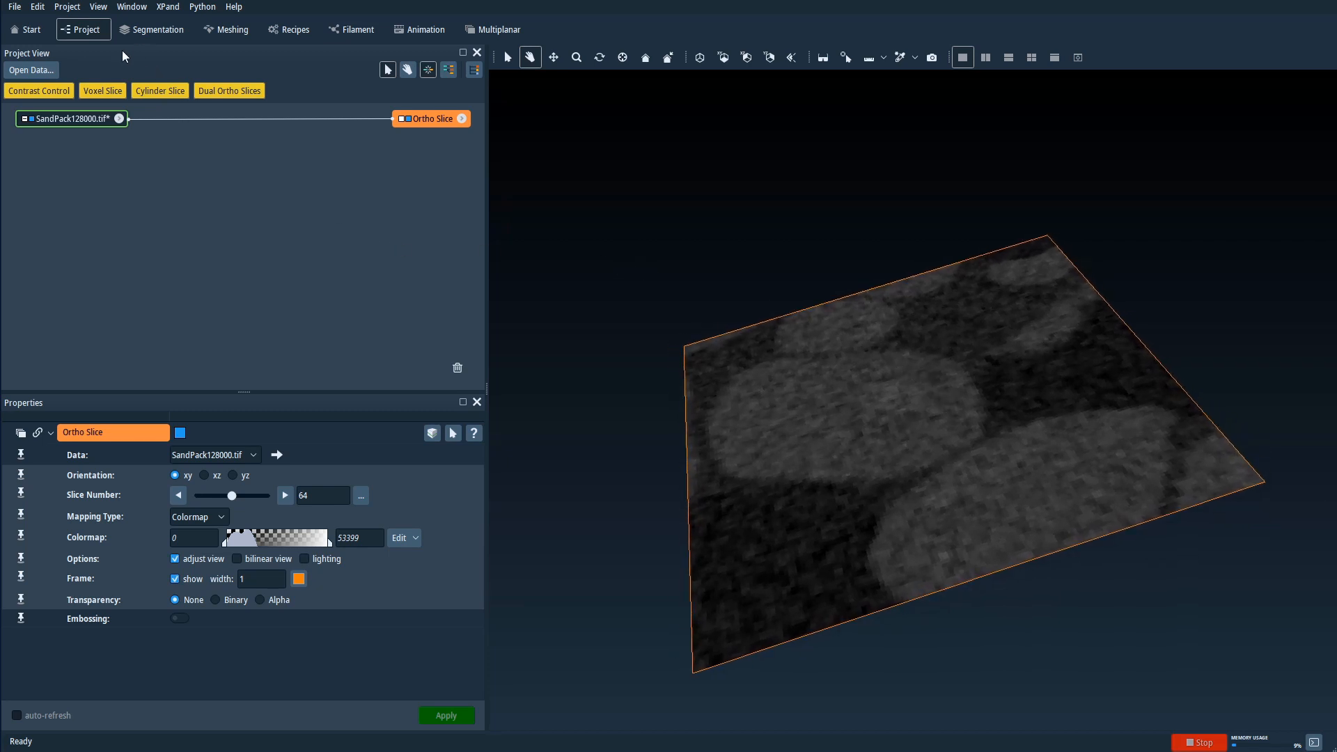
click(85, 121)
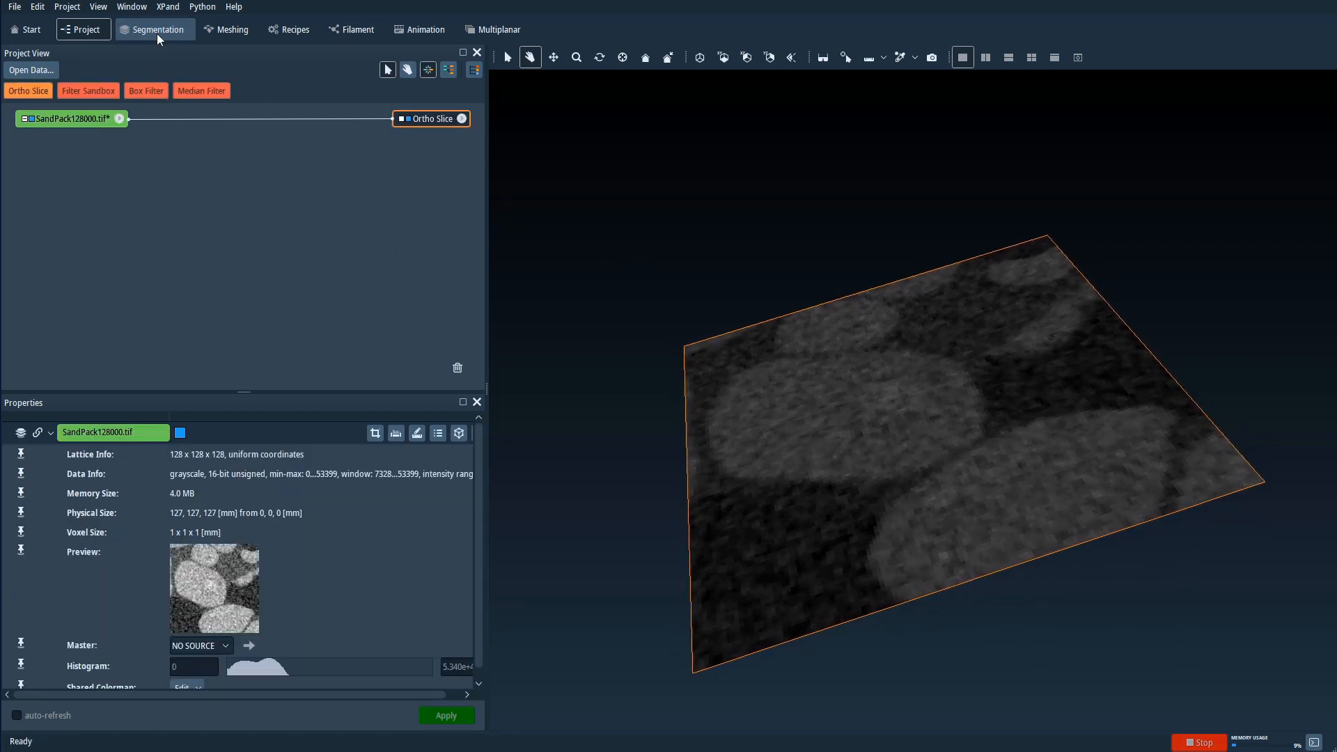
click(157, 30)
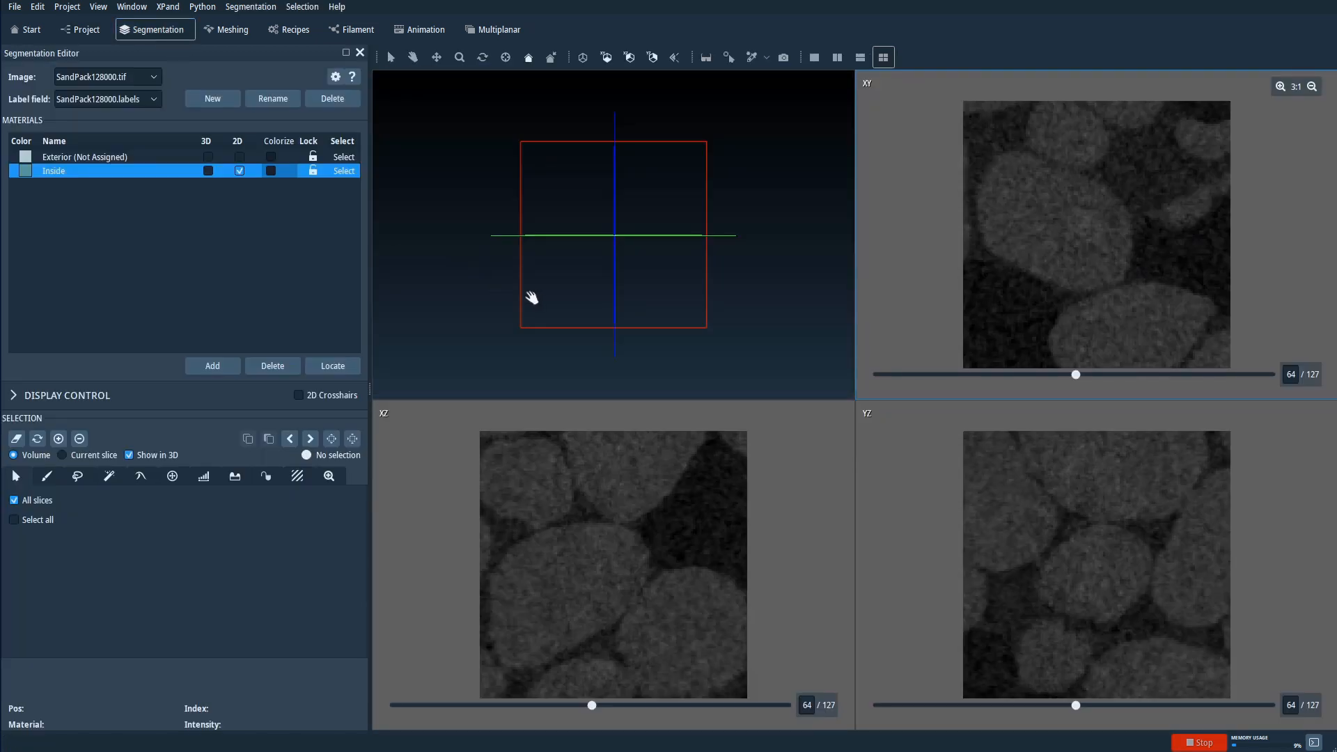
Rename the Inside material as Air and add a second material named Sand.
double_click(76, 171)
text(Air)
key(Return)
click(208, 366)
double_click(65, 185)
text(Sand)
key(Return)
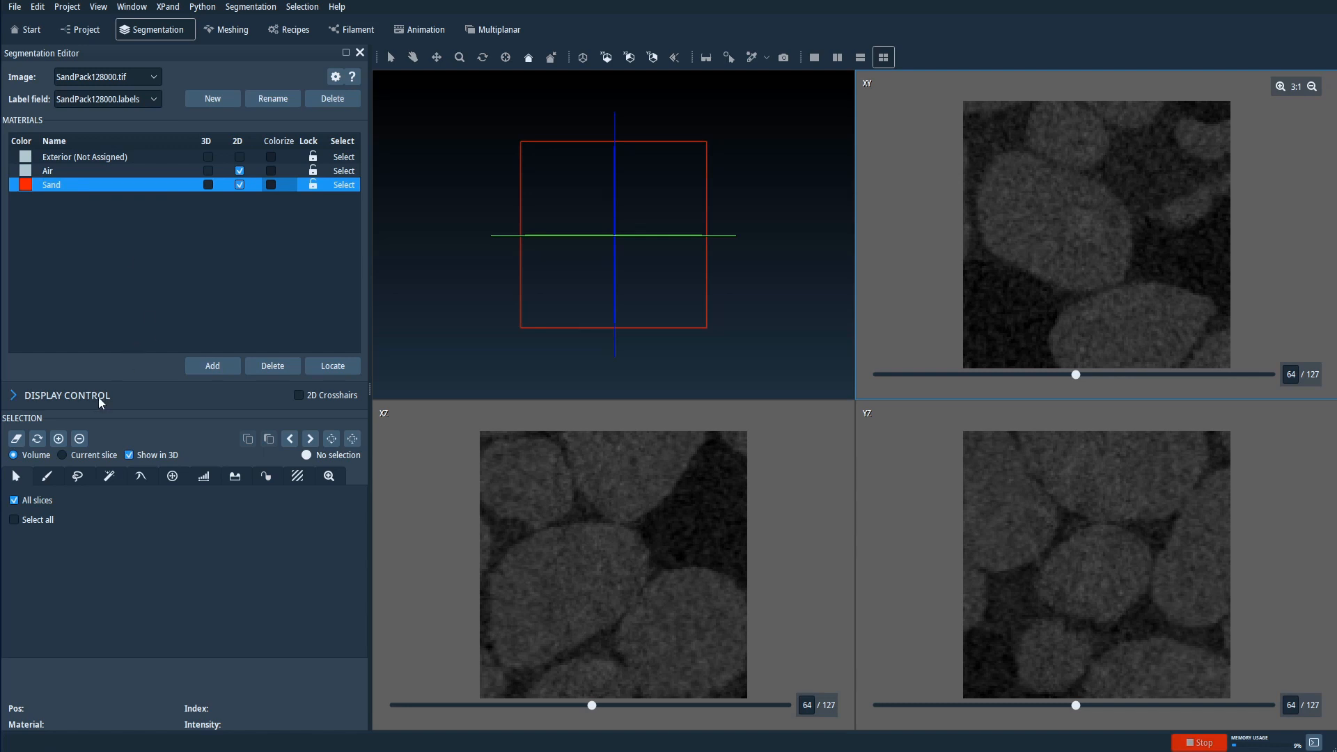
Brush two strokes over the large grain in the XY slice at size 25, and erase most of the longer stroke.
click(47, 478)
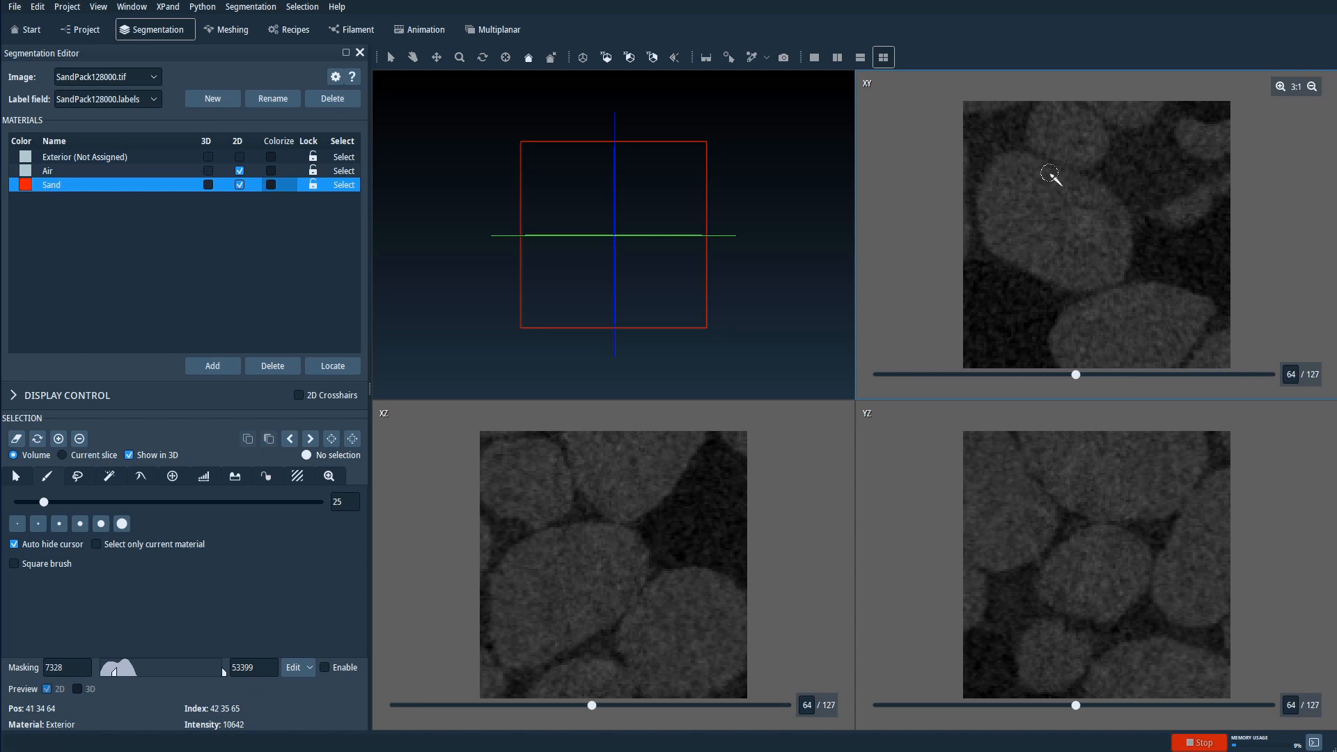
mouse_move(1049, 173)
mouse_down()
mouse_move(1099, 198)
mouse_move(1118, 260)
mouse_up()
drag(1019, 189, 1065, 256)
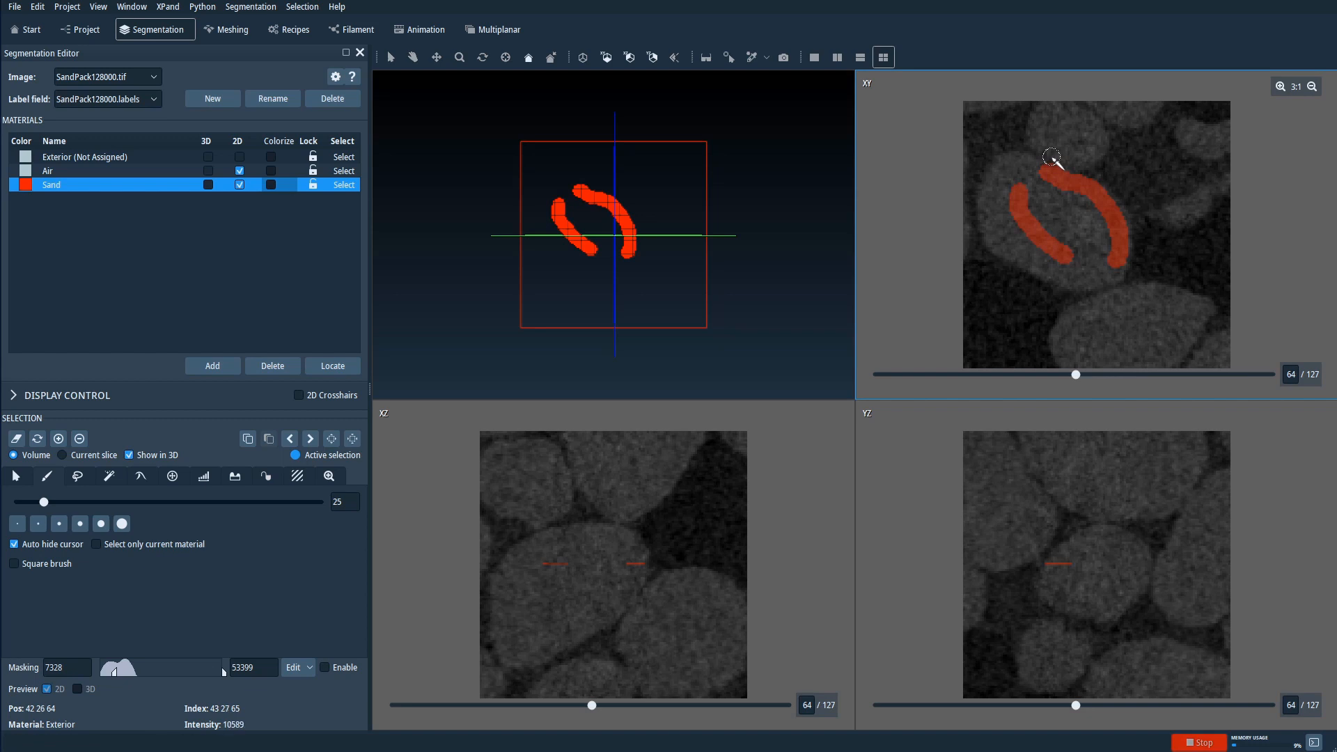
mouse_move(1050, 156)
ctrl+mouse_down()
mouse_move(1038, 166)
mouse_move(1059, 187)
mouse_move(1106, 189)
mouse_move(1123, 242)
ctrl+mouse_up()
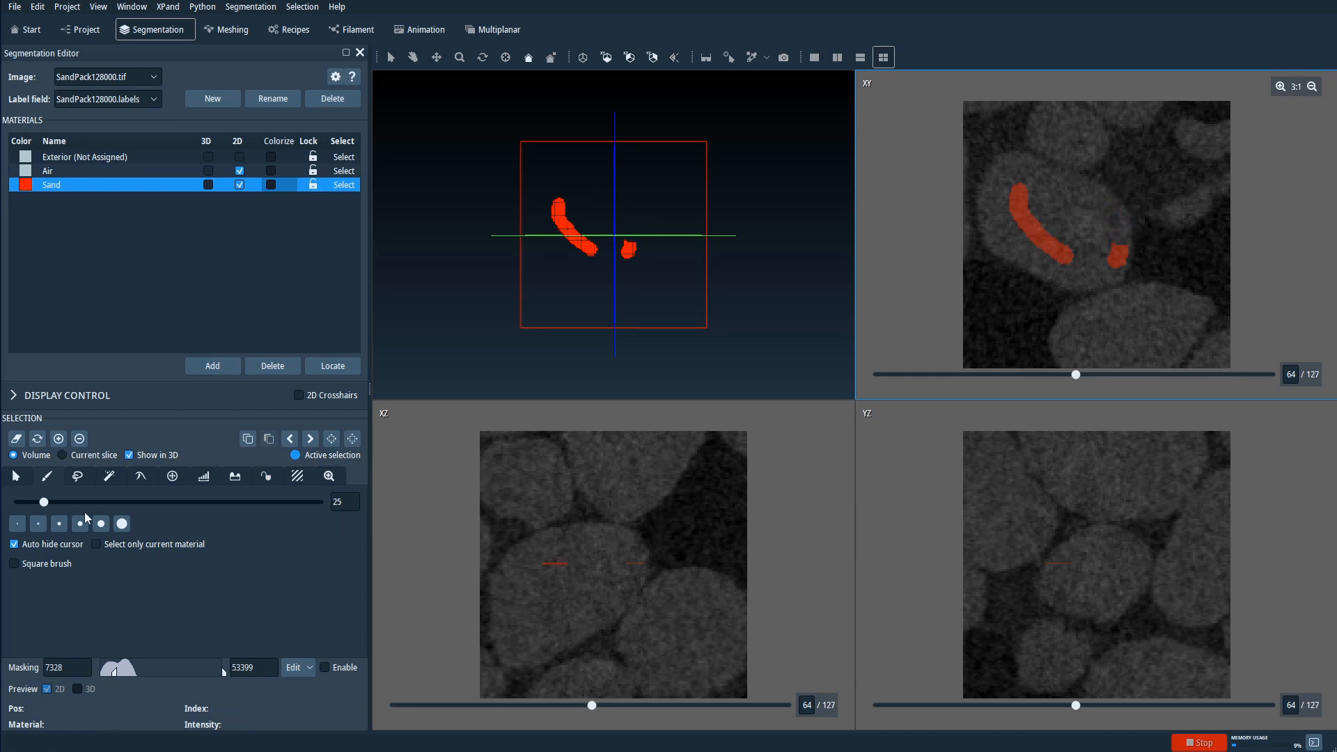
Try different selection brush sizes over the XZ slice, including 40 and 5.
mouse_move(46, 503)
mouse_down()
mouse_move(173, 505)
mouse_move(68, 502)
mouse_move(173, 496)
mouse_move(103, 500)
mouse_up()
ctrl+scroll(606, 566, down, 3)
ctrl+scroll(606, 569, down, 6)
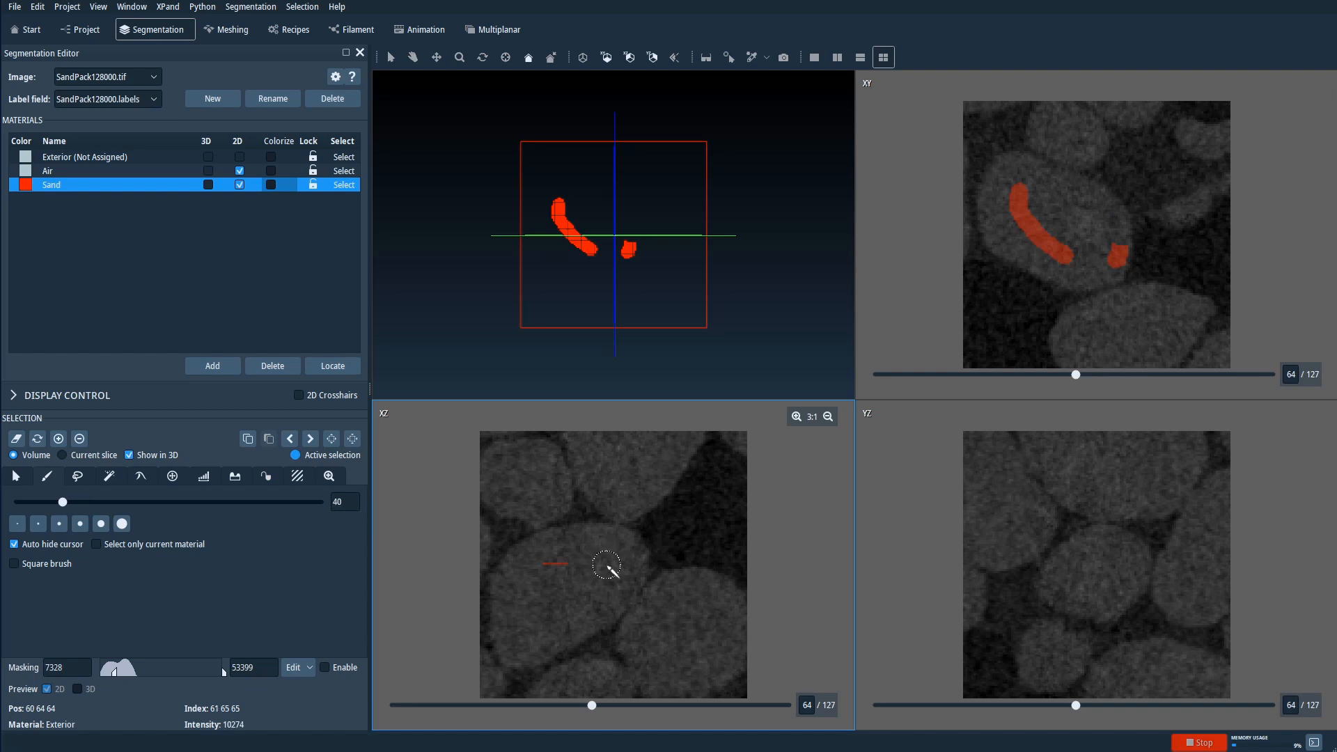
ctrl+scroll(605, 570, up, 6)
ctrl+scroll(98, 529, down, 2)
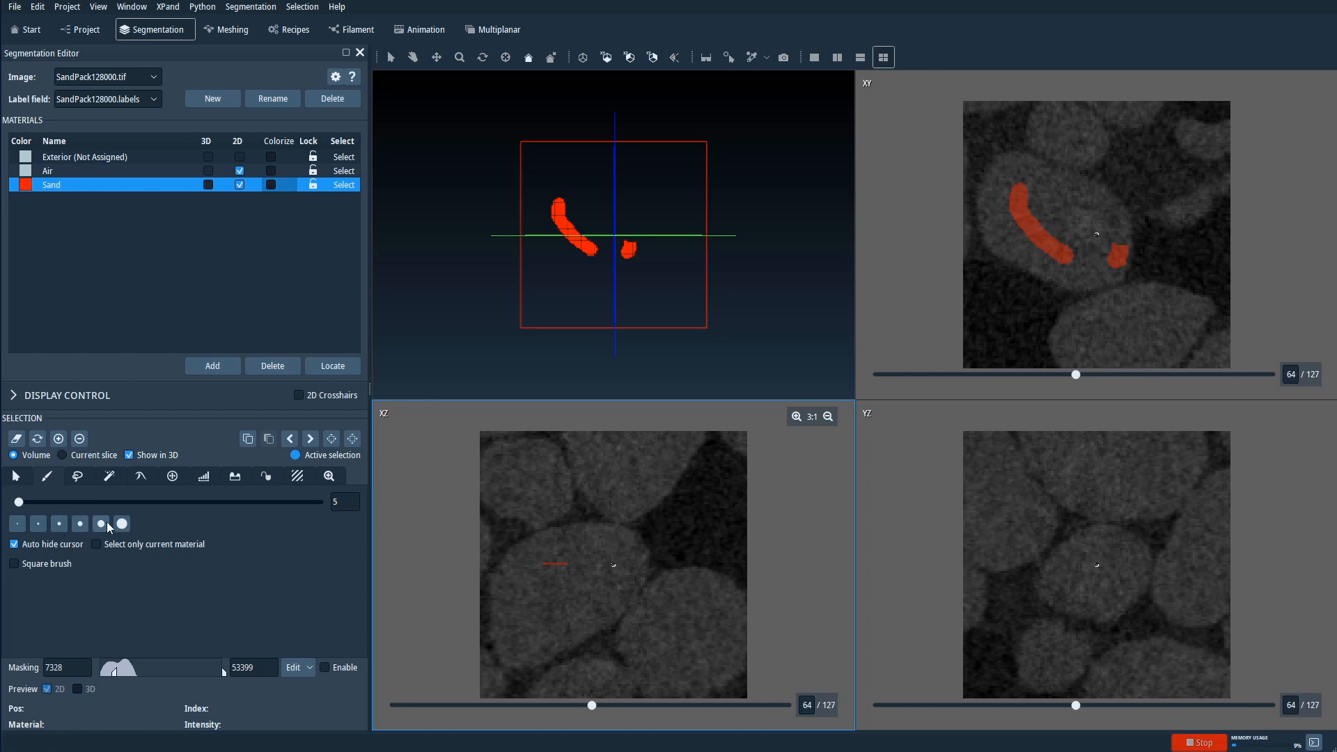
Set the brush to a square of size 15 and paint strokes on the upper and central grains in the XZ slice.
click(122, 525)
click(15, 566)
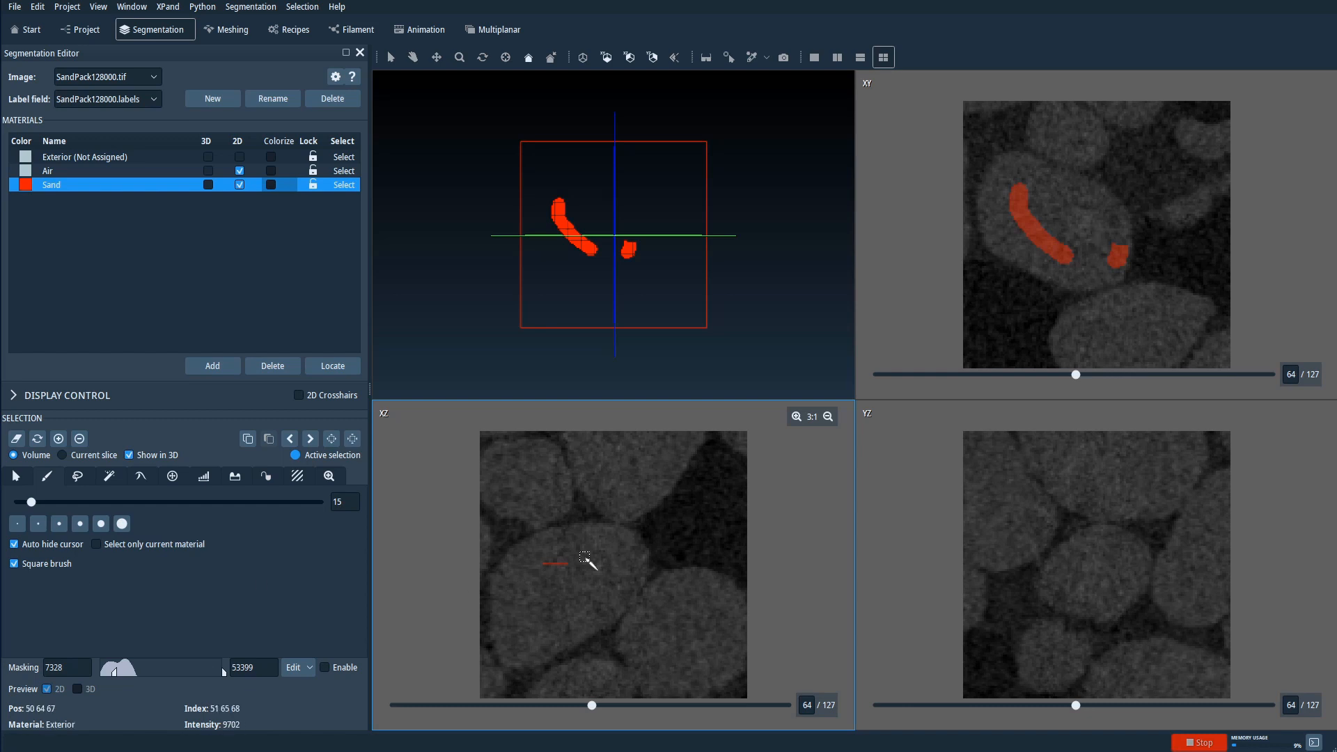
mouse_move(648, 474)
mouse_down()
mouse_move(630, 495)
mouse_move(600, 466)
mouse_up()
mouse_move(588, 527)
mouse_down()
mouse_move(624, 541)
mouse_move(637, 570)
mouse_up()
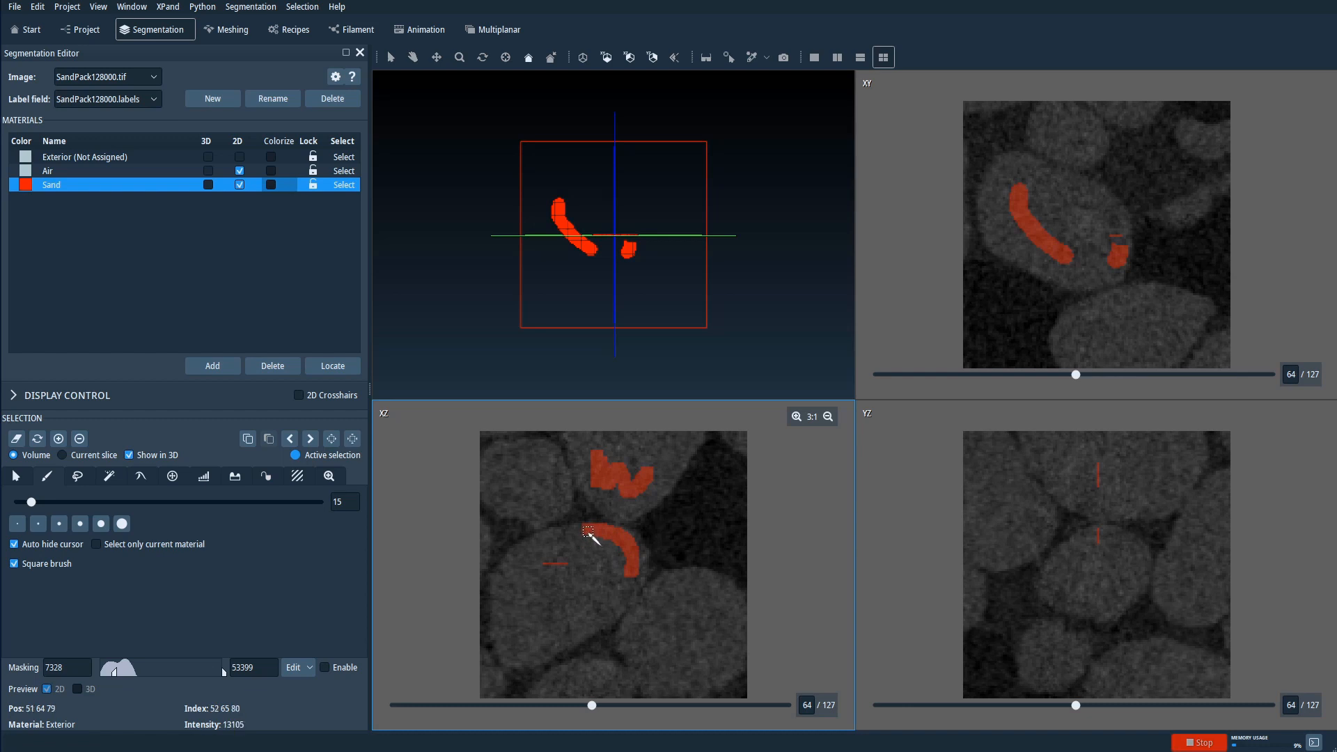
Return to the round brush and enable intensity masking with a range of 6371 to 53399.
click(12, 564)
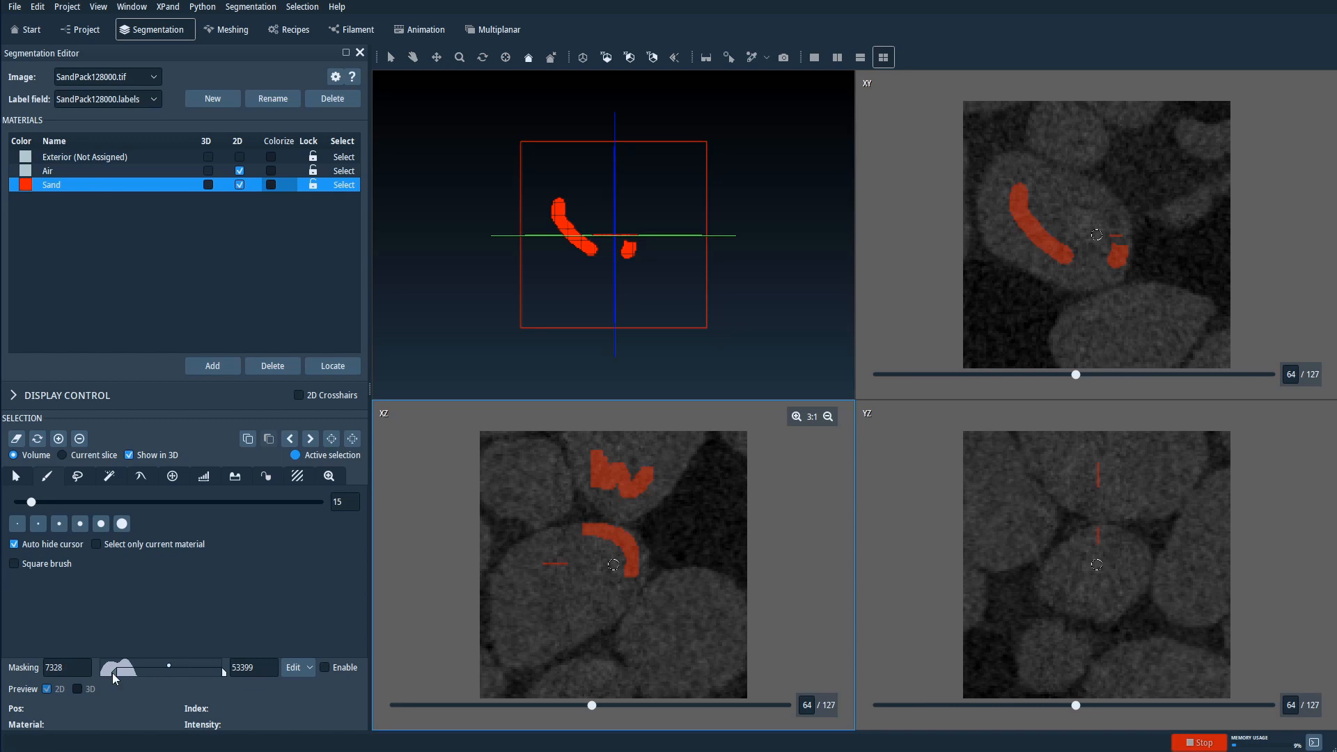
click(325, 668)
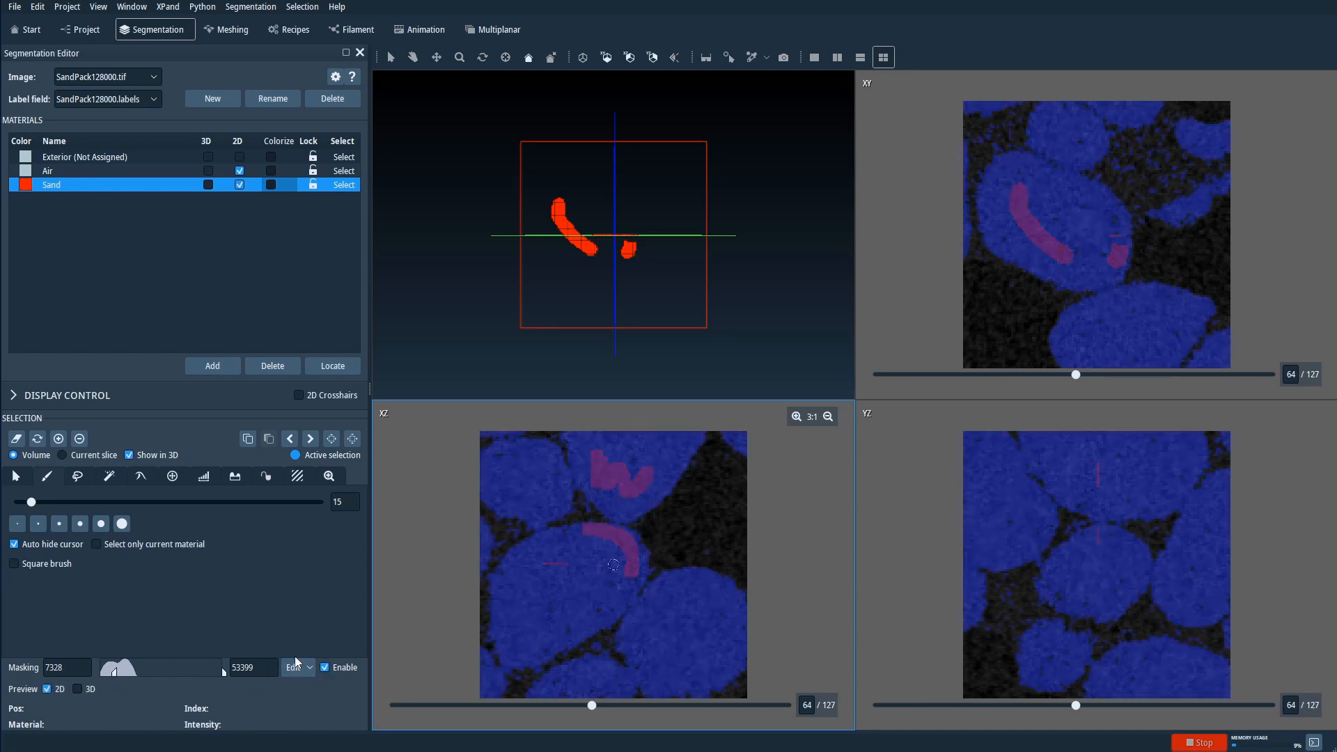
mouse_move(115, 673)
mouse_down()
mouse_move(148, 673)
mouse_move(112, 680)
mouse_up()
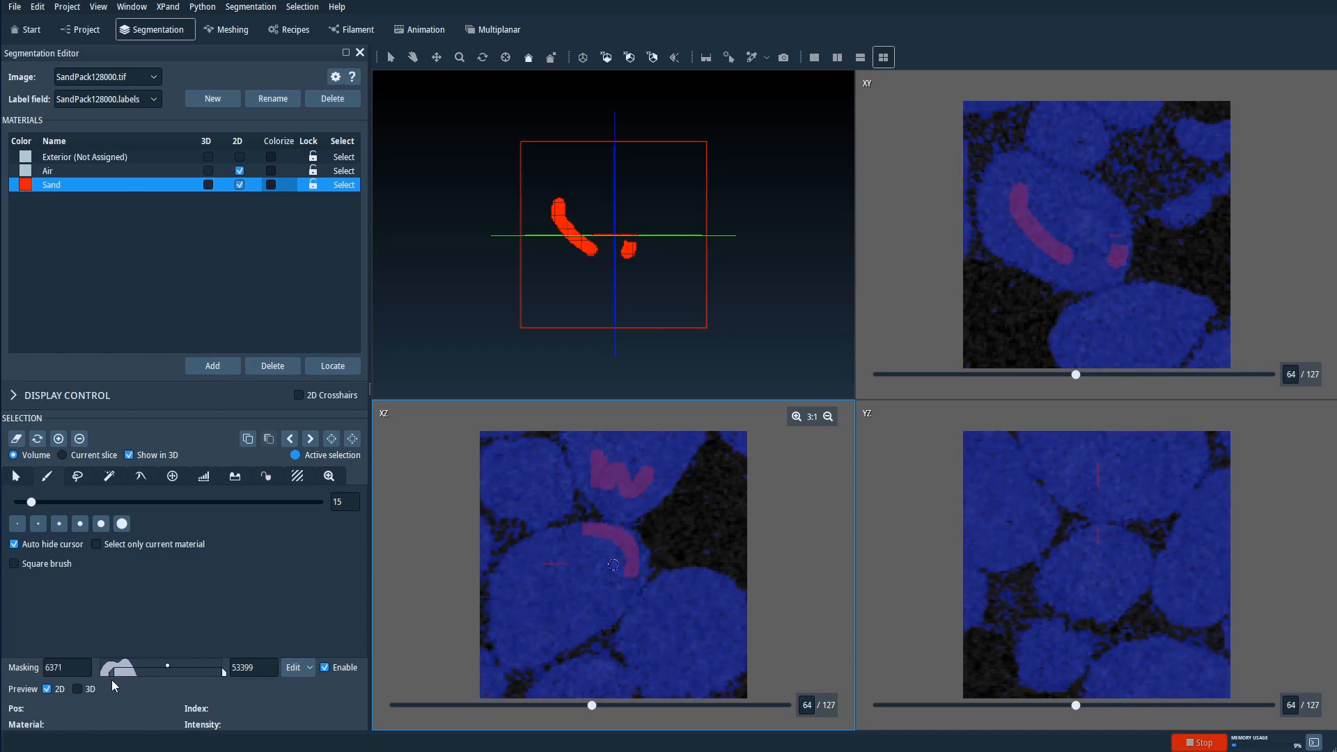
Paint a masked stroke along the lower-right grain's upper edge in XZ at brush size 46, disable masking and clear the selection.
ctrl+scroll(689, 582, up, 2)
ctrl+scroll(689, 582, up, 20)
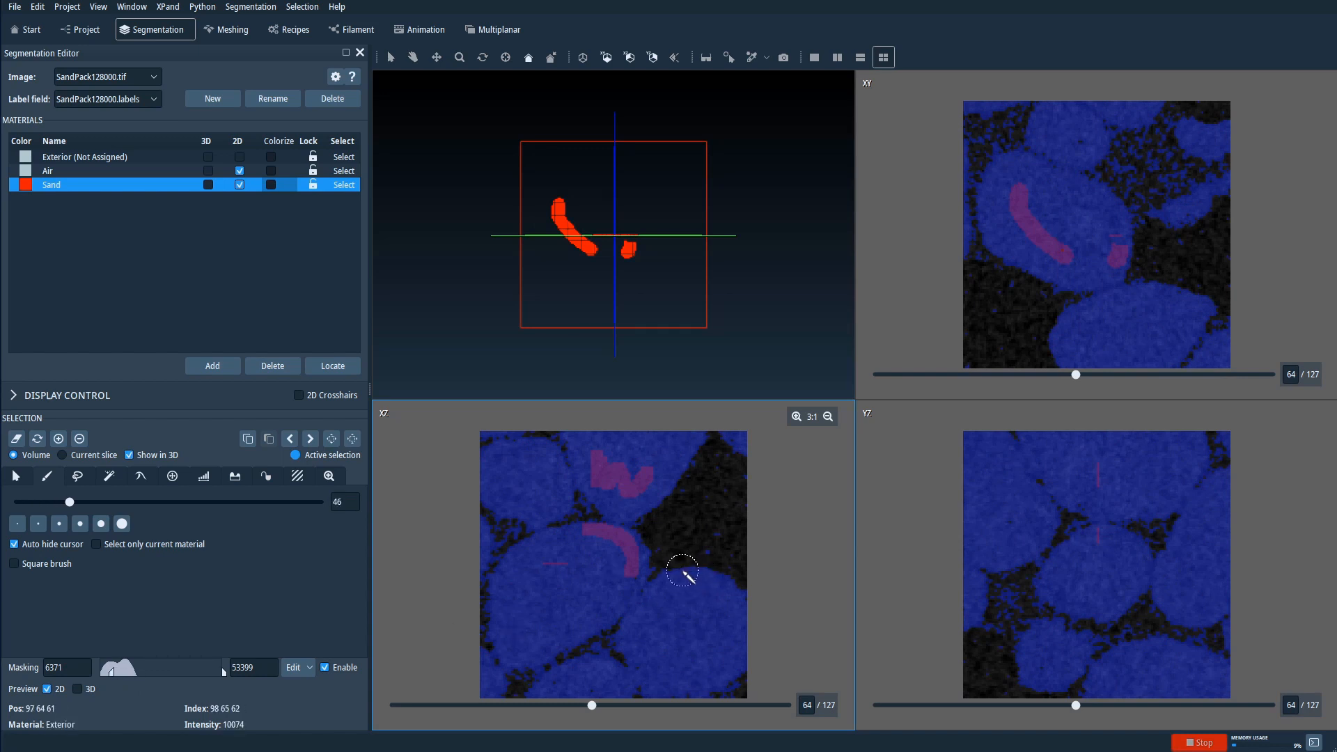
drag(683, 573, 731, 594)
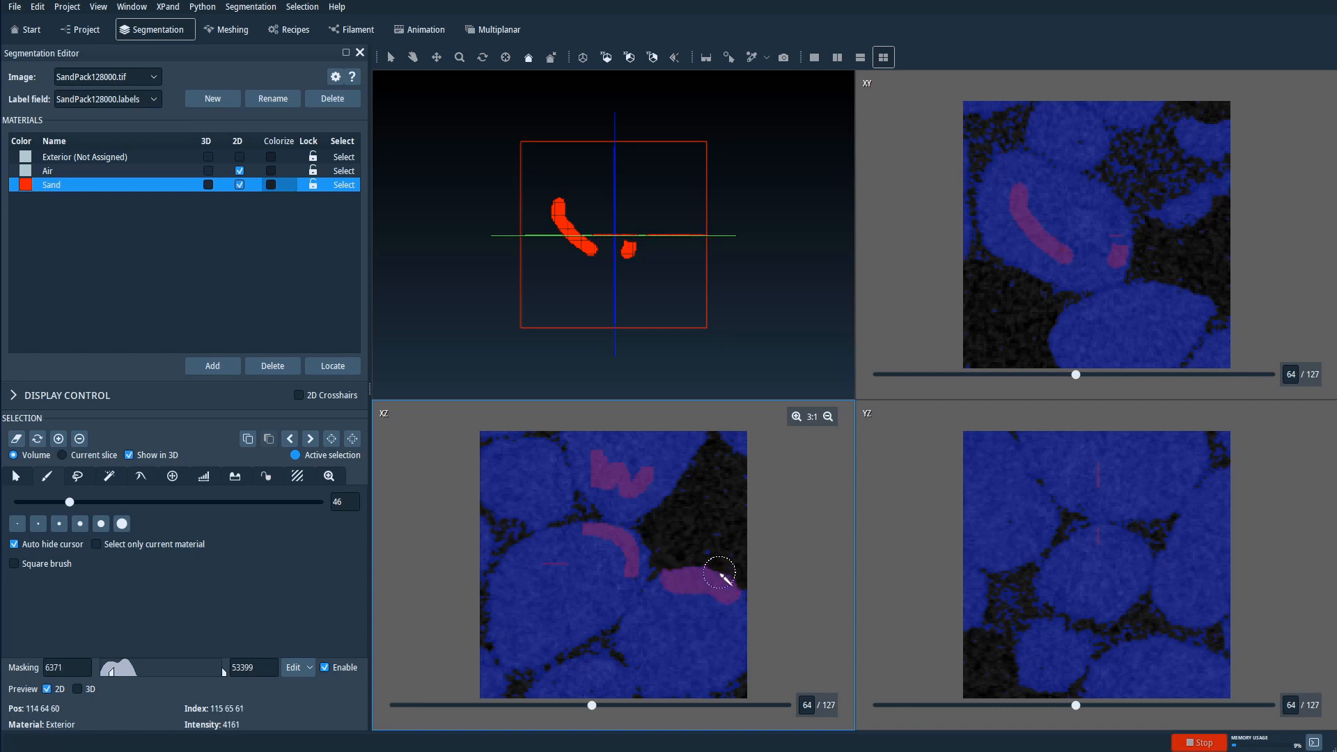
click(324, 668)
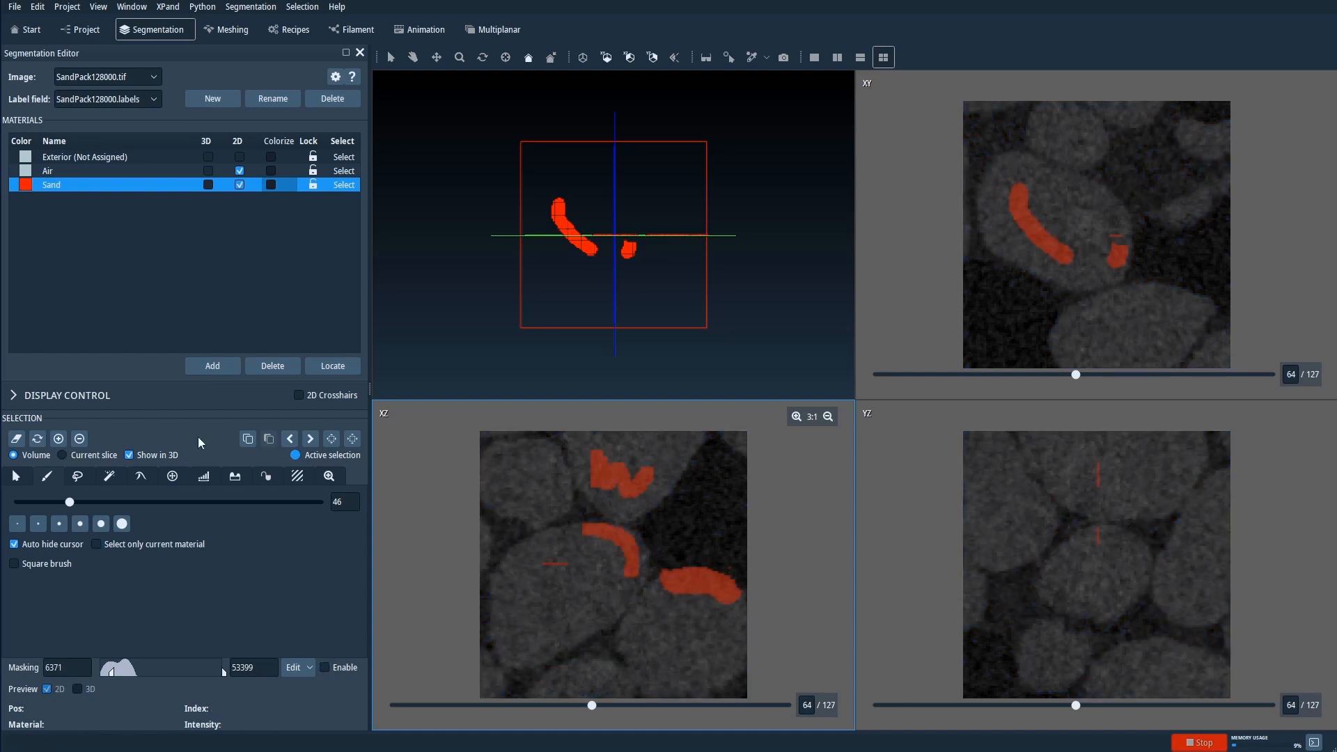
click(16, 439)
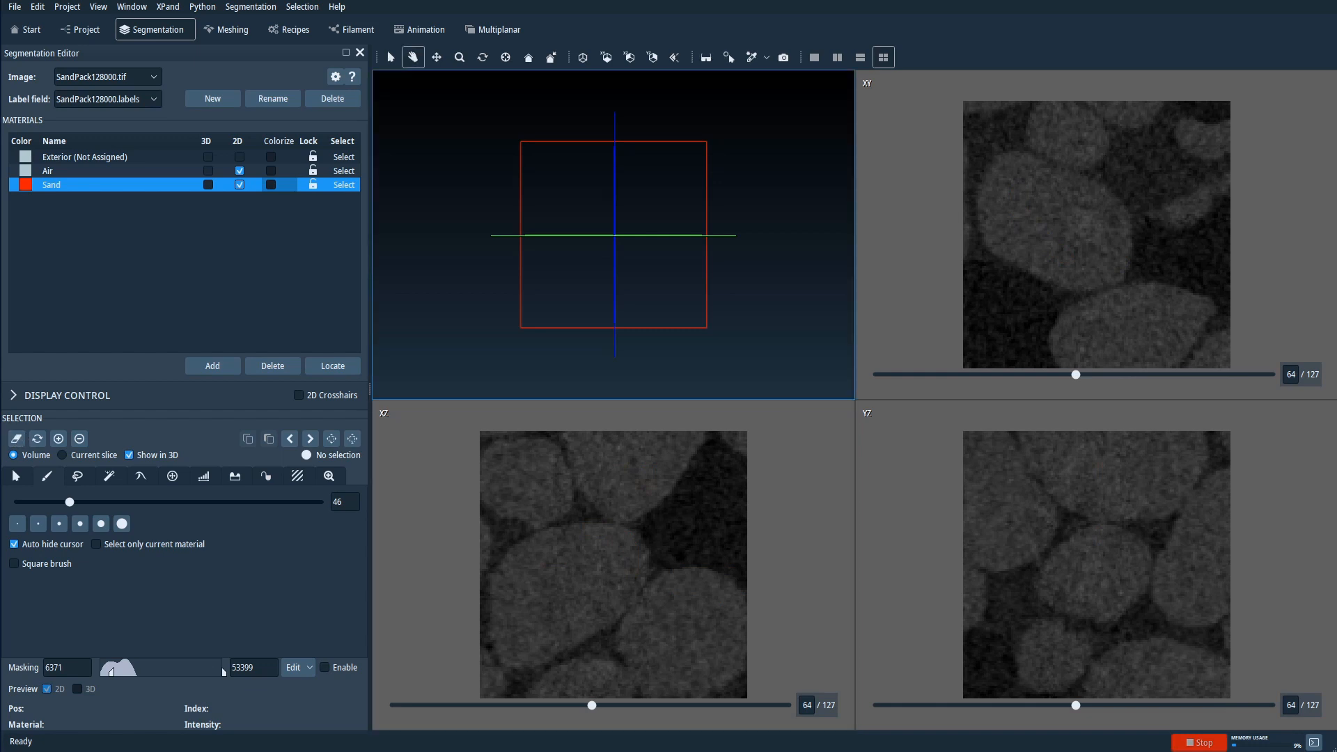
Outline the large central grain in the XZ slice with the freehand lasso and assign the selection to Sand.
click(79, 477)
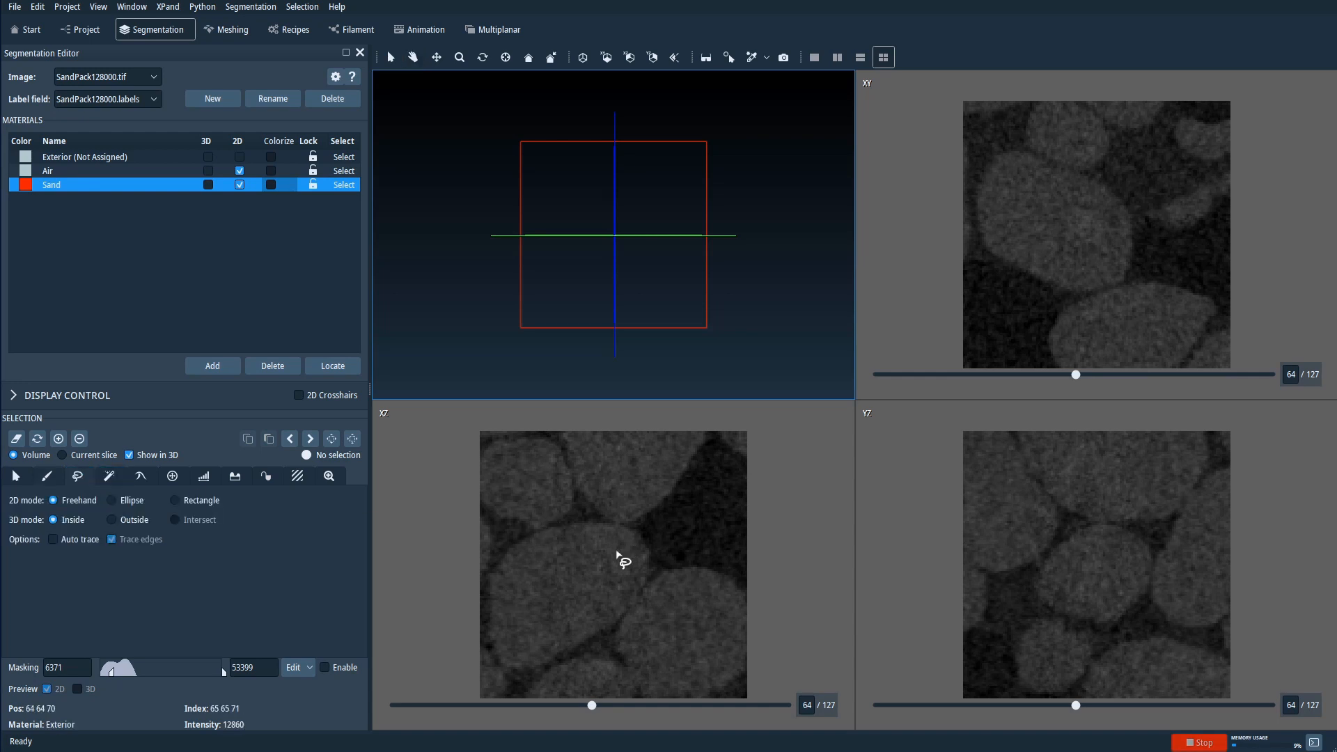
mouse_move(541, 531)
mouse_down()
mouse_move(631, 540)
mouse_move(641, 570)
mouse_move(611, 613)
mouse_move(521, 662)
mouse_move(500, 651)
mouse_move(499, 613)
mouse_move(516, 556)
mouse_move(554, 539)
mouse_up()
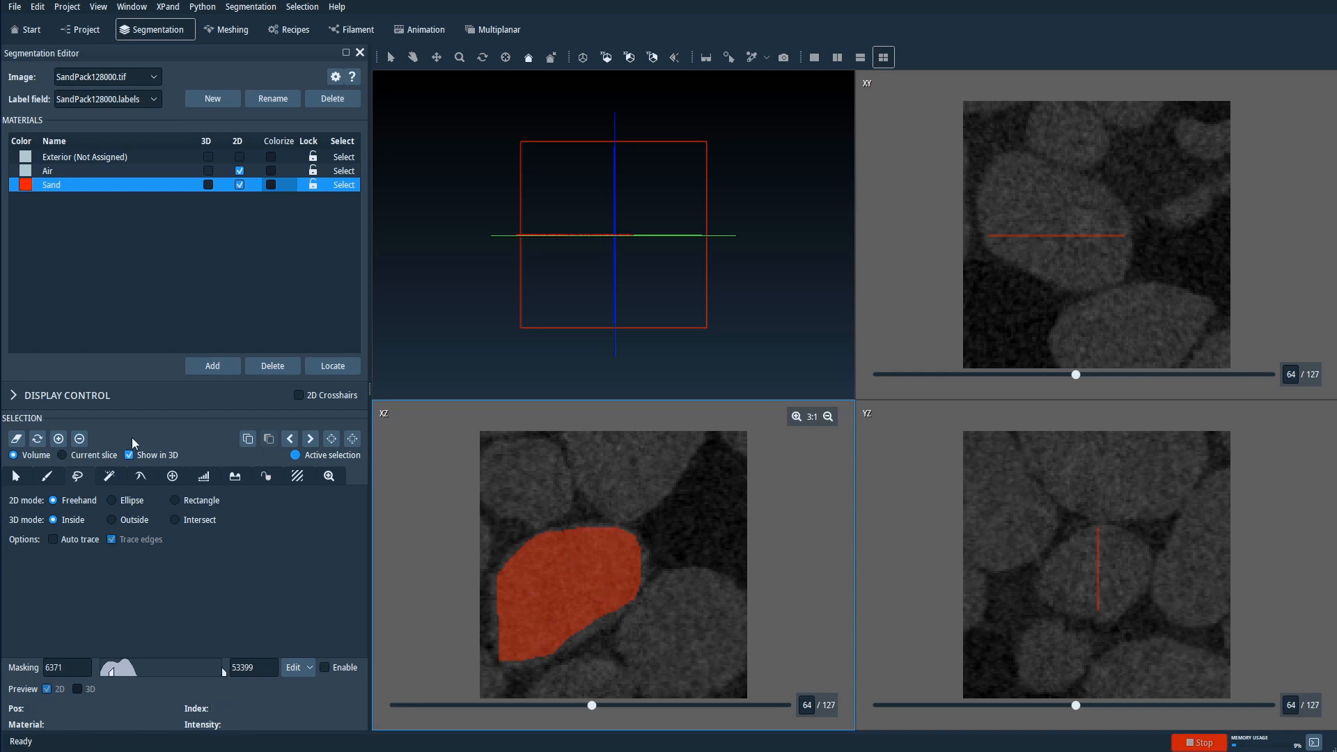
click(56, 440)
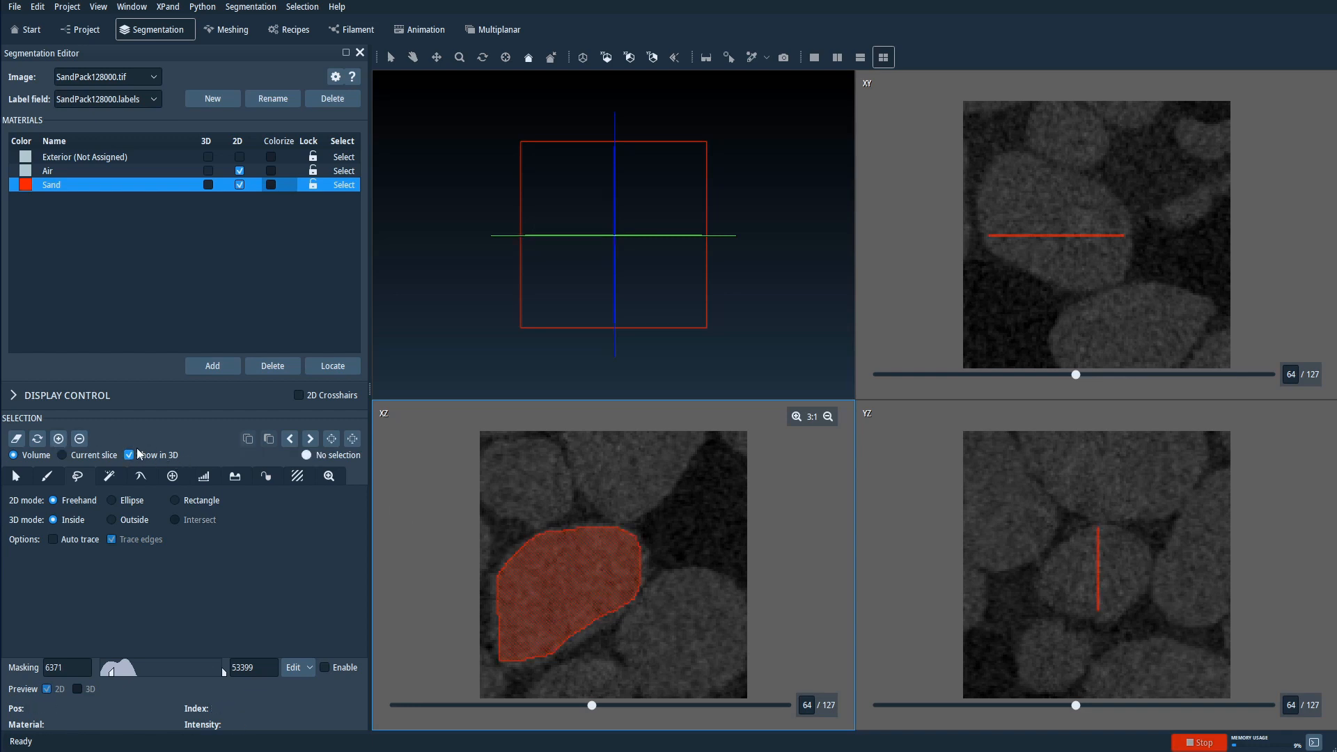
Select an ellipse in the lower-right grain and a rectangle in the upper grain of the XZ slice, adding each to Sand.
click(115, 500)
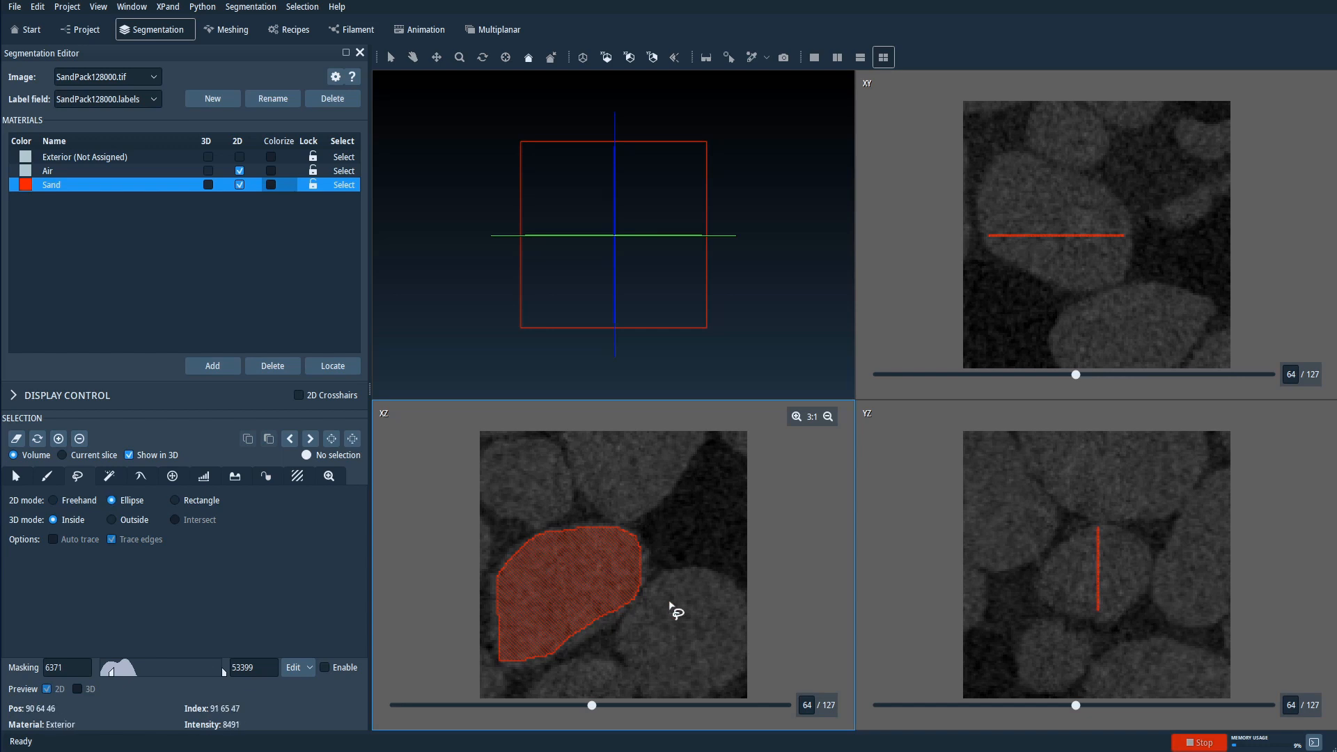
drag(643, 626, 720, 608)
click(59, 439)
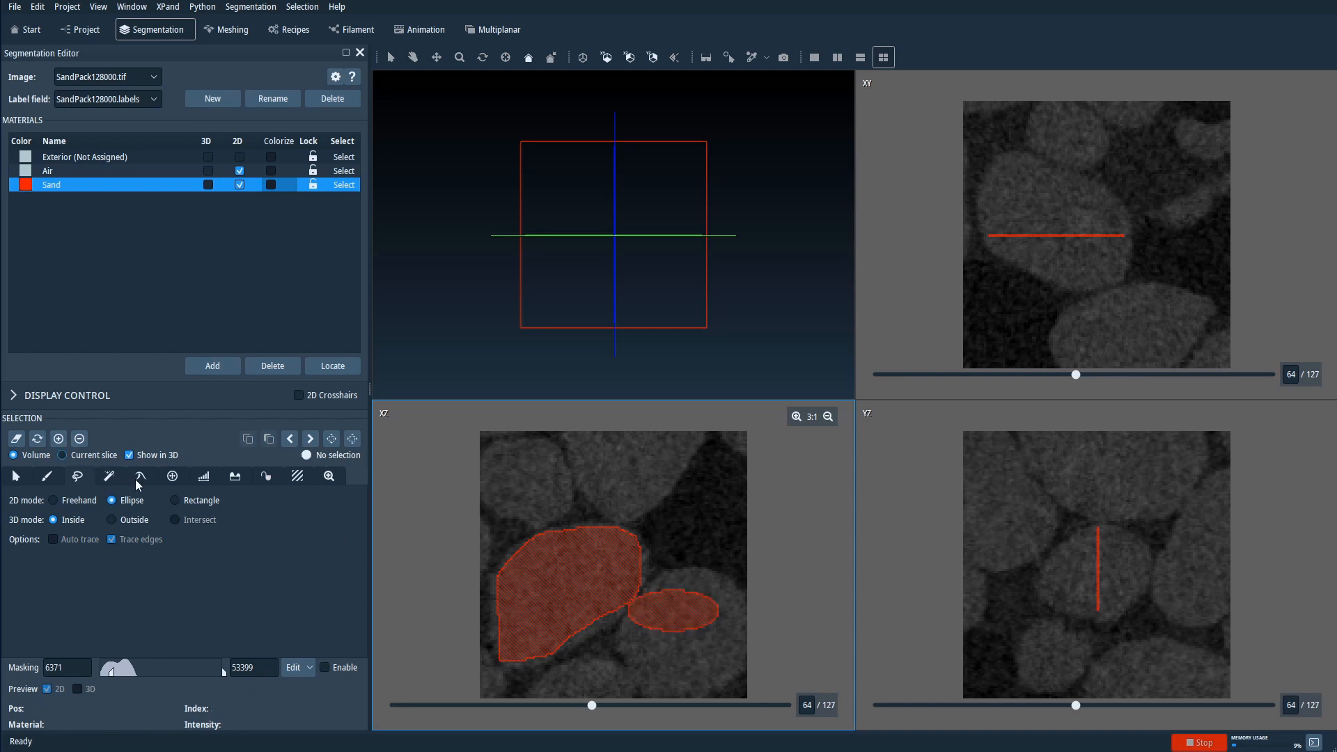
drag(582, 445, 670, 480)
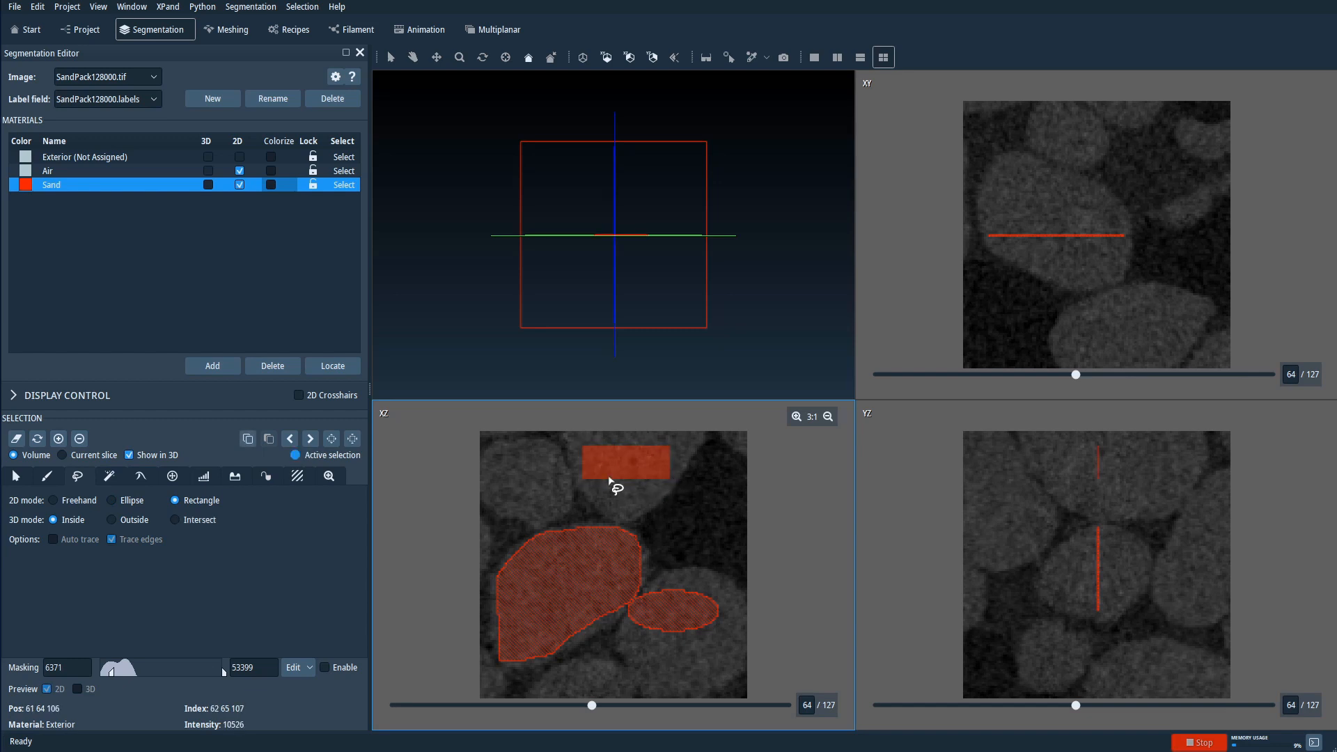
click(59, 440)
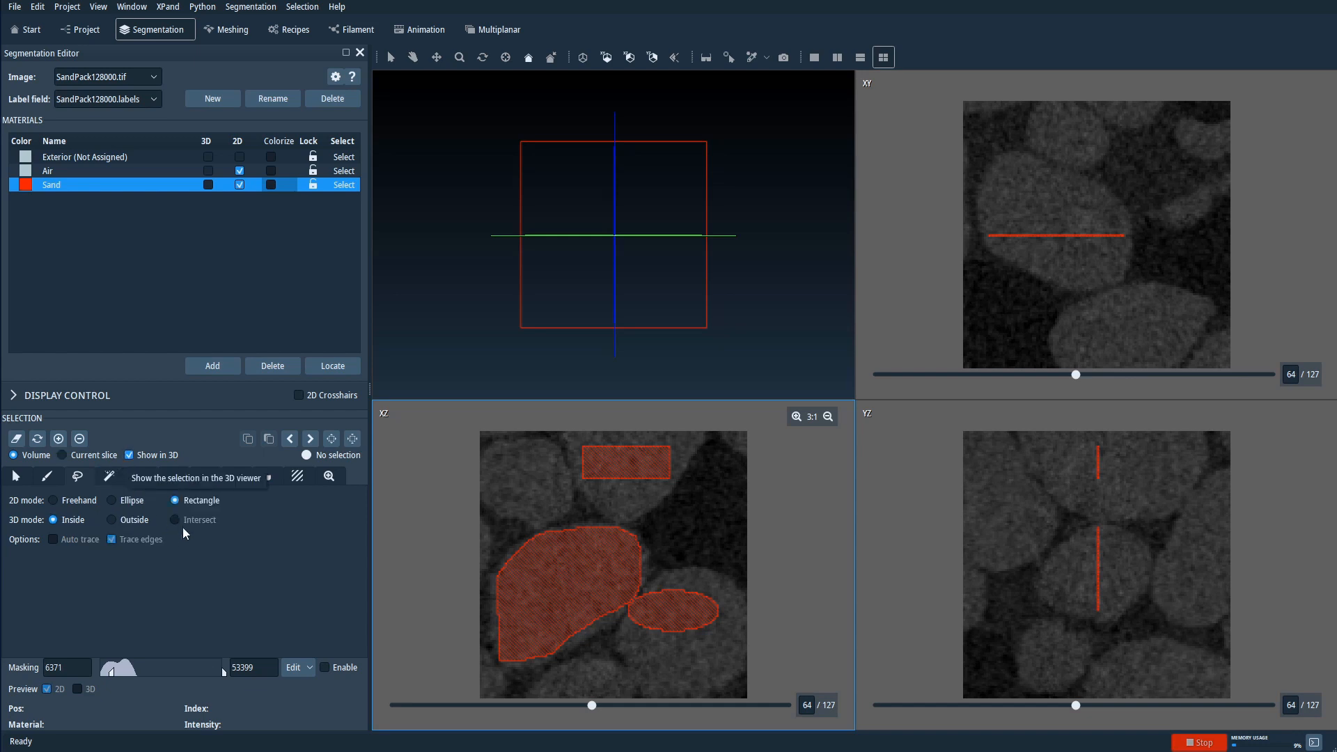
Enable volume rendering in the 3D view and set the upper limit of its display range to 20937.
click(14, 396)
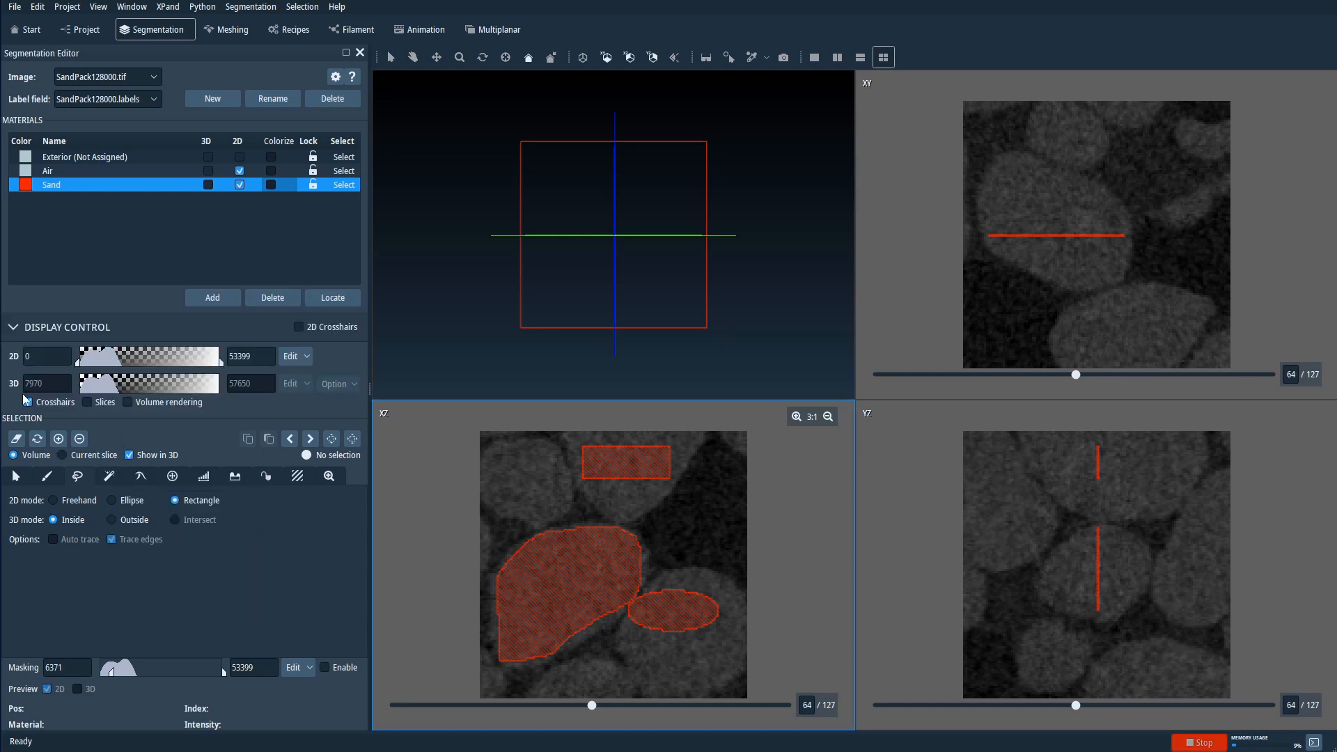
click(128, 402)
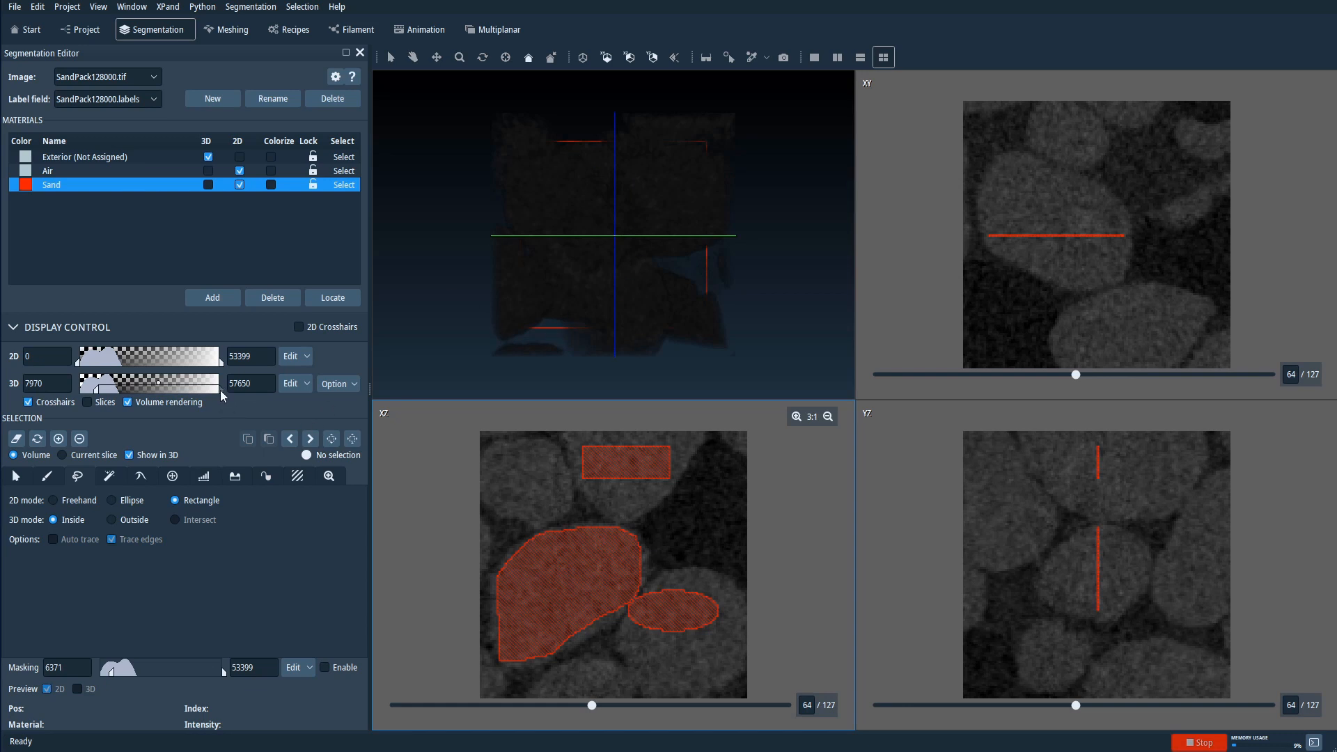
drag(220, 391, 132, 391)
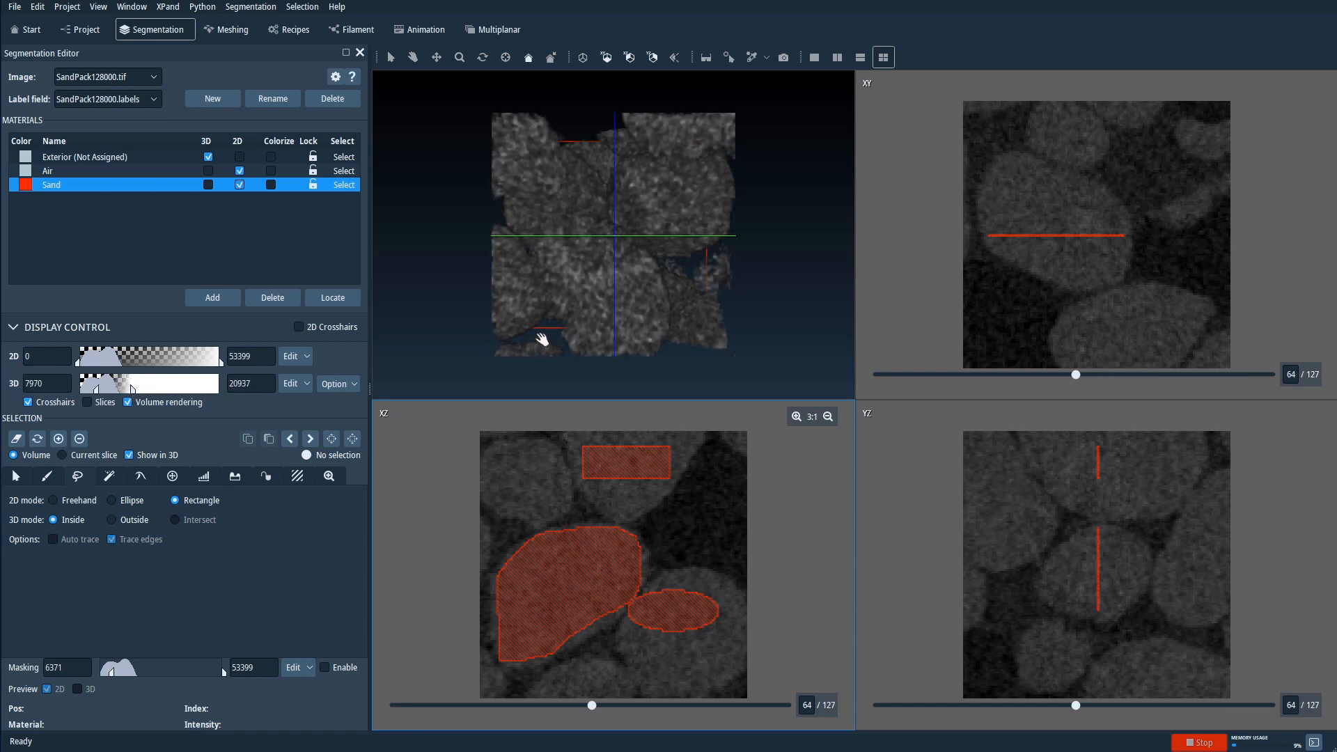
Lasso the grain at the lower-left corner of the rendered volume in 3D and inspect the selection from other angles.
mouse_move(550, 335)
mouse_down()
mouse_move(514, 329)
mouse_move(493, 352)
mouse_move(565, 362)
mouse_move(542, 335)
mouse_up()
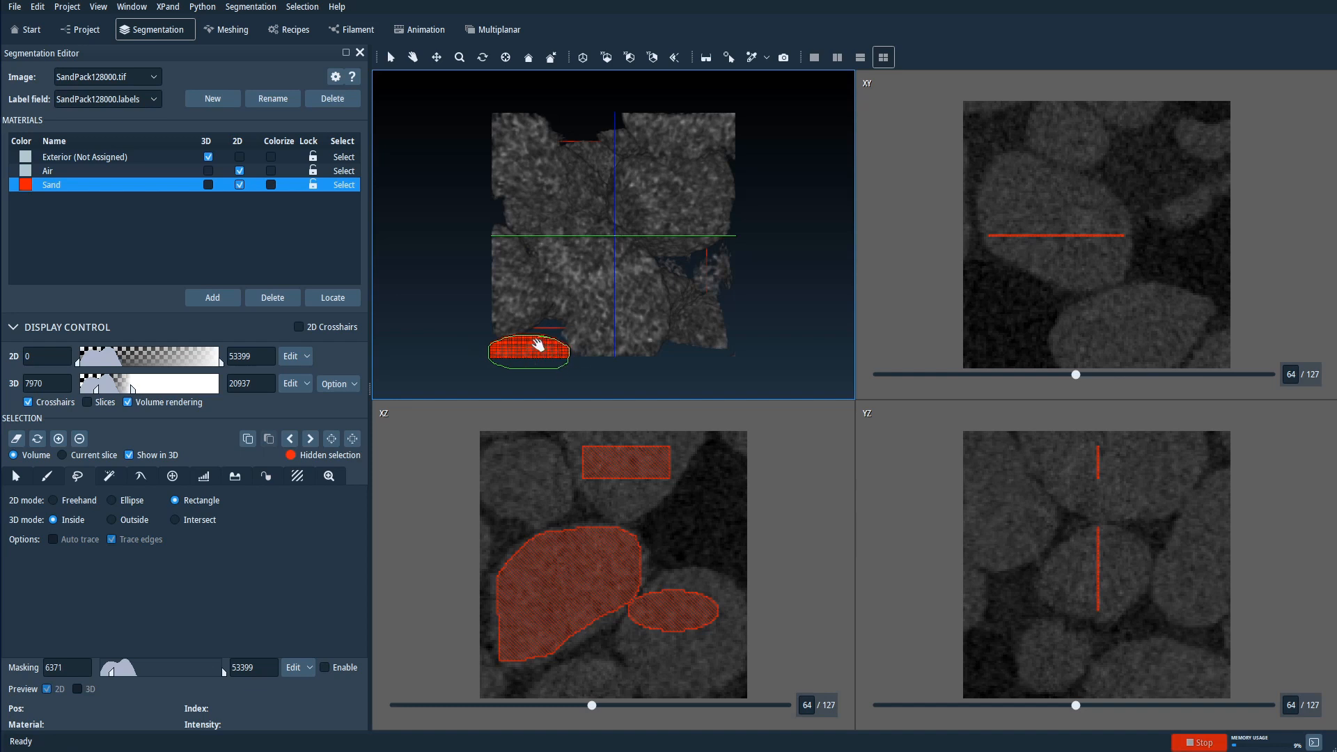
click(413, 57)
drag(466, 313, 679, 279)
drag(609, 186, 679, 276)
drag(538, 260, 662, 202)
drag(527, 260, 566, 206)
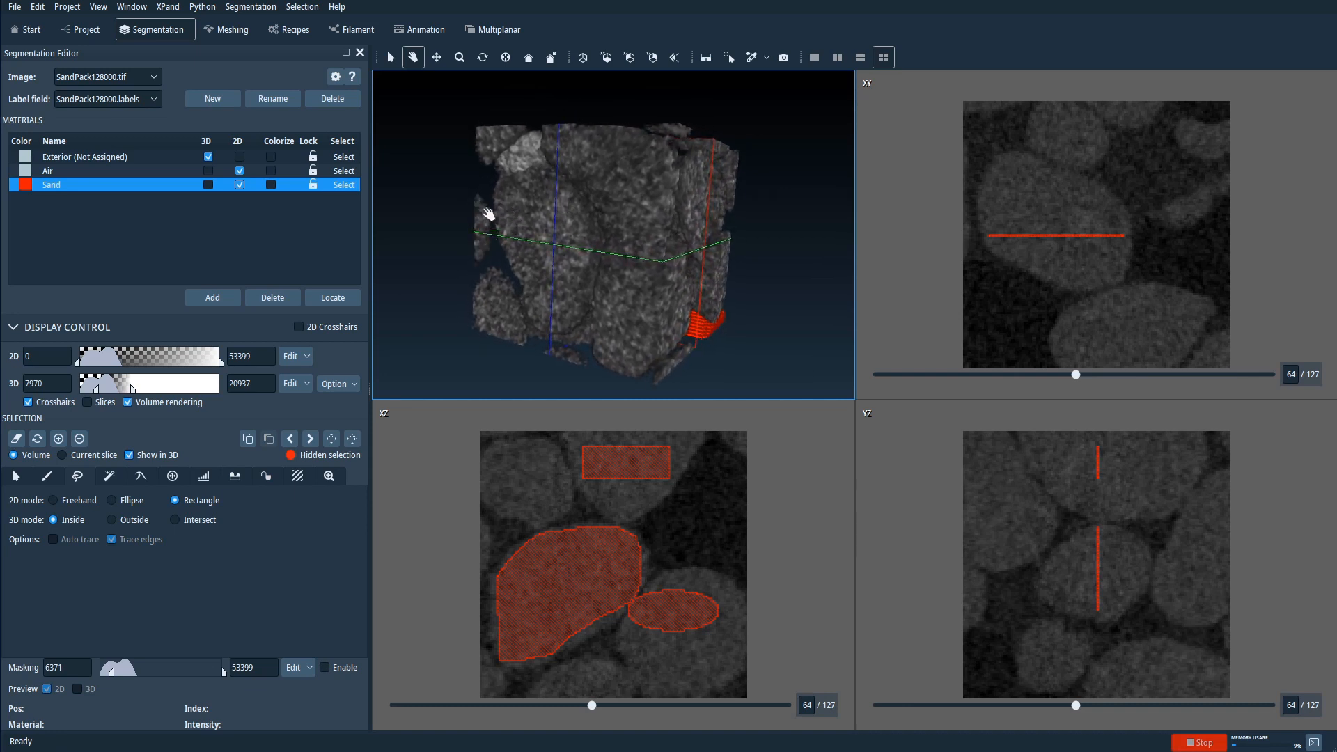
Lasso the small grain on the left side of the rendered volume in 3D and add the selection to Sand.
mouse_move(469, 184)
mouse_down()
mouse_move(494, 242)
mouse_move(478, 262)
mouse_move(462, 215)
mouse_move(474, 185)
mouse_up()
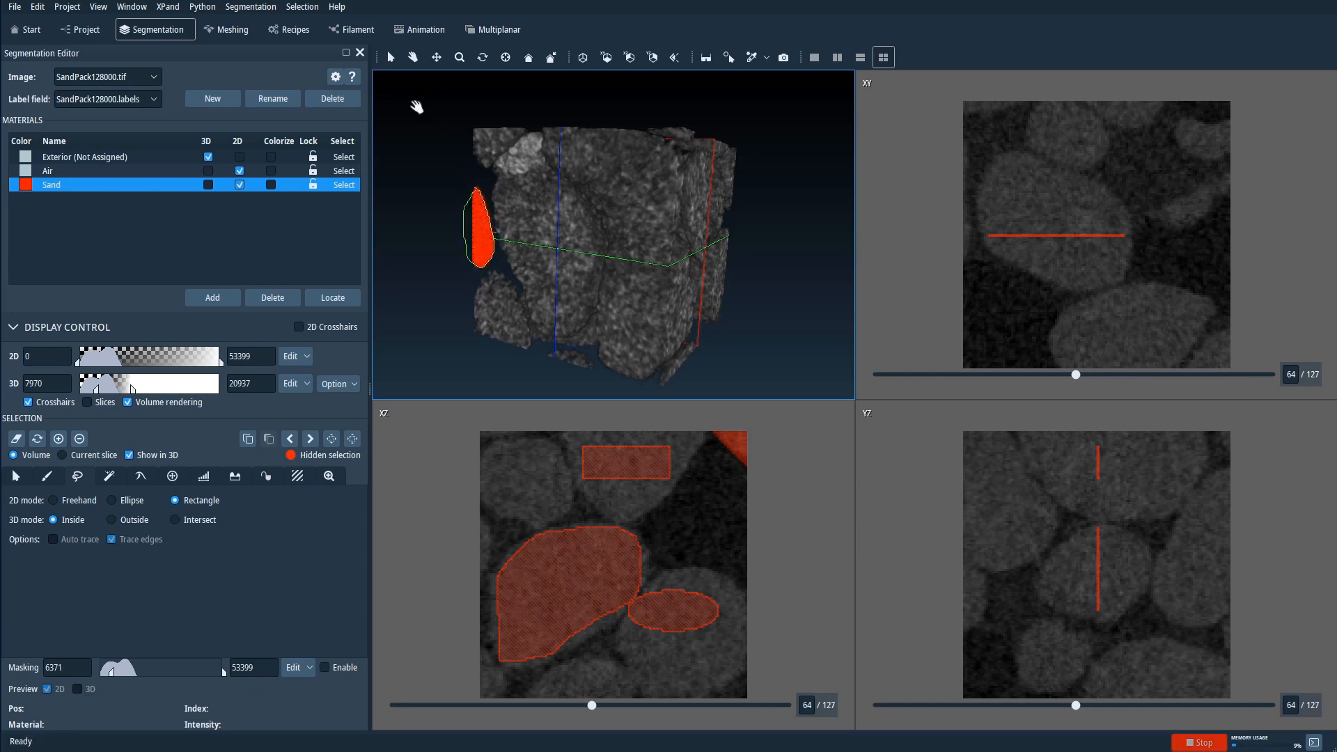
click(413, 58)
drag(460, 172, 531, 212)
drag(686, 278, 674, 249)
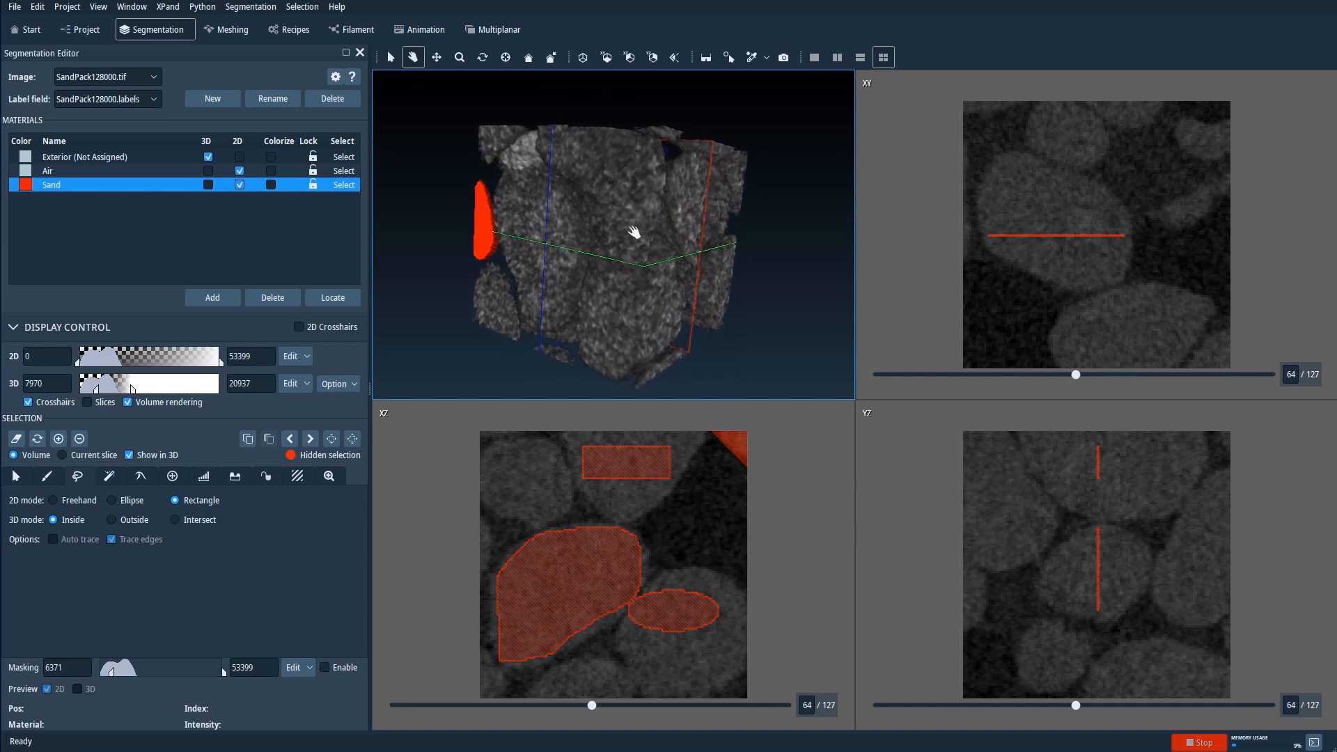
drag(563, 243, 481, 233)
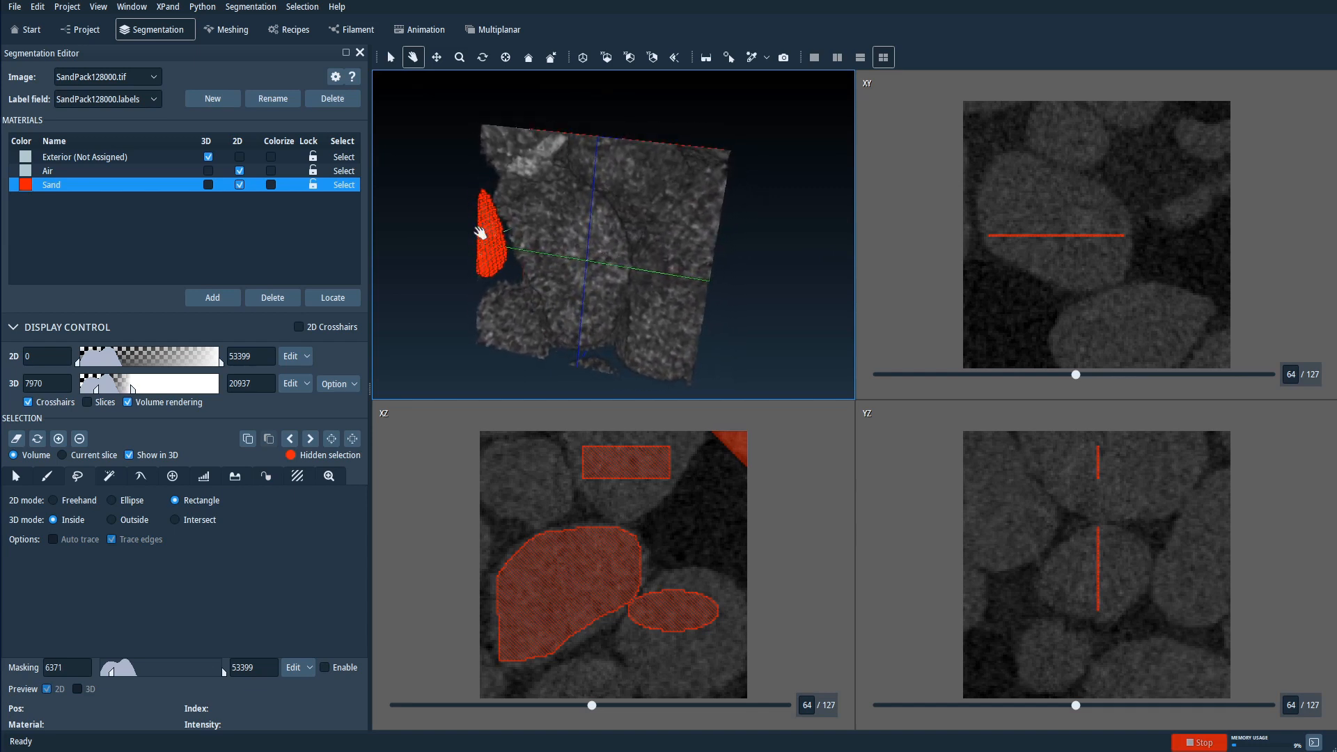
click(59, 439)
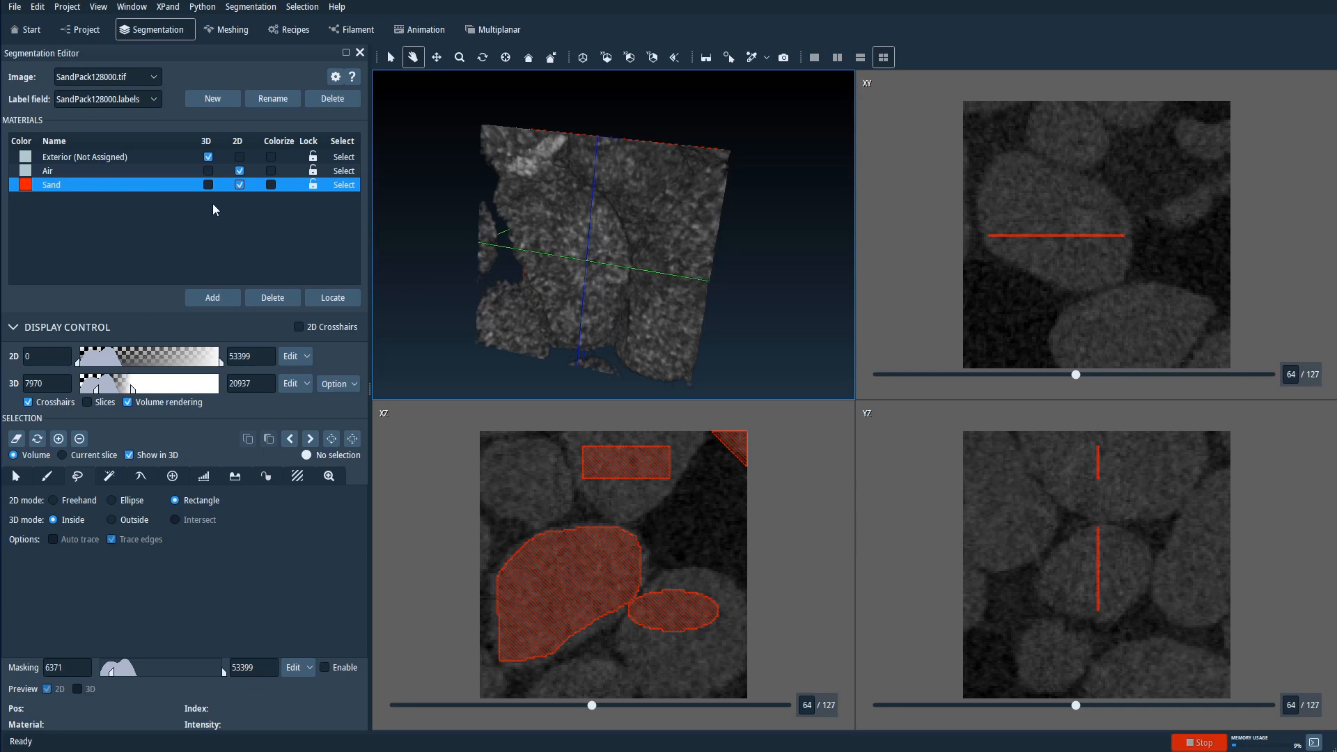
Turn off volume rendering and clear everything assigned to Sand by selecting its voxels and subtracting them from the material.
click(128, 403)
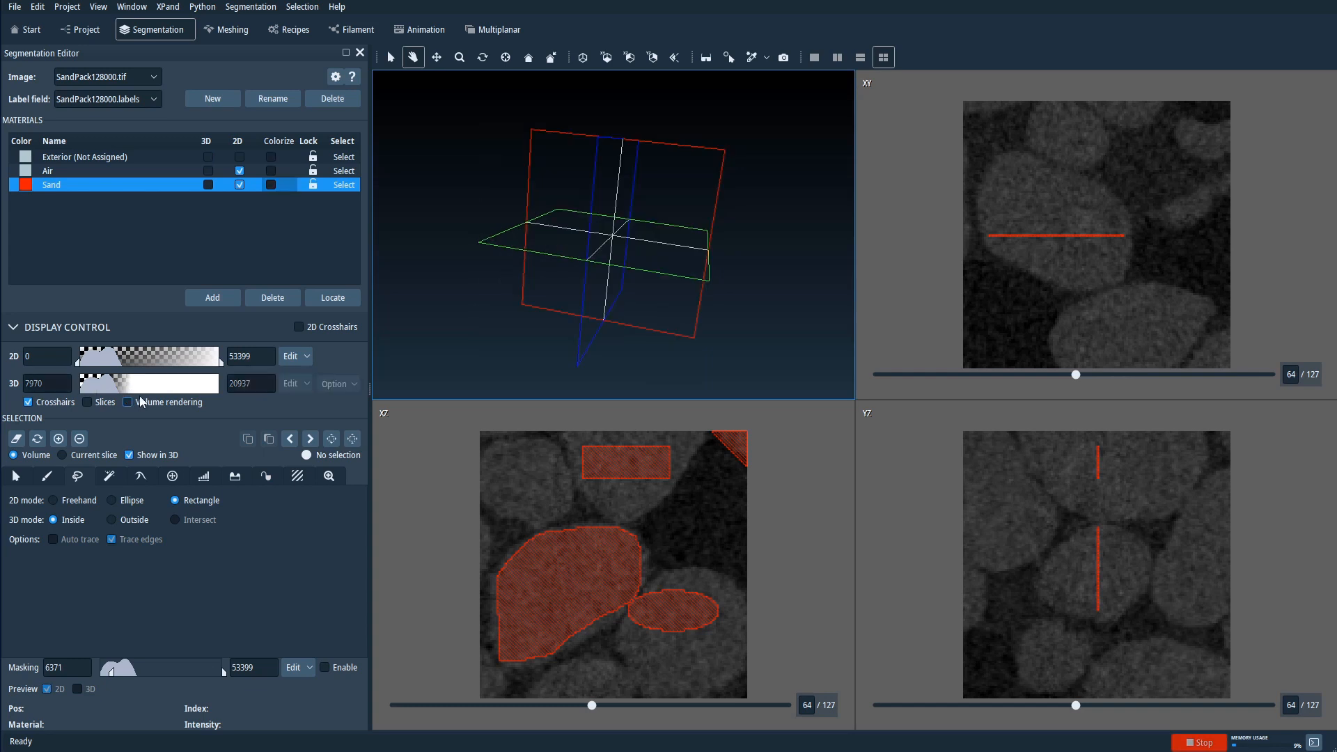
click(14, 328)
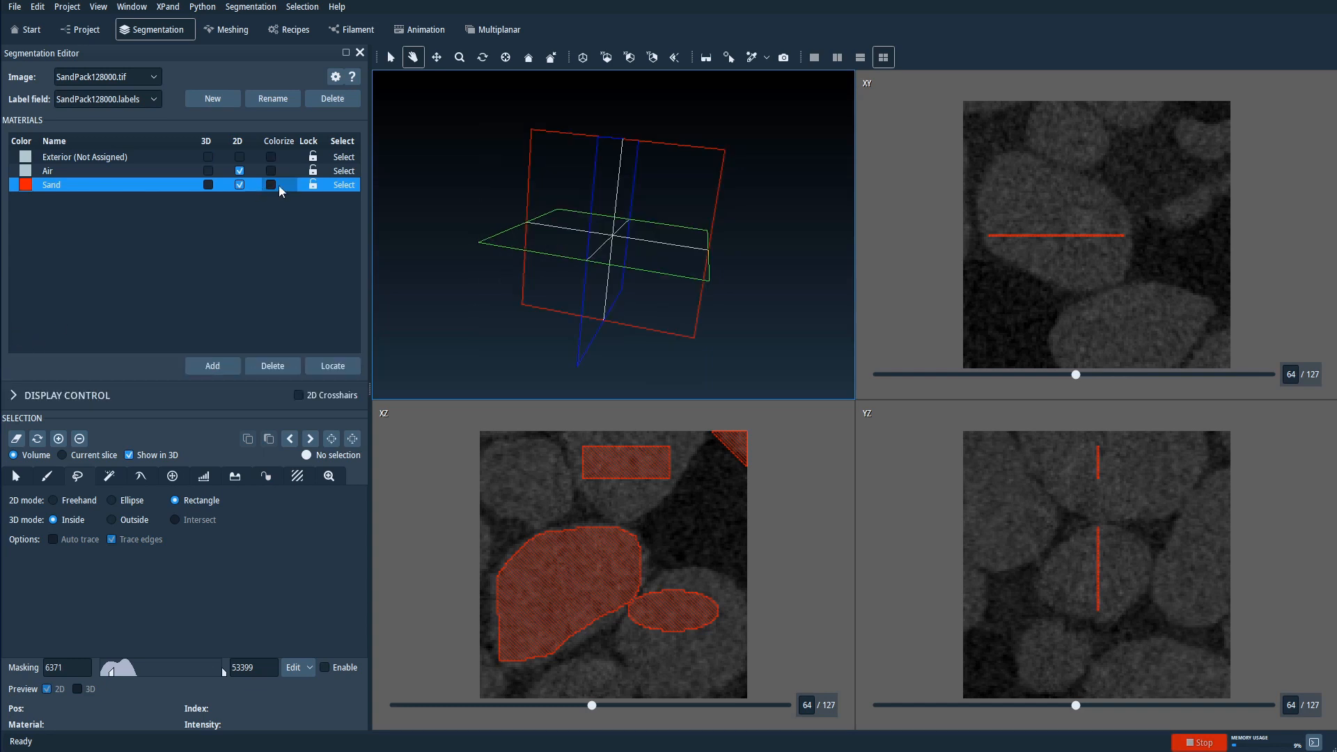
click(343, 186)
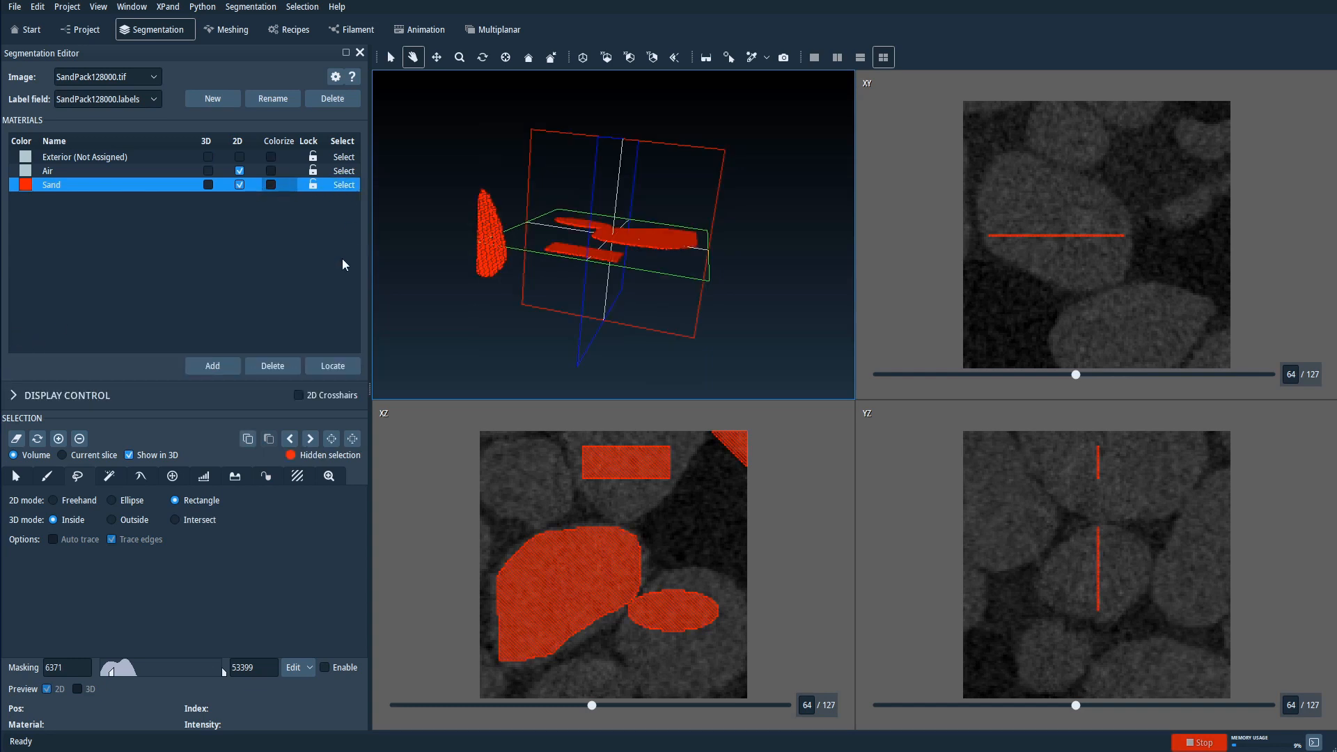
click(76, 440)
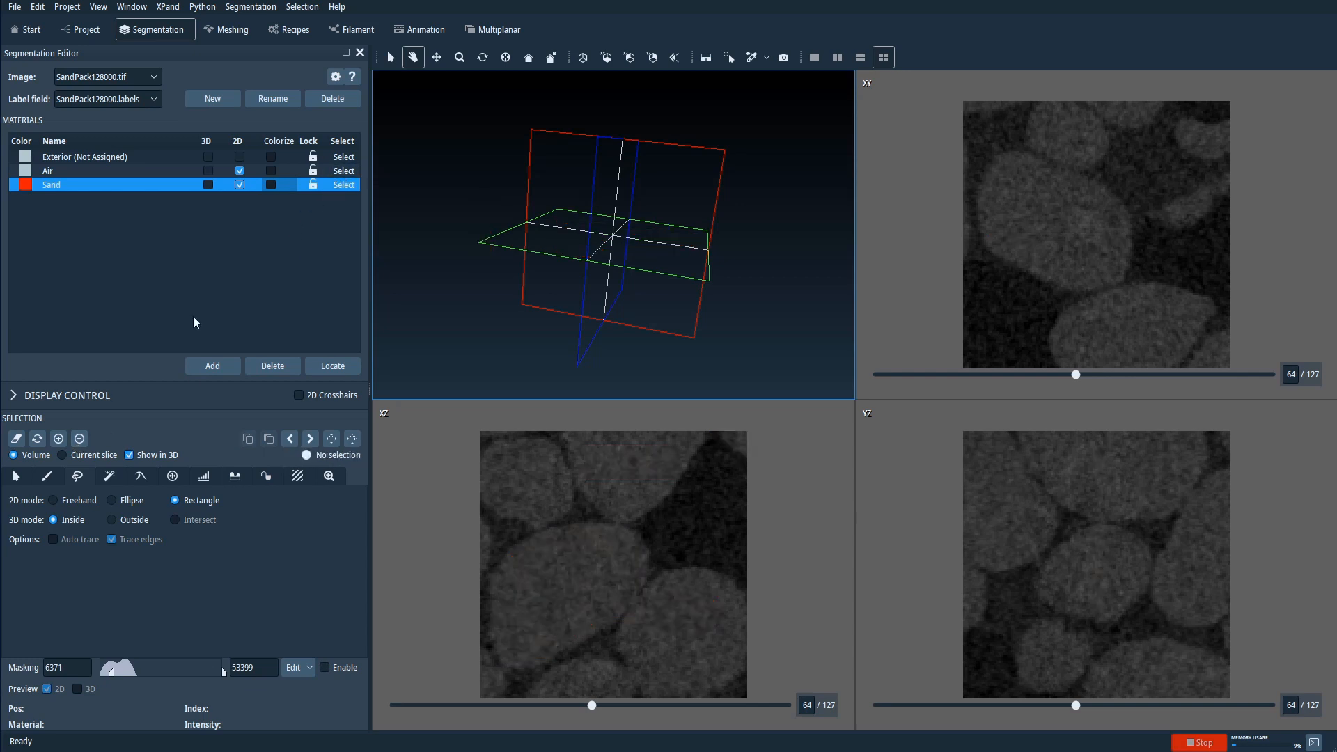
click(606, 57)
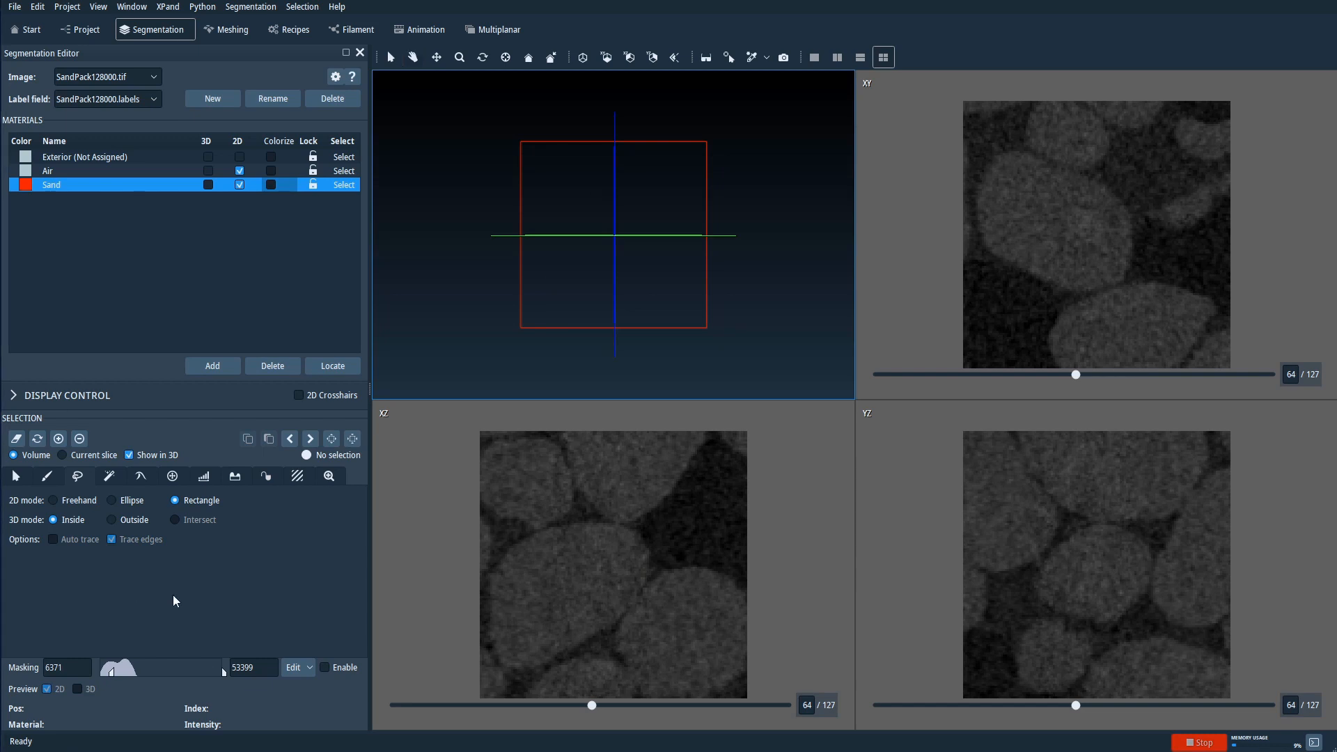
Select the large central grain in the XZ slice with the Magic Wand and raise the lower masking limit to 10414.
click(114, 477)
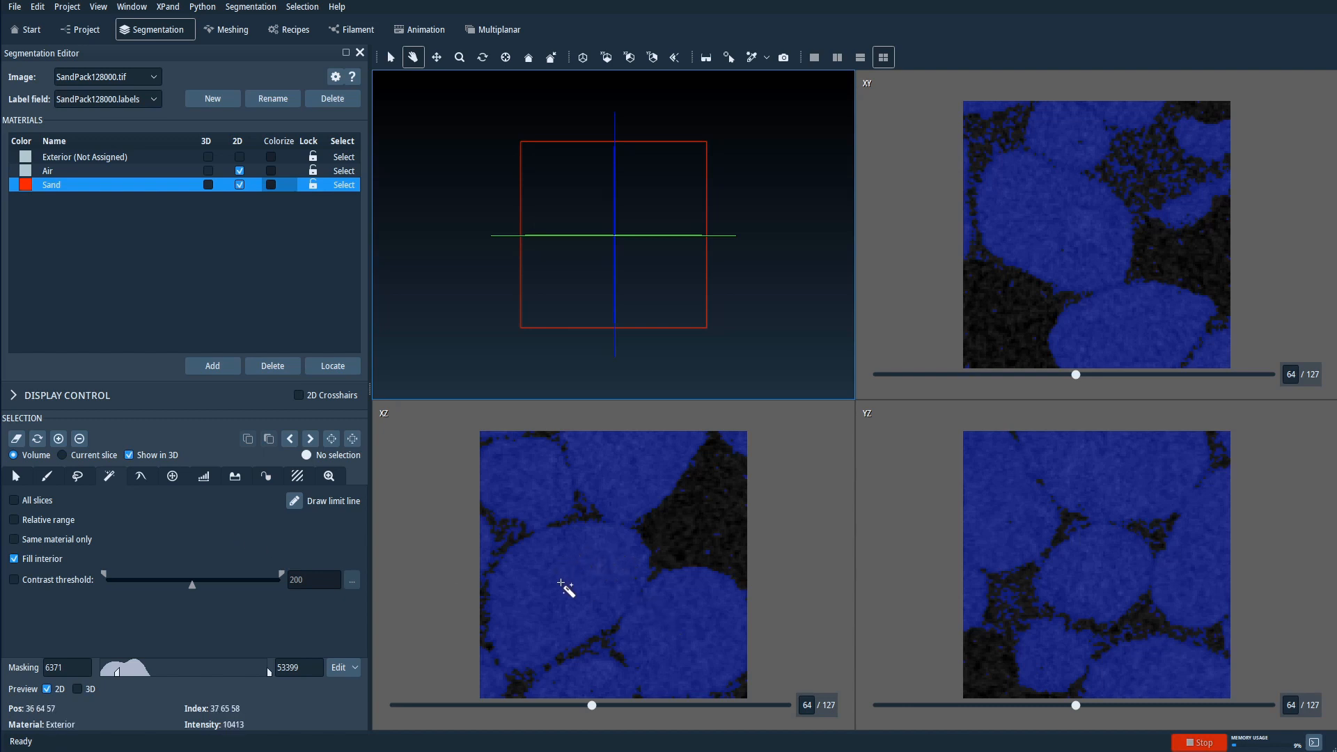
click(609, 565)
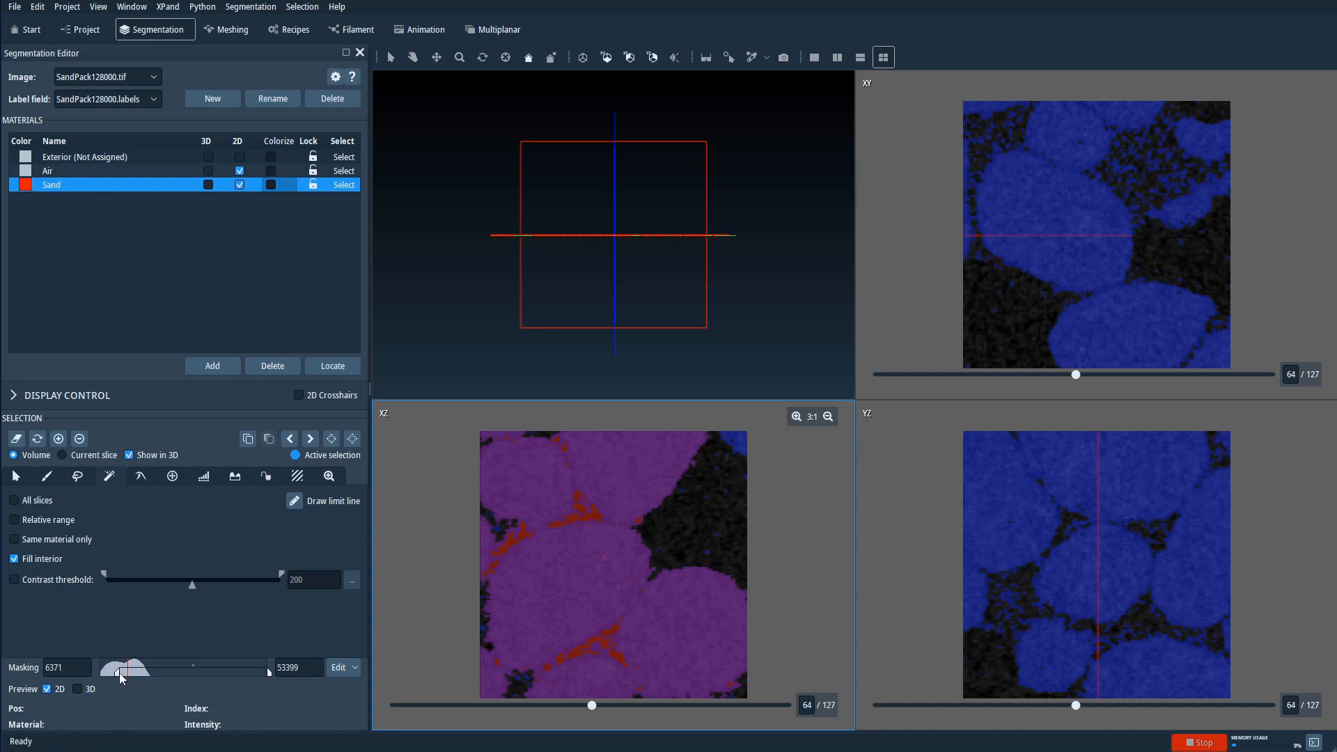
drag(120, 672, 129, 673)
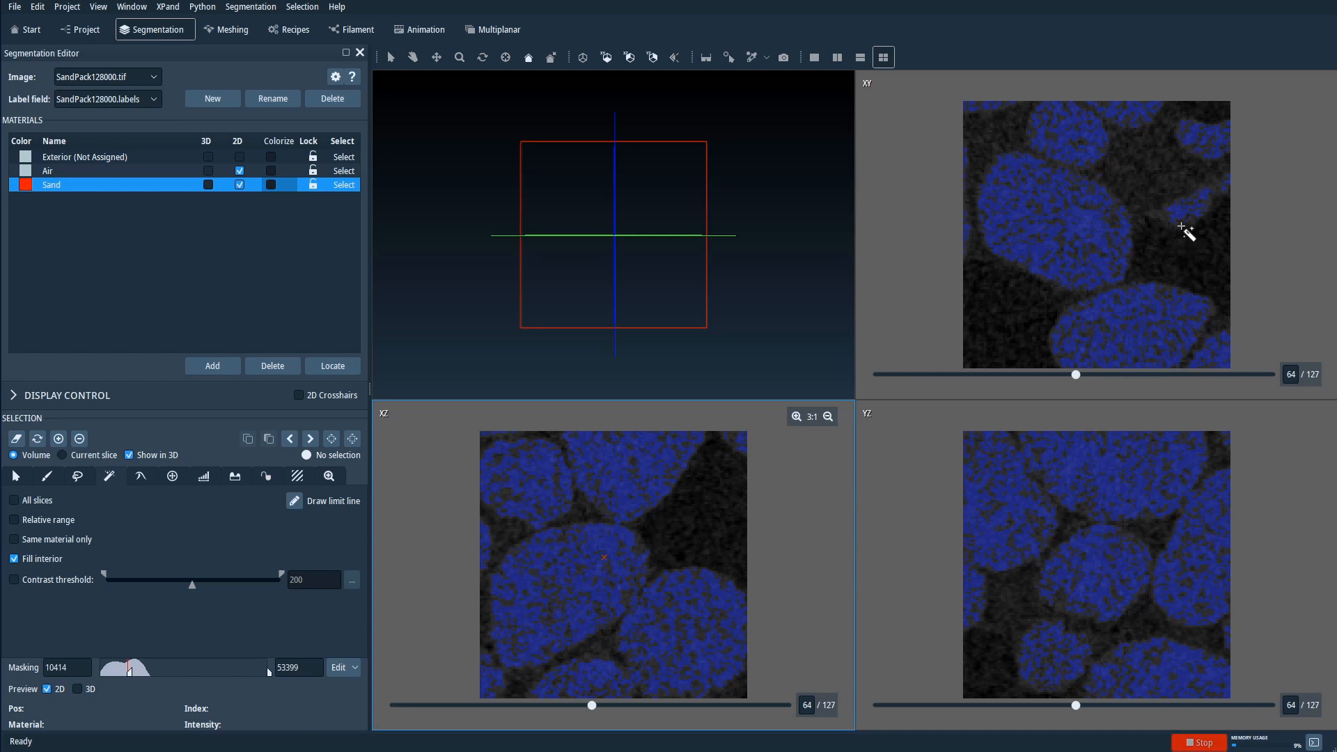
Wand-select the small right-hand grain in XY slice 64 and, with a lower masking limit of 11522, the bright upper-right region in slice 92.
click(1185, 213)
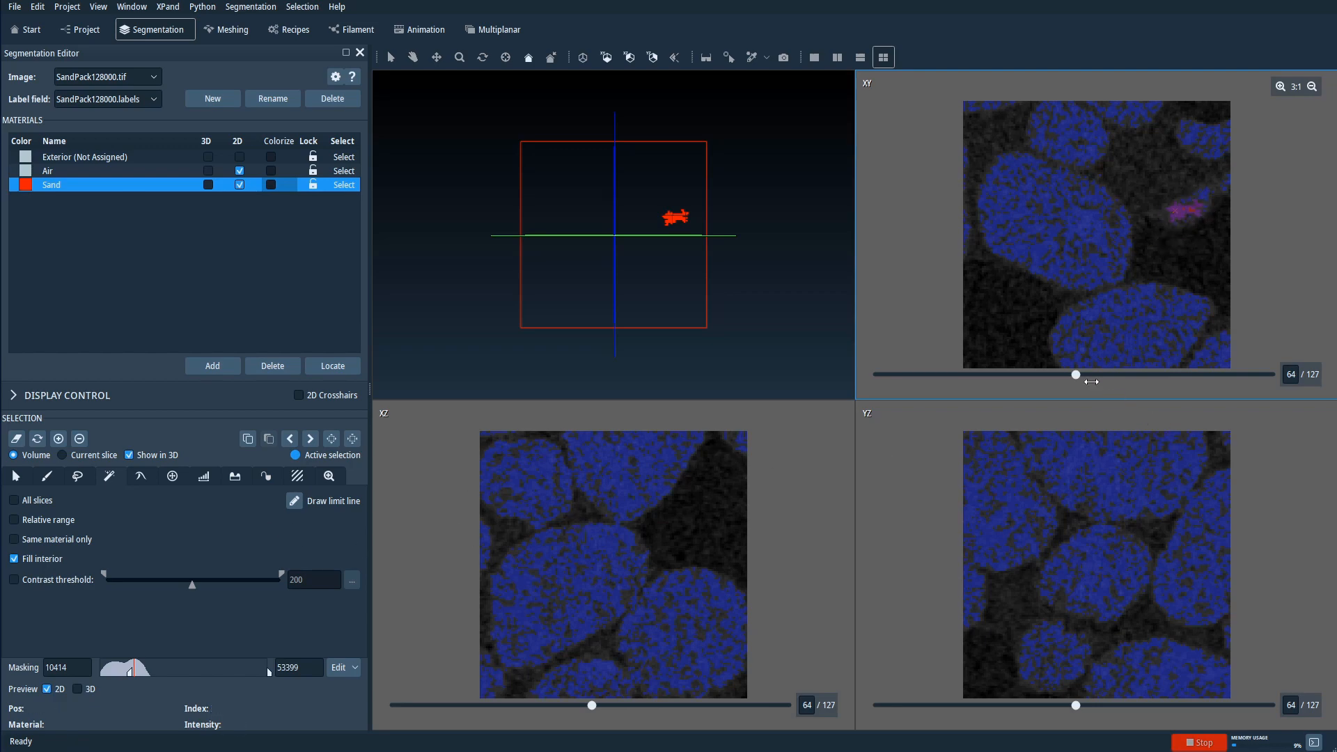
drag(1076, 375, 1163, 378)
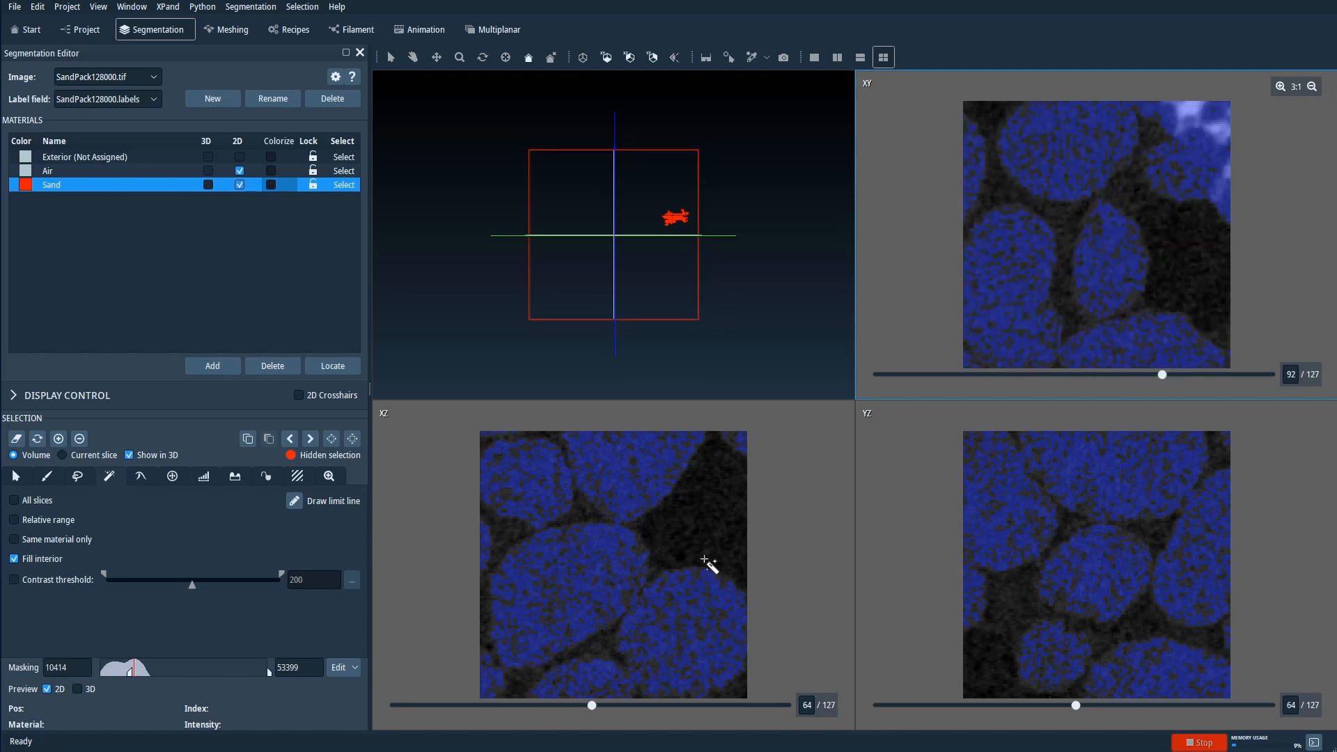
drag(134, 674, 137, 674)
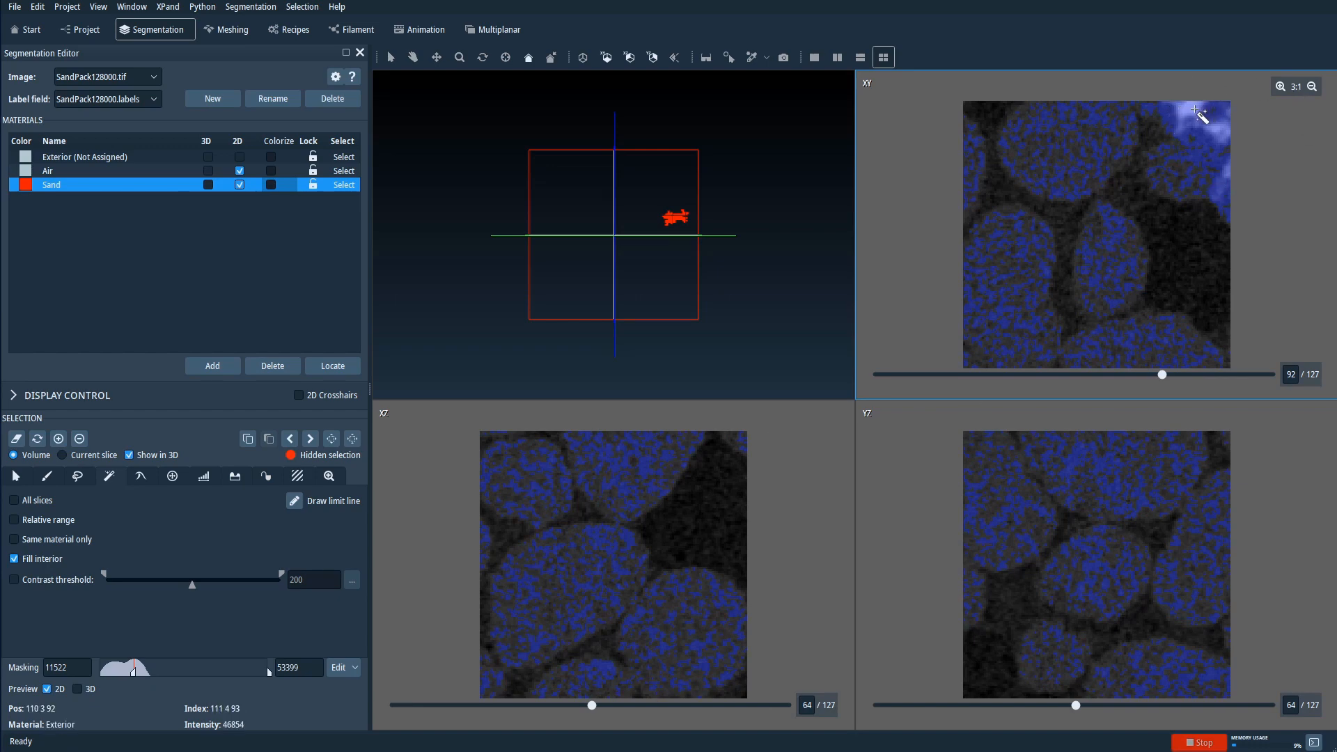
click(1196, 117)
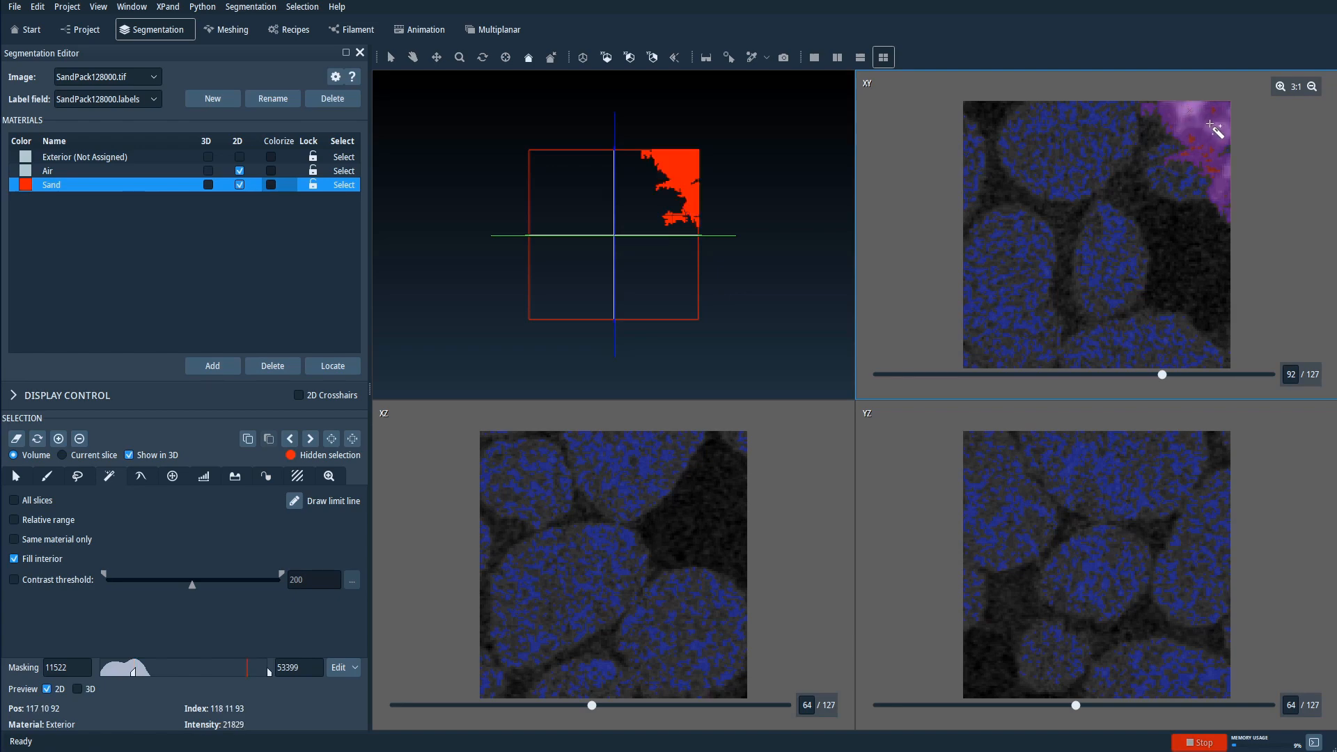
drag(625, 263, 609, 154)
drag(728, 293, 662, 295)
drag(684, 251, 719, 263)
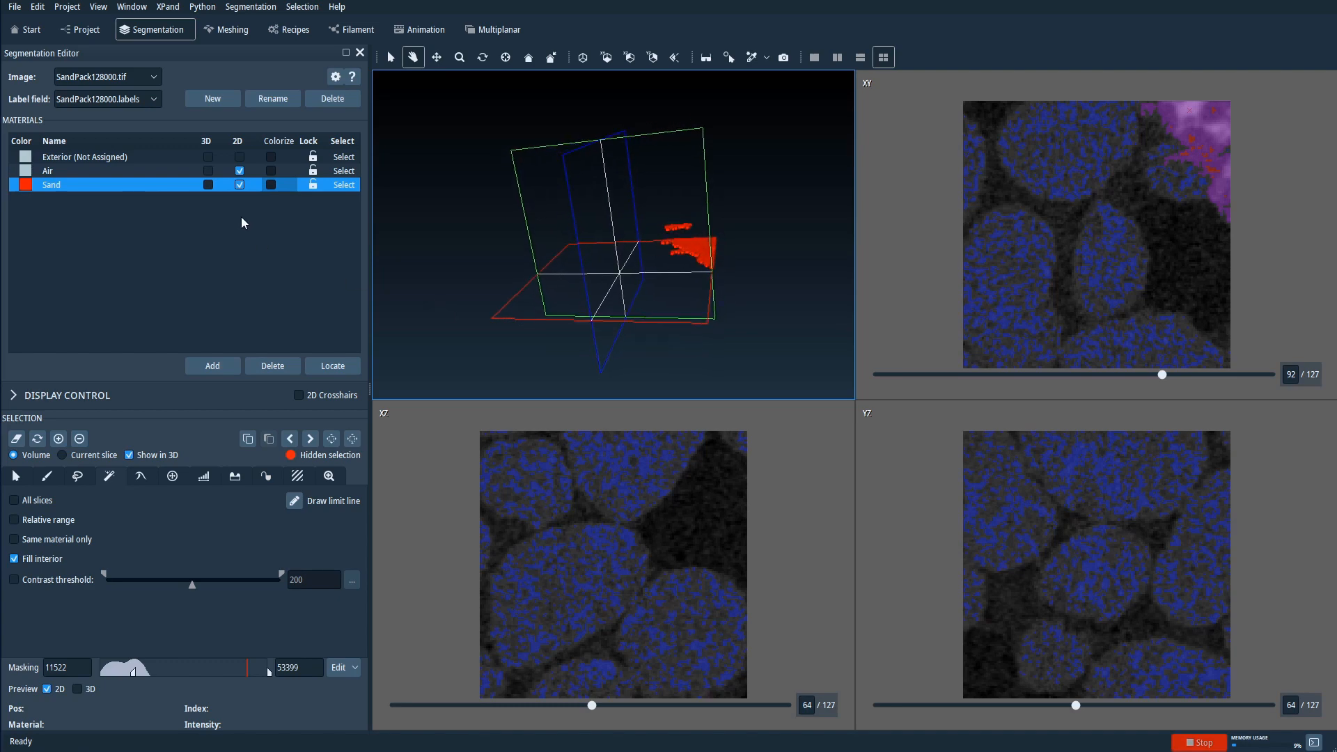
Reselect only the bright upper-right region in XY slice 92 with the Magic Wand and extend the selection to all slices.
click(80, 439)
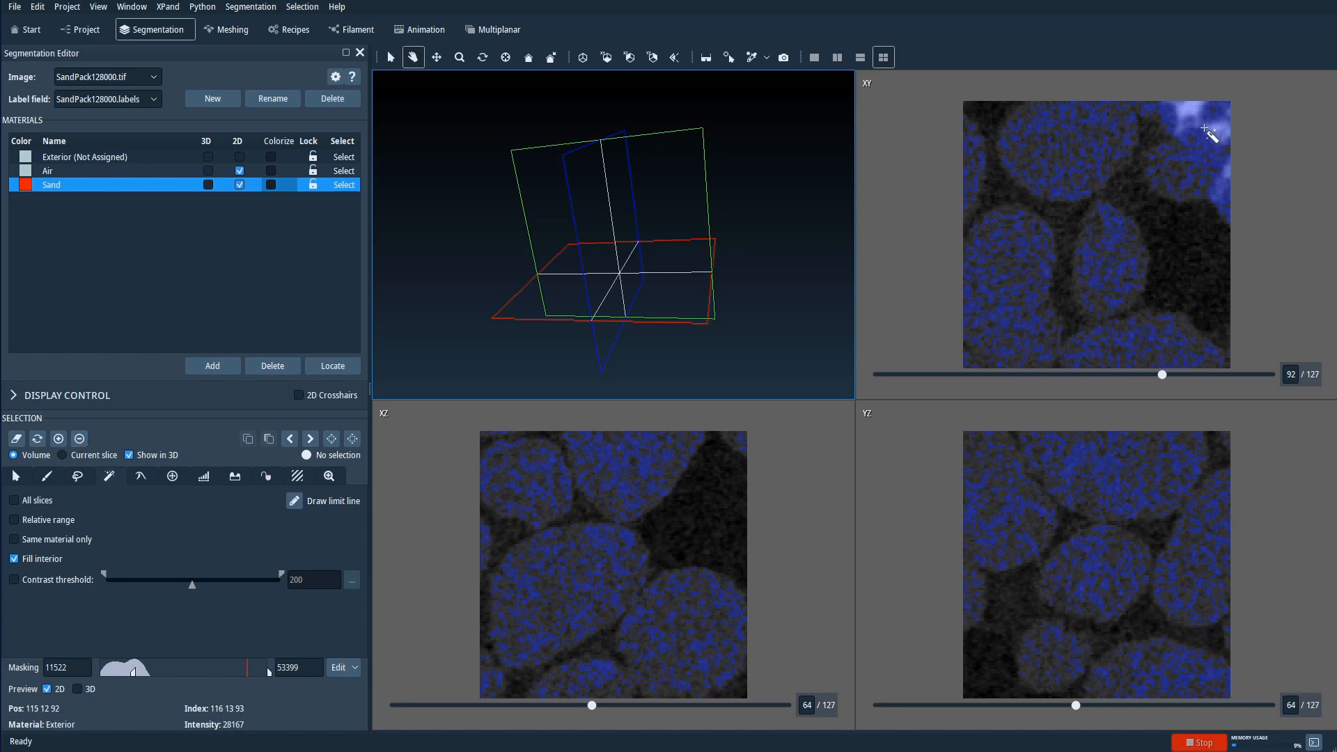
click(1208, 129)
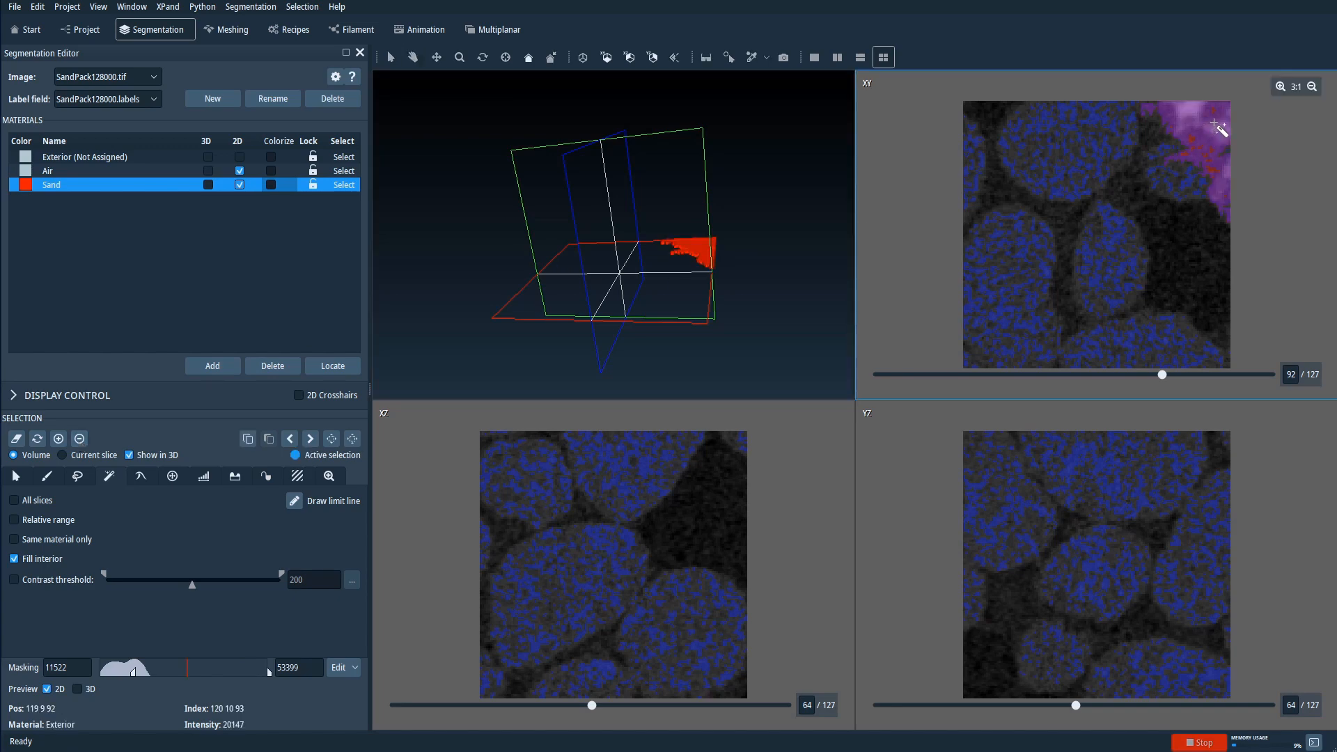
drag(603, 249, 654, 296)
drag(636, 230, 636, 260)
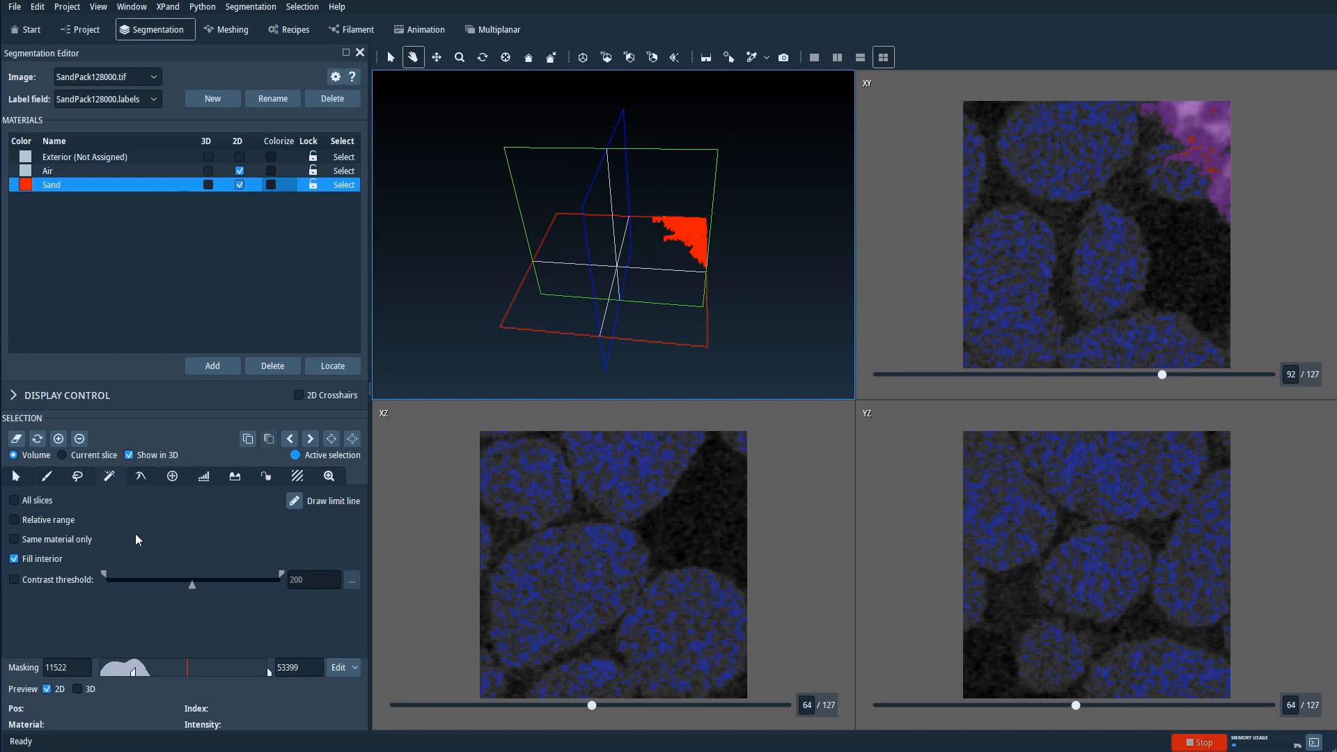
click(15, 501)
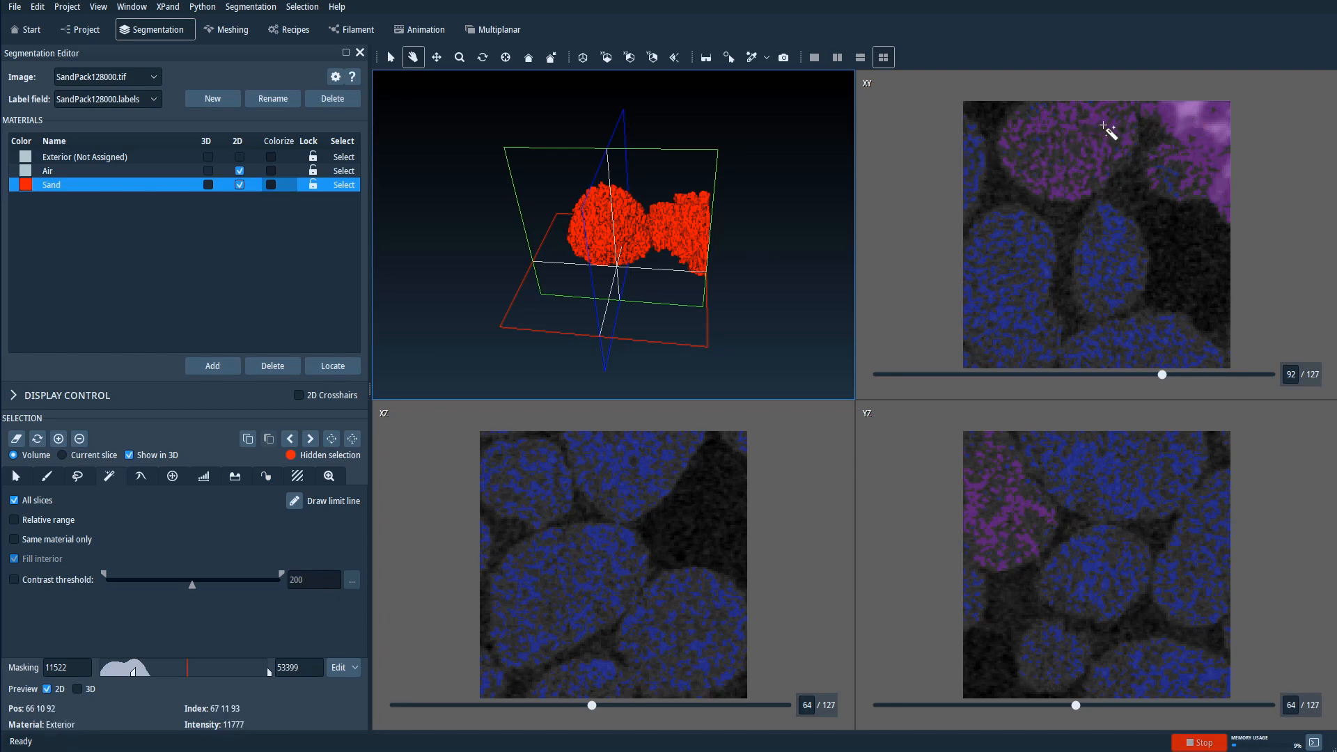
drag(592, 233, 636, 253)
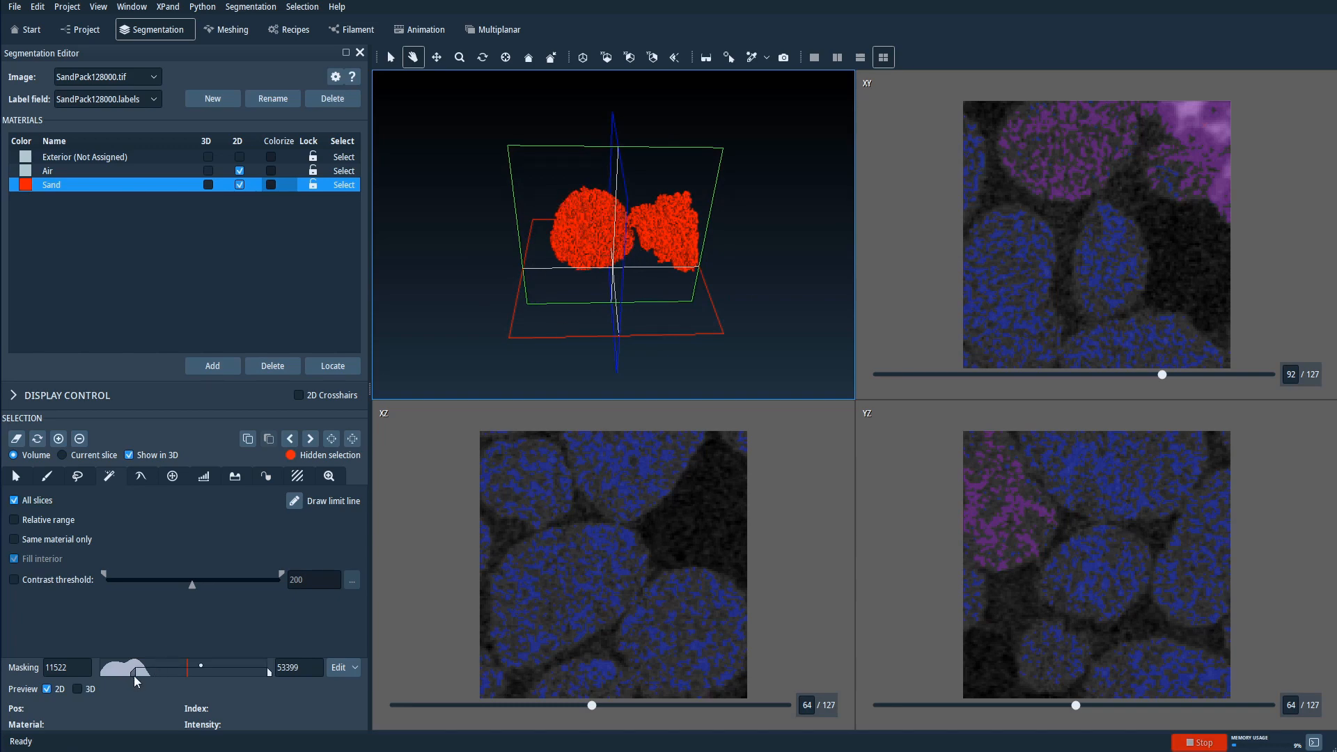
Raise the lower masking limit to 15953 to restrict the wand selection to the brightest region, and clear the selection after checking it.
drag(131, 674, 145, 676)
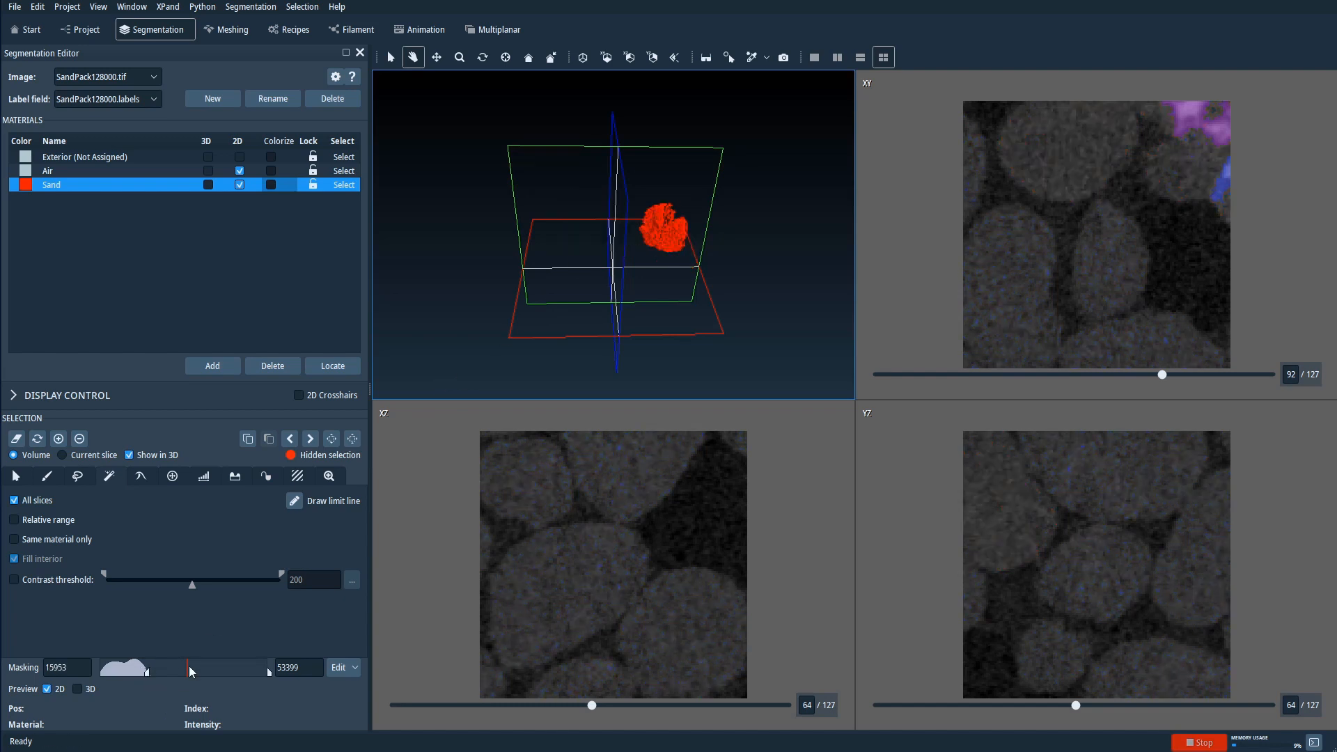
drag(695, 249, 729, 207)
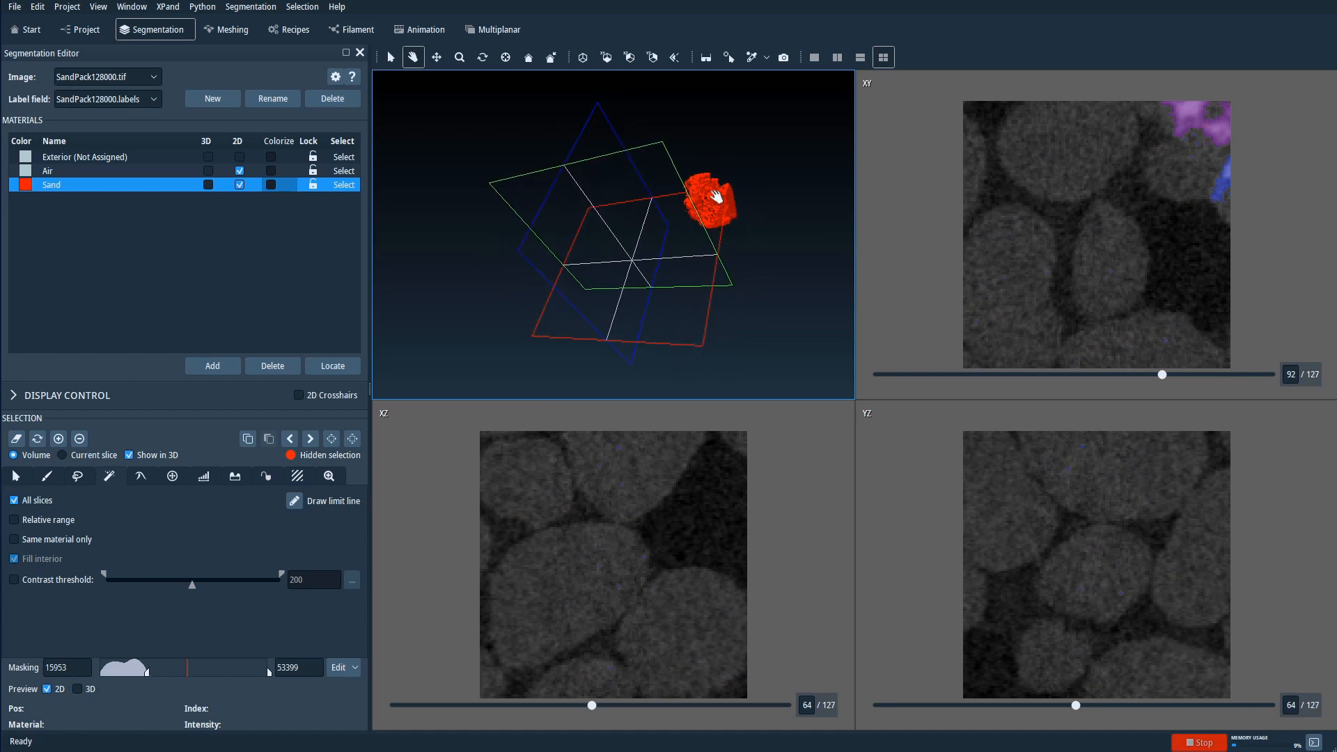
drag(662, 239, 701, 233)
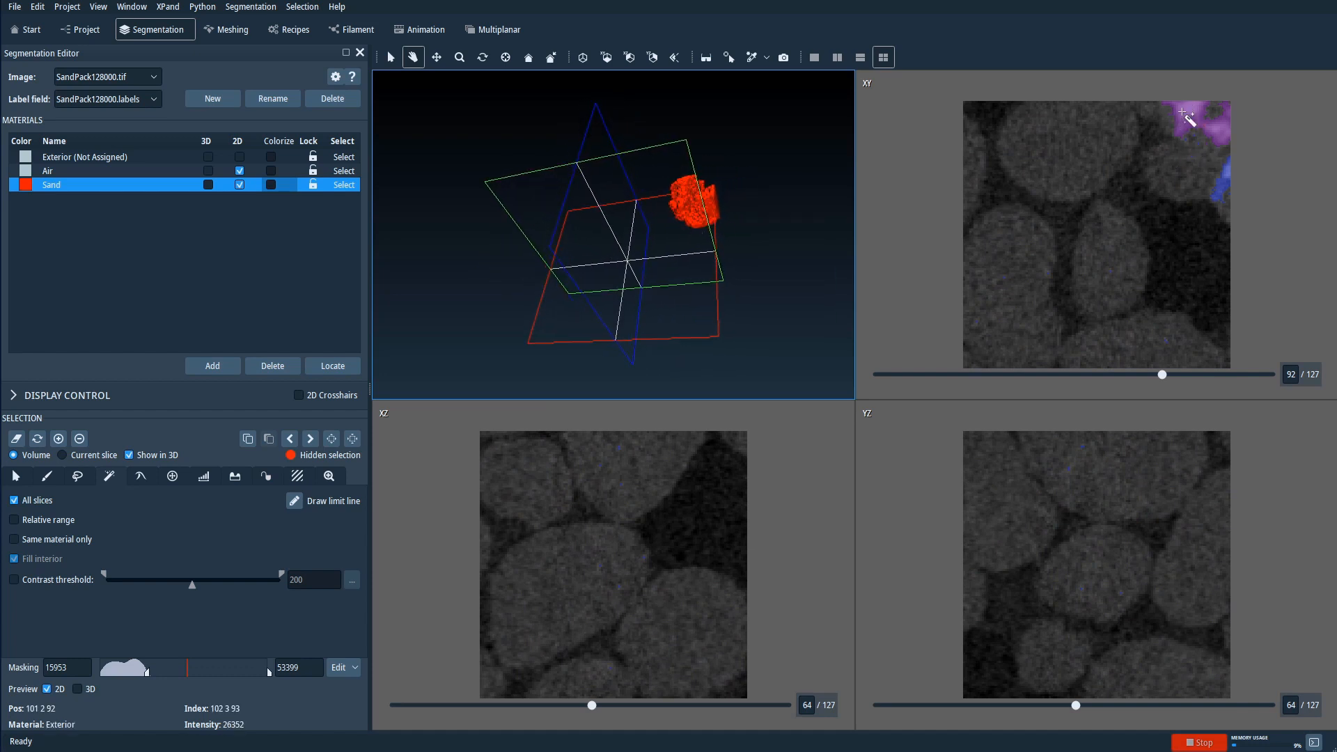
mouse_move(1167, 376)
mouse_down()
mouse_move(1226, 376)
mouse_move(1181, 378)
mouse_up()
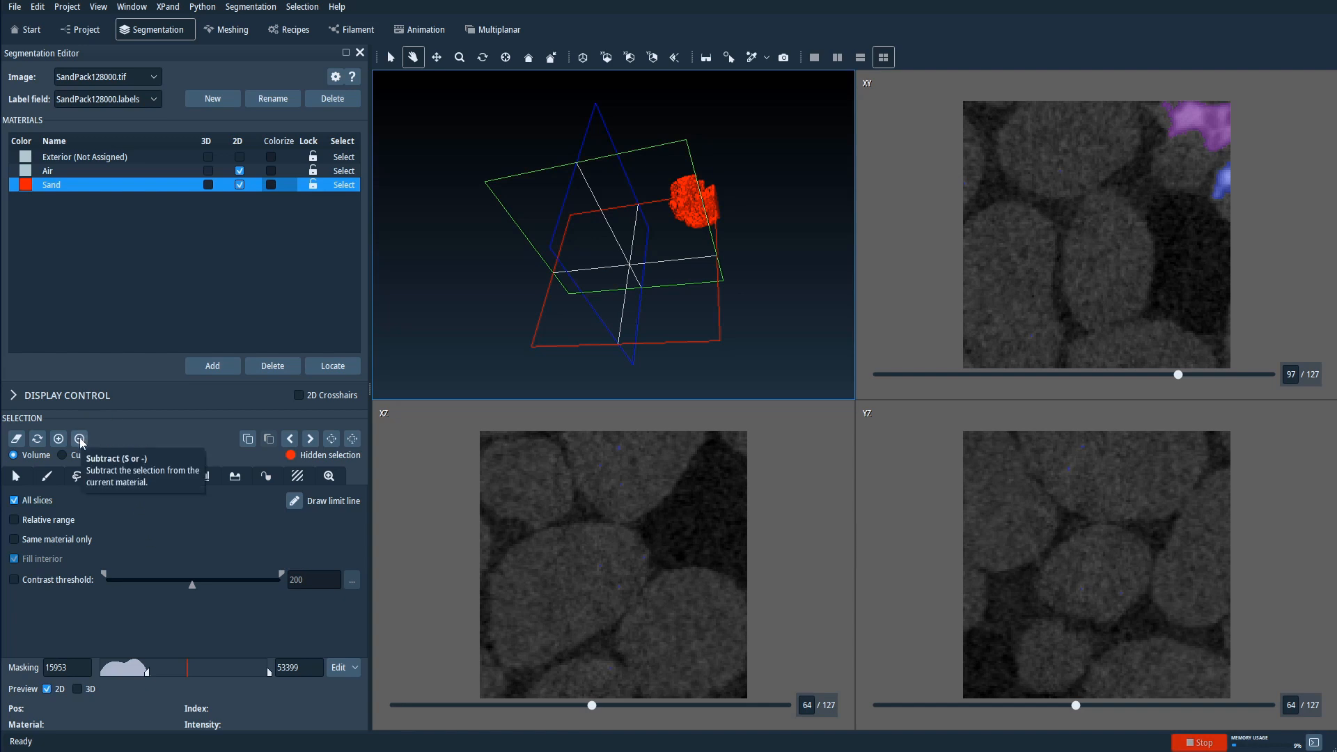
click(16, 439)
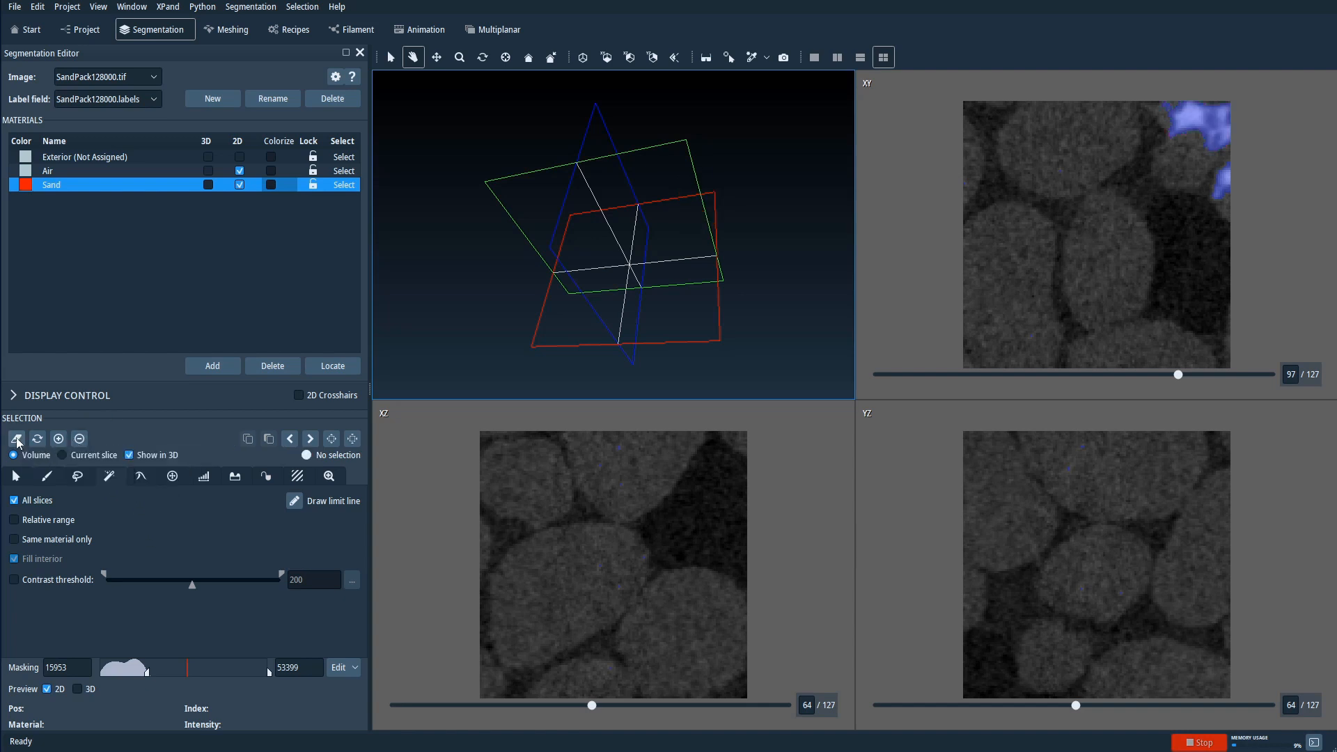
click(606, 57)
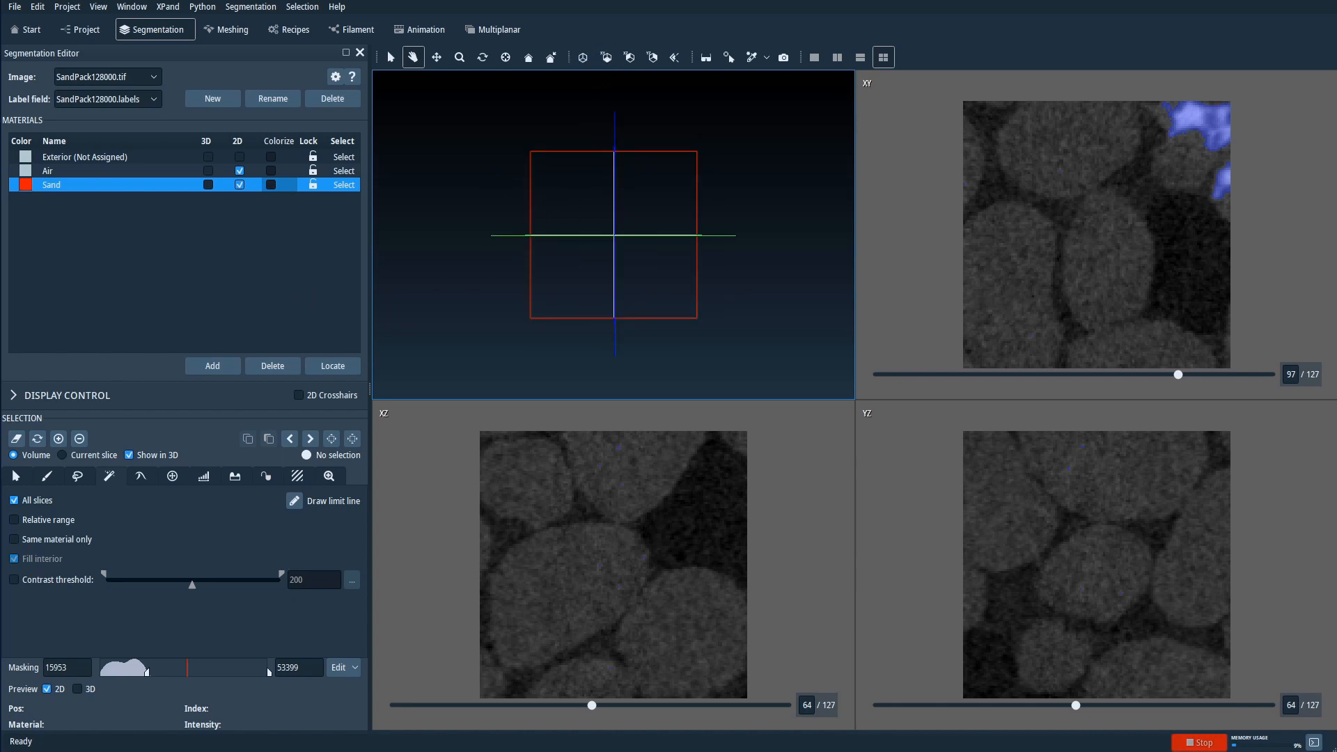
Place five propagating contour seed points spread across the large central grain in the XZ slice.
click(144, 475)
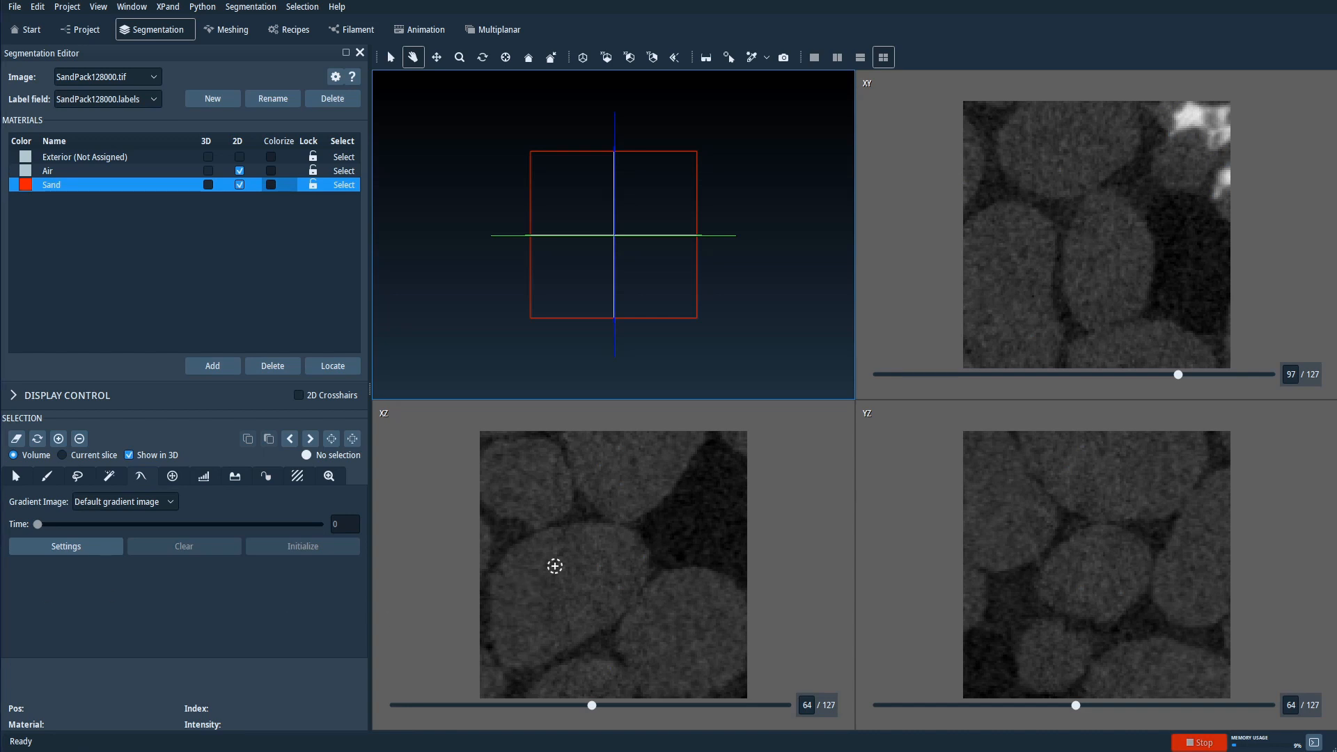
click(549, 541)
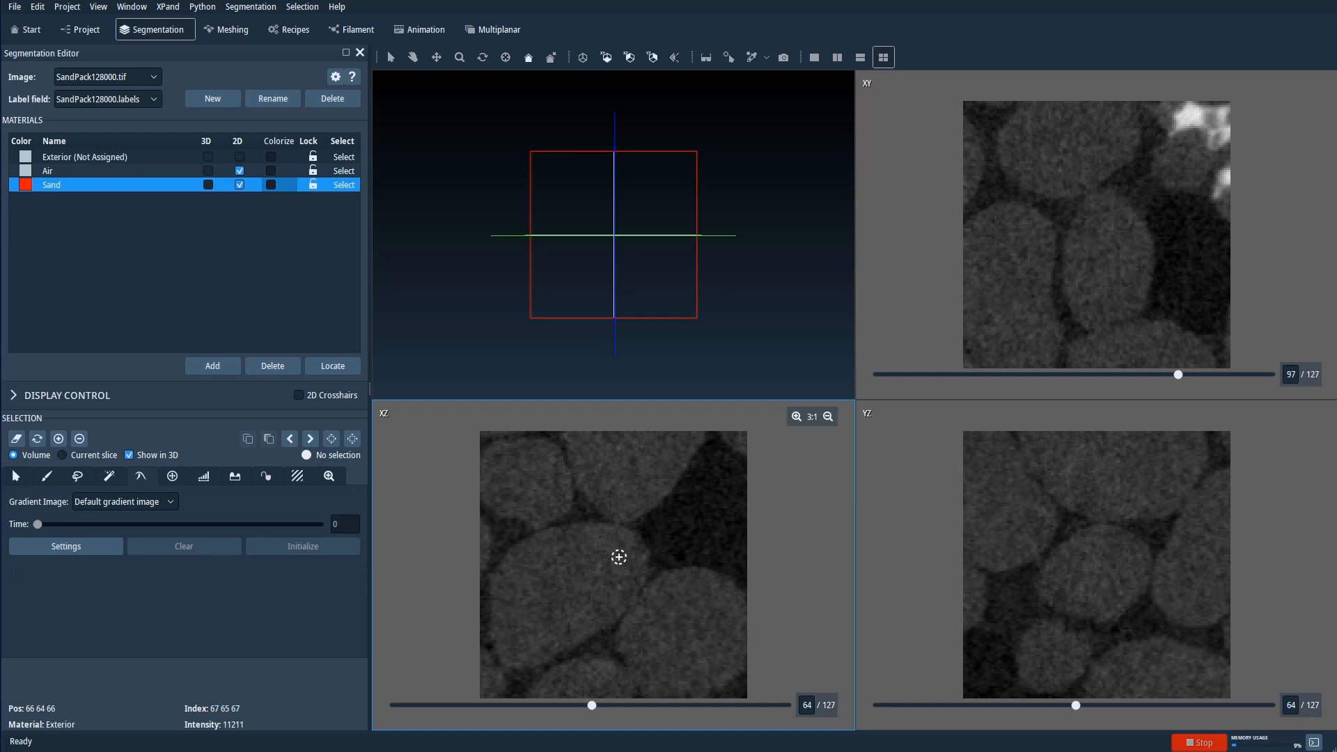
click(620, 555)
click(558, 537)
click(515, 586)
click(519, 641)
click(600, 610)
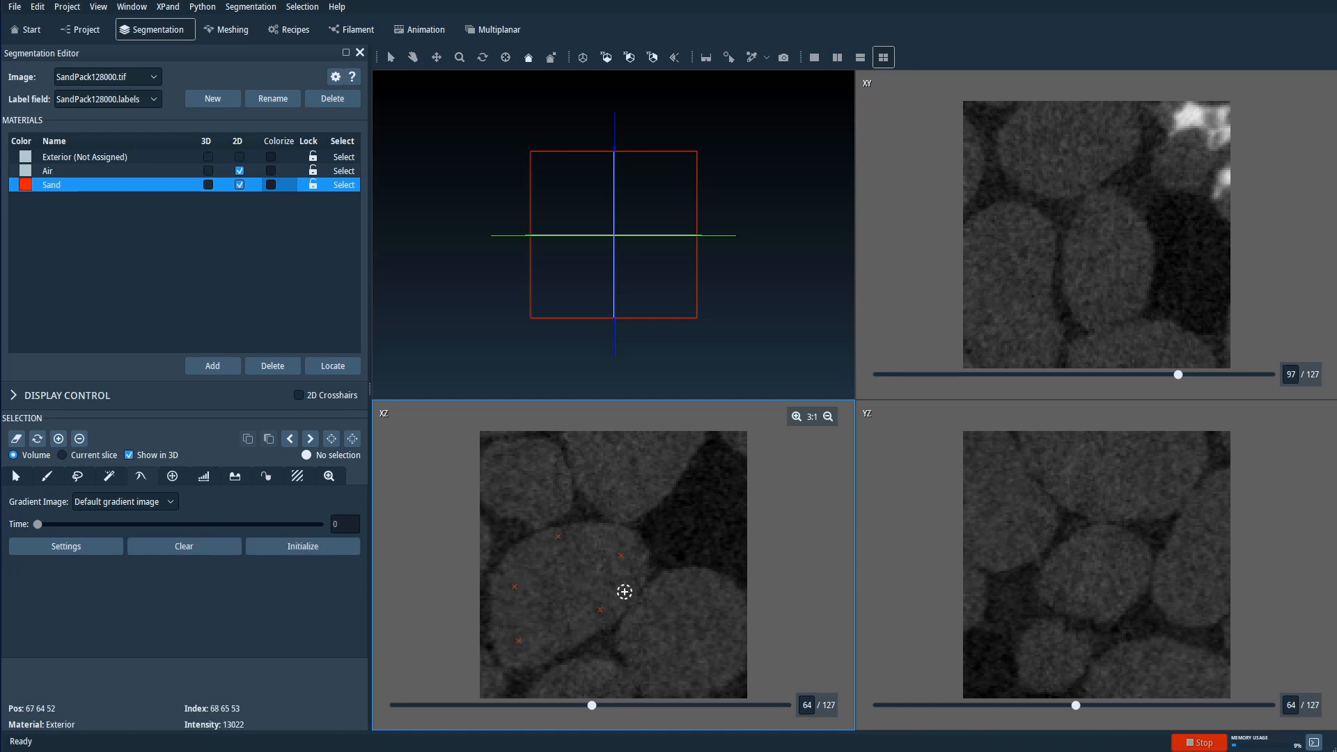
Add four seed points in the lower-right grain, two in the upper grain and three in the upper-left grain of the XZ slice.
click(685, 591)
click(715, 626)
click(692, 669)
click(653, 643)
click(611, 477)
click(645, 460)
click(521, 460)
click(500, 486)
click(550, 491)
Initialize the propagating contour and advance its time to about 2.2, inspecting the grown seed regions in 3D.
click(303, 549)
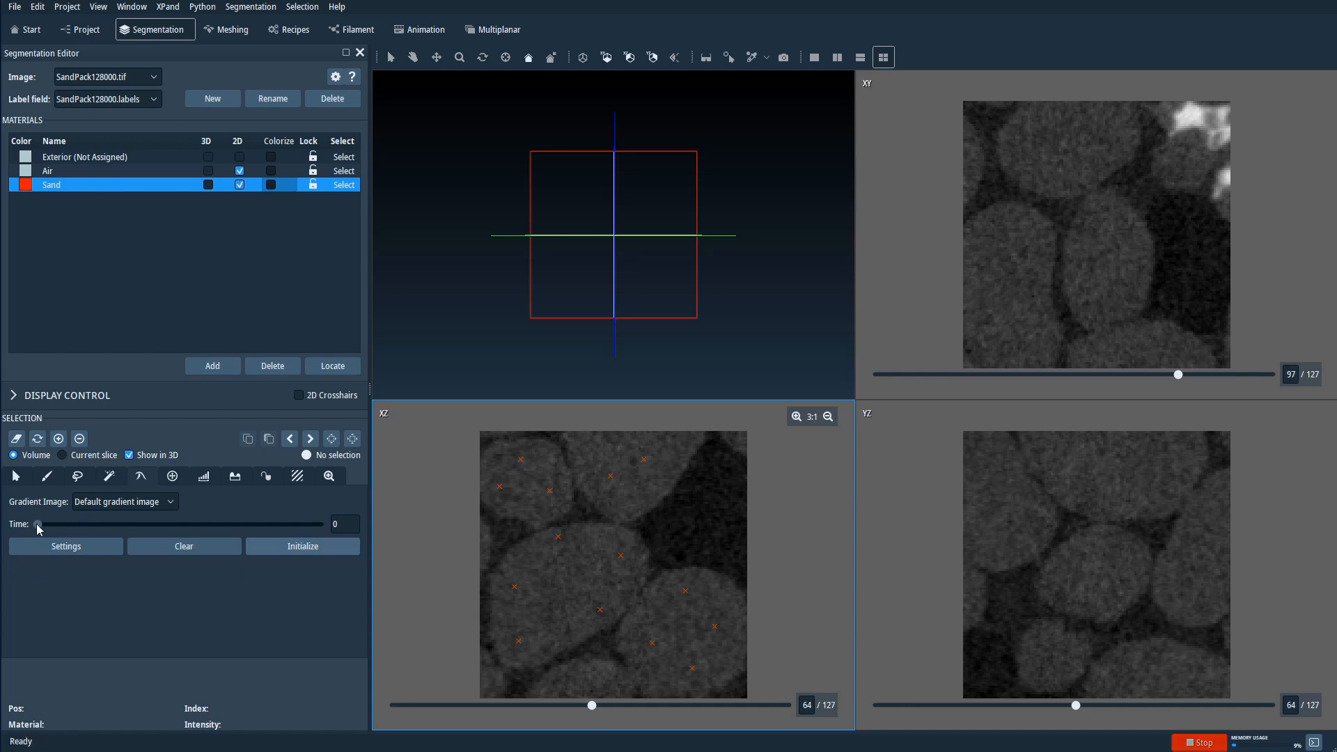
drag(38, 524, 43, 524)
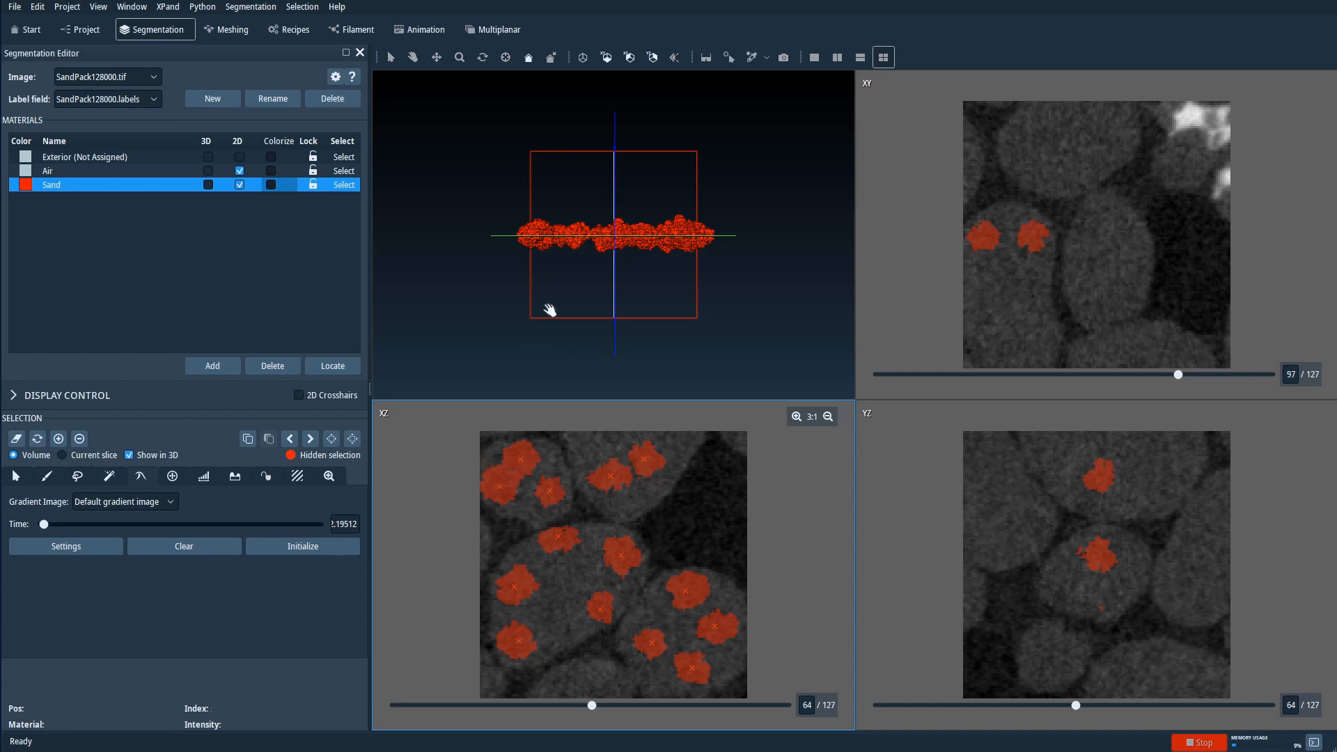
drag(588, 209, 597, 302)
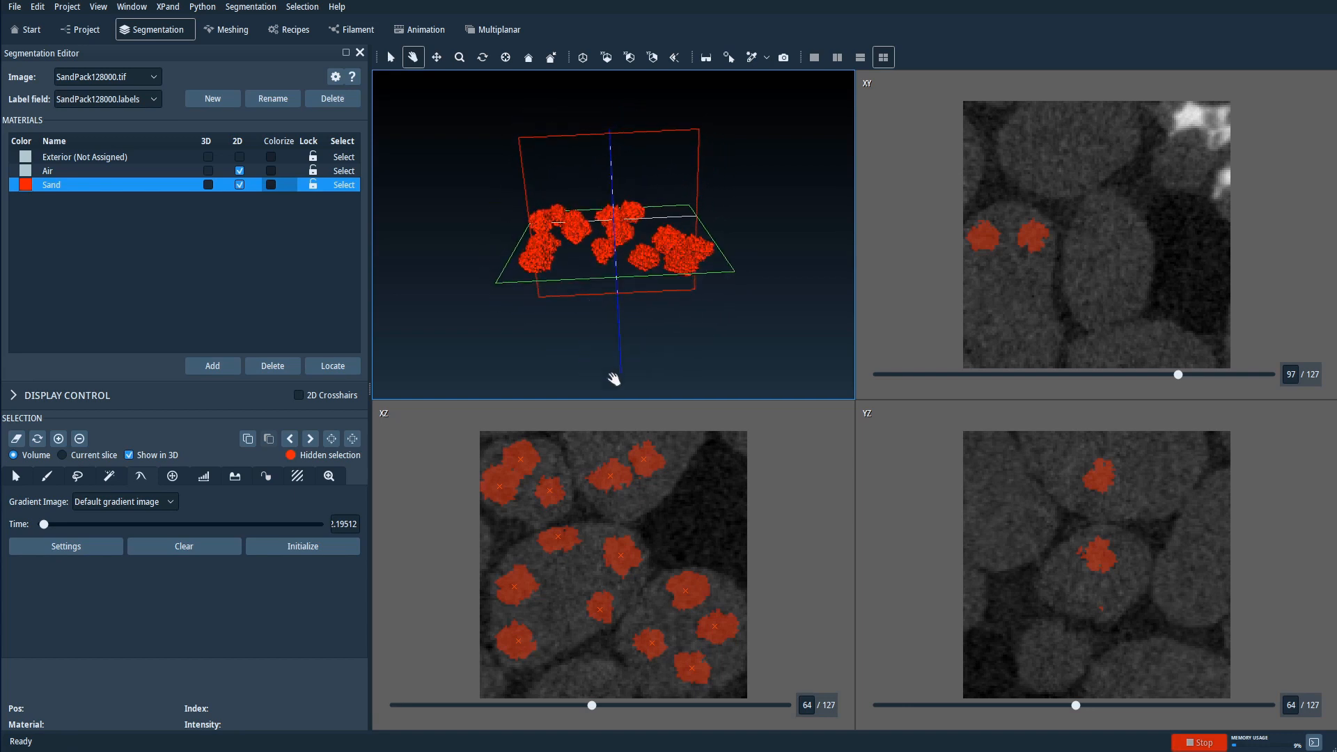
Review the propagating contour settings for stop time, edge sensitivity and image intensity weight without changing them.
click(66, 546)
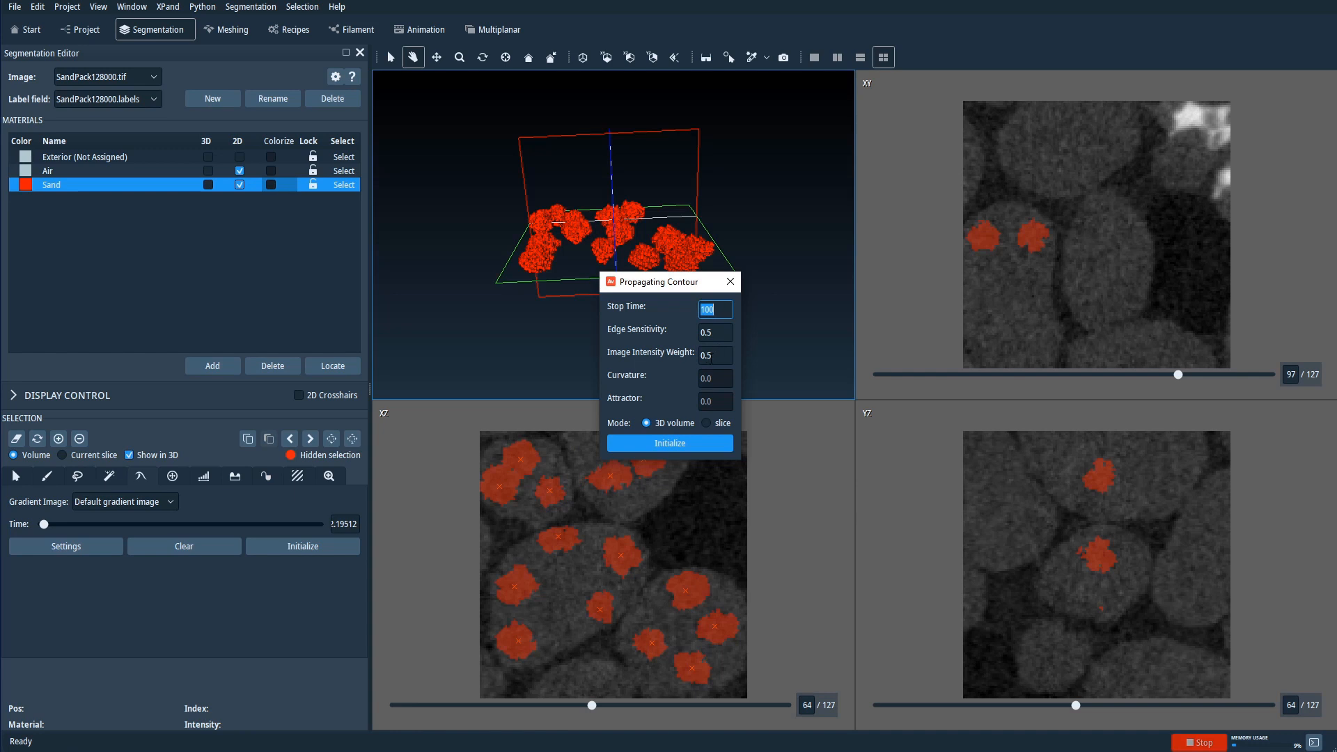
click(718, 355)
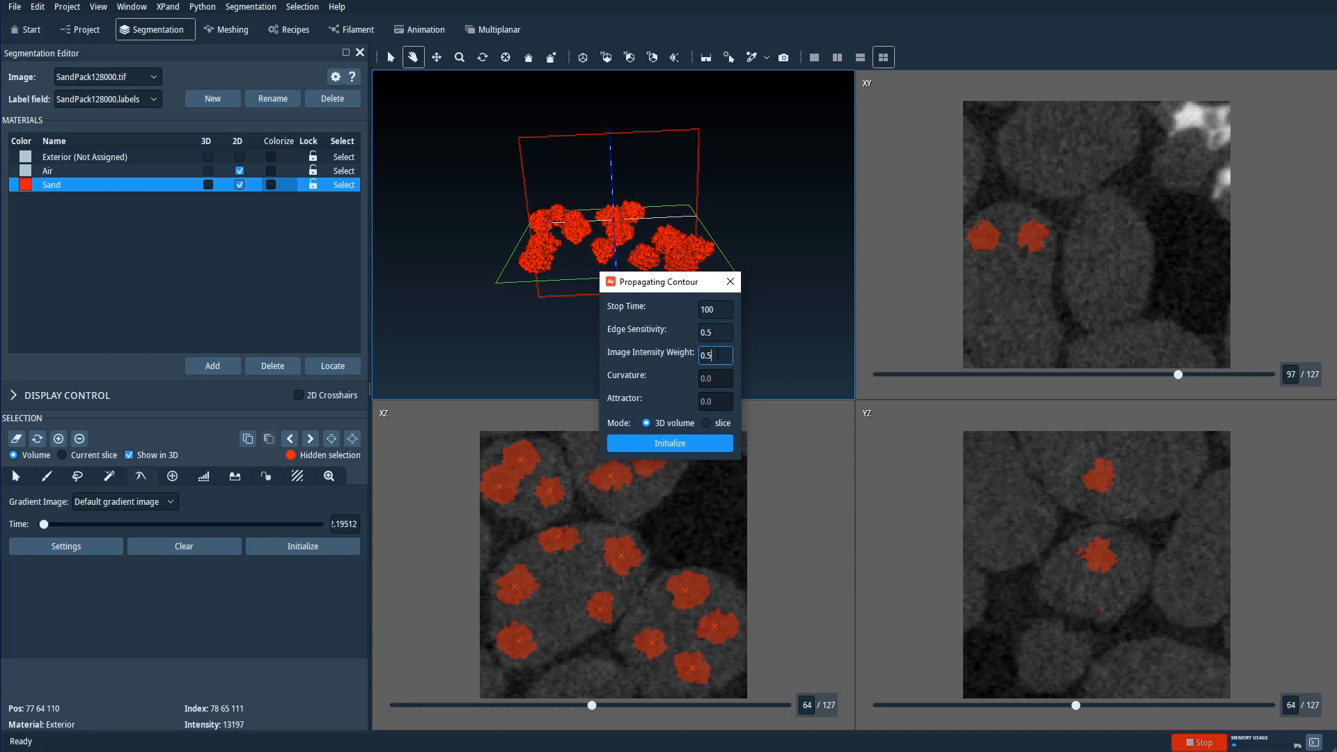
click(730, 282)
Advance the propagating contour time to about 6.3 and reduce it to about 4.4.
drag(44, 528, 57, 526)
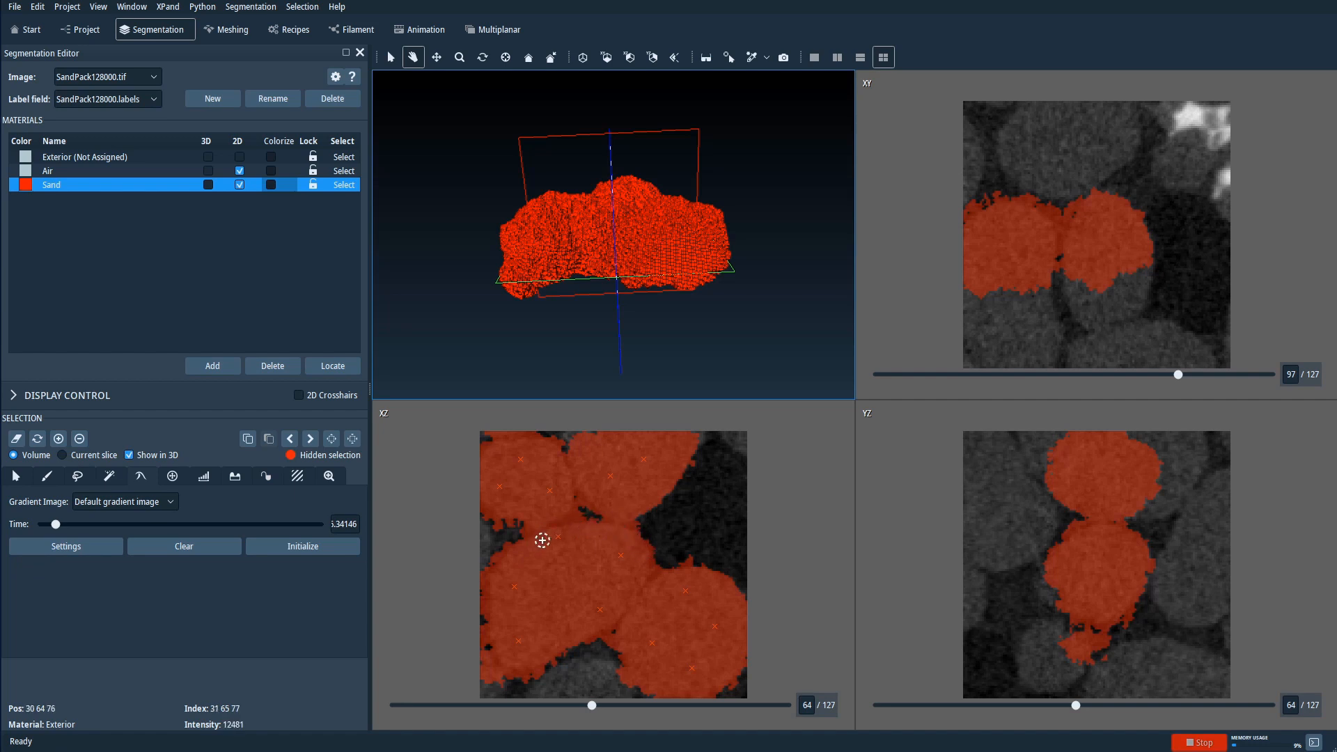
drag(343, 524, 320, 522)
click(349, 524)
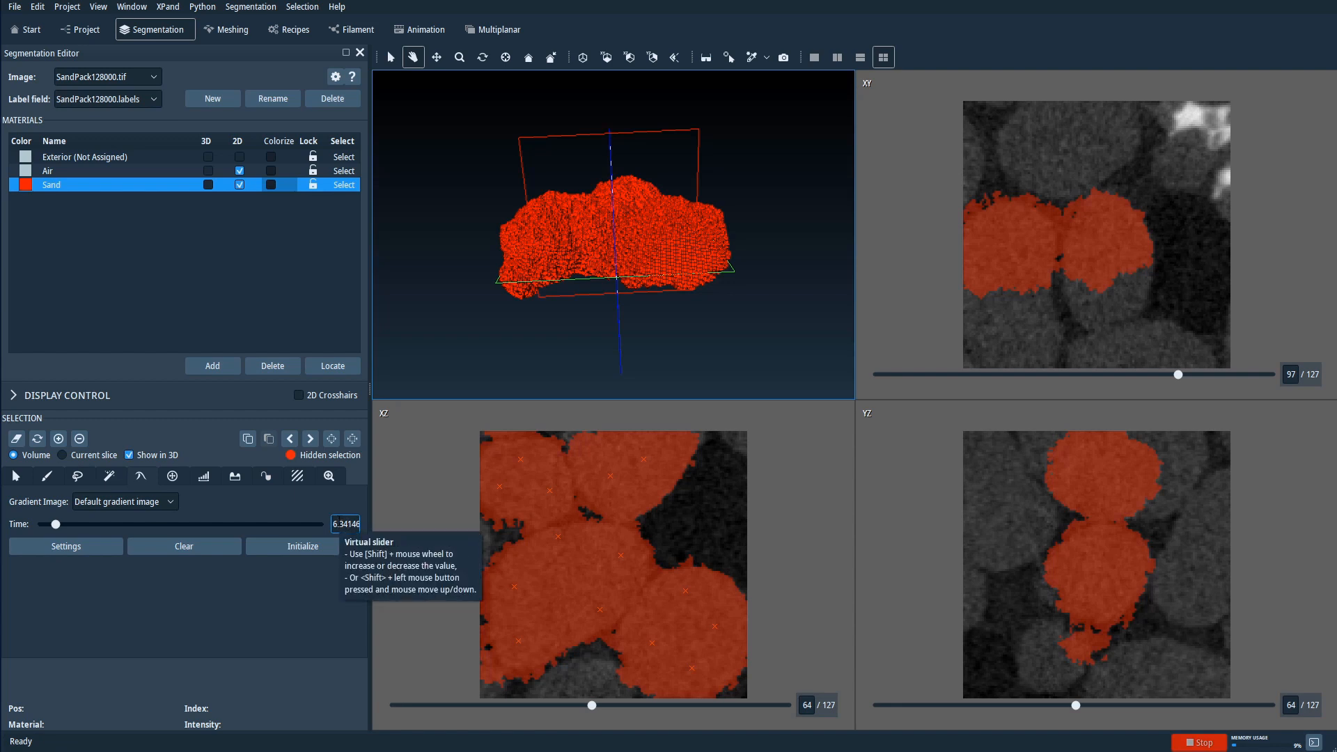
click(58, 527)
drag(59, 528, 53, 528)
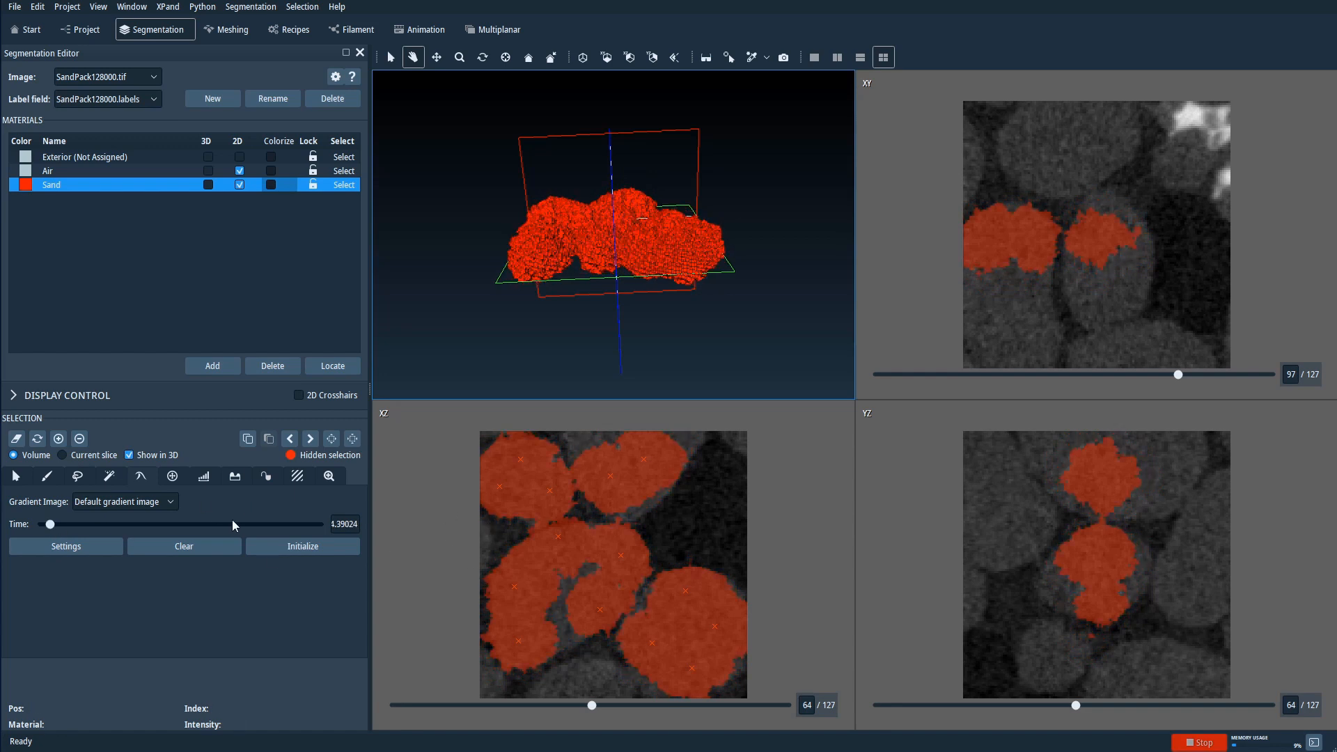
Clear the old contour and selection, and place three new seeds in the upper-left grain and two in the upper grain of the XZ slice.
click(195, 551)
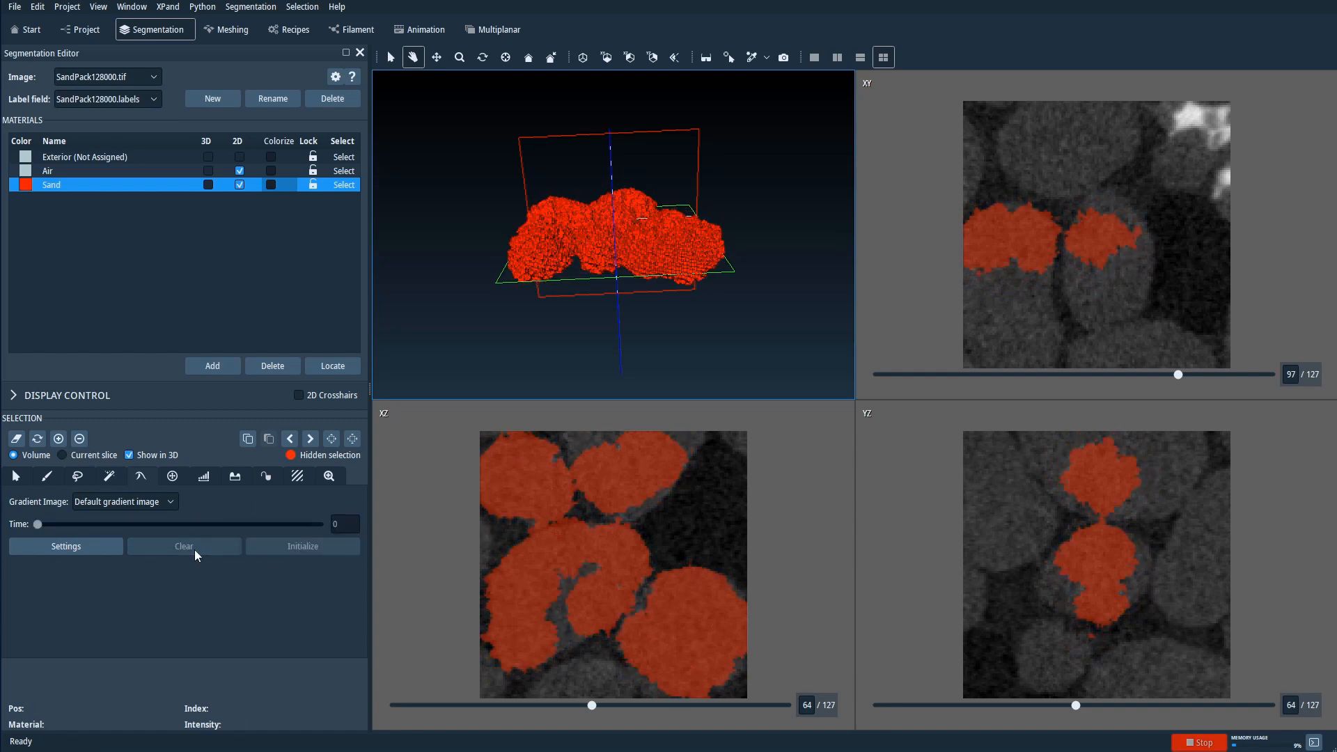
click(17, 440)
click(524, 470)
click(518, 469)
click(541, 455)
click(549, 493)
click(616, 468)
click(660, 452)
Place four contour seed points in the large central grain and three in the lower-right grain of the XZ slice.
click(564, 580)
click(548, 555)
click(611, 559)
click(534, 620)
click(658, 627)
click(684, 599)
click(742, 623)
Set the contour's edge sensitivity and image intensity weight to 0.1 and initialize the propagation in 3D volume mode.
click(115, 546)
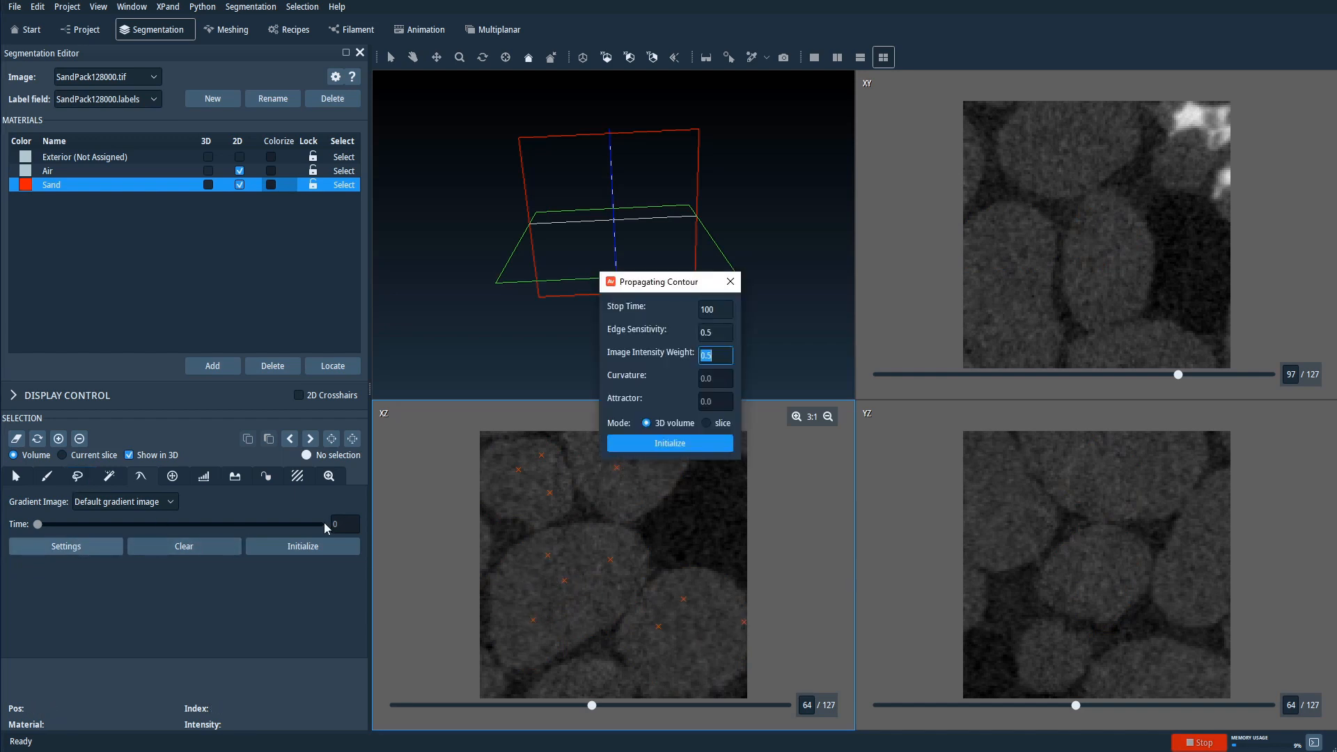
click(706, 333)
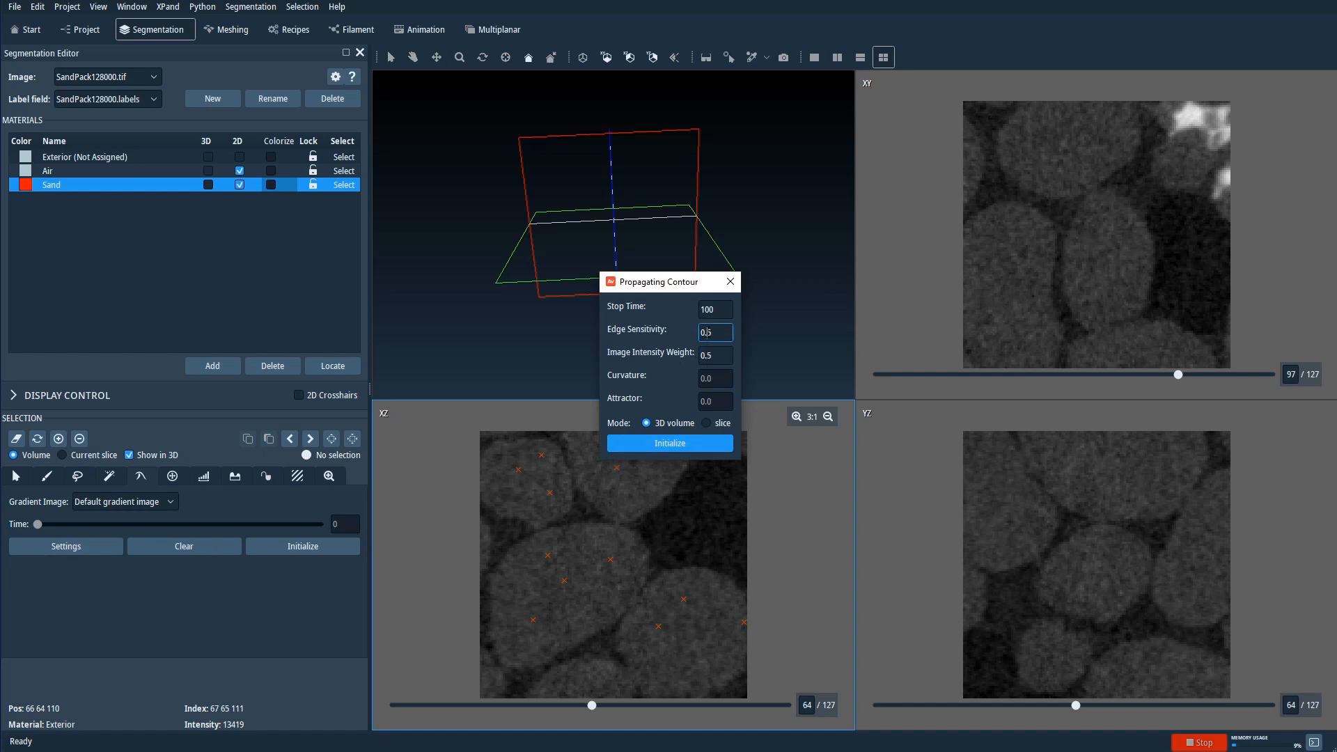
click(707, 356)
click(674, 444)
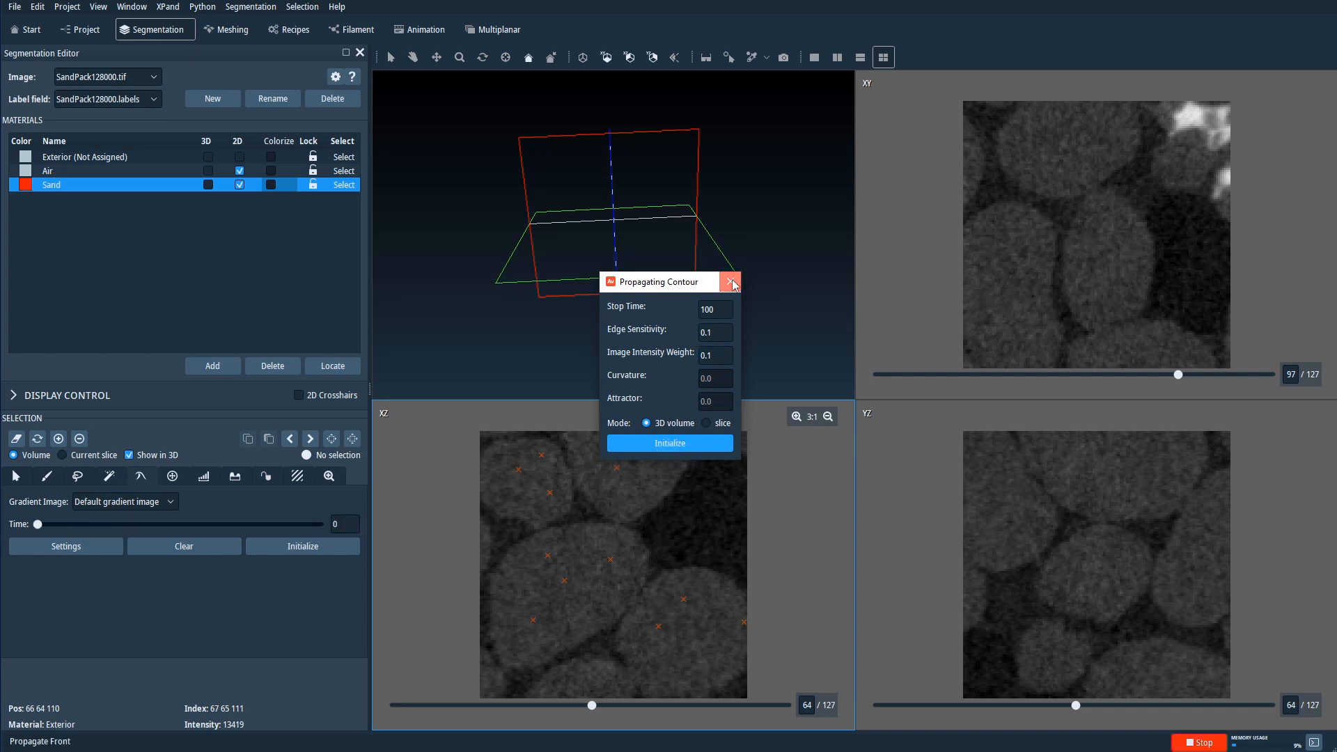
click(731, 282)
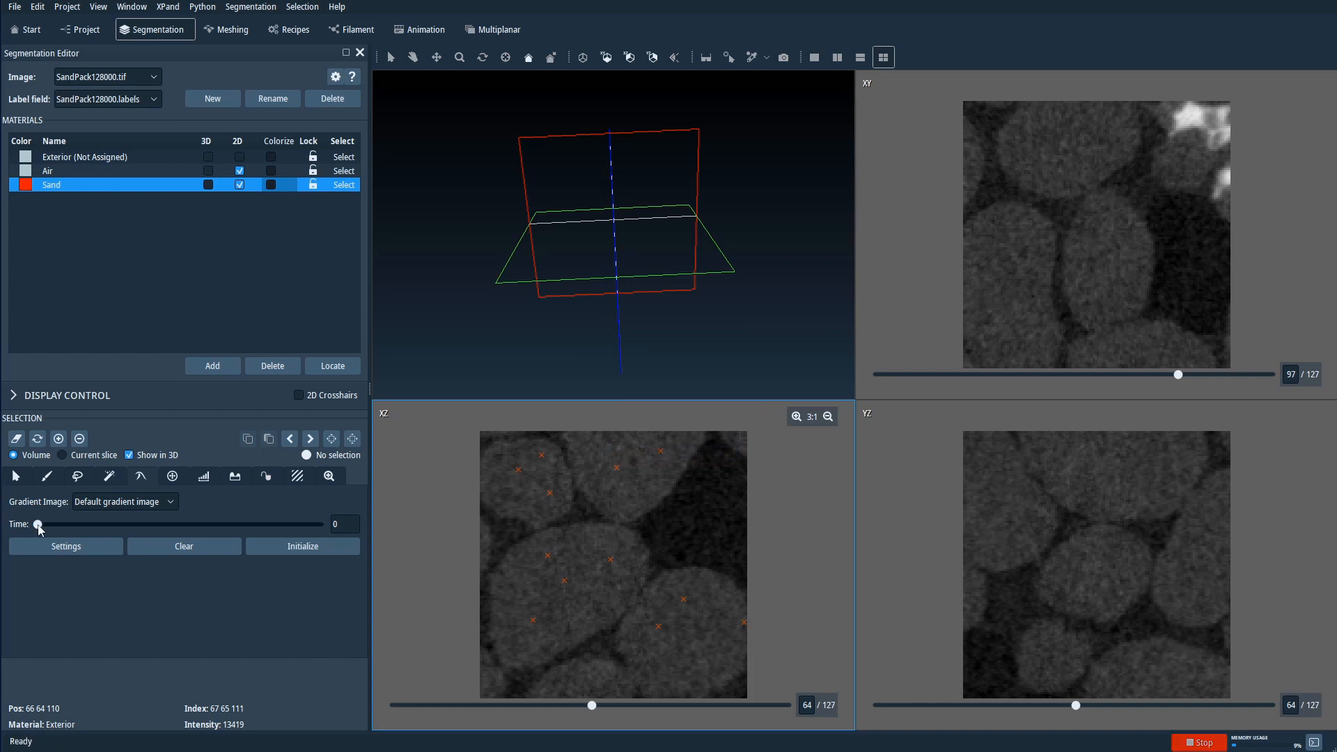
Advance the contour time to about 2.9 to grow the seeds with the 0.1 settings.
drag(39, 525, 46, 524)
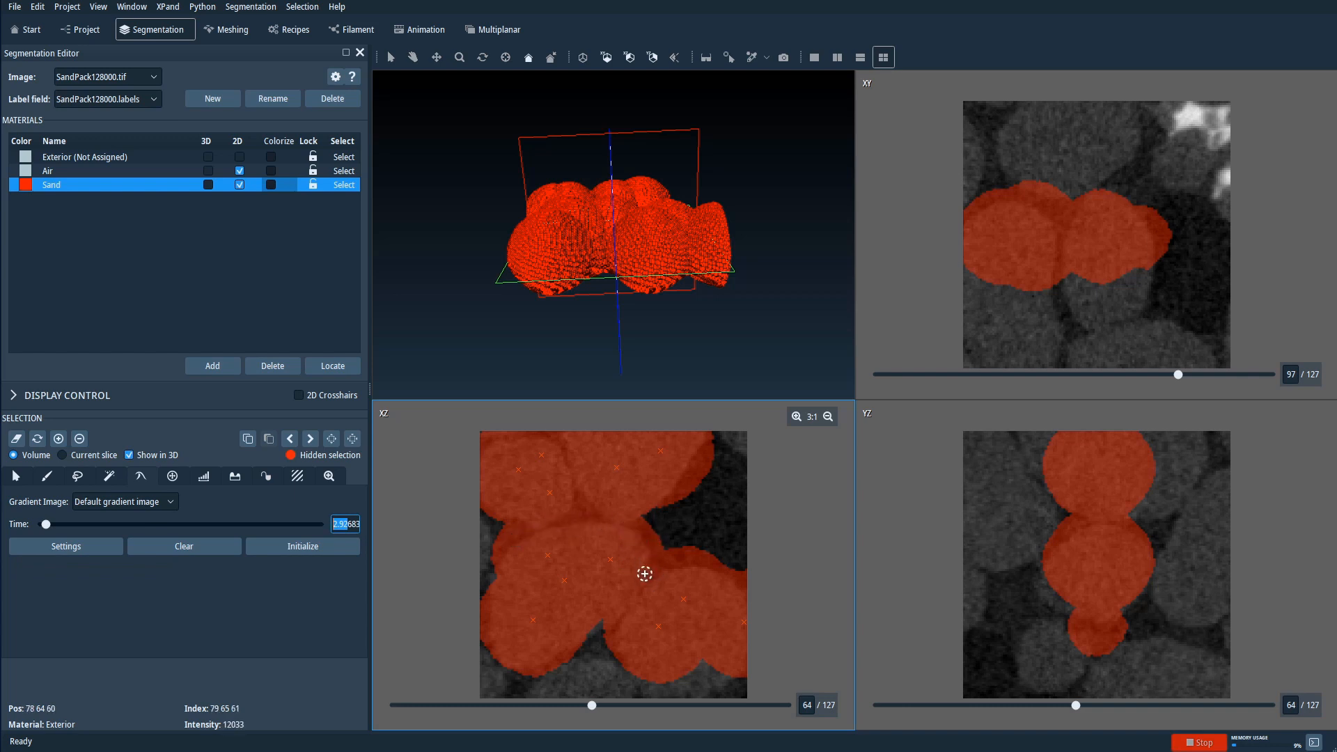
mouse_move(352, 524)
mouse_down()
mouse_move(326, 525)
mouse_move(348, 525)
mouse_up()
click(344, 524)
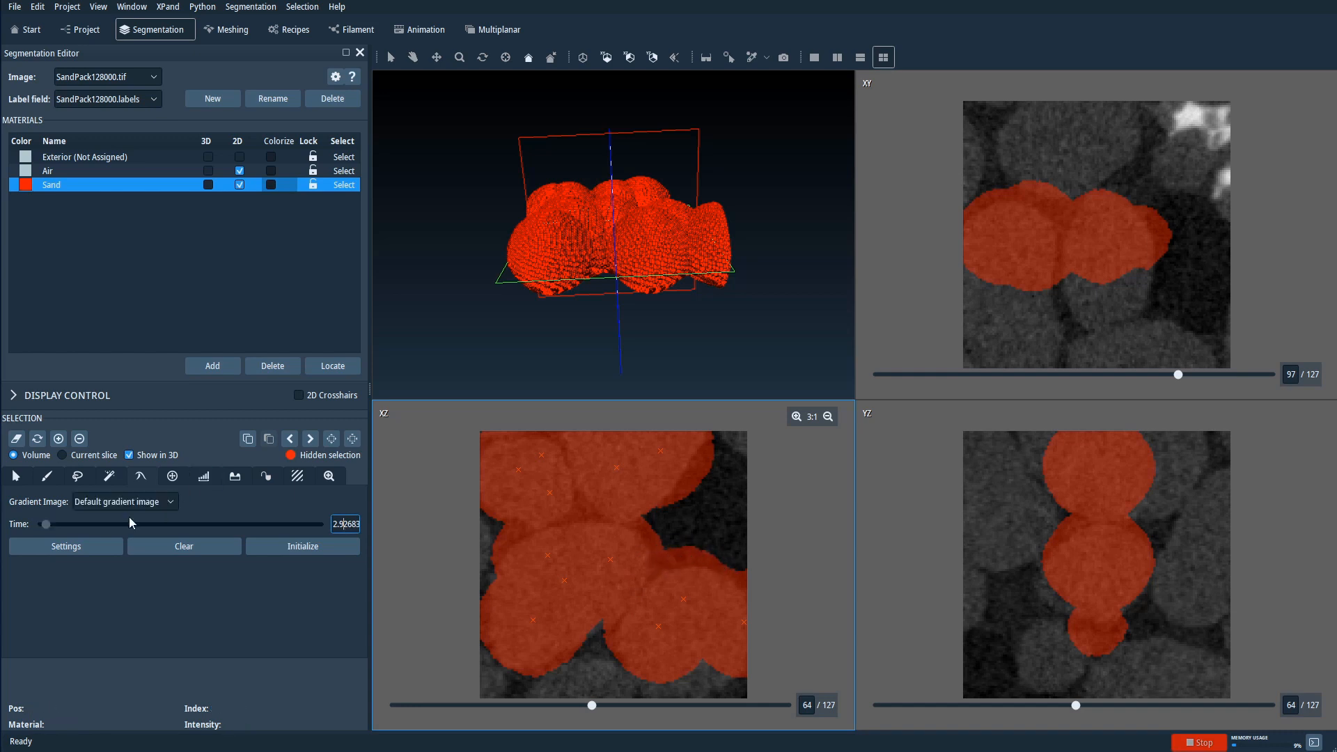
Set the edge sensitivity and image intensity weight to 0.5 and reinitialize the propagating contour.
click(83, 546)
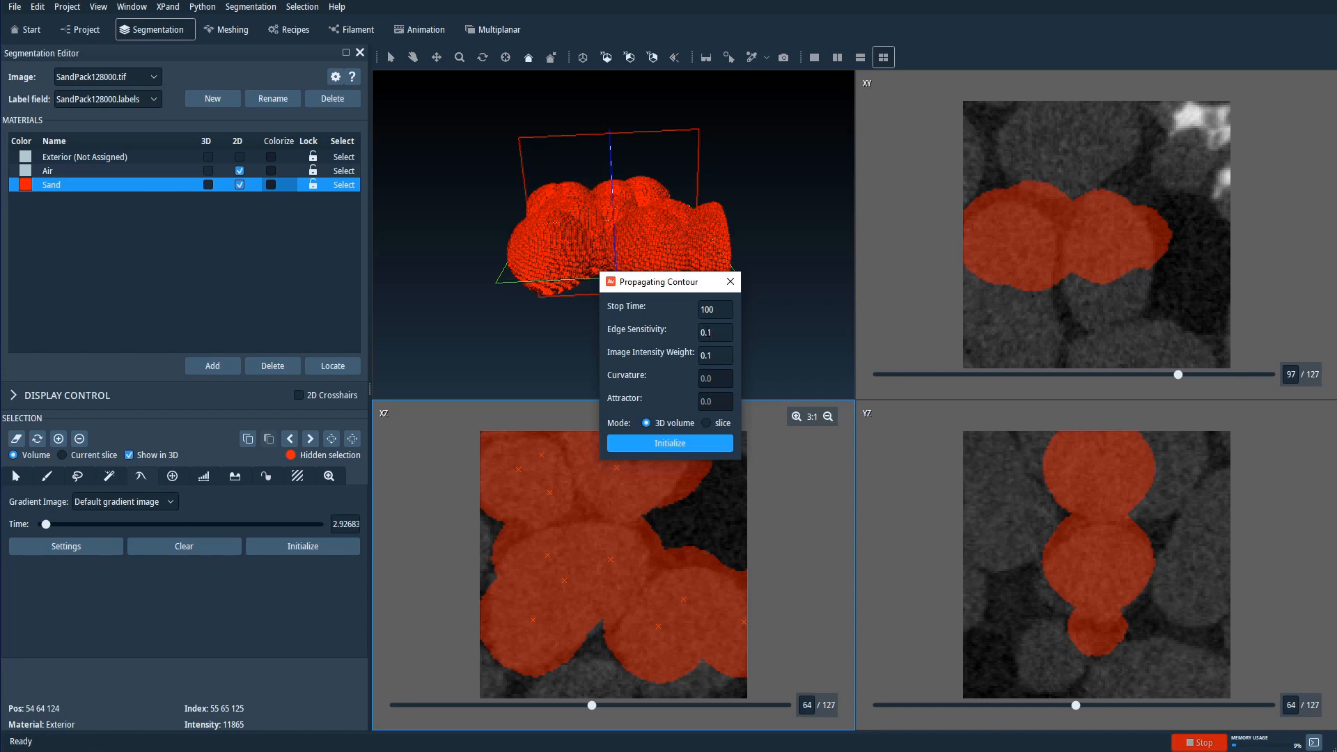
drag(708, 329, 715, 333)
double_click(710, 356)
text(5)
click(681, 446)
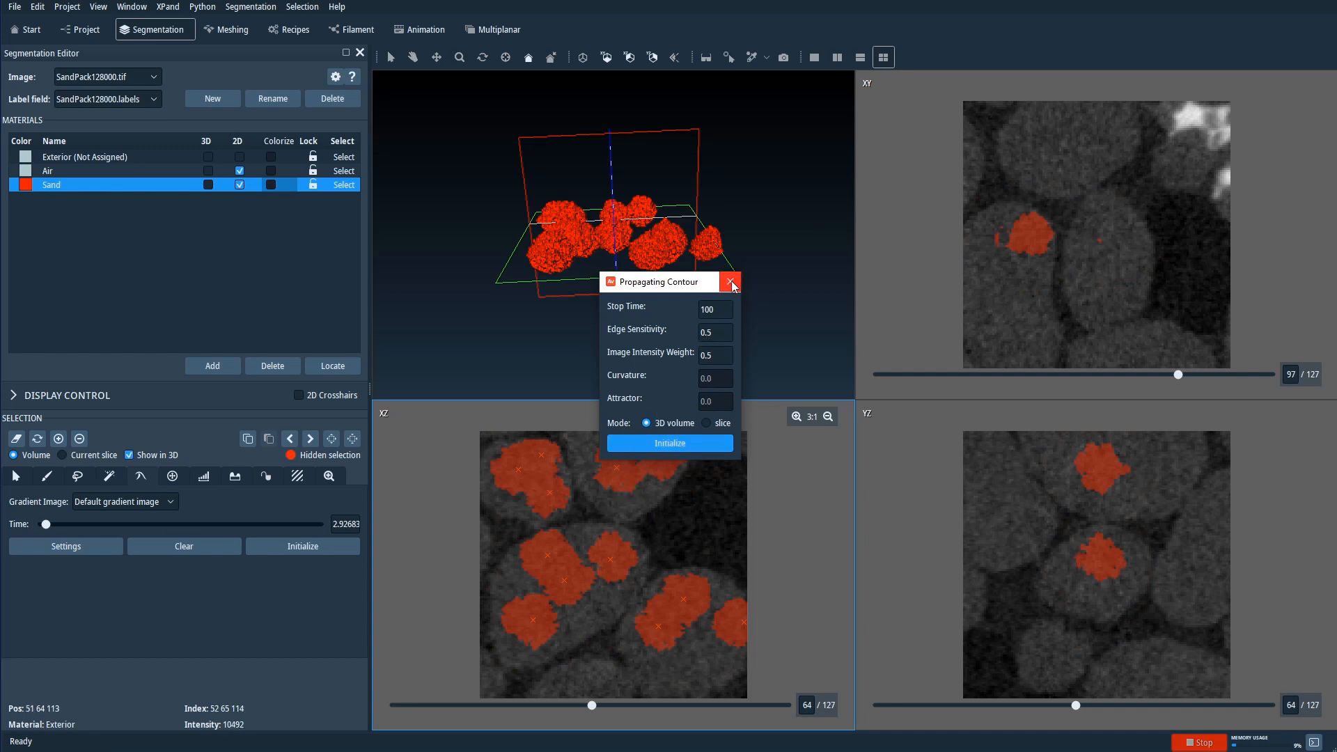
click(730, 280)
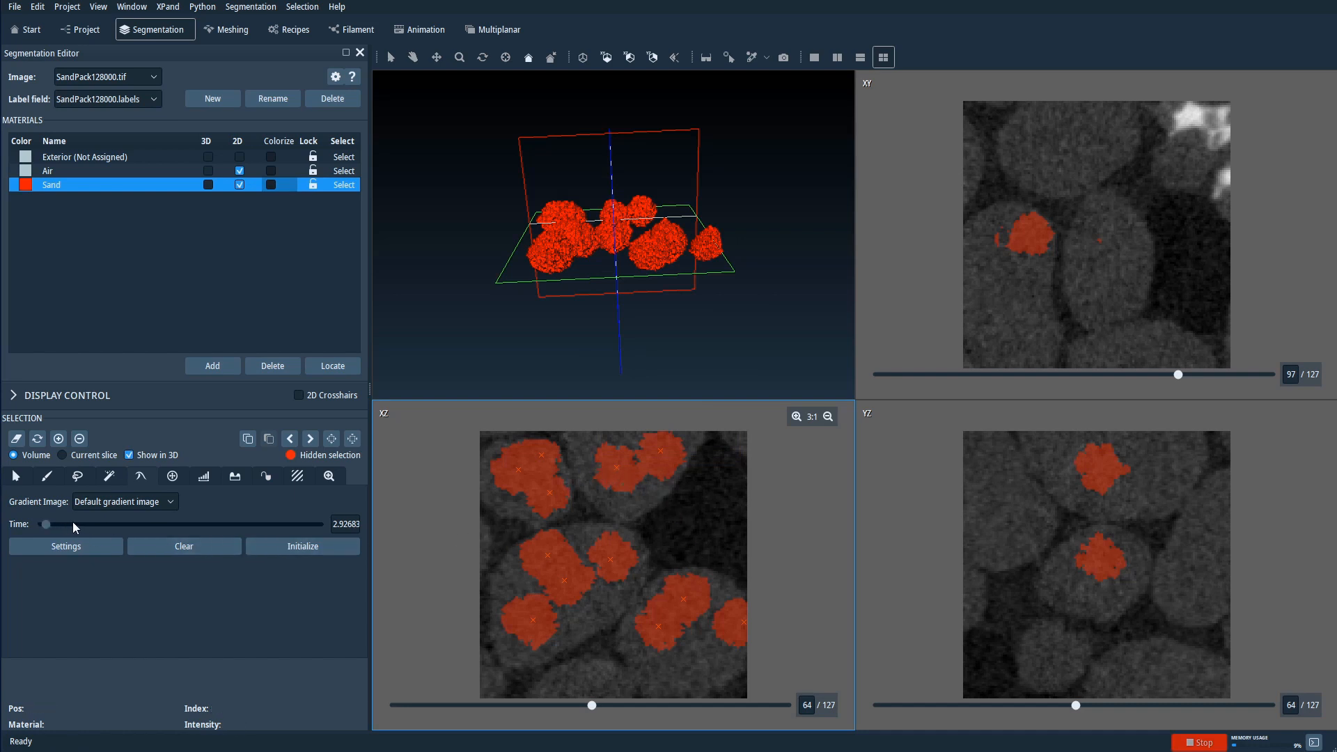
Advance the contour time to about 5.1 and review the edge sensitivity and image intensity weight settings.
drag(46, 525, 52, 525)
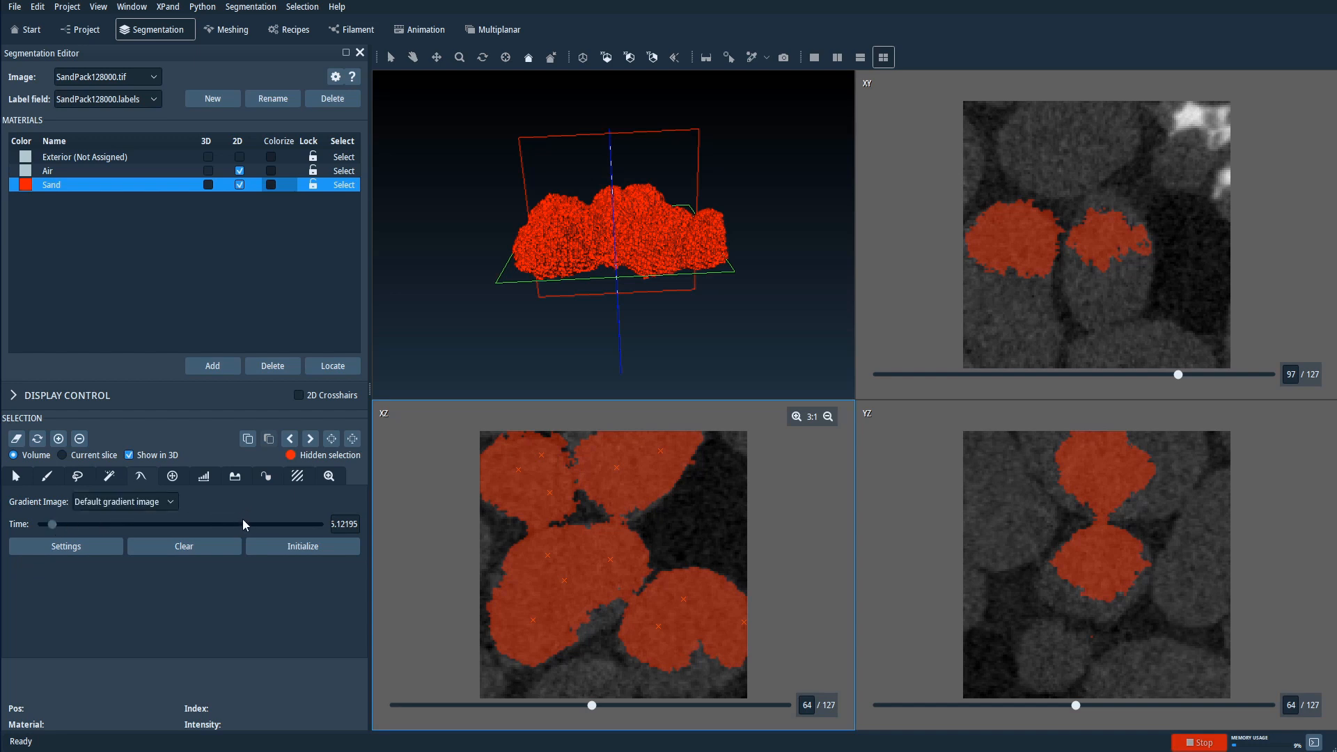
click(77, 547)
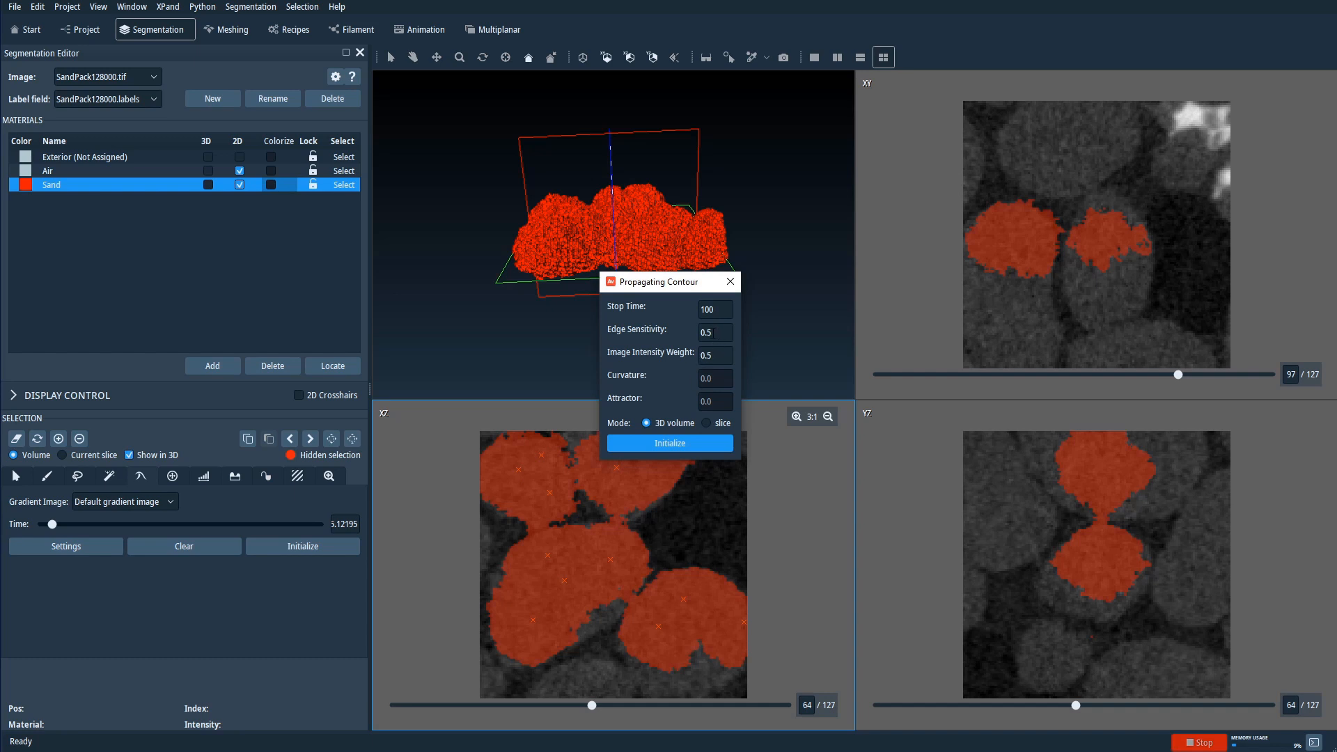
drag(719, 332, 700, 356)
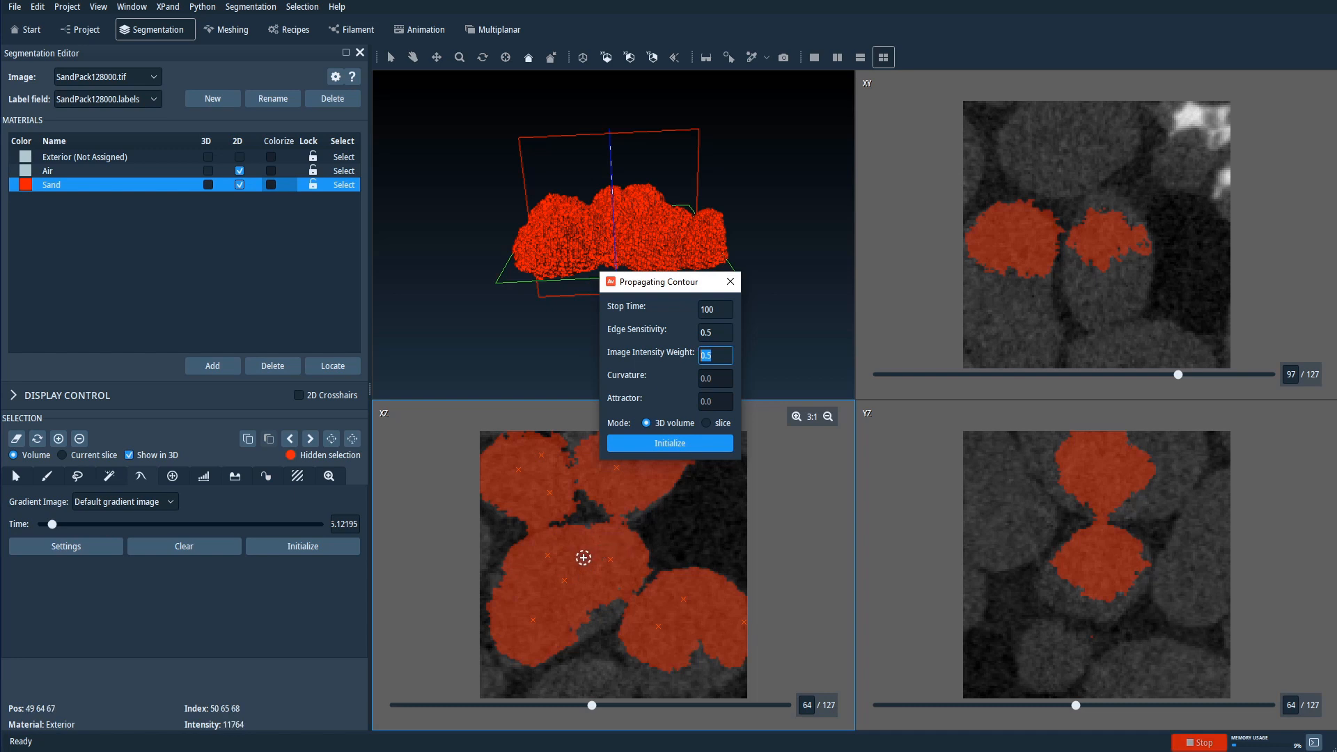
click(730, 281)
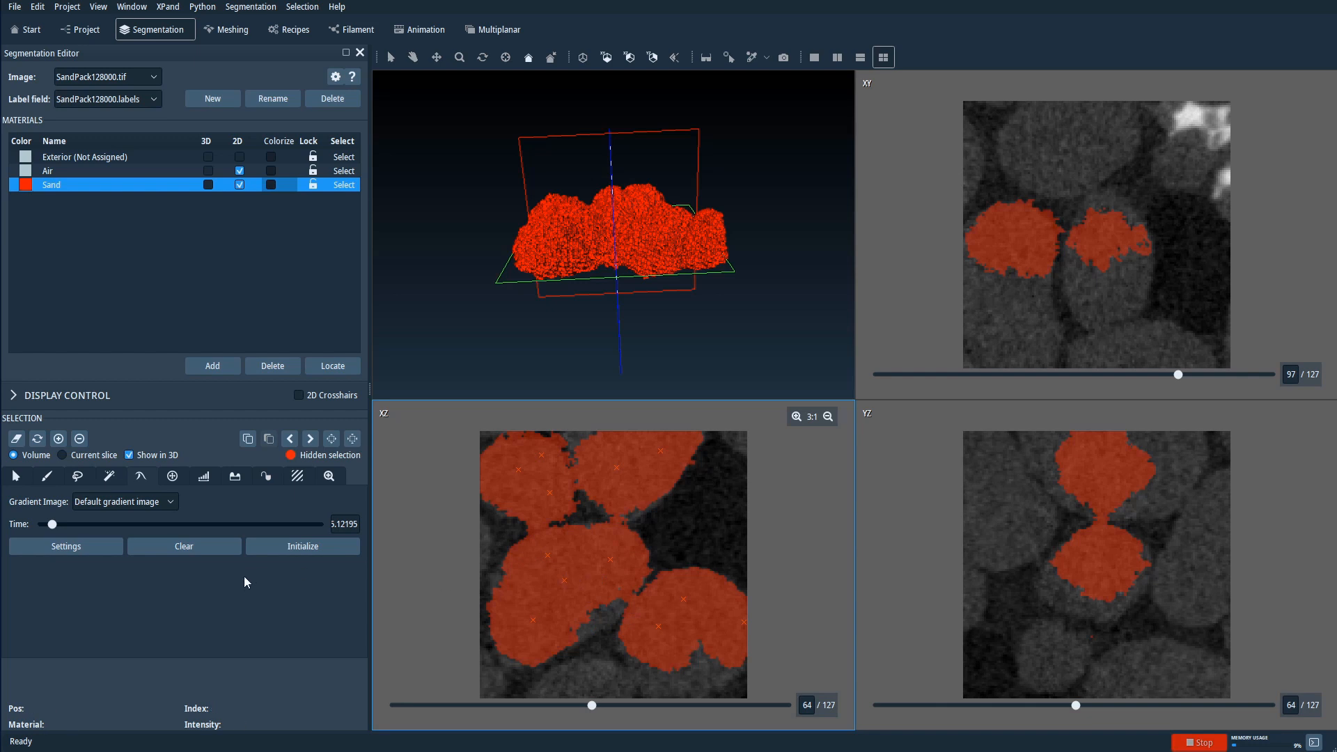
Clear the selection and the contour seeds, and orient the 3D view face-on to the XY slice plane.
click(16, 439)
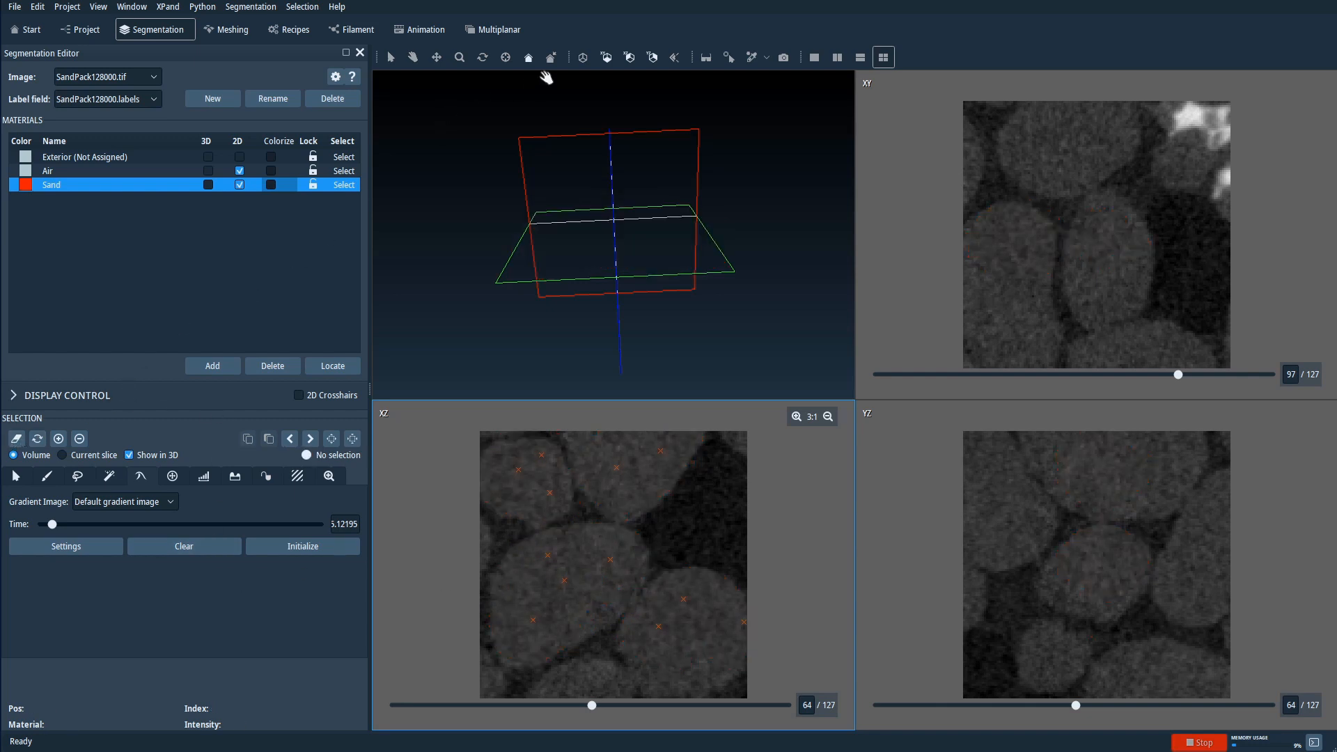
click(607, 58)
click(569, 193)
click(606, 58)
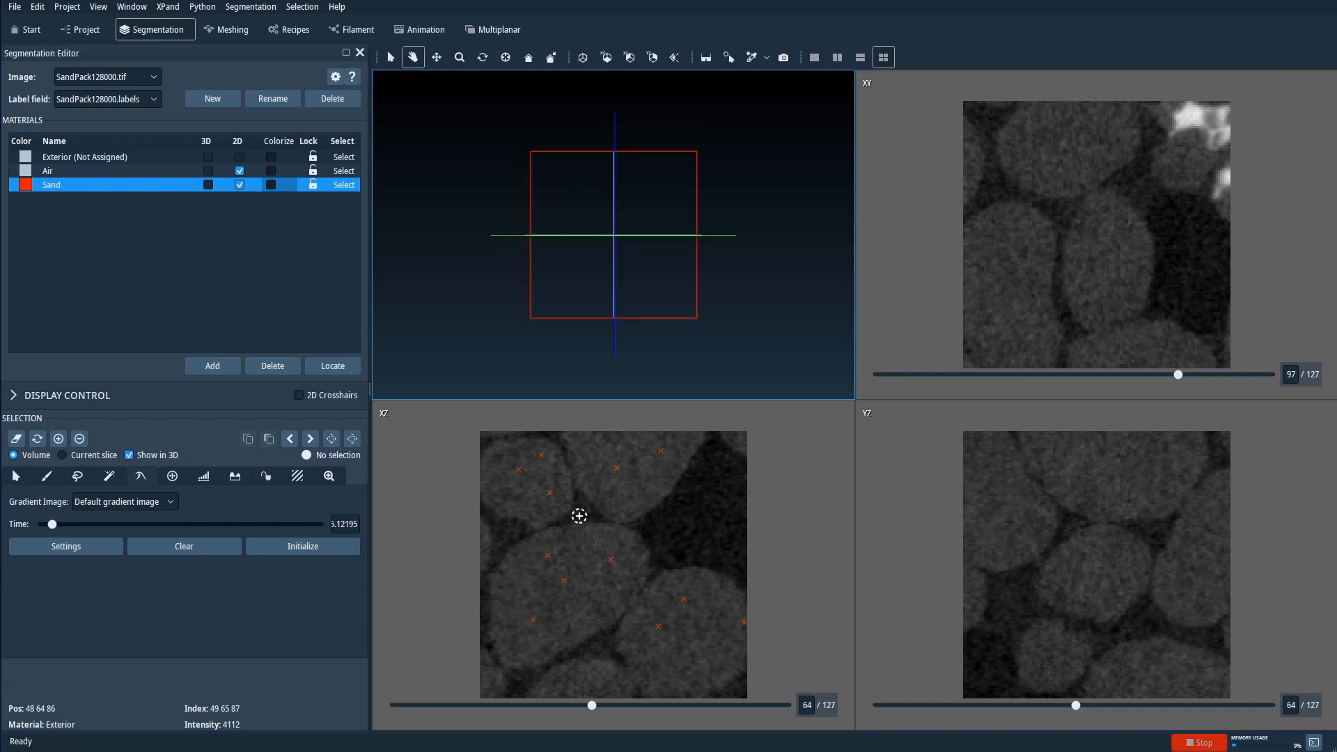
click(180, 549)
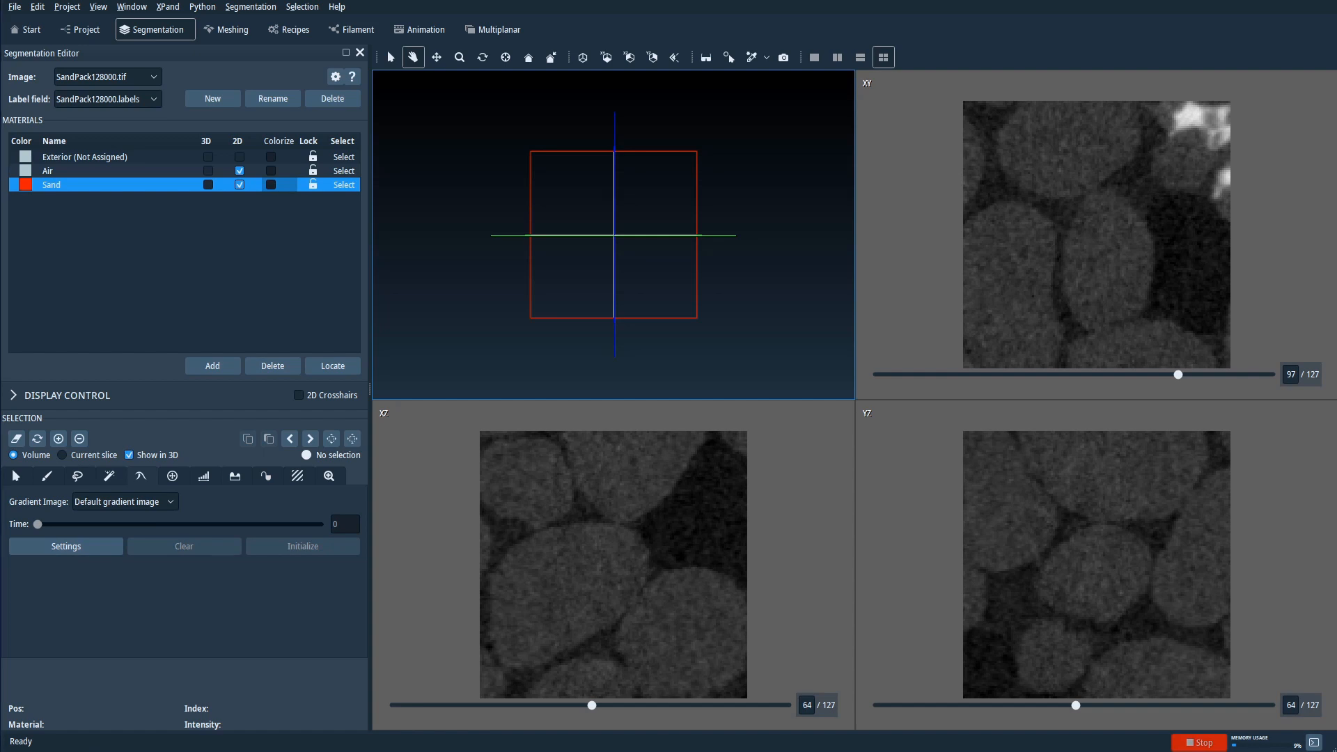
Grow a Blow tool selection from inside the central grain of the XZ slice with tolerance 35 and Gauss width 4.
click(173, 477)
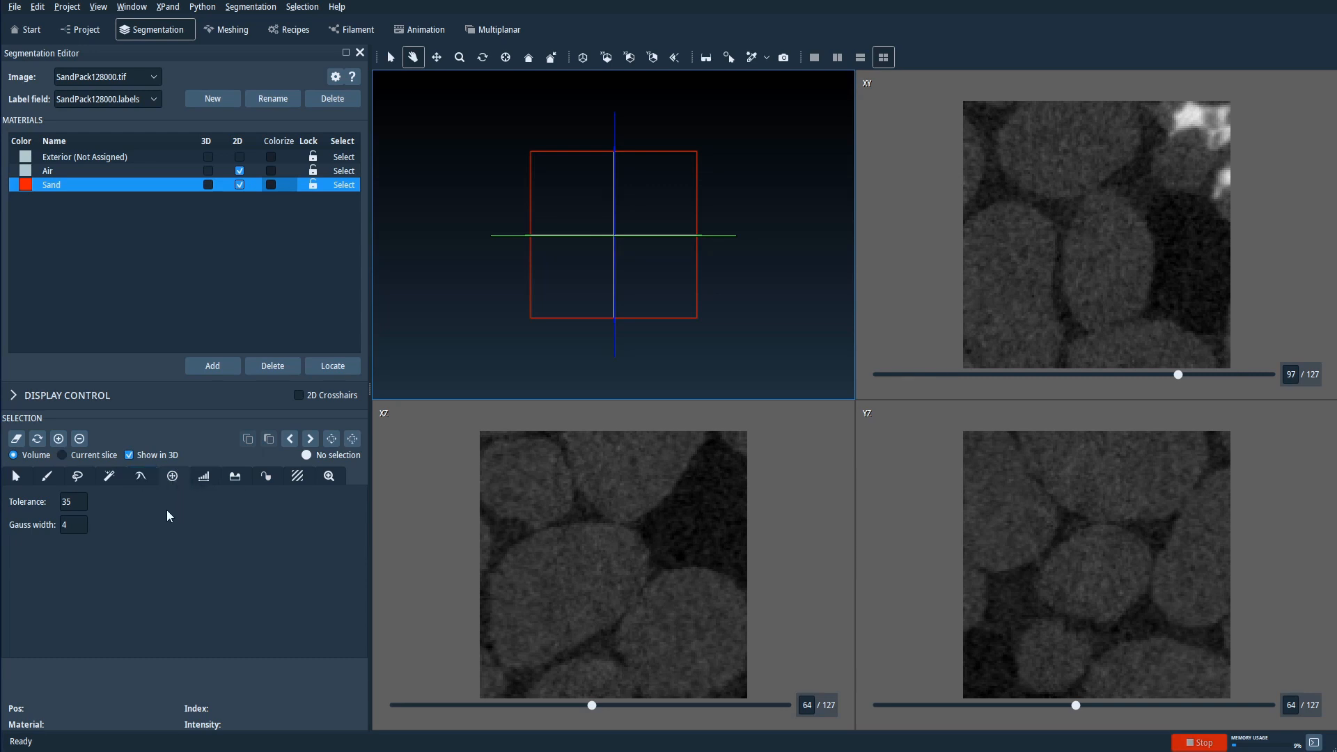
click(561, 585)
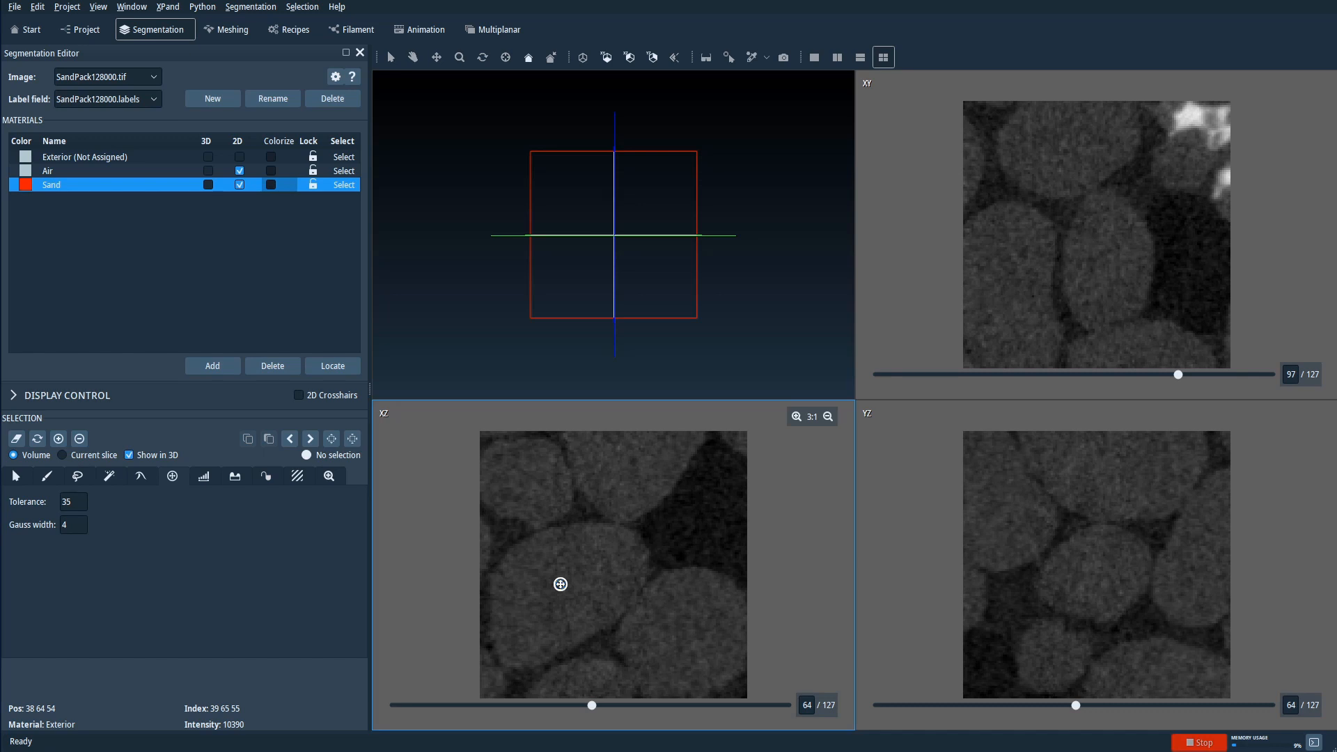
drag(561, 584, 595, 572)
drag(591, 573, 571, 579)
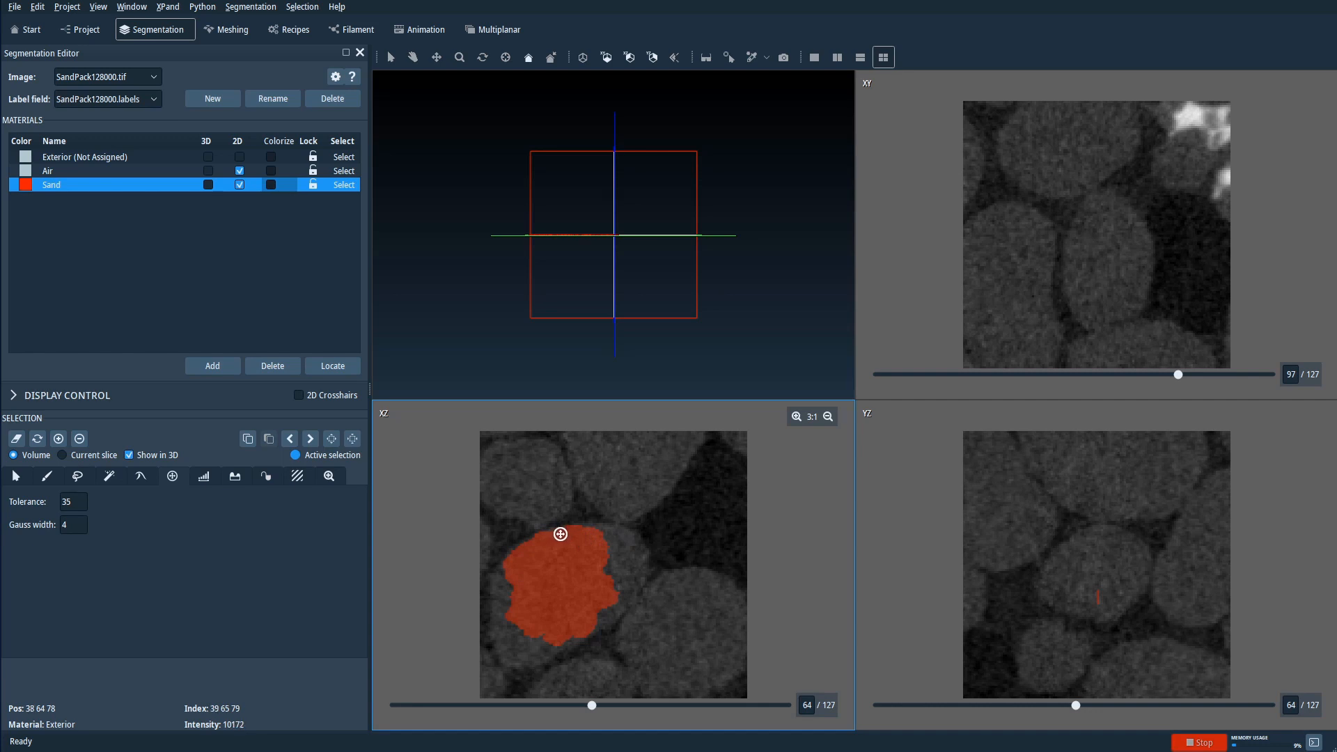
Set the Blow tool tolerance to 1 and grow a selection over the lower-right grain.
double_click(73, 502)
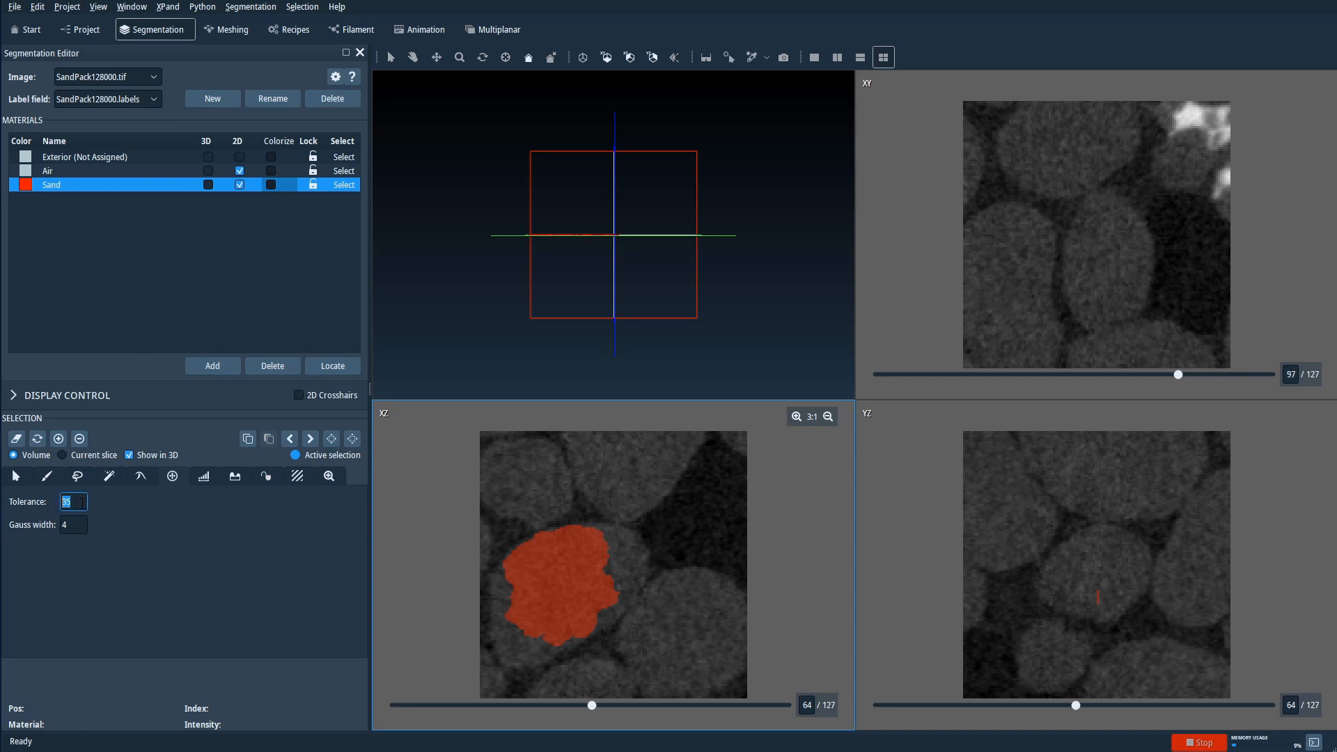
text(1)
key(Return)
drag(673, 625, 704, 552)
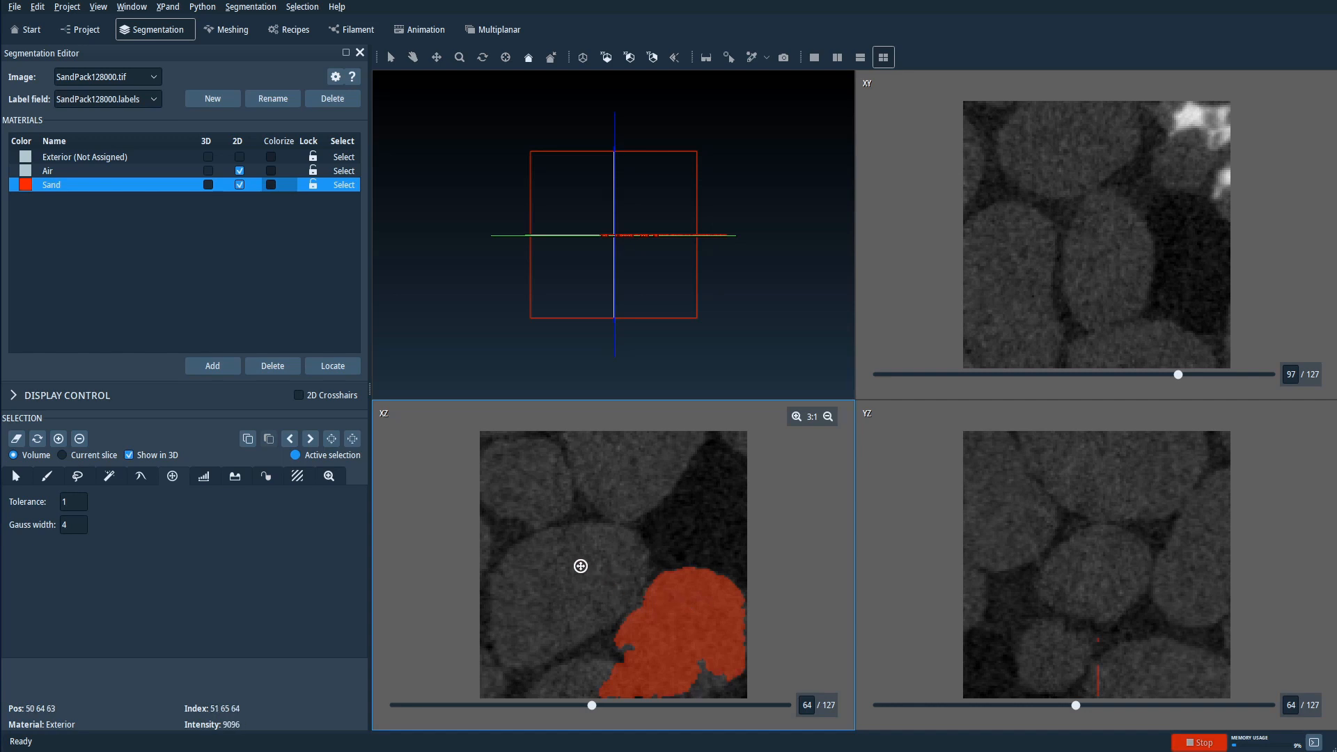
Set the Blow tool tolerance to 40 and grow a selection over the central grain.
double_click(68, 501)
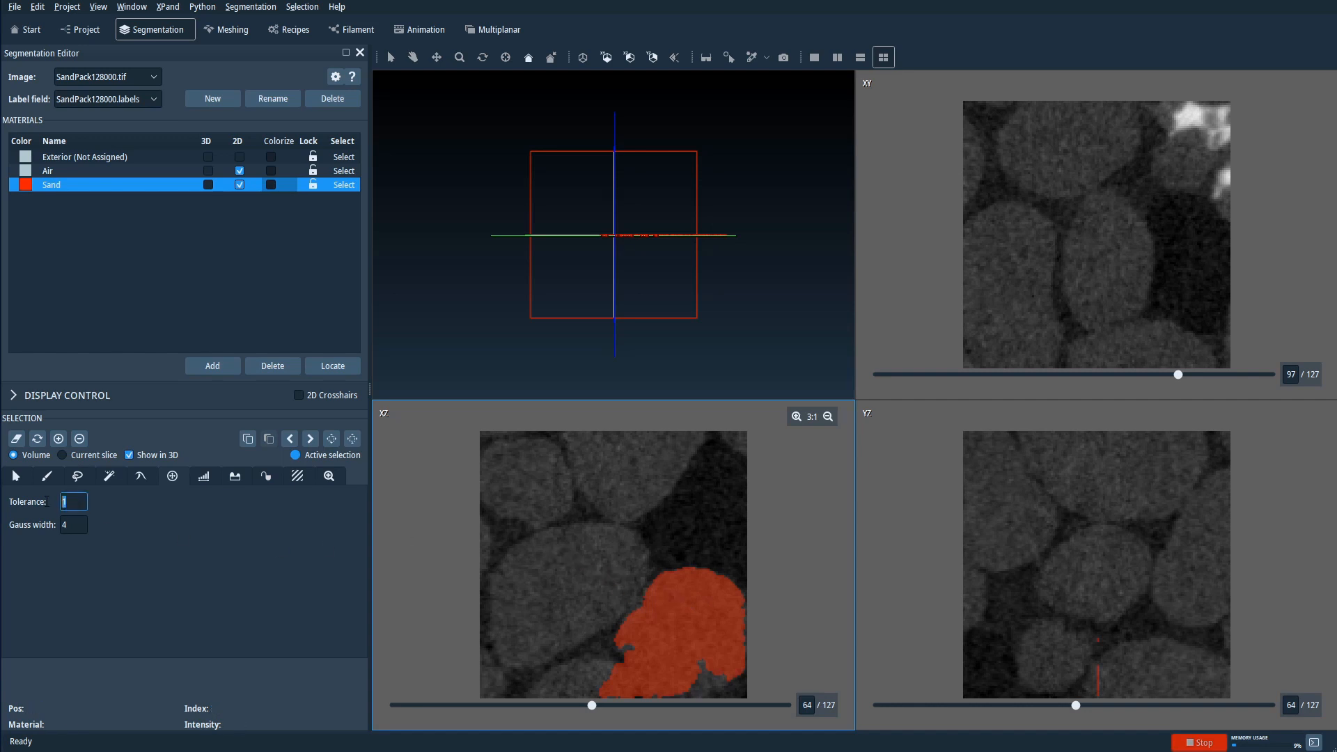
text(40)
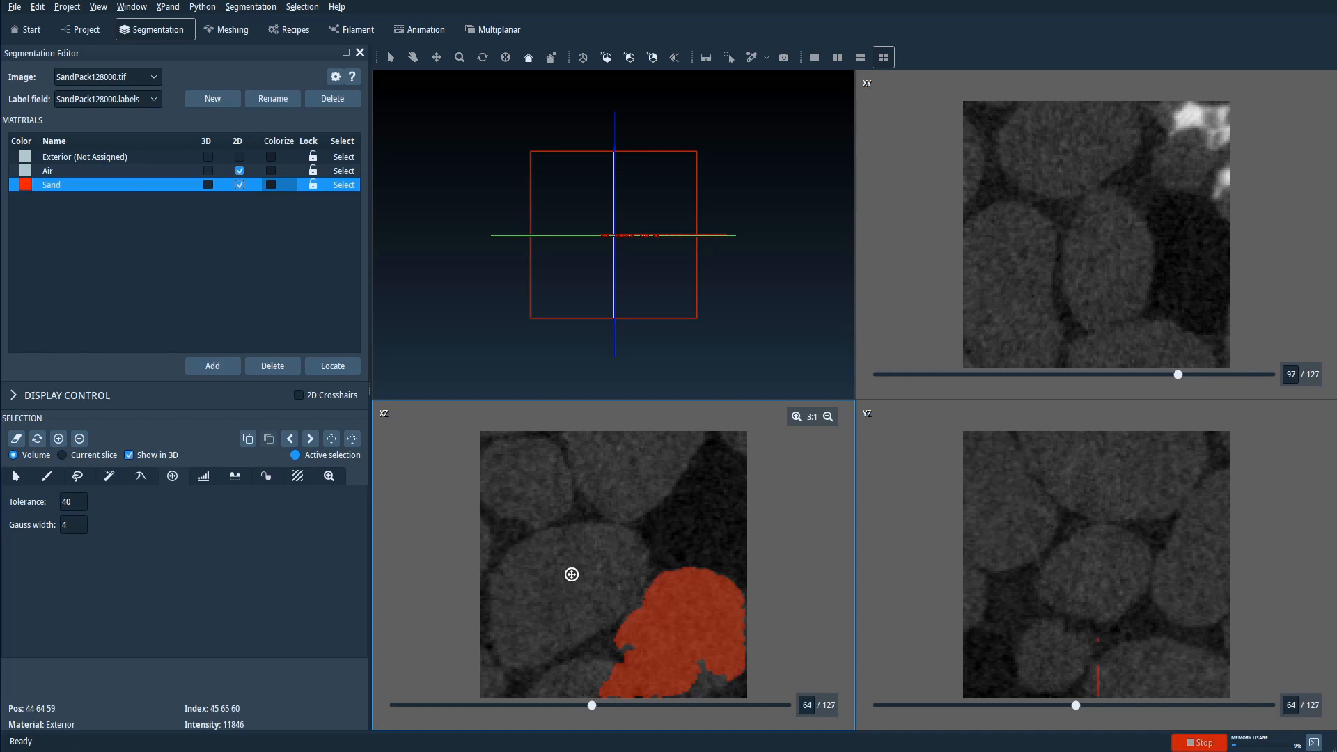
drag(573, 574, 590, 563)
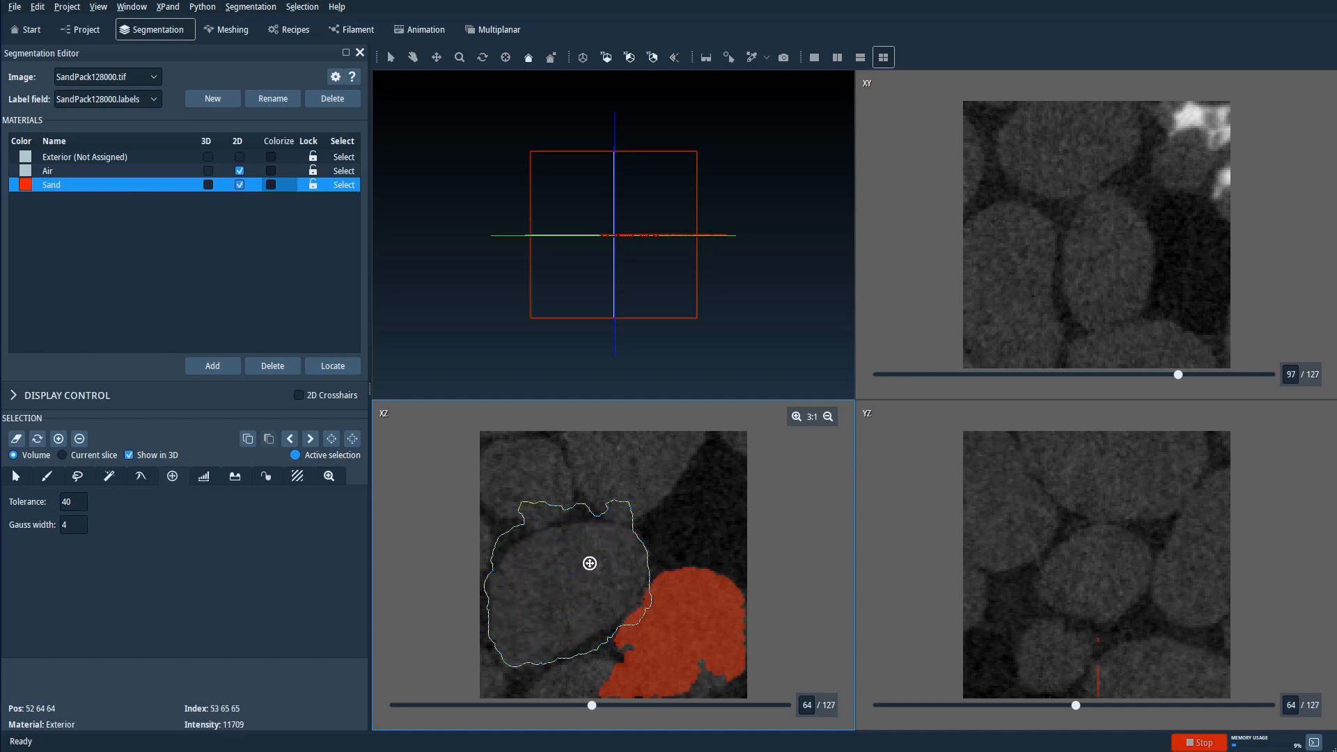
drag(591, 563, 585, 570)
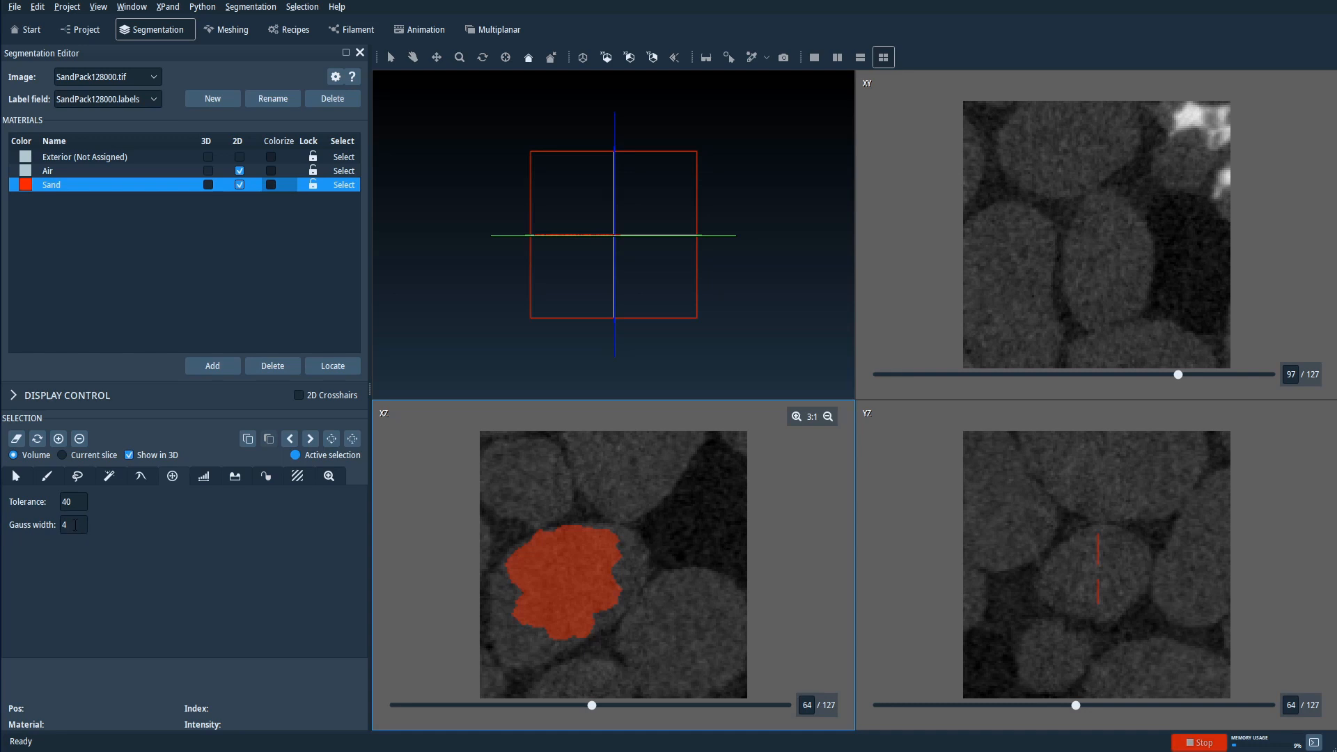
Set the Gauss width to 8 and grow a selection over the lower-right grain.
mouse_move(76, 525)
double_click(72, 525)
text(1)
double_click(75, 526)
text(8)
mouse_move(681, 617)
mouse_down()
mouse_move(696, 600)
mouse_move(681, 611)
mouse_up()
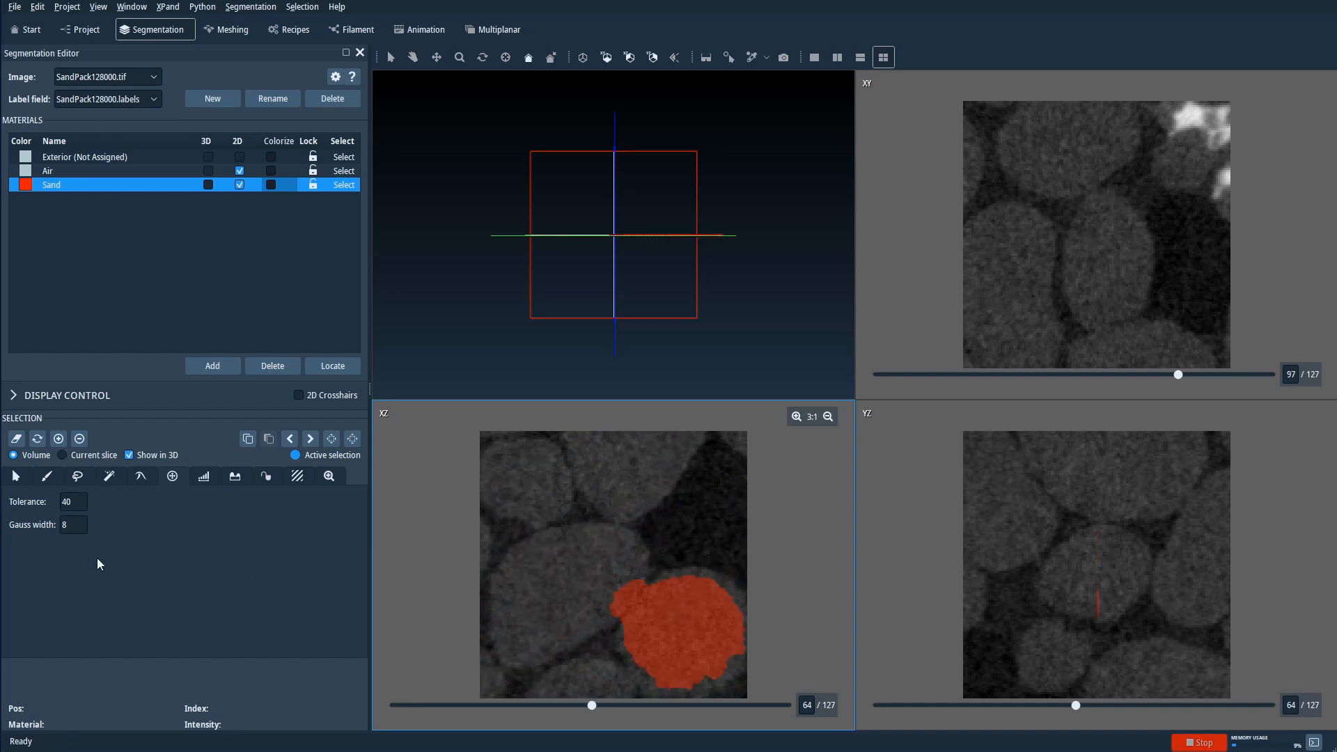
Set the tolerance to 30 and grow a selection within the central grain.
double_click(76, 503)
key(Return)
drag(587, 580, 578, 596)
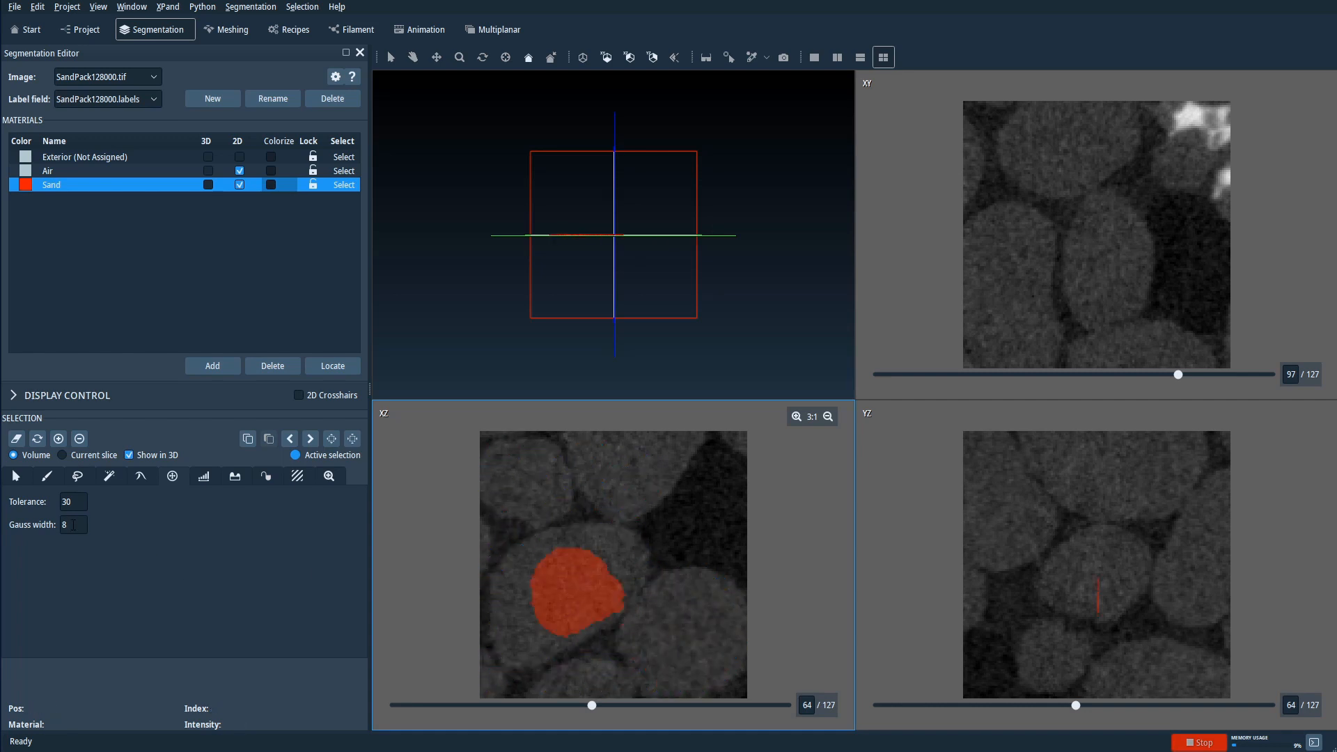
Set the Gauss width to 1 and grow selections in the lower-right grain and the central grain in turn.
text(1)
key(Return)
drag(683, 623, 710, 474)
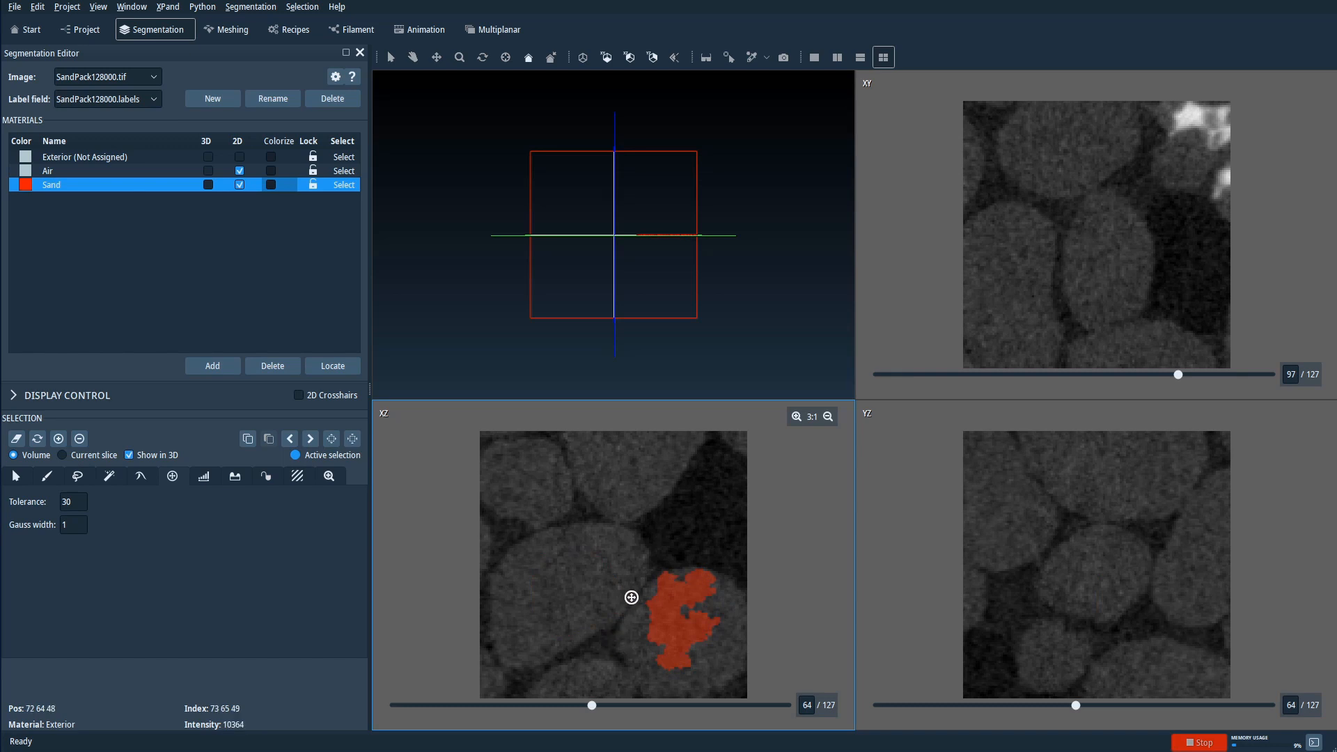
drag(550, 585, 617, 485)
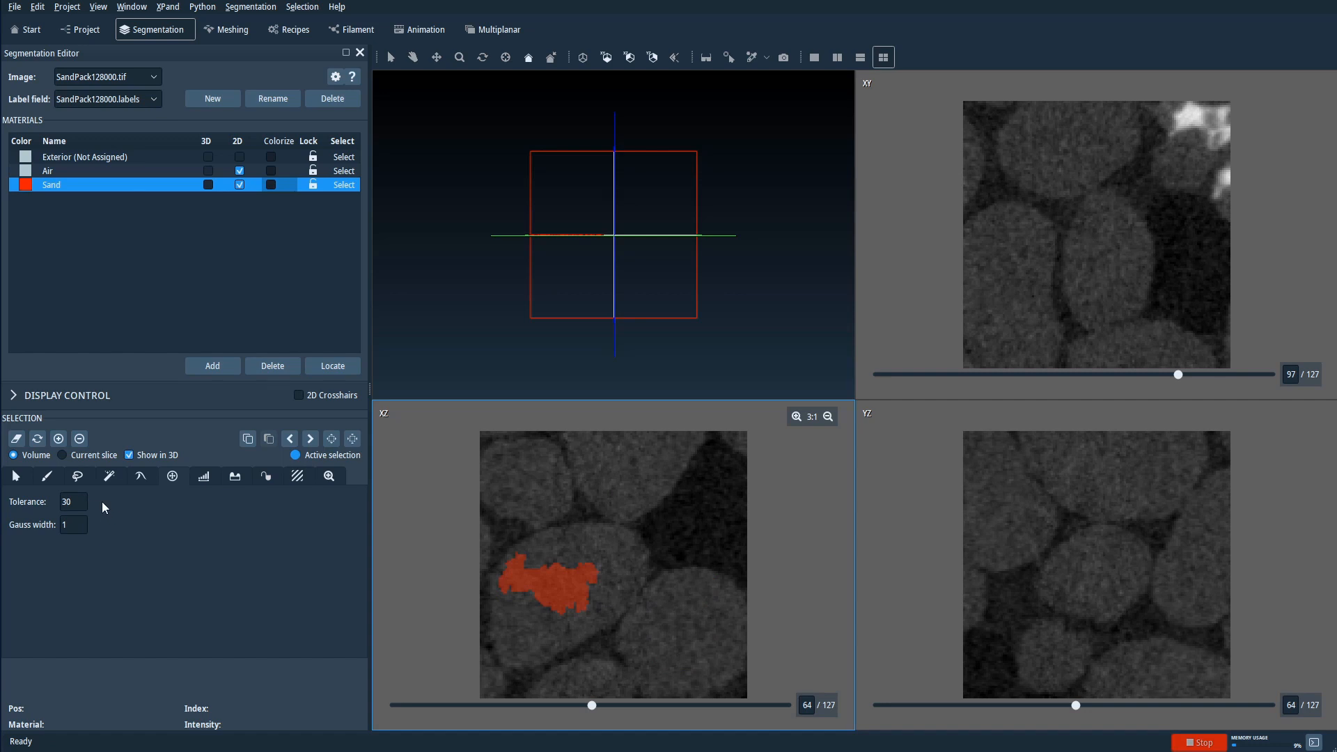
Set the Blow tool's tolerance to 20 and Gauss width to 4, and clear the current selection.
double_click(80, 502)
text(20)
click(152, 537)
double_click(74, 528)
text(4)
click(17, 440)
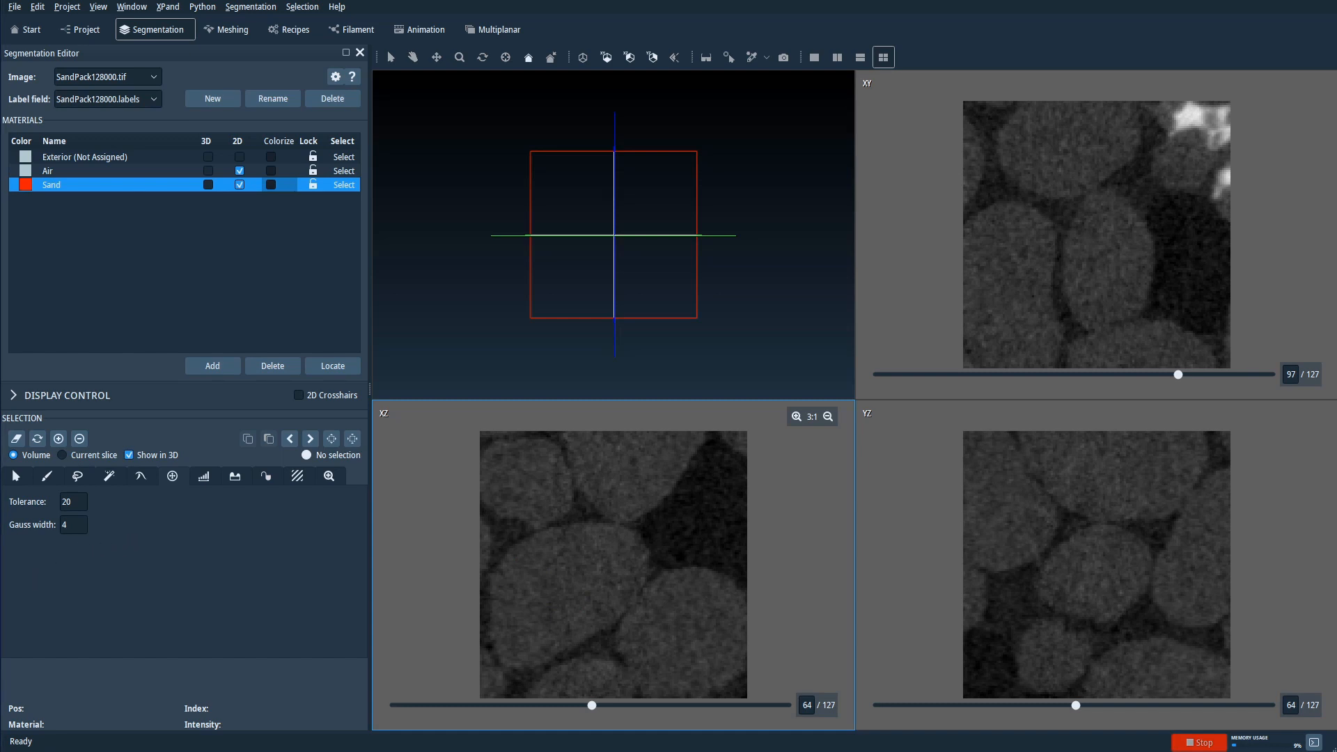
Use the threshold tool to select all voxels in the volume within the masking range 0 to 7533.
click(206, 477)
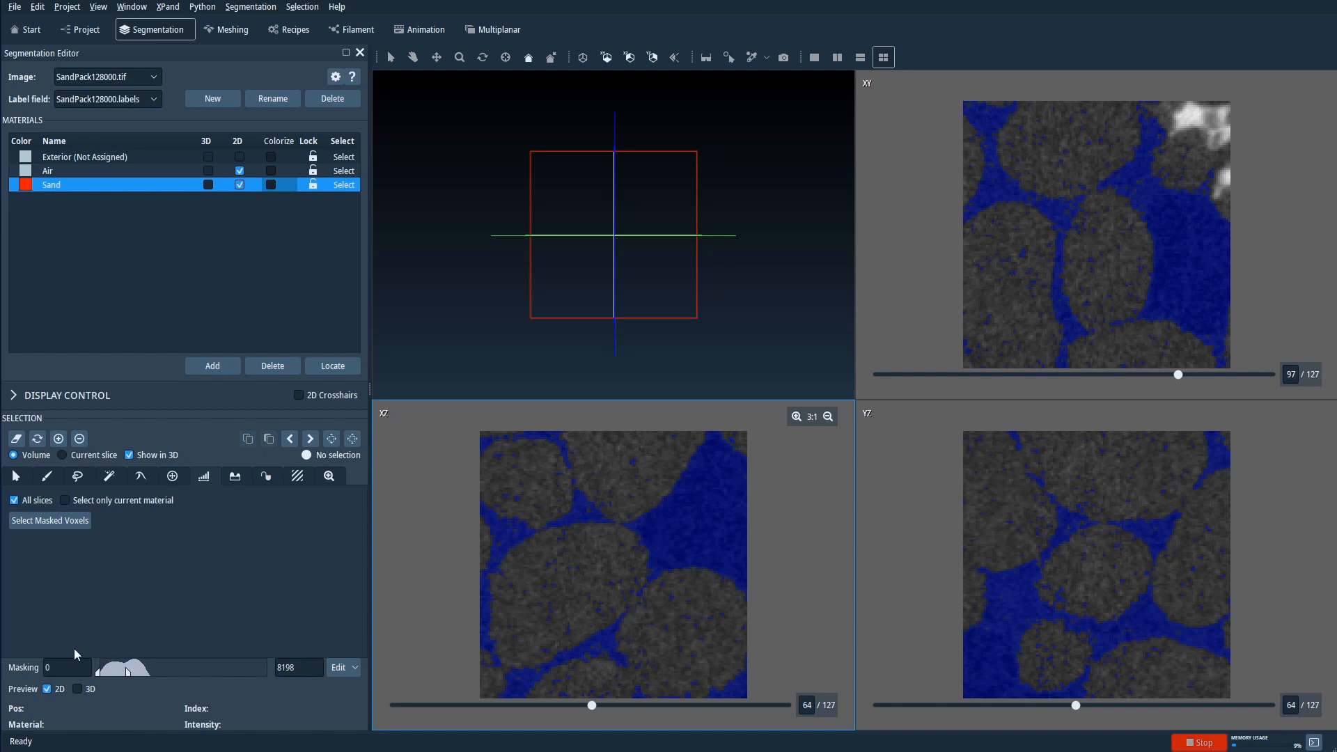
double_click(62, 667)
double_click(308, 669)
click(256, 619)
mouse_move(128, 673)
mouse_down()
mouse_move(181, 680)
mouse_move(130, 682)
mouse_up()
click(72, 521)
Assign the selected low-intensity voxels to the Air material.
drag(562, 307, 579, 265)
drag(707, 279, 563, 251)
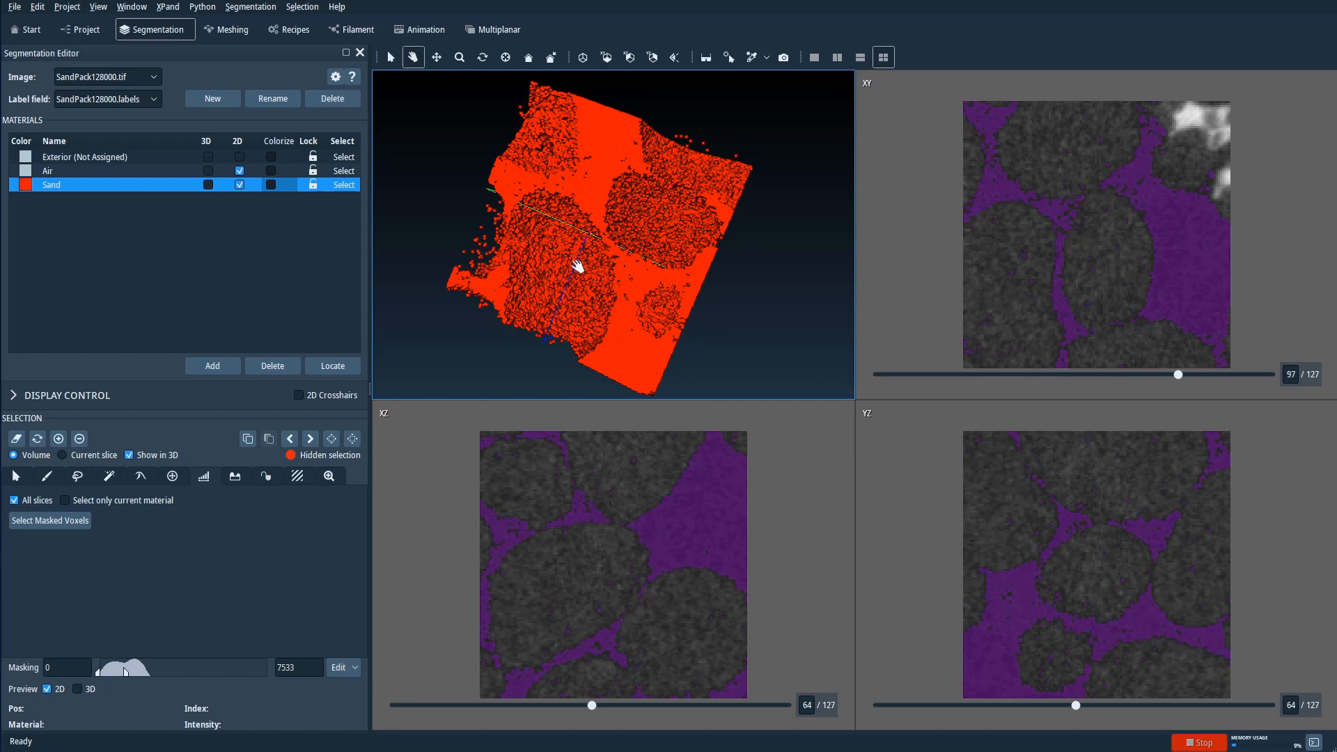
drag(585, 263, 541, 239)
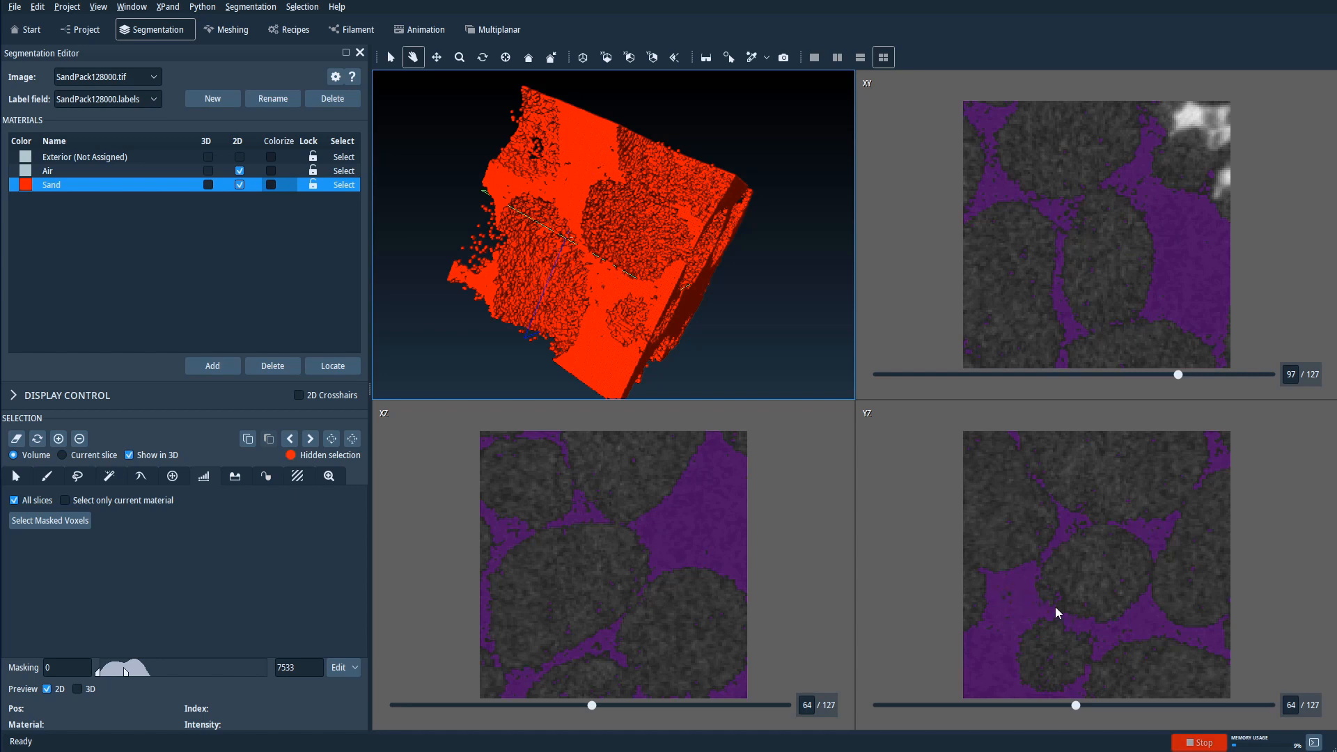
drag(549, 261, 581, 252)
mouse_move(534, 209)
mouse_down()
mouse_move(562, 201)
mouse_move(555, 218)
mouse_move(510, 216)
mouse_up()
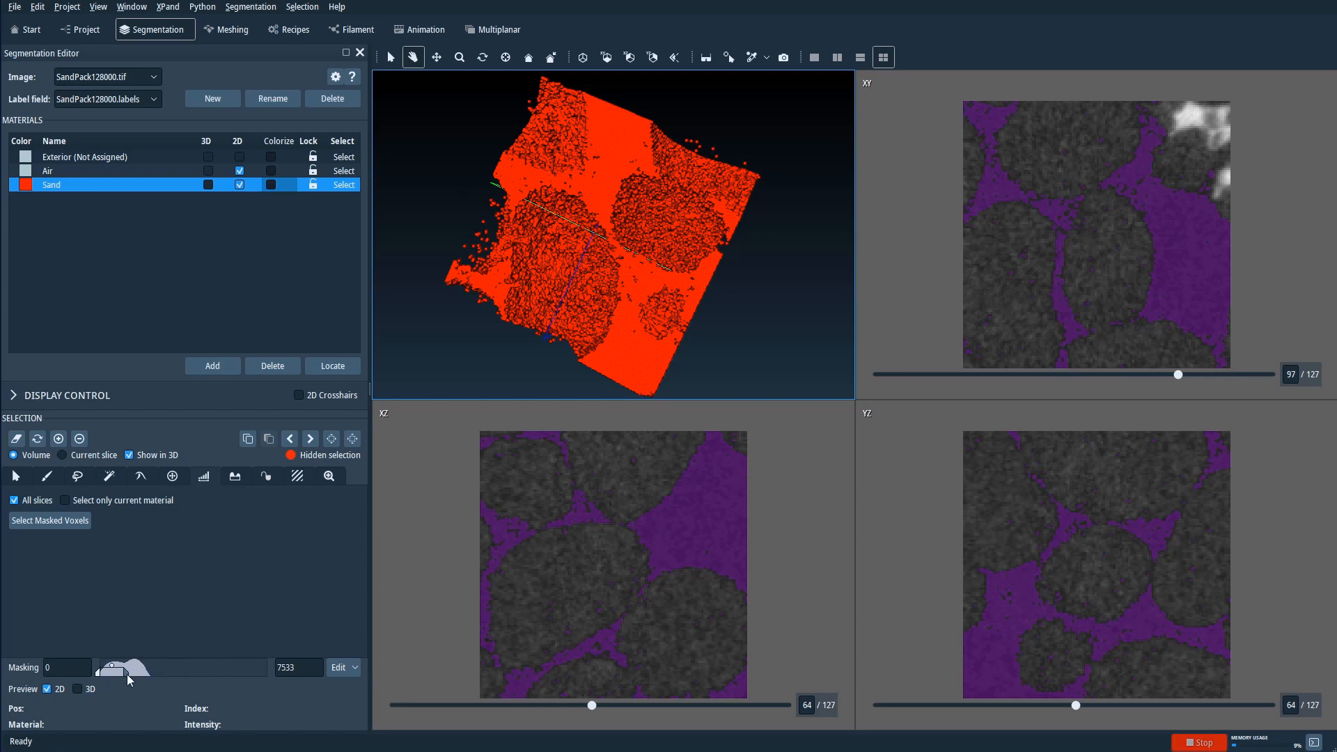
drag(525, 269, 450, 220)
click(59, 171)
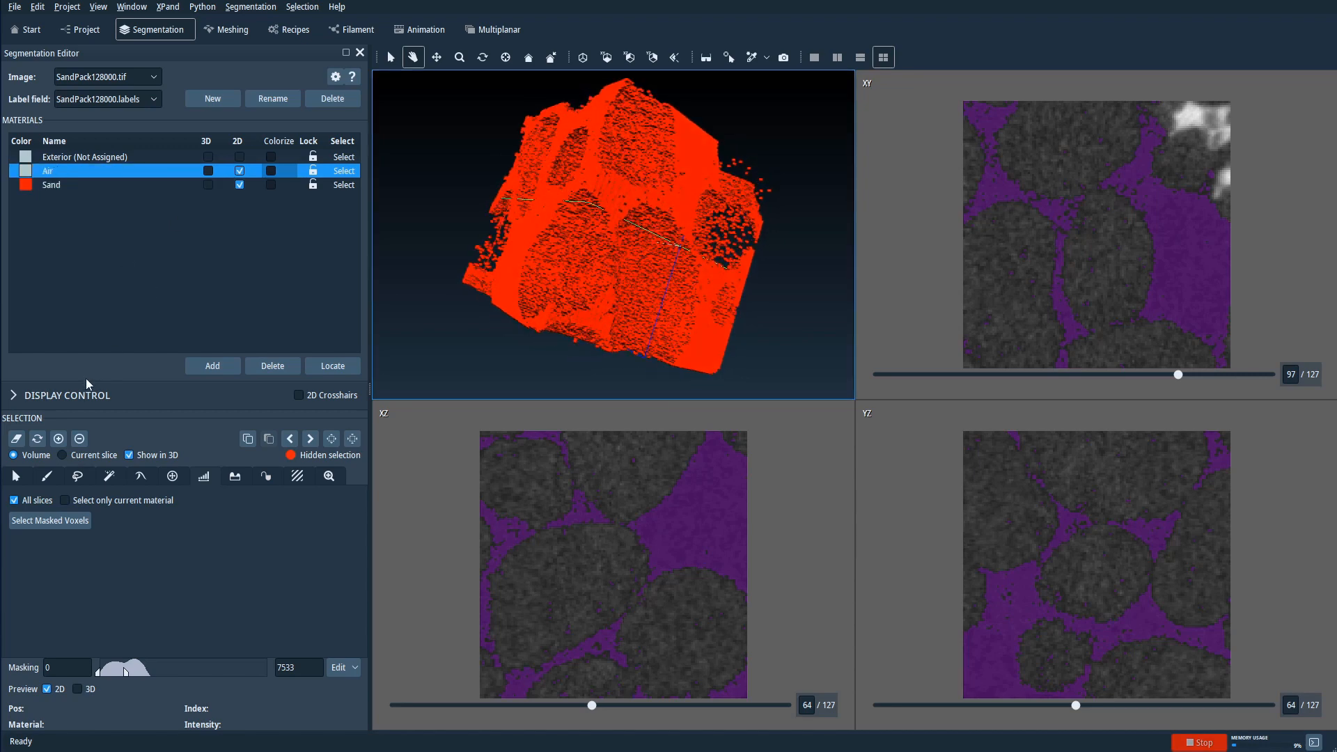
click(58, 439)
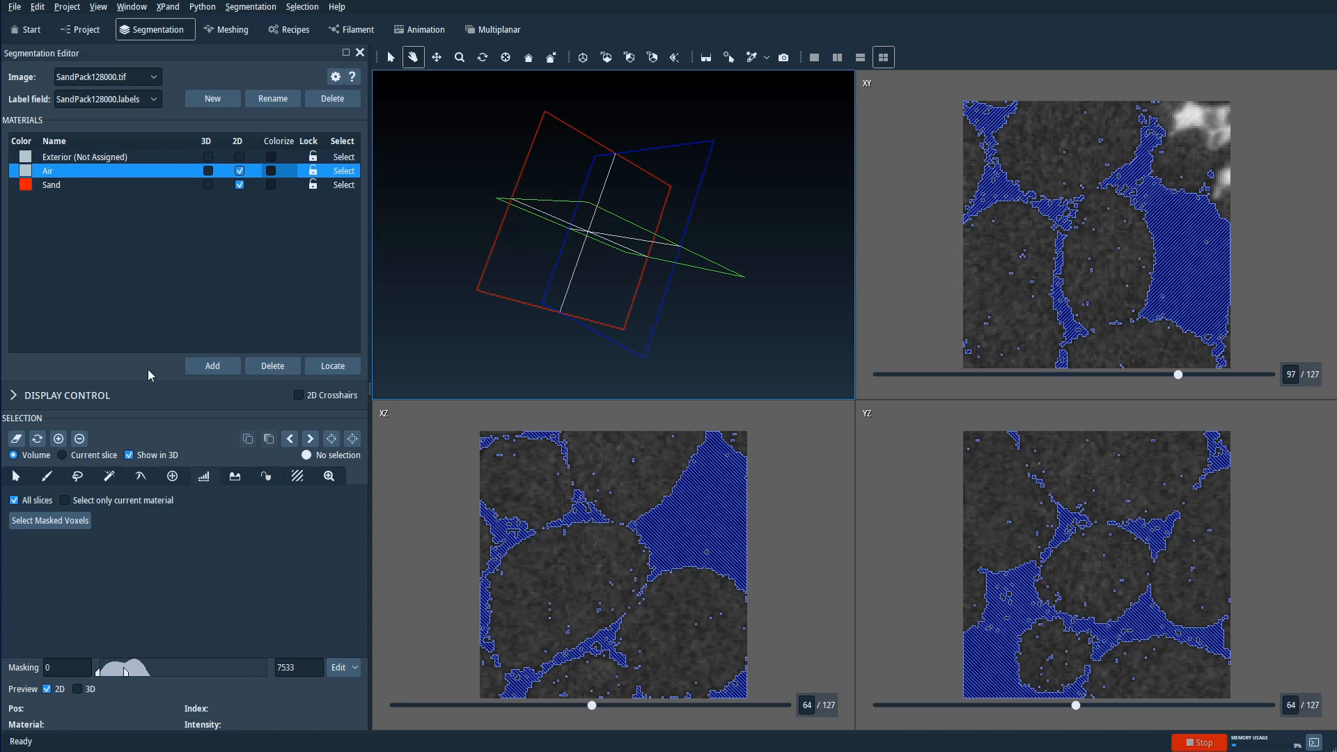
Make Sand the current material and select all voxels within the masking range 7755 to 52956.
click(53, 186)
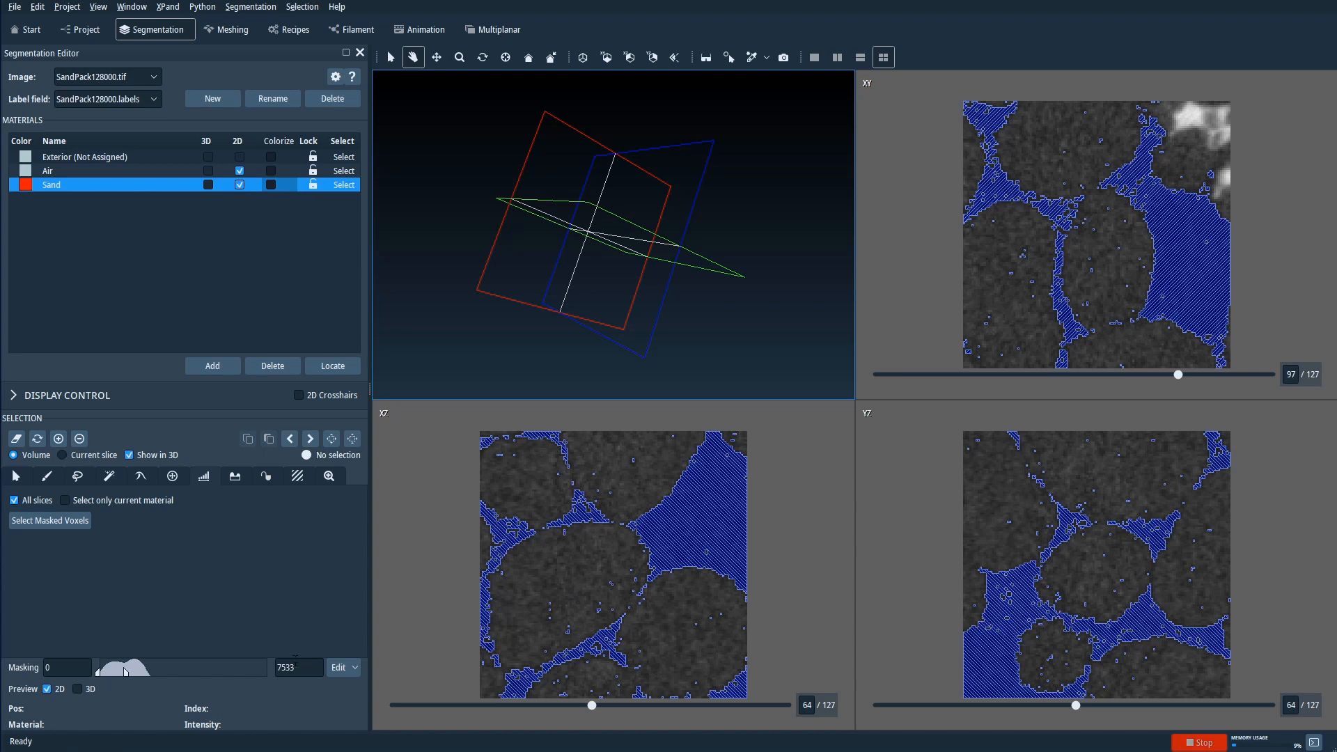
double_click(300, 669)
key(ctrl+c)
drag(59, 668, 22, 668)
key(ctrl+v)
key(Return)
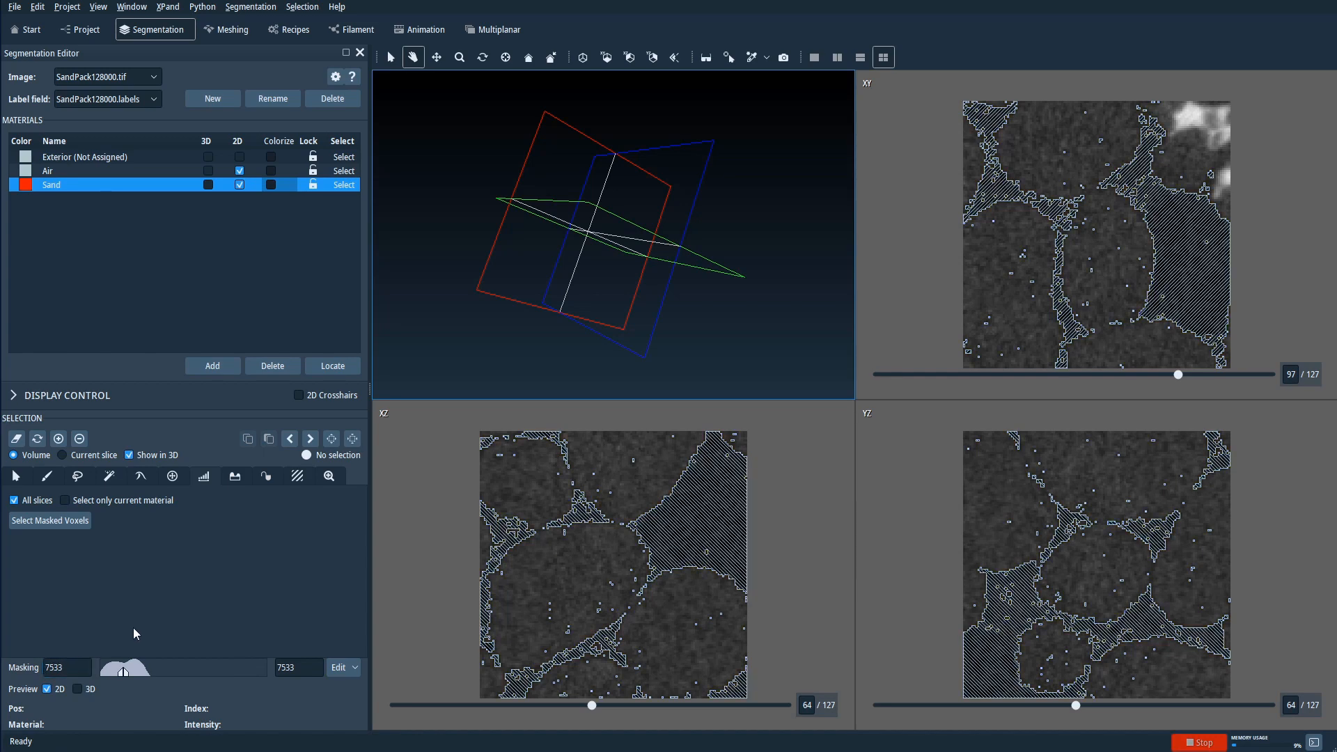
drag(126, 673, 269, 674)
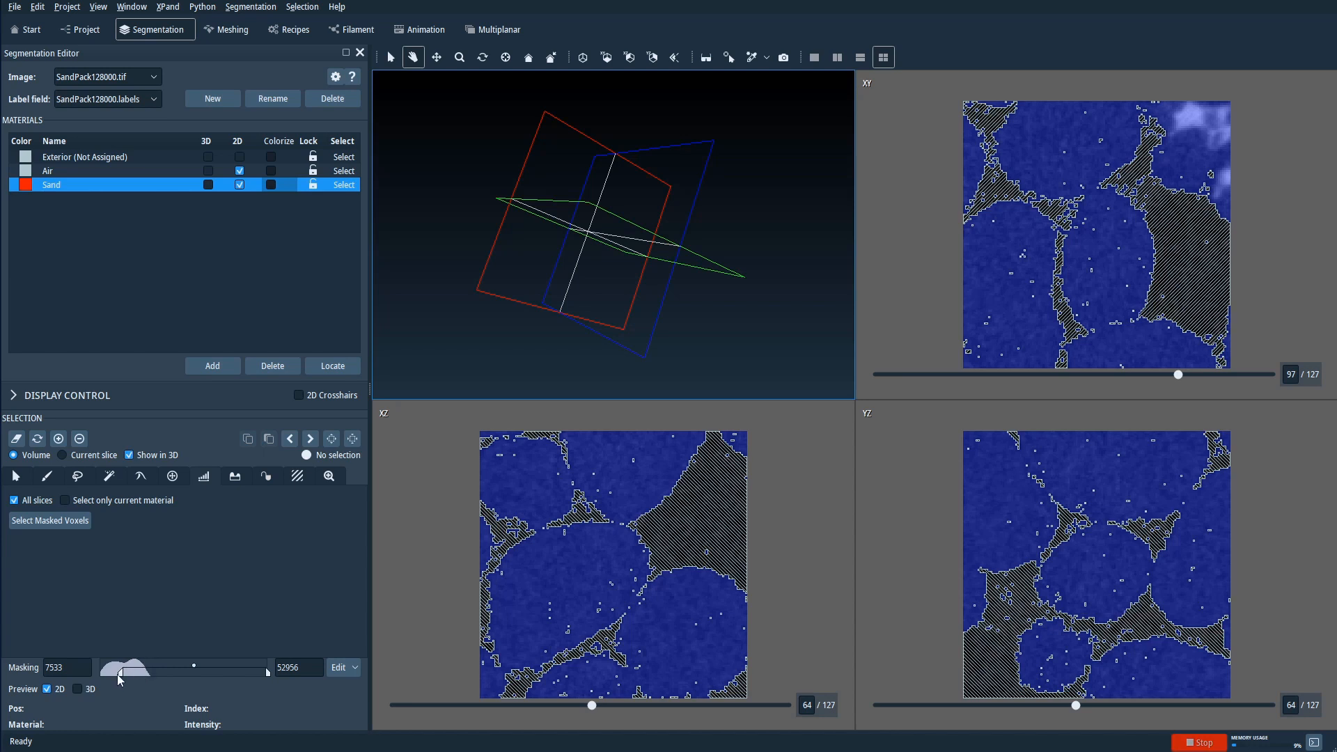
drag(123, 675, 122, 675)
click(50, 520)
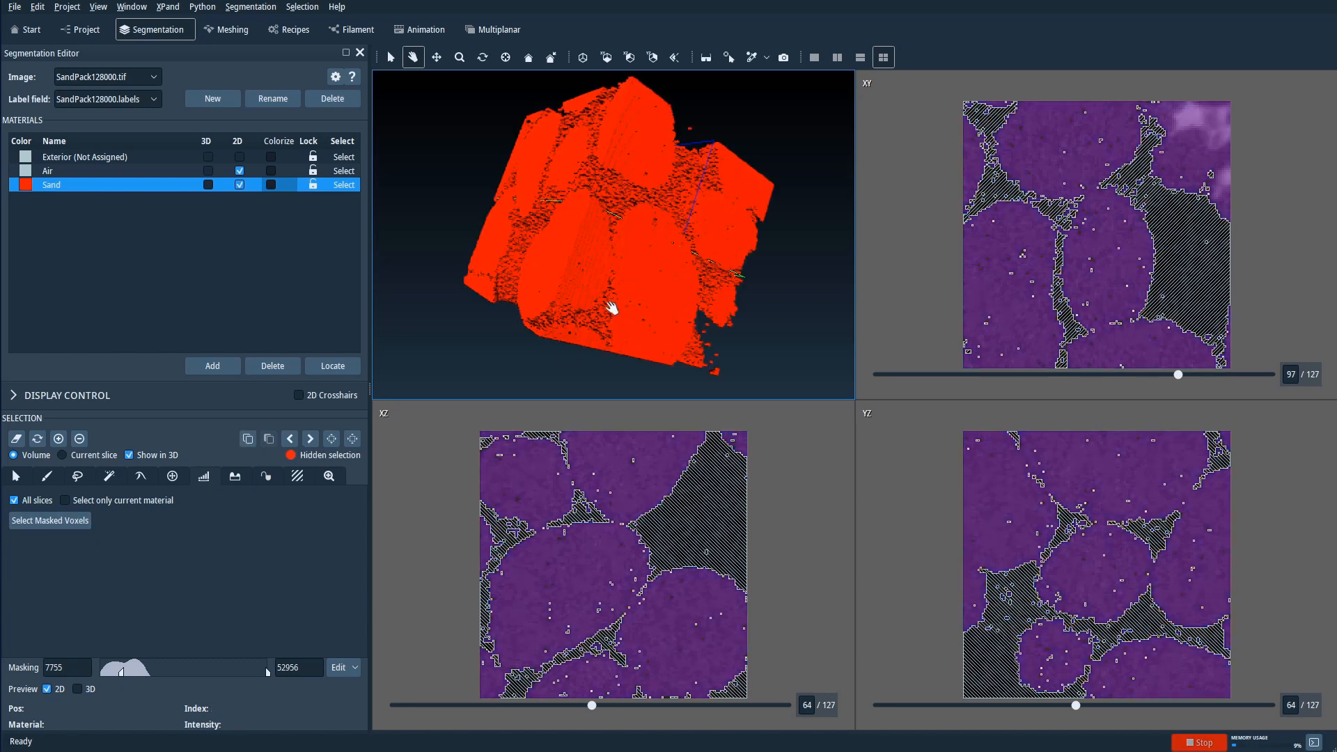
Assign the selected high-intensity voxels to the Sand material.
drag(663, 275, 728, 335)
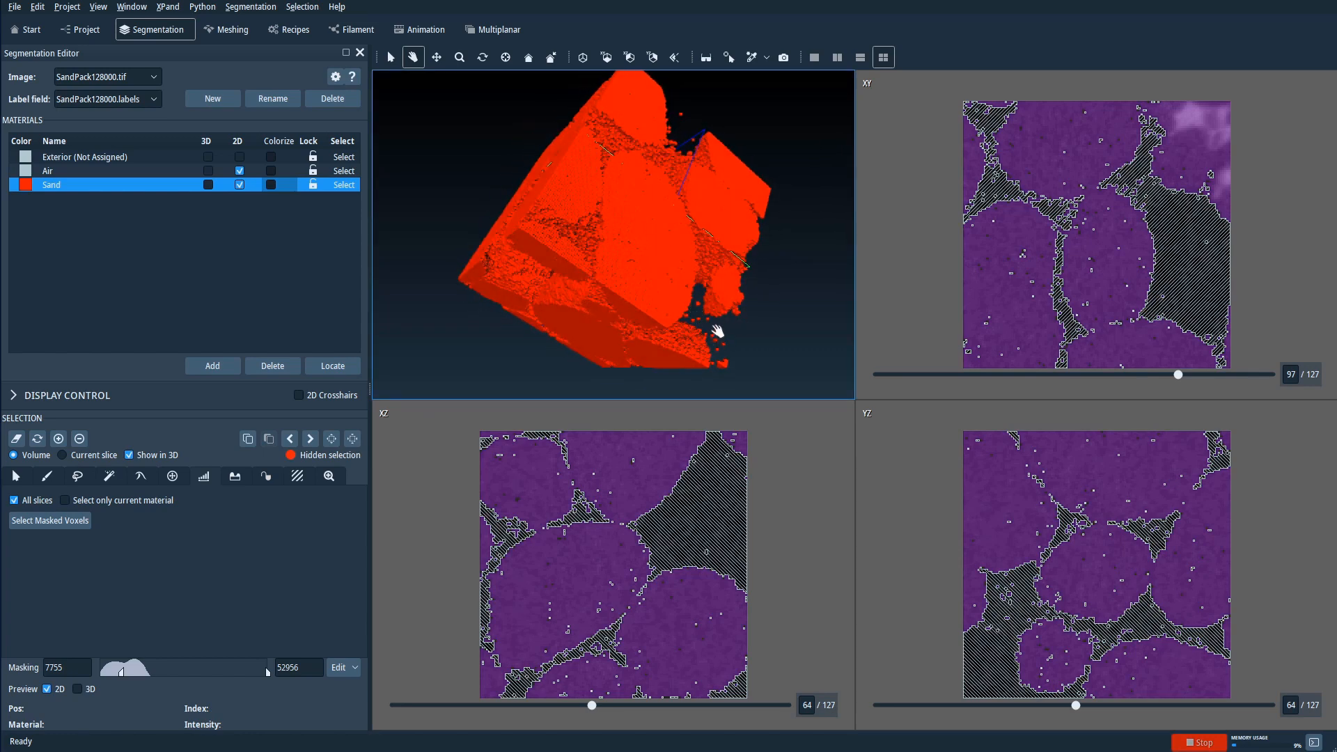
drag(684, 265, 612, 257)
drag(653, 171, 594, 209)
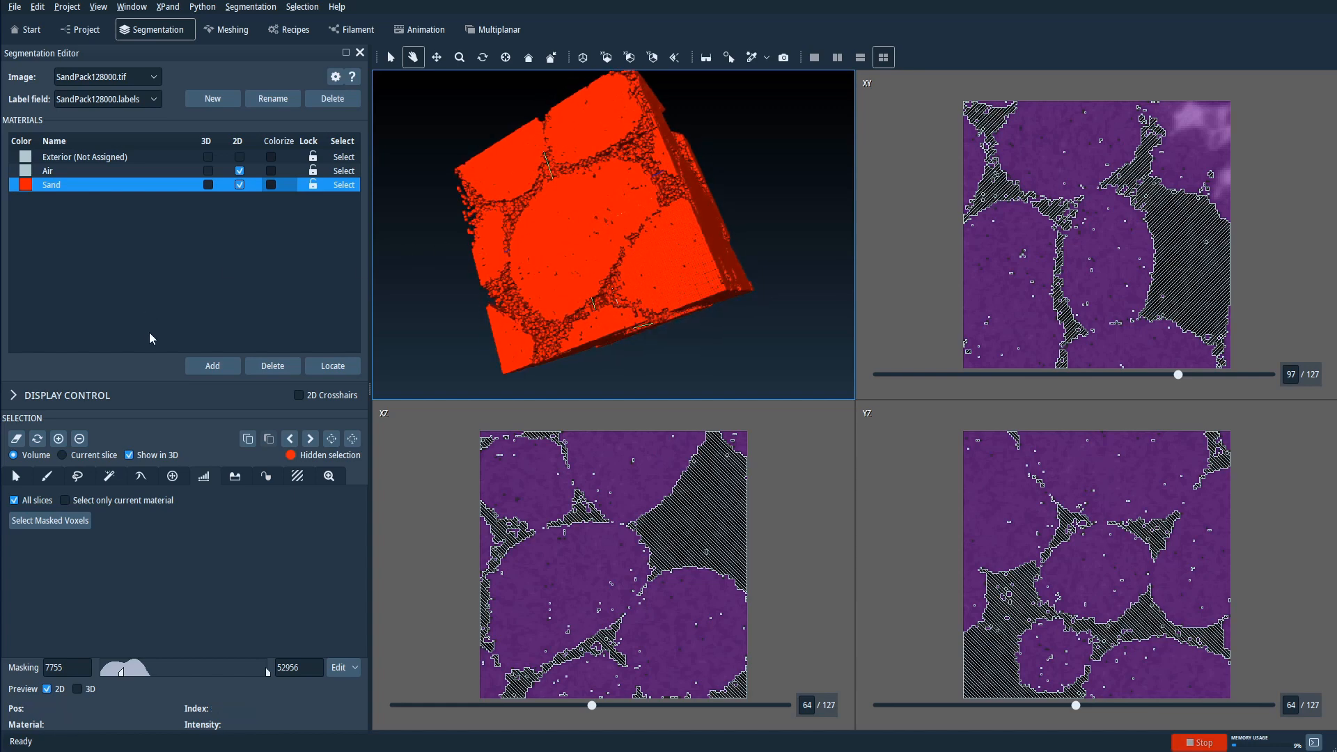
click(60, 437)
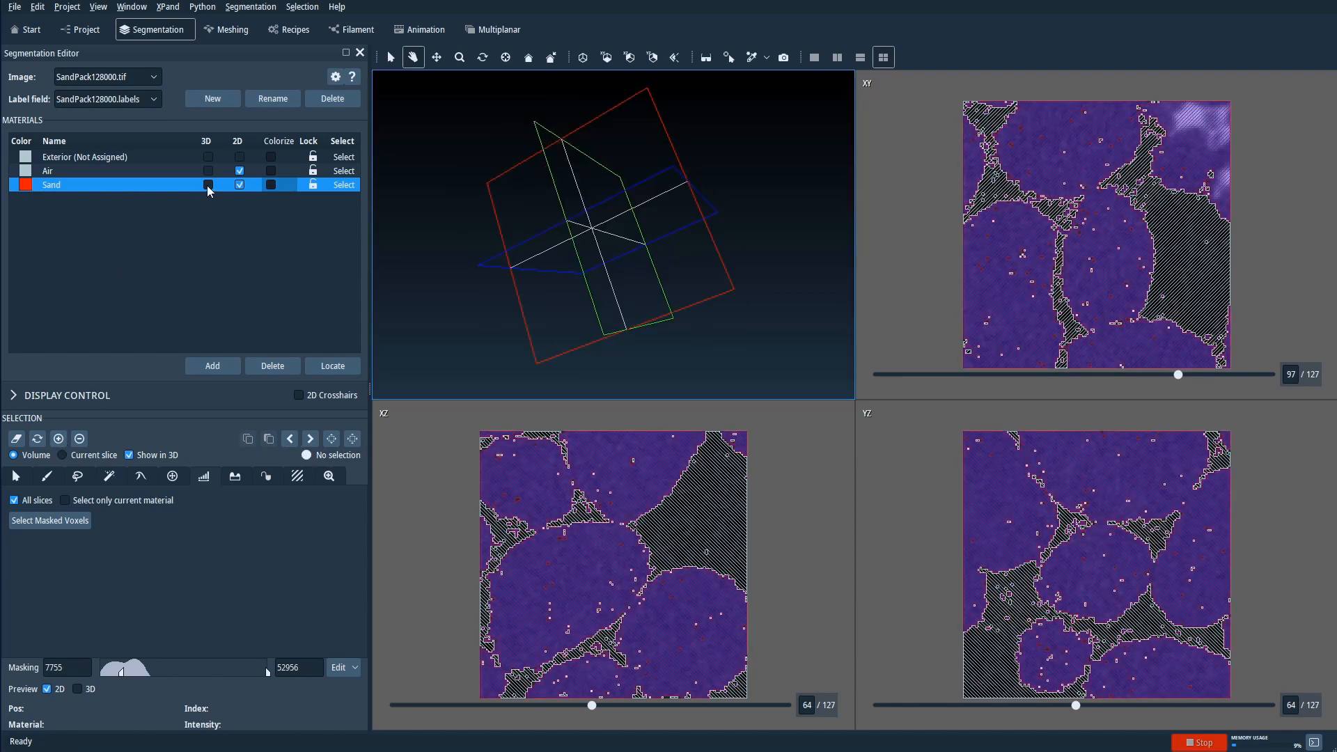
Examine the Sand material in 3D, and swap it for the Air material to inspect its noise and pore shapes.
click(209, 185)
drag(548, 247, 630, 244)
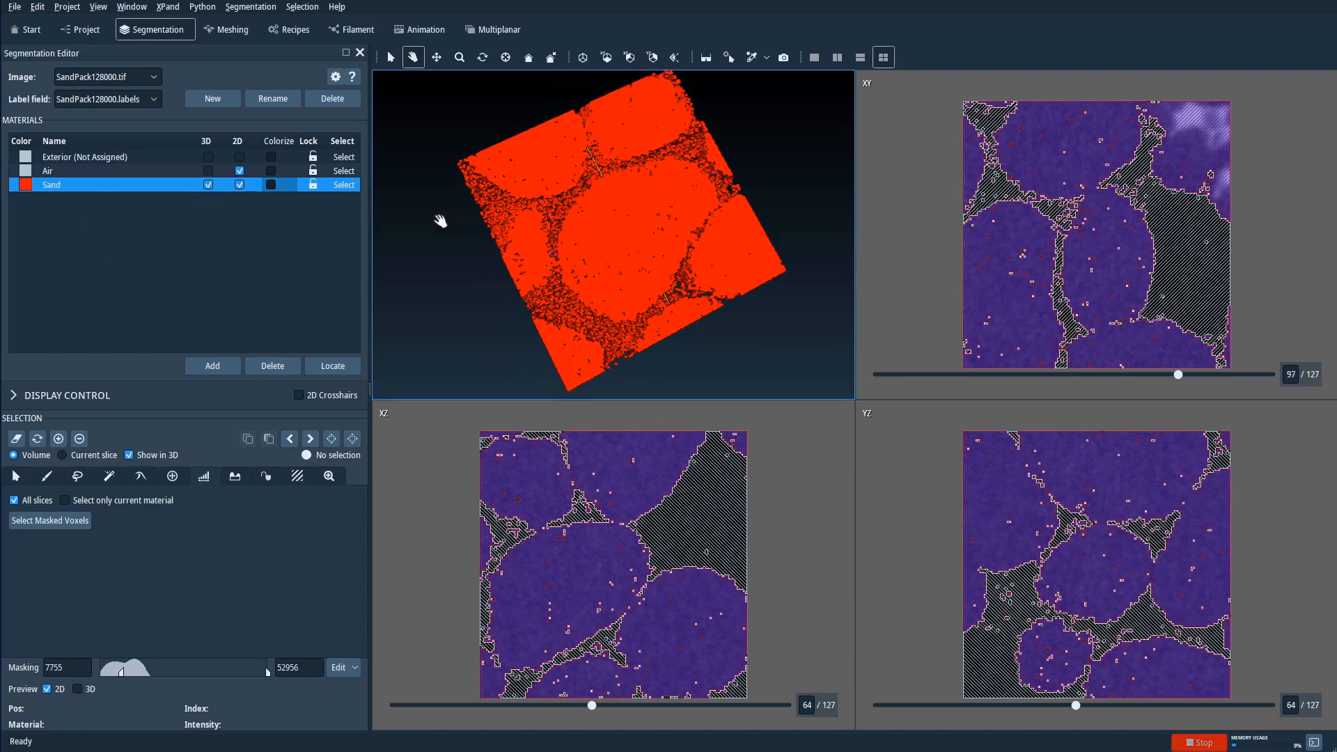
click(208, 184)
click(208, 170)
drag(521, 217, 607, 161)
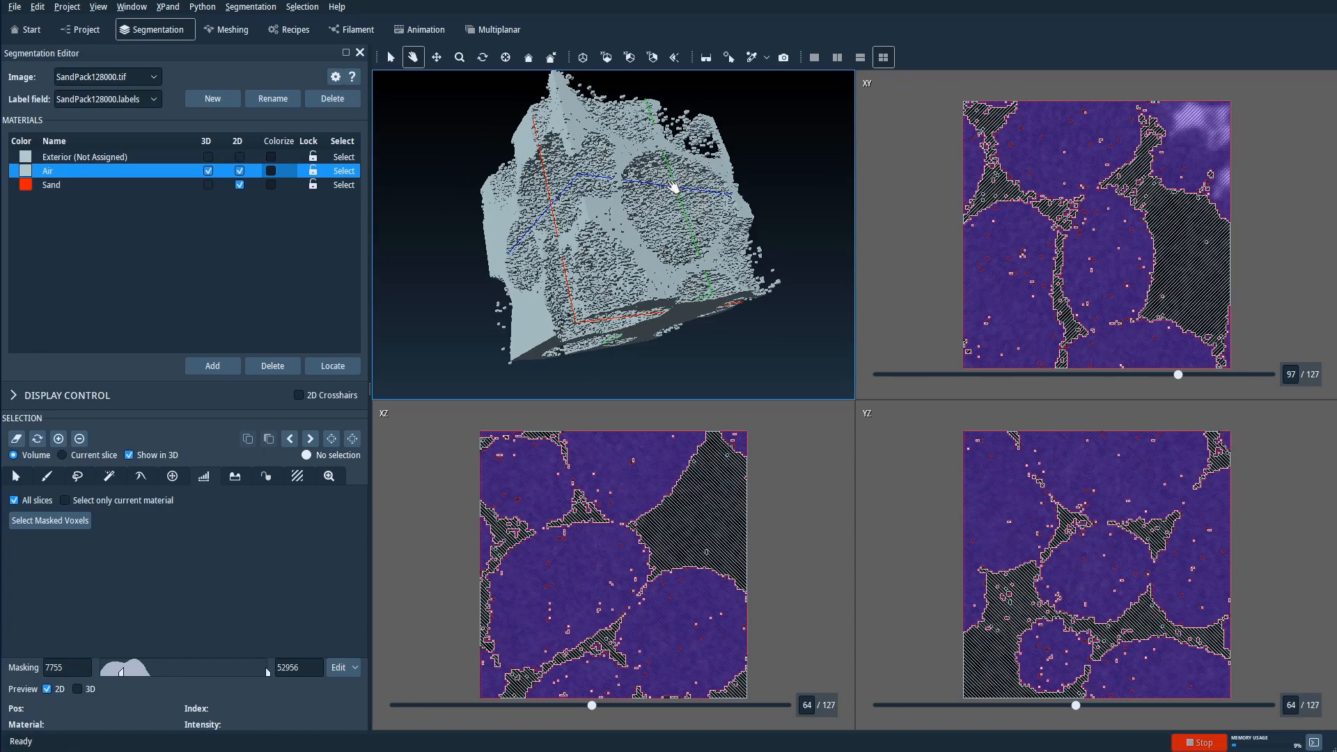
drag(689, 191, 502, 203)
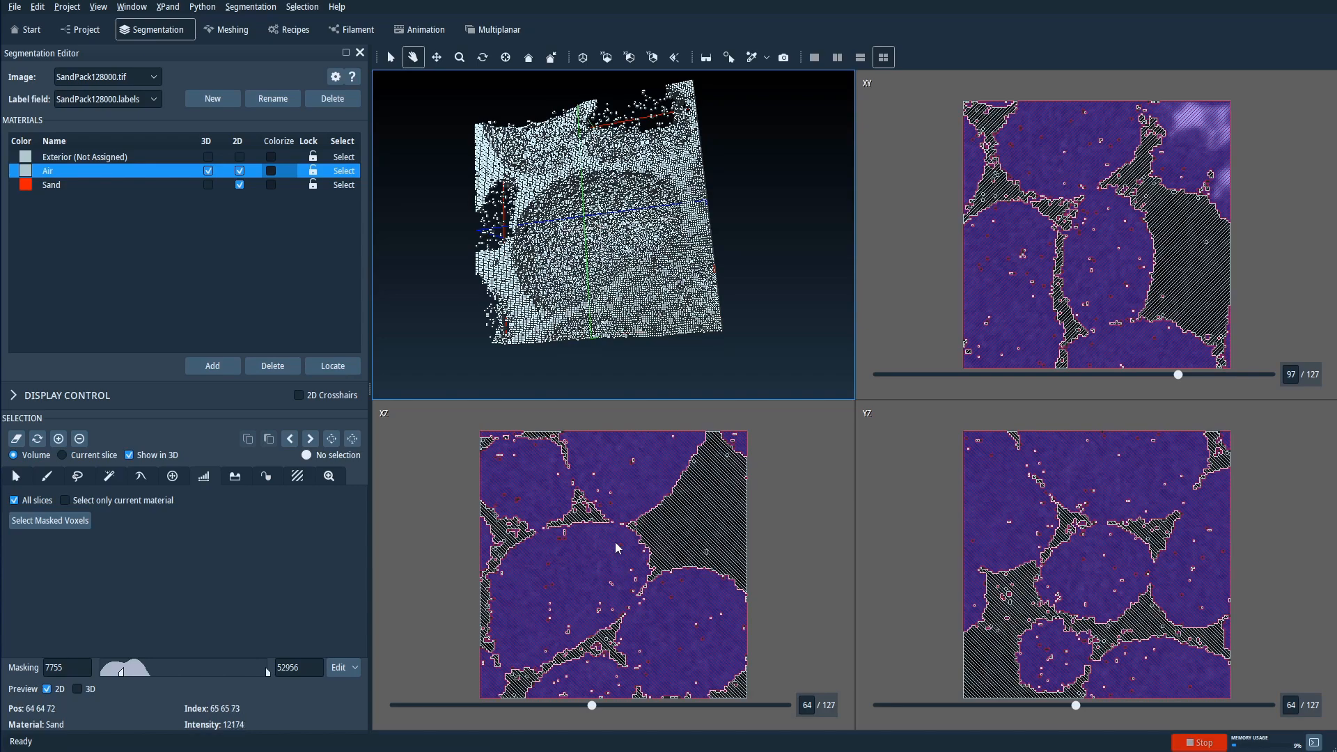
mouse_move(561, 226)
mouse_down()
mouse_move(585, 220)
mouse_move(541, 221)
mouse_up()
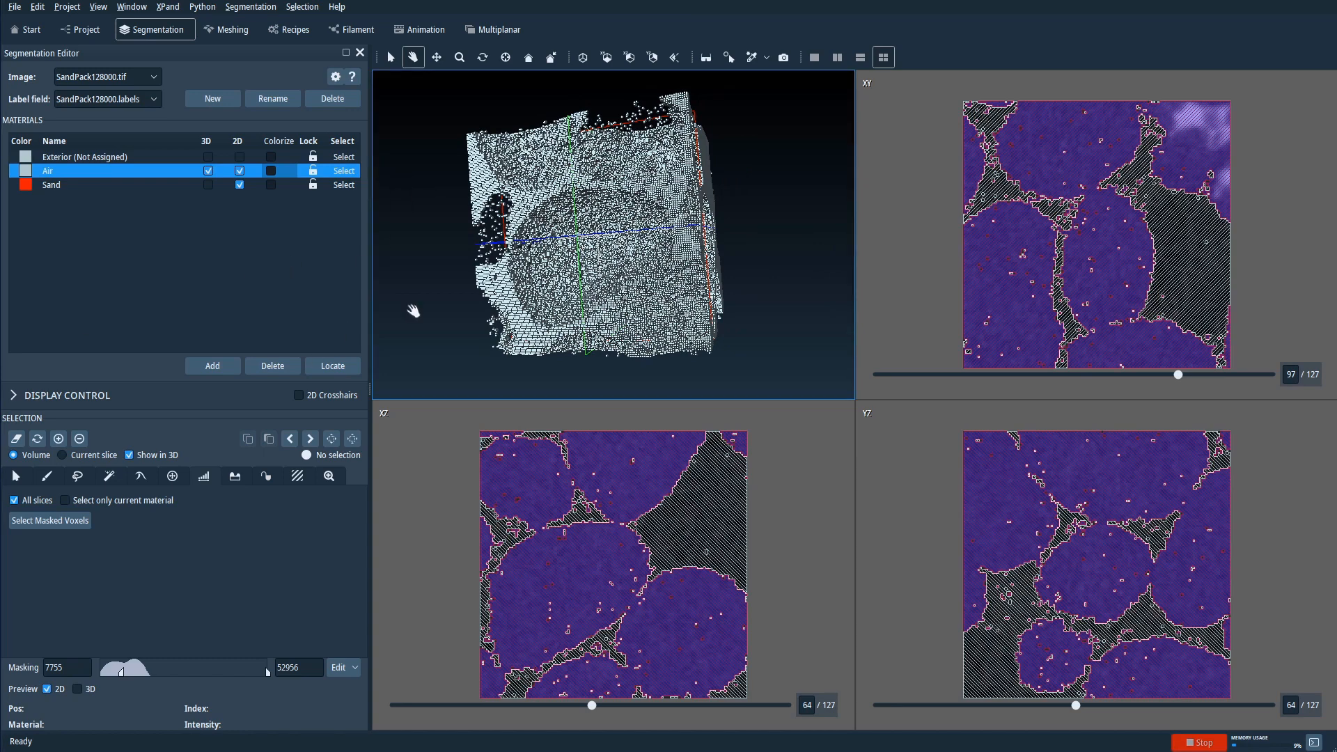
mouse_move(567, 233)
mouse_down()
mouse_move(585, 237)
mouse_move(567, 233)
mouse_up()
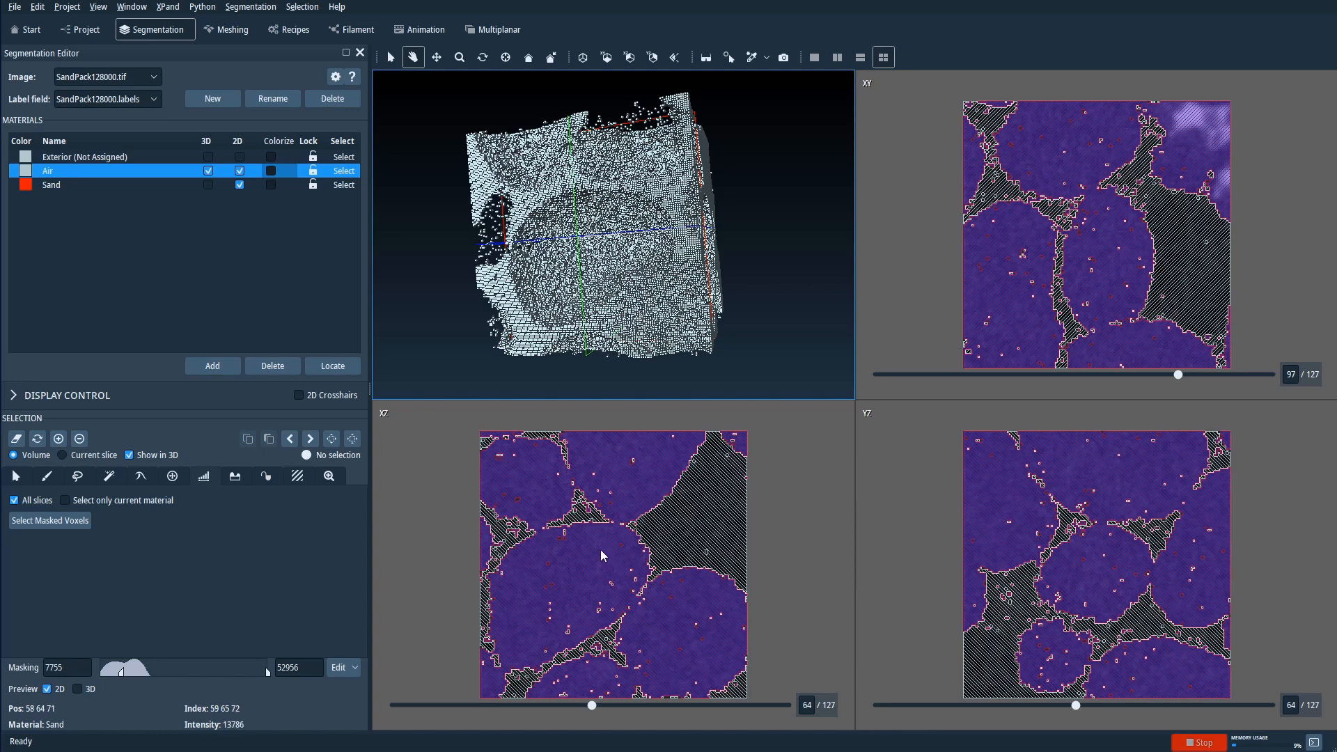
drag(542, 235, 598, 244)
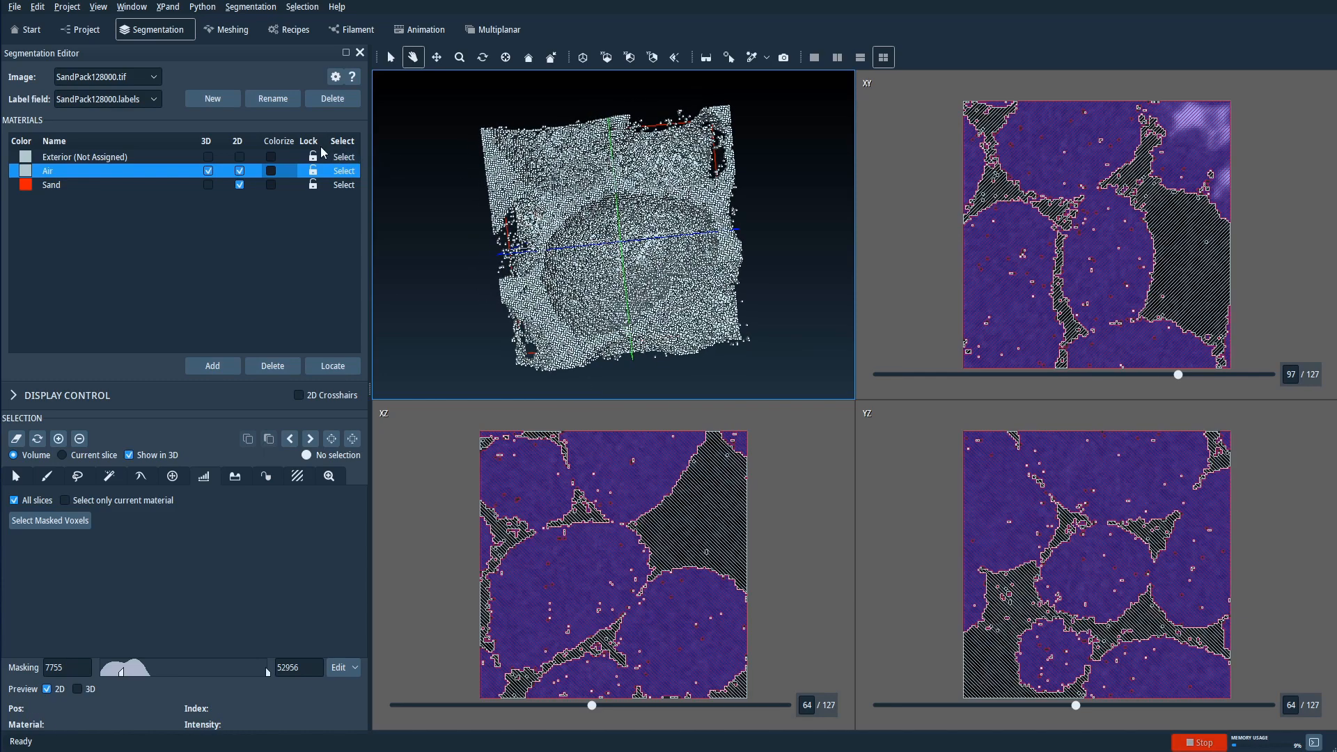
drag(592, 243, 553, 211)
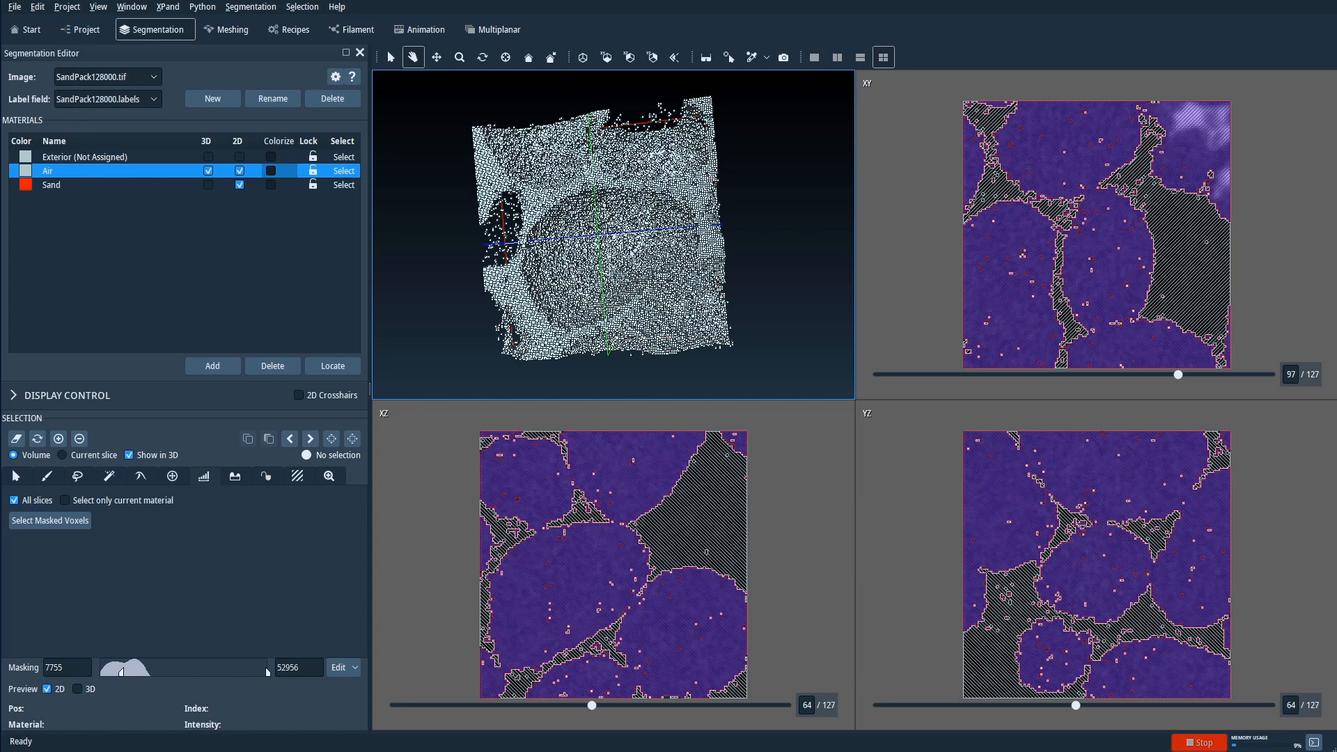
Switch to the project workspace and compare the properties of SandPack128000.labels and SandPack128000.tif.
click(82, 29)
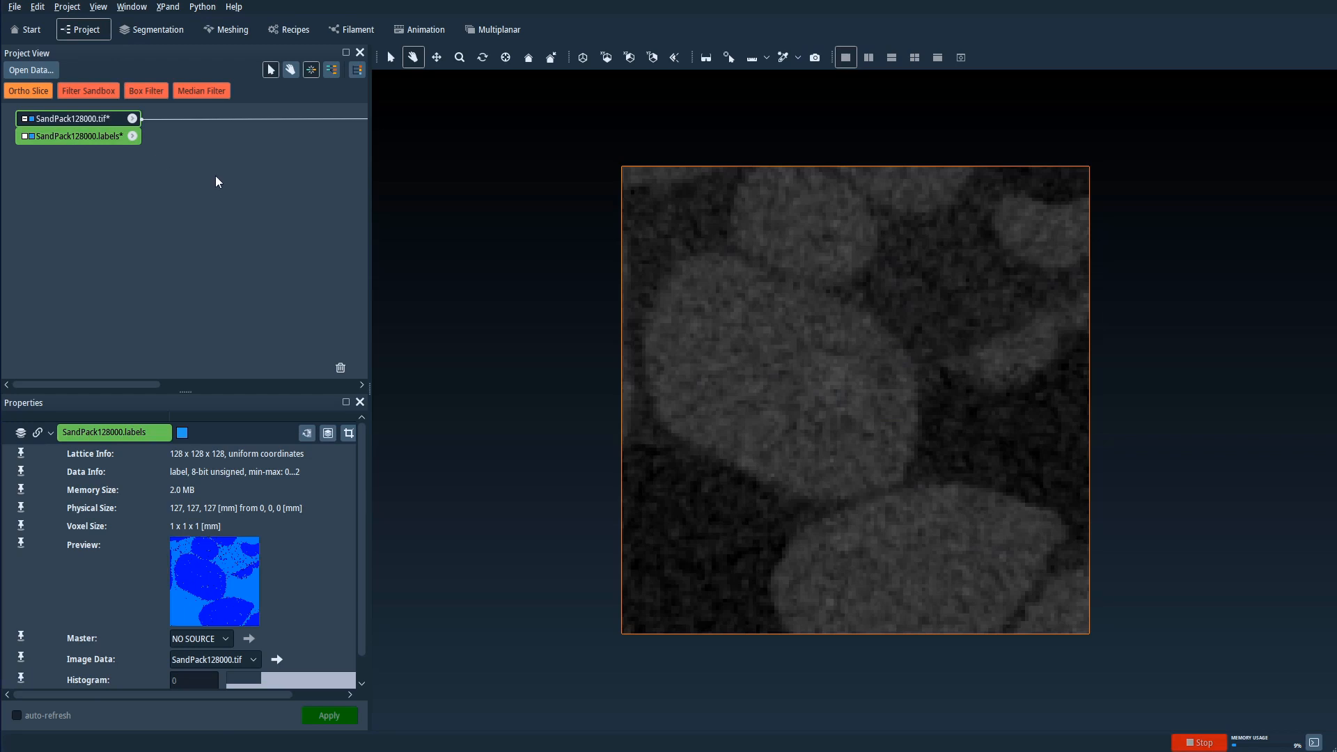
click(103, 119)
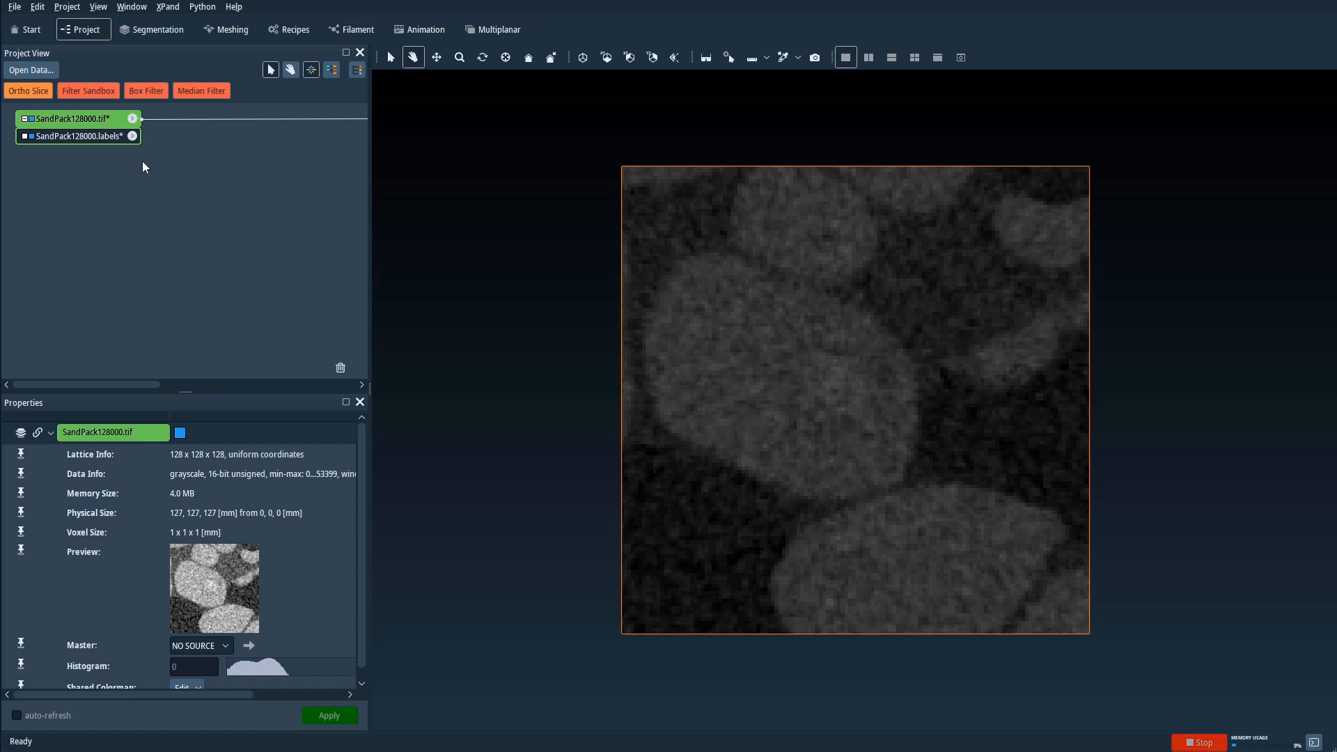
click(108, 138)
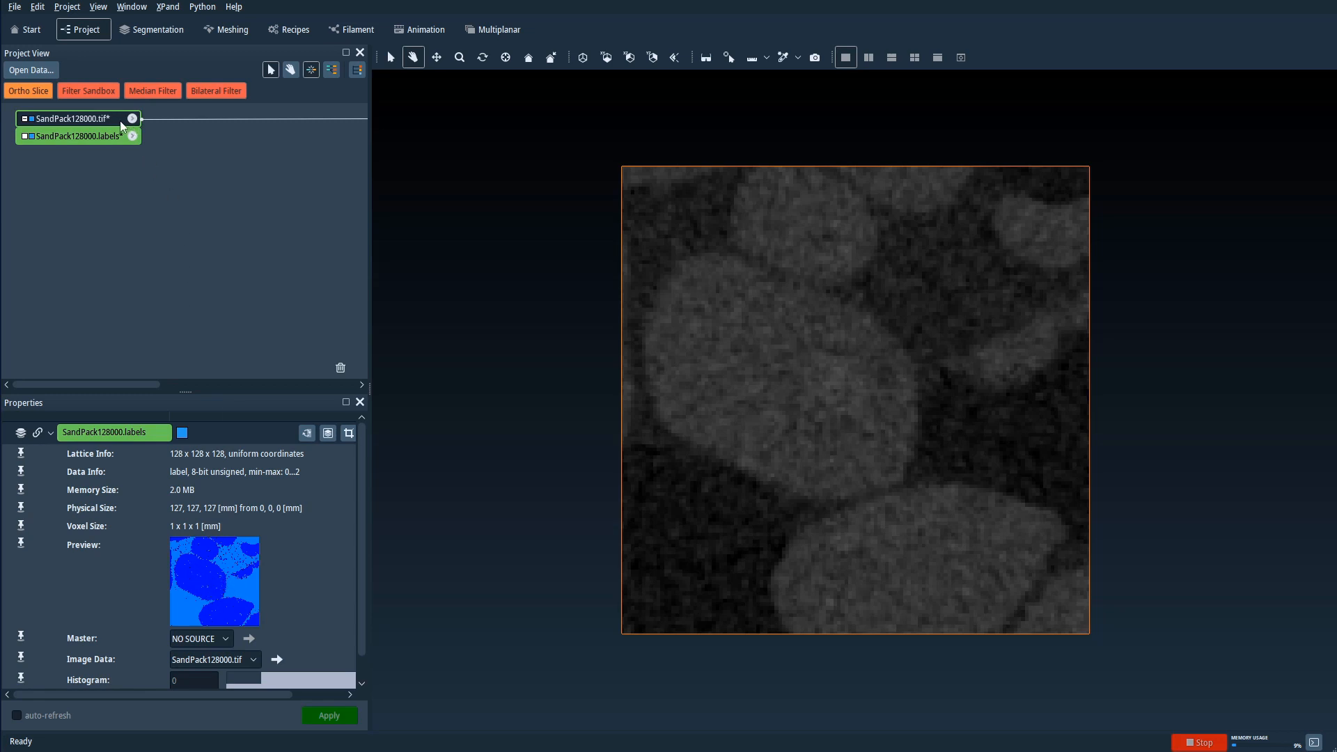
click(105, 121)
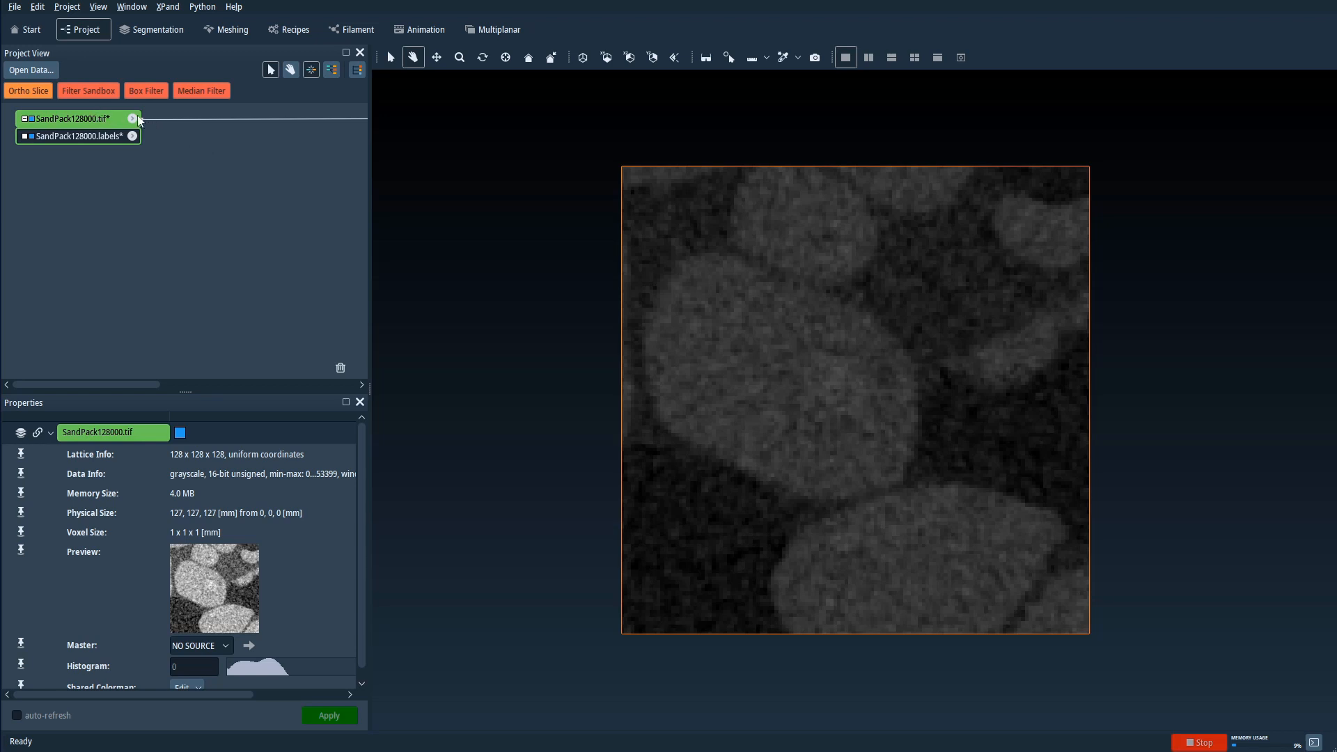
Search the available modules for "filter" and attach a Box Filter to SandPack128000.tif.
mouse_move(47, 124)
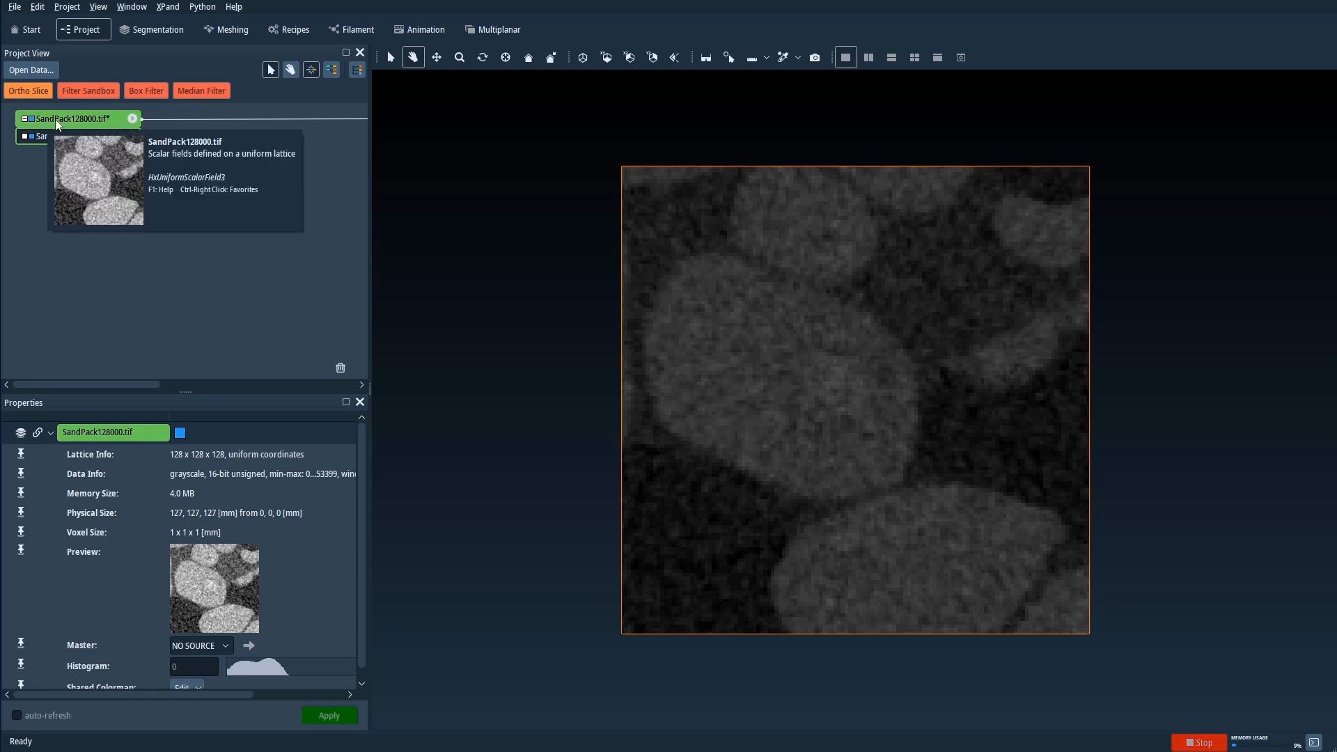
click(133, 120)
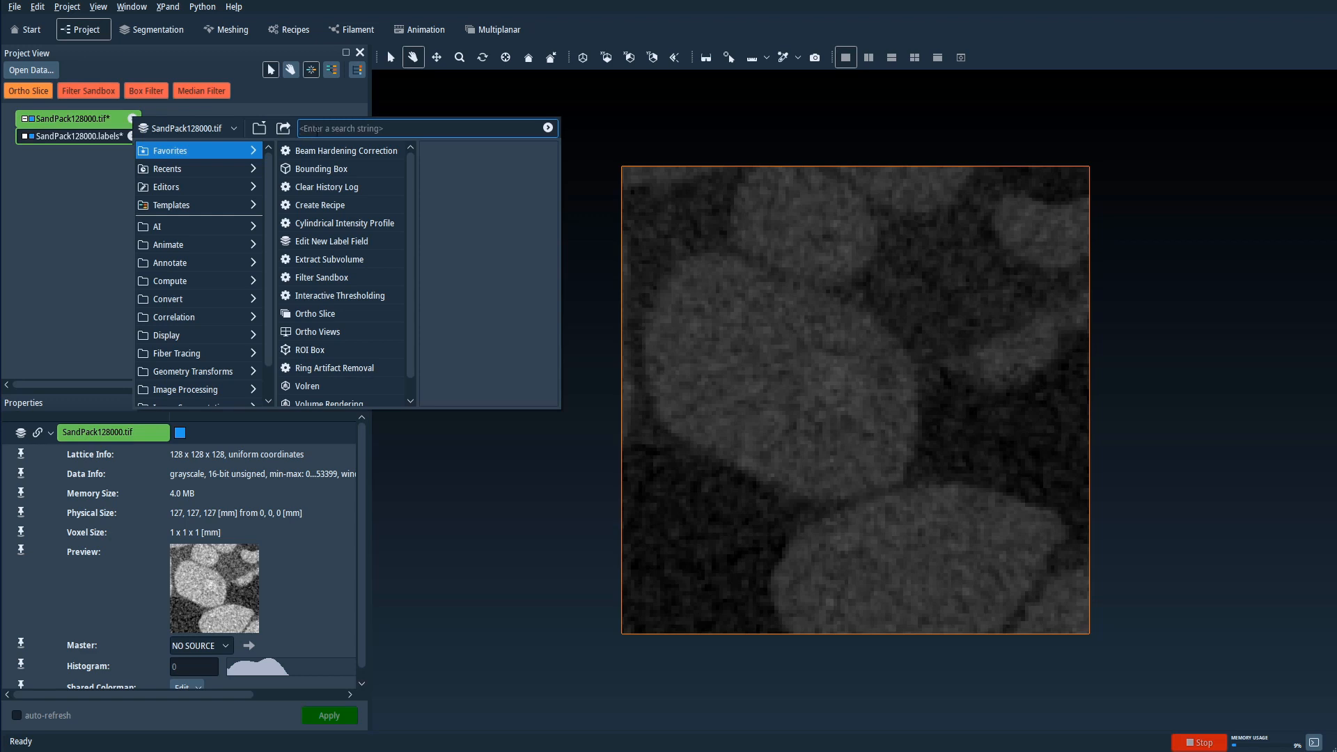
text(filter)
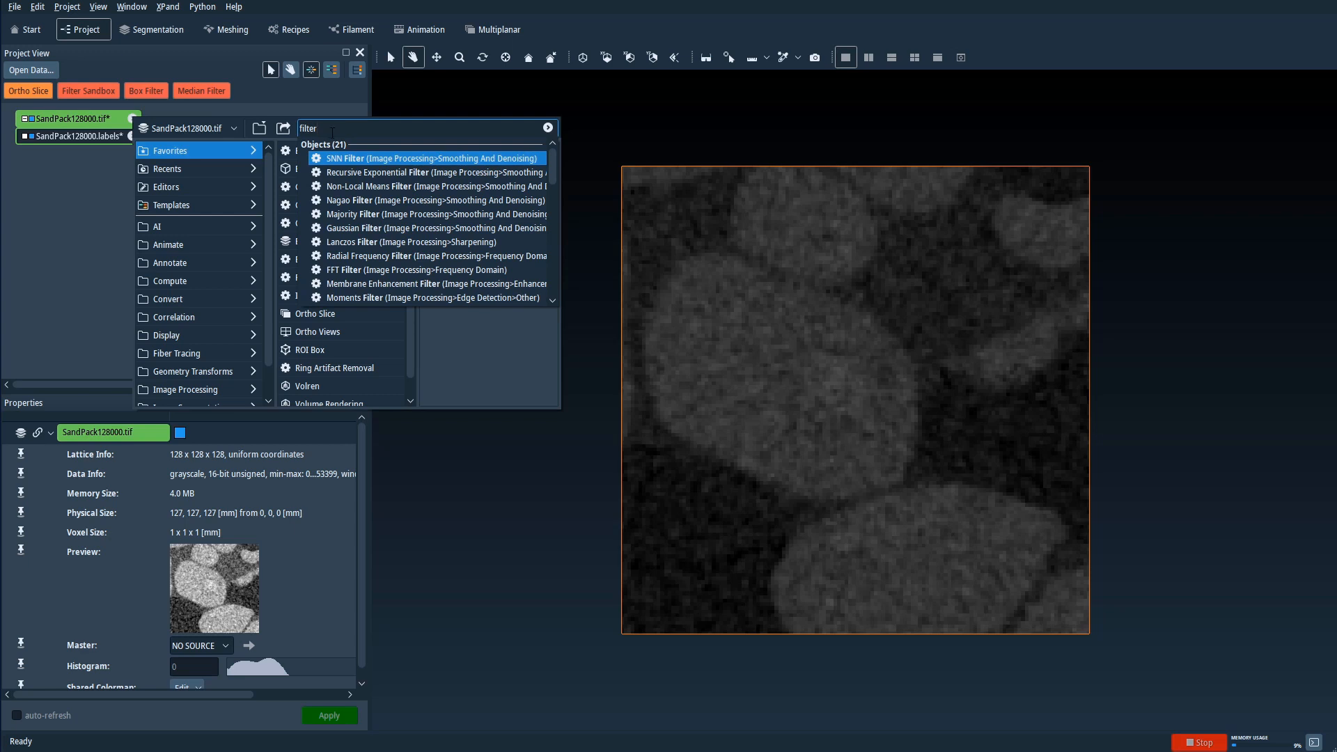
scroll(372, 214, down, 2)
scroll(370, 217, down, 2)
scroll(359, 255, up, 4)
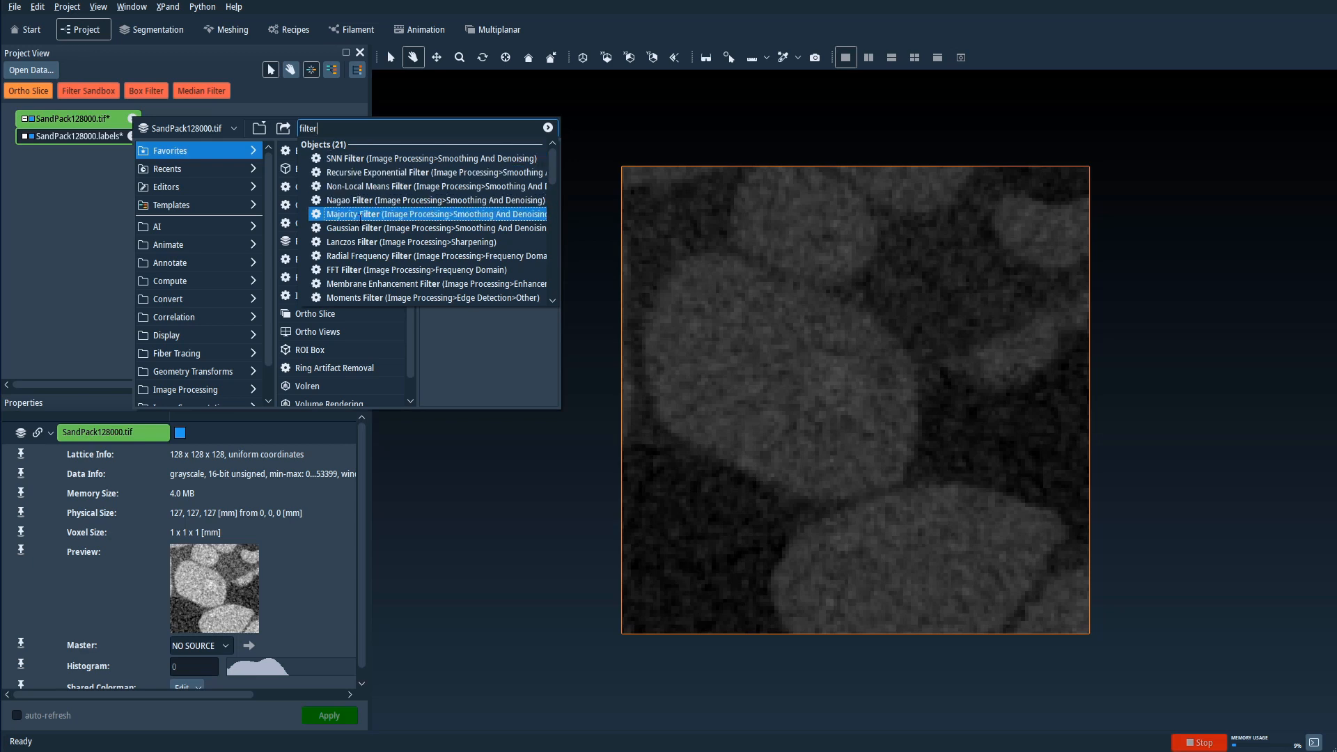
scroll(362, 217, down, 2)
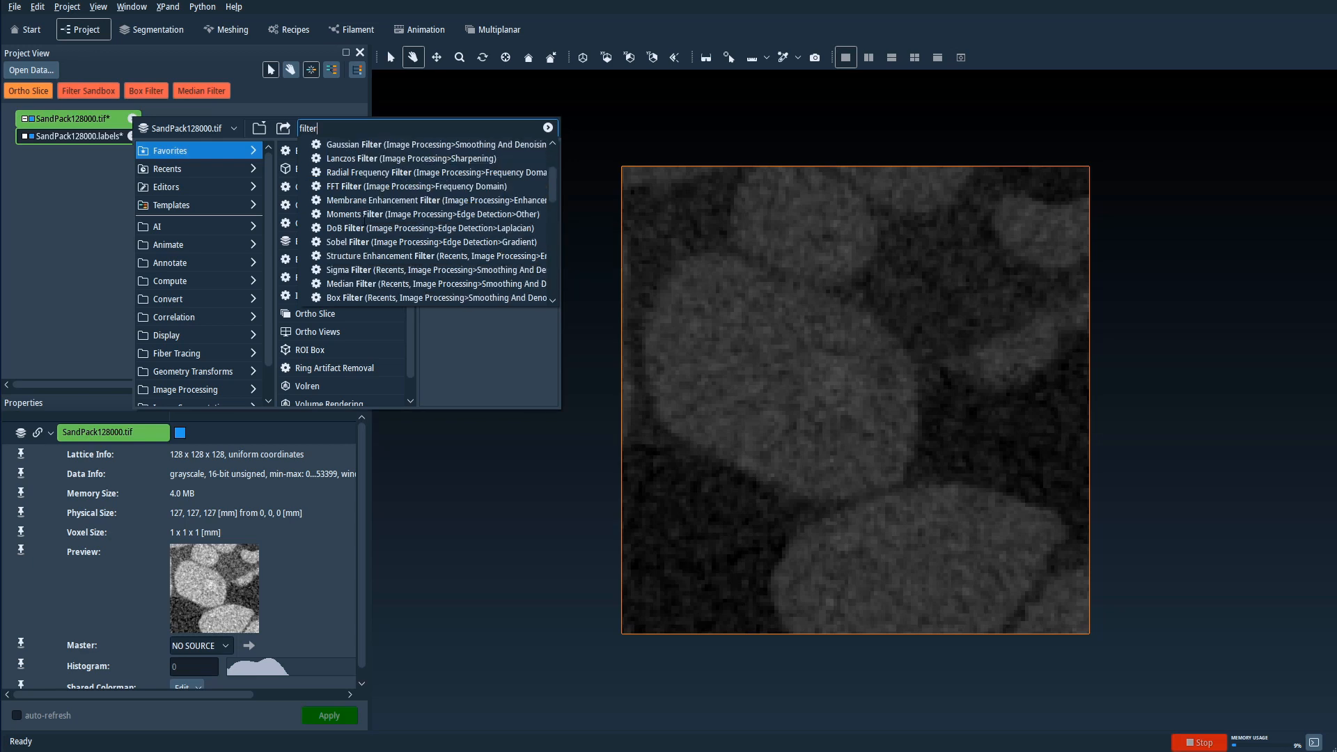
scroll(371, 229, down, 1)
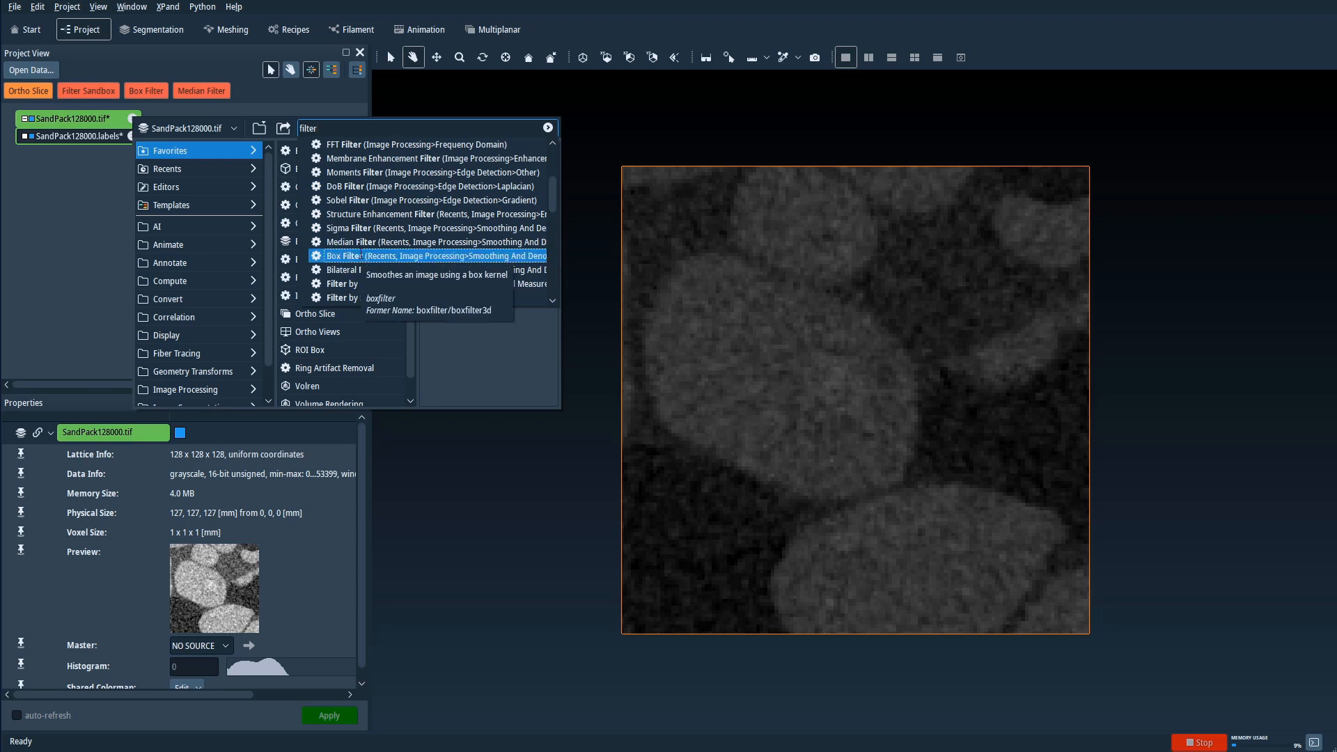
click(359, 257)
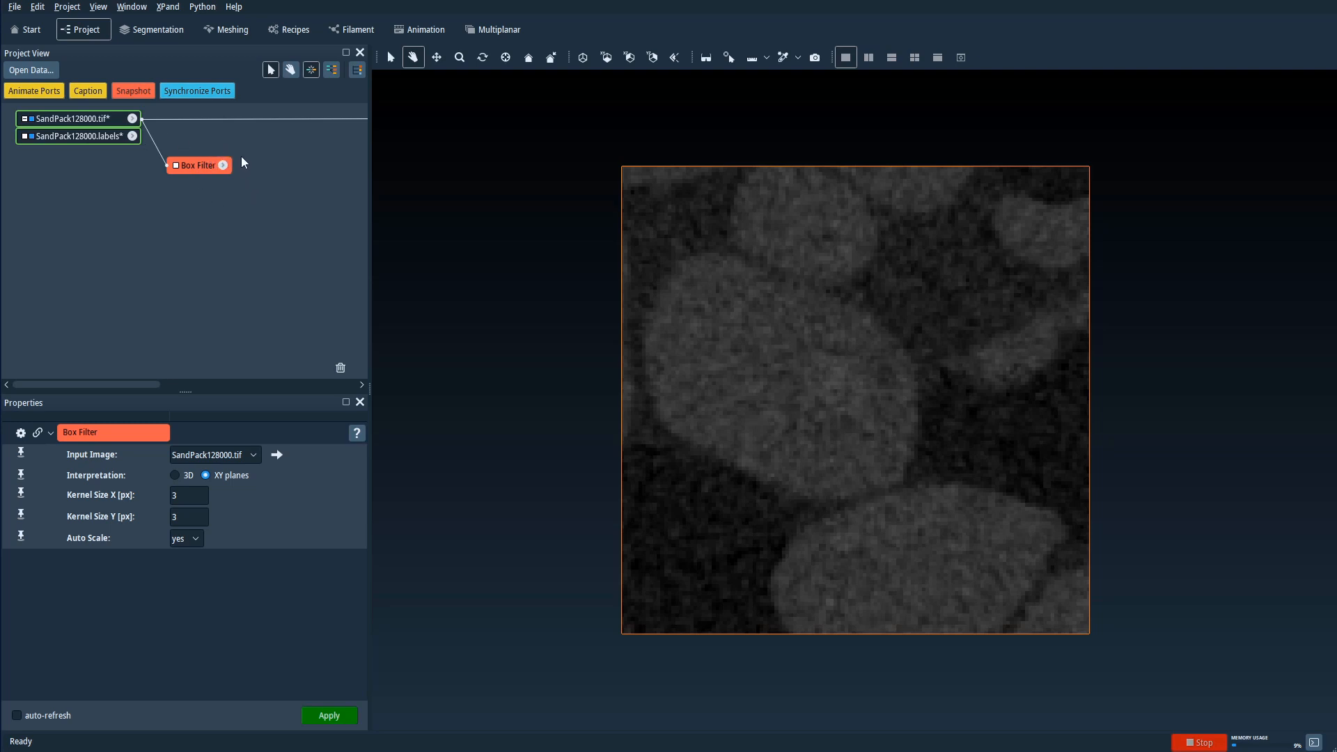
Read the Box Filter module's help page on its description and ports, and close it.
click(357, 435)
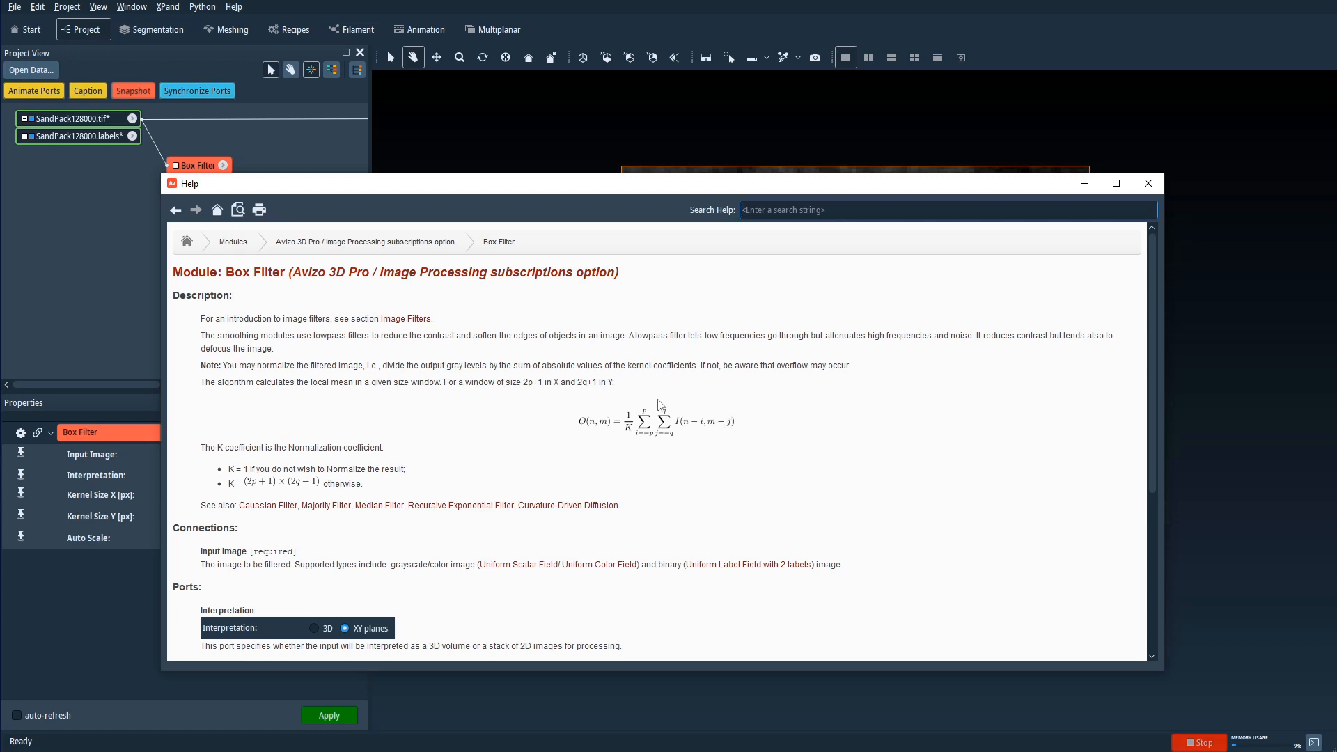
drag(597, 189, 700, 165)
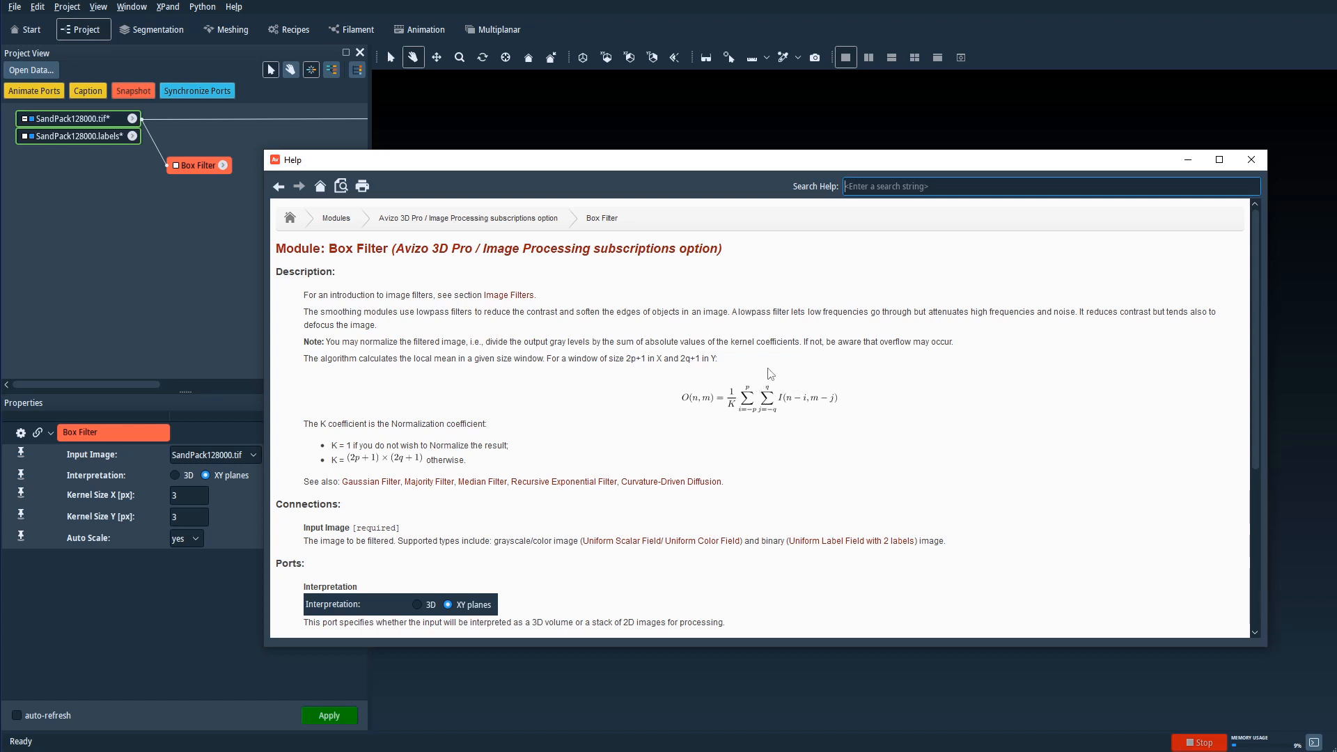
click(1252, 160)
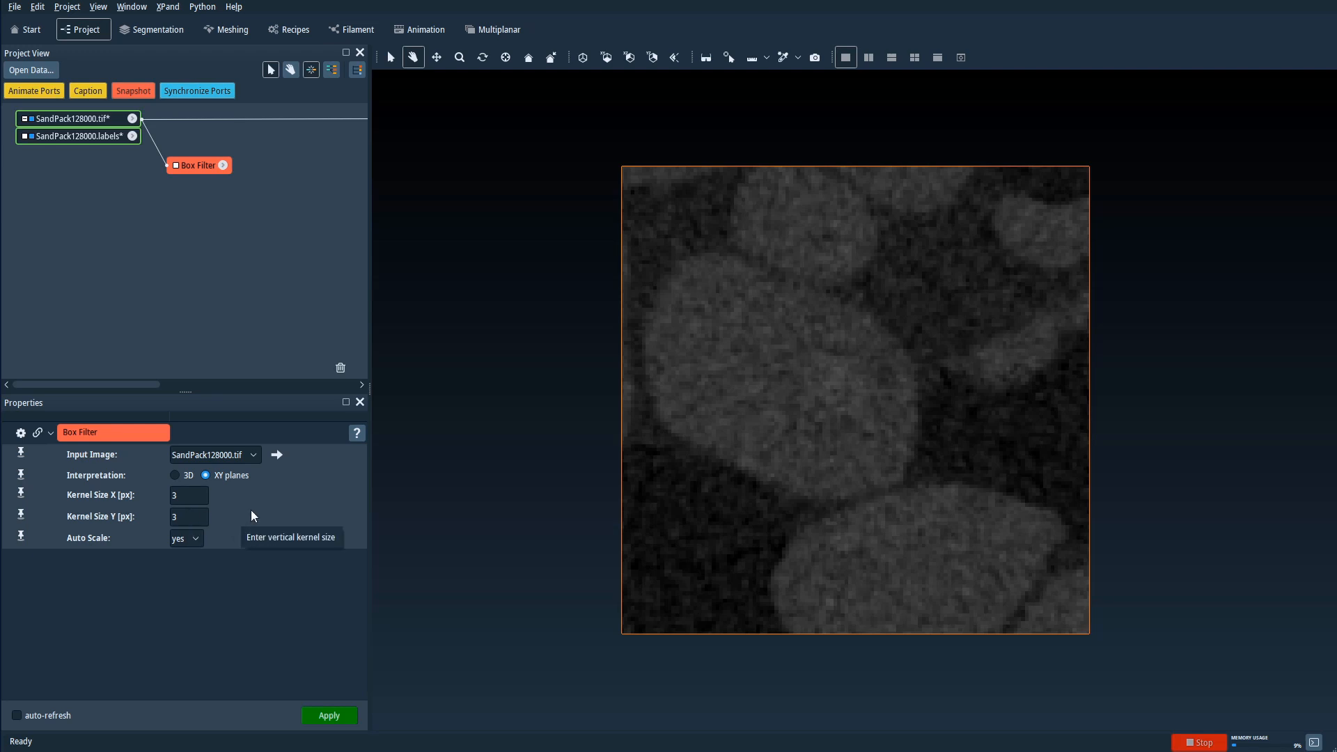
Apply the Box Filter to SandPack128000.tif and display the filtered volume with an Ortho Slice.
click(324, 717)
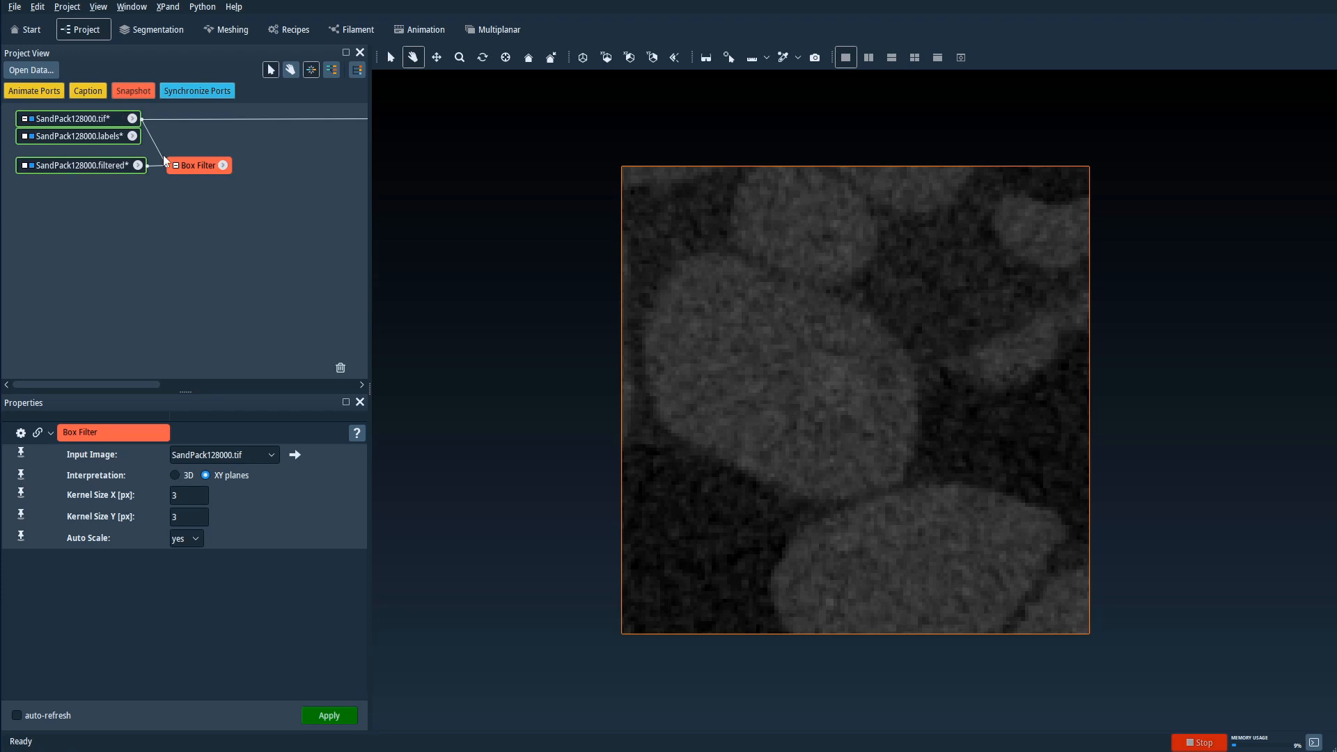
click(114, 166)
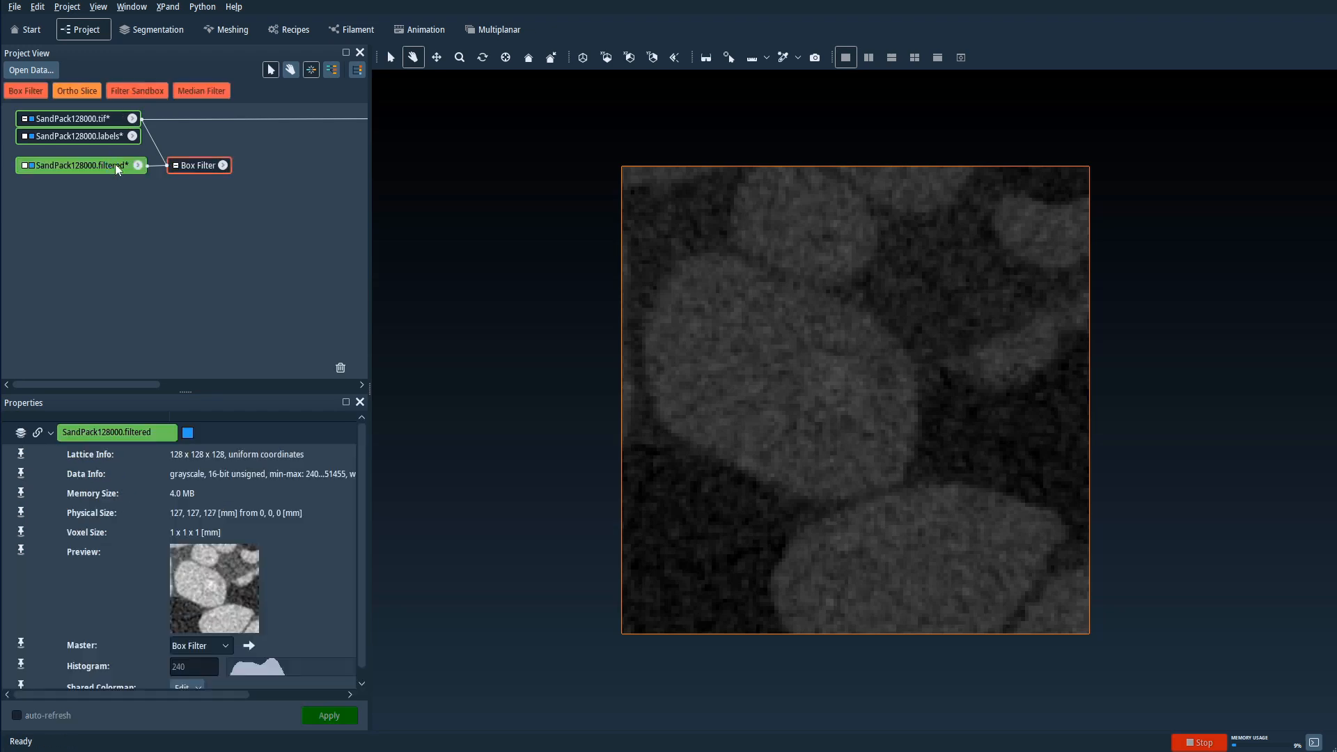
drag(113, 169, 122, 186)
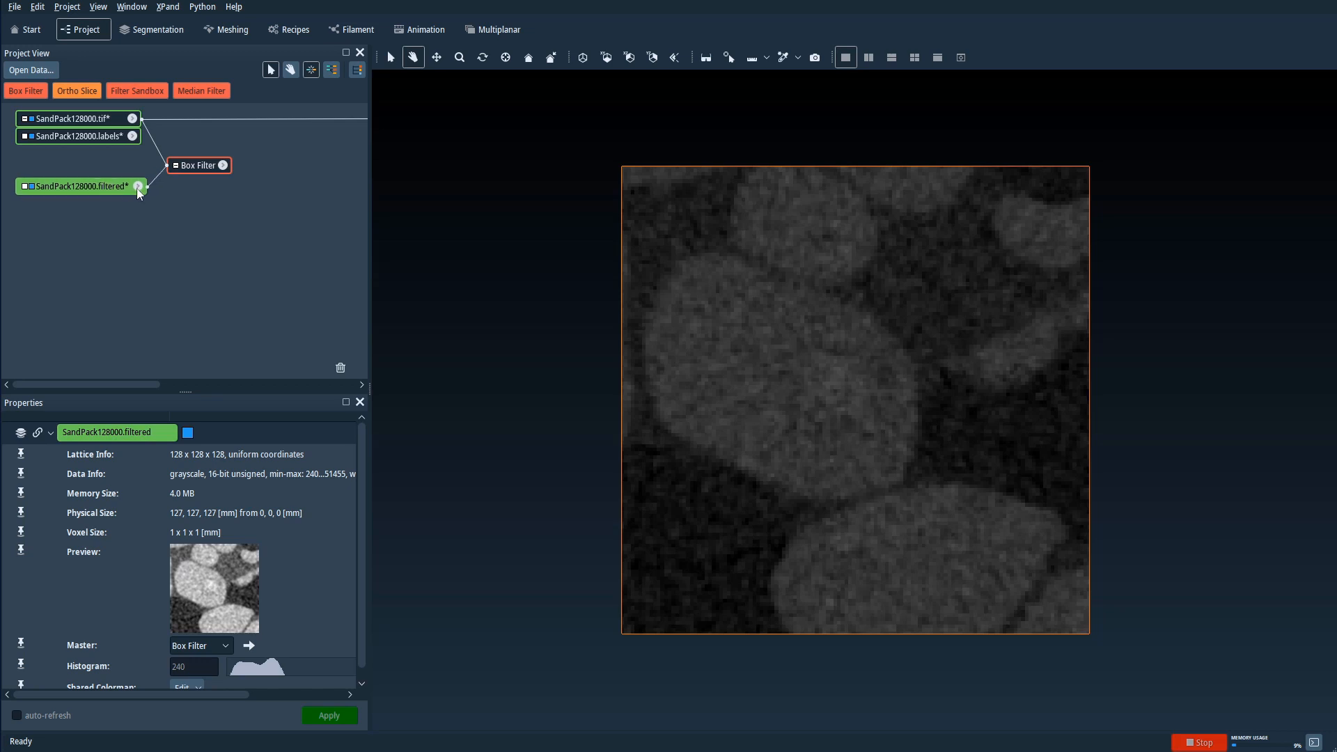
click(138, 187)
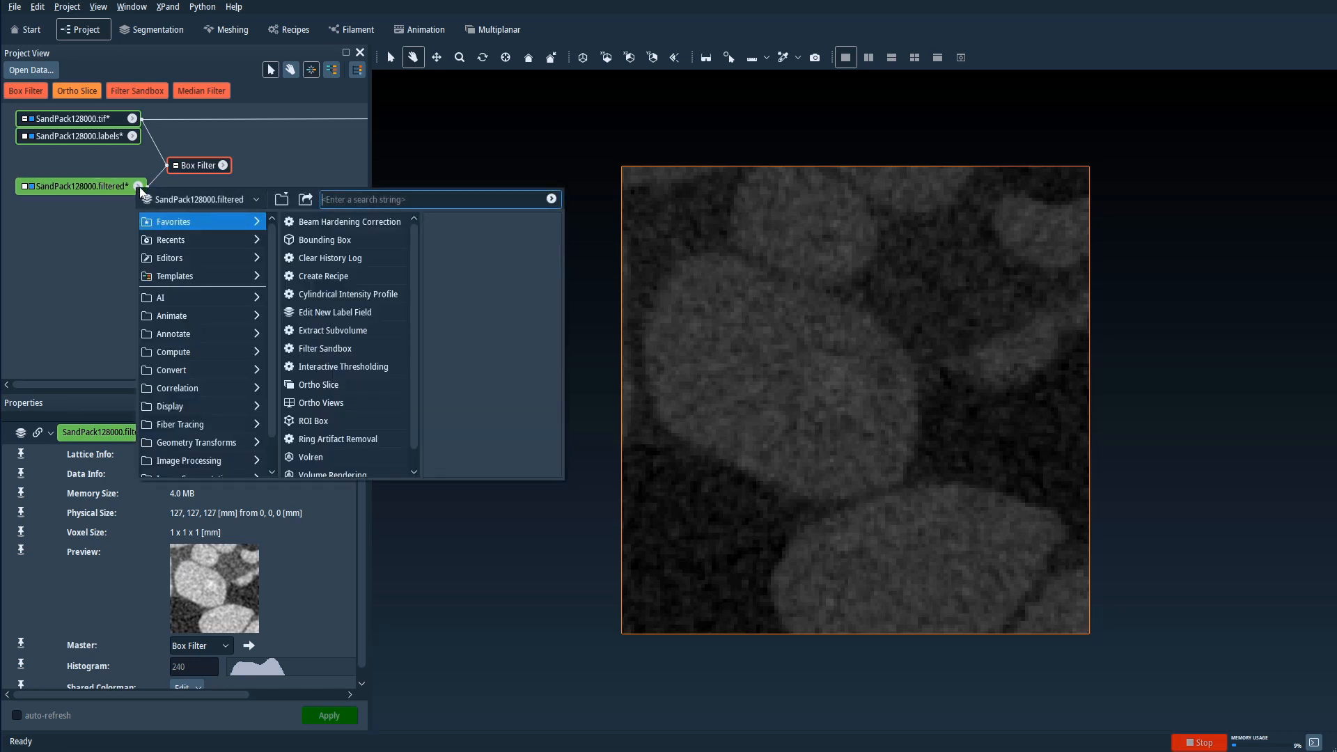
click(86, 94)
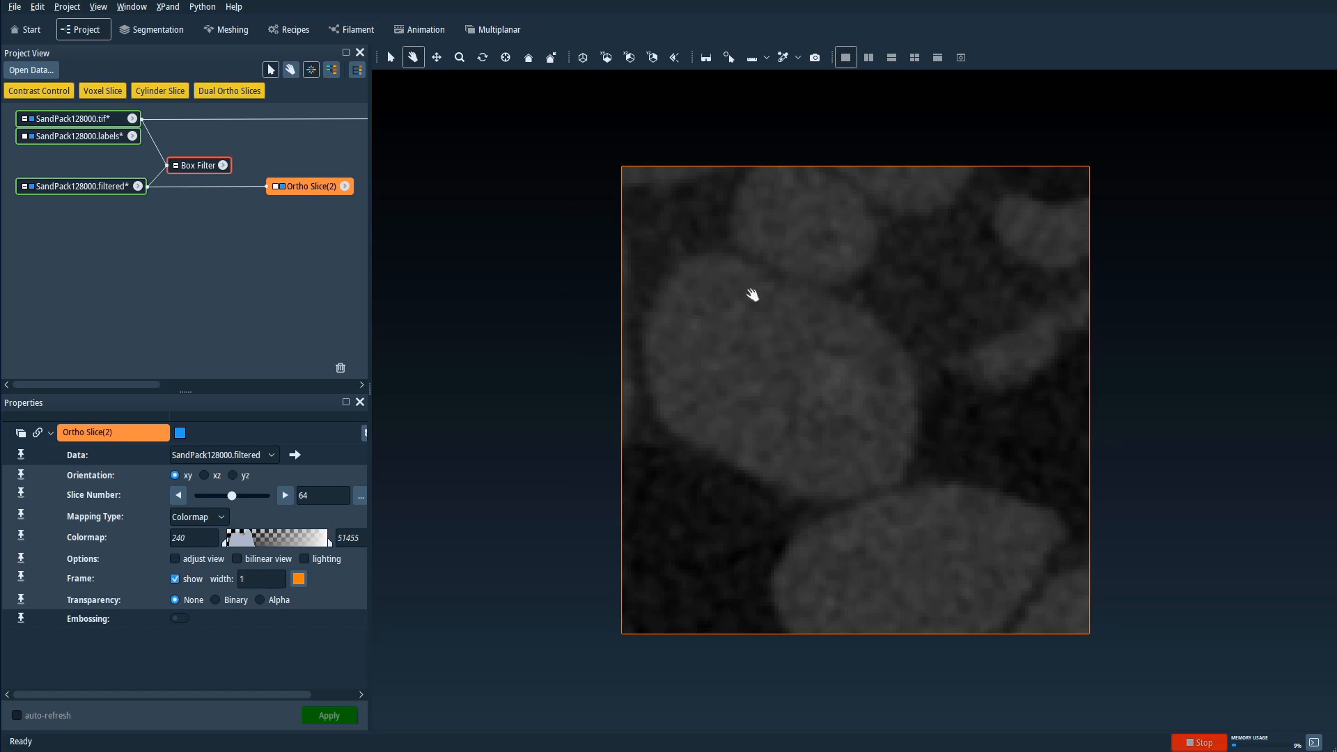
Split the view into two side-by-side viewers, comparing the original SandPack128000.tif slice with the filtered slice.
click(869, 58)
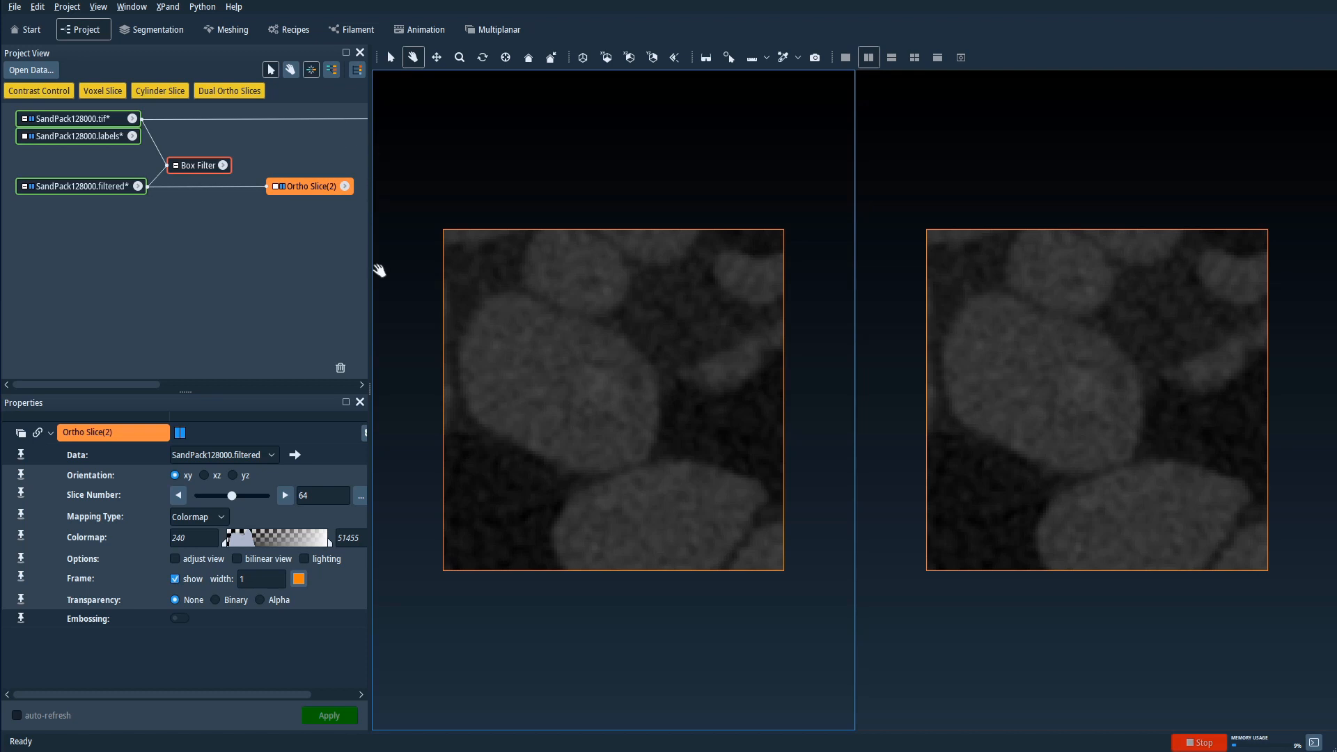
drag(369, 388, 533, 393)
drag(440, 120, 316, 120)
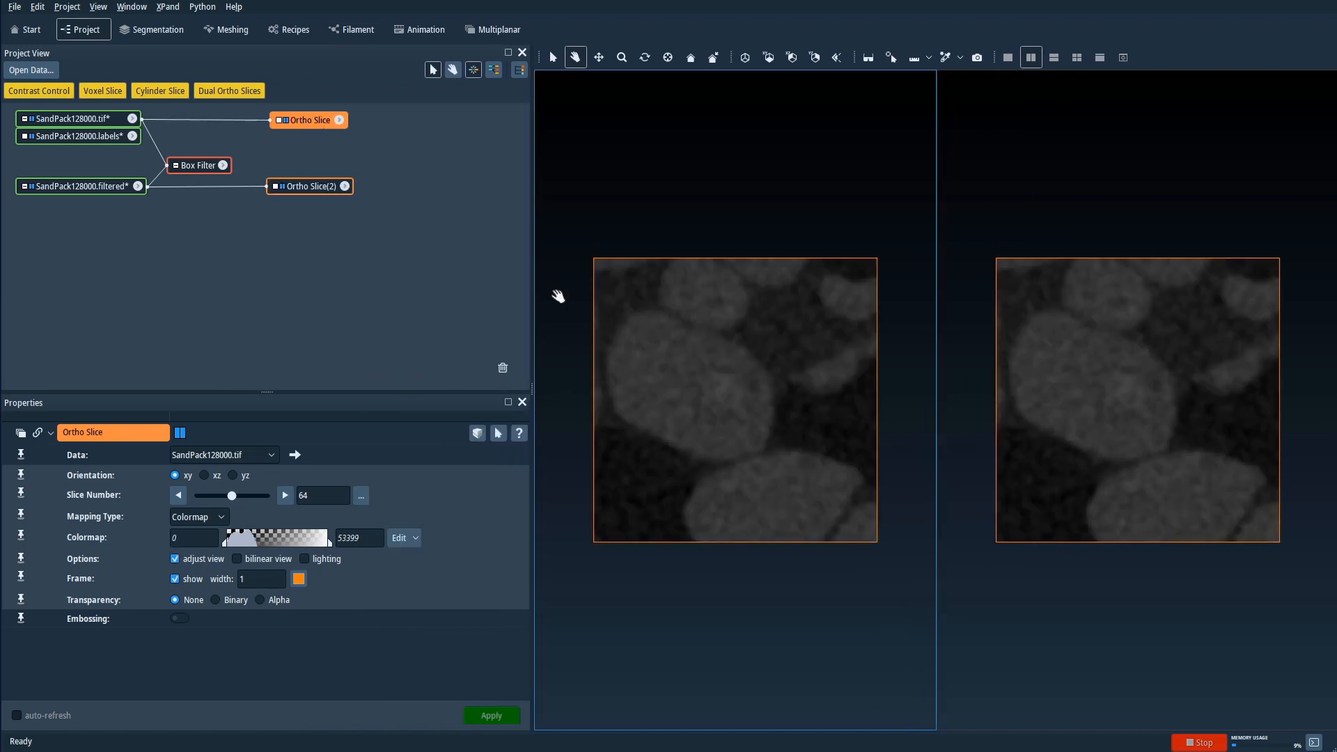
drag(533, 384, 381, 381)
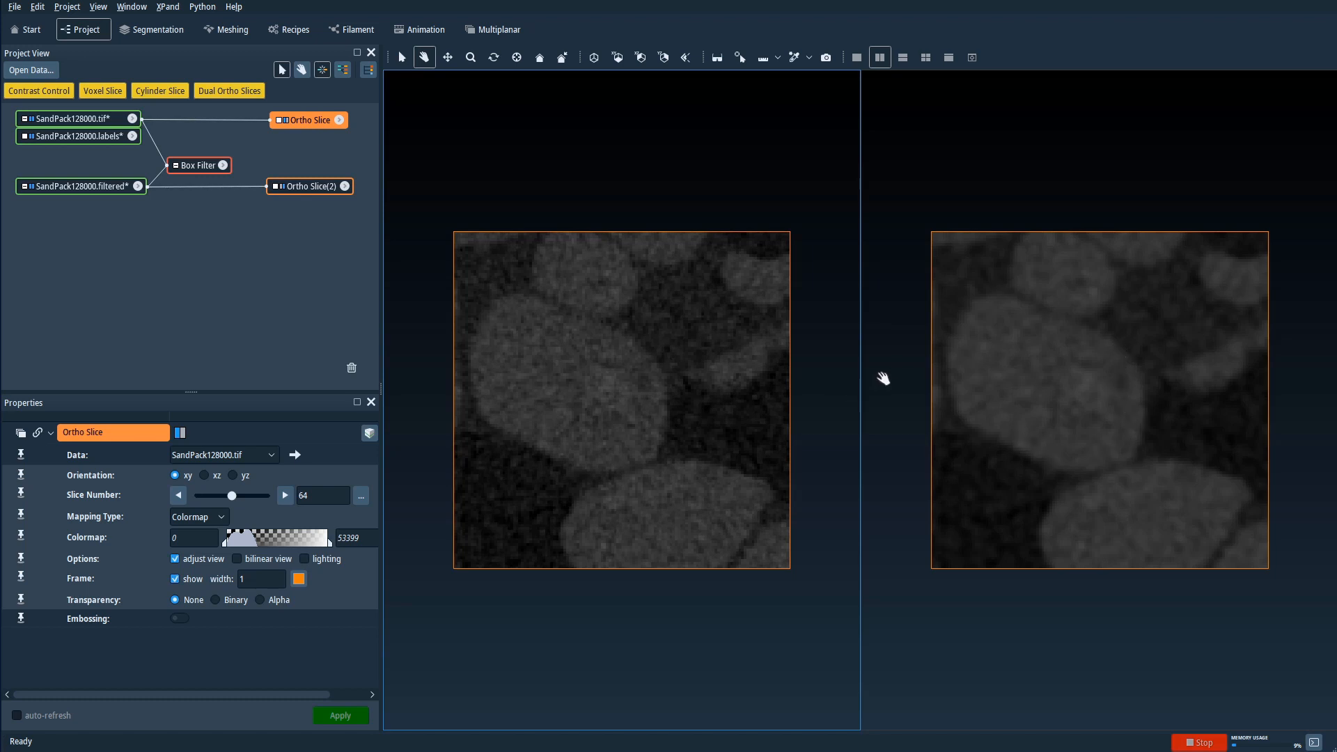
Set the Box Filter's kernel size to 9 px in X and Y and apply it again.
click(199, 167)
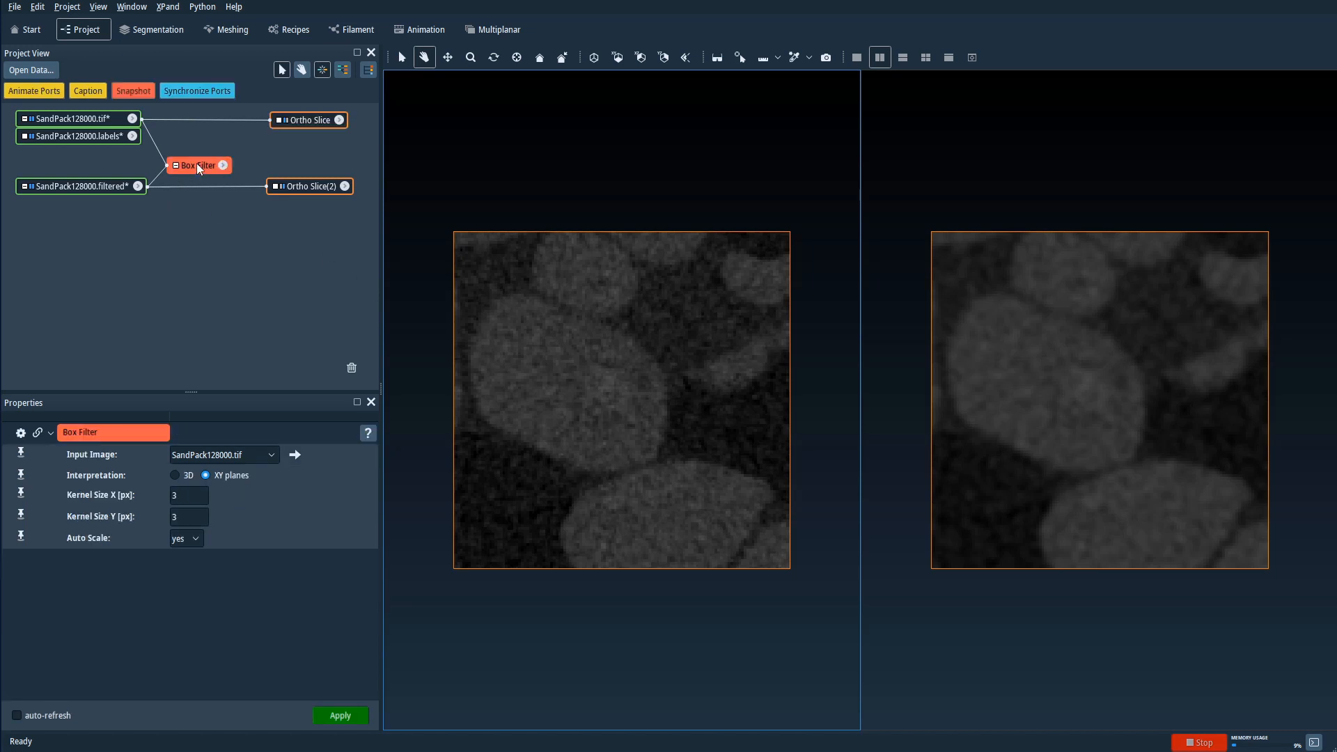
double_click(192, 497)
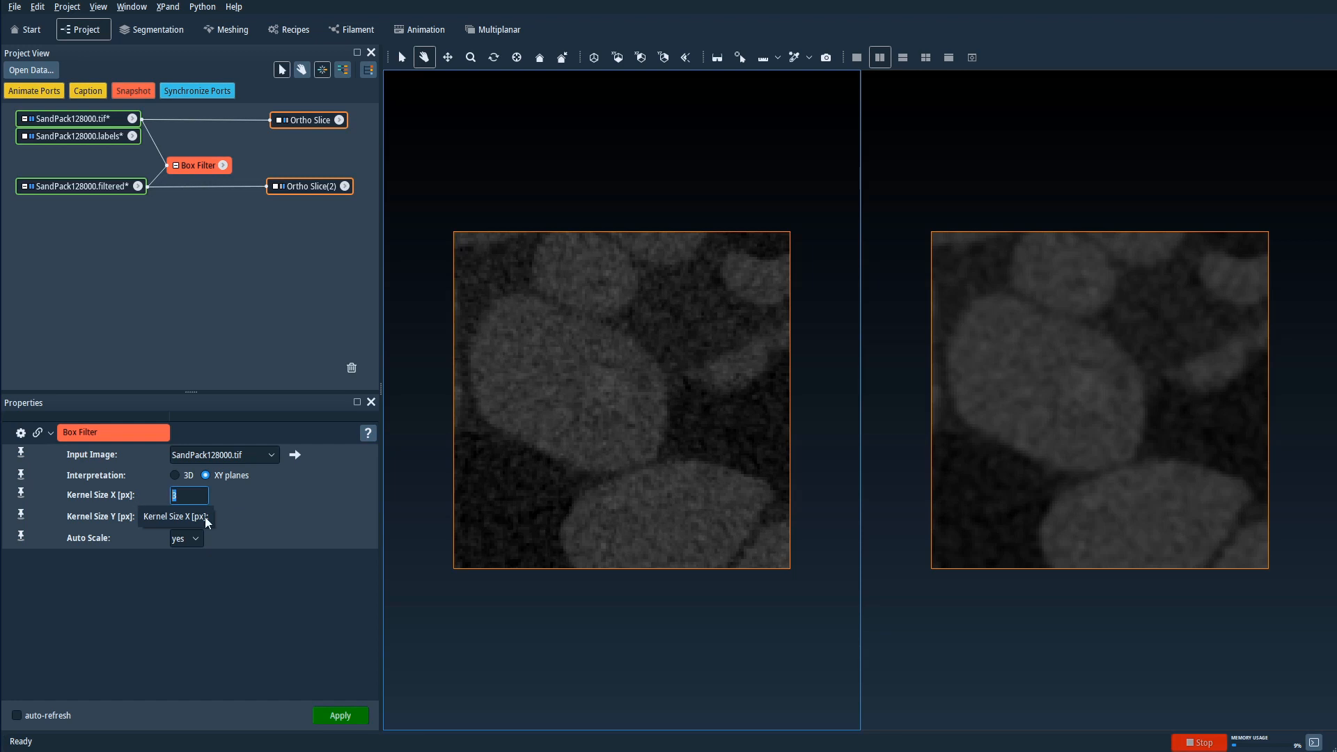
text(9)
key(Tab)
text(9)
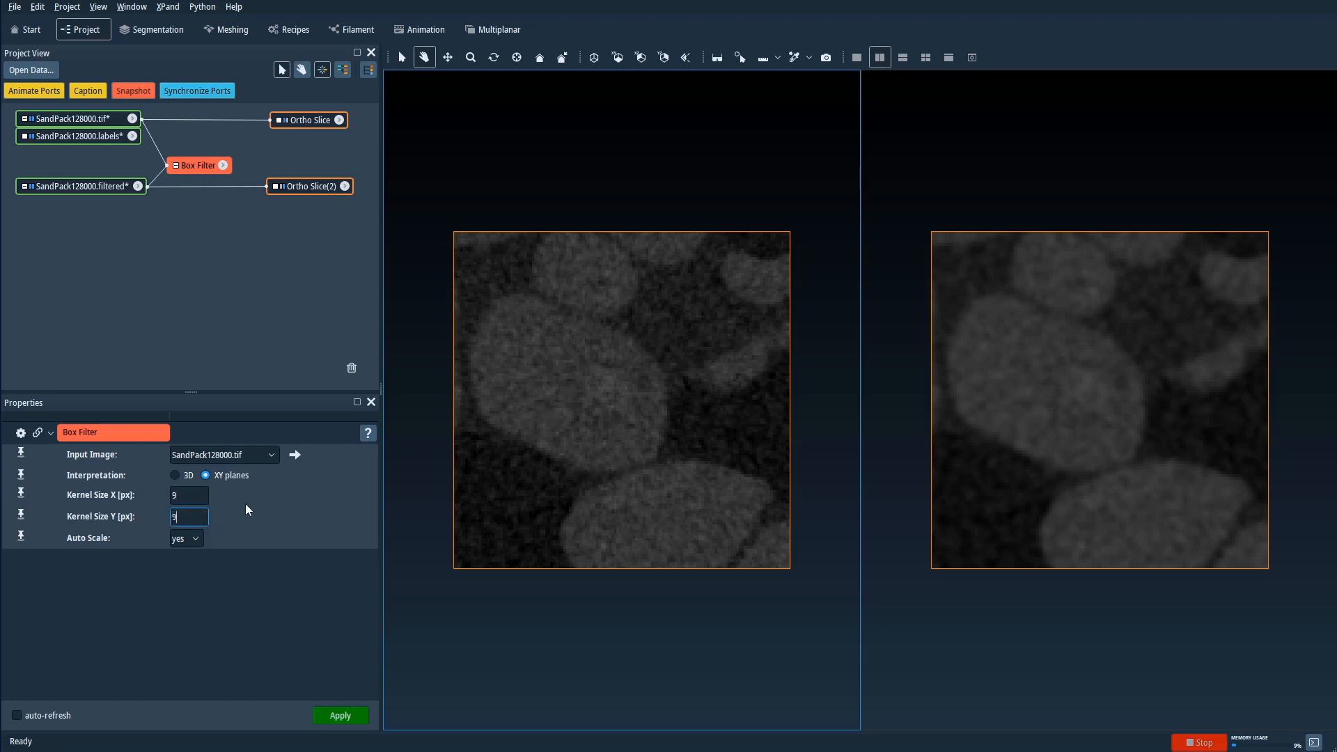
key(Return)
click(345, 718)
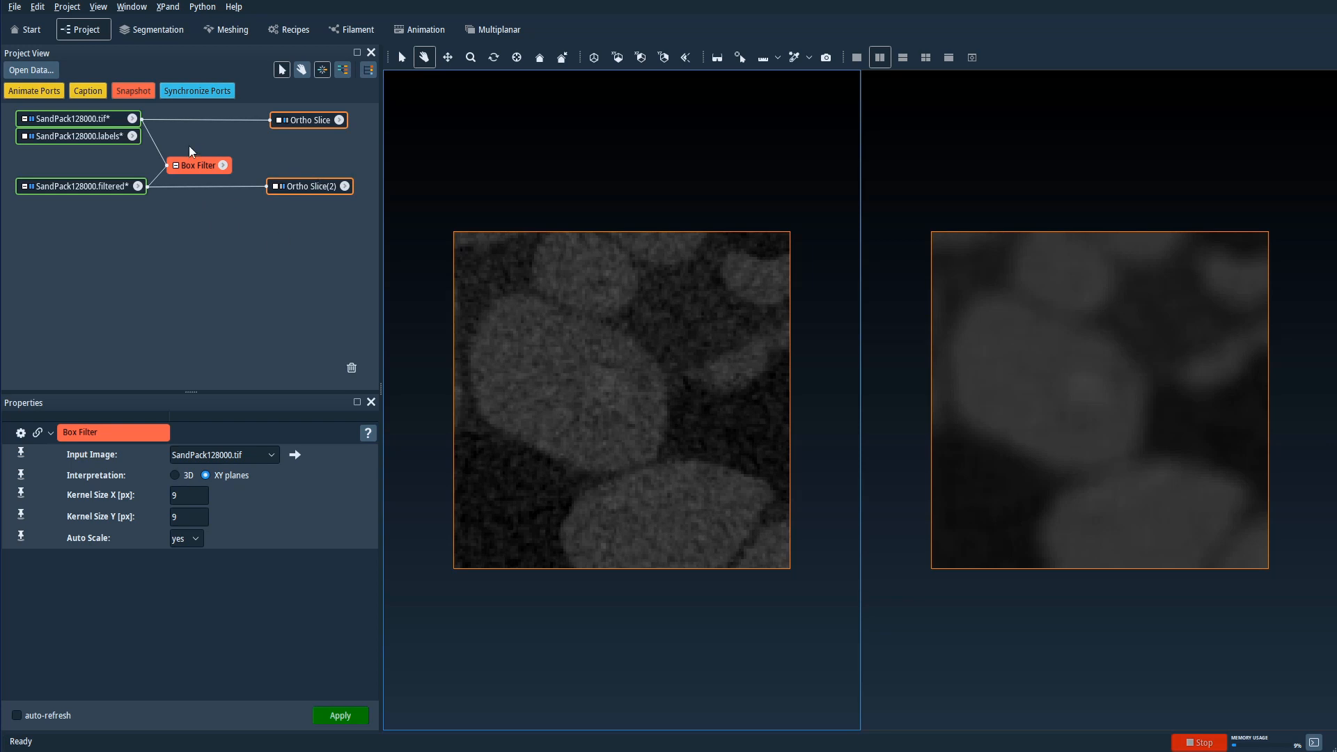
Return to a single viewer and delete the filtered volume's Ortho Slice, the unsaved SandPack128000.filtered data and the Box Filter.
click(857, 57)
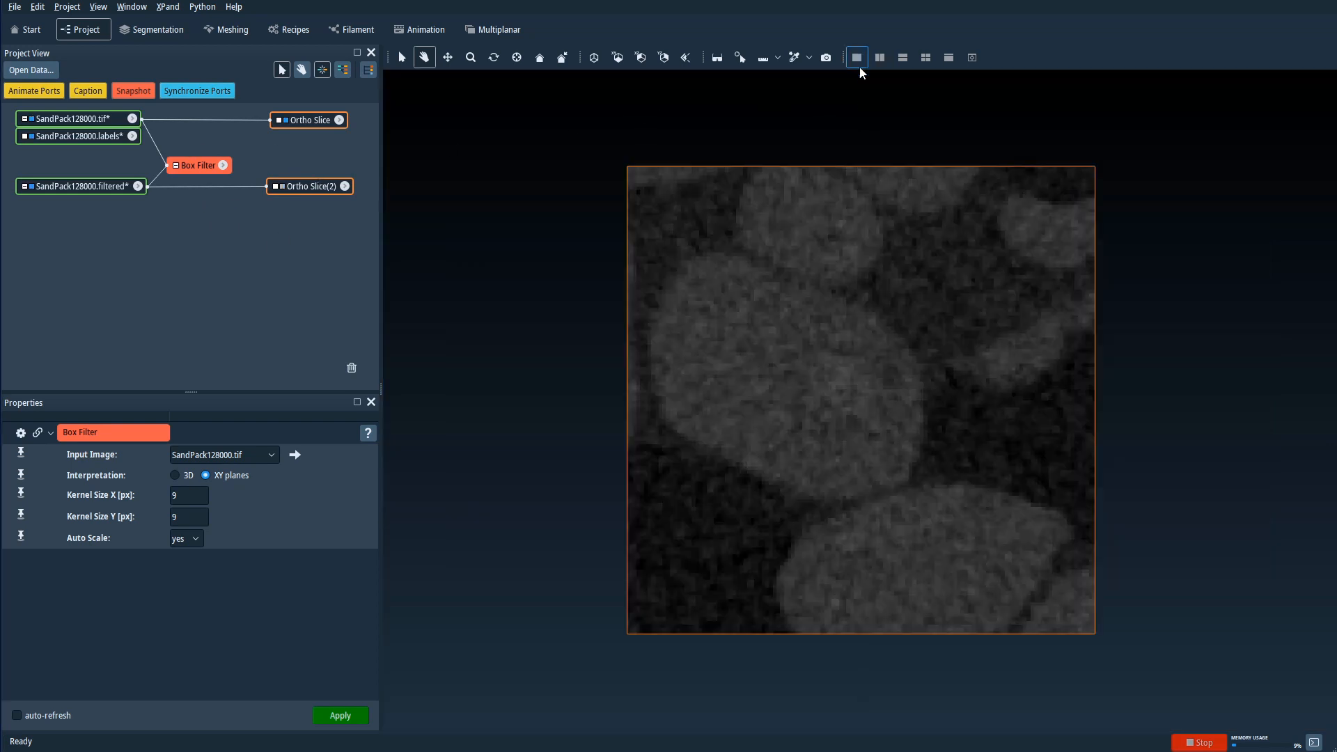
click(307, 187)
key(Delete)
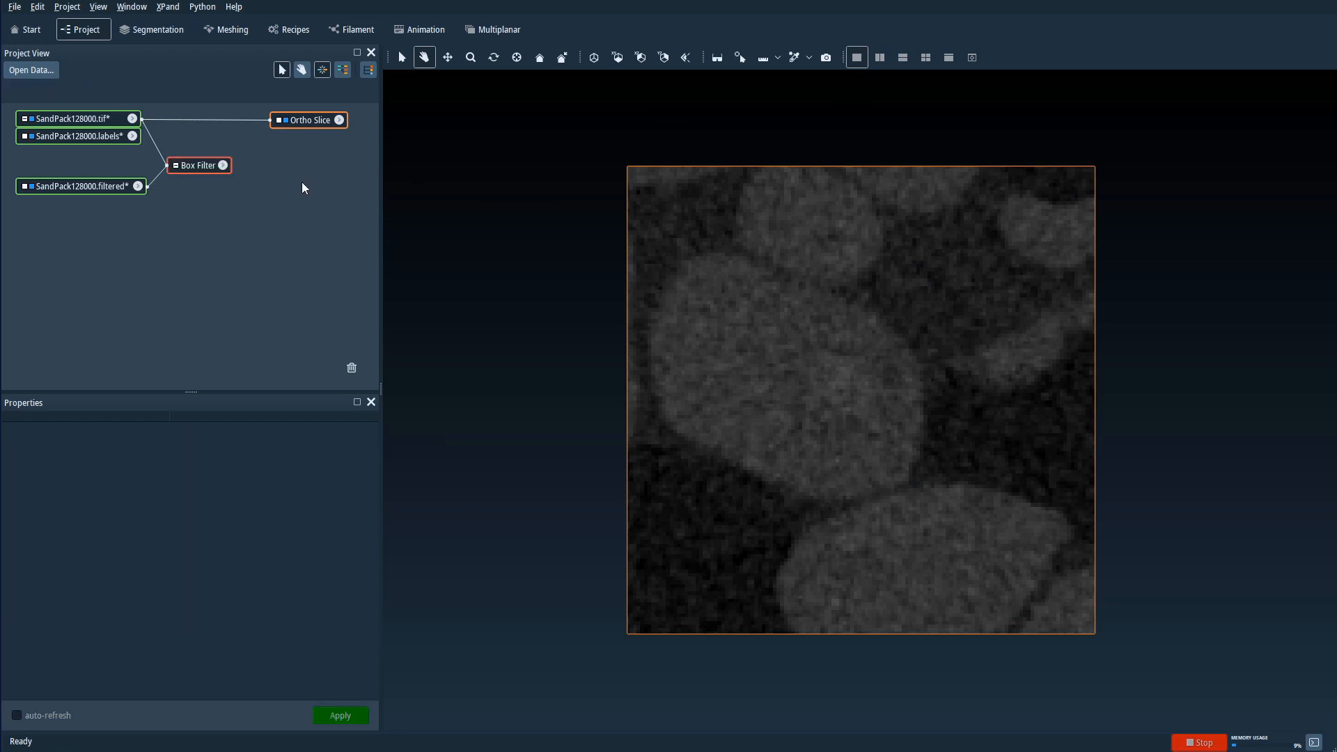
click(116, 185)
key(Delete)
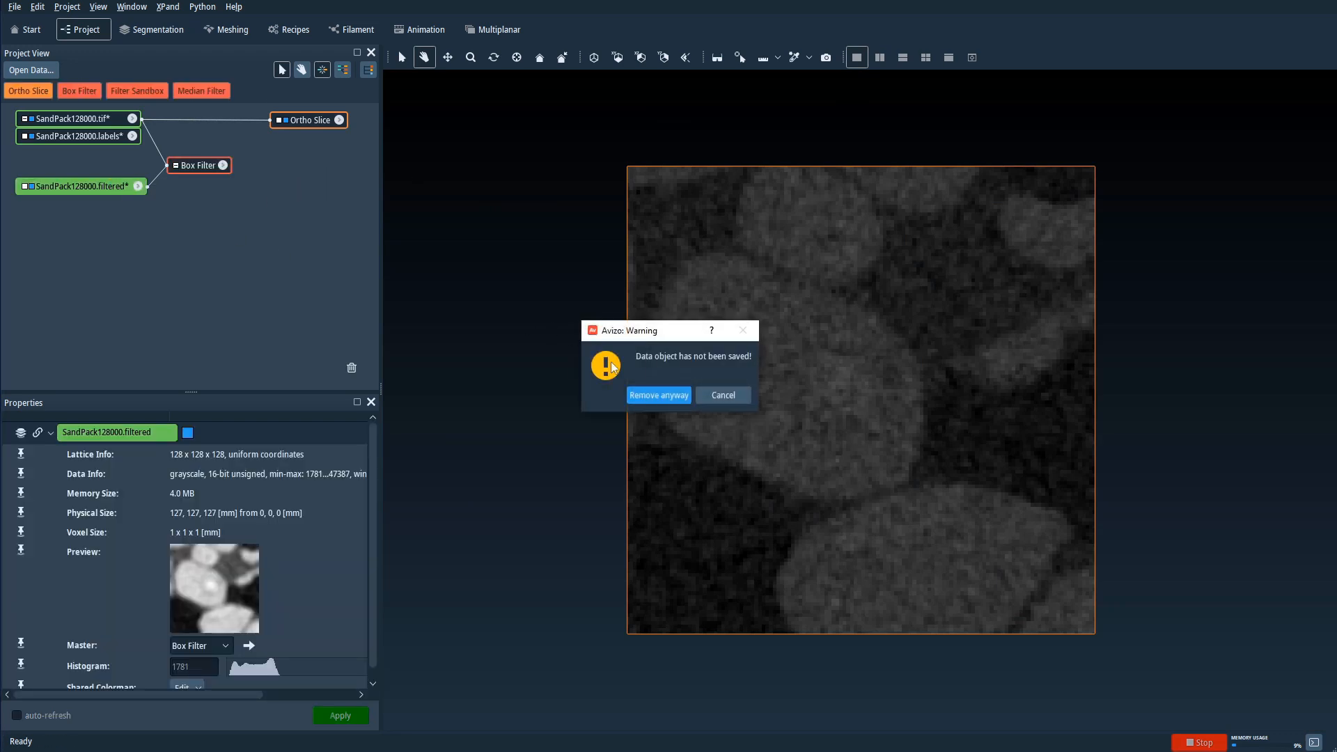
click(649, 395)
click(203, 166)
key(Delete)
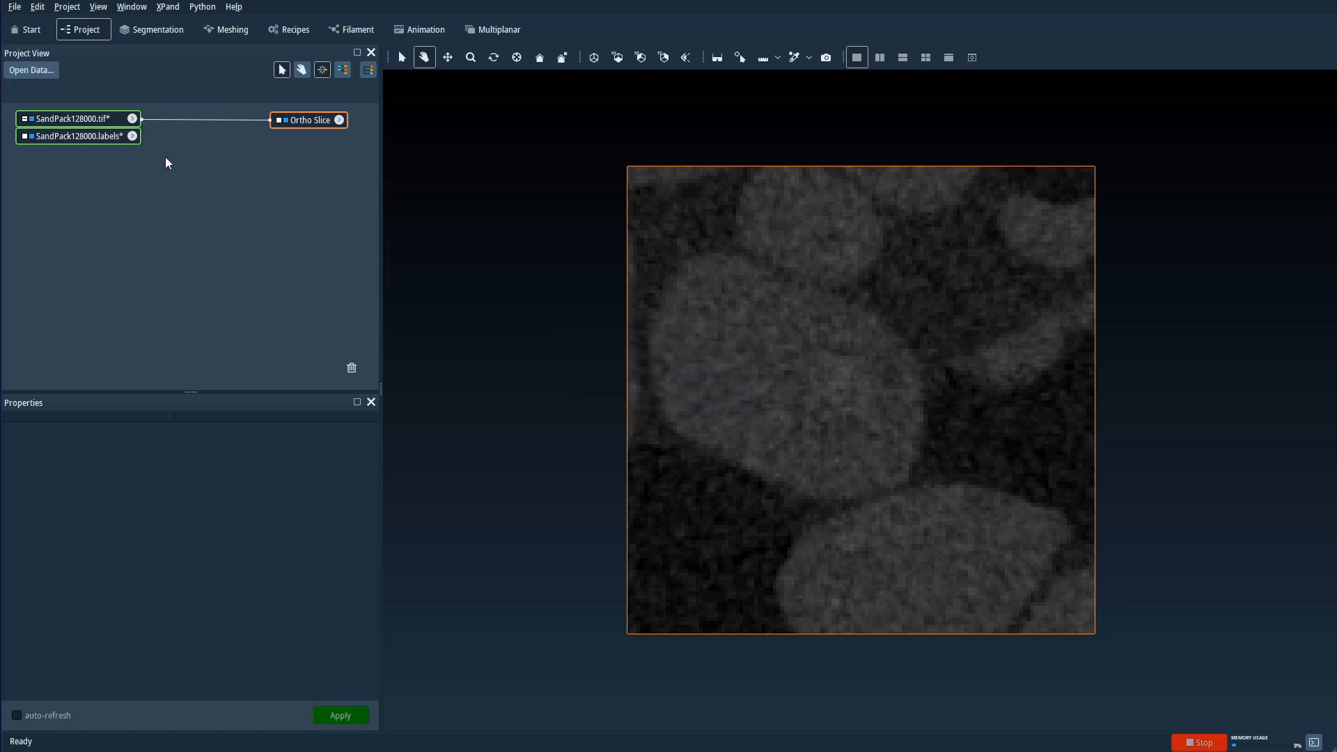
Search the modules for "filter sand" and attach a Filter Sandbox to SandPack128000.tif, placing it clear of the data objects.
click(101, 120)
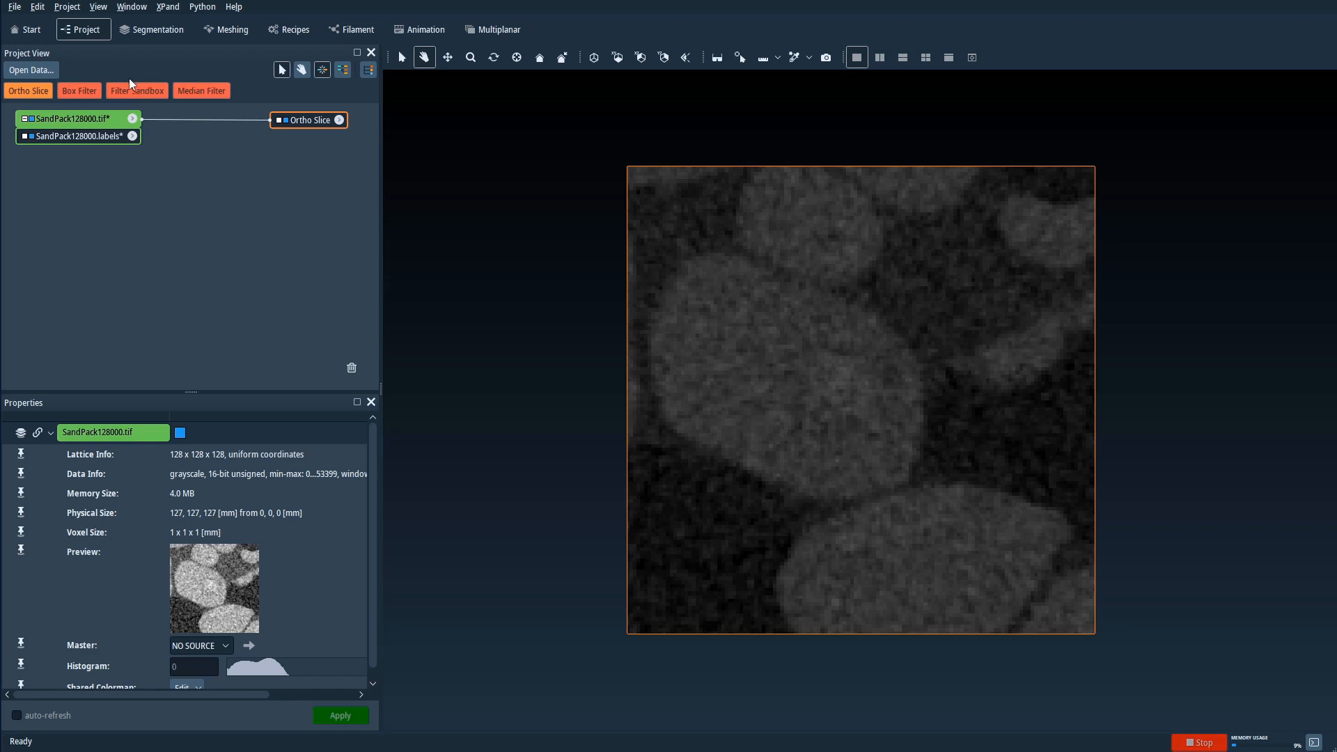
click(132, 119)
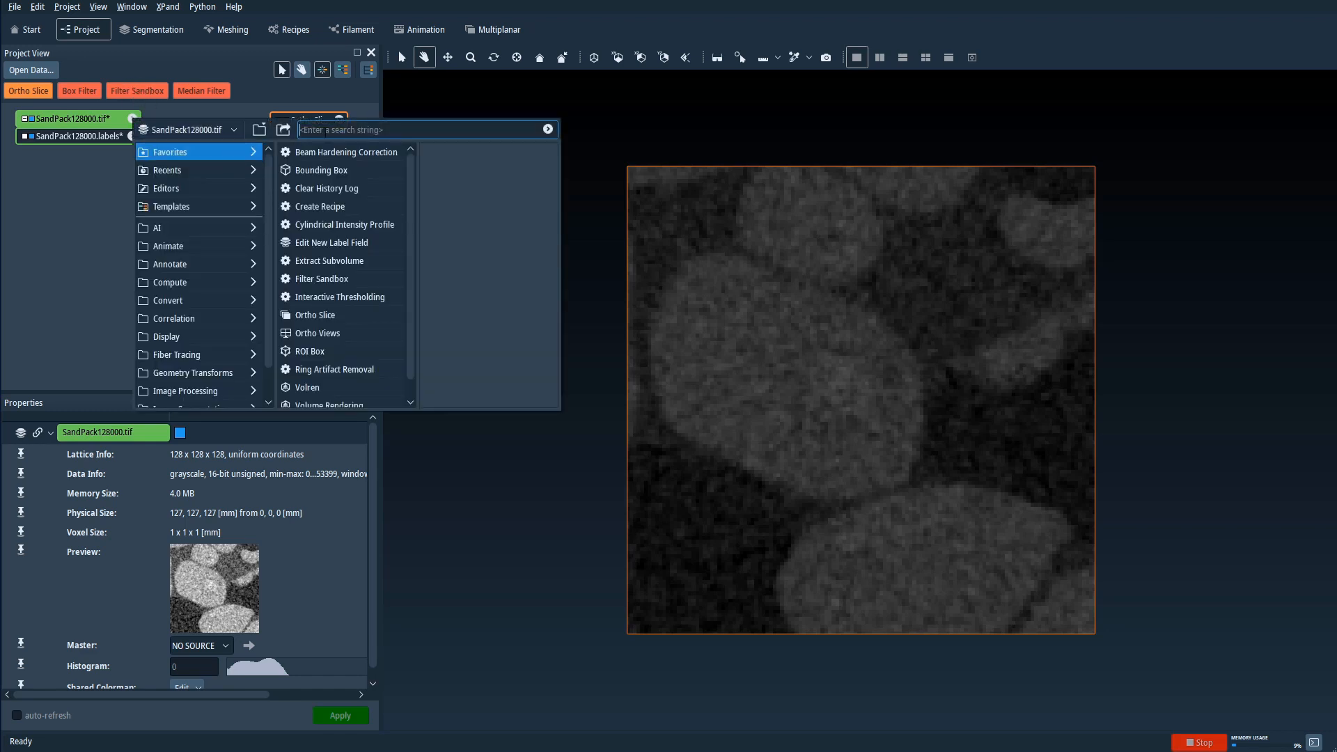
text(filter sand)
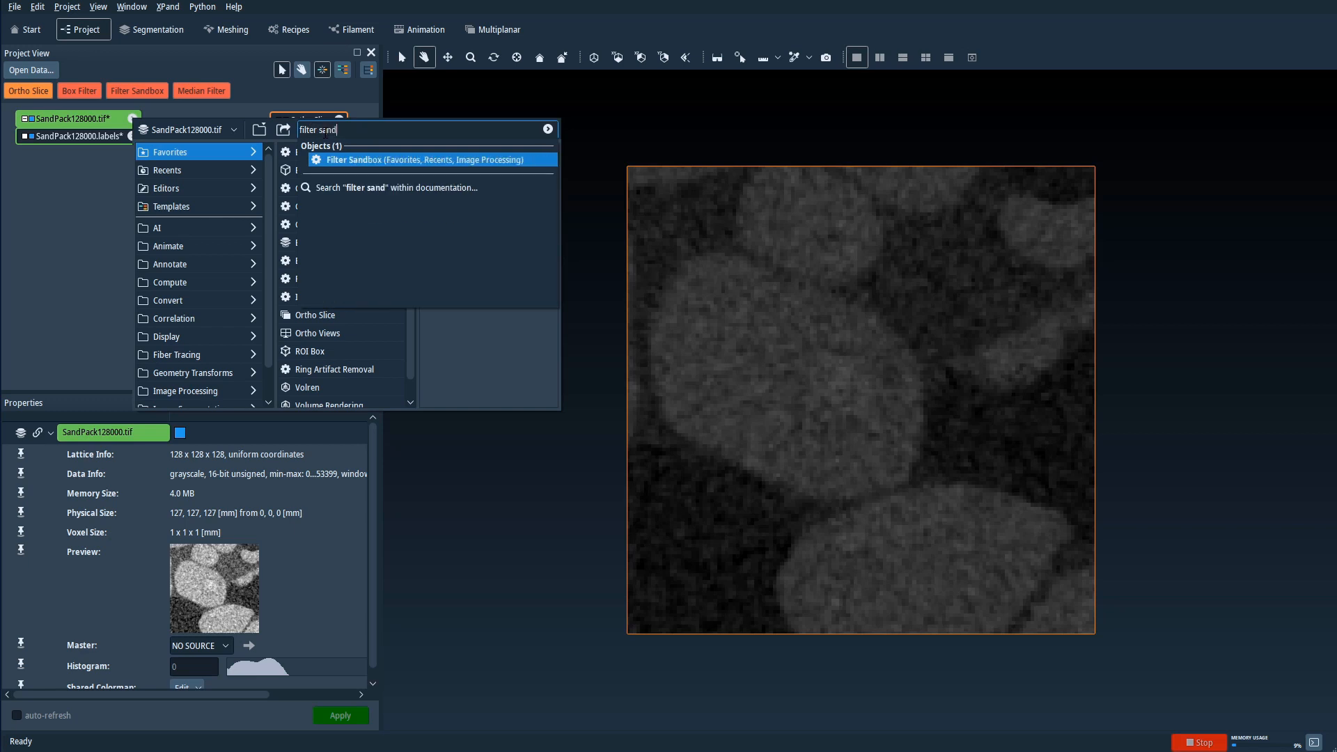
click(358, 161)
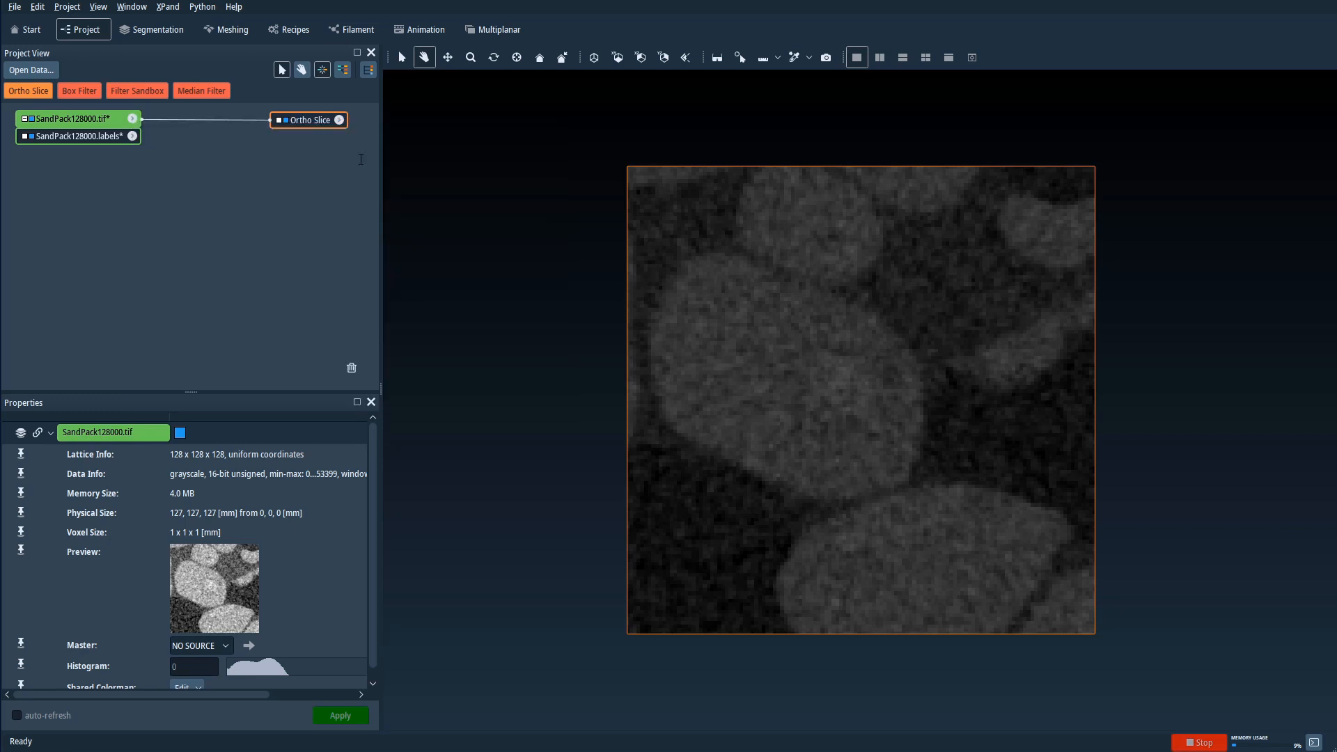
drag(163, 161, 224, 175)
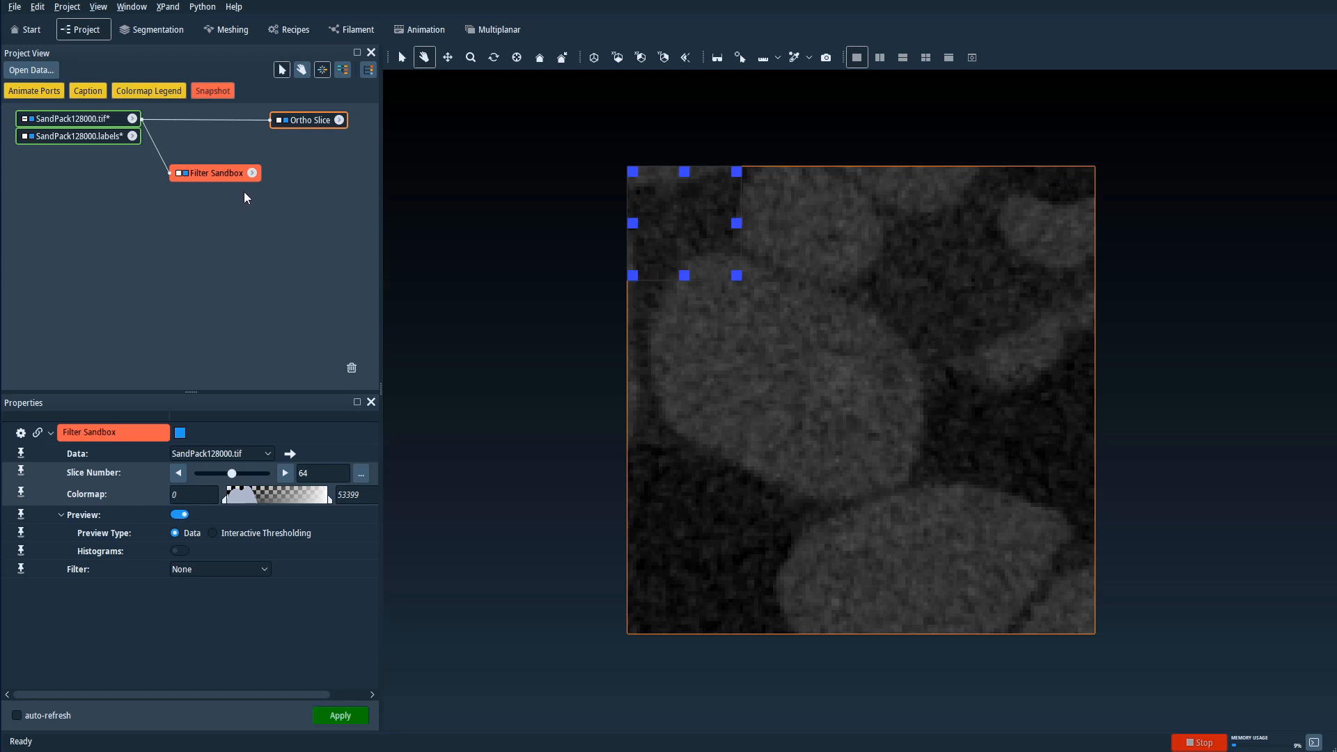
Enlarge the Filter Sandbox preview region so it covers the upper sand grain and most of the large grain below it.
click(402, 59)
drag(737, 276, 859, 370)
mouse_move(750, 301)
mouse_down()
mouse_move(818, 358)
mouse_move(745, 298)
mouse_up()
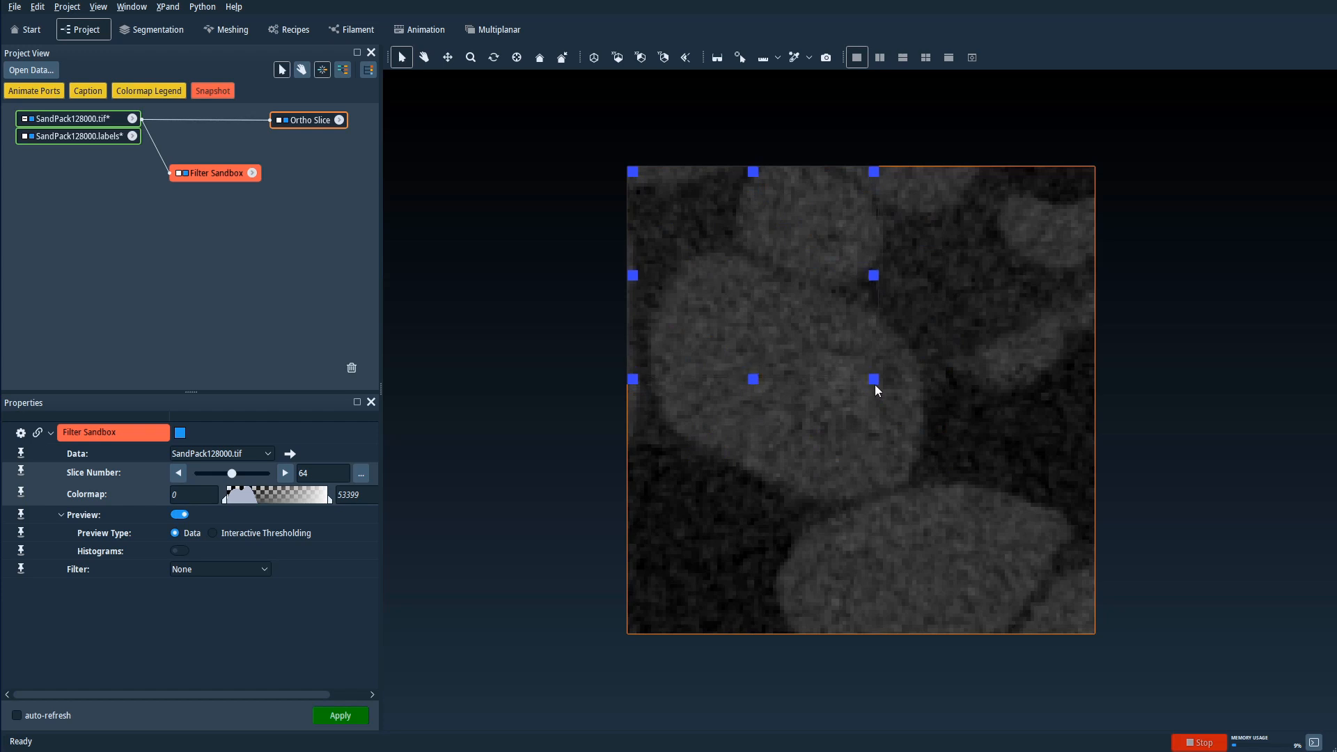
drag(866, 379, 903, 403)
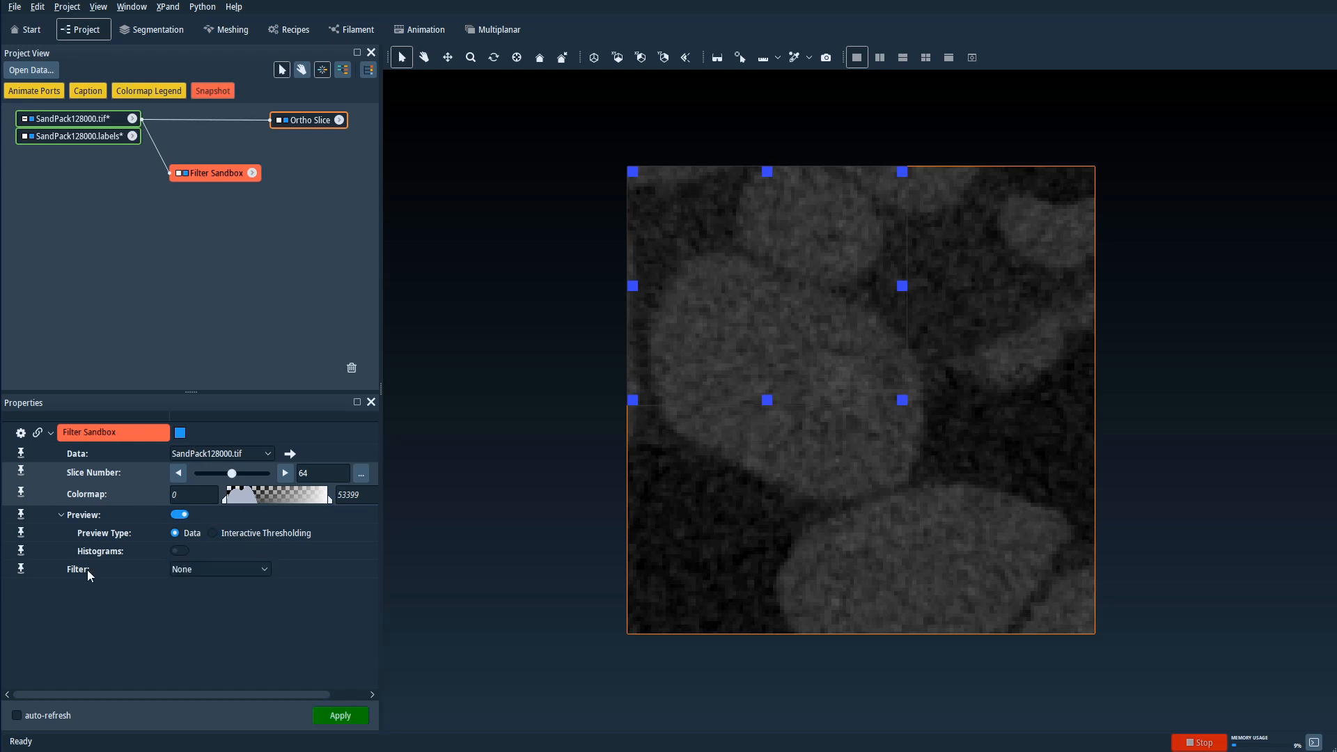
Preview the Box filter in the Filter Sandbox region.
click(263, 570)
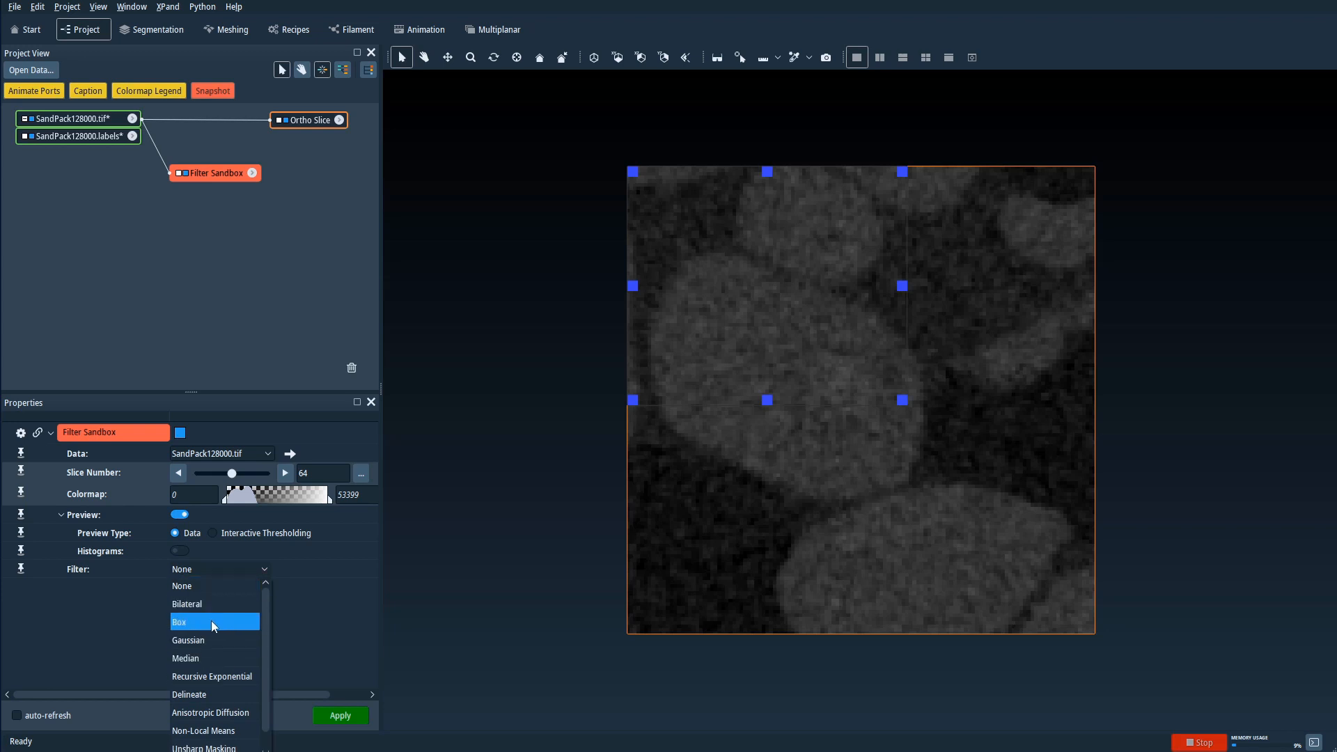
click(211, 621)
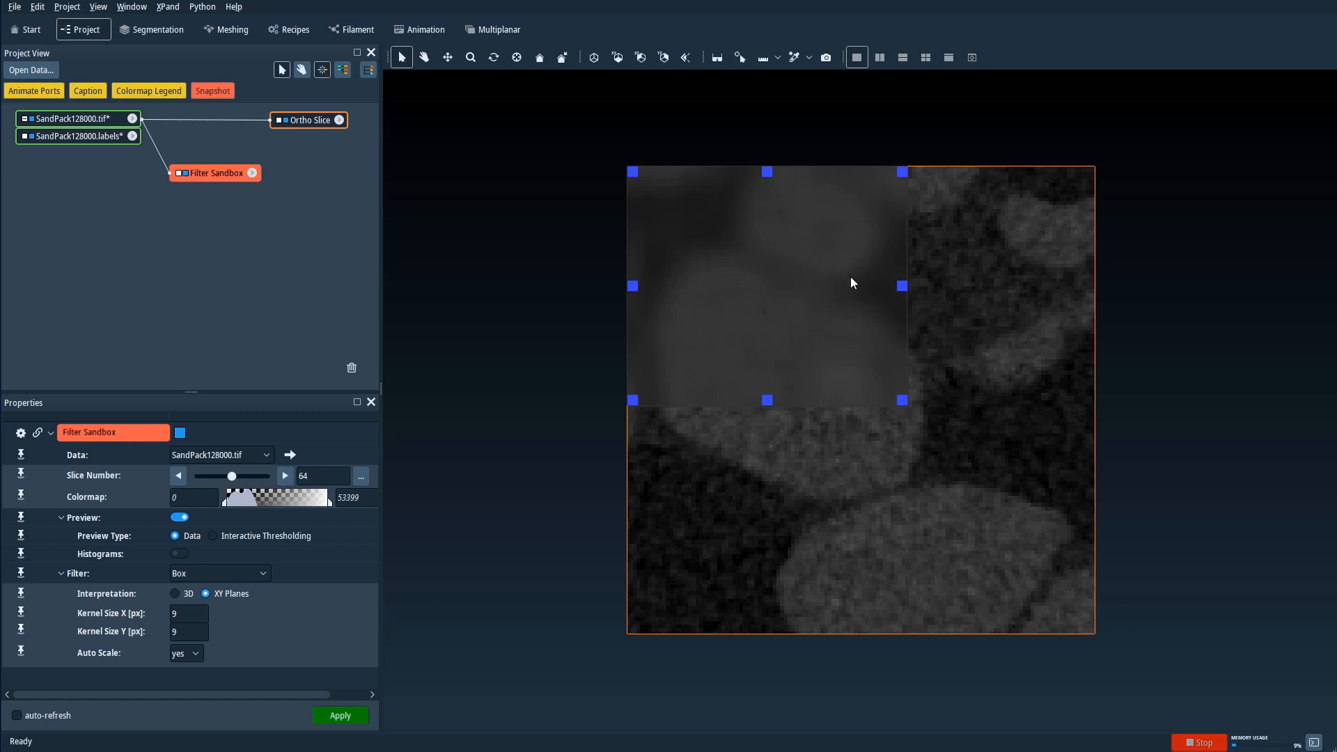
drag(779, 324, 782, 275)
Switch the sandbox to the Bilateral filter with a kernel size of 3 px in X and Y and a similarity of 1000.
click(264, 575)
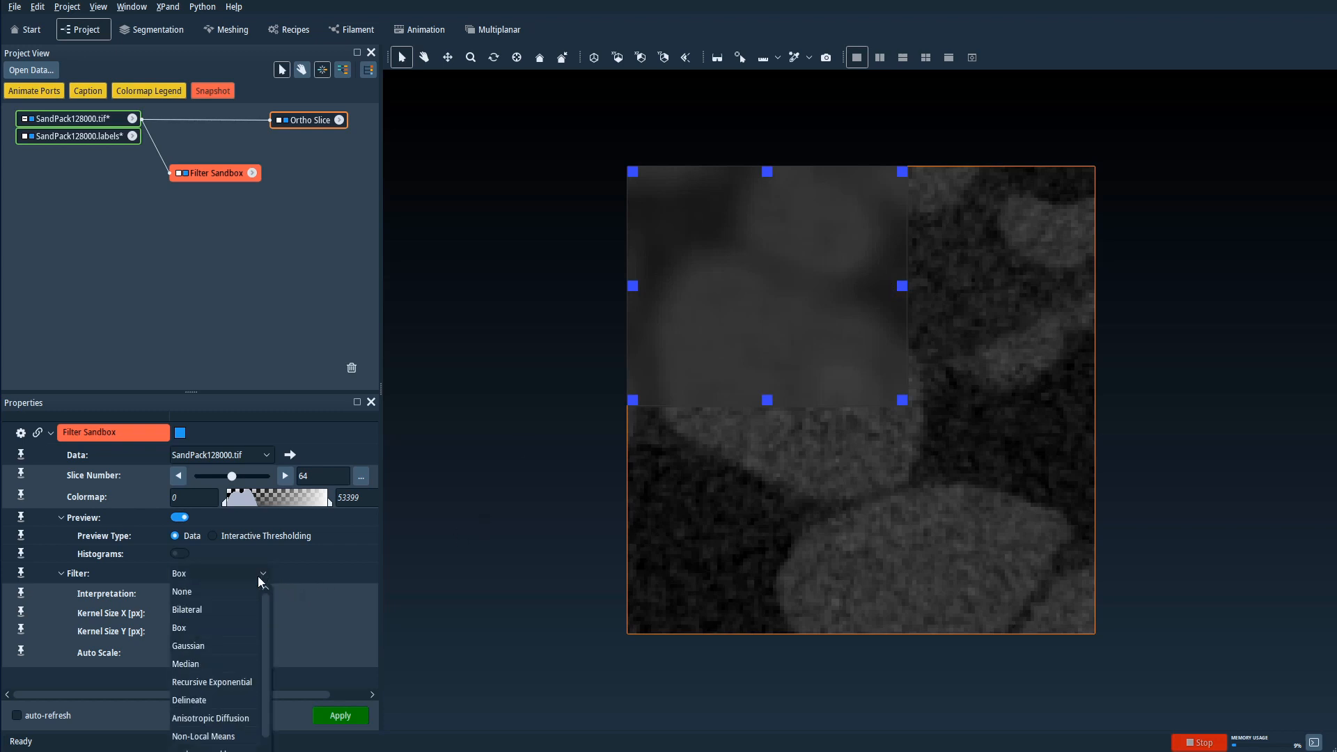
click(209, 609)
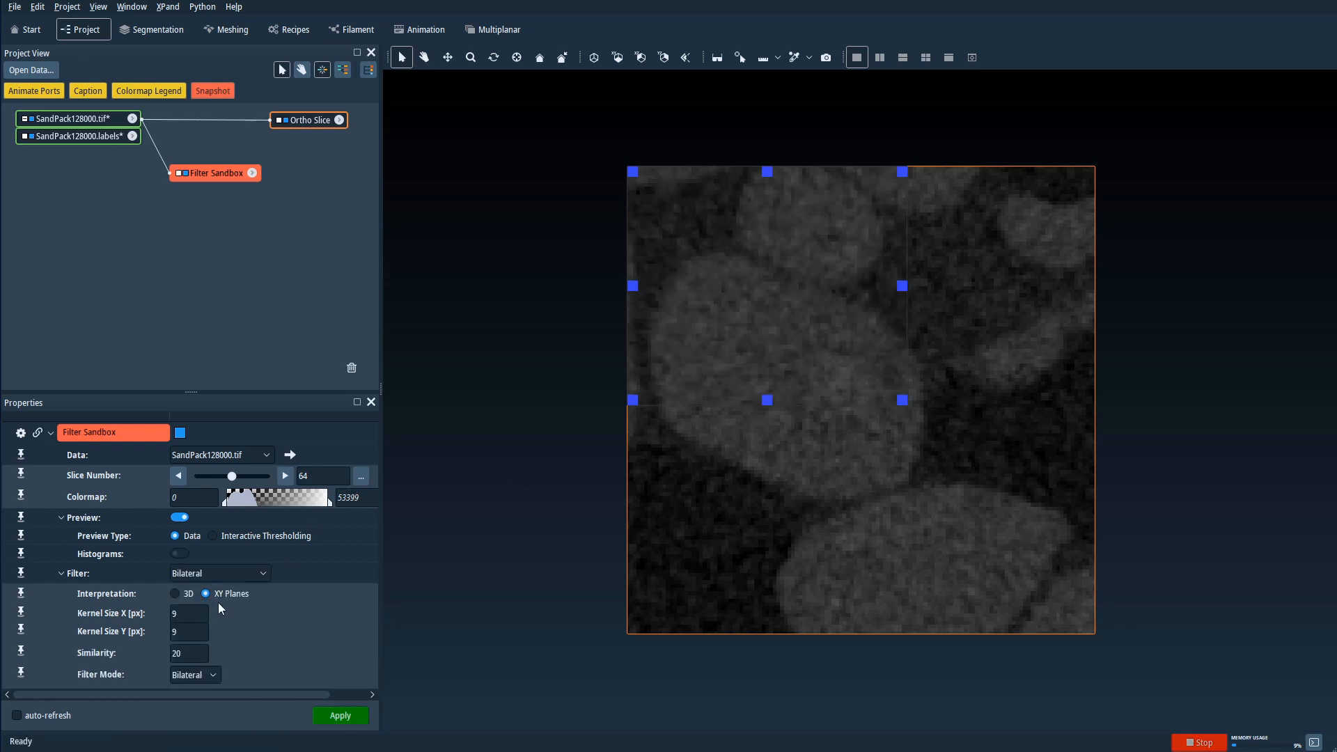
click(192, 614)
text(3)
key(Tab)
text(3)
click(186, 654)
drag(176, 654, 161, 657)
click(275, 644)
click(195, 653)
text(000)
click(239, 644)
Set the Bilateral filter's kernel size to 7 px in X and Y and increase its similarity.
double_click(181, 613)
text(7)
key(Tab)
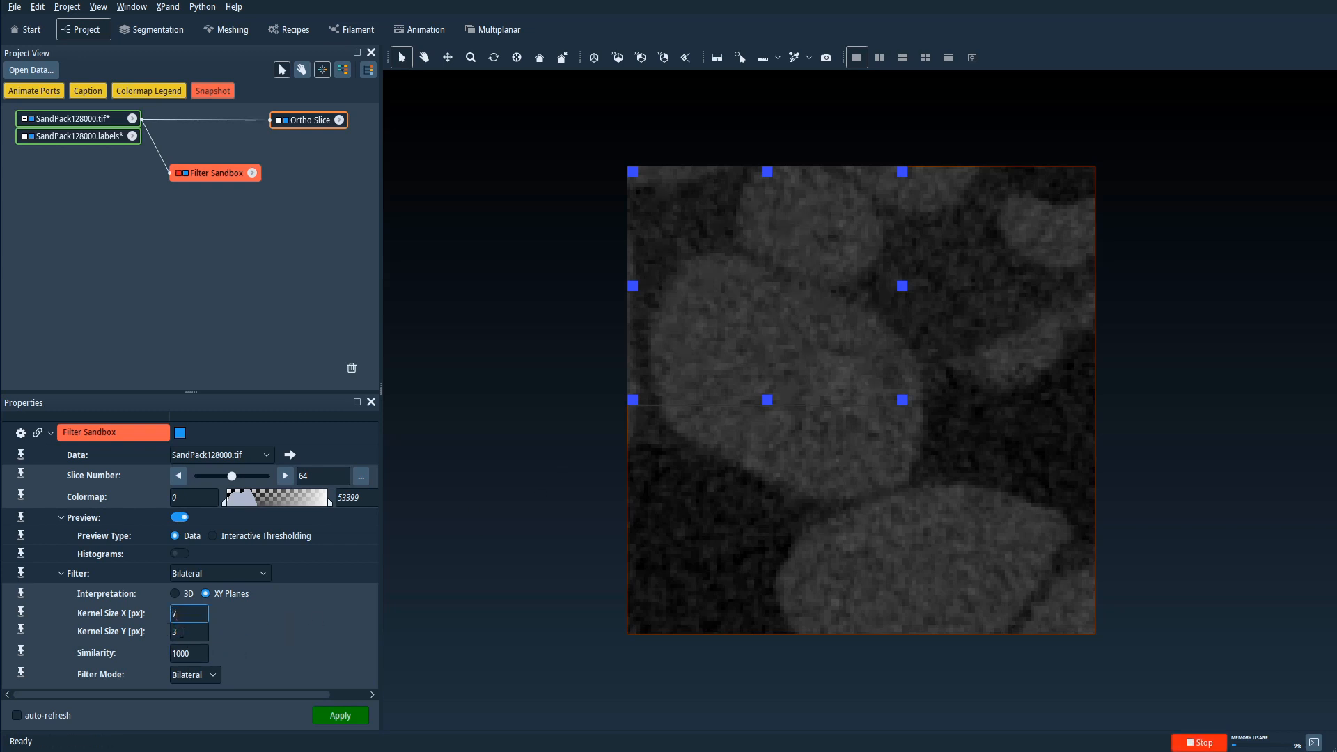
text(7)
key(Return)
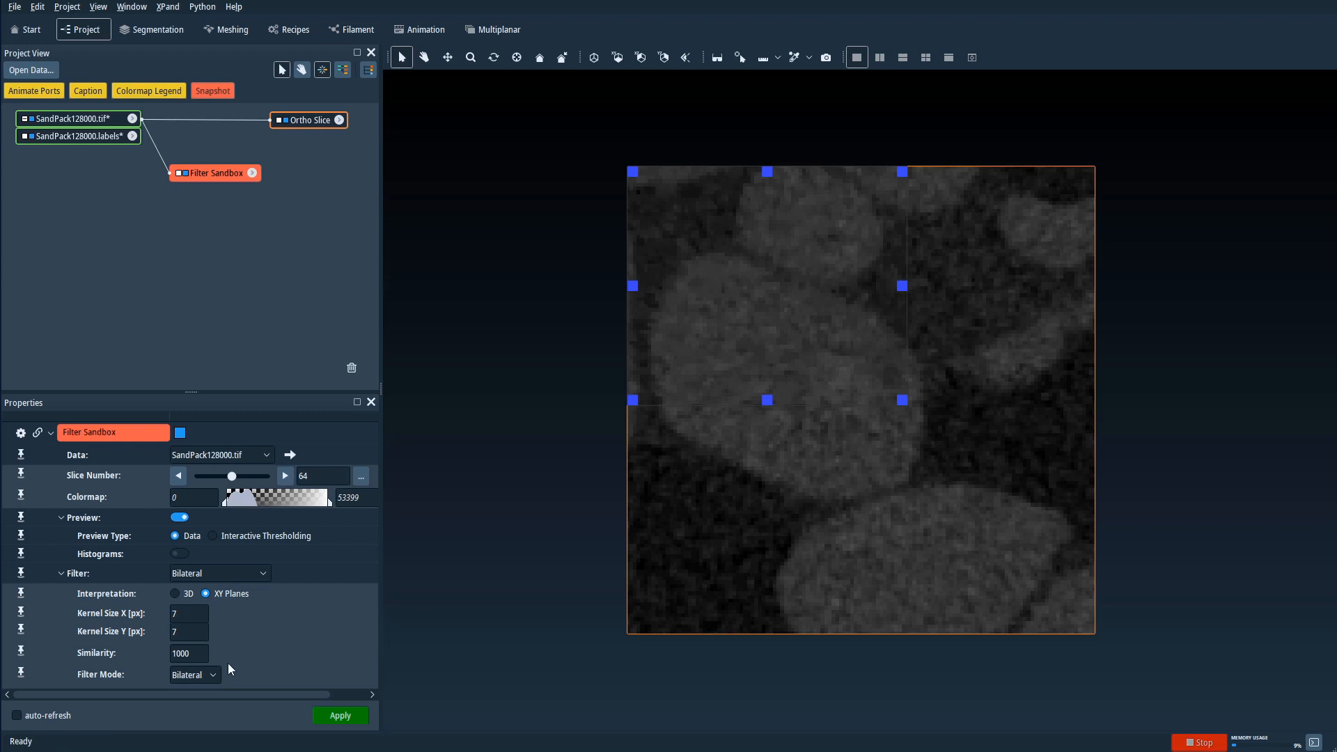
drag(177, 656, 157, 658)
text(3)
key(Return)
Switch the sandbox to the Median filter, keep 3 iterations, and set its interpretation to 3D.
click(256, 575)
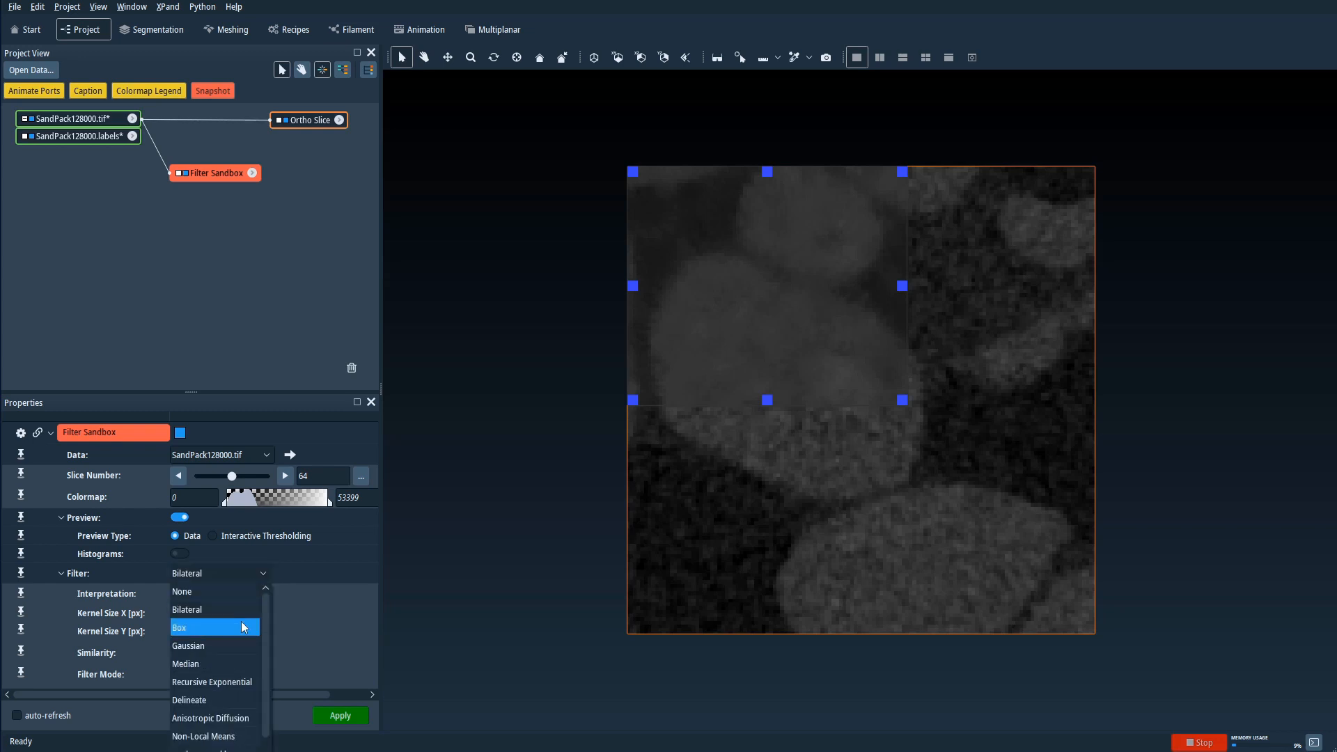
click(211, 666)
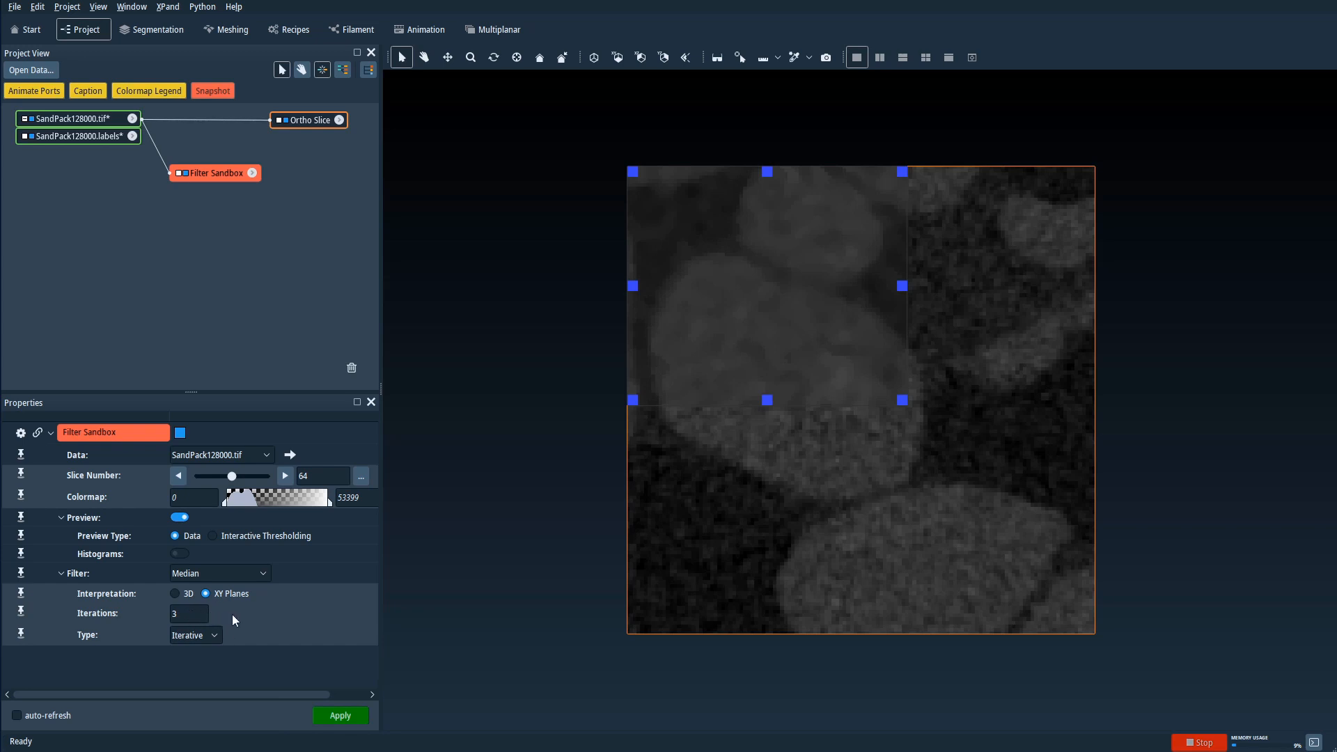
double_click(184, 616)
click(240, 611)
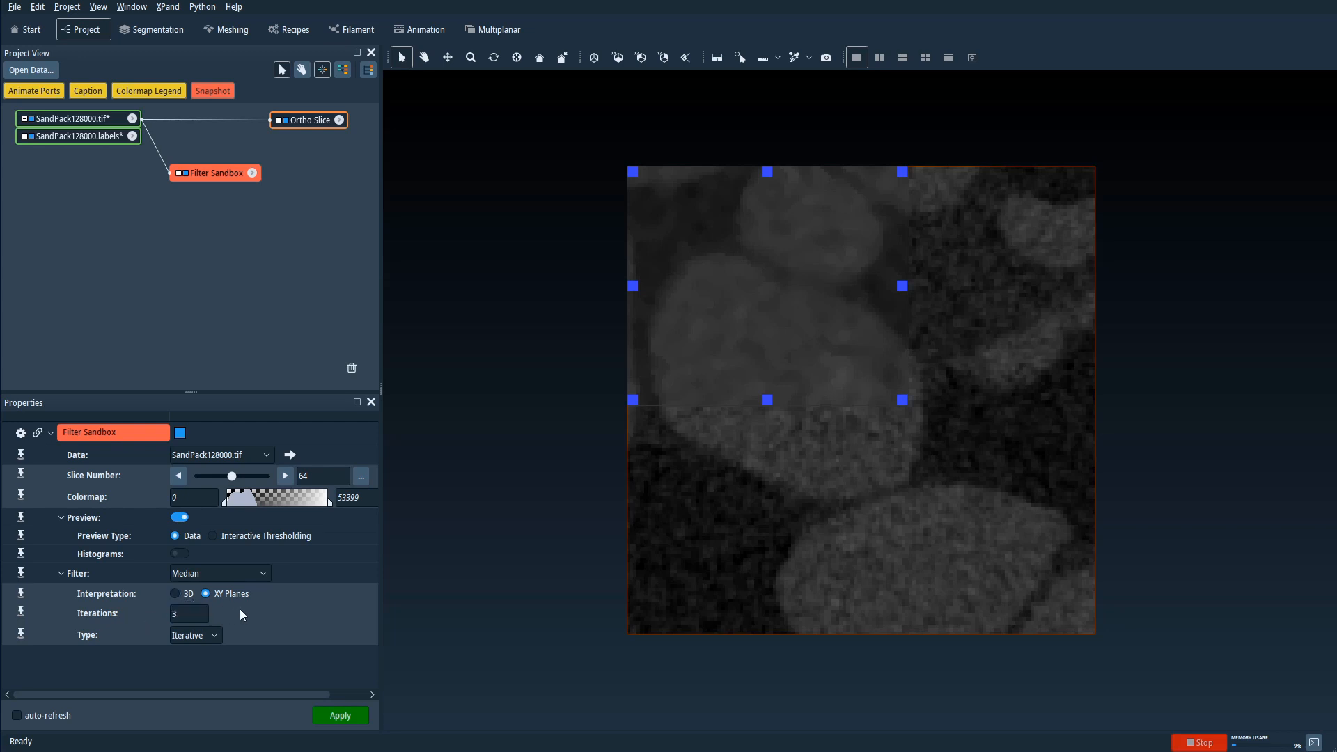
click(174, 594)
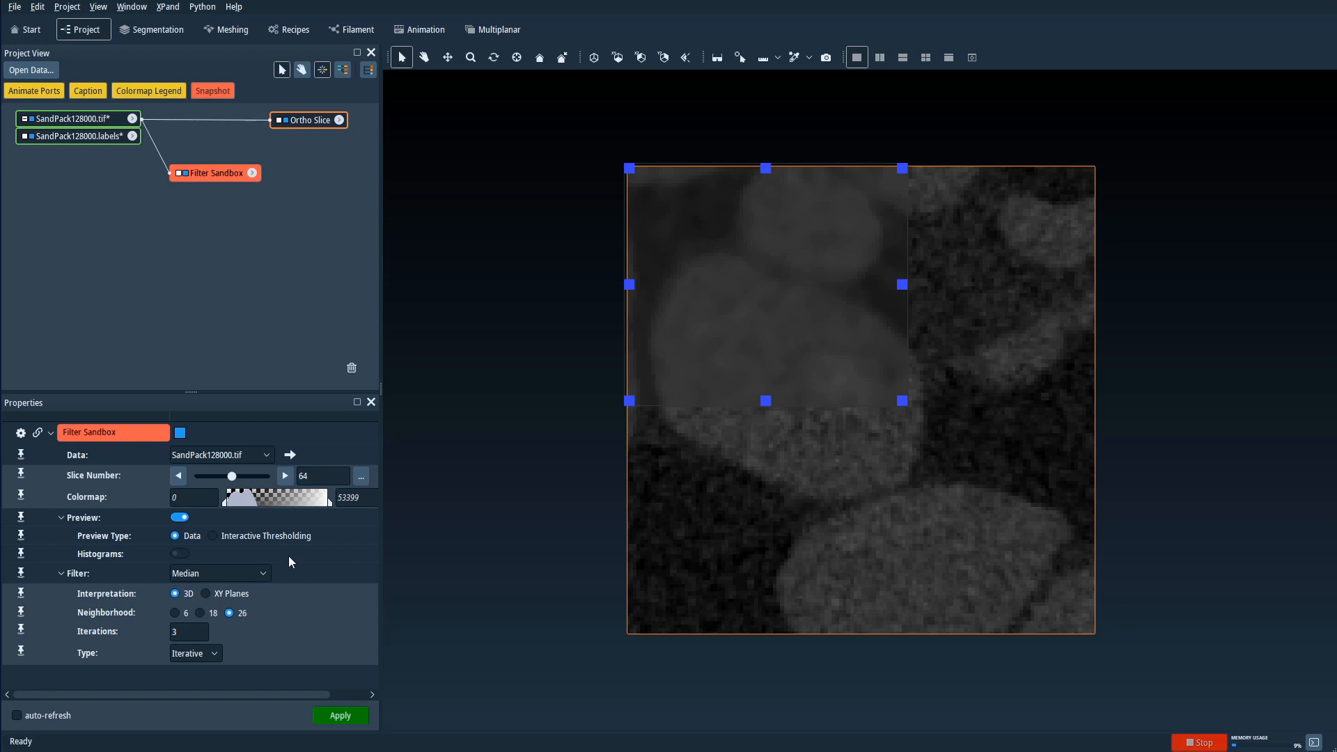
click(263, 573)
scroll(240, 679, down, 1)
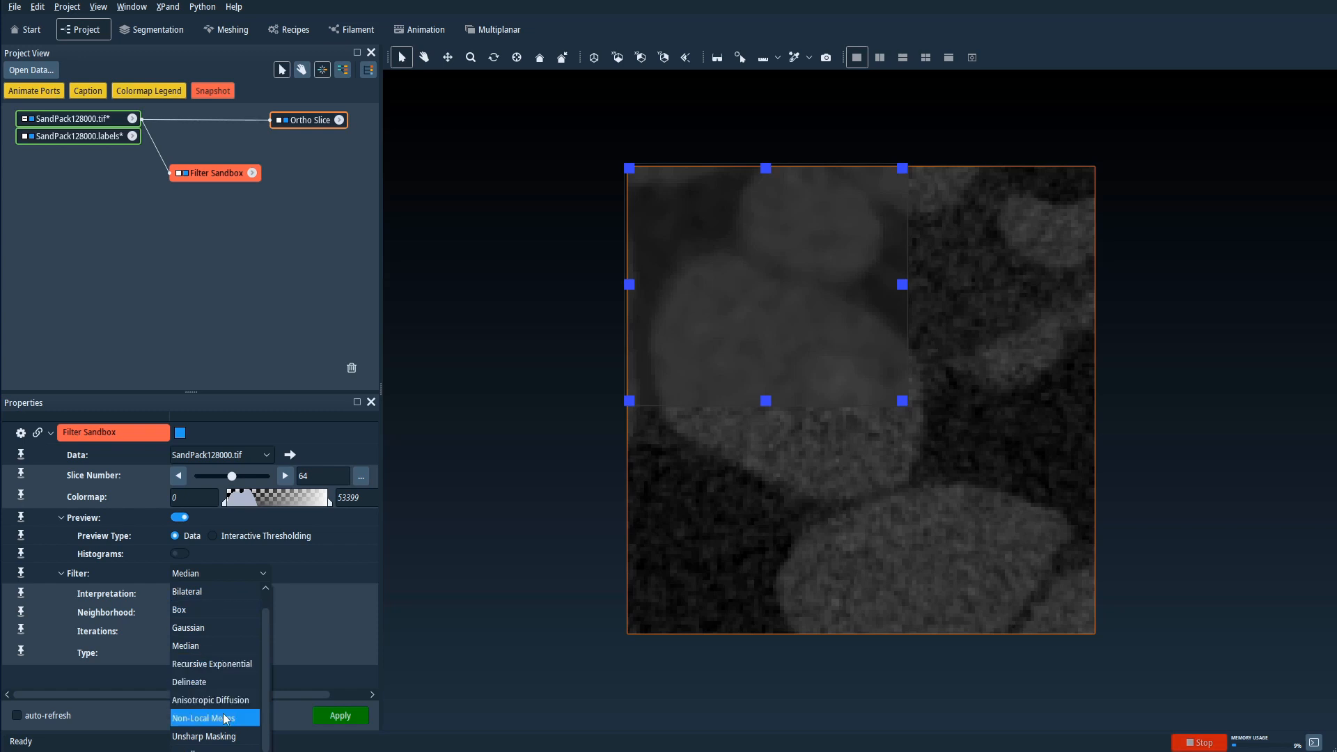
scroll(223, 703, up, 1)
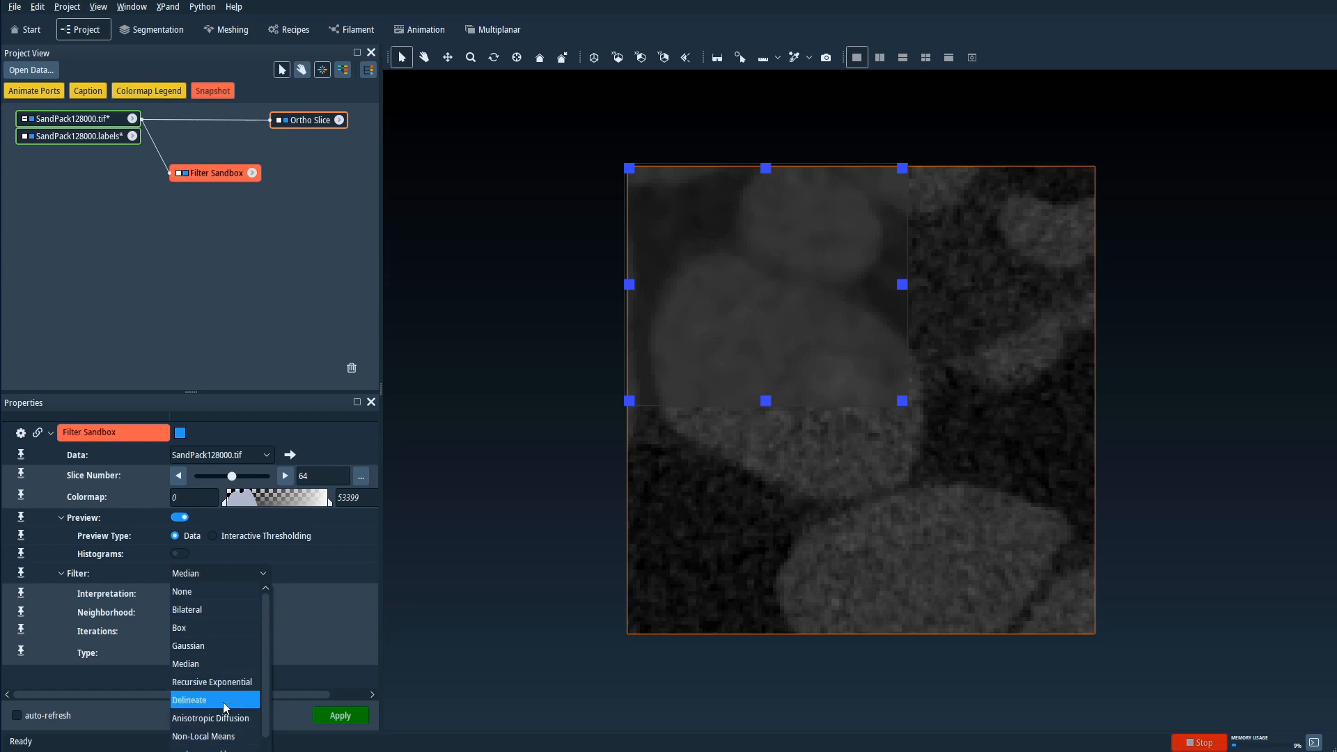
click(302, 571)
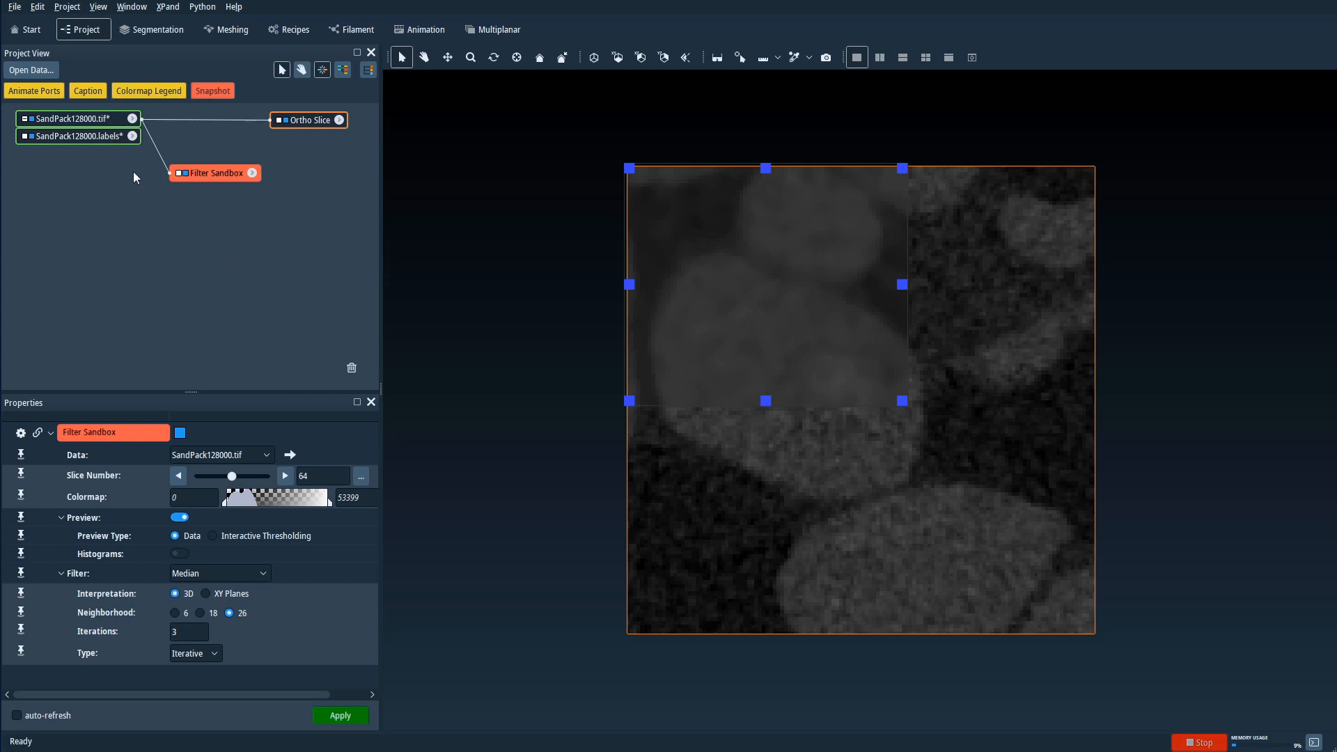
Attach a Median Filter module to the original SandPack128000.tif image.
click(108, 120)
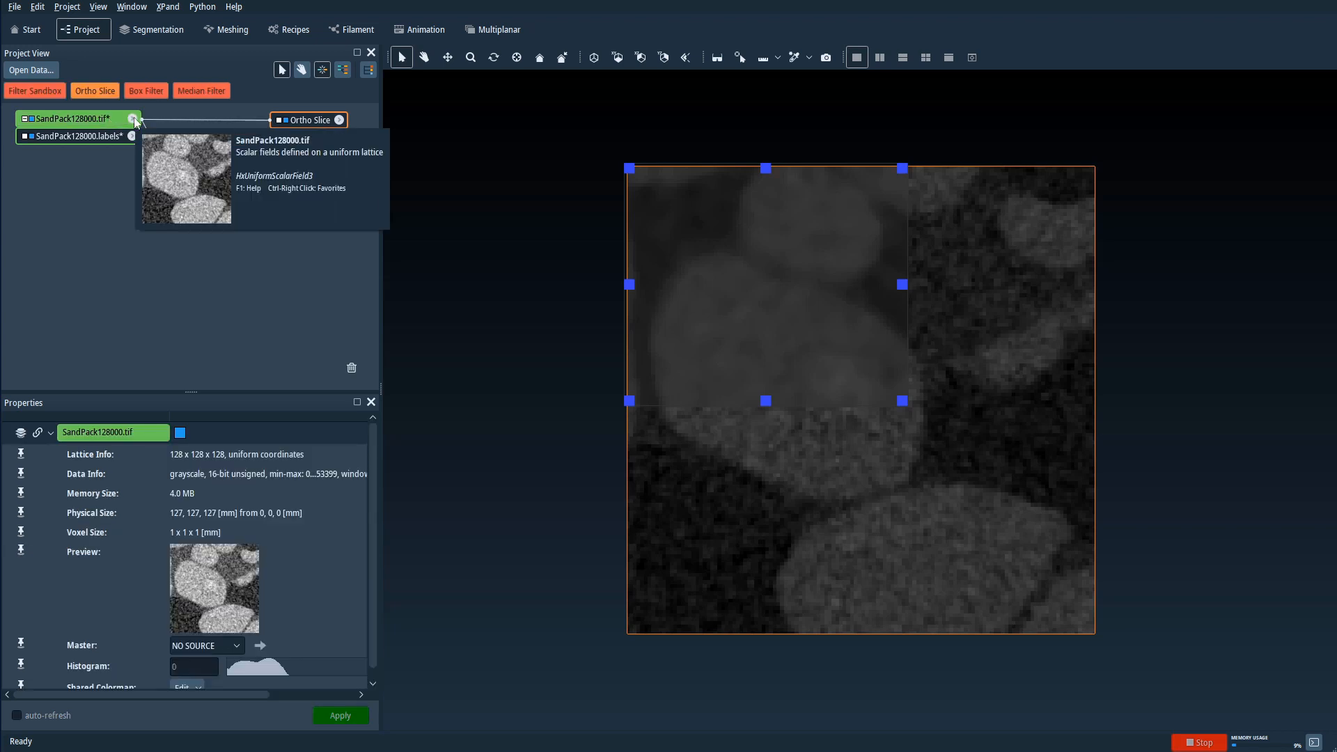
click(134, 122)
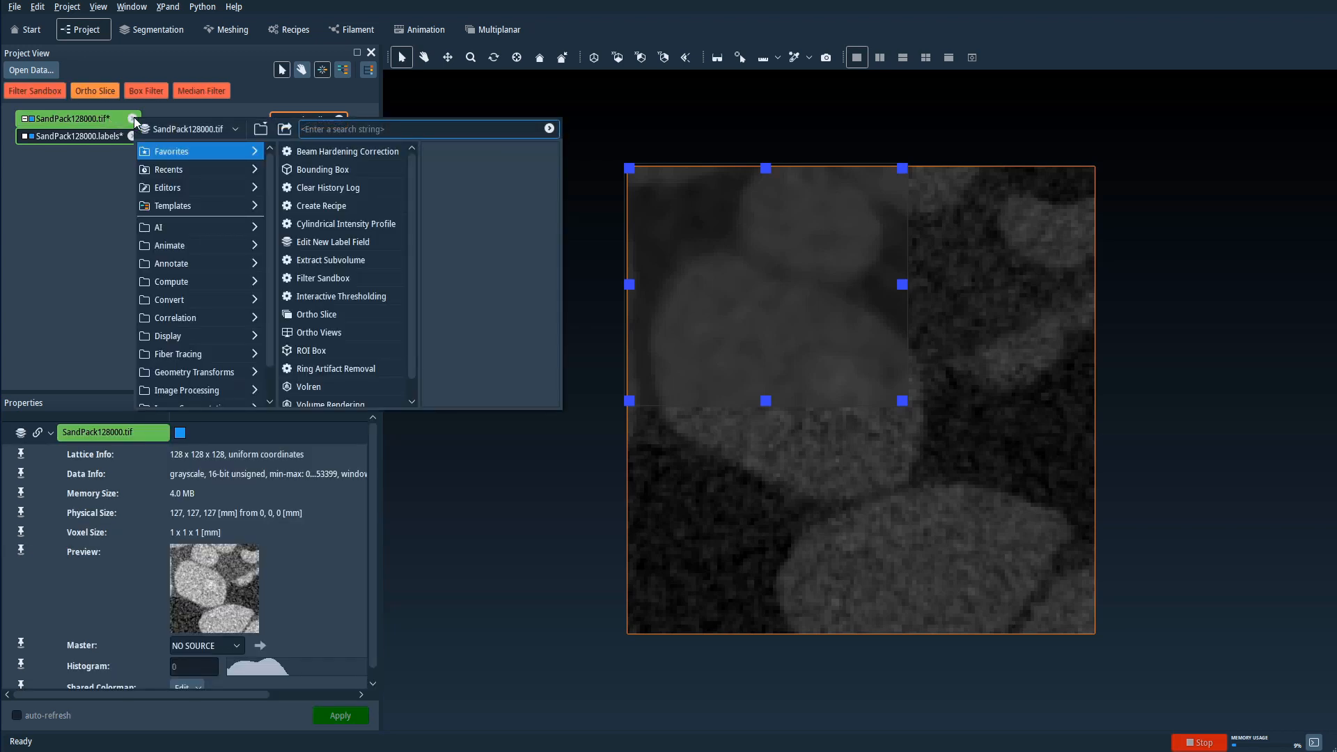
text(median)
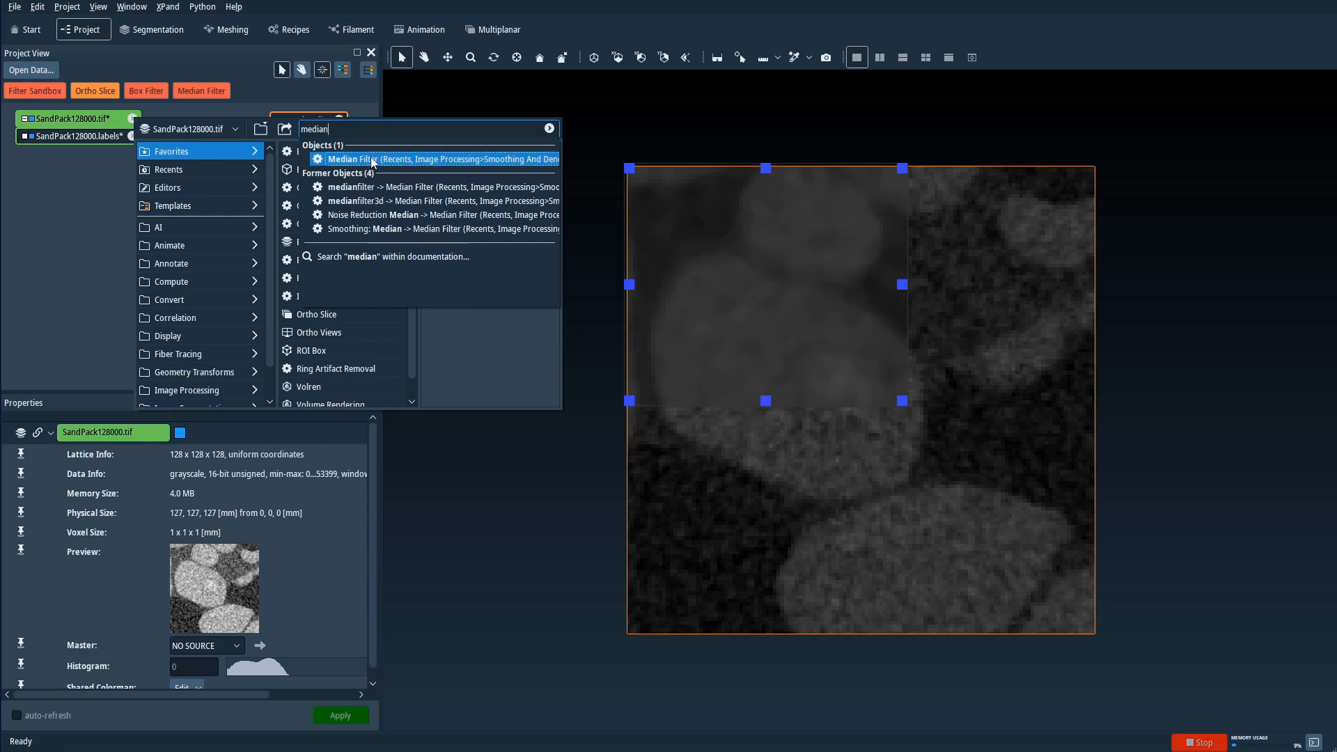
click(373, 160)
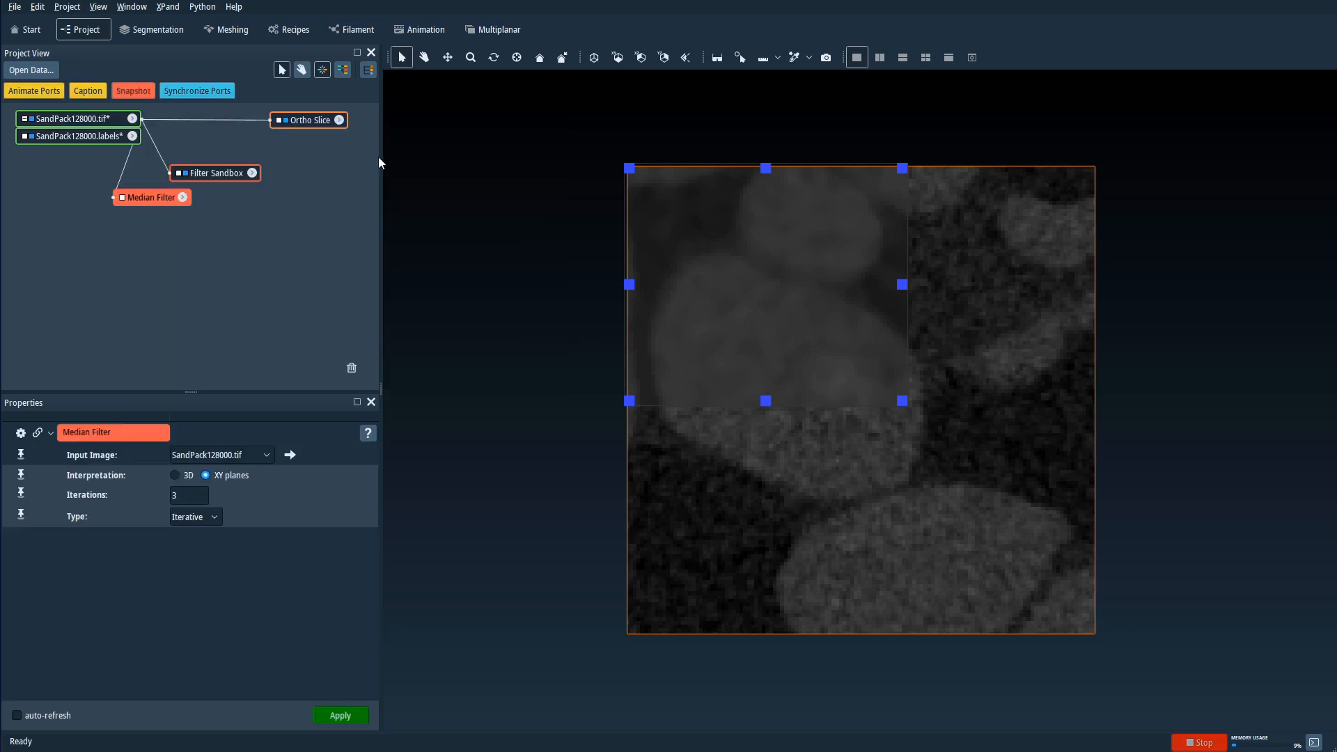
Hide the Filter Sandbox preview in the viewer and move its module up, away from the Median Filter.
click(221, 171)
click(185, 173)
drag(220, 173, 221, 156)
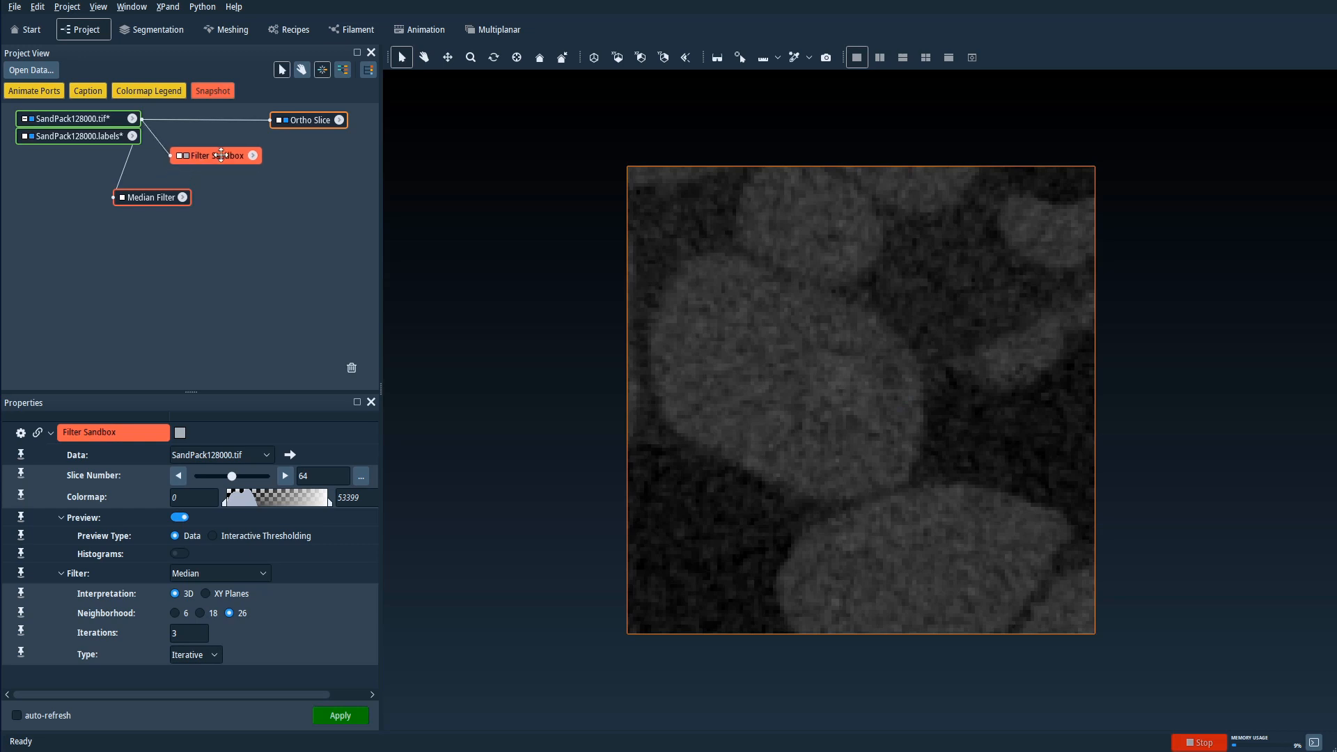
Set the Median Filter's interpretation to 3D, keeping 3 iterations and the Iterative type, and apply it.
click(156, 197)
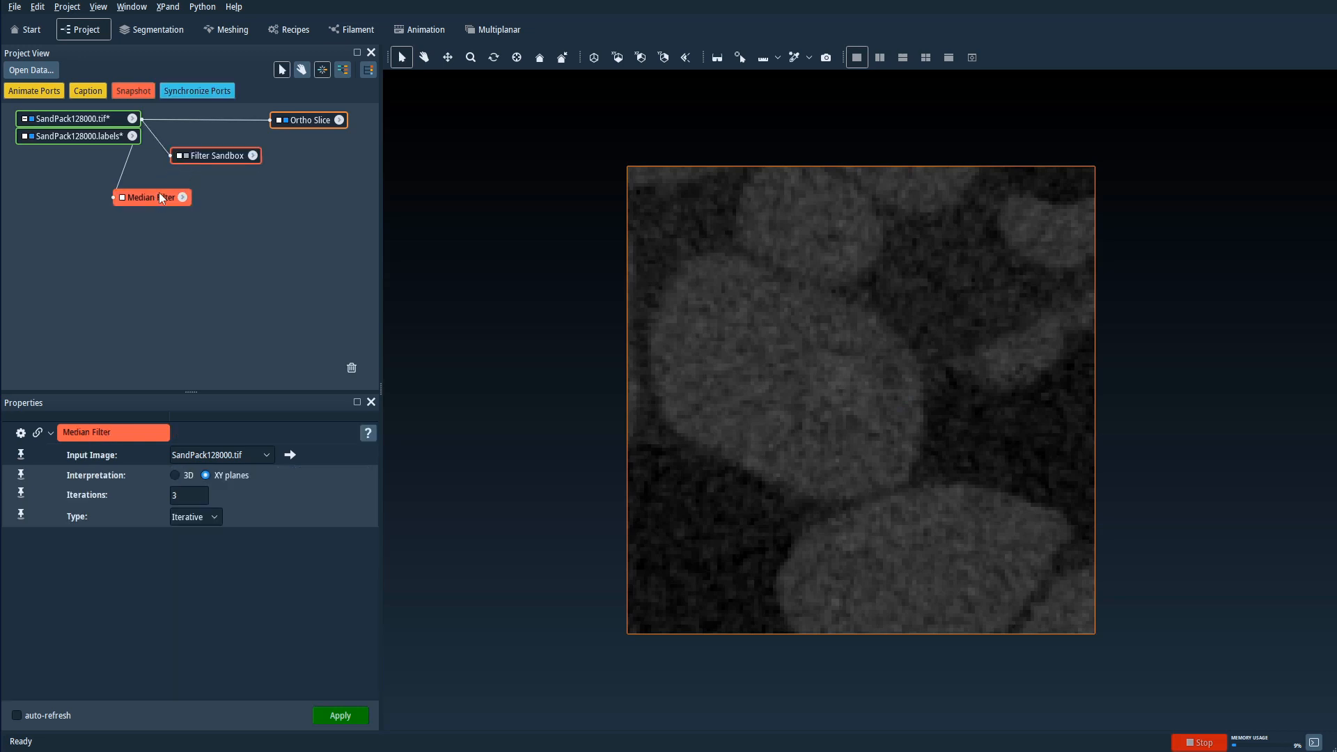
click(175, 475)
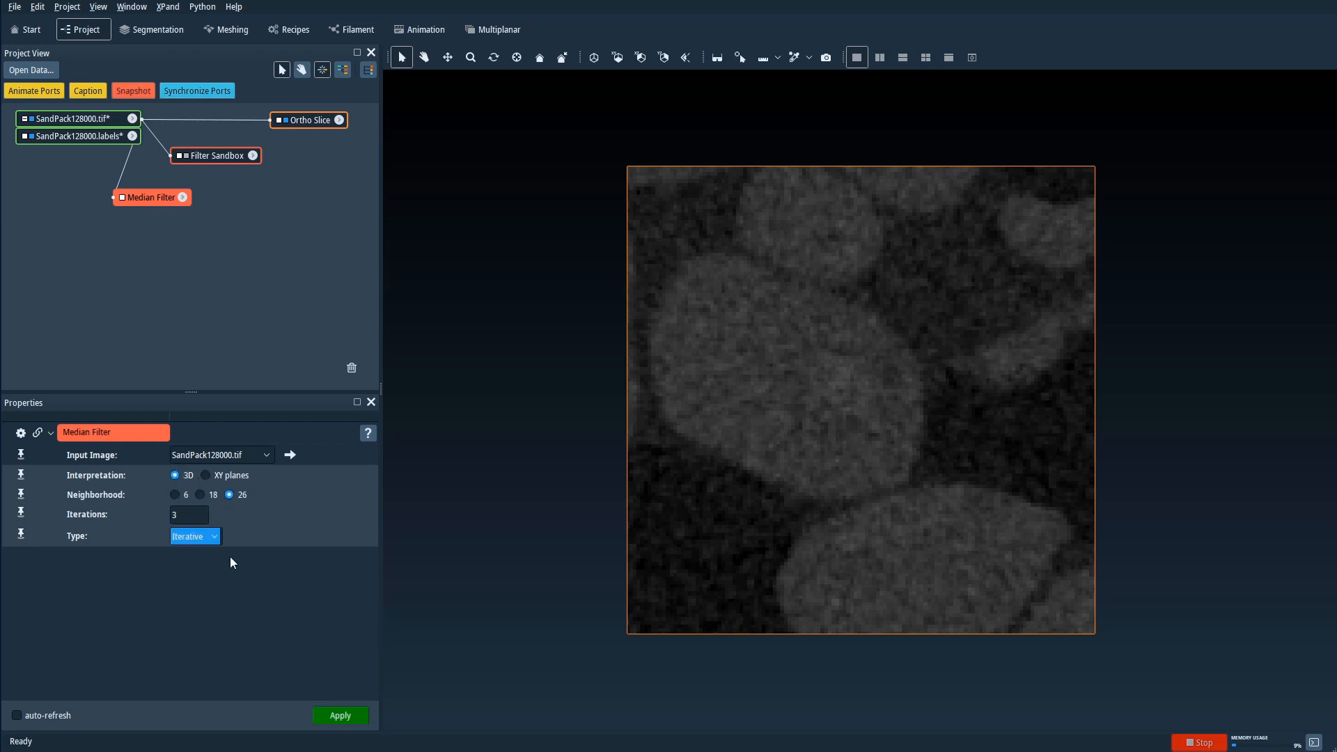
click(344, 716)
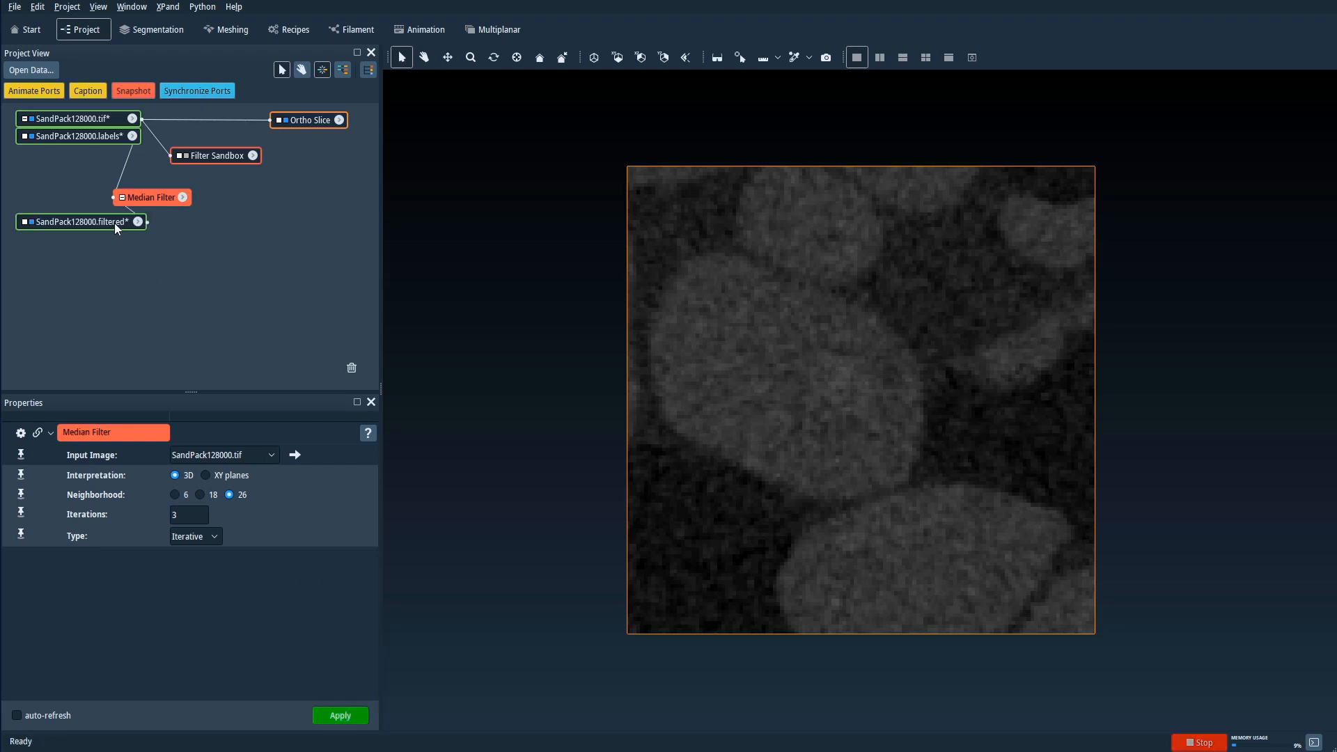
Move the Median Filter module below the Filter Sandbox and select the SandPack128000.filtered image.
click(114, 223)
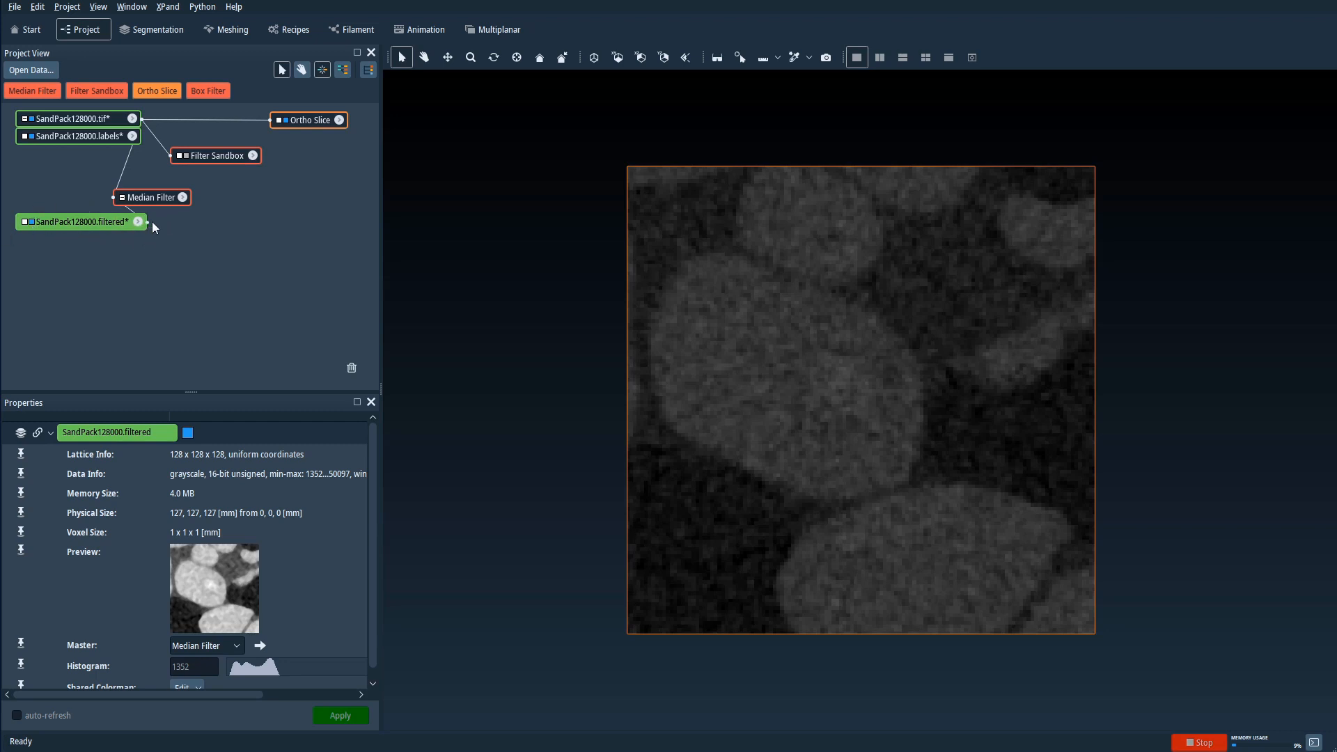
drag(157, 199, 194, 184)
click(105, 222)
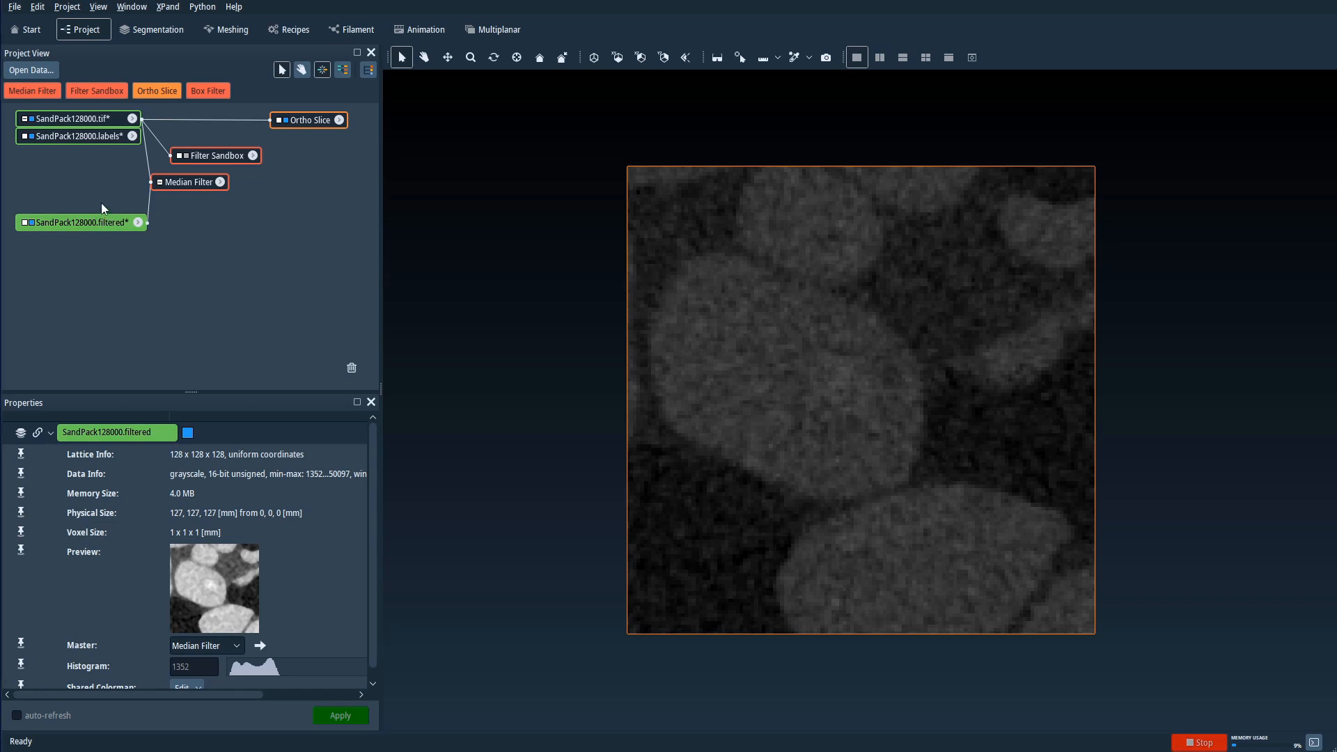
Create a new label field for the filtered image in the Segmentation Editor, accepting the suggested name.
click(170, 28)
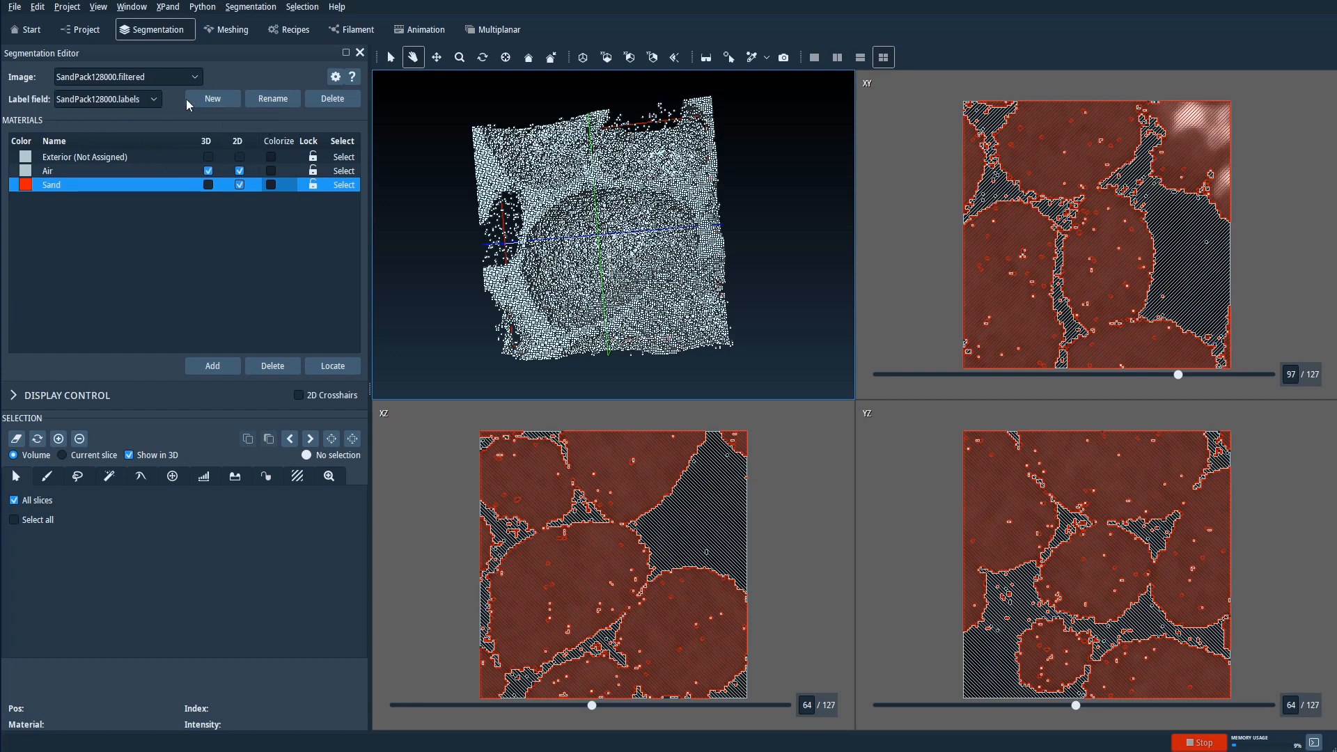
click(218, 98)
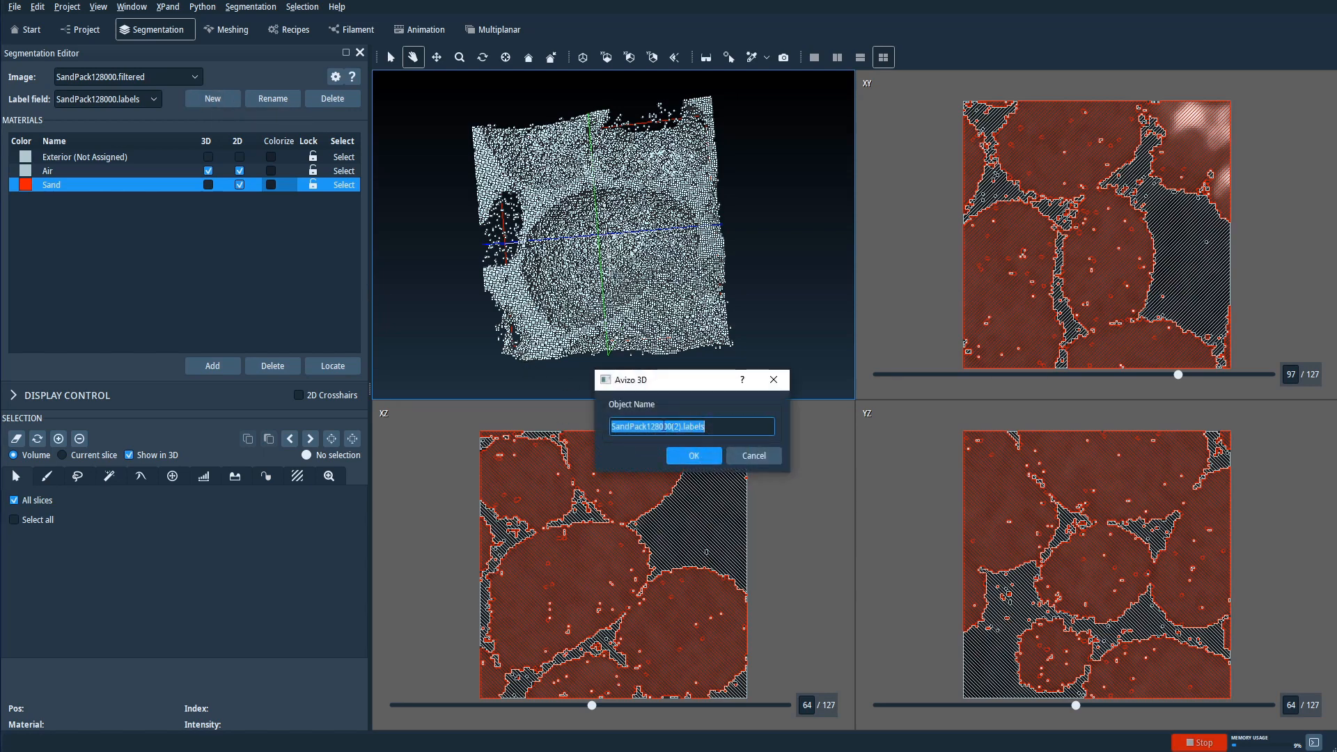
click(695, 457)
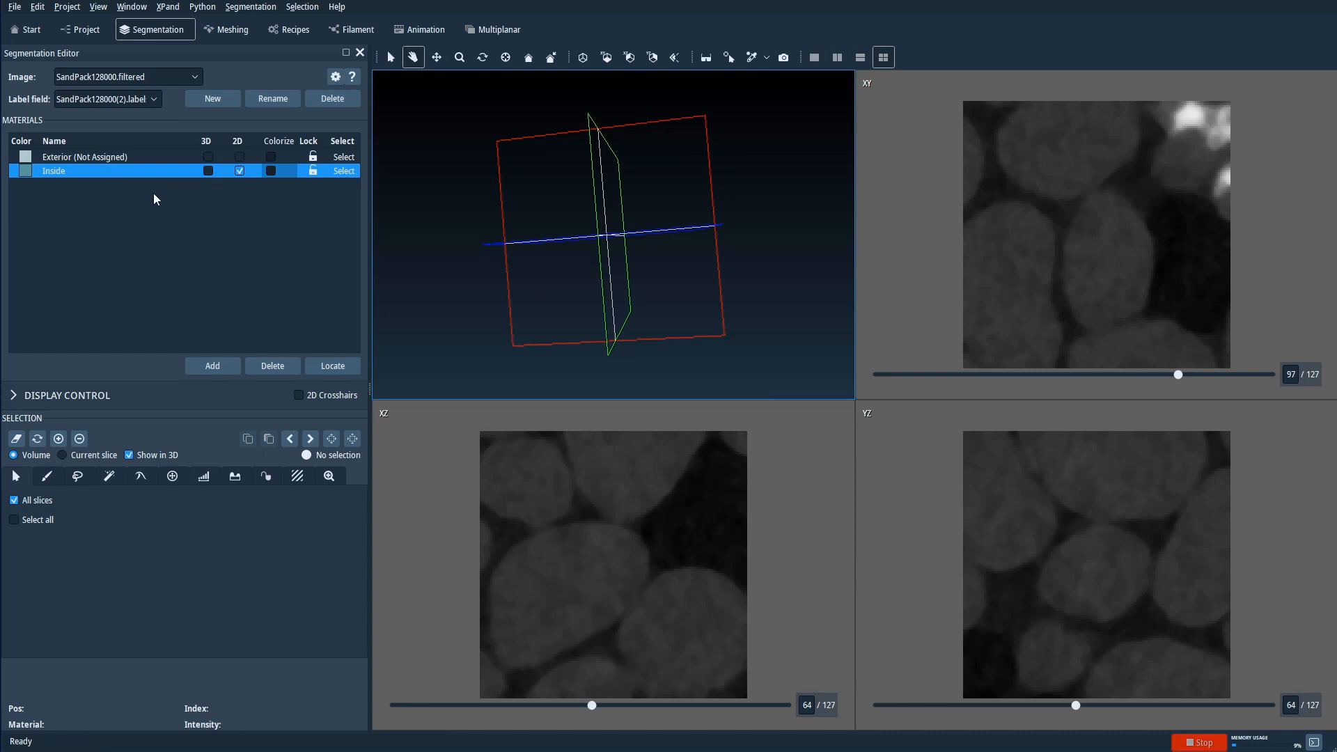
Rename the Inside material to Air and add a second material named Sand.
double_click(76, 171)
text(Air)
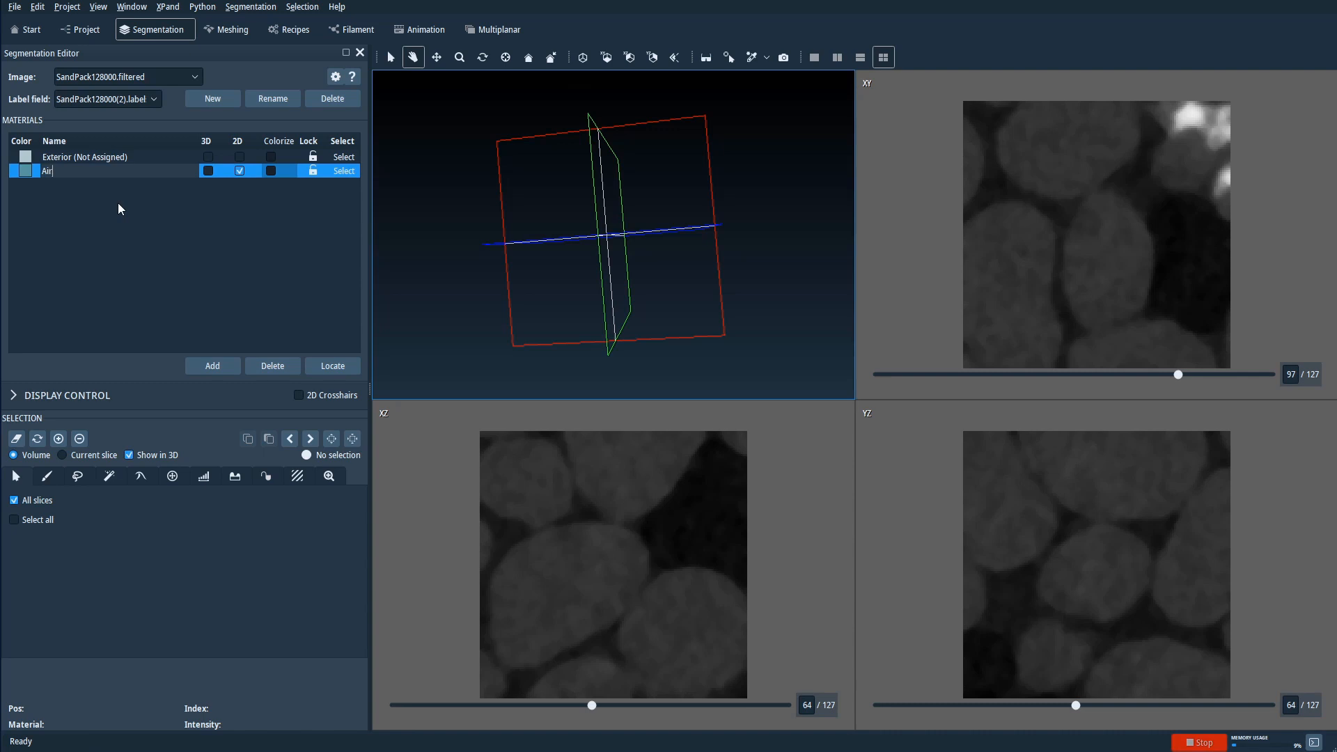
key(Return)
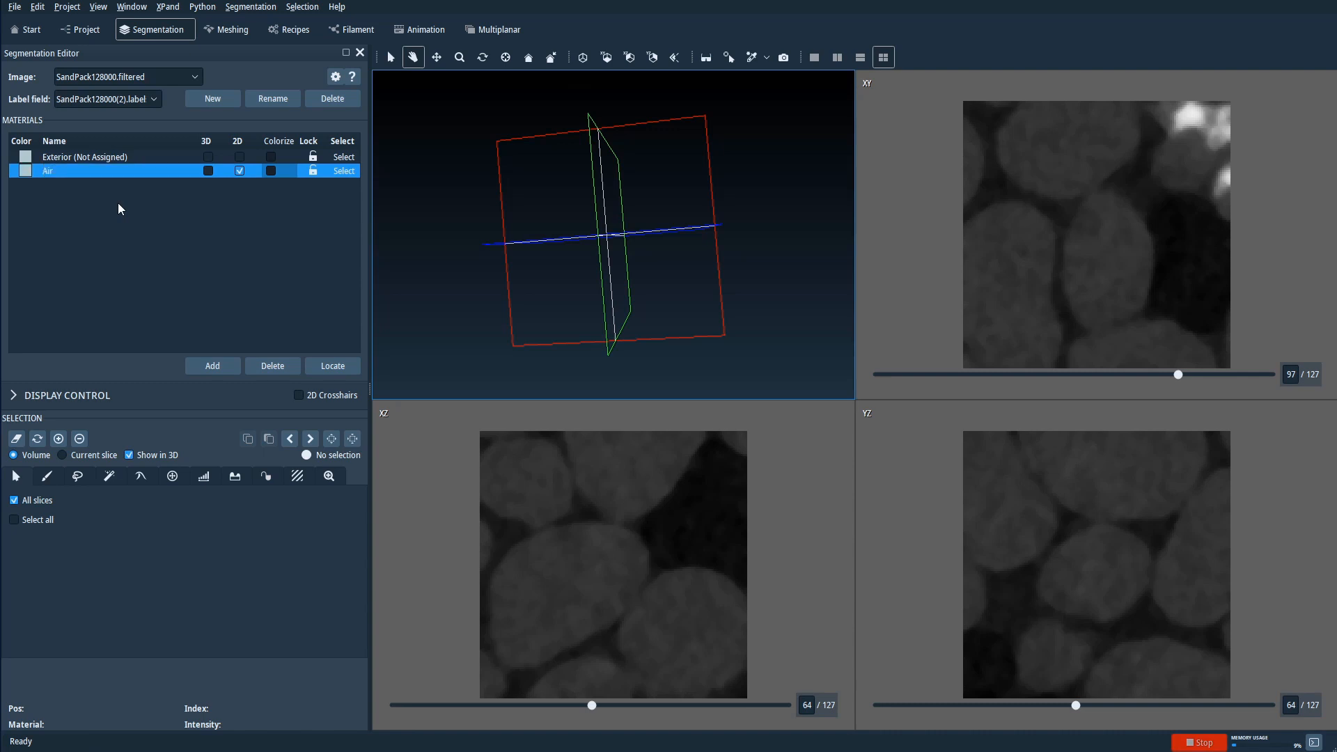
click(213, 365)
double_click(67, 185)
text(Sand)
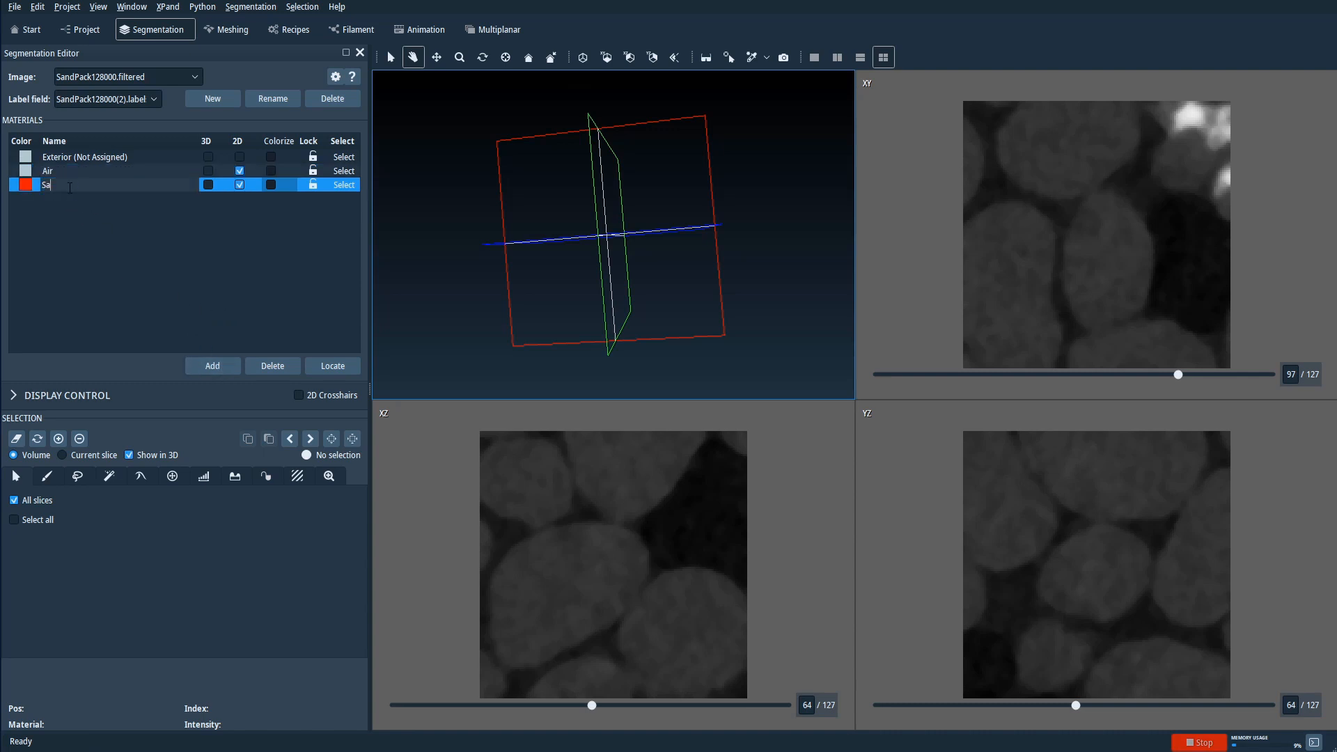
key(Return)
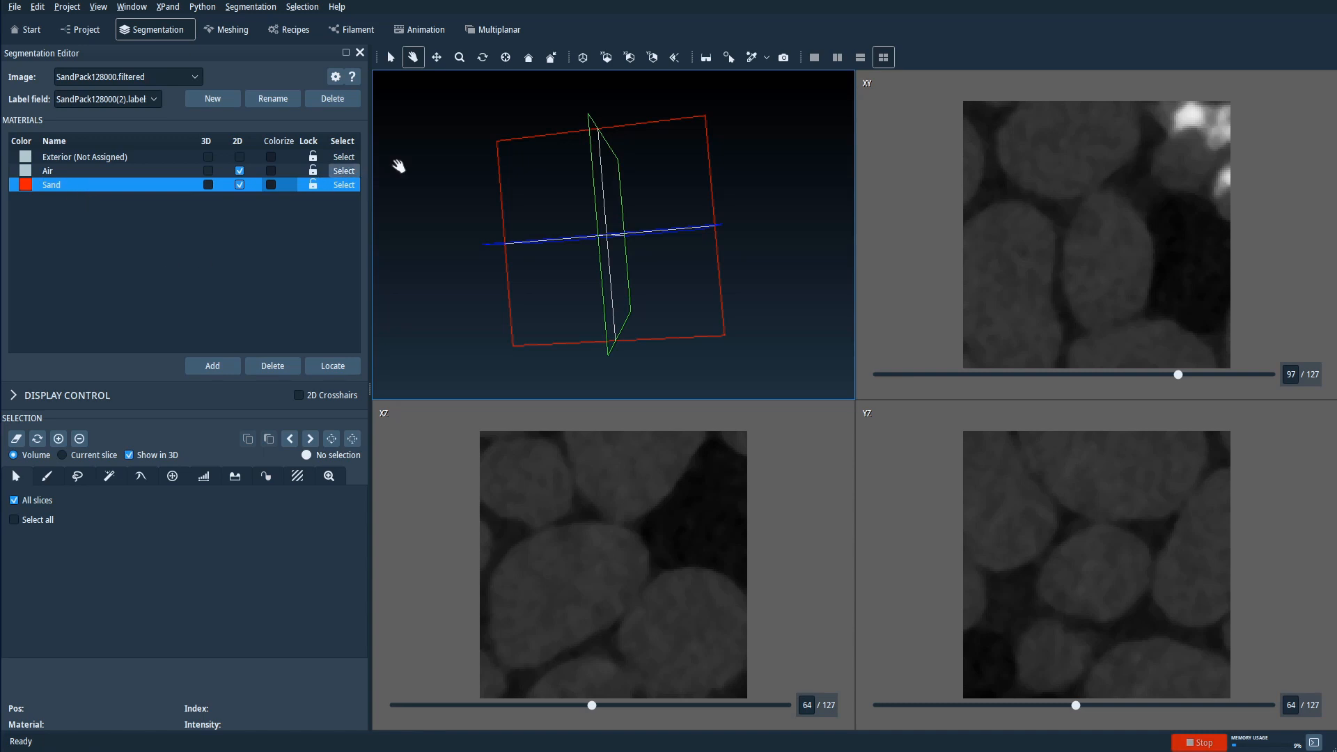
Threshold the whole volume with a masking range of 8015 to 50097 and assign the selected voxels to Sand.
click(606, 57)
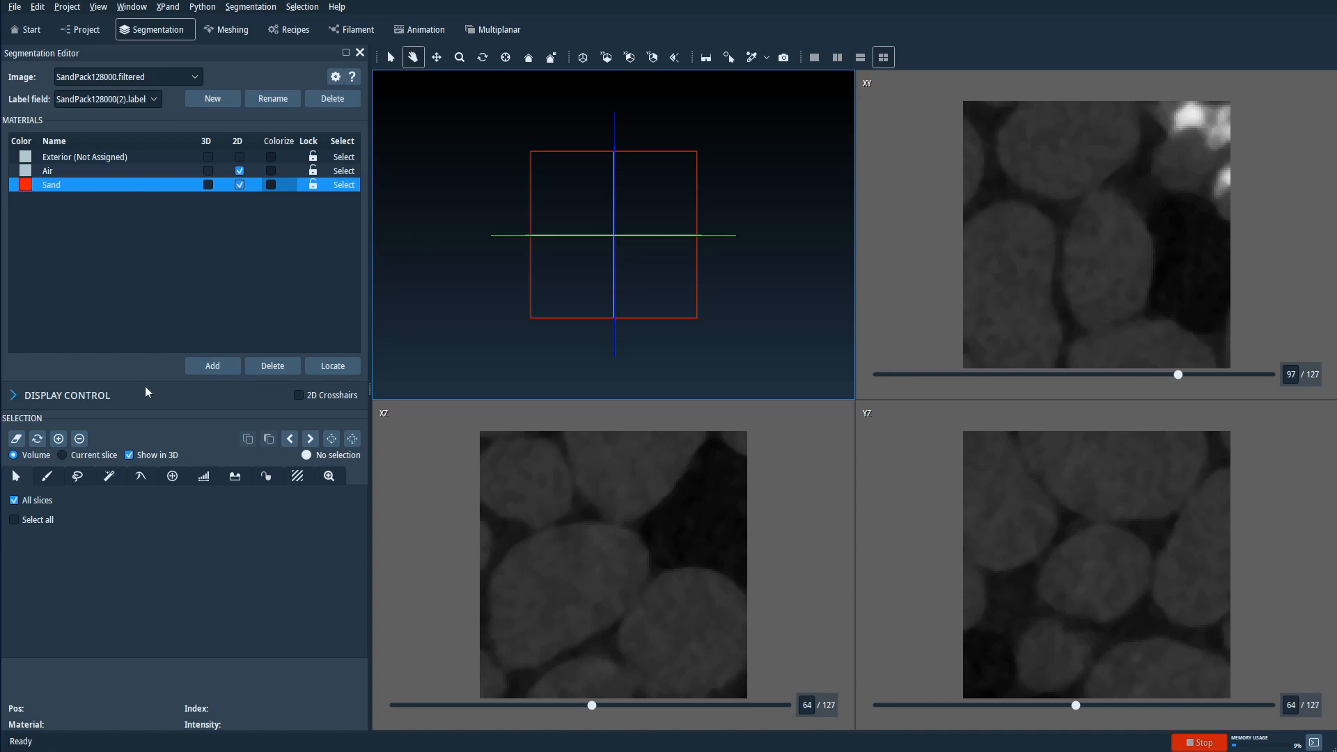
click(204, 480)
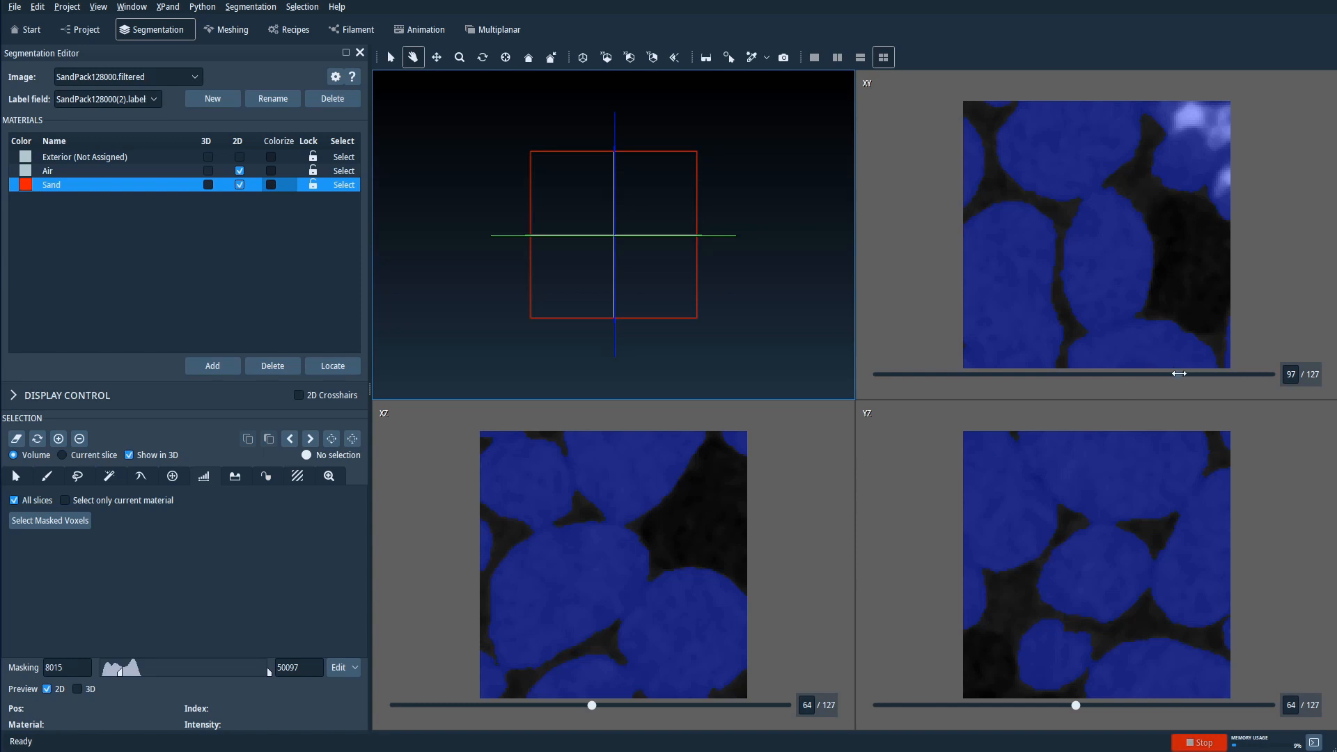
drag(1179, 376, 1077, 363)
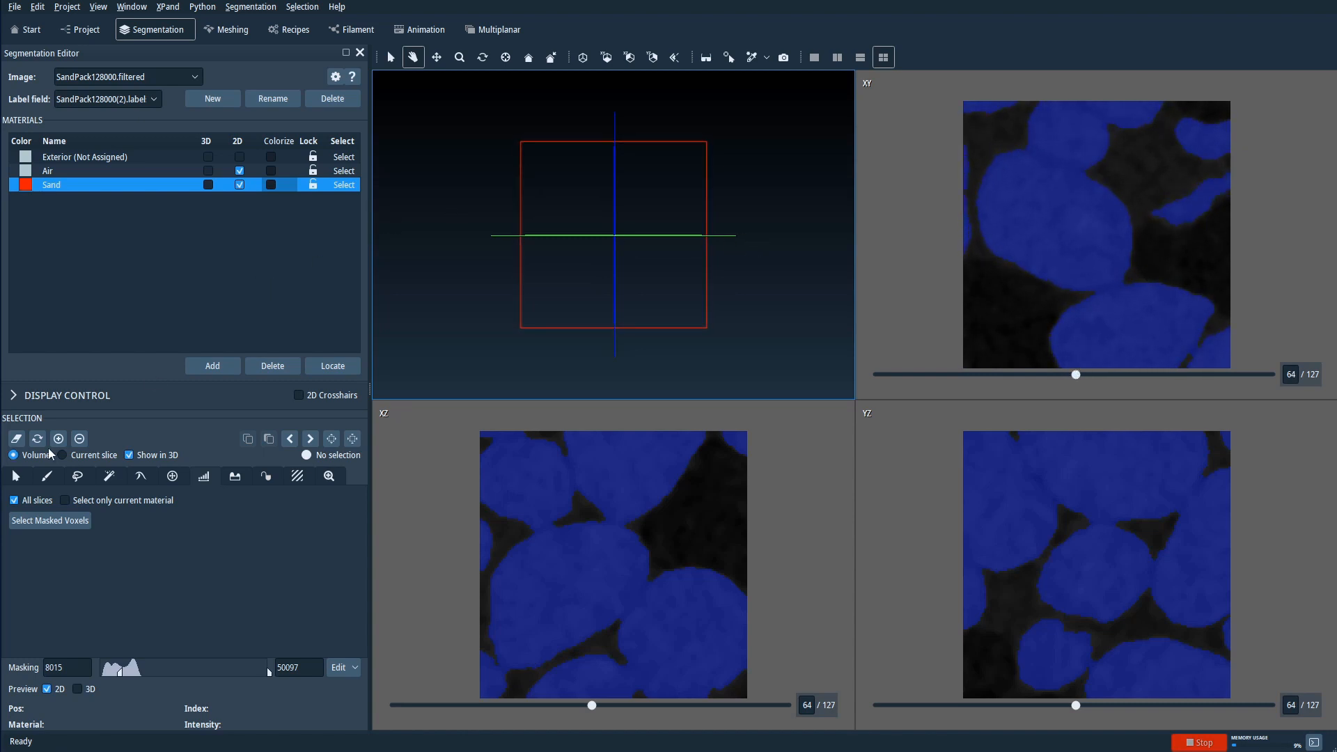
click(61, 527)
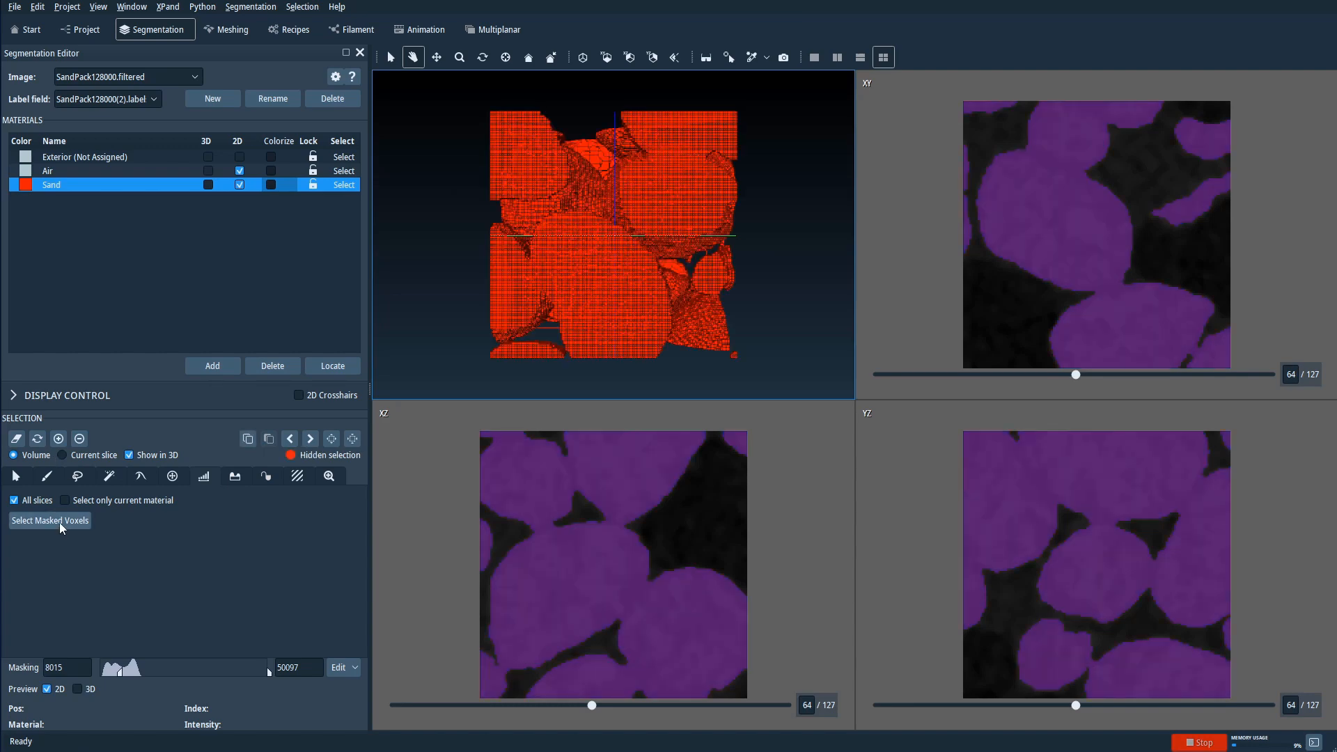
drag(568, 239, 517, 255)
drag(571, 205, 517, 295)
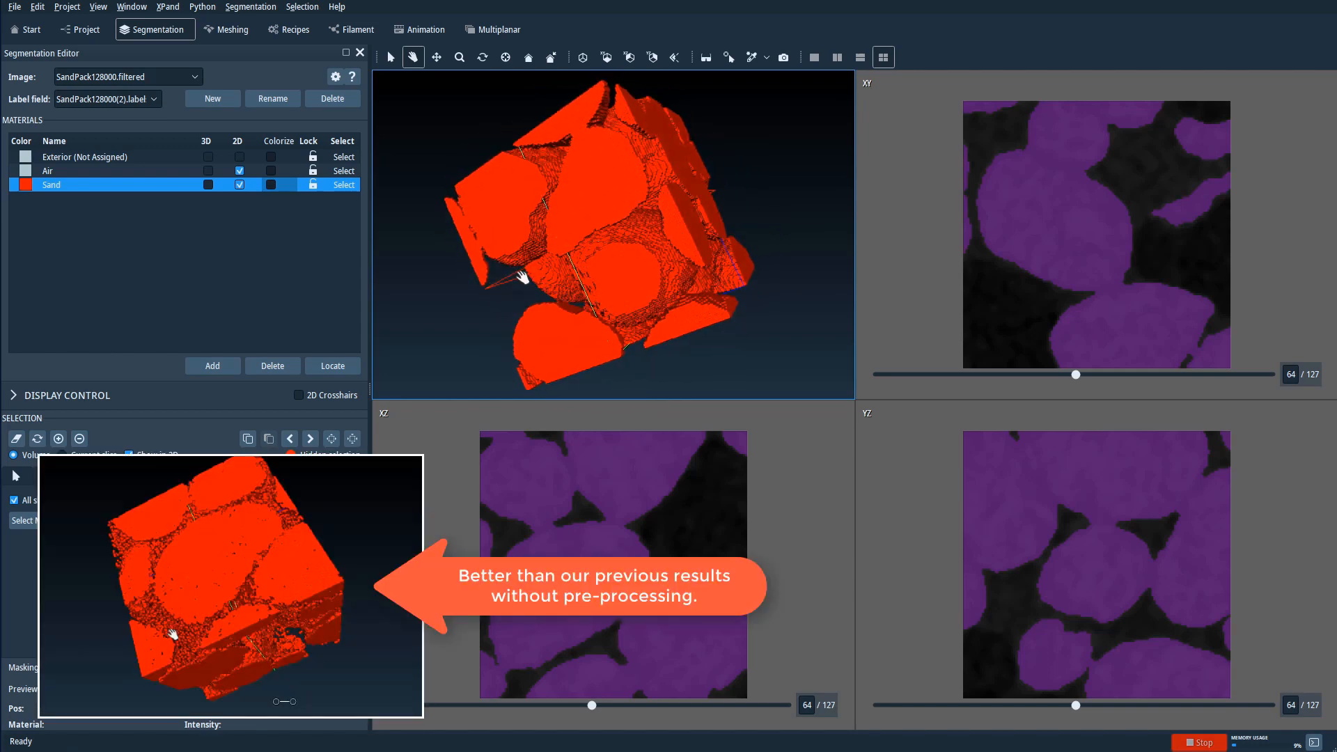
drag(510, 284, 690, 220)
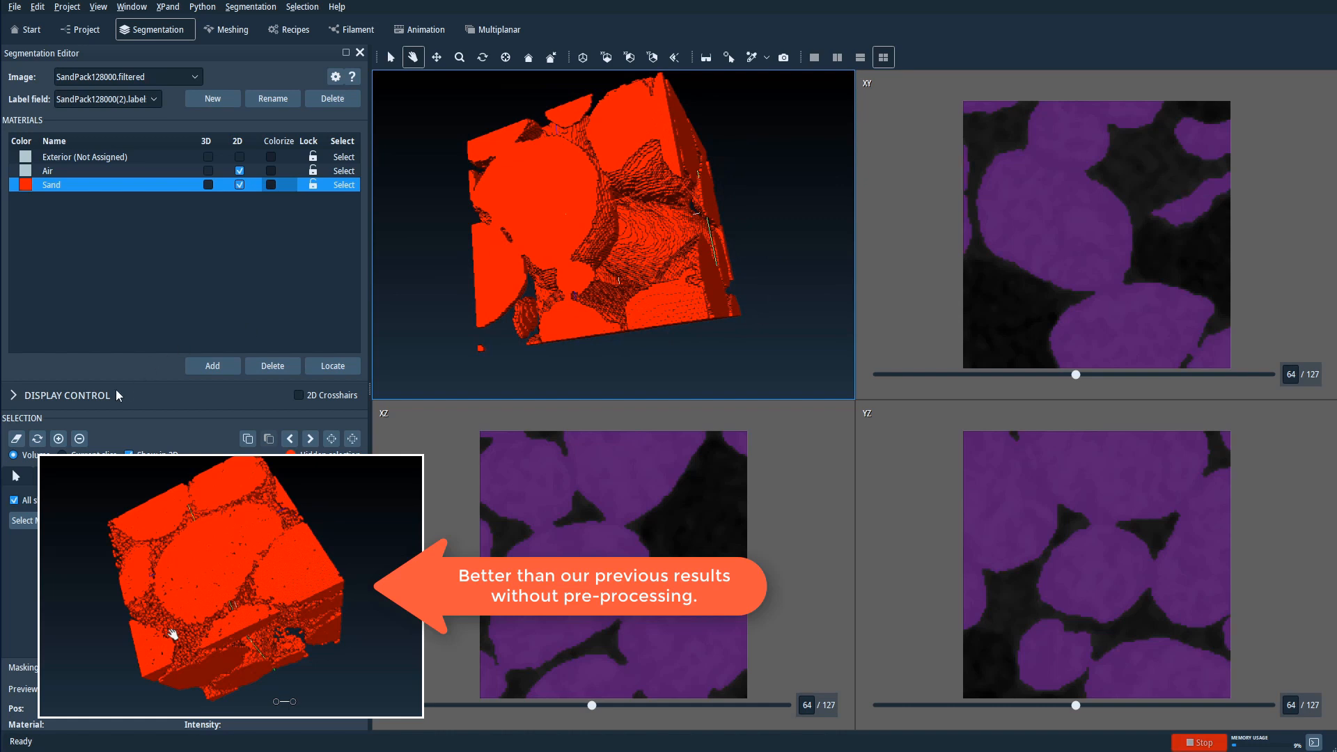
click(58, 439)
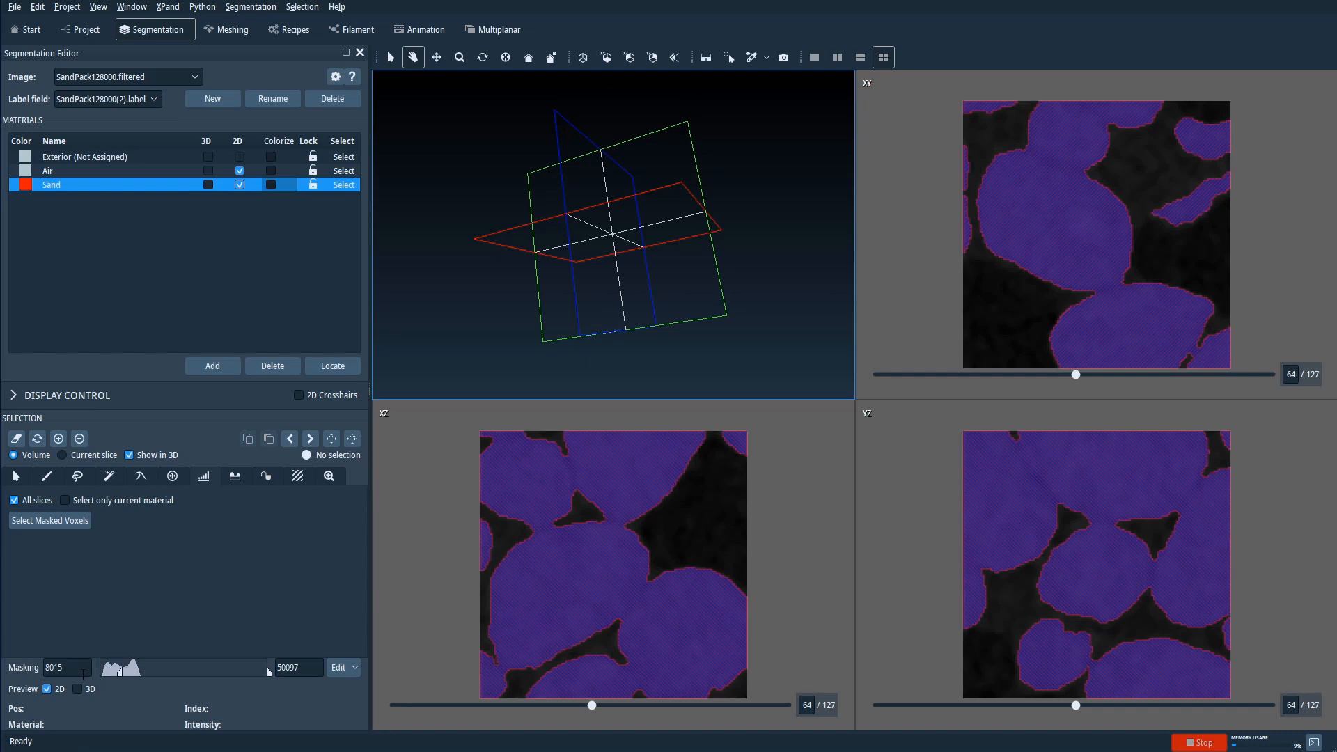
Set the masking range to 0 as minimum and 8015 as maximum to cover the air.
double_click(77, 665)
key(ctrl+c)
double_click(287, 668)
key(ctrl+v)
drag(76, 668, 24, 674)
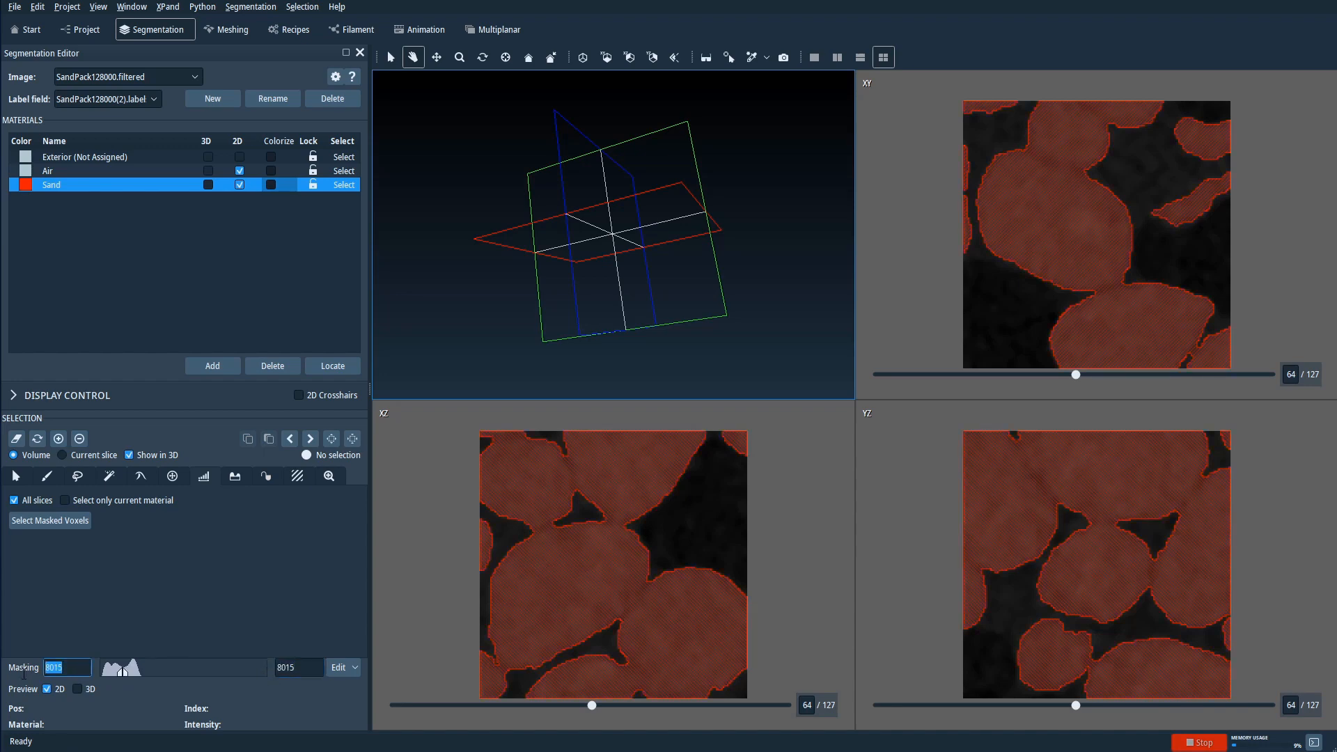
text(0)
key(Return)
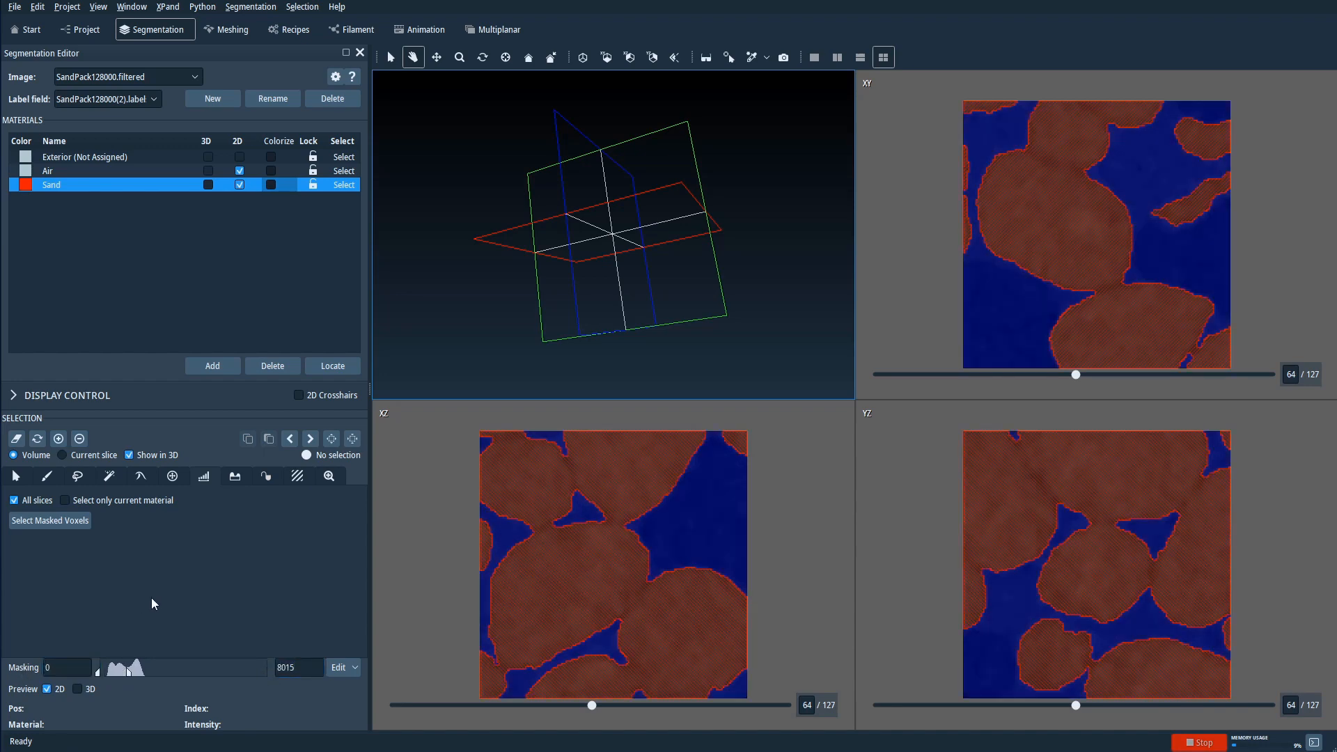
Select all masked voxels and assign them to the Air material.
click(85, 171)
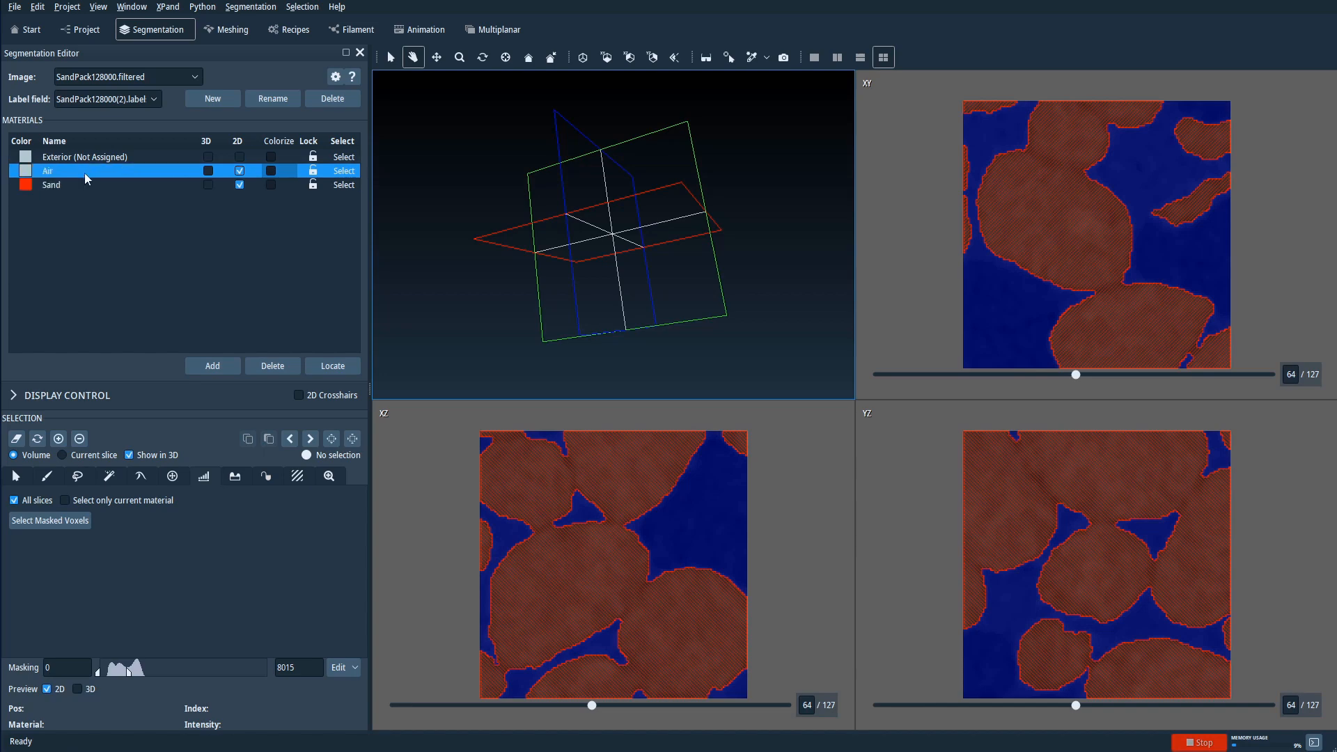
click(68, 527)
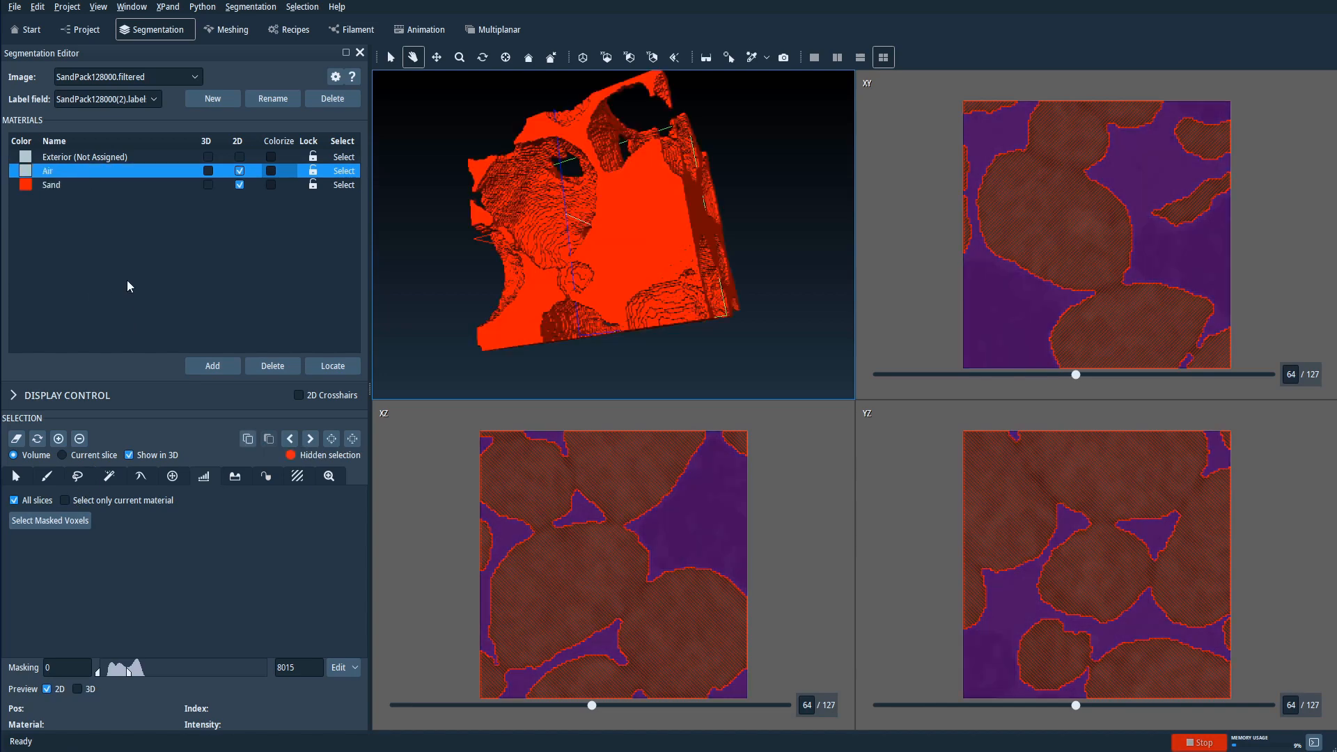
click(58, 439)
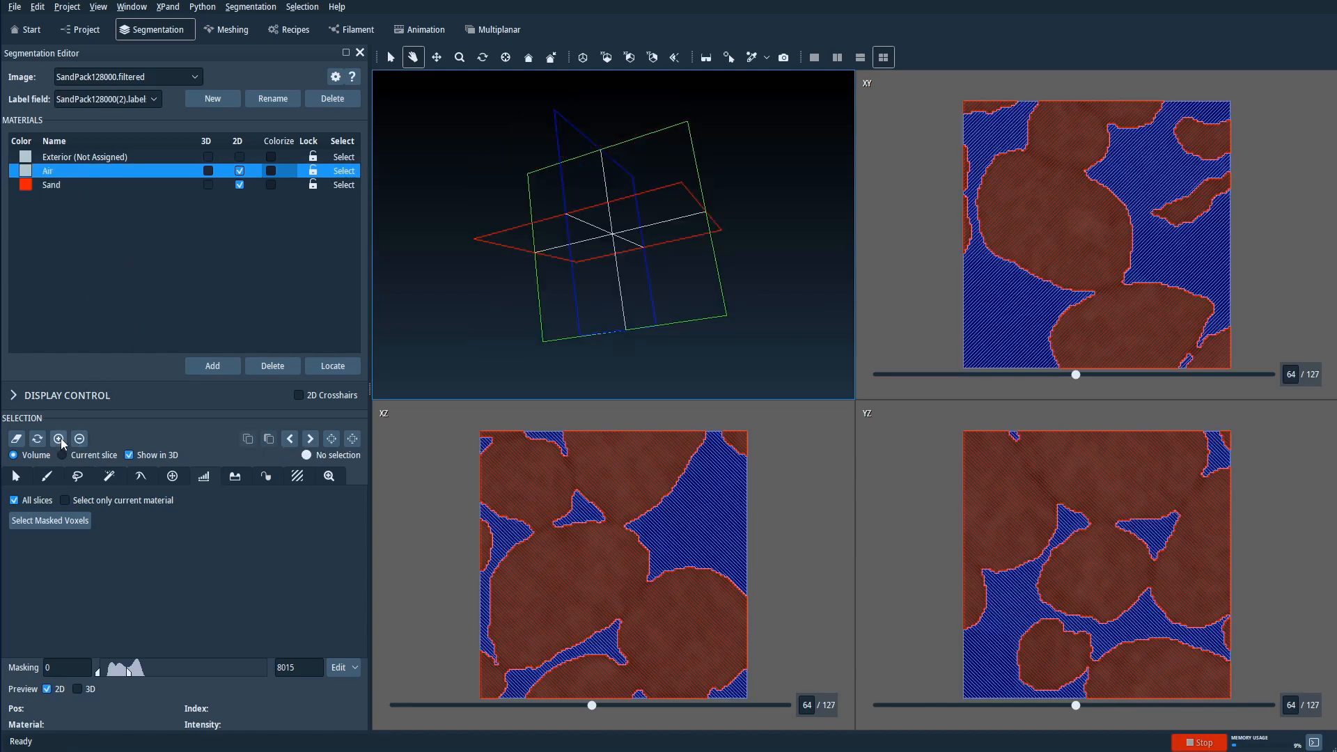
Show the Sand material in the 3D view and inspect it from a different angle.
drag(573, 257, 620, 259)
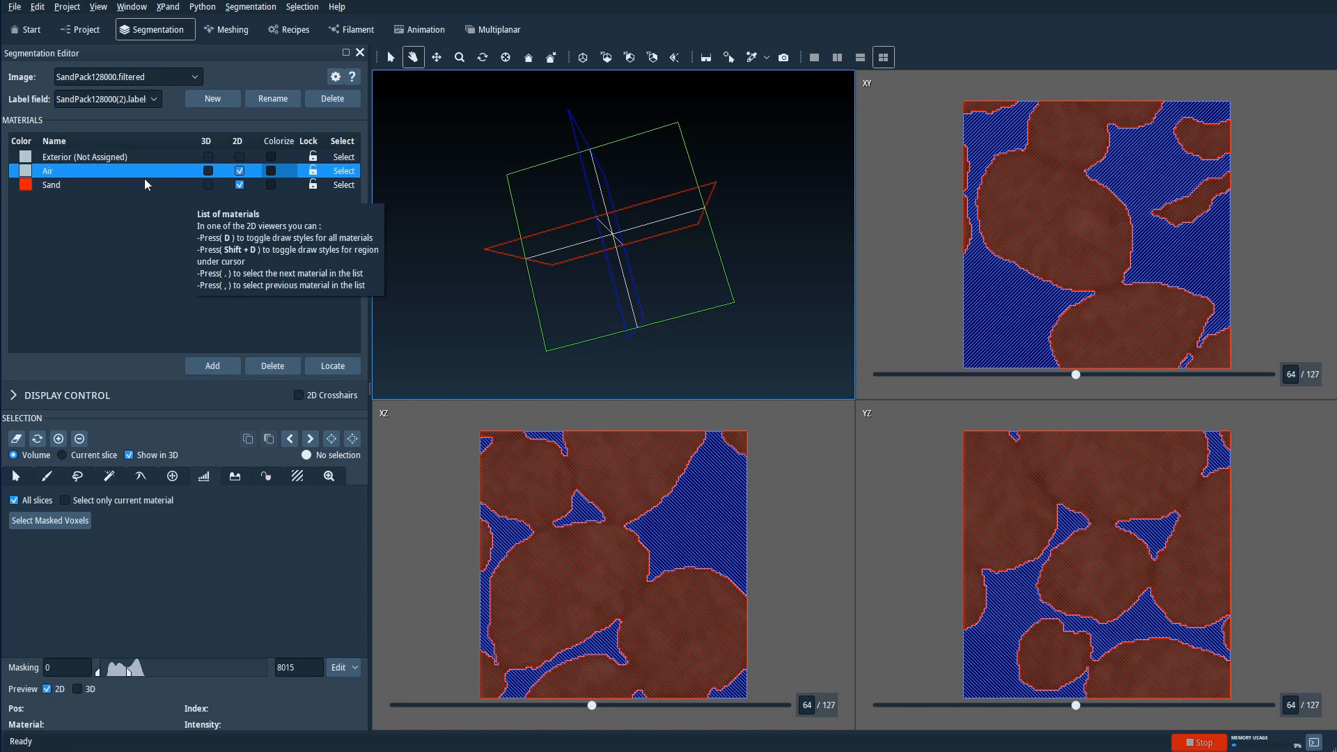
click(99, 188)
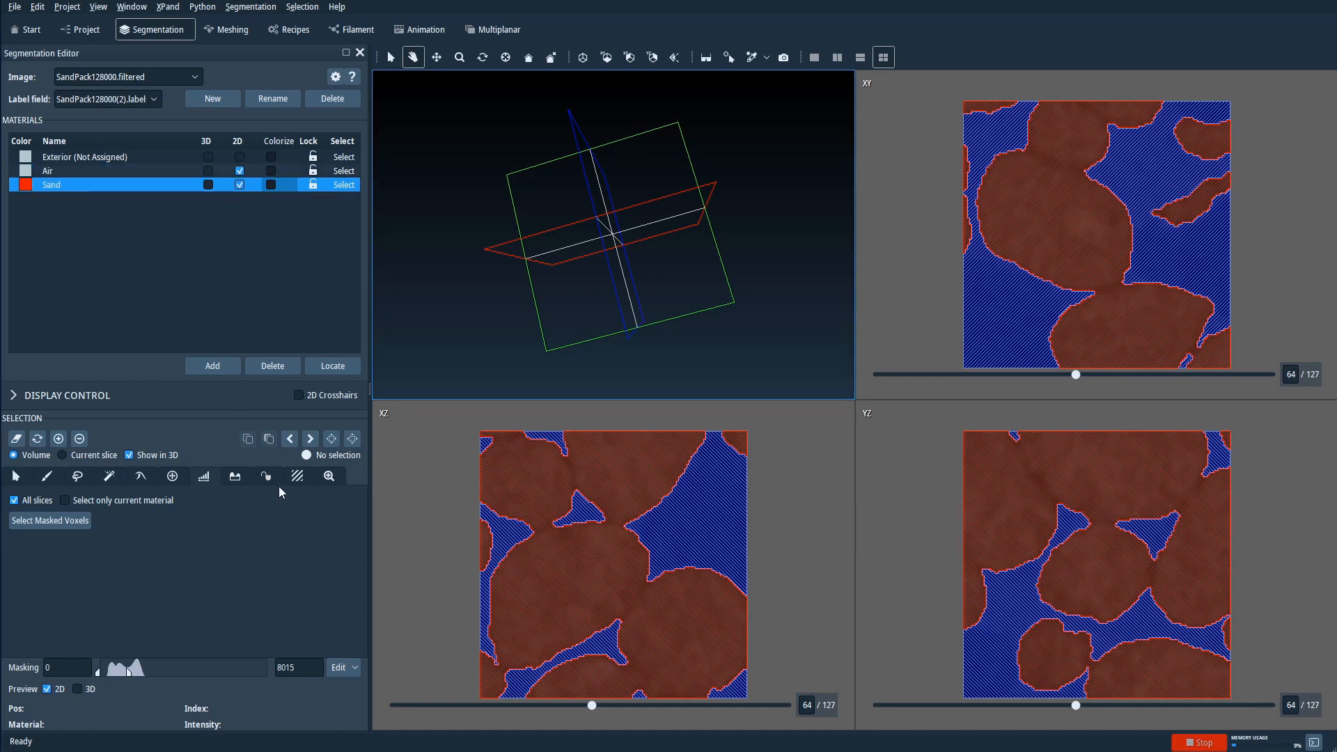
click(208, 184)
drag(537, 274, 537, 215)
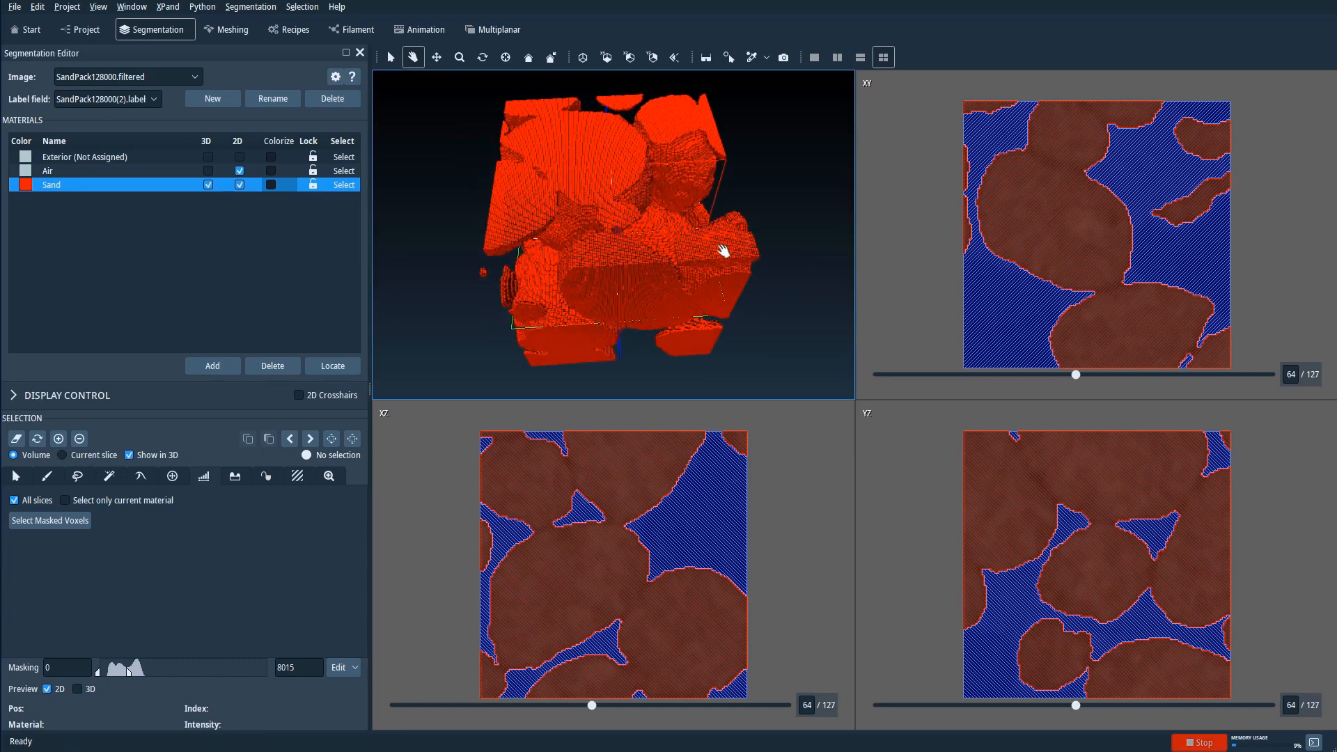
Examine the segmented Sand material from several angles in the 3D view.
drag(724, 251, 564, 248)
drag(692, 284, 595, 305)
drag(633, 265, 603, 262)
drag(598, 191, 660, 234)
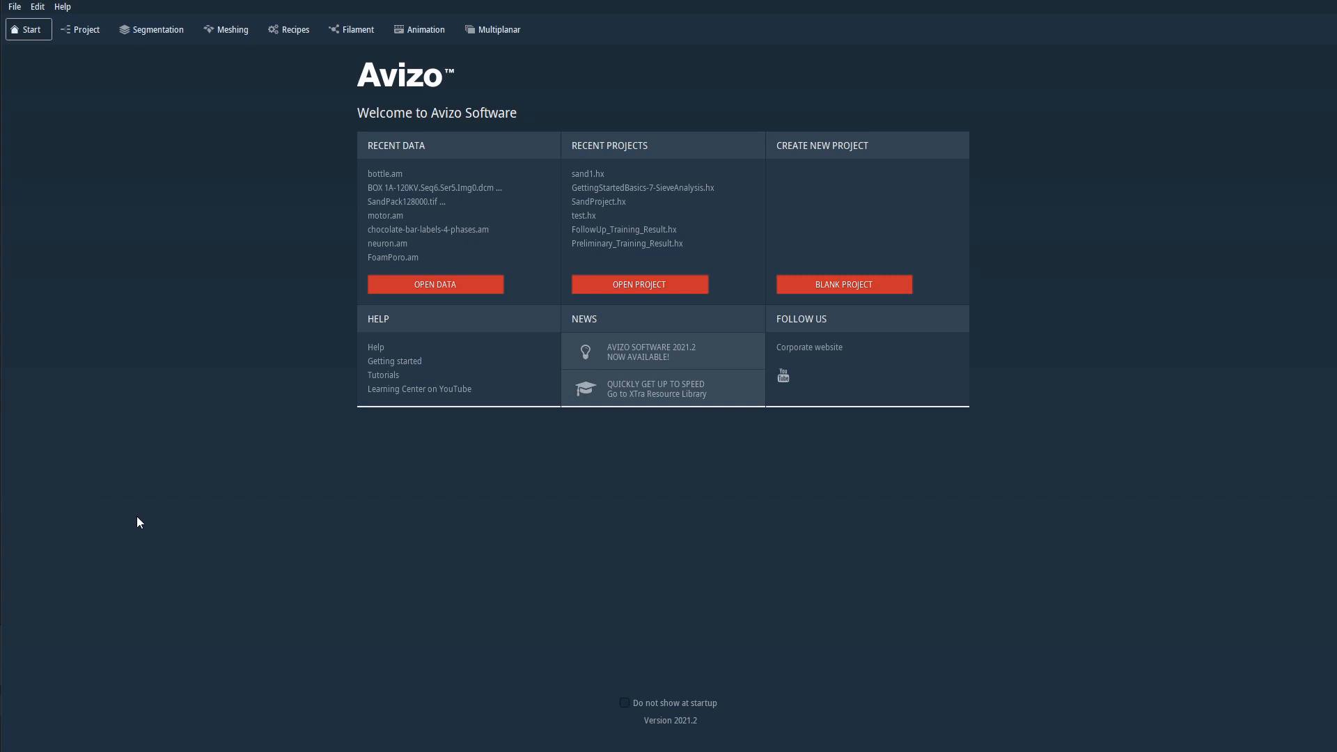
Open the bottle data file from the BottleCT folder in Workshop-2022-03-20.
click(443, 289)
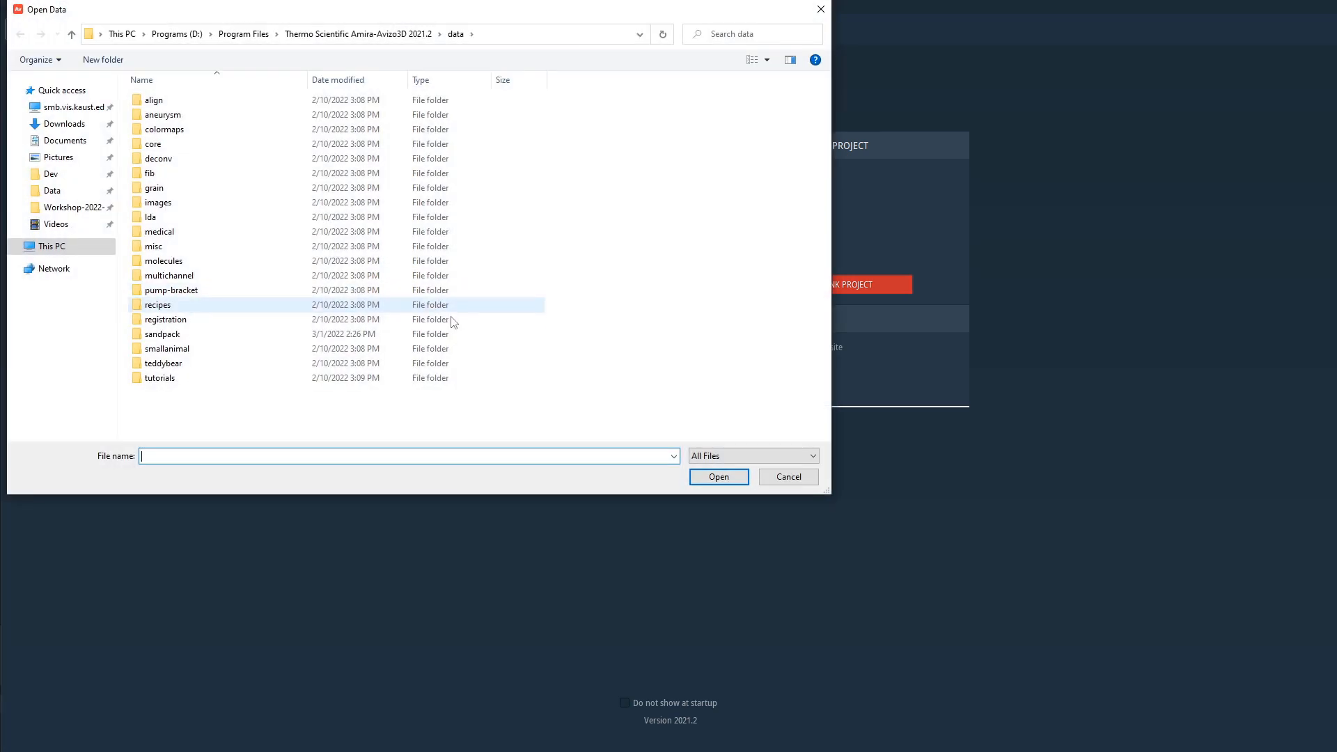
click(69, 207)
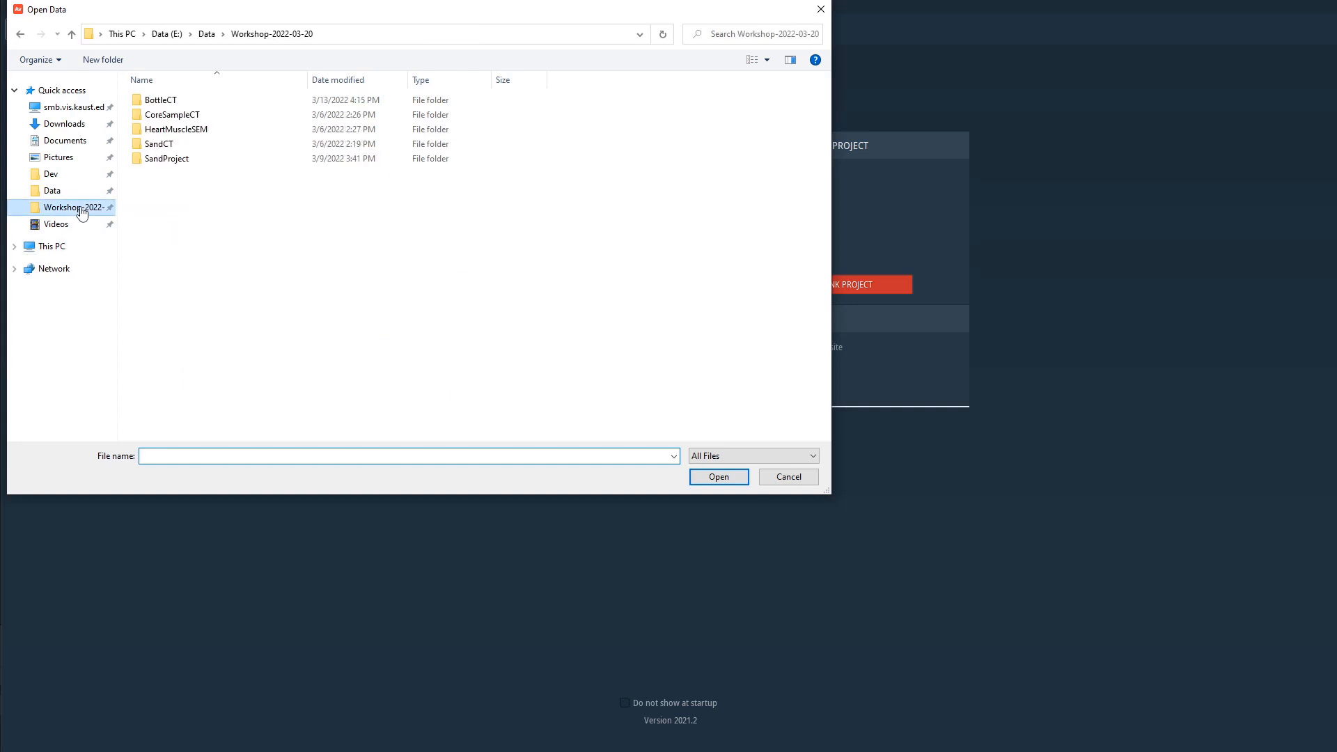
double_click(174, 101)
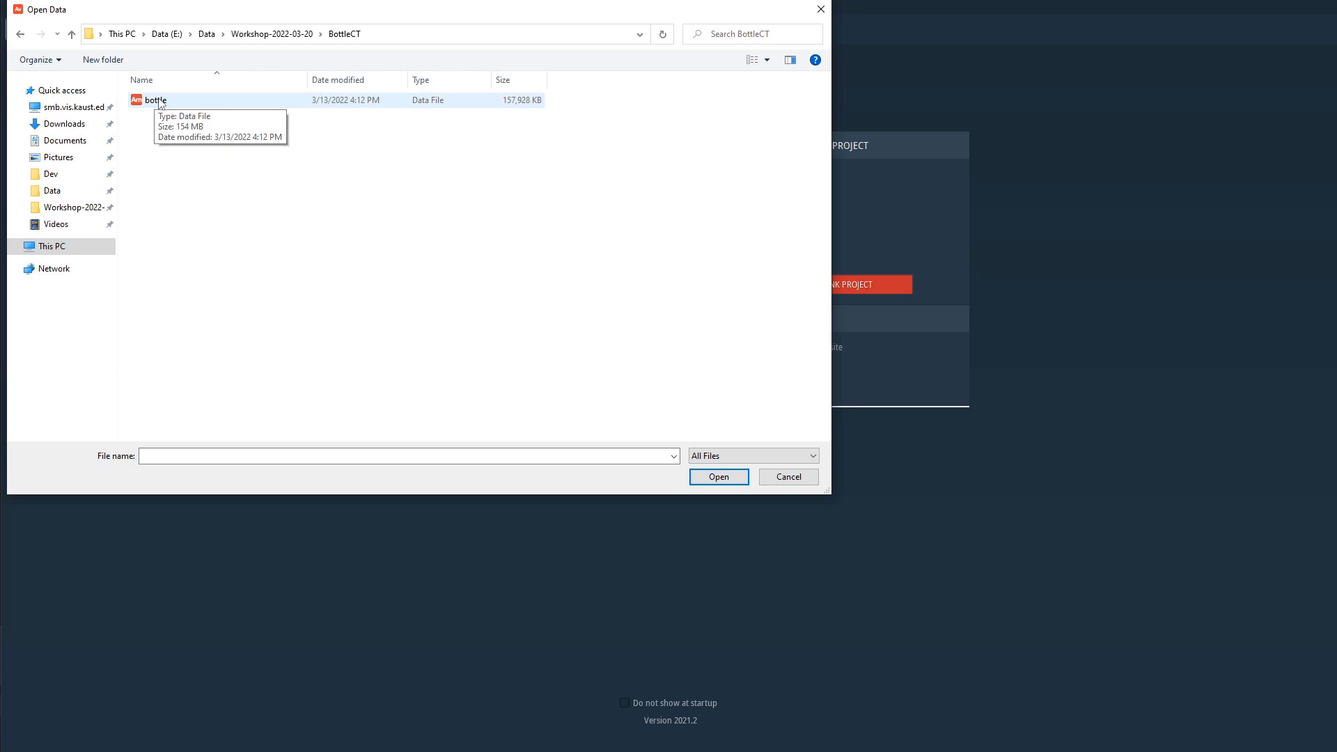
double_click(156, 101)
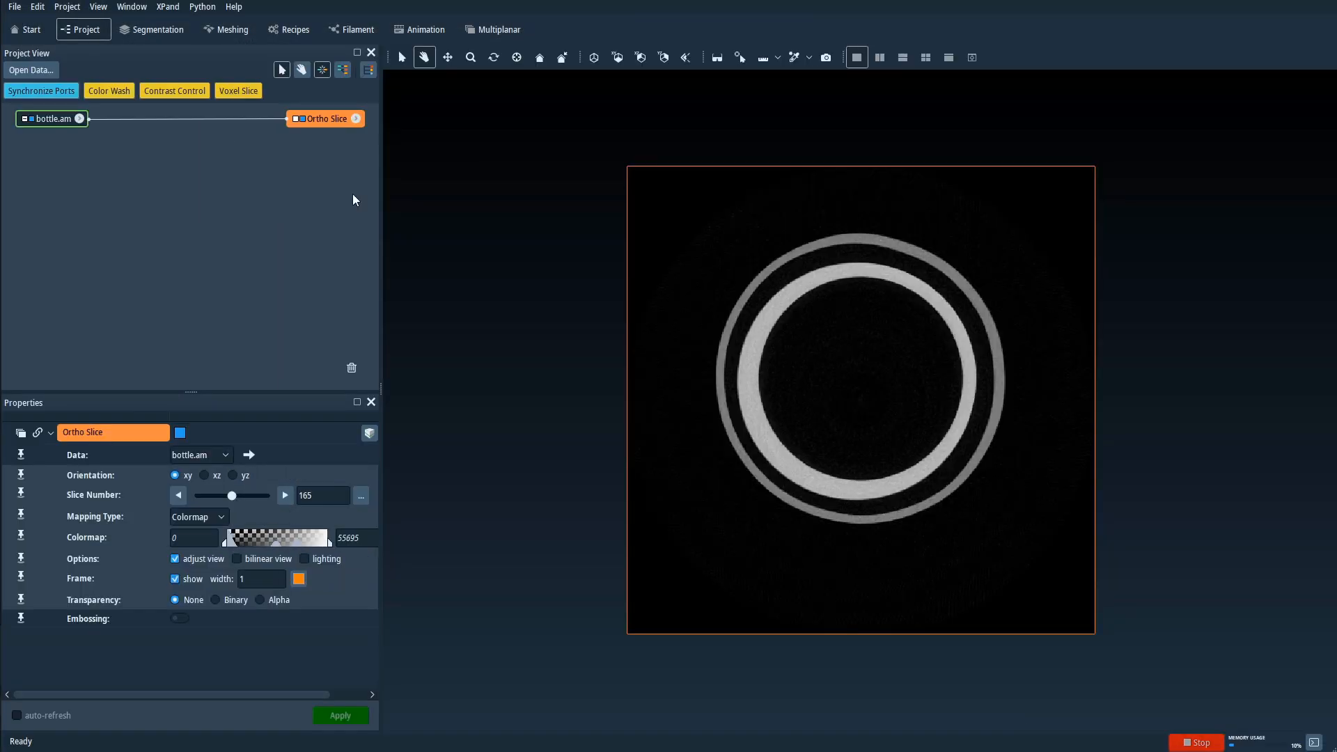
View the bottle's Ortho Slice at an angle and set its slice number to 195.
drag(847, 508, 899, 379)
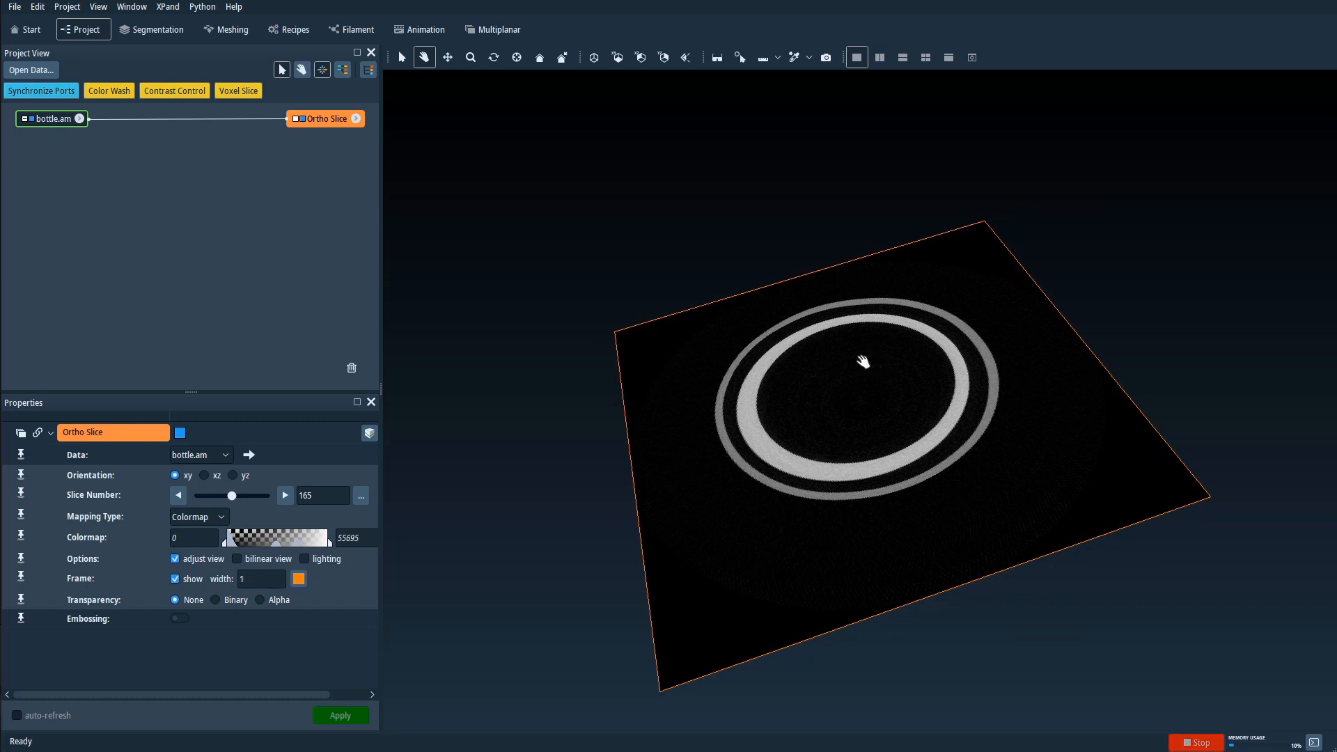
drag(842, 332, 877, 374)
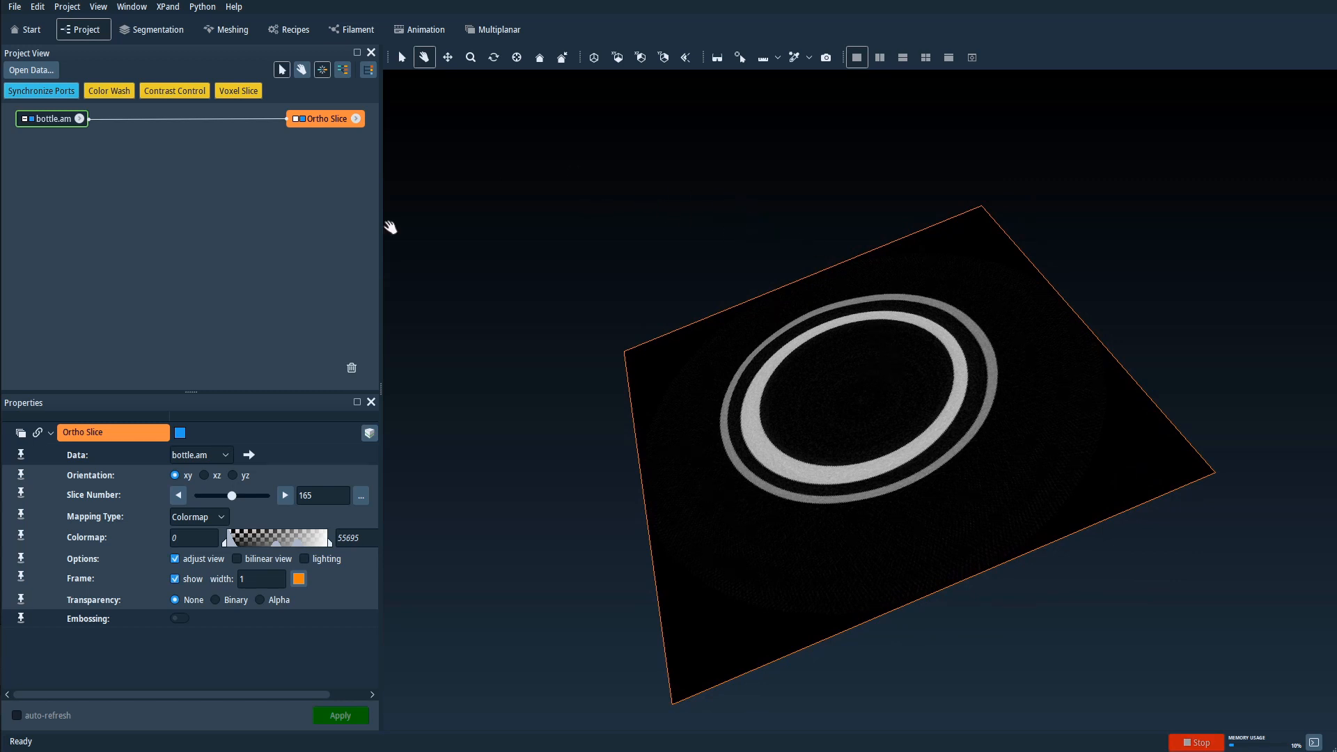
drag(884, 453, 801, 397)
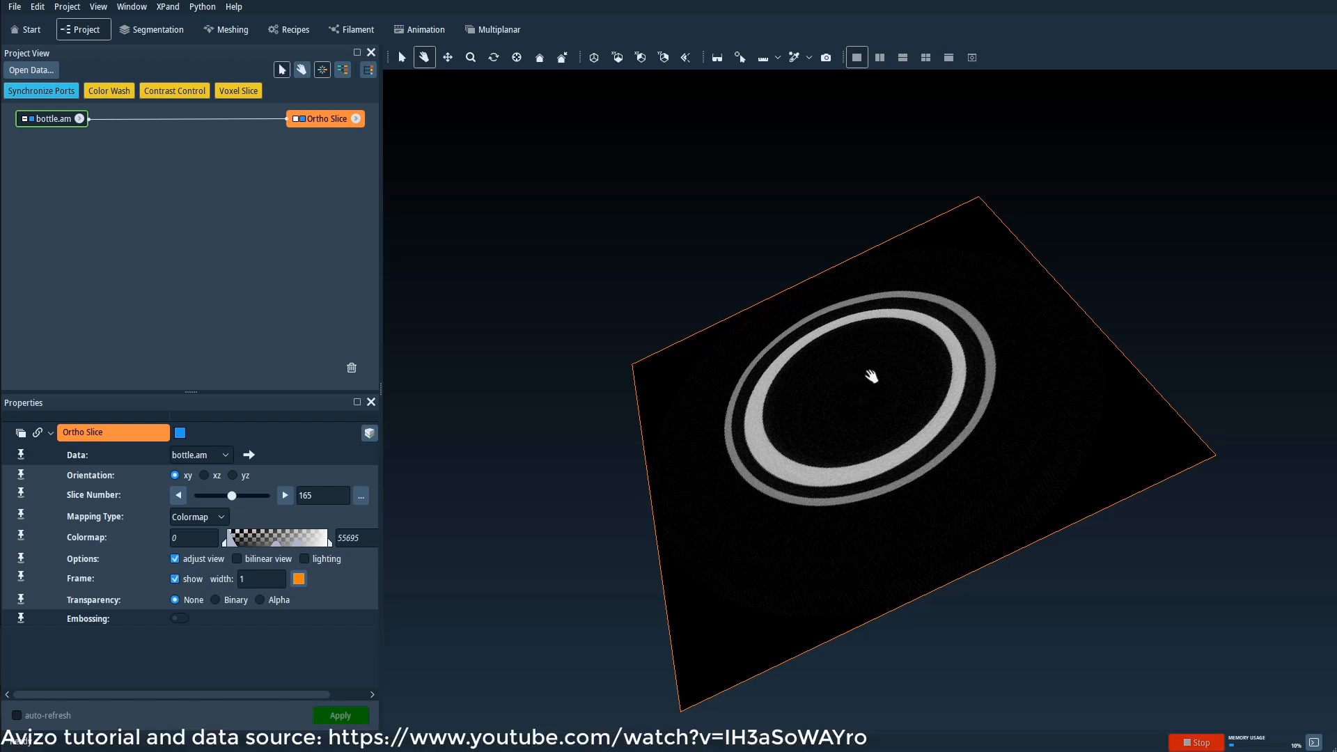
drag(836, 379, 836, 373)
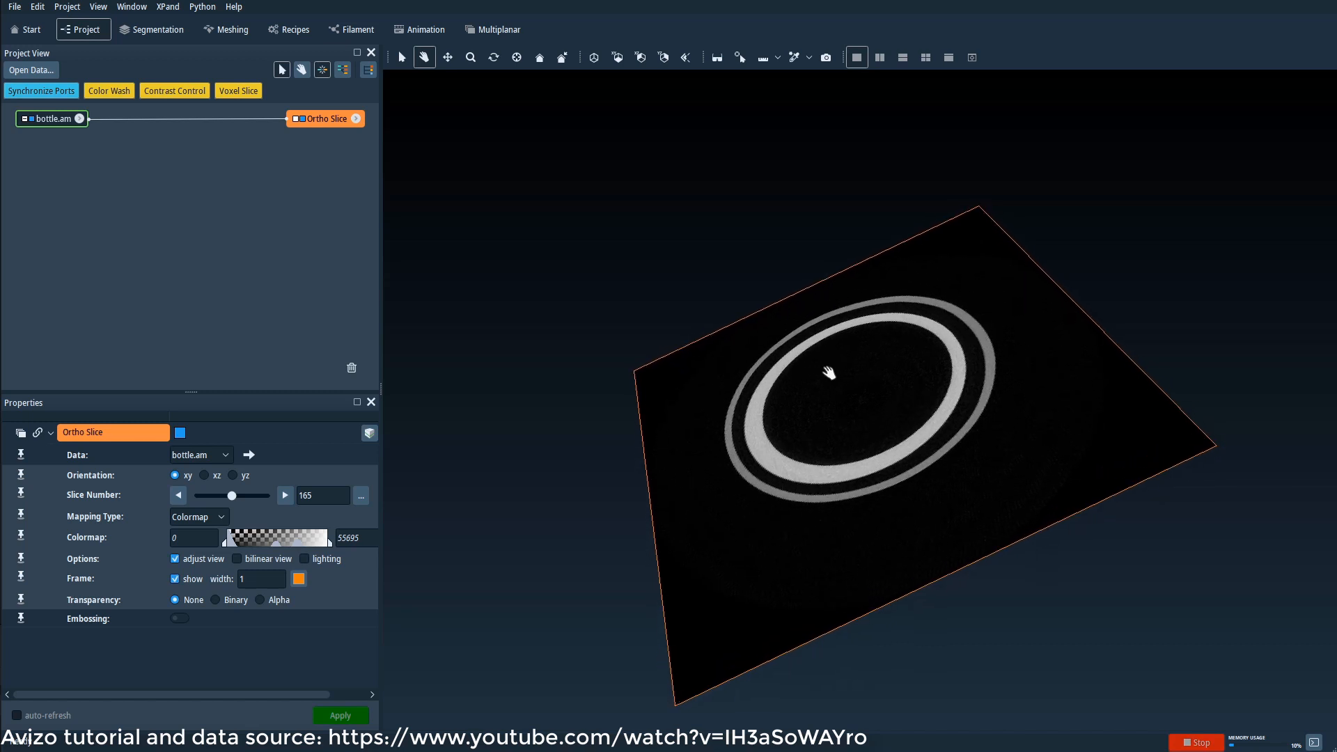
mouse_move(232, 496)
mouse_down()
mouse_move(260, 495)
mouse_move(194, 483)
mouse_move(270, 496)
mouse_move(199, 487)
mouse_move(237, 492)
mouse_up()
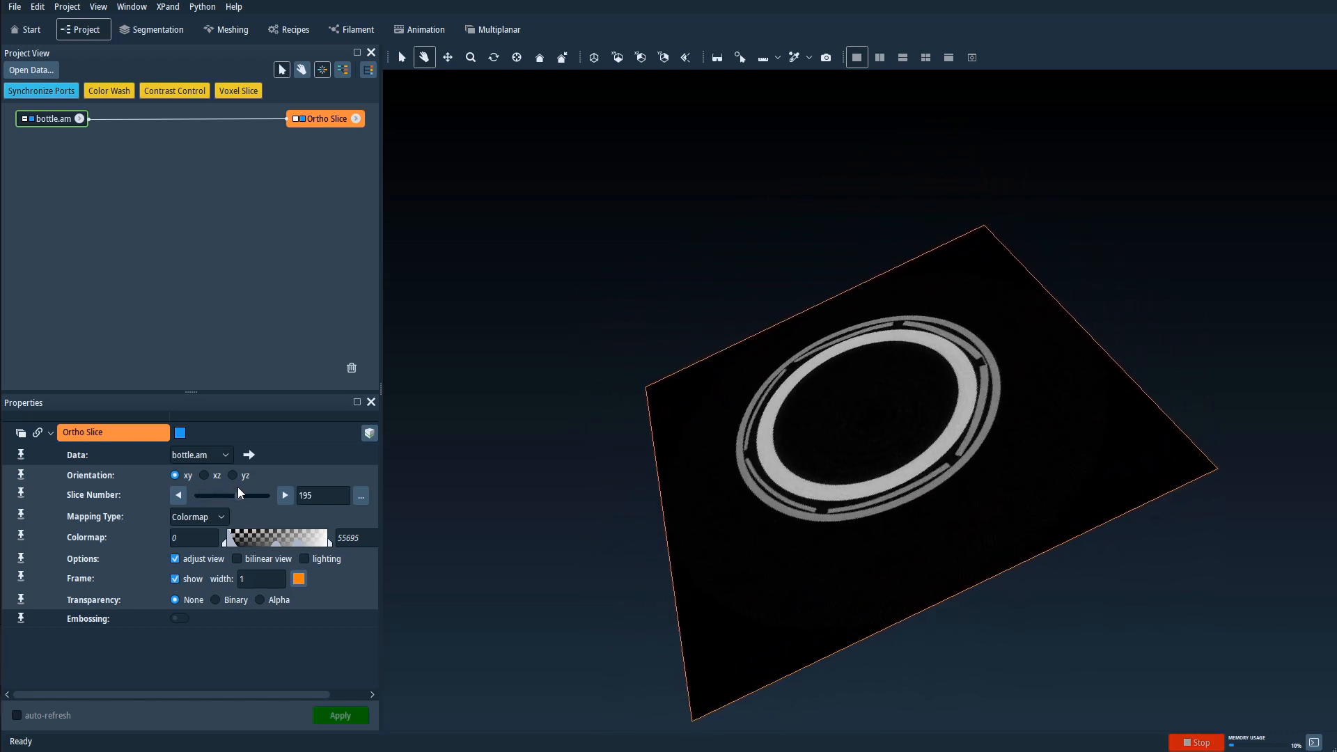
Add a Volume Rendering to bottle.am and hide the Ortho Slice.
click(80, 119)
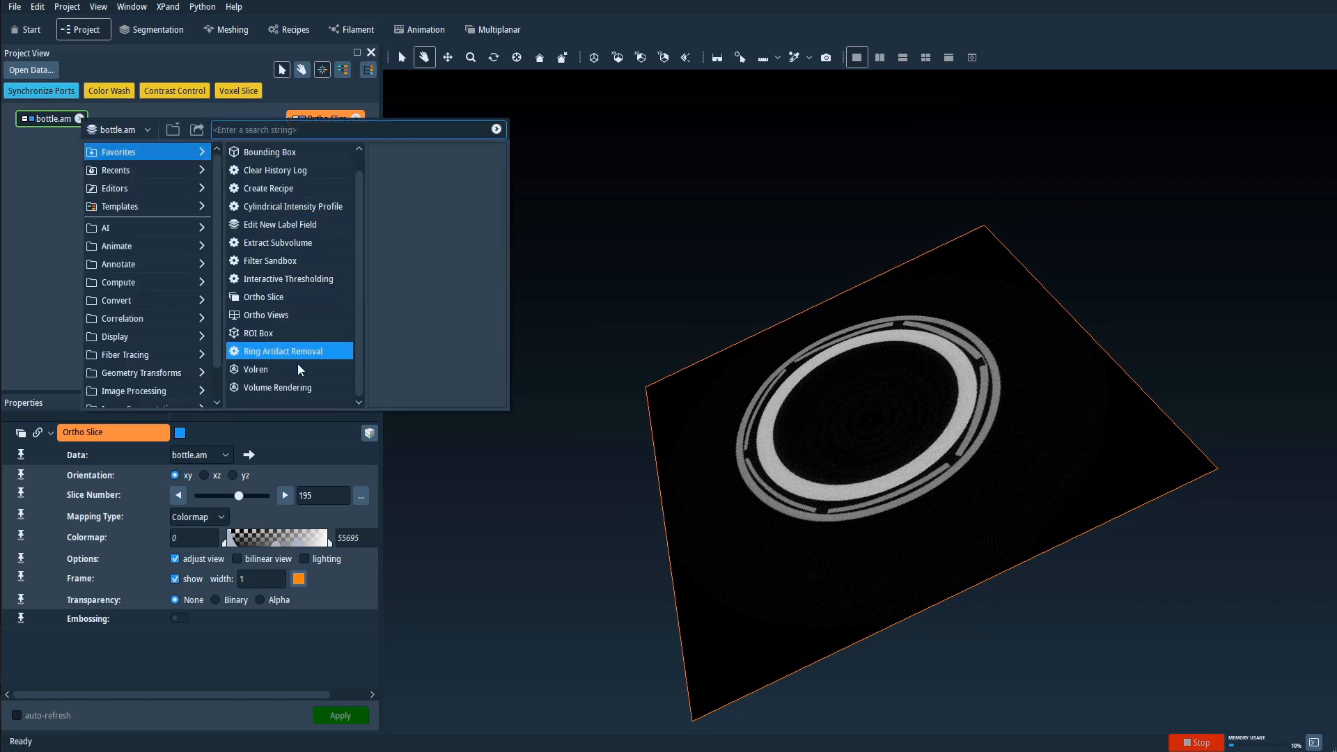
click(299, 387)
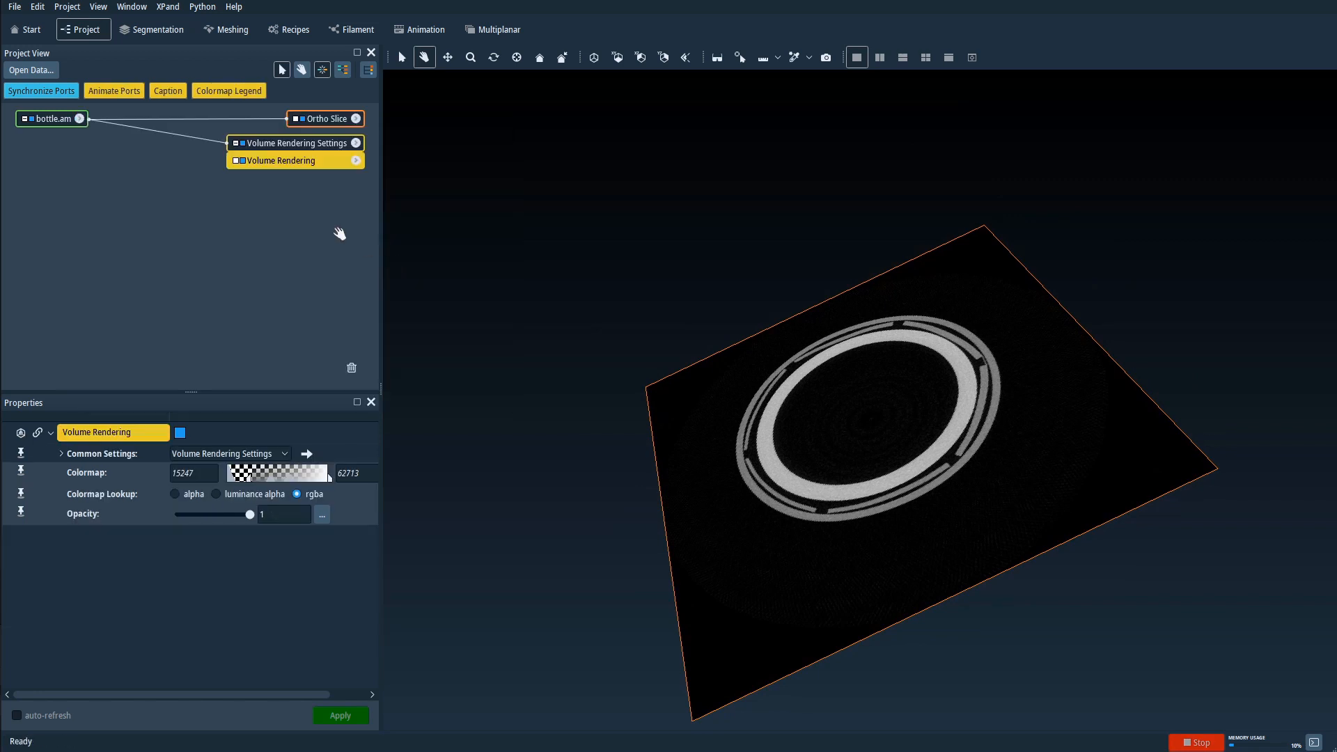
drag(815, 303, 836, 237)
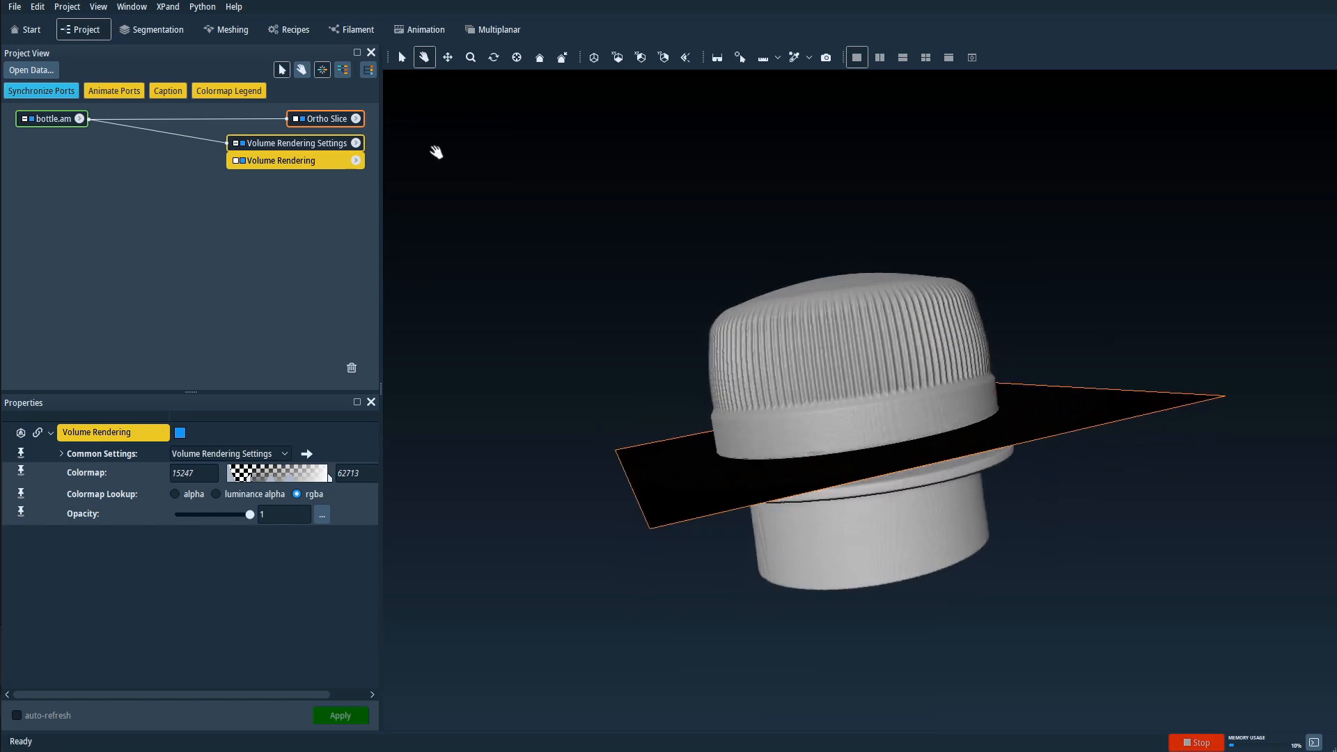
click(304, 121)
Examine the rendered bottle and cap from above, from below and from the sides.
drag(738, 400, 847, 248)
drag(782, 383, 824, 478)
drag(788, 301, 785, 469)
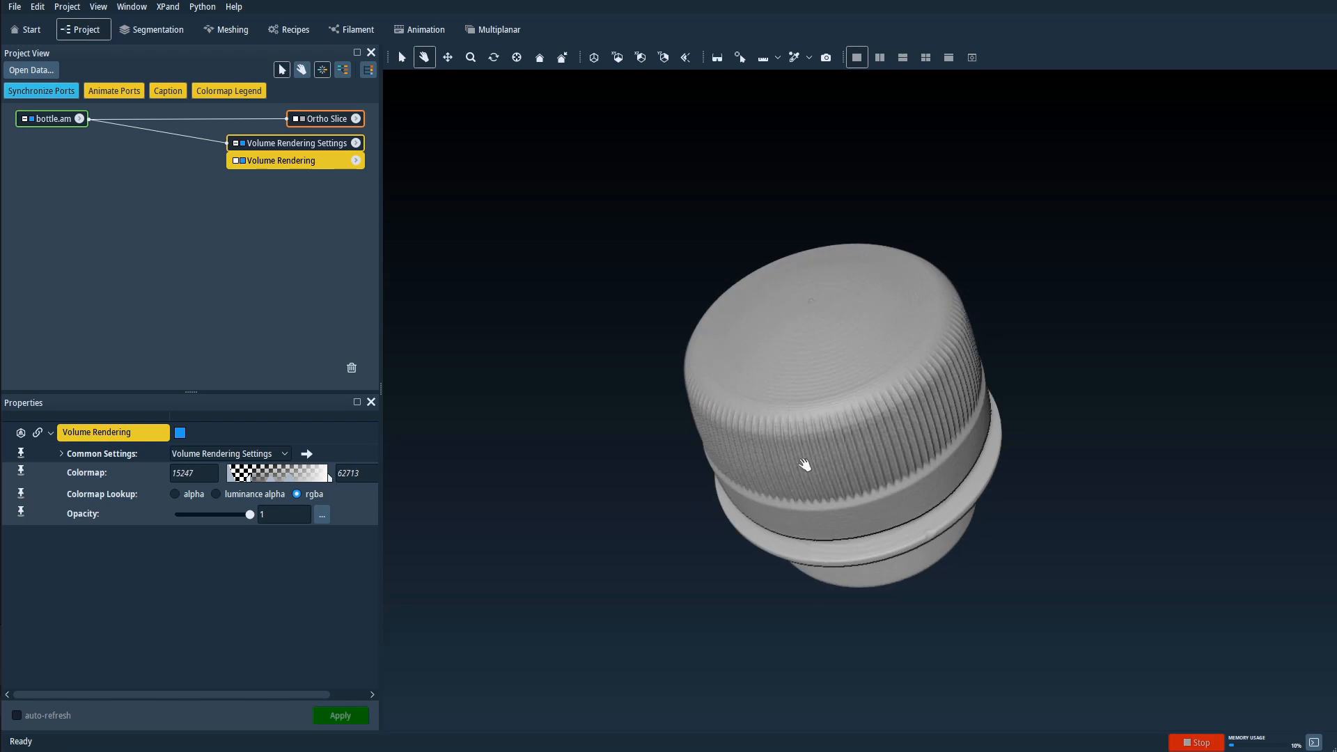
drag(726, 382, 875, 263)
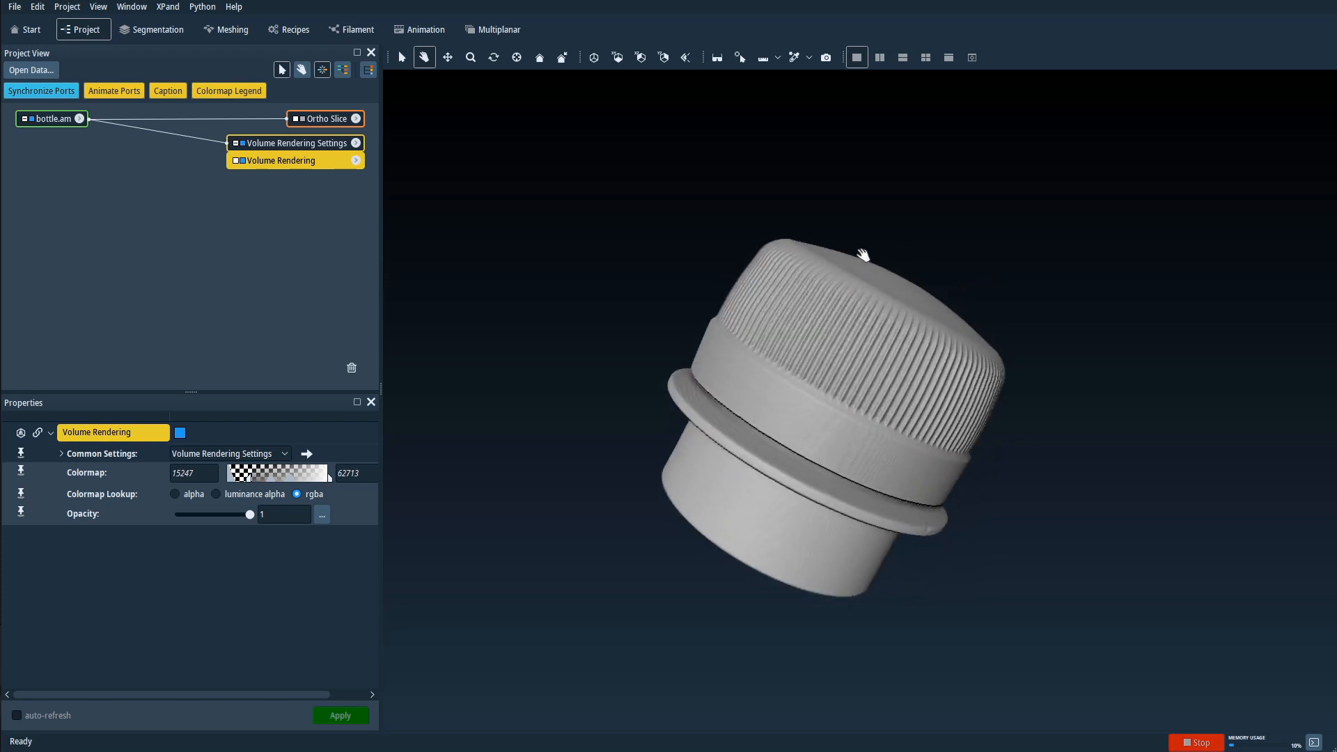
drag(985, 411, 824, 346)
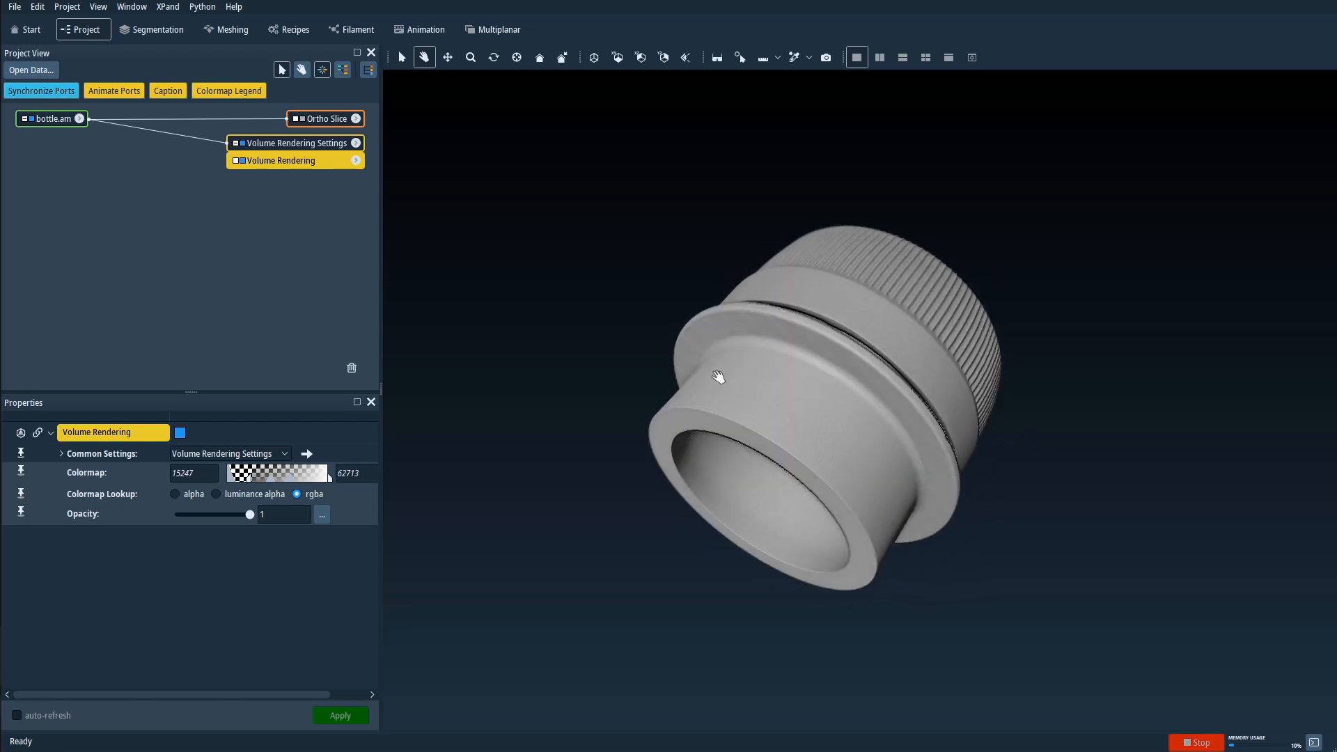
drag(910, 383, 642, 326)
drag(850, 298, 791, 367)
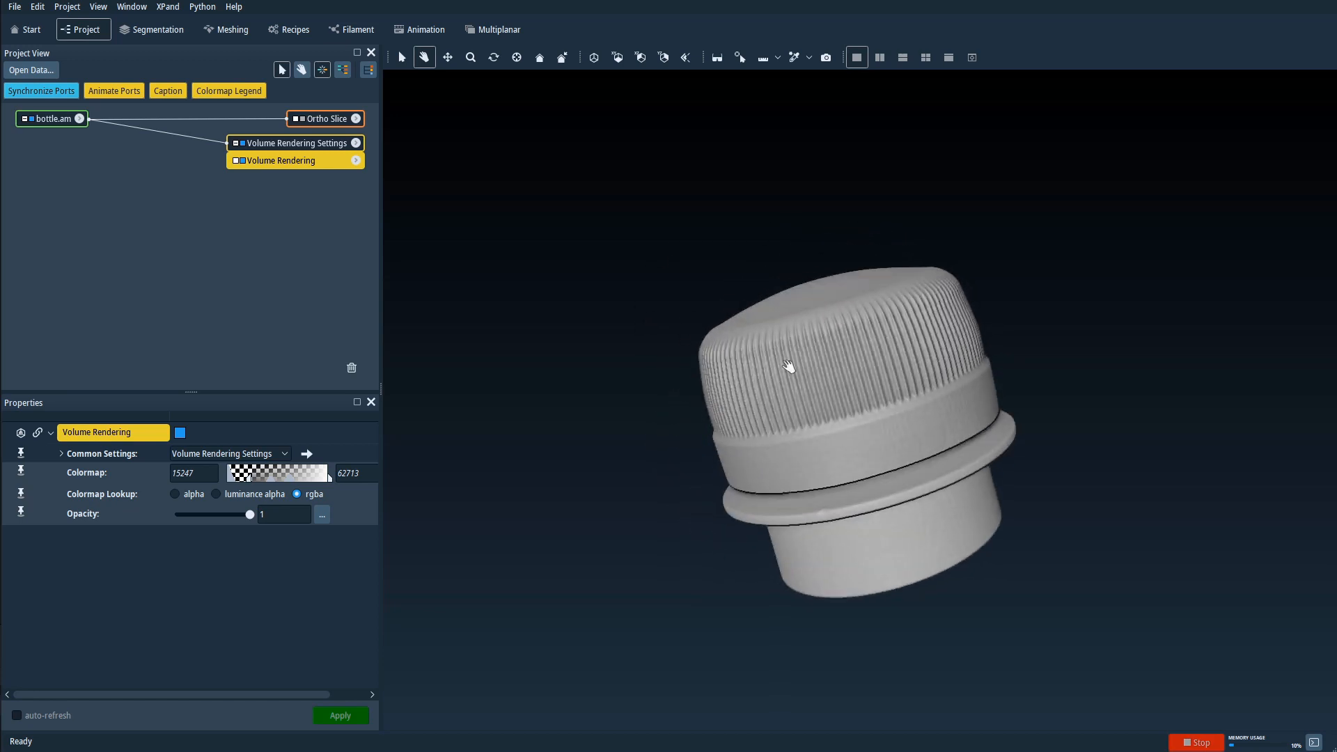
drag(892, 350, 821, 275)
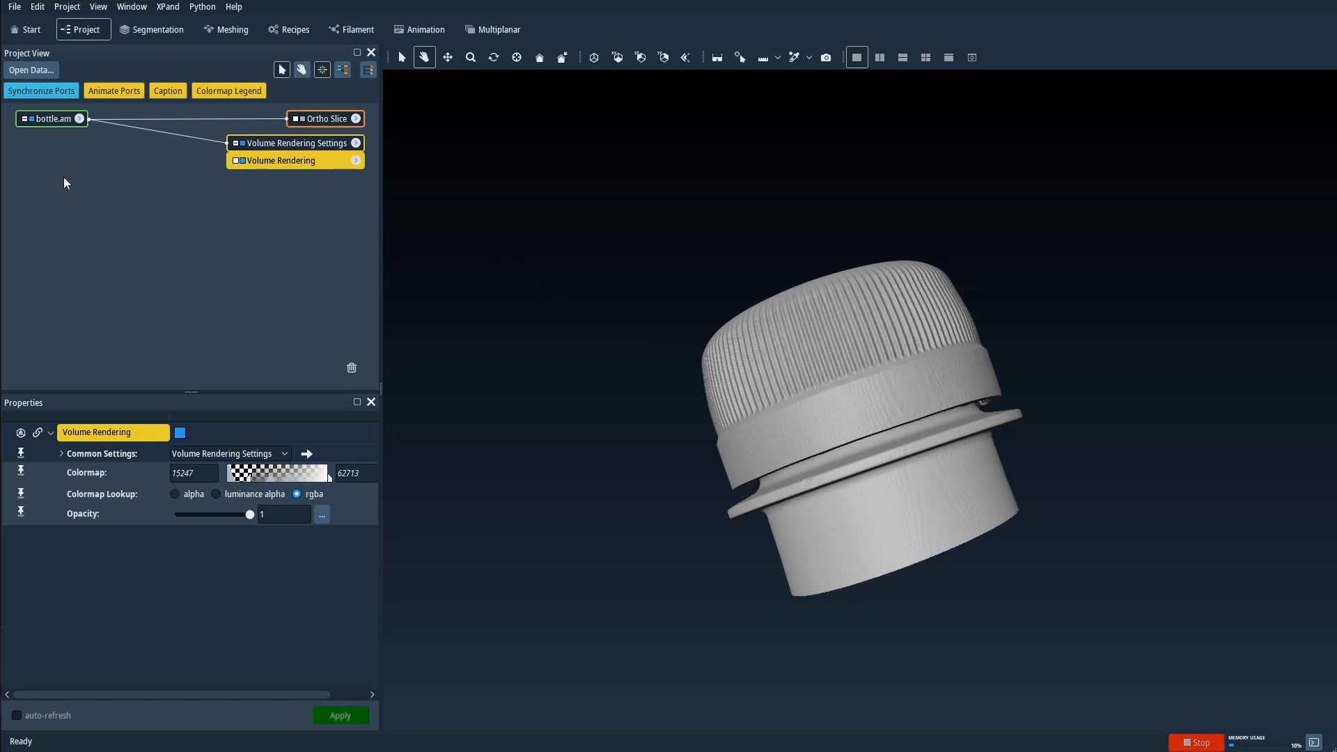
Bring bottle.am into the segmentation workroom with the watershed tool and rename the Inside material to Cap.
click(53, 120)
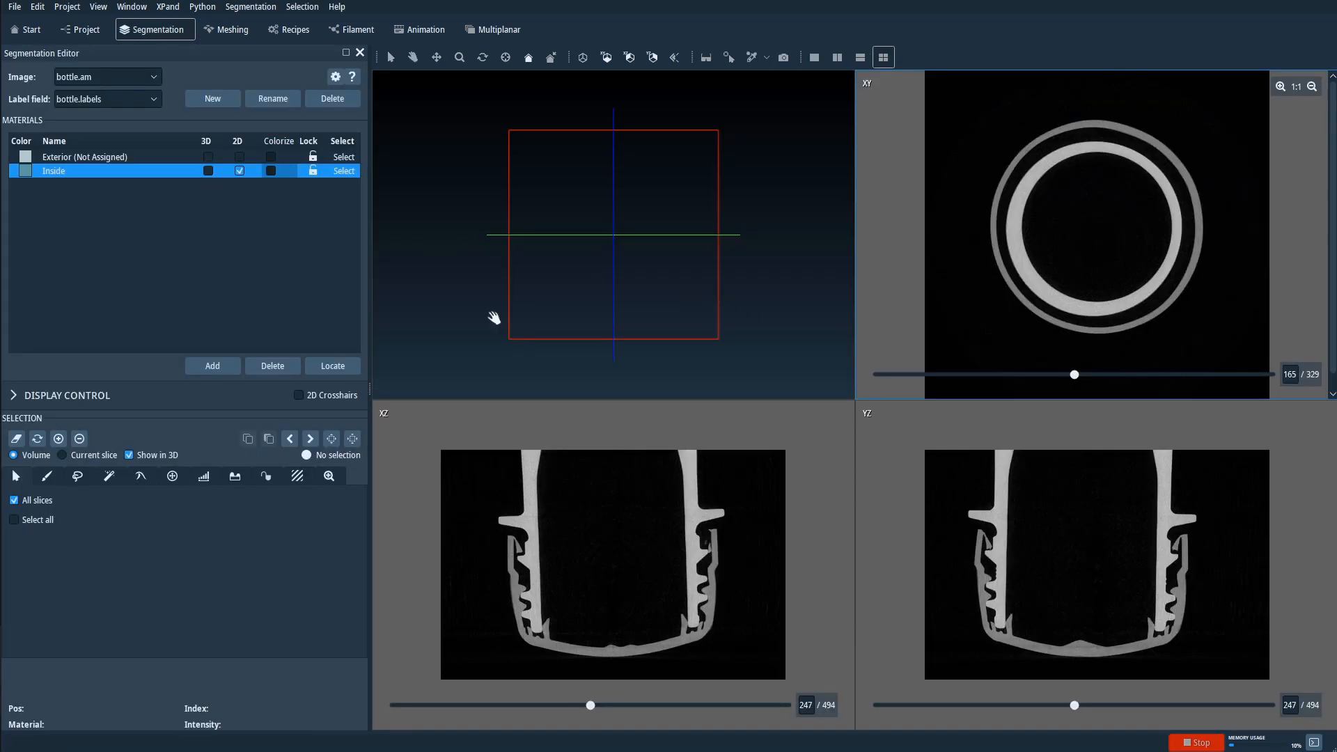
click(266, 480)
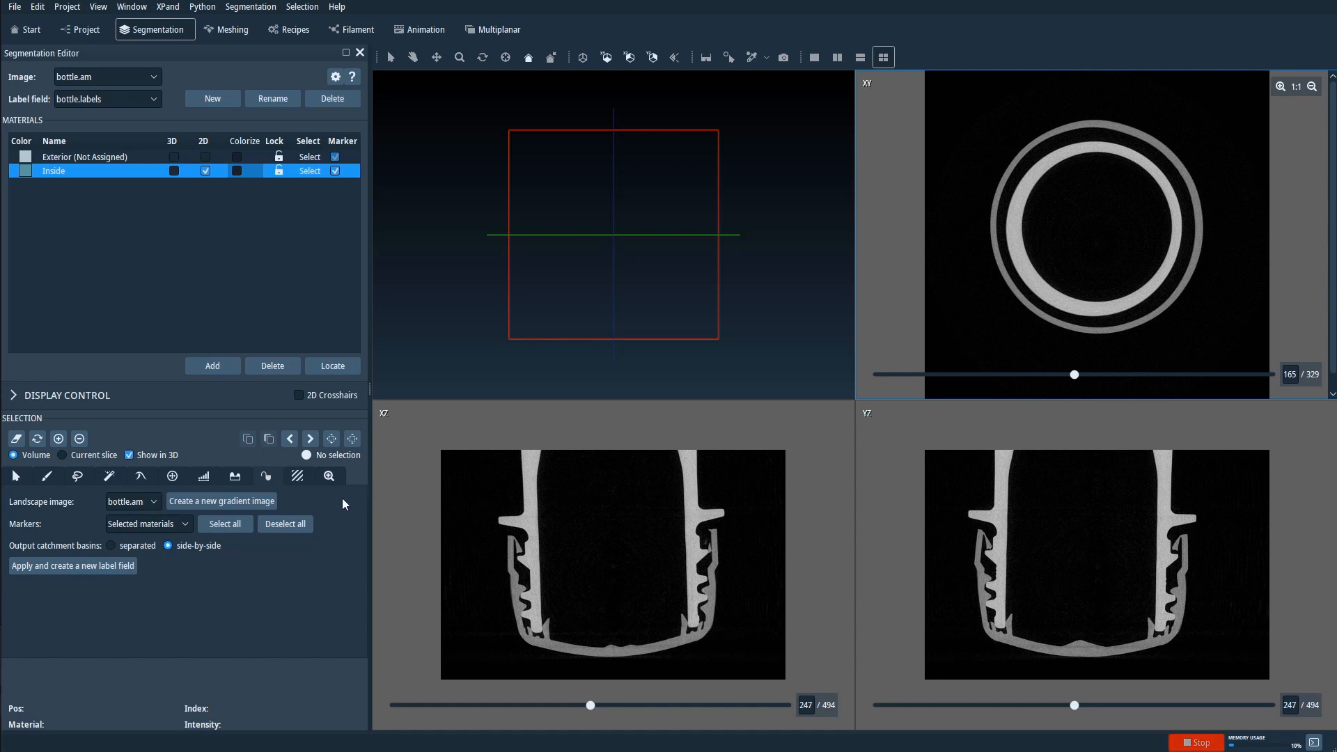
double_click(55, 171)
text(Ca)
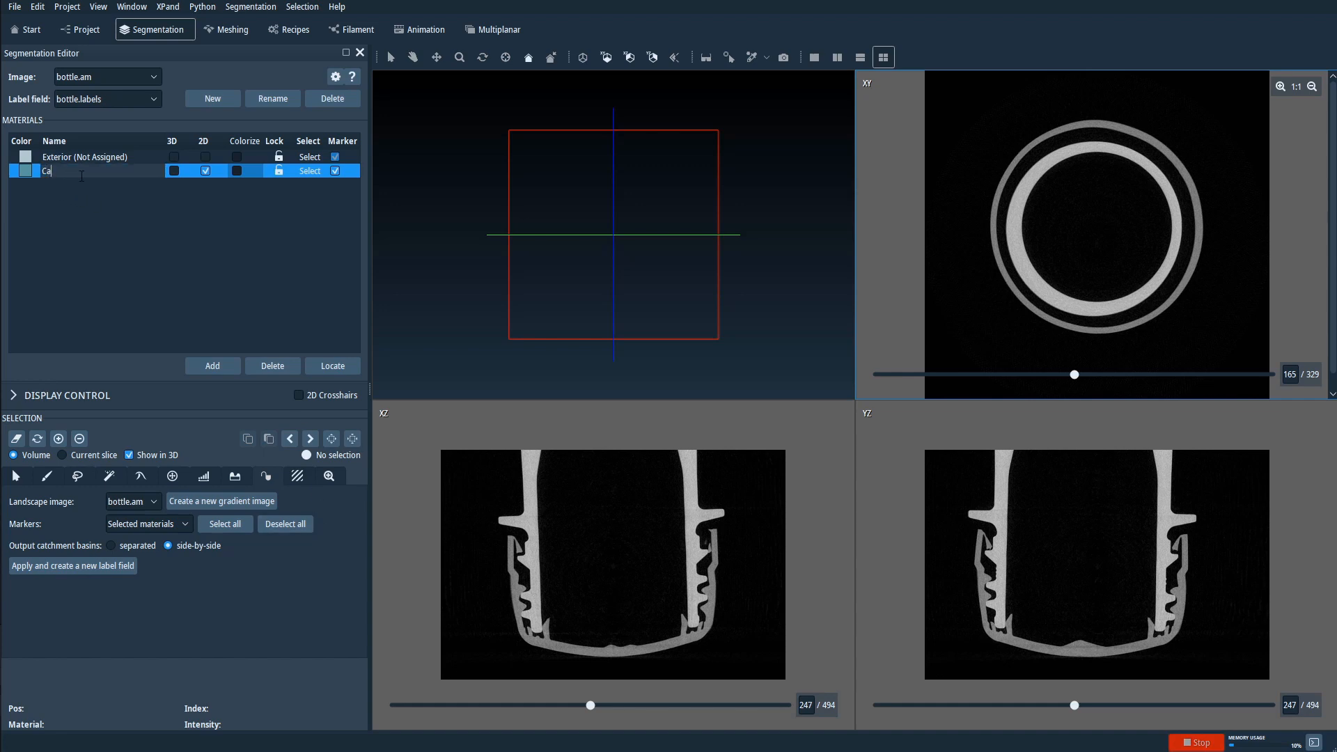
key(Return)
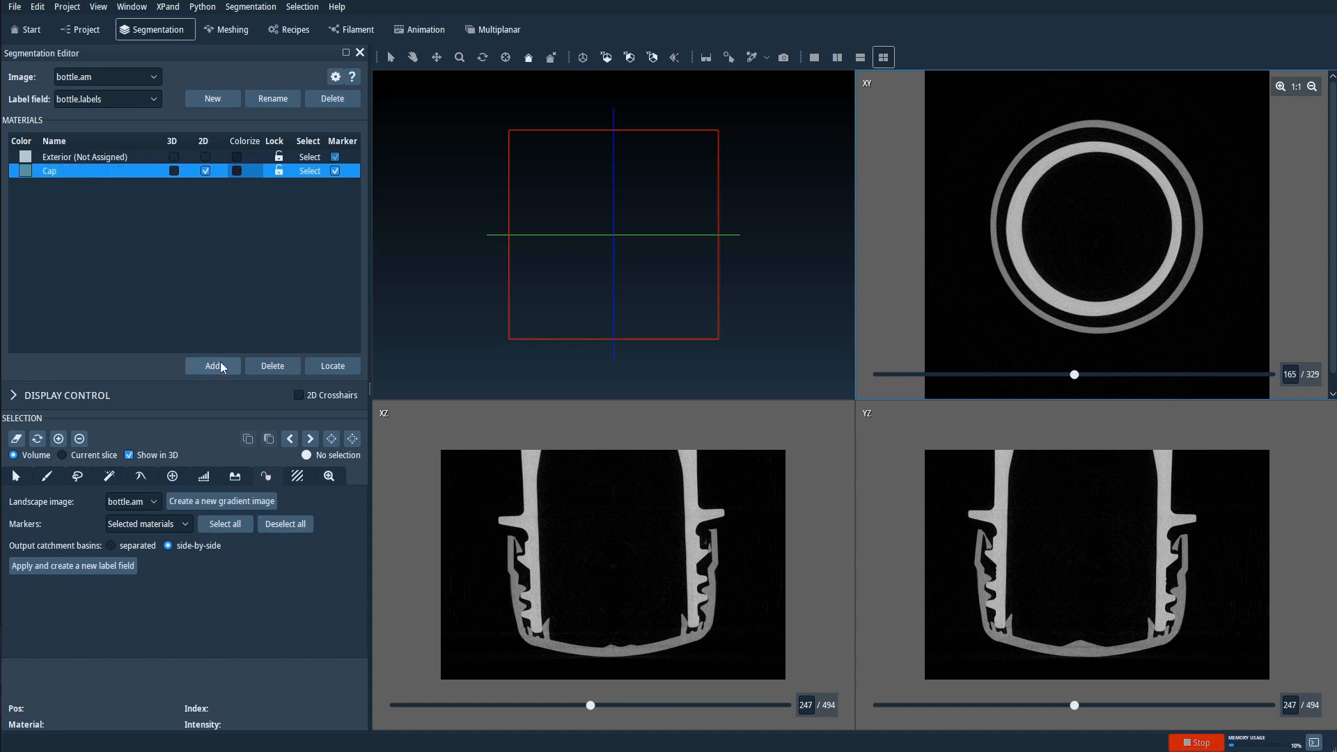
Add a second material to the label field and name it Bottle.
click(221, 362)
double_click(70, 185)
text(Bott)
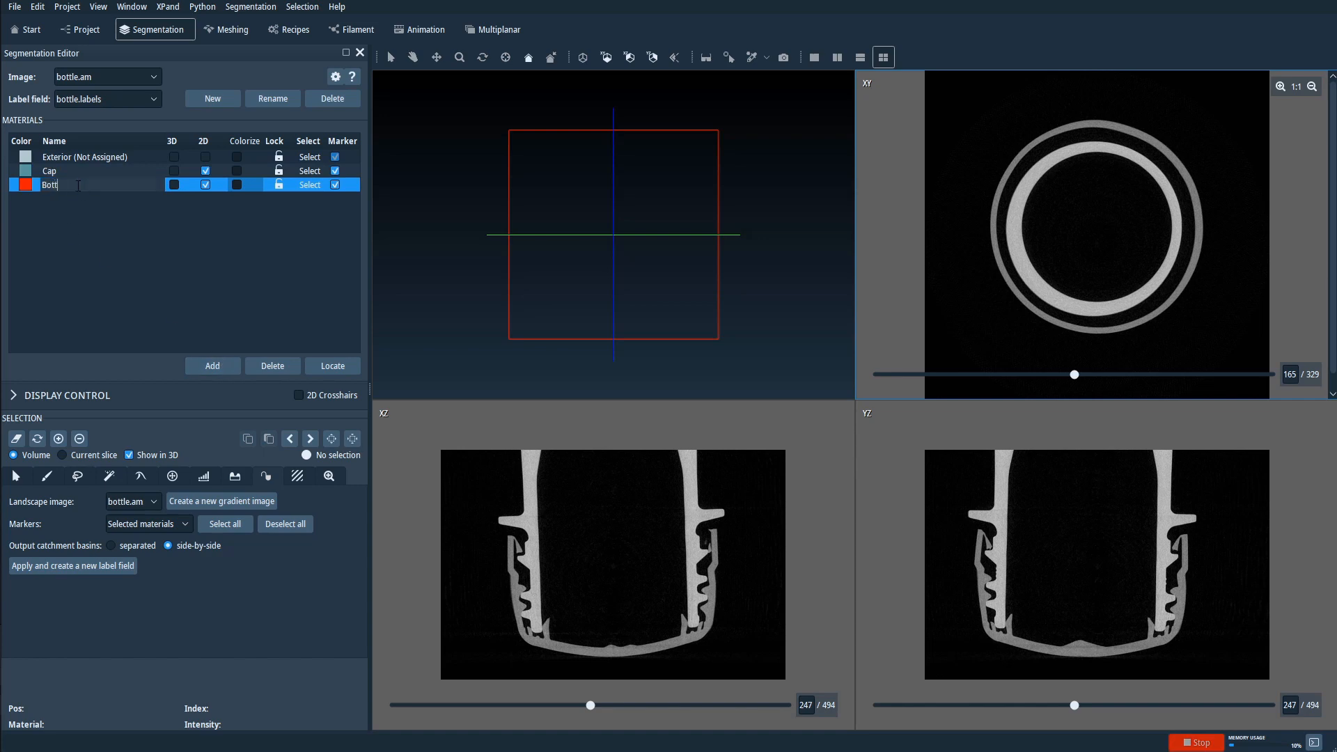
text(le)
key(Return)
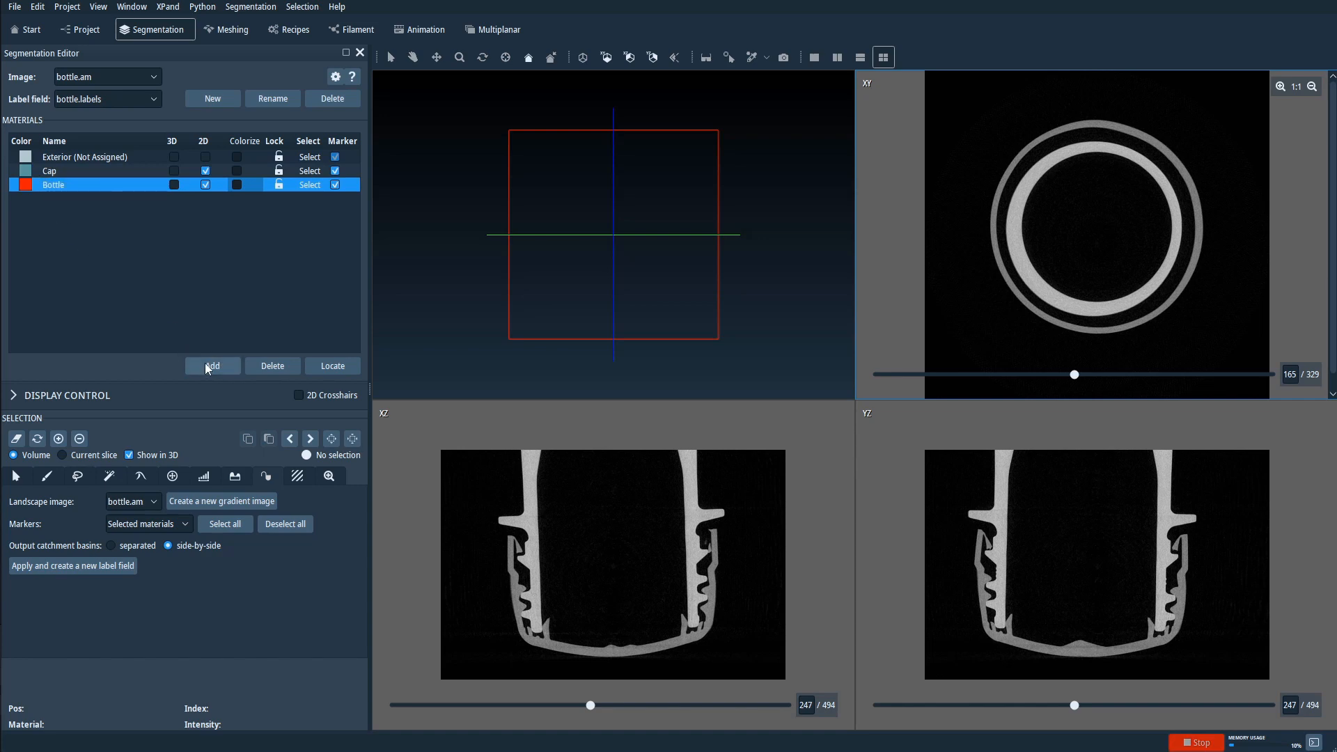
Add a third material to the label field and name it Air.
click(207, 367)
double_click(71, 200)
text(A)
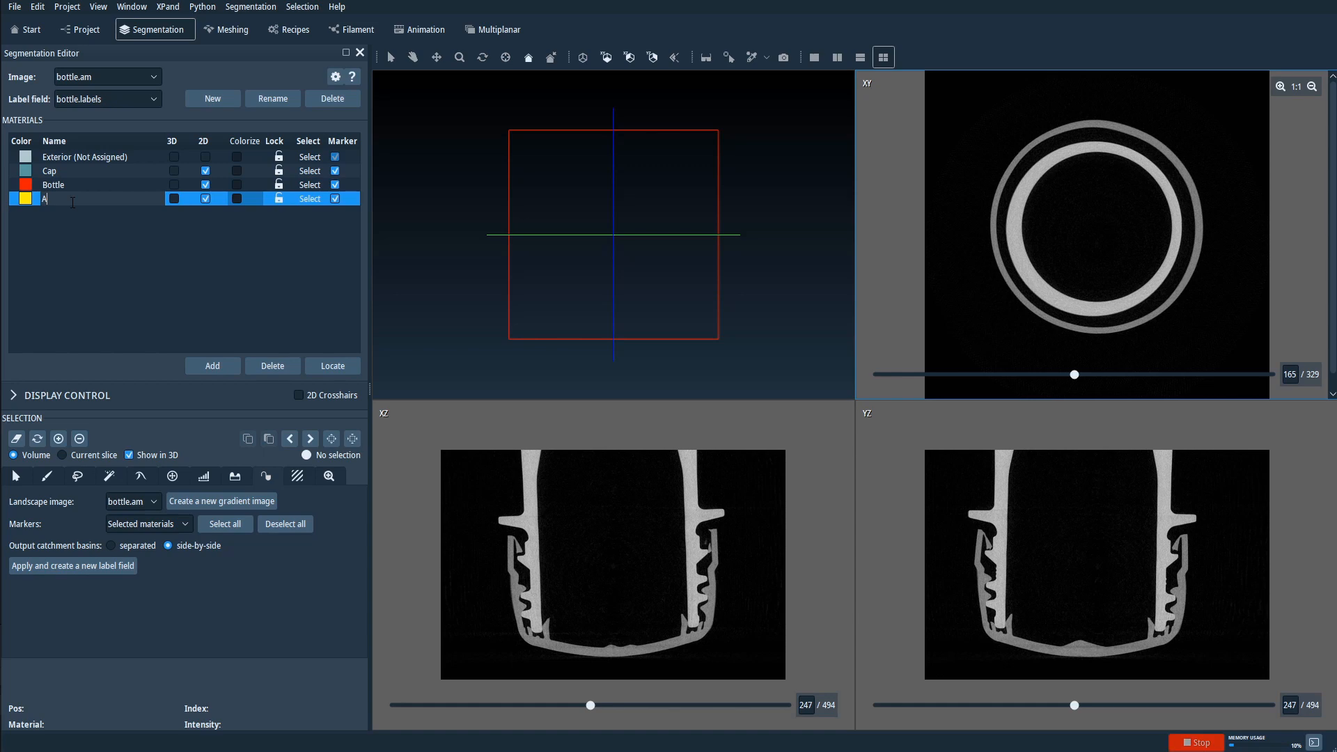
text(ir)
key(Return)
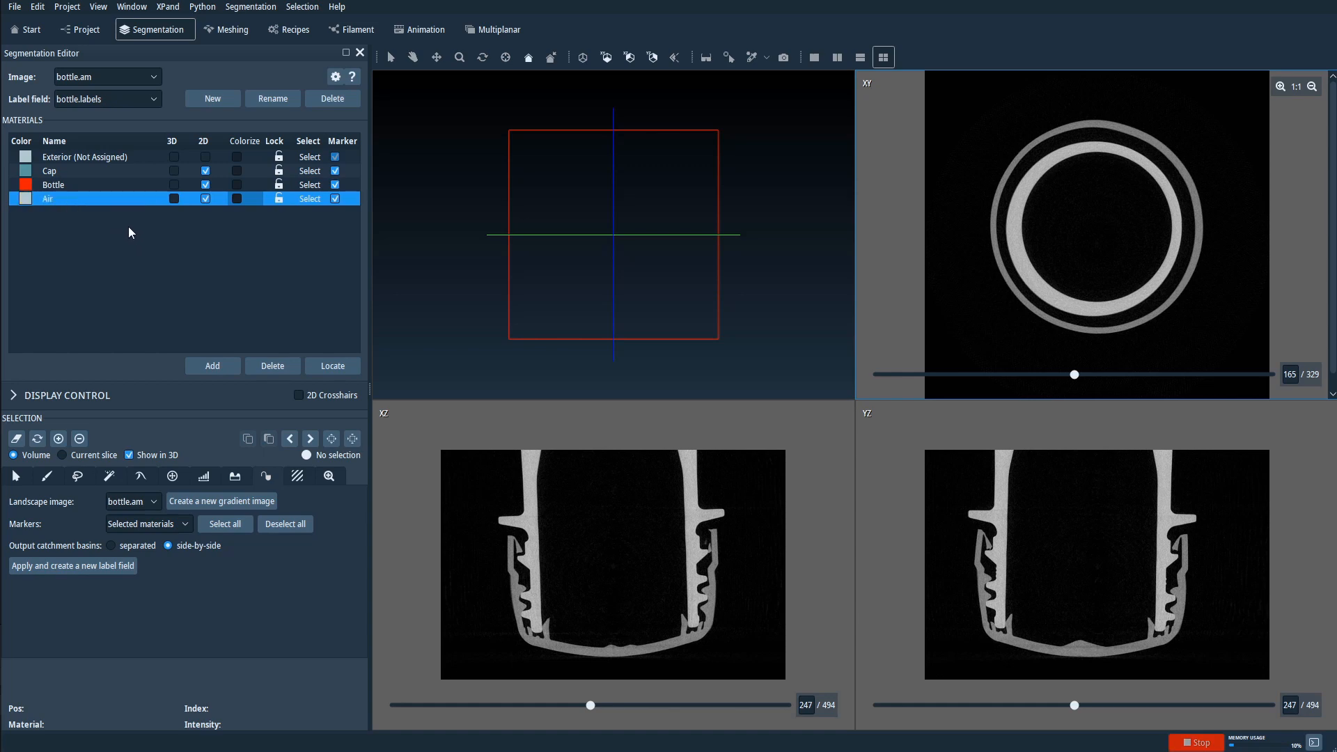
For the Cap material, paint a marker along the cap's base in the XZ slice with brush size 18.
click(51, 478)
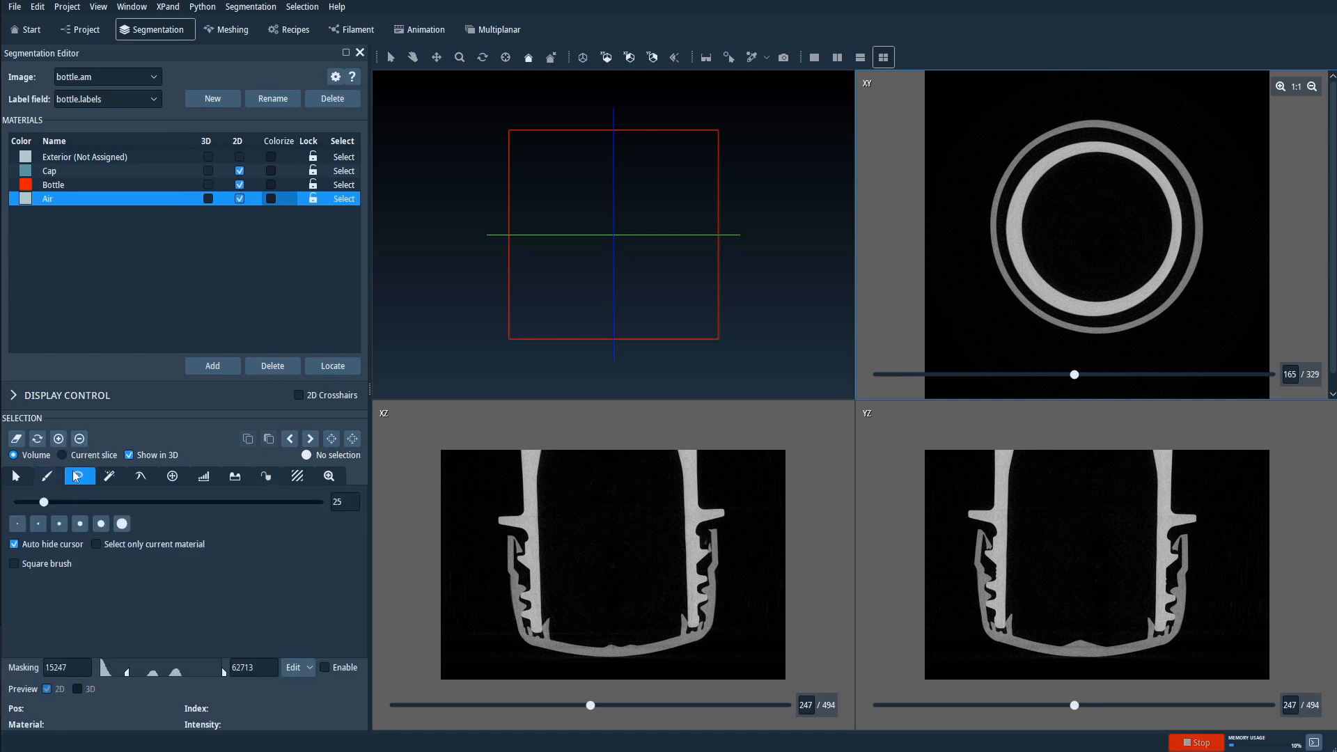
click(68, 172)
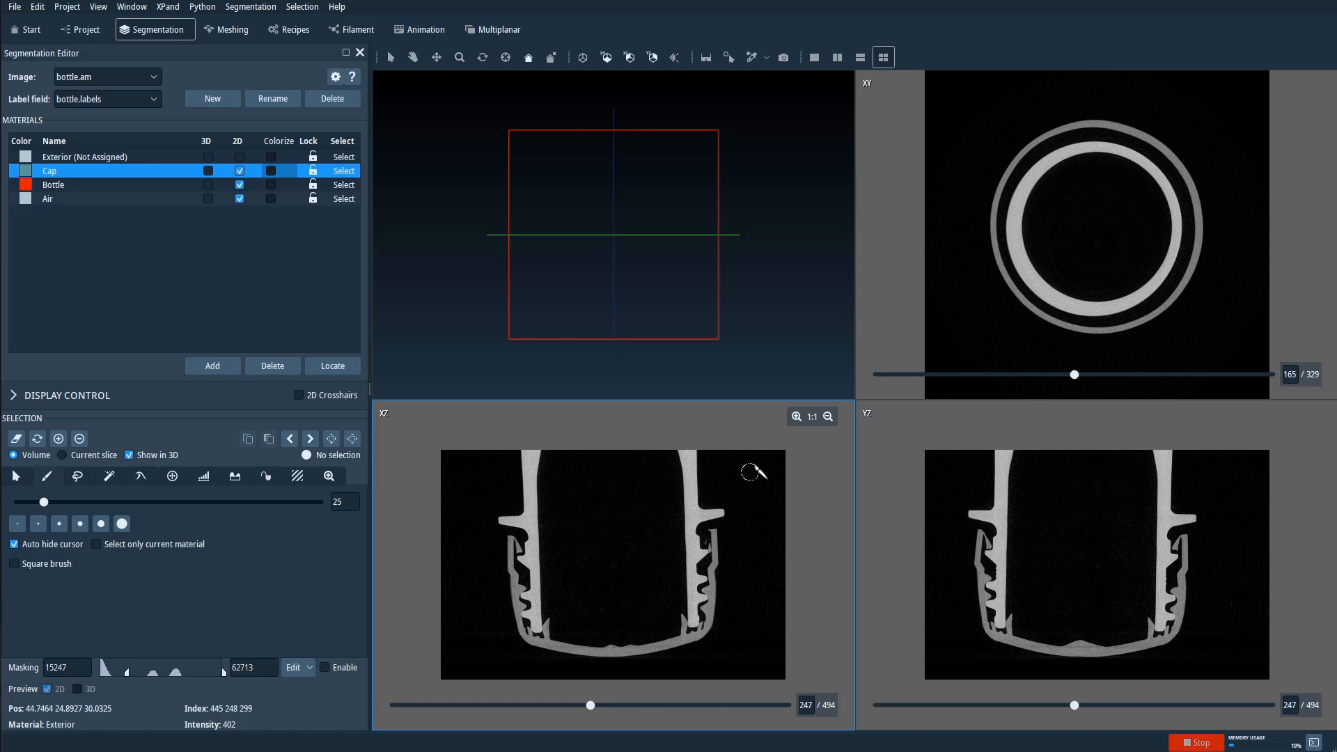
click(797, 417)
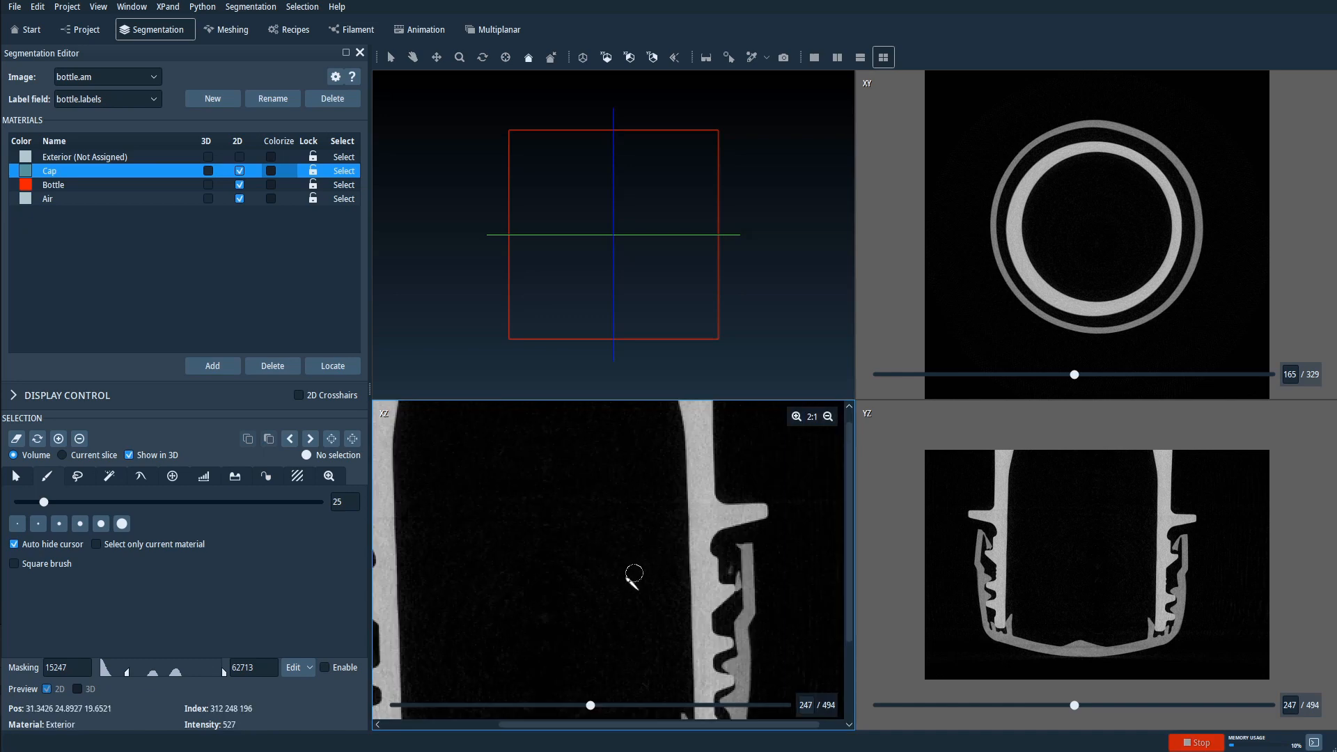
middle_drag(626, 571, 704, 418)
ctrl+scroll(544, 668, down, 7)
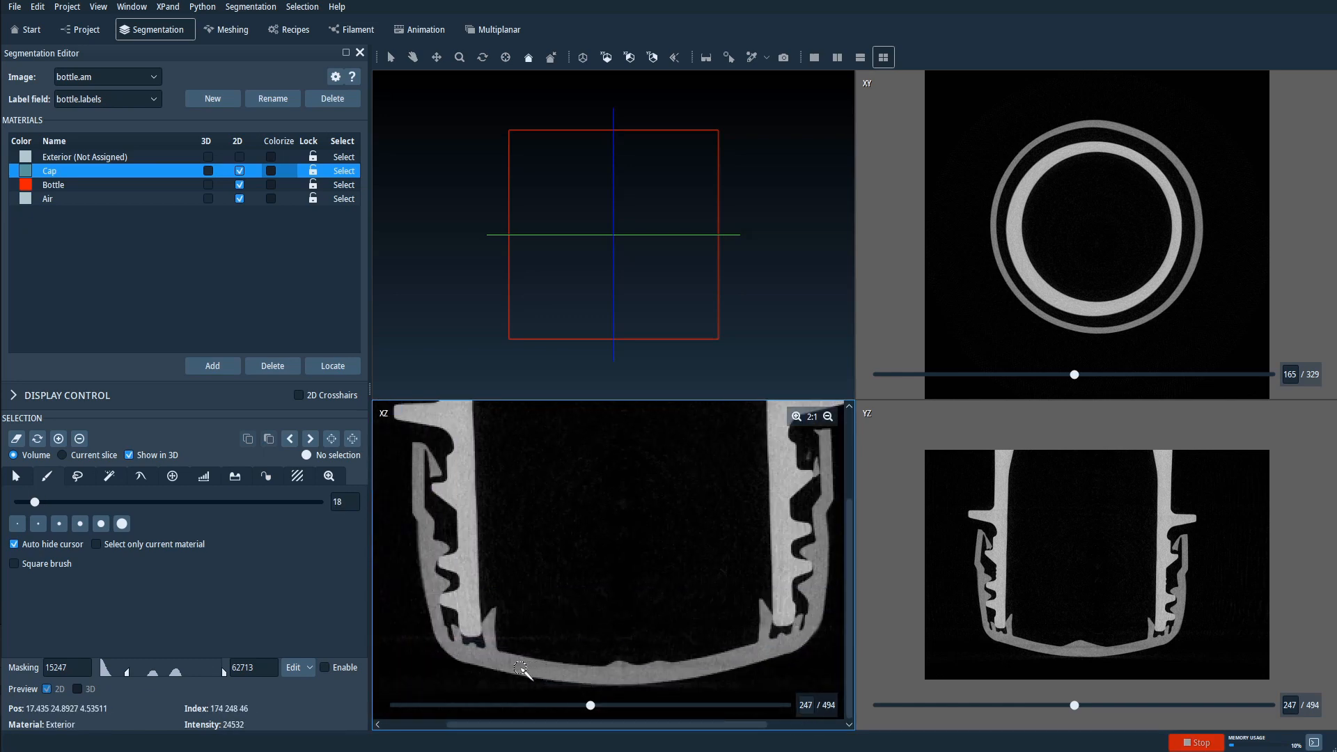
drag(521, 668, 645, 674)
Paint markers on both cap side walls in the XZ slice with brush size 15 and assign the selection to Cap.
ctrl+scroll(825, 540, down, 2)
ctrl+scroll(826, 540, down, 1)
mouse_move(828, 522)
mouse_down()
mouse_move(829, 505)
mouse_move(818, 584)
mouse_move(822, 523)
mouse_up()
key(ctrl+z)
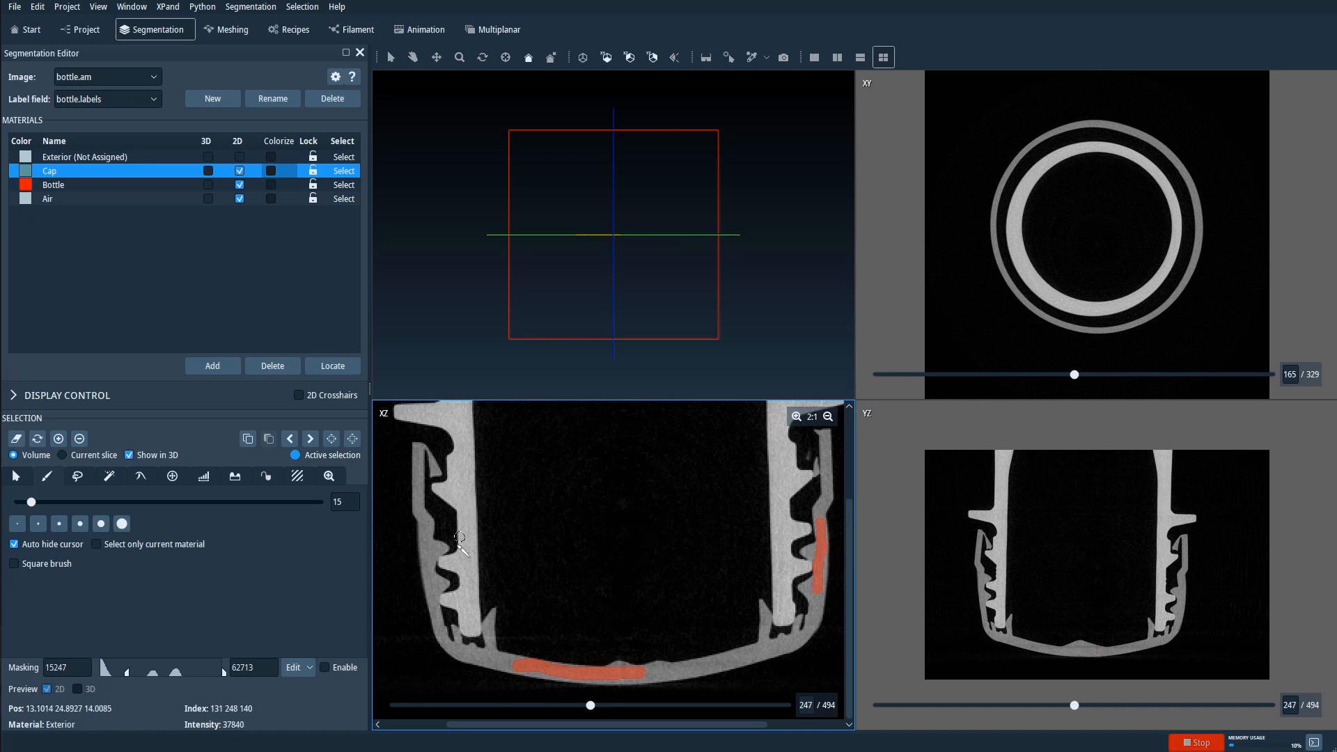
drag(434, 556, 437, 589)
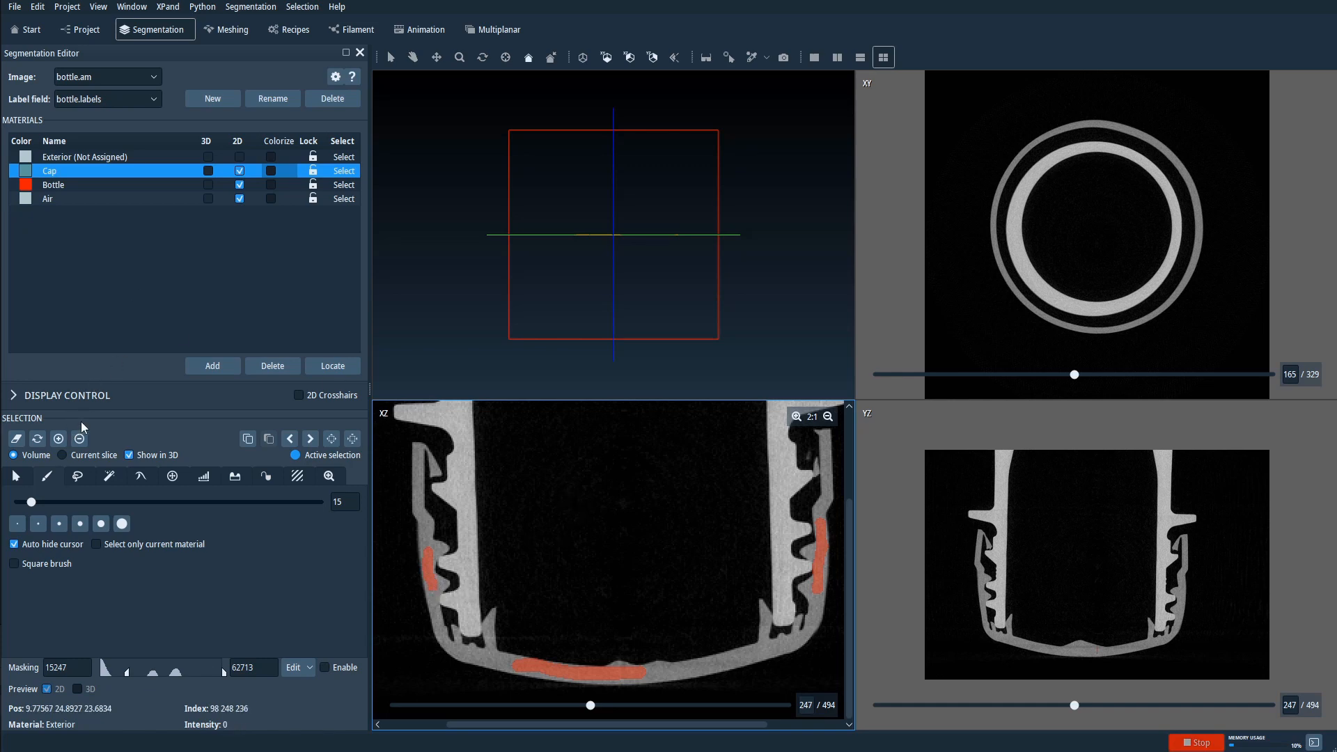
click(58, 440)
Paint markers along both bottle walls in the XZ slice and on the inner ring in the XY slice, and assign them to Bottle.
click(62, 187)
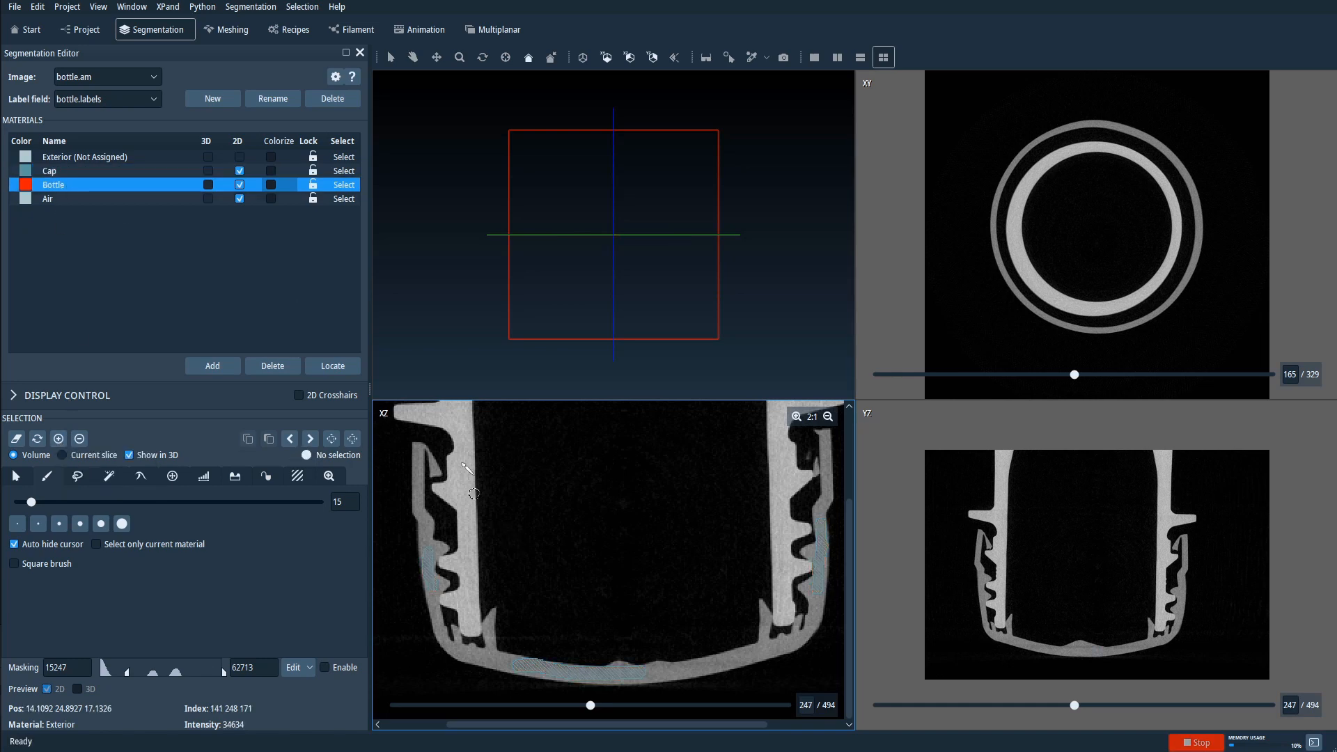
mouse_move(408, 416)
mouse_down()
mouse_move(456, 422)
mouse_move(471, 600)
mouse_up()
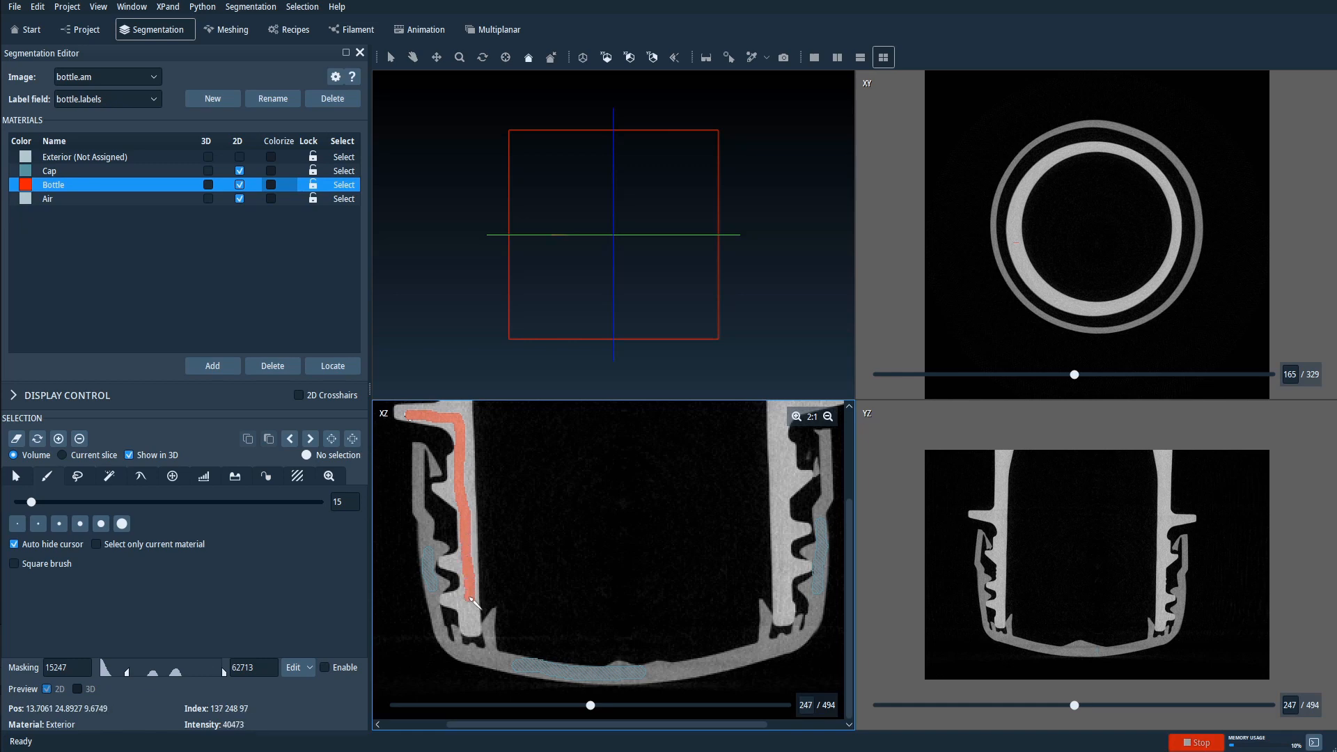
drag(783, 607, 779, 434)
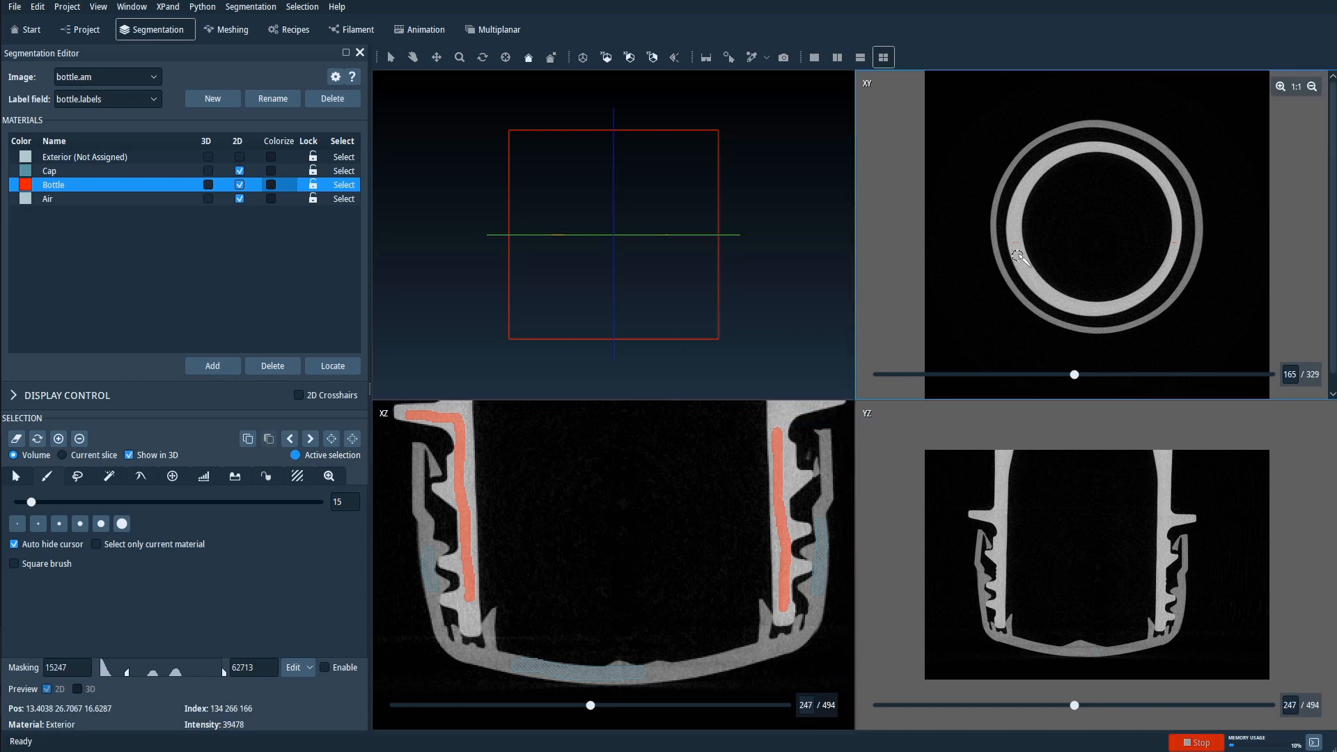
drag(1020, 254, 1068, 303)
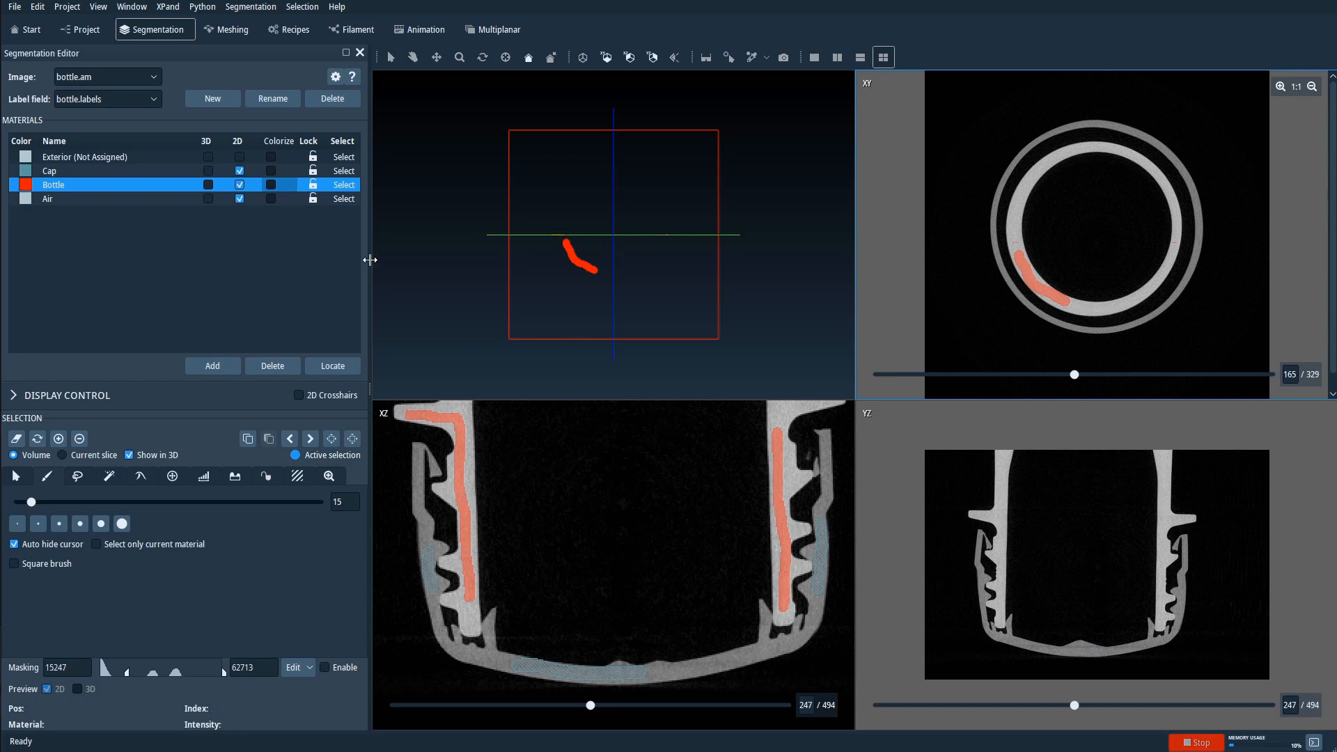
click(59, 439)
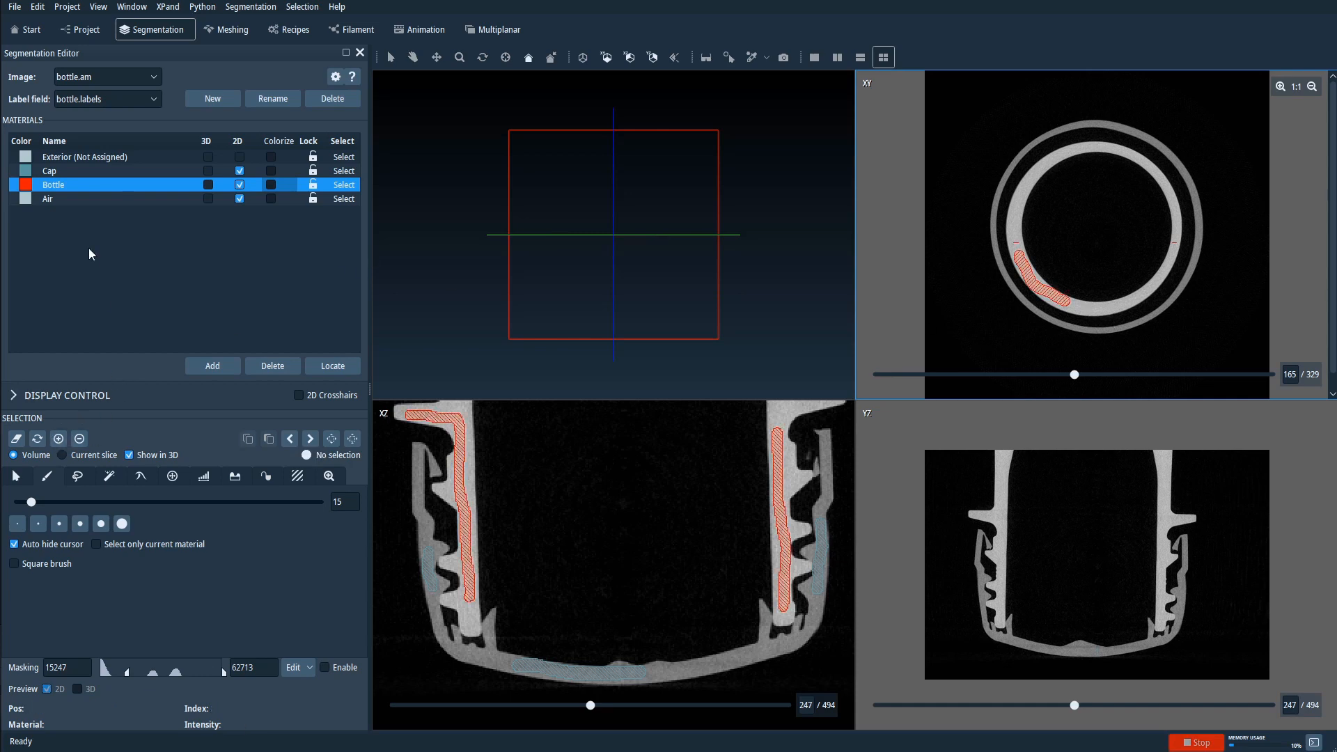
Paint one marker inside the bottle and one outside the cap in the XZ slice, and assign them to Air.
click(59, 201)
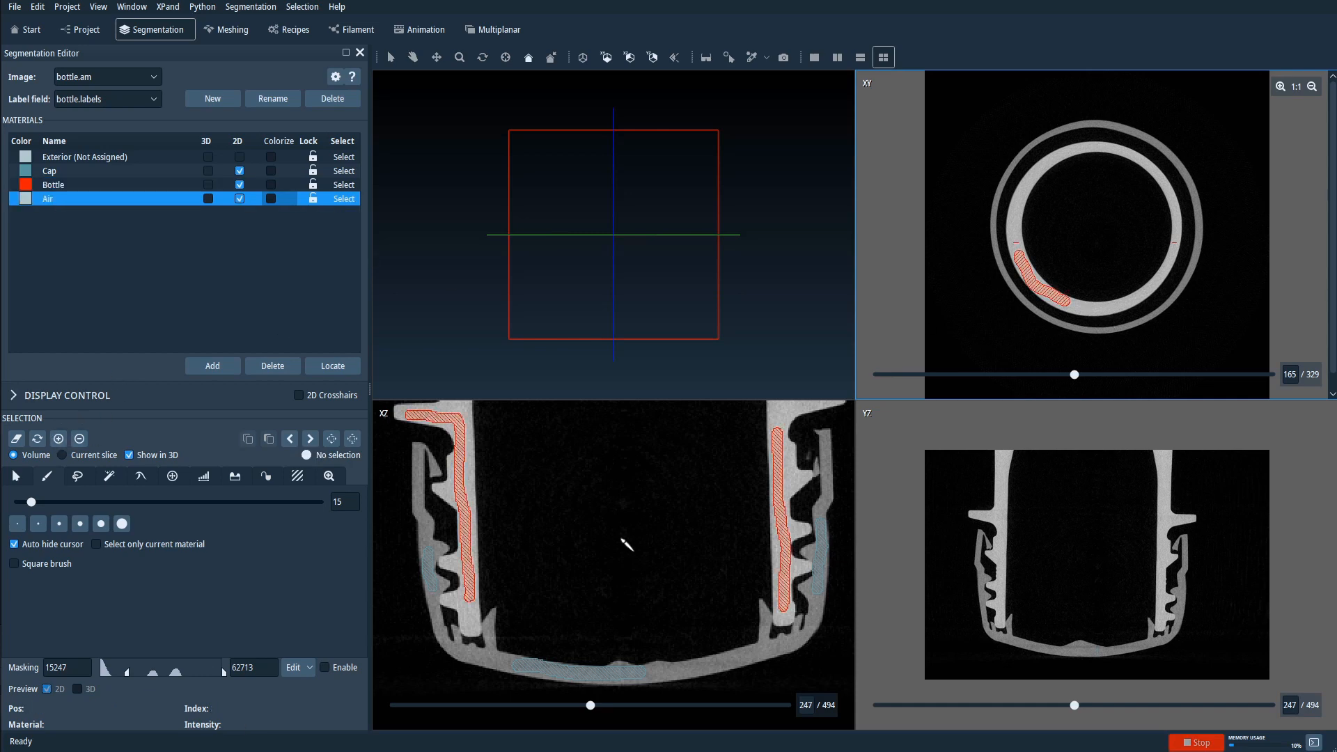
drag(556, 463, 661, 562)
drag(391, 524, 429, 667)
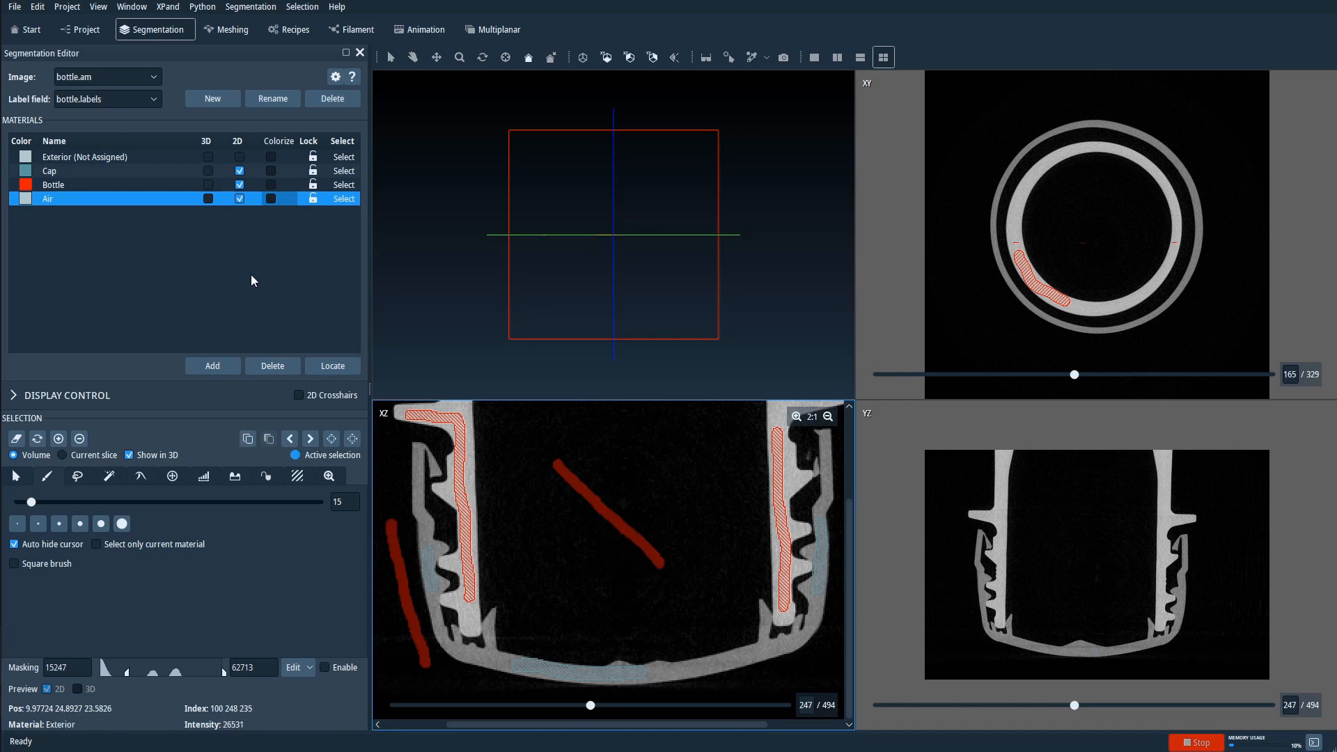
click(59, 439)
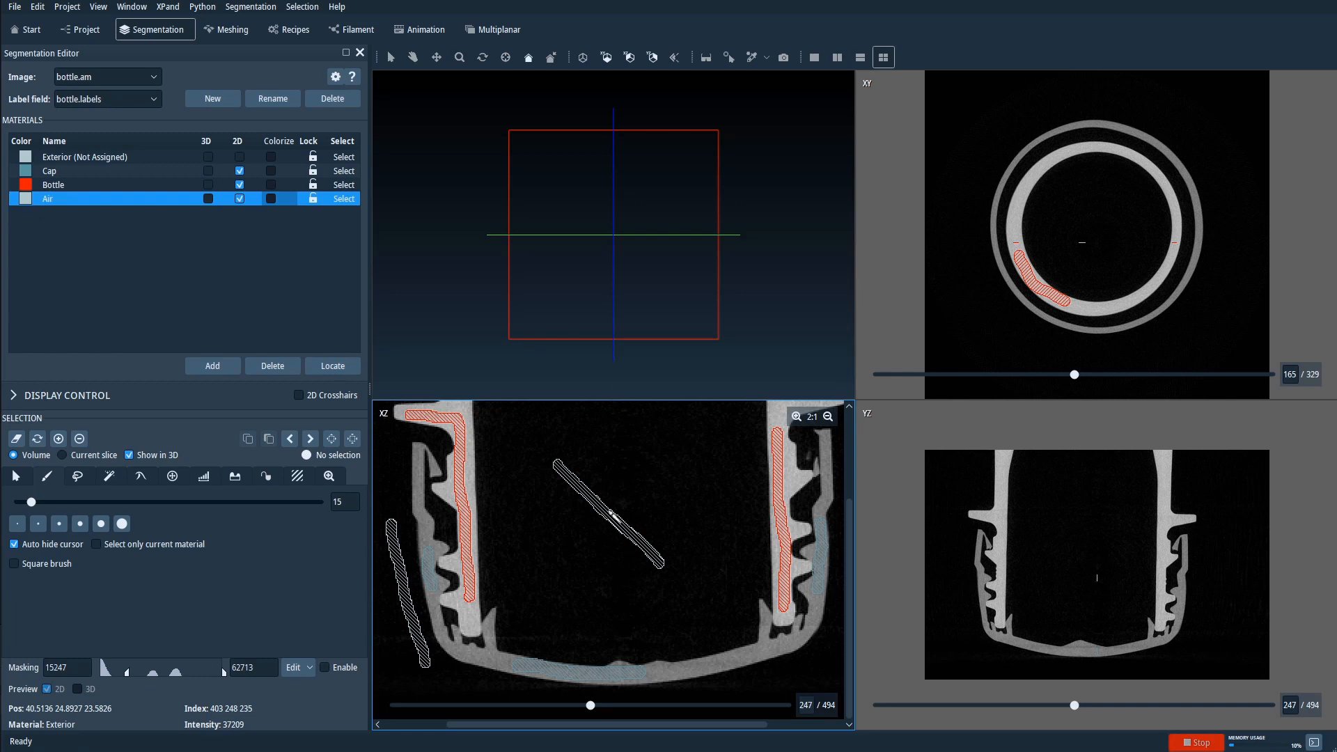
Create a gradient image as the watershed landscape and apply the watershed with all materials as markers to a new label field.
mouse_move(126, 234)
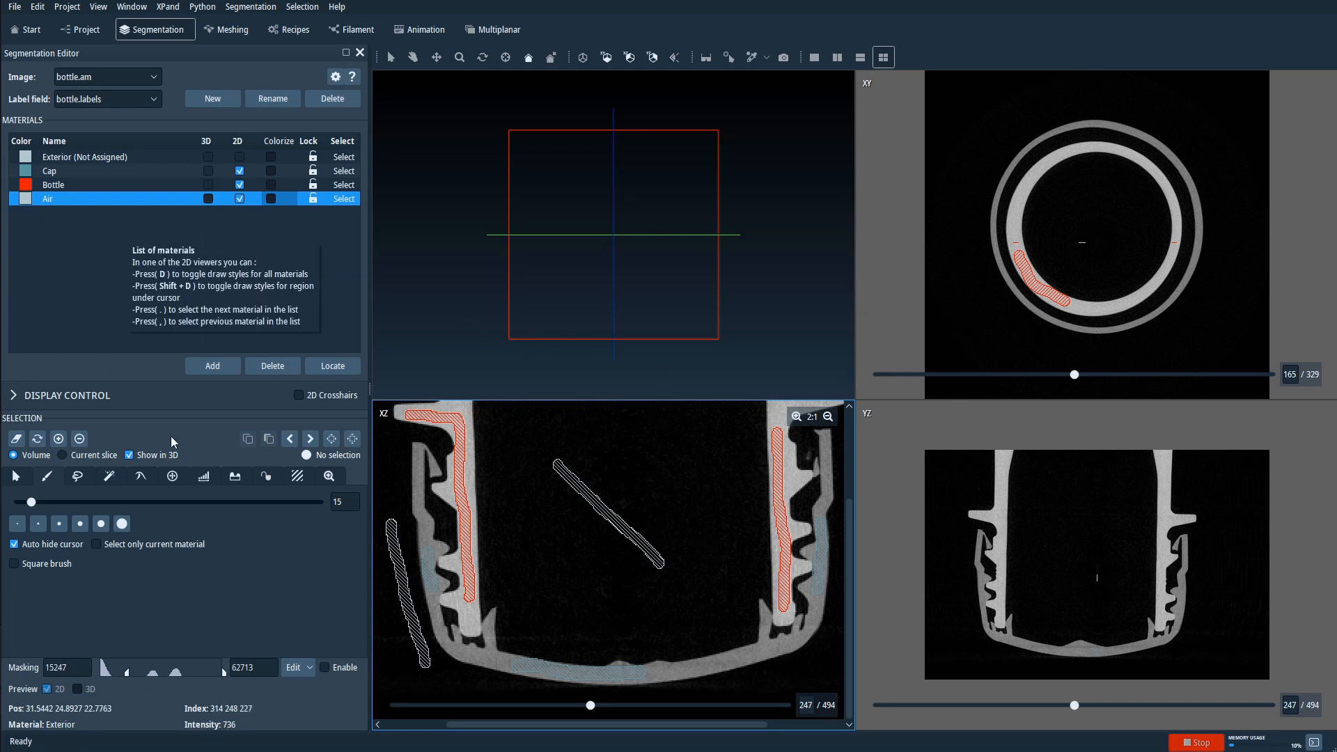
click(268, 476)
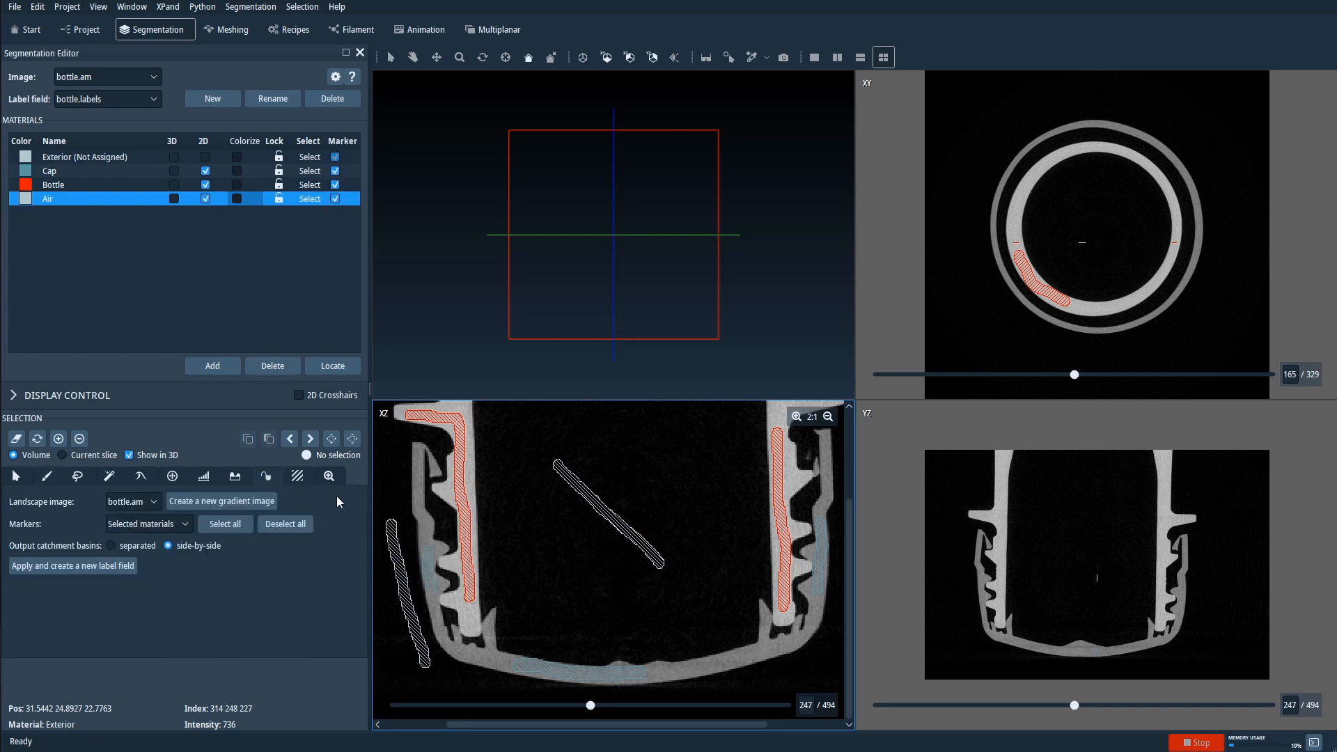
click(222, 502)
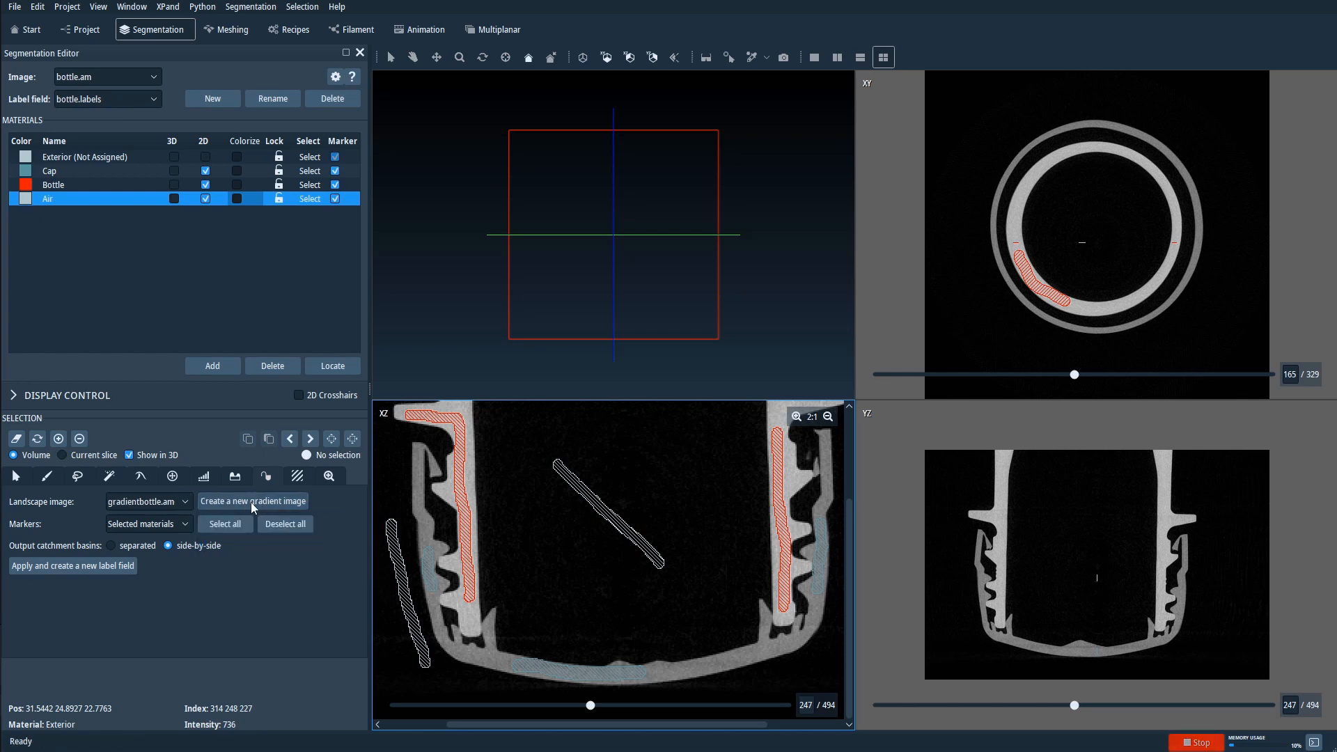
click(229, 528)
click(63, 565)
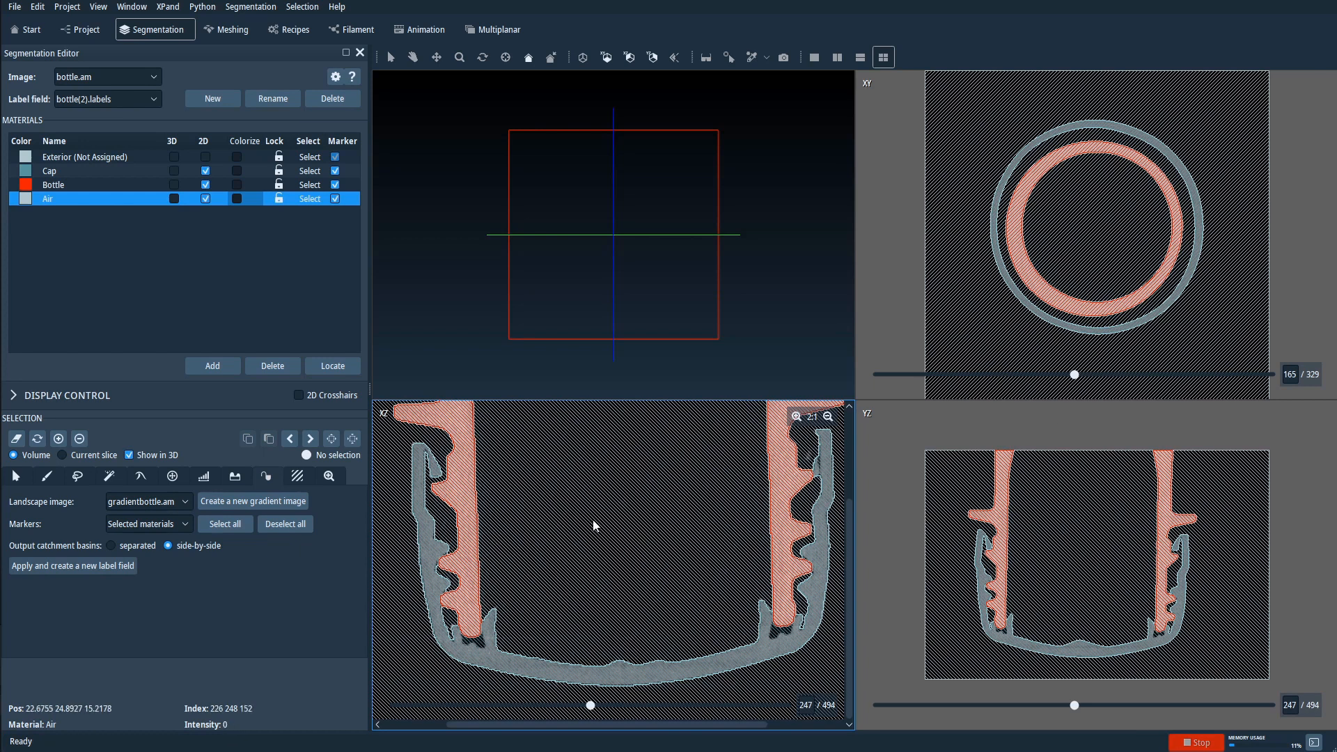
Browse through the XY and XZ slices to check the watershed labels of the cap, bottle and air.
mouse_move(1078, 376)
mouse_down()
mouse_move(1144, 372)
mouse_move(983, 370)
mouse_move(1188, 368)
mouse_move(1104, 374)
mouse_up()
drag(589, 708, 659, 708)
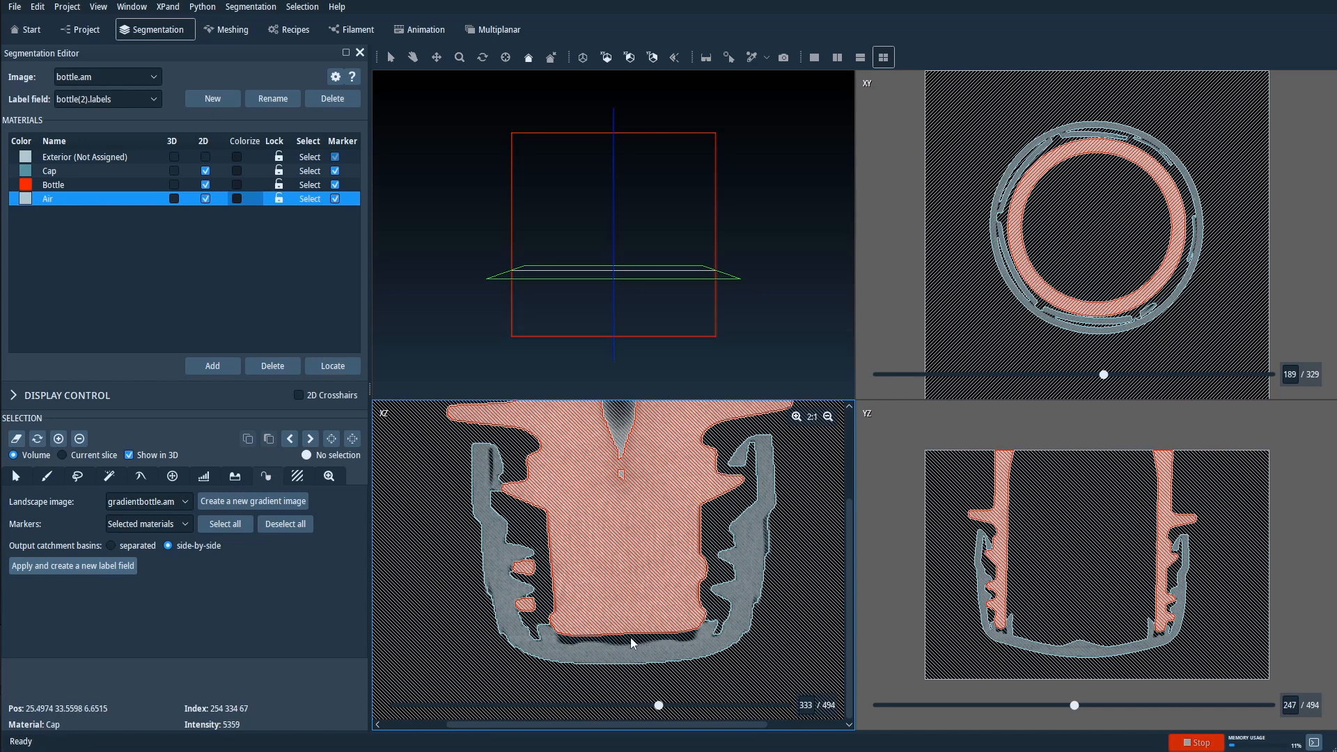
drag(658, 707, 681, 705)
drag(665, 705, 627, 708)
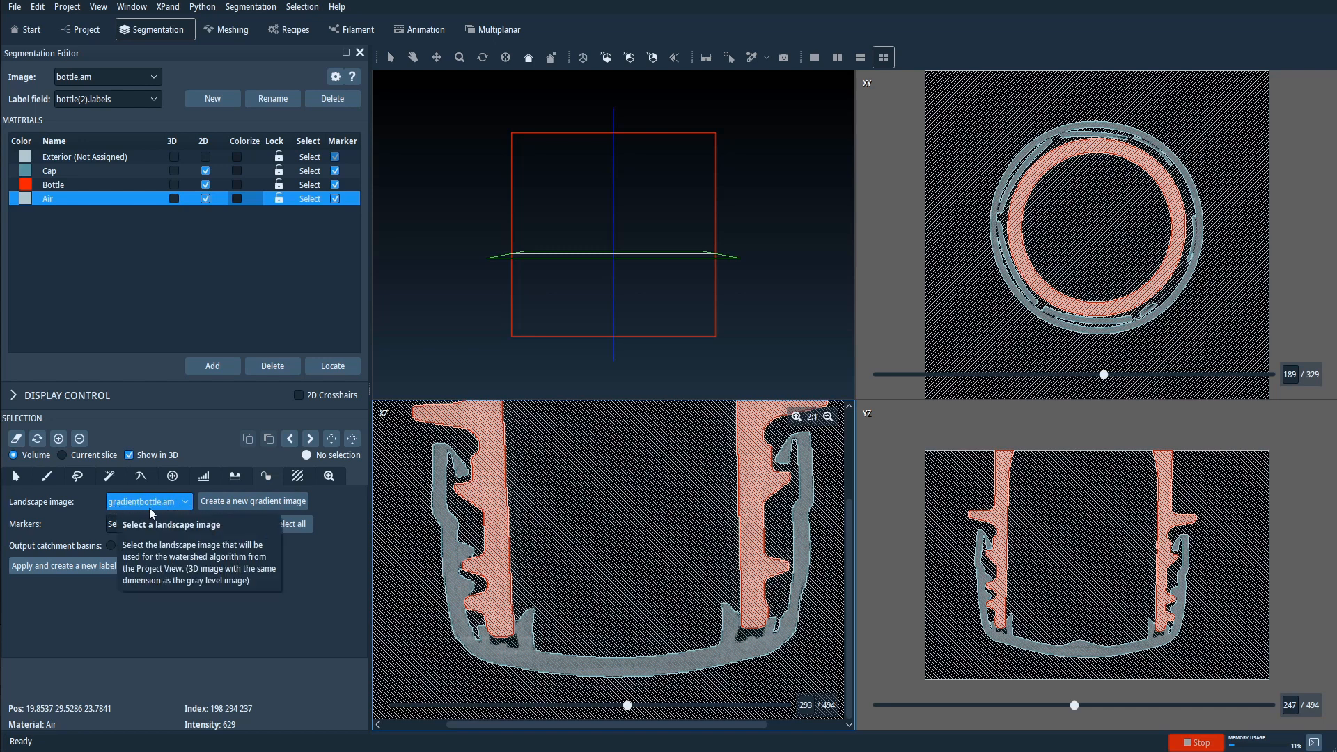
Hide the volume rendering in the project and display gradientbottle.am with an Ortho Slice.
click(93, 36)
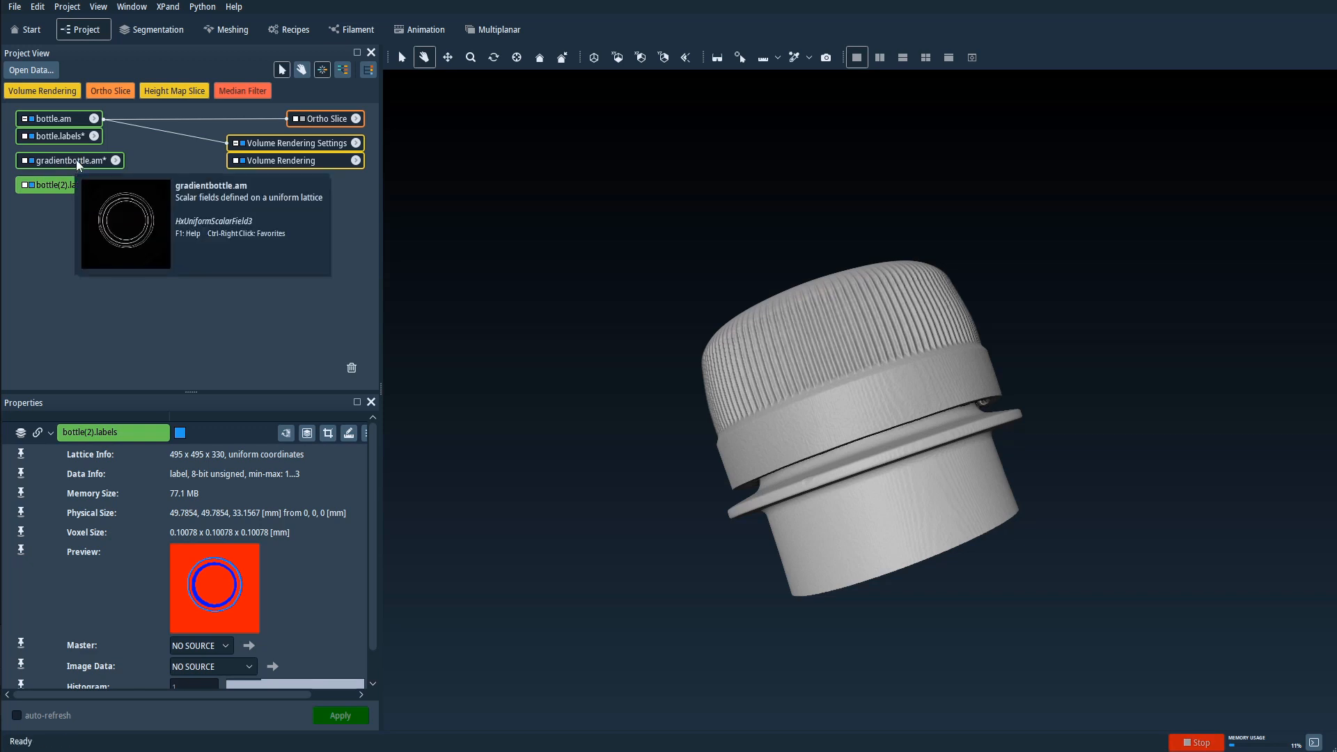
click(74, 163)
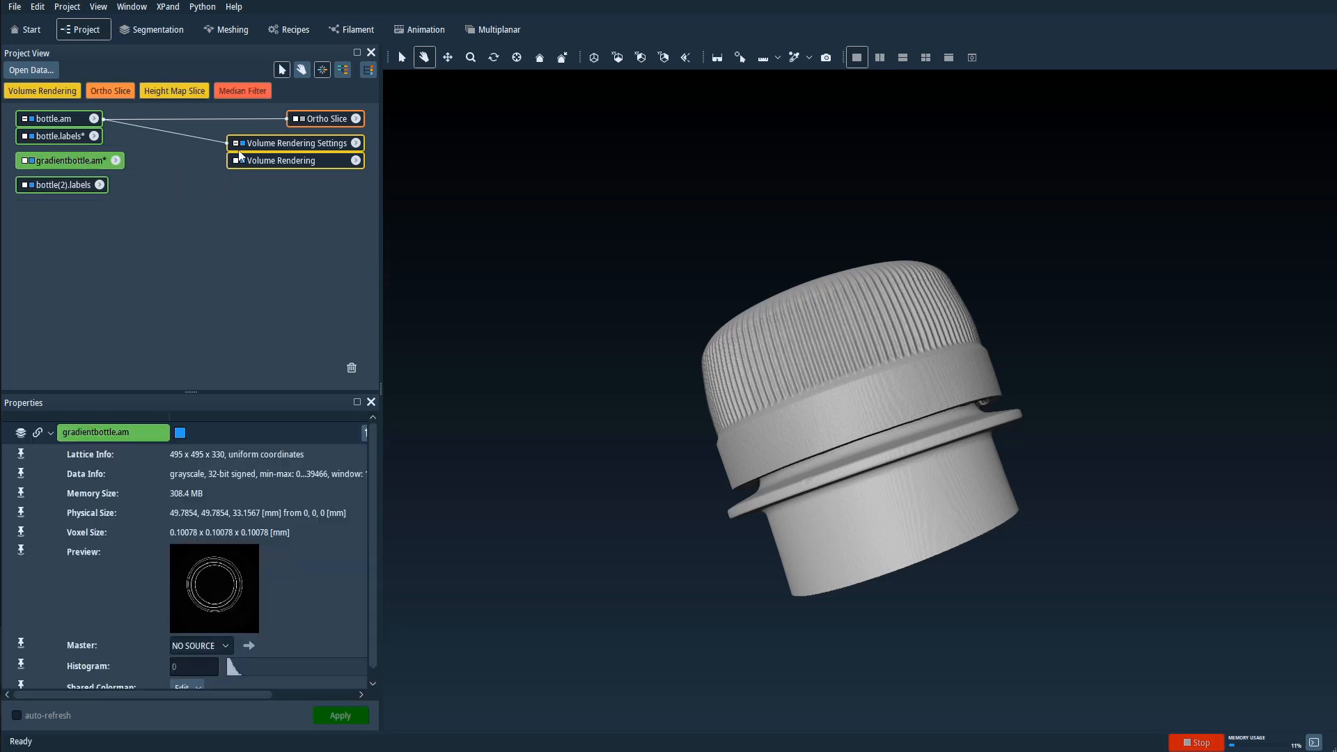
click(243, 143)
click(243, 161)
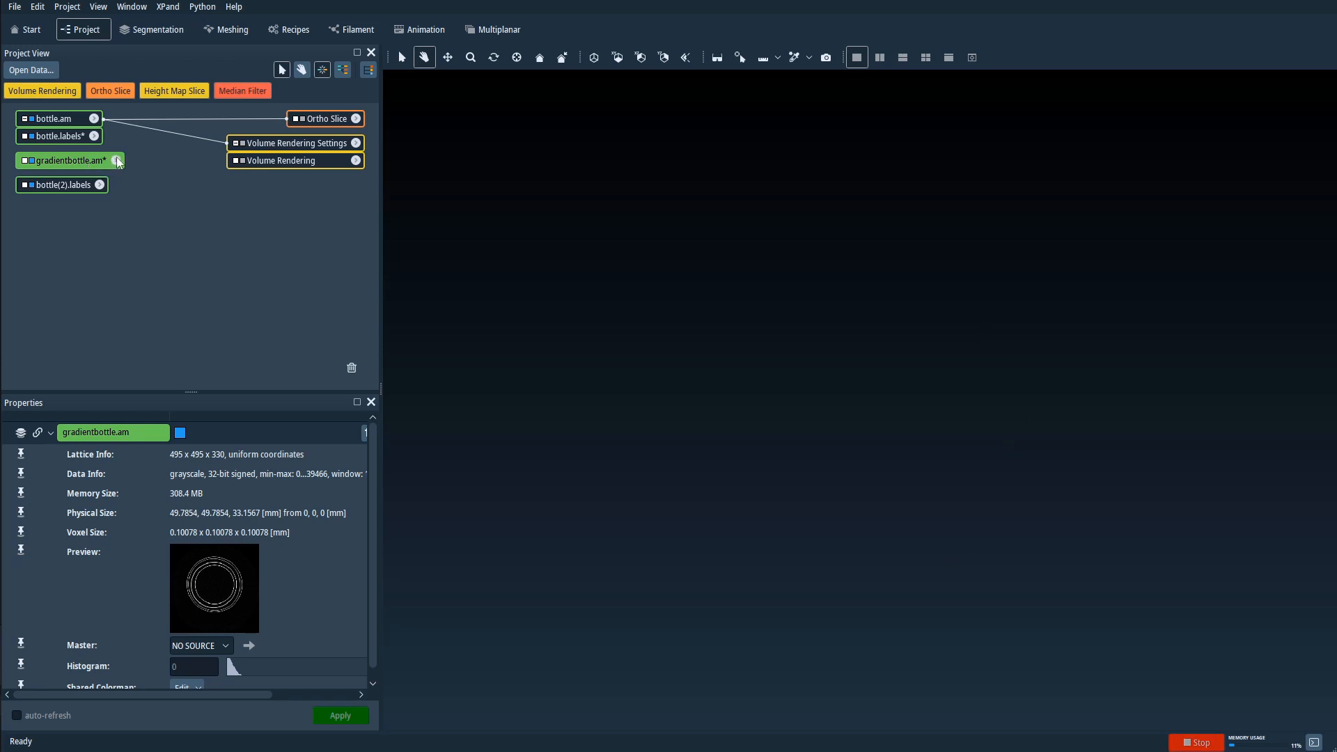
click(108, 92)
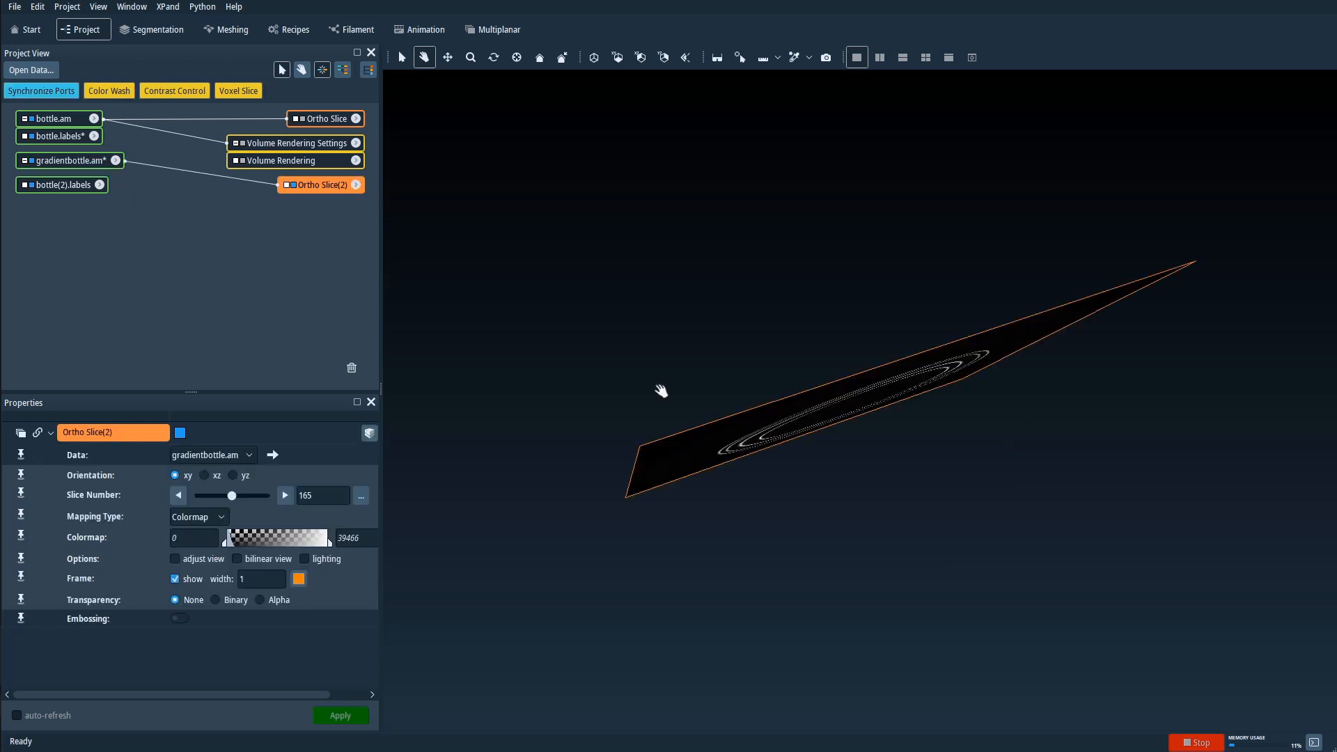
drag(766, 365, 827, 429)
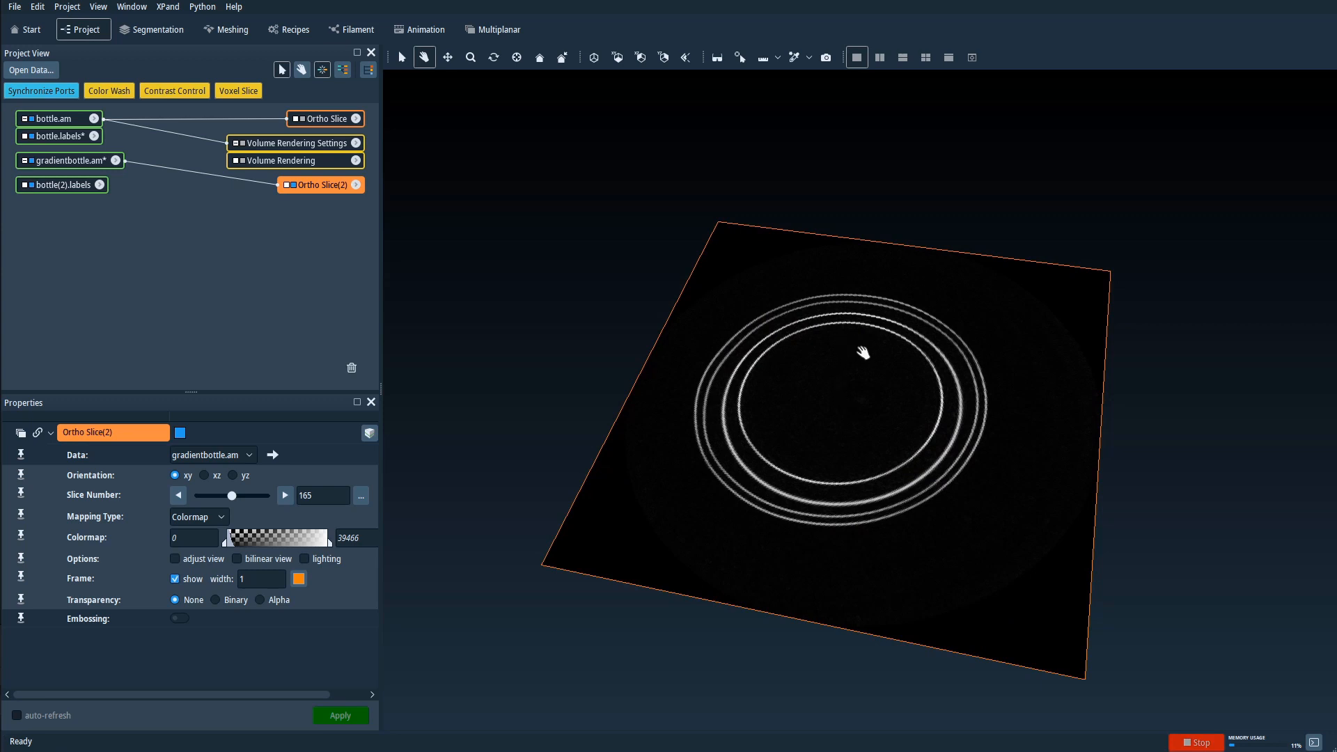
drag(866, 311, 812, 352)
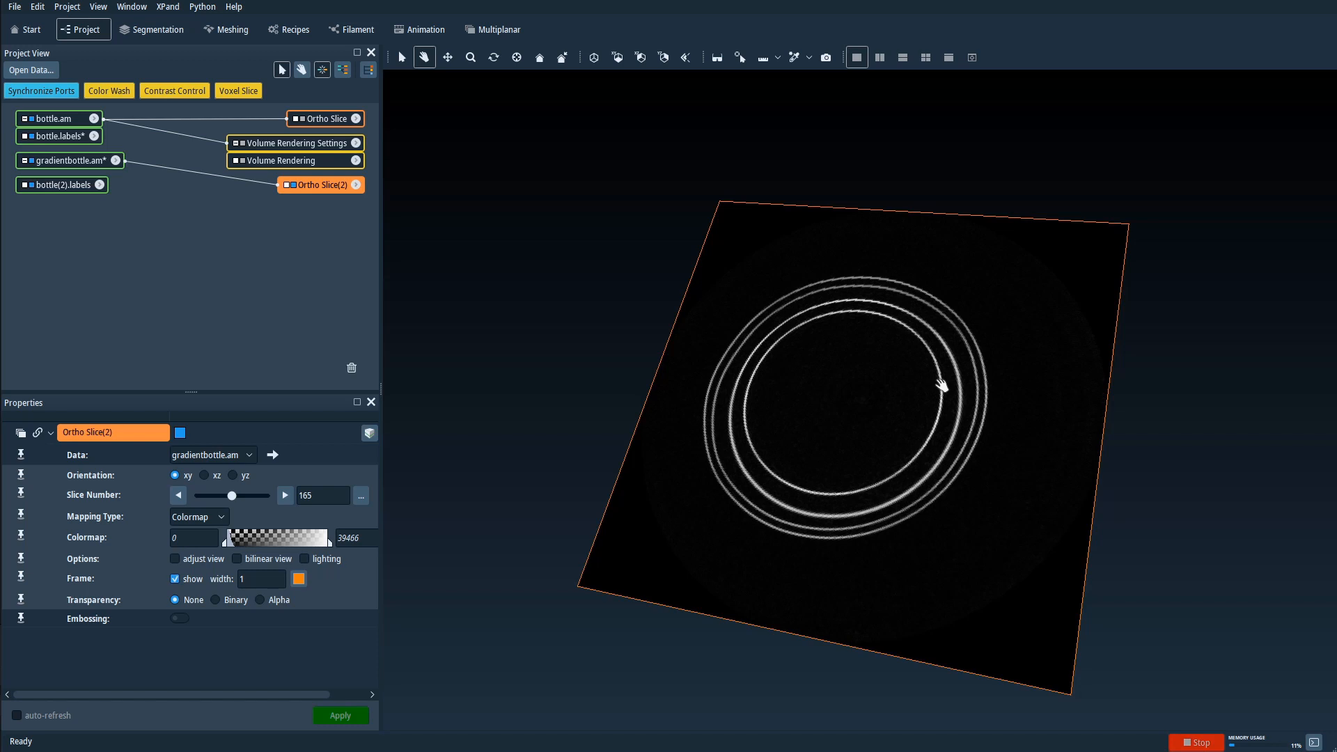
drag(917, 431, 898, 388)
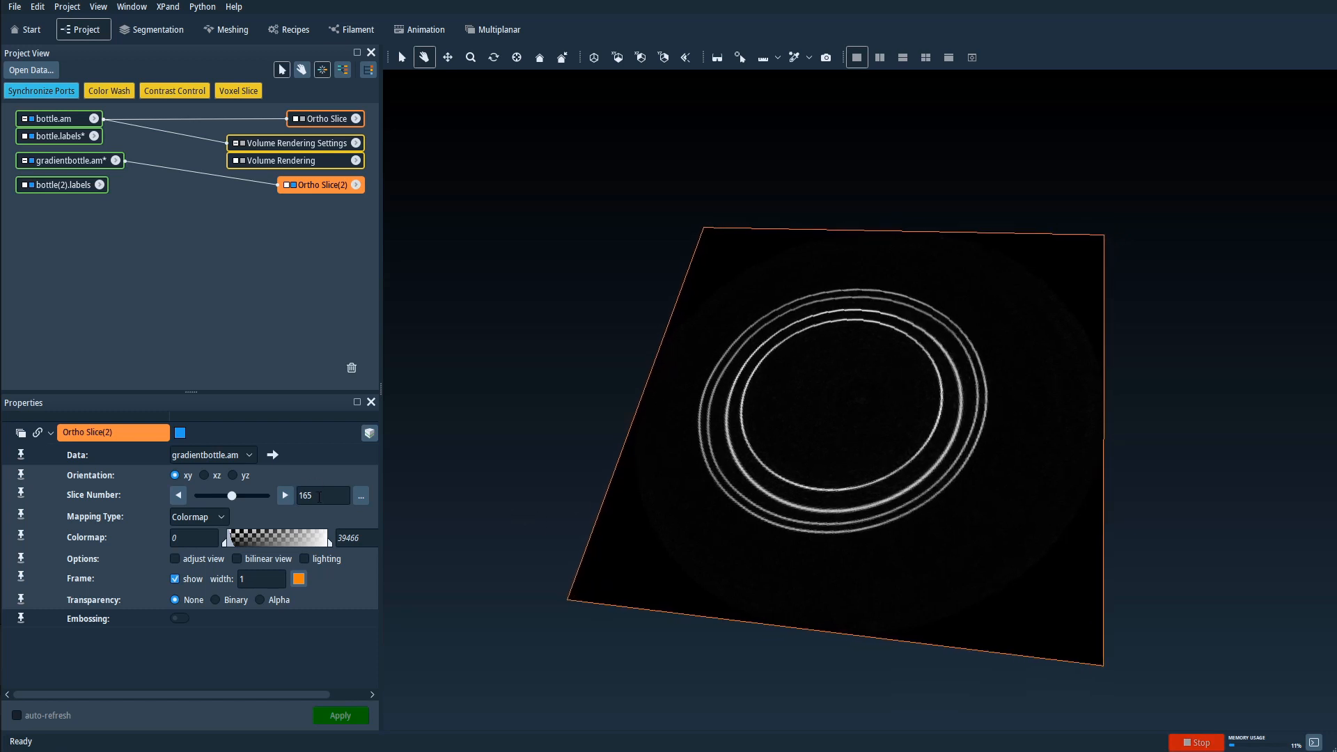
Set the bottle.am Ortho Slice to slice 165 and show it in place of the gradient slice.
click(330, 117)
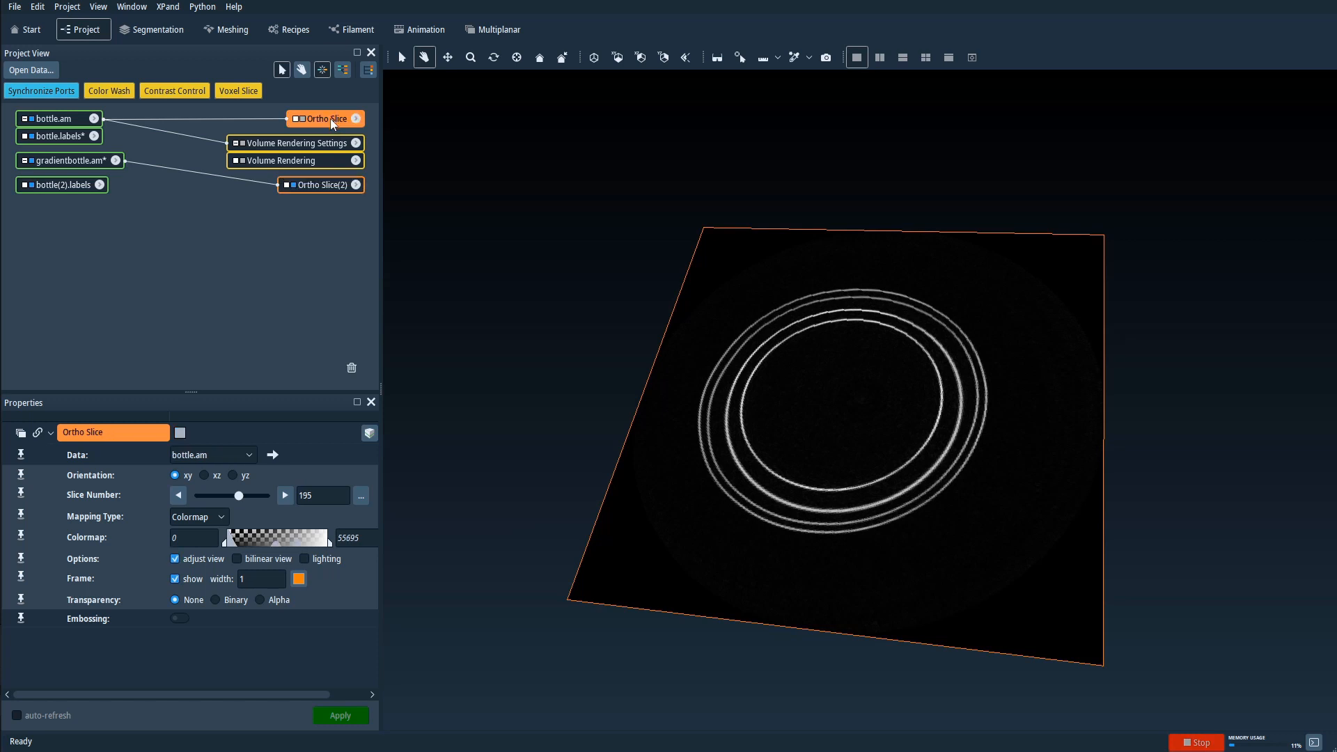
click(304, 495)
click(322, 231)
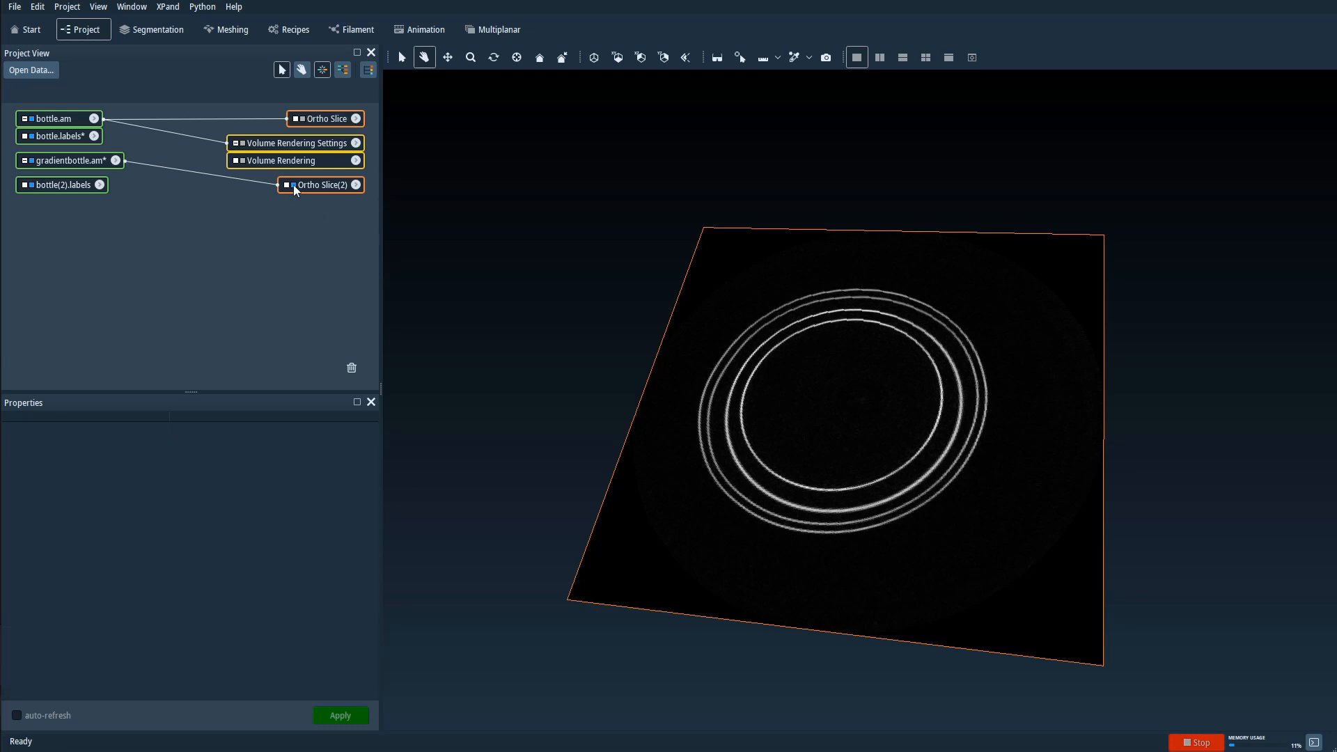
click(294, 186)
click(302, 118)
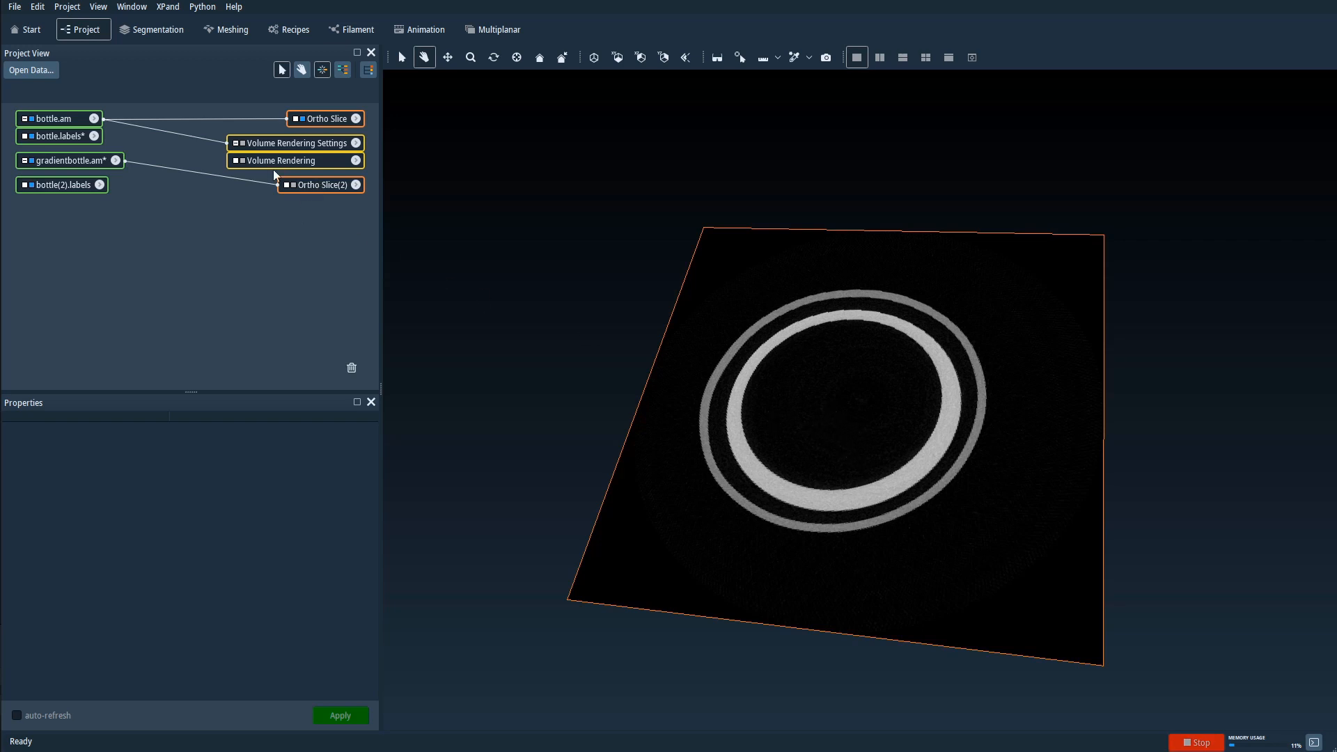
Attach a Height Map Slice to gradientbottle.am and set its offset to about -2923.
click(96, 161)
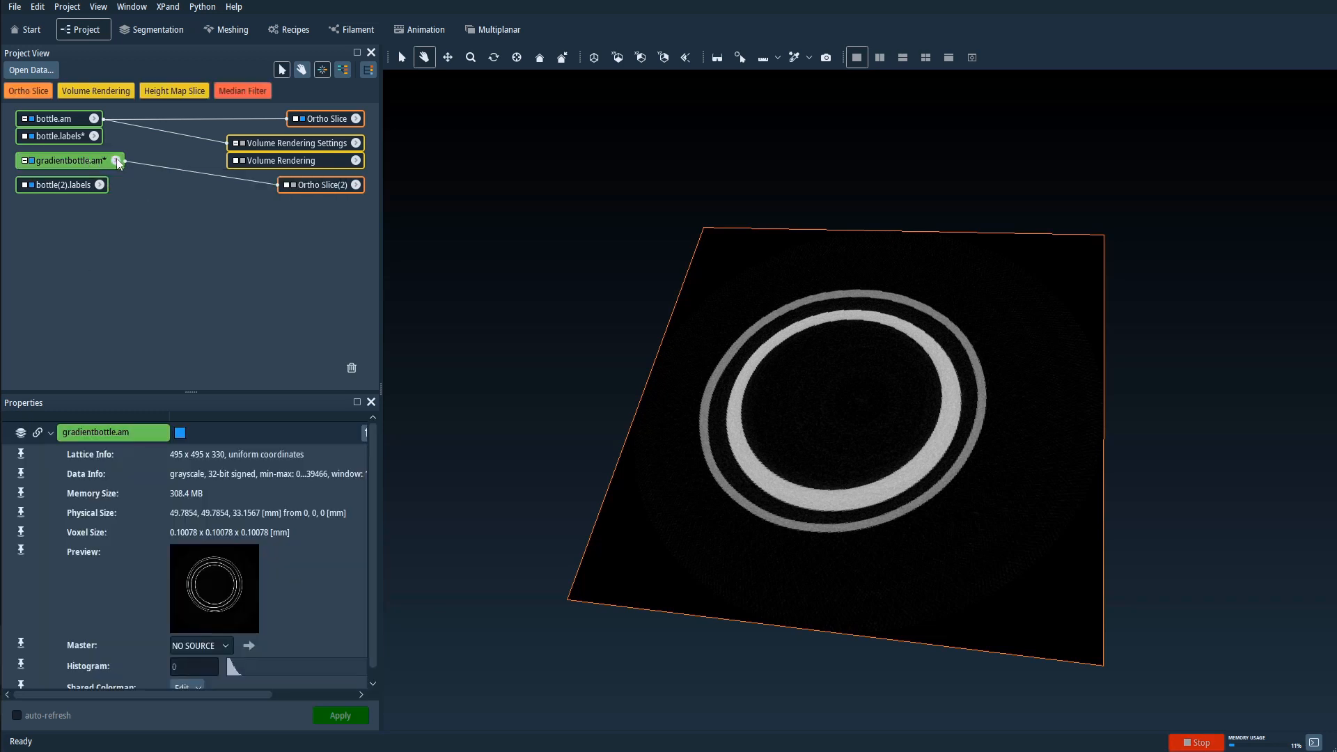
click(117, 161)
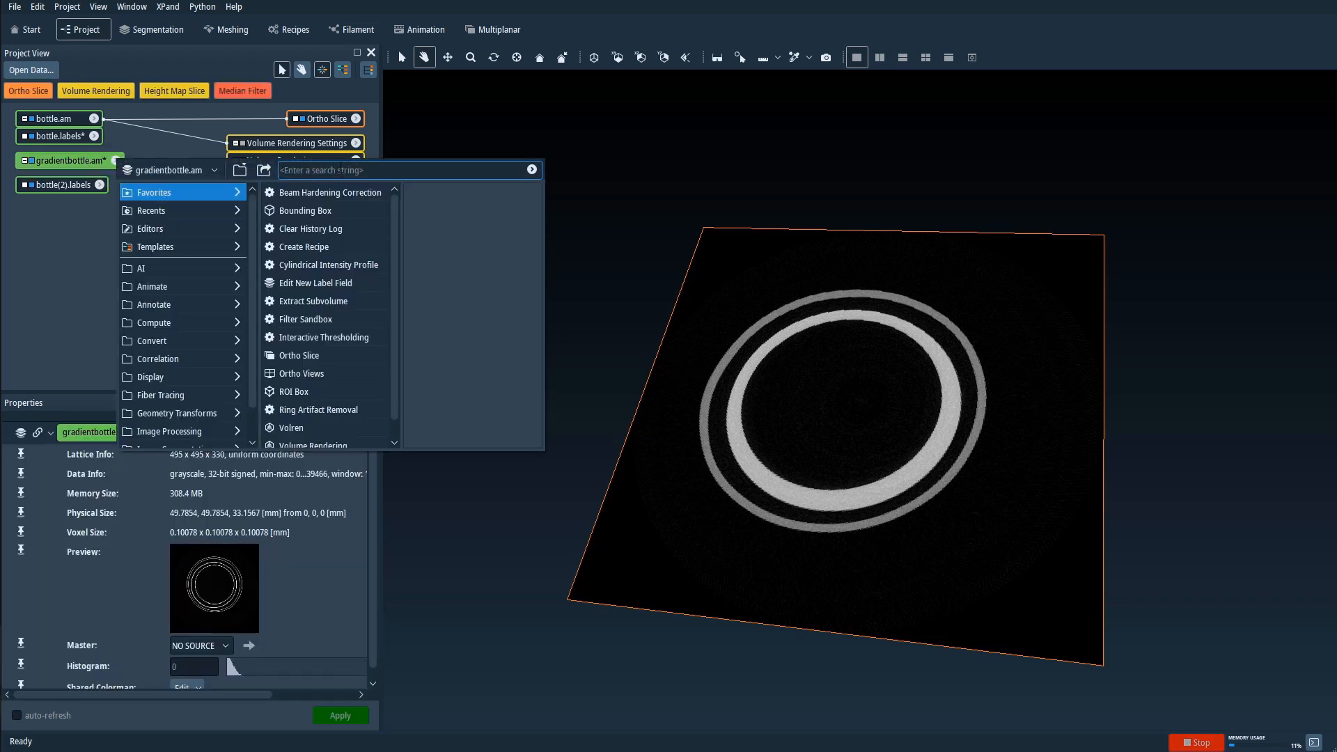
text(heigh)
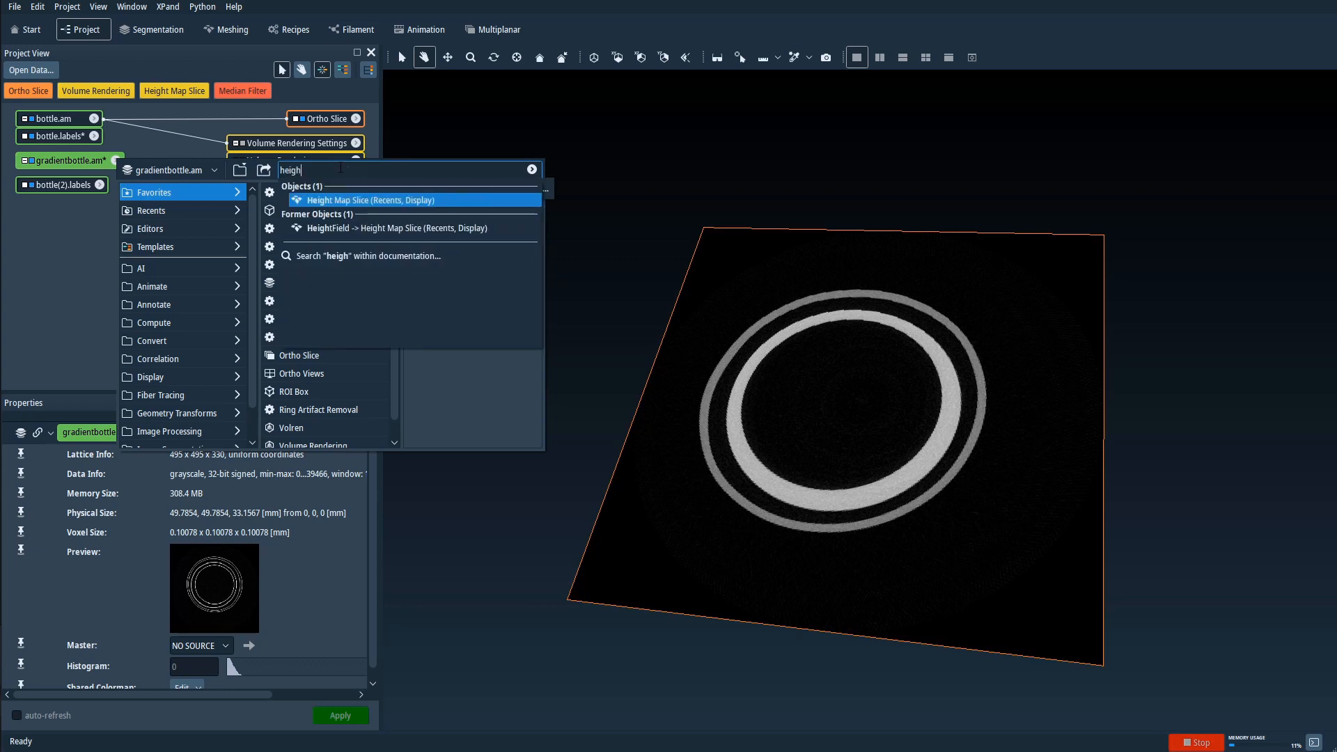
click(341, 200)
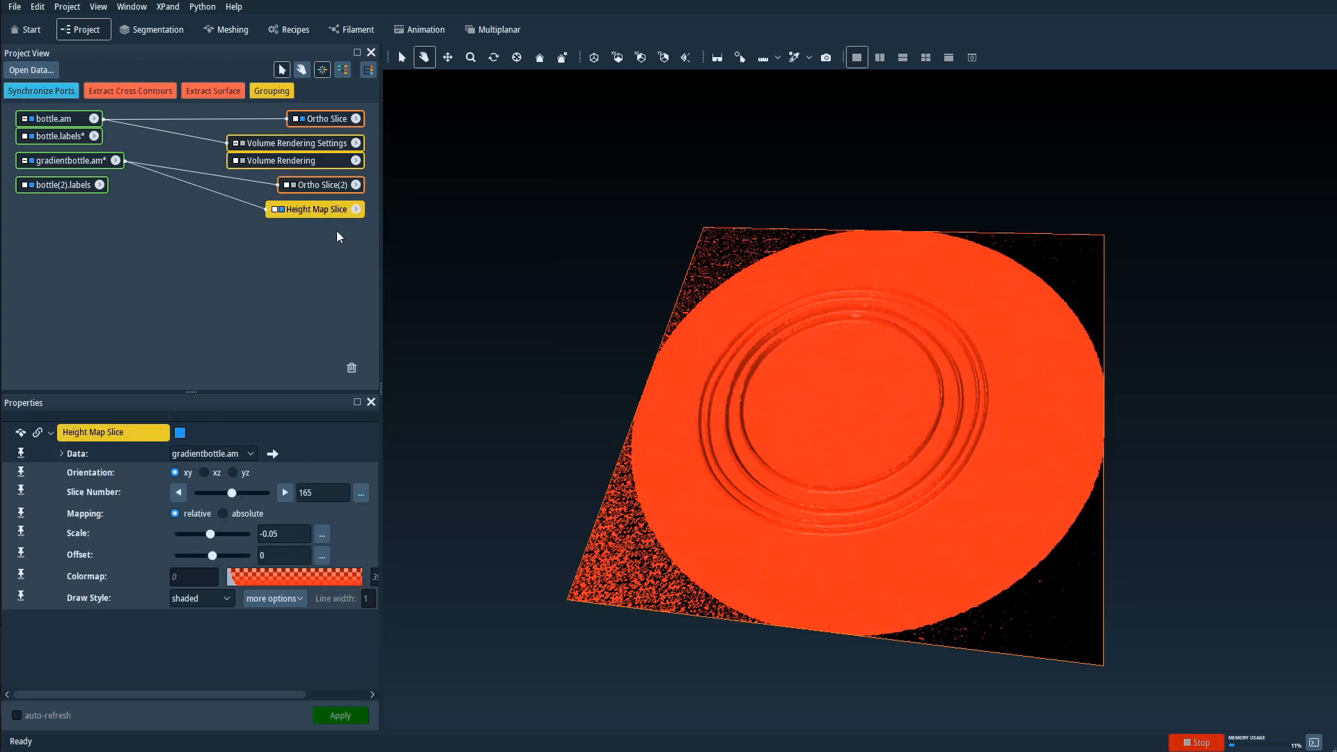
drag(819, 469, 826, 421)
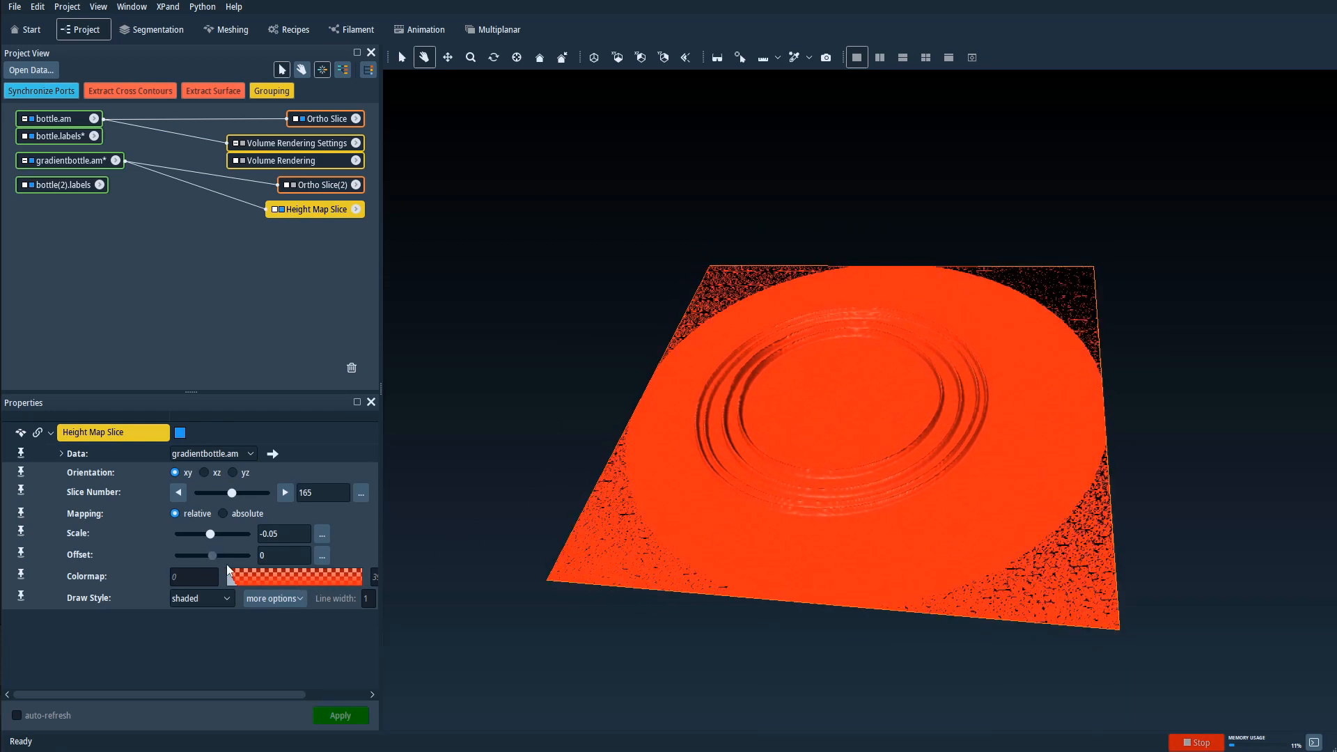
drag(214, 558, 211, 557)
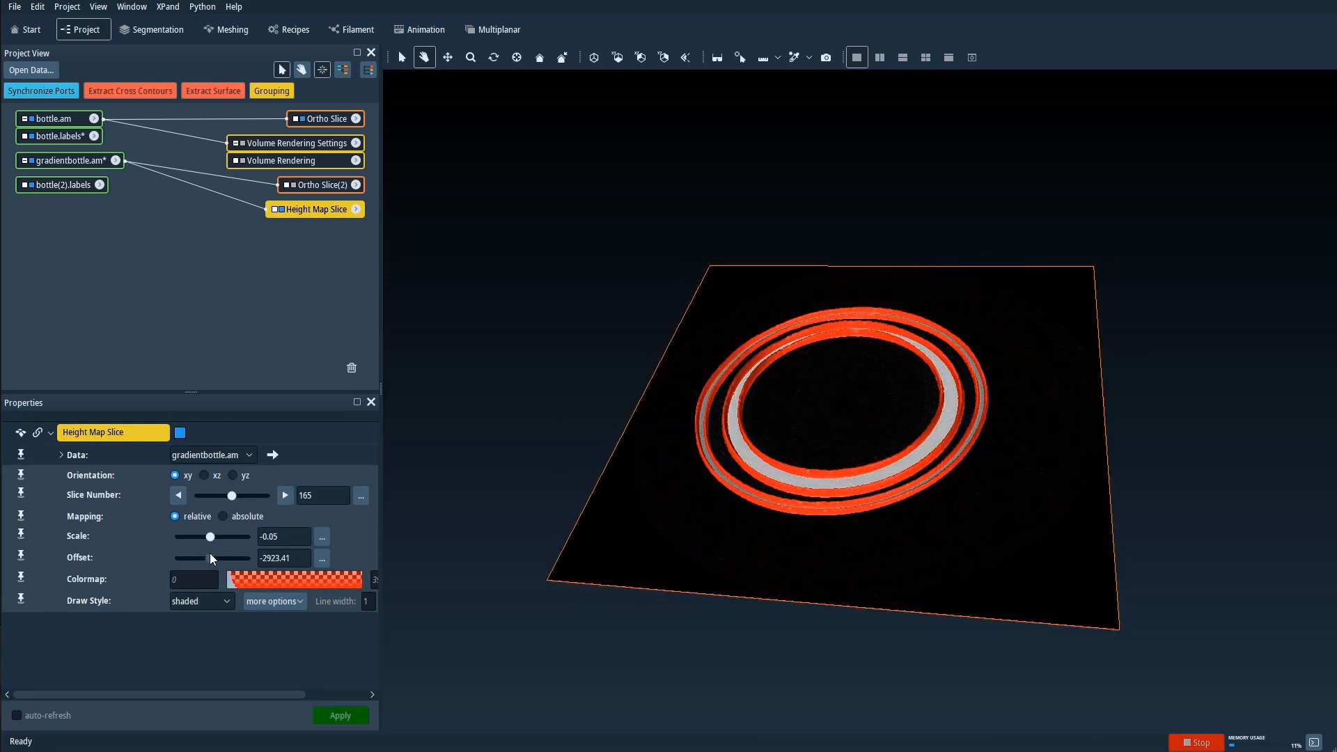
Examine the height map's gradient ridges along the cap and bottle walls up close from several angles.
scroll(810, 403, up, 5)
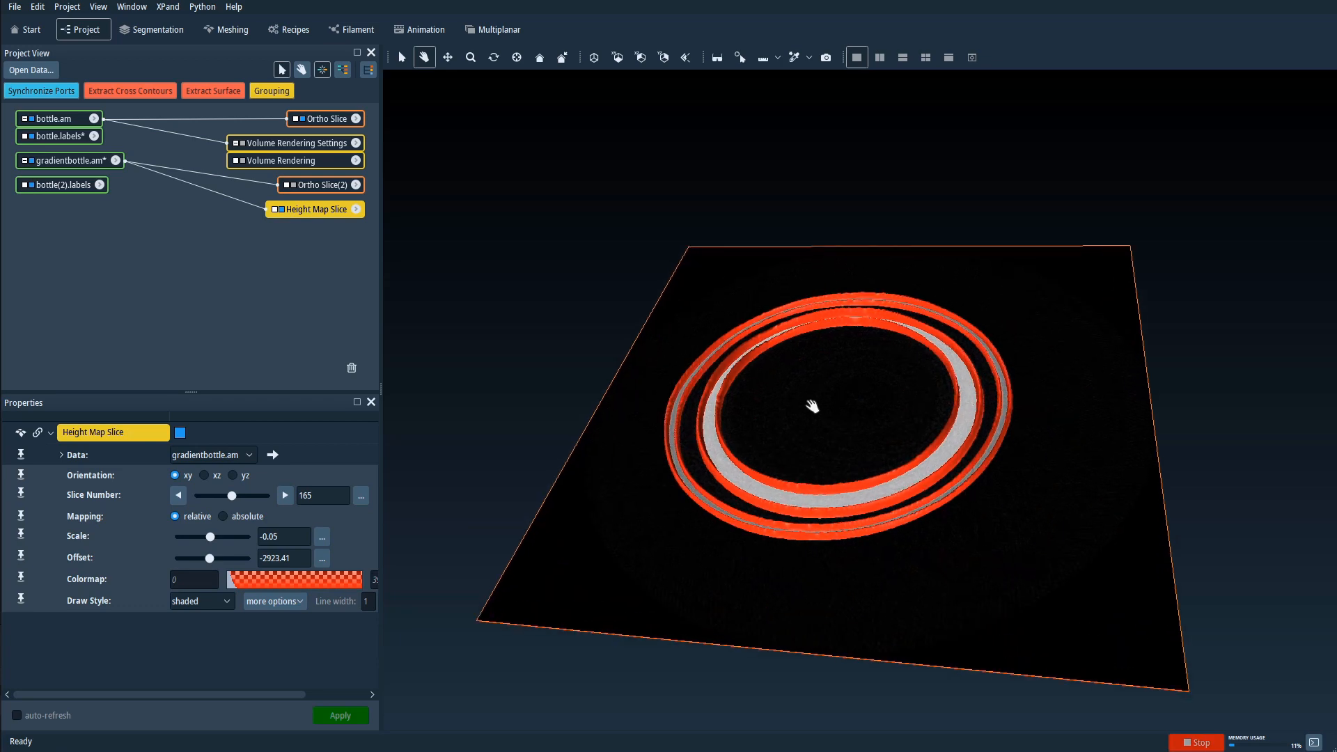
scroll(806, 417, up, 5)
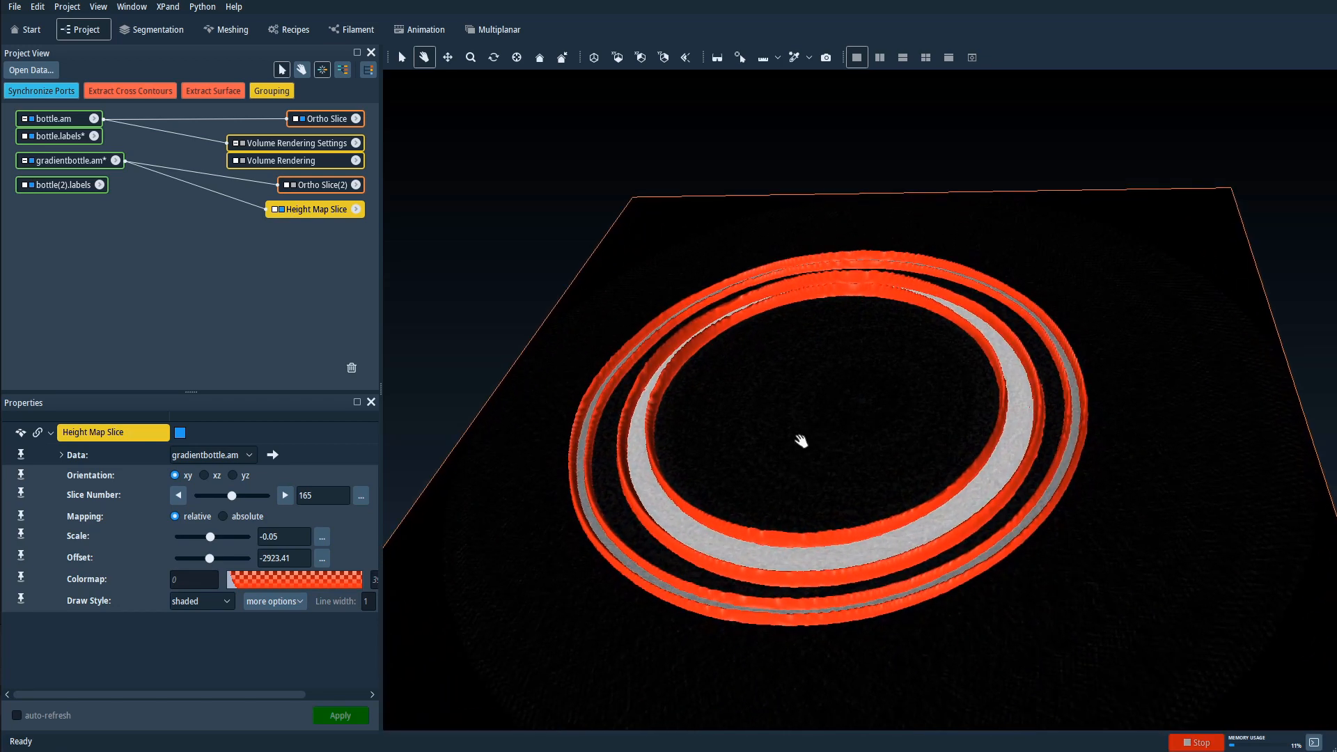
scroll(773, 492, up, 1)
drag(707, 573, 716, 511)
drag(702, 433, 659, 492)
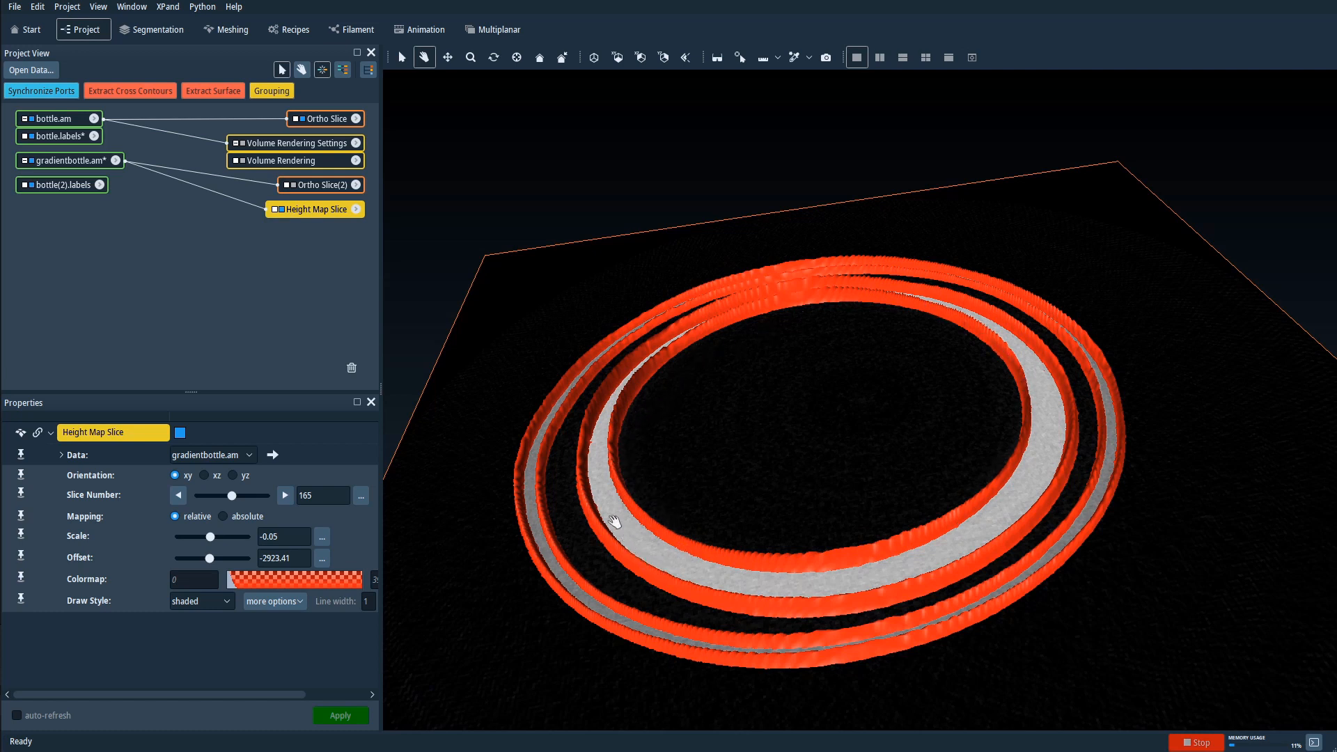
drag(788, 457, 734, 441)
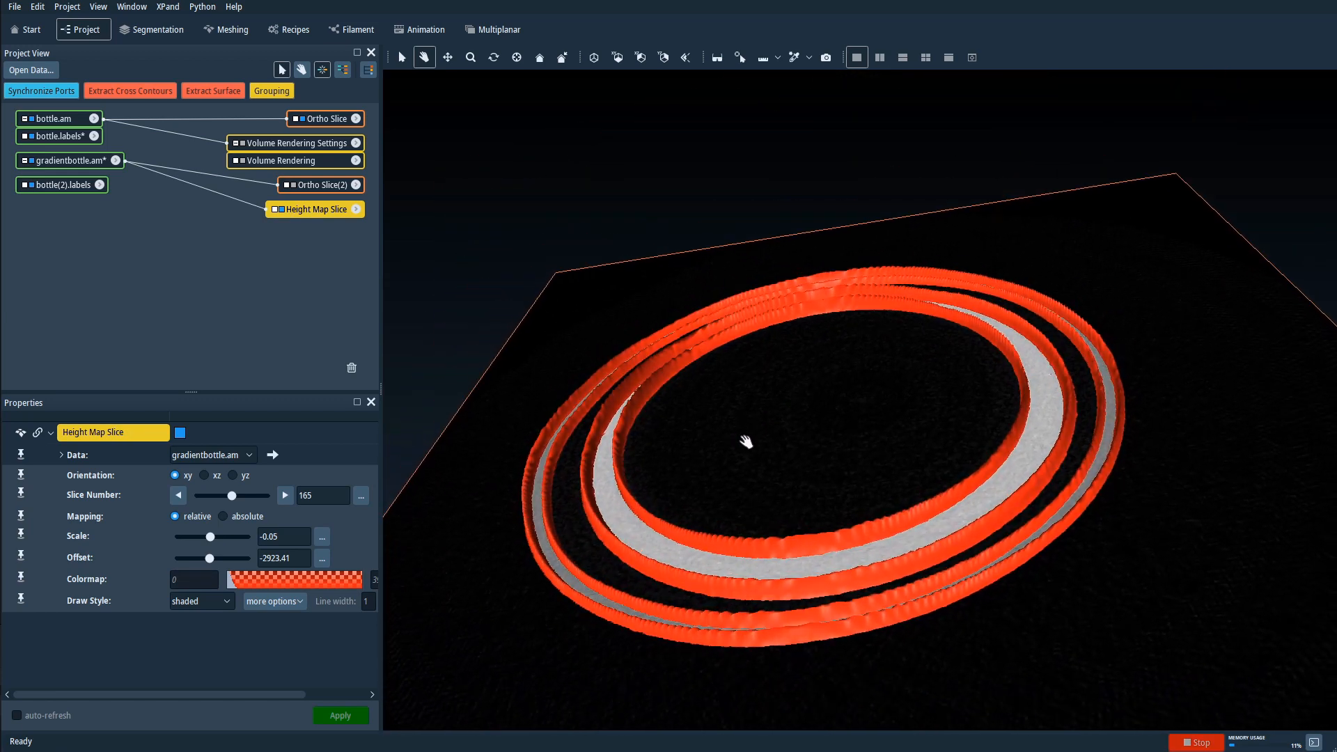
drag(953, 436, 896, 426)
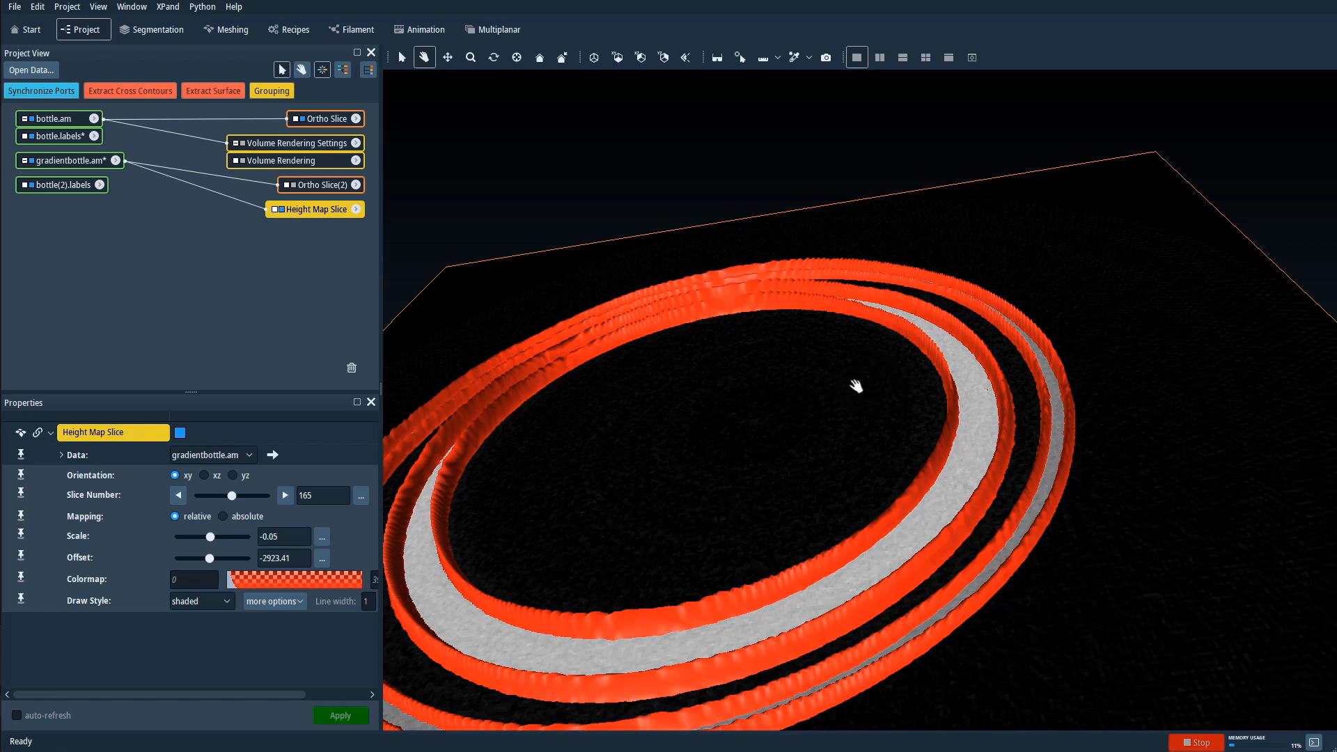
View the complete gradient height map rings around the bottle and cap from a wider oblique angle.
drag(845, 397, 848, 395)
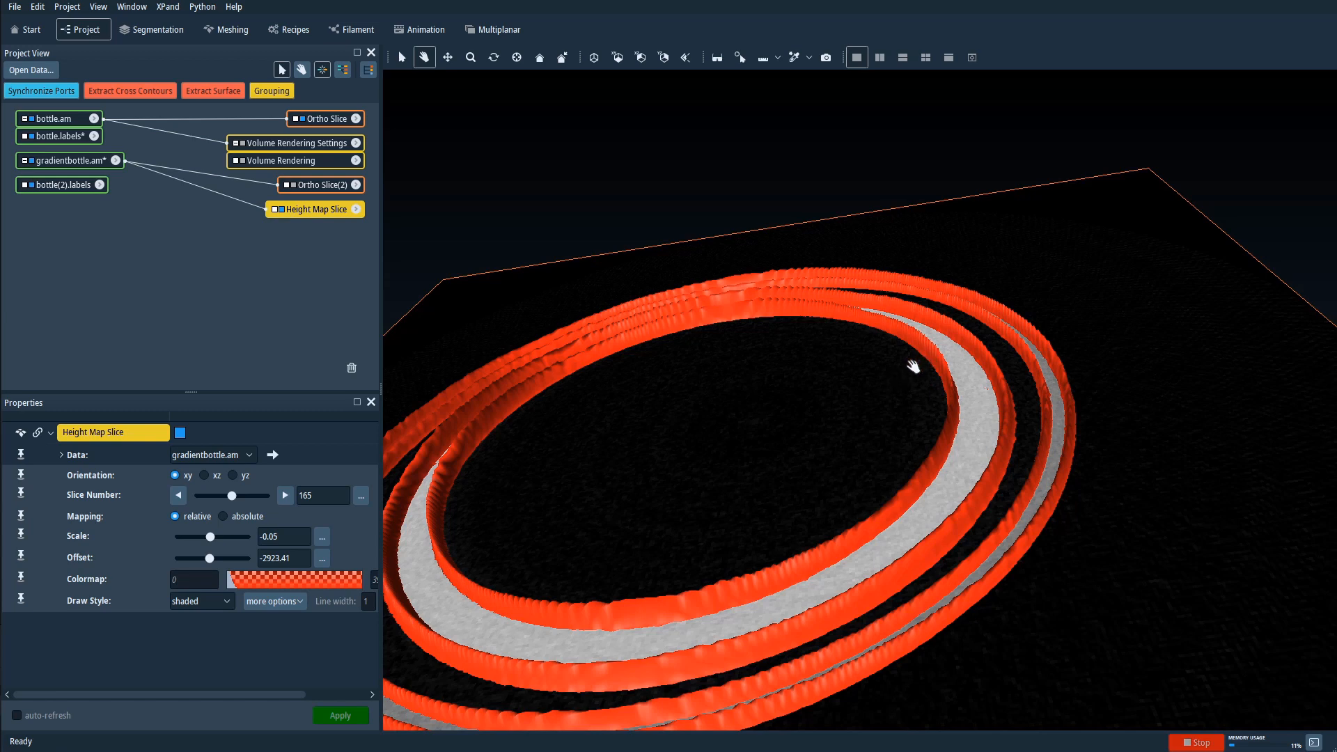
drag(960, 454, 1000, 468)
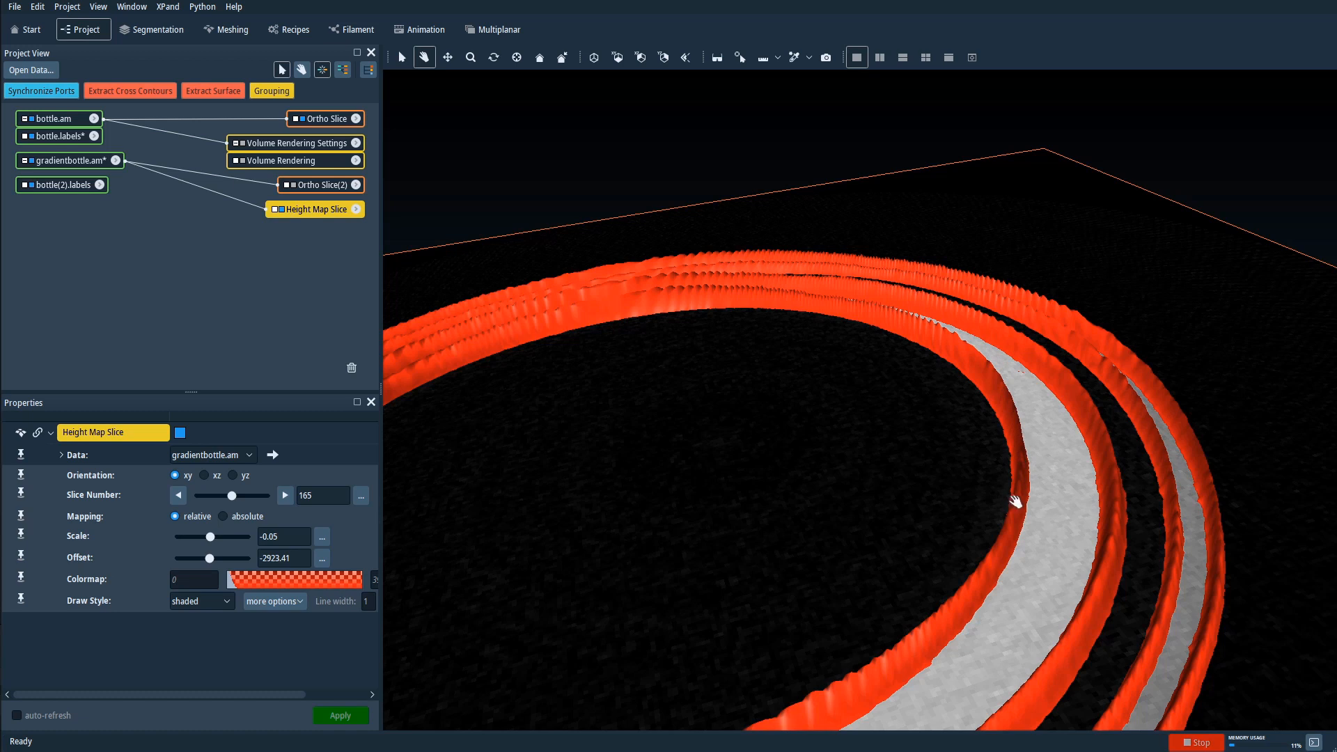
scroll(1015, 437, down, 3)
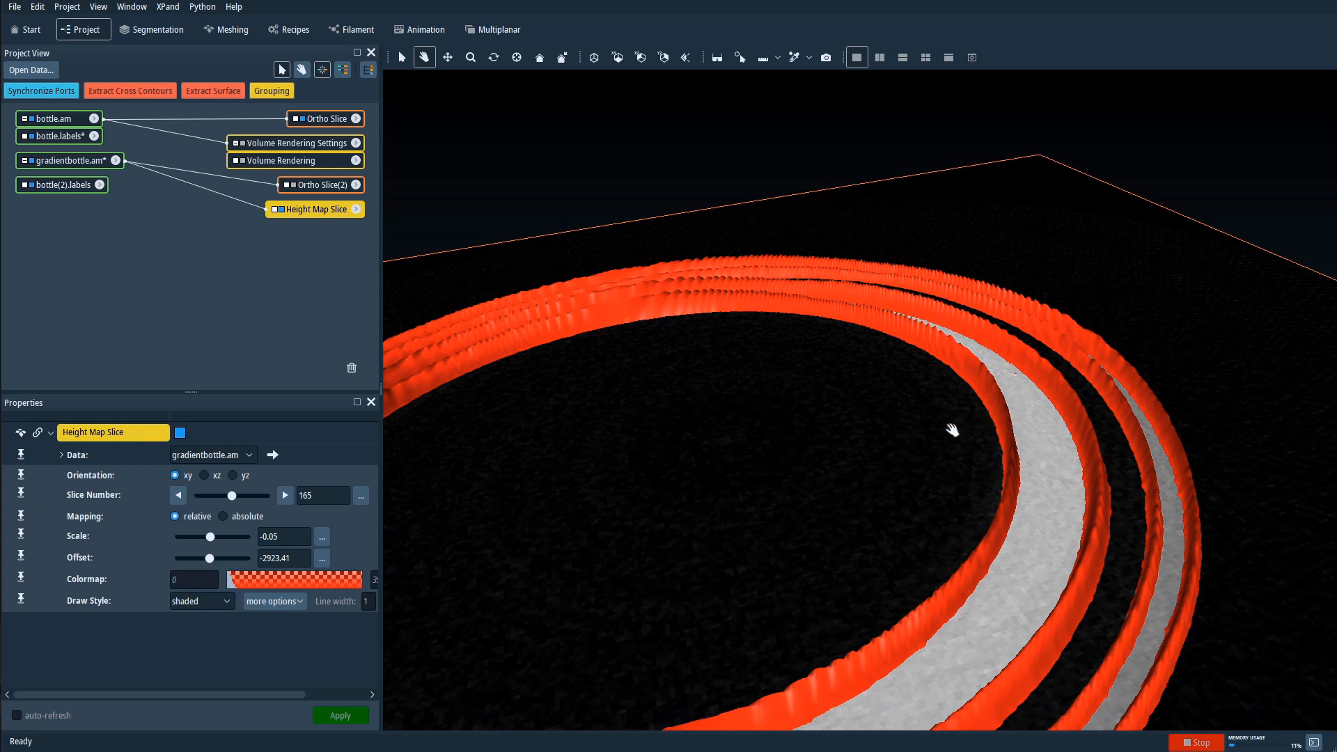
drag(1004, 441, 863, 436)
drag(823, 384, 863, 355)
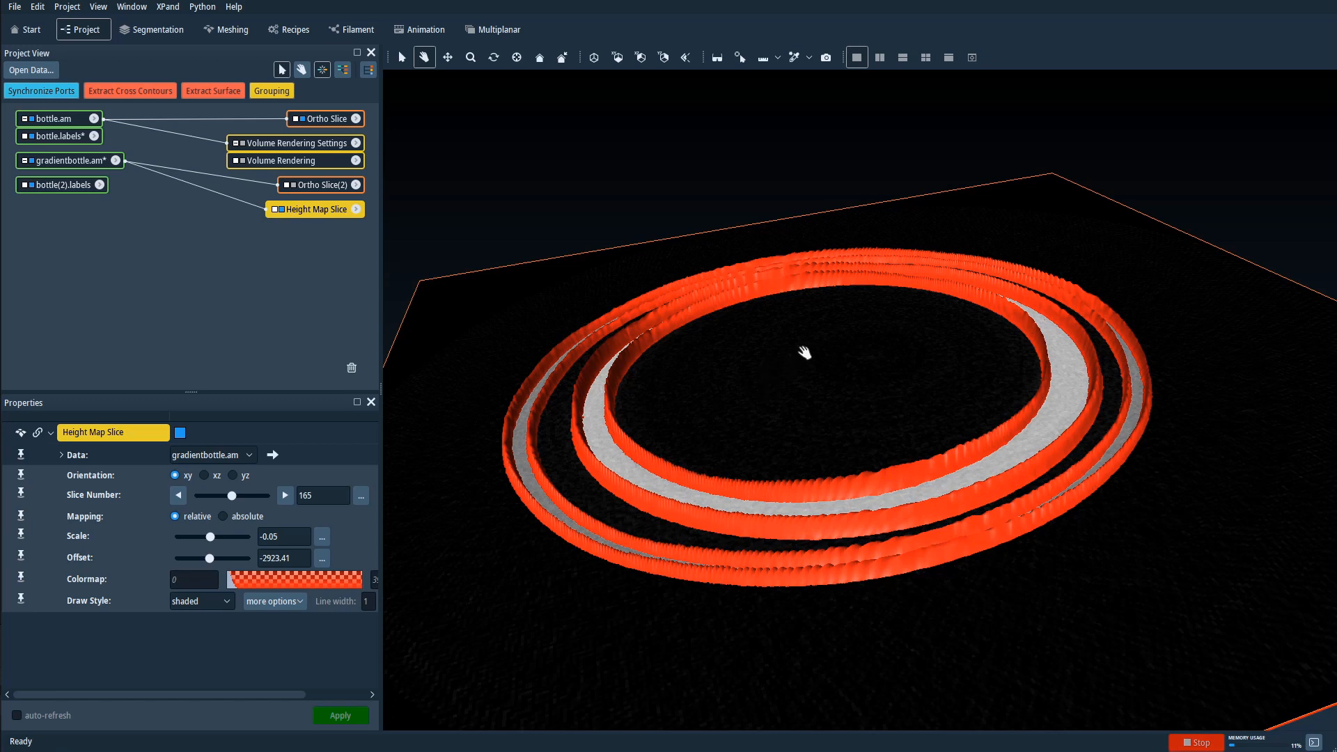
mouse_move(863, 337)
mouse_down()
mouse_move(938, 337)
mouse_move(862, 342)
mouse_up()
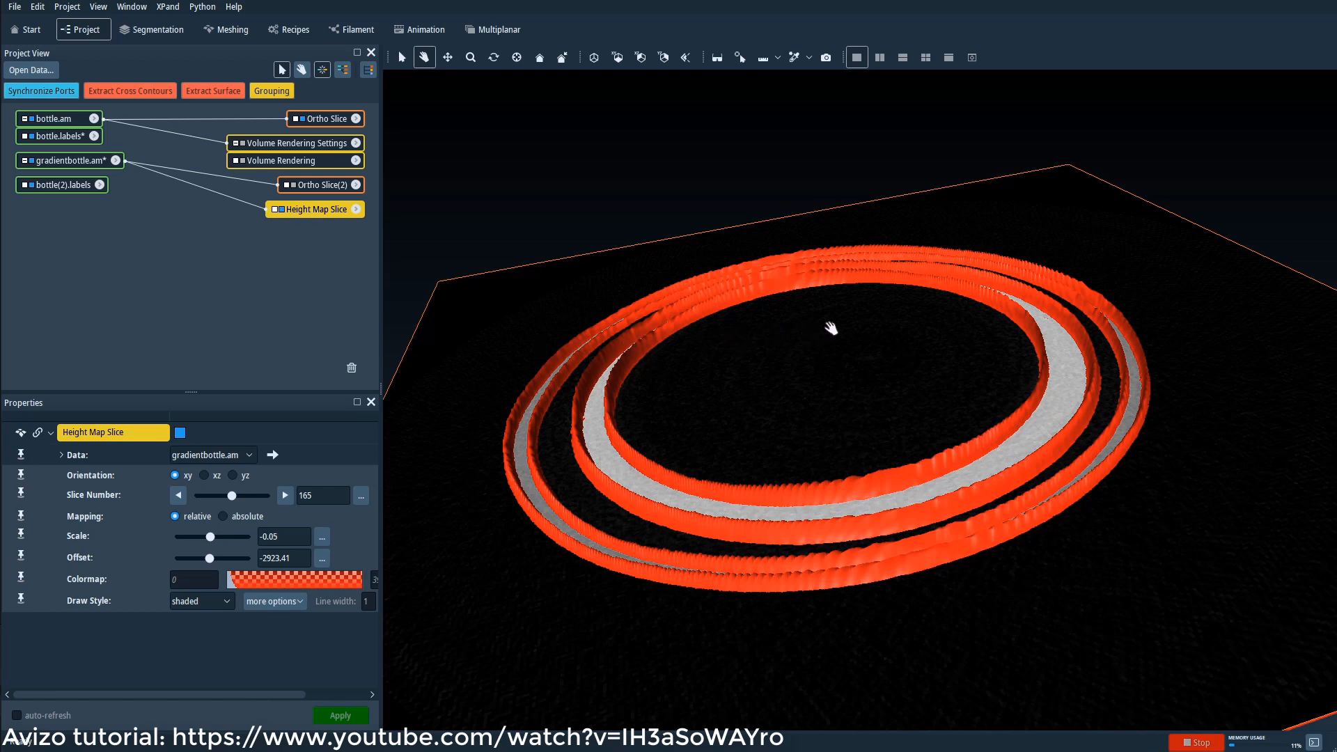
drag(776, 353, 690, 323)
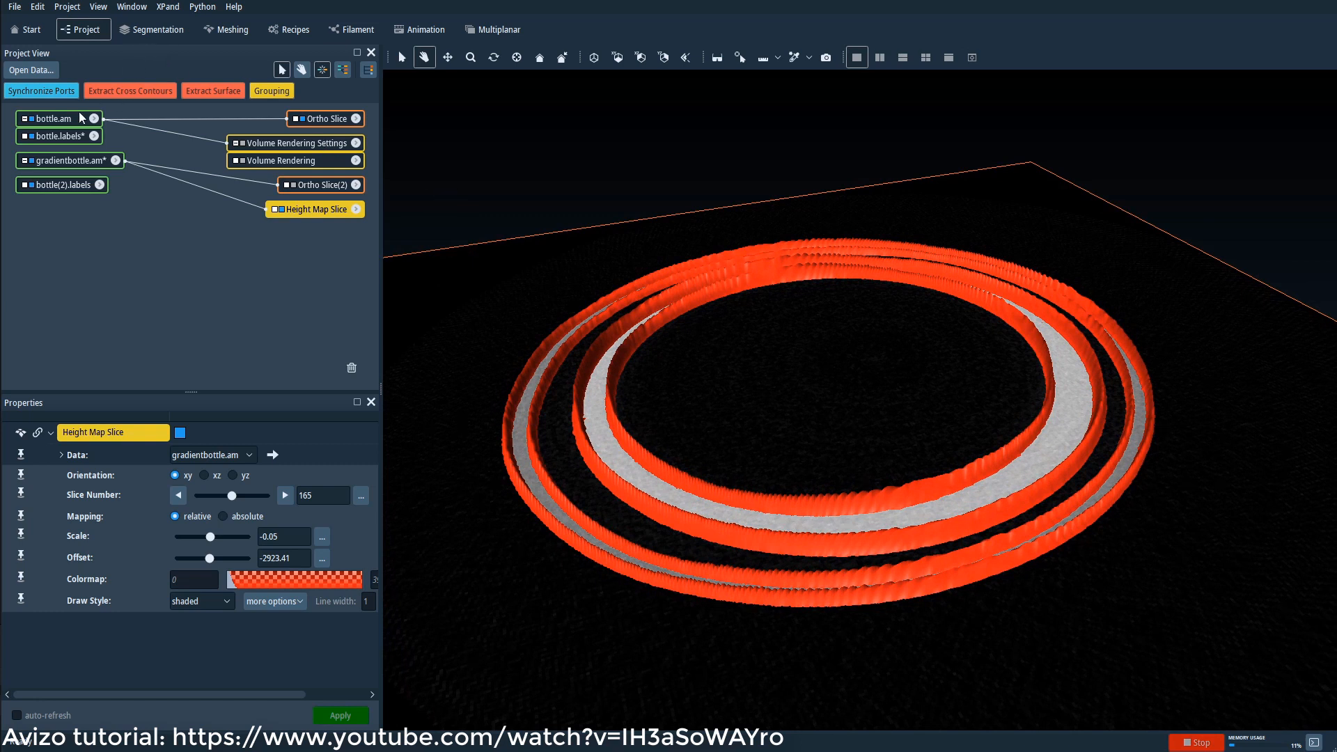
Open the segmentation workspace and display the bottle(2).labels label field over bottle.am.
click(146, 31)
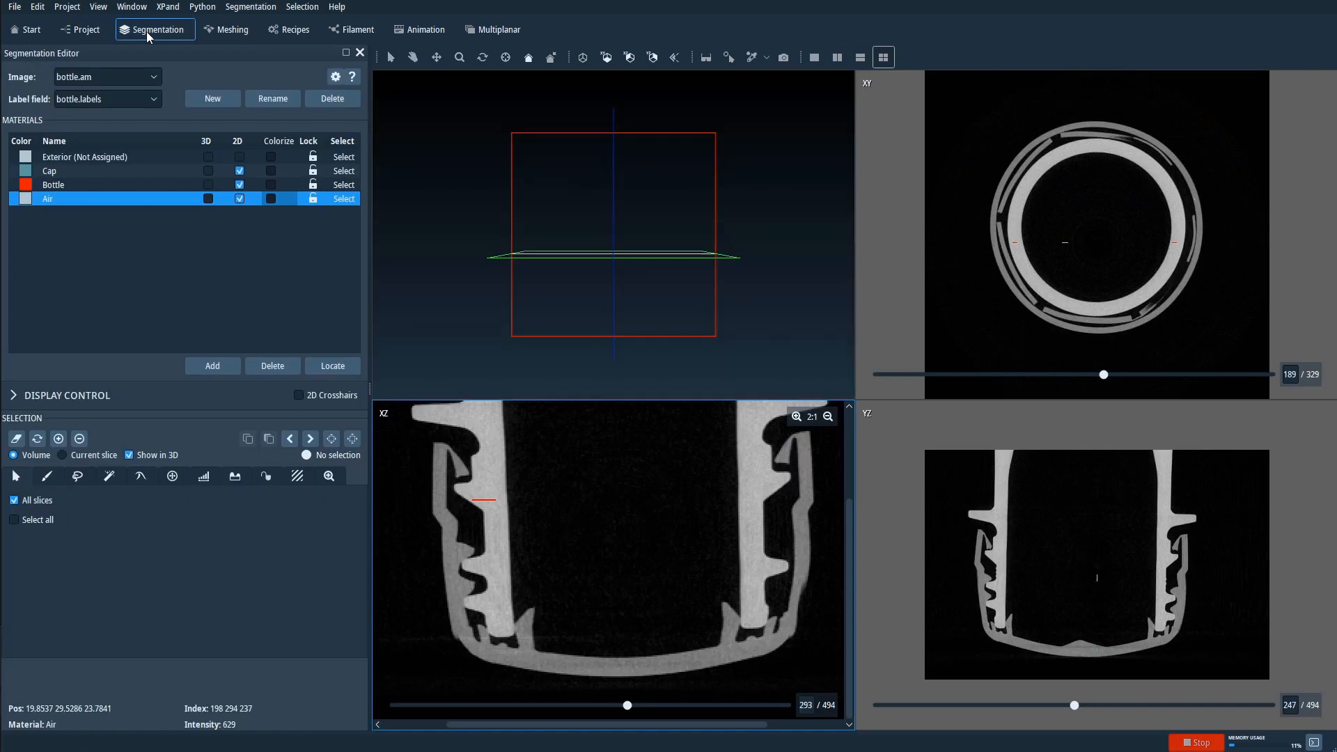
click(153, 99)
click(115, 153)
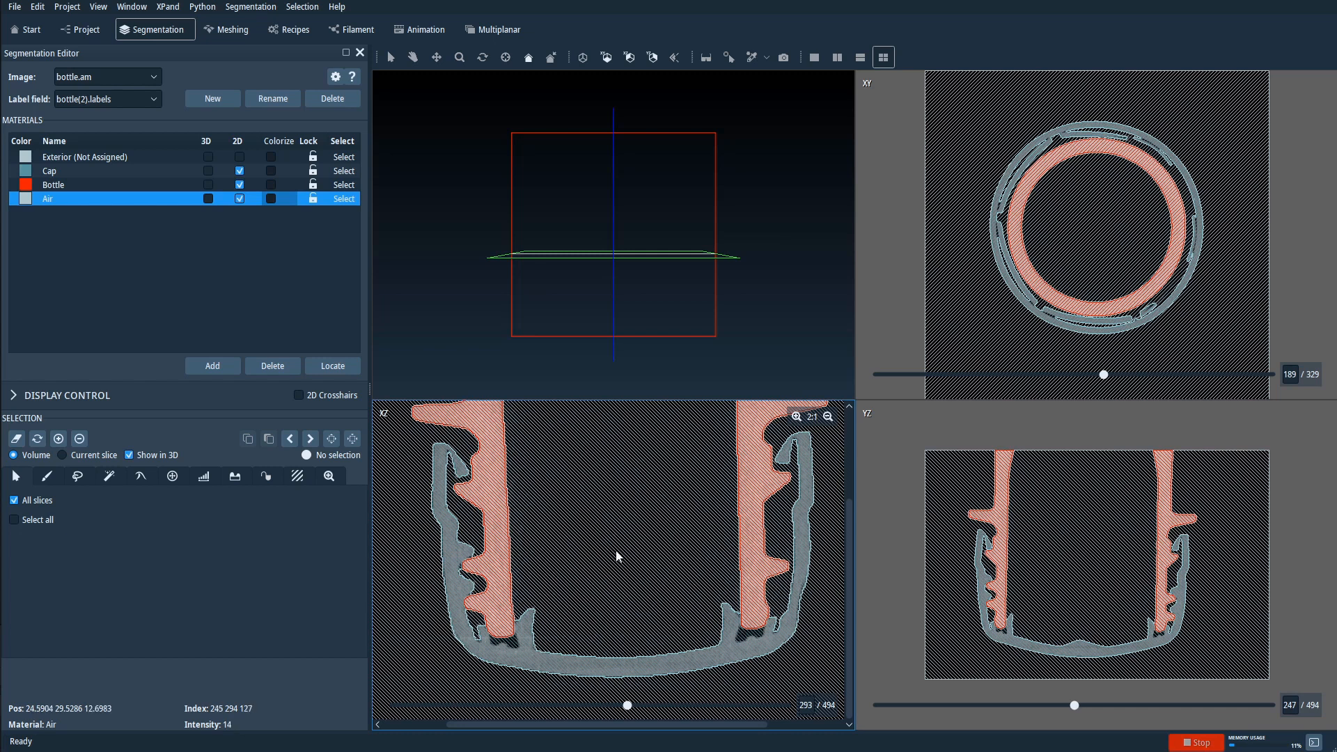
Switch the label field back to bottle.labels and inspect its Air material in 3D.
click(153, 100)
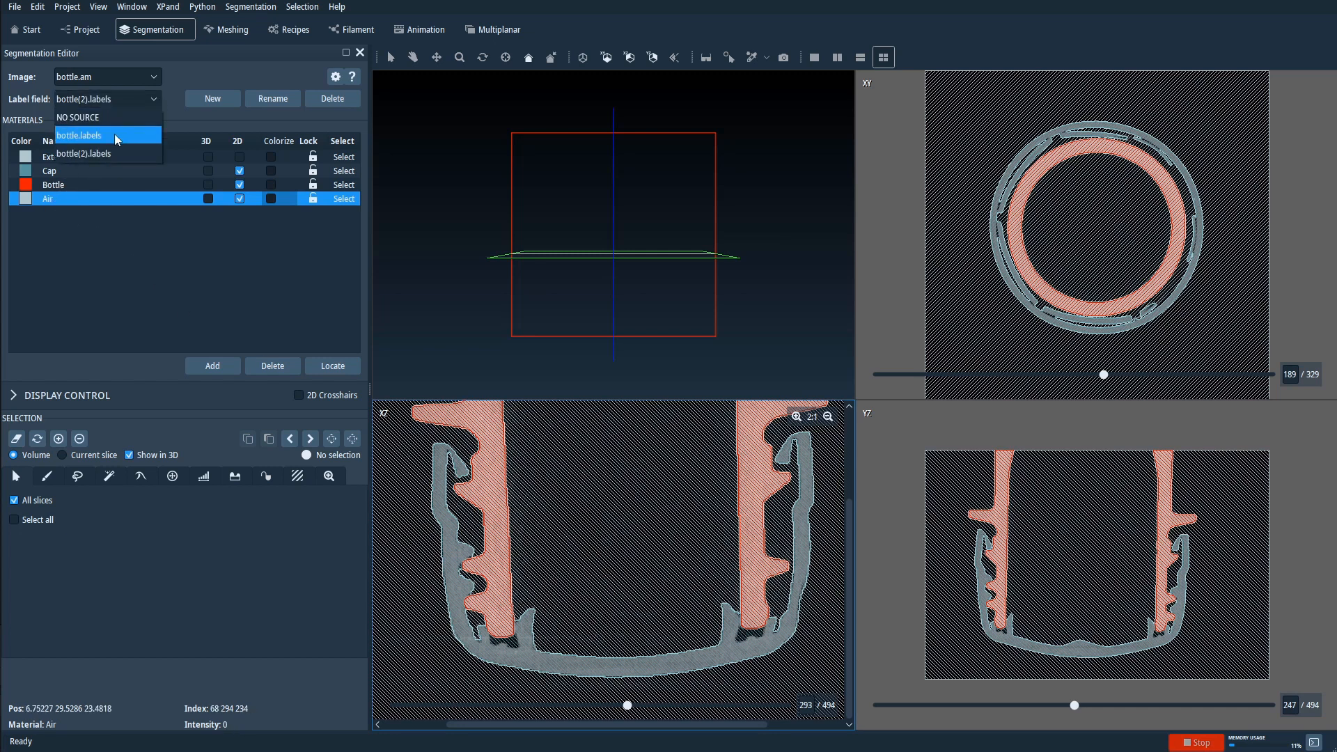
click(117, 134)
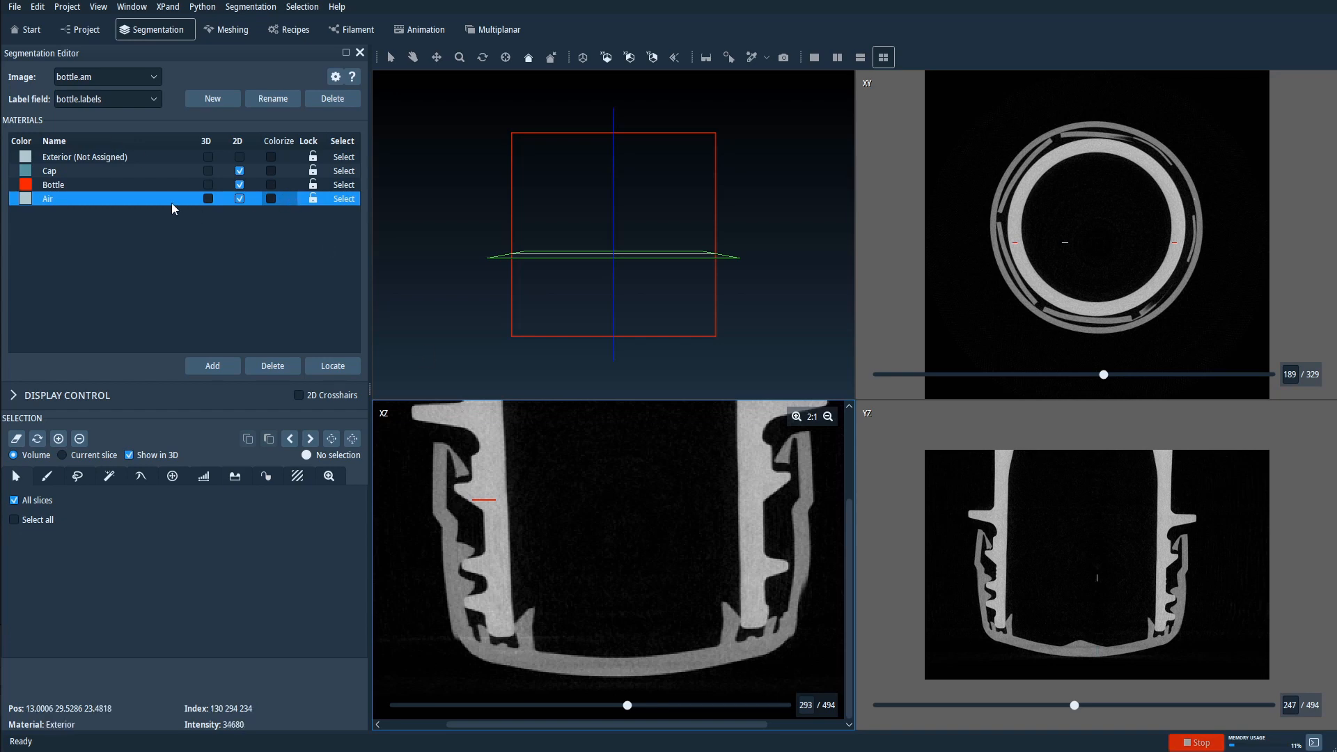
click(208, 200)
mouse_move(624, 203)
mouse_down()
mouse_move(624, 278)
mouse_move(599, 194)
mouse_up()
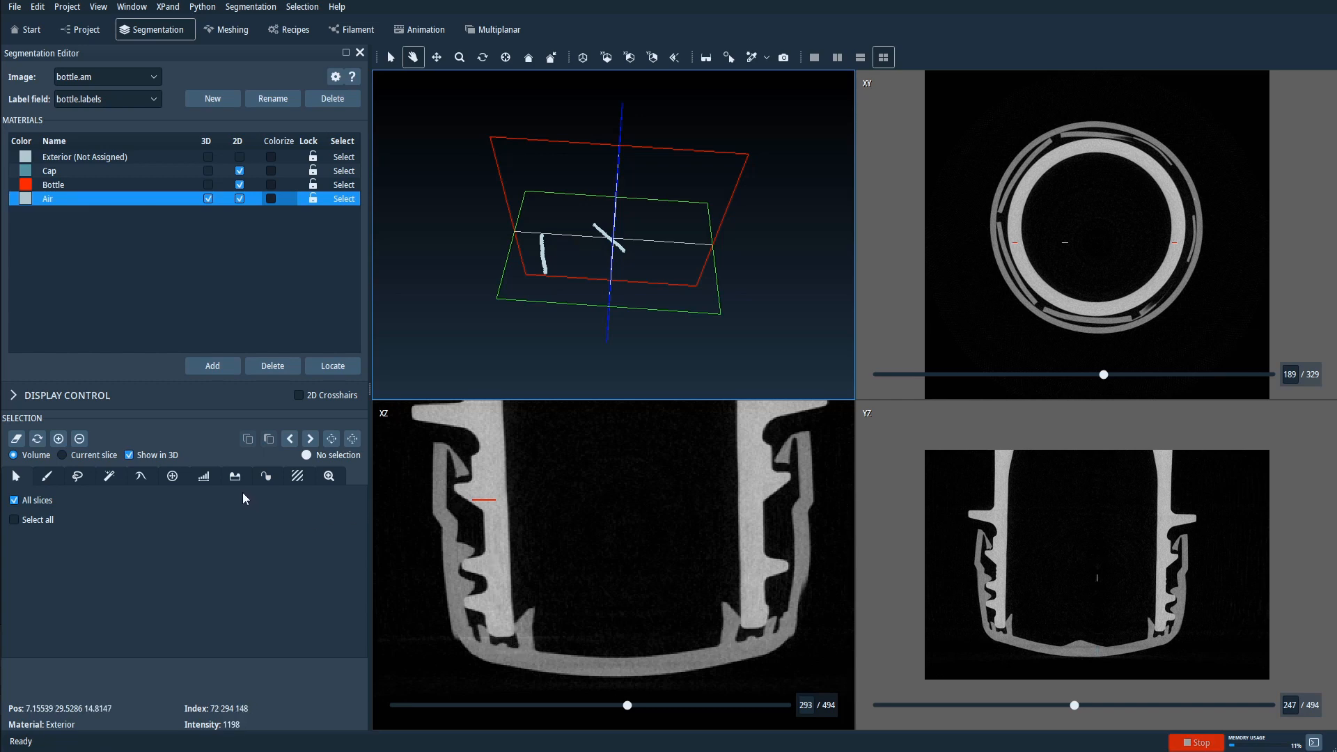
Set the Threshold masking range to 0–2602 for the air, checking coverage near the cap base in the XZ view.
click(203, 476)
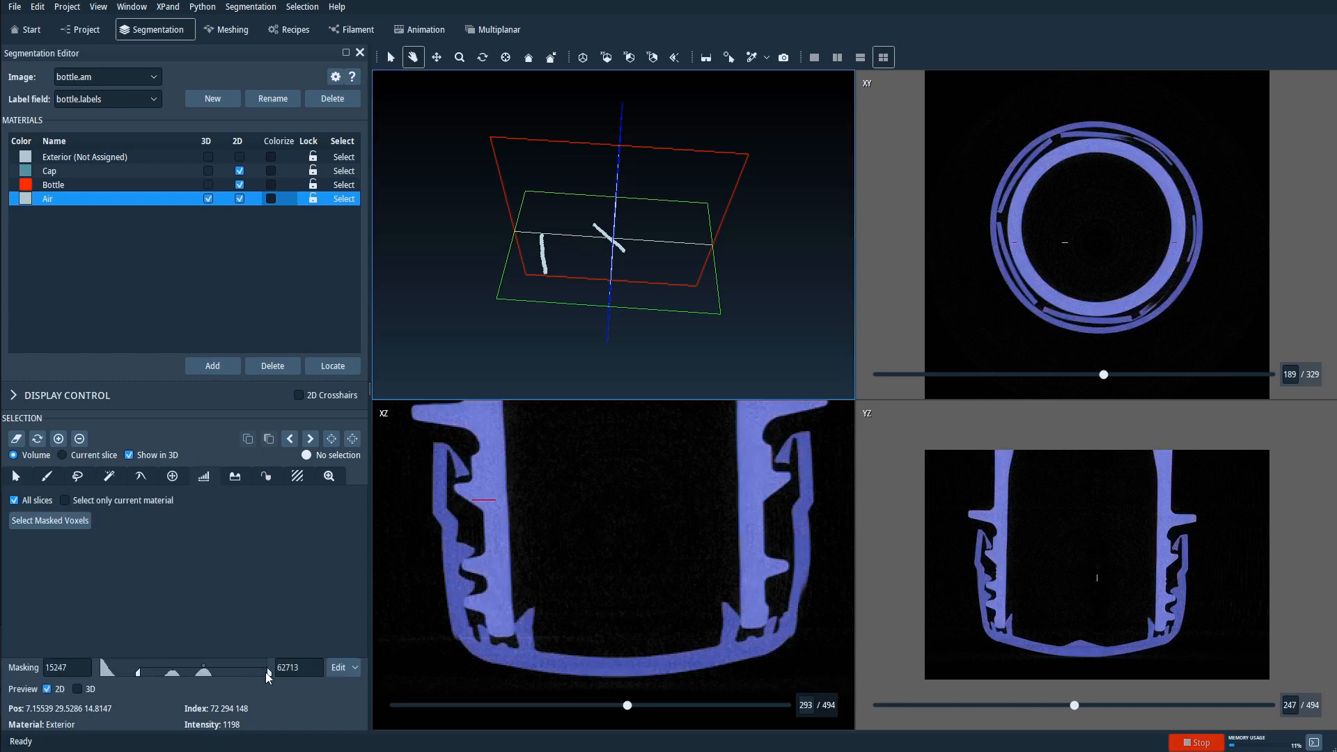
mouse_move(271, 672)
mouse_down()
mouse_move(102, 673)
mouse_move(117, 676)
mouse_up()
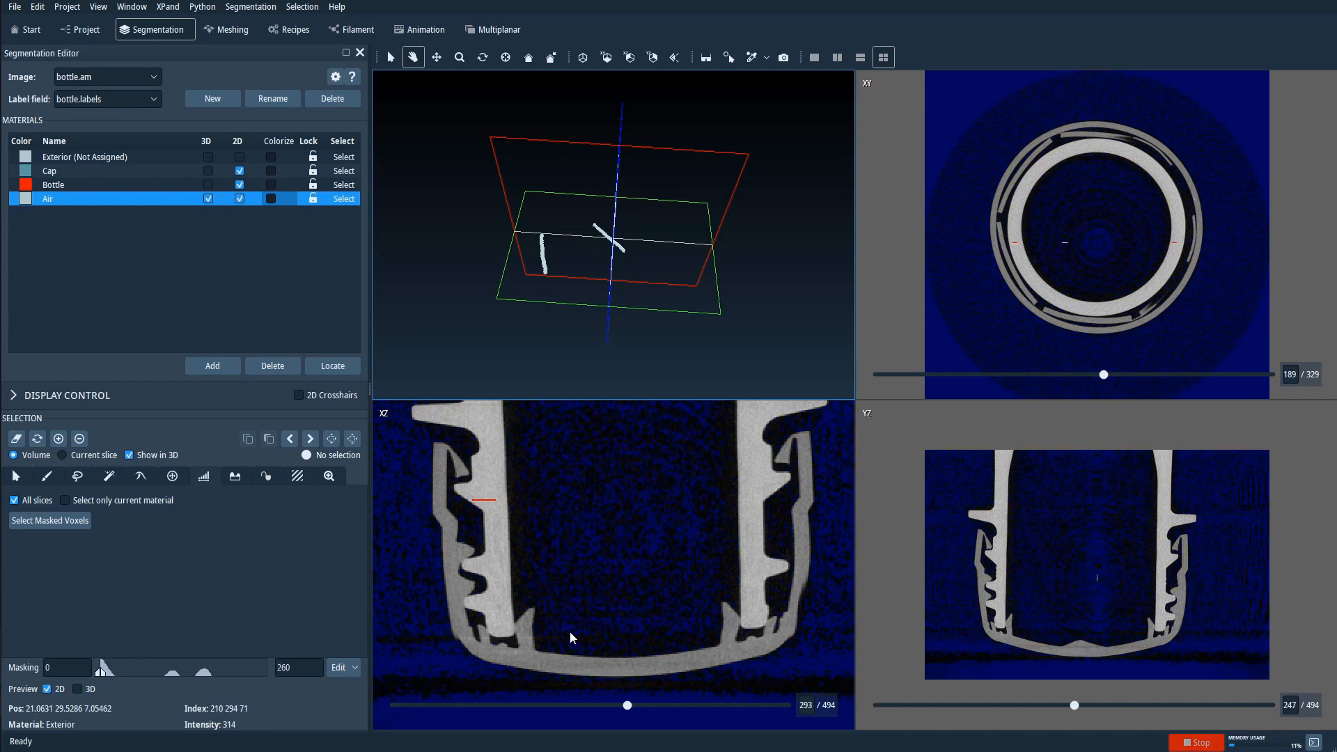
click(813, 439)
click(797, 418)
click(797, 418)
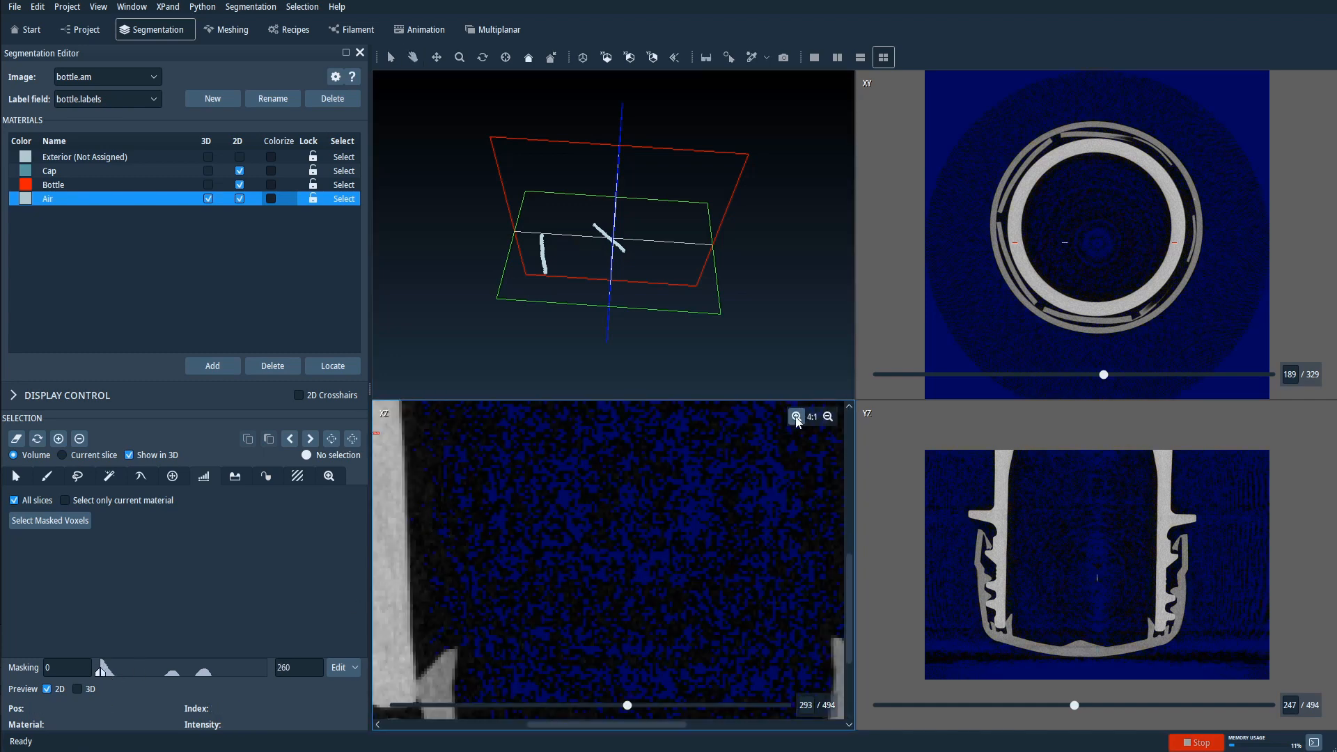
middle_drag(774, 582, 698, 456)
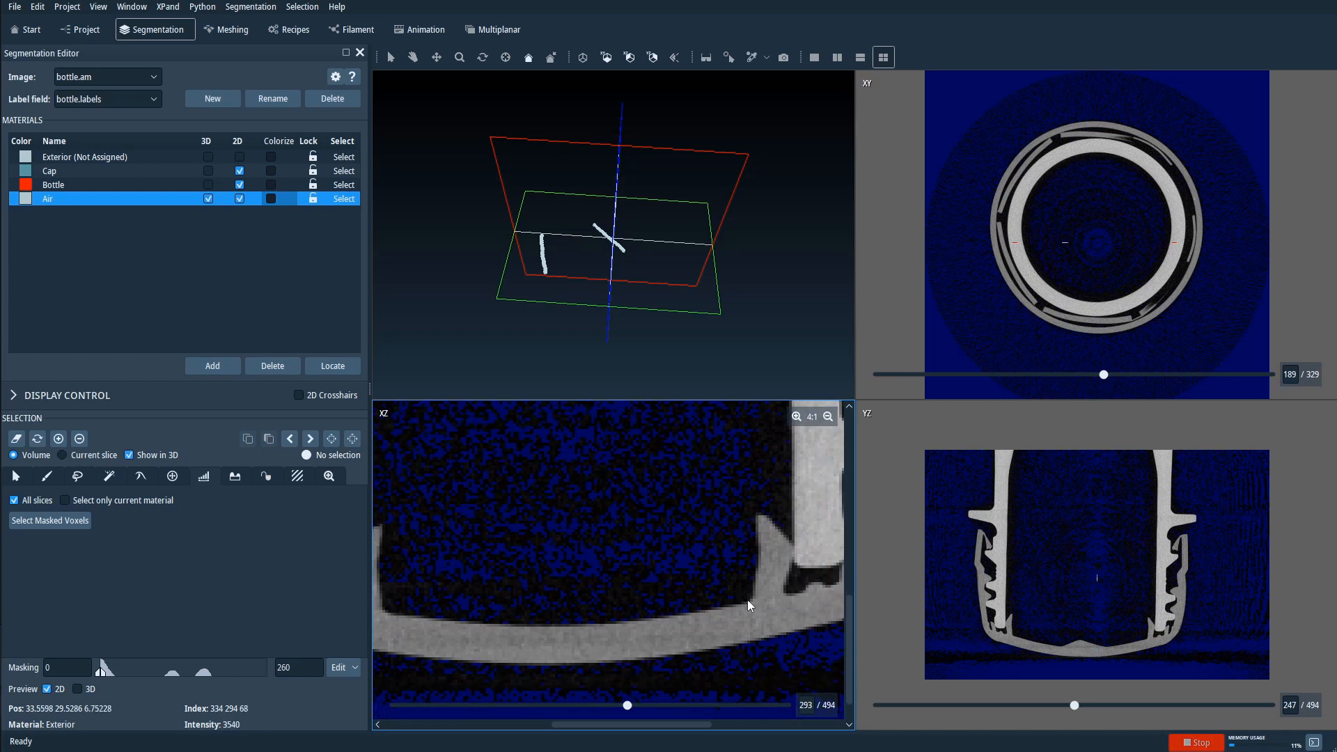
drag(103, 676, 109, 675)
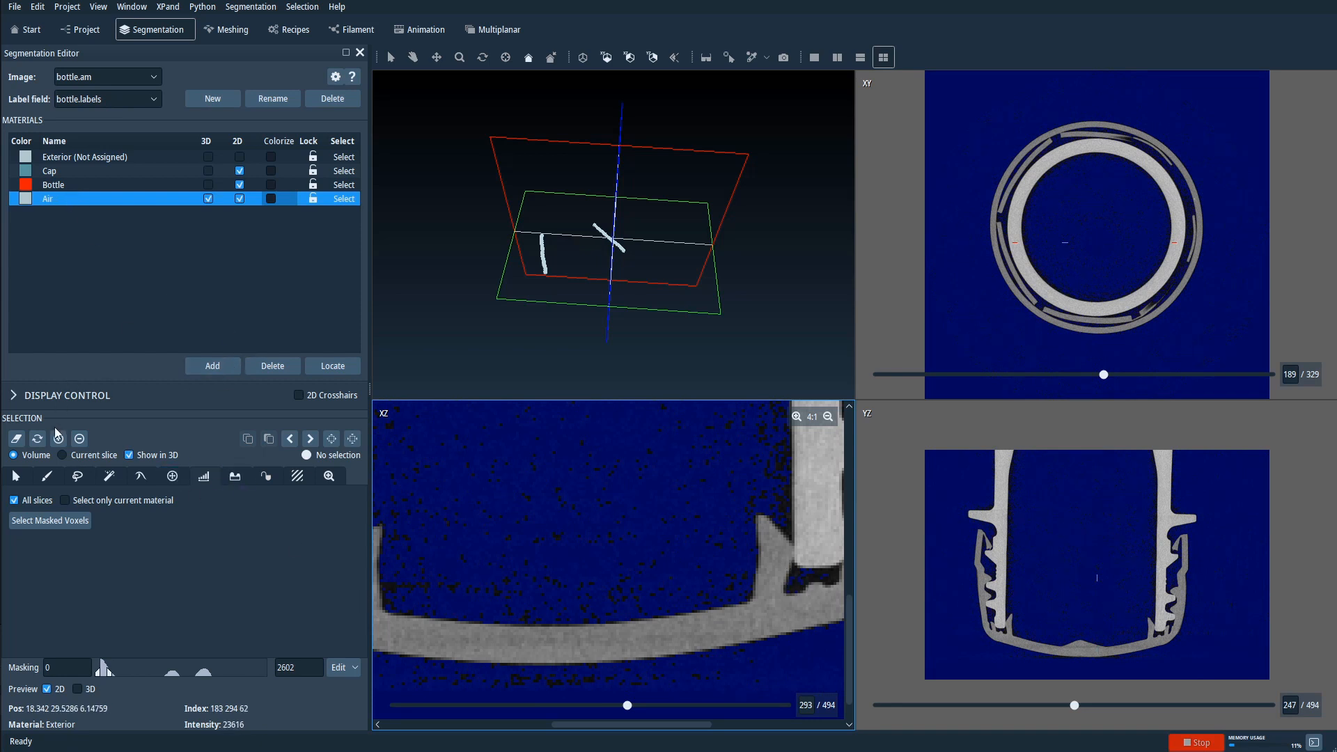
click(829, 416)
click(829, 415)
click(829, 416)
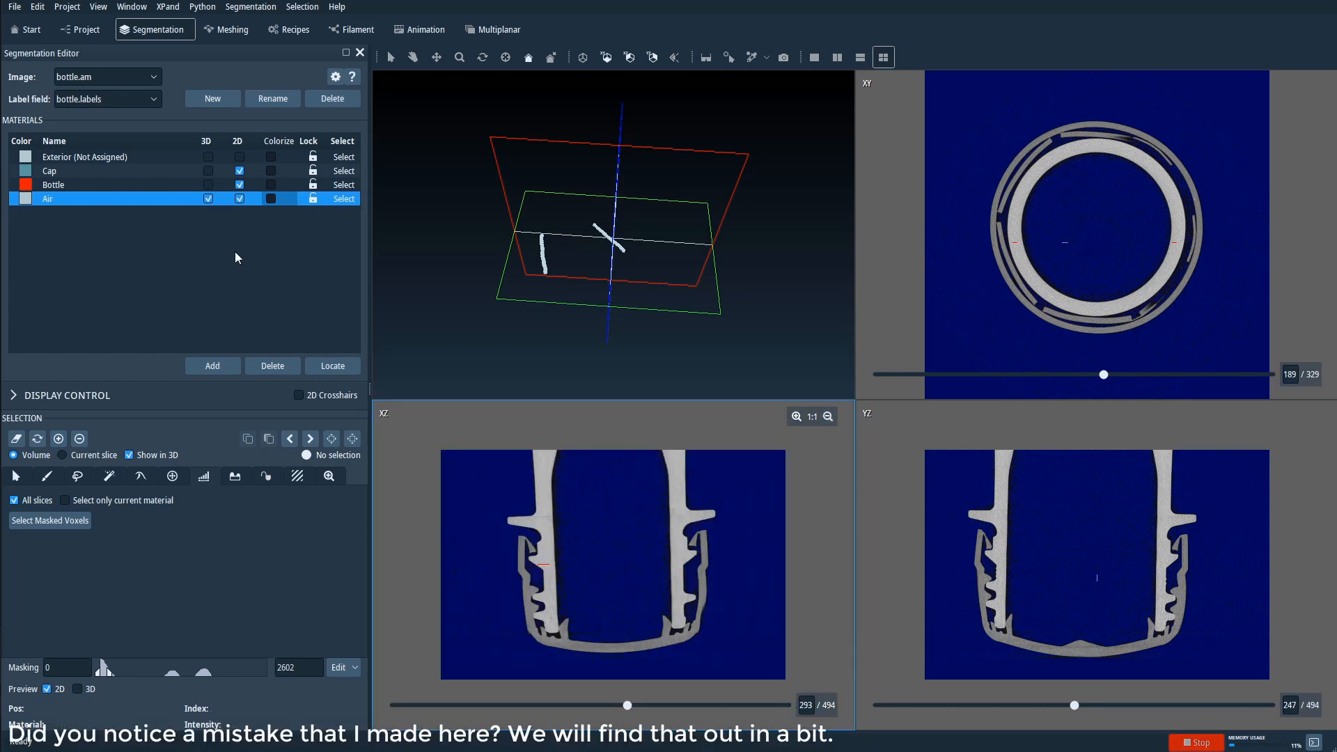
Hide Air in 3D and run the marker-based watershed with separated catchment basins, creating a new gradient image as its landscape.
click(208, 199)
click(266, 477)
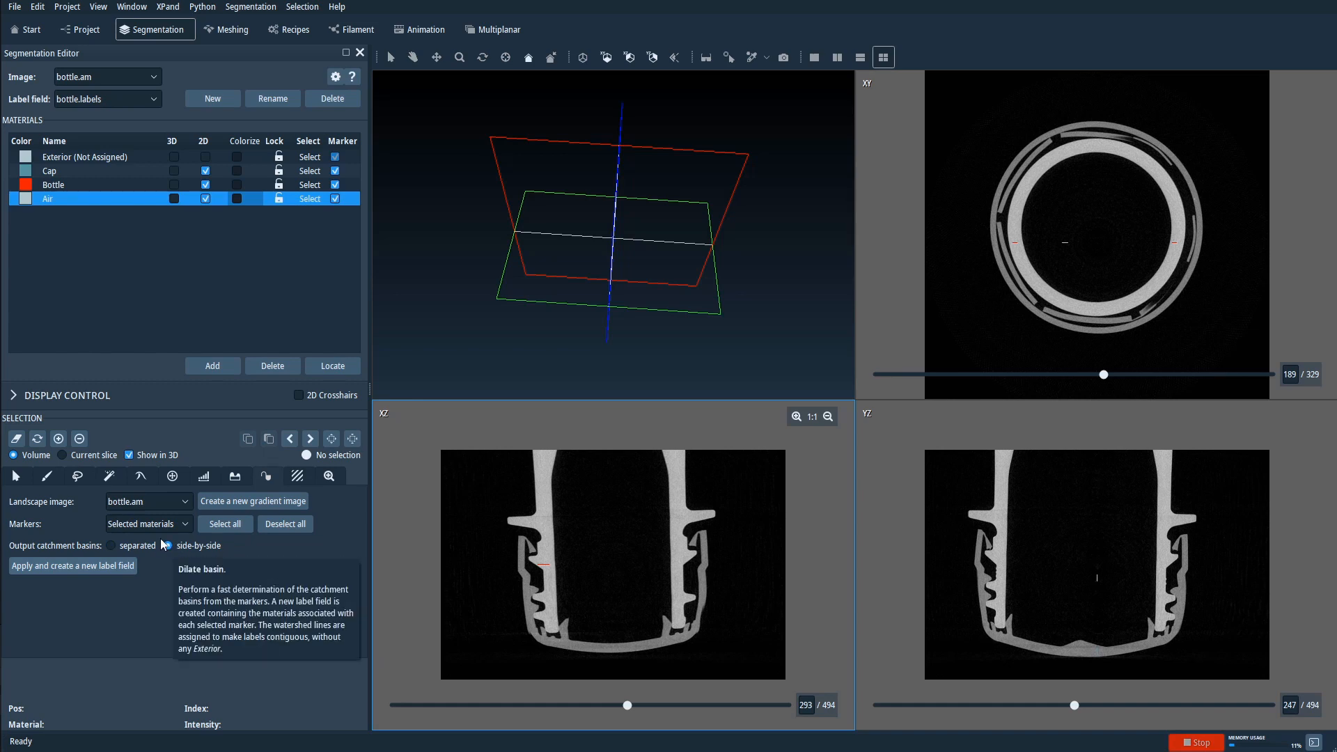
click(114, 546)
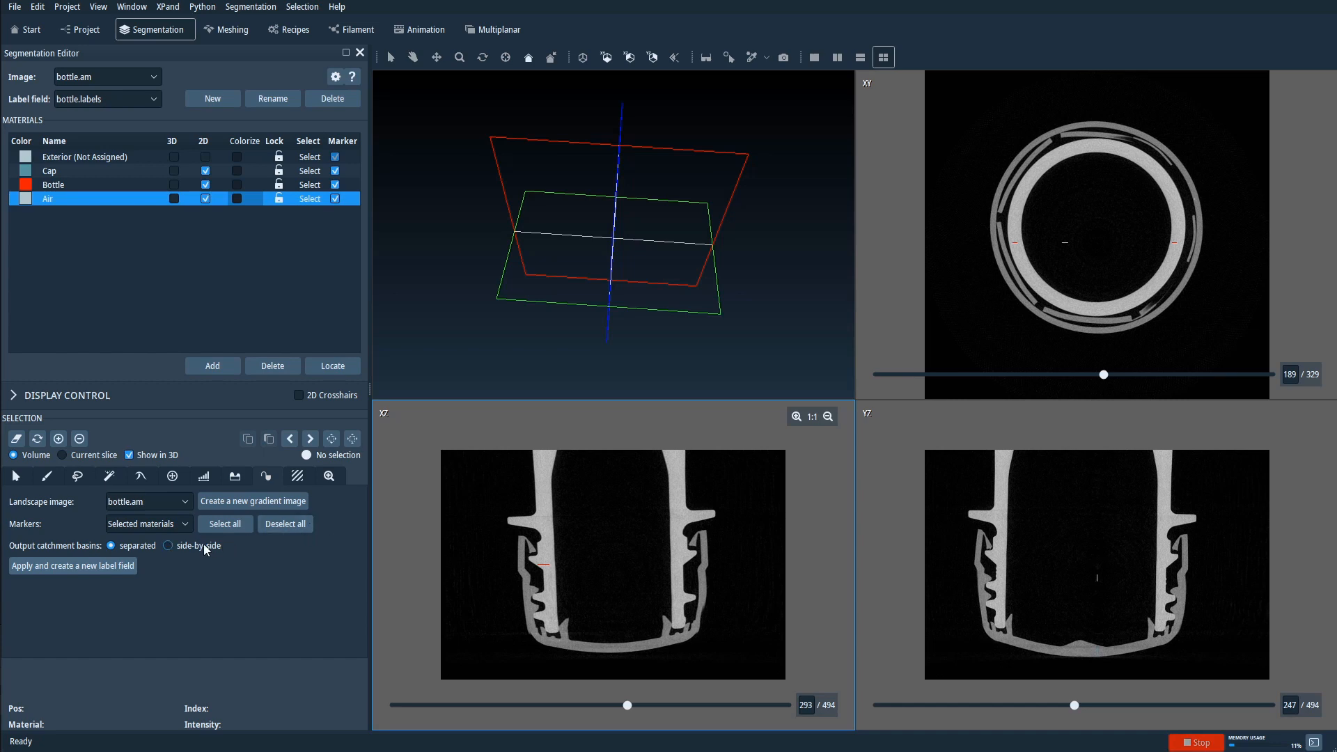
click(170, 546)
click(112, 547)
click(107, 565)
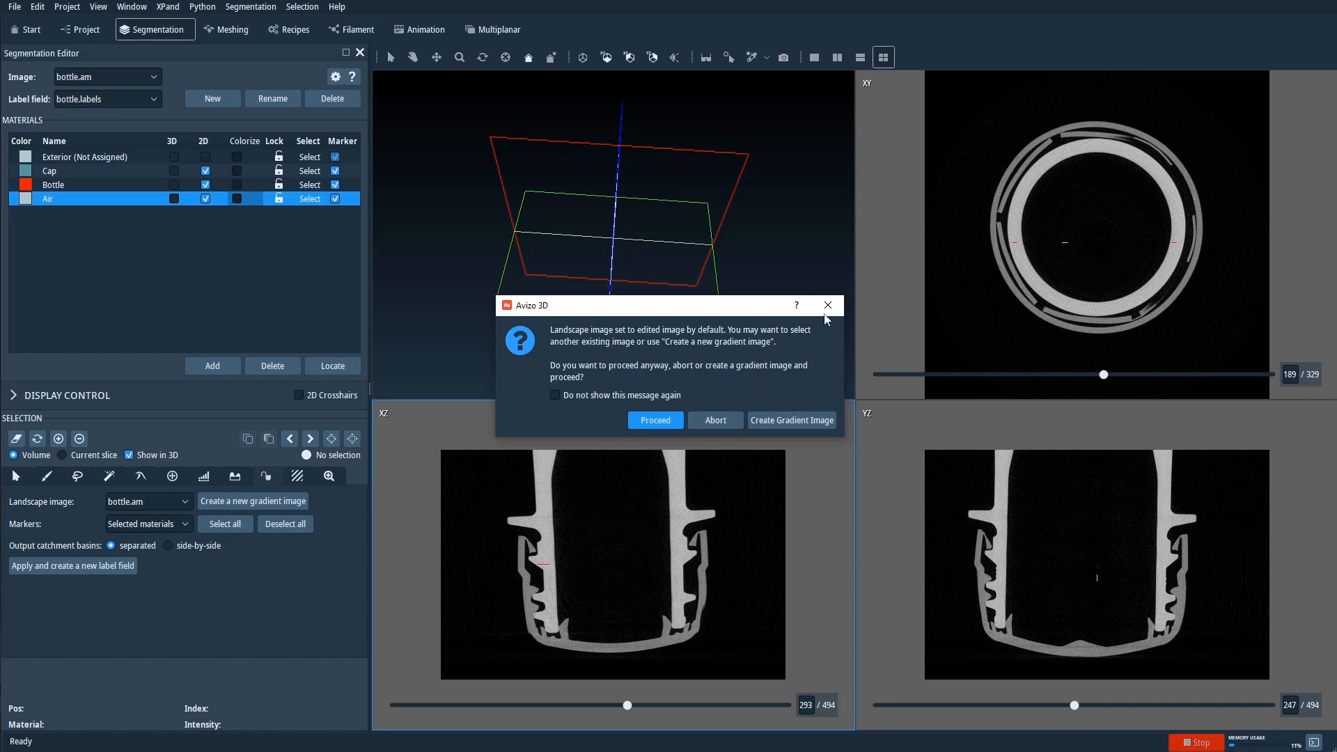
click(785, 419)
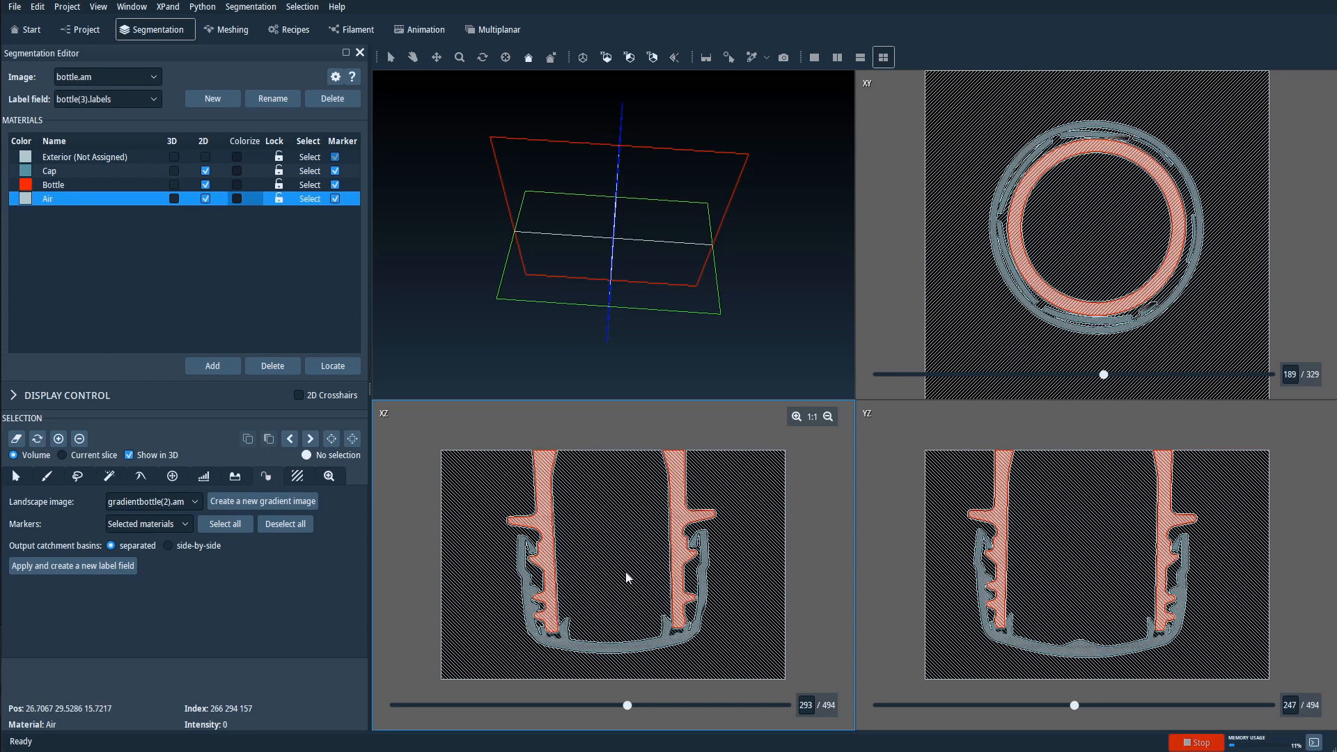
Inspect the watershed labels around the bottle threads and cap base up close in XZ slice 272.
drag(628, 706, 611, 707)
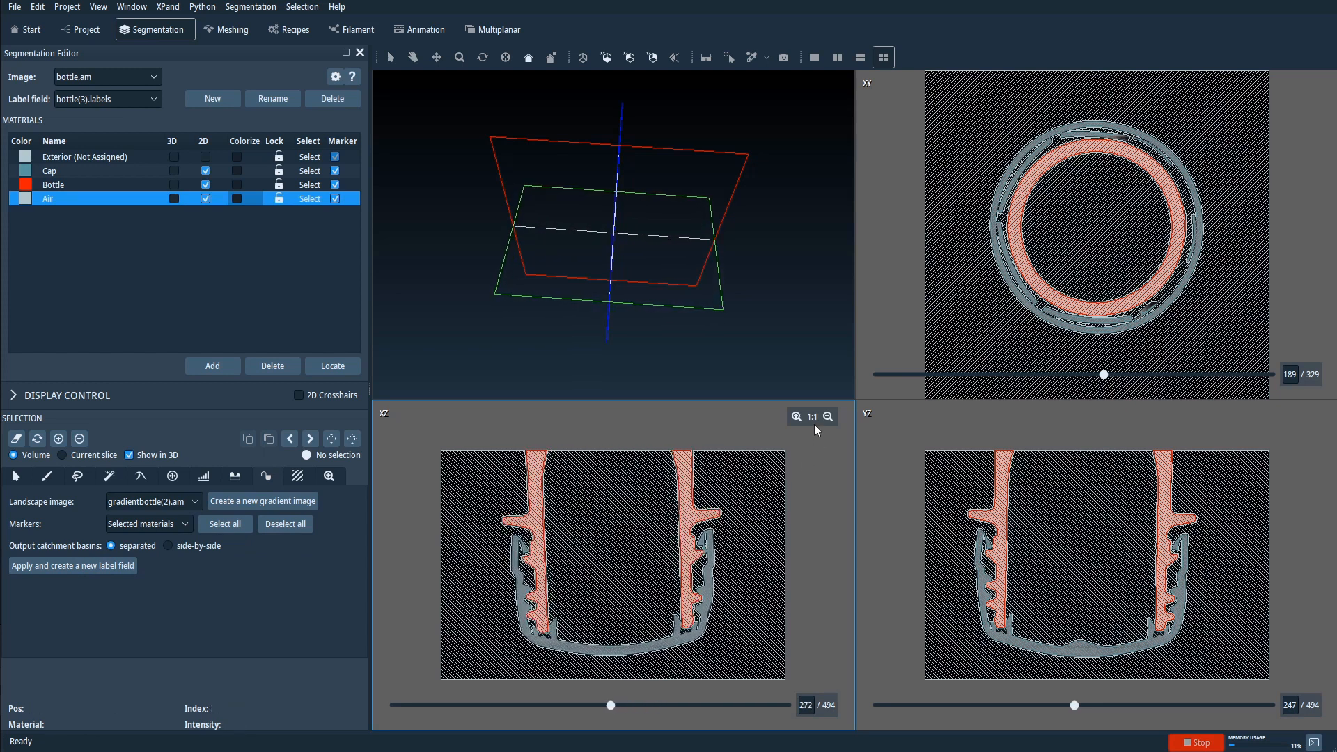
double_click(800, 420)
scroll(714, 481, down, 3)
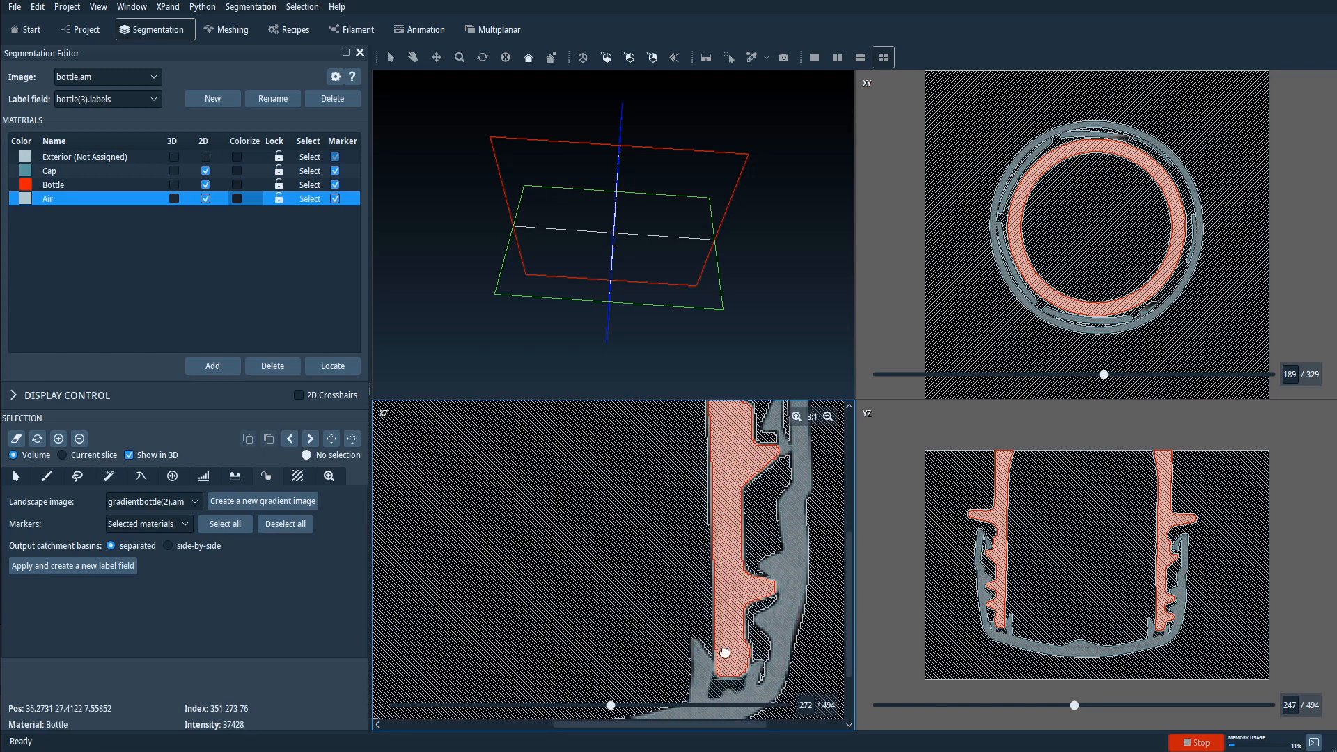
click(206, 200)
Switch the label field back to bottle.labels and check the existing markers around the cap base through the XZ slices.
click(153, 100)
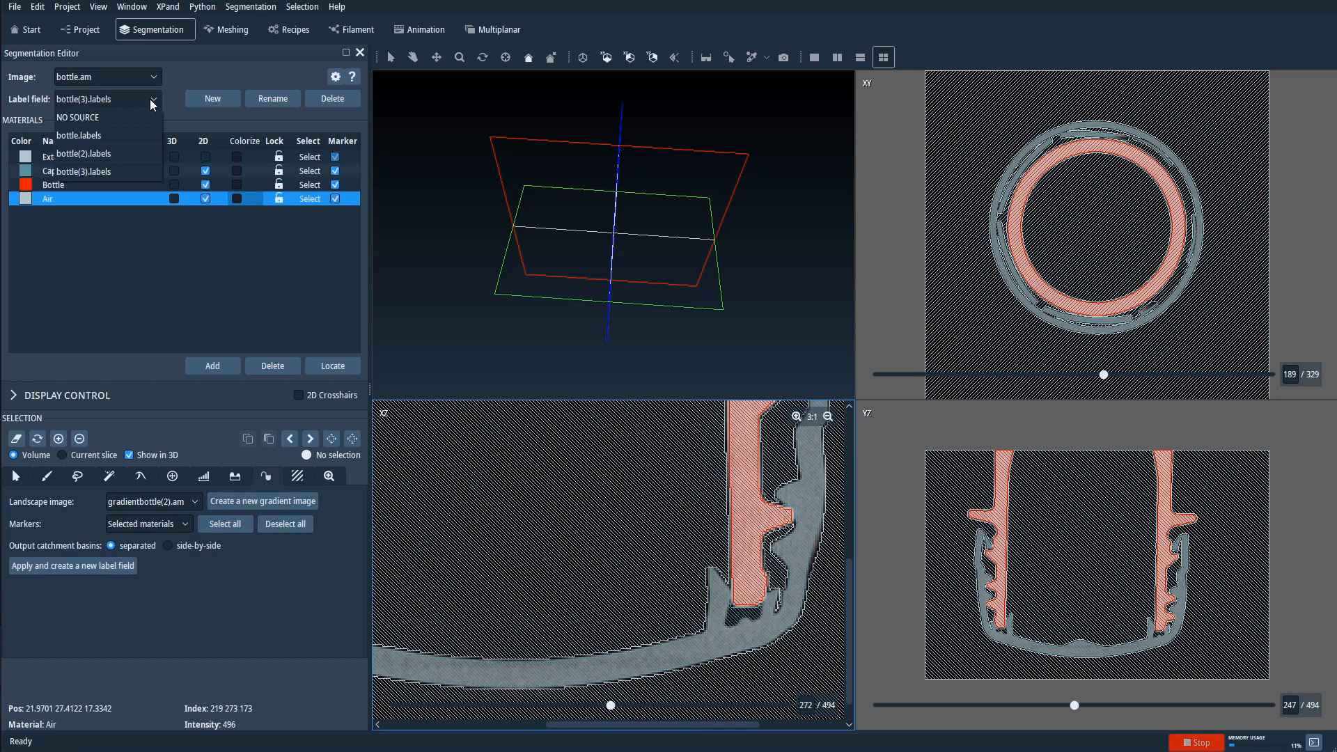
click(101, 134)
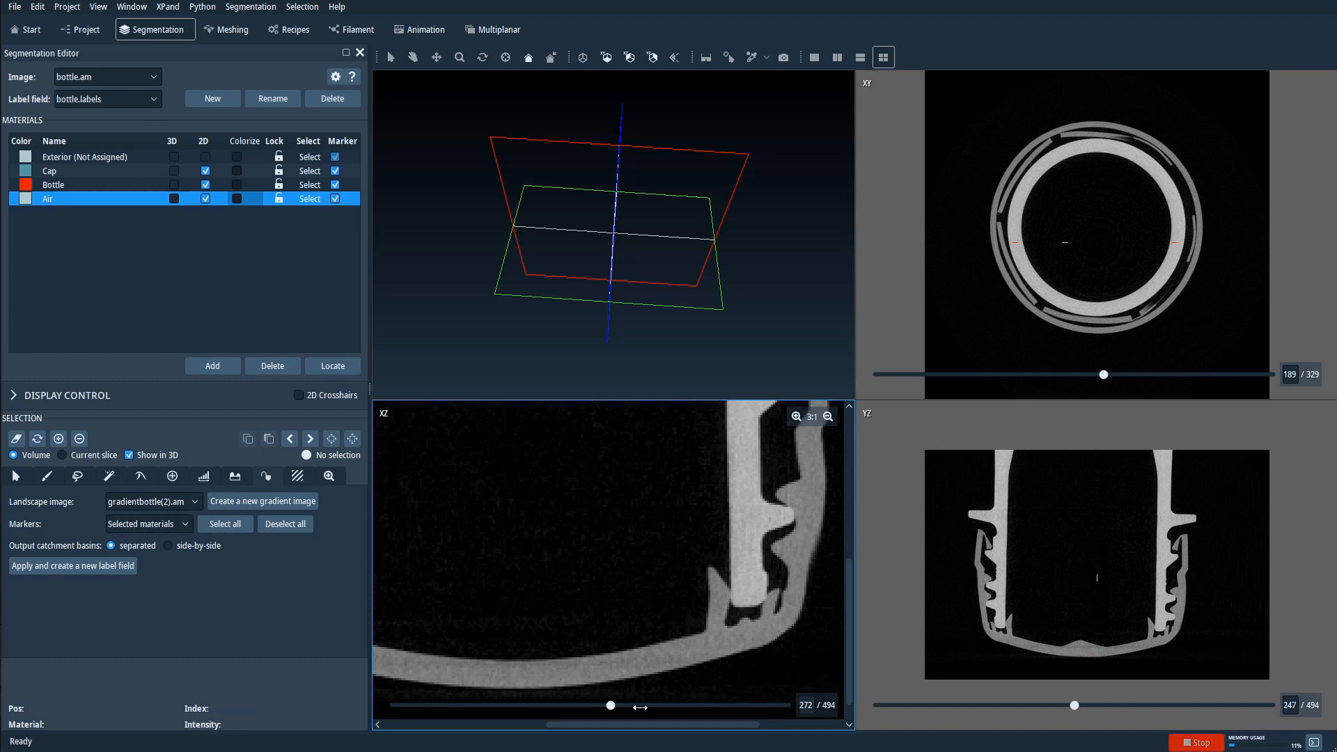
mouse_move(611, 706)
mouse_down()
mouse_move(561, 711)
mouse_move(582, 705)
mouse_up()
click(174, 199)
click(174, 200)
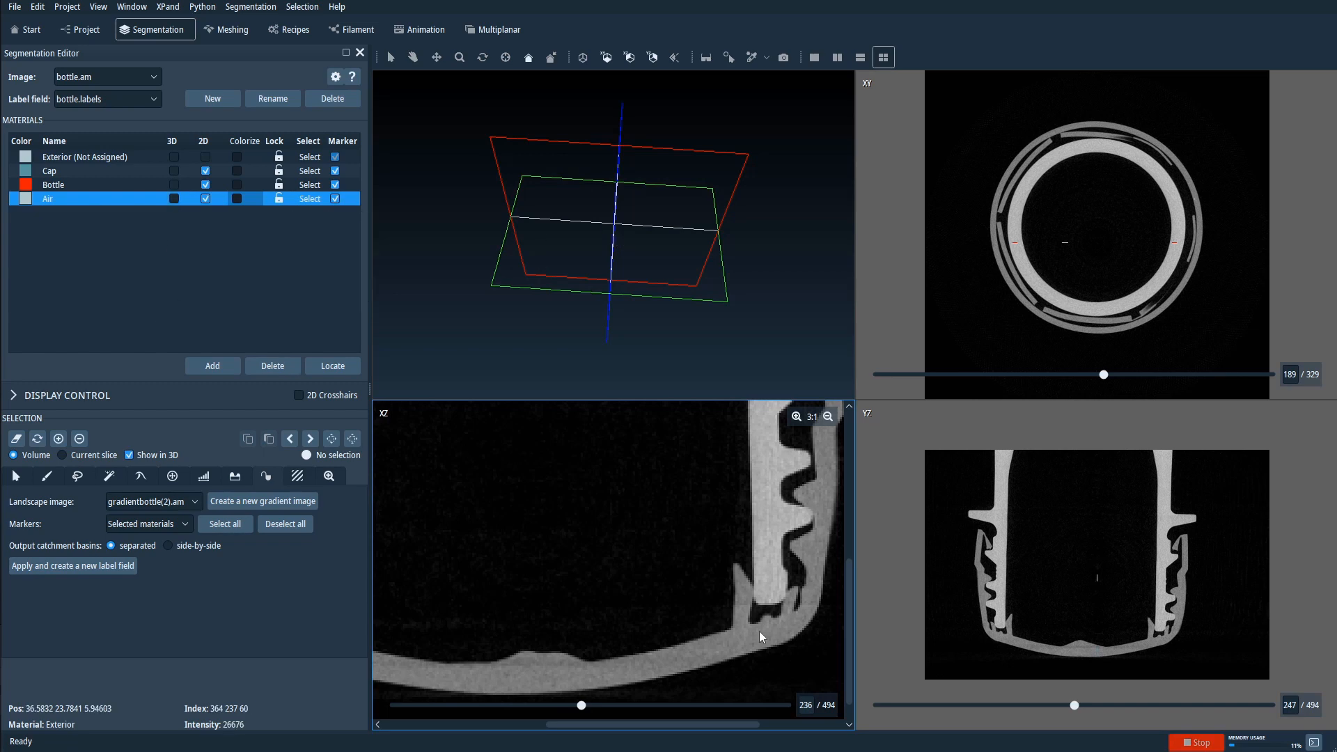
scroll(560, 655, down, 10)
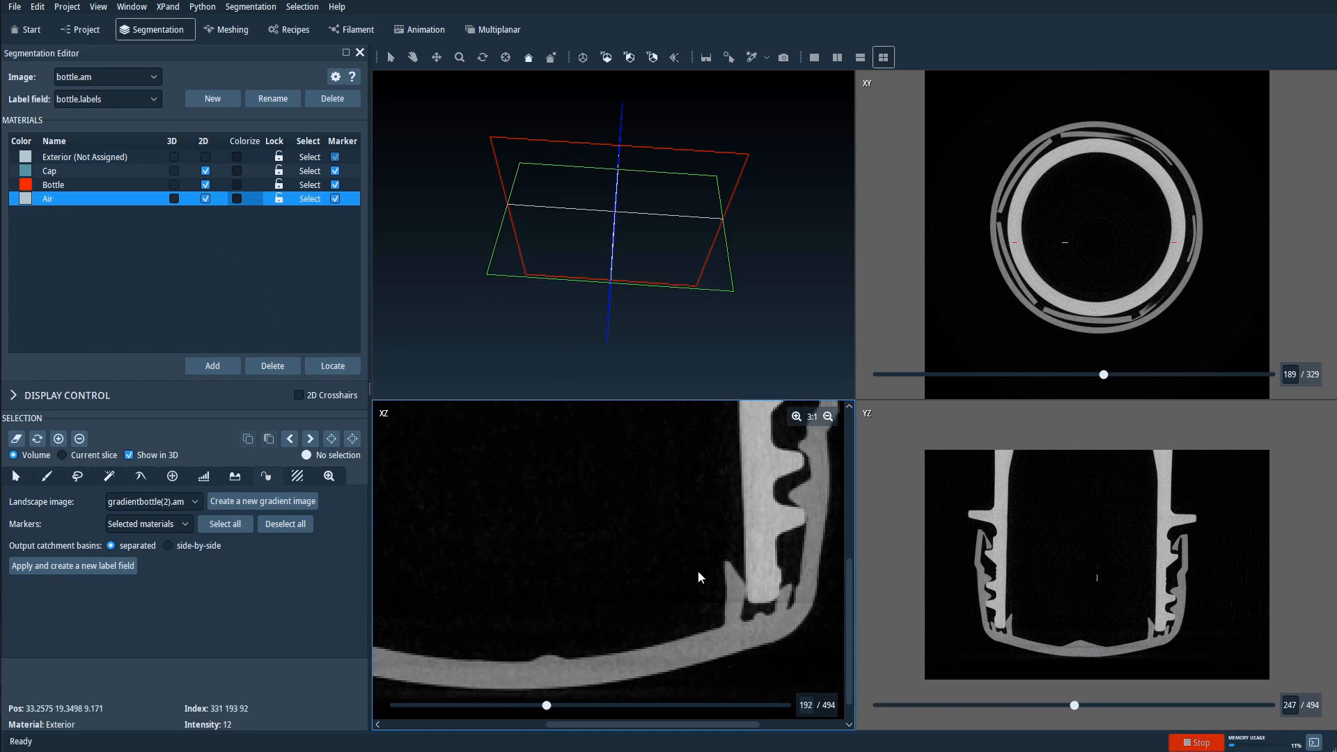
middle_drag(564, 574, 606, 548)
scroll(592, 561, up, 5)
scroll(591, 561, down, 12)
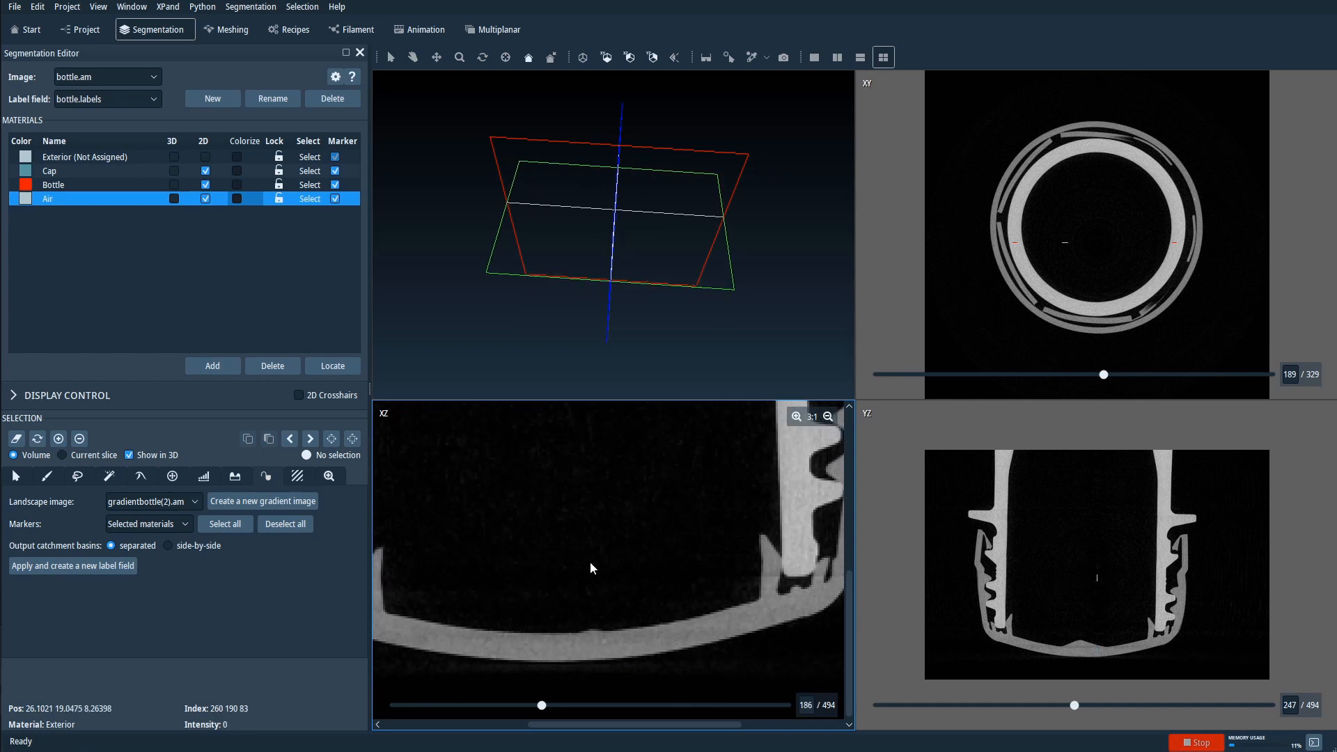
Select all voxels in the 0–2602 threshold mask and add them to the Air material in bottle.labels.
click(207, 479)
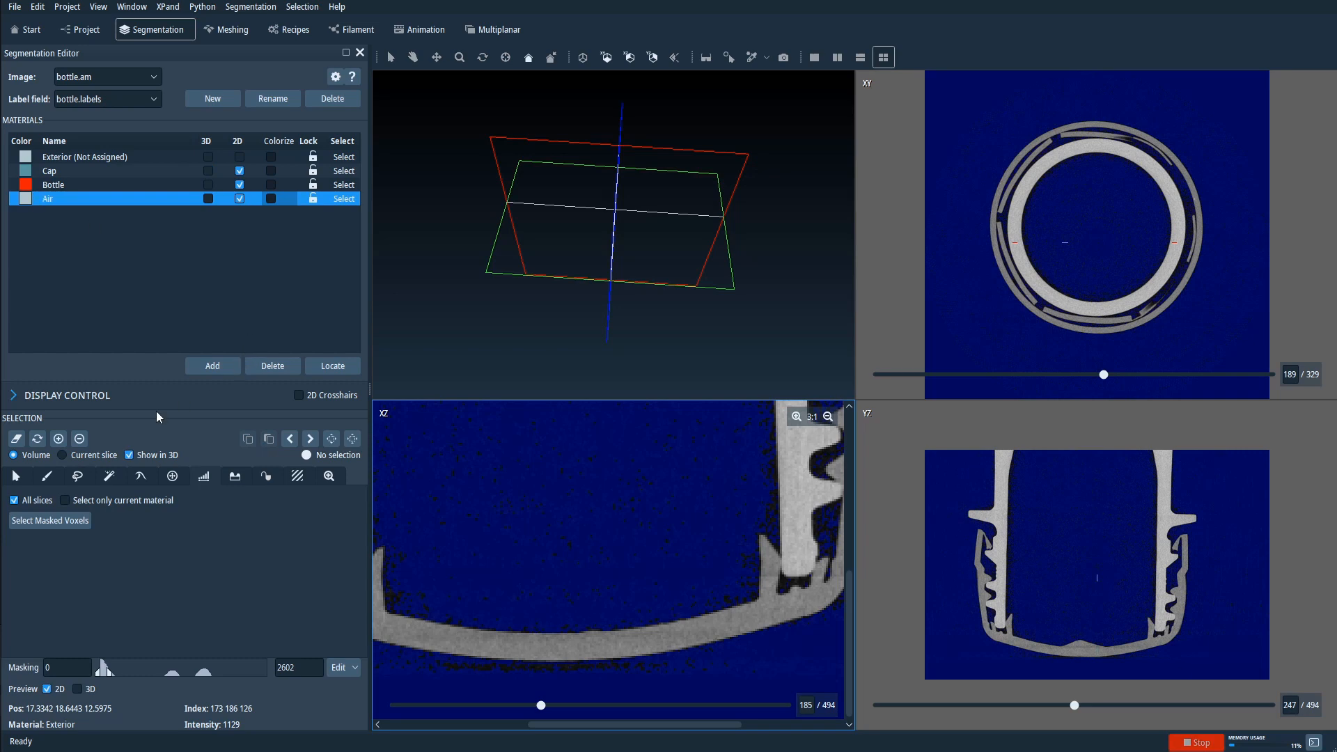
click(207, 200)
click(207, 199)
click(44, 519)
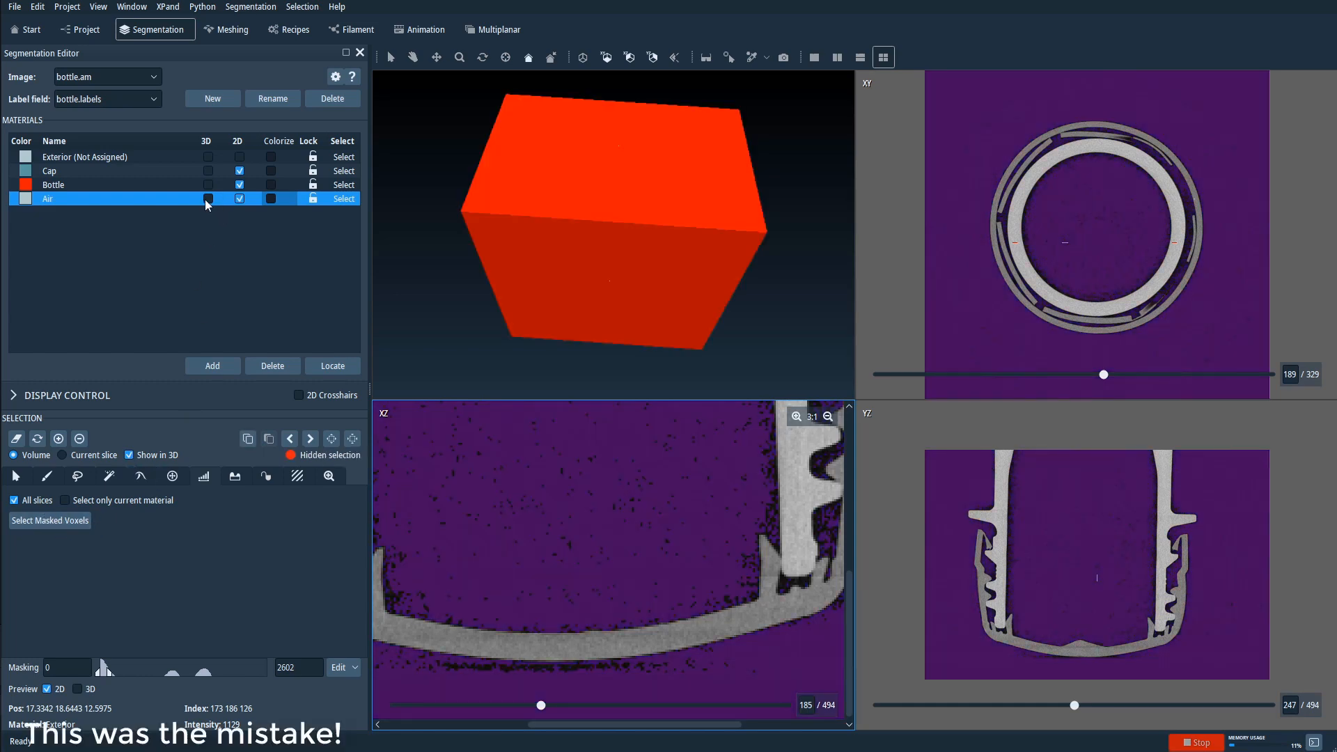
click(59, 442)
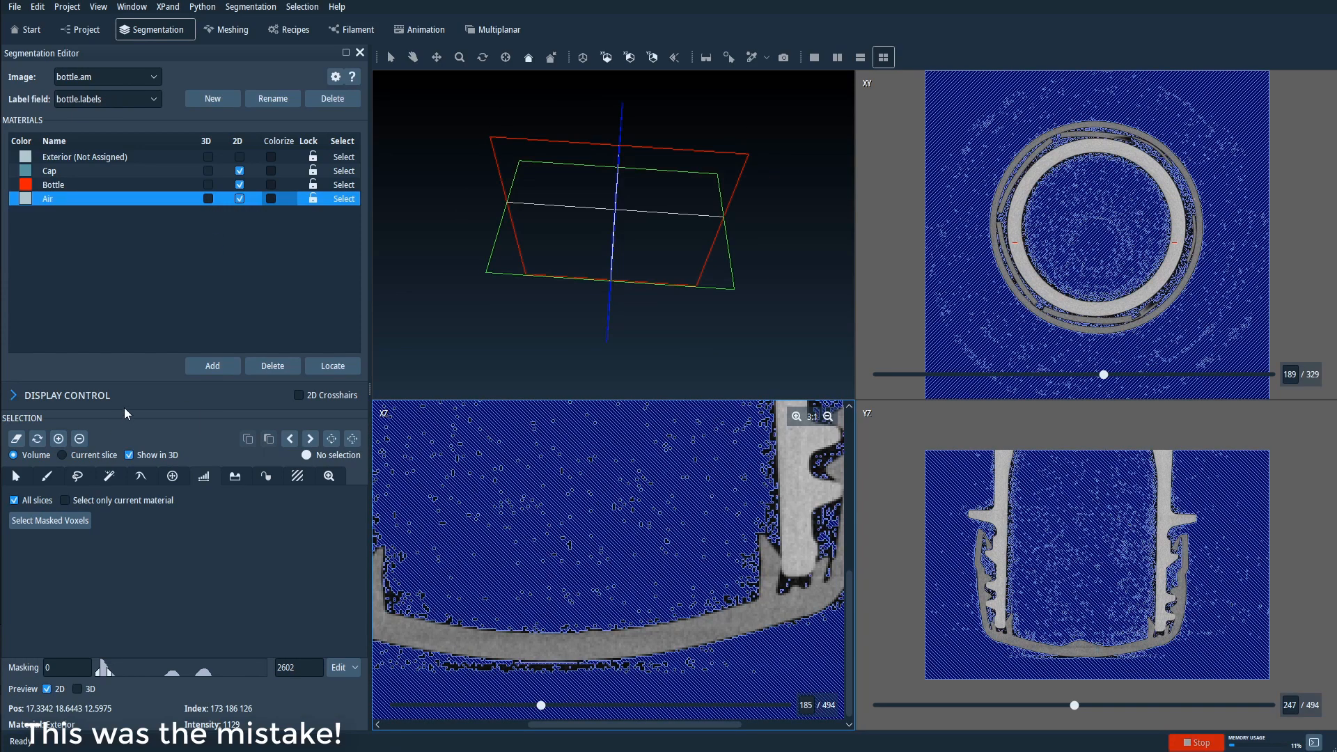
Rerun the watershed on gradientbottle(2).am with separated catchment basins and examine the cap base boundaries up close.
click(266, 476)
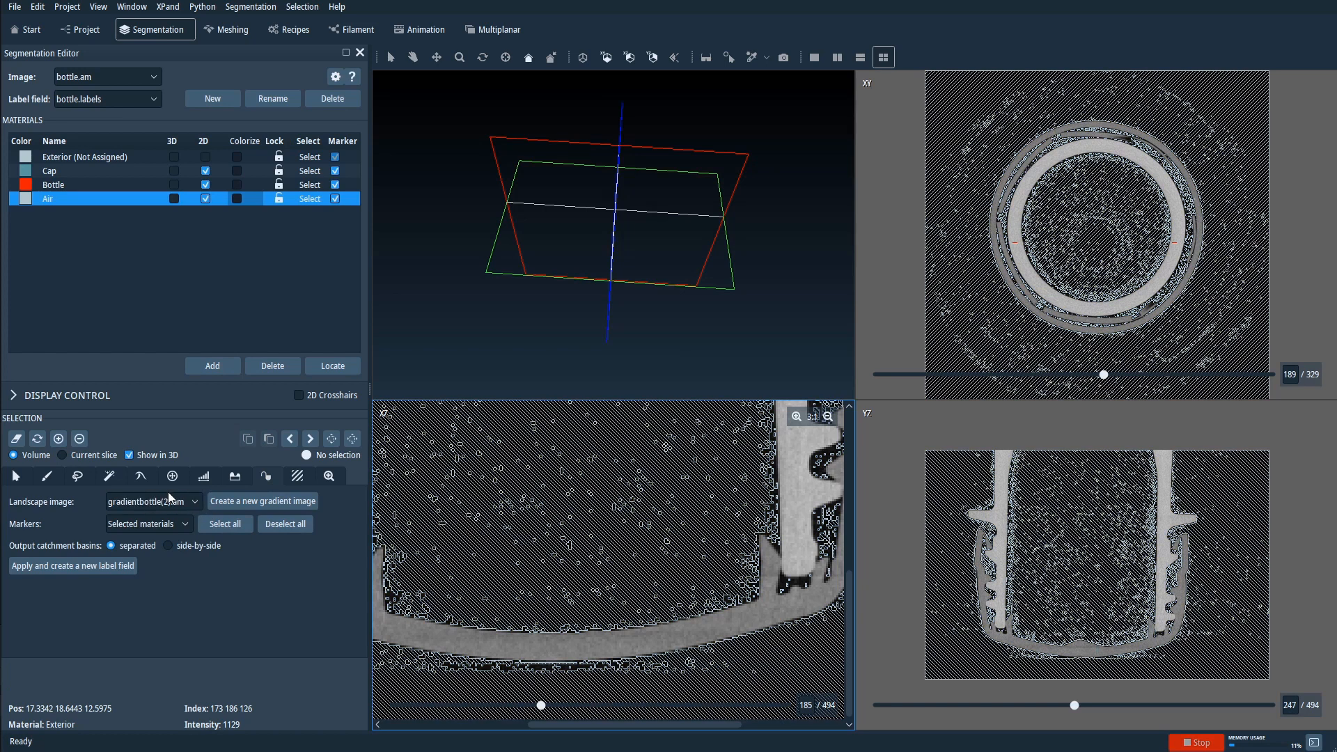
click(90, 564)
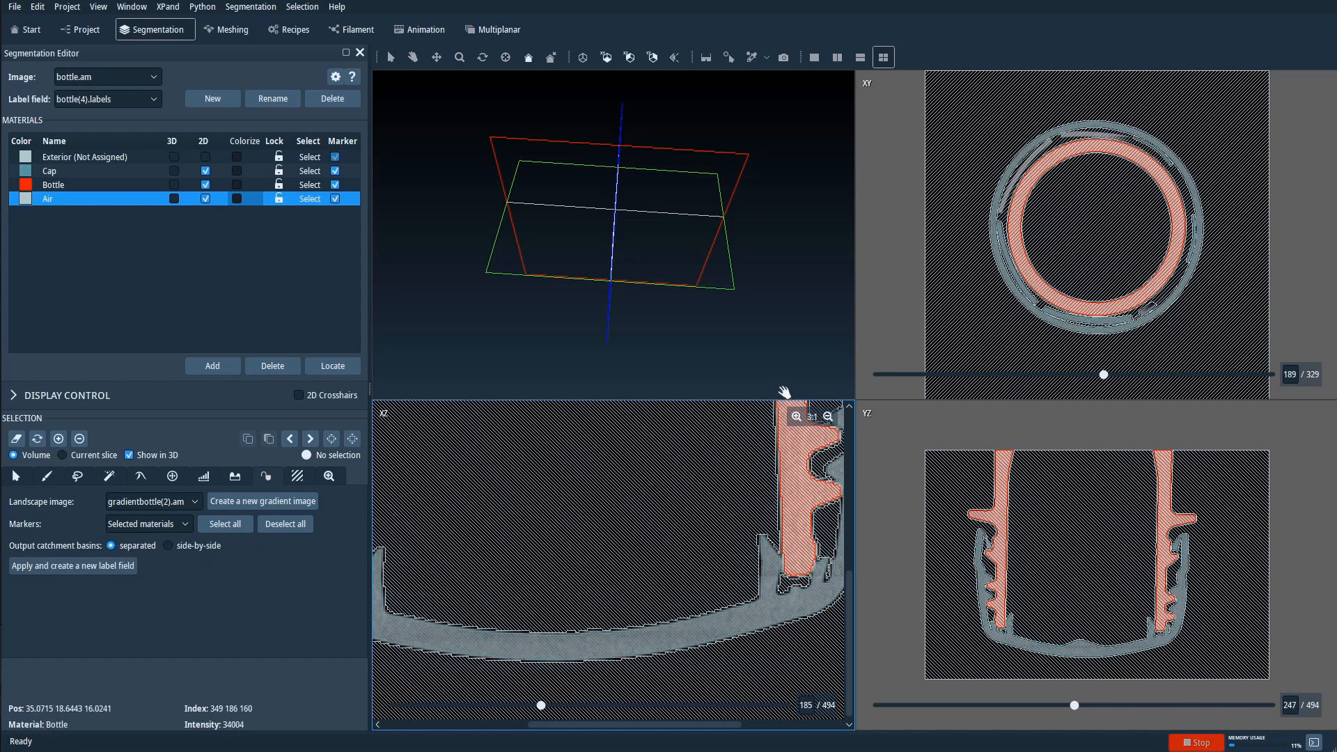
click(792, 422)
click(792, 421)
middle_drag(722, 655, 719, 505)
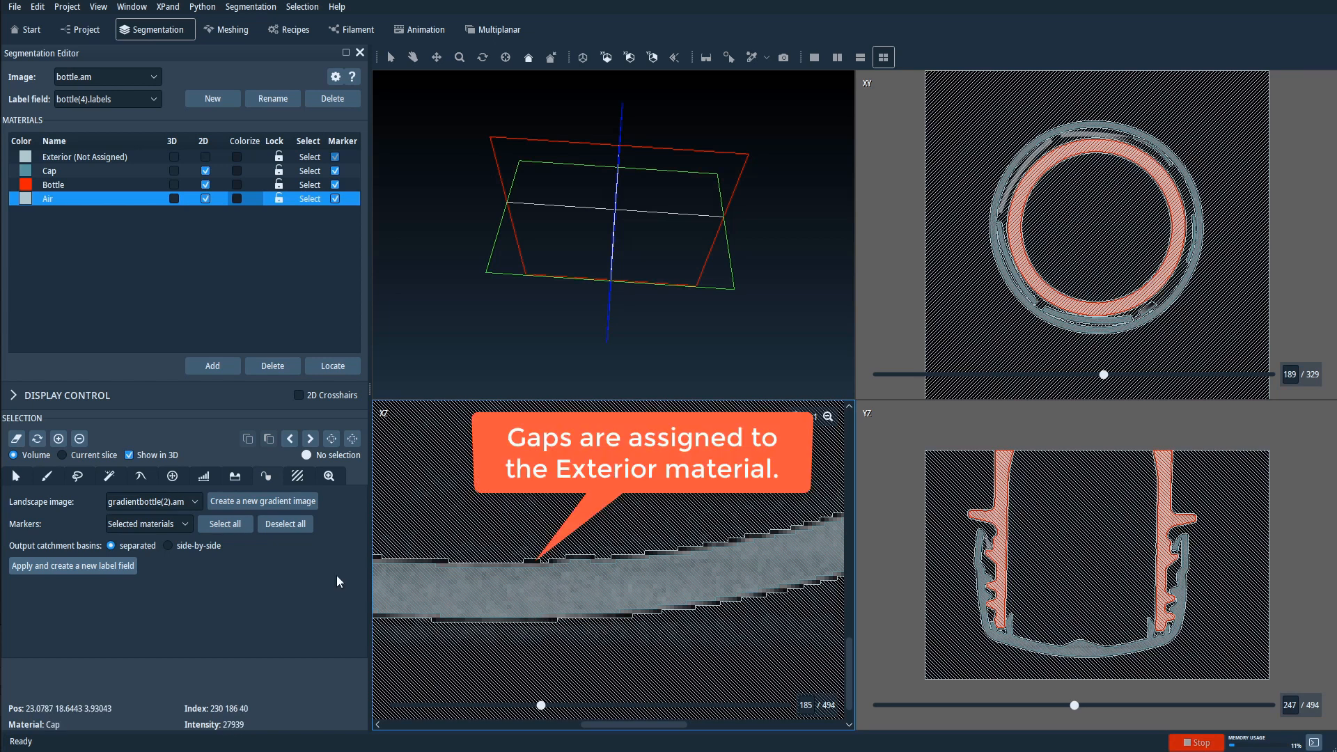
Rerun the watershed on gradientbottle(2).am with side-by-side catchment basins and check the cap boundaries up to XZ slice 126.
click(168, 546)
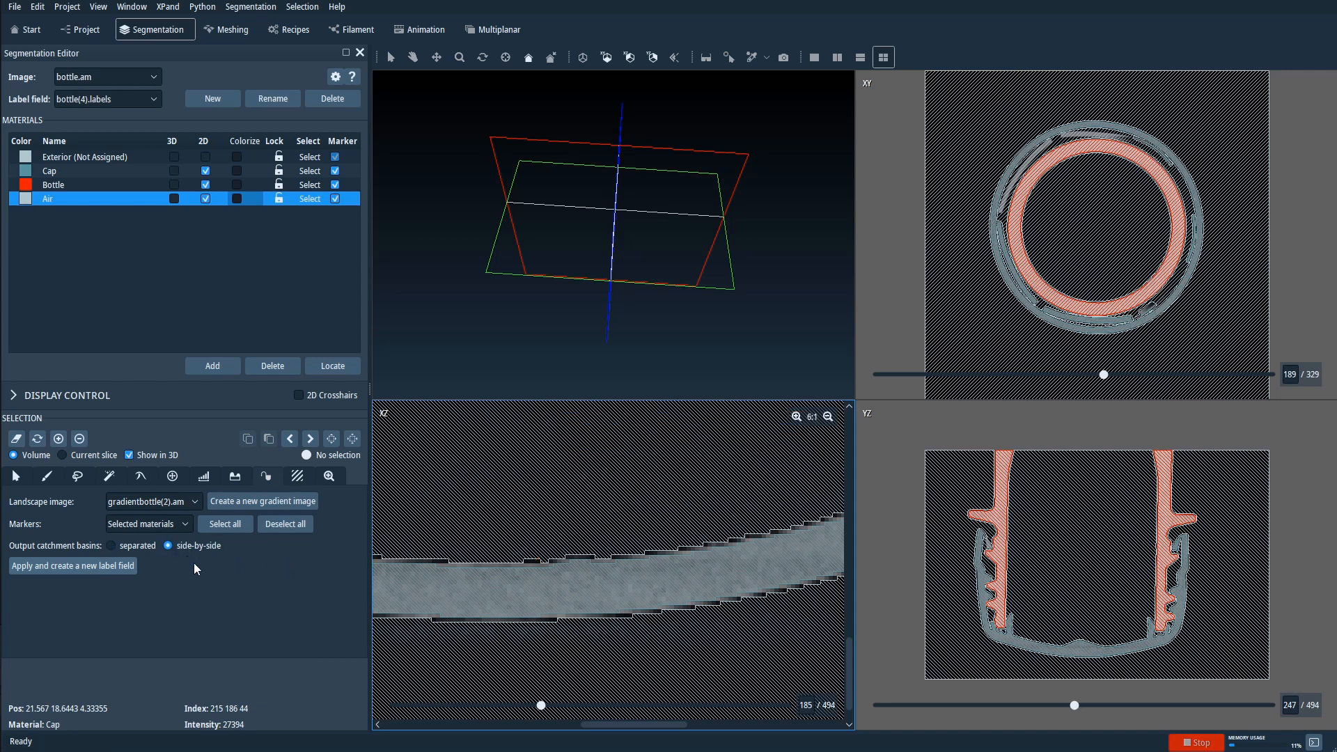
click(114, 566)
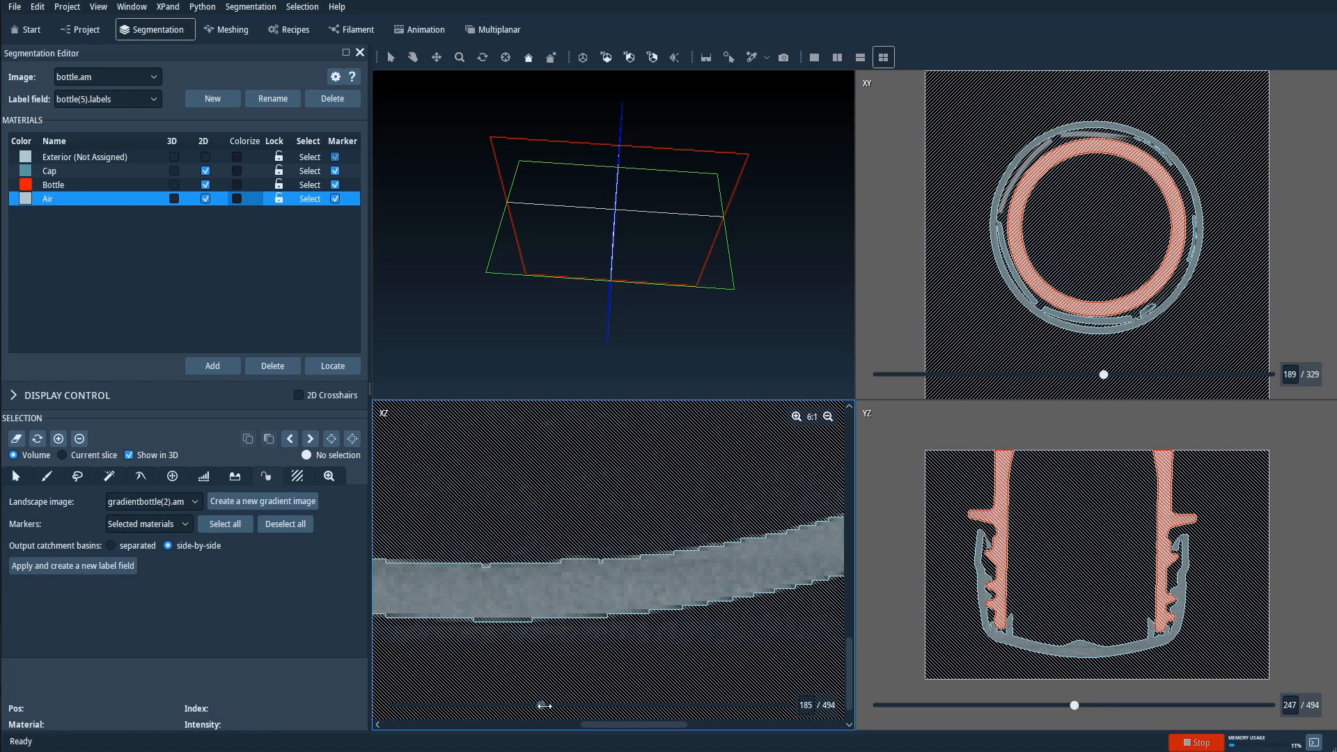
drag(539, 706, 493, 705)
scroll(713, 515, up, 2)
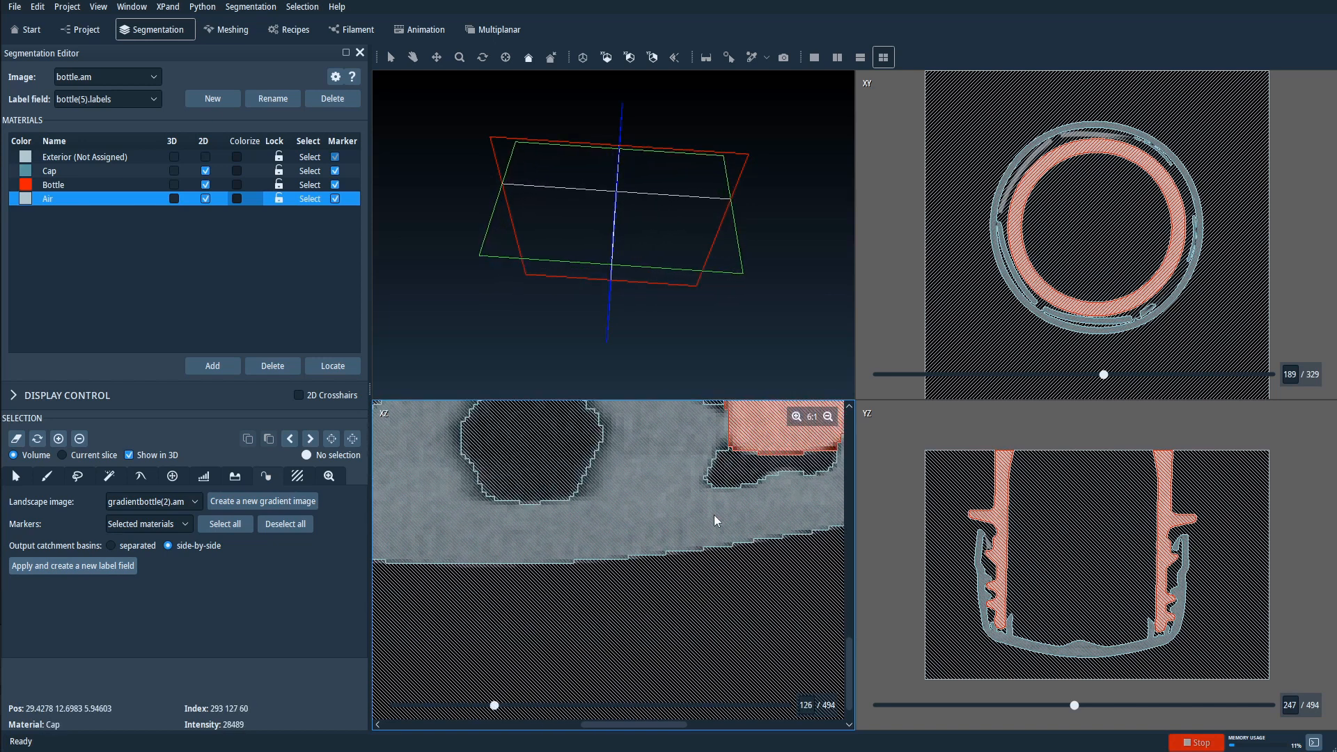
click(829, 416)
click(828, 416)
click(828, 417)
click(828, 417)
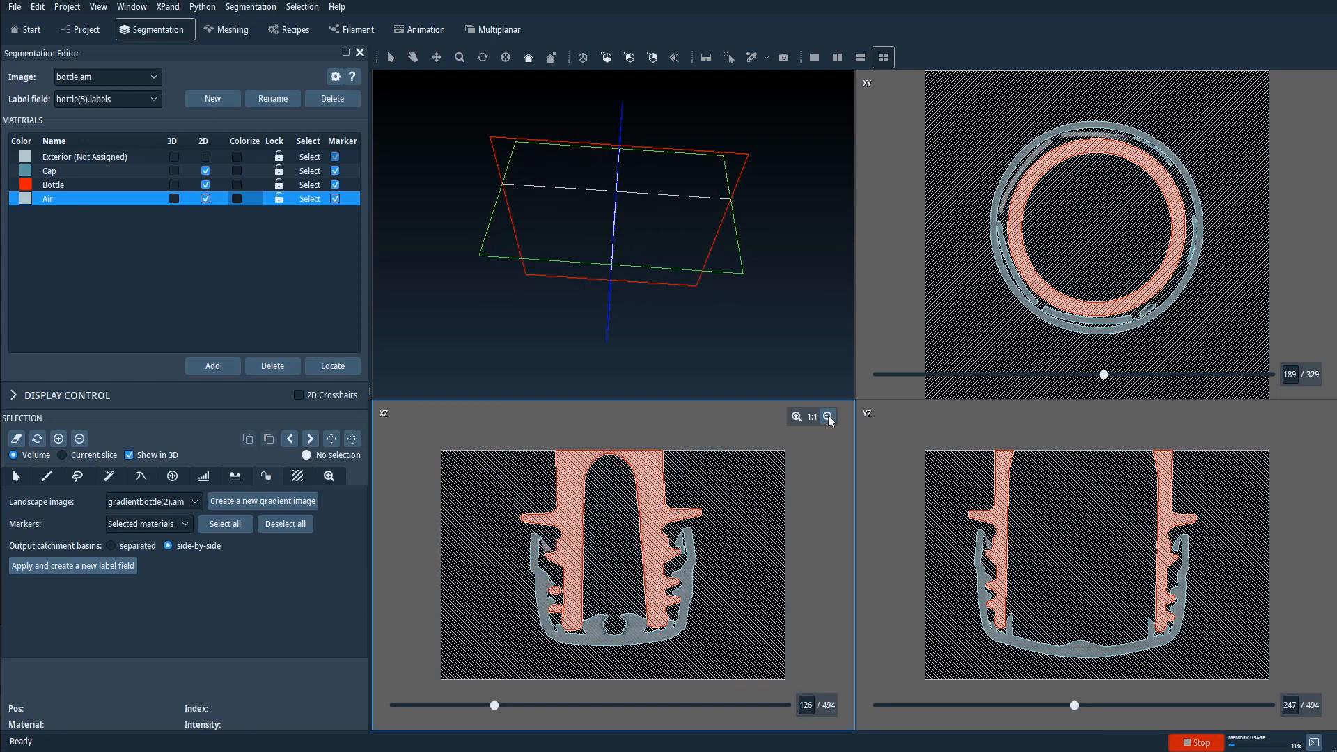
Preview the Bottle material and the Cap material one after the other in 3D, inspecting each from several angles.
click(173, 185)
drag(643, 239, 592, 267)
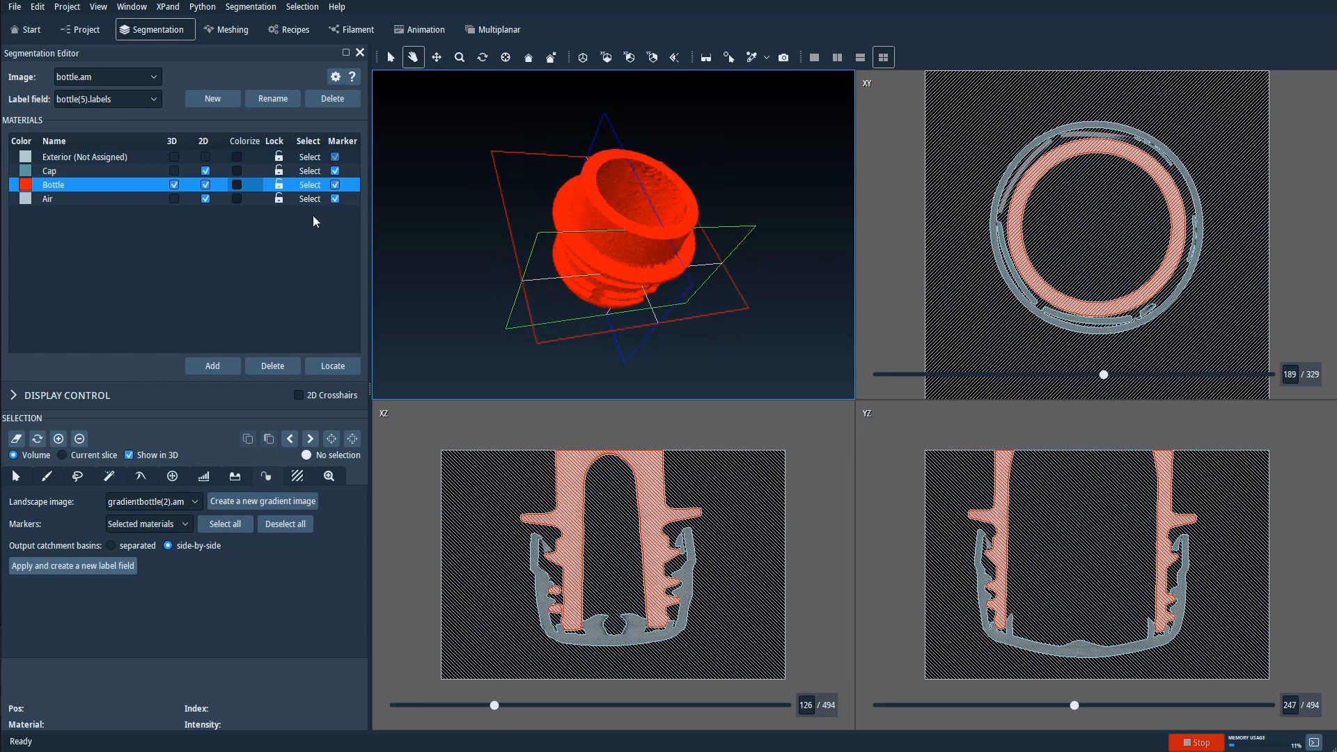
click(173, 185)
click(173, 170)
drag(659, 223, 525, 174)
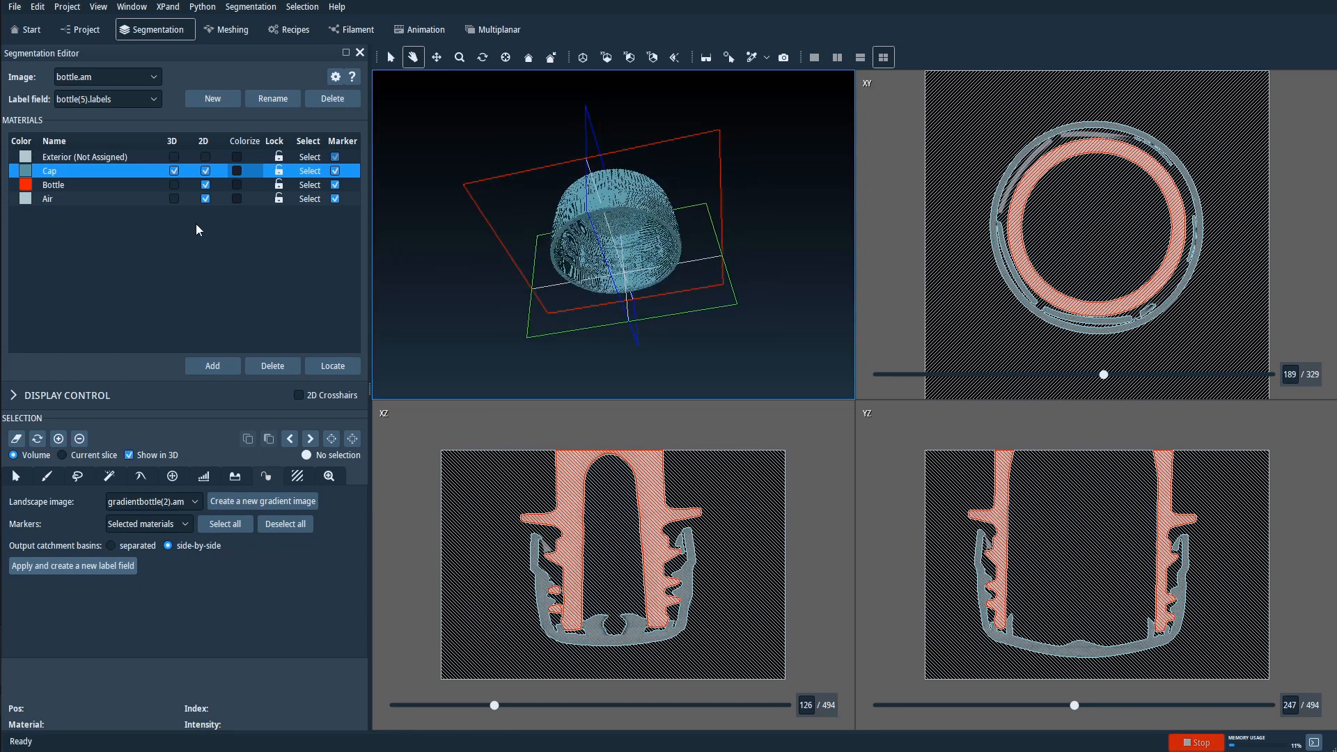
click(174, 171)
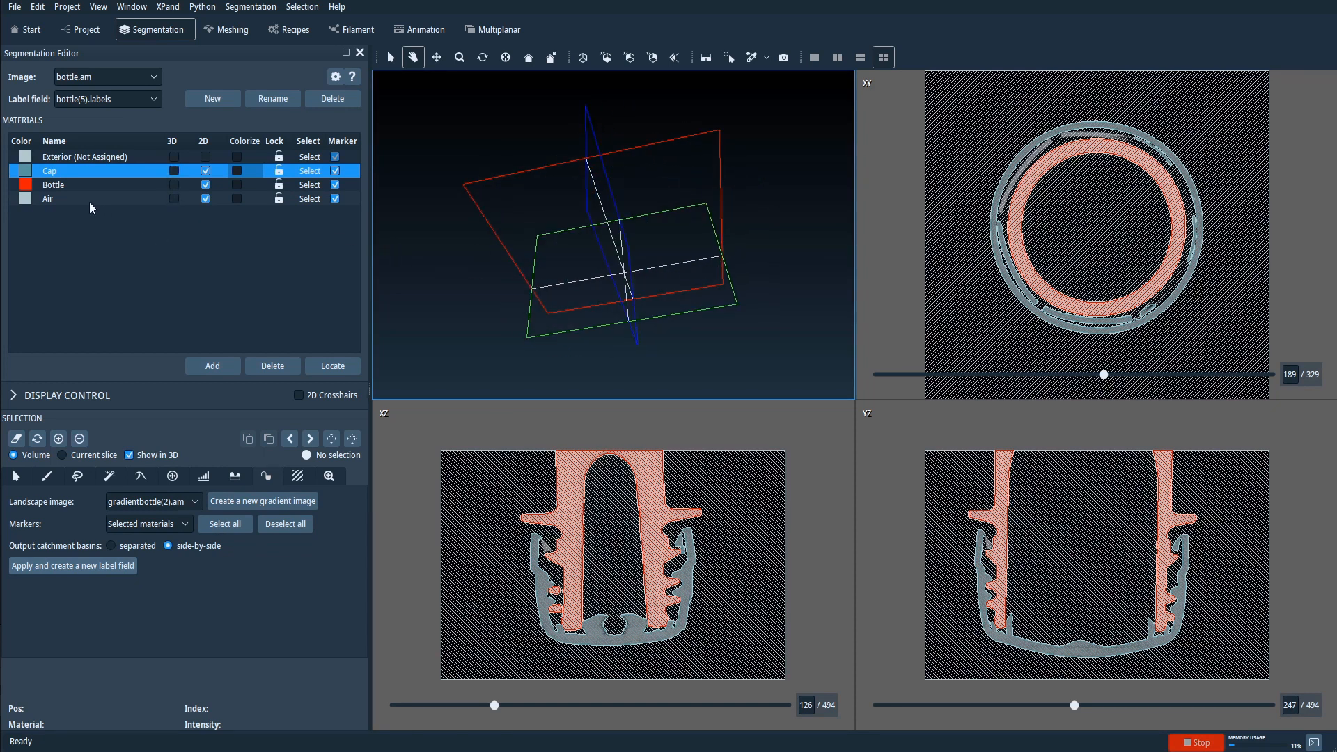
Delete the Air material from bottle(5).labels so that its voxels are assigned to Exterior.
click(56, 200)
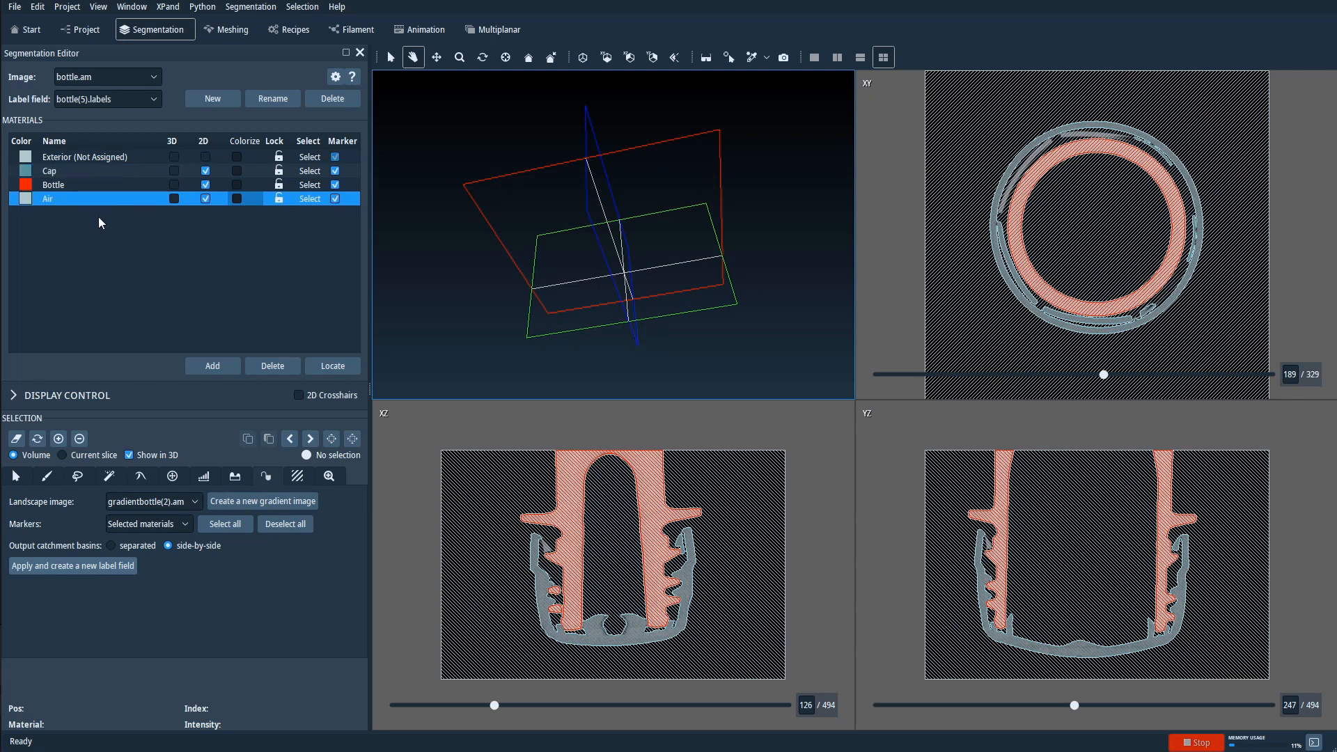
click(273, 367)
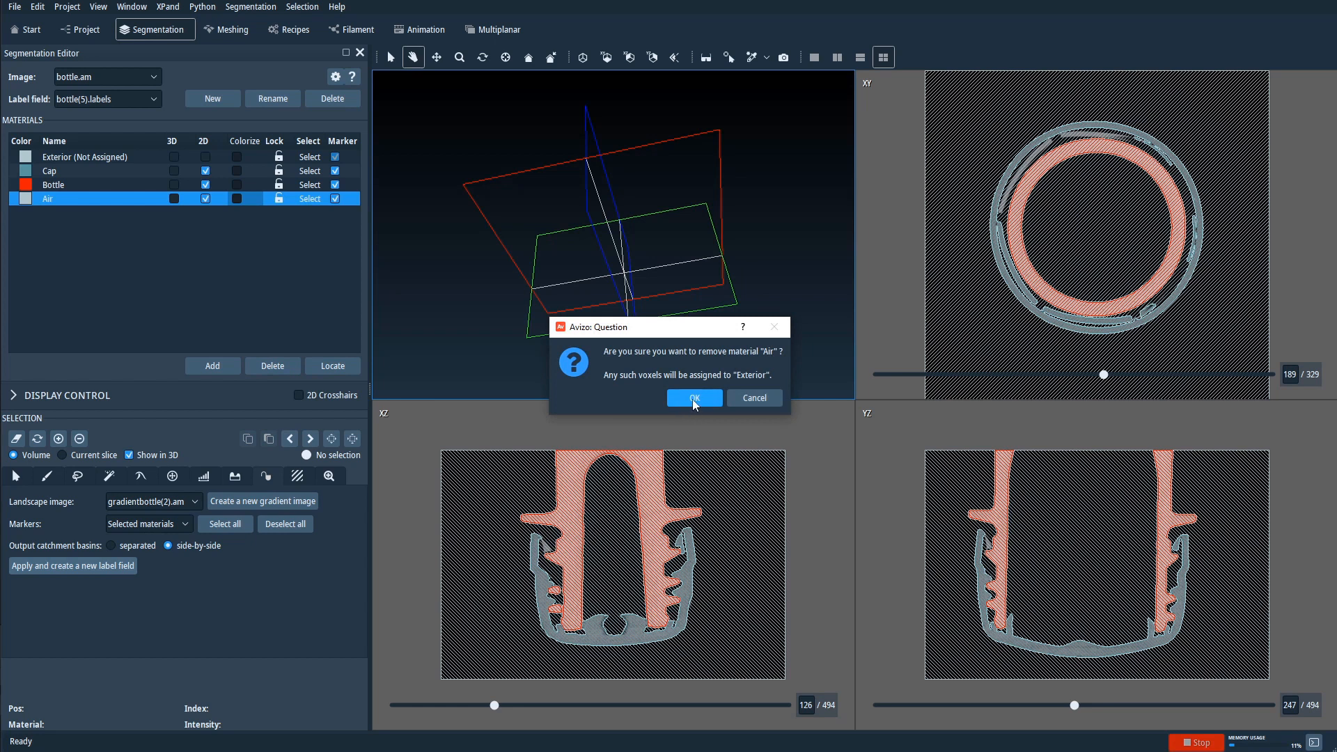
click(695, 400)
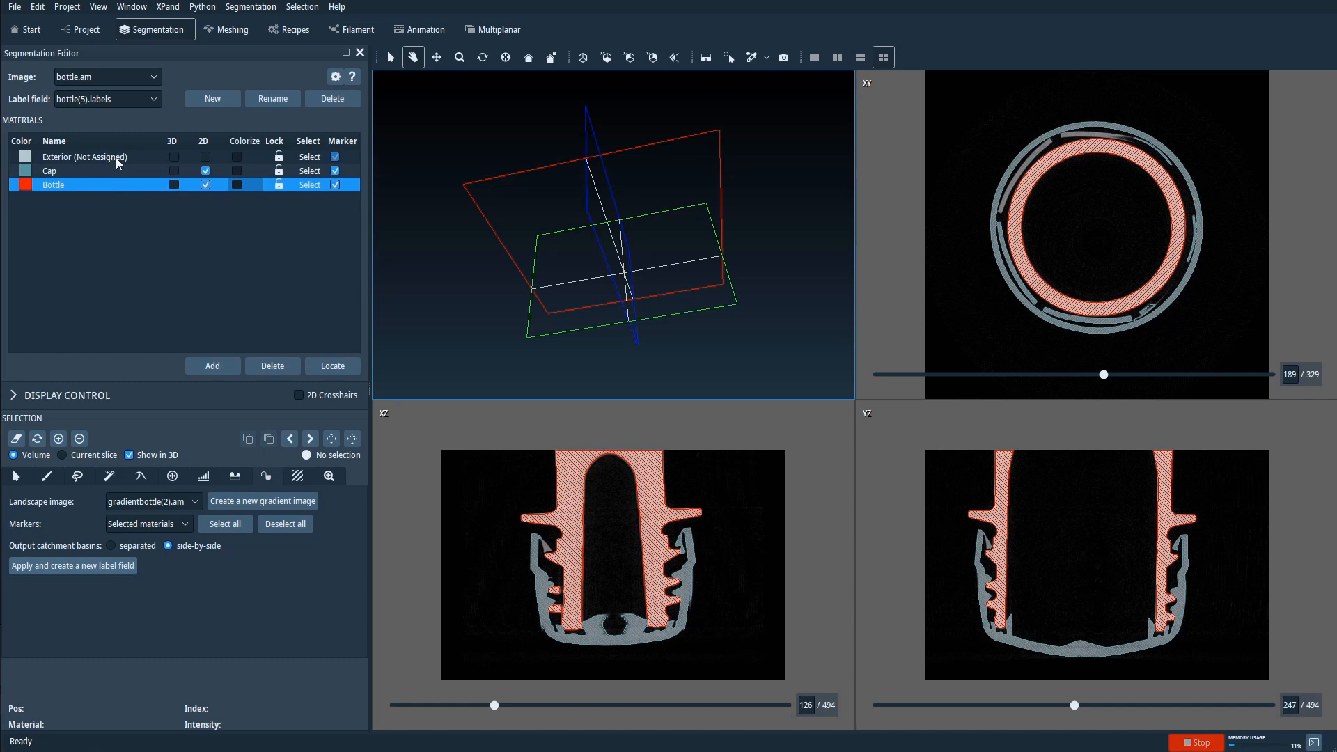
Generate a surface from bottle(5).labels in the project, with unconstrained smoothing at extent 5, keeping the full voxel resolution.
click(85, 30)
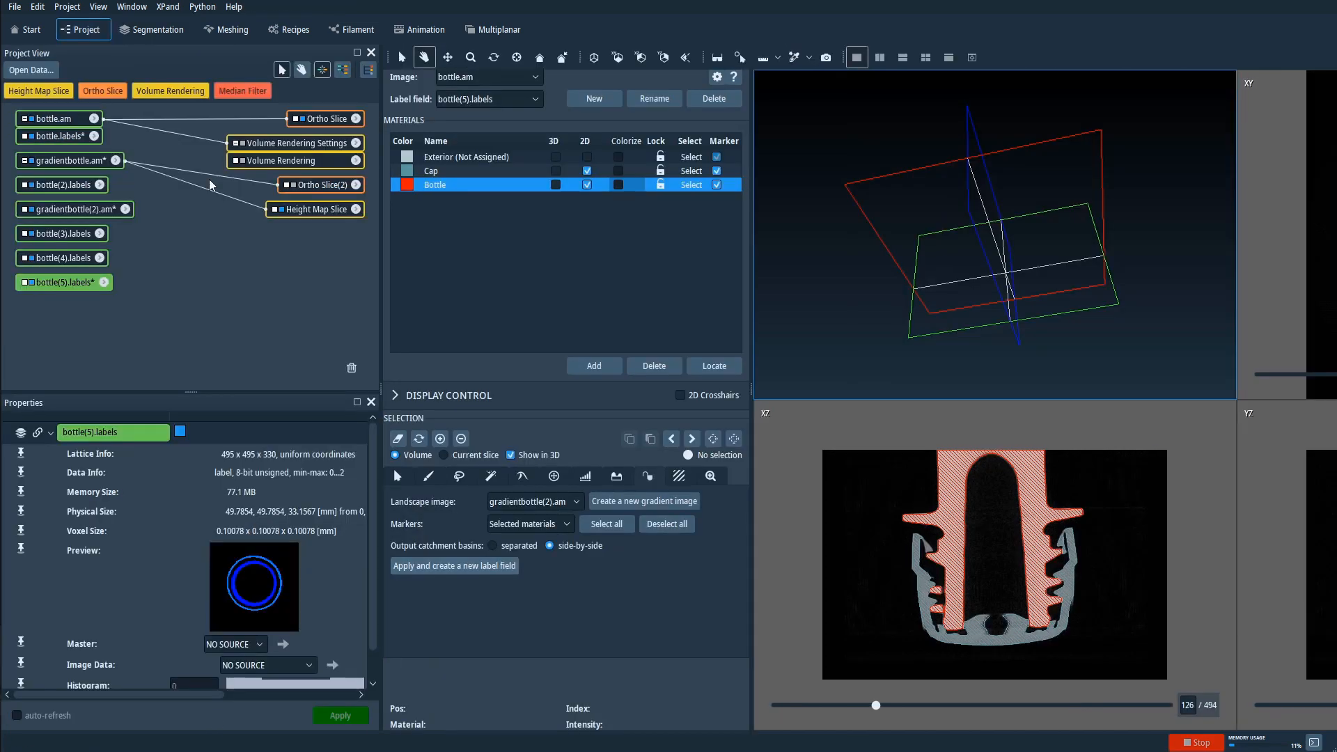
click(104, 282)
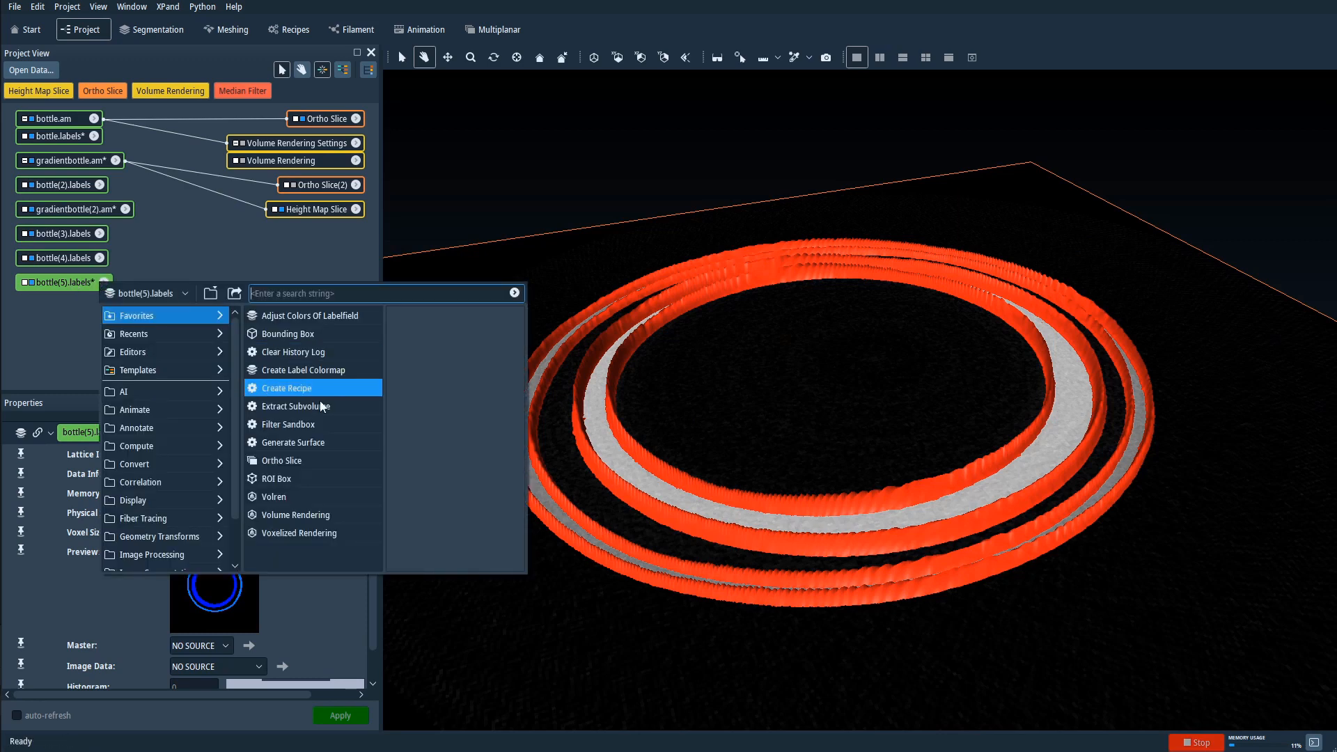
click(311, 445)
click(420, 427)
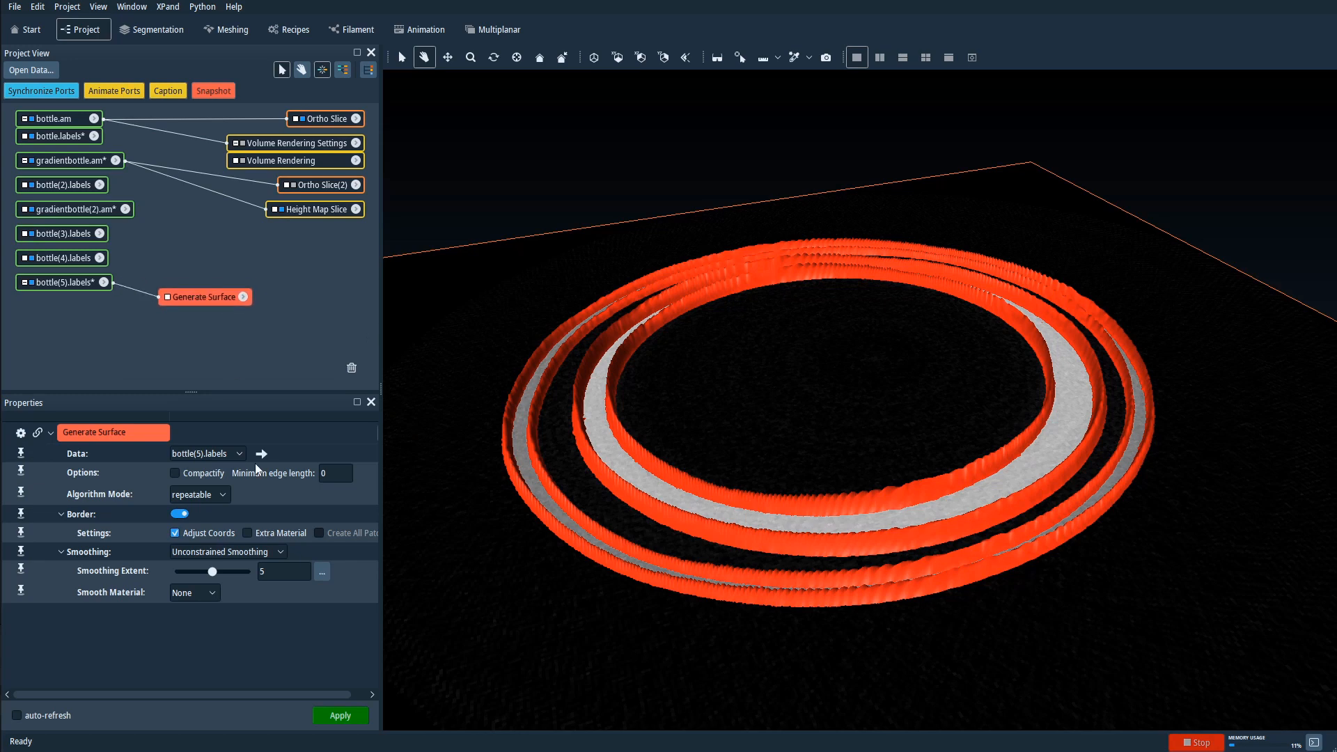
click(340, 716)
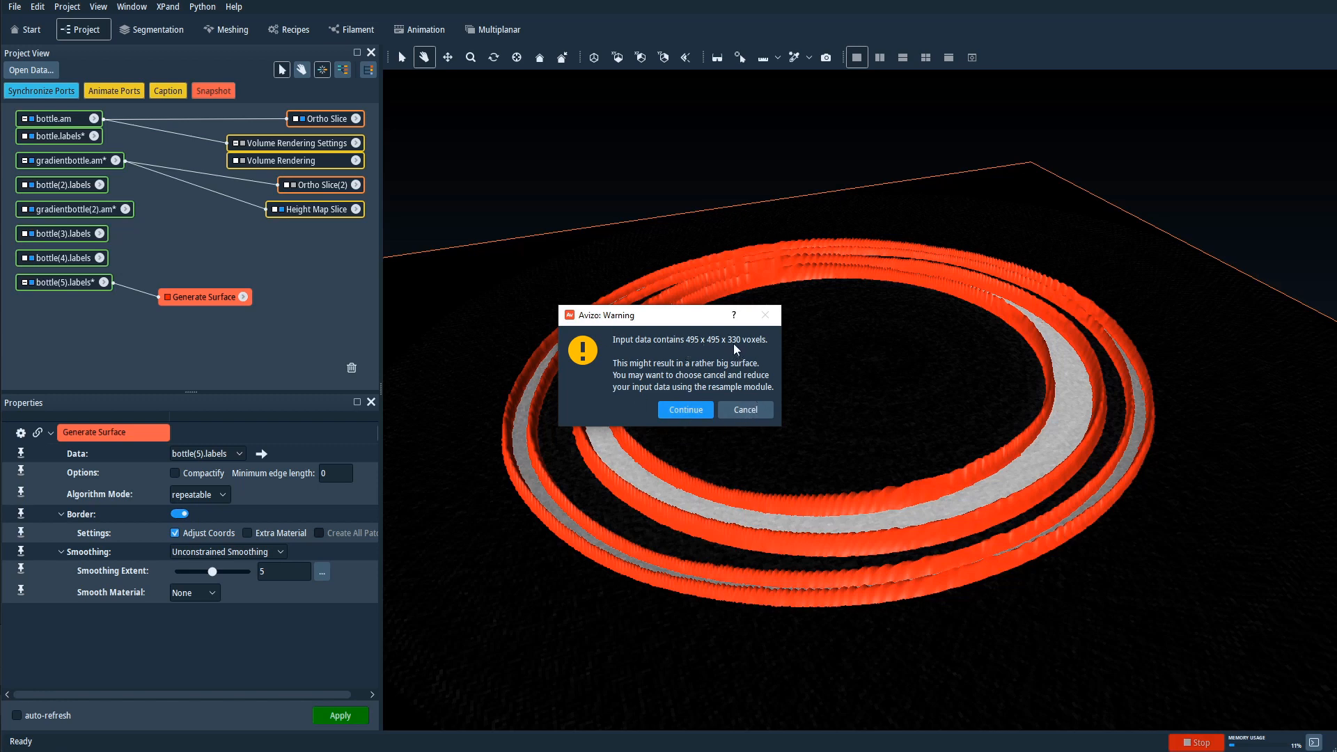
click(686, 411)
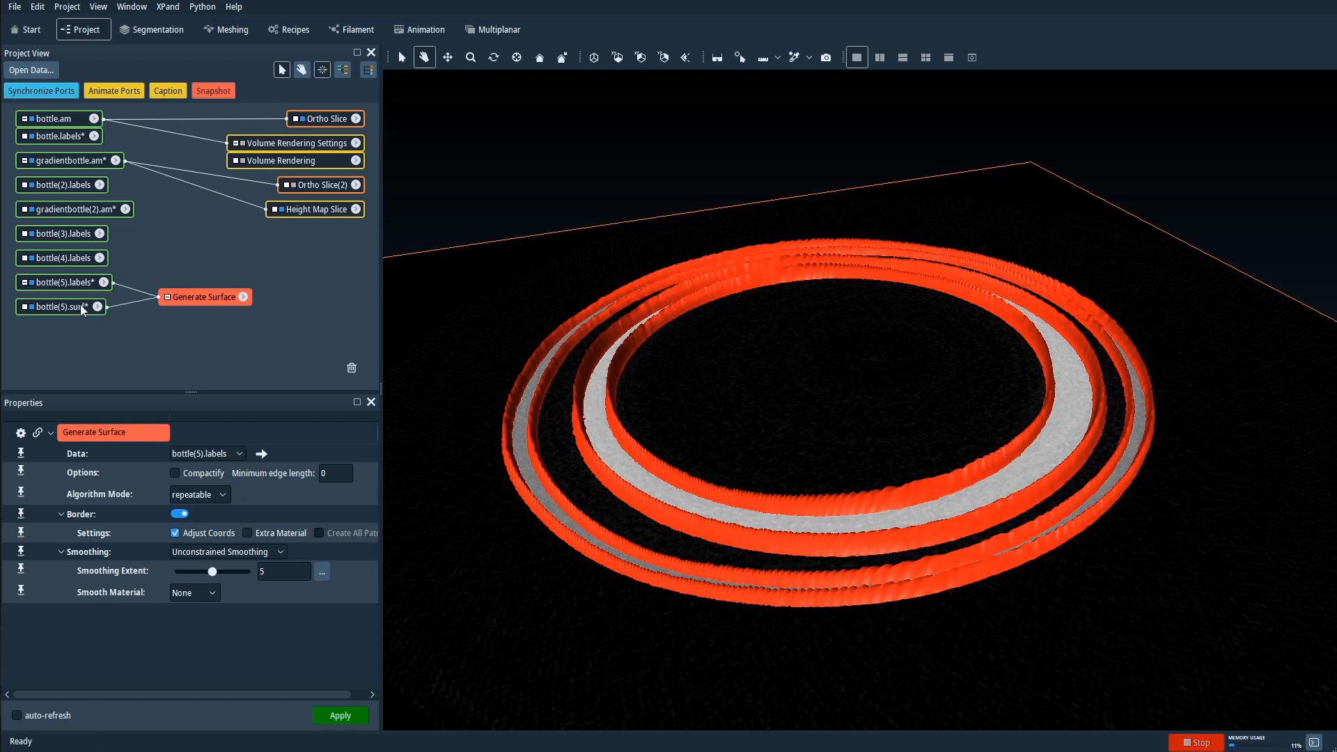
Display bottle(5).surf with a Surface View, hide the Height Map Slice and Ortho Slice, and inspect the cap and bottle from the side.
click(82, 308)
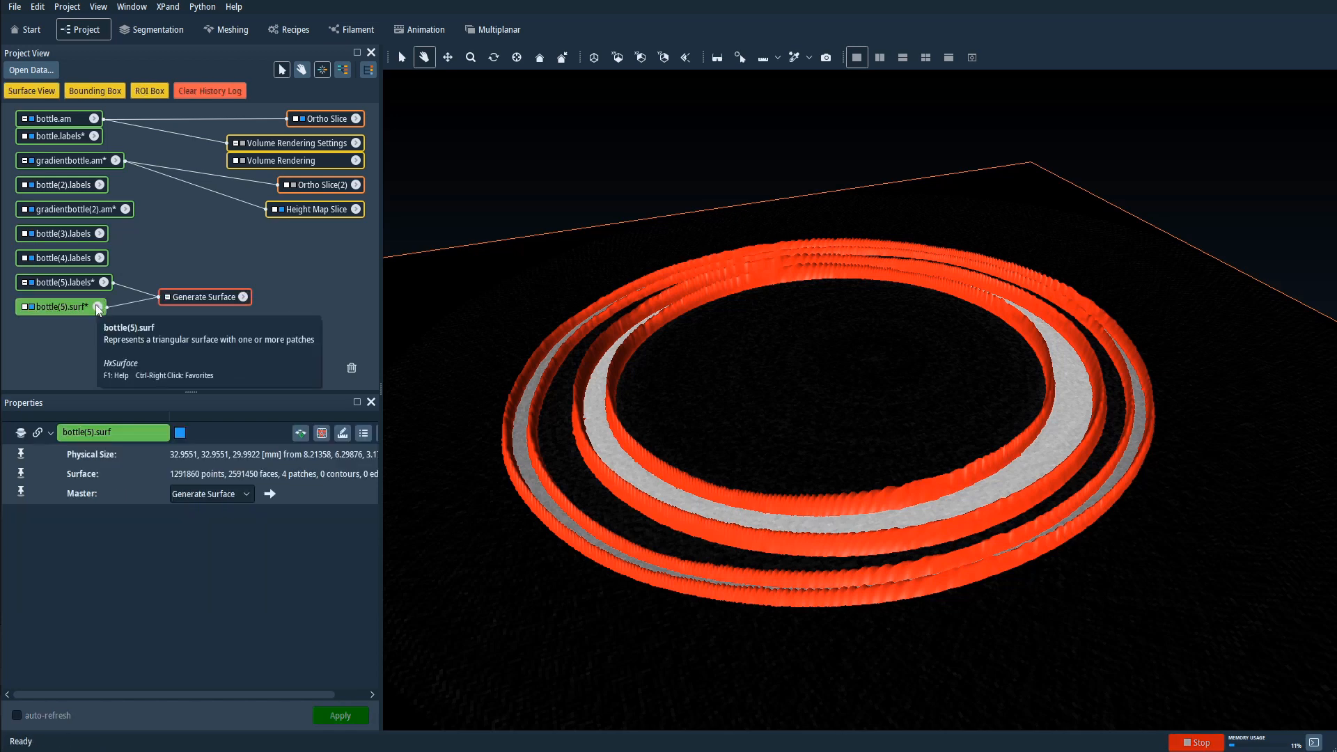
click(31, 91)
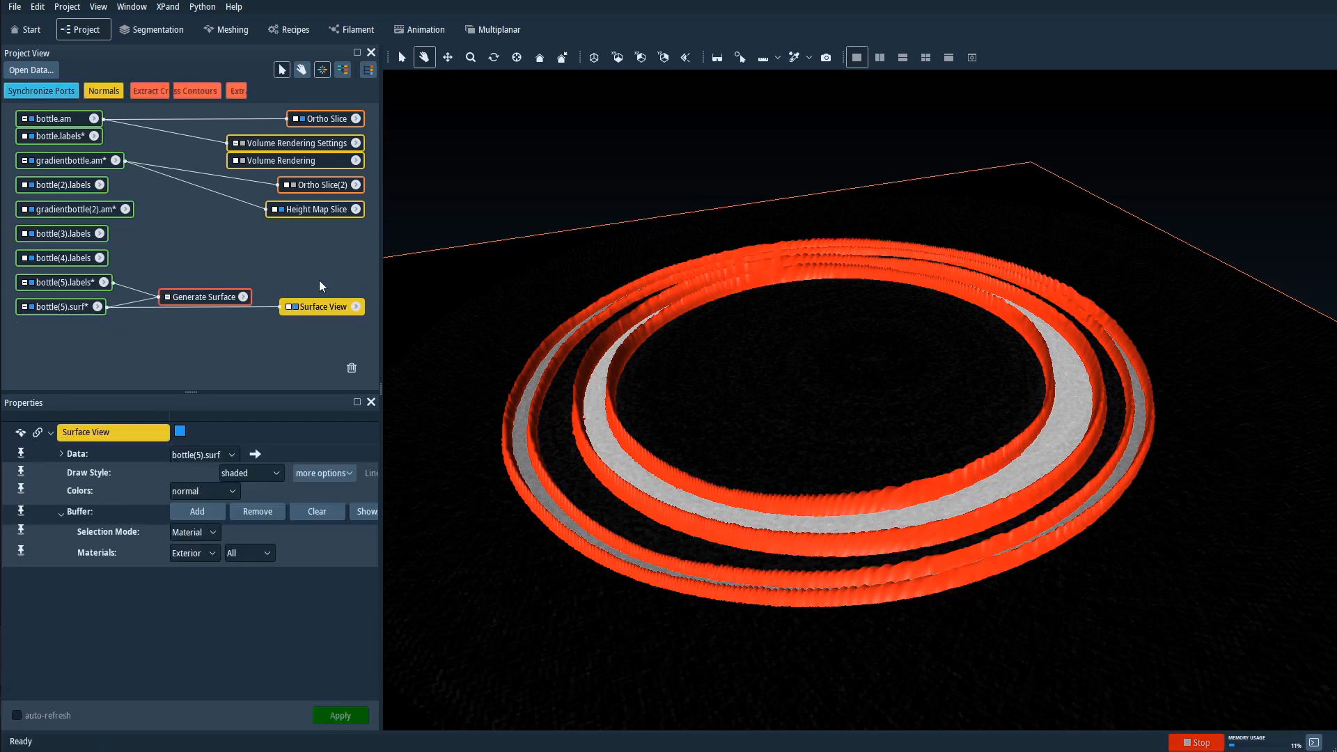
click(282, 209)
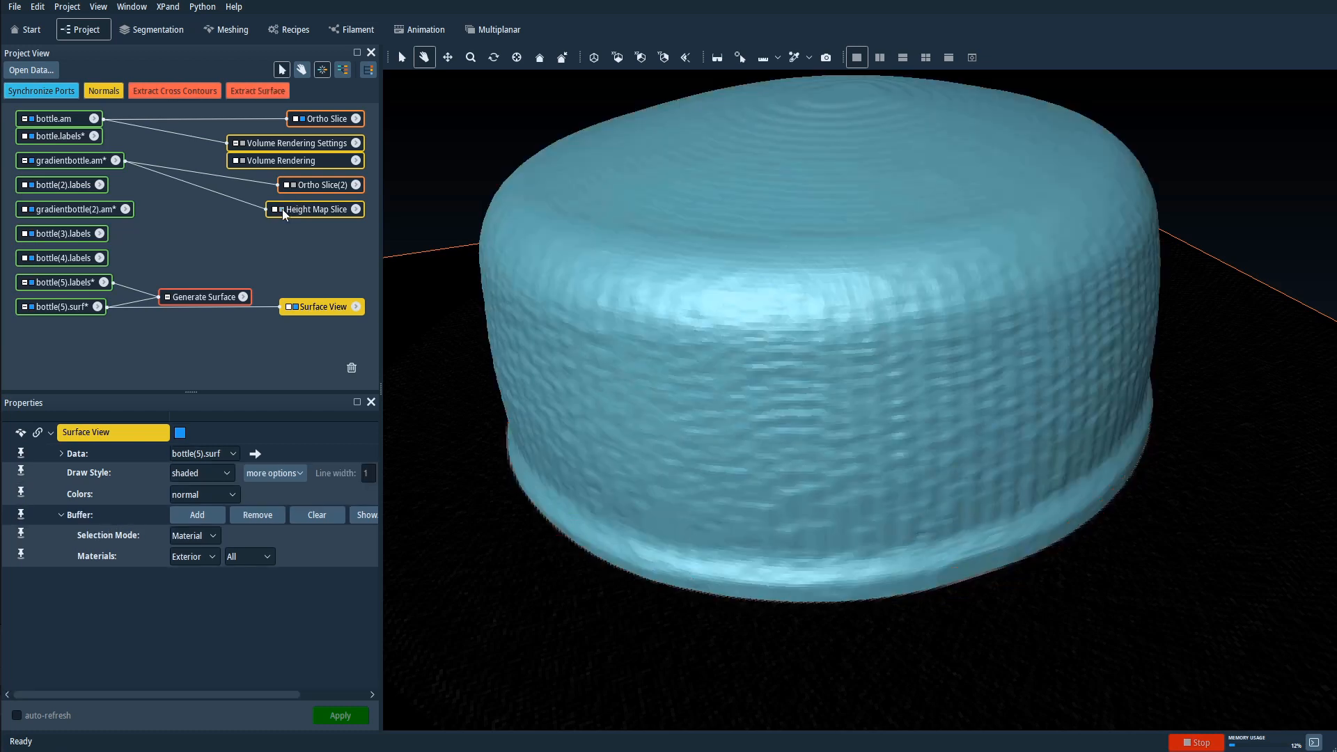
click(302, 118)
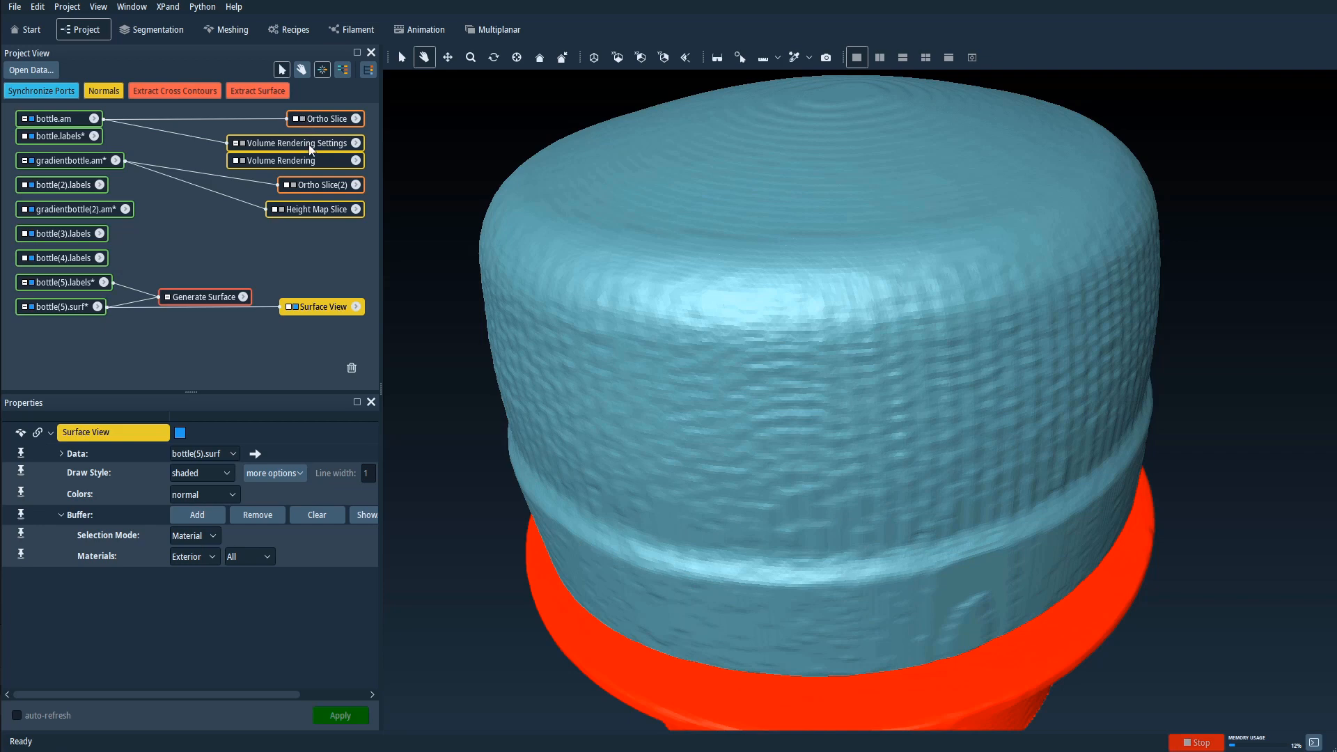
drag(791, 499, 982, 301)
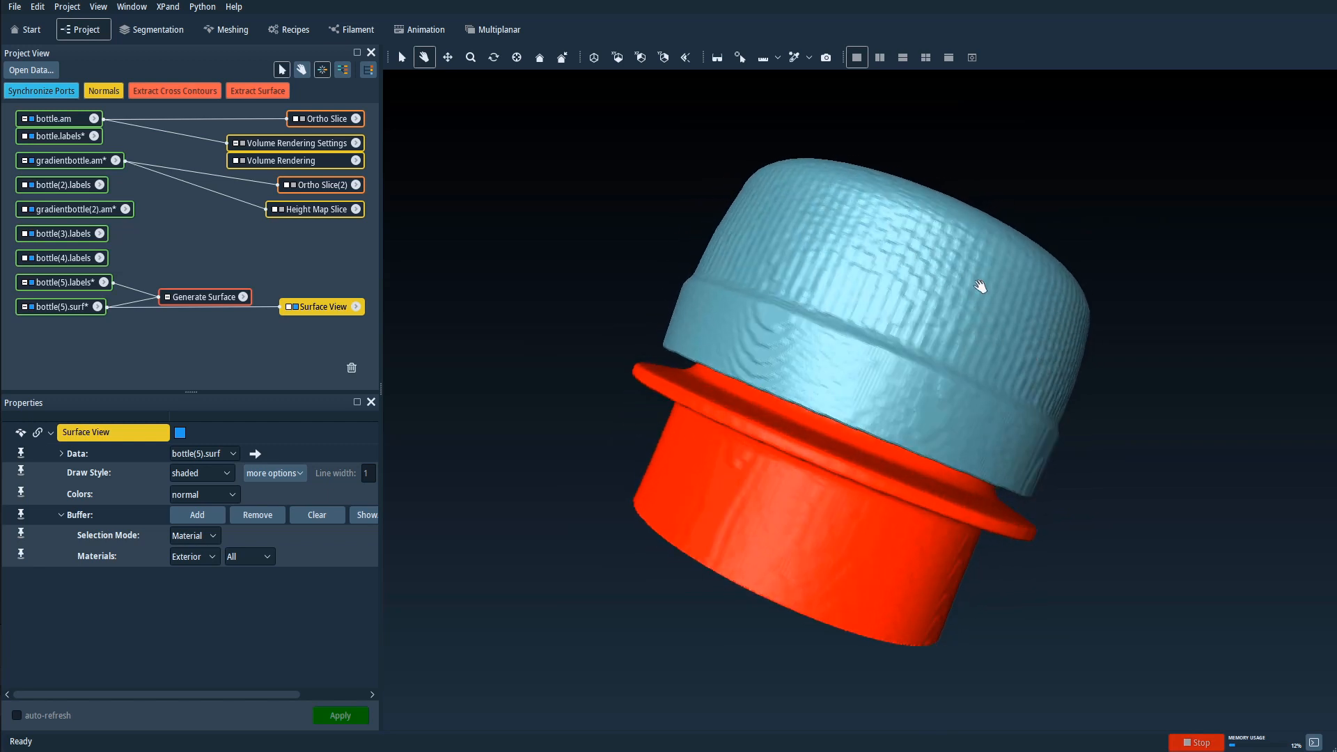
Clear the bottle surface view's buffer and add only the Bottle material so the bottle is shown alone.
drag(845, 525, 662, 466)
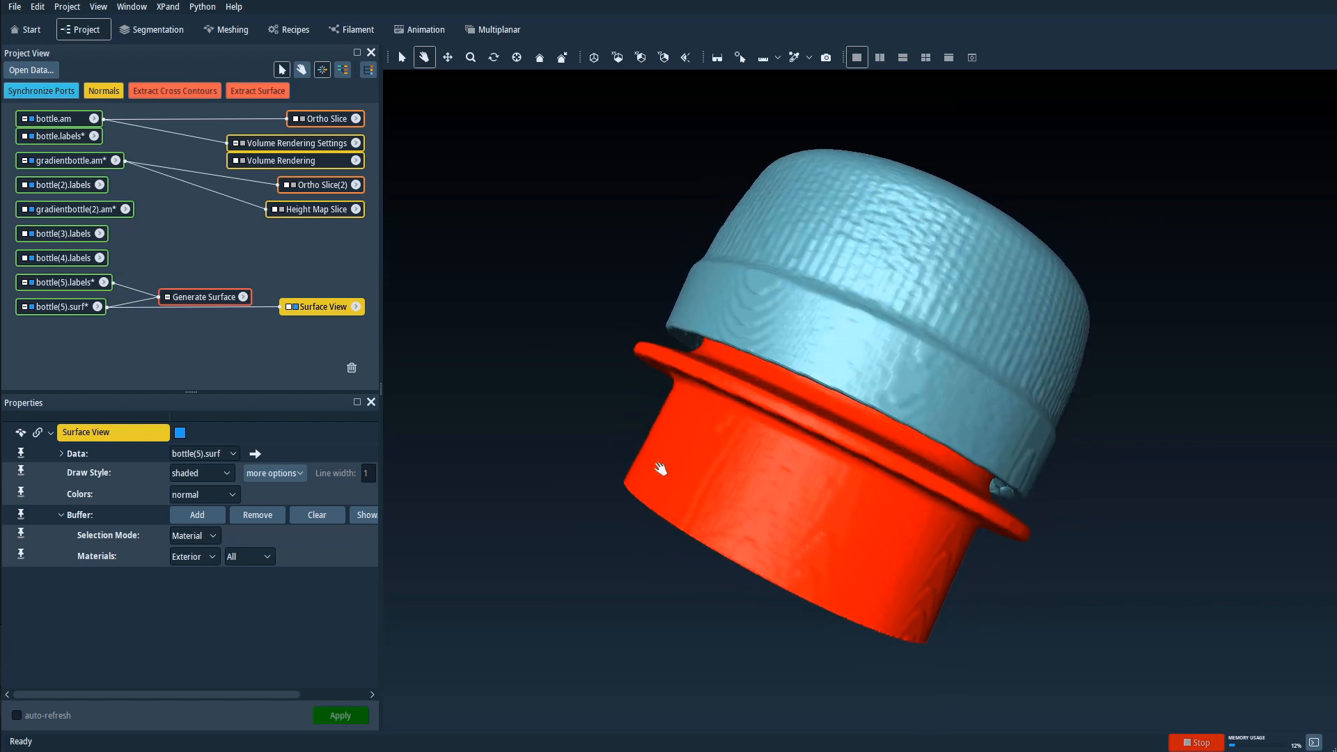
click(314, 515)
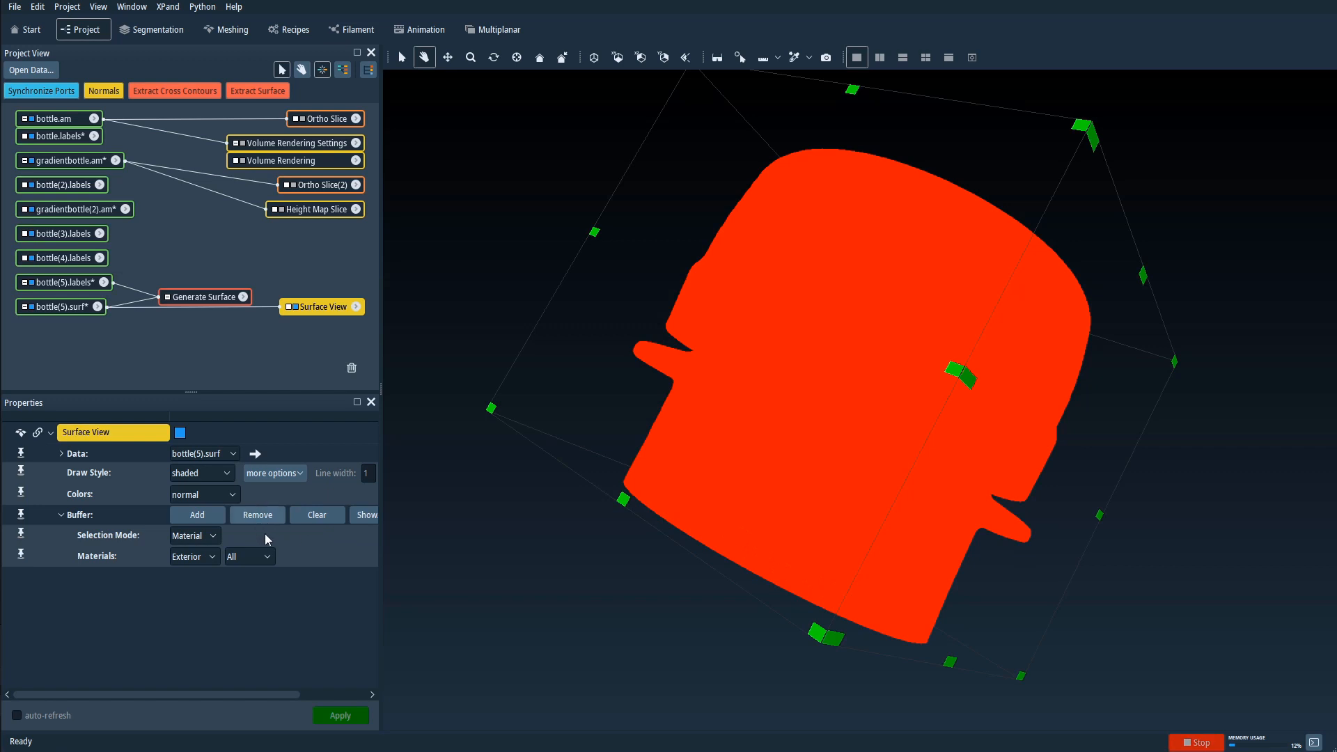
click(207, 561)
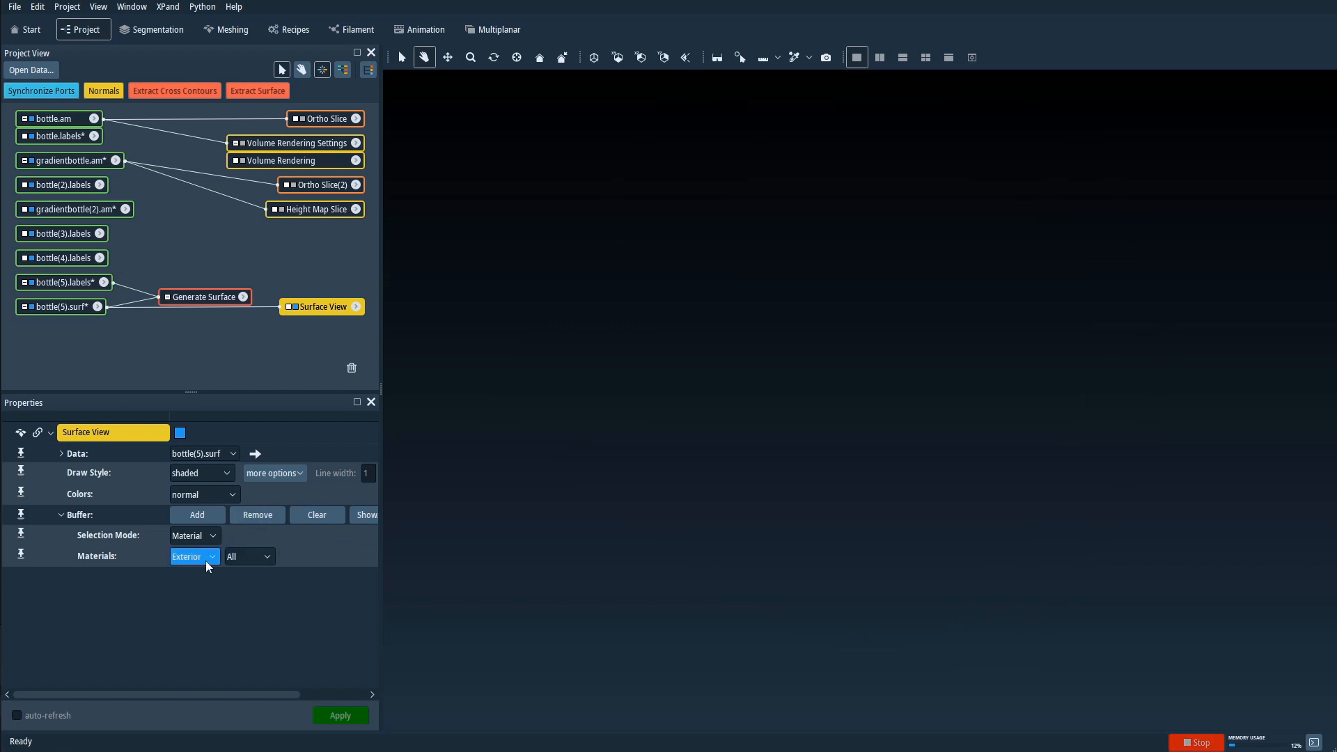
click(194, 629)
click(209, 514)
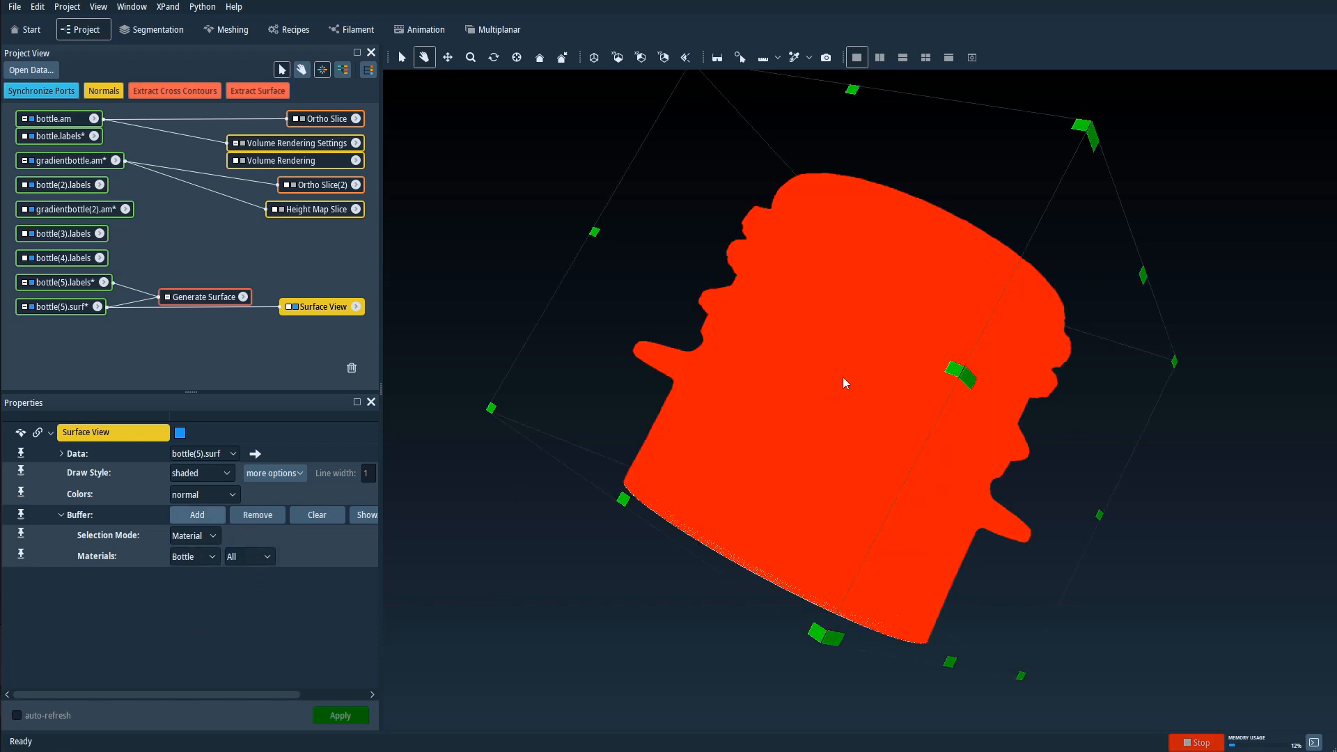
drag(911, 287, 852, 377)
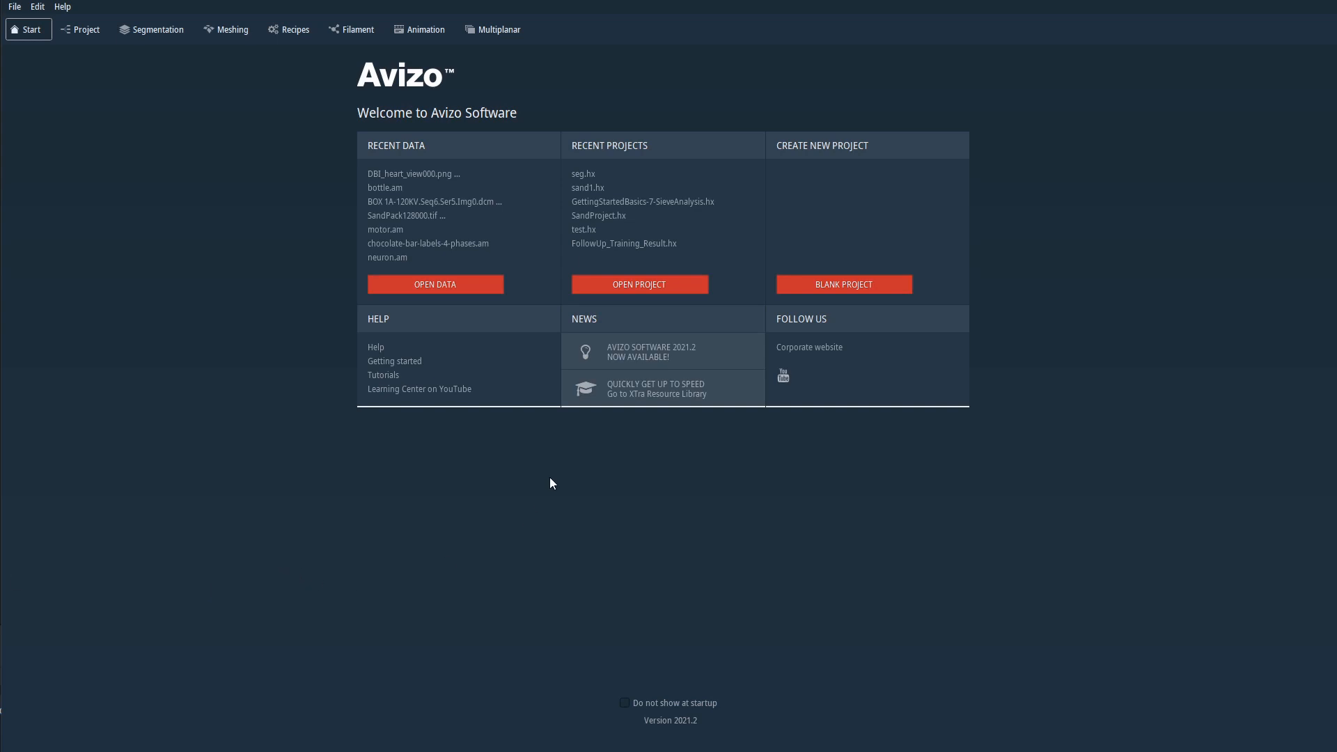
Load all images from the HeartMuscleSEM folder in Workshop-2022-03-20 as one stack, keeping the default image read parameters.
click(451, 282)
click(77, 207)
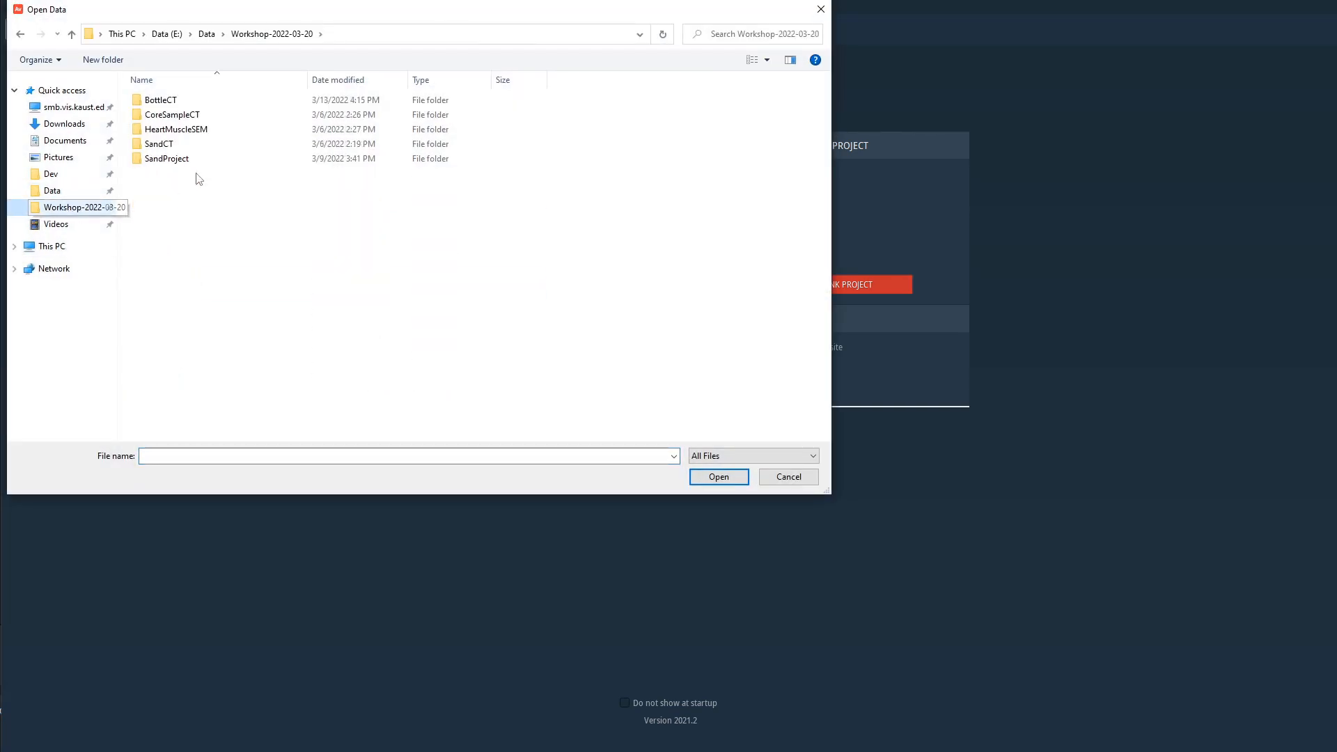
double_click(180, 131)
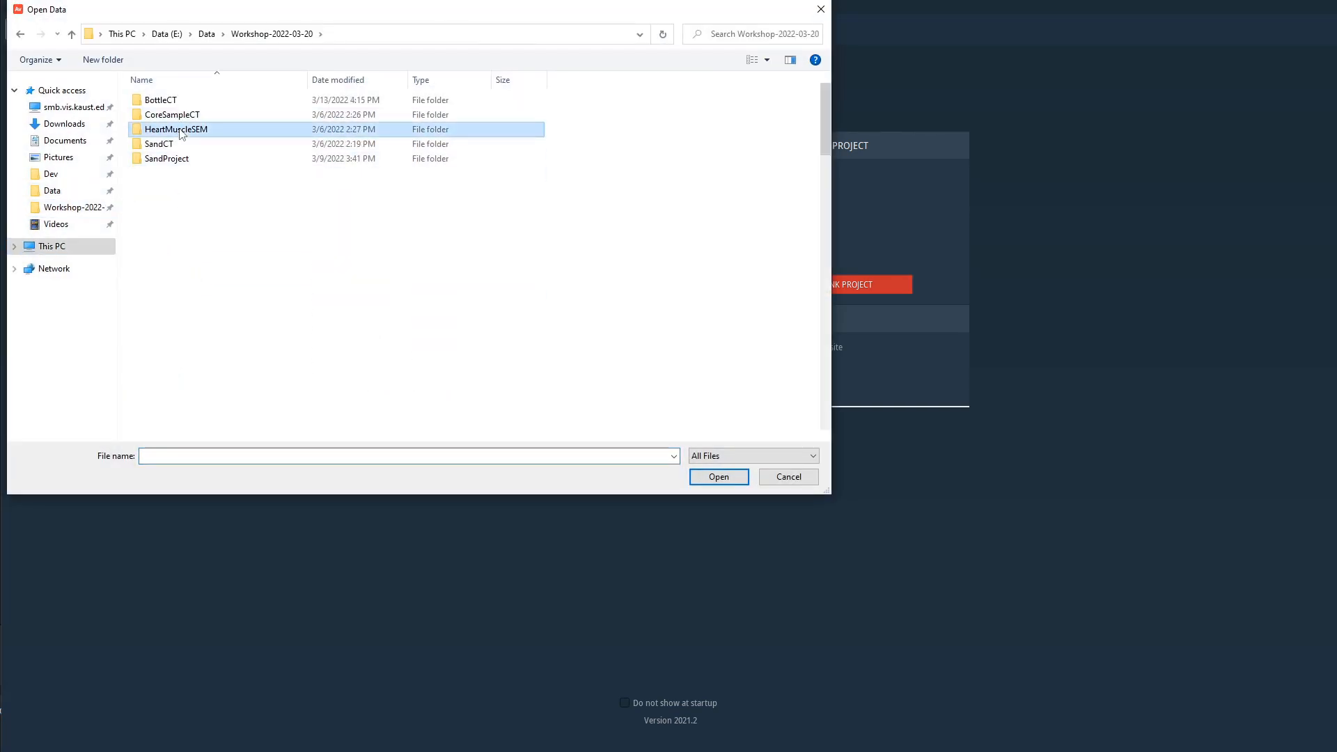
click(174, 130)
key(ctrl+a)
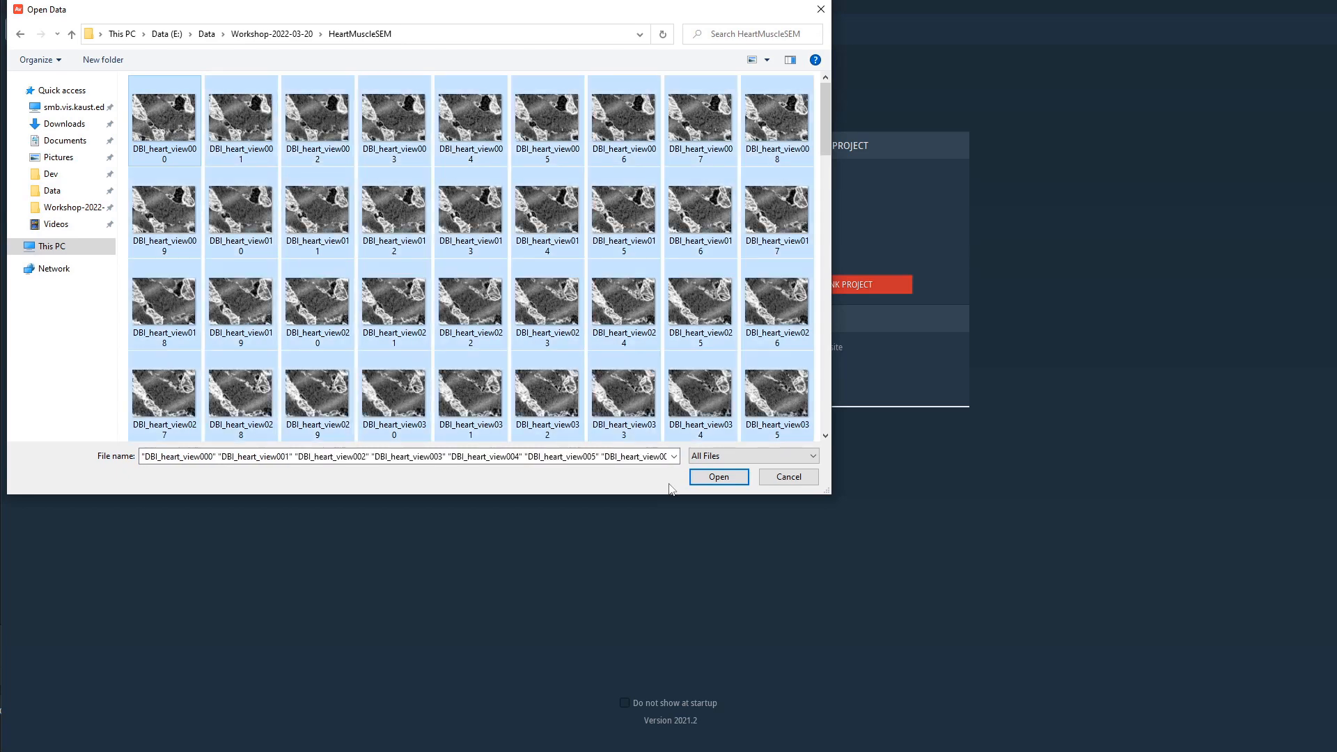
click(719, 477)
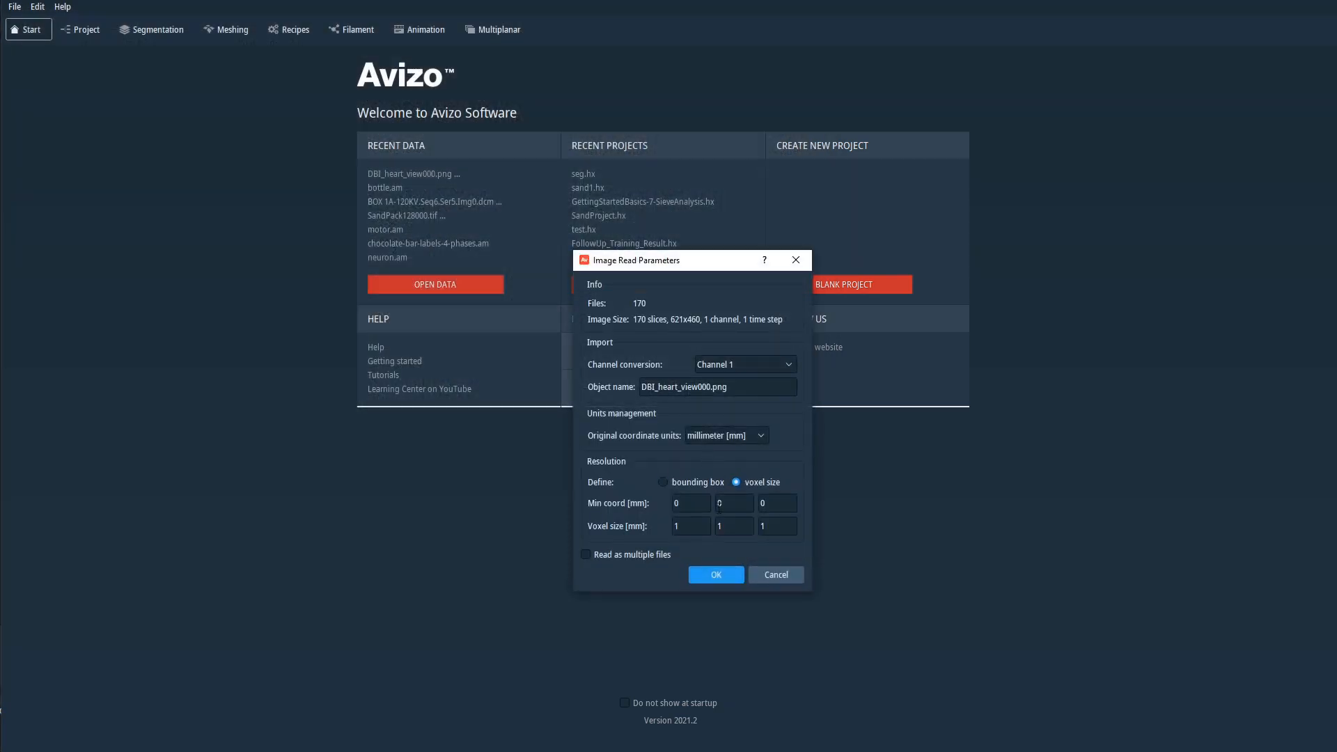
click(726, 575)
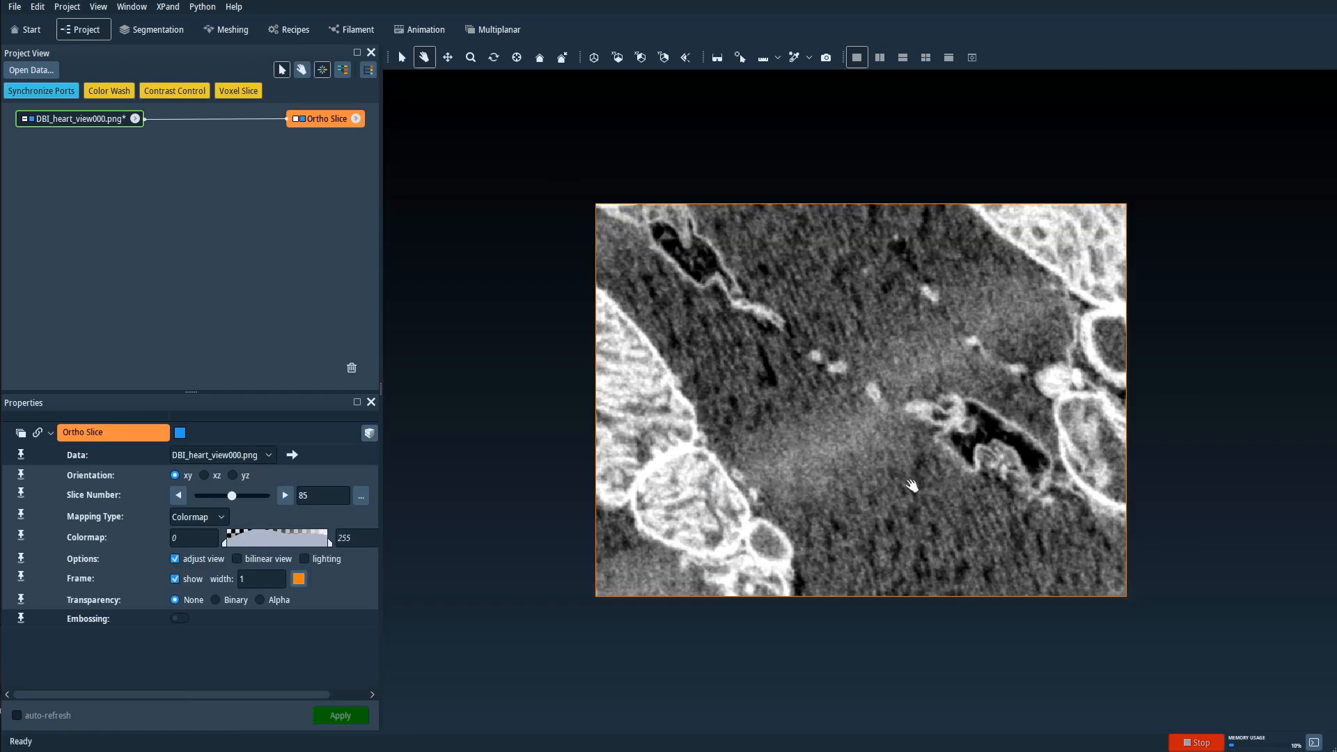
Set the heart image stack's xy ortho slice to slice number 81.
drag(923, 496, 860, 376)
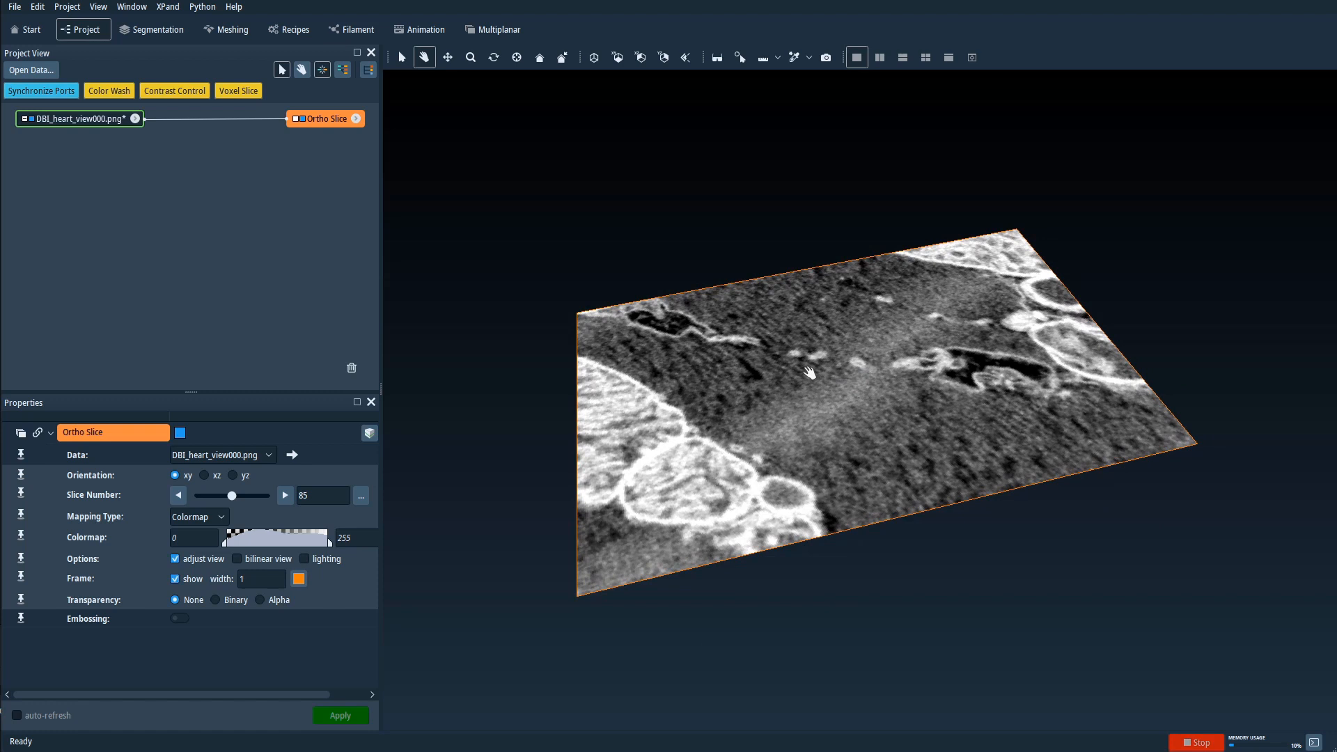
drag(788, 384, 744, 408)
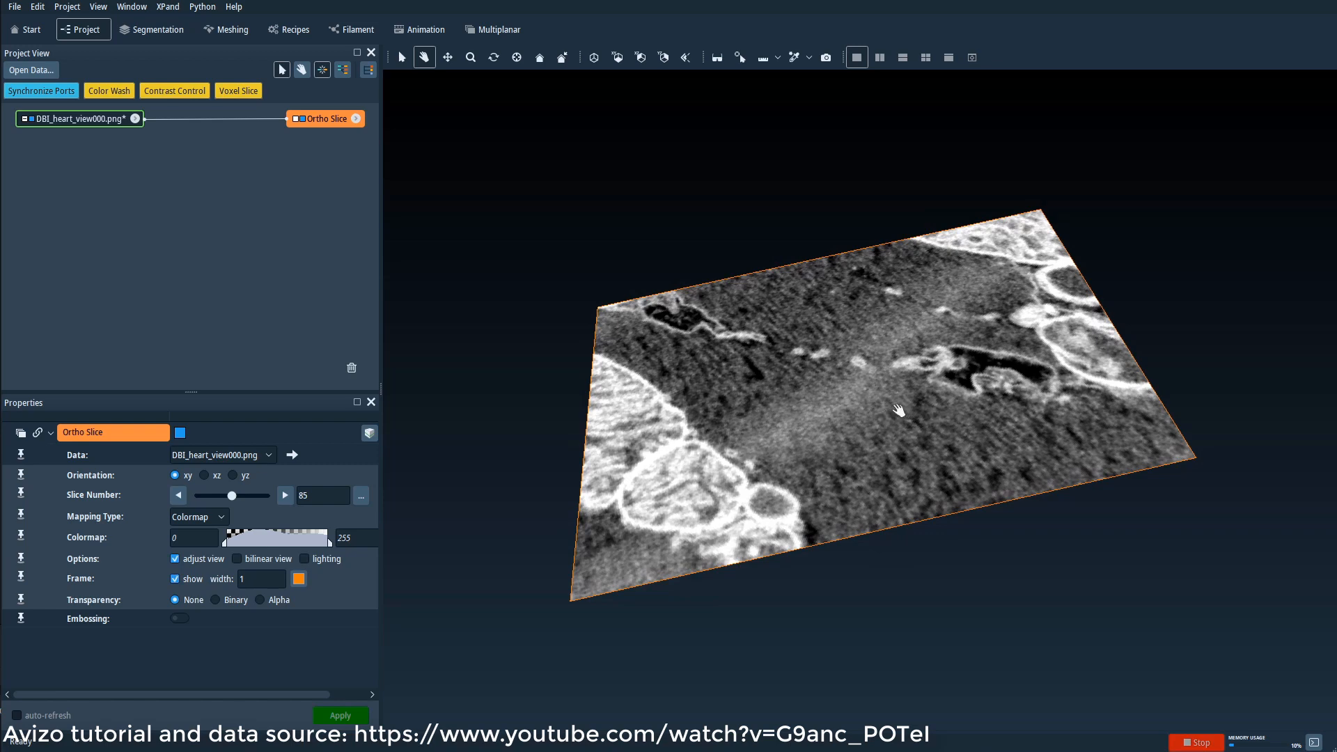
mouse_move(230, 497)
mouse_down()
mouse_move(192, 500)
mouse_move(274, 500)
mouse_move(232, 505)
mouse_up()
Create a Volume Rendering of the DBI_heart_view000.png data.
click(136, 119)
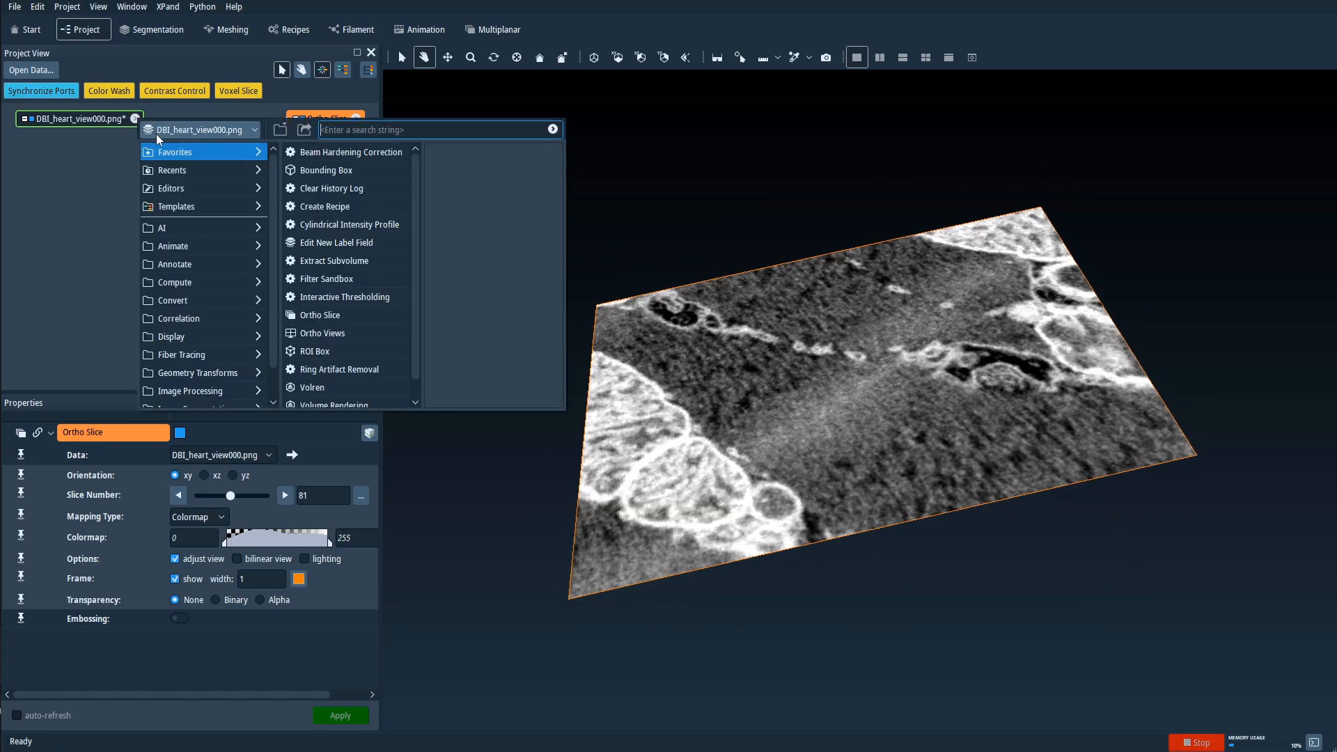
mouse_move(348, 405)
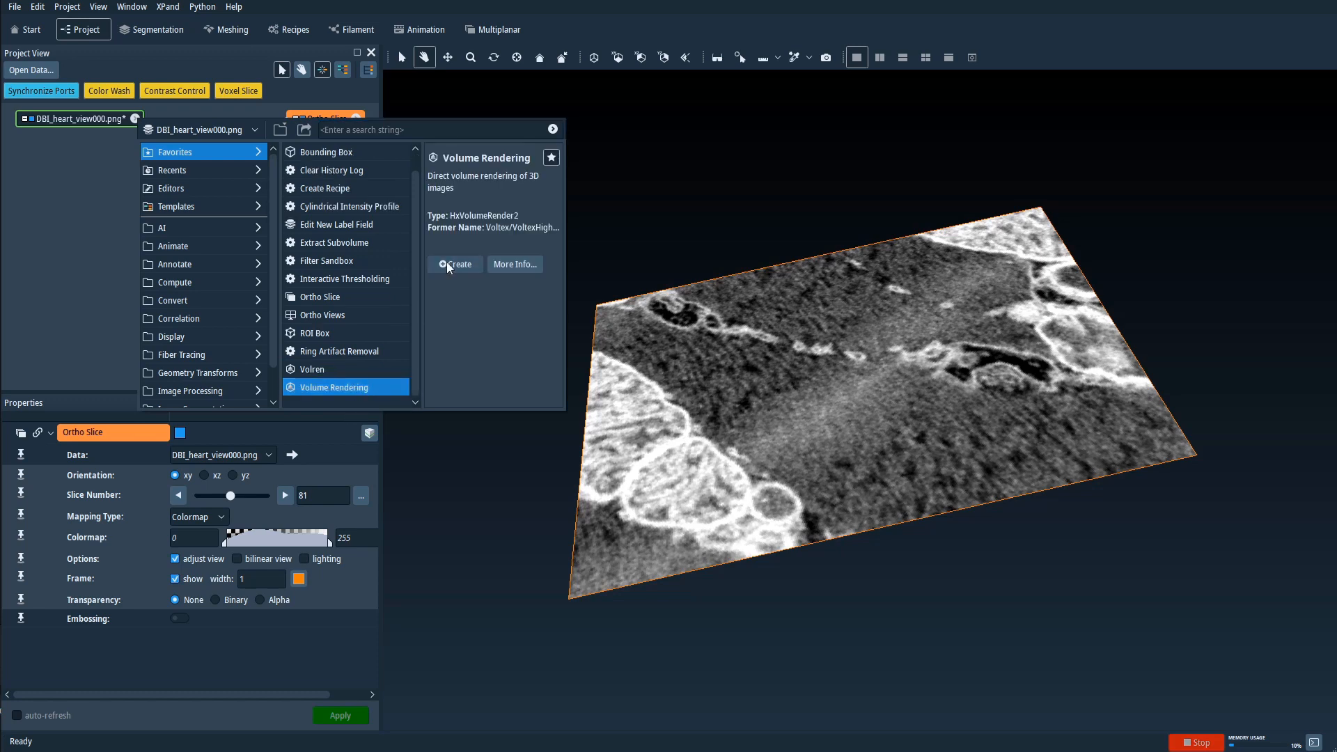
click(451, 264)
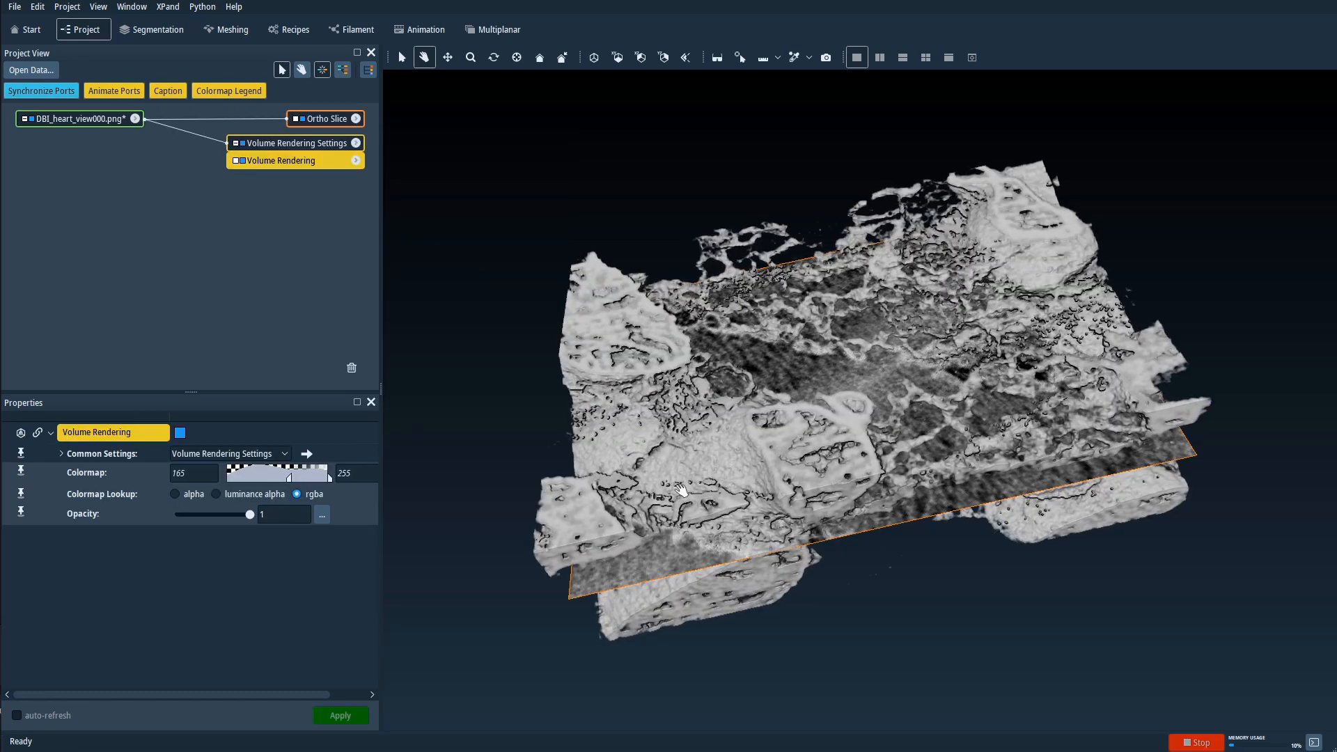
Examine the heart muscle volume rendering together with its ortho slice from several viewing angles.
mouse_move(783, 447)
mouse_down()
mouse_move(767, 303)
mouse_move(669, 382)
mouse_move(771, 442)
mouse_up()
drag(970, 313, 870, 467)
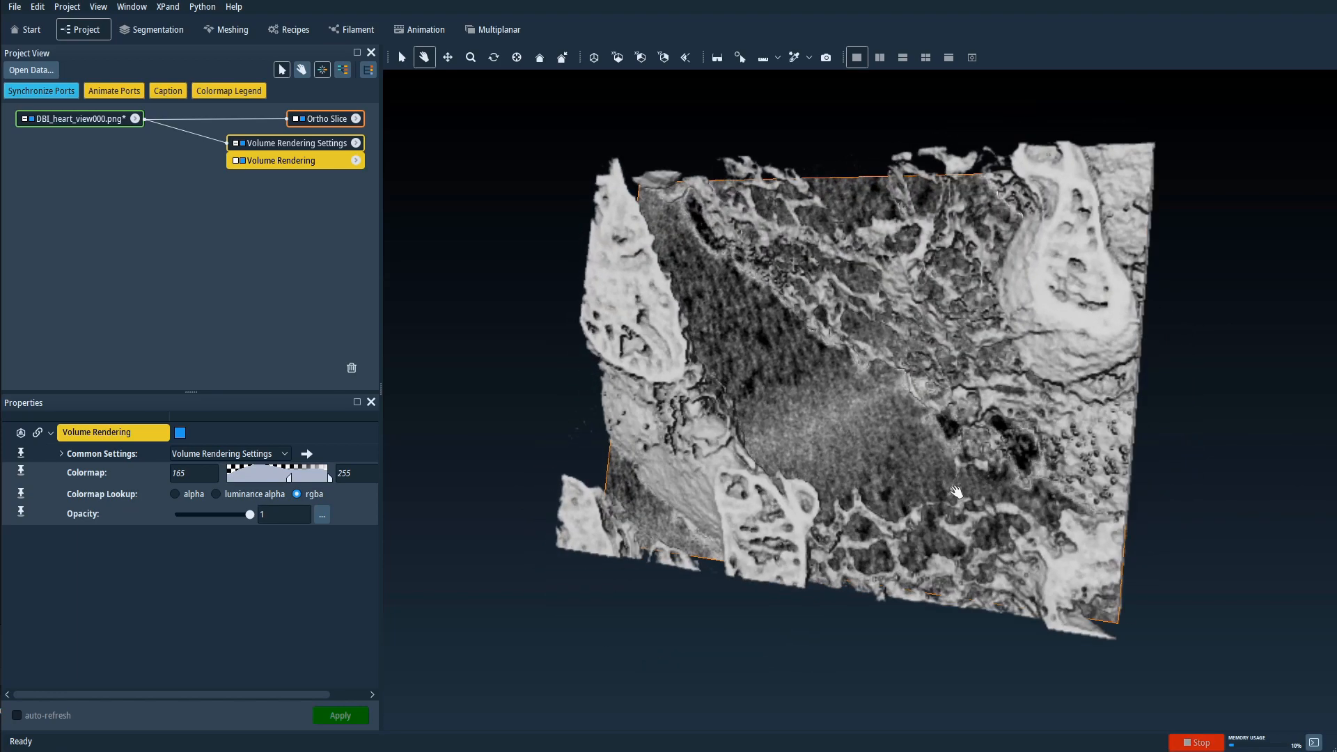
drag(672, 496, 649, 349)
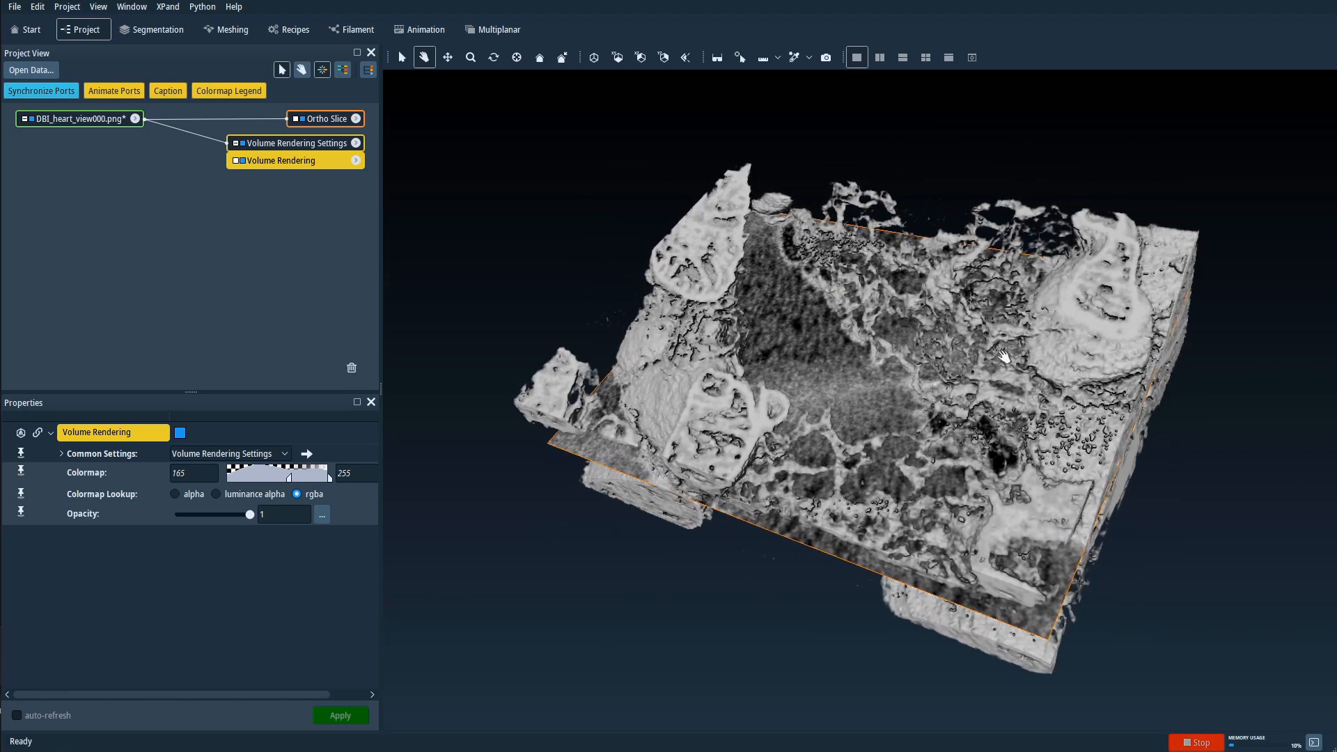
drag(645, 457, 681, 429)
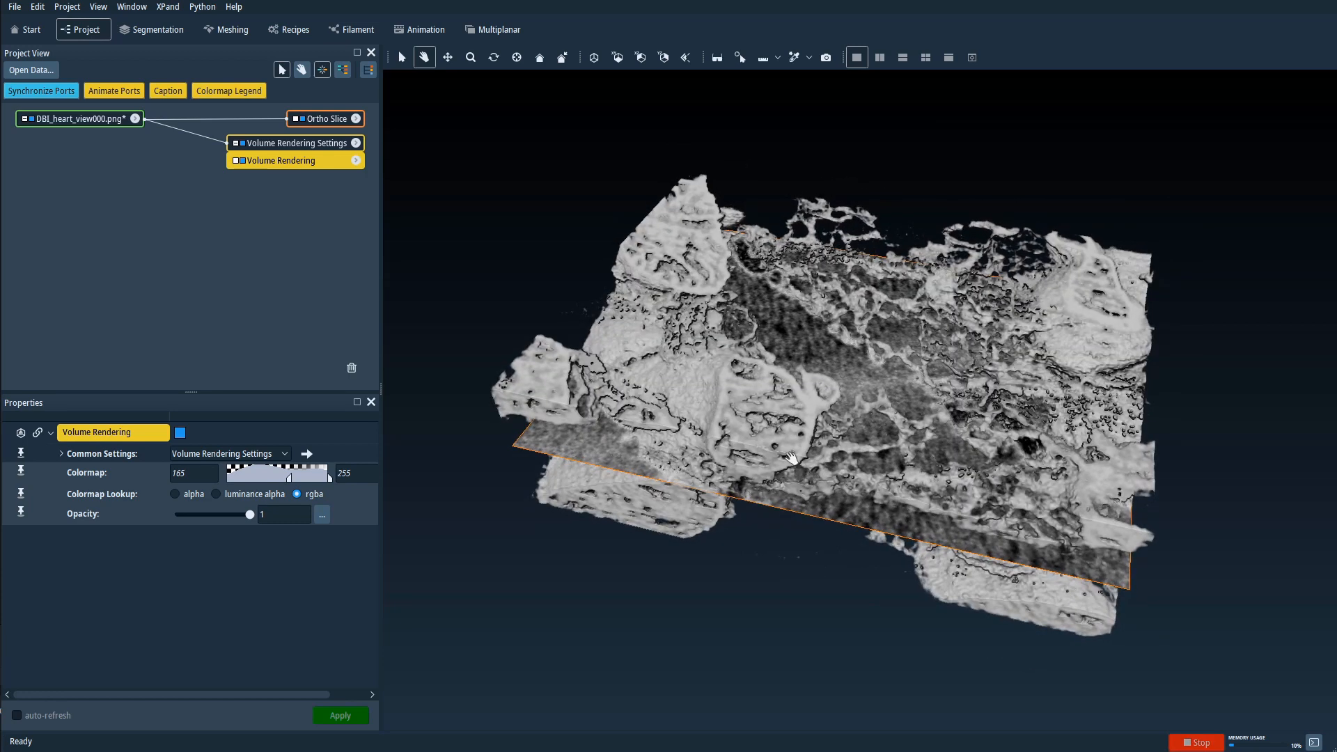
drag(613, 439, 680, 540)
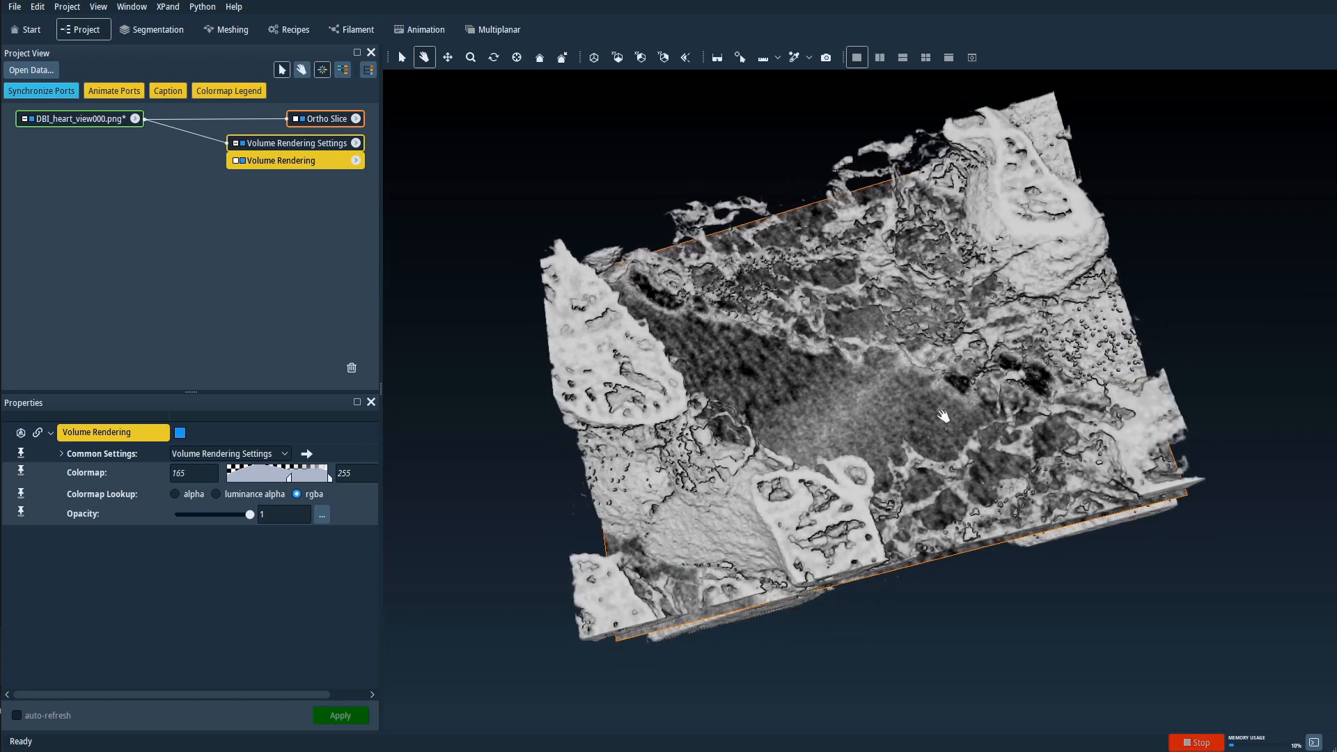
drag(664, 395, 856, 478)
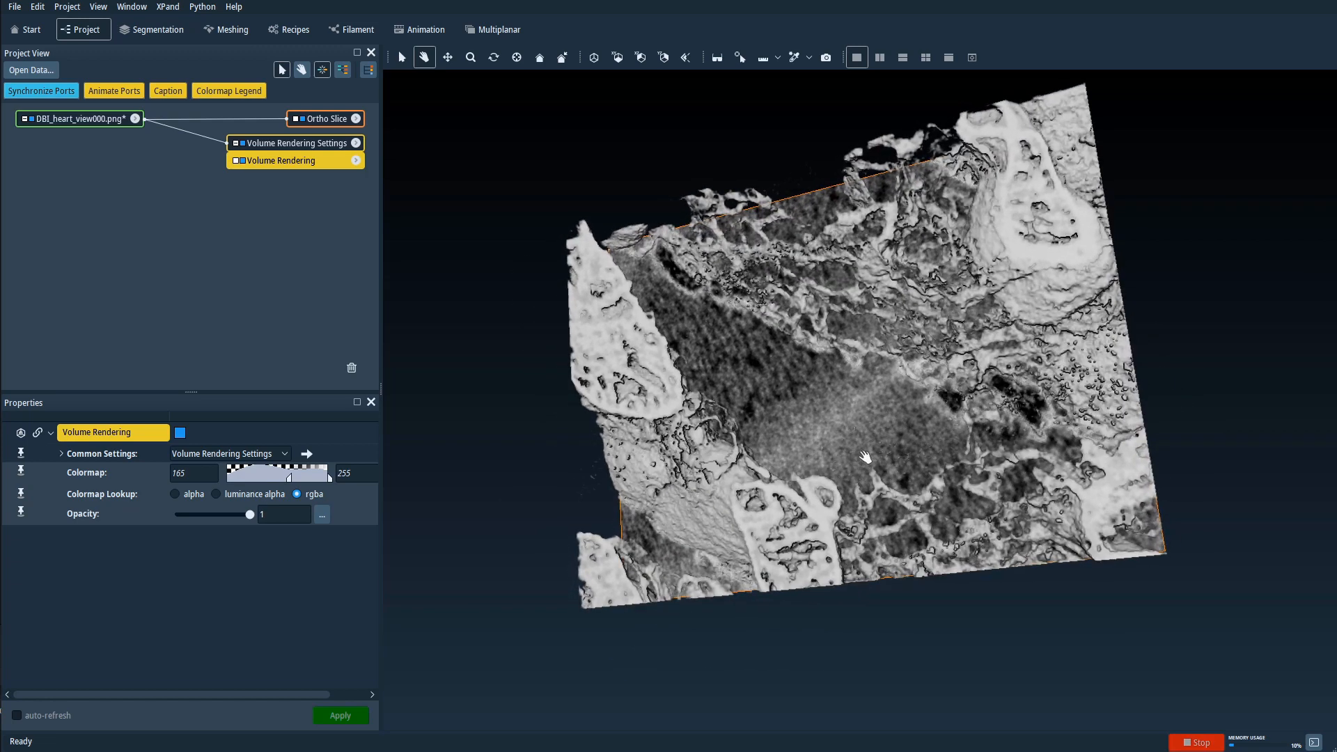
drag(792, 431, 802, 366)
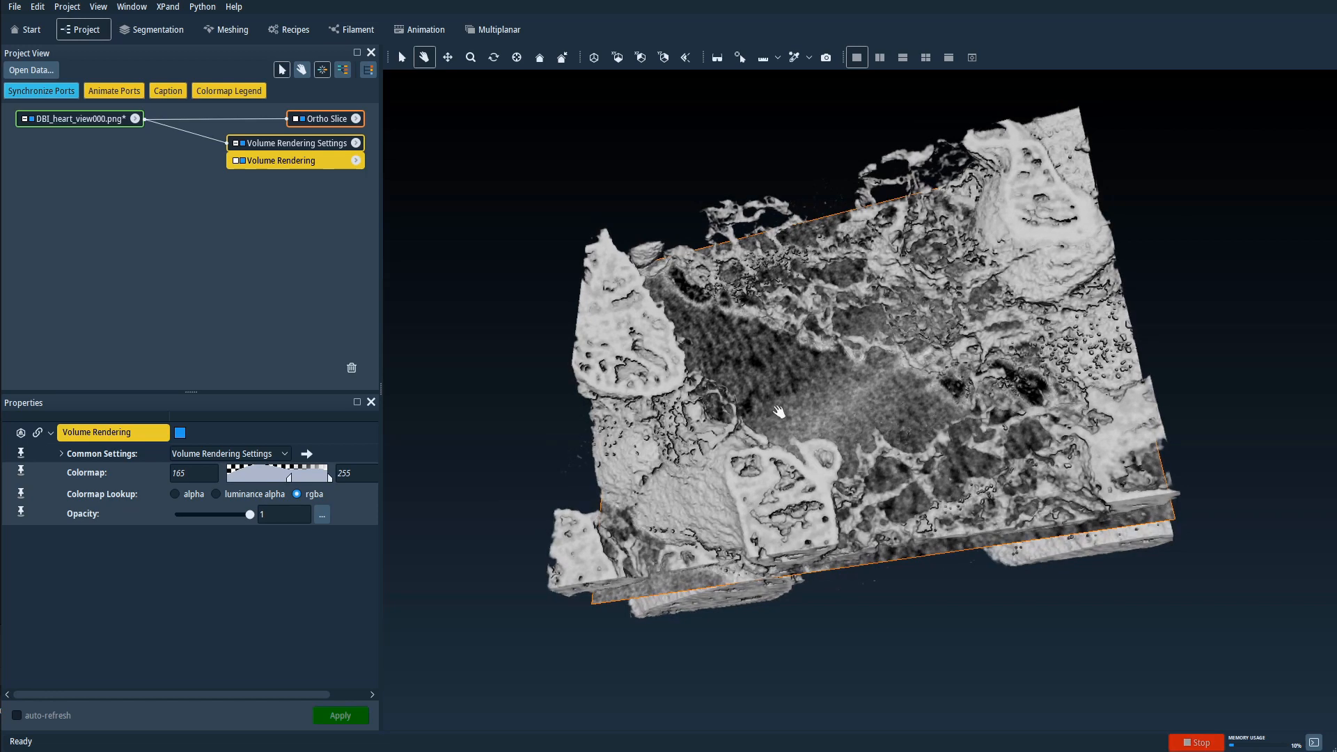
drag(782, 402, 828, 360)
drag(723, 472, 779, 471)
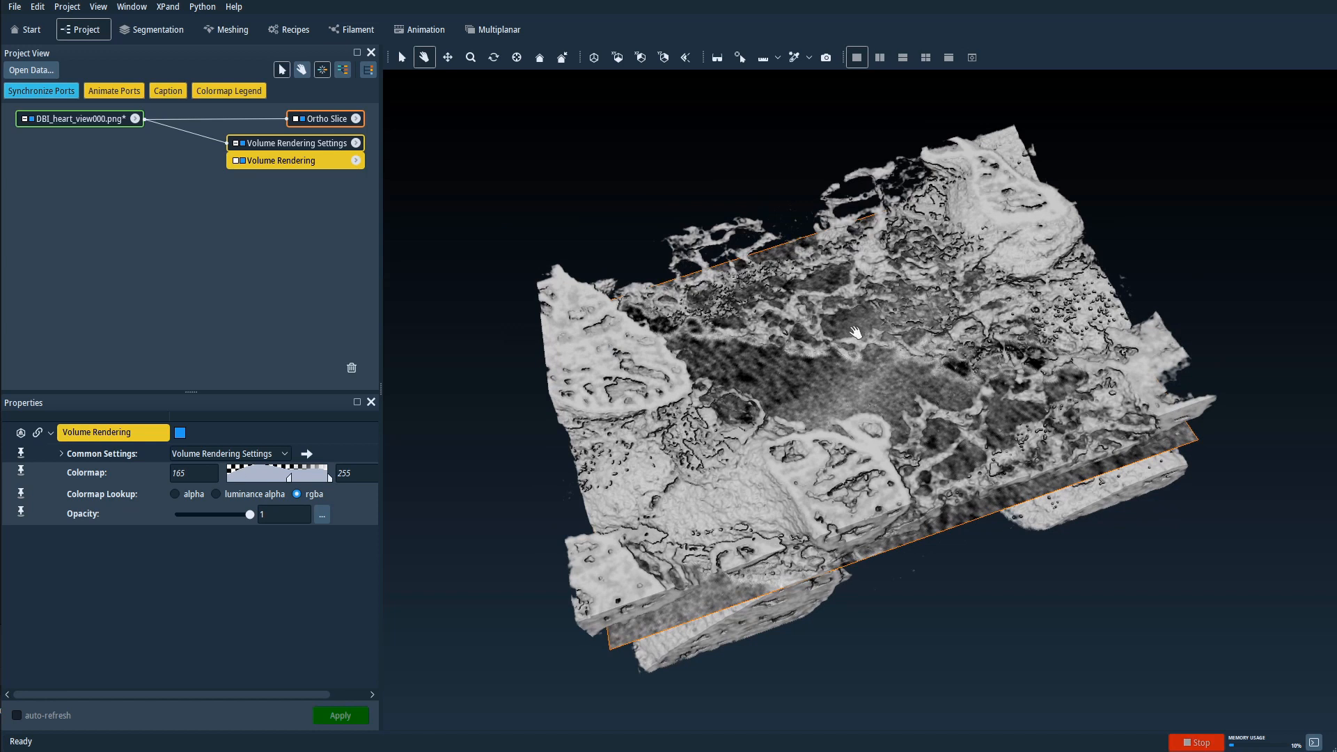
Open the DBI_heart_view000.png data in the segmentation workroom and rename the Inside material as Mitochondria.
click(81, 119)
click(150, 30)
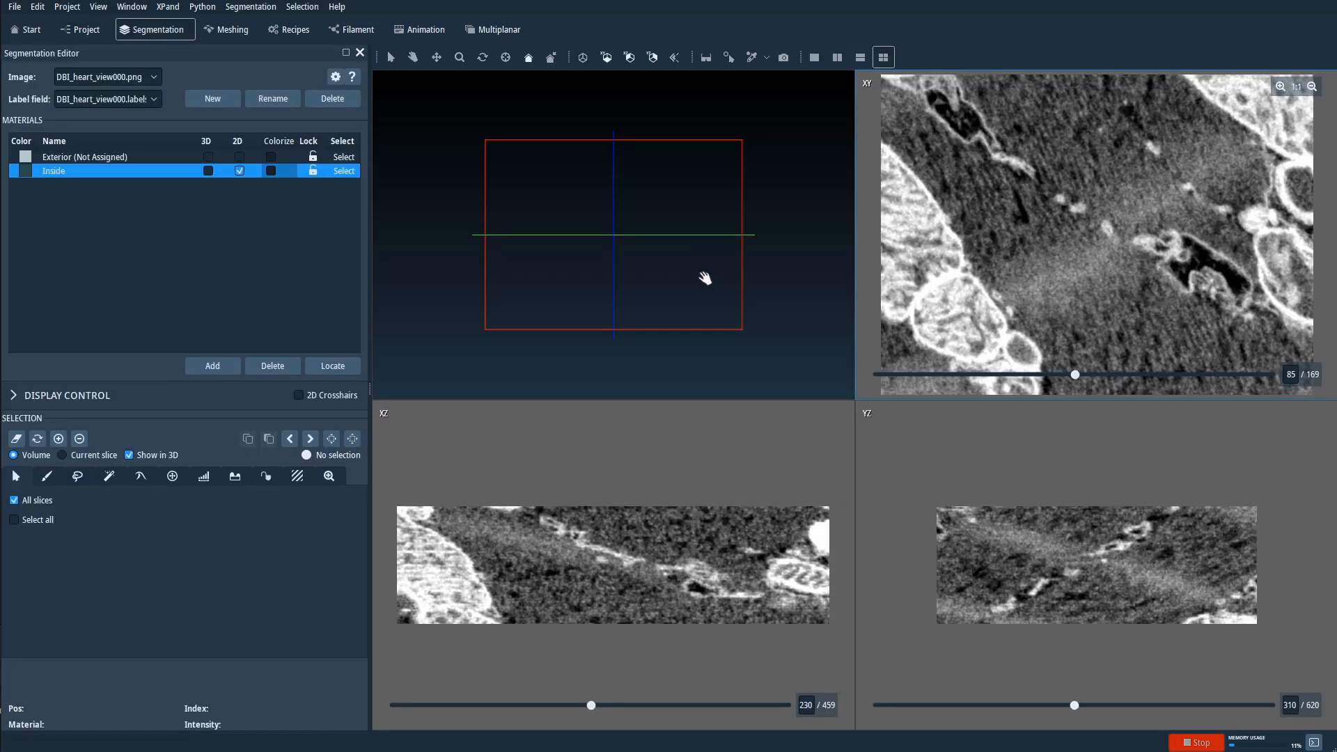
double_click(58, 174)
text(M)
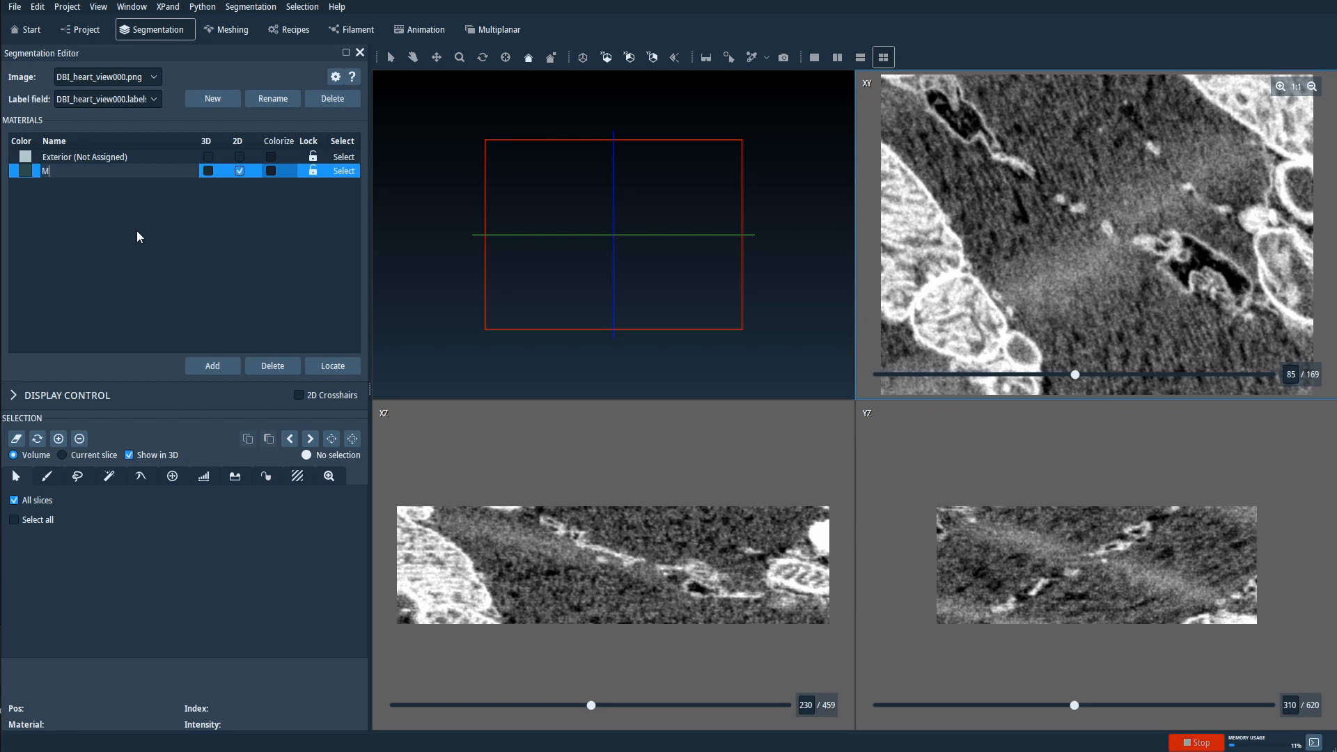
text(itochondria)
key(Return)
Add three more materials to the heart label field.
click(207, 366)
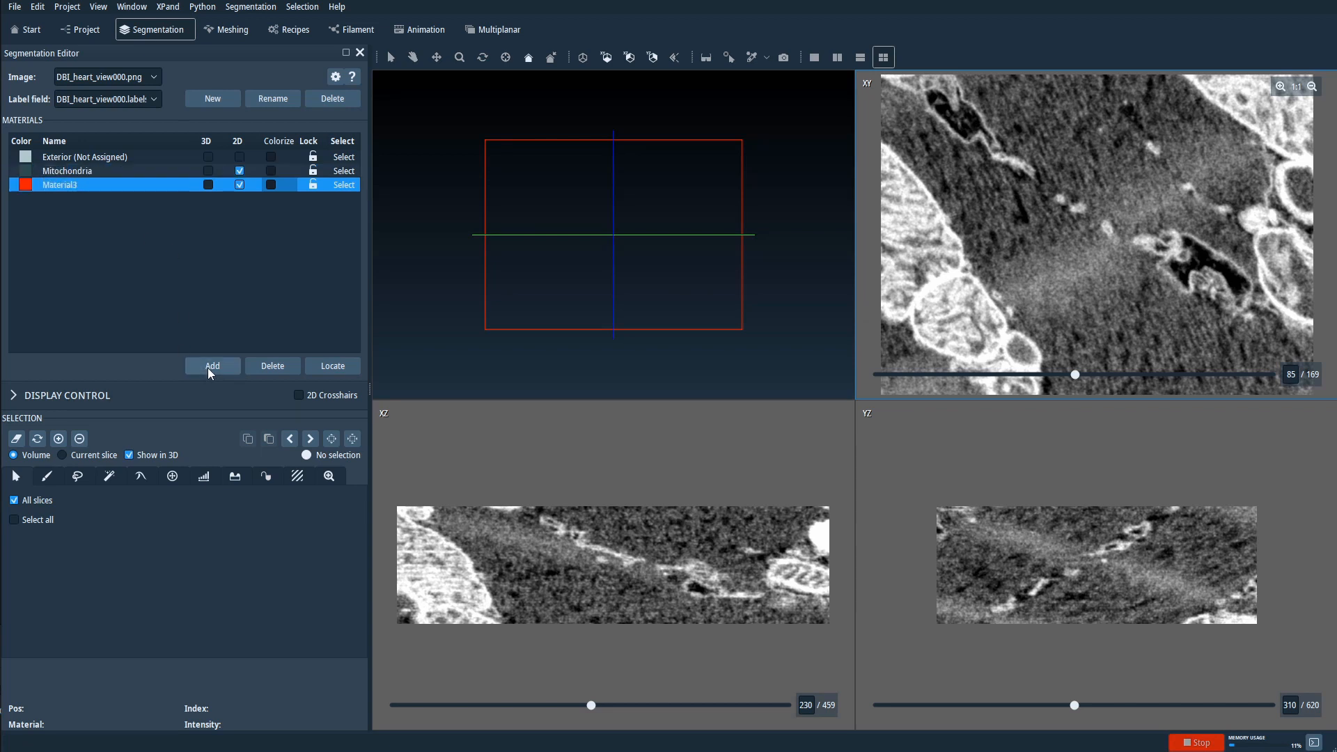
click(212, 366)
click(211, 366)
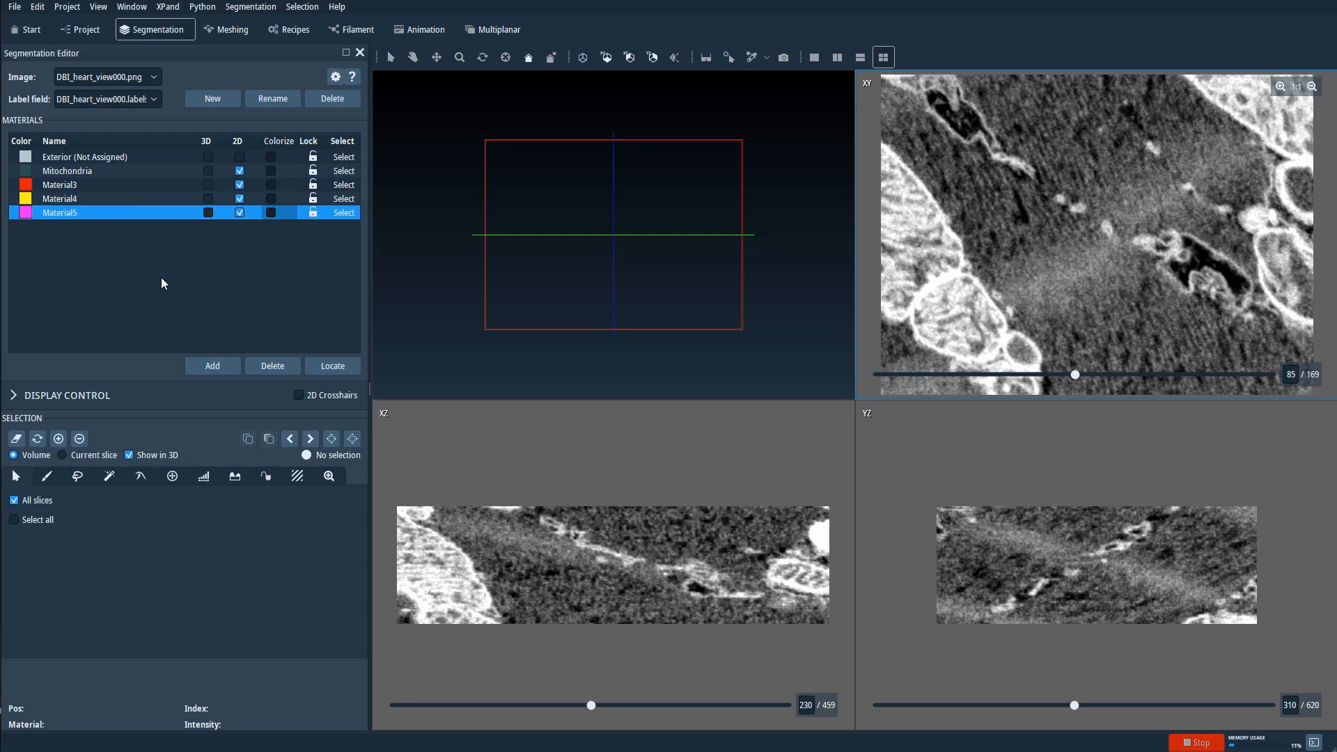
Activate the Texture Classification tool and open the Texture Supervised Classification Principle page in its help.
mouse_move(161, 275)
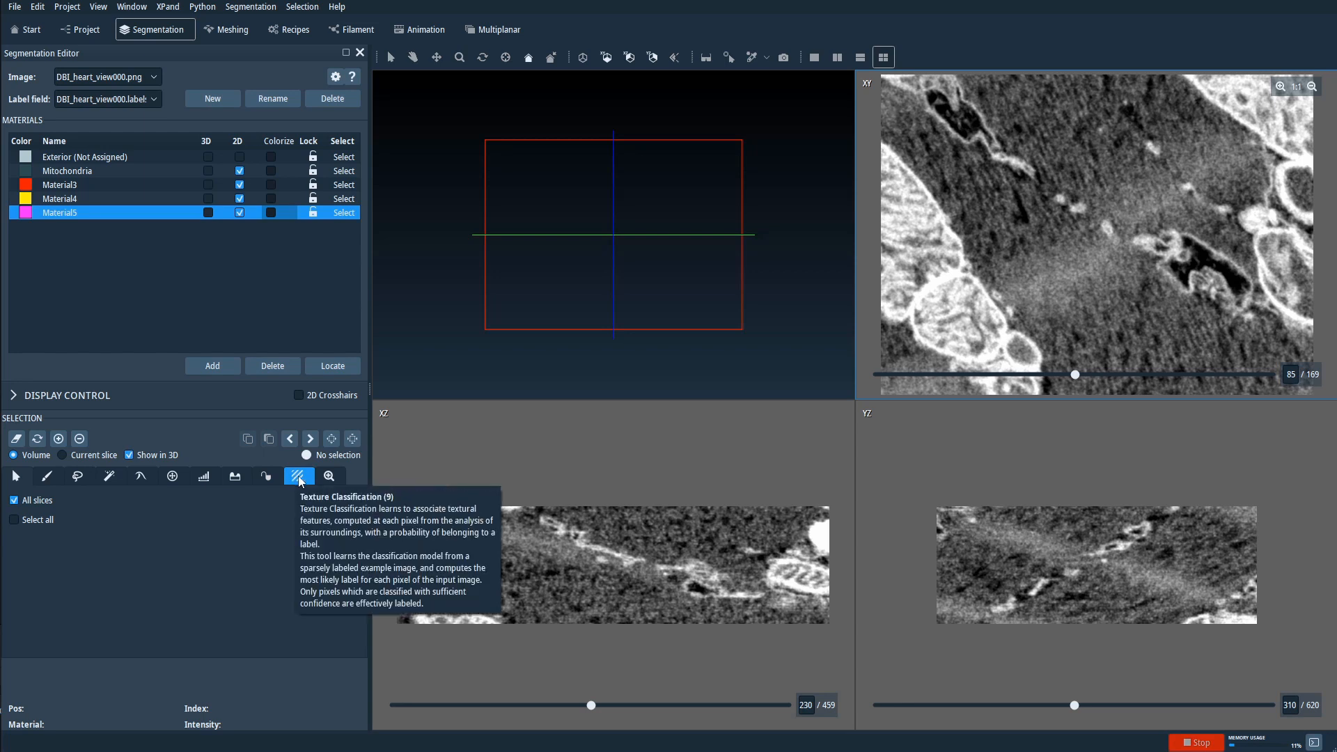
click(299, 477)
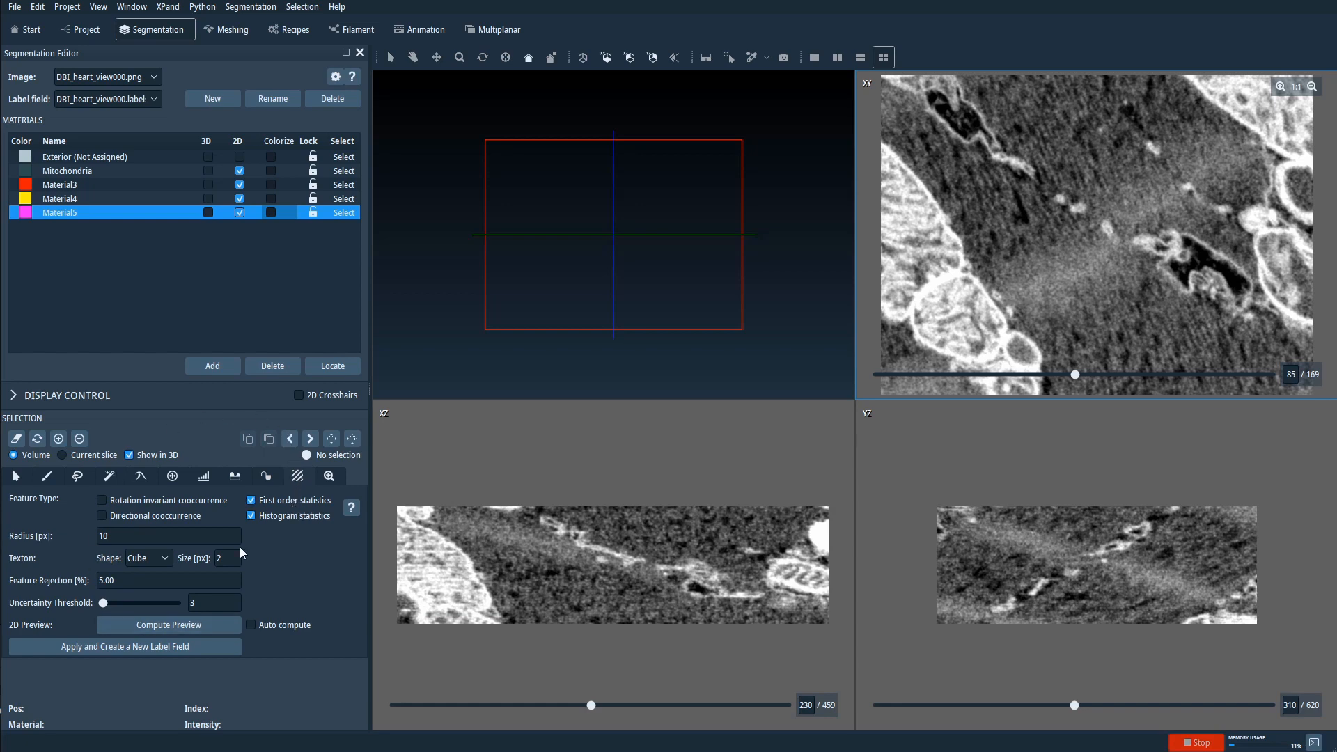
click(352, 508)
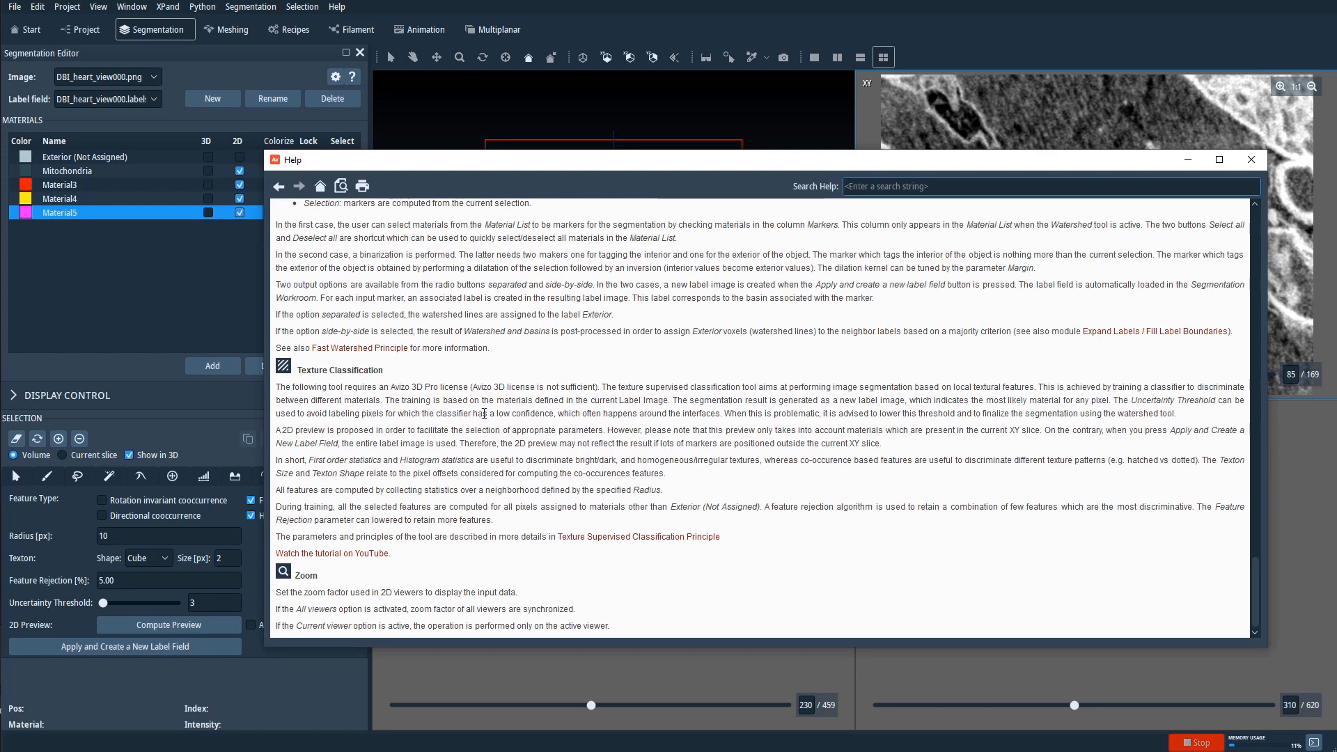
click(641, 539)
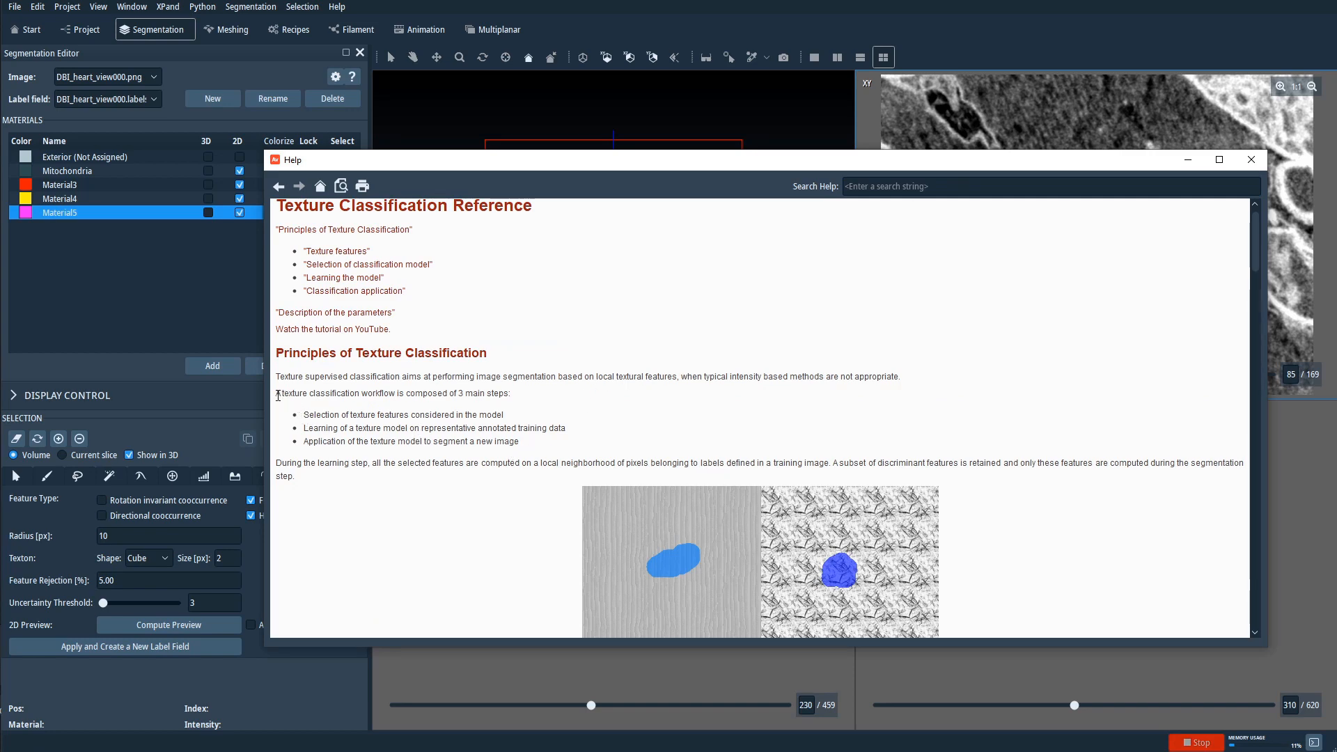
Enlarge the help text and read the Principles of Texture Classification section with its example images.
ctrl+scroll(420, 427, up, 1)
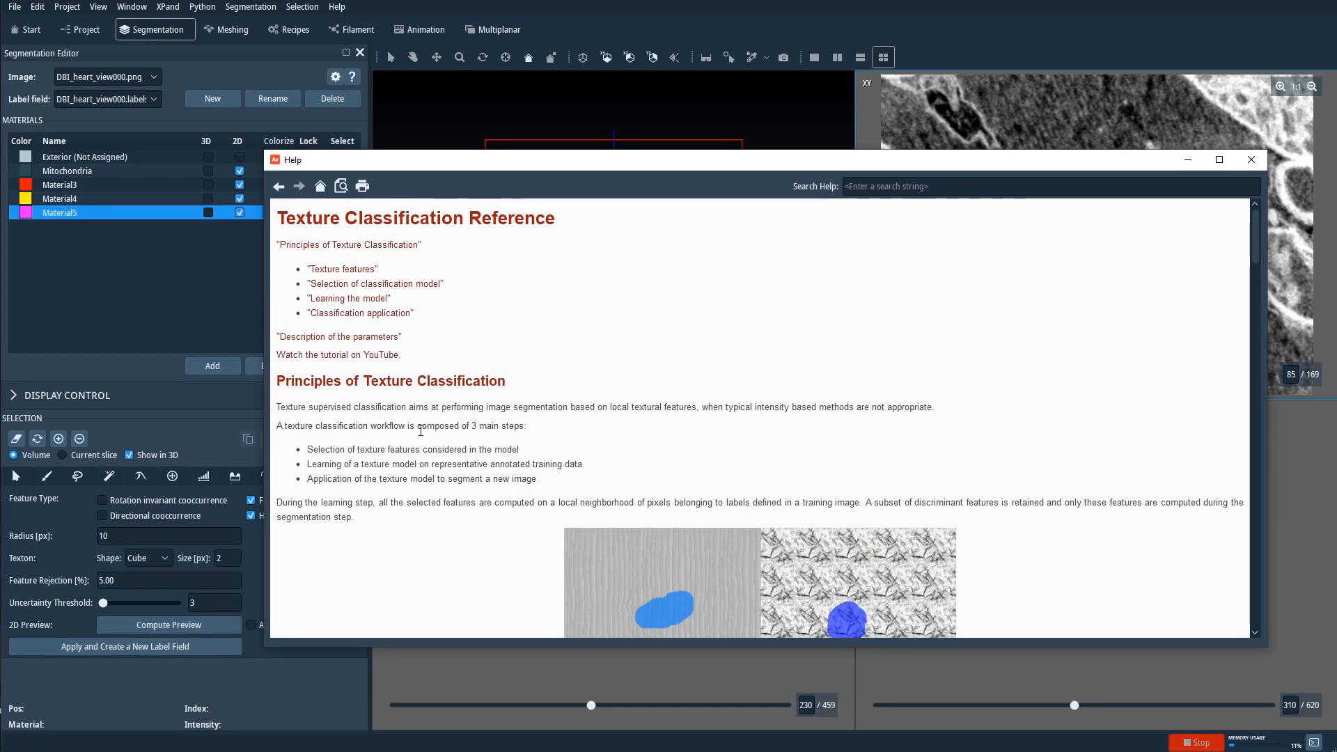
ctrl+scroll(421, 430, up, 1)
scroll(458, 447, down, 1)
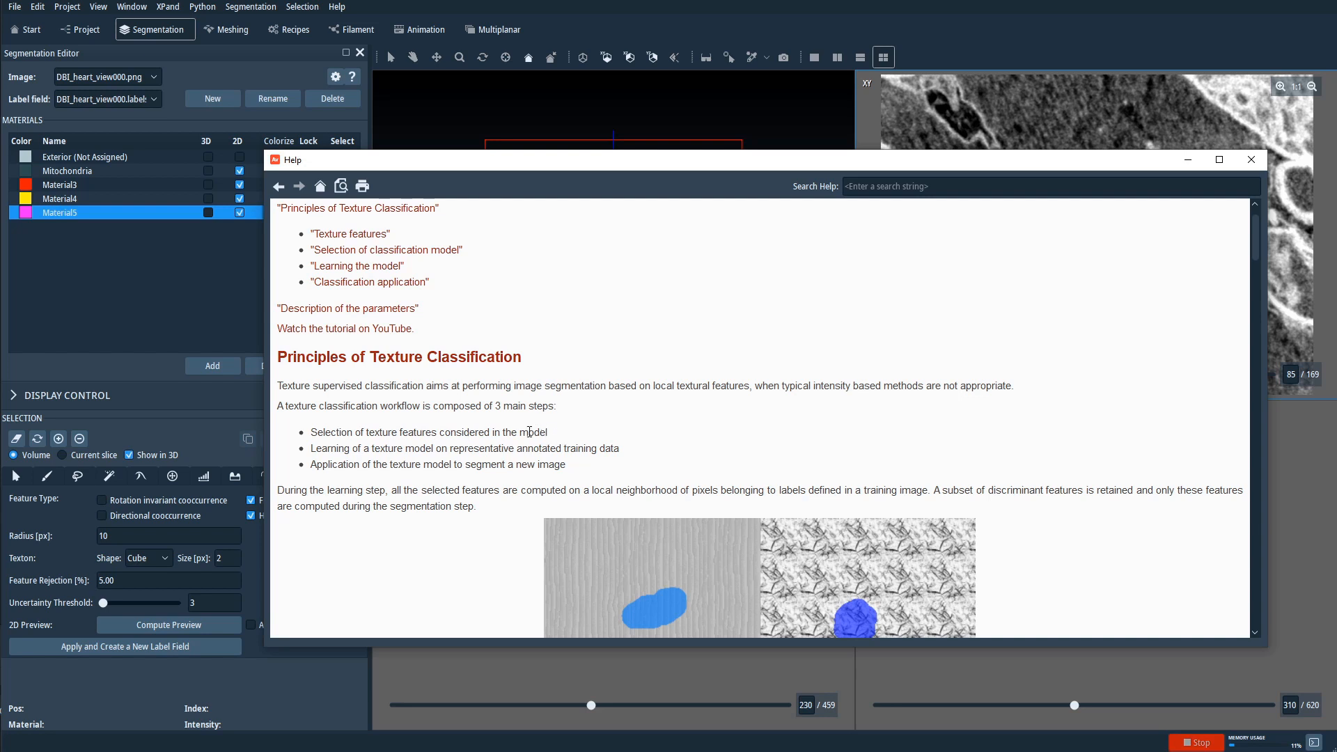
scroll(525, 432, down, 3)
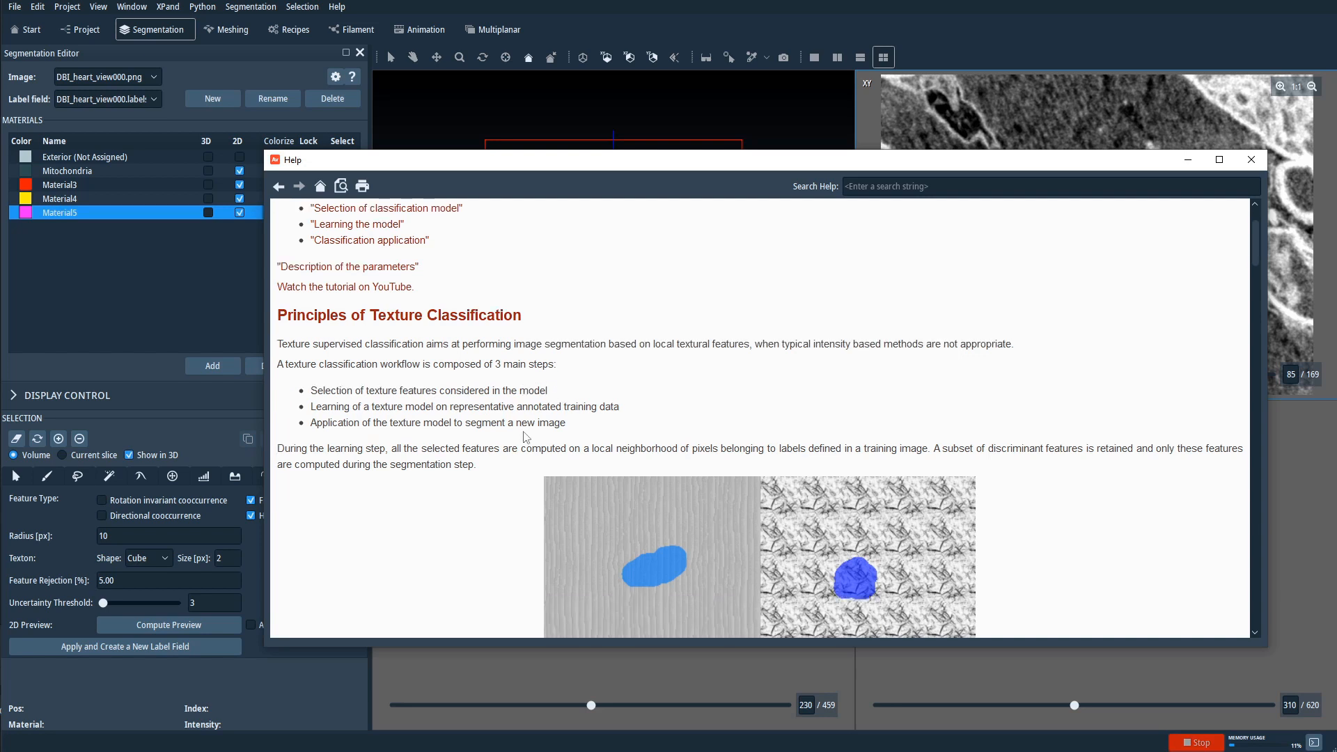
scroll(529, 432, down, 4)
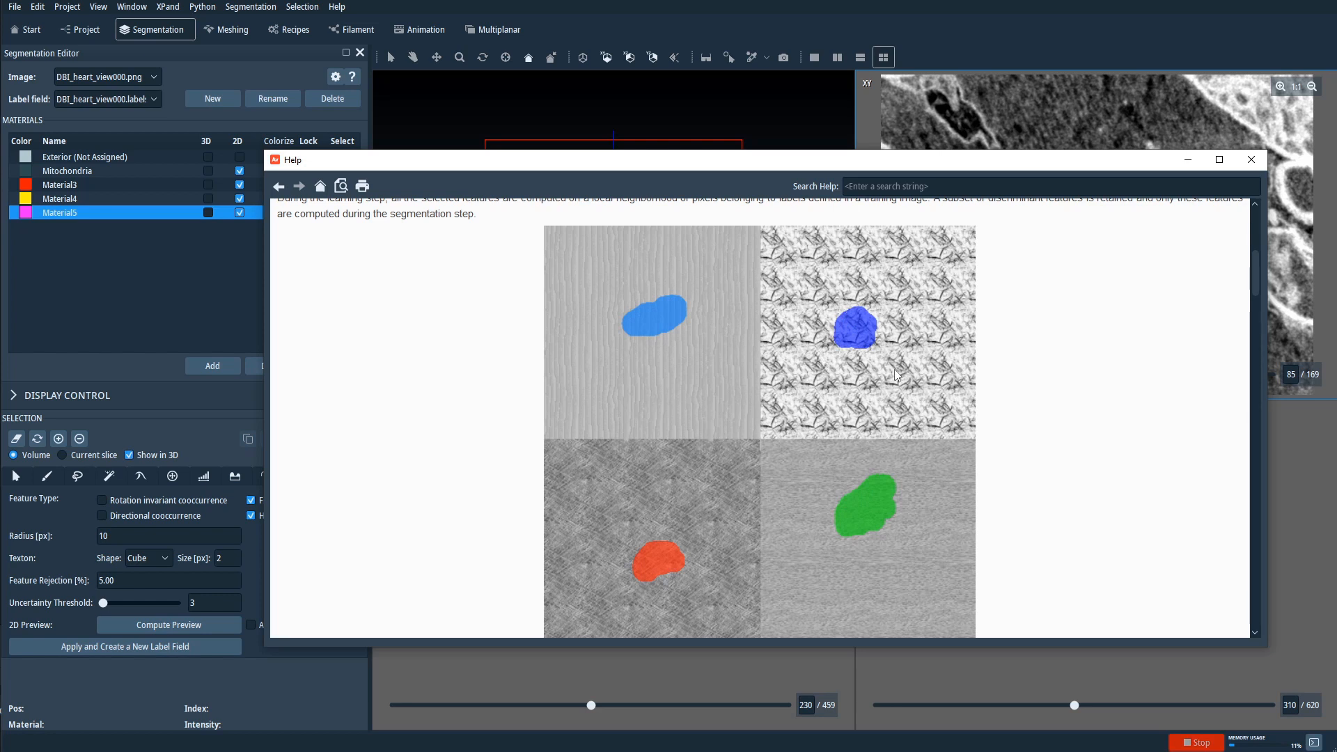
scroll(463, 432, up, 1)
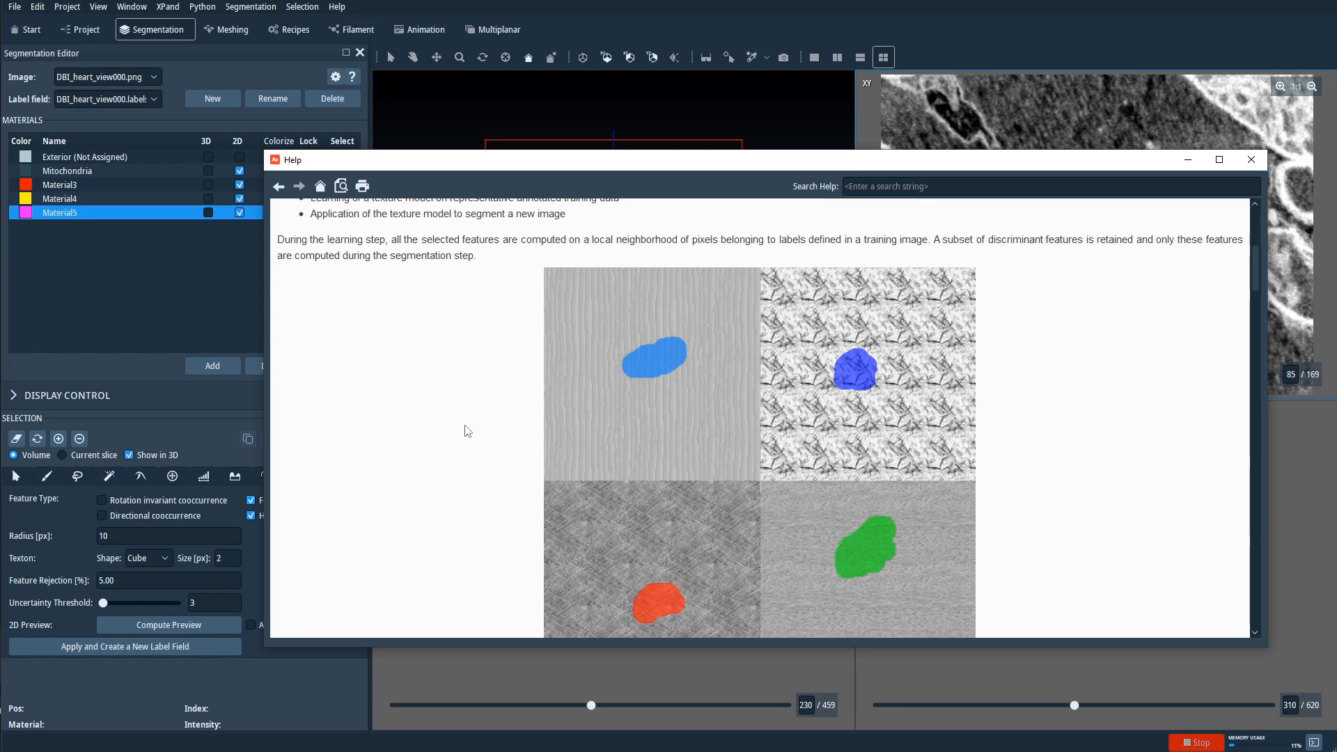
Study the help's description of the learning step alongside the labelled regions in its synthetic training image.
scroll(485, 425, up, 1)
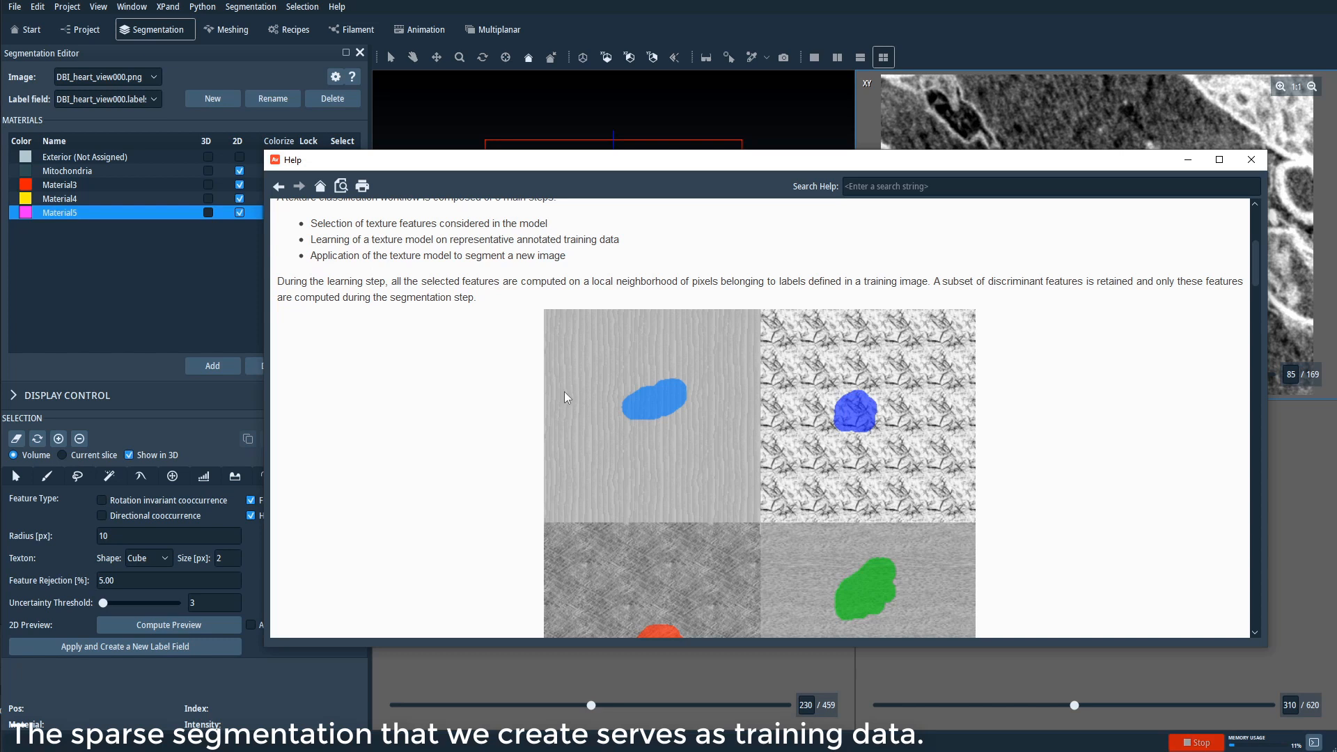
scroll(565, 395, down, 1)
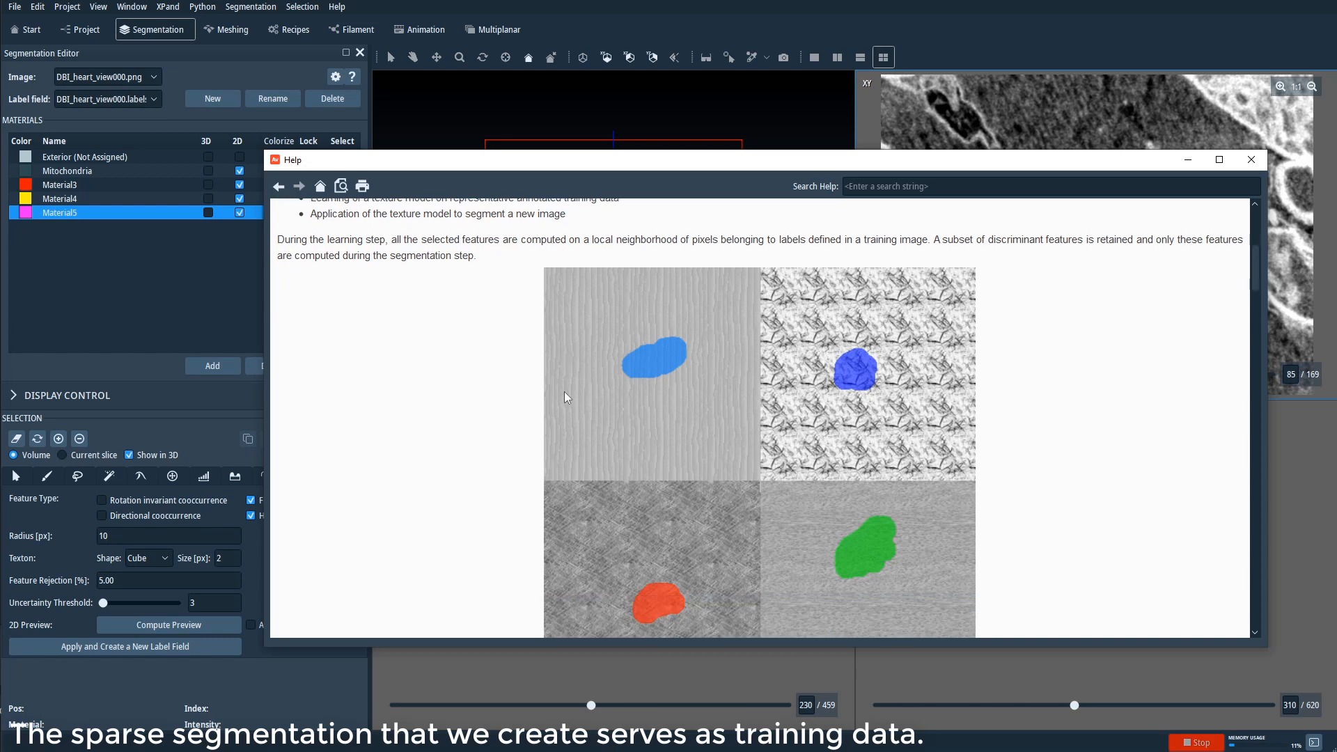
scroll(564, 392, up, 1)
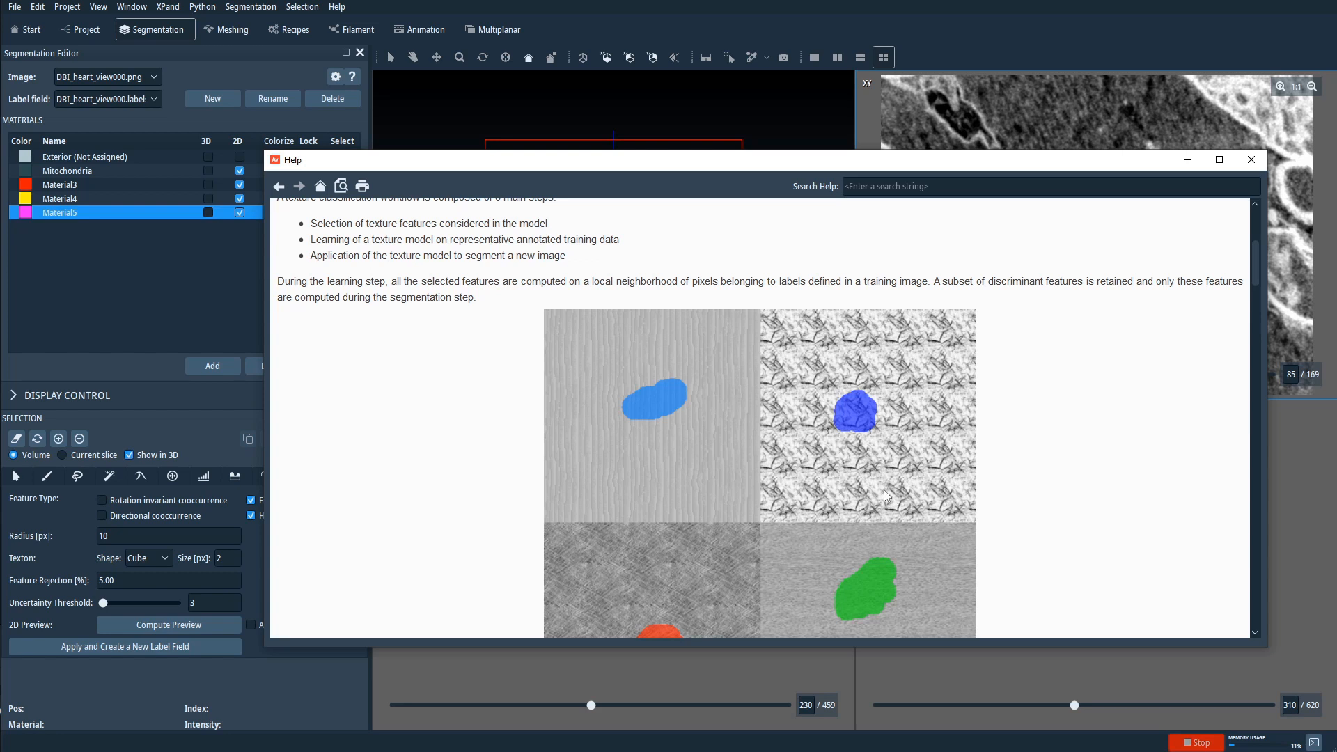
scroll(884, 492, down, 1)
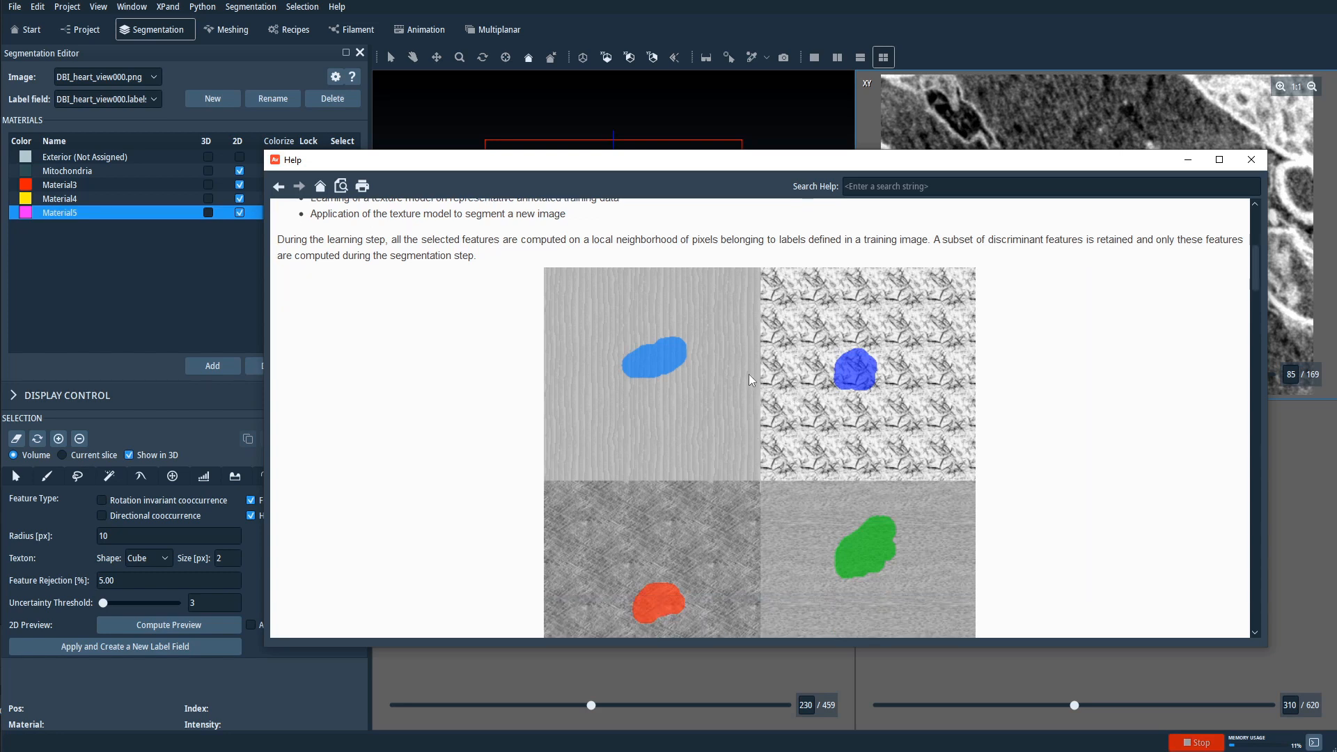
scroll(500, 351, up, 1)
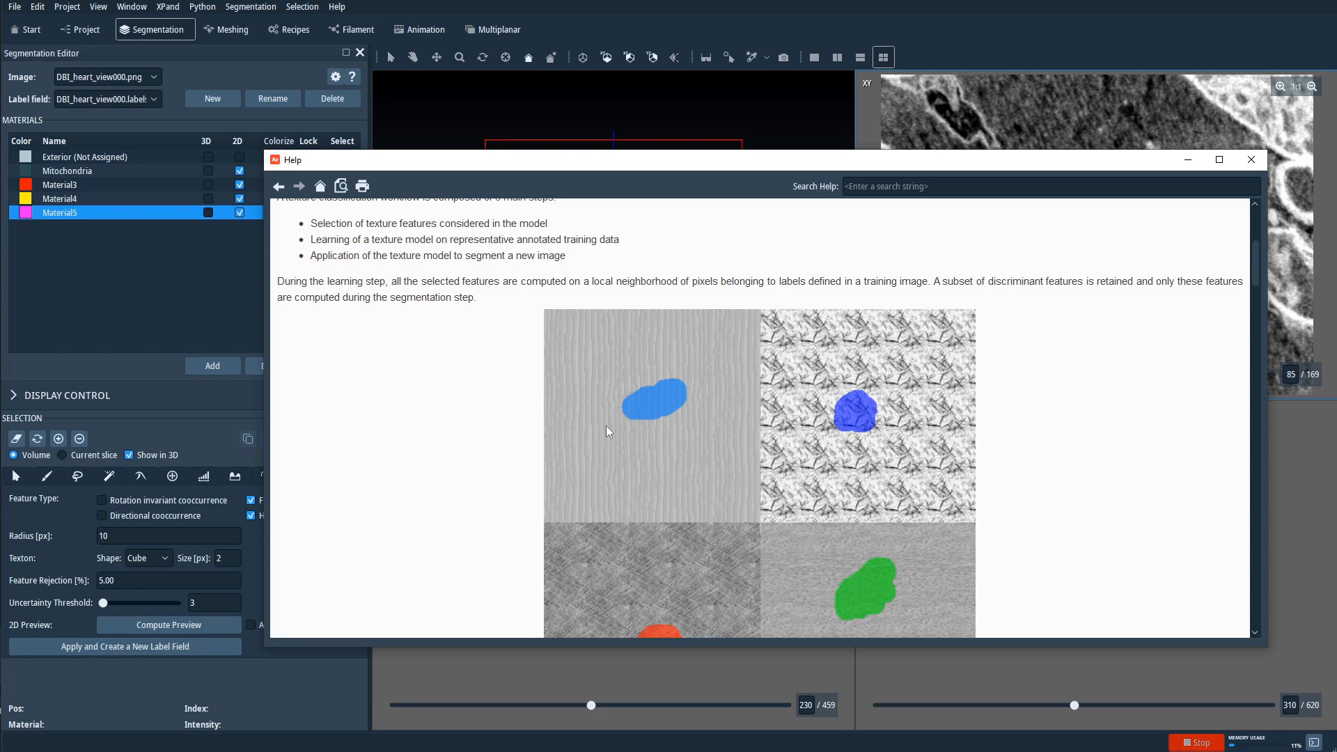
scroll(502, 415, up, 1)
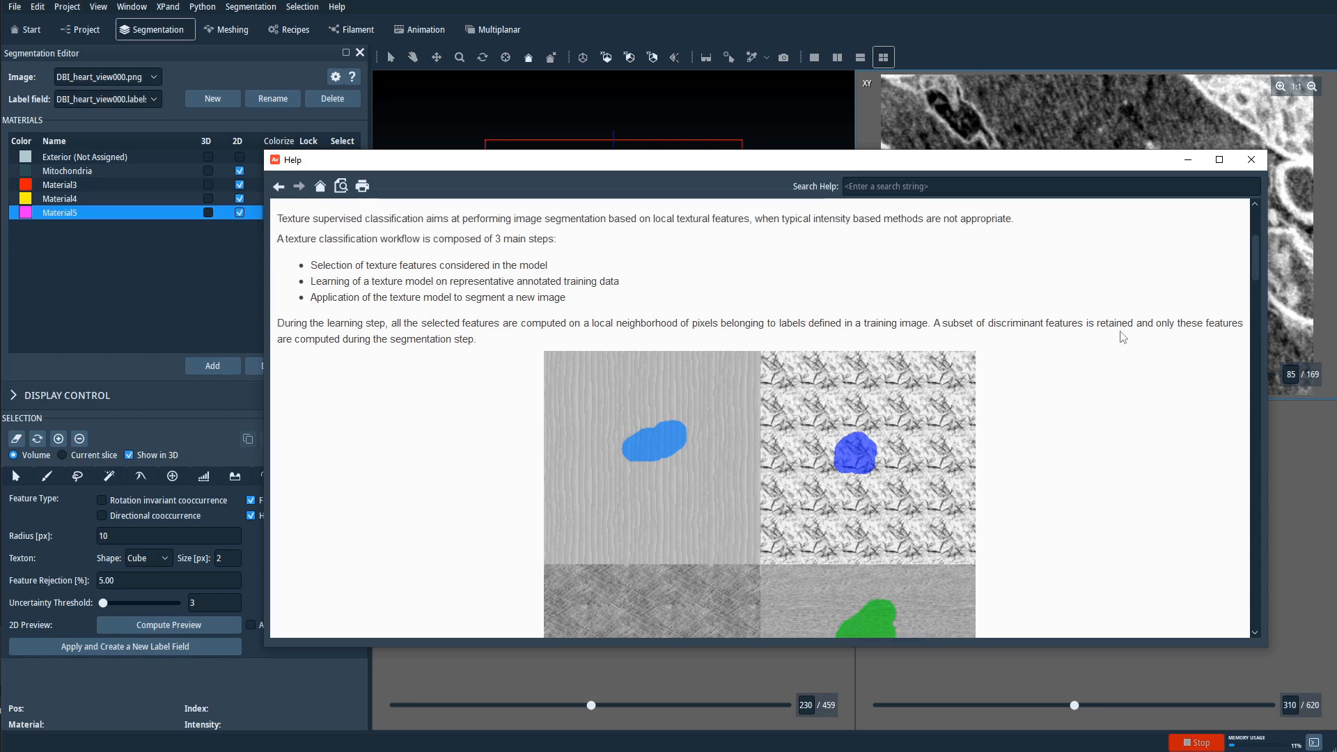
scroll(1091, 352, down, 1)
scroll(1091, 354, down, 1)
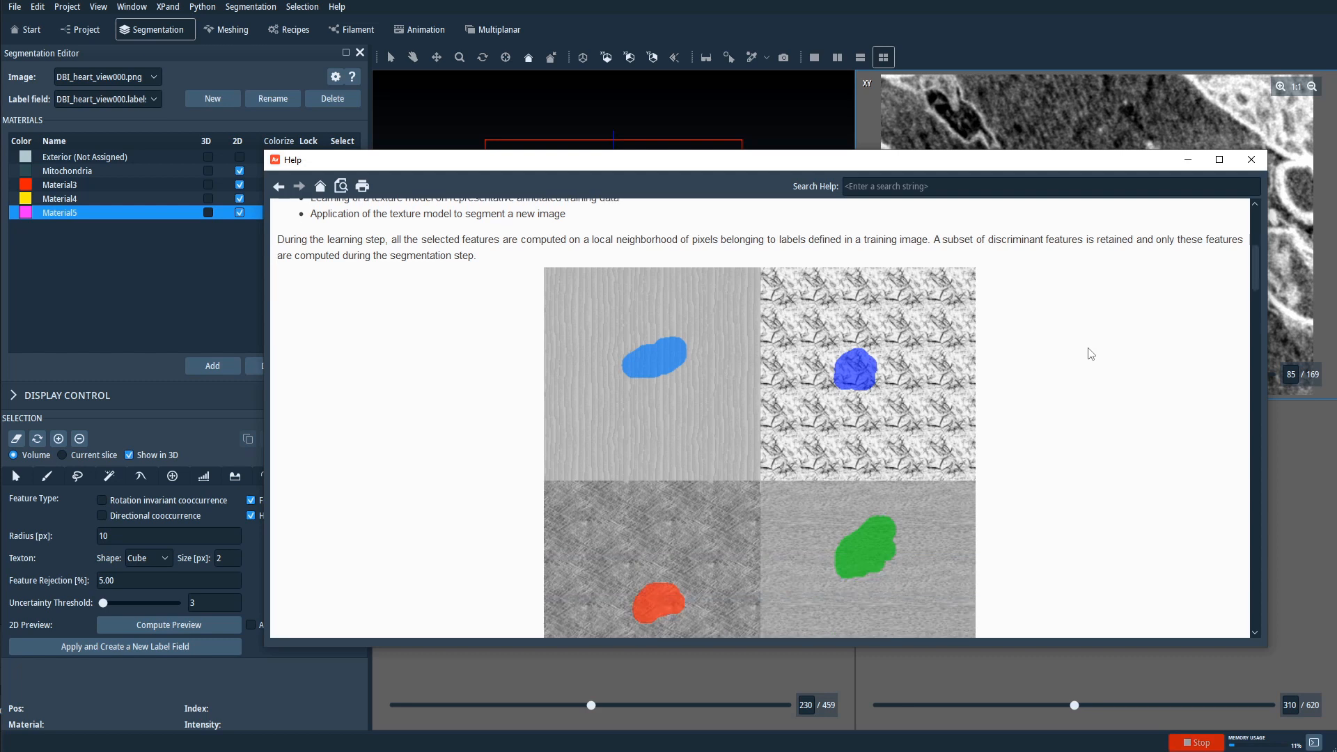
scroll(1032, 374, down, 1)
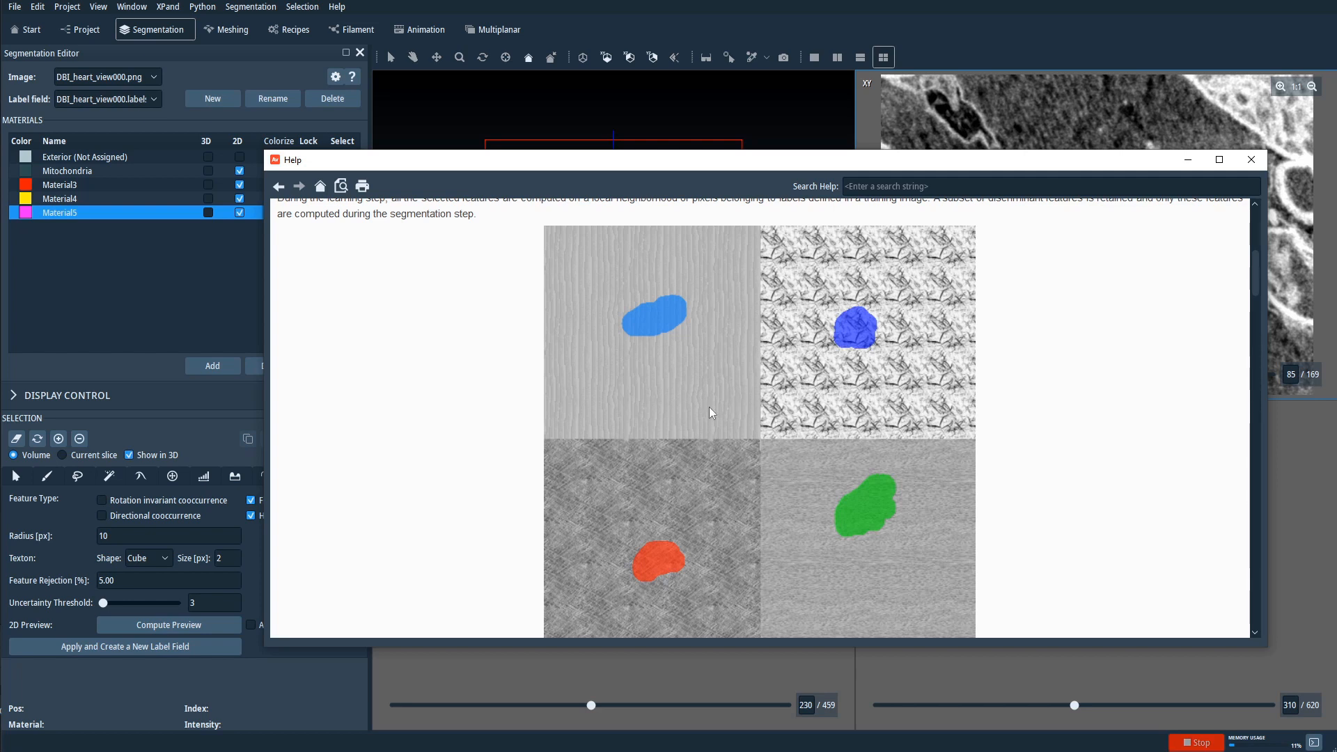
Compare the help's training image, gray level k-means and texture classification figures, and close the help window.
scroll(828, 442, down, 4)
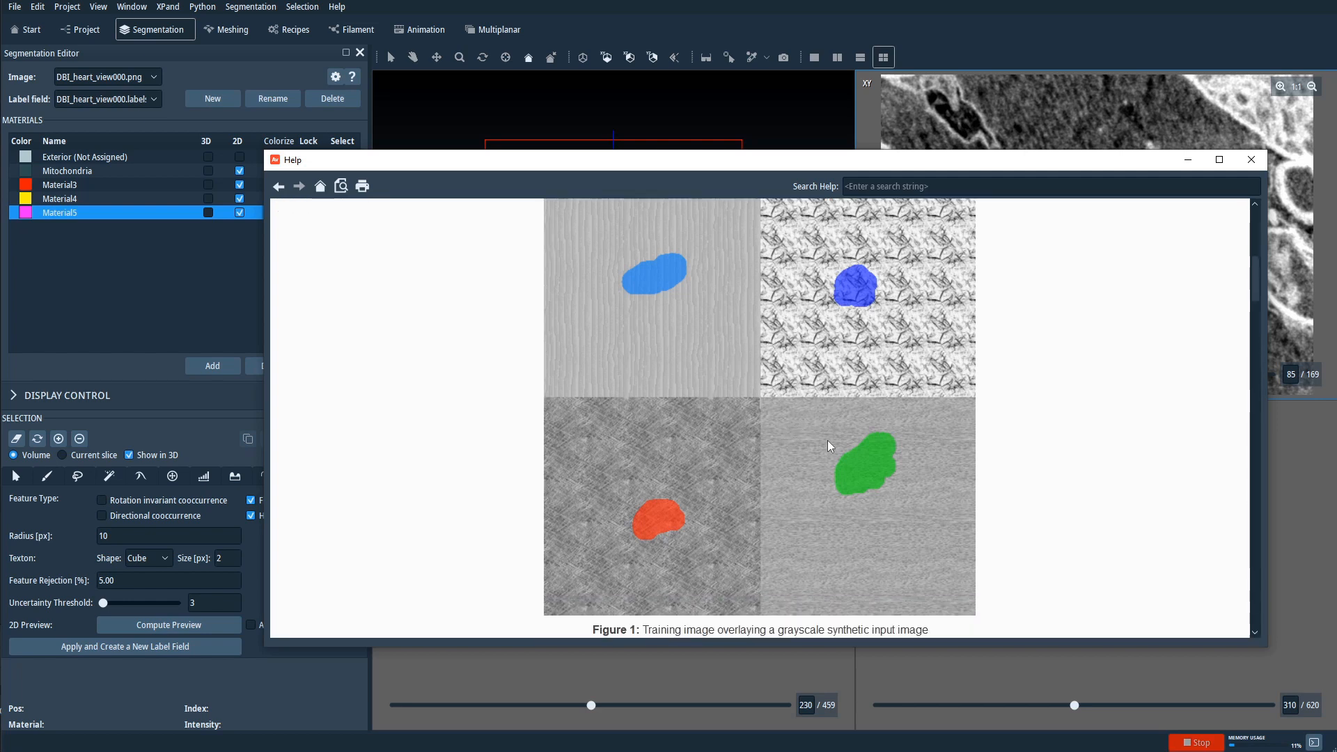
scroll(830, 442, down, 2)
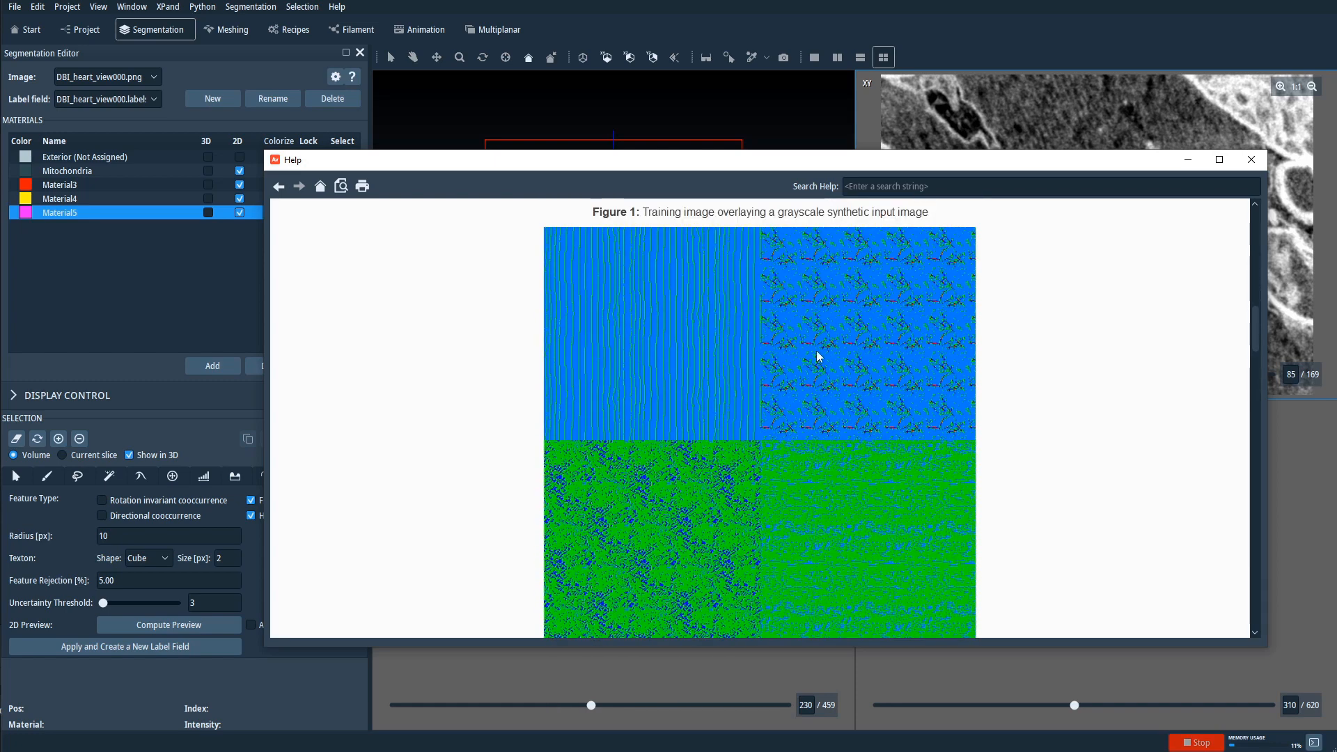
scroll(732, 412, down, 1)
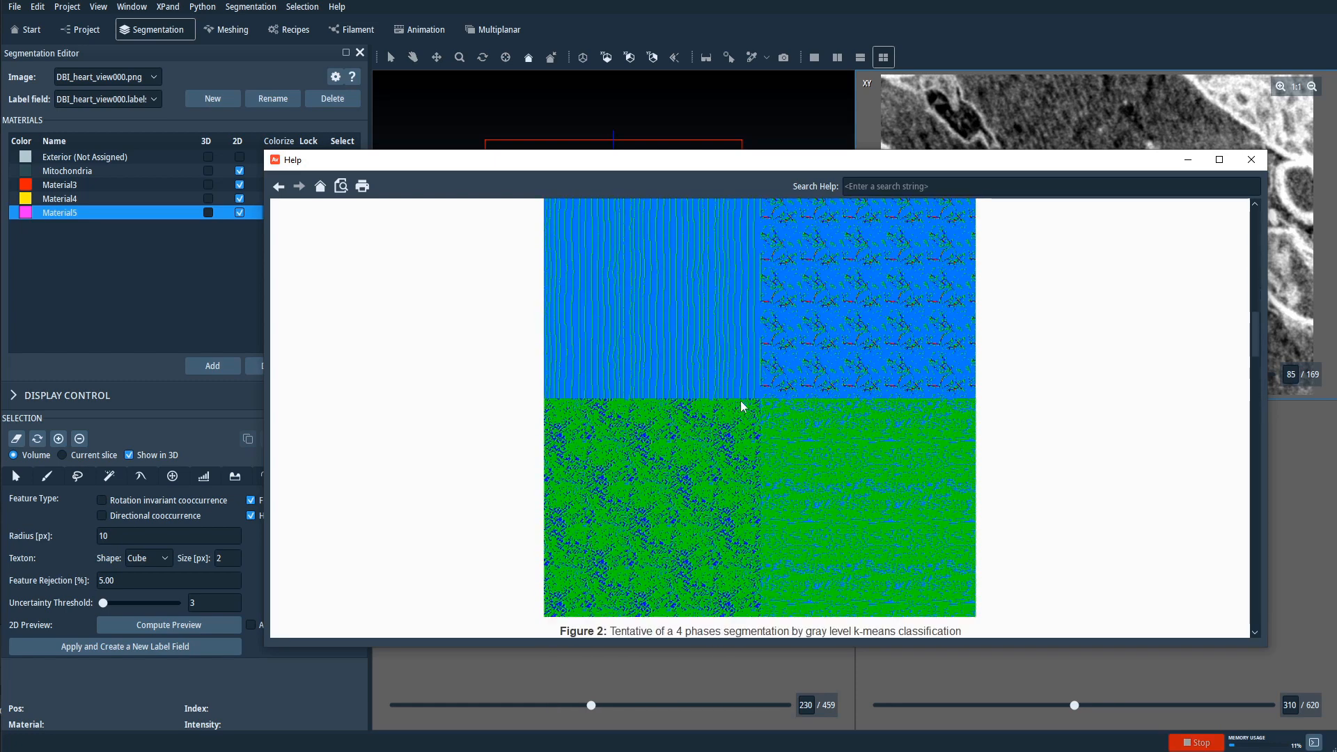
scroll(740, 400, up, 1)
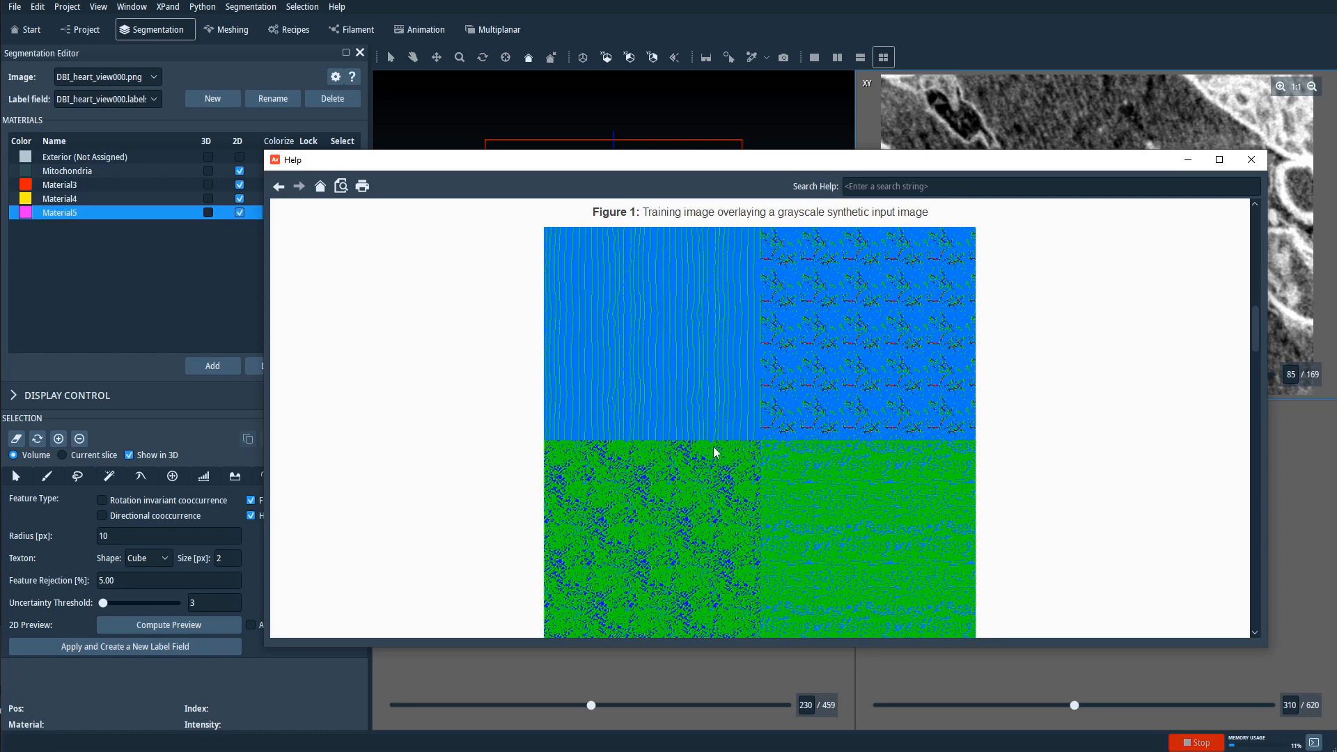
scroll(715, 454, down, 5)
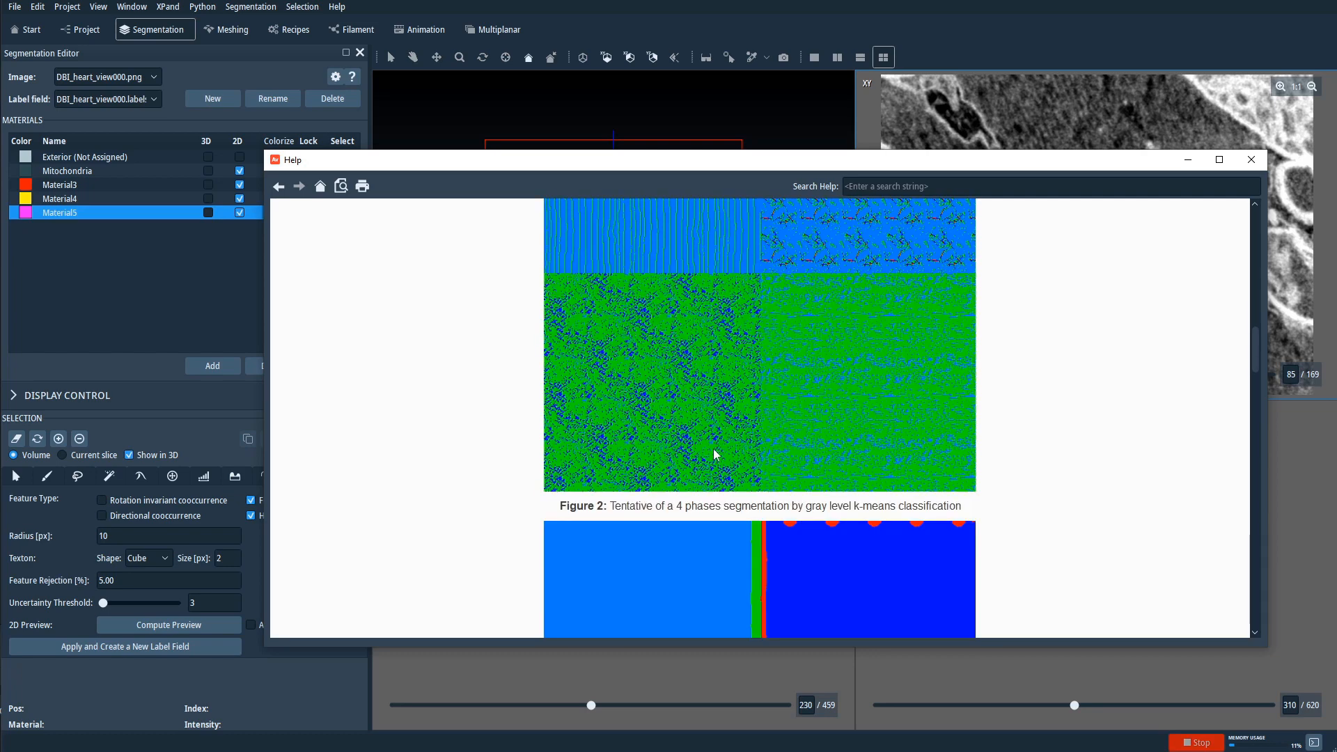
scroll(711, 456, down, 2)
scroll(710, 457, up, 1)
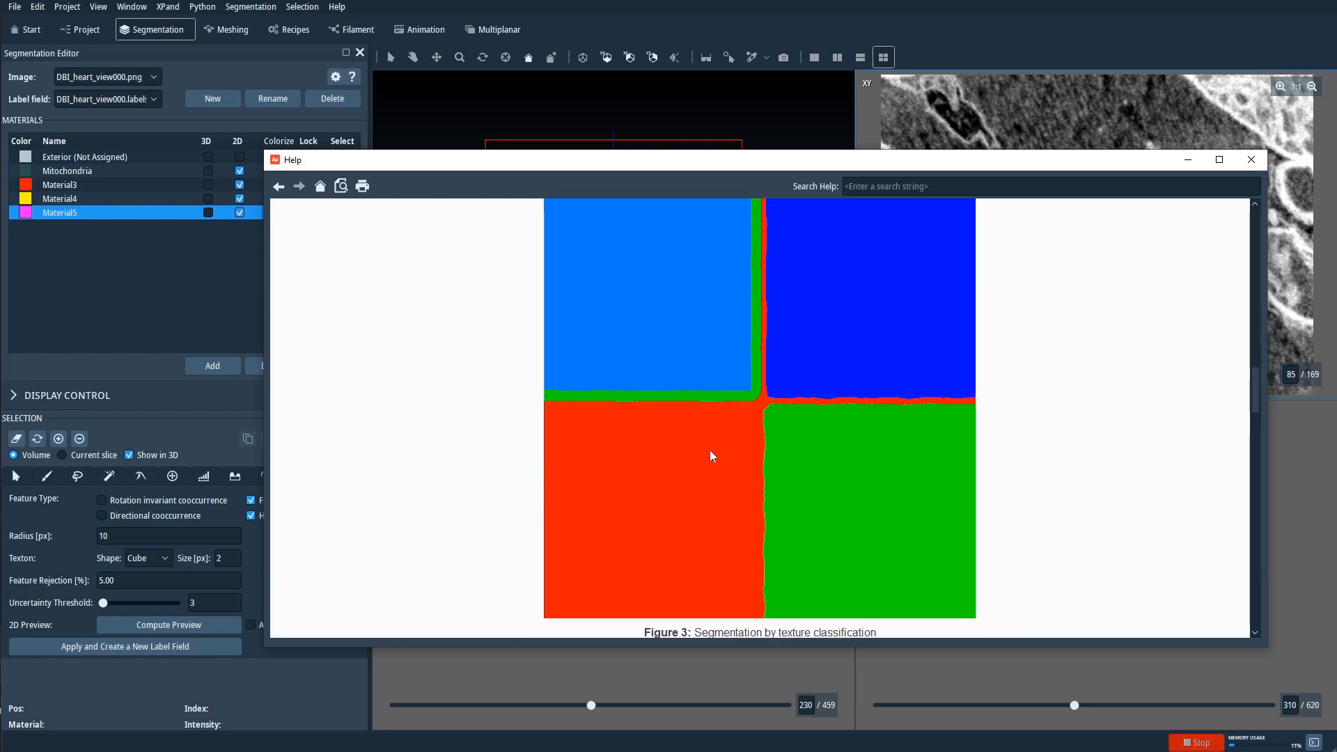
scroll(711, 457, up, 1)
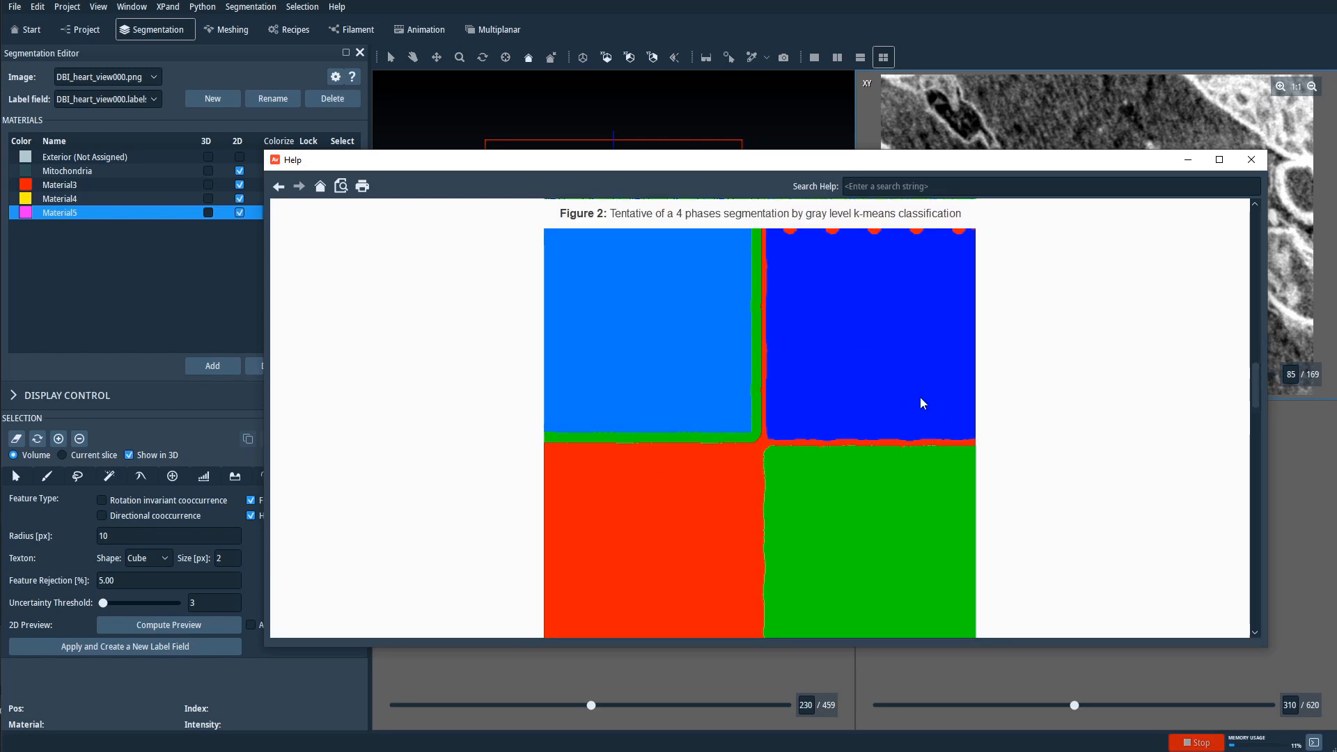
scroll(985, 435, down, 1)
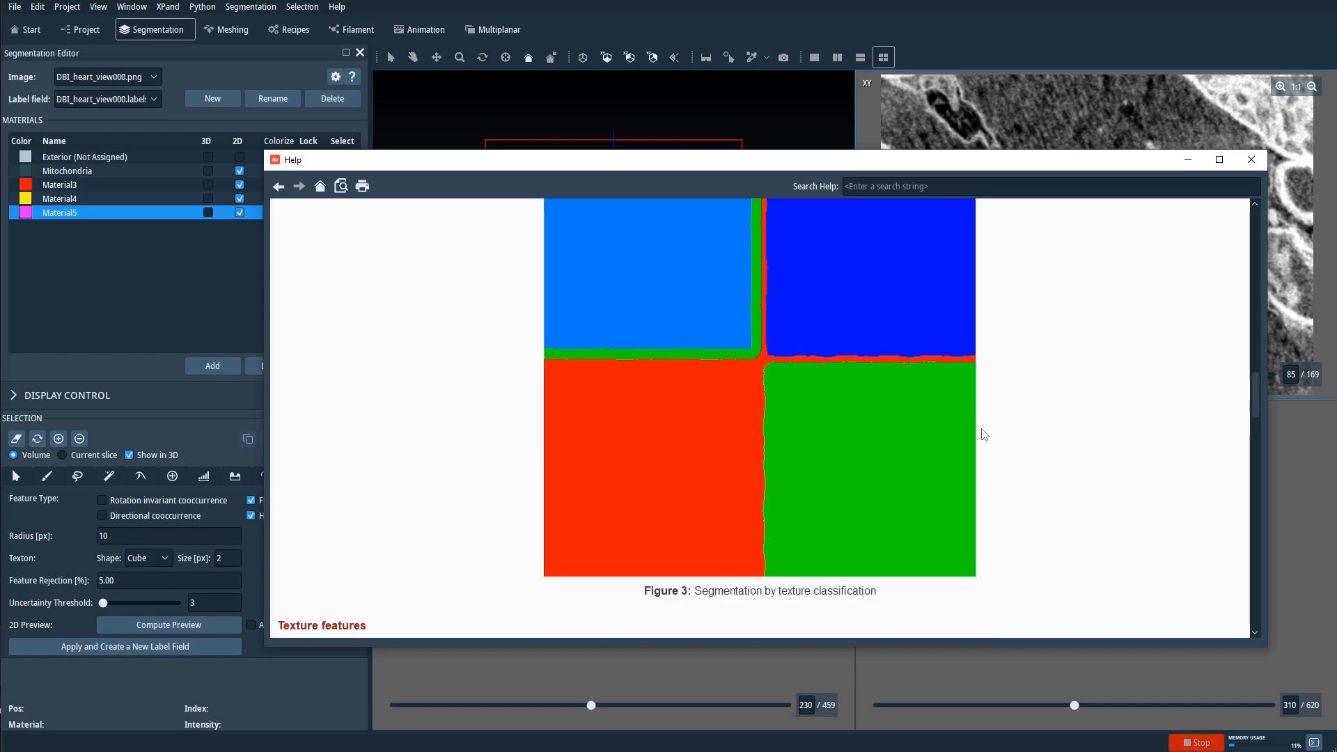
scroll(983, 436, up, 2)
scroll(982, 436, up, 4)
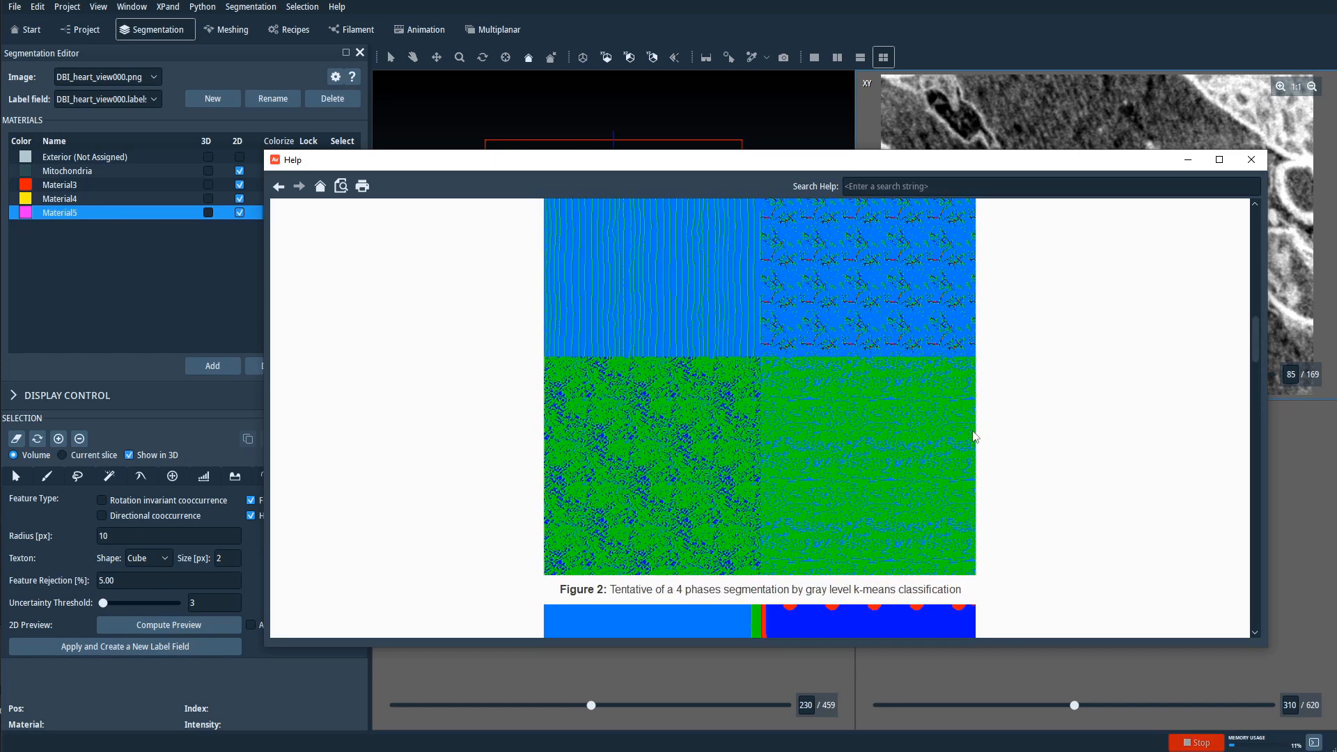
drag(1250, 340, 1245, 237)
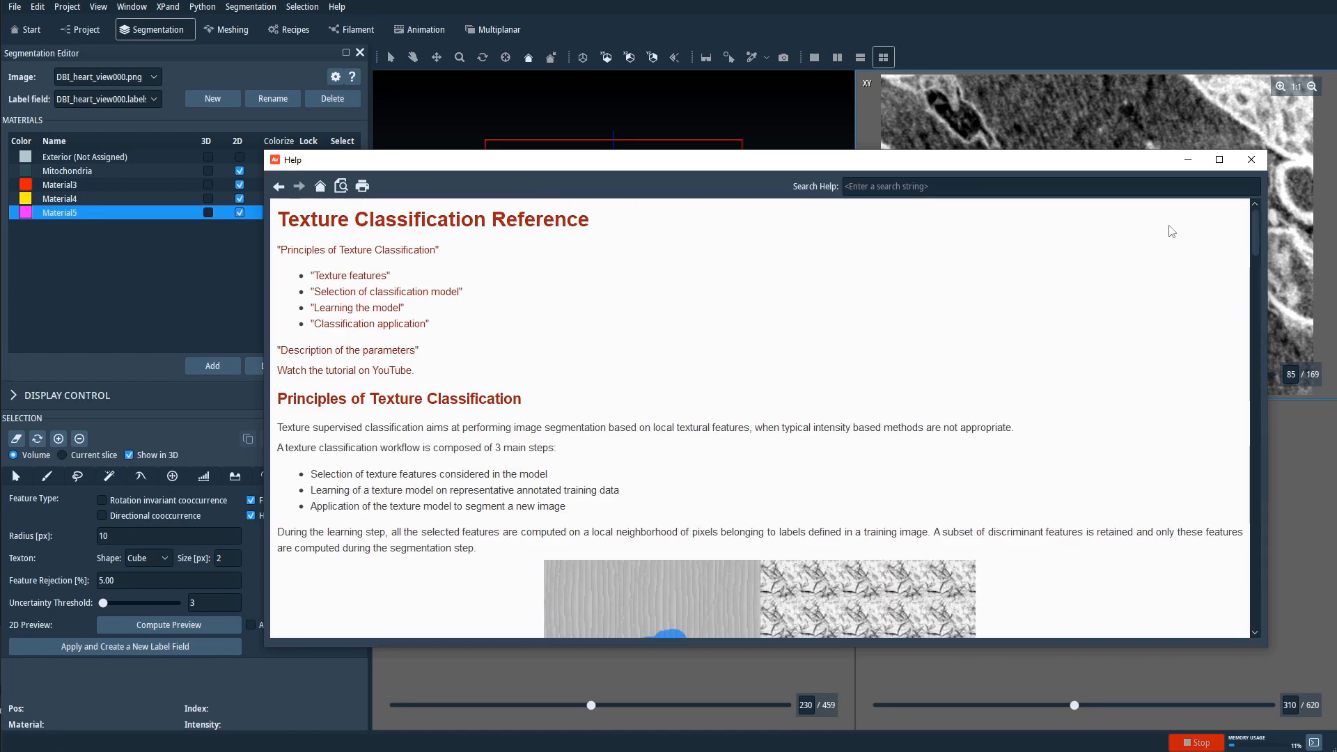
click(1257, 160)
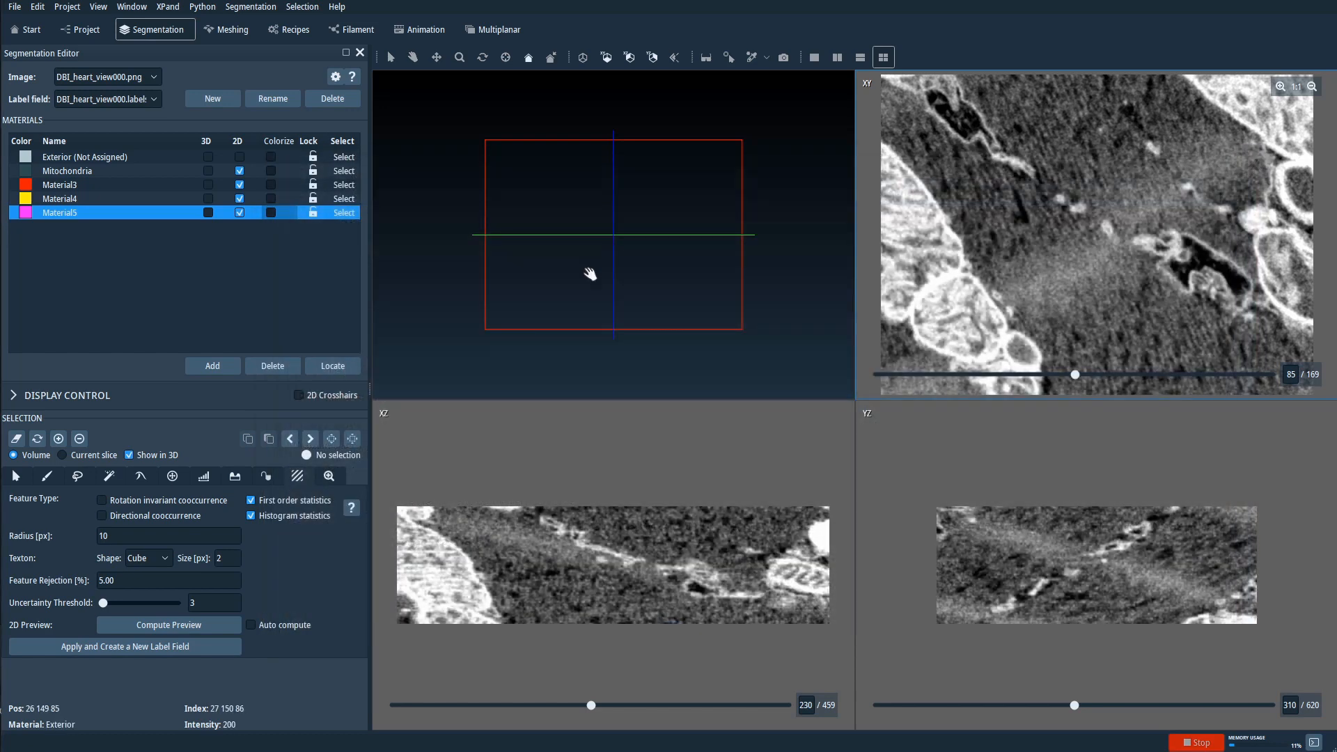
Brush sample areas inside the mitochondria at the lower left, upper right and right edge of XY slice 85, and assign them to Mitochondria.
click(73, 172)
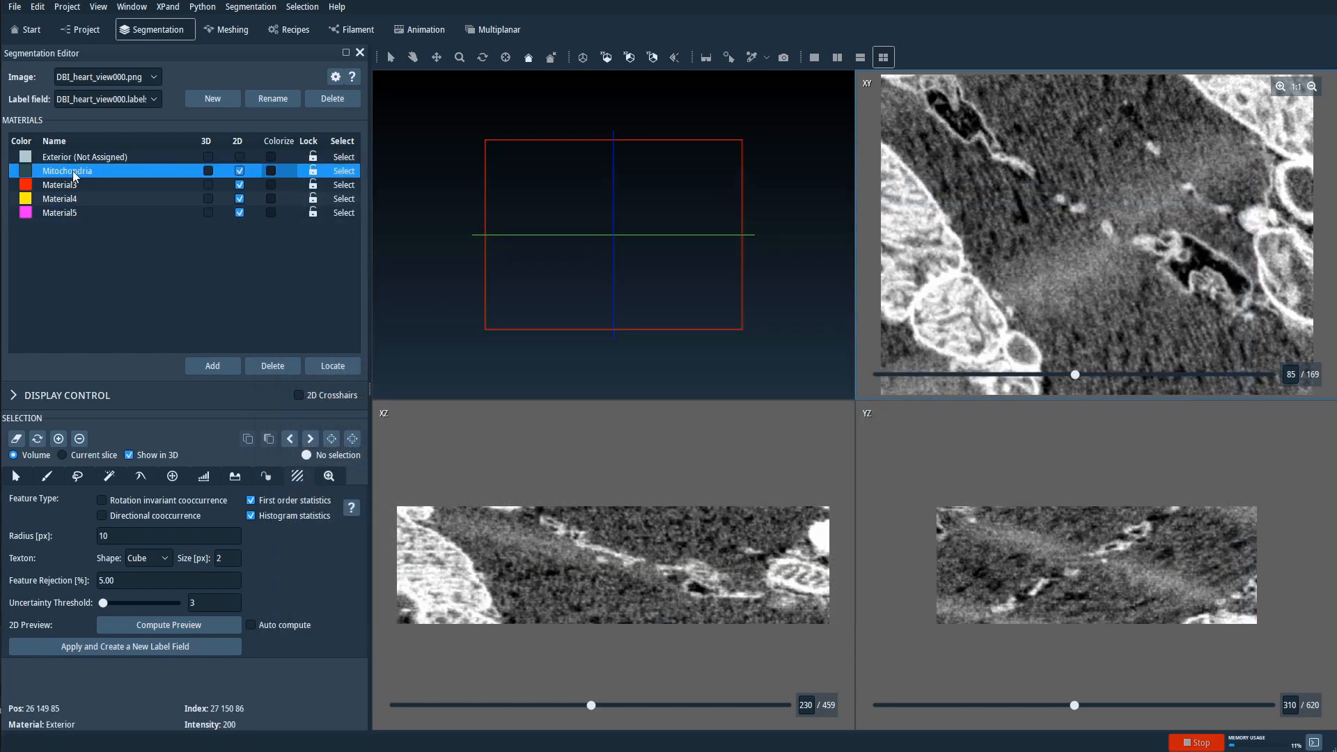
click(51, 476)
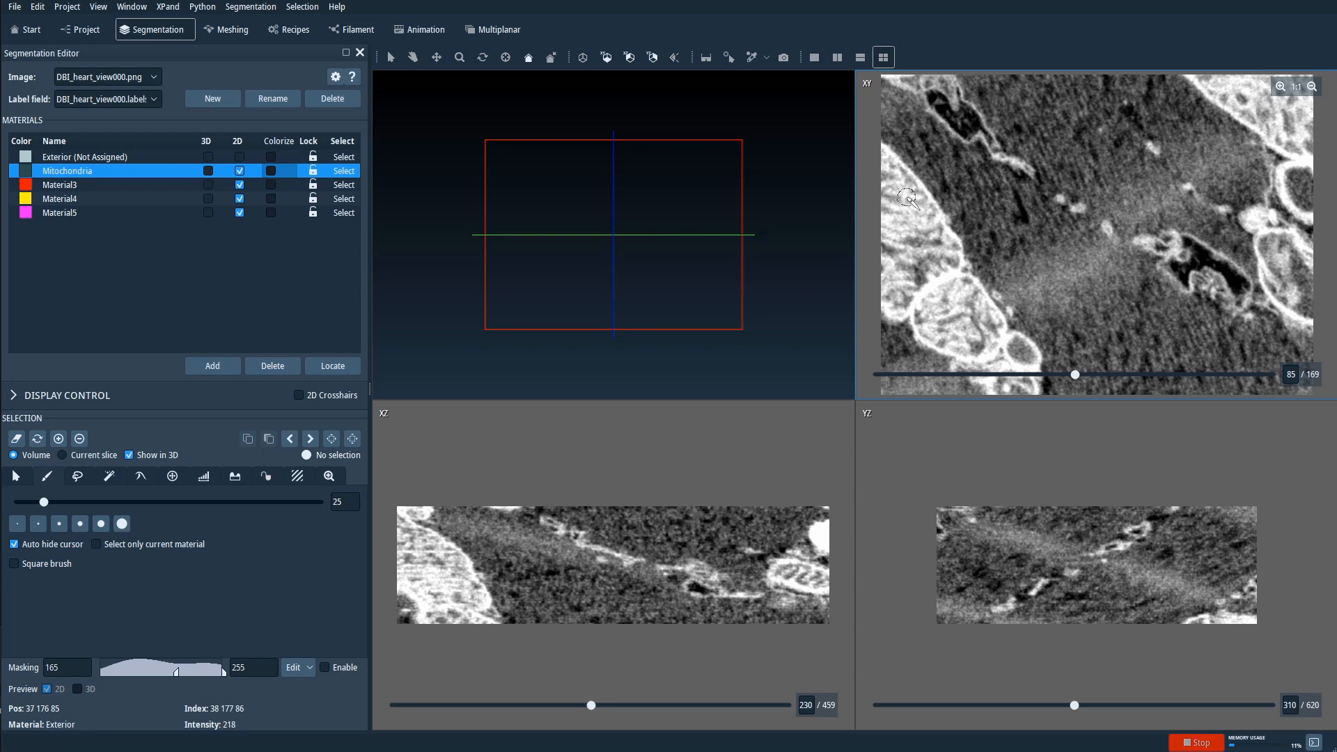
drag(898, 184, 928, 232)
drag(899, 249, 997, 344)
mouse_move(918, 296)
mouse_down()
mouse_move(992, 360)
mouse_move(1019, 349)
mouse_up()
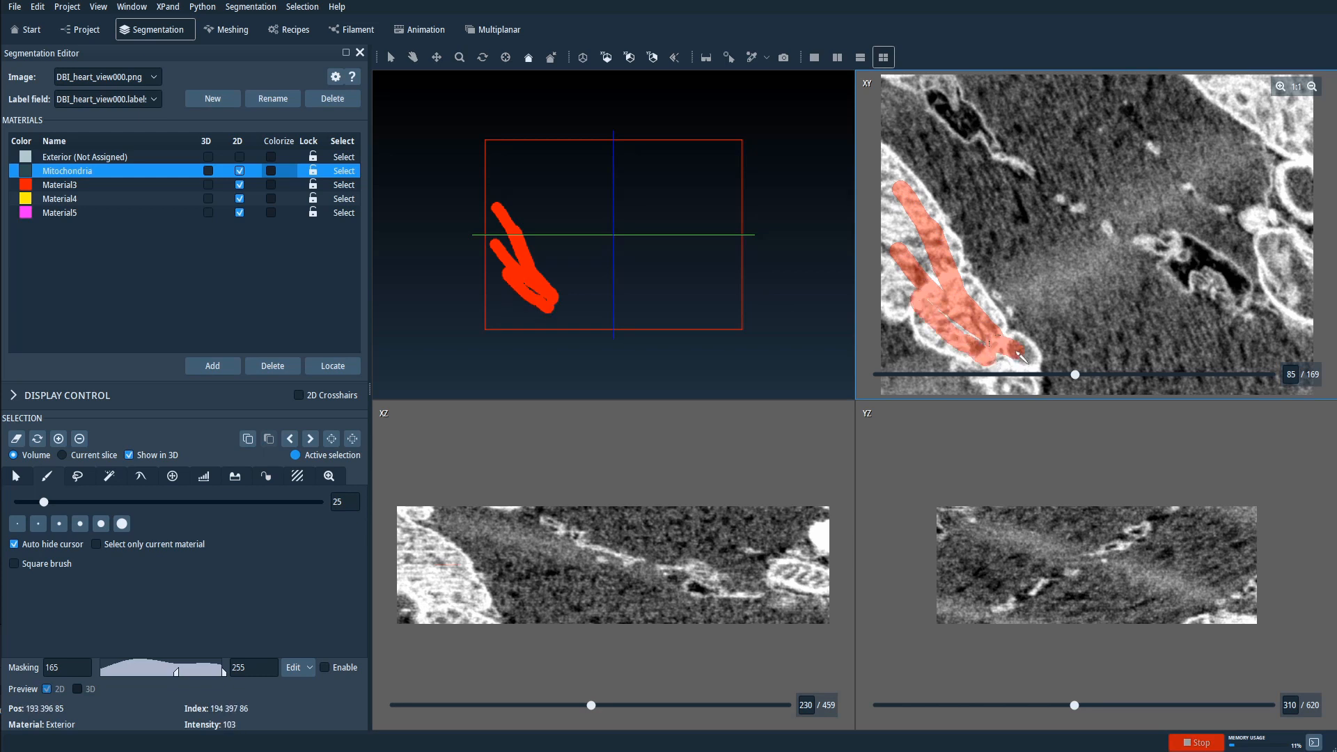
drag(1240, 93, 1285, 132)
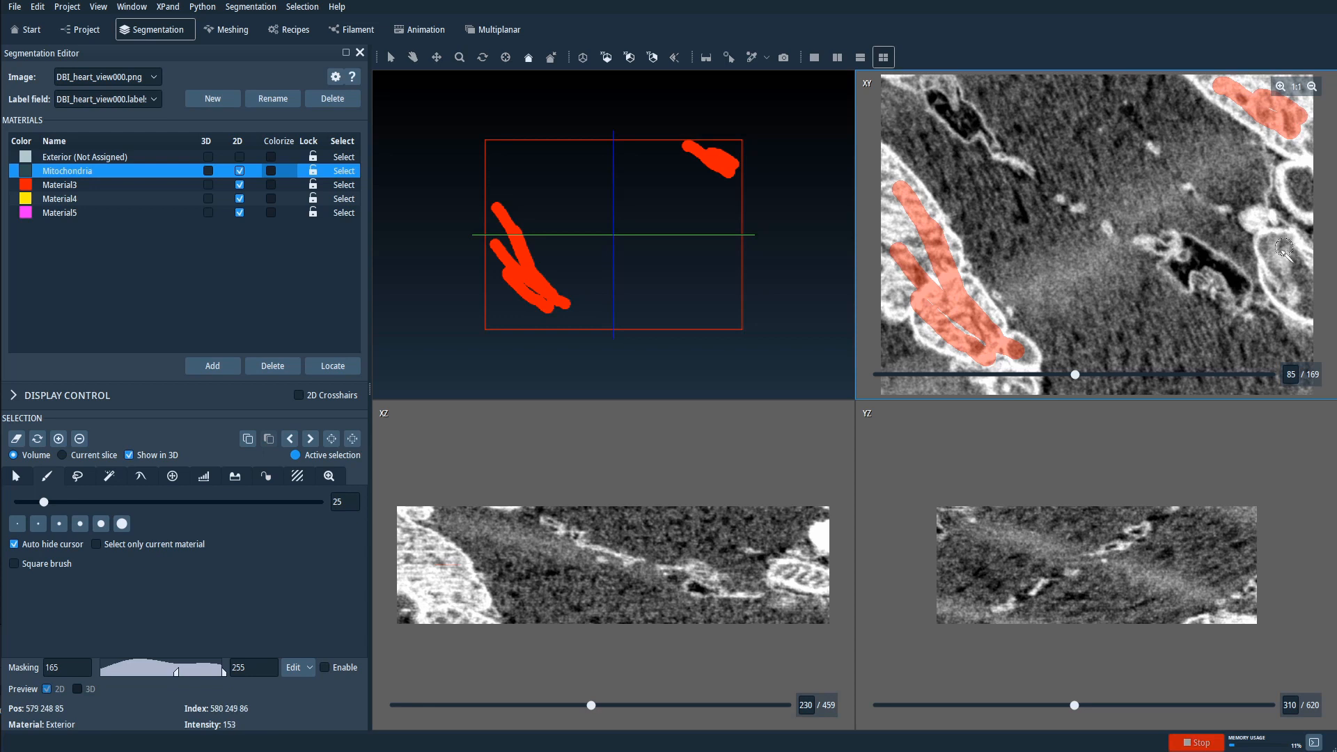
drag(1276, 248, 1294, 281)
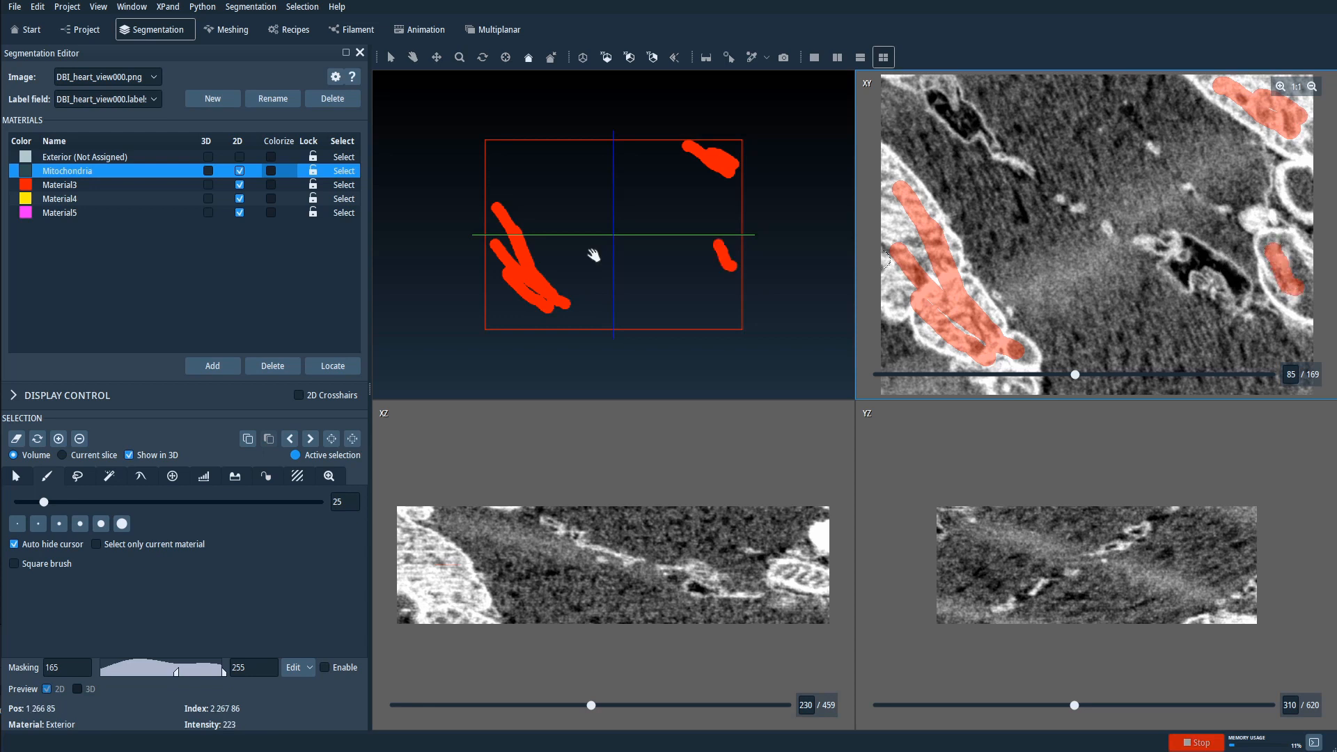
click(60, 439)
Brush three short strokes along the lighter diagonal band in the XY slice and assign them to Material3.
click(75, 187)
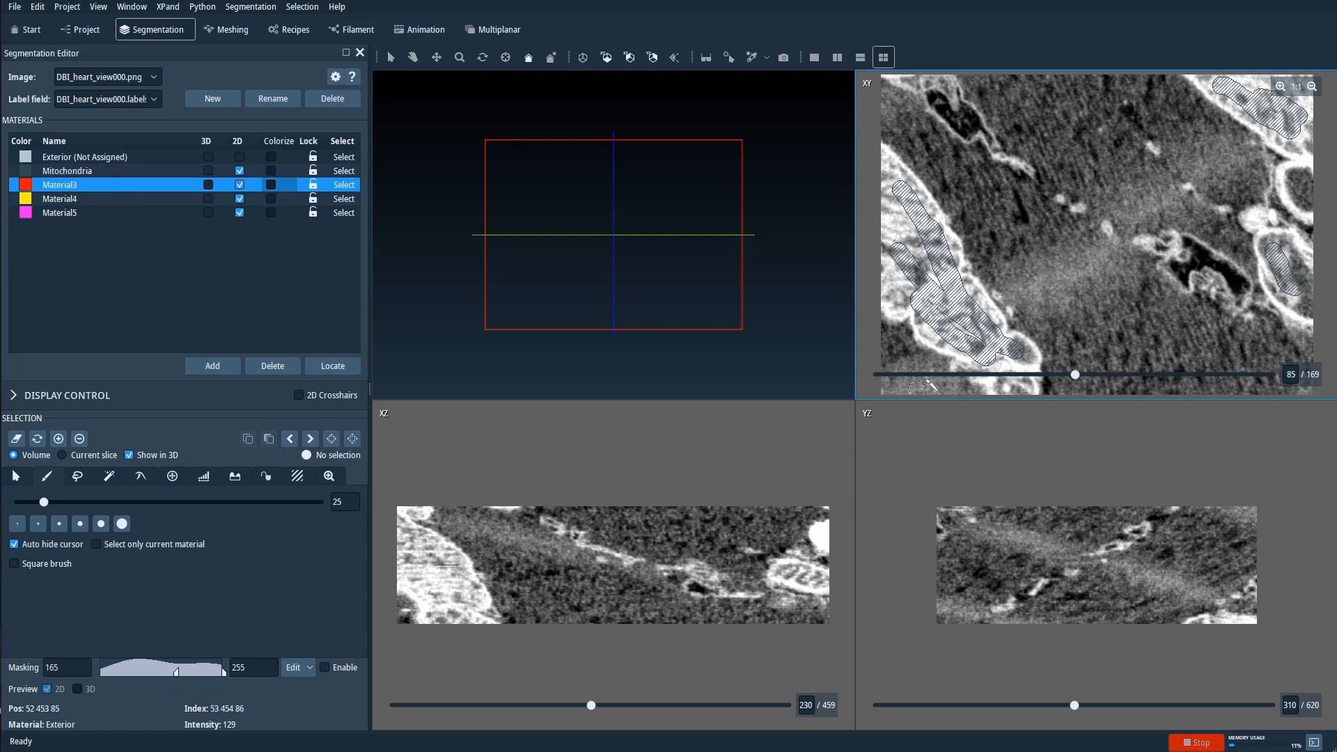
drag(1022, 291, 1095, 262)
drag(1136, 213, 1242, 155)
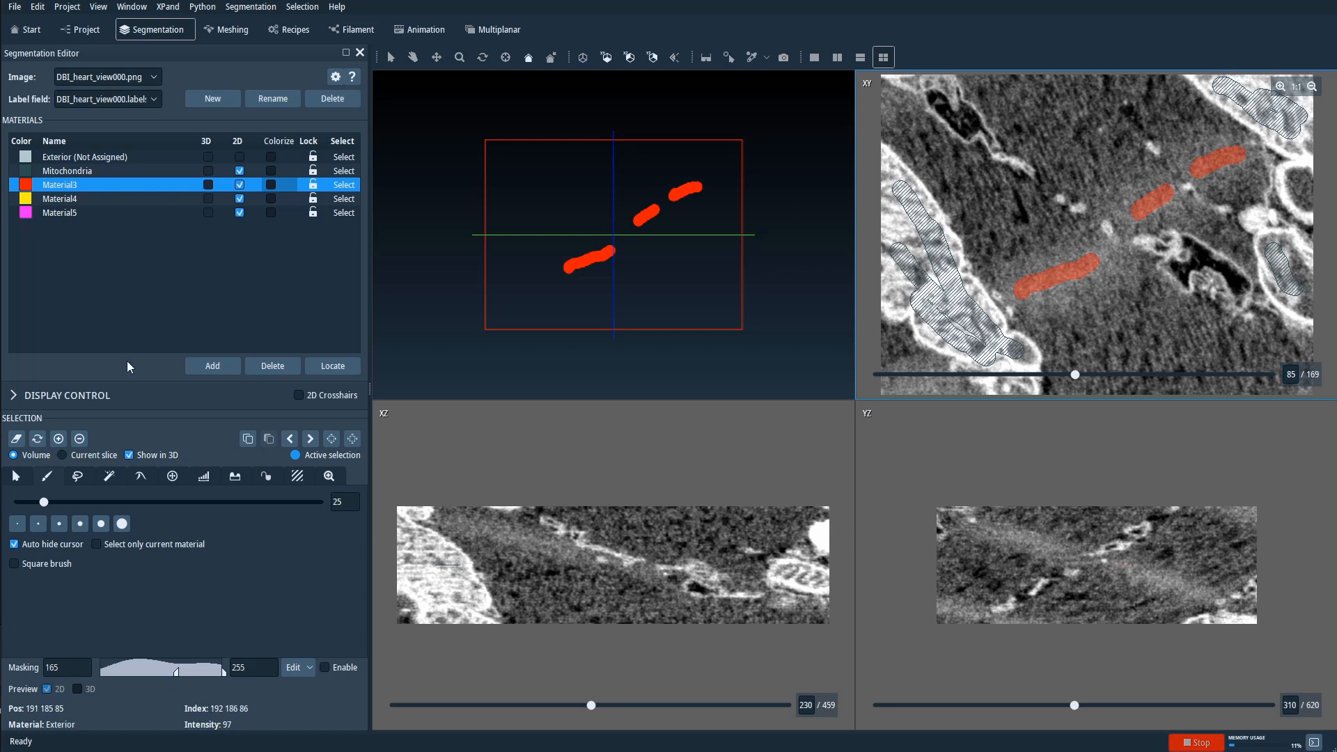
click(59, 439)
Brush strokes over the dark striated muscle tissue above and below the light band in the XY slice and assign them to Material4.
click(66, 200)
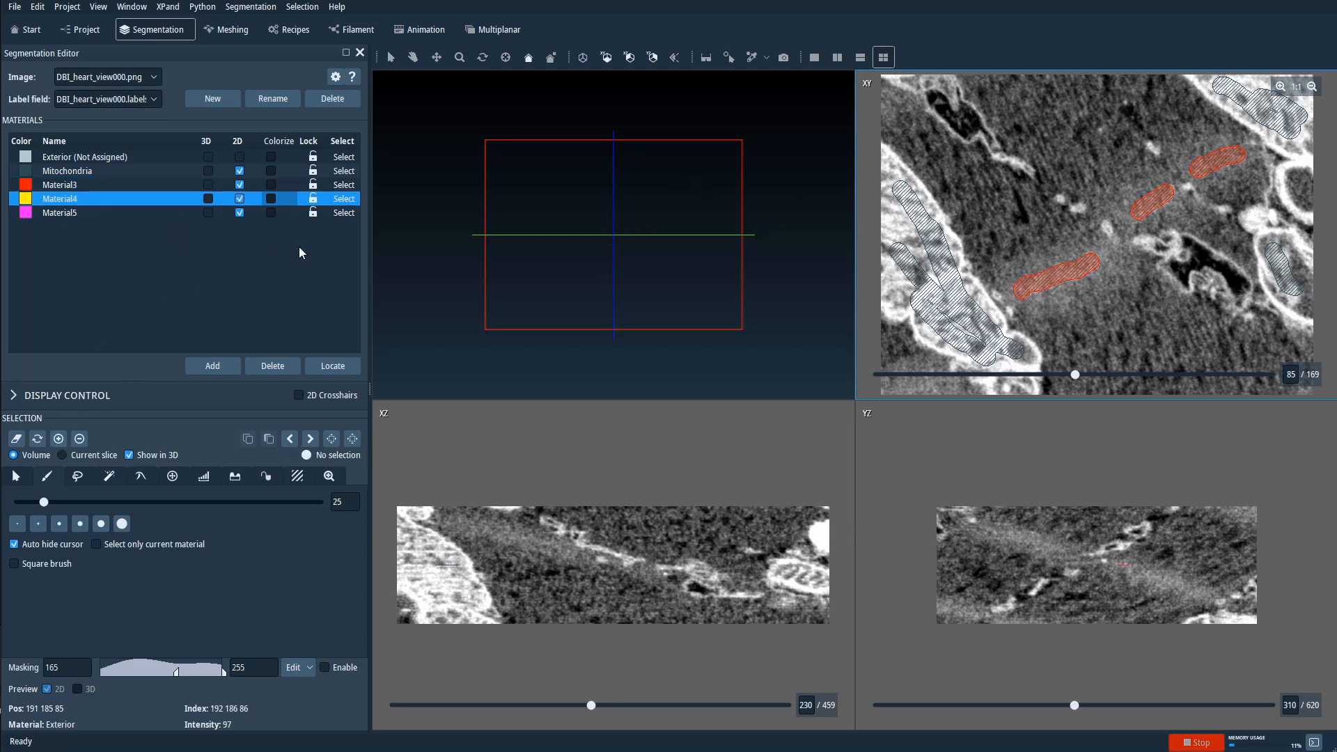
mouse_move(930, 144)
mouse_down()
mouse_move(985, 229)
mouse_move(958, 165)
mouse_move(1022, 206)
mouse_up()
mouse_move(1008, 101)
mouse_down()
mouse_move(1088, 156)
mouse_move(1112, 145)
mouse_up()
drag(1051, 92, 1165, 108)
drag(1099, 350, 1213, 333)
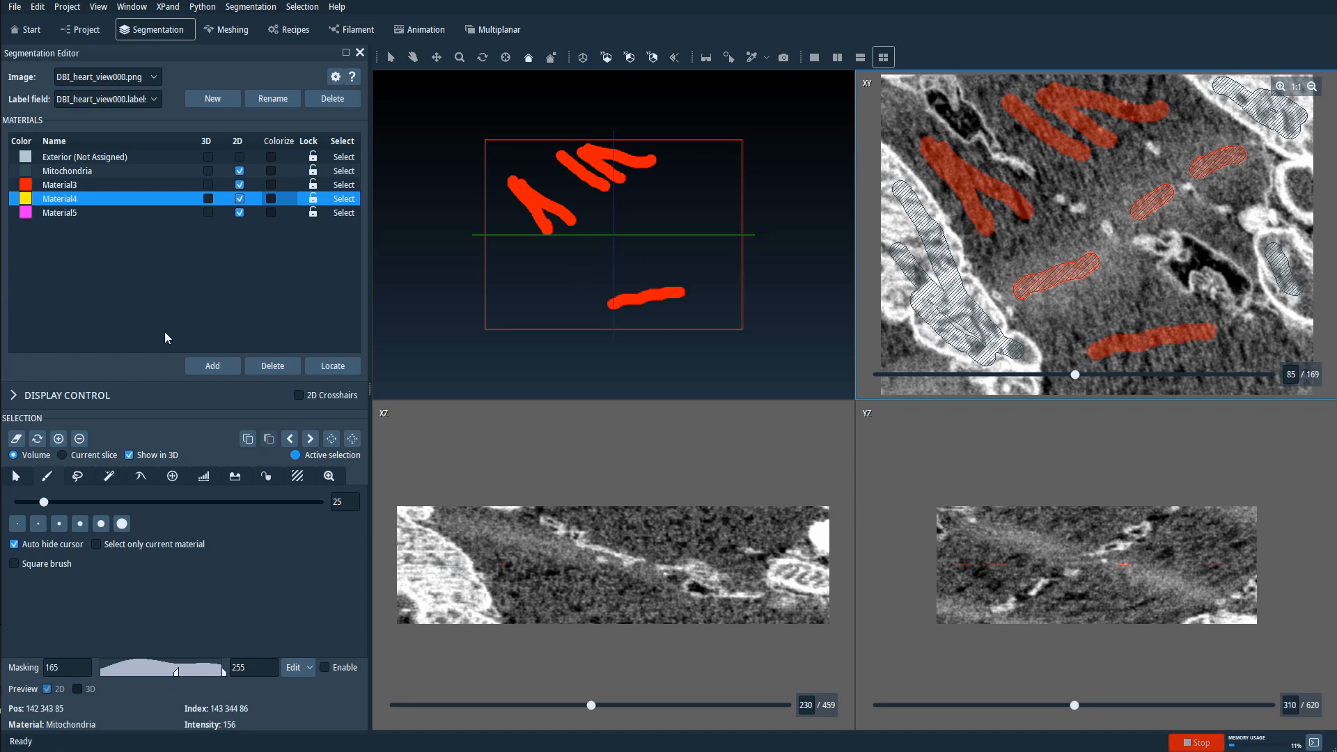
key(a)
Reduce the brush size to 15, paint the black areas inside the two bright-edged structures, and assign them to Material5.
click(68, 216)
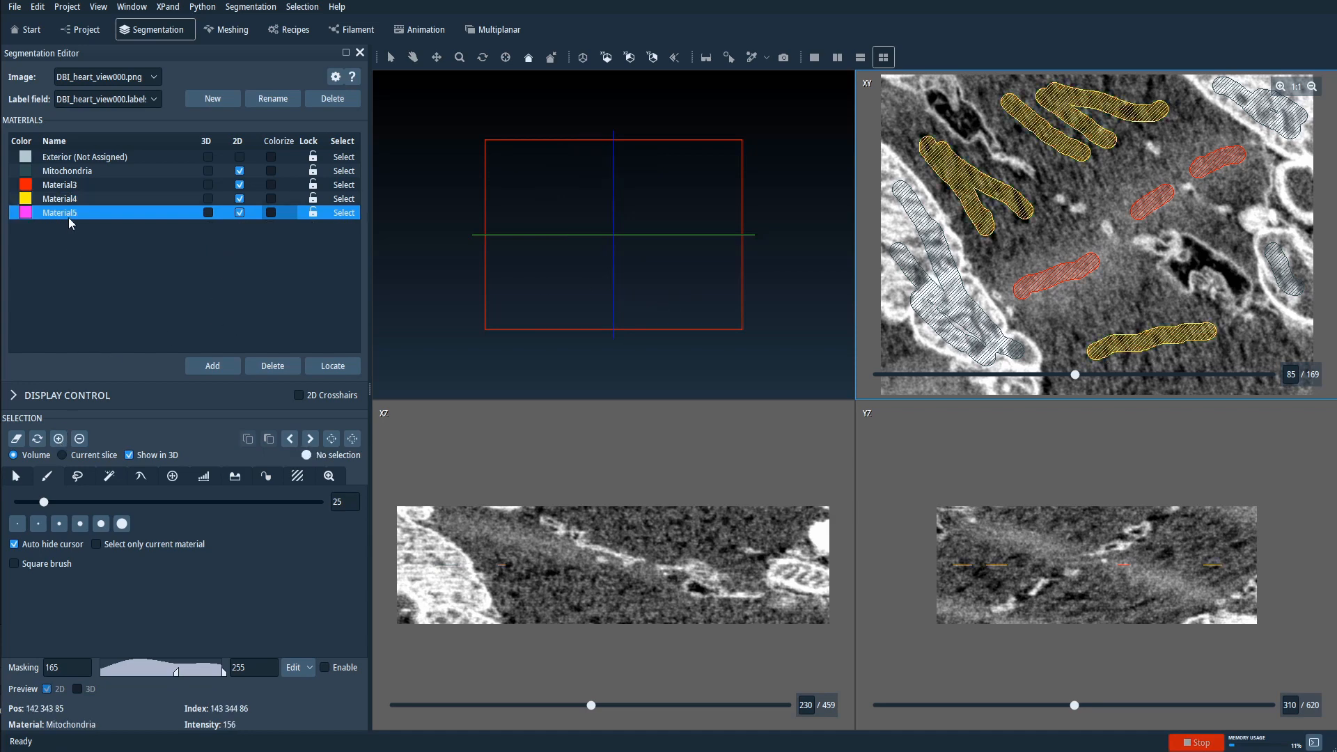
ctrl+scroll(954, 113, down, 10)
mouse_move(939, 103)
mouse_down()
mouse_move(965, 131)
mouse_move(974, 115)
mouse_up()
mouse_move(1197, 254)
mouse_down()
mouse_move(1184, 277)
mouse_move(1202, 263)
mouse_move(1239, 286)
mouse_up()
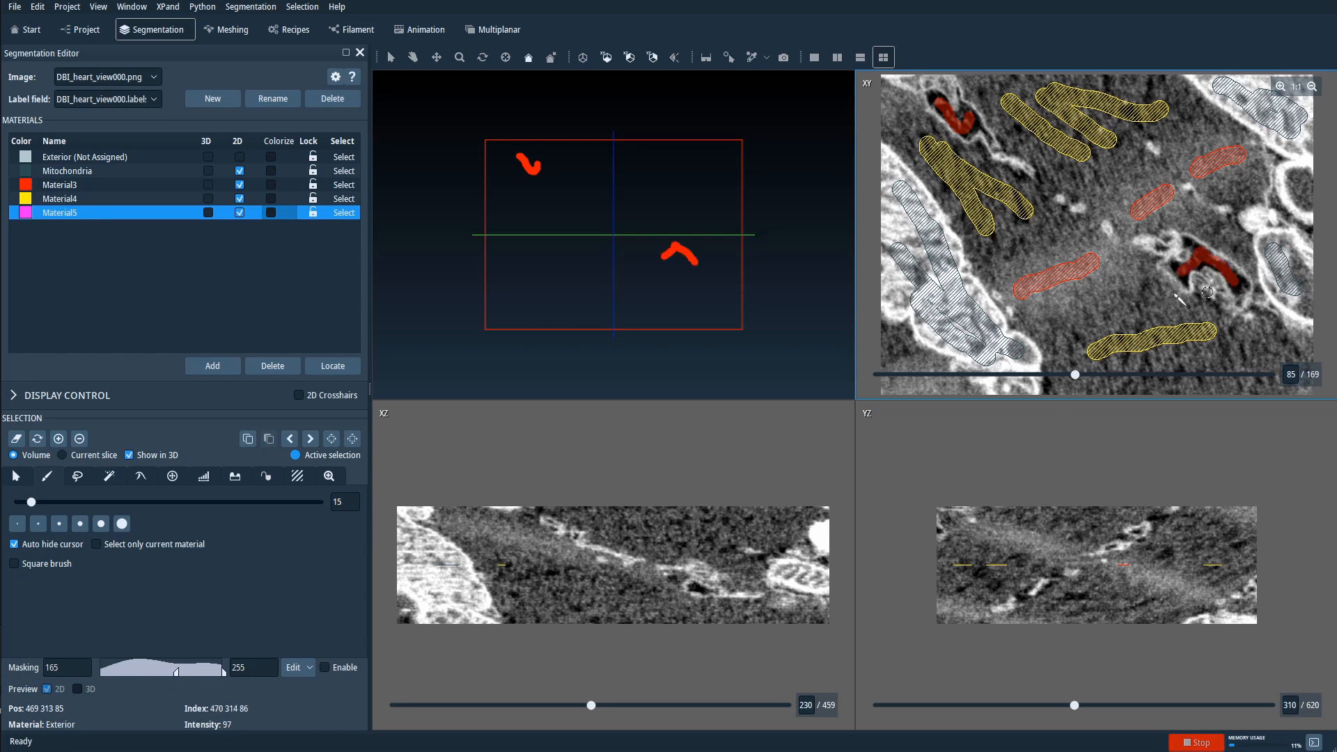
click(59, 438)
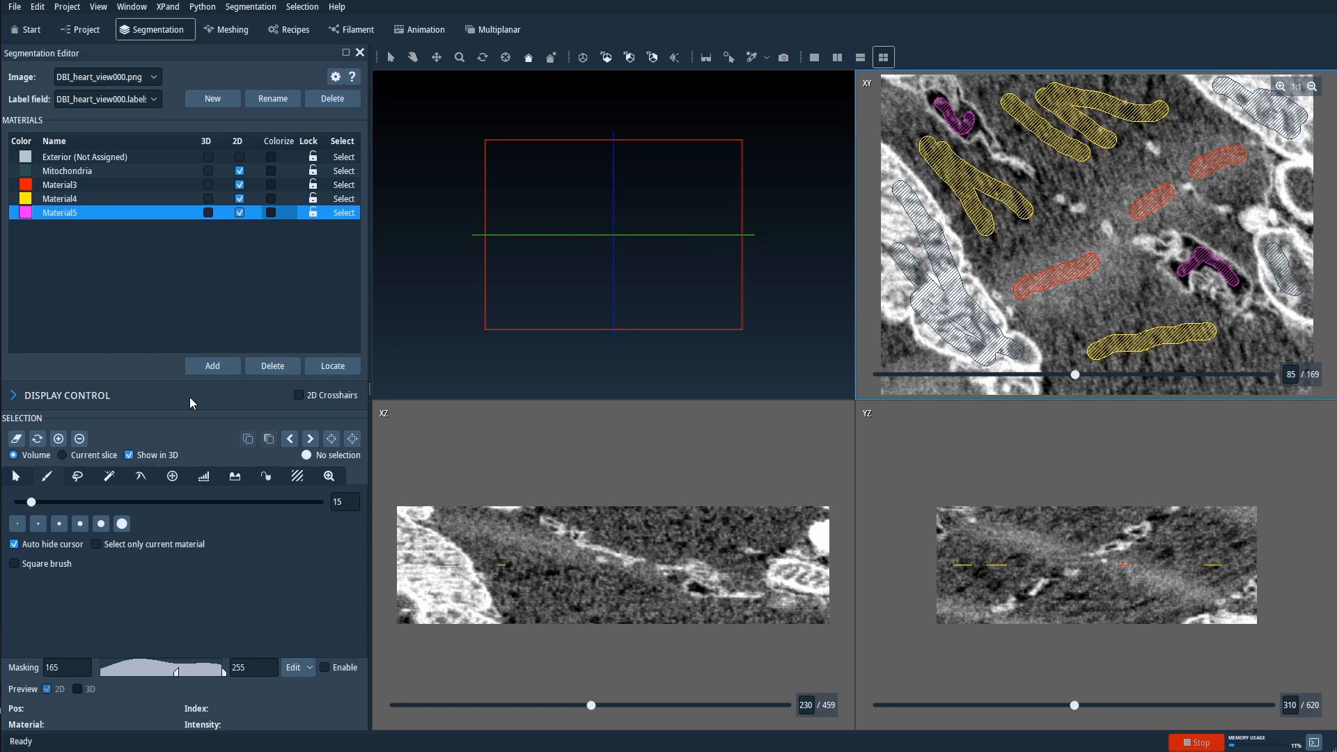
Return to the Texture Classification tool, set the radius to 12 px, and open the feature rejection value for editing.
click(299, 477)
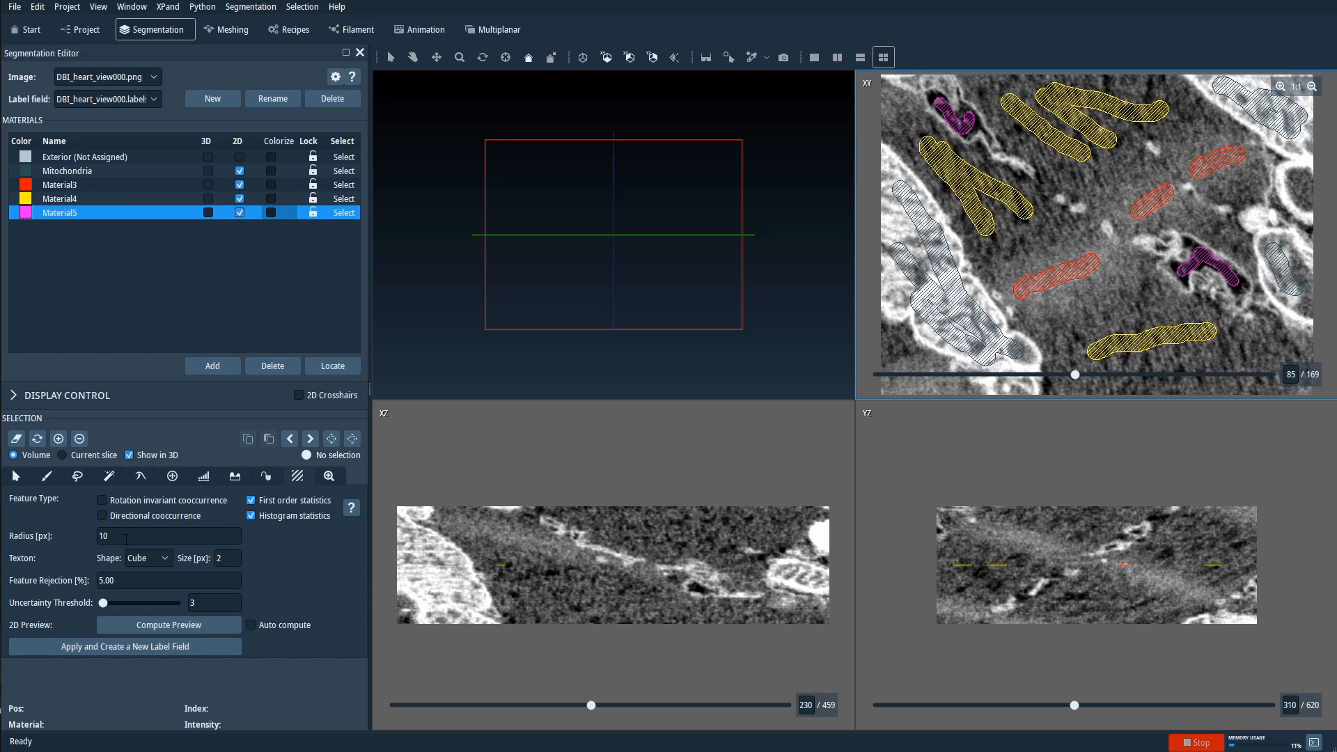
drag(115, 535, 78, 536)
click(260, 535)
click(251, 501)
click(115, 535)
scroll(115, 535, up, 4)
scroll(115, 535, up, 5)
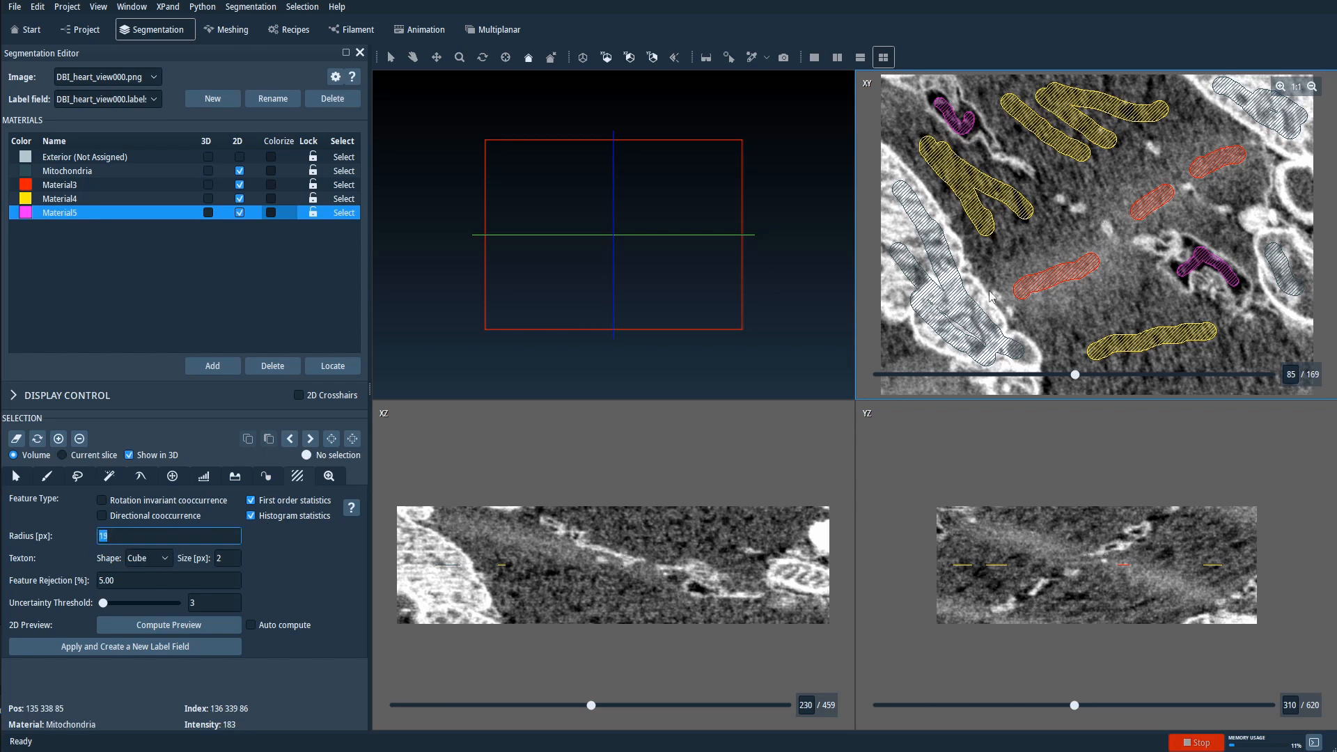
scroll(115, 535, up, 4)
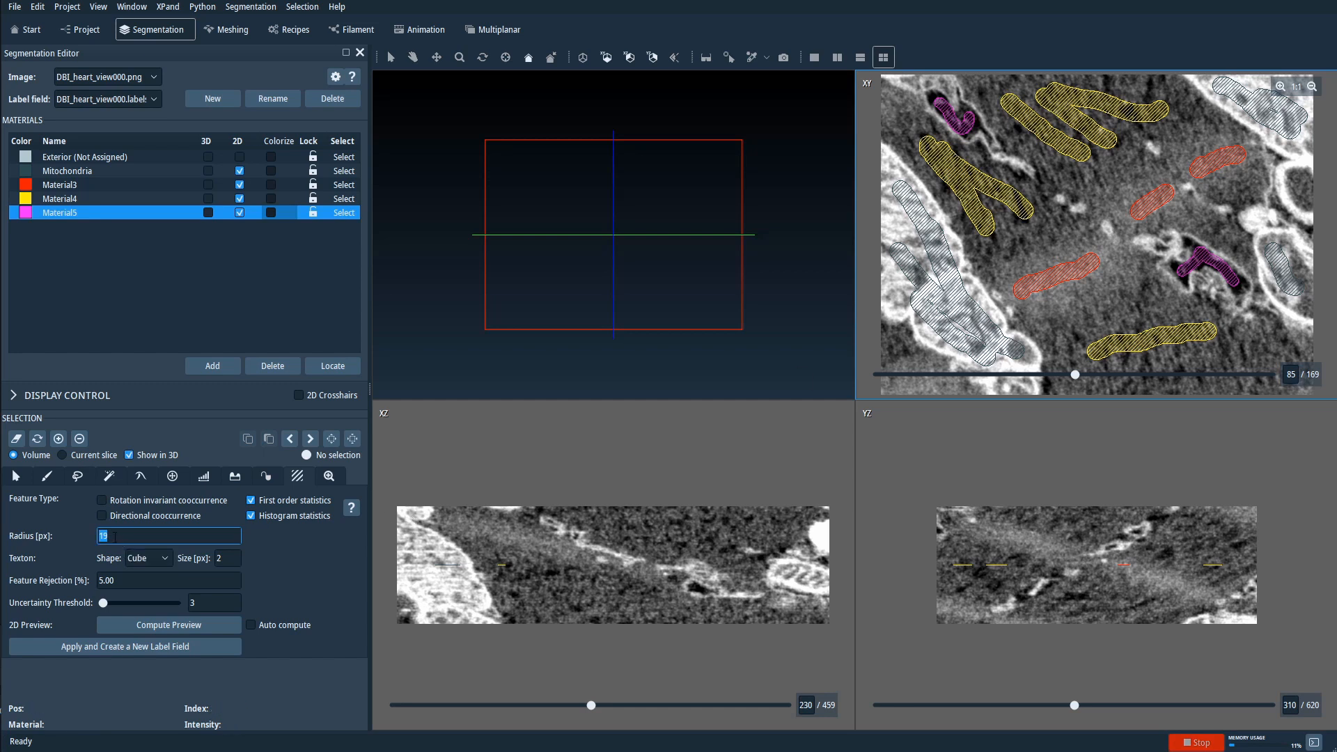
scroll(115, 536, up, 2)
scroll(115, 536, down, 11)
scroll(114, 536, down, 2)
click(124, 580)
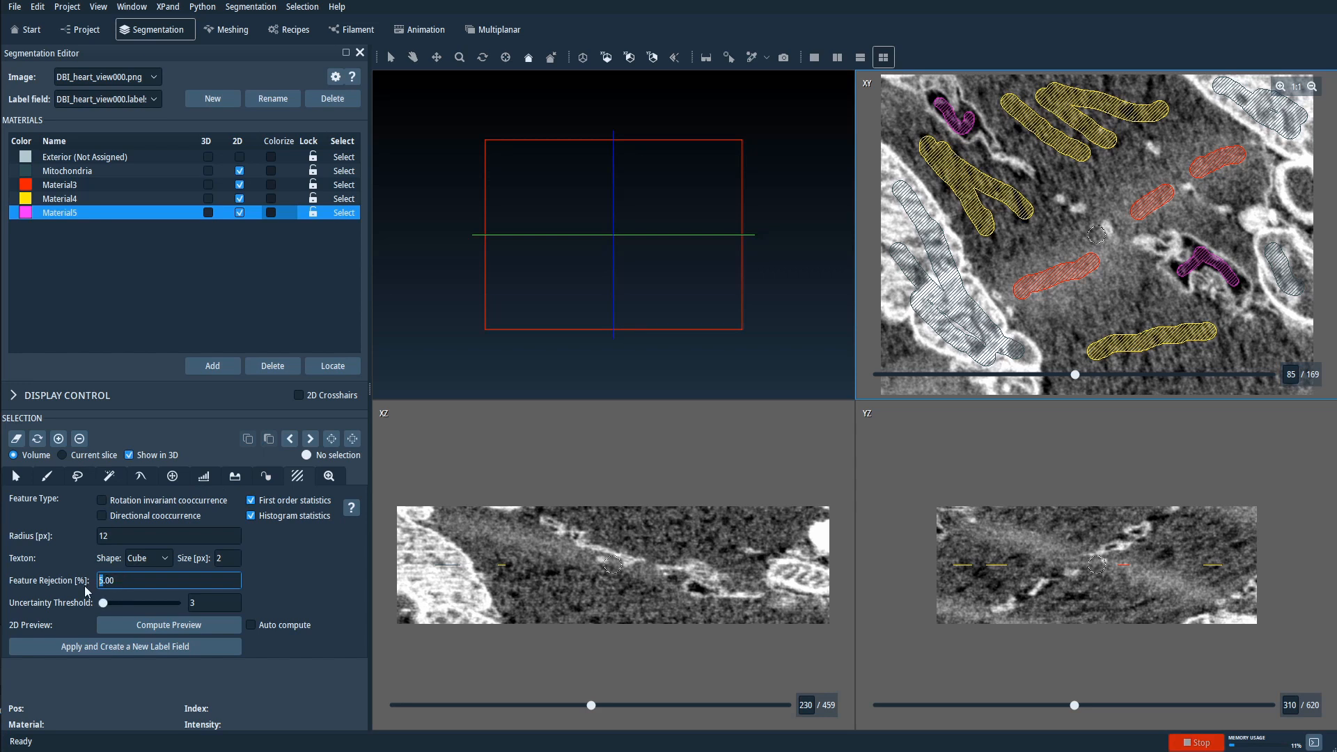
Set feature rejection to 5.00% and the uncertainty threshold to 3, and compute the 2D Texture Classification preview.
text(00)
key(Return)
drag(112, 580, 94, 585)
text(5)
drag(101, 605, 120, 605)
drag(225, 604, 180, 603)
text(3)
key(Return)
click(189, 625)
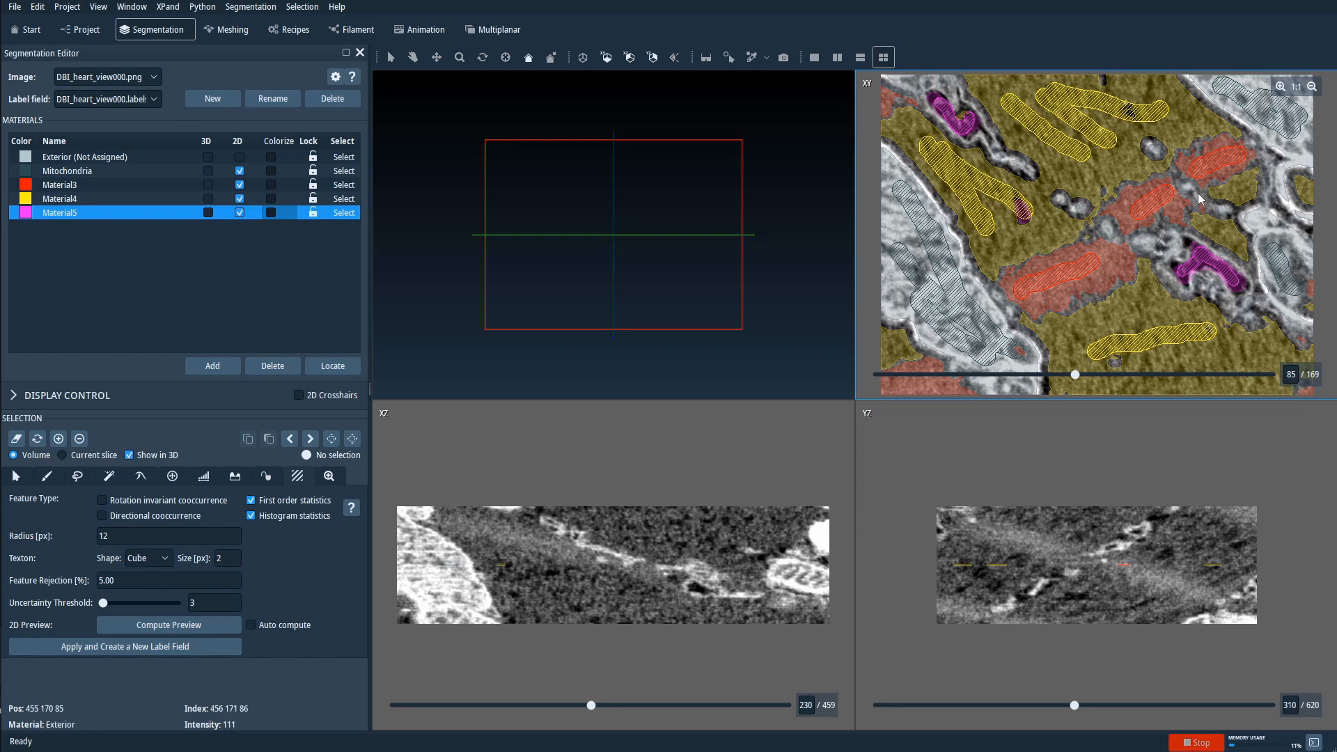
Set the radius to 21 px with automatic preview computation on, and apply the texture classification to a new label field.
click(251, 625)
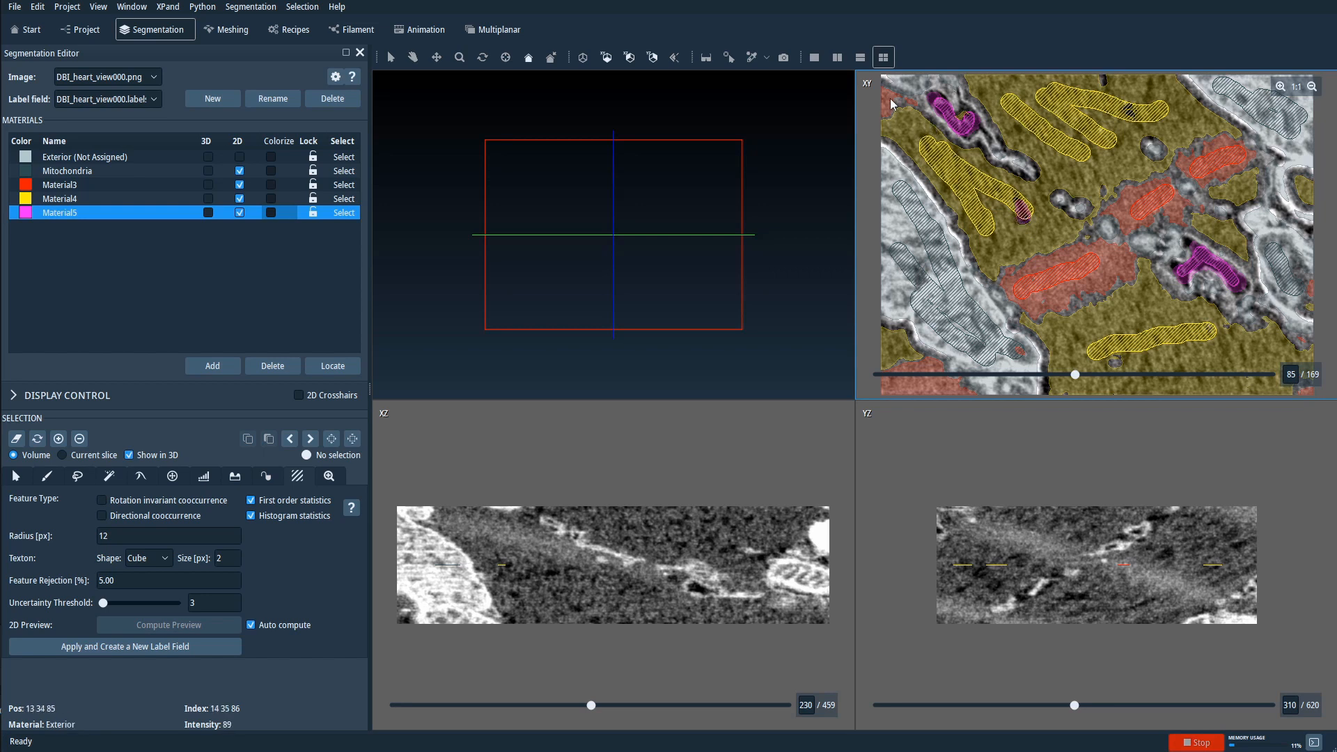
click(116, 533)
scroll(117, 537, up, 2)
scroll(117, 537, up, 4)
scroll(116, 537, up, 1)
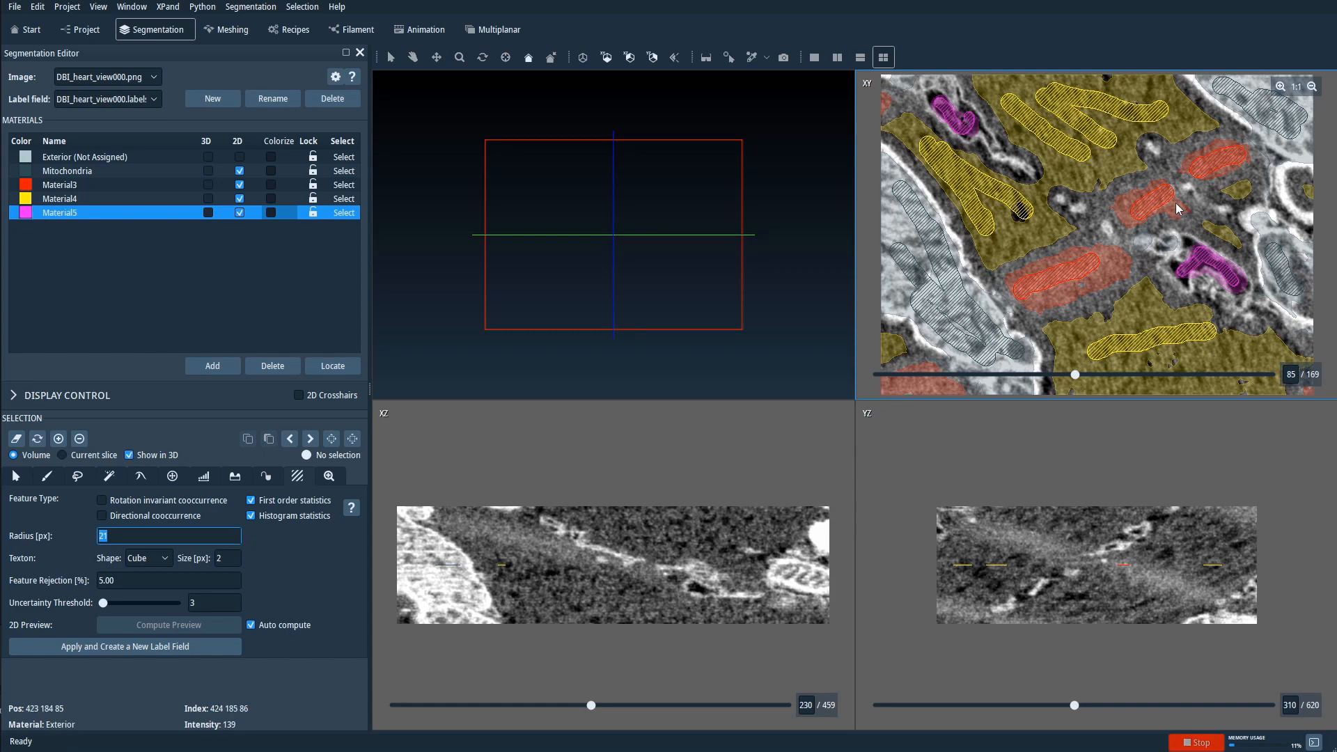
click(166, 647)
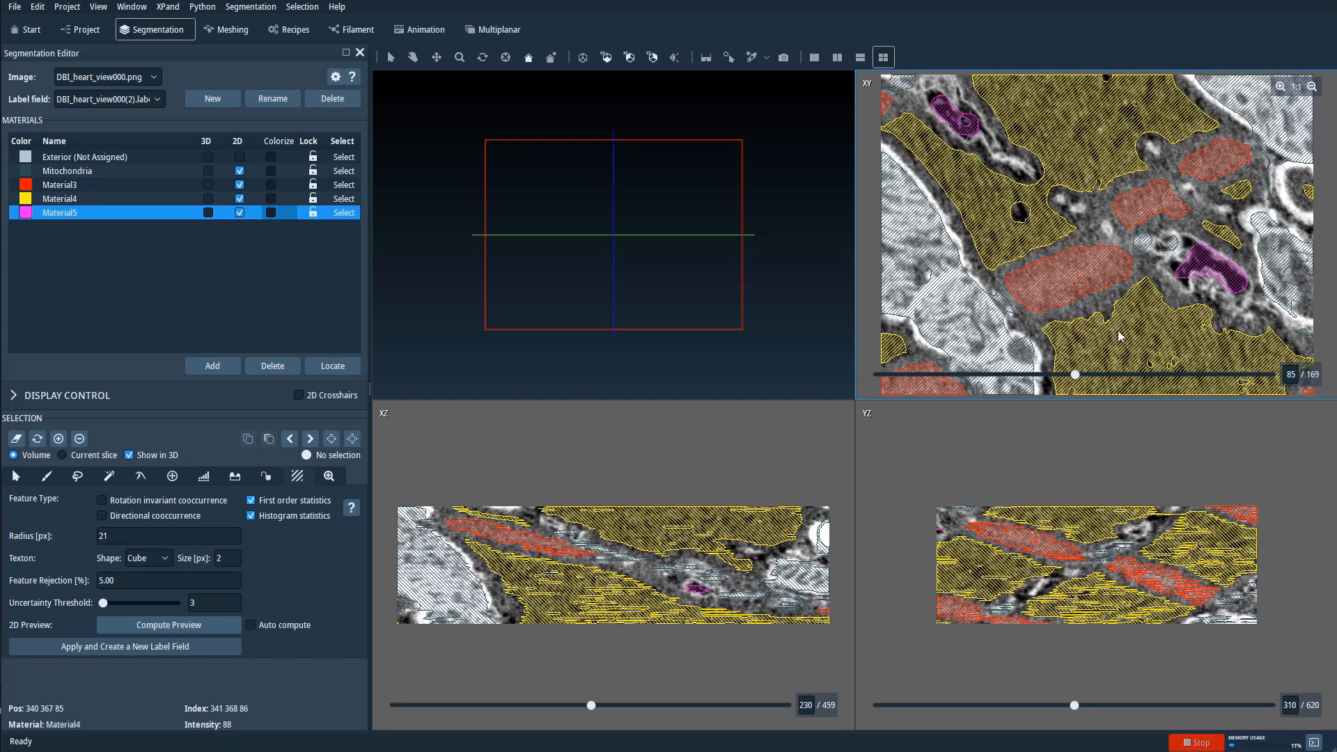
mouse_move(1076, 374)
mouse_down()
mouse_move(1167, 374)
mouse_move(1074, 371)
mouse_up()
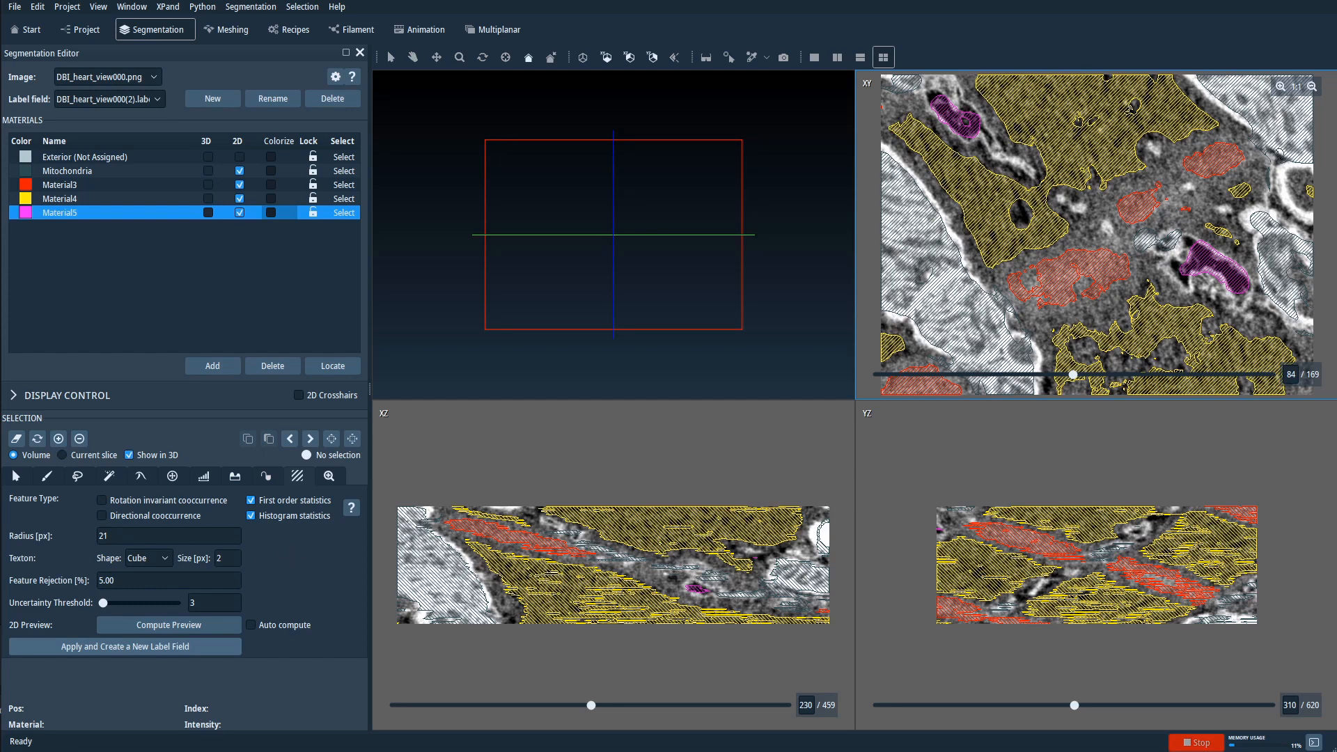
Create a gradient image as the Watershed landscape and apply it with side-by-side catchment basins to a new label field.
click(268, 477)
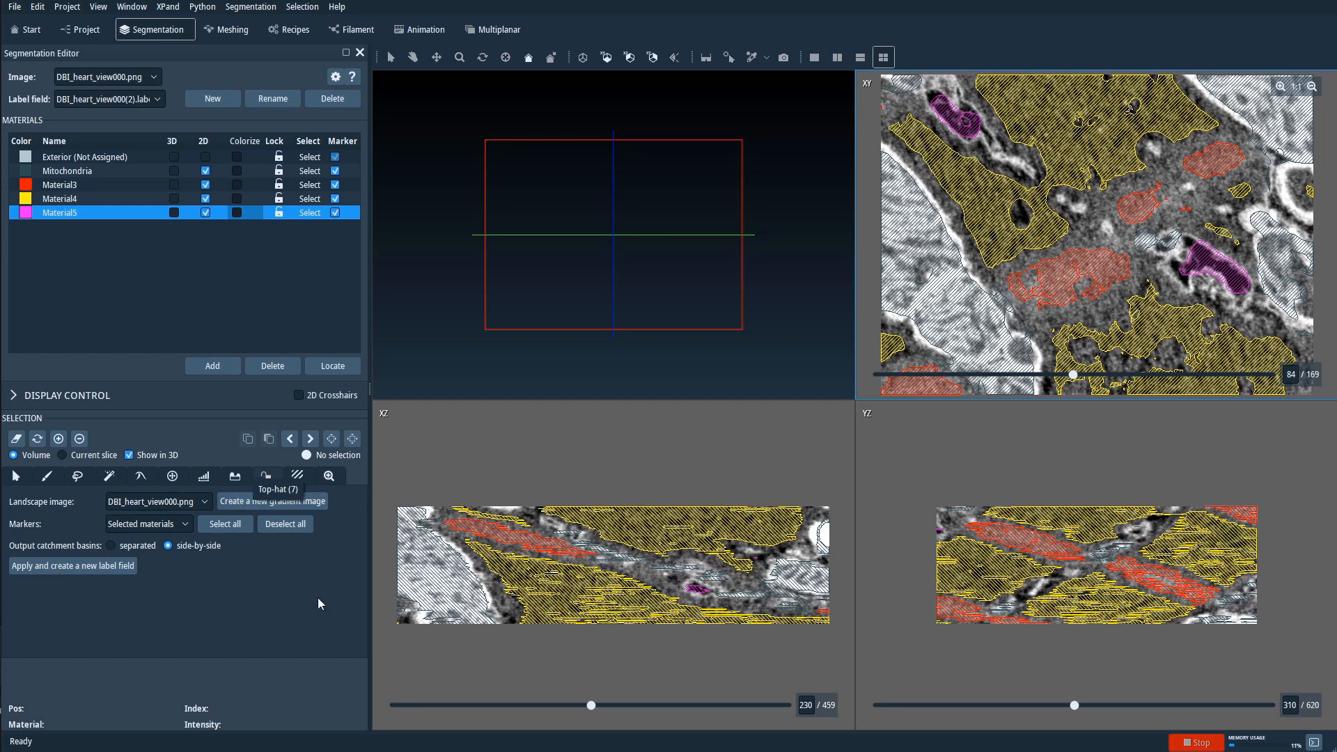
click(257, 501)
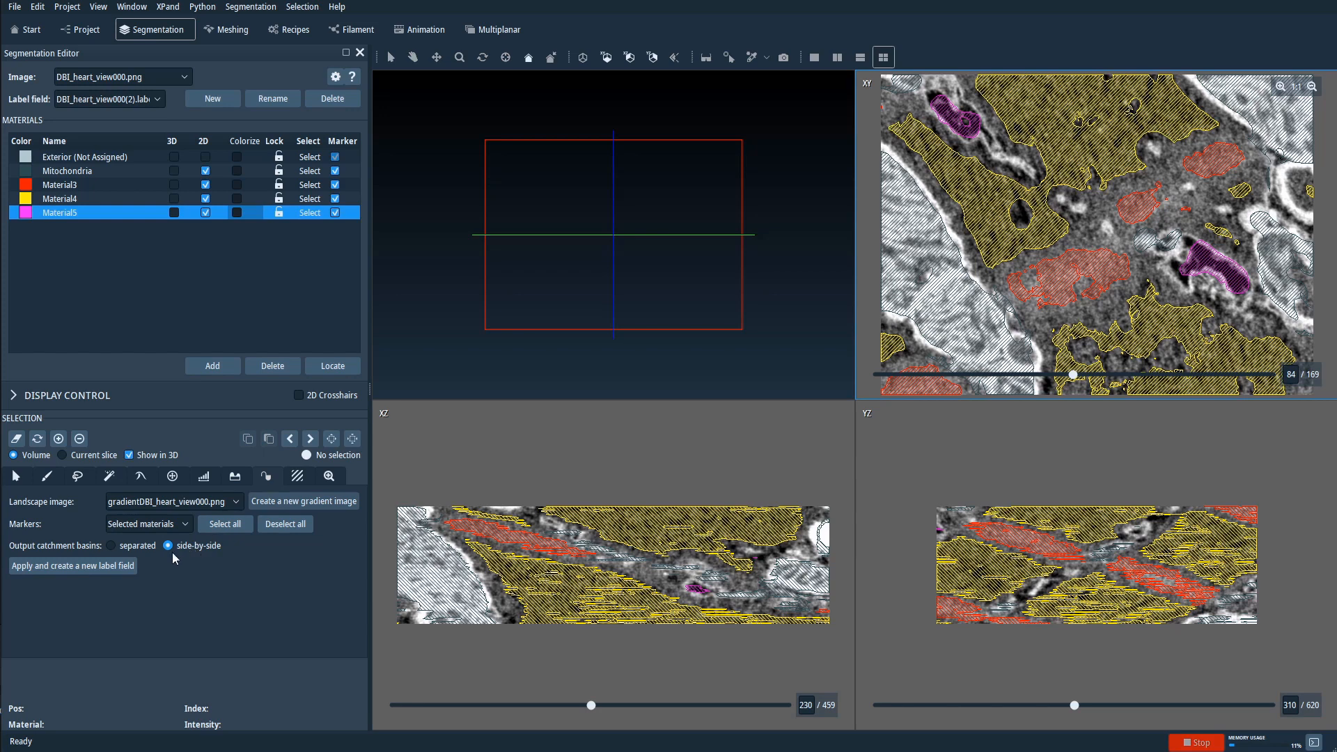
click(92, 569)
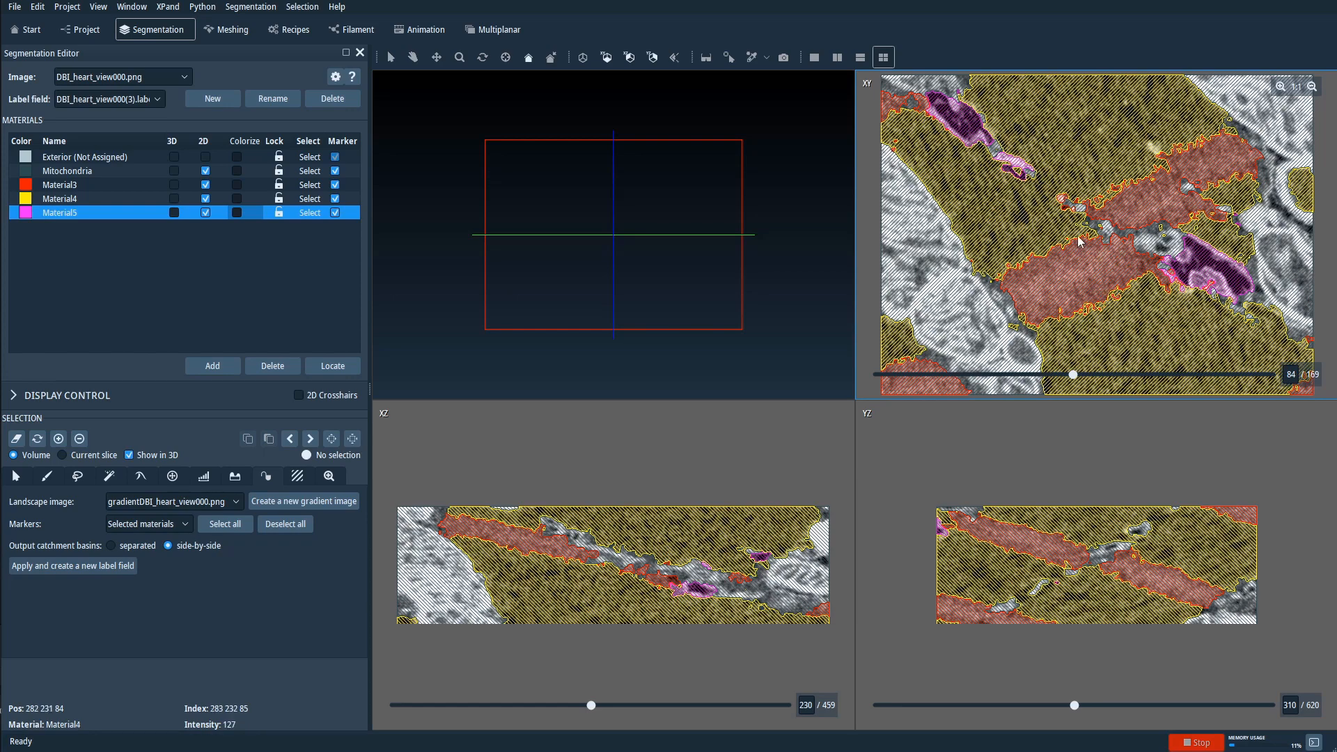
mouse_move(1074, 375)
mouse_down()
mouse_move(1239, 391)
mouse_move(925, 391)
mouse_move(1101, 388)
mouse_move(1057, 388)
mouse_up()
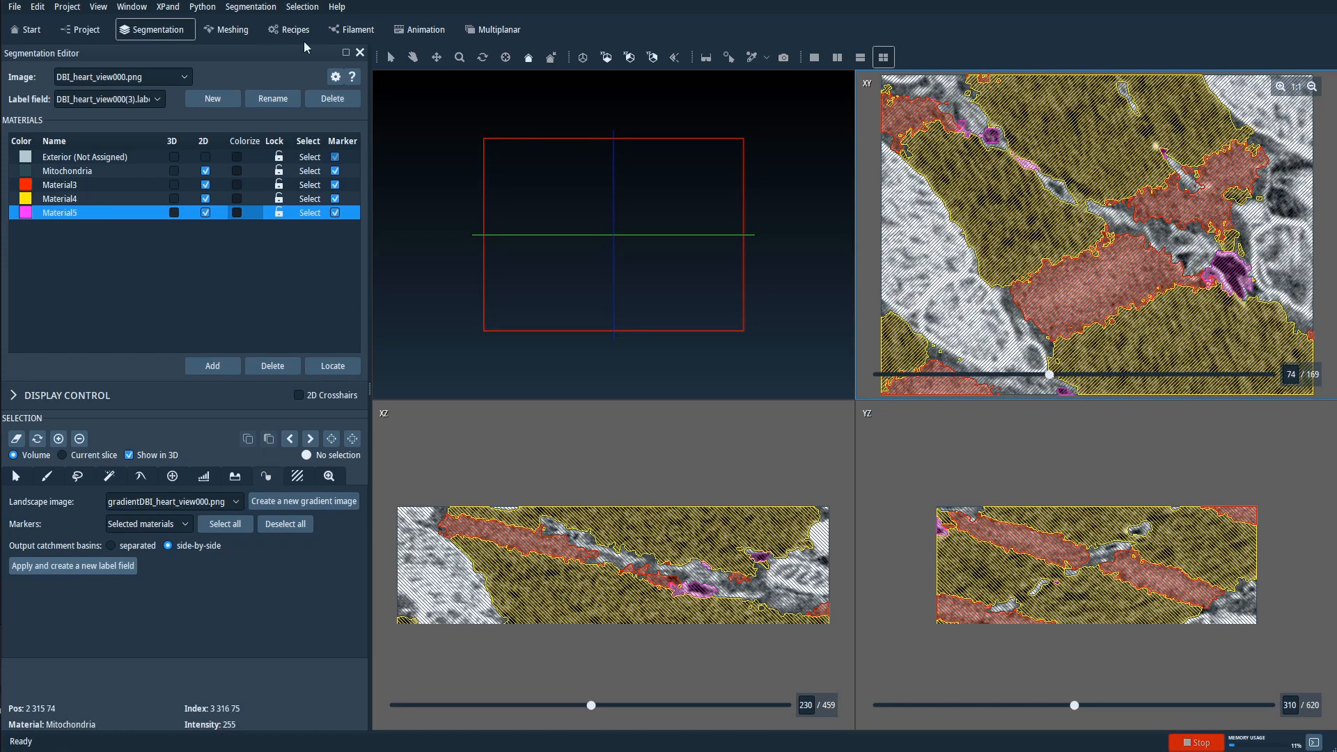
Smooth the labels with size 5 in 3D volume mode and check the result in other XY slices.
click(254, 7)
click(280, 113)
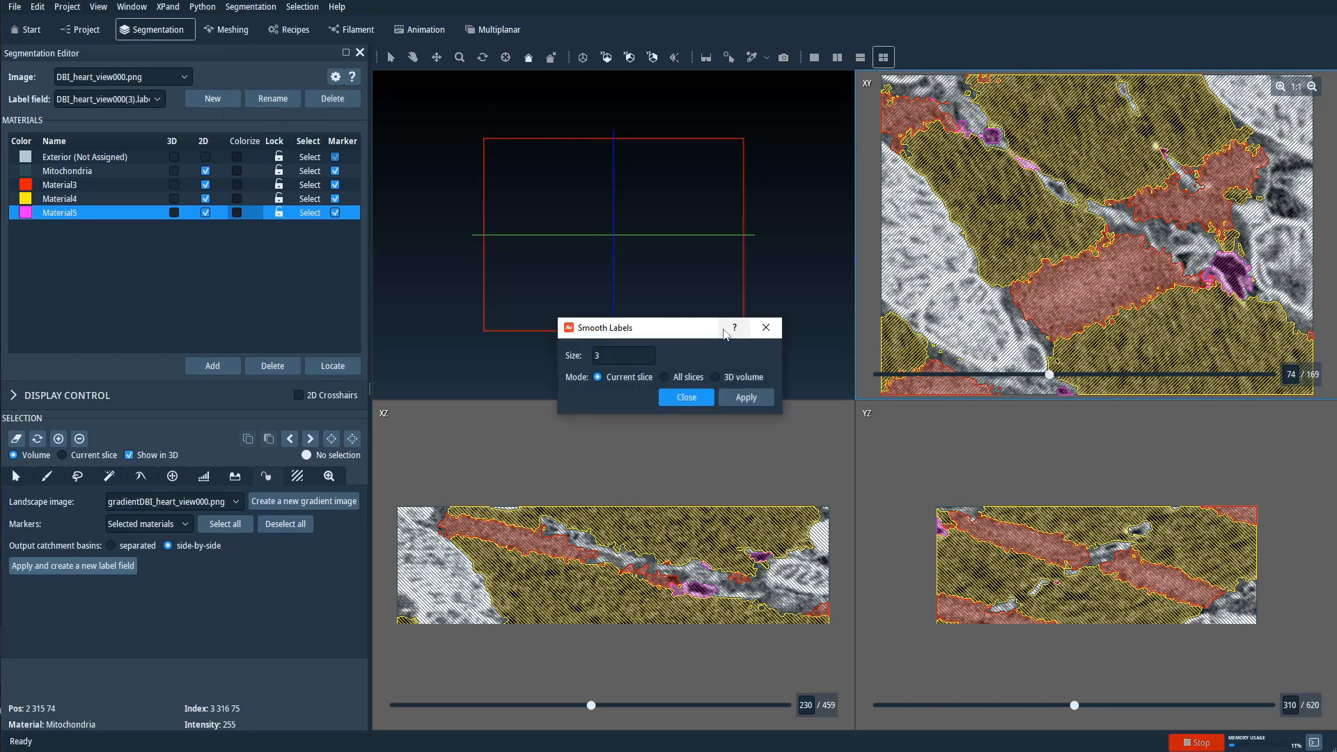
text(5)
click(716, 377)
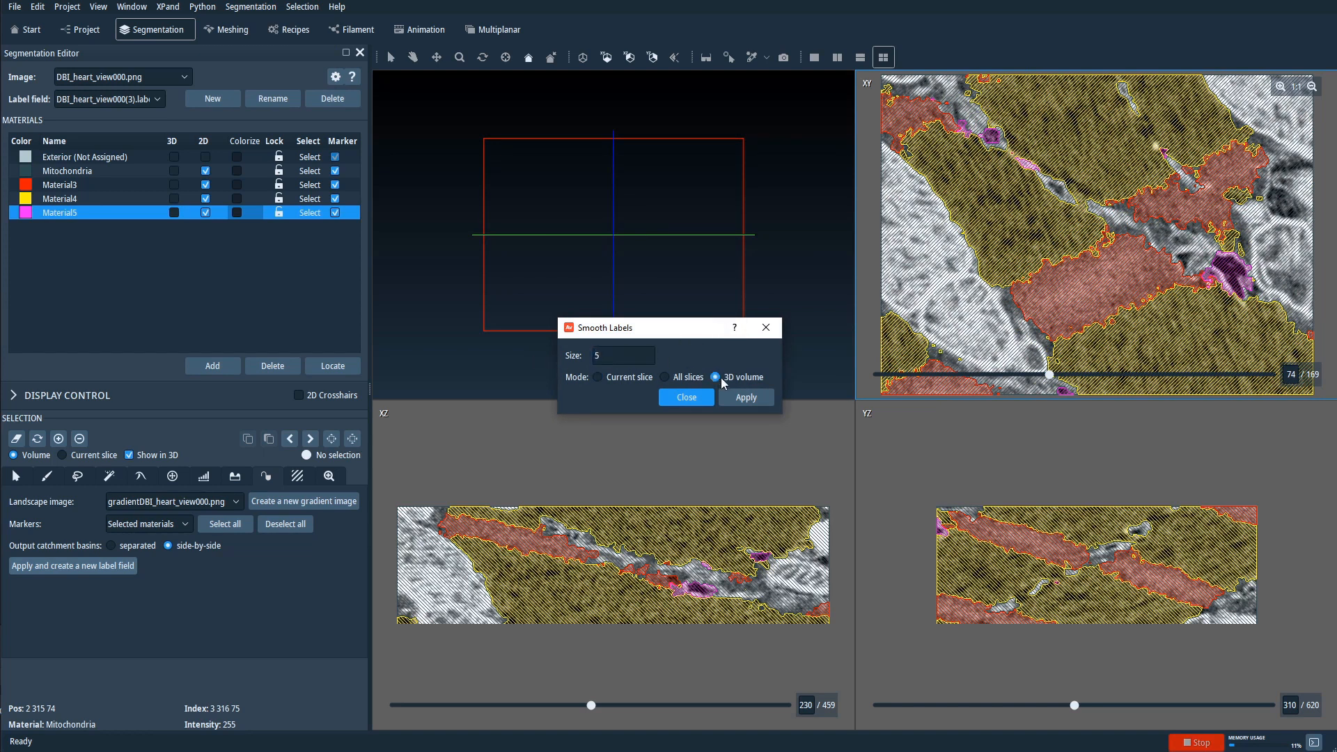
click(751, 398)
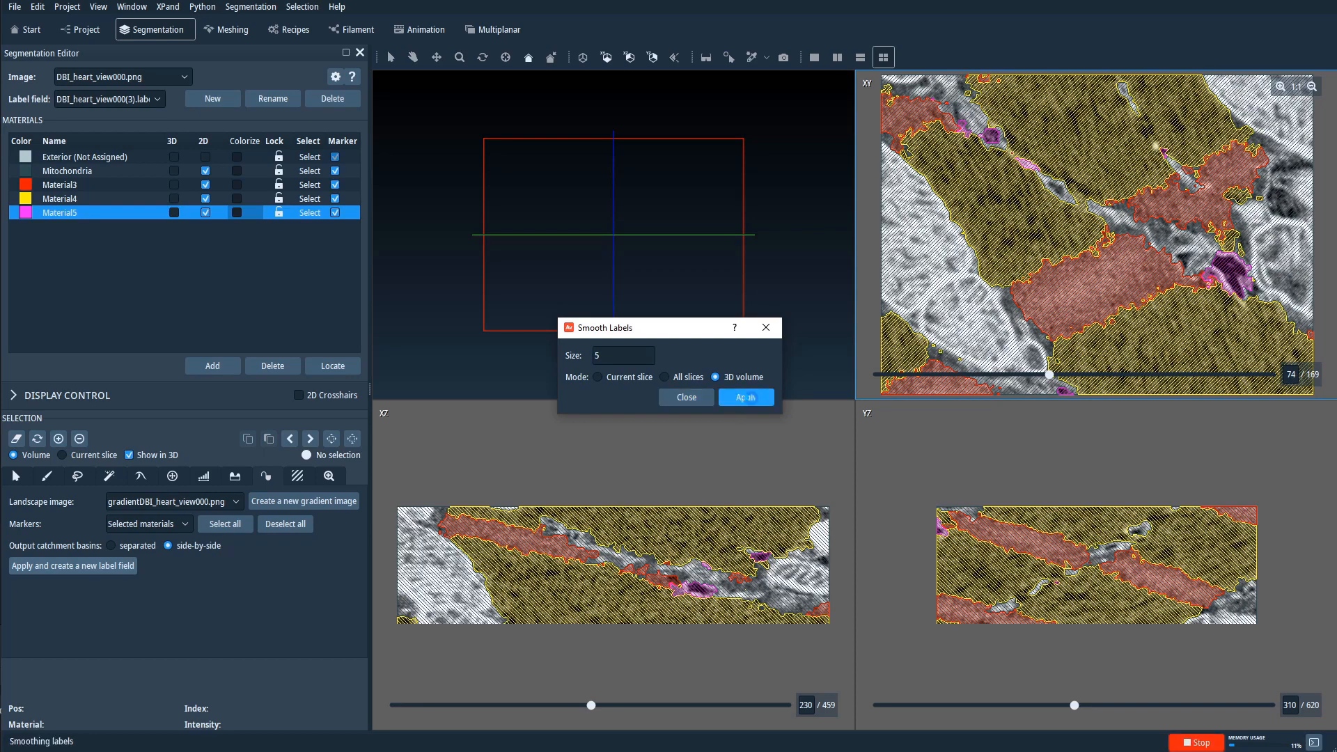
click(690, 397)
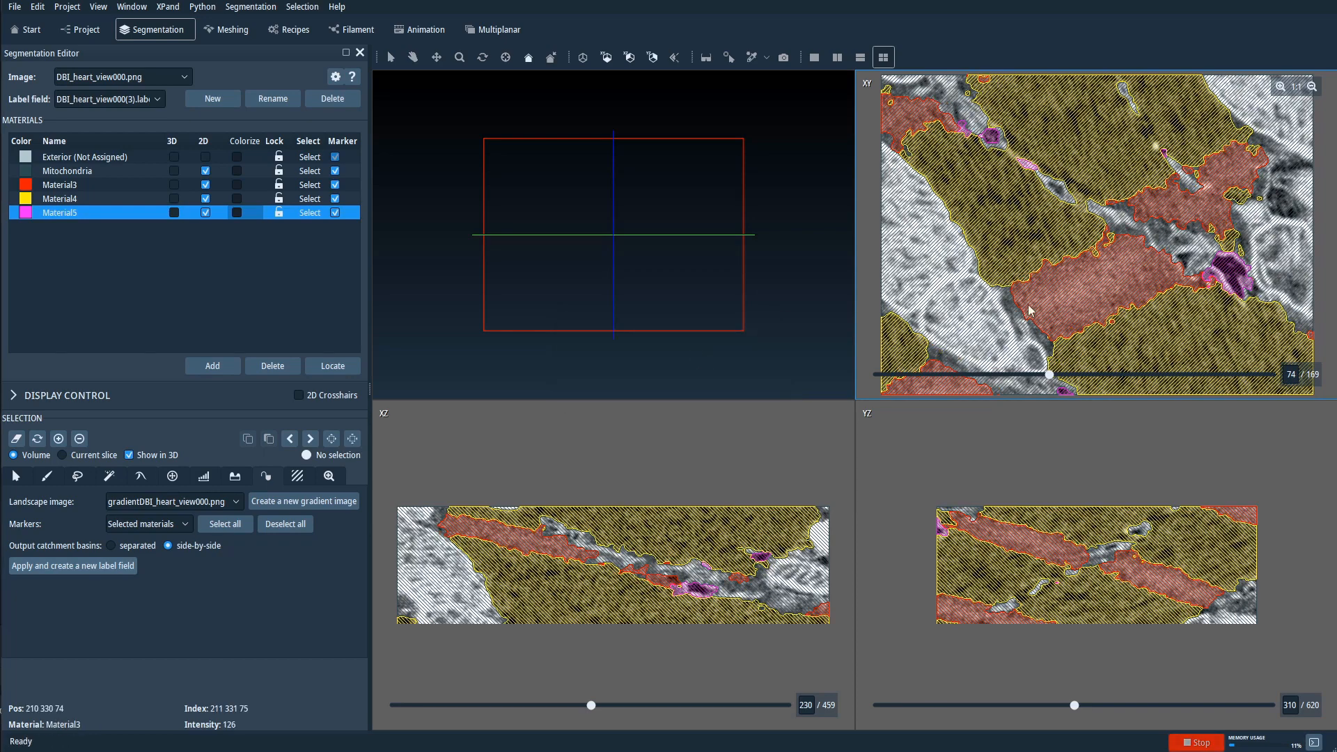
drag(1051, 372, 970, 375)
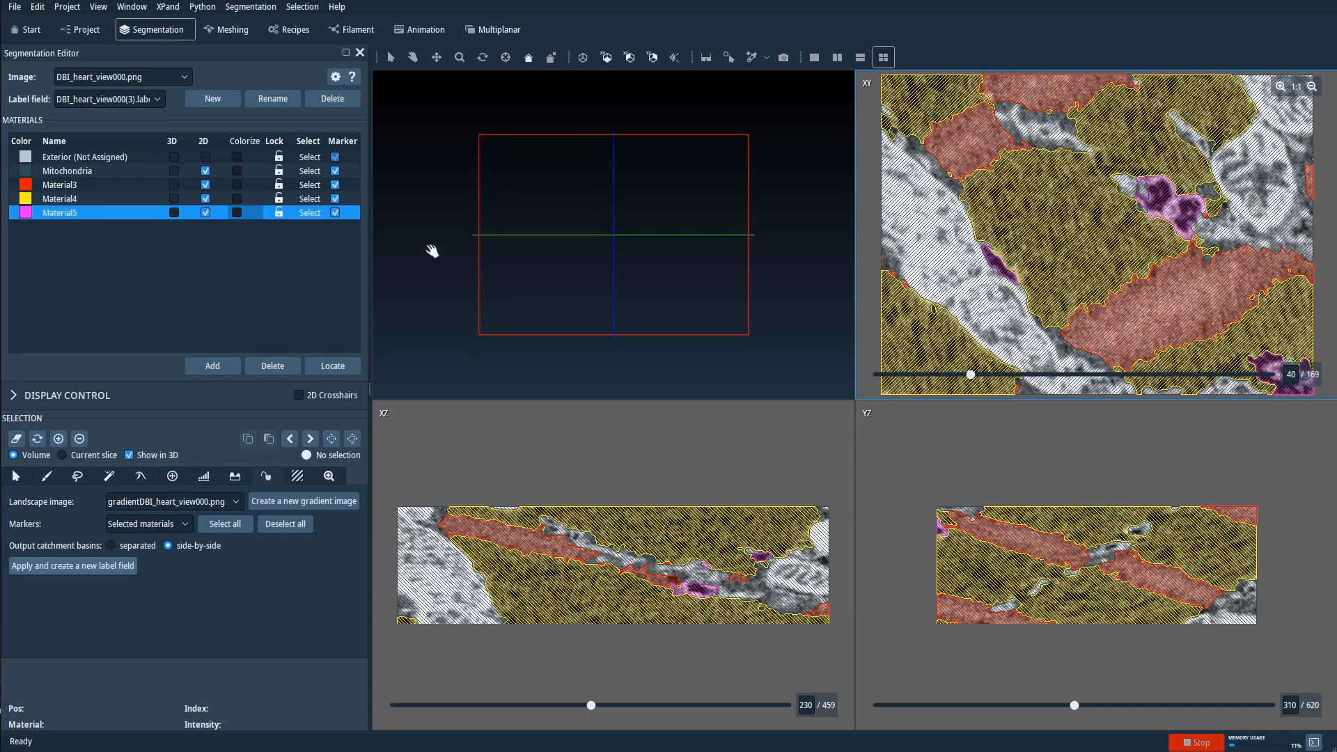
Inspect Mitochondria and Material3 in the 3D view one at a time from different angles.
click(174, 171)
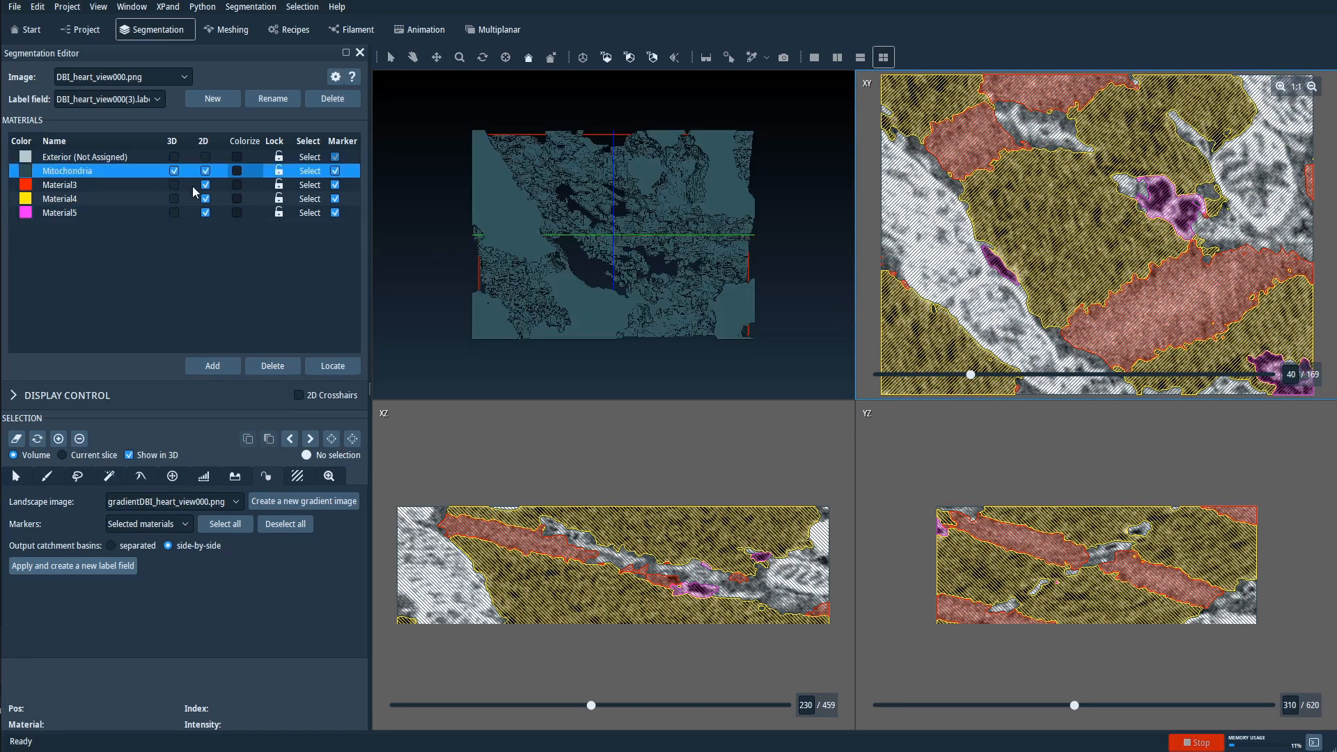
key(Escape)
drag(546, 299, 634, 235)
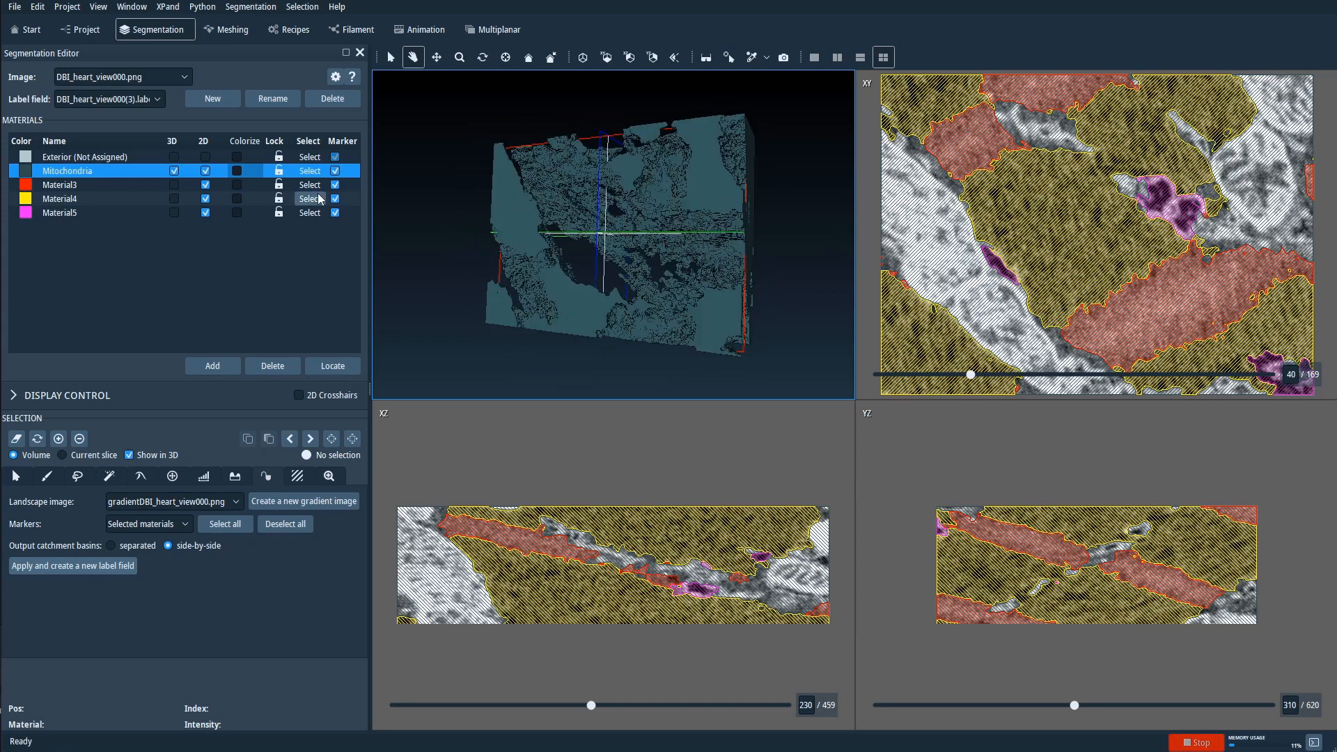
click(175, 171)
click(174, 185)
drag(687, 283, 709, 214)
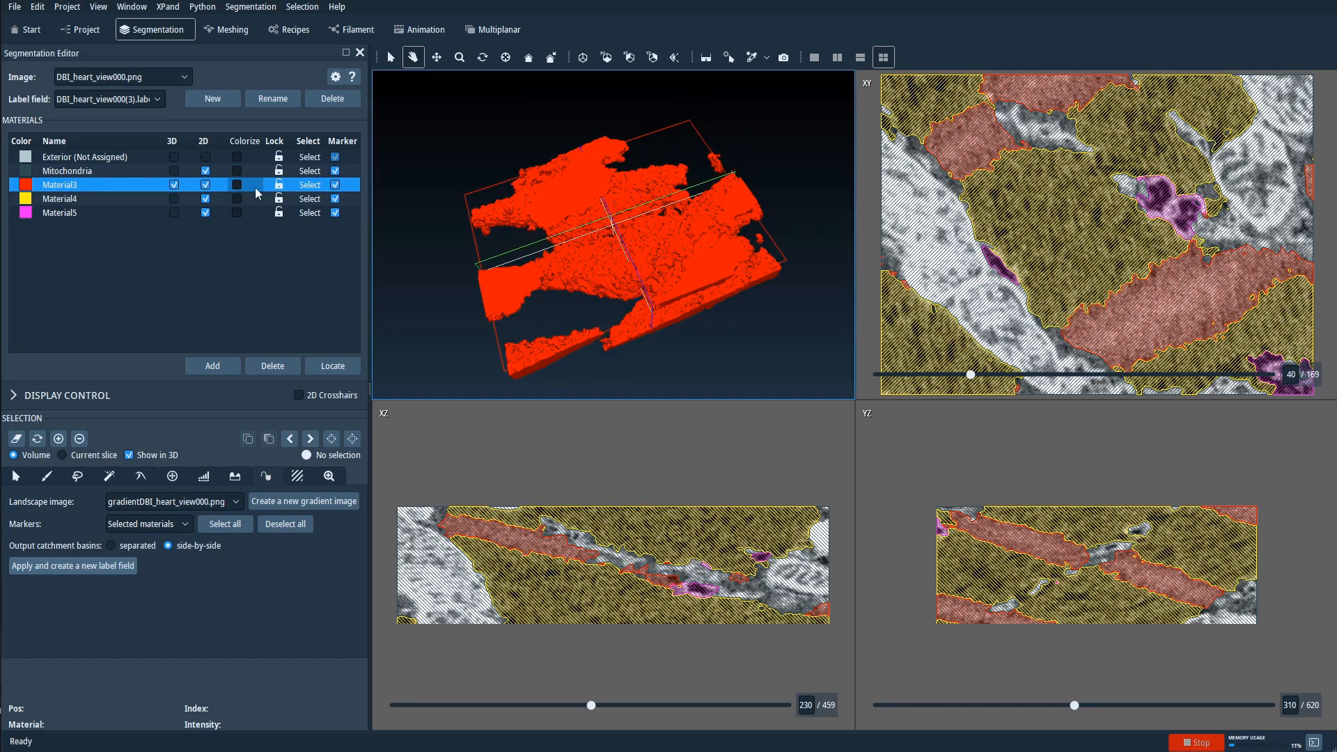
Hide Material3 in 3D and inspect Material4 and Material5 one at a time.
click(174, 185)
click(174, 199)
drag(569, 283, 580, 222)
click(174, 199)
click(174, 213)
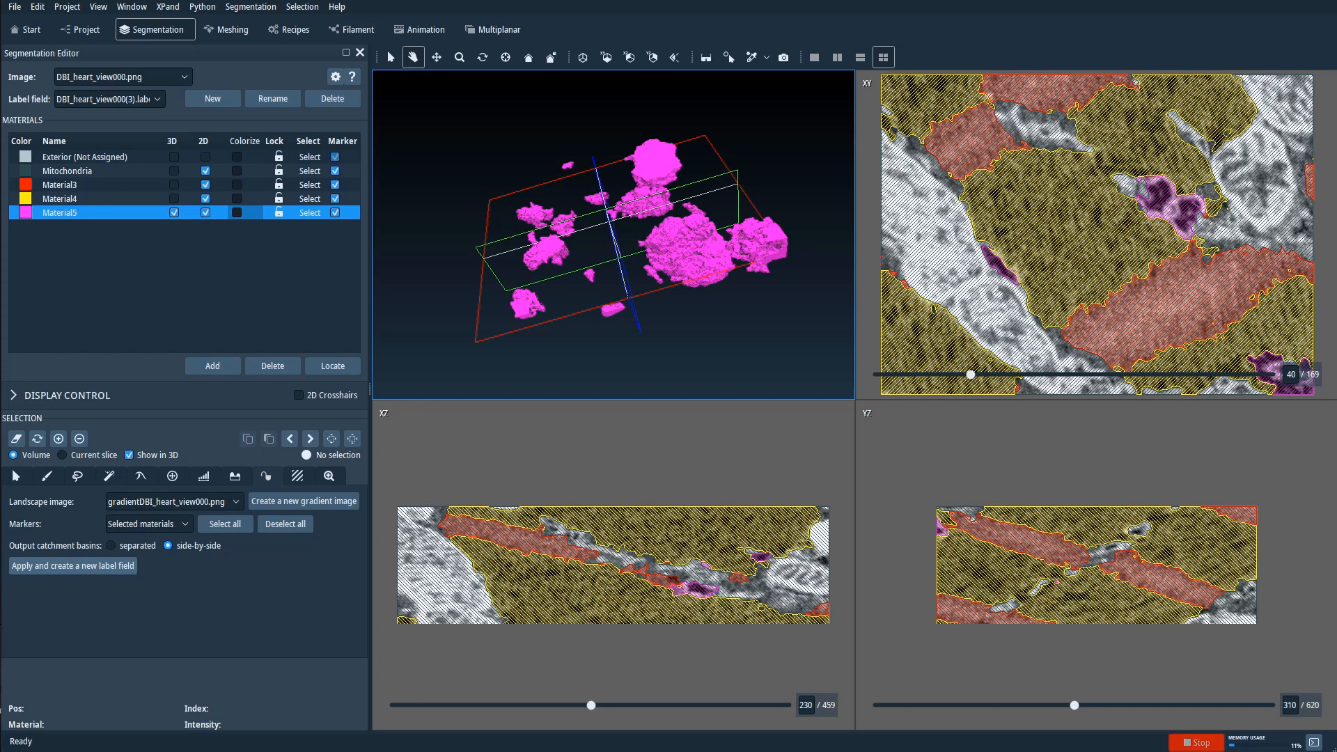
Return to the project workspace and hide the volume rendering and the ortho slice.
click(81, 29)
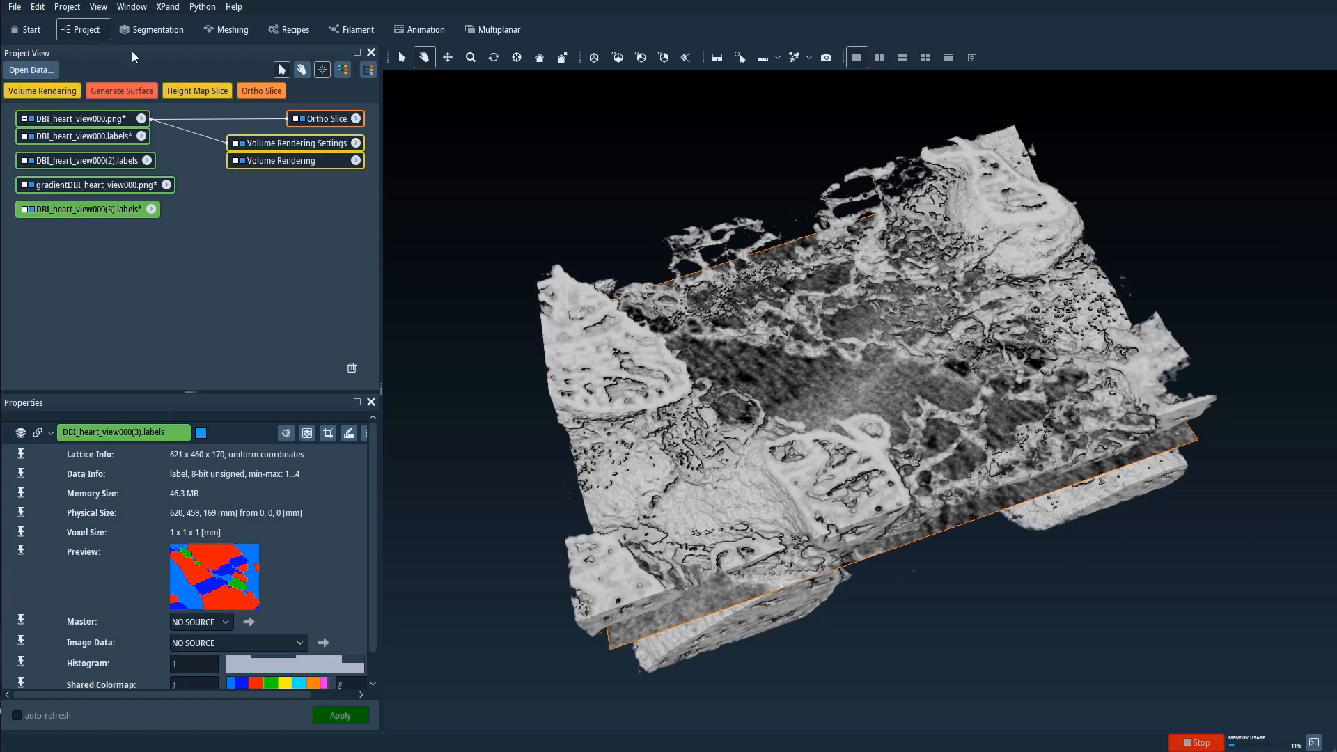
click(243, 145)
click(302, 119)
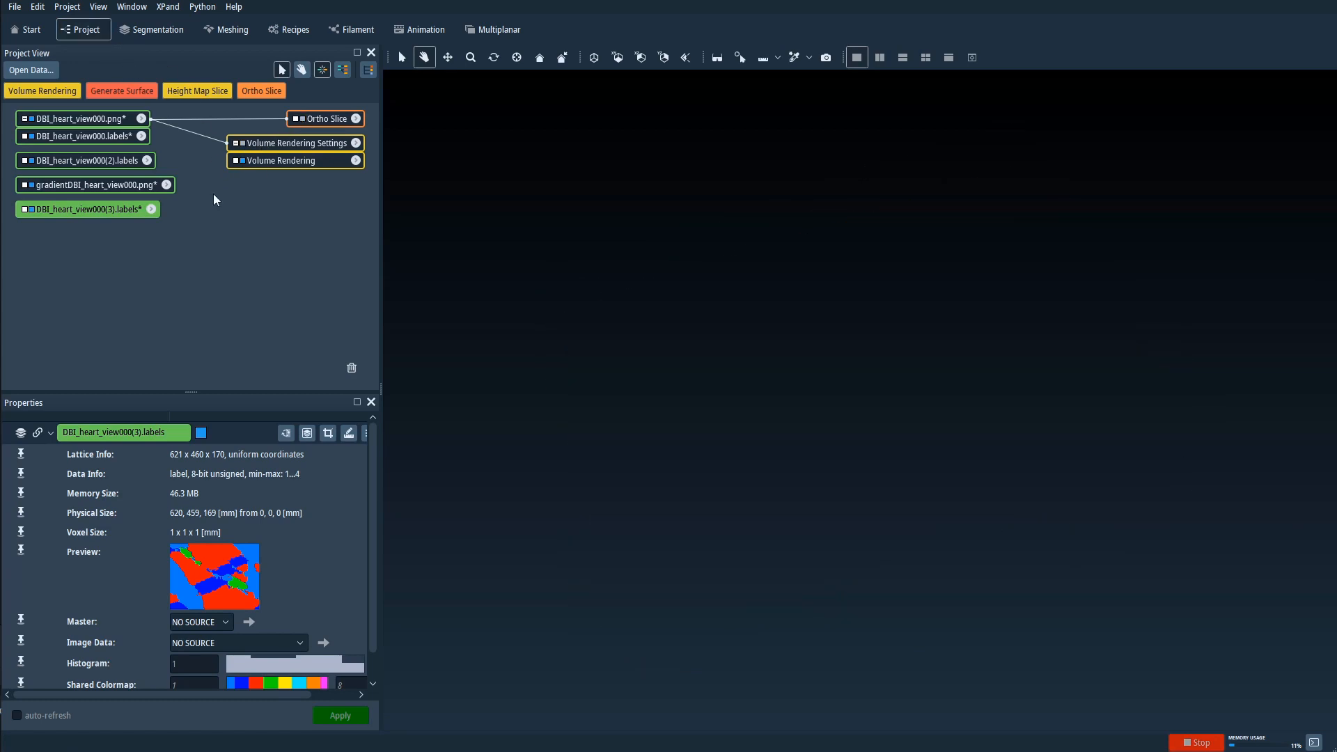
Generate a surface from DBI_heart_view000(3).labels with Existing Weights smoothing and display it in a Surface View.
click(152, 209)
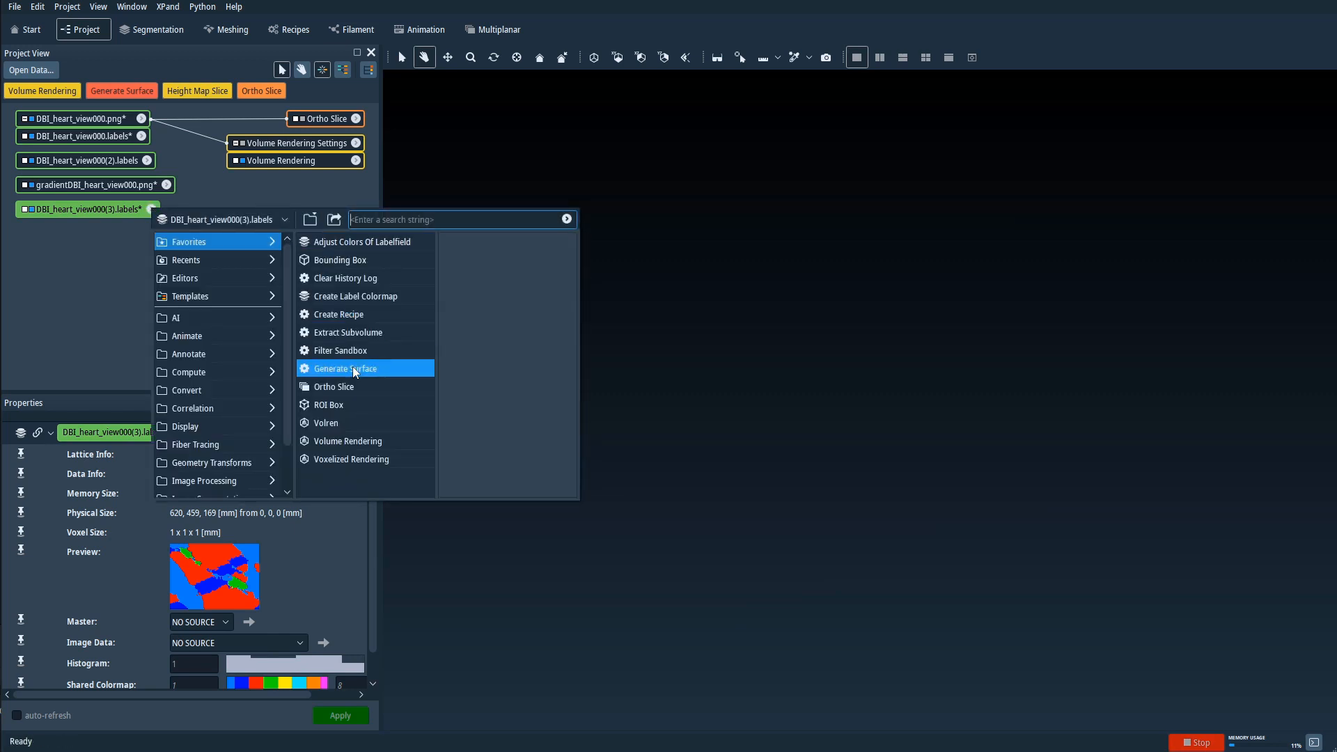
mouse_move(352, 369)
click(468, 355)
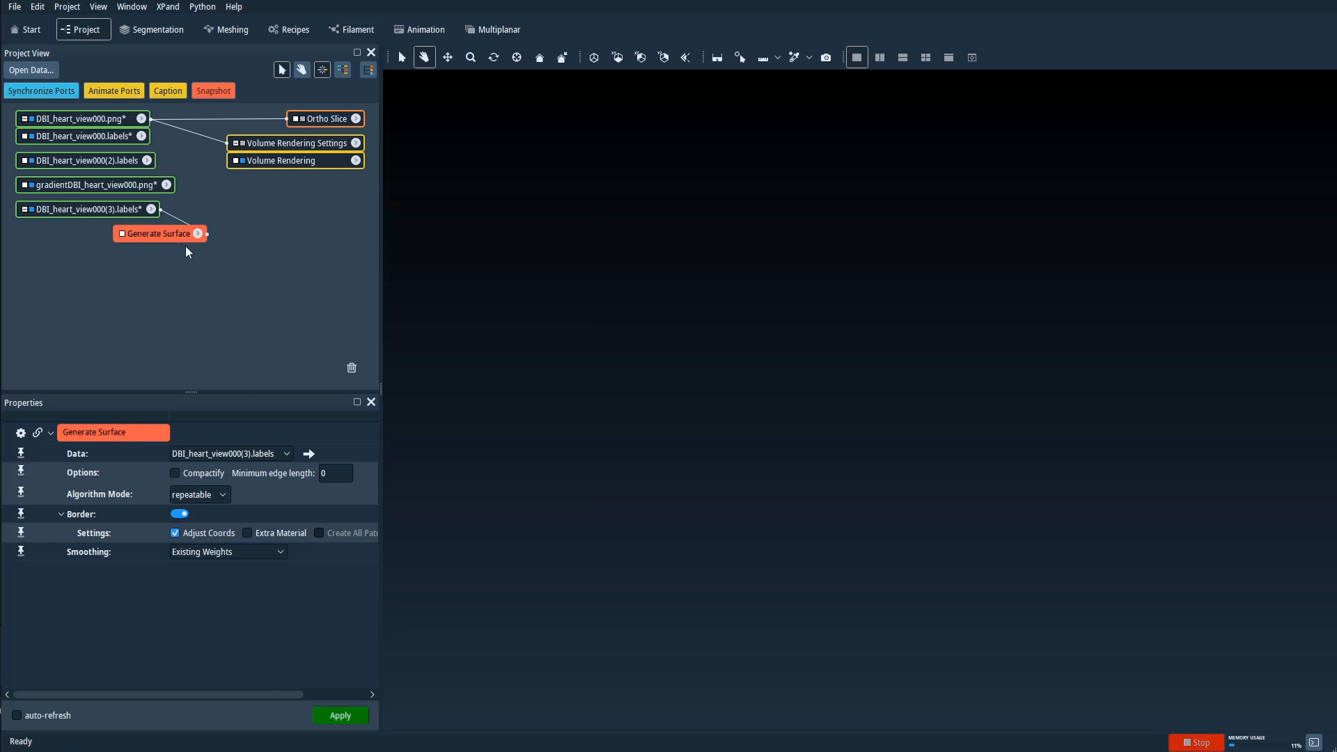
click(351, 718)
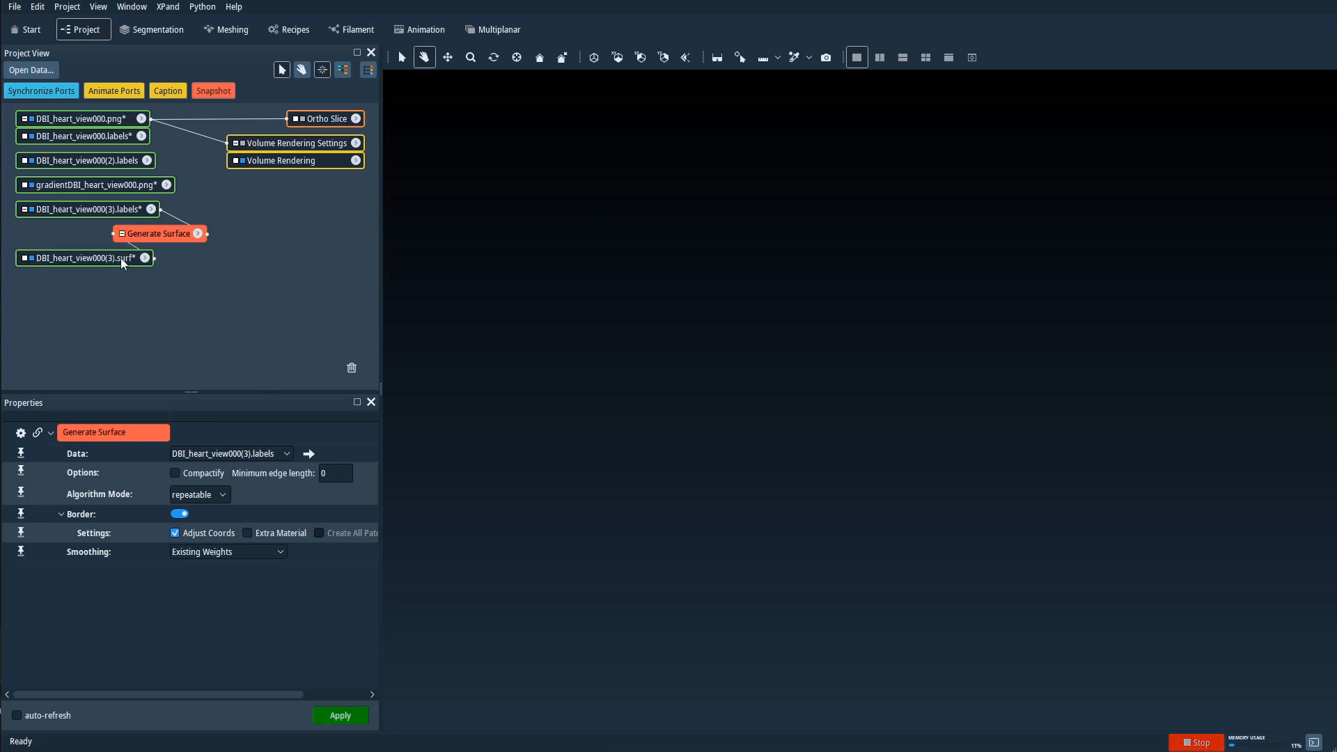
click(120, 259)
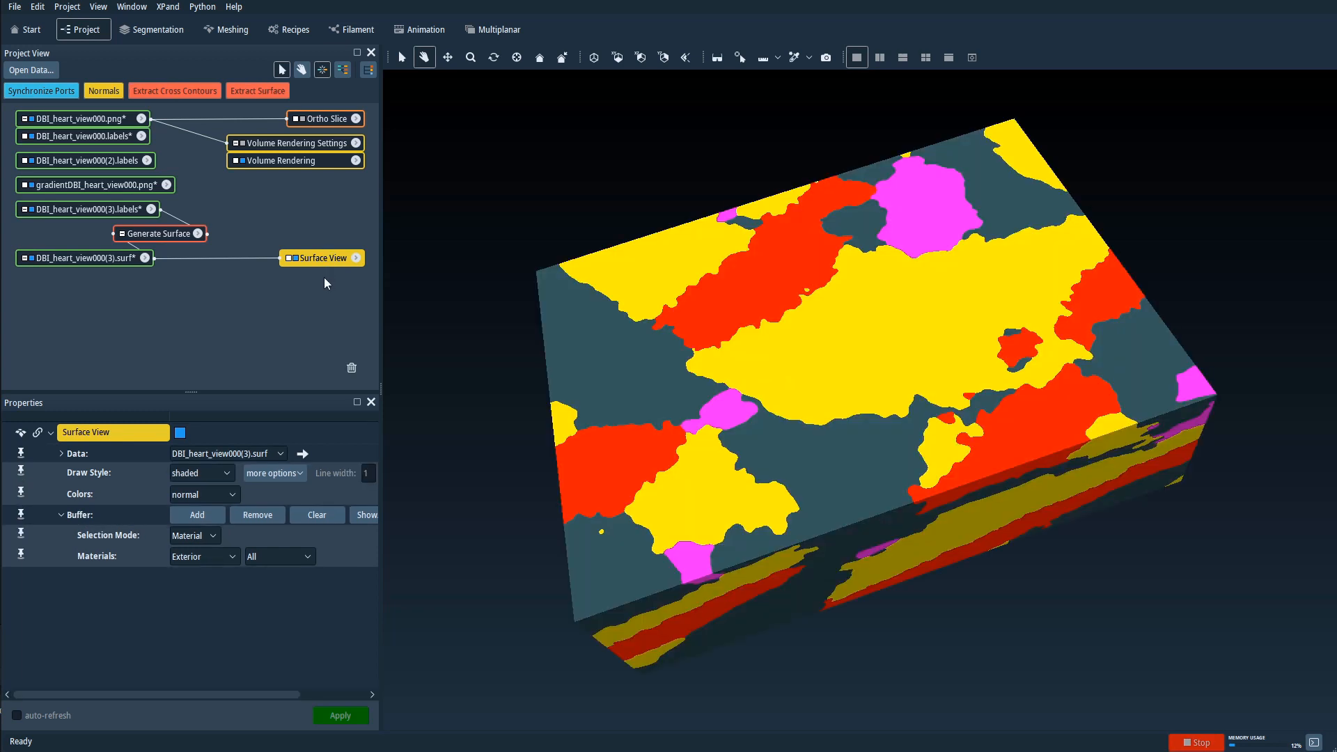
drag(689, 496, 734, 433)
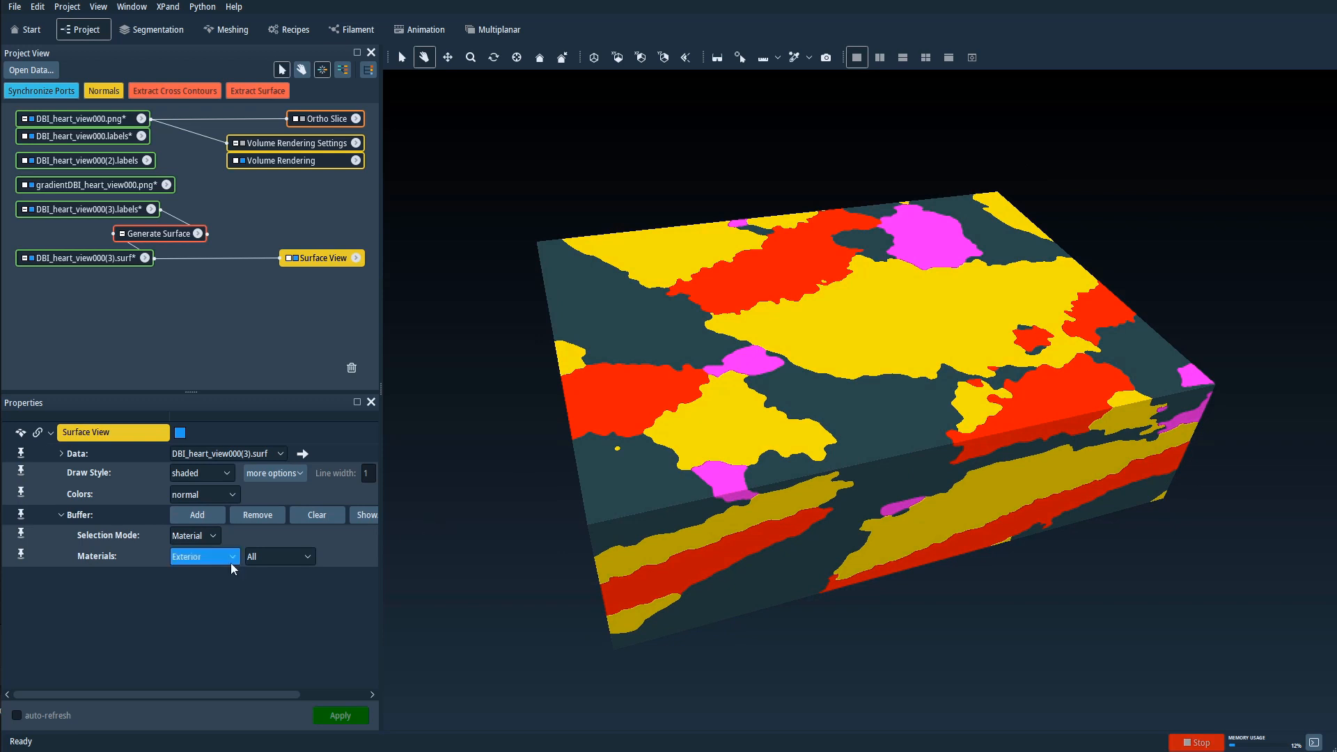
Remove the Exterior surface from the Surface View buffer, add only Mitochondria, and inspect the mitochondria surface from several angles.
click(317, 515)
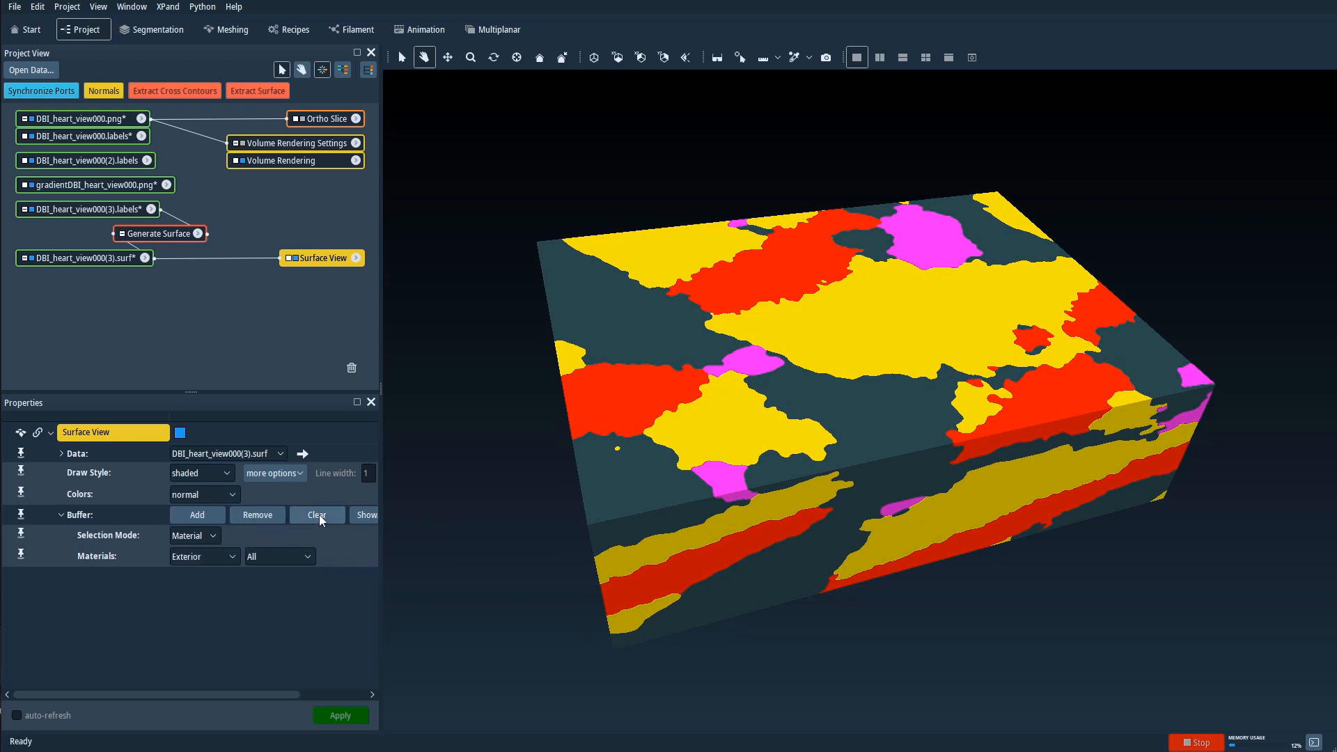
click(268, 519)
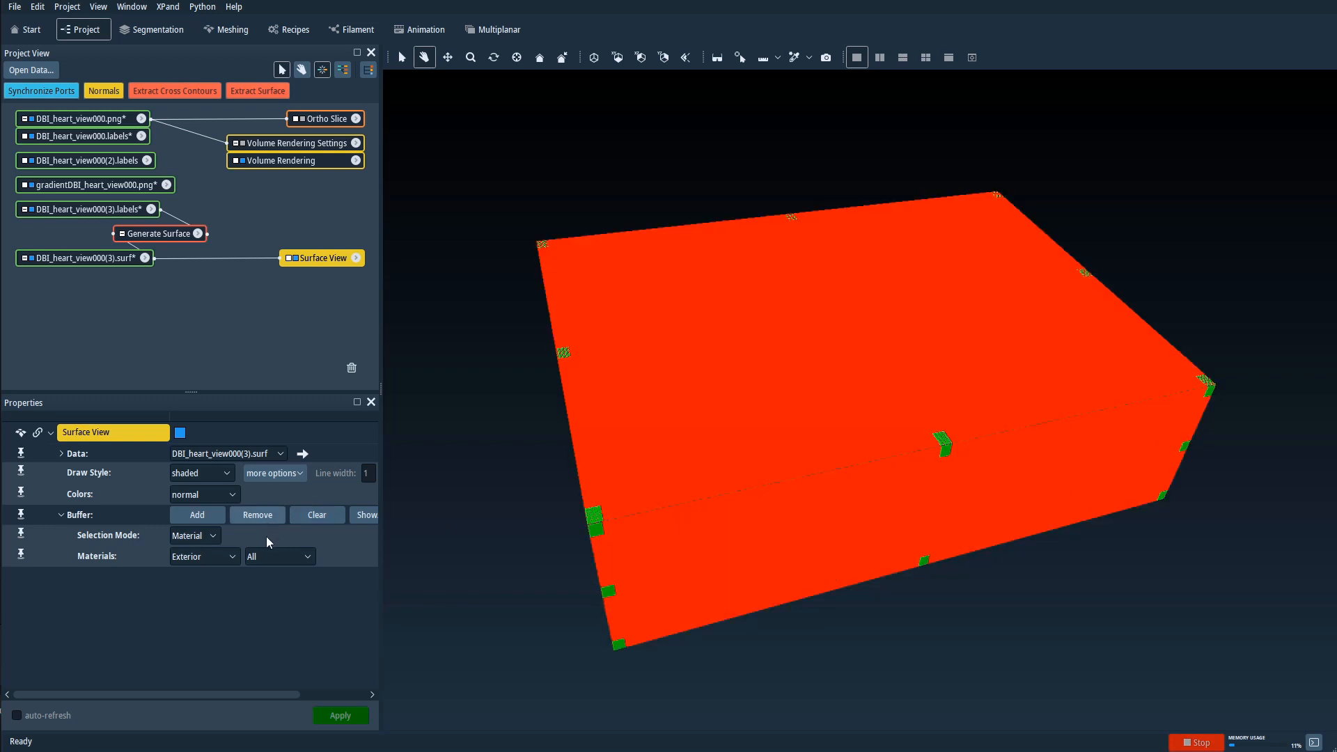
click(227, 557)
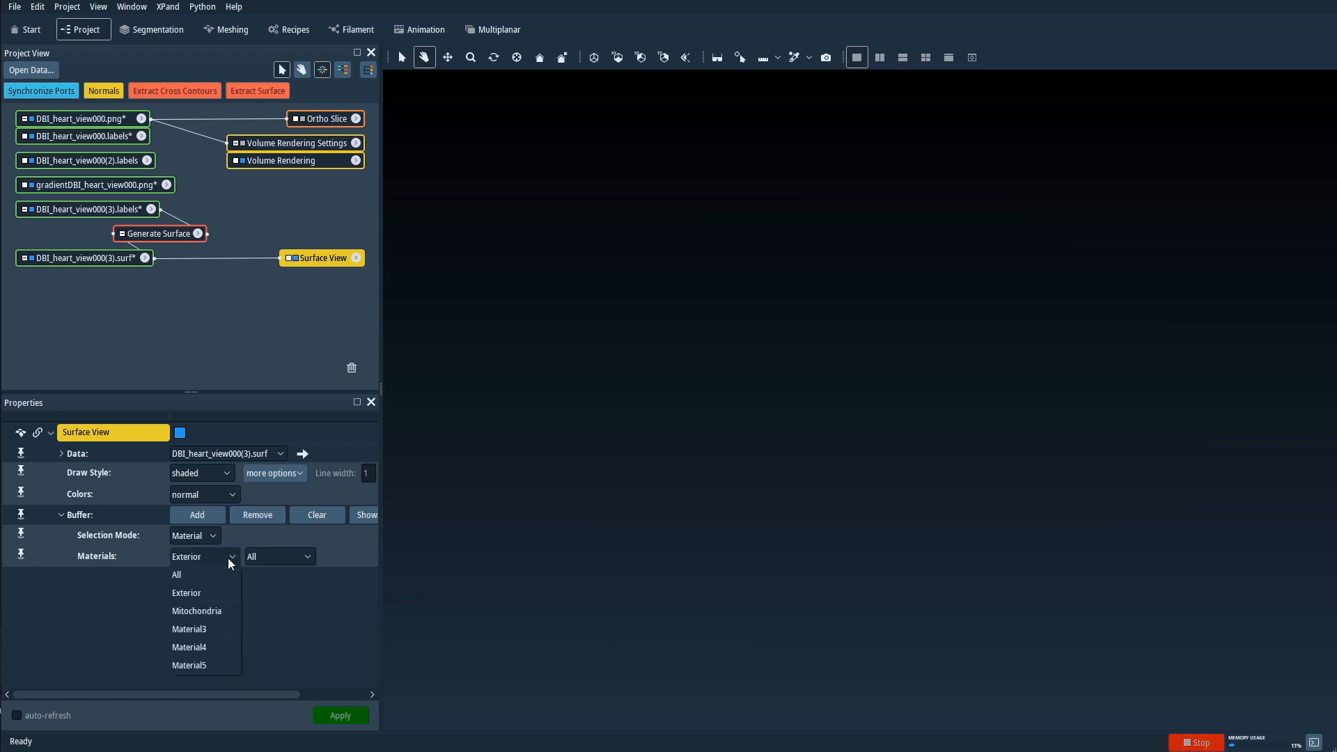
click(206, 611)
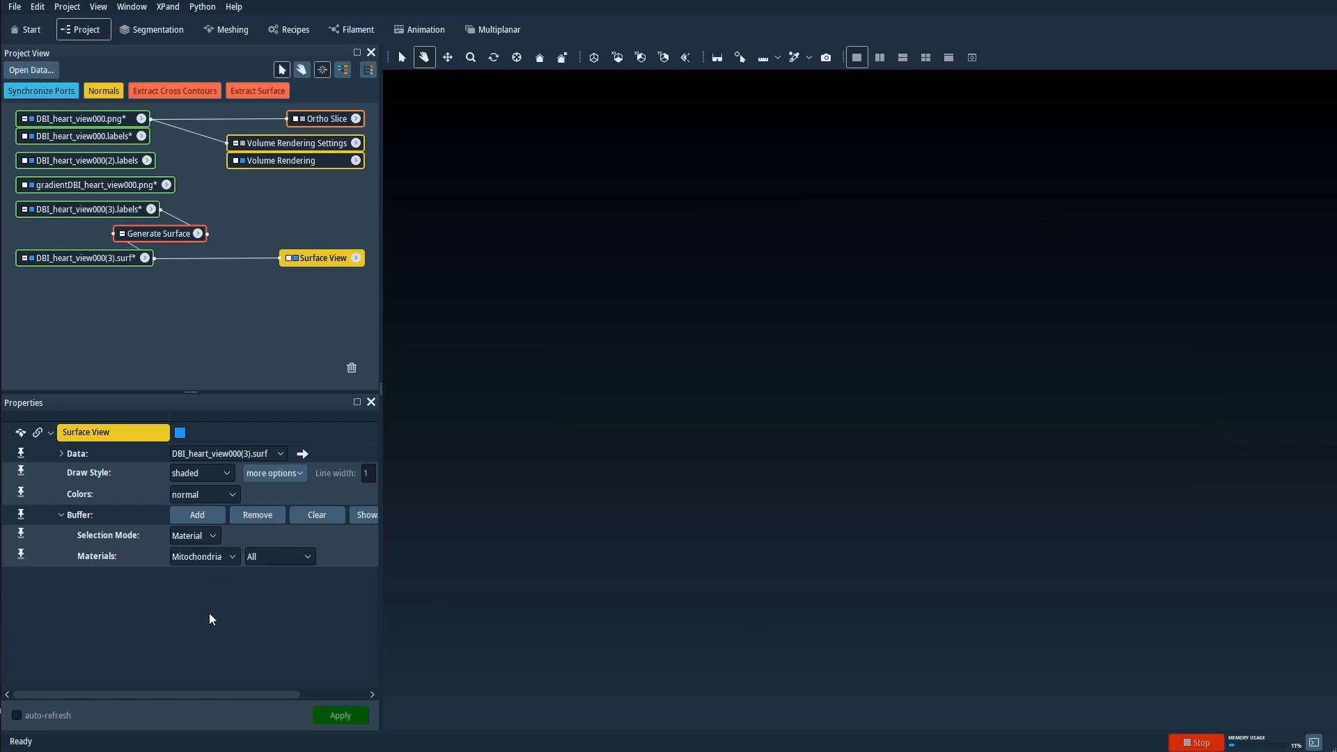
click(204, 516)
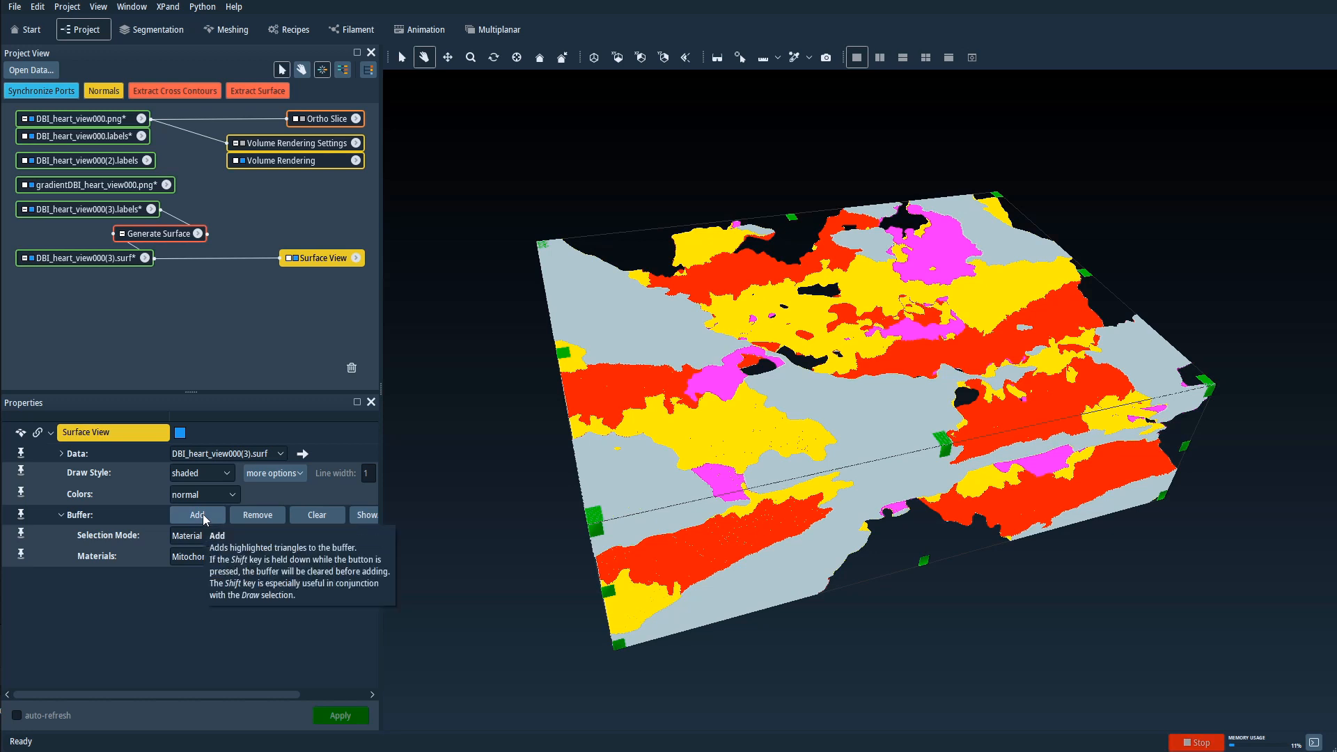
click(202, 516)
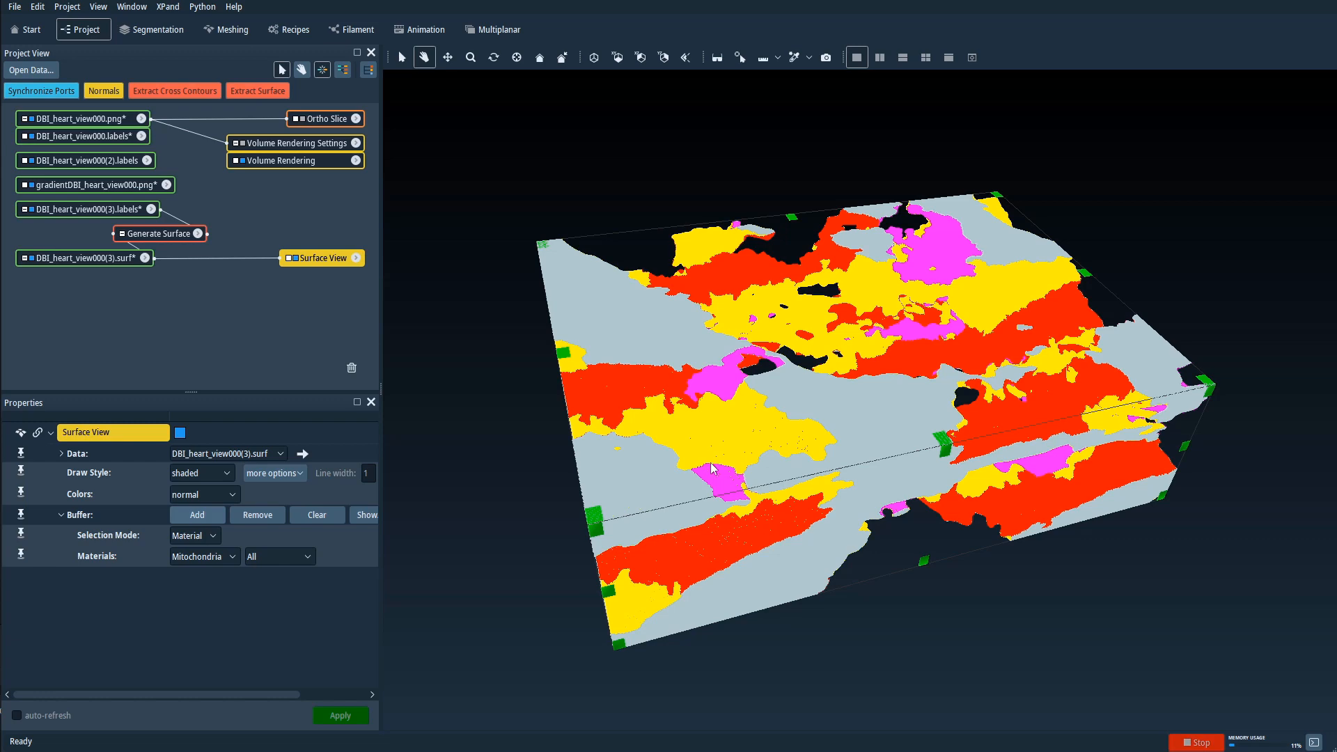
mouse_move(714, 418)
mouse_down()
mouse_move(716, 453)
mouse_move(858, 434)
mouse_move(872, 448)
mouse_move(822, 491)
mouse_move(783, 386)
mouse_move(648, 453)
mouse_move(655, 505)
mouse_move(829, 492)
mouse_move(702, 257)
mouse_move(782, 535)
mouse_move(1077, 499)
mouse_move(899, 534)
mouse_move(933, 412)
mouse_move(926, 374)
mouse_move(746, 552)
mouse_up()
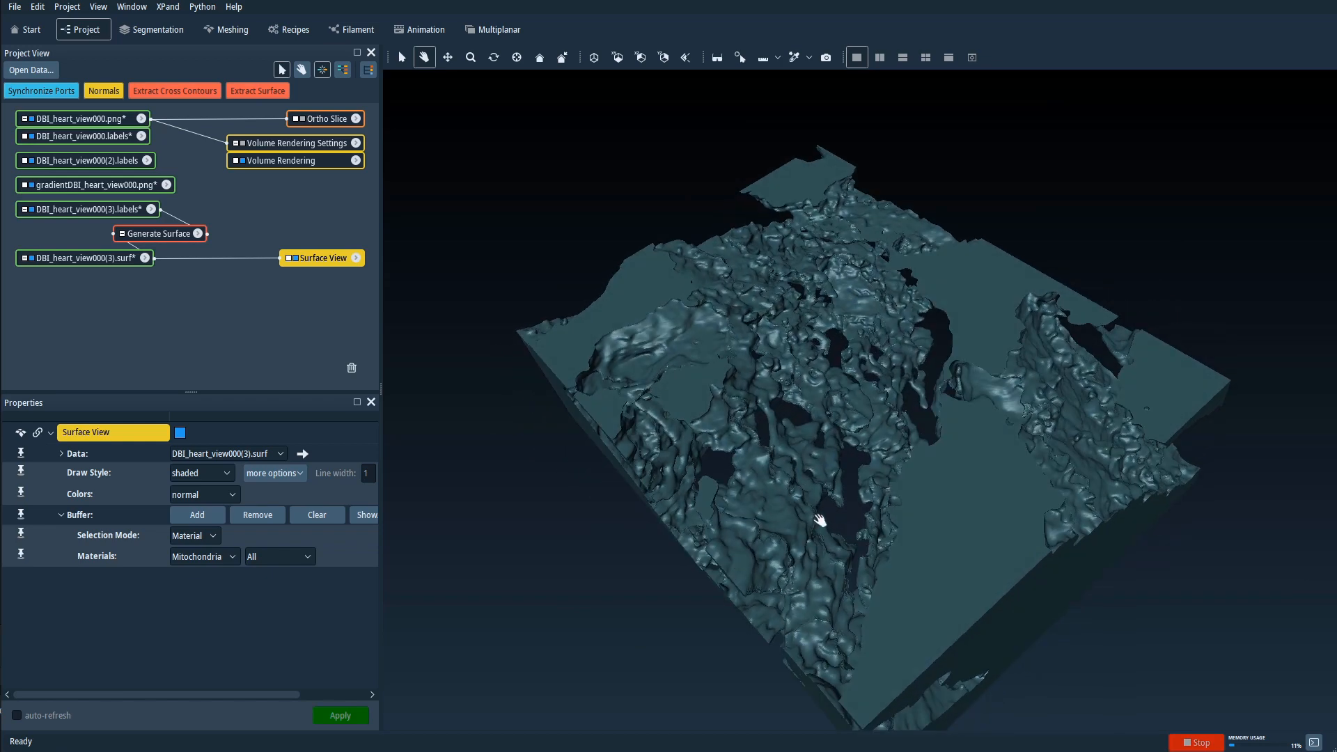
drag(1017, 507, 613, 551)
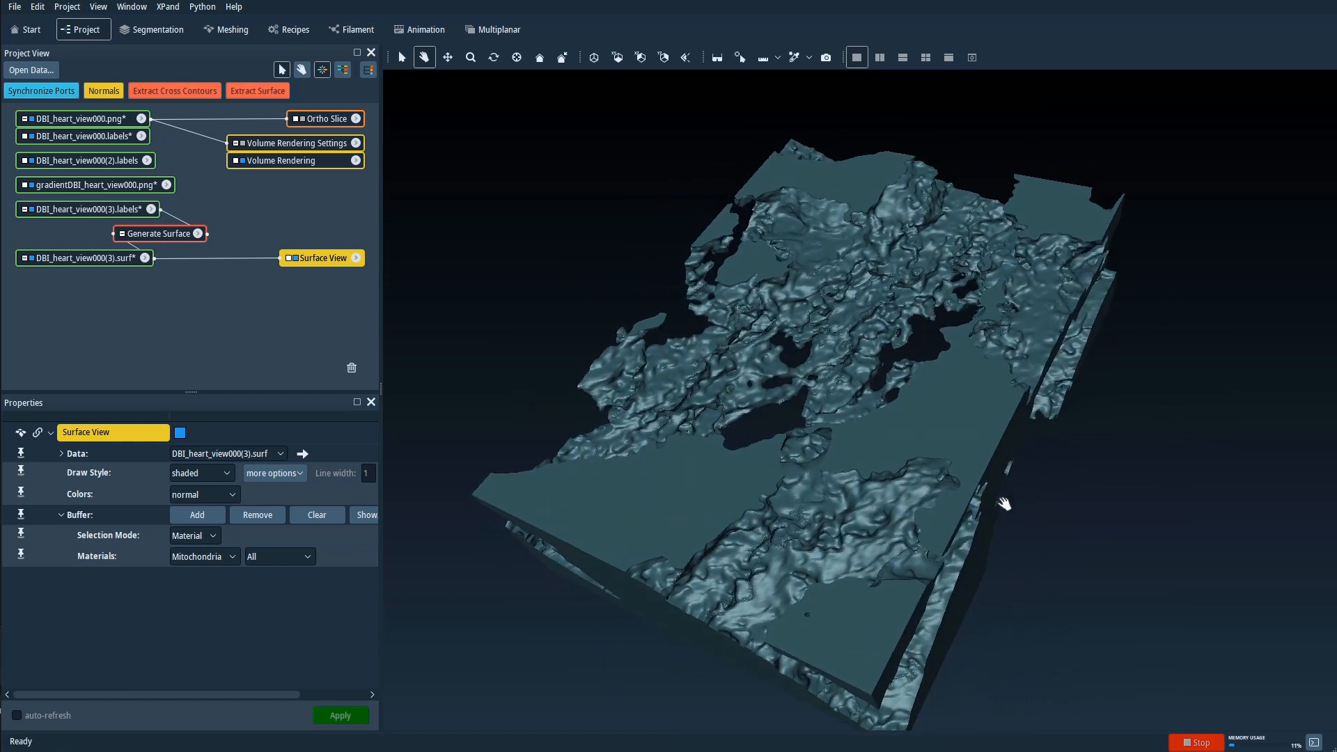
drag(953, 650, 854, 508)
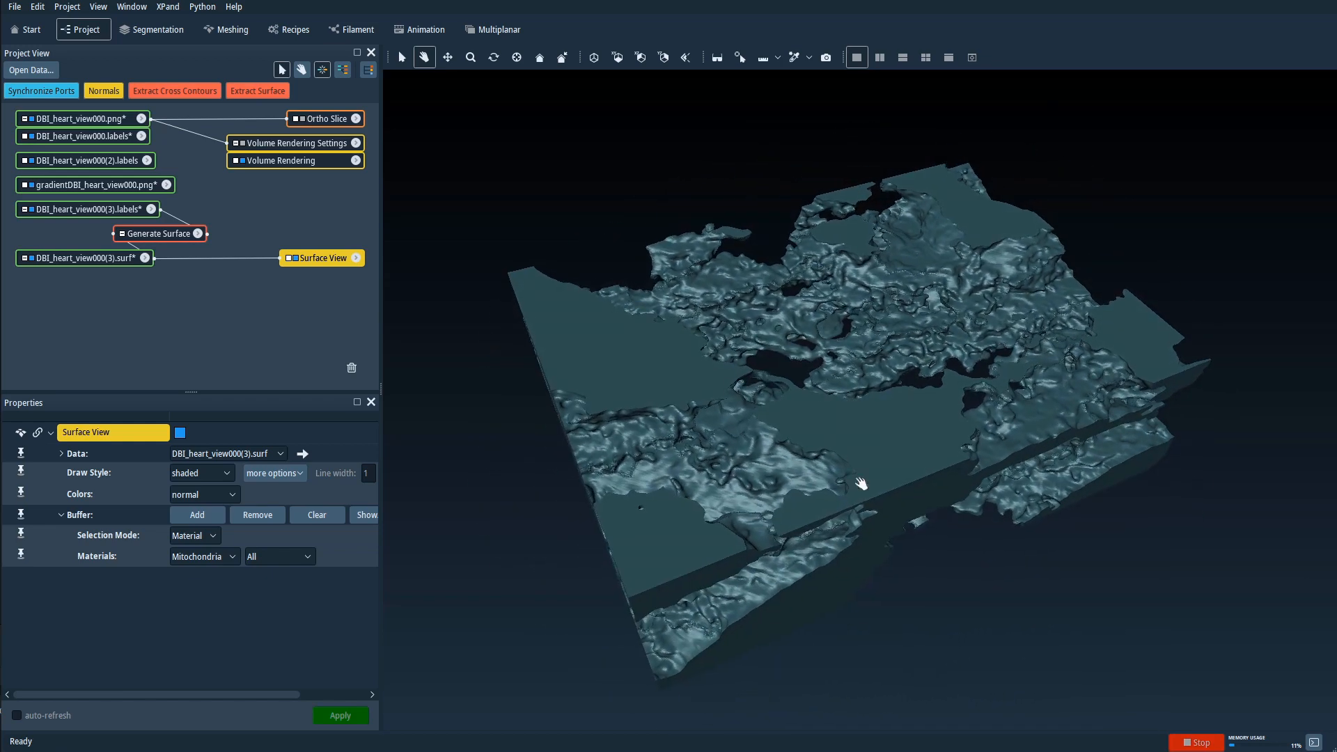
scroll(883, 439, up, 5)
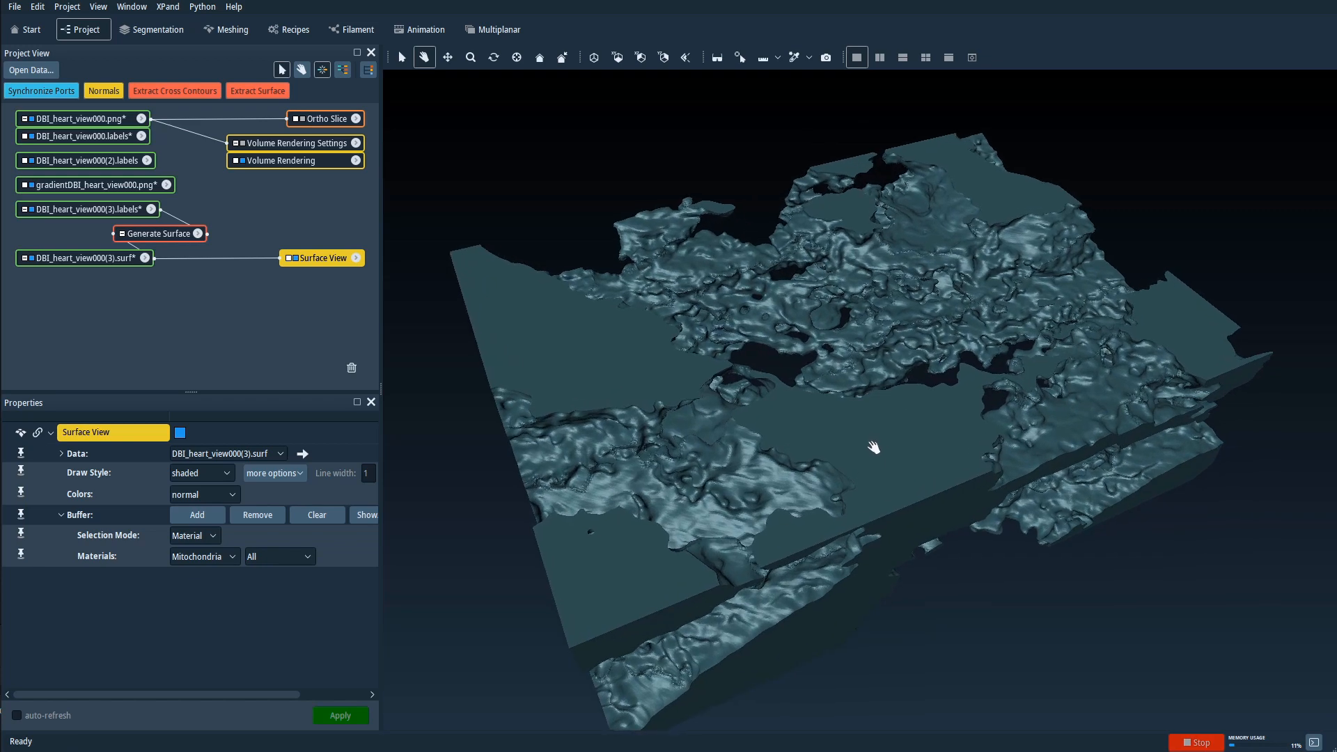
scroll(848, 484, down, 5)
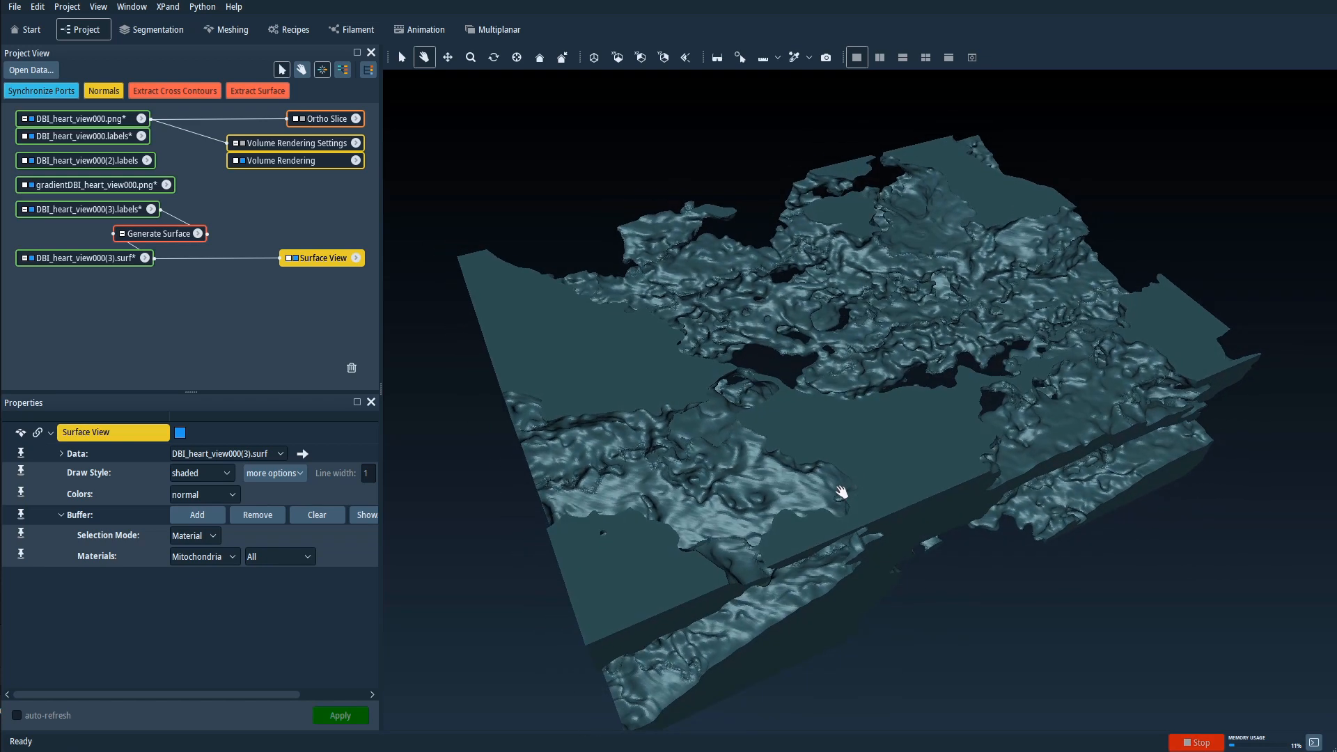
mouse_move(867, 471)
mouse_down()
mouse_move(874, 556)
mouse_move(861, 475)
mouse_up()
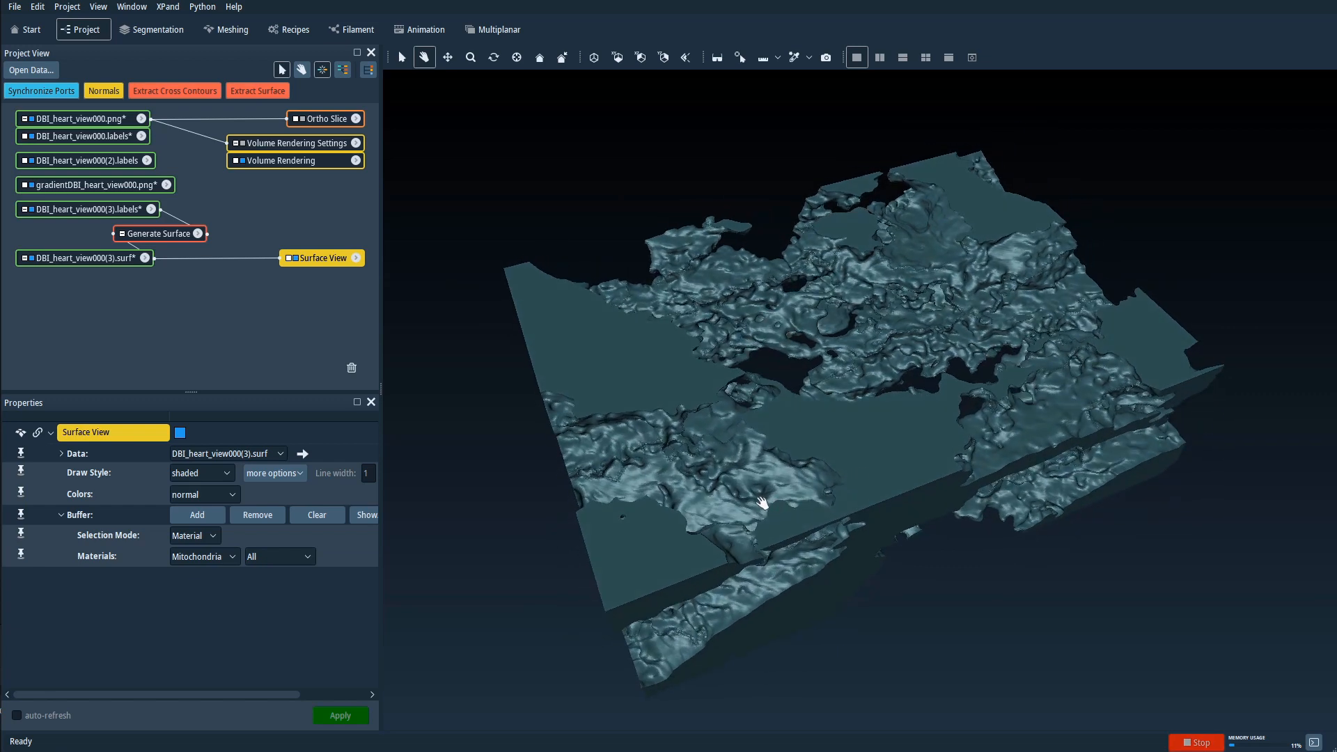
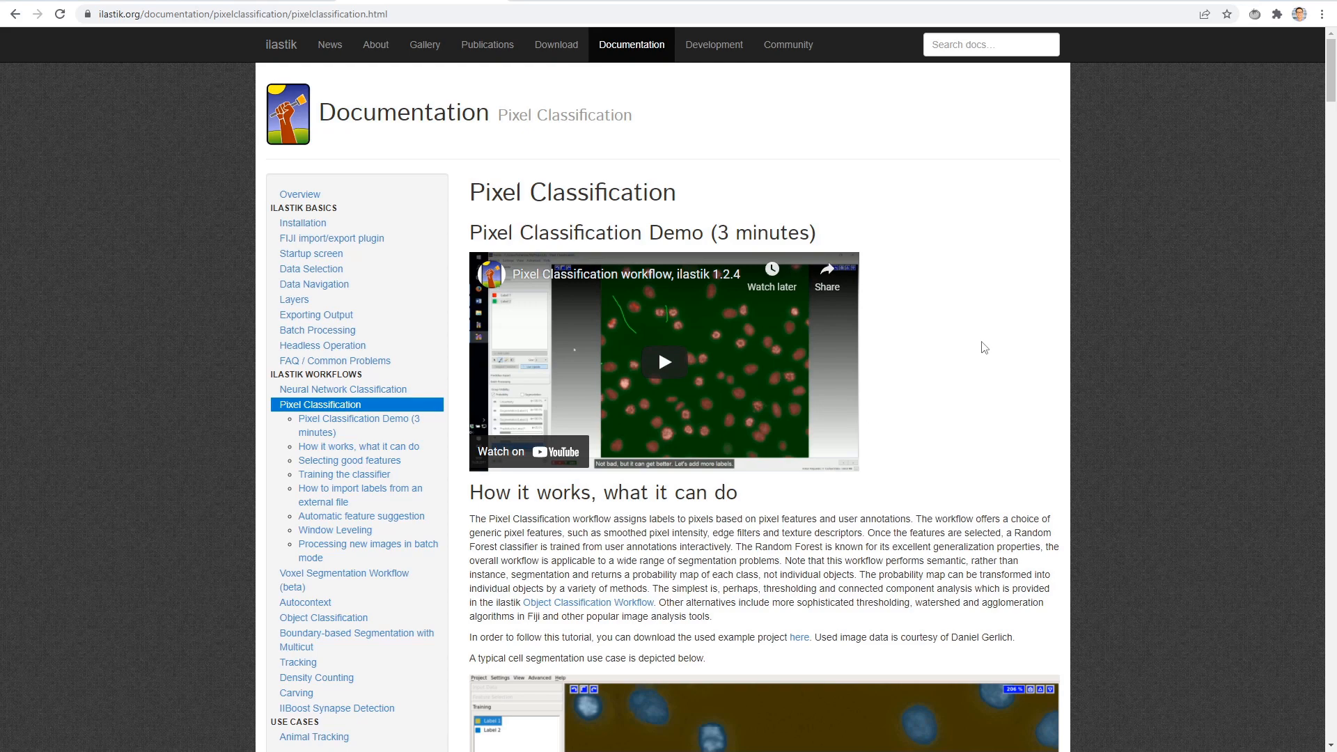
Read ilastik's online Pixel Classification documentation, covering how the workflow operates, feature types, 2D/3D computation and sigma scales.
scroll(985, 347, down, 2)
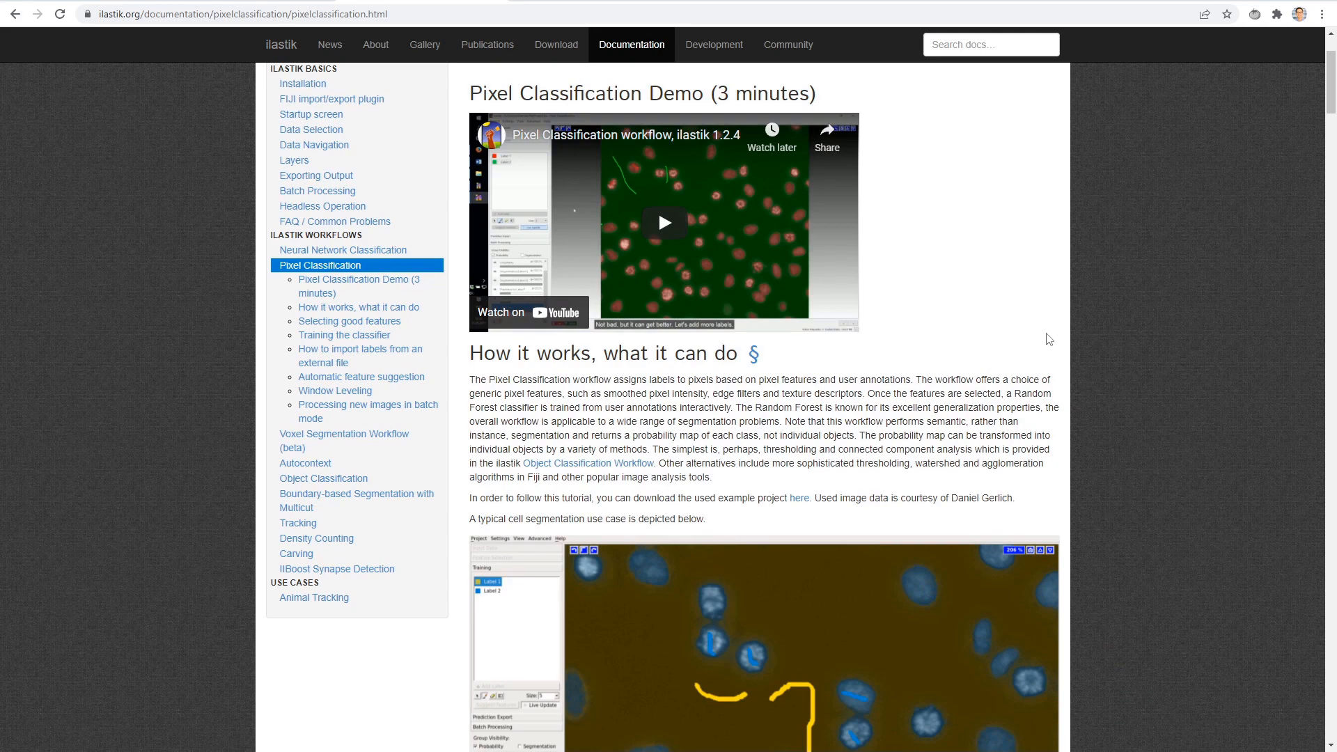
scroll(1106, 359, down, 3)
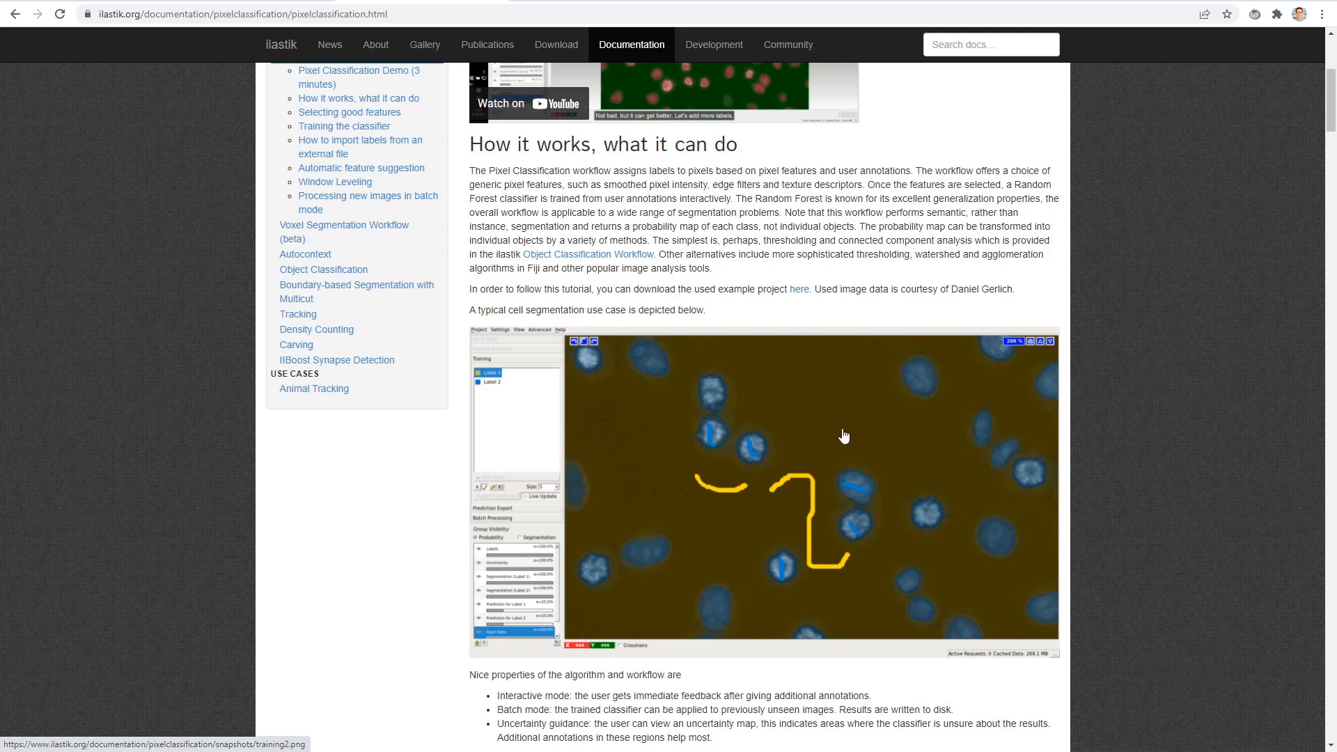
scroll(843, 437, down, 8)
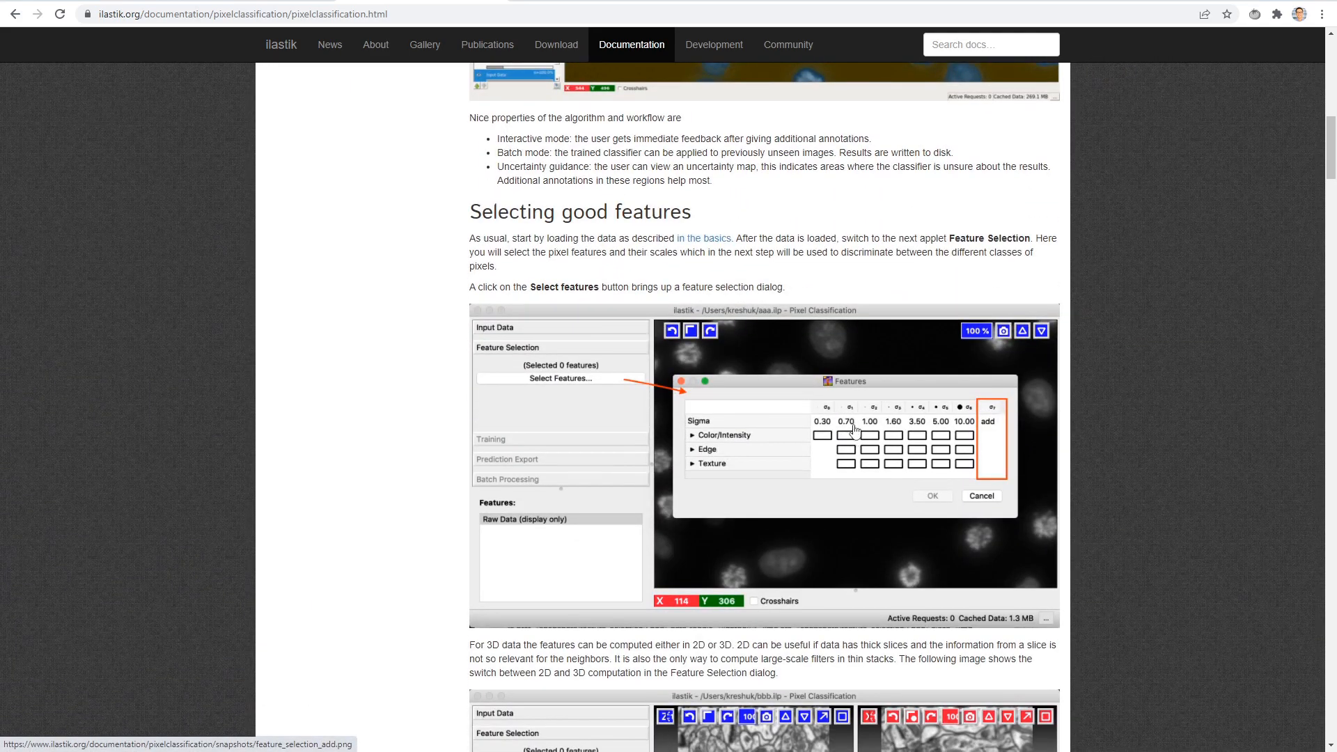
scroll(843, 435, down, 1)
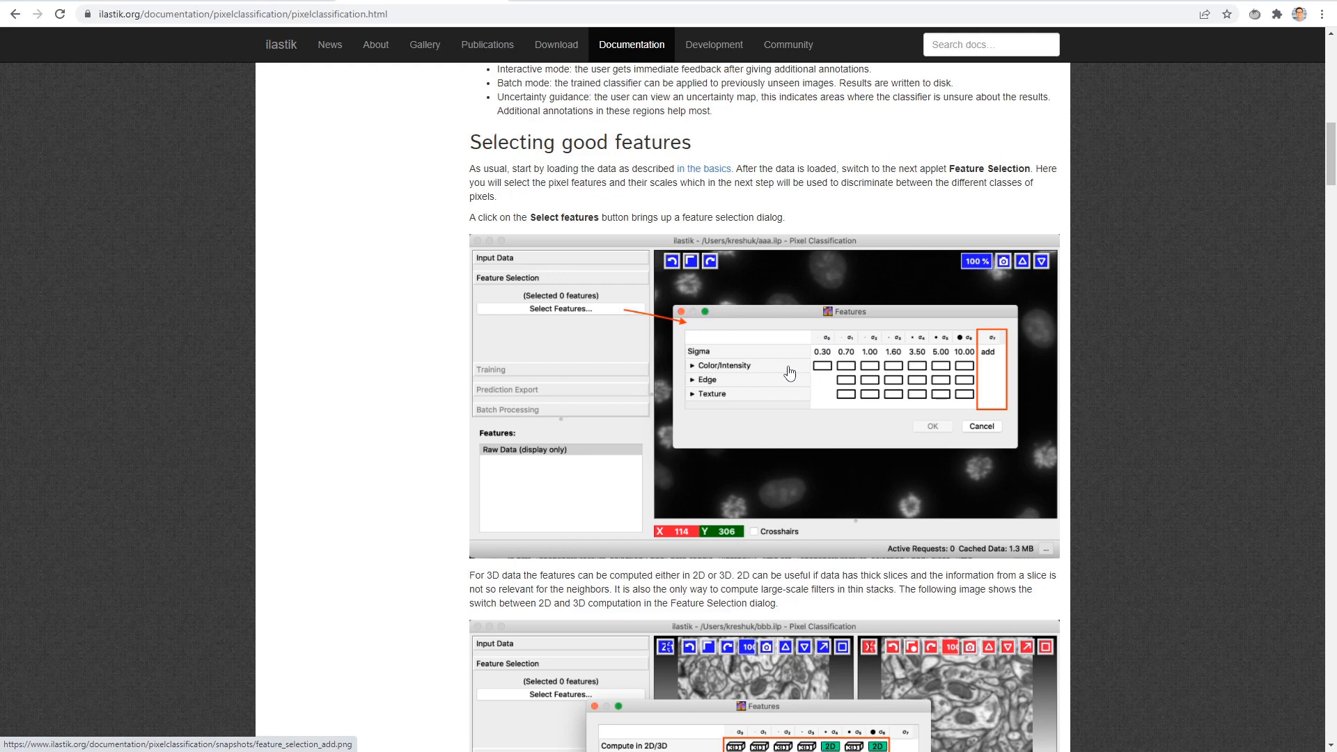
scroll(834, 418, down, 9)
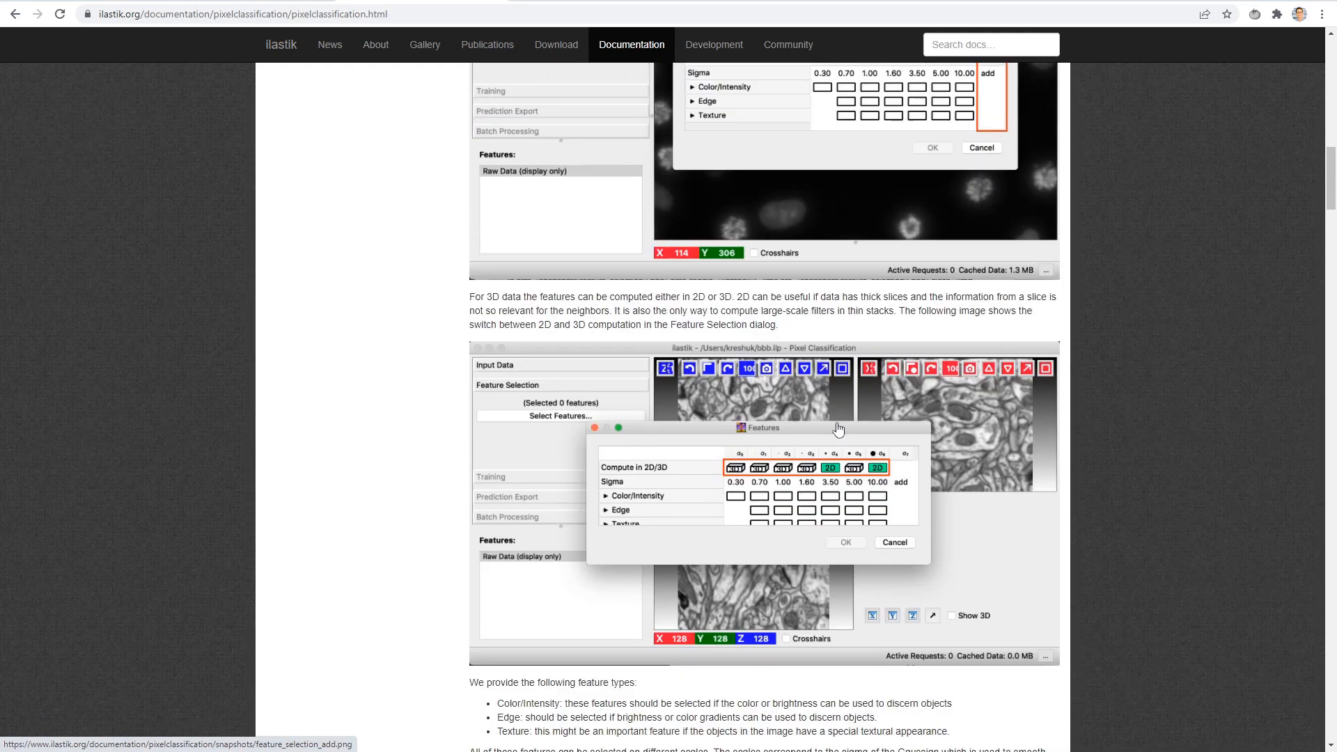
scroll(838, 429, down, 3)
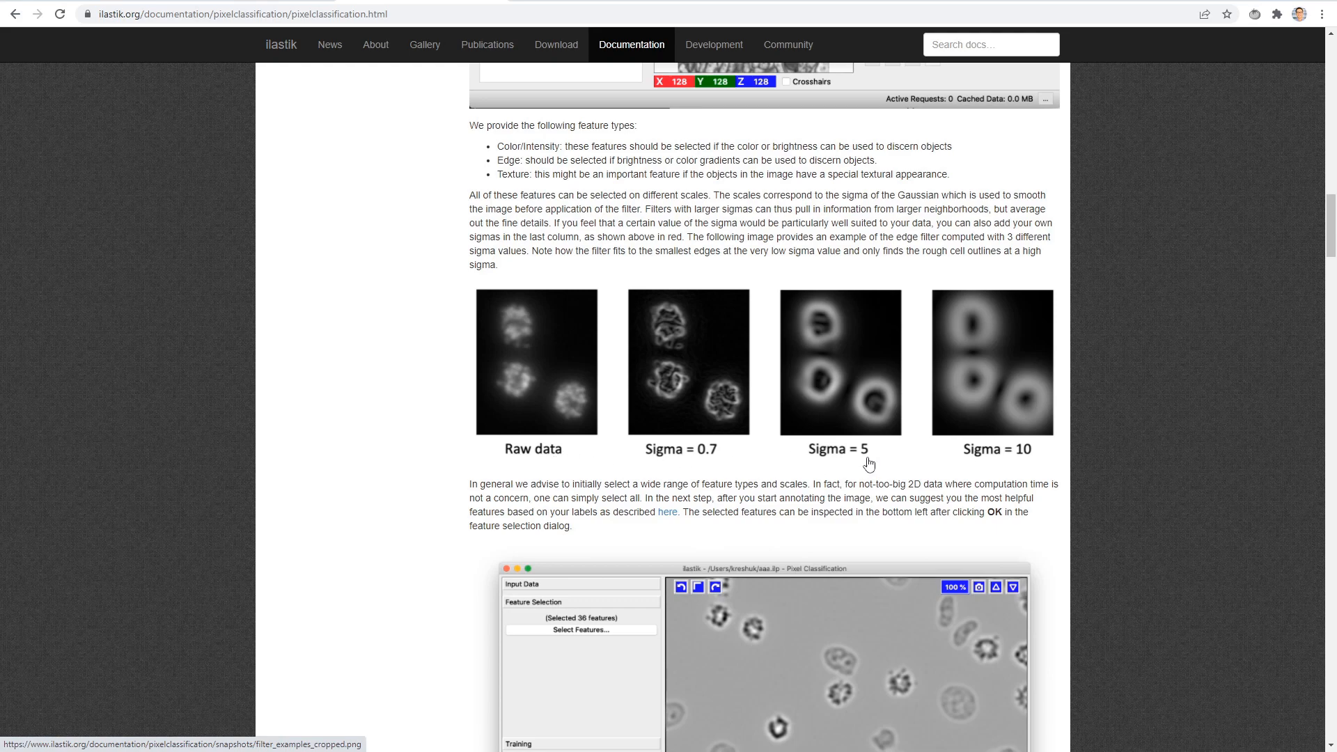
scroll(746, 439, up, 10)
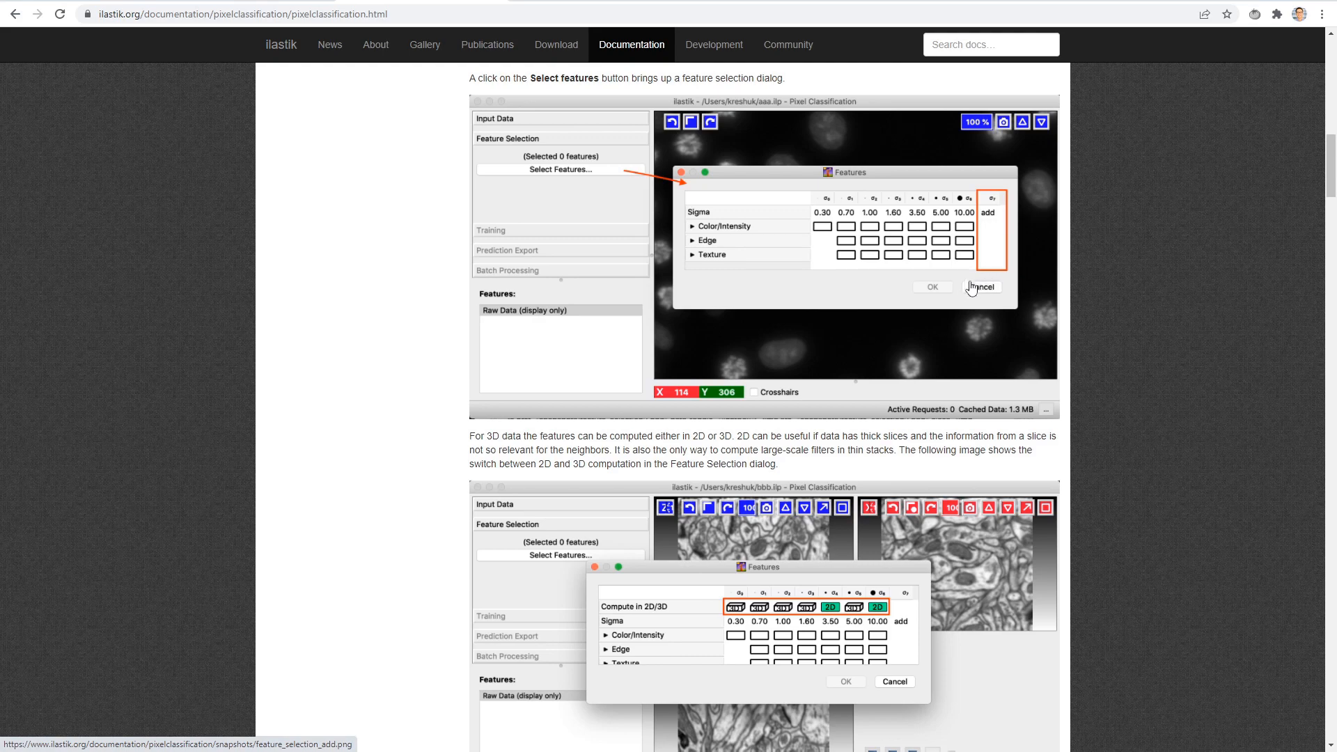
scroll(971, 289, down, 3)
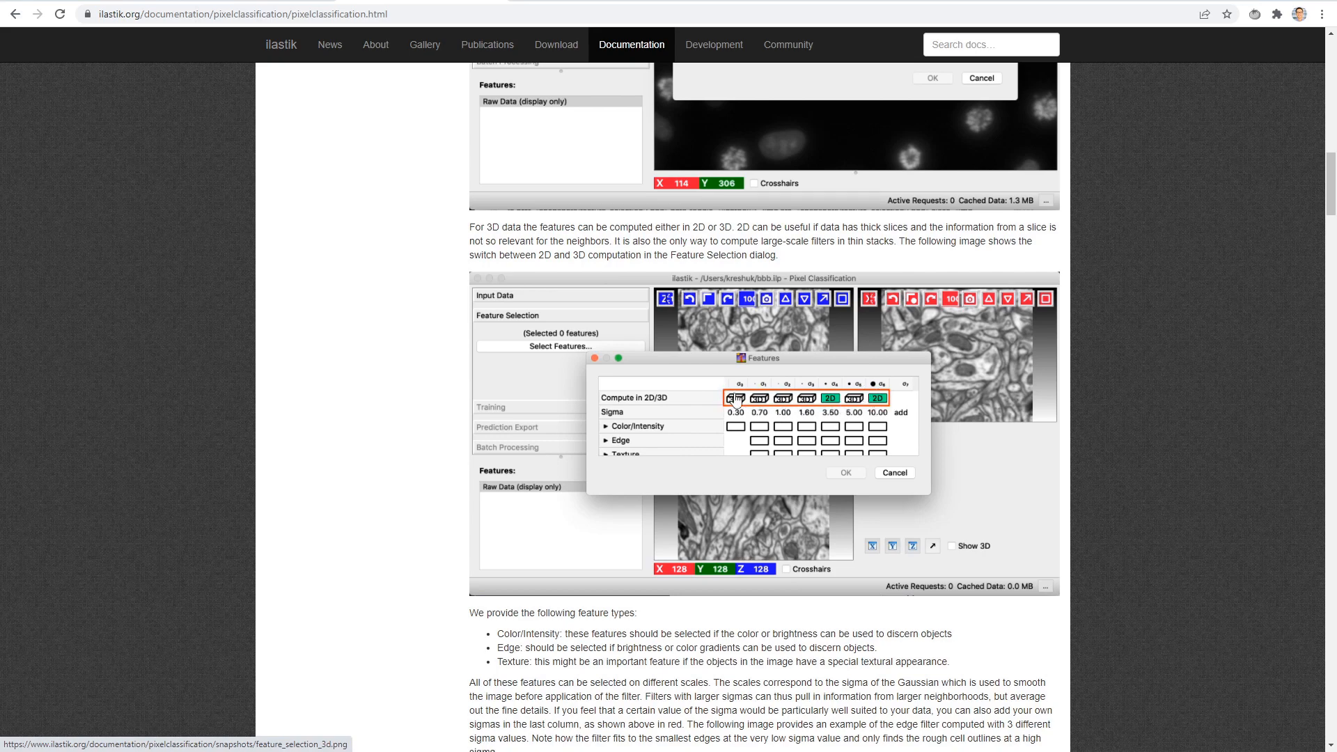
scroll(886, 413, down, 15)
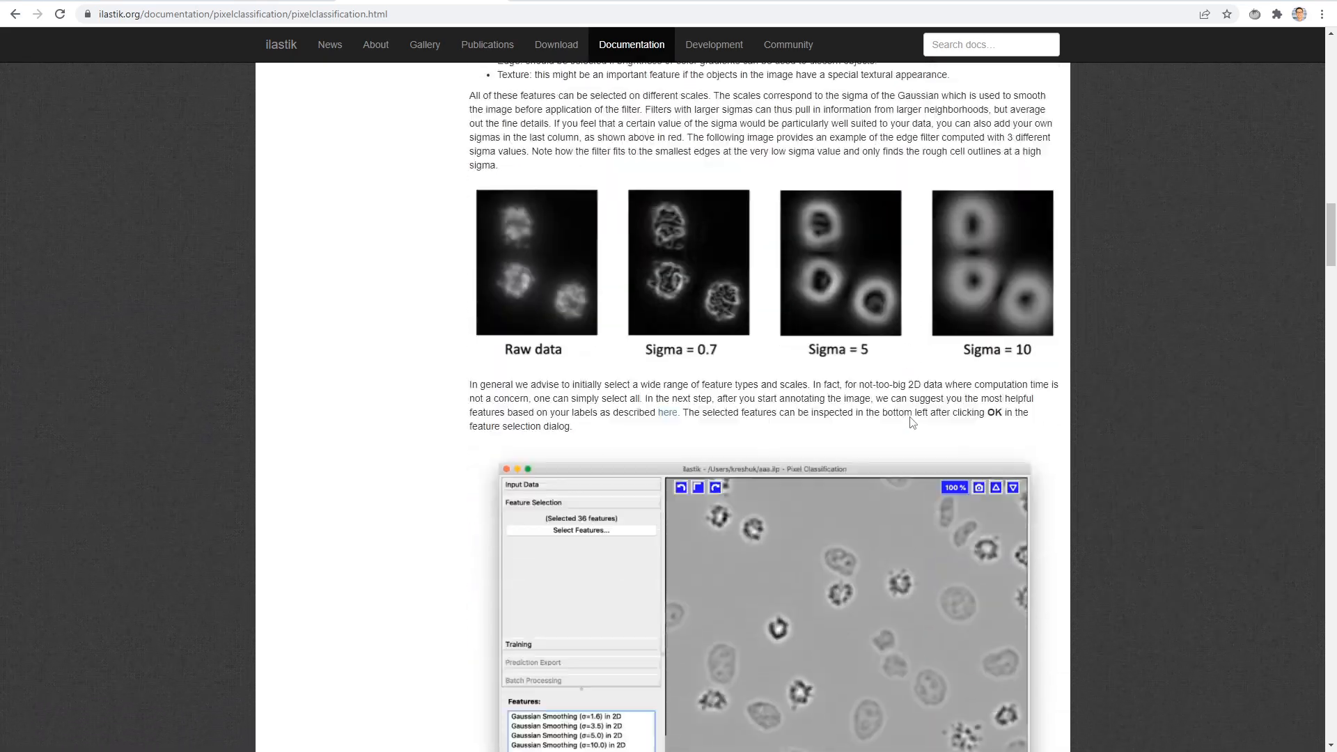
Examine the documentation's classifier training section on label scribbles, live update predictions and corrective annotations.
scroll(910, 422, down, 15)
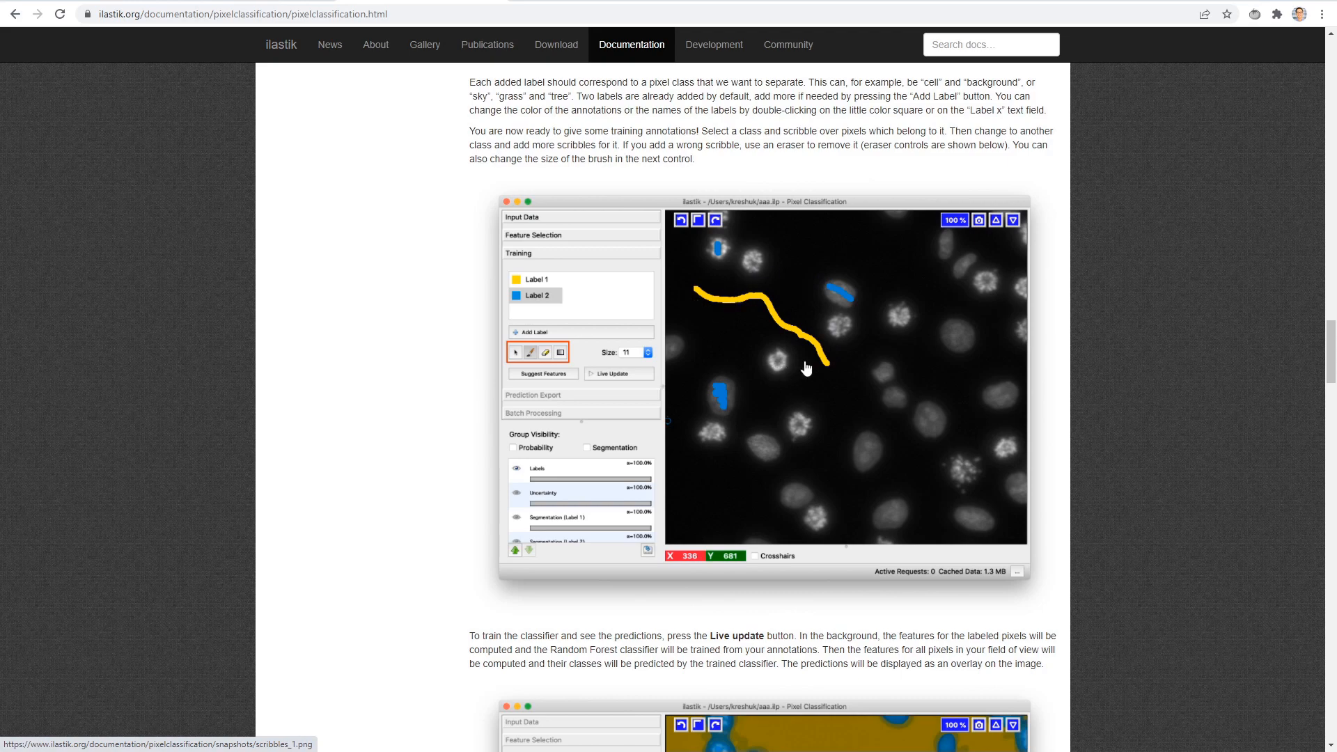
scroll(808, 369, down, 4)
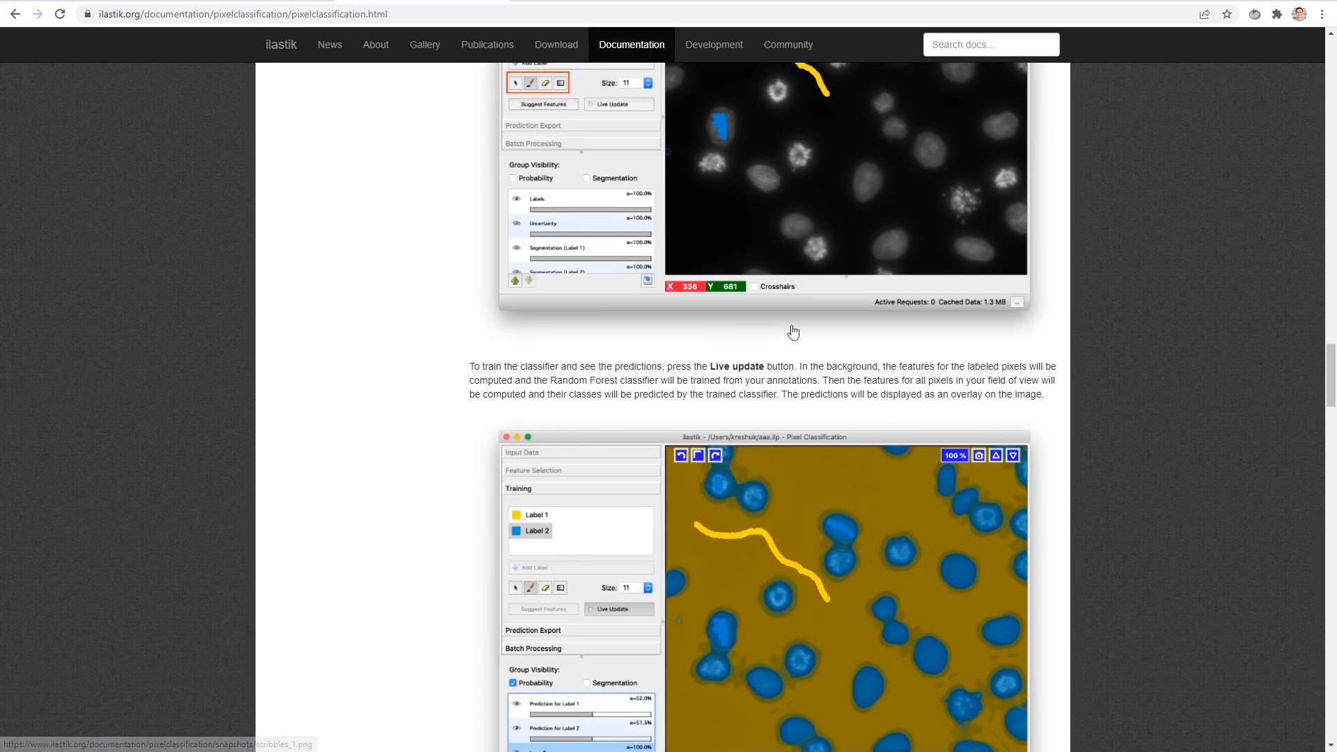
scroll(829, 380, up, 4)
scroll(843, 397, down, 6)
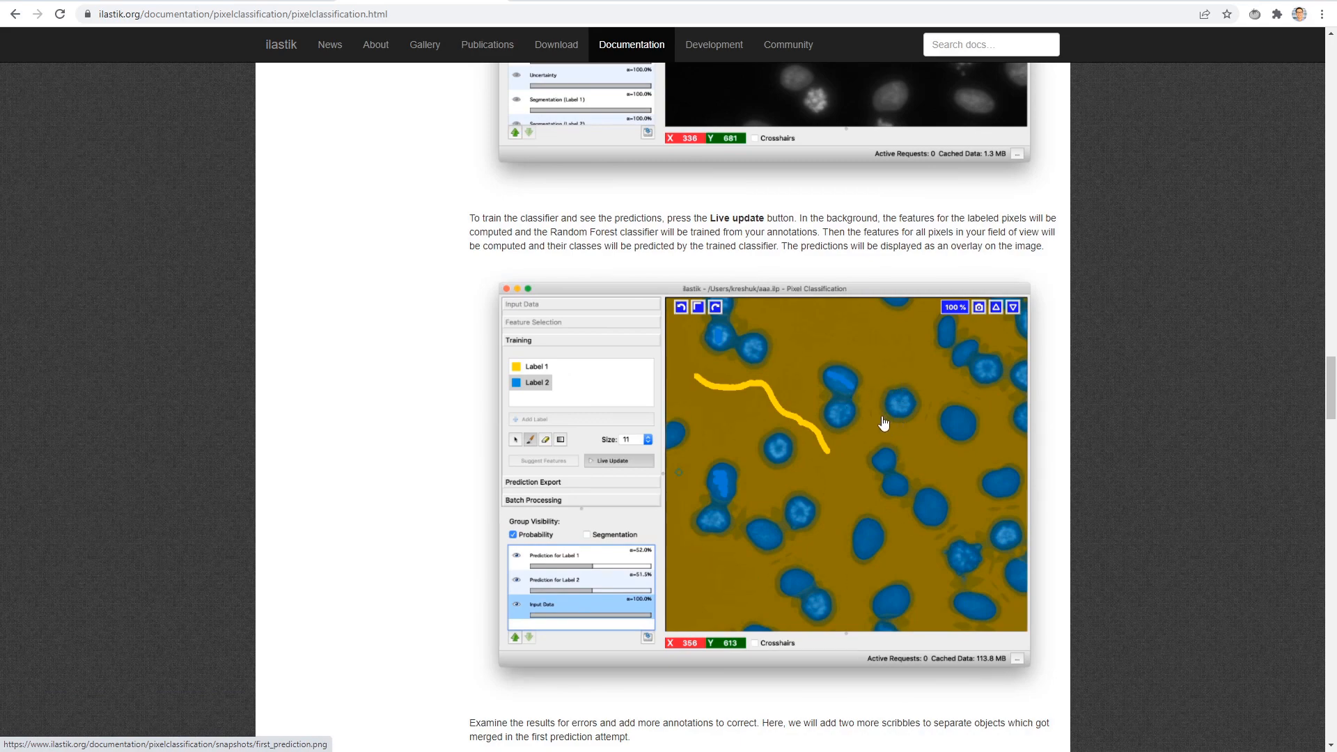
scroll(884, 422, down, 2)
scroll(884, 418, down, 2)
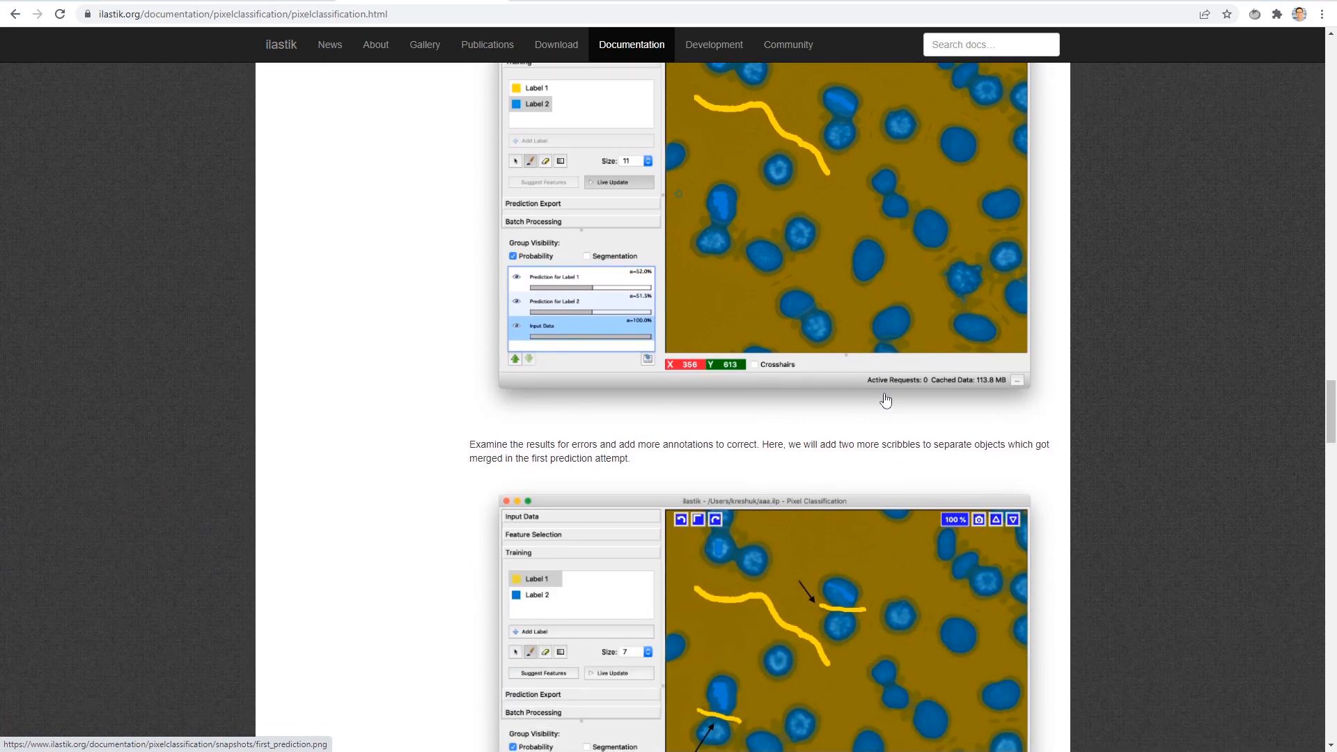
scroll(832, 411, down, 4)
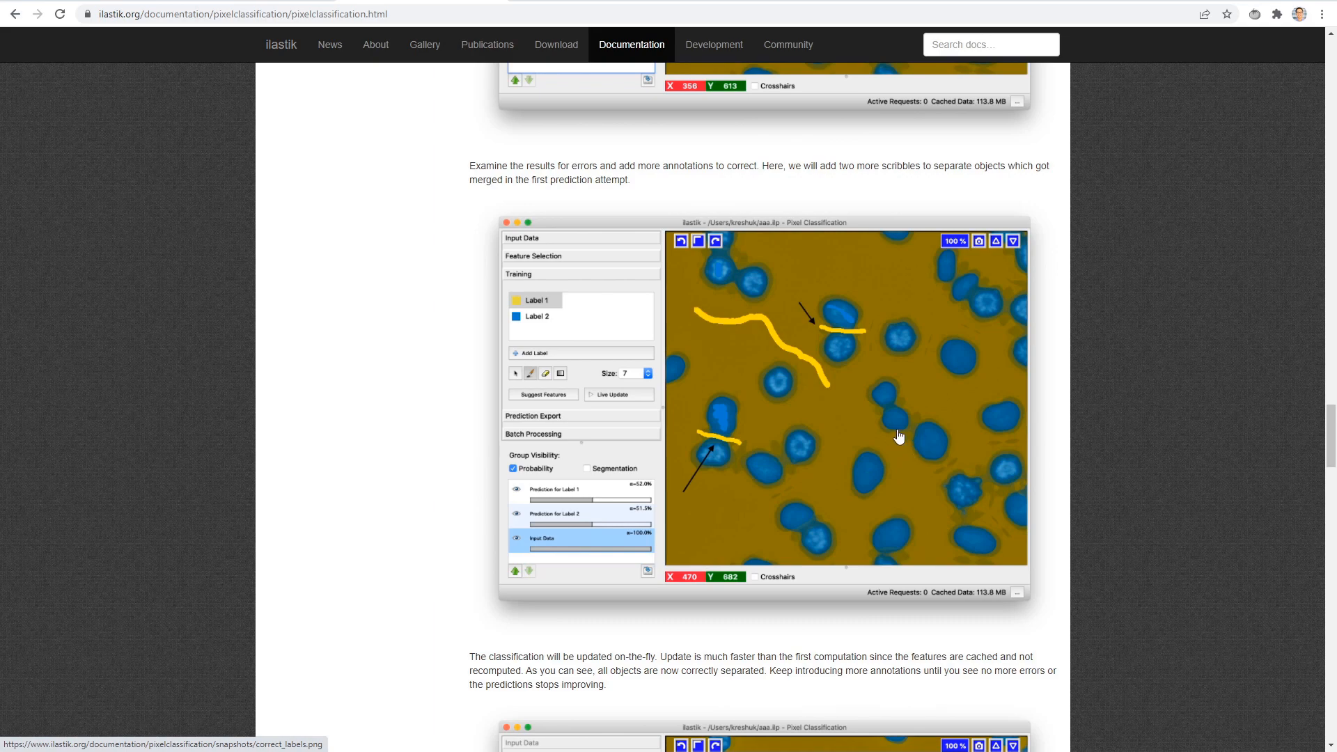
scroll(844, 428, down, 2)
scroll(845, 427, down, 12)
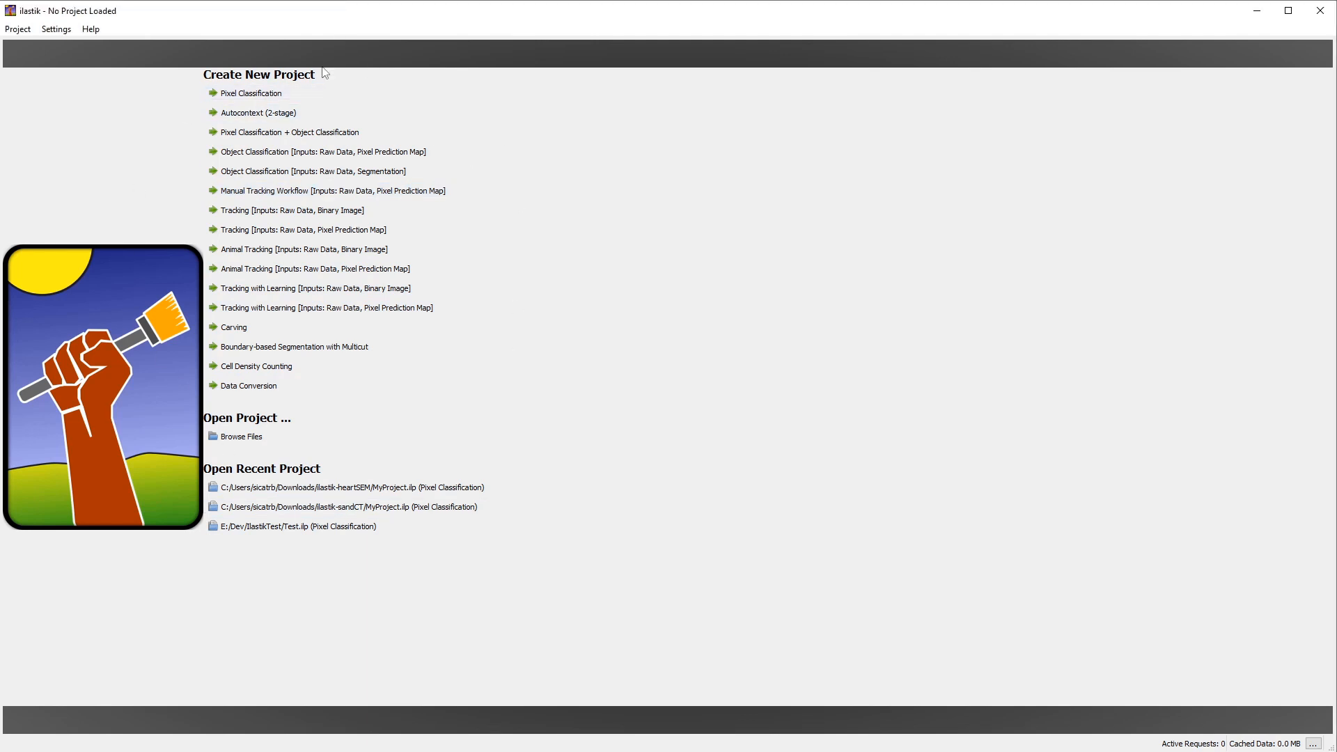
Switch to ilastik and create a Pixel Classification project named MyProject in a new IlastikSandCT folder inside Workshop-2022-03-20.
click(243, 95)
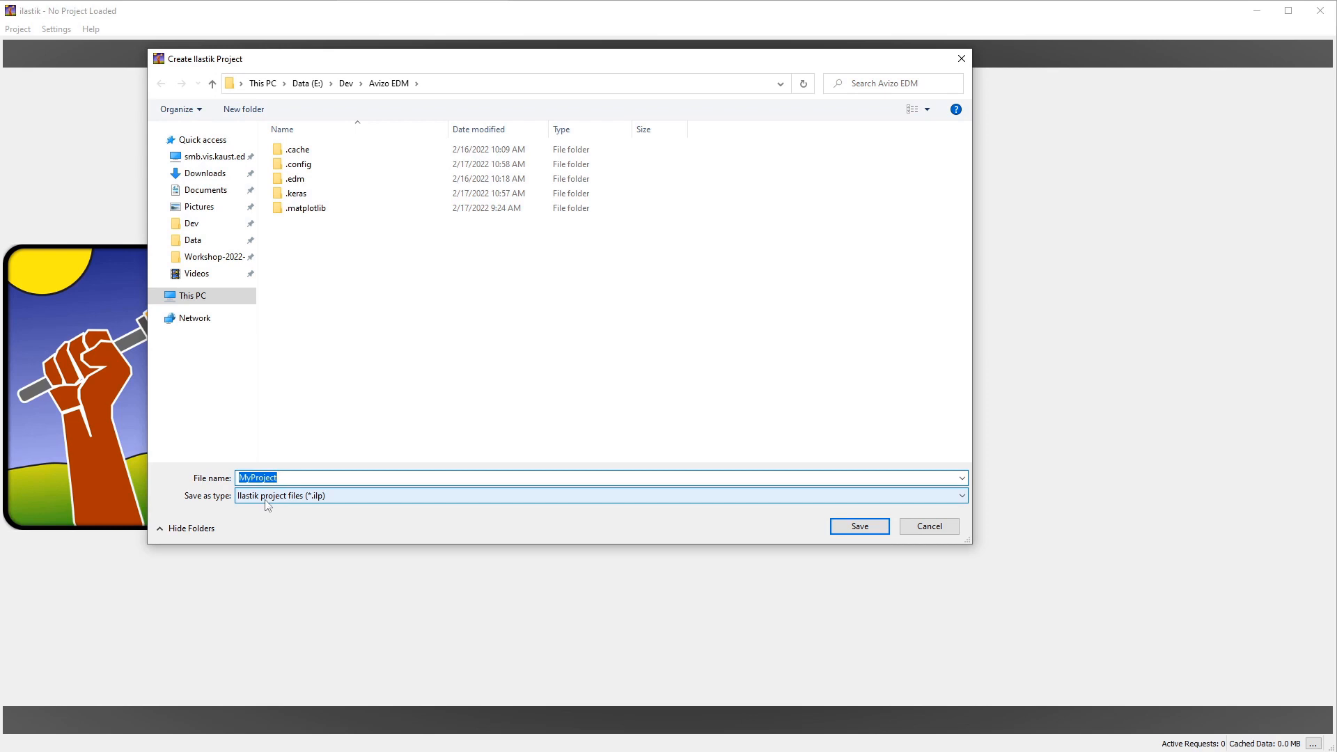
click(211, 258)
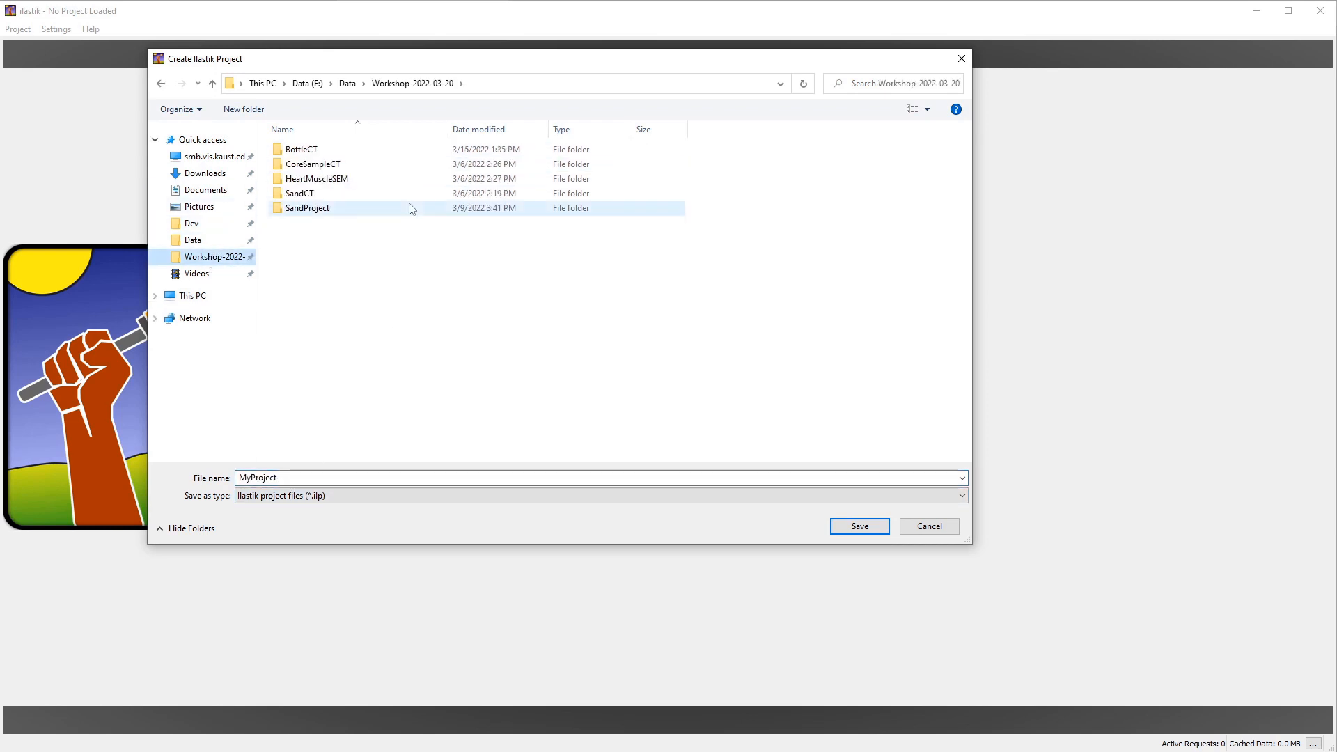
click(257, 114)
text(Ilasti)
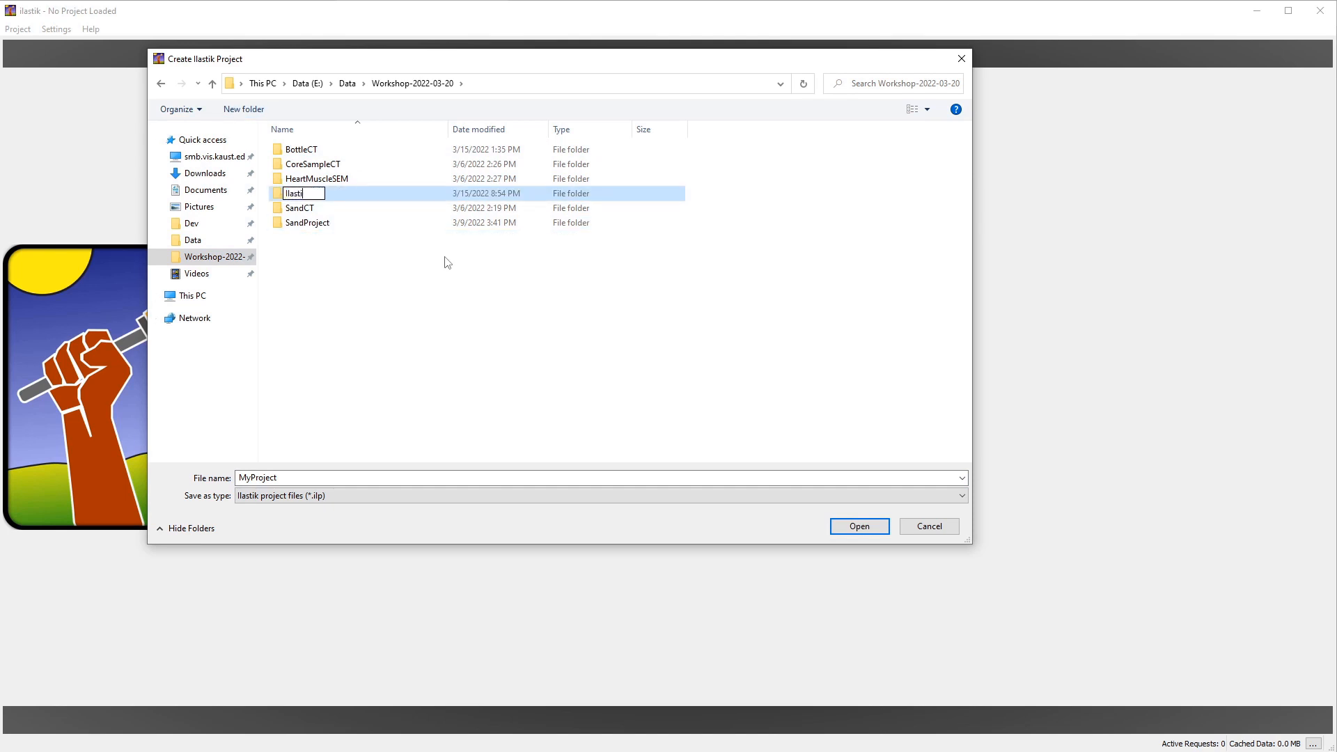
text(kSandCT)
key(Return)
double_click(314, 195)
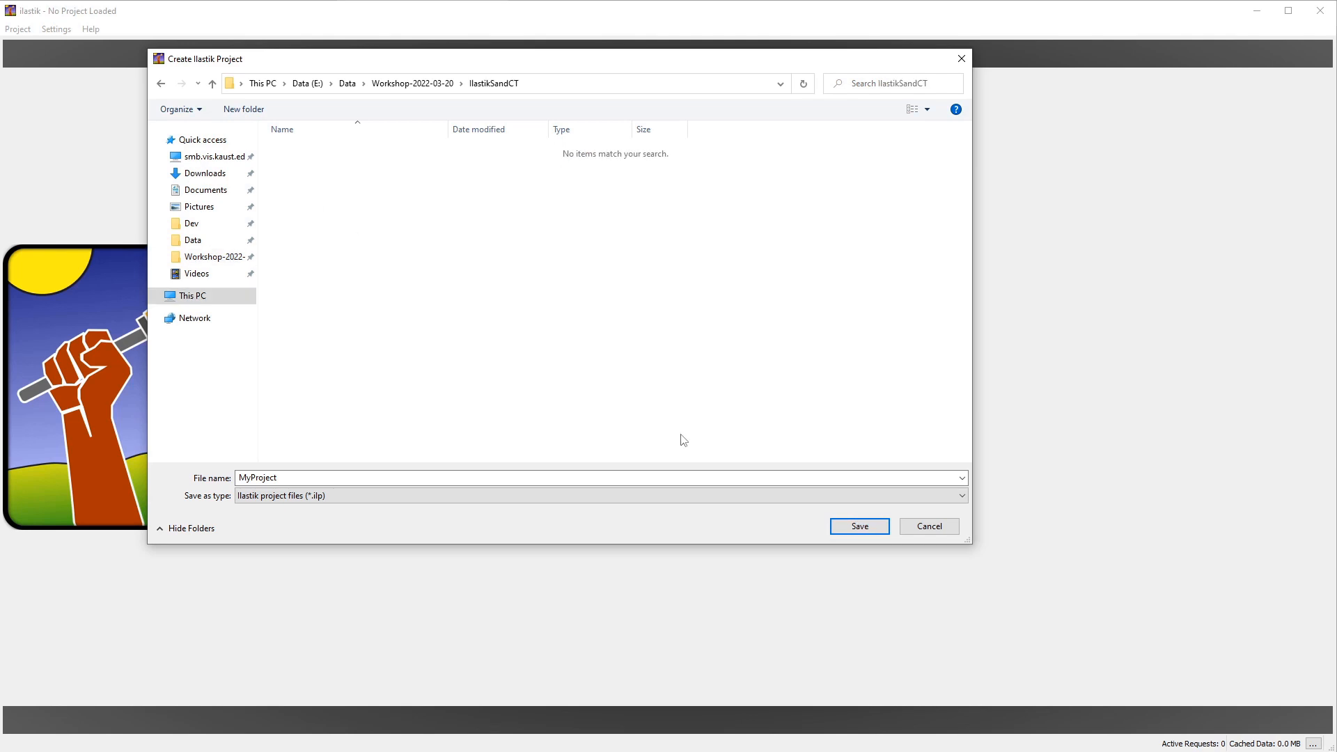
click(848, 526)
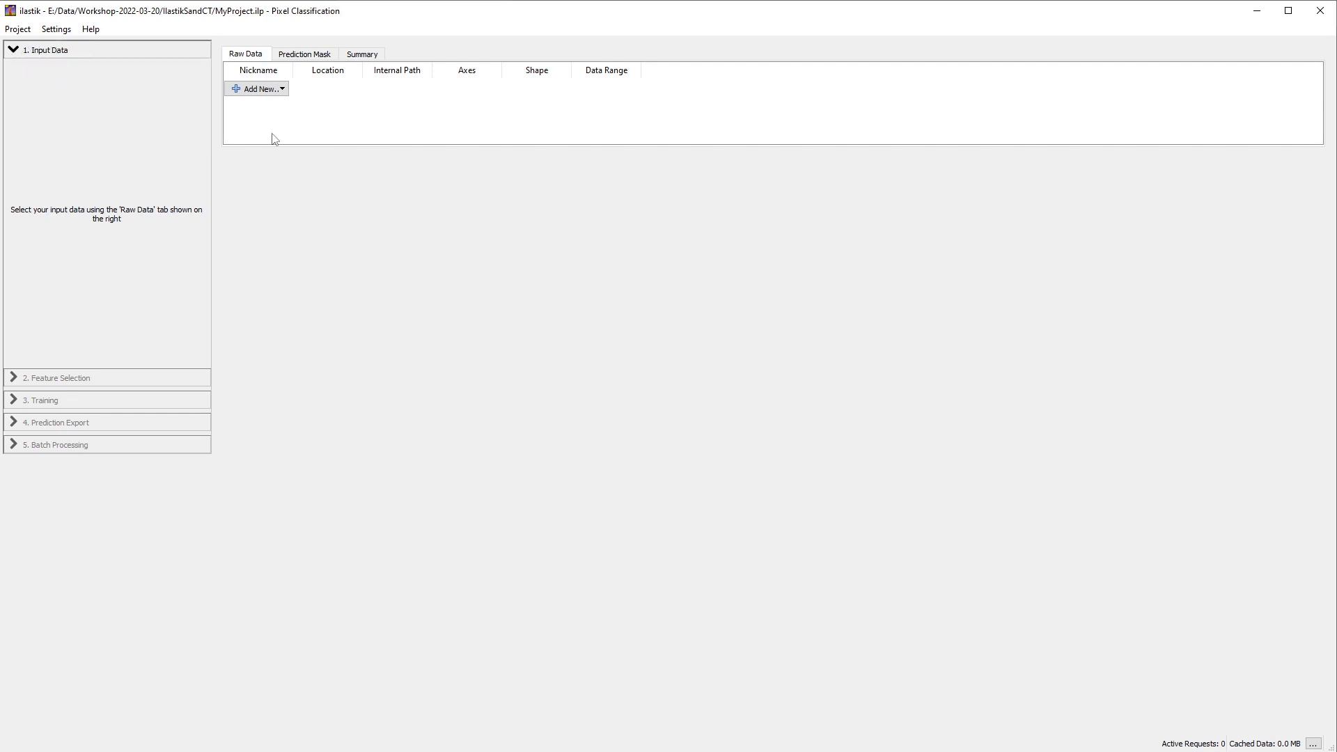
Add all SandPack128 images from the SandCT folder as a single 3D volume stacked across Z.
click(282, 89)
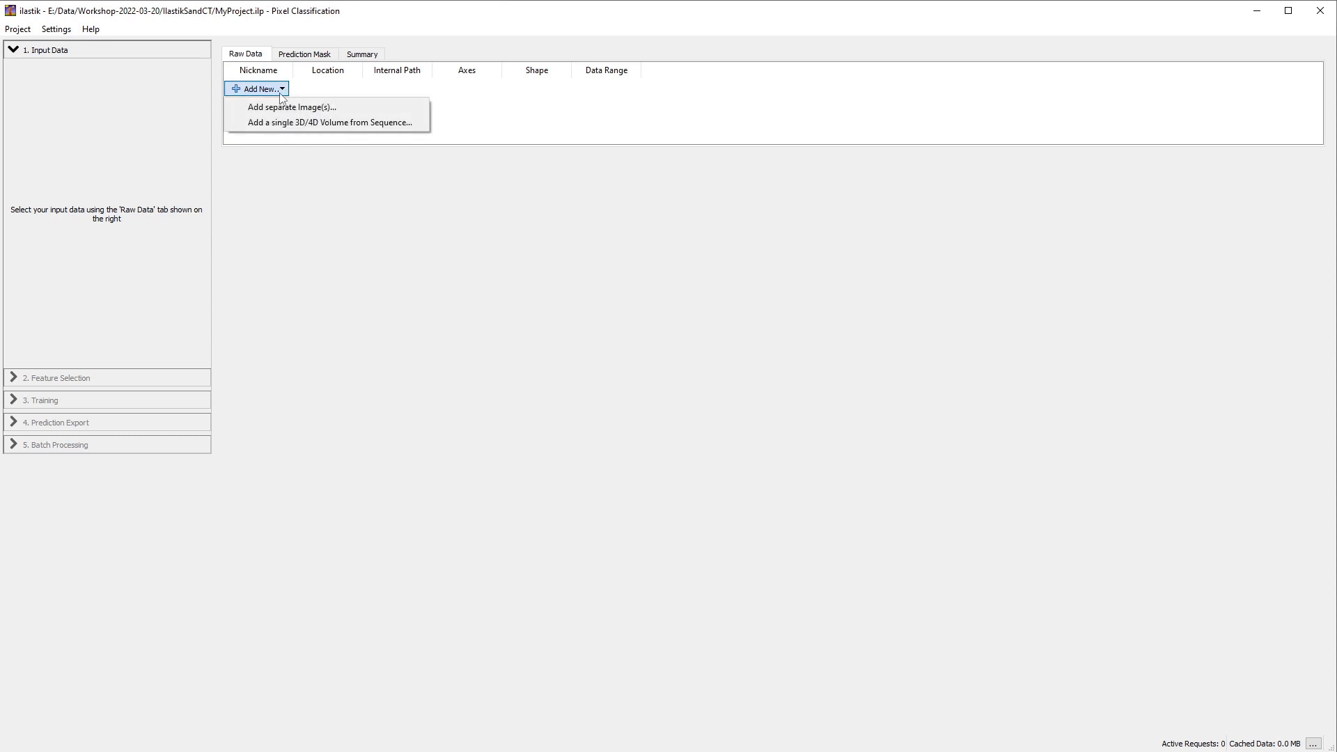
click(307, 123)
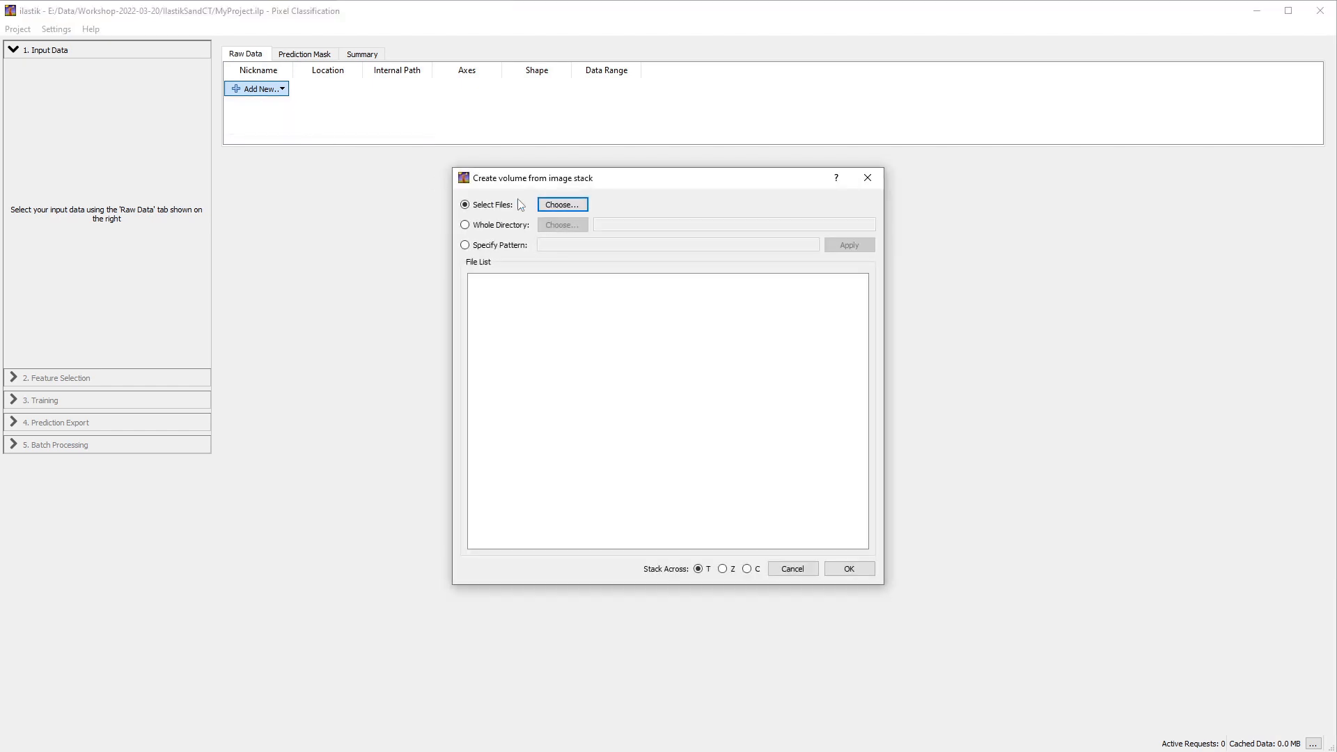
click(581, 207)
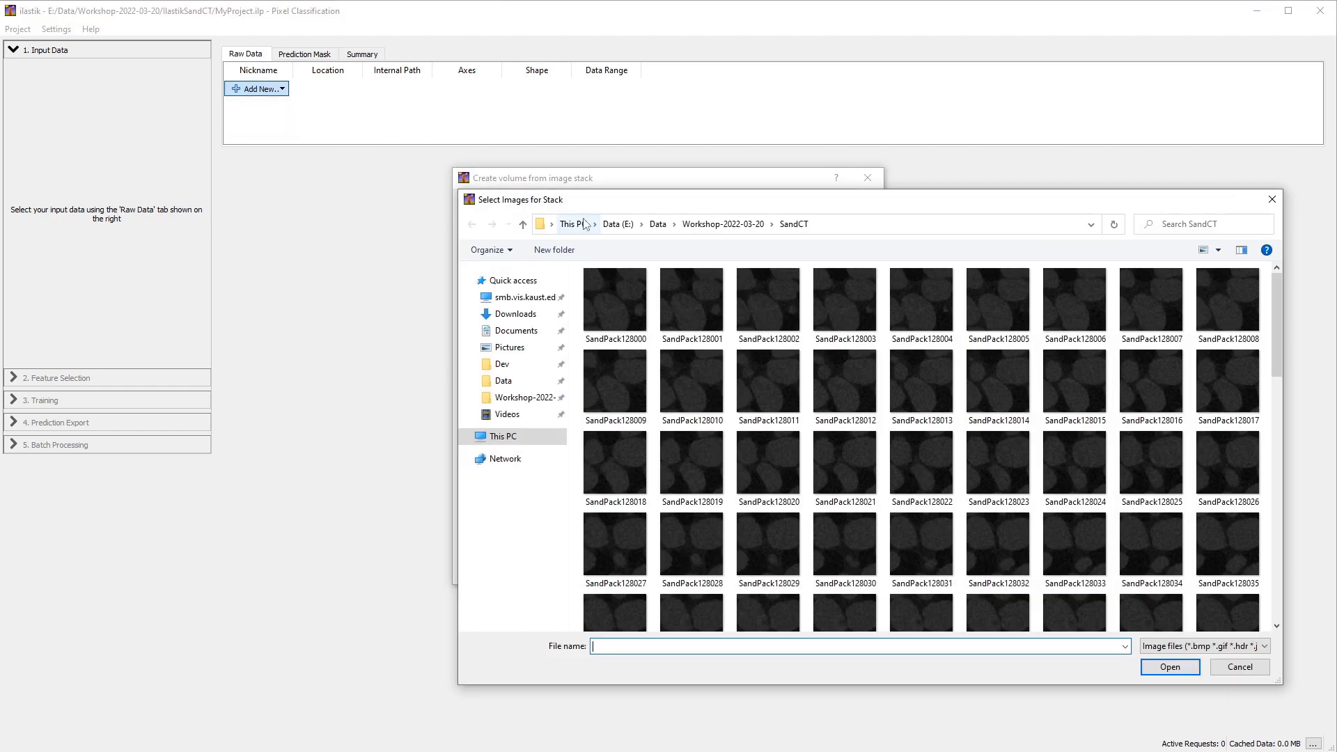
click(612, 286)
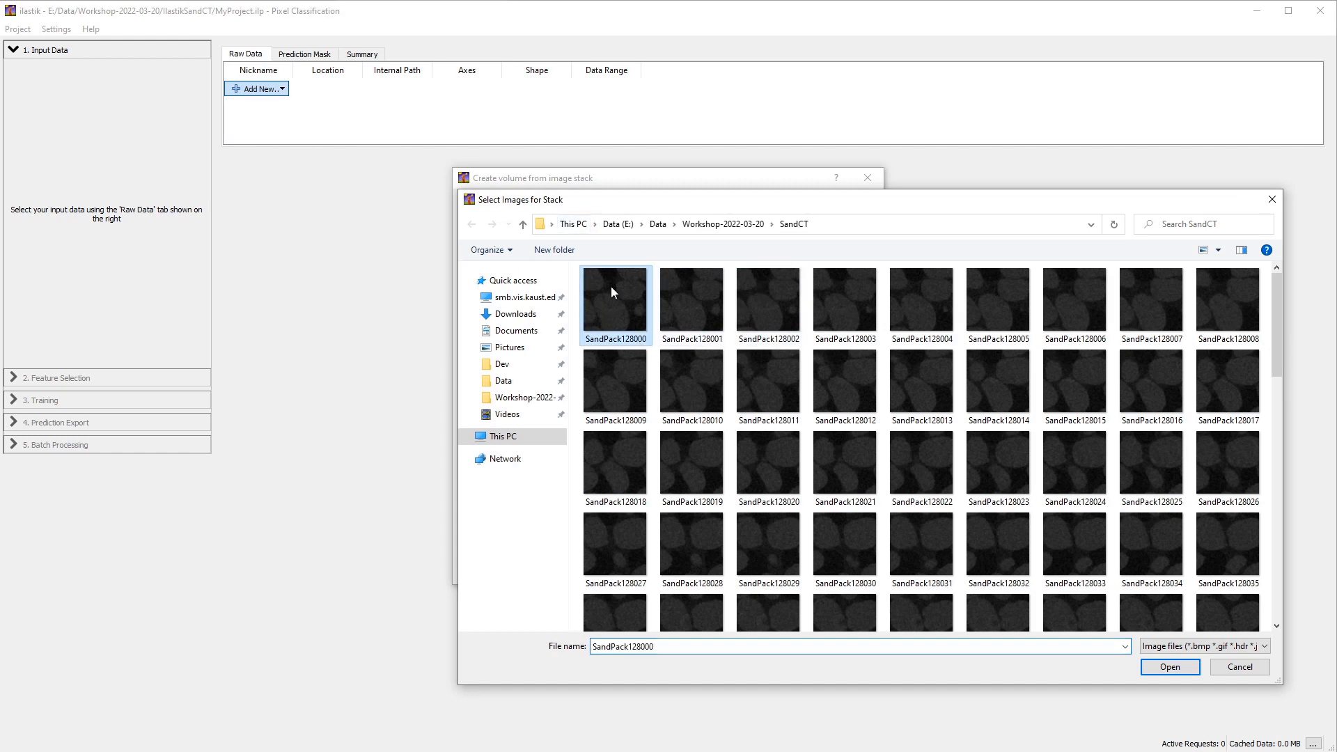
key(ctrl+a)
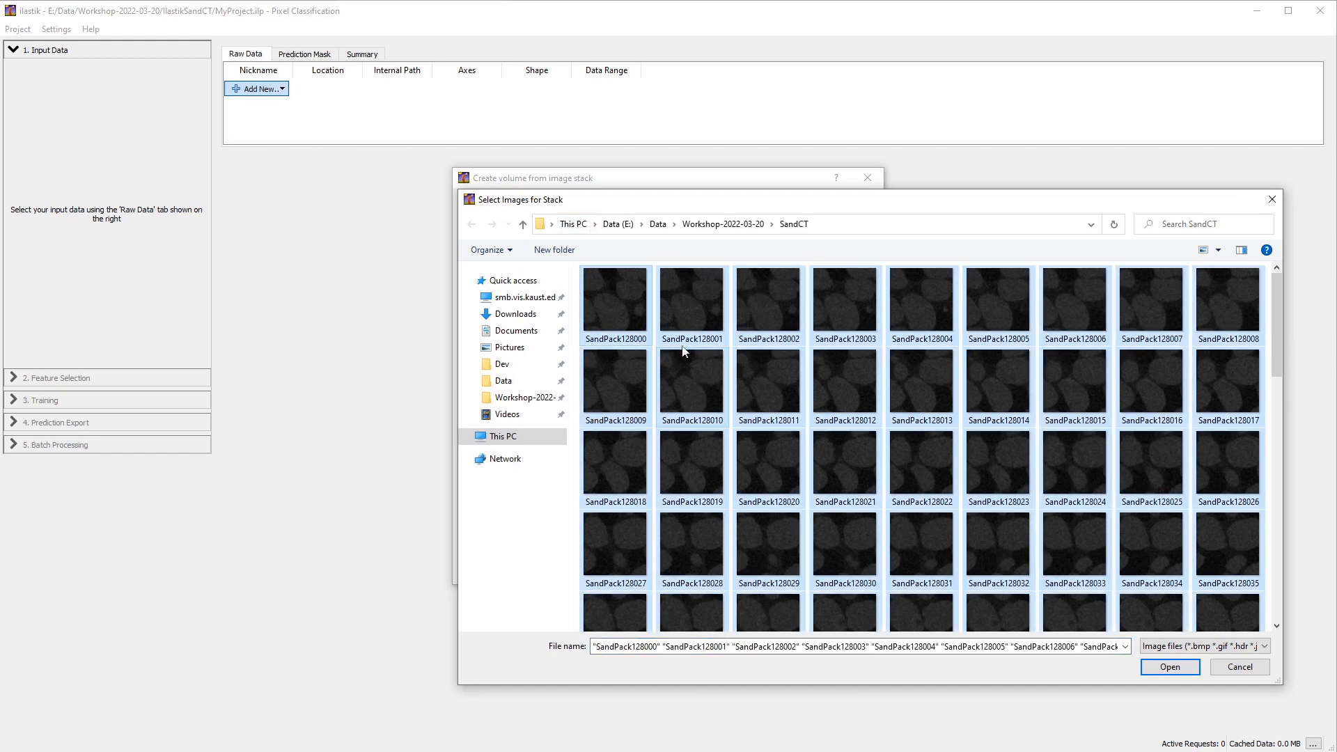
click(1163, 667)
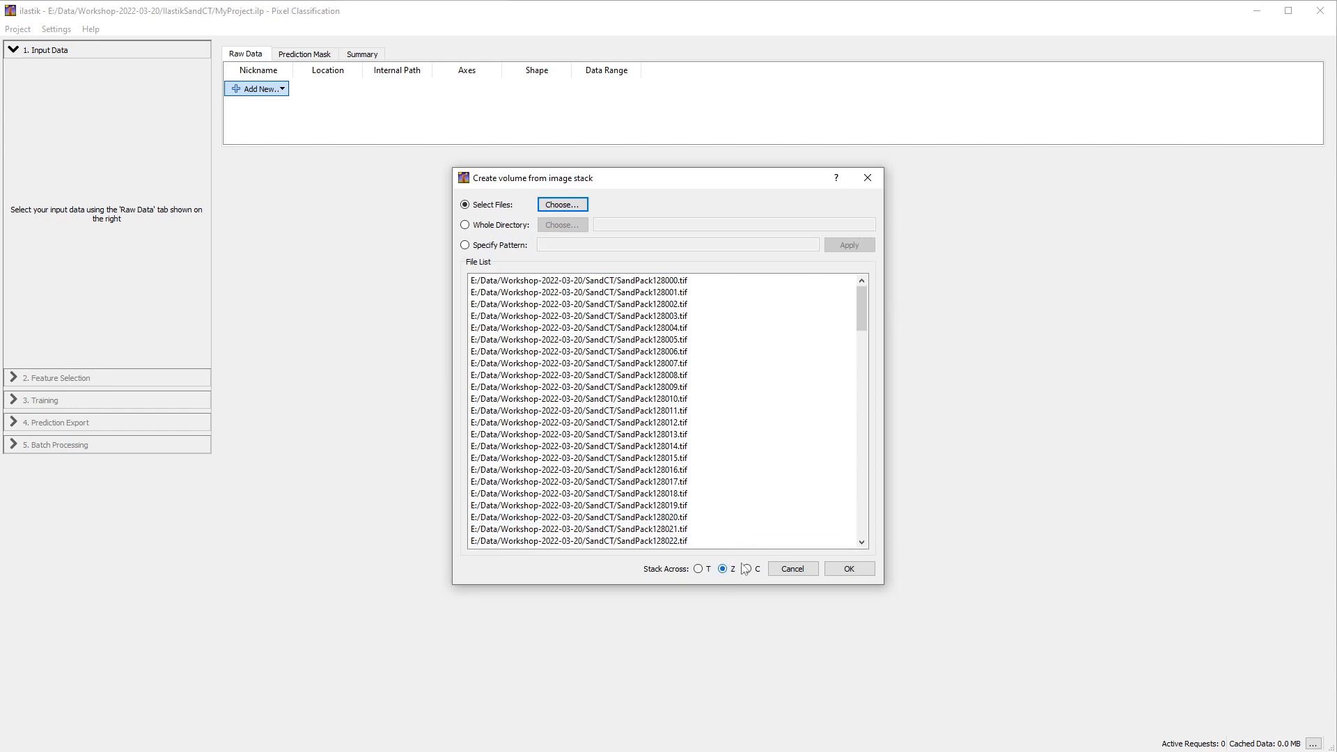
click(851, 569)
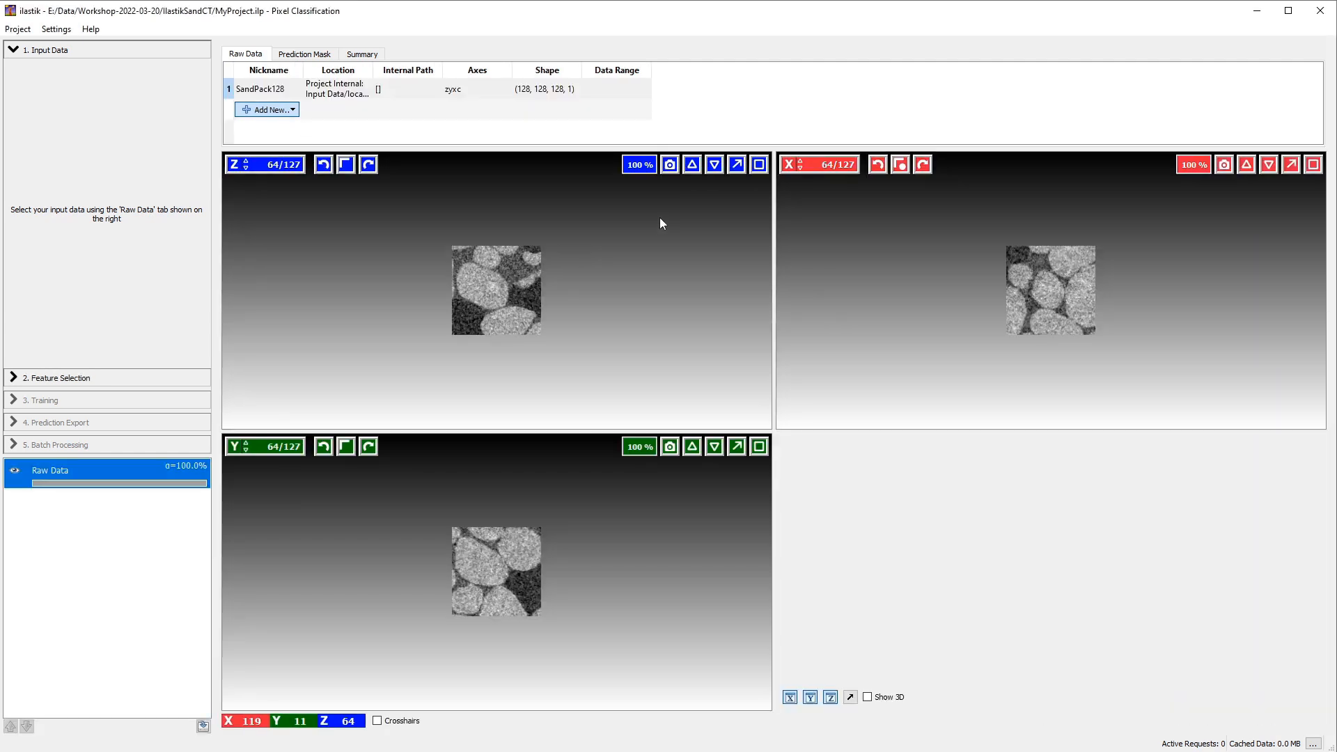
Enlarge the imported SandPack128 slices to fill the Z, X and Y views for inspection.
click(693, 165)
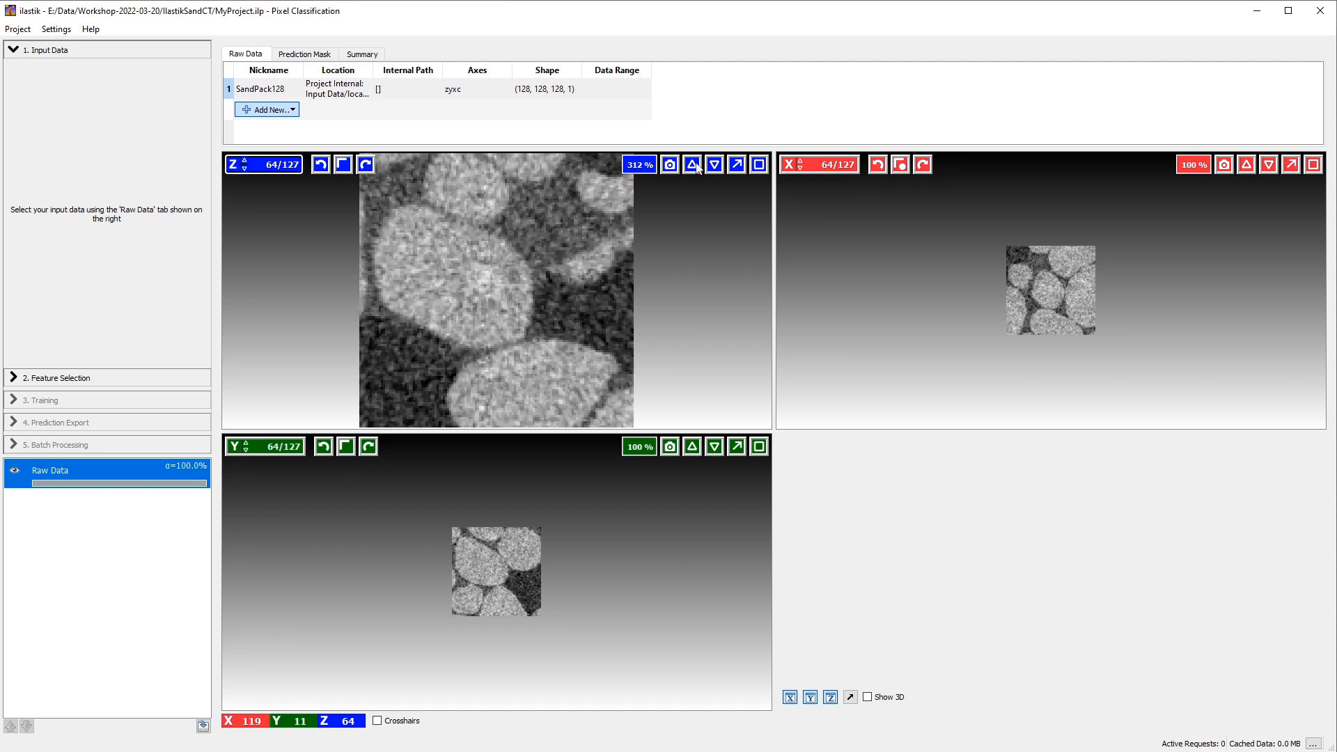
click(1247, 166)
click(693, 448)
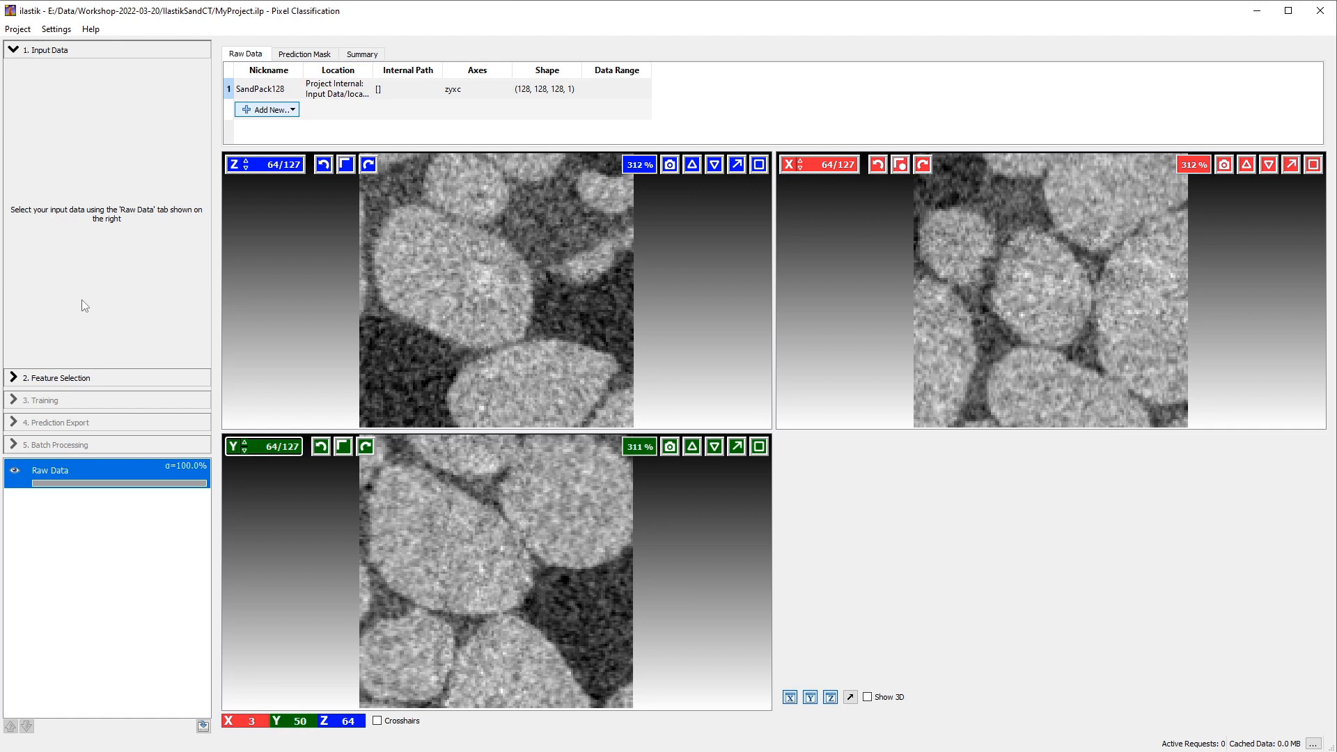
Open the feature selection settings and examine the individual filters under Color/Intensity, Edge and Texture.
click(40, 379)
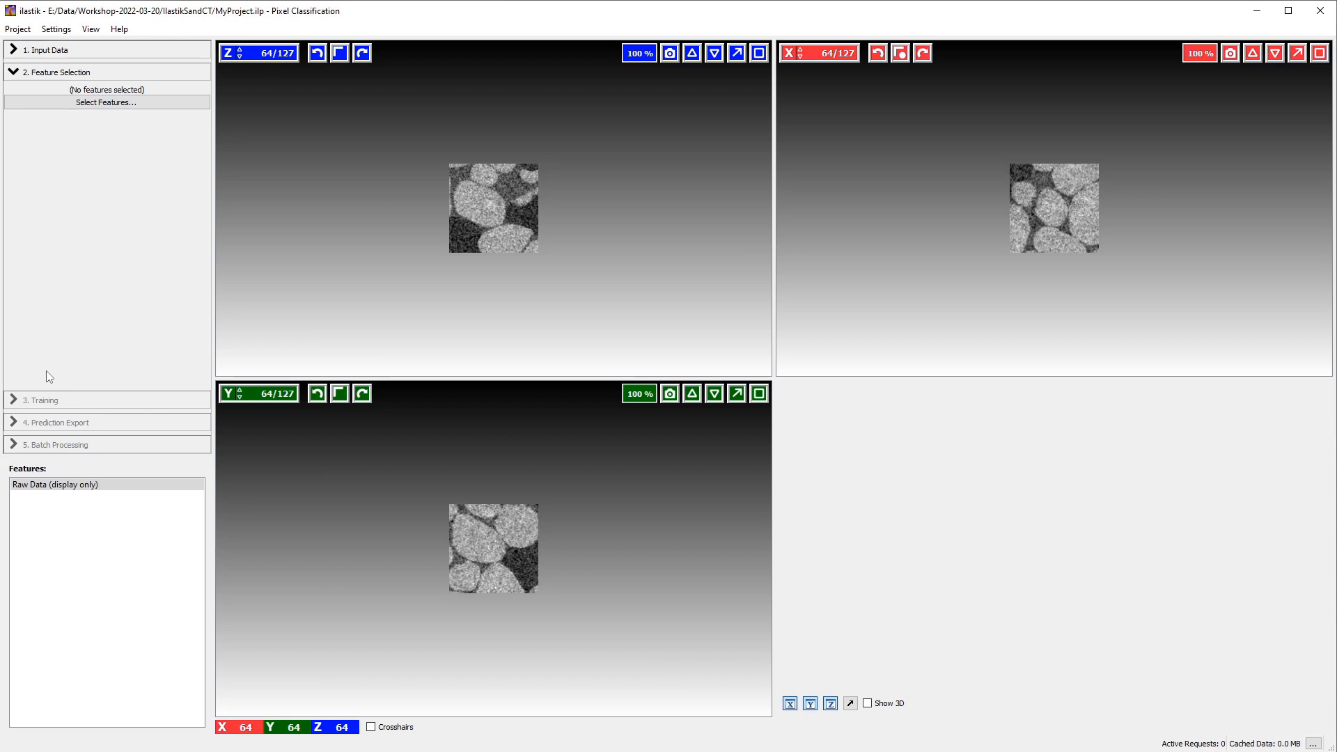
click(103, 103)
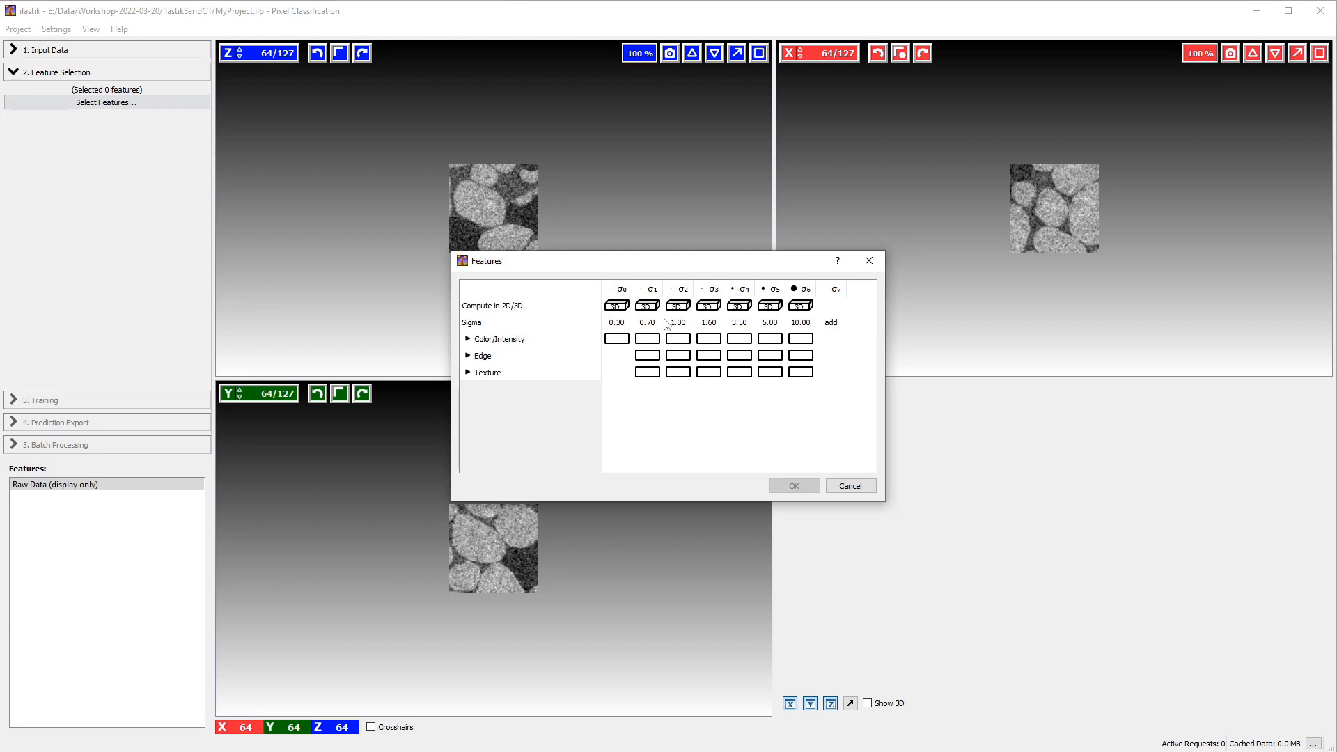
click(468, 340)
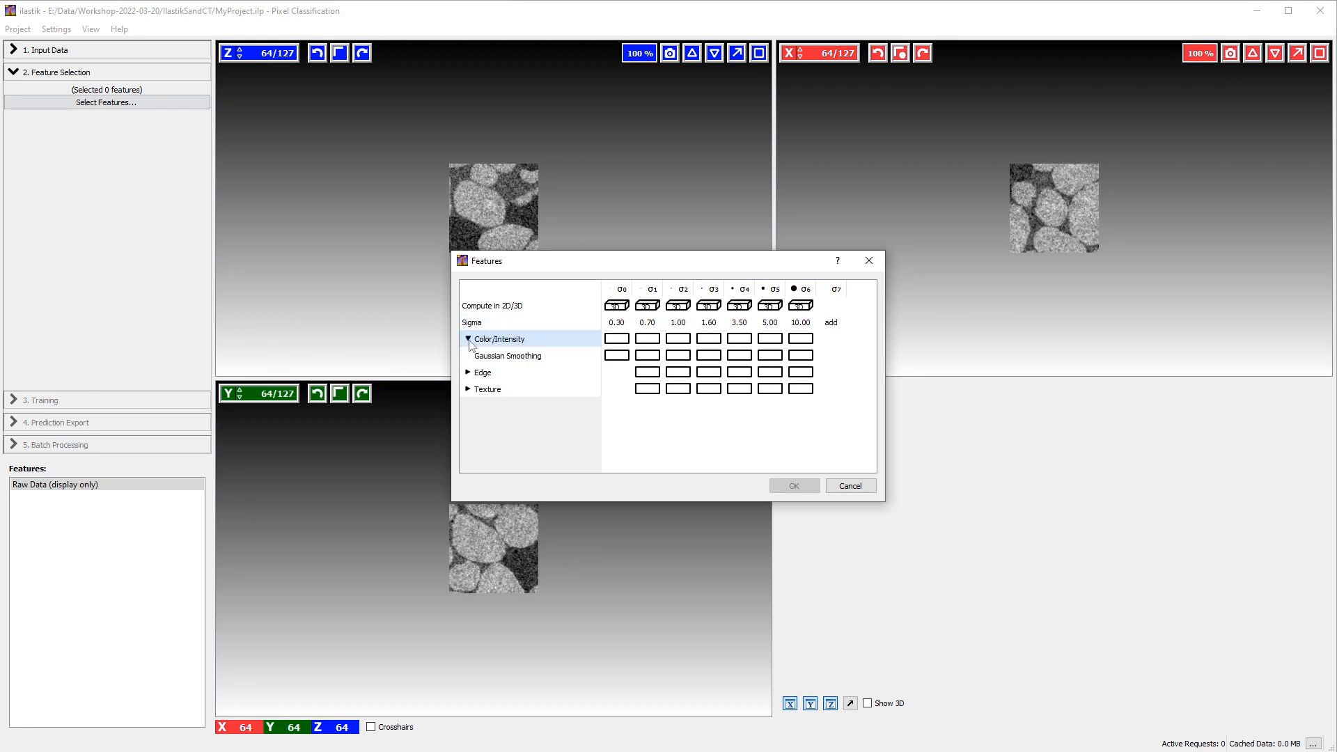
click(469, 373)
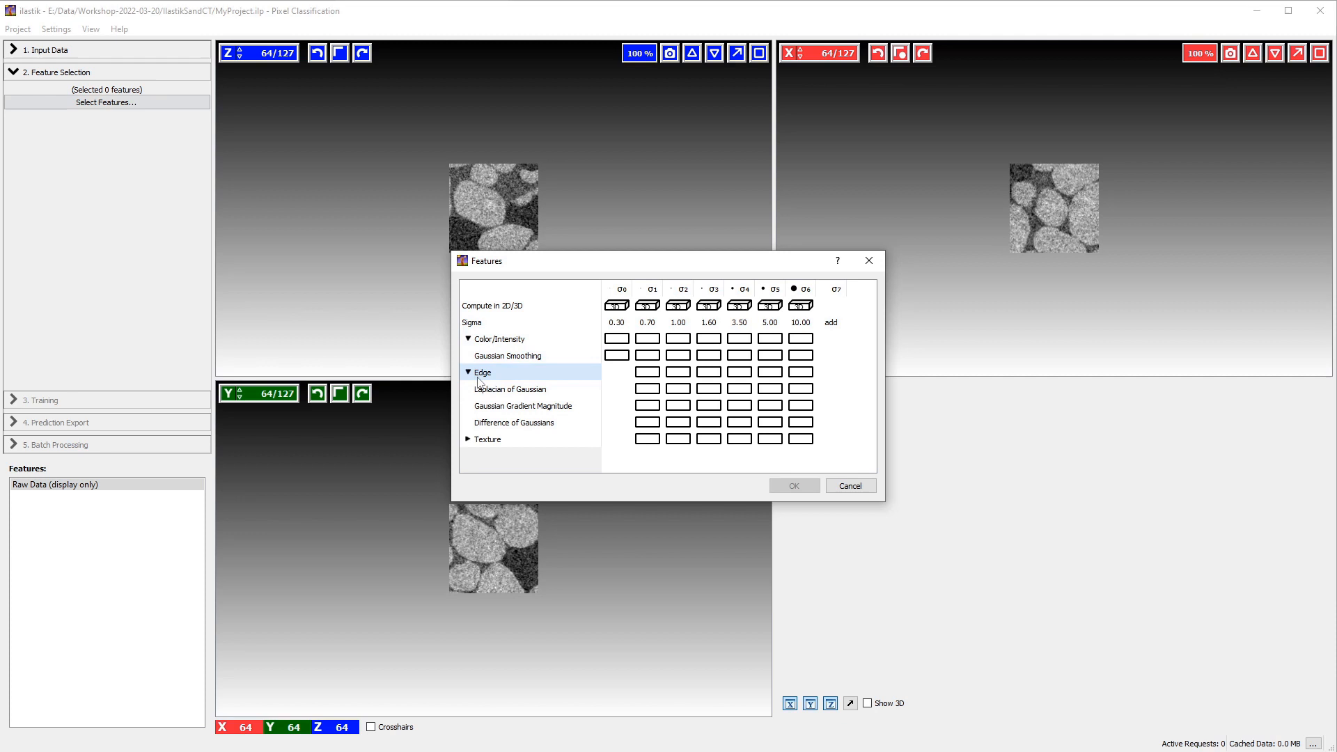
click(468, 442)
scroll(680, 410, down, 1)
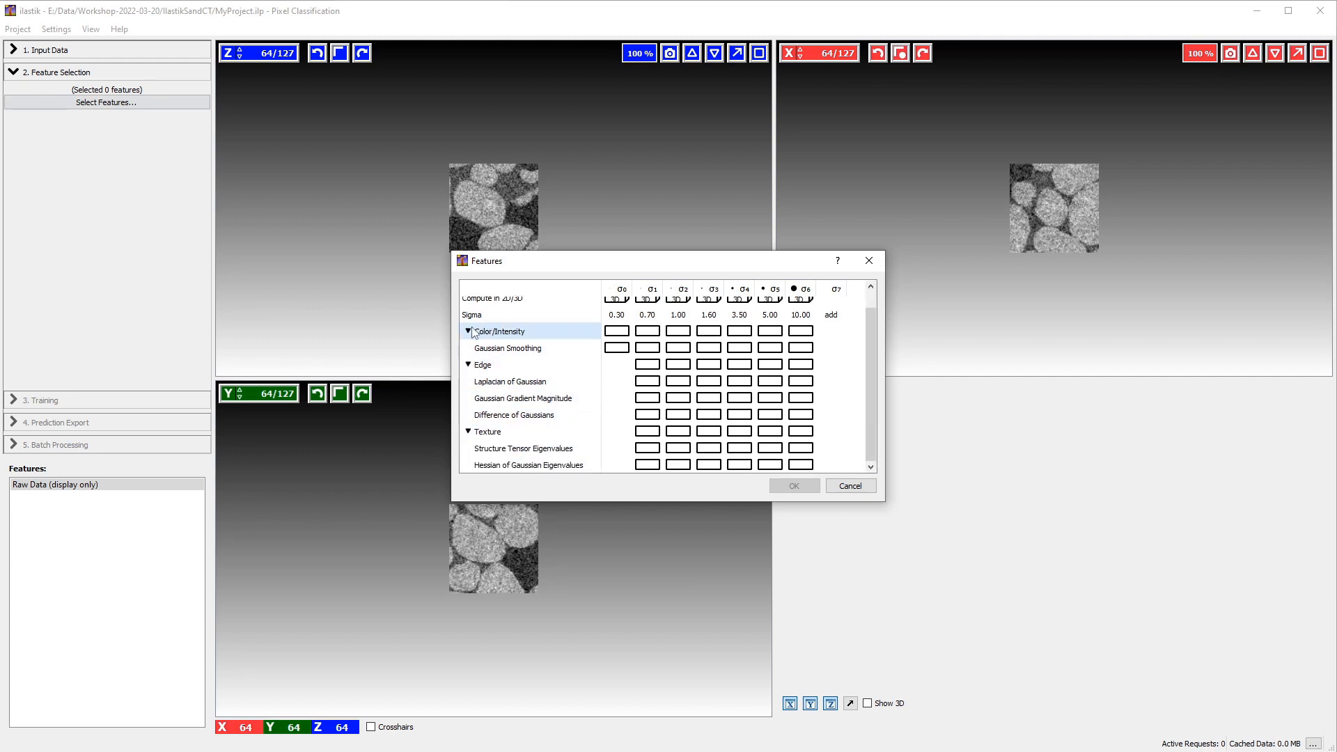
Enable the Color/Intensity Gaussian Smoothing features at every sigma from 0.30 to 10.00.
click(617, 331)
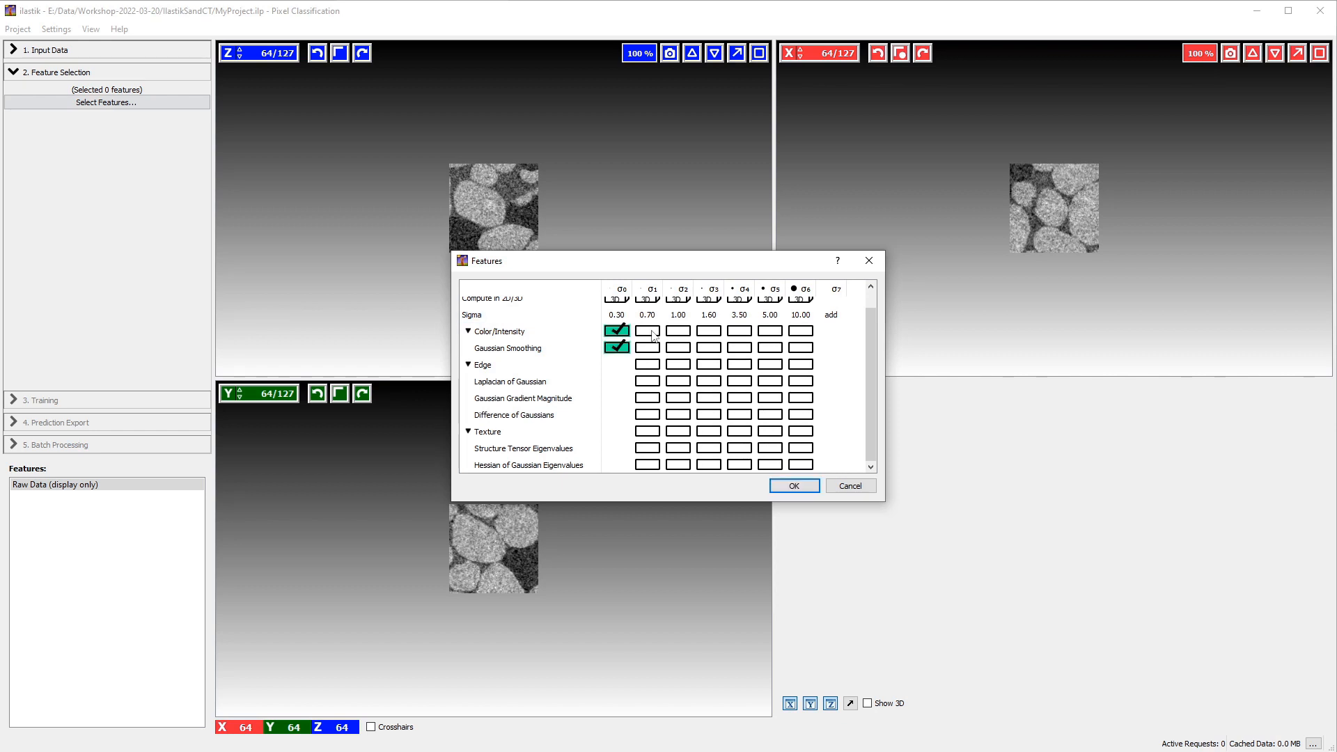
click(653, 336)
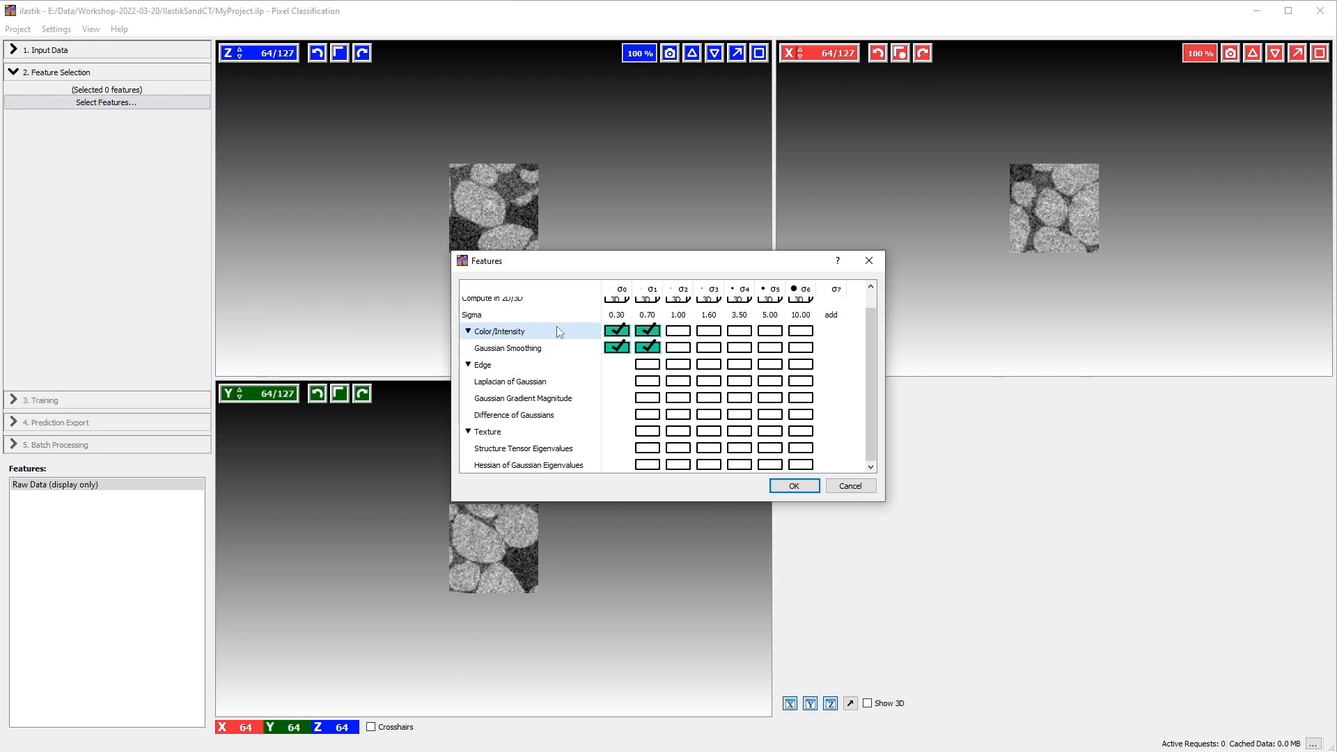
click(679, 333)
click(709, 332)
click(739, 331)
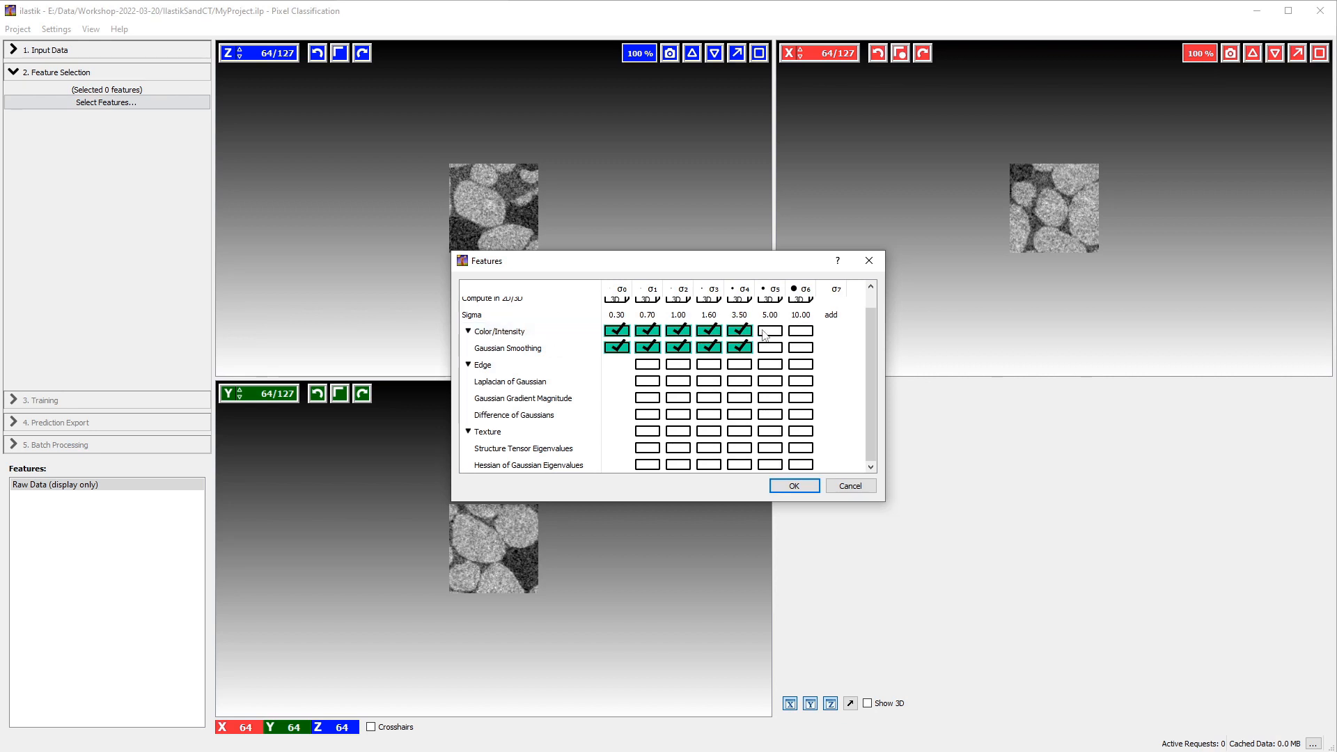
click(771, 332)
click(801, 331)
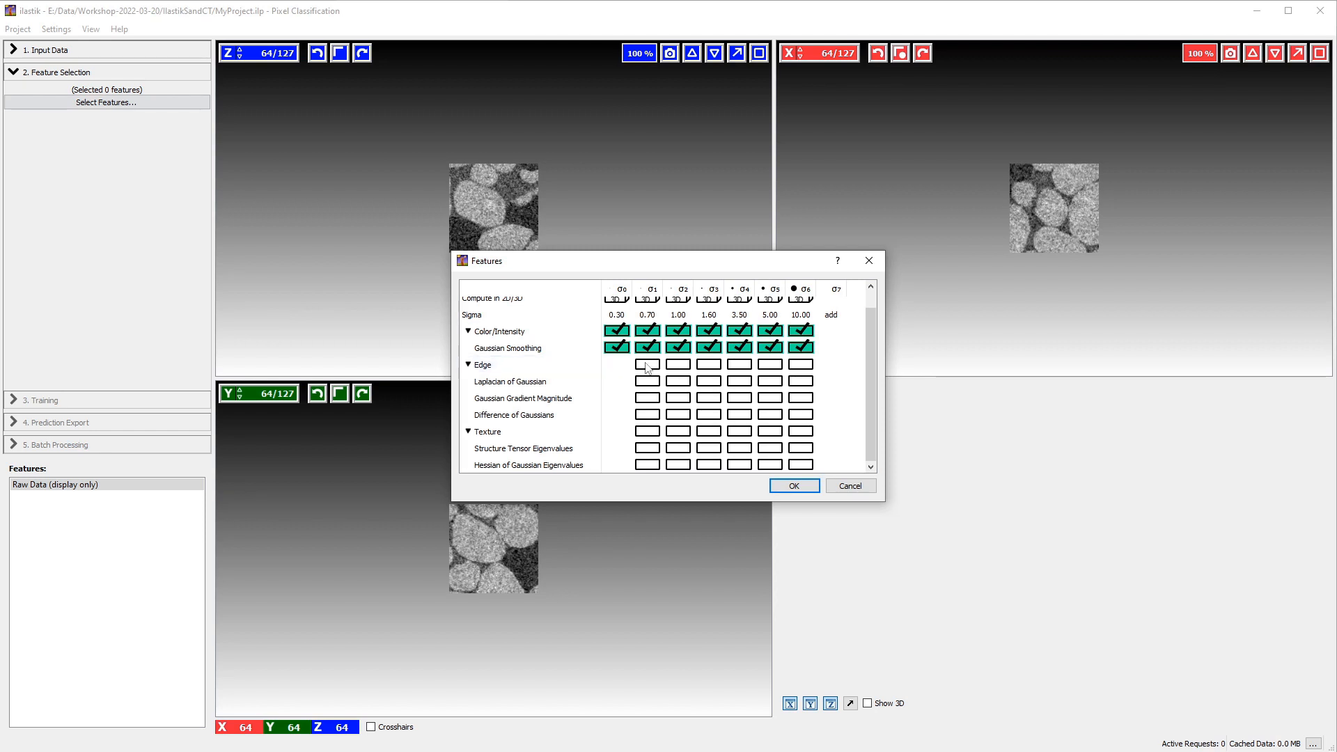
Enable all Edge and Texture features at every sigma from 0.70 to 10.00 and apply the feature selection.
click(647, 366)
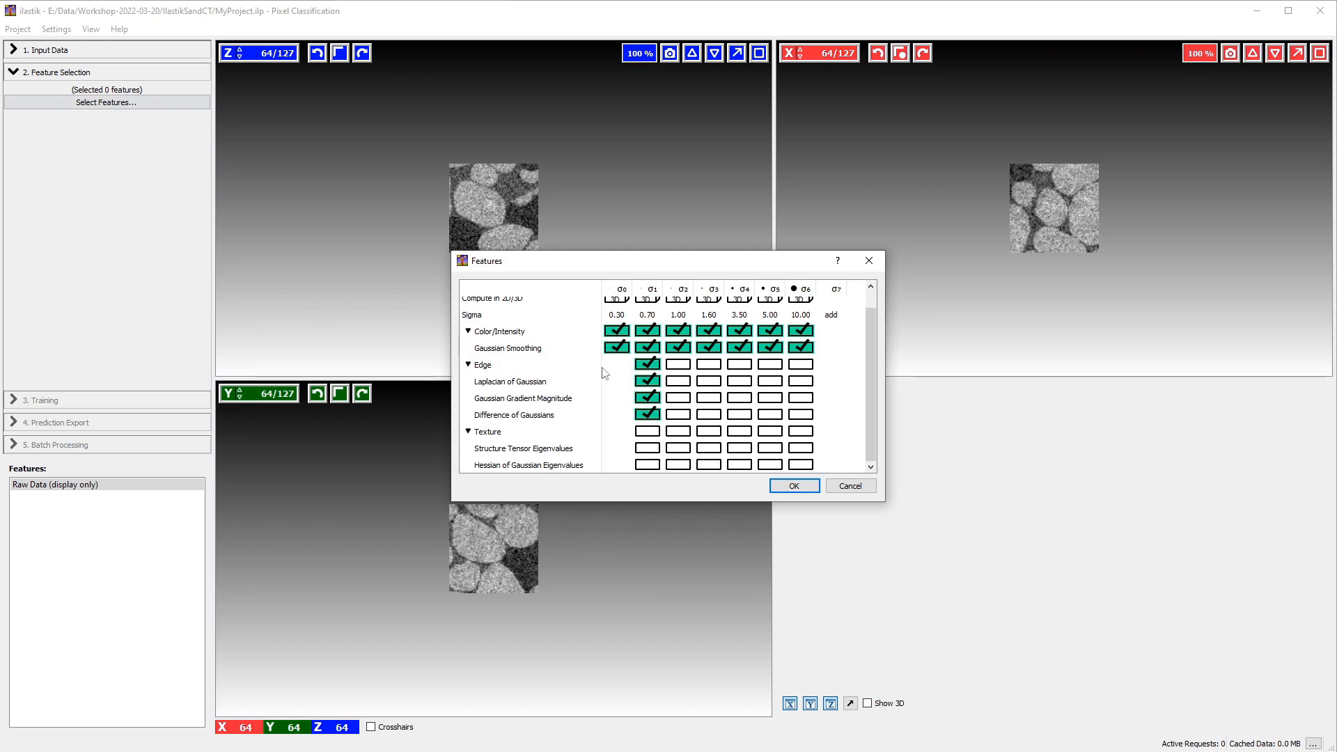
click(468, 366)
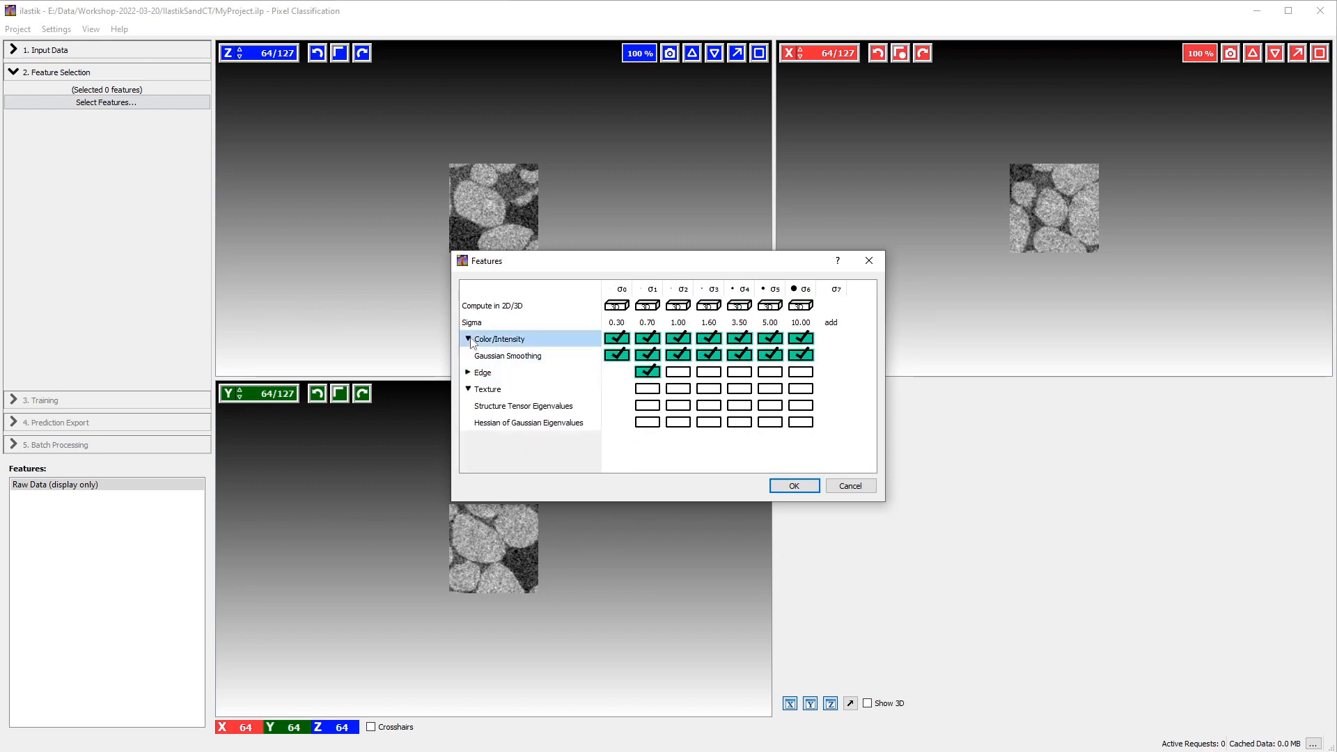
click(468, 339)
click(470, 374)
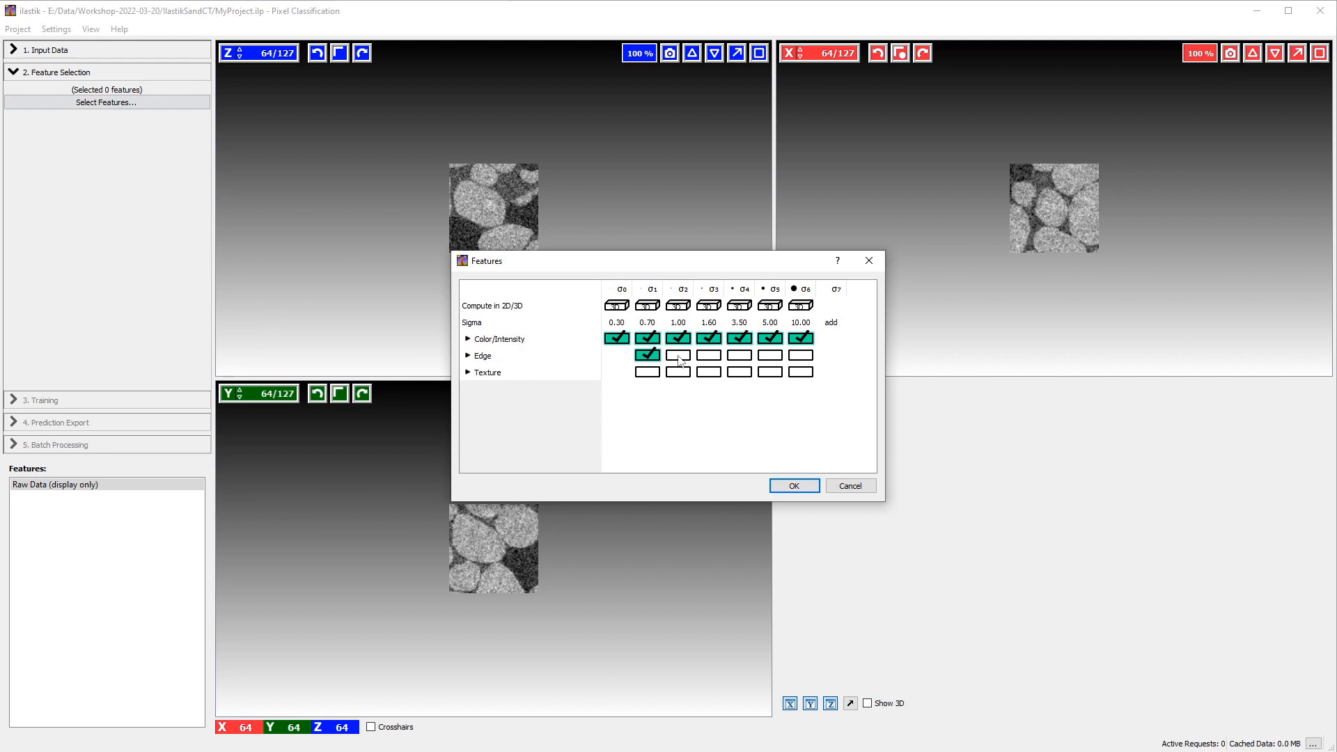
drag(679, 359, 801, 358)
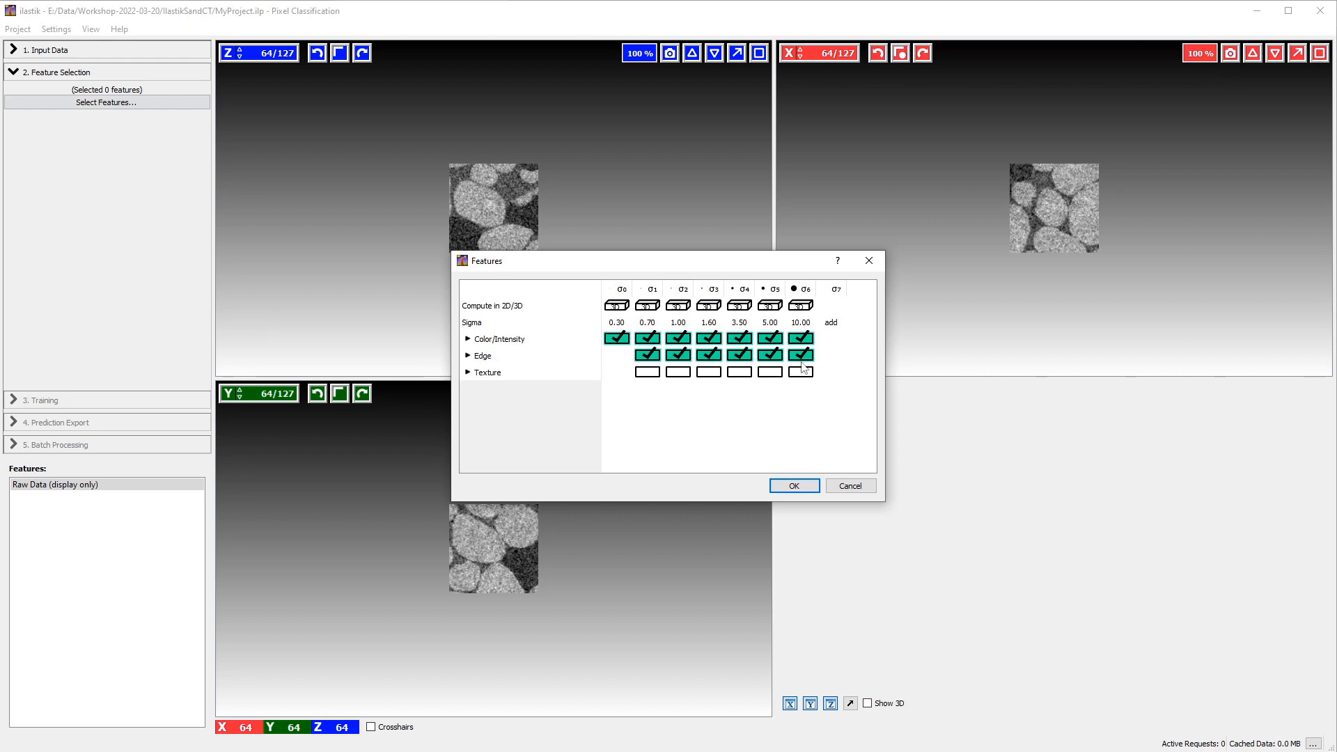
drag(649, 374, 803, 369)
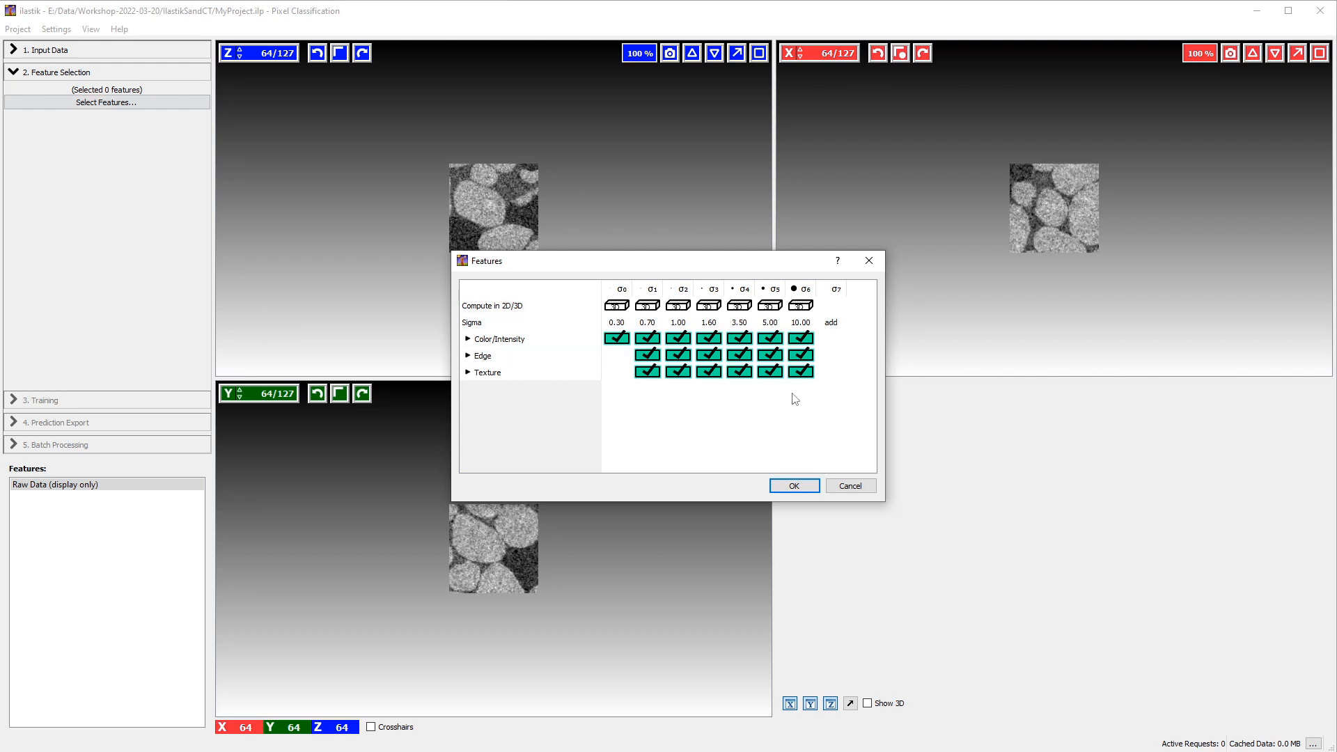
click(795, 486)
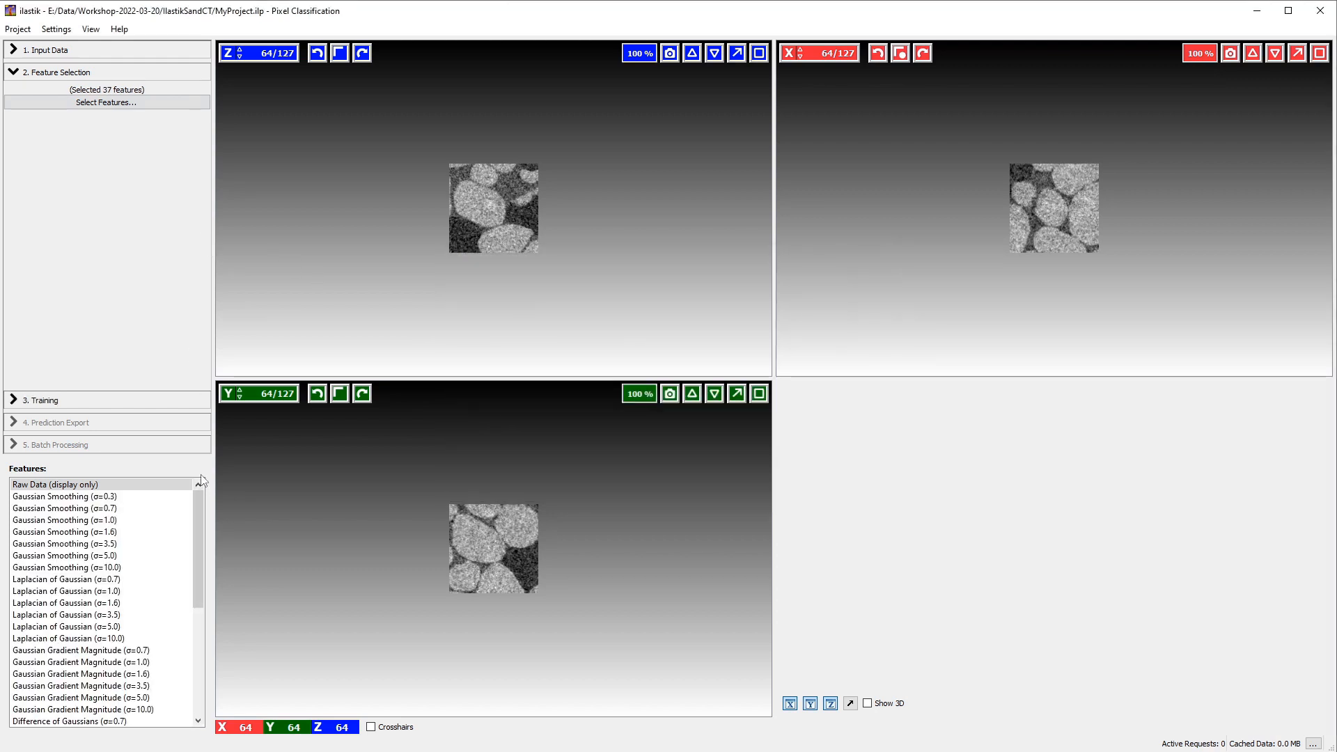
Look through the computed features, previewing Gaussian Smoothing at sigma 3.5 and 10.0 and Laplacian of Gaussian at 5.0.
mouse_move(194, 503)
mouse_down()
mouse_move(198, 626)
mouse_move(200, 498)
mouse_up()
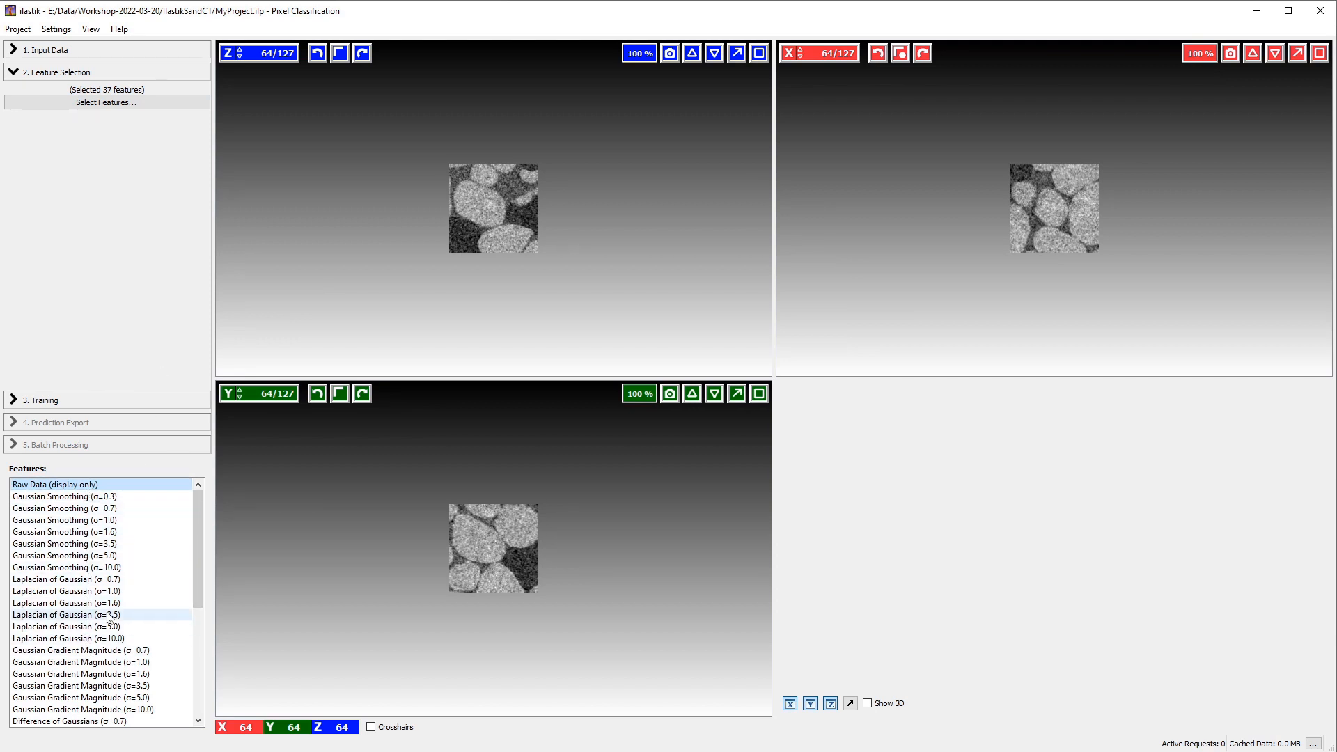
scroll(111, 616, down, 6)
scroll(112, 613, up, 6)
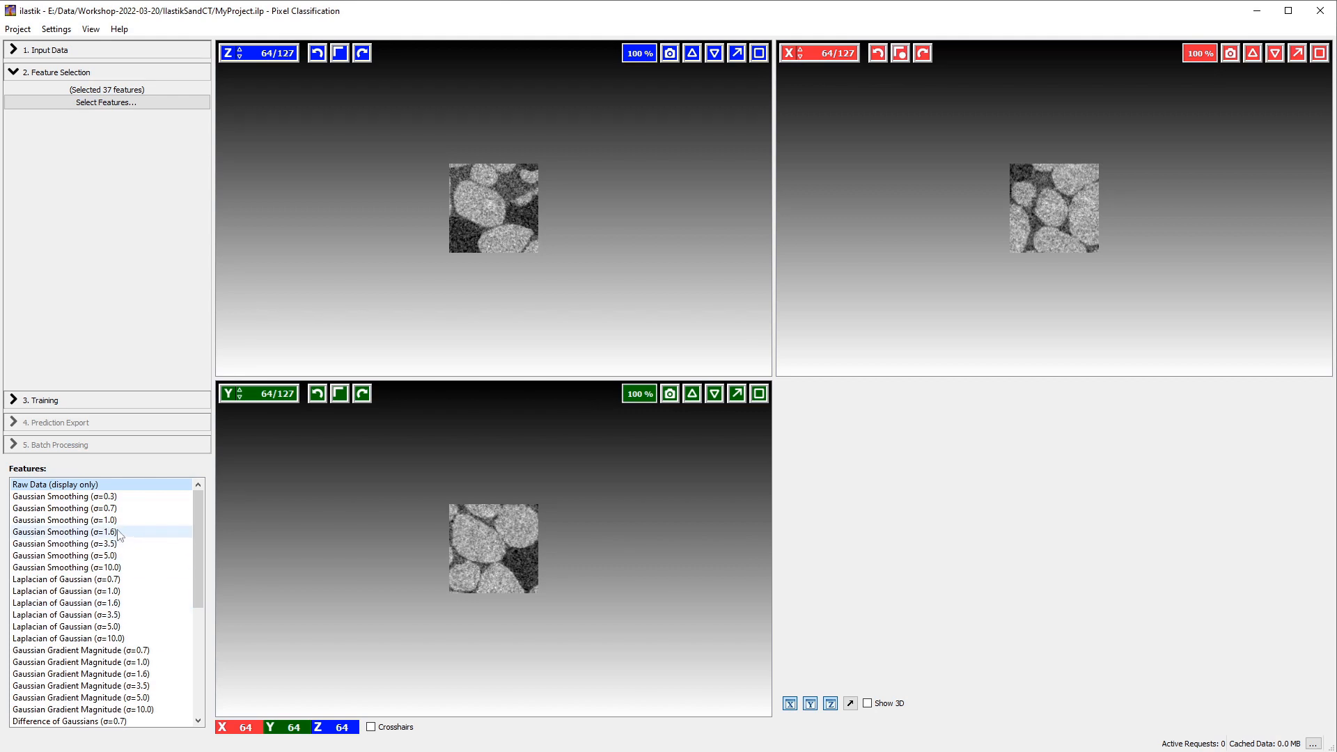
click(111, 543)
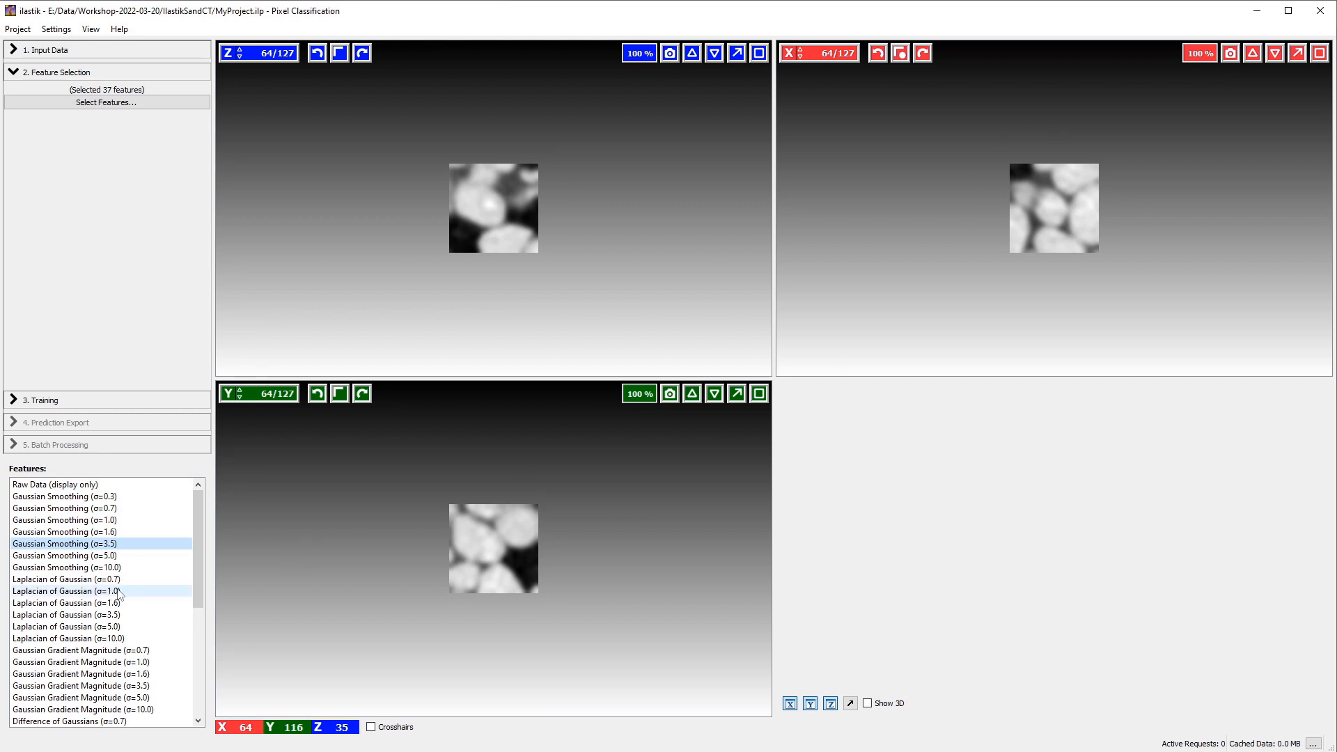
click(110, 568)
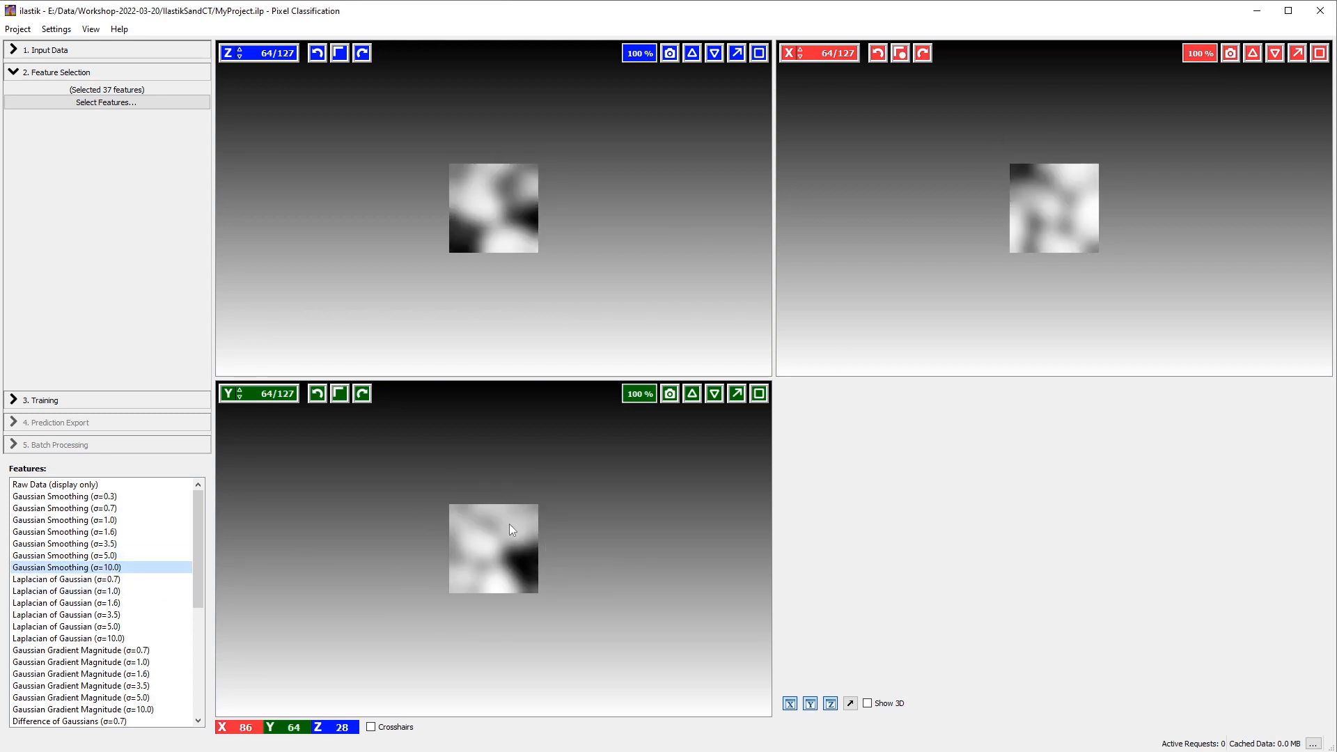
click(117, 627)
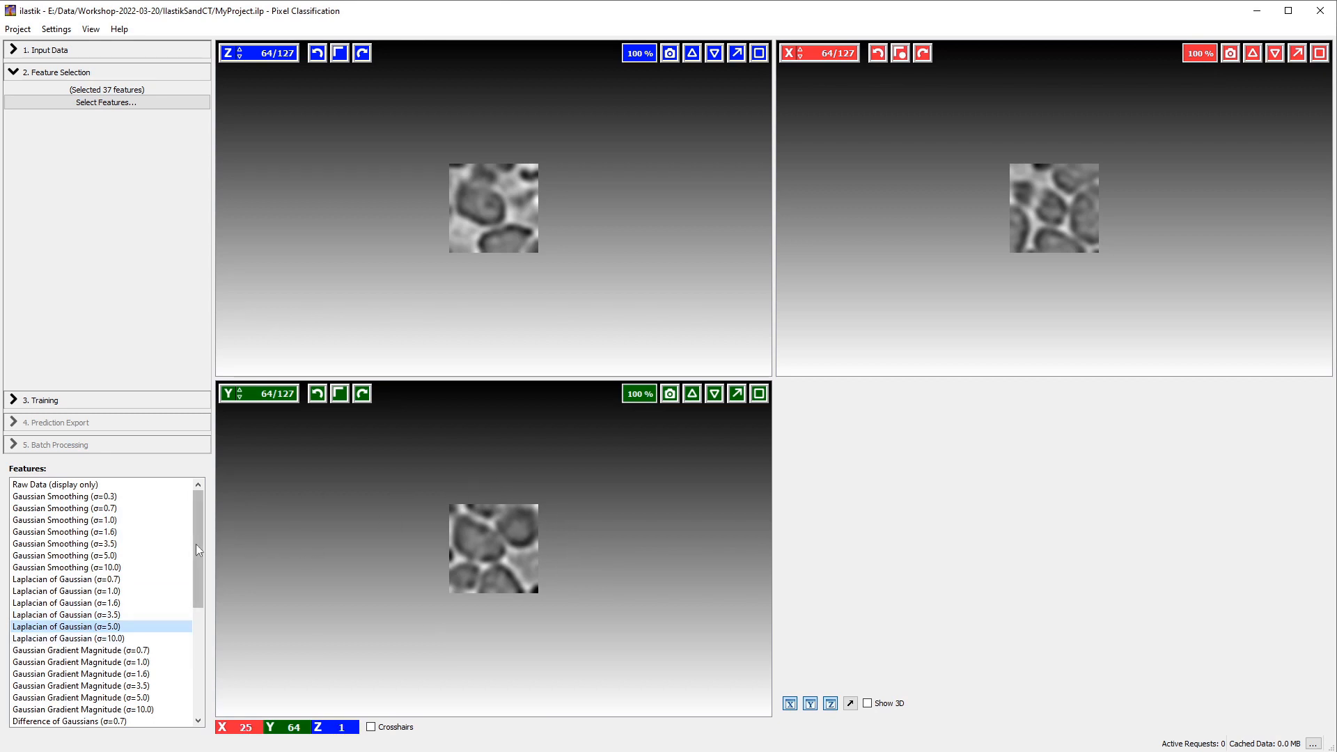
Preview Gaussian Gradient Magnitude at sigma 3.5, Difference of Gaussians at 1.0 and 3.5, and Structure Tensor Eigenvalues at 3.5.
drag(196, 545, 201, 641)
click(124, 532)
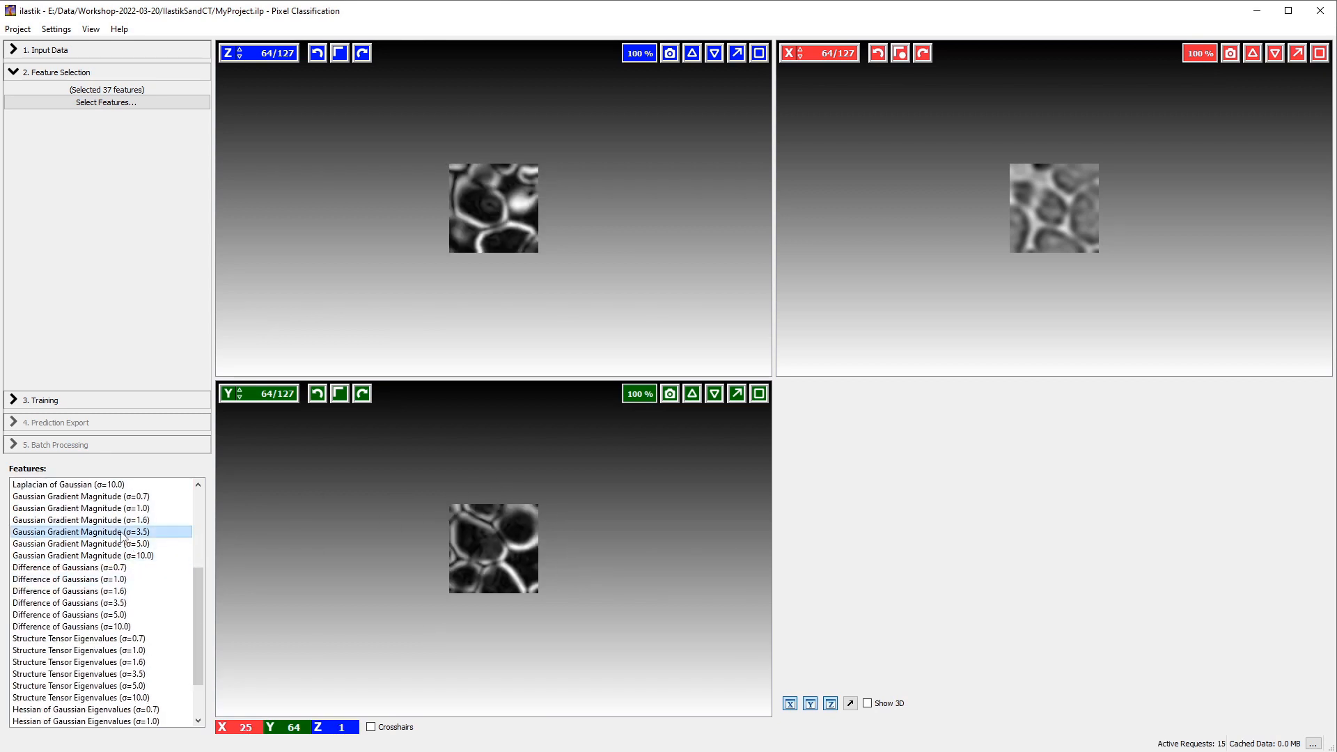
click(105, 580)
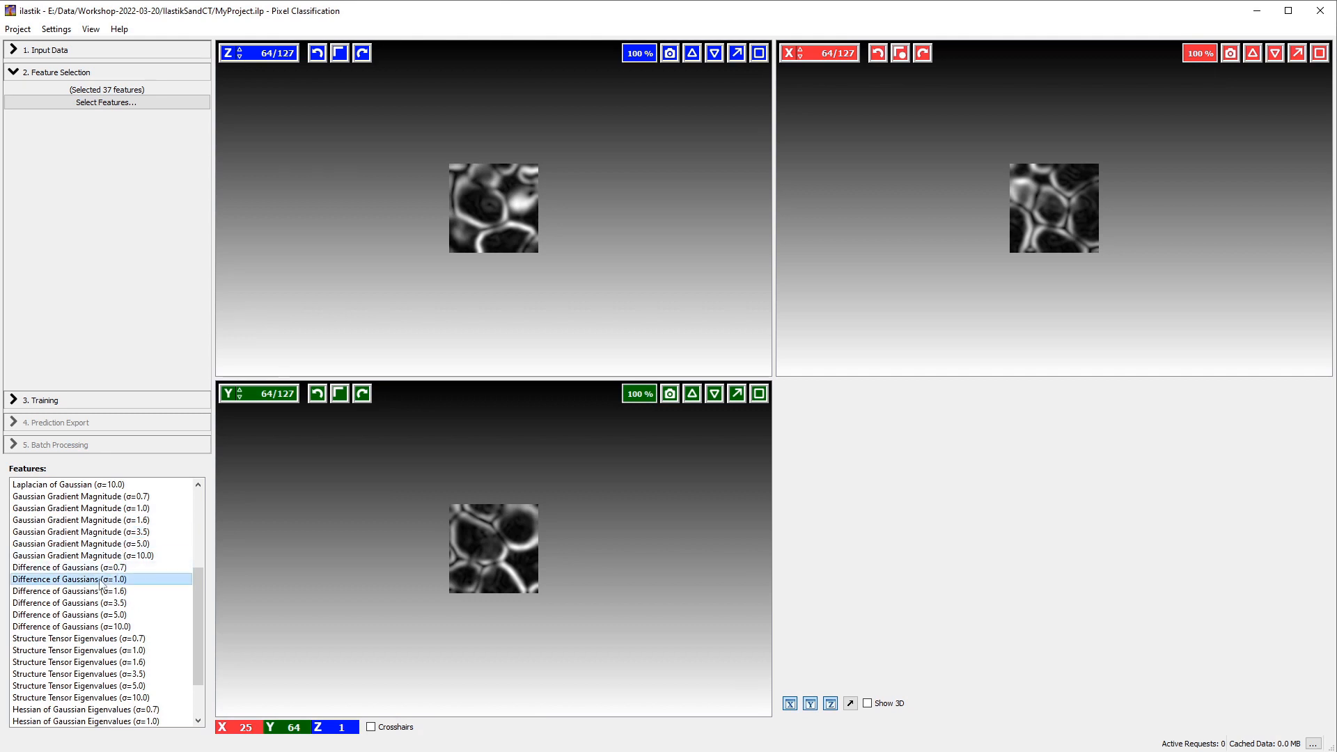
click(107, 603)
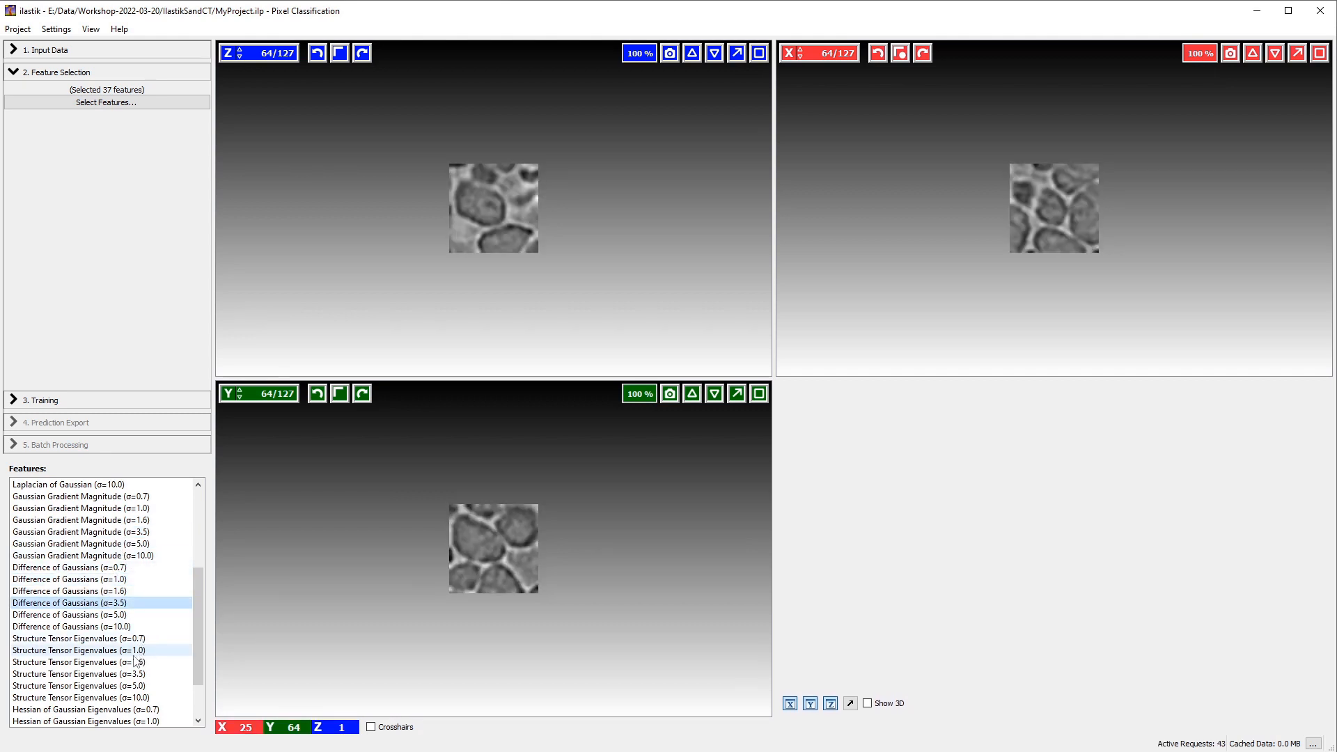
scroll(136, 661, down, 2)
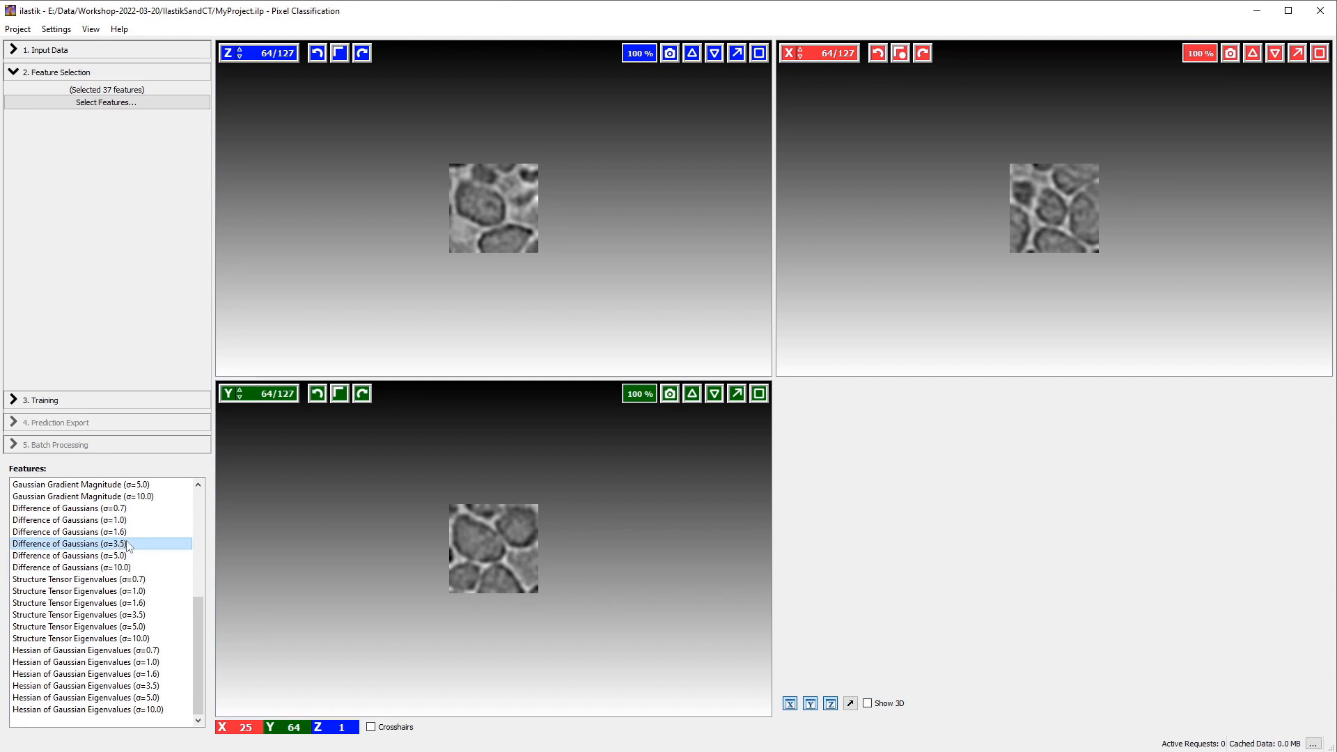
click(117, 615)
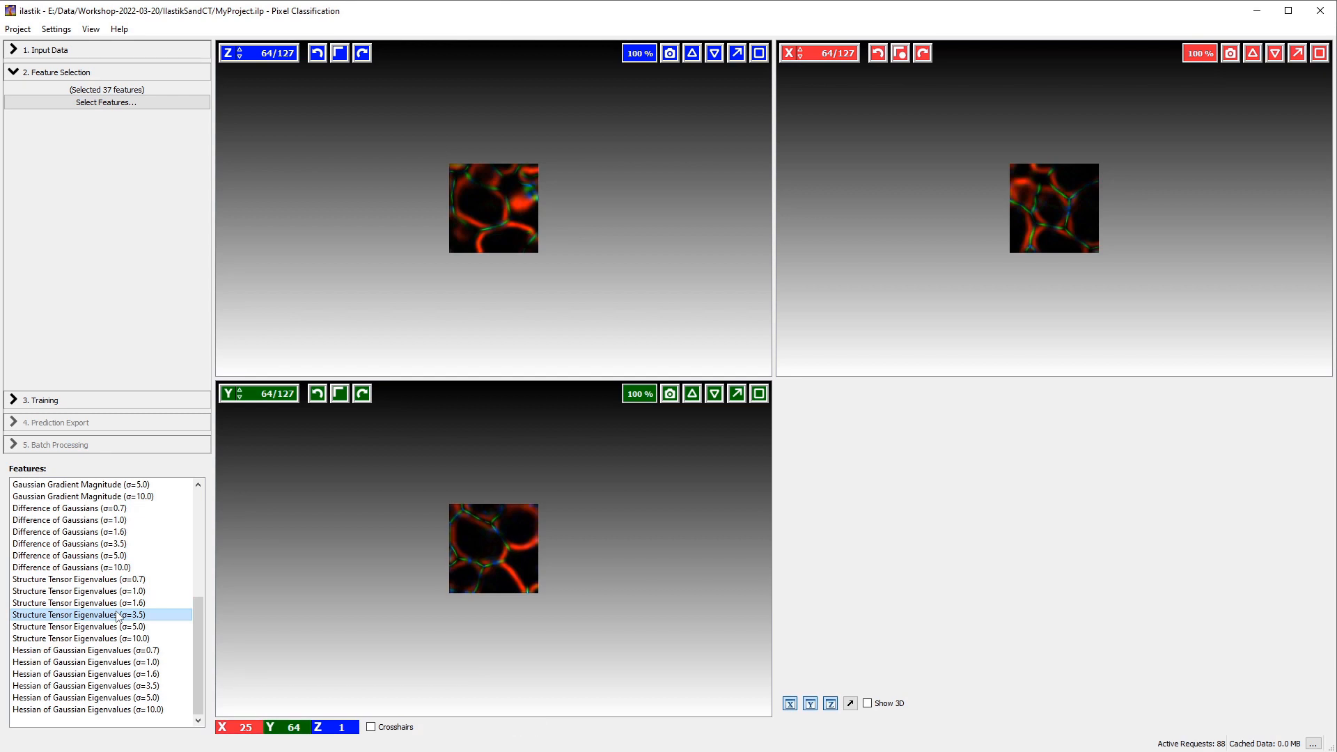
click(200, 580)
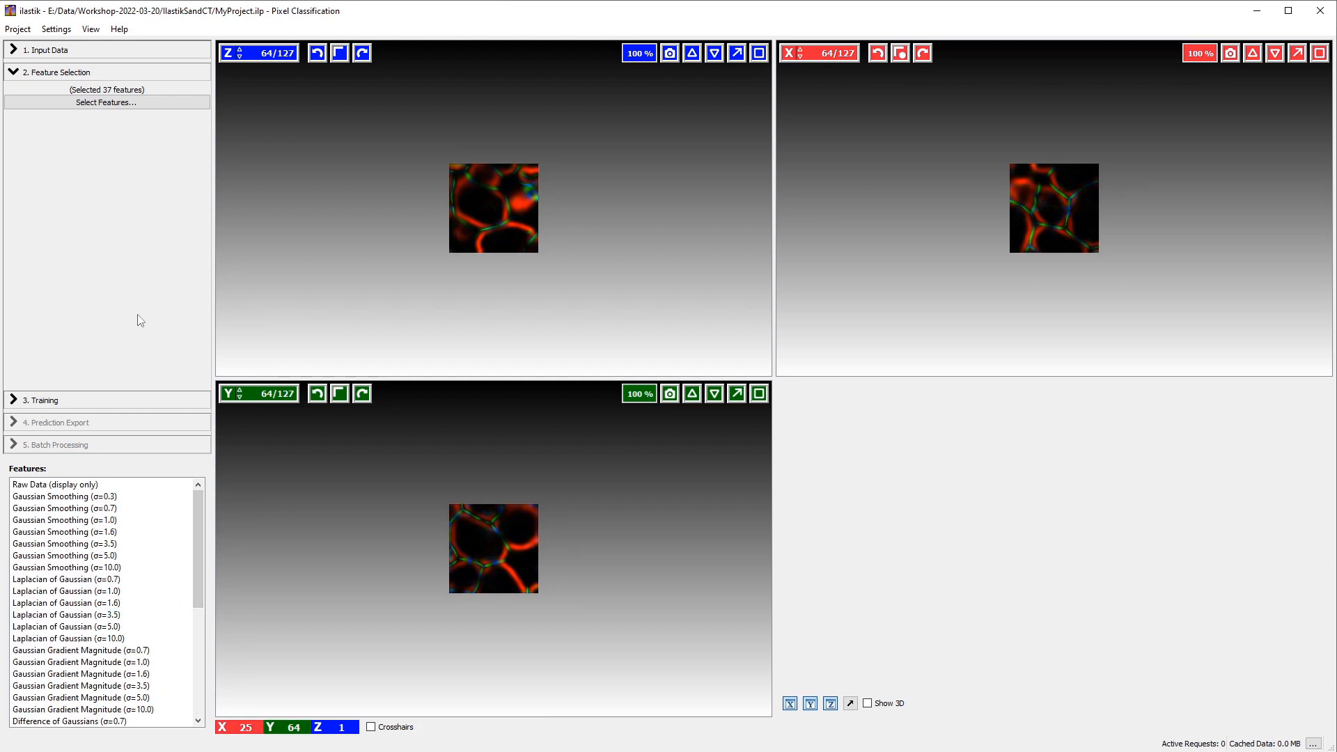
drag(200, 519, 167, 370)
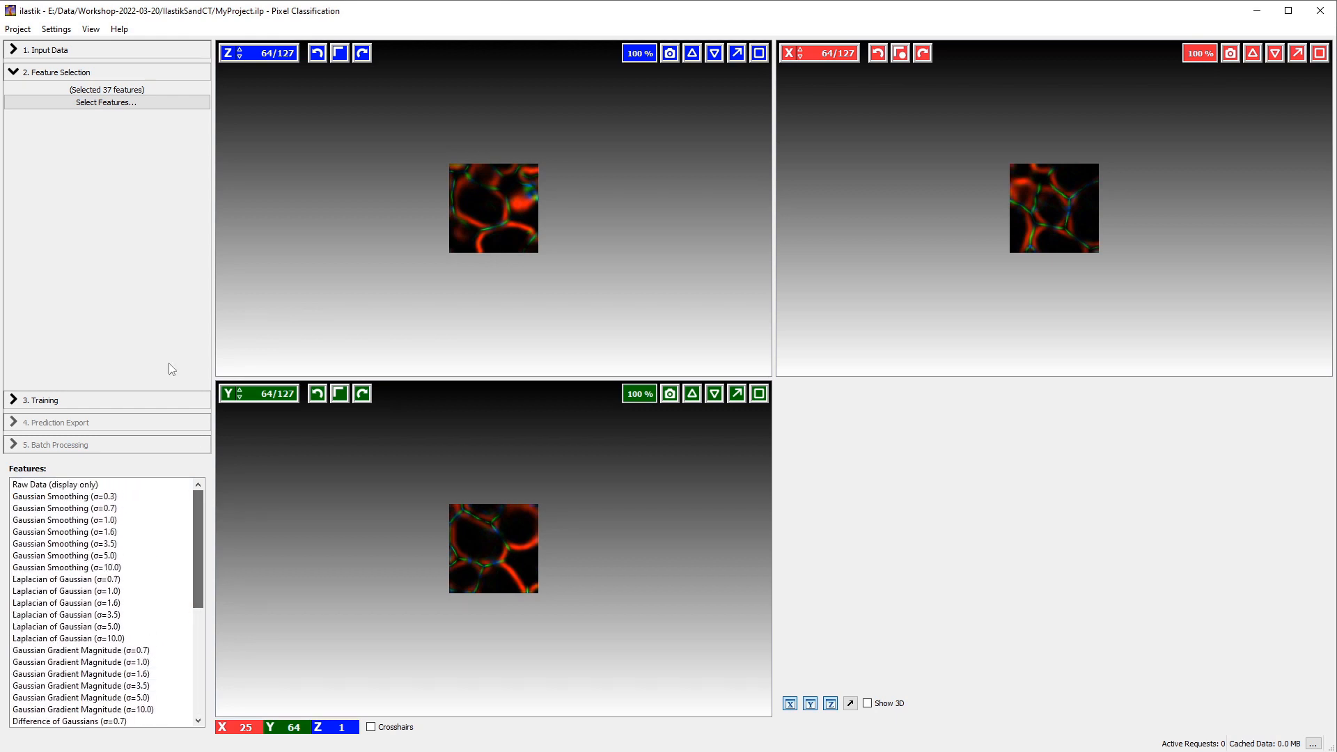
Go to the Training stage and rename Label 1 as Air and Label 2 as Sand.
click(38, 401)
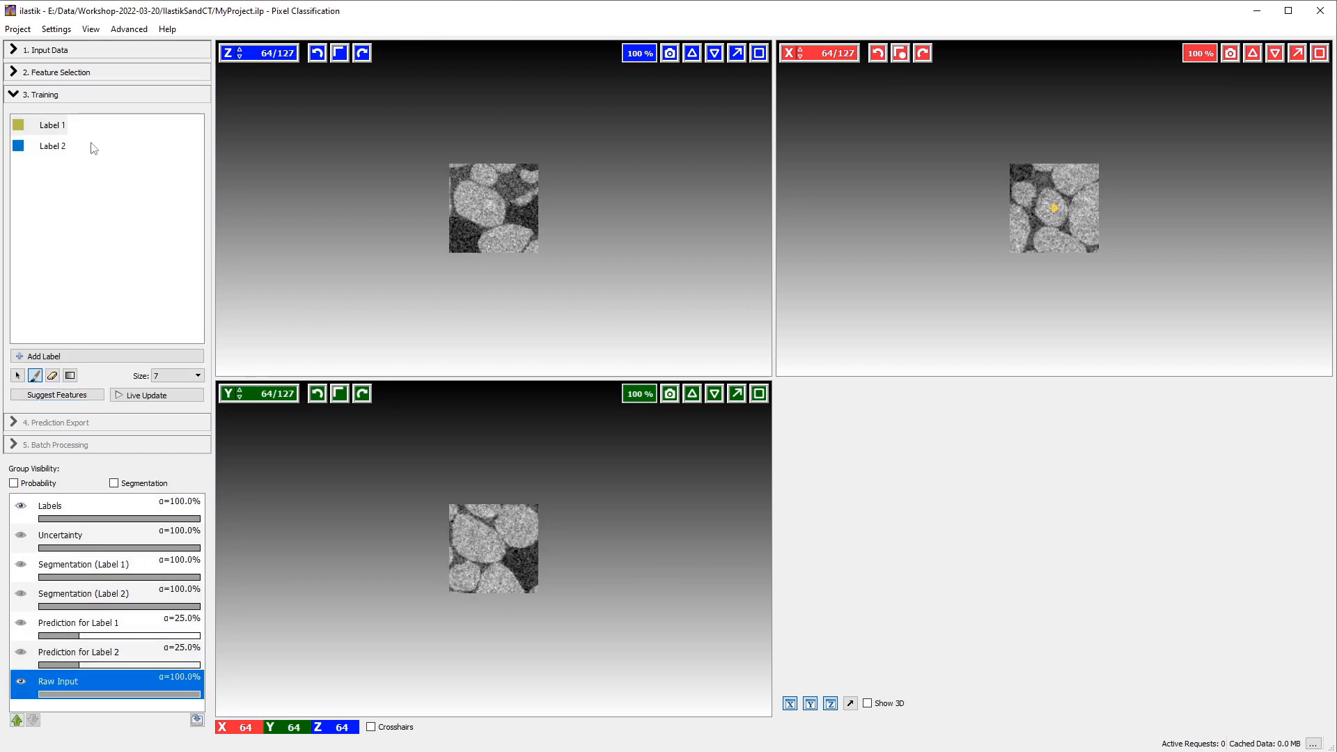
double_click(56, 127)
text(Air)
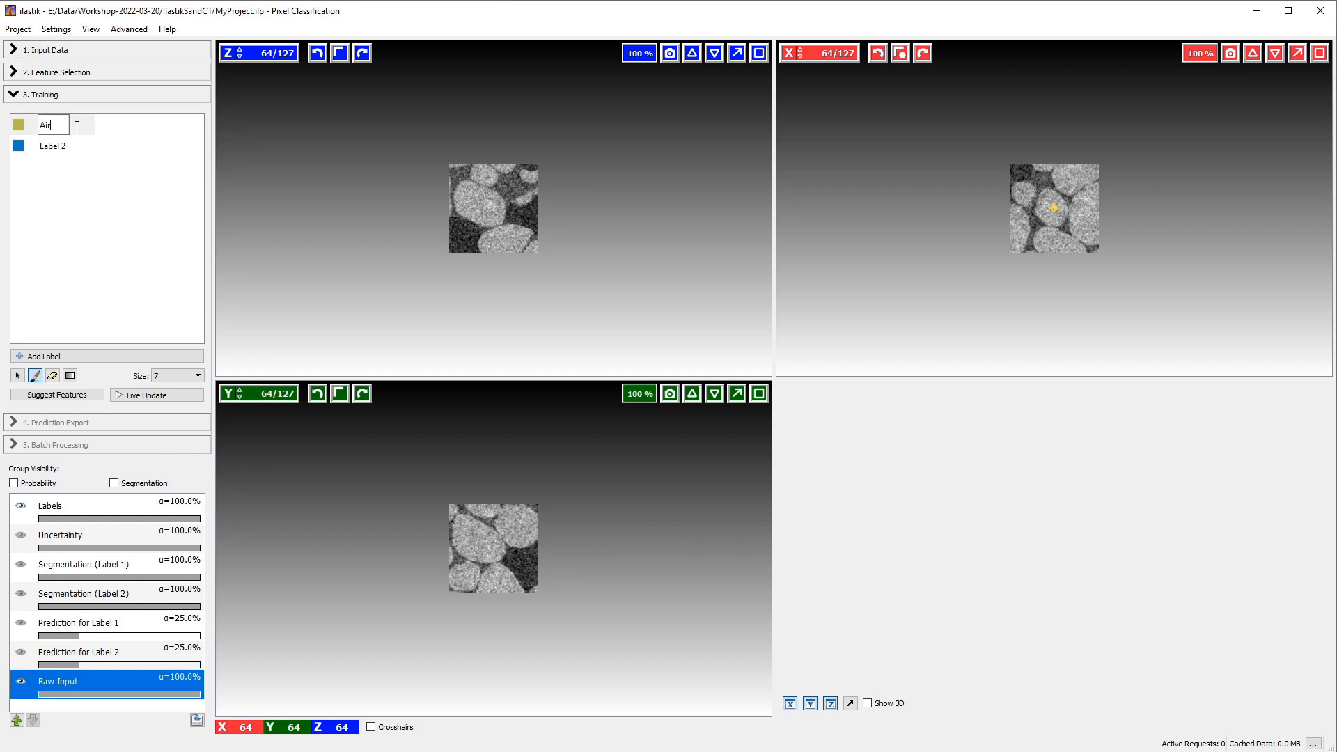
key(Return)
double_click(55, 144)
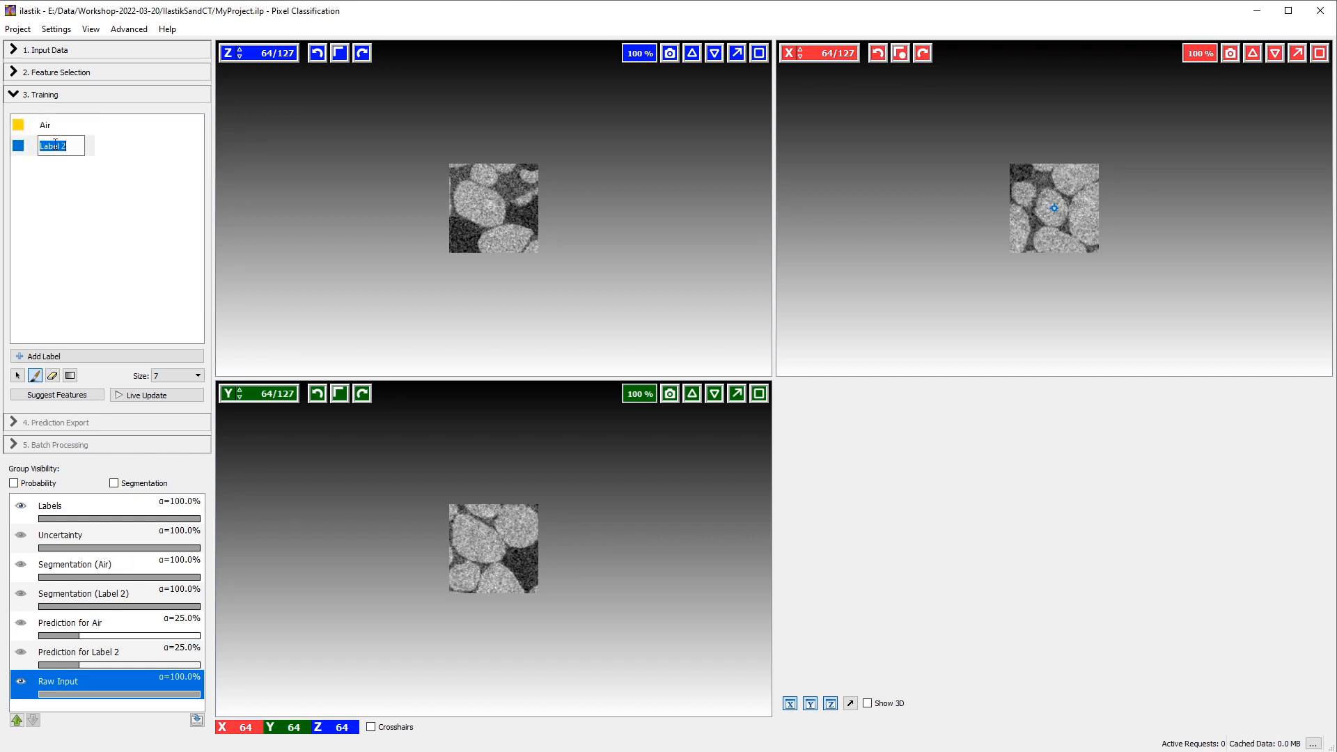
text(Sand)
key(Return)
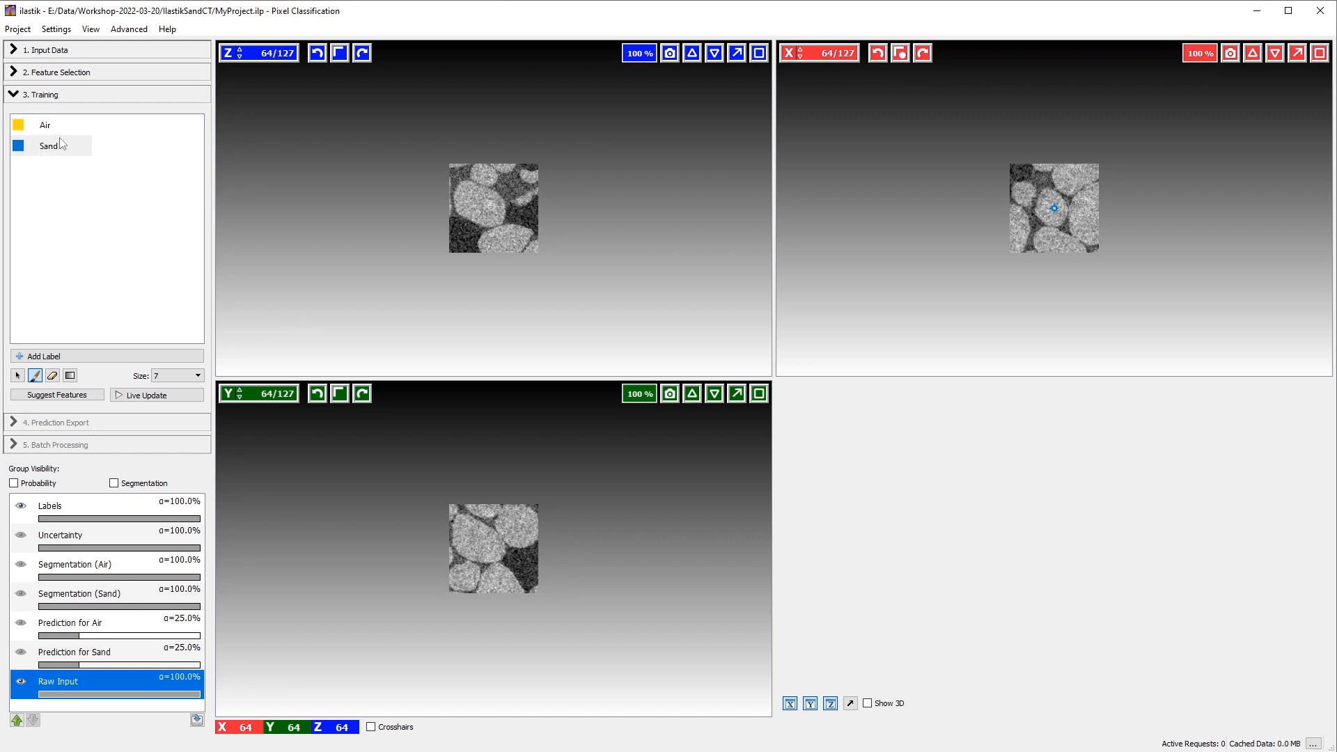
Enlarge all three slice views to about 378% and paint two Air strokes in the dark lower-left pore of Z slice 64.
click(53, 127)
click(694, 55)
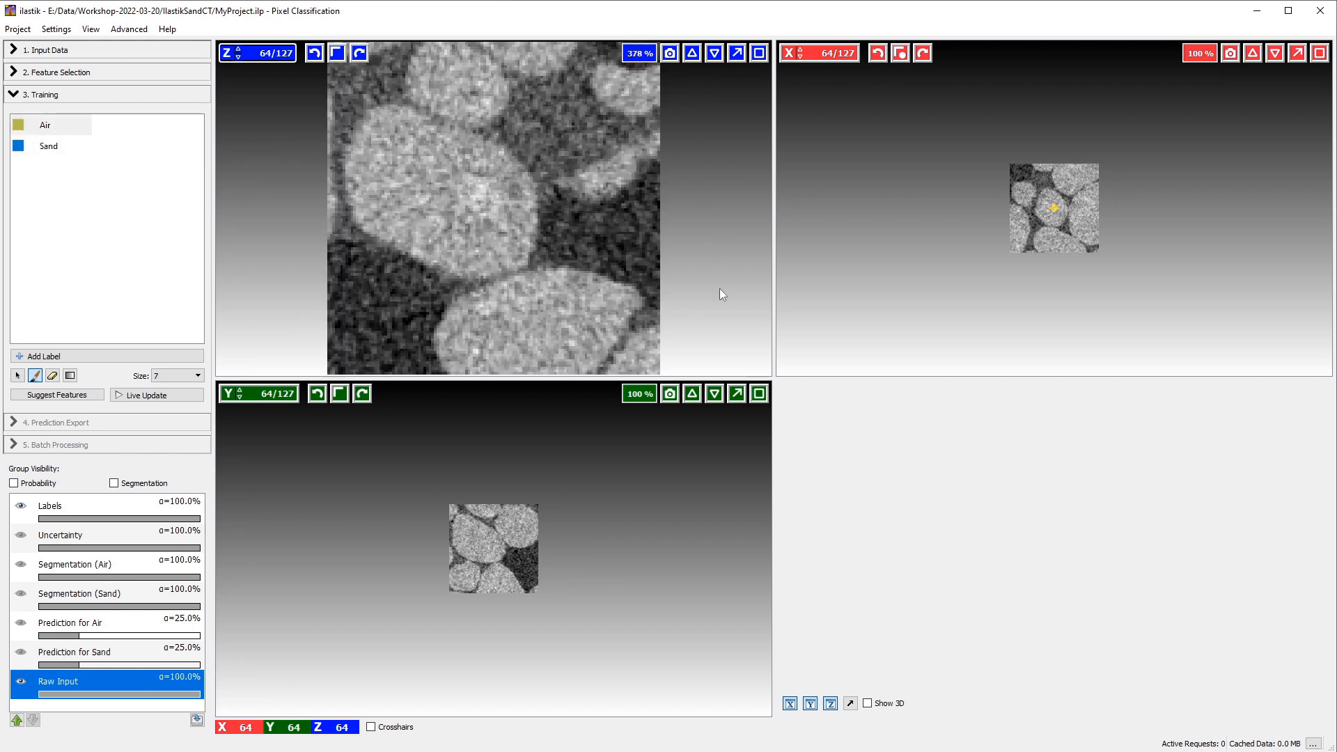
click(694, 395)
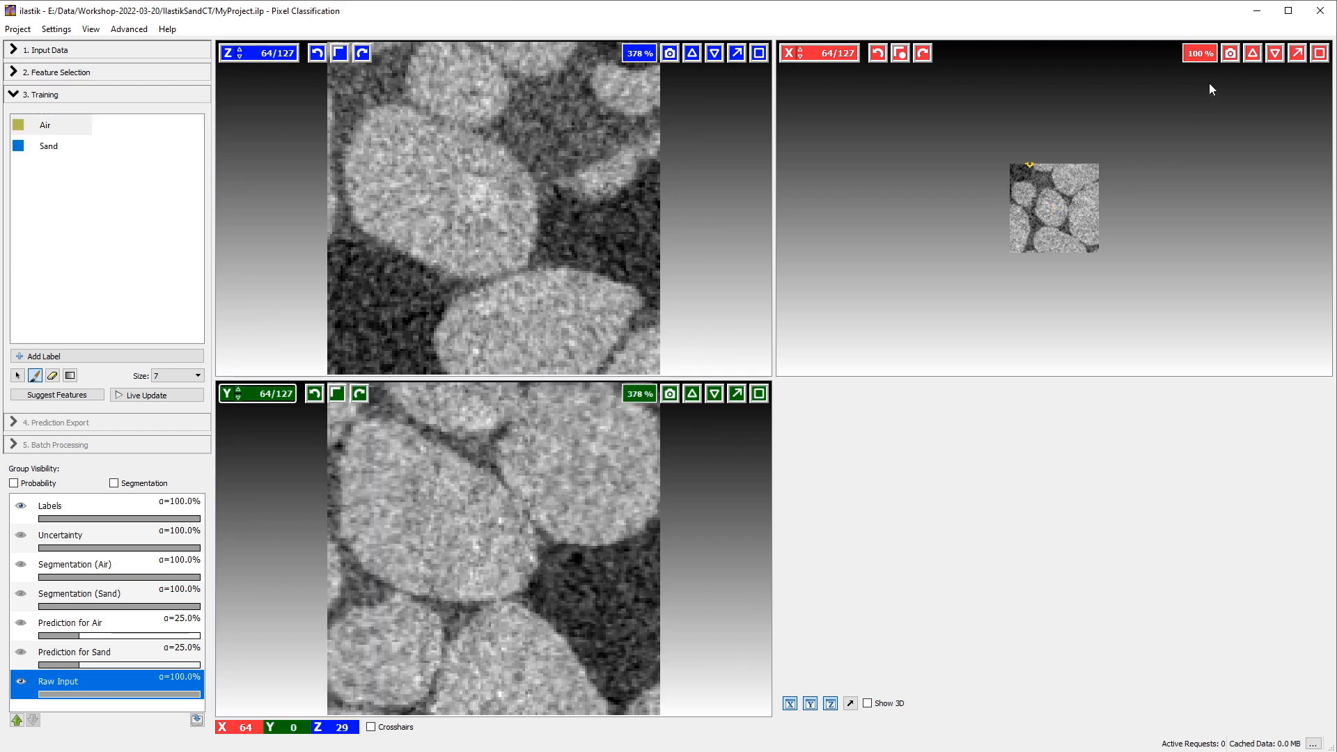
click(1254, 55)
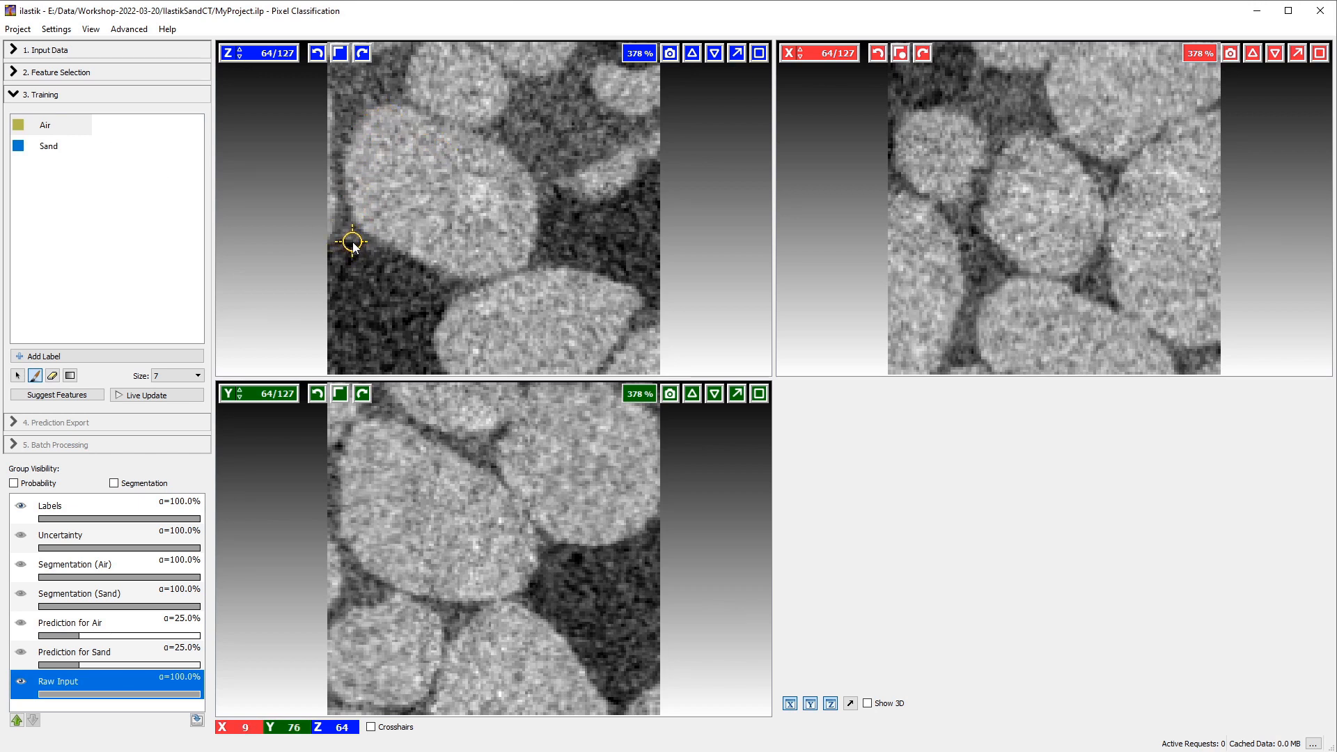
mouse_move(354, 242)
mouse_down()
mouse_move(445, 295)
mouse_move(426, 317)
mouse_move(424, 359)
mouse_up()
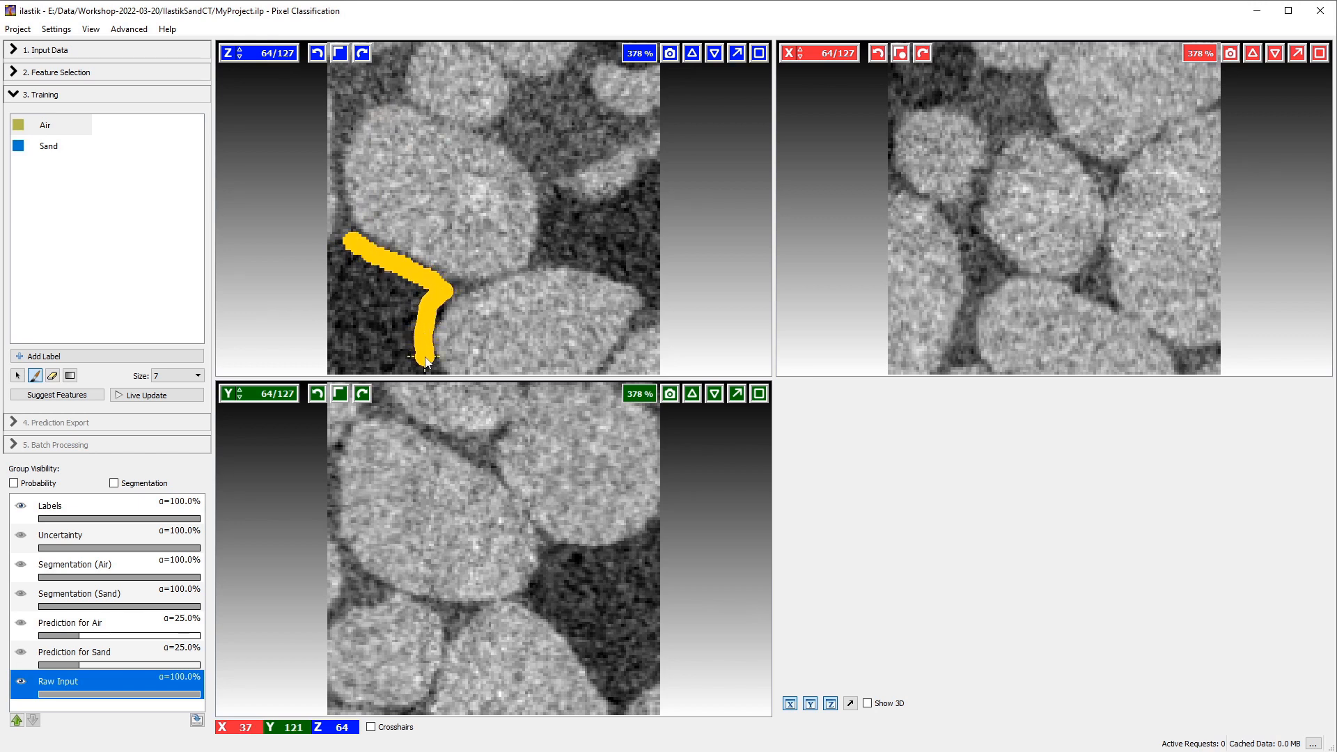
drag(347, 276, 390, 357)
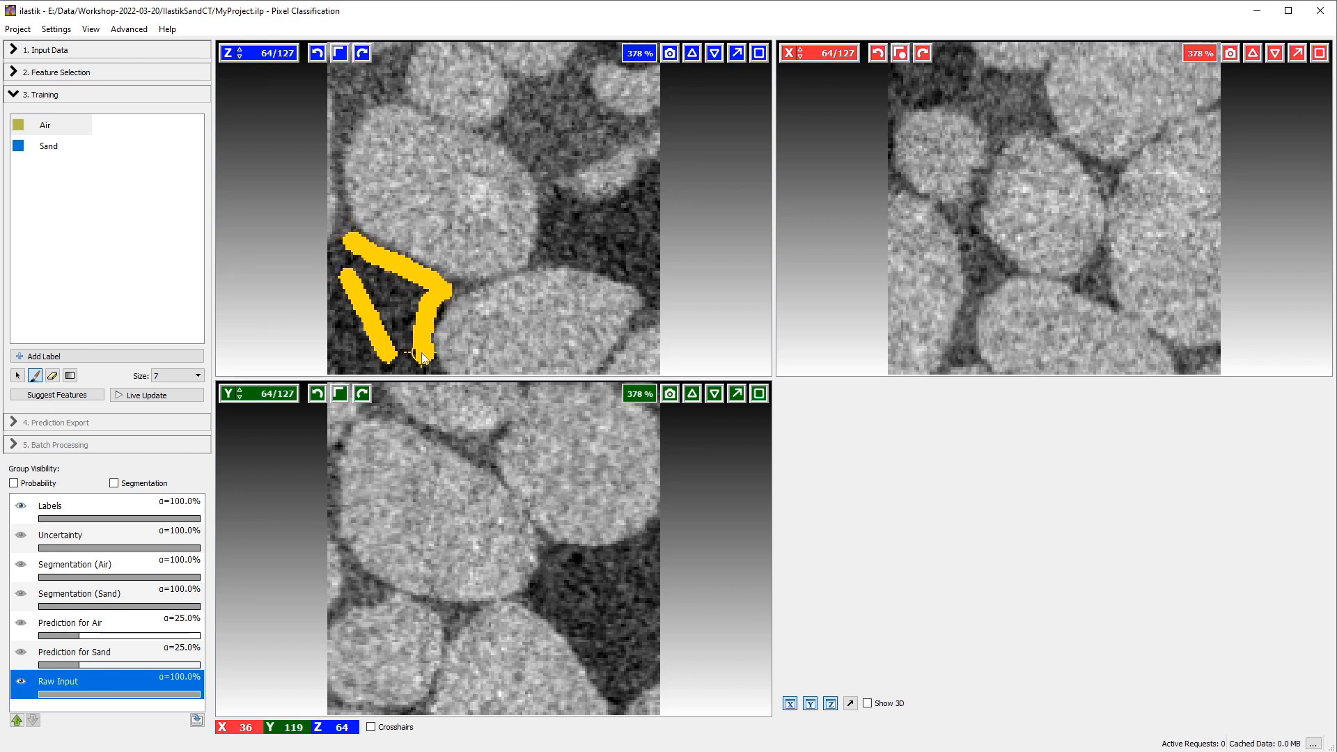
Paint Sand strokes along the inner edges of the two large grains in Z slice 64 and turn on Live Update.
click(54, 149)
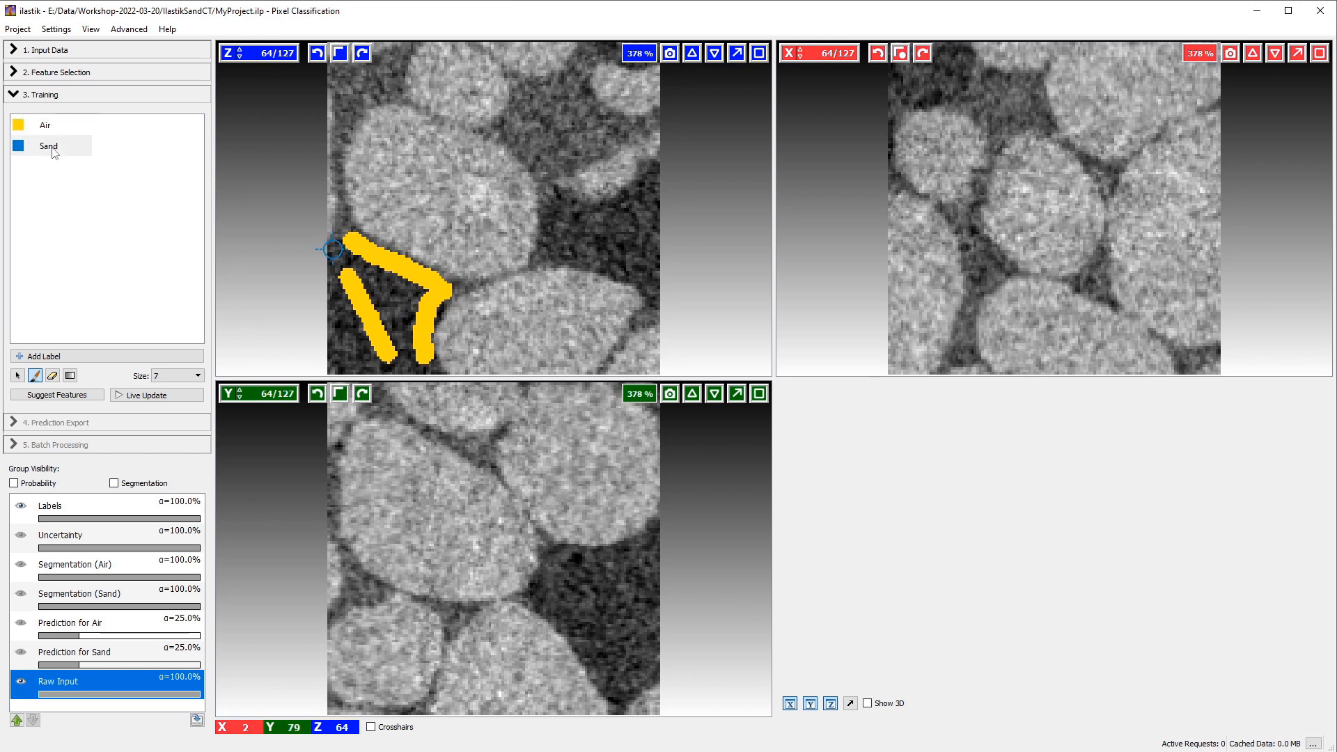
mouse_move(525, 227)
mouse_down()
mouse_move(516, 173)
mouse_move(460, 140)
mouse_up()
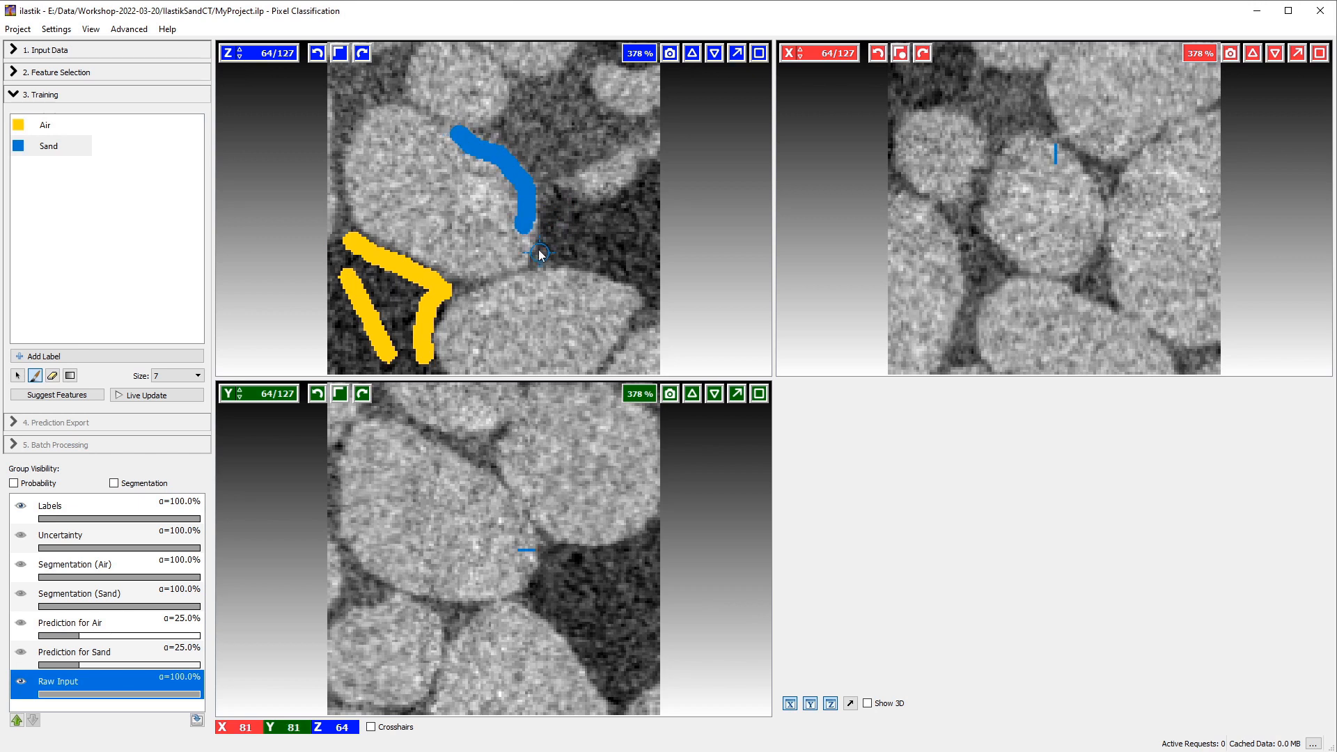
mouse_move(502, 291)
mouse_down()
mouse_move(555, 272)
mouse_move(615, 288)
mouse_up()
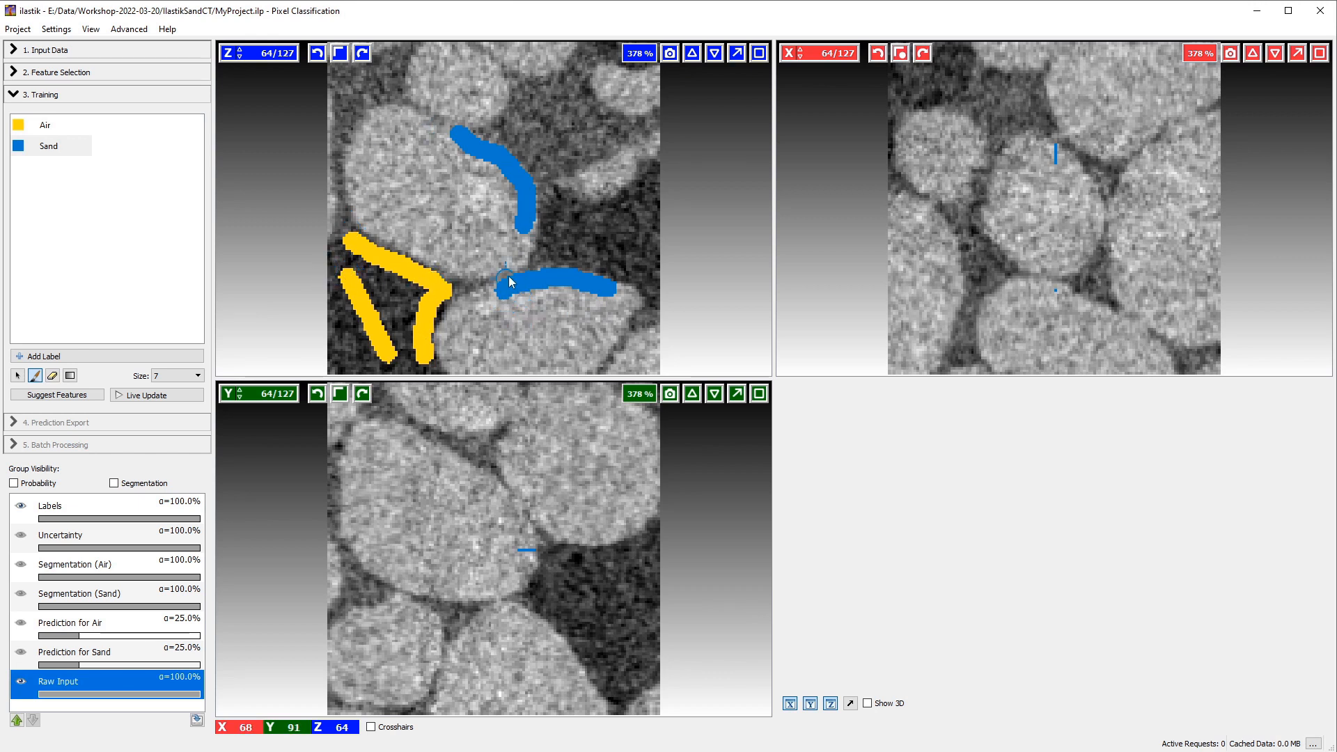
click(154, 396)
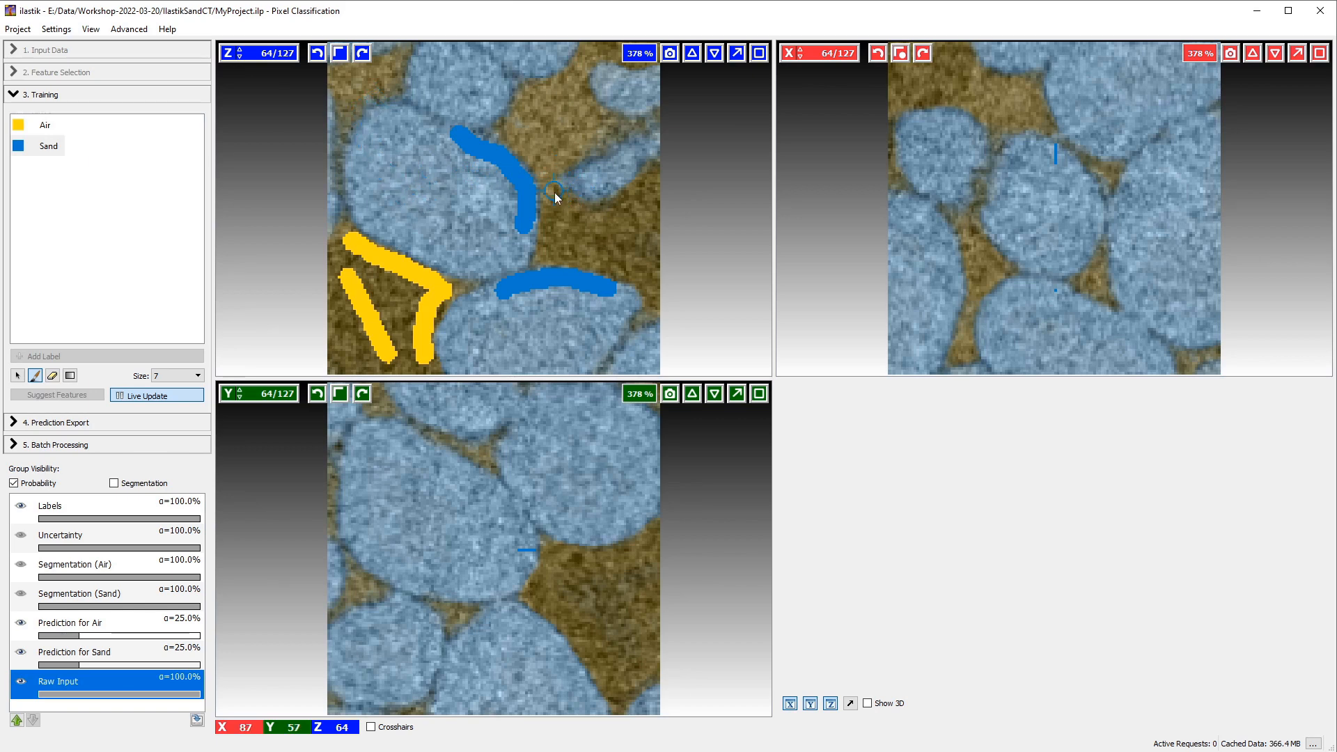
Add two short Air strokes around the small elongated grain in Z slice 64 and turn off Live Update.
click(44, 126)
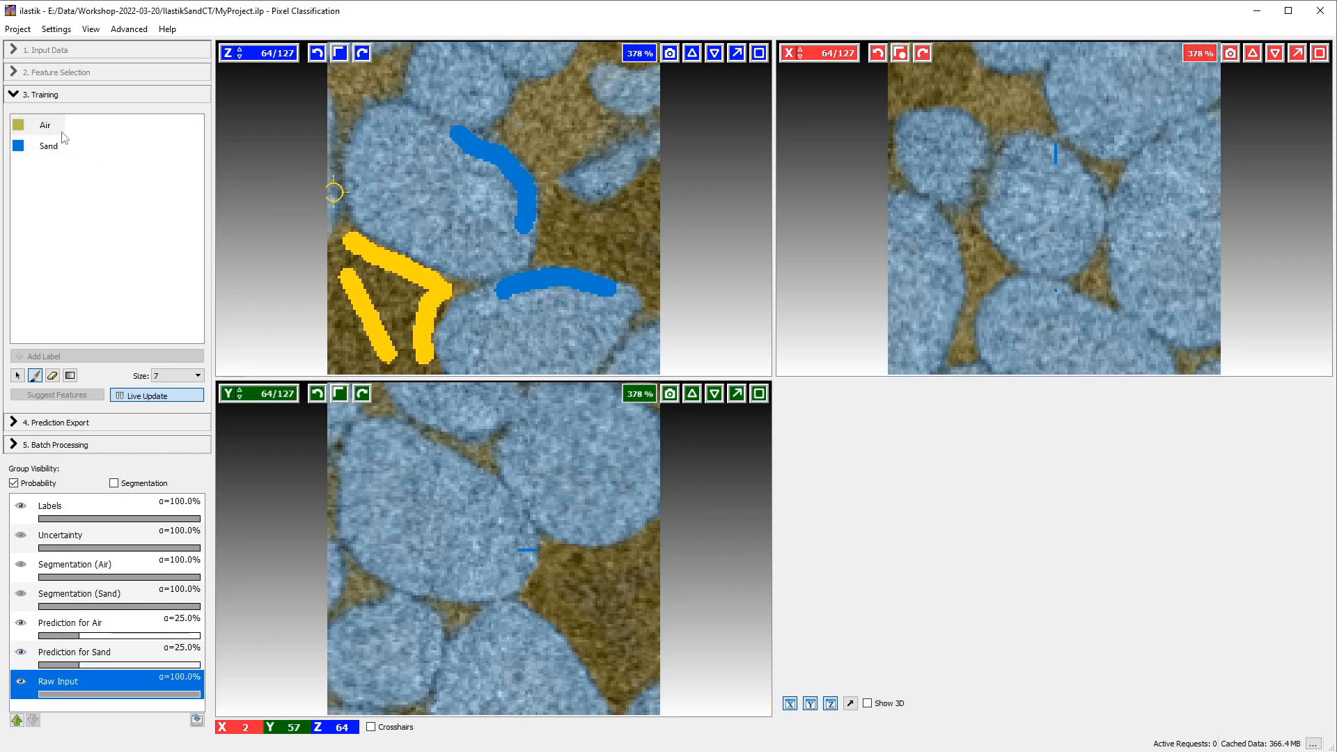
drag(559, 200, 564, 162)
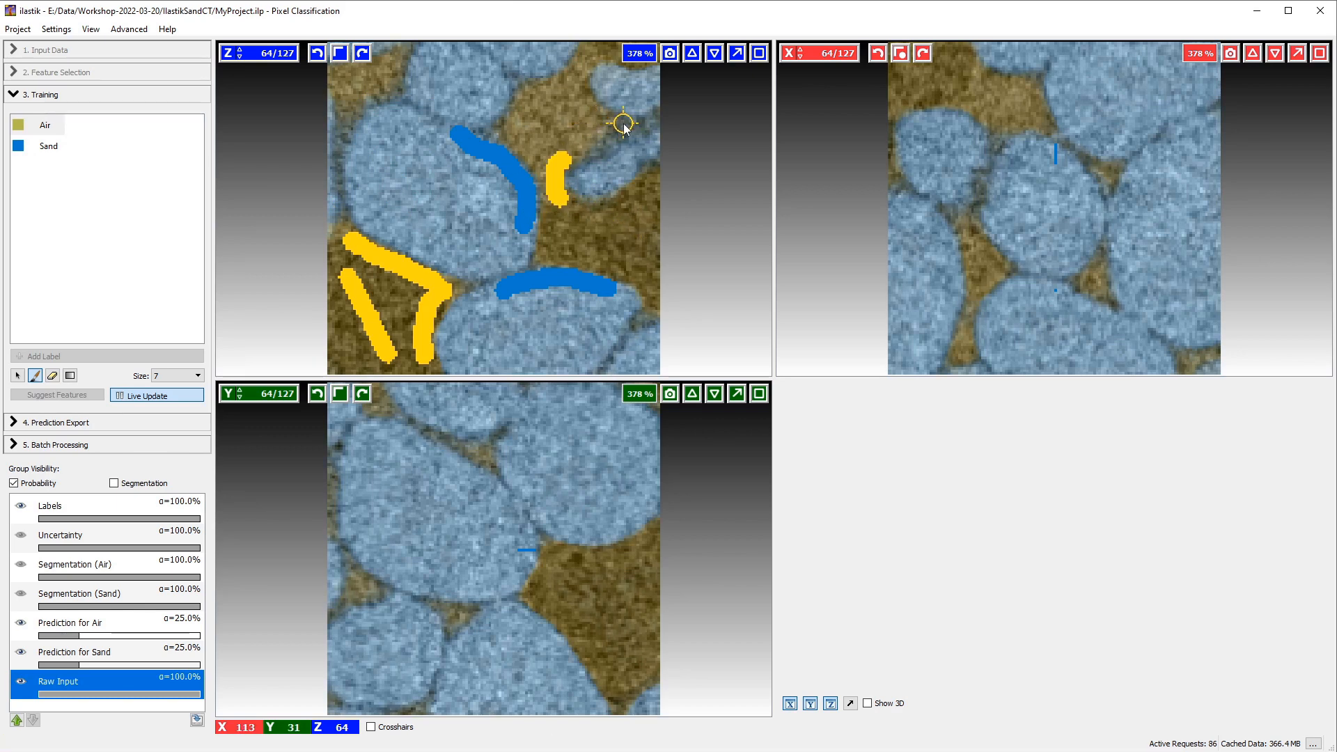
drag(625, 125, 588, 148)
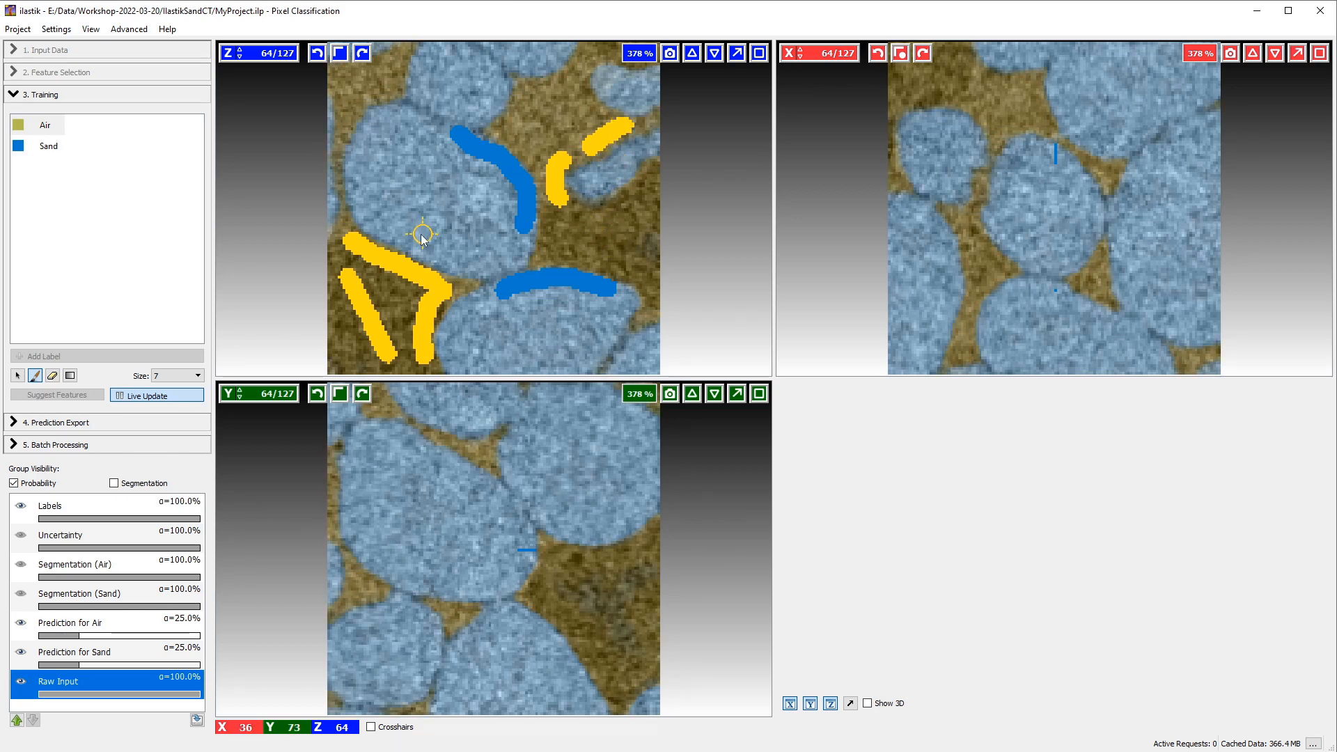
click(136, 397)
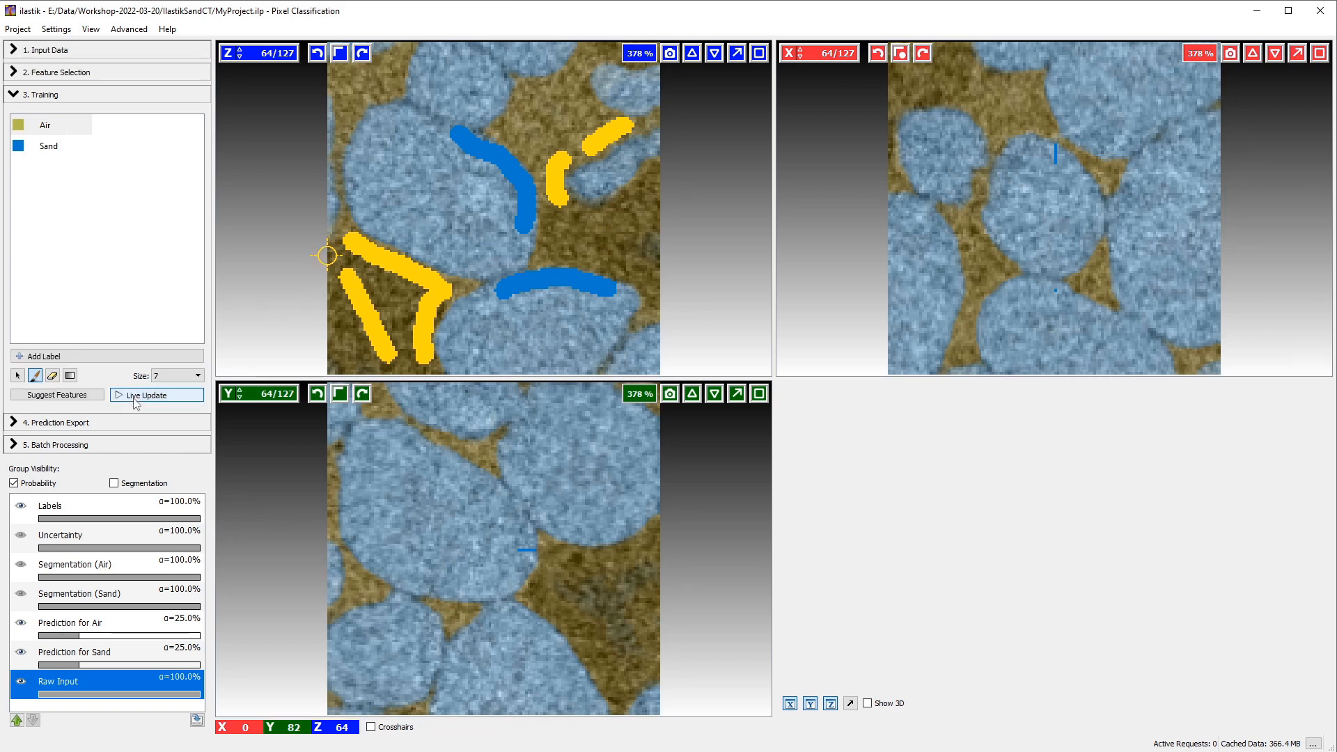
Go to the Prediction Export stage and set the export source to Simple Segmentation.
click(47, 422)
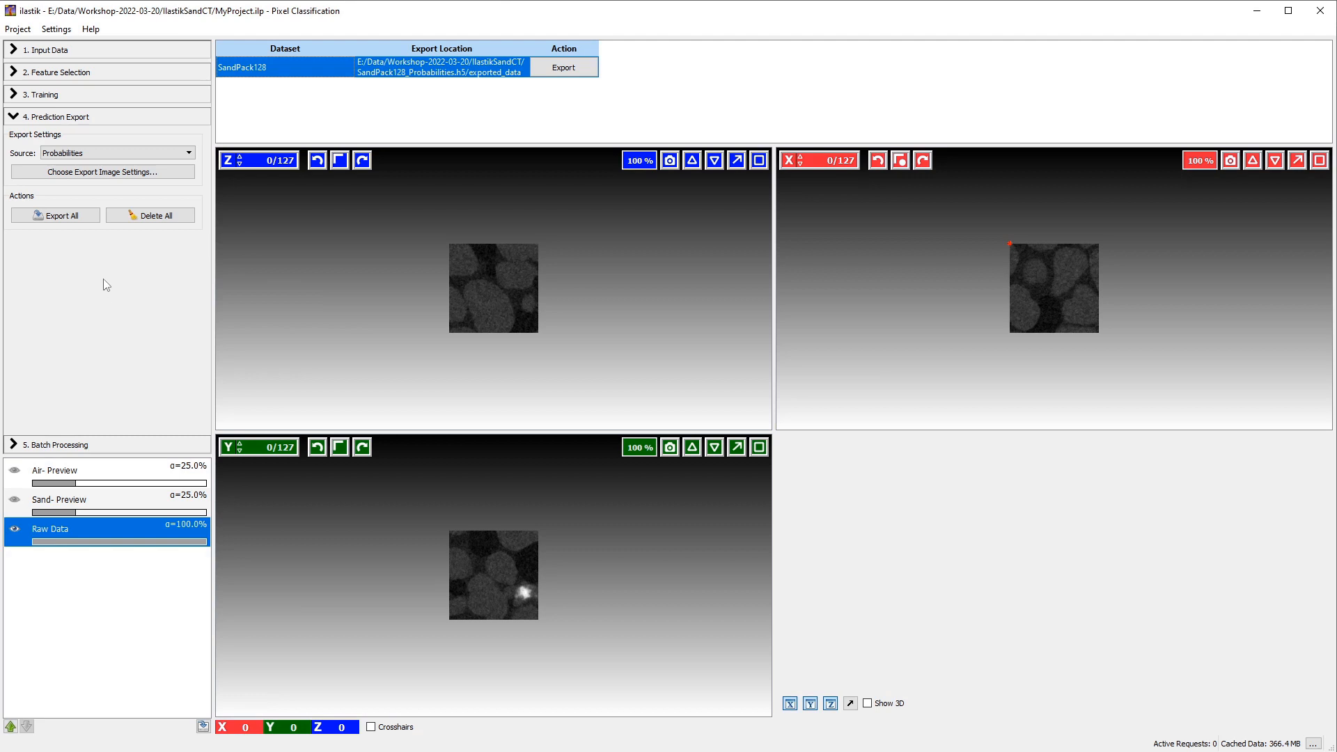
click(126, 155)
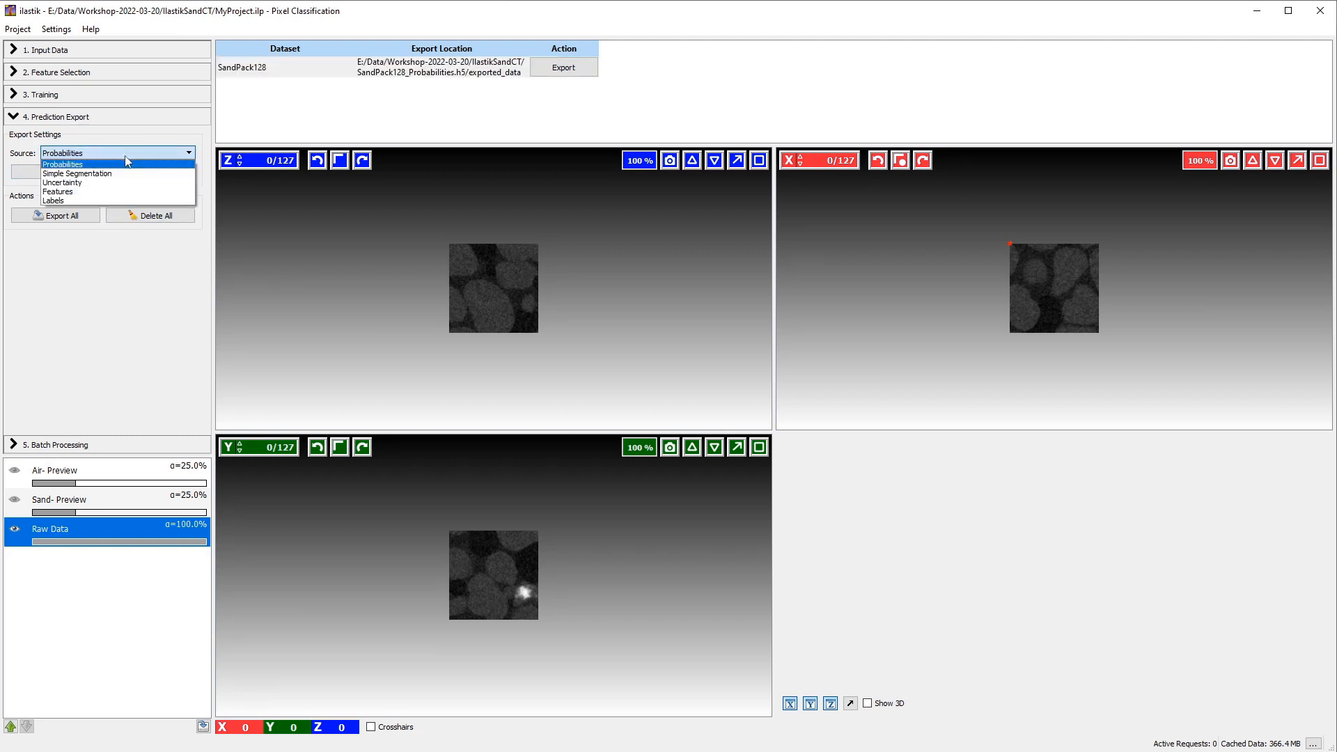
click(77, 173)
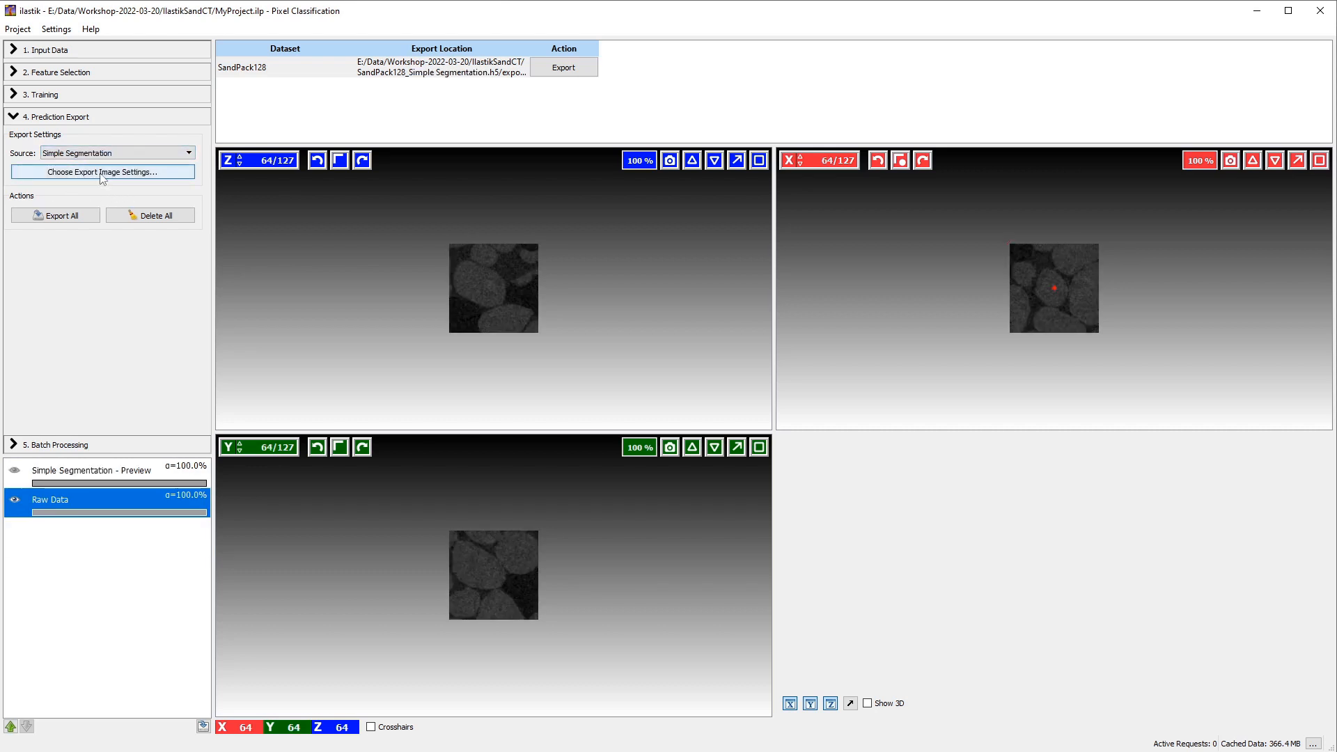
Set the output format in the image export settings to png sequence.
click(103, 174)
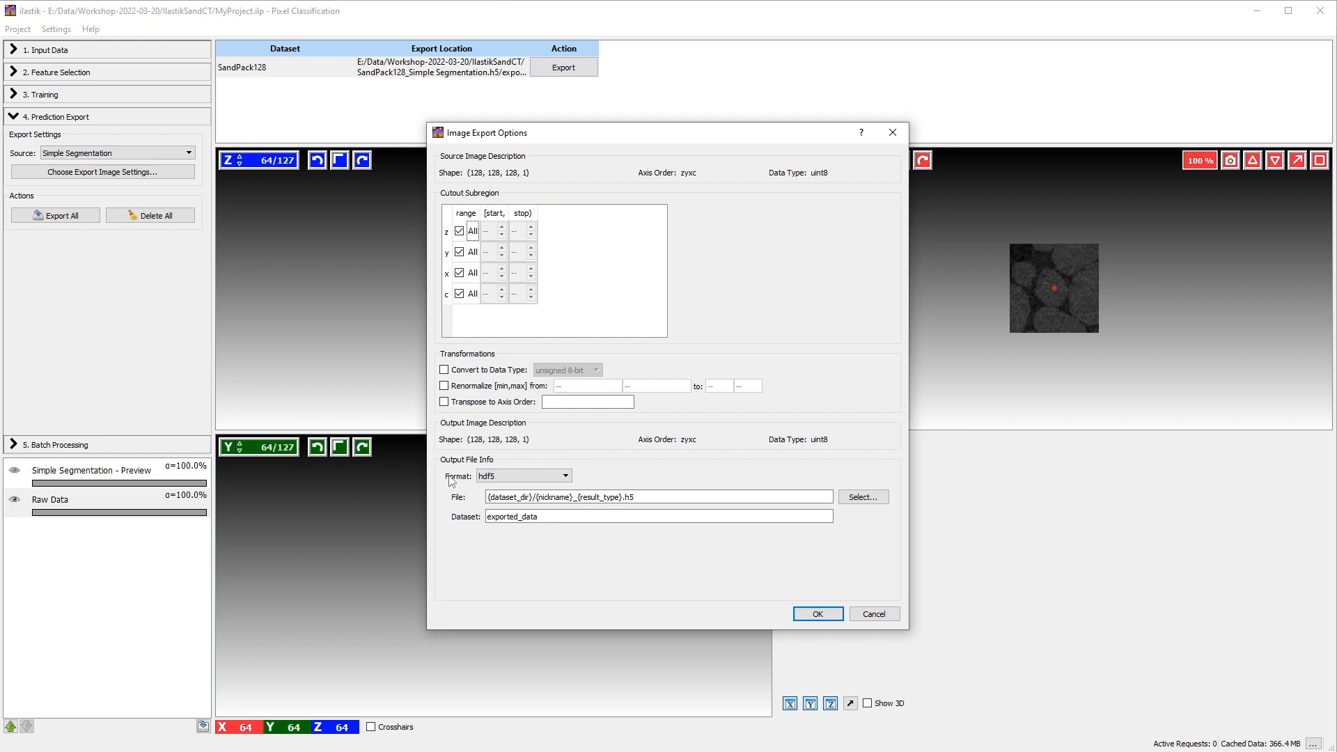
click(564, 476)
drag(568, 503, 566, 533)
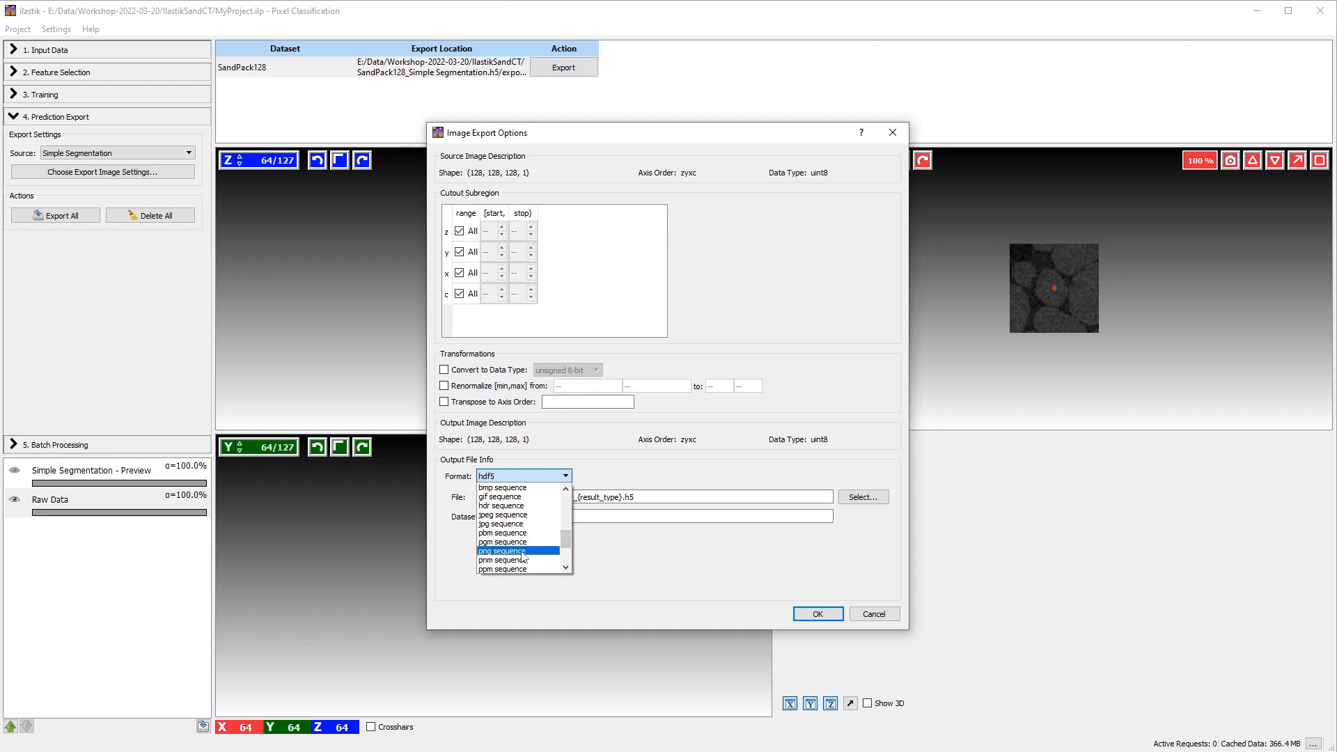
click(521, 552)
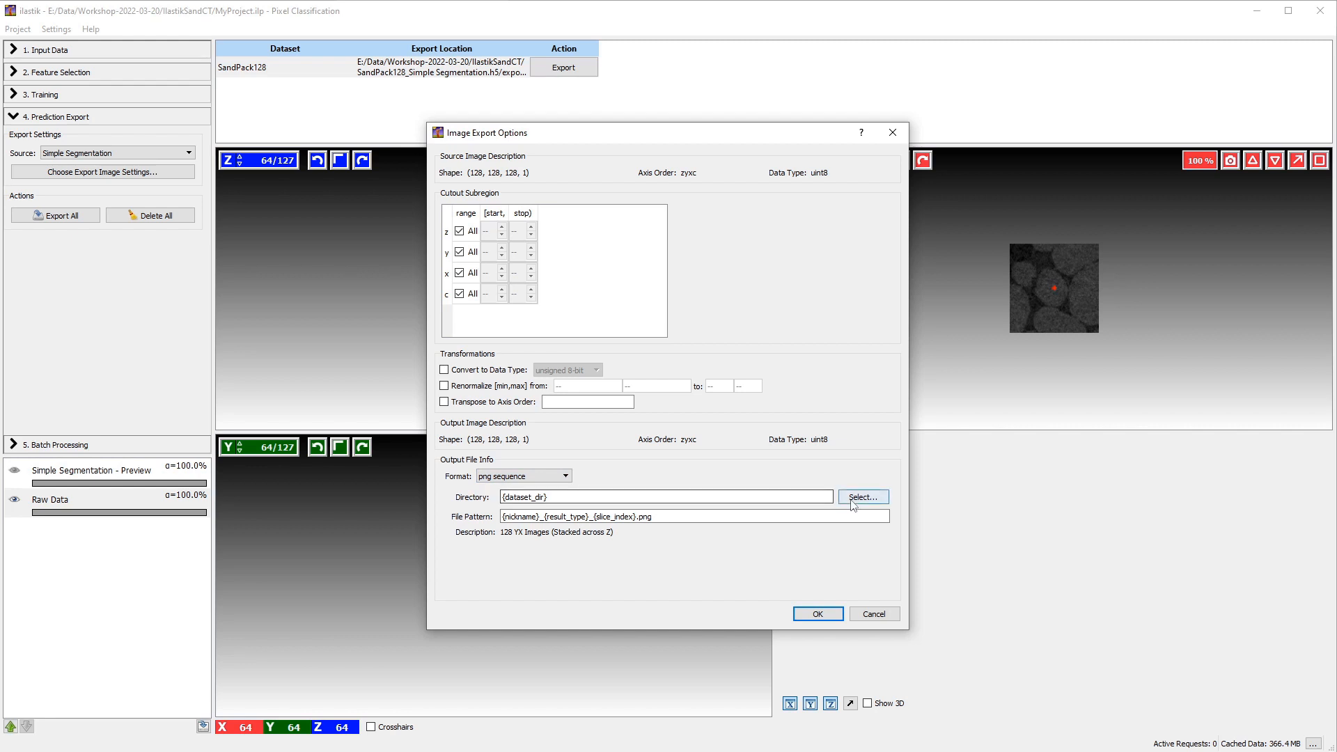
Browse for the export directory and create a folder named results_1 inside Workshop-2022-03-20/IlastikSandCT.
click(851, 498)
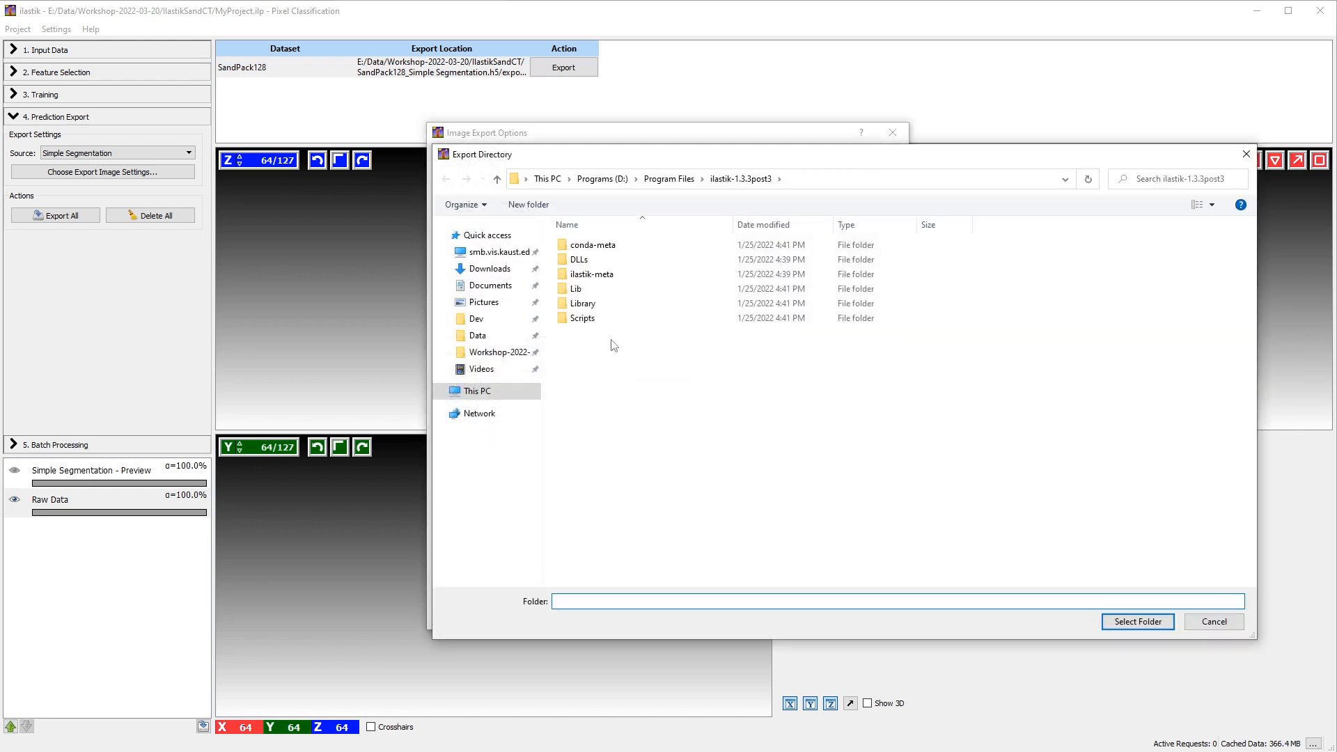
click(512, 351)
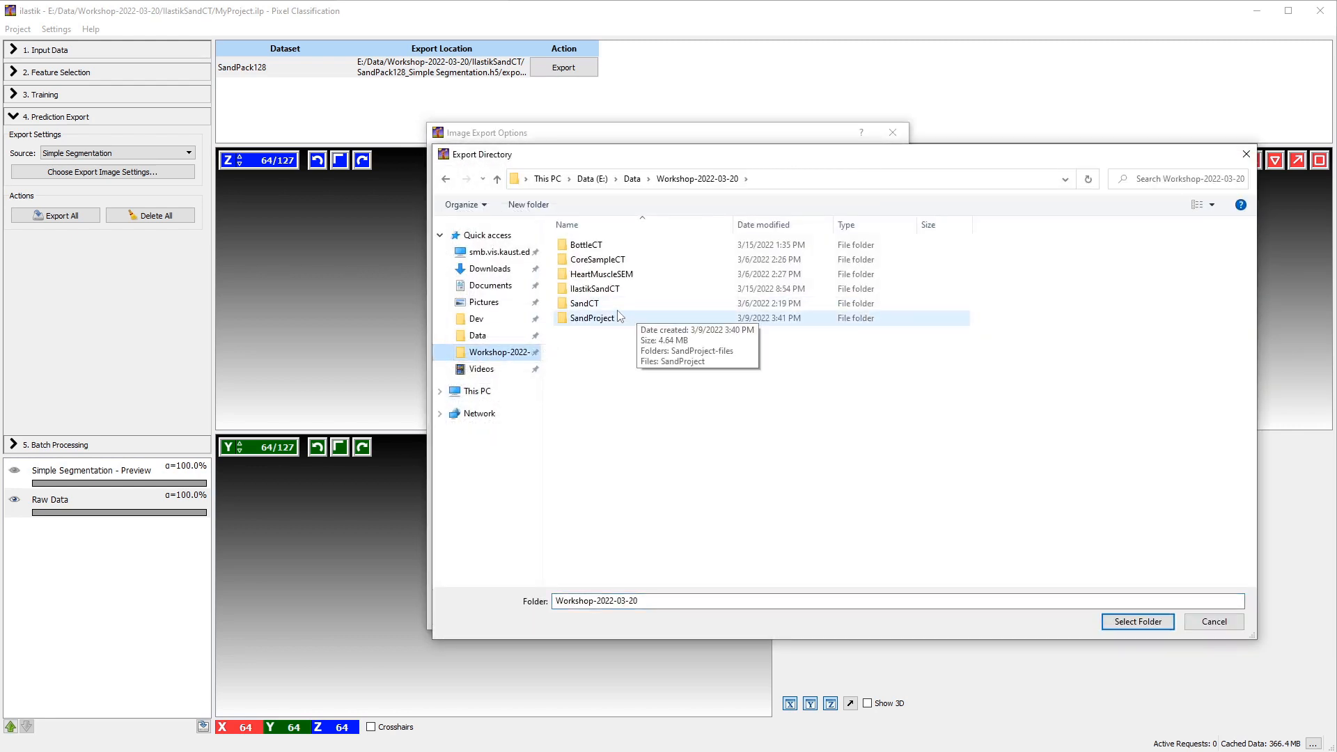
click(613, 290)
double_click(613, 289)
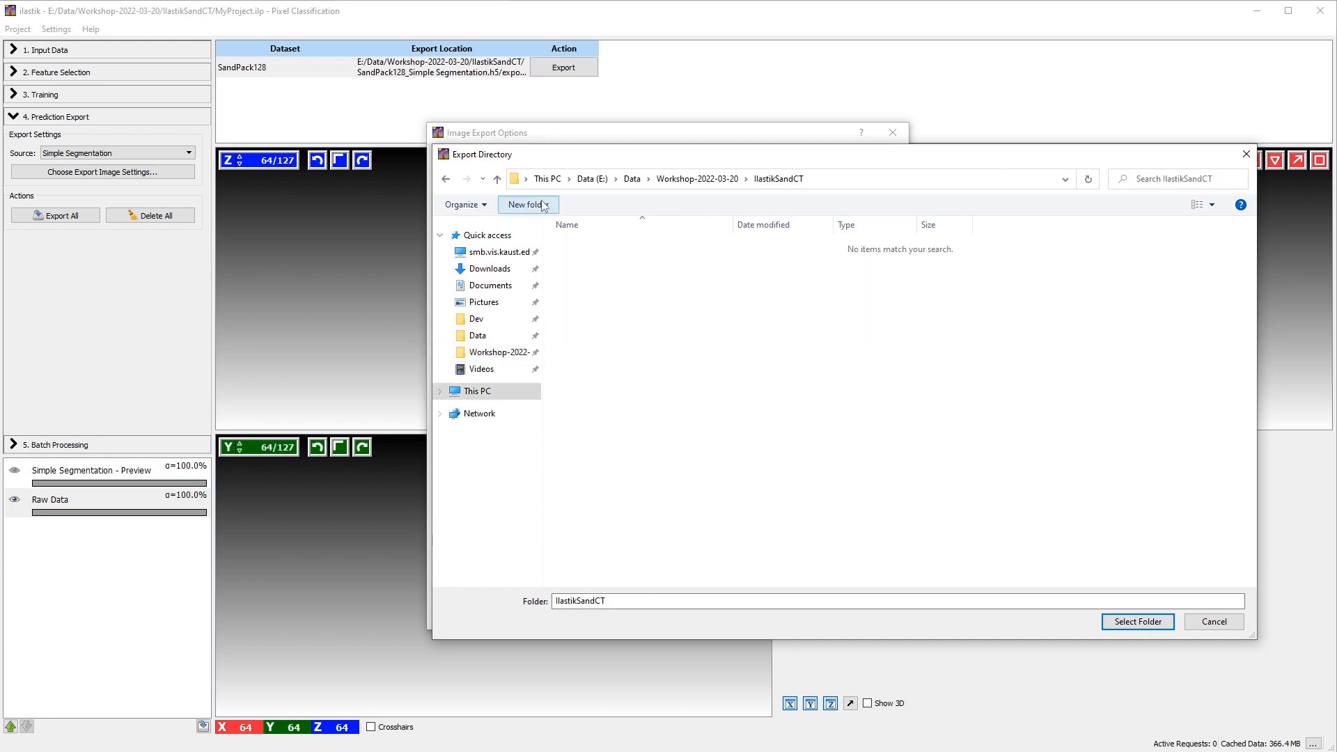
click(529, 204)
text(results_1)
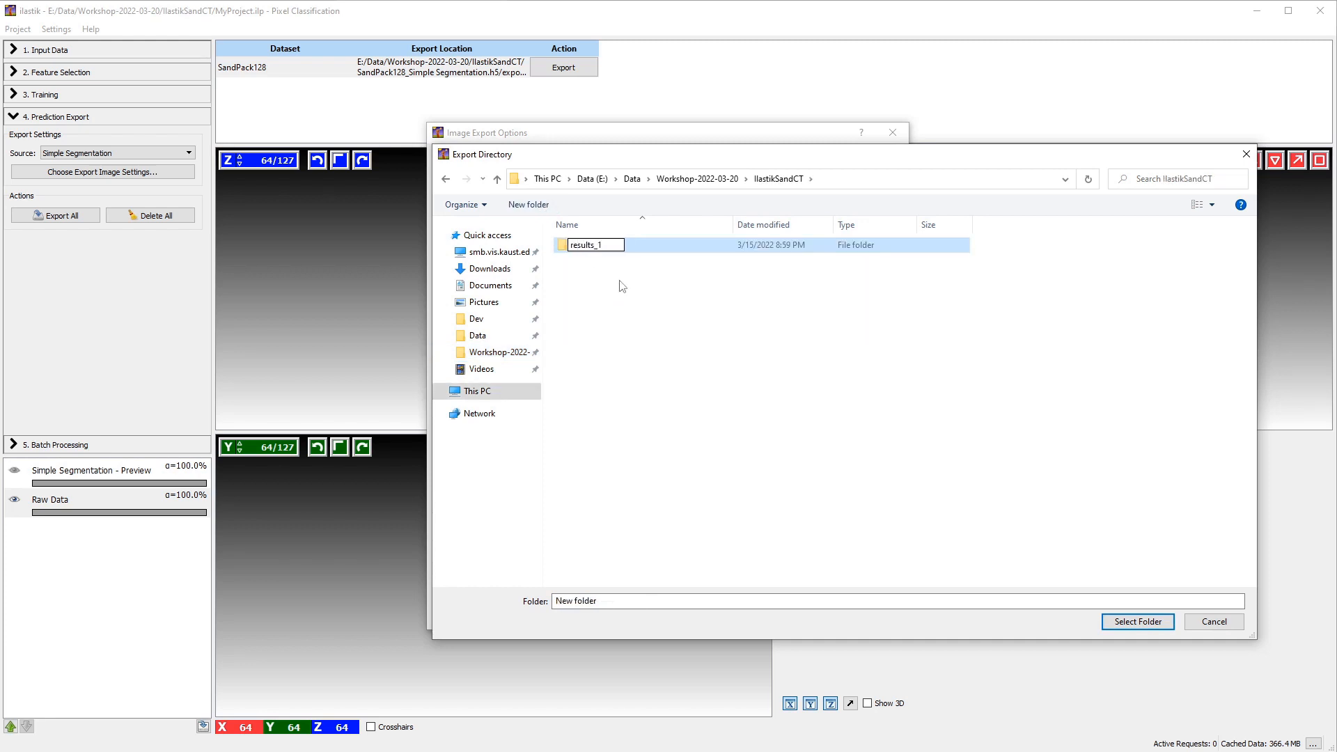
key(Return)
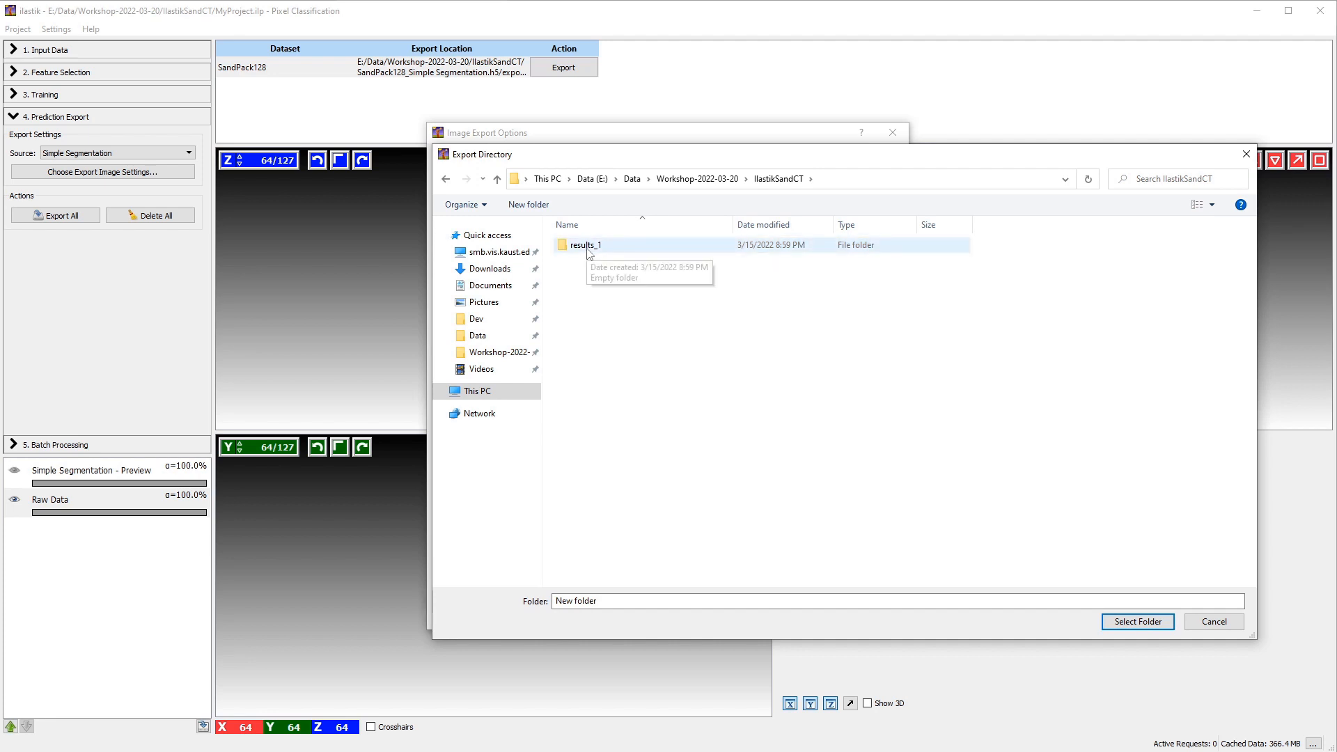
Choose results_1 as the export directory, accept the export options and export all predictions.
click(582, 378)
double_click(581, 245)
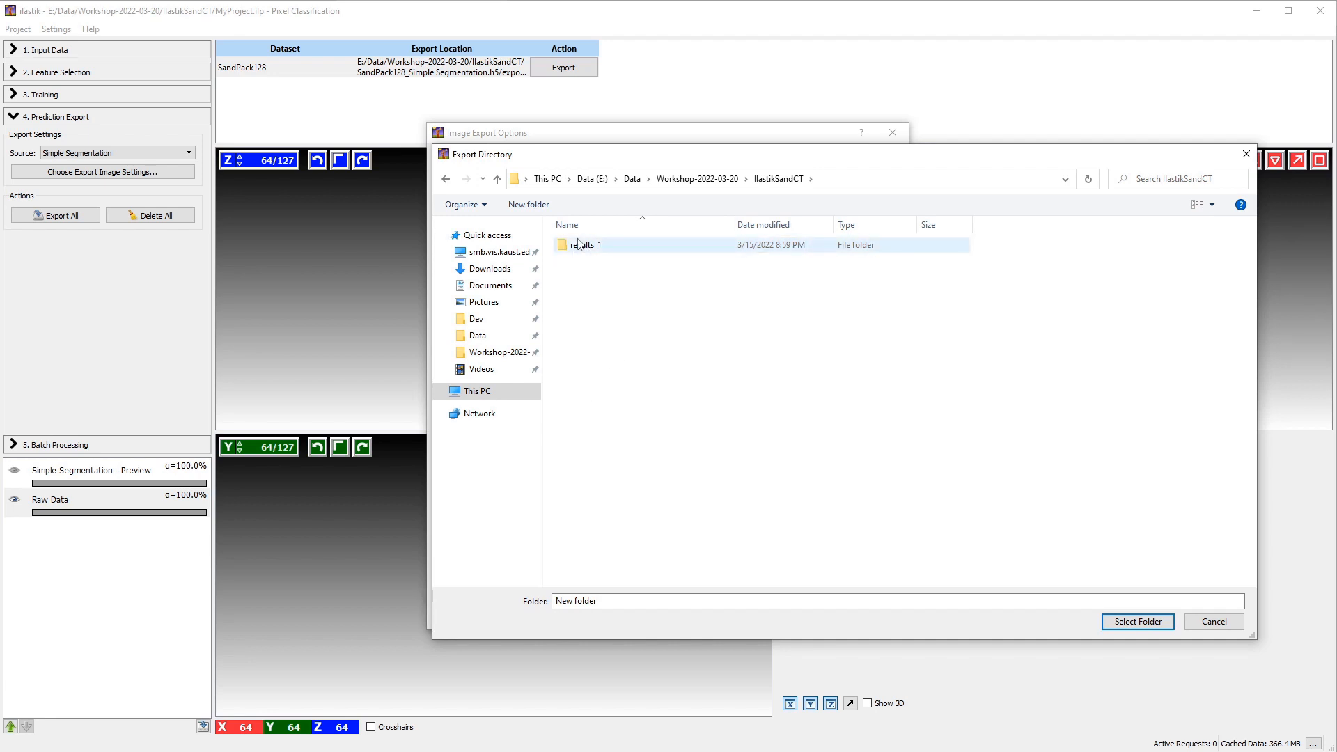
click(1126, 627)
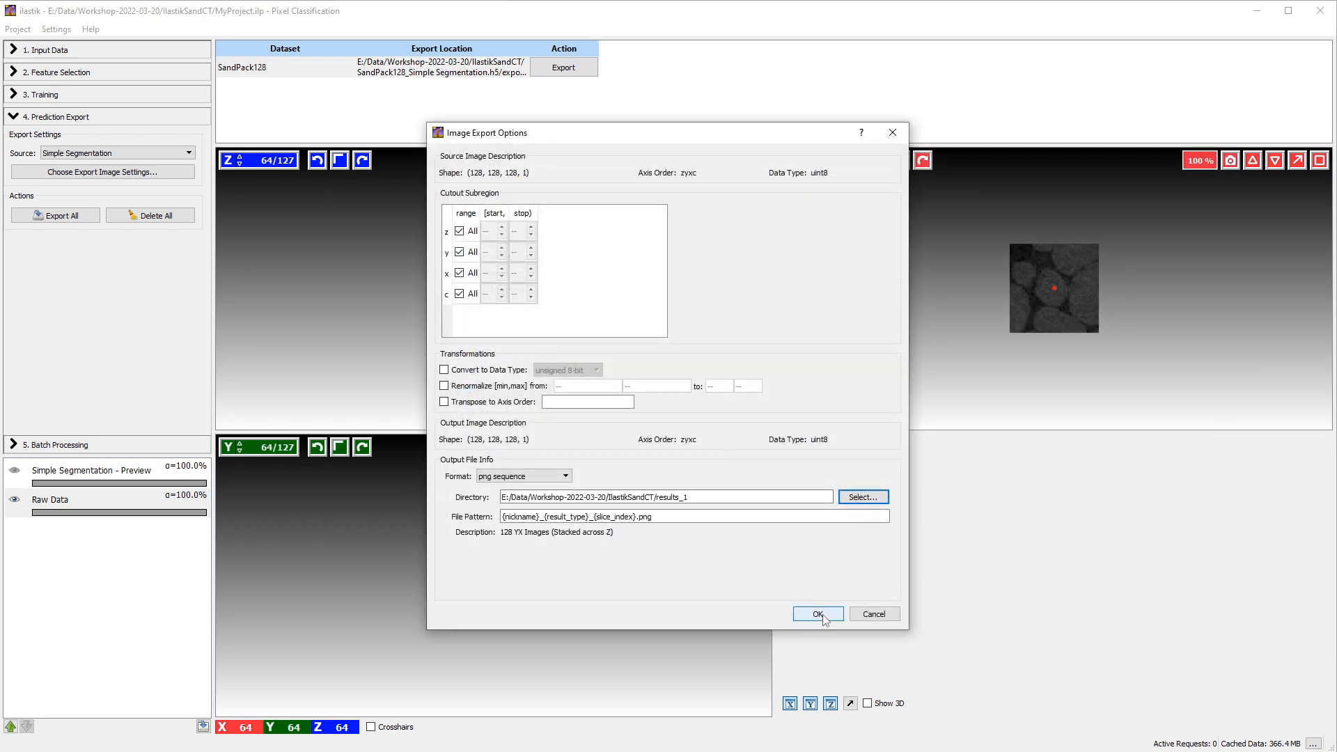
click(826, 619)
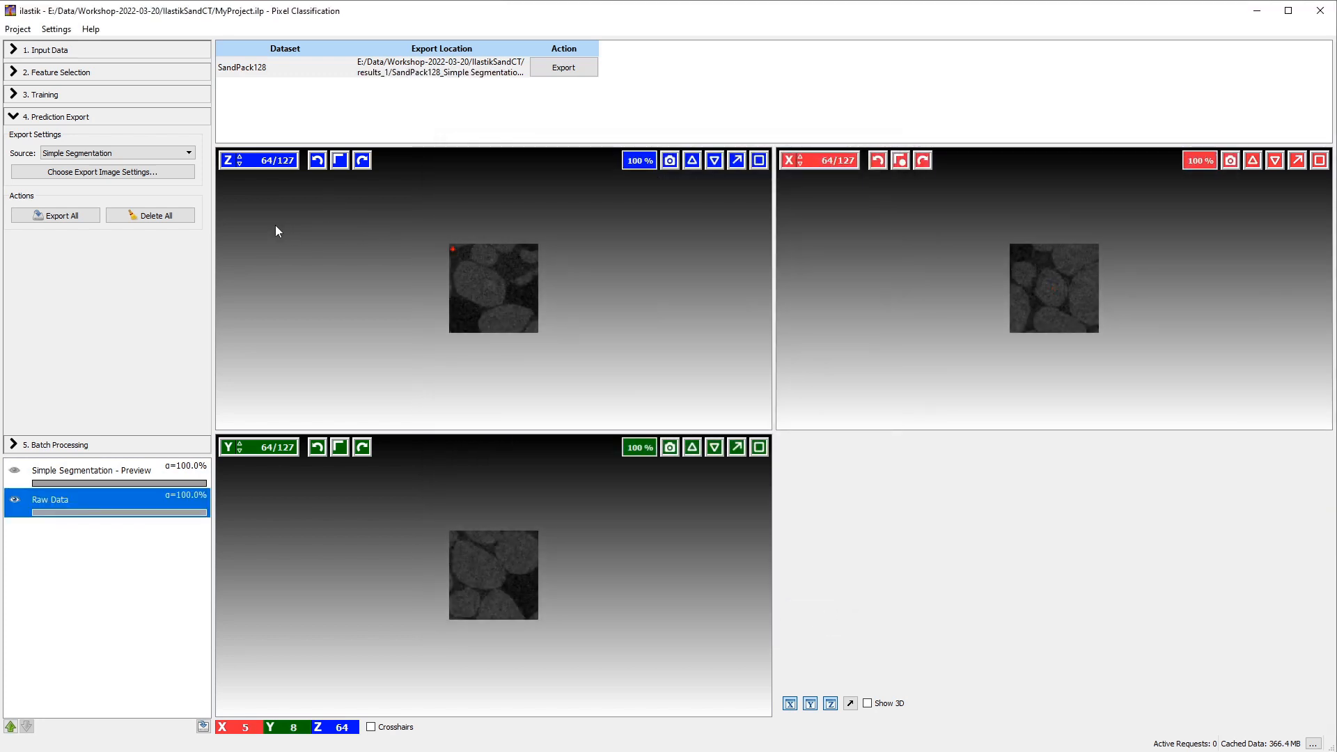
click(61, 215)
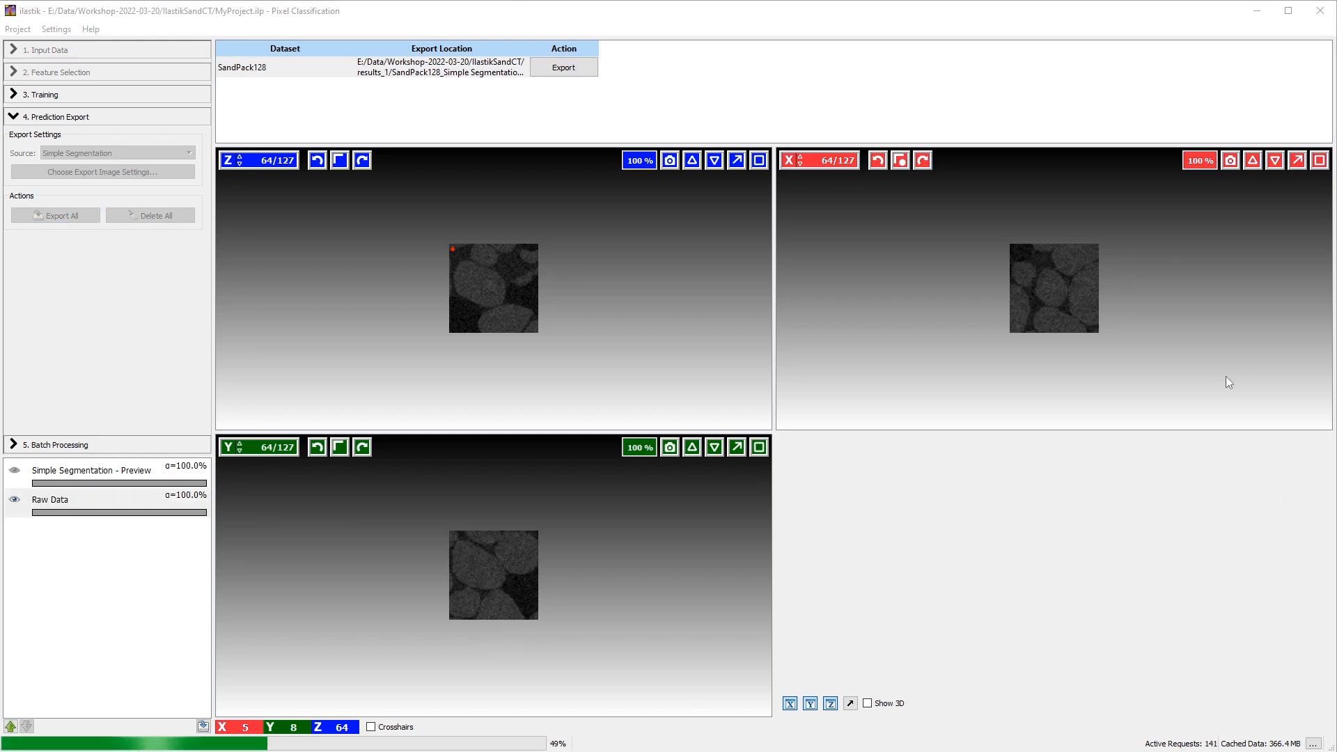
Switch to File Explorer and look through the exported segmentation images in IlastikSandCT/results_1.
drag(1336, 198, 899, 152)
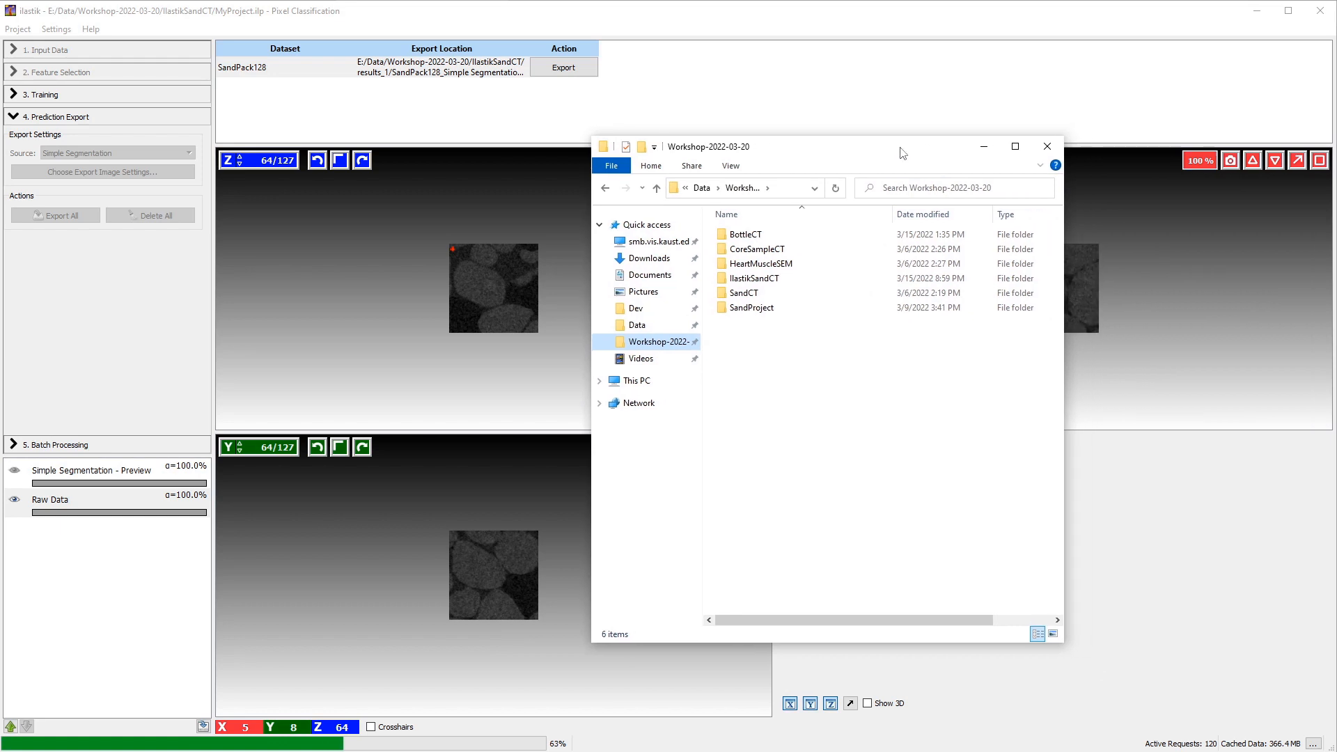
double_click(741, 278)
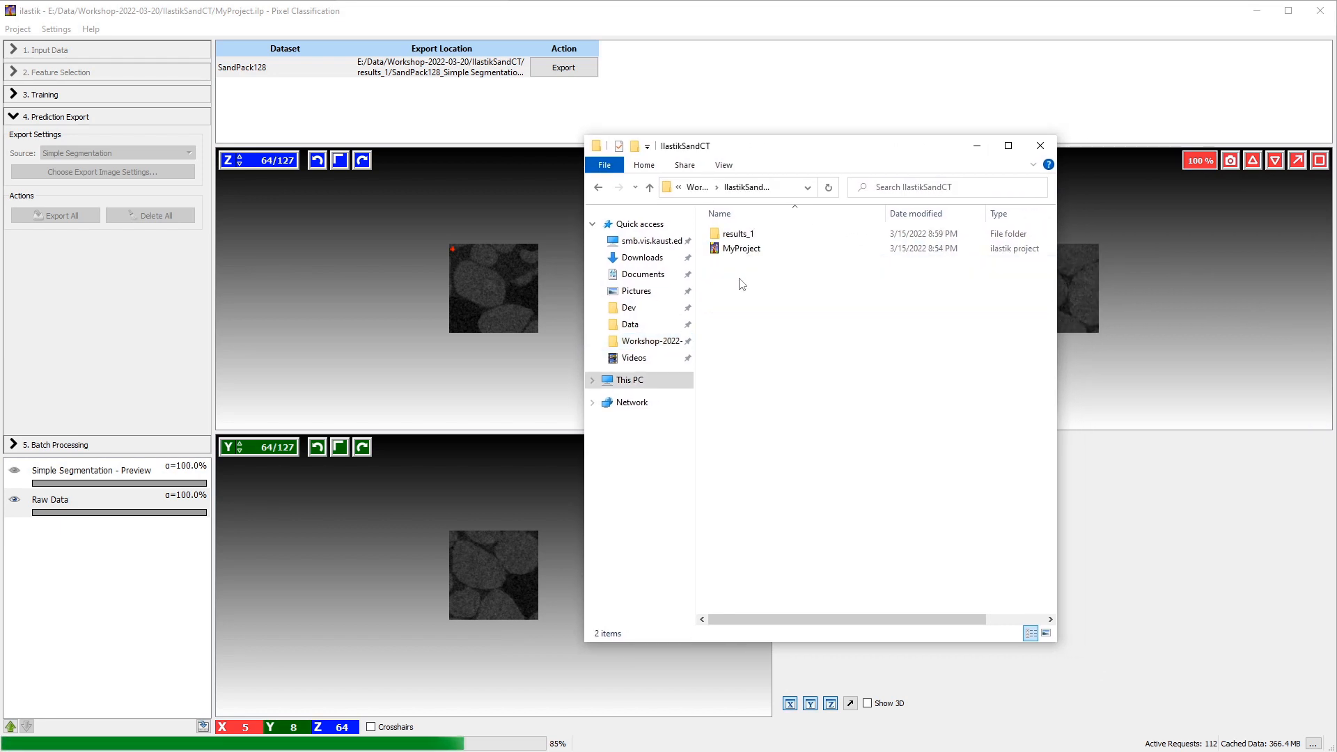
double_click(740, 234)
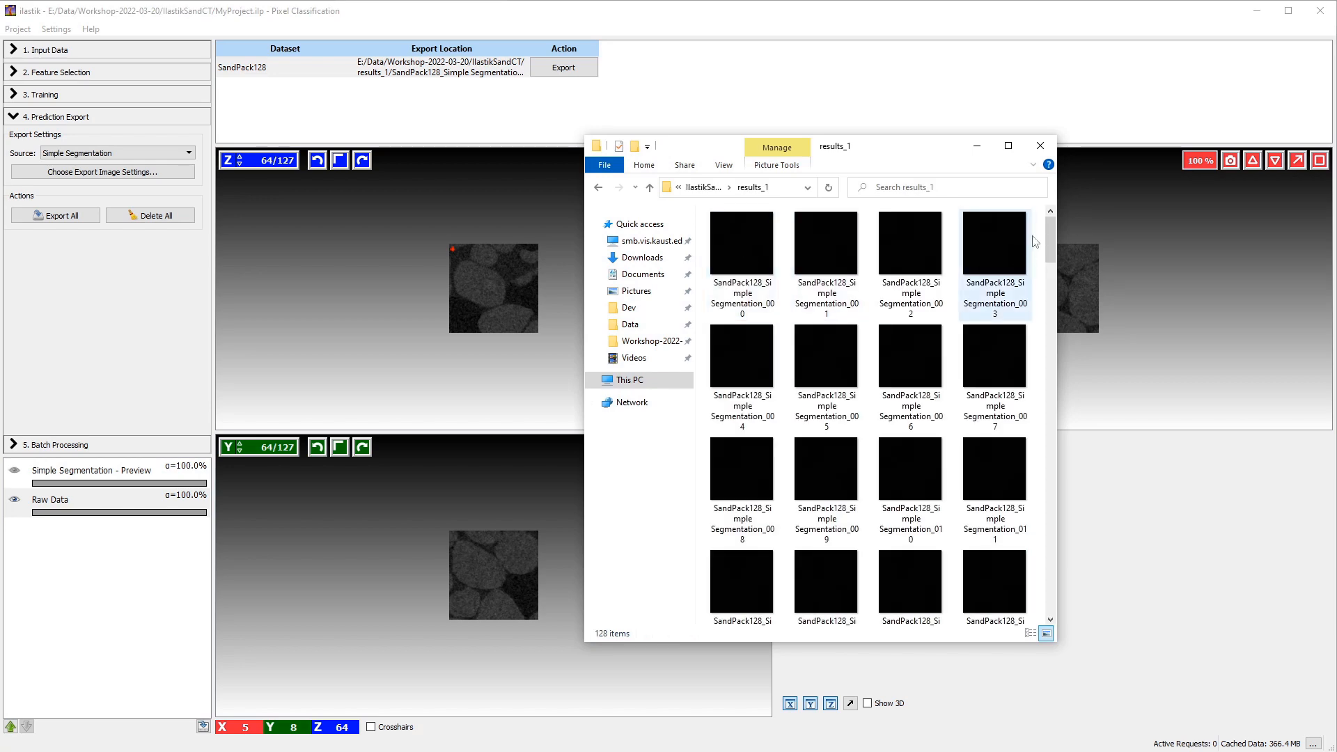
mouse_move(1050, 241)
mouse_down()
mouse_move(1063, 361)
mouse_move(1050, 221)
mouse_up()
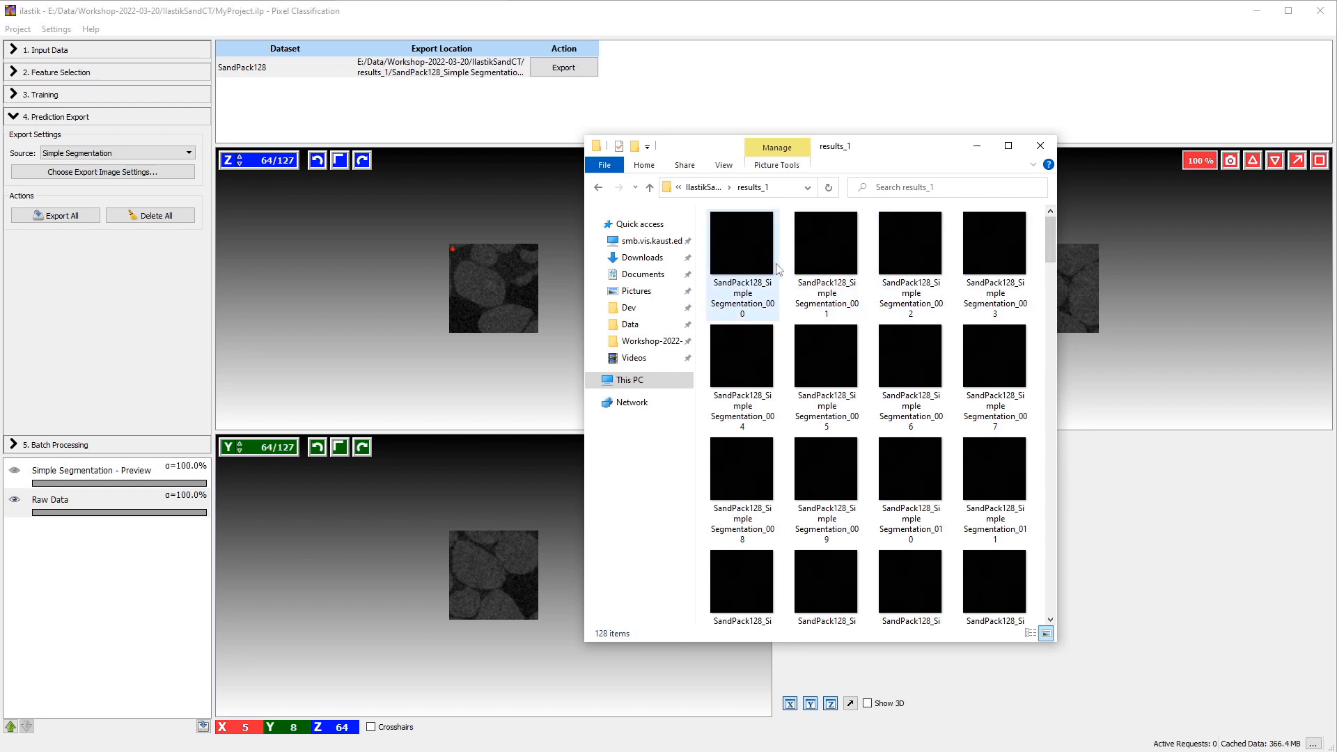
click(754, 261)
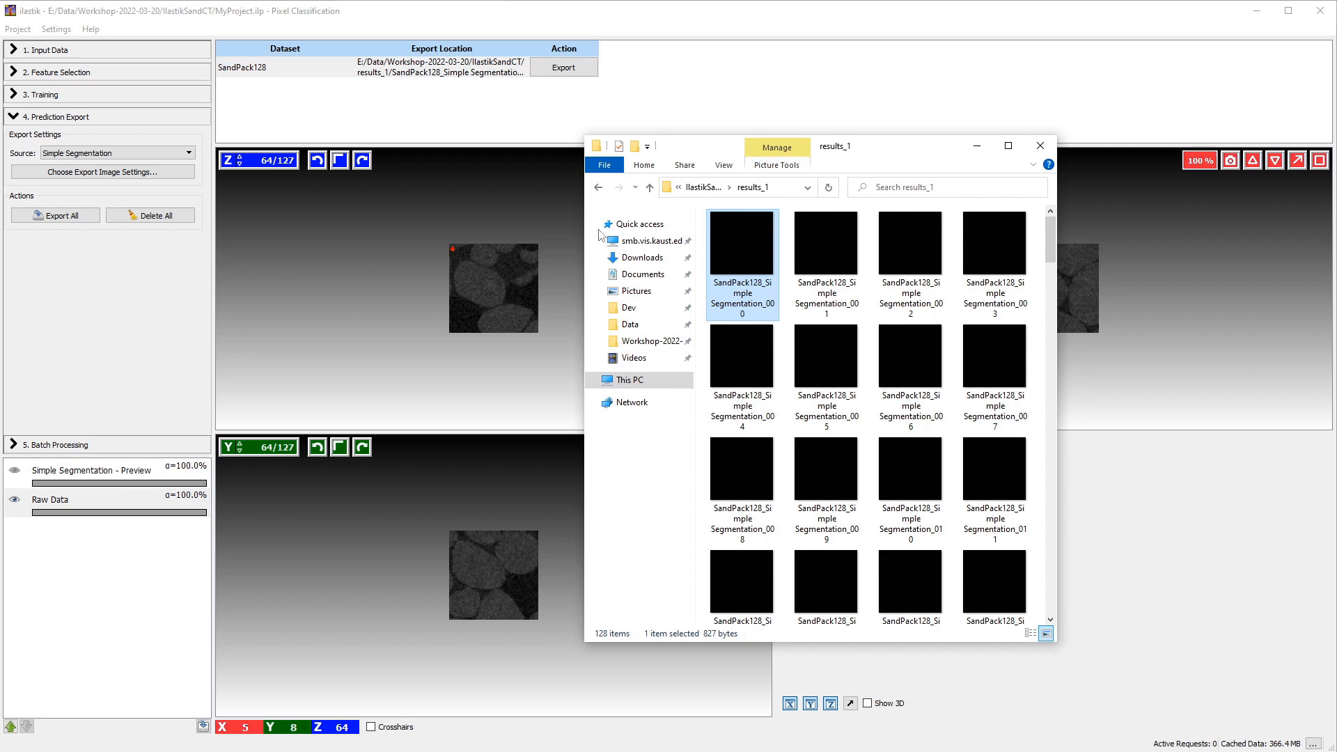
Switch to Avizo and load all segmentation images from Workshop-2022-03-20/IlastikSandCT/results_1, accepting the image read parameters.
click(37, 99)
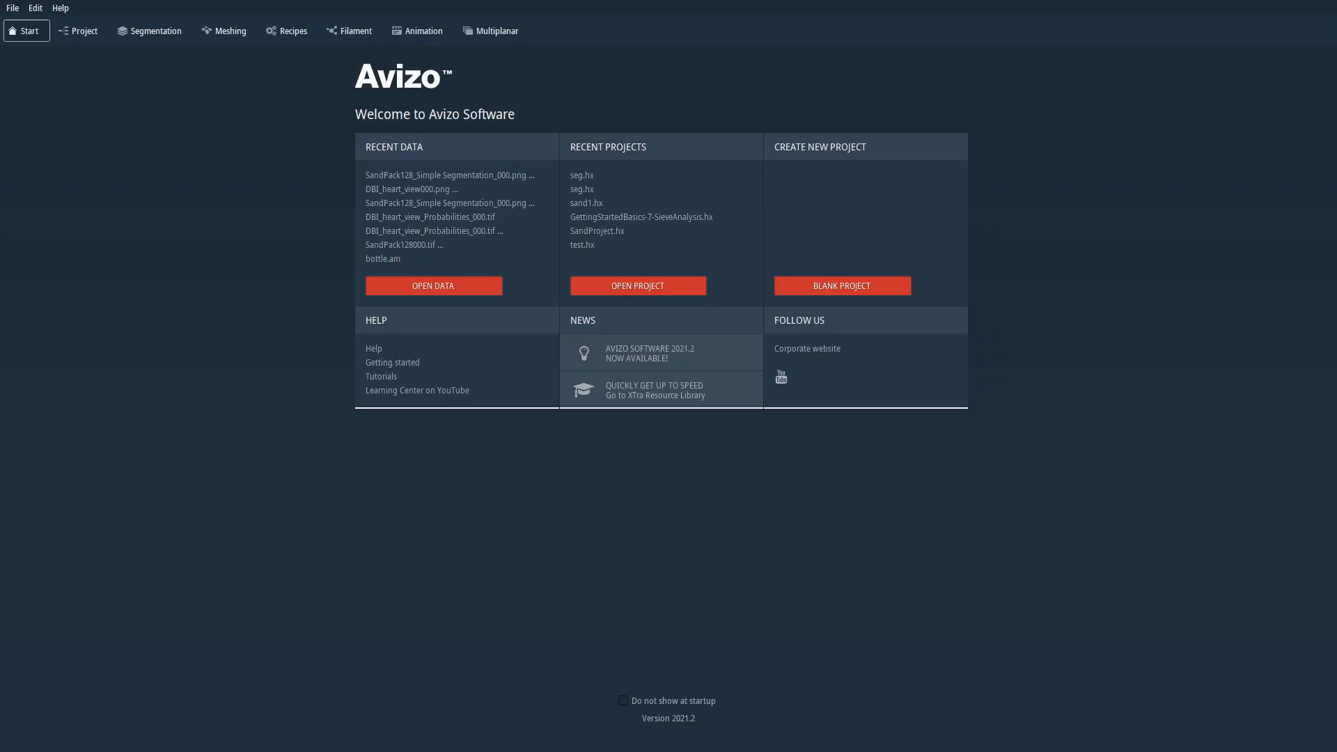
click(449, 288)
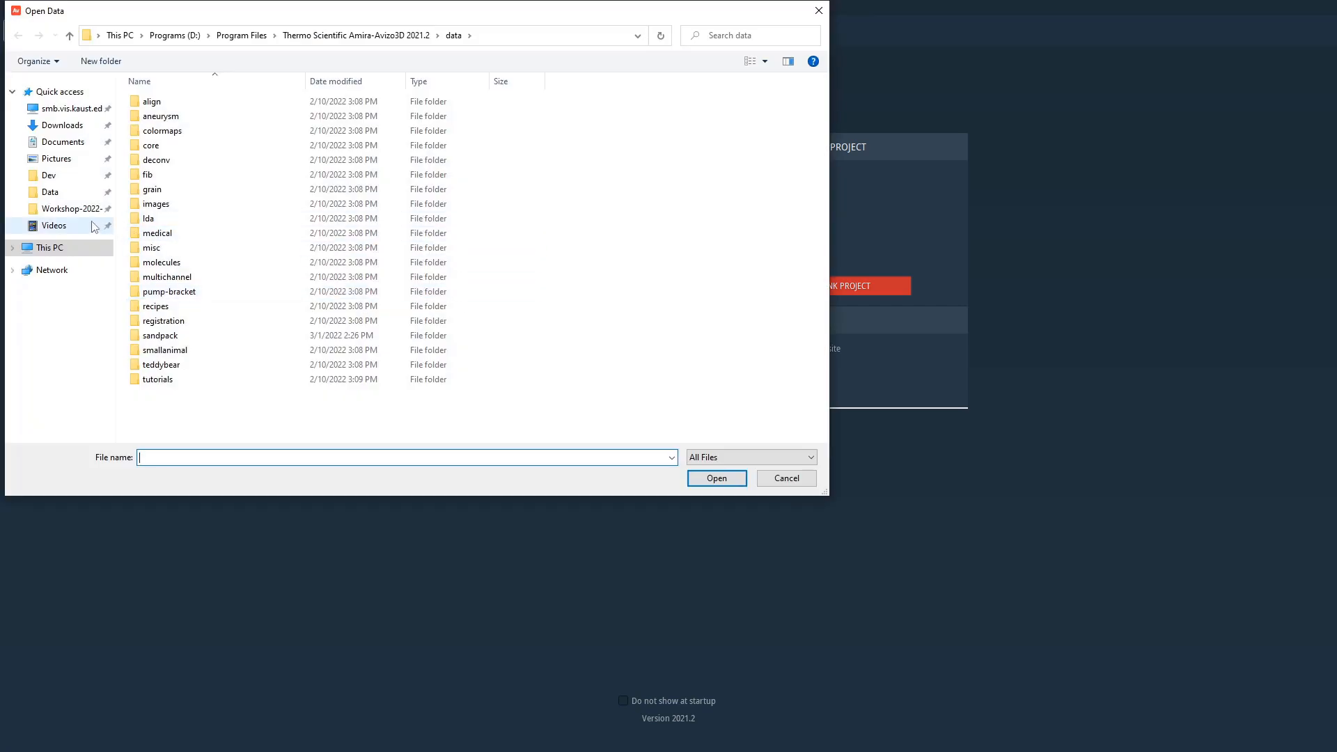
click(73, 209)
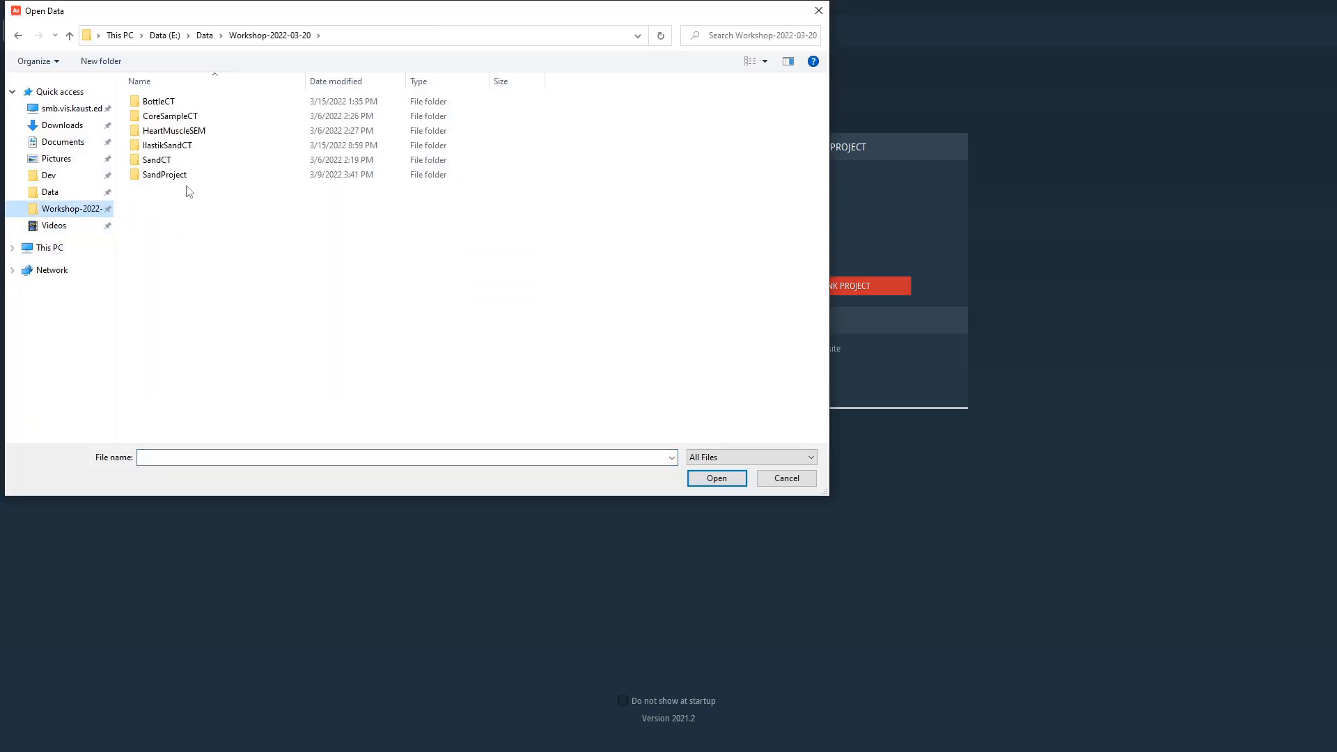
double_click(166, 145)
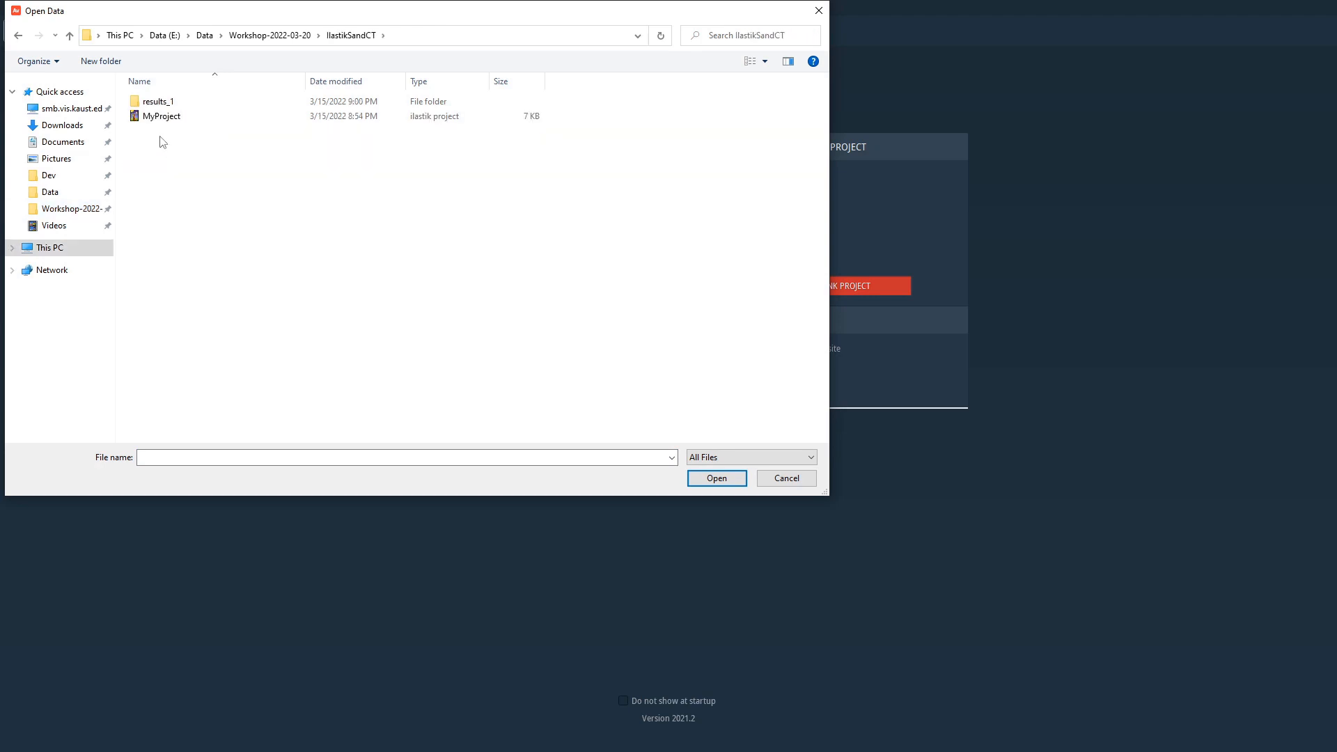
double_click(162, 103)
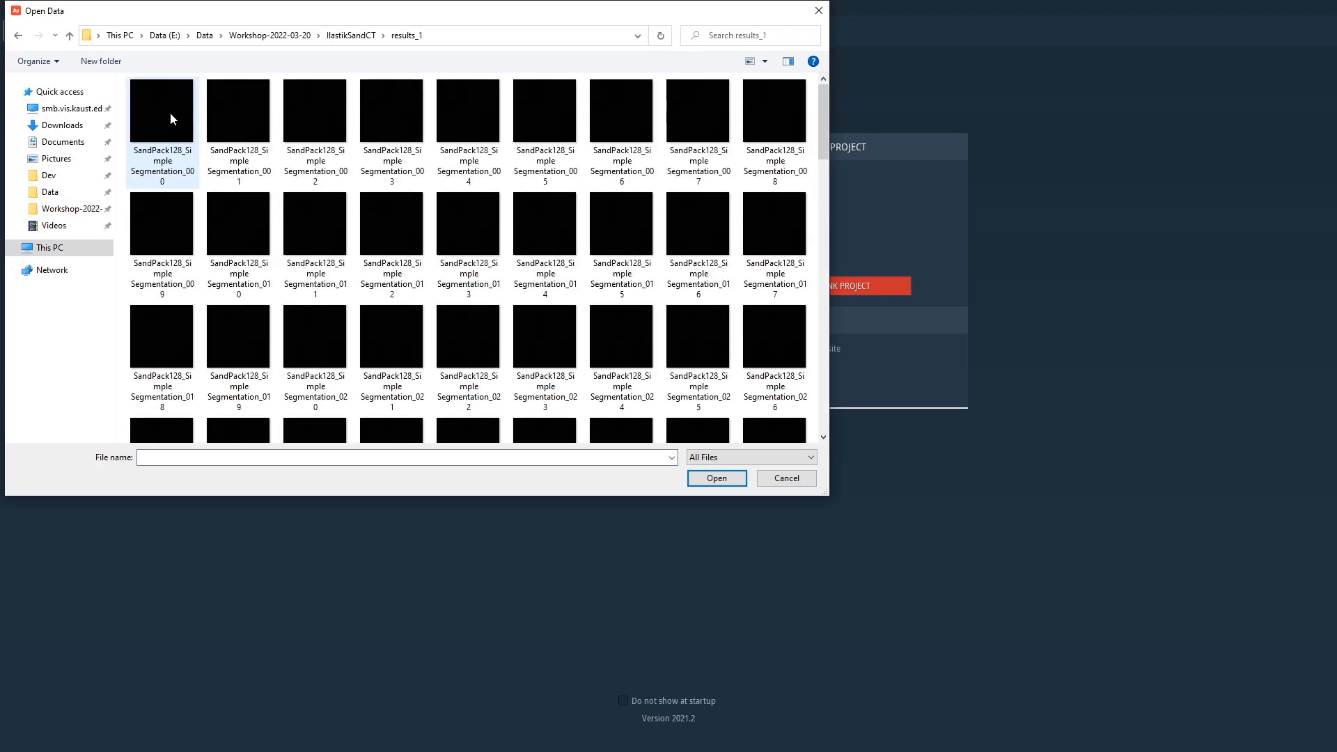
click(171, 118)
key(ctrl+a)
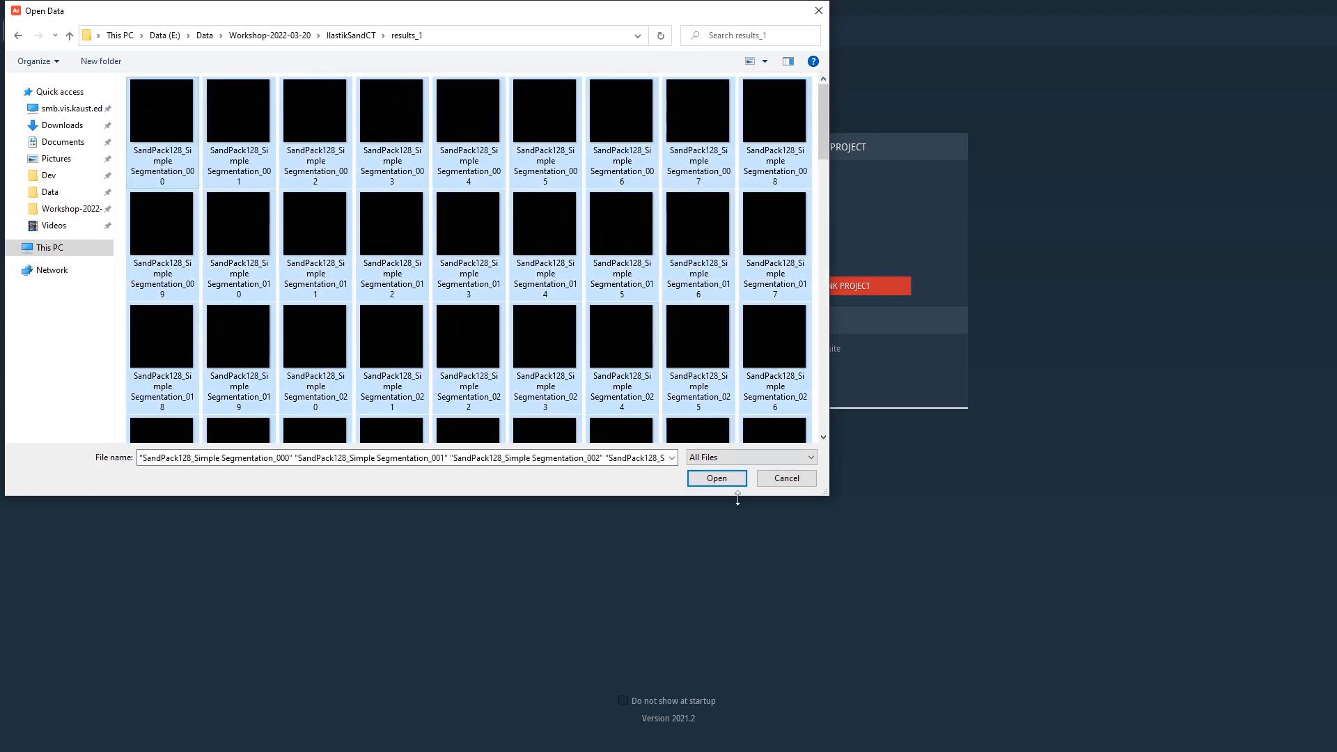
click(717, 478)
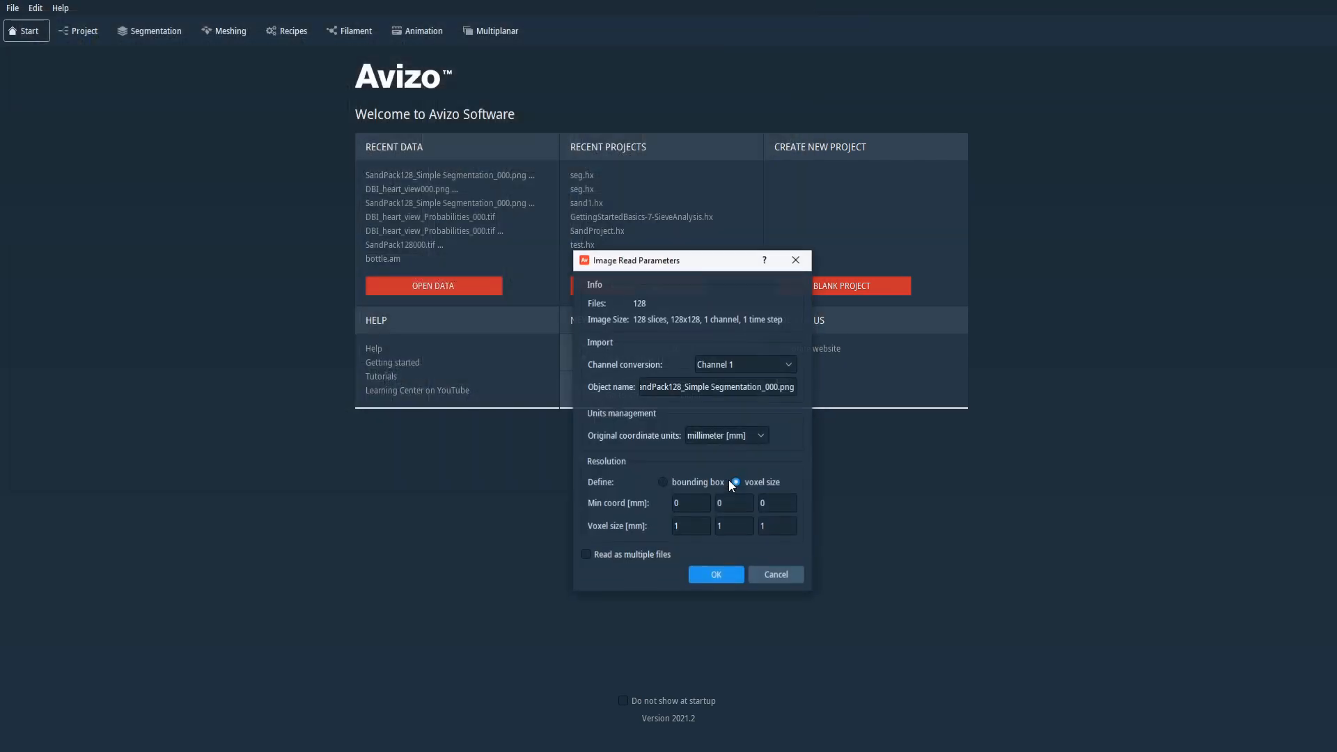
click(717, 574)
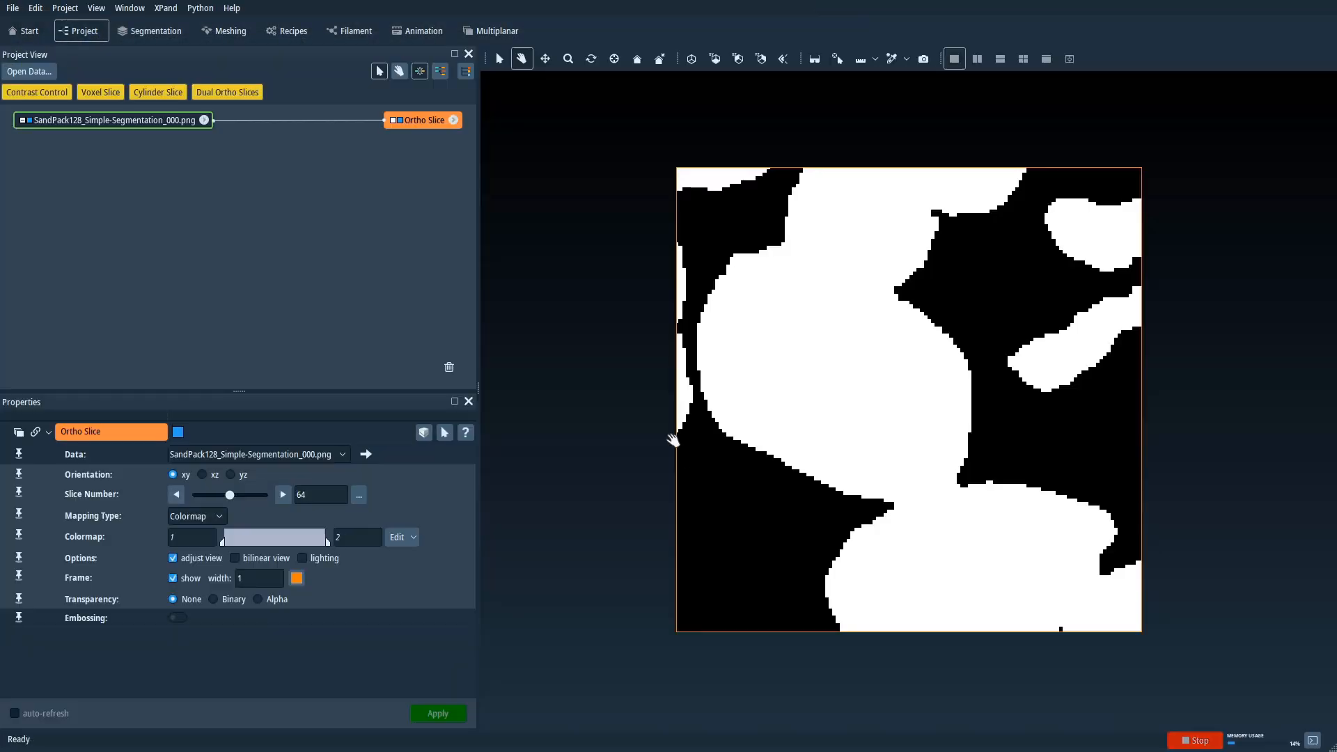
Attach a Convert Image Type module to the loaded SandPack128 segmentation data.
drag(905, 553, 523, 490)
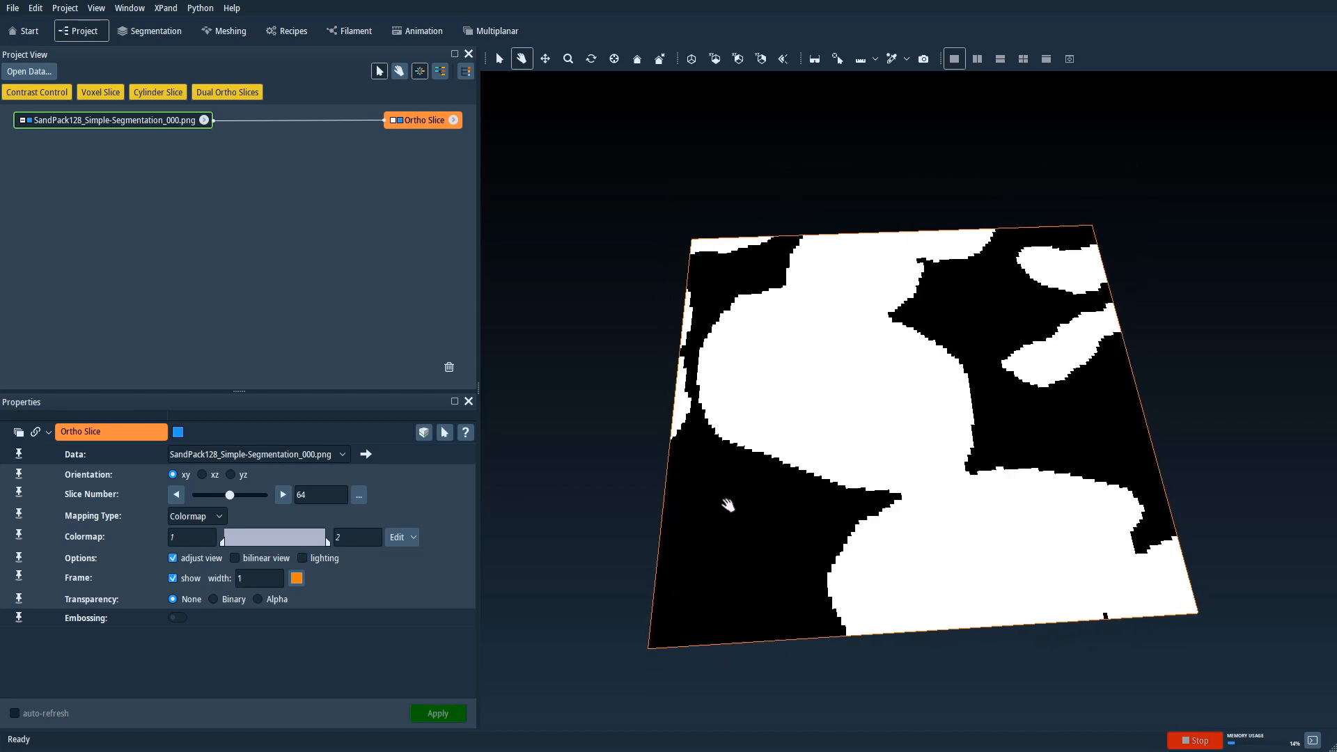
drag(725, 499, 800, 536)
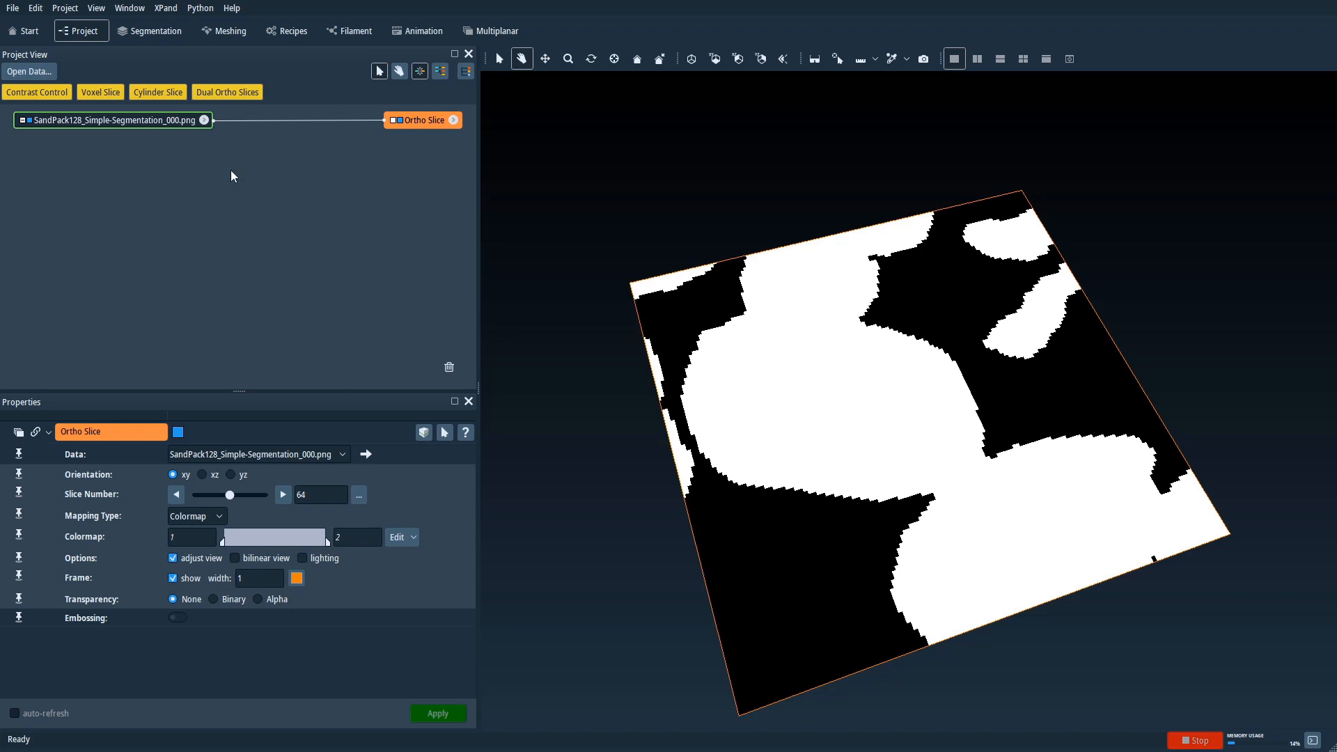
mouse_move(838, 457)
mouse_down()
mouse_move(855, 430)
mouse_move(841, 441)
mouse_up()
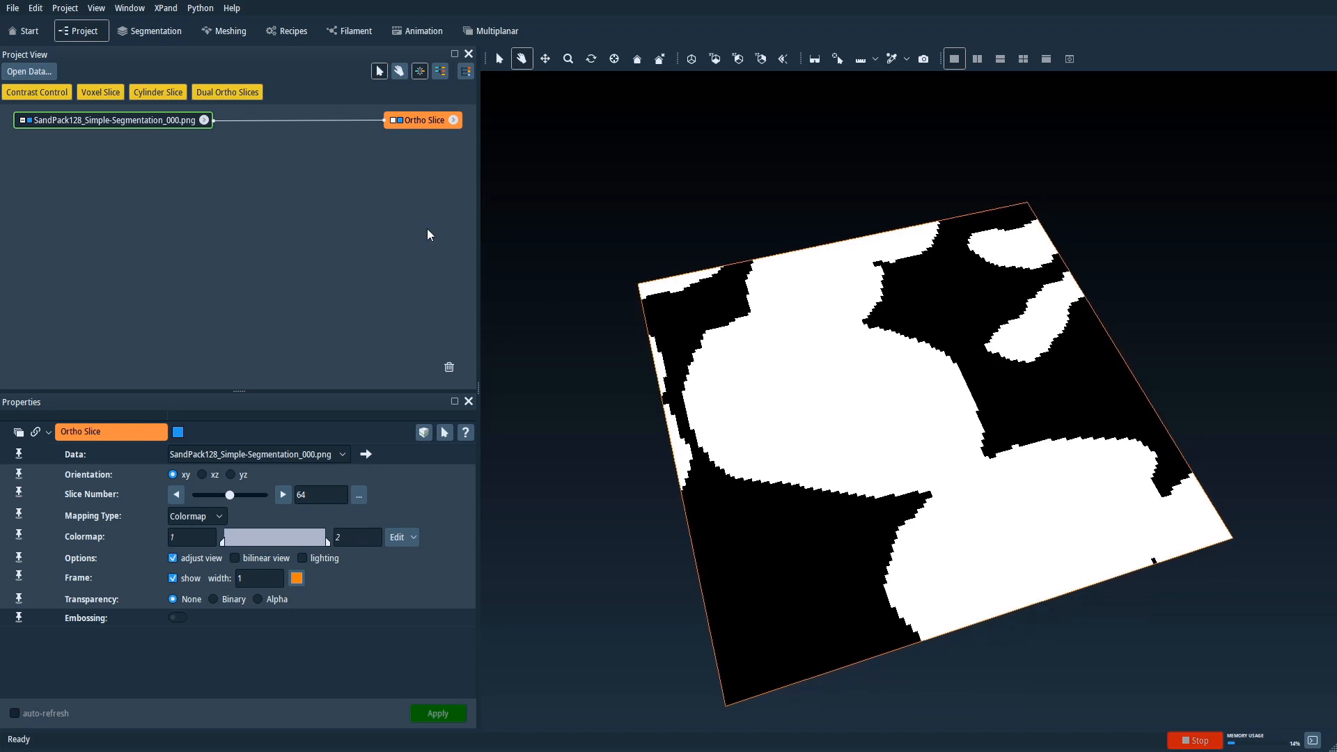
click(188, 121)
click(203, 119)
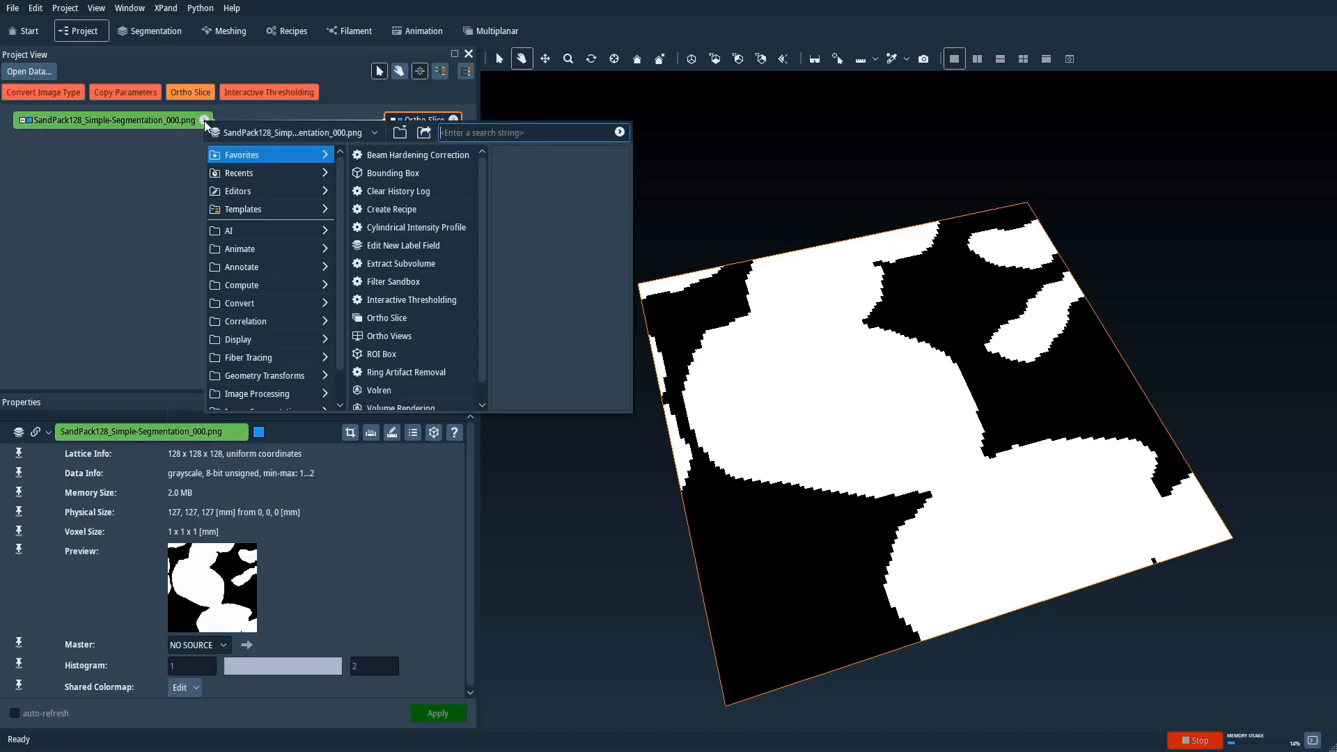
text(convert)
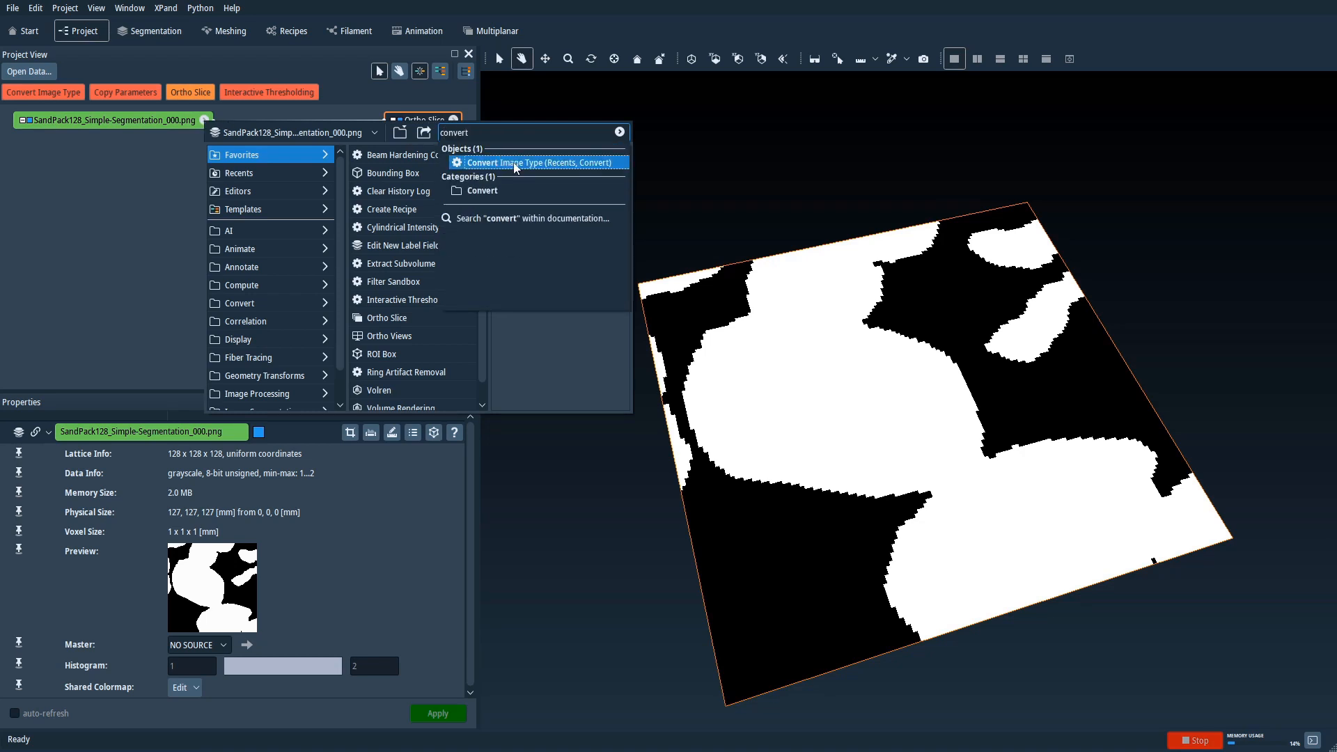
key(Return)
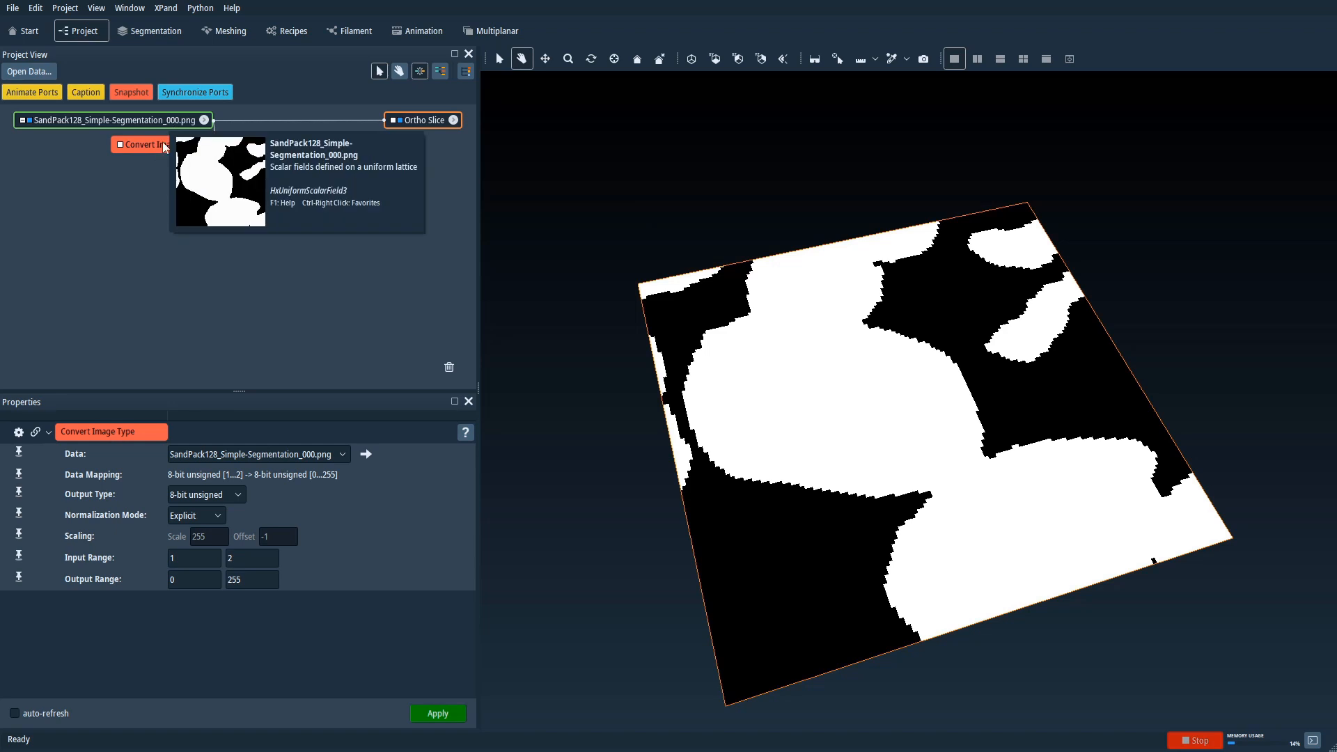
Convert the segmentation to the 8-bit label output type with Clean labels turned off.
click(239, 500)
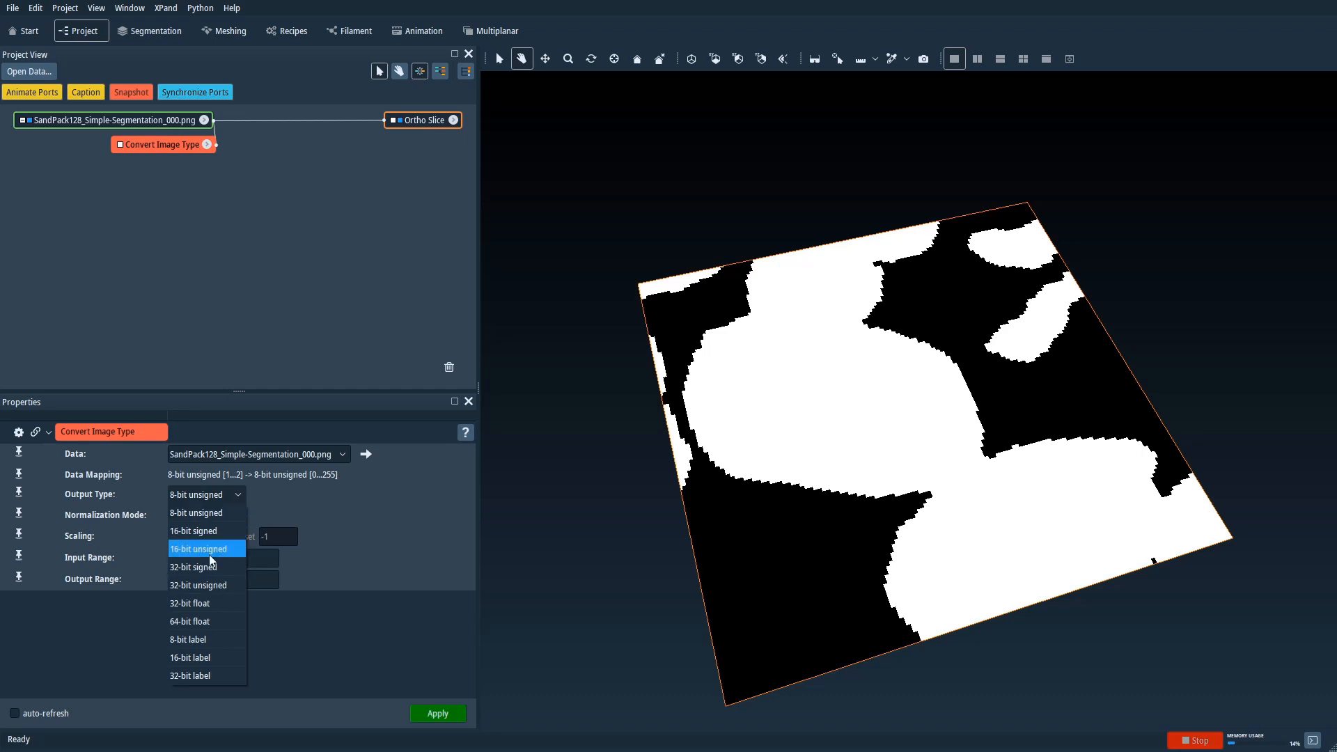
click(200, 641)
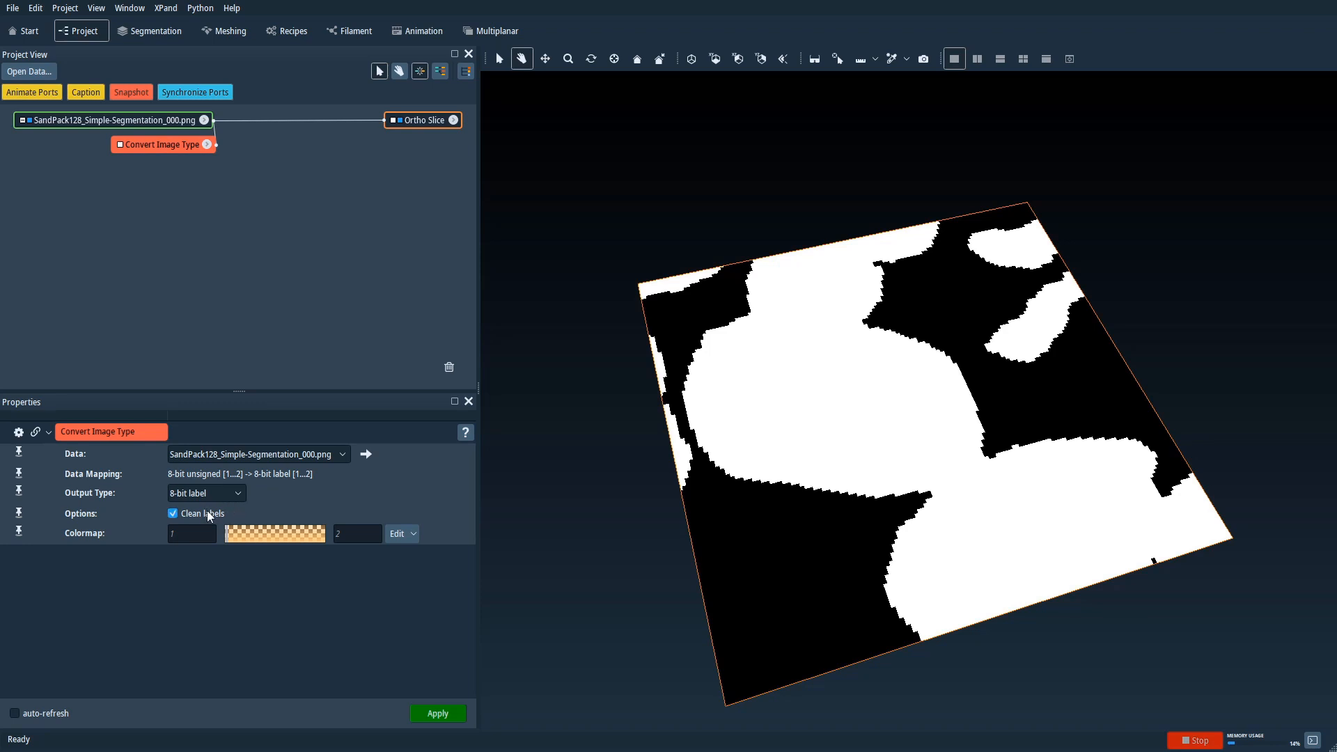
click(173, 513)
click(438, 714)
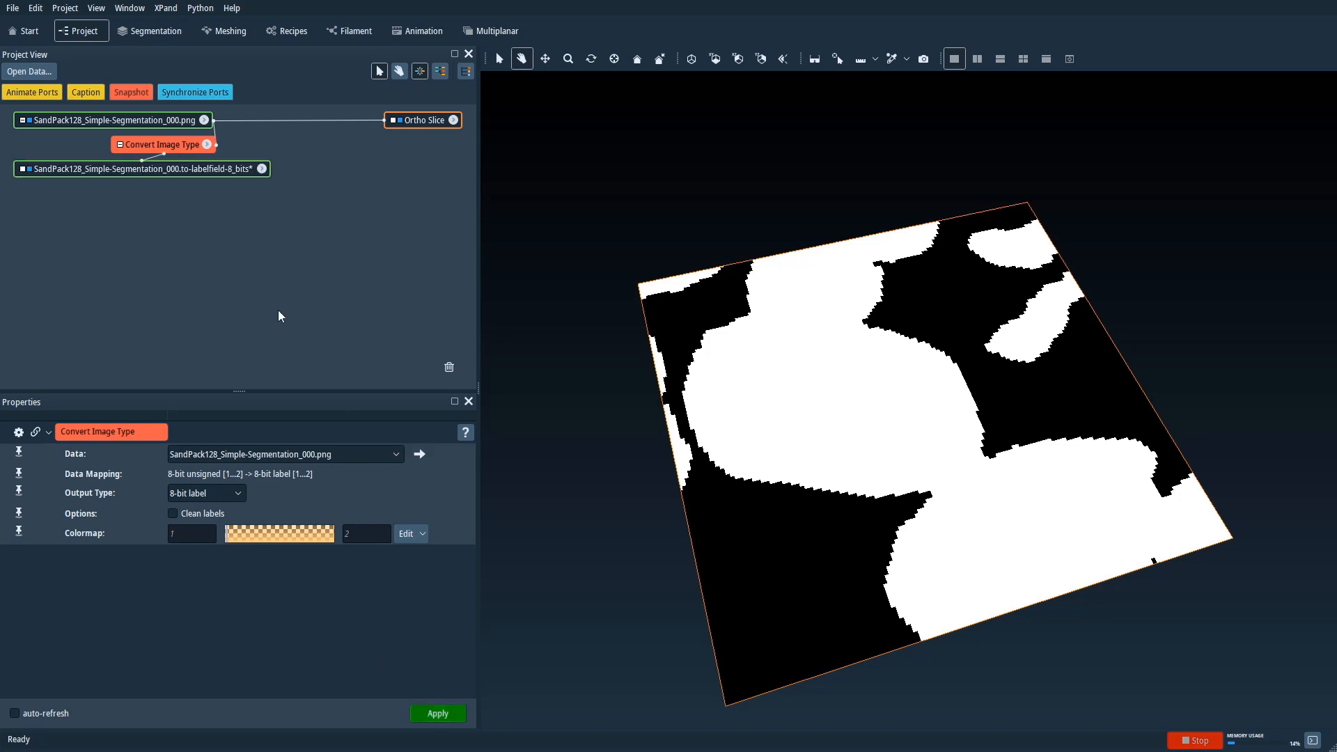
Attach Generate Surface to the converted label field and generate the surface with the preset settings.
click(226, 170)
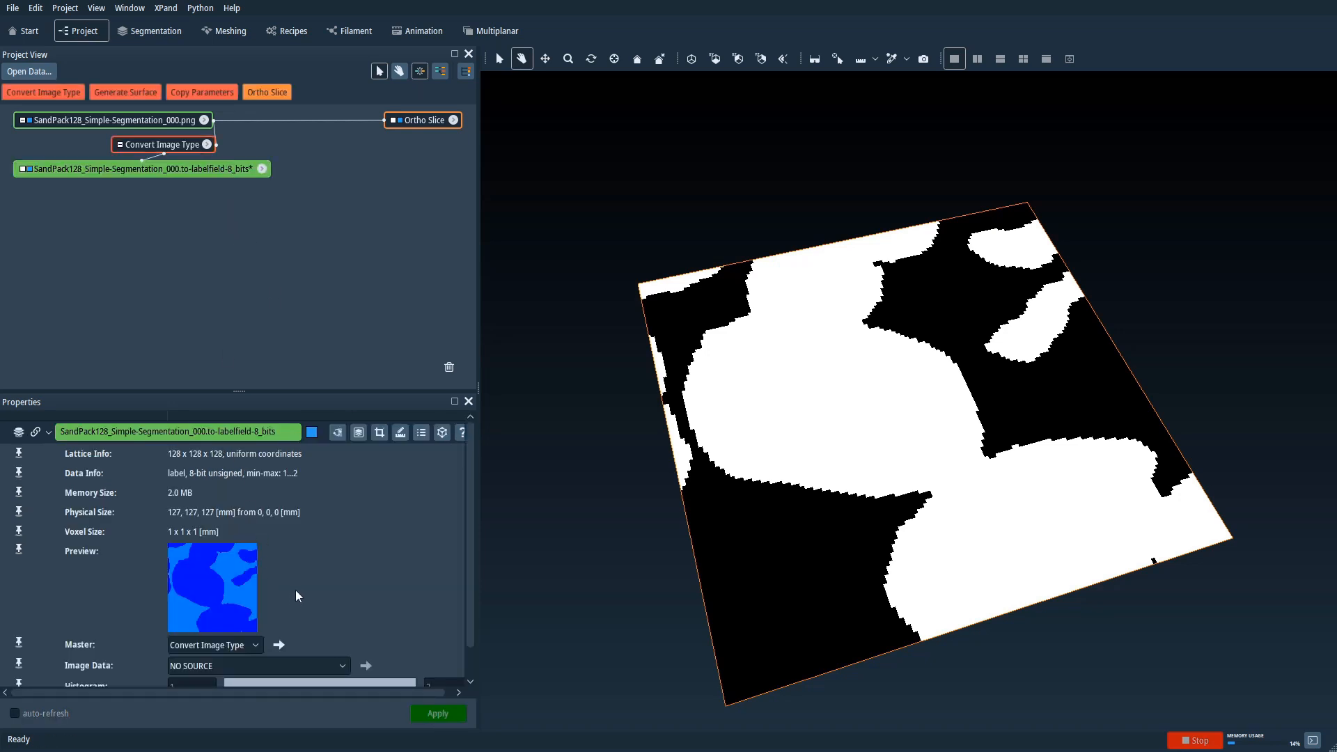
scroll(298, 594, down, 1)
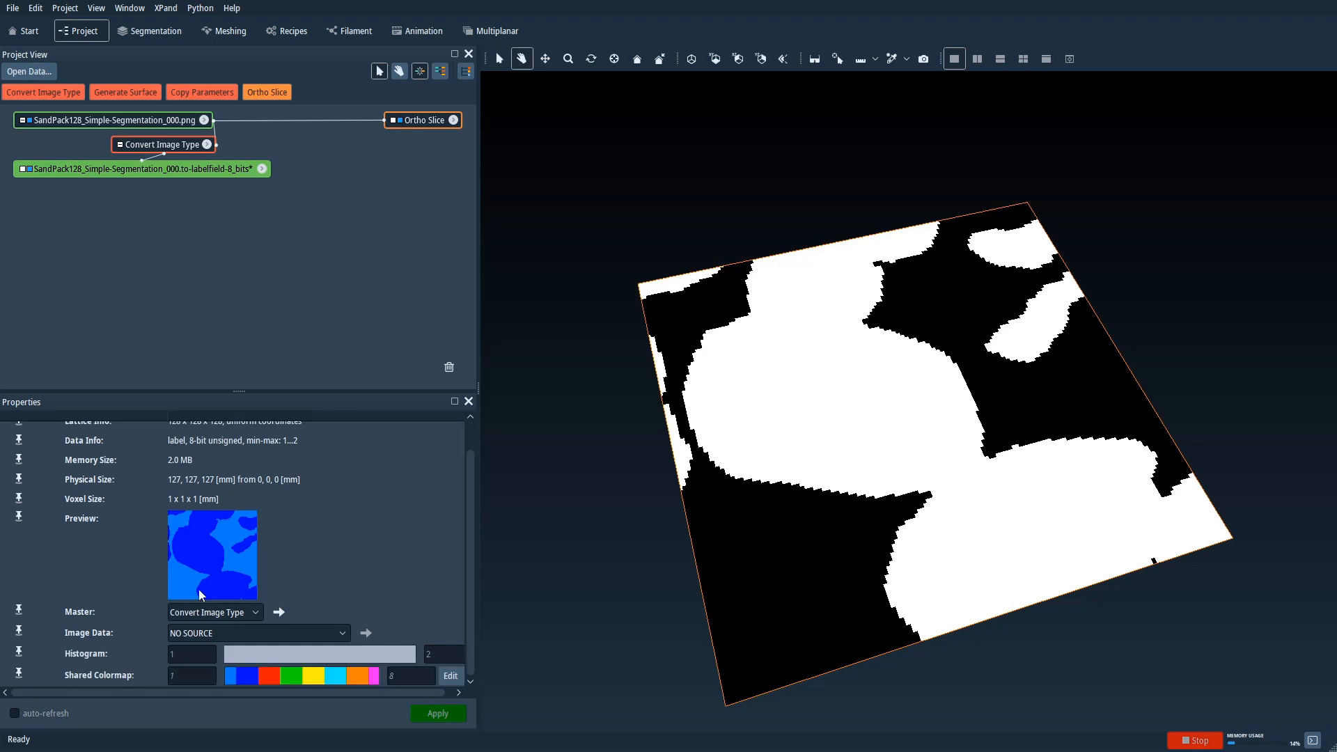
click(262, 170)
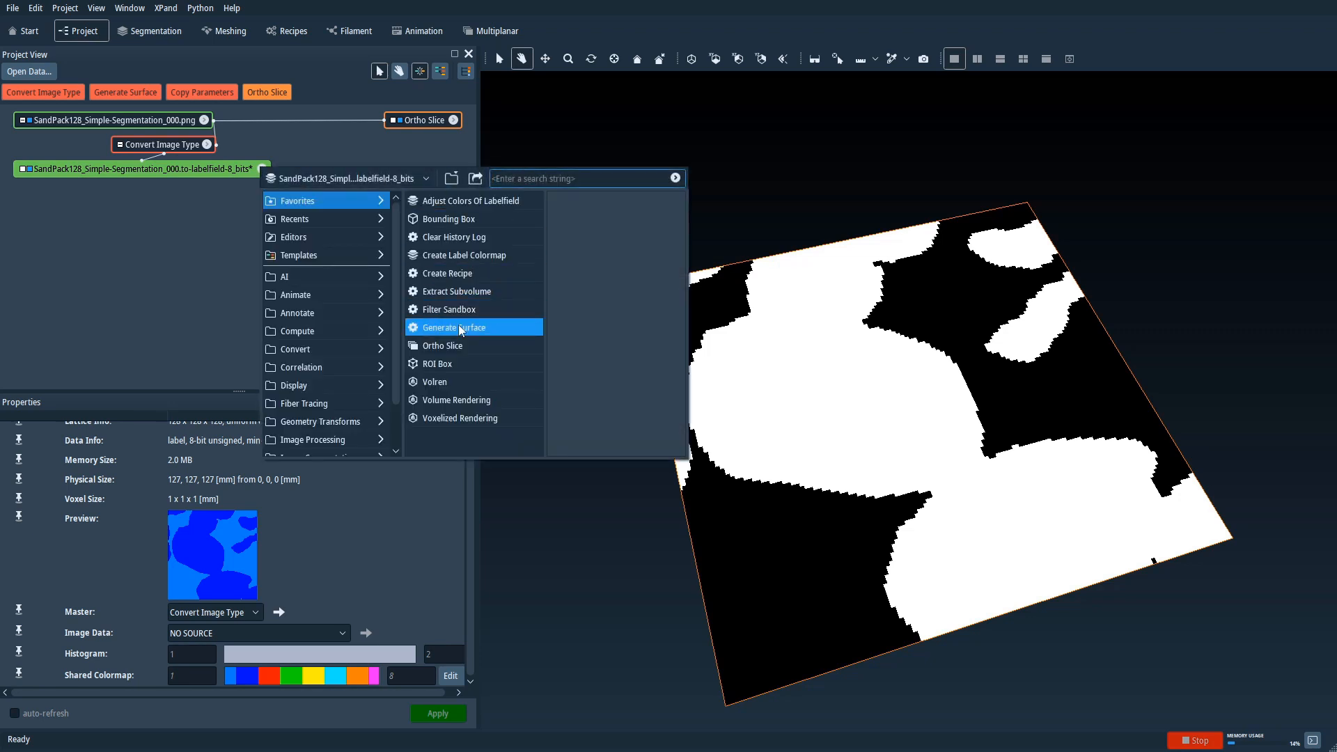
mouse_move(458, 325)
click(580, 315)
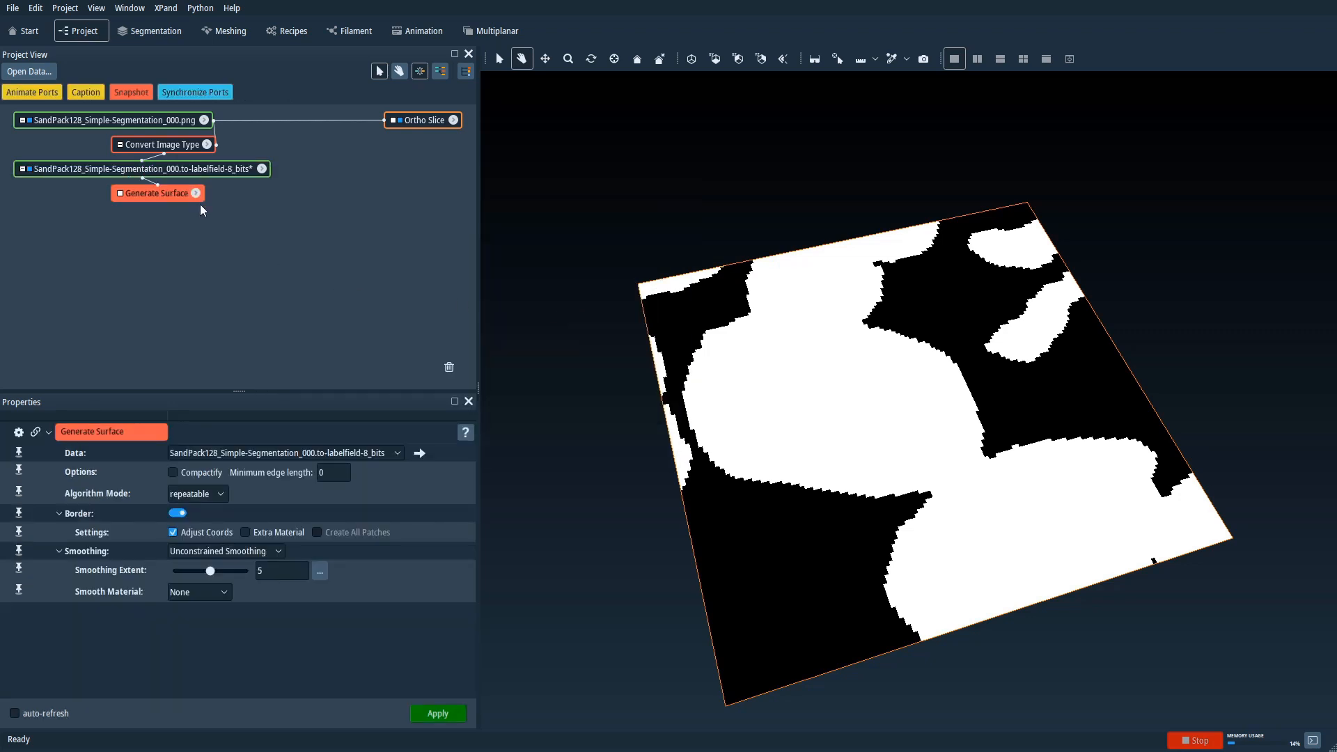
click(437, 713)
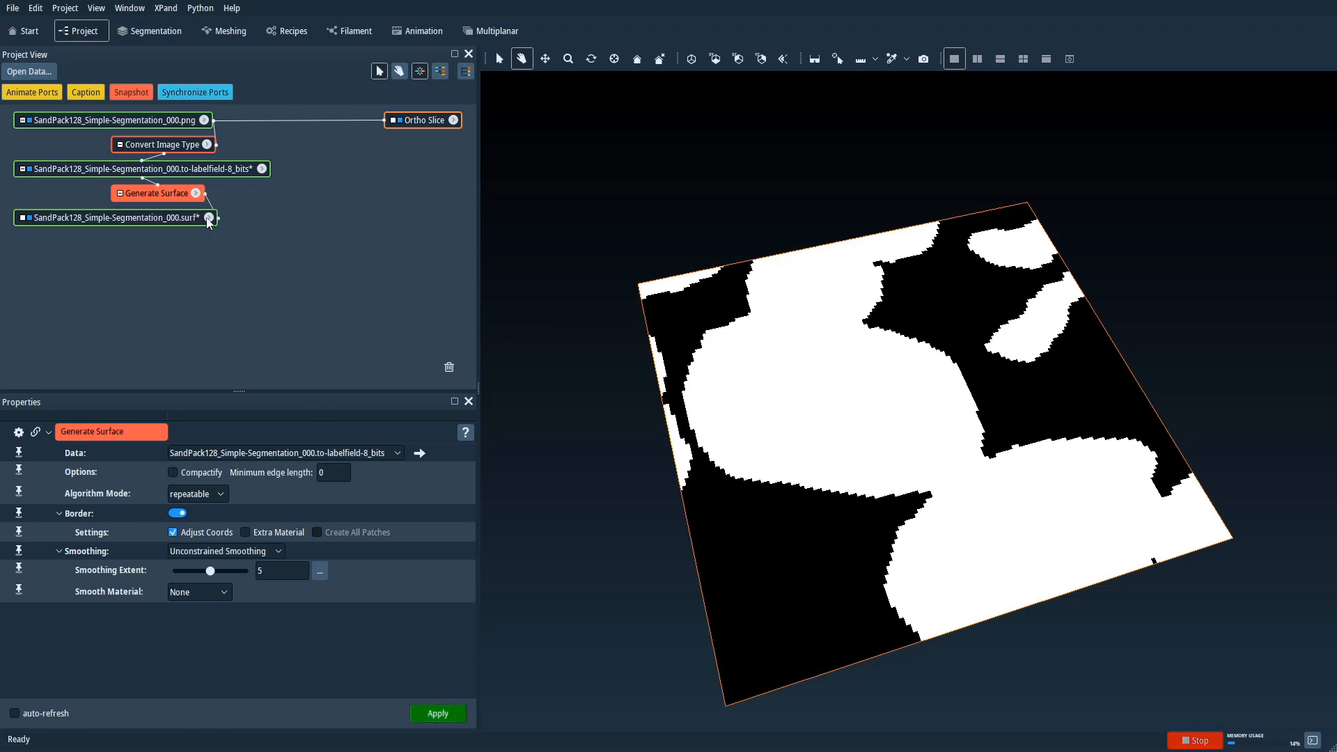
Attach a Surface View to the generated SandPack128 surface to display it in 3D.
click(209, 218)
mouse_move(407, 343)
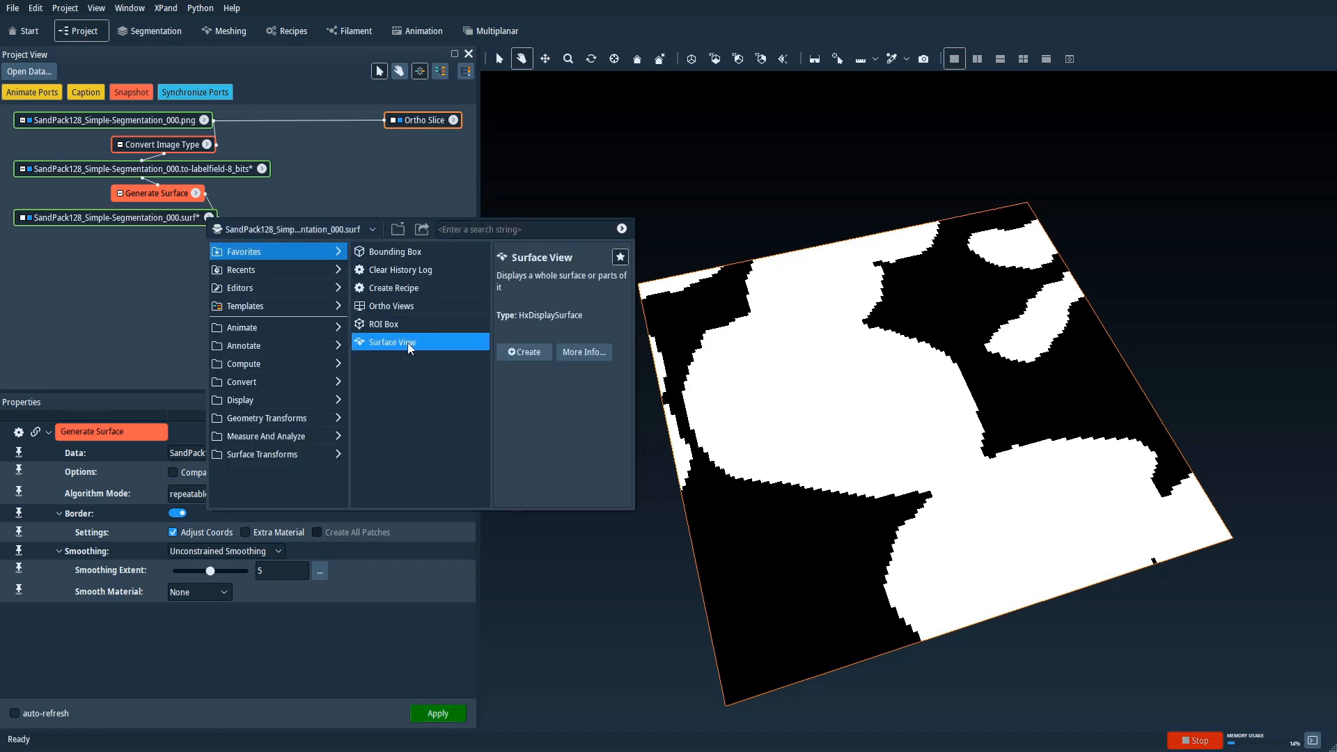
click(535, 352)
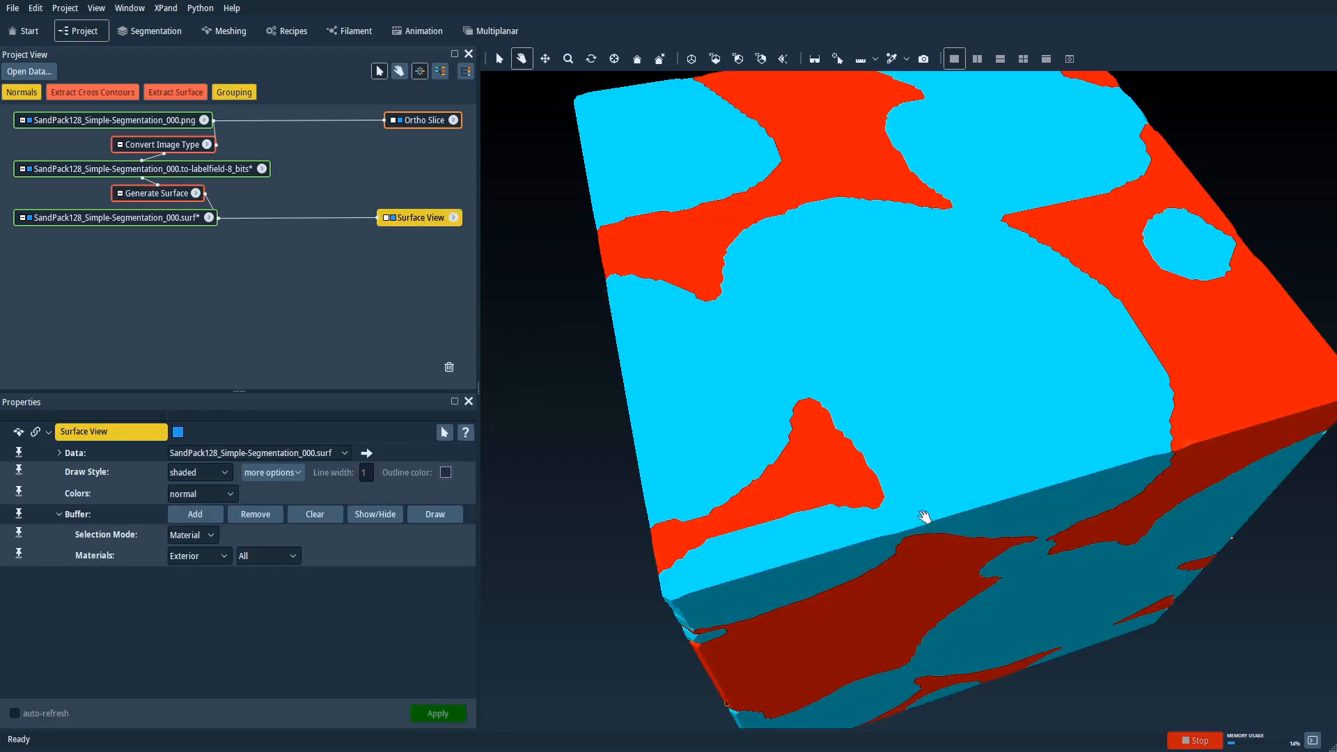
drag(925, 517, 893, 493)
scroll(892, 493, down, 5)
drag(785, 341, 834, 383)
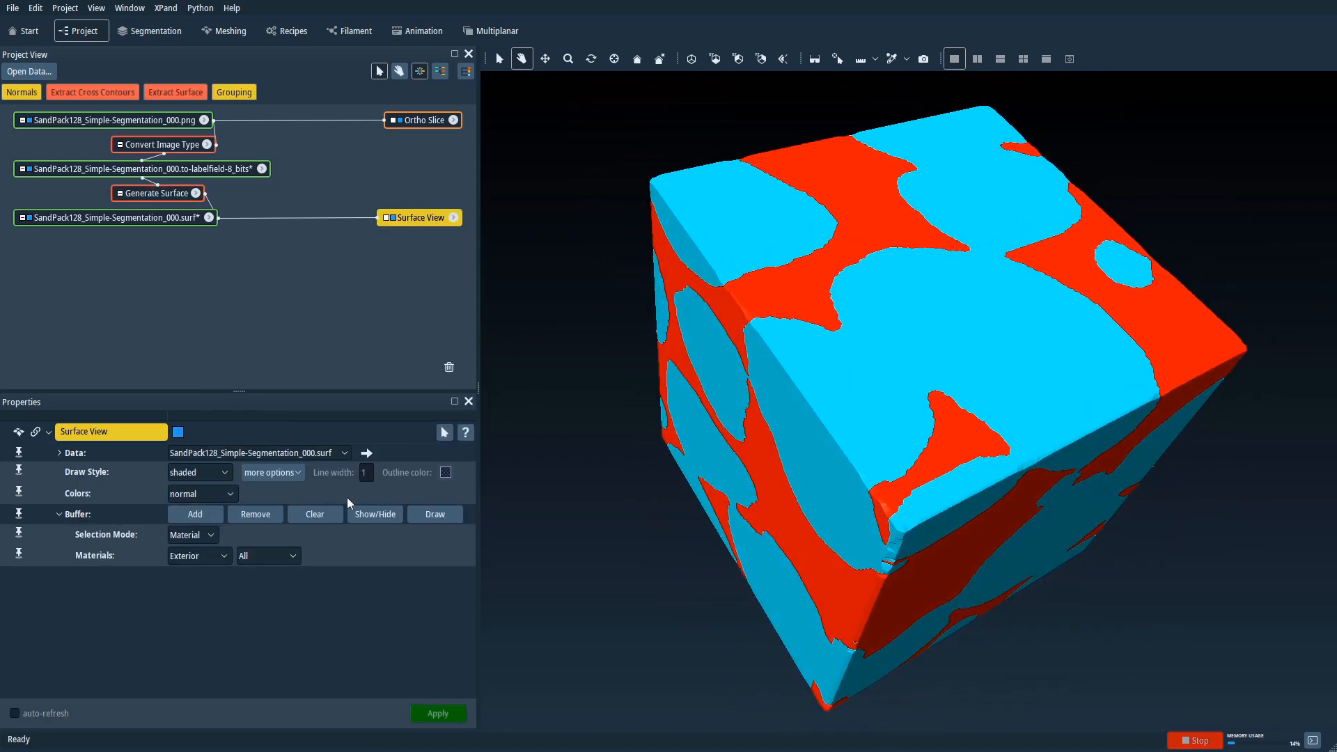
Empty the Surface View buffer and add only Material002 to it.
click(301, 517)
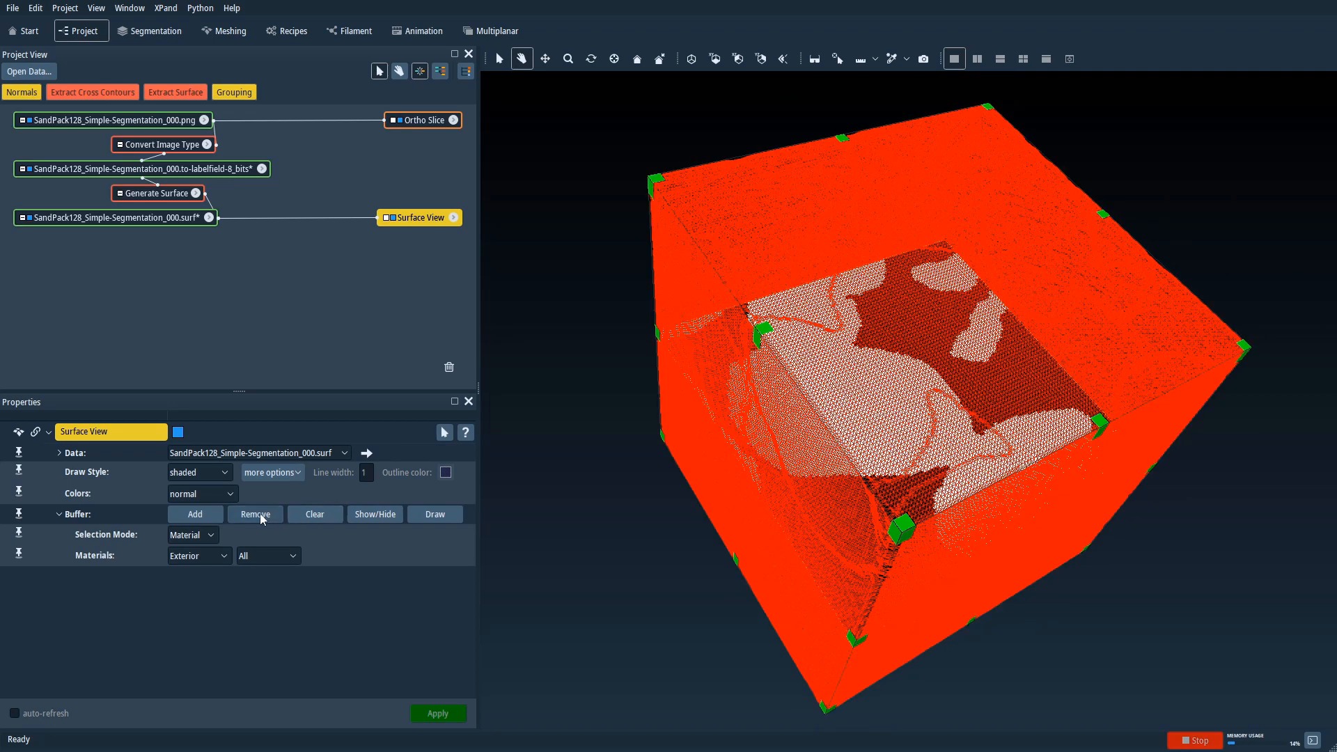
click(260, 516)
click(224, 558)
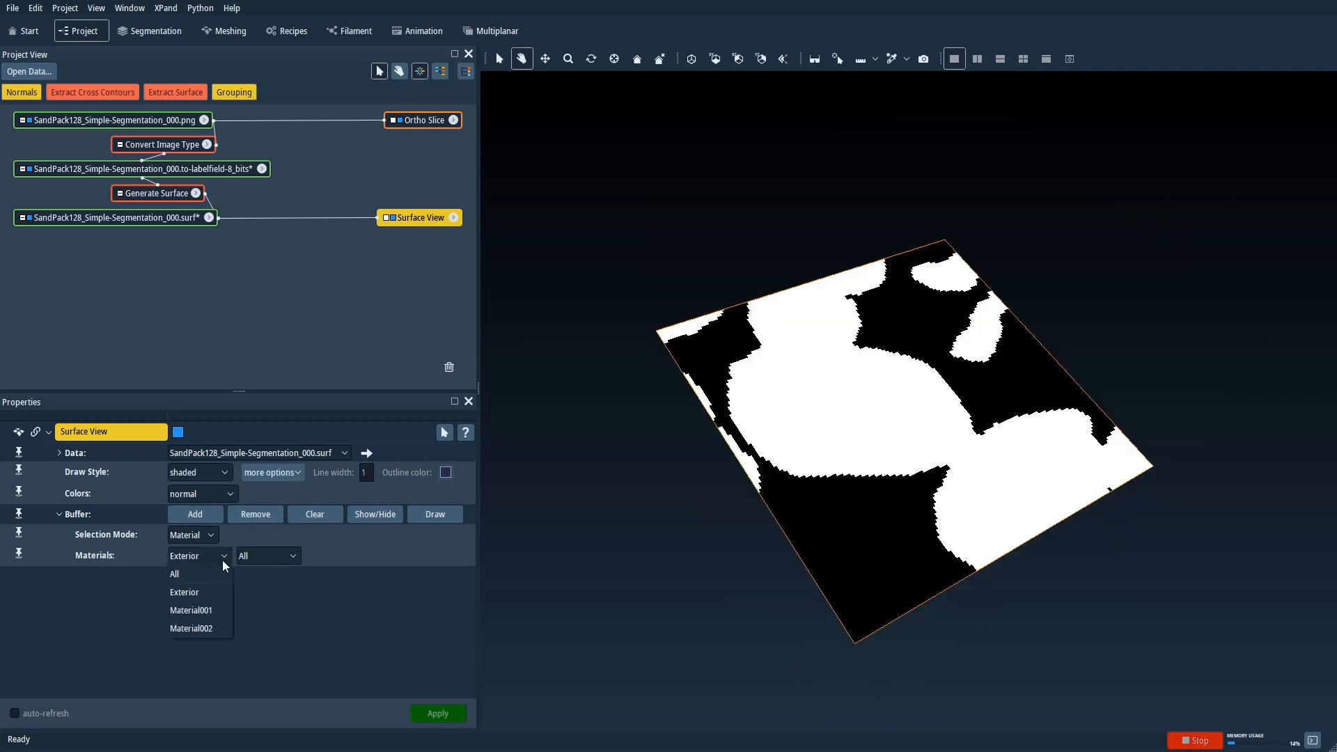
click(200, 630)
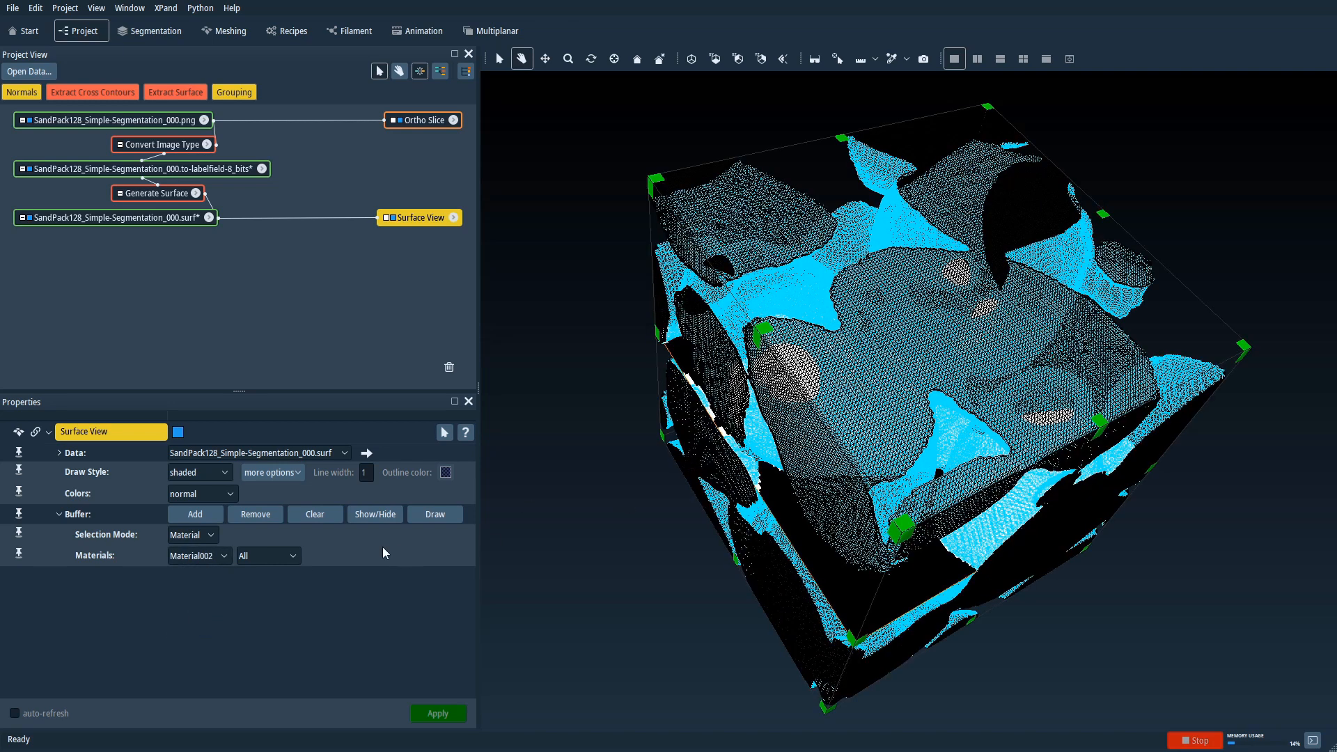
click(184, 521)
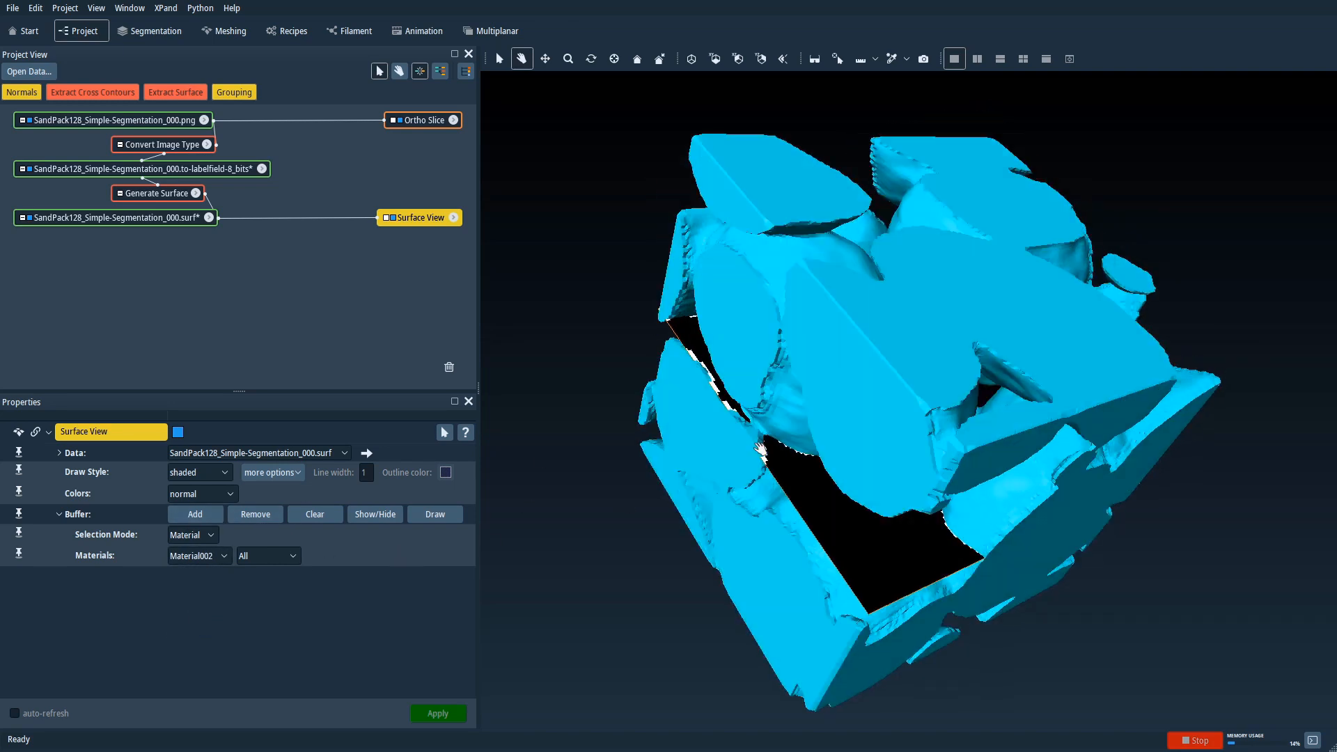
Examine the Material002 sand grain surface and the pores between grains from several angles.
drag(908, 433, 1003, 395)
drag(833, 388, 1043, 550)
drag(879, 277, 886, 418)
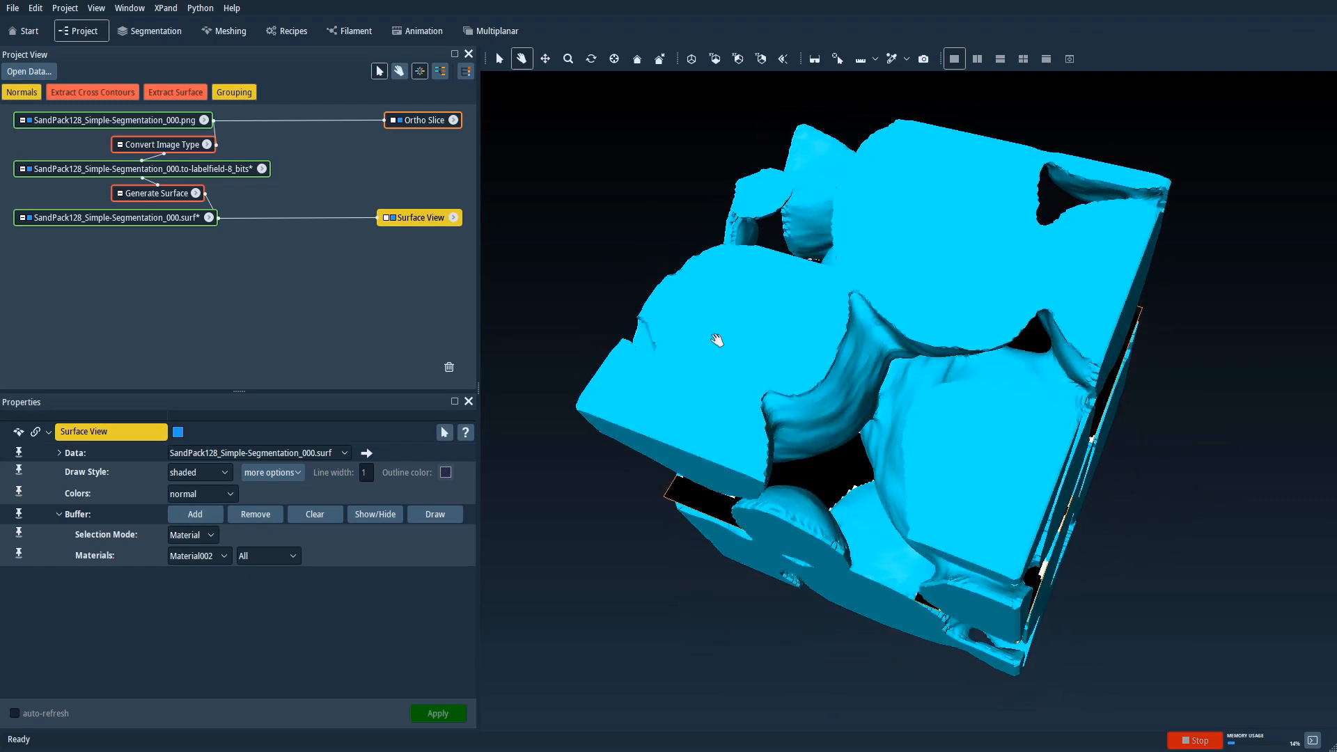
drag(717, 337, 988, 432)
drag(885, 369, 923, 374)
drag(793, 253, 913, 418)
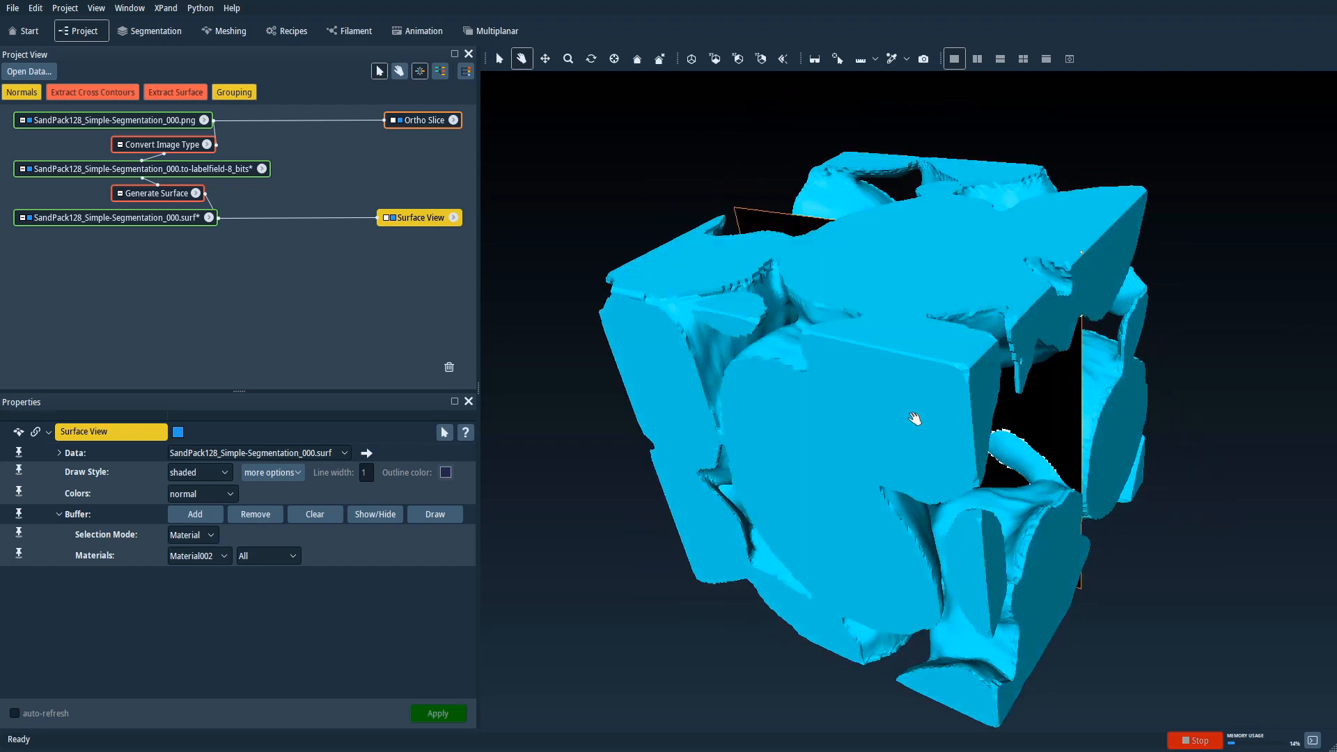
drag(656, 249, 926, 478)
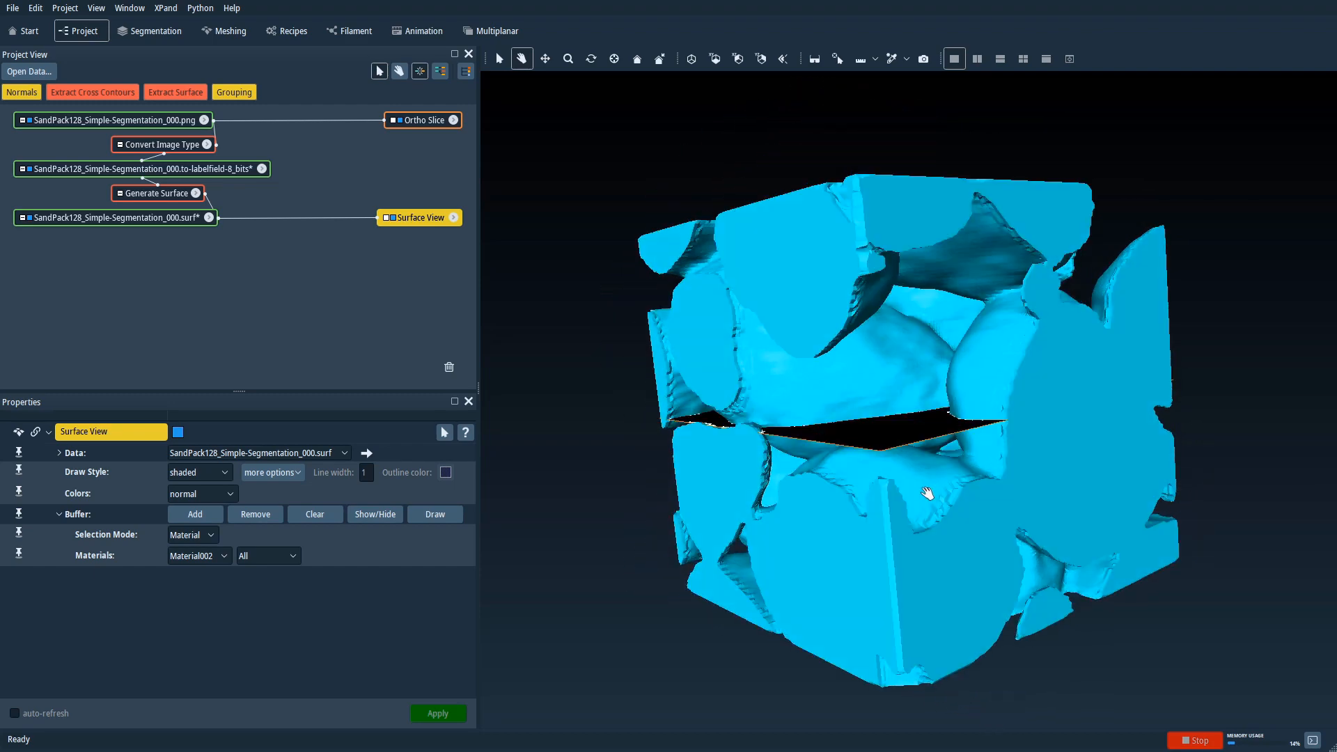
drag(901, 394, 848, 317)
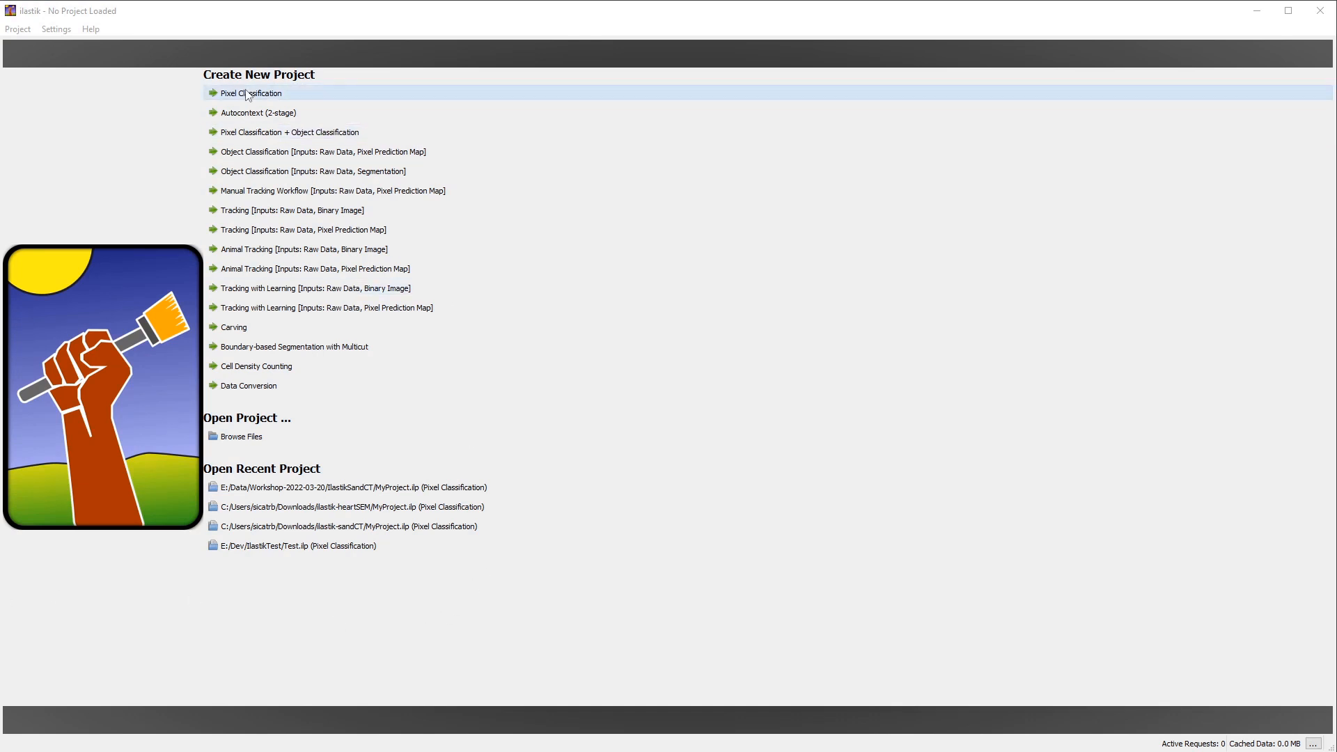
Create a Pixel Classification project named MyProject in a new IlastikHeartMuscleSEM folder inside Workshop-2022-03-20.
click(275, 96)
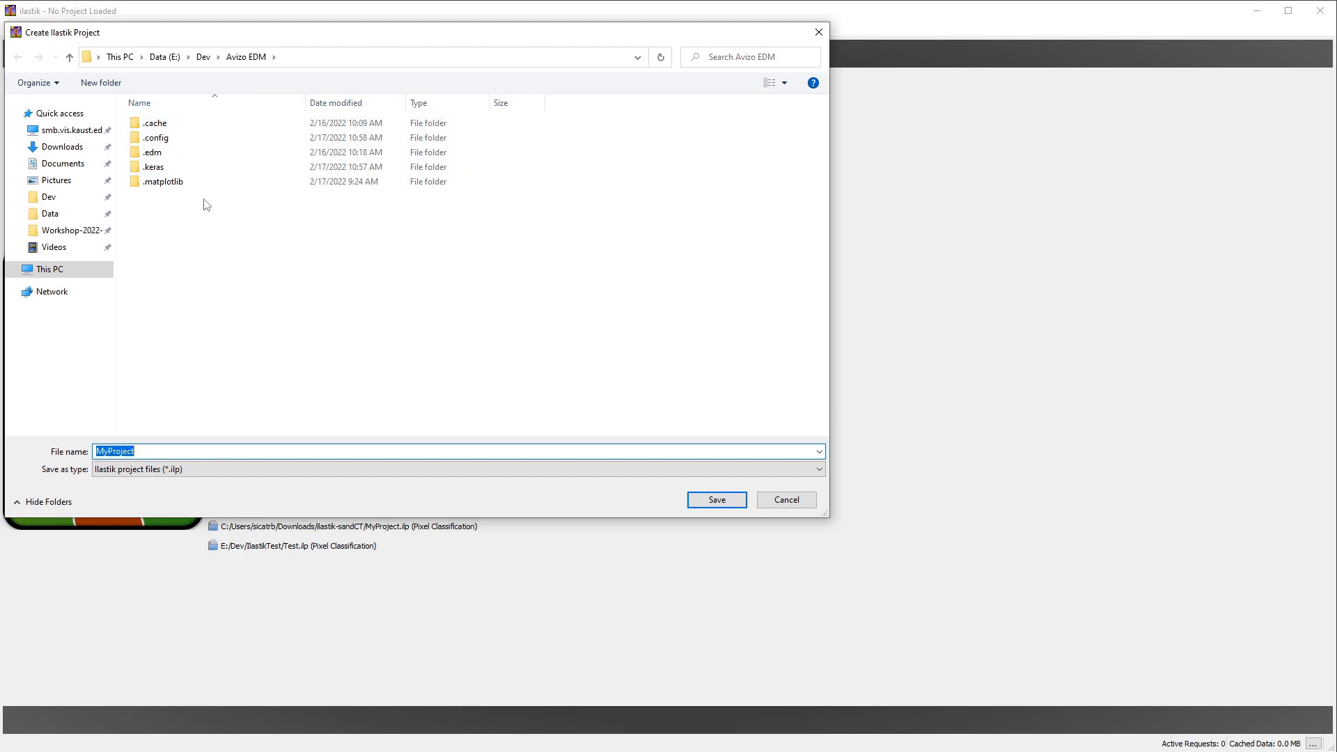
click(75, 237)
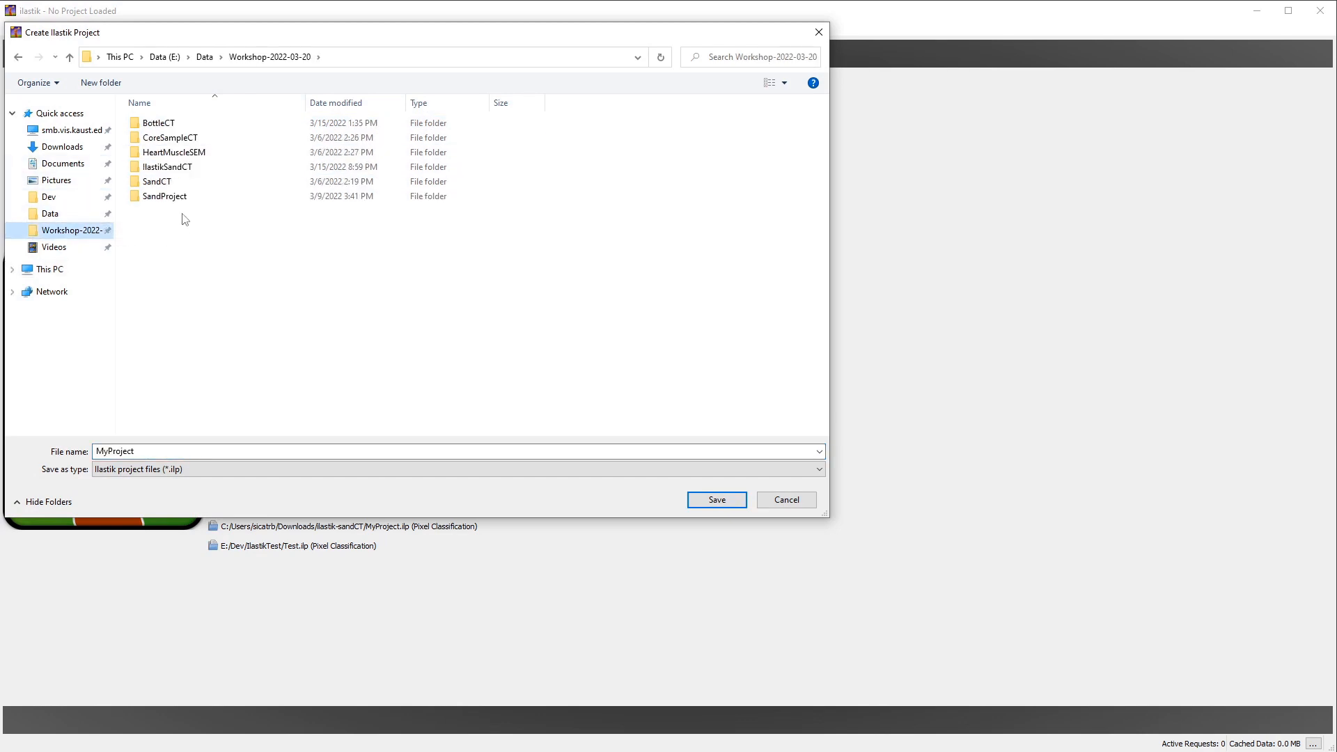
click(101, 82)
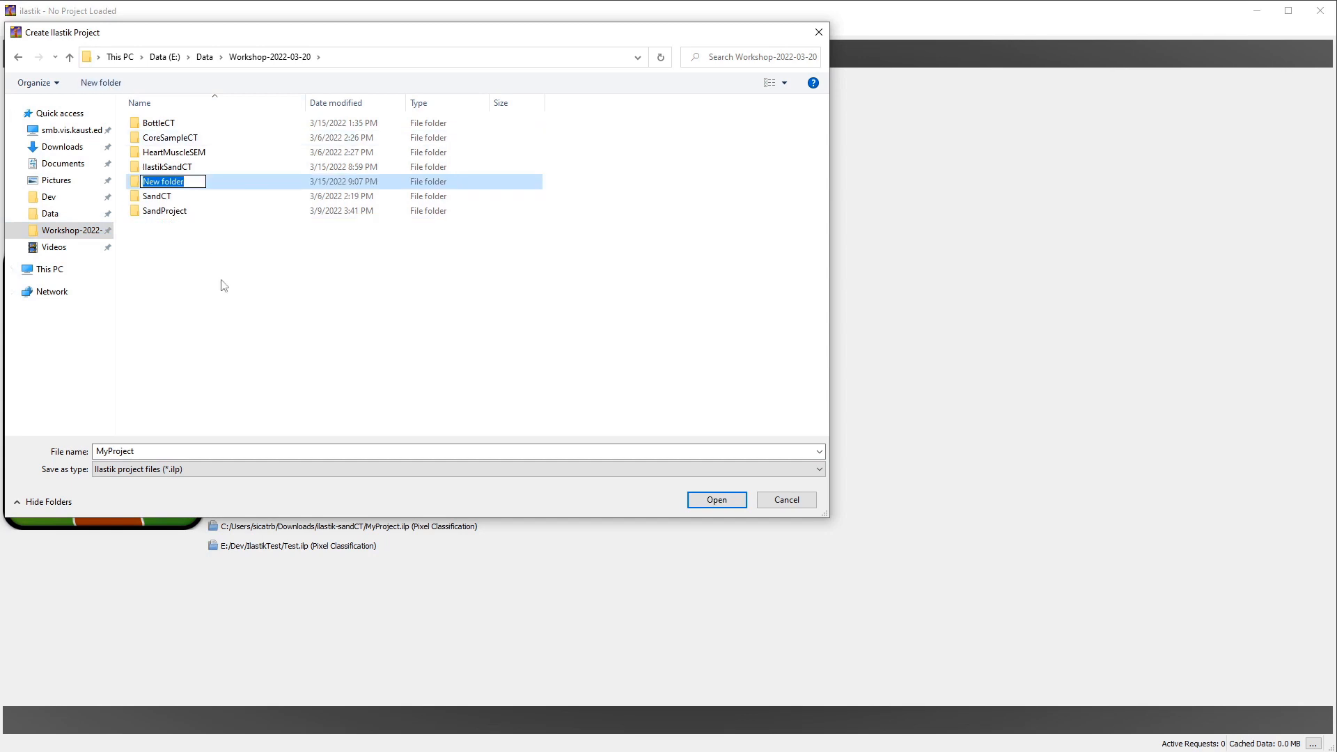
text(IlastikHeartMuscle)
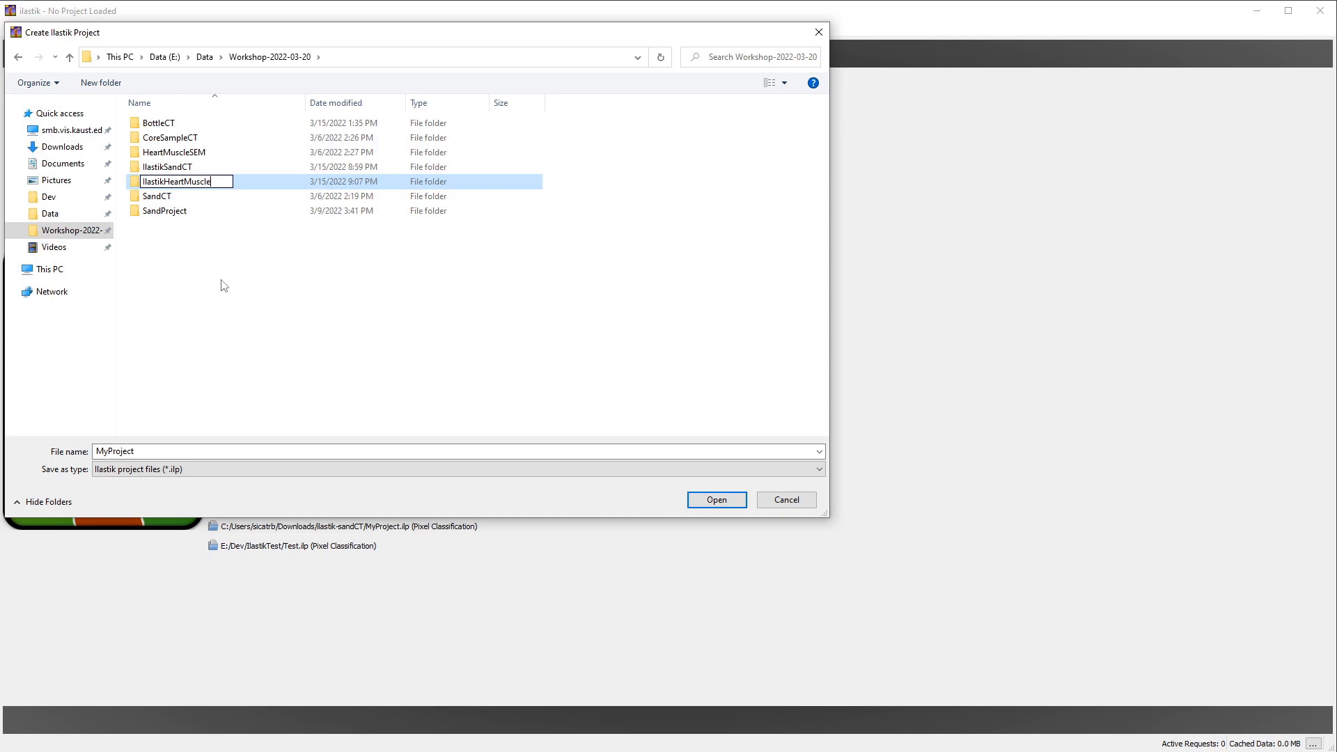
text(SEM)
key(Return)
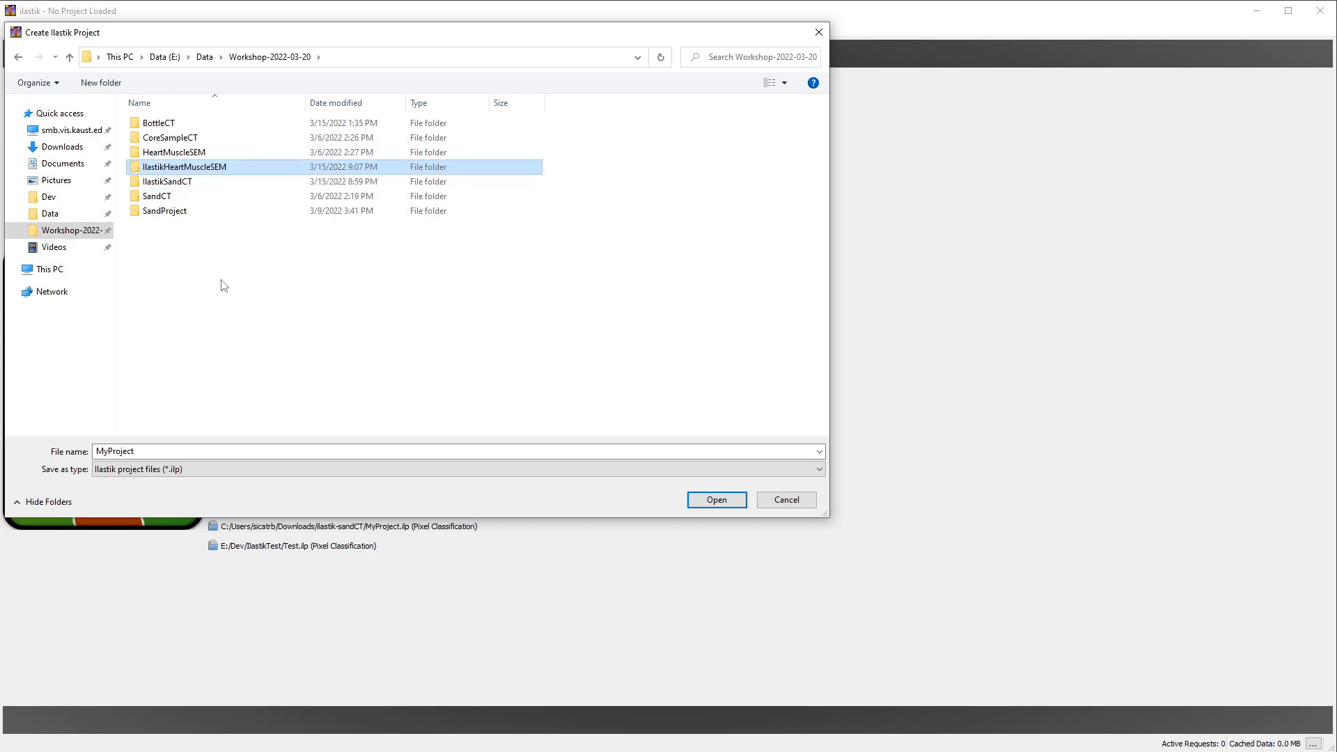
key(Return)
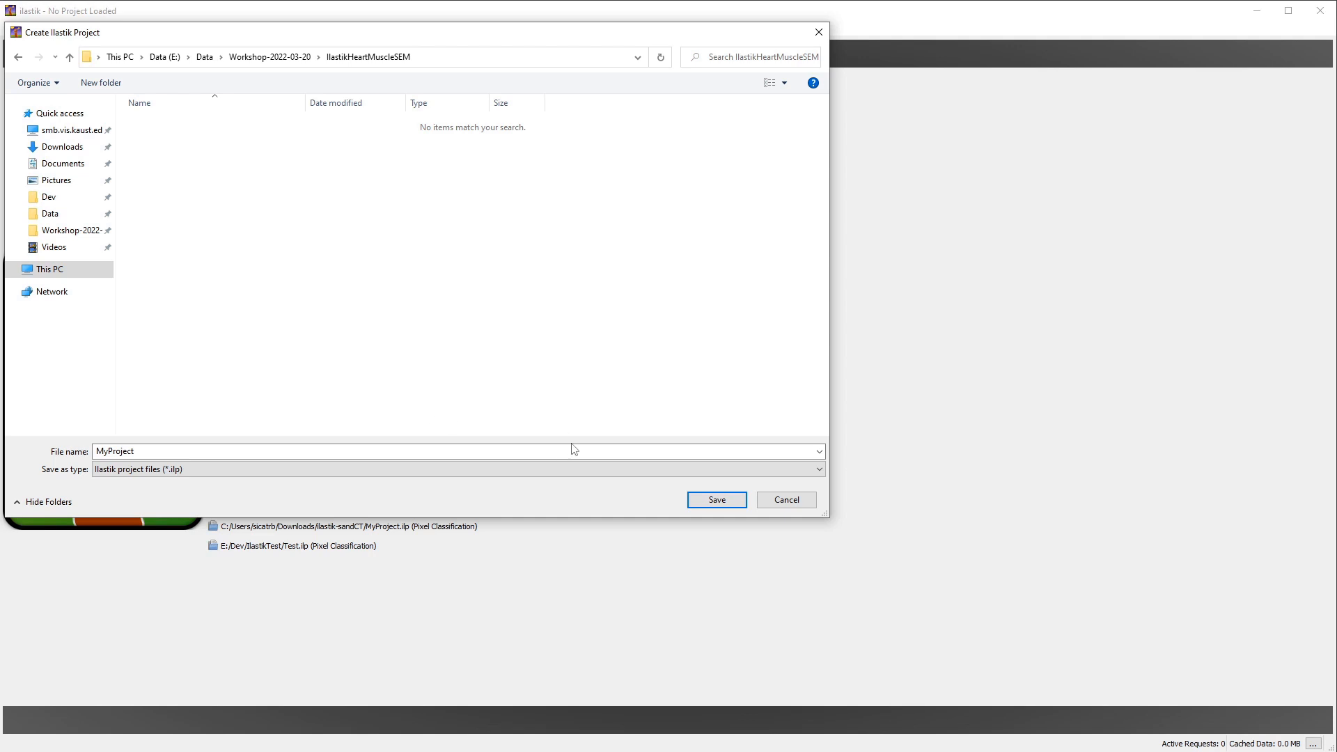
click(720, 506)
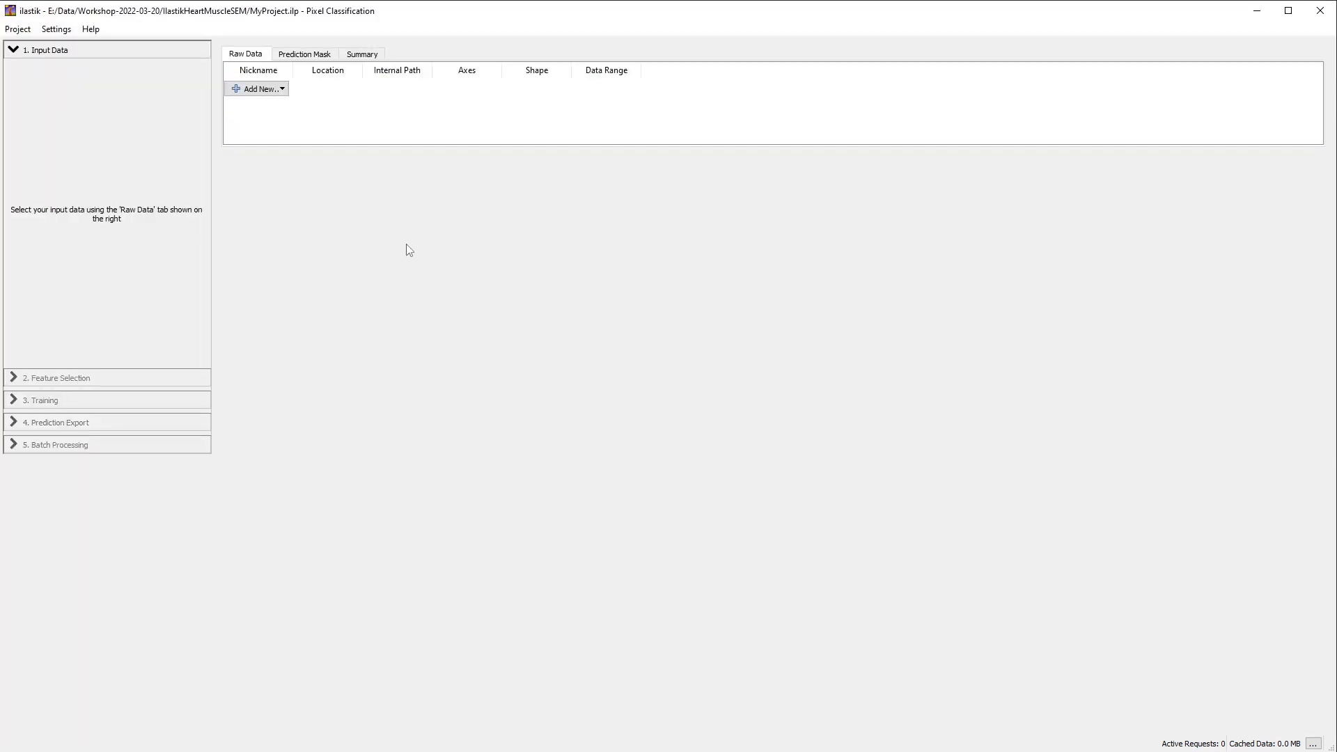
Add all DBI_heart_view images from the HeartMuscleSEM folder as a single 3D volume from sequence, stacked across Z.
click(281, 89)
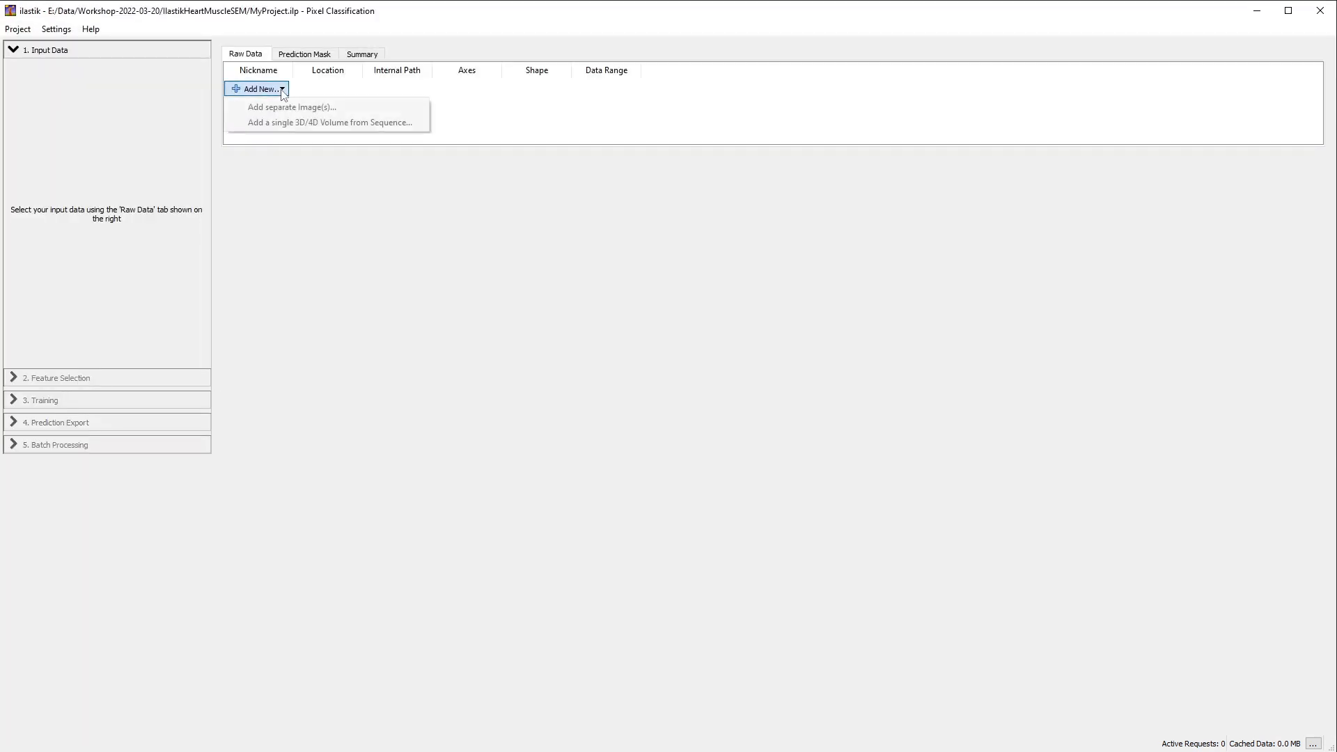
click(292, 122)
click(563, 205)
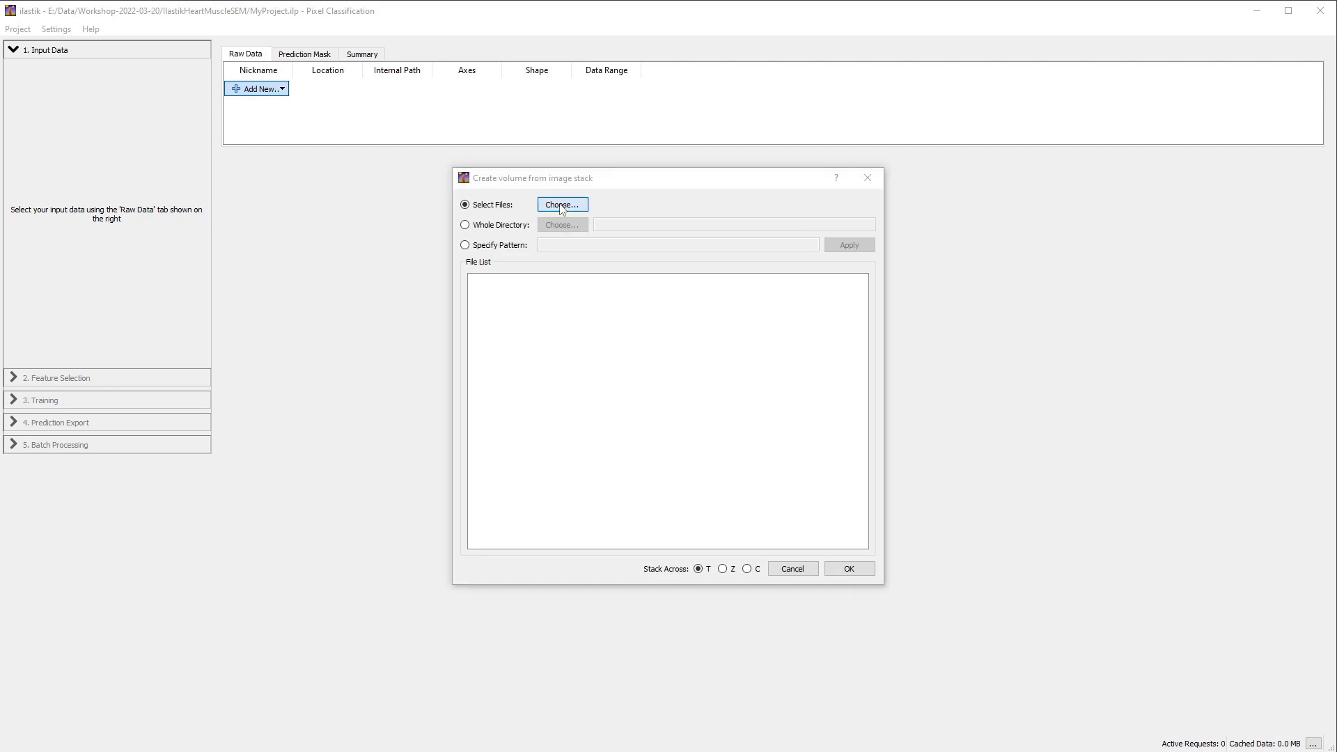
click(722, 224)
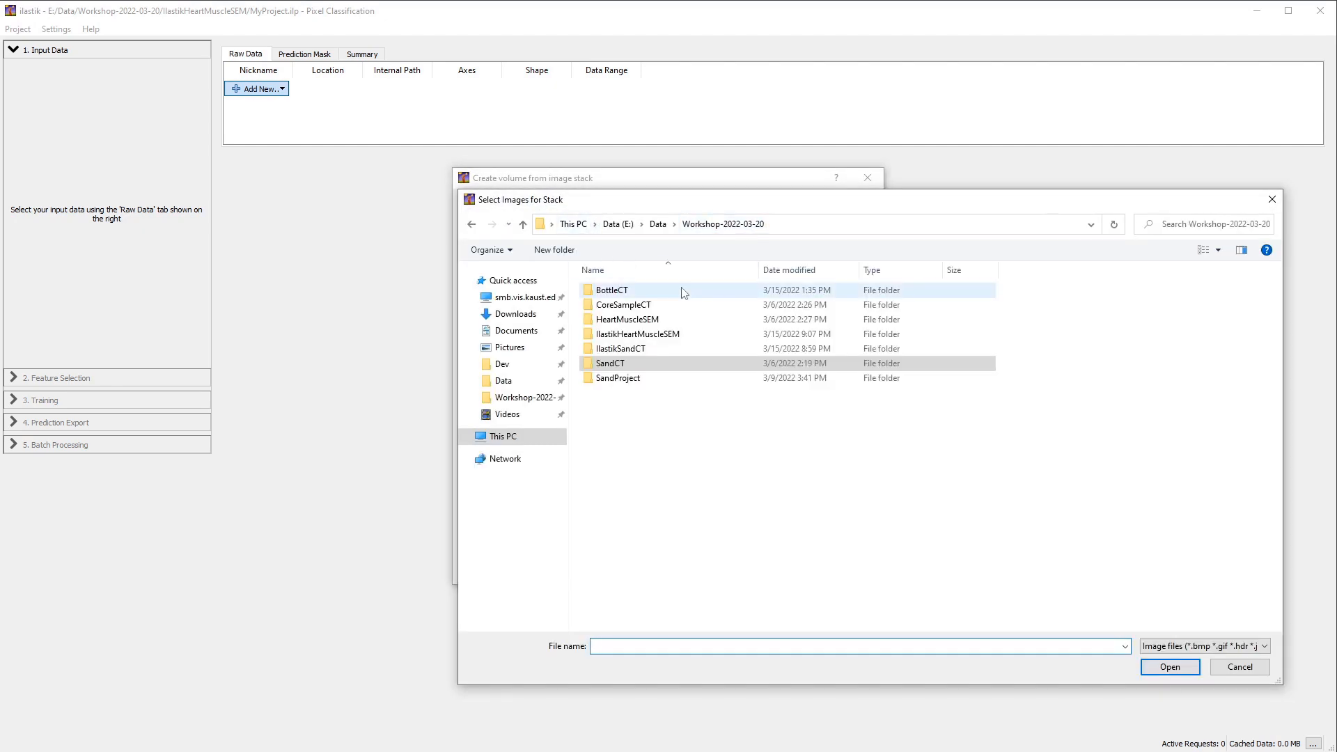
click(651, 321)
double_click(652, 321)
click(616, 310)
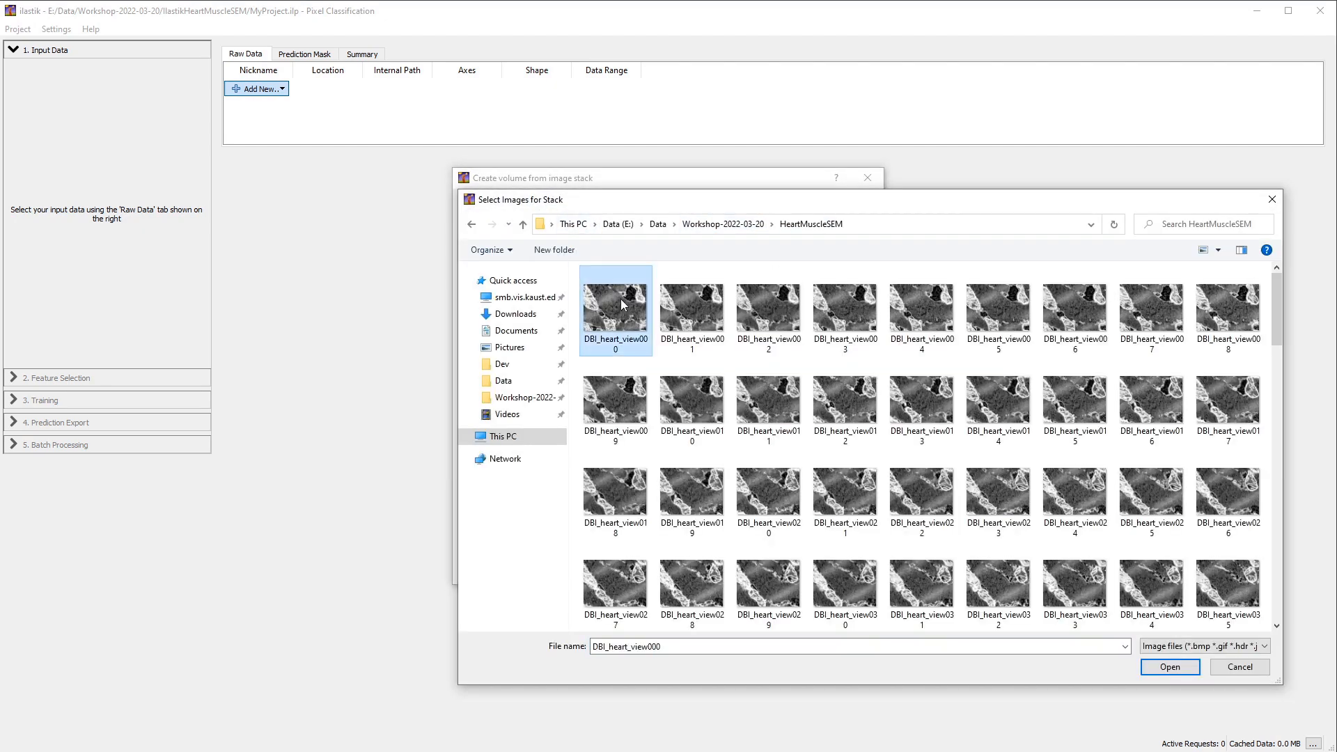
key(ctrl+a)
click(1161, 665)
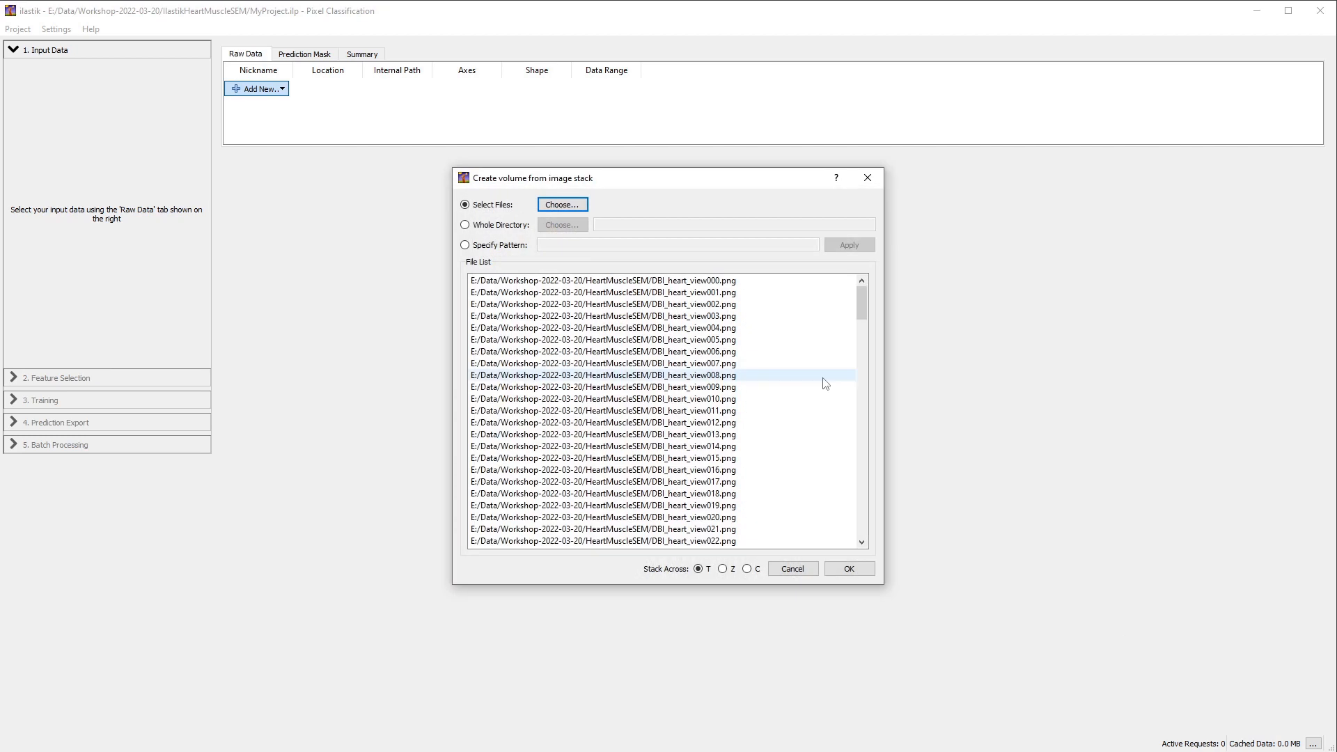
click(849, 568)
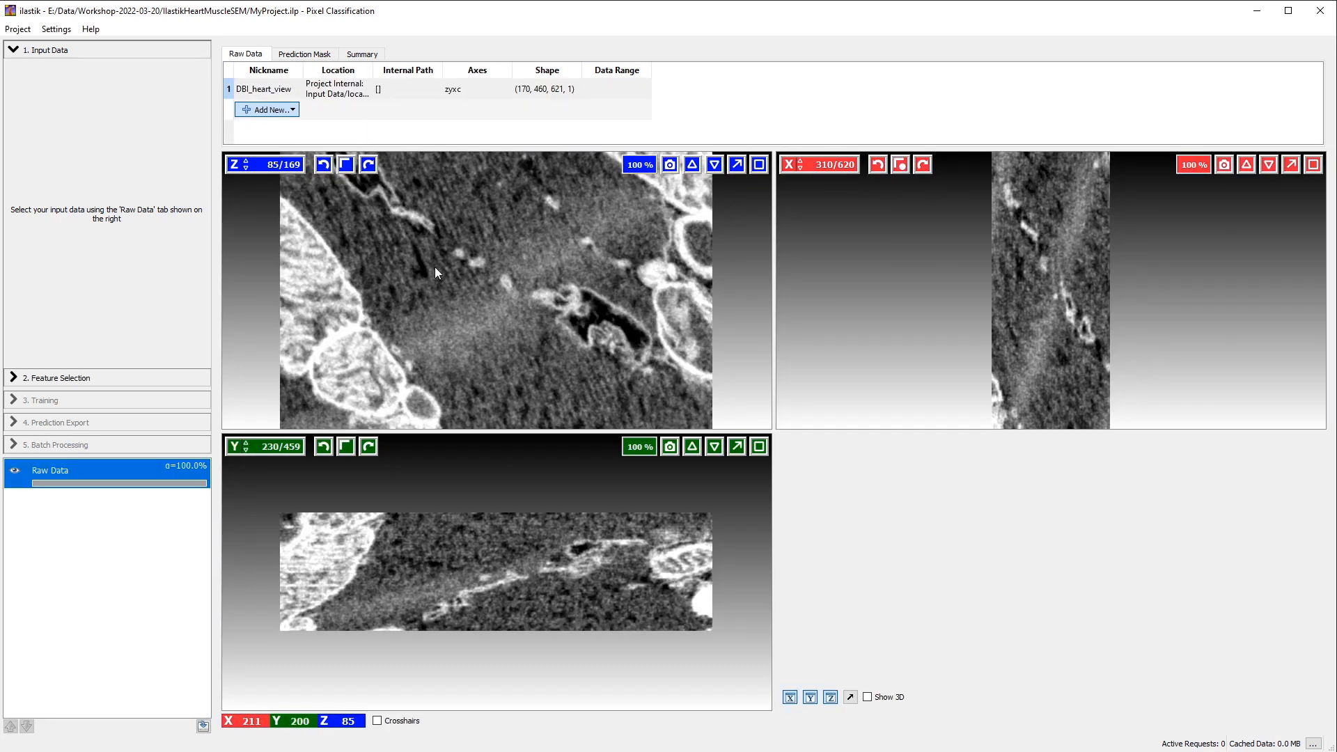
Select Color/Intensity features at sigma 0.30, 0.70, 1.60 and 5.00, and Edge and Texture features at 0.70, 1.60 and 5.00.
click(14, 378)
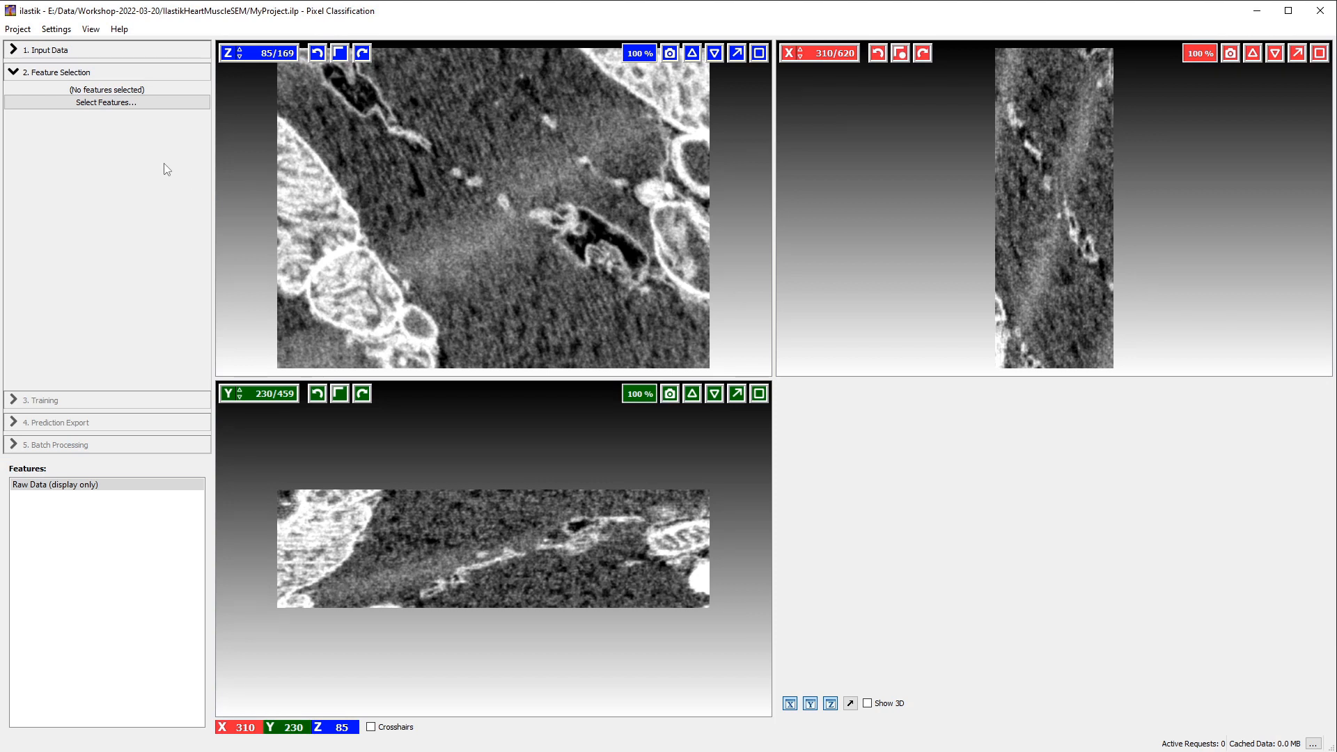
click(106, 102)
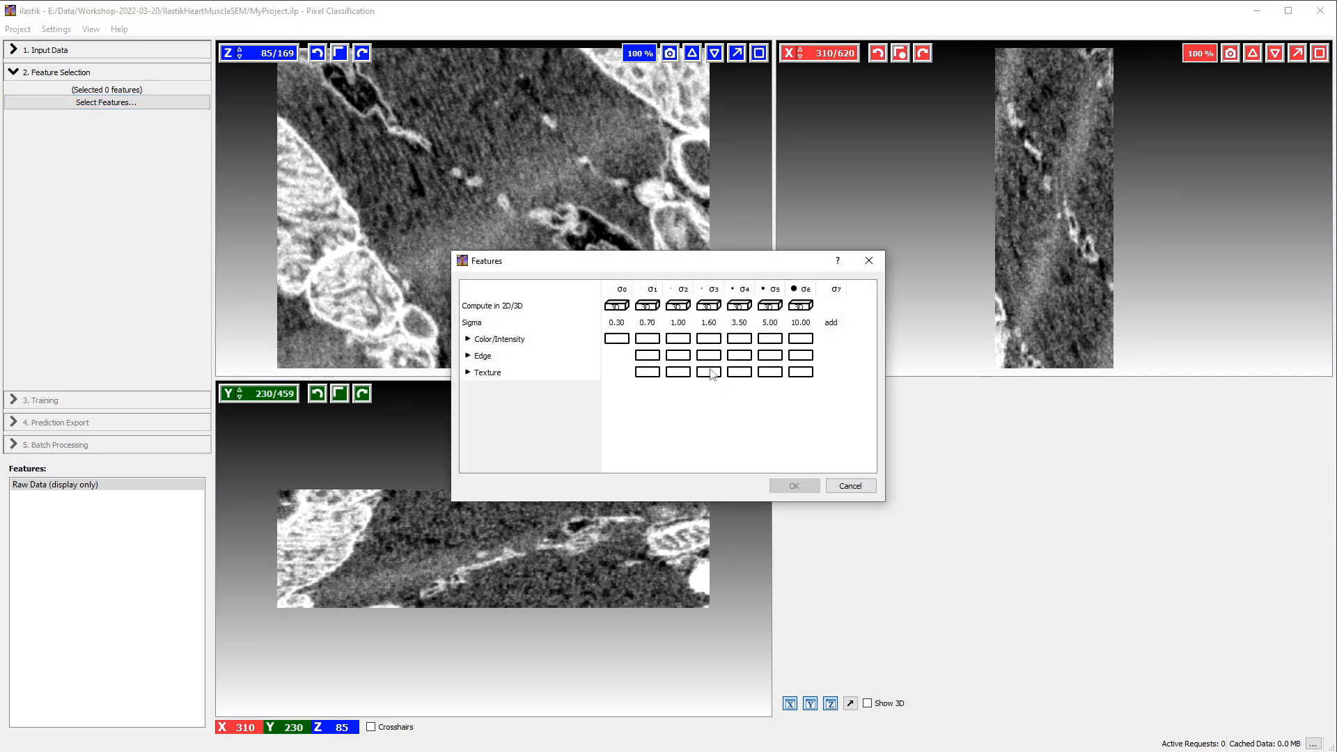
click(617, 339)
click(648, 340)
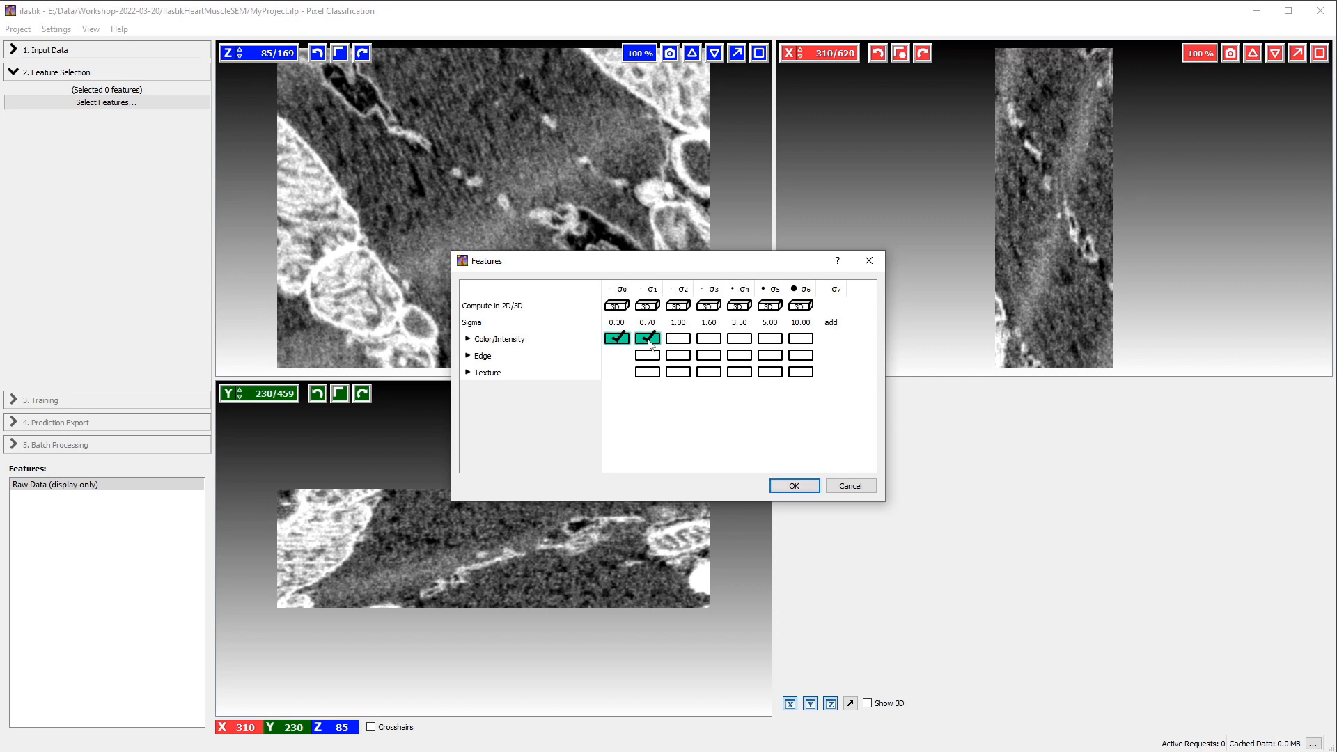
click(710, 339)
click(648, 356)
click(649, 373)
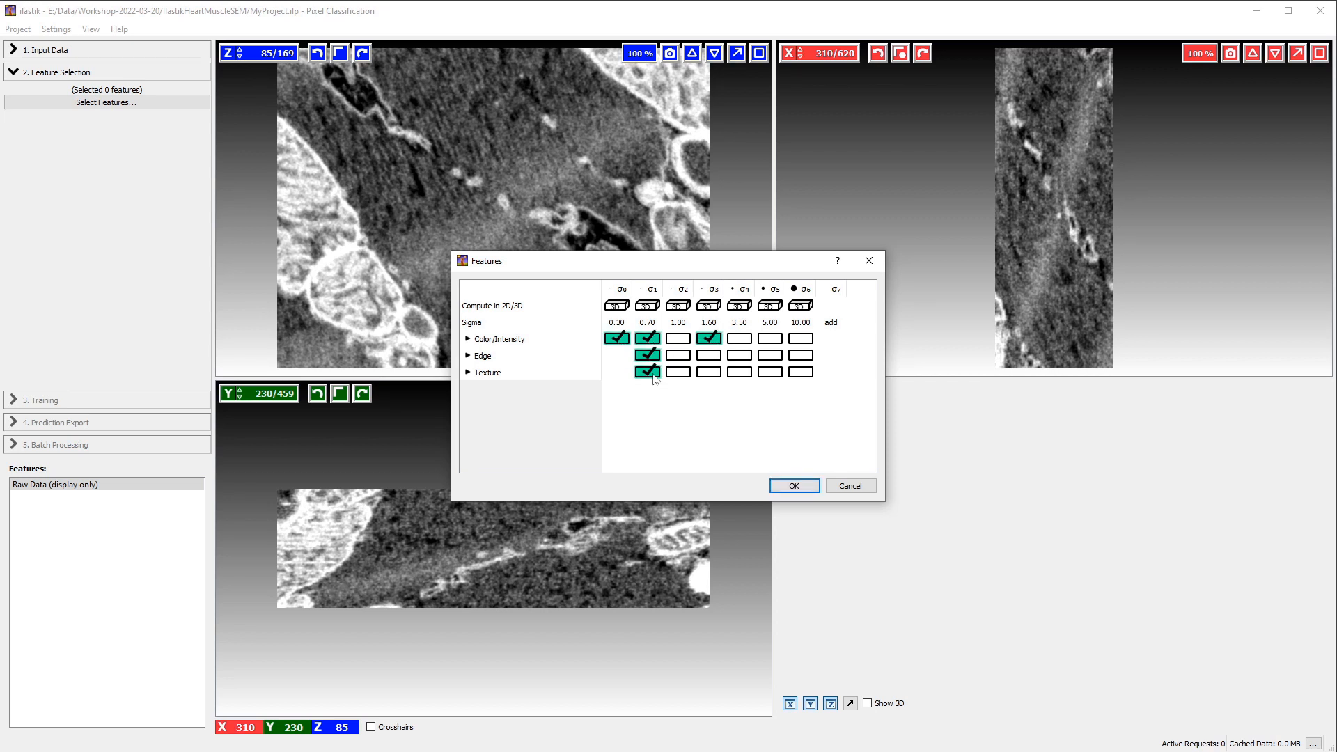
click(709, 373)
click(709, 356)
click(770, 339)
click(770, 356)
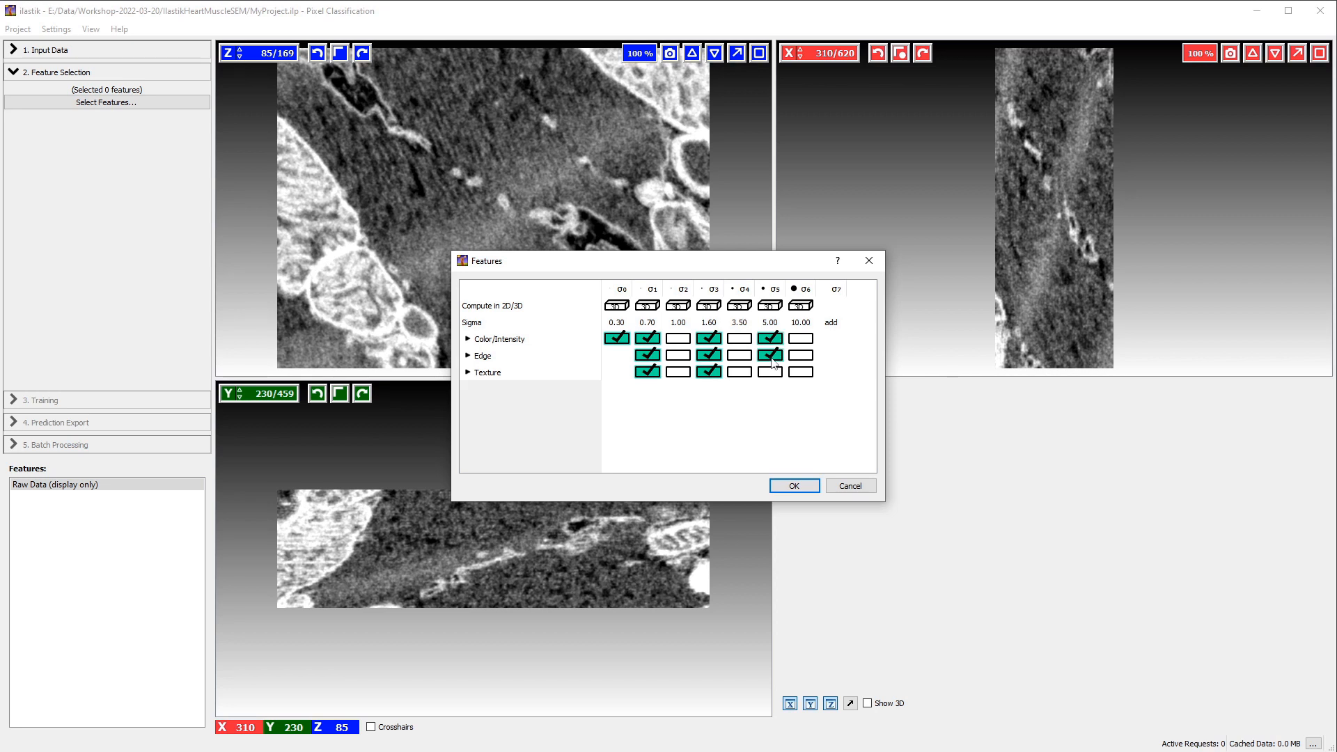
click(772, 374)
click(794, 486)
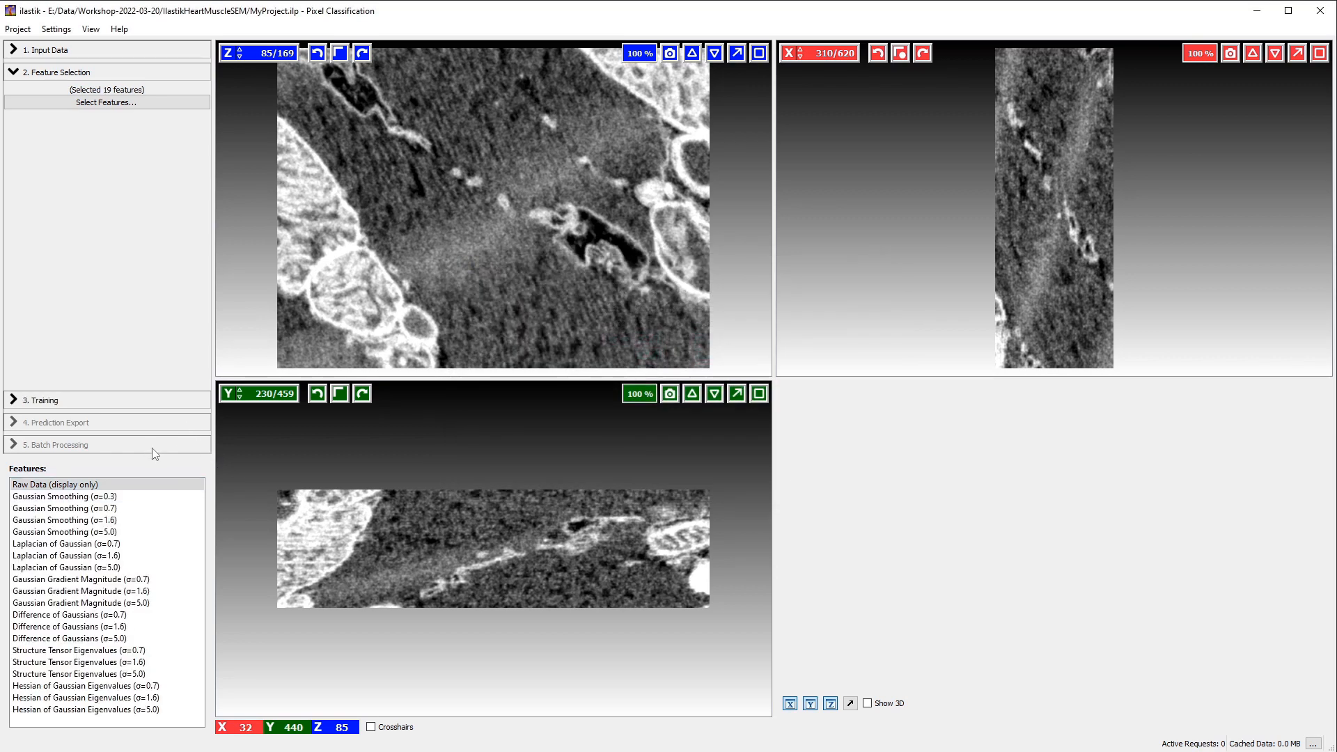
Preview the Gaussian Smoothing (σ=0.7) and Laplacian of Gaussian (σ=5.0) features on the heart muscle volume.
click(112, 508)
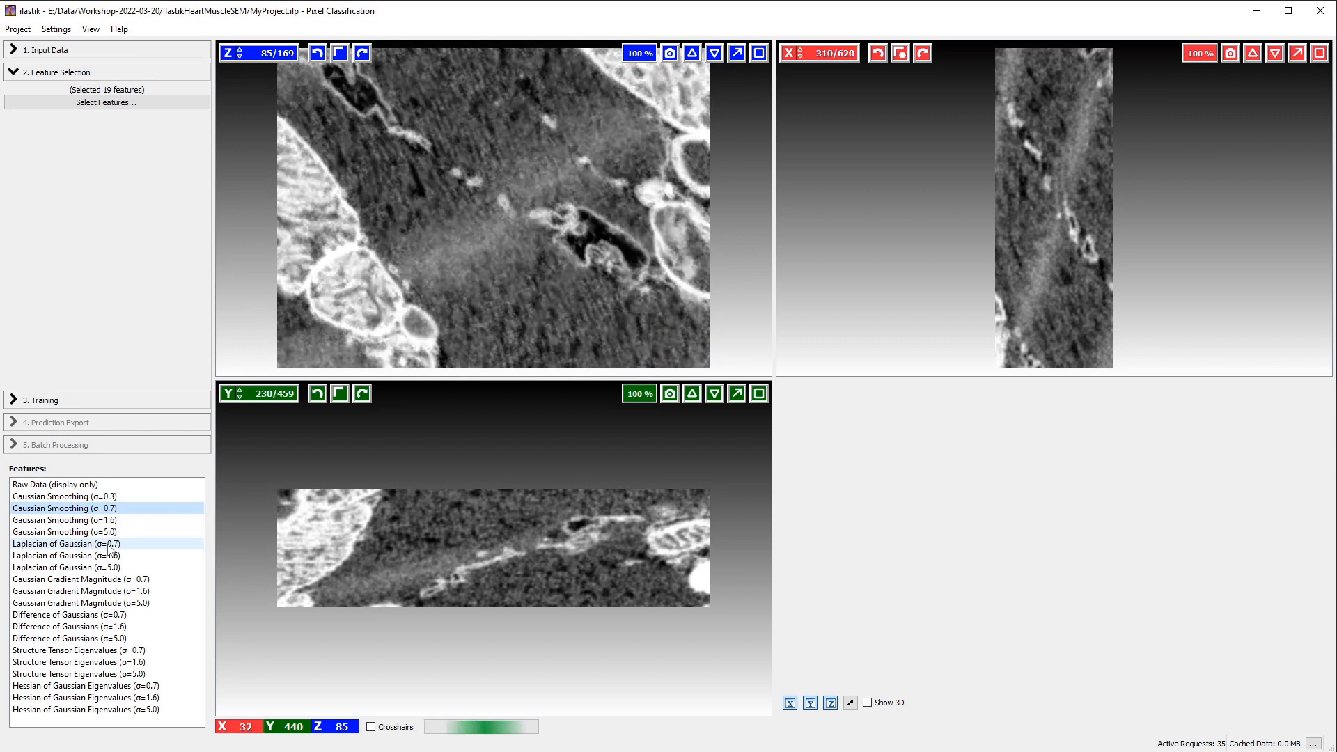
click(110, 568)
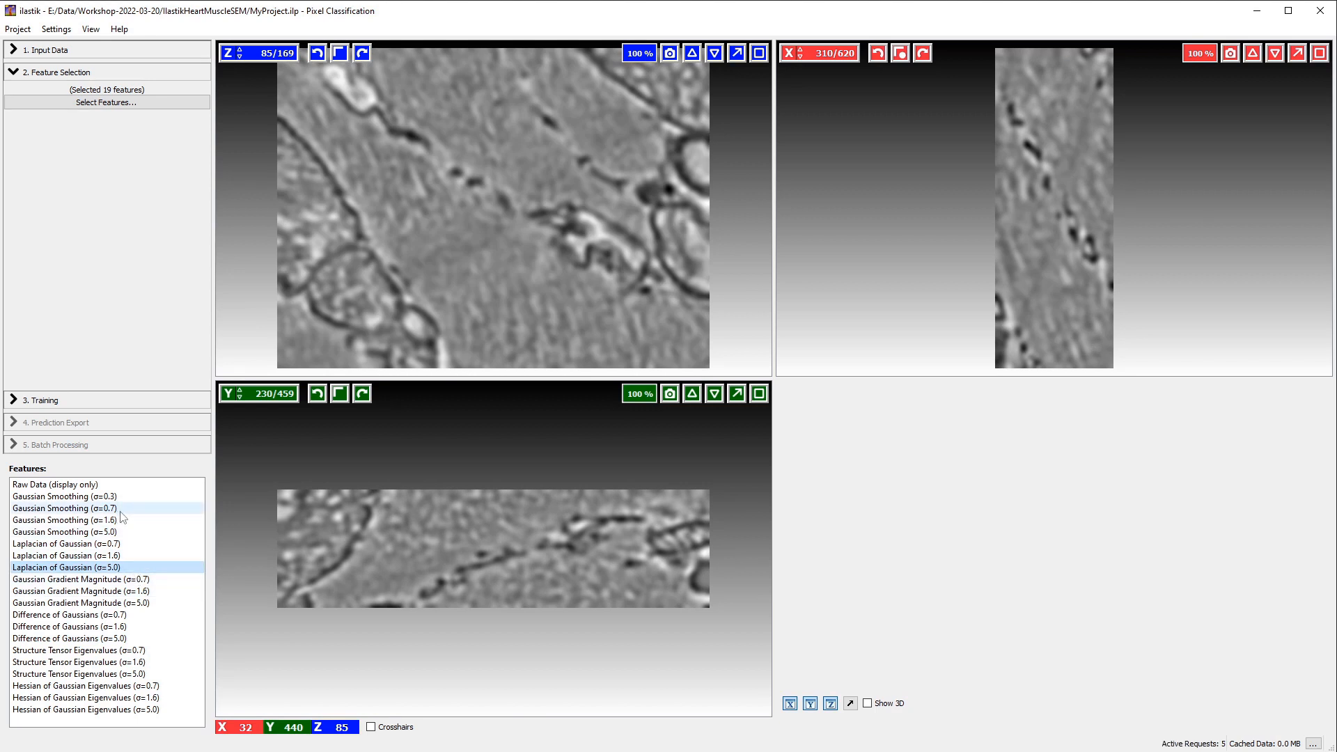
Go to Training and add two more label classes to the default two.
click(44, 402)
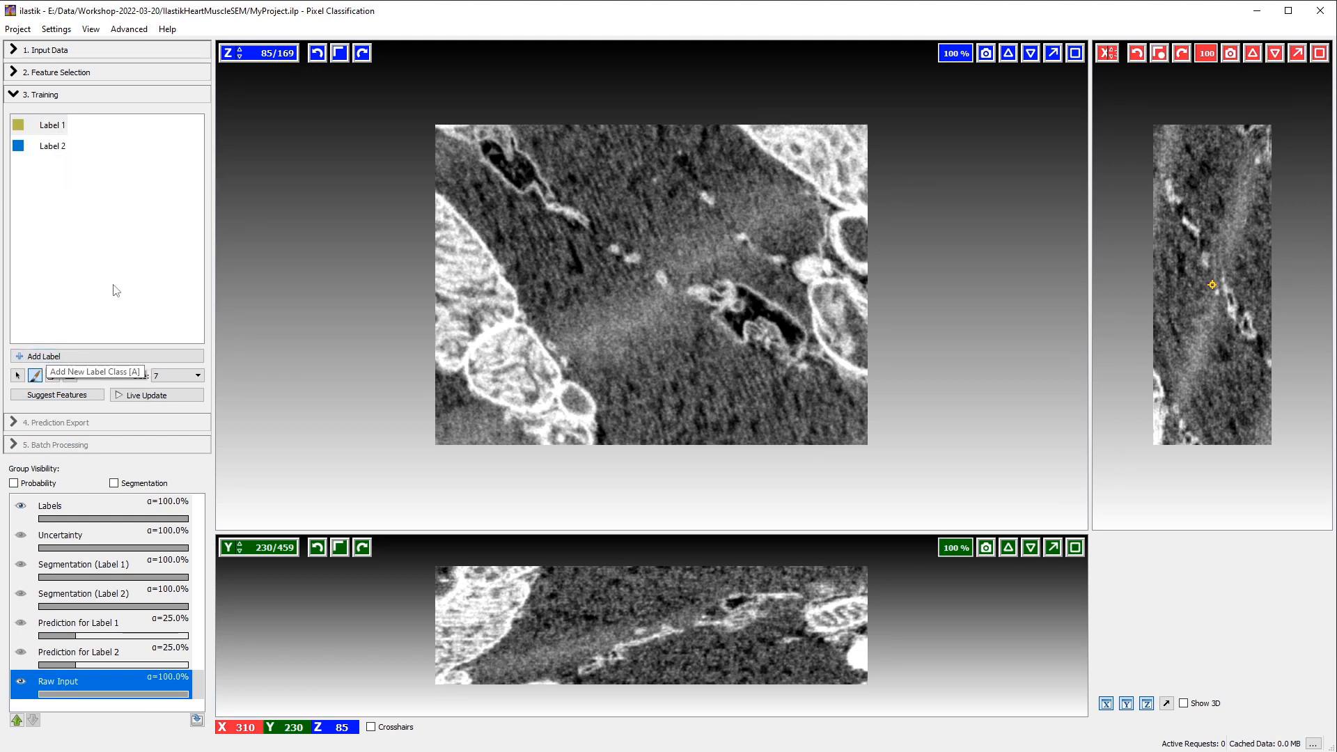
click(58, 356)
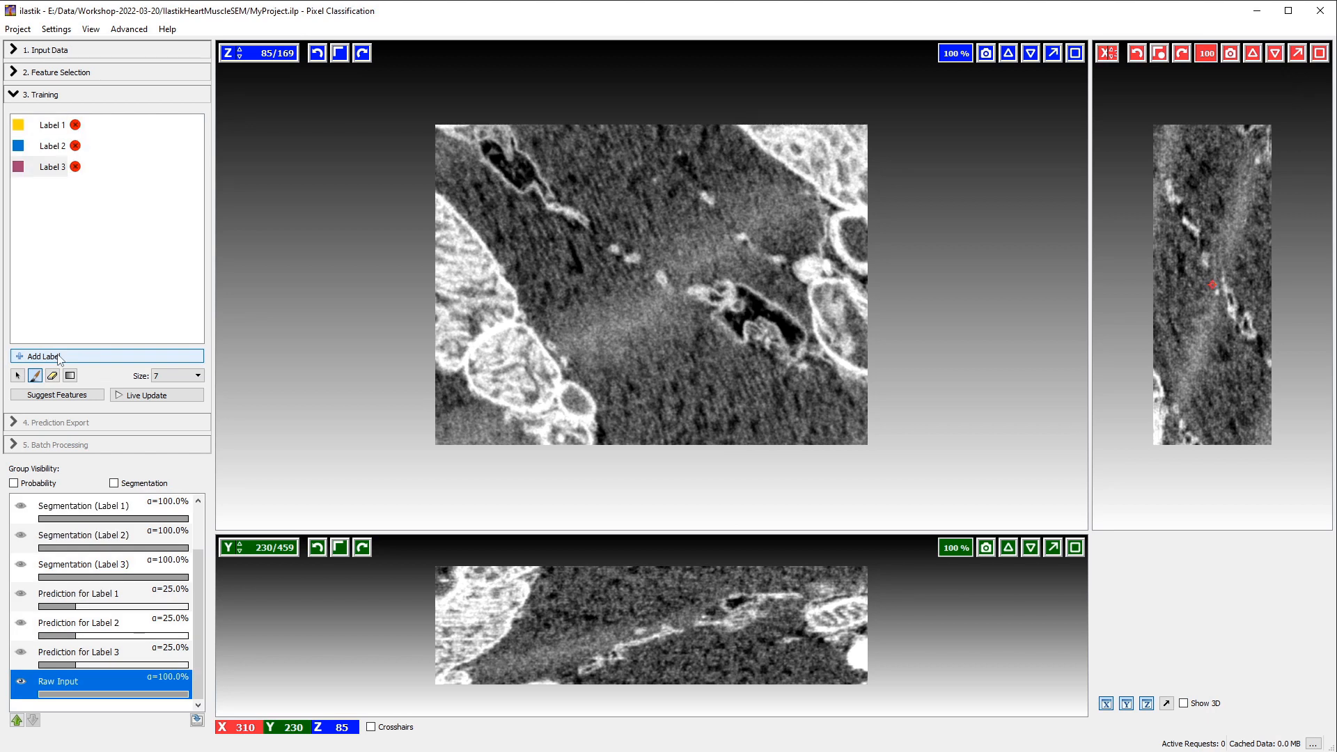
click(59, 356)
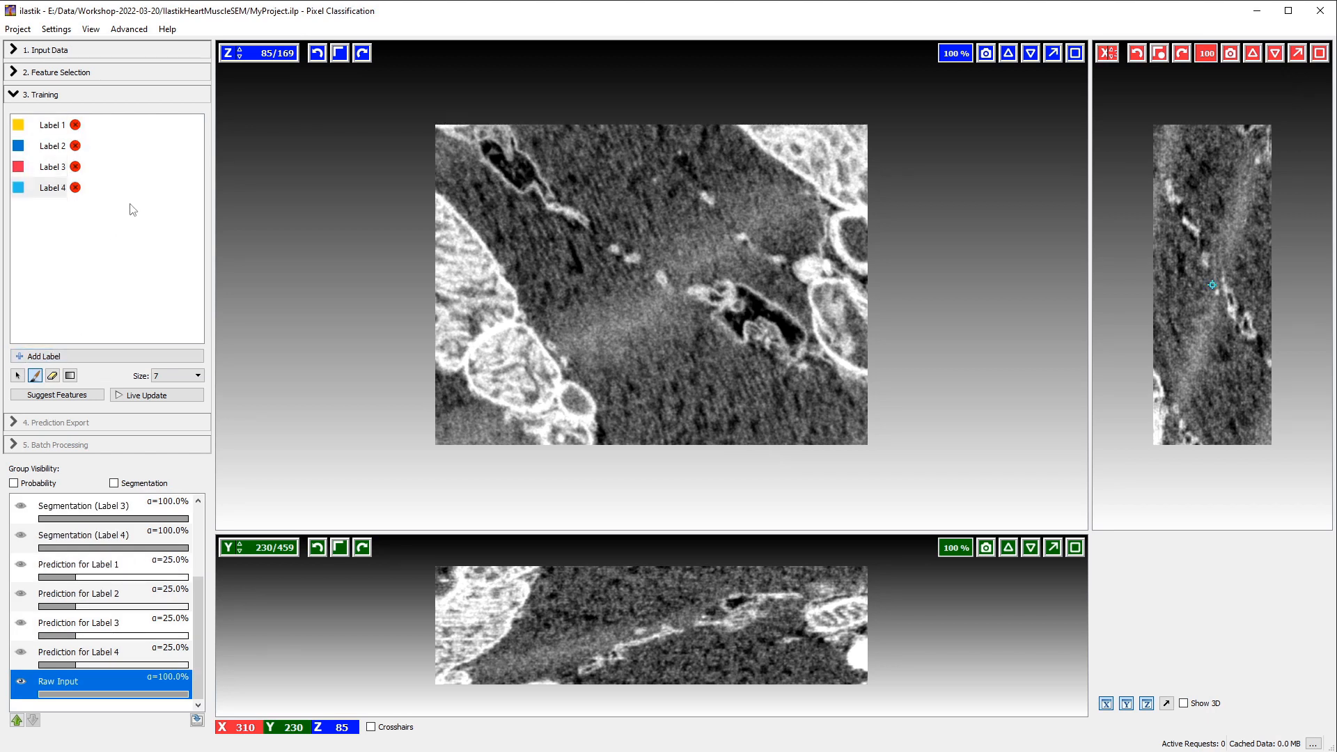
Paint Label 1 strokes with brush size 31 over the large bright textured regions in Z slice 85 and Y slice 230.
click(42, 127)
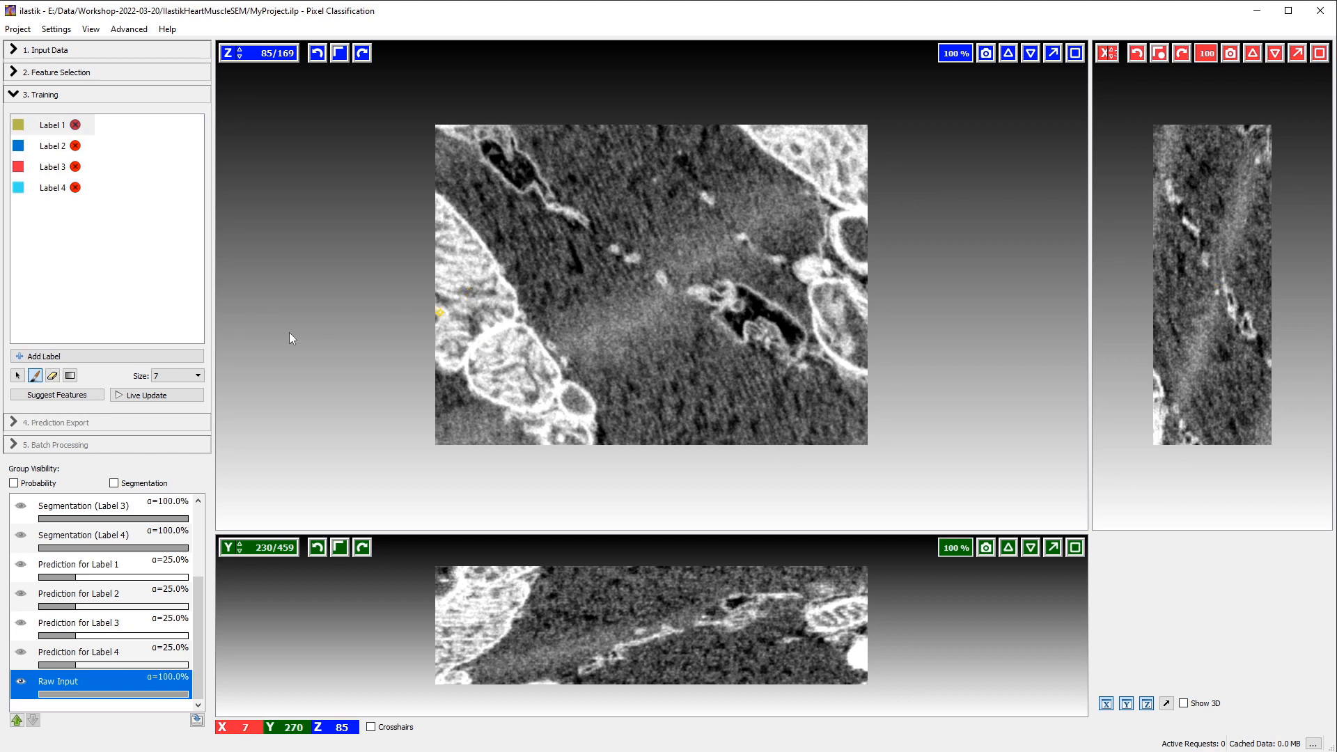
click(188, 377)
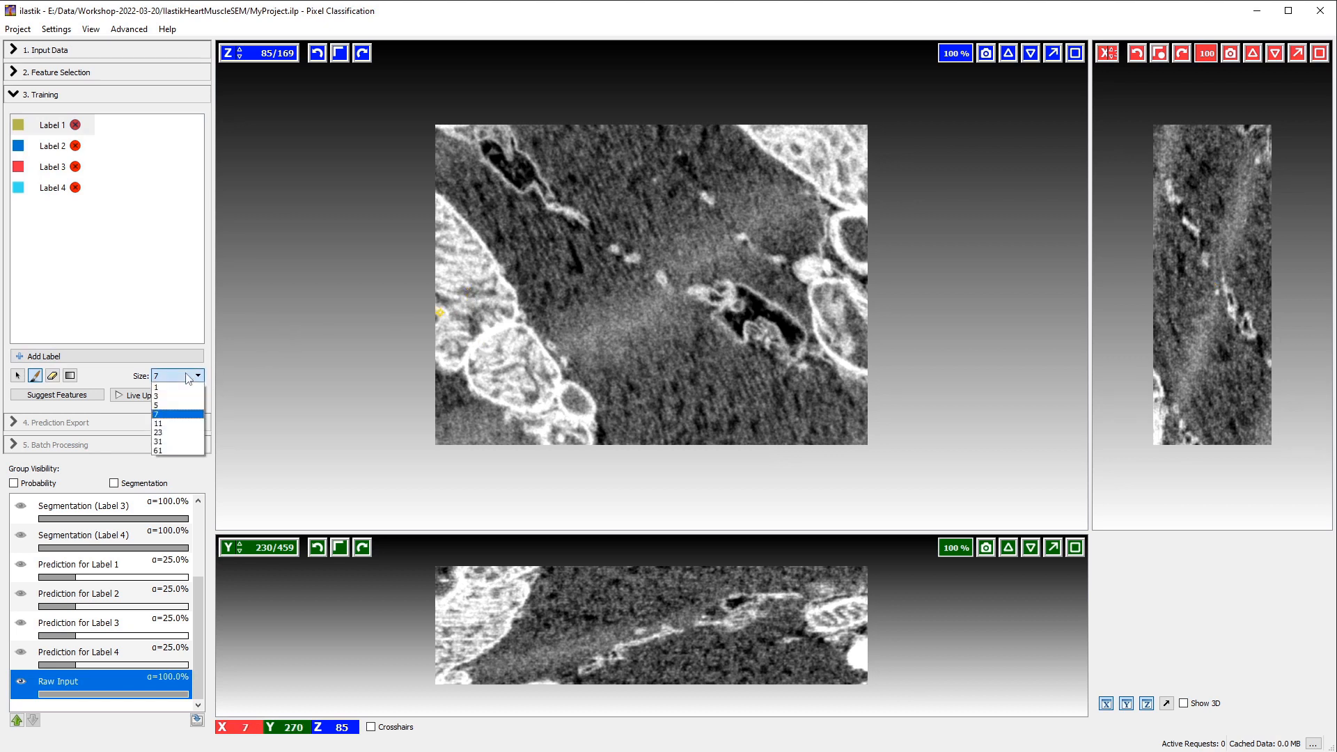
click(170, 441)
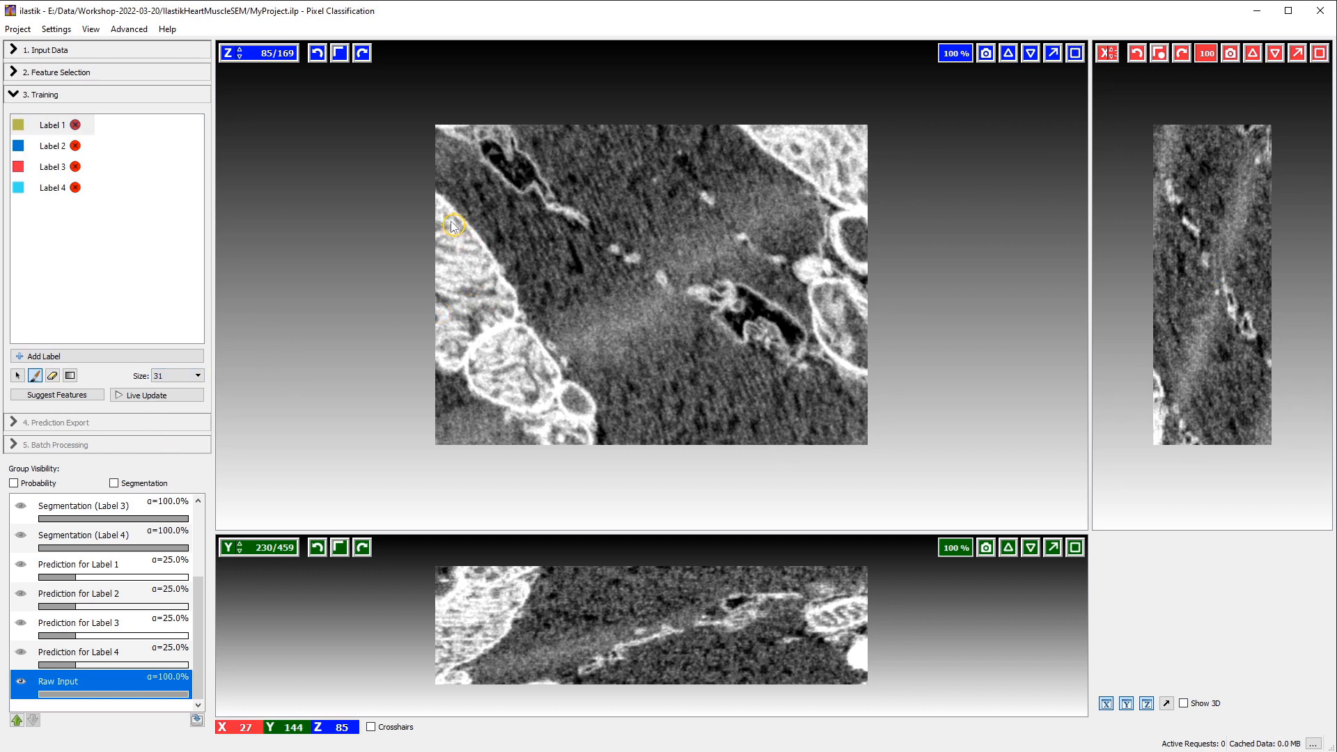
drag(447, 220, 468, 251)
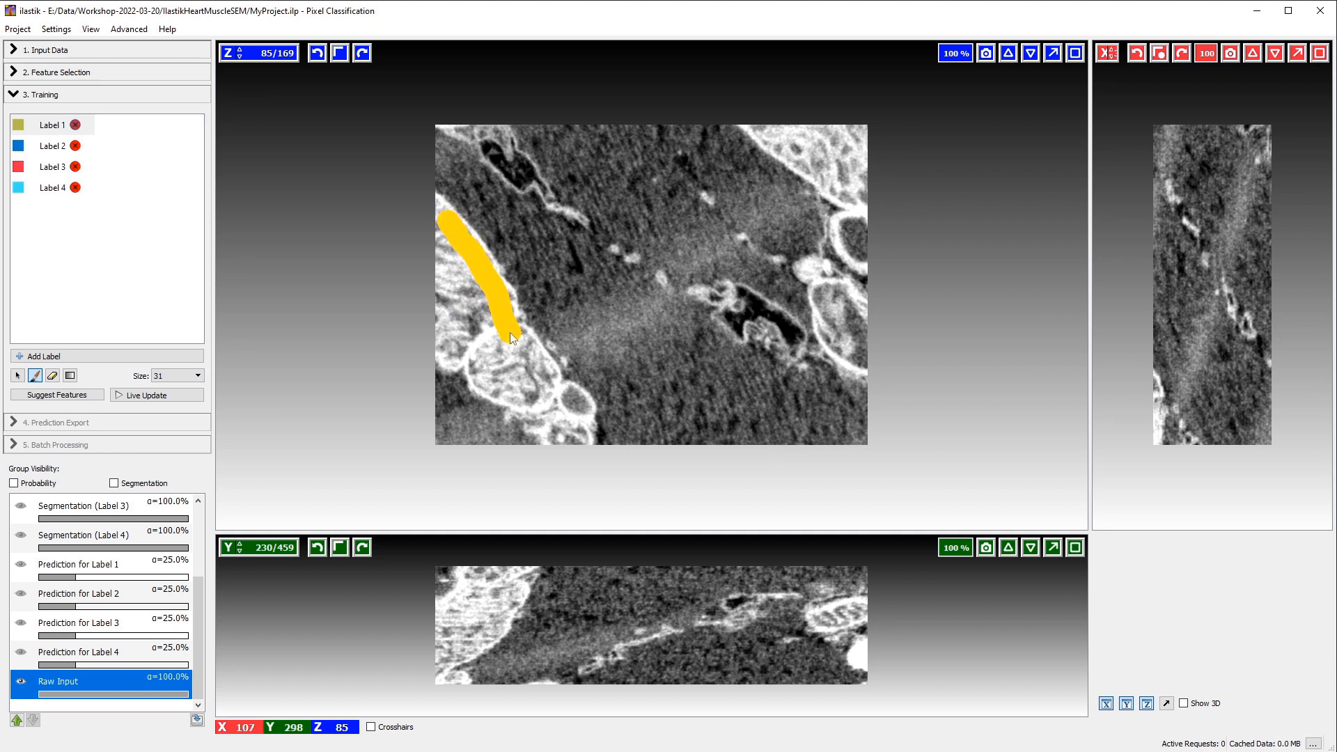
drag(549, 375, 554, 385)
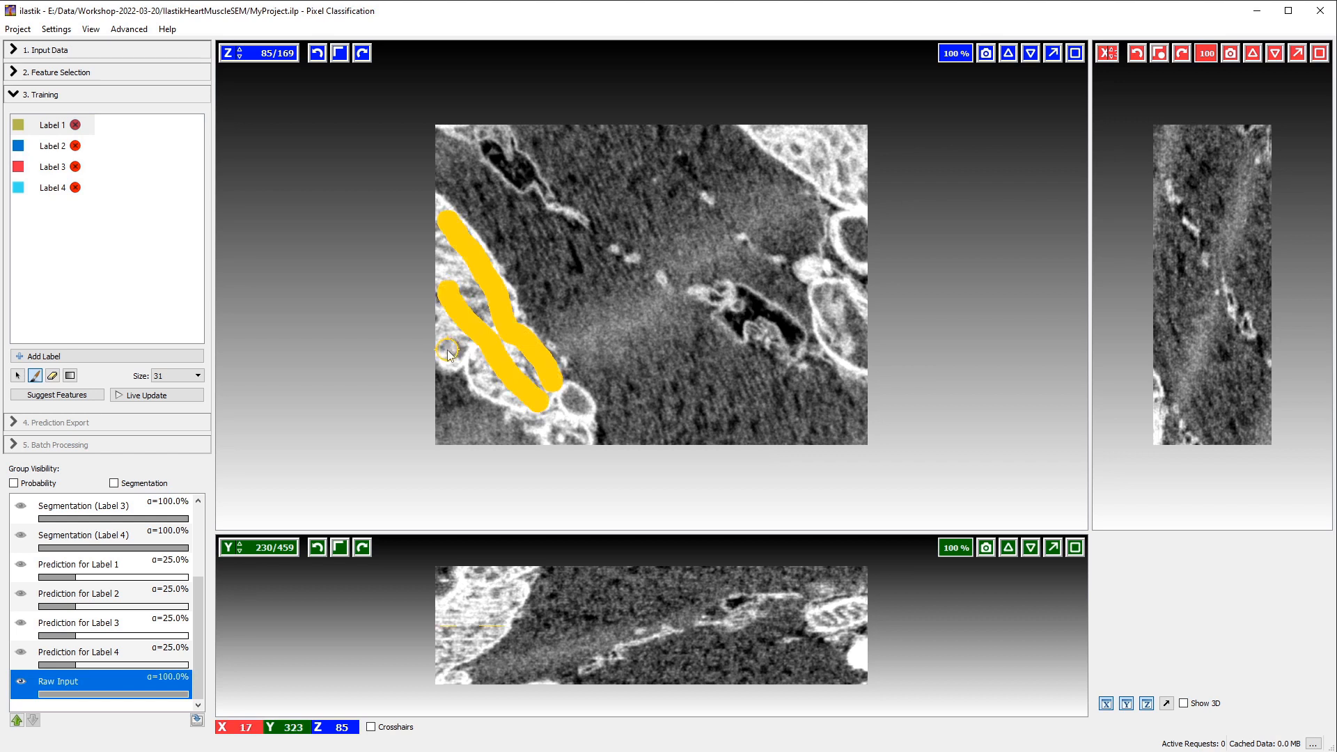
drag(486, 391, 519, 398)
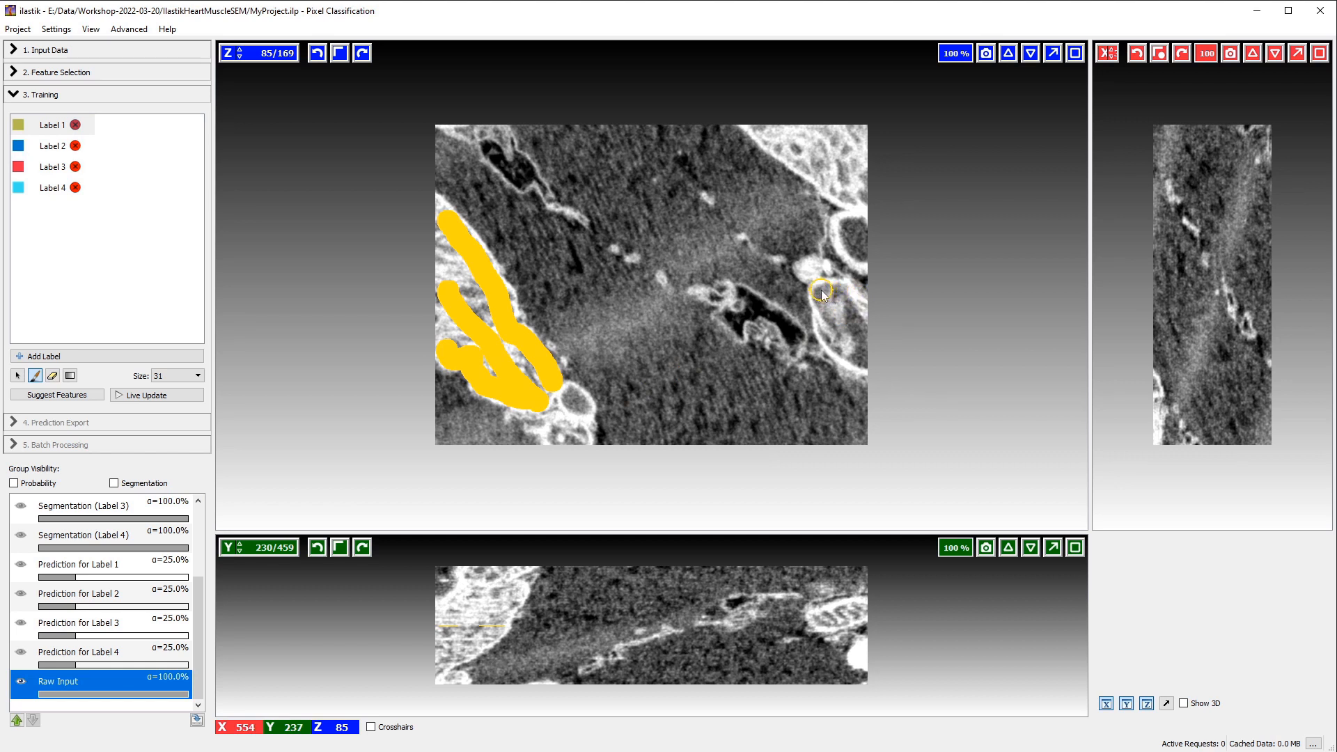
drag(843, 359, 863, 358)
drag(829, 291, 863, 305)
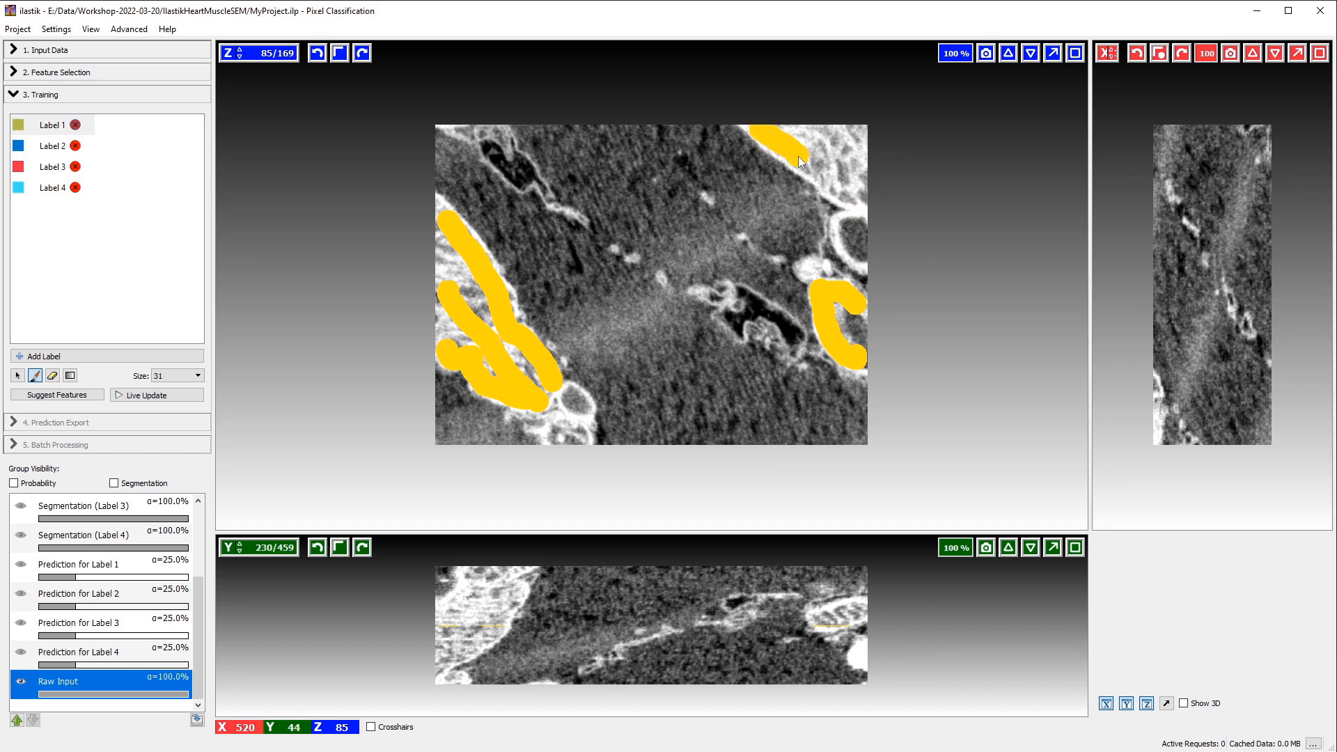
drag(829, 181, 850, 192)
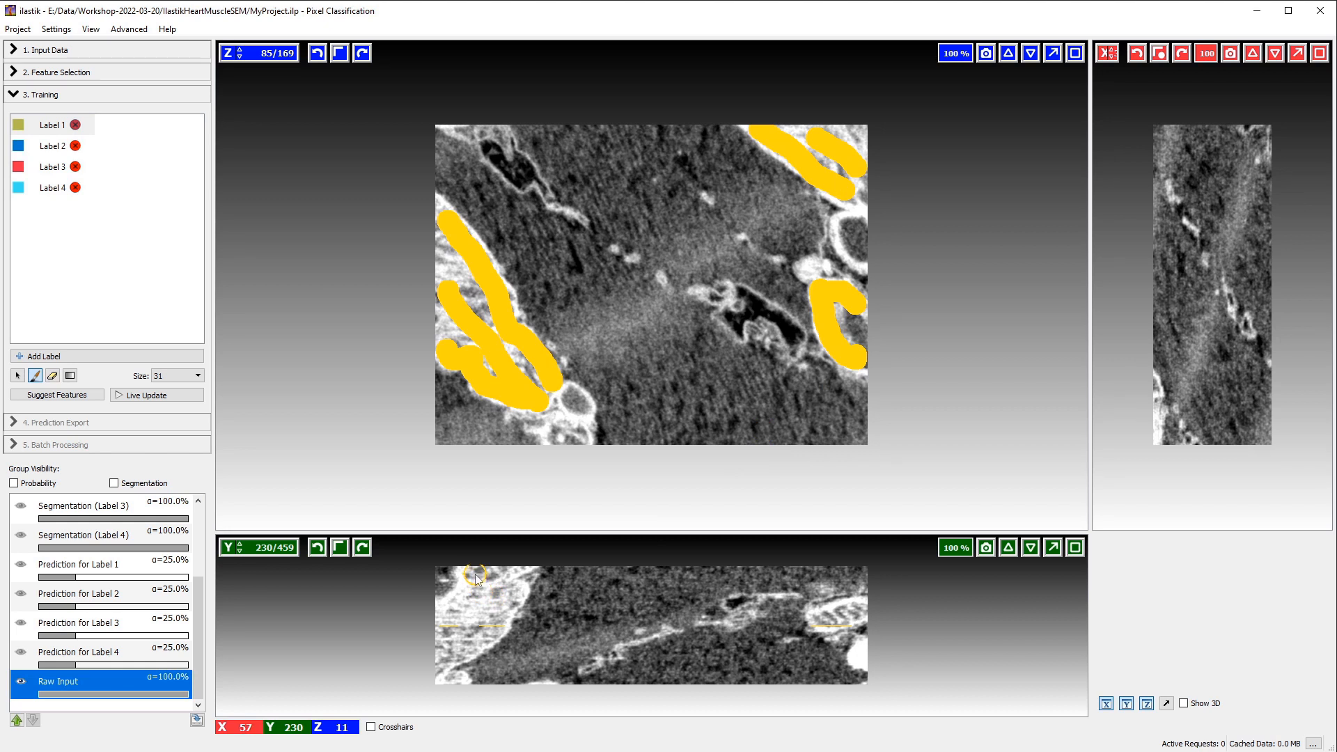
mouse_move(470, 570)
mouse_down()
mouse_move(447, 613)
mouse_move(466, 645)
mouse_up()
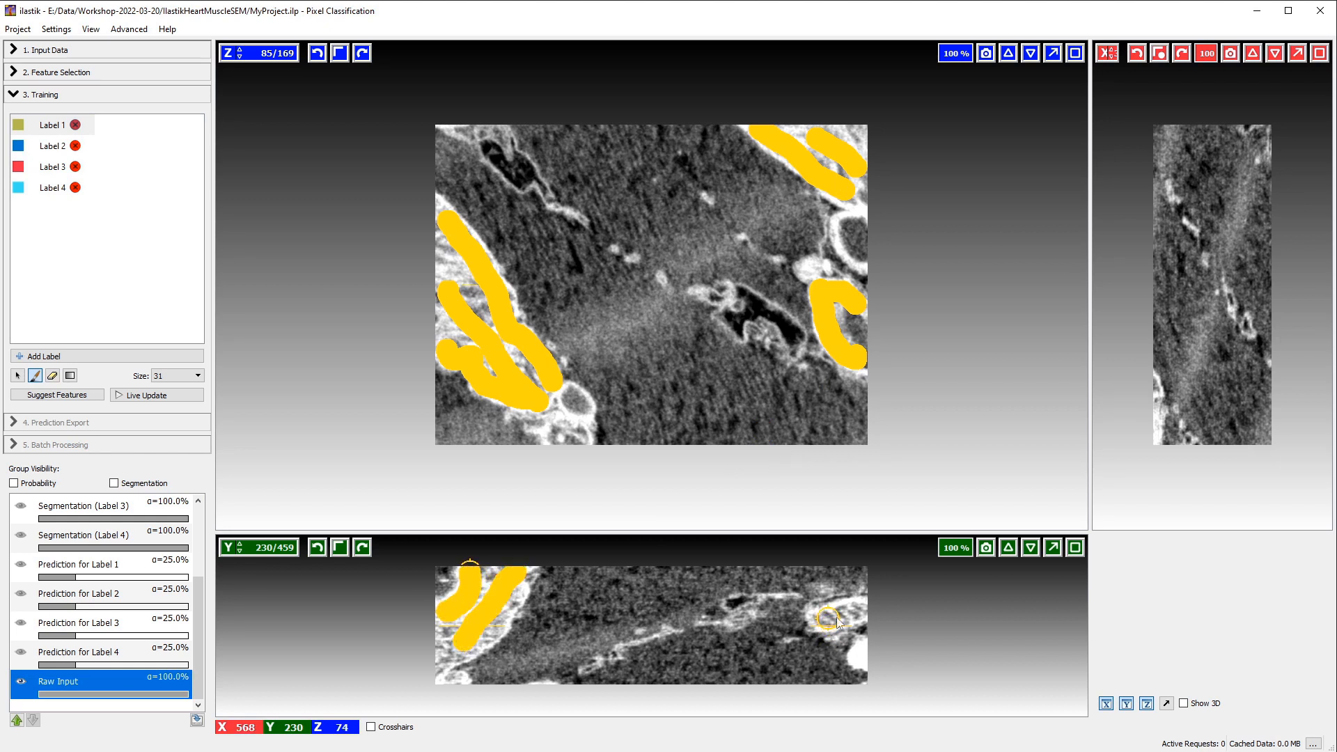
drag(824, 620, 862, 618)
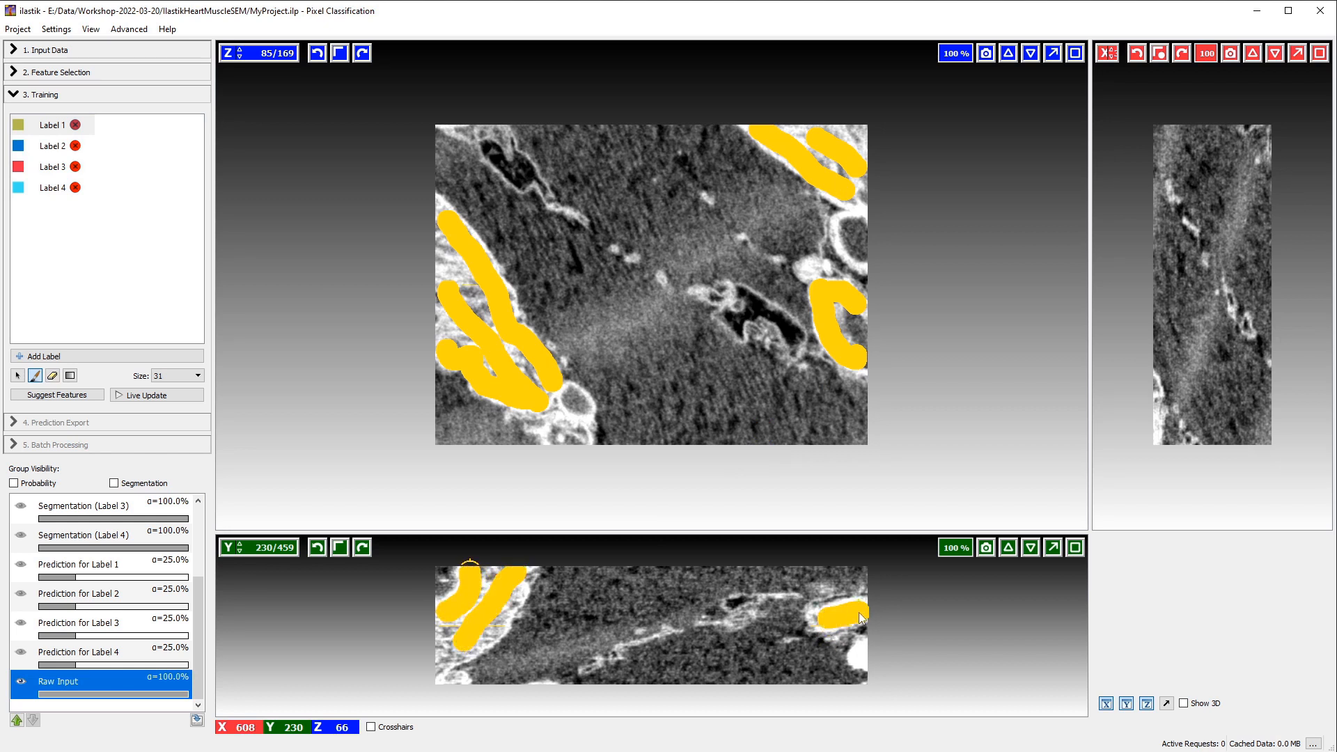
Paint Label 2 strokes with brush size 31 along the lighter grey diagonal band and in the lower-left corner of Z slice 85.
click(43, 149)
drag(582, 341, 647, 311)
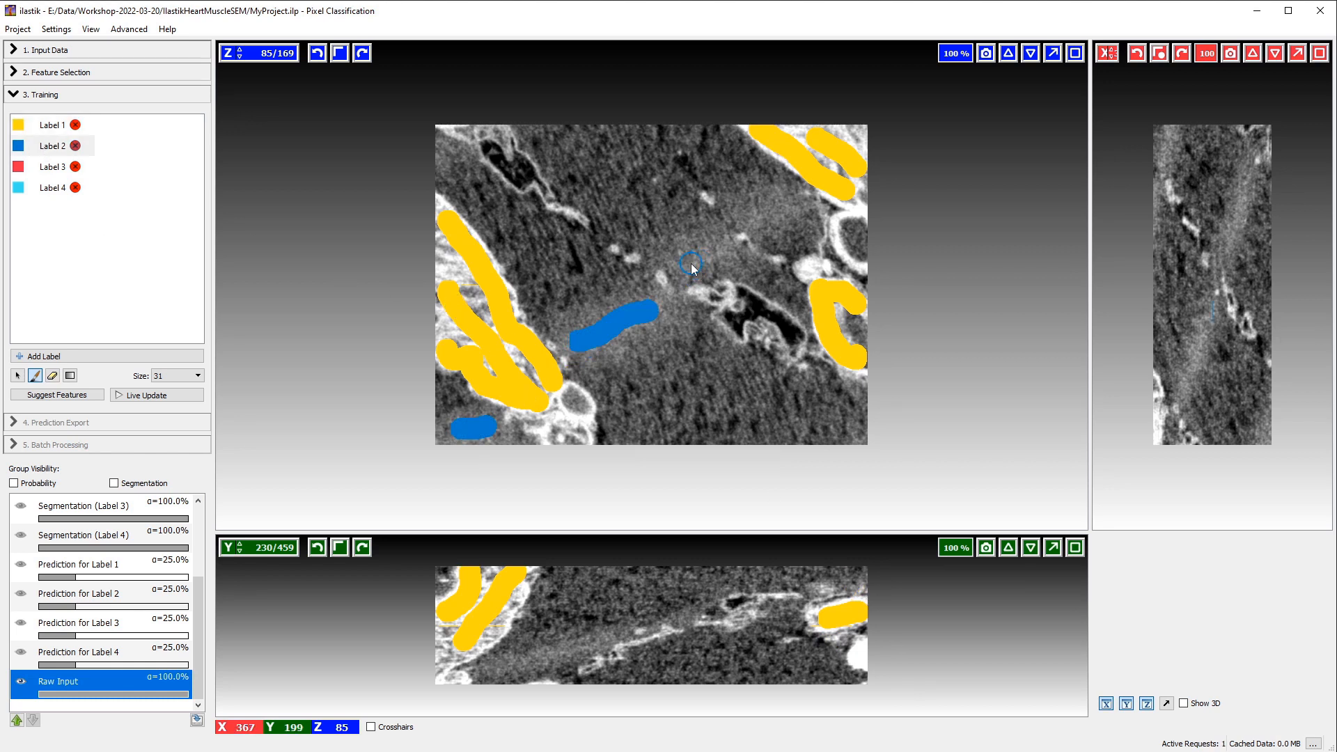
drag(758, 221, 777, 200)
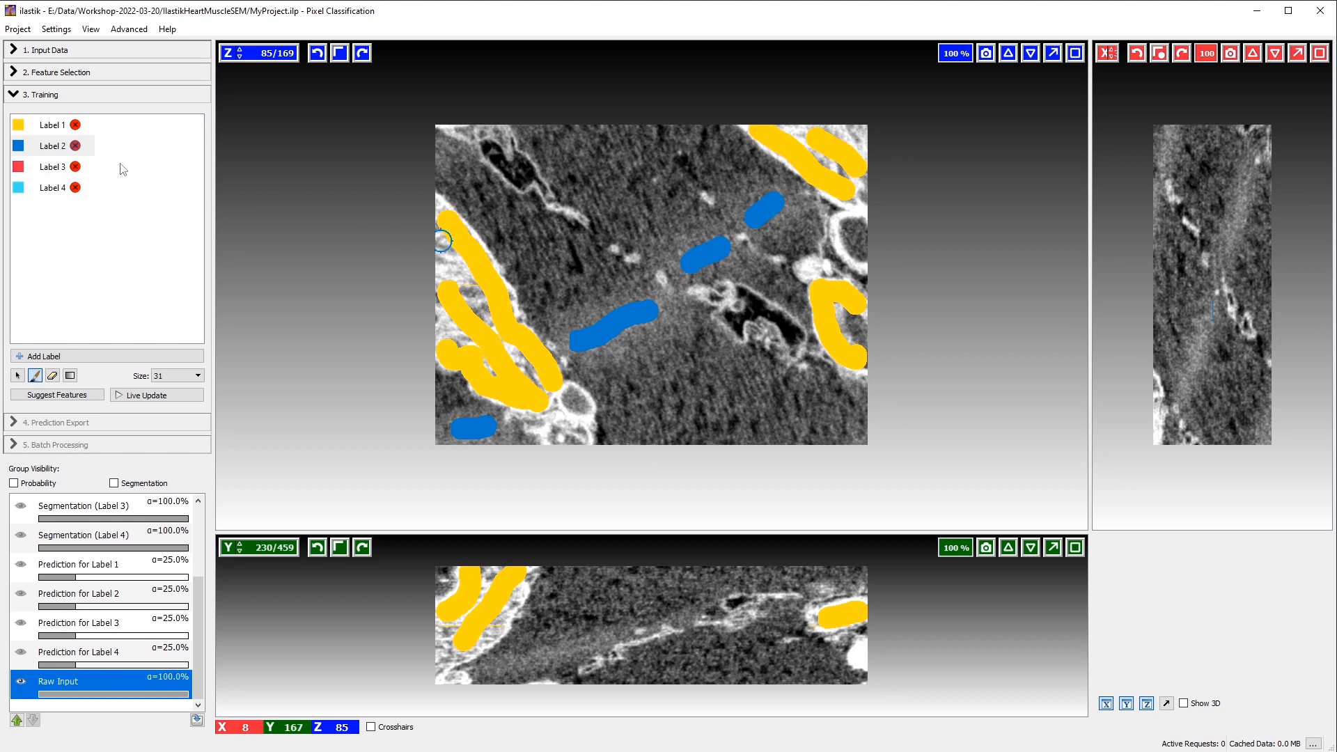
Paint Label 3 strokes over the dark striated muscle above and below the diagonal band in Z slice 85 and Y slice 230.
click(49, 168)
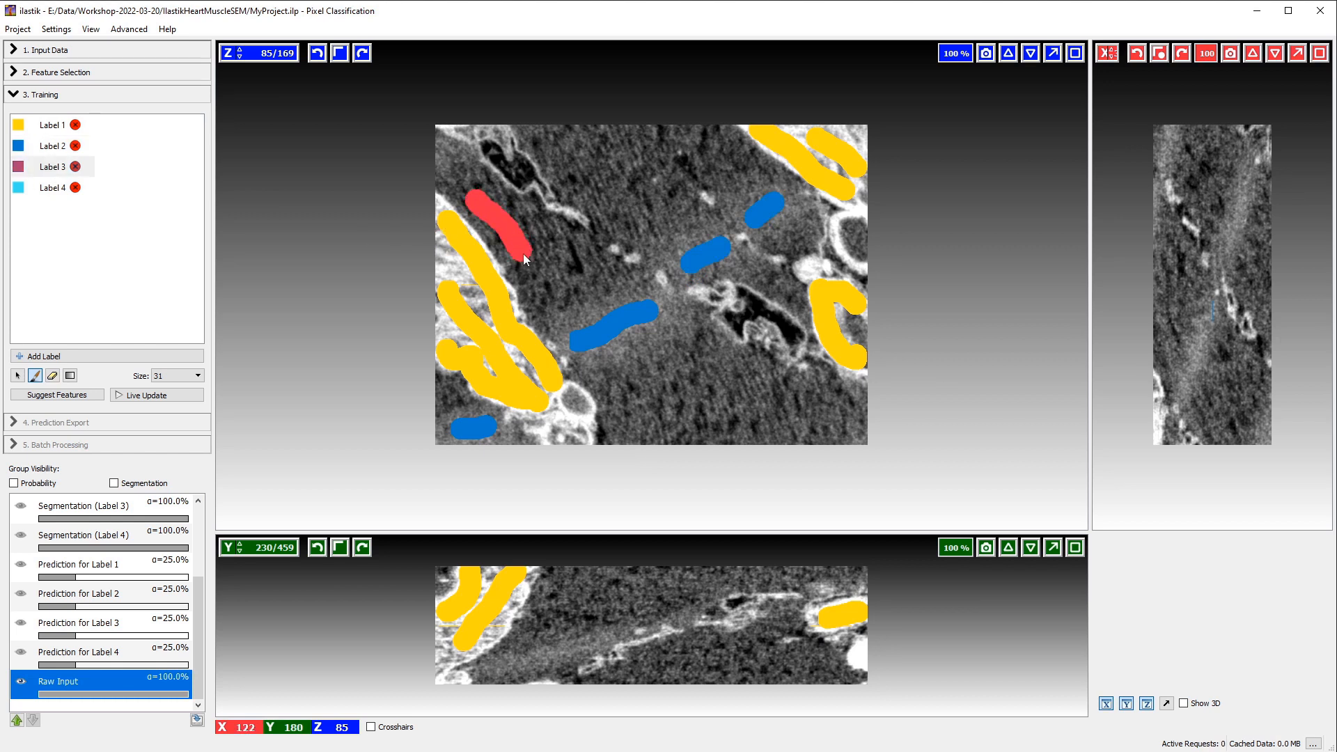
drag(506, 210, 560, 249)
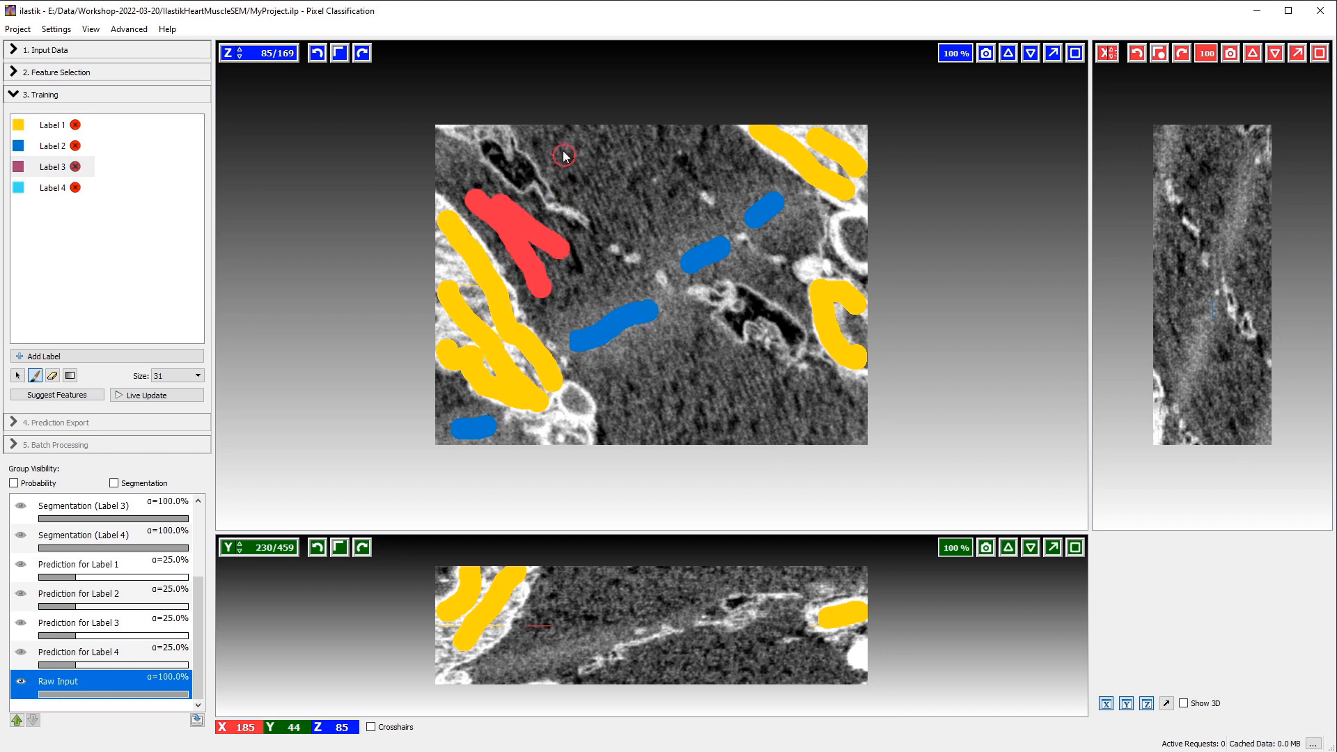
drag(588, 178, 638, 211)
drag(573, 144, 660, 153)
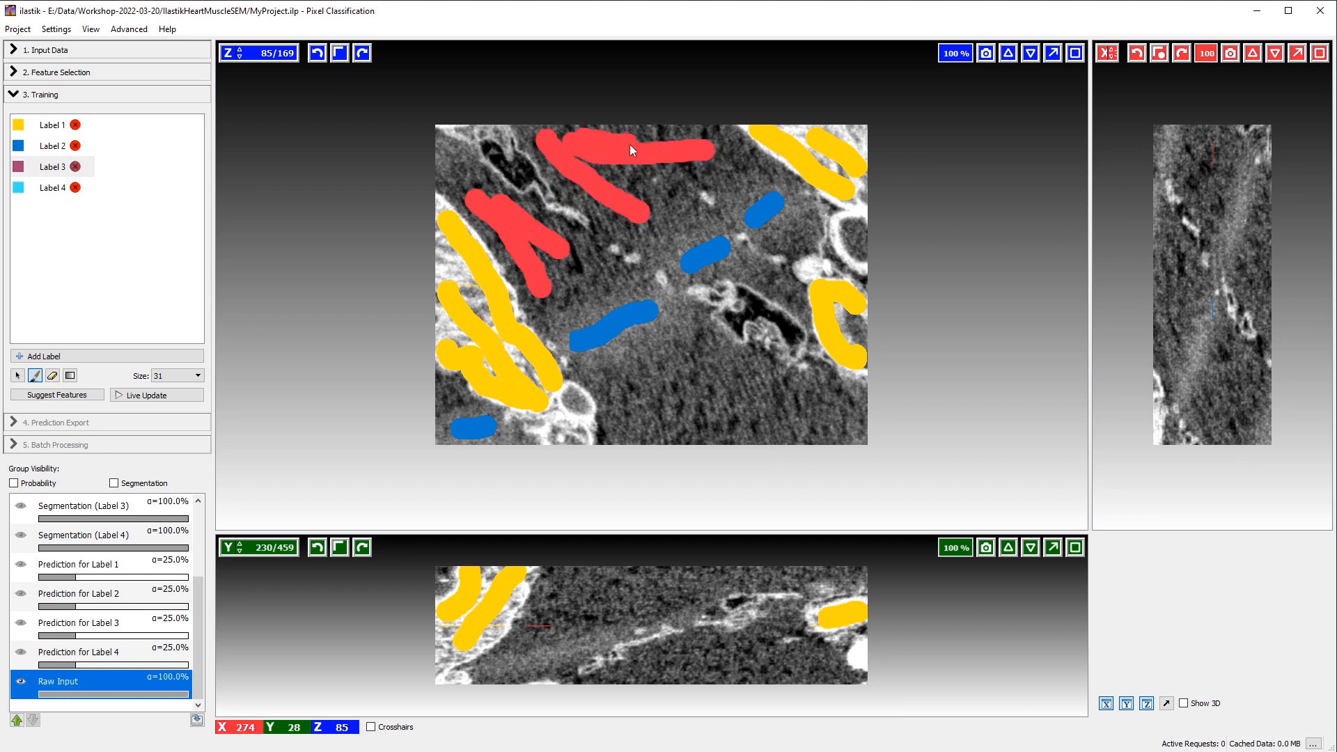
drag(696, 158, 634, 182)
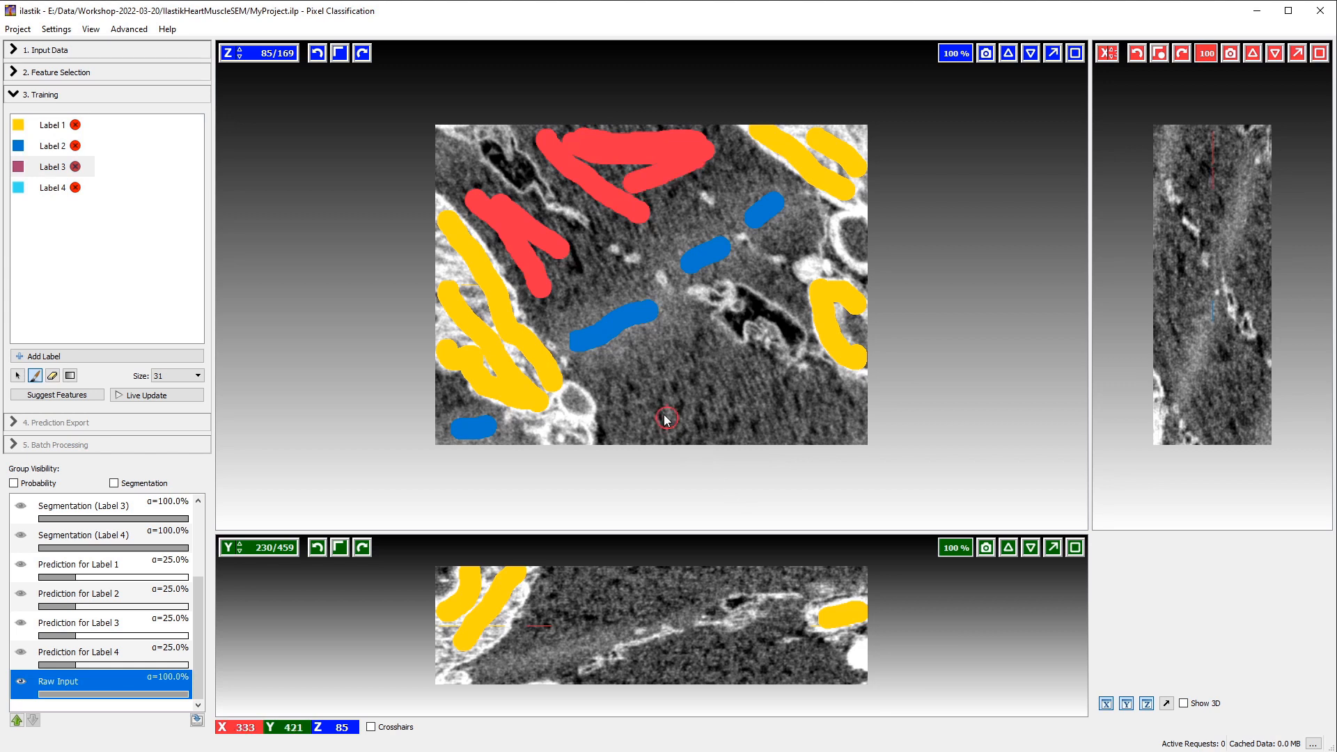
drag(616, 383, 685, 415)
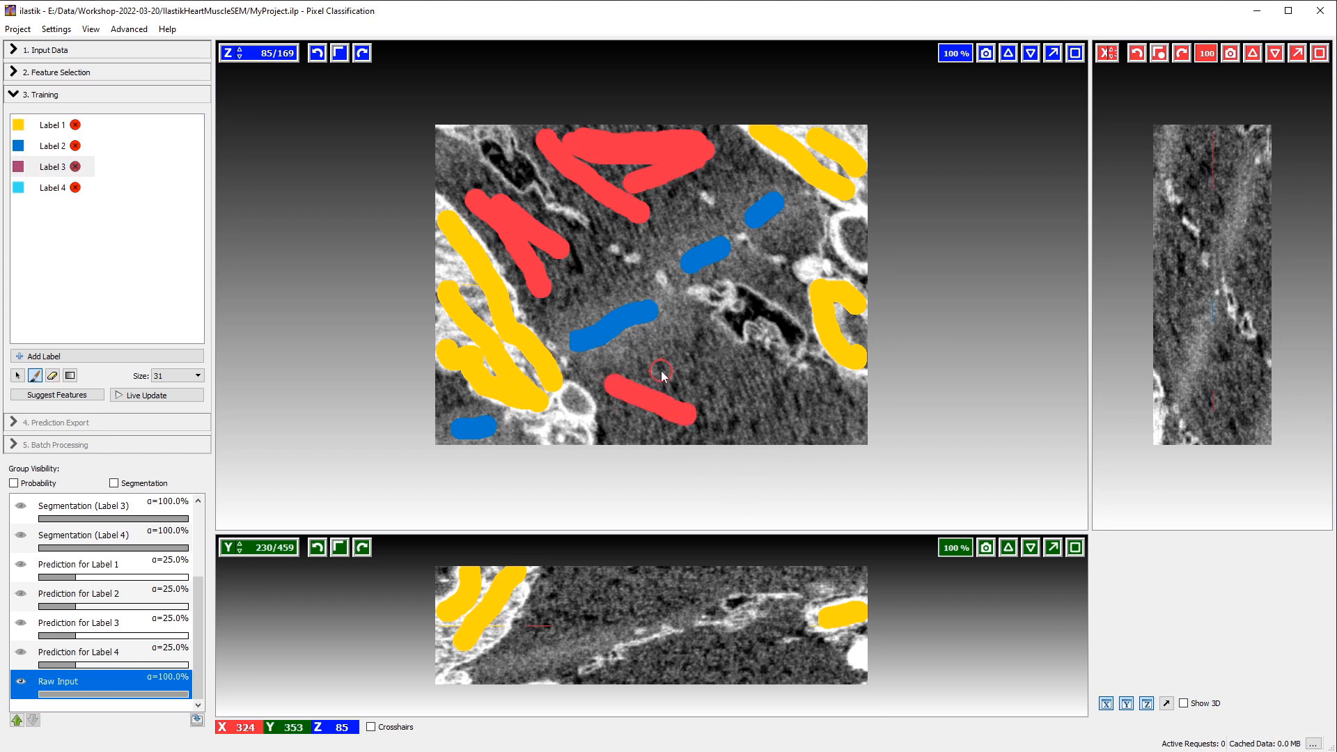
drag(659, 368, 747, 406)
drag(714, 363, 775, 407)
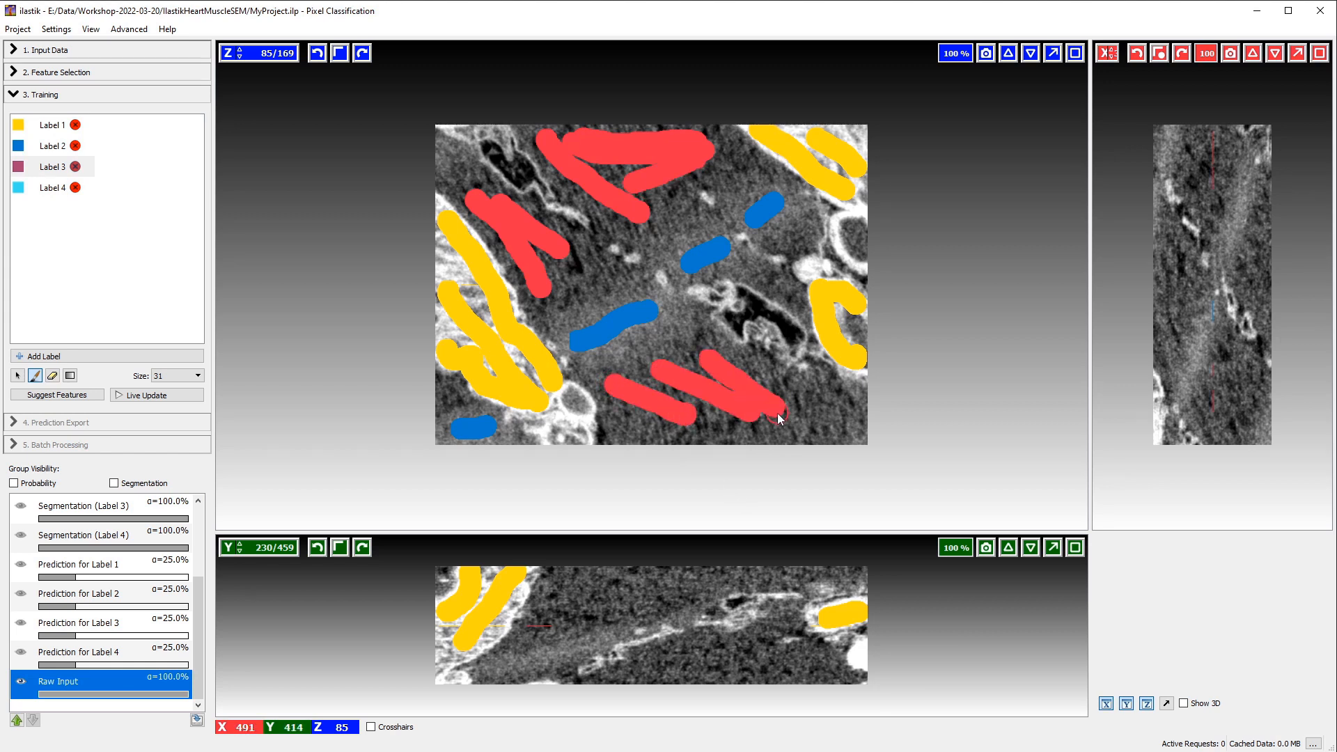
drag(554, 617, 665, 581)
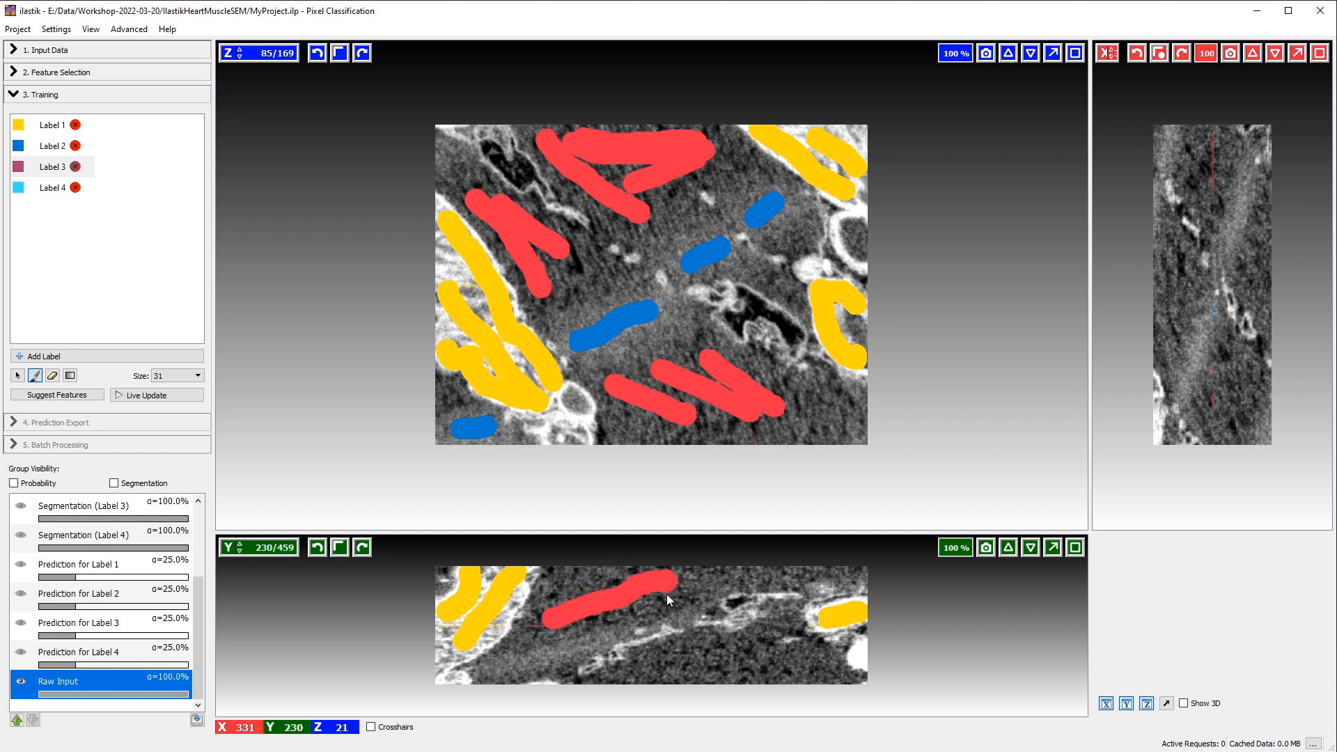
drag(675, 671, 763, 656)
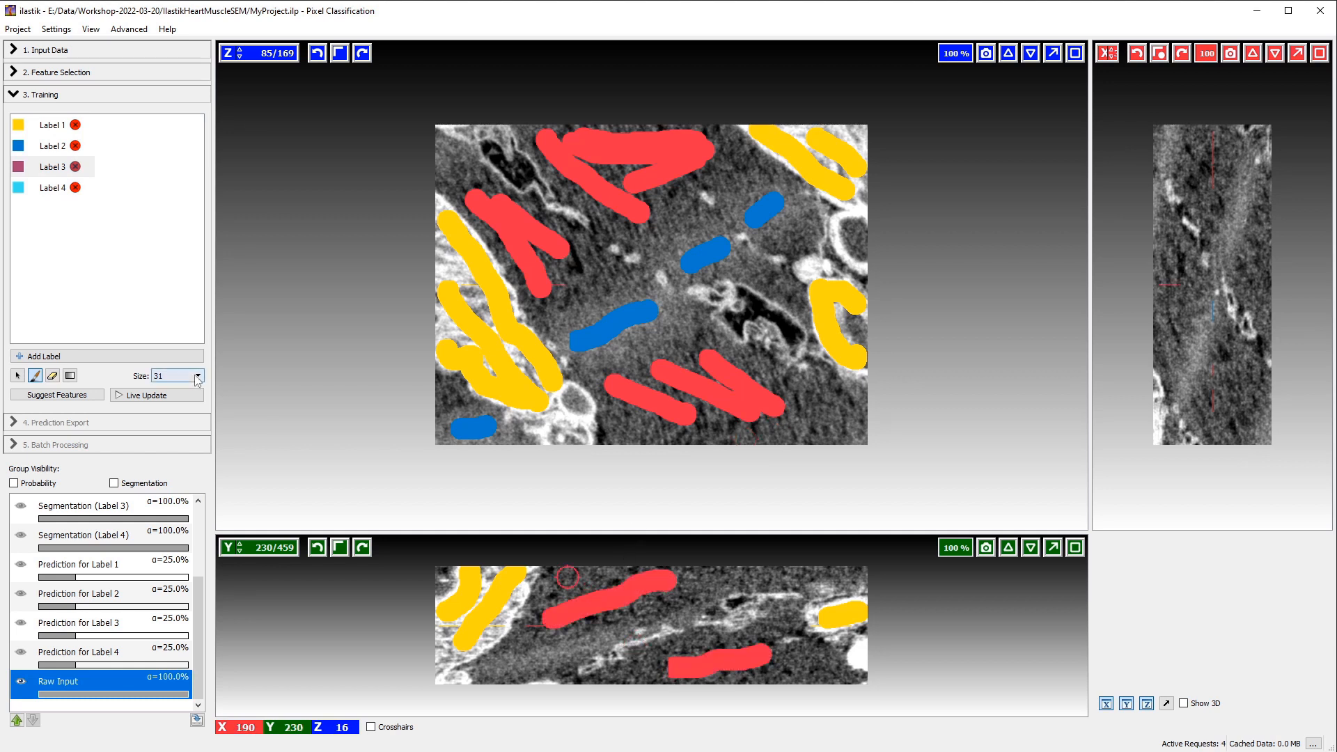
Paint Label 4 strokes with brush size 7 inside the two black cavities in Z slice 85.
click(61, 189)
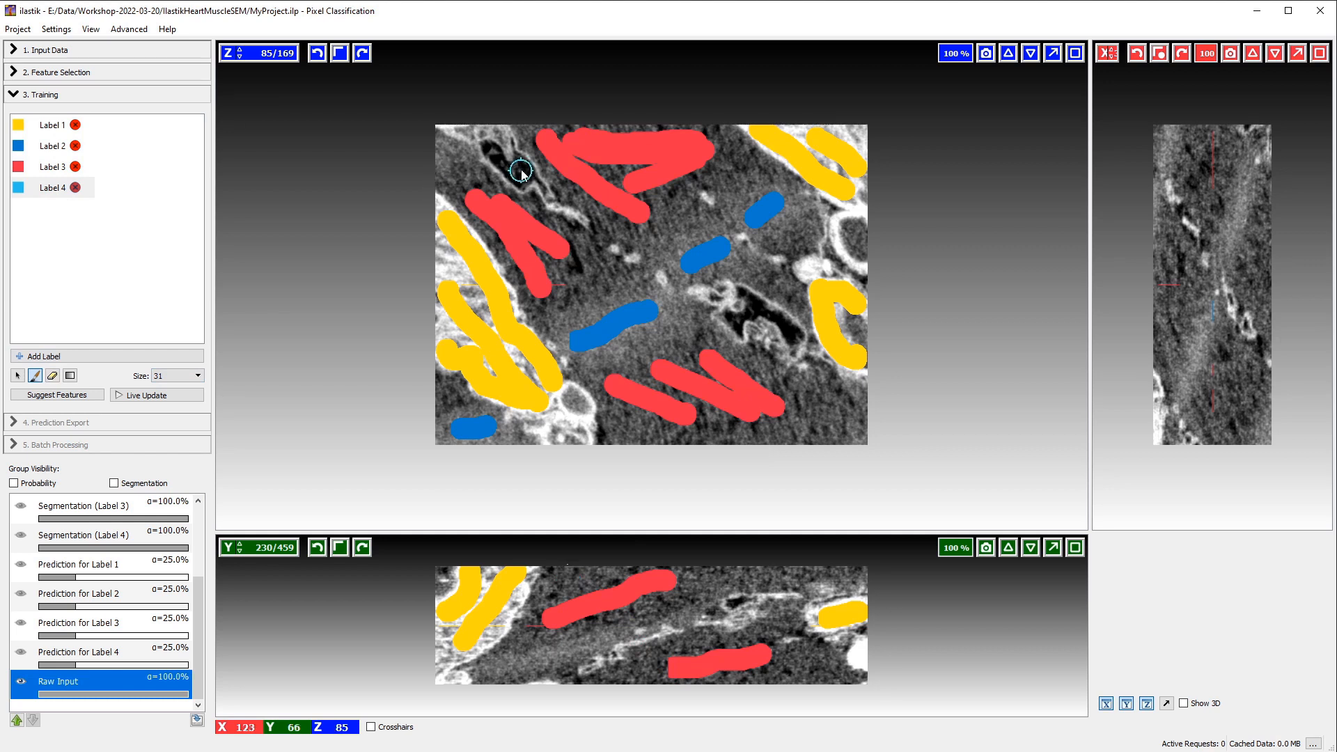
click(189, 376)
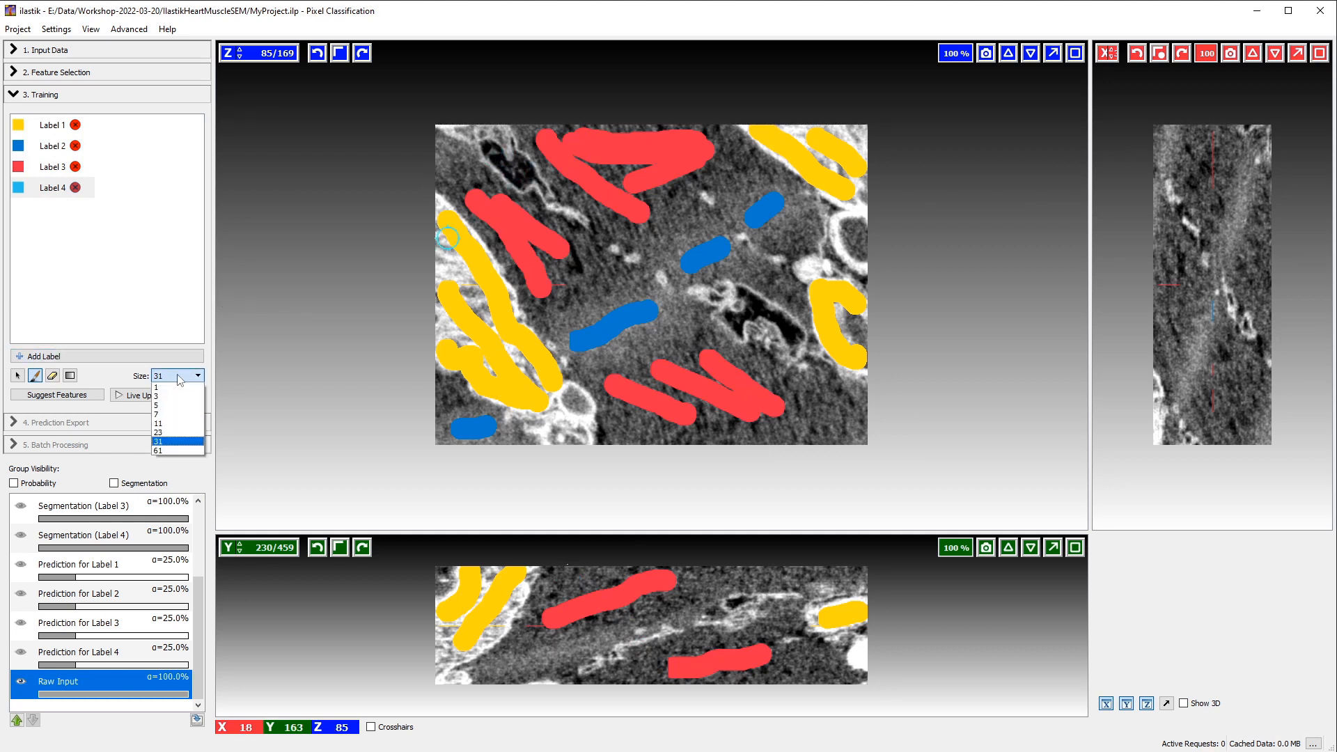
click(168, 416)
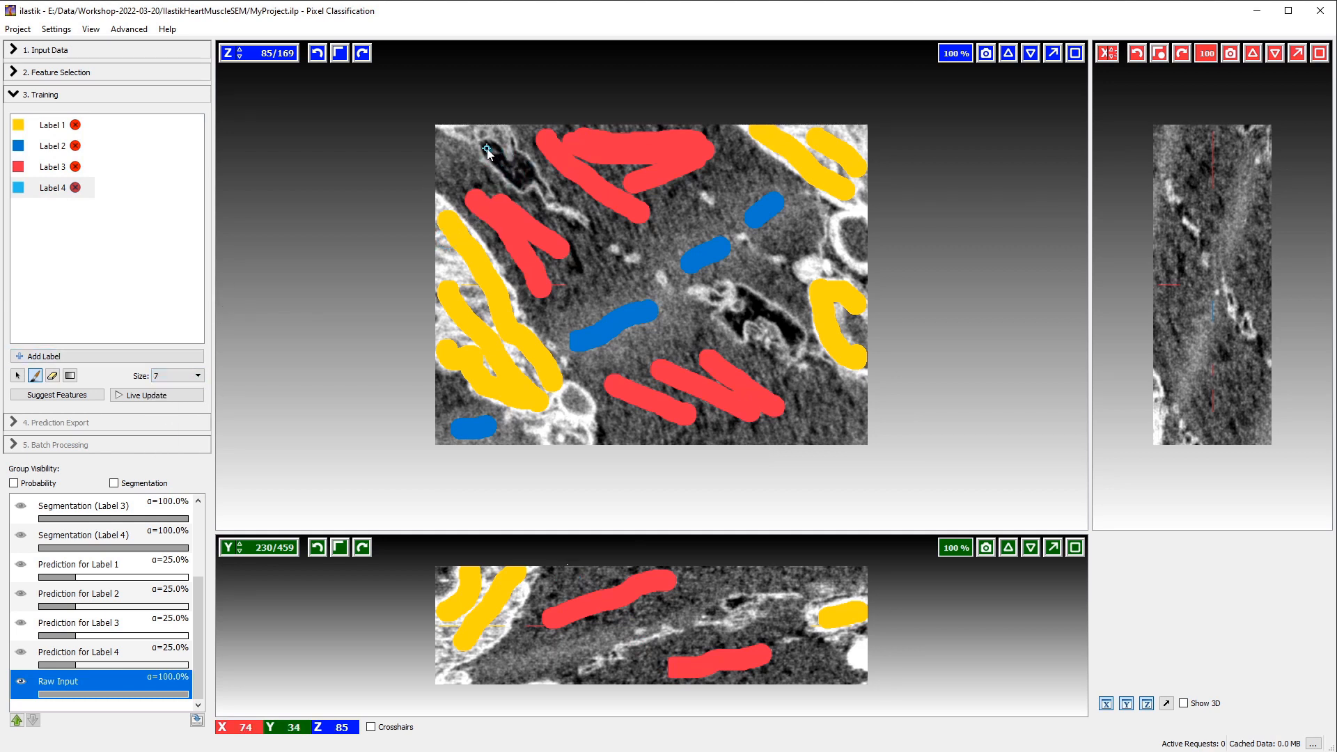
mouse_move(486, 147)
mouse_down()
mouse_move(505, 171)
mouse_move(523, 179)
mouse_move(522, 166)
mouse_up()
mouse_move(743, 291)
mouse_down()
mouse_move(794, 338)
mouse_move(772, 317)
mouse_move(731, 317)
mouse_up()
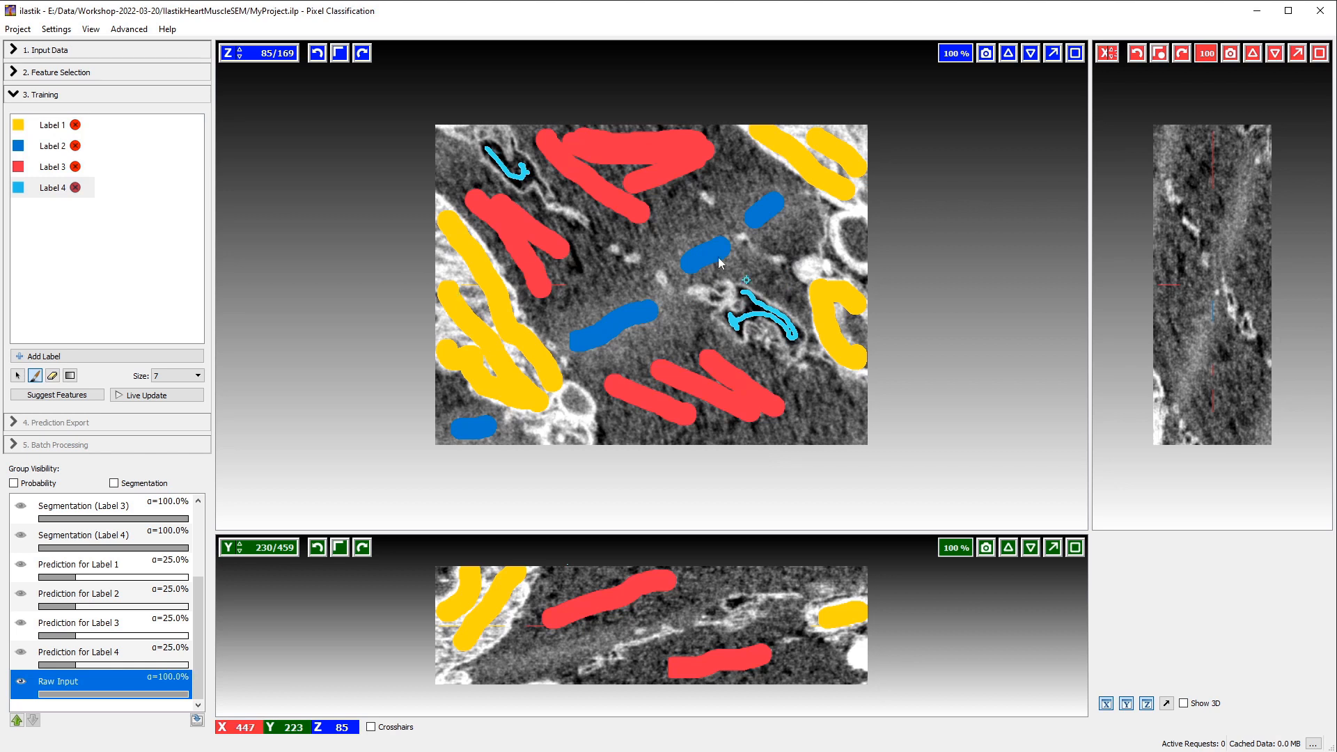
Turn on Live Update and check the Label 1 and Label 2 segmentations one after the other.
click(149, 396)
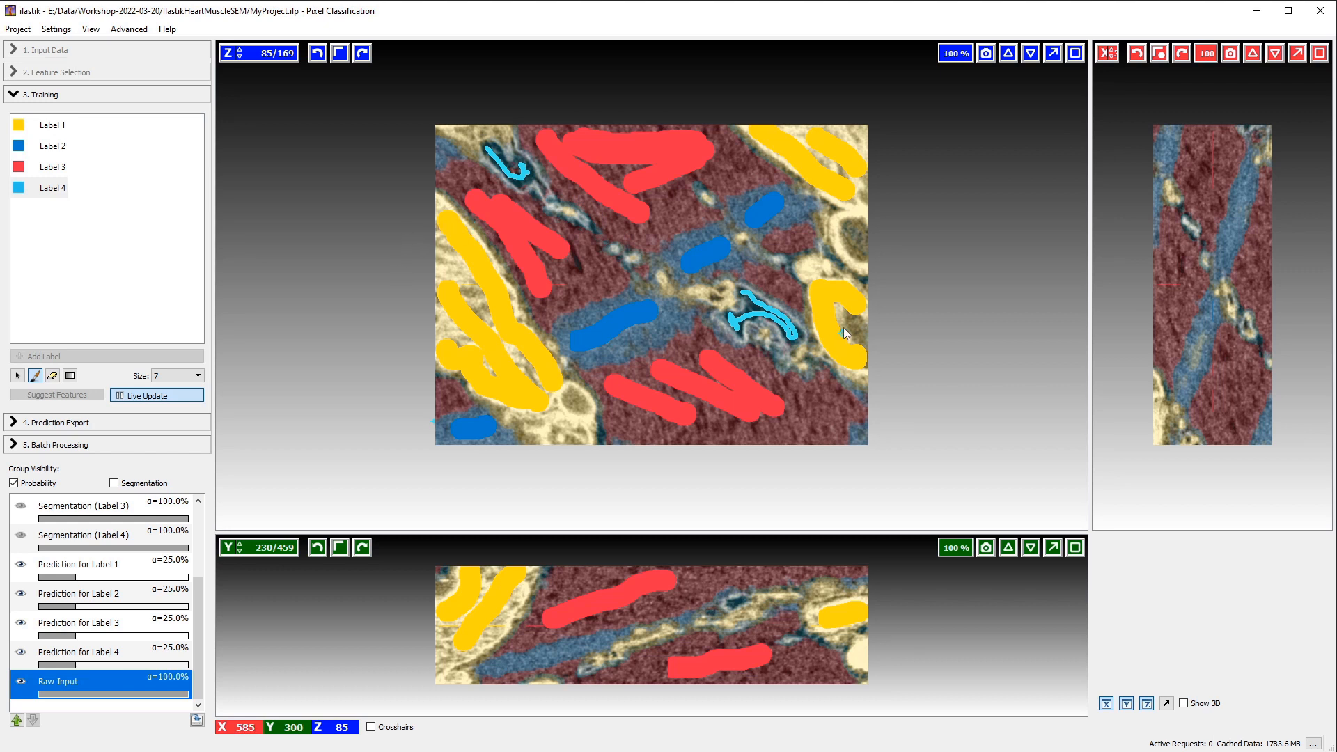
drag(737, 321, 725, 318)
click(199, 570)
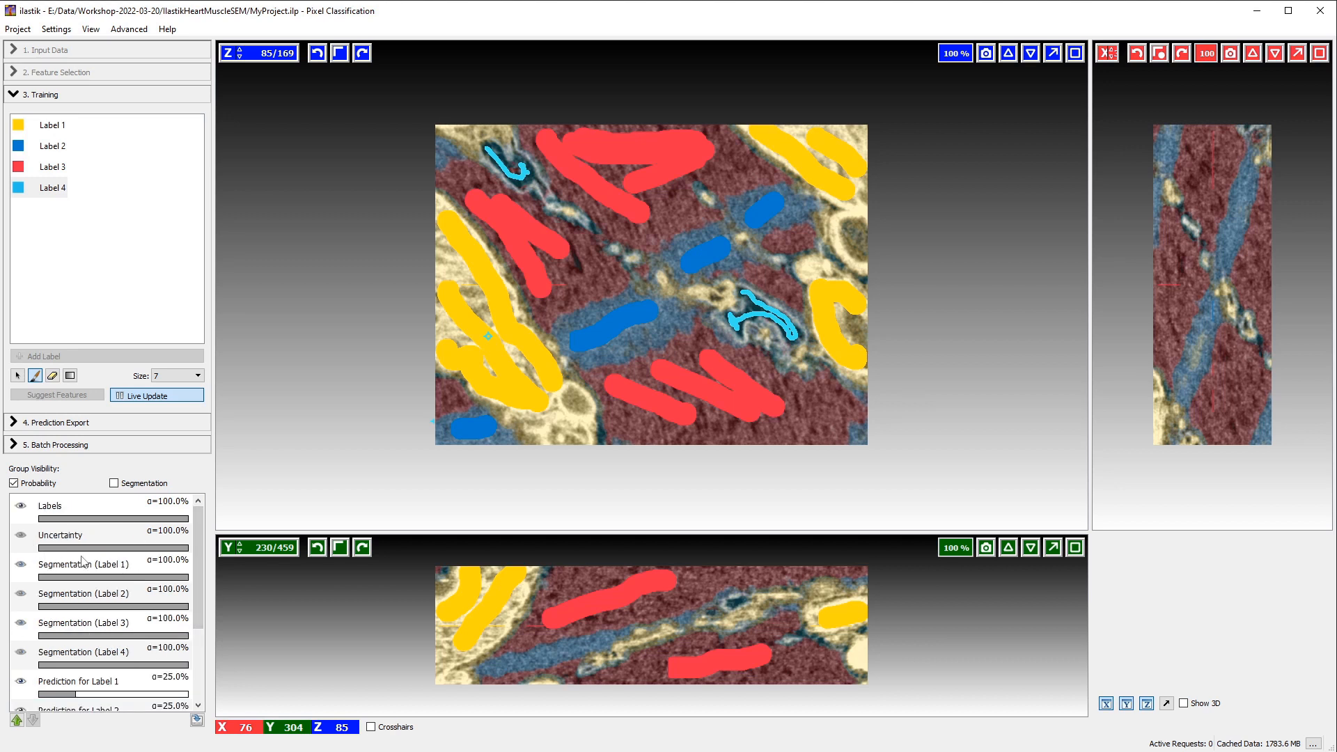
click(21, 565)
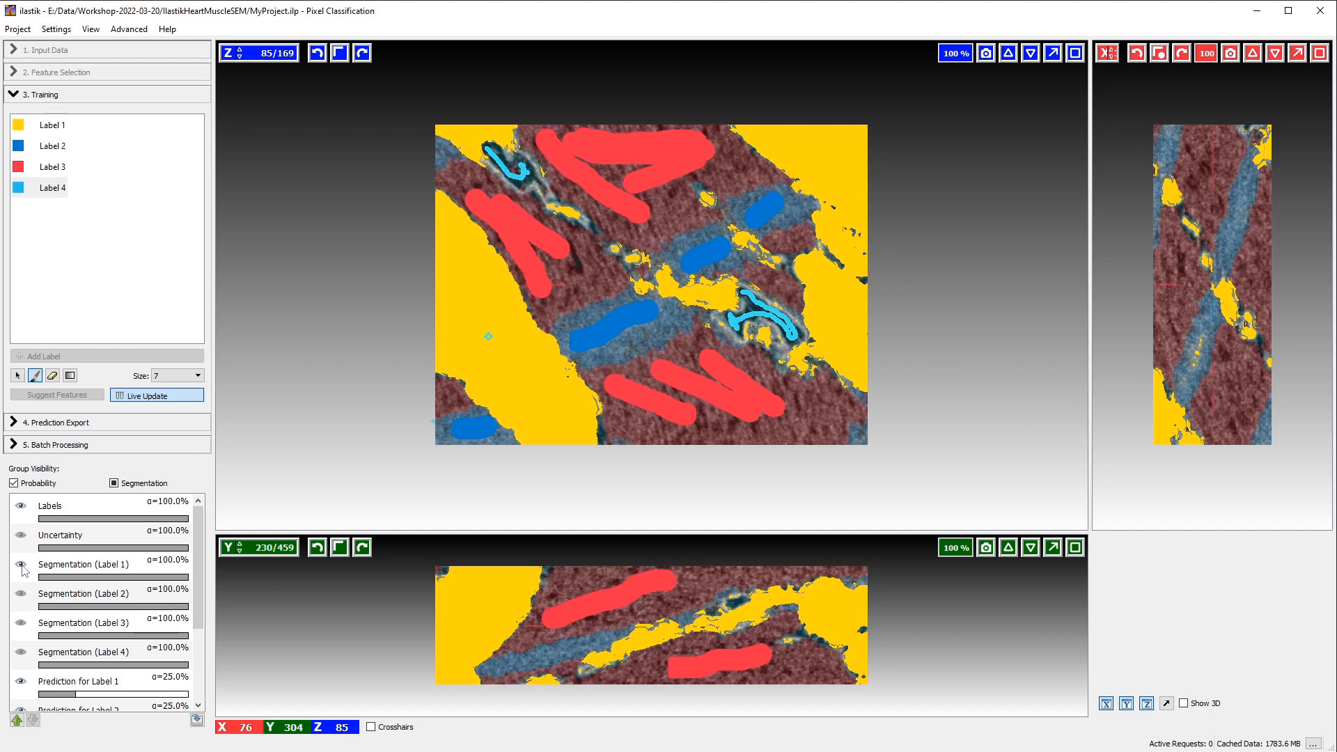
click(21, 565)
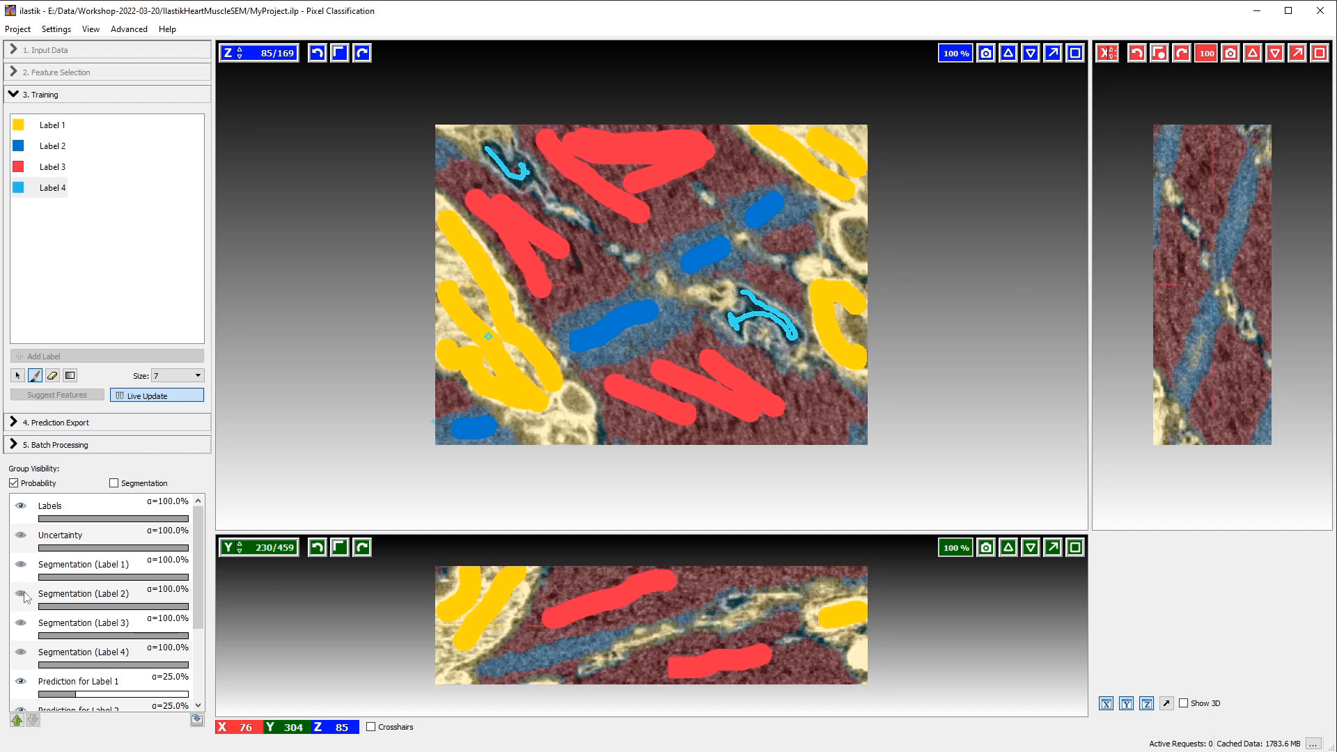
click(21, 594)
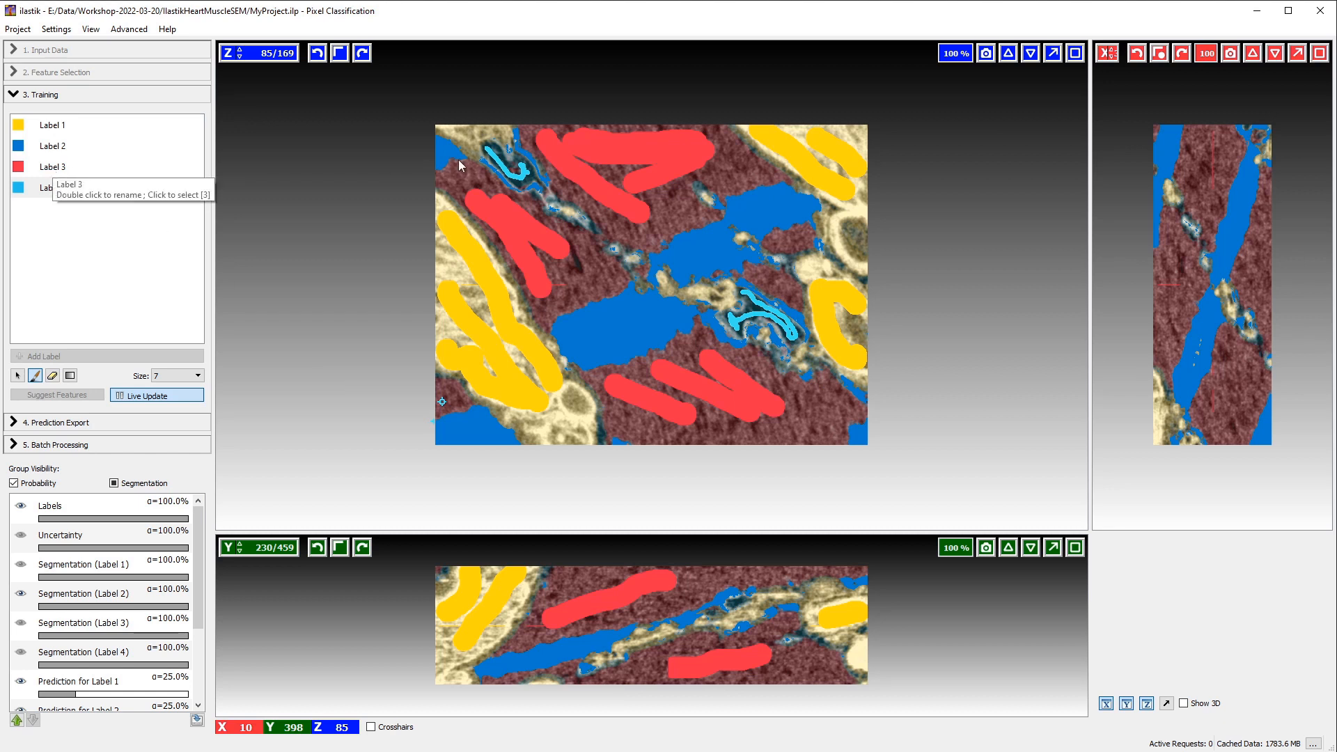
Add Label 3 strokes with brush size 23 over muscle misassigned to Label 2 in the upper-left and lower-right areas of Z slice 85.
click(46, 170)
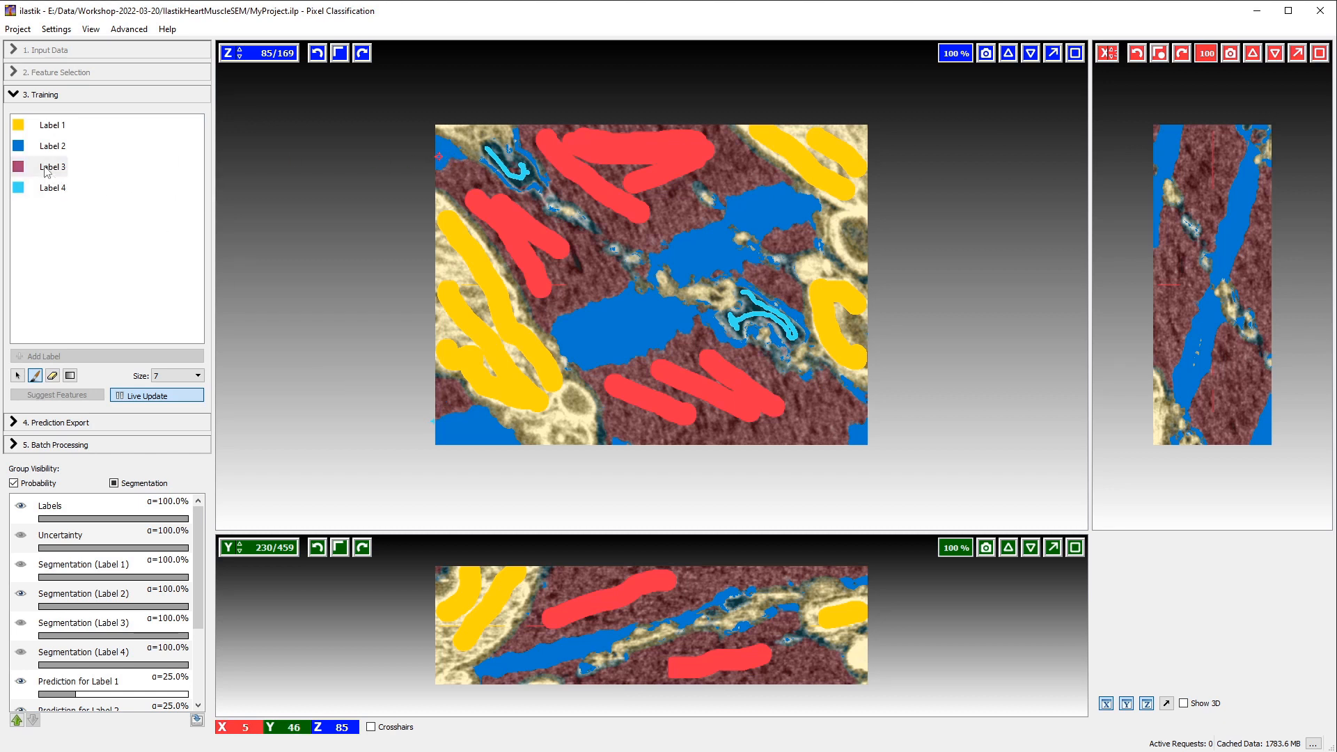
click(197, 375)
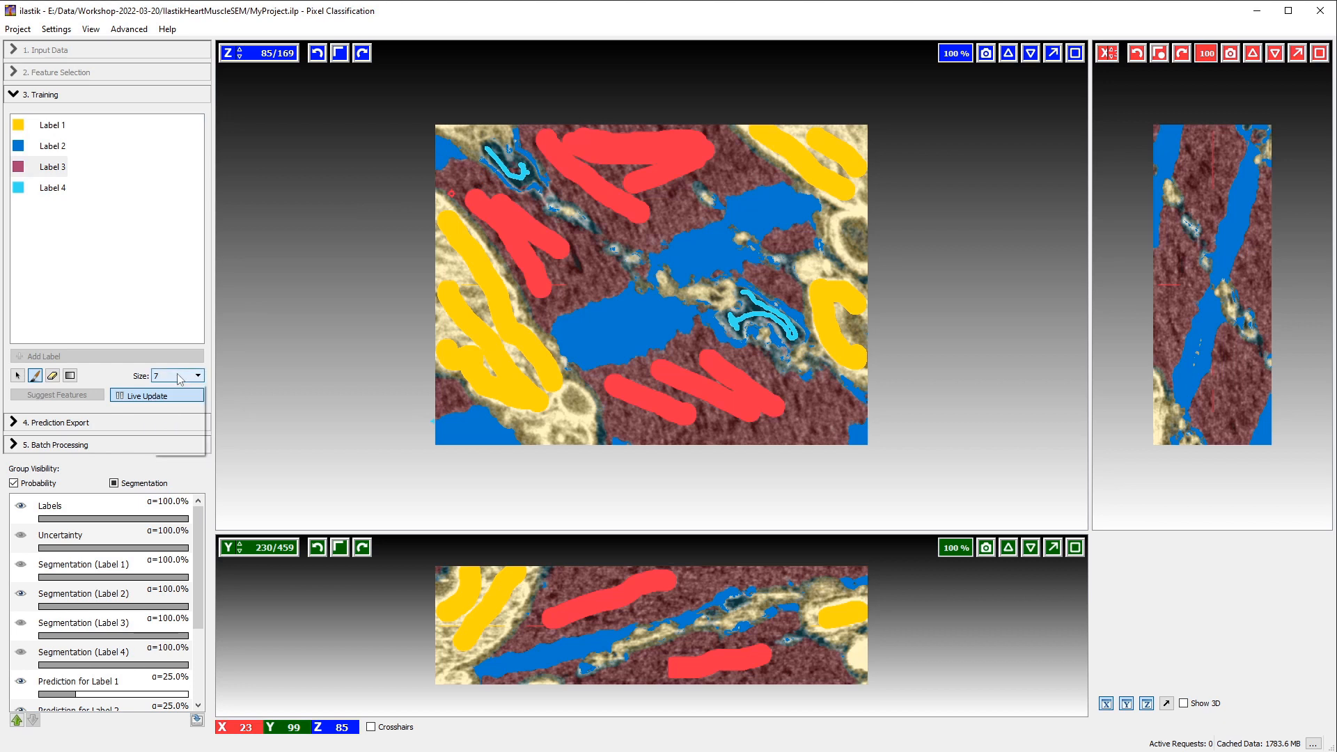
click(169, 439)
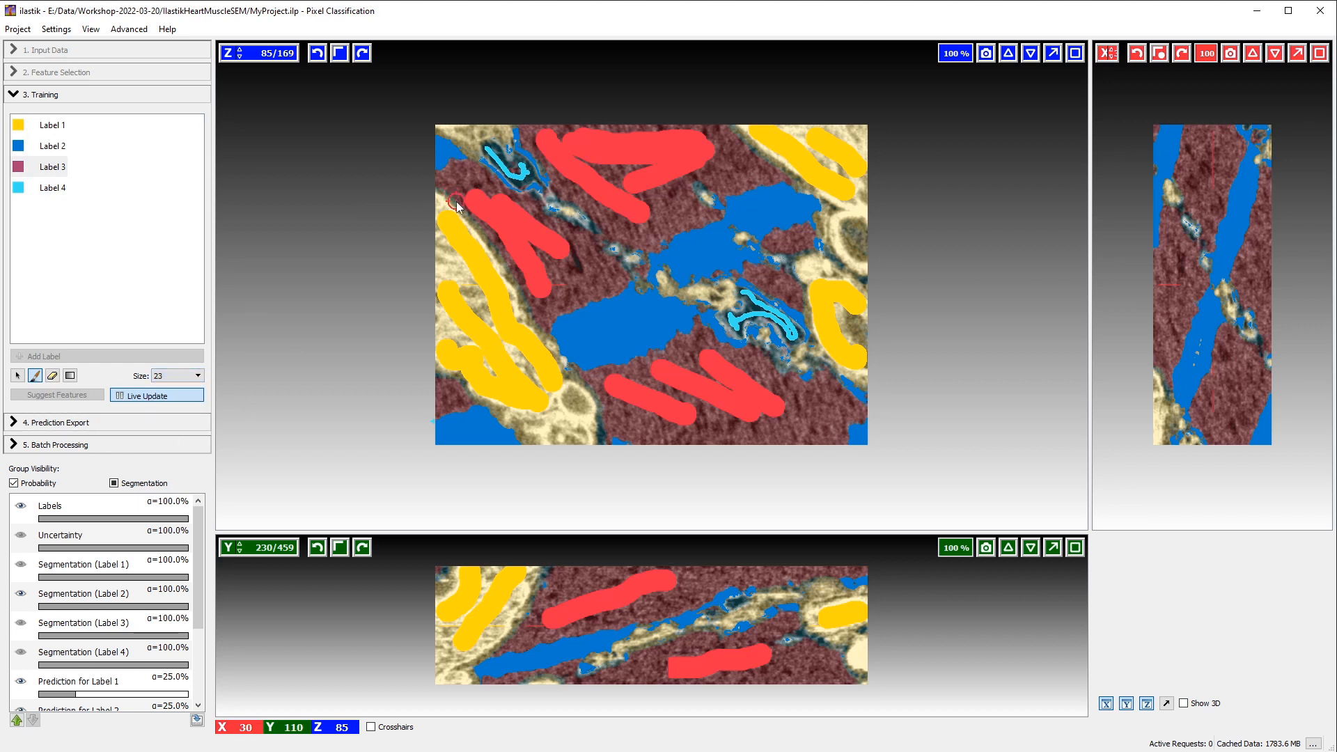
drag(468, 169, 437, 146)
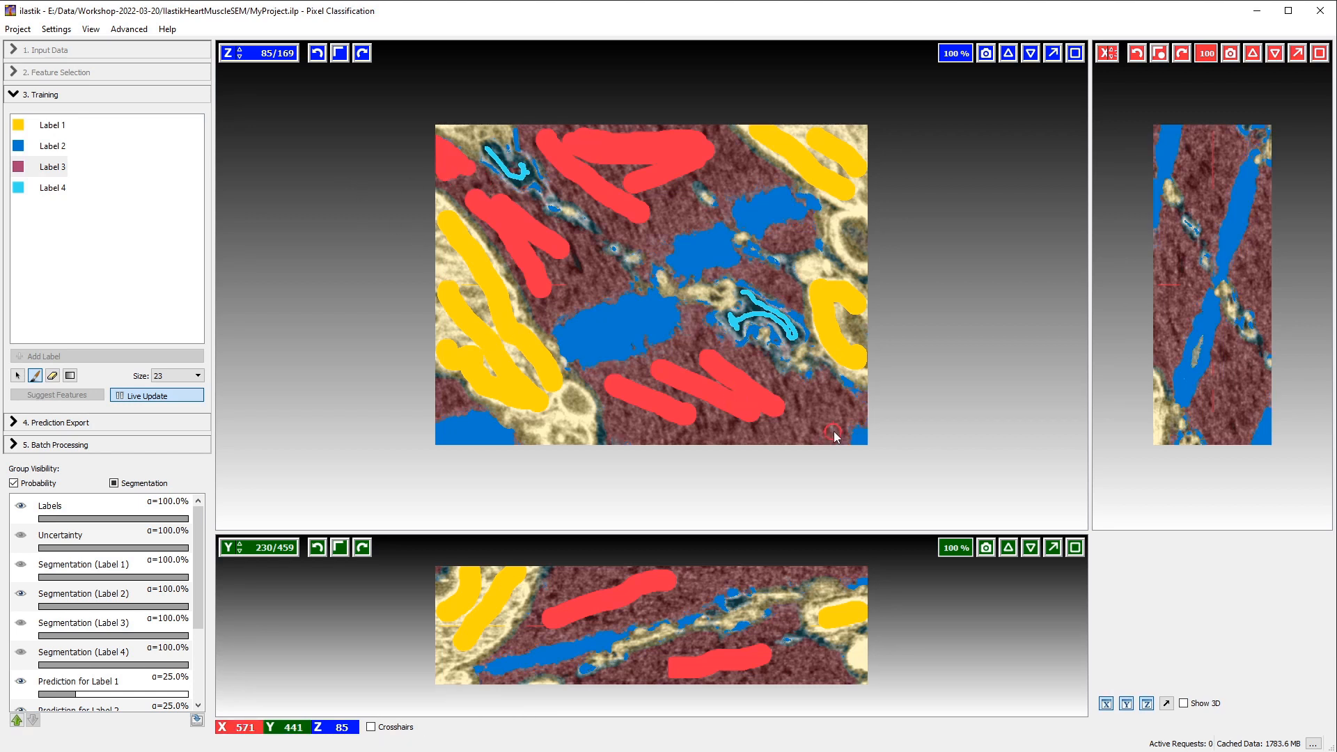
mouse_move(850, 432)
mouse_down()
mouse_move(862, 440)
mouse_move(864, 425)
mouse_move(844, 388)
mouse_move(709, 323)
mouse_up()
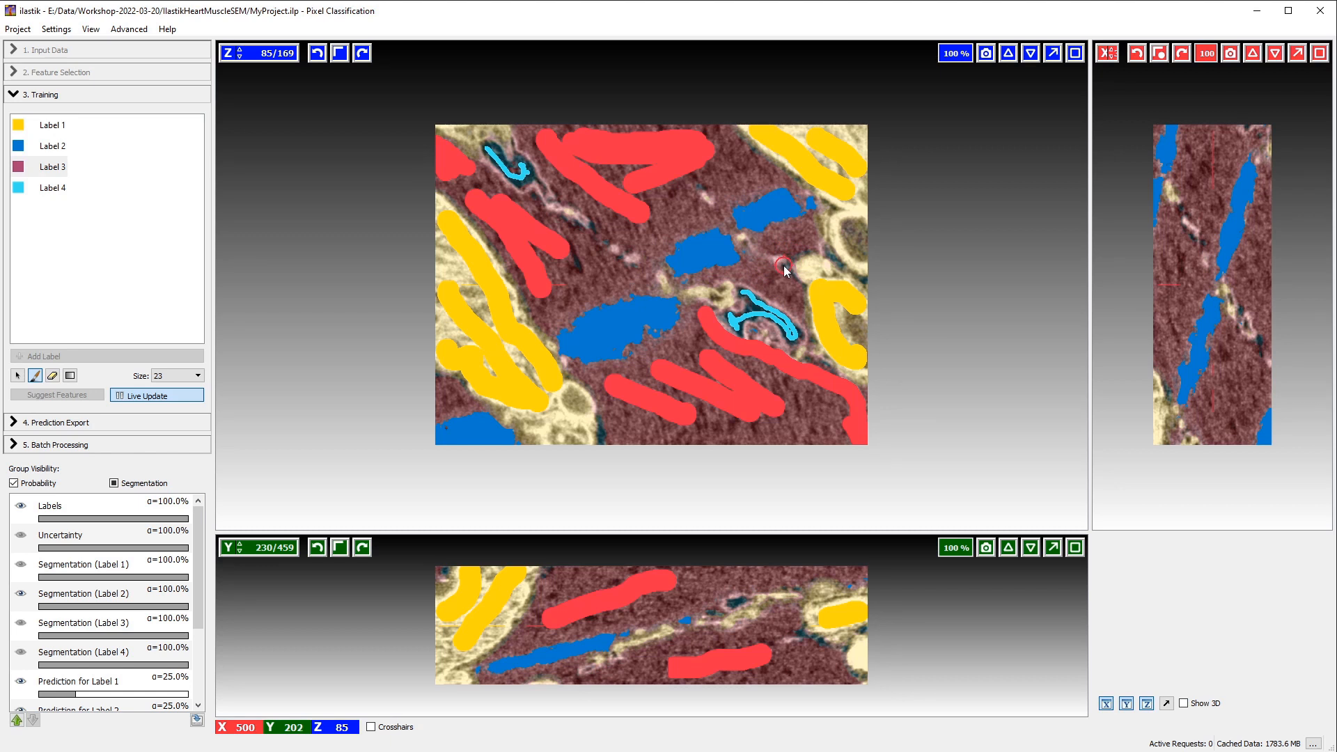
Hide the Label 2 segmentation and check the Label 3 and Label 4 segmentations in turn.
click(21, 594)
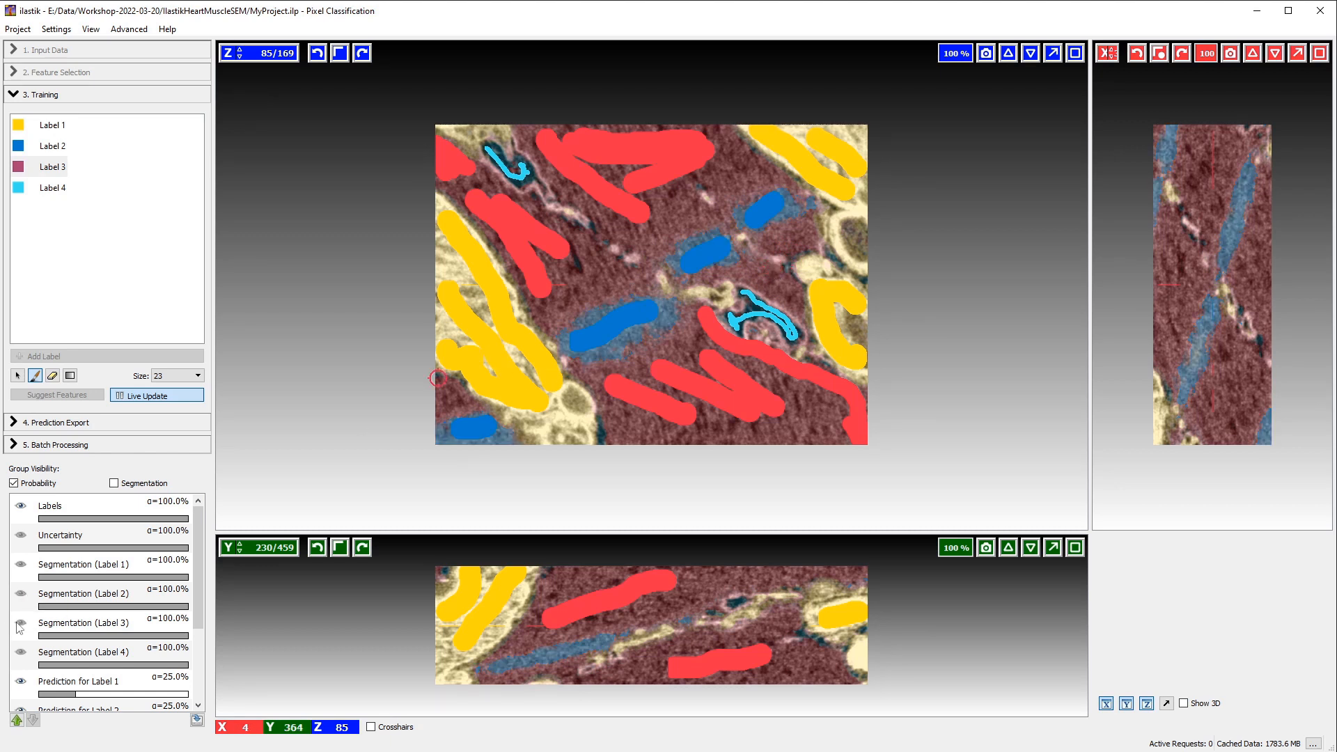
click(21, 623)
click(21, 623)
click(21, 652)
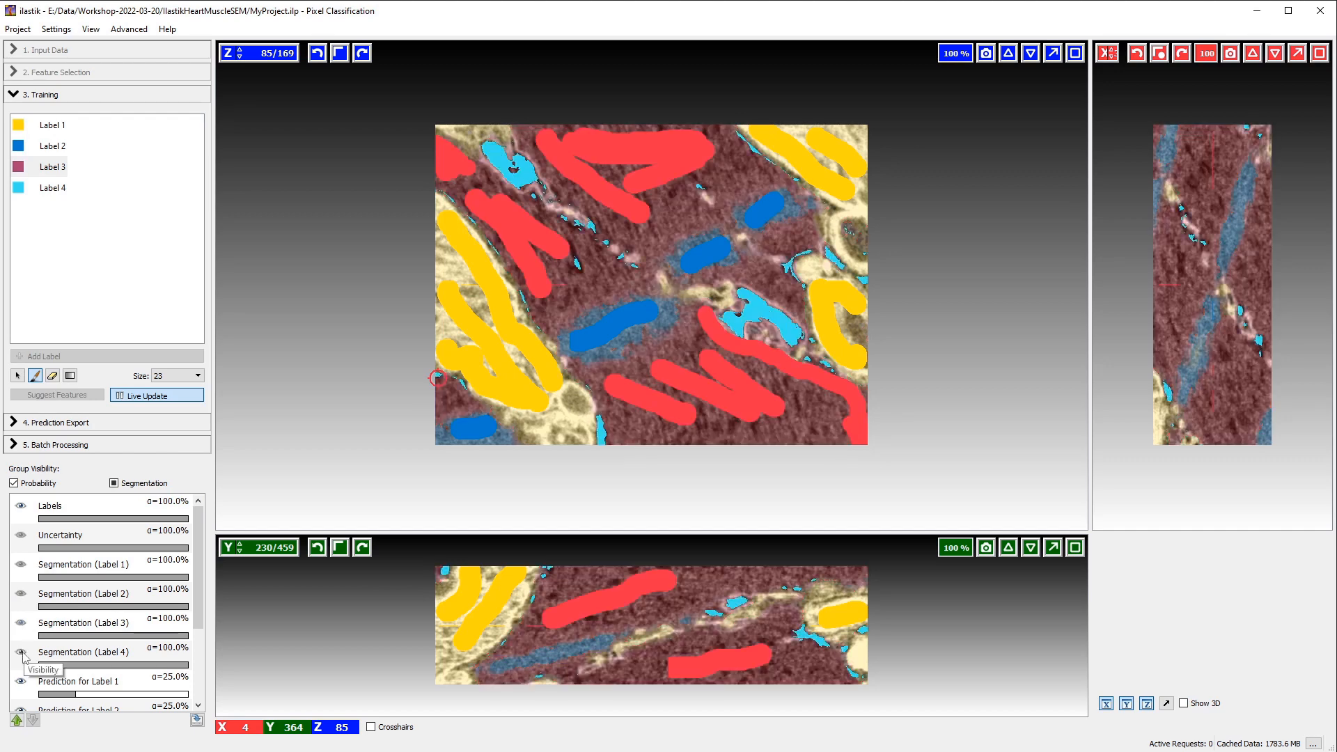
click(21, 653)
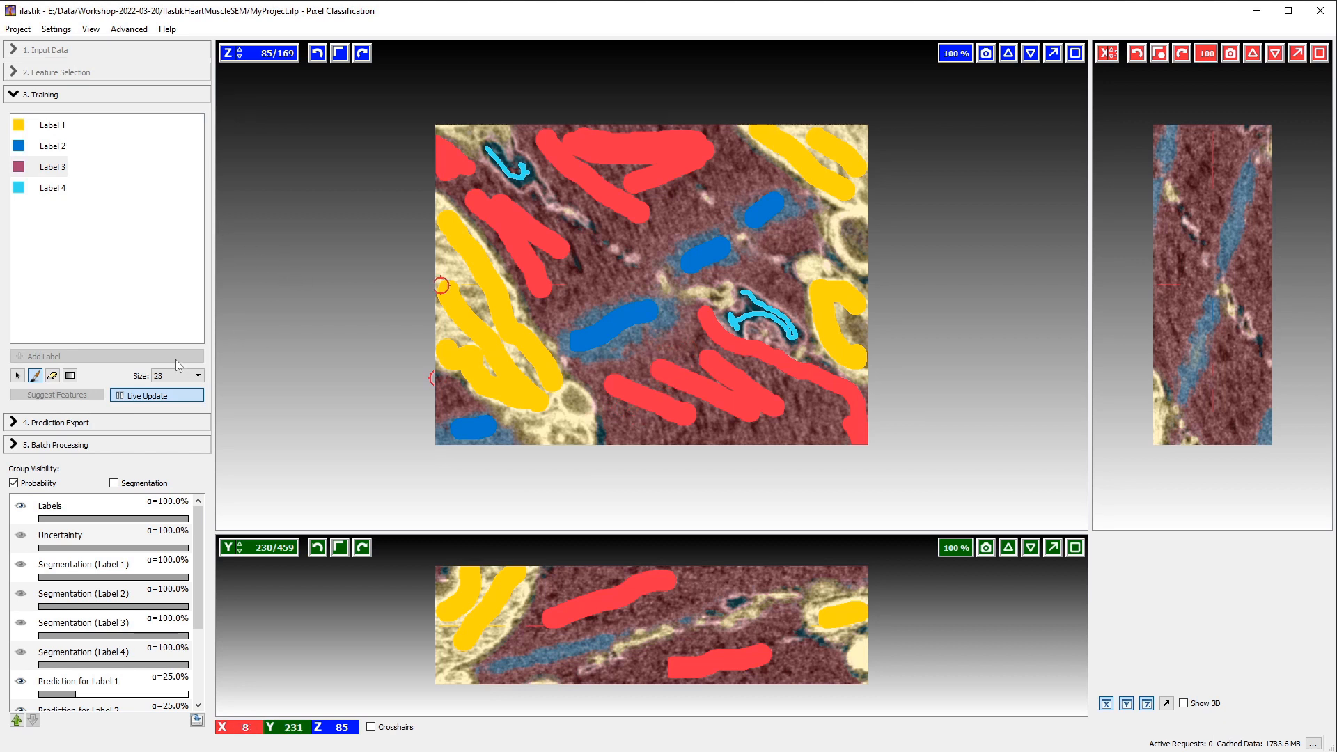
Turn off Live Update, open the feature suggestion dialog and review its instructions.
click(148, 397)
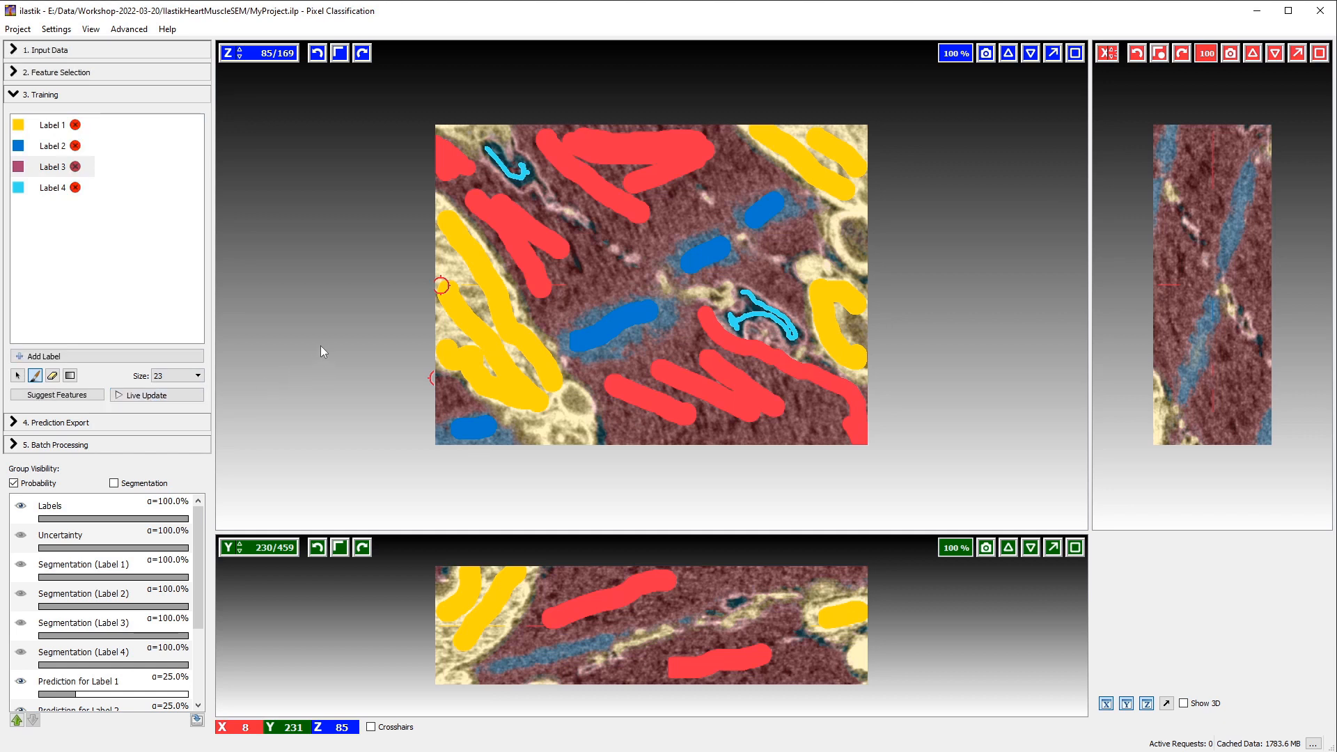
click(62, 396)
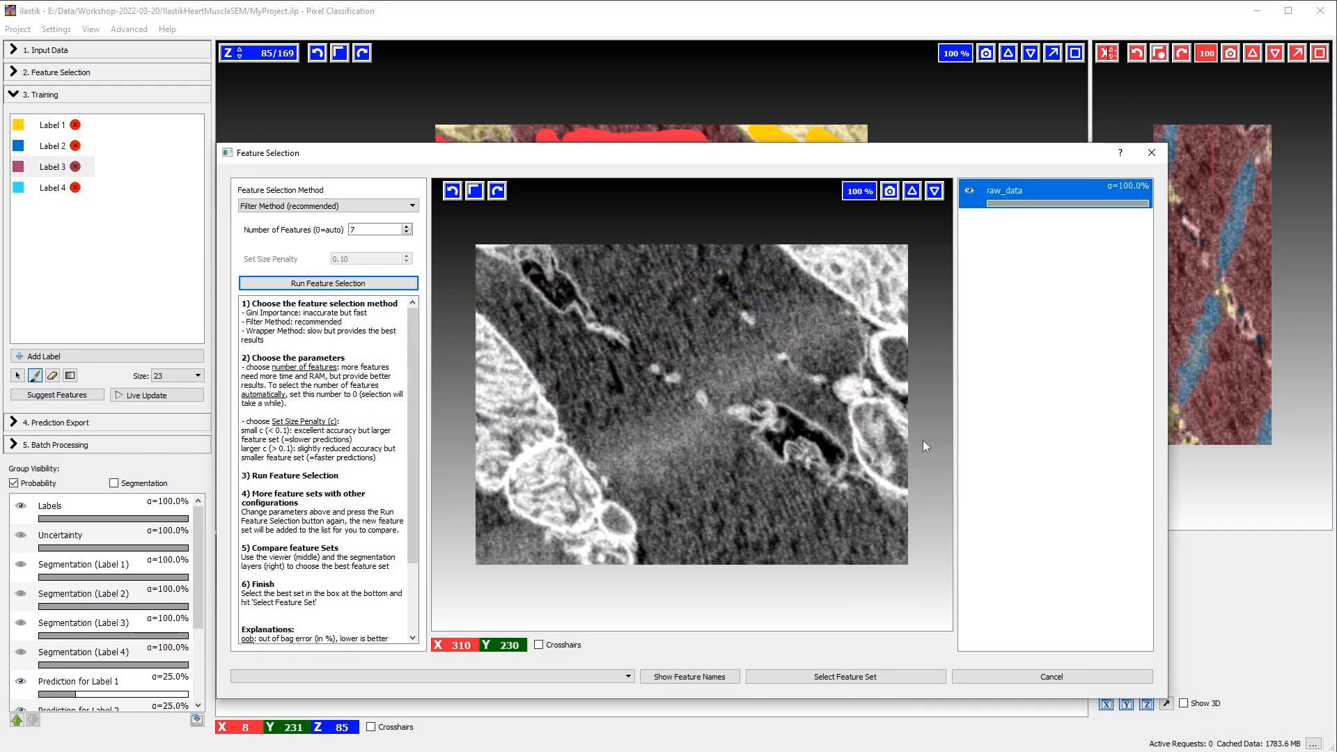
drag(713, 160, 717, 121)
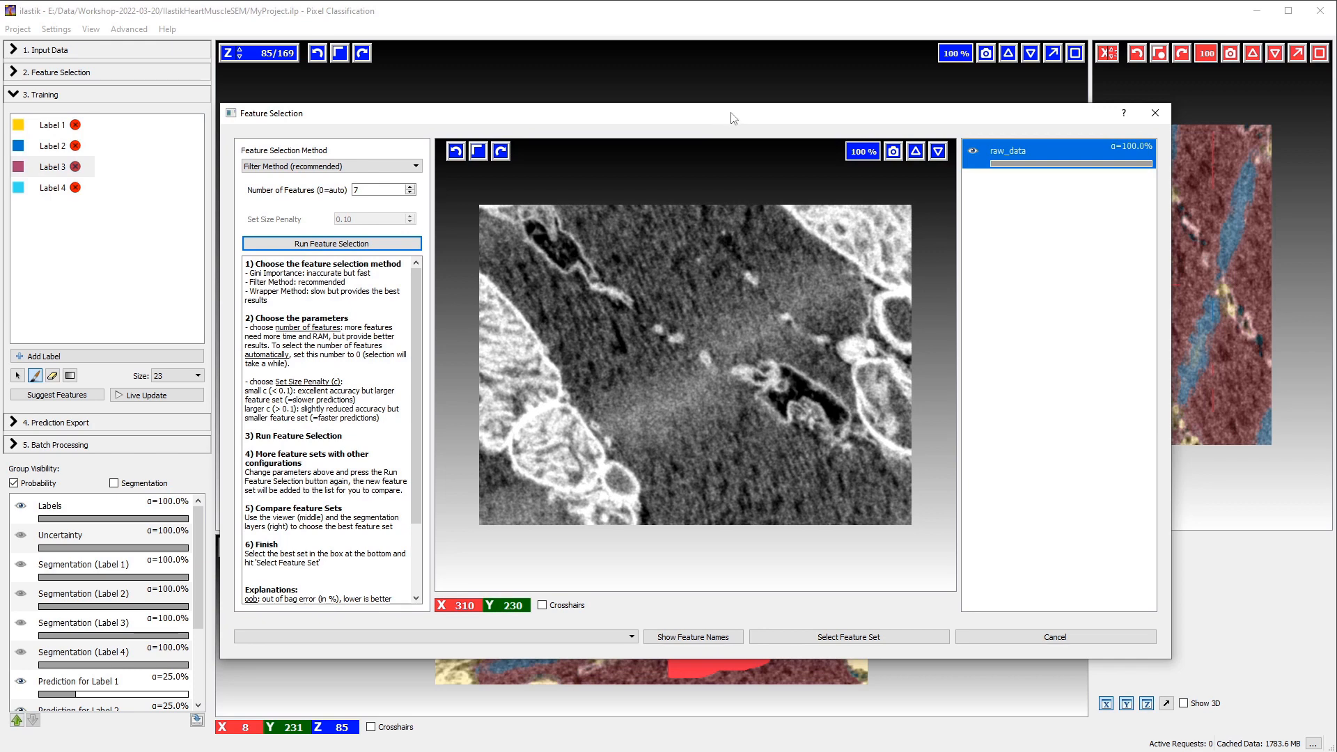
mouse_move(733, 119)
mouse_down()
mouse_move(739, 372)
mouse_move(718, 127)
mouse_up()
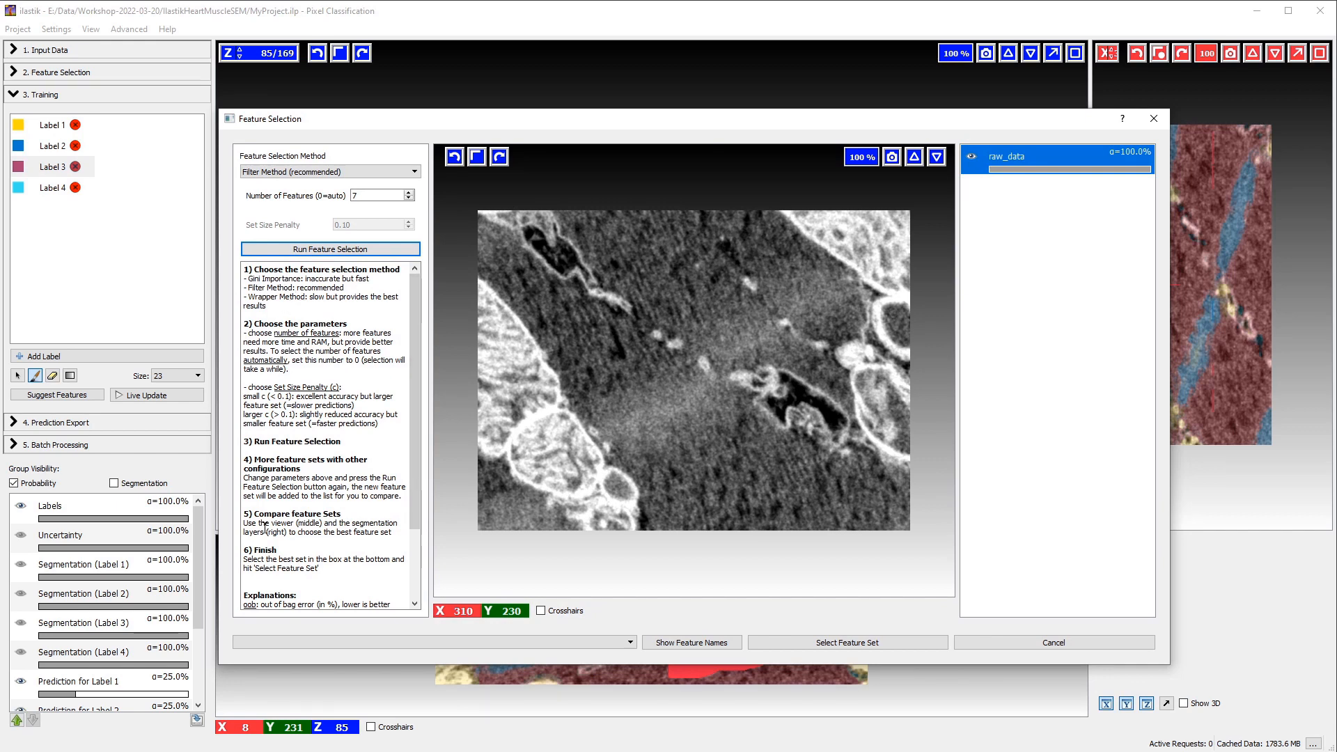
scroll(417, 380, down, 3)
scroll(417, 380, up, 3)
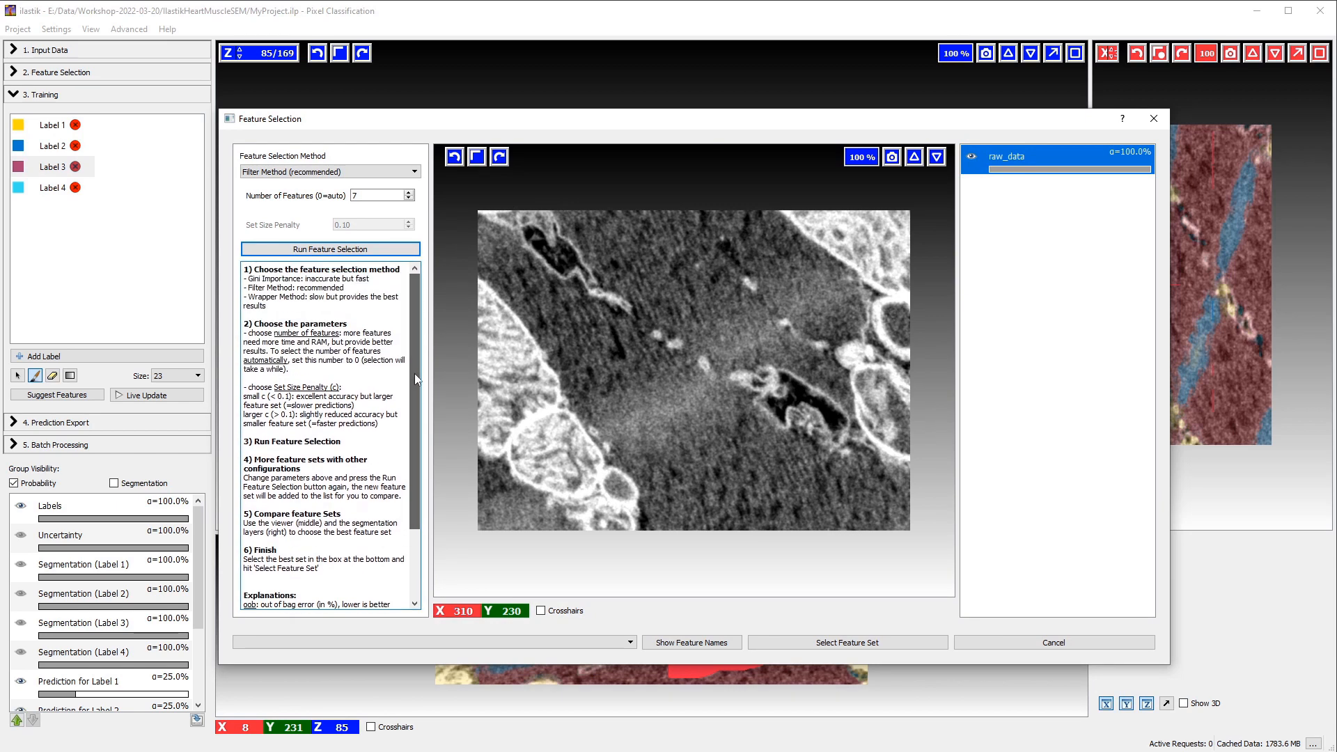
Run the feature selection using Filter Method (recommended) with 7 features.
click(413, 173)
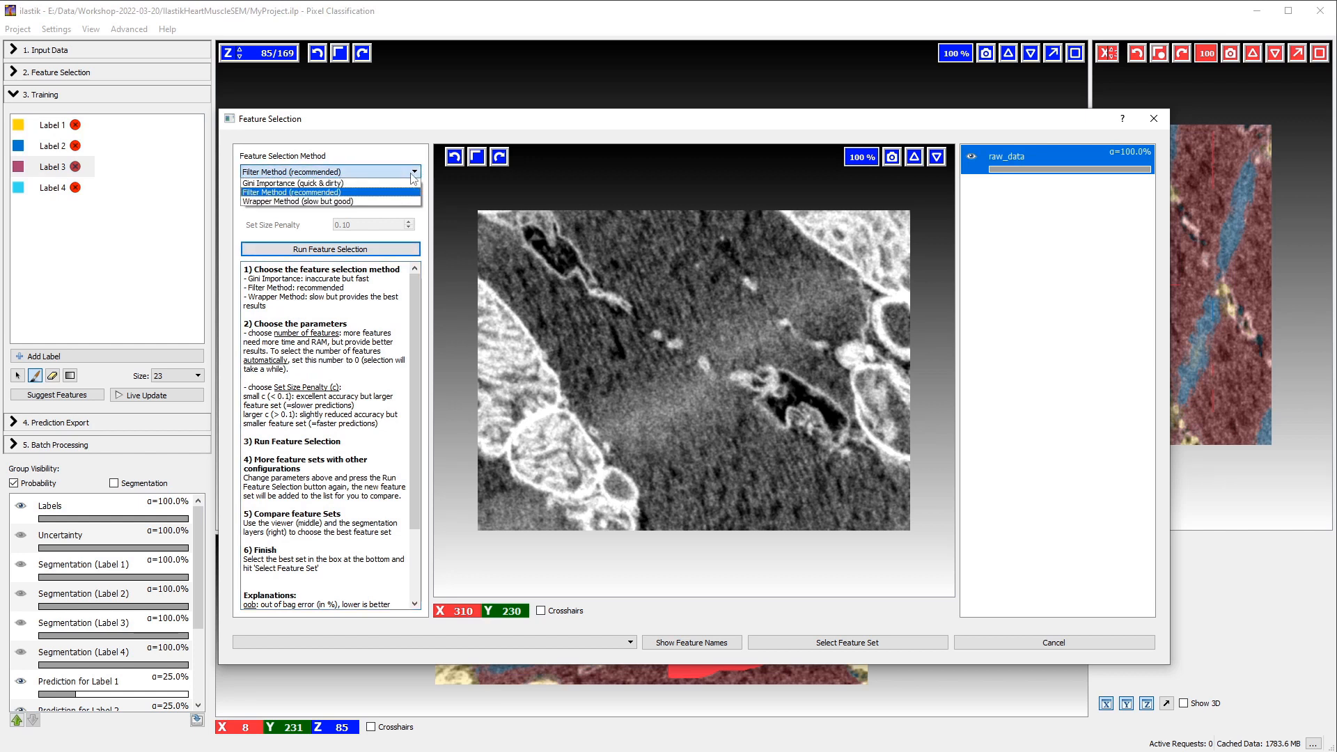
click(309, 193)
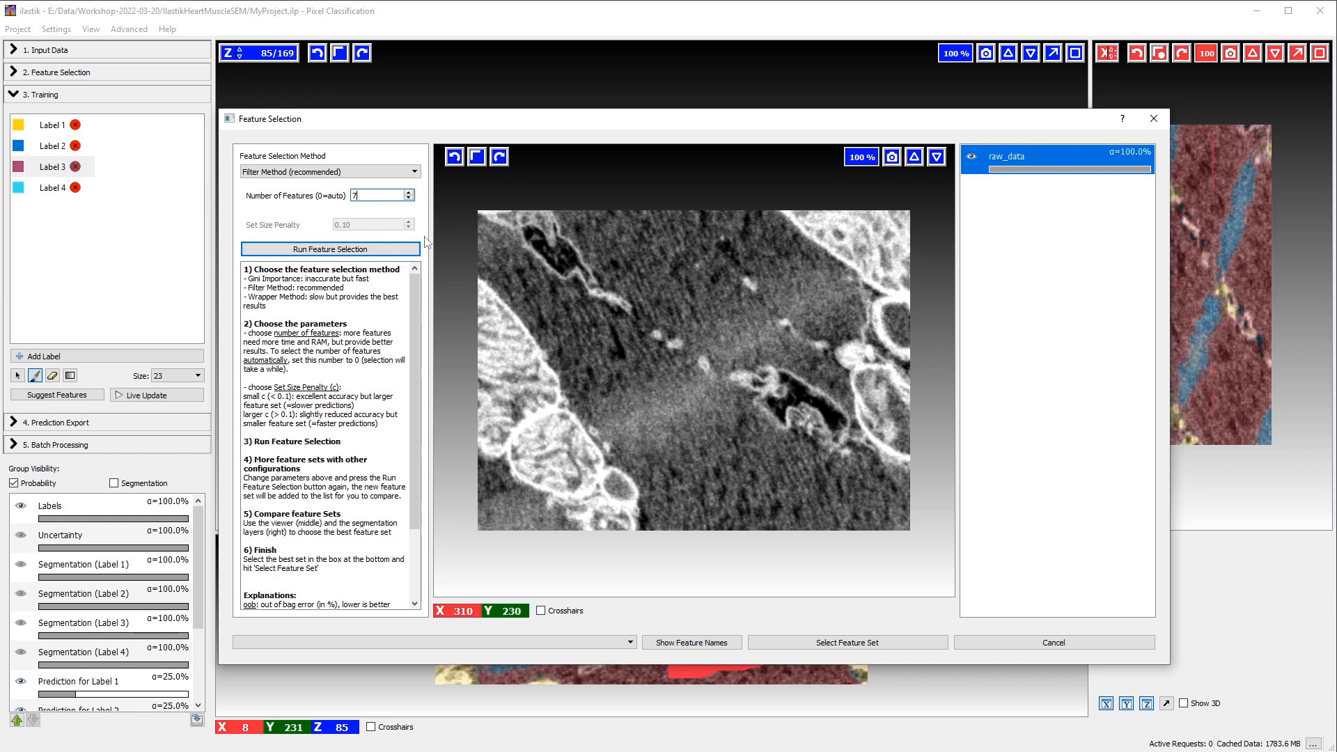
click(388, 249)
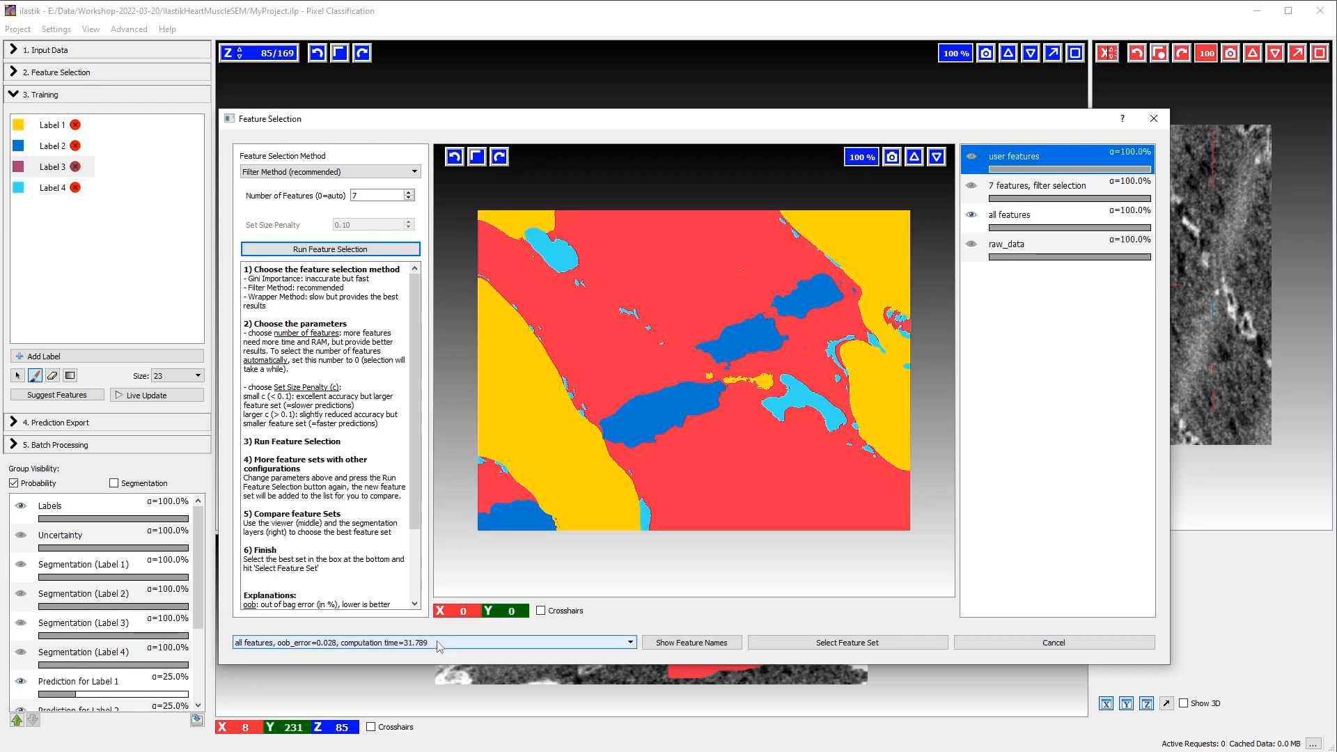
Choose the 7-feature filter selection result, review its feature names and apply that feature set.
click(624, 645)
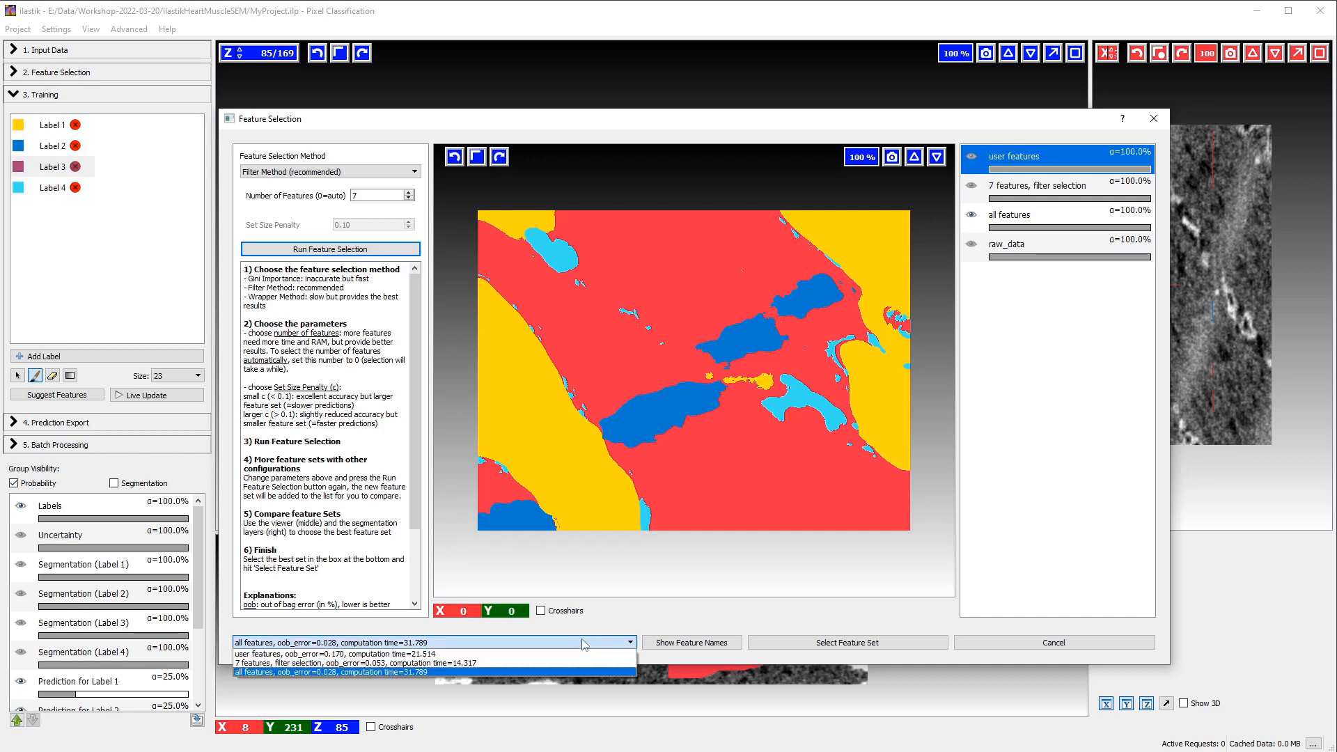
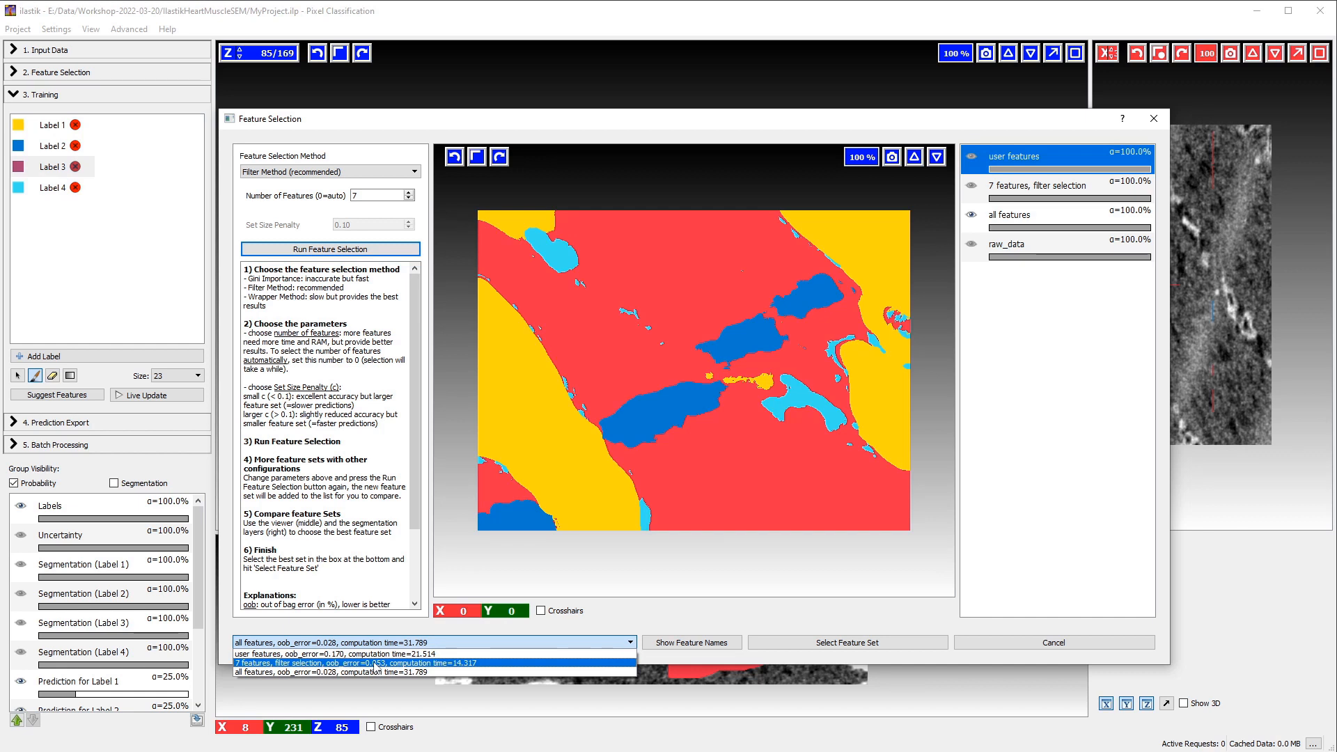
click(374, 665)
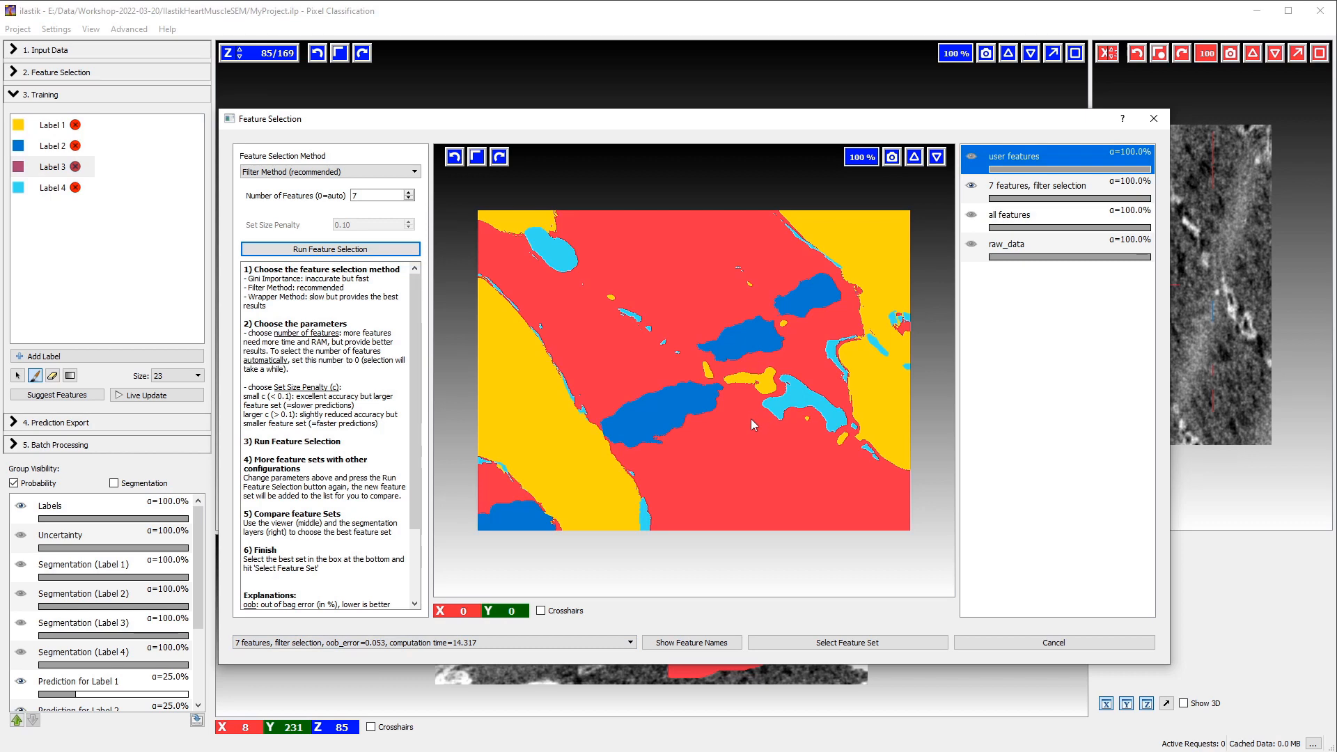
click(690, 643)
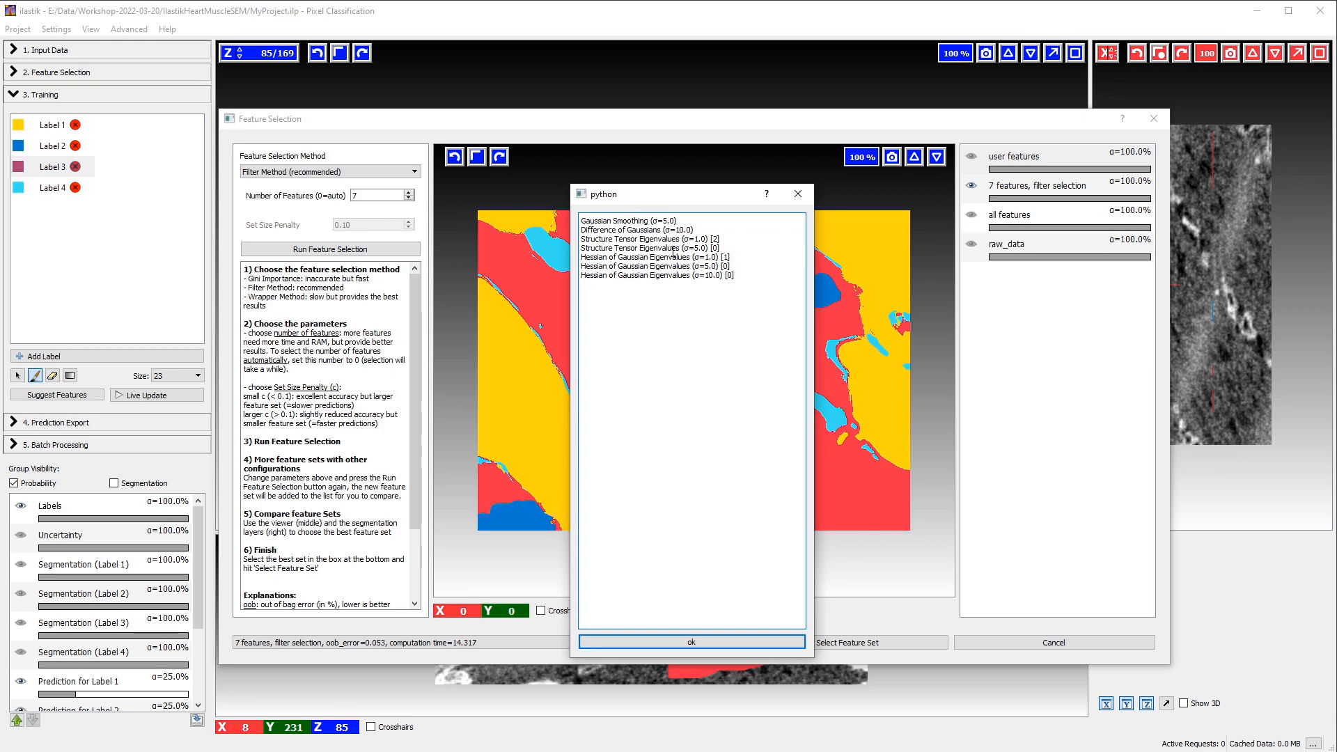
click(693, 642)
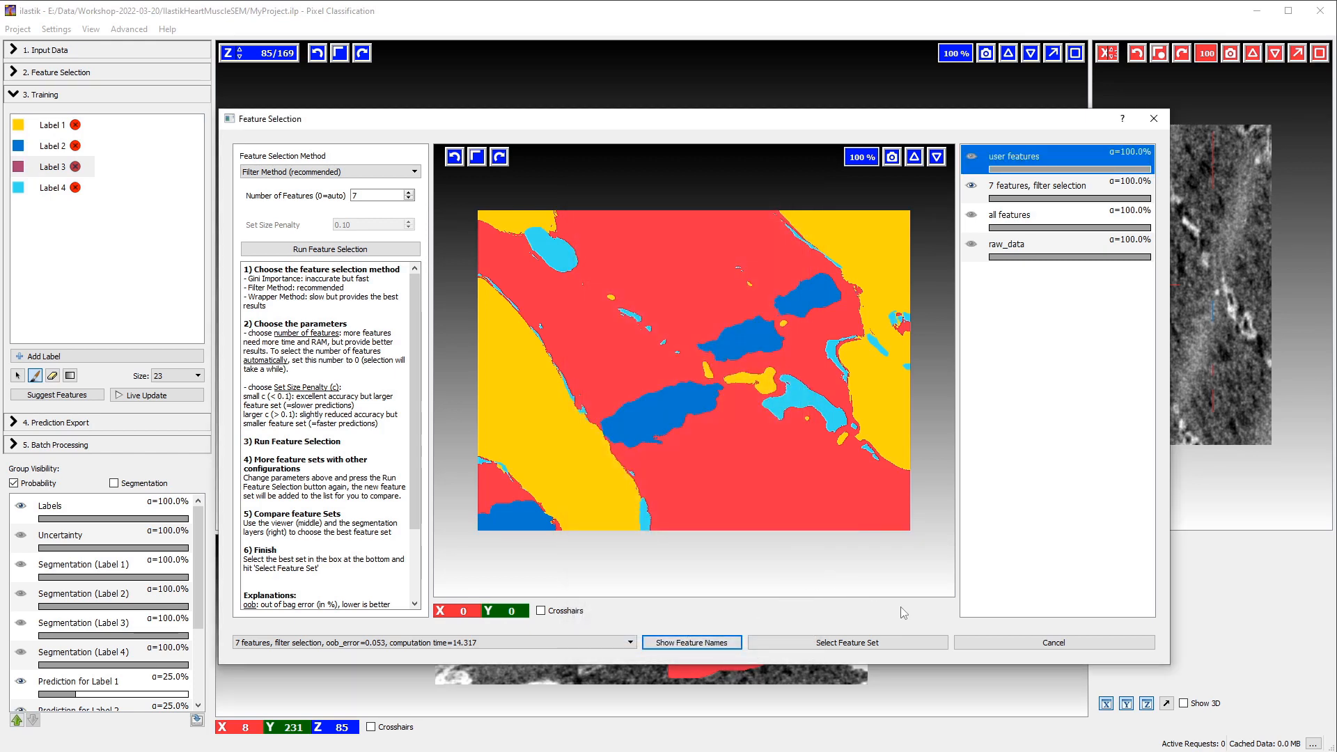
click(851, 644)
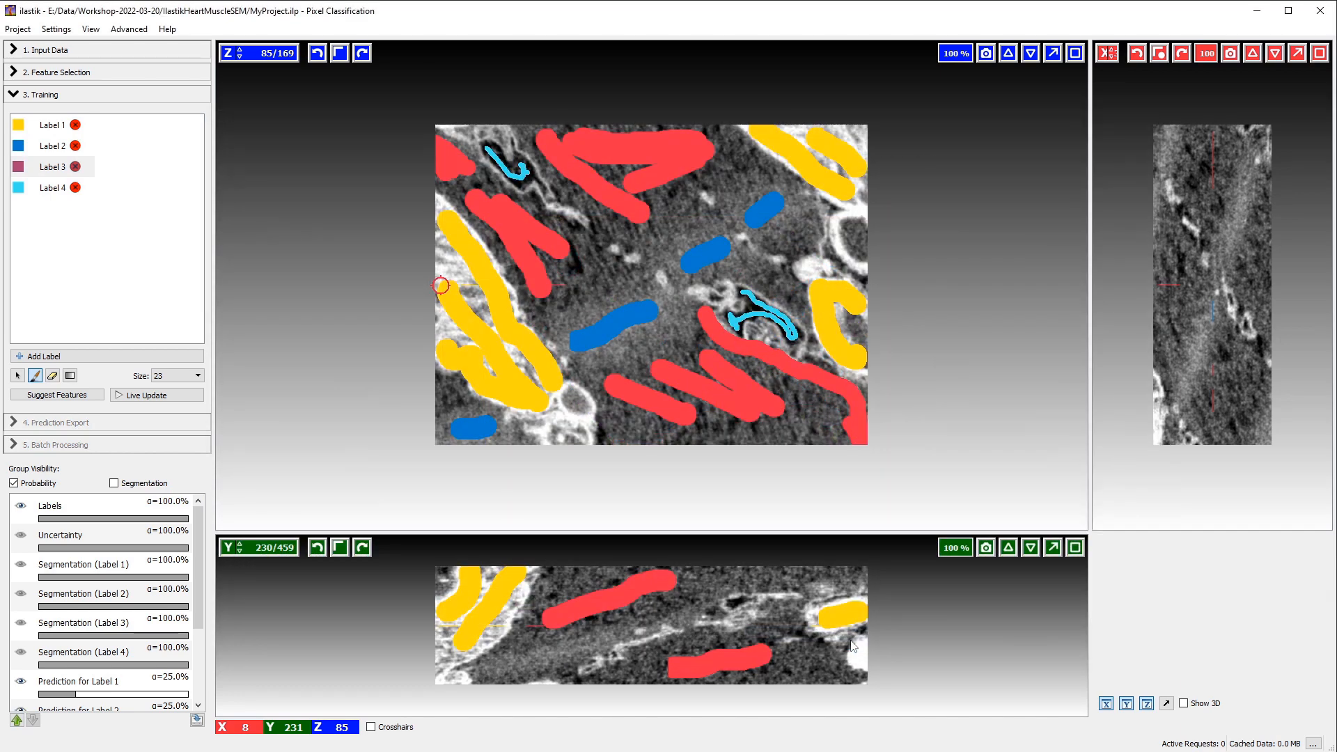
Review which sigmas are checked under Texture, Color/Intensity and Edge in the feature selection matrix.
click(62, 74)
click(98, 102)
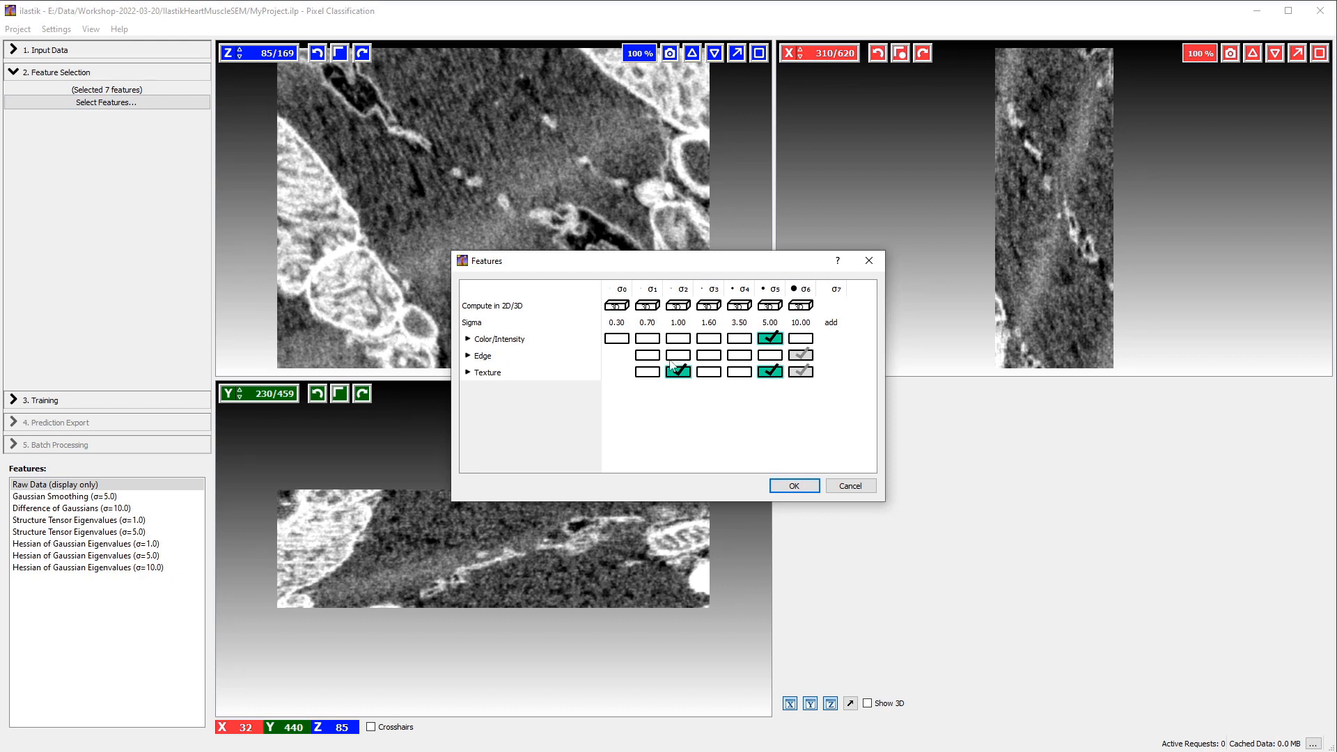
click(468, 373)
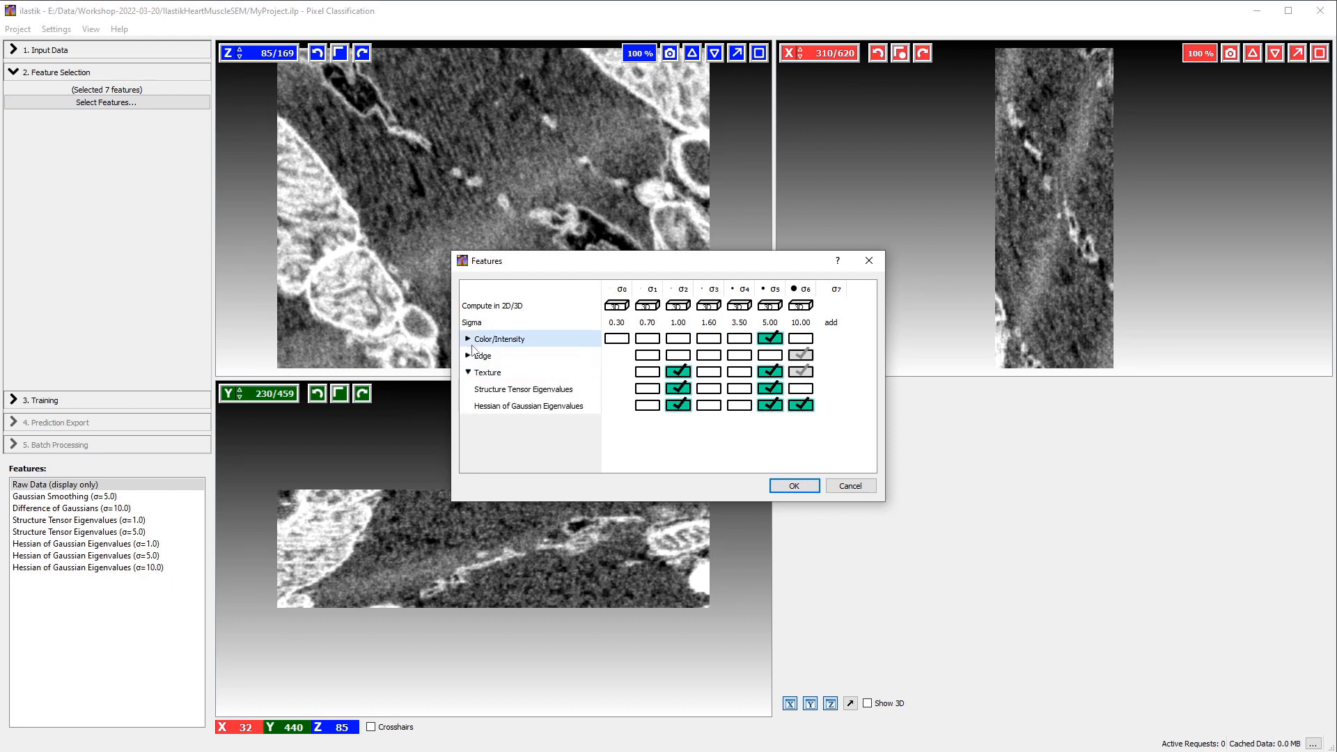
click(472, 340)
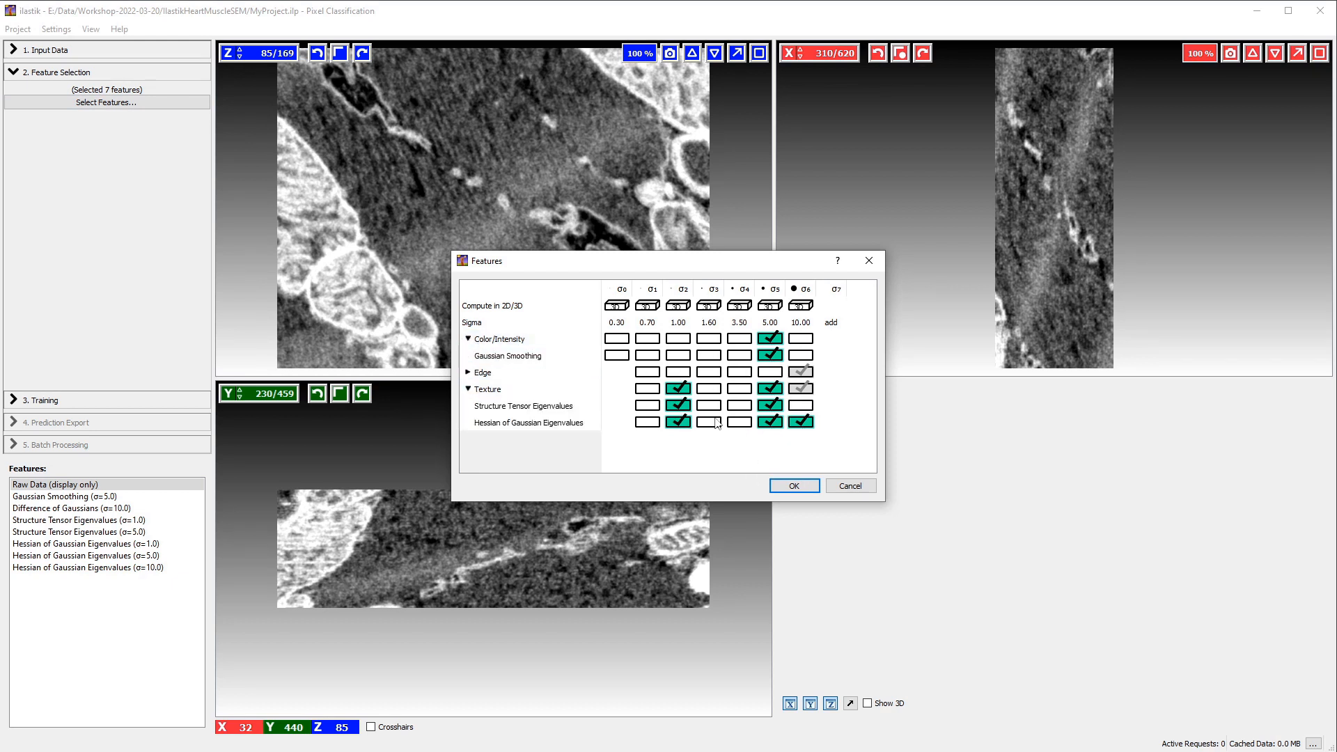
click(469, 373)
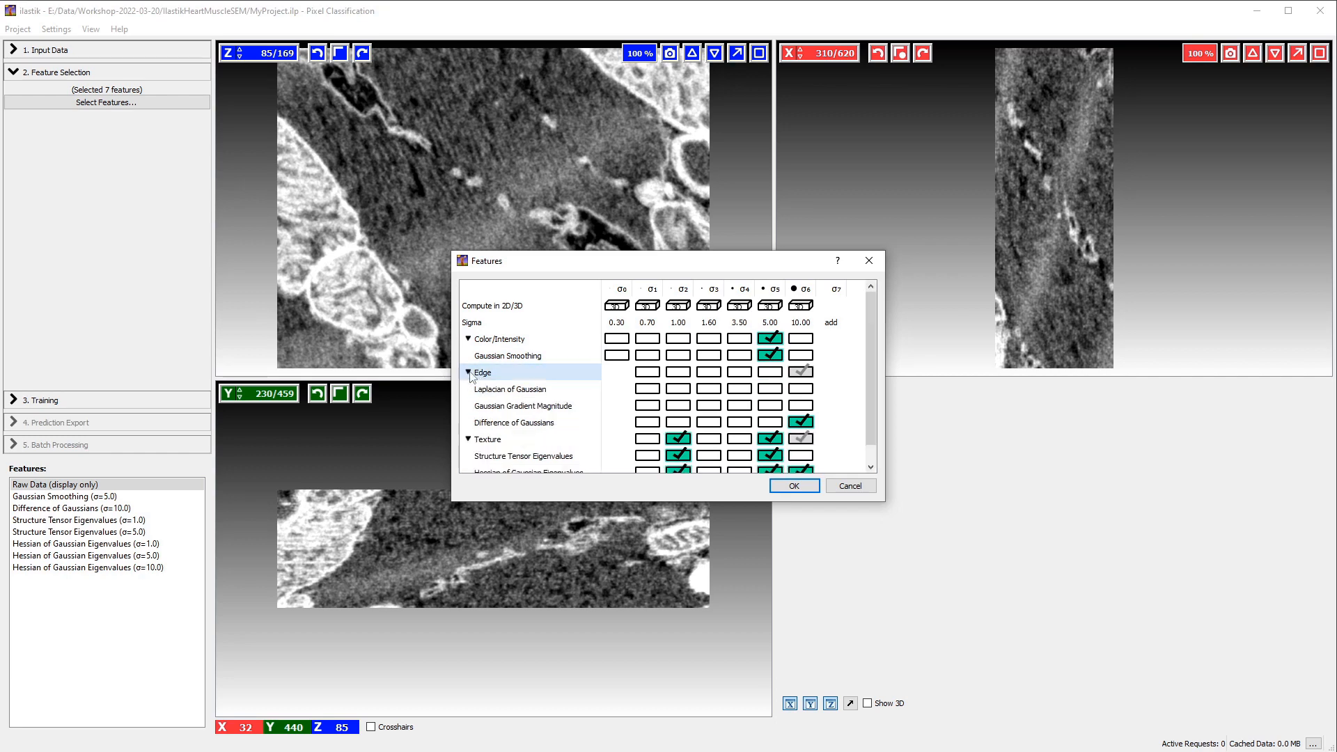
click(806, 491)
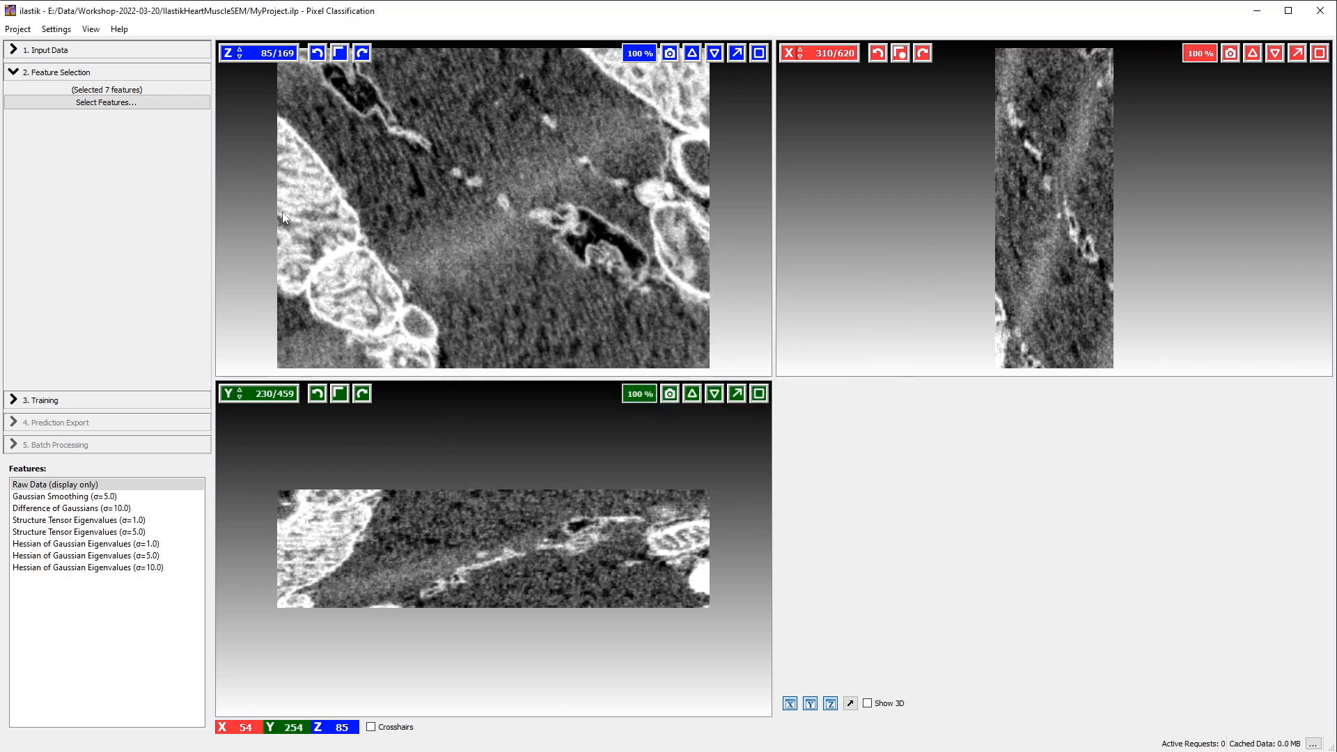
Turn on Live Update in Training and set the prediction export source to Simple Segmentation.
click(21, 401)
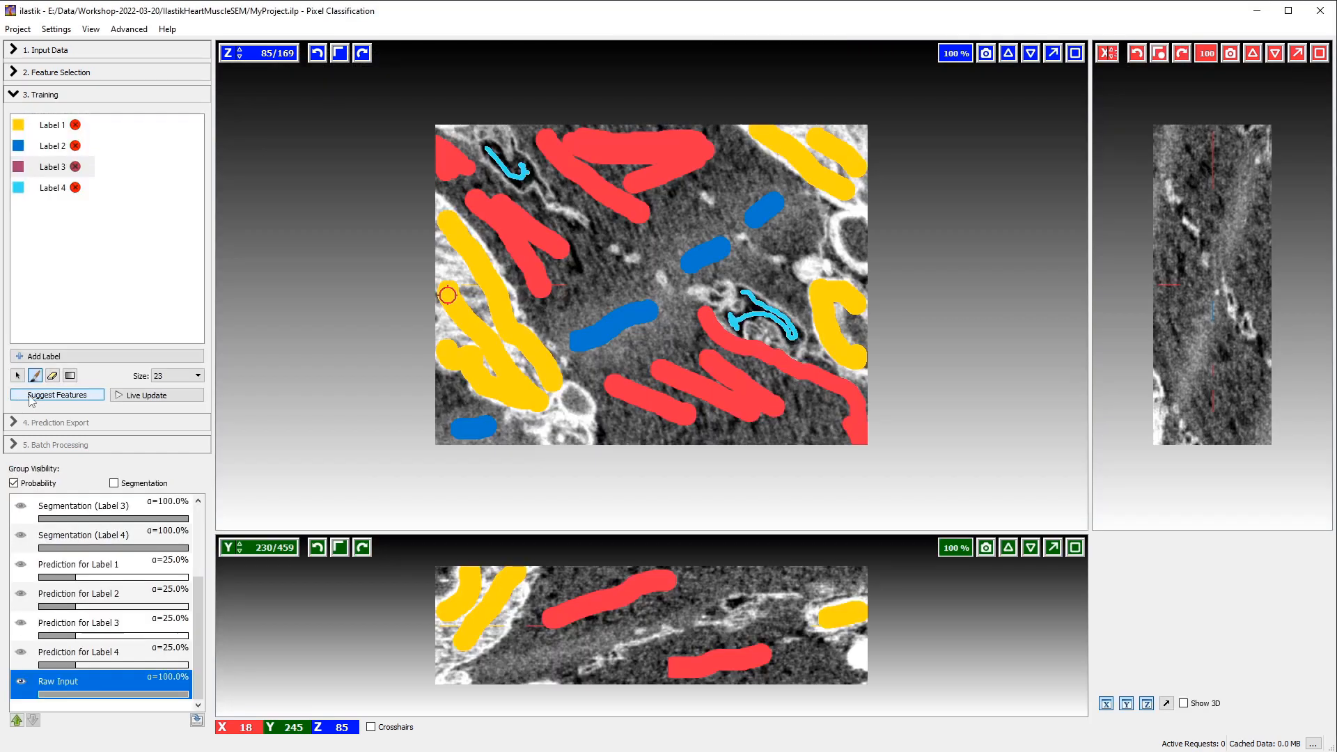
click(130, 396)
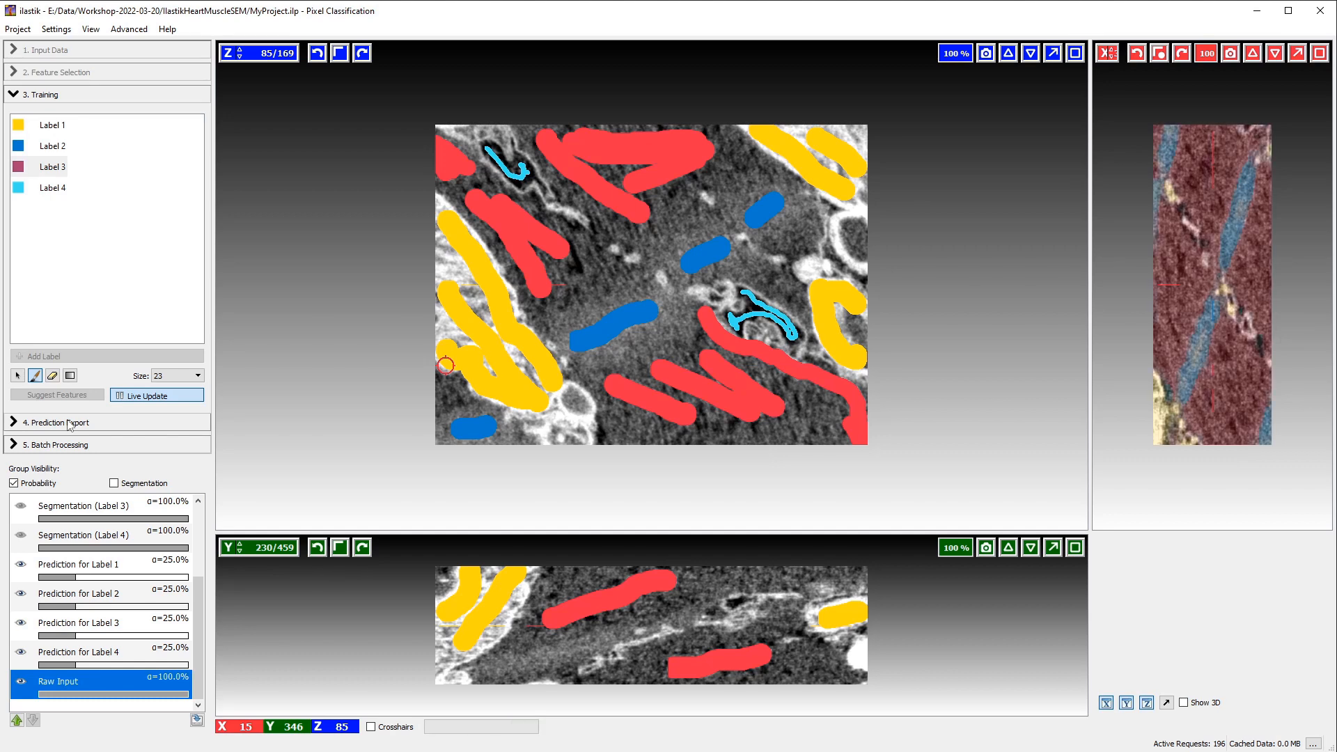
click(70, 424)
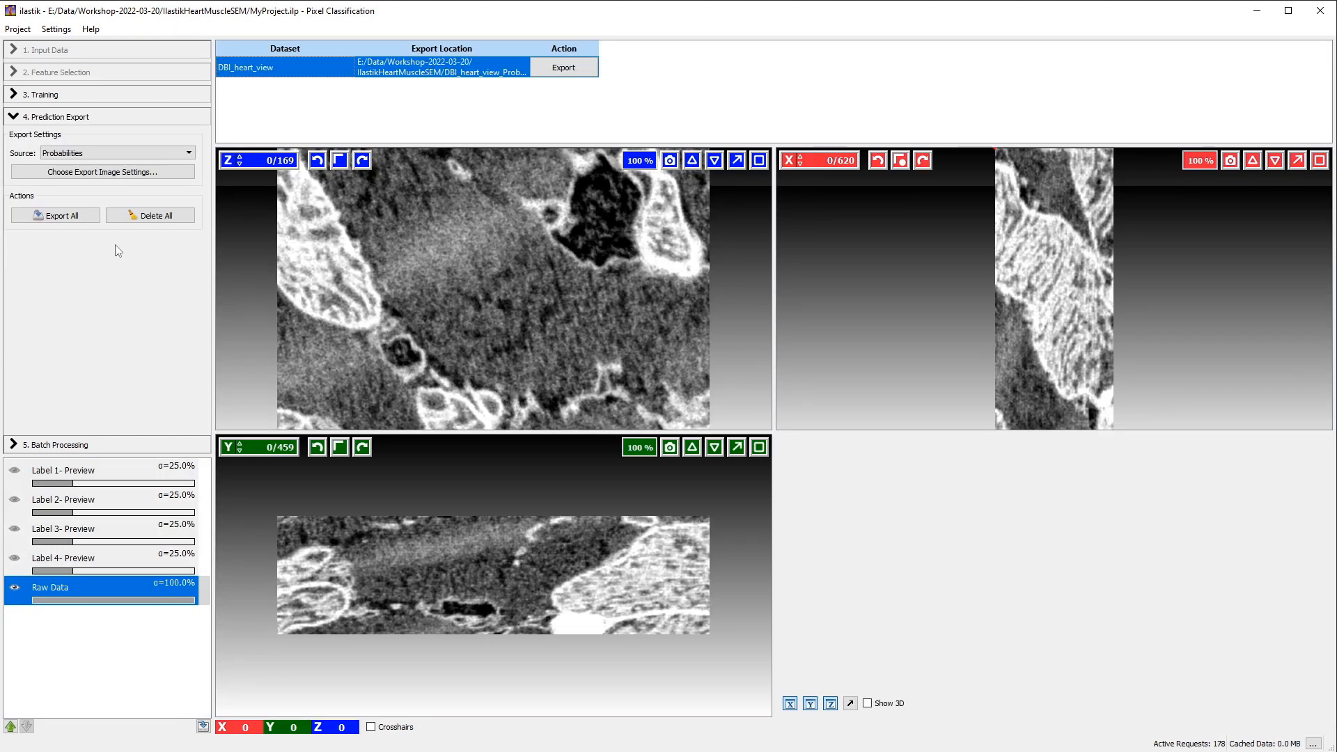
click(98, 152)
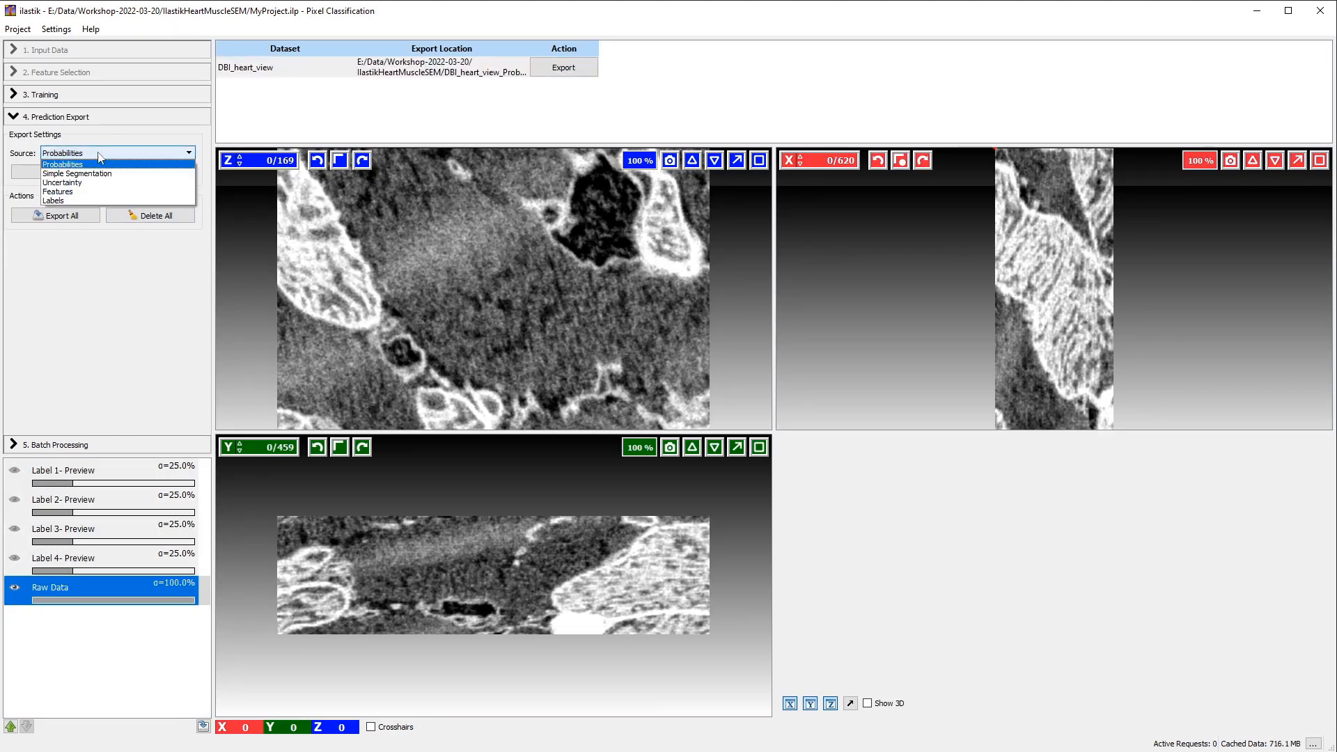
click(99, 173)
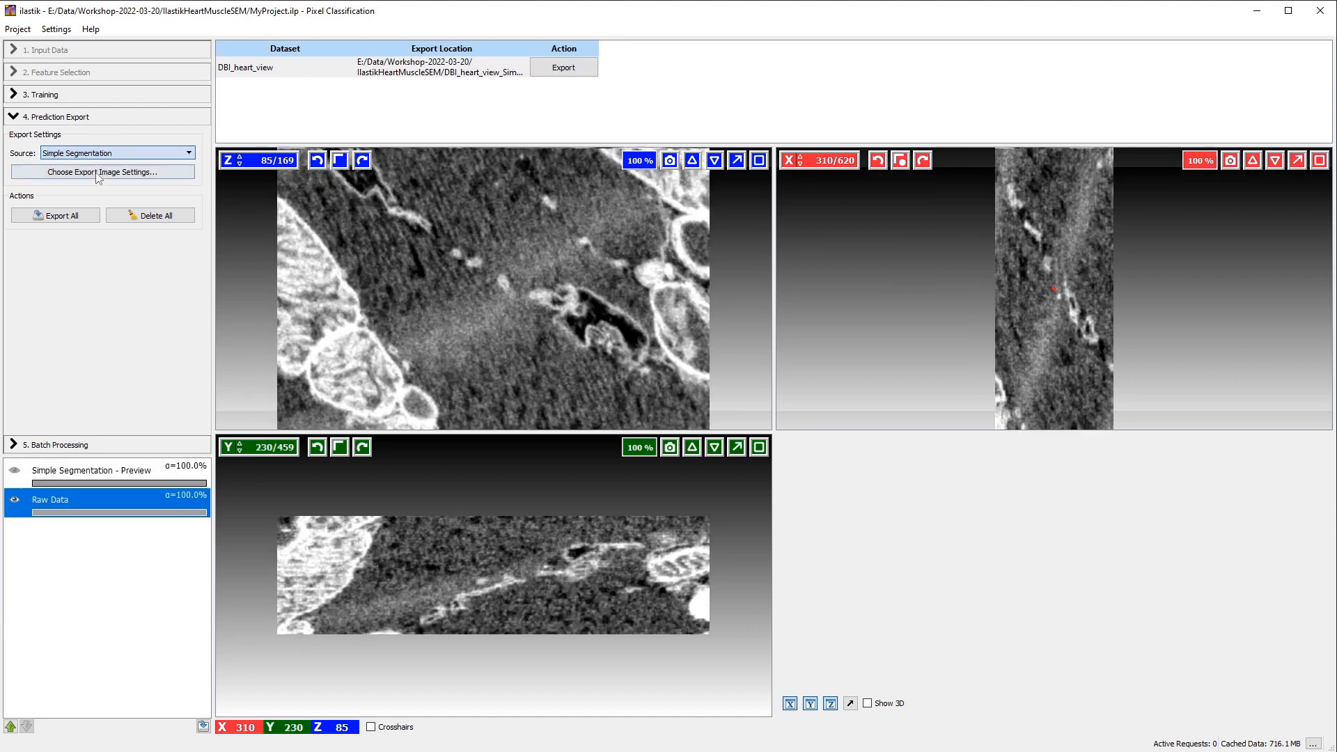
Set the export image format to png sequence.
click(137, 174)
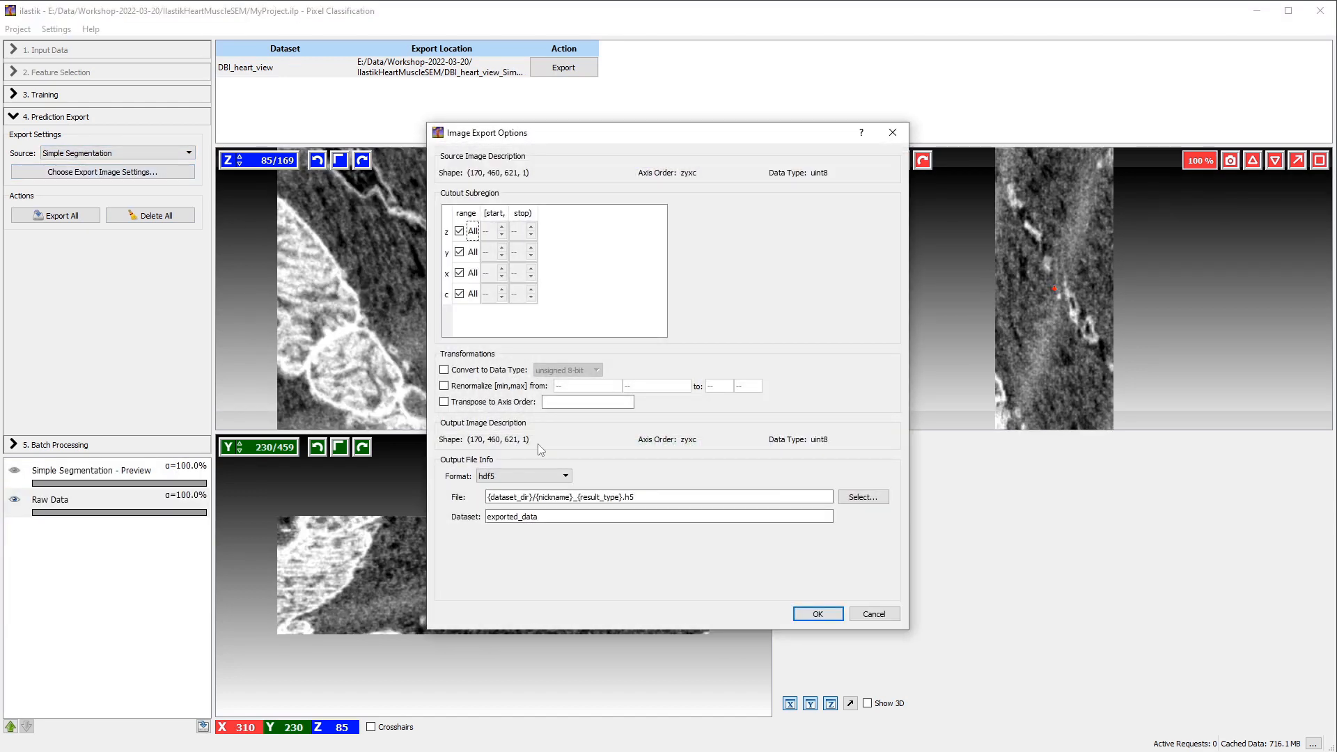
click(565, 476)
drag(566, 491, 567, 550)
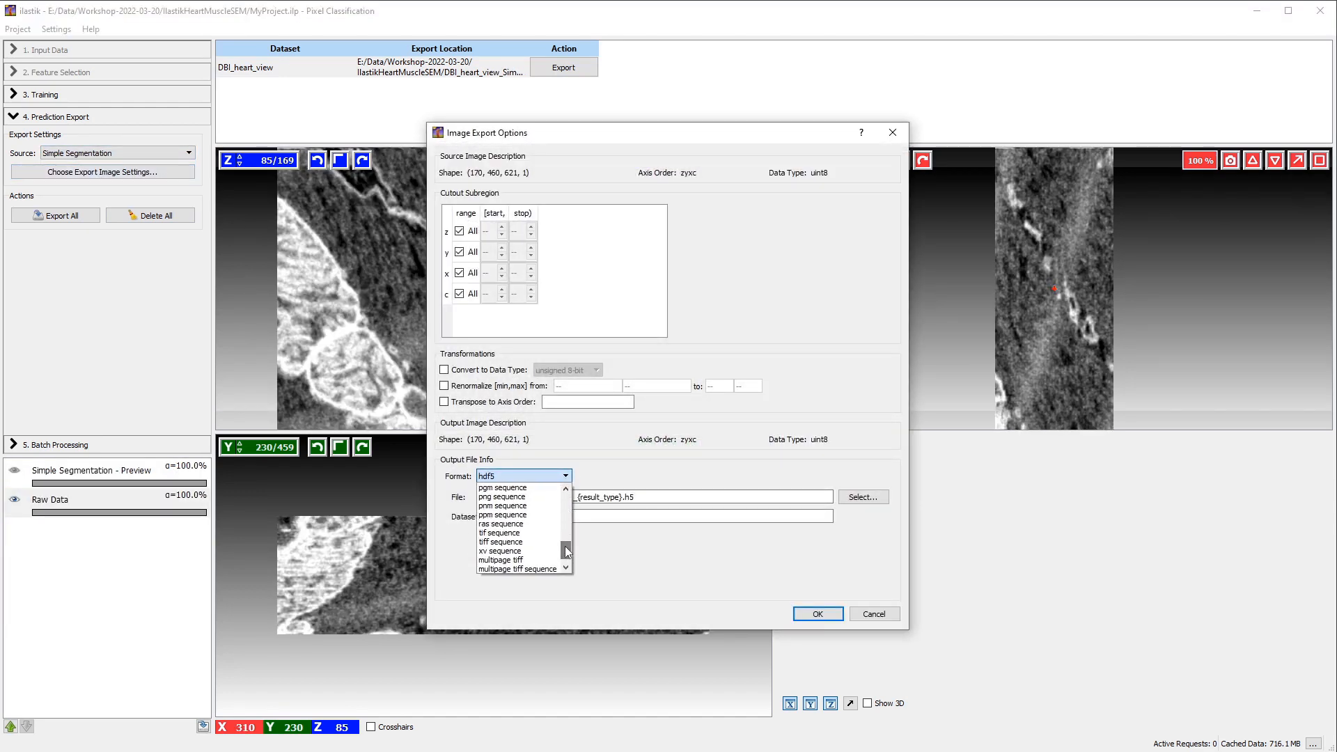
click(522, 497)
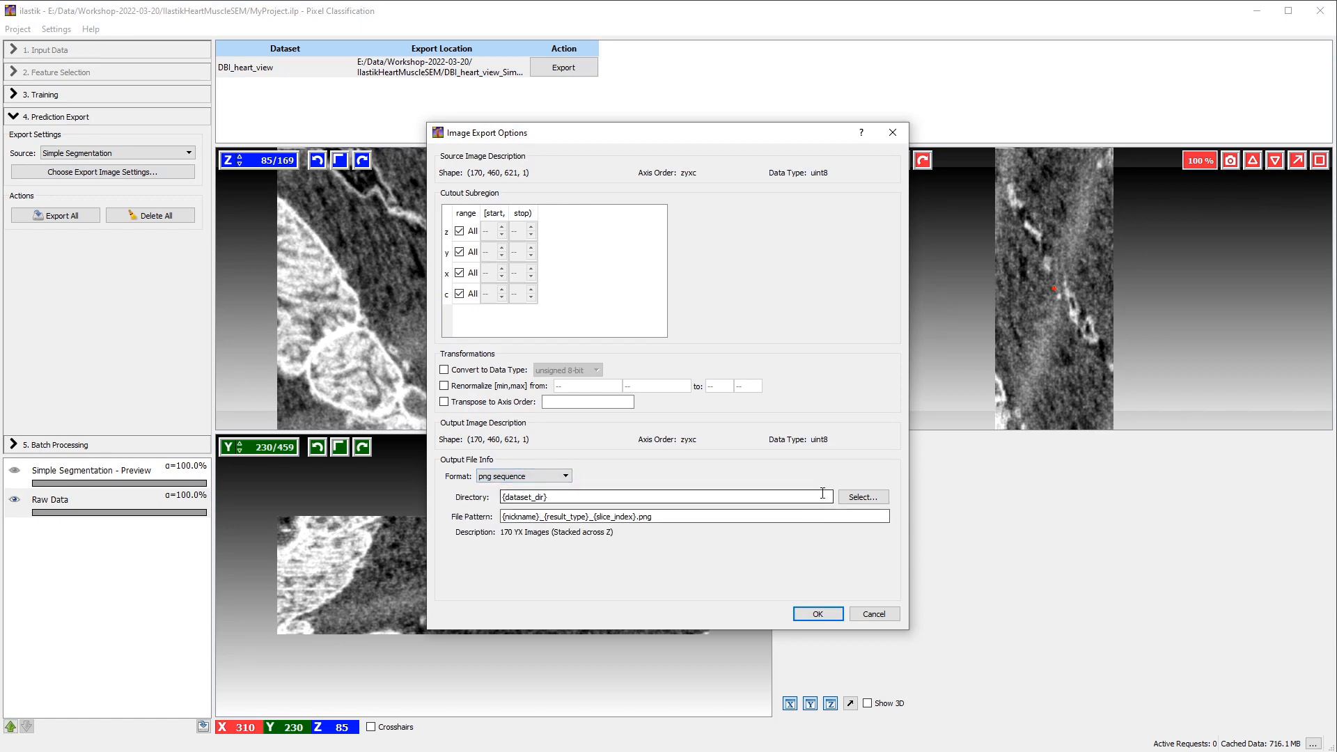
Create a results_1 folder inside Workshop-2022-03-20/IlastikHeartMuscleSEM, set it as the export directory and accept the export options.
click(862, 497)
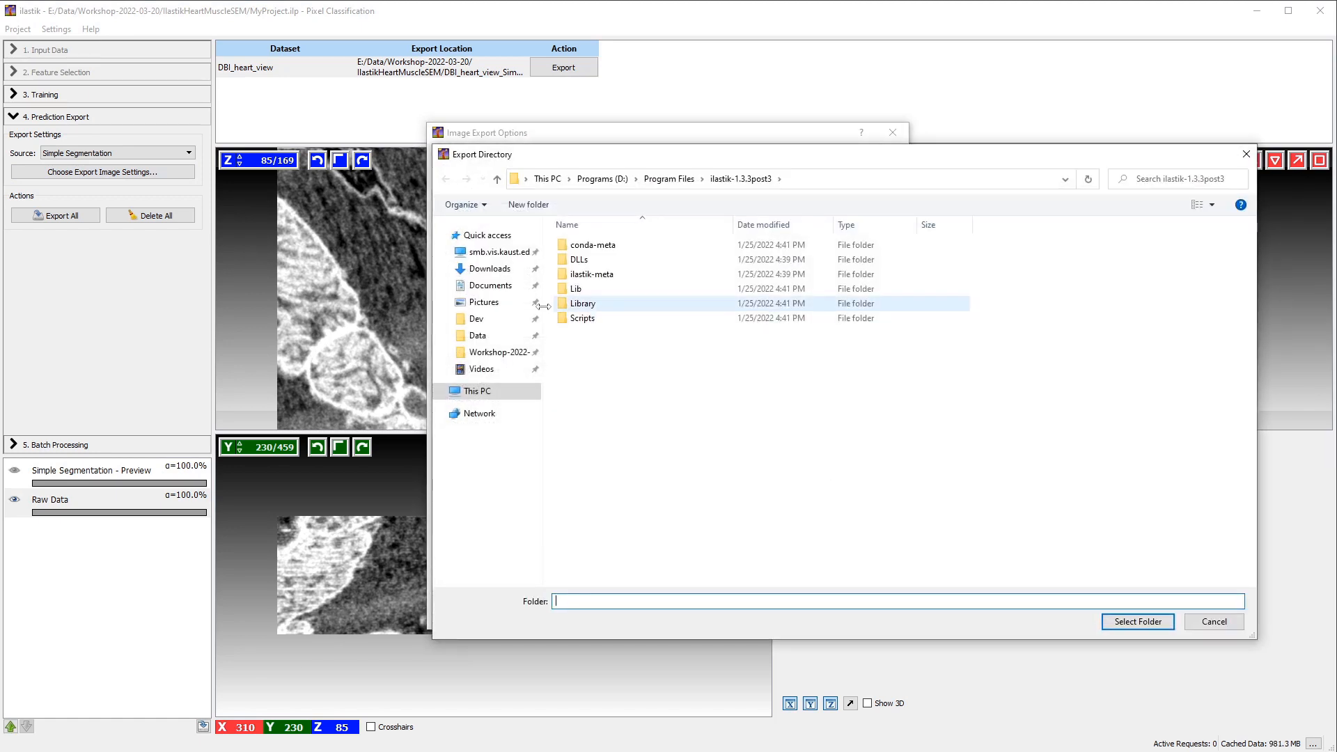
click(499, 353)
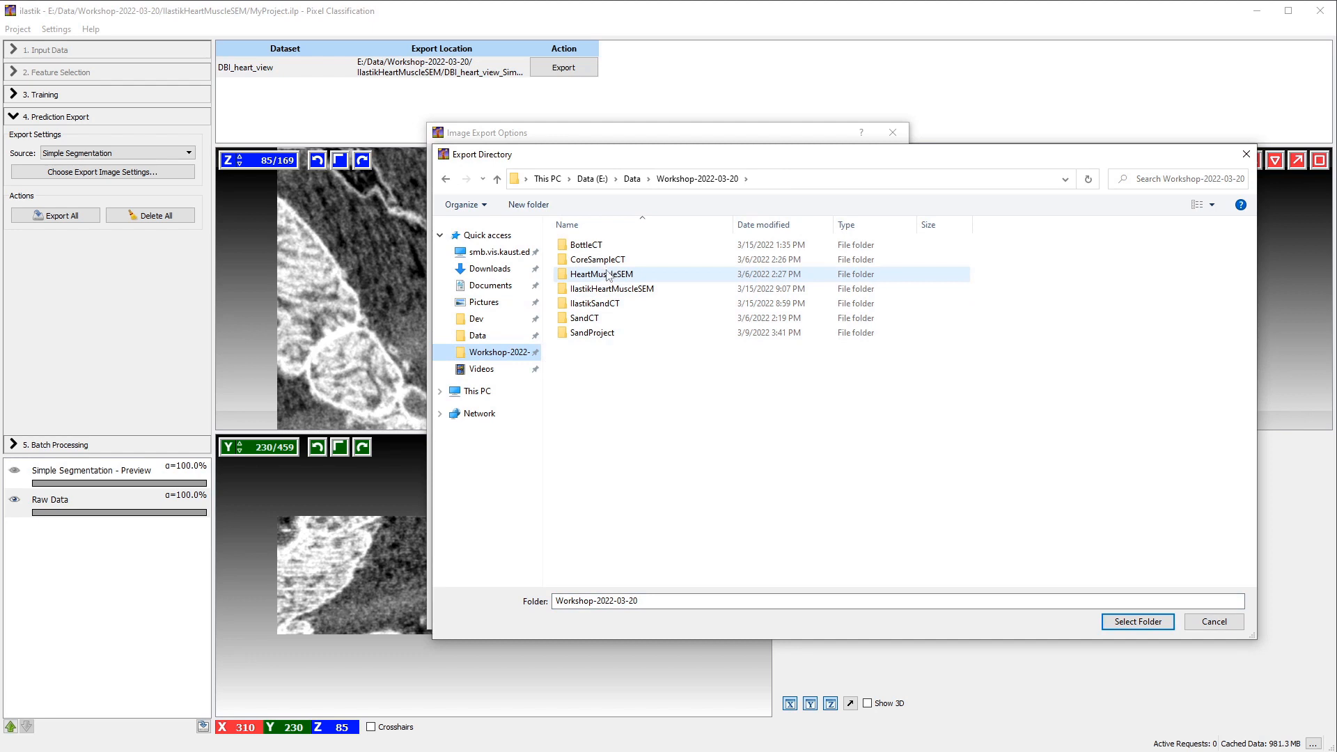
double_click(616, 295)
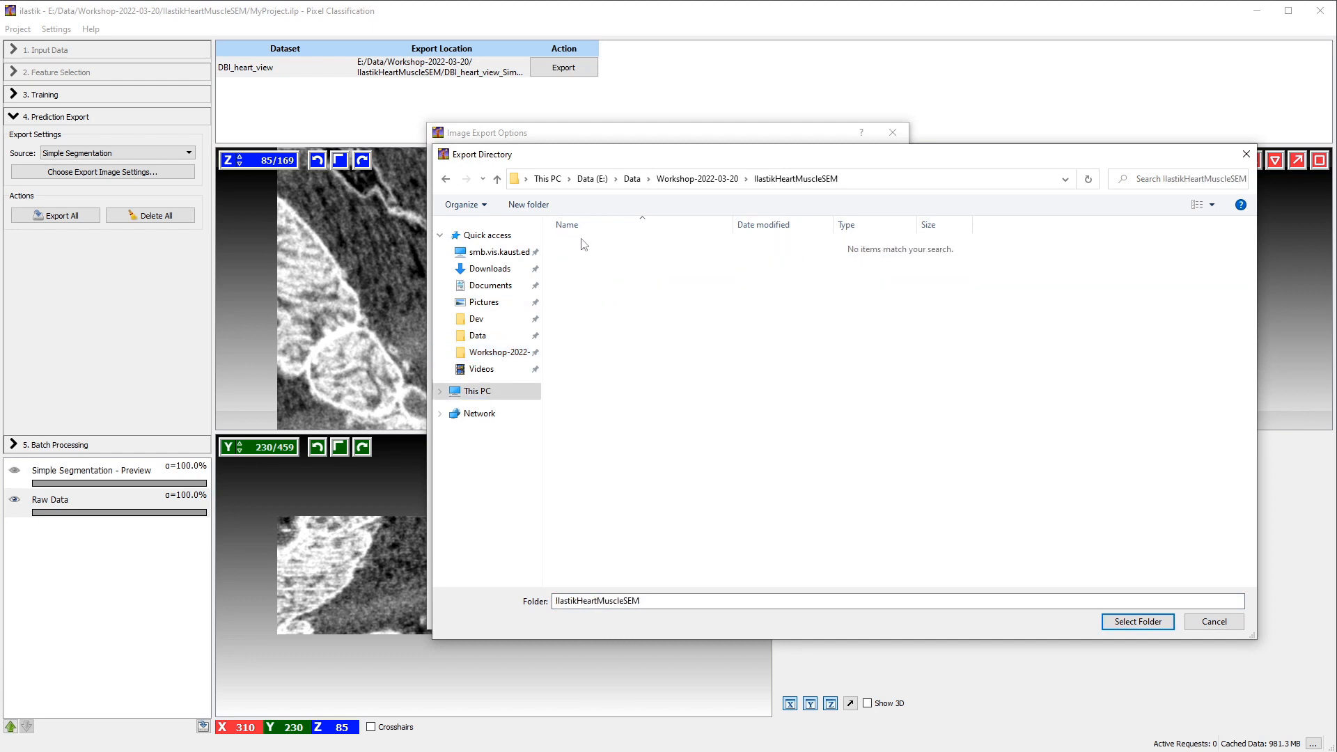
click(529, 204)
text(resu)
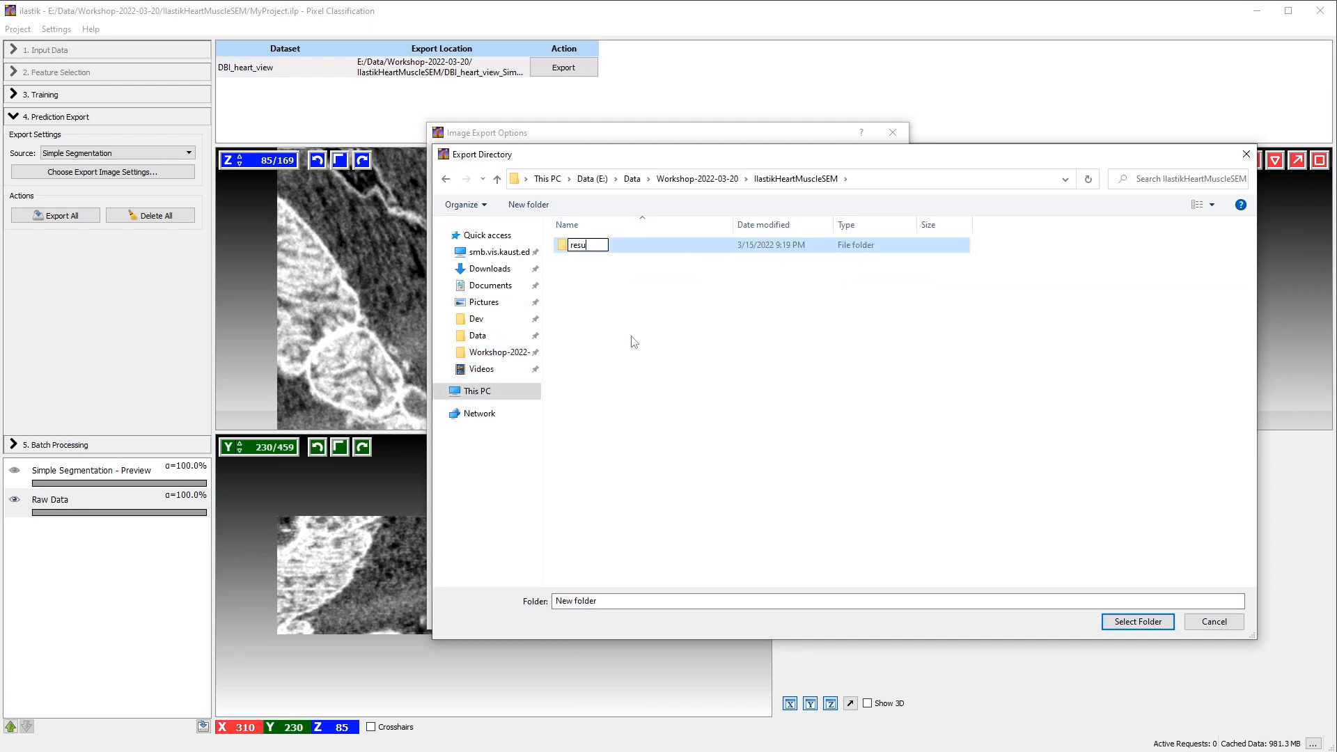
text(lts_1)
key(Return)
key(Return)
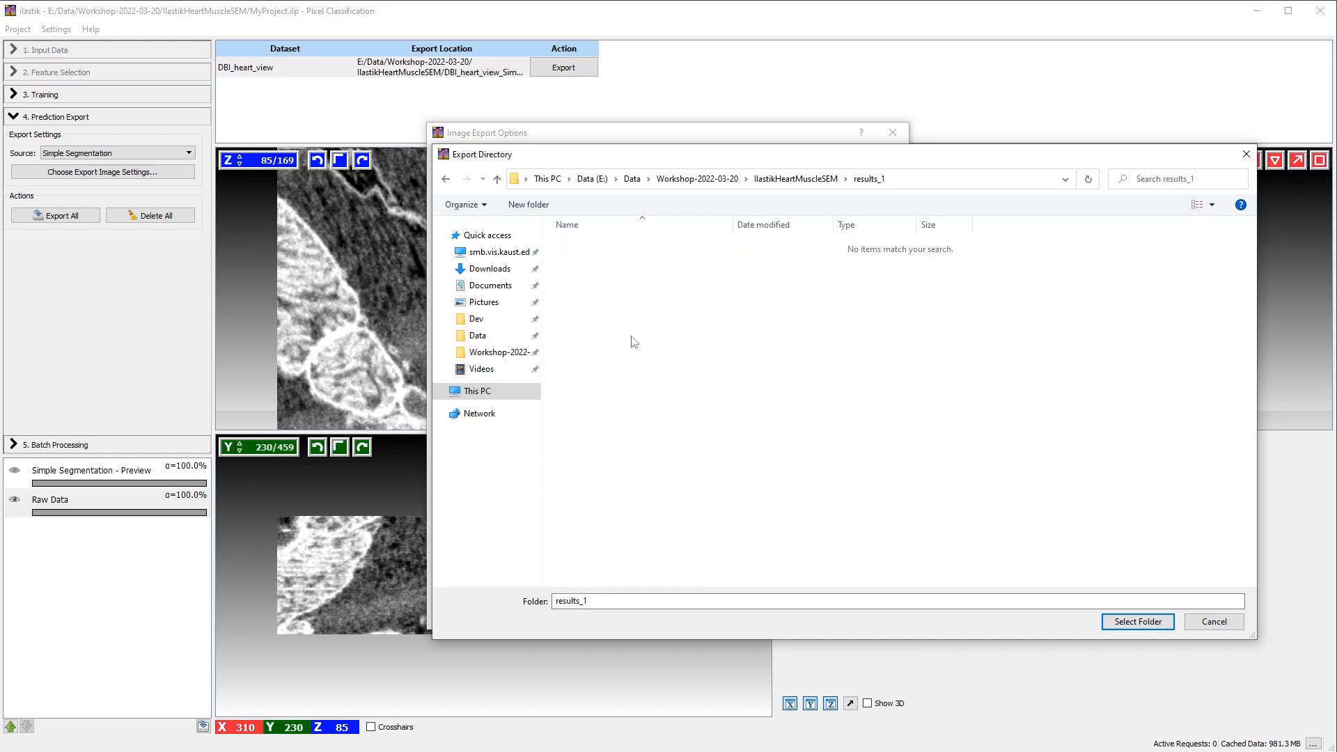
click(1157, 627)
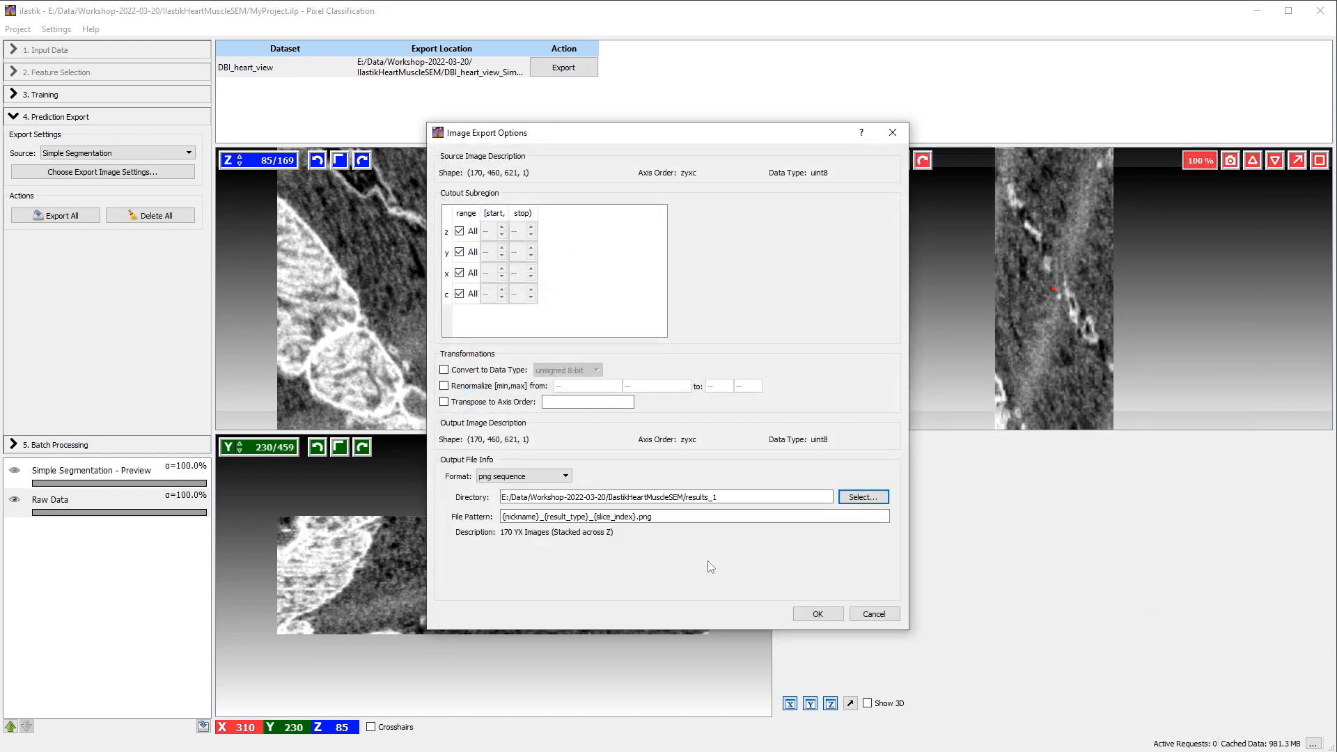
click(818, 615)
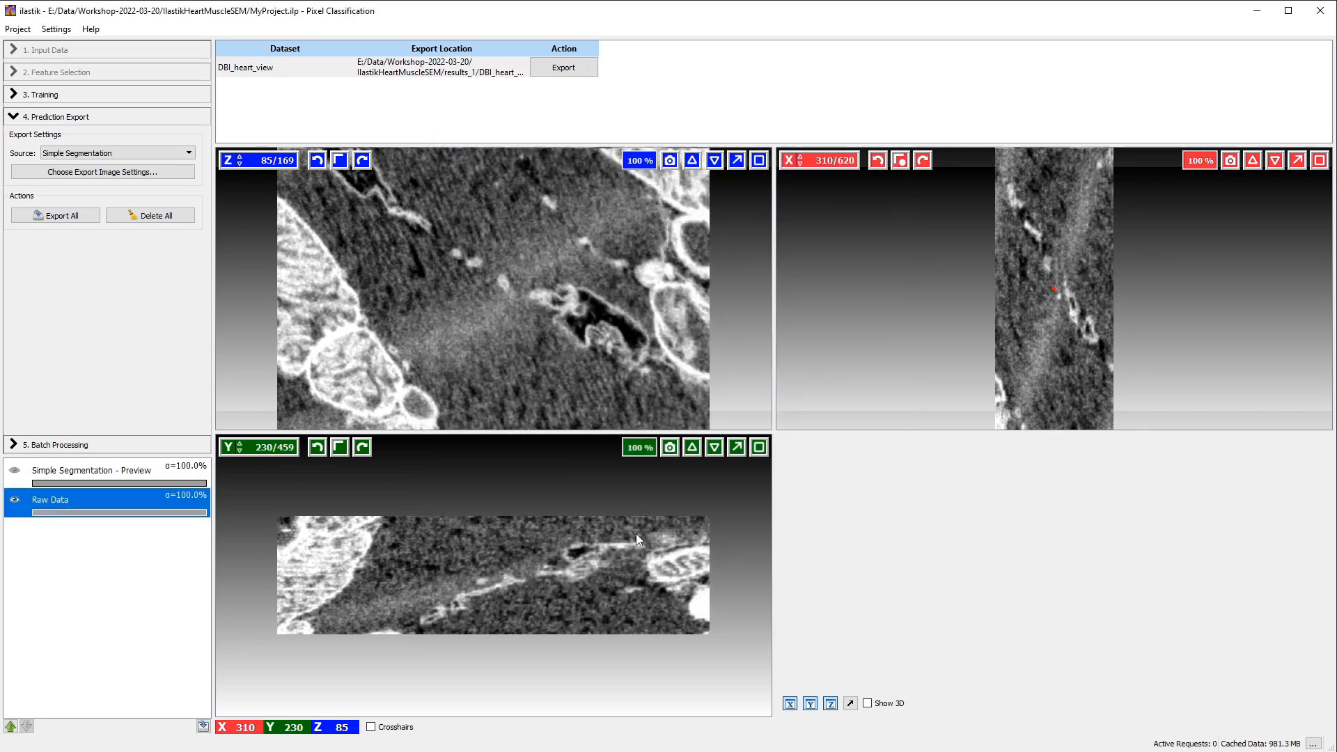
Export the segmentation of all datasets and inspect the output files in the IlastikHeartMuscleSEM/results_1 folder.
click(77, 219)
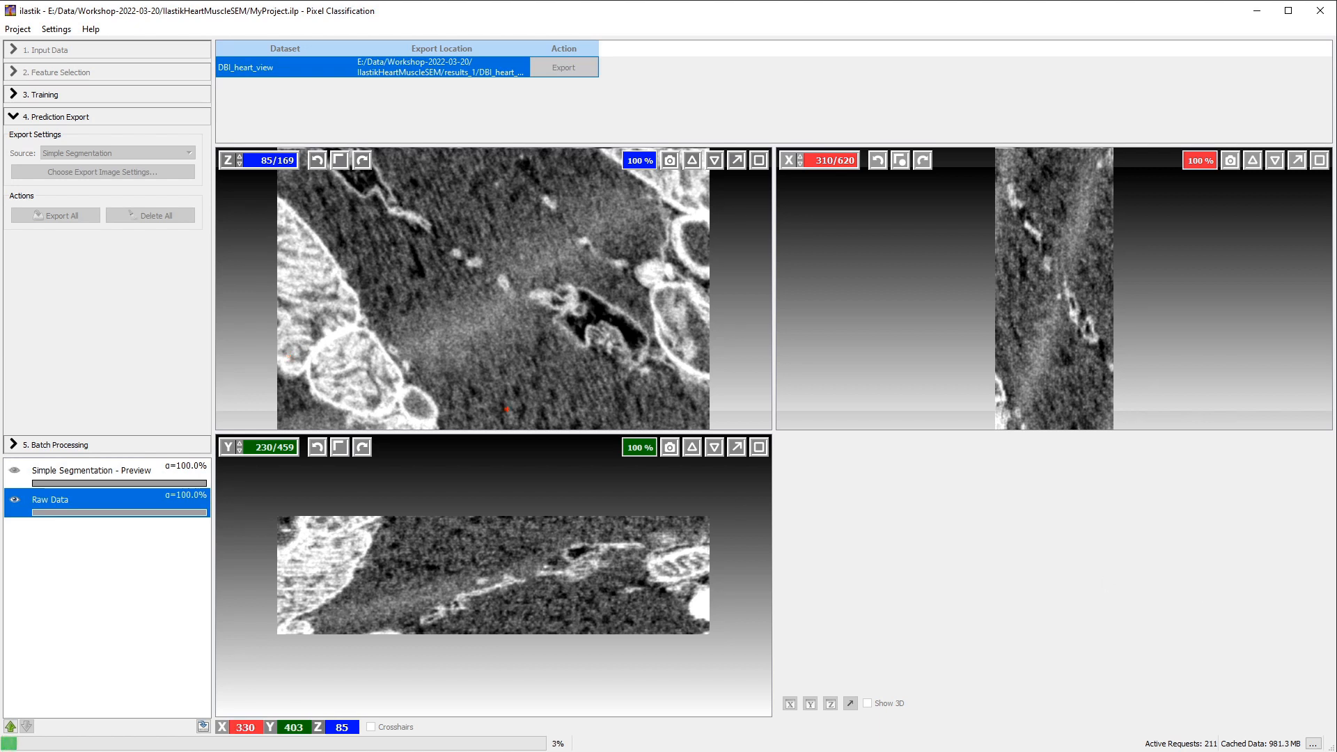
key(alt+Tab)
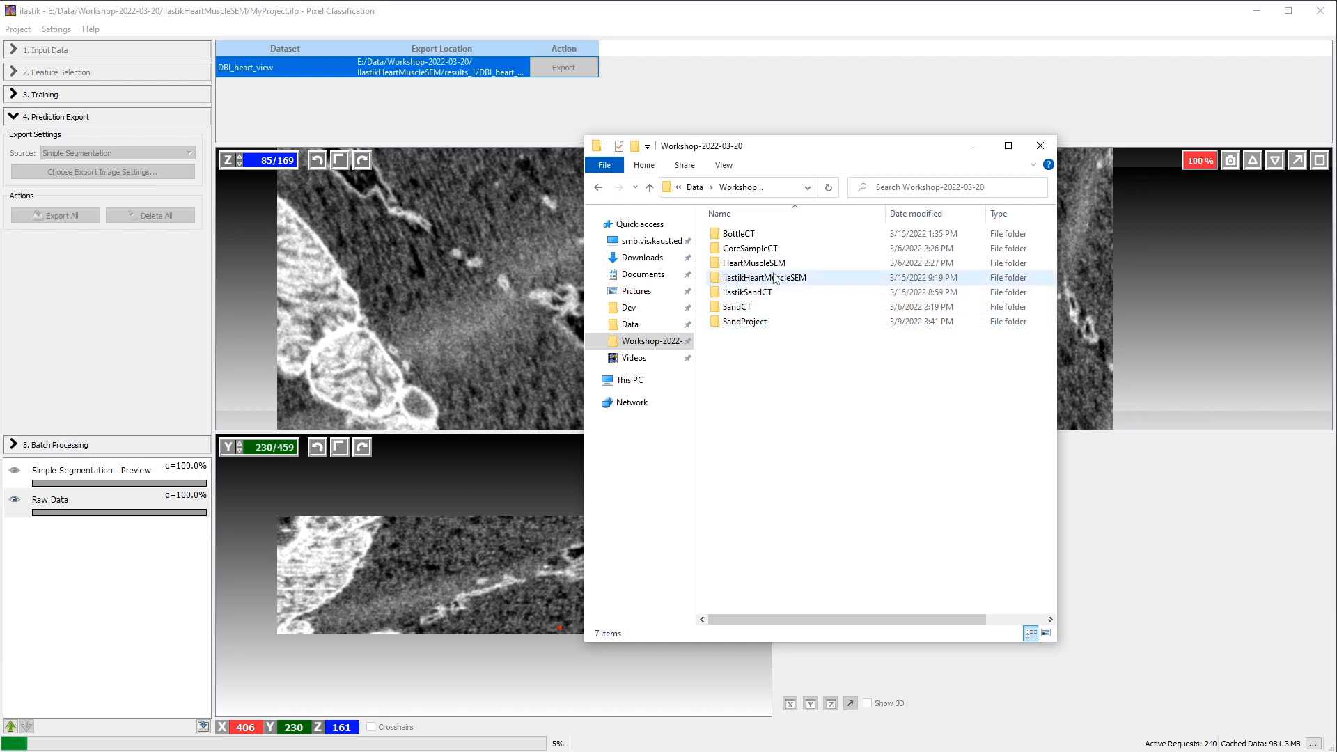
double_click(776, 278)
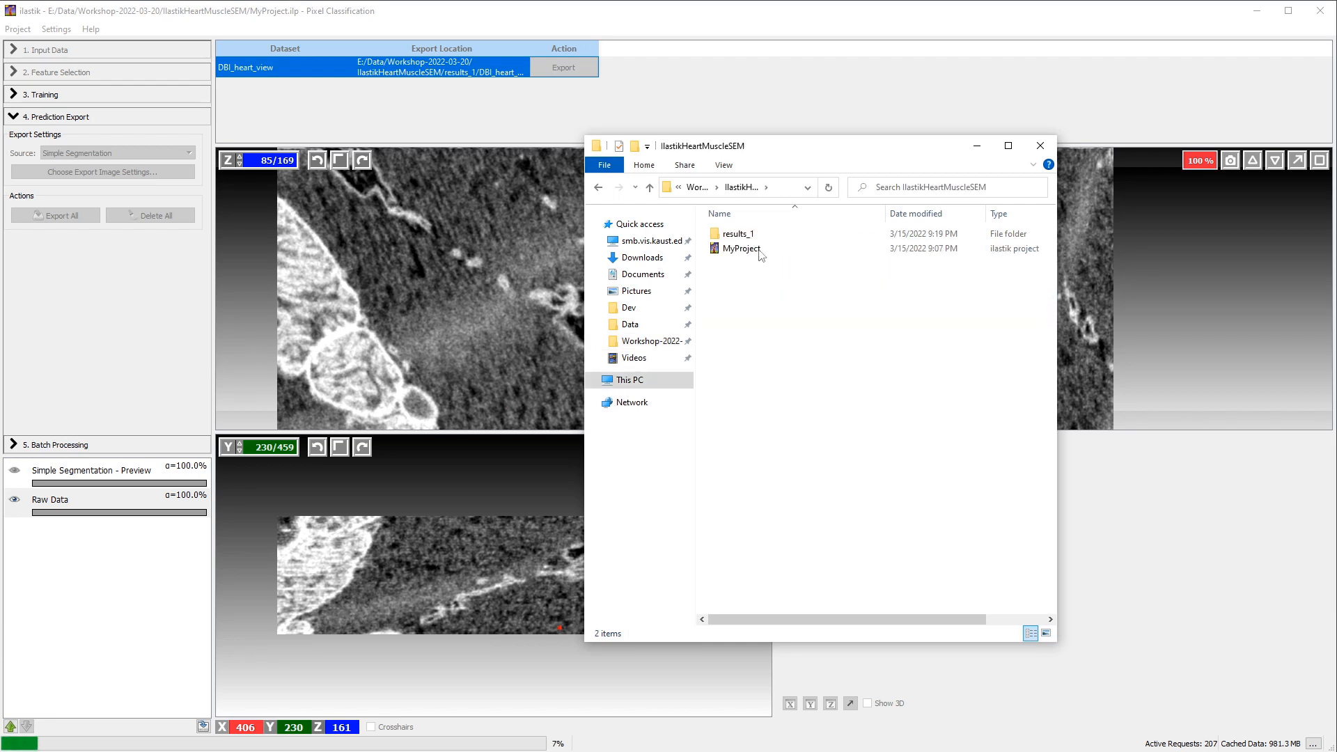
double_click(740, 234)
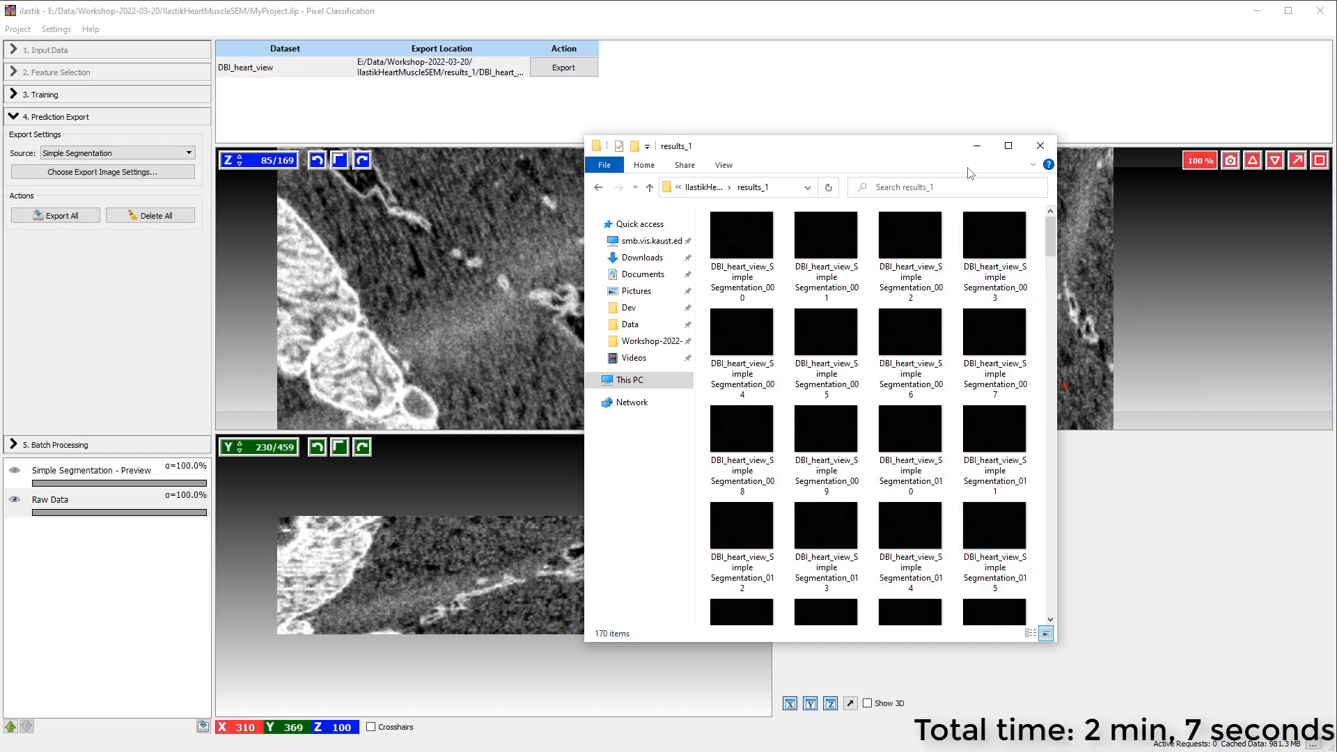
click(978, 148)
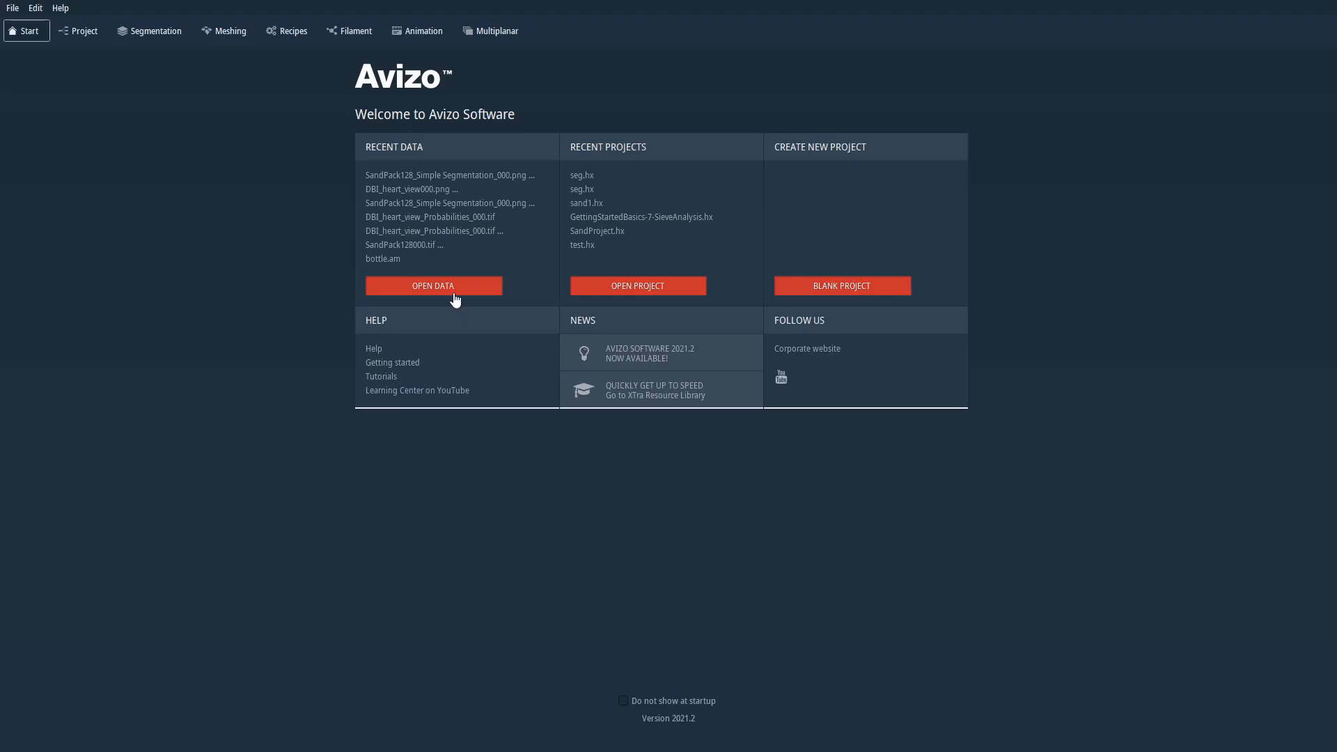
Load all segmentation PNG slices from Workshop-2022-03-20/IlastikHeartMuscleSEM/results_1 as one volume, keeping the default image read parameters.
click(454, 287)
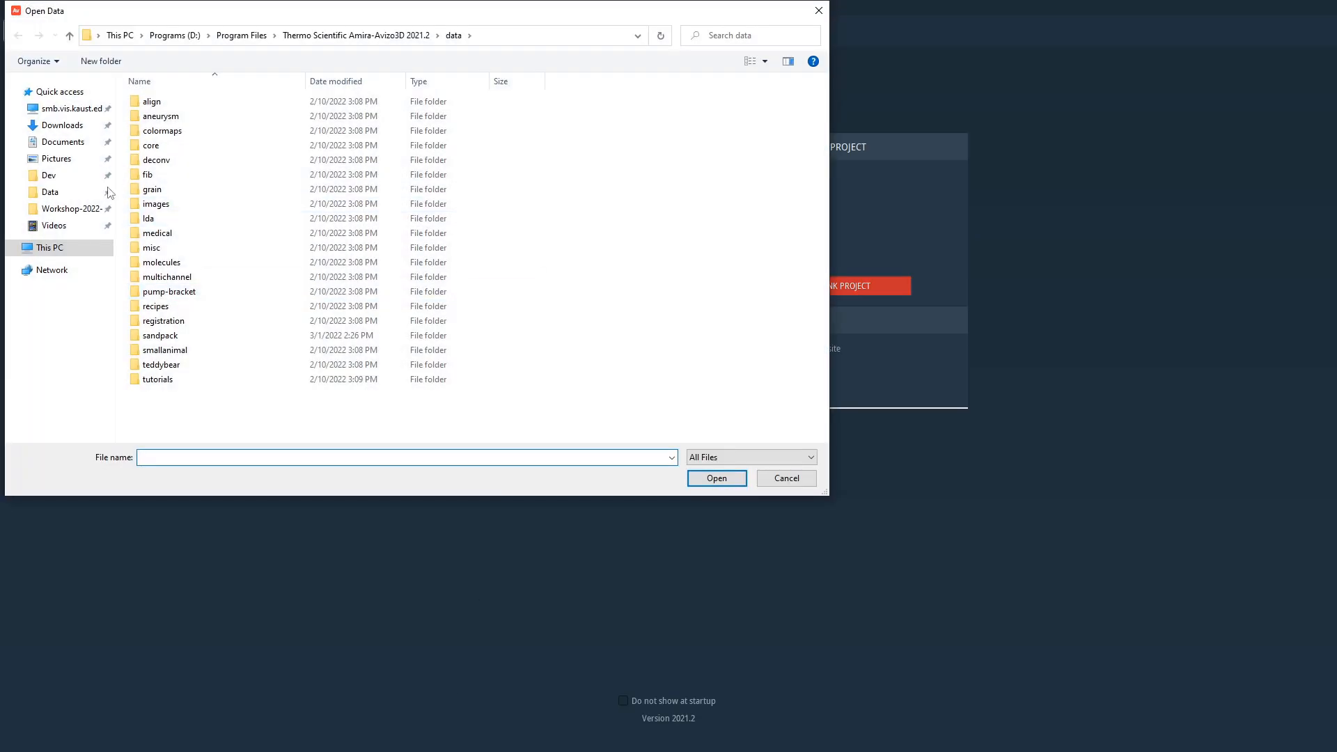
click(73, 209)
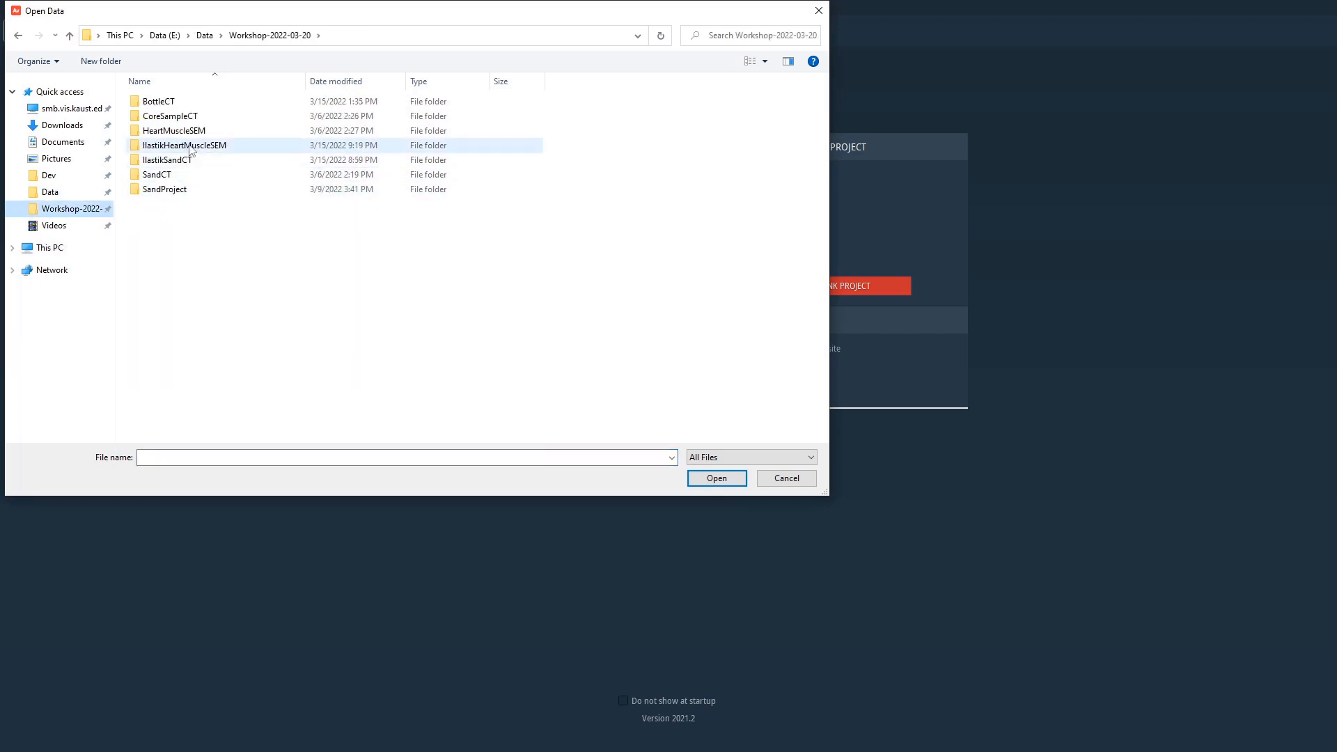
double_click(190, 146)
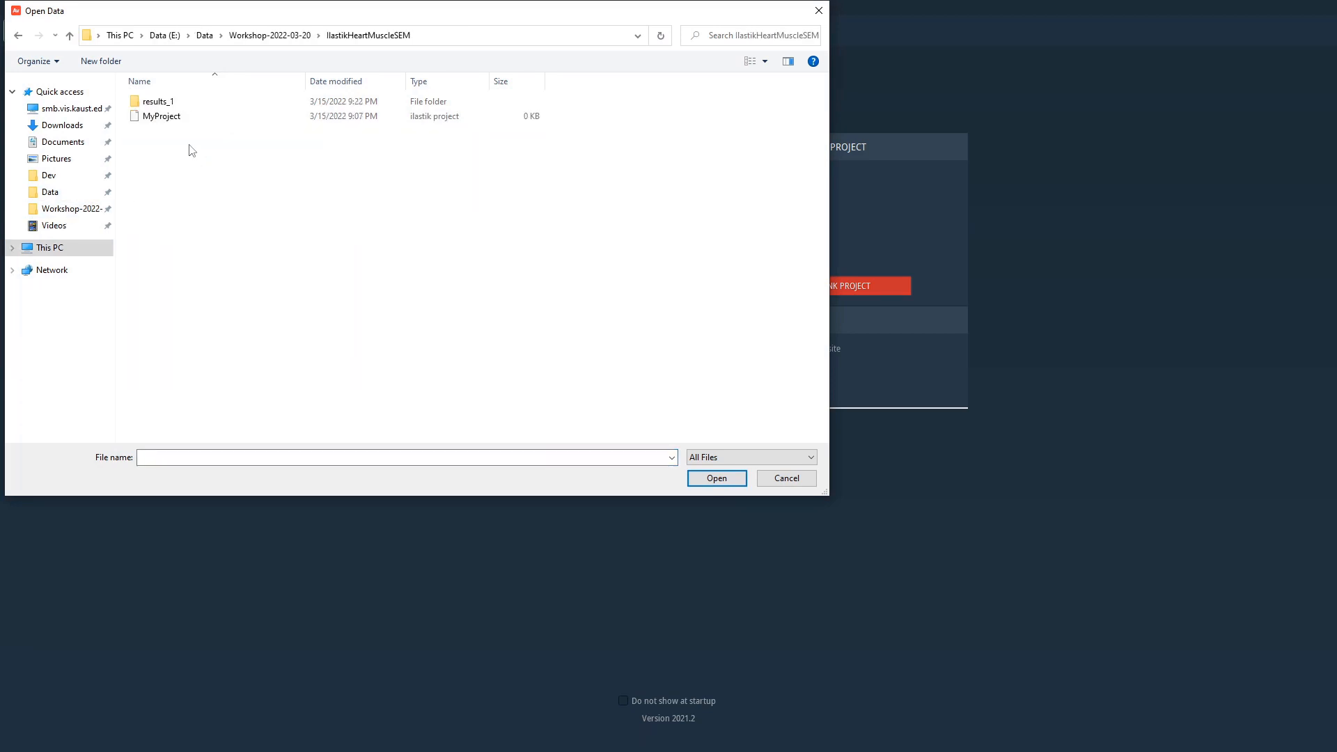
double_click(167, 102)
click(154, 119)
key(ctrl+a)
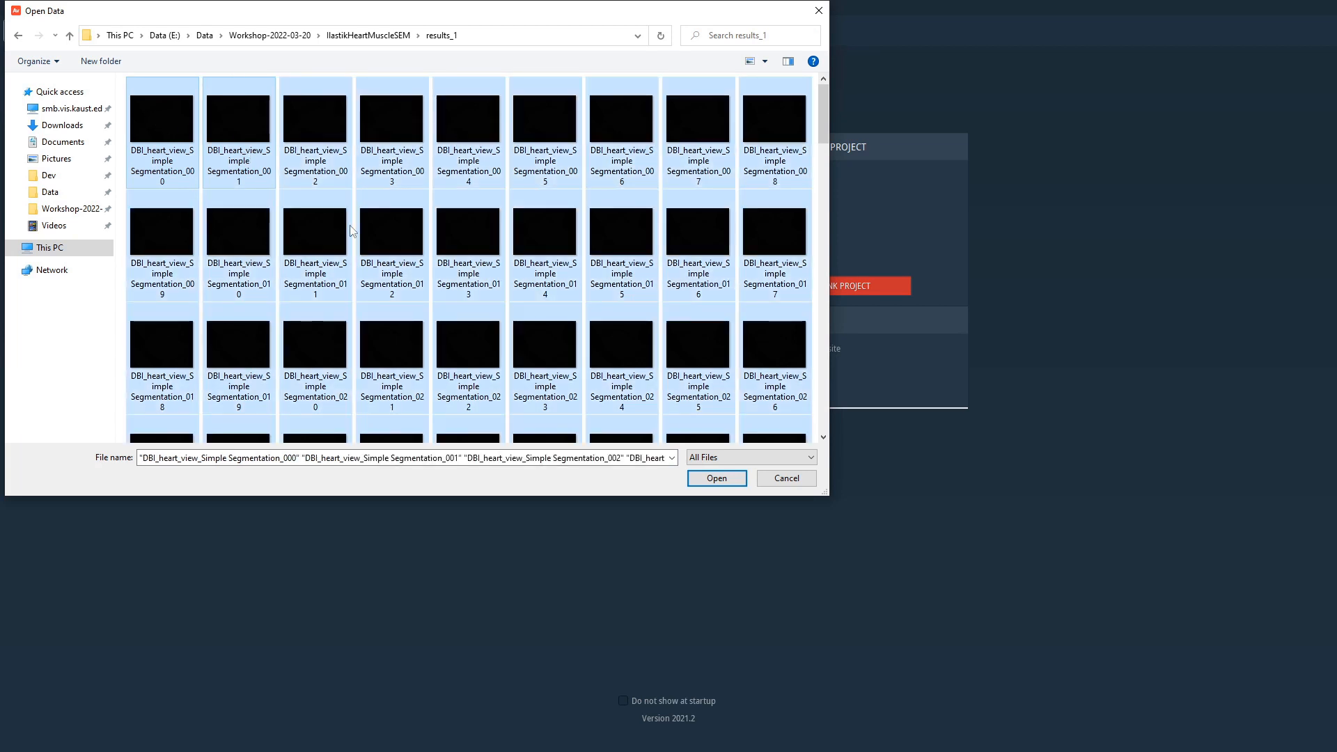
click(716, 479)
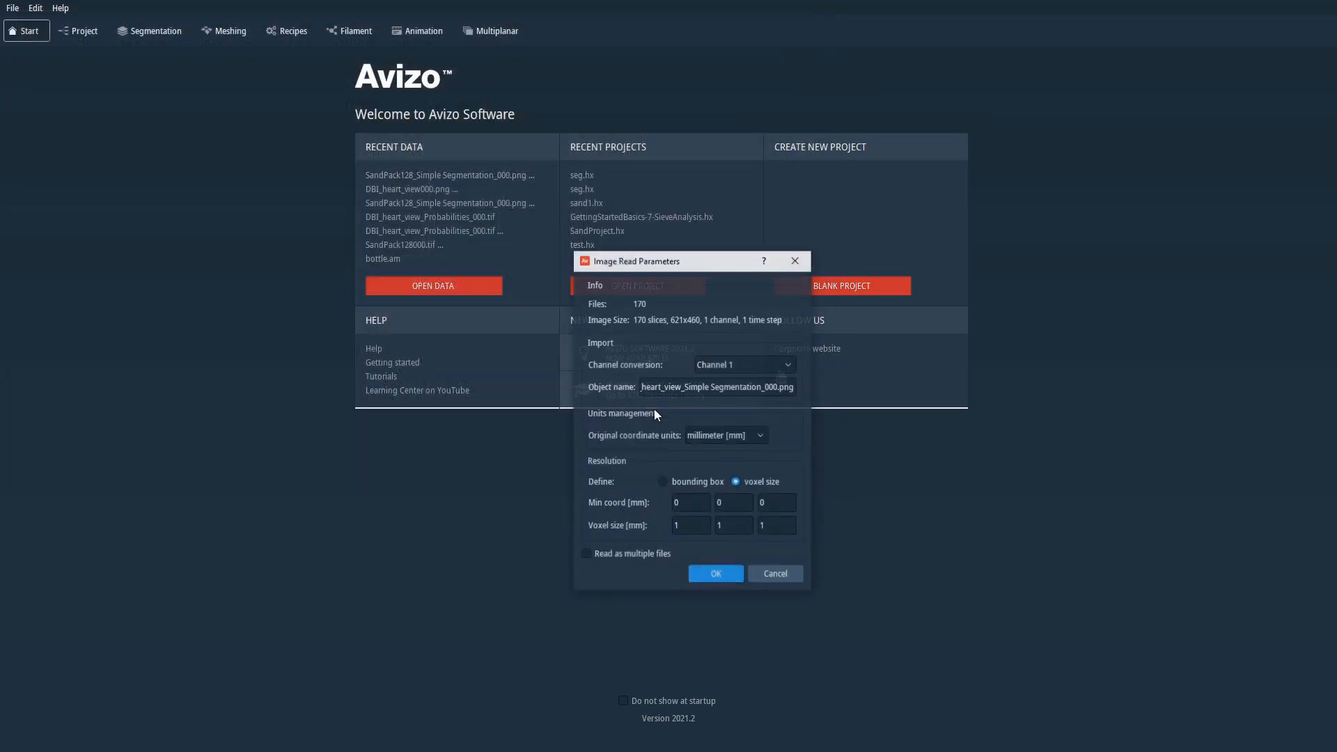
click(725, 574)
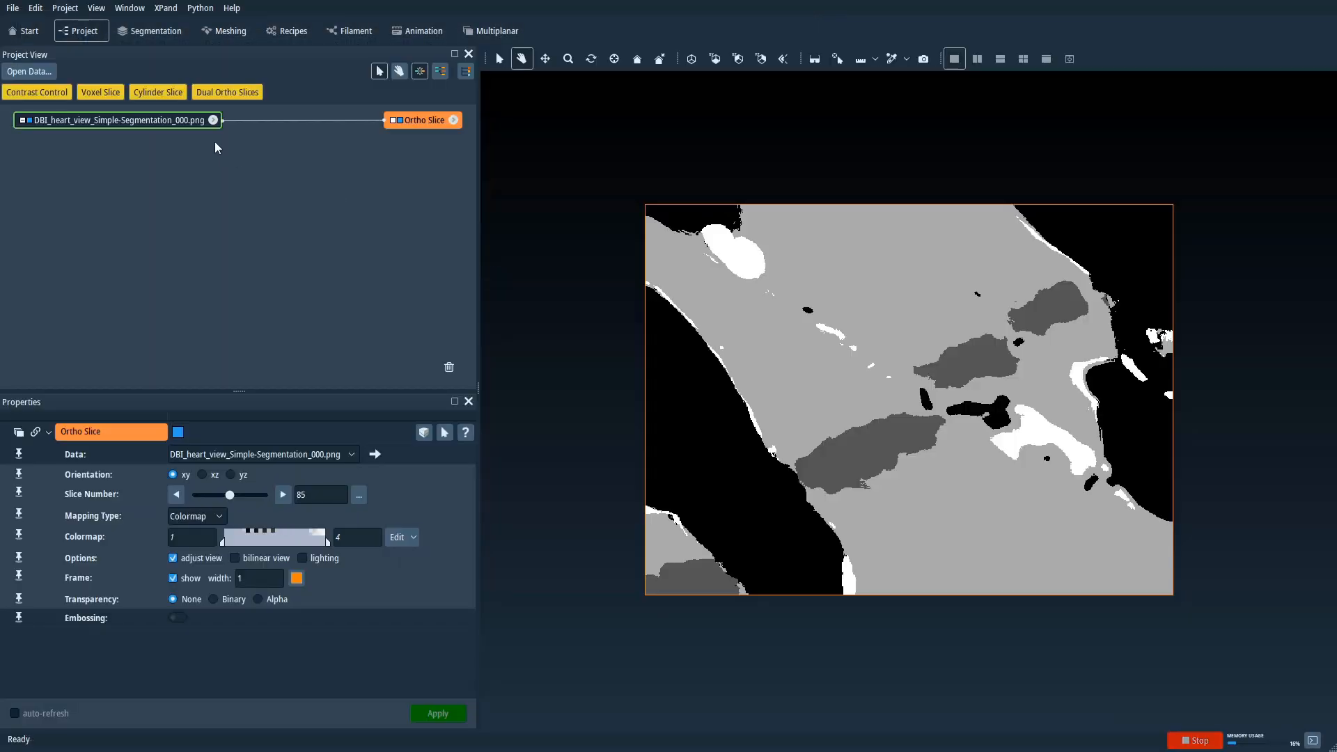
Convert the loaded segmentation volume to 8-bit label with Convert Image Type, with Clean labels turned off.
click(209, 121)
click(214, 121)
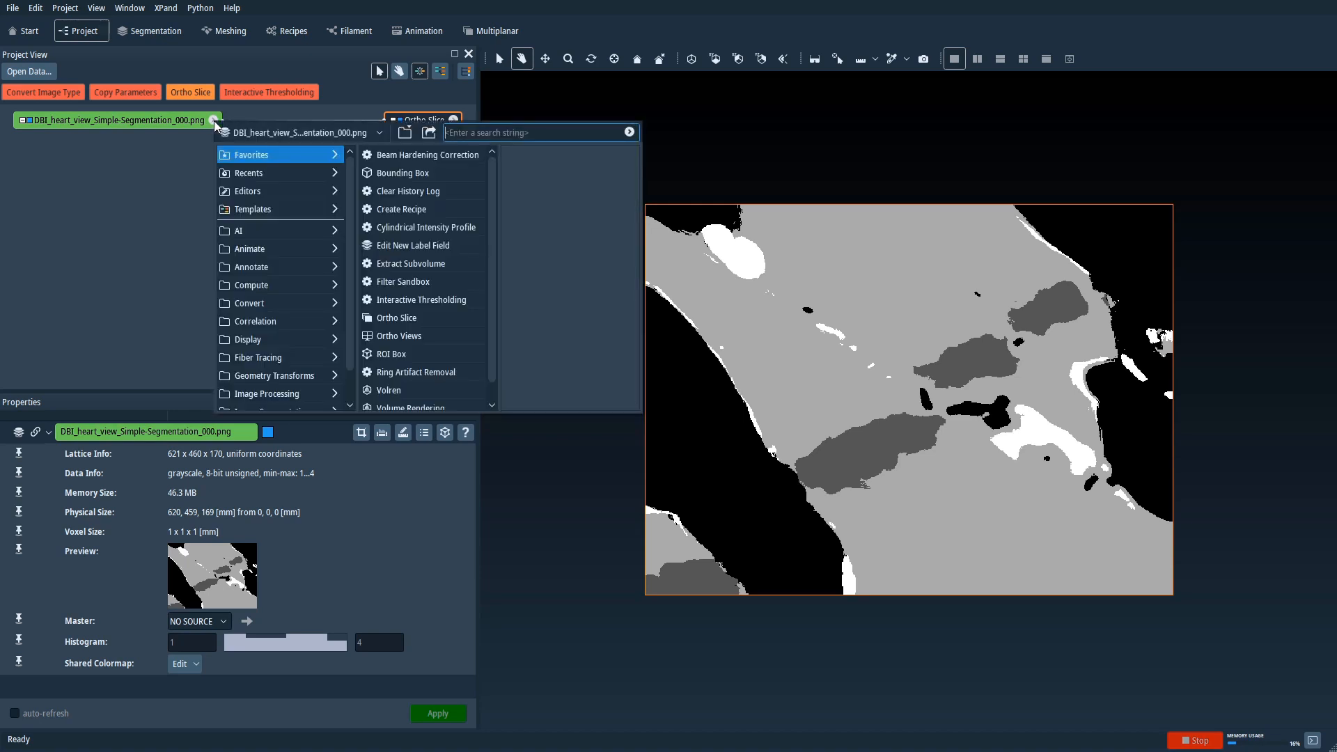
text(convert)
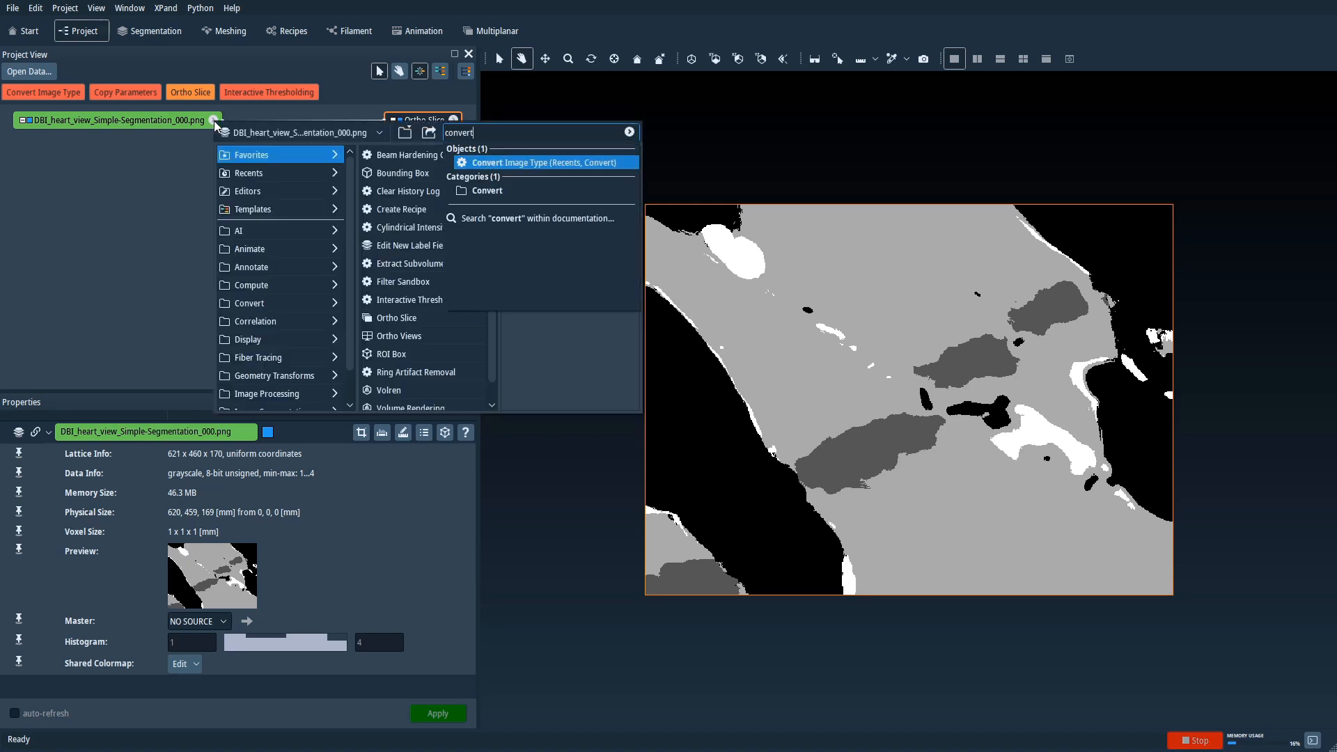
key(Return)
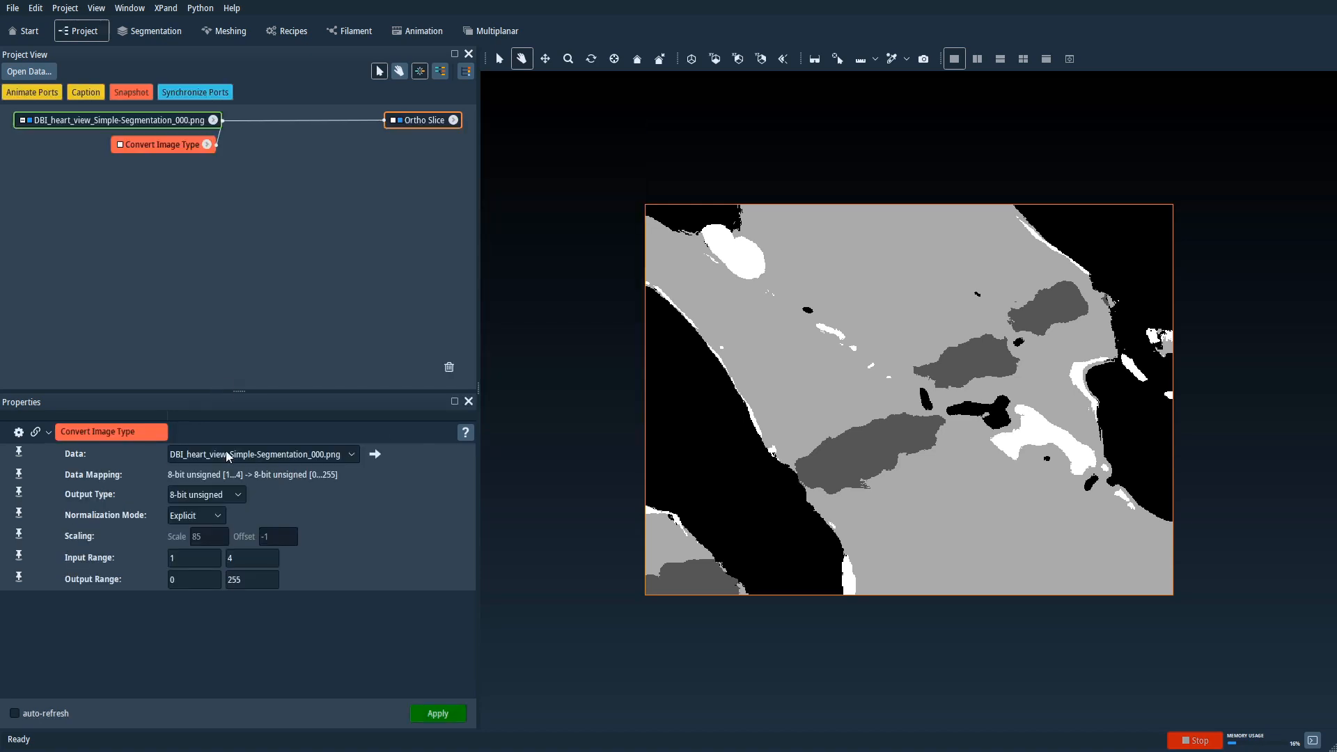
click(206, 494)
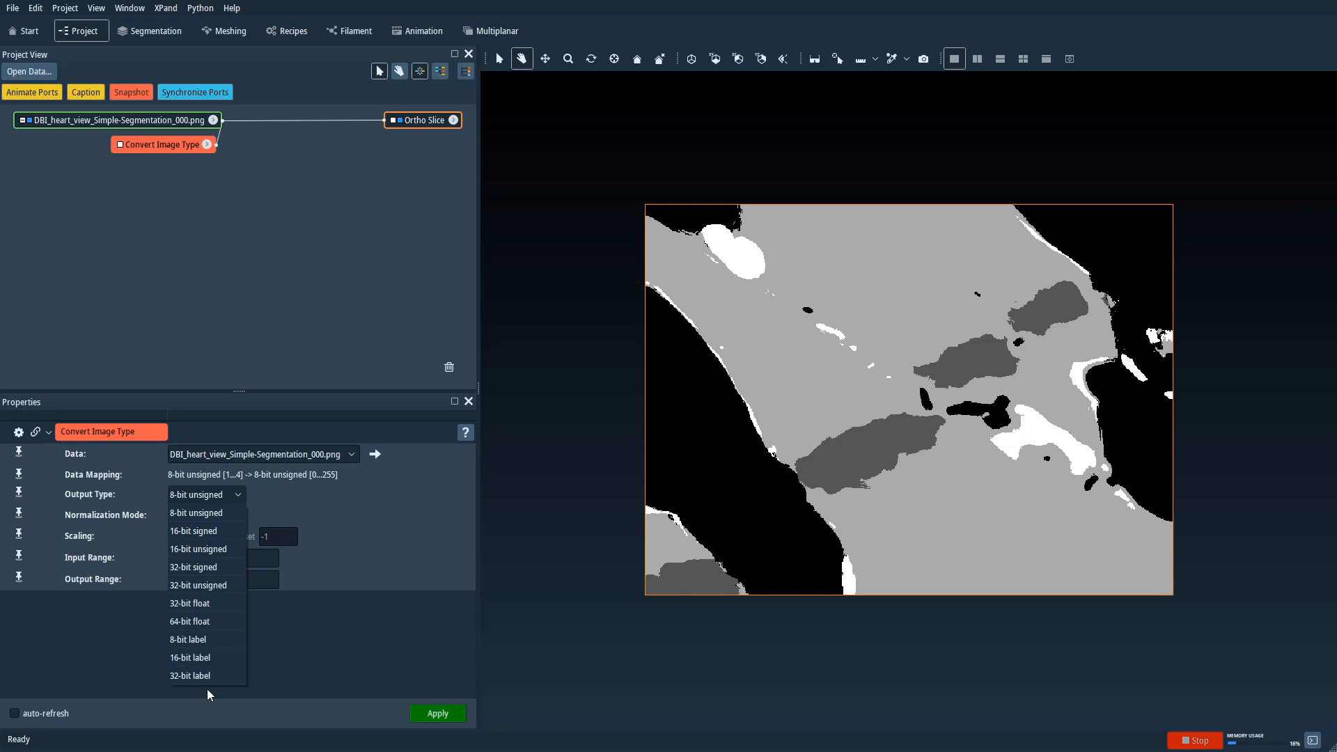
click(208, 638)
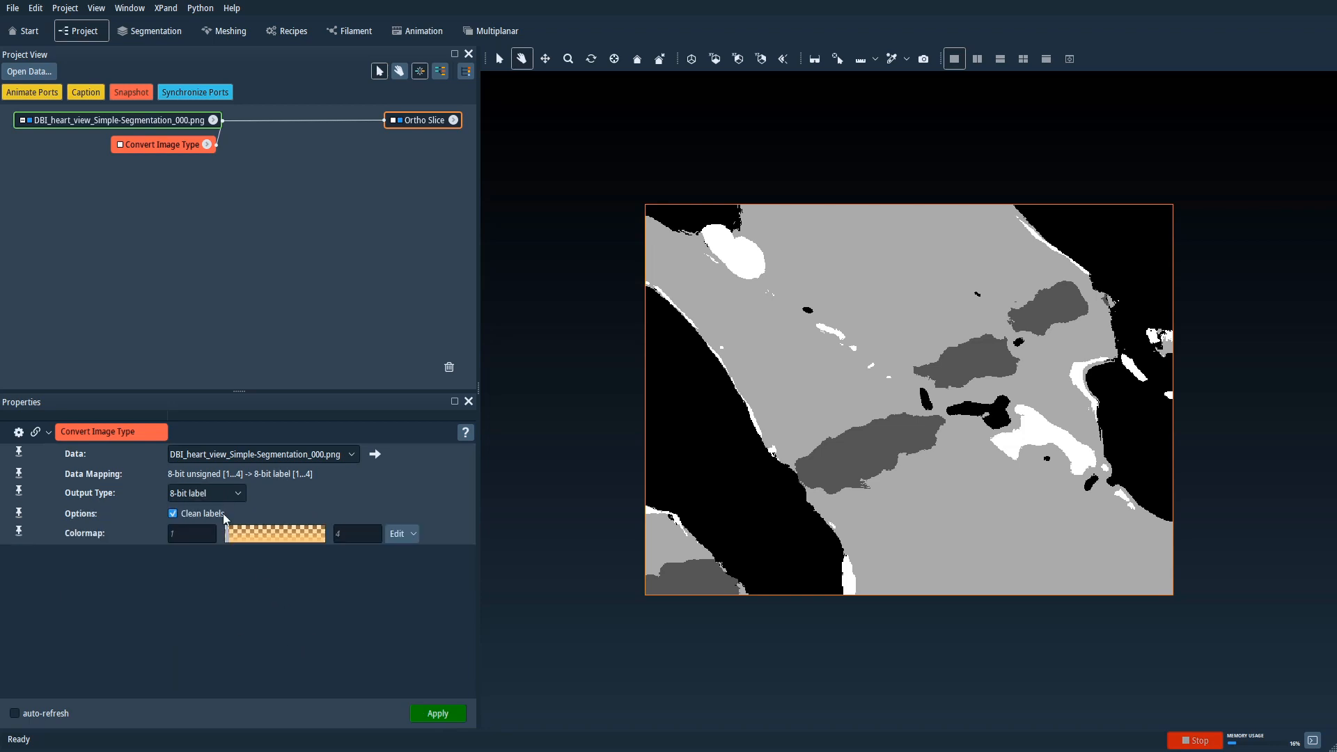
click(175, 514)
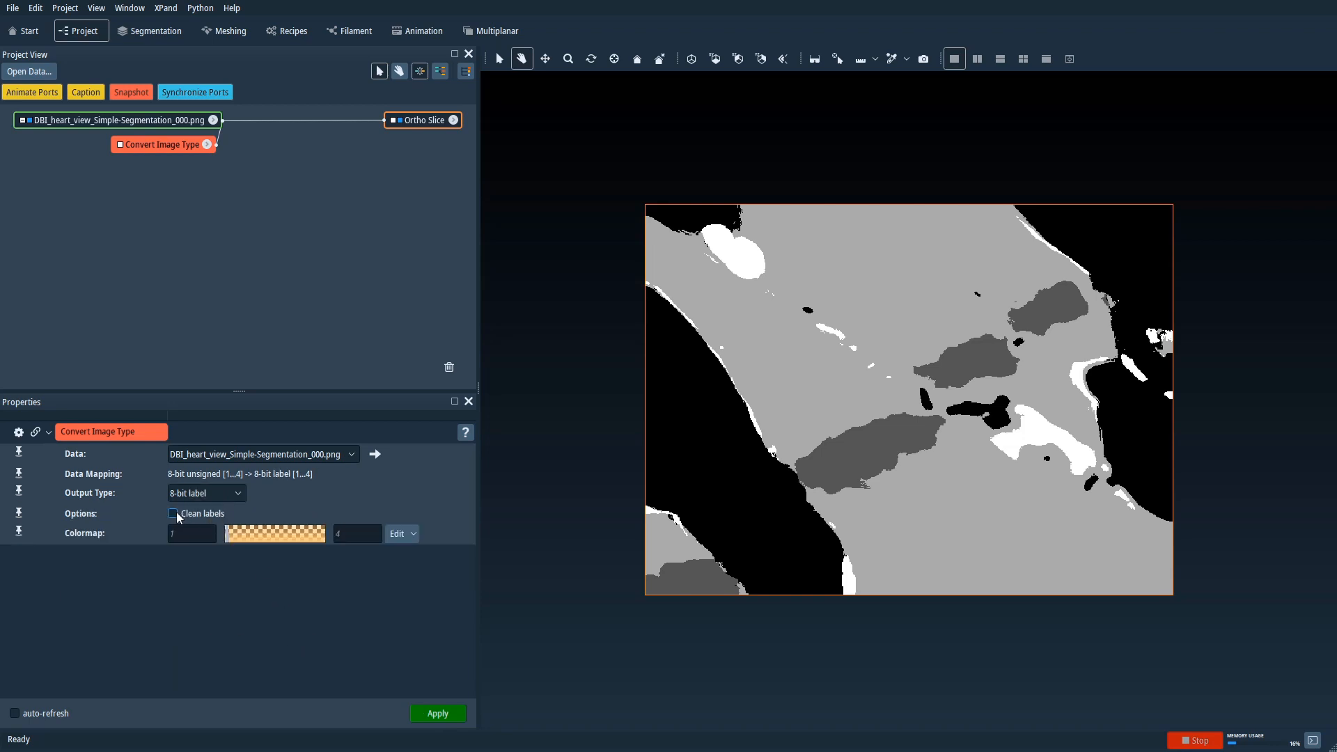
click(439, 715)
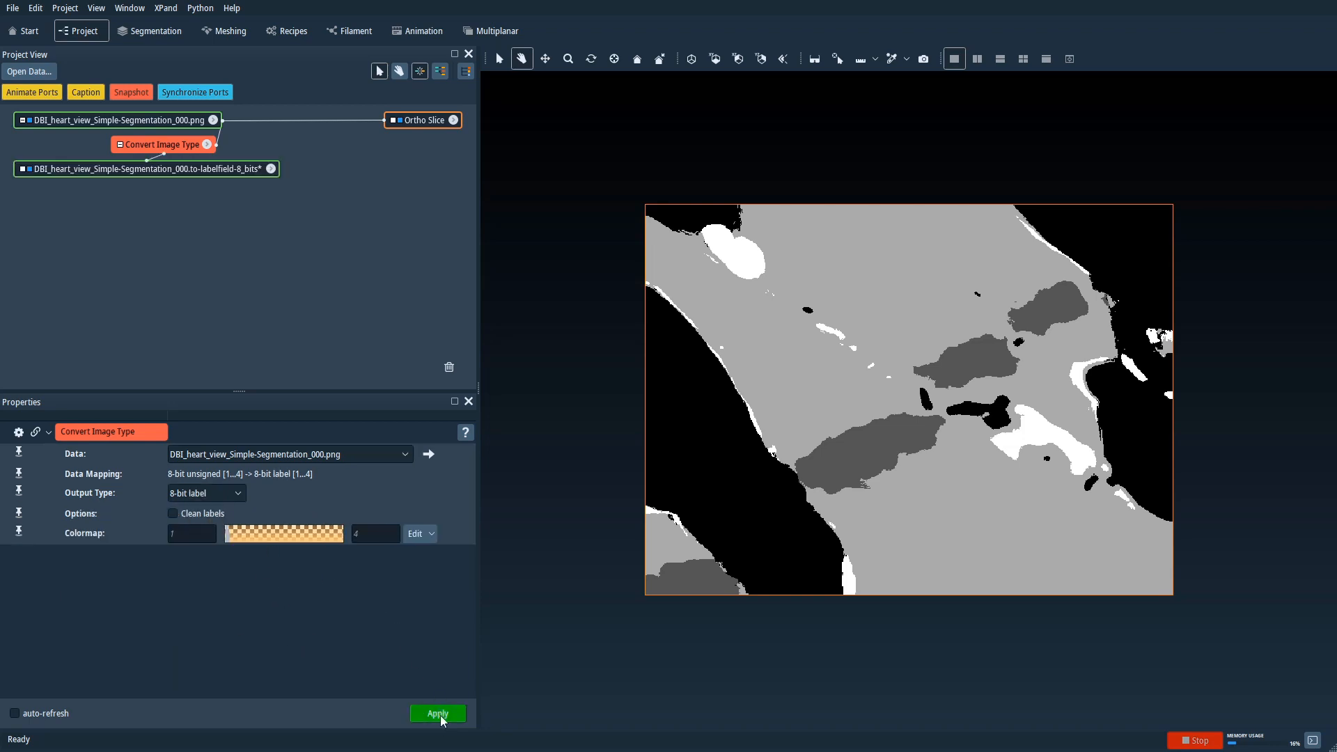
Generate a surface from the converted label field, keeping the default Generate Surface settings.
click(228, 174)
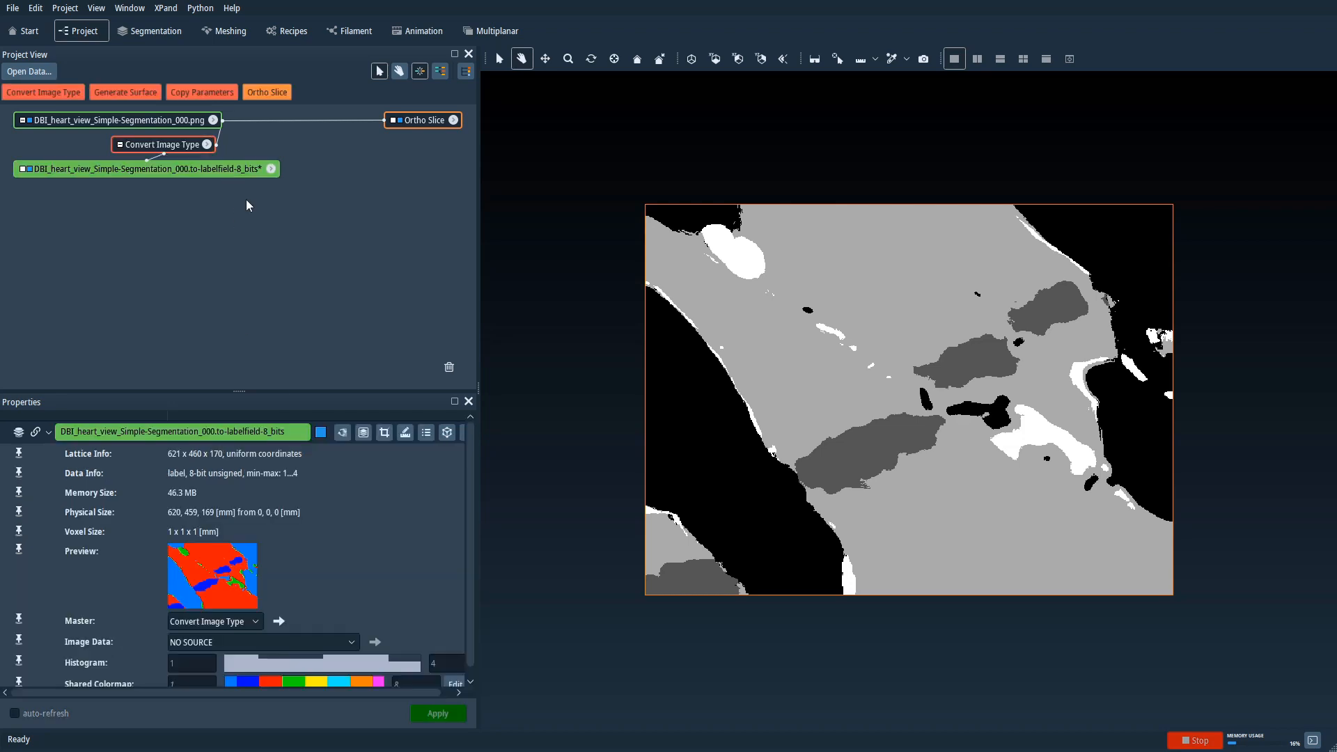
click(272, 170)
click(487, 330)
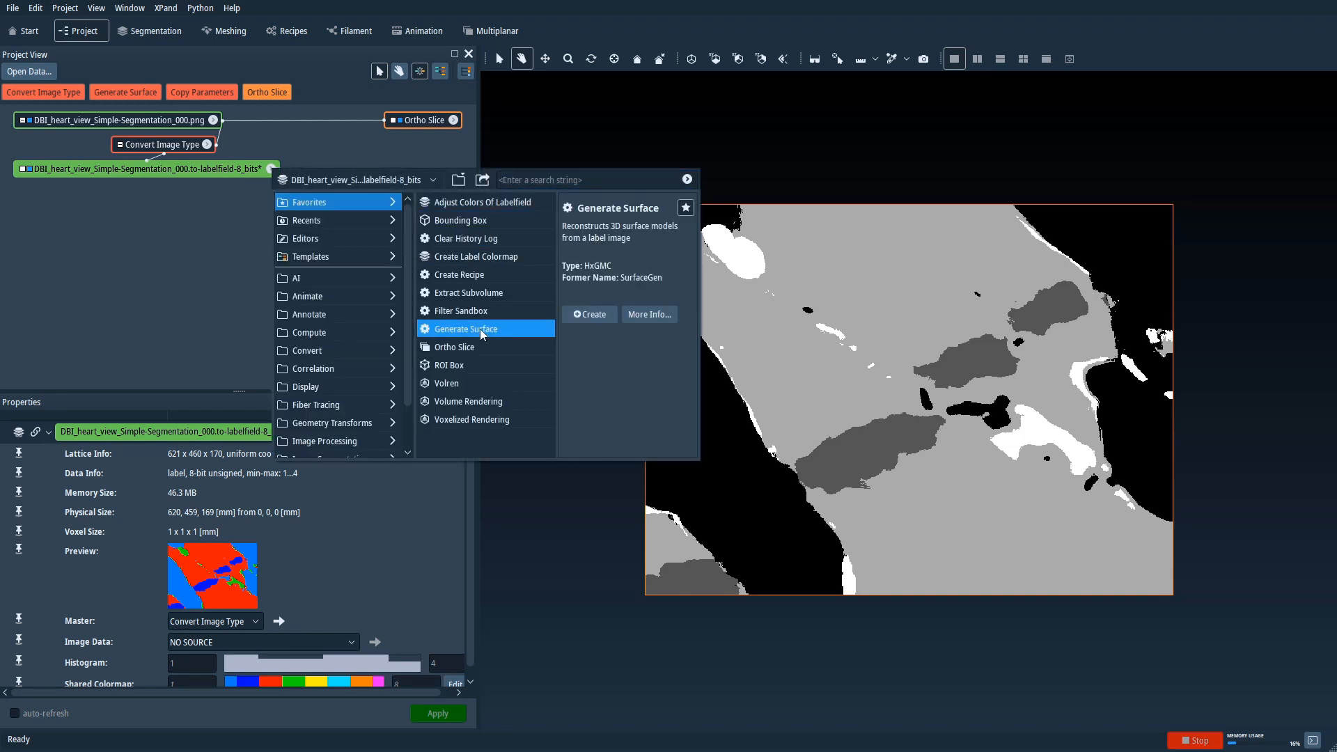
click(592, 317)
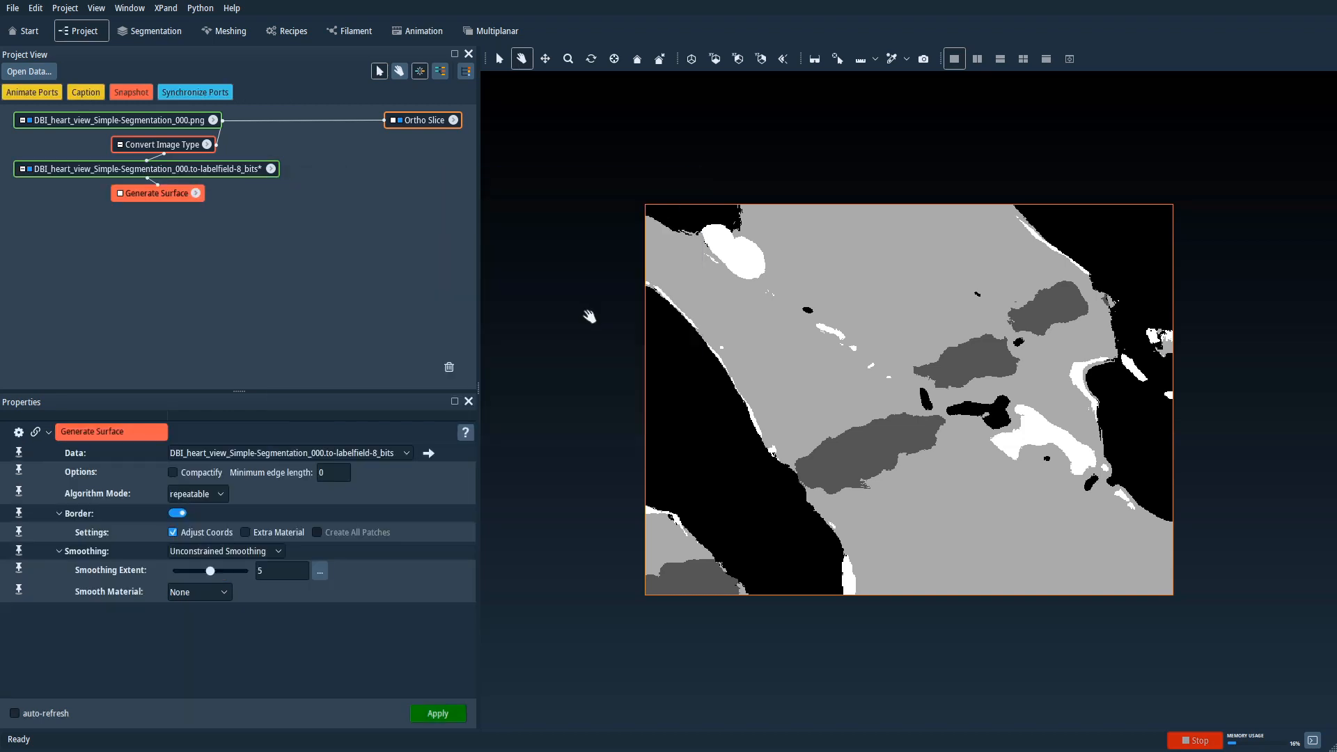
click(197, 193)
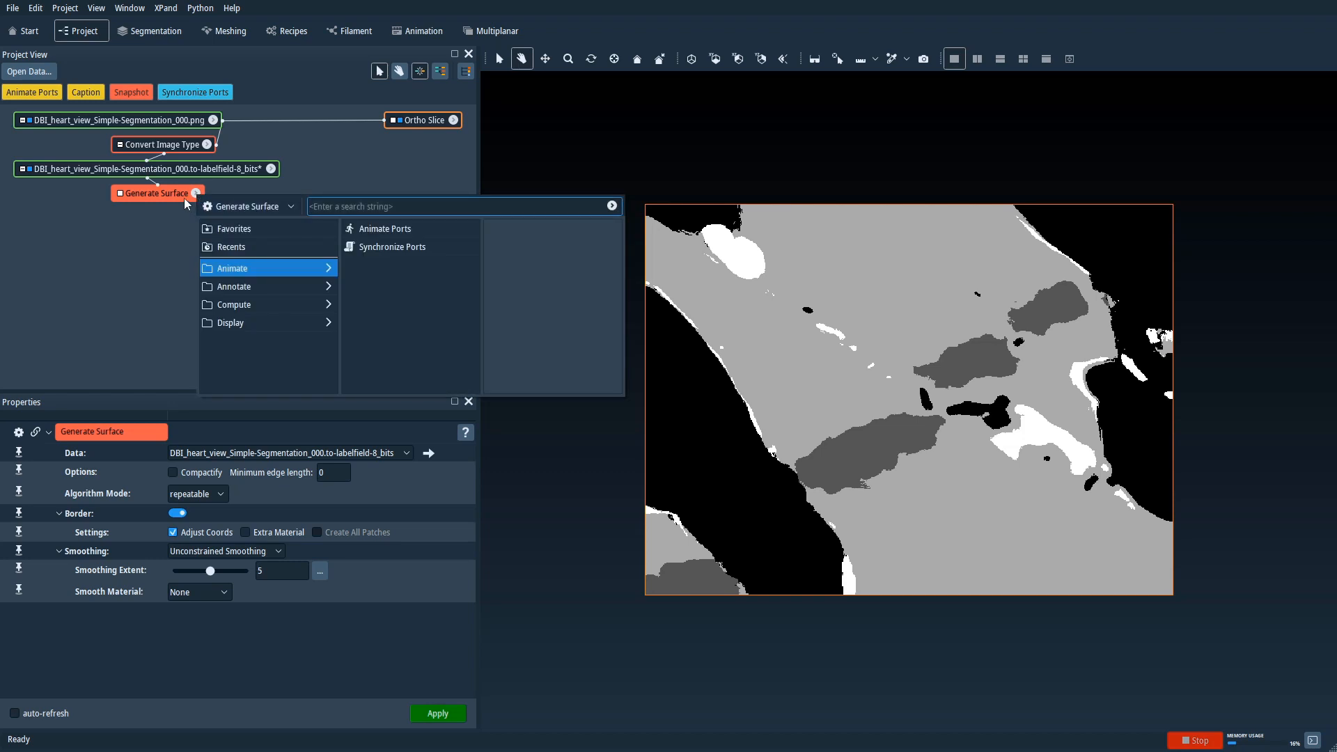
click(192, 235)
click(440, 723)
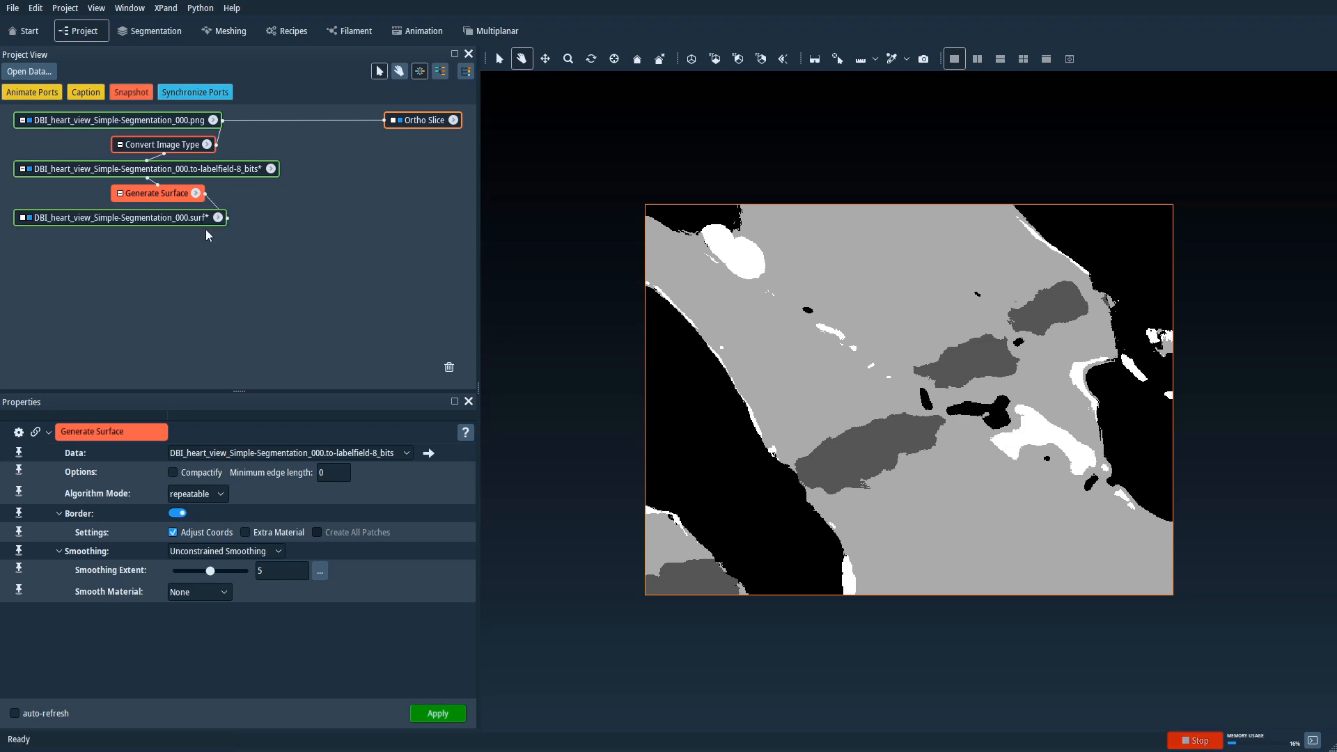
Attach a Surface View to the generated surface and examine the coloured materials in 3D.
click(193, 220)
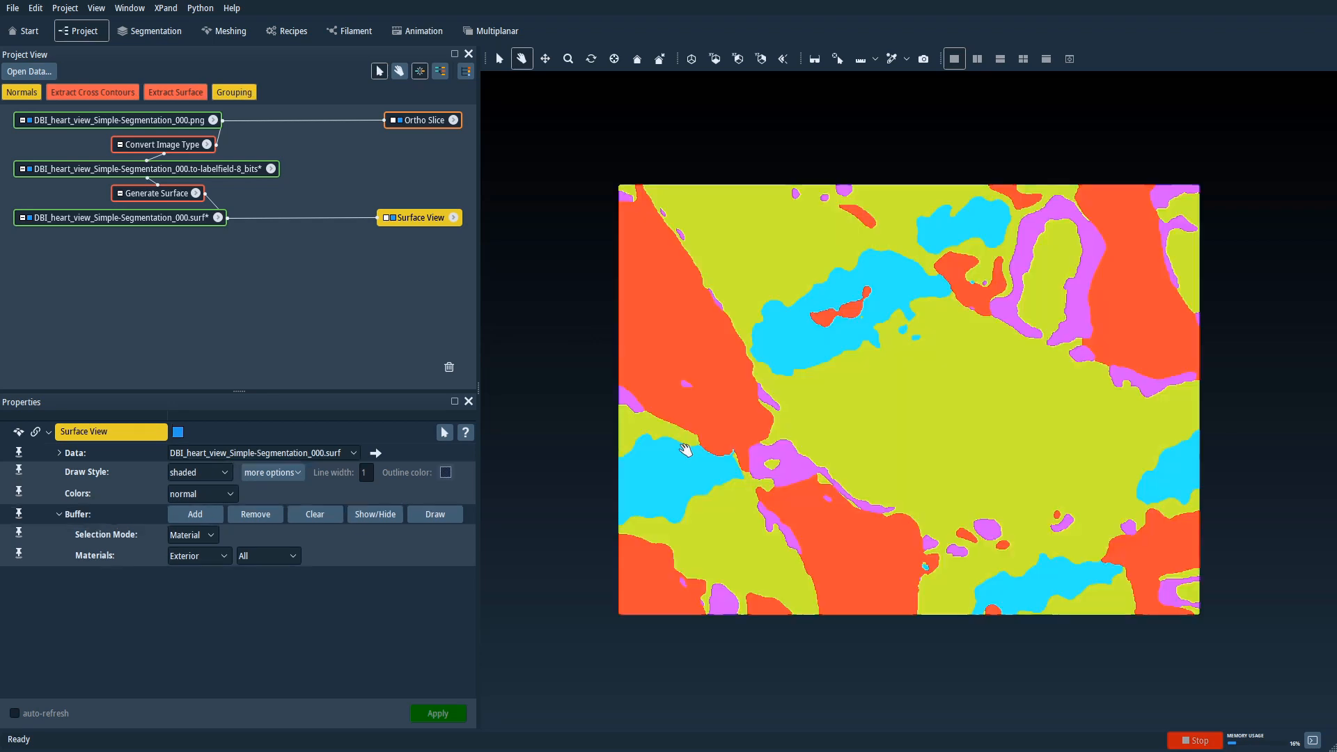
drag(686, 450, 954, 493)
drag(727, 426, 843, 479)
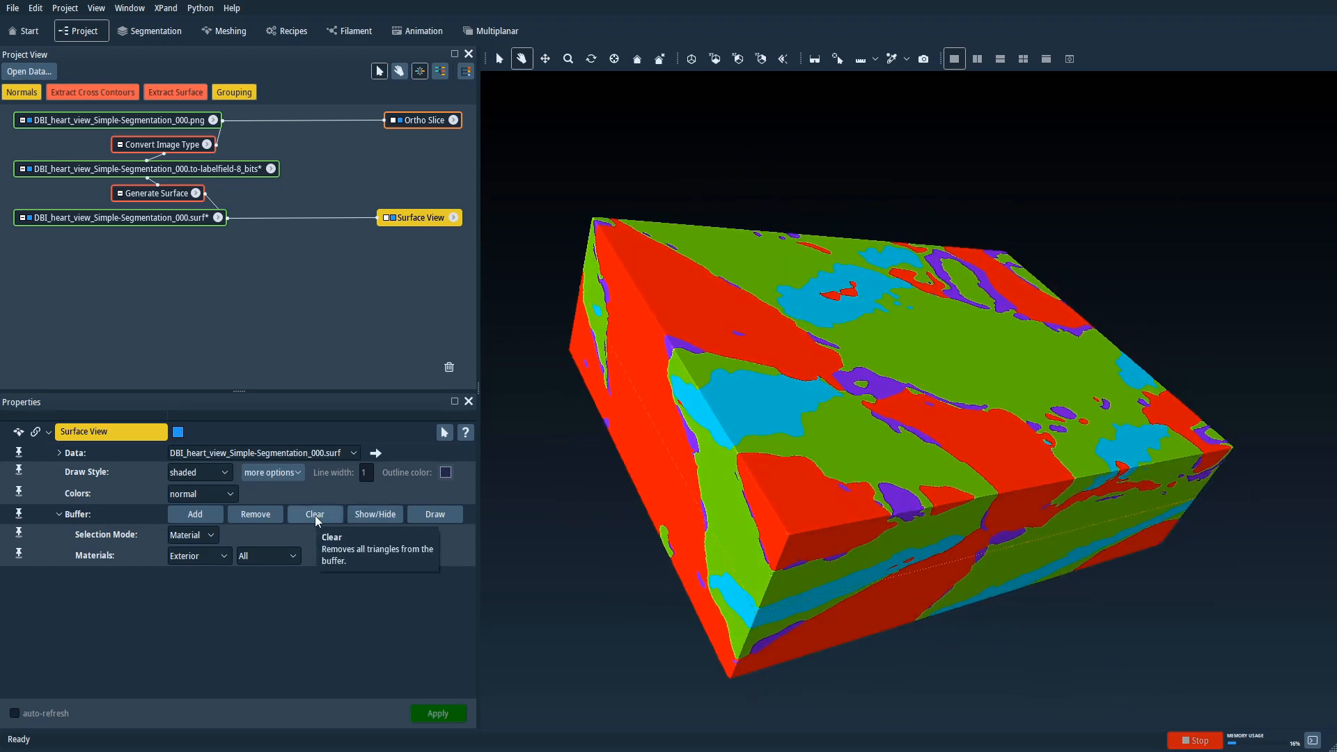
Remove the exterior patches from the Surface View buffer, display only Material001 and inspect its surface around the ortho slice.
click(261, 516)
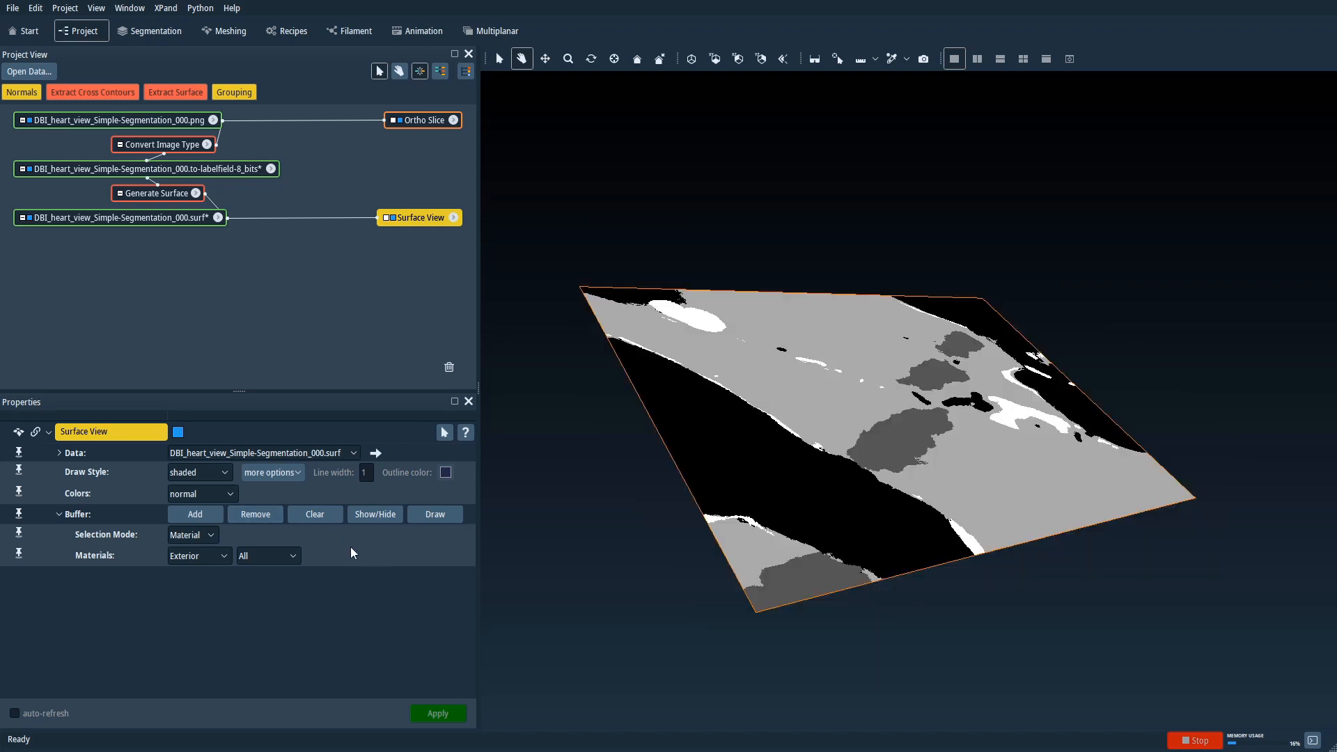
click(201, 556)
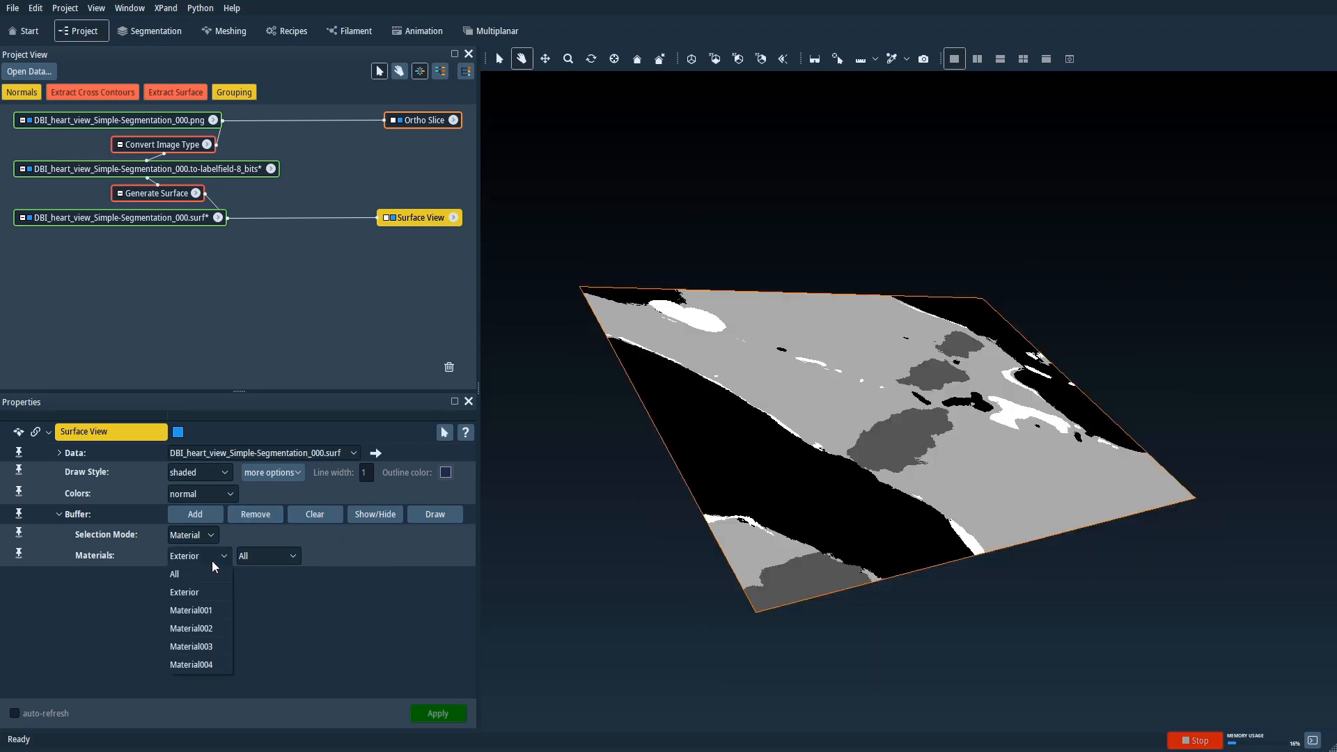
click(205, 611)
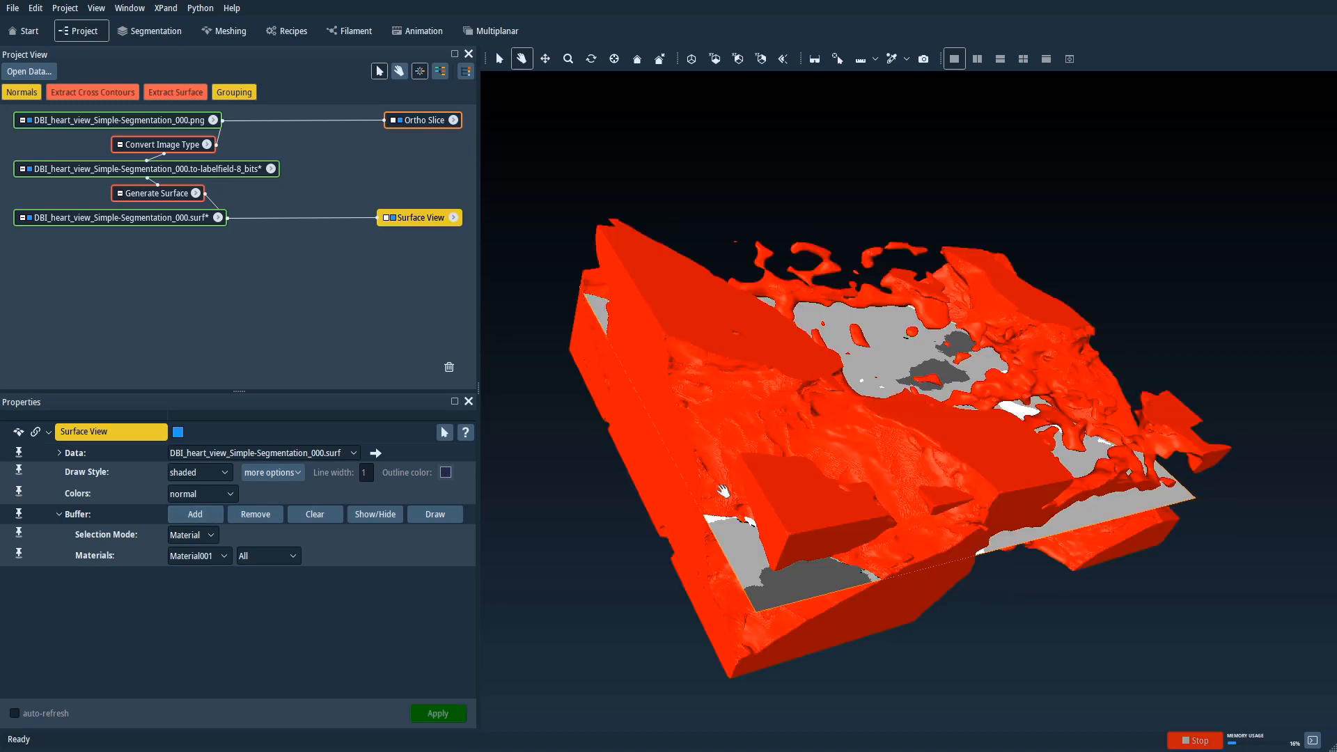
drag(776, 456, 728, 513)
drag(897, 459, 942, 527)
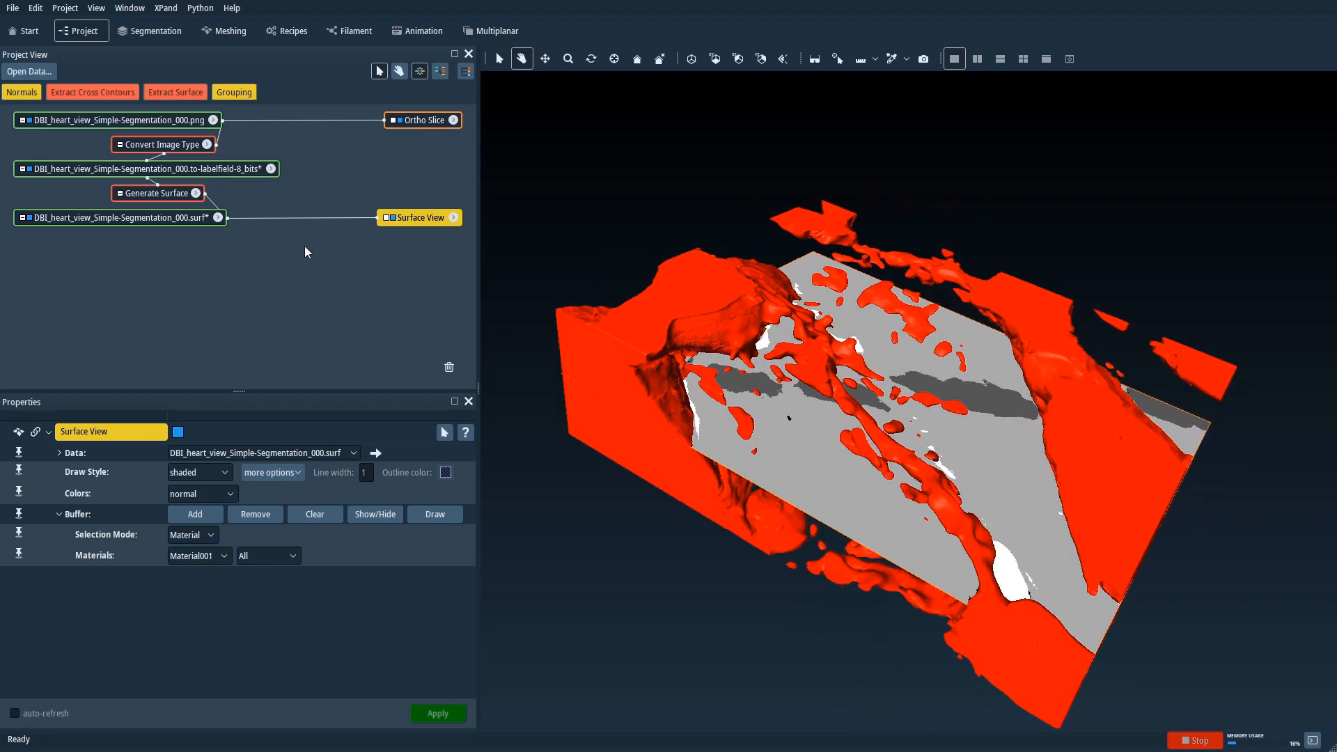
Move the 8-bit label field object below the surface object in the project graph.
click(248, 173)
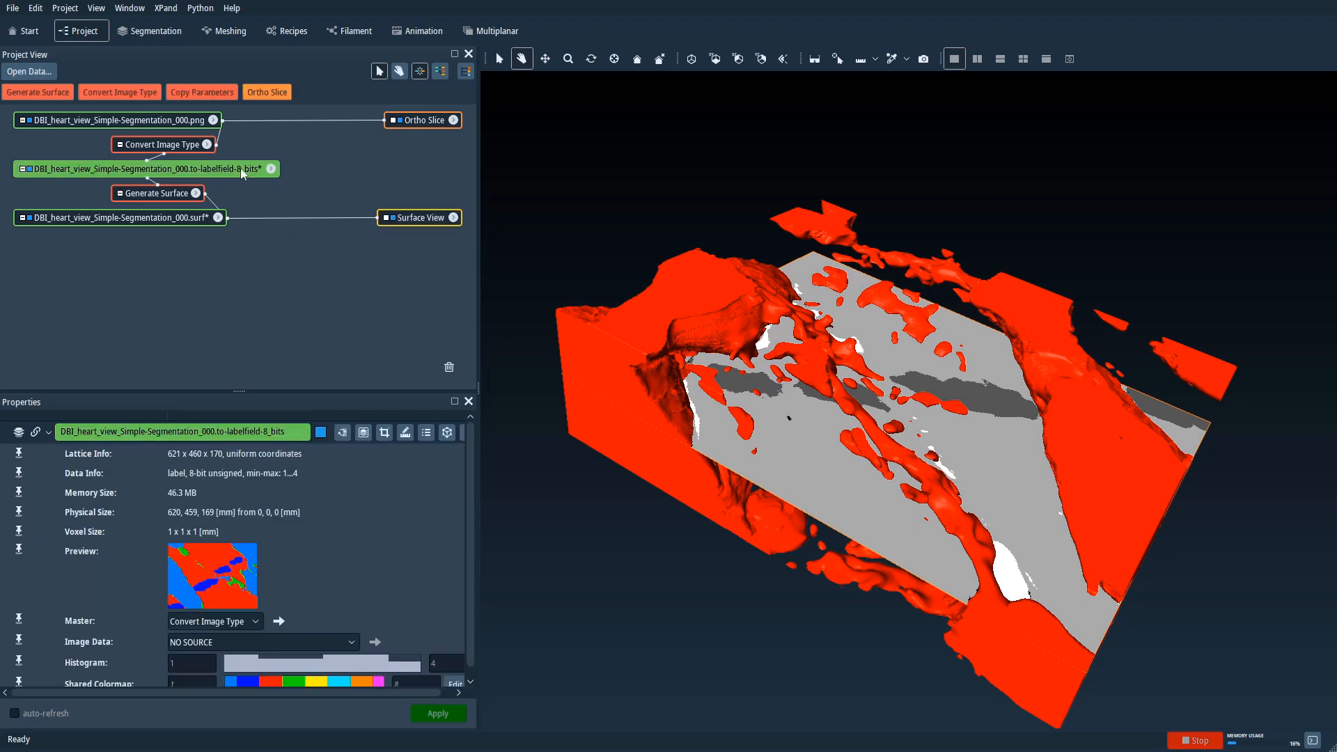
drag(240, 168, 265, 270)
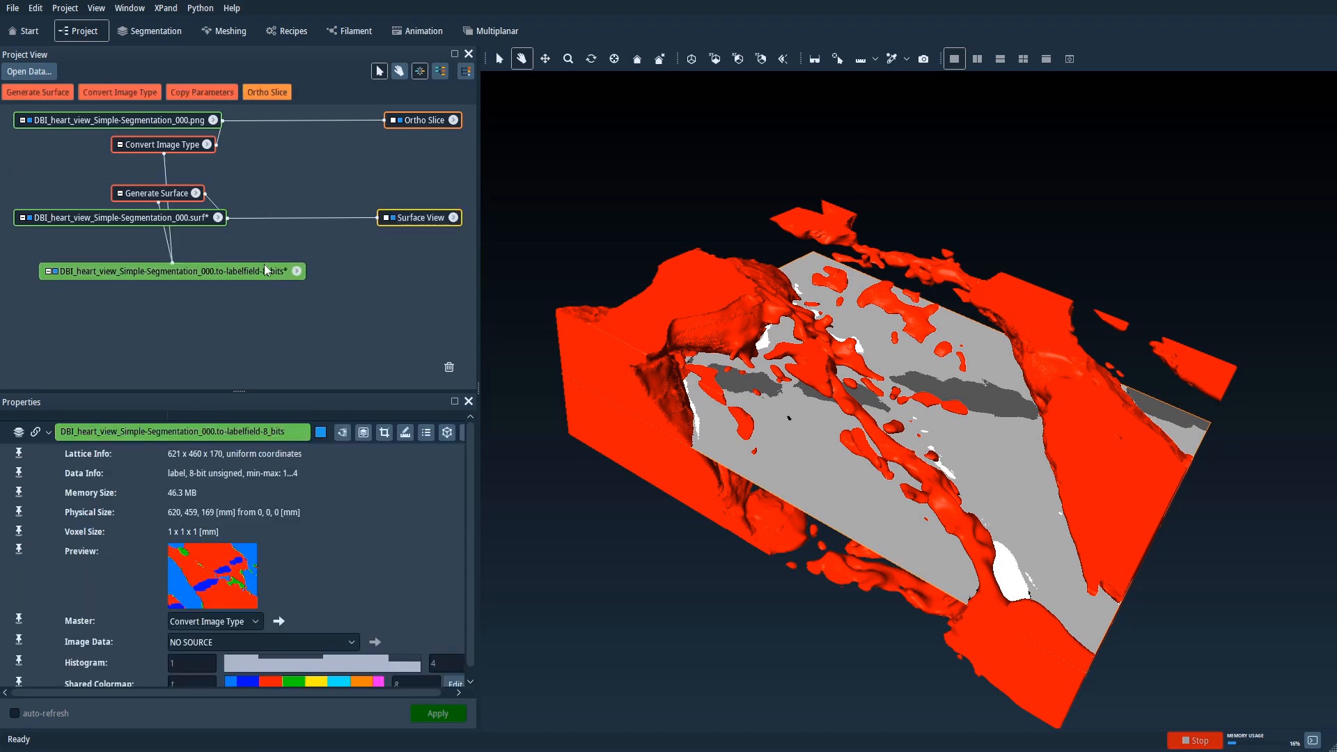
Open the 8-bit heart label field in the segmentation editor and smooth its labels across the 3D volume with size 3.
click(364, 433)
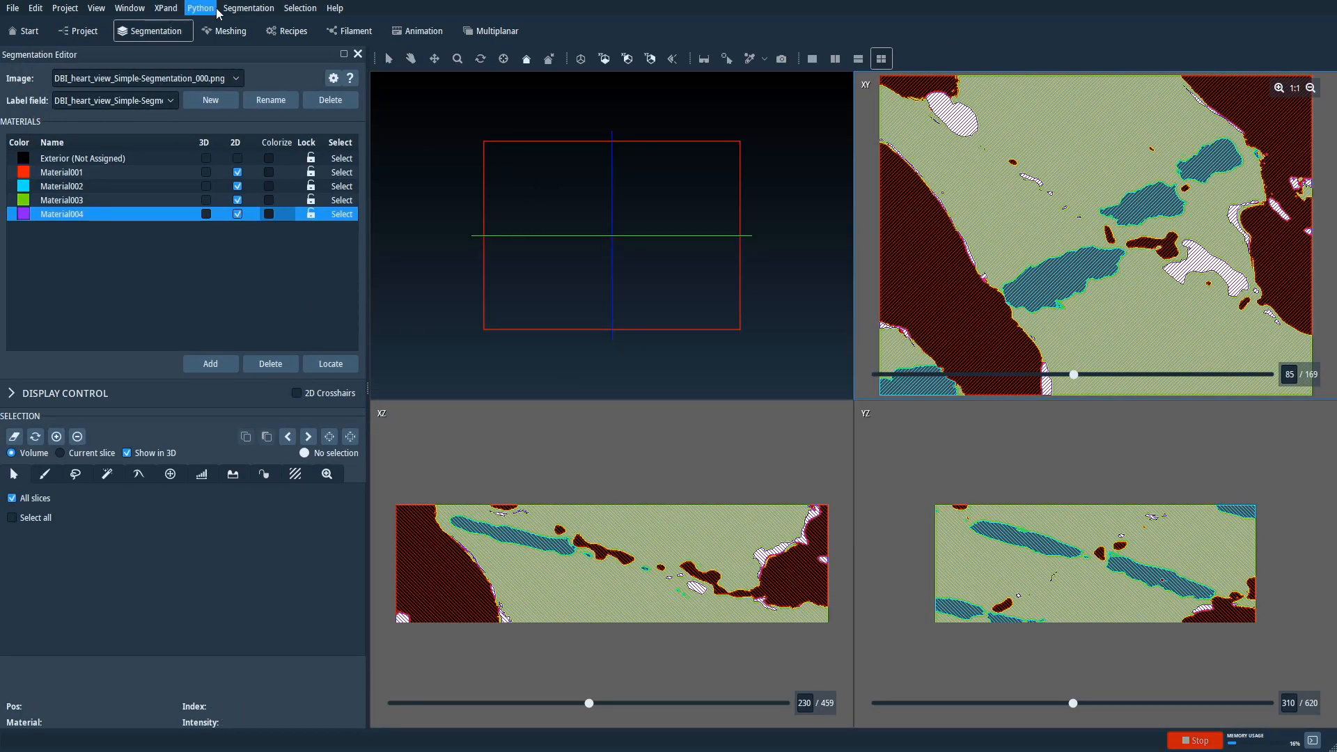
click(256, 15)
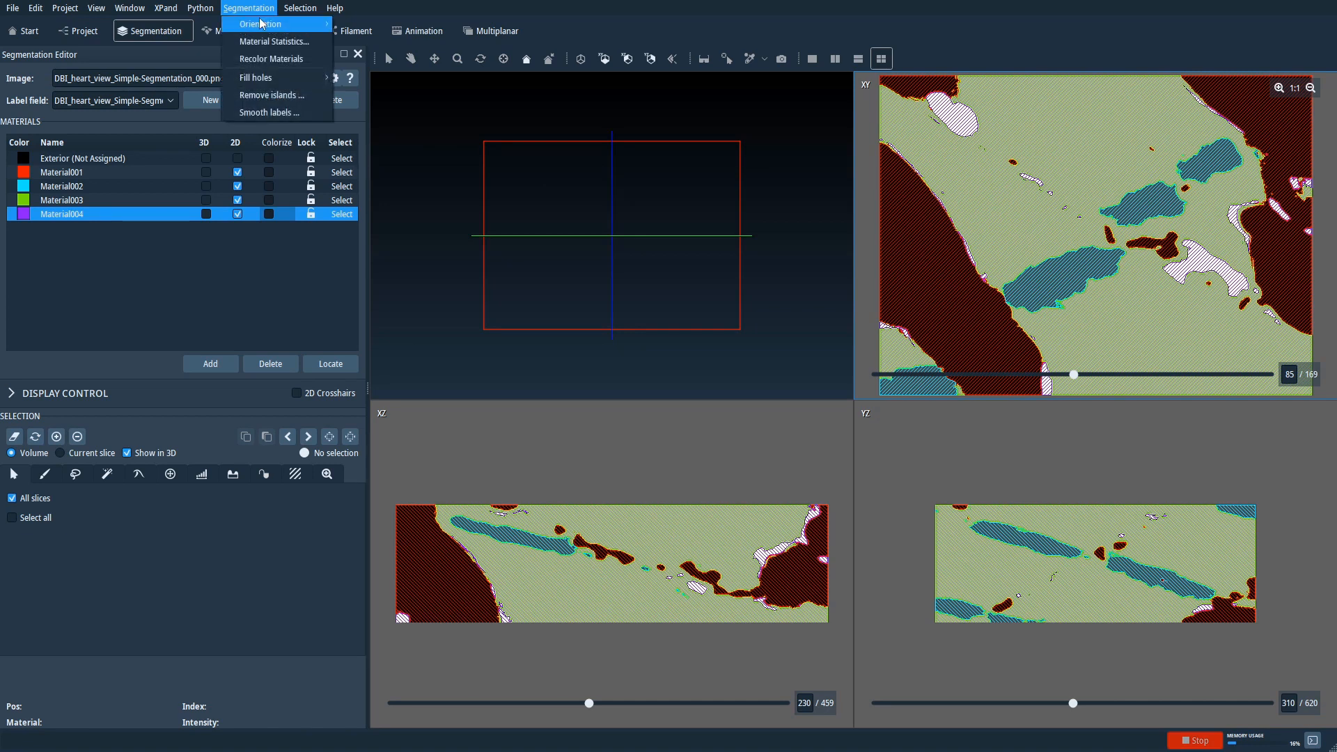
click(280, 114)
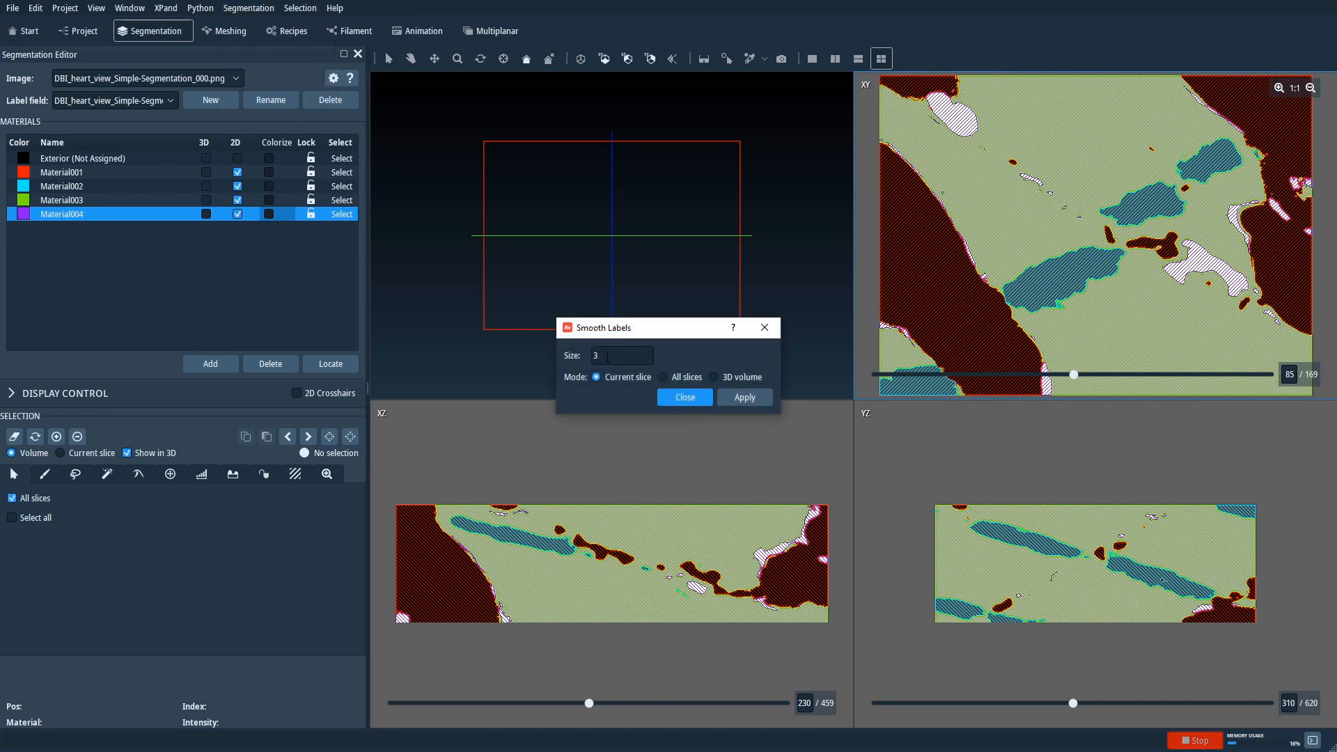
click(714, 377)
click(744, 398)
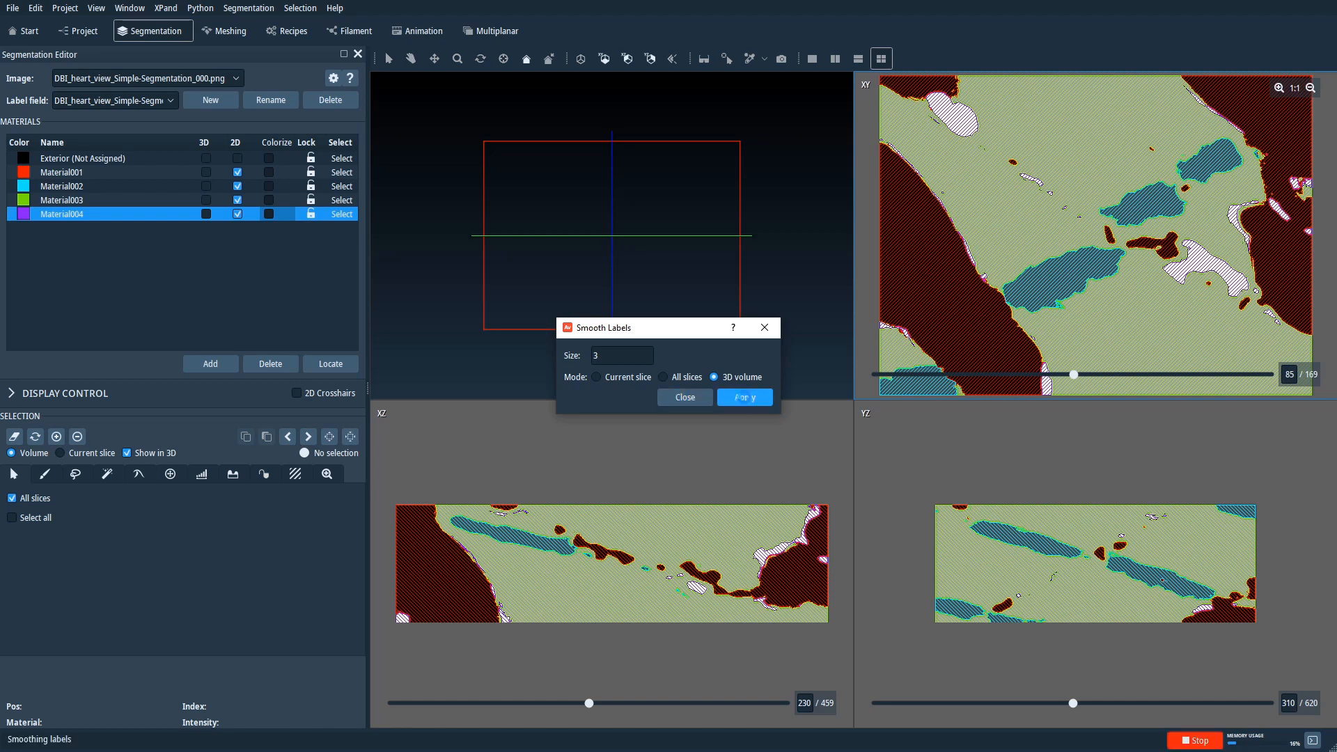
click(696, 399)
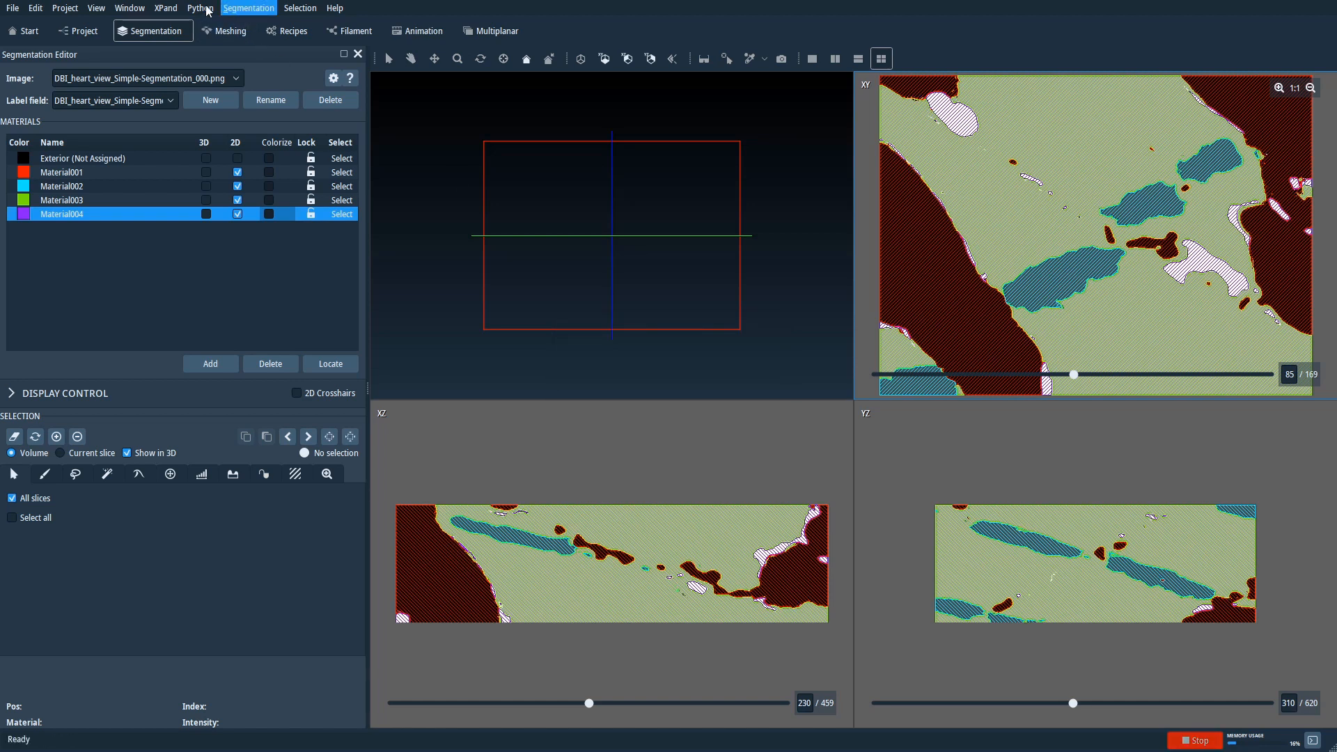
Highlight and remove islands smaller than 15 voxels across the label field's 3D volume, and return to the project workspace.
click(261, 11)
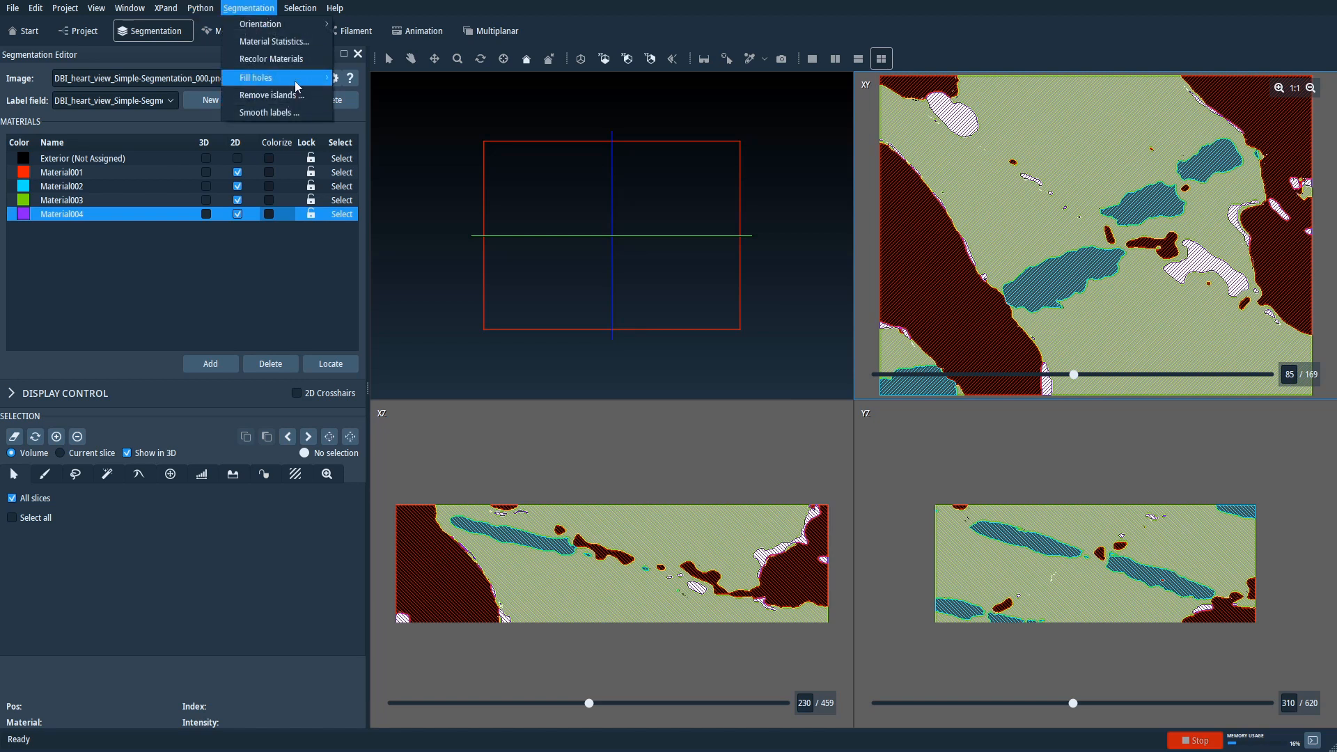
mouse_move(298, 85)
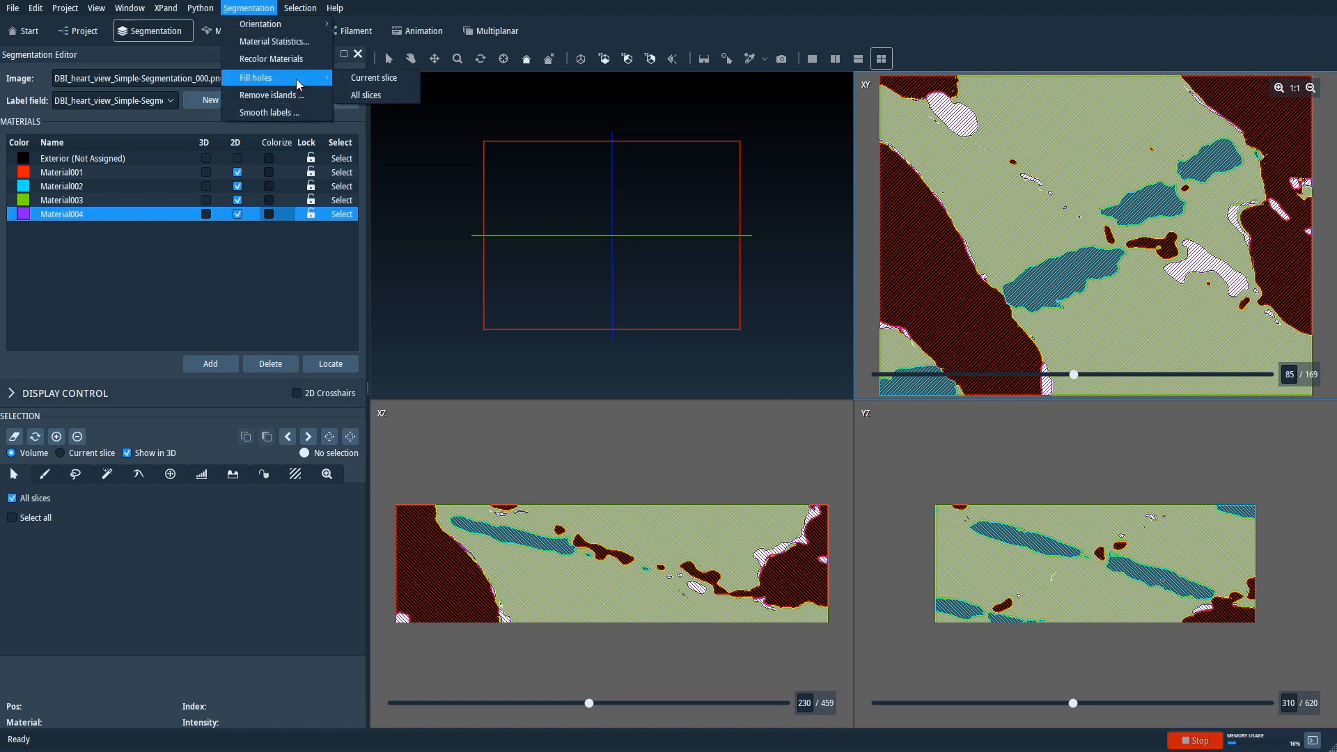
click(275, 94)
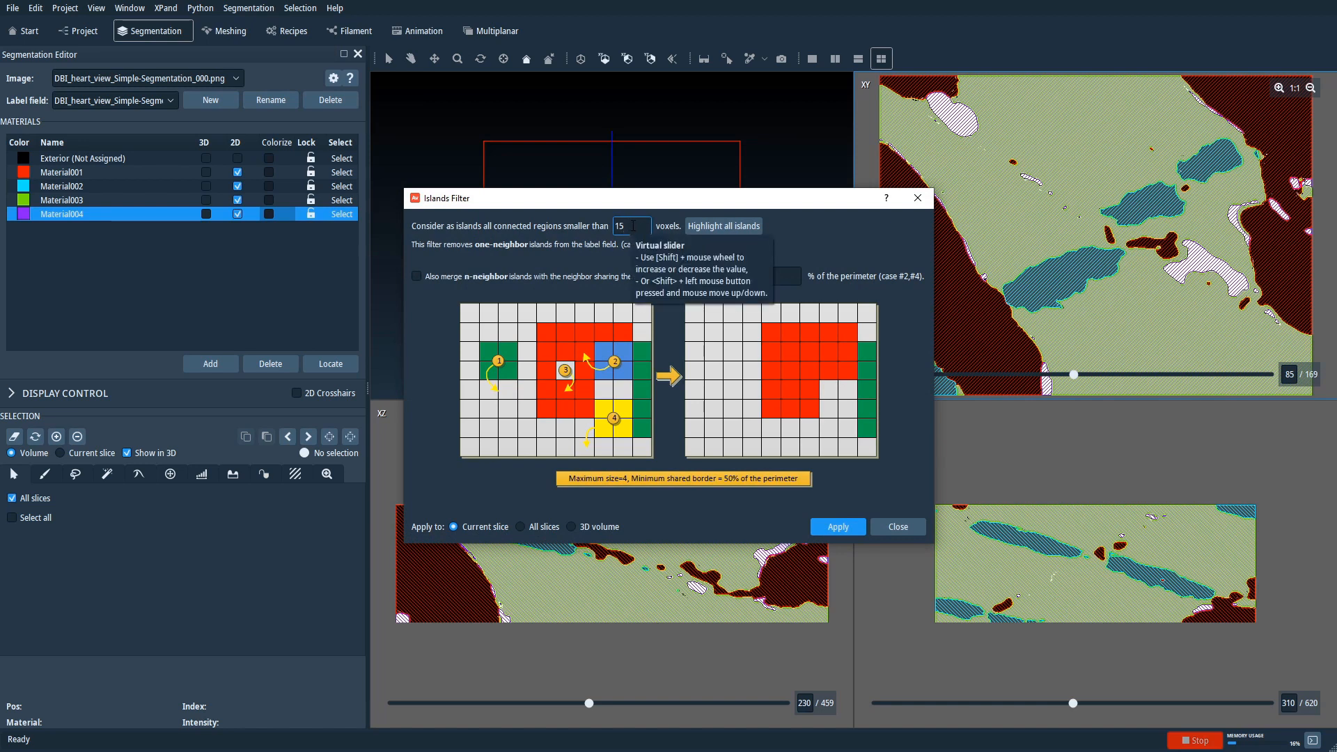
click(722, 230)
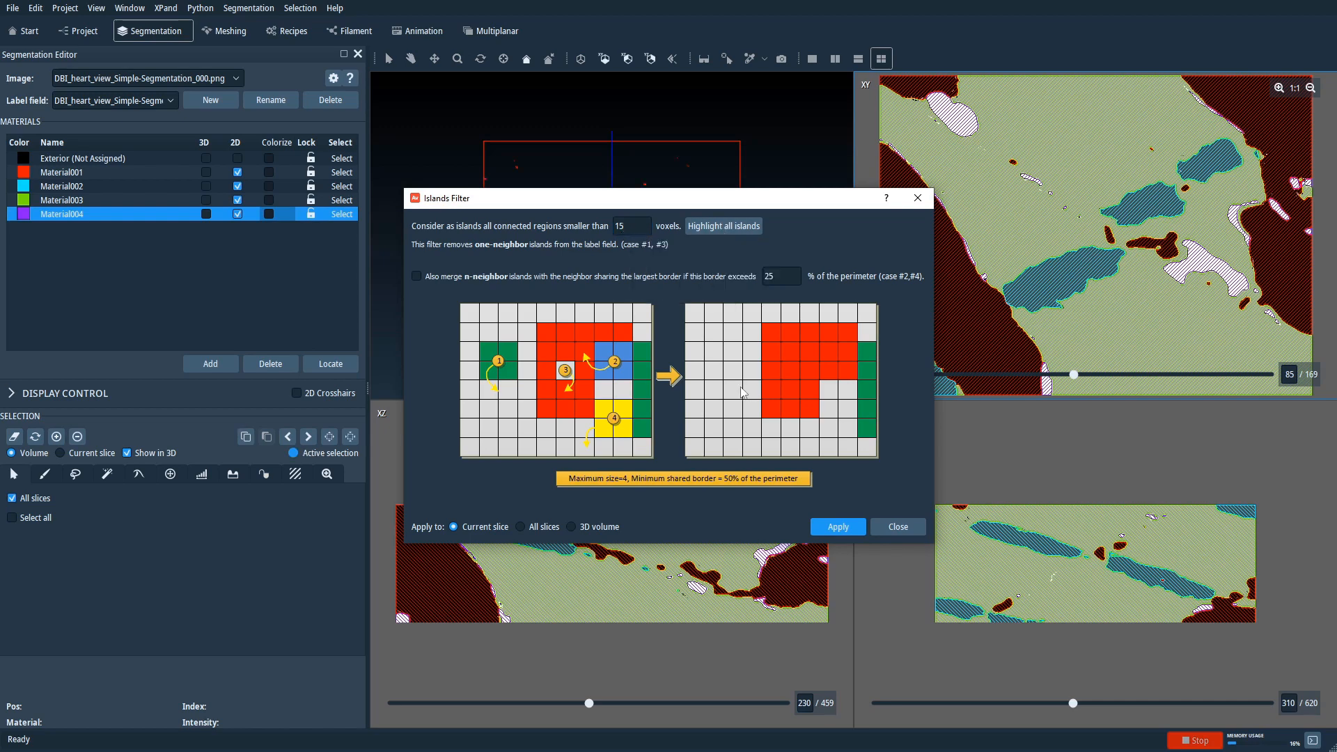
click(609, 528)
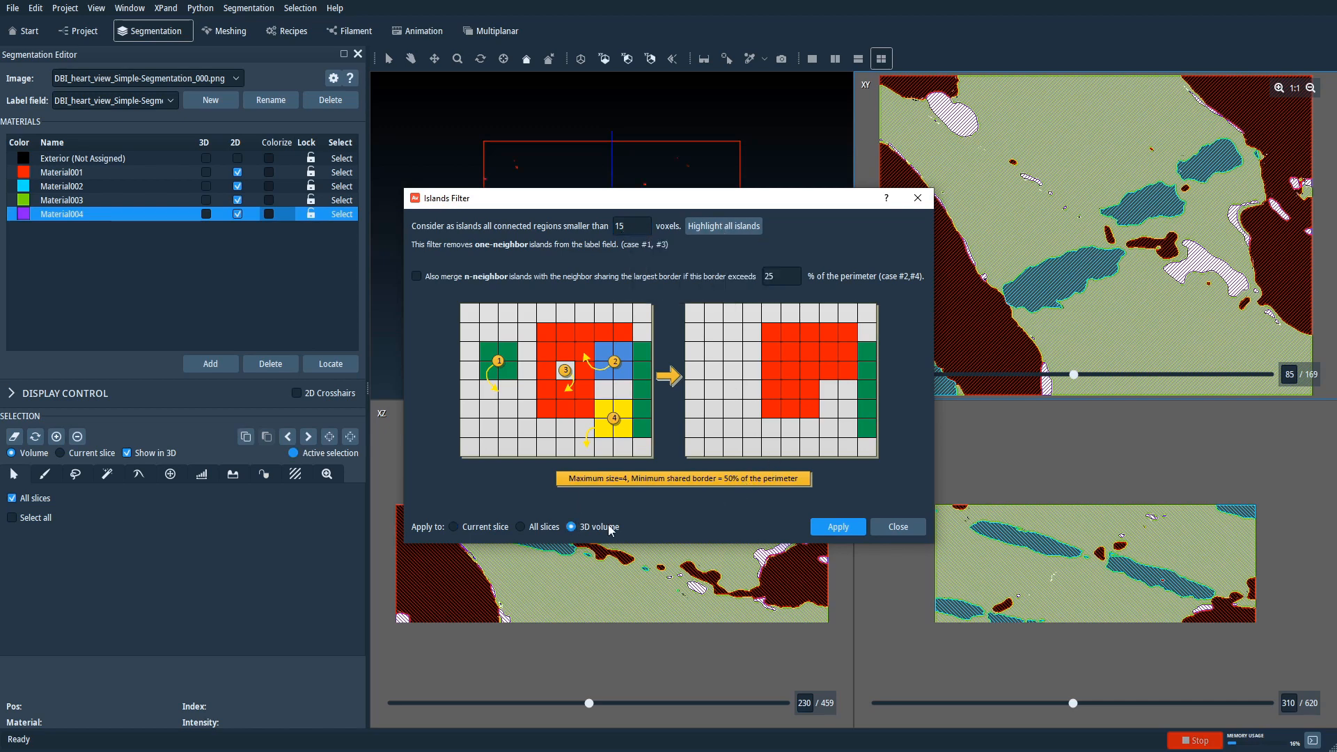
click(838, 528)
click(887, 527)
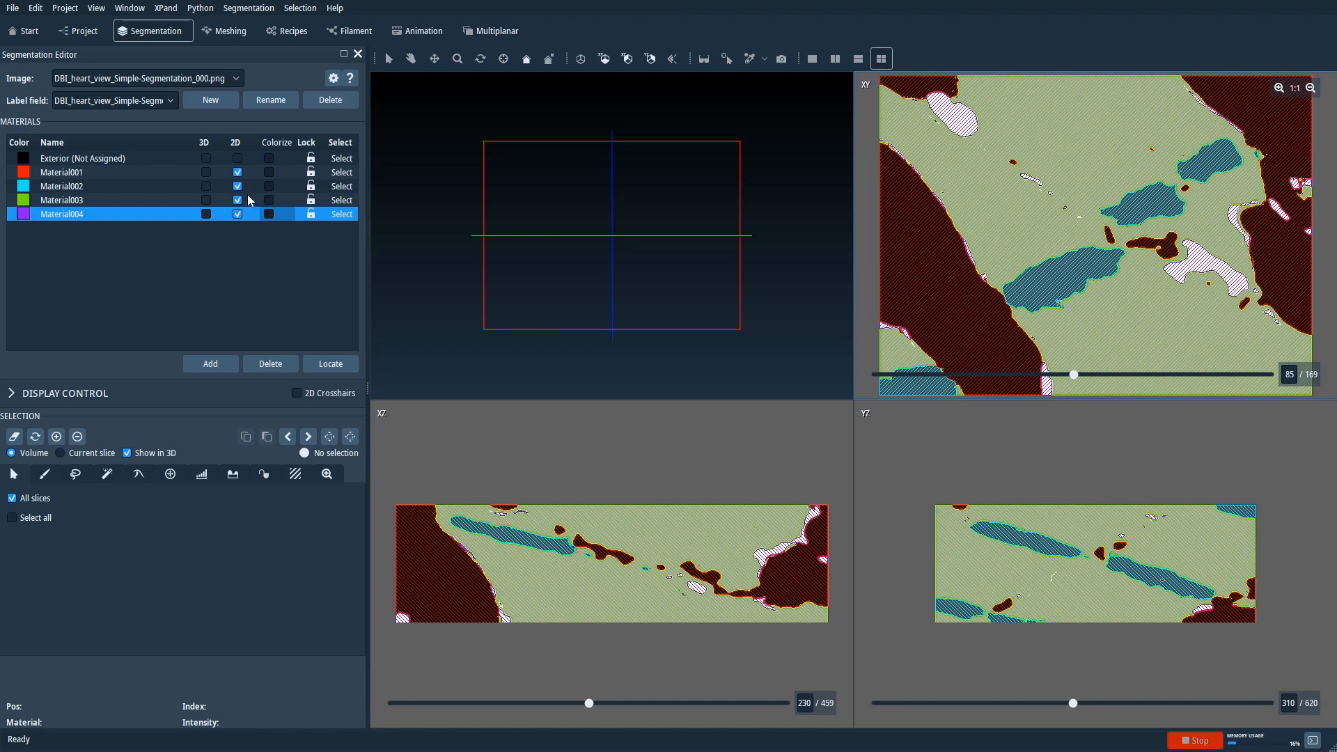
click(83, 32)
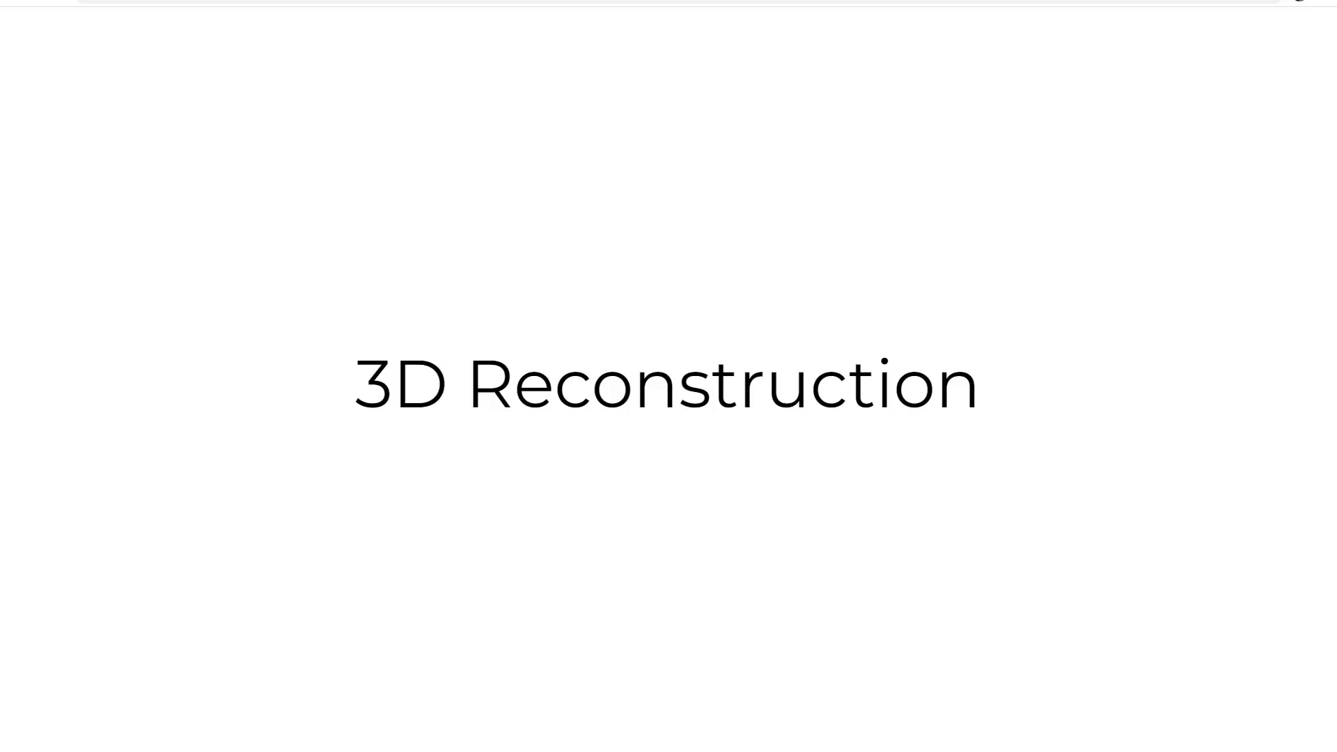
click(517, 524)
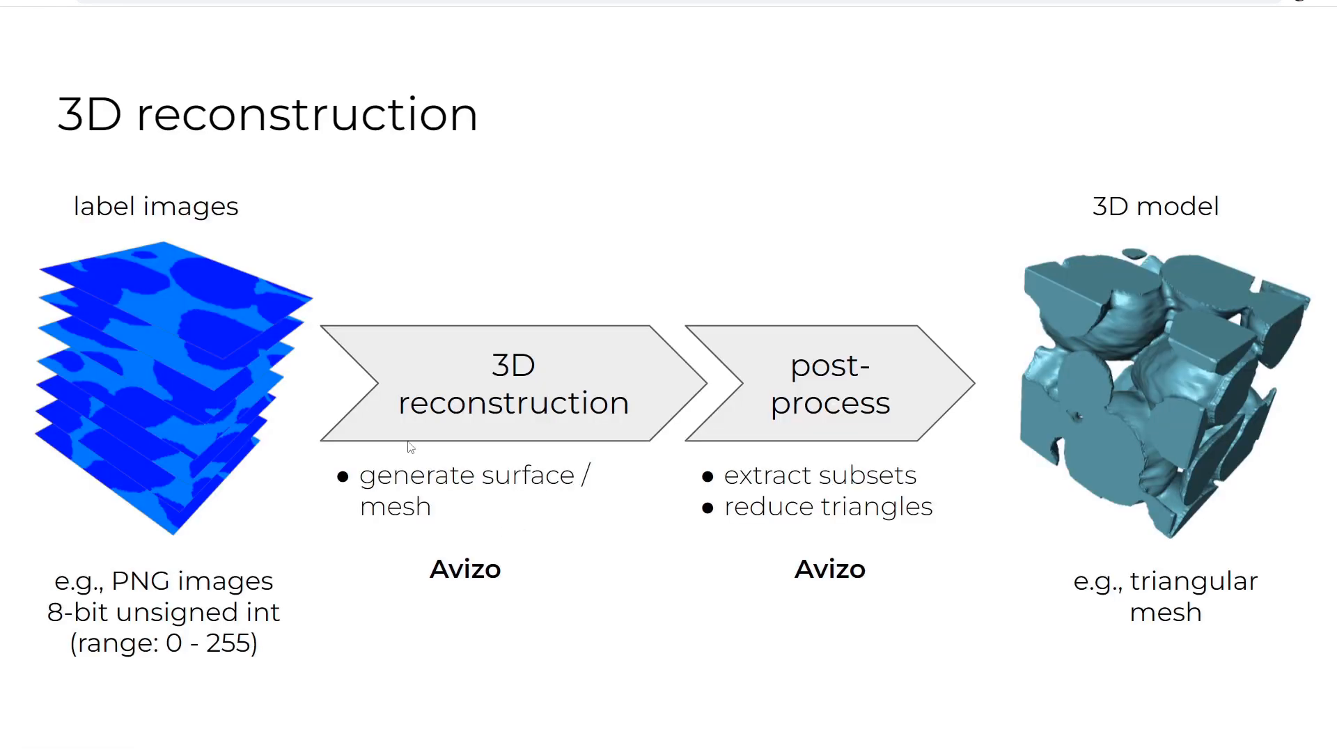
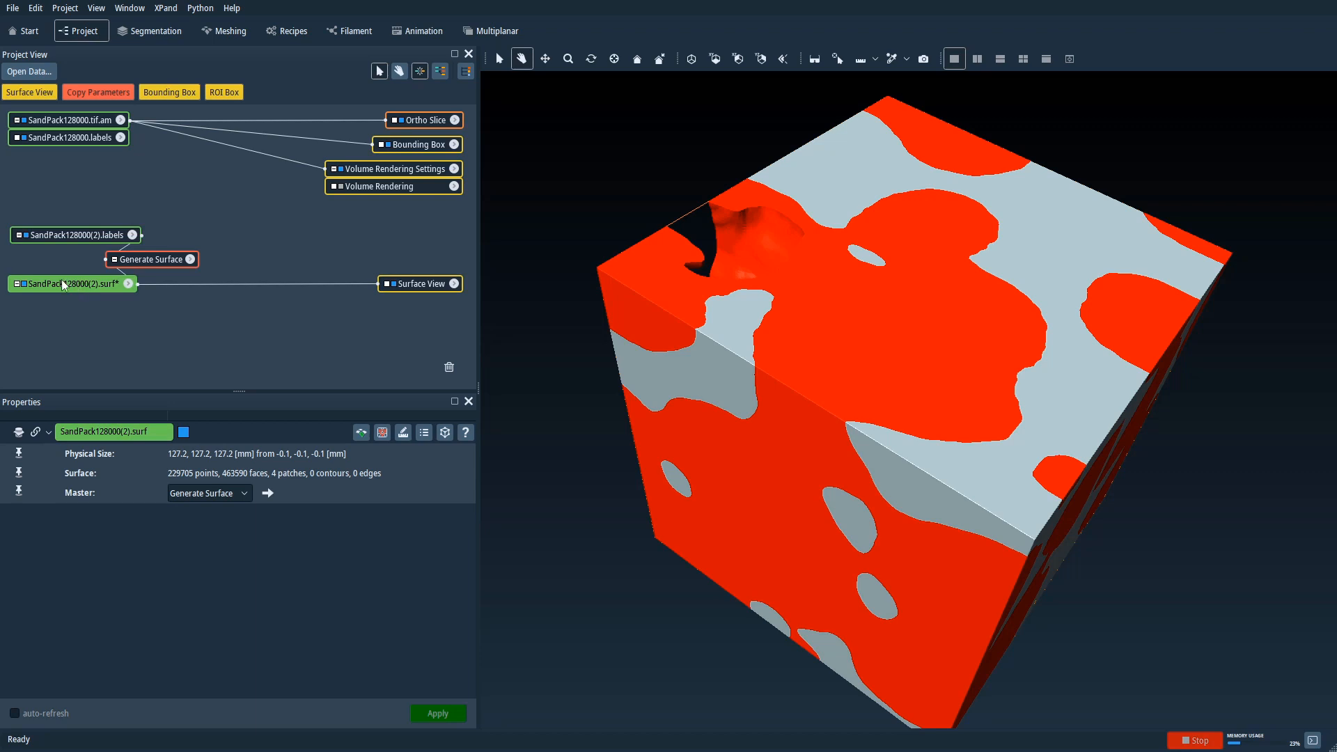
click(411, 286)
drag(812, 359, 831, 325)
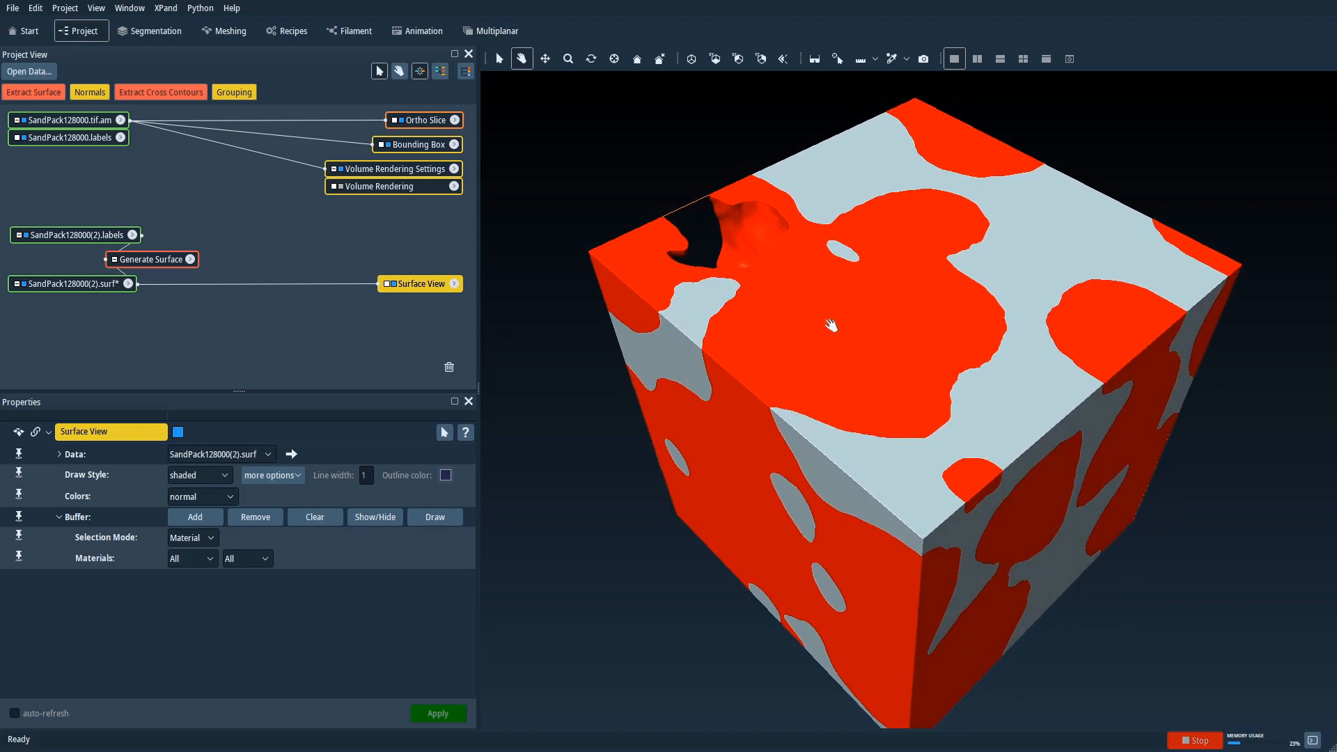
Export the SandPack128000(2) surface to the SandProject folder as a Wavefront (*.obj) file named SandPackModel.
click(130, 285)
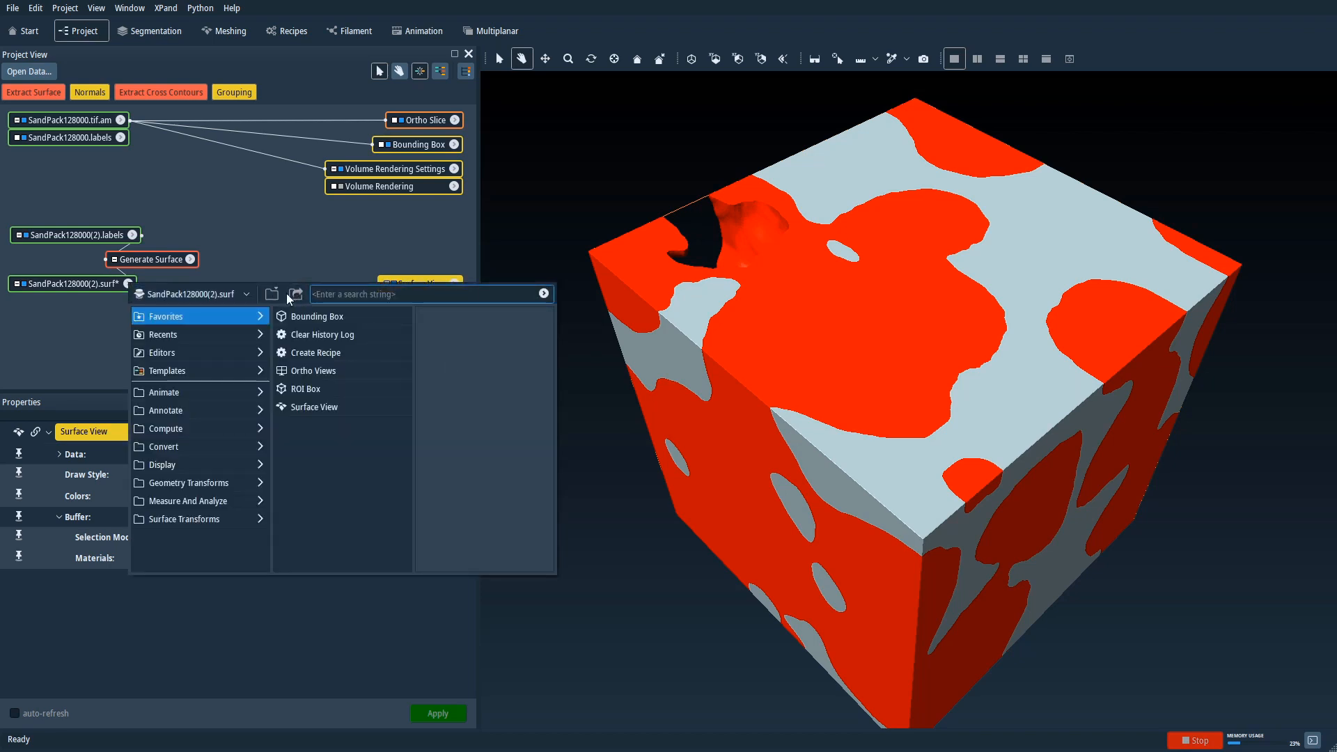
click(99, 283)
click(126, 285)
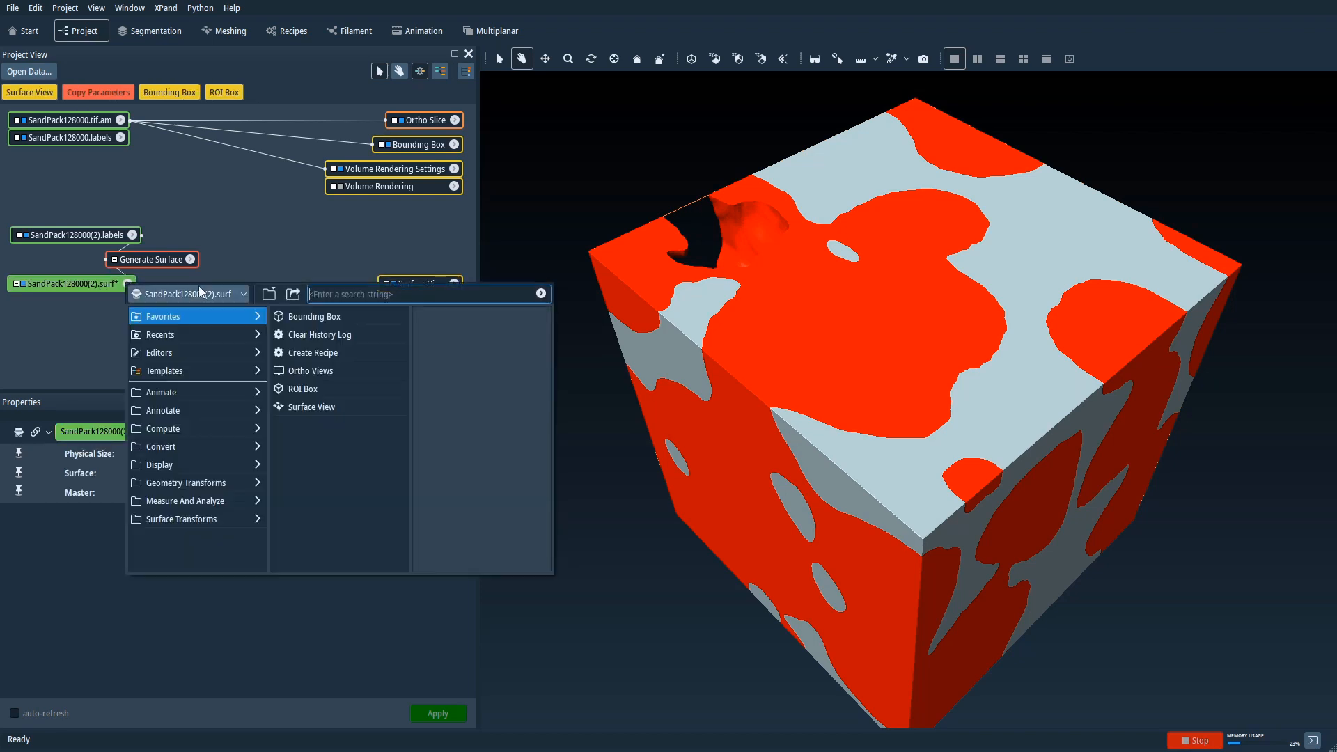
click(294, 295)
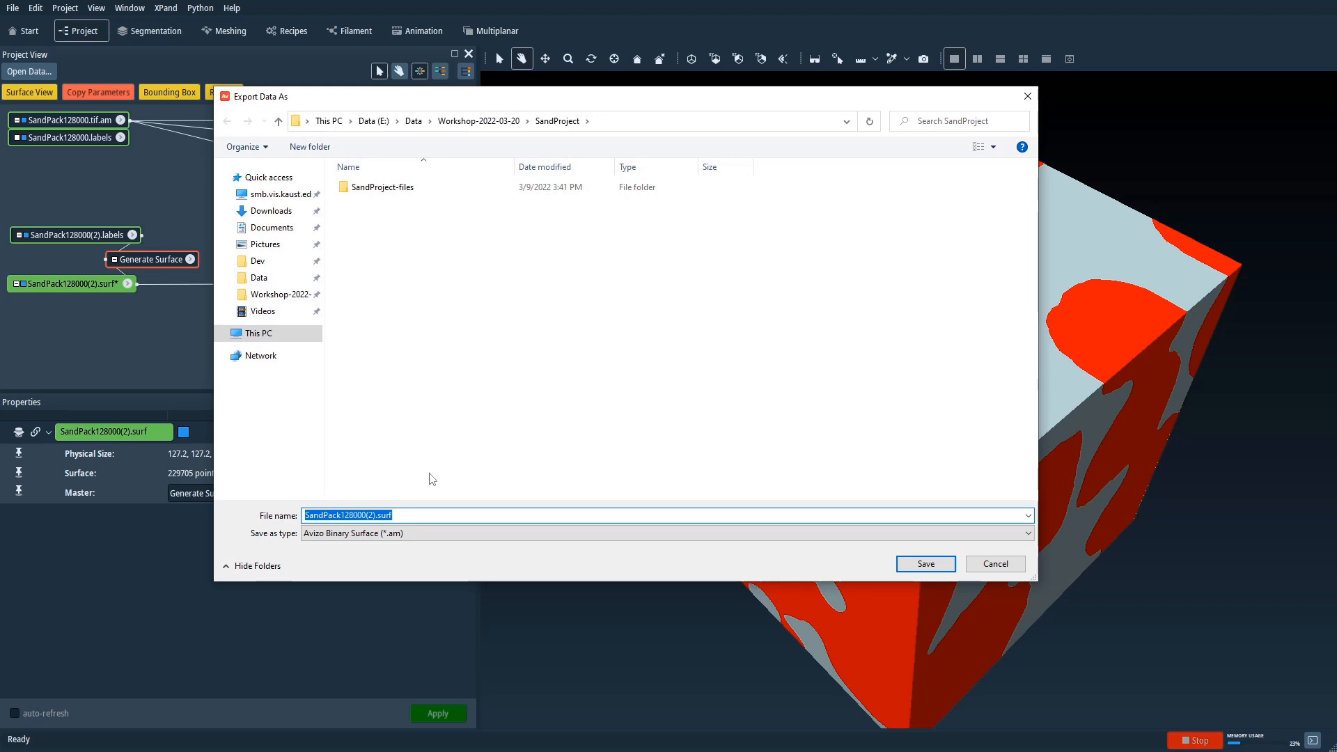
drag(411, 515, 336, 519)
text(Model)
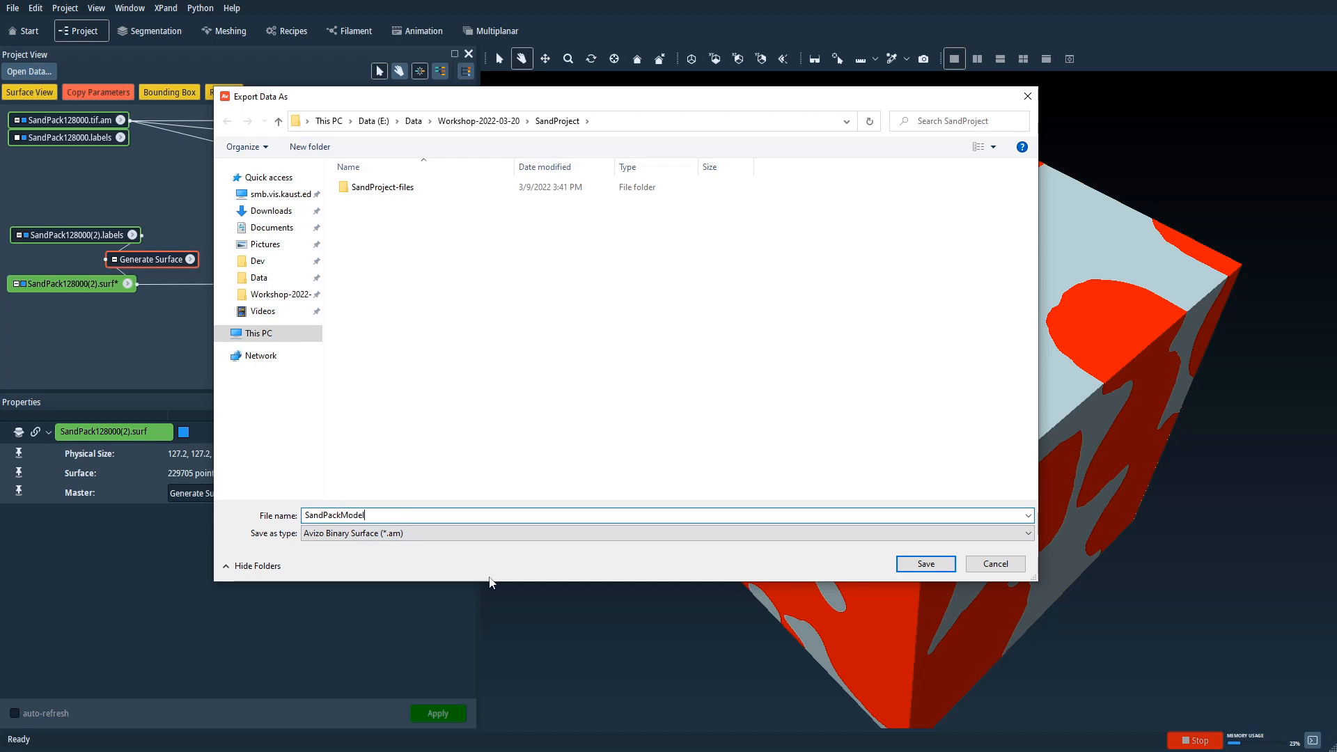
click(438, 533)
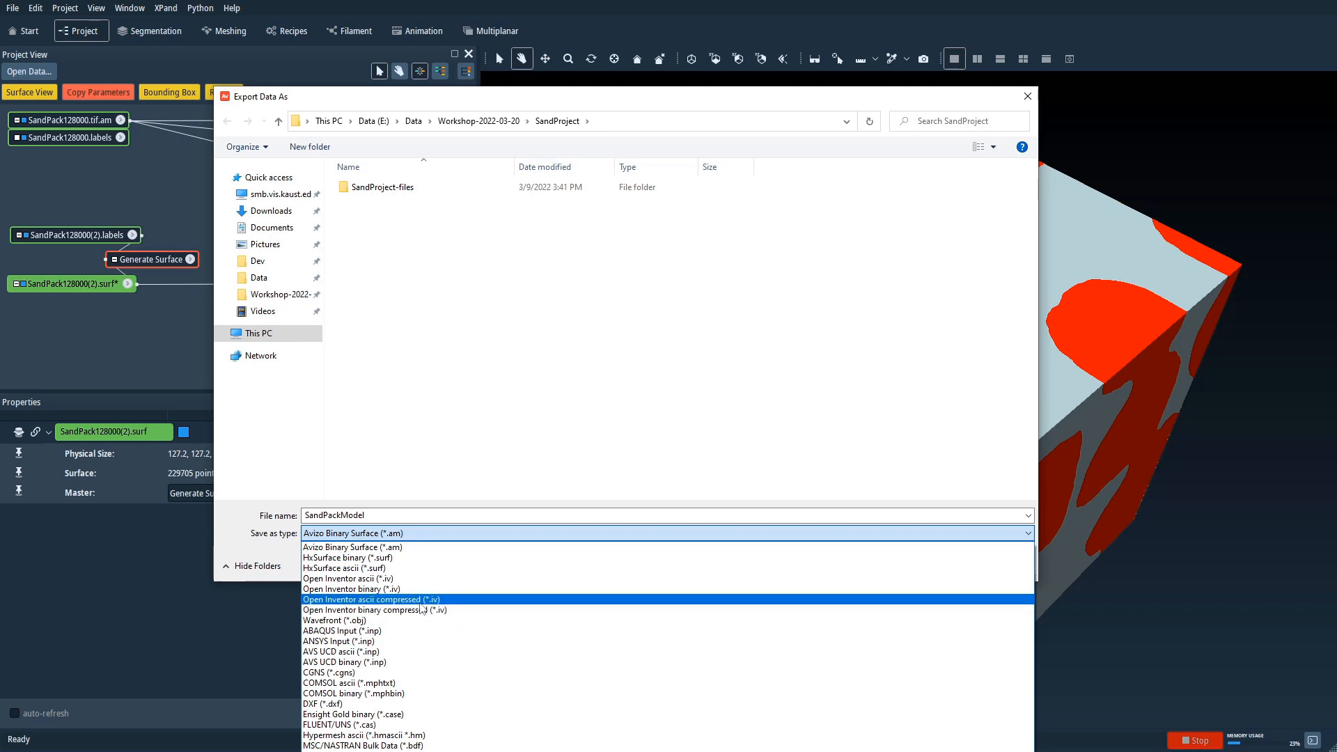
click(362, 621)
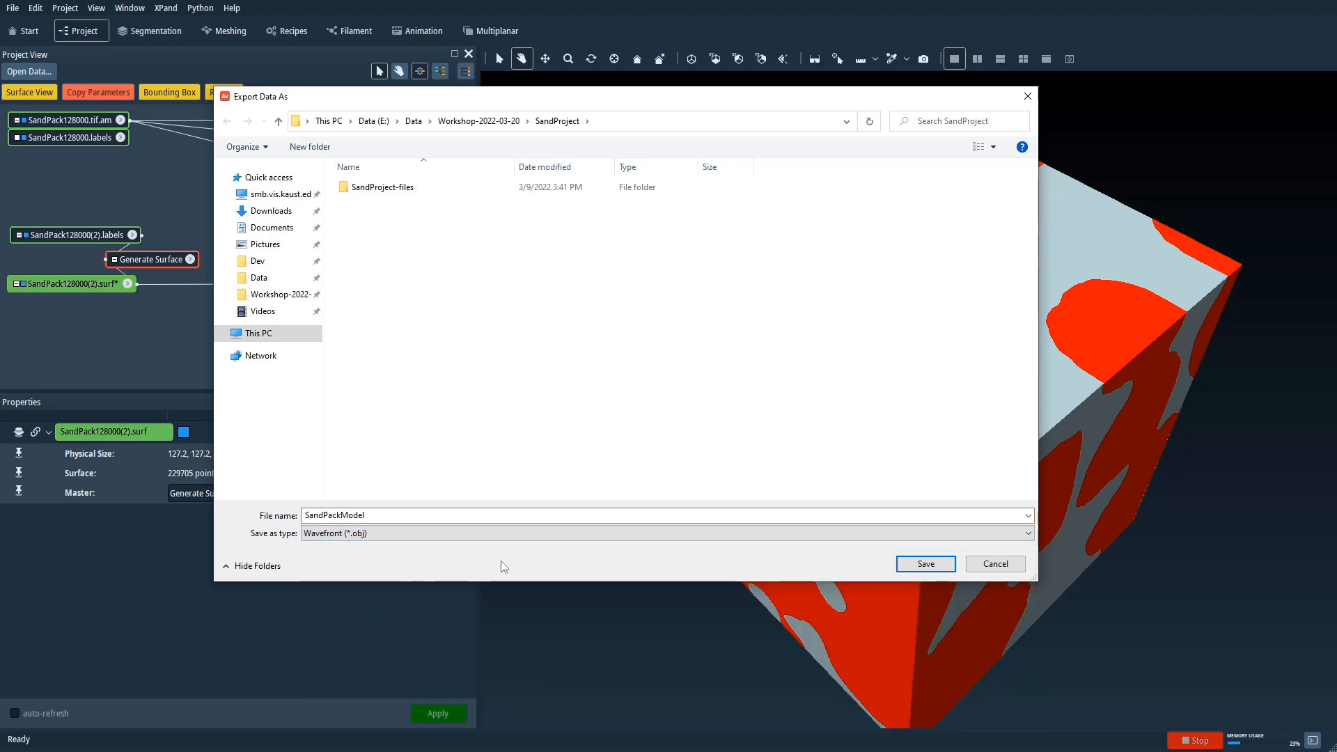
click(938, 565)
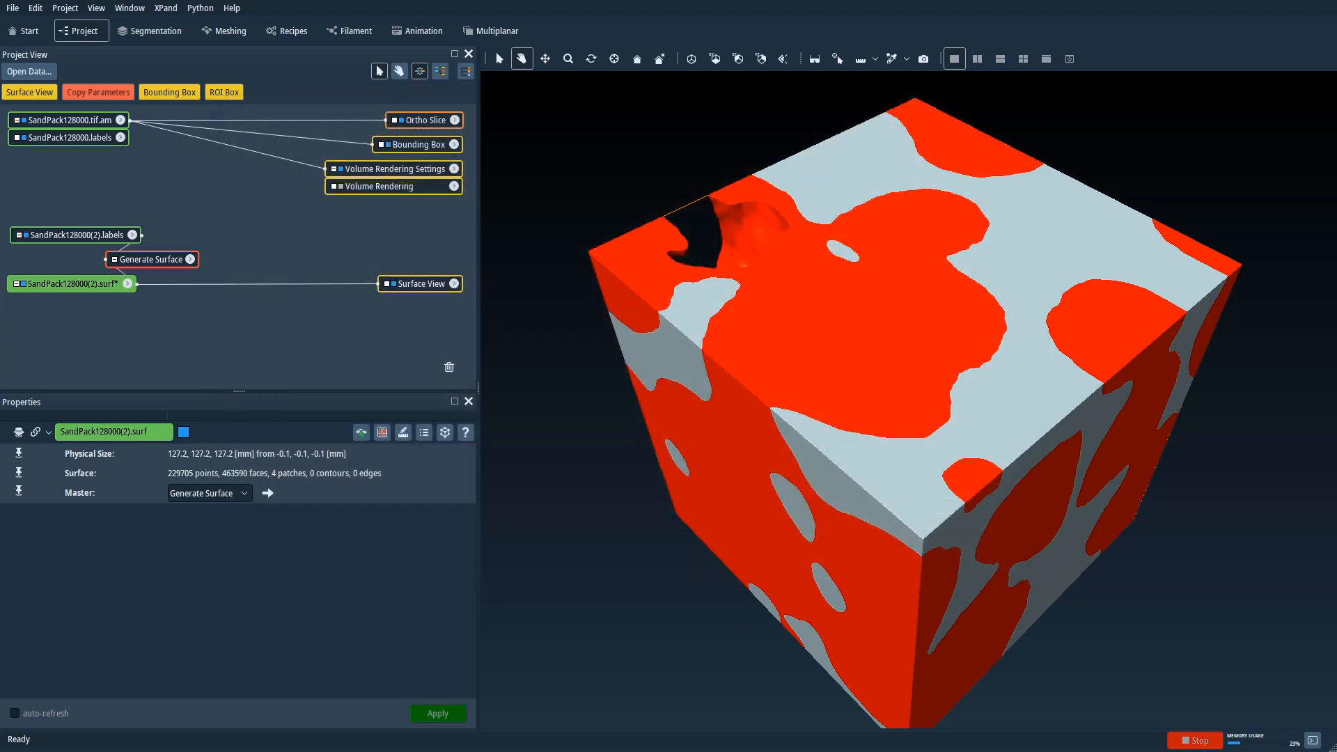
Switch to File Explorer and open the exported SandPackModel file from the SandProject folder in 3D Viewer.
key(alt+Tab)
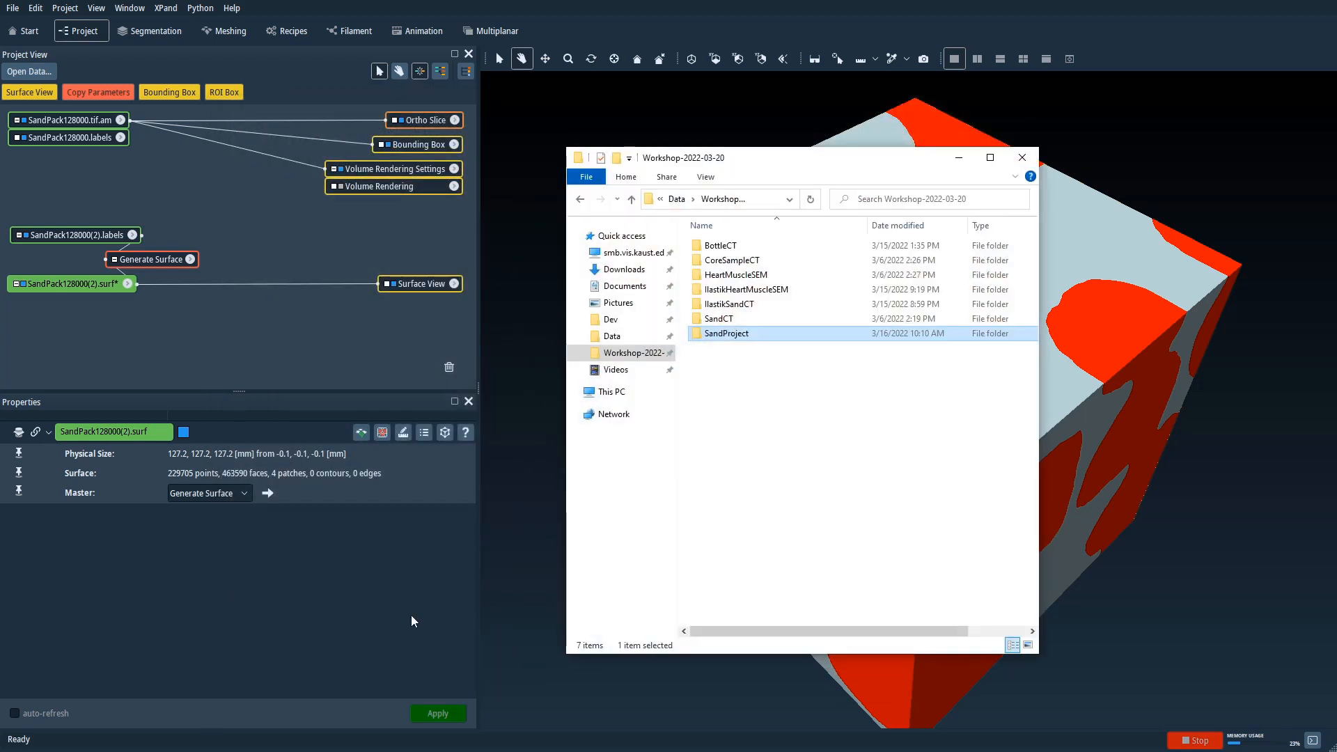
double_click(699, 332)
click(720, 263)
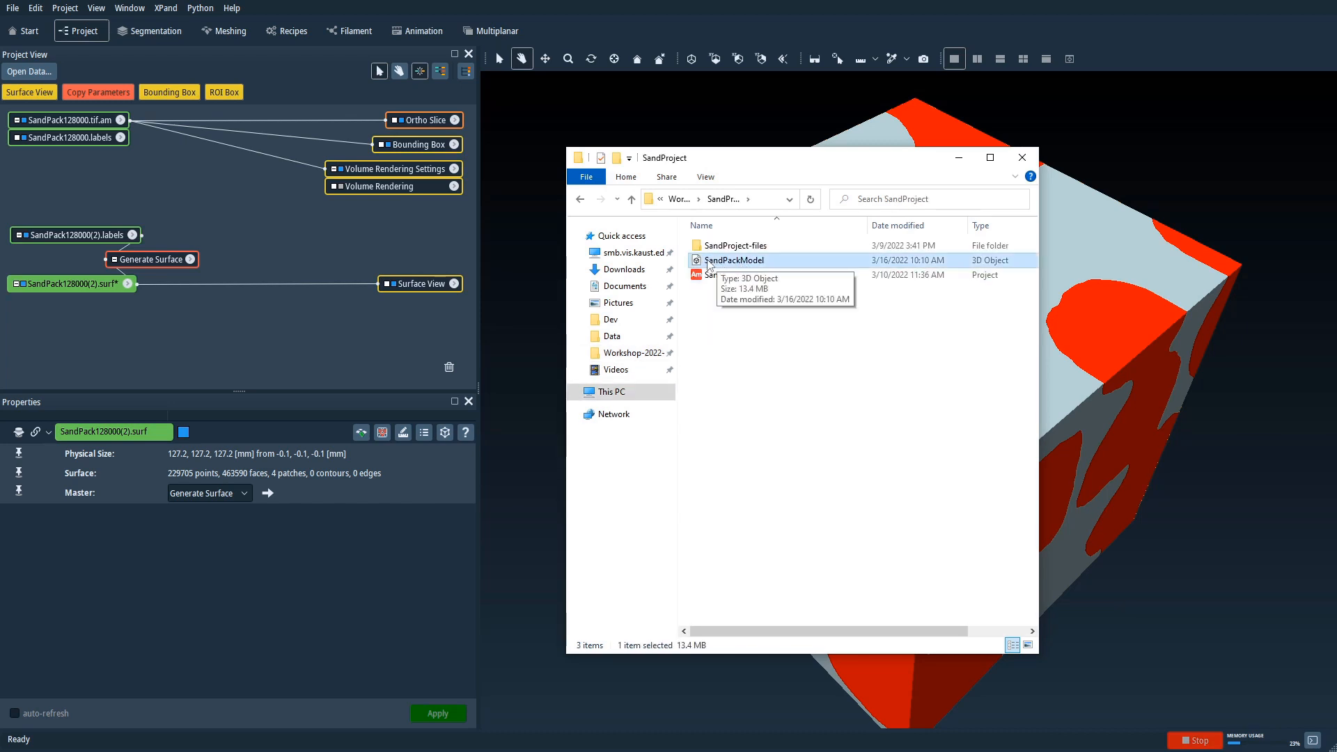
double_click(700, 261)
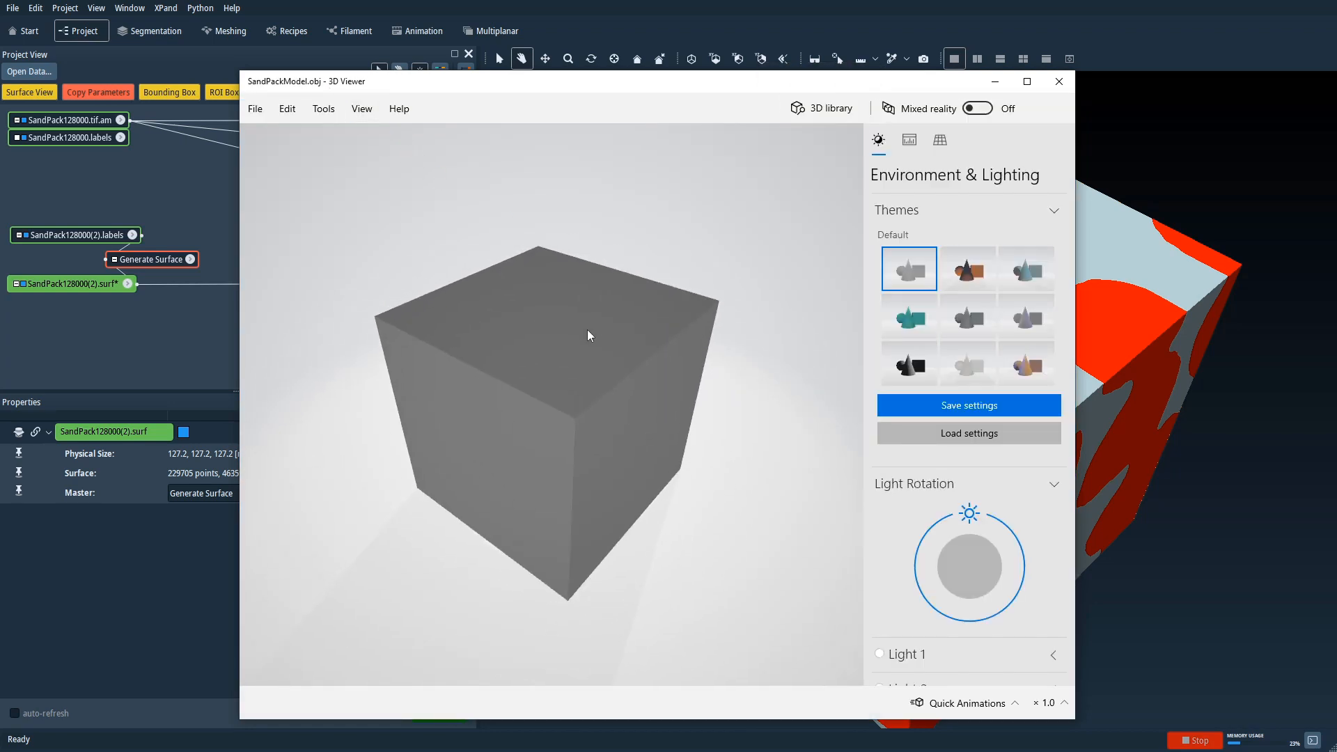
Examine the exported sand model from several sides, including its notched corner, and minimize the viewer and folder windows.
drag(461, 403, 548, 427)
drag(428, 421, 511, 289)
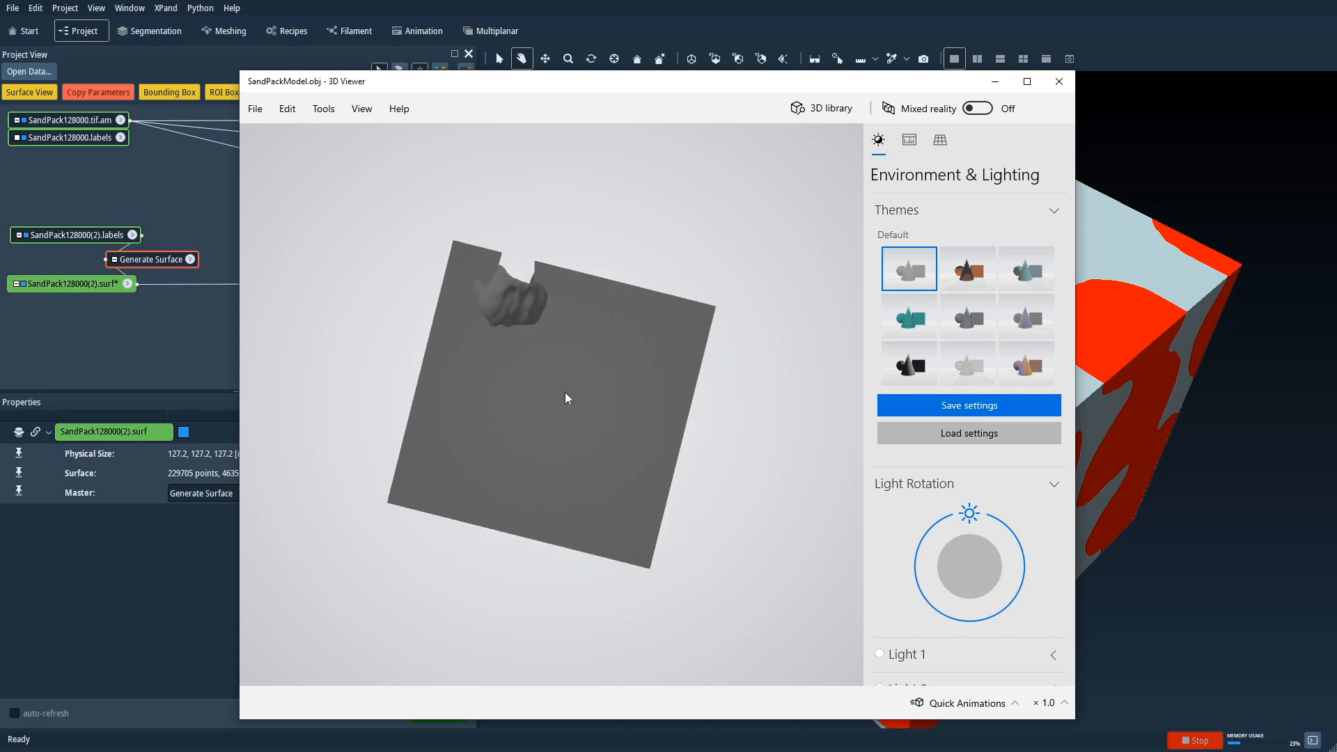
drag(558, 390, 531, 437)
drag(695, 374, 680, 394)
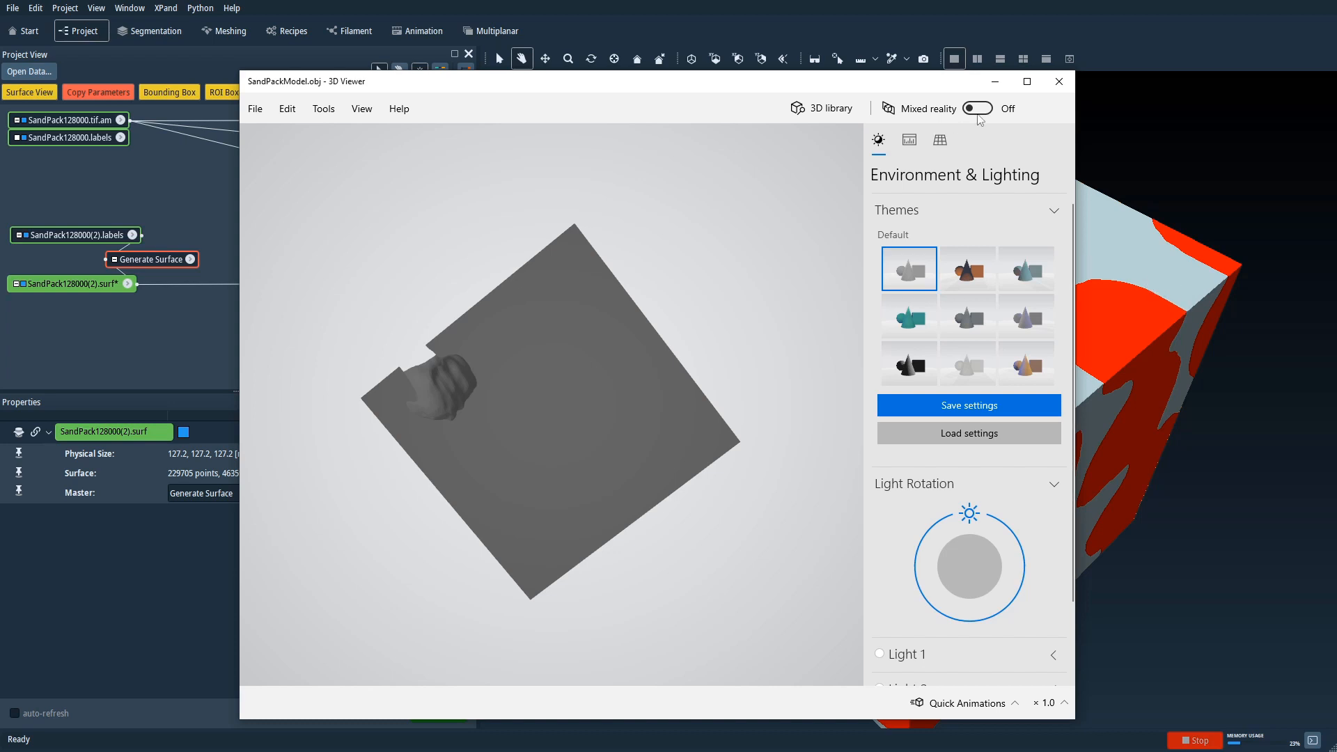
click(996, 84)
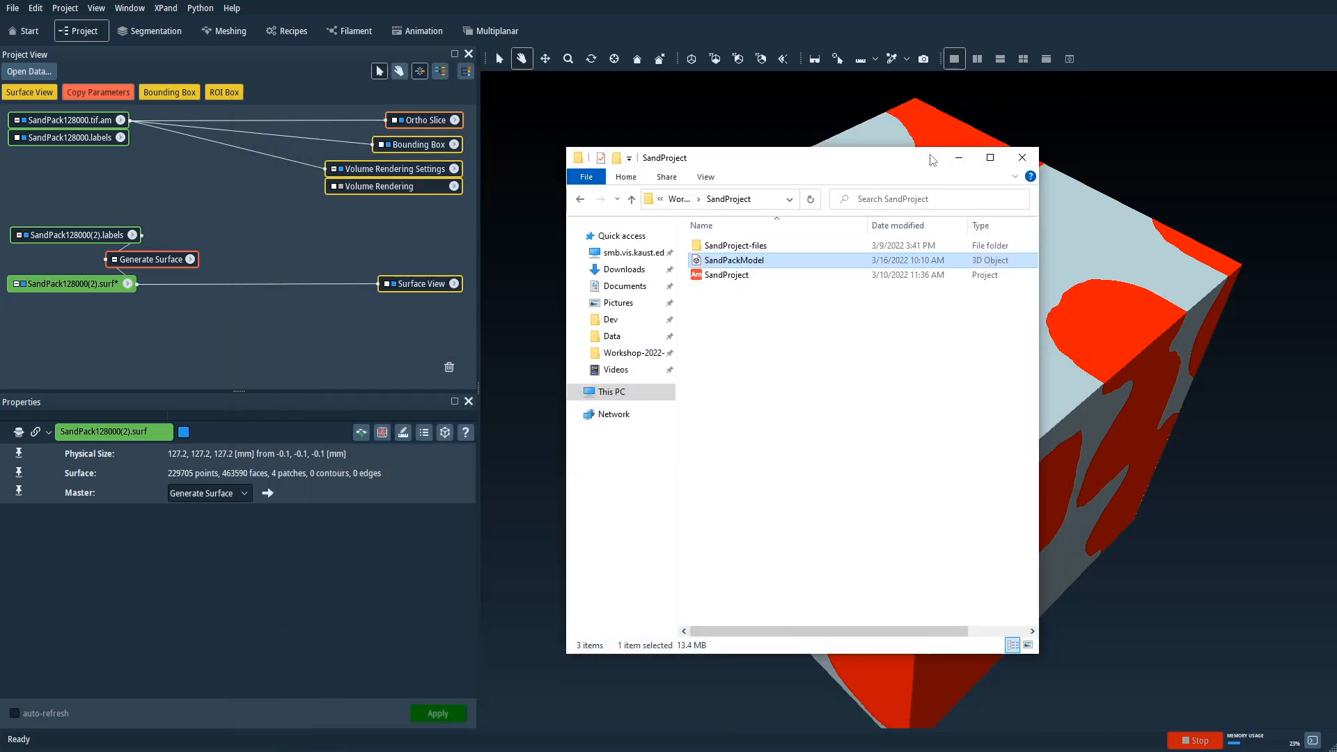
click(958, 157)
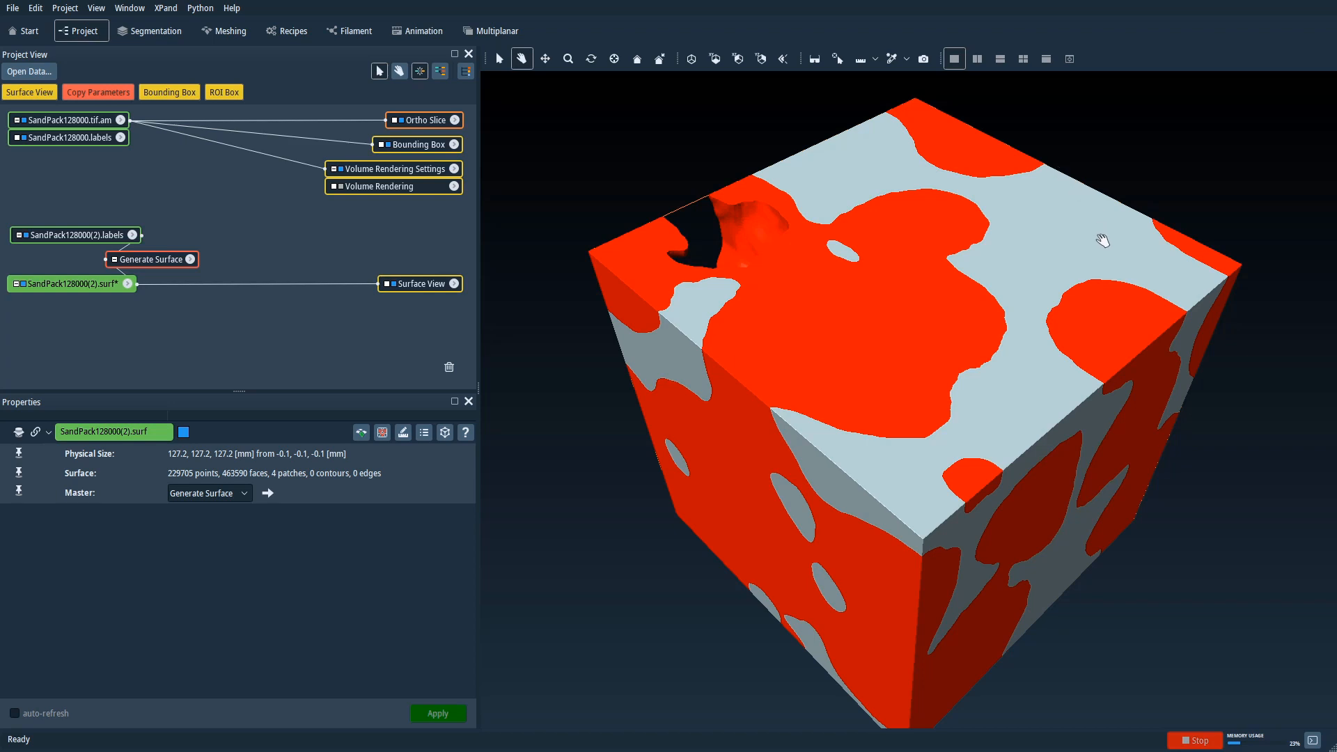
Clear the Surface View buffer of the SandPack128000(2) surface and add only the Sand material to it.
drag(876, 390, 949, 311)
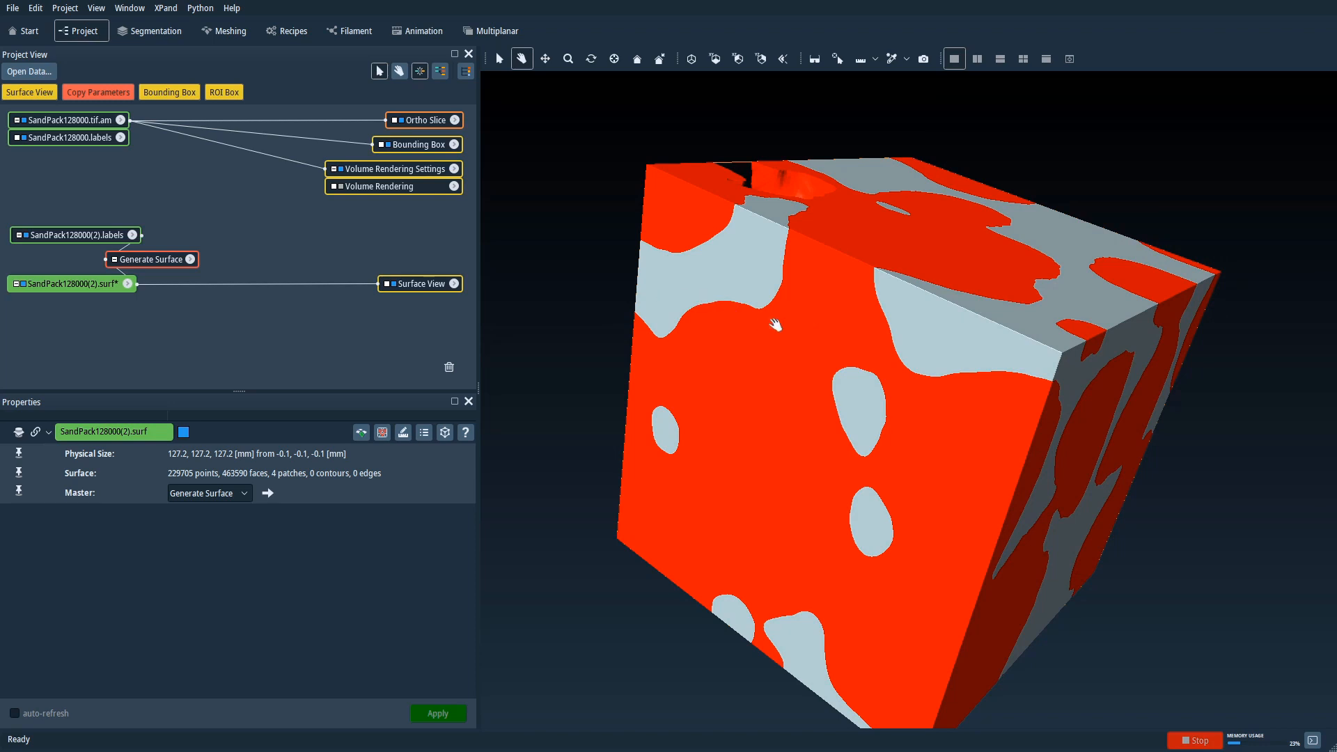
drag(770, 320, 761, 307)
drag(857, 313, 864, 377)
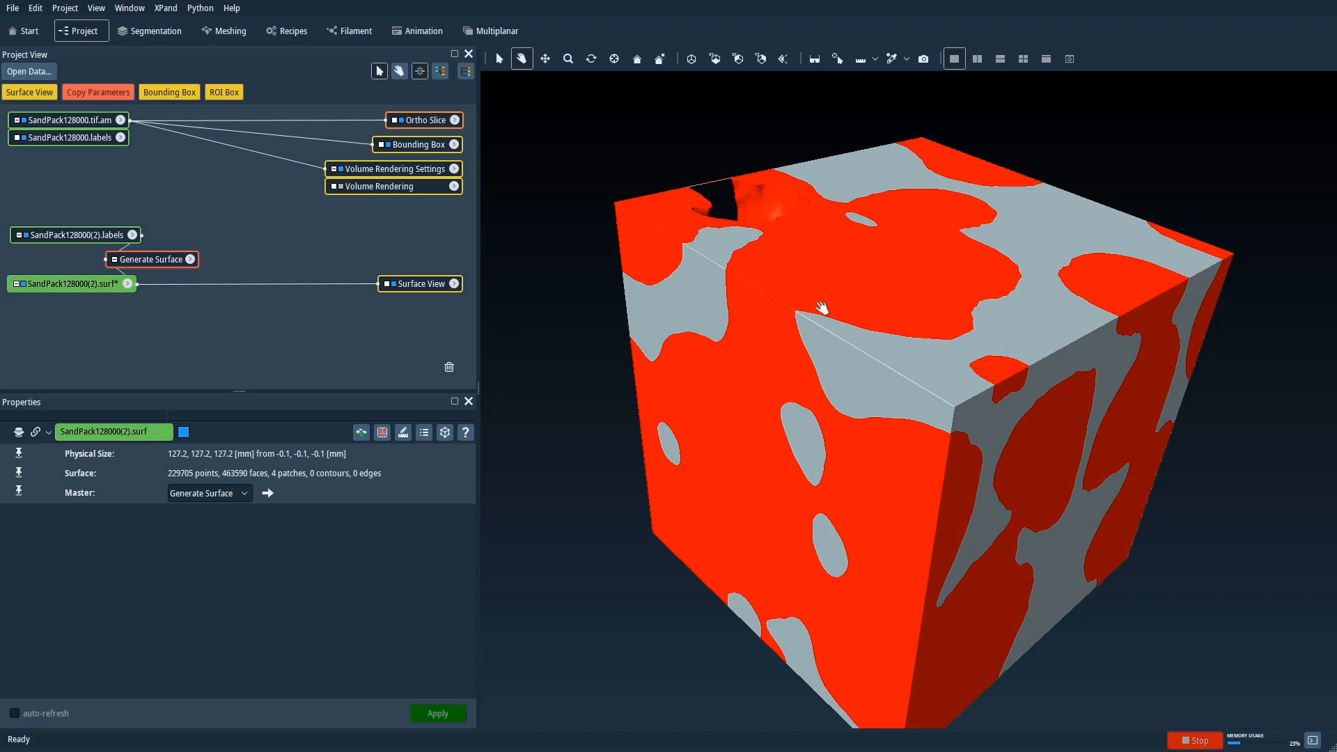
drag(740, 241, 875, 209)
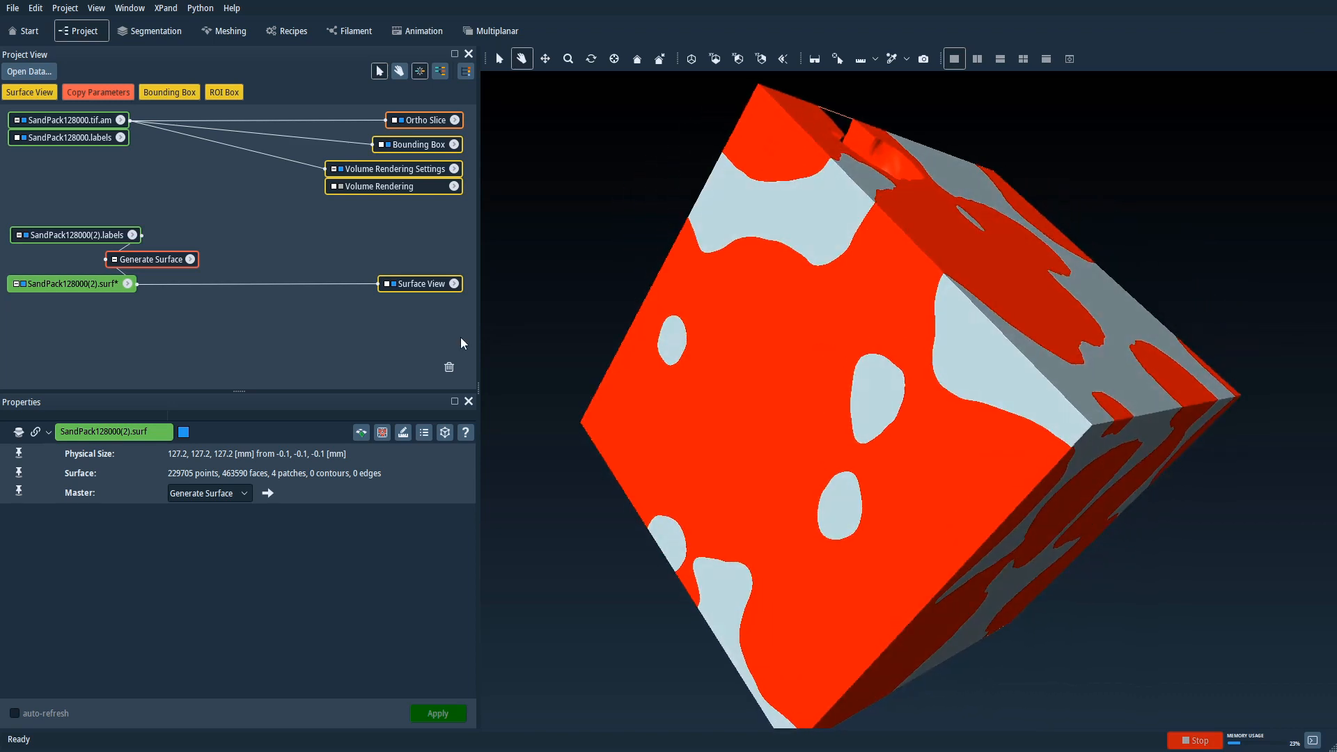
click(420, 284)
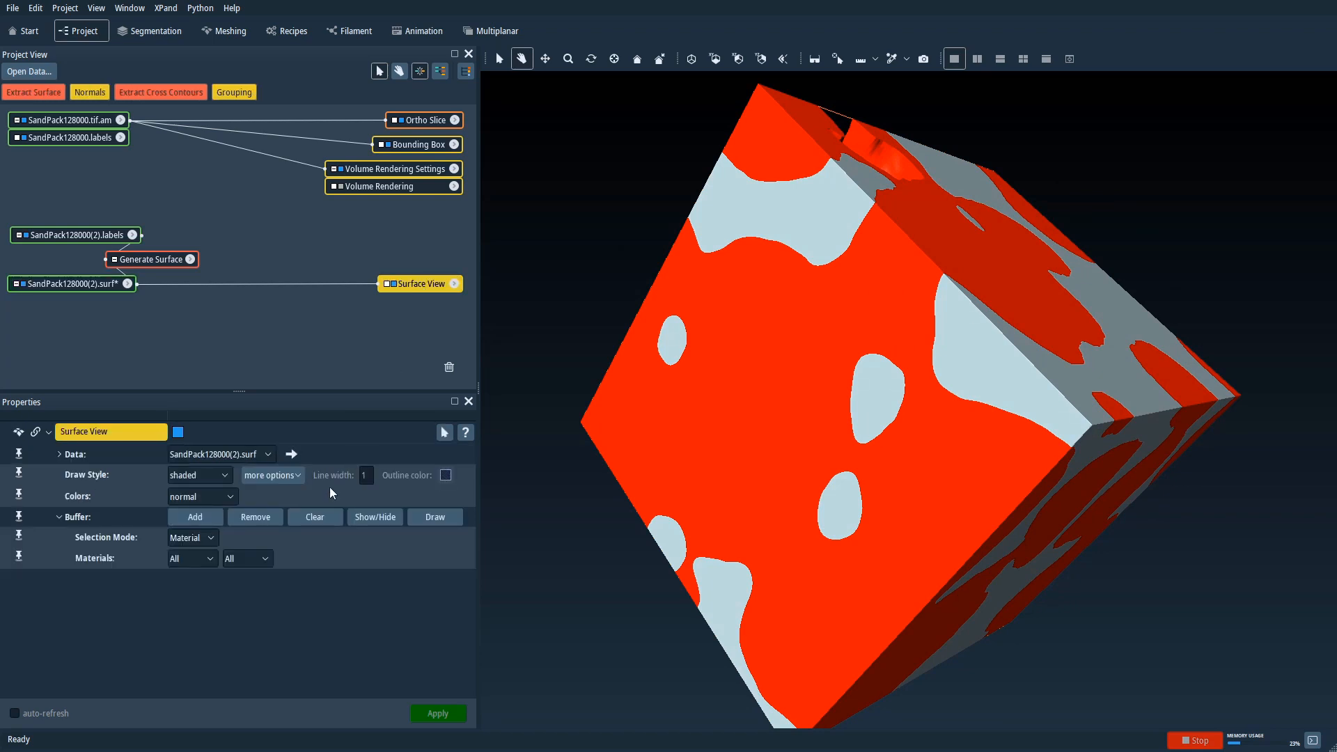
click(317, 520)
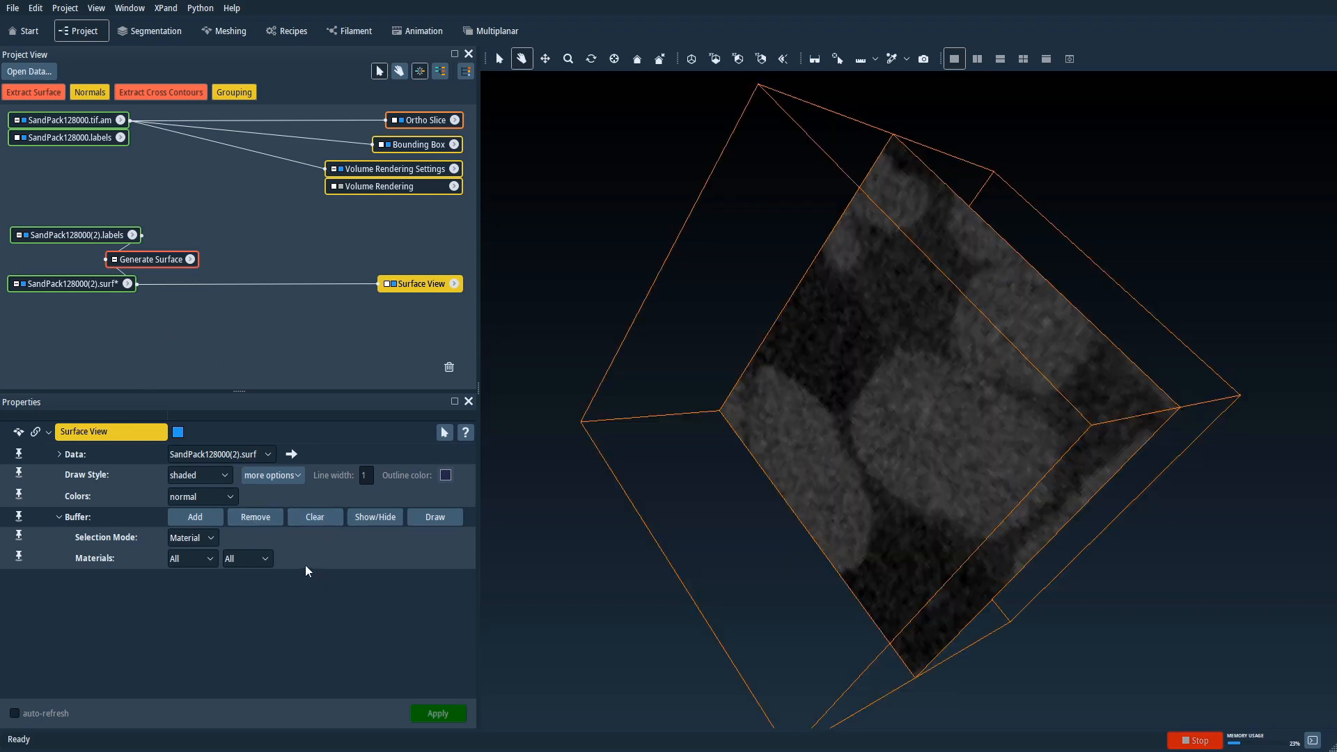
click(207, 560)
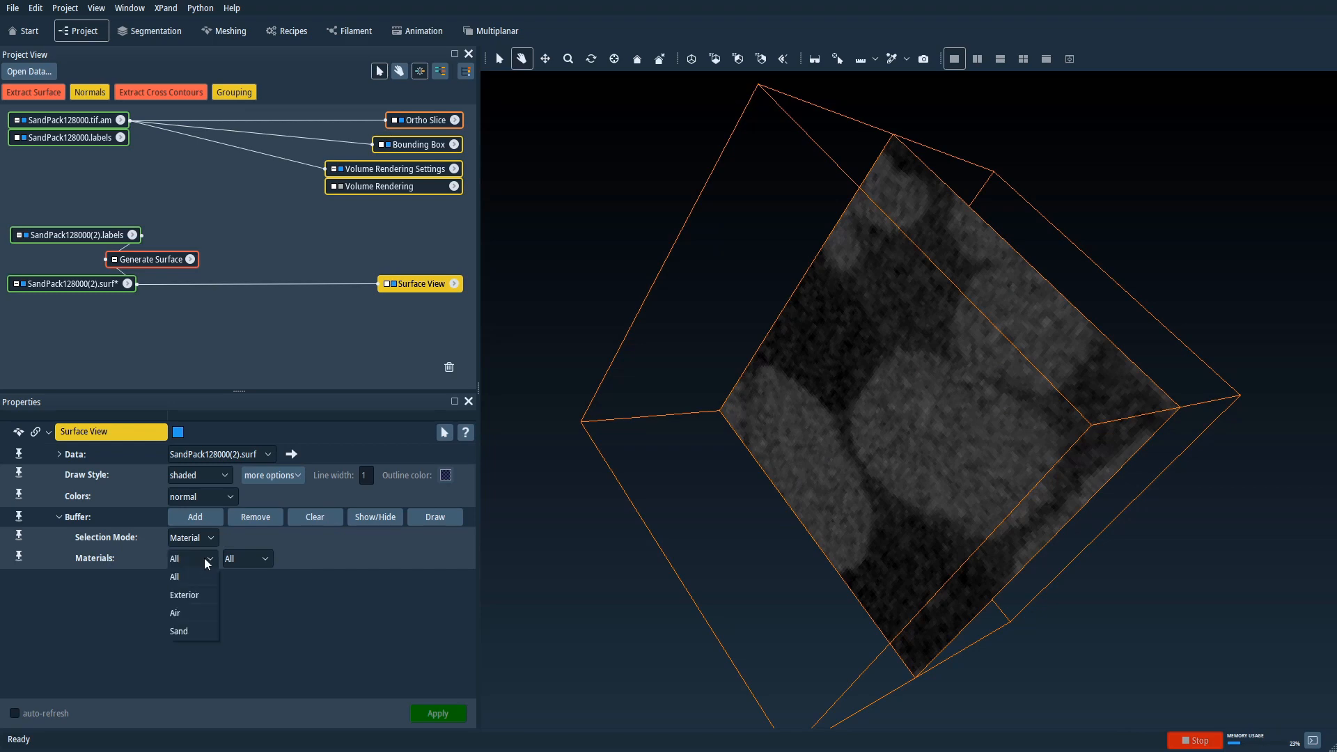
click(187, 629)
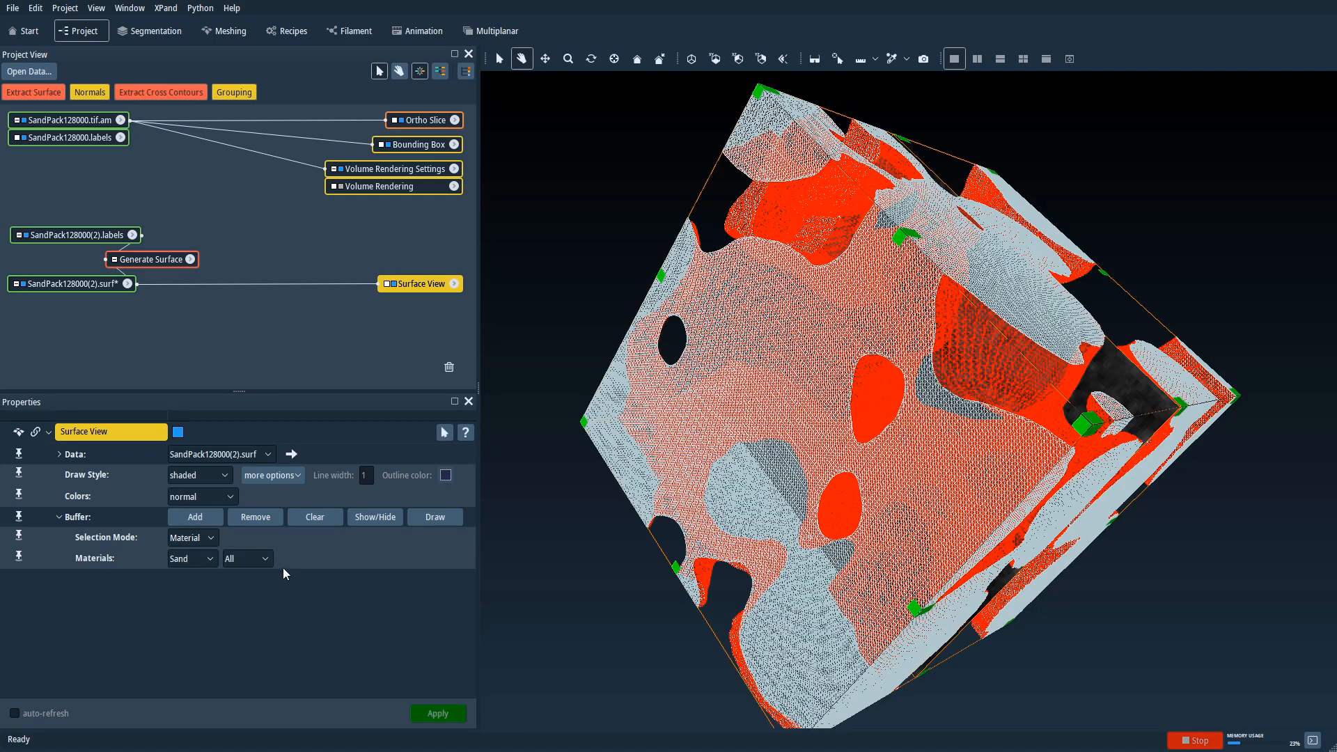
click(206, 517)
drag(961, 383, 1052, 469)
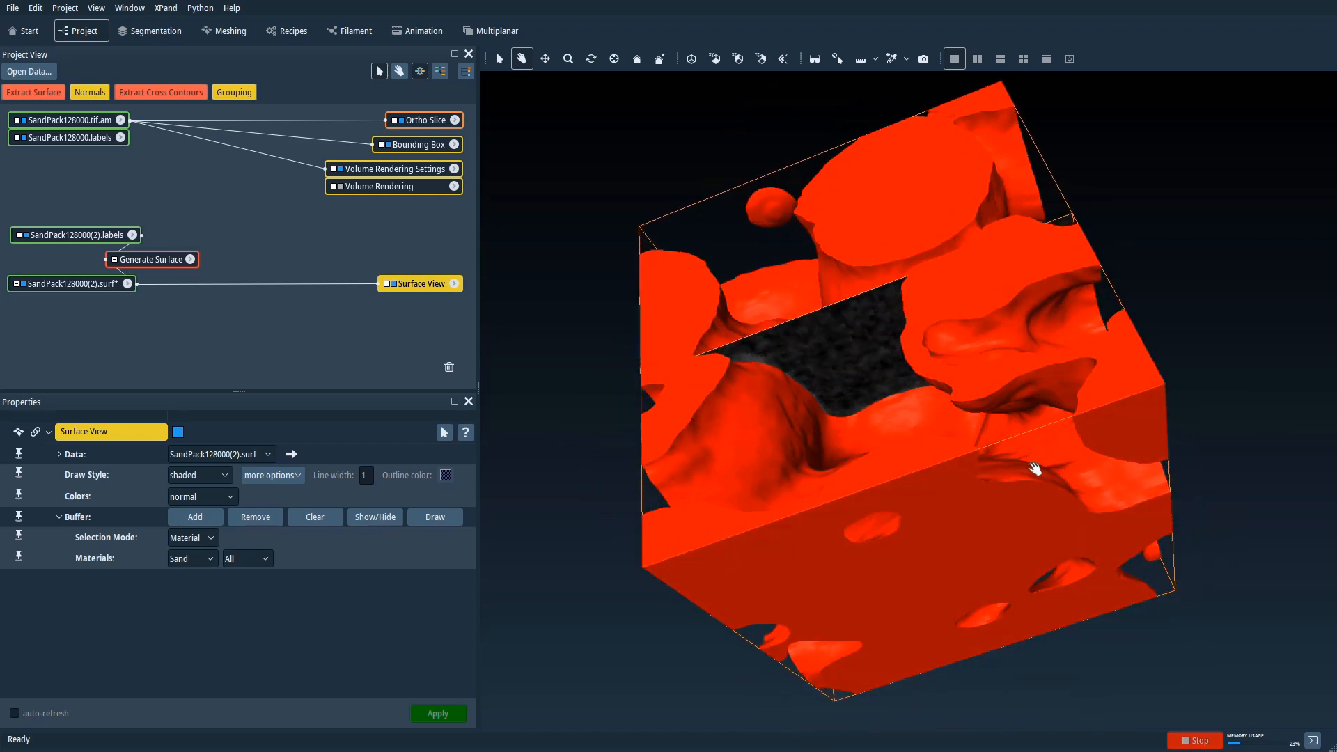
Attach an Extract Surface module to Surface View and apply it to turn the displayed sand into a separate surface.
click(454, 285)
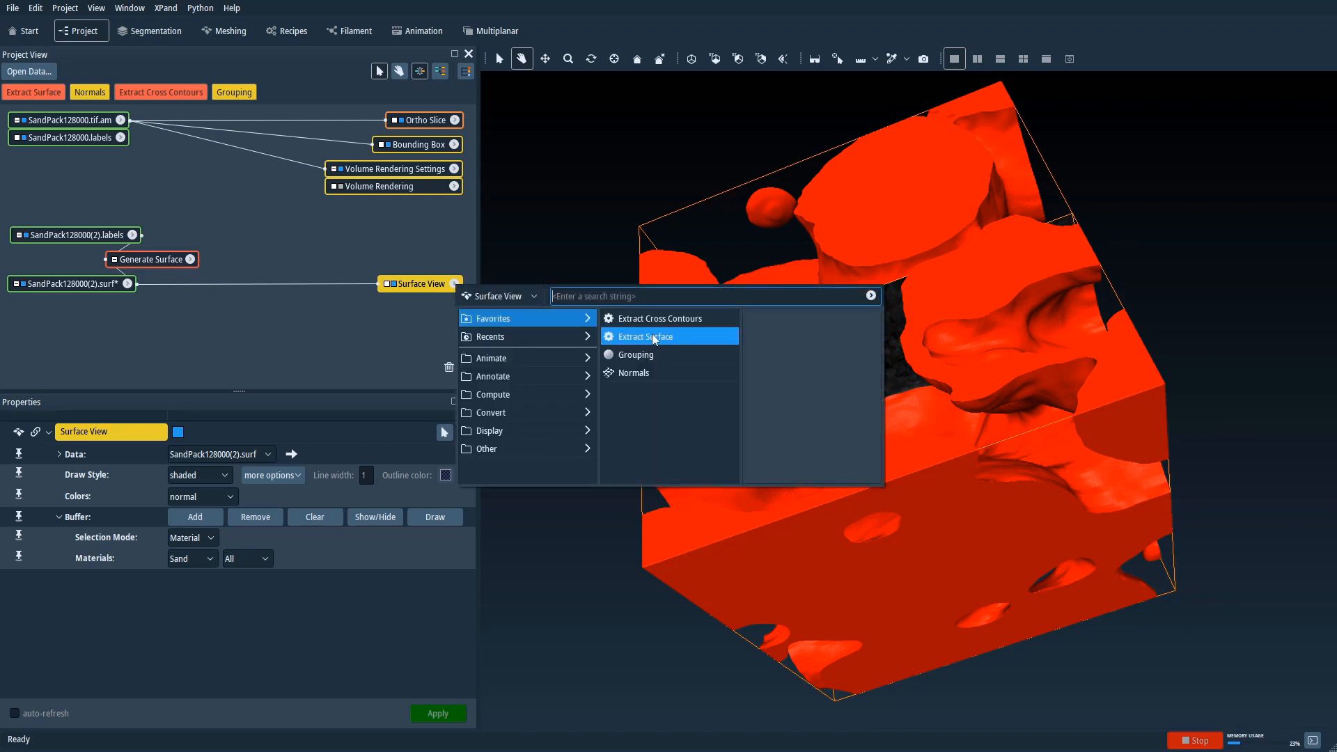
mouse_move(652, 333)
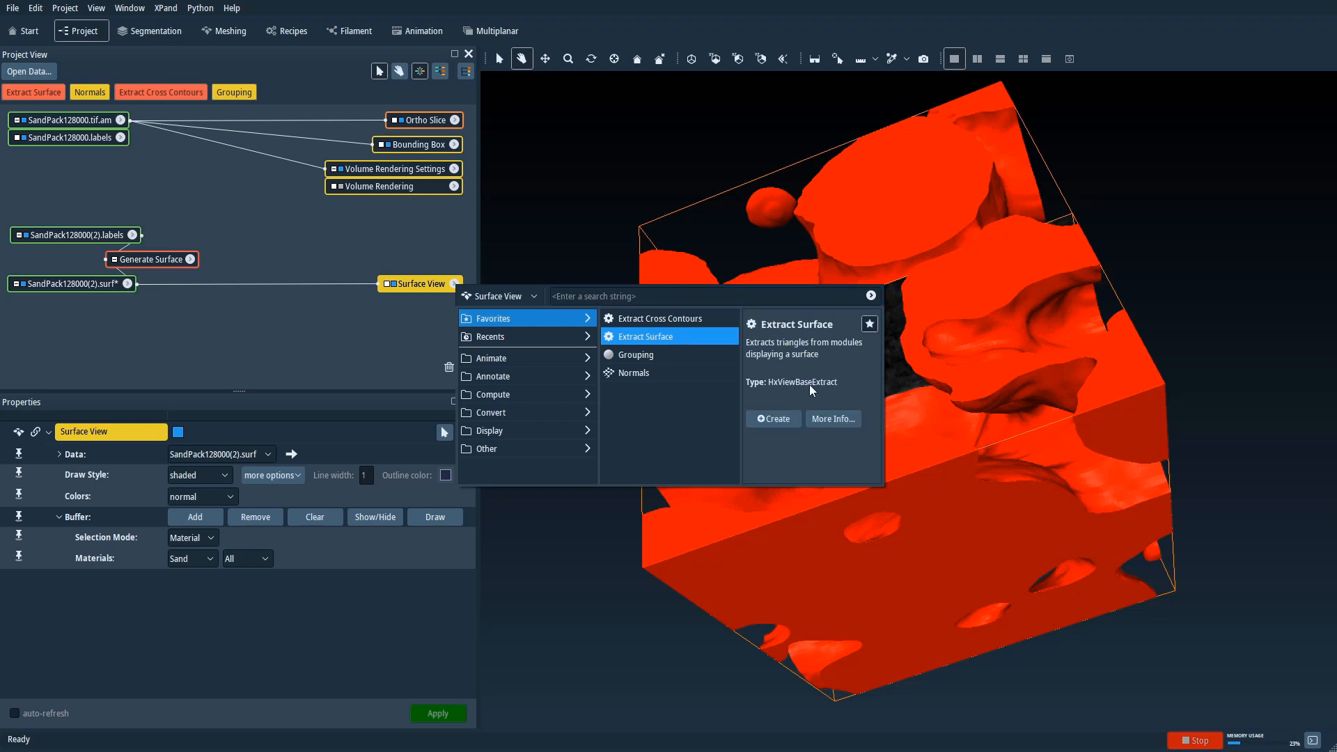
click(779, 420)
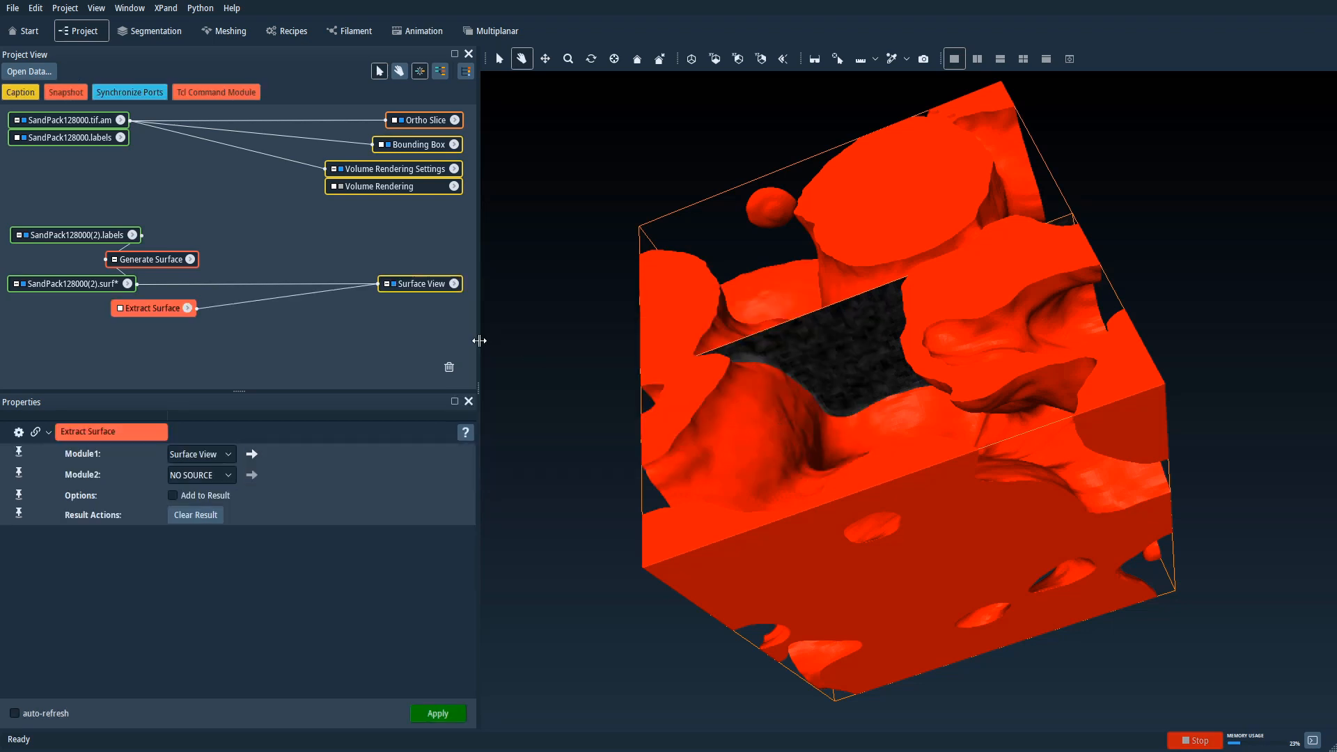
drag(150, 307, 253, 317)
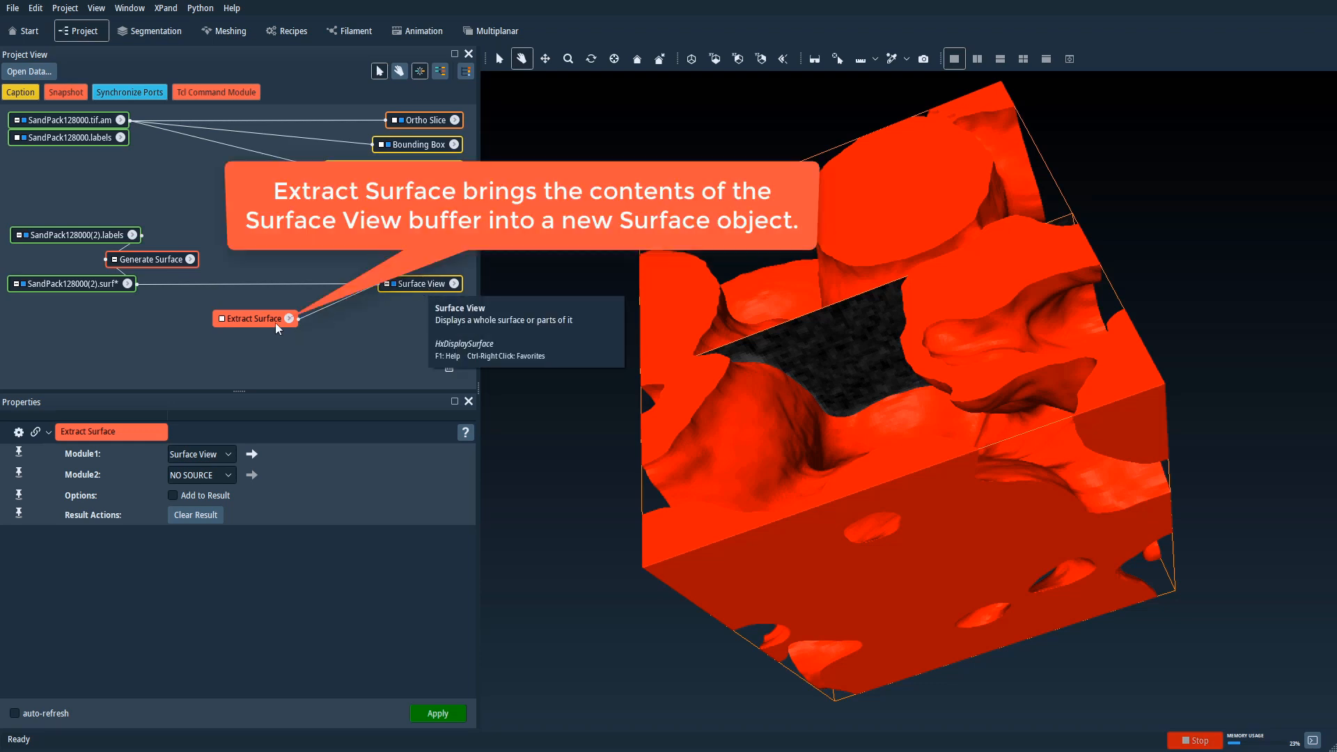
click(438, 715)
Export the extracted surface to the SandProject folder as a Wavefront (*.obj) file named SandModel.
click(85, 320)
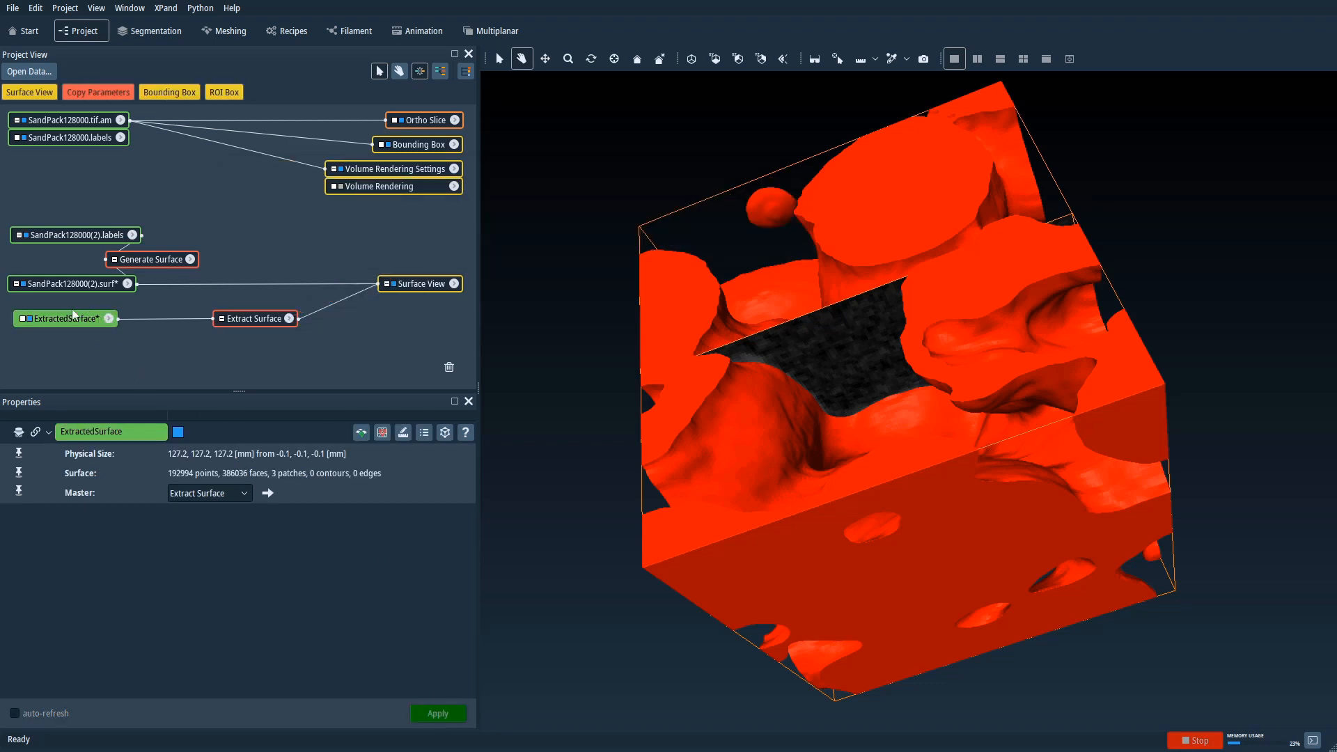
click(110, 319)
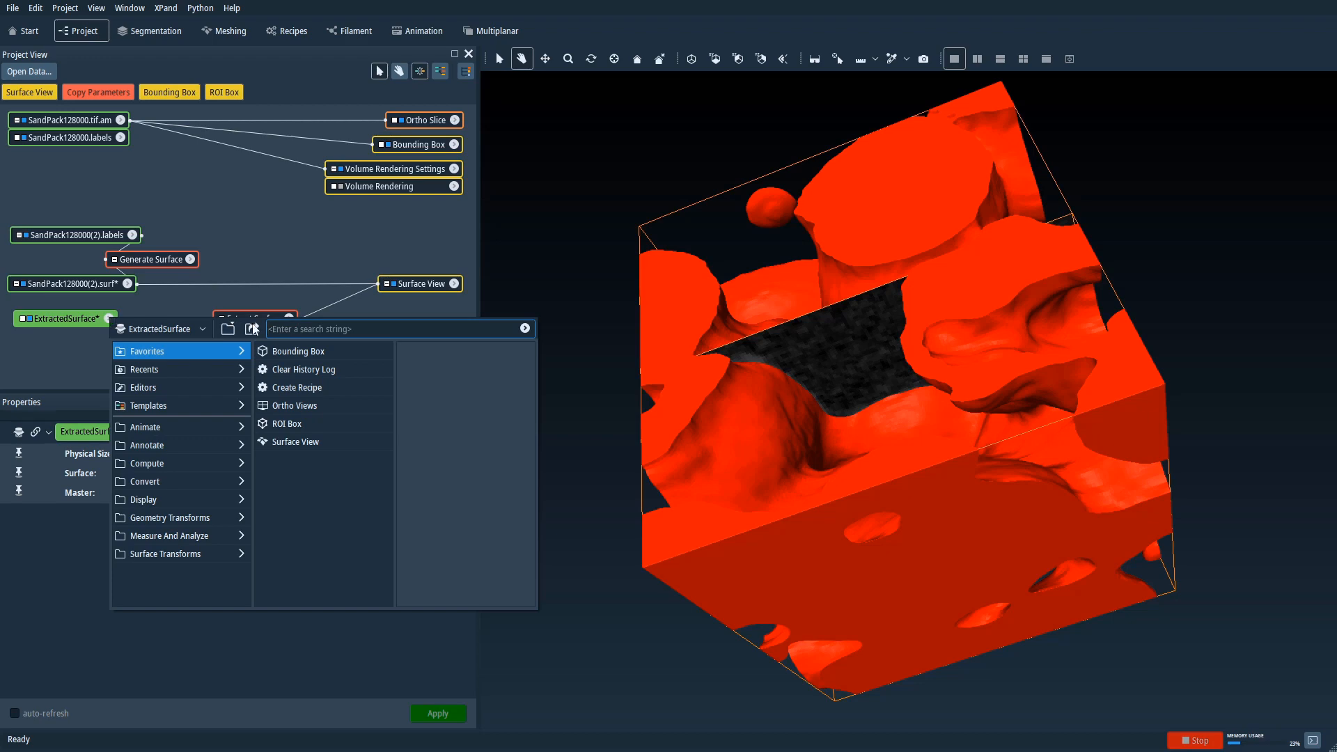
click(253, 329)
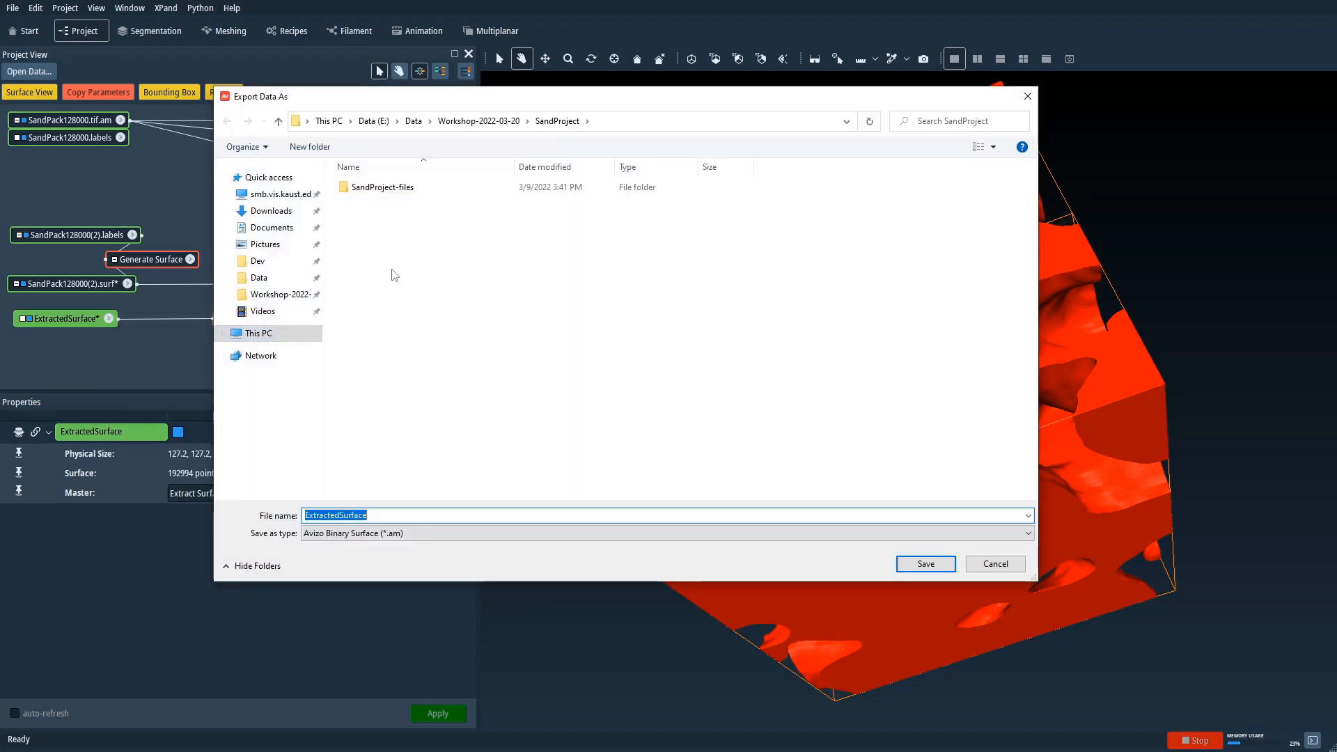
text(SandModel)
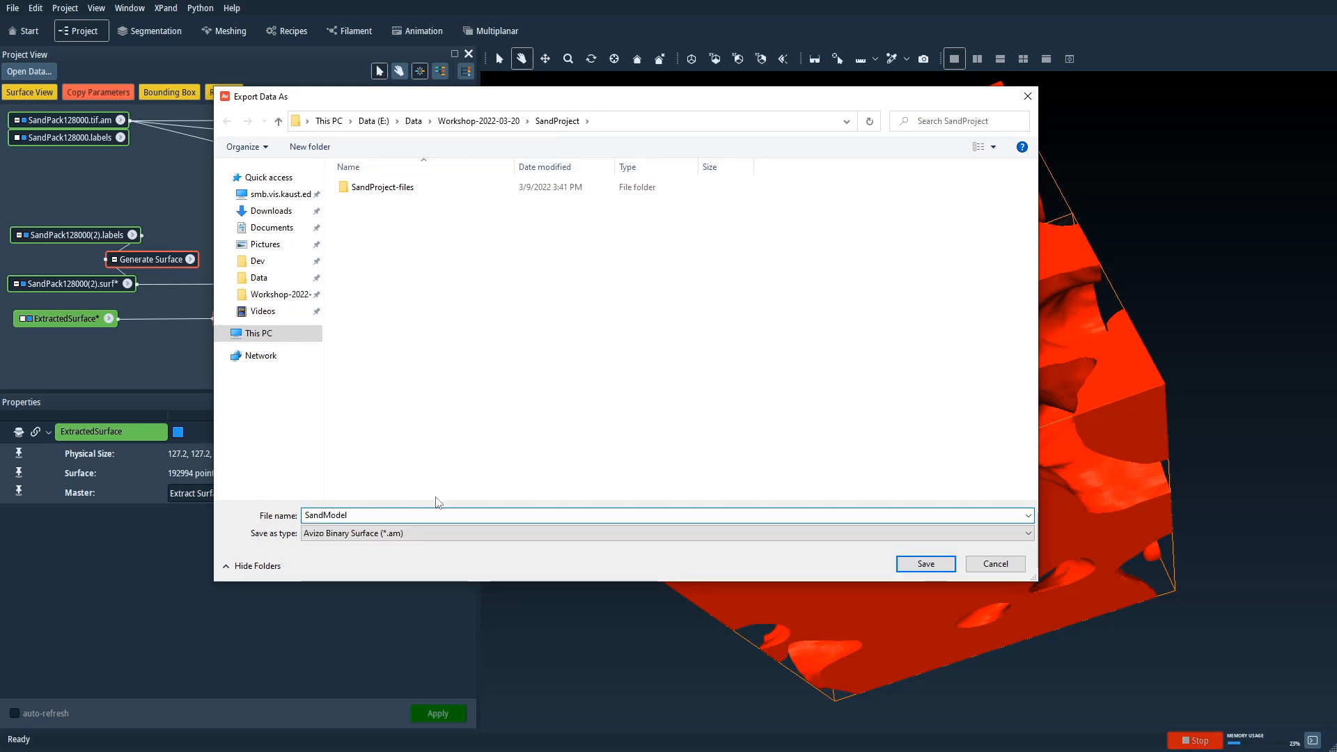
click(507, 534)
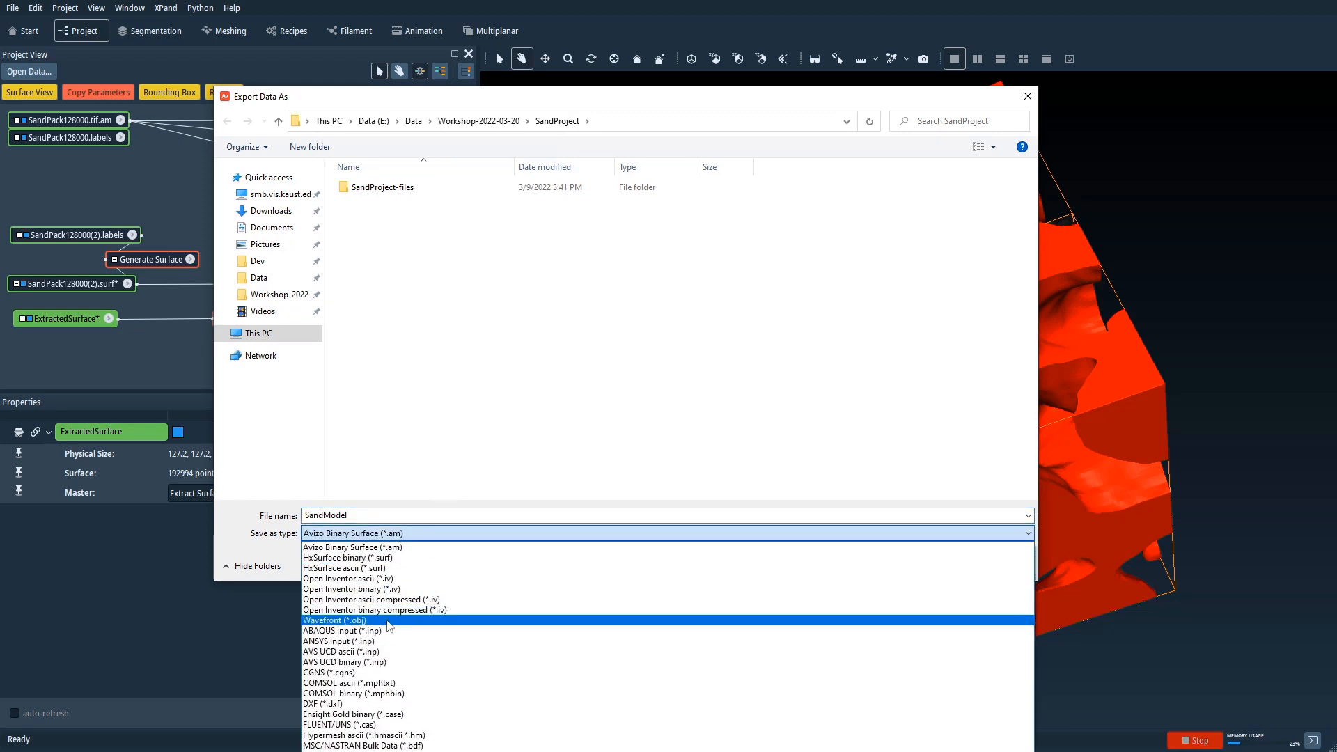
click(390, 621)
click(879, 567)
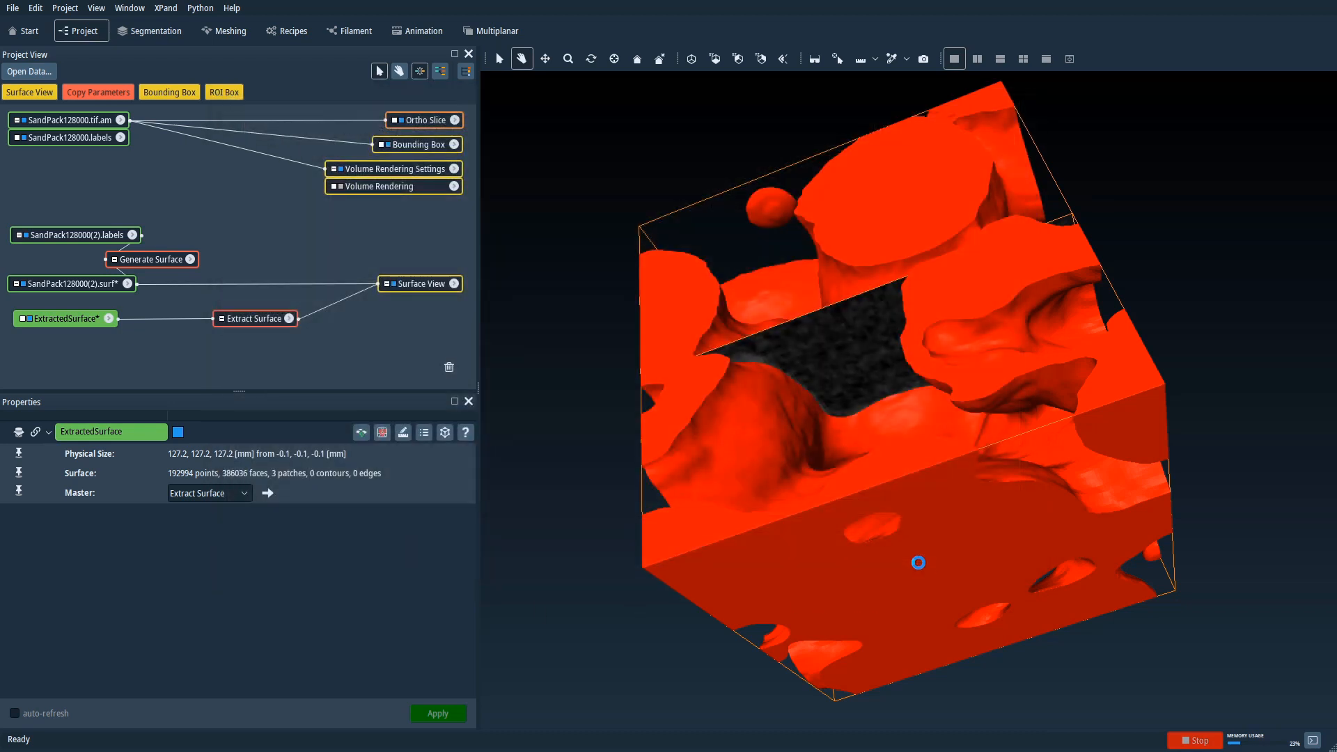
Switch to File Explorer, open SandModel from the SandProject folder in 3D Viewer and rotate the model.
key(alt+Tab)
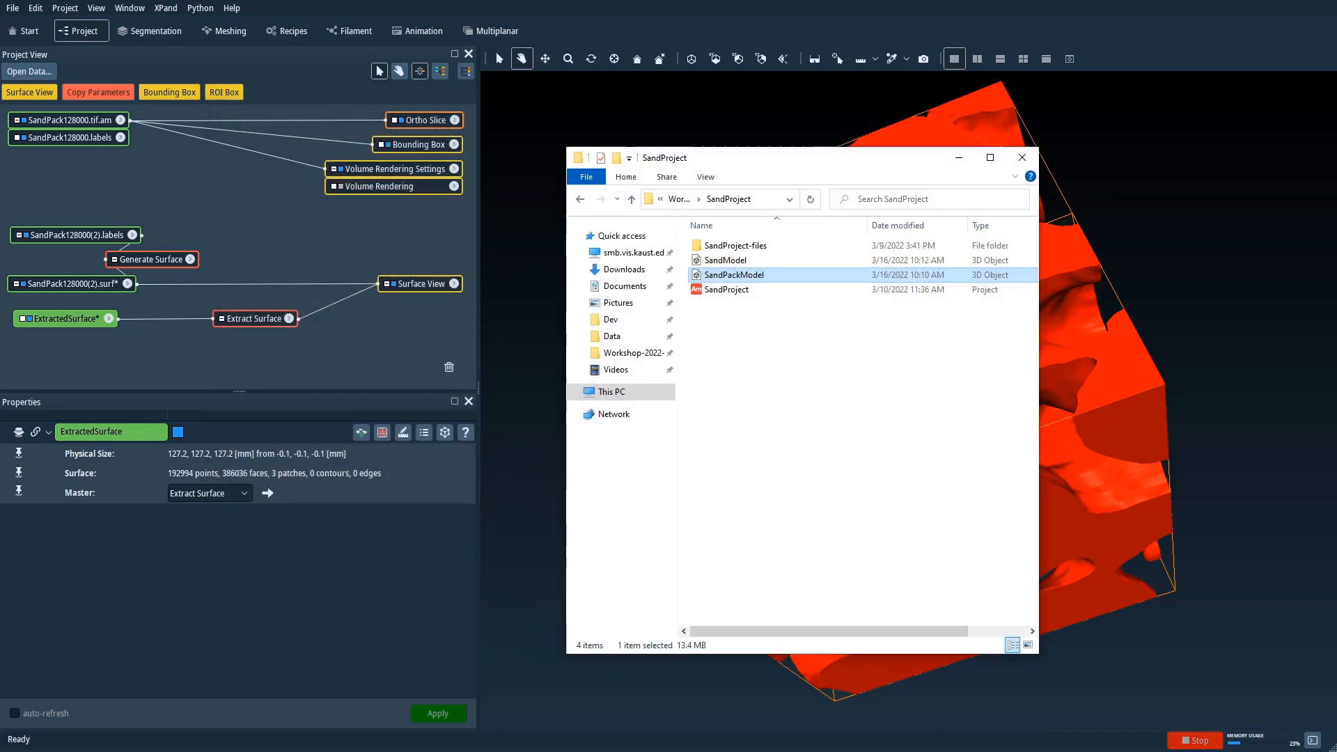
double_click(734, 274)
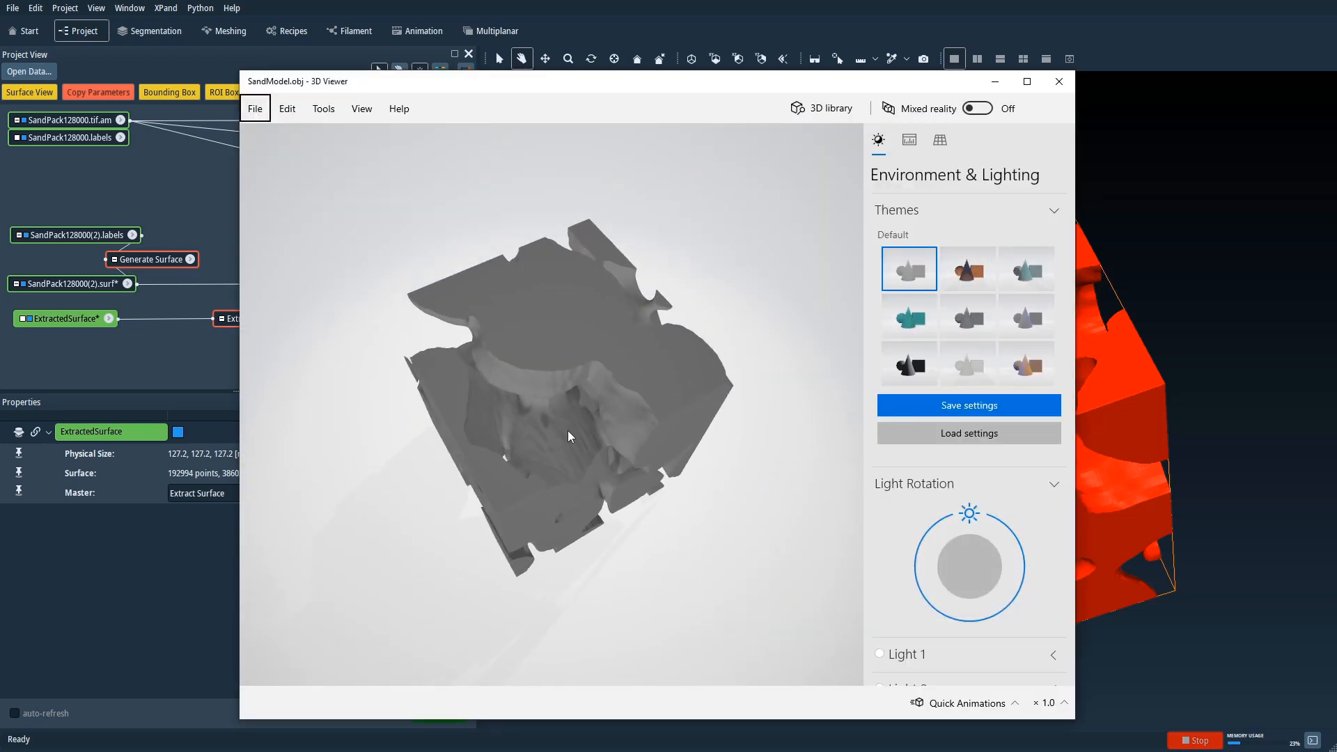
mouse_move(558, 444)
mouse_down()
mouse_move(575, 333)
mouse_move(521, 365)
mouse_move(587, 359)
mouse_move(584, 443)
mouse_move(535, 450)
mouse_move(490, 408)
mouse_move(491, 454)
mouse_move(447, 456)
mouse_move(509, 403)
mouse_move(557, 418)
mouse_up()
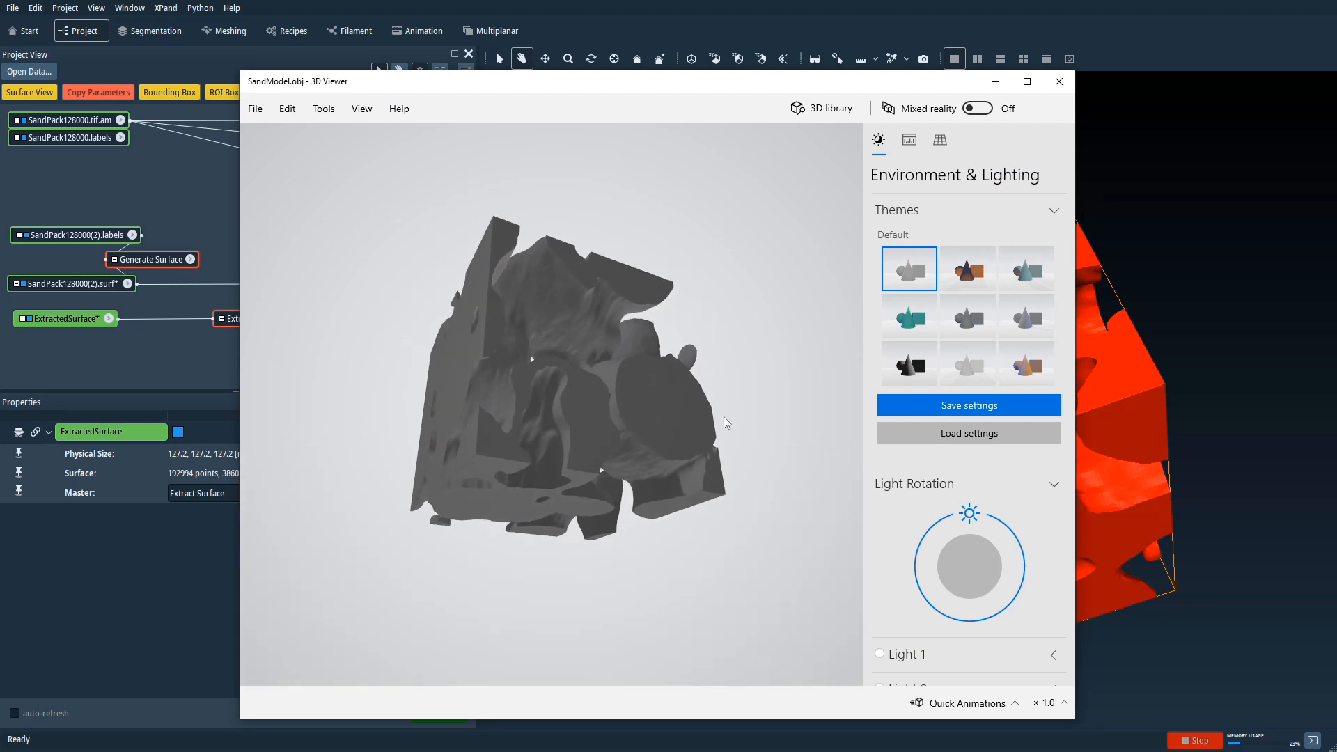
Examine the sand model under several lighting themes, close 3D Viewer and minimize the folder window.
click(910, 316)
click(969, 272)
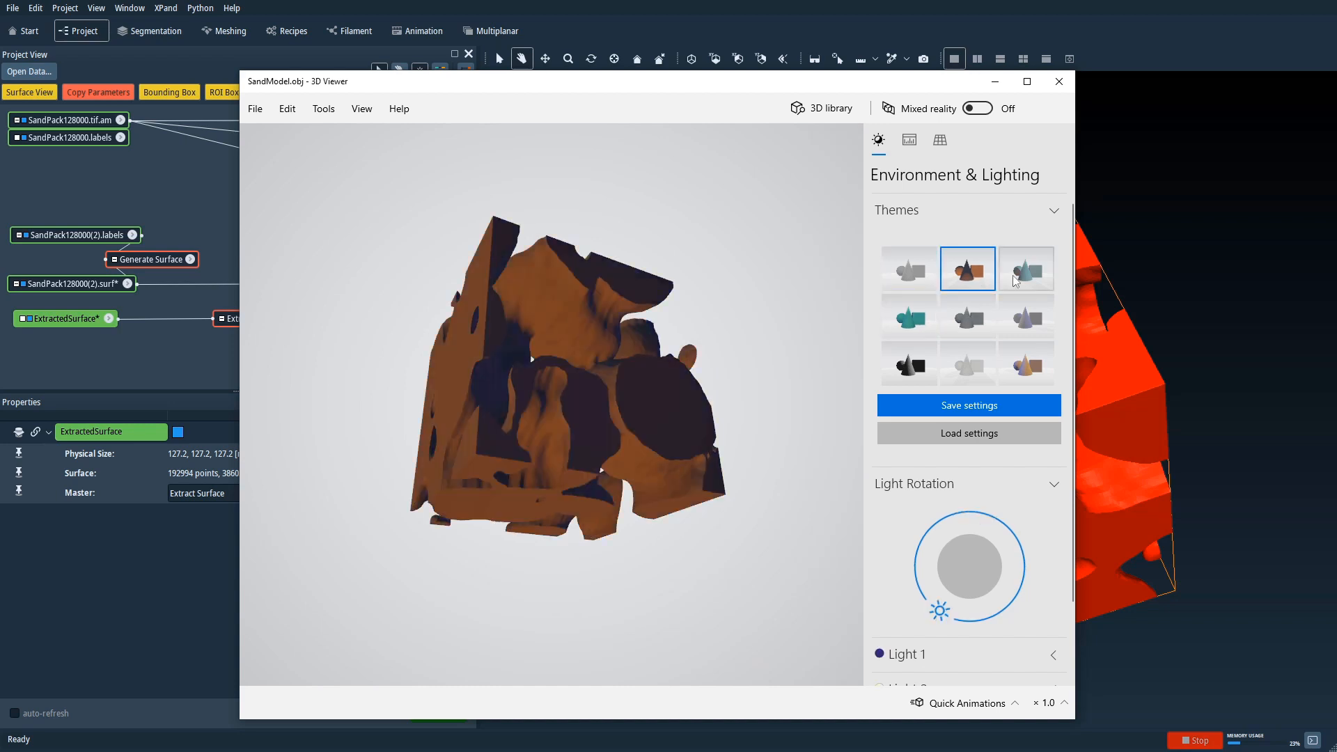
click(1026, 270)
drag(717, 418, 665, 420)
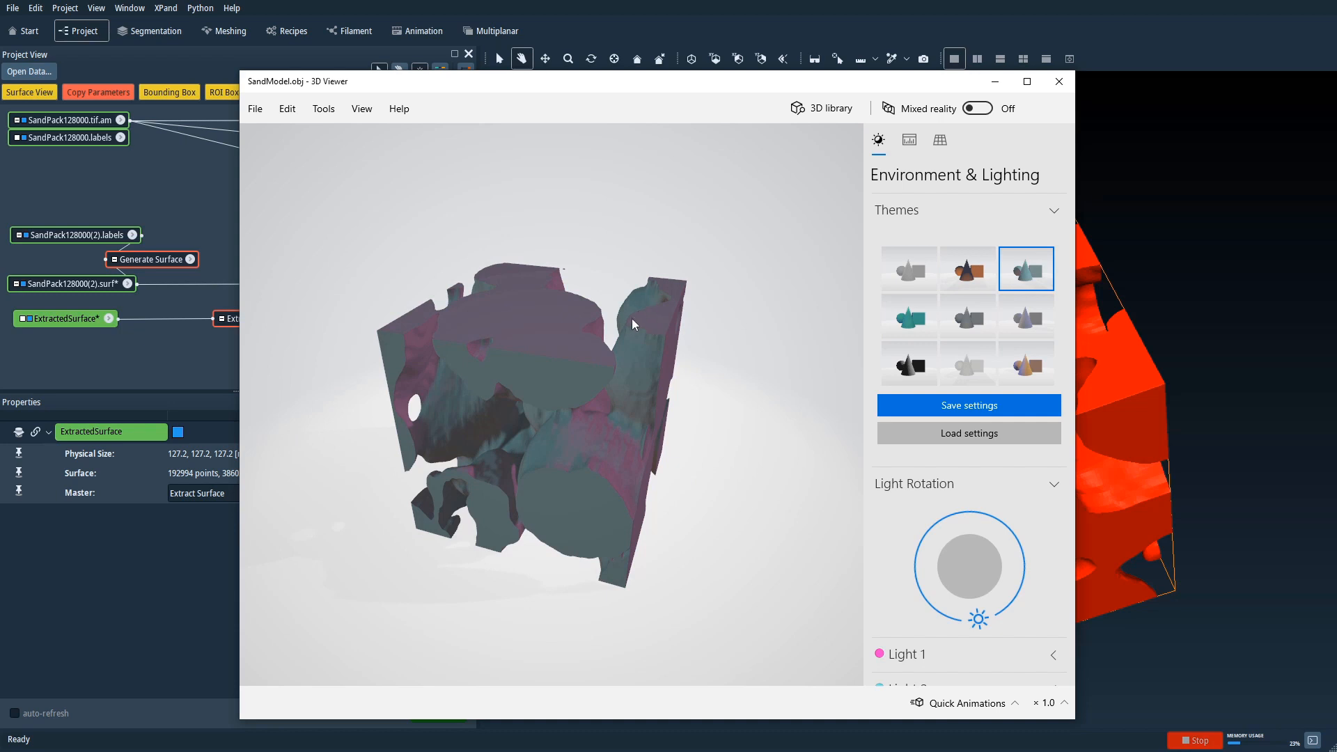
click(1059, 82)
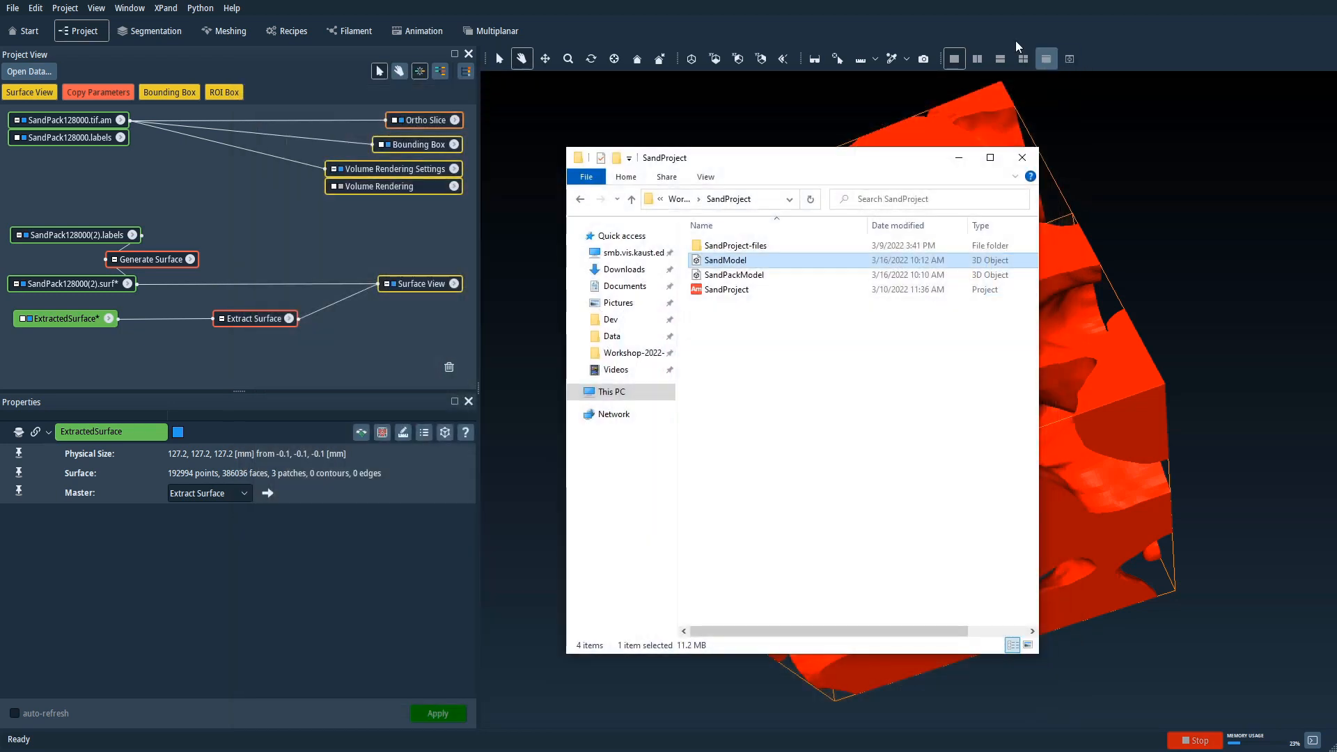
click(962, 161)
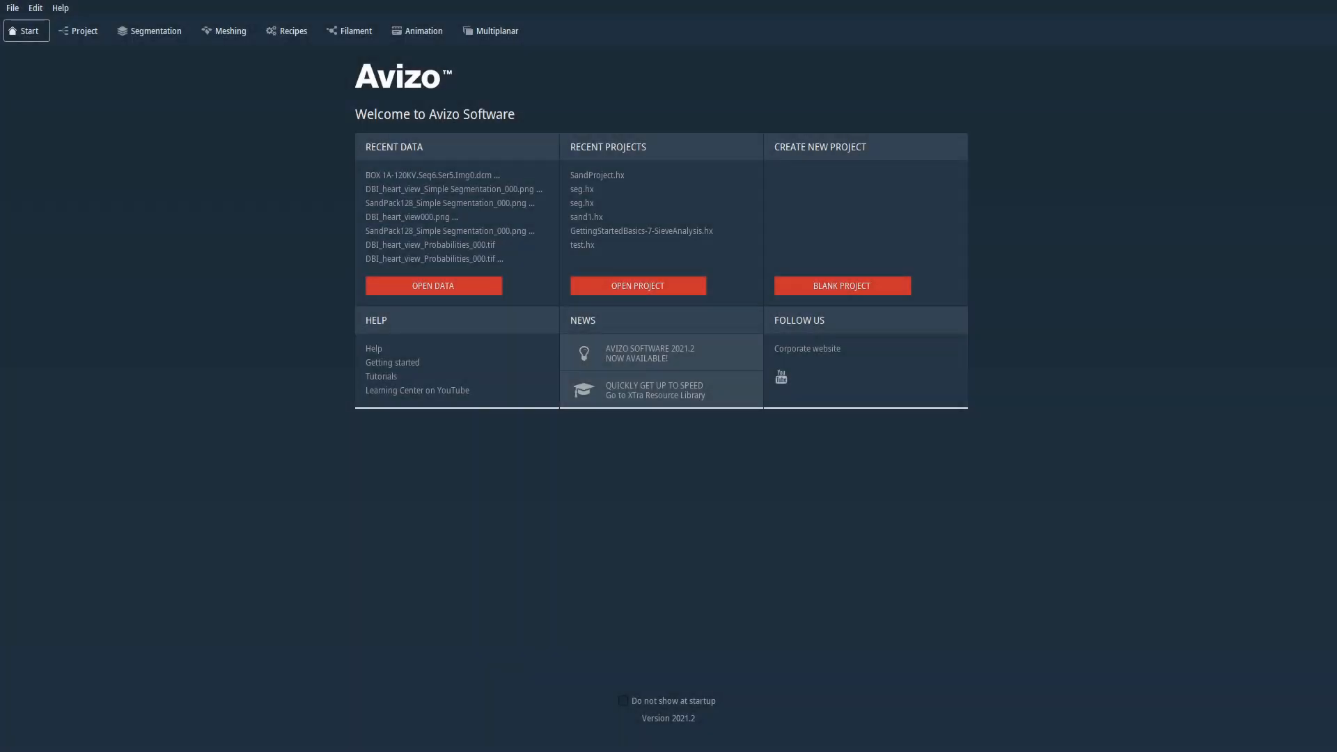
Load all DICOM images from the CoreSampleCT folder in Workshop-2022-03-20 as one image stack.
click(445, 287)
click(298, 294)
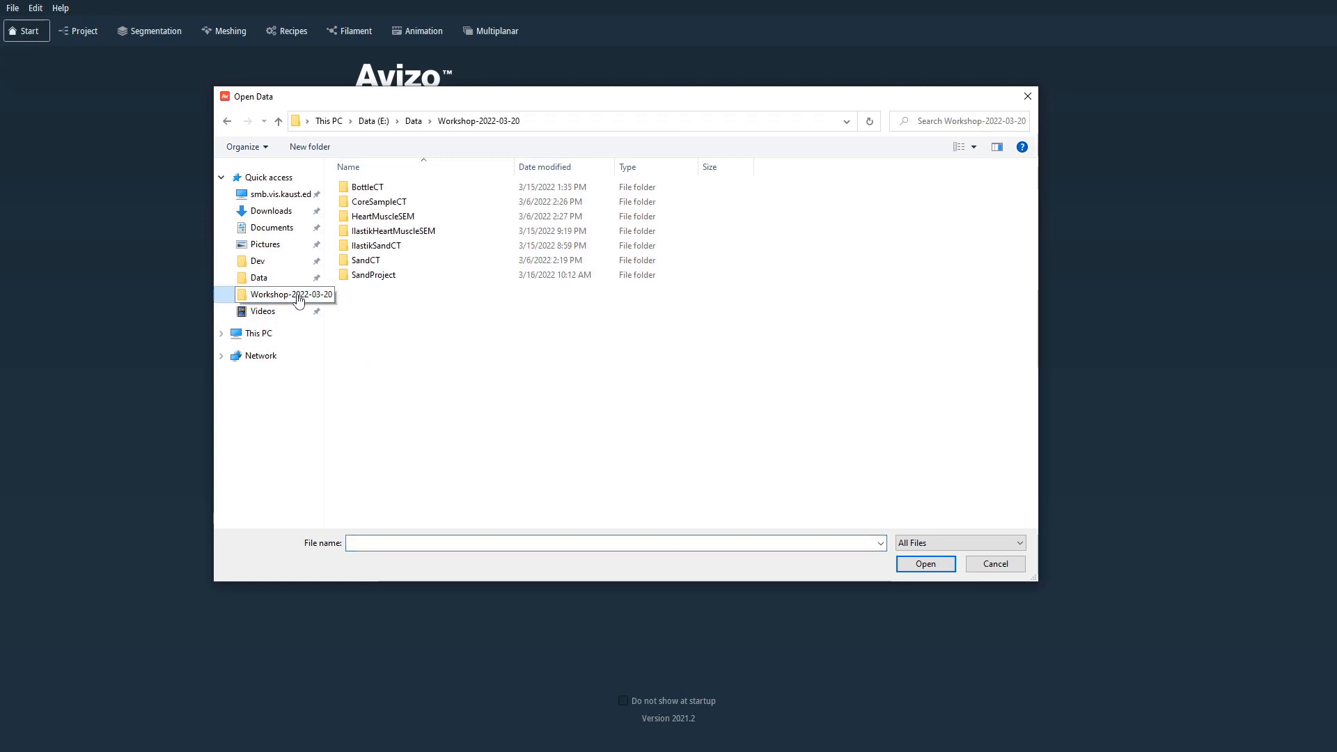
double_click(382, 203)
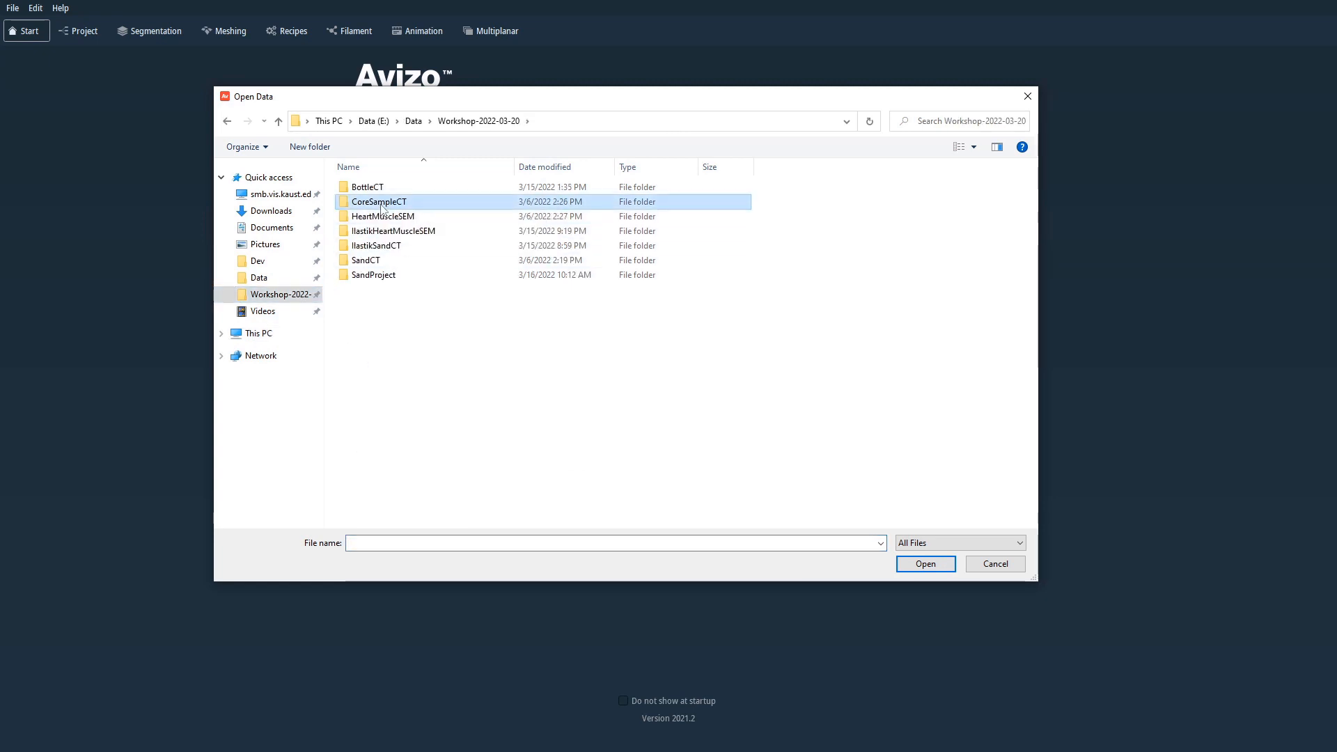
click(394, 190)
key(ctrl+a)
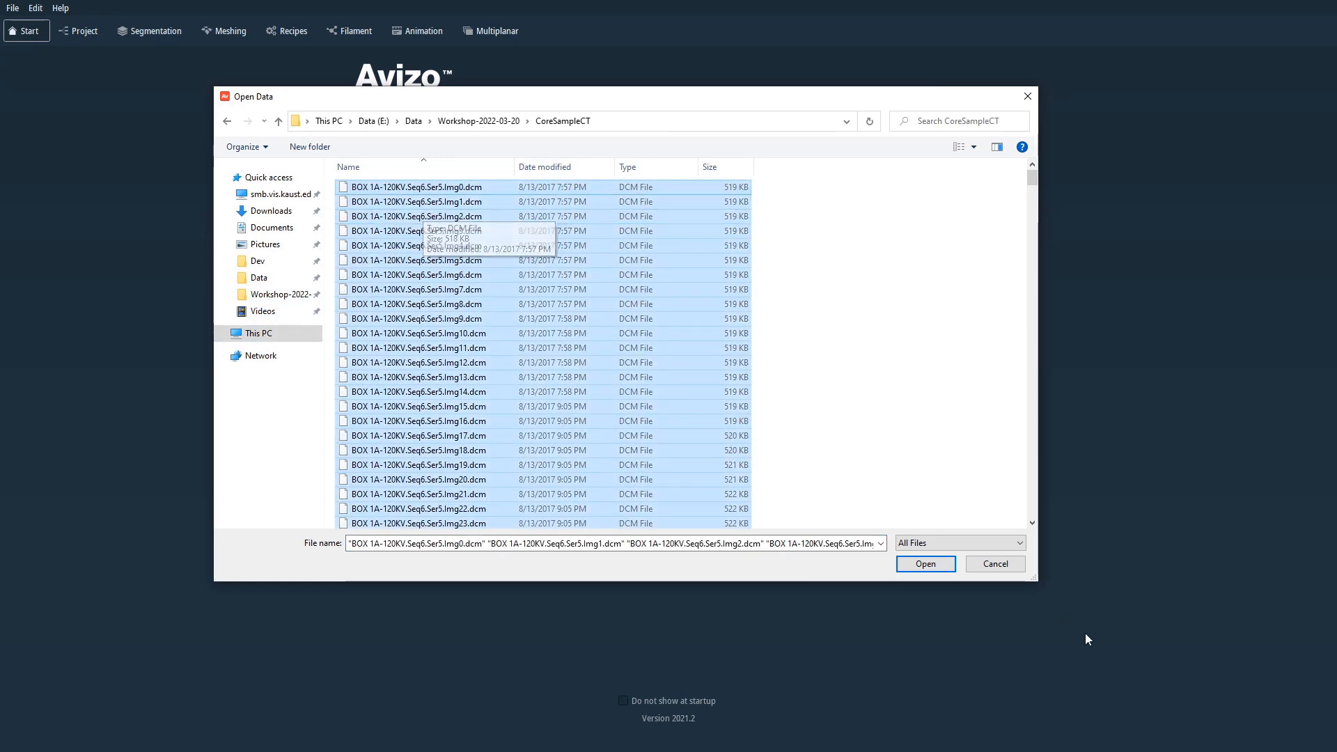
click(926, 564)
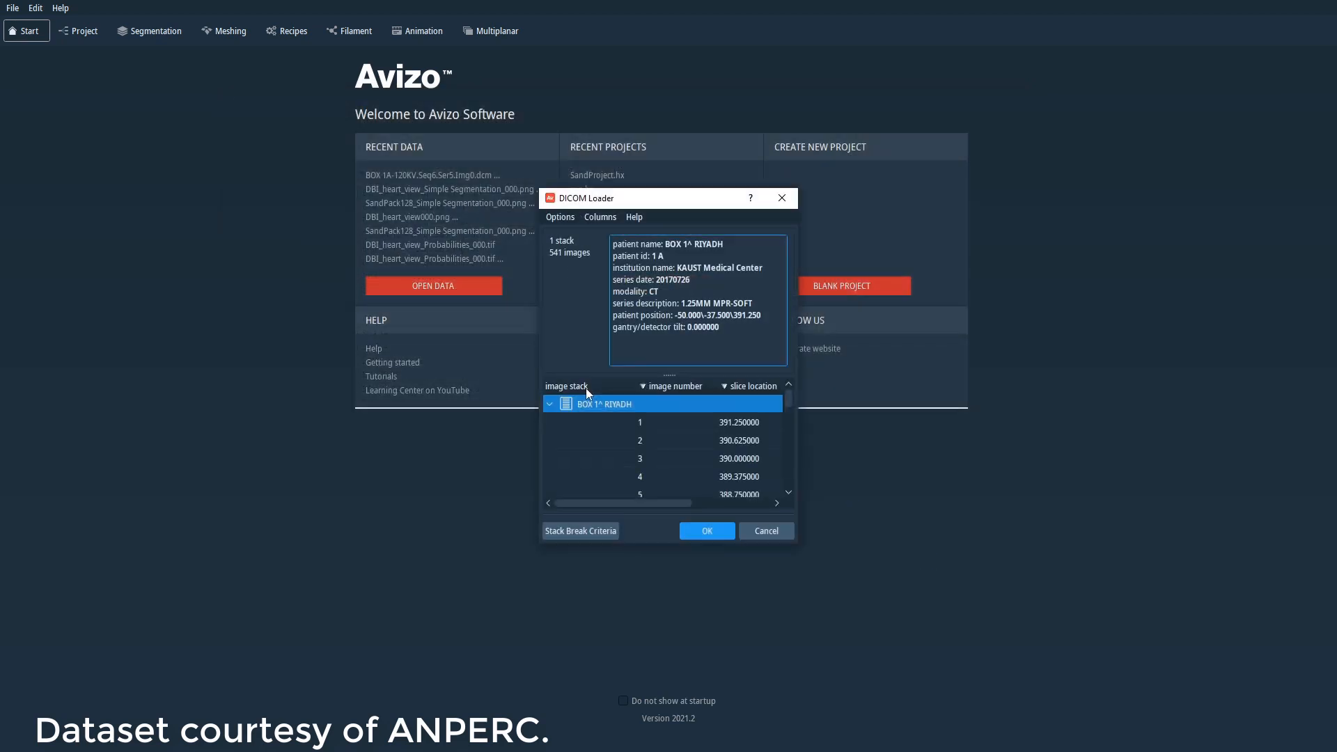
click(700, 531)
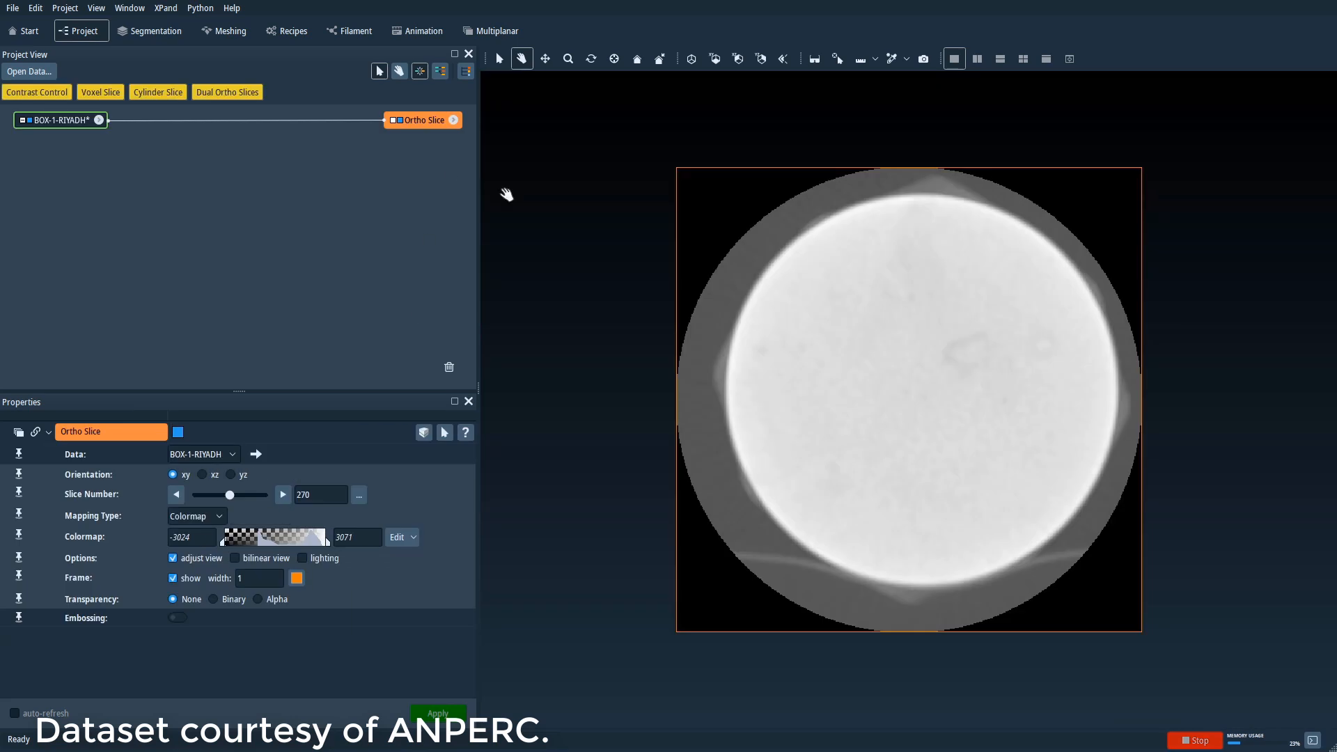
Add a Volume Rendering to the BOX-1-RIYADH data and view the rendered core sample from several angles.
drag(506, 194, 839, 337)
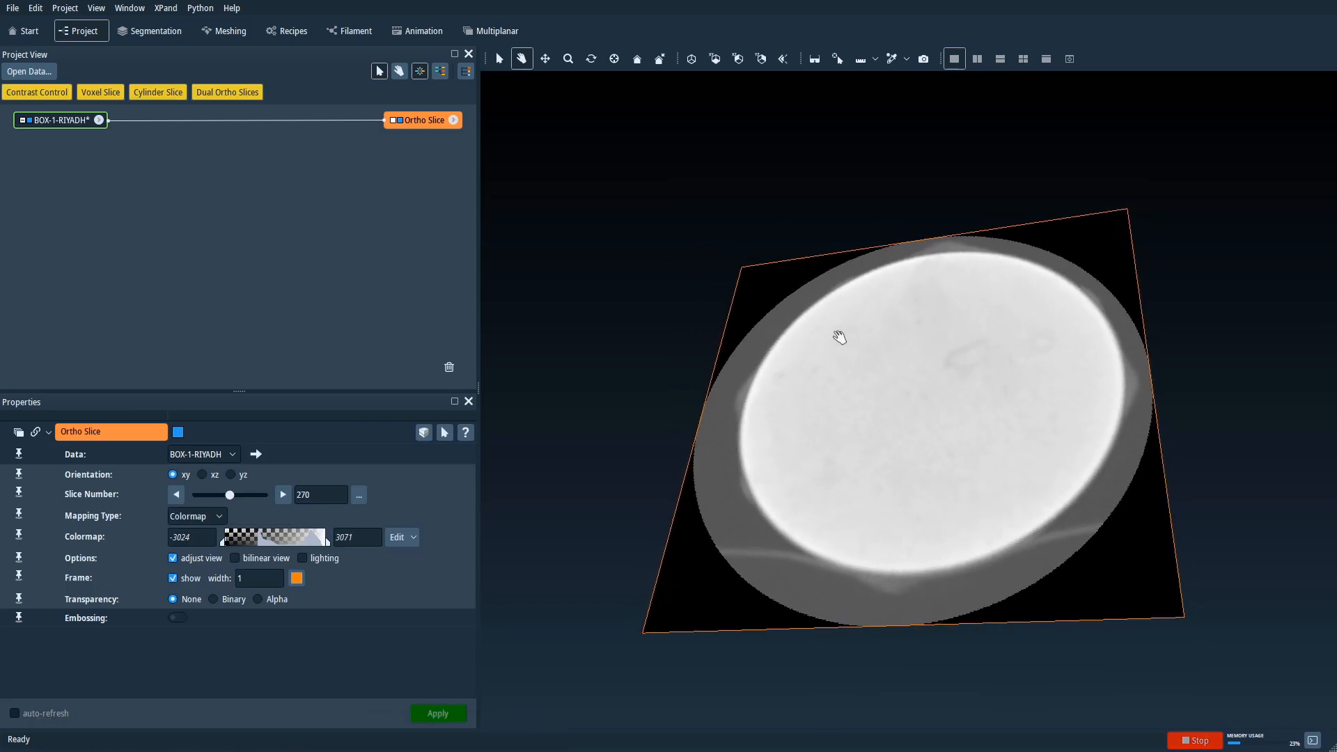
click(78, 120)
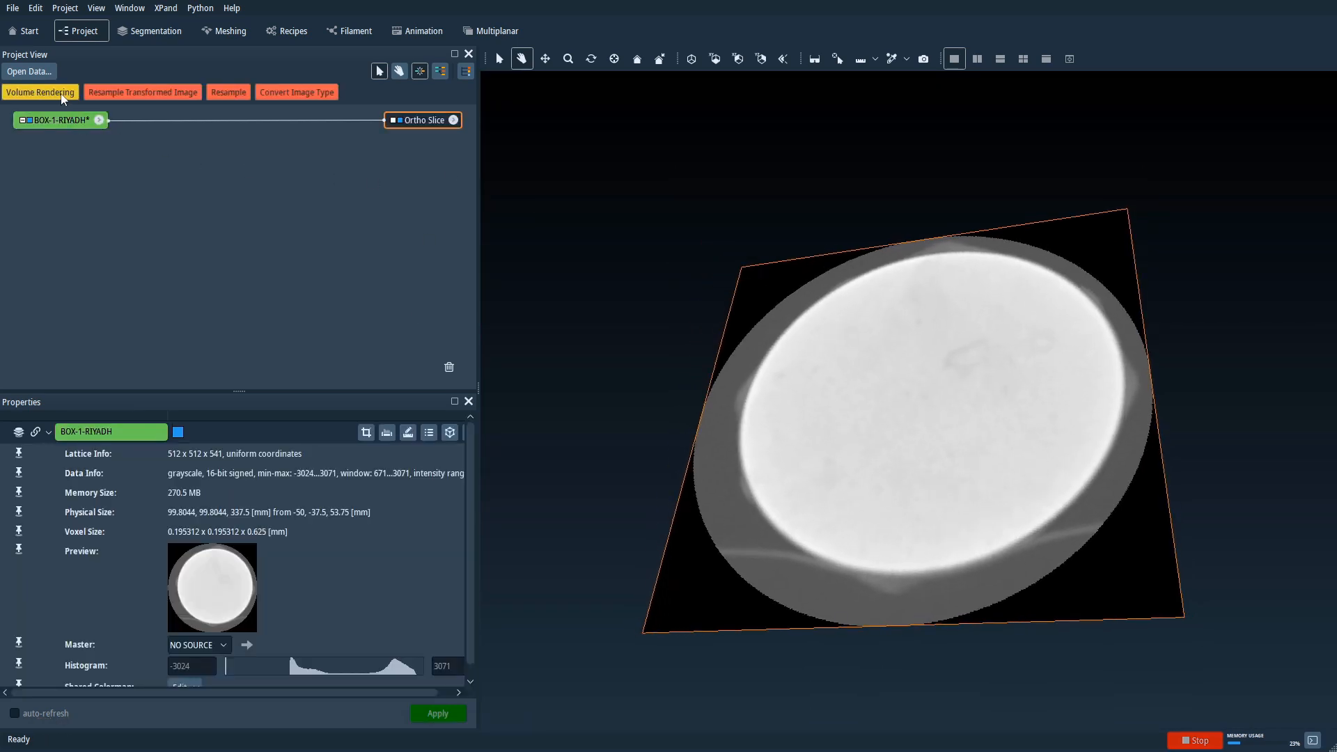
click(61, 98)
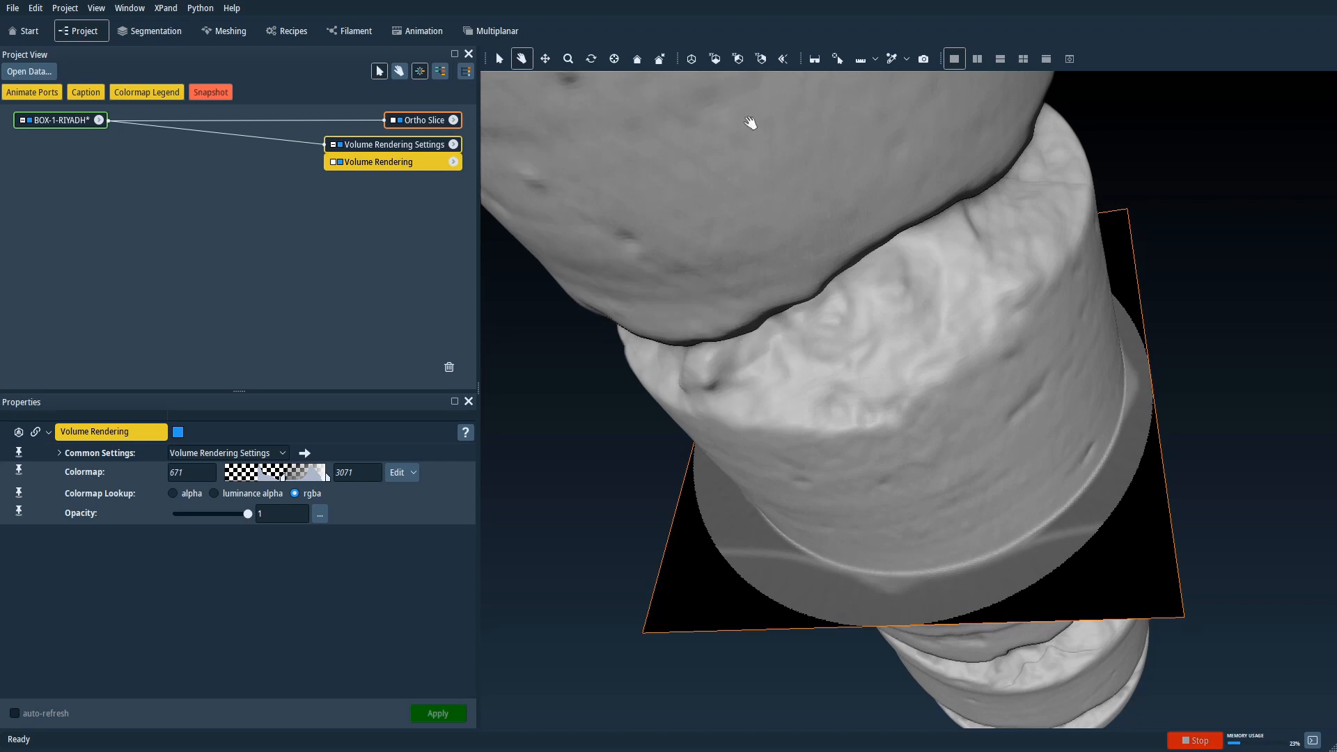
click(693, 60)
drag(803, 227, 923, 427)
drag(773, 478, 842, 453)
Segment BOX-1-RIYADH by threshold with a 671–3071 mask on all slices and assign the masked voxels to the Inside material.
click(66, 125)
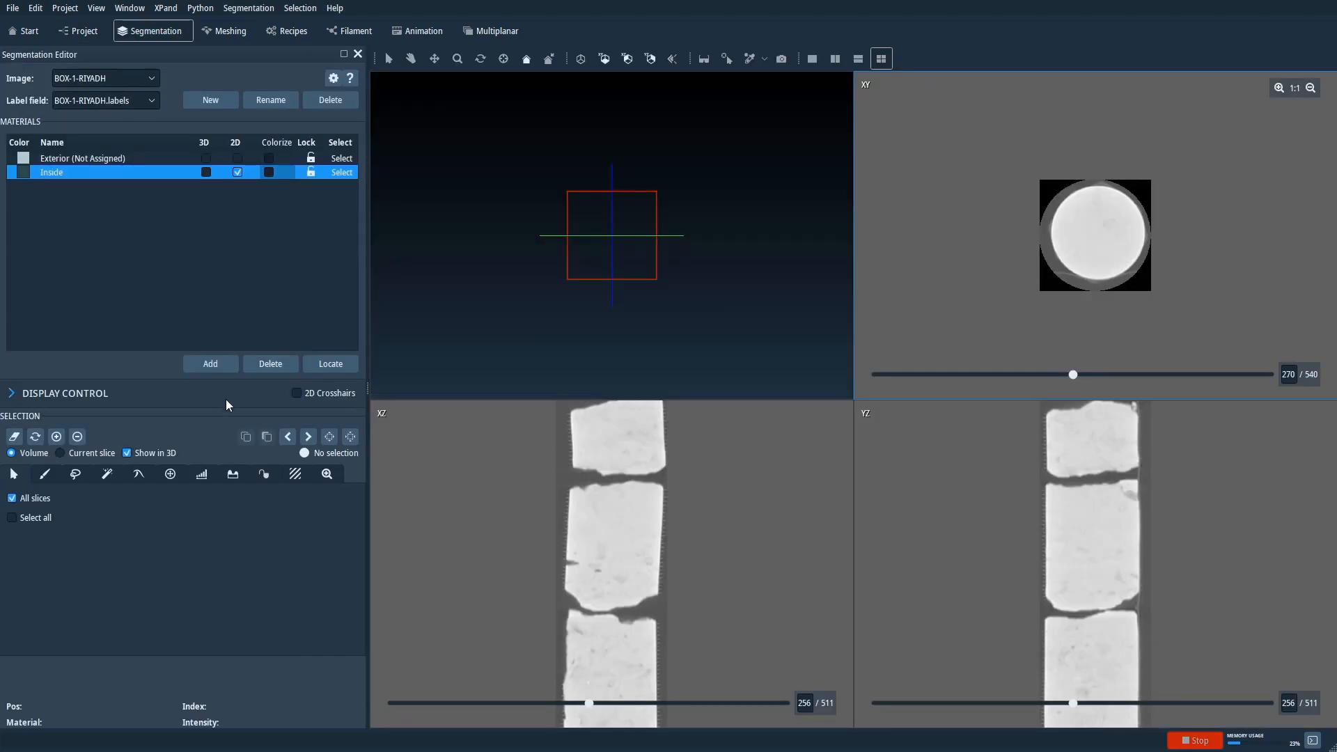
click(201, 474)
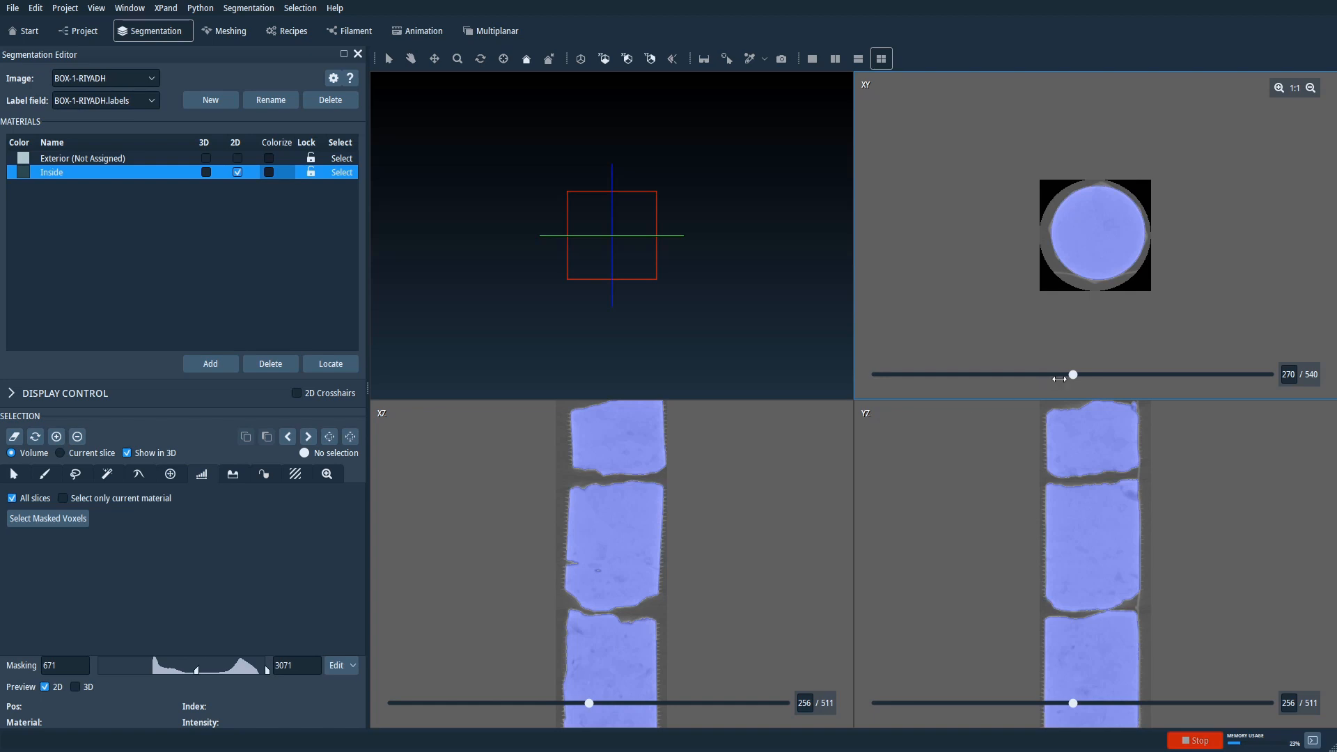
drag(1073, 374, 1131, 374)
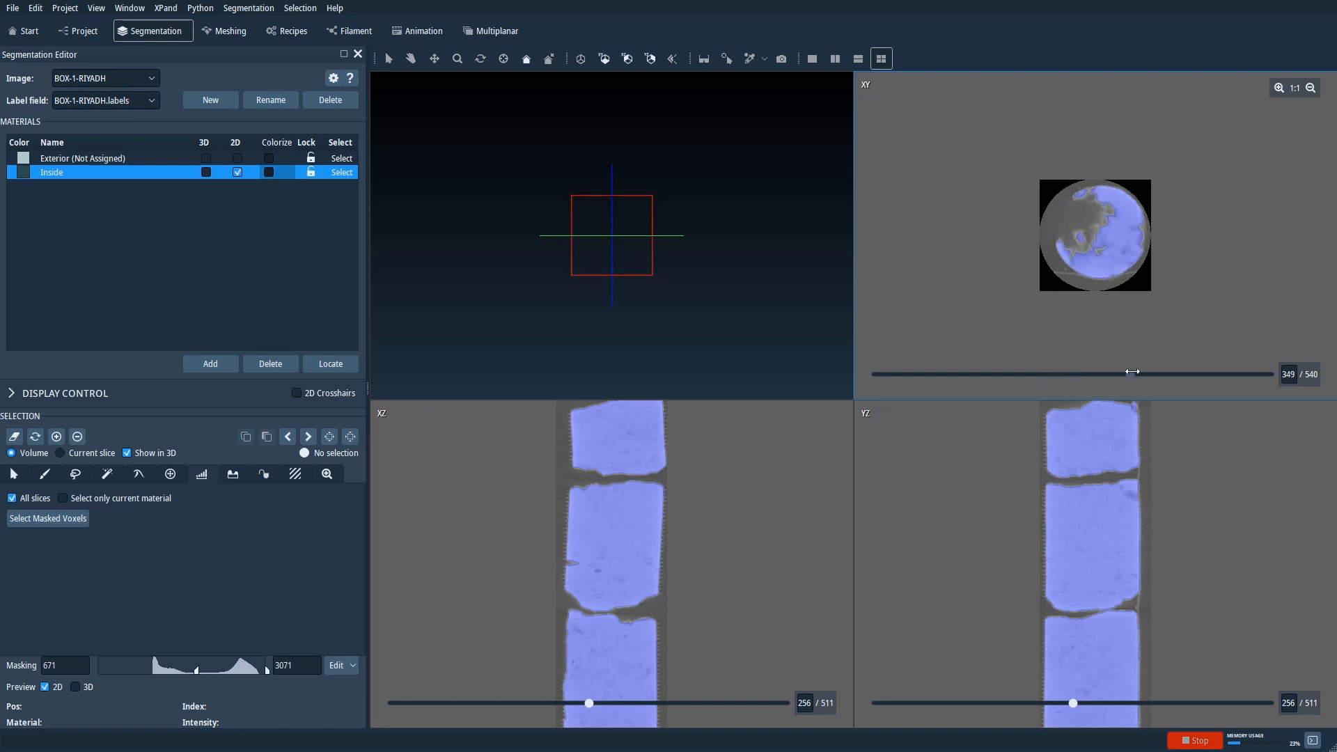
click(1280, 88)
click(1280, 88)
drag(1128, 374, 1070, 374)
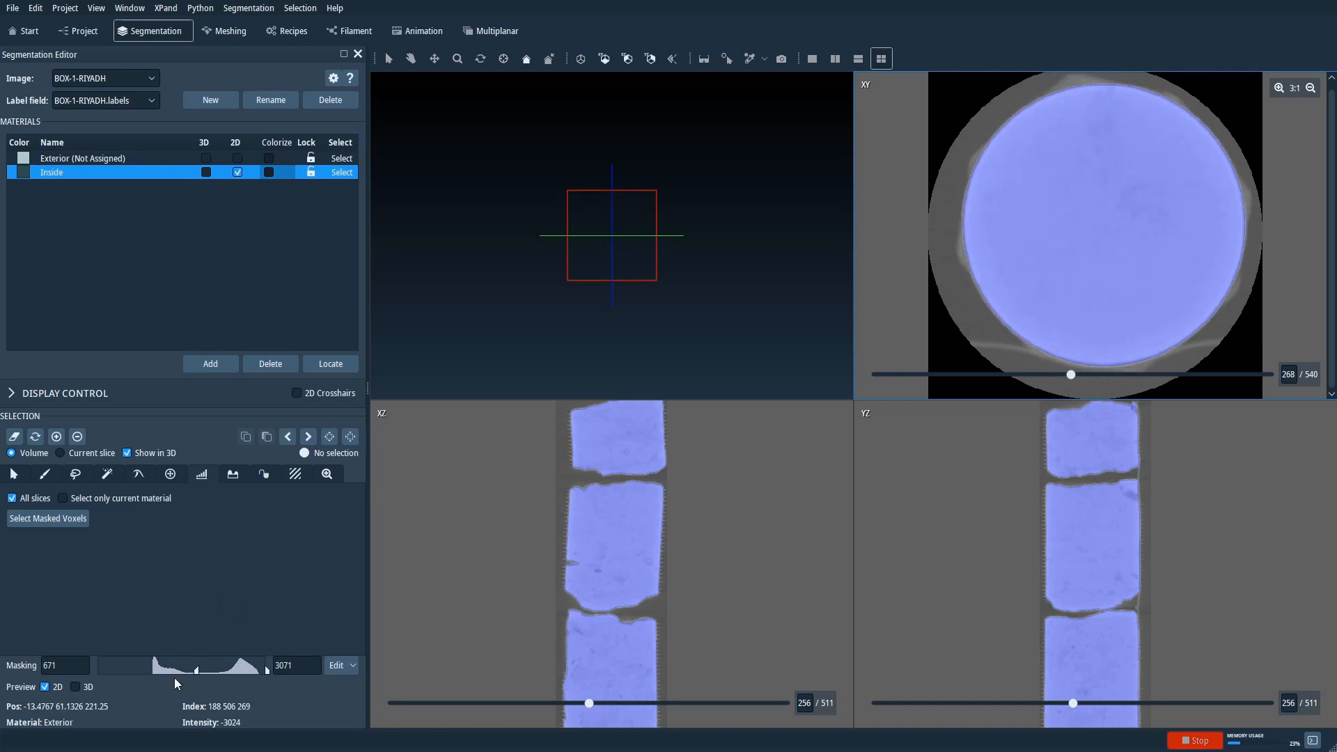
click(61, 523)
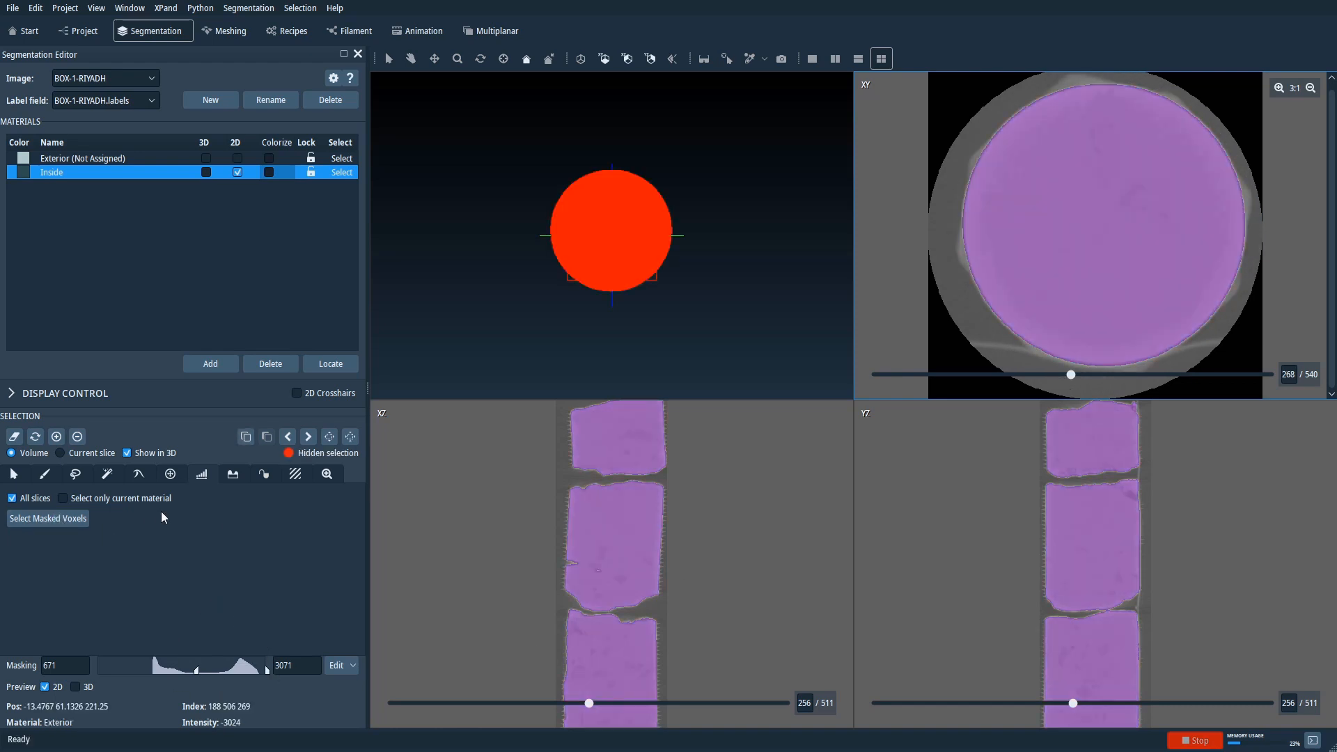
click(56, 437)
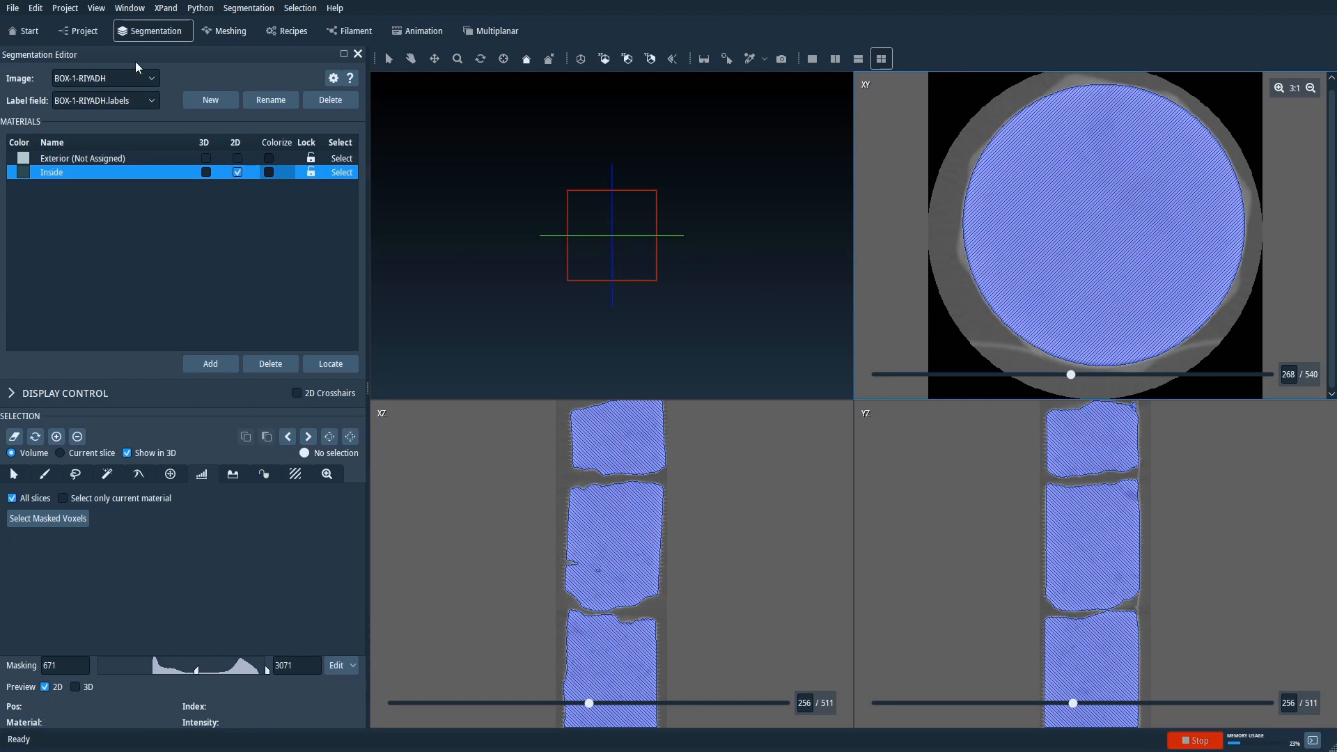
Attach a Generate Surface module to BOX-1-RIYADH.labels and consult its help page on the options and algorithm mode.
click(78, 31)
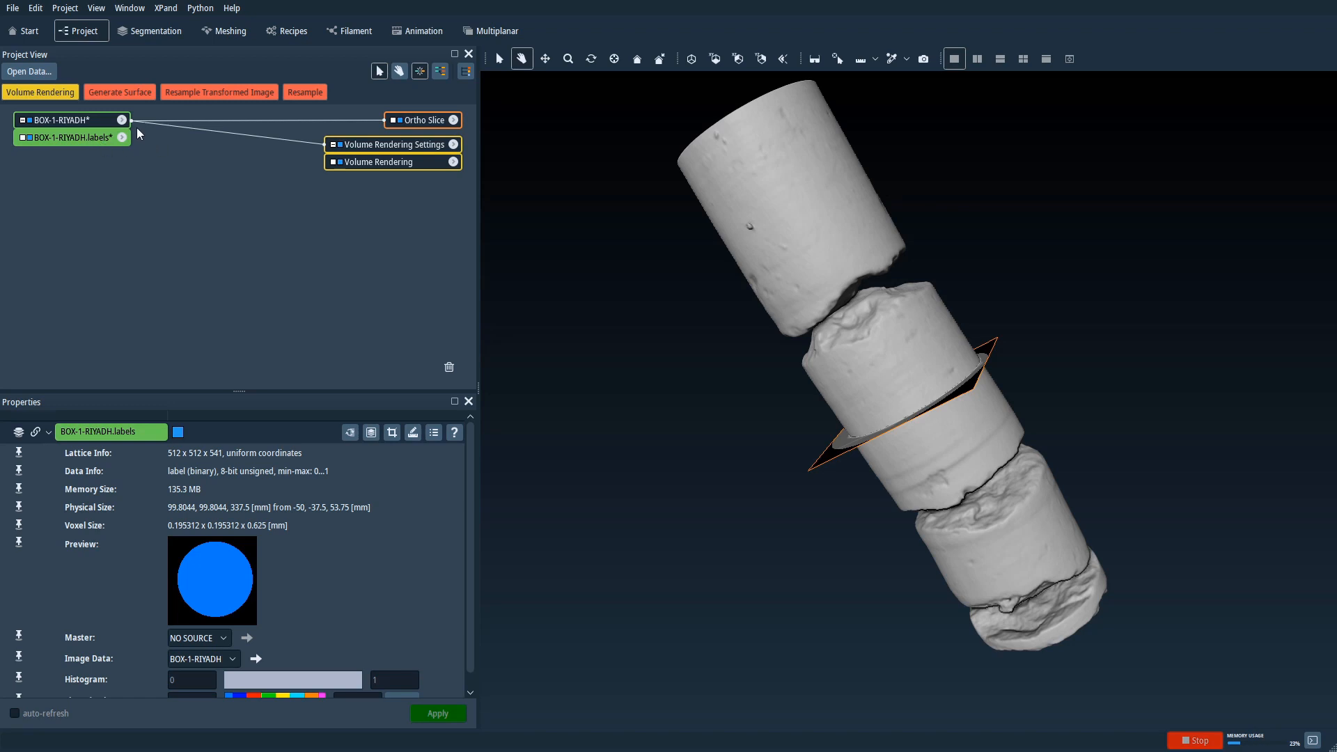
click(124, 92)
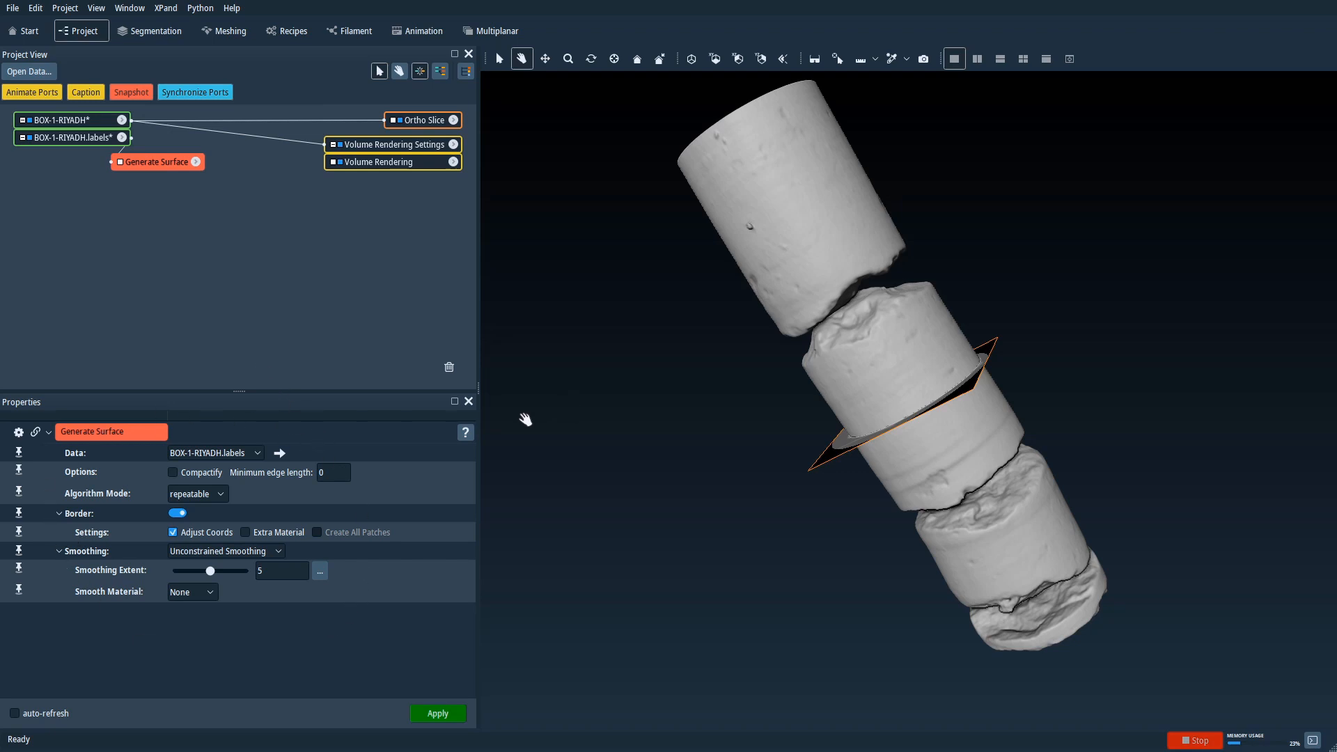
click(466, 433)
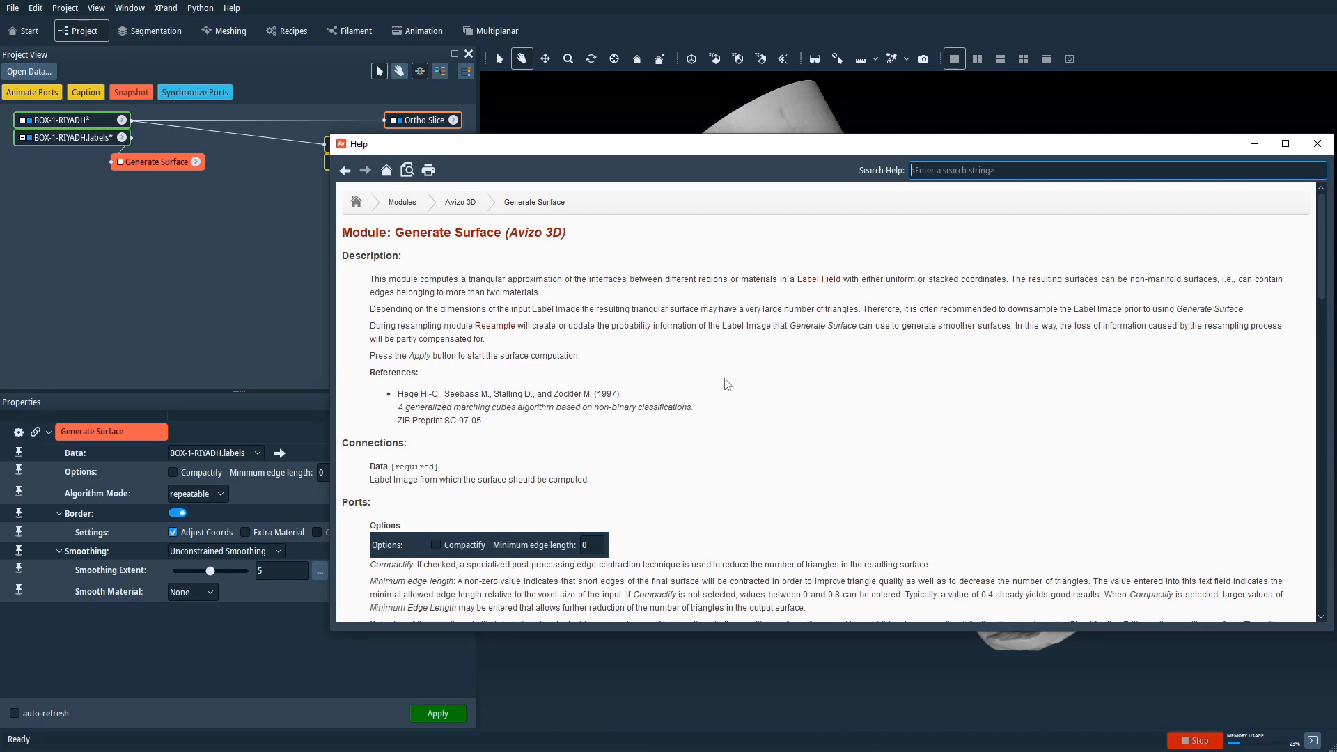
scroll(724, 386, down, 4)
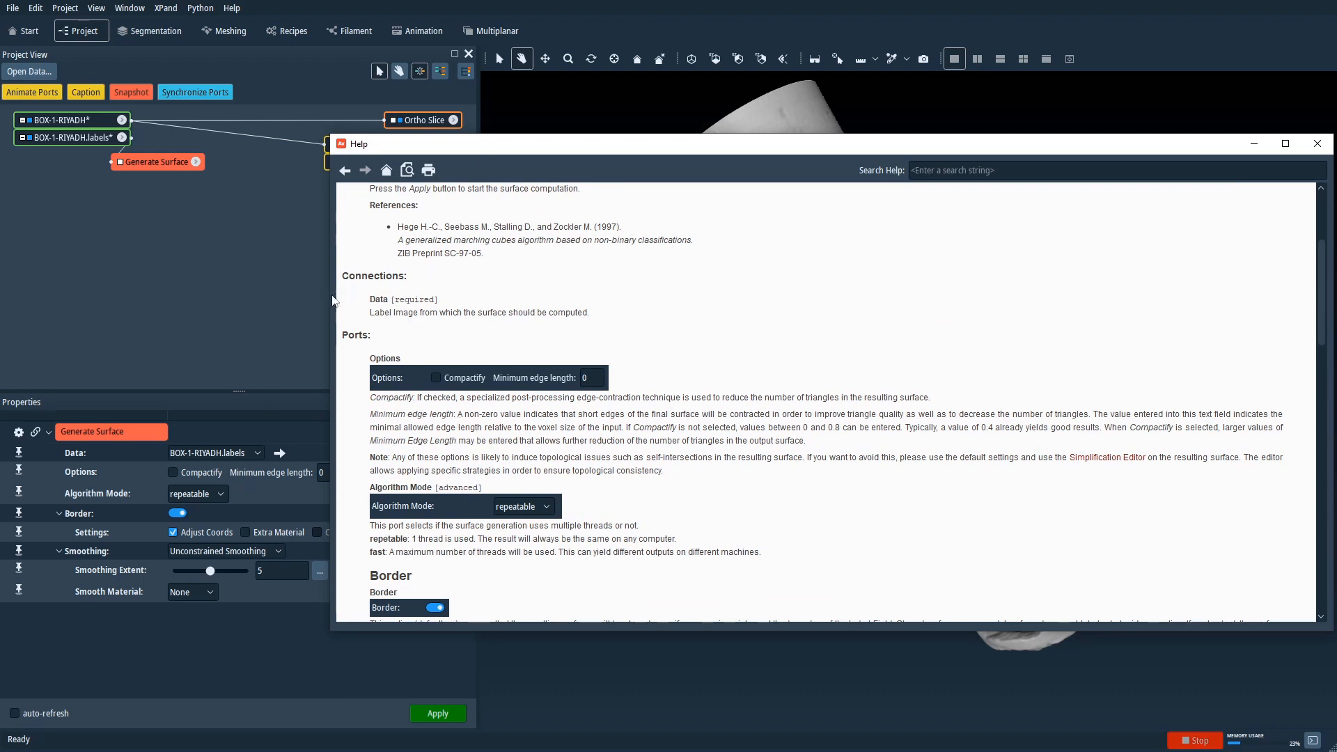
drag(328, 296, 482, 324)
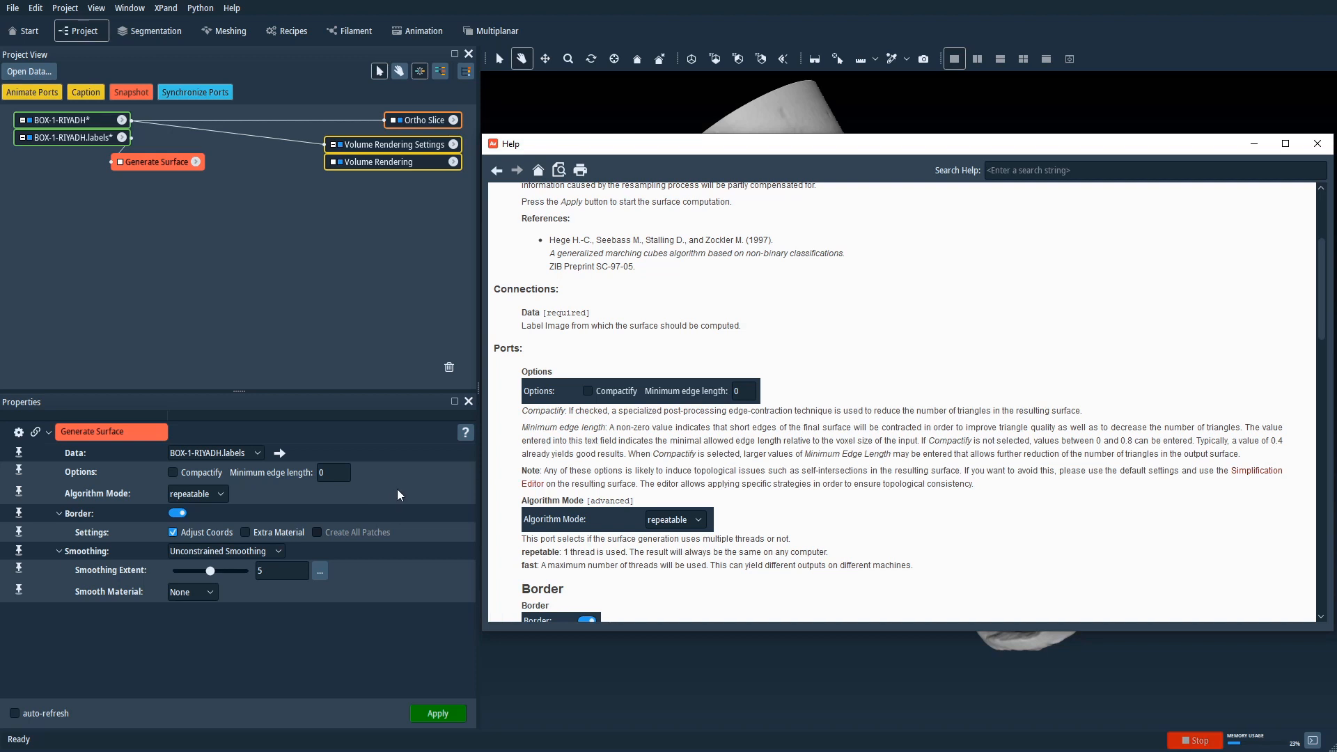
click(219, 496)
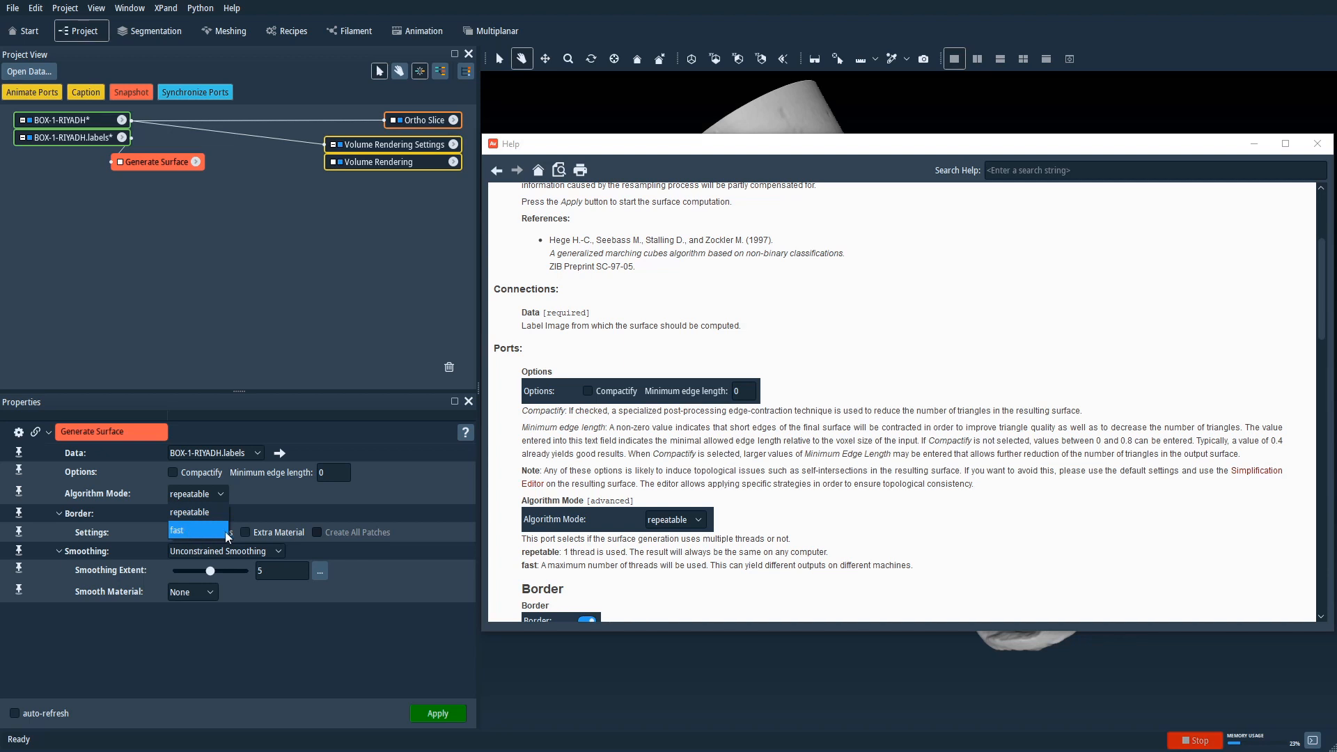
click(252, 499)
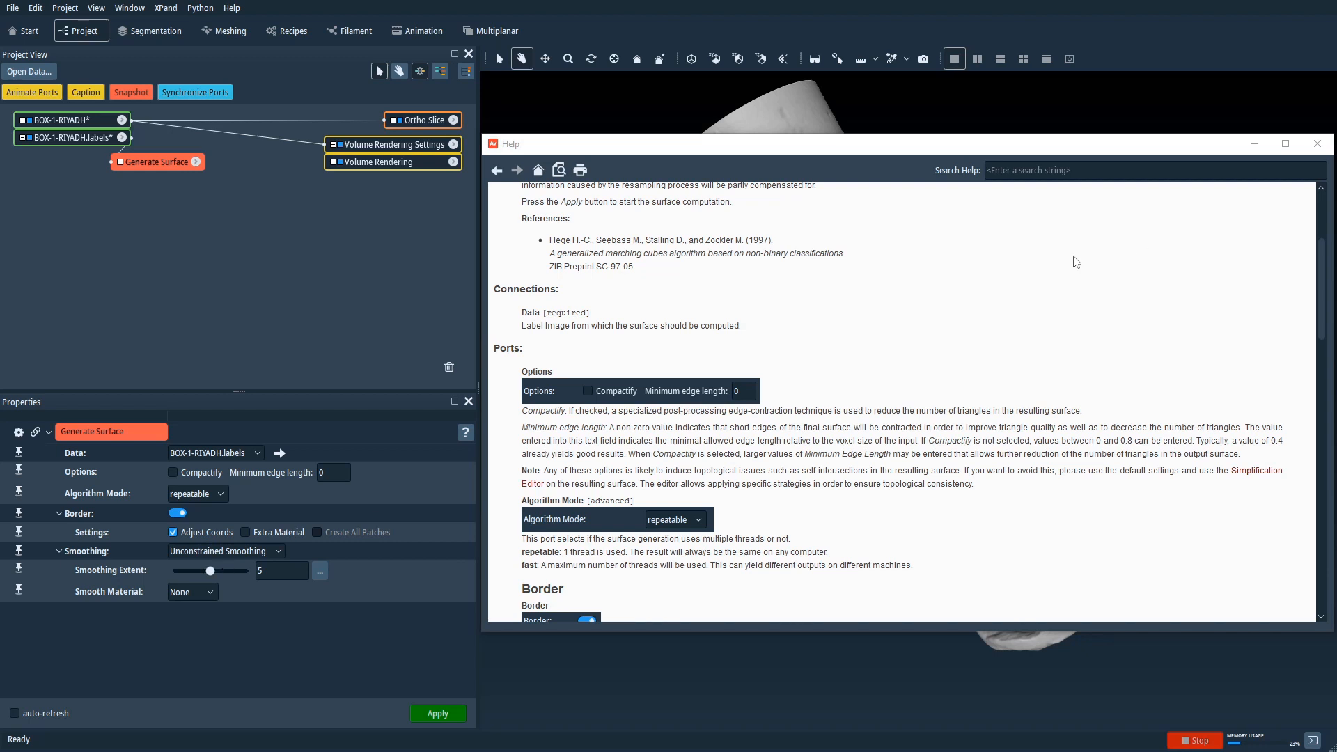
click(1318, 145)
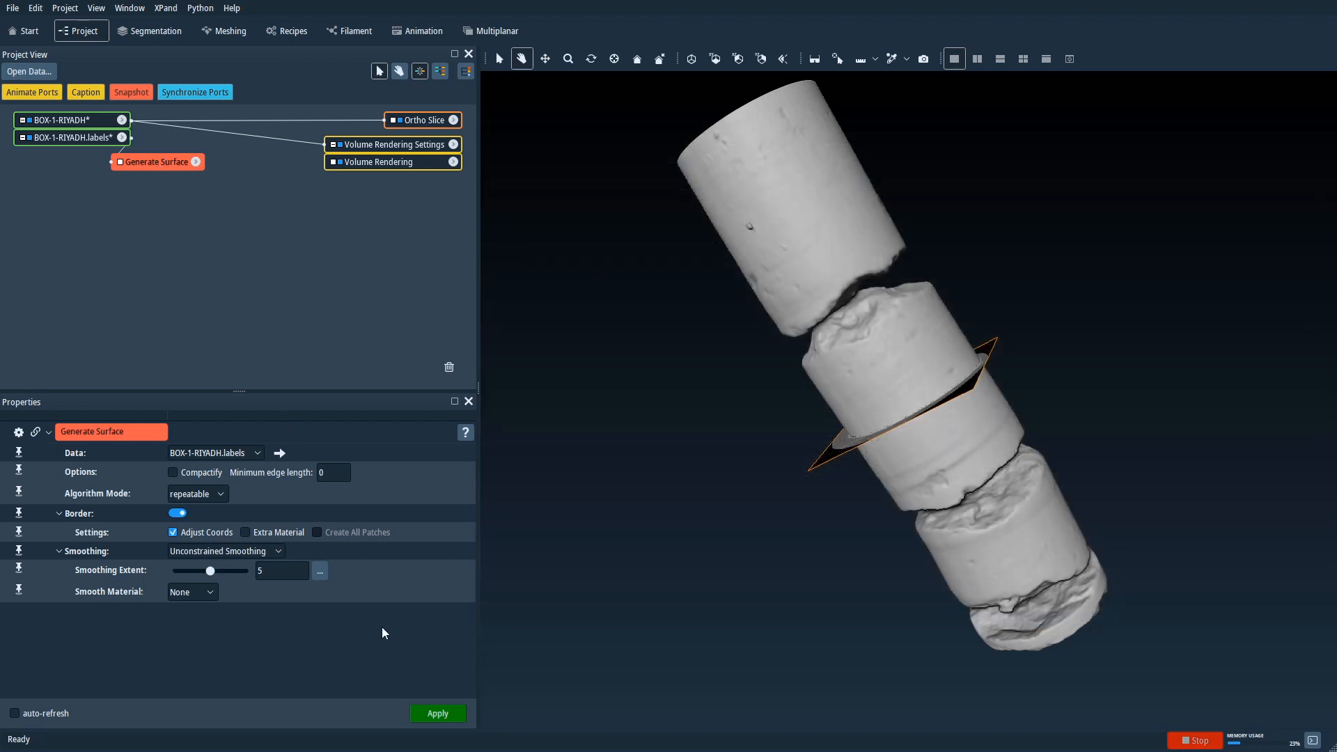
Compute the surface with repeatable mode and smoothing extent 5, display it with a Surface View and hide the Ortho Slice.
click(439, 714)
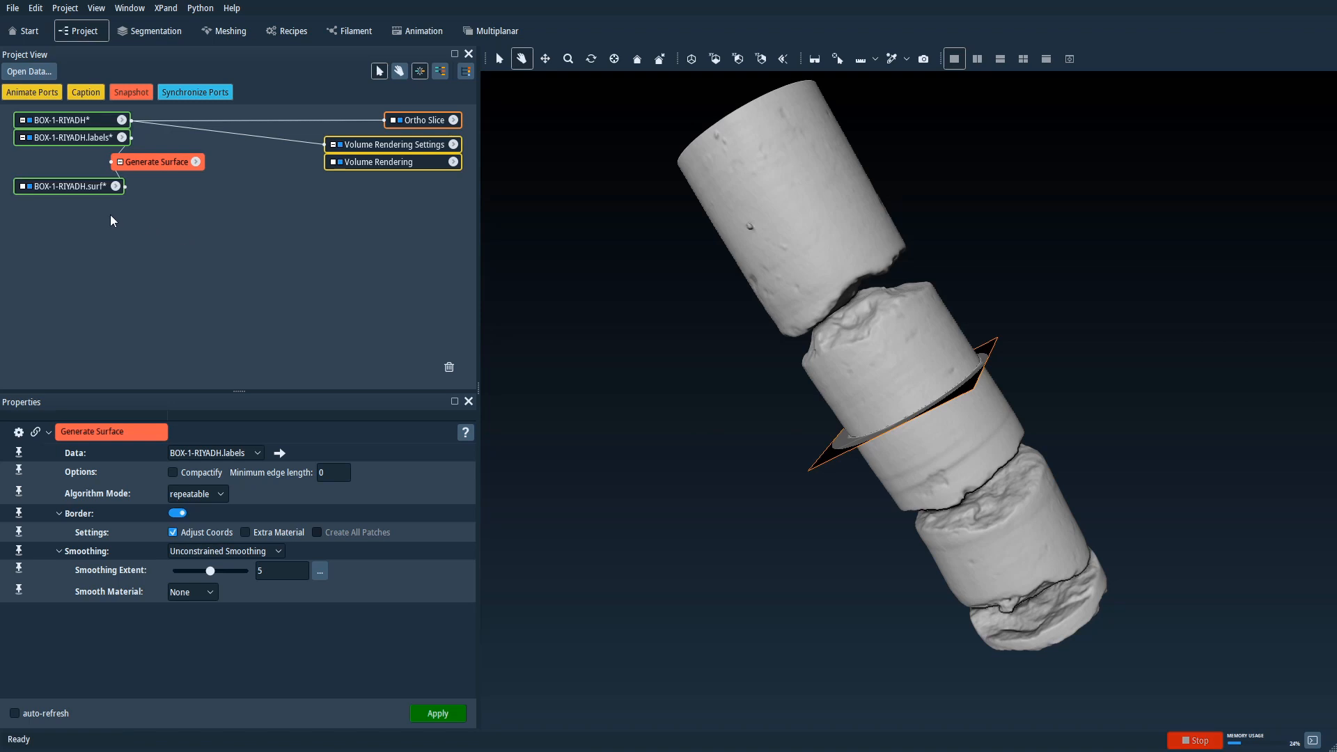
click(85, 186)
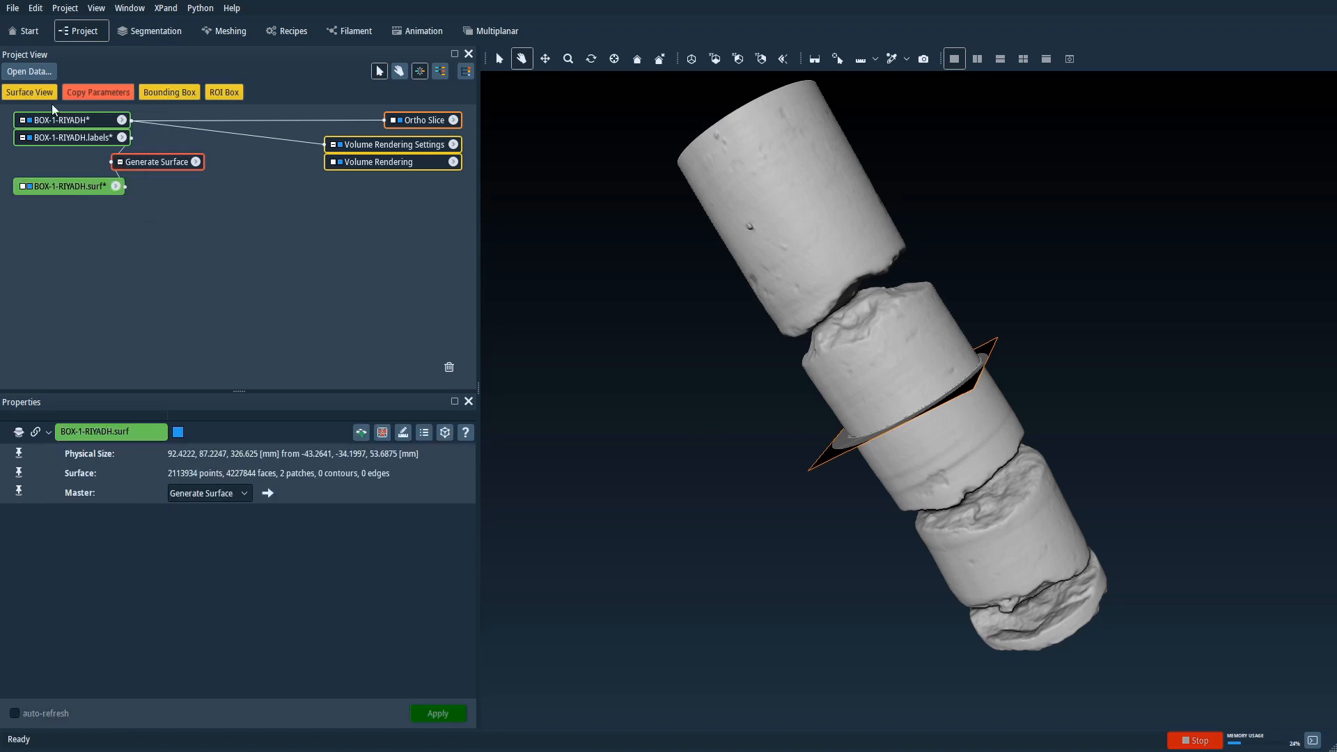
click(32, 93)
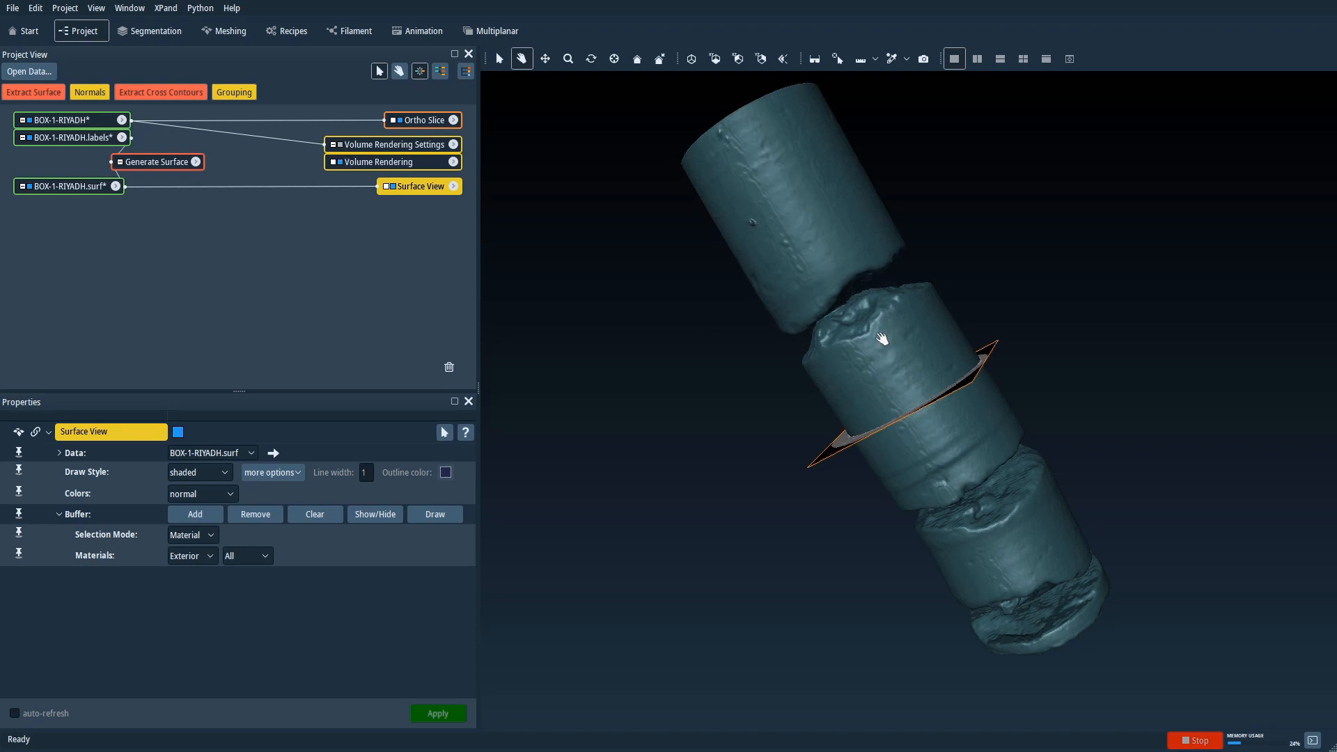
drag(889, 363, 914, 388)
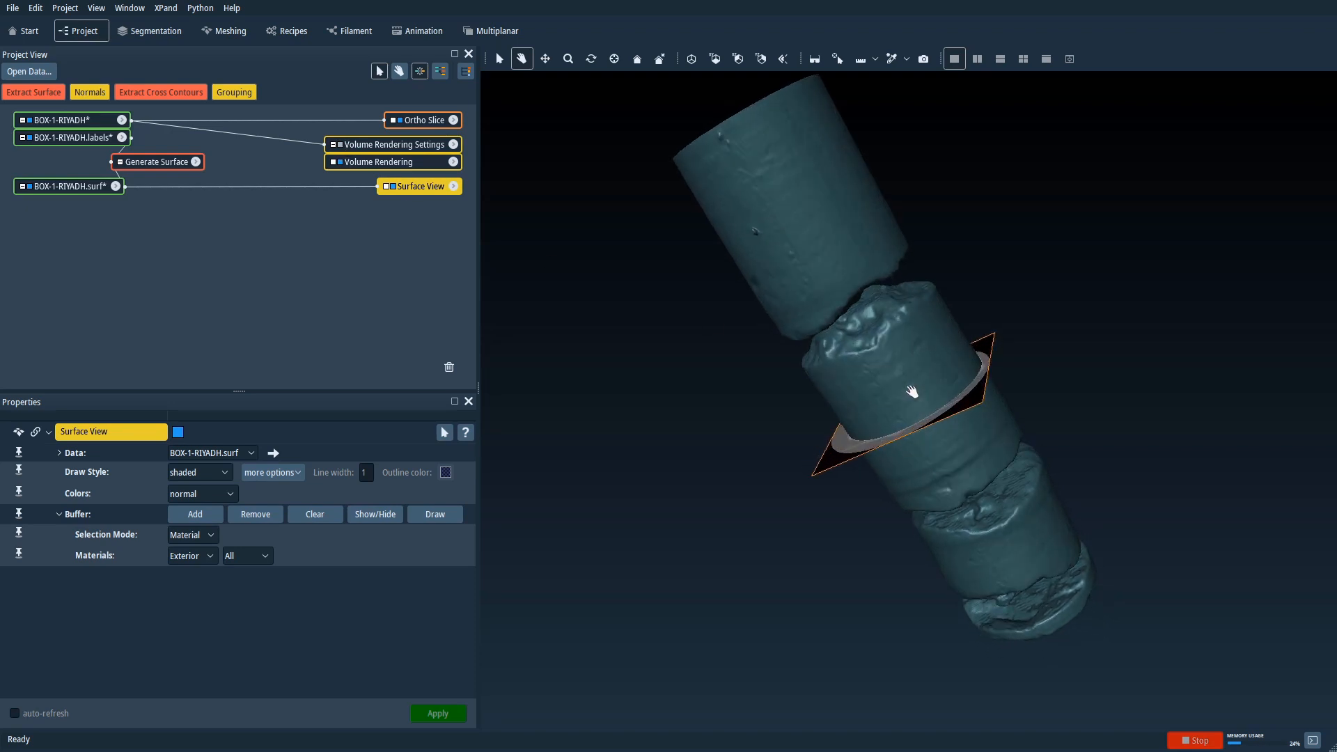
click(401, 119)
mouse_move(852, 352)
mouse_down()
mouse_move(839, 367)
mouse_move(770, 218)
mouse_move(783, 374)
mouse_move(839, 415)
mouse_move(812, 383)
mouse_move(779, 399)
mouse_move(964, 457)
mouse_move(1052, 502)
mouse_move(881, 320)
mouse_move(854, 391)
mouse_move(866, 397)
mouse_move(841, 373)
mouse_up()
Check the point and face counts of BOX-1-RIYADH.surf and examine the core surface from several angles.
click(88, 189)
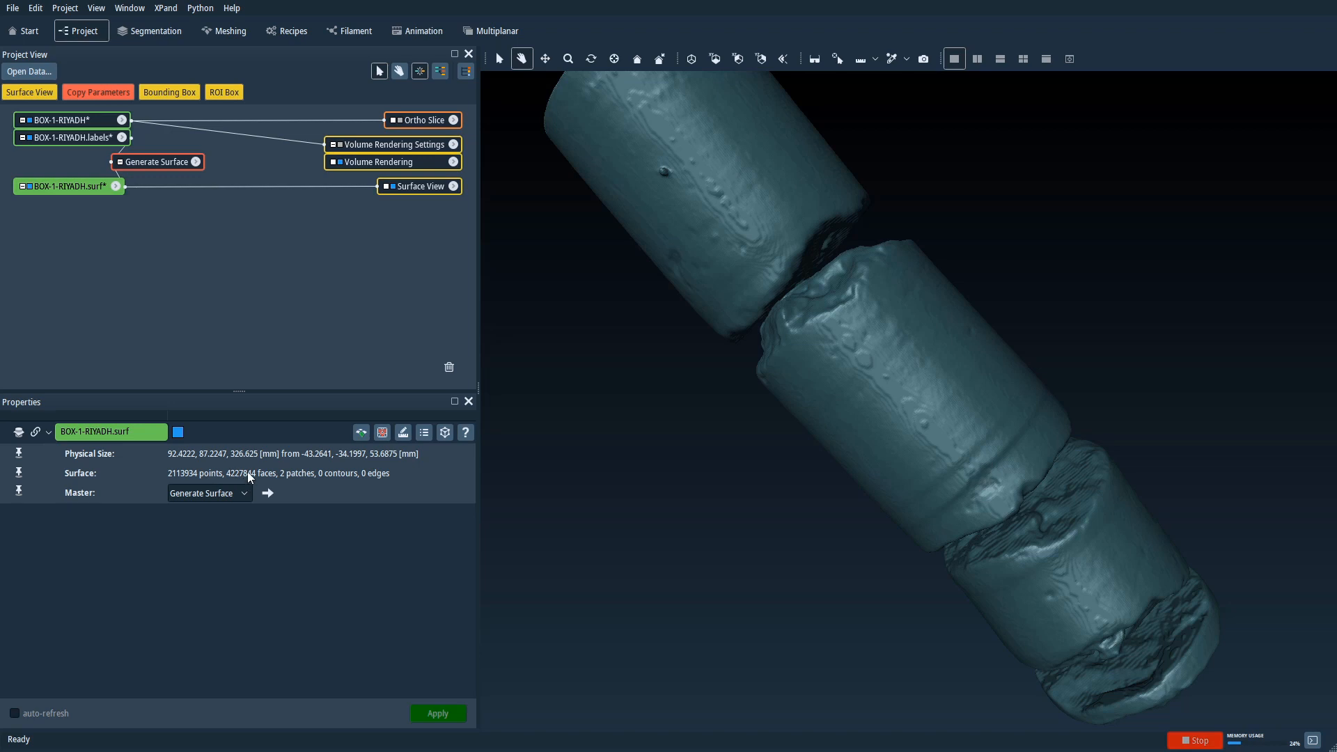
drag(704, 437, 750, 397)
scroll(807, 384, up, 1)
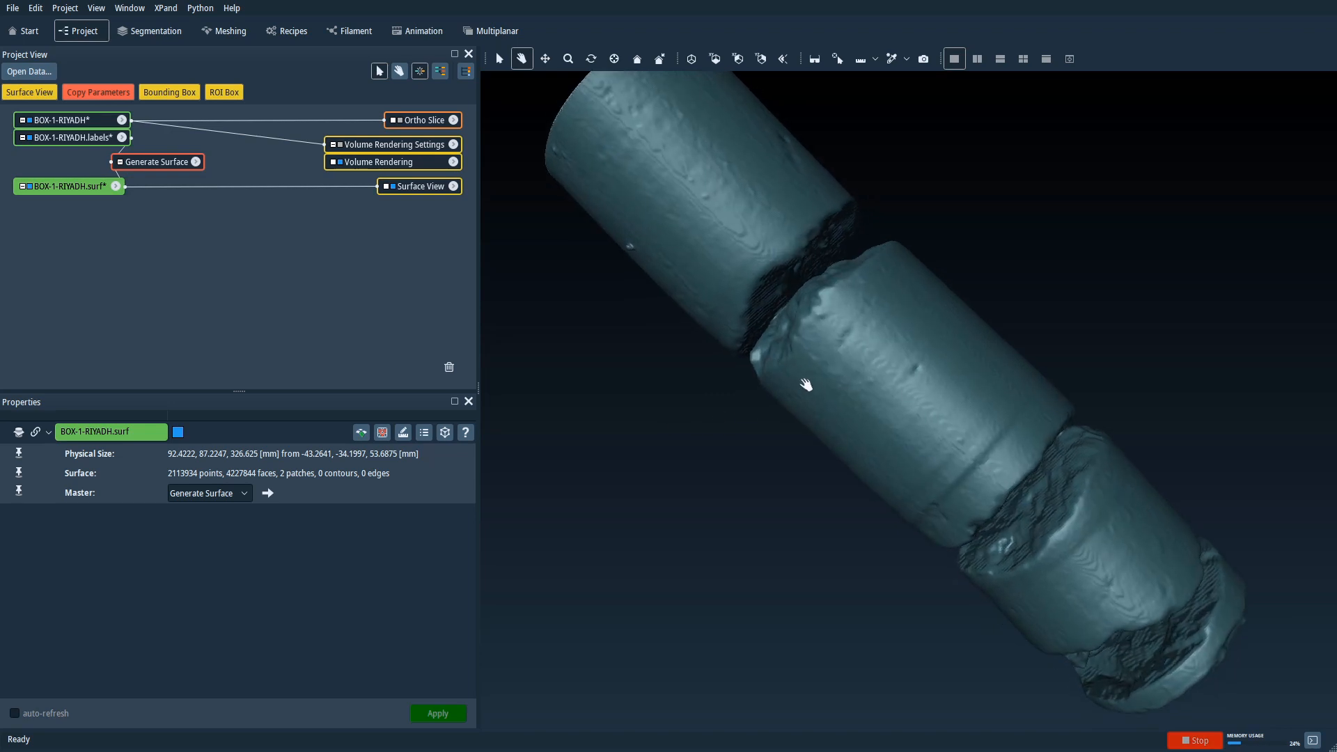
drag(817, 362, 851, 334)
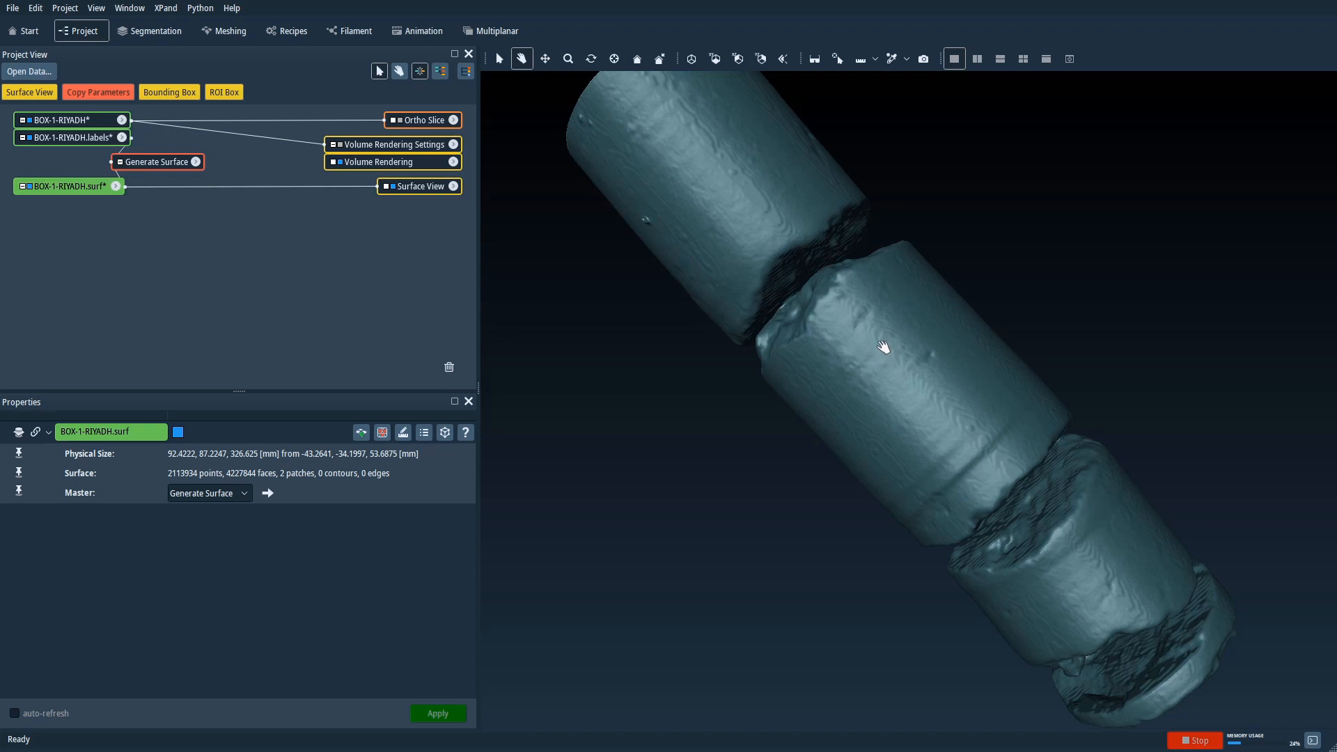
drag(875, 310, 940, 323)
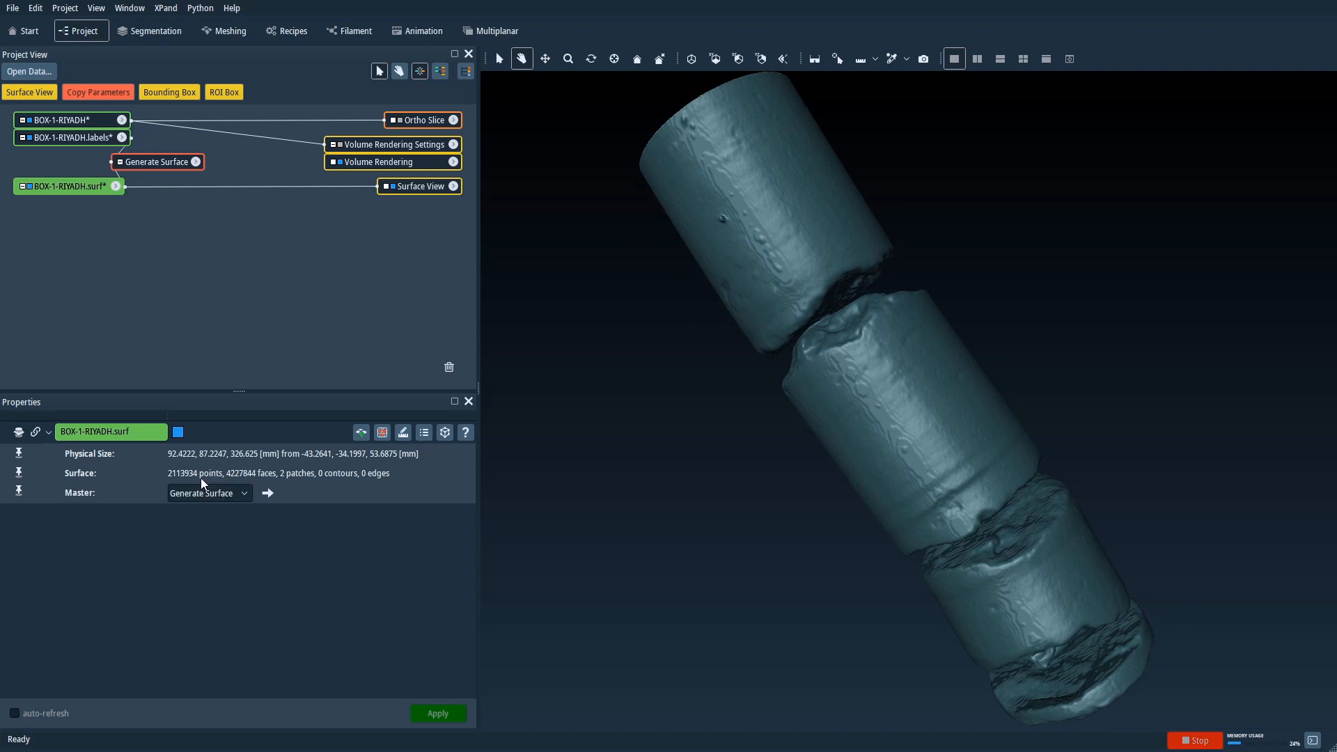
drag(755, 382, 771, 427)
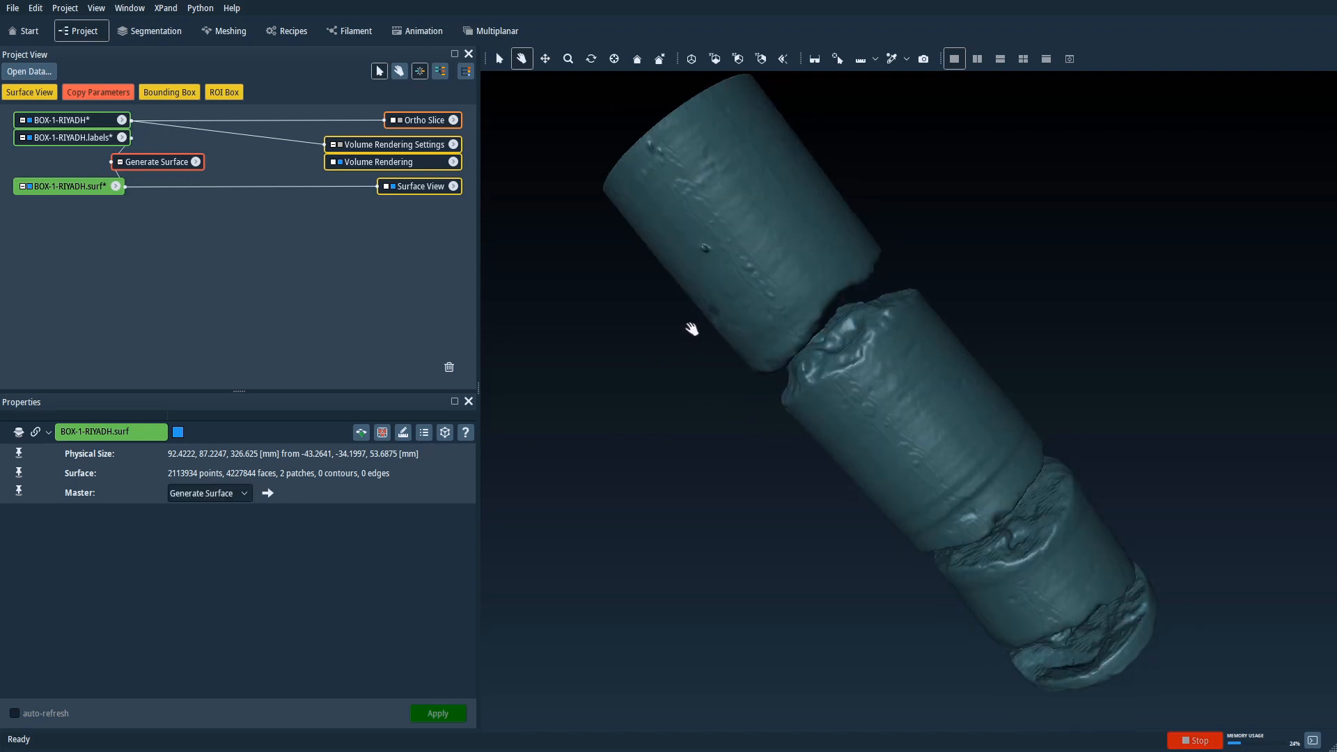
drag(733, 346, 725, 361)
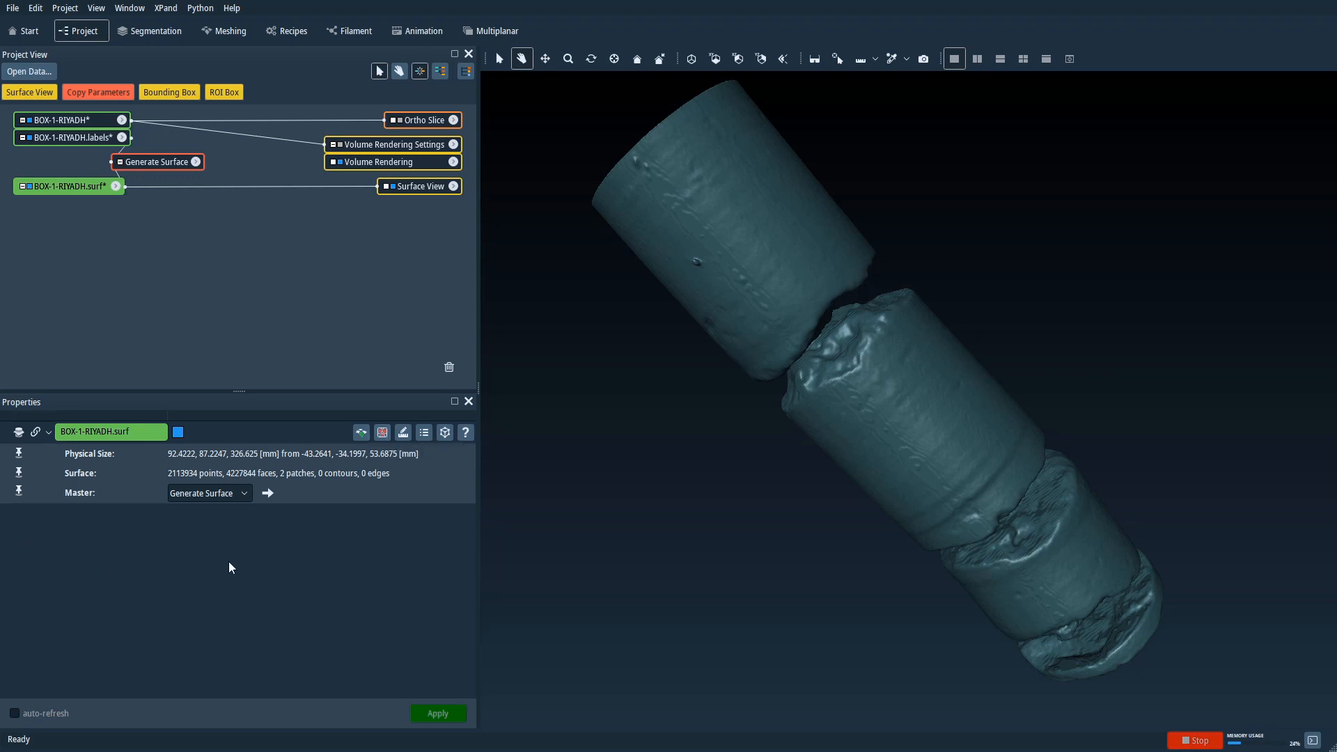
Simplify the BOX-1-RIYADH.surf surface to 400000 faces with the Simplification Editor and check the reduced model.
click(382, 432)
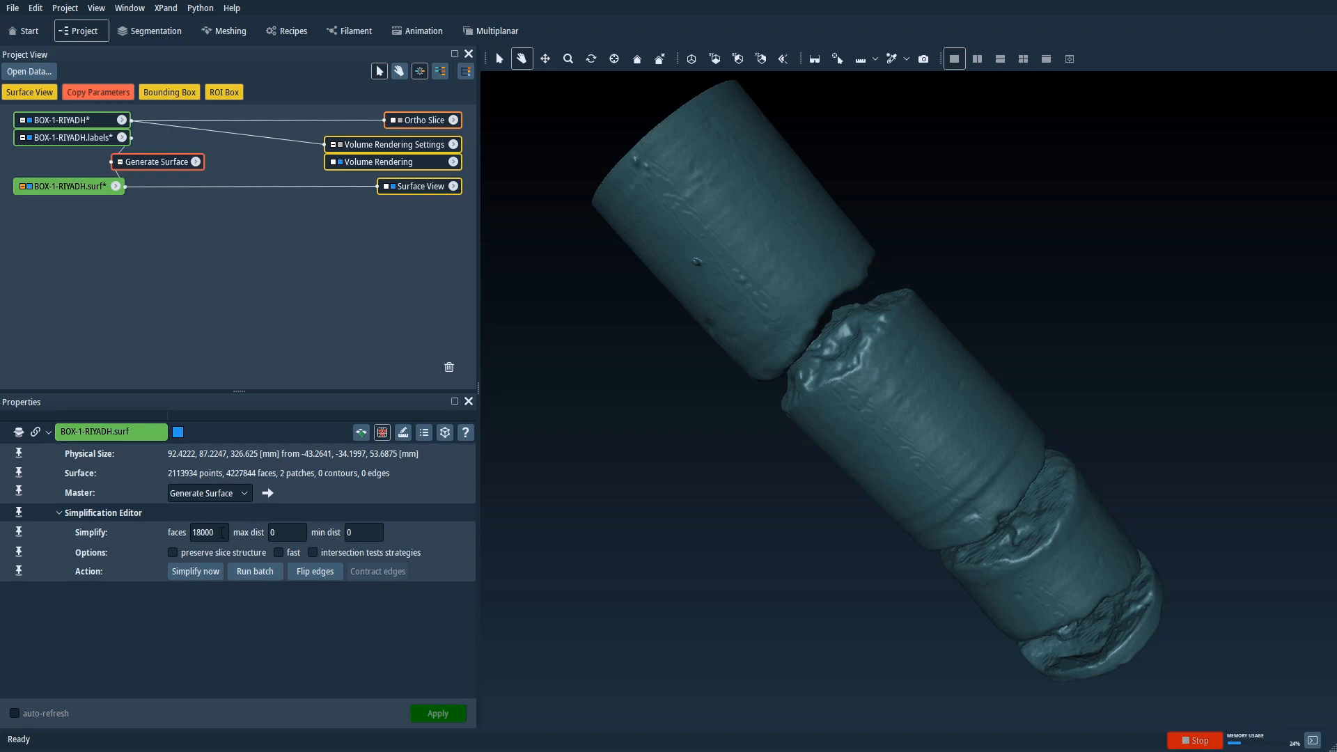
drag(222, 534, 187, 536)
click(201, 533)
drag(197, 533, 201, 533)
drag(200, 533, 184, 538)
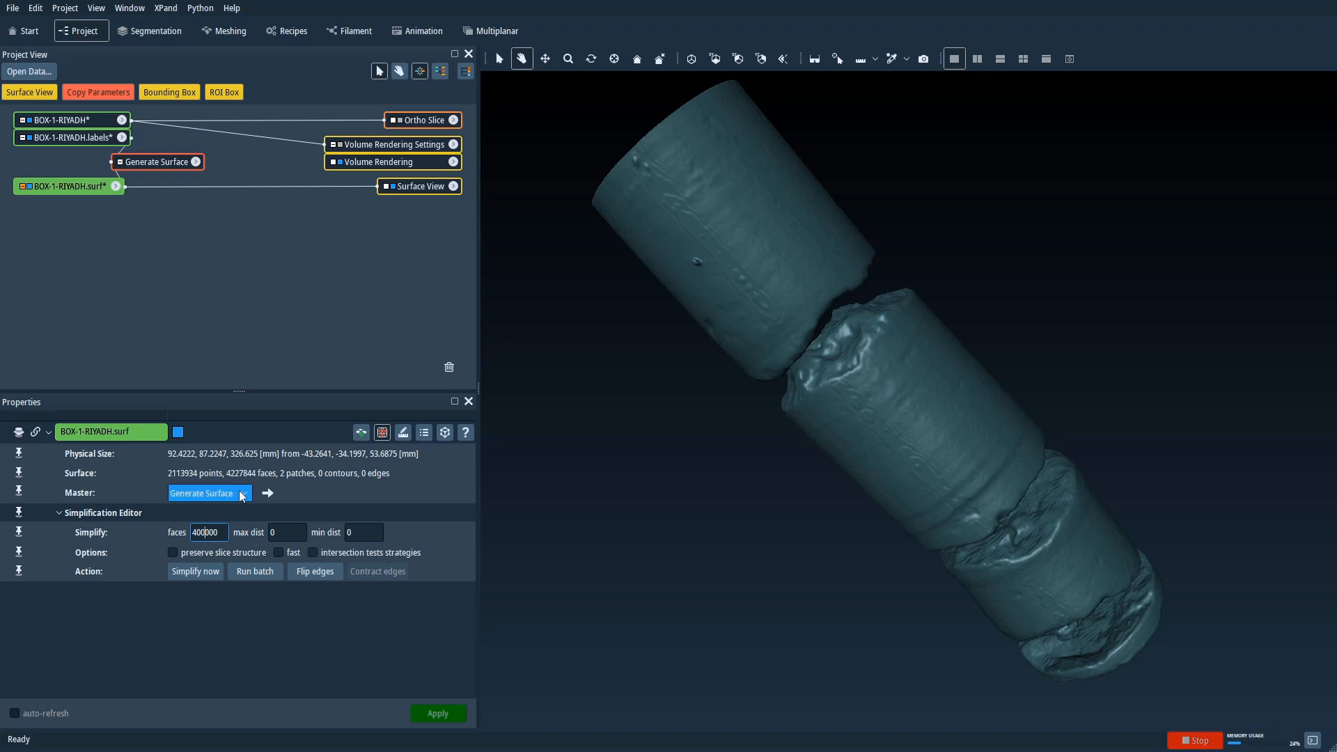
click(197, 571)
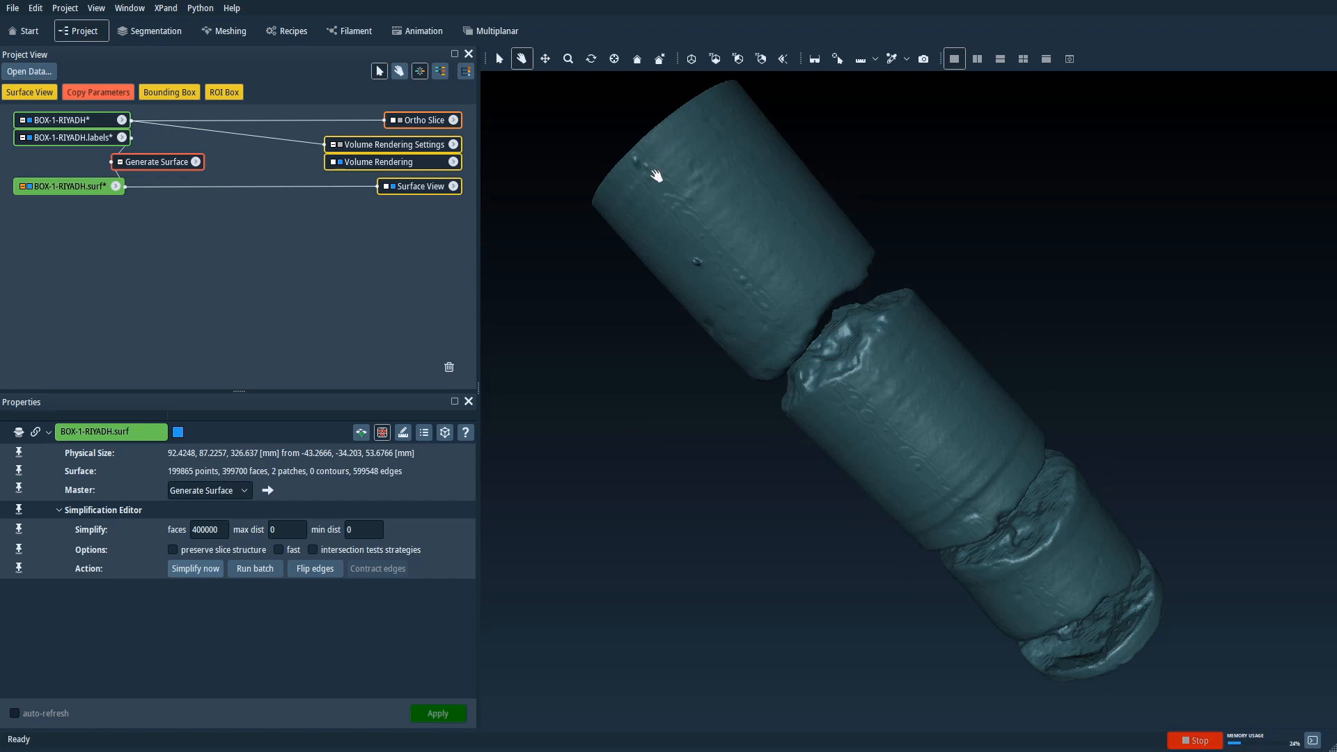
drag(736, 245, 737, 324)
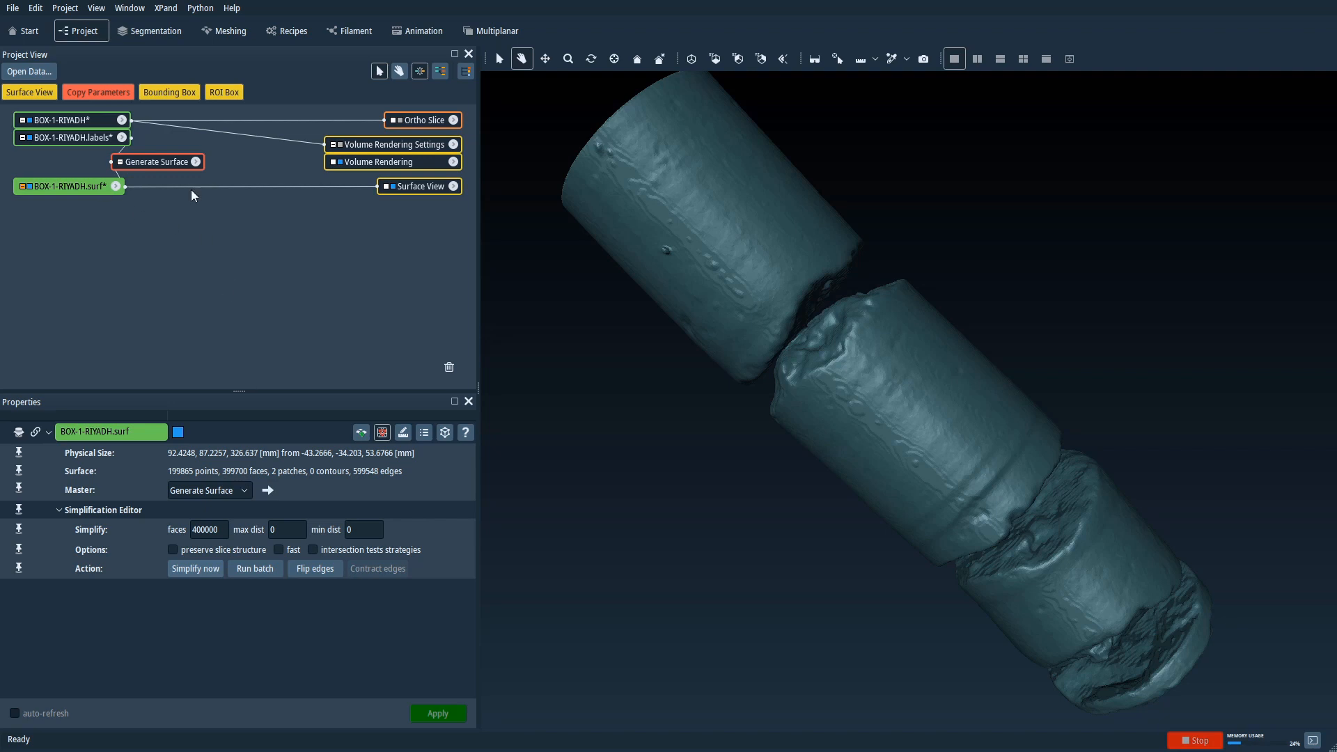
Set the Surface View draw style to outlined and examine the triangle mesh up close around the gap between core pieces.
click(420, 189)
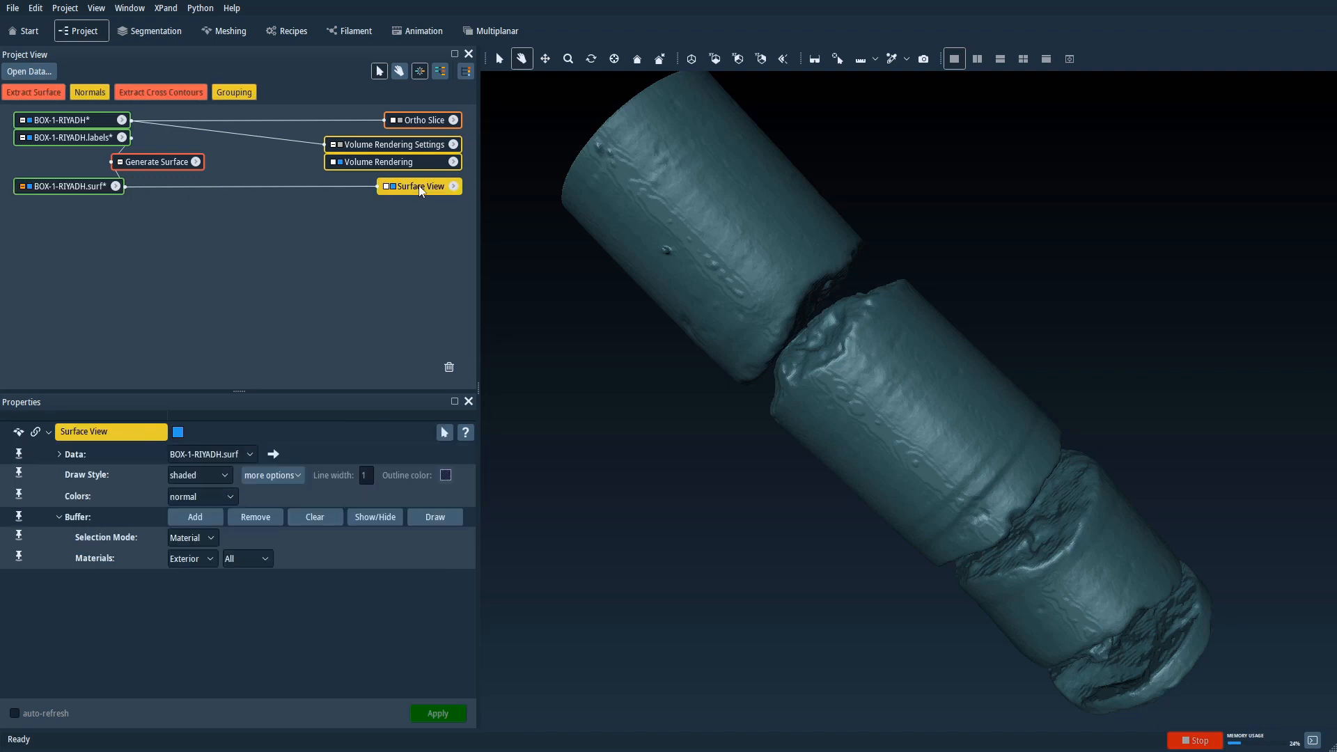
click(222, 475)
click(207, 493)
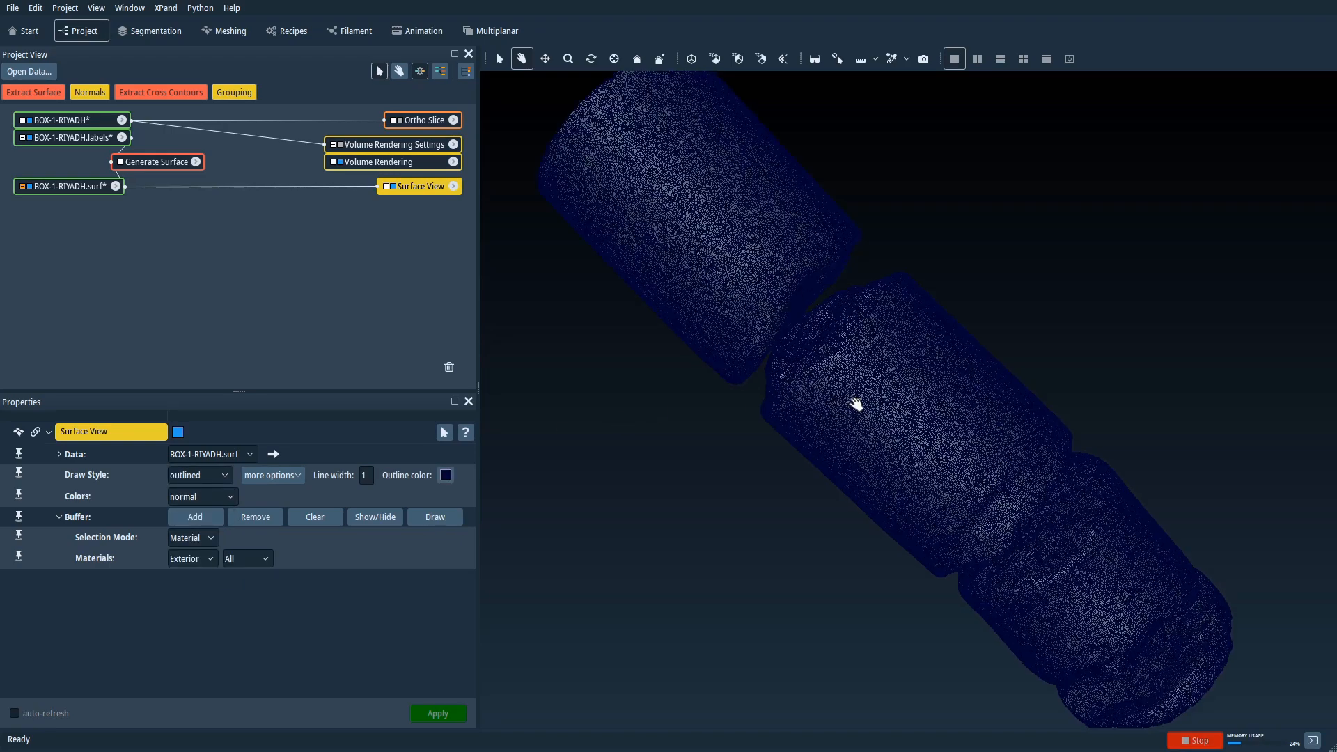
scroll(857, 405, up, 5)
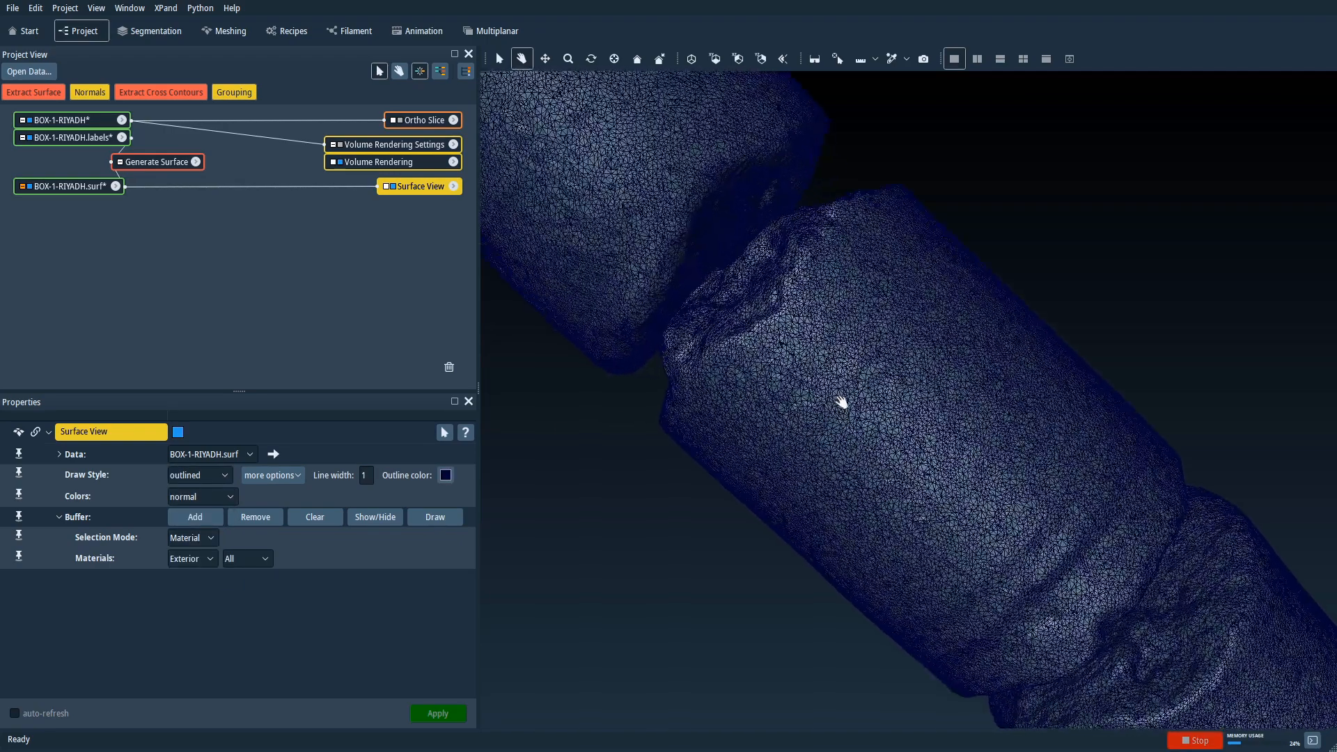
scroll(842, 402, up, 5)
scroll(853, 360, up, 1)
middle_drag(854, 353, 943, 392)
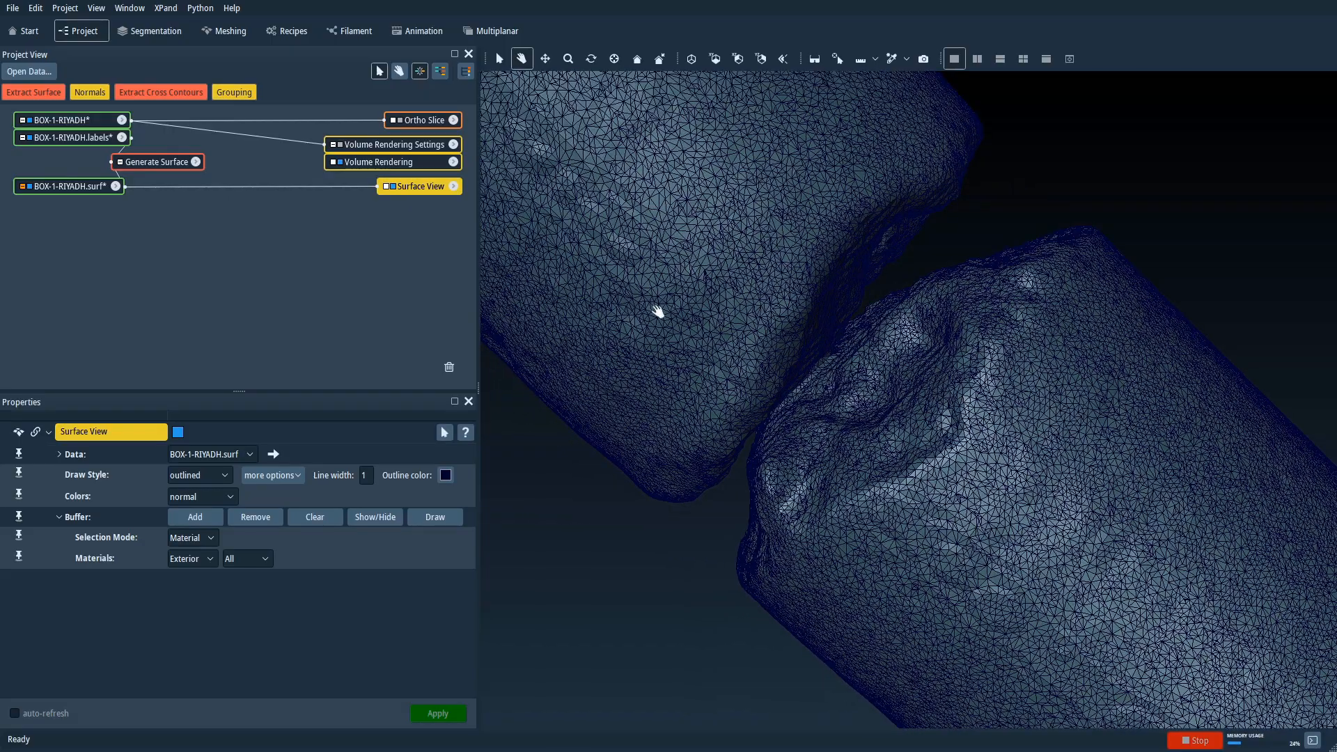
Simplify the BOX-1-RIYADH.surf surface further to 200000 faces and inspect the coarser mesh.
click(96, 191)
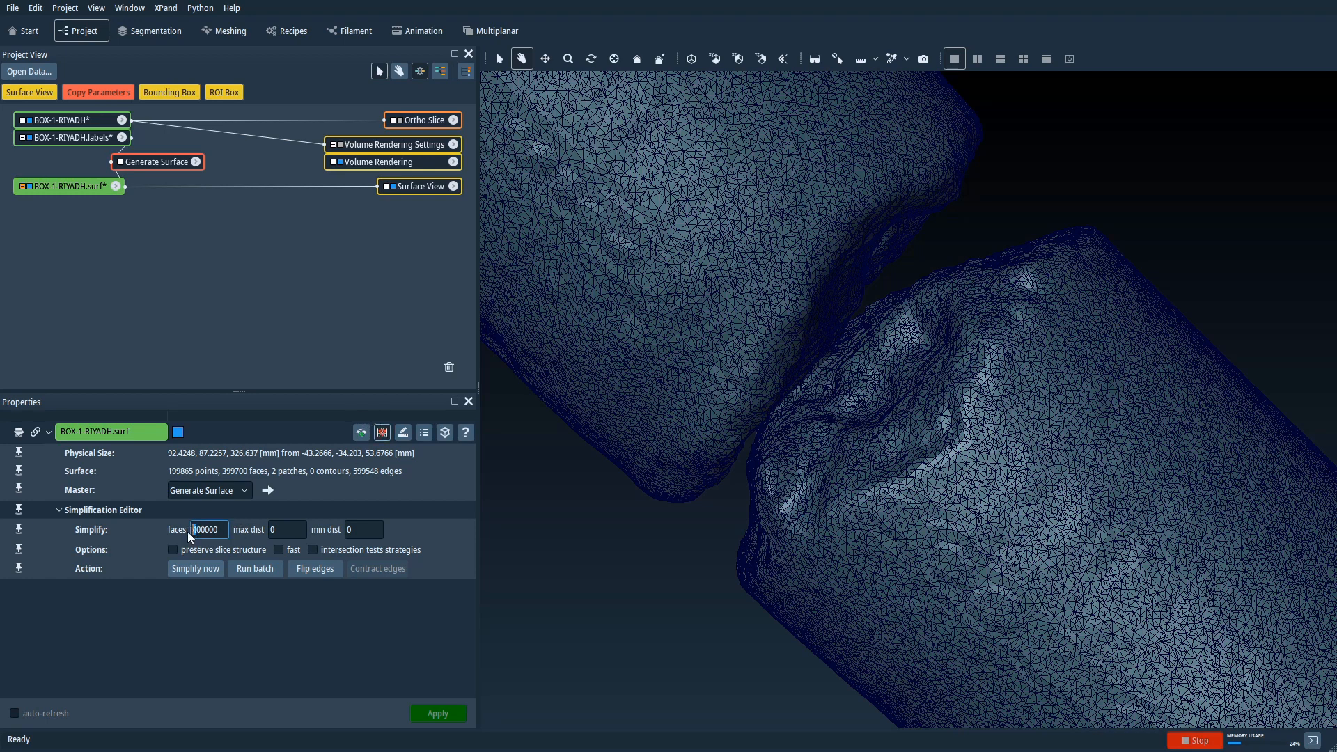
click(196, 569)
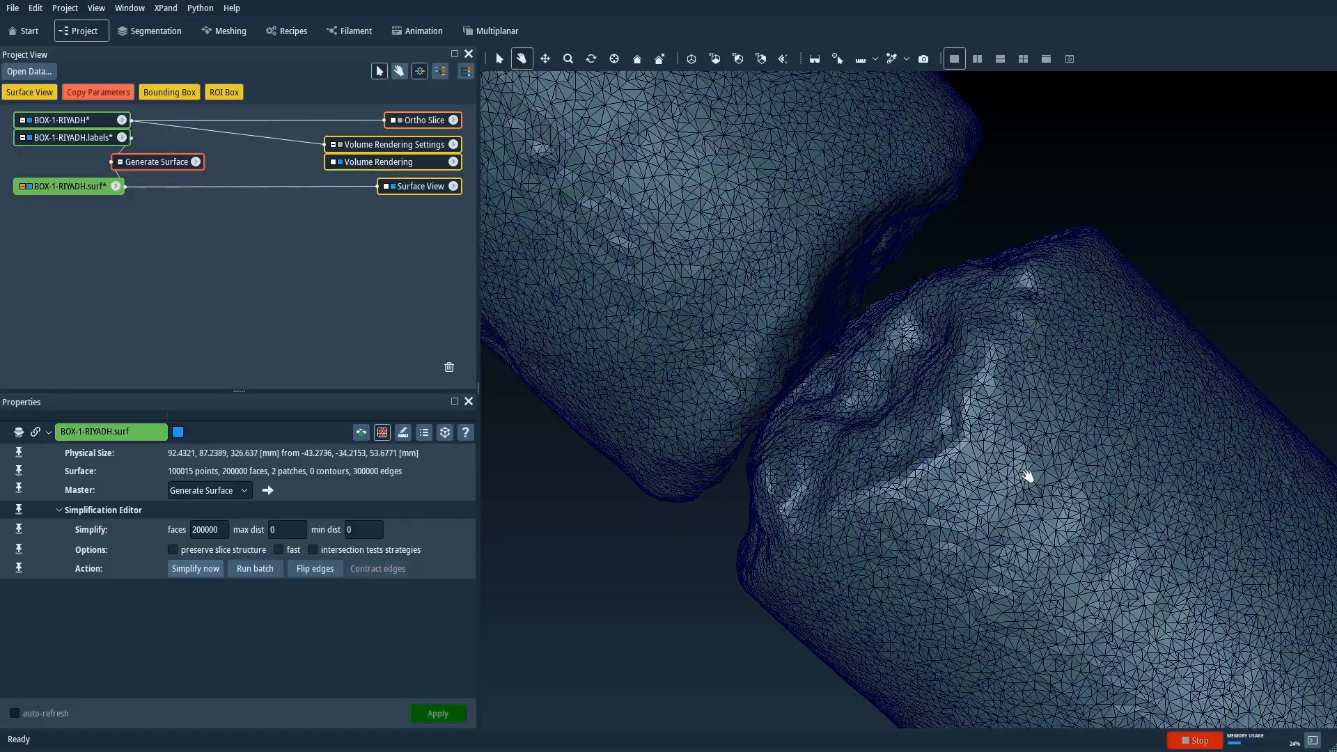
drag(978, 479, 724, 304)
drag(1031, 537, 940, 501)
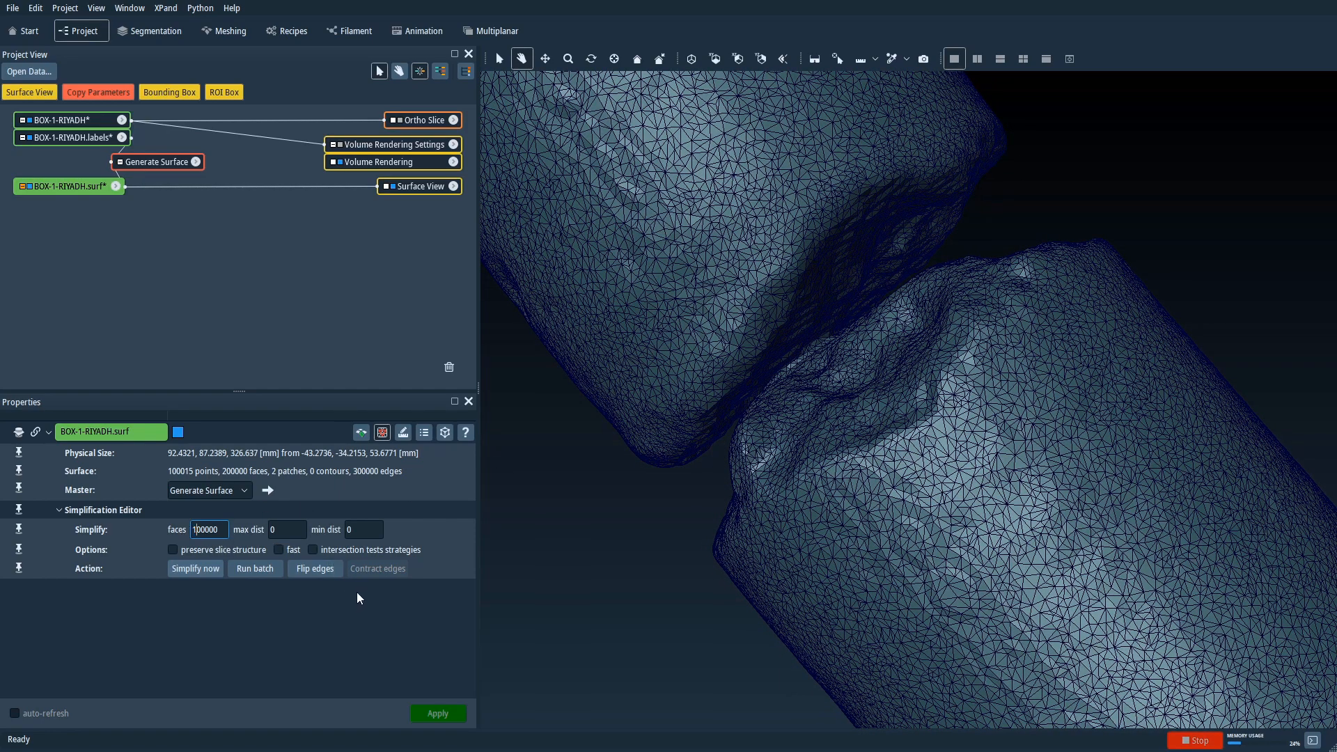
Simplify the BOX-1-RIYADH.surf surface to 100000 faces and inspect the whole reduced core mesh.
click(200, 569)
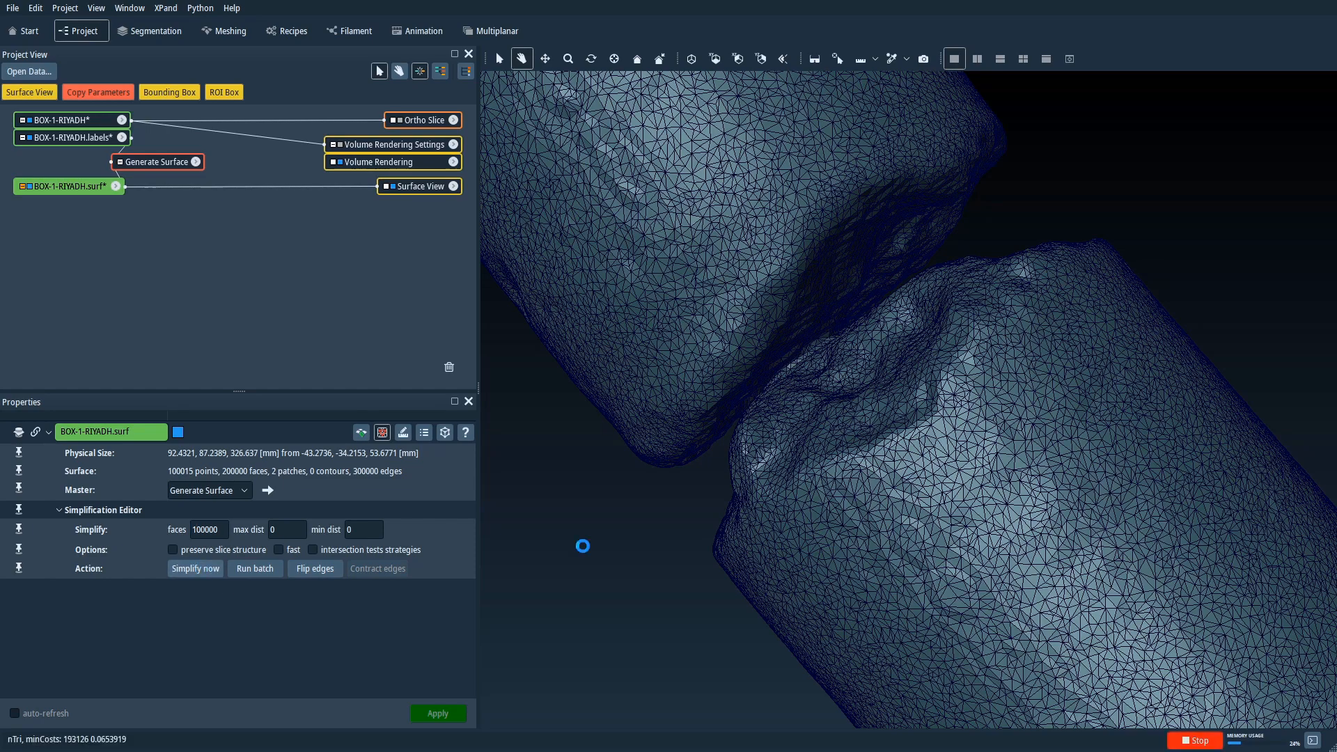
drag(965, 538, 1187, 454)
drag(904, 338, 860, 359)
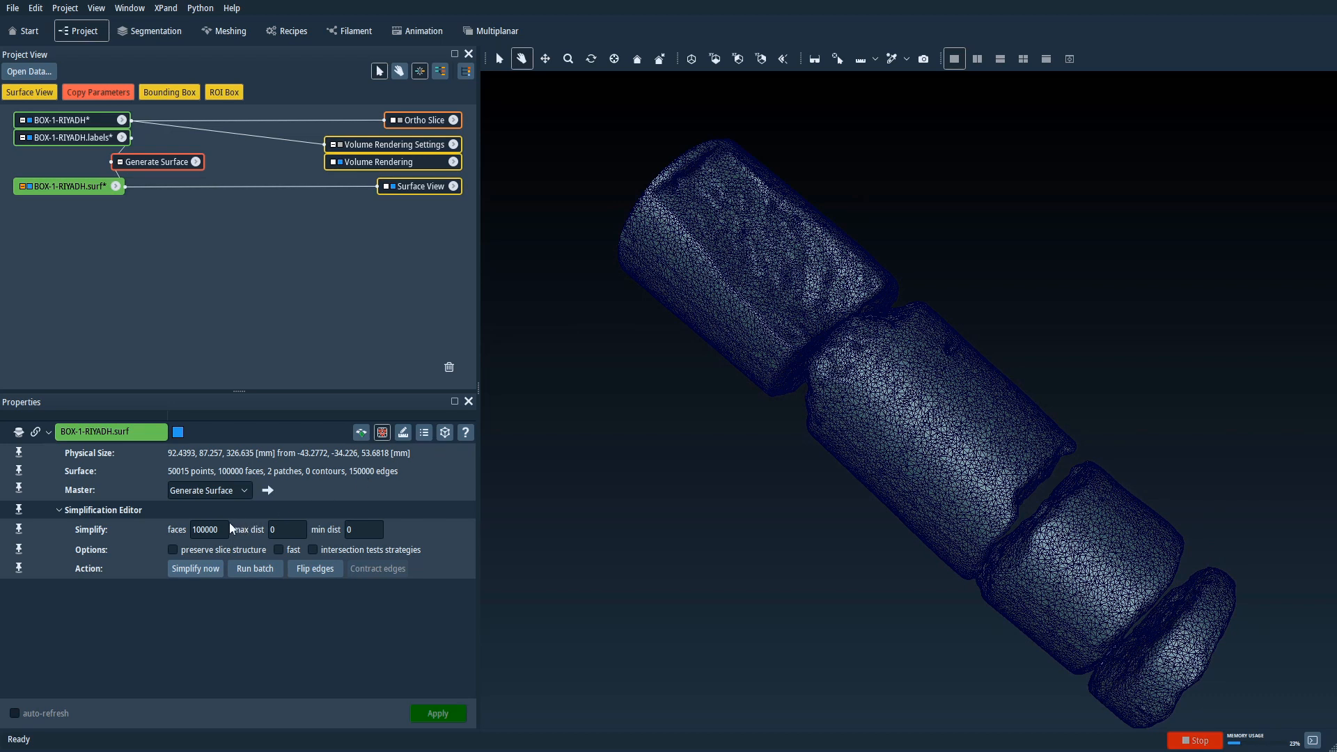
Set the Surface View draw style to shaded and inspect the simplified core surface from another angle.
click(411, 188)
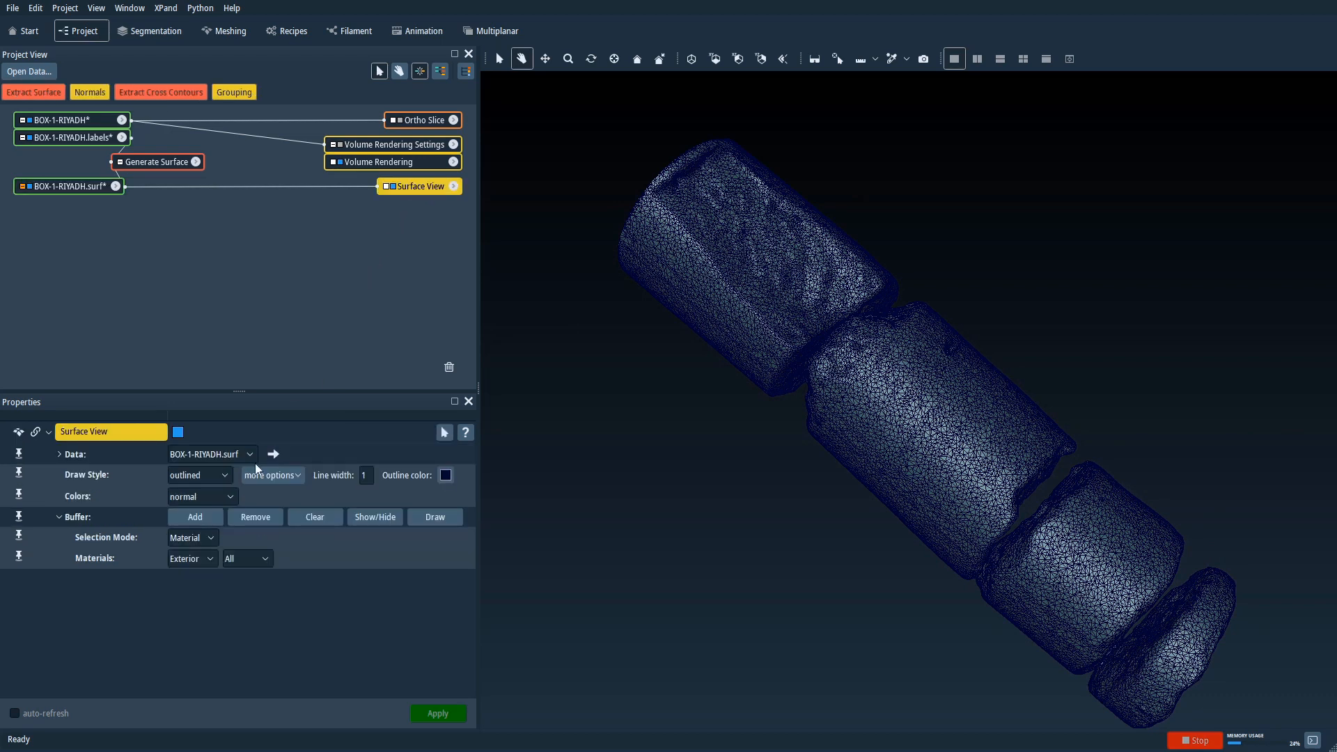
click(213, 478)
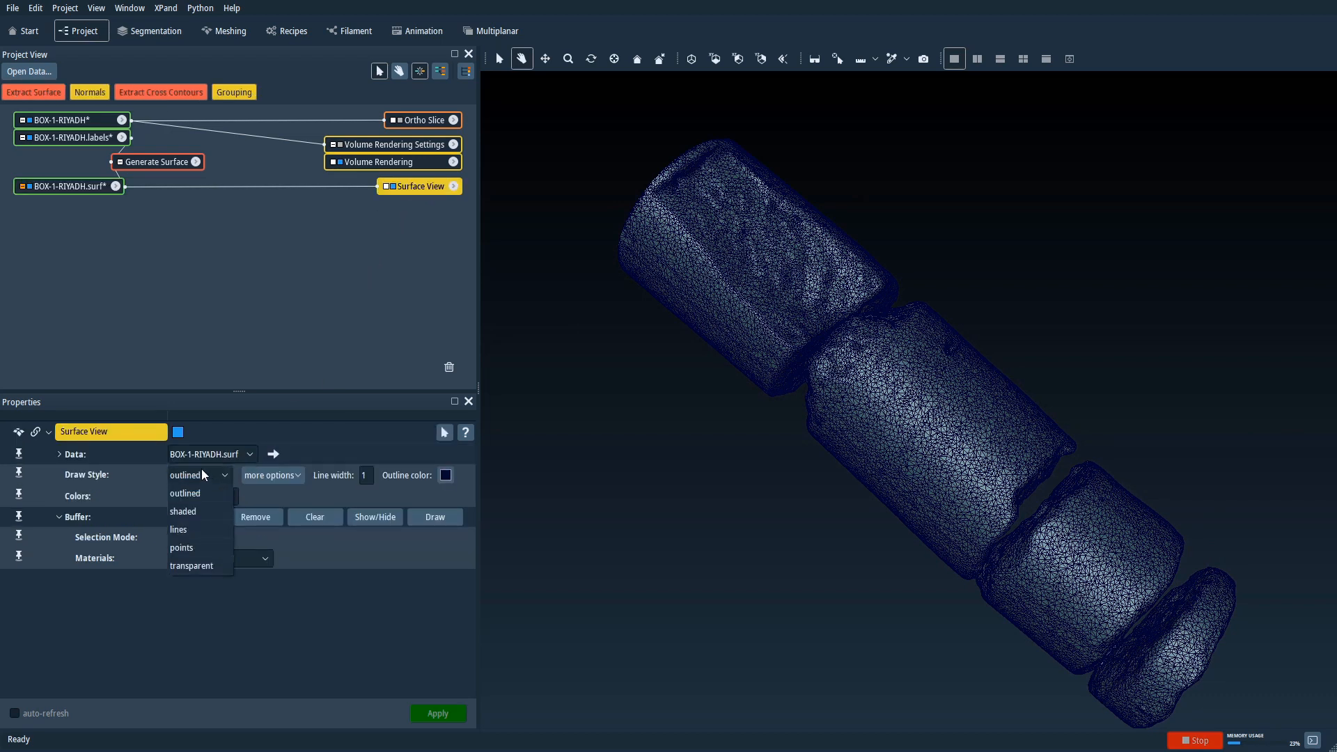
click(196, 512)
mouse_move(853, 320)
mouse_down()
mouse_move(857, 373)
mouse_move(879, 346)
mouse_move(806, 397)
mouse_move(943, 346)
mouse_move(845, 486)
mouse_move(941, 505)
mouse_up()
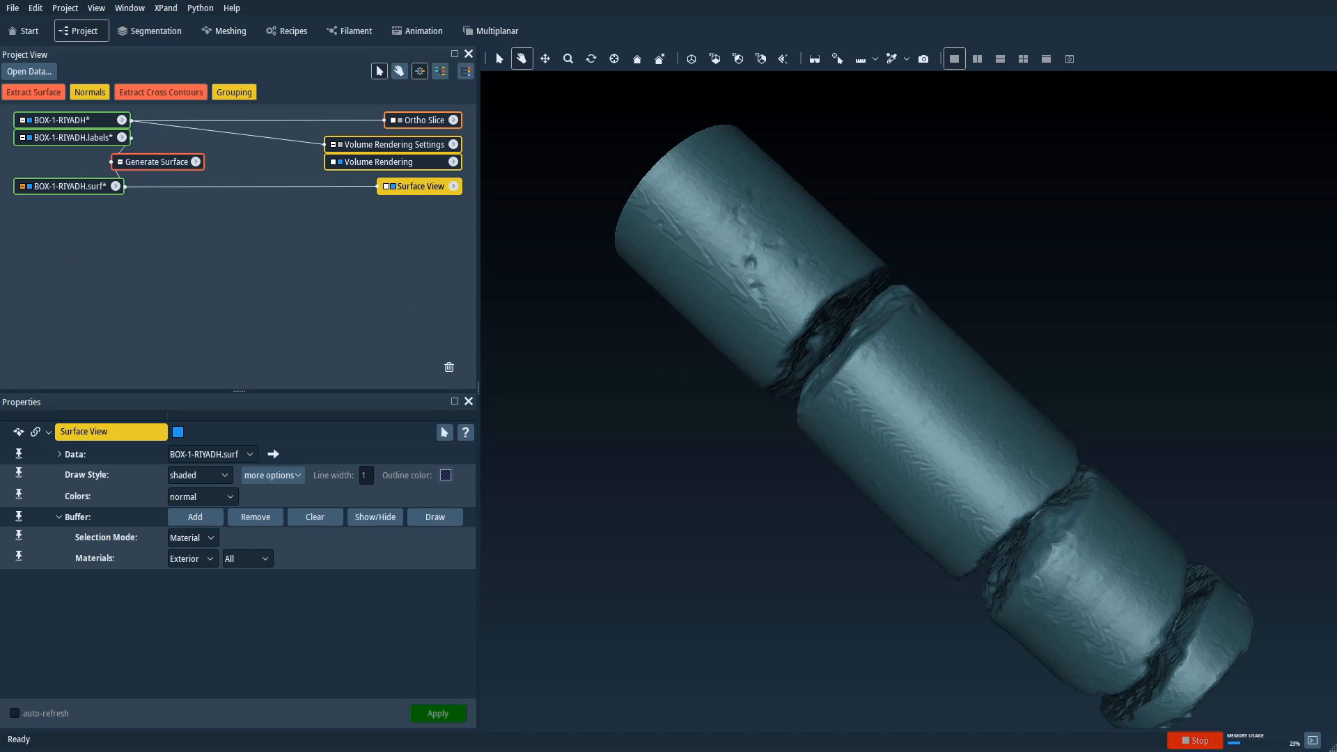
Export the BOX-1-RIYADH.surf surface to the CoreSampleCT folder as RockCoreSample in Wavefront (*.obj) format.
click(87, 187)
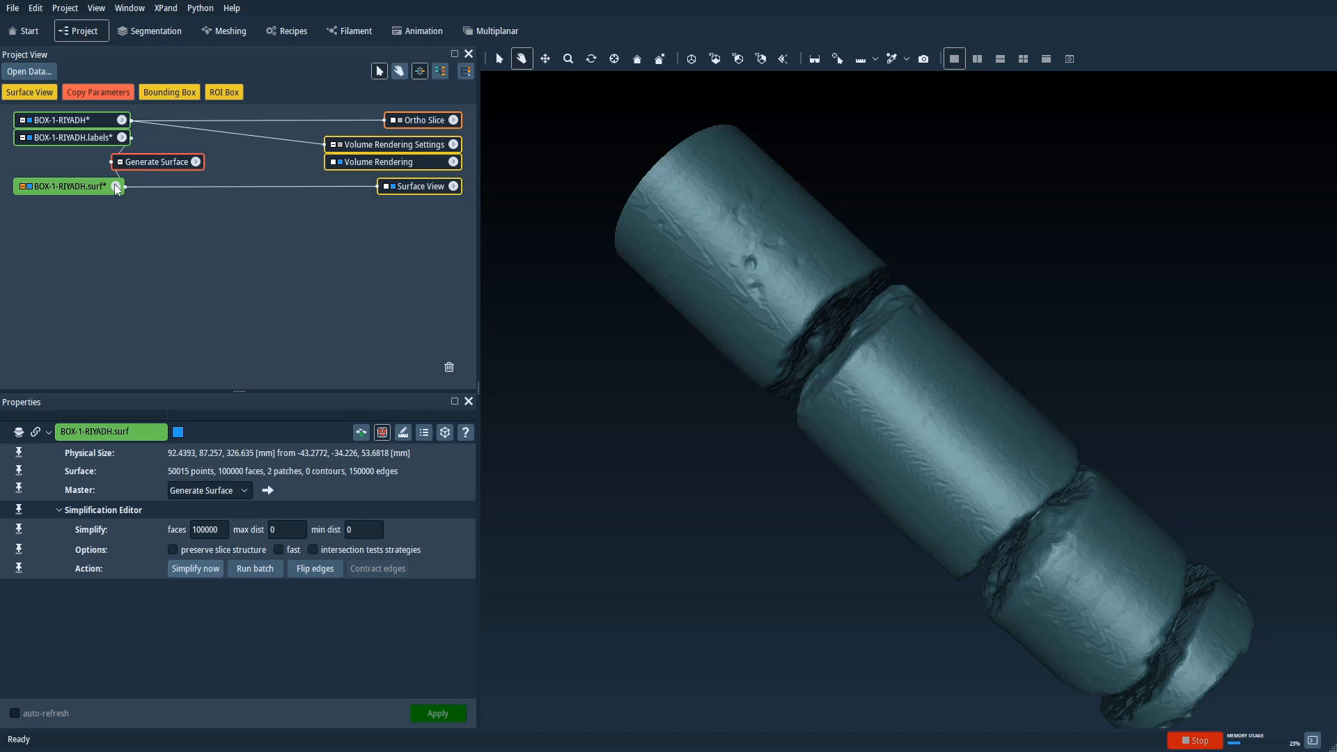
click(115, 187)
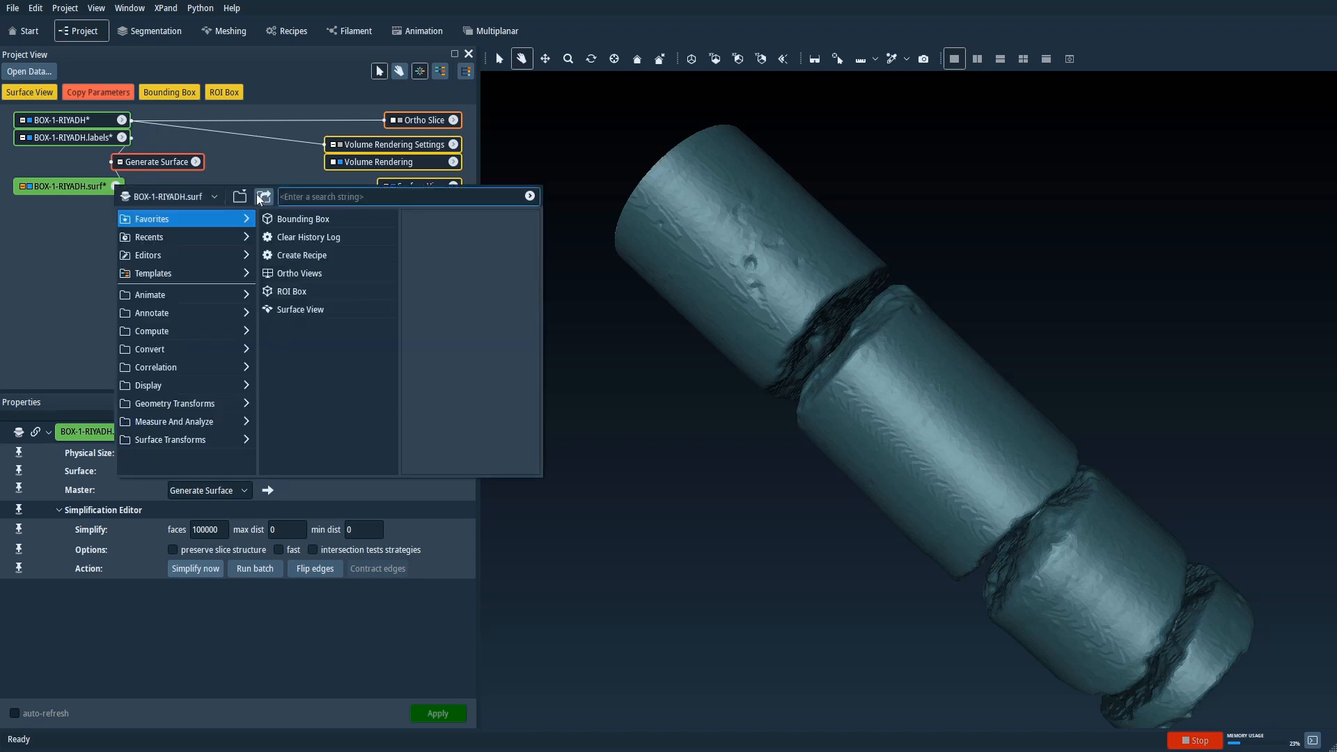
click(264, 198)
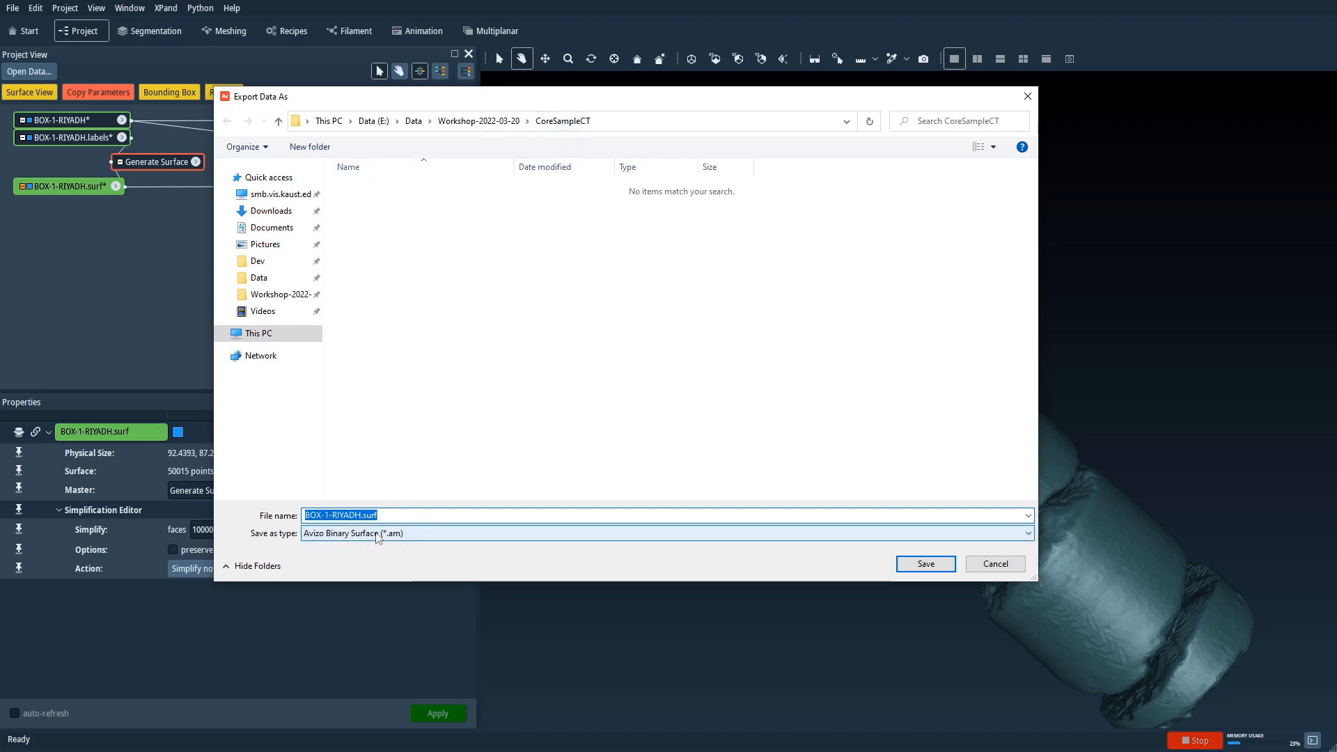
text(RockCoreSample)
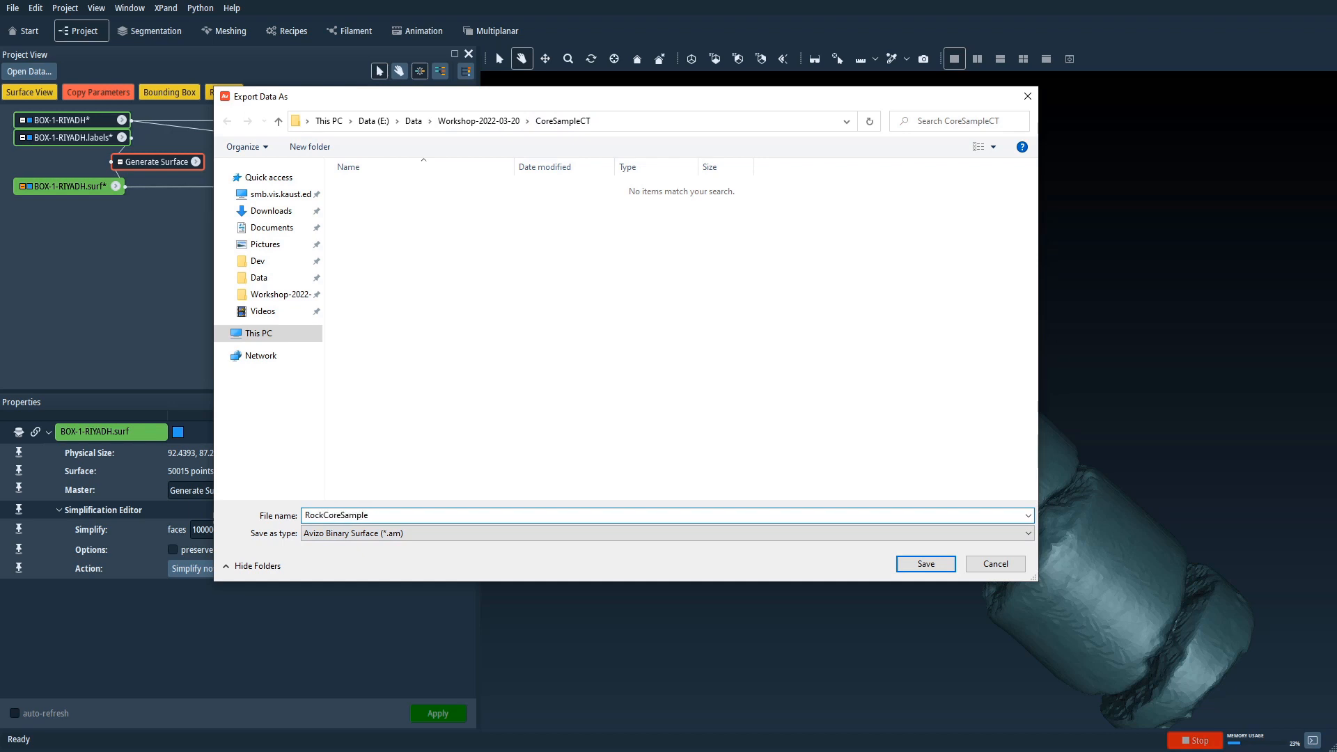
click(354, 535)
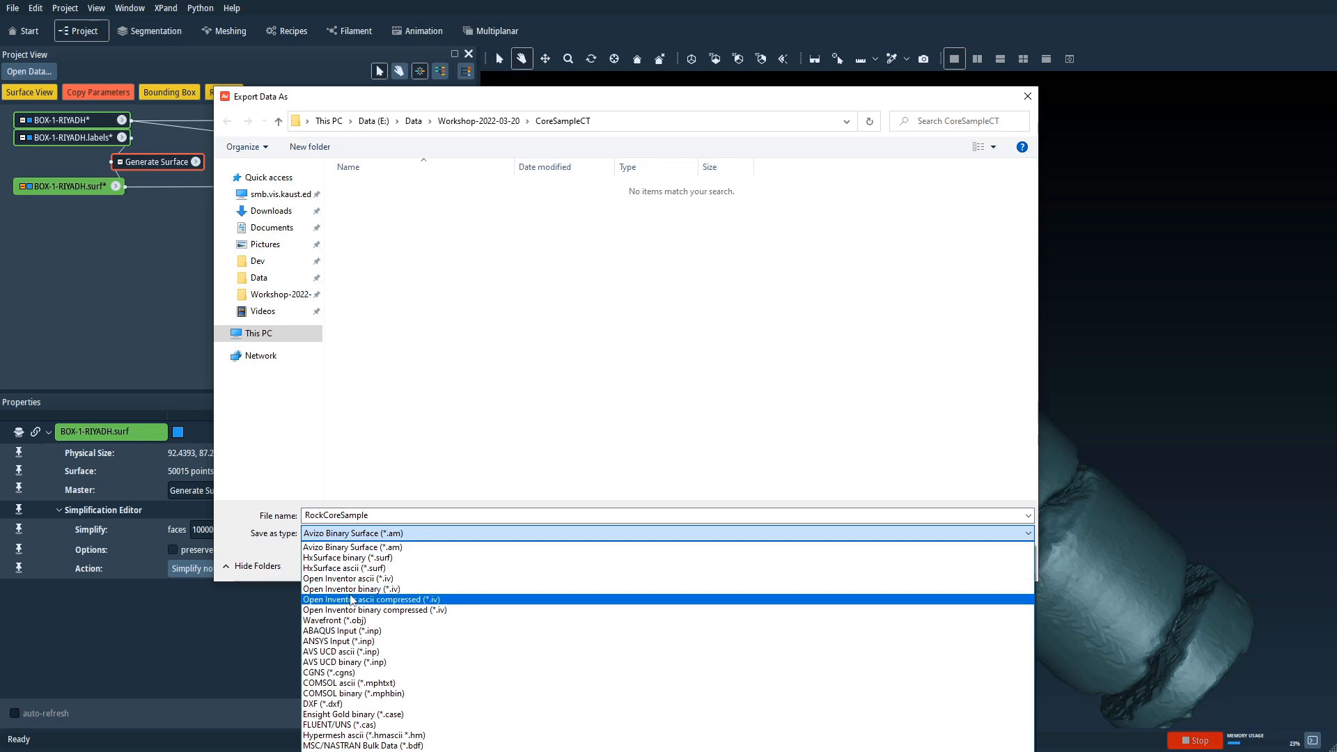
click(355, 624)
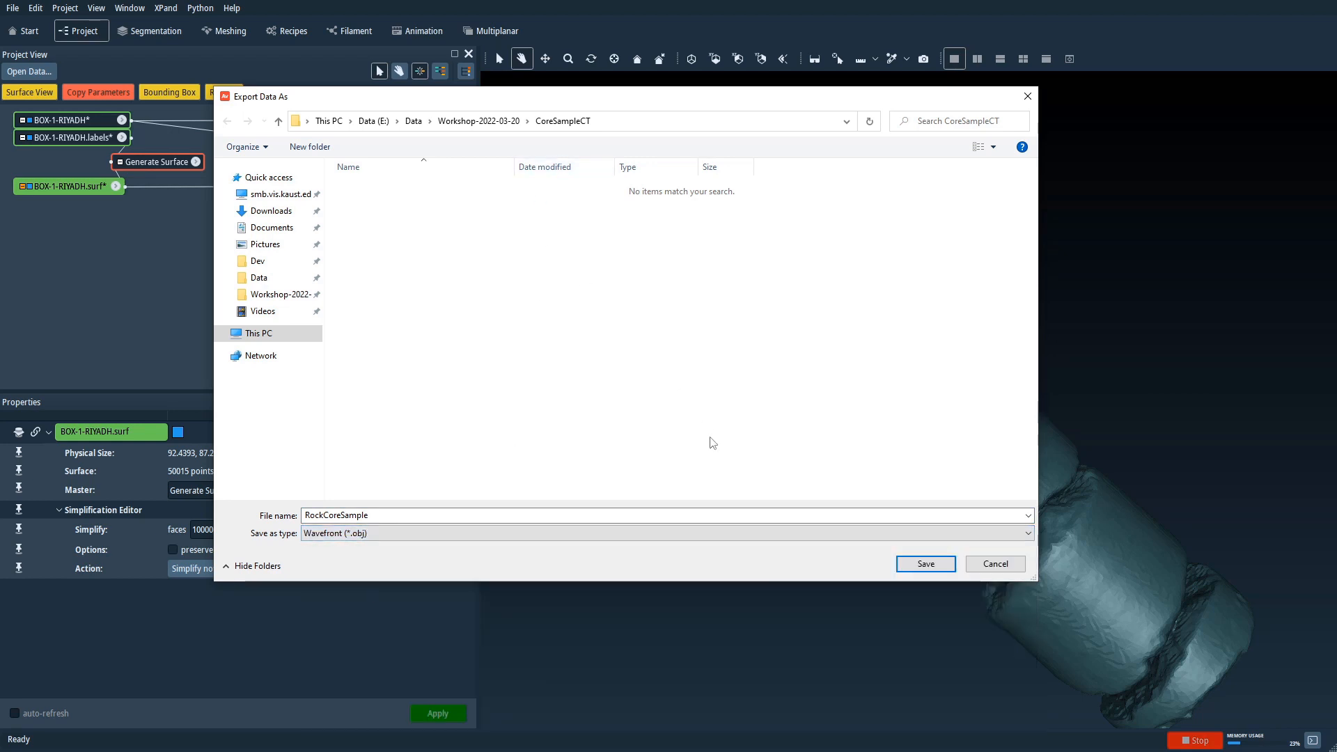
click(918, 572)
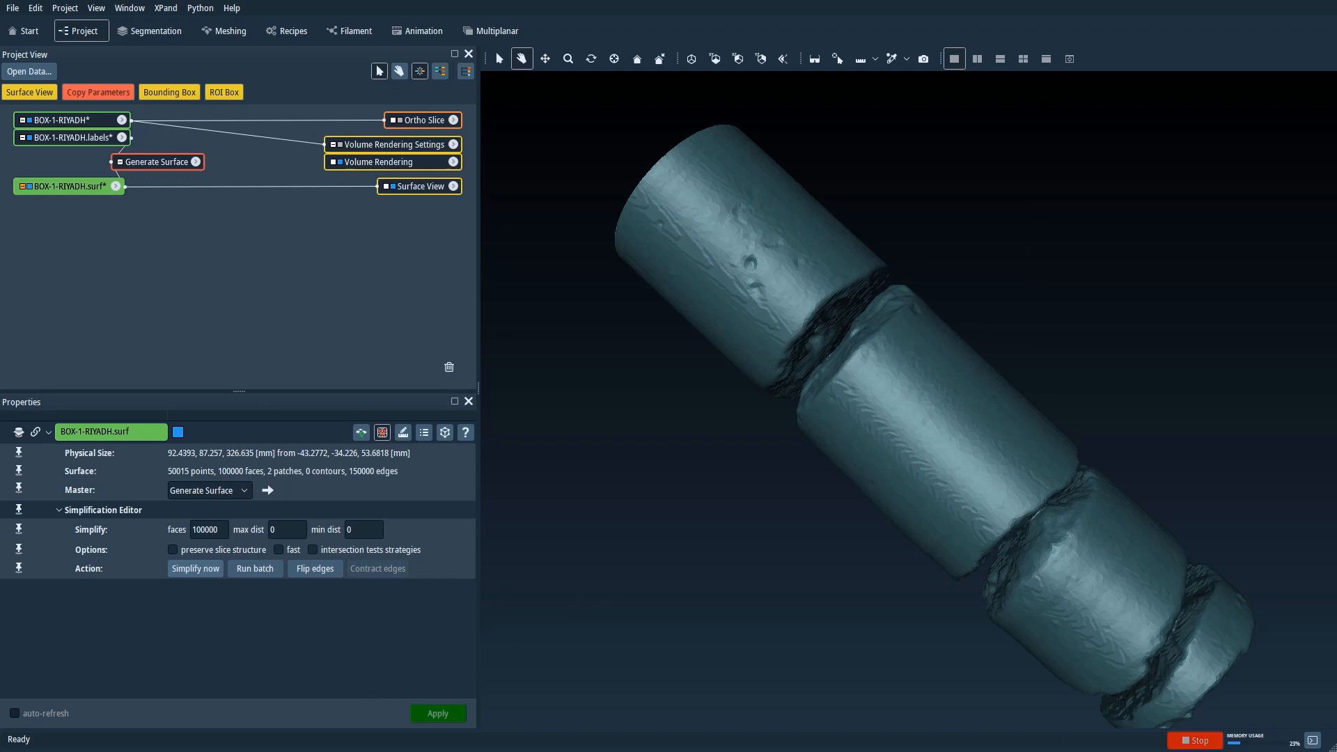
Switch to File Explorer and open the exported RockCoreSample object from Workshop-2022-03-20's CoreSampleCT folder.
key(alt+Tab)
click(632, 353)
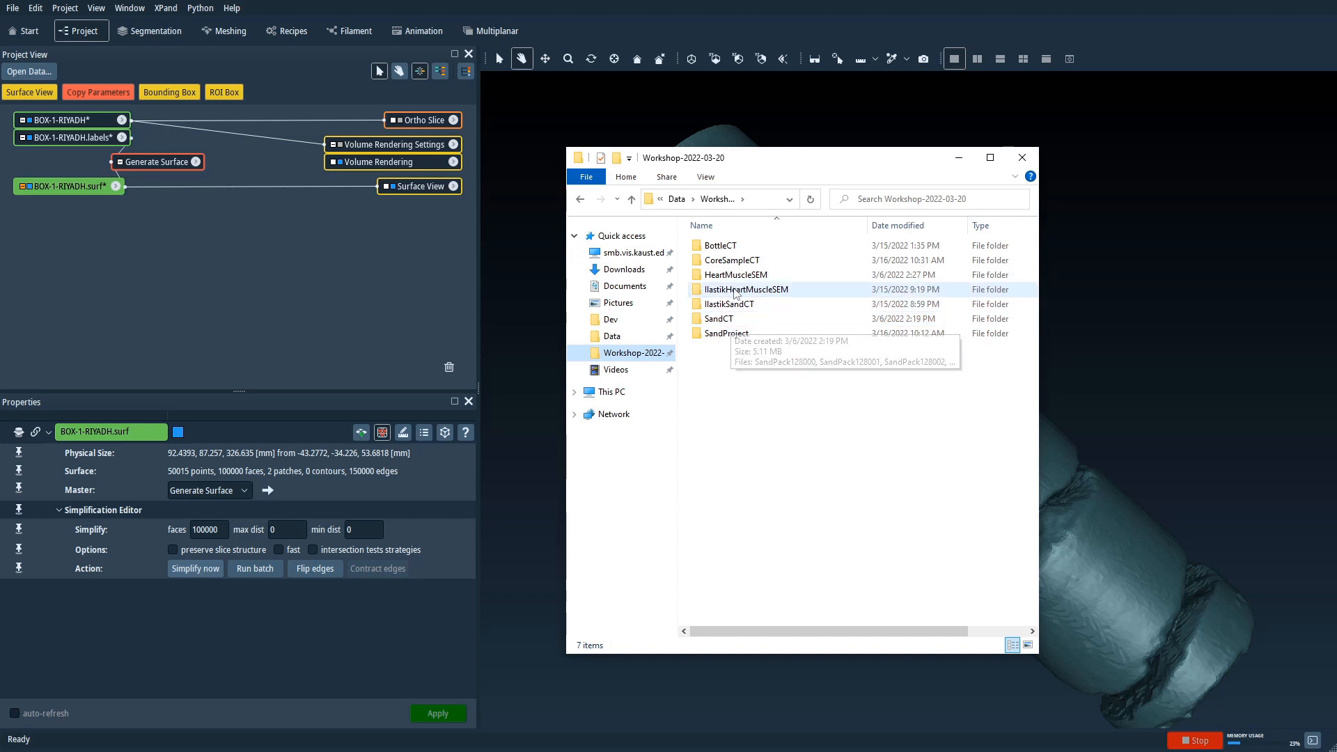
double_click(731, 261)
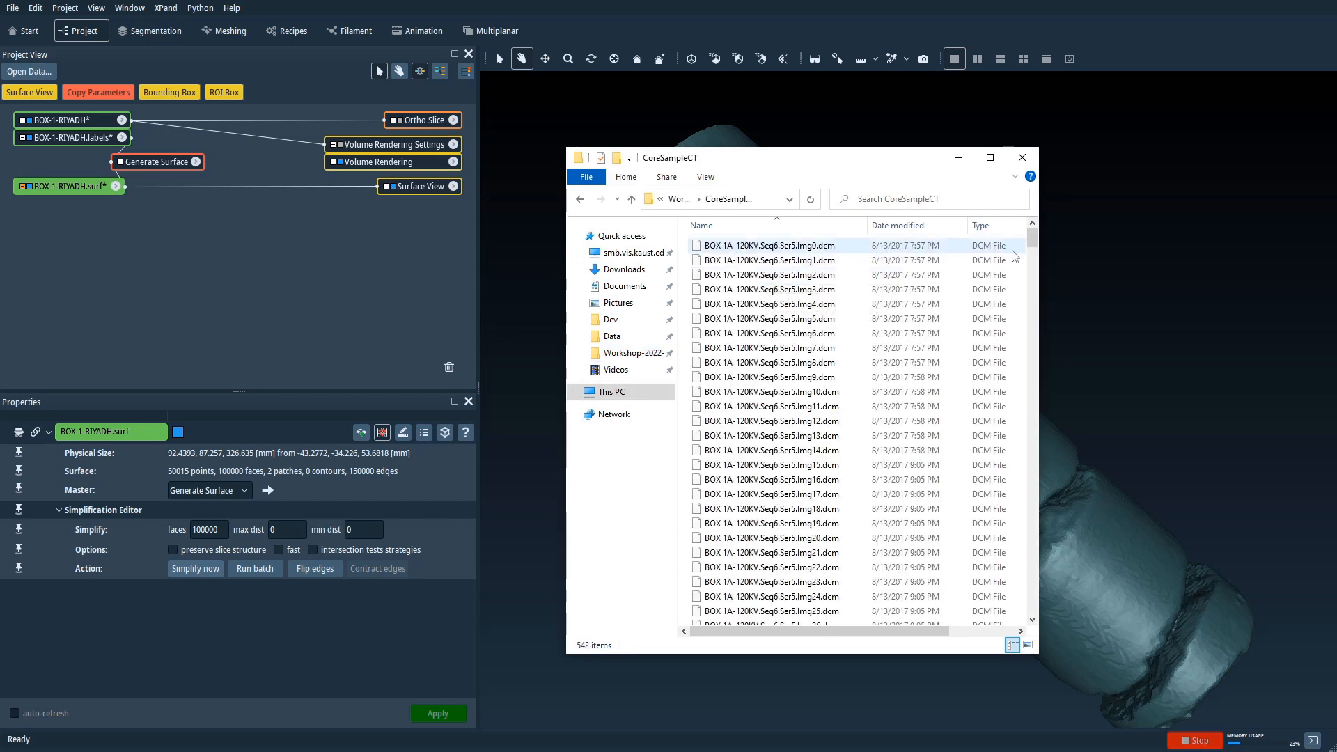
drag(1029, 242, 1029, 613)
double_click(737, 617)
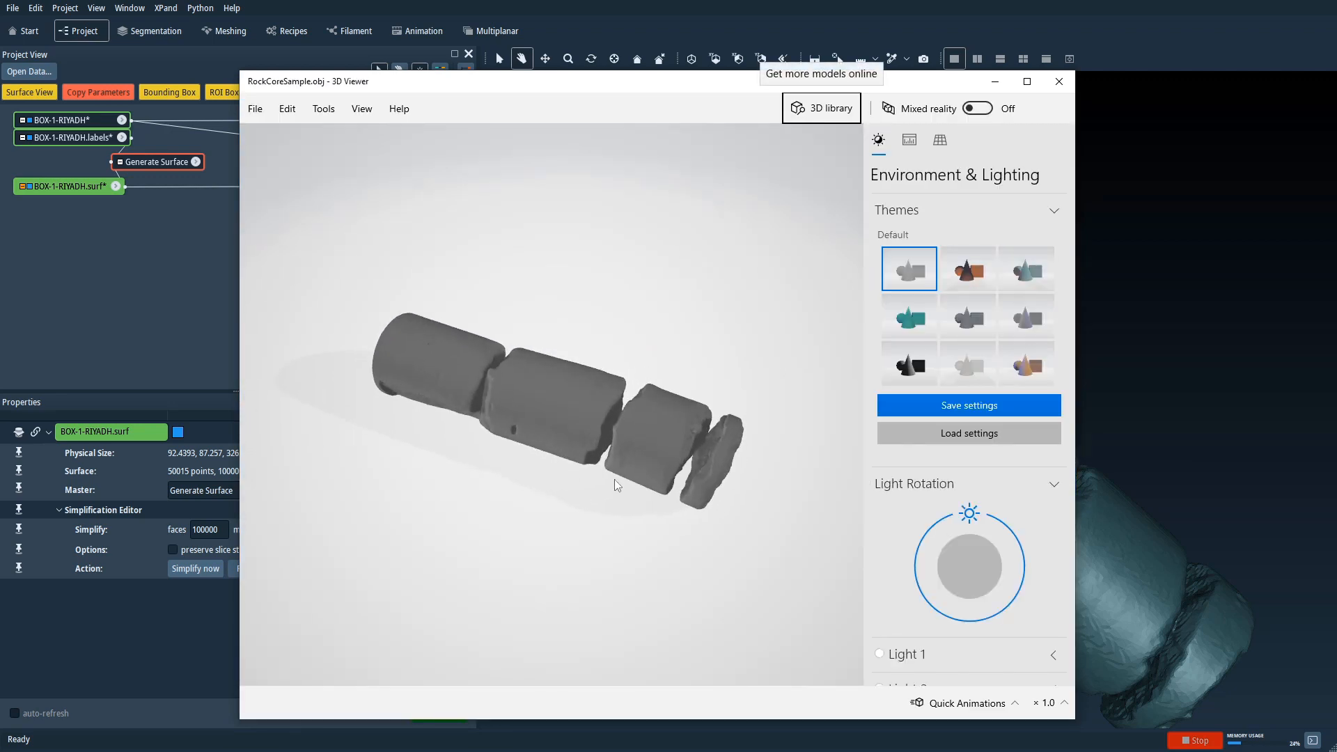
Examine the RockCoreSample.obj model from several angles and up close, close the 3D Viewer and return to Avizo.
drag(495, 390, 614, 416)
scroll(608, 414, down, 5)
scroll(609, 415, up, 5)
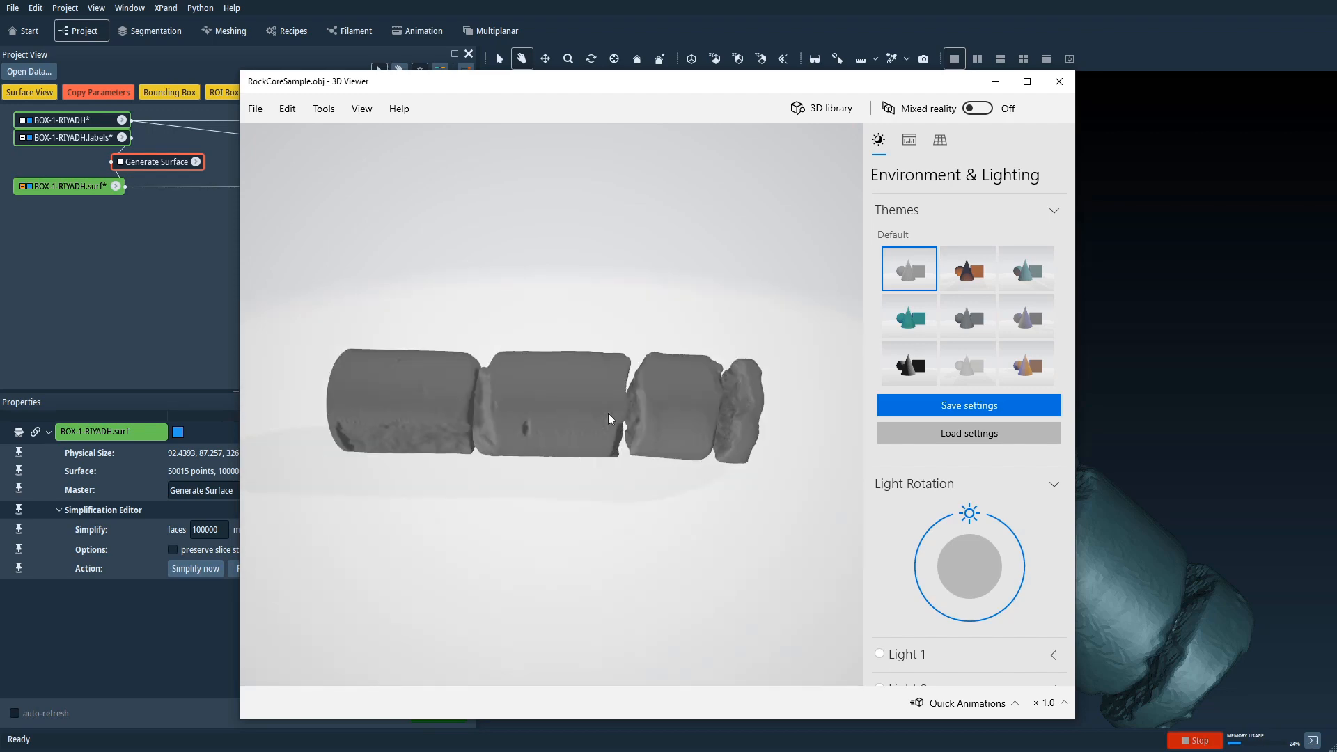
drag(549, 378, 563, 389)
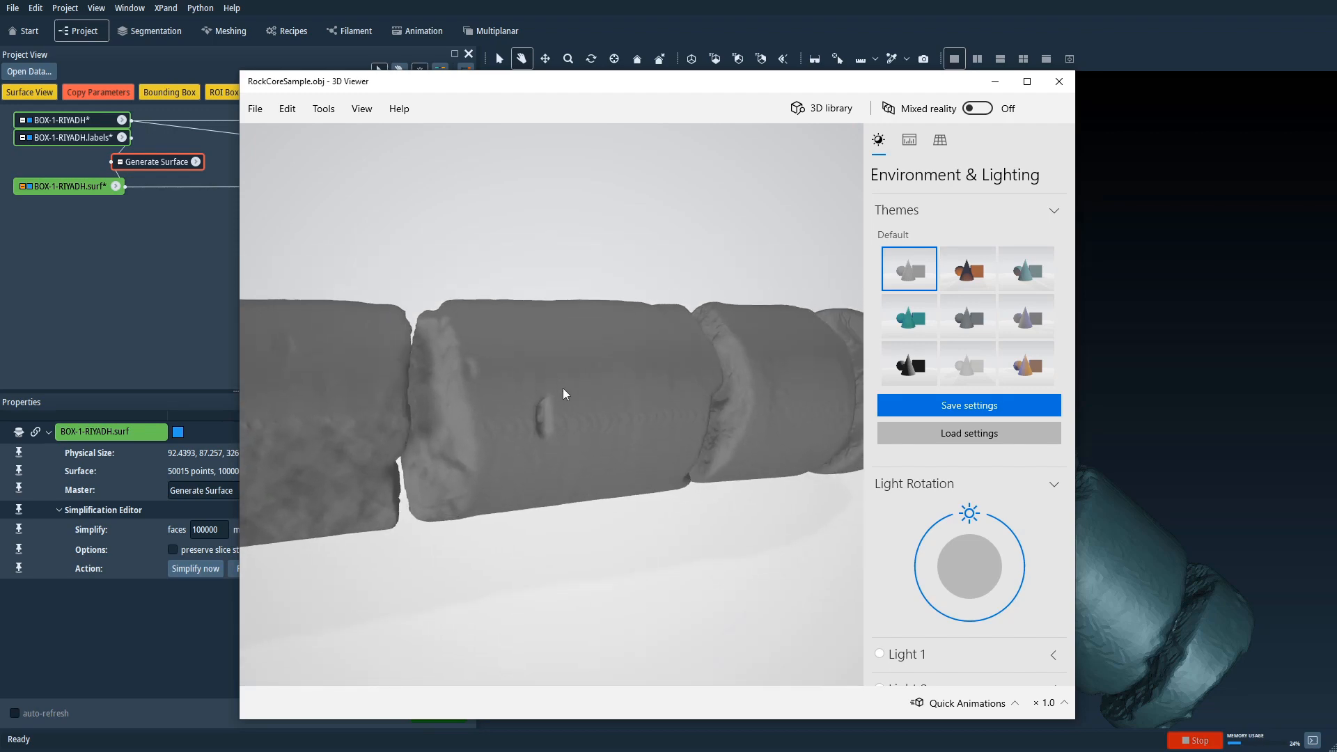
click(1057, 82)
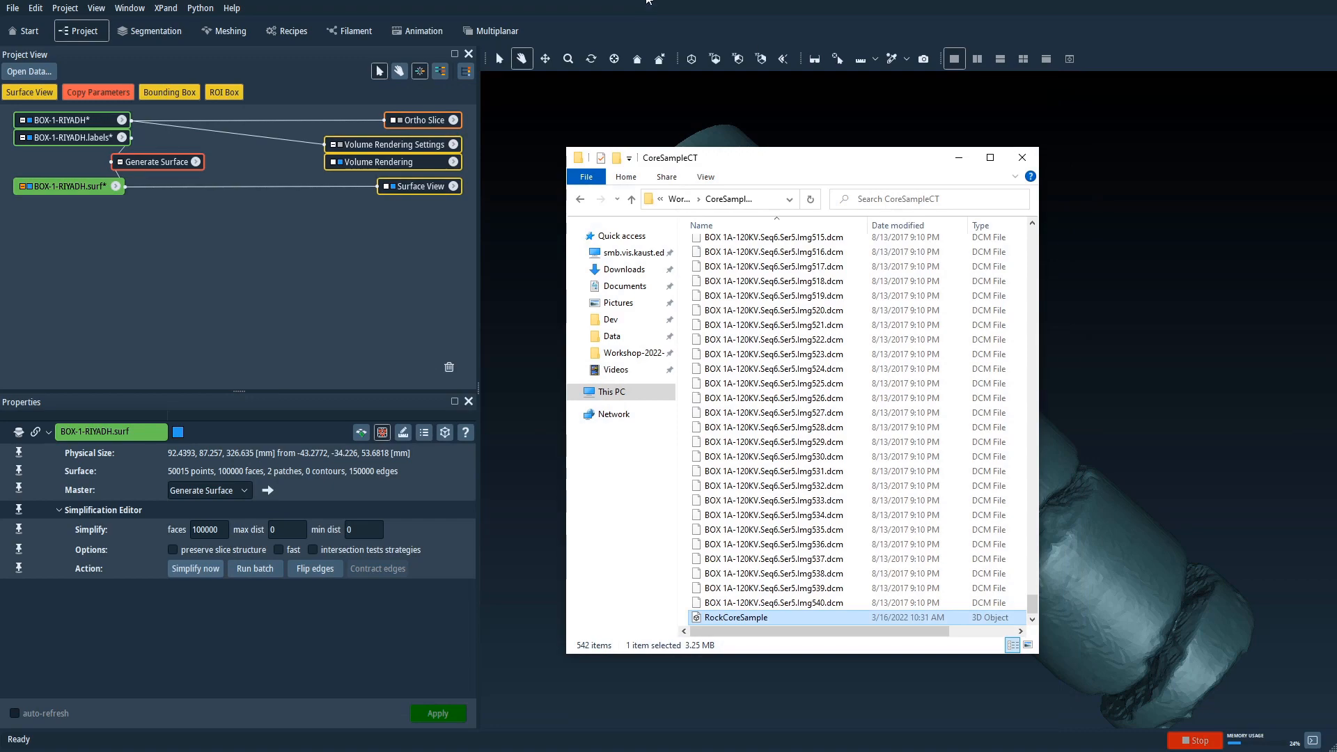
click(958, 159)
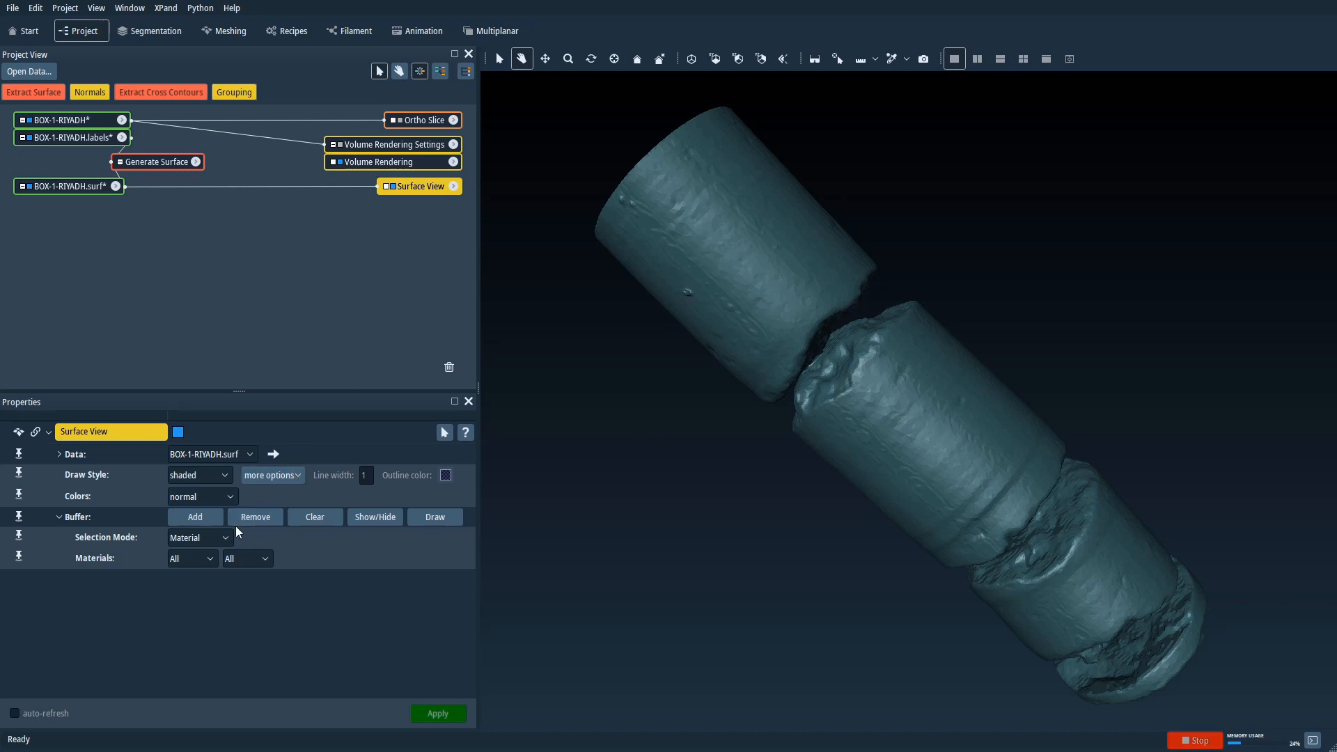
Preview the Inside material of the core in Surface View and restore the material selection to All.
click(197, 559)
click(195, 613)
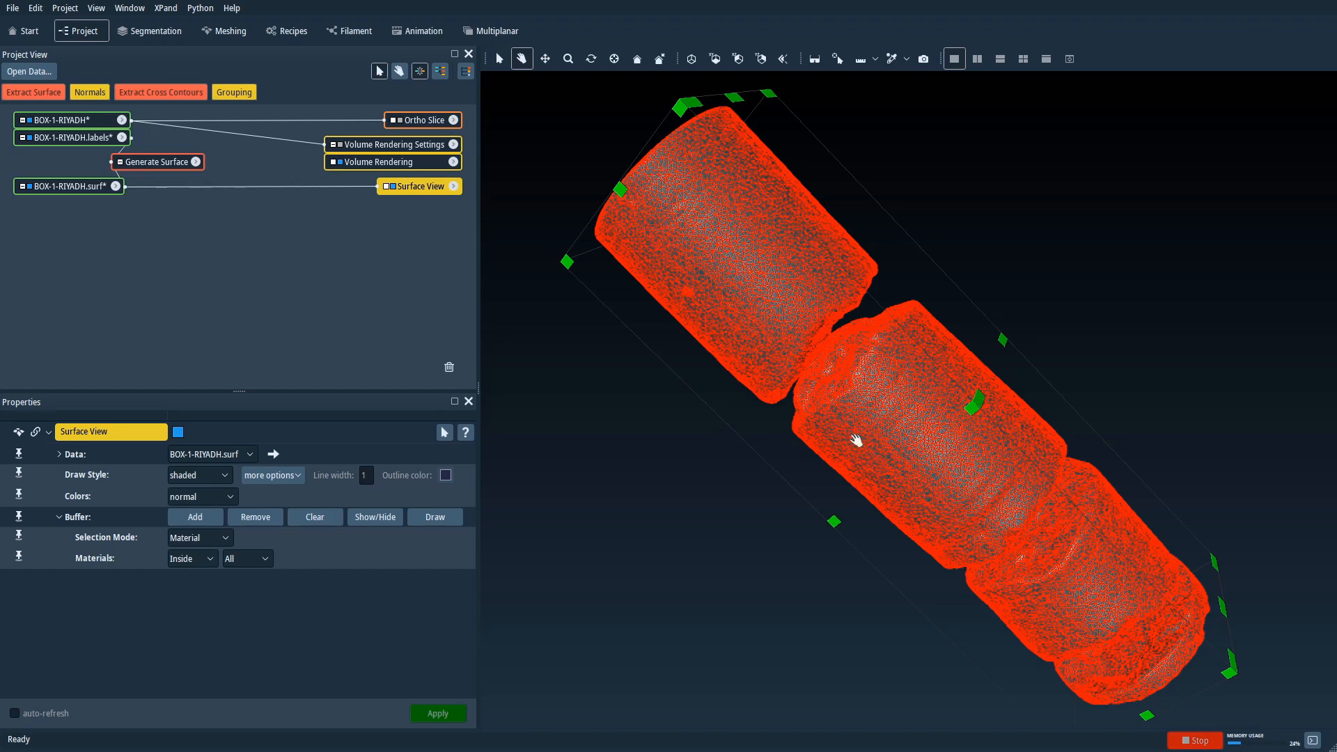
click(211, 562)
click(193, 579)
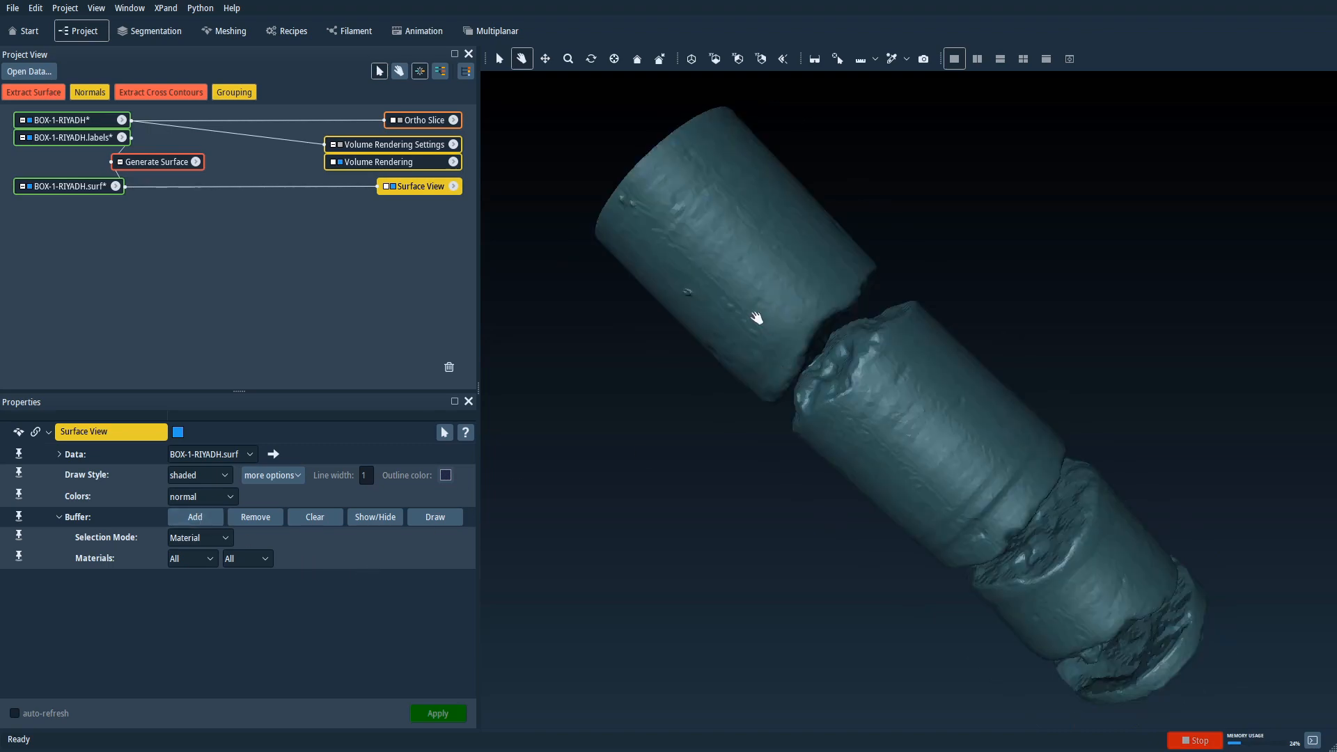
Show the Surface View selection box and shrink it until it encloses only the uppermost core piece.
drag(693, 252, 626, 270)
mouse_move(773, 301)
mouse_down()
mouse_move(734, 283)
mouse_move(773, 284)
mouse_move(788, 308)
mouse_up()
drag(836, 374, 836, 373)
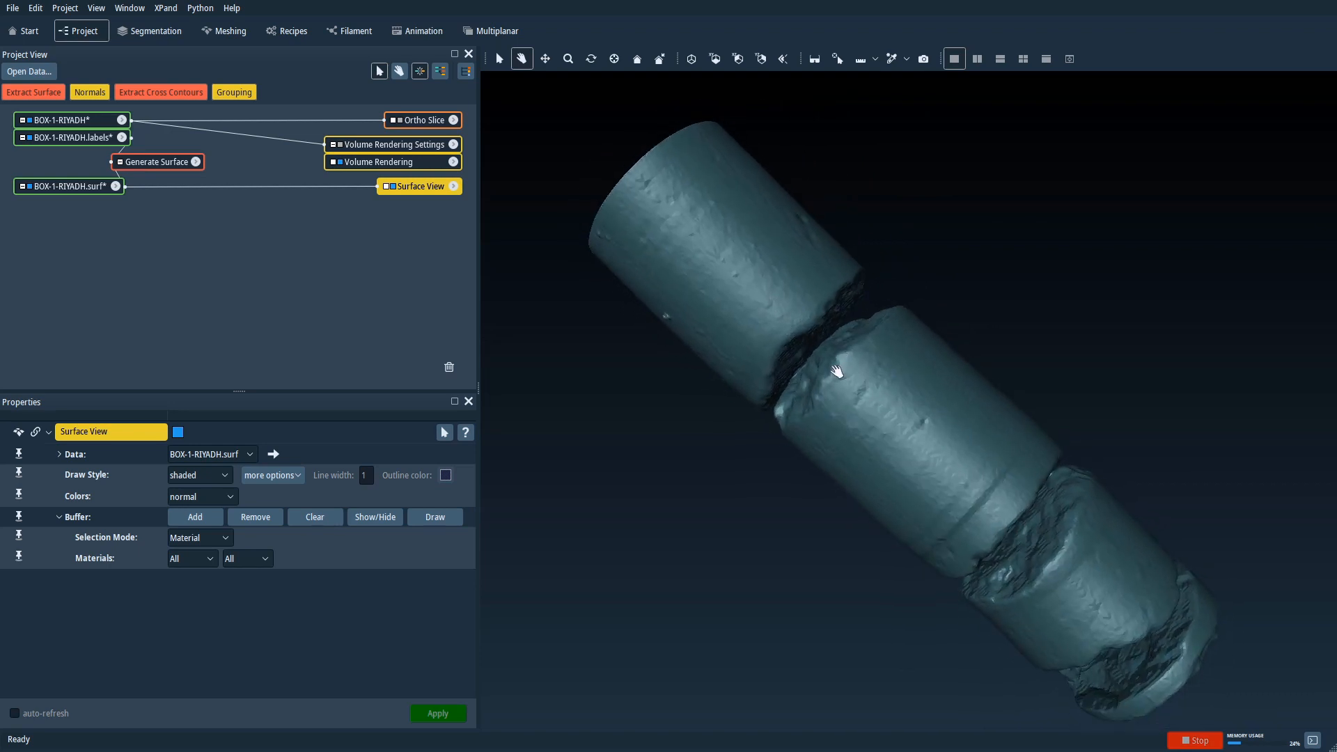
drag(553, 460, 845, 544)
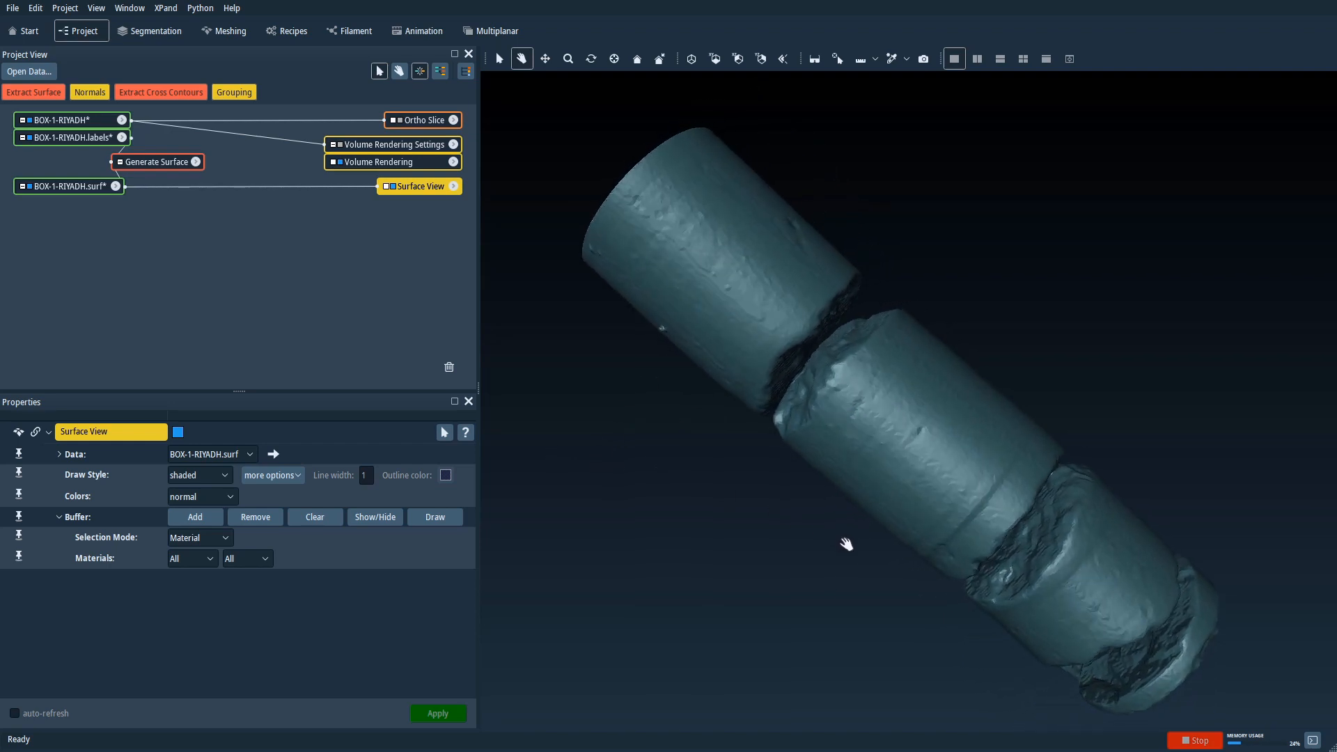
drag(701, 383, 737, 375)
drag(656, 218, 675, 272)
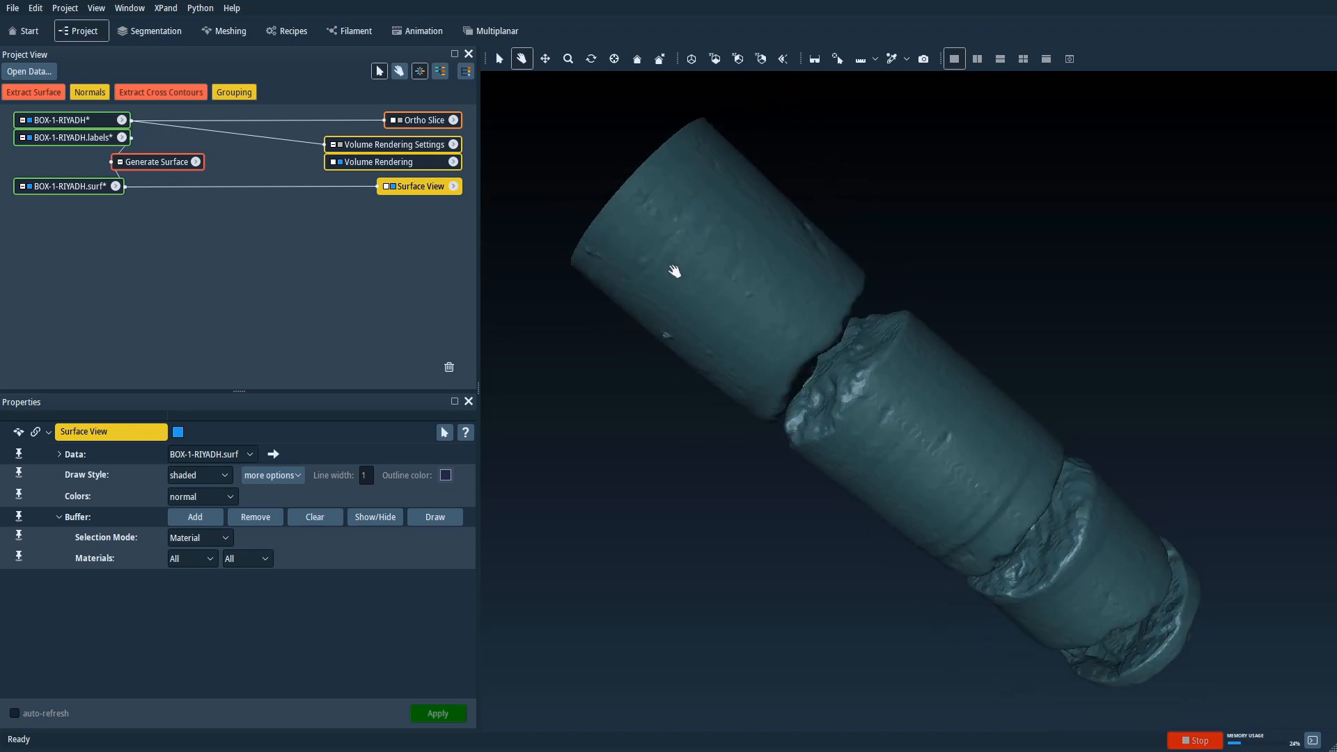
click(384, 517)
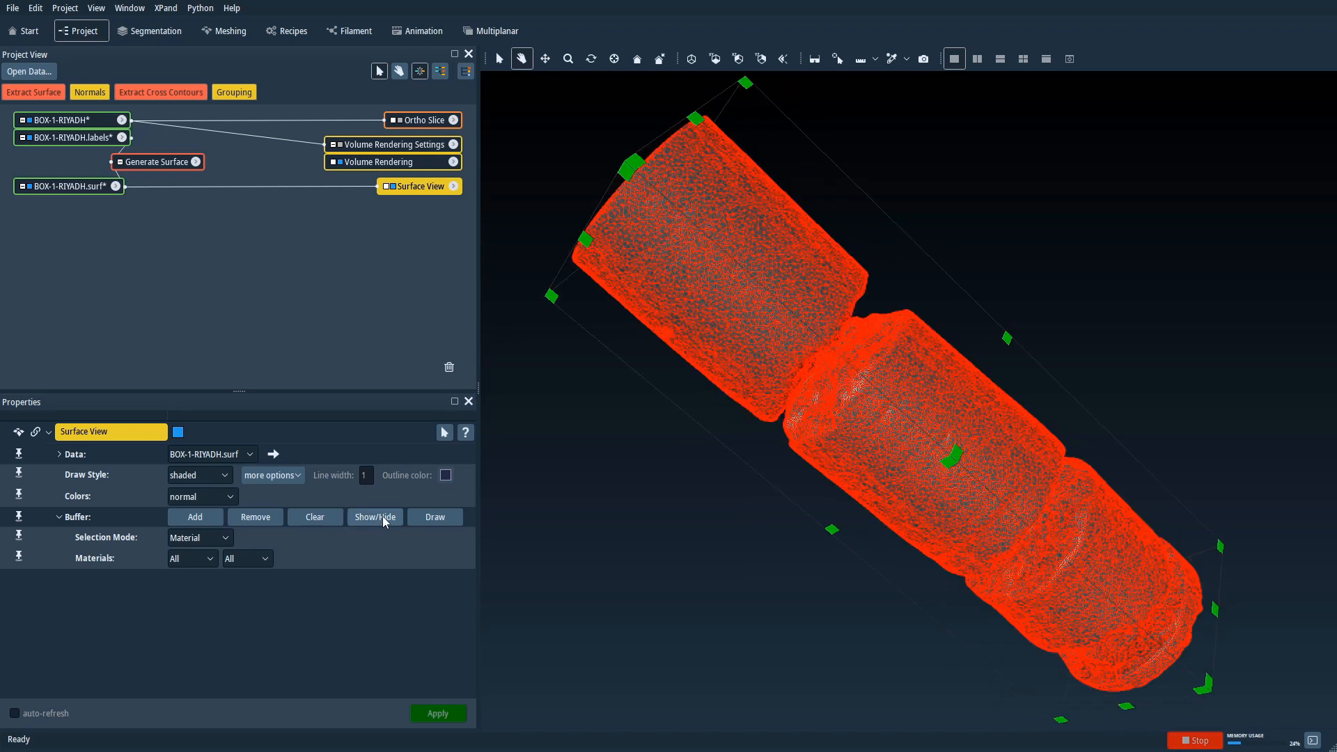
click(499, 65)
mouse_move(1130, 710)
mouse_down()
mouse_move(872, 362)
mouse_move(771, 293)
mouse_move(854, 359)
mouse_move(801, 310)
mouse_move(770, 244)
mouse_move(864, 338)
mouse_move(846, 305)
mouse_move(864, 322)
mouse_up()
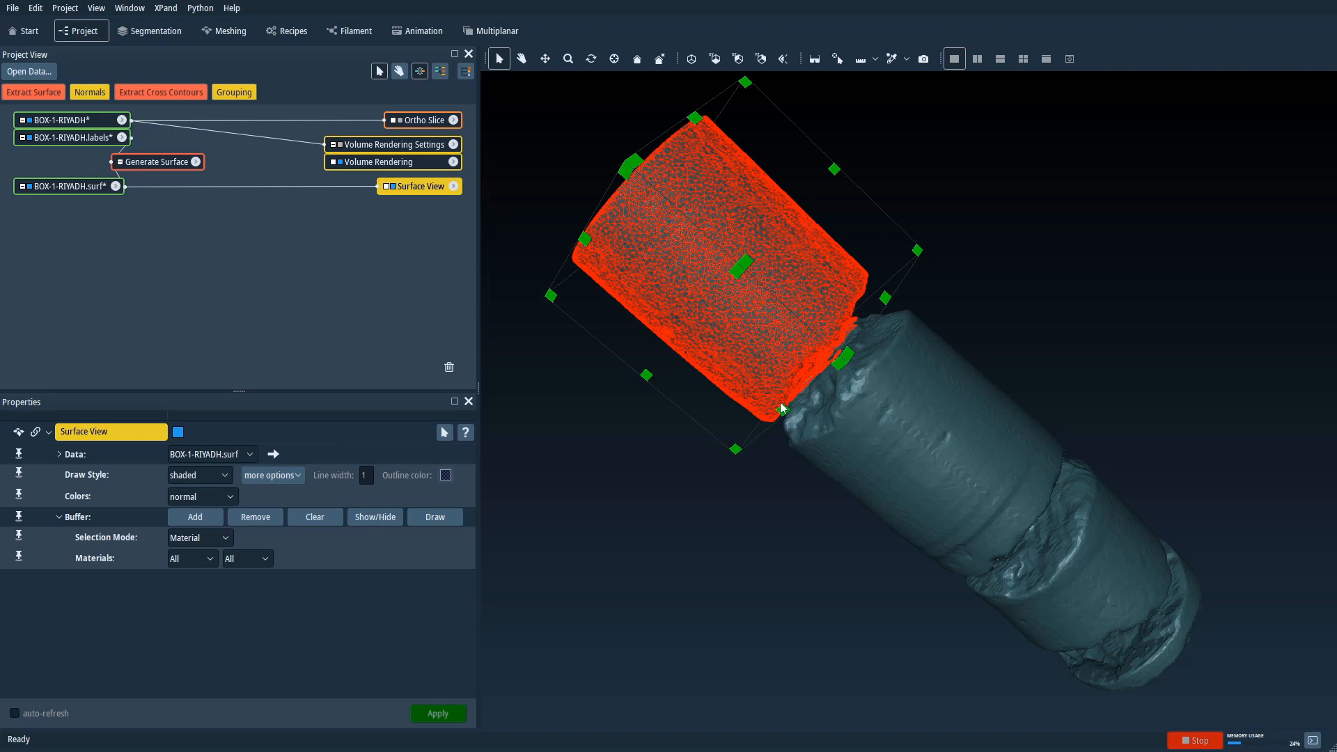
drag(783, 416, 787, 420)
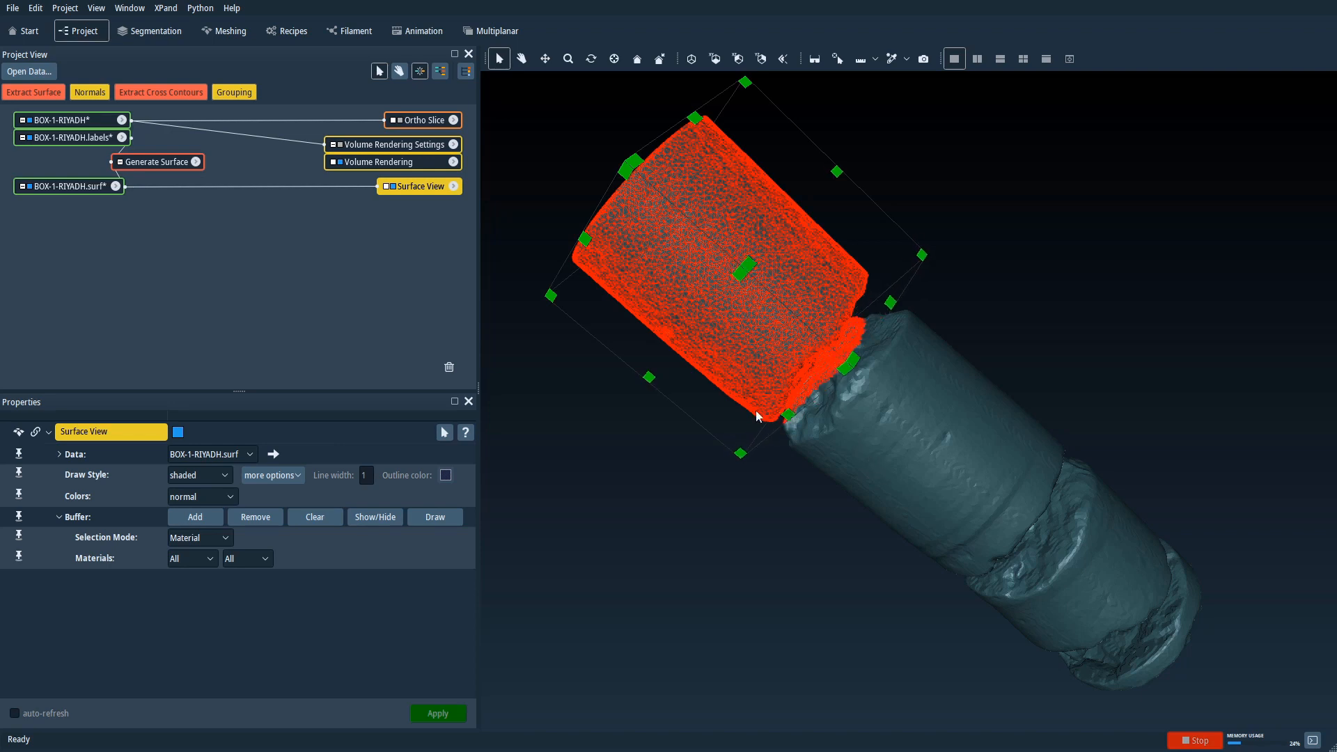
Clear the Surface View buffer, readjust the selection box around the uppermost core piece and add its highlighted triangles to the buffer.
click(314, 516)
click(257, 516)
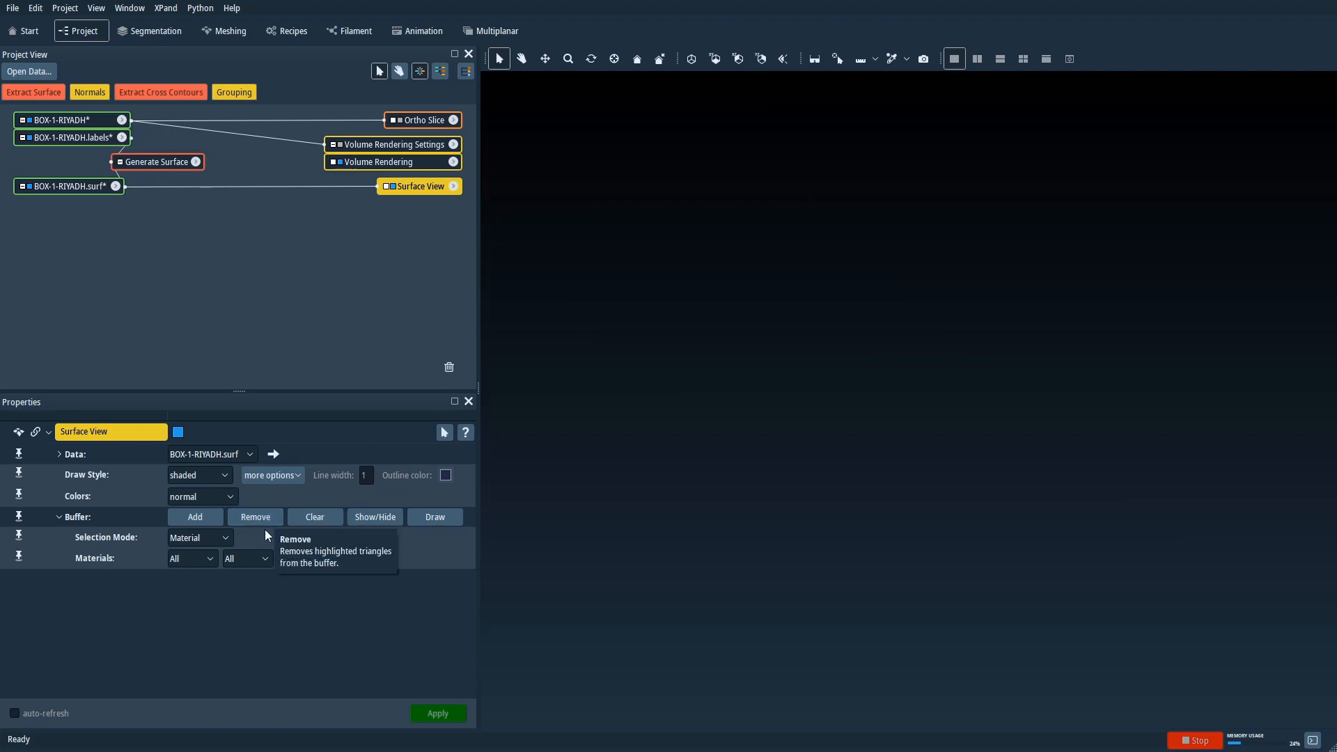
click(377, 516)
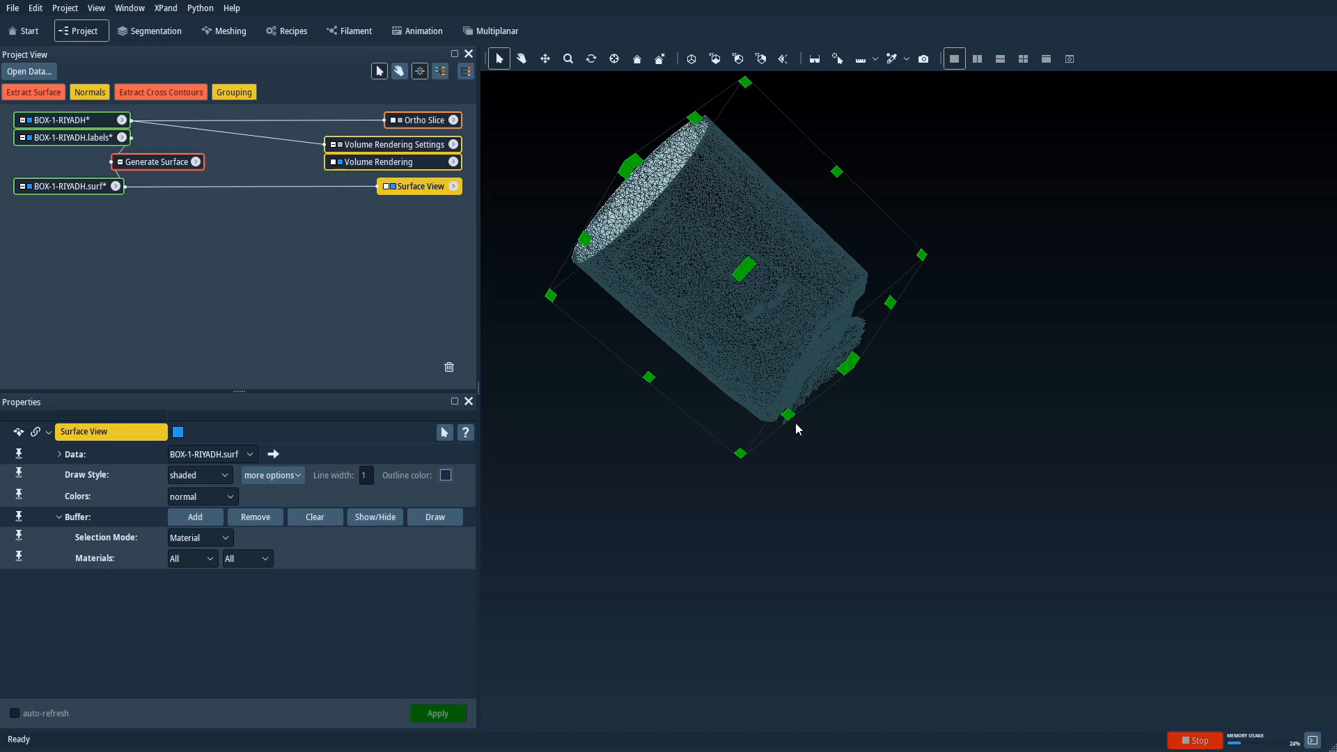
drag(790, 416, 805, 391)
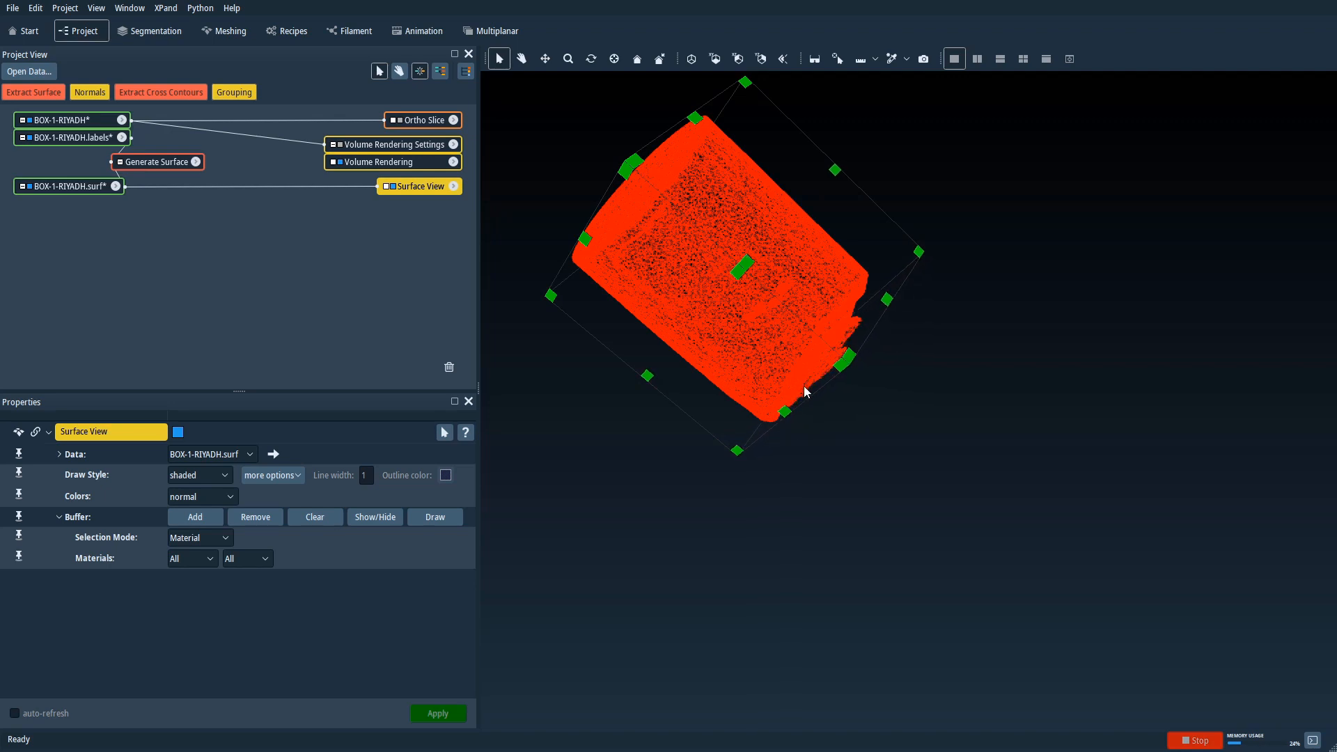
mouse_move(806, 392)
mouse_down()
mouse_move(824, 430)
mouse_move(801, 383)
mouse_move(827, 418)
mouse_move(809, 383)
mouse_move(819, 389)
mouse_up()
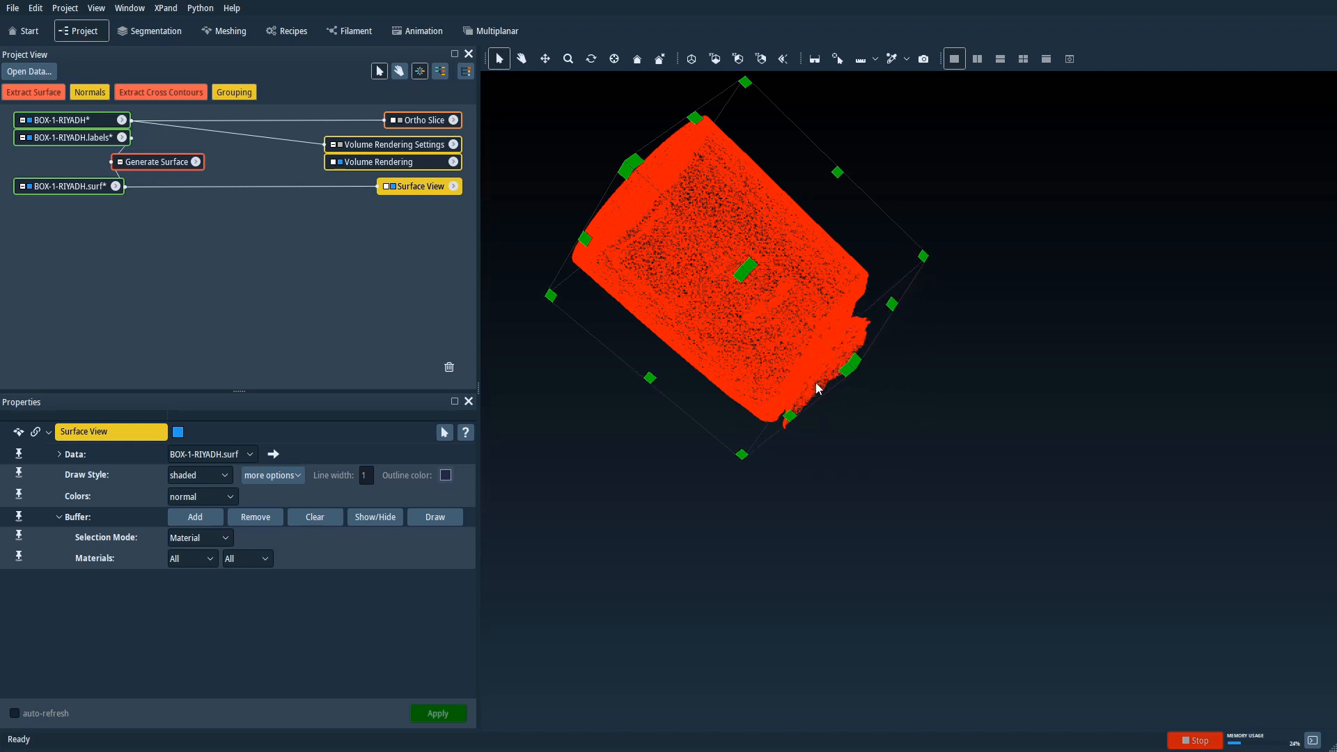
click(200, 519)
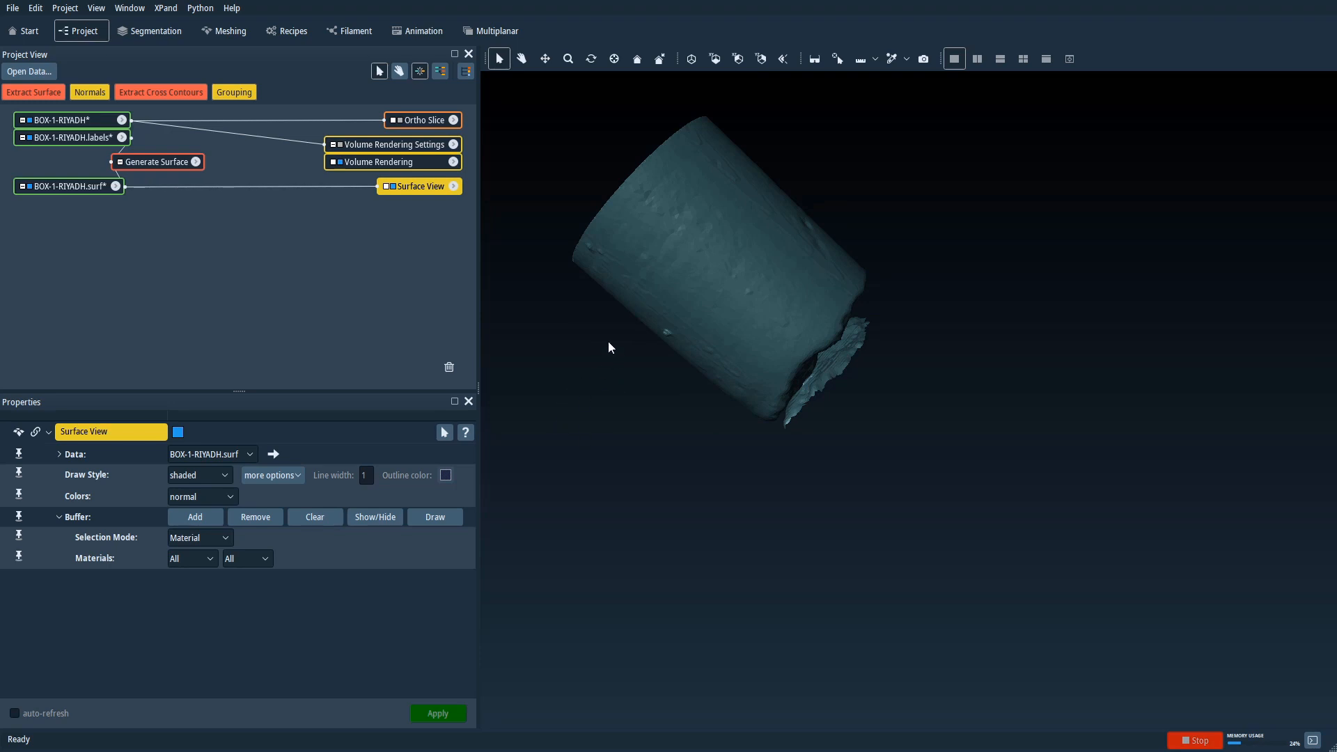
Open the Surface Editor for BOX-1-RIYADH.surf and bring the isolated core piece into closer view, ready for selecting triangles.
click(81, 187)
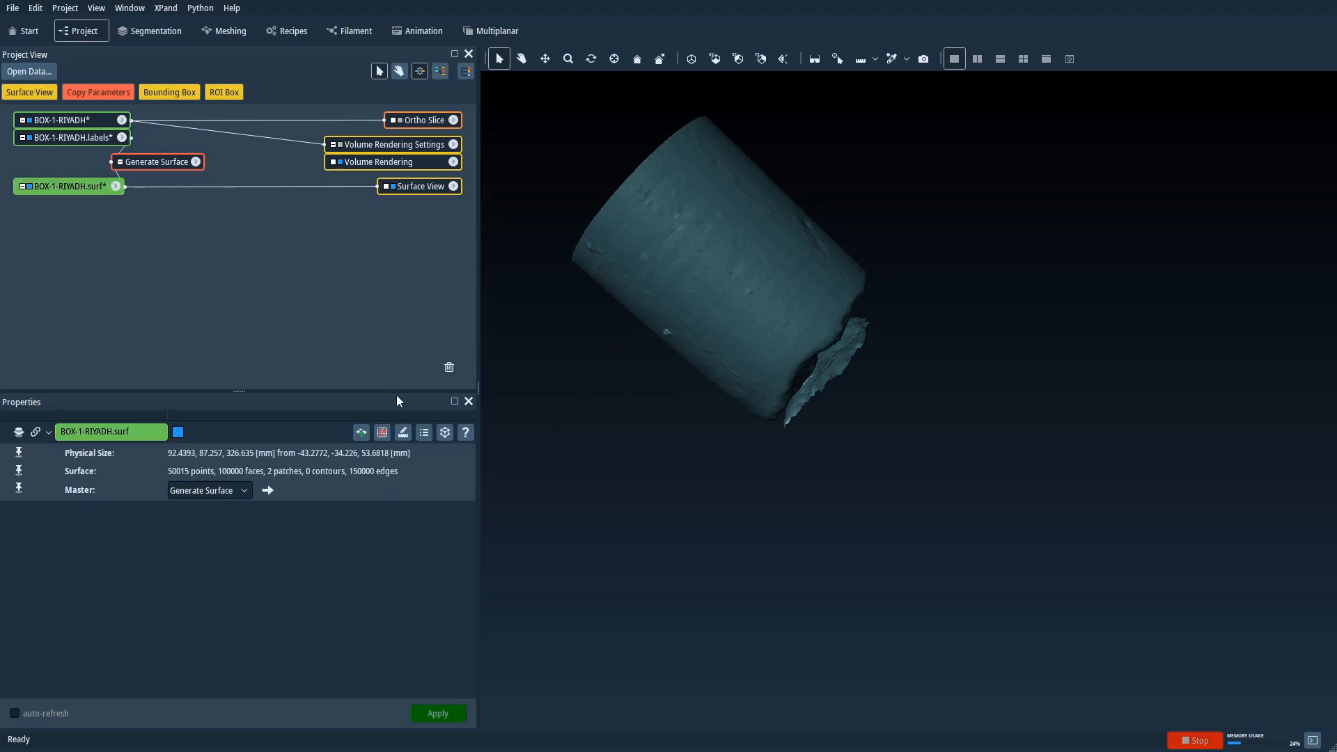
click(362, 431)
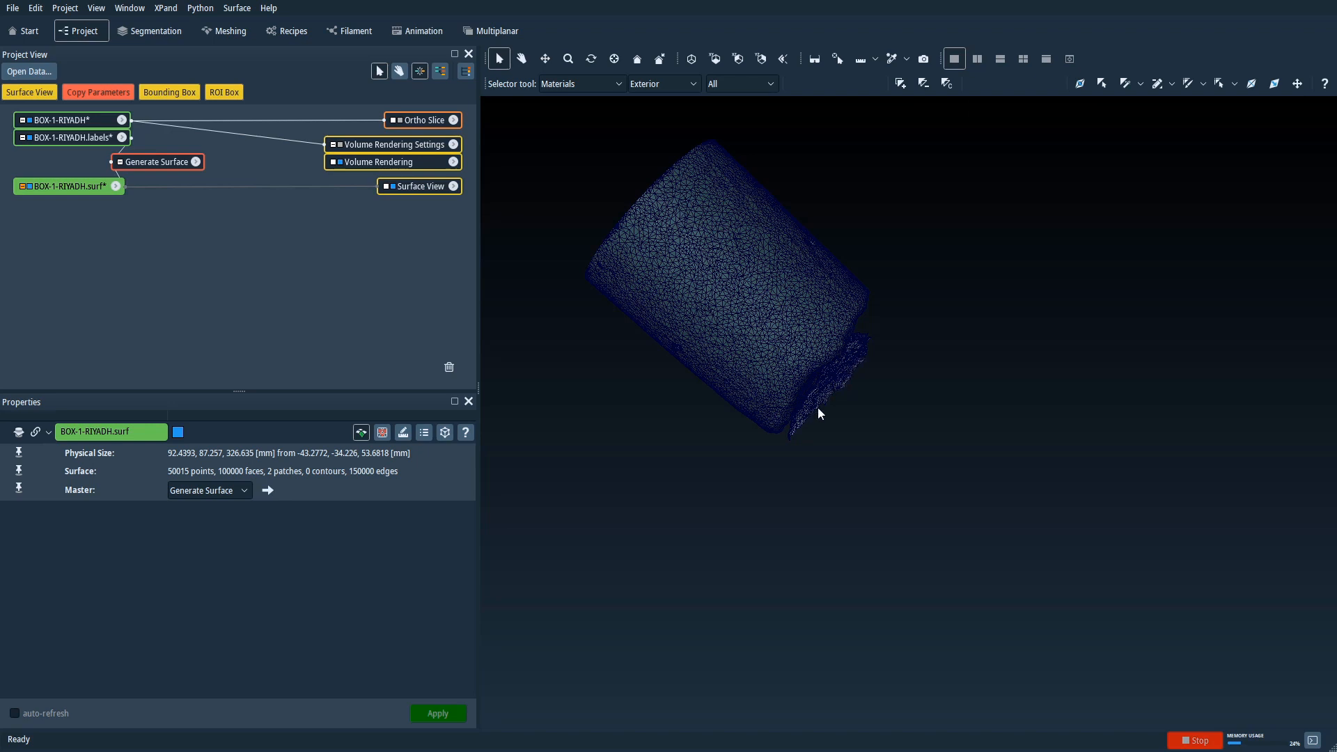
click(522, 59)
drag(845, 411, 773, 341)
click(498, 58)
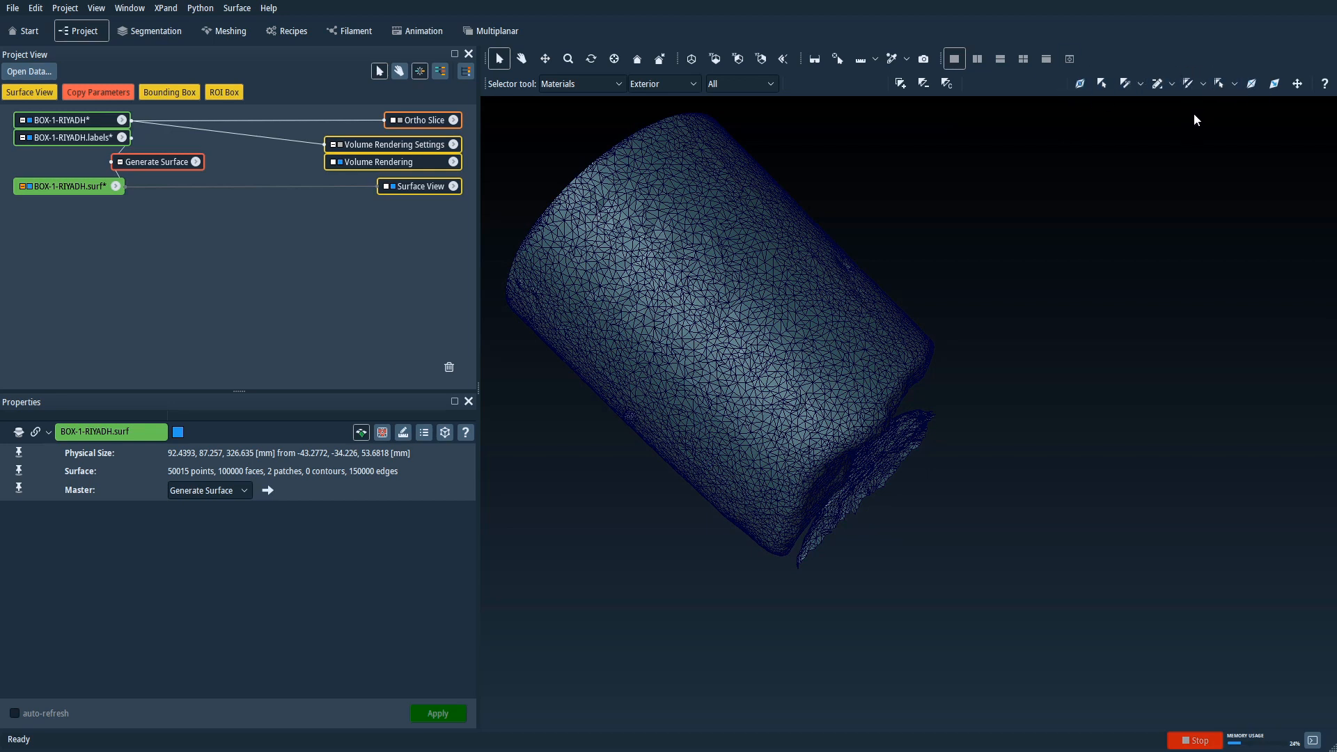
Highlight the whole connected ragged fragment beneath the core piece and remove its triangles from the buffer.
click(1129, 85)
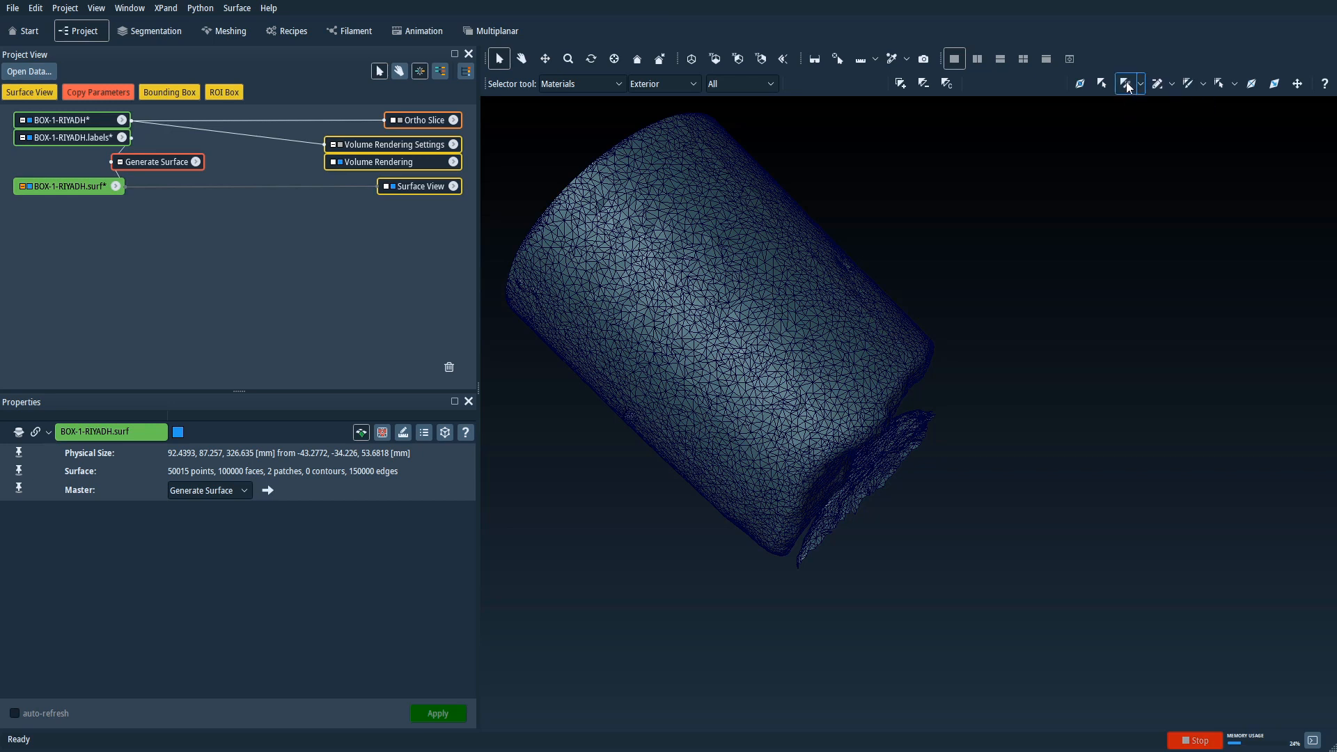
click(880, 478)
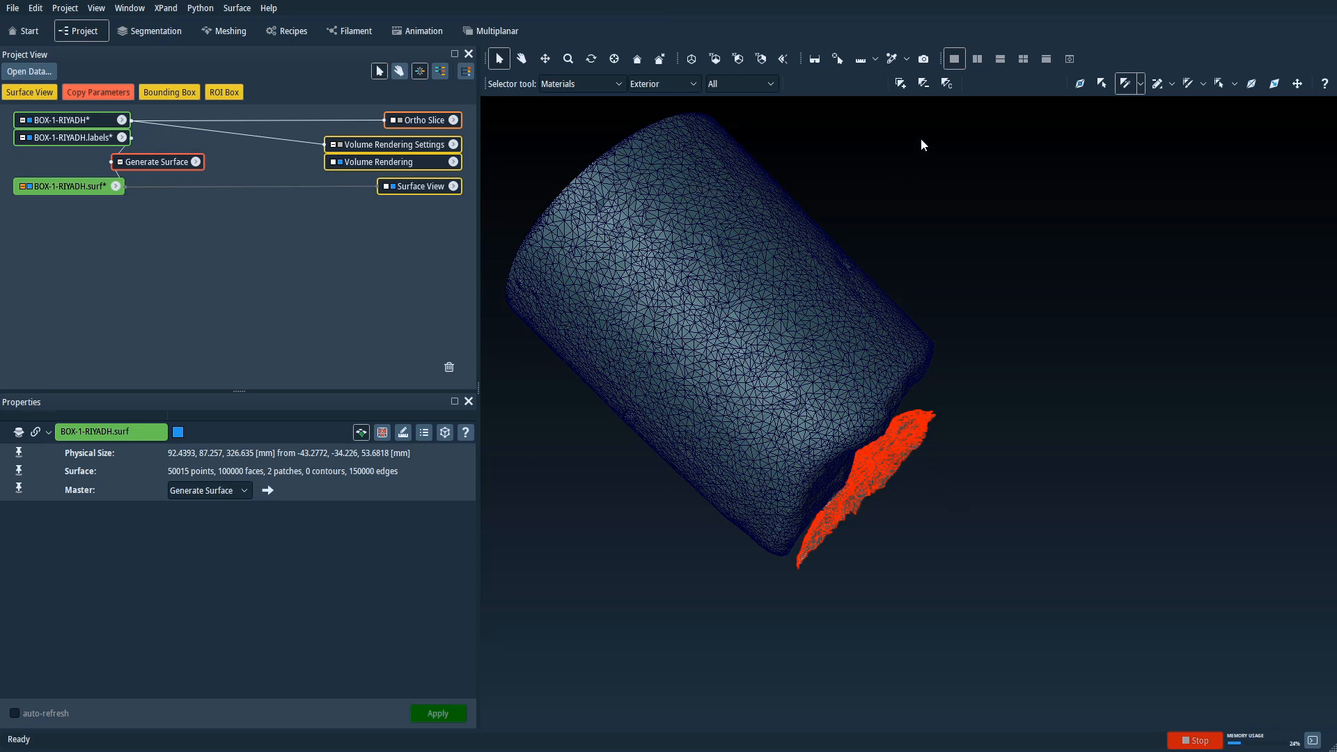
click(923, 83)
Highlight the small leftover fragments below the core piece with a drawn contour, remove them from the buffer and close the Surface Editor.
click(522, 58)
drag(962, 437, 984, 454)
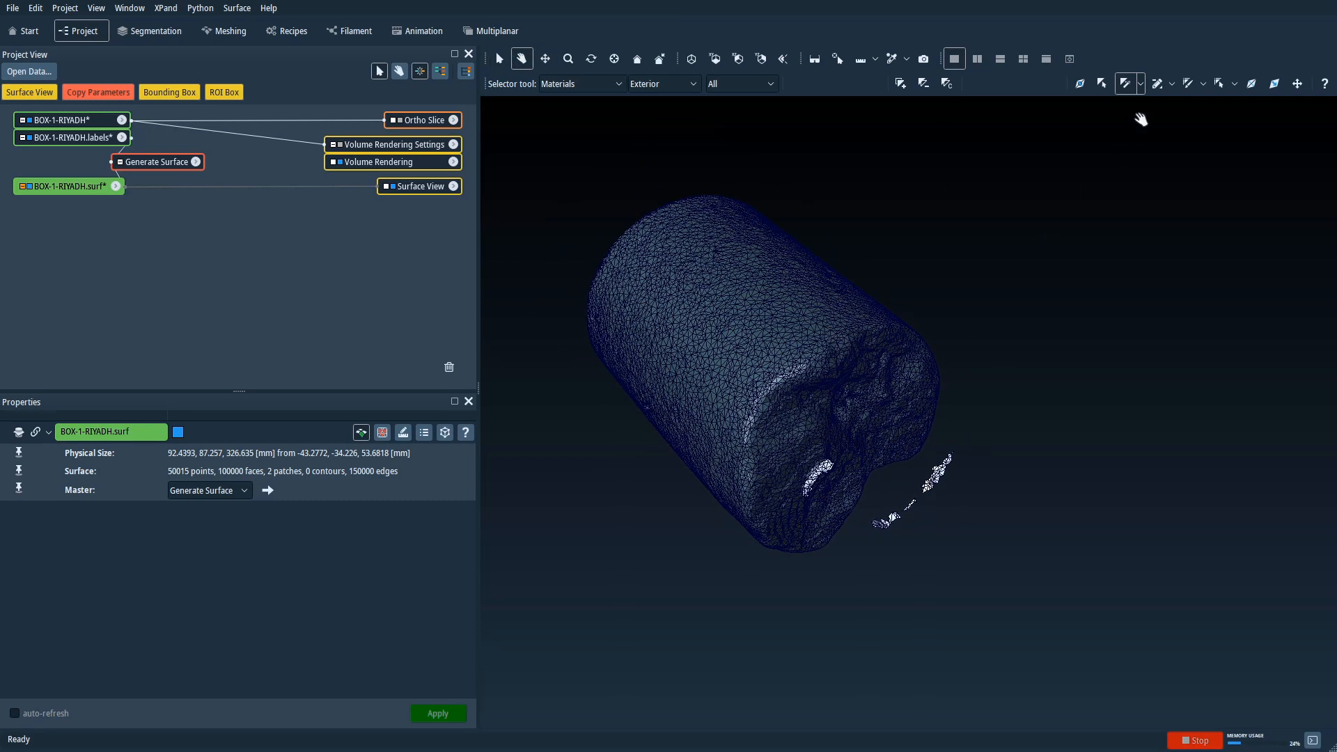
click(1158, 83)
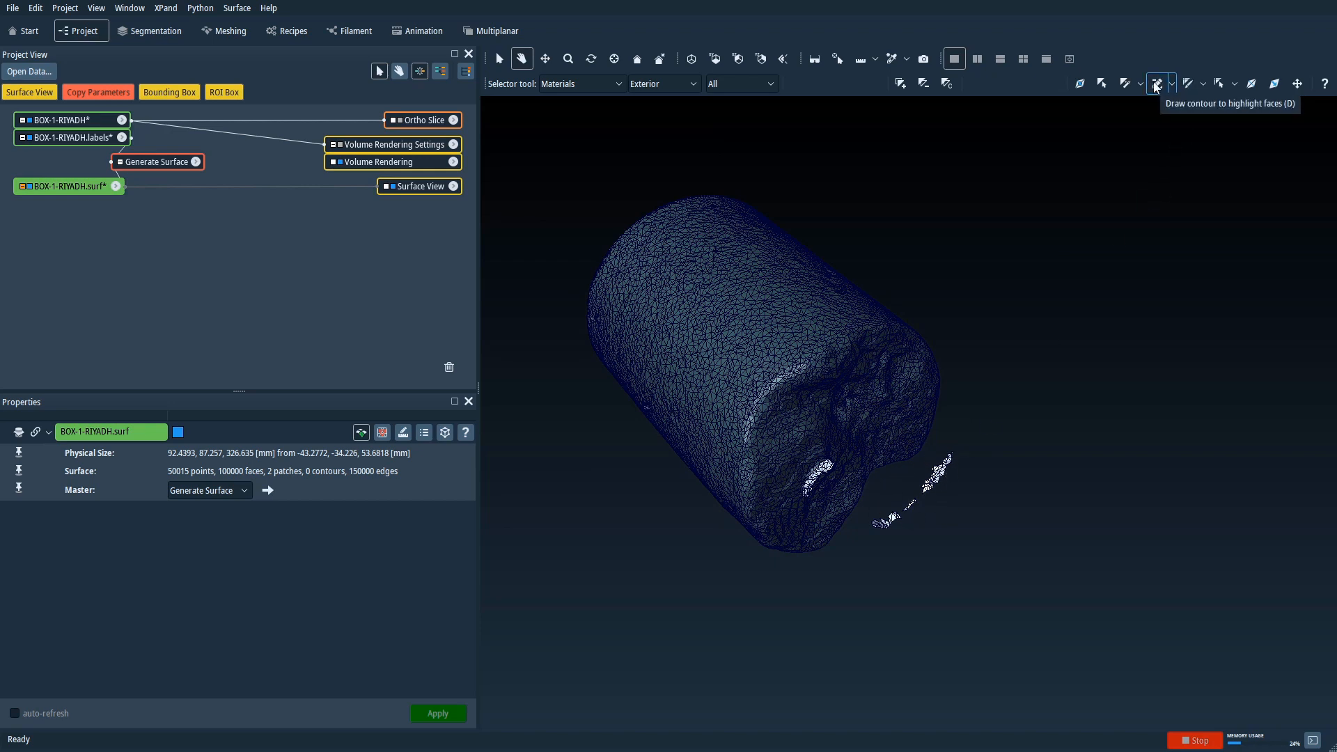
click(500, 58)
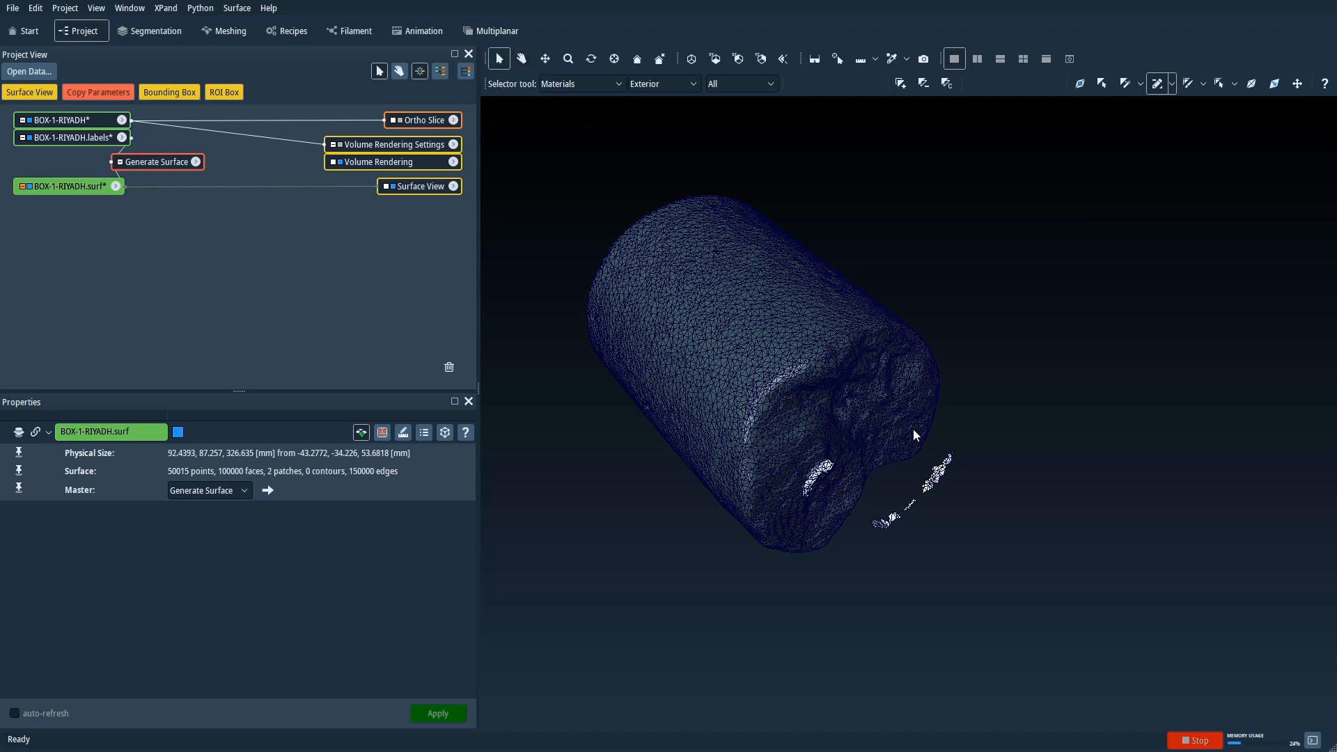
mouse_move(952, 443)
mouse_down()
mouse_move(894, 491)
mouse_move(887, 549)
mouse_move(975, 460)
mouse_move(954, 444)
mouse_up()
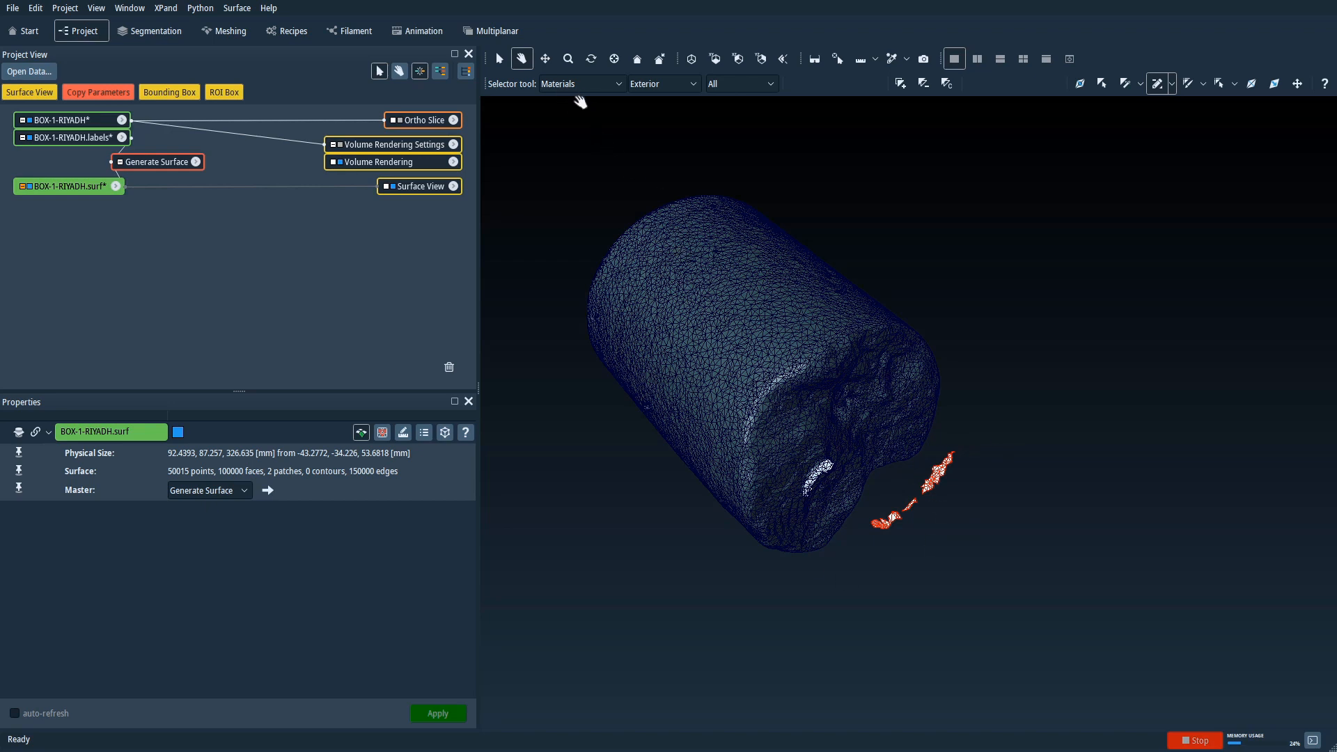
click(924, 83)
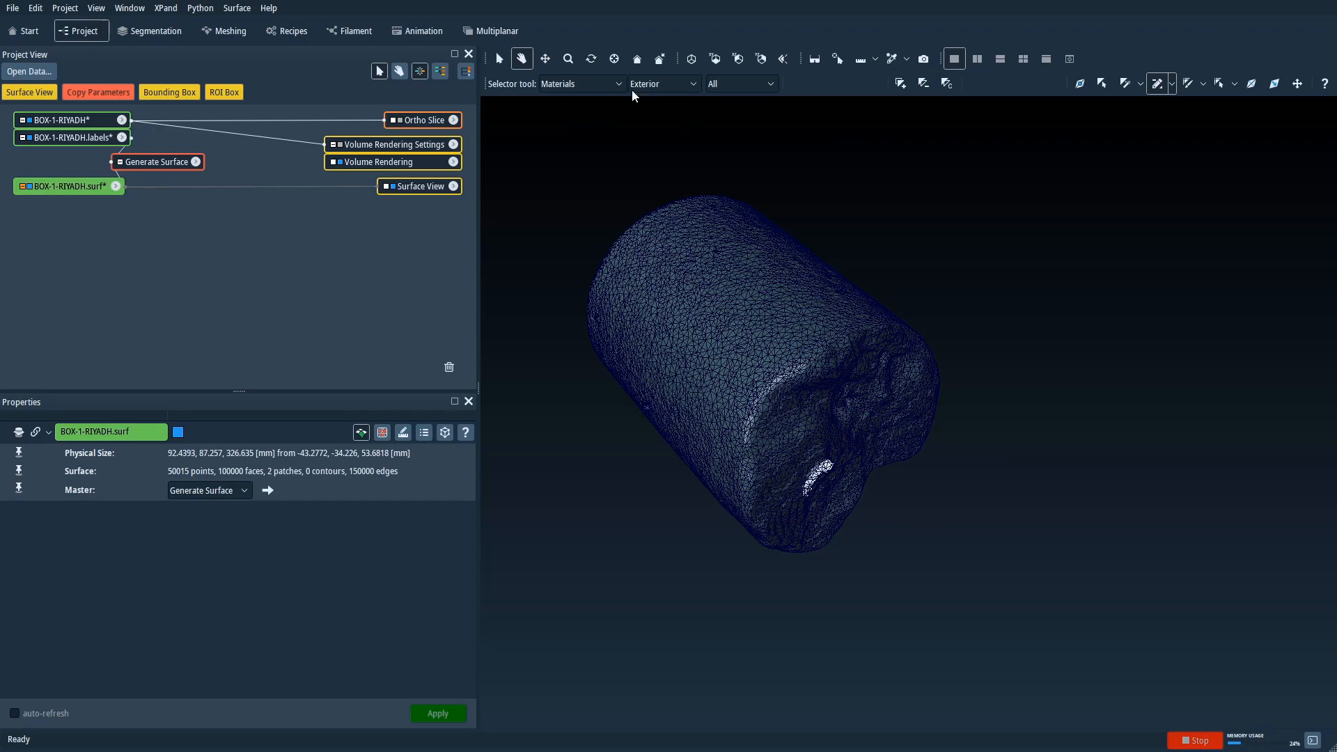
drag(600, 173, 776, 370)
drag(609, 274, 669, 286)
click(359, 435)
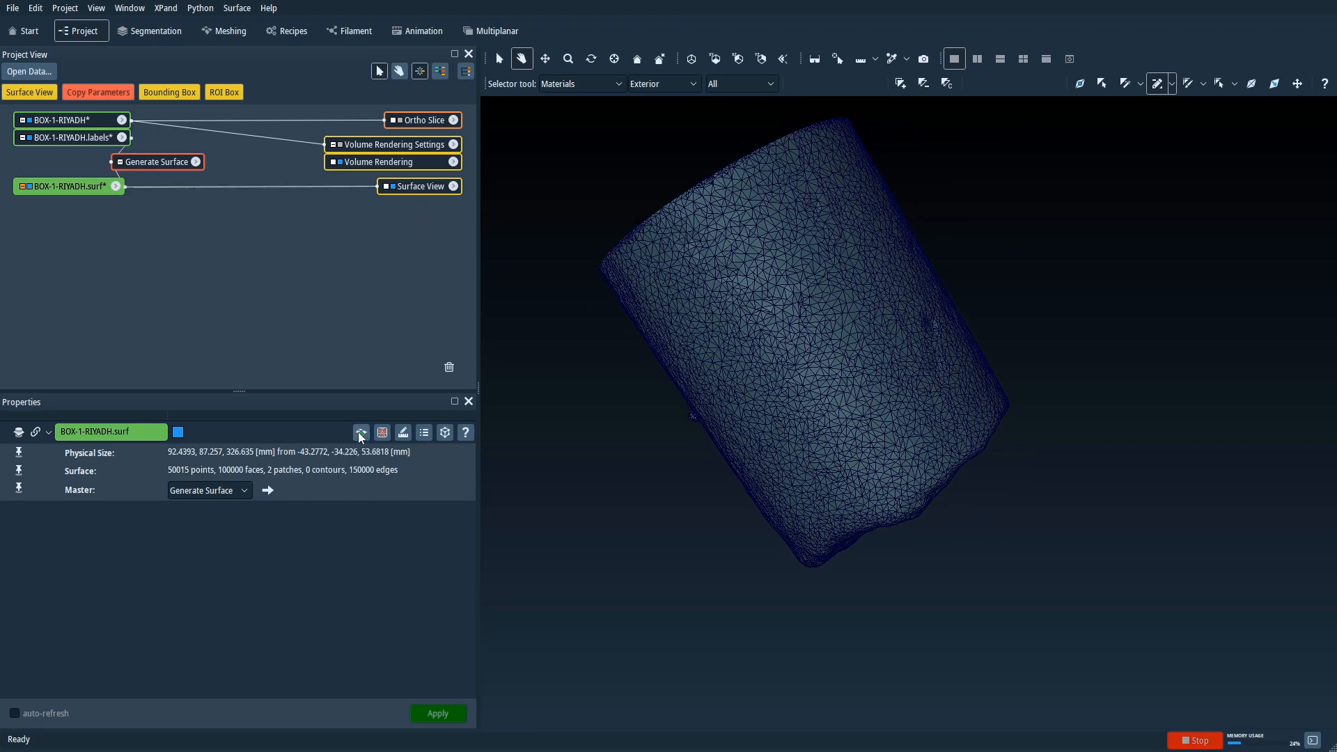
Extract the displayed core piece from Surface View with Extract Surface and connect Surface View to the extracted surface.
click(422, 188)
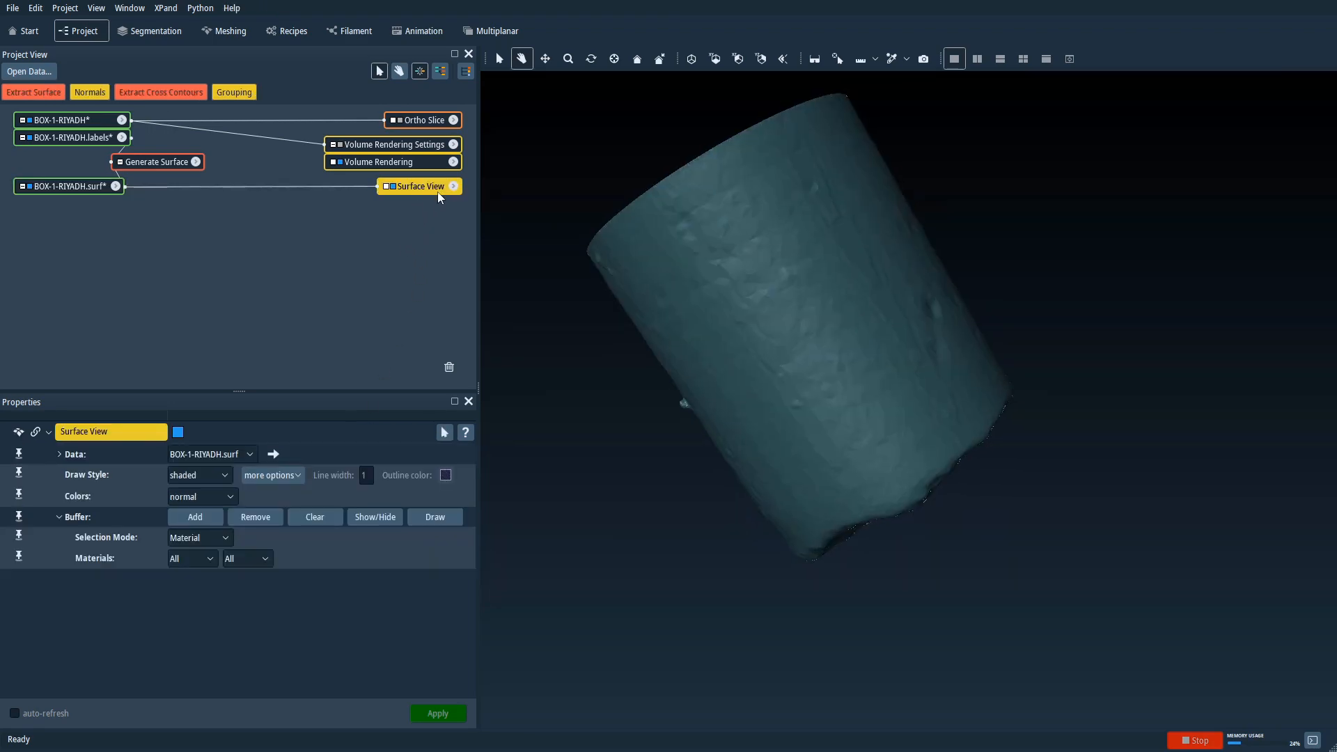
click(455, 187)
text(extra)
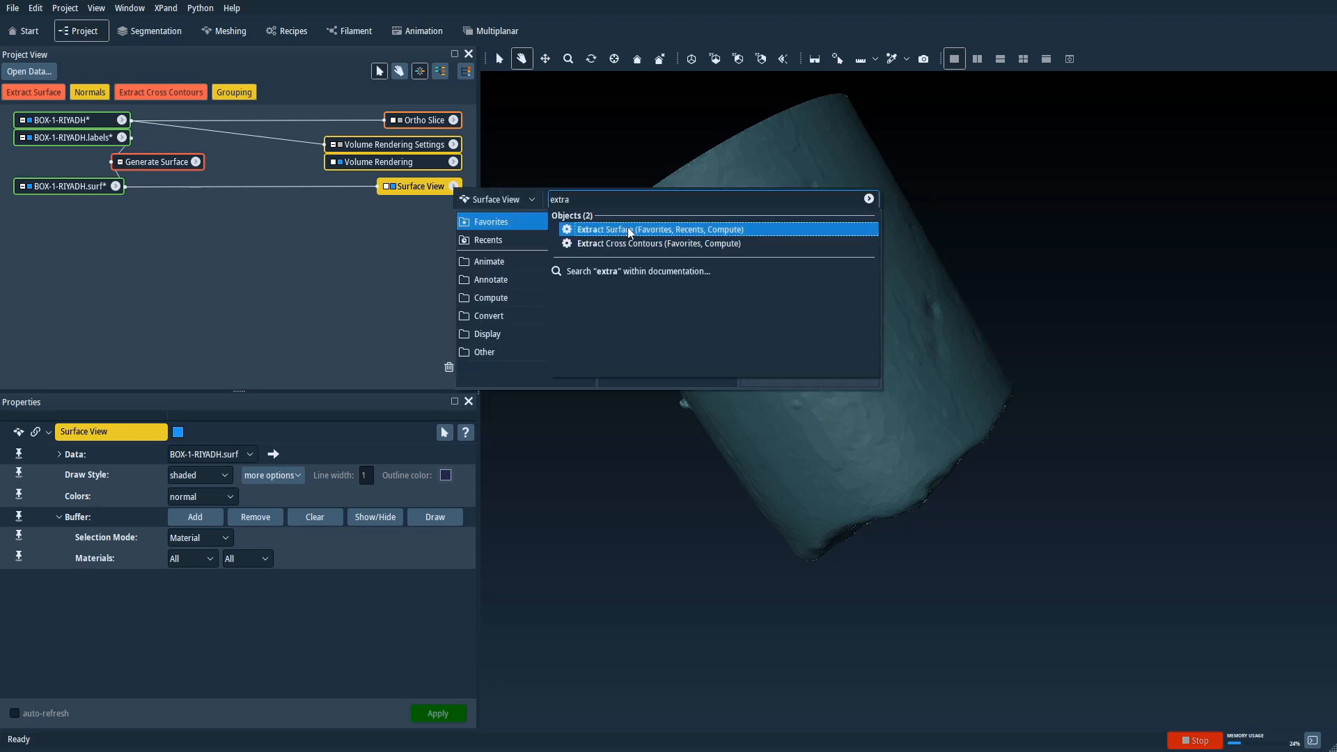
click(628, 229)
click(447, 714)
click(95, 239)
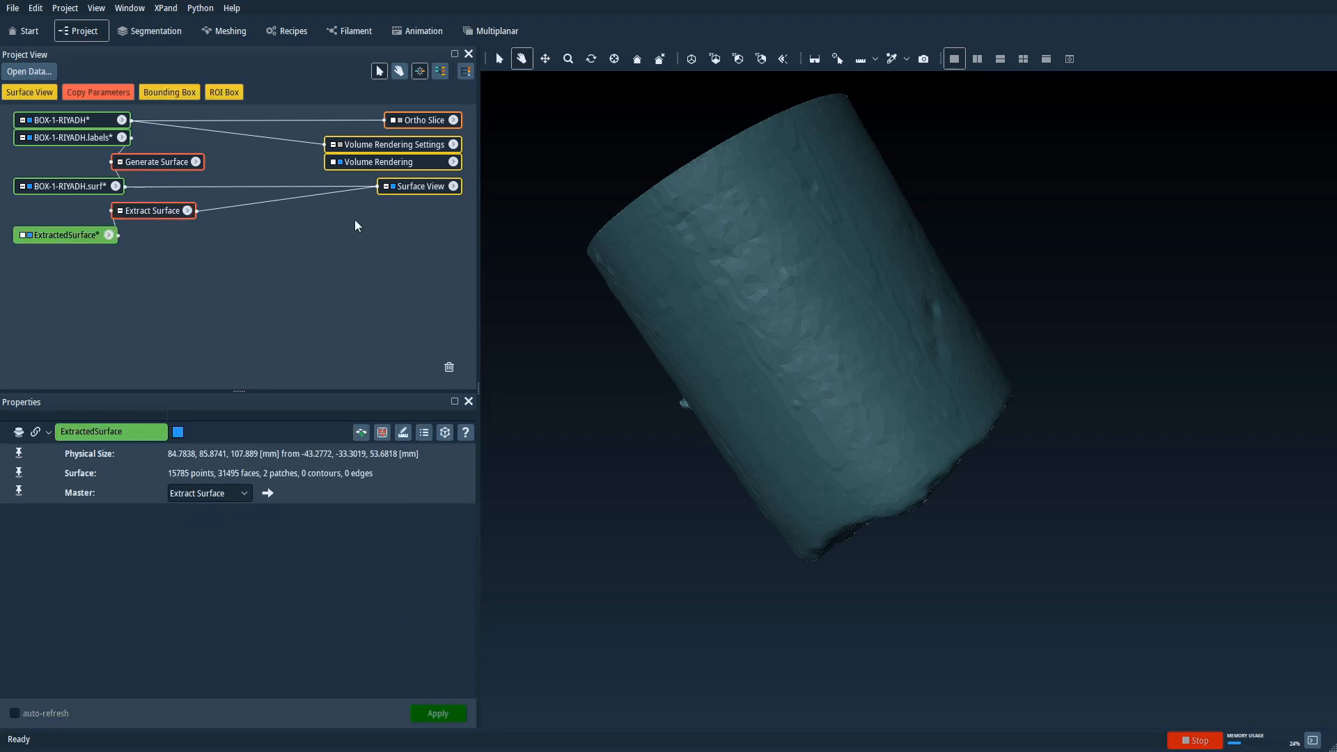
drag(289, 189, 94, 234)
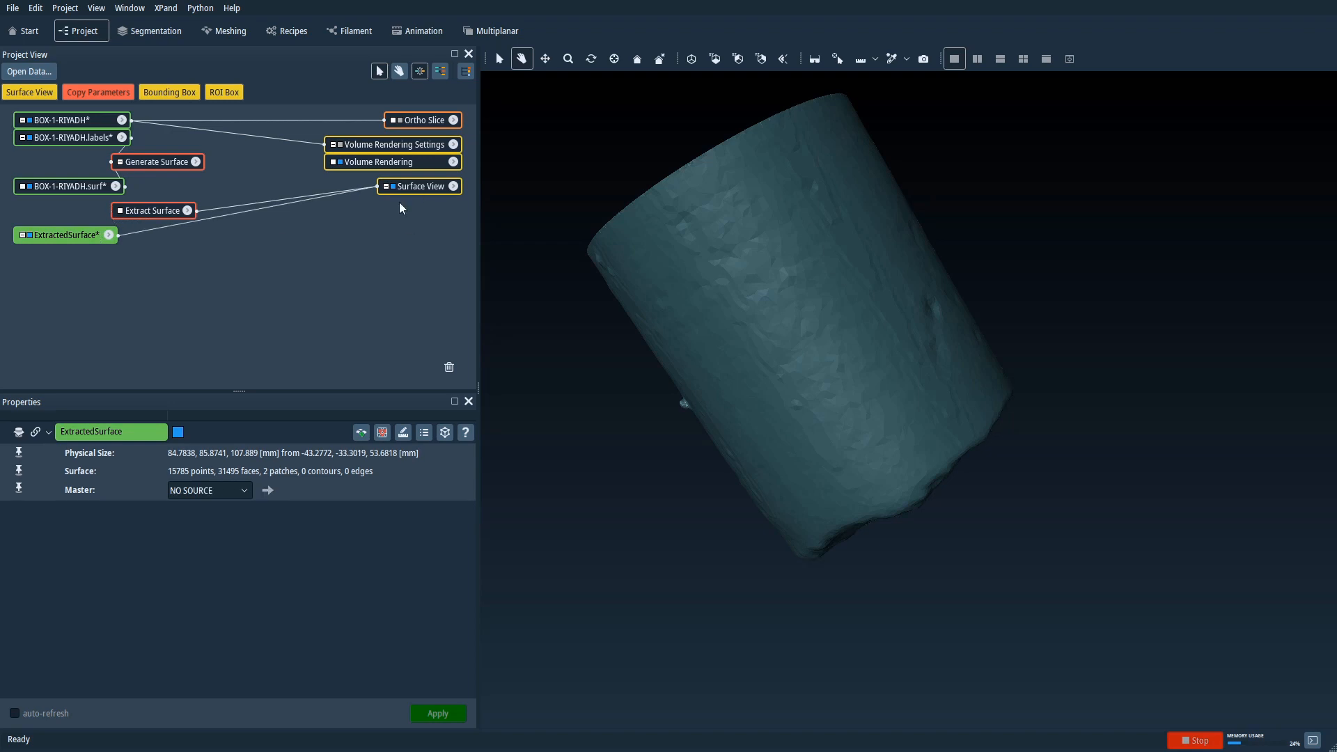
Export the extracted surface to the CoreSampleCT folder as a Wavefront file named TopRock.
click(109, 236)
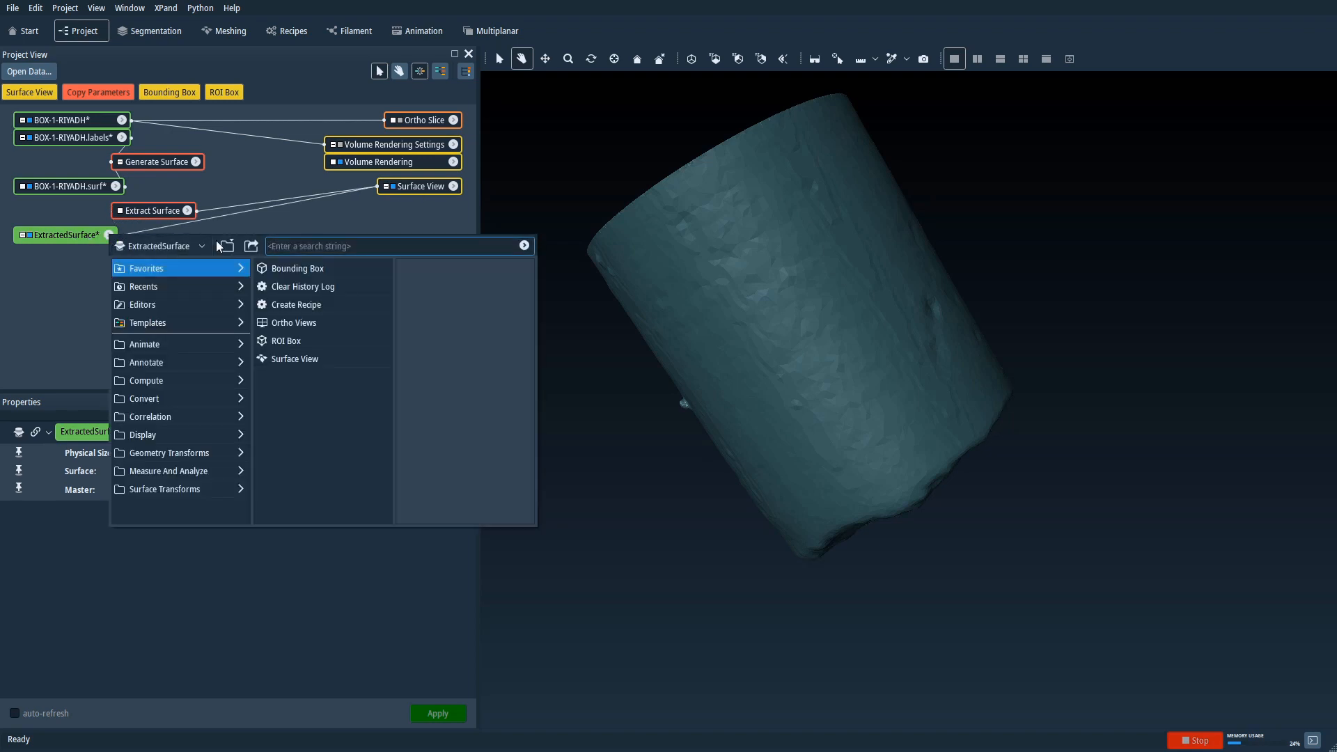
key(Escape)
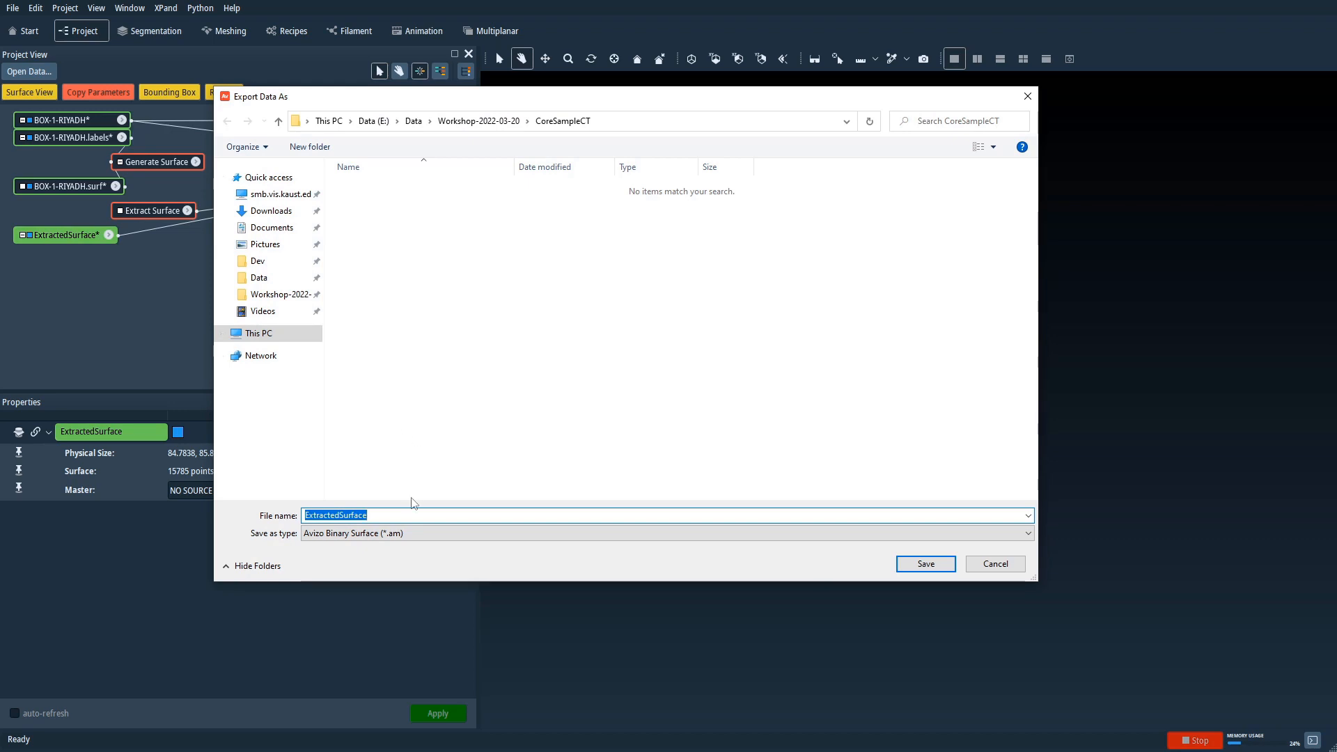
text(TopRock)
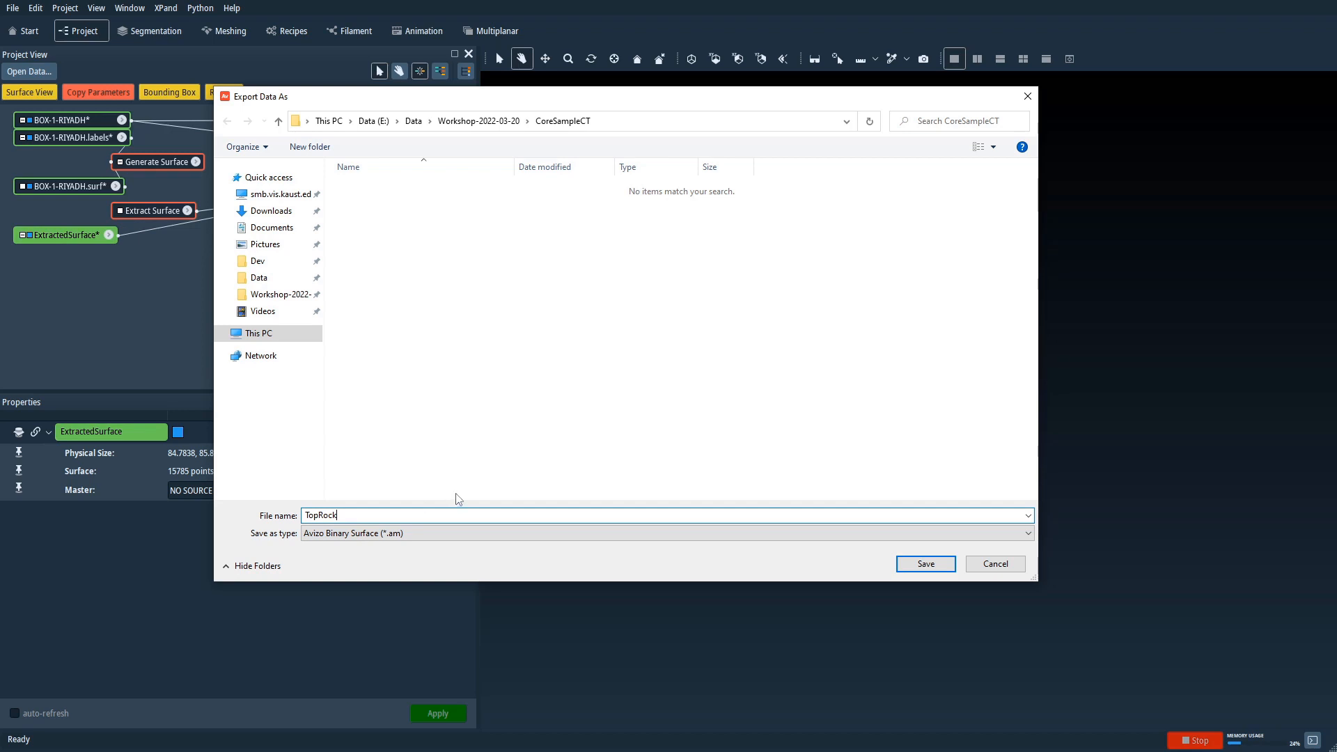
click(404, 534)
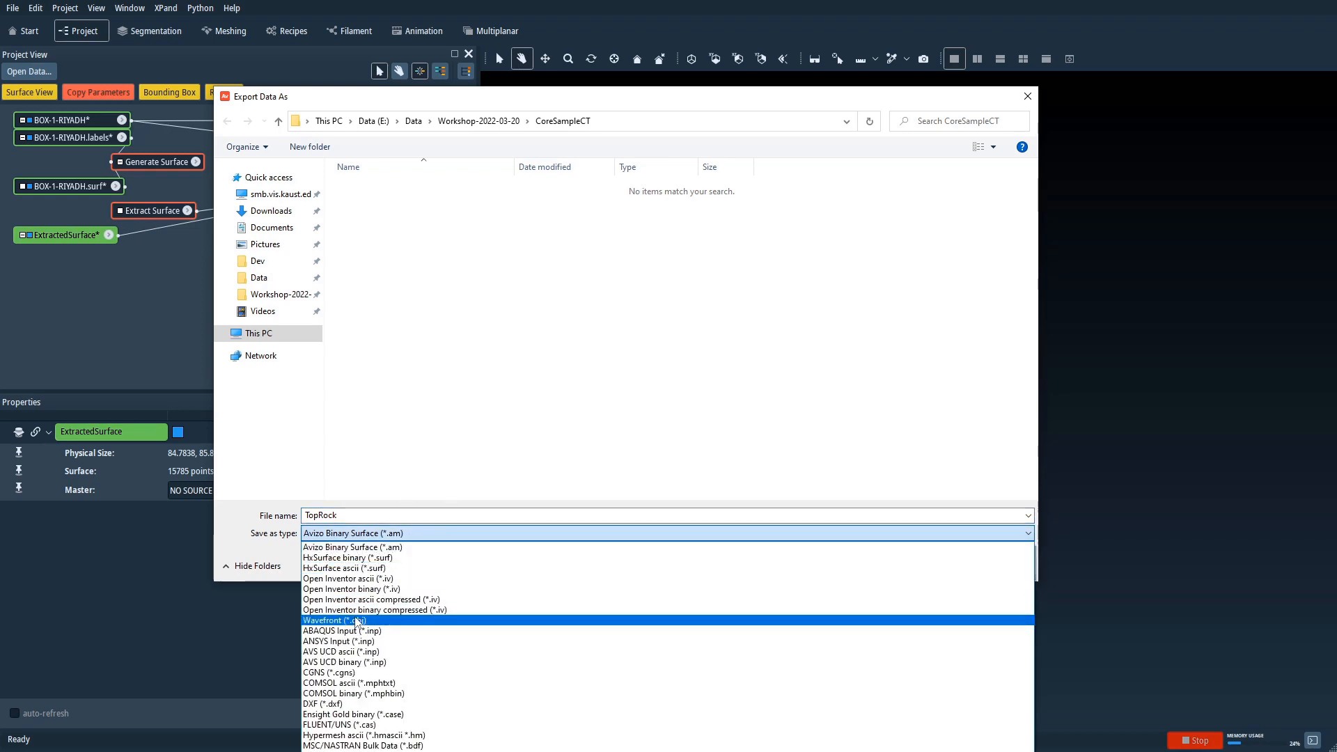
click(356, 624)
click(926, 563)
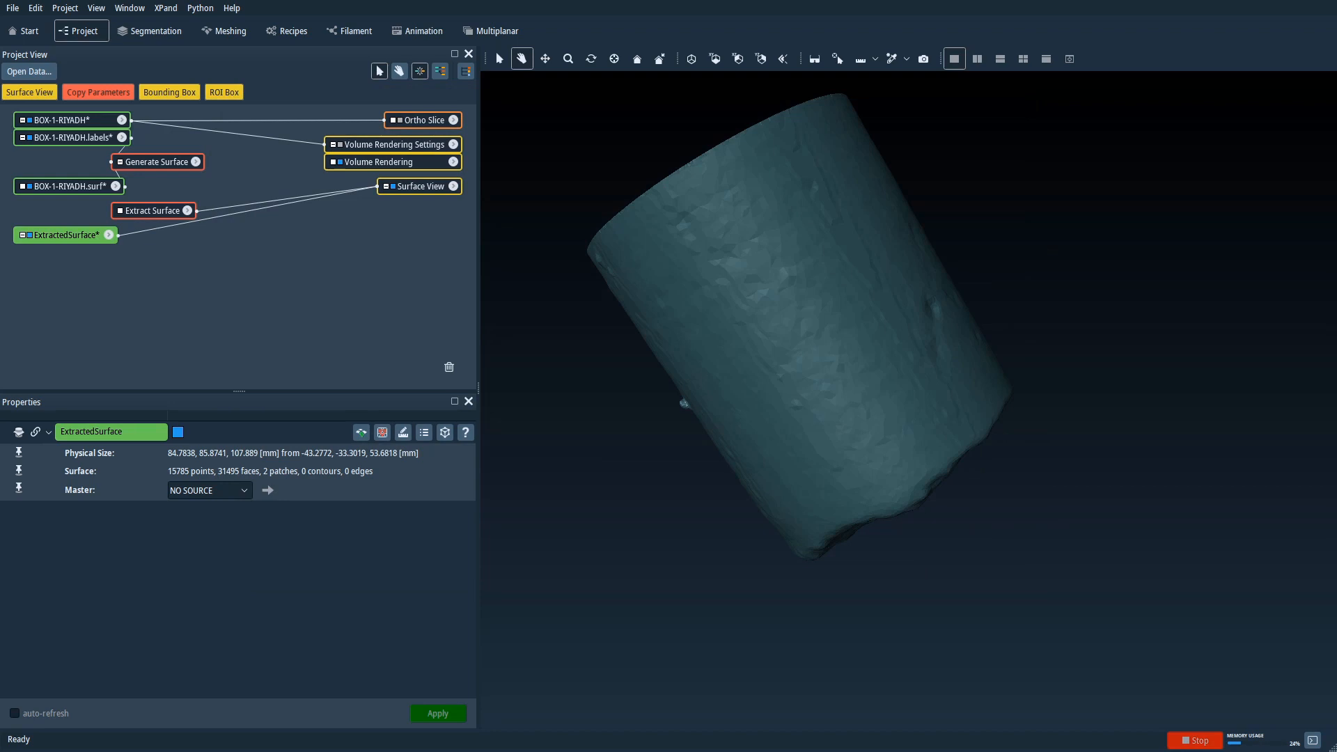
Switch to File Explorer, open TopRock.obj from Workshop-2022-03-20\CoreSampleCT in 3D Viewer and inspect the model from several sides.
key(alt+Tab)
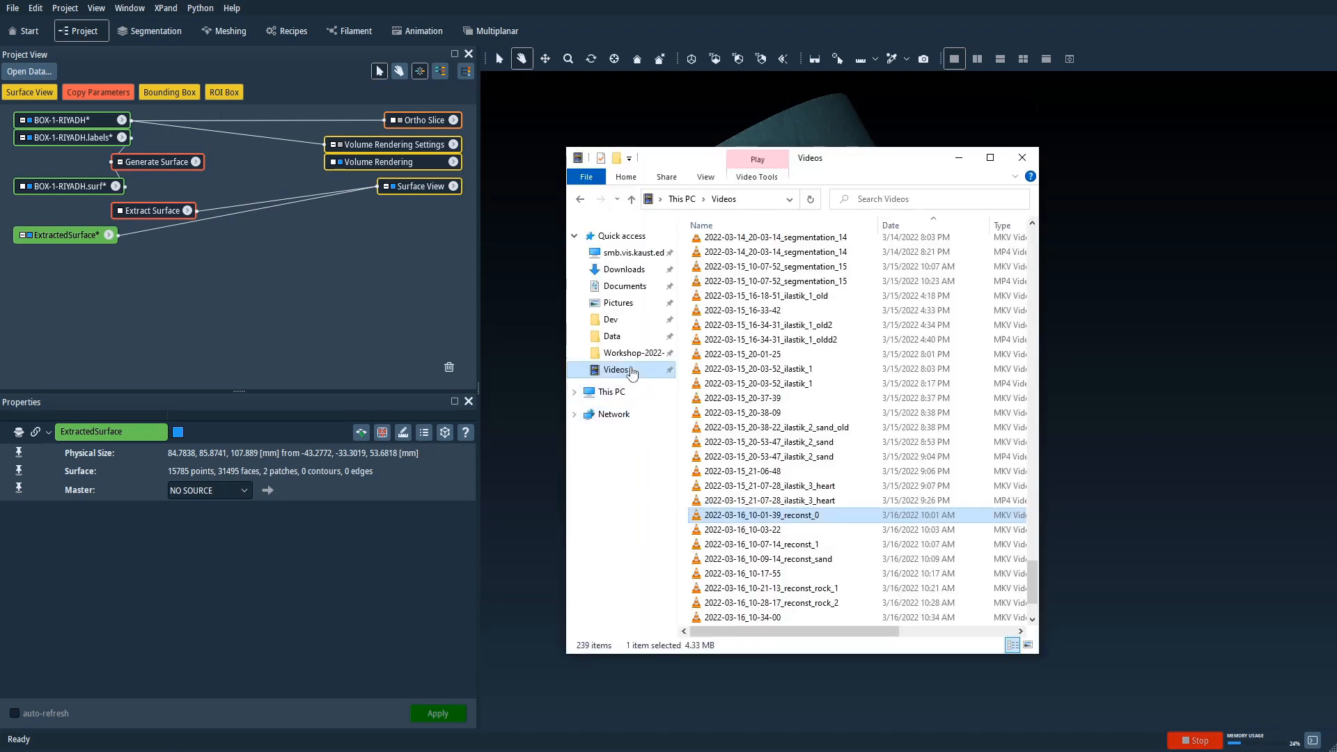
click(631, 353)
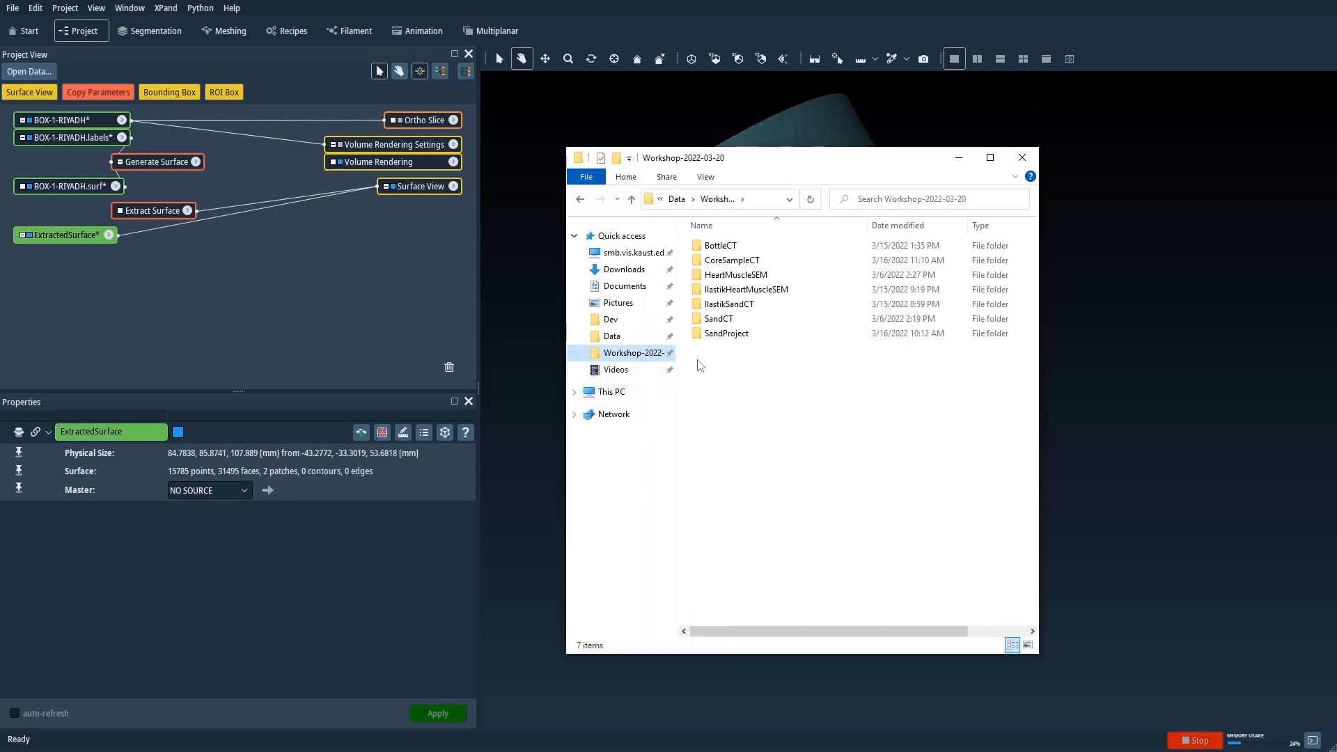
double_click(745, 260)
drag(1033, 240, 1015, 622)
click(732, 620)
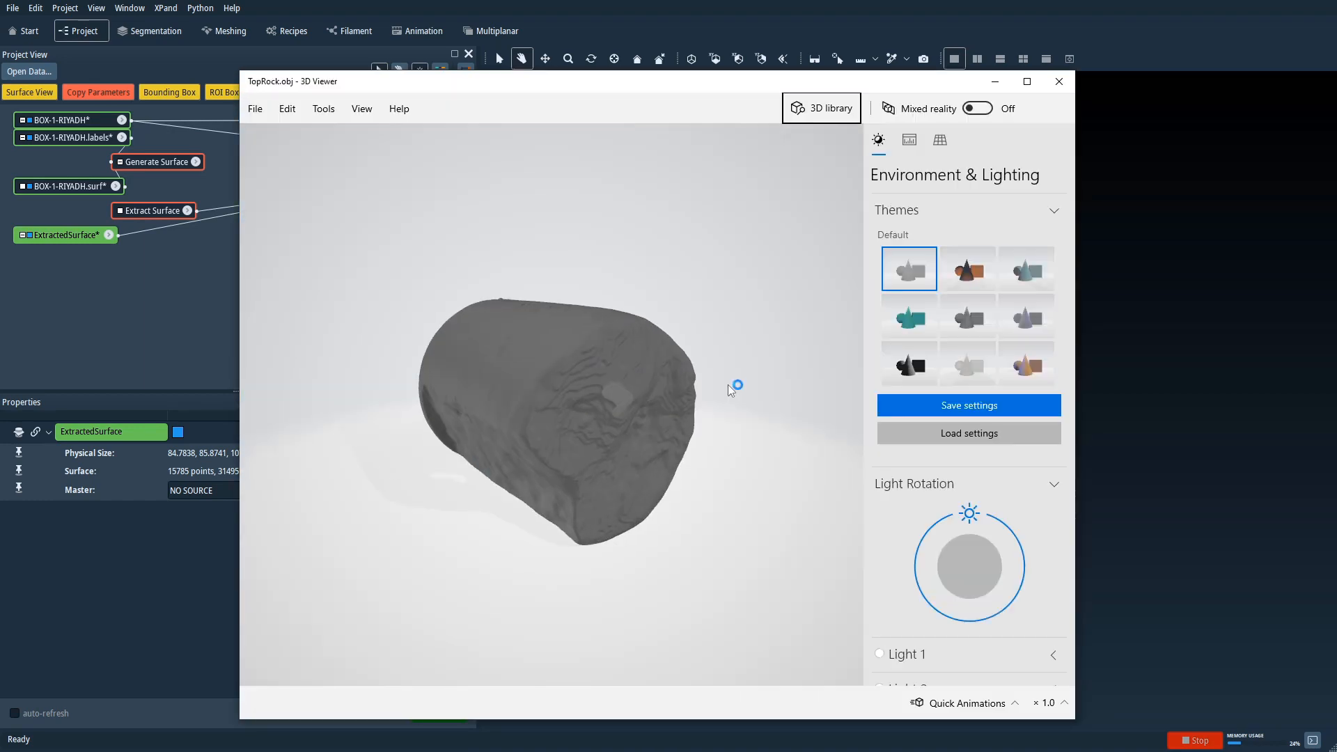
drag(586, 339, 508, 333)
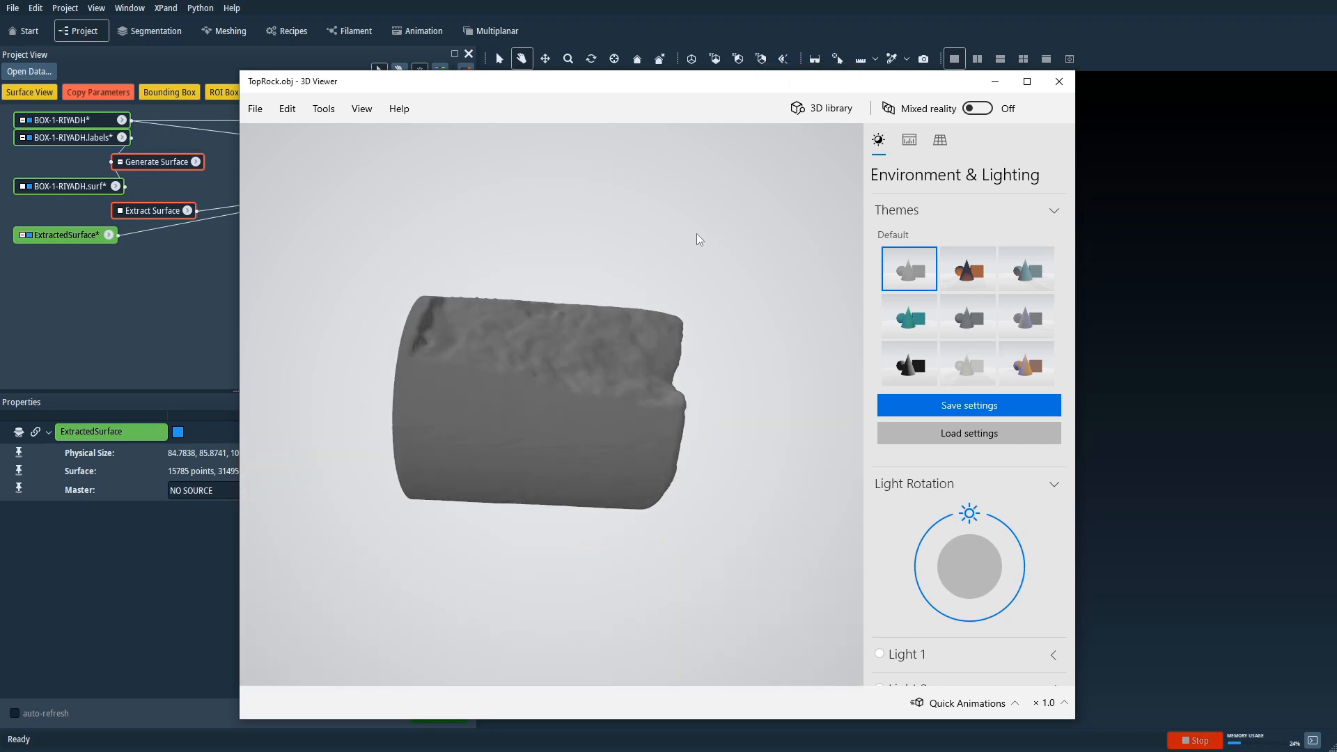
drag(662, 338, 601, 443)
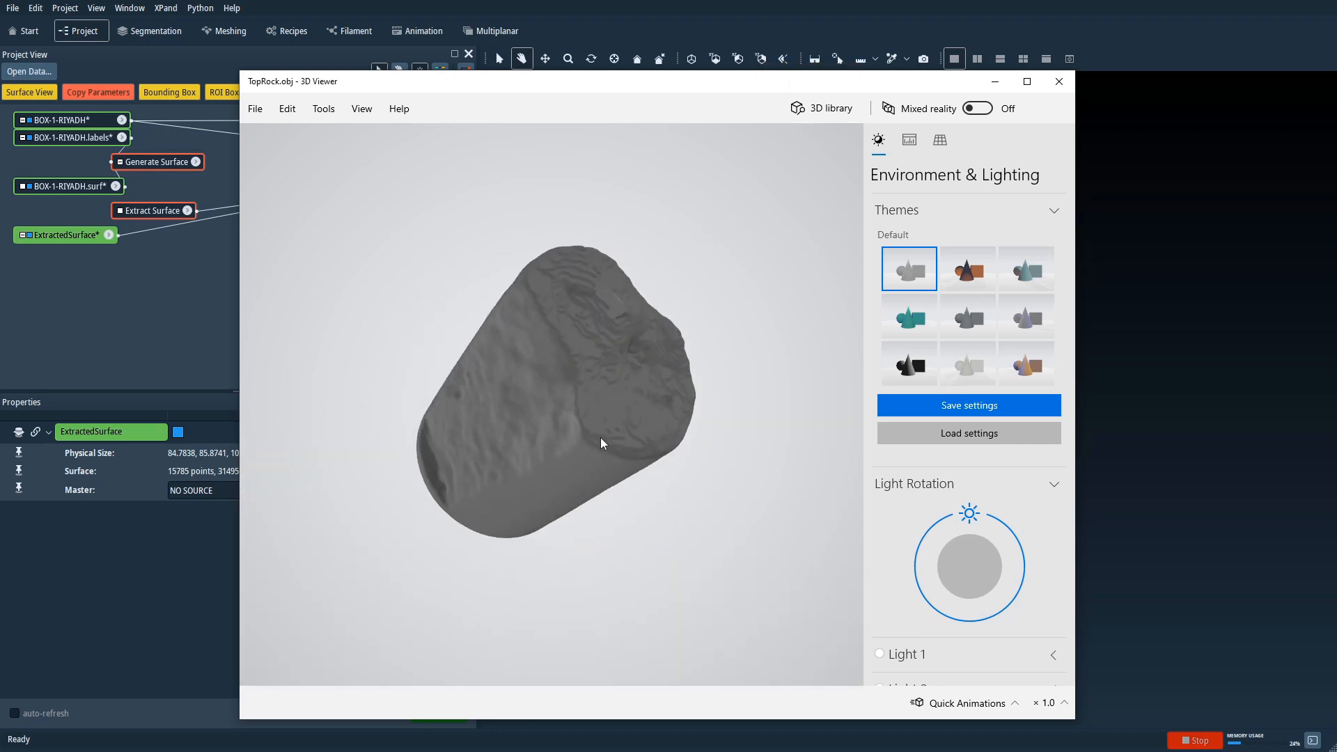
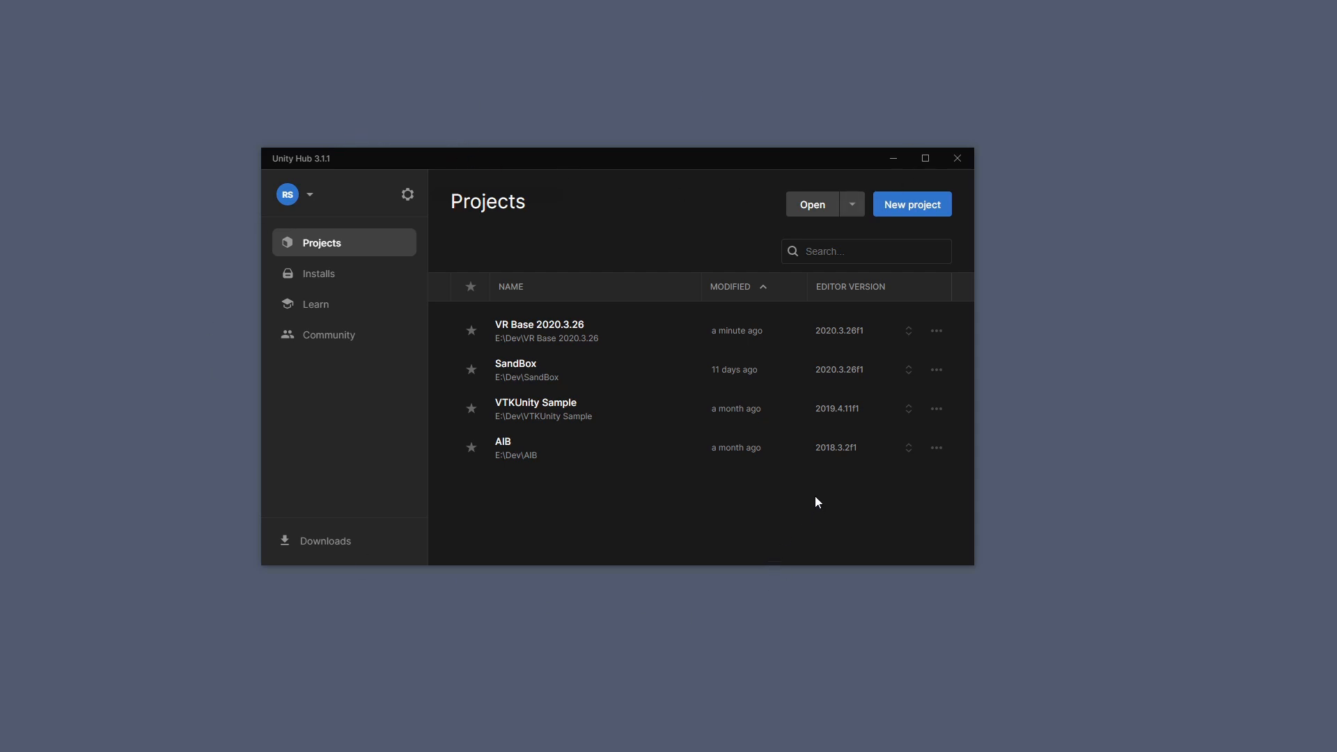
Switch to Unity Hub, review the project templates and create a new 3D project named Workshop VR in E:\Dev.
click(917, 207)
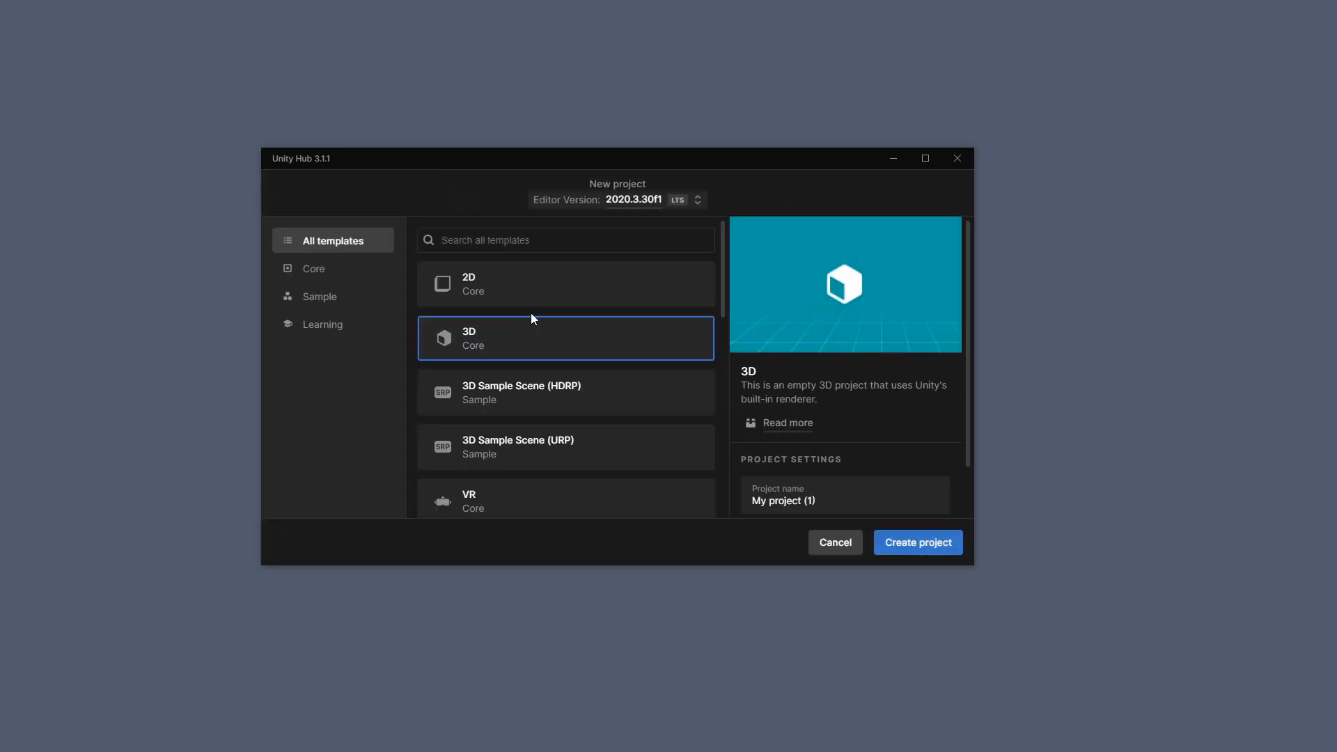
scroll(533, 390, down, 1)
scroll(532, 390, down, 2)
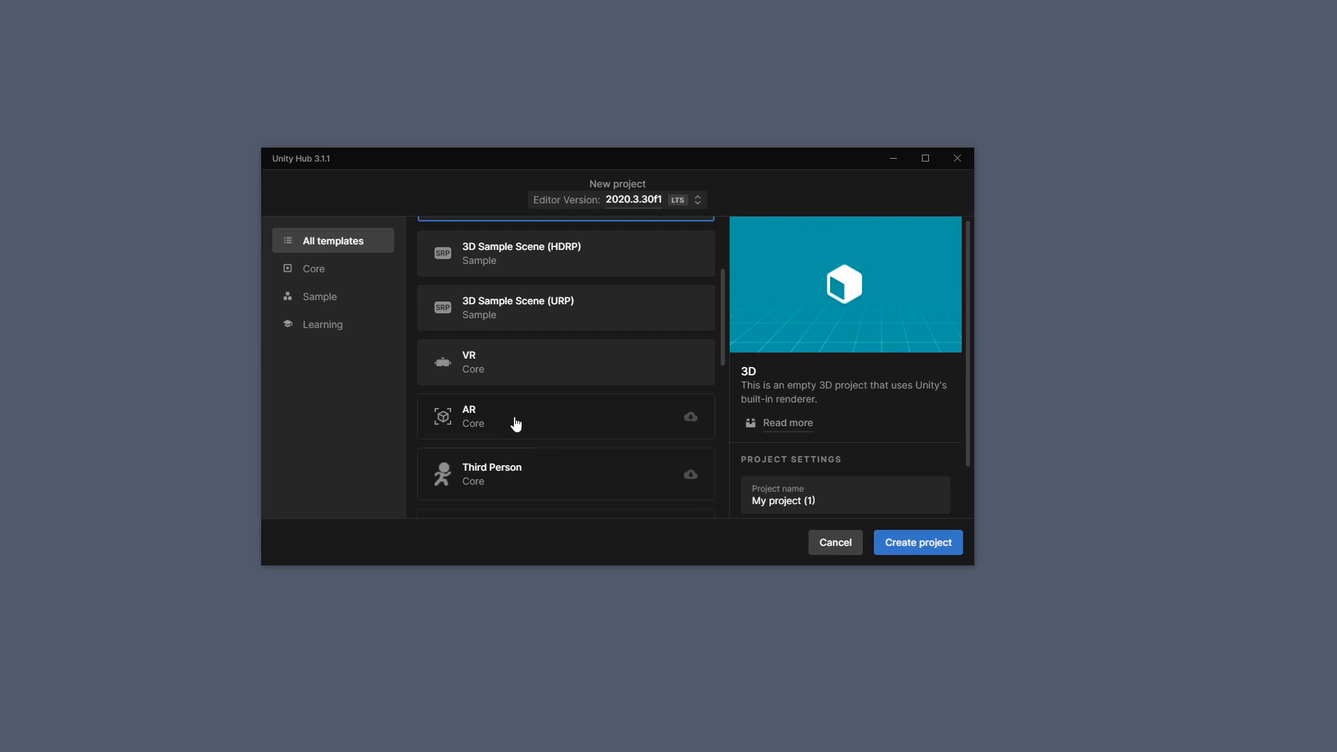
scroll(514, 427, up, 3)
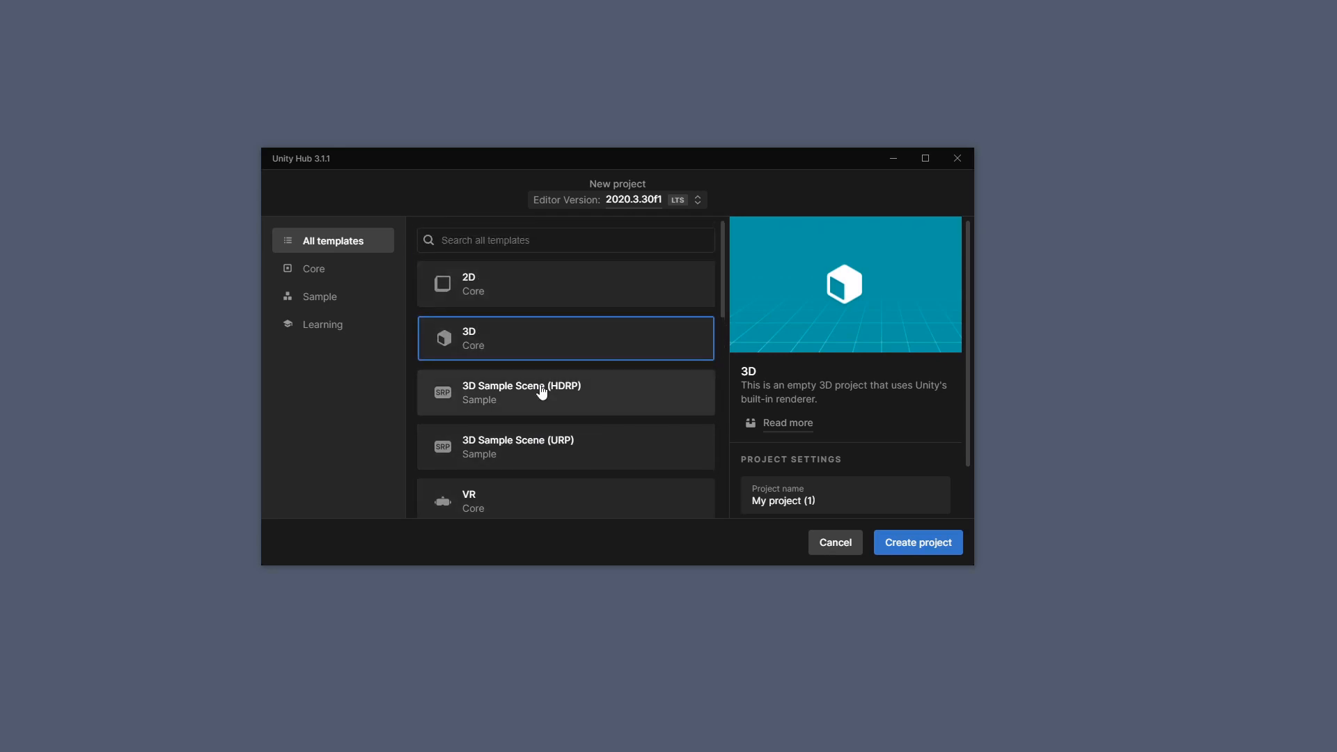
scroll(540, 390, down, 2)
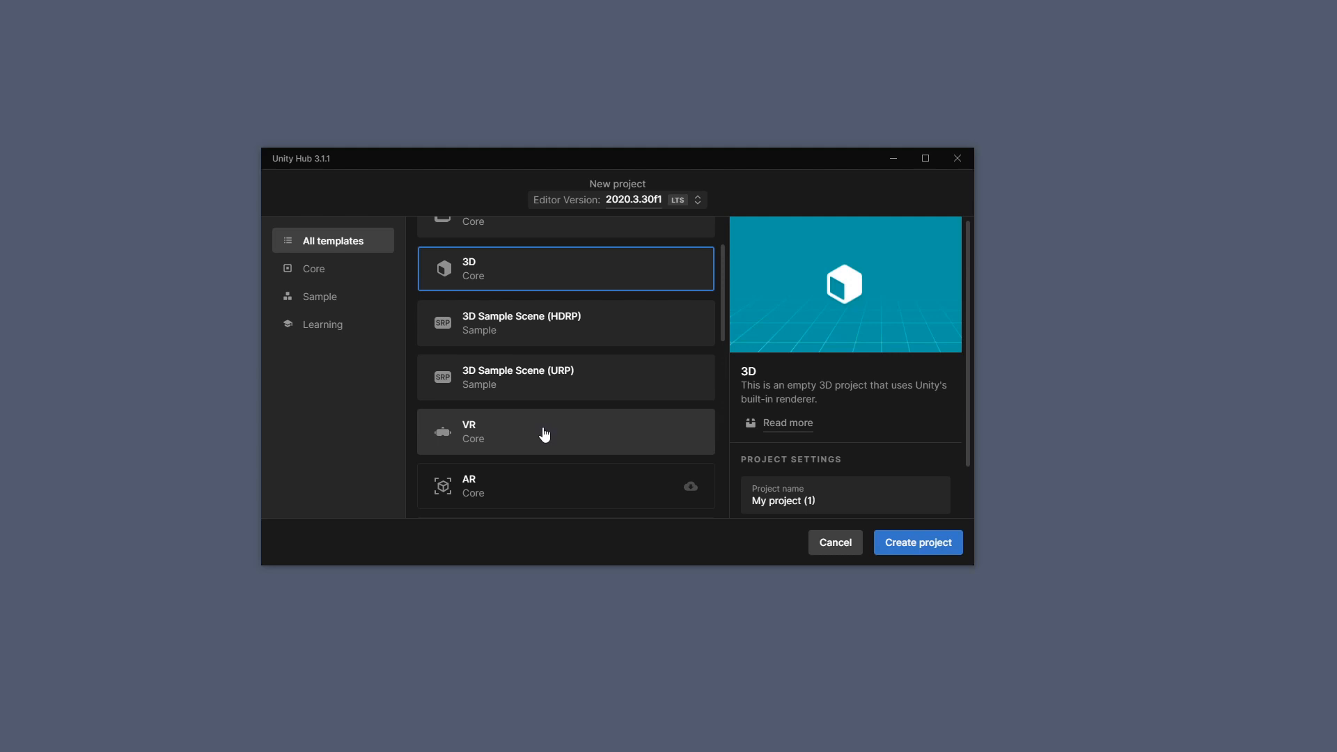
scroll(545, 434, up, 2)
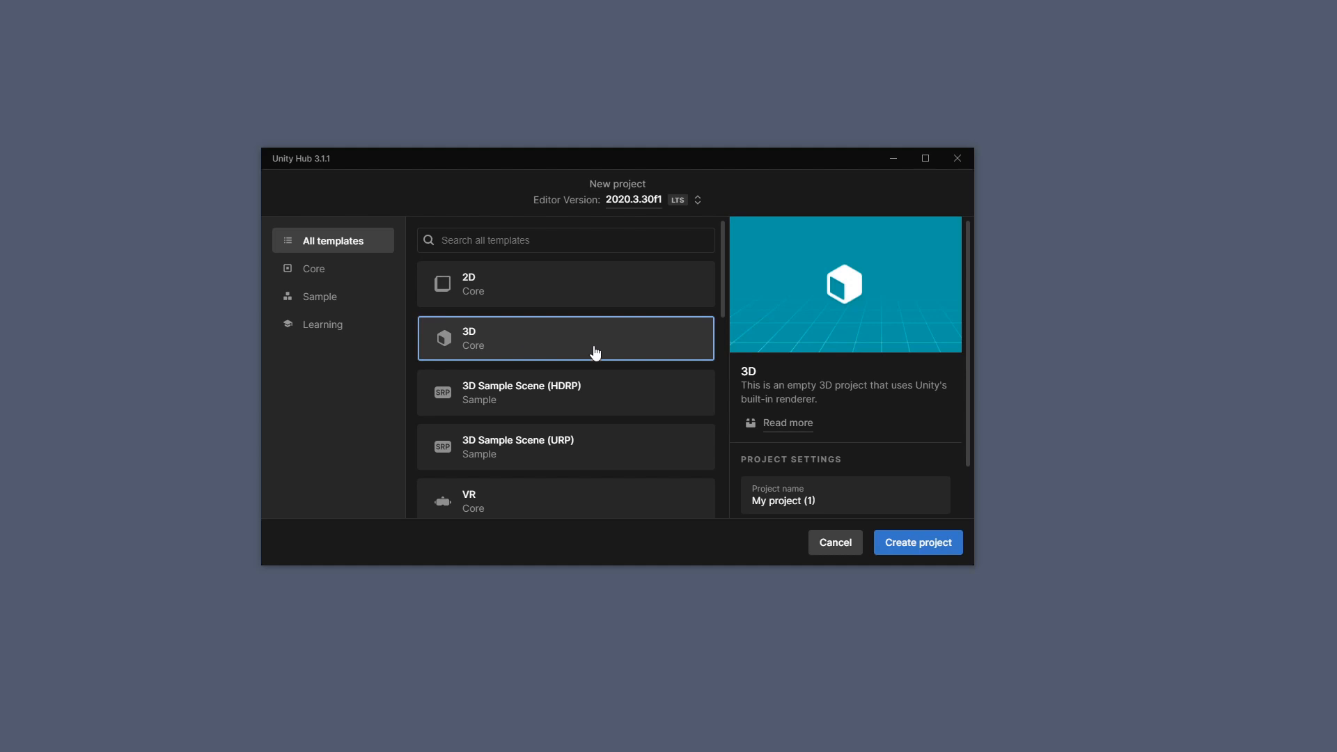
scroll(822, 425, down, 1)
click(827, 446)
drag(827, 440, 749, 448)
text(Workshop VR)
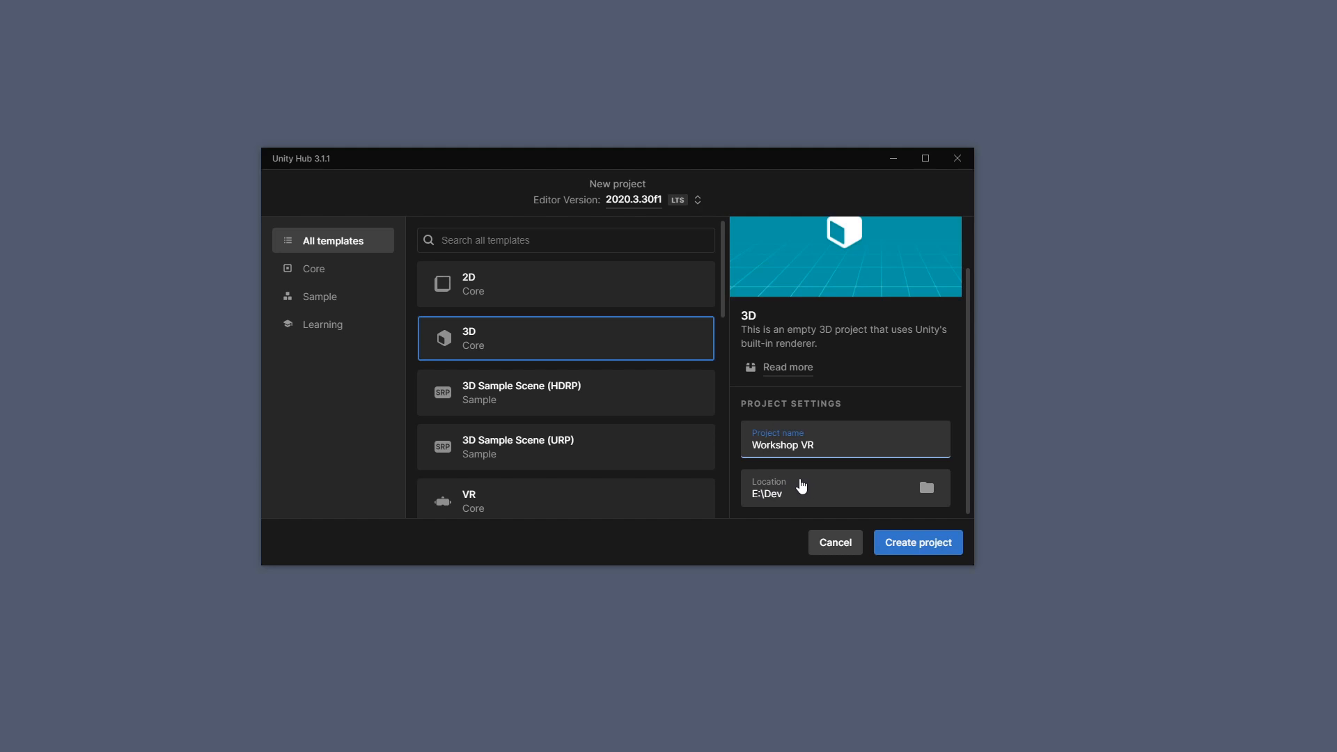
click(926, 547)
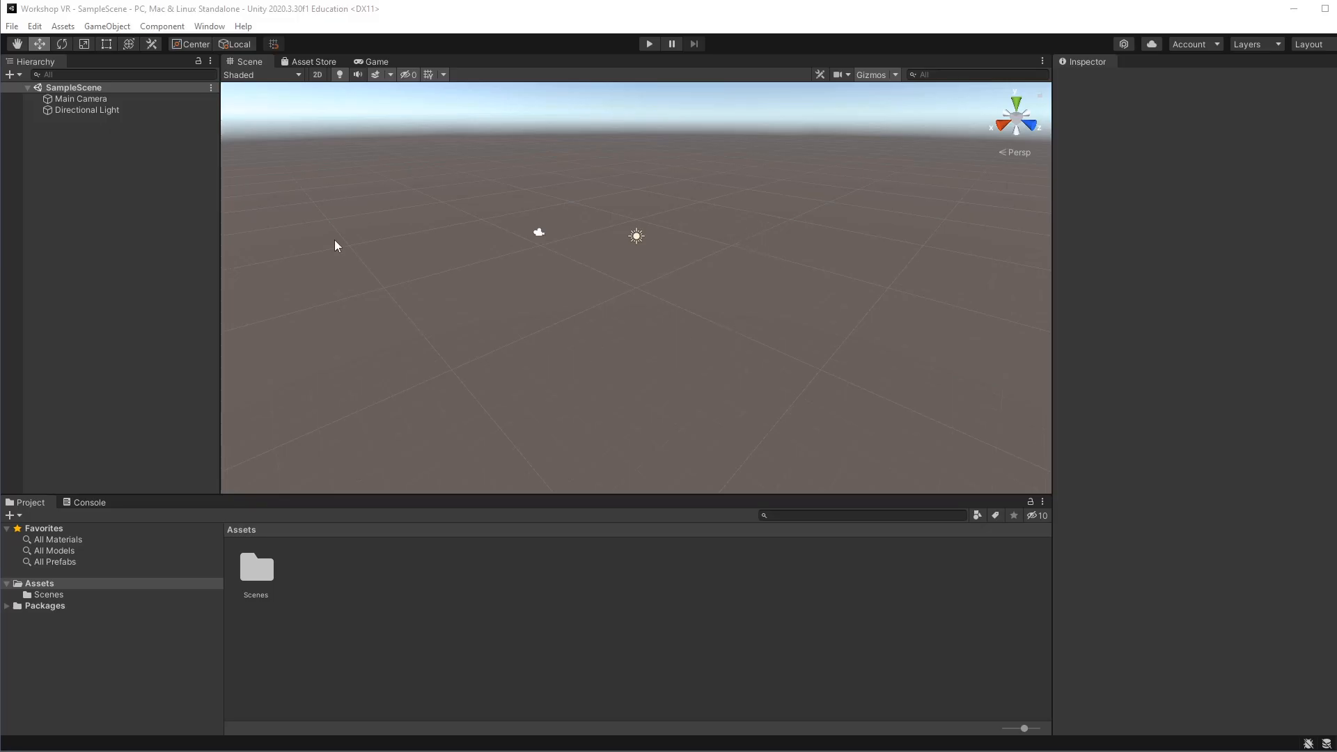
Widen the Scene view, examine the Main Camera and Directional Light properties, and clear the selection.
drag(1053, 354, 1140, 354)
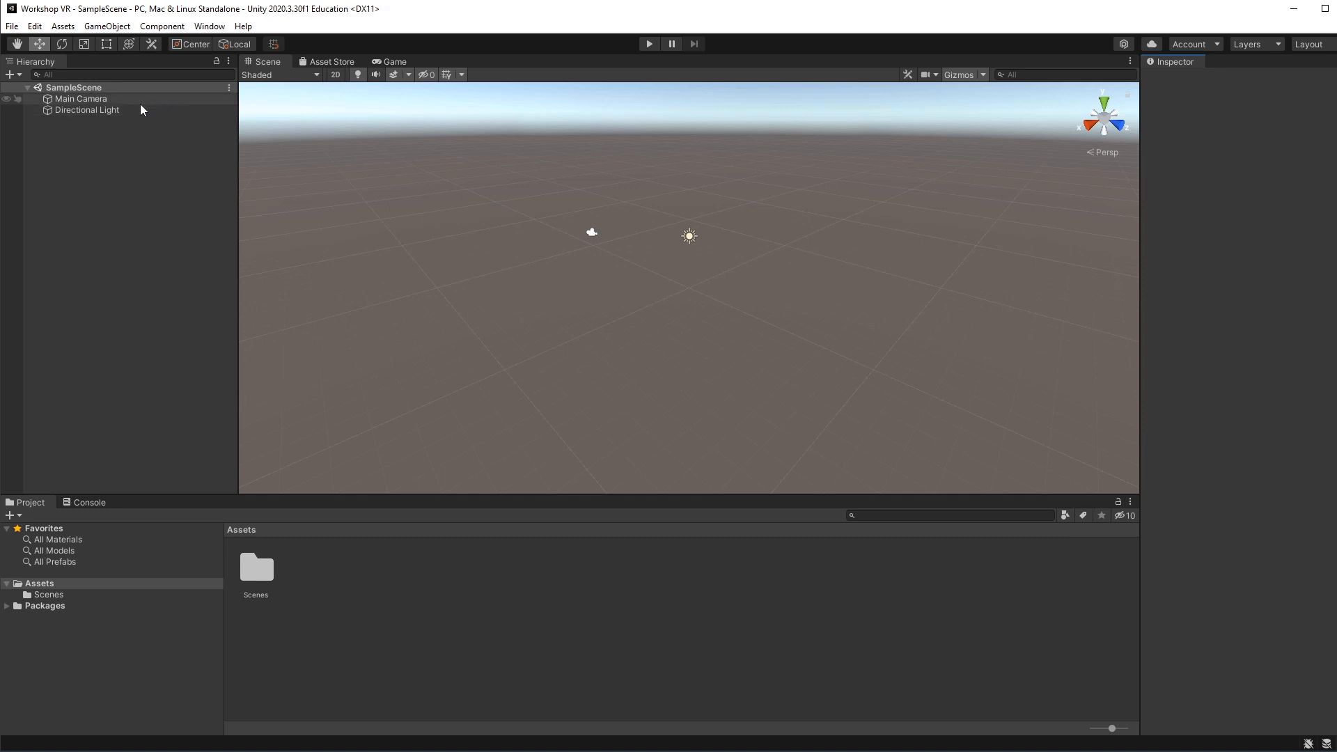
click(99, 100)
click(99, 109)
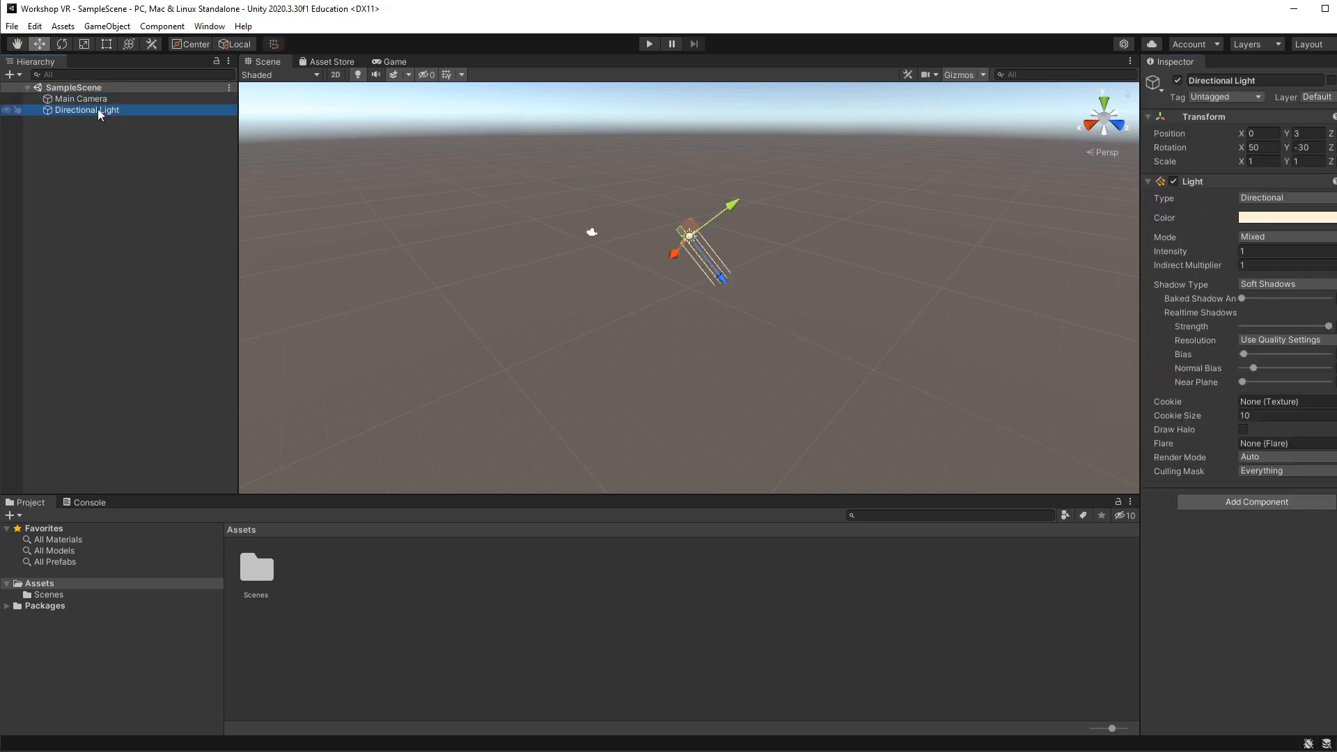
click(102, 100)
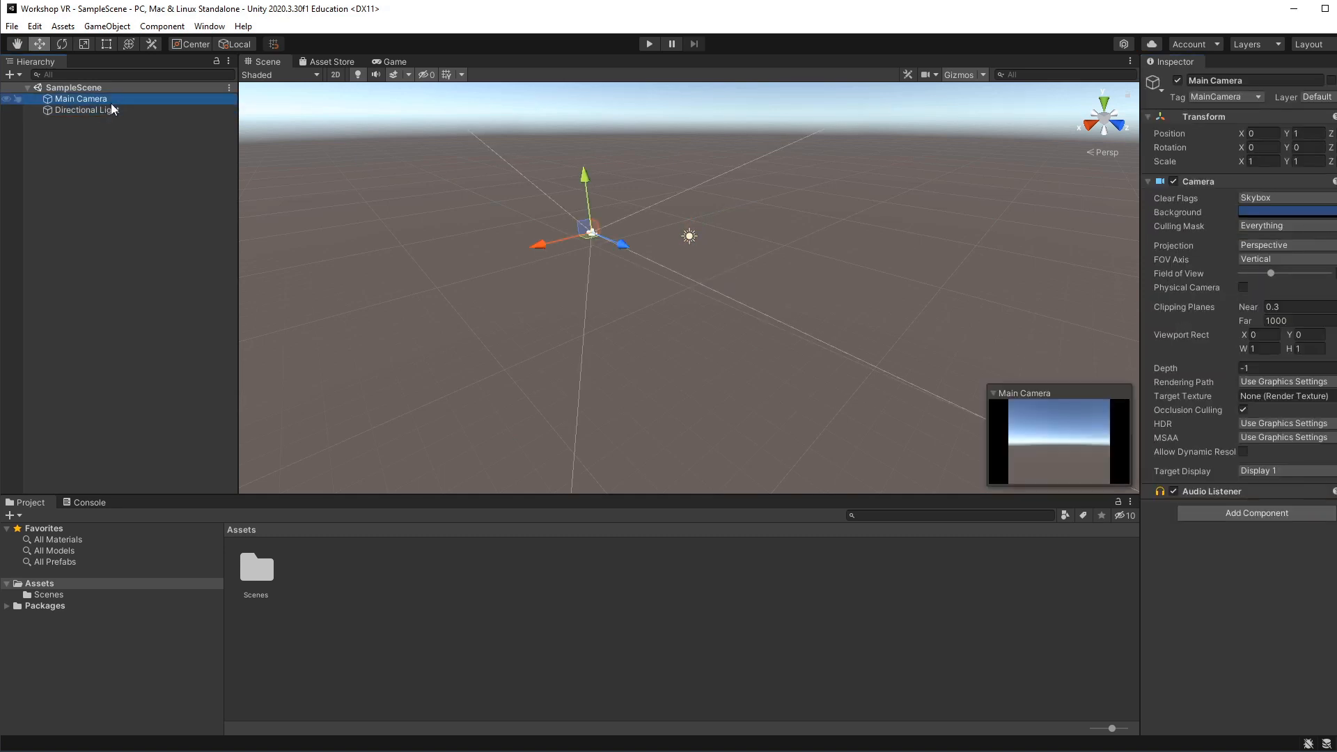
click(68, 109)
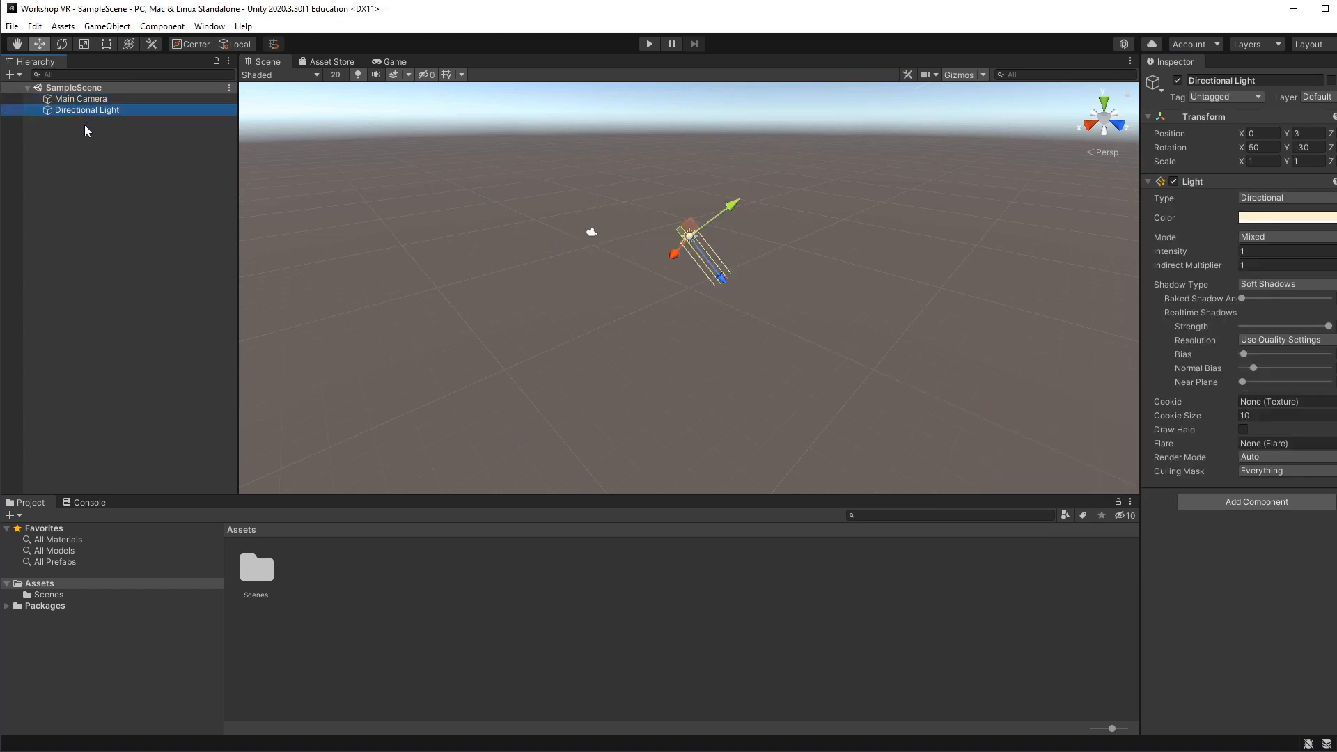
click(92, 144)
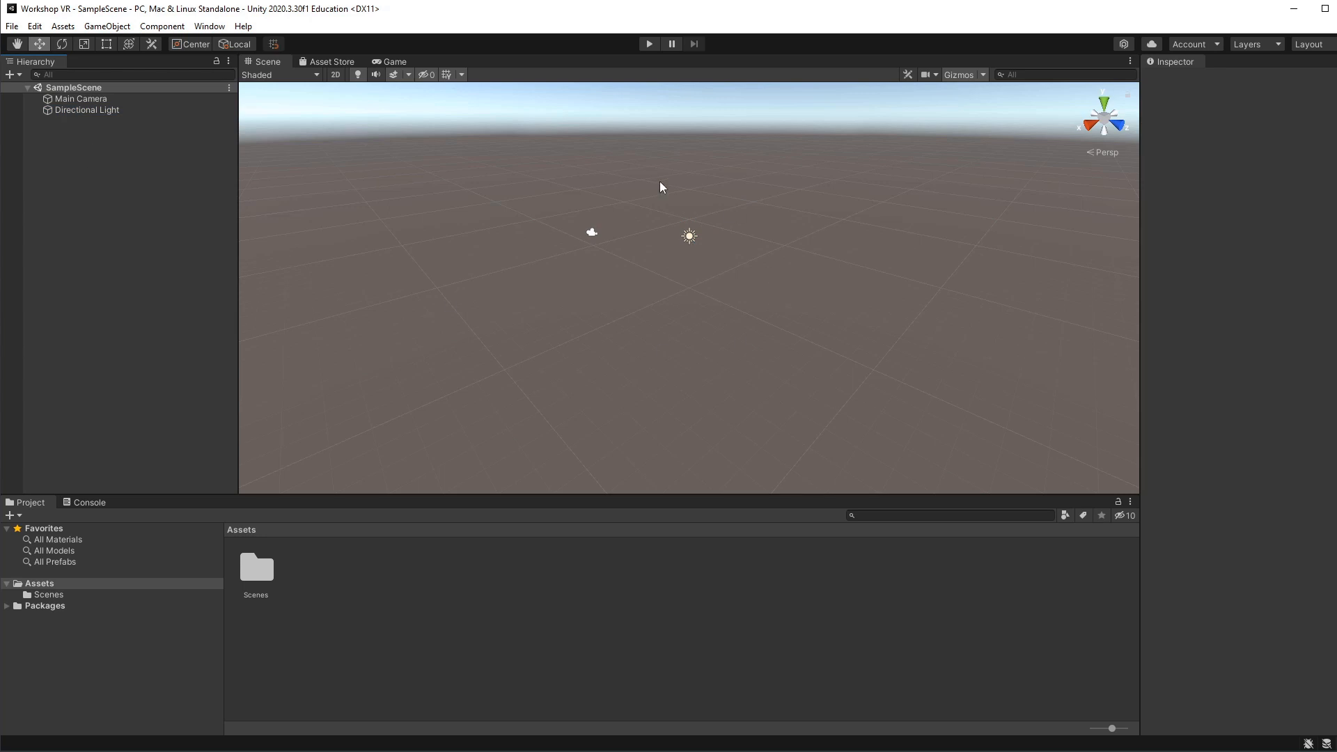
right_click(66, 140)
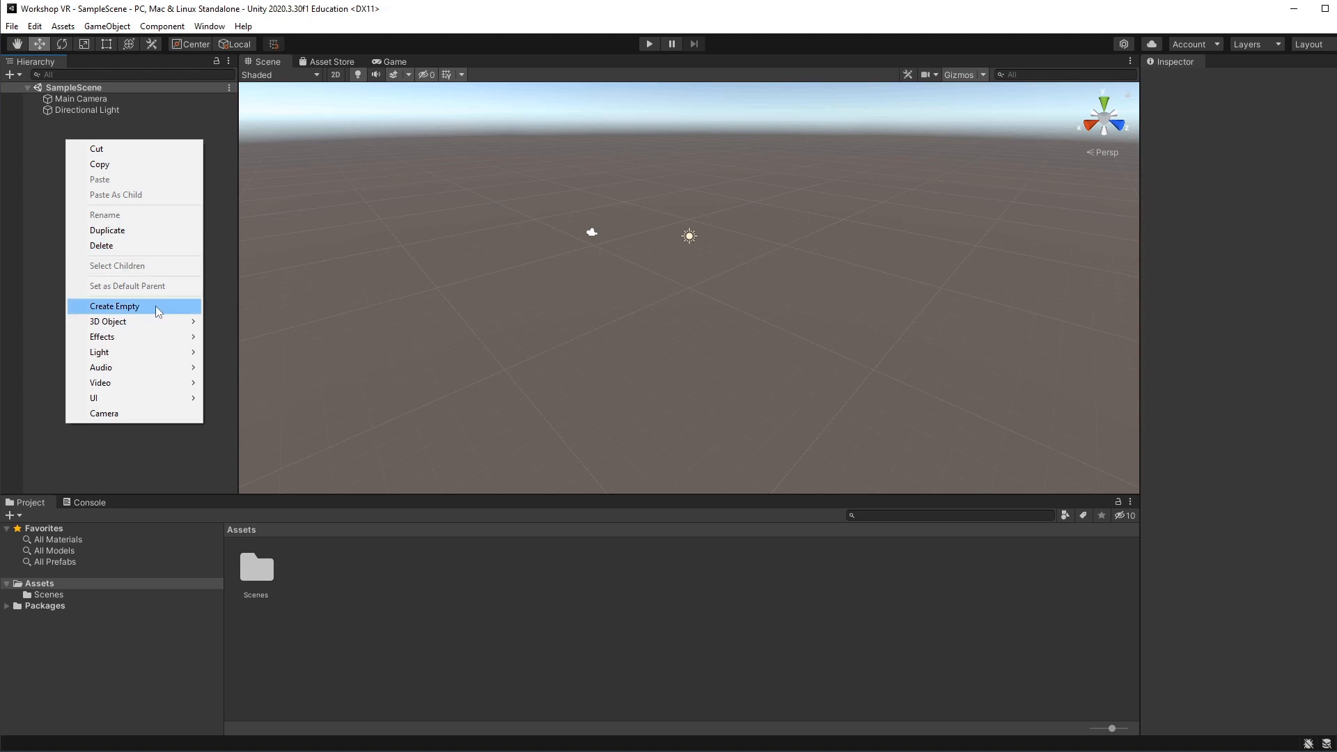
mouse_move(145, 322)
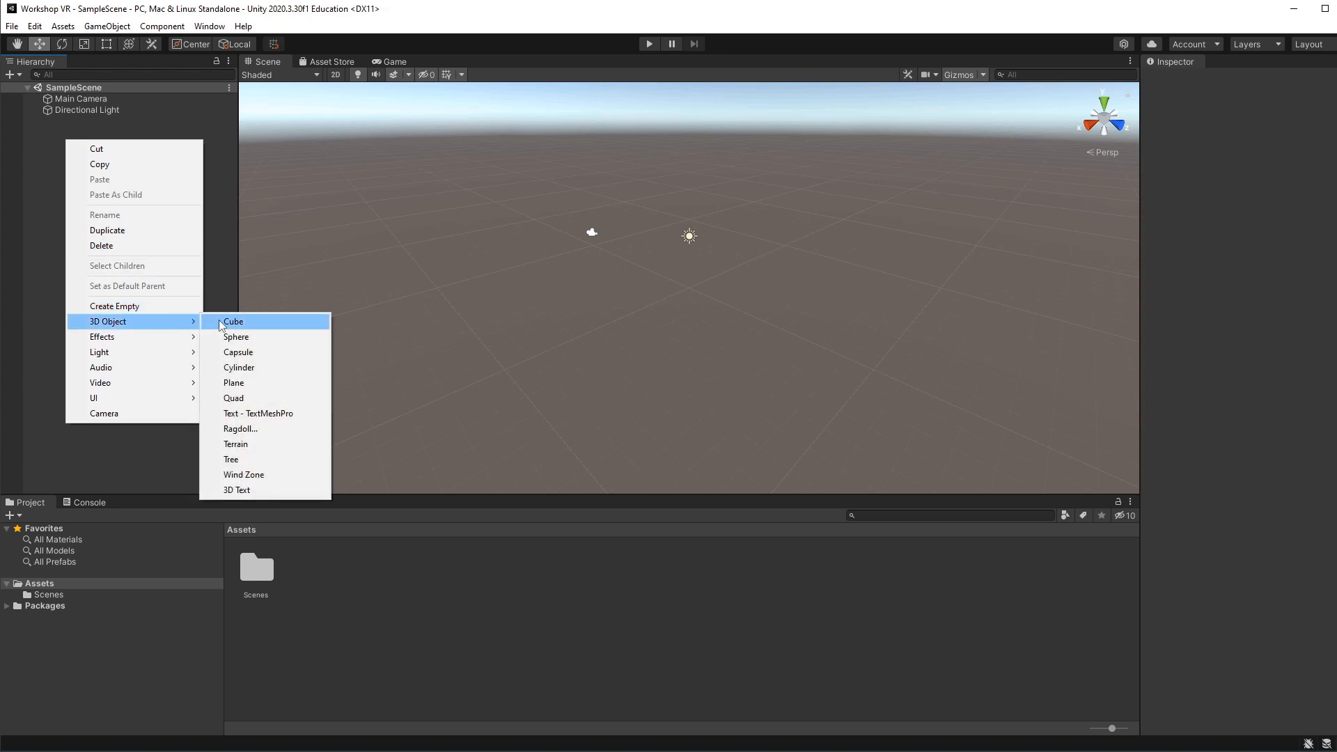
click(43, 186)
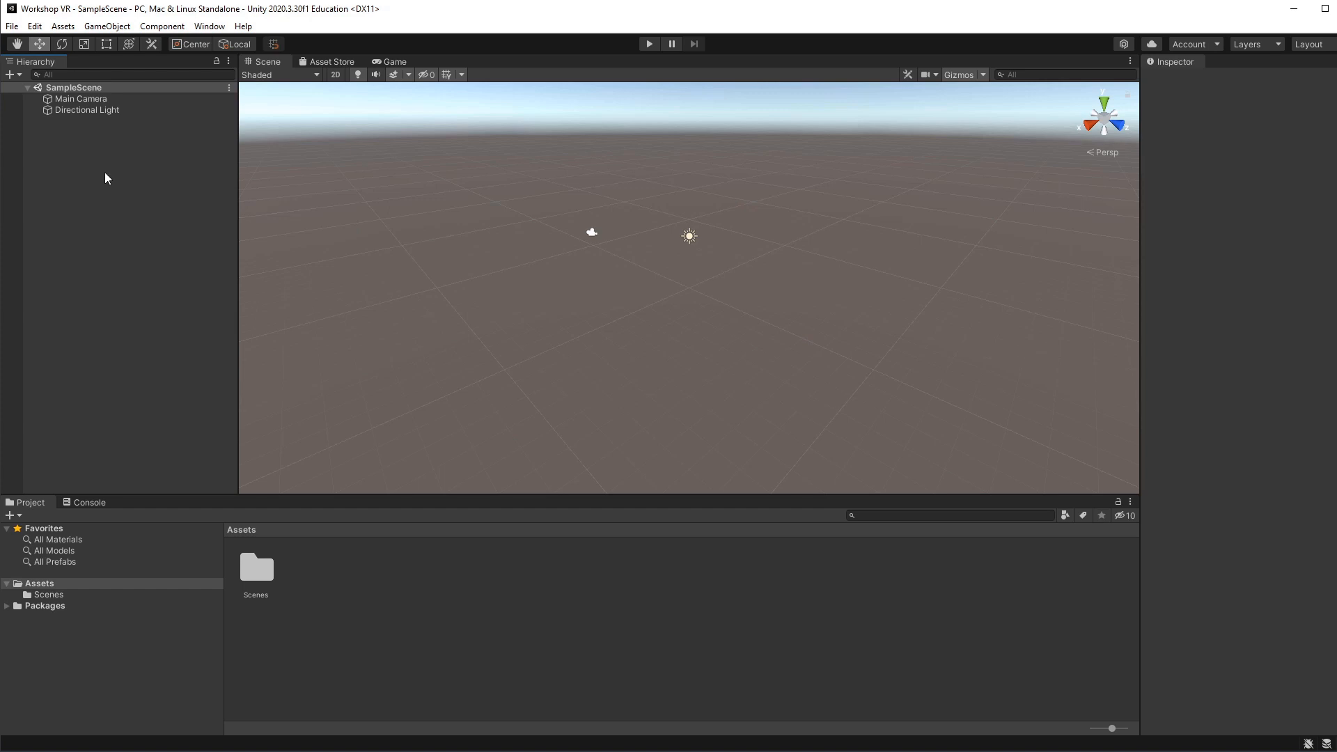
Add a 3D Cube to the SampleScene and frame it in the Scene view.
right_click(86, 169)
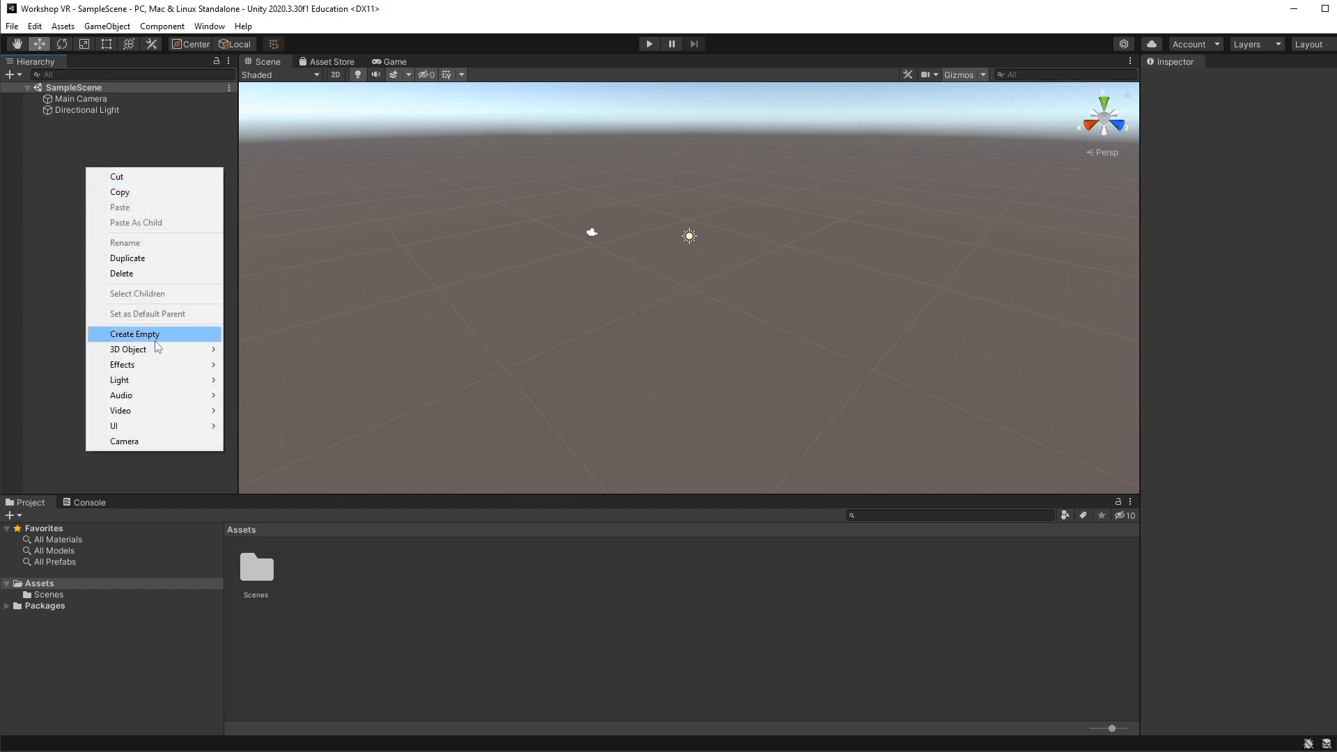
mouse_move(160, 352)
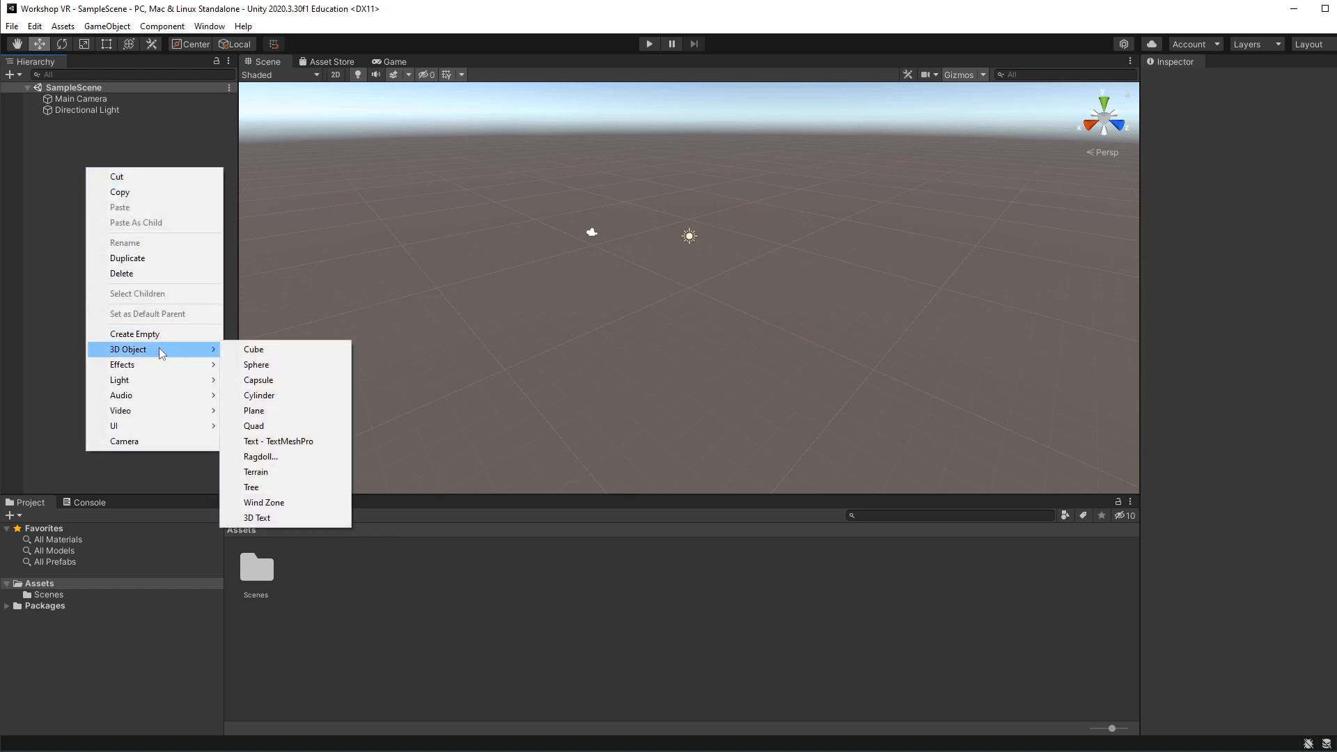
click(257, 350)
click(87, 149)
double_click(66, 121)
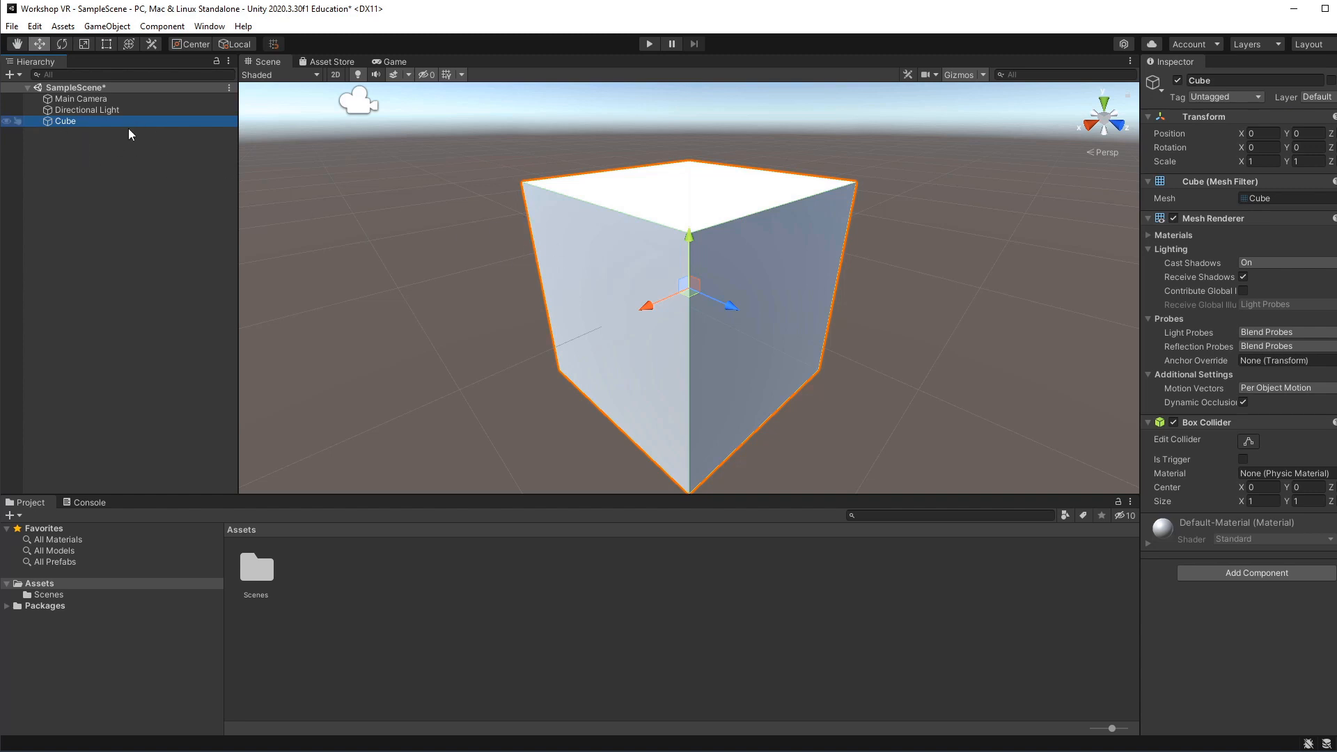
Inspect the cube in the Scene view and look through the full list of component categories that can be added to it.
click(16, 43)
drag(624, 239, 629, 192)
scroll(659, 274, up, 5)
scroll(656, 272, down, 5)
scroll(656, 272, down, 1)
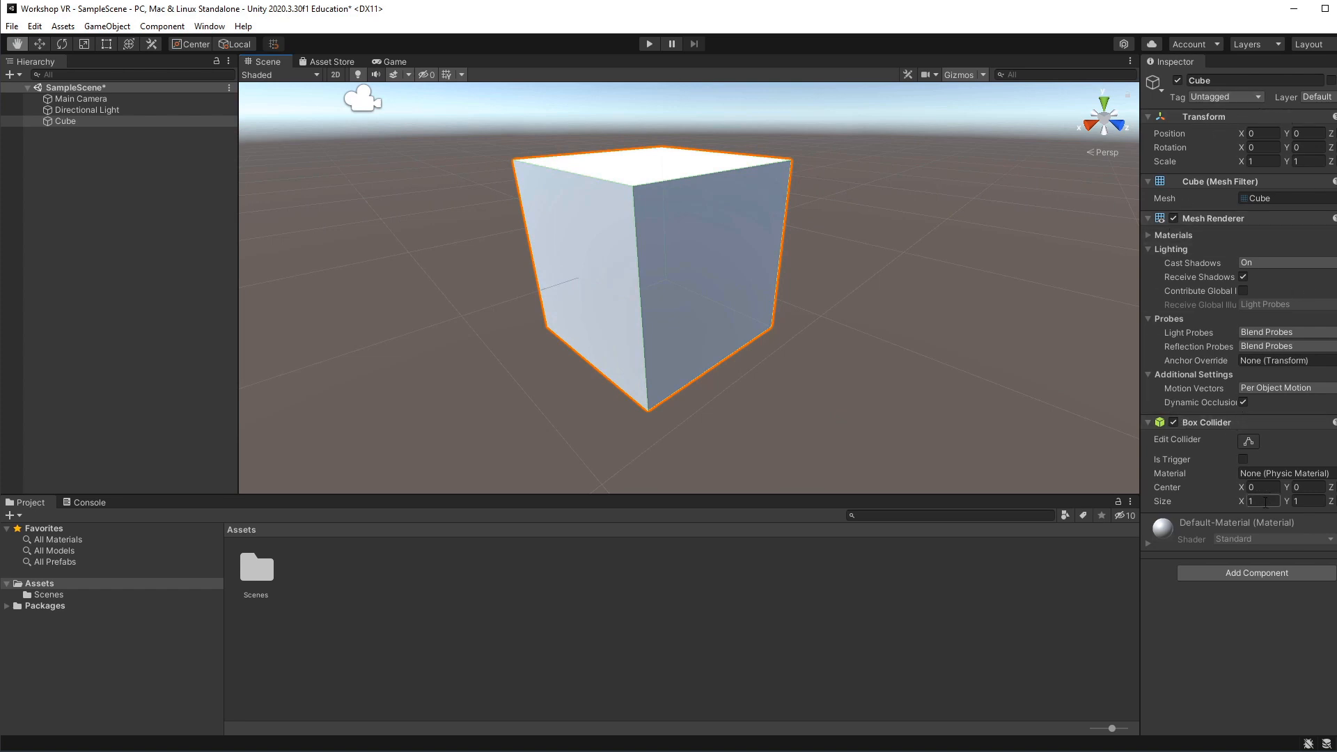
click(1256, 574)
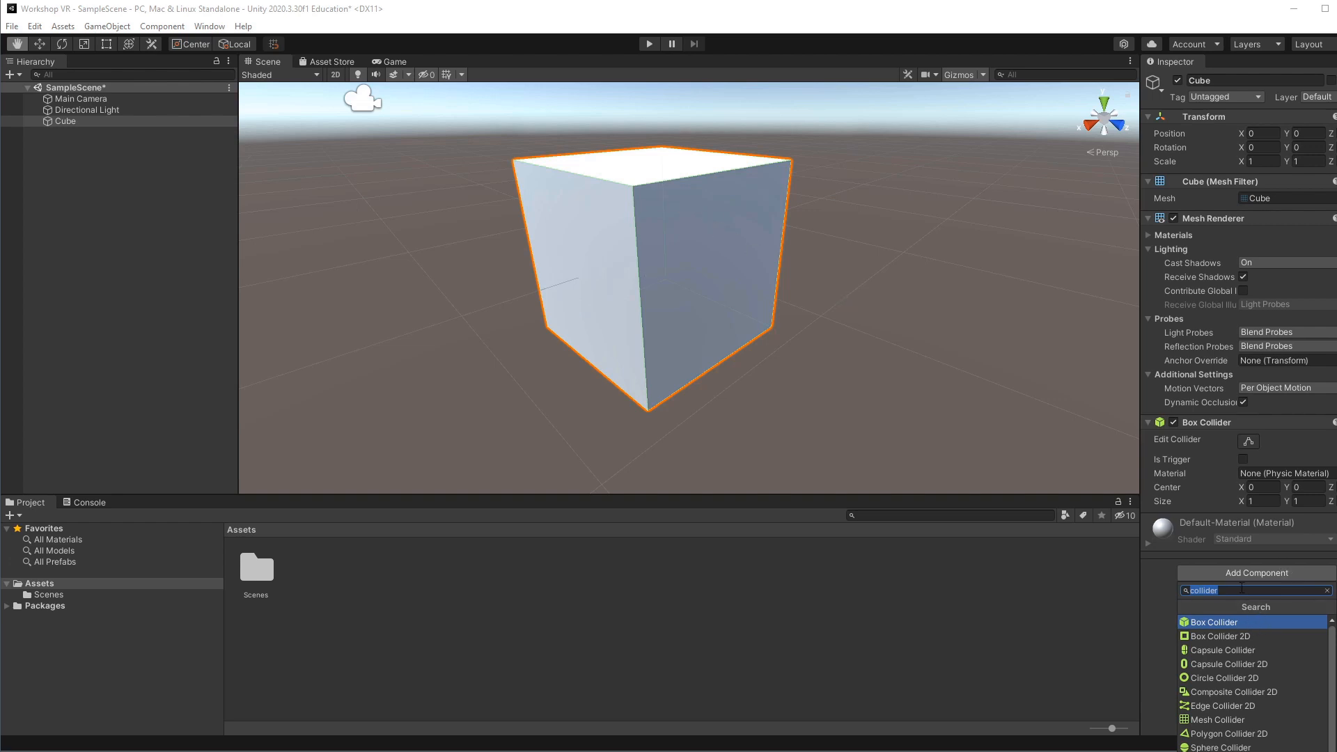
click(1327, 590)
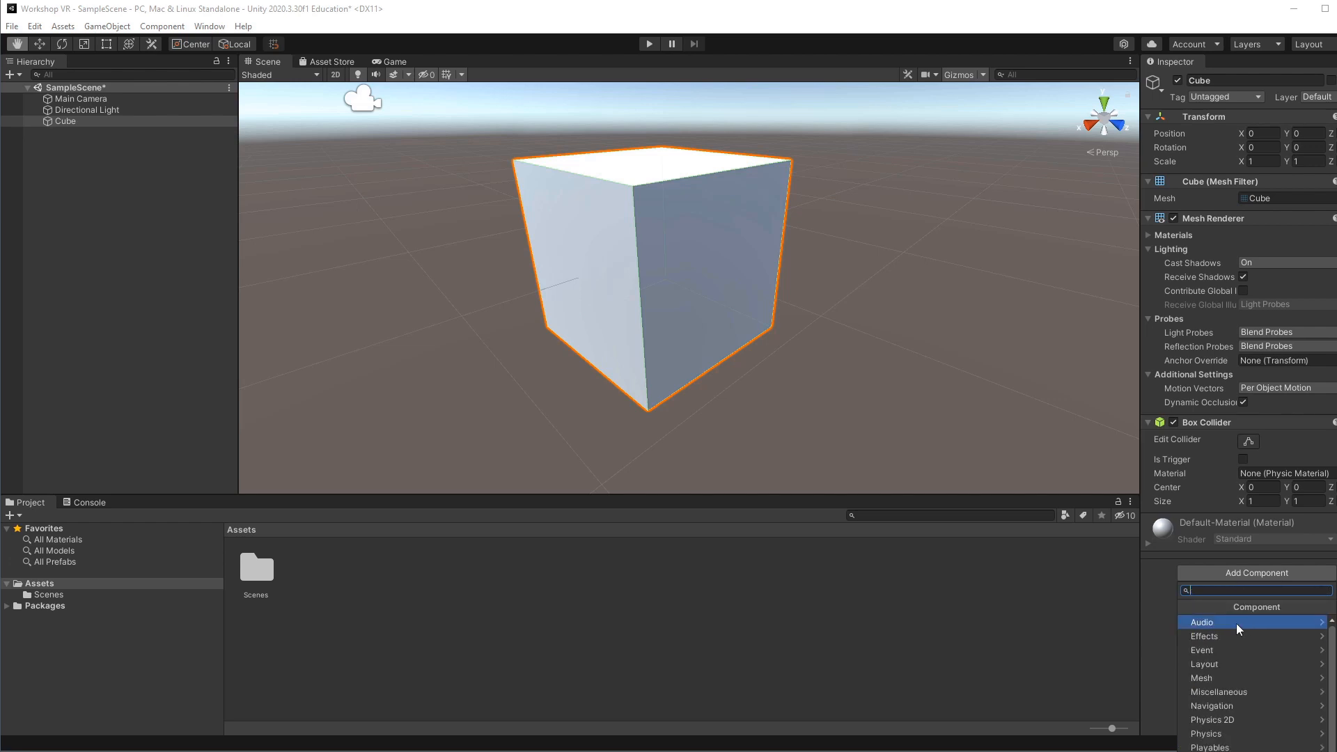
scroll(1227, 744, down, 2)
scroll(1248, 664, up, 2)
click(1336, 589)
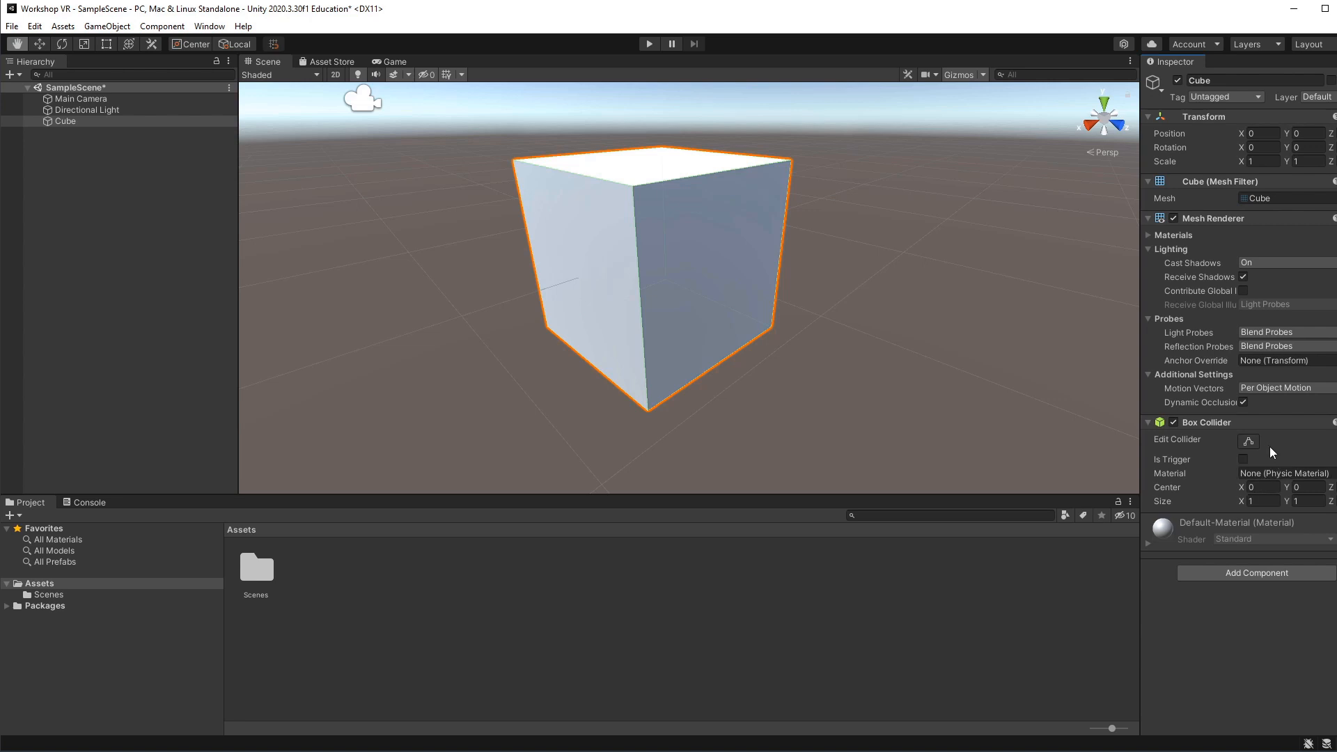
click(623, 193)
drag(622, 193, 720, 215)
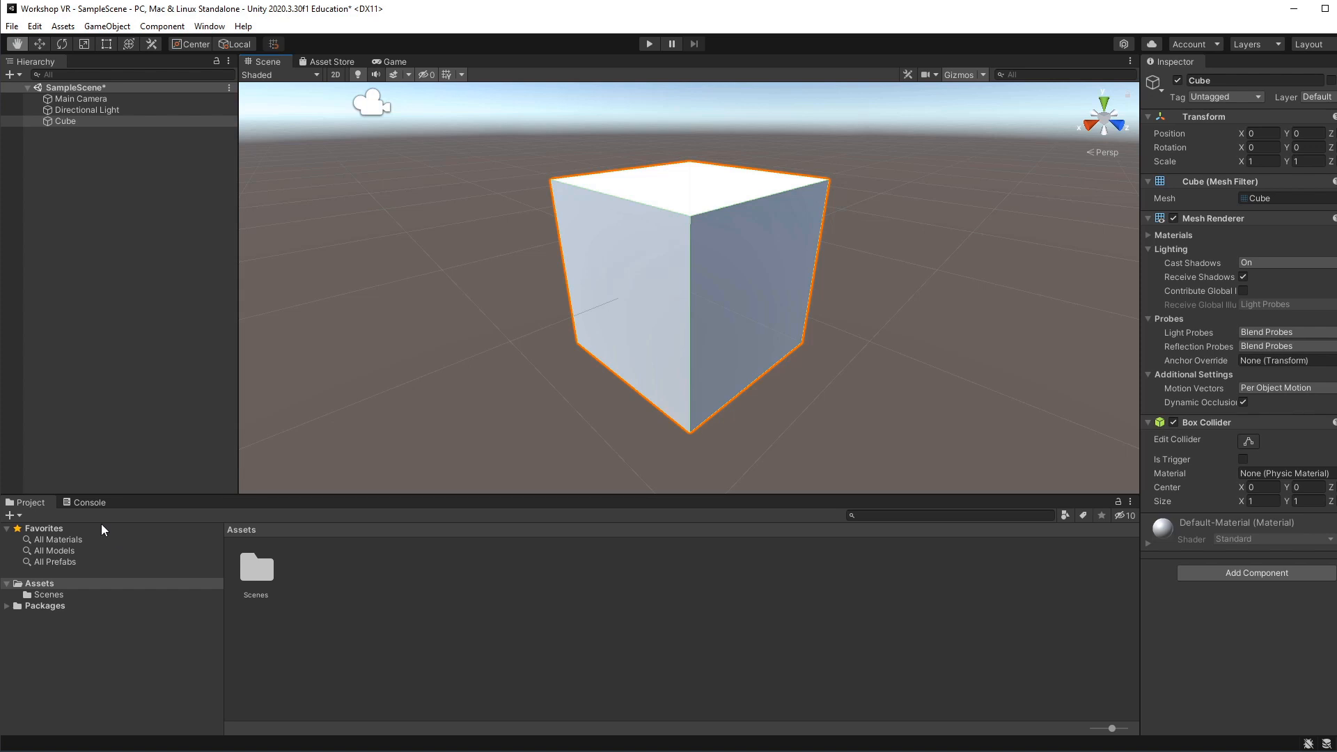
Look through the project's Packages and Scenes folders, and return to the Assets folder.
click(7, 606)
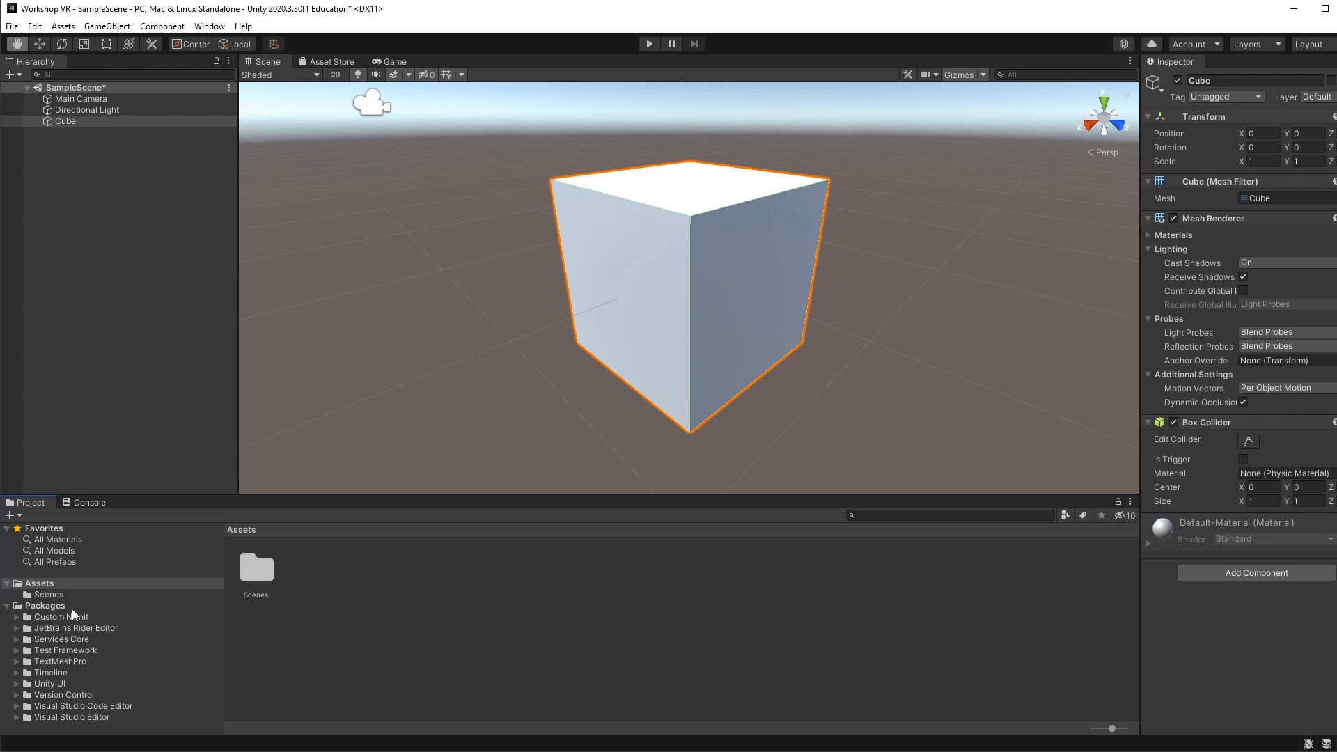
click(7, 606)
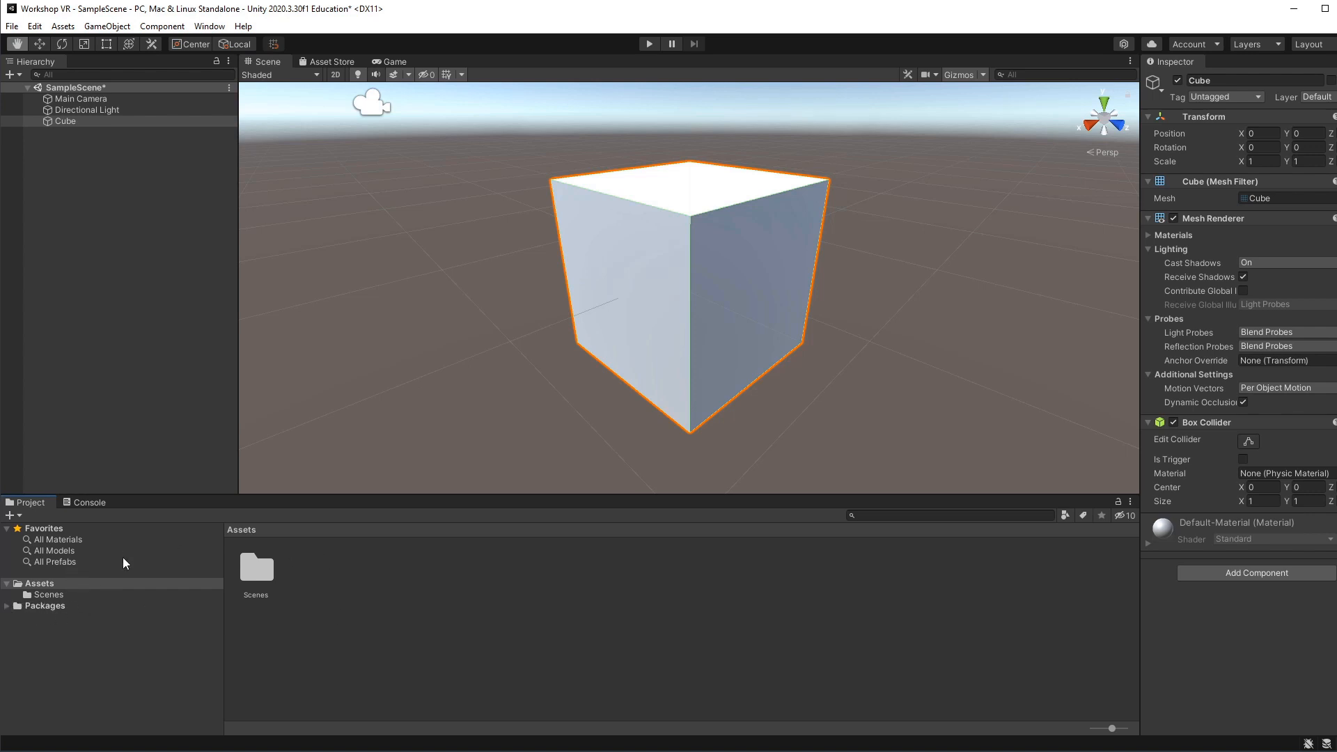
click(39, 595)
click(43, 604)
click(47, 596)
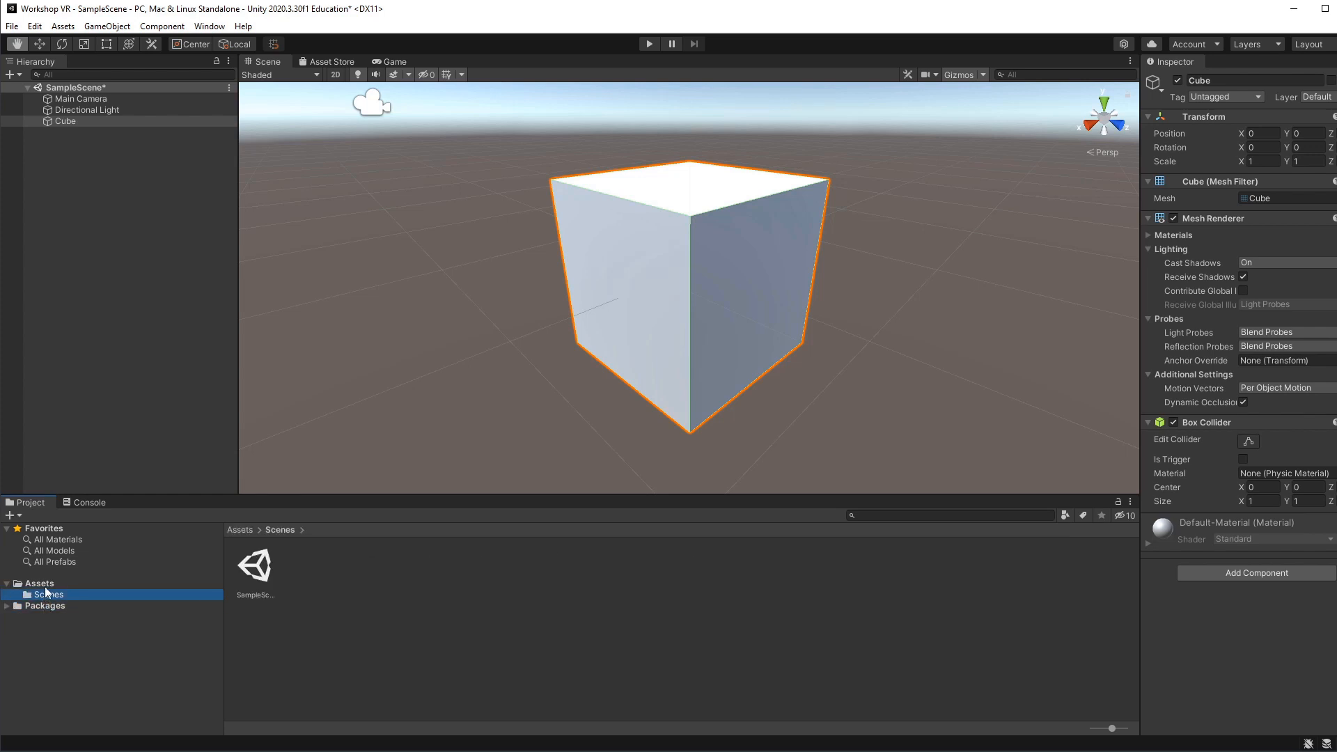
click(40, 584)
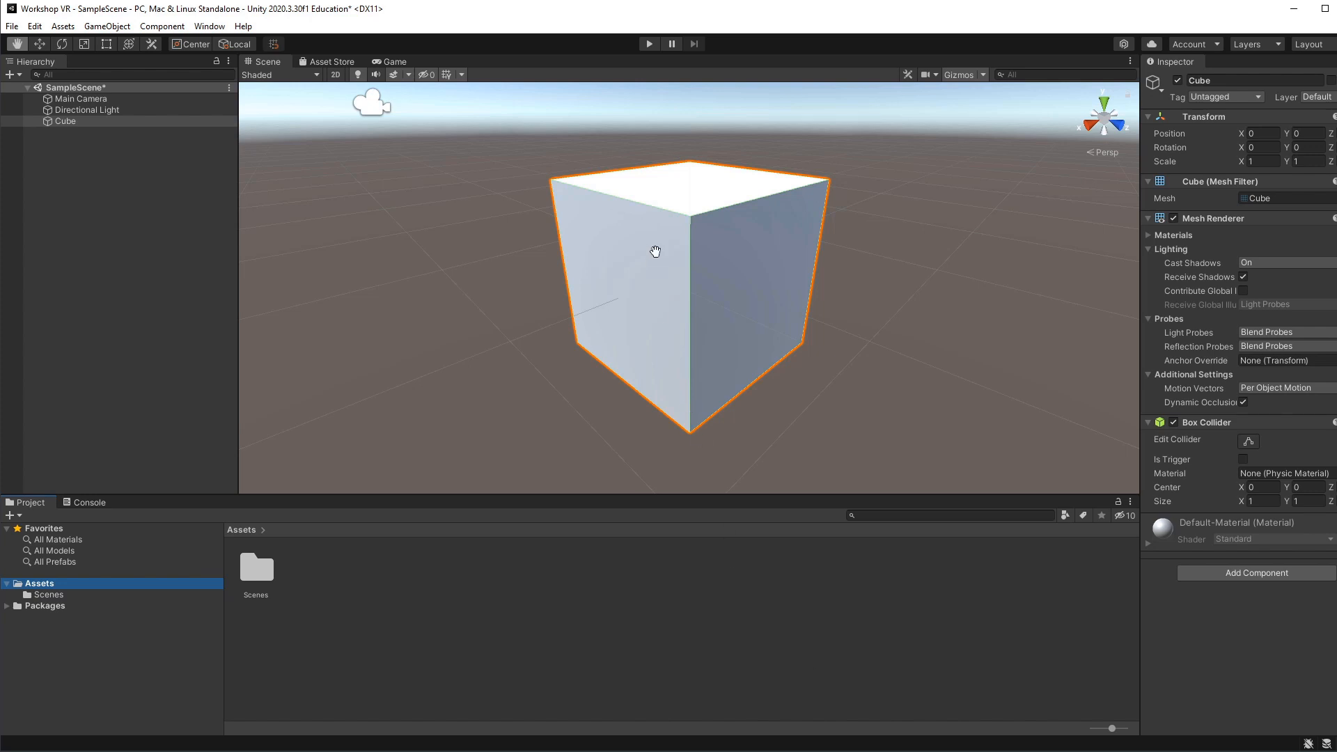
Run the scene in play mode, rotate the cube in the Scene view, check it in the Game view and stop playback.
mouse_move(659, 200)
mouse_down()
mouse_move(711, 219)
mouse_move(627, 203)
mouse_move(641, 191)
mouse_up()
scroll(633, 218, down, 8)
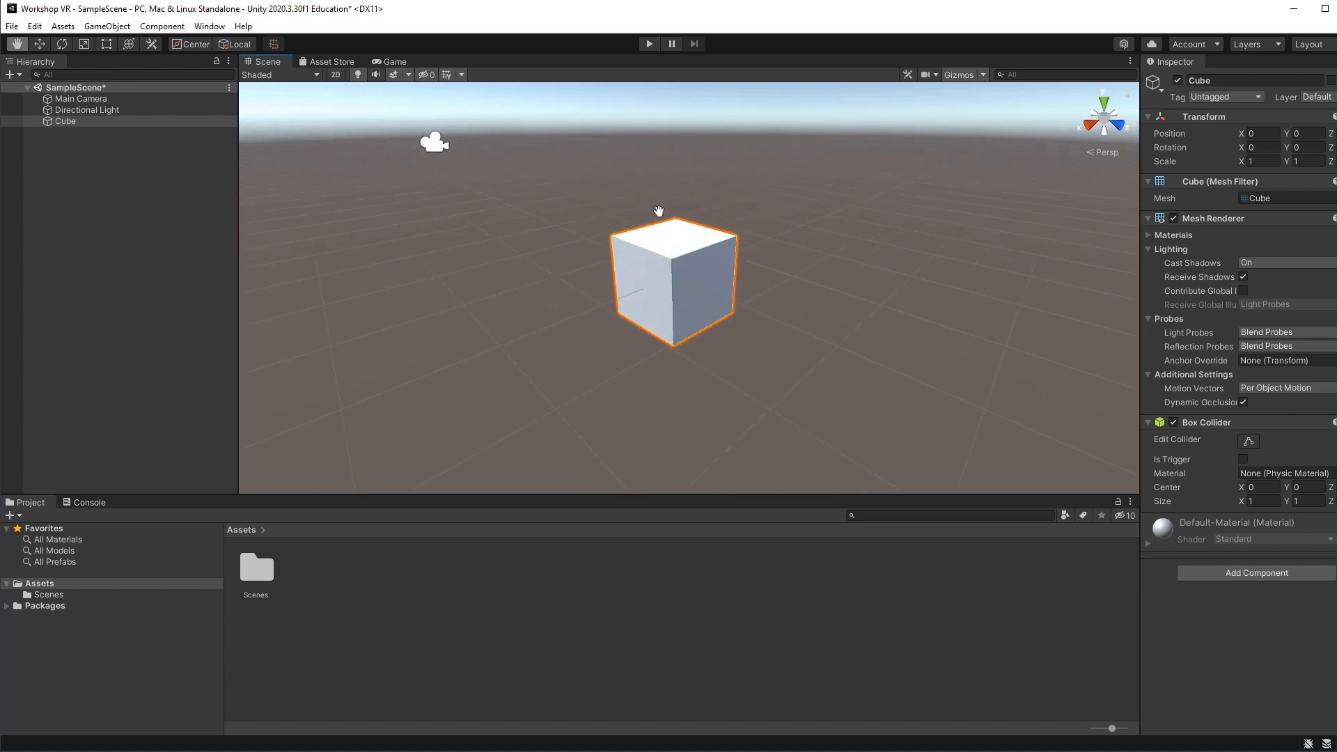
scroll(669, 226, up, 1)
scroll(671, 231, up, 1)
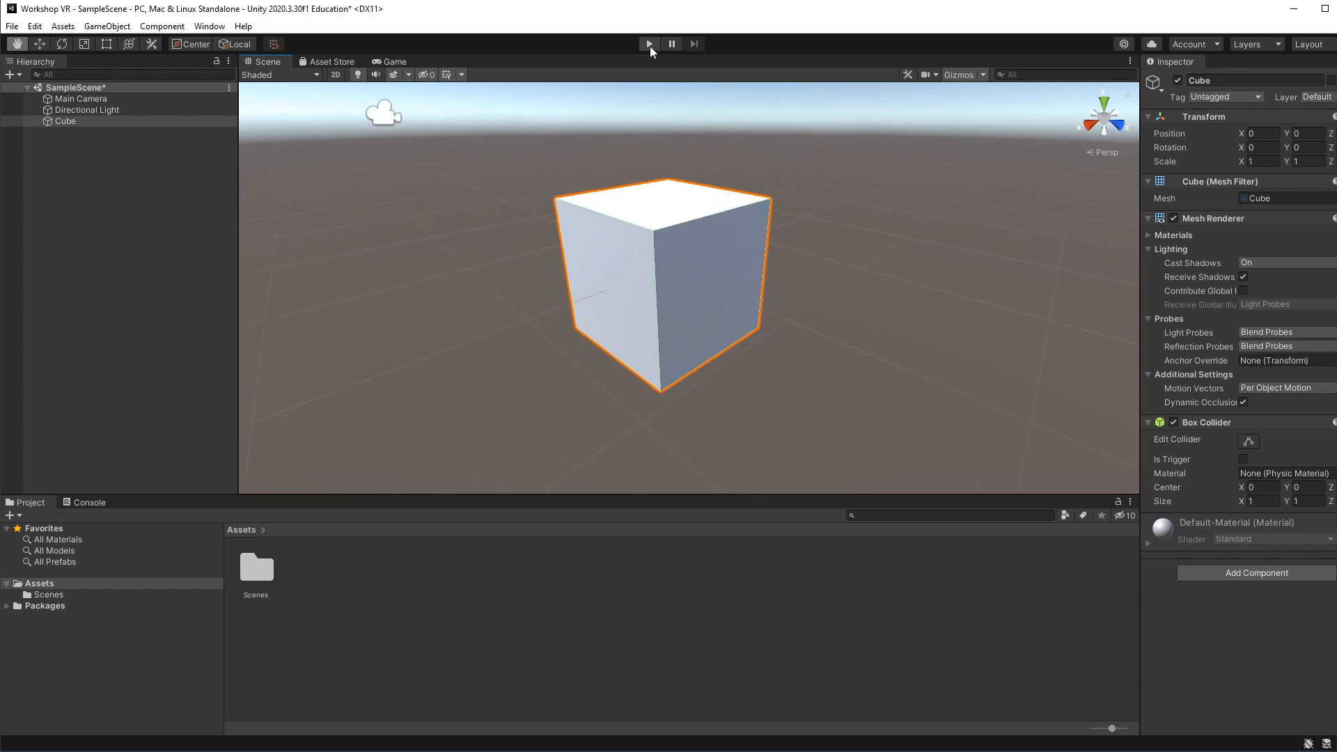
click(650, 46)
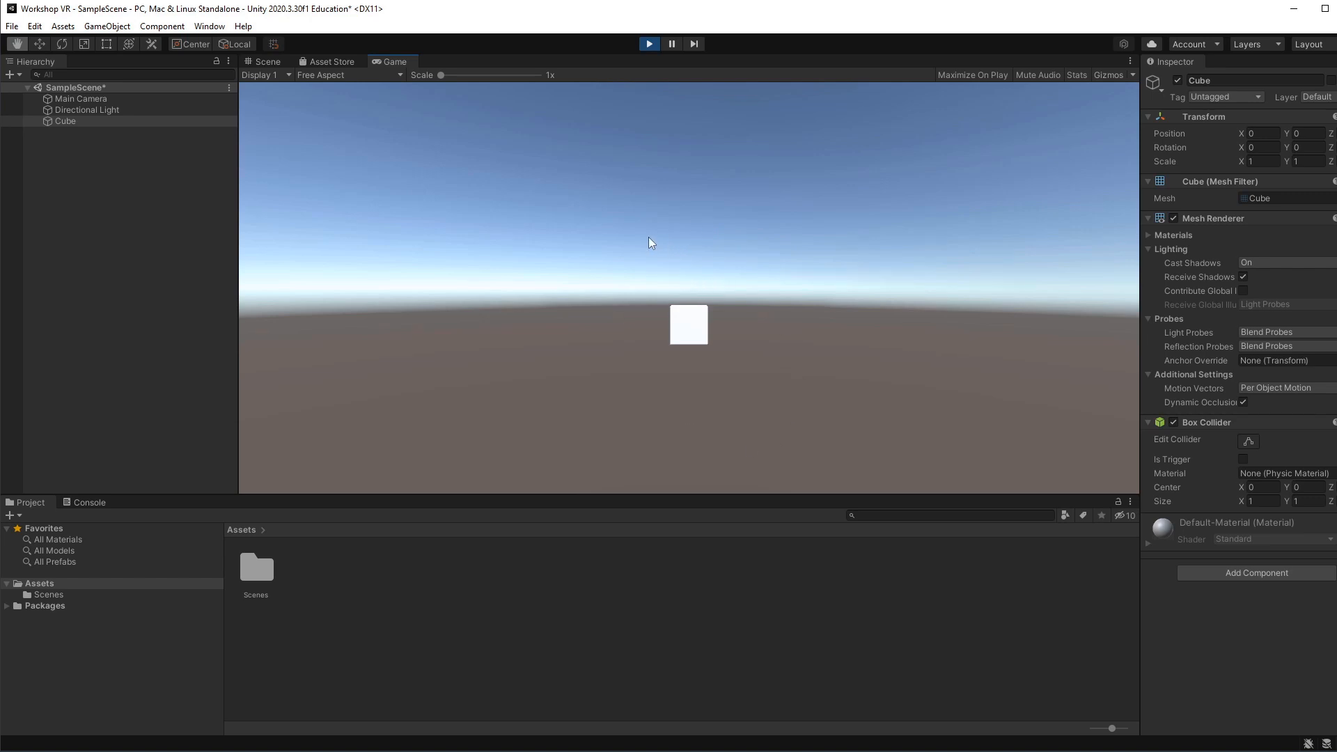
click(268, 61)
mouse_move(664, 282)
mouse_down()
mouse_move(690, 224)
mouse_move(647, 279)
mouse_move(618, 279)
mouse_move(615, 251)
mouse_move(689, 282)
mouse_move(665, 271)
mouse_up()
click(39, 44)
click(62, 44)
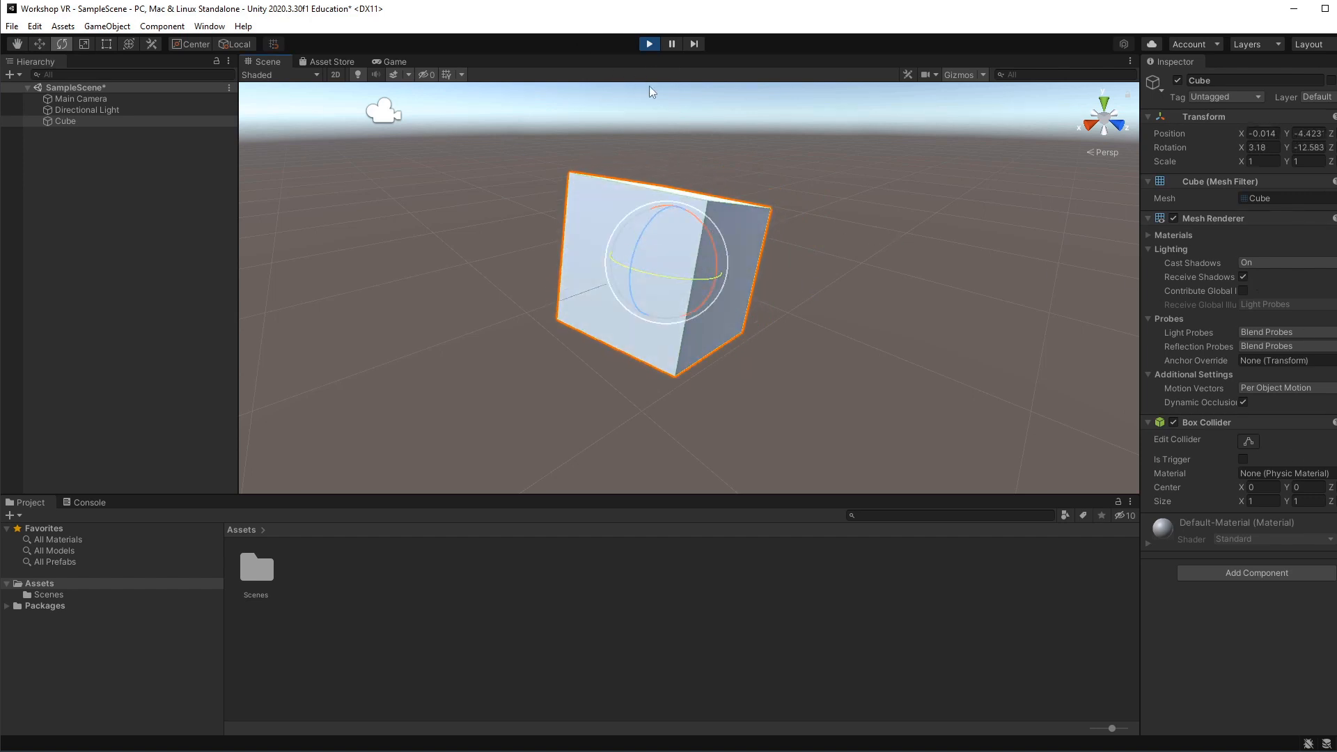
click(391, 61)
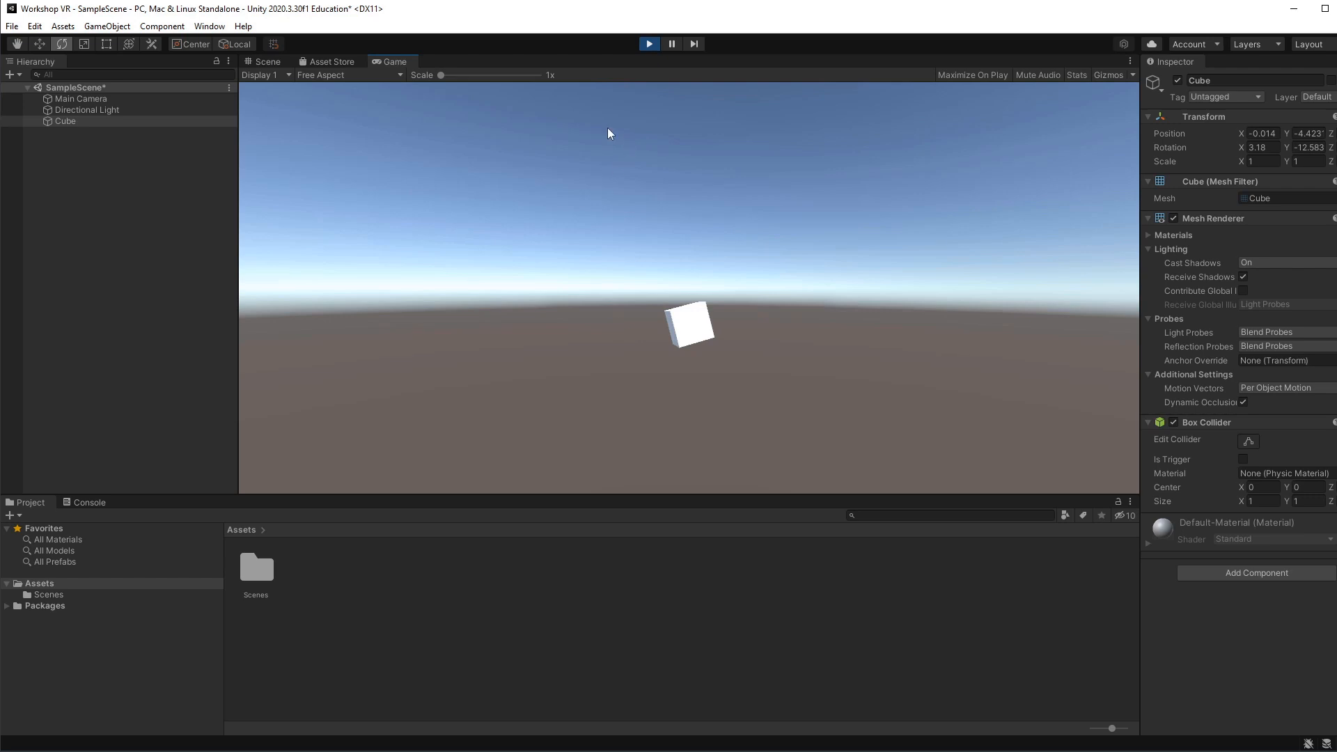
click(649, 44)
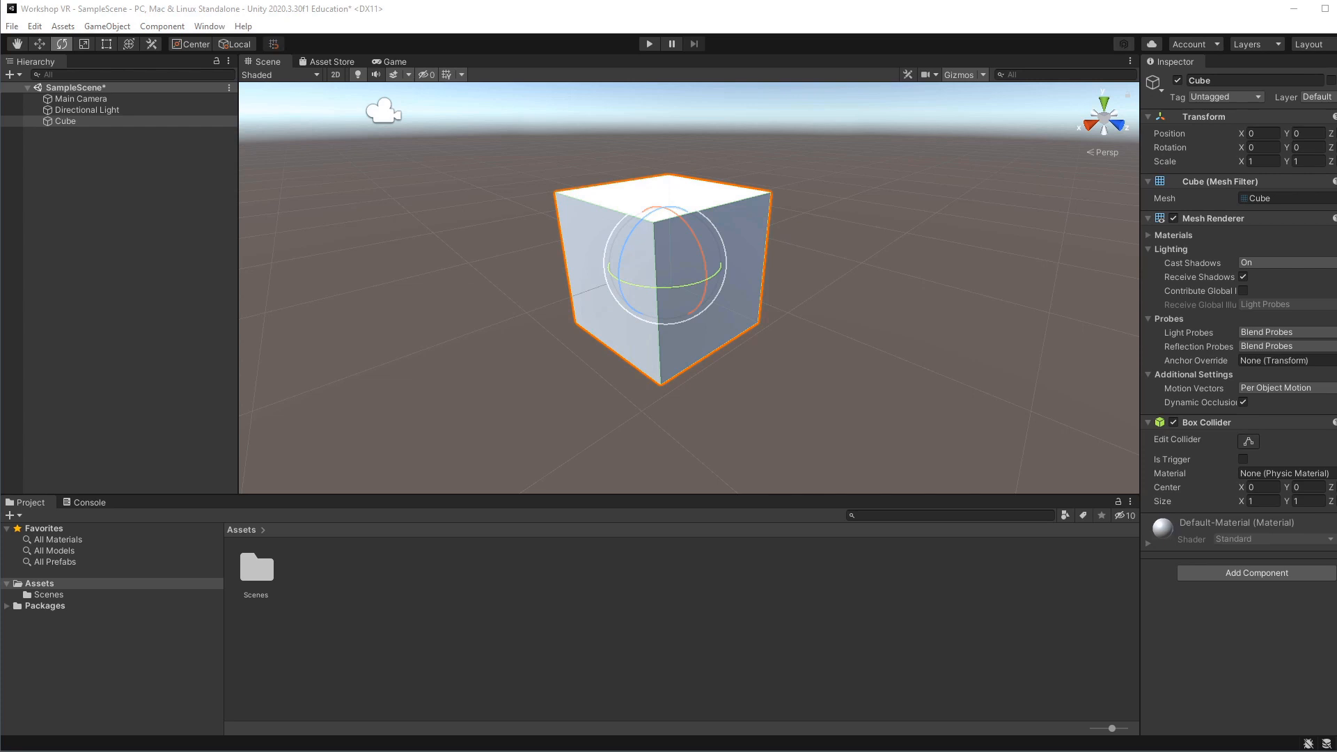
Delete the Main Camera, Directional Light and Cube from the SampleScene.
click(73, 145)
click(68, 124)
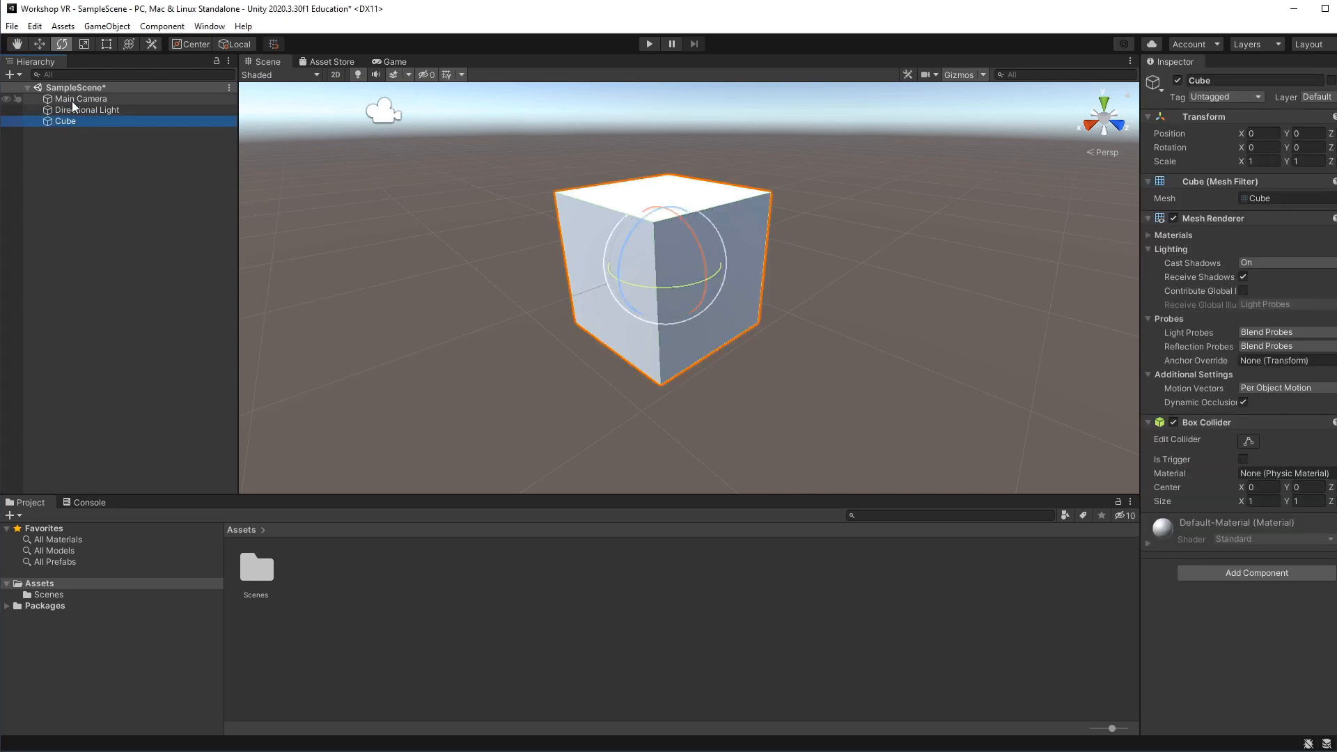
shift+click(72, 102)
key(Delete)
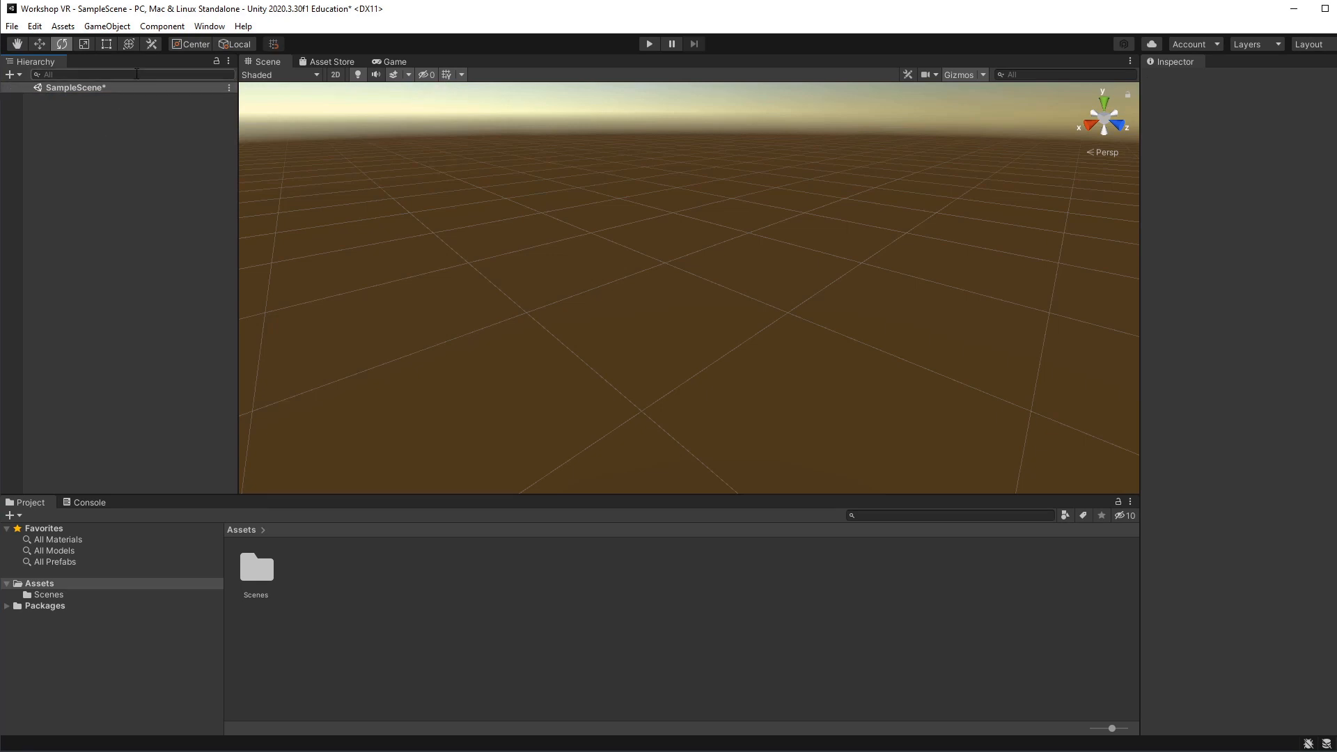
Open the Package Manager and list the packages under My Assets.
click(210, 26)
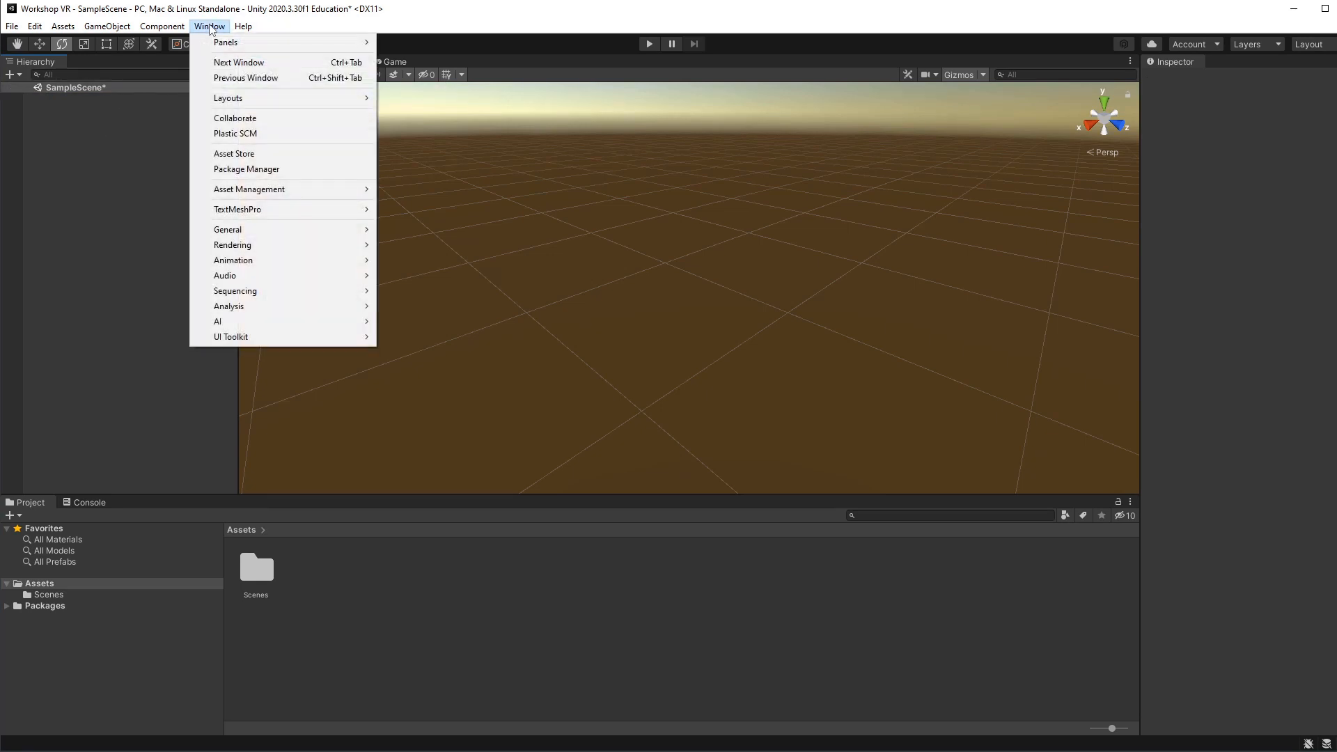
click(245, 169)
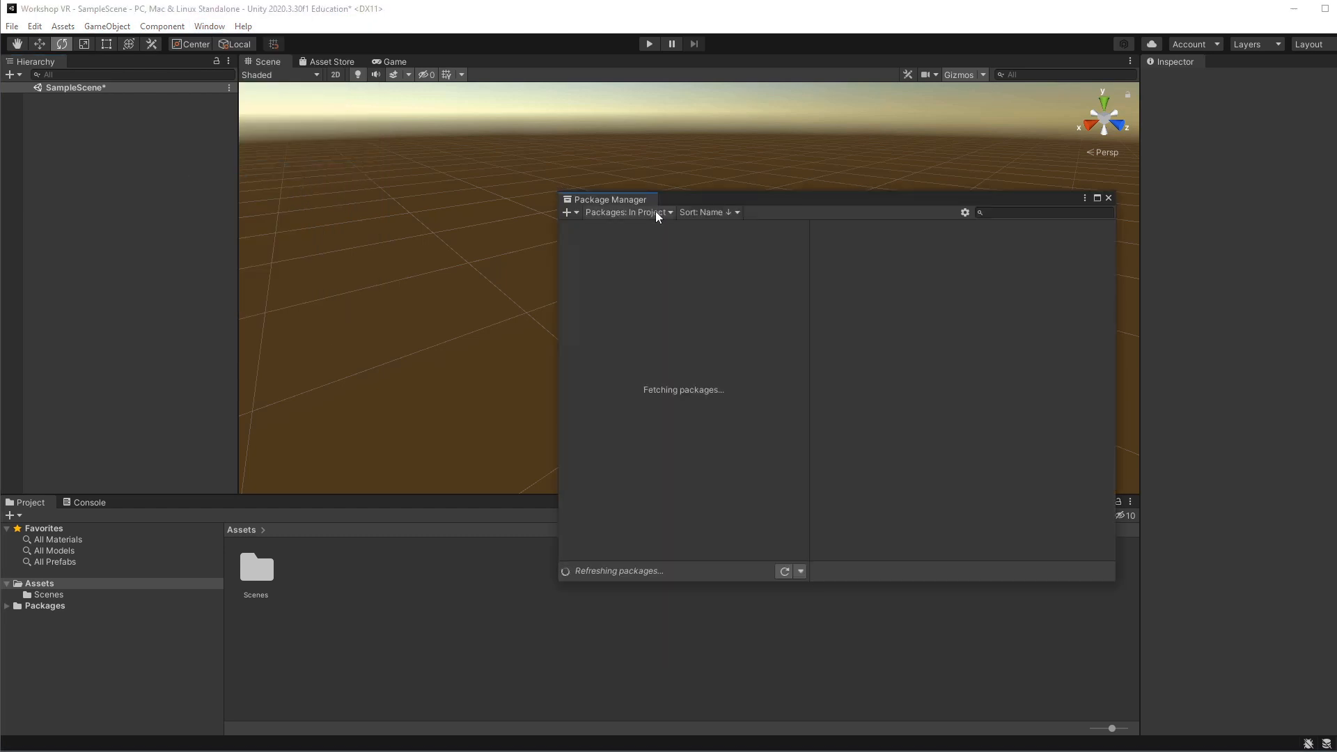
click(664, 213)
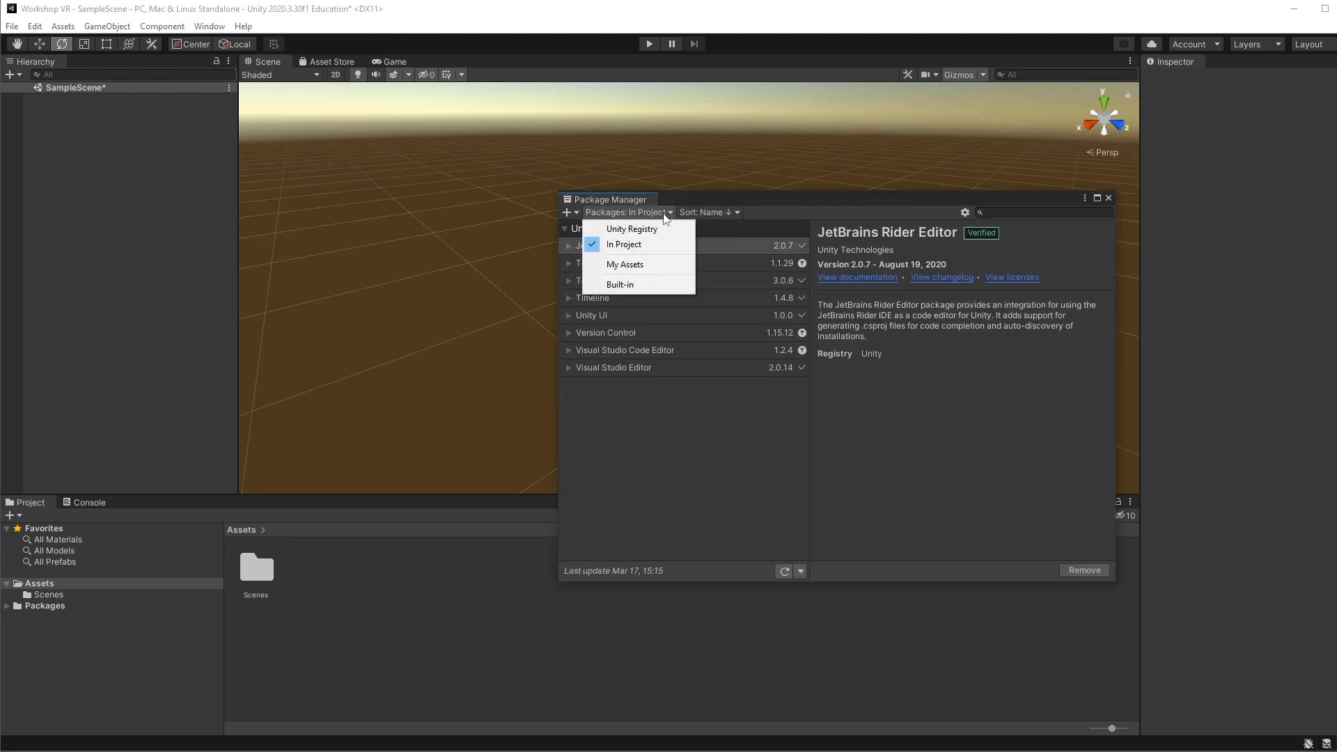
click(636, 266)
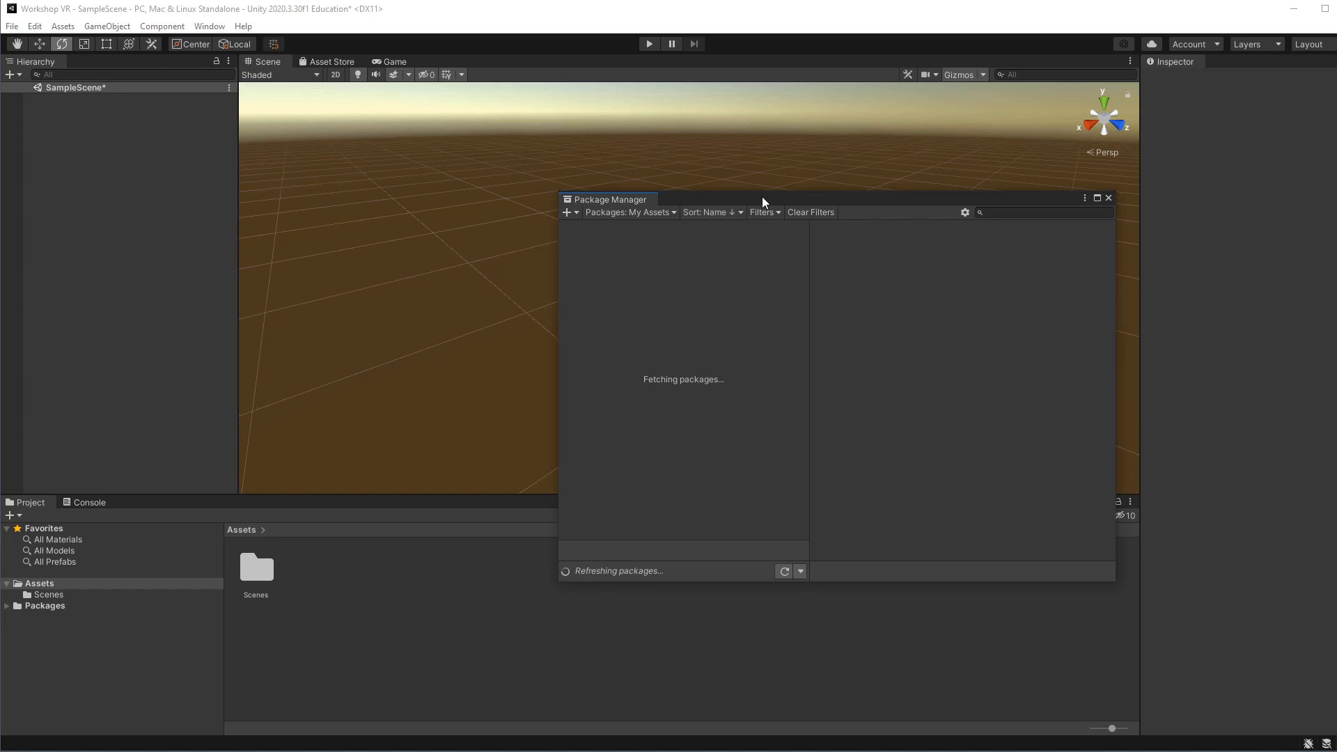
drag(762, 198, 638, 183)
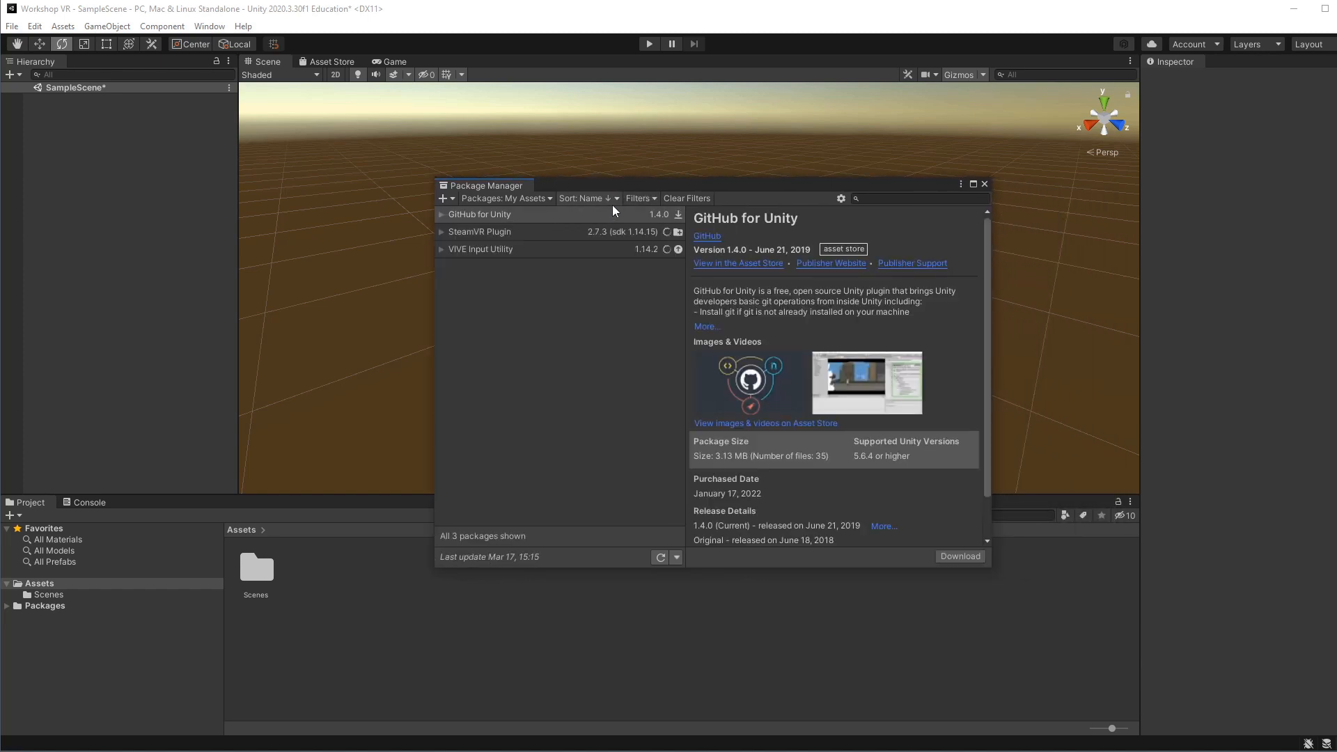
View the Asset Store page with the Package Manager closed, and reopen the Package Manager.
click(329, 61)
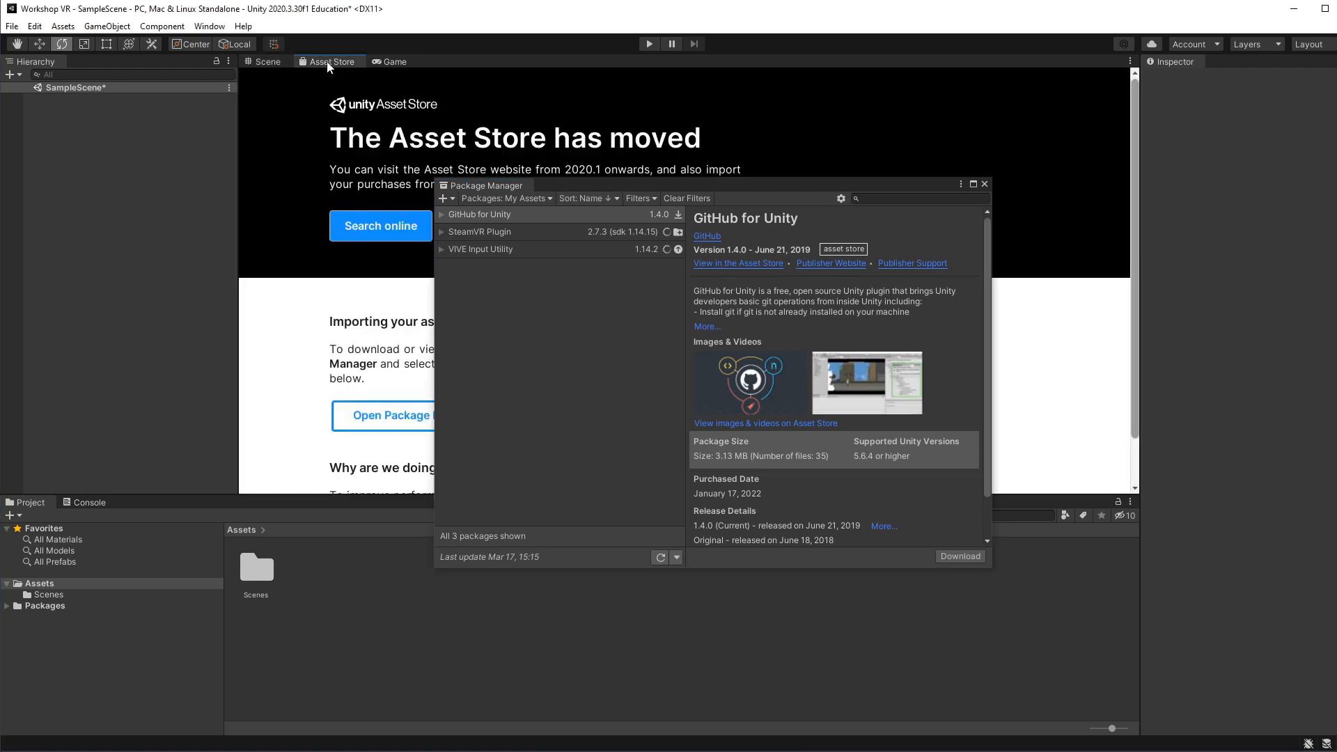
click(985, 184)
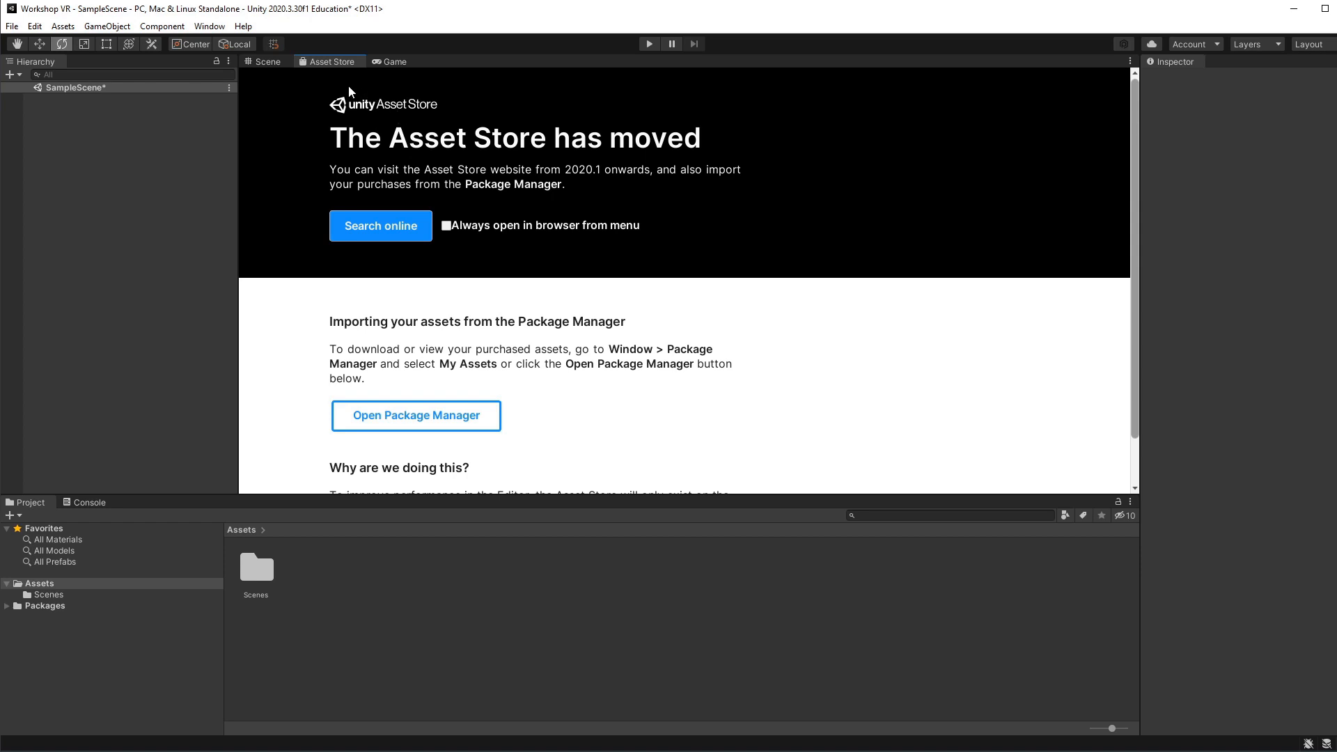
click(209, 26)
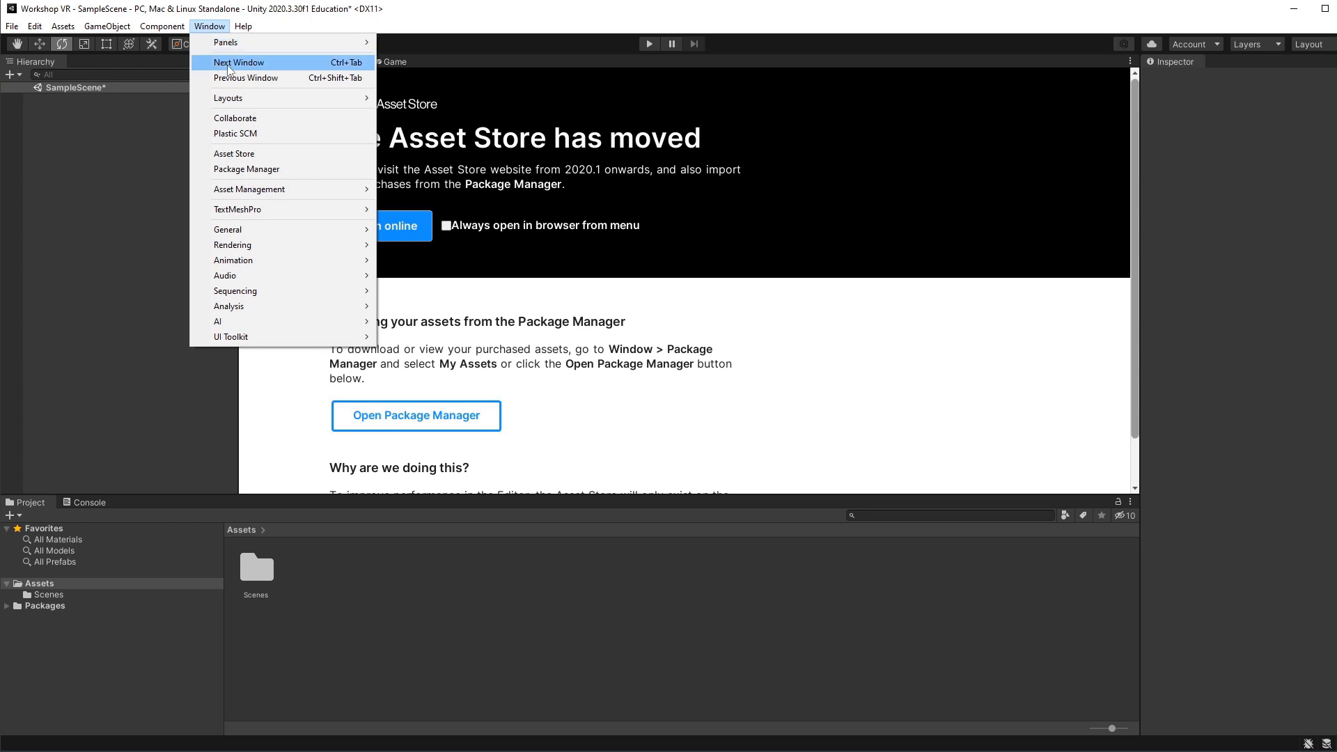
click(282, 166)
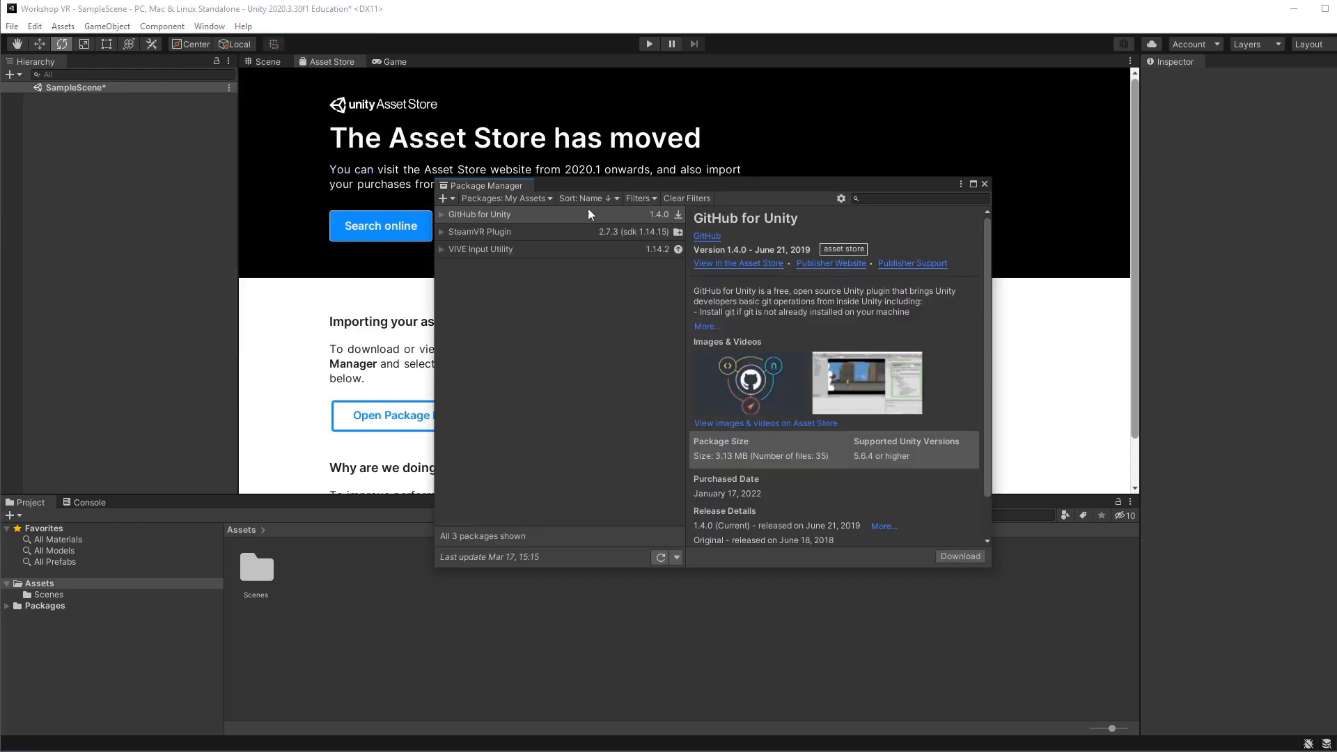
Import the SteamVR Plugin package from My Assets into the project with all its files included.
click(471, 236)
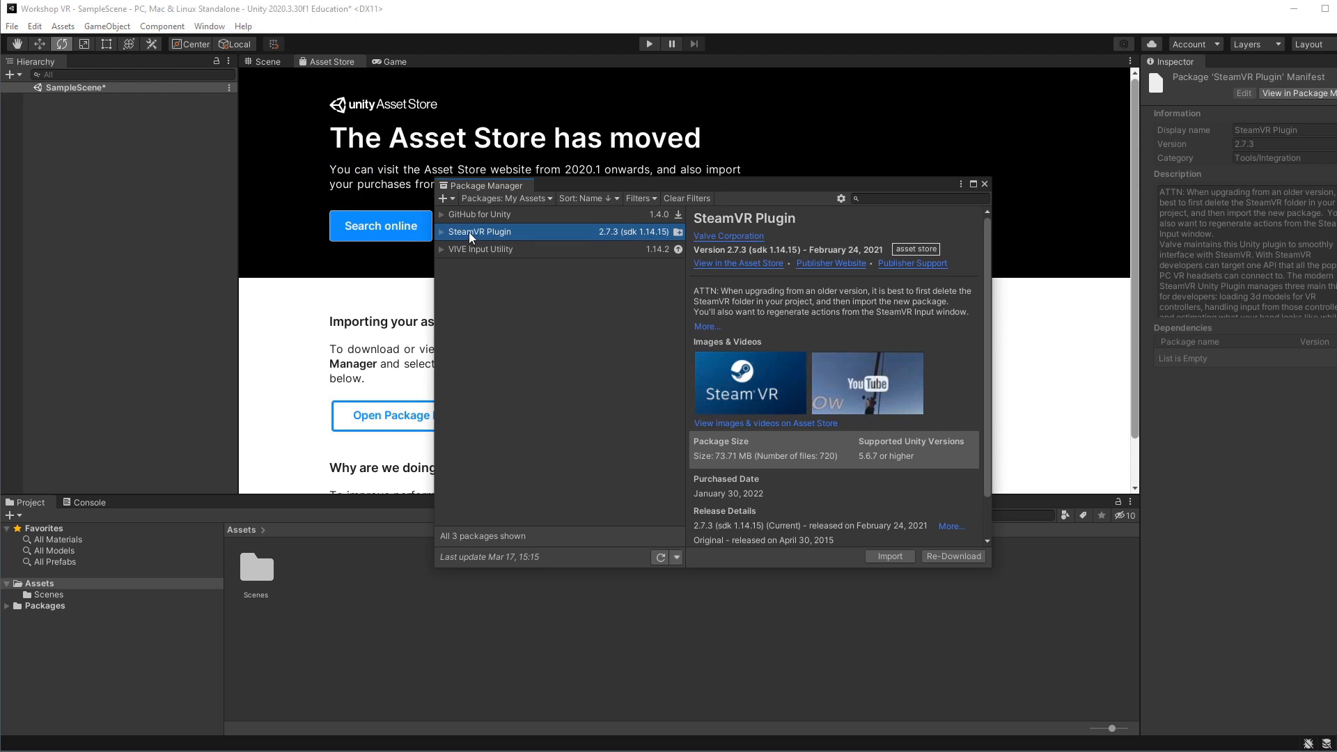
click(546, 198)
click(508, 250)
click(890, 557)
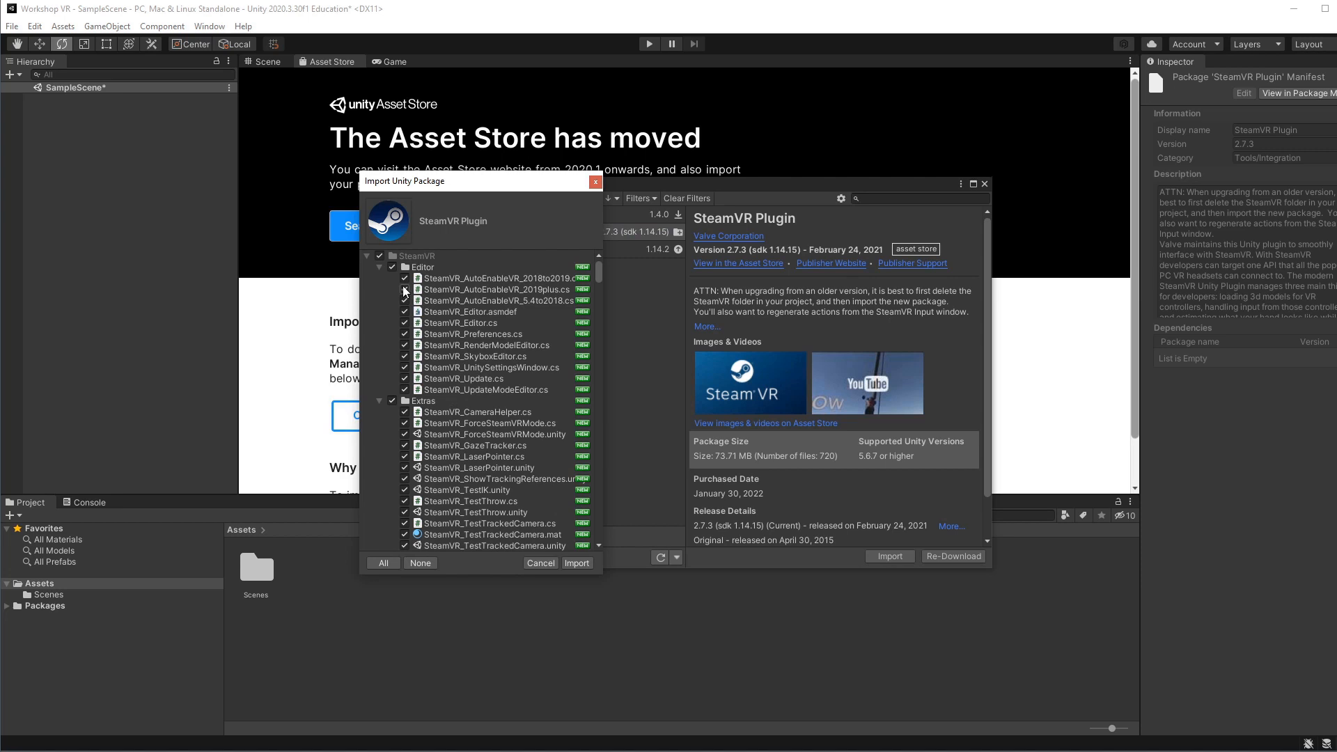
click(577, 562)
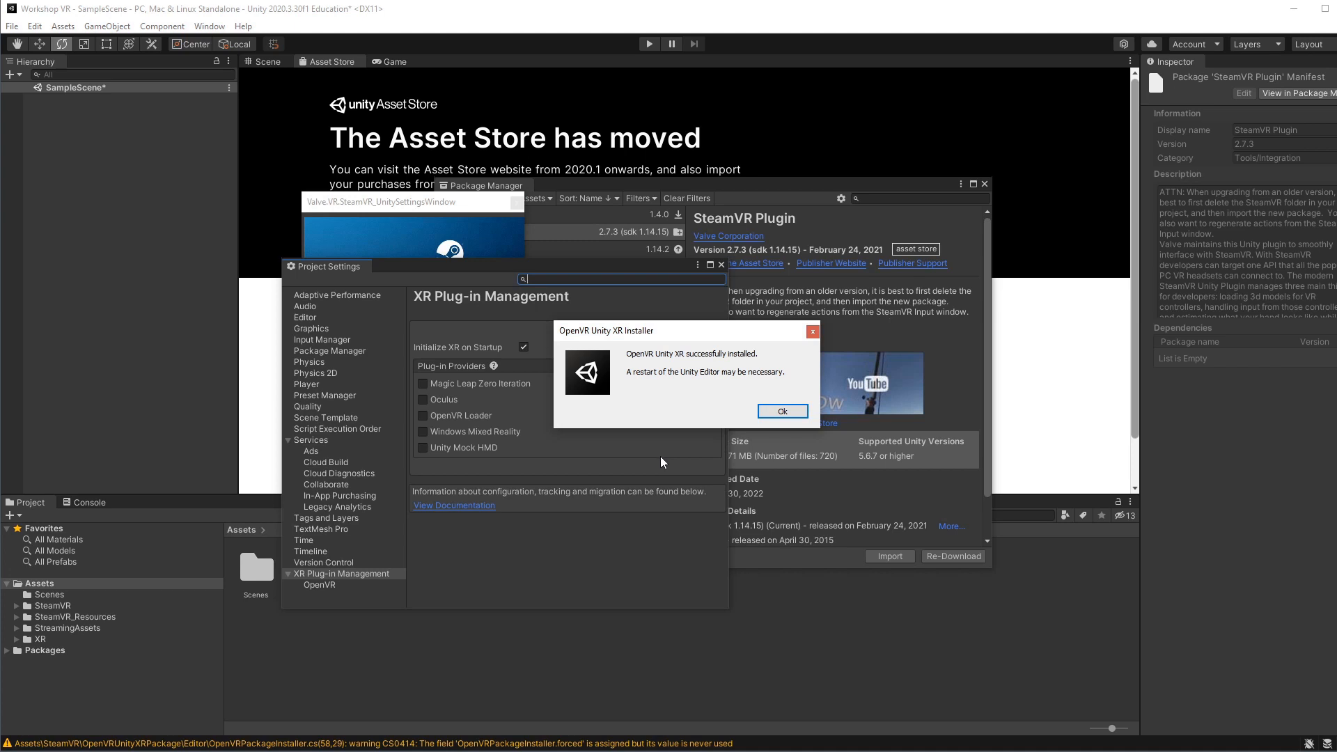
Acknowledge the OpenVR Unity XR installer notice and accept all recommended SteamVR project settings.
drag(737, 329, 734, 337)
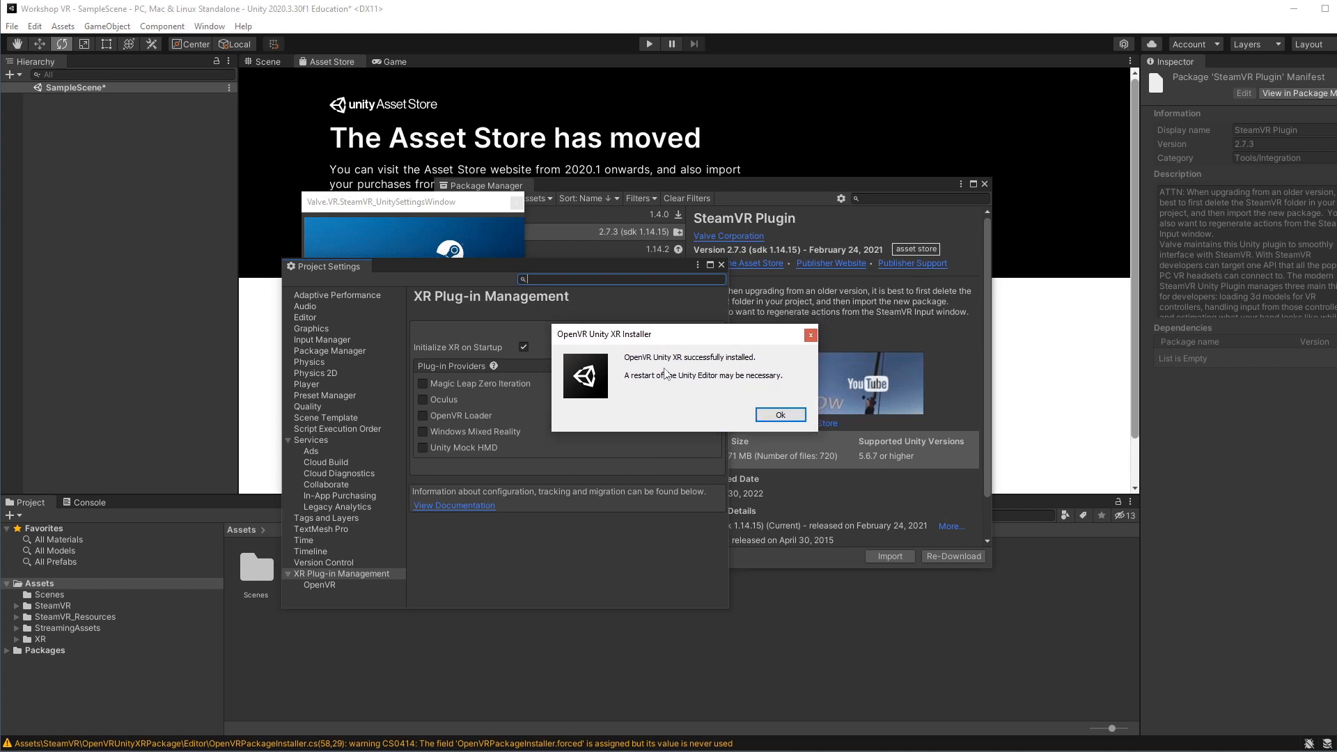
click(781, 415)
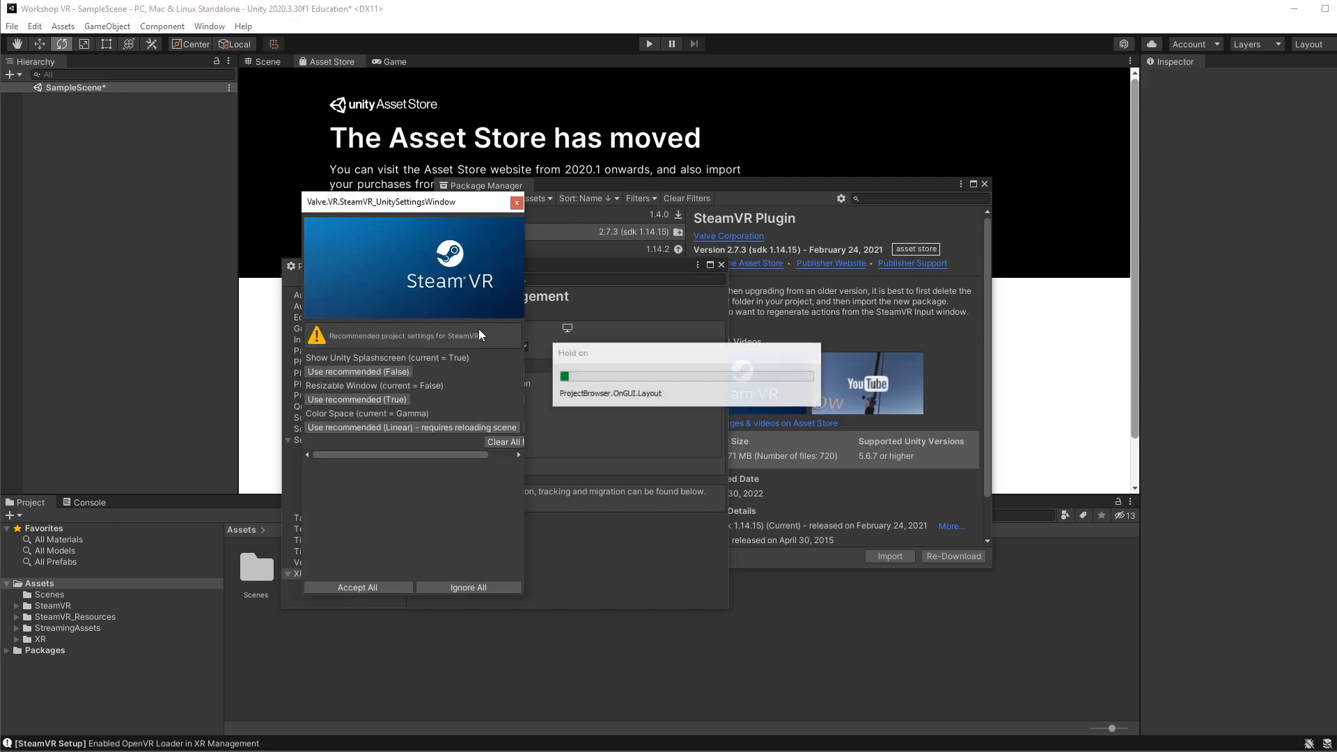
drag(408, 206, 441, 202)
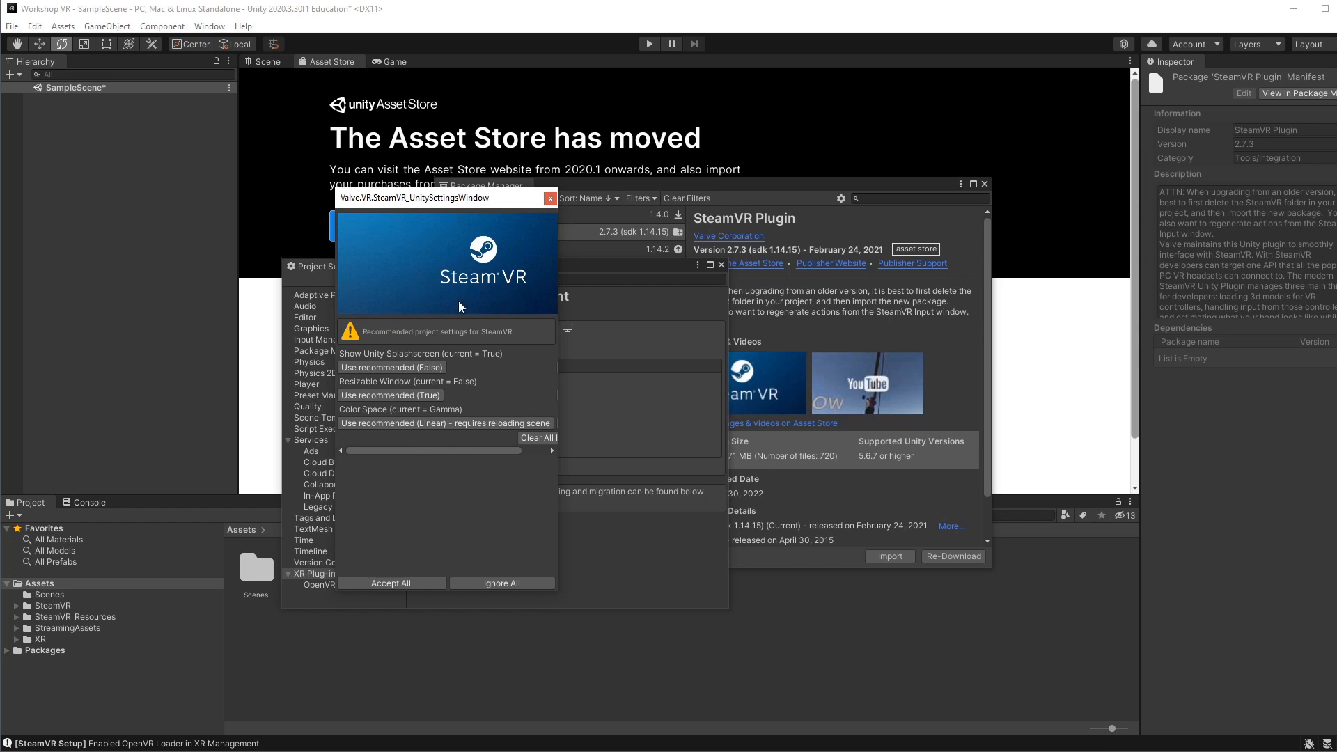
click(396, 583)
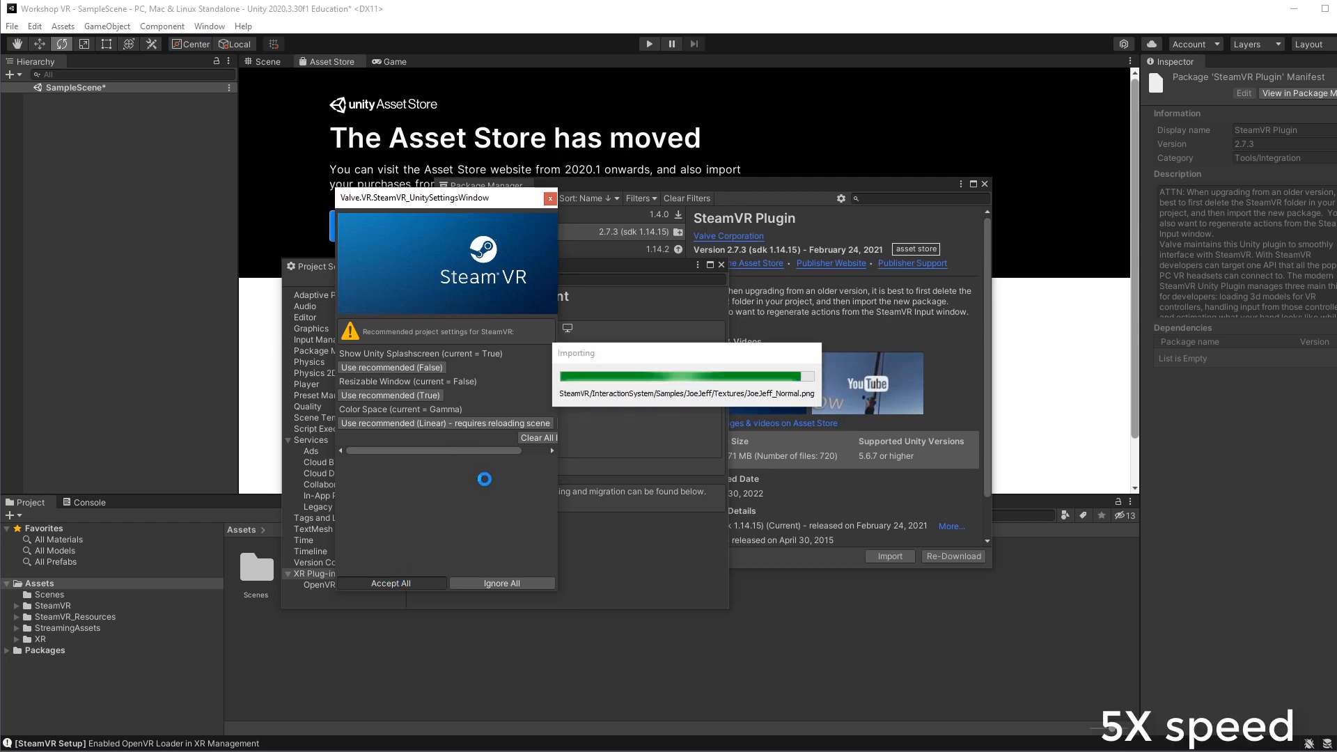
click(783, 410)
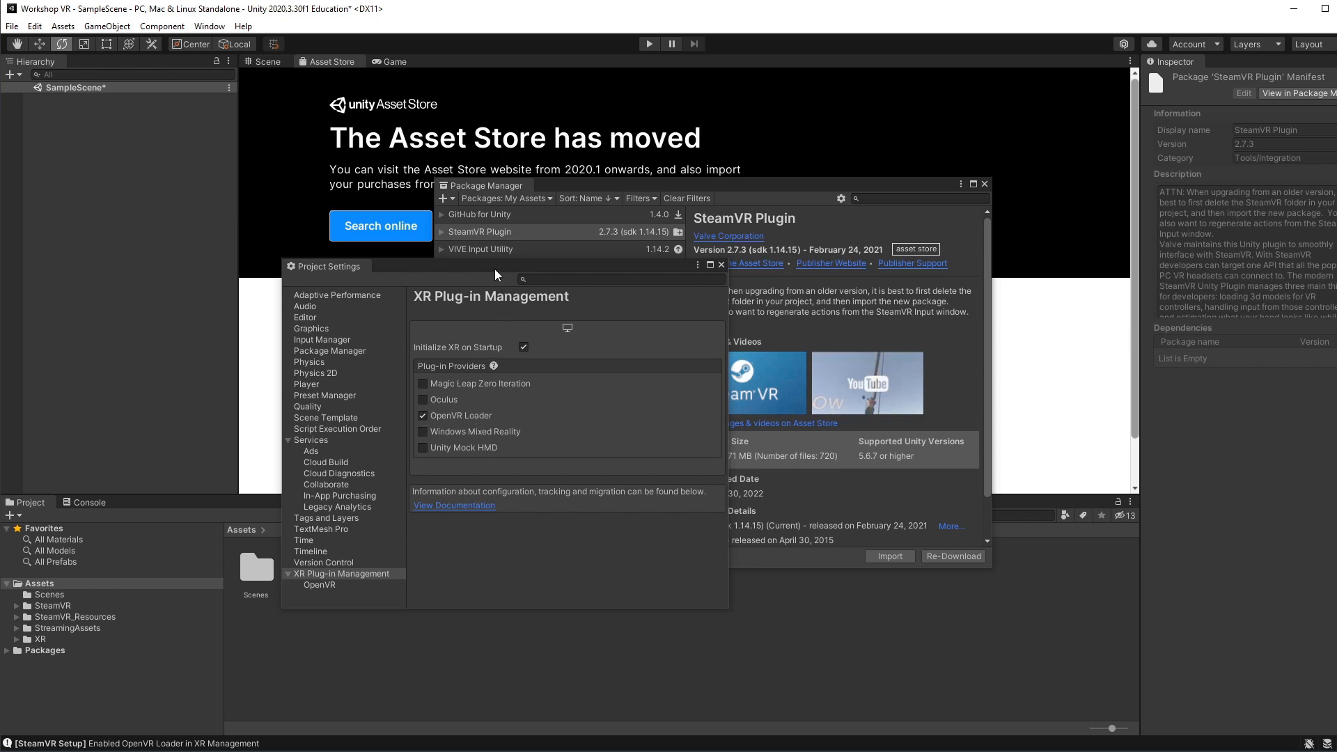
Close the Project Settings and Package Manager windows and return to the Scene view.
click(722, 265)
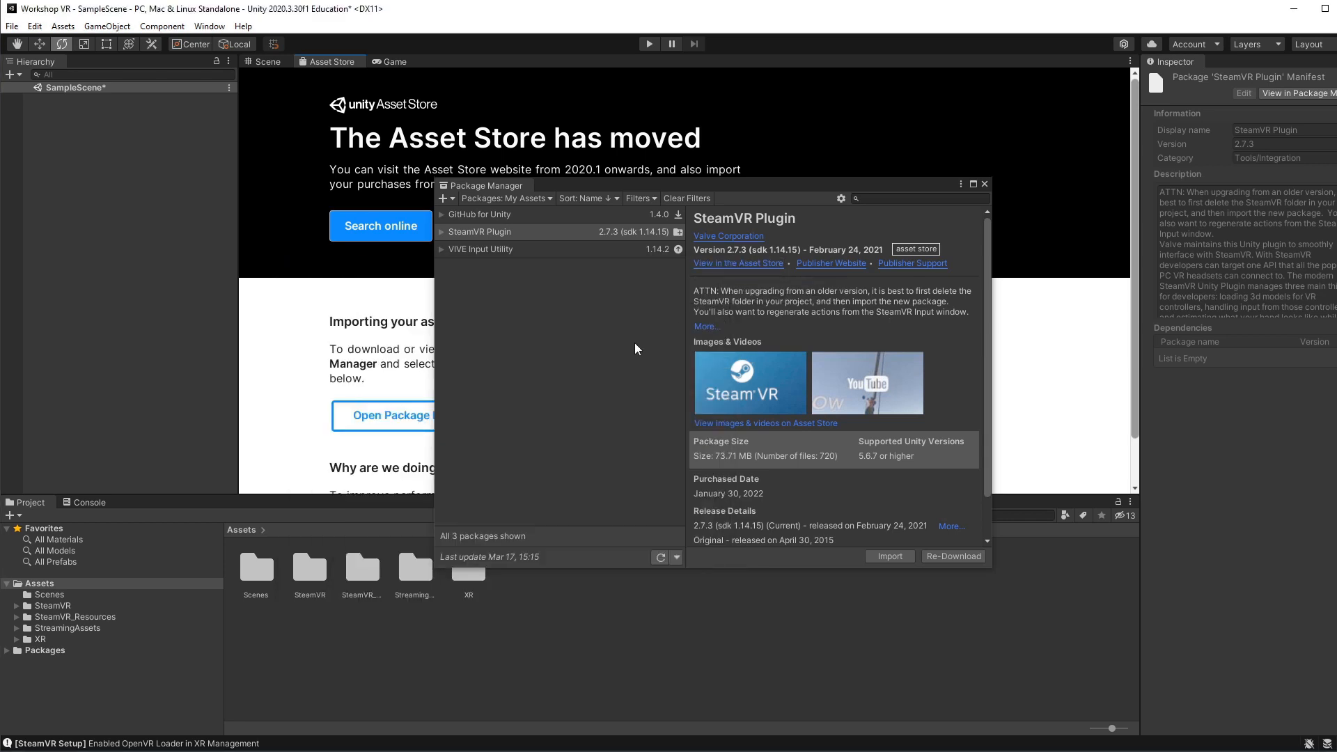
click(984, 186)
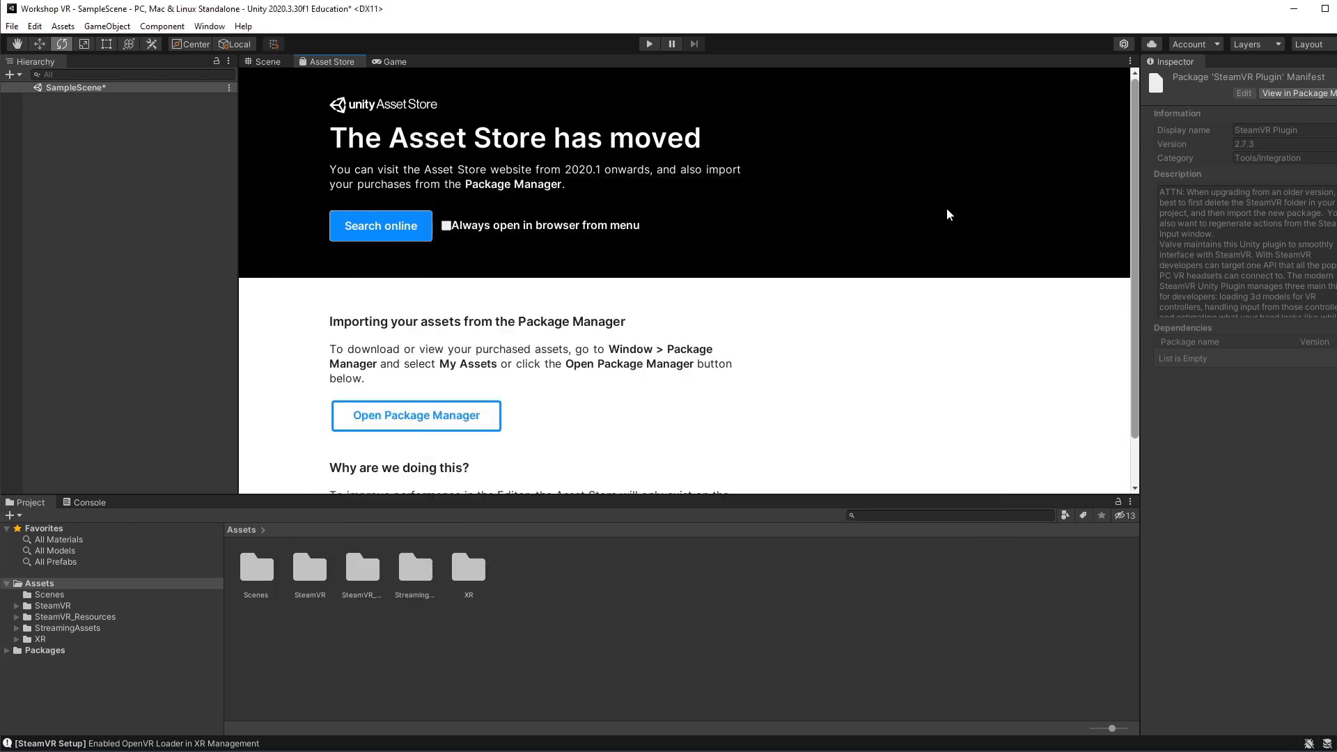
click(269, 62)
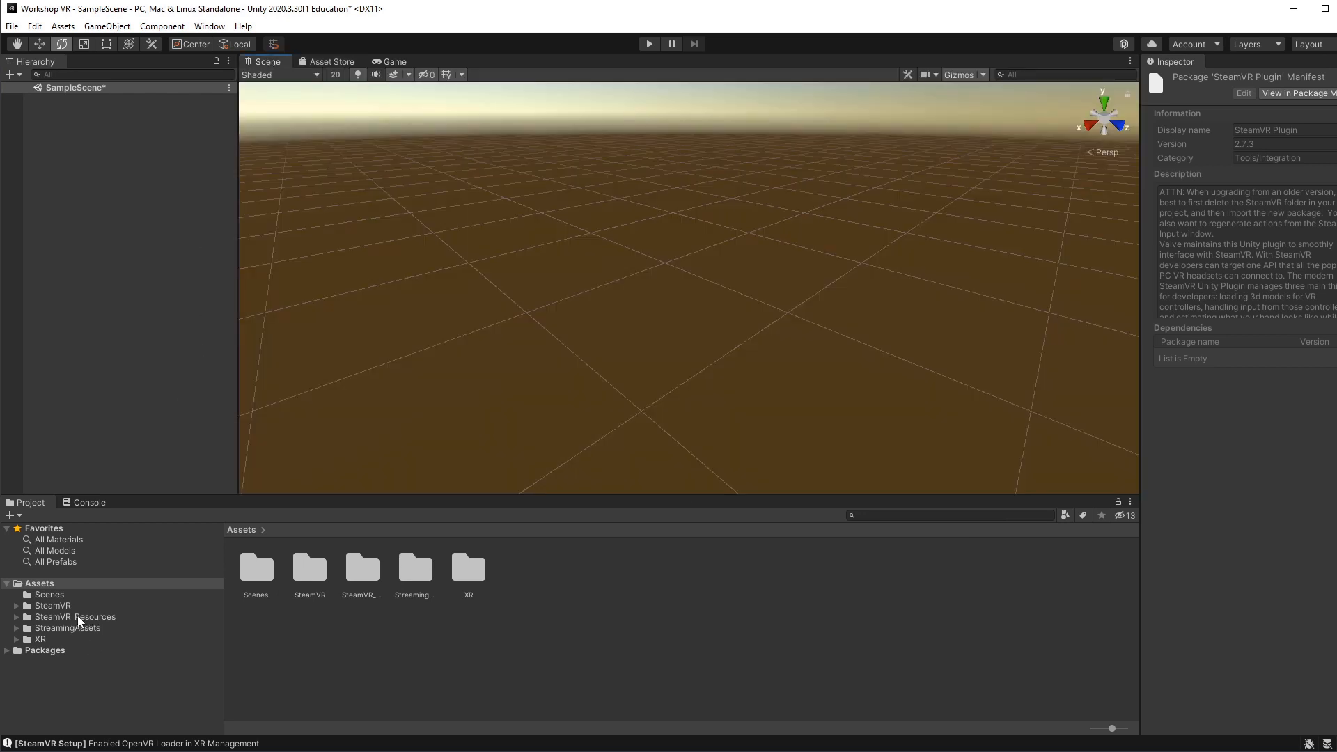
Search the SteamVR assets folder for "example" and open the Interactions_Example scene without saving the SampleScene changes.
click(60, 606)
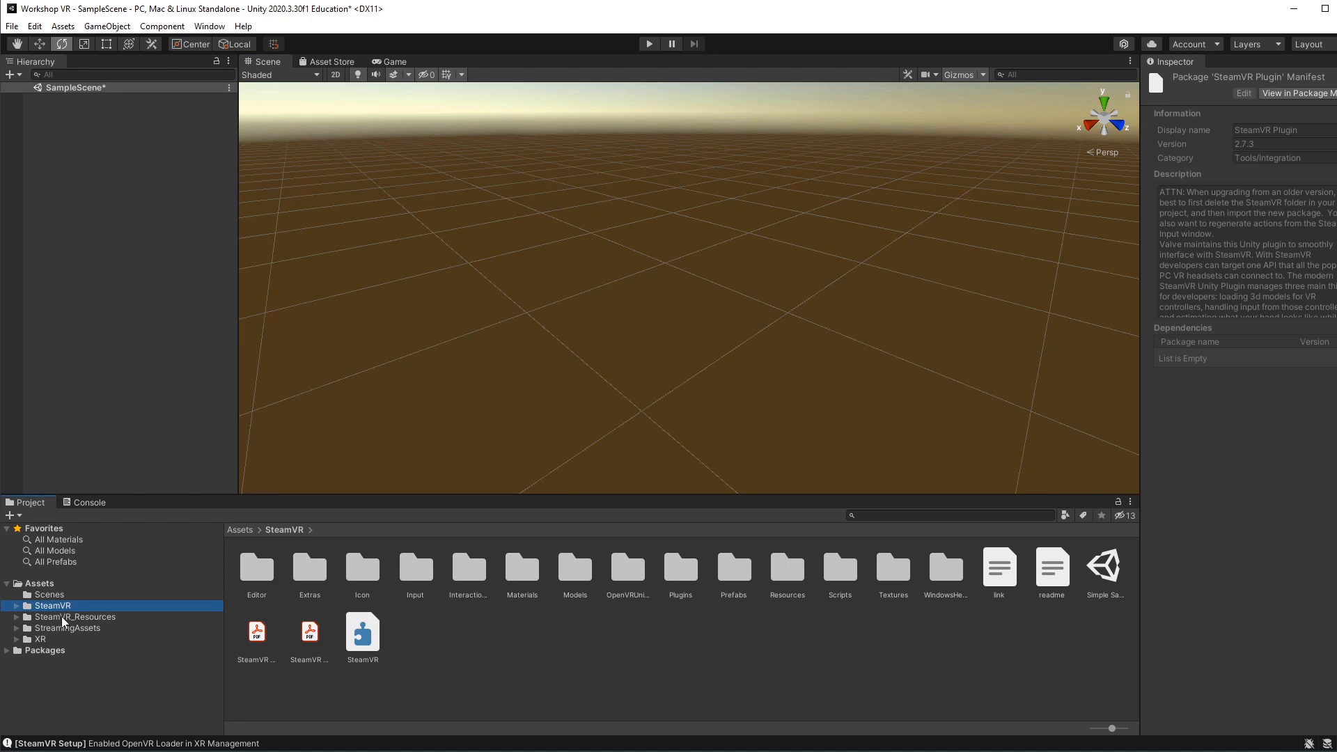
click(61, 618)
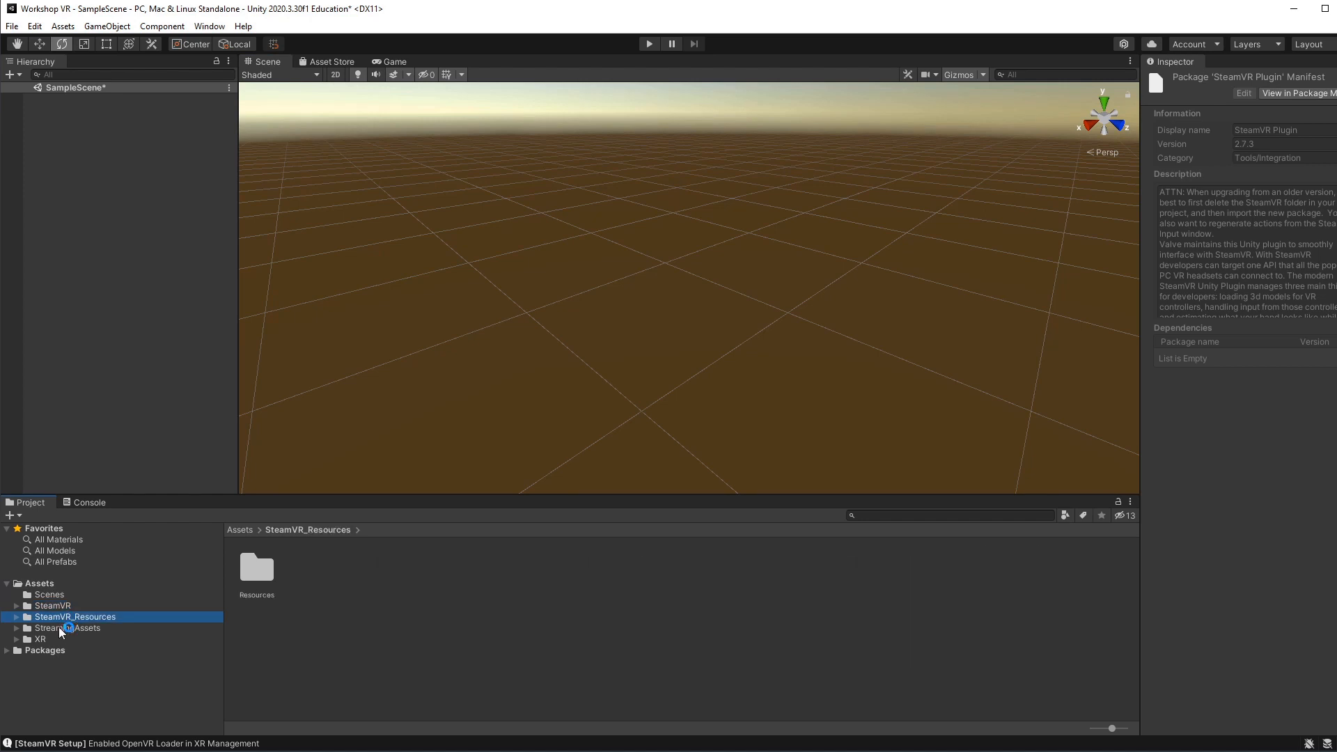
click(56, 606)
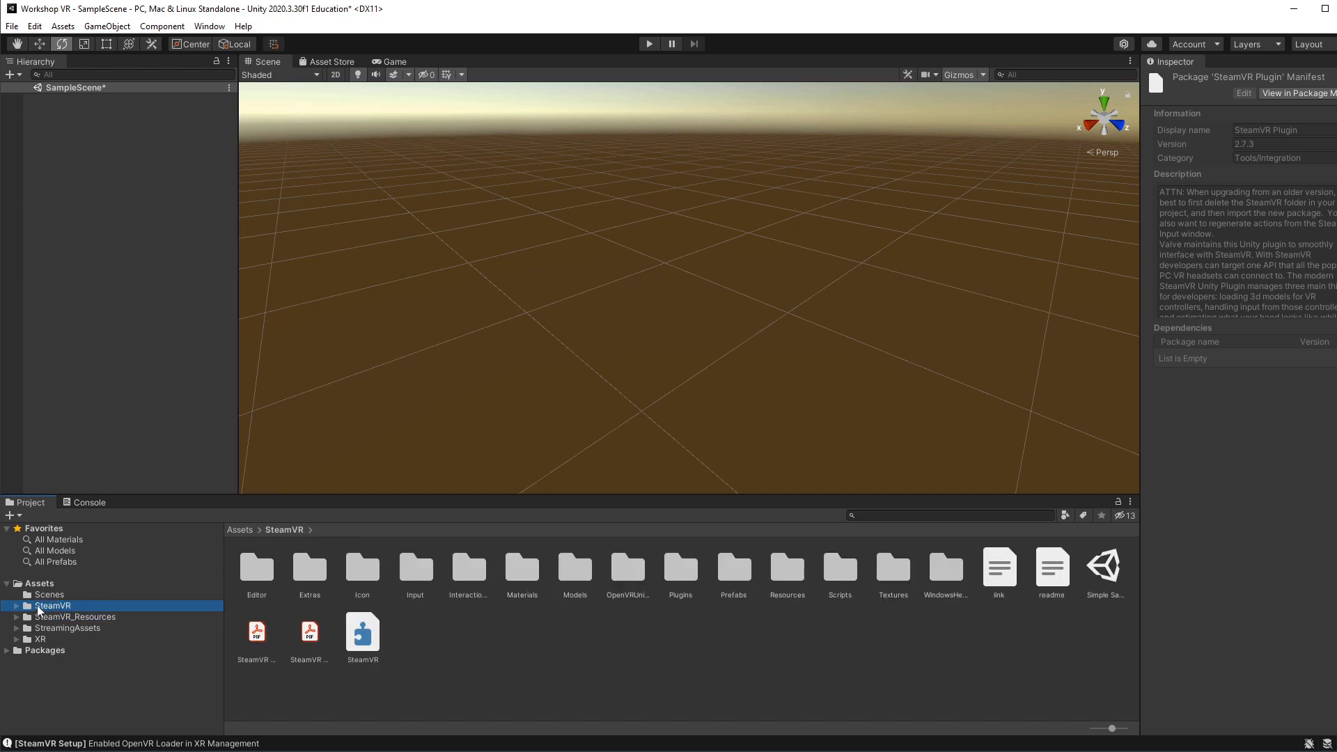
click(909, 516)
text(example)
click(526, 567)
double_click(527, 570)
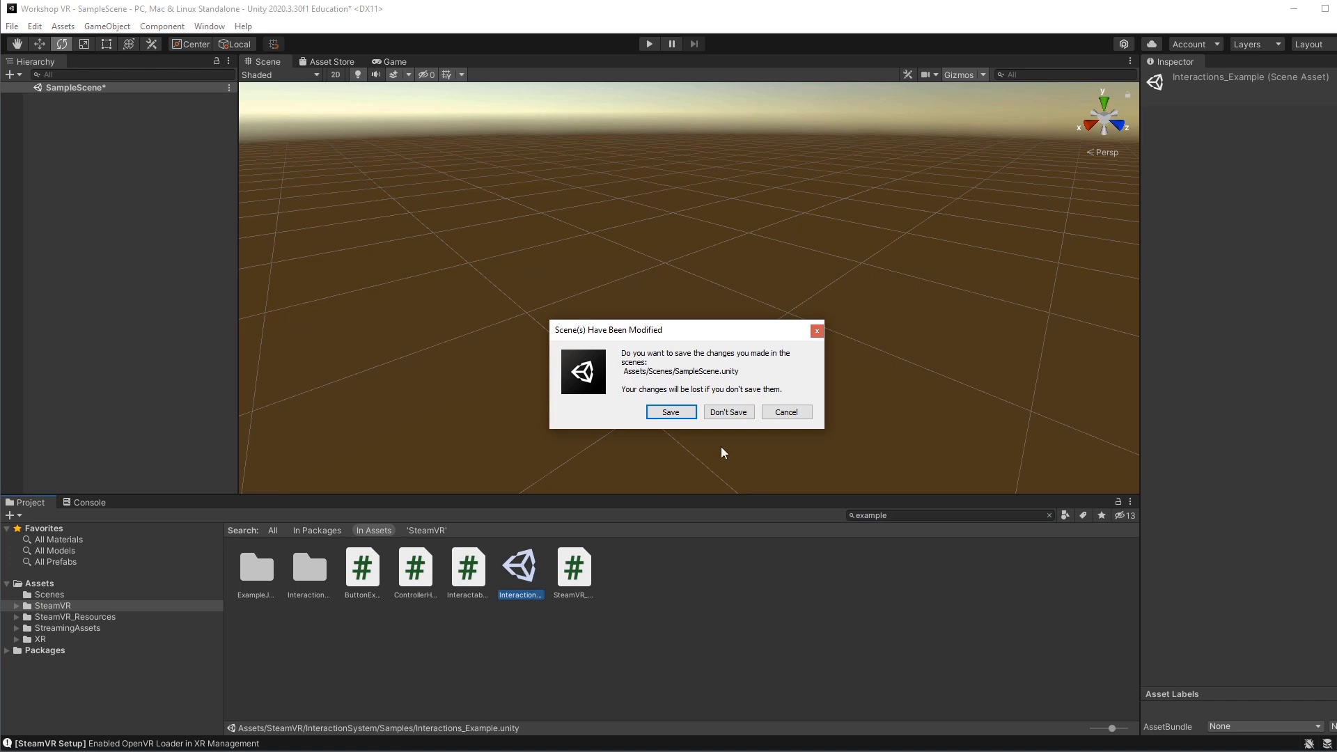
click(729, 413)
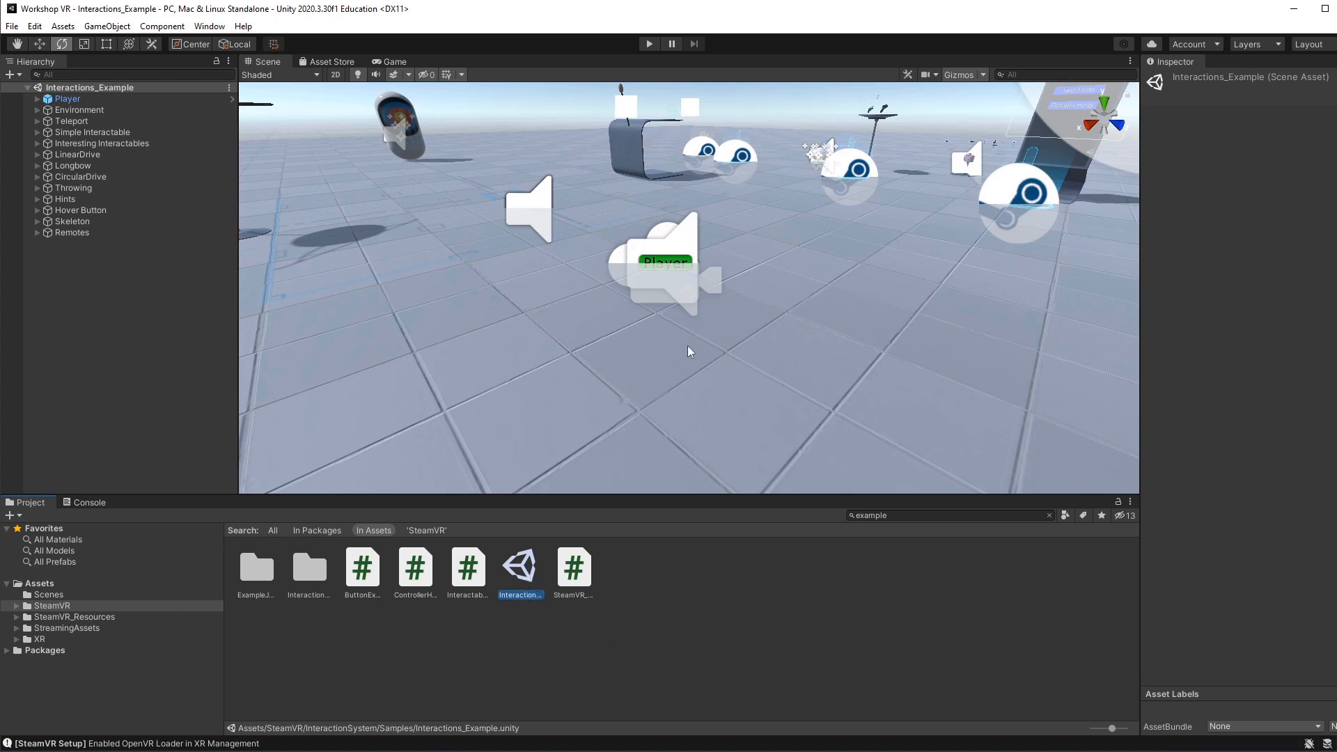
Examine the Interactions_Example scene from several angles and distances, covering its interaction stations and teleport points.
click(709, 333)
scroll(710, 333, down, 5)
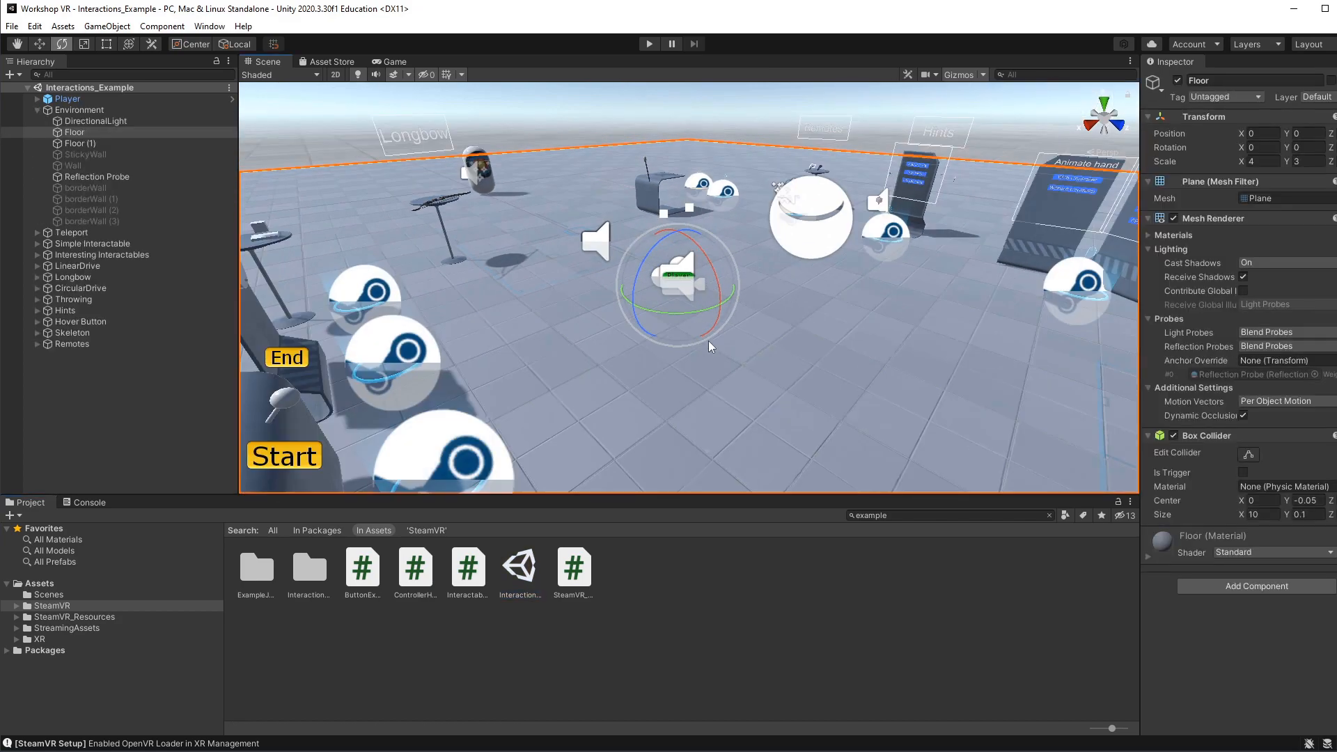
scroll(709, 340, down, 5)
scroll(784, 350, down, 4)
alt+drag(799, 357, 796, 289)
scroll(739, 328, up, 6)
scroll(736, 308, up, 3)
scroll(796, 288, down, 4)
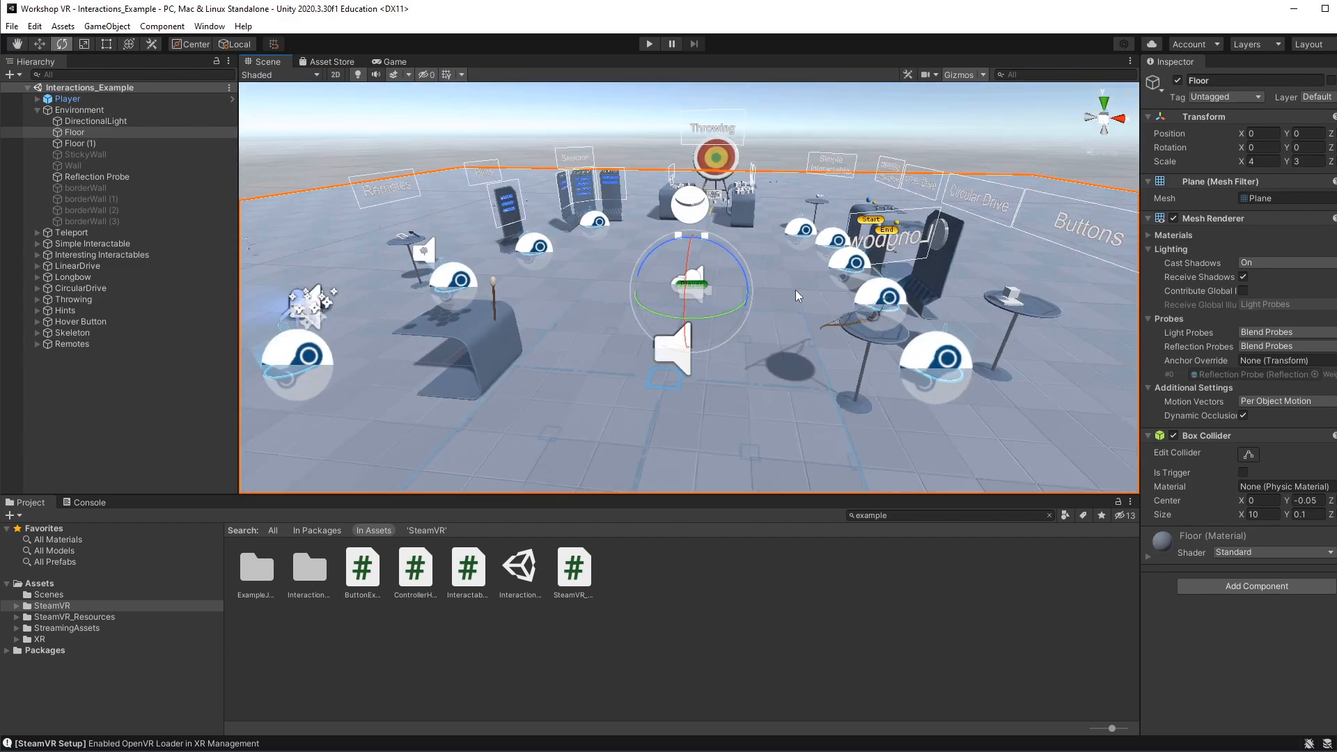
scroll(796, 289, down, 3)
alt+drag(888, 309, 657, 303)
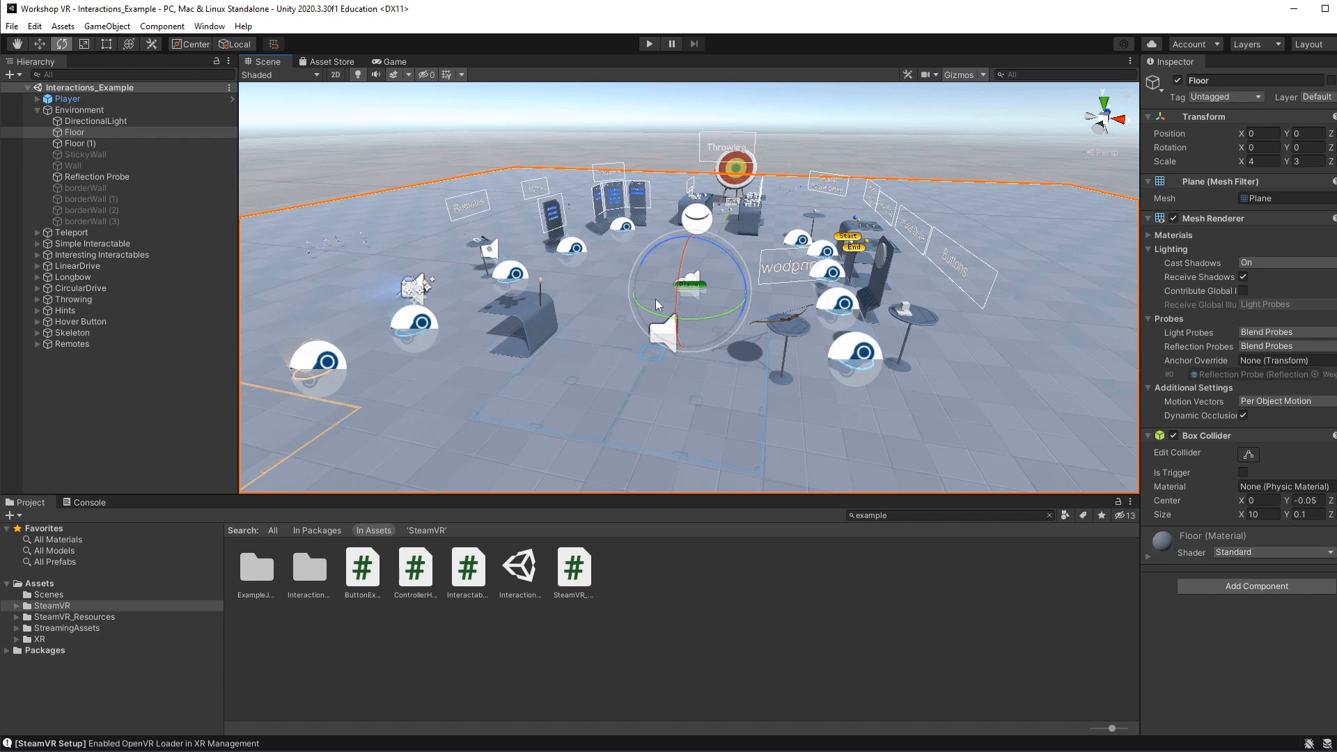
key(alt)
mouse_move(604, 272)
alt+mouse_down()
mouse_move(558, 275)
mouse_move(592, 286)
alt+mouse_up()
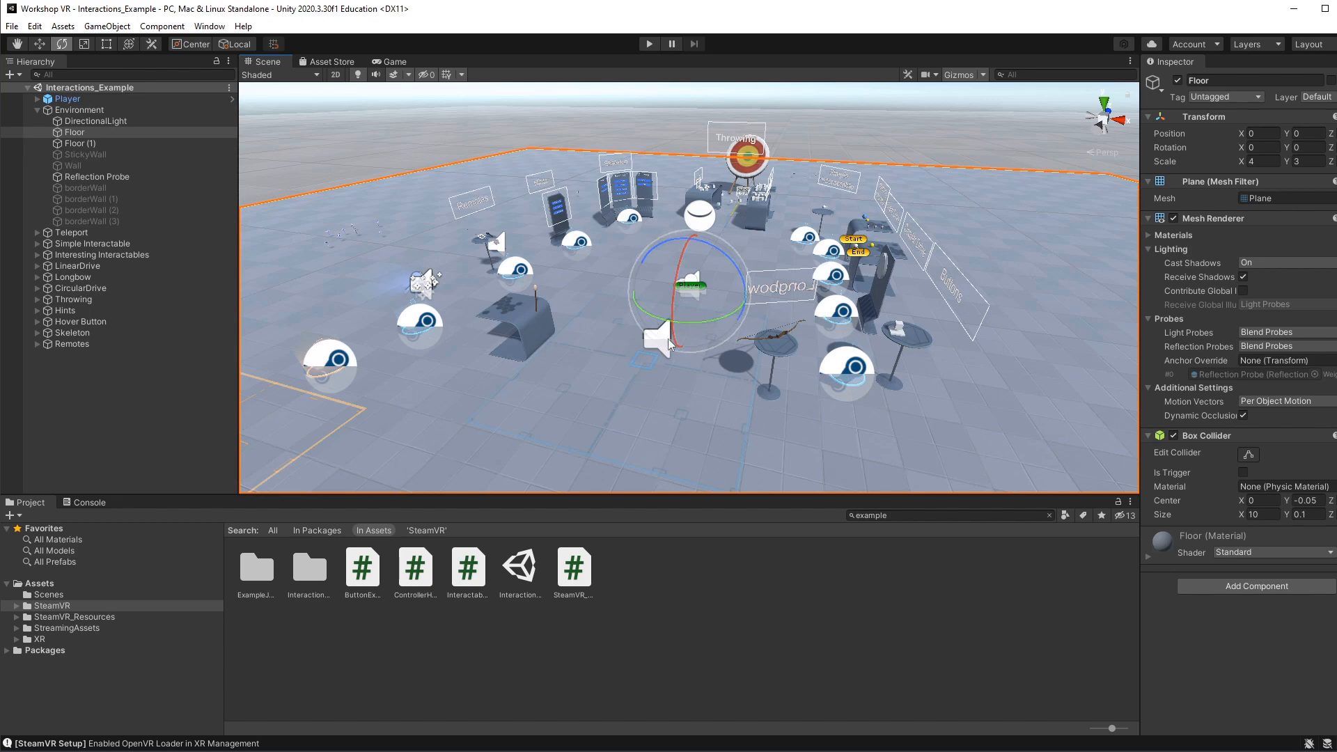
scroll(662, 338, down, 5)
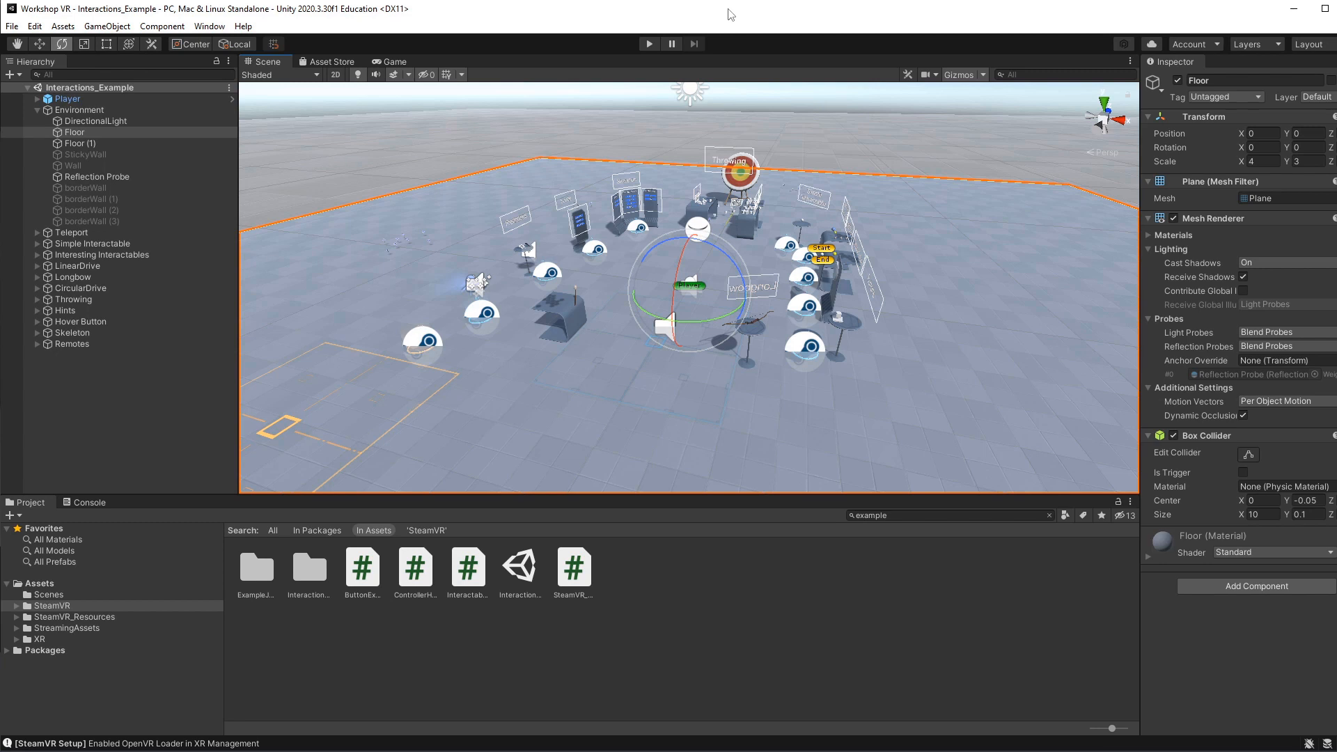
Save and generate the SteamVR Input actions from the example files, and test-run the Interactions_Example scene in Play mode.
key(ctrl+p)
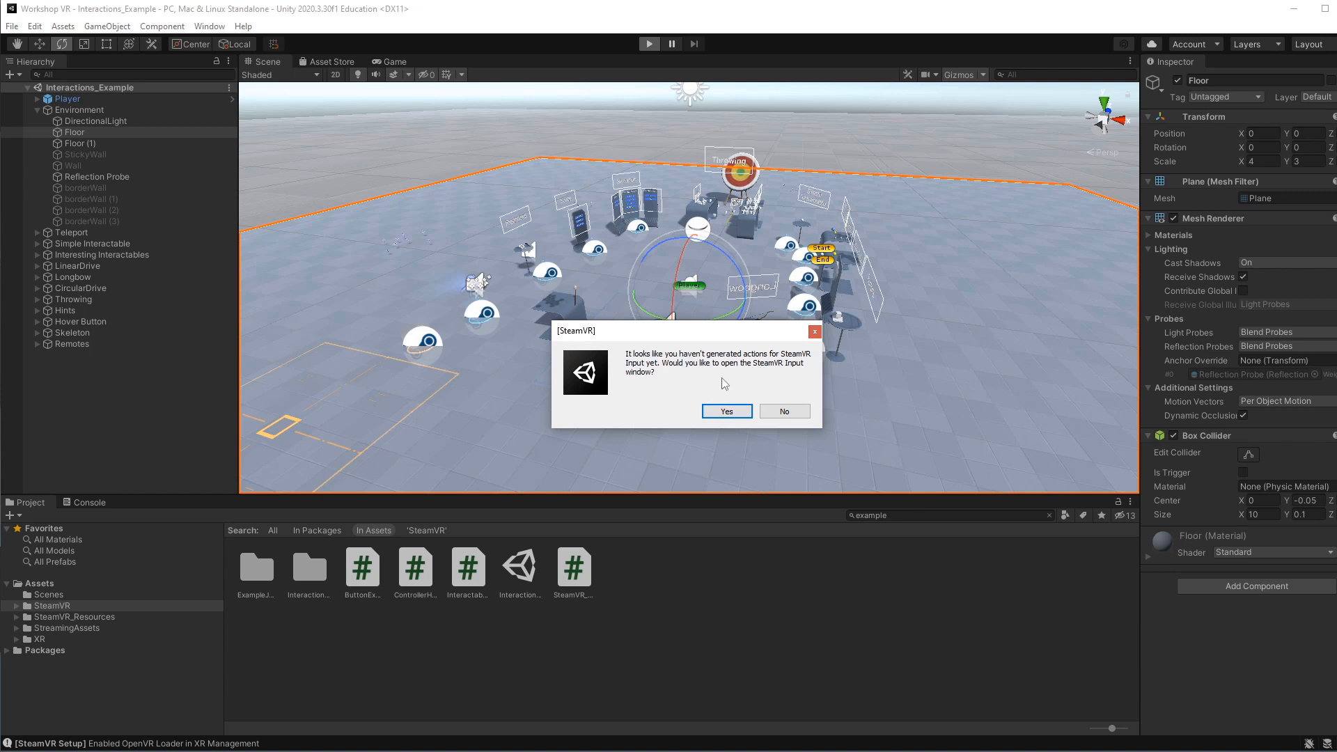
click(735, 410)
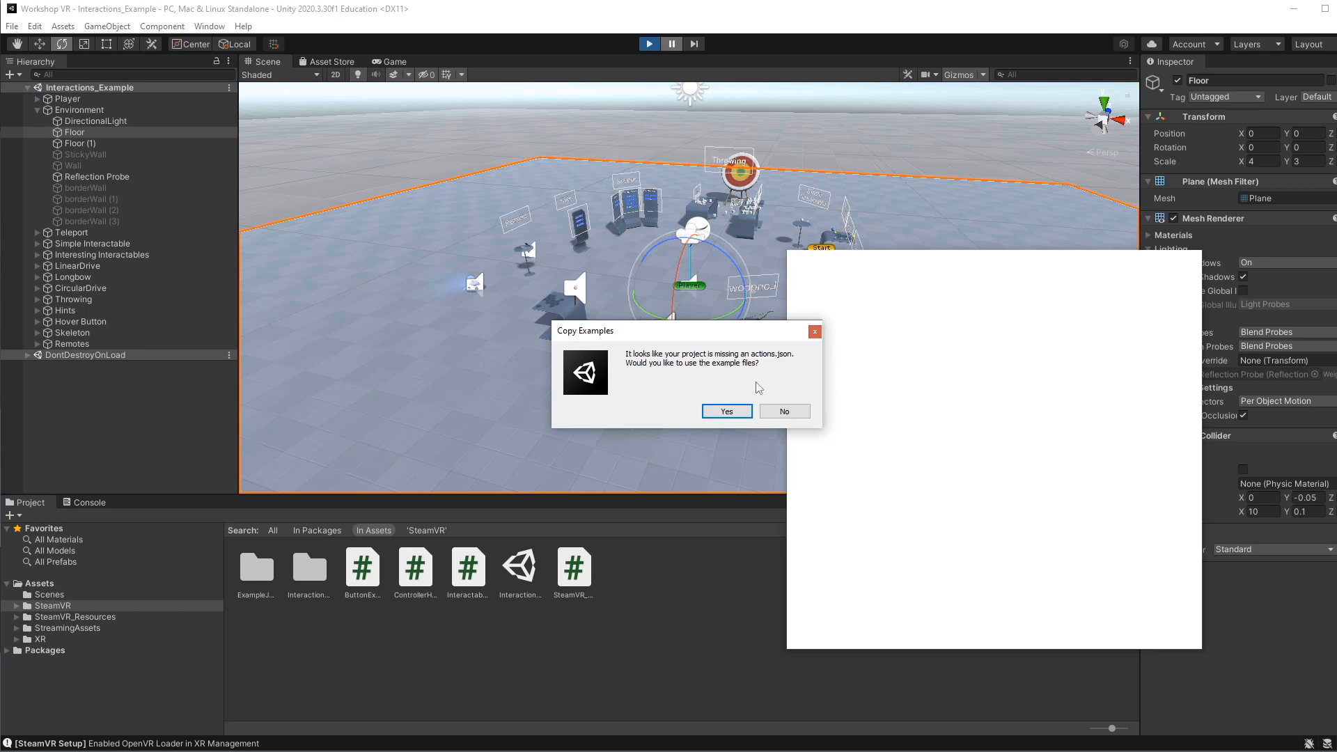
click(728, 412)
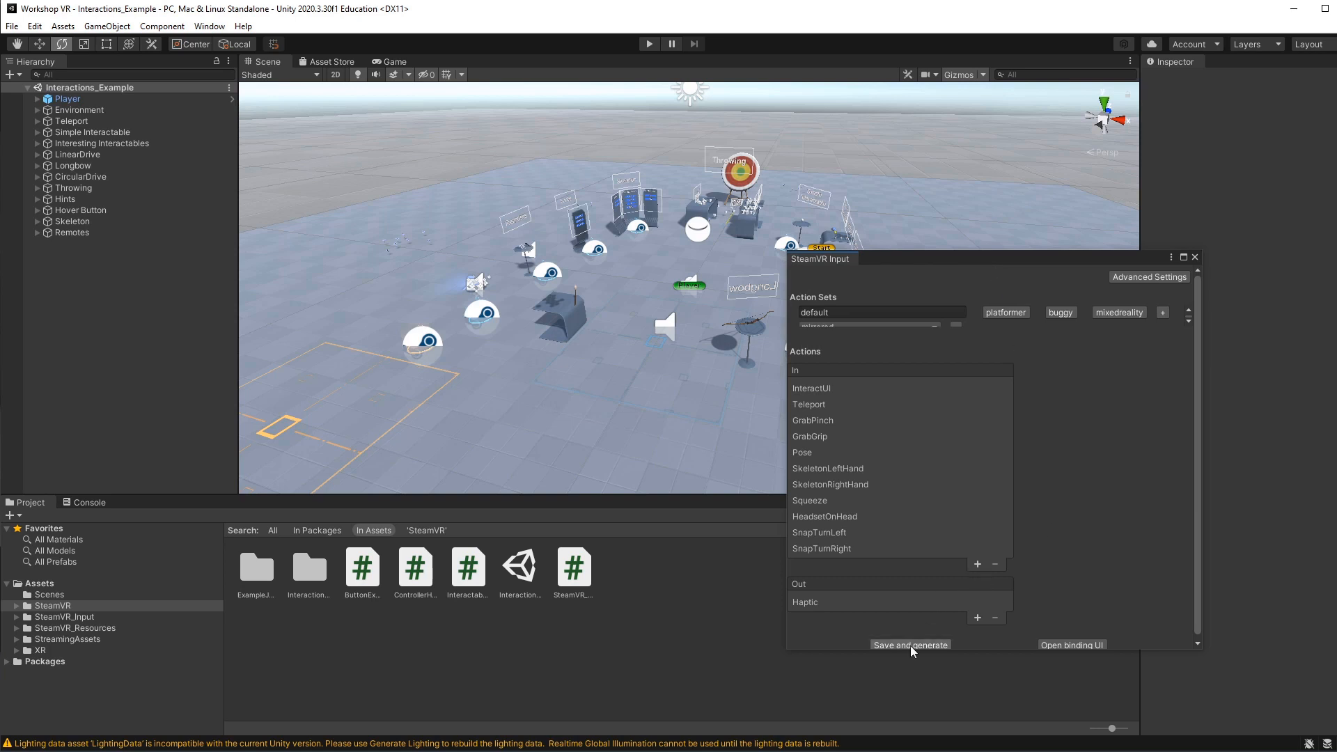
click(913, 646)
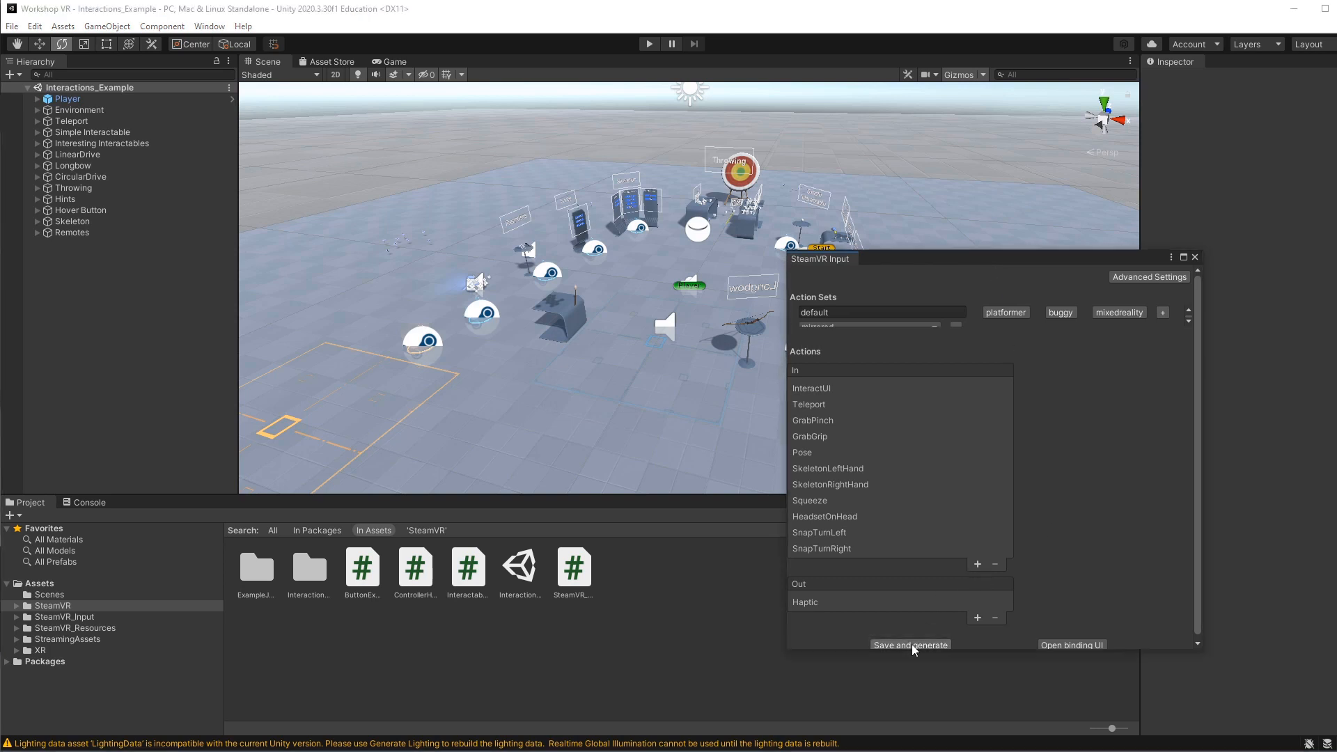
click(1195, 259)
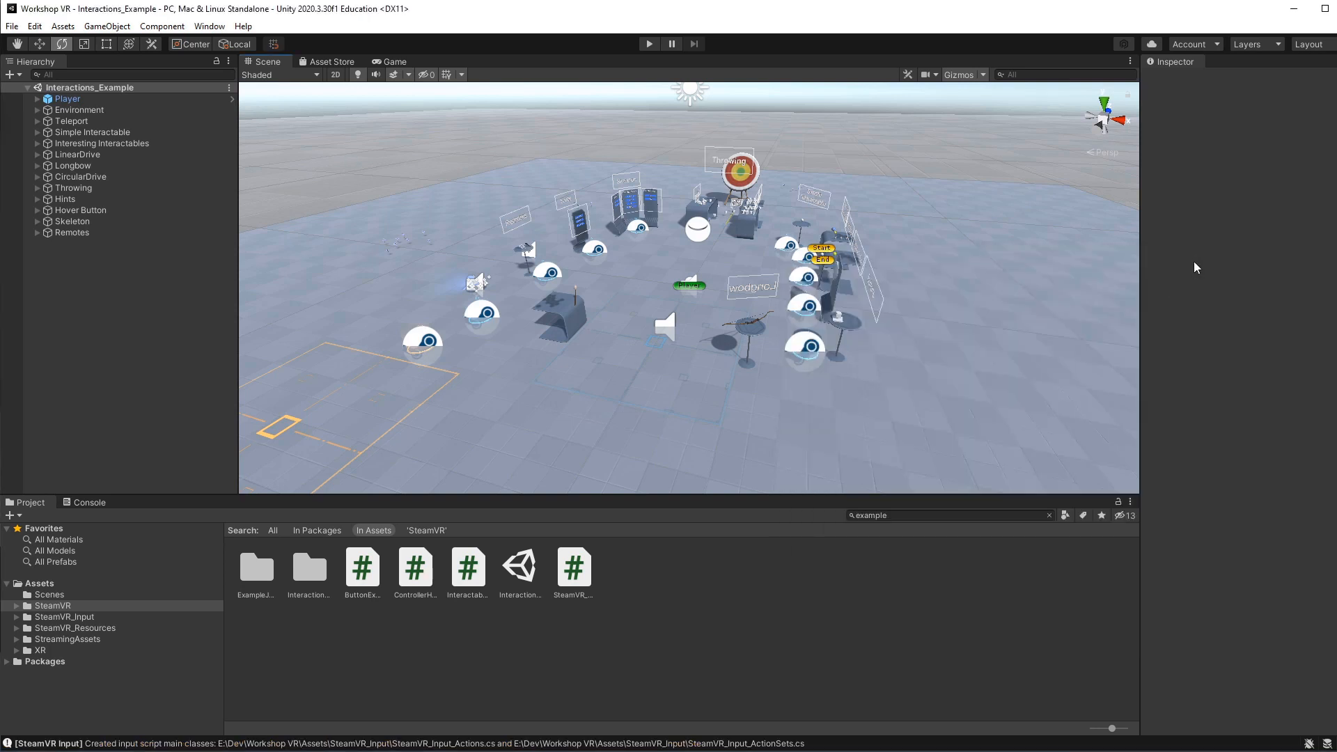
click(650, 44)
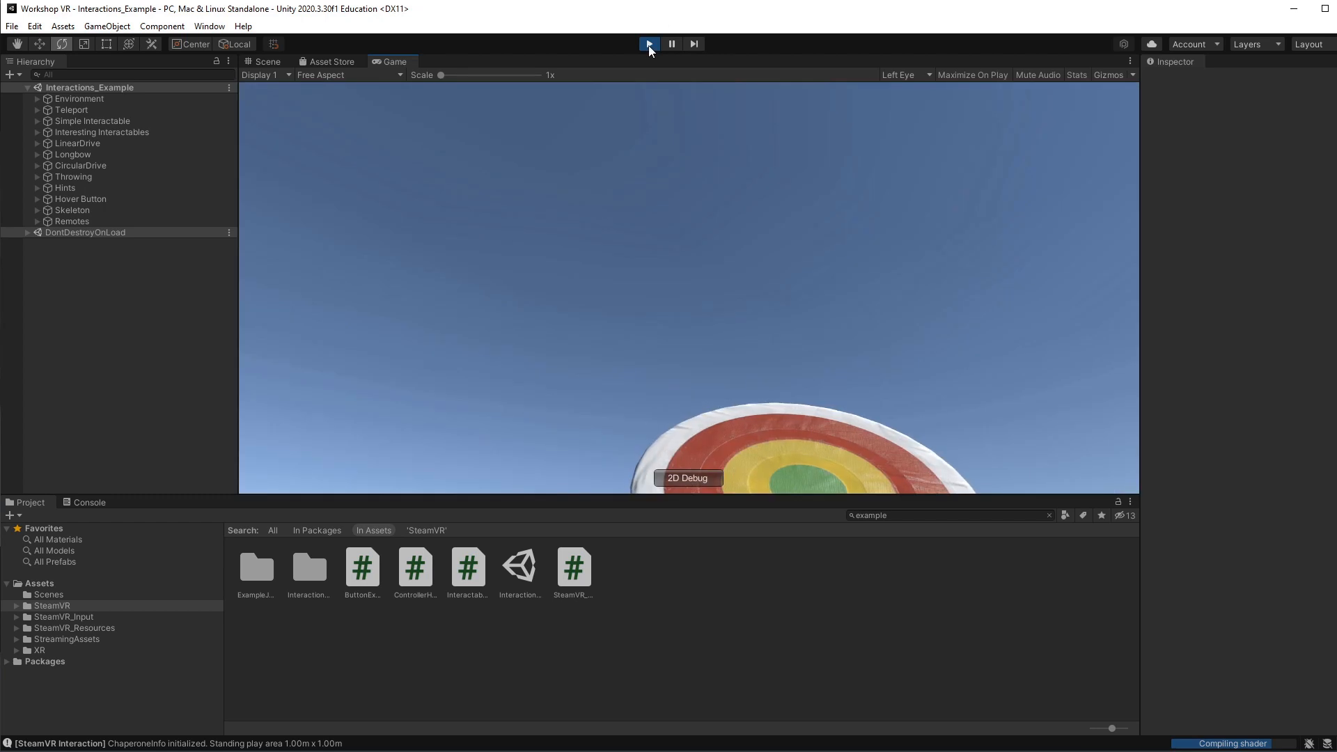
click(650, 44)
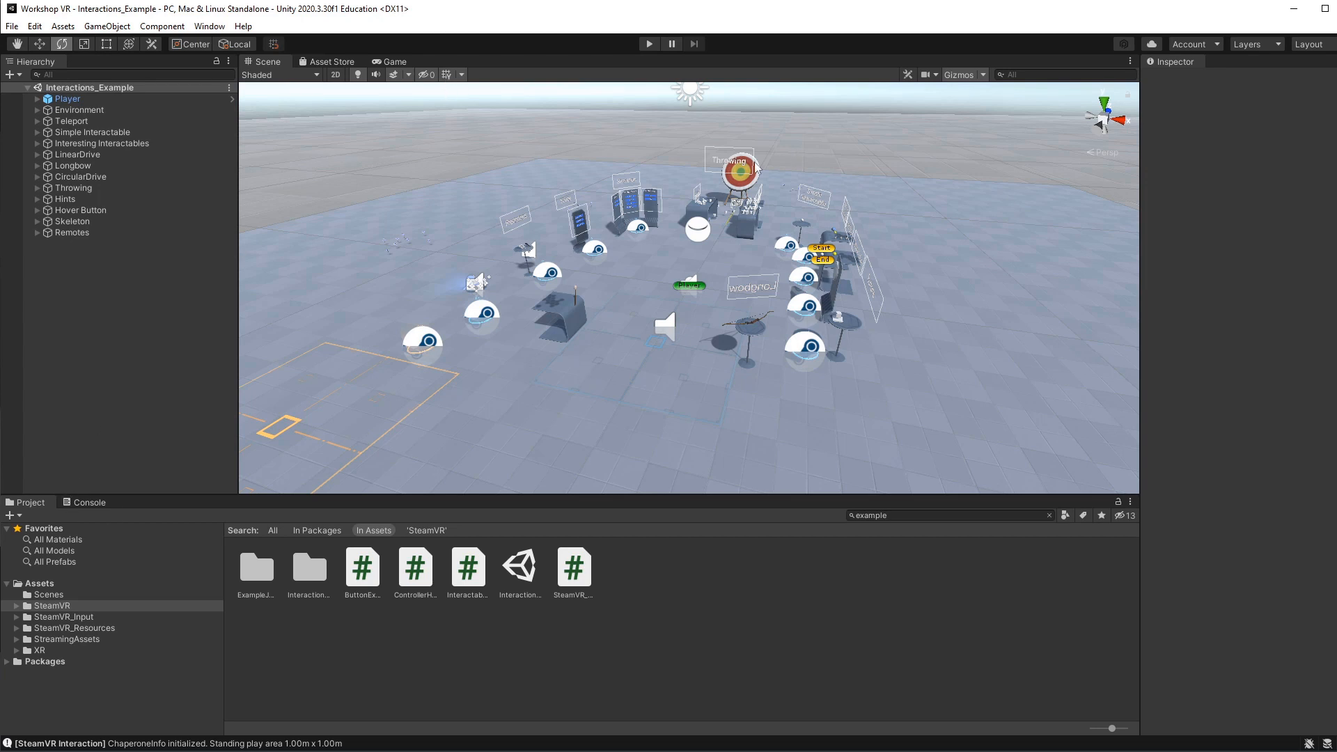
Examine the Throwing station up close, including the target and the tables of cubes and balls.
scroll(735, 213, up, 6)
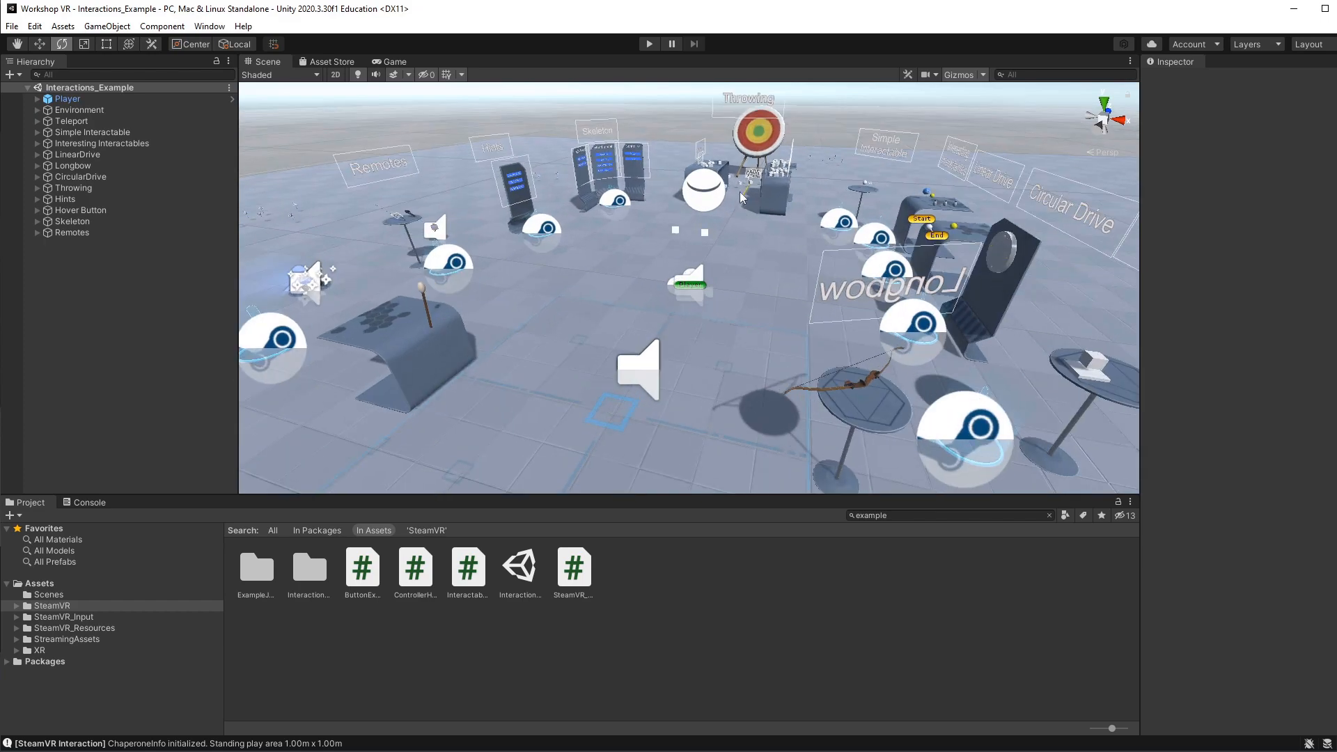
scroll(733, 261, up, 6)
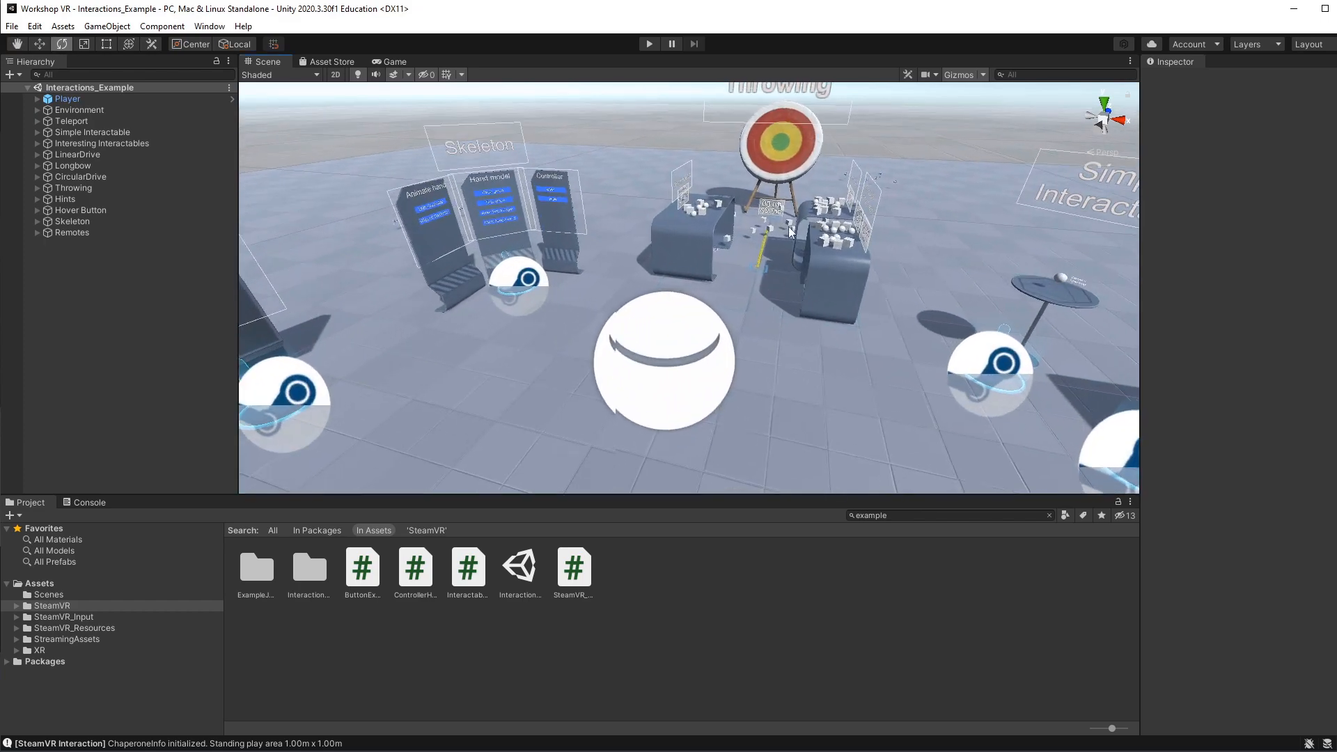
scroll(800, 272, up, 8)
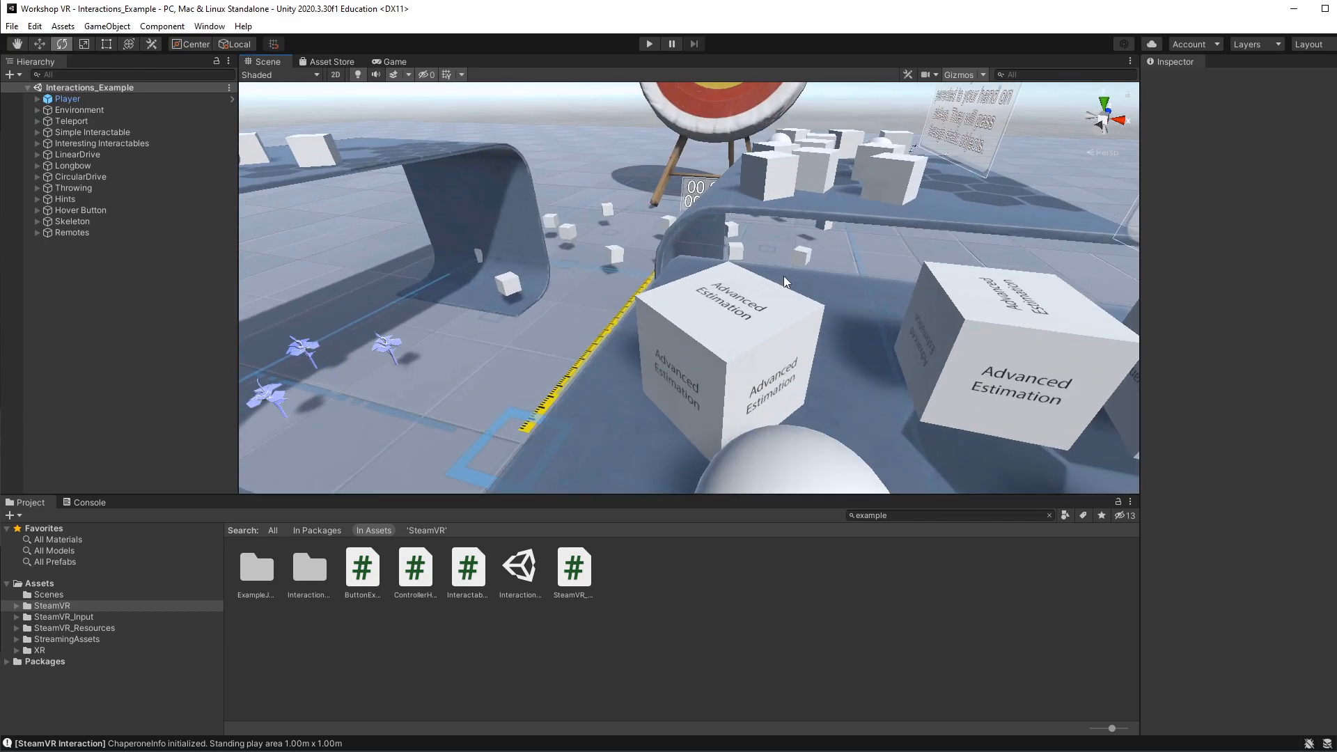
scroll(528, 273, down, 3)
alt+drag(523, 276, 526, 304)
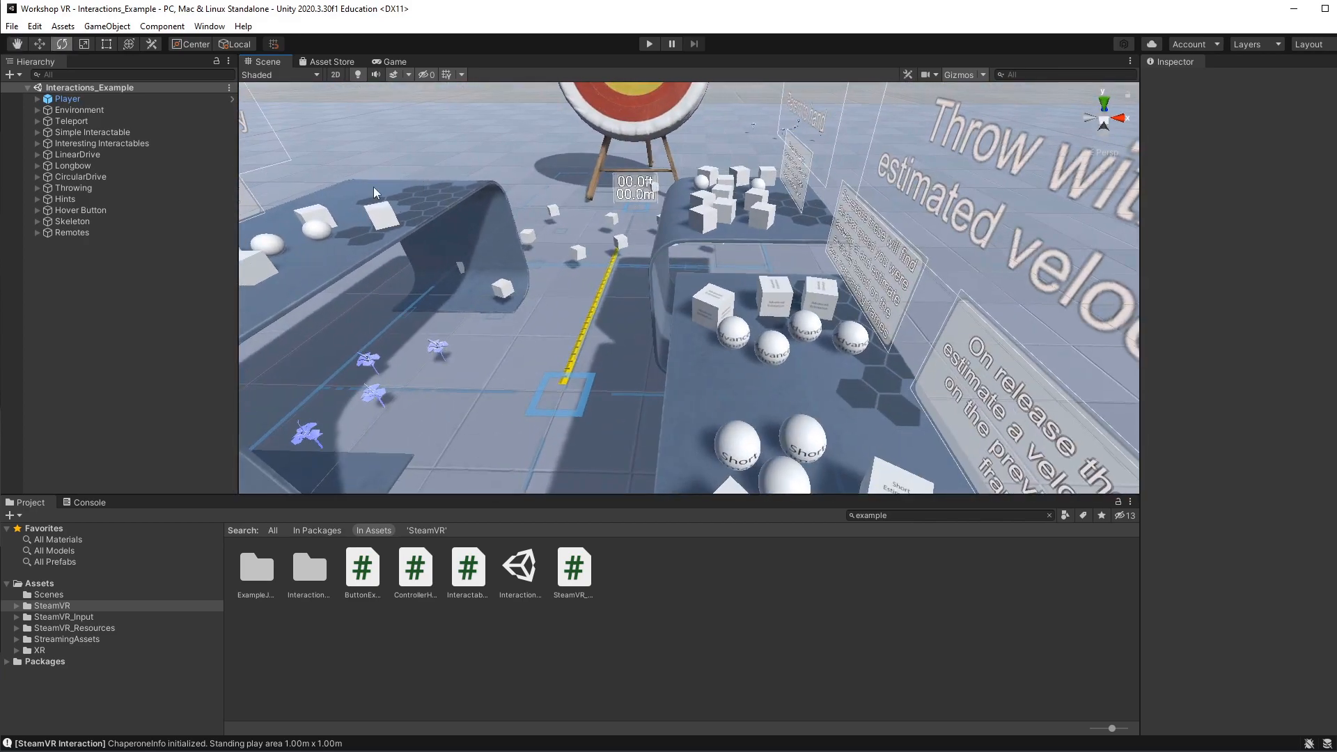
alt+drag(400, 194, 618, 308)
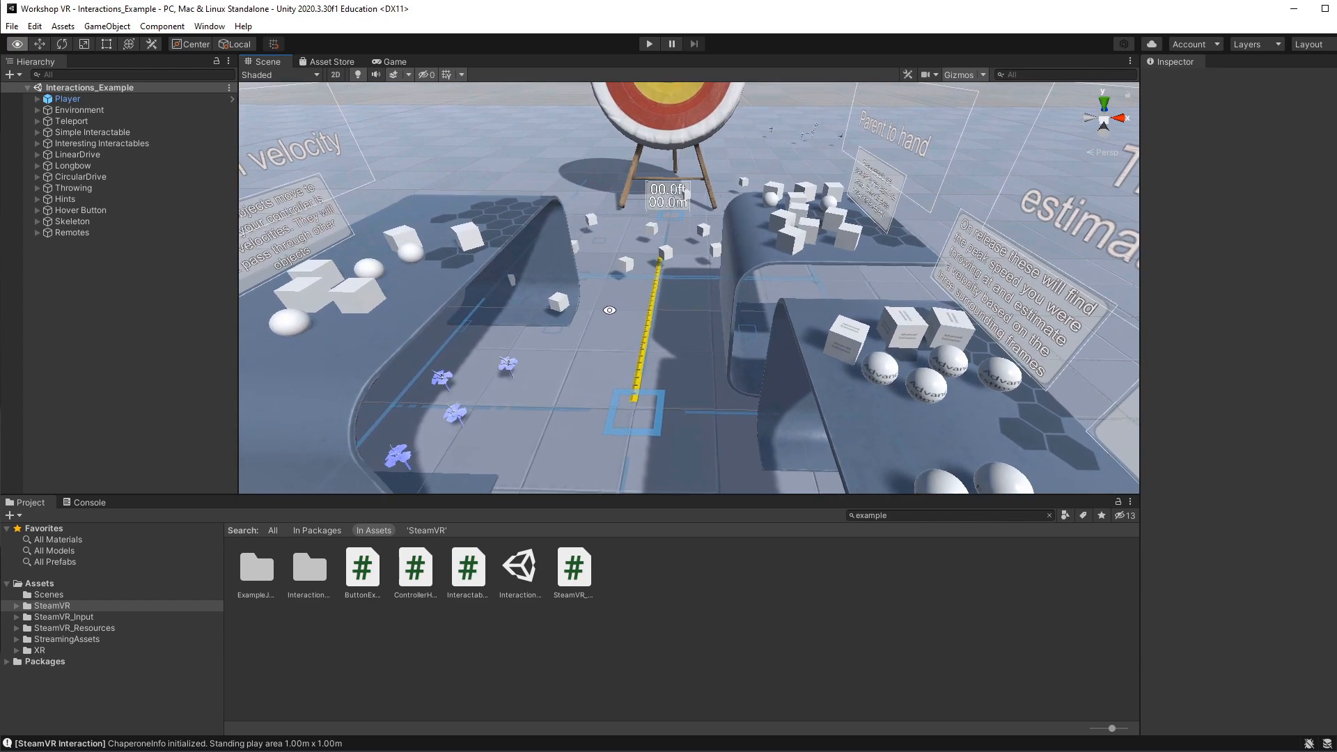
middle_drag(633, 323, 611, 321)
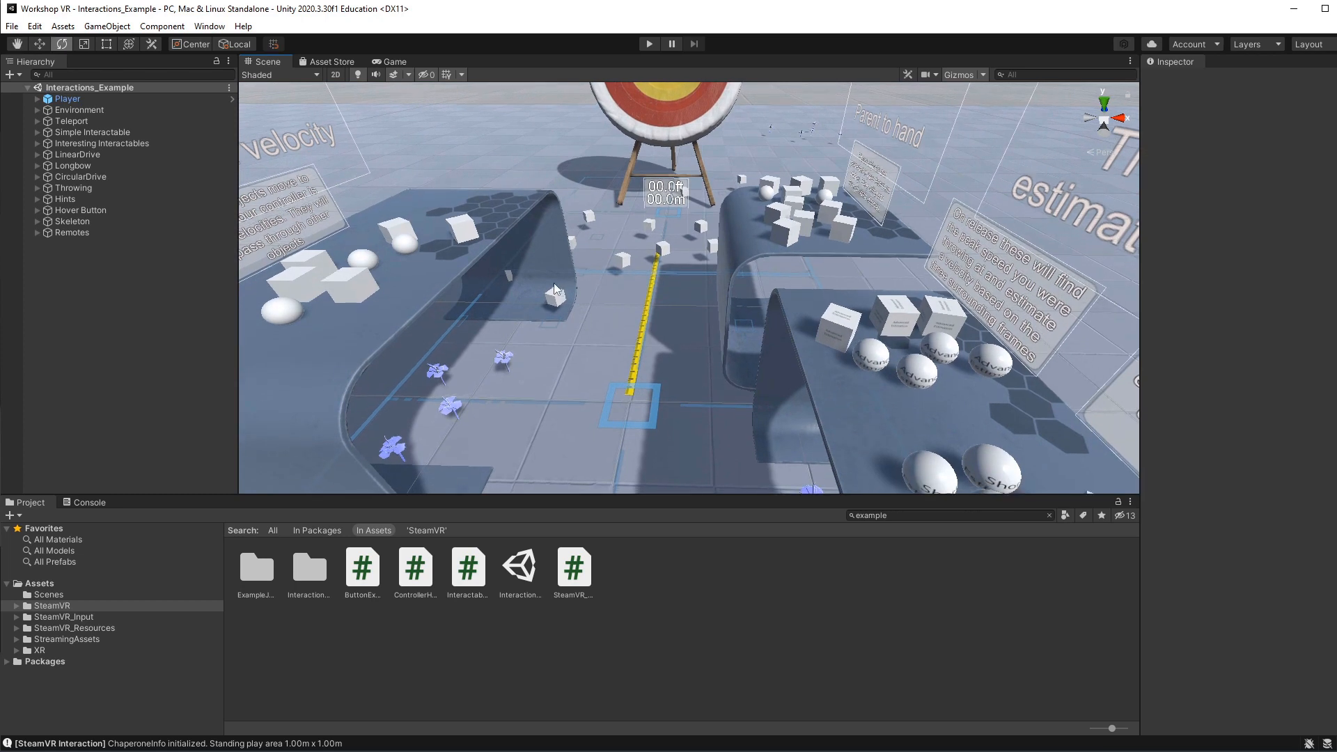
Select several throwable cubes and balls on the Throwing station's tables to inspect their components.
click(463, 235)
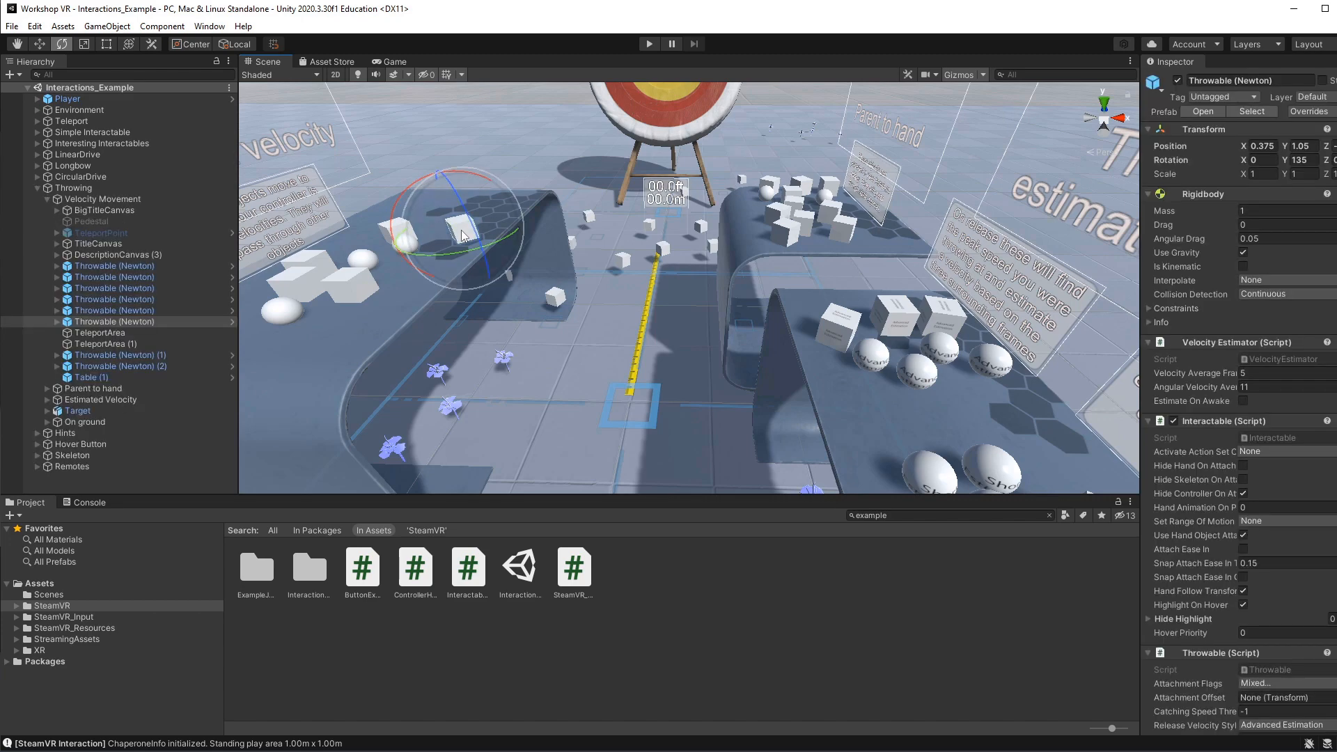
alt+drag(464, 236, 478, 238)
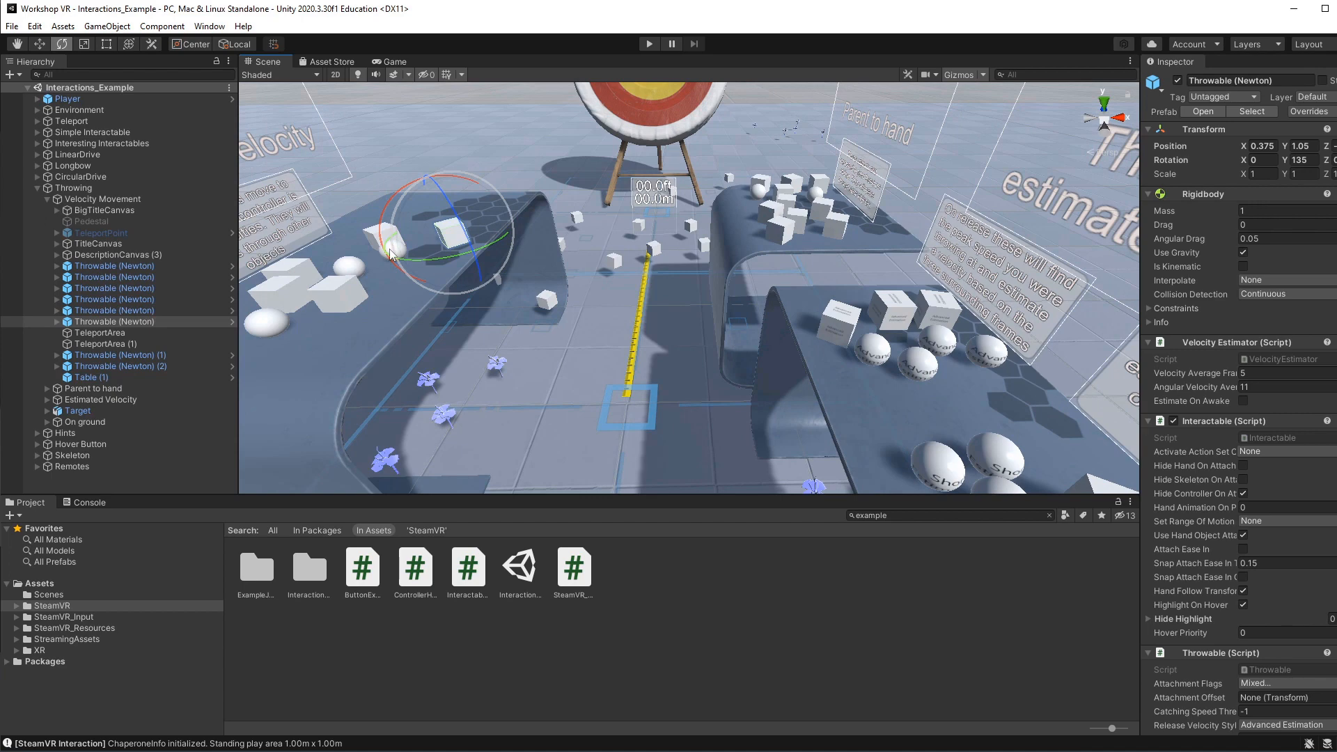
click(349, 270)
alt+drag(524, 240, 421, 249)
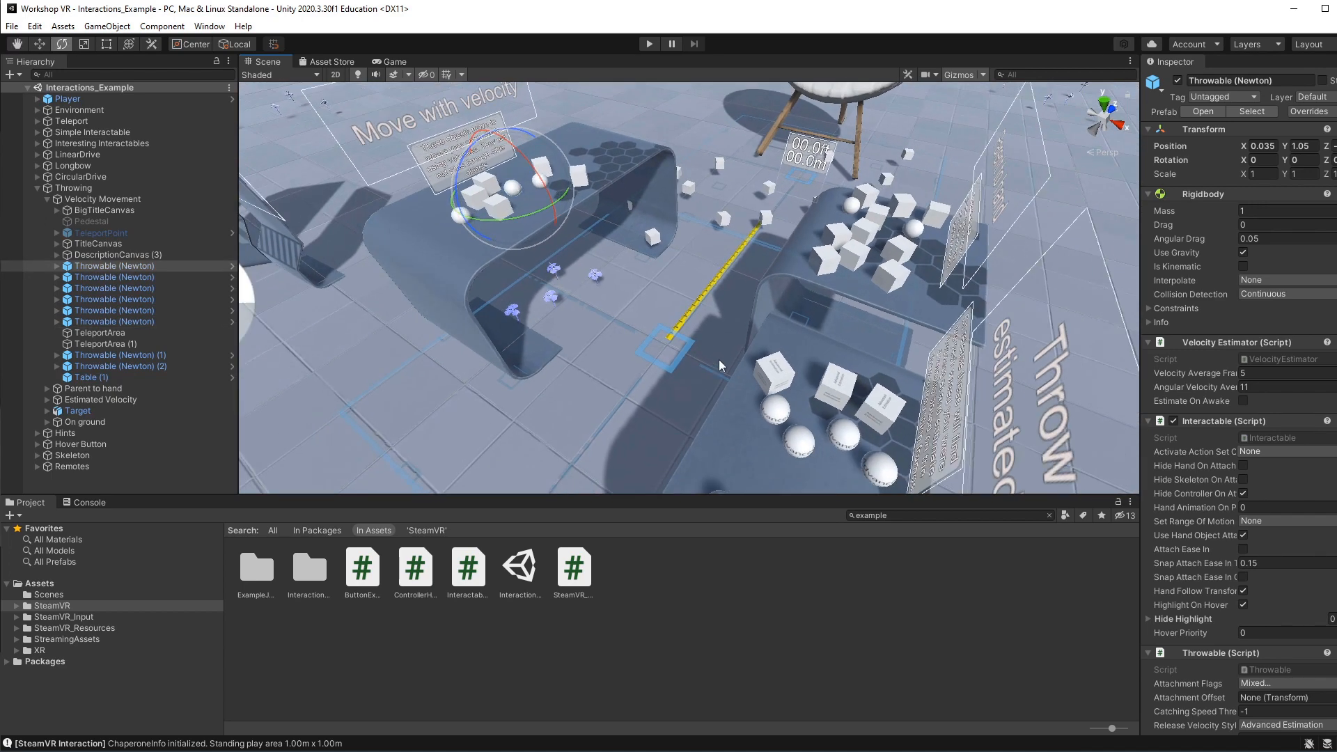
click(797, 435)
click(545, 193)
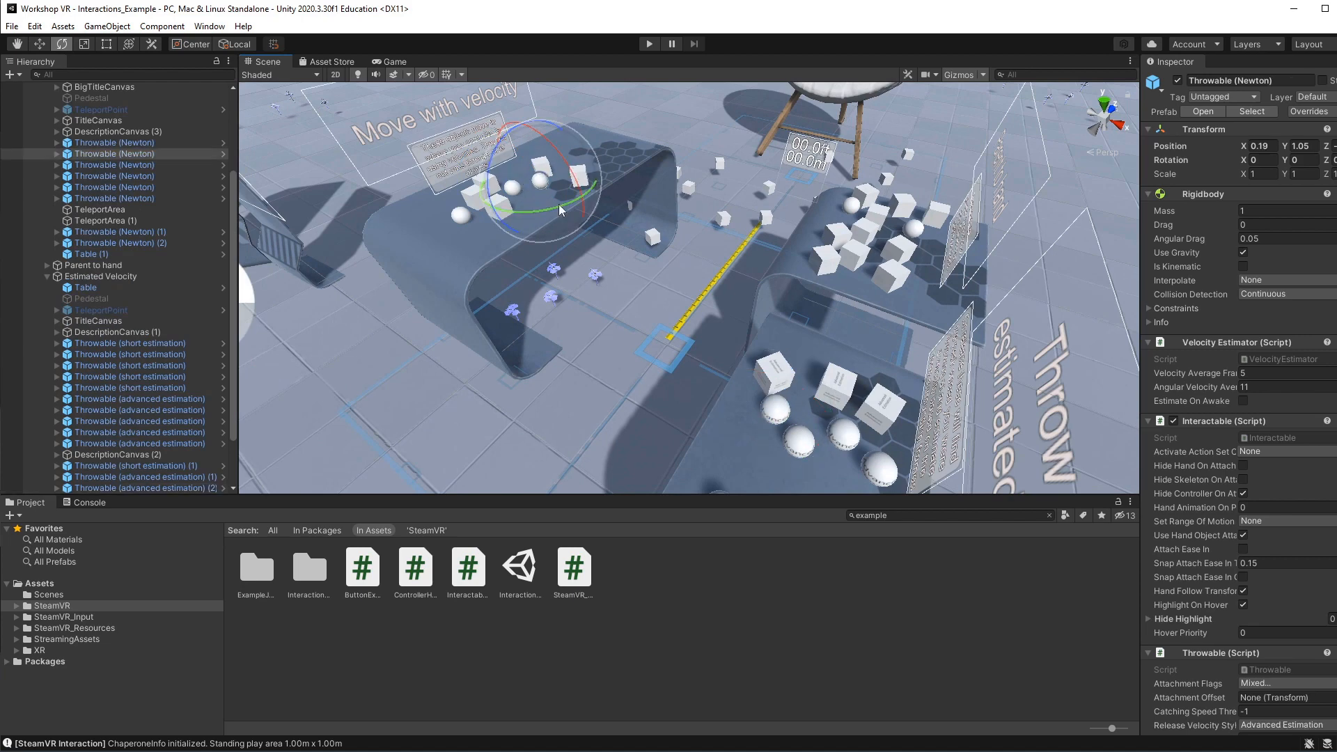
Examine the Move with velocity table up close, including its description board, cubes and balls.
scroll(551, 222, up, 4)
alt+middle_drag(554, 223, 712, 390)
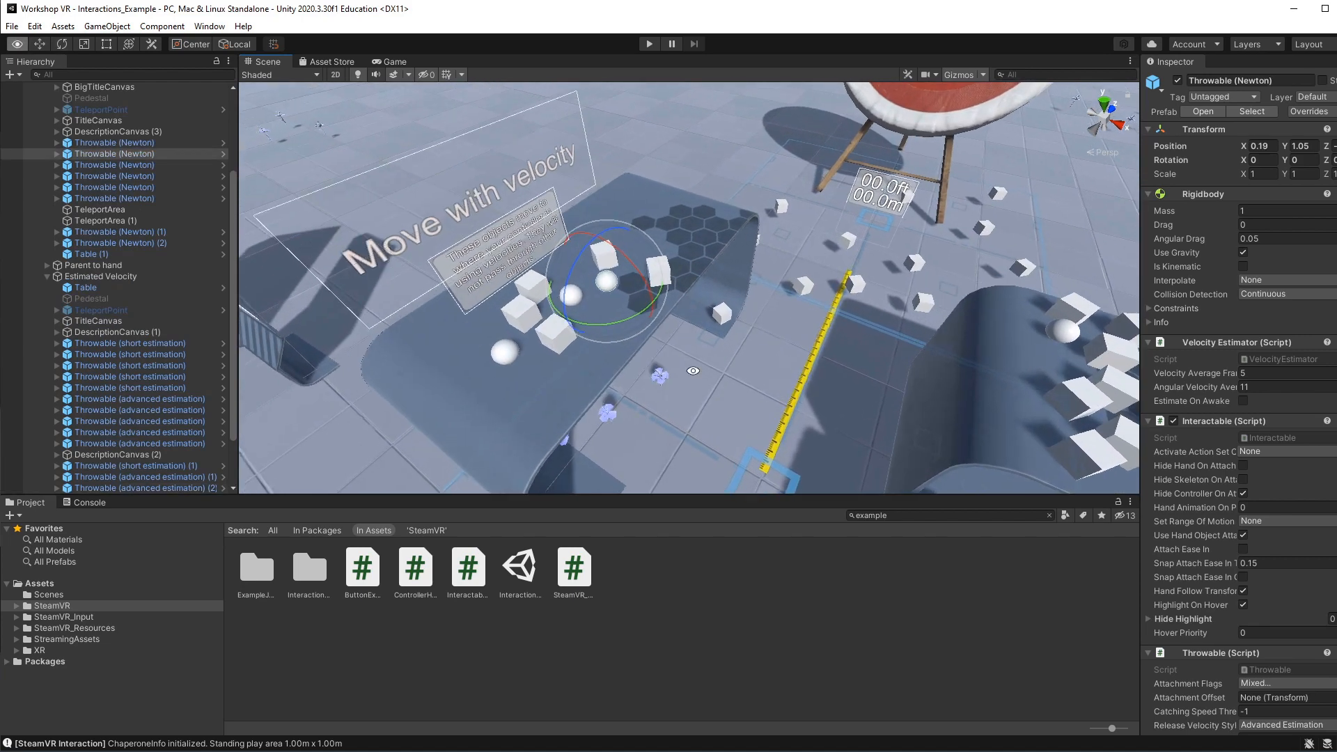
scroll(571, 301, up, 6)
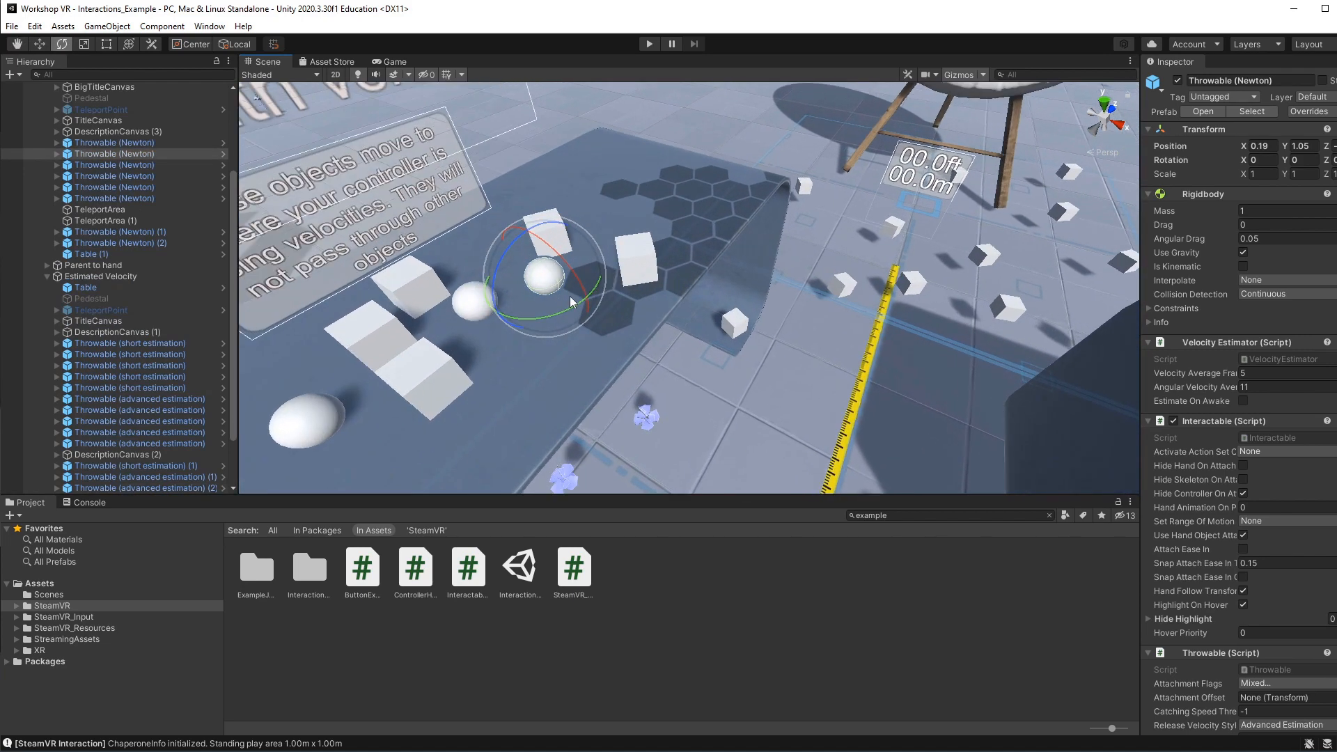
right_drag(627, 317, 641, 273)
scroll(641, 273, down, 2)
middle_drag(598, 341, 611, 322)
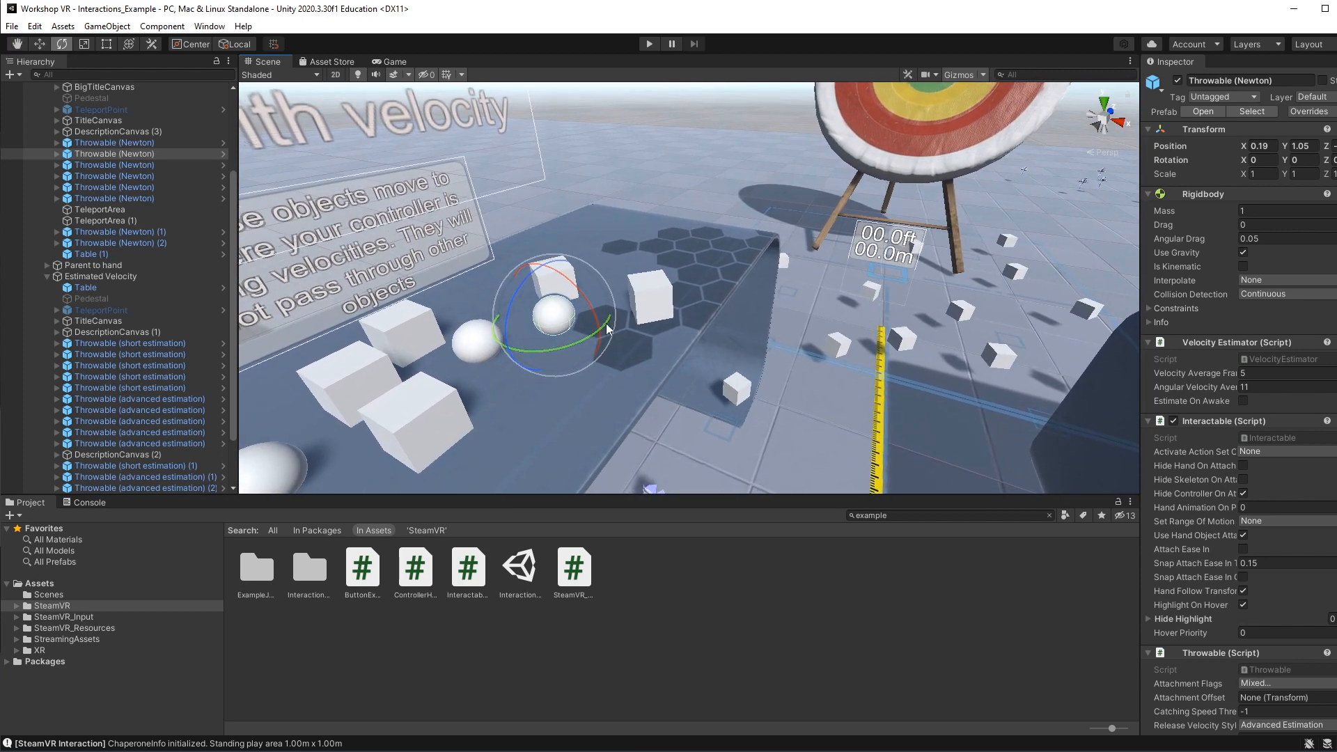
mouse_move(590, 360)
alt+mouse_down()
mouse_move(615, 333)
mouse_move(575, 345)
alt+mouse_up()
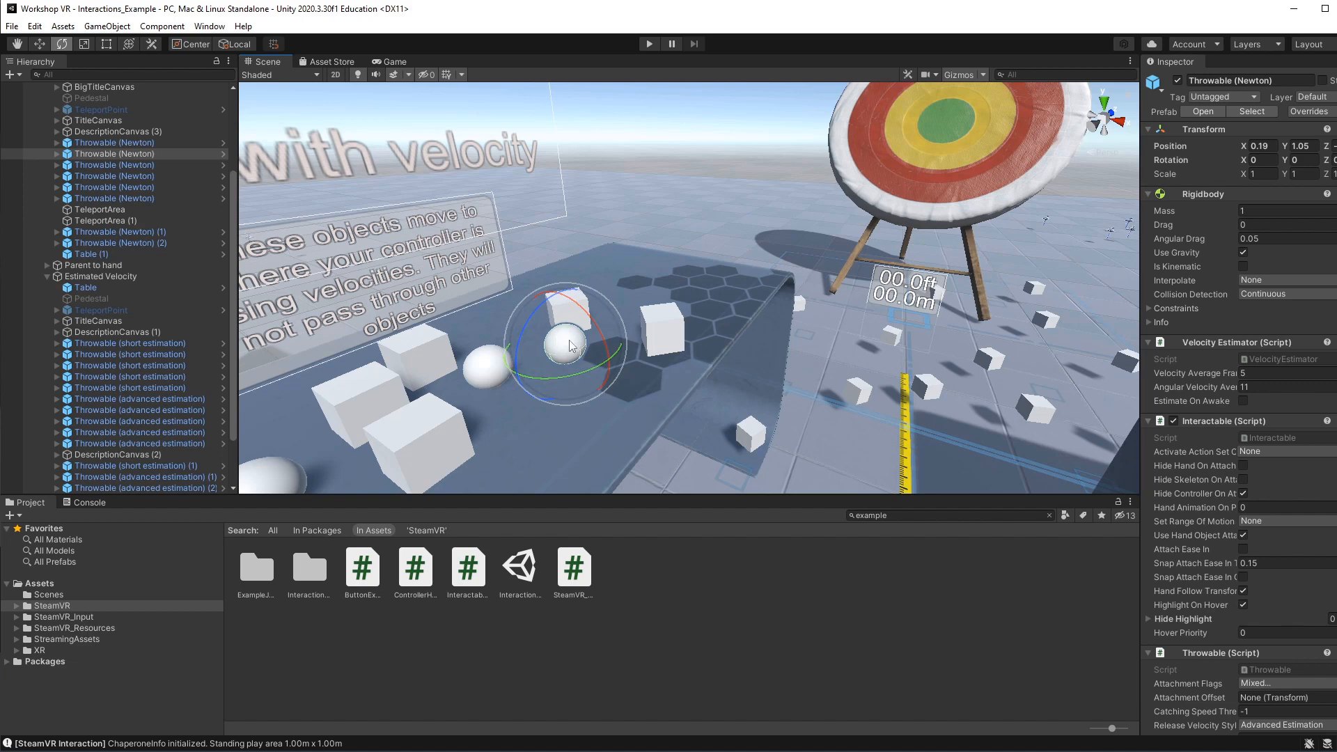
Review all components of the selected Throwable (Newton) ball, from its Rigidbody through to the SteamVR Skeleton Poser.
drag(569, 345, 572, 345)
scroll(1238, 300, down, 15)
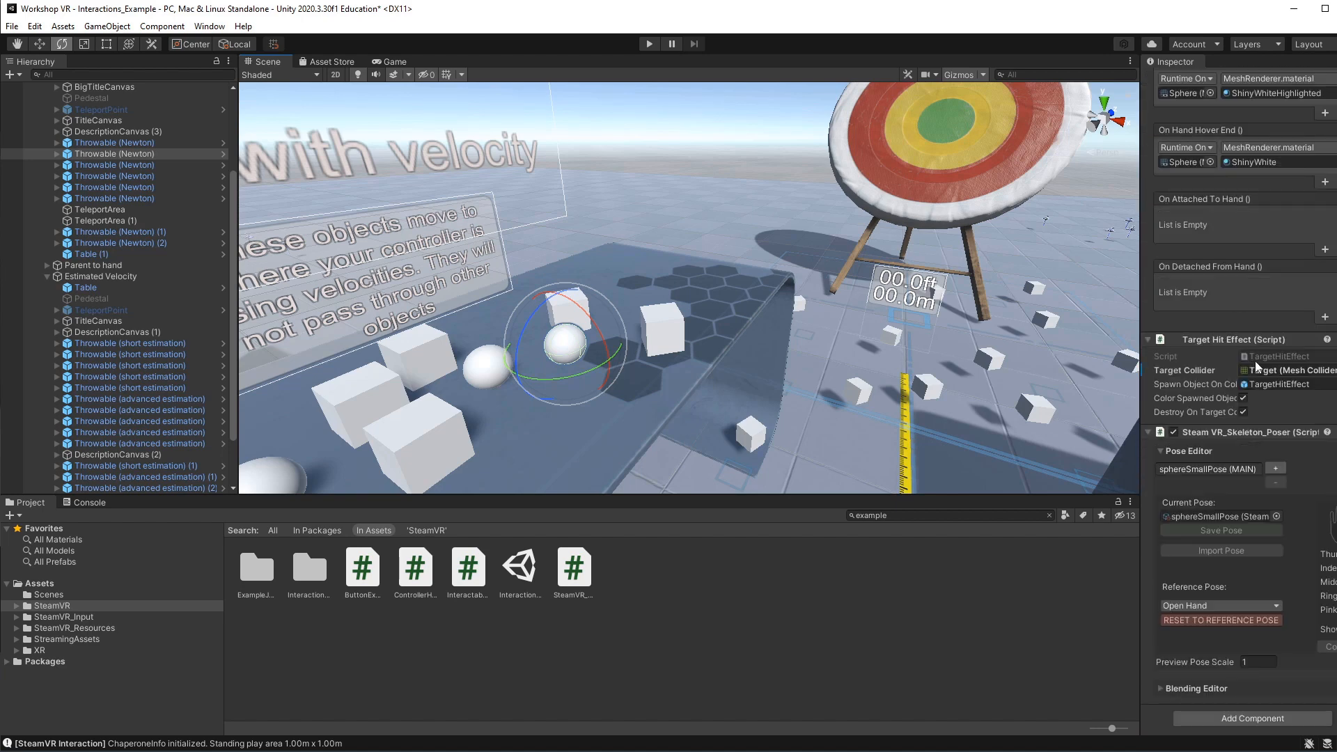
scroll(1247, 432, up, 10)
scroll(1247, 432, up, 5)
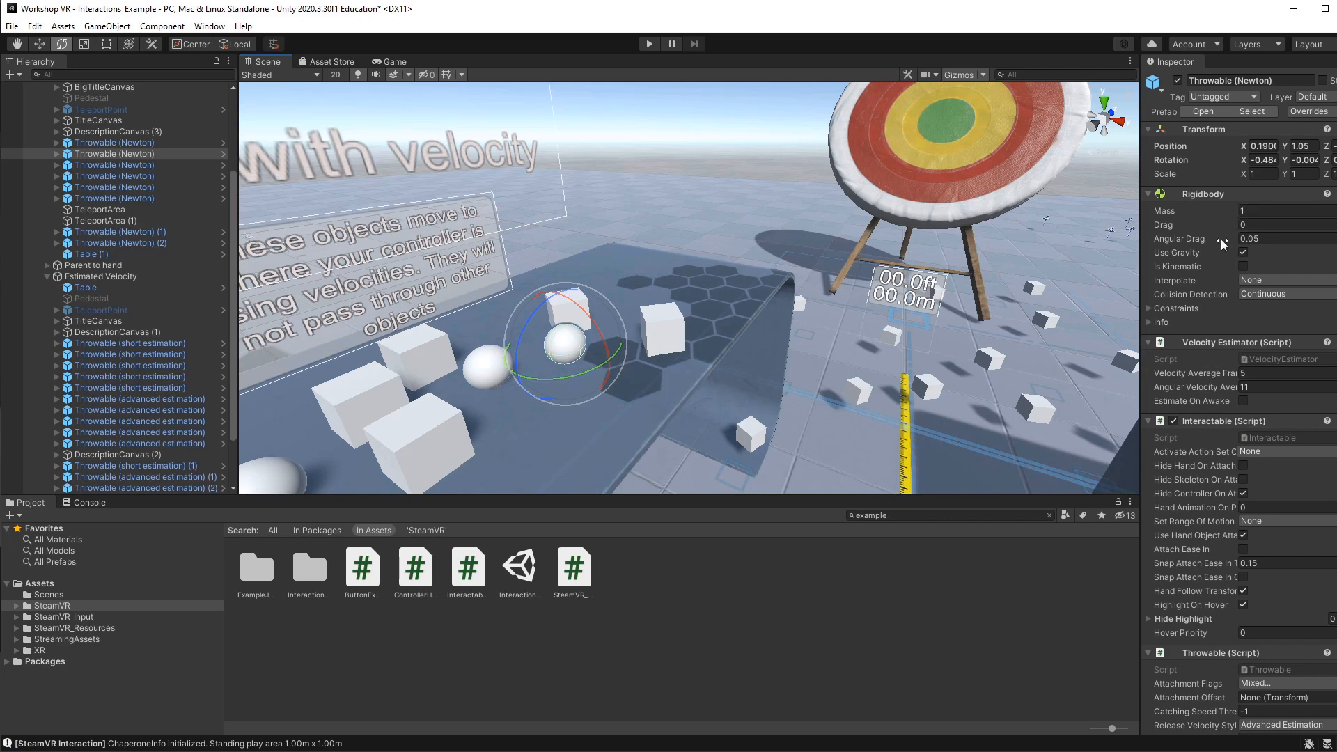
scroll(1237, 282, down, 10)
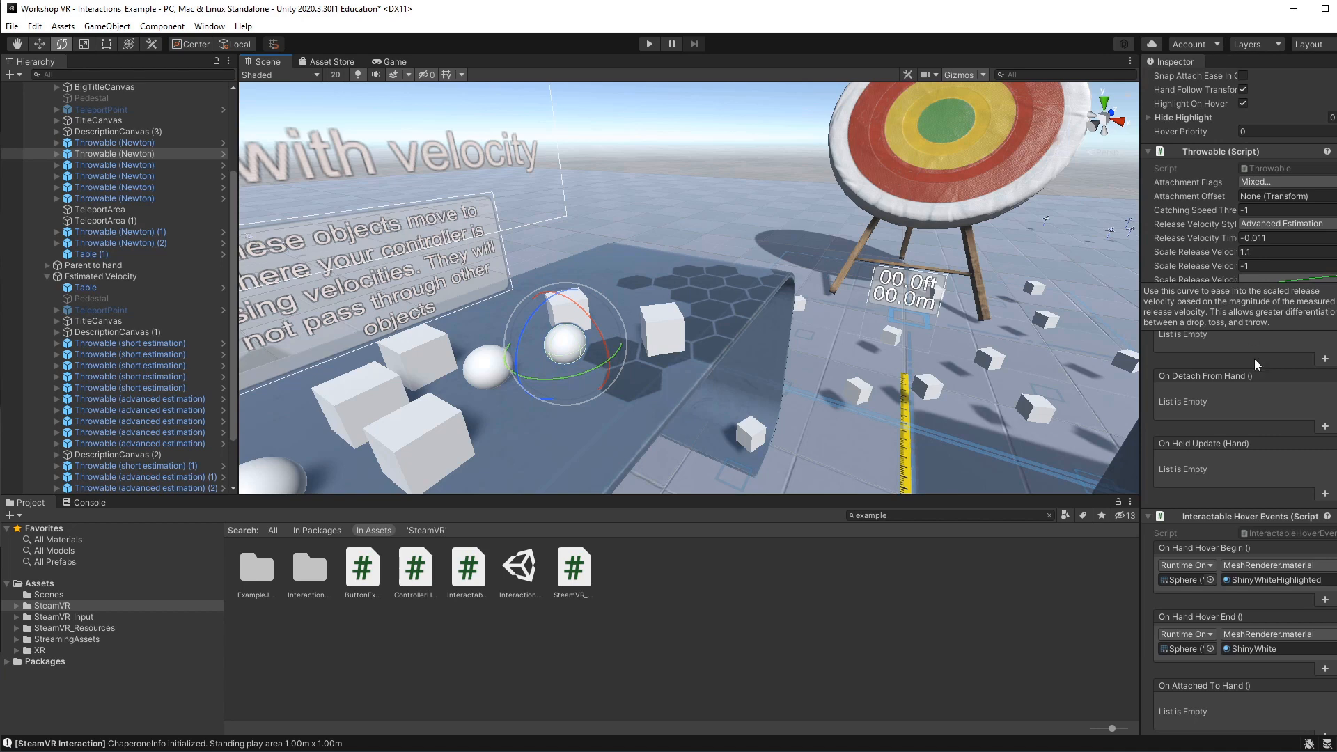
scroll(1259, 366, down, 10)
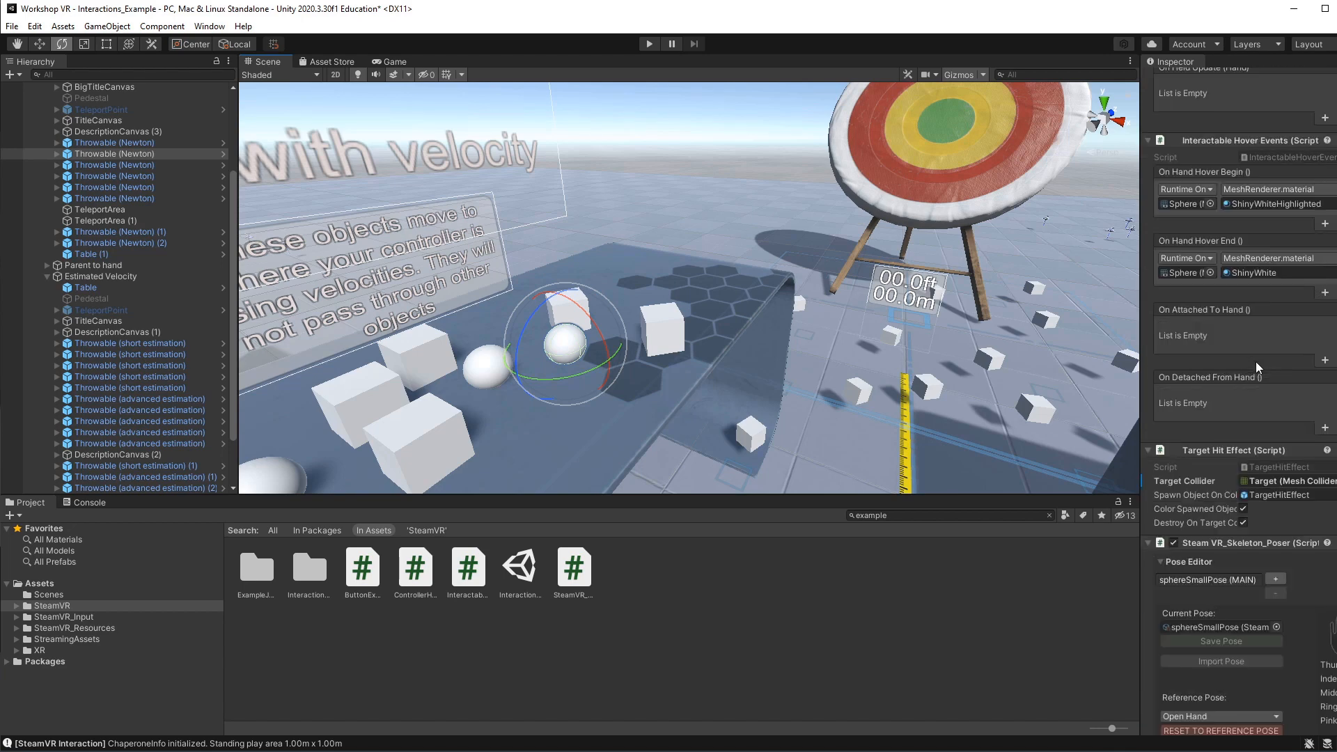
scroll(1258, 367, down, 3)
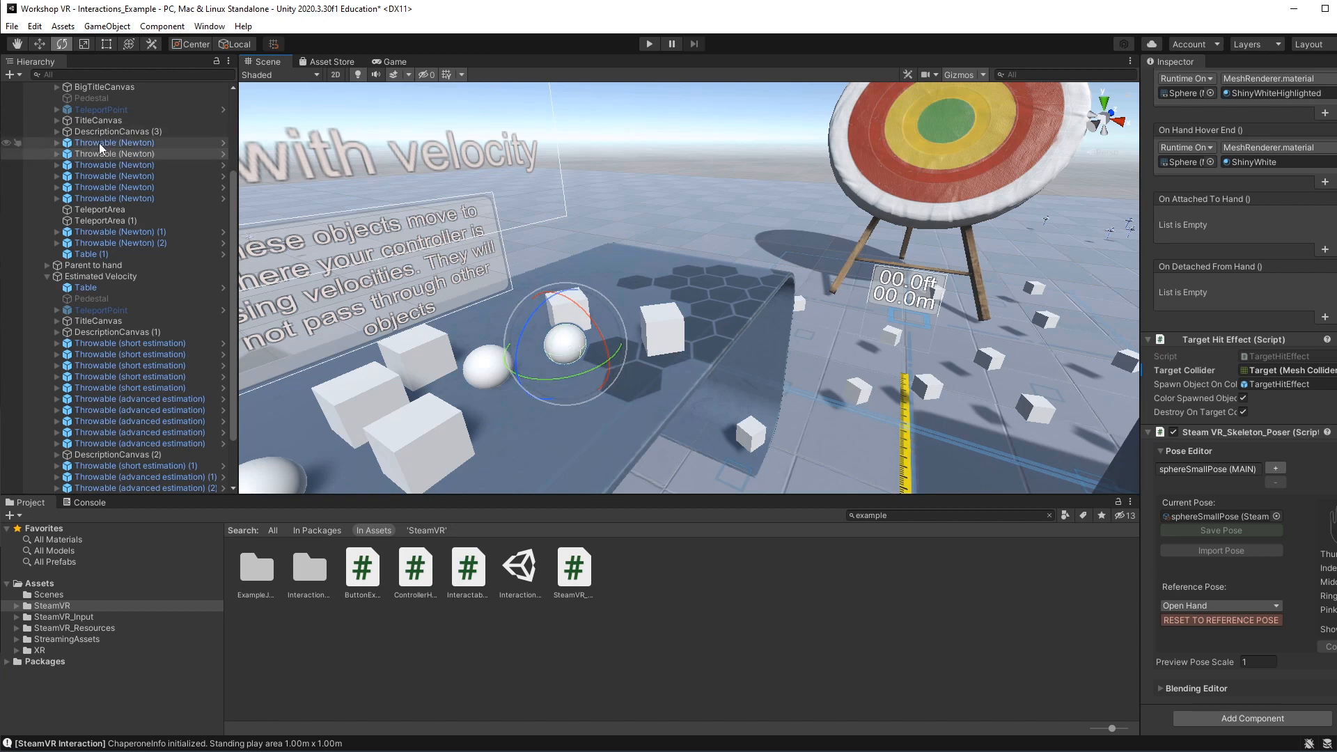
Expand the second Throwable (Newton) object and select its Sphere child to inspect the mesh, collider and renderer.
click(57, 154)
scroll(156, 209, up, 4)
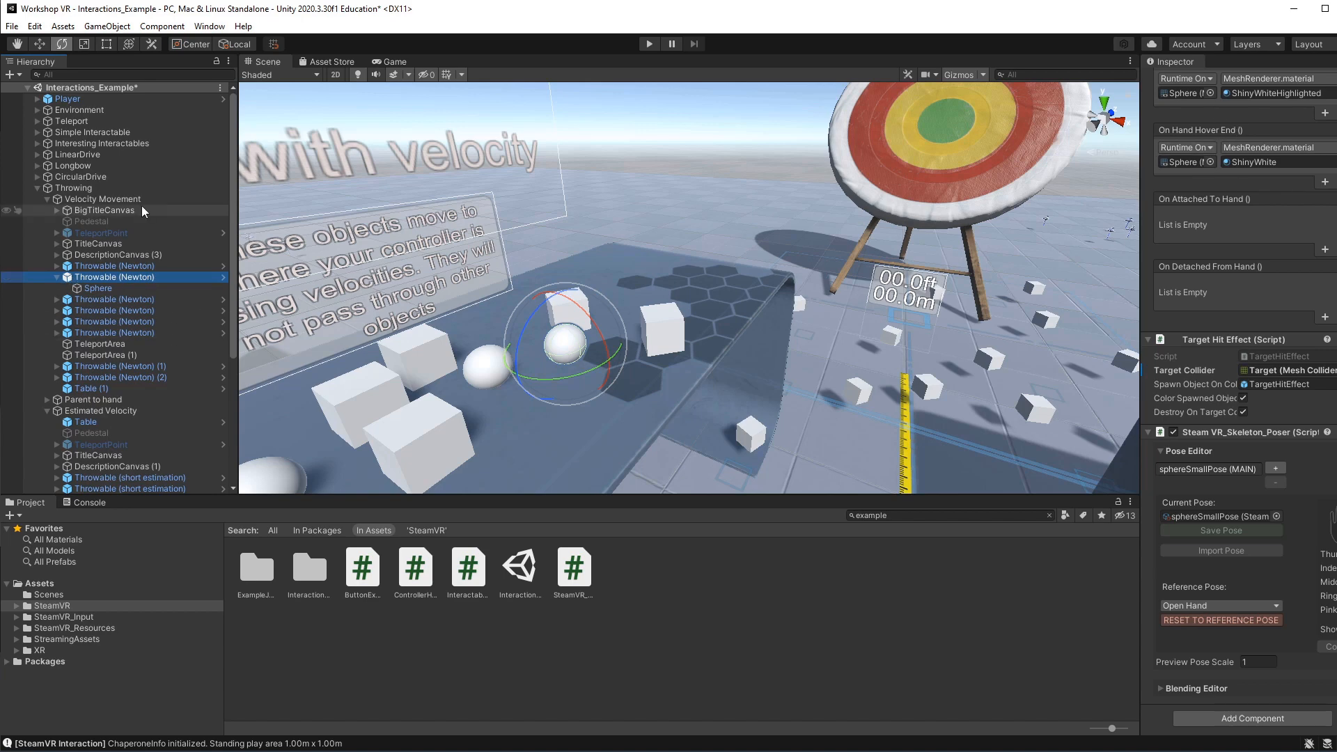
scroll(1294, 334, up, 15)
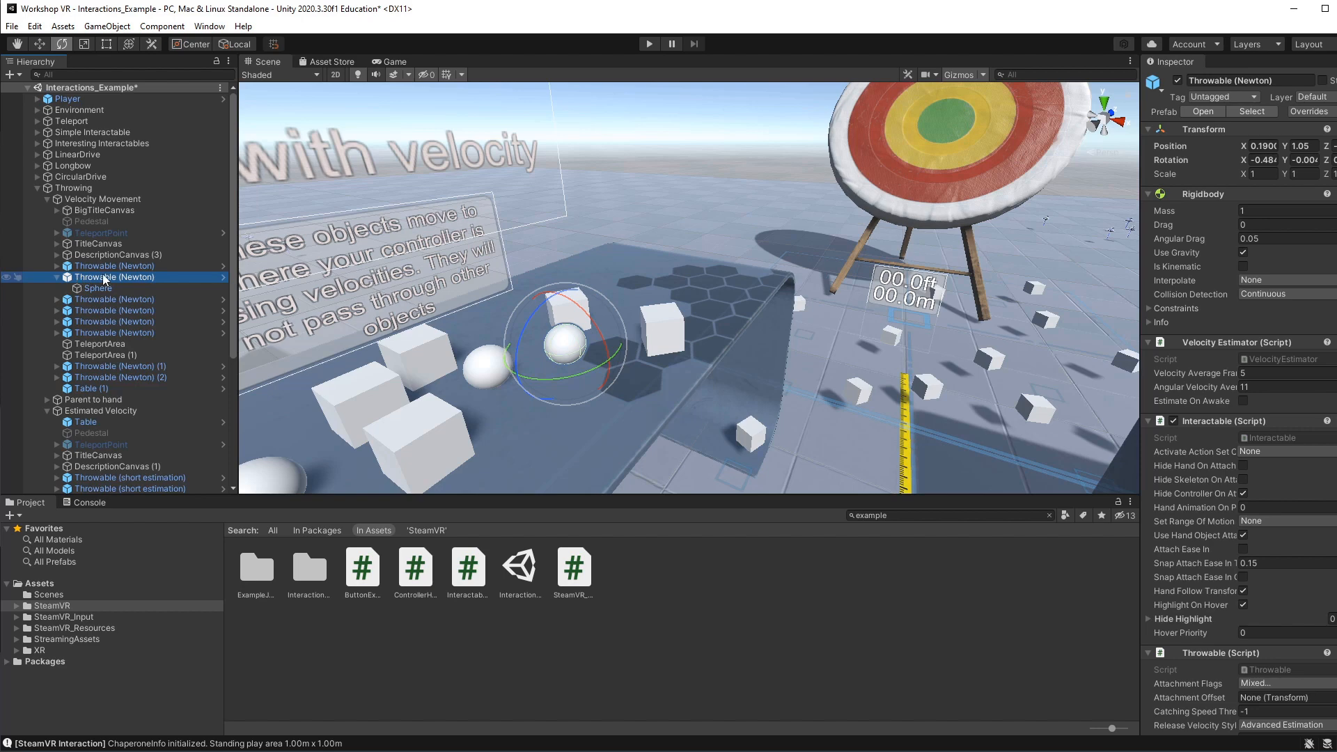
click(95, 290)
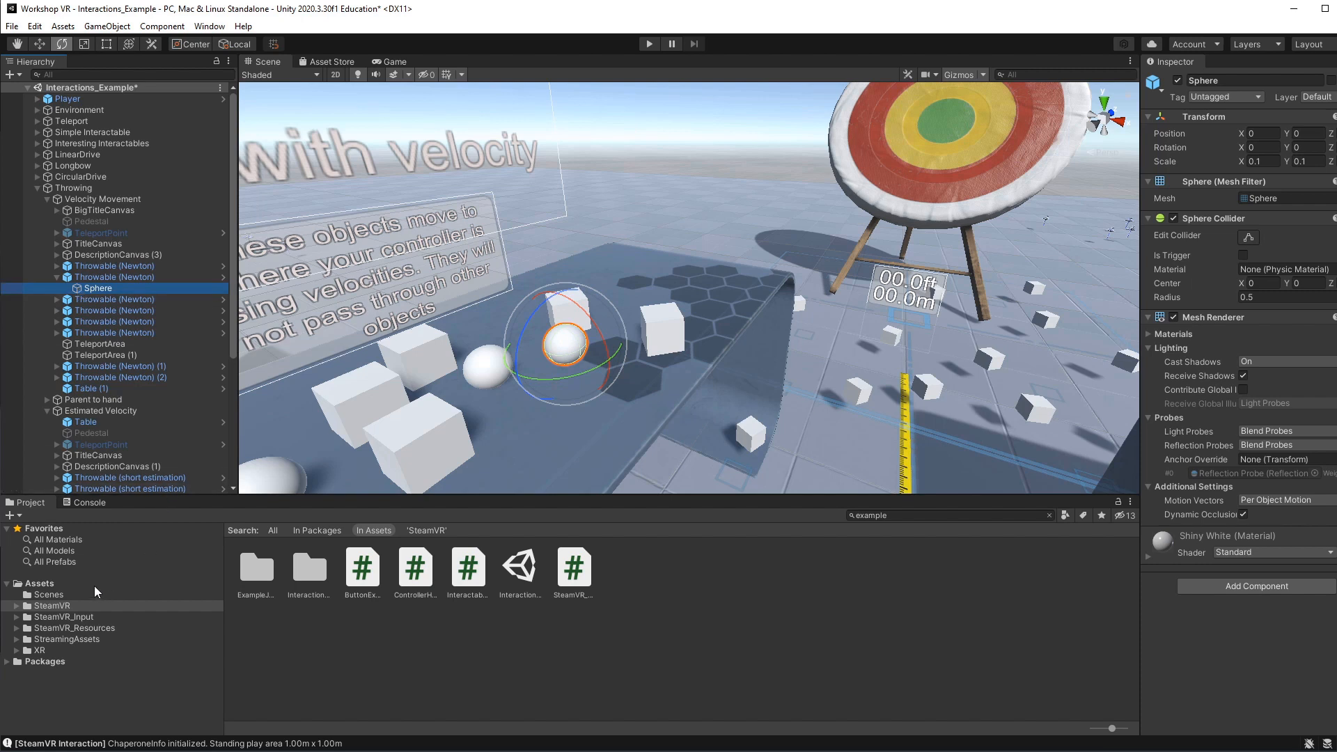
Create a folder named Data in the project's Assets folder and open it.
click(55, 586)
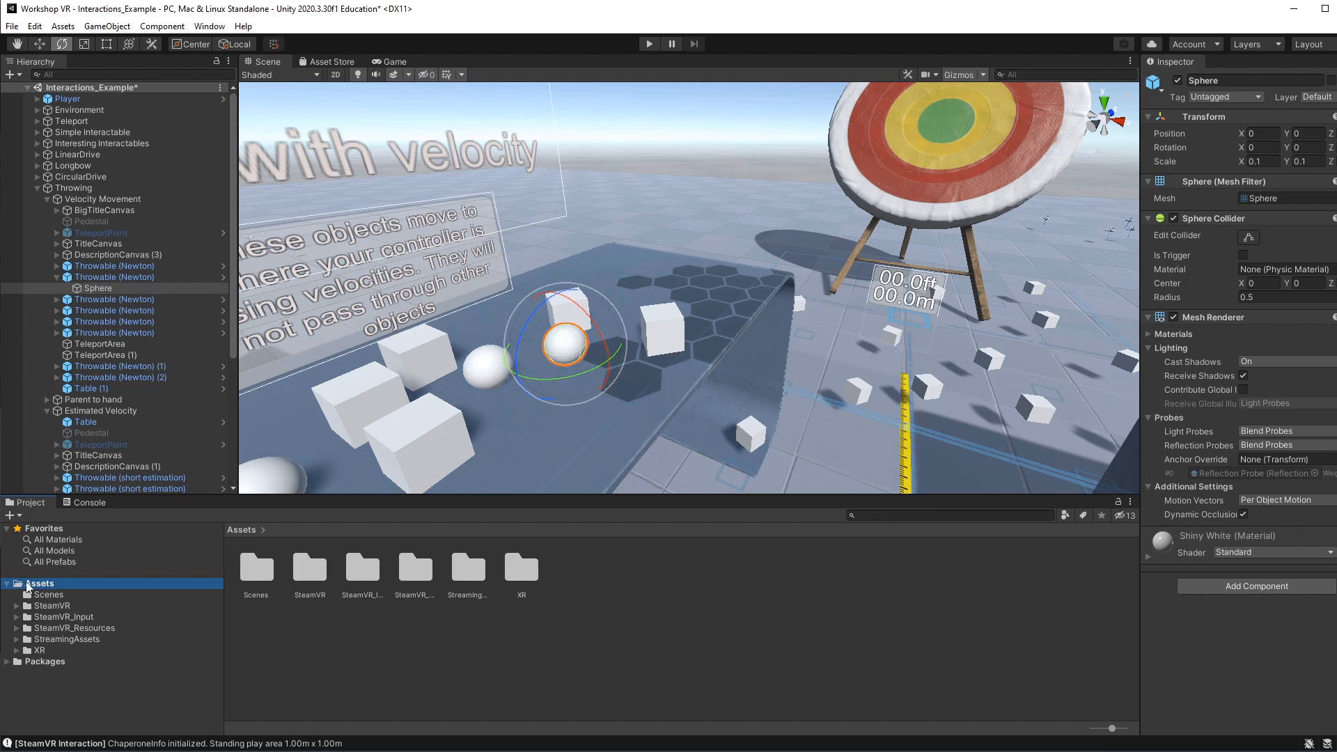
right_click(603, 574)
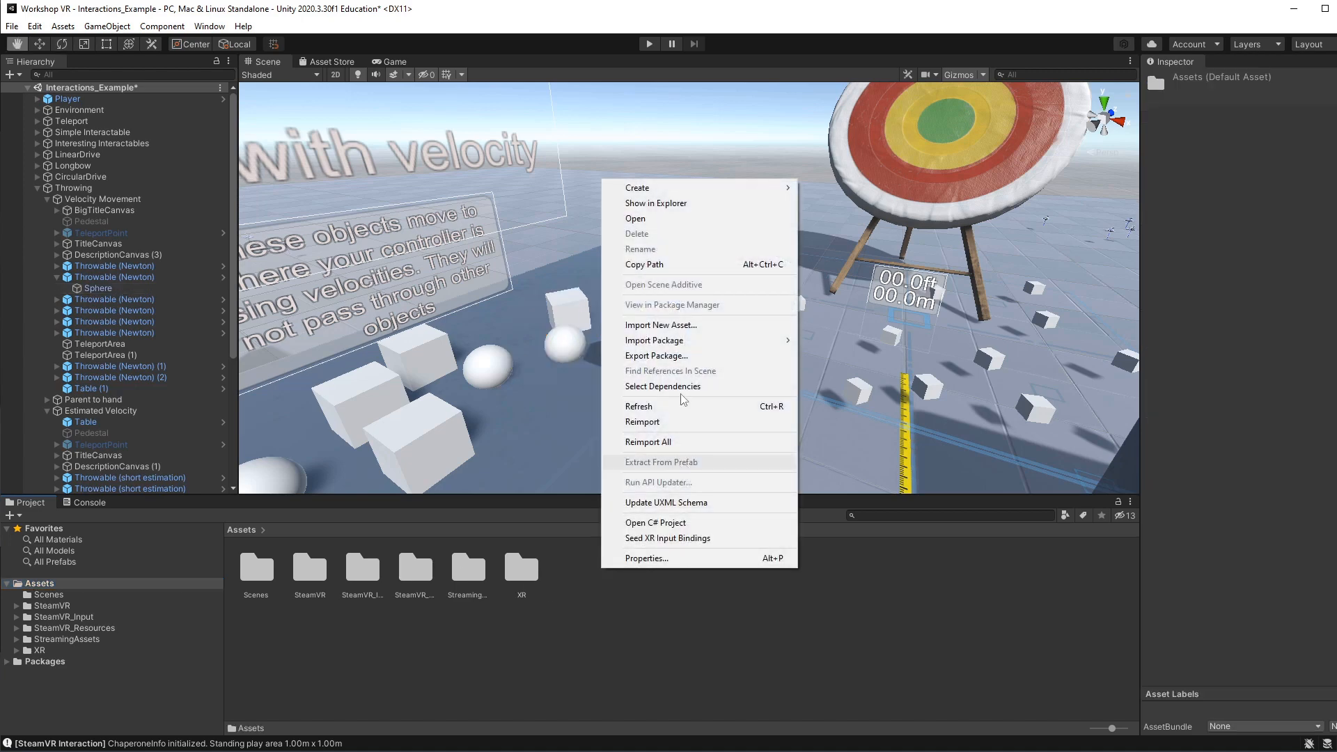
mouse_move(669, 191)
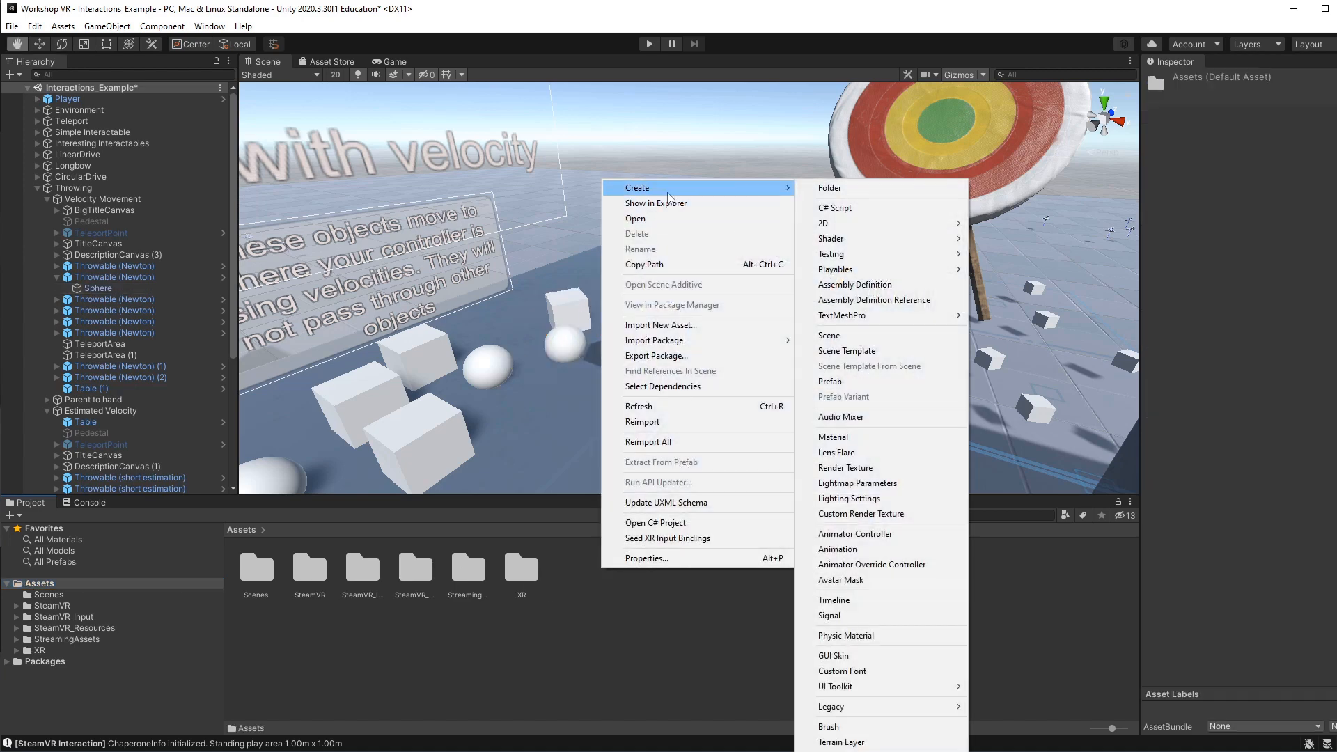
click(829, 188)
text(Data)
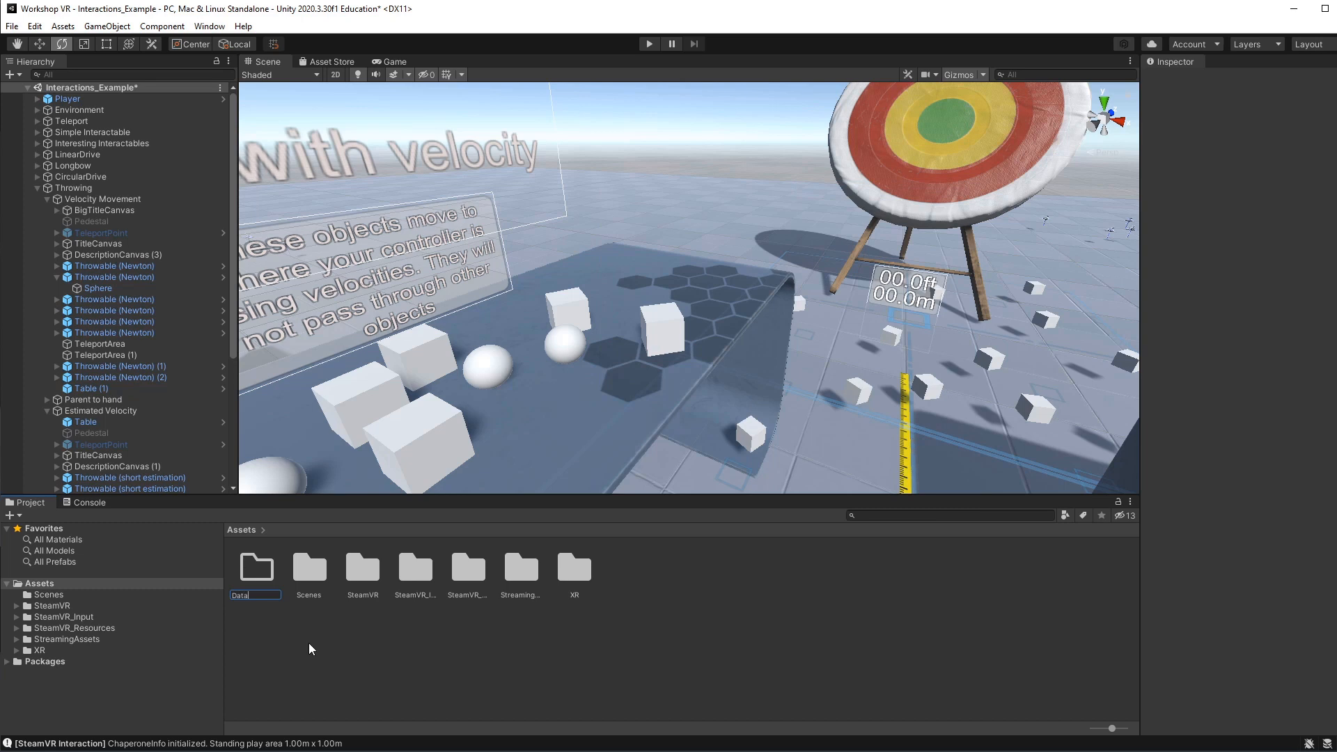
key(Return)
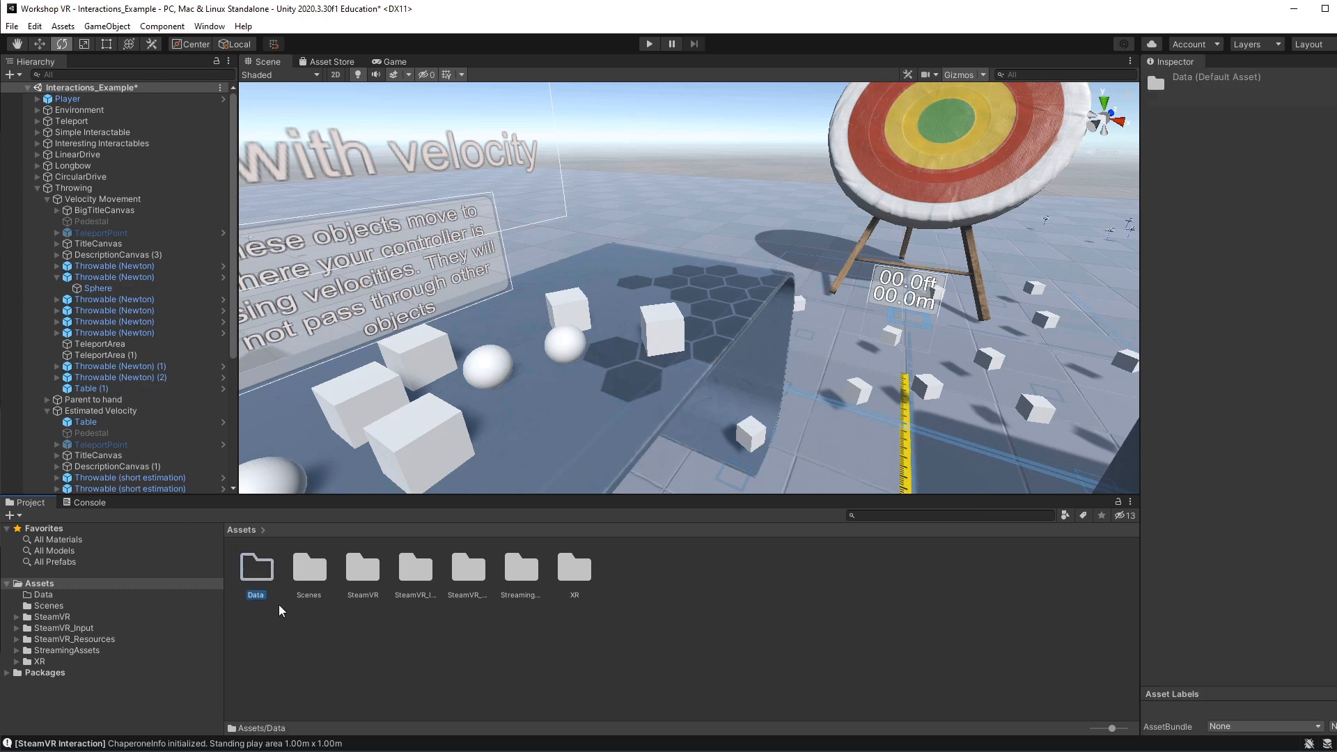
double_click(262, 574)
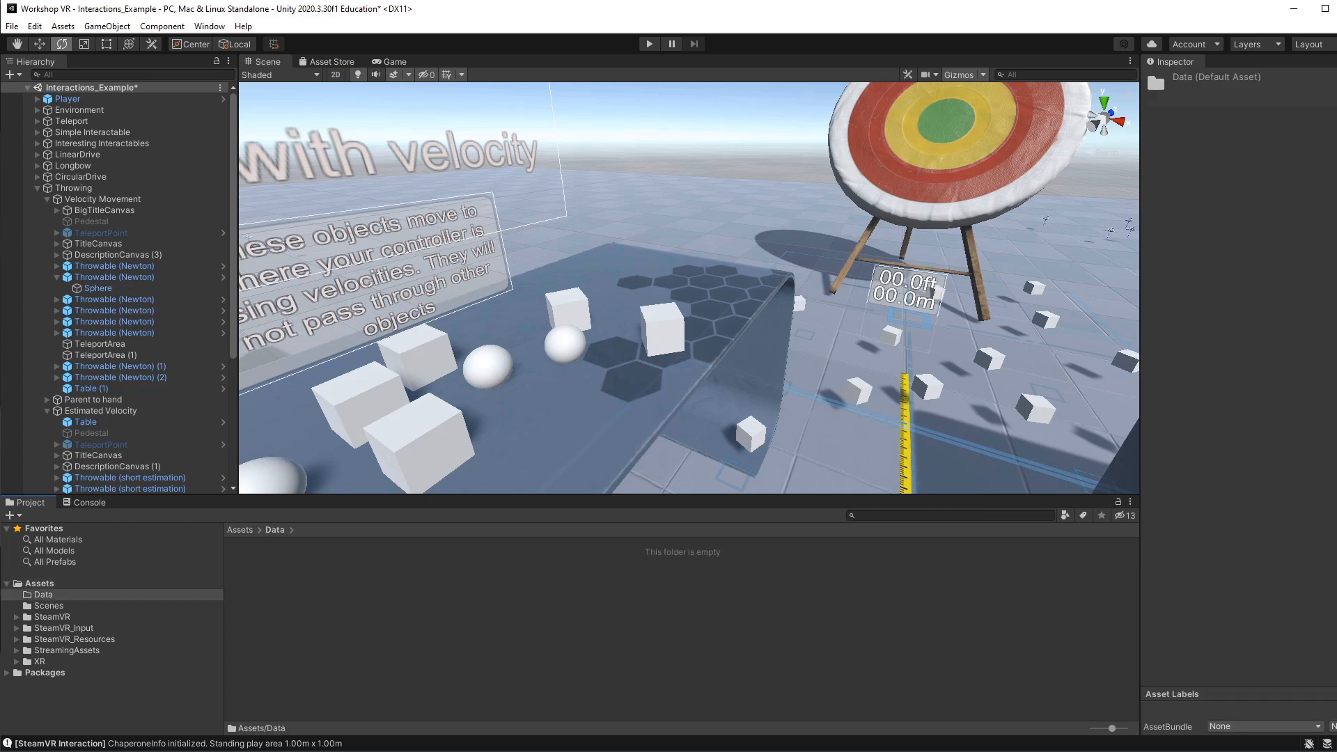
Import the RockCoreSample 3D object from the CoreSampleCT folder in File Explorer into the project's Data folder.
key(alt+Tab)
drag(662, 140, 763, 143)
click(557, 334)
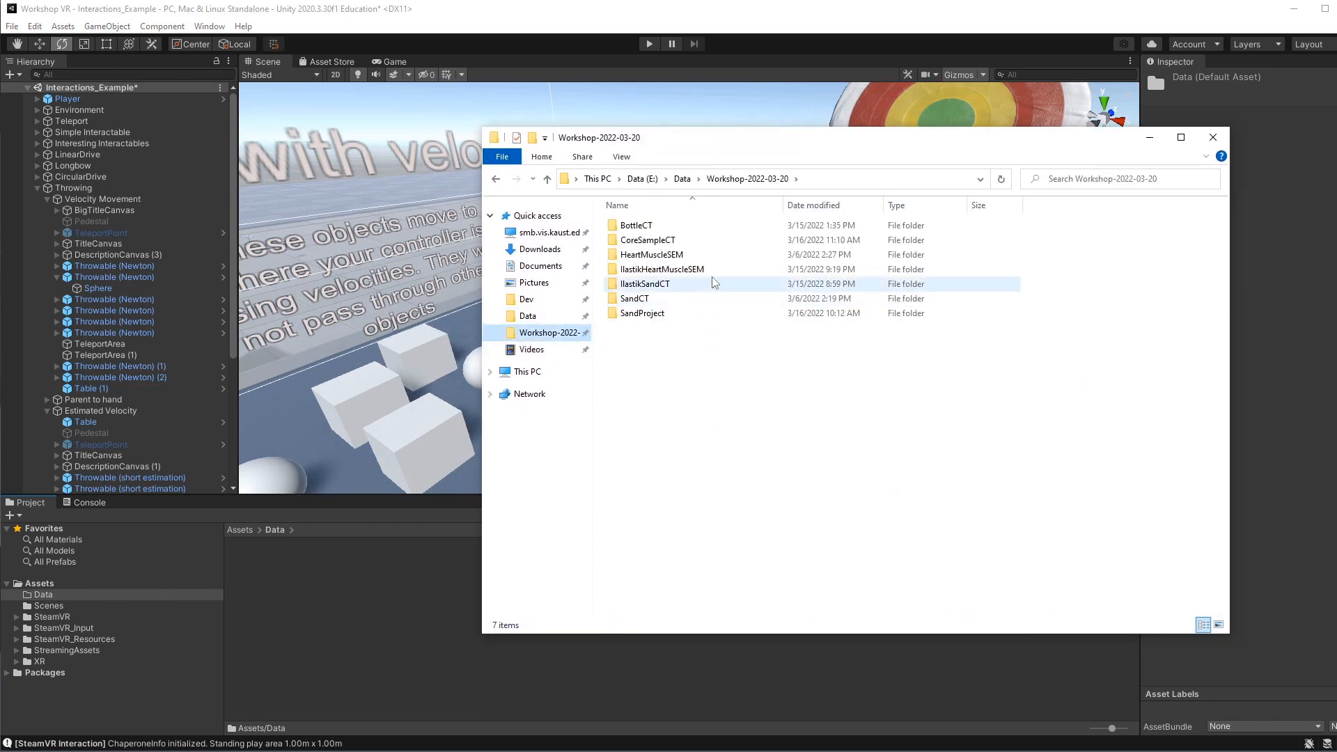
double_click(655, 241)
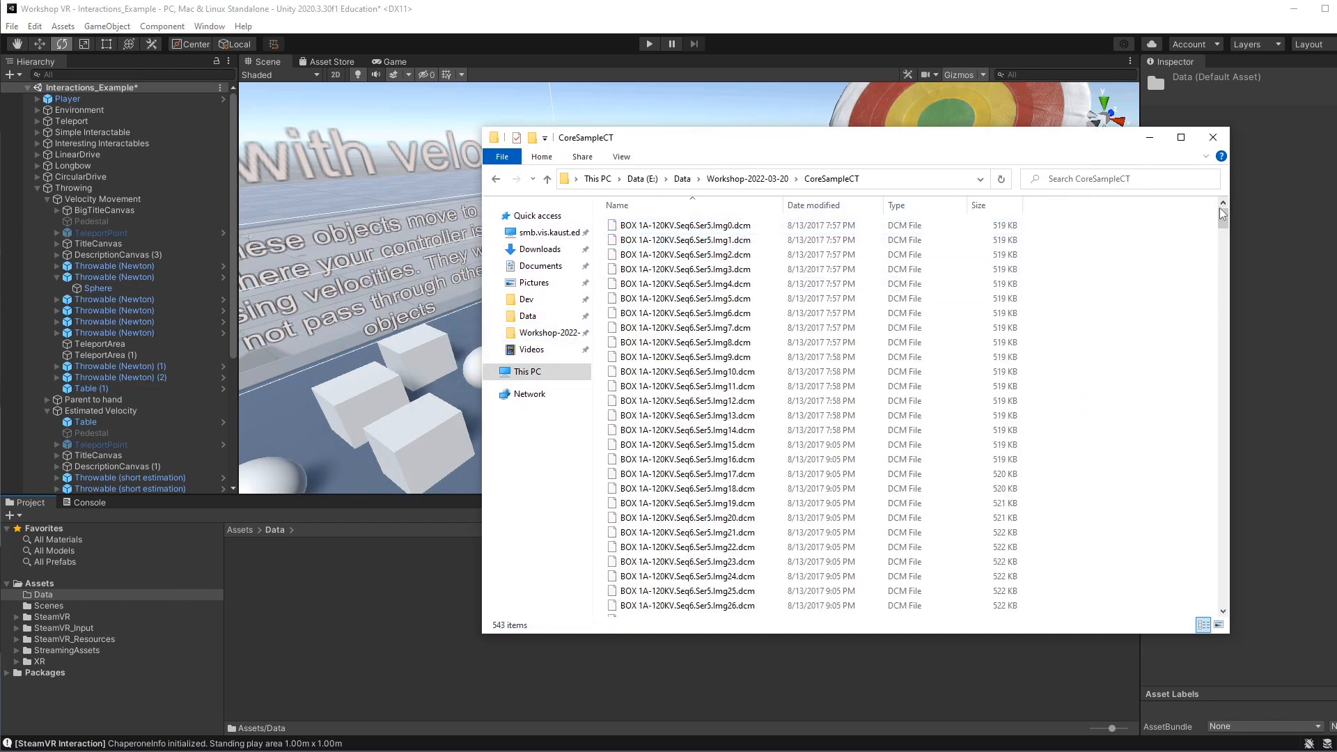
drag(1222, 218, 1224, 597)
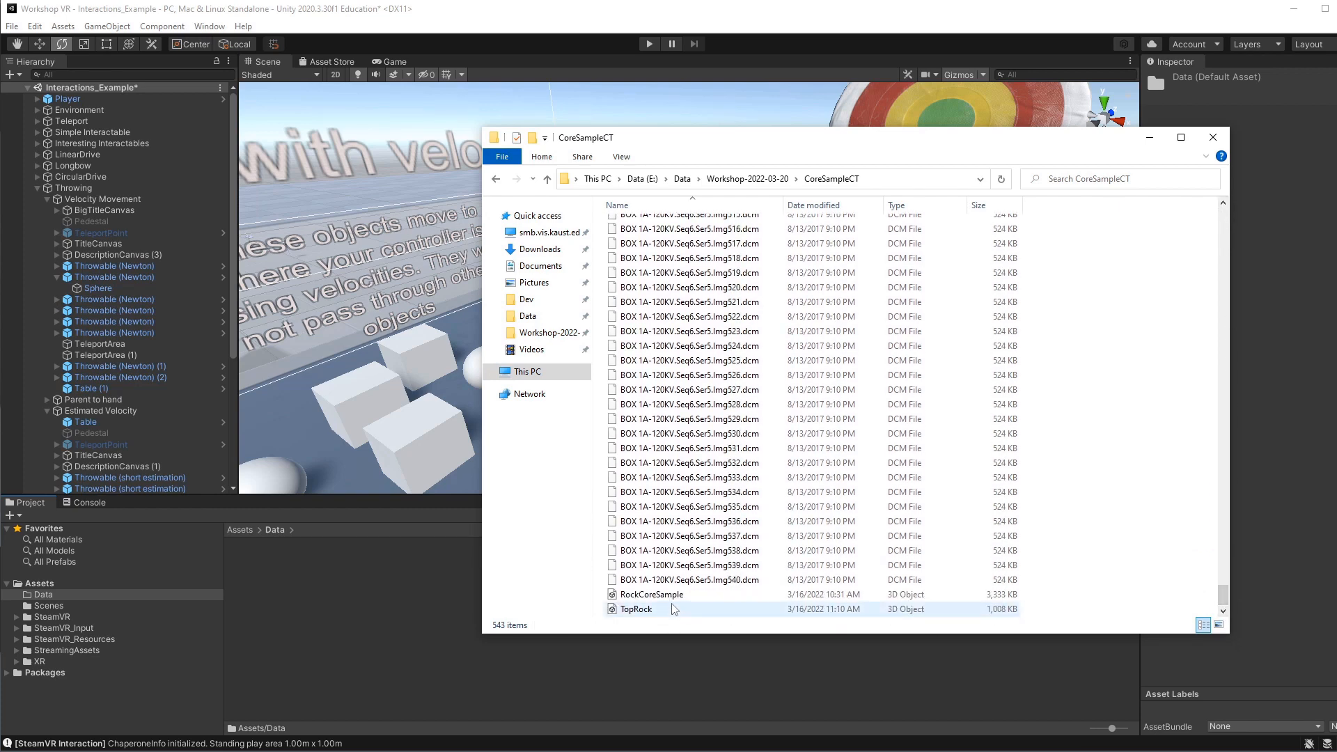
click(624, 598)
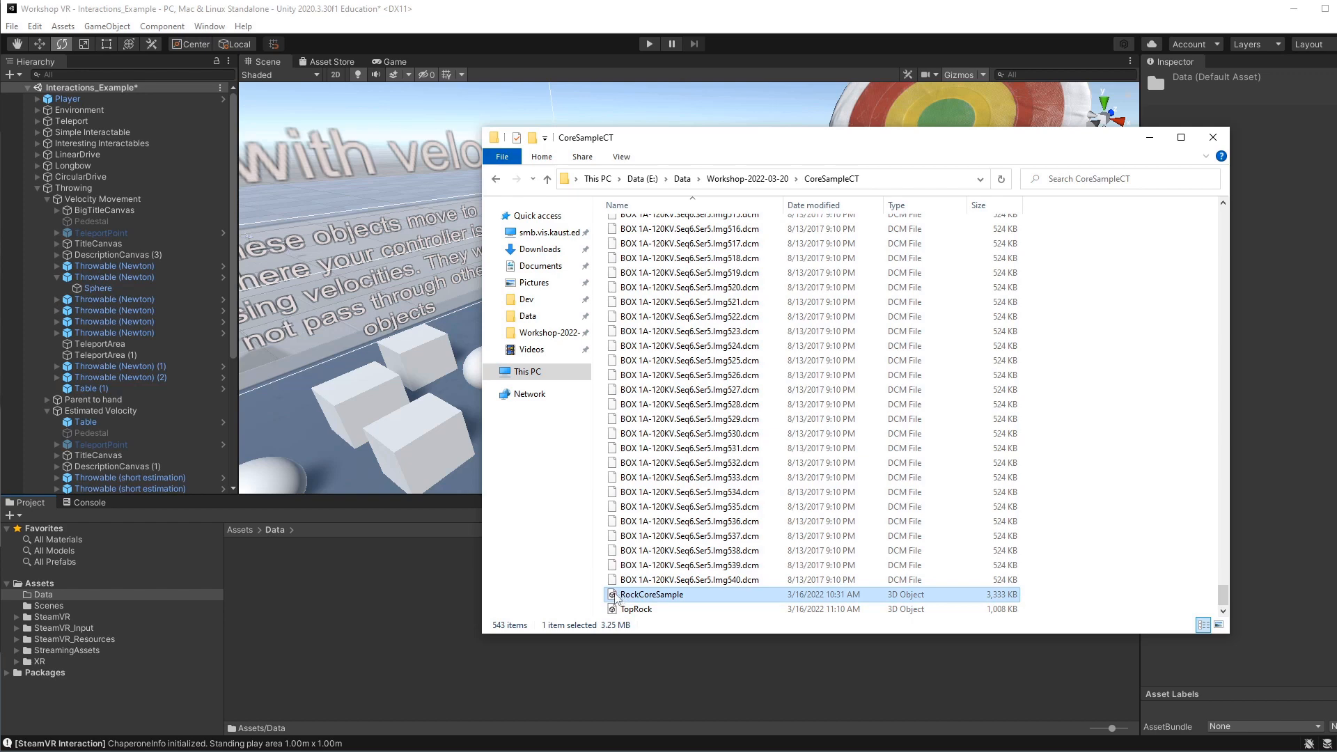
drag(624, 597, 332, 600)
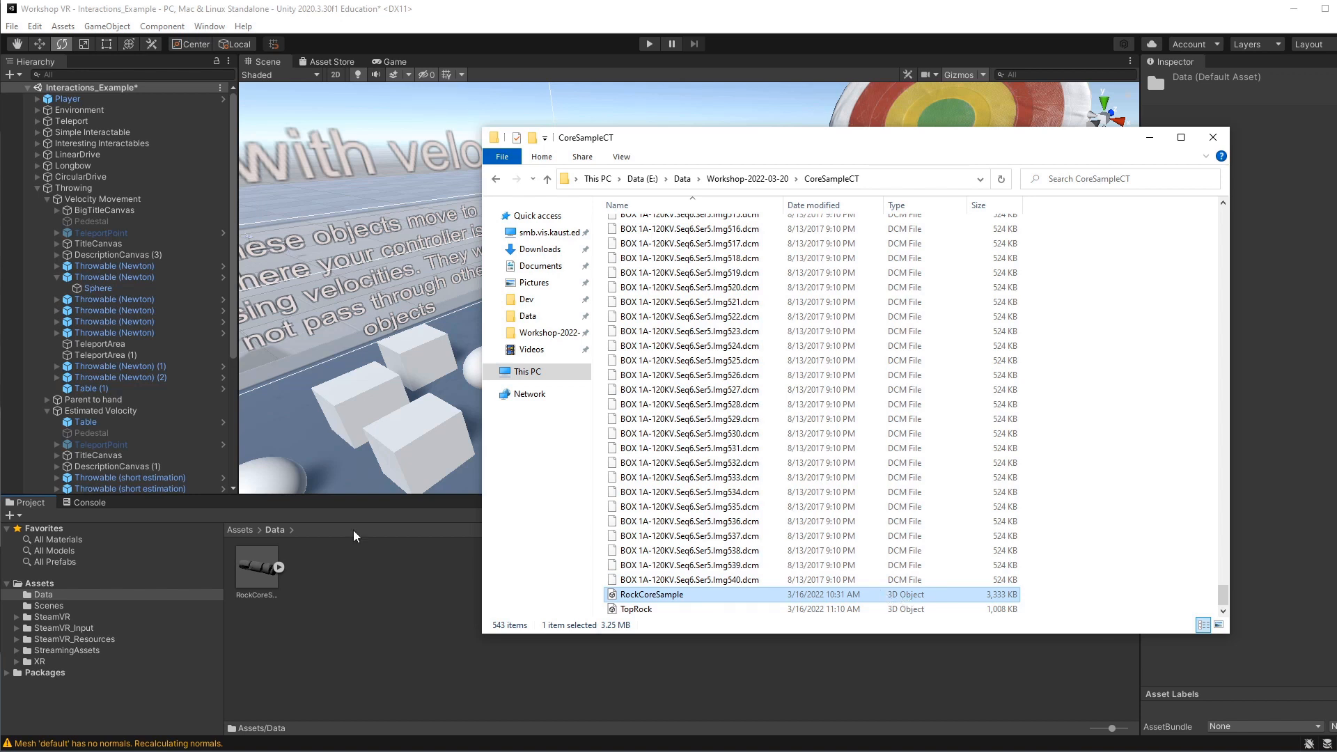
click(403, 567)
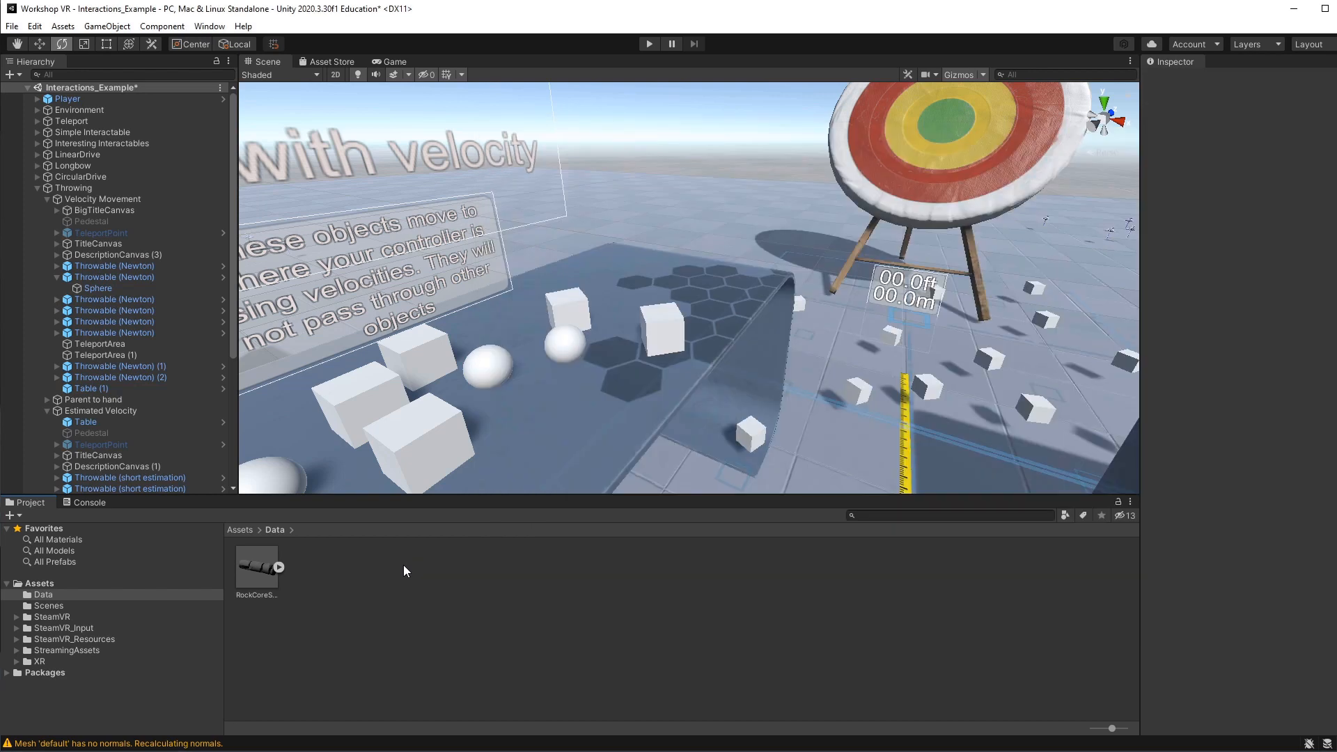
Inspect the sub-assets and import settings of the imported RockCoreSample model.
click(255, 570)
click(279, 568)
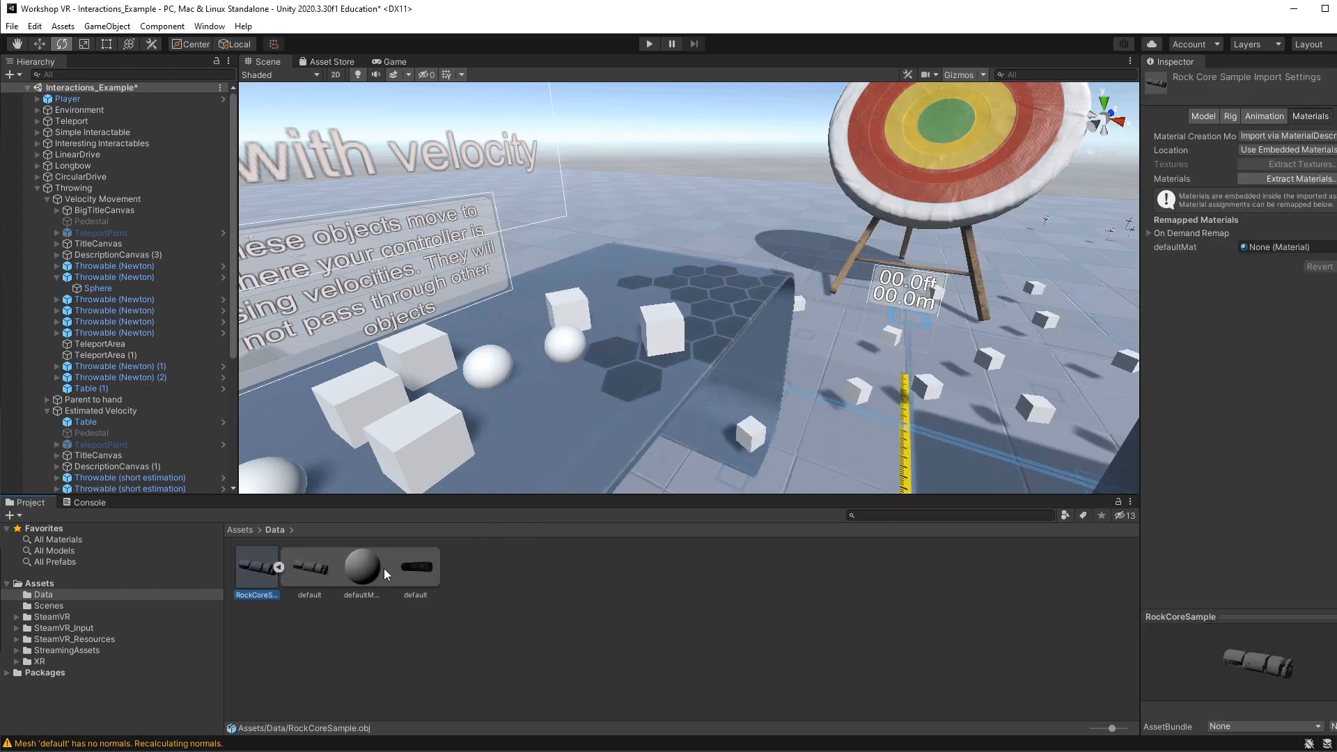
click(279, 568)
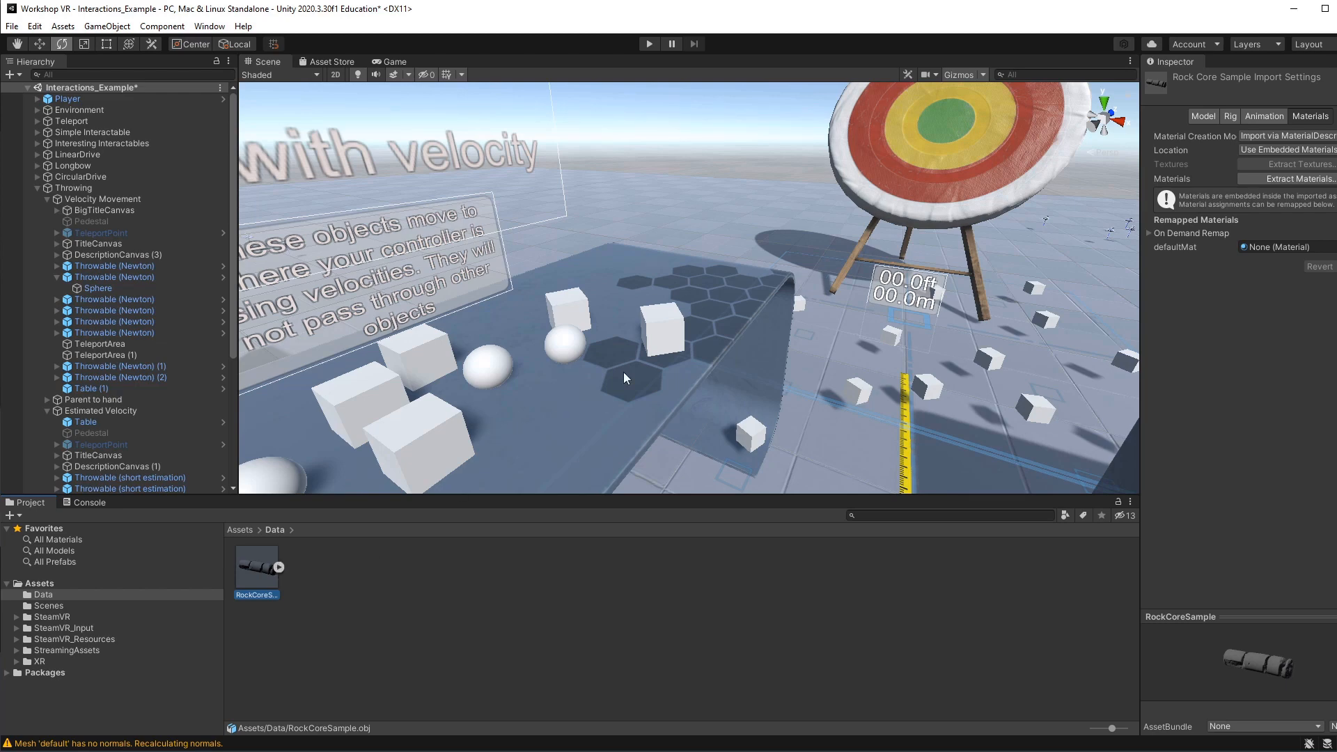
Add the RockCoreSample model as a child of the second Throwable (Newton) object and frame it in the scene view.
scroll(682, 237, down, 5)
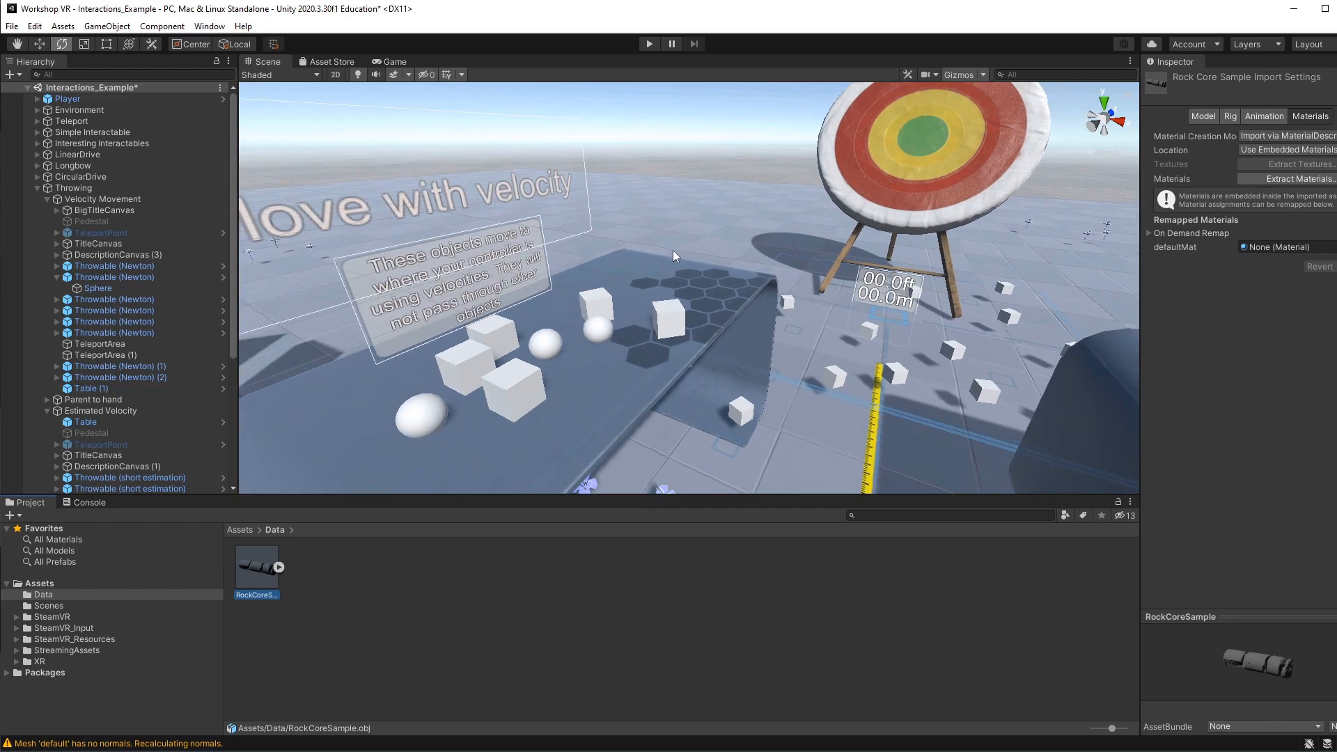
scroll(675, 249, down, 4)
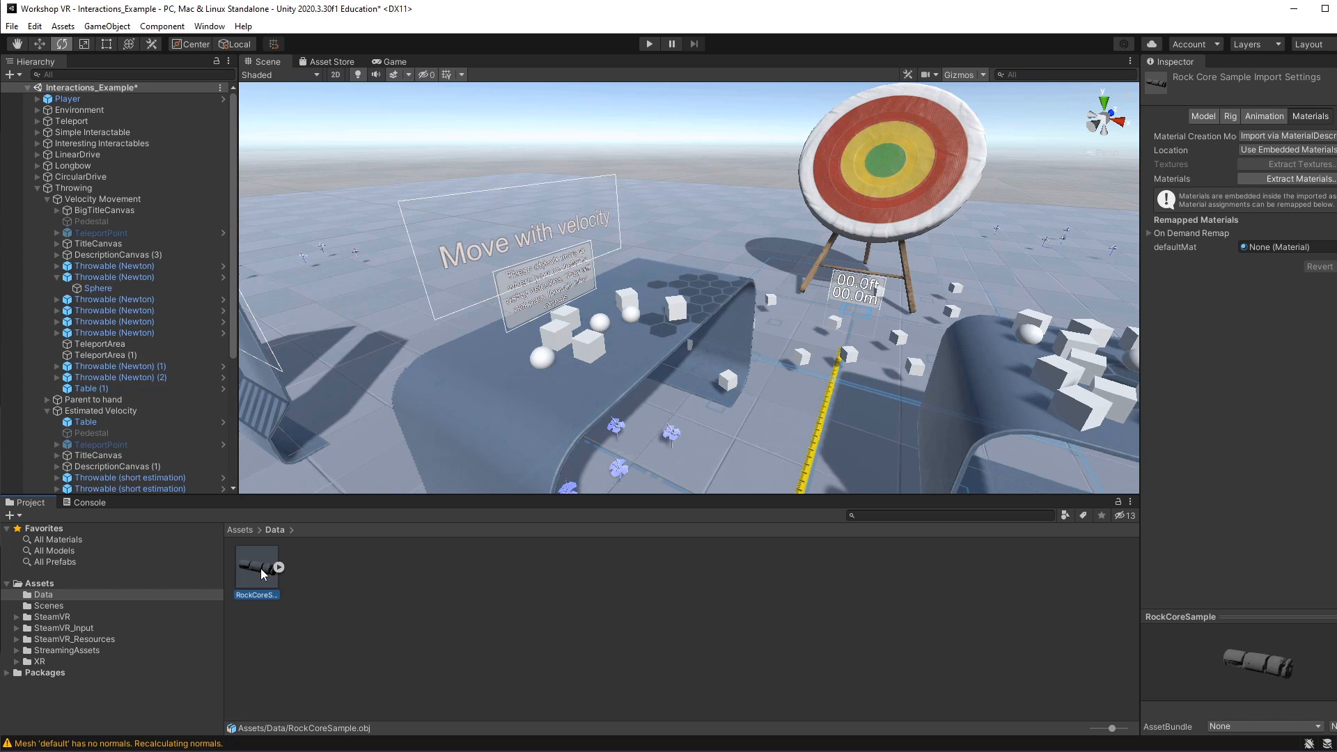
drag(262, 570, 113, 278)
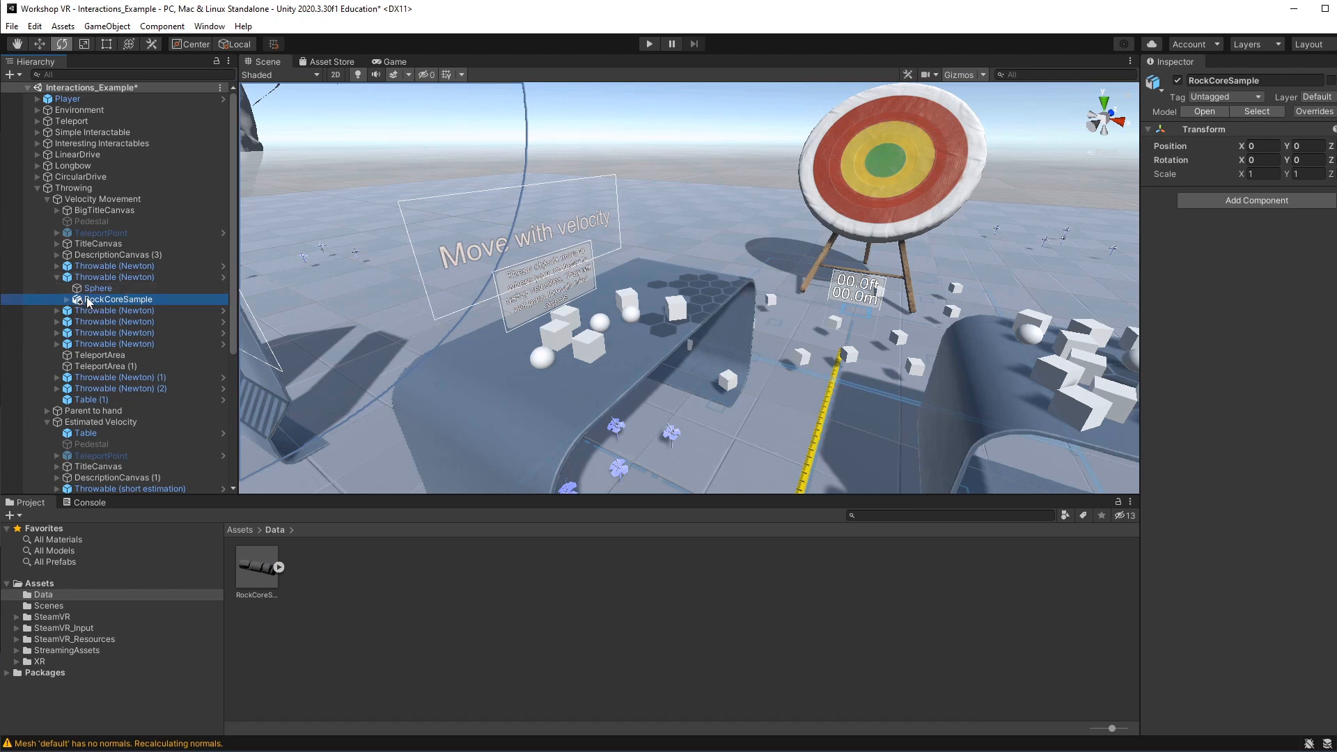
double_click(88, 300)
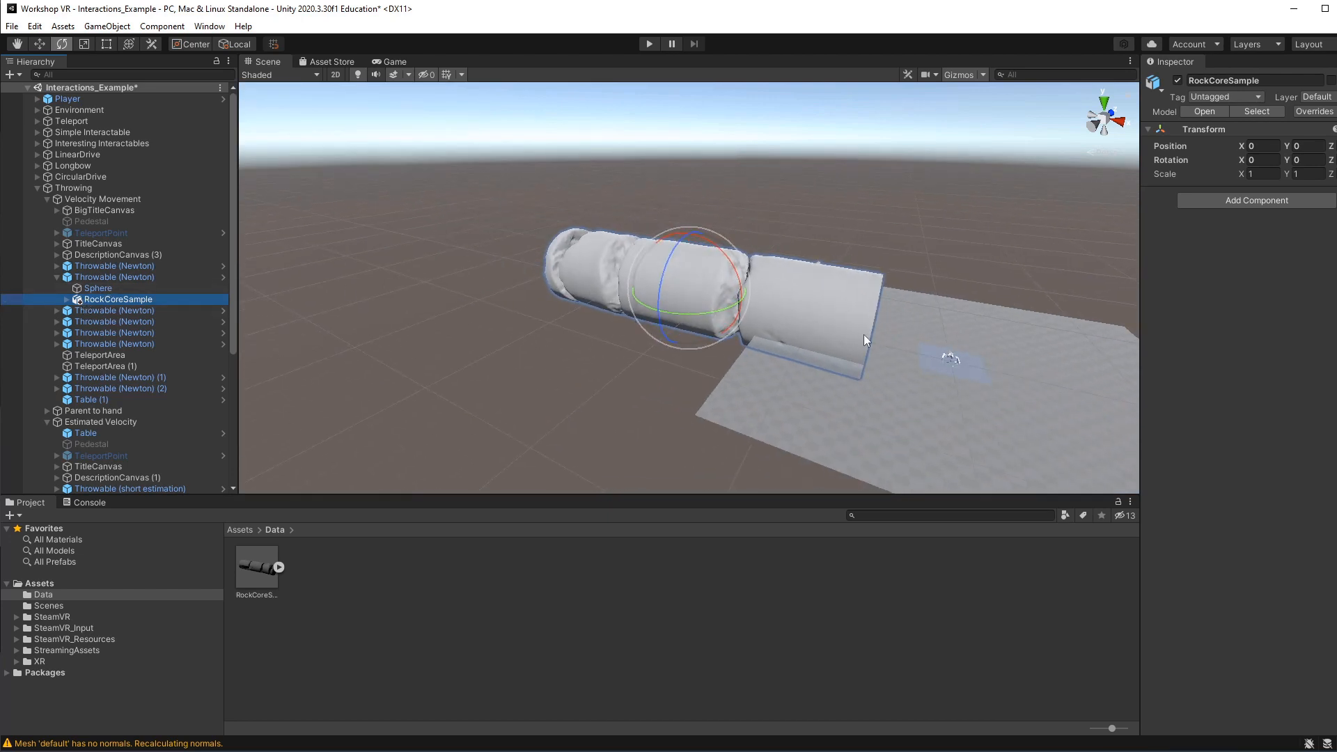
Examine the RockCoreSample model's size relative to the scene floor, along with its Transform and child objects.
alt+drag(883, 336, 955, 369)
scroll(955, 369, up, 4)
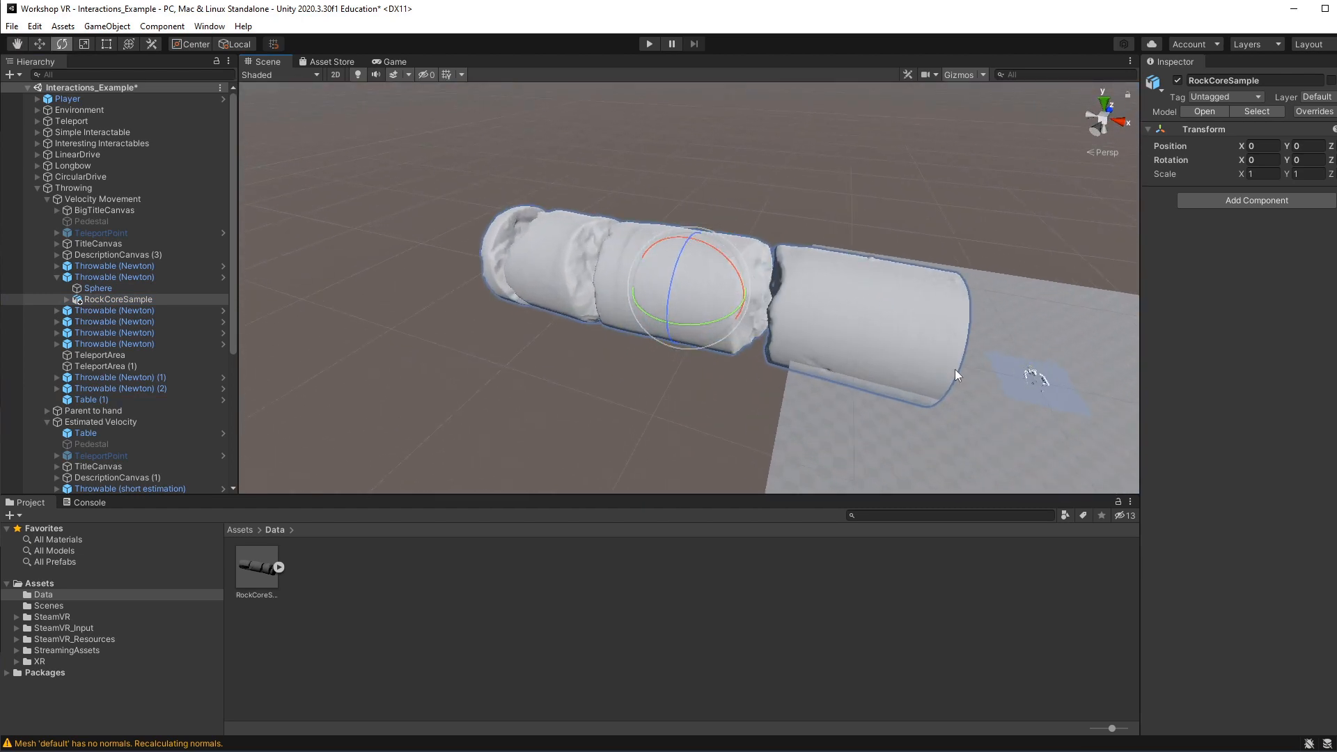
middle_drag(1115, 424, 909, 385)
scroll(896, 354, up, 4)
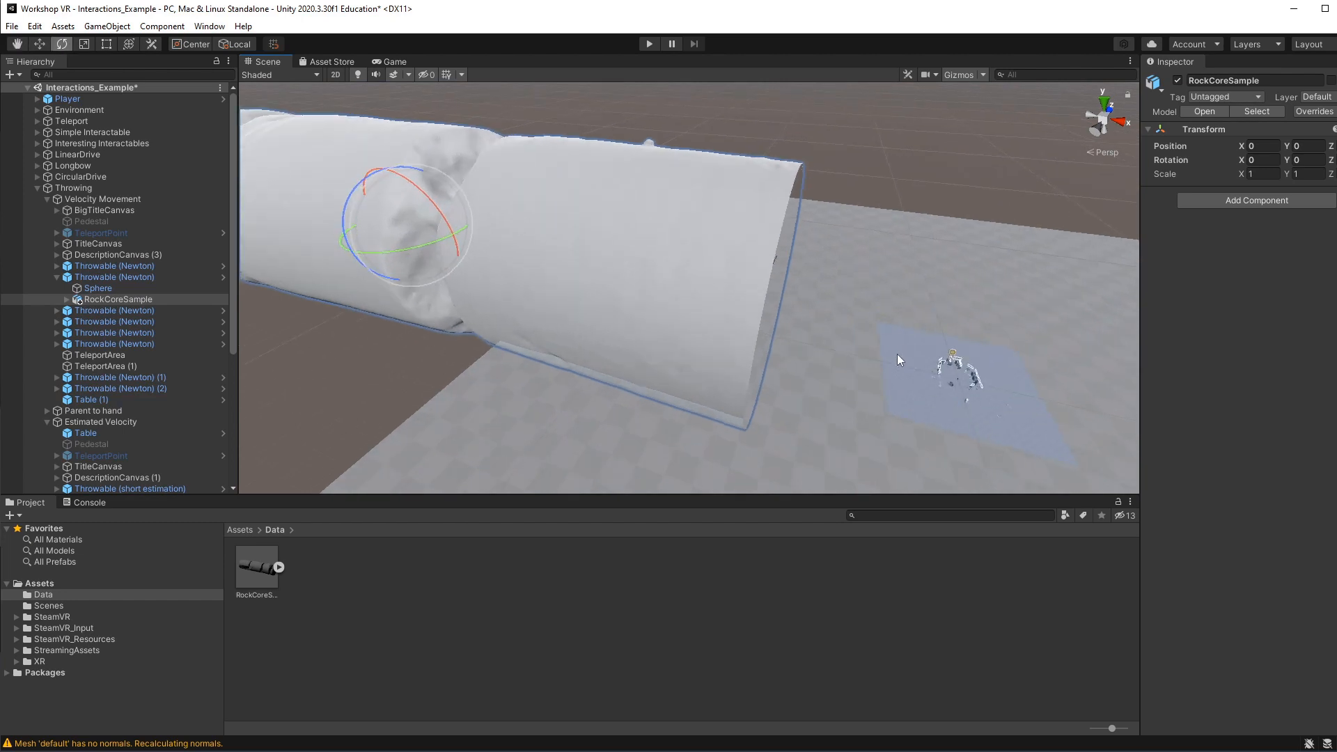
scroll(909, 354, down, 5)
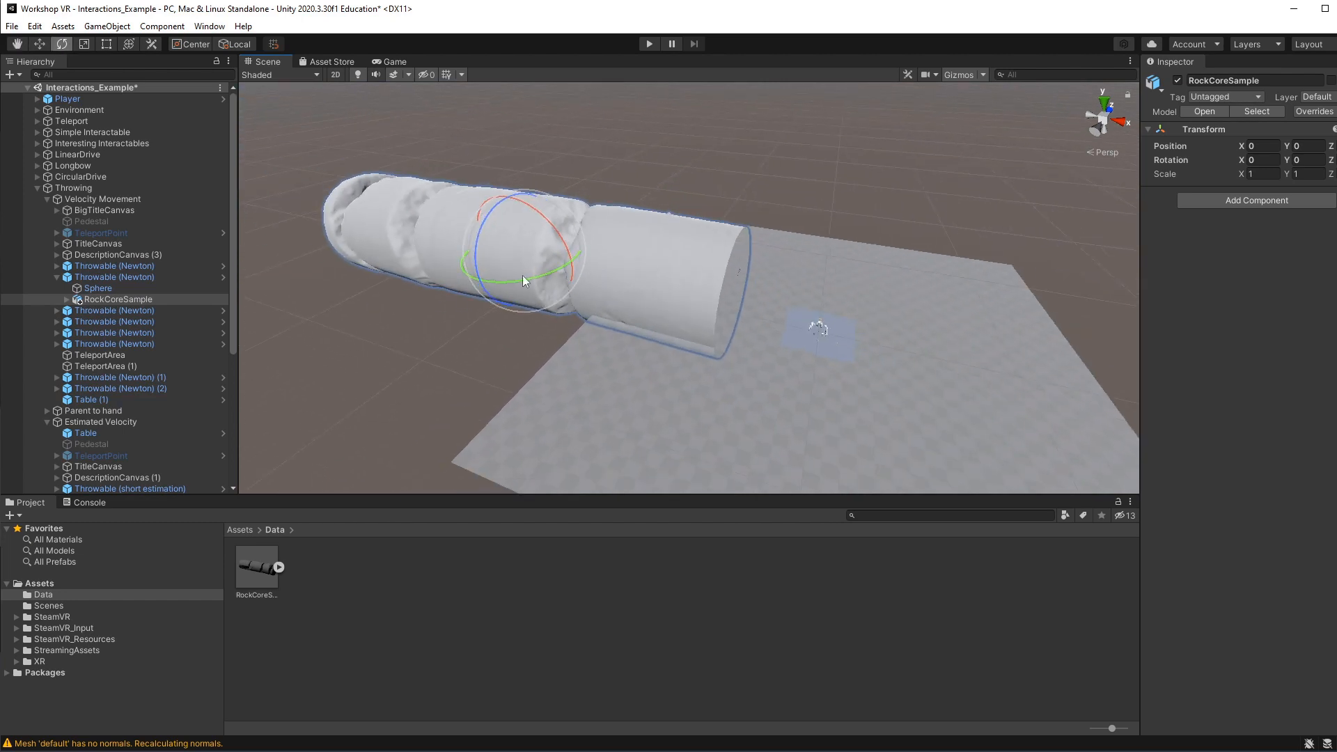
click(1301, 160)
click(1269, 176)
scroll(403, 266, up, 2)
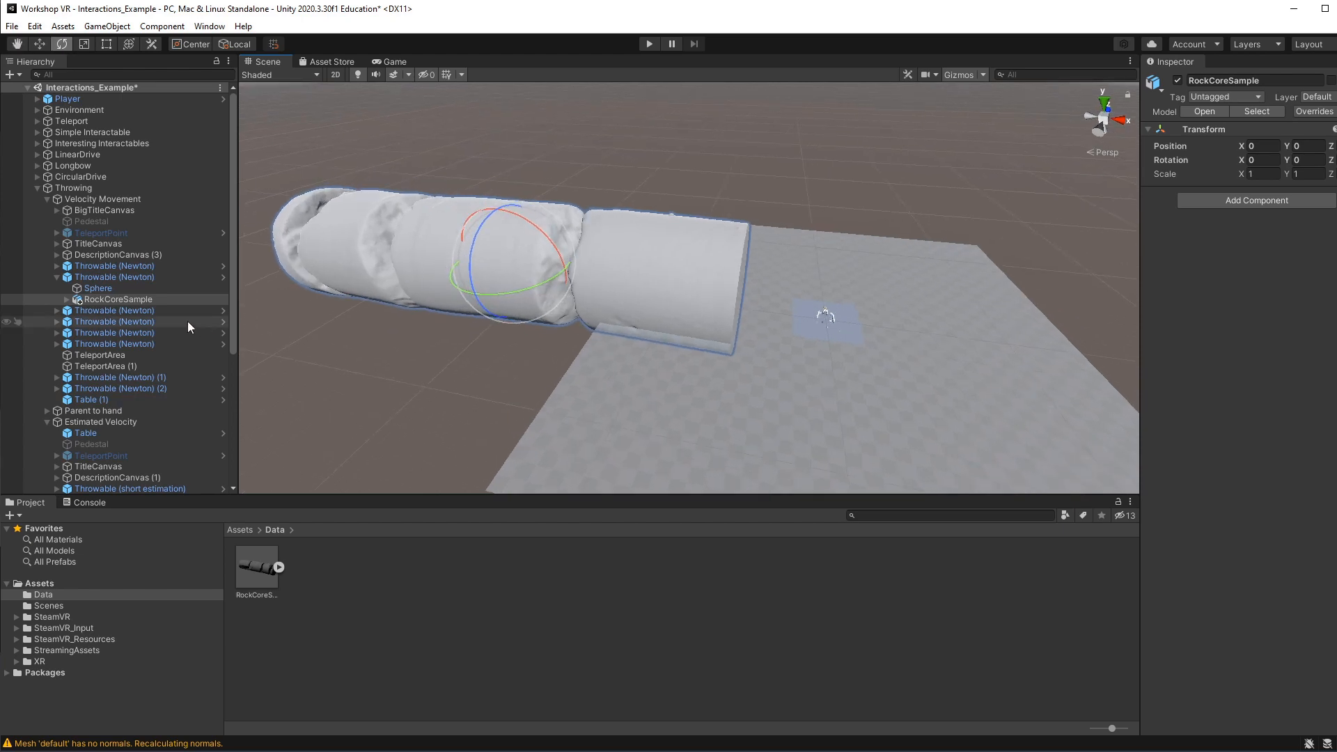
click(67, 299)
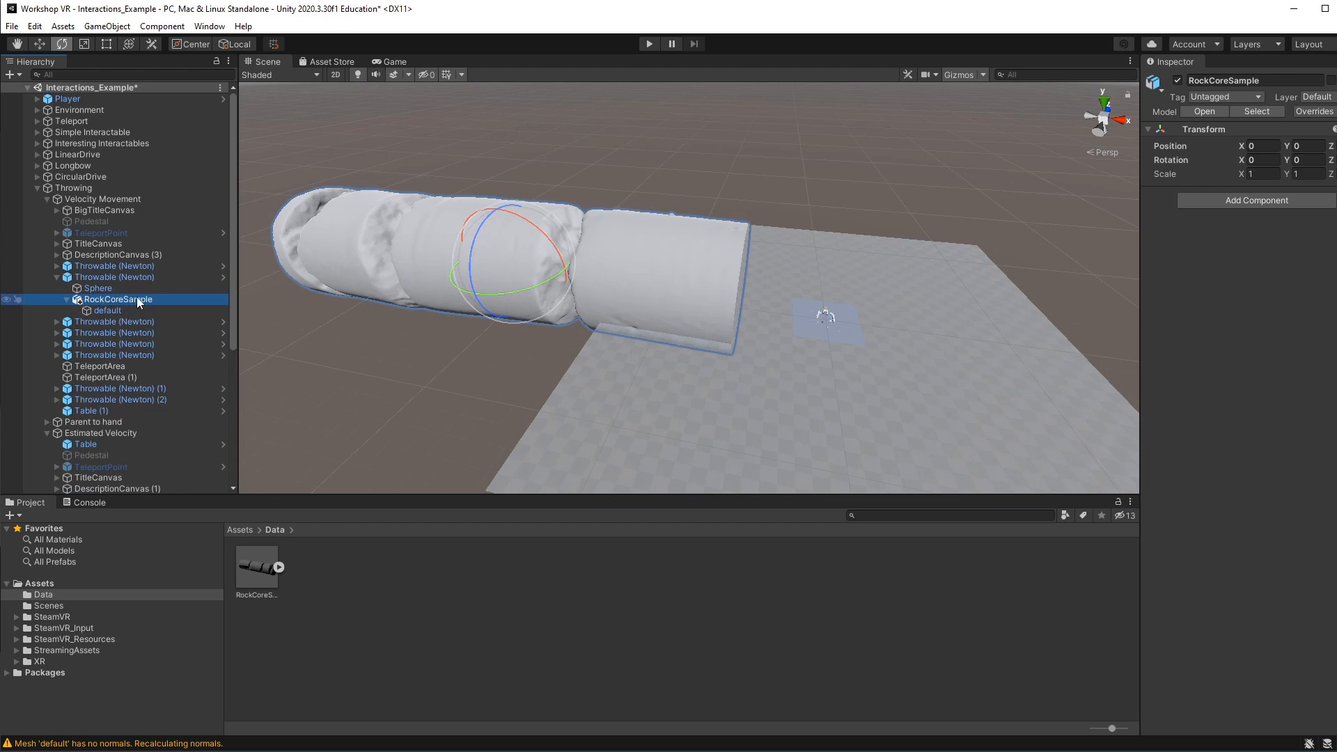
Try to move the default mesh out of RockCoreSample to sit directly under the second Throwable (Newton) object.
click(97, 310)
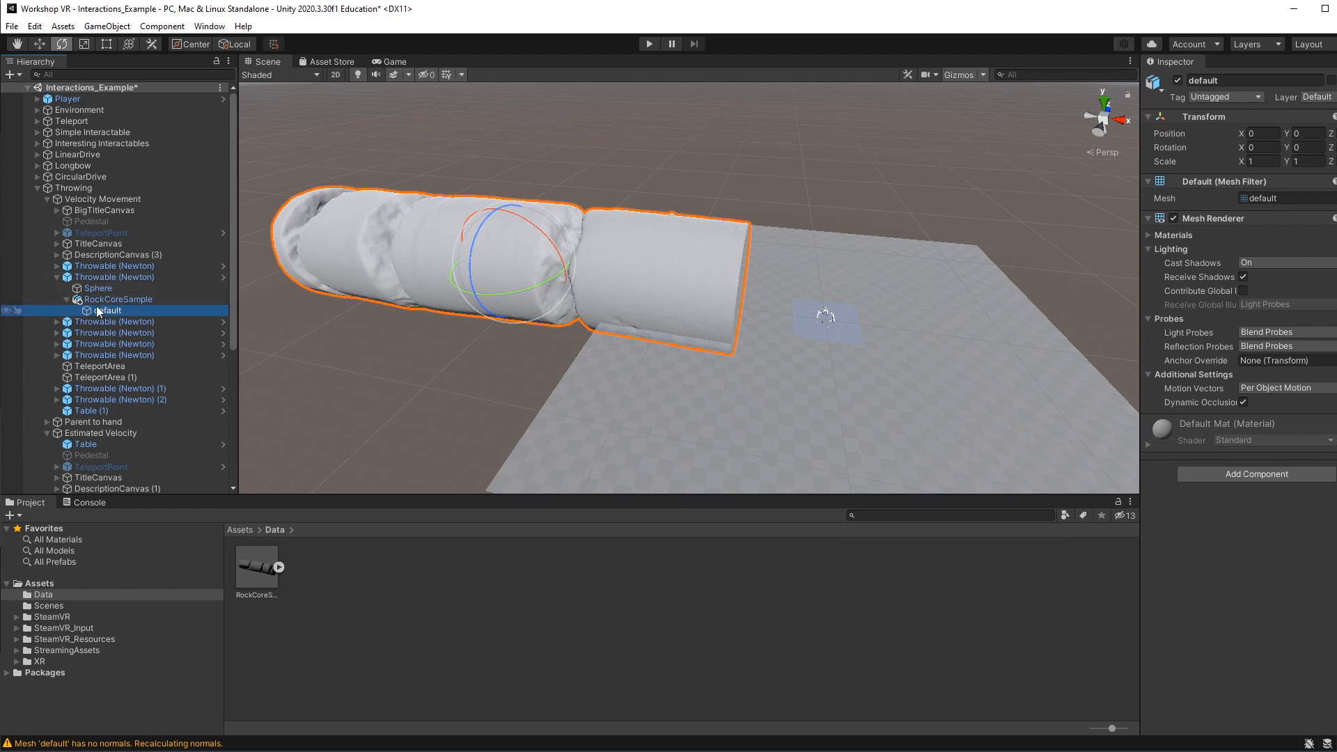
mouse_move(95, 311)
mouse_down()
mouse_move(82, 301)
mouse_move(95, 286)
mouse_up()
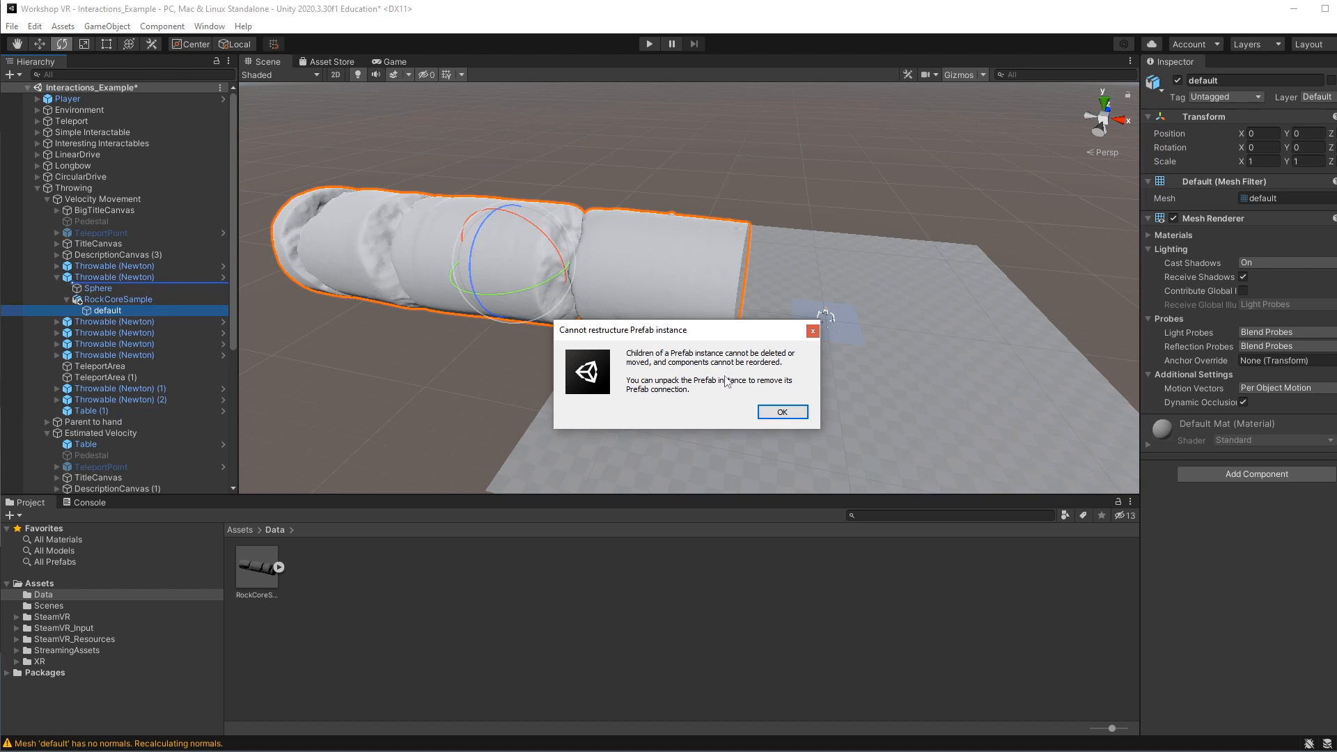
click(787, 412)
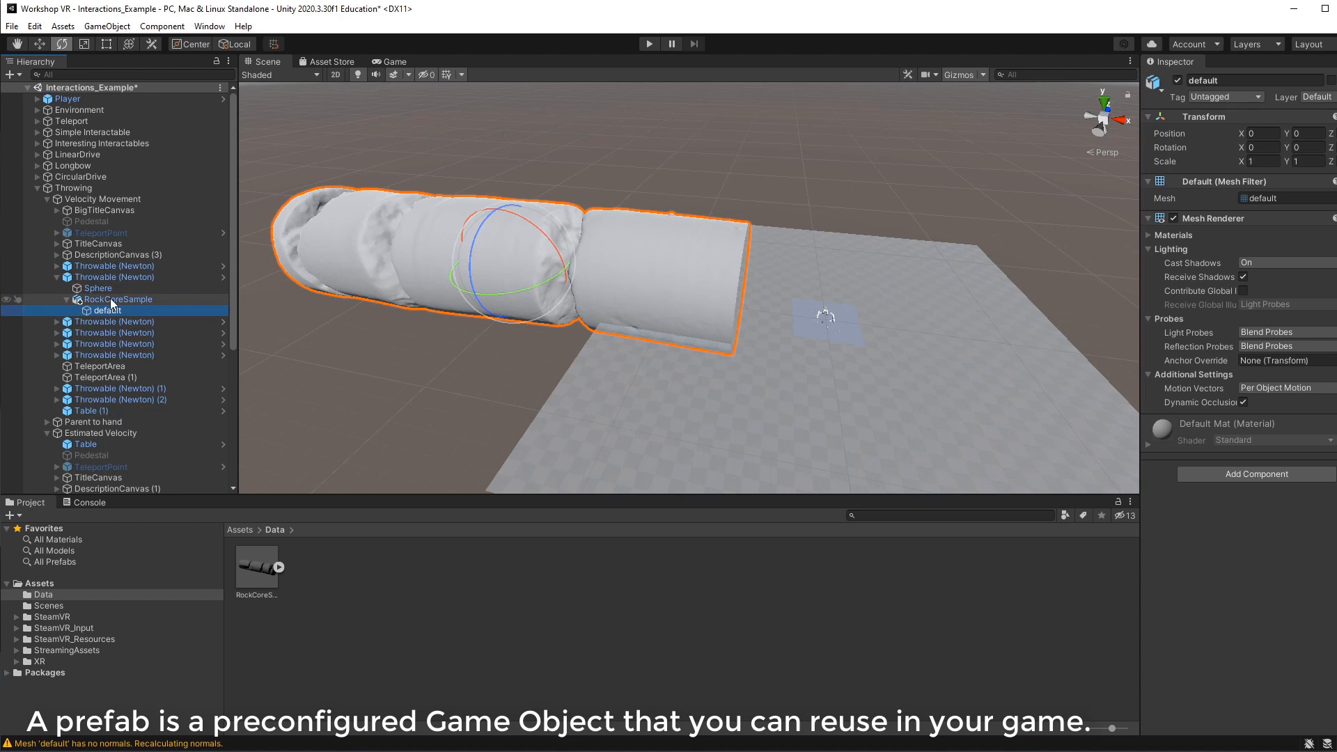
Unpack the RockCoreSample prefab instance and retry moving its default mesh directly under Throwable (Newton).
right_click(110, 298)
mouse_move(185, 470)
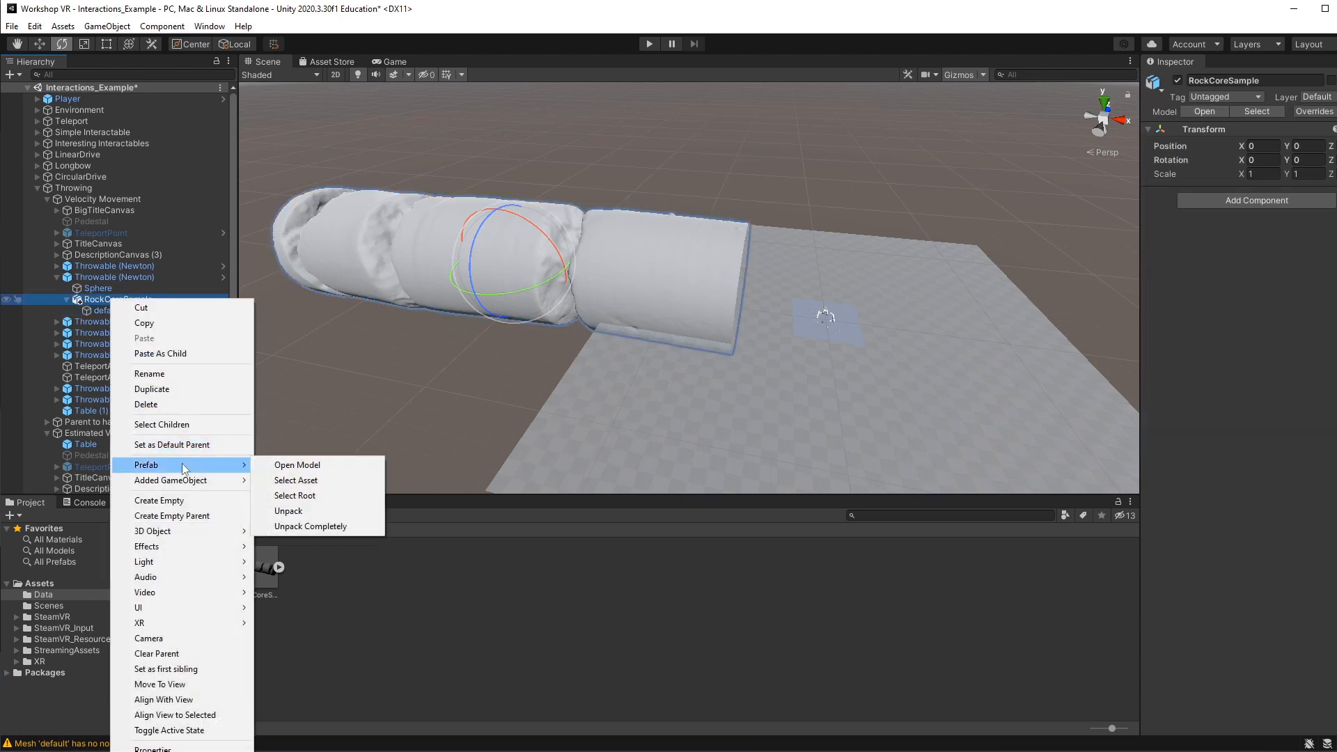
click(306, 510)
click(123, 310)
drag(95, 308, 107, 283)
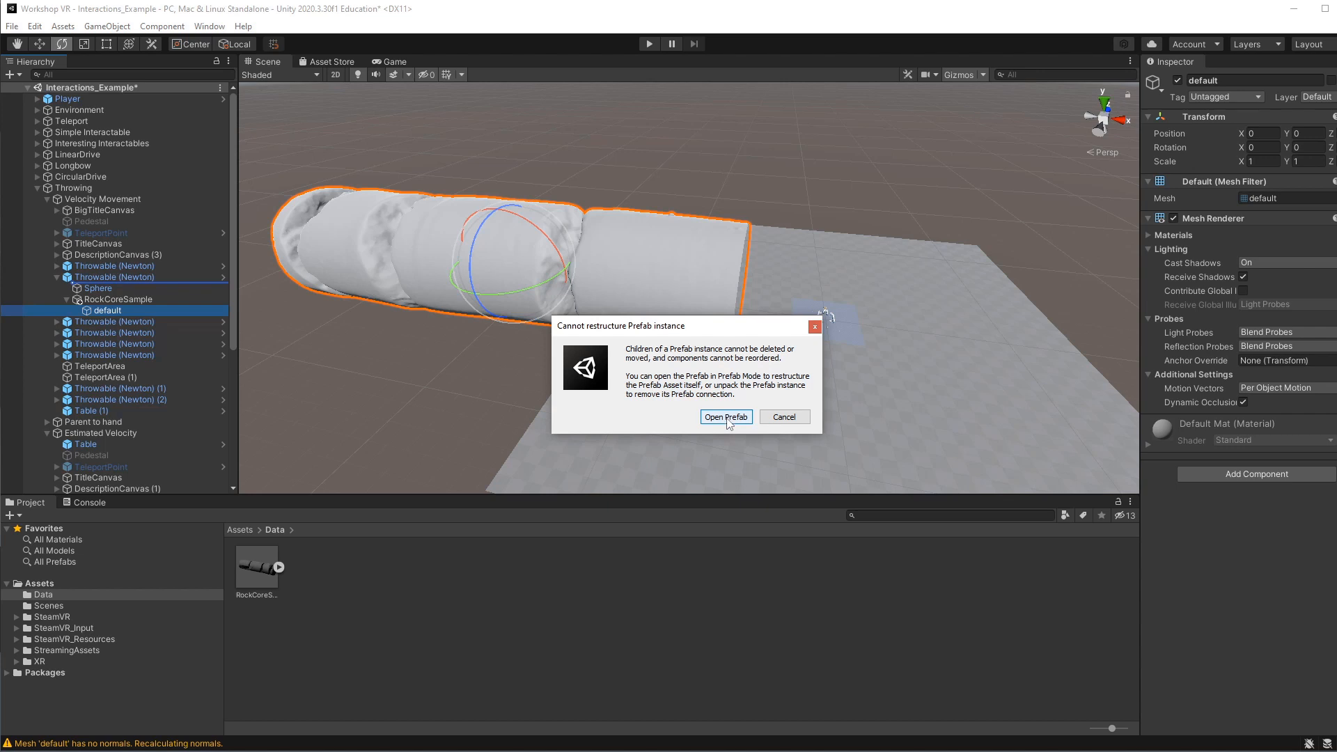
click(783, 417)
Unpack the parent Throwable (Newton) prefab instance that contains the core sample.
click(107, 276)
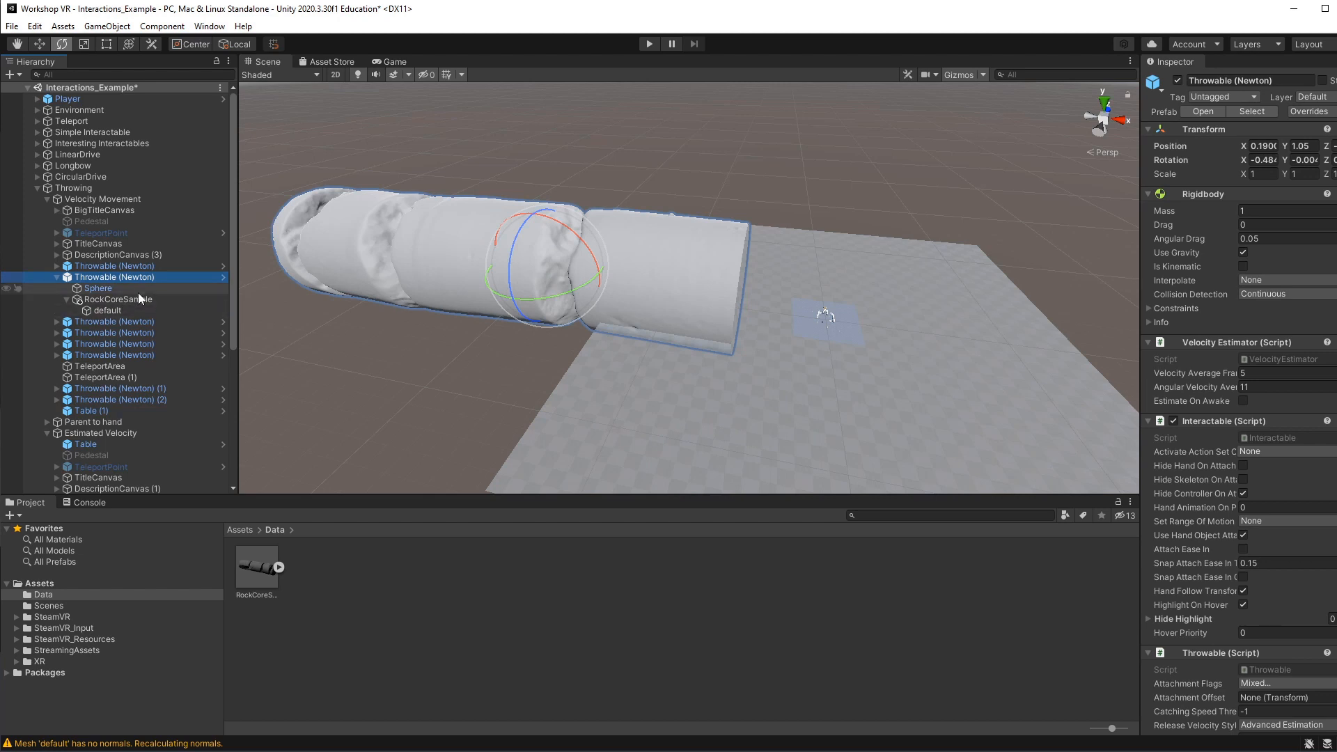
right_click(126, 275)
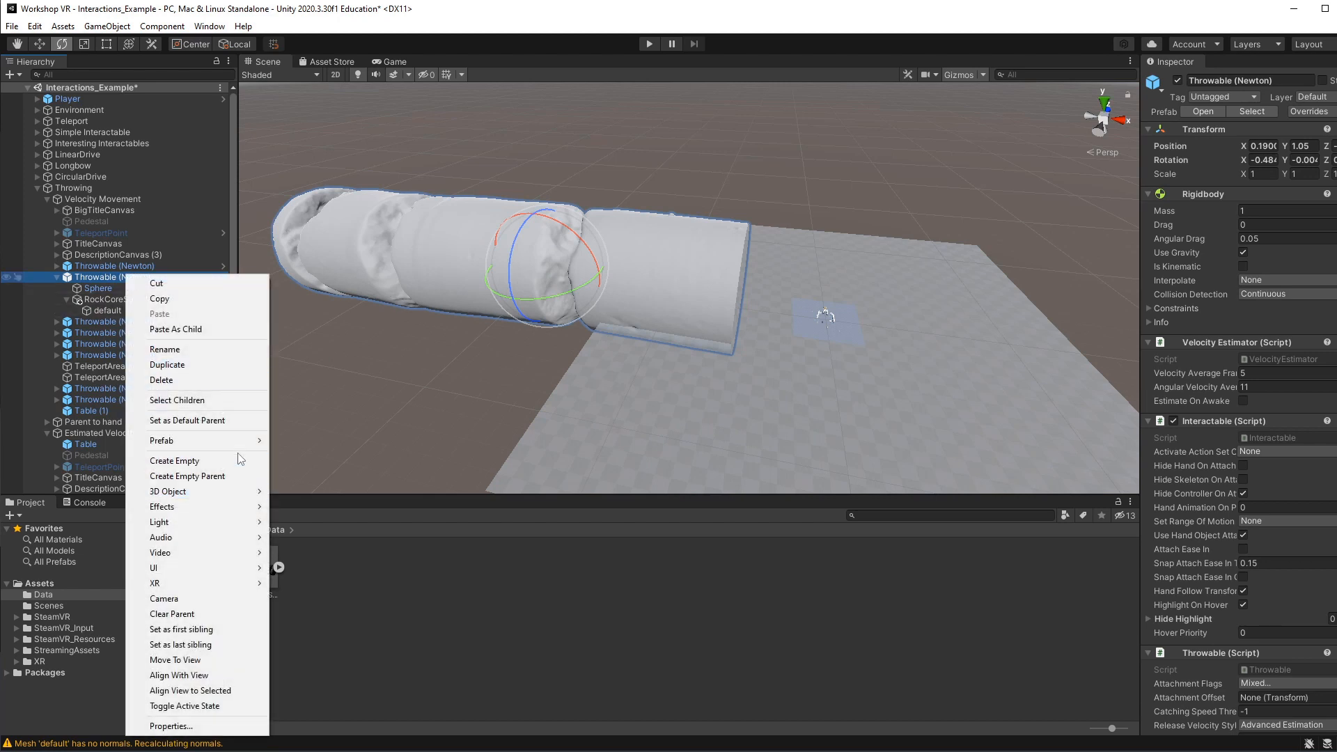
mouse_move(240, 441)
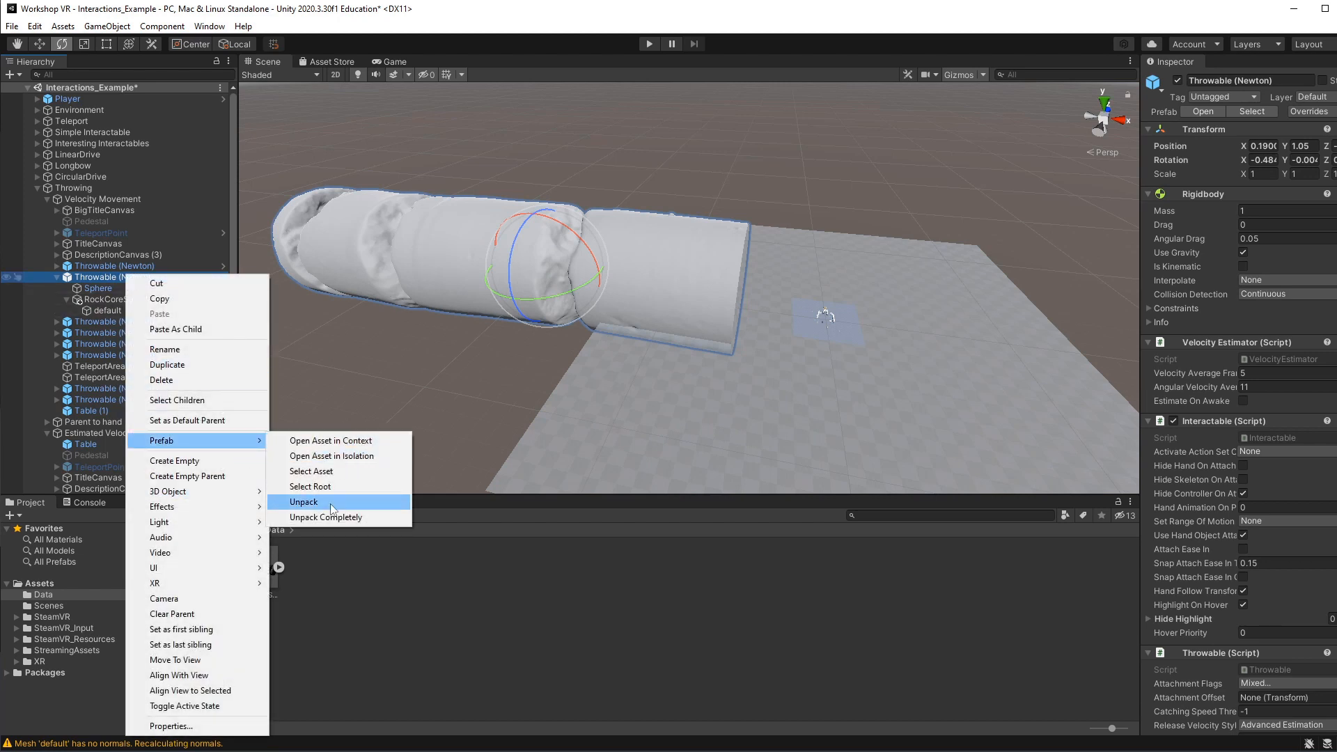
click(304, 501)
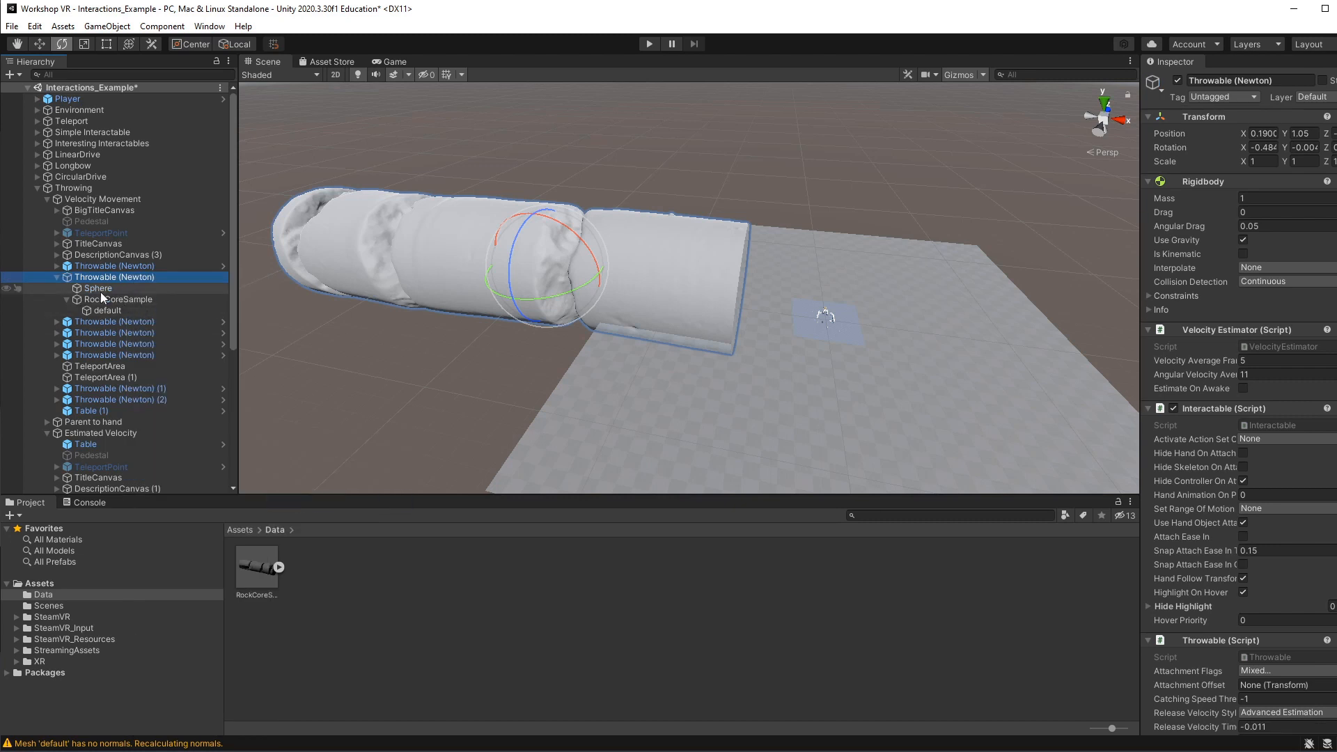
Move the default mesh out of RockCoreSample to directly under Throwable (Newton), and delete the empty RockCoreSample object.
click(96, 310)
drag(91, 309, 97, 296)
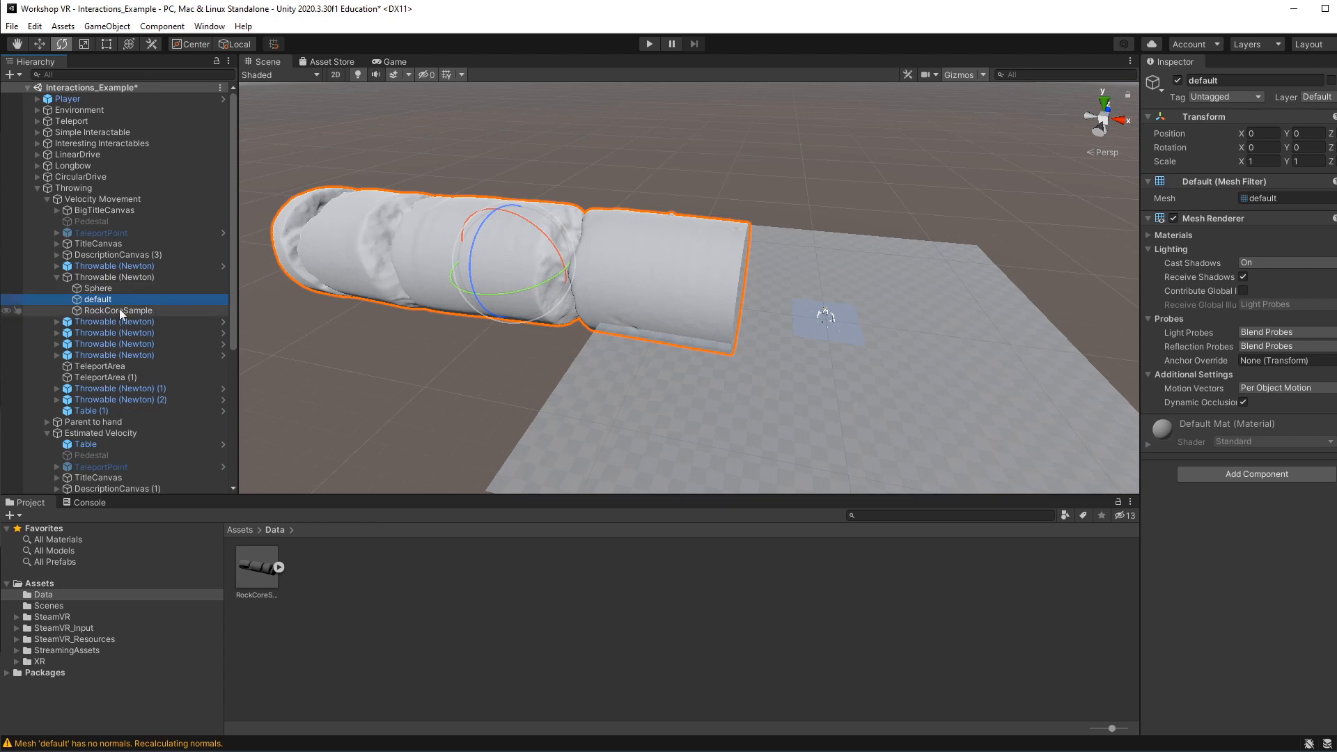
click(96, 310)
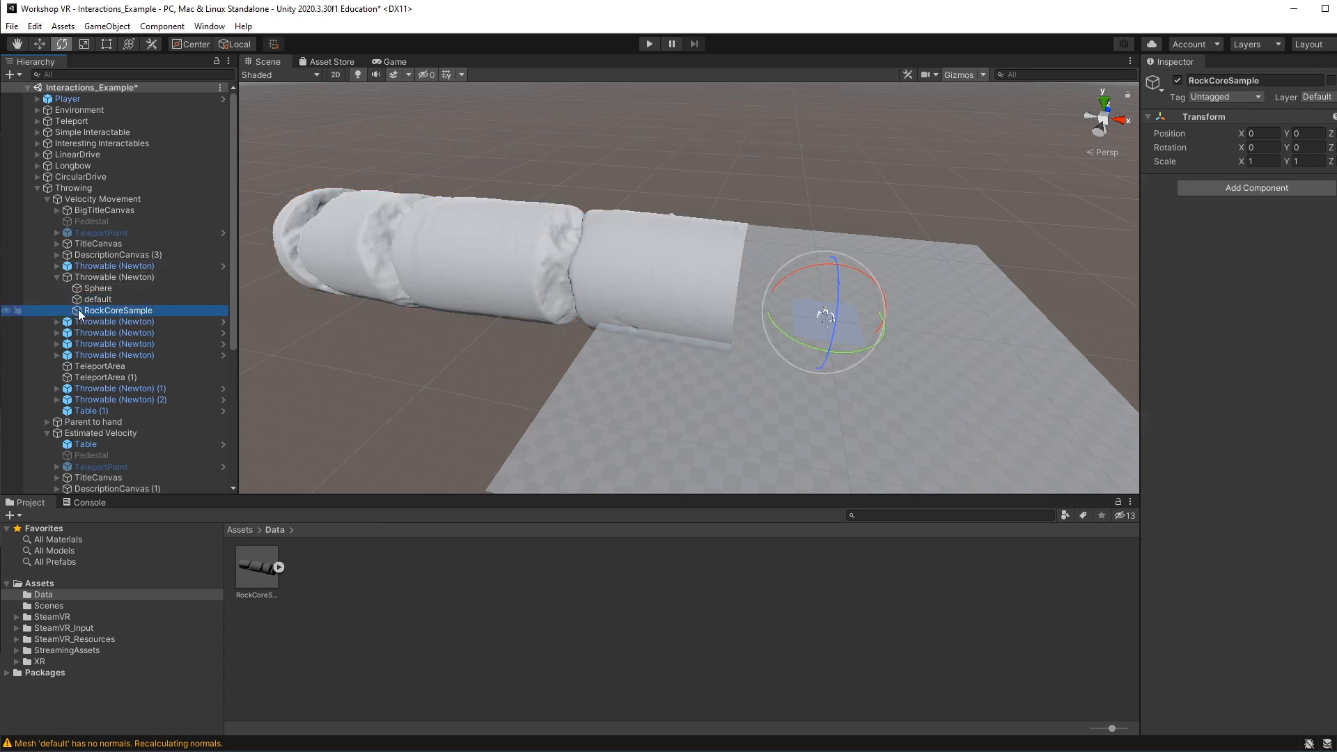
key(Delete)
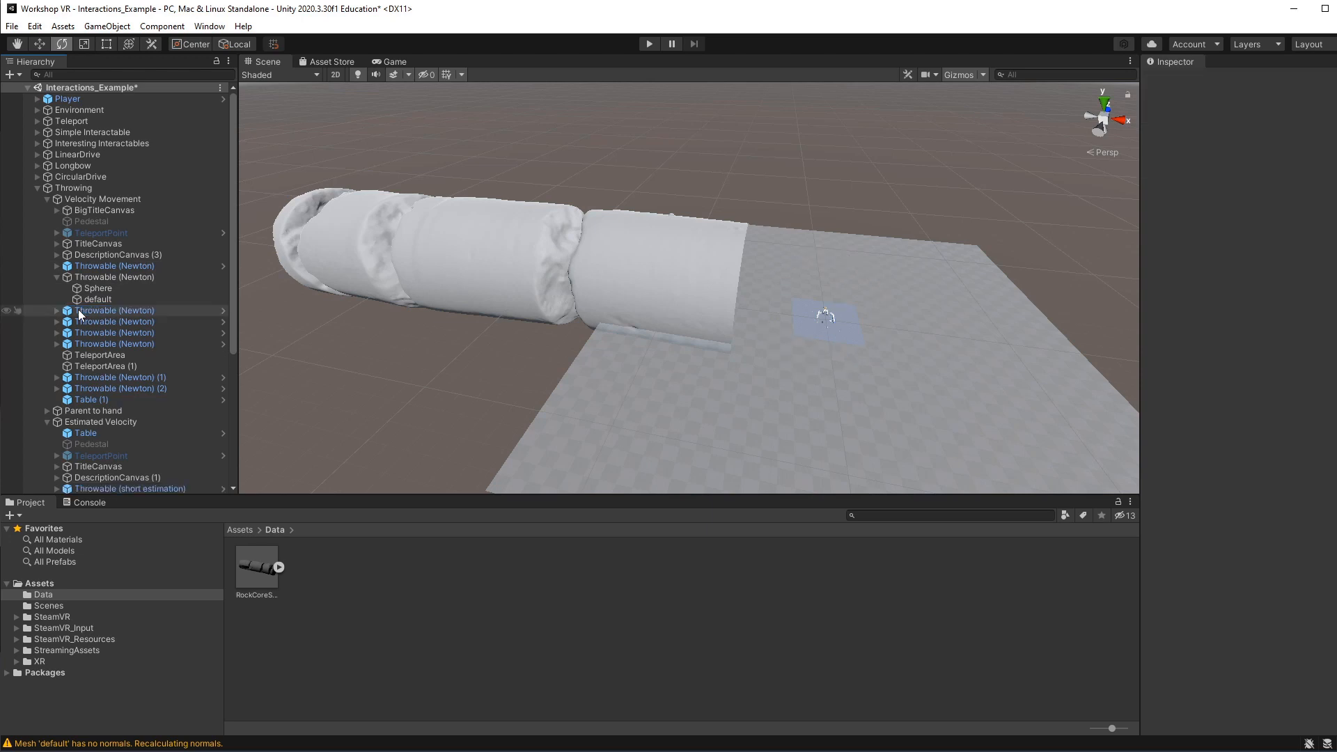
Rename the default mesh under Throwable (Newton) as Rock.
click(90, 299)
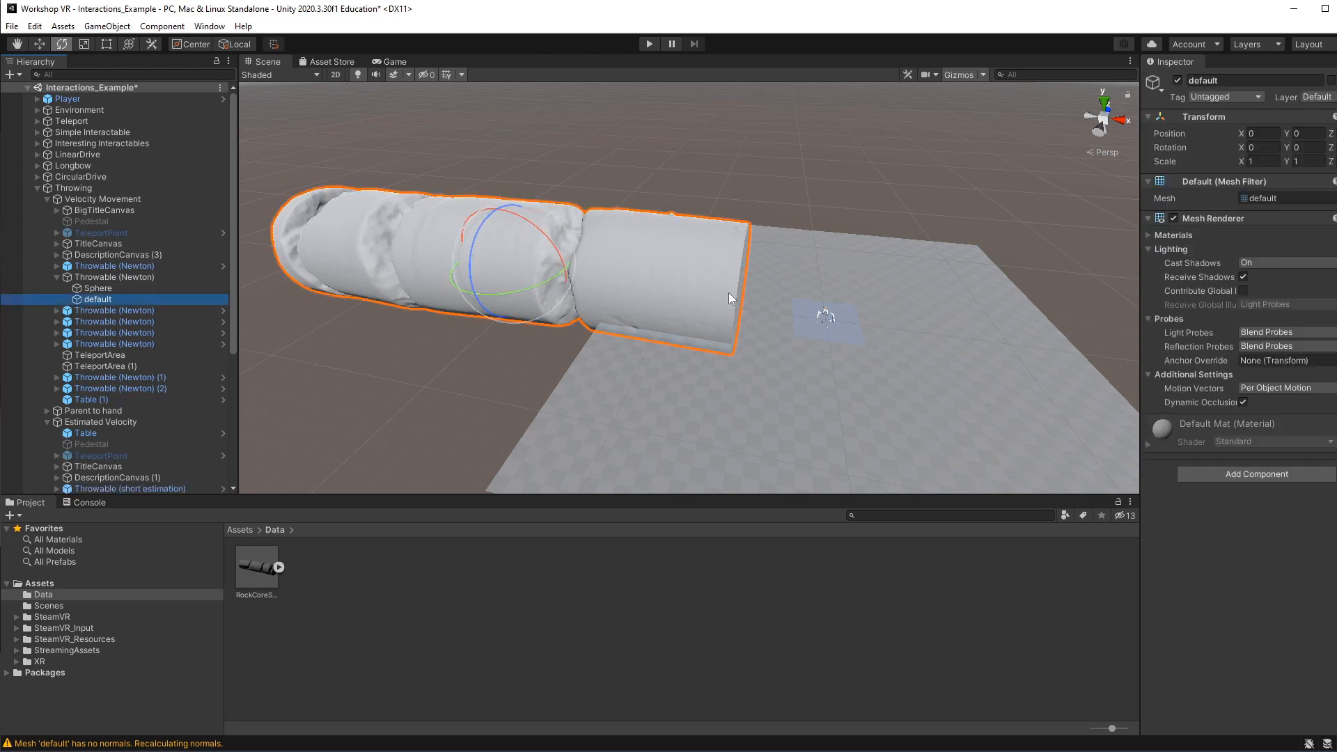
double_click(93, 299)
click(102, 298)
text(R)
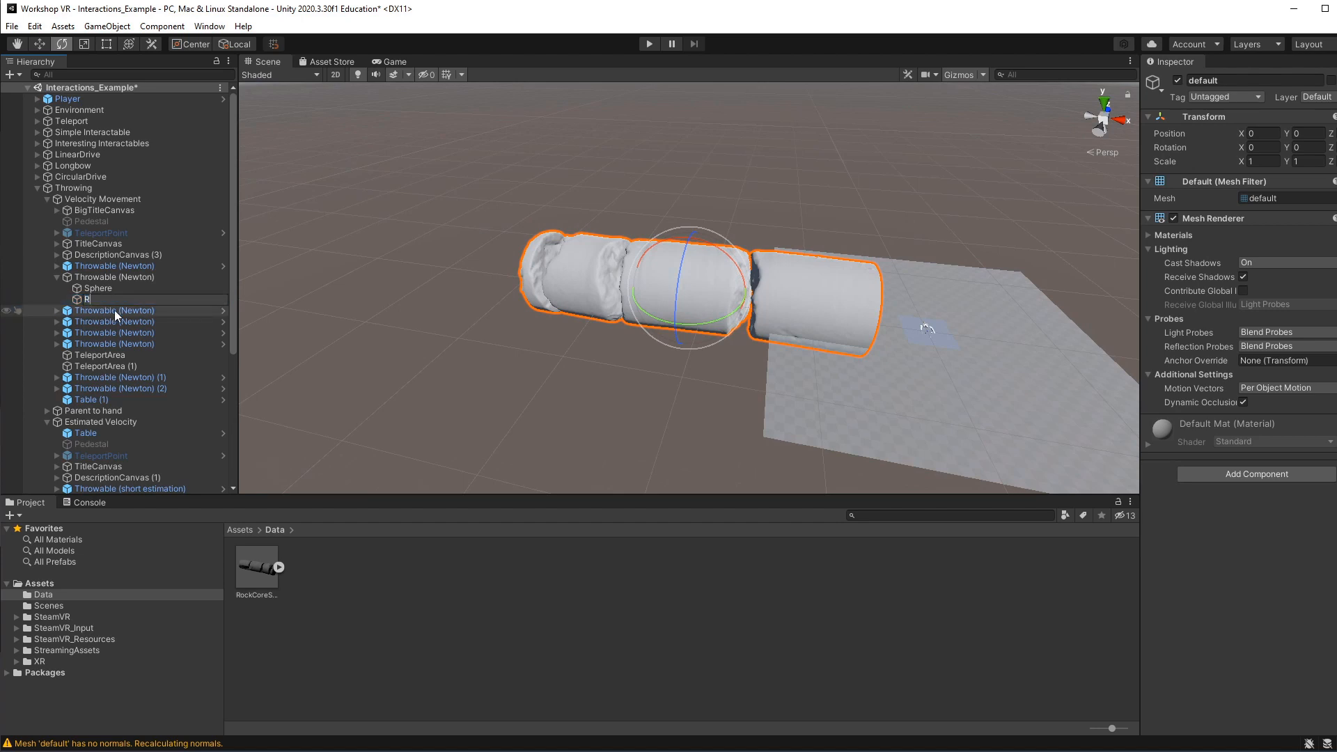
text(ock)
key(Return)
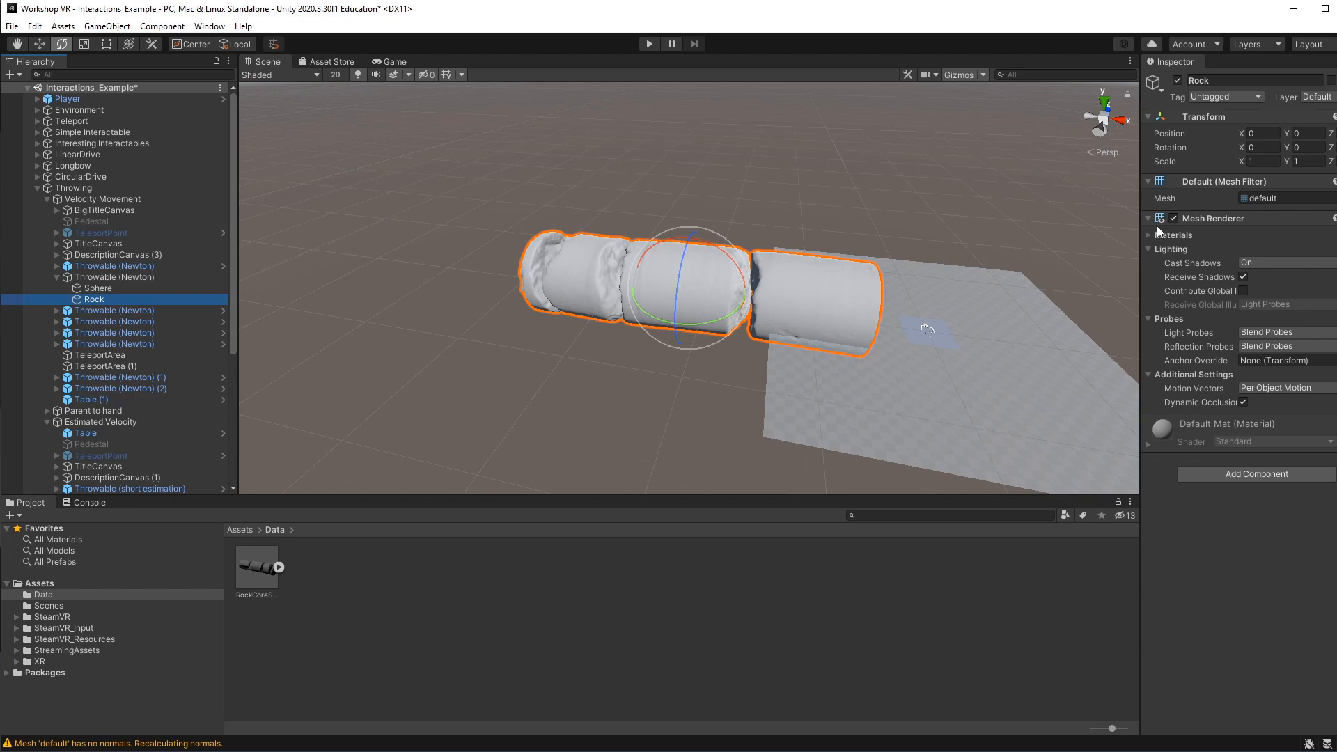
Shrink the Rock mesh freehand with the Scale tool to about 0.84 in X and 0.61 in Y.
click(1254, 161)
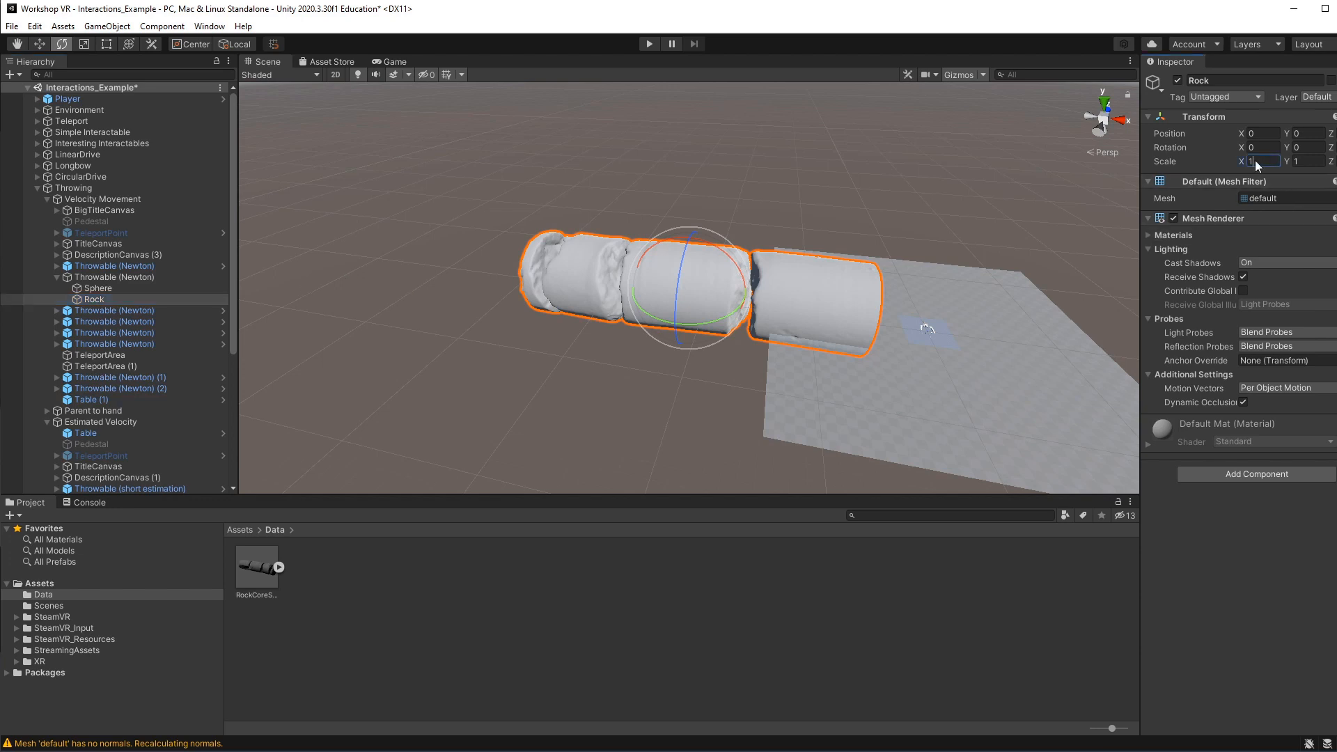
click(84, 45)
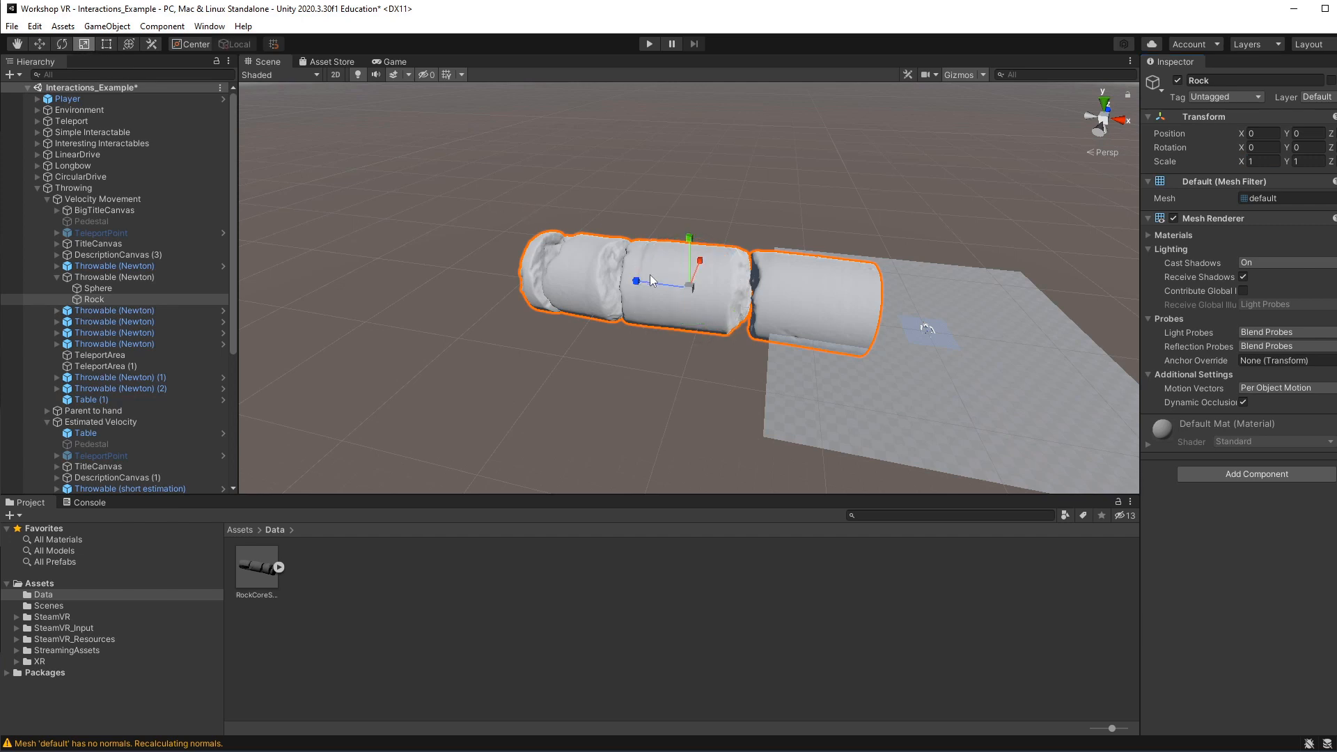
drag(638, 280, 686, 238)
mouse_move(635, 279)
mouse_down()
mouse_move(645, 286)
mouse_move(633, 280)
mouse_up()
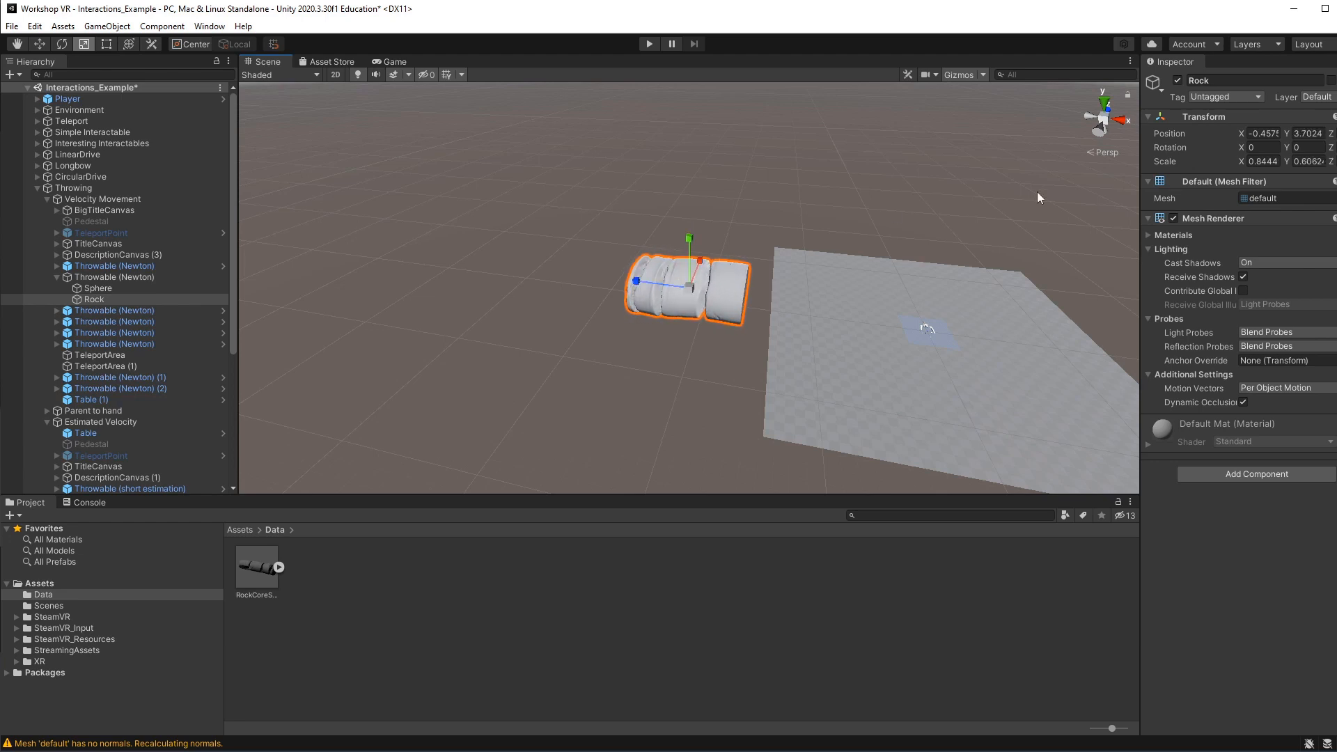
Set the Rock object's scale to 0.01 on the X, Y and Z axes and frame it in the scene.
click(1263, 164)
text(0.01)
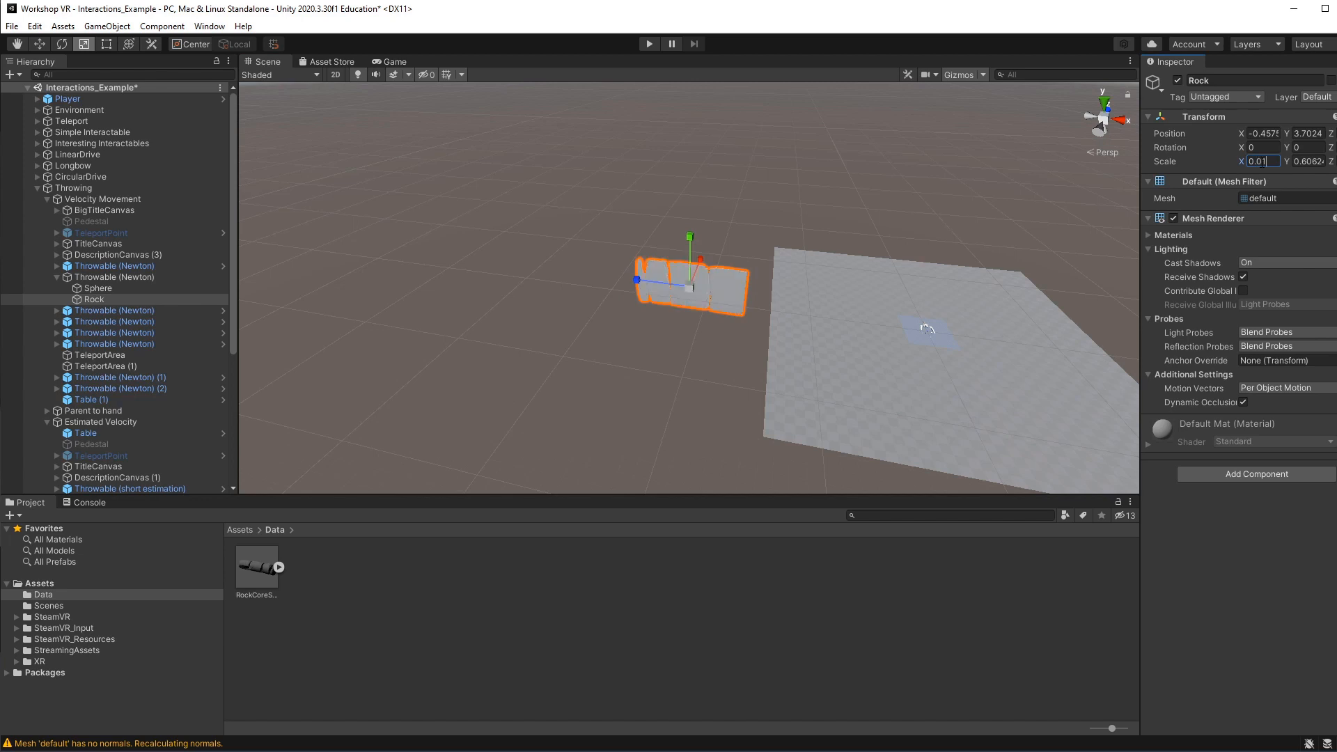
key(Tab)
text(0.01)
key(Tab)
text(1)
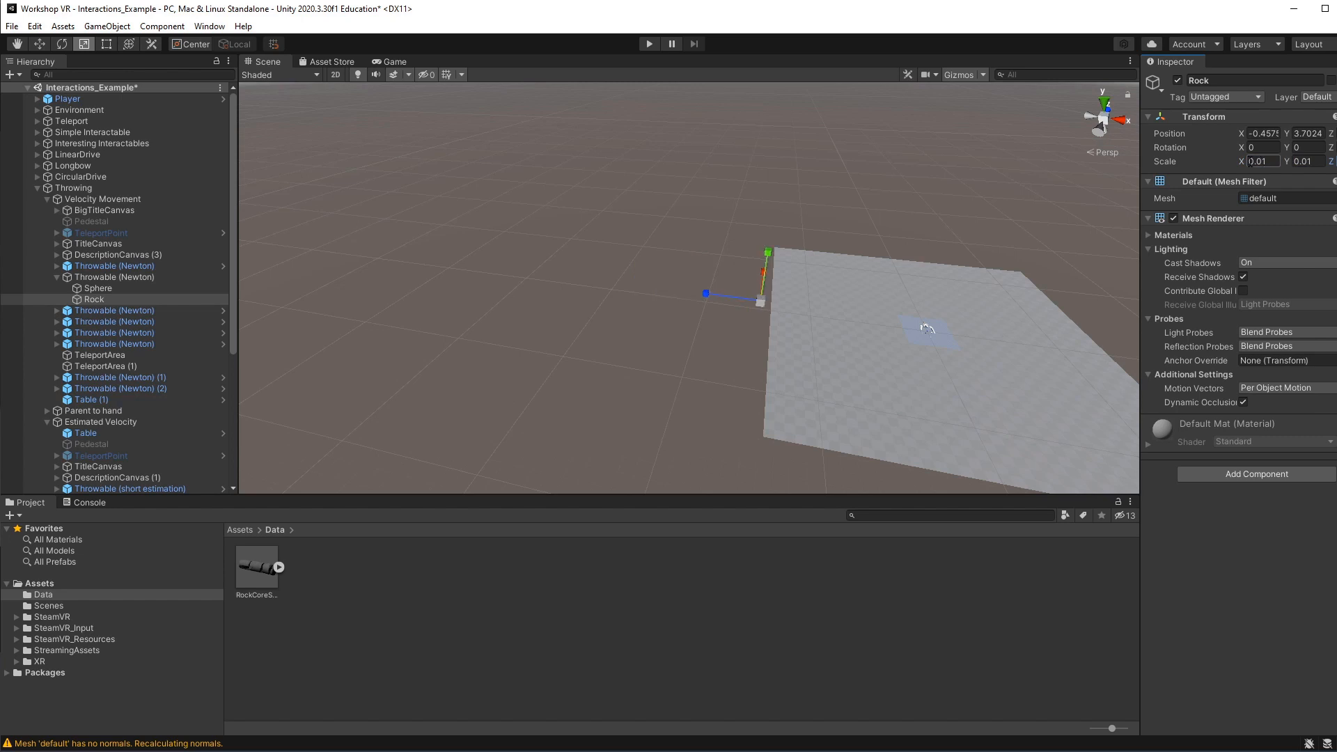
double_click(82, 299)
scroll(791, 358, down, 4)
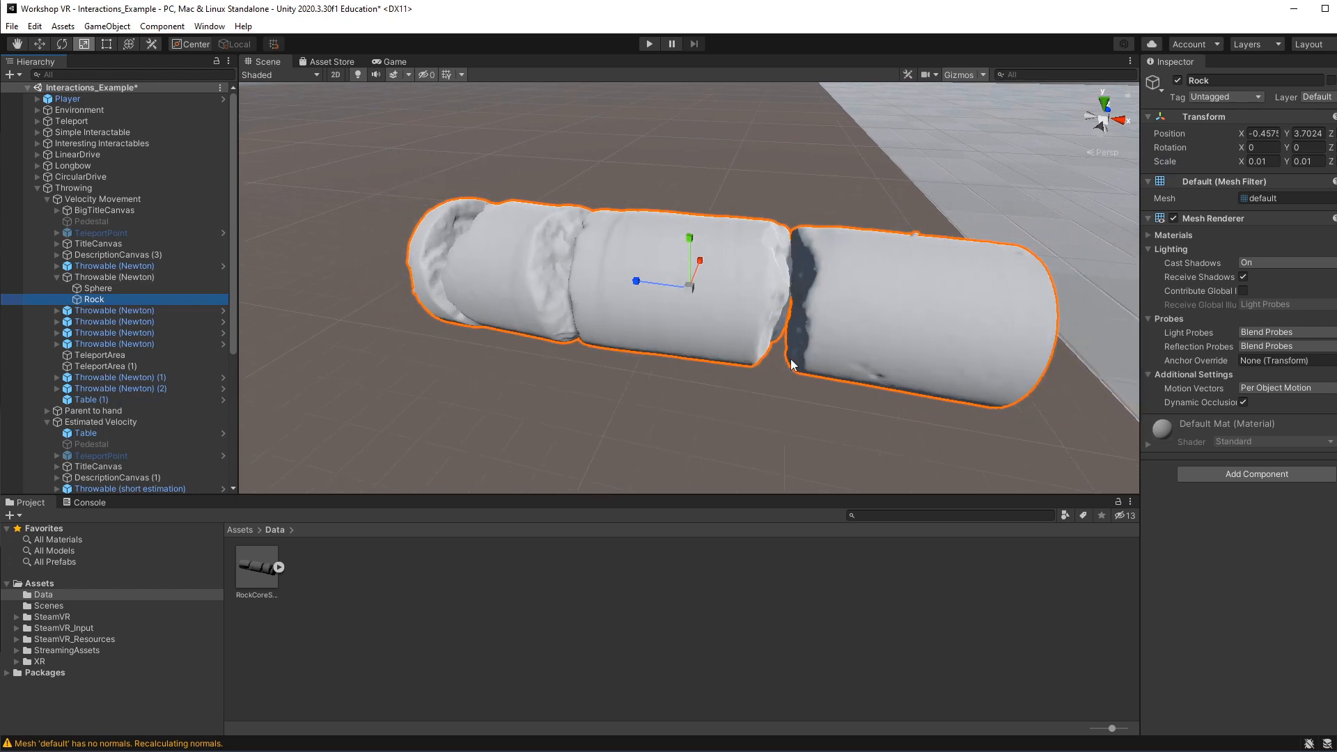
Set the Rock object's position to 0 on the X, Y and Z axes and frame it in the scene.
click(39, 44)
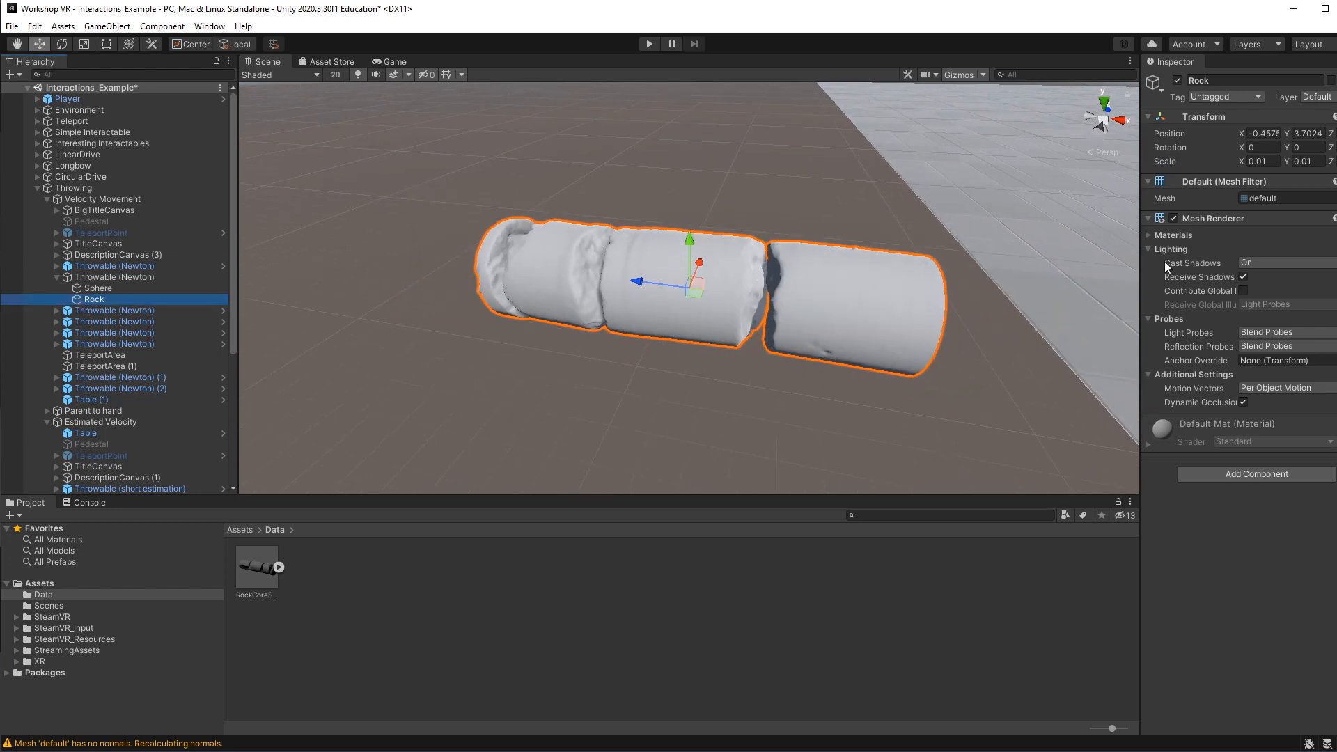
click(1262, 133)
click(1263, 133)
drag(1251, 136, 1313, 137)
text(-00)
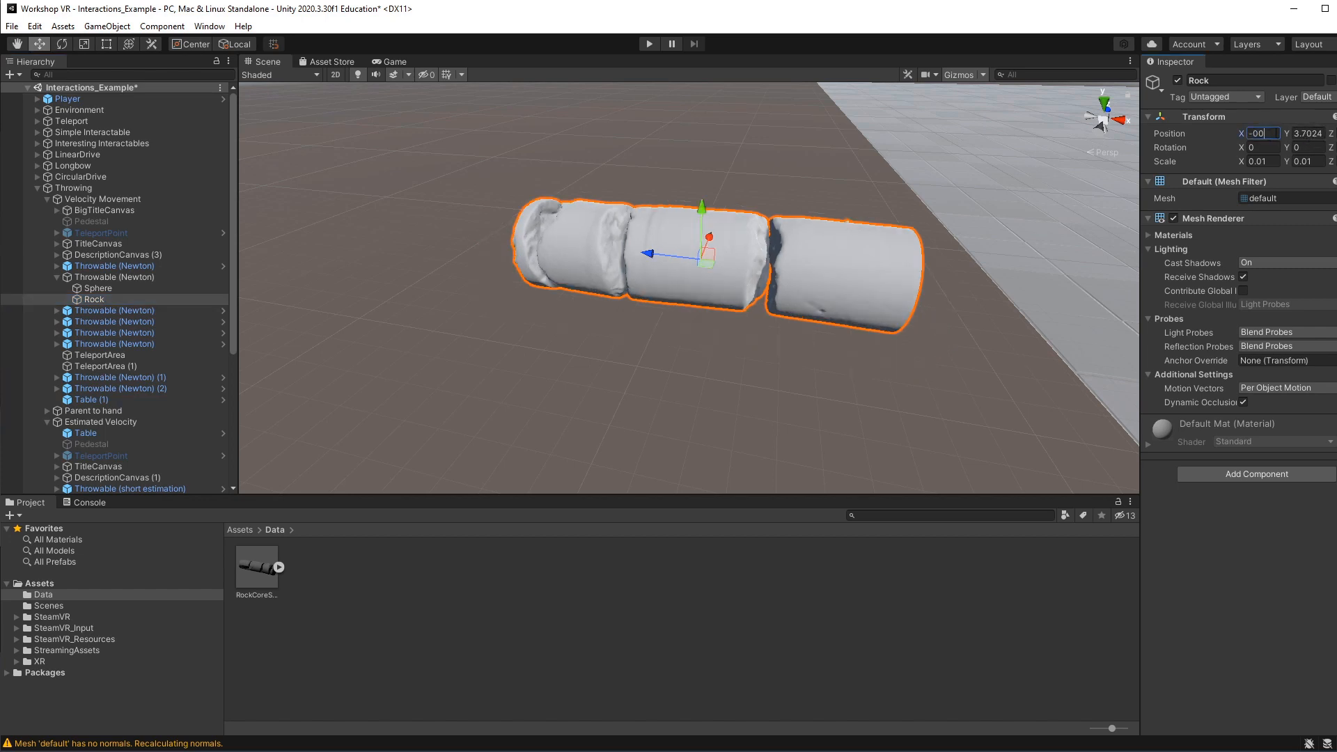
key(Tab)
text(0)
key(Return)
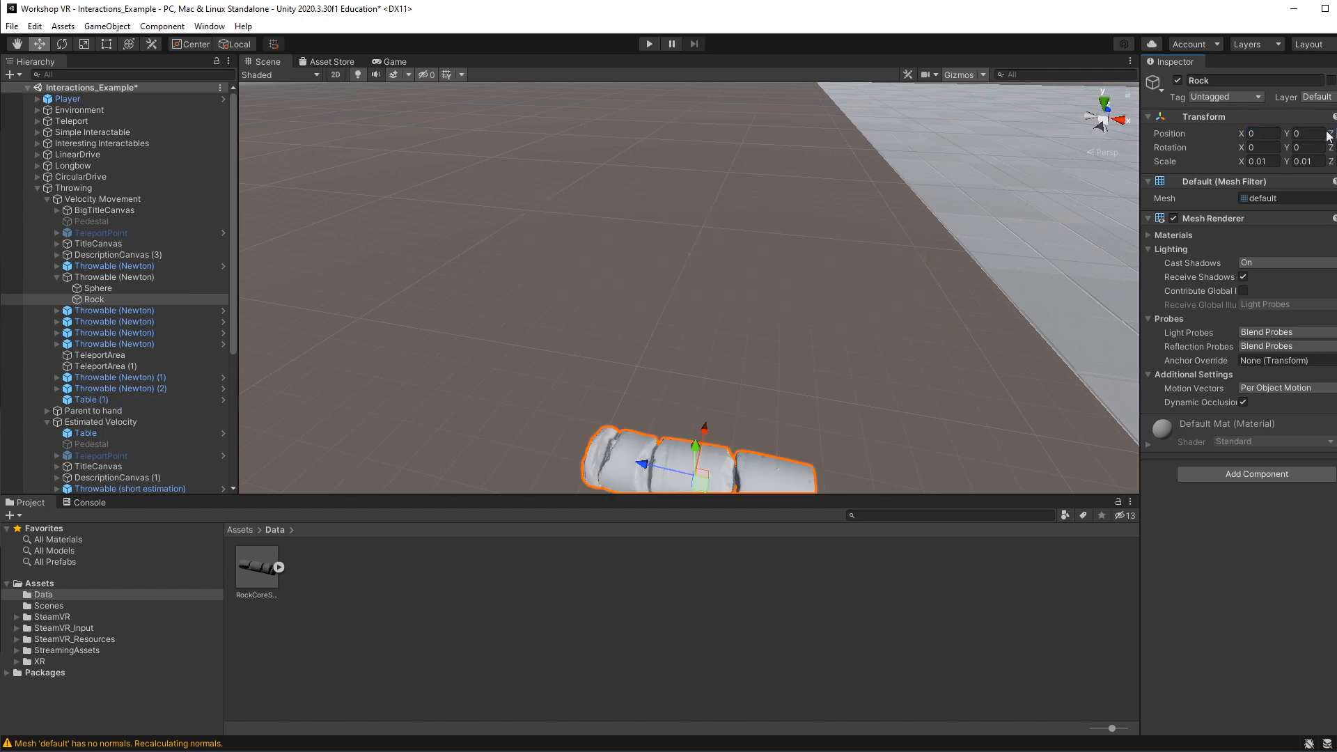
text(0)
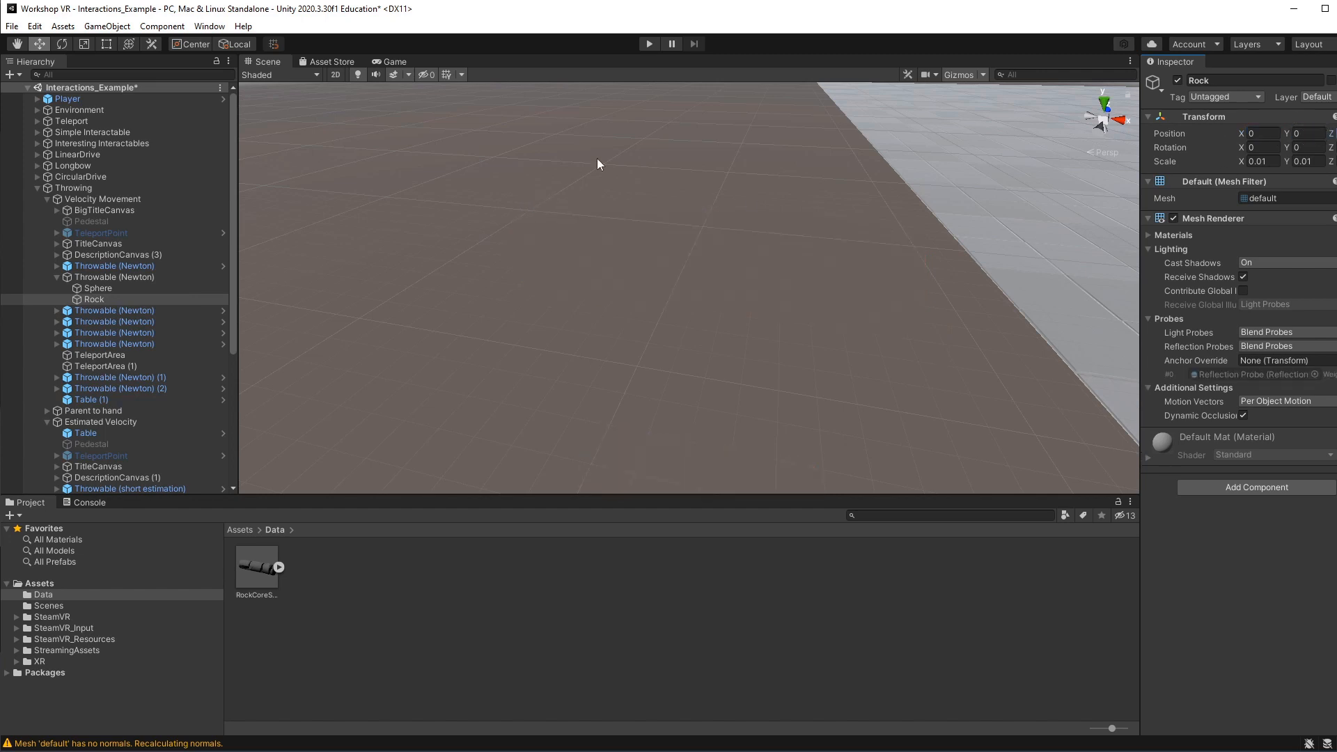
double_click(78, 299)
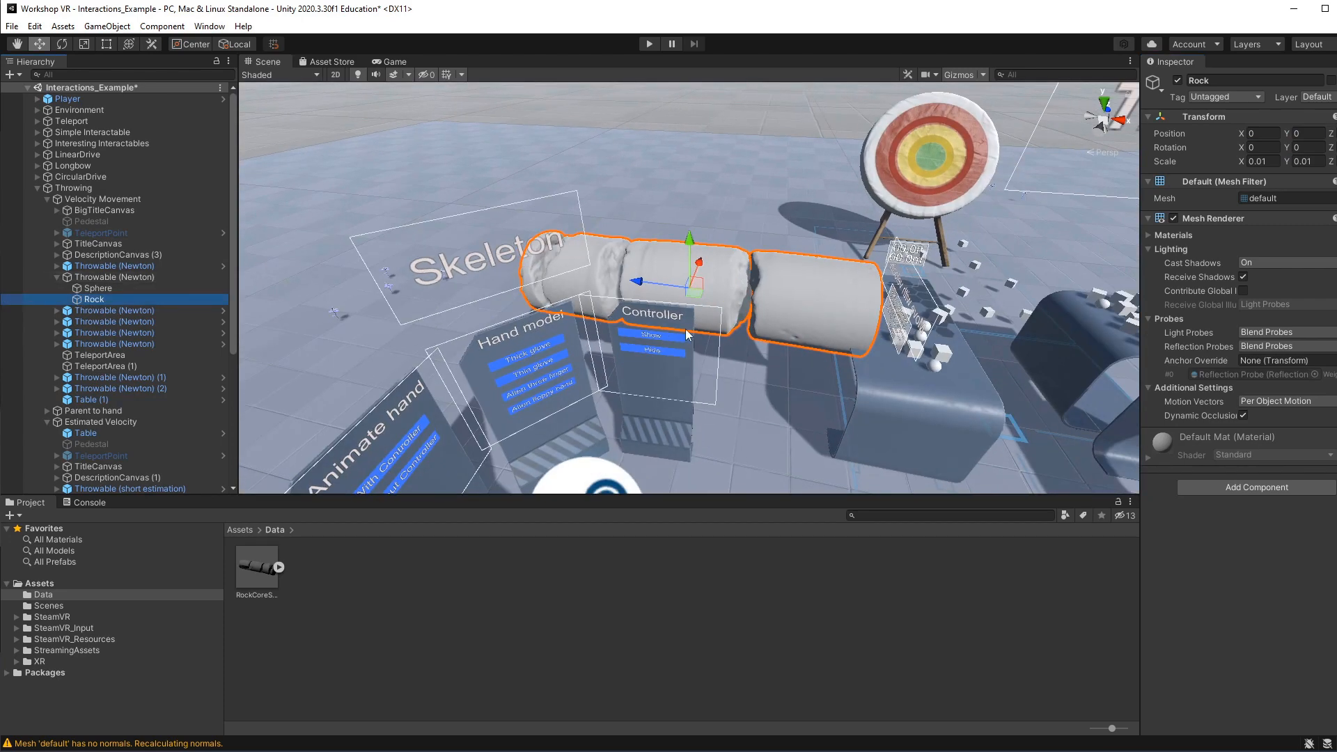
Compare the Rock with the throwable objects on the table and set its scale to 0.001 on the X, Y and Z axes.
click(96, 279)
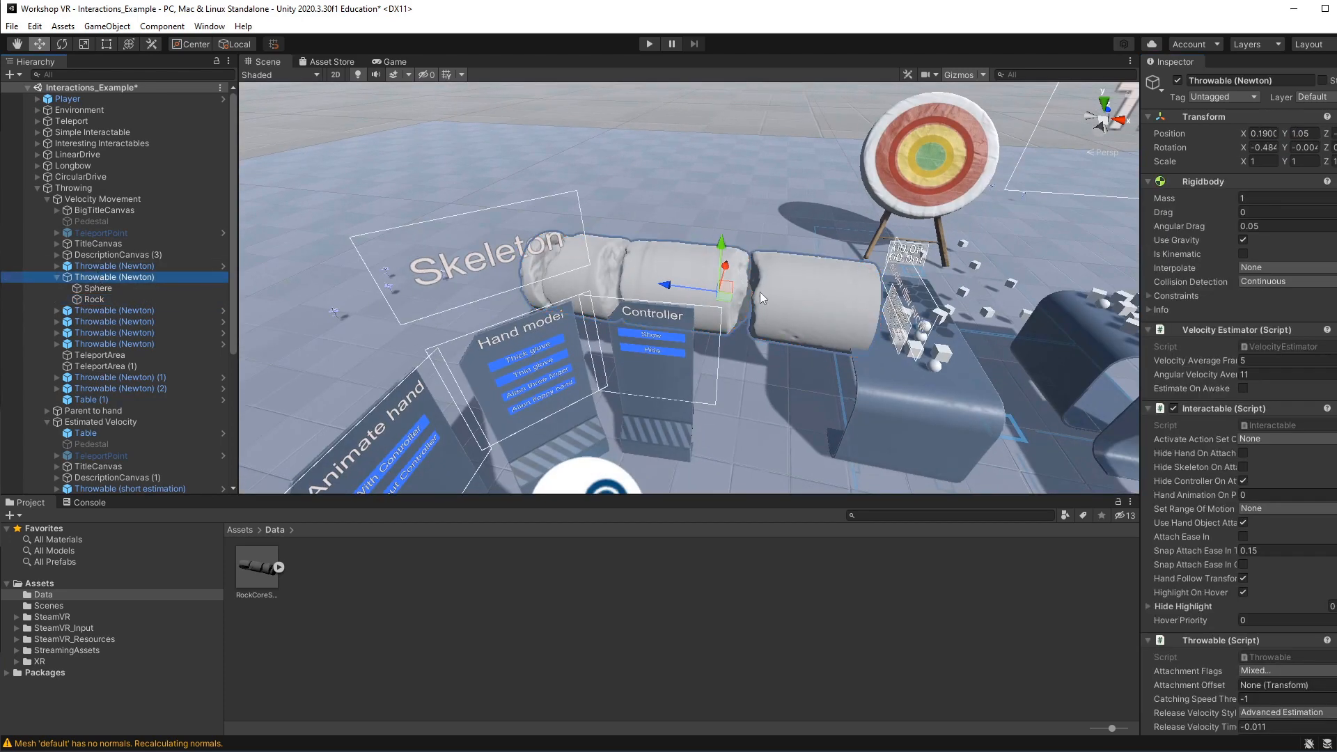
alt+drag(760, 299, 864, 371)
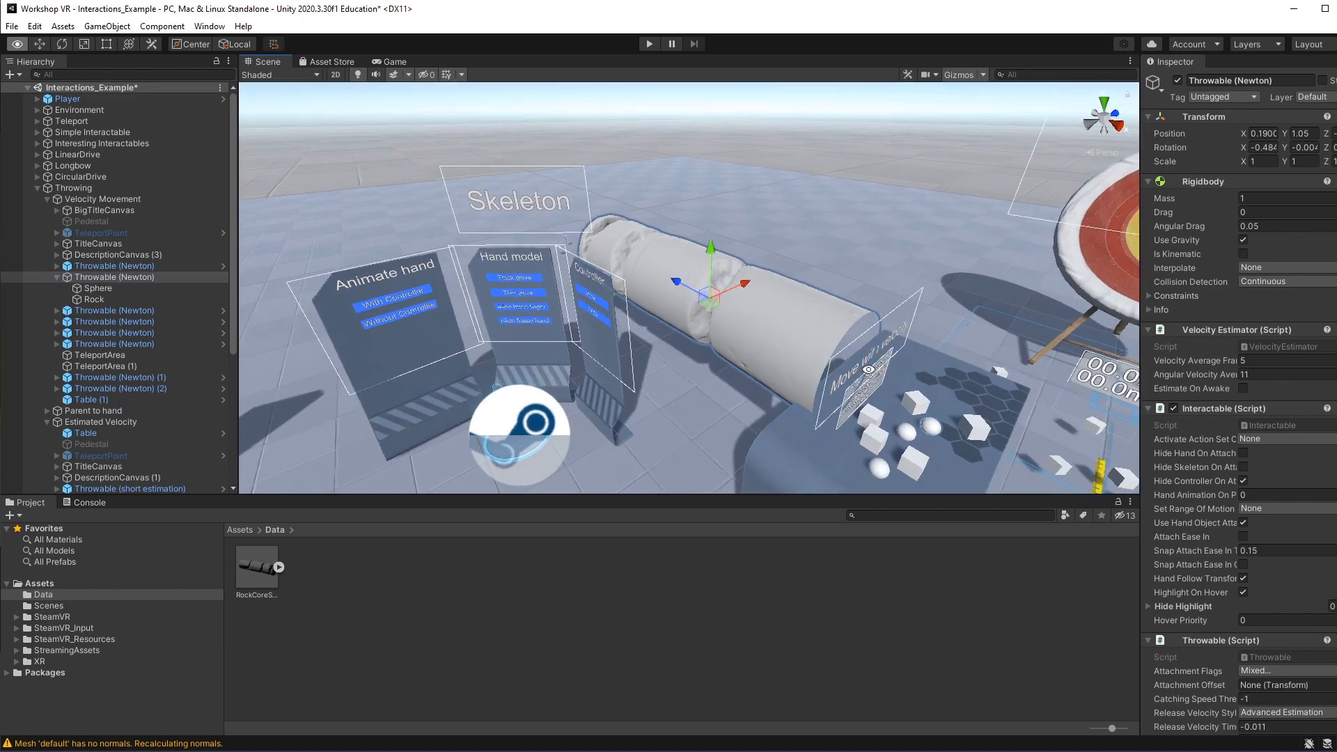
middle_drag(972, 405, 883, 346)
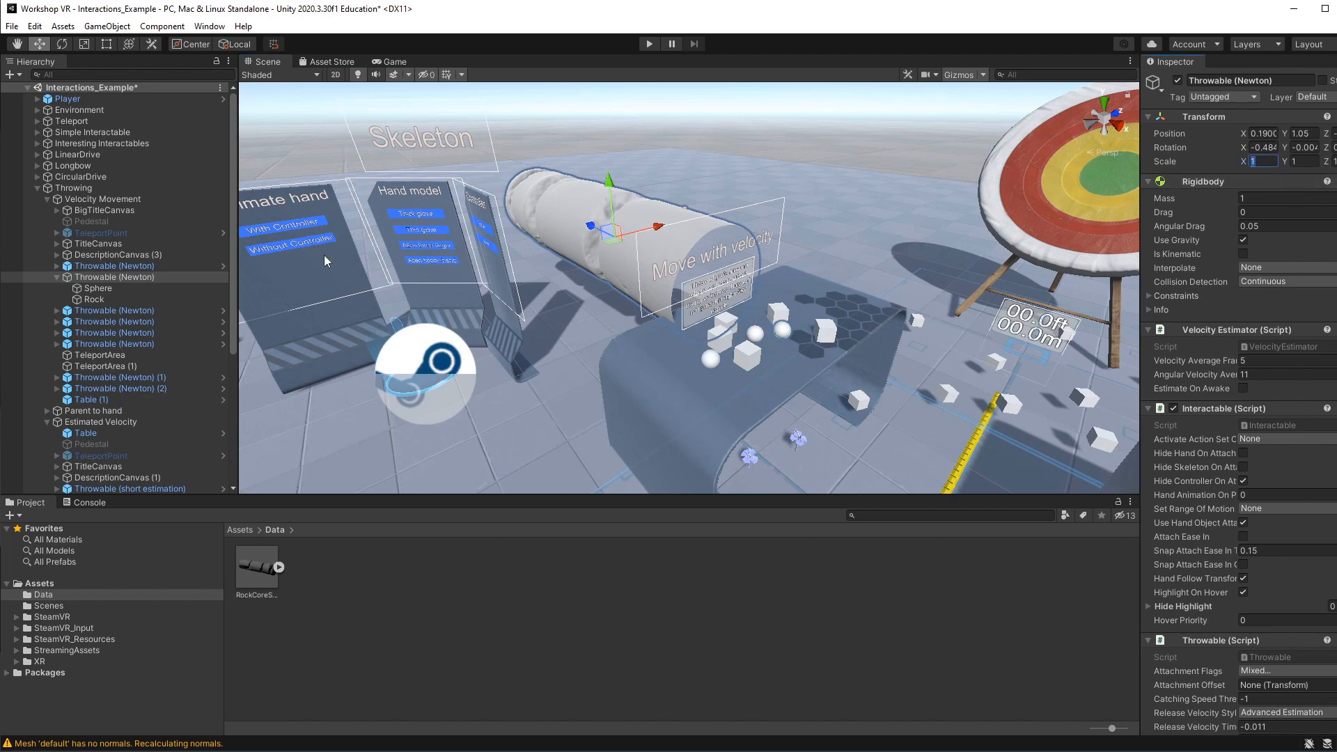
click(91, 301)
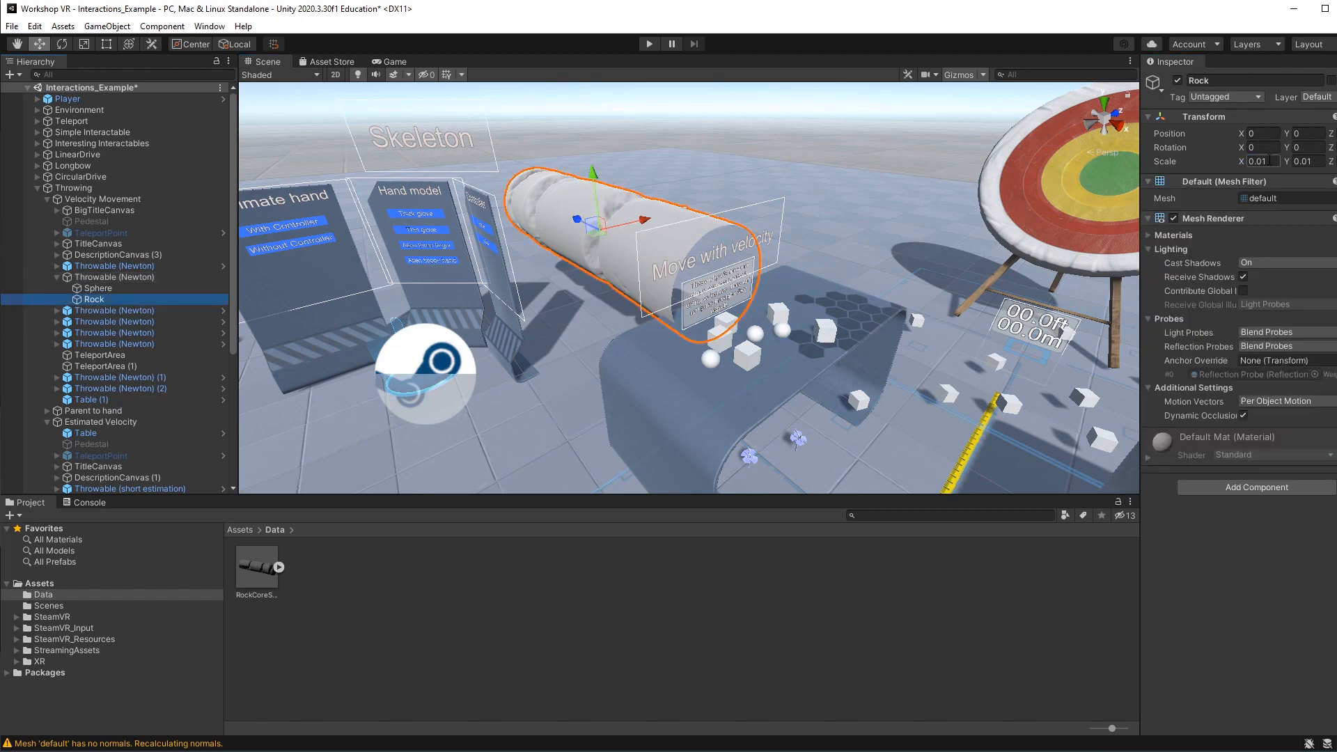
click(1262, 162)
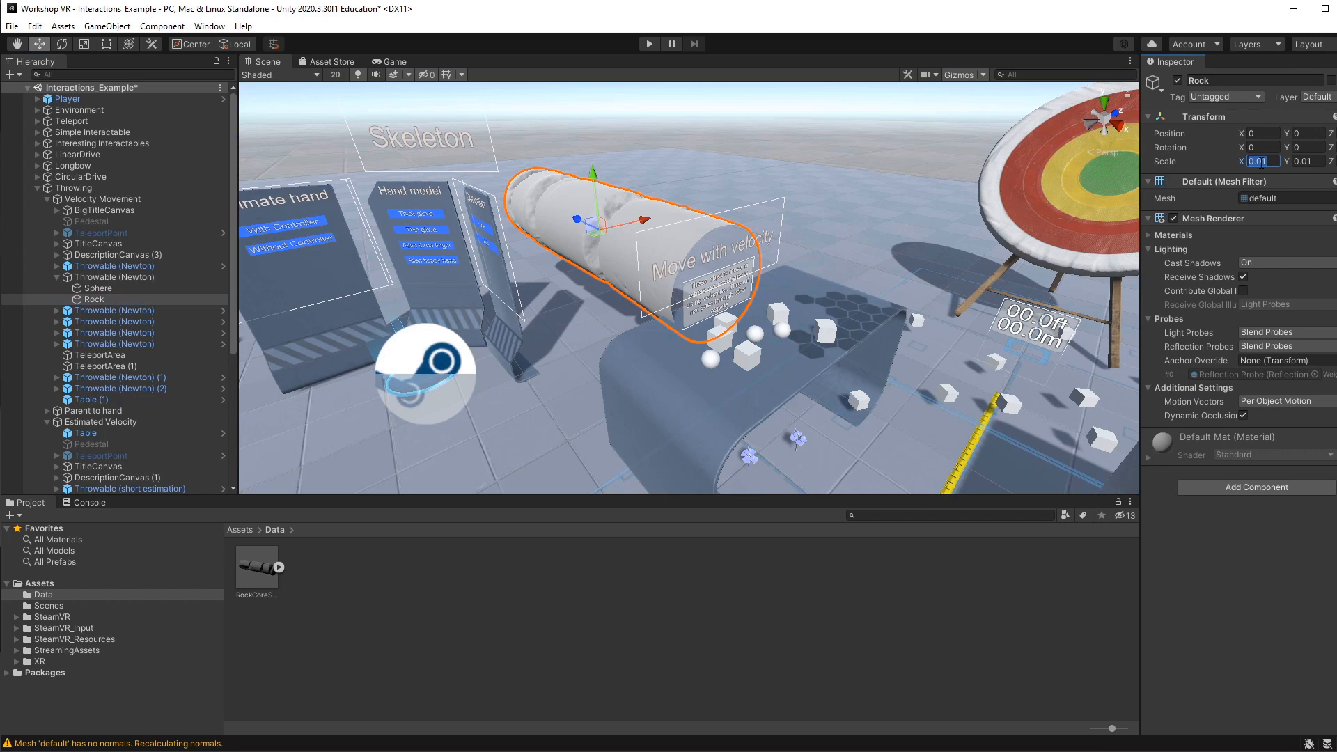
text(0)
key(Tab)
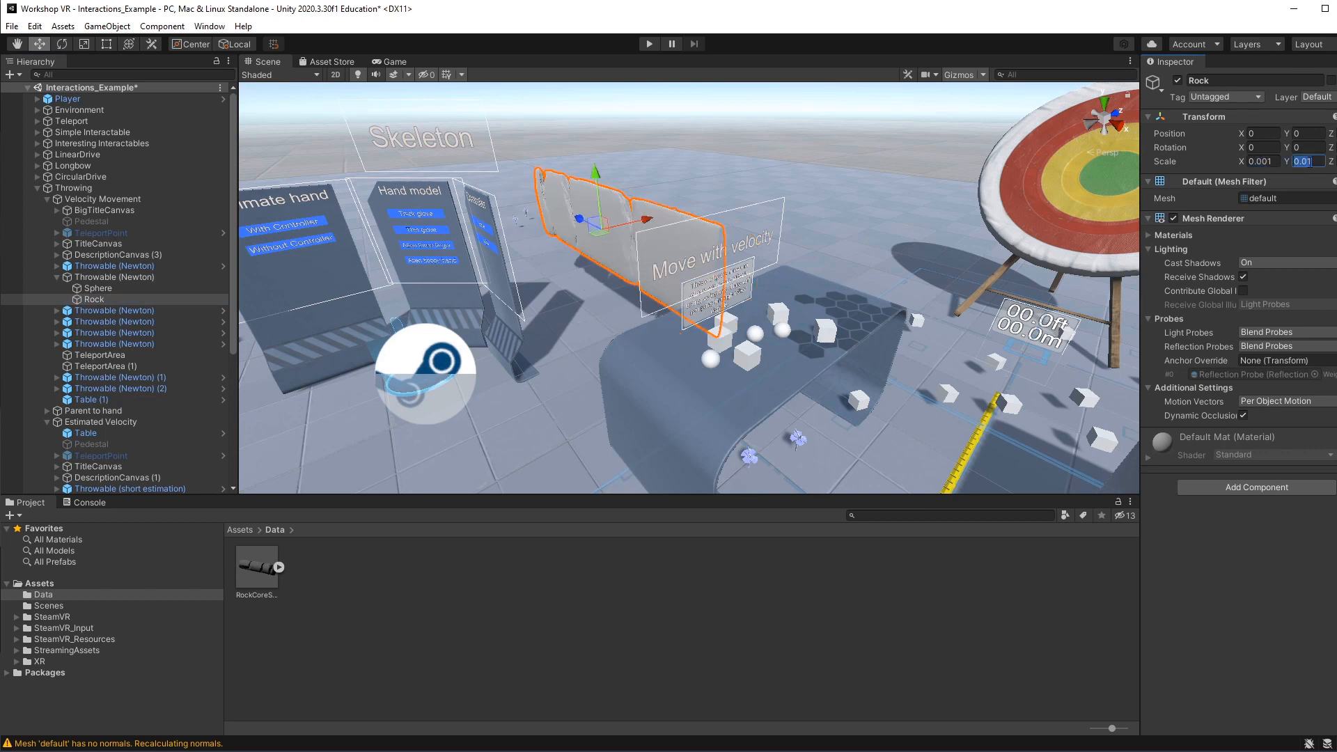
click(1304, 161)
text(0)
key(Tab)
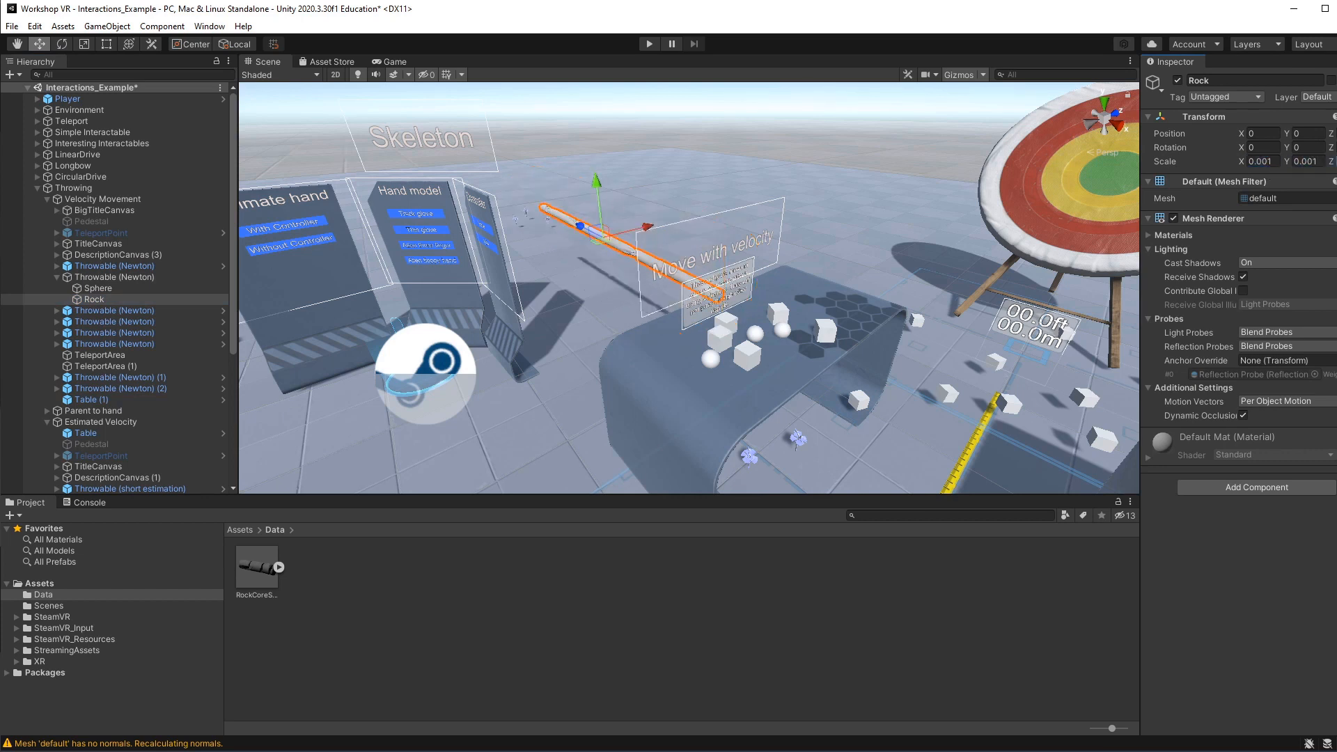
text(0)
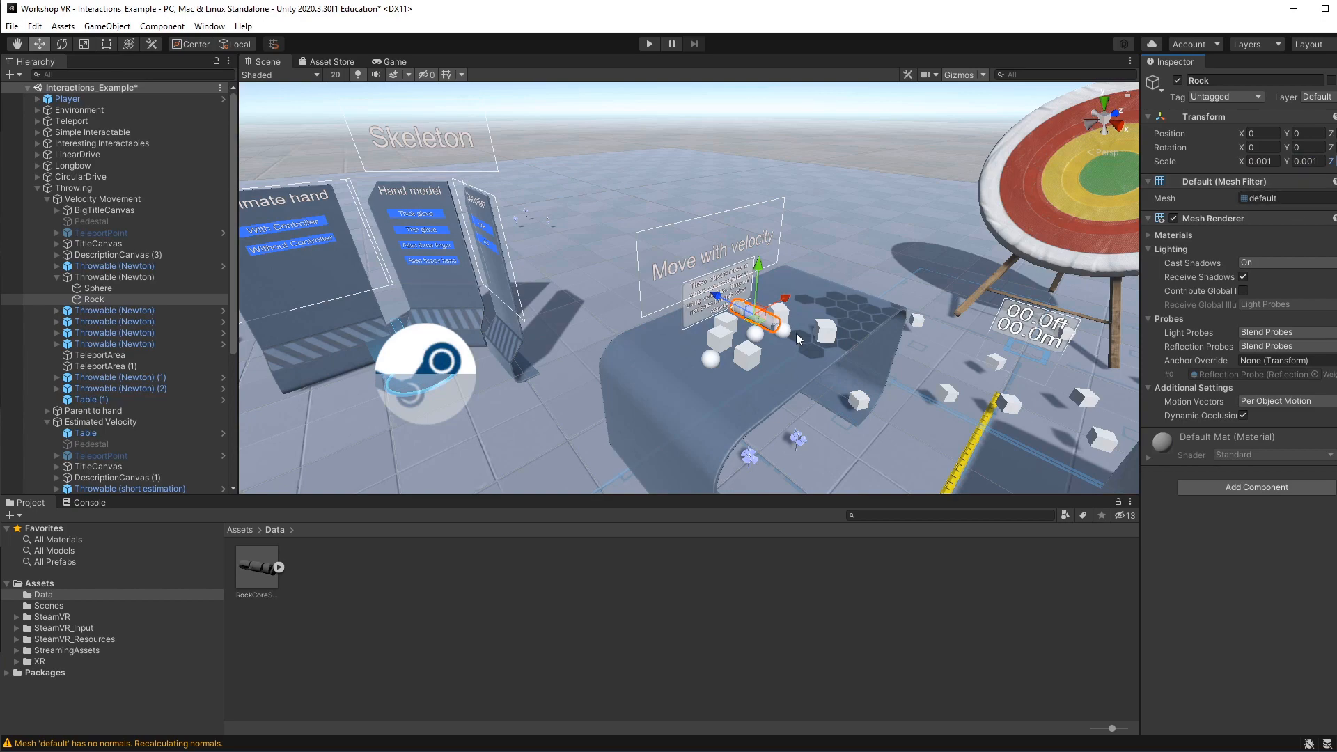
scroll(783, 344, up, 3)
scroll(783, 345, up, 3)
scroll(938, 399, up, 3)
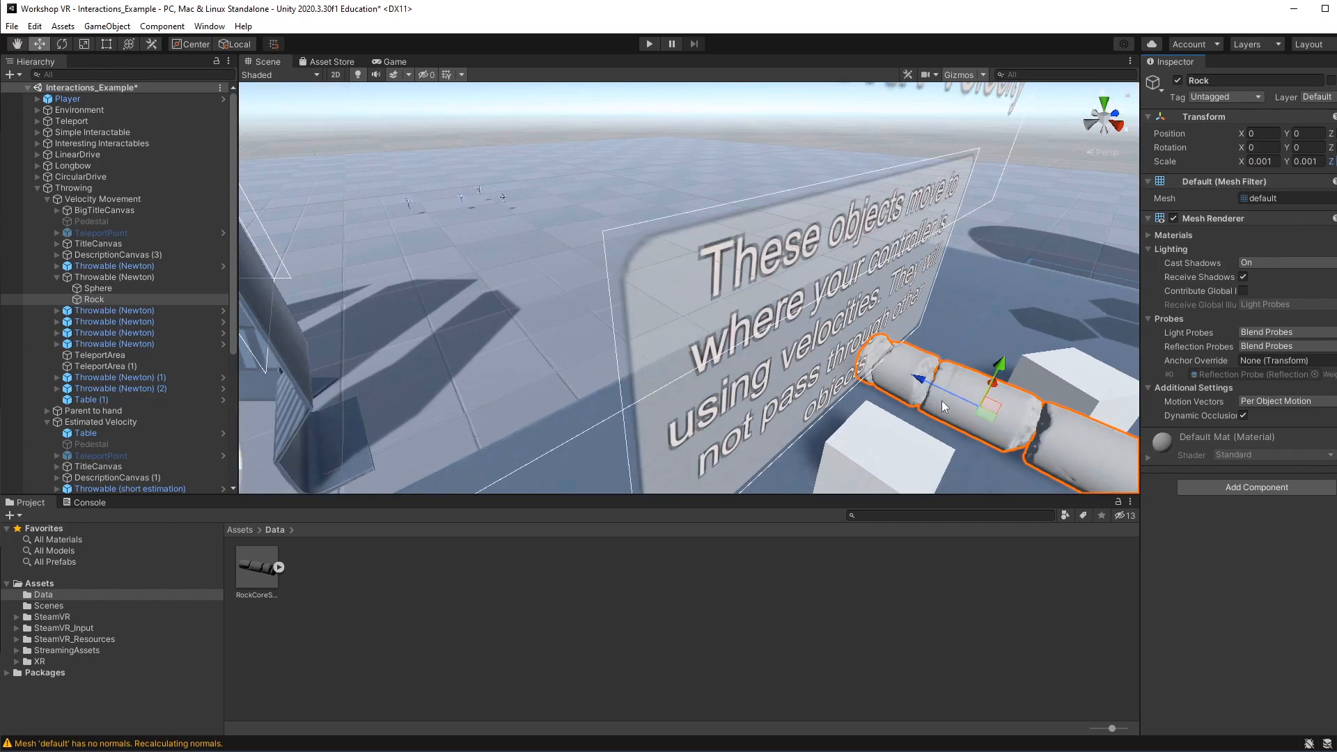
Deactivate the Sphere child of the Throwable (Newton) object that holds the Rock.
scroll(945, 398, down, 4)
alt+drag(970, 399, 858, 390)
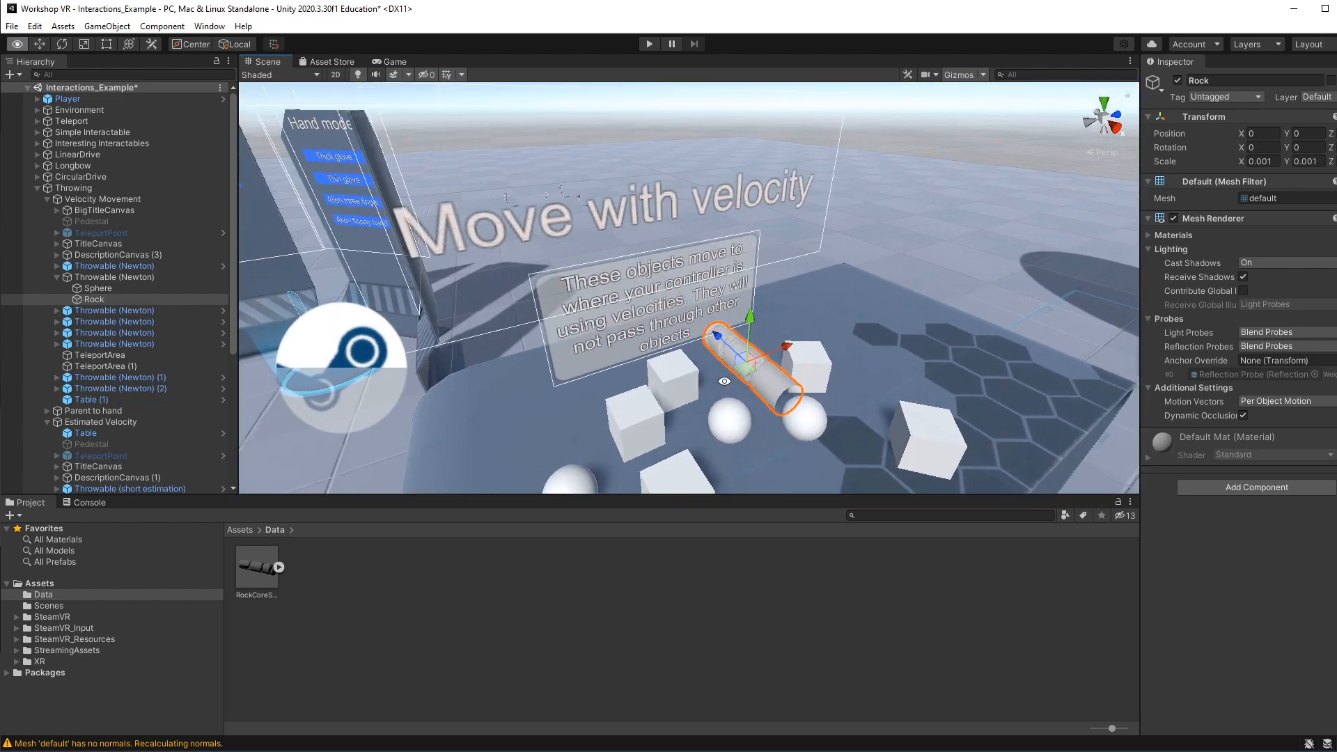
click(858, 390)
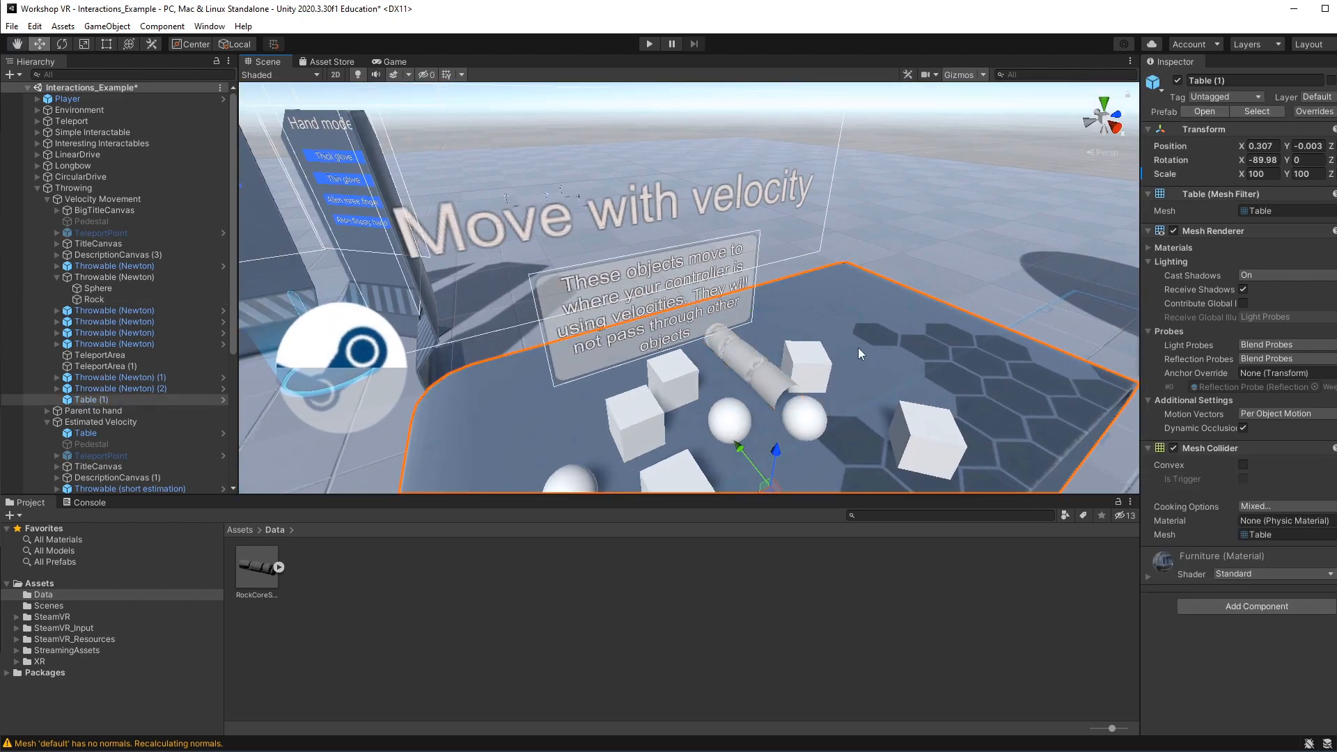
scroll(861, 346, down, 3)
scroll(861, 343, up, 4)
alt+drag(808, 367, 752, 303)
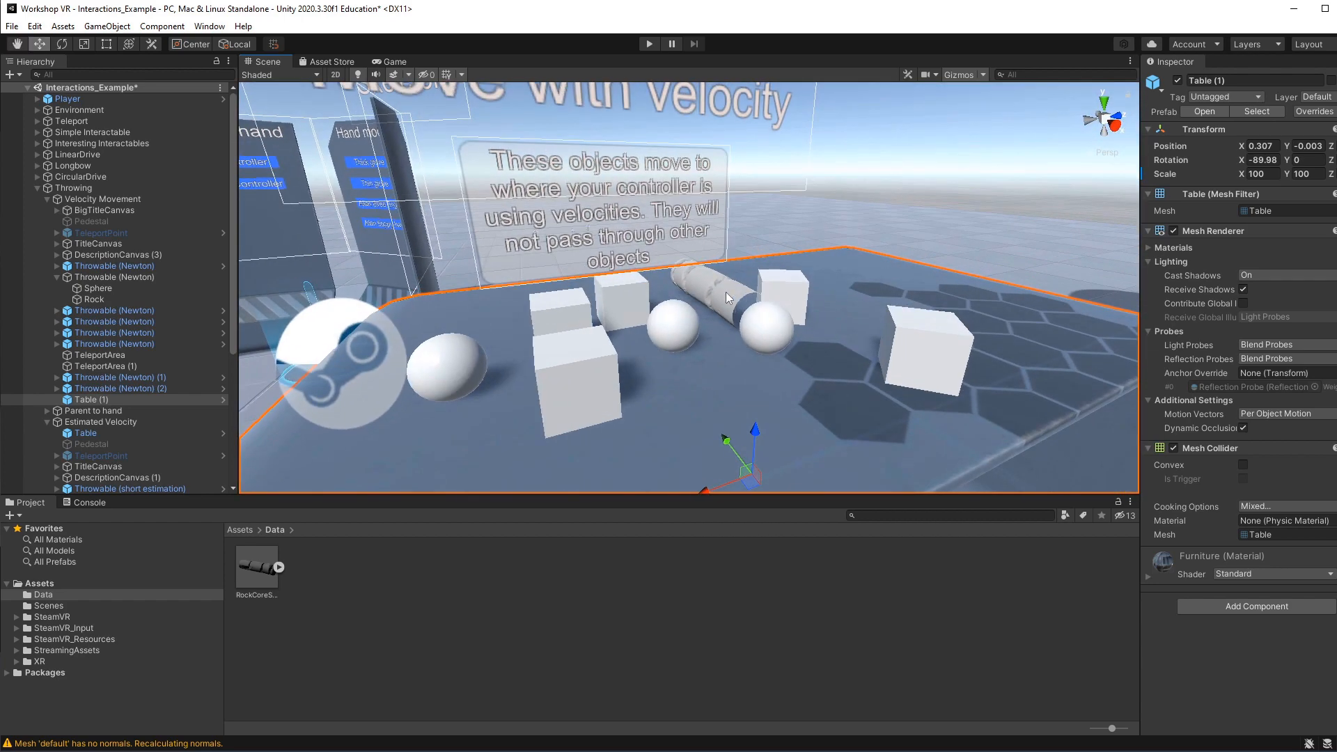
click(746, 298)
click(779, 337)
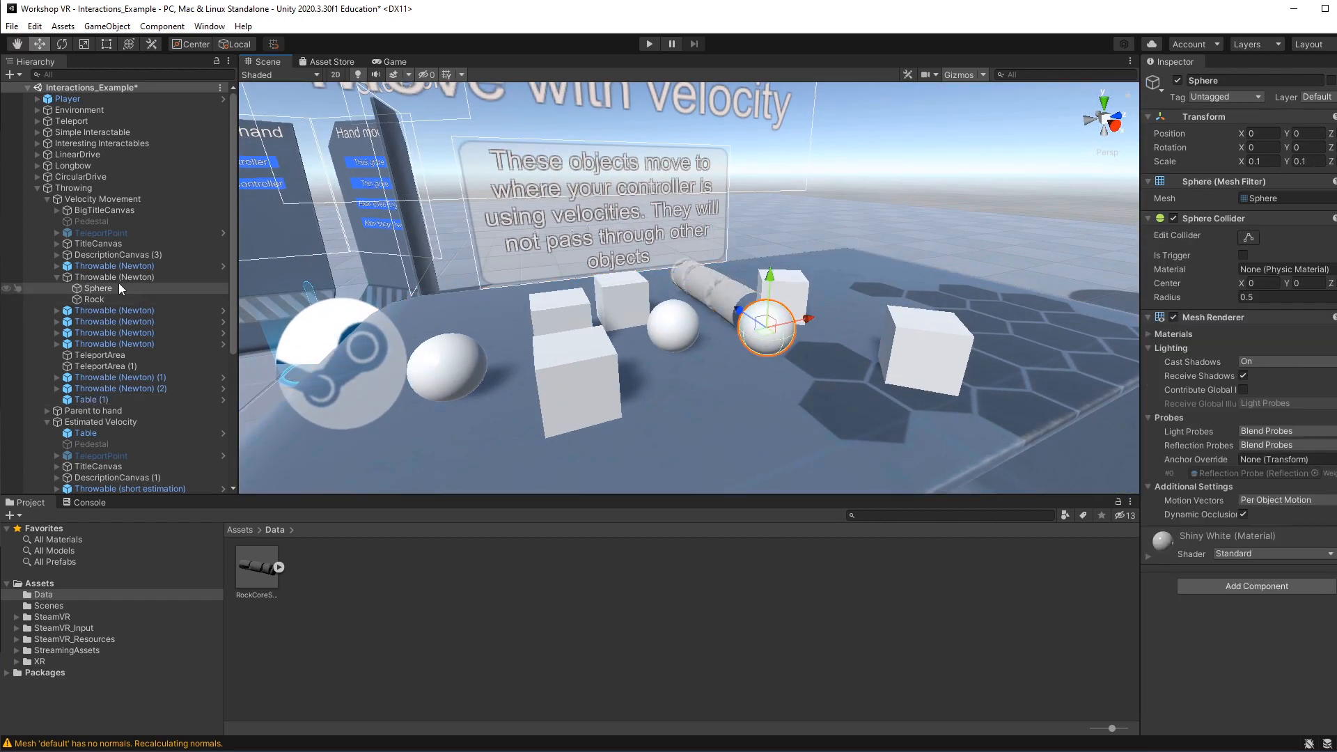
click(108, 278)
drag(718, 293, 878, 399)
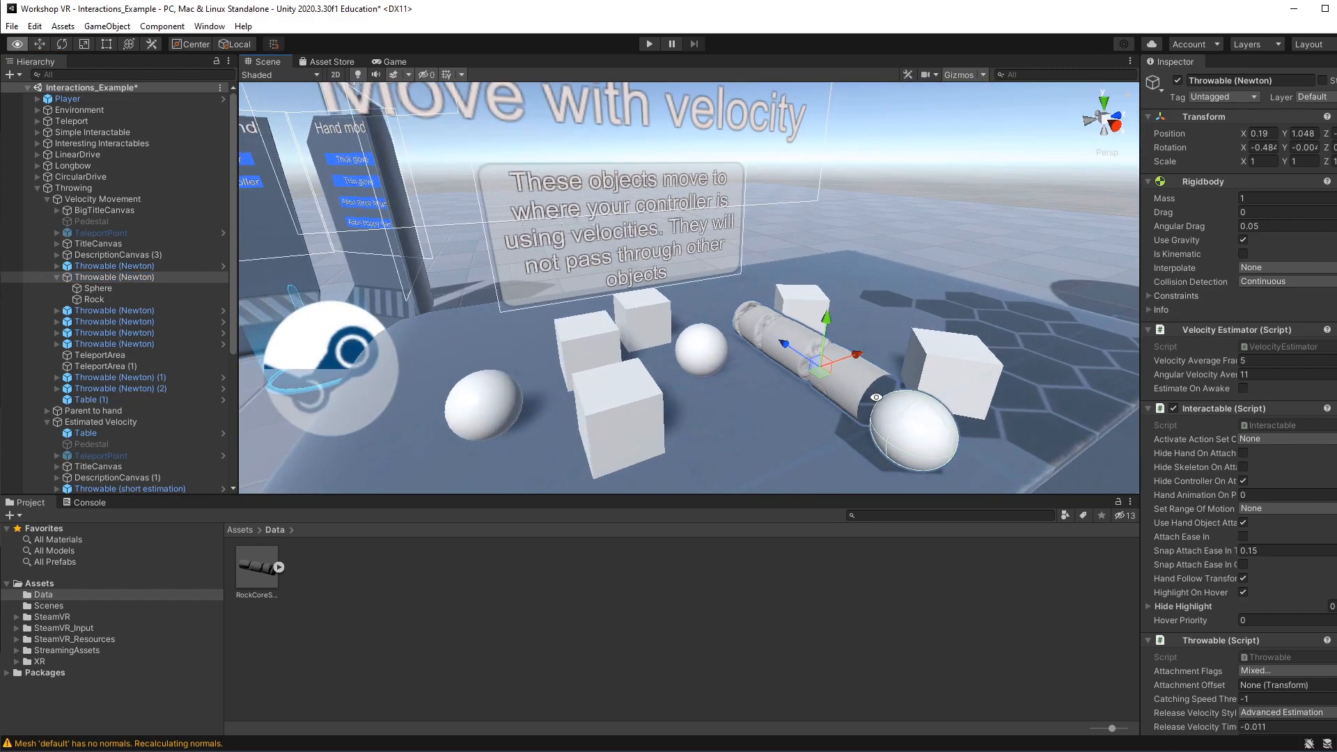
click(94, 288)
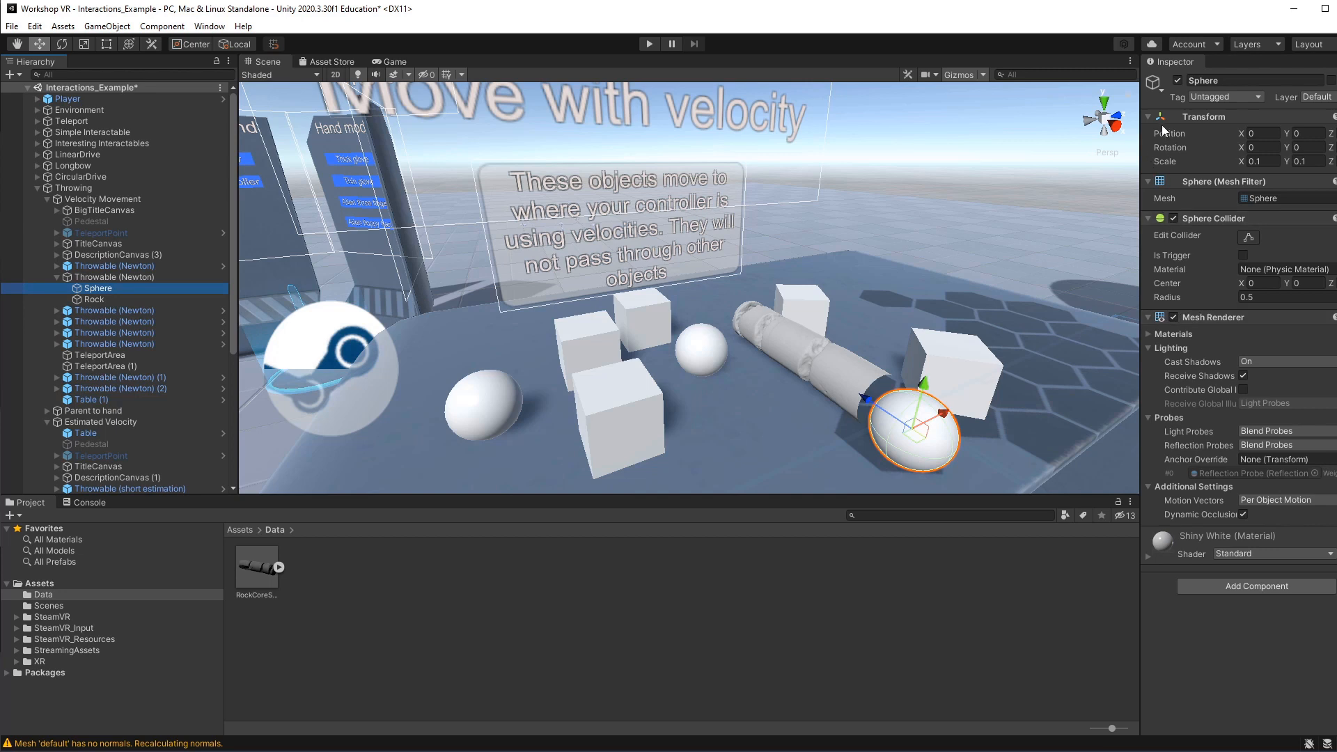
click(1178, 81)
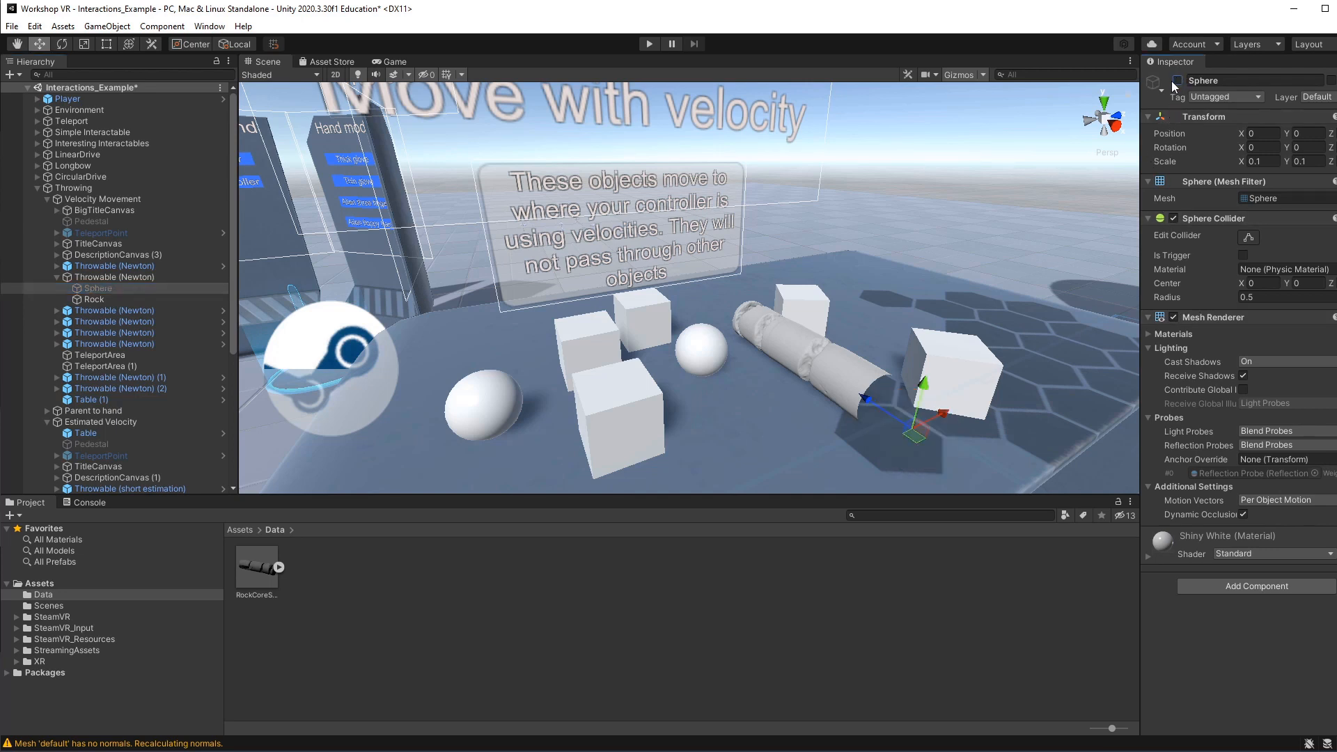
Add a Capsule Collider component to the Rock object.
click(99, 300)
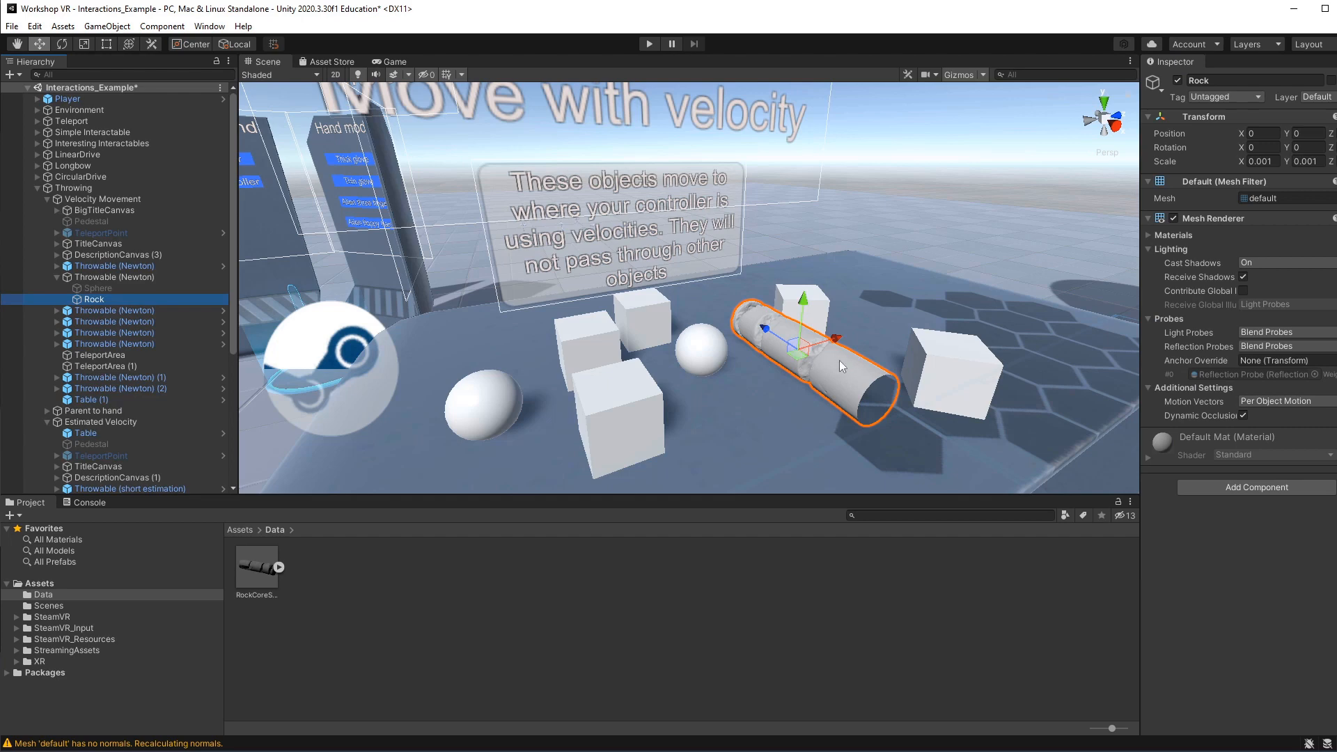
alt+drag(888, 360, 843, 366)
click(91, 288)
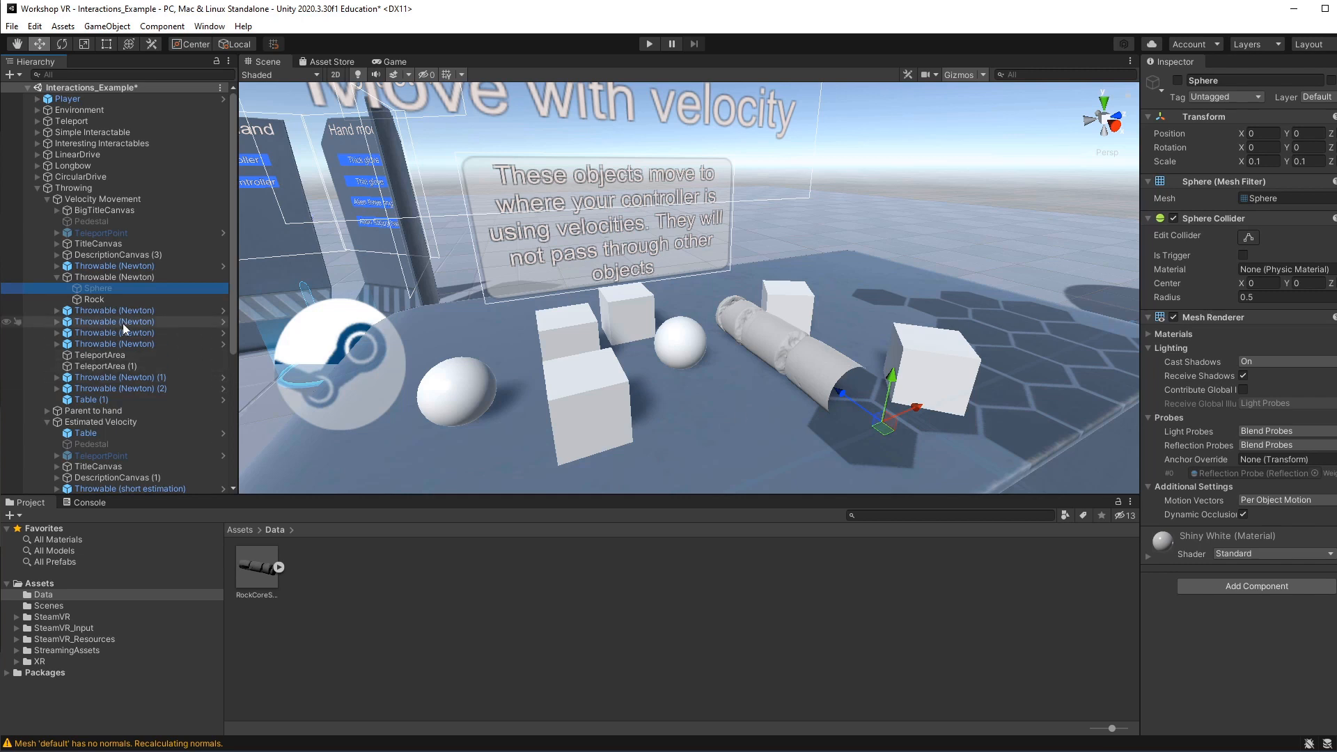
click(93, 299)
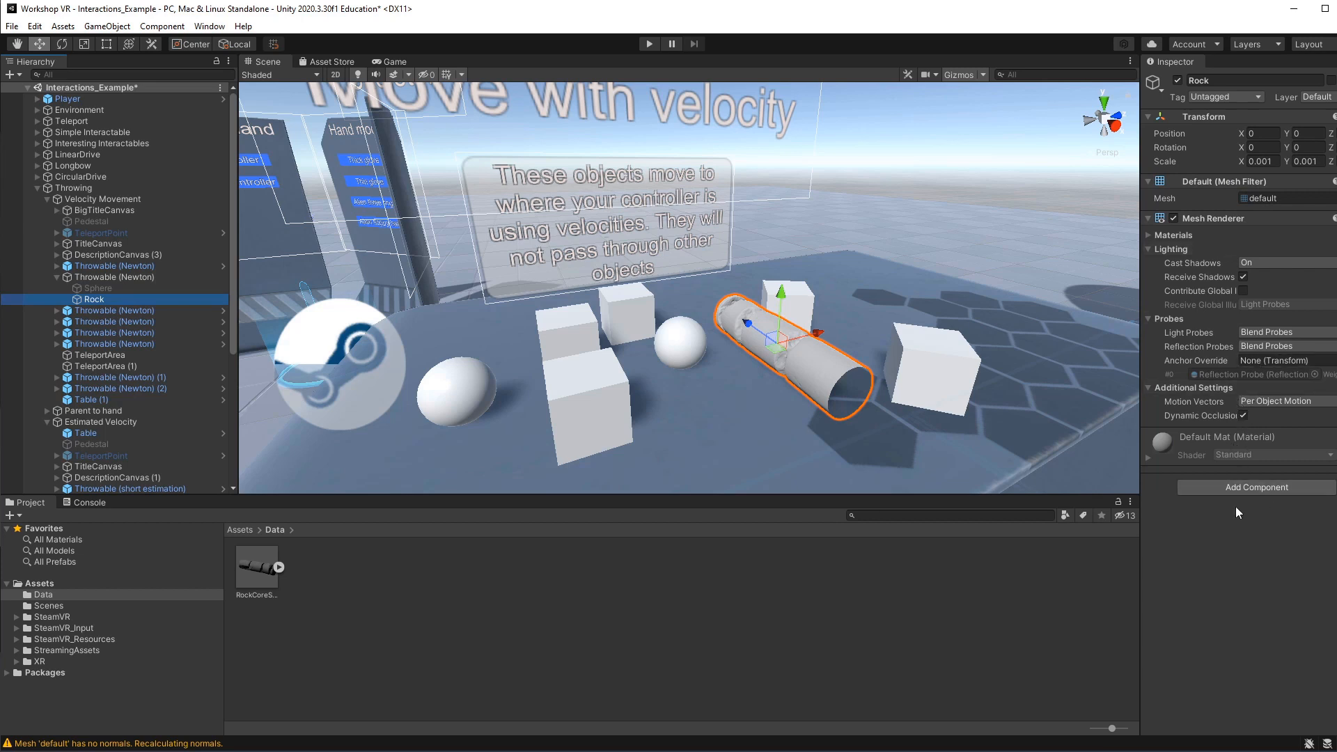
click(1256, 491)
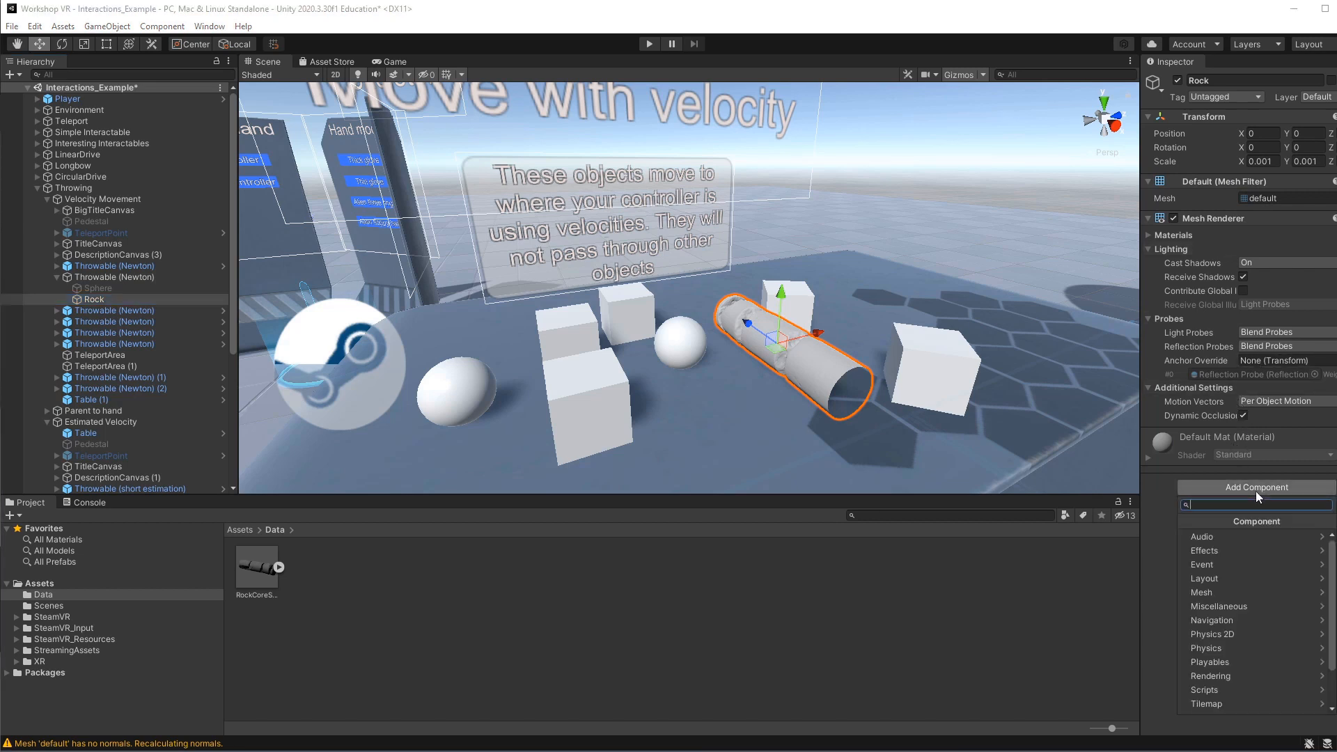
text(collid)
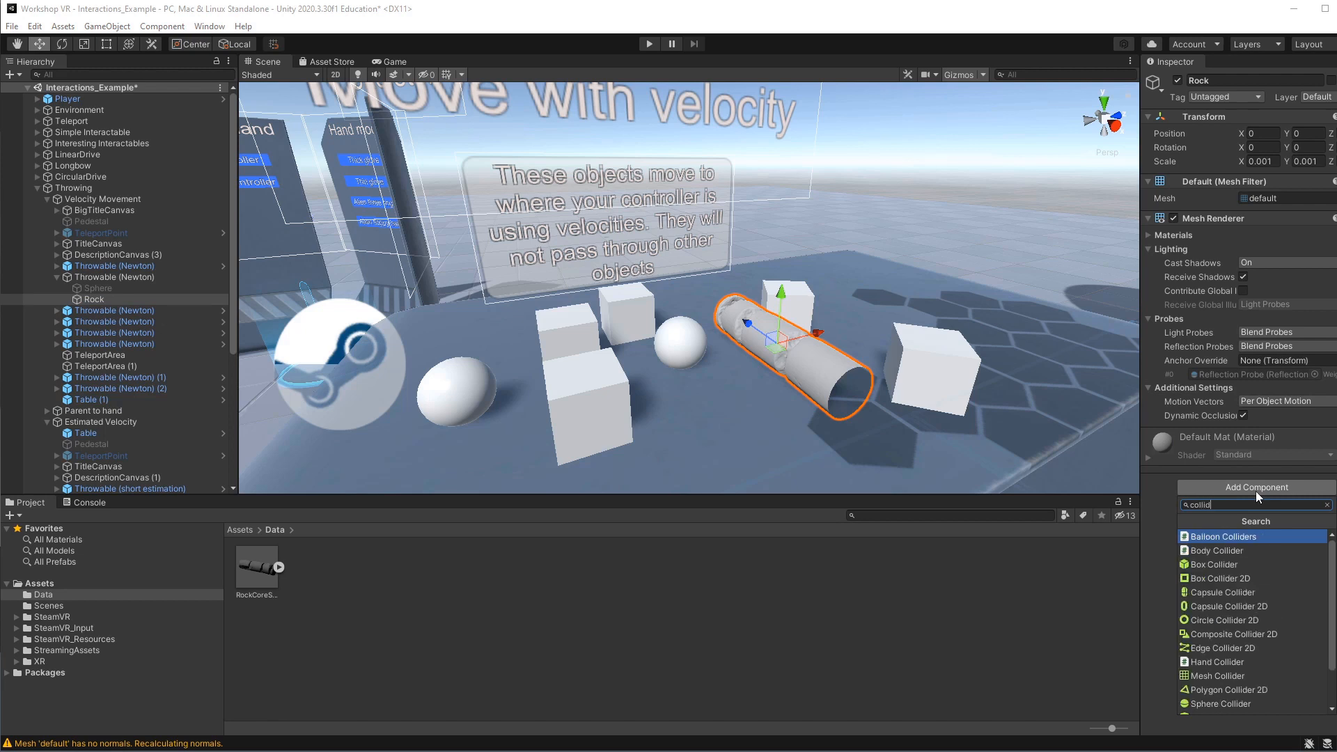
click(1237, 593)
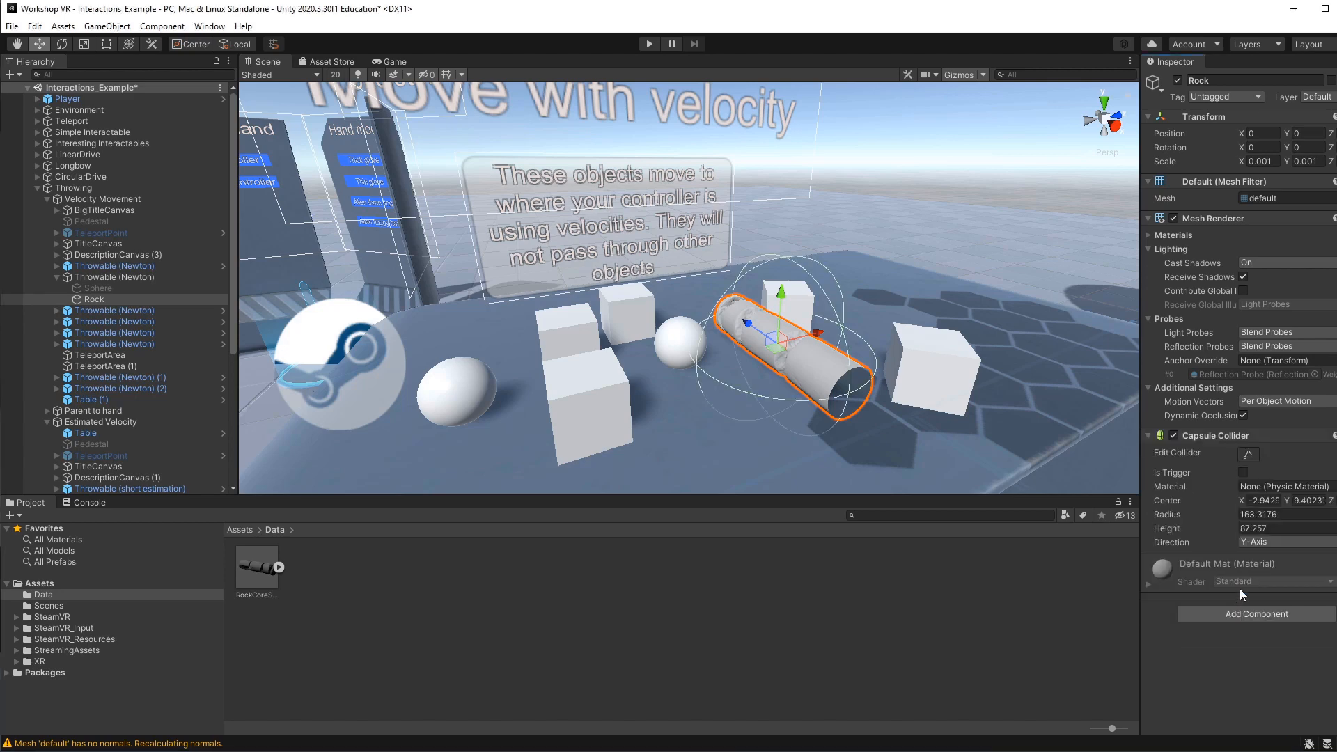
Reshape the Rock's capsule collider freehand in the scene to a radius of about 55.5 and a height of about 345.8.
alt+drag(829, 395, 928, 383)
click(876, 312)
click(859, 364)
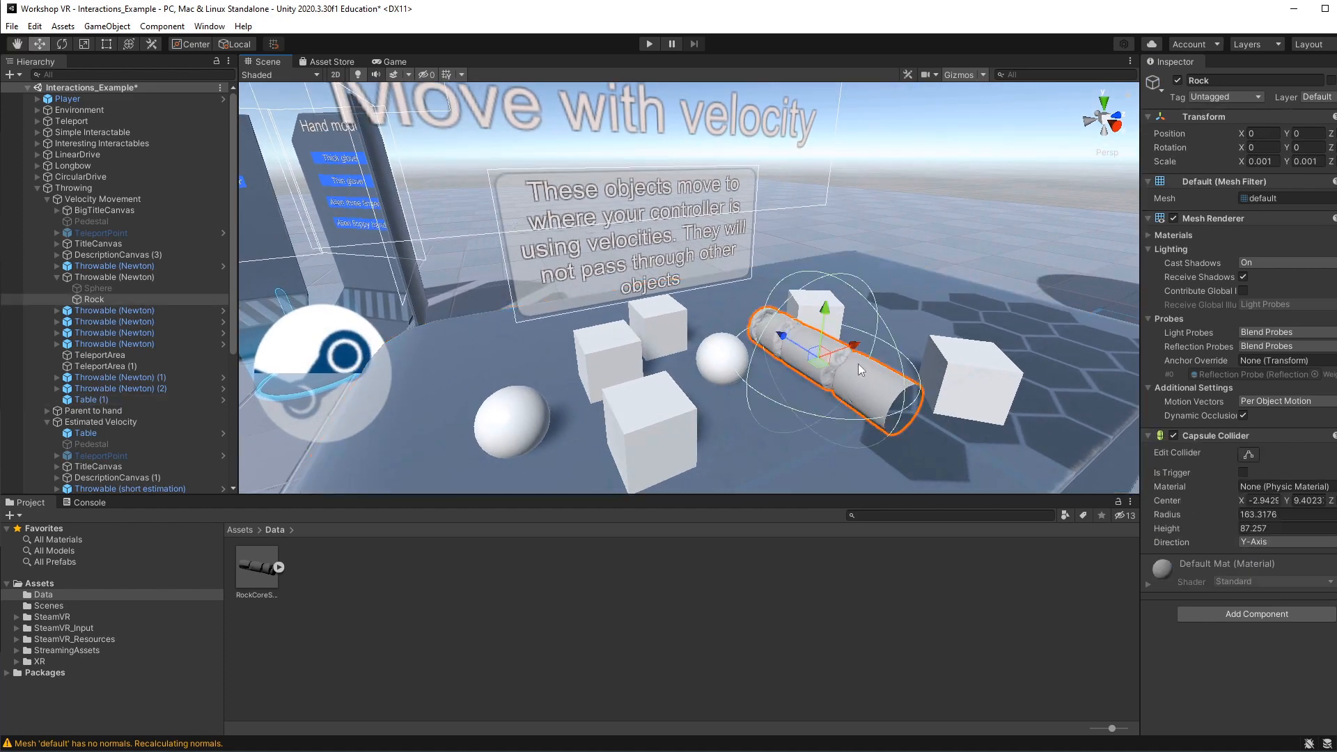
click(1247, 457)
drag(747, 391, 733, 383)
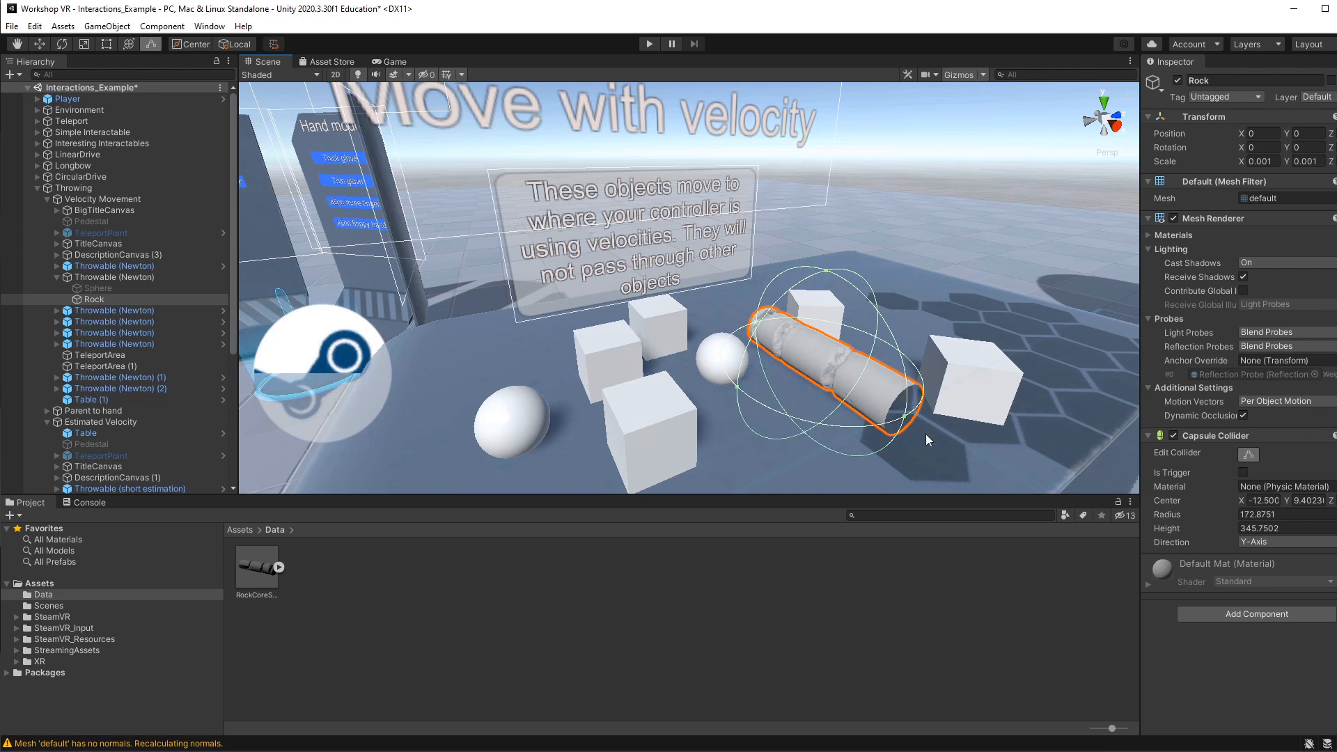
drag(907, 421, 836, 397)
alt+drag(909, 373, 753, 271)
mouse_move(755, 360)
mouse_down()
mouse_move(743, 379)
mouse_move(777, 380)
mouse_move(765, 374)
mouse_up()
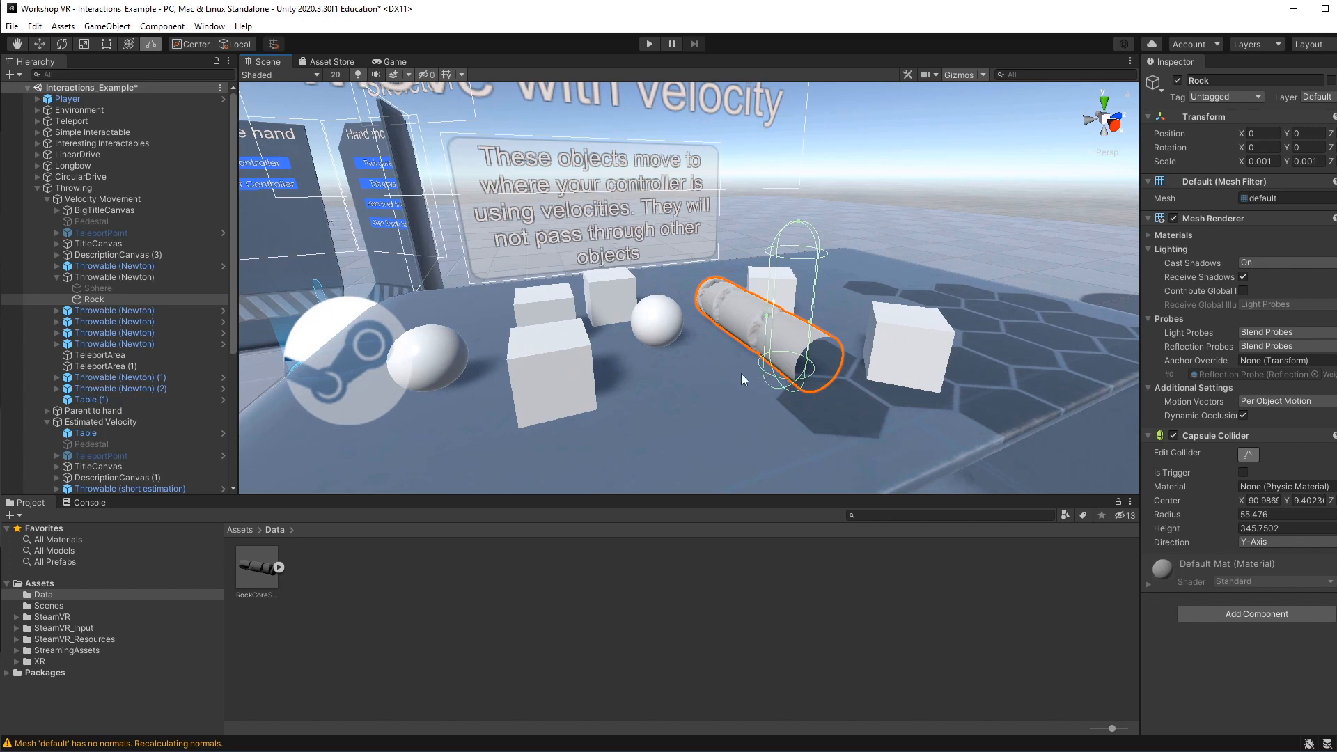
Try the X-Axis direction for the Rock's capsule collider, and set it to Z-Axis to follow the core's length.
click(1272, 541)
click(1277, 558)
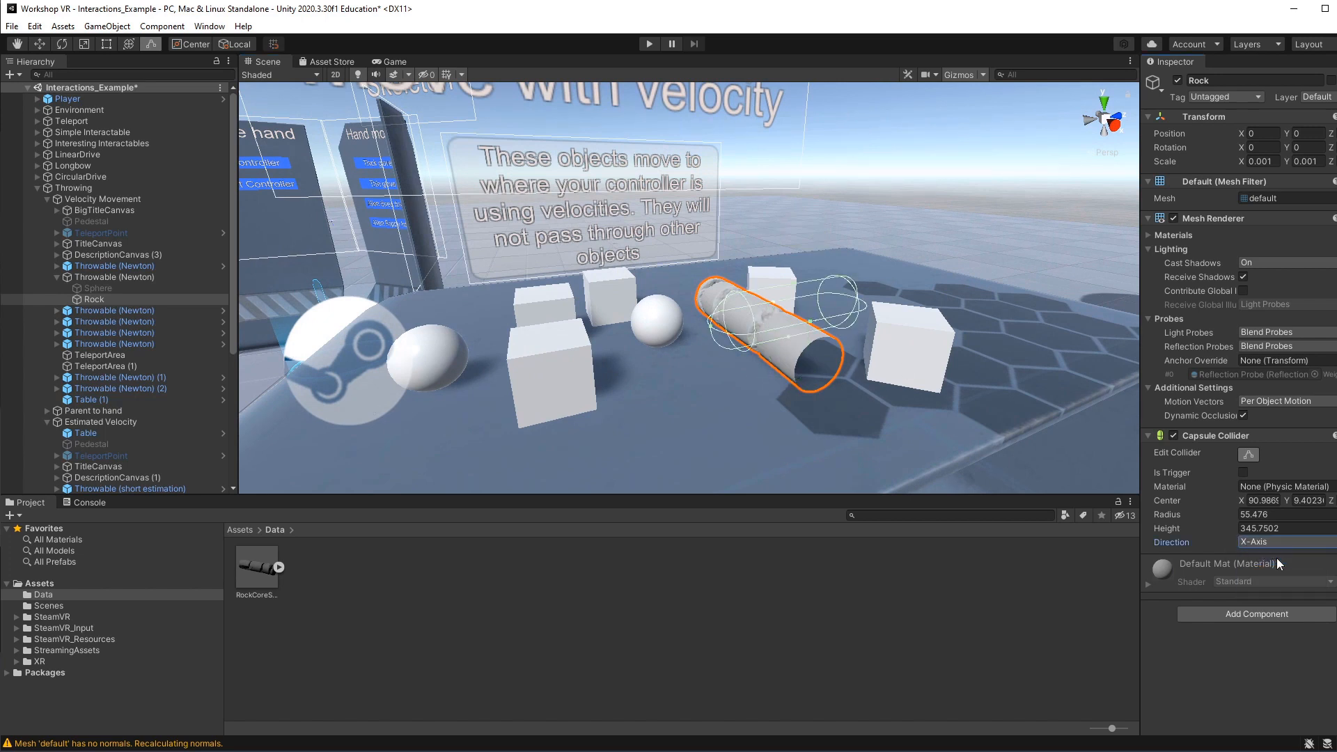
click(1289, 541)
click(1277, 586)
alt+drag(921, 354, 934, 381)
scroll(935, 381, up, 6)
scroll(992, 393, down, 5)
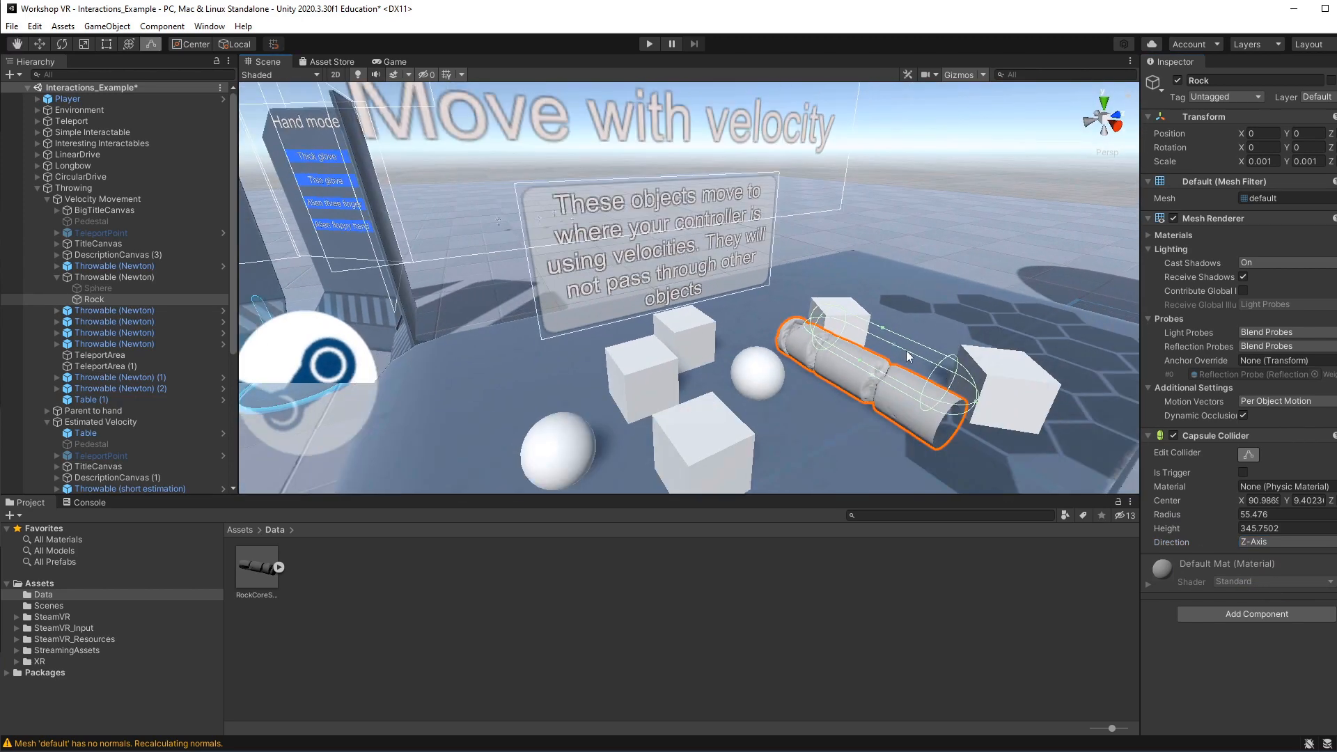
Fit the capsule collider around the Rock with a radius of about 57 and its center X at 0.7.
alt+drag(906, 354, 732, 371)
middle_drag(769, 353, 676, 380)
scroll(681, 400, up, 3)
scroll(677, 379, up, 3)
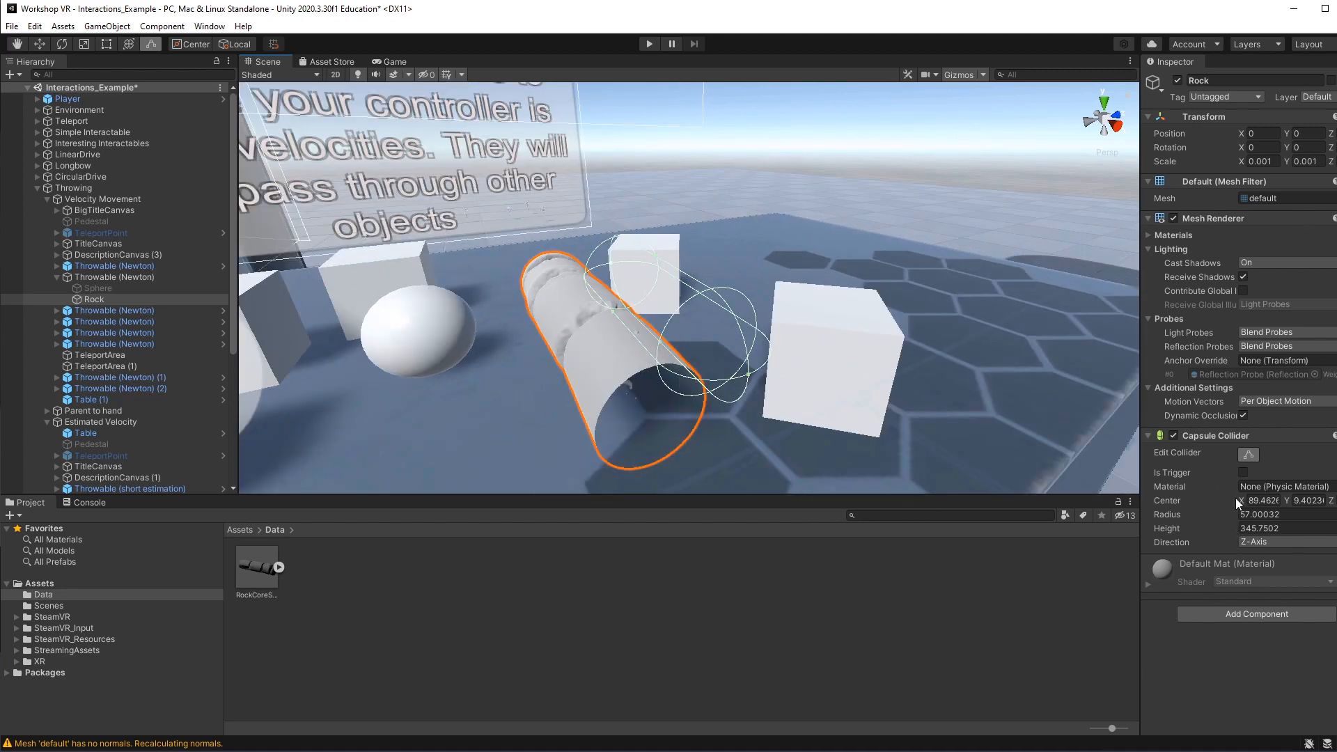
alt+drag(766, 388, 891, 388)
middle_drag(941, 387, 686, 303)
alt+drag(822, 380, 865, 380)
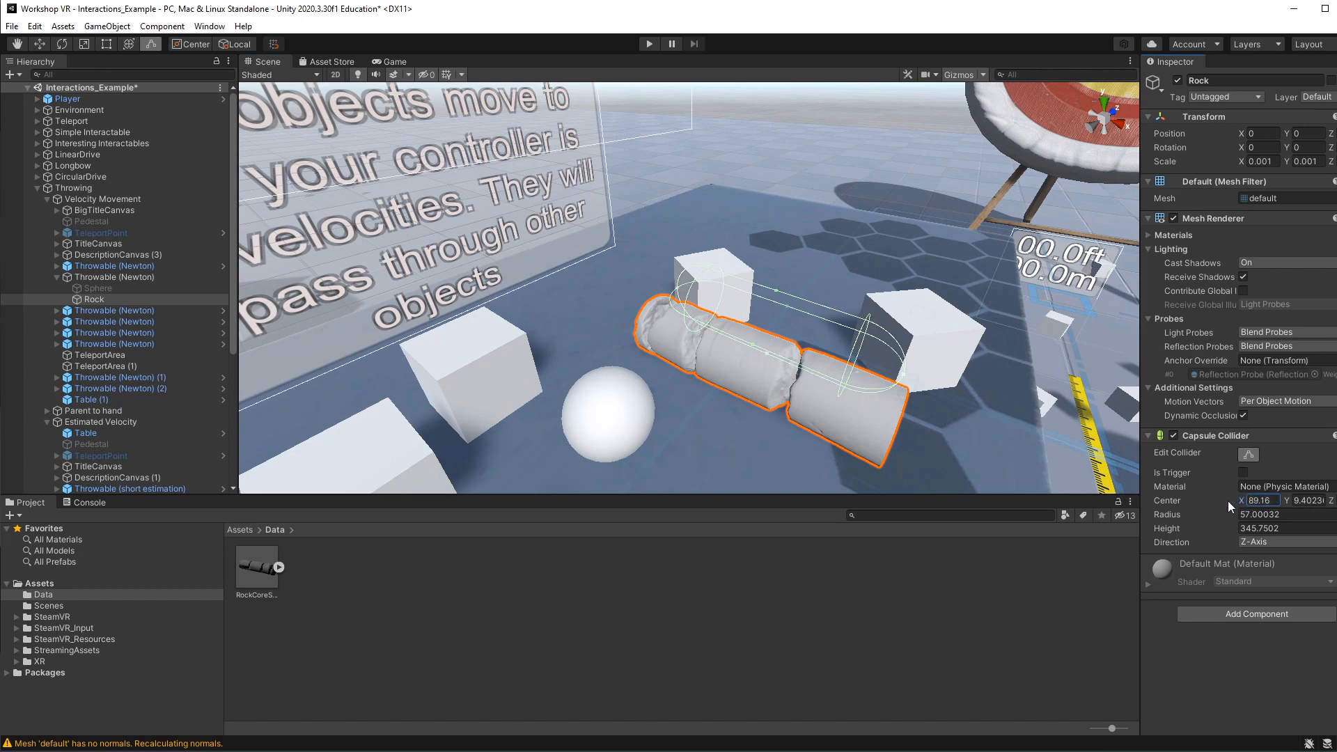
drag(1241, 499, 1164, 500)
alt+drag(867, 383, 802, 375)
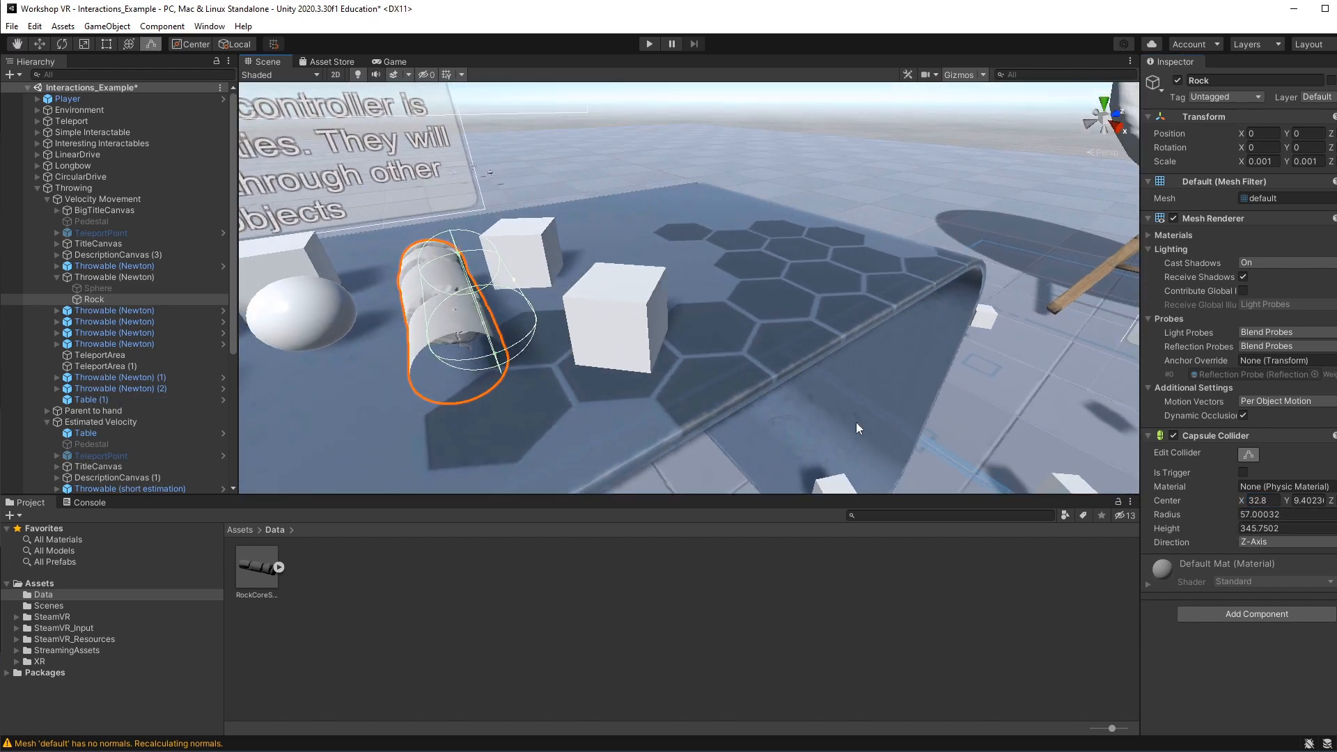
drag(1240, 498, 1205, 500)
alt+drag(453, 390, 502, 354)
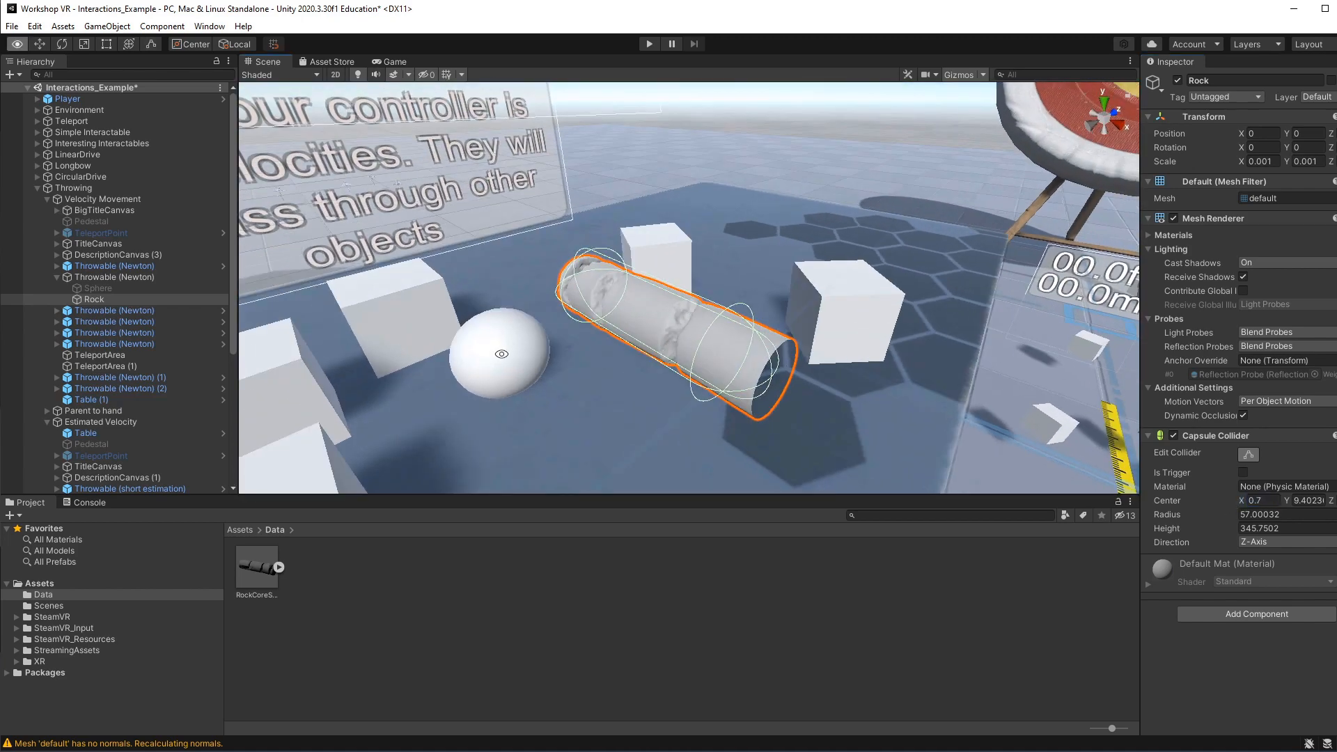
mouse_move(695, 336)
alt+mouse_down()
mouse_move(730, 380)
mouse_move(705, 337)
alt+mouse_up()
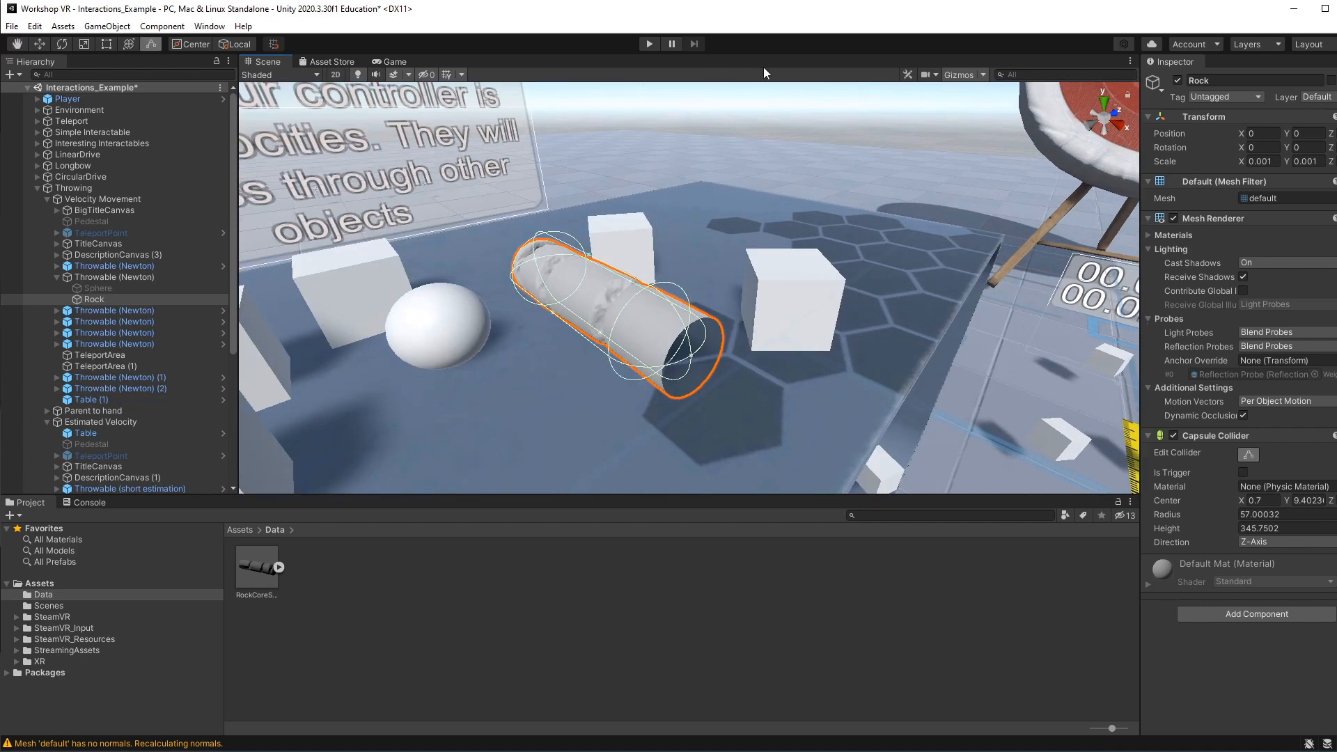
Run the scene in Play mode to test the Rock throwable in VR, and stop the playback.
click(667, 157)
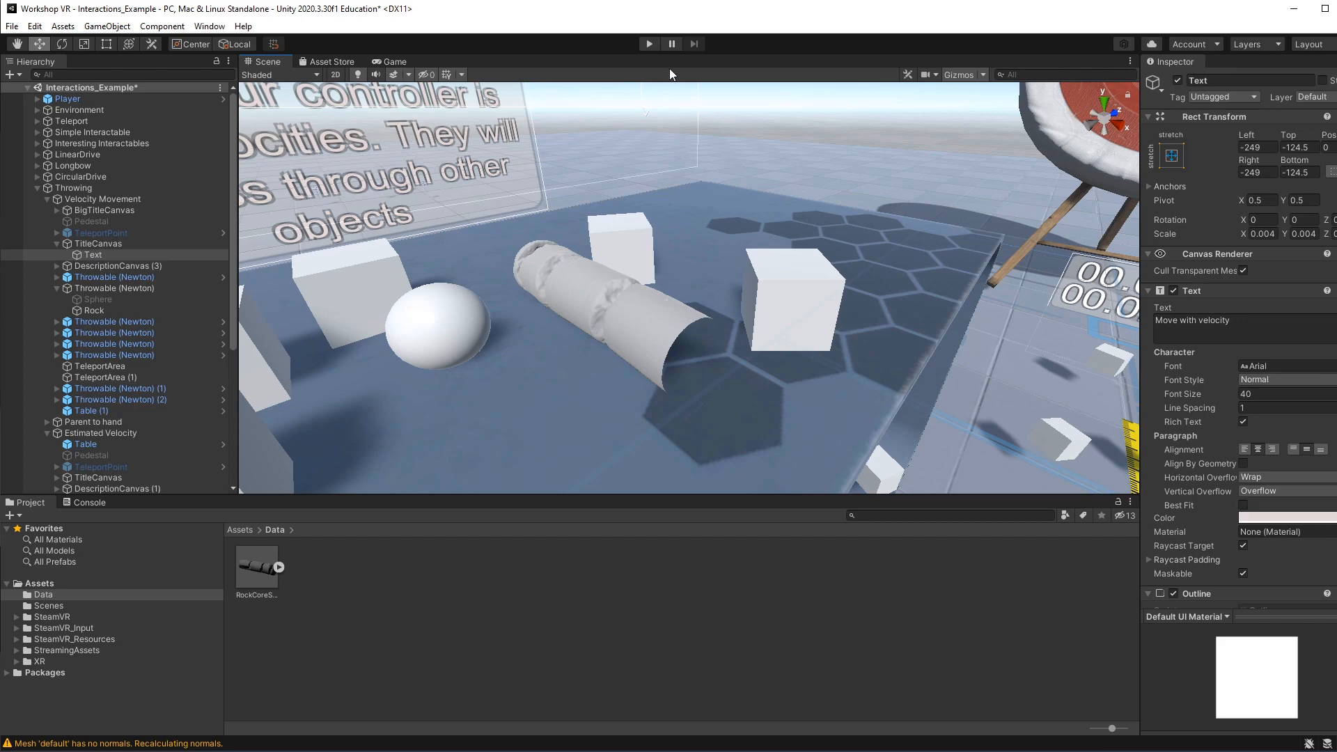
click(649, 44)
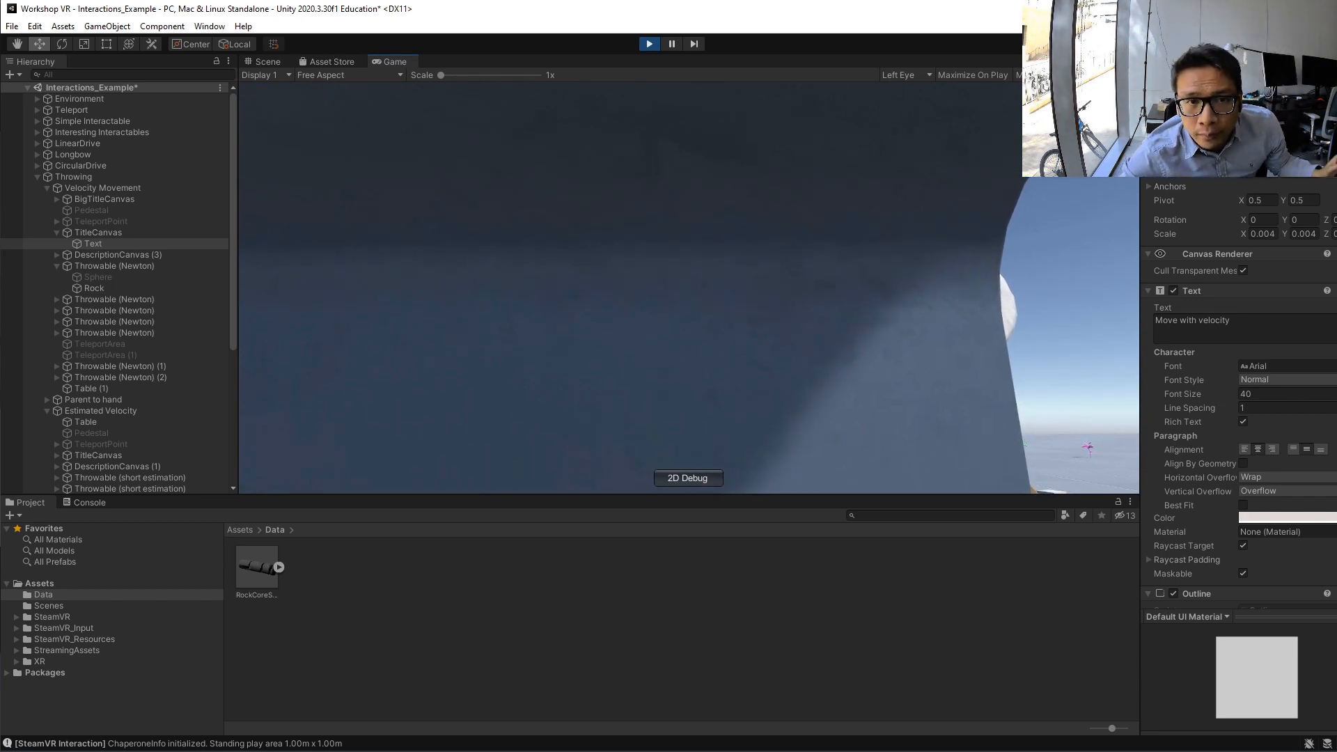
click(649, 44)
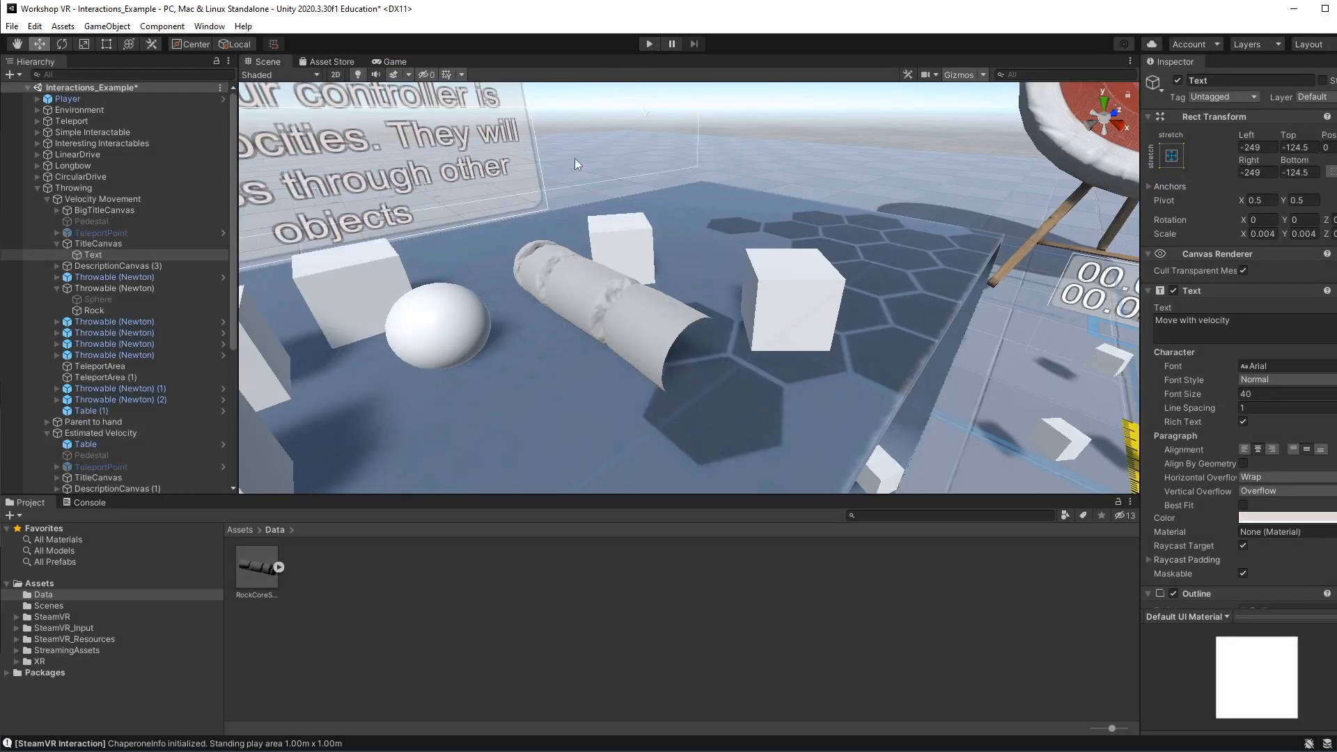
Examine the Rock in the scene and expand the RockCoreSample model in the Data folder to view its sub-assets.
click(598, 282)
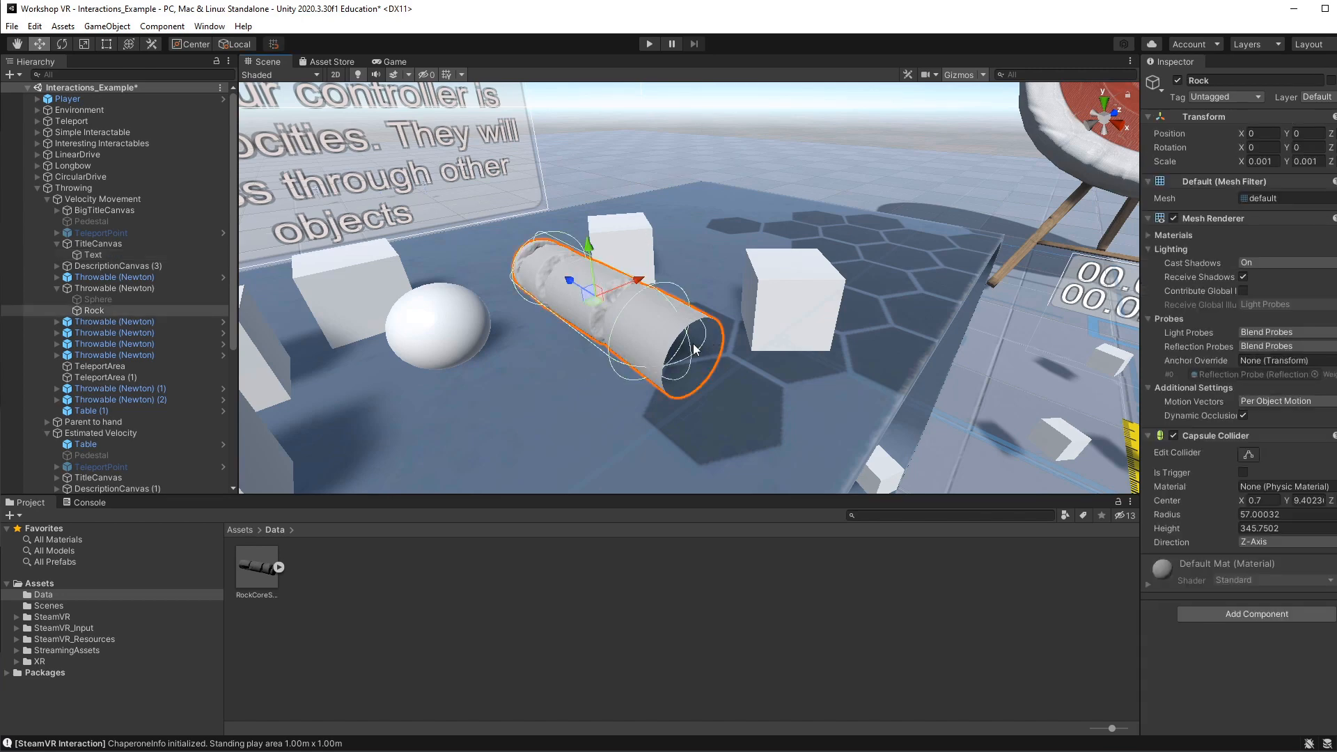
mouse_move(690, 356)
alt+mouse_down()
mouse_move(652, 312)
mouse_move(688, 352)
alt+mouse_up()
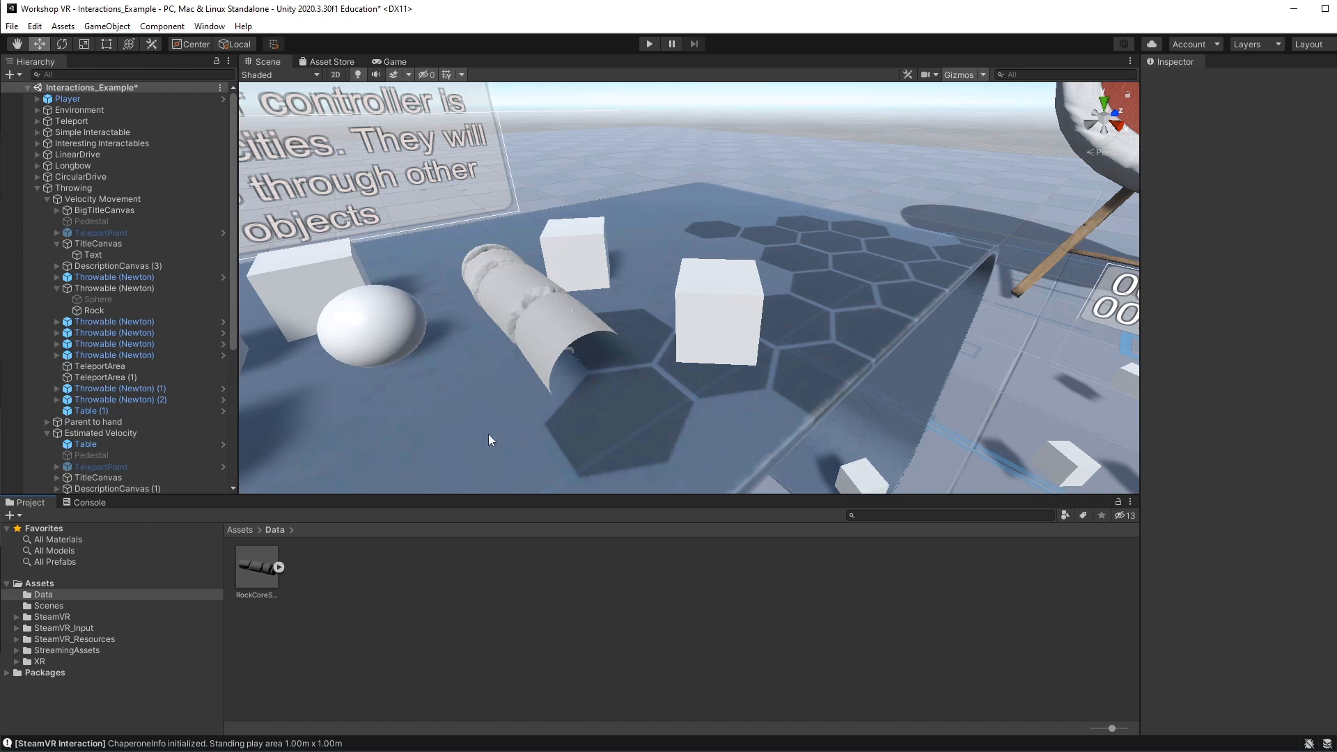
click(256, 566)
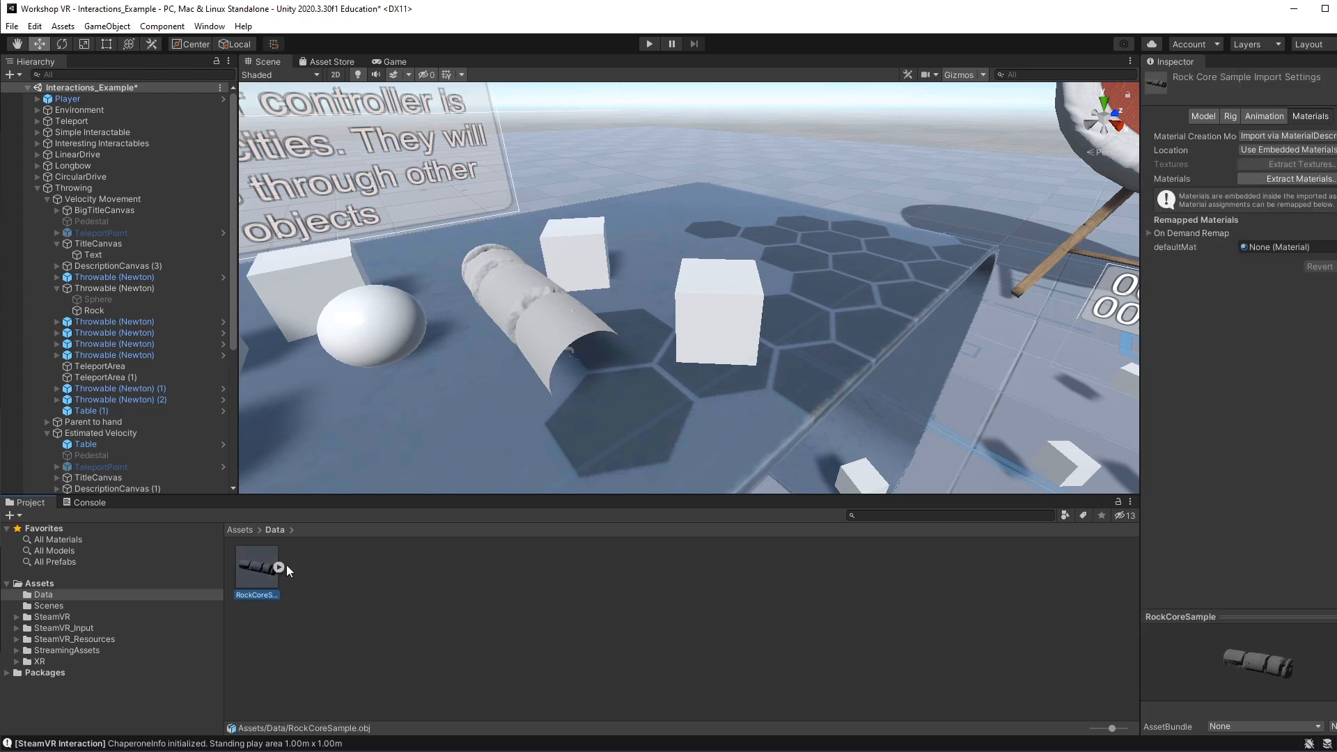
click(279, 567)
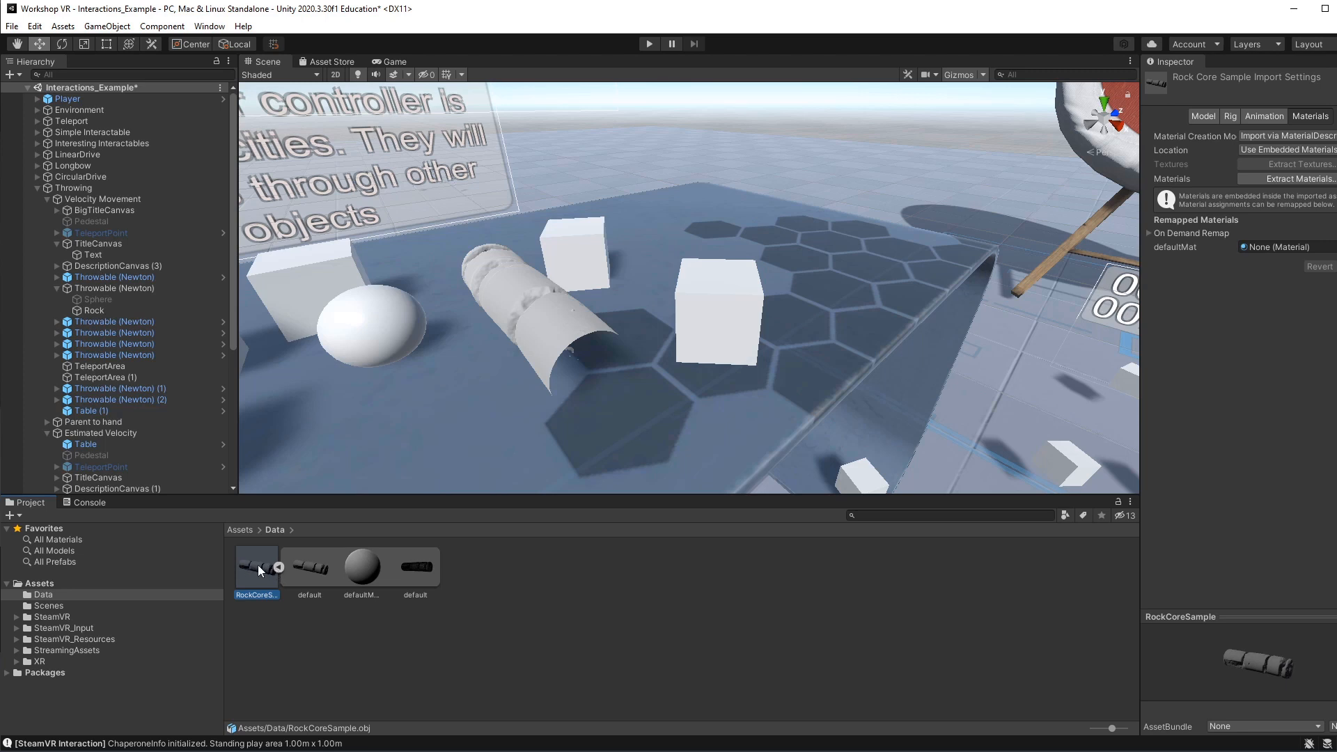
Create a new material named Rock in the Data folder.
right_click(545, 584)
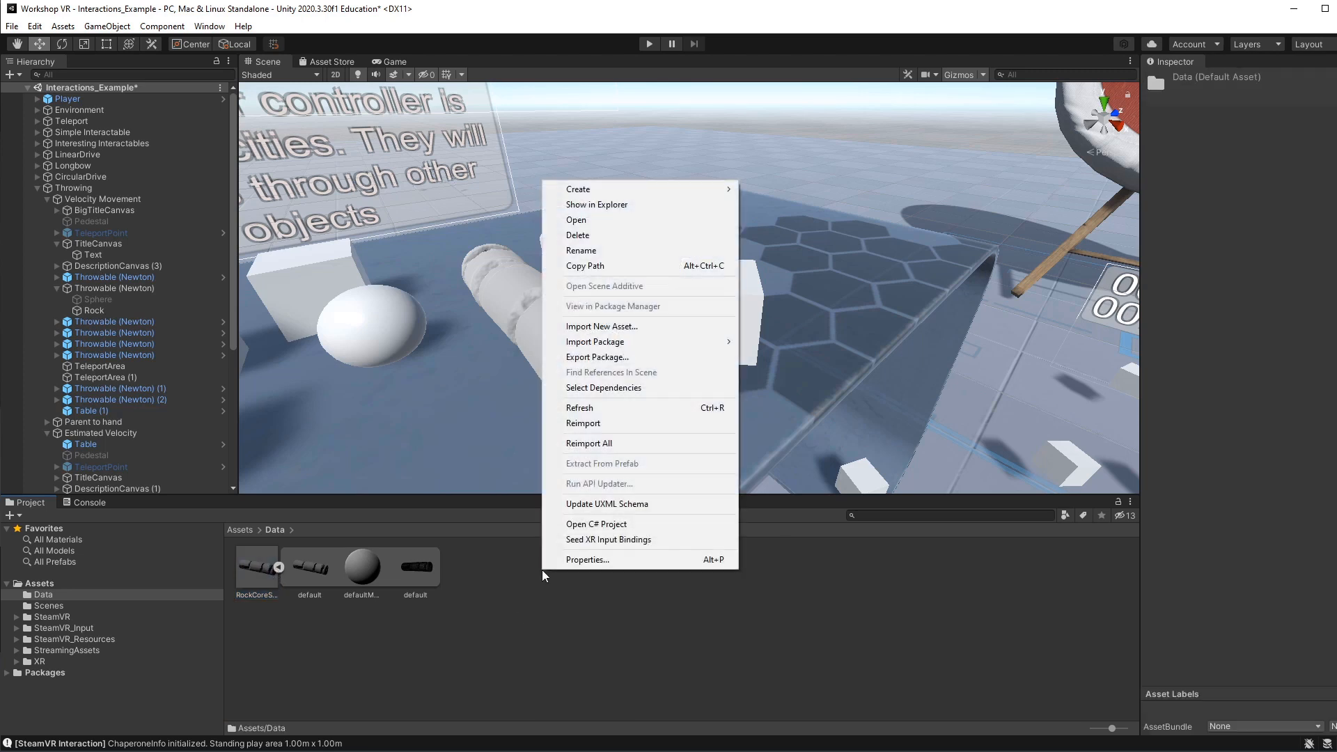
mouse_move(634, 191)
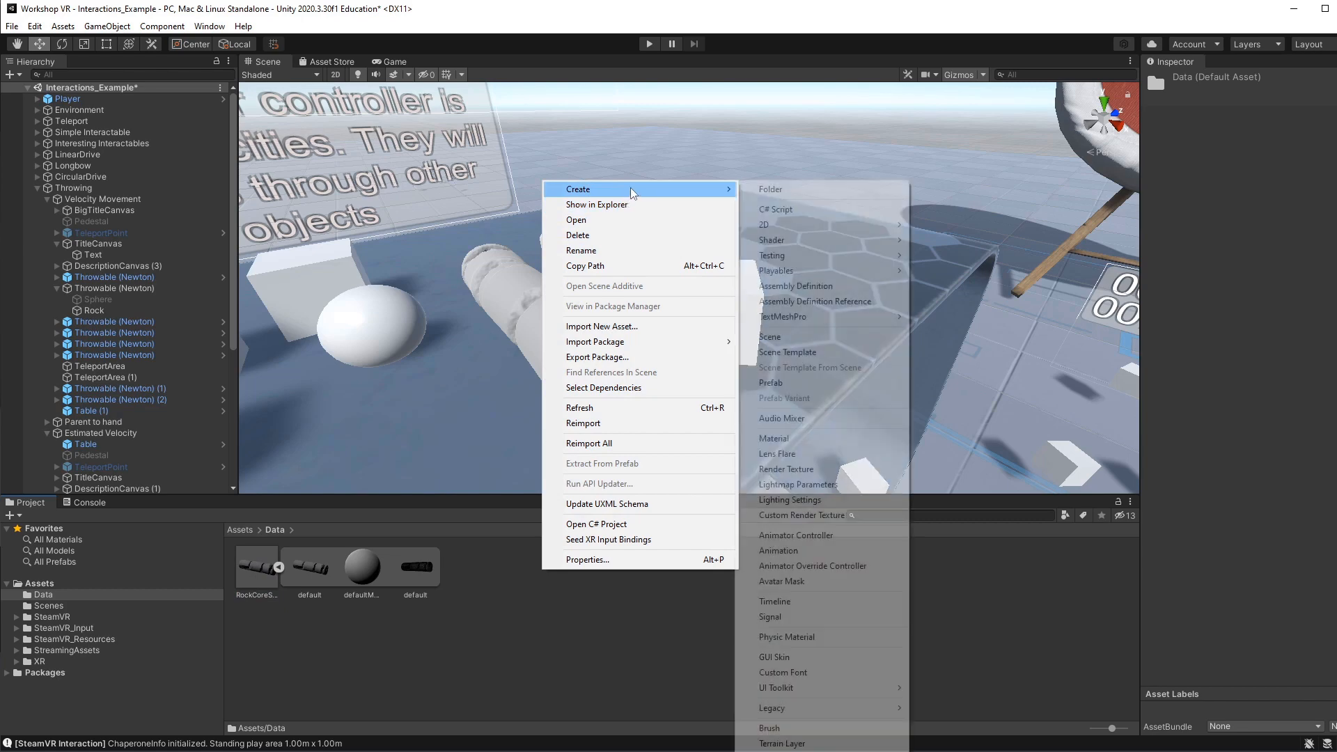
click(806, 439)
text(Rock)
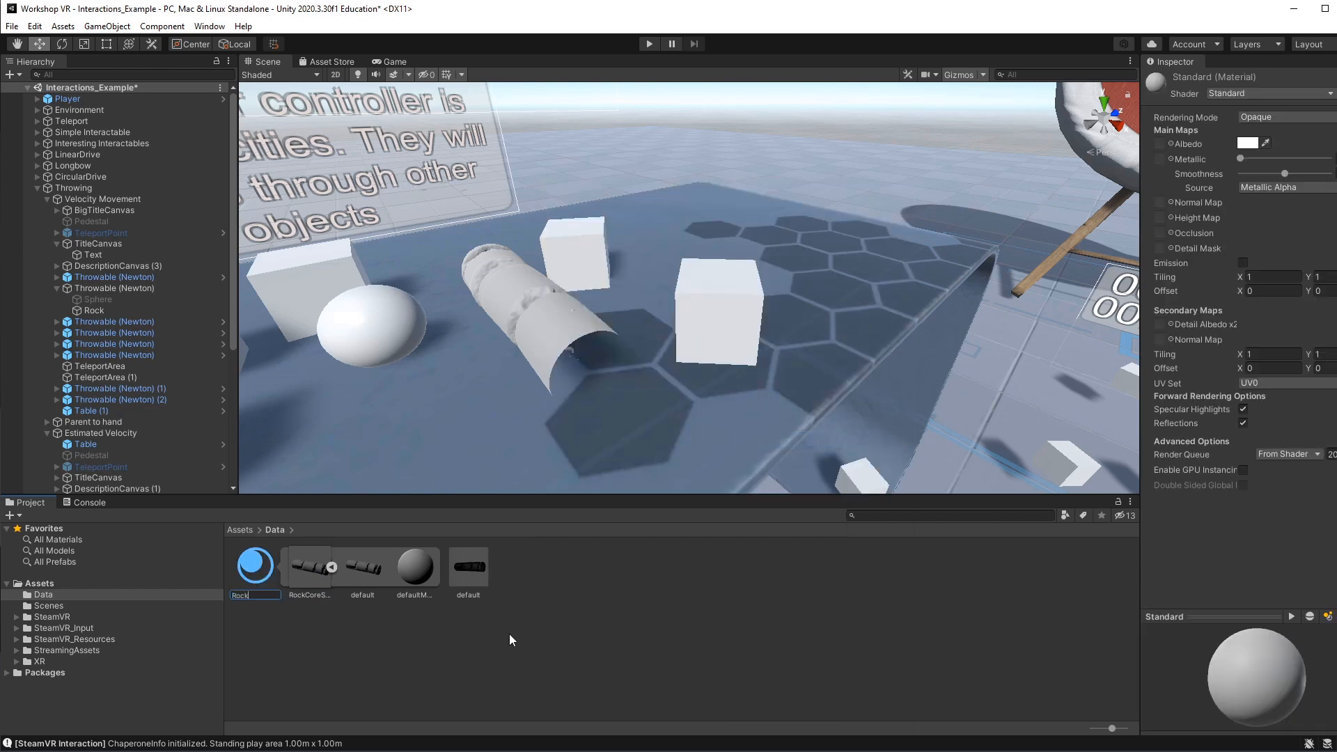
key(Return)
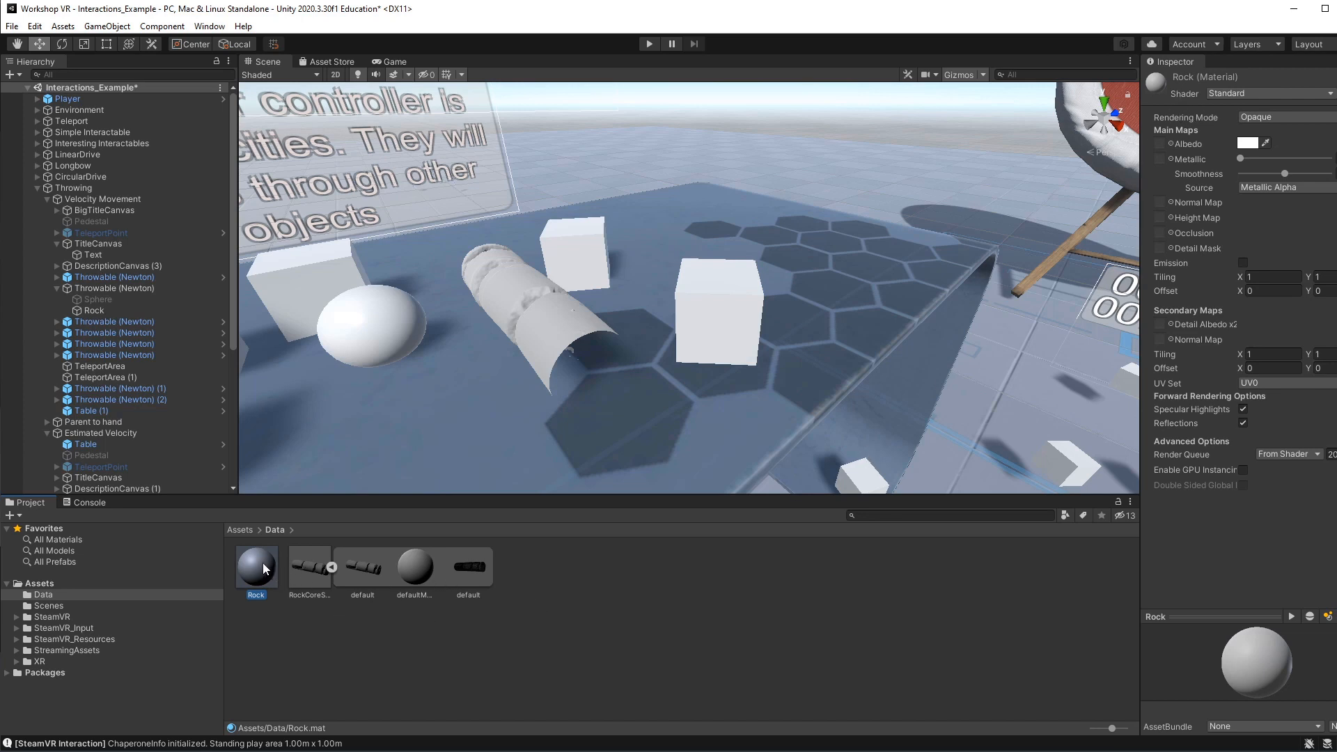
Create a Standard Surface Shader named Rock in the Data folder and assign it to the Rock material.
right_click(574, 562)
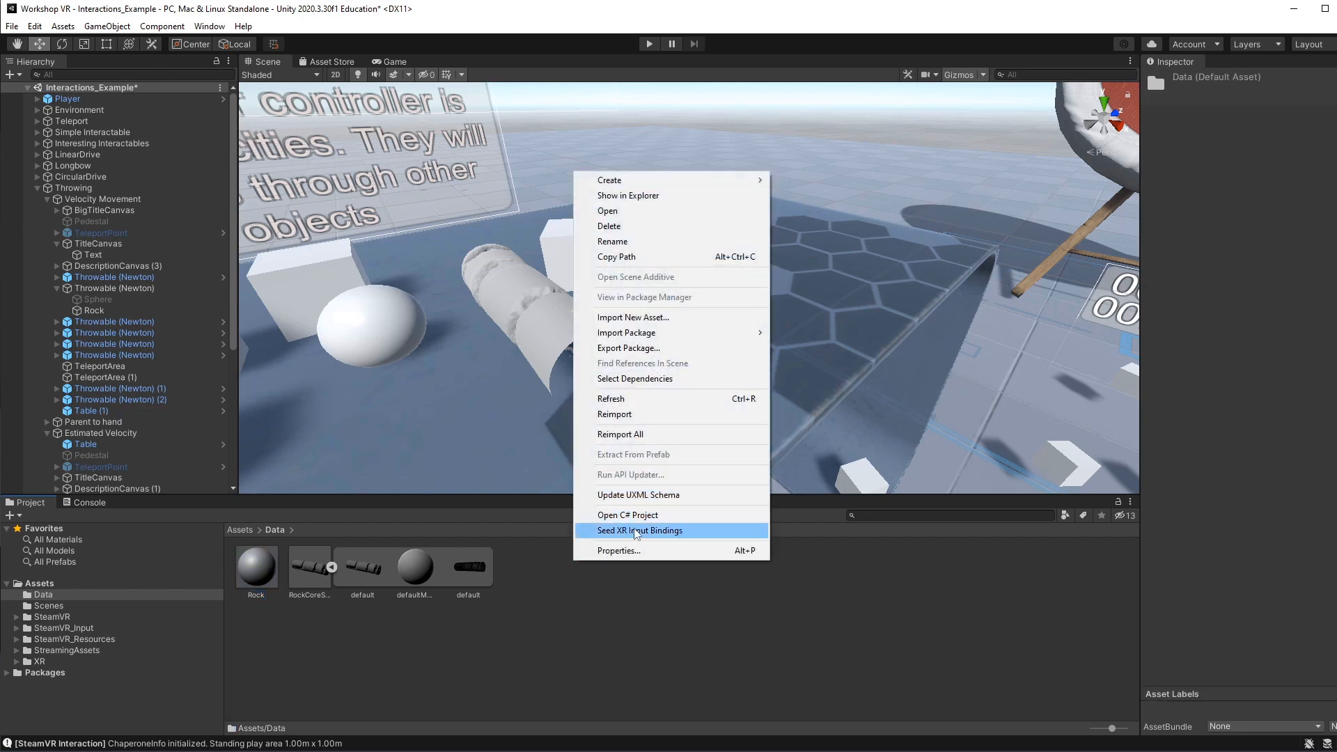
mouse_move(683, 180)
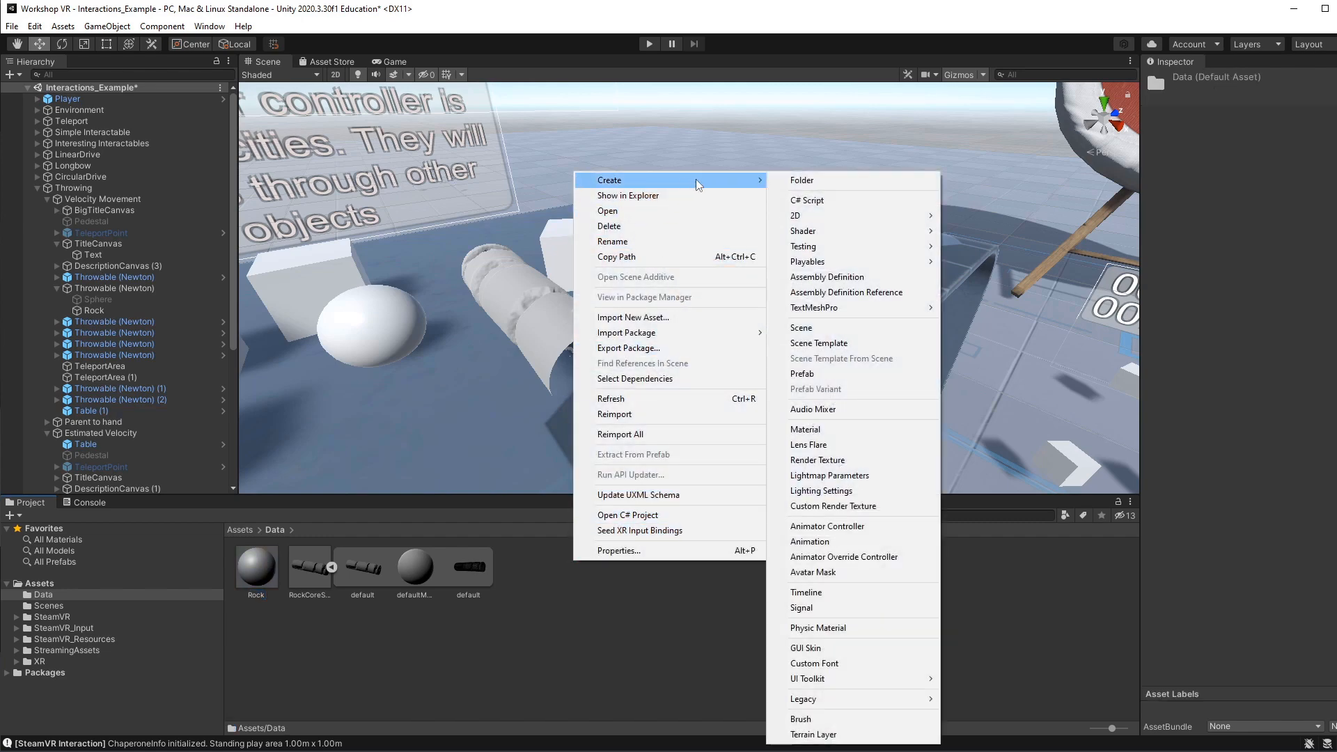
mouse_move(849, 233)
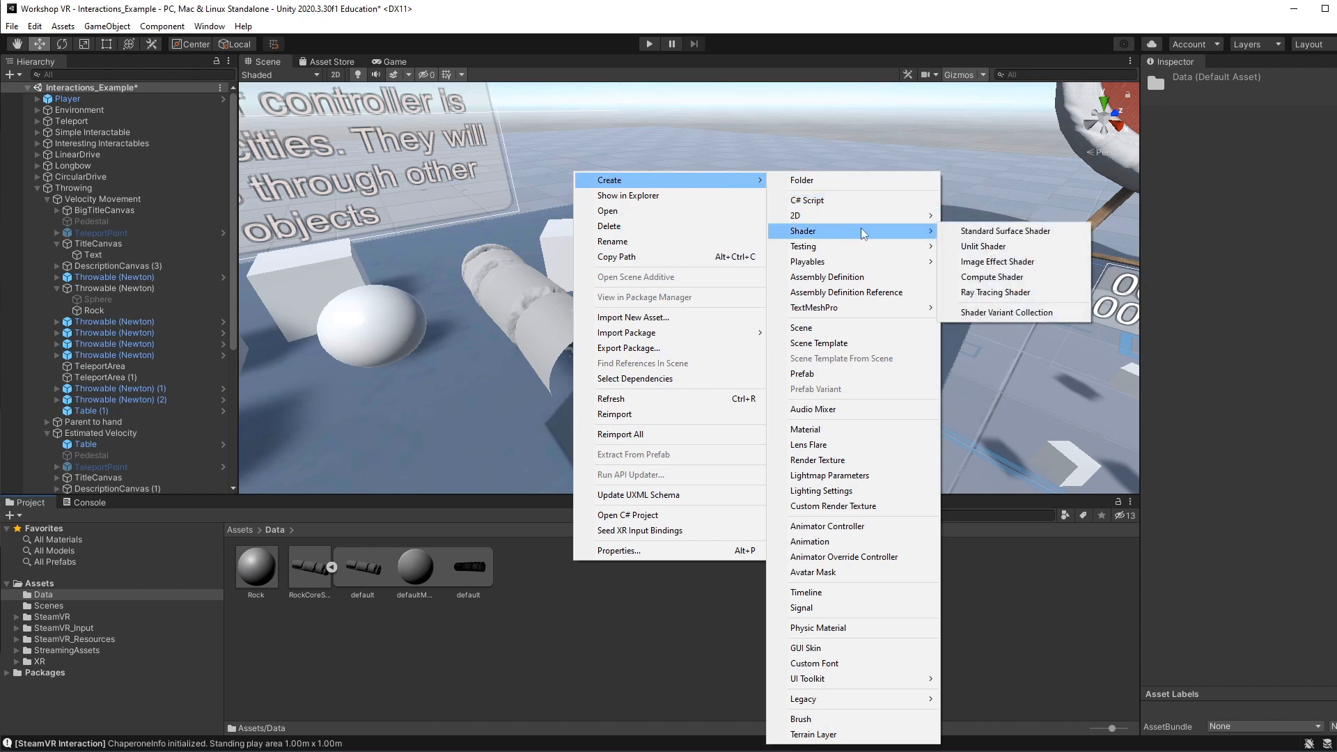
click(1003, 233)
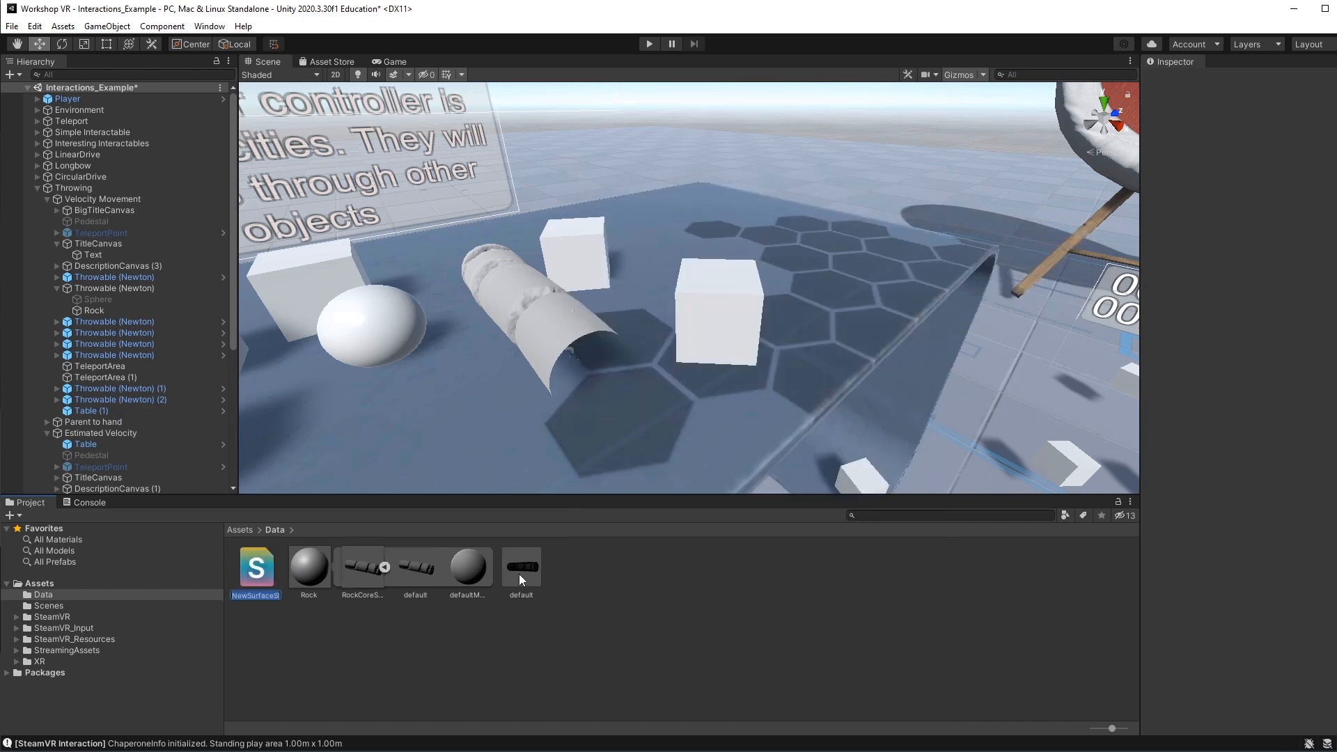
text(Rock)
key(Return)
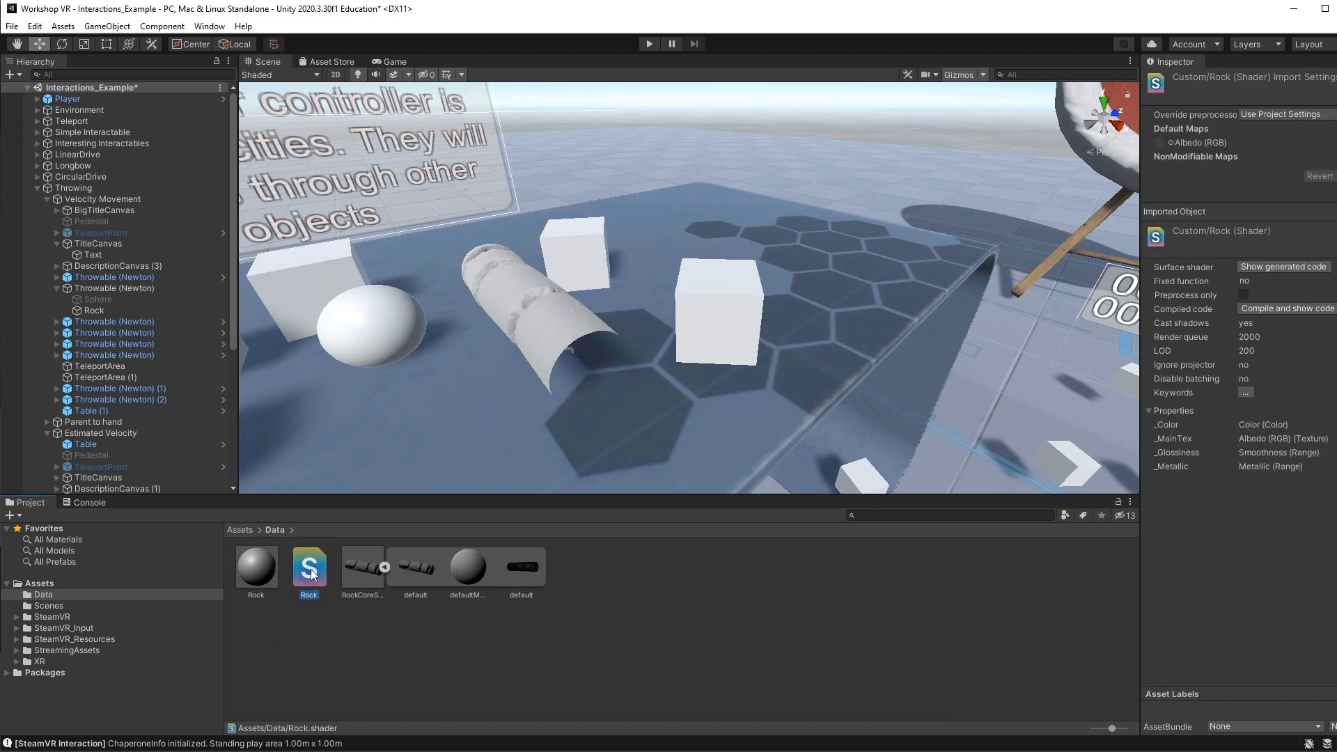
drag(256, 566, 255, 567)
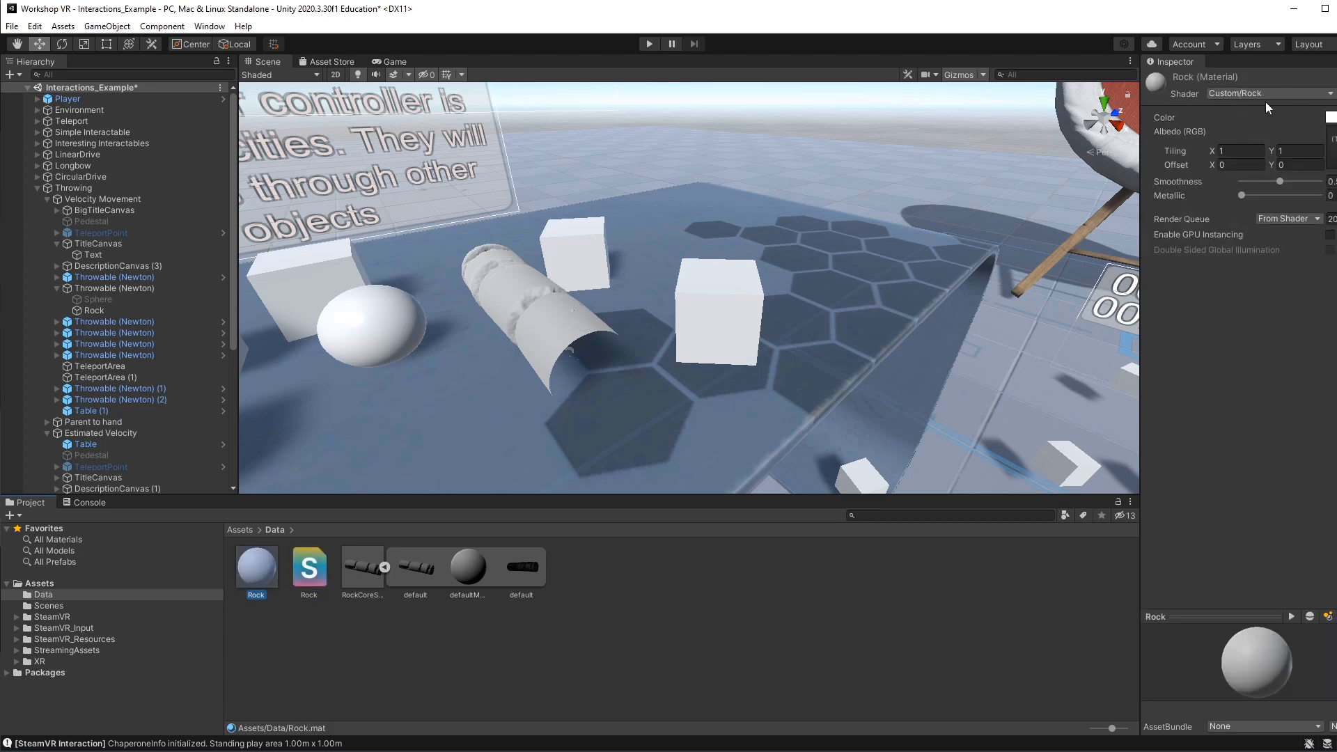
Open the Custom/Rock shader's source in Visual Studio and enlarge the editor window, permanently dismissing the Unity tools notice.
click(1336, 94)
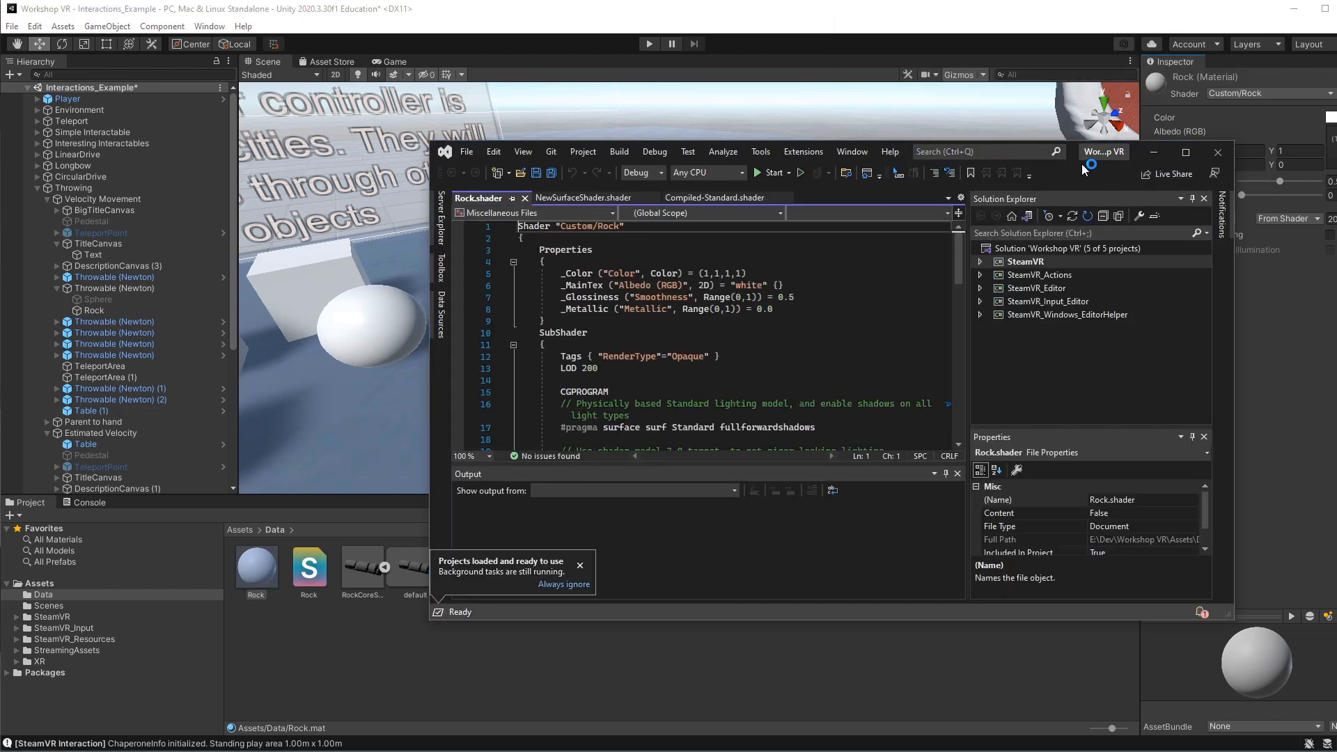
drag(1072, 151, 986, 136)
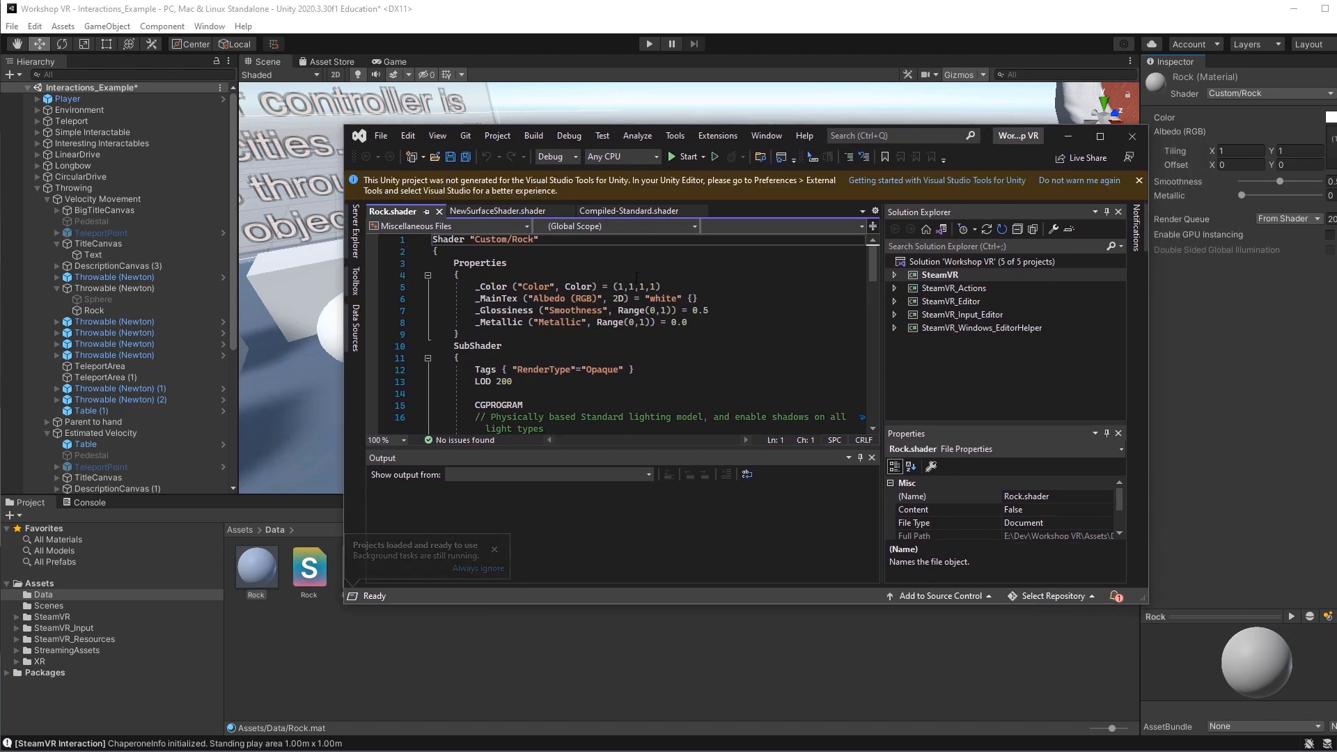
click(1055, 183)
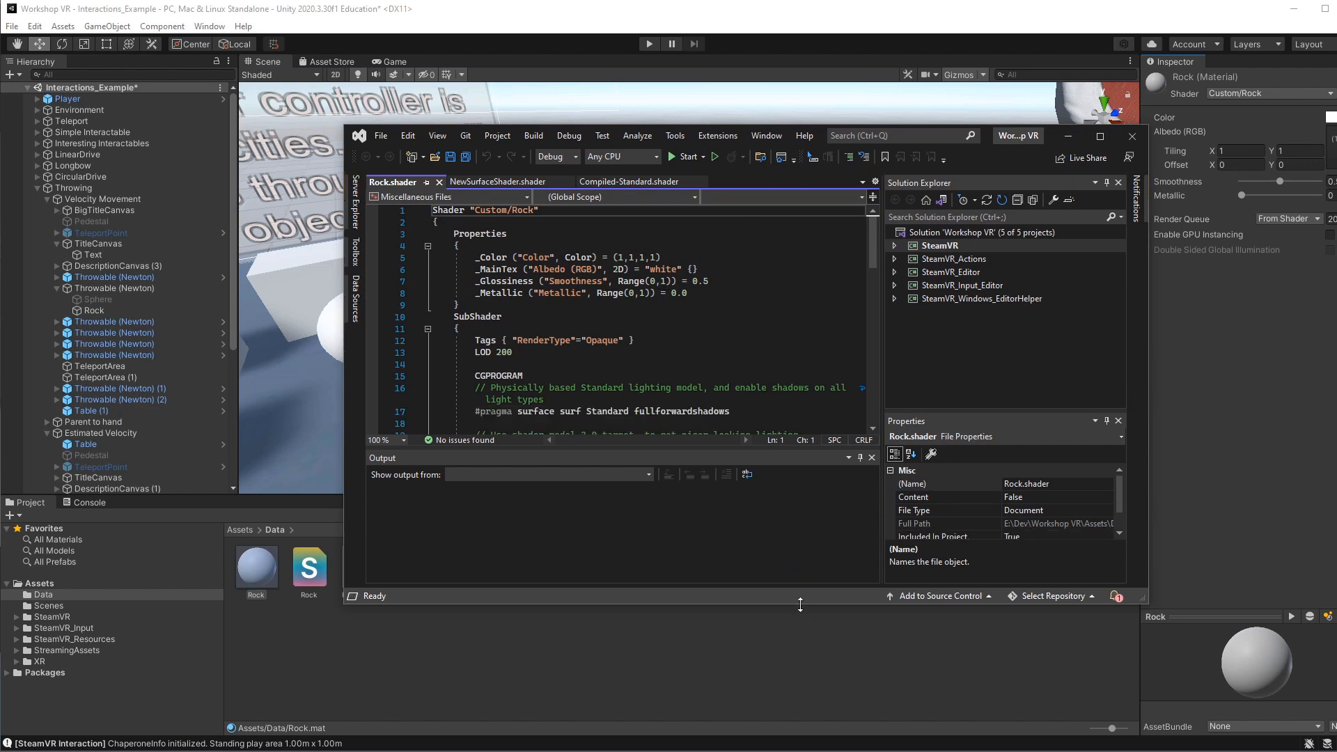
drag(800, 605, 801, 730)
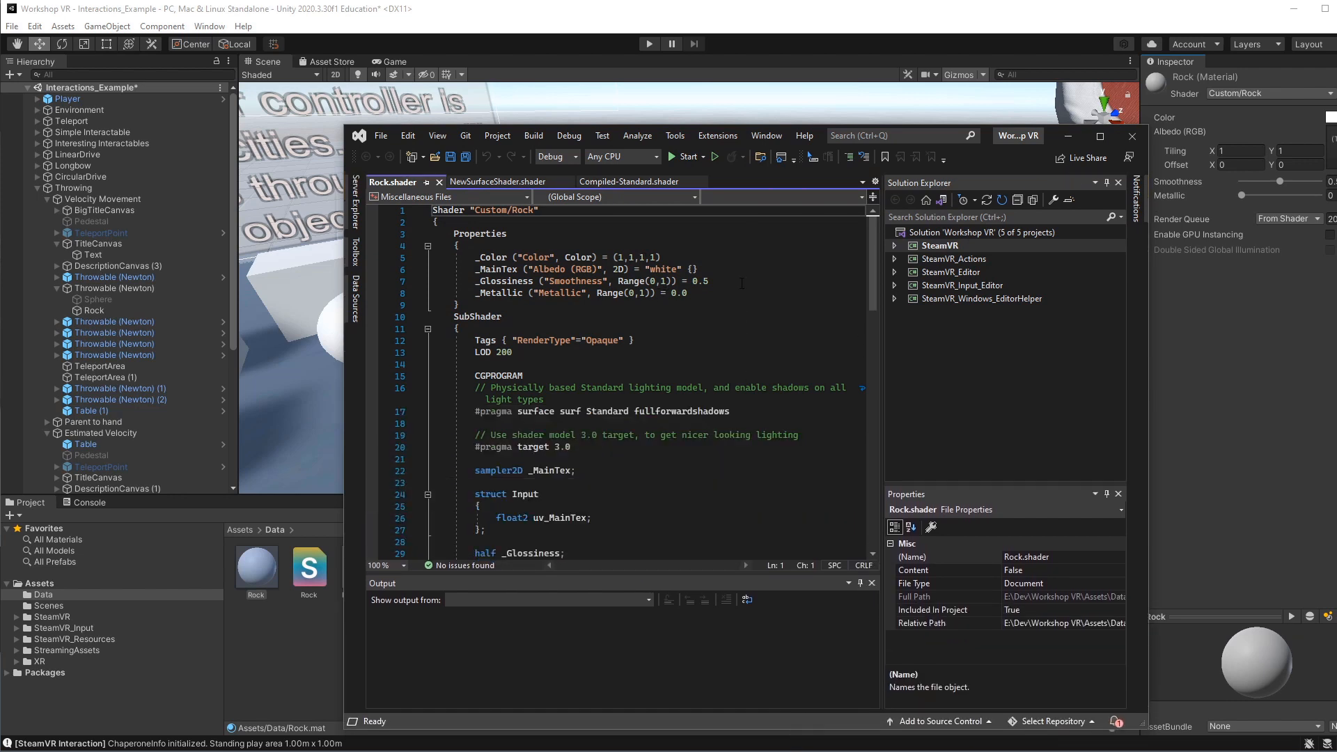
drag(766, 126, 758, 65)
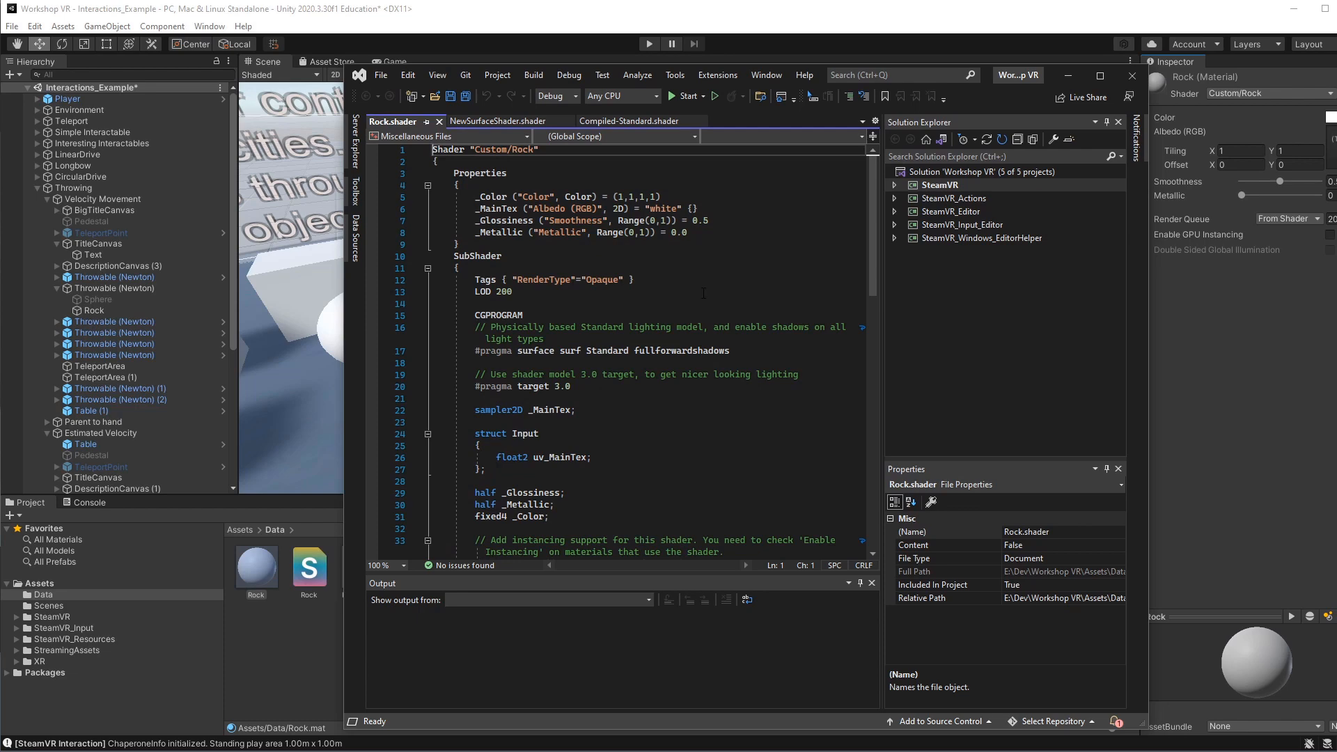
Add a "Cull Off" line below "LOD 200" in the shader's SubShader block, save Rock.shader and close Visual Studio.
scroll(703, 294, down, 10)
scroll(697, 298, up, 6)
scroll(697, 298, up, 4)
click(533, 294)
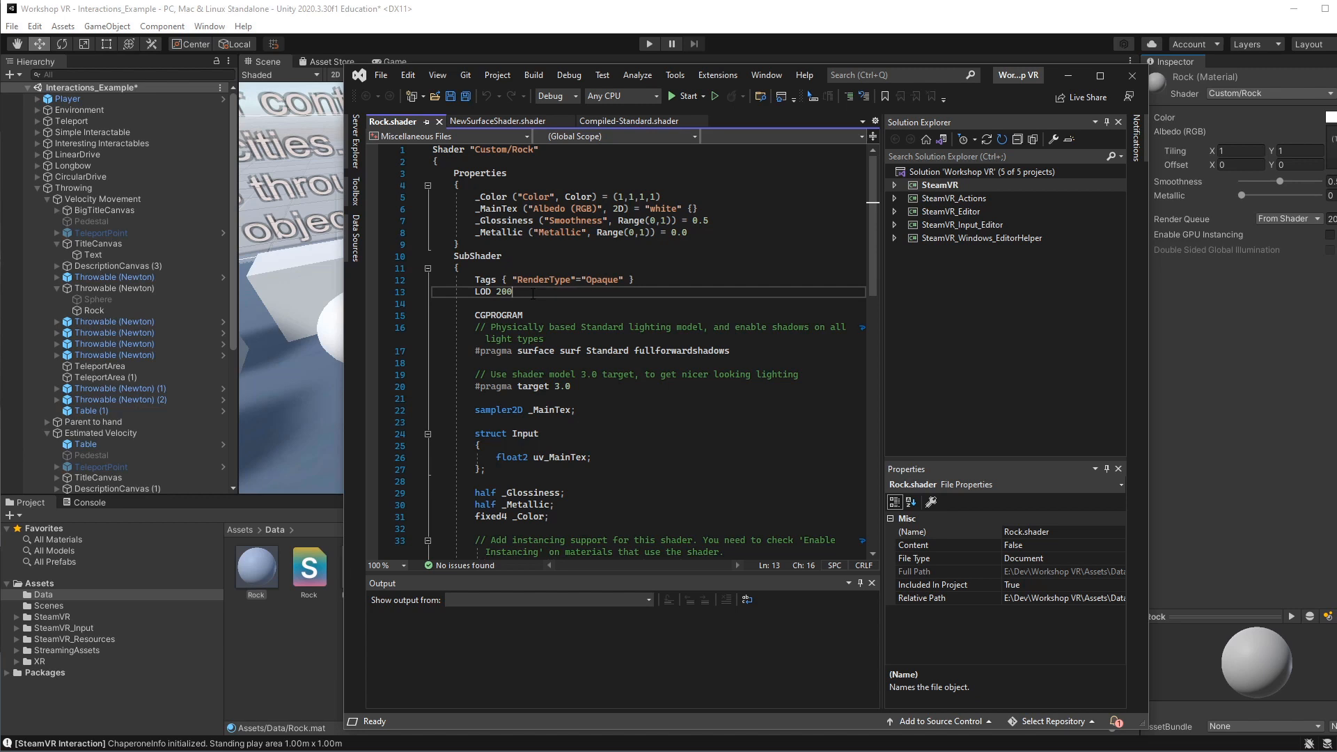
key(Return)
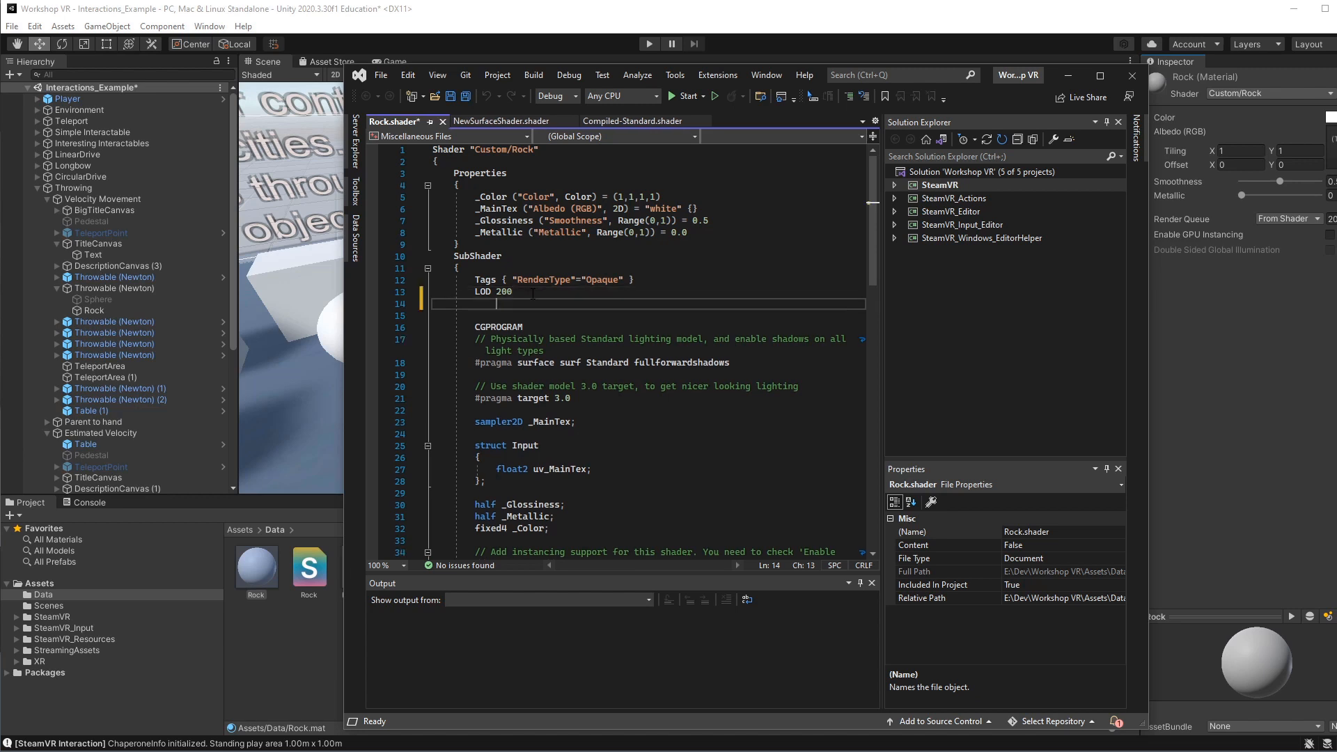
text(Cul)
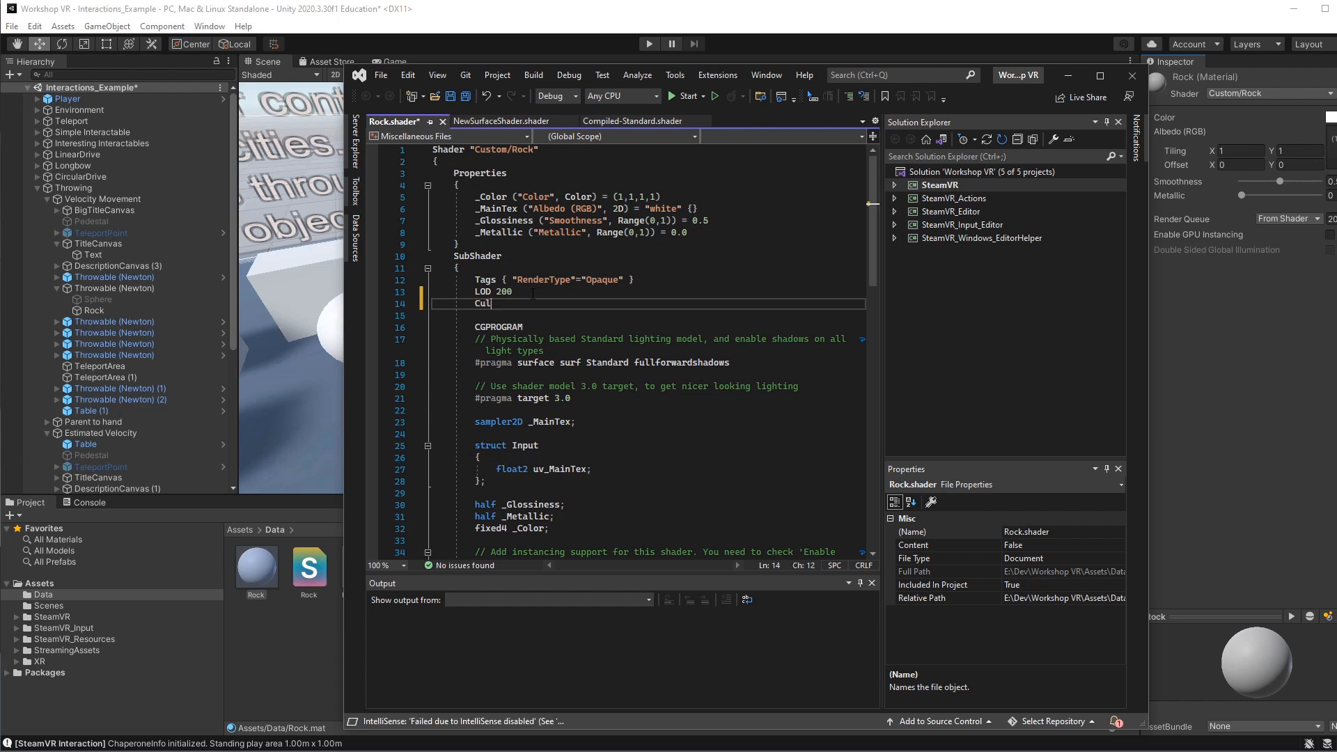
text(l Off)
key(ctrl+s)
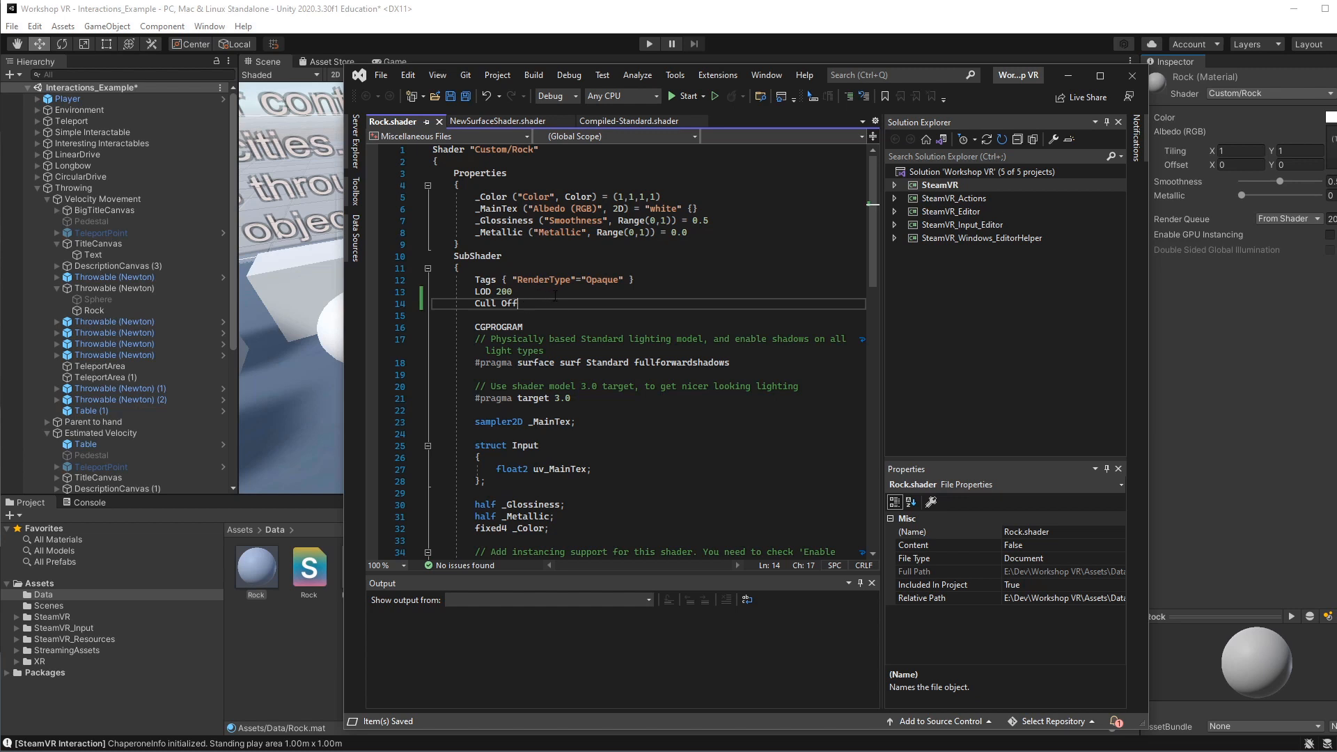
scroll(557, 298, down, 4)
scroll(556, 301, up, 4)
drag(474, 303, 522, 305)
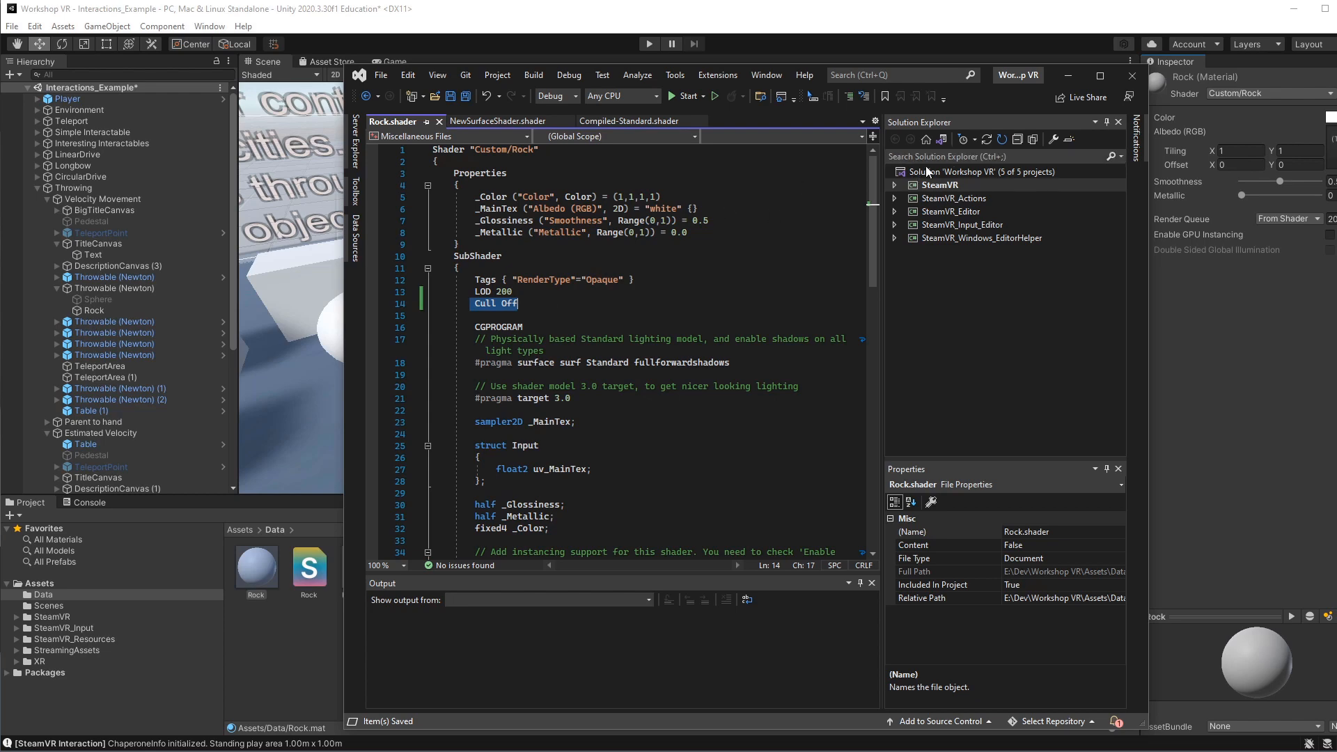
click(1132, 75)
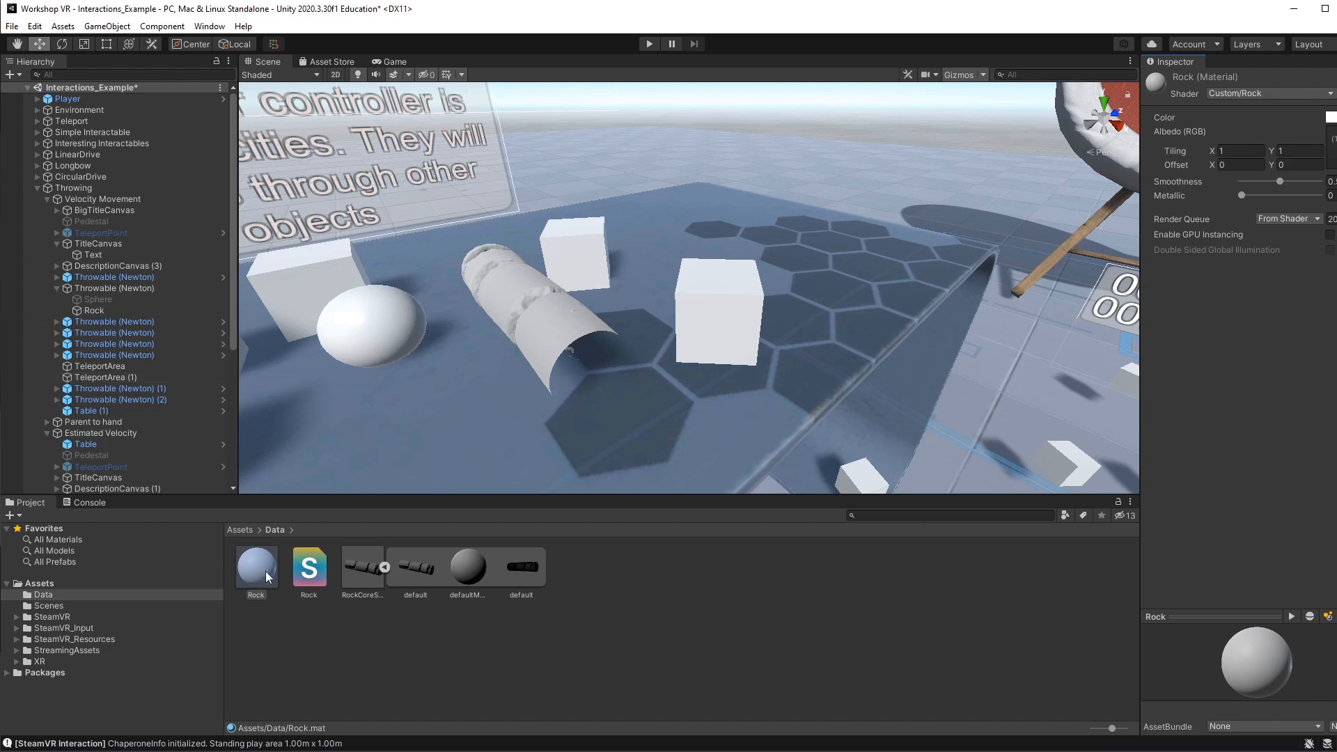
Apply the Rock material to the Rock object under Throwable (Newton) and start the scene in Play mode.
drag(256, 569, 96, 302)
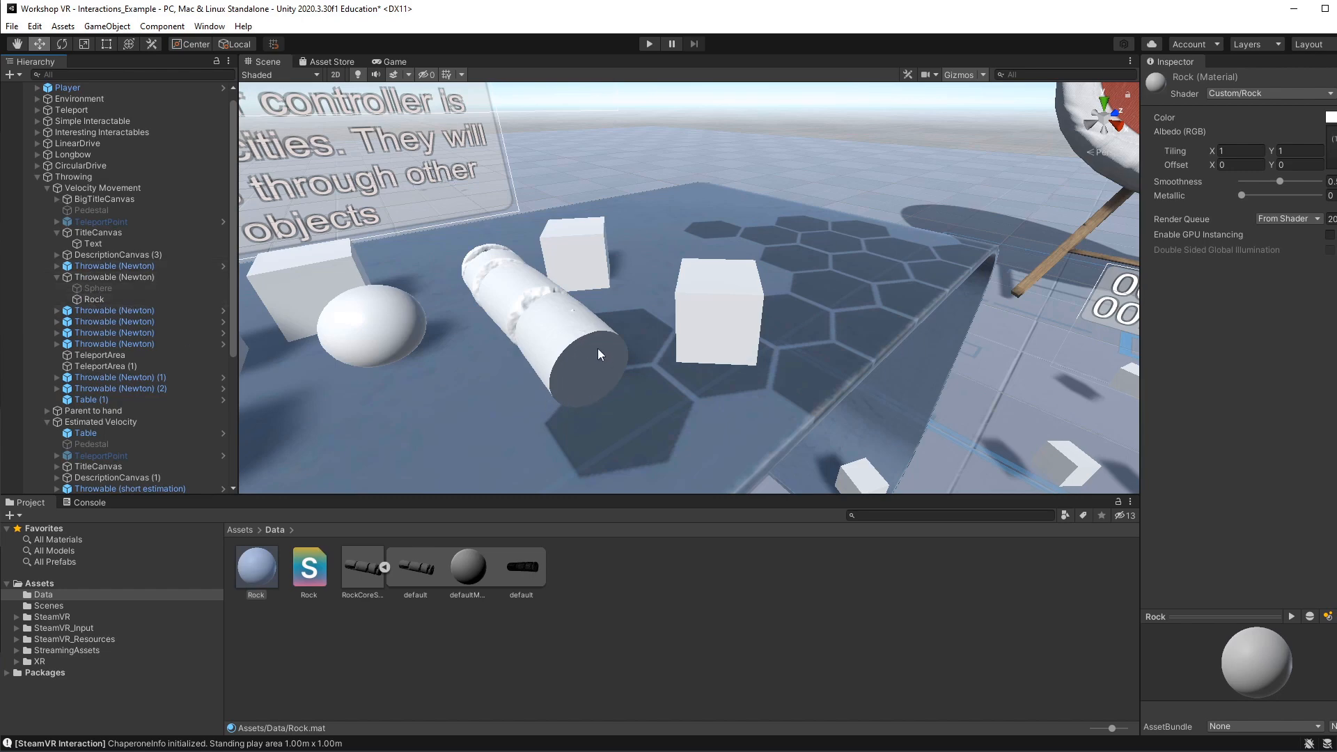
alt+drag(618, 370, 558, 343)
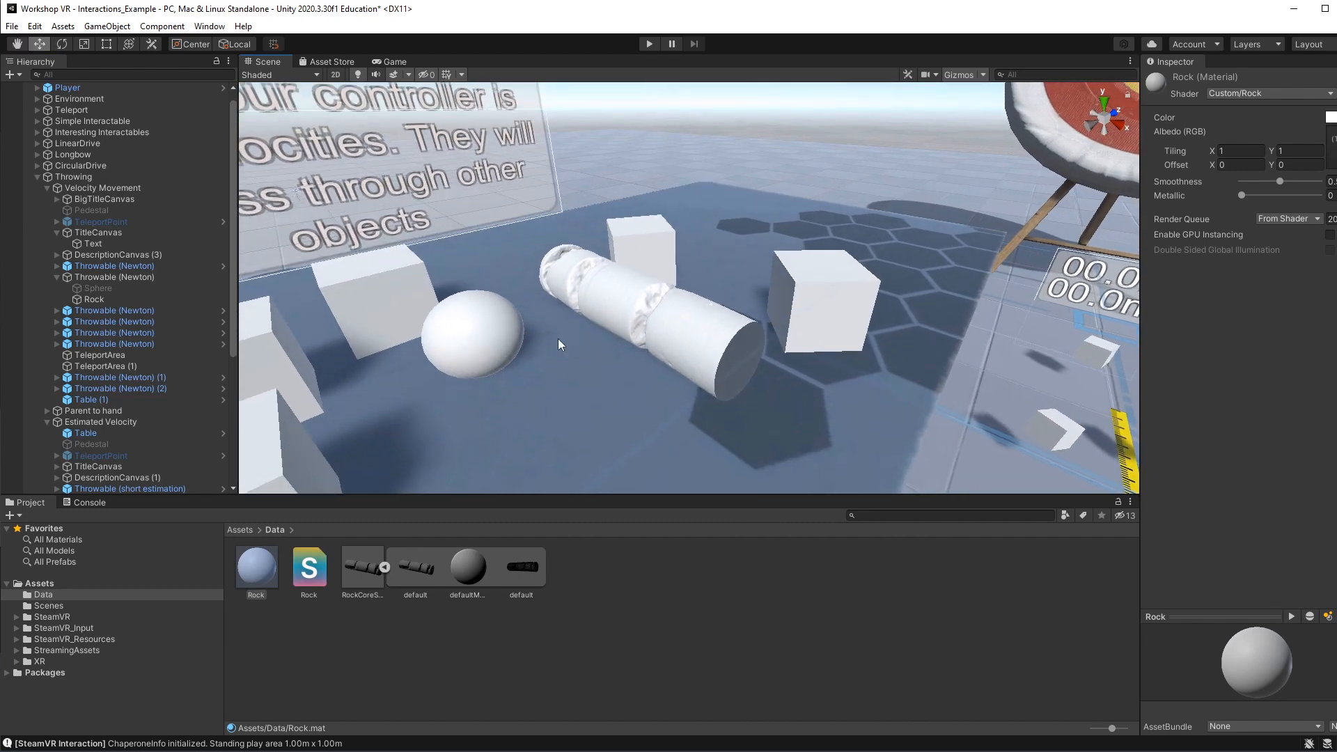
click(649, 44)
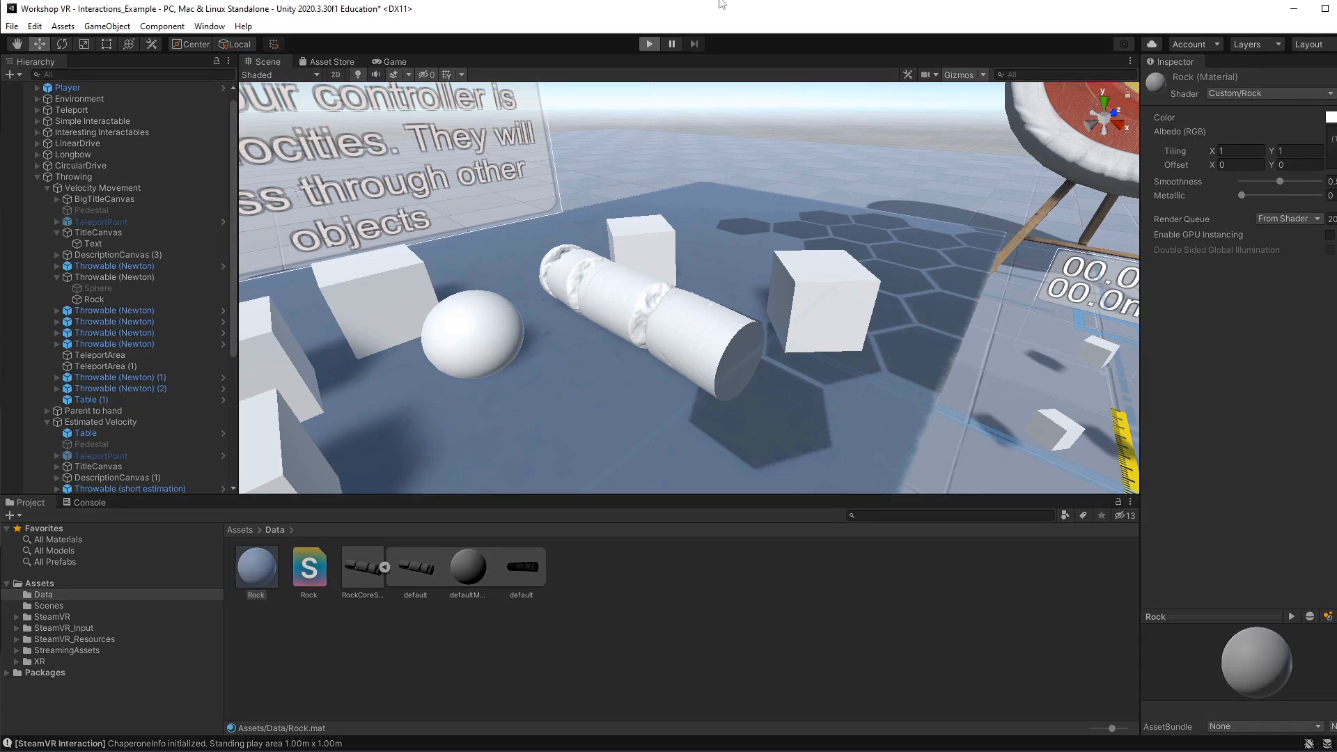